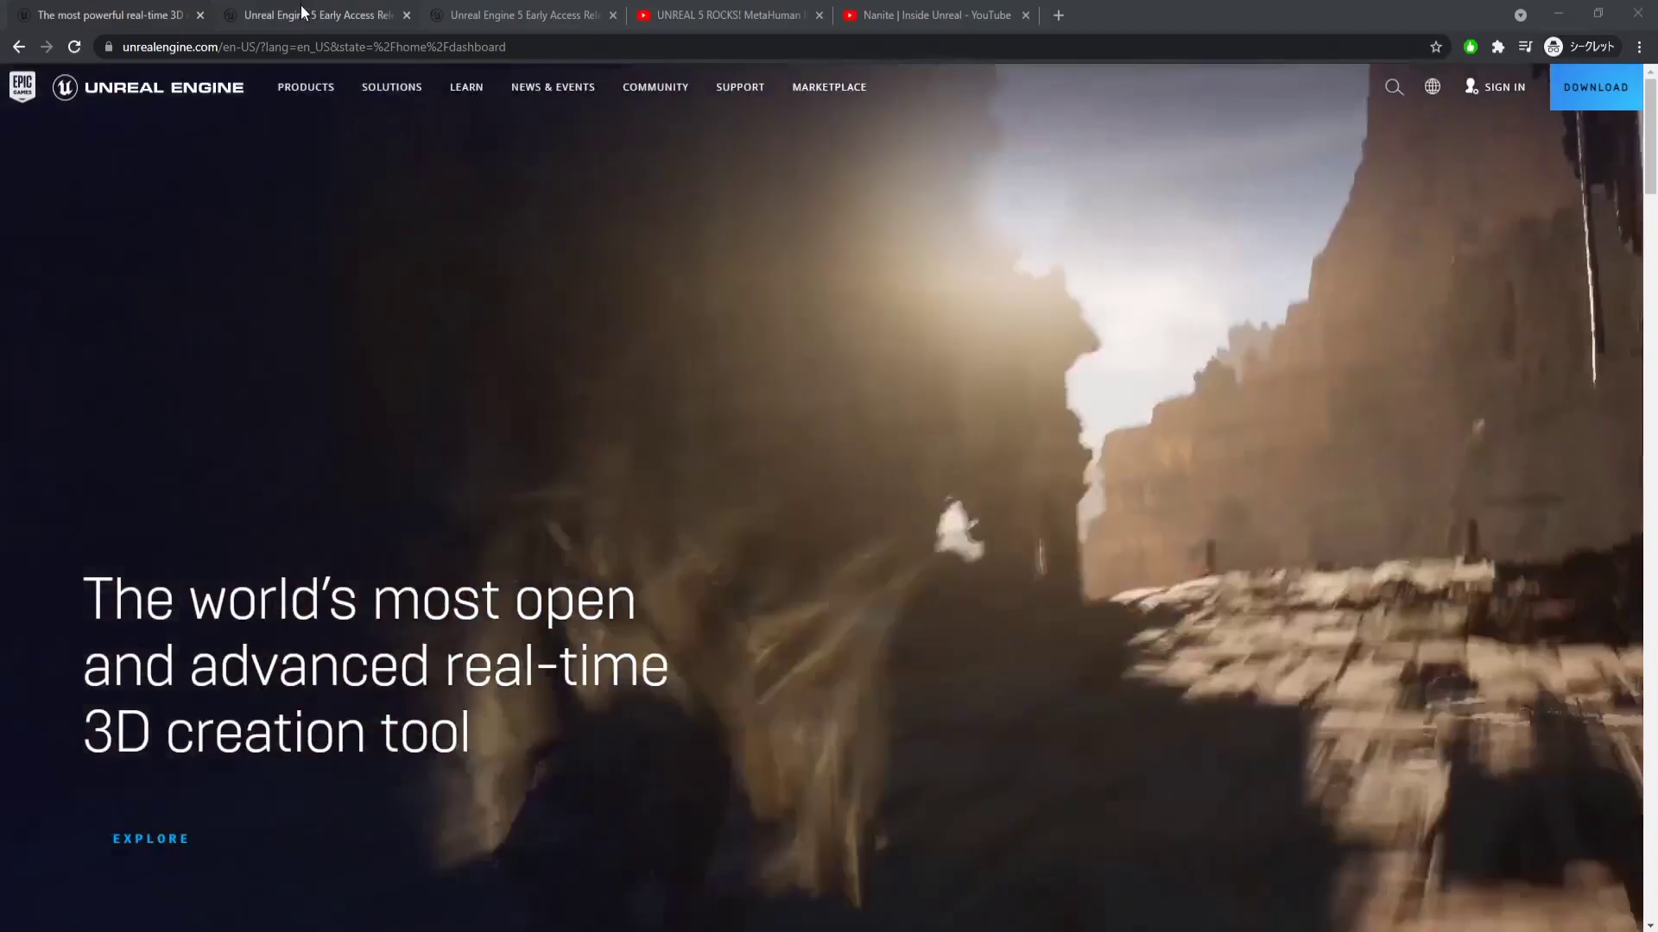
# Switch to the UE5 Early Access release notes tab and scroll through its Physics sections.
pyautogui.click(300, 7)
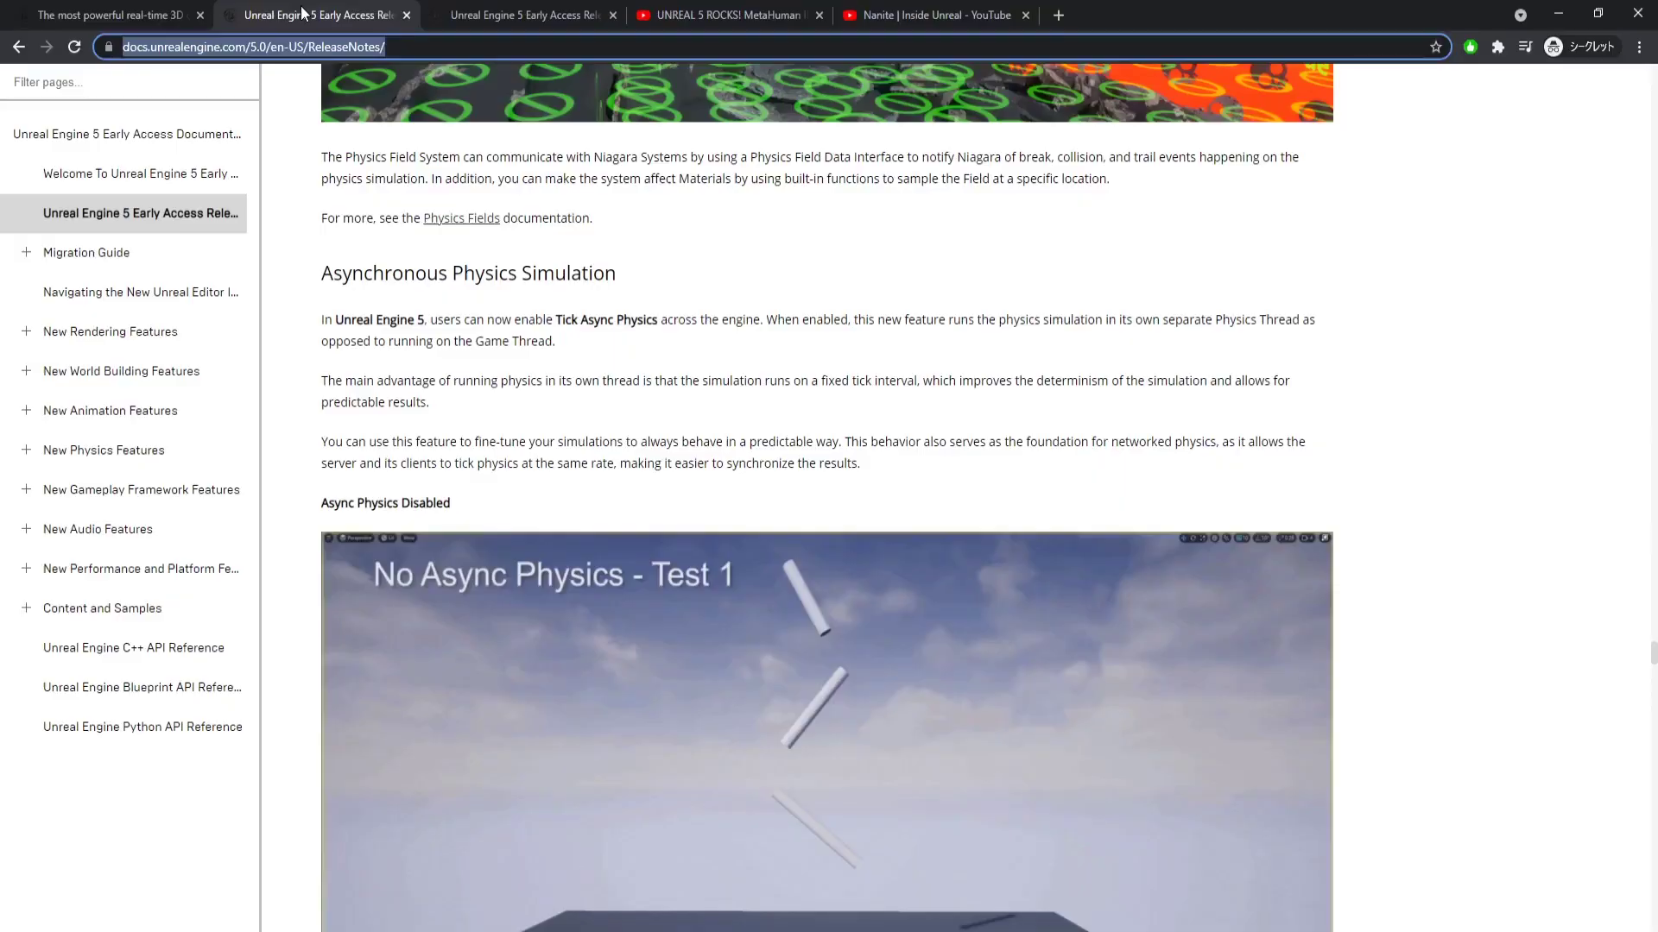
pyautogui.scroll(10, 742, 332)
pyautogui.scroll(-10, 736, 343)
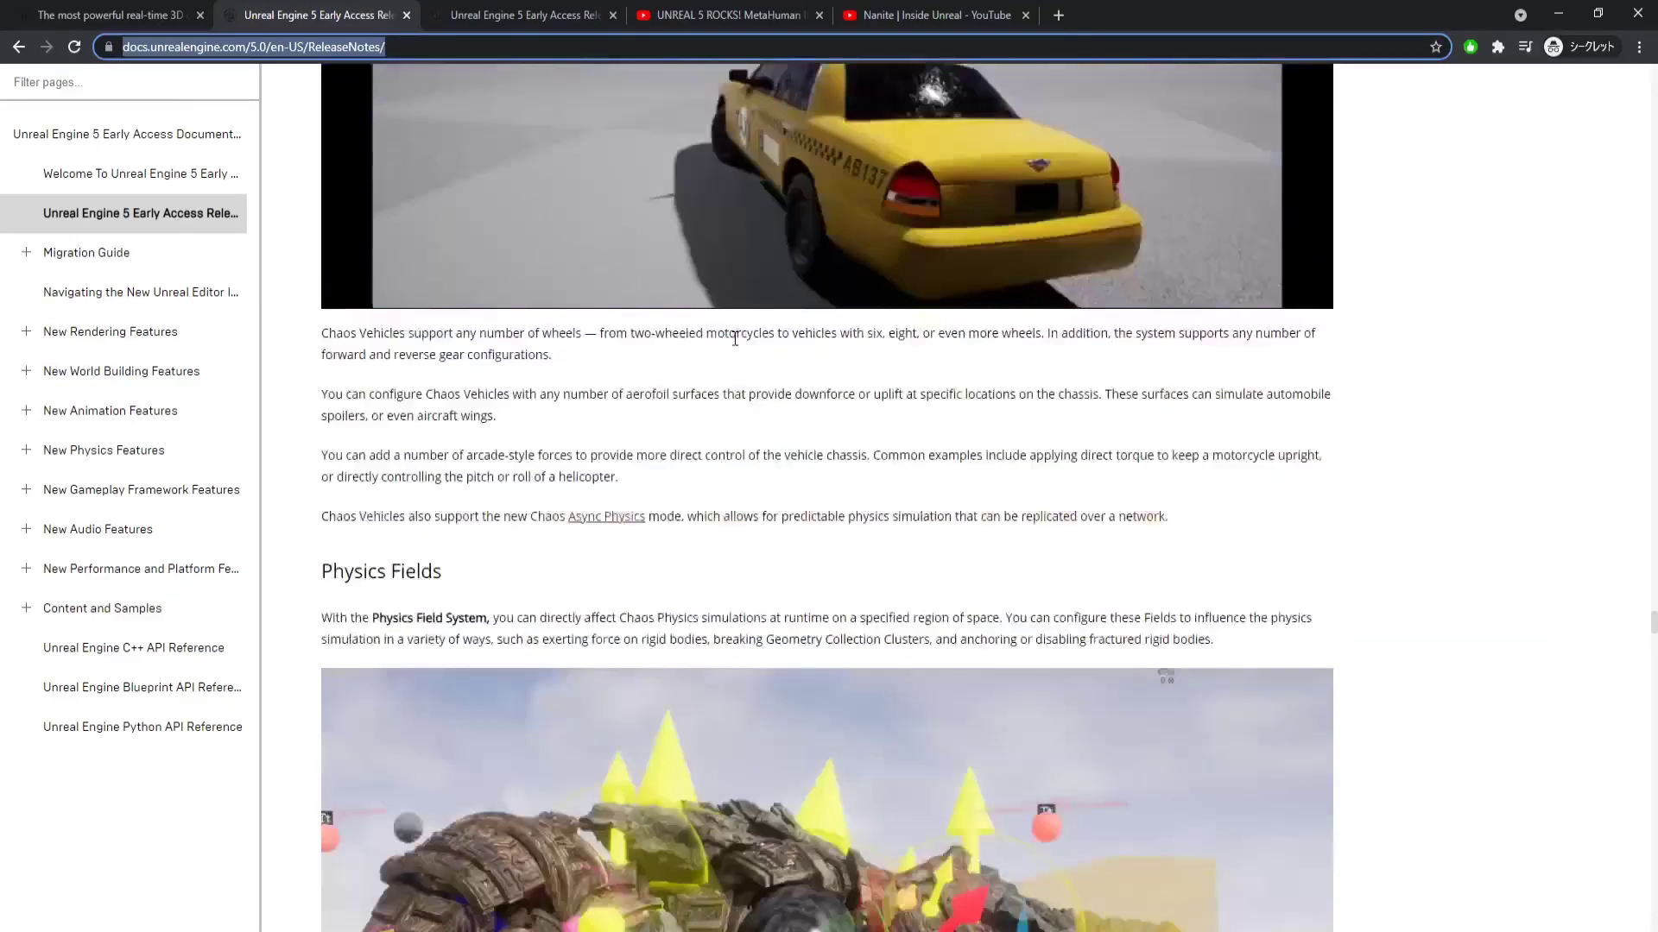
pyautogui.scroll(-2, 738, 346)
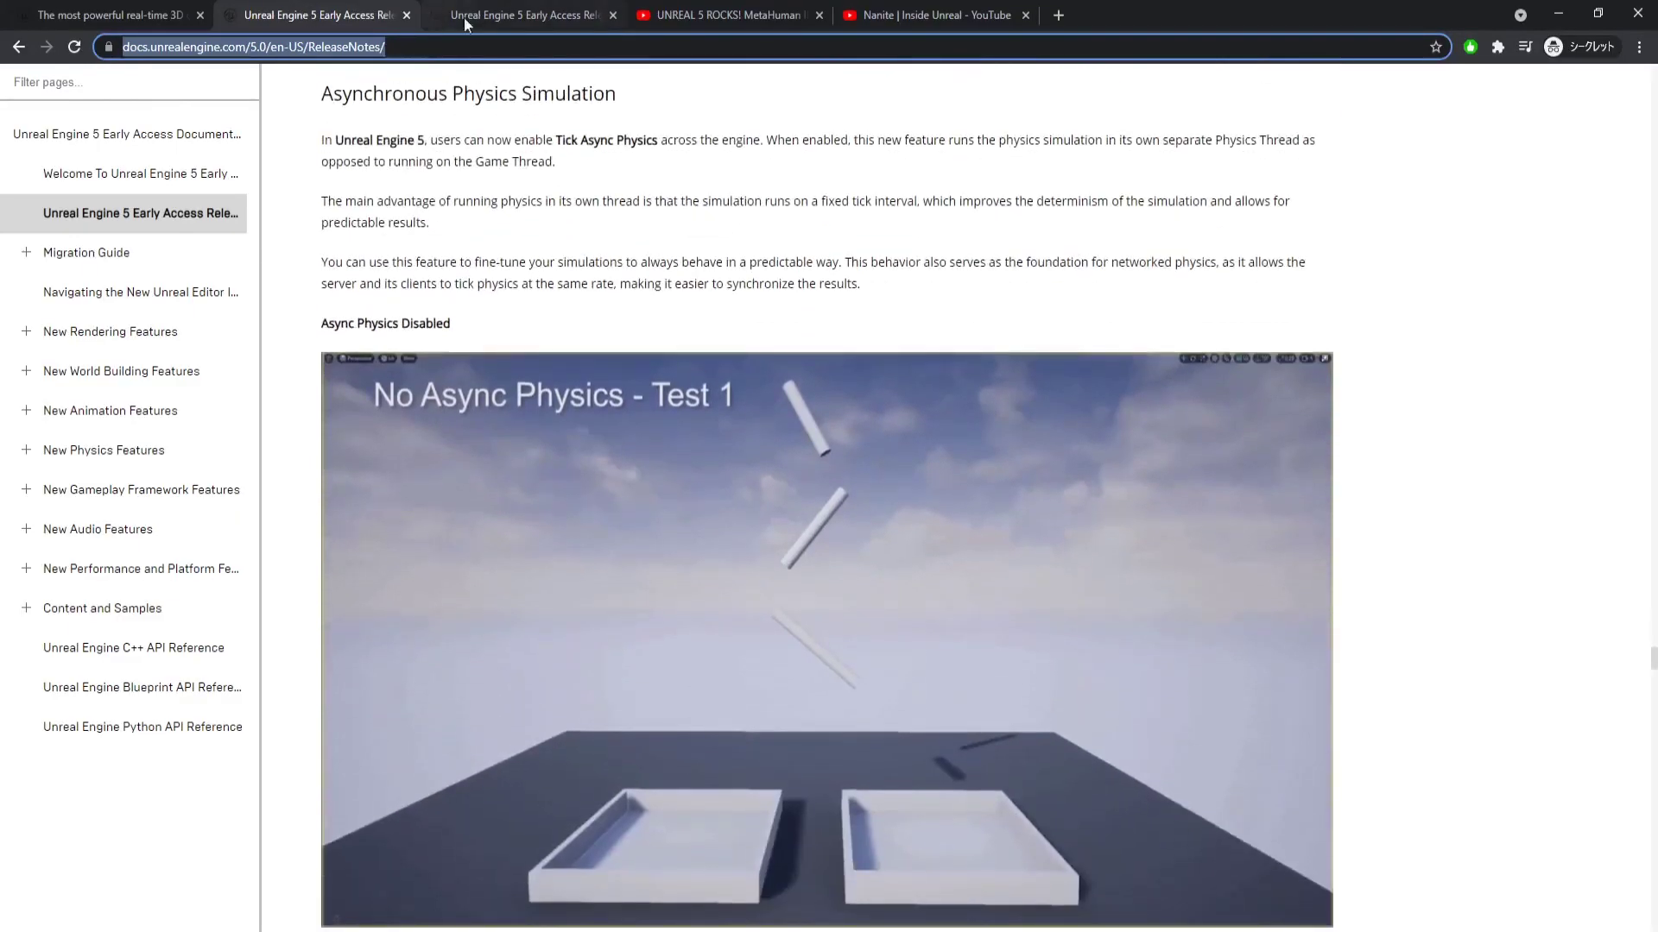
# Move to the other release notes tab and scroll to Nanite Virtualized Geometry.
pyautogui.click(473, 17)
pyautogui.scroll(5, 569, 178)
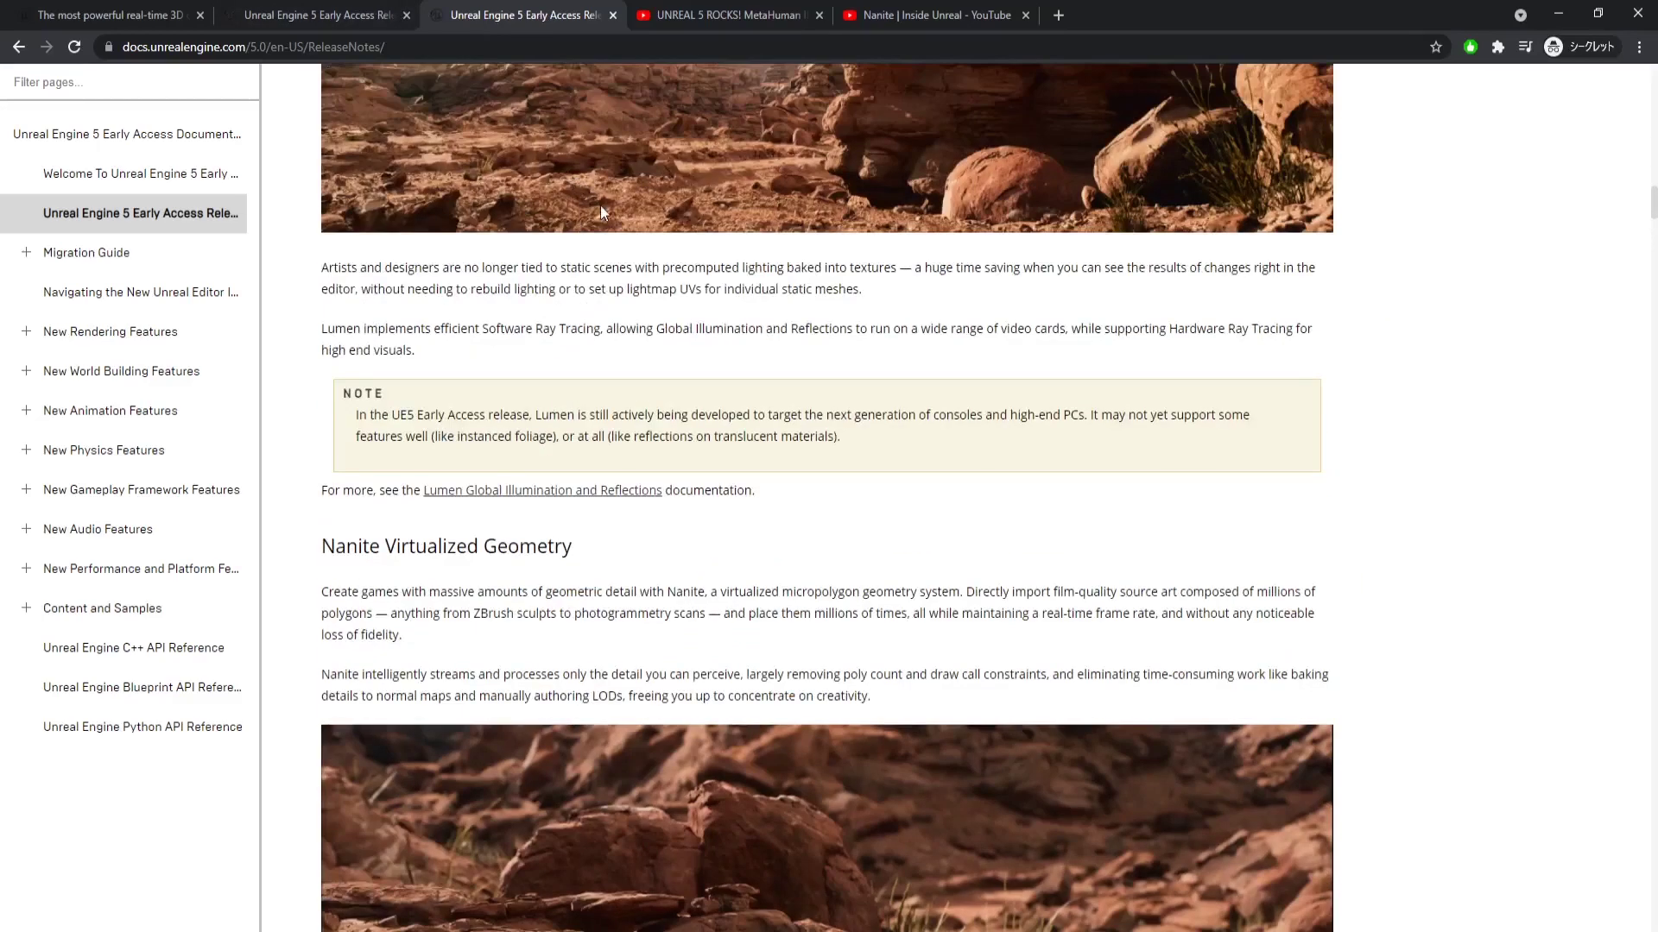
pyautogui.scroll(-1, 618, 216)
pyautogui.scroll(-2, 624, 222)
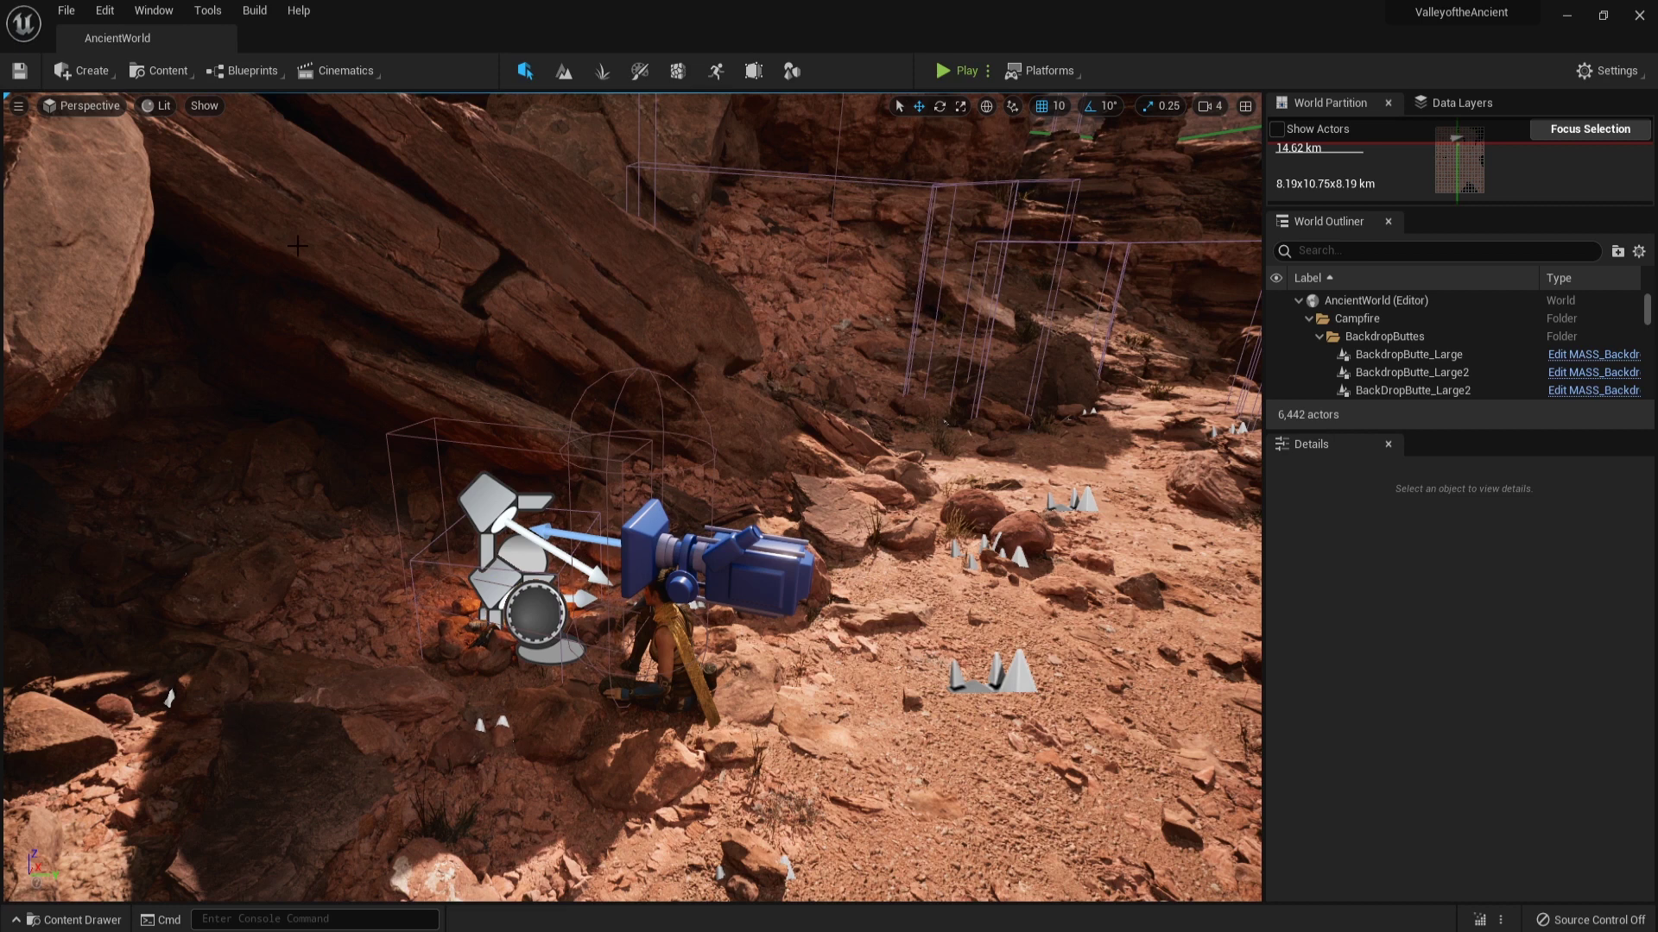
pyautogui.moveTo(431, 414); pyautogui.dragTo(855, 488, button='right')
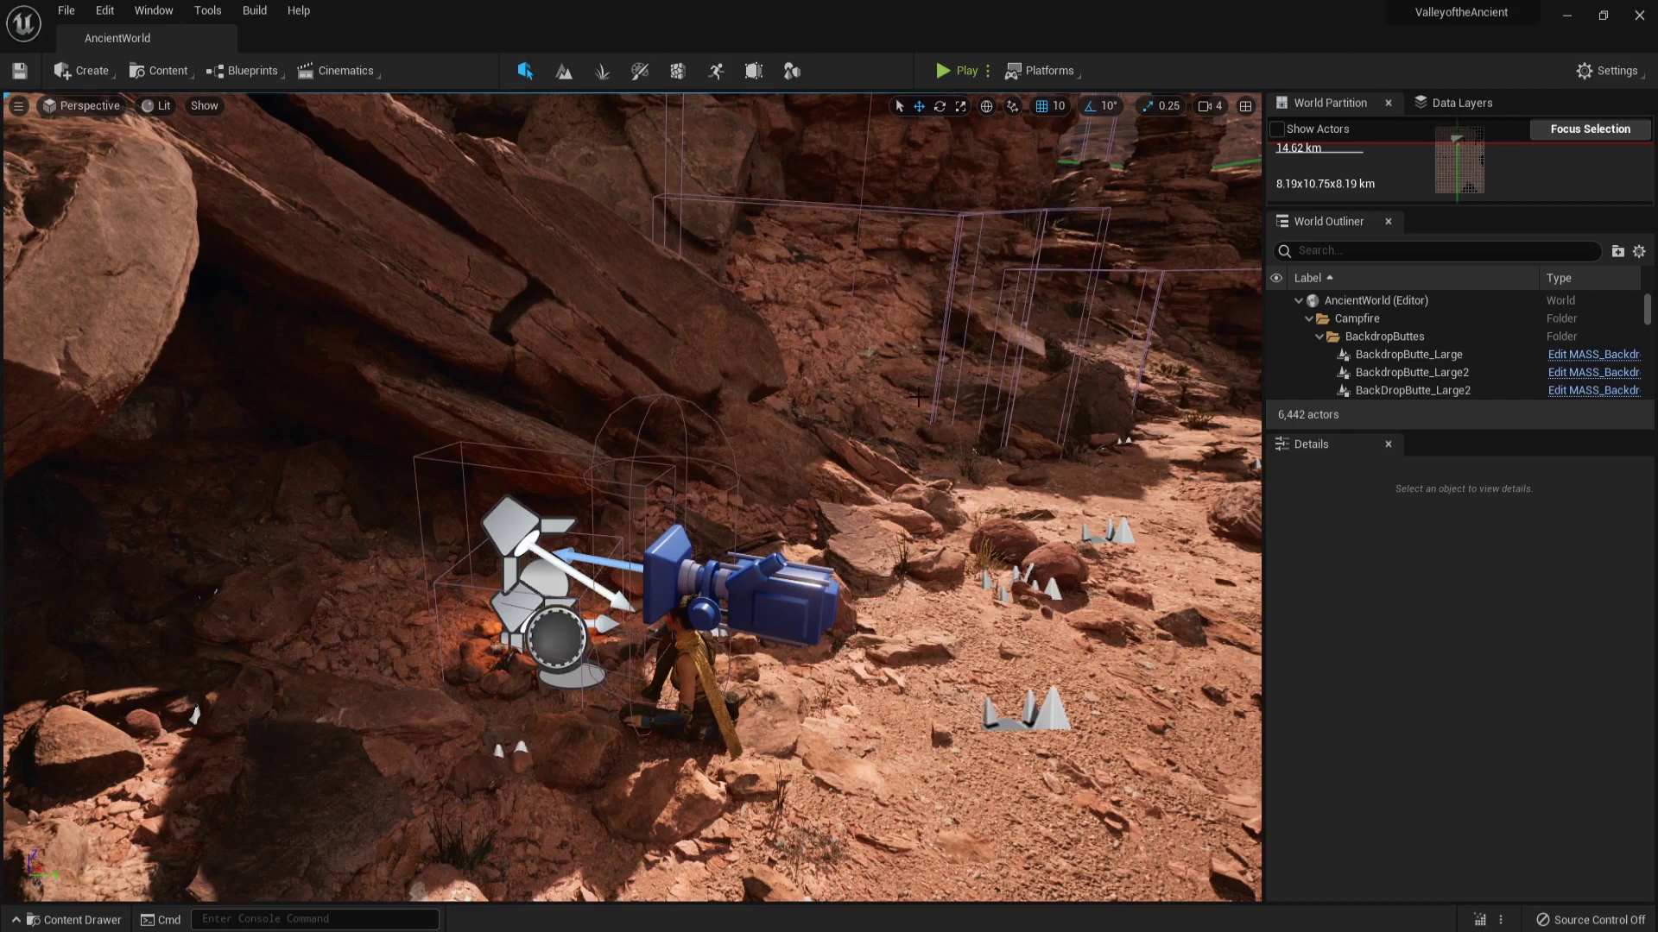
pyautogui.hotkey('ctrl', 'space')
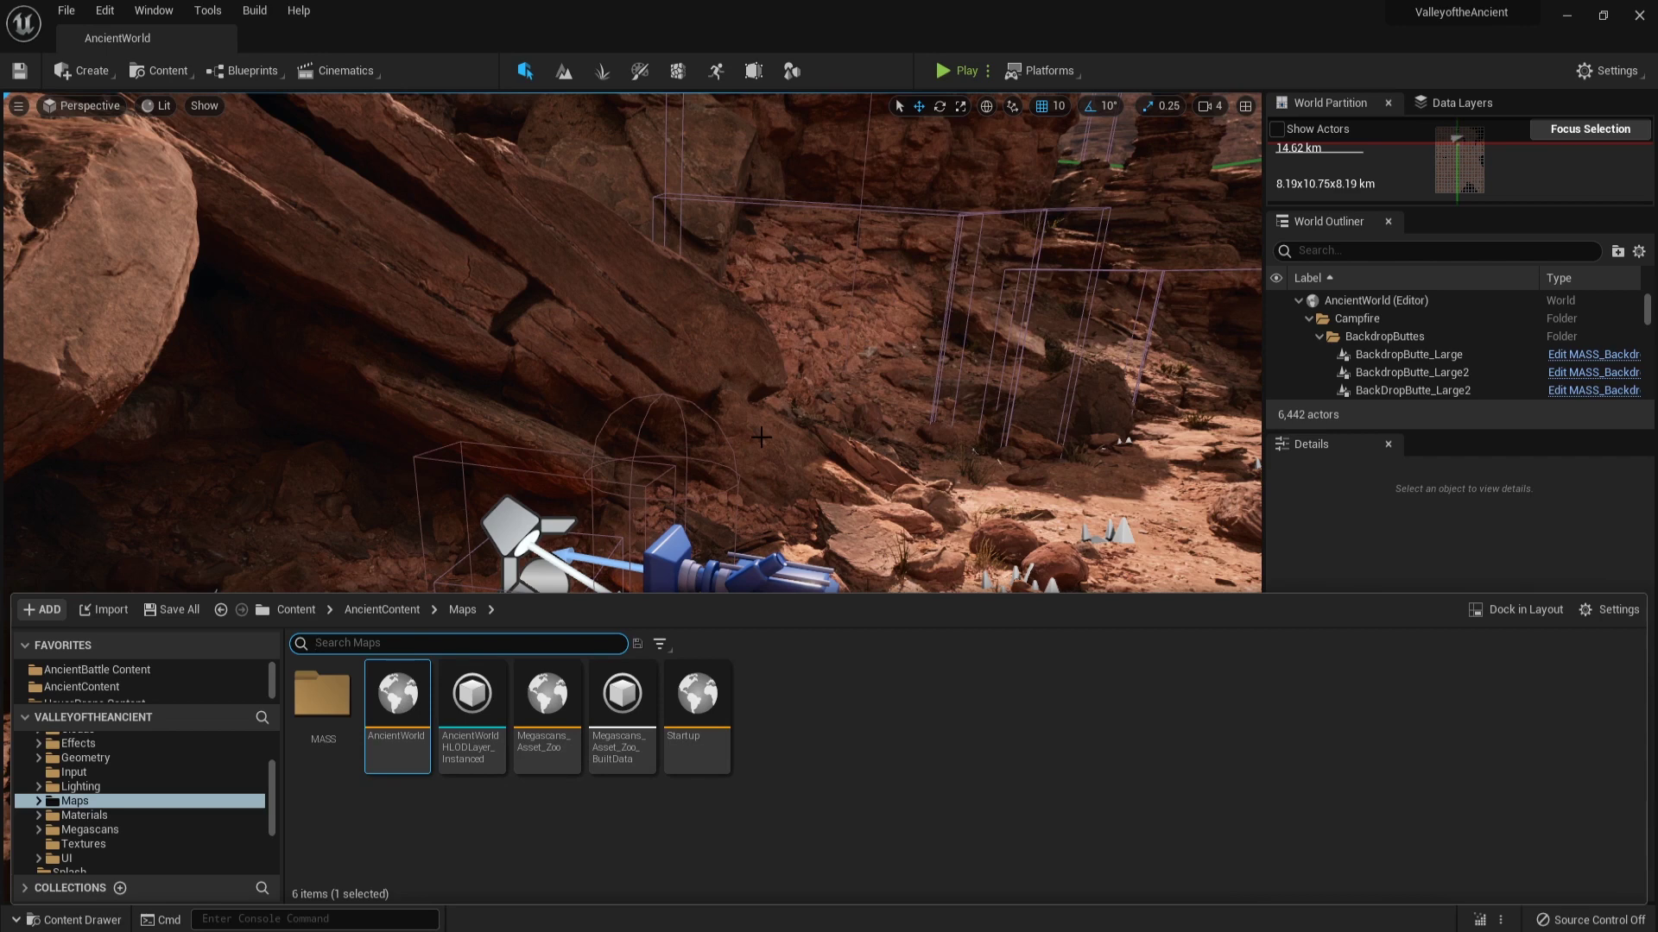
pyautogui.hotkey('ctrl', 'space')
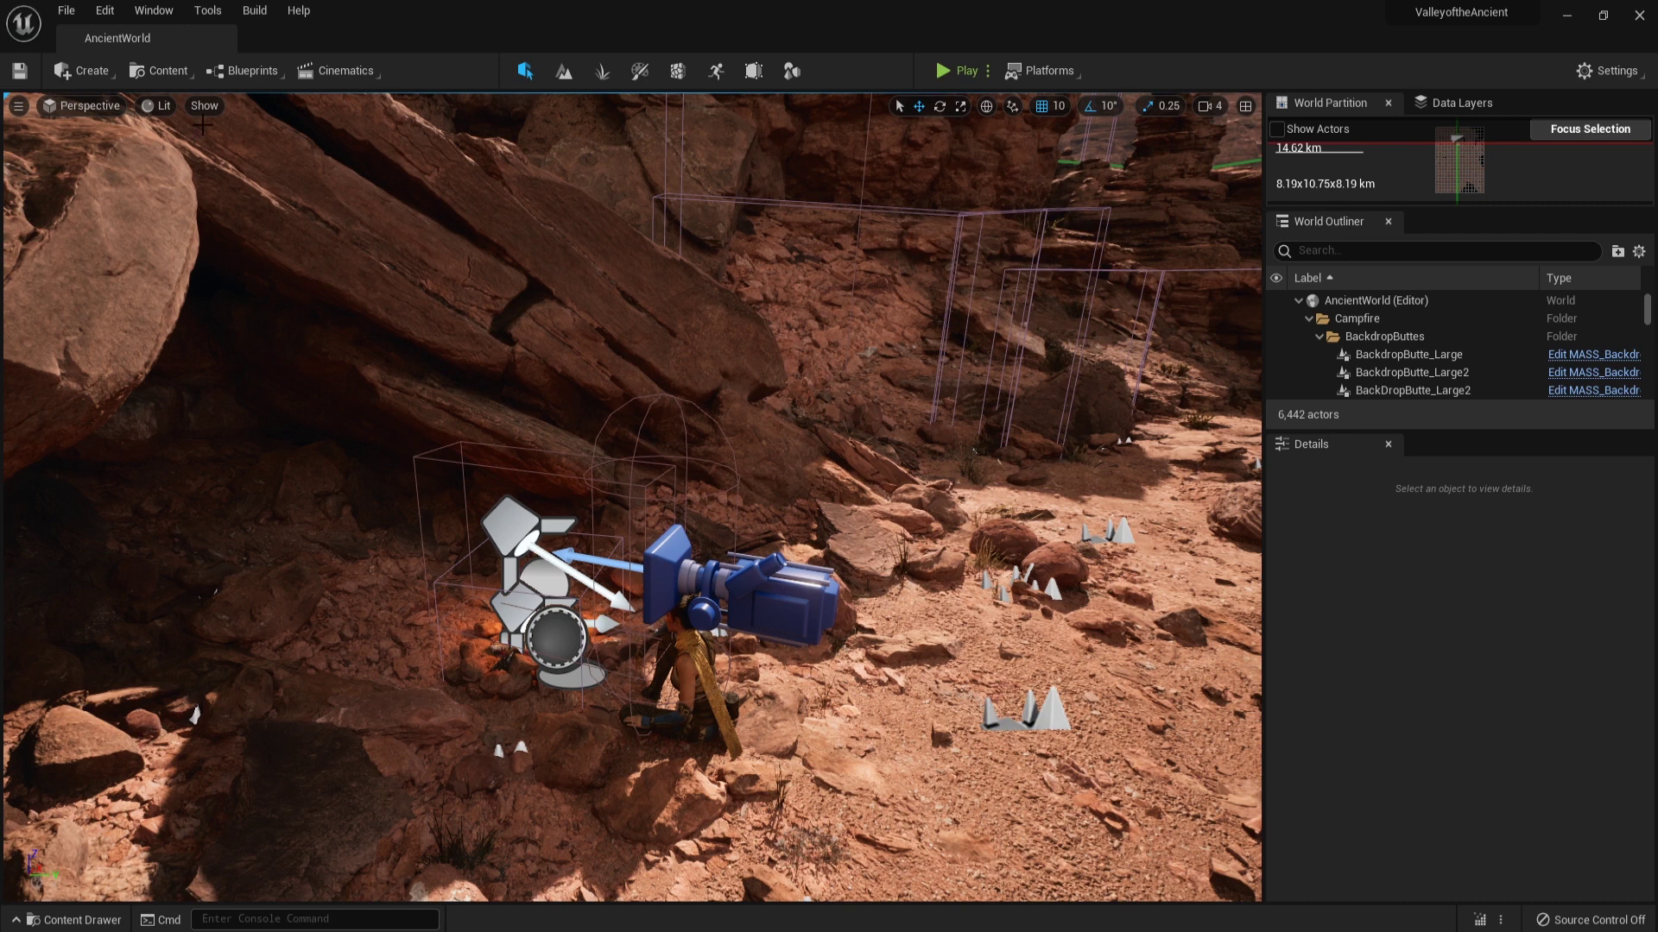
# Enable Show FPS in the viewport options menu, then fly back toward the distant mesas.
pyautogui.click(24, 108)
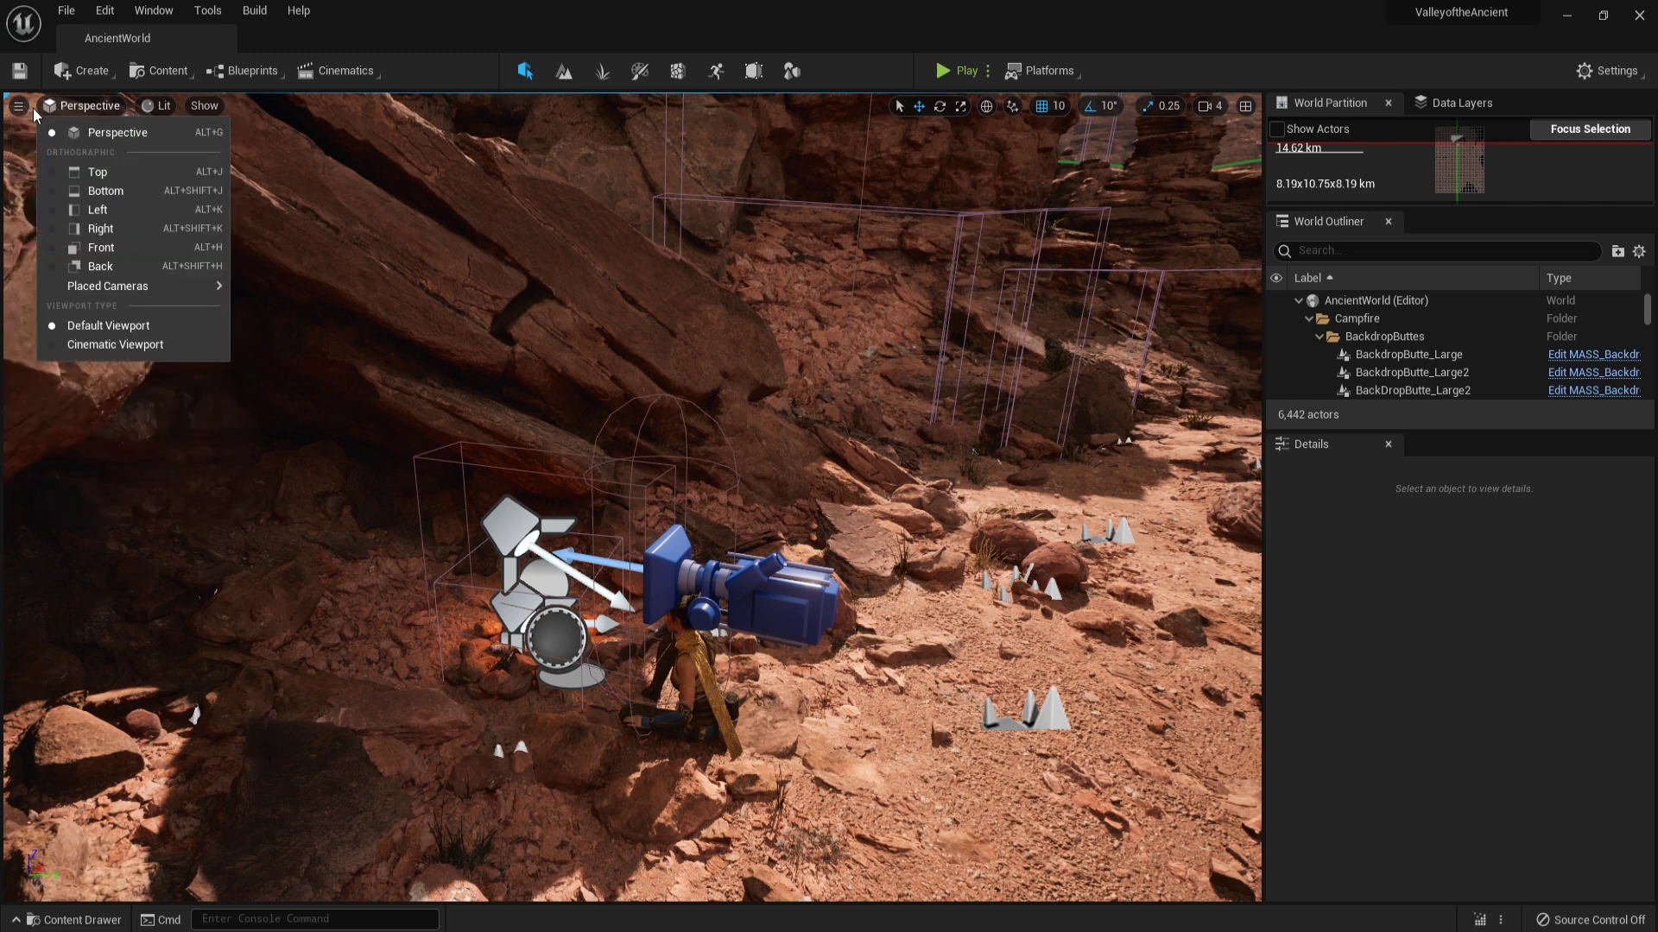
pyautogui.click(71, 184)
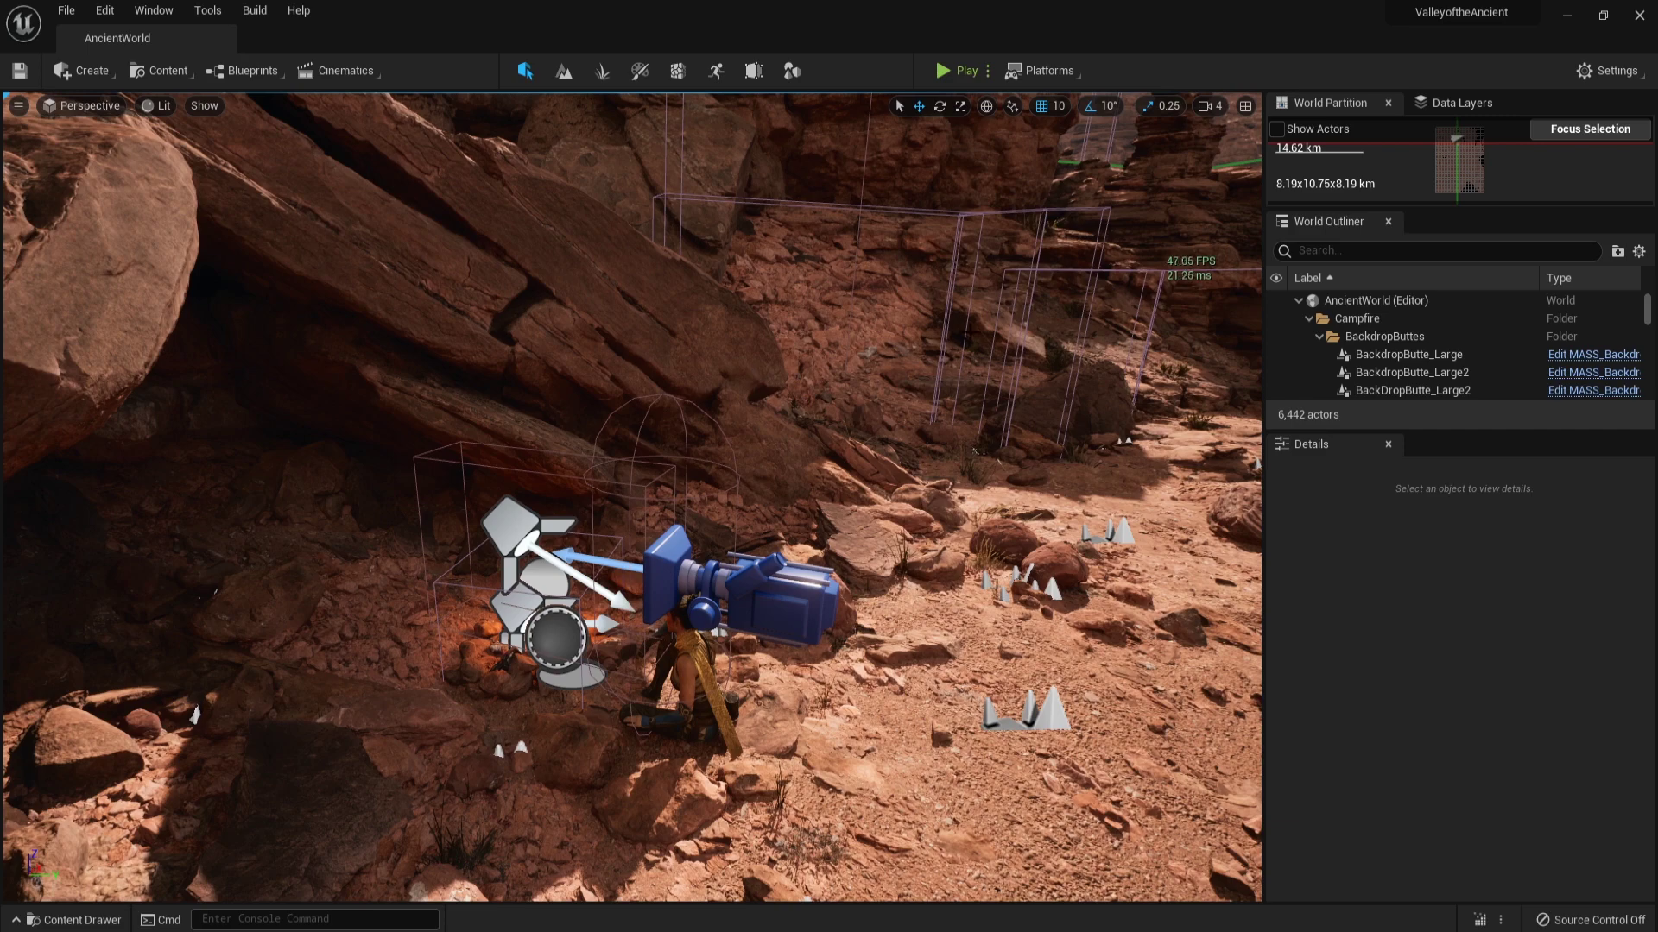
pyautogui.moveTo(714, 401); pyautogui.dragTo(768, 367)
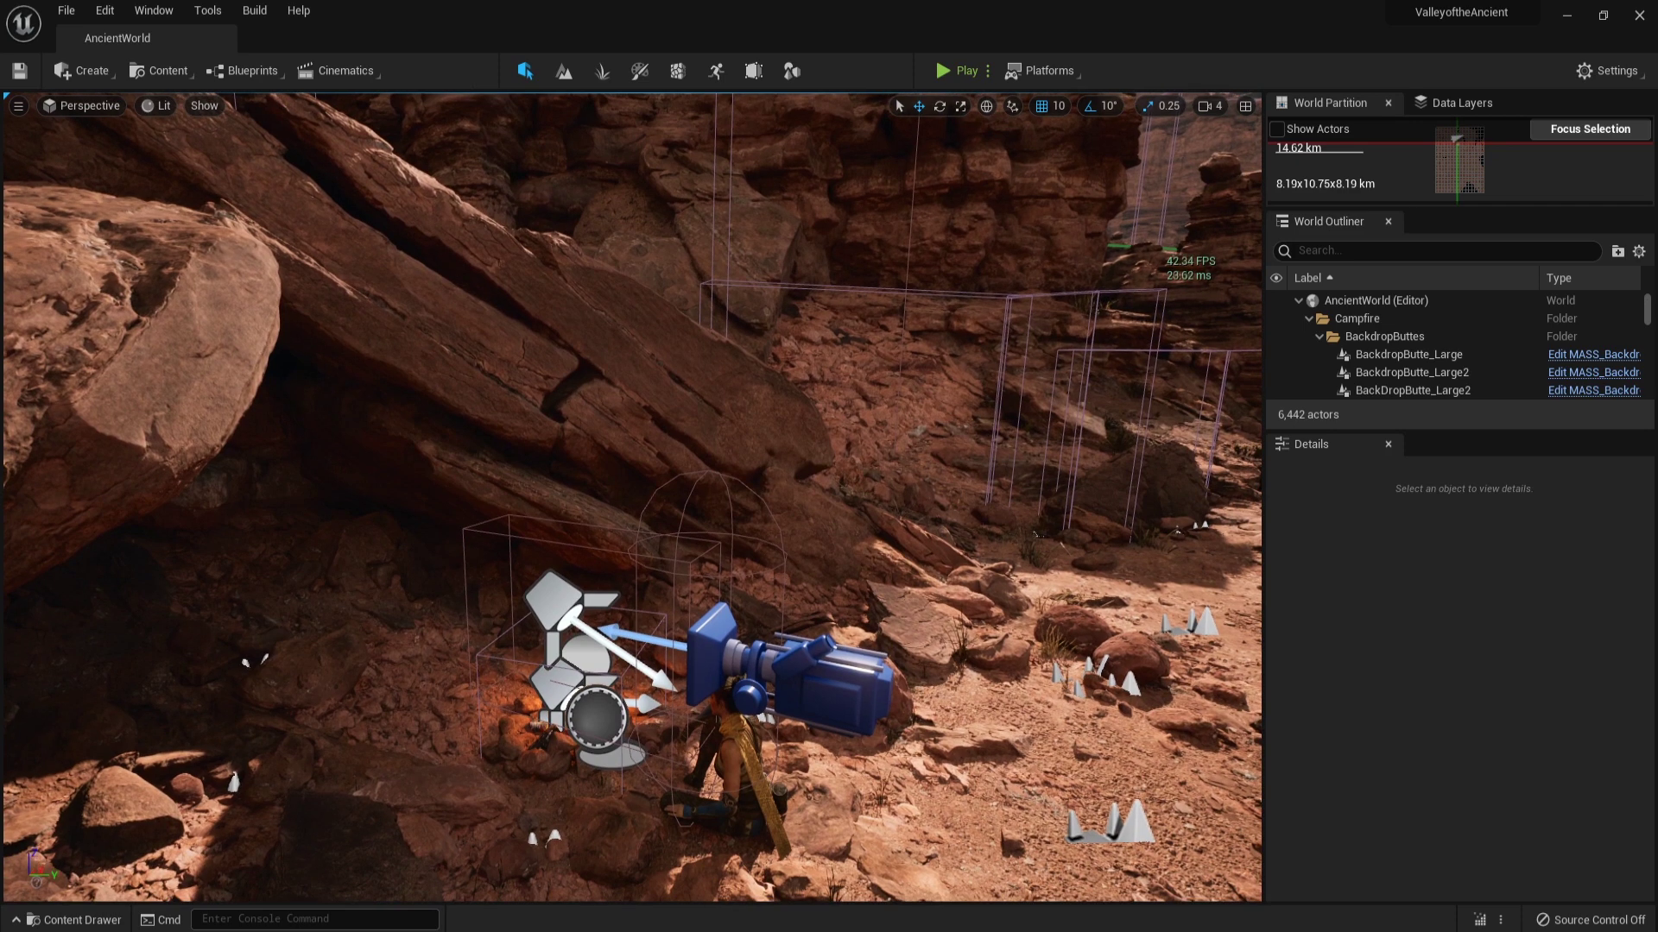
# Fly past the sky and butte views, then sweep across the canyon toward the rock wall above the campfire.
pyautogui.moveTo(708, 406); pyautogui.dragTo(708, 406)
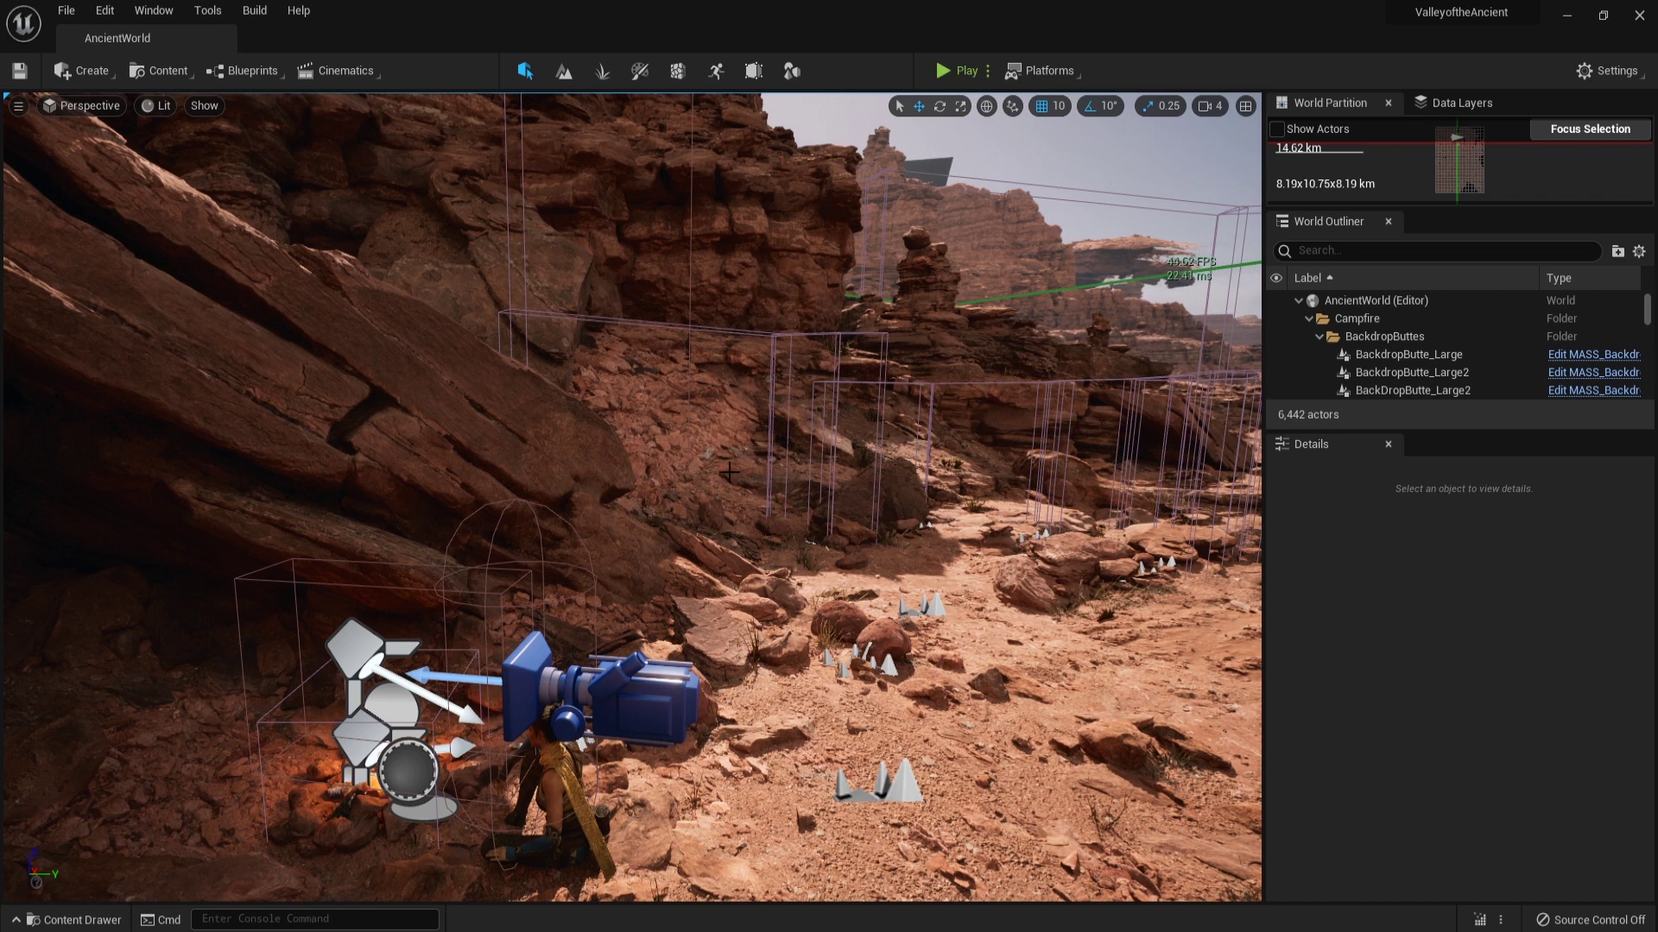
pyautogui.moveTo(728, 473); pyautogui.dragTo(728, 473, button='right')
pyautogui.moveTo(630, 496); pyautogui.dragTo(604, 492, button='right')
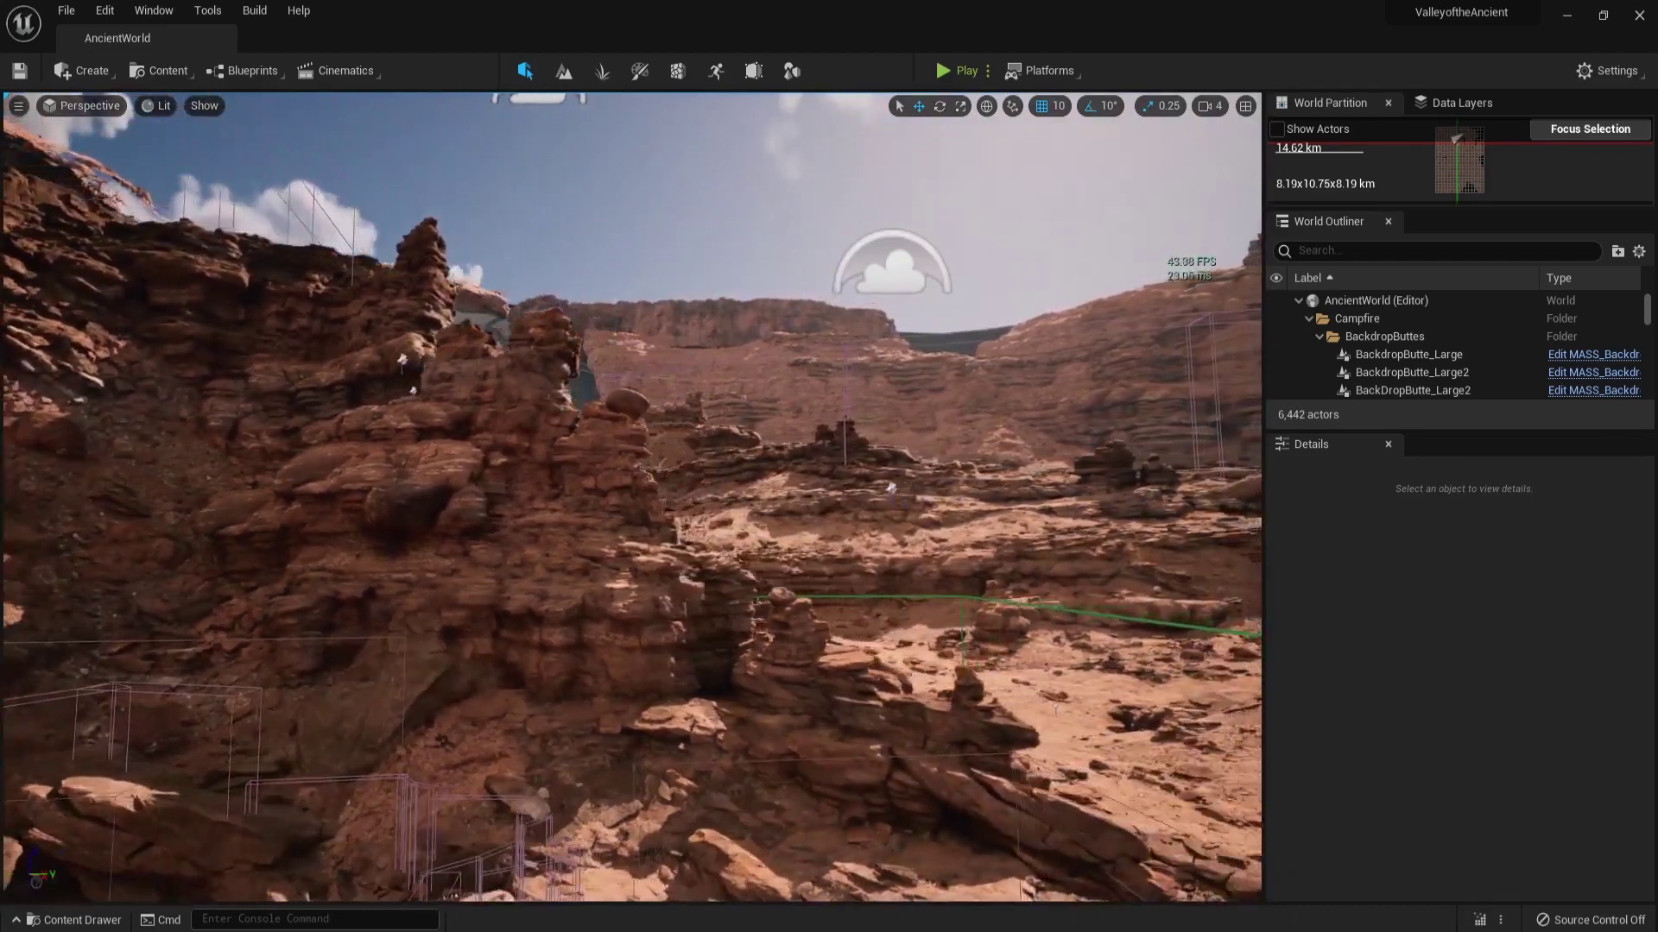
pyautogui.moveTo(604, 493)
pyautogui.mouseDown(button='right')
pyautogui.moveTo(592, 495)
pyautogui.moveTo(622, 495)
pyautogui.mouseUp(button='right')
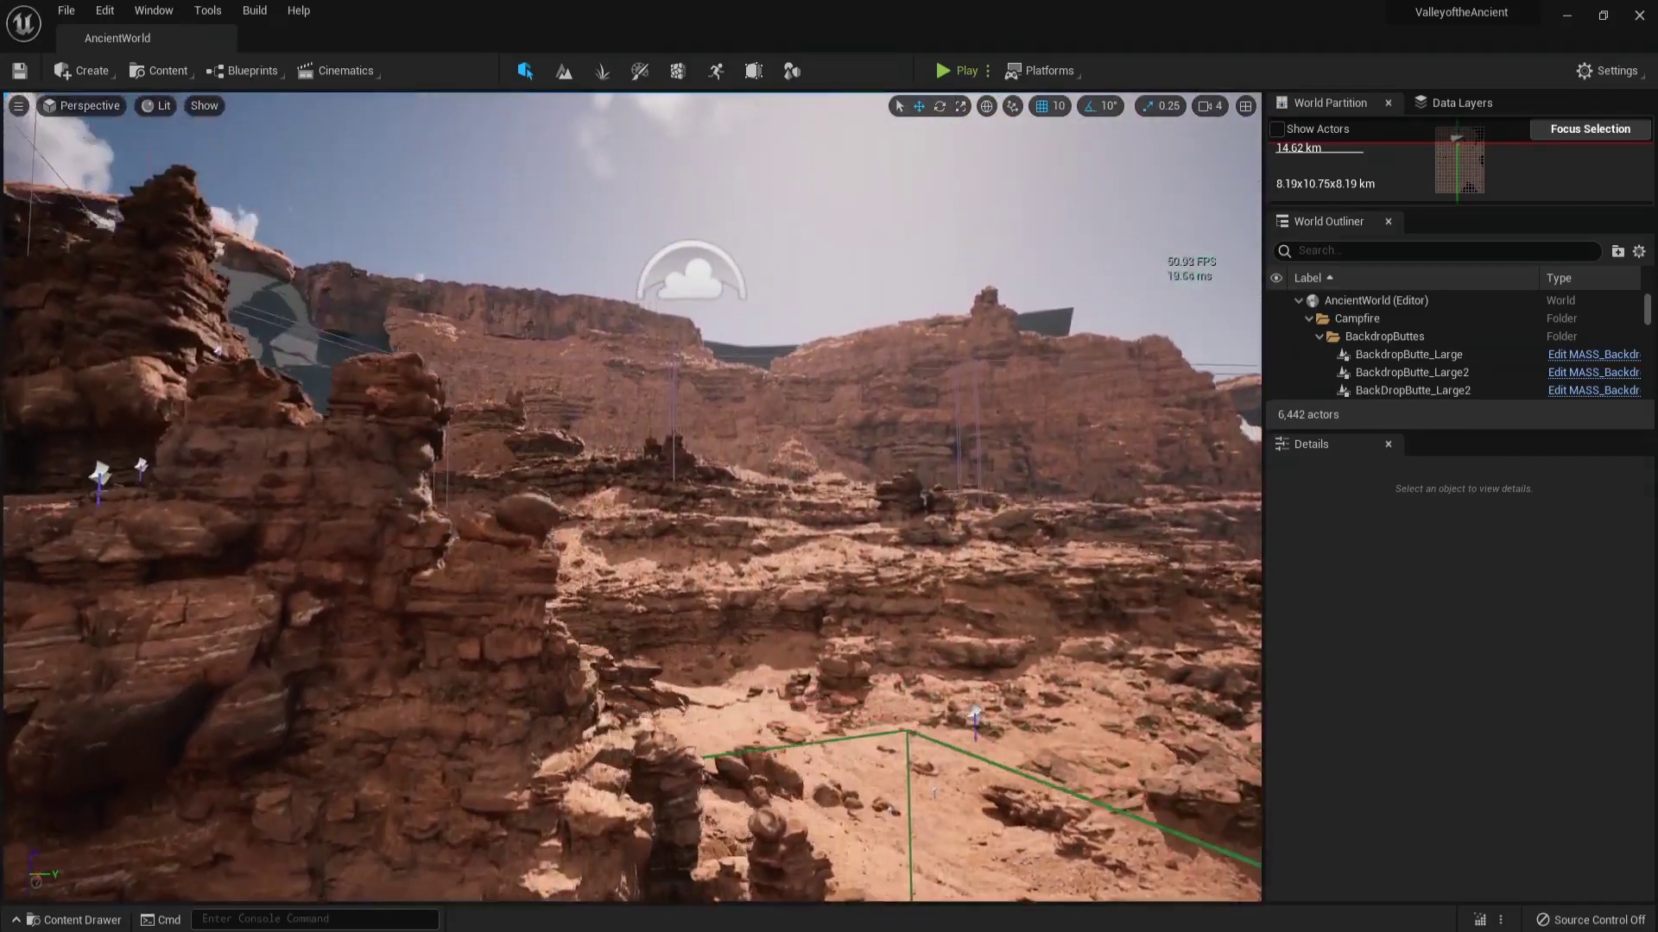
pyautogui.moveTo(621, 494); pyautogui.dragTo(375, 352, button='right')
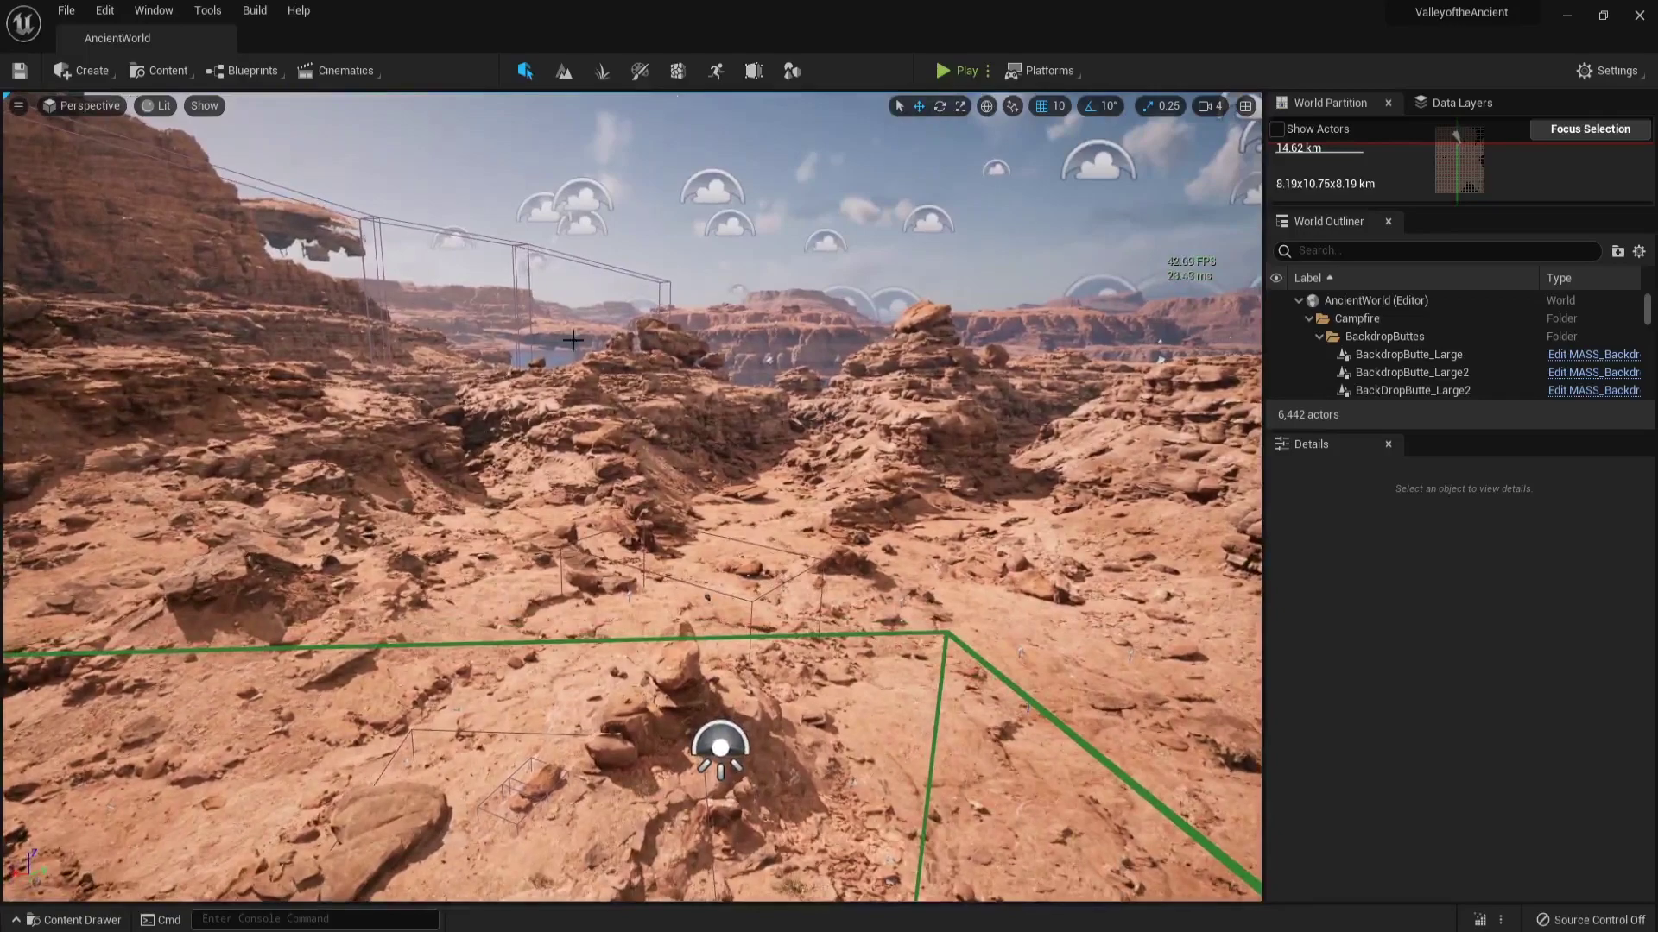
pyautogui.moveTo(1001, 428); pyautogui.dragTo(1018, 472, button='right')
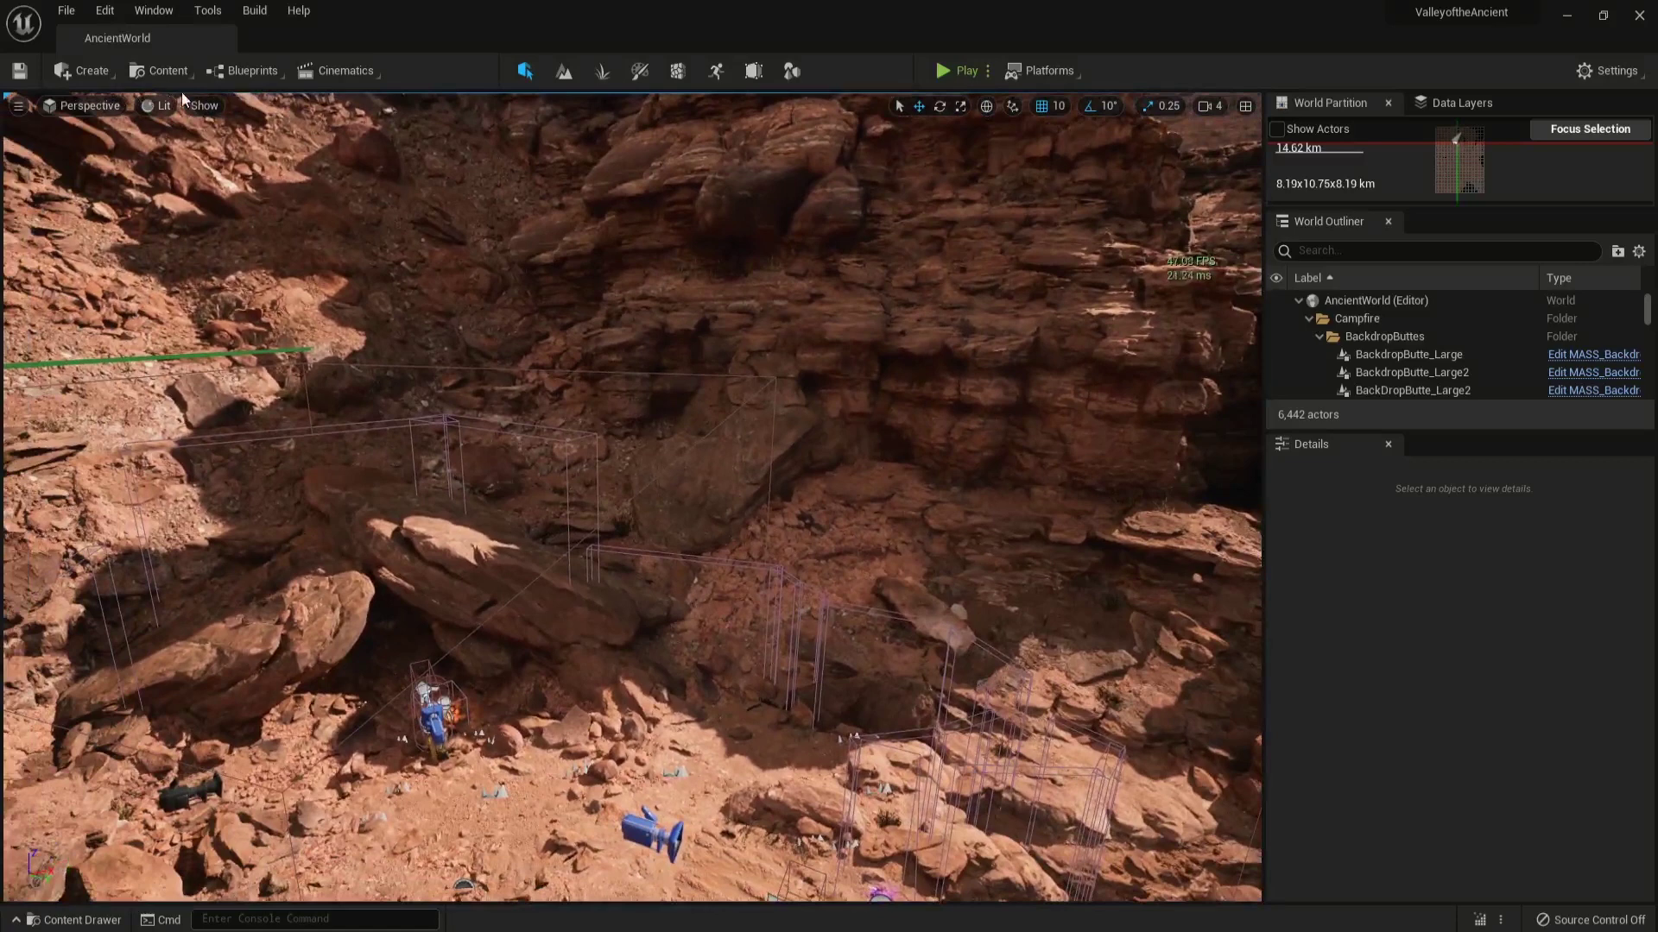
# Change the viewport view mode from Lit to Nanite Visualization > Triangles.
pyautogui.click(151, 104)
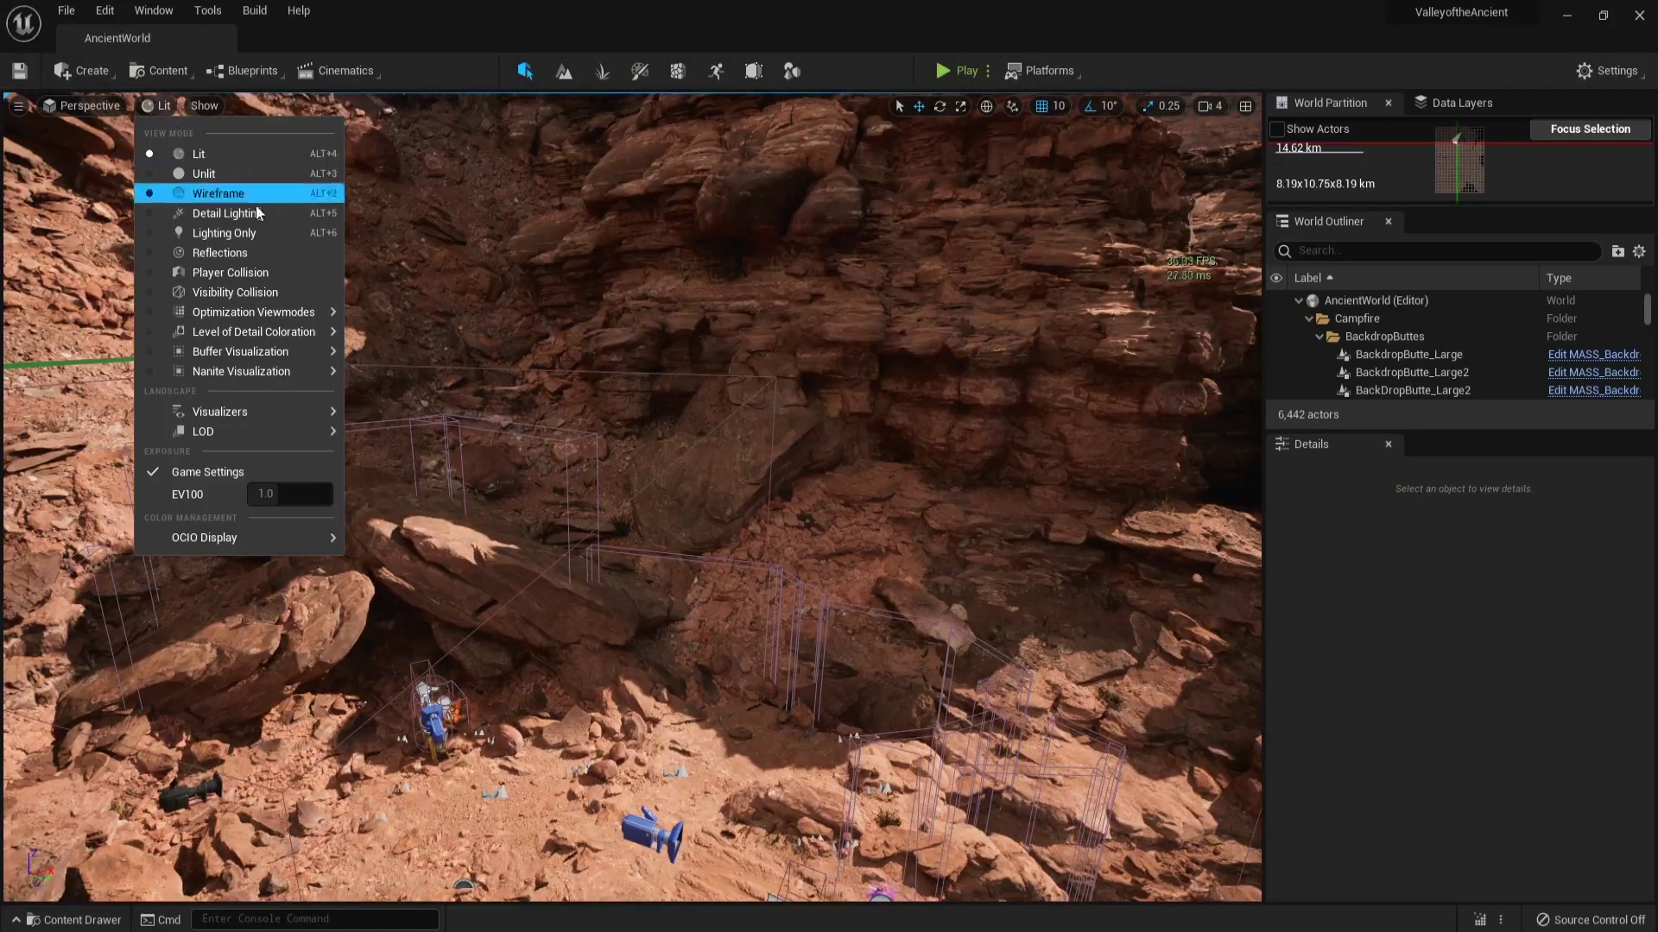
pyautogui.moveTo(279, 375)
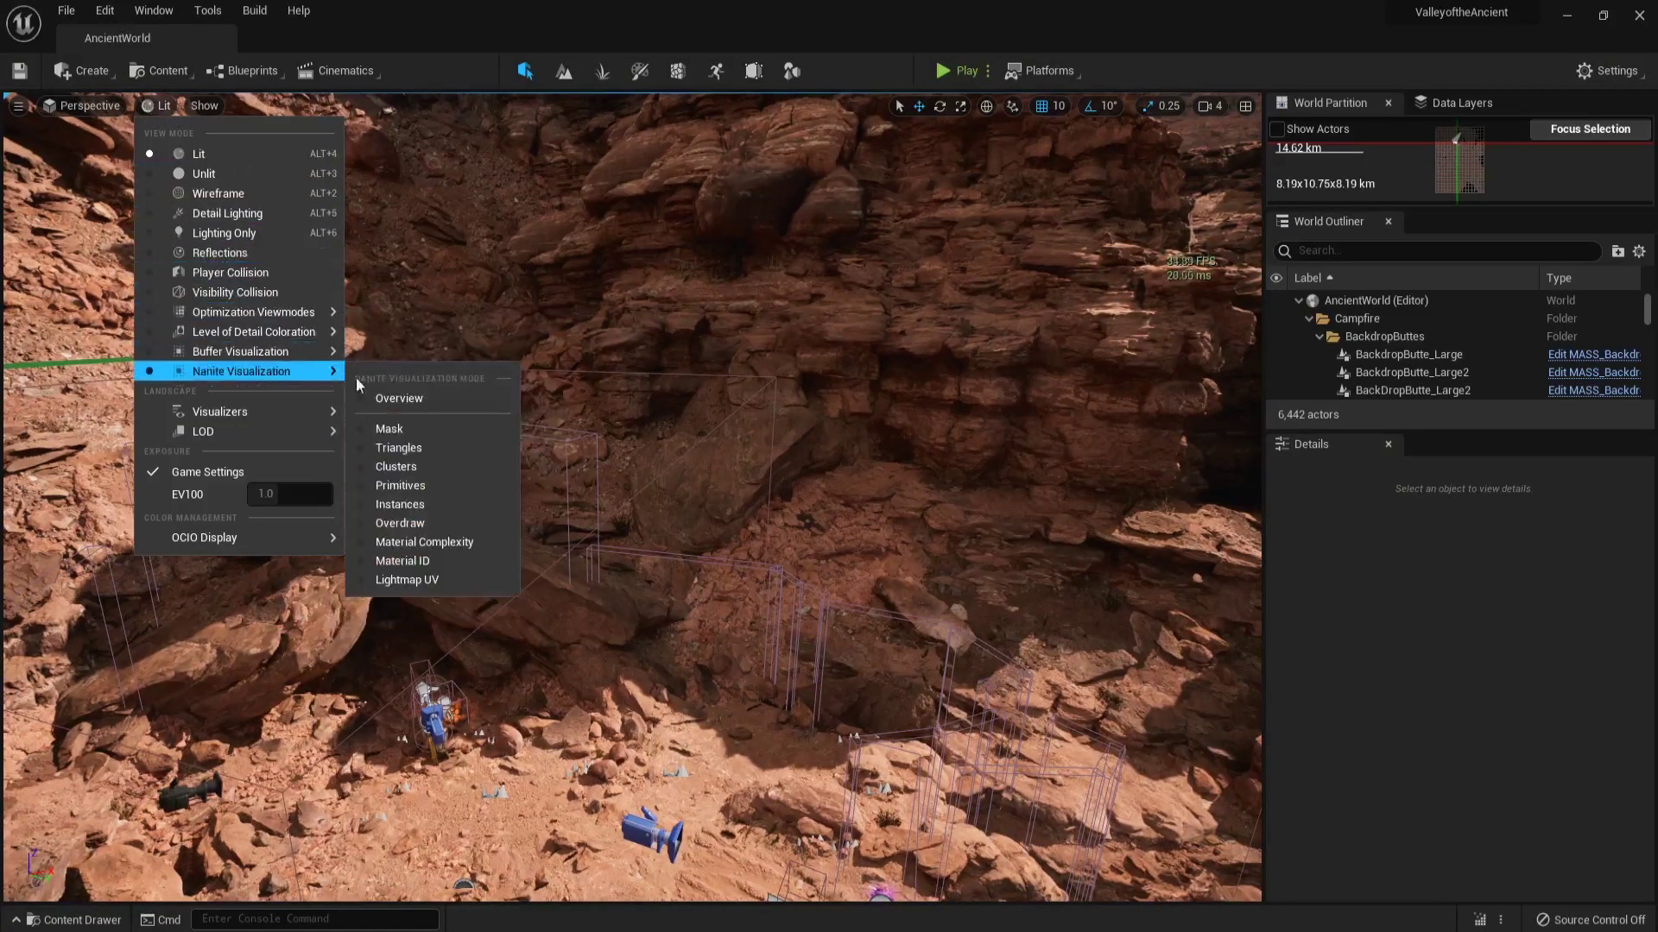
pyautogui.click(406, 429)
pyautogui.click(421, 449)
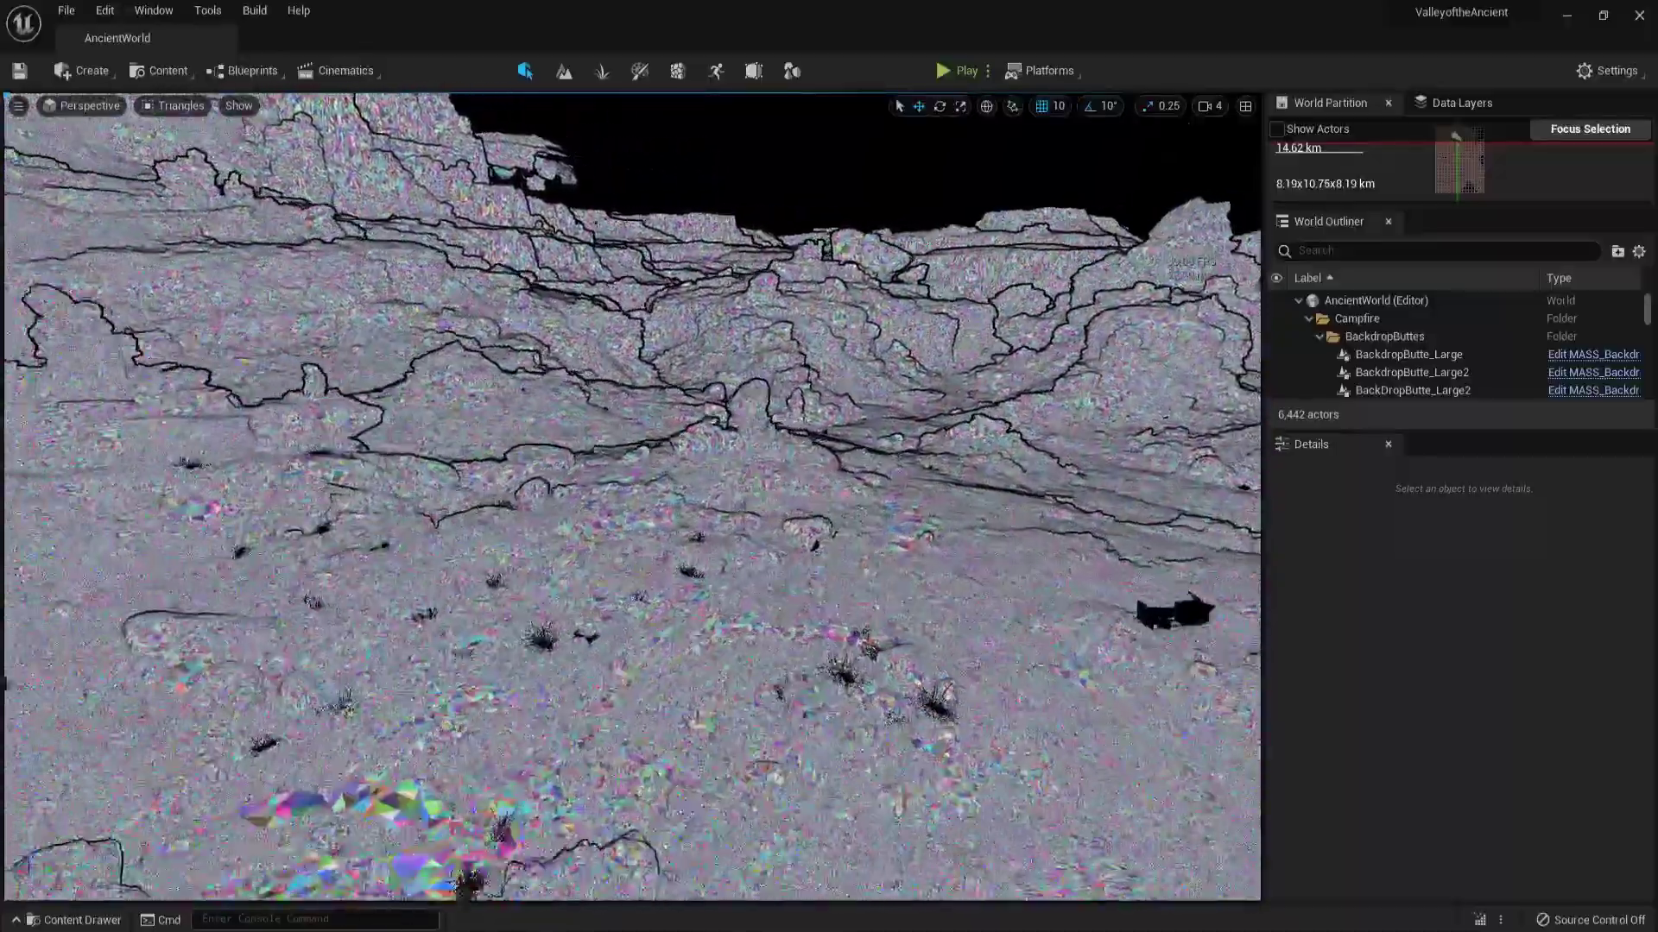
# Fly forward and down over the terrain, then back out to the horizon and cliffs in Triangles view.
pyautogui.press('w')
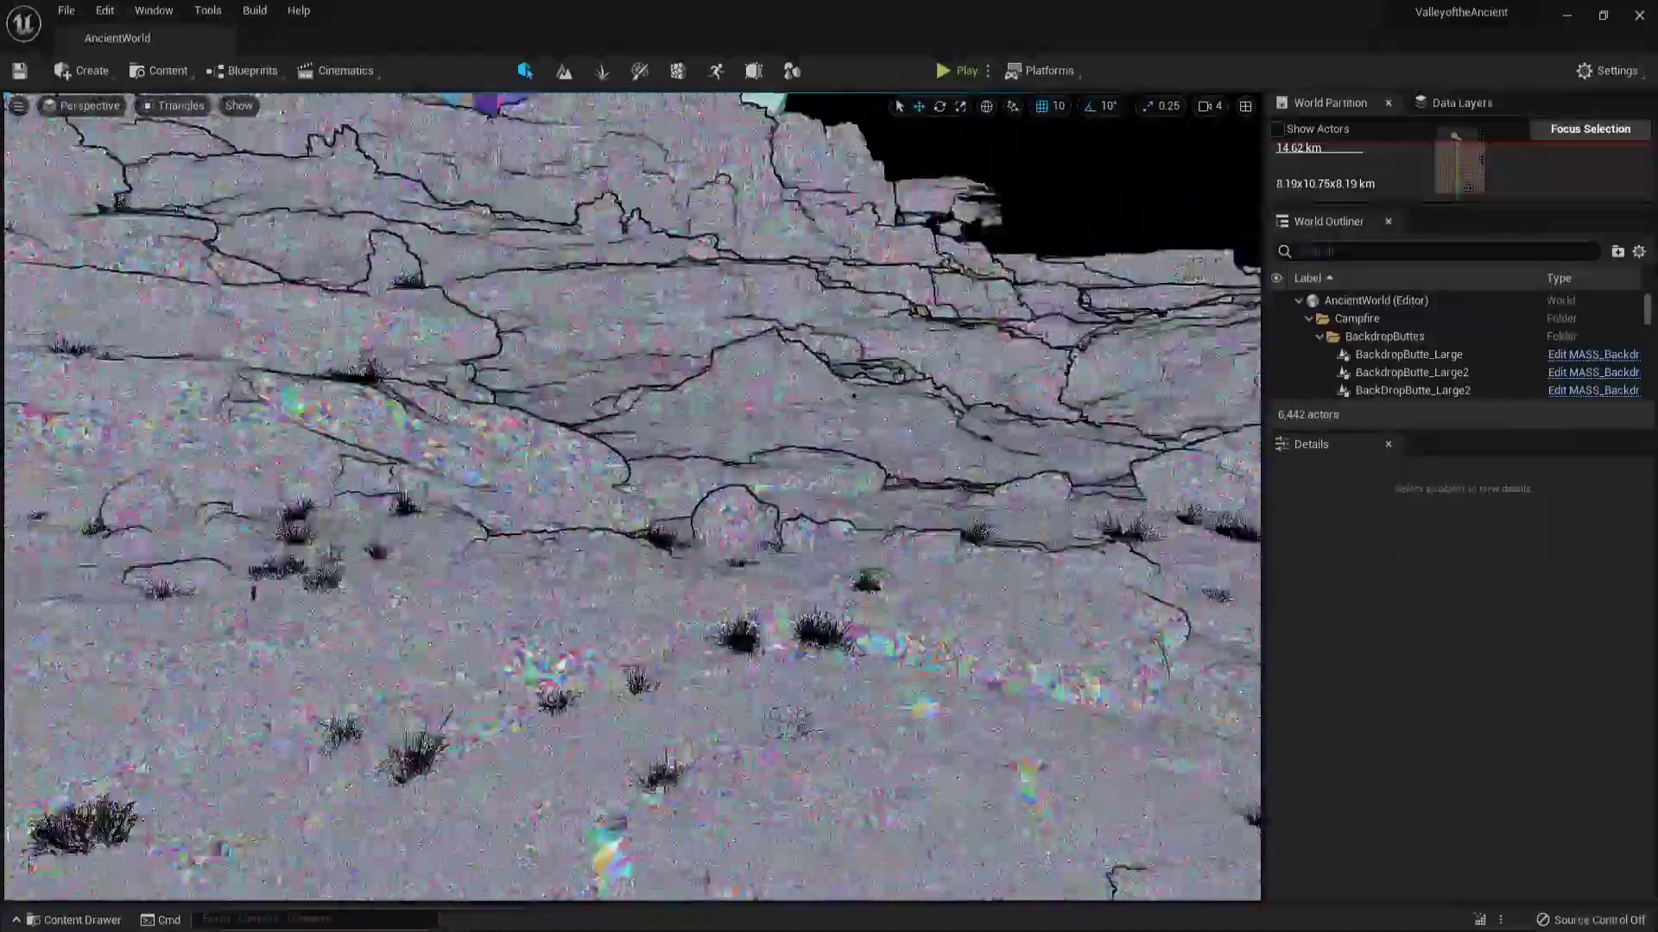
pyautogui.press('w')
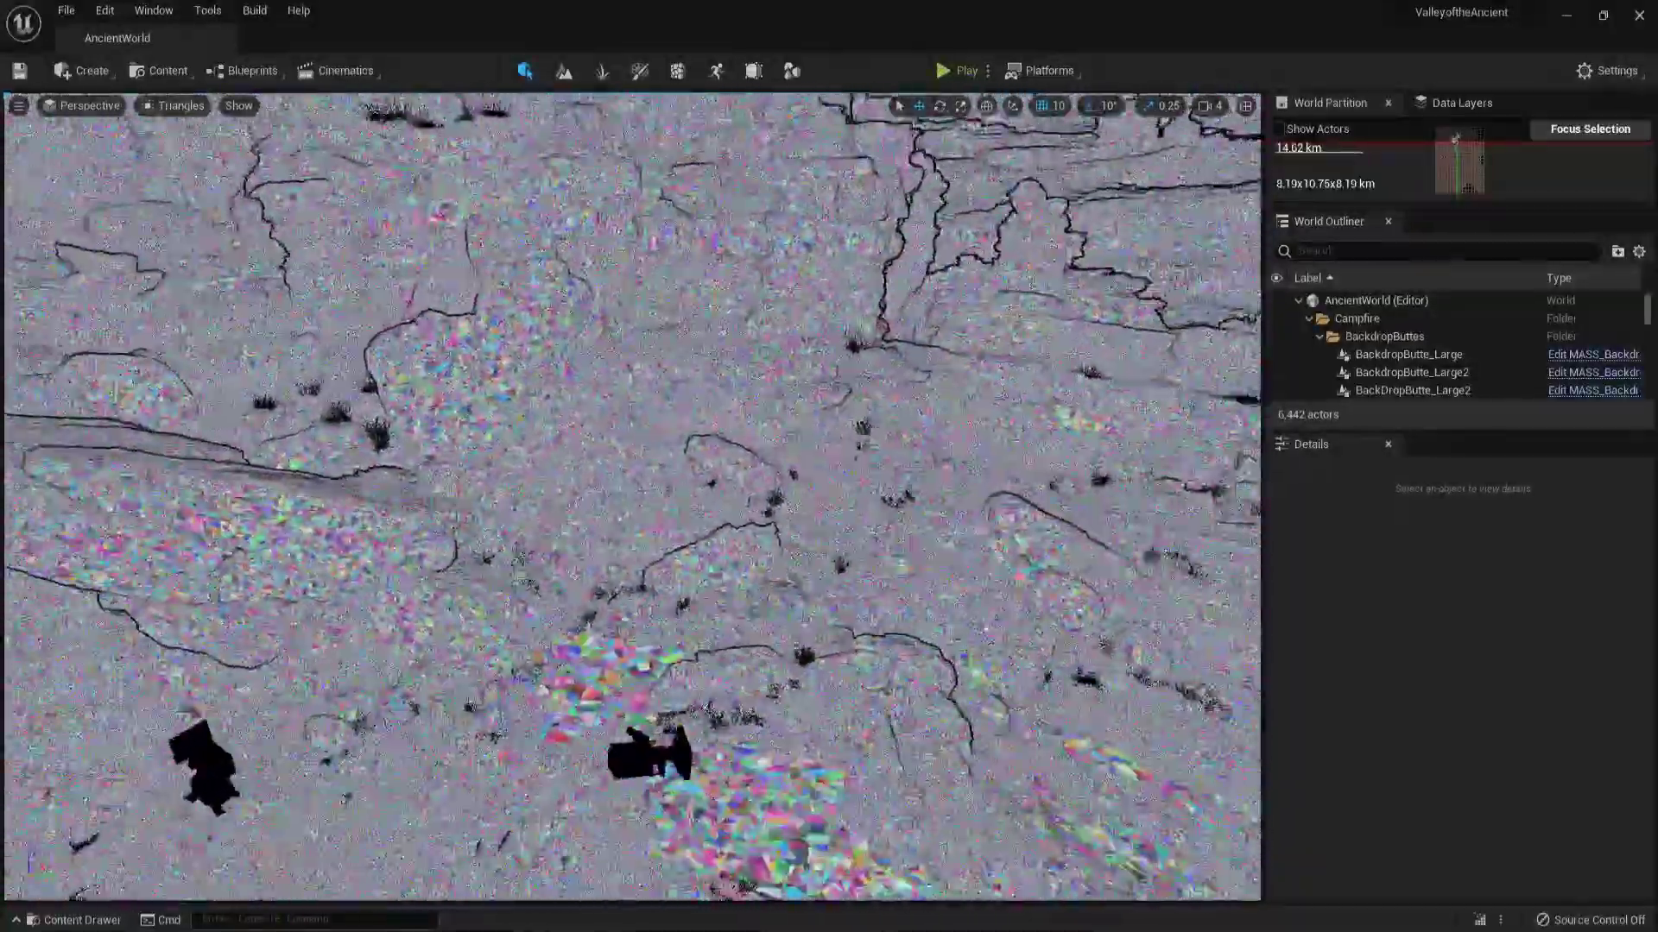
pyautogui.press('s')
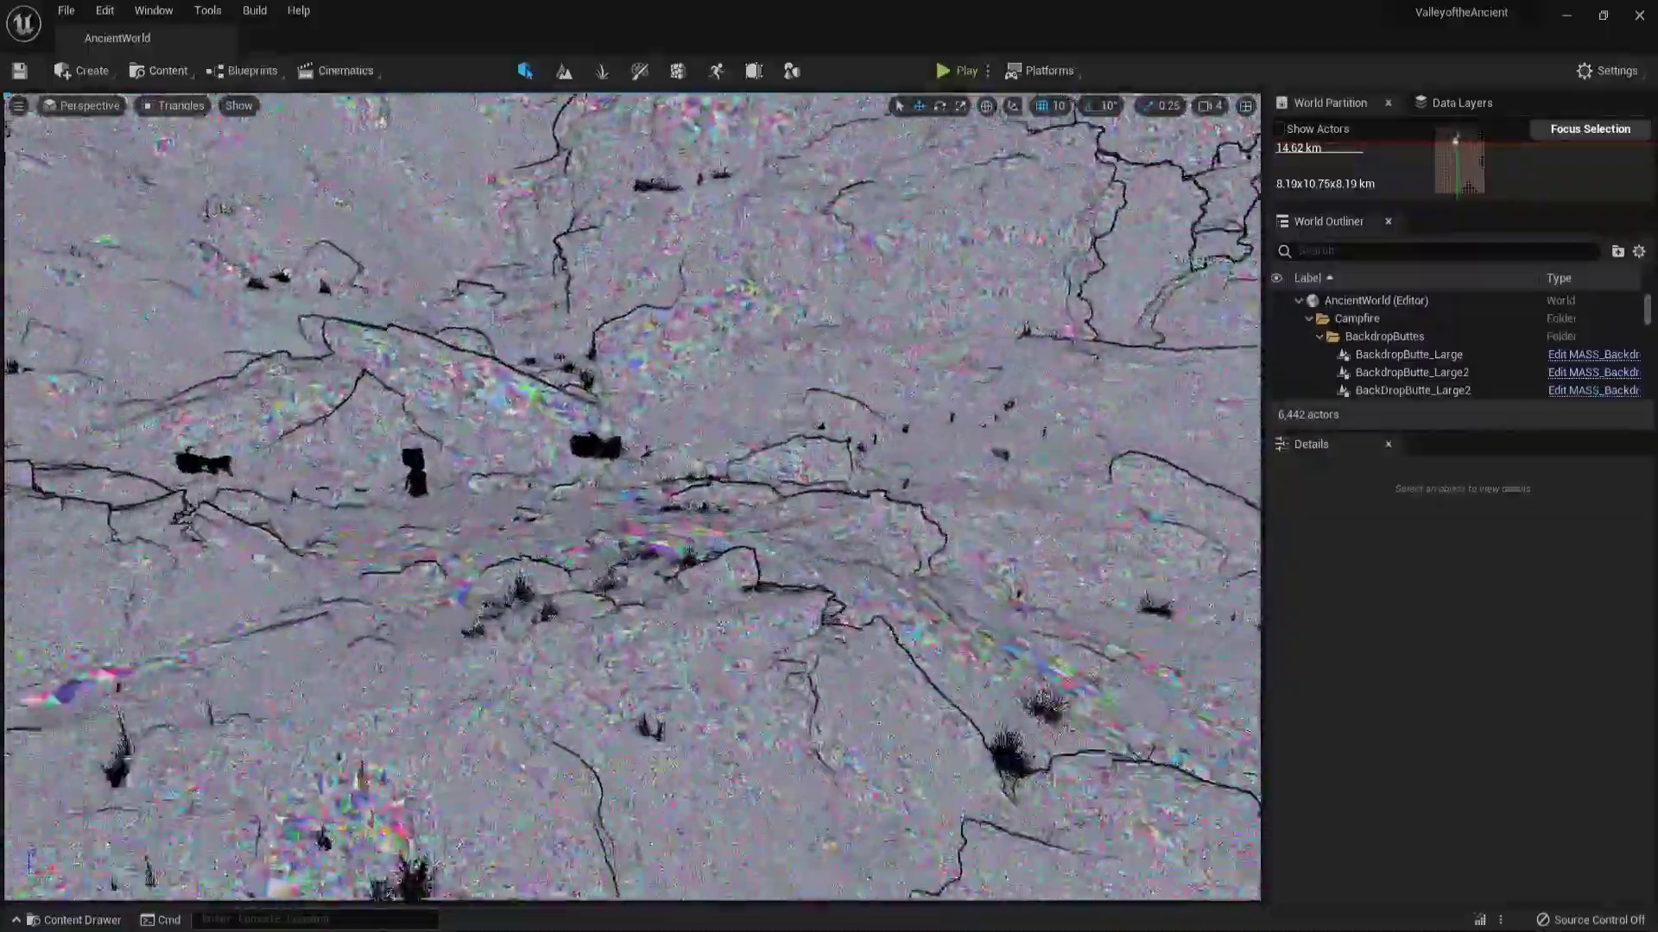
pyautogui.press('s')
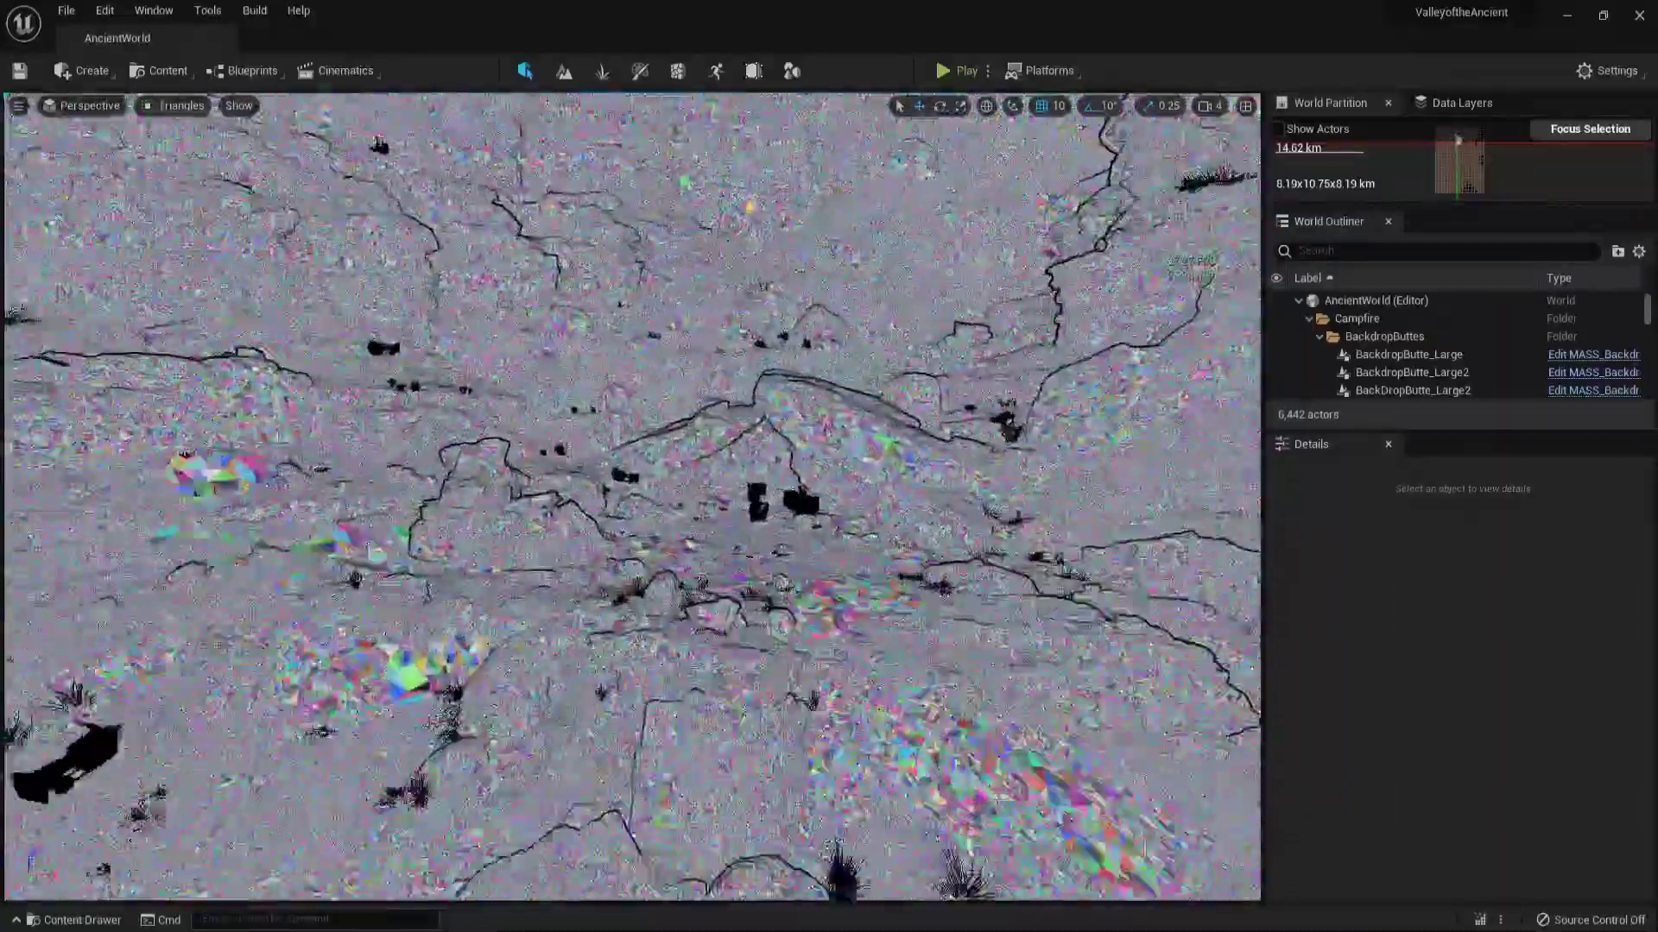
pyautogui.scroll(6, 632, 497)
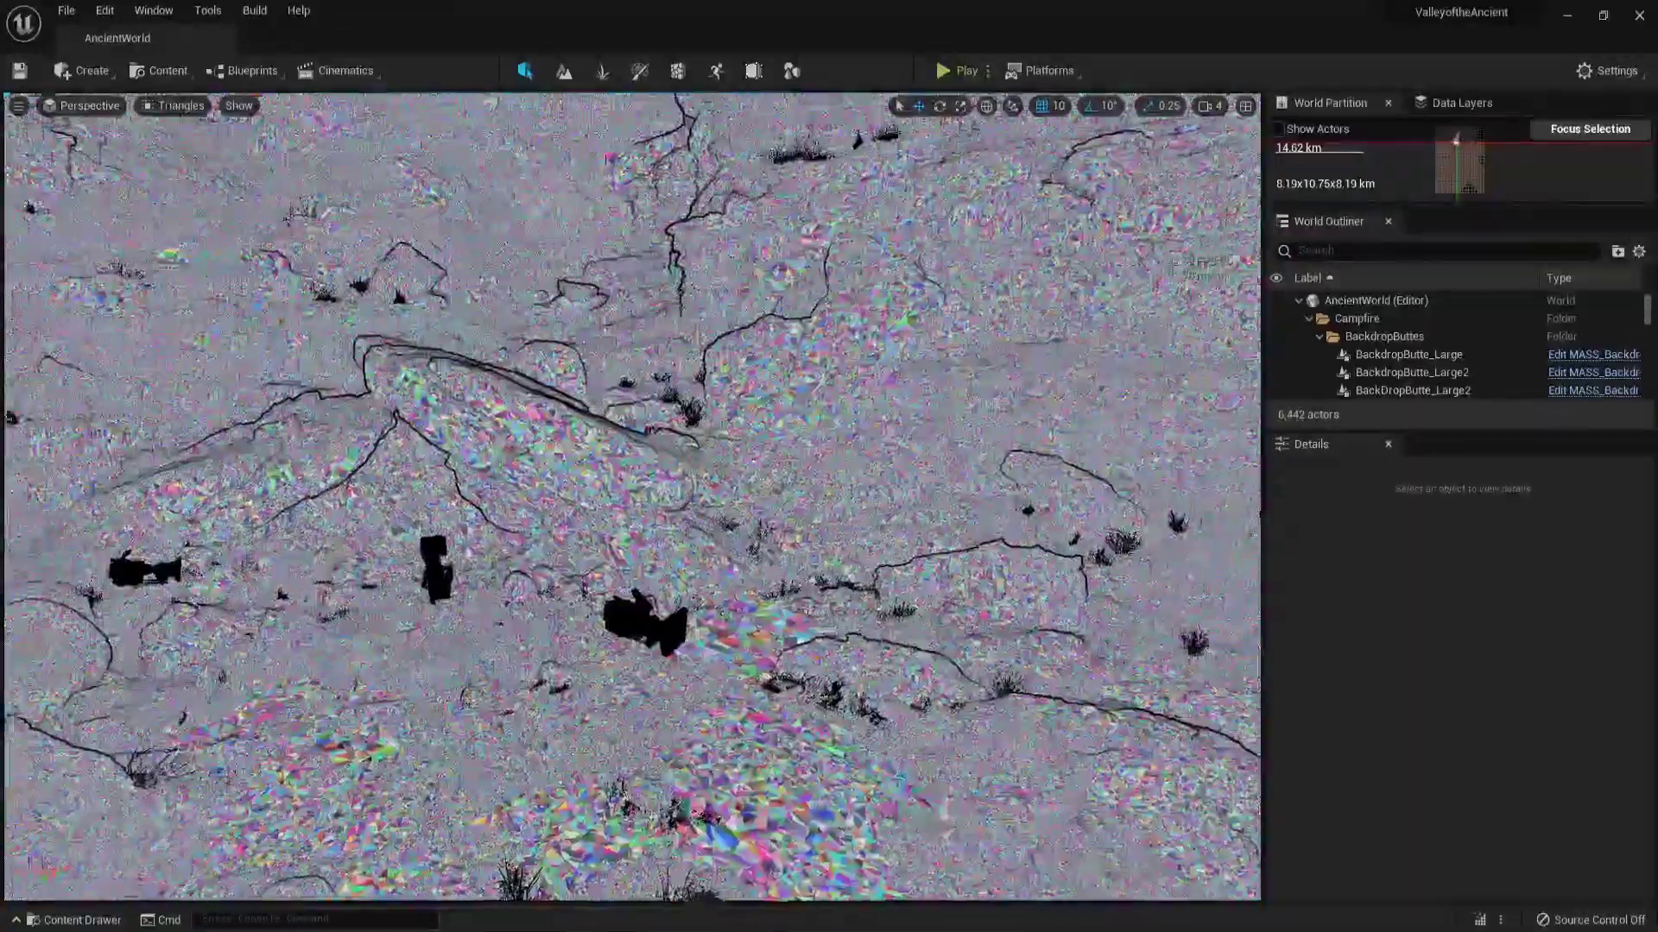
pyautogui.scroll(5, 632, 496)
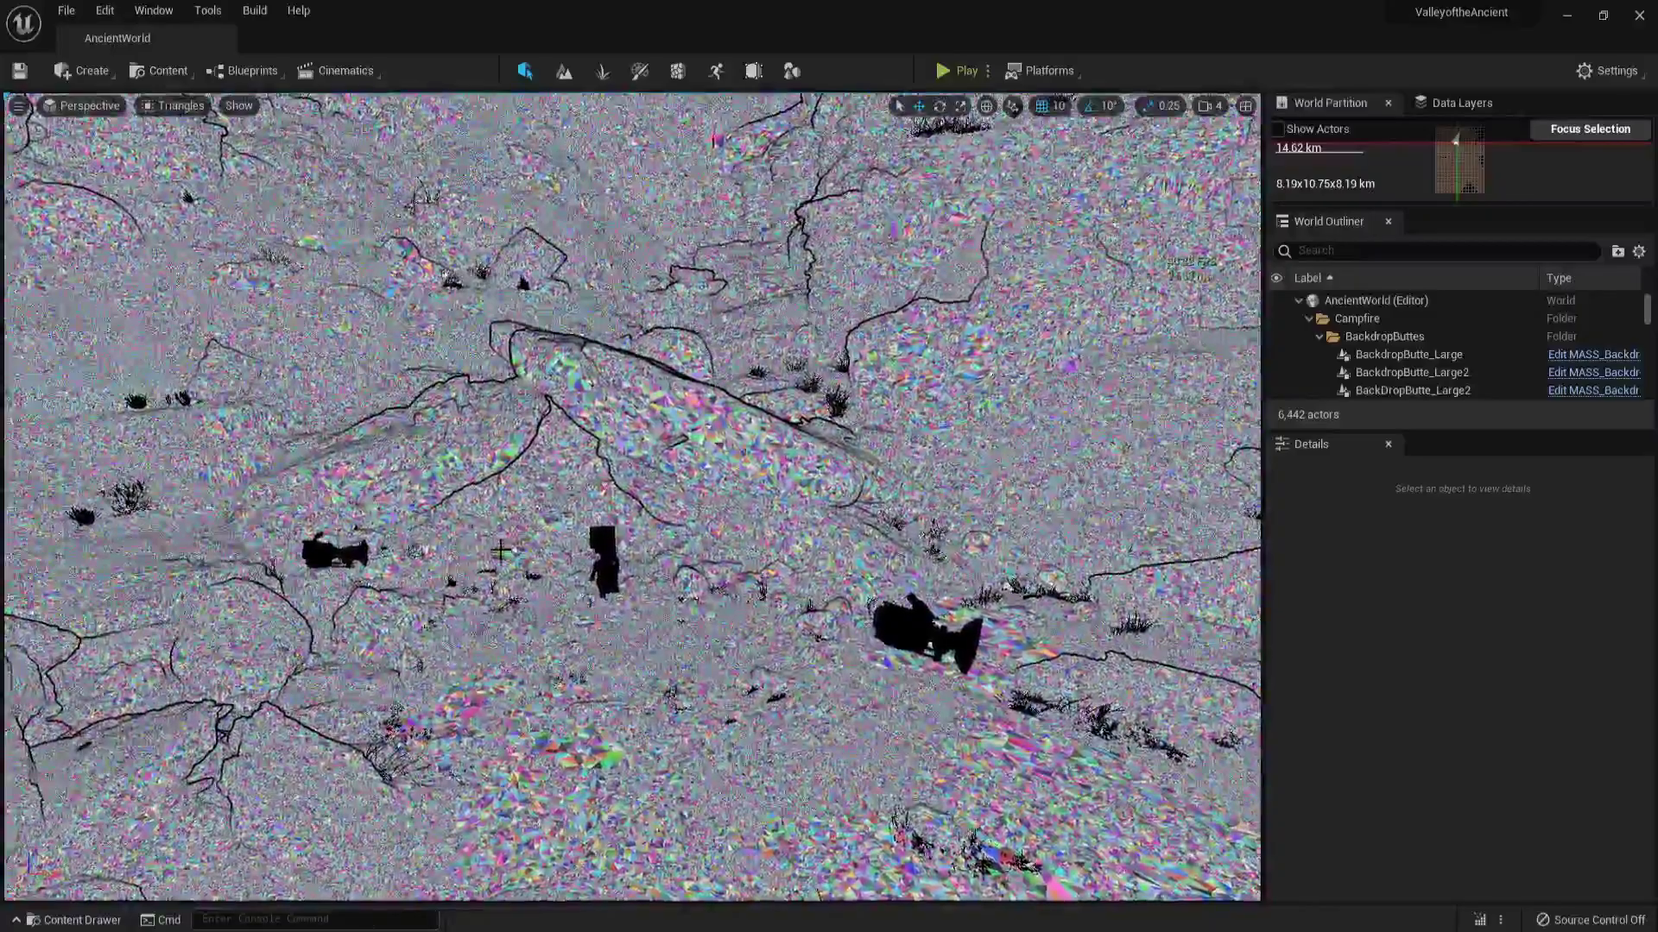
pyautogui.moveTo(500, 550); pyautogui.dragTo(536, 526, button='right')
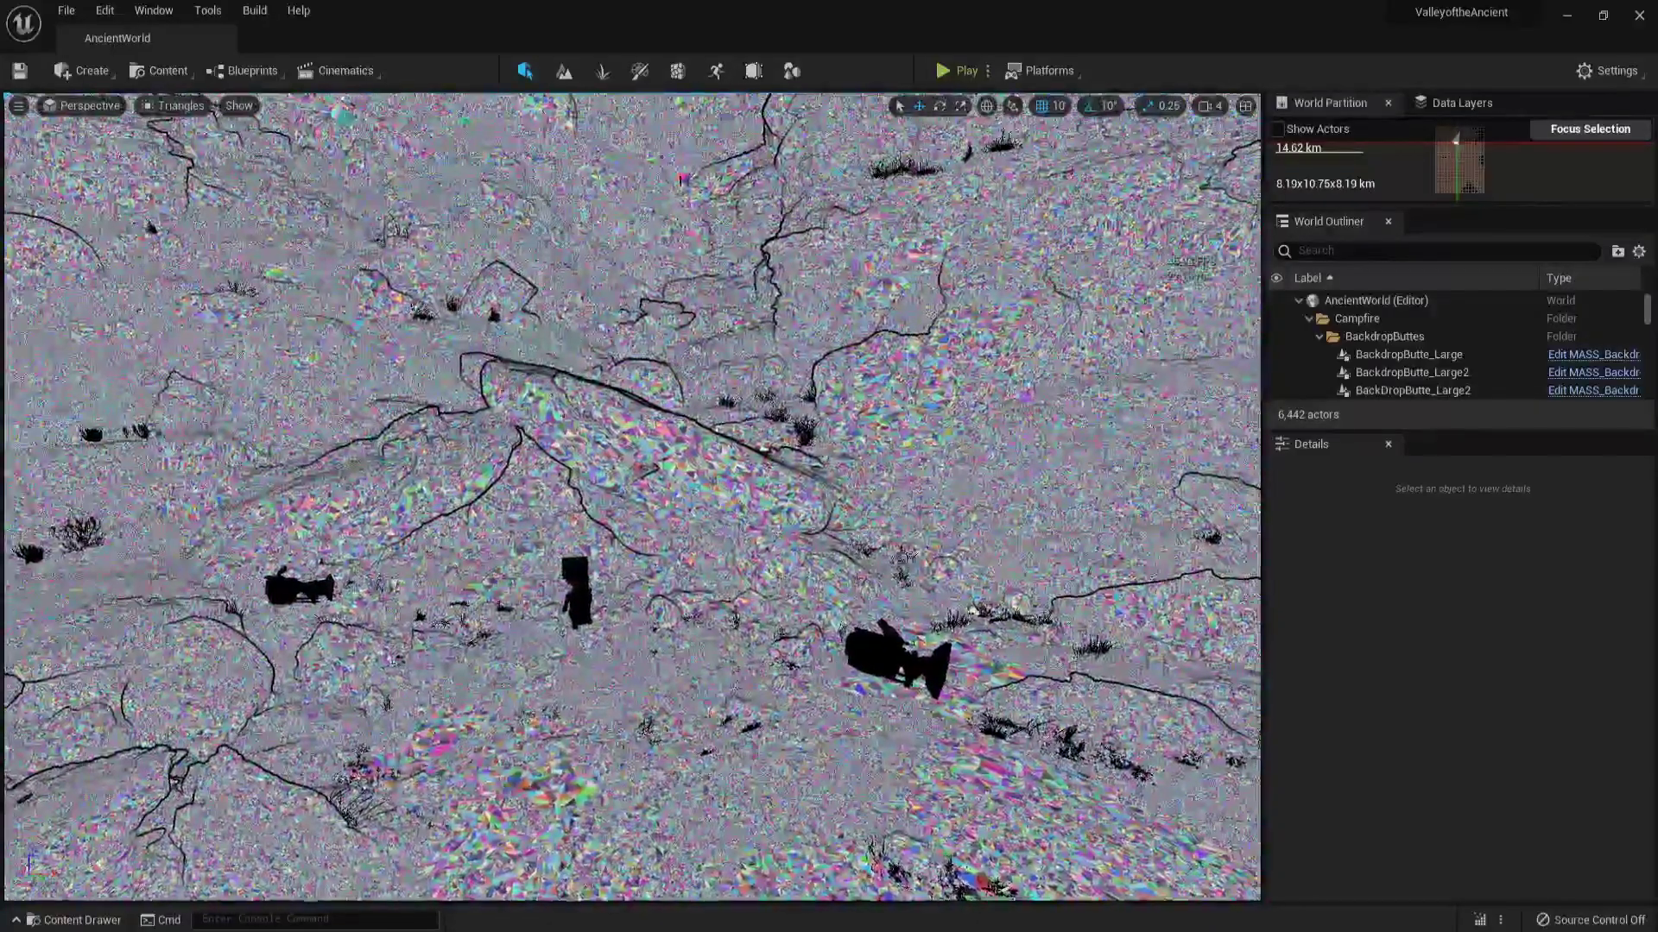
# Set the viewport view mode back to Lit and pull the camera back.
pyautogui.click(173, 112)
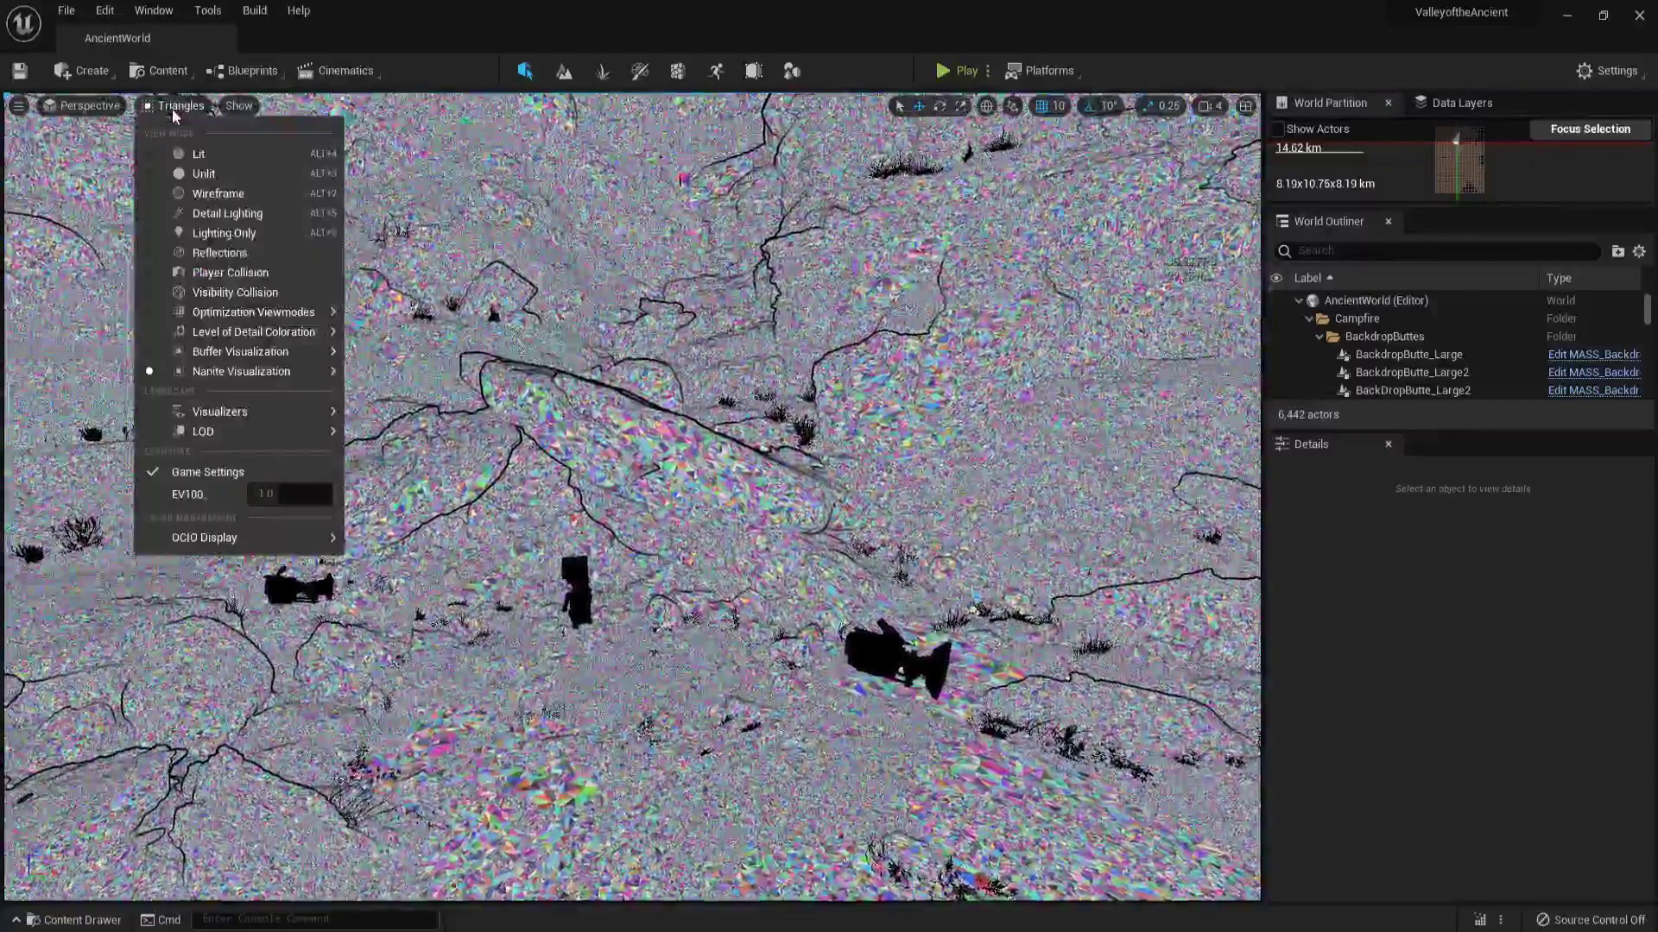
pyautogui.moveTo(256, 413)
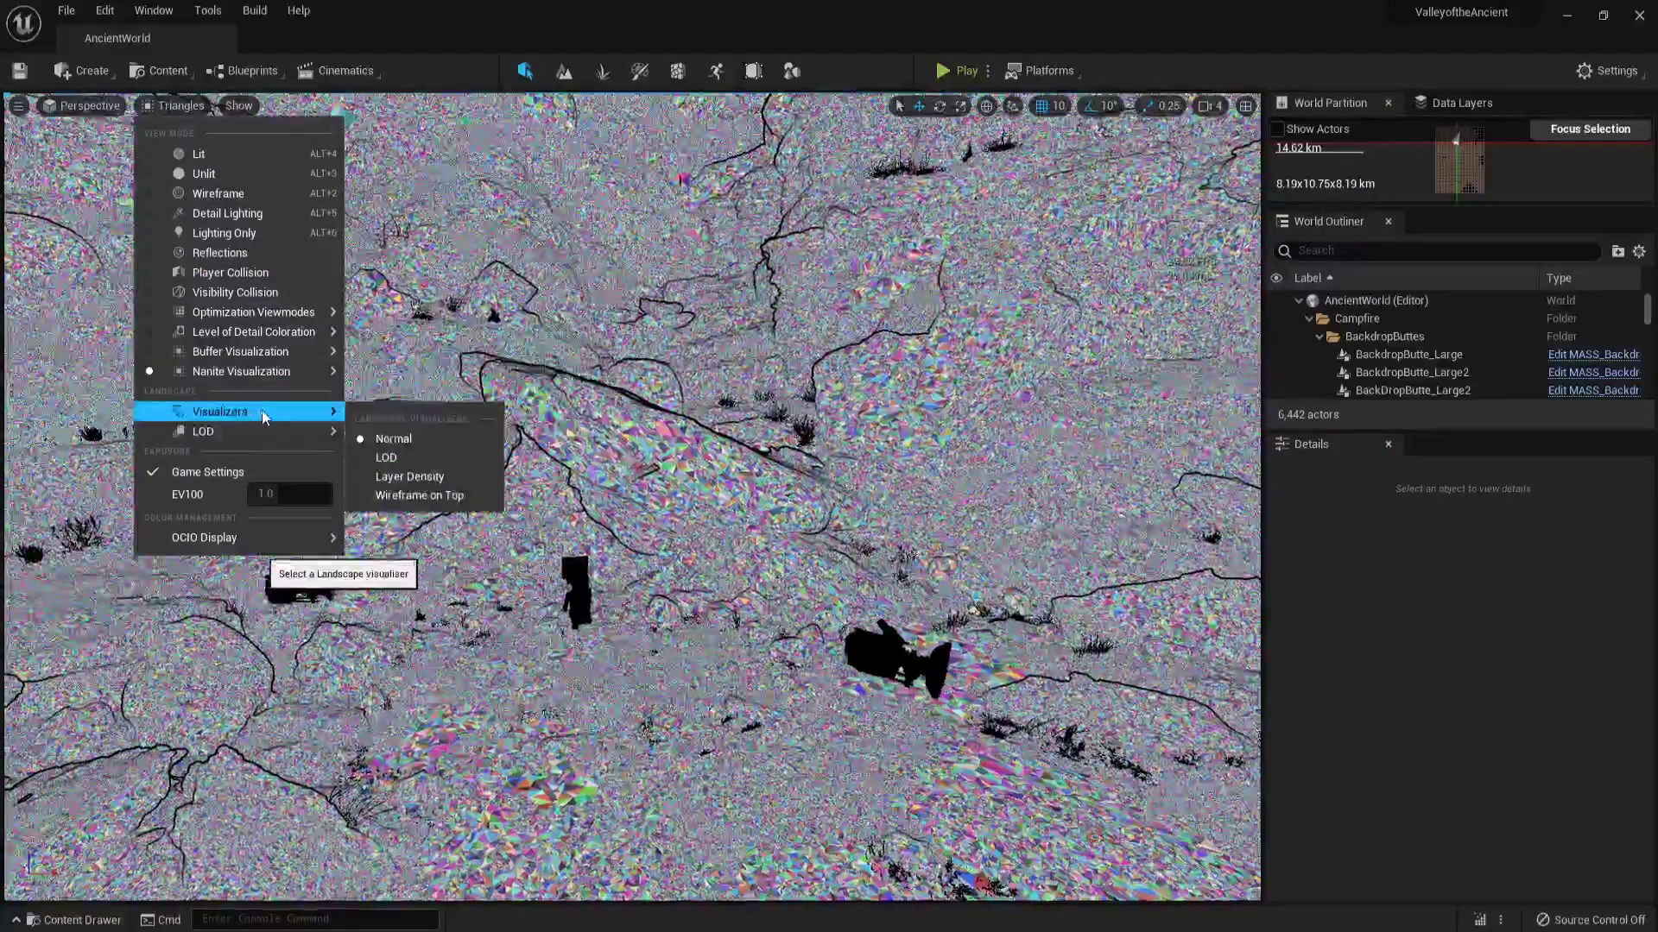
pyautogui.moveTo(255, 381)
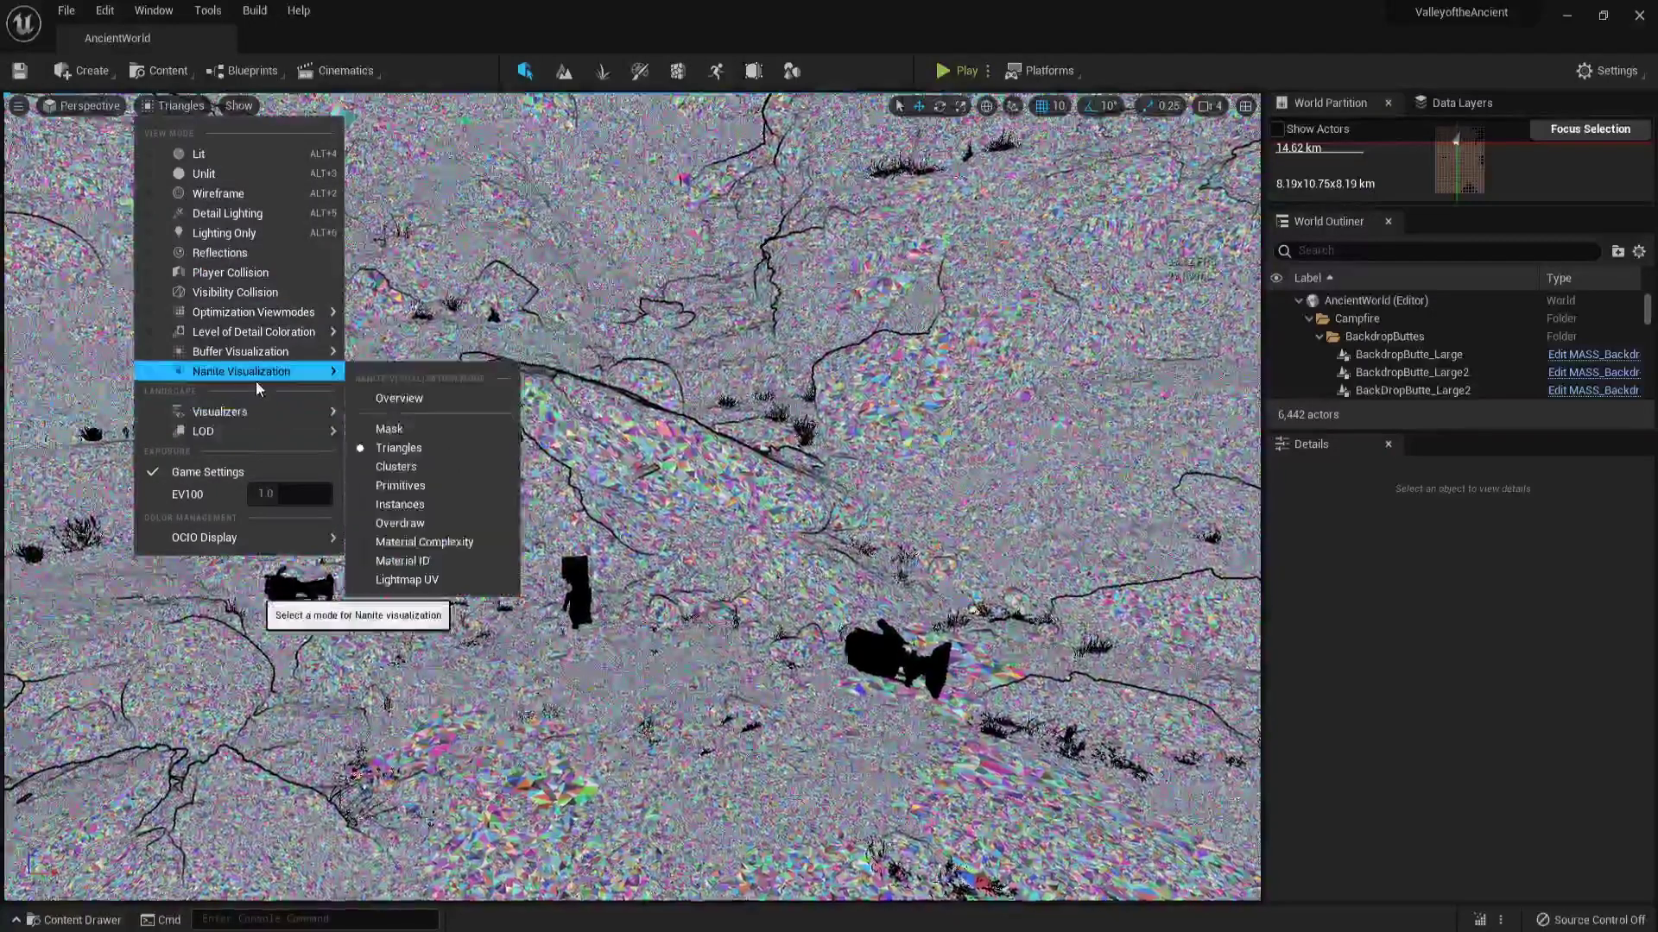
pyautogui.click(211, 153)
pyautogui.moveTo(283, 298); pyautogui.dragTo(1036, 604)
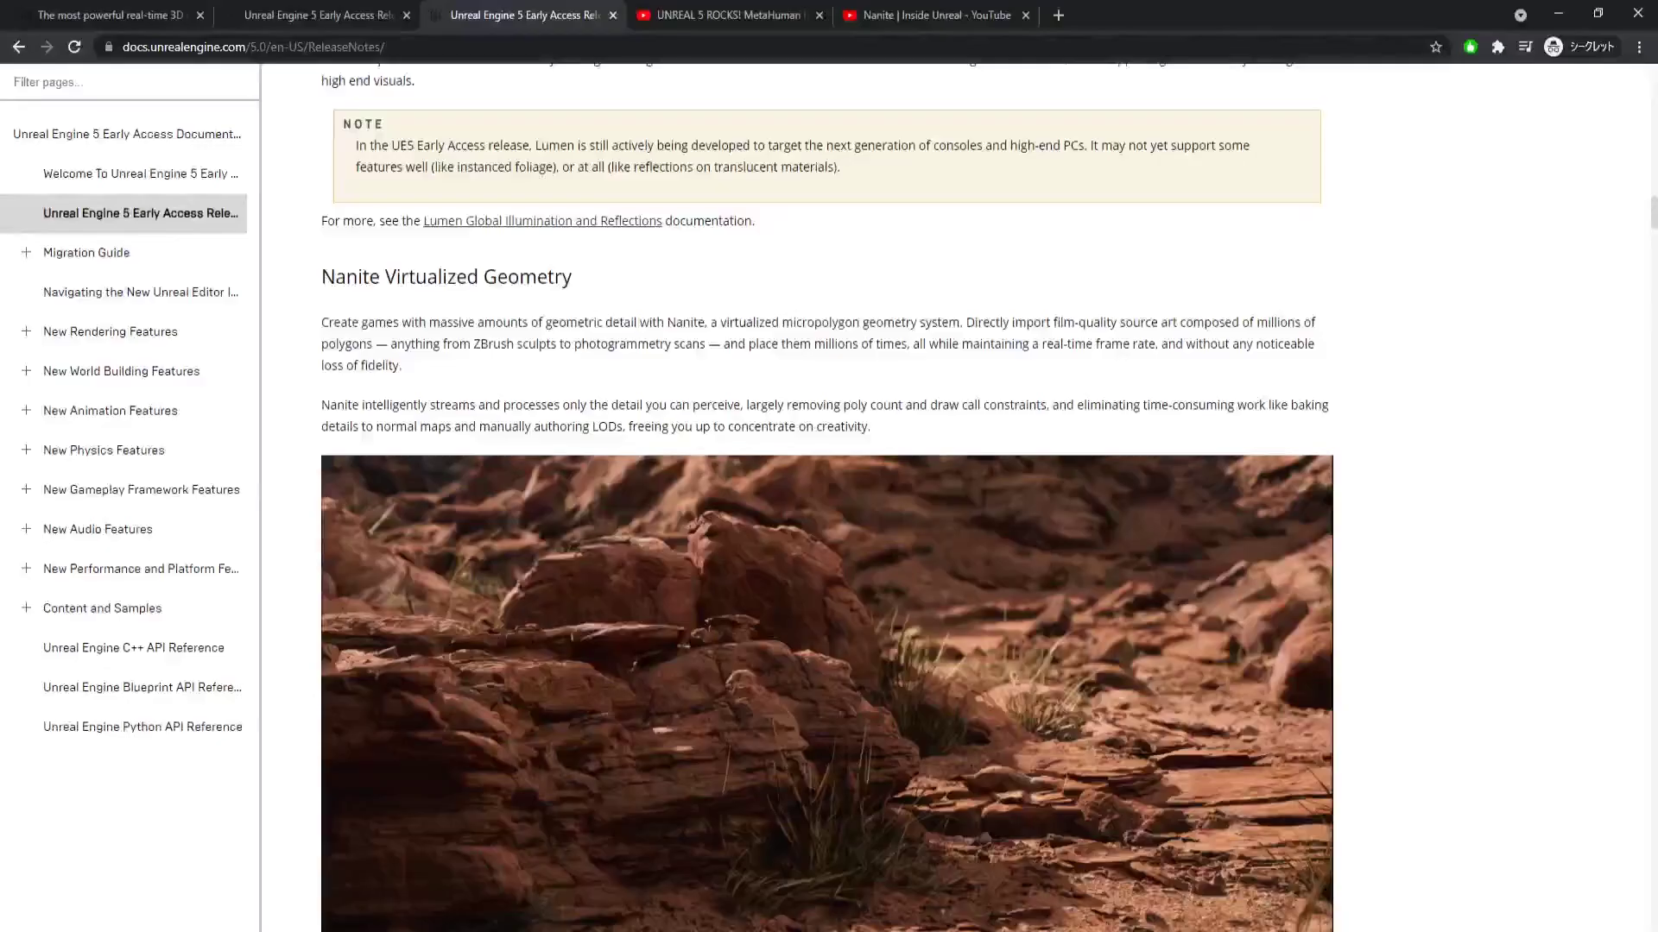
# In the release notes tab, paste the AsyncPhysics docs URL to load the Async Tick Physics Overview.
pyautogui.click(366, 19)
pyautogui.scroll(4, 518, 186)
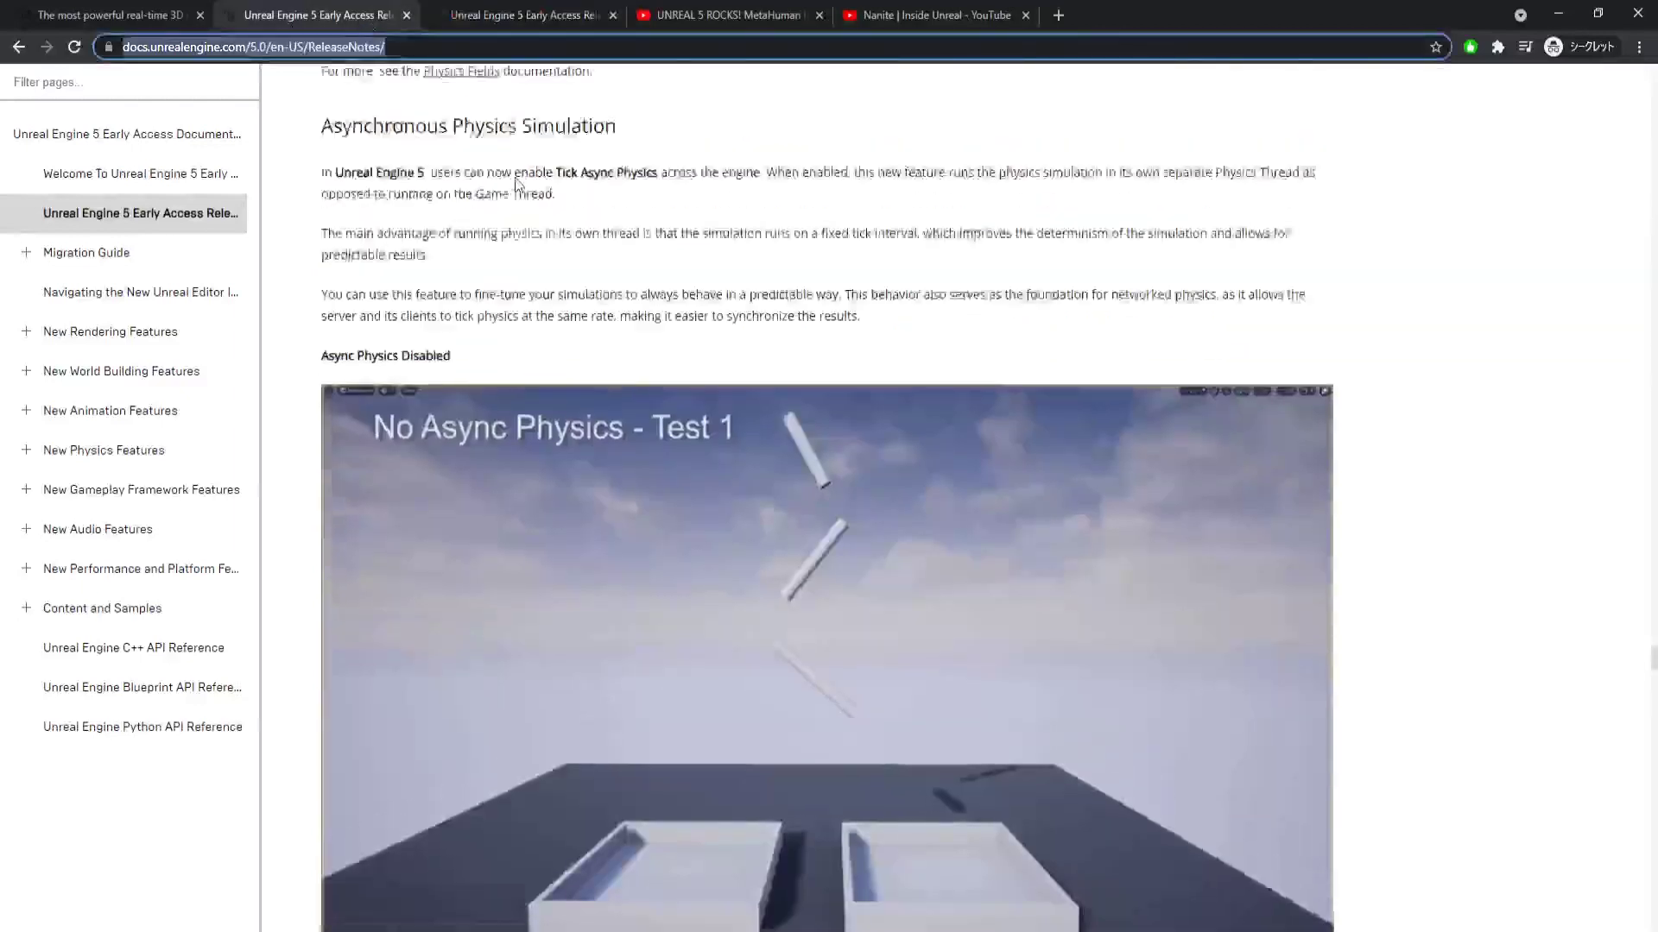
pyautogui.scroll(-2, 613, 276)
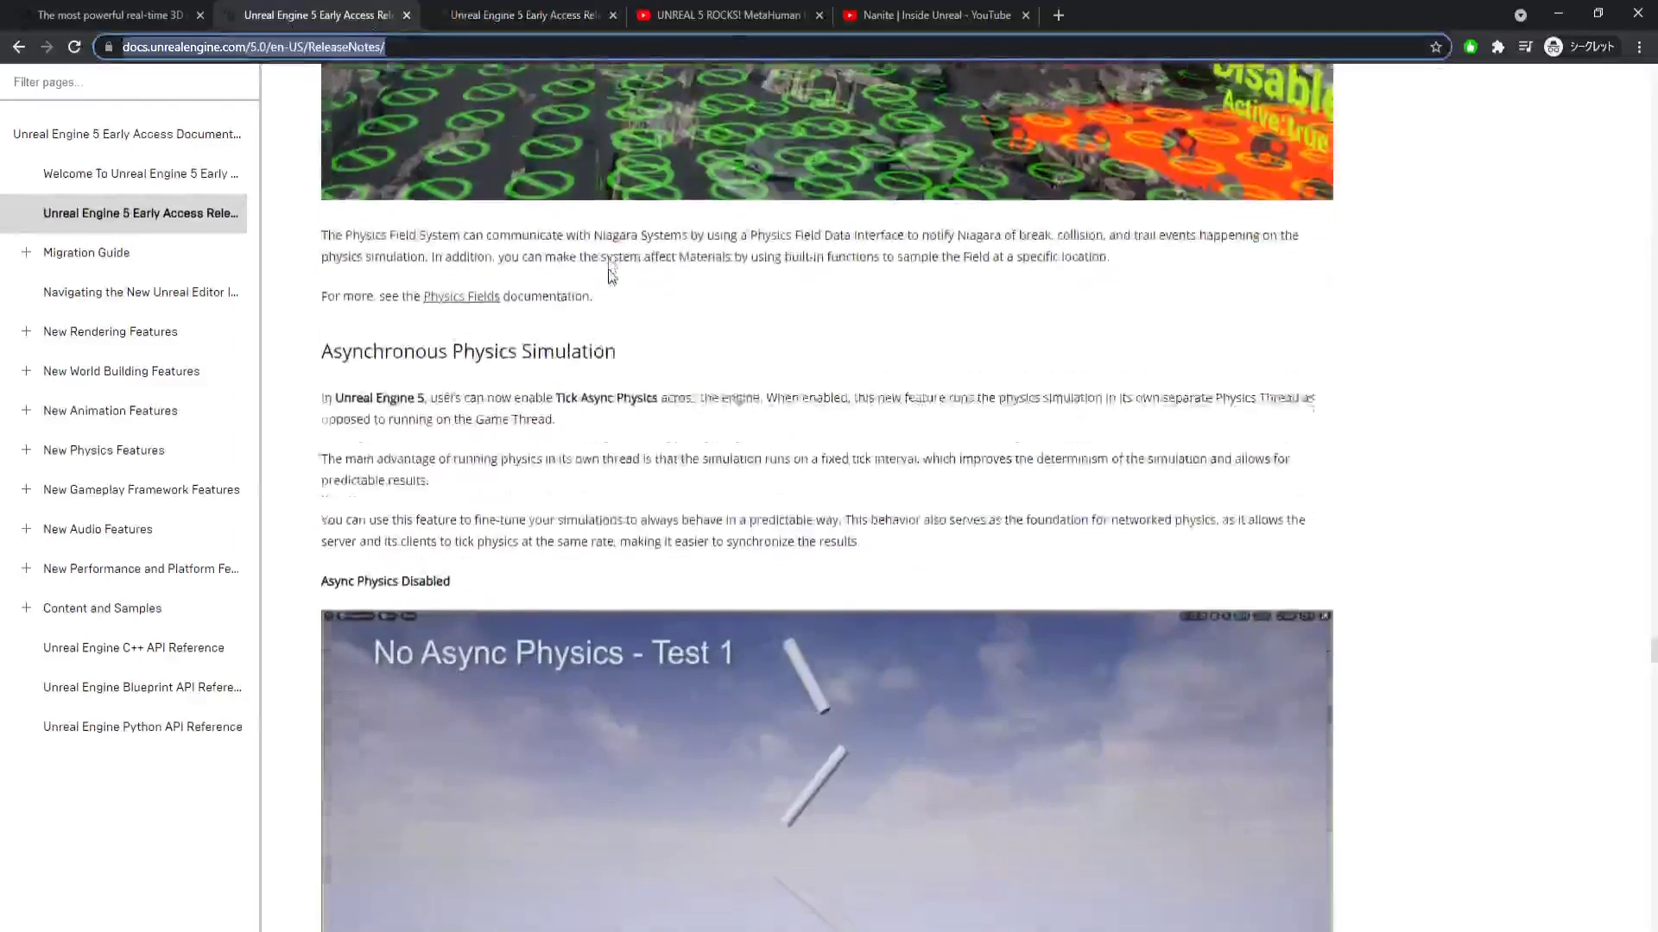
pyautogui.scroll(-2, 666, 319)
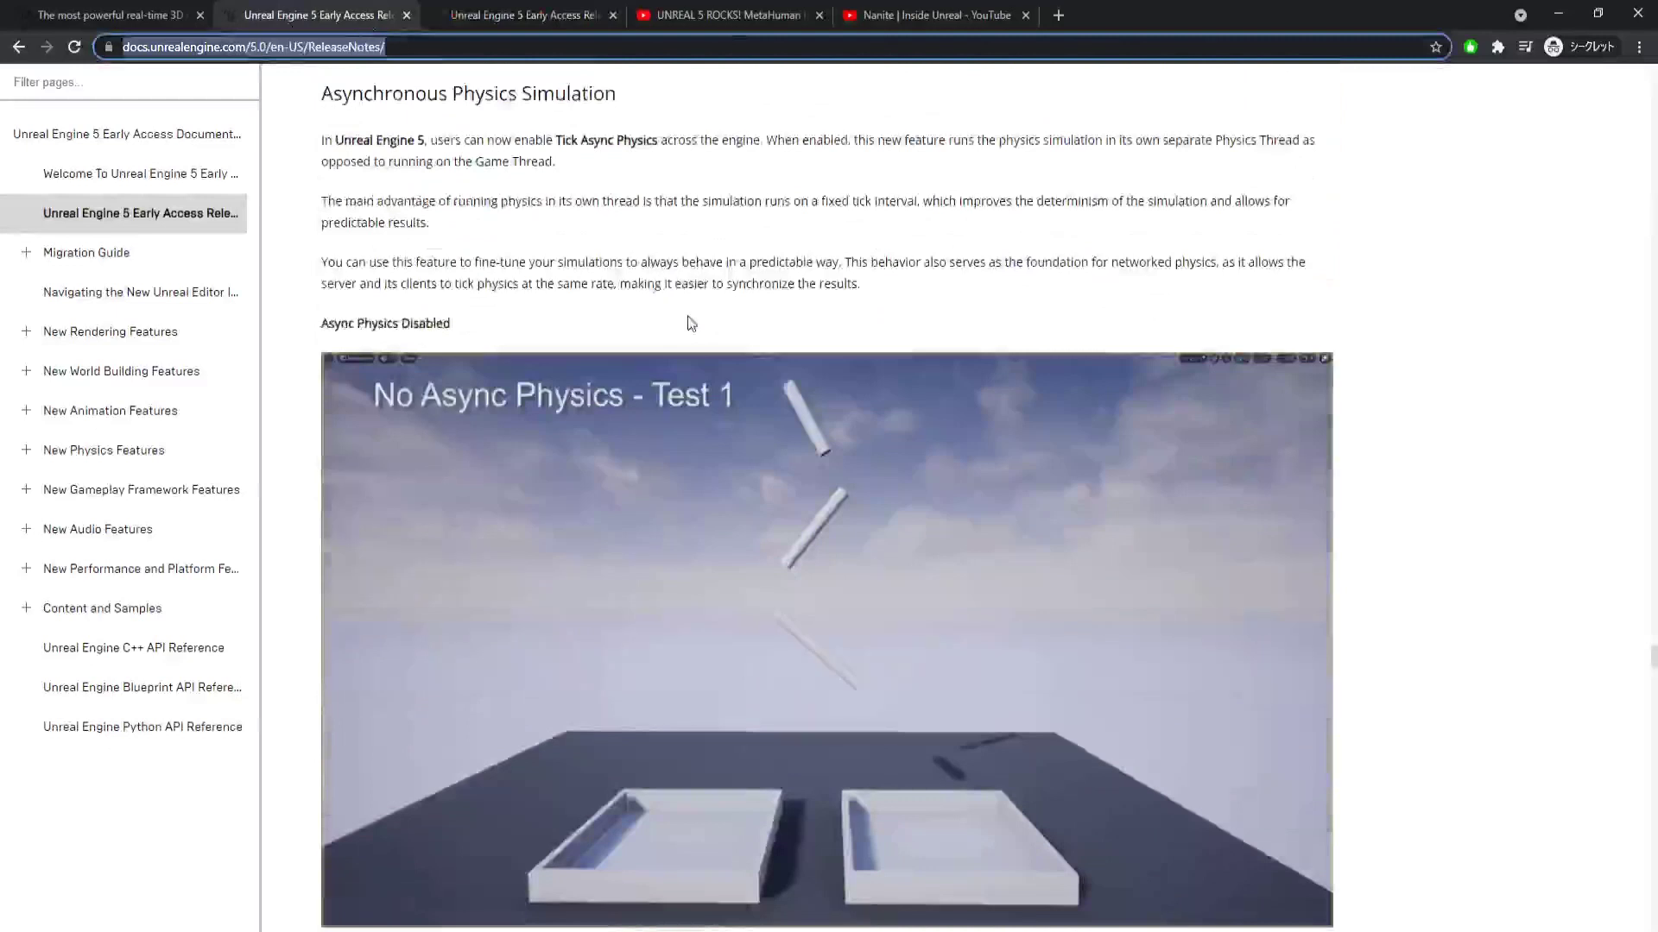
pyautogui.write('docs.unrealengine.com/5.0/en-US/PhysicsFeatures/AsyncPhysics/')
pyautogui.press('Return')
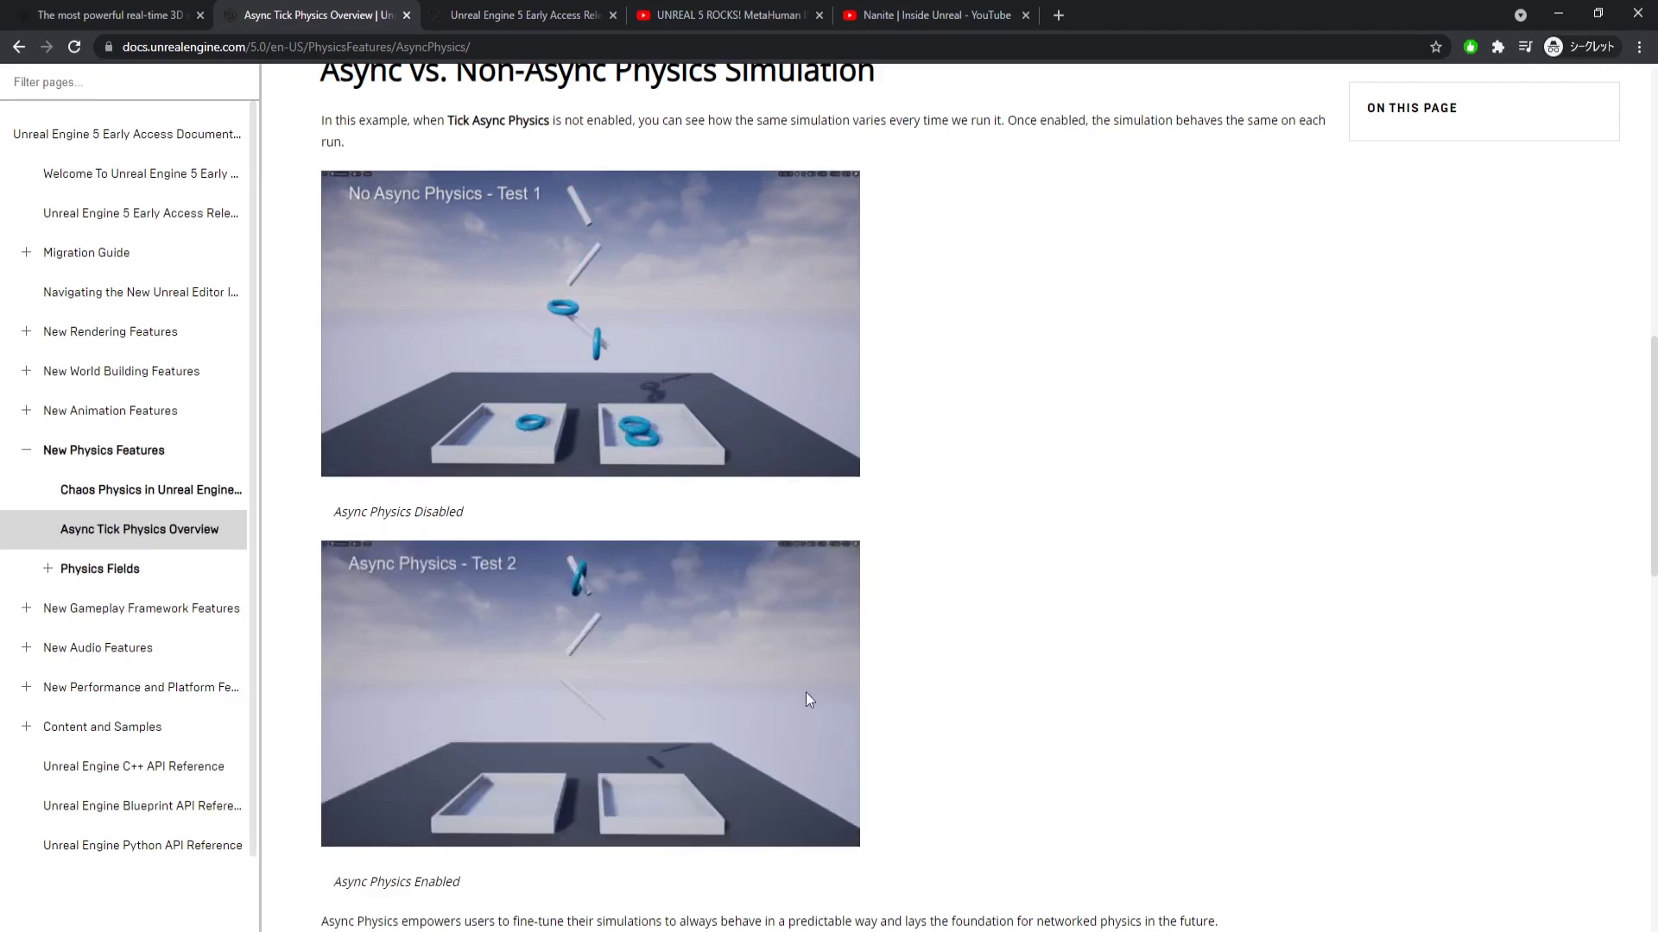
# Scroll through the Async Physics Disabled vs. Enabled comparison clips.
pyautogui.scroll(1, 1014, 511)
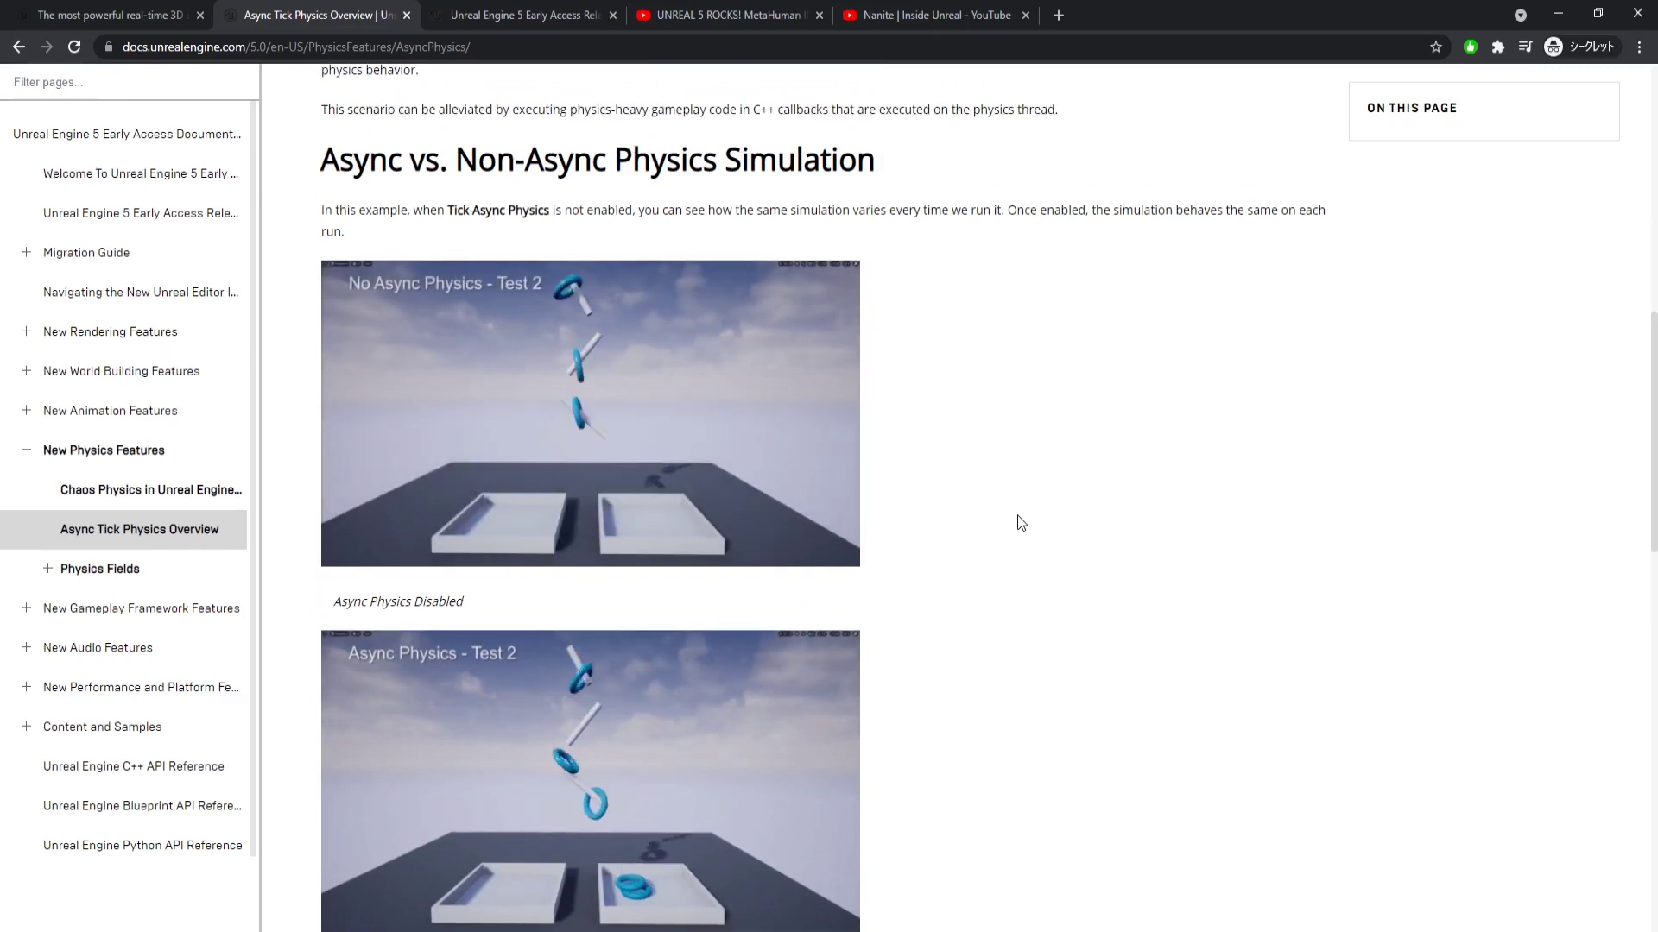
pyautogui.scroll(-1, 1028, 529)
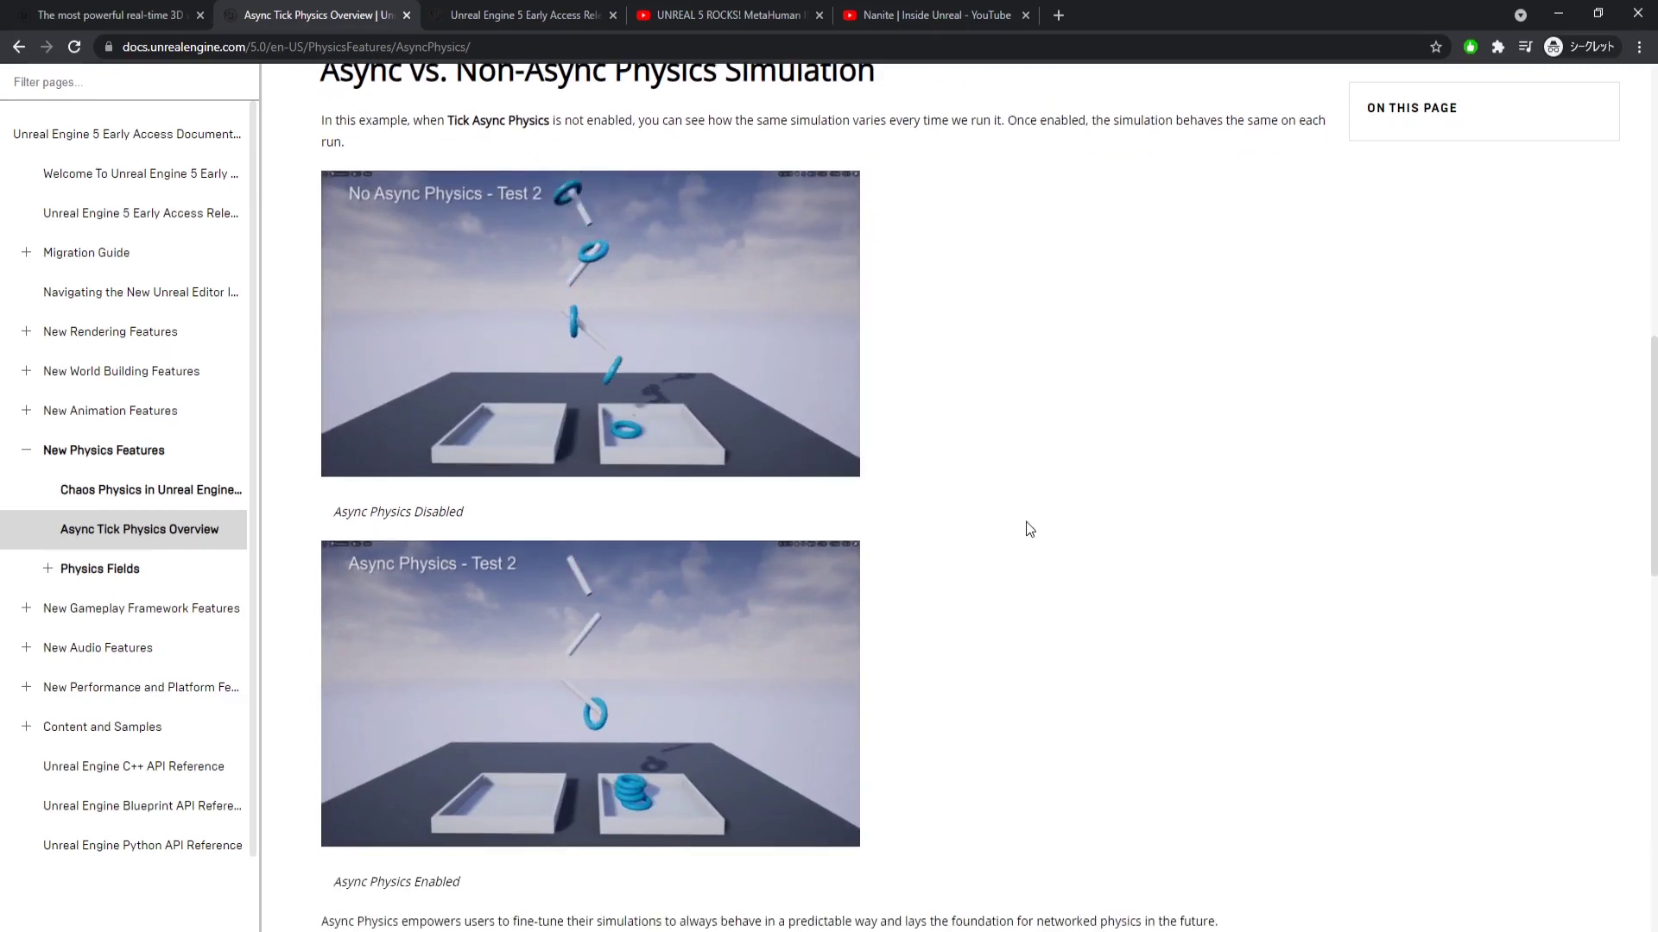
pyautogui.scroll(-1, 1001, 549)
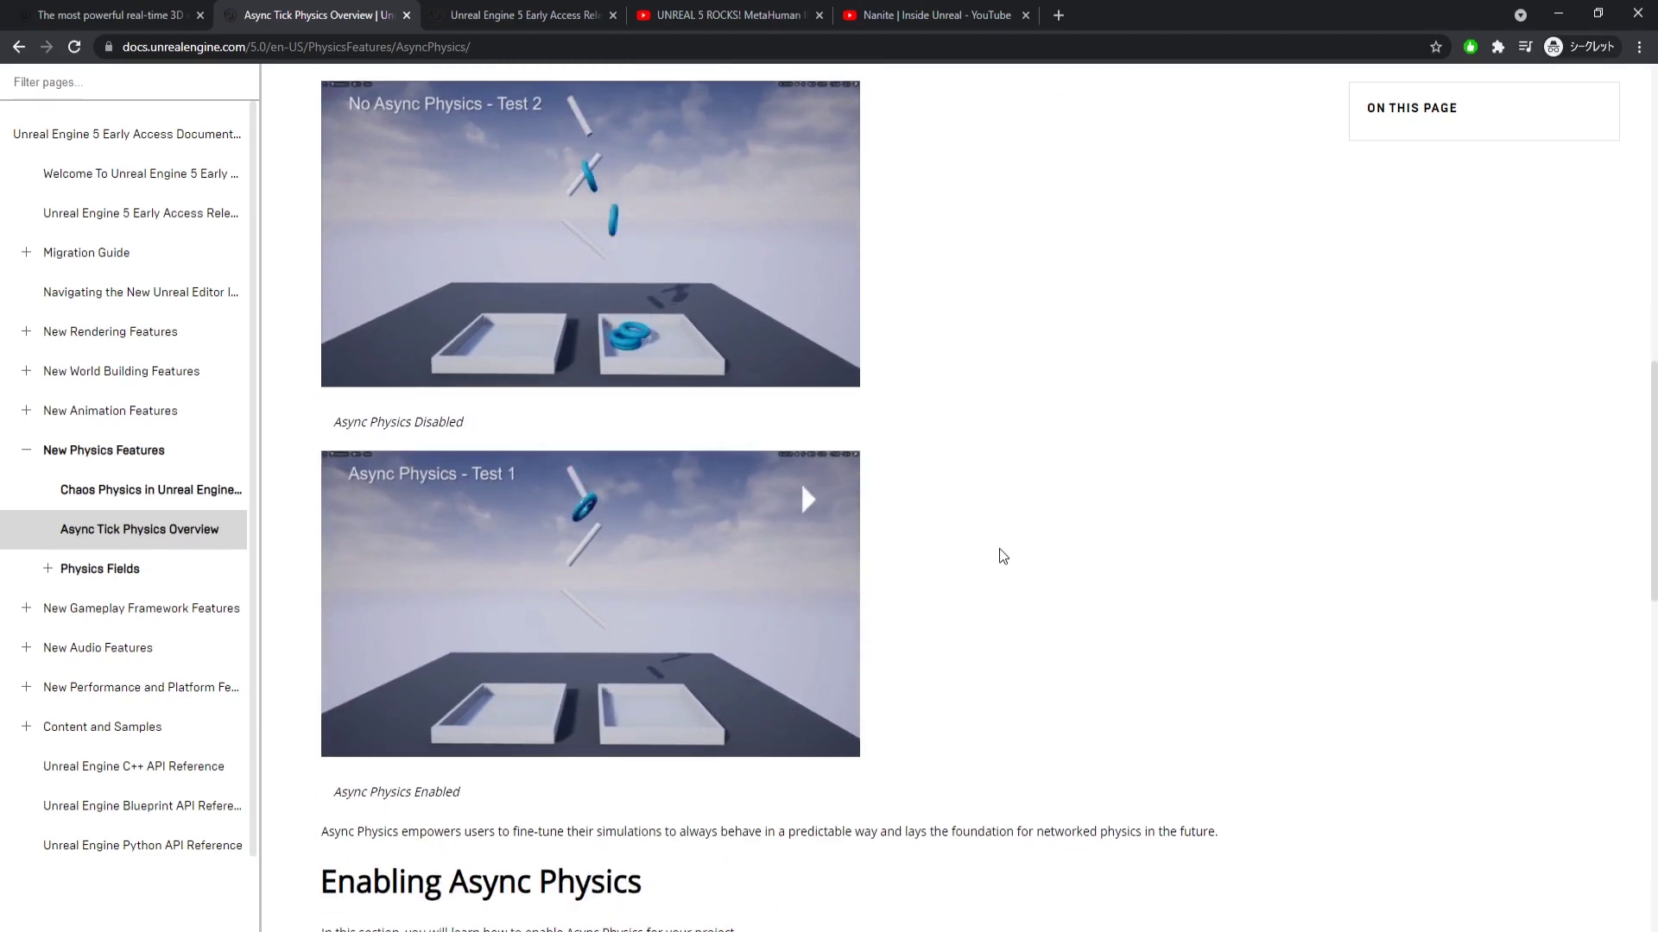
pyautogui.scroll(1, 1003, 551)
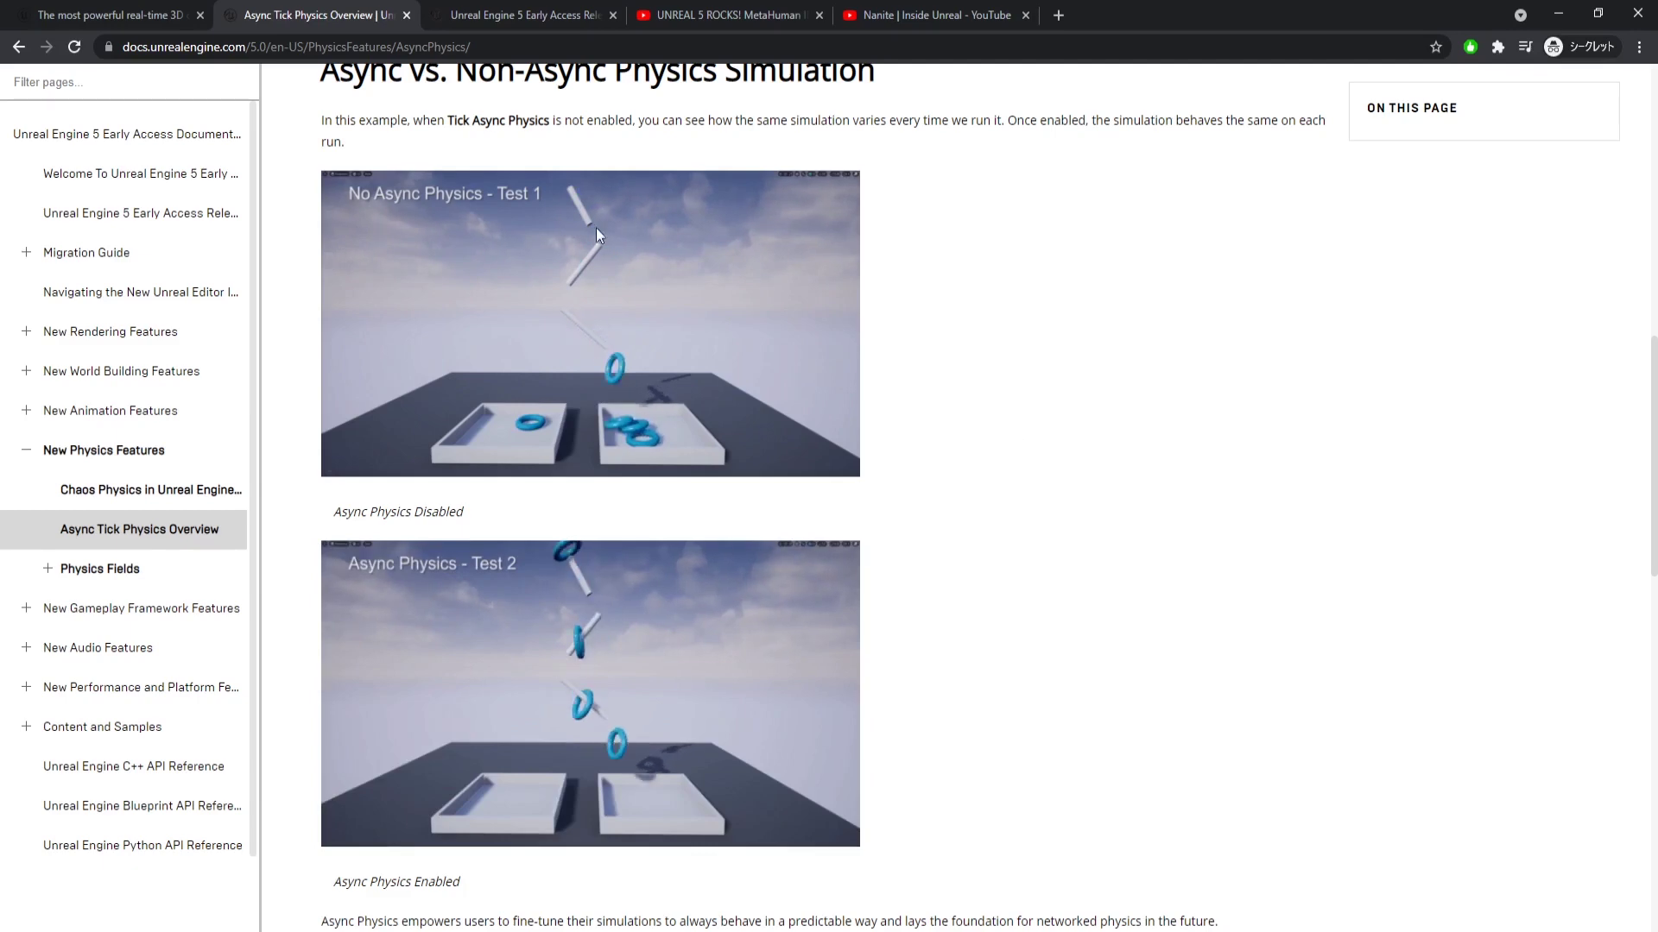
# Briefly revisit the Nanite release notes, then switch to the MetaHuman gameplay test video tab.
pyautogui.click(536, 12)
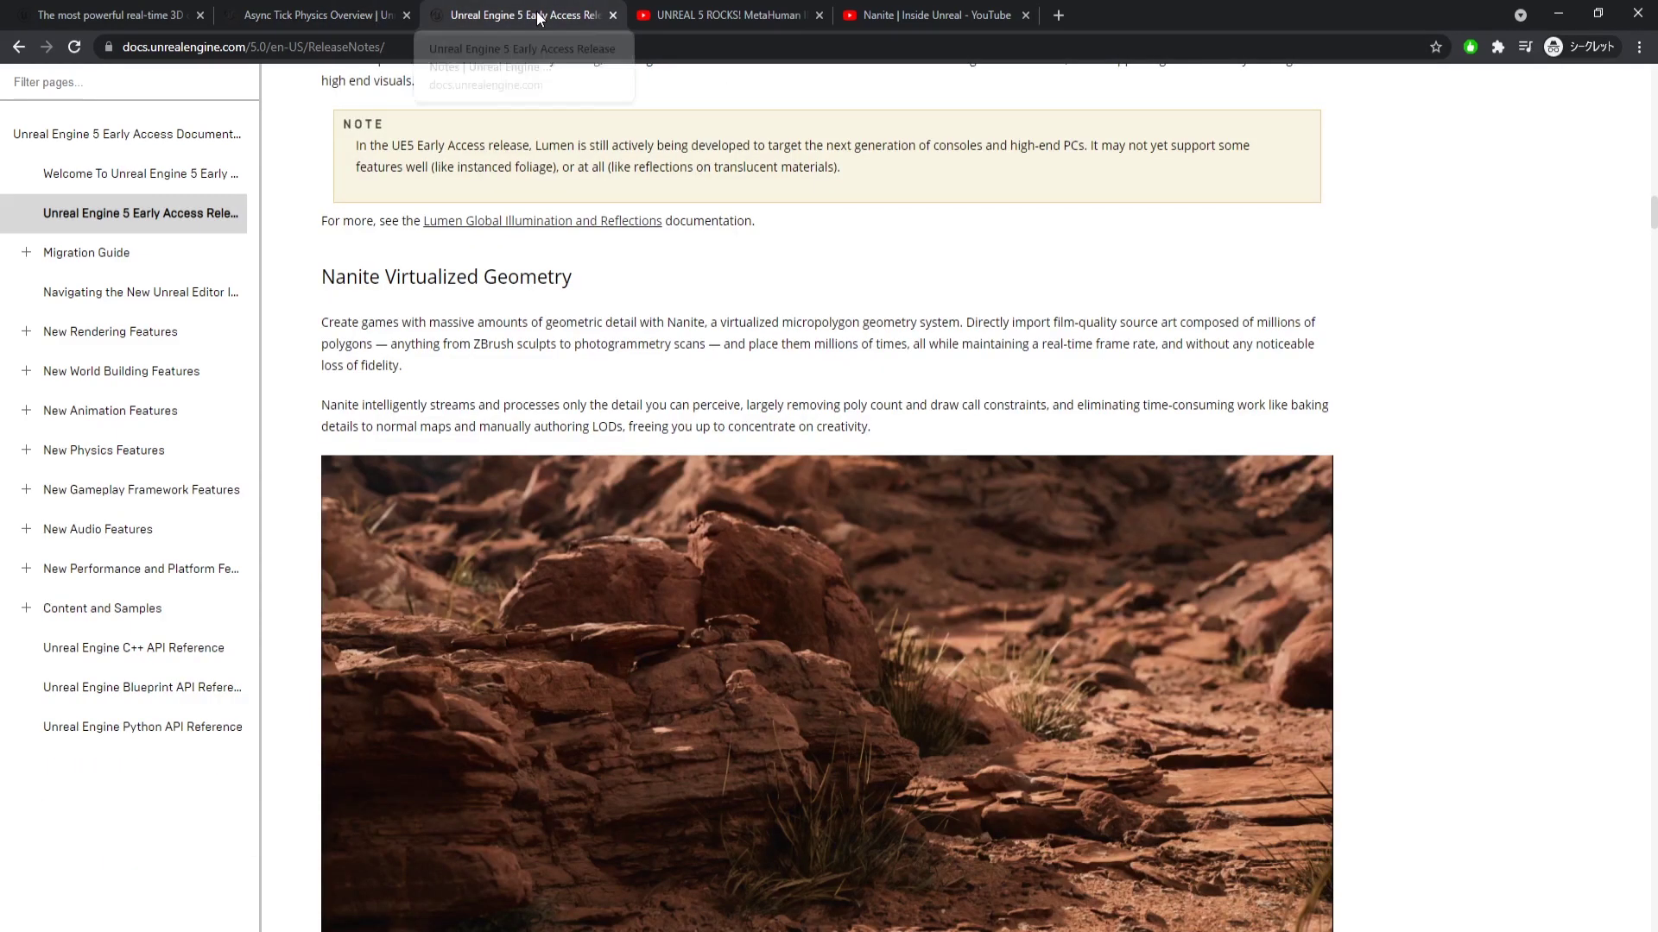
pyautogui.scroll(-4, 764, 282)
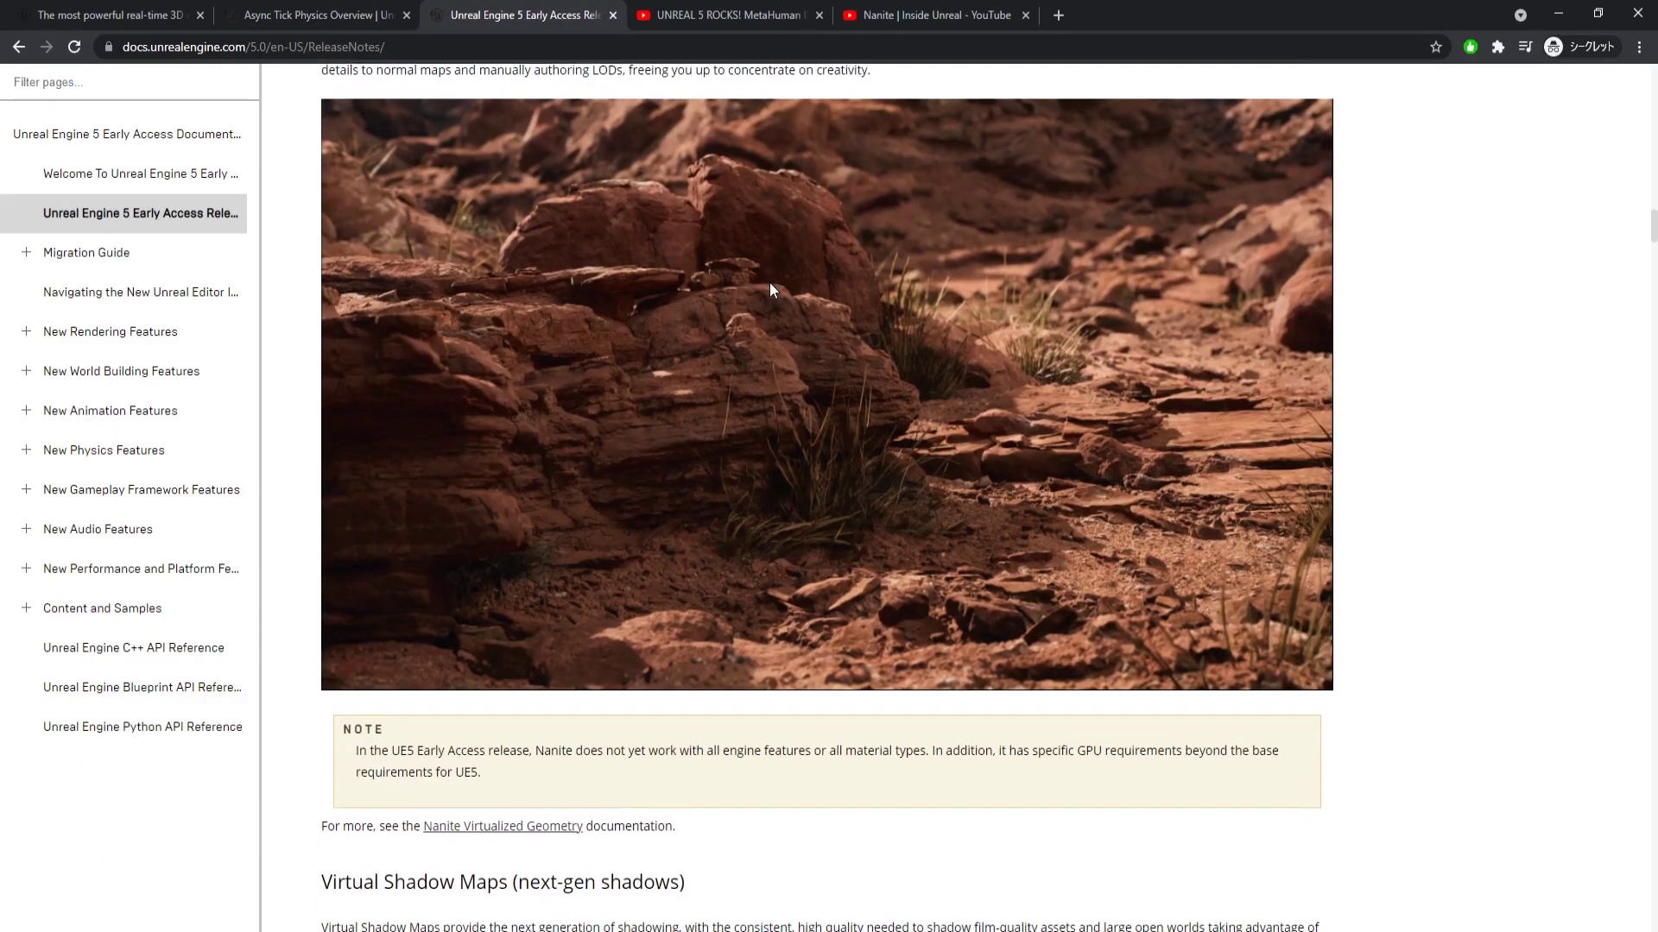
pyautogui.scroll(2, 784, 291)
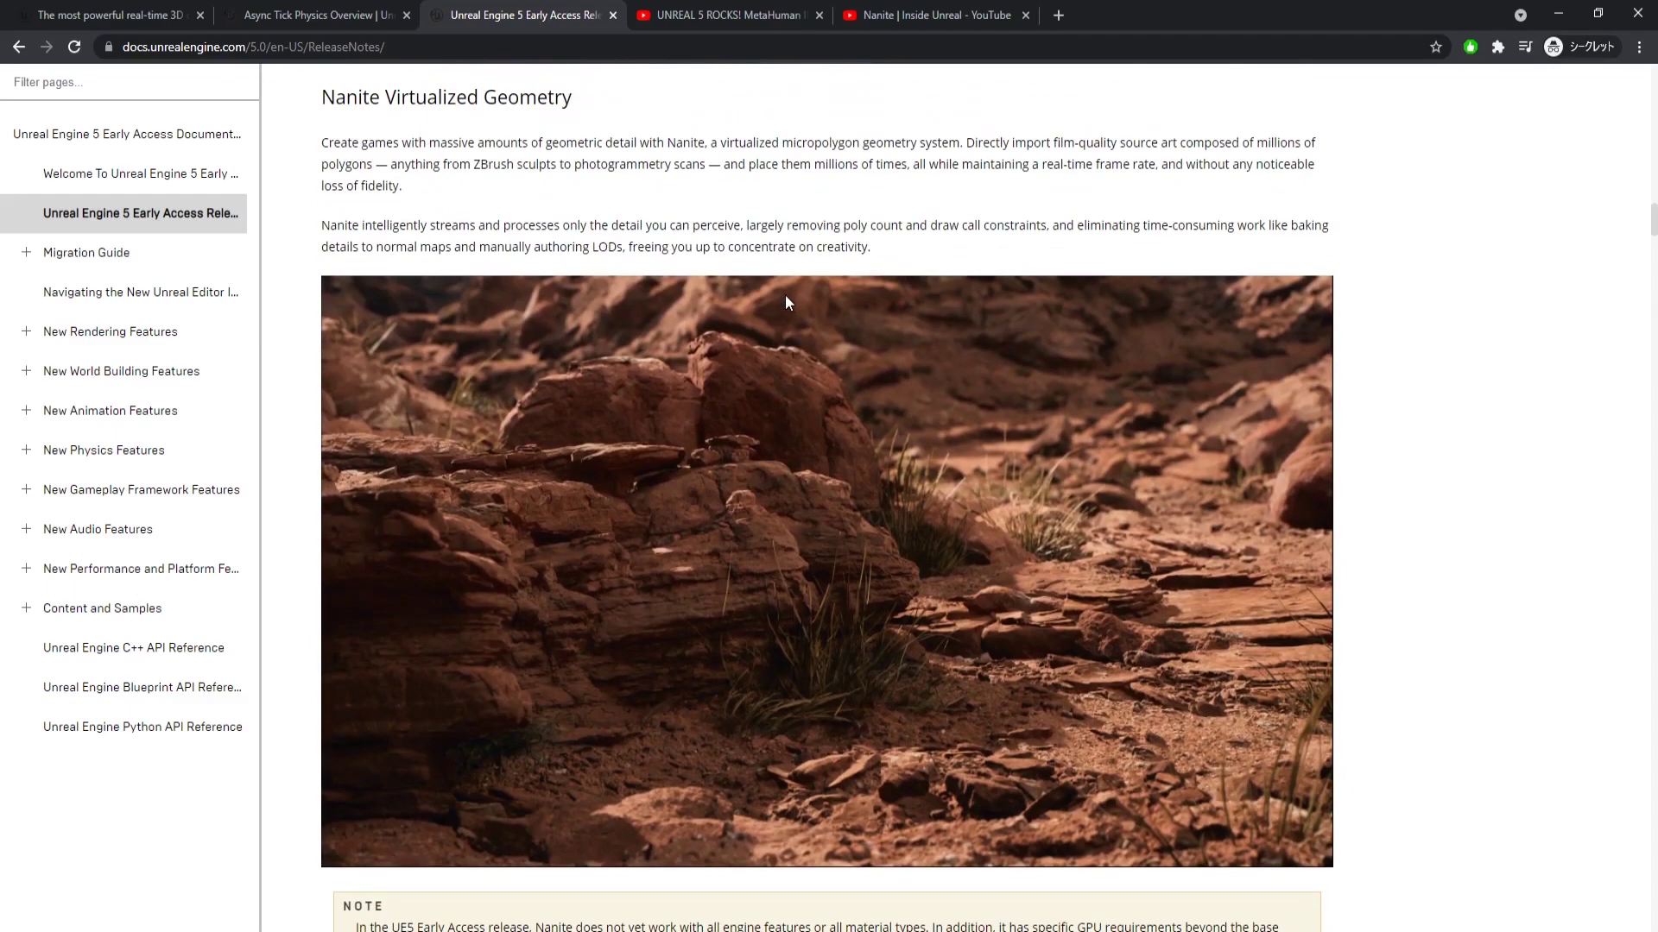
pyautogui.click(700, 18)
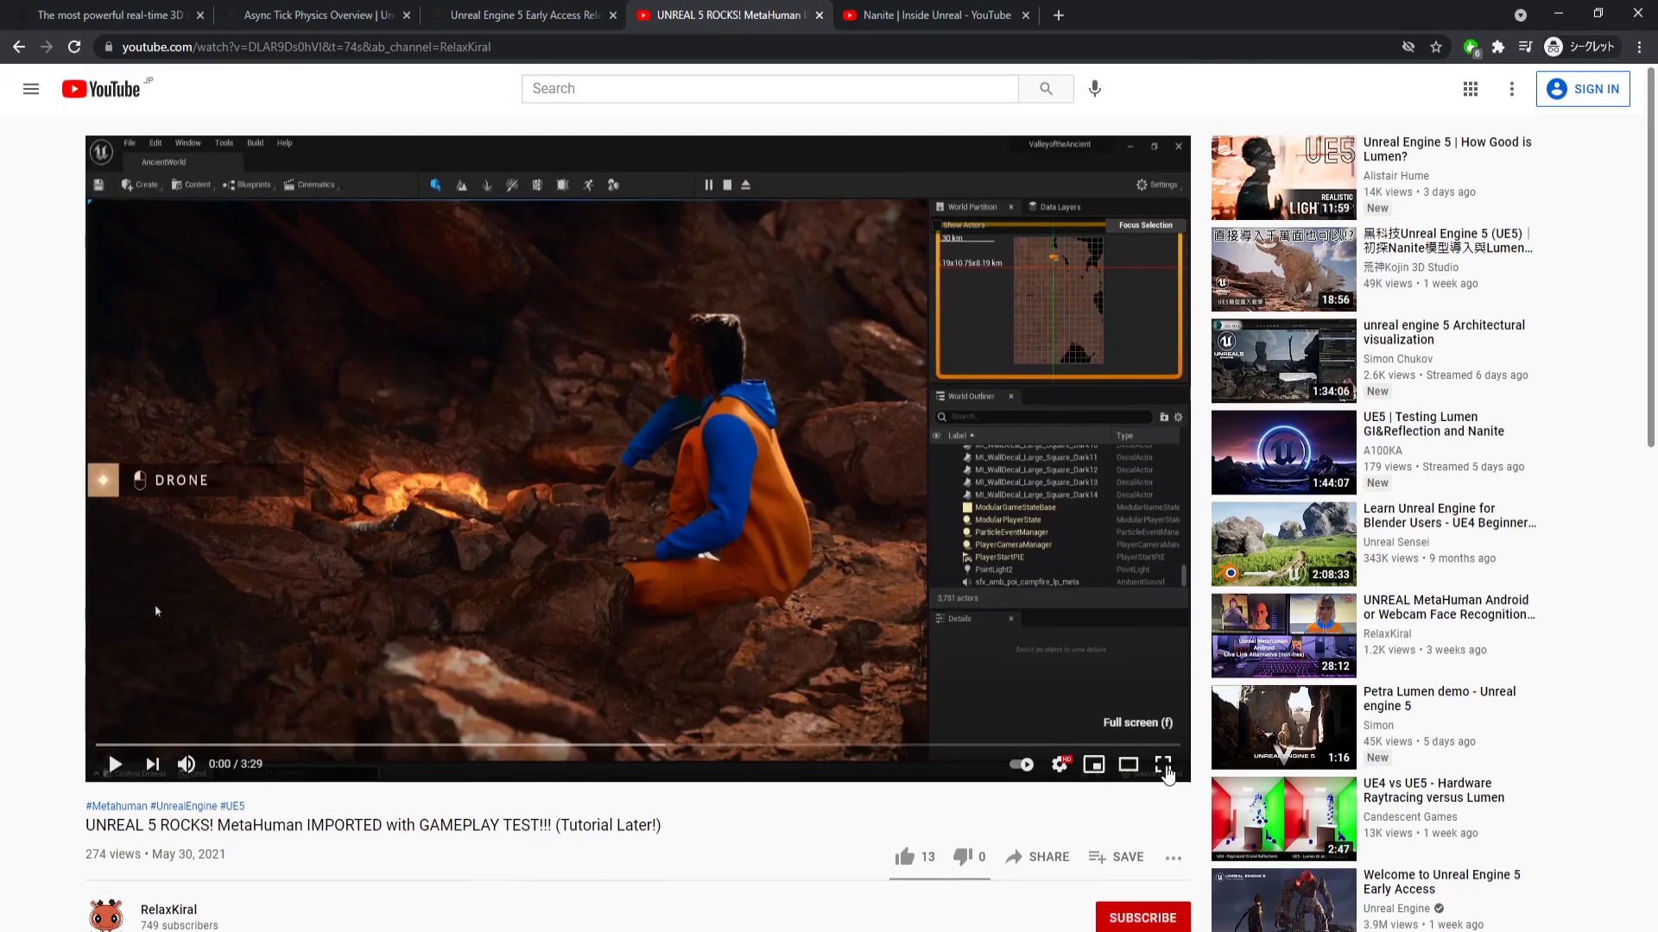
# Put the 'UNREAL 5 ROCKS! MetaHuman IMPORTED with GAMEPLAY TEST!!!' video into full screen.
pyautogui.click(1164, 766)
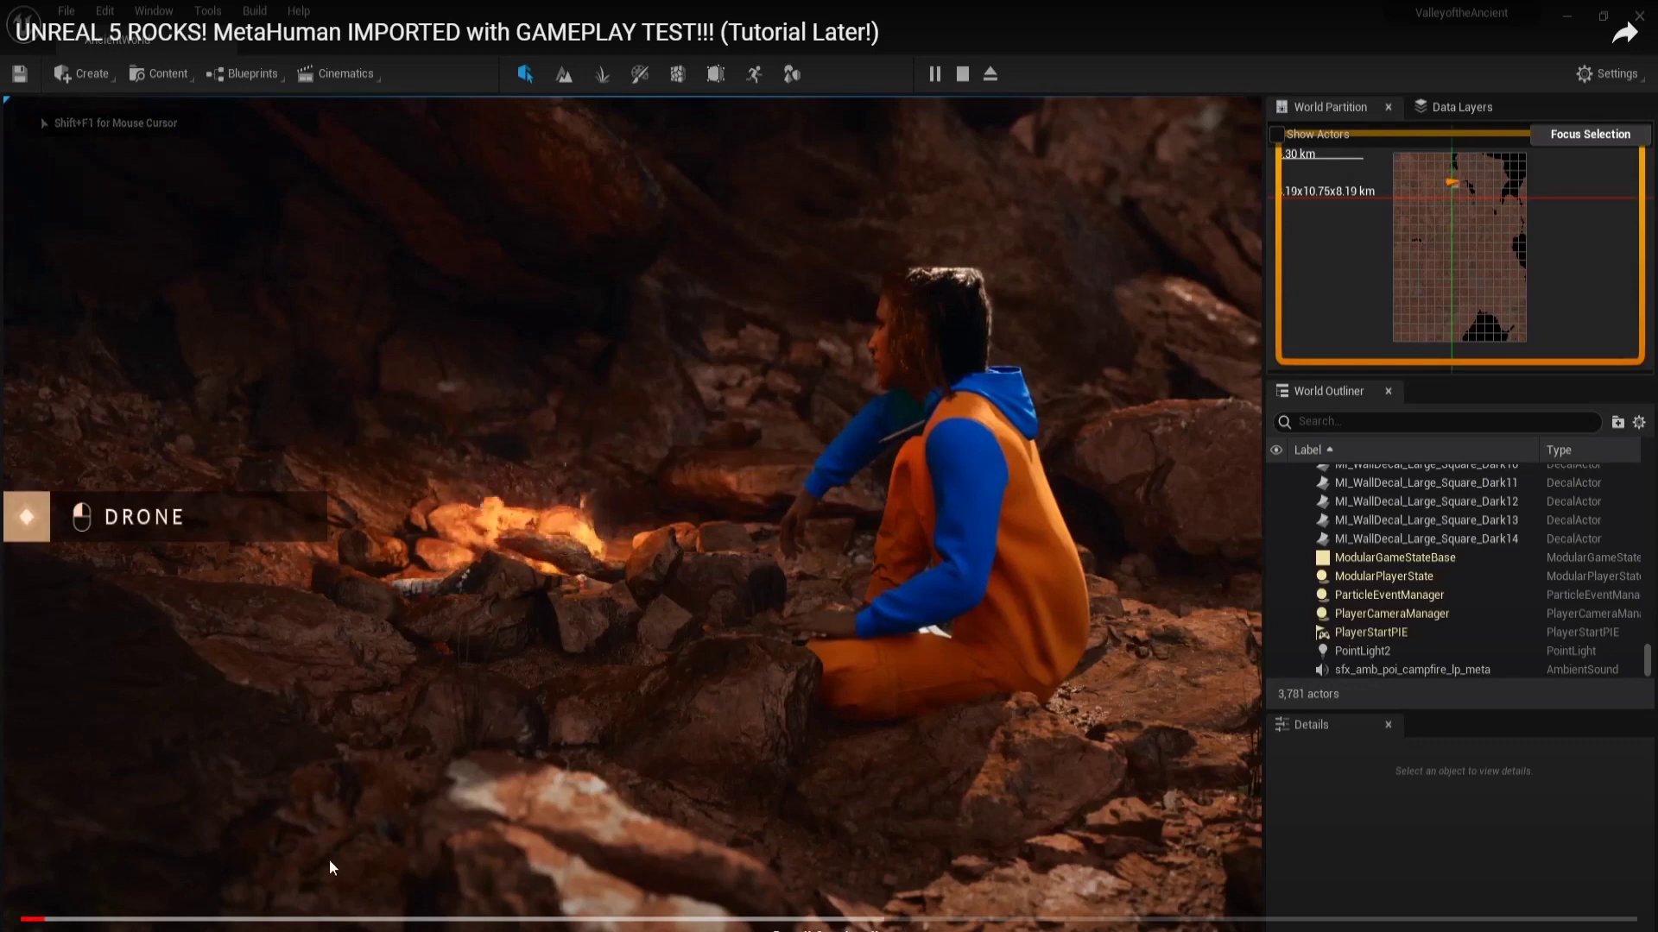
# Replay the campfire opening and the drone scene around 0:06–0:07, pausing and resuming along the way.
pyautogui.click(428, 761)
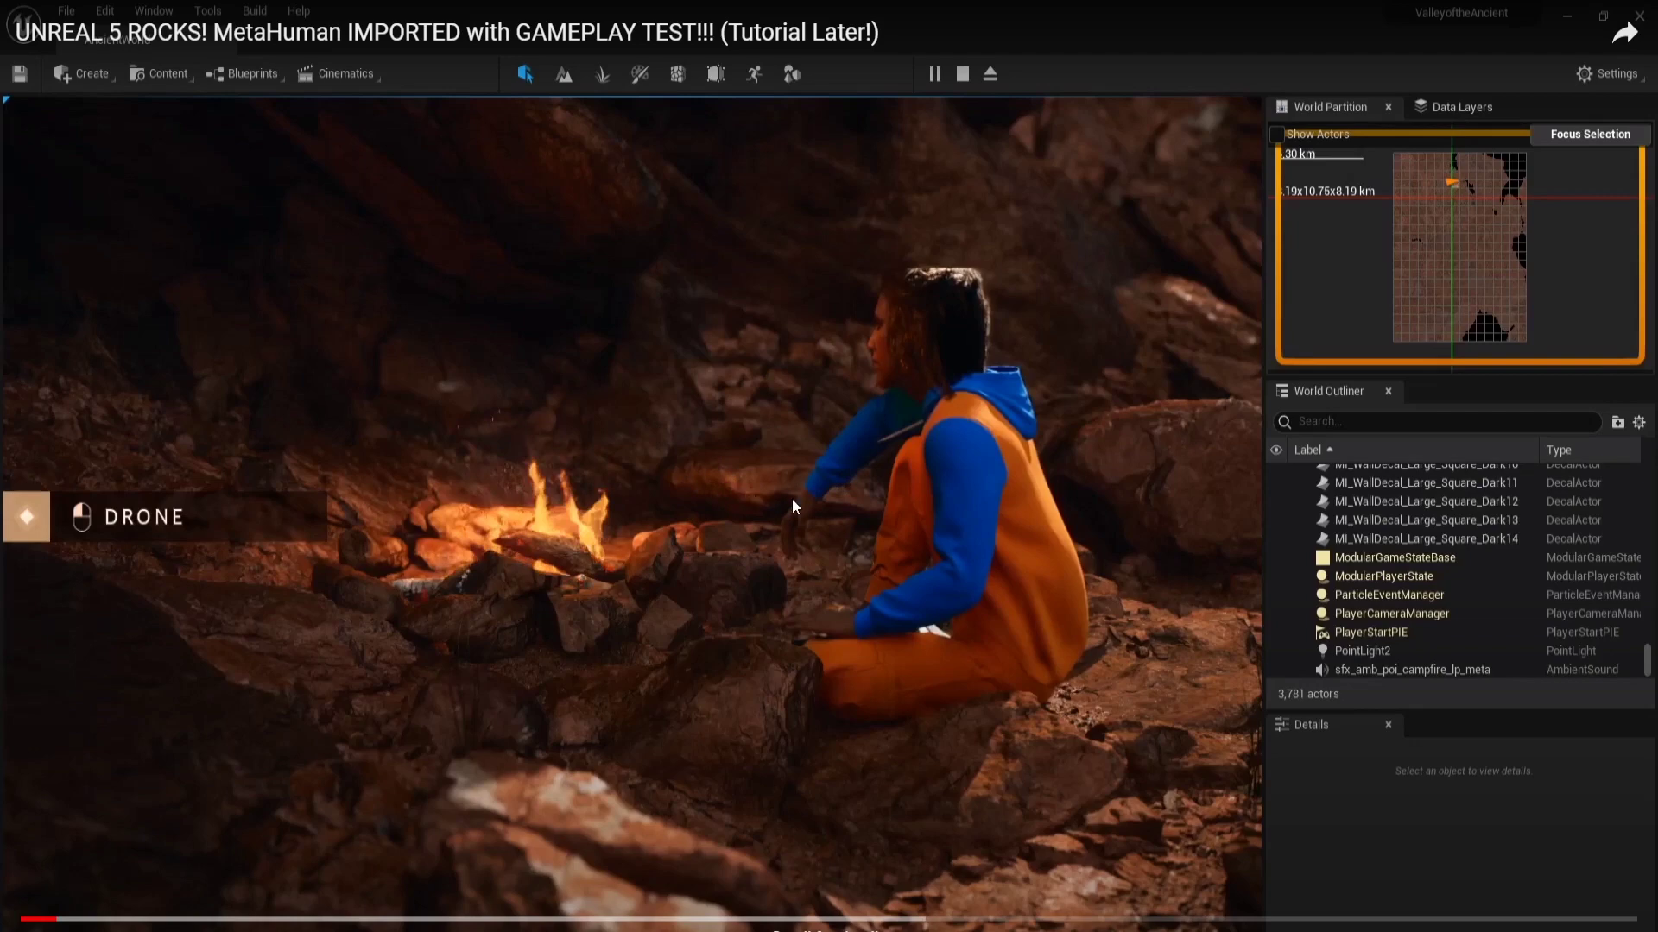
pyautogui.click(716, 541)
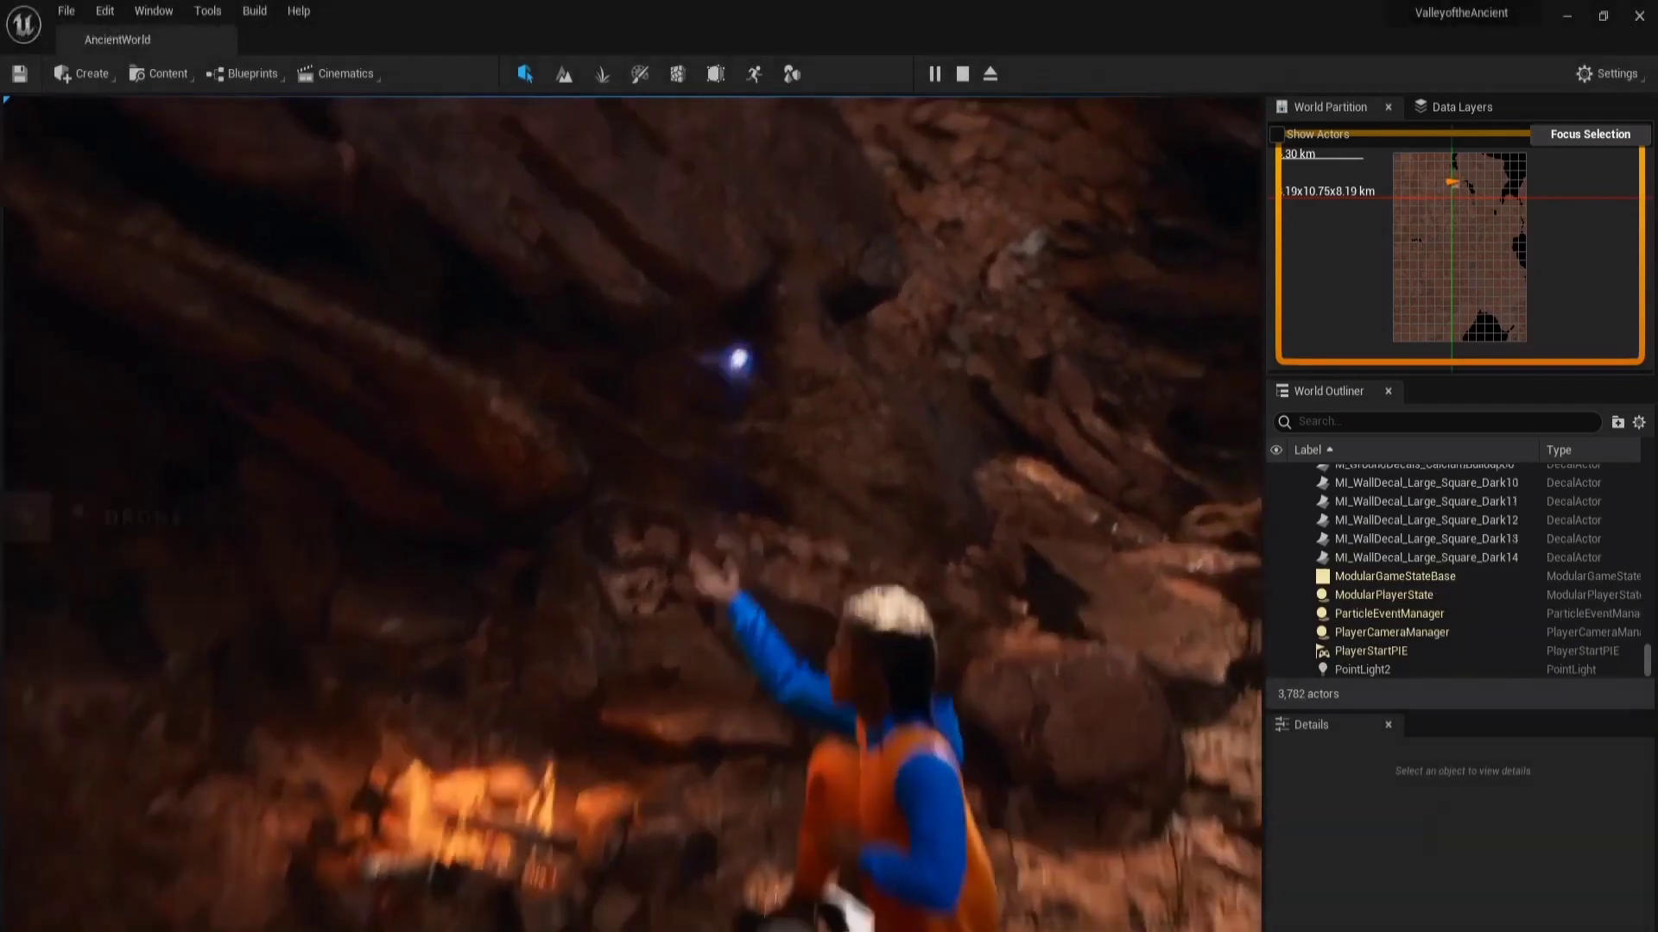
pyautogui.click(716, 541)
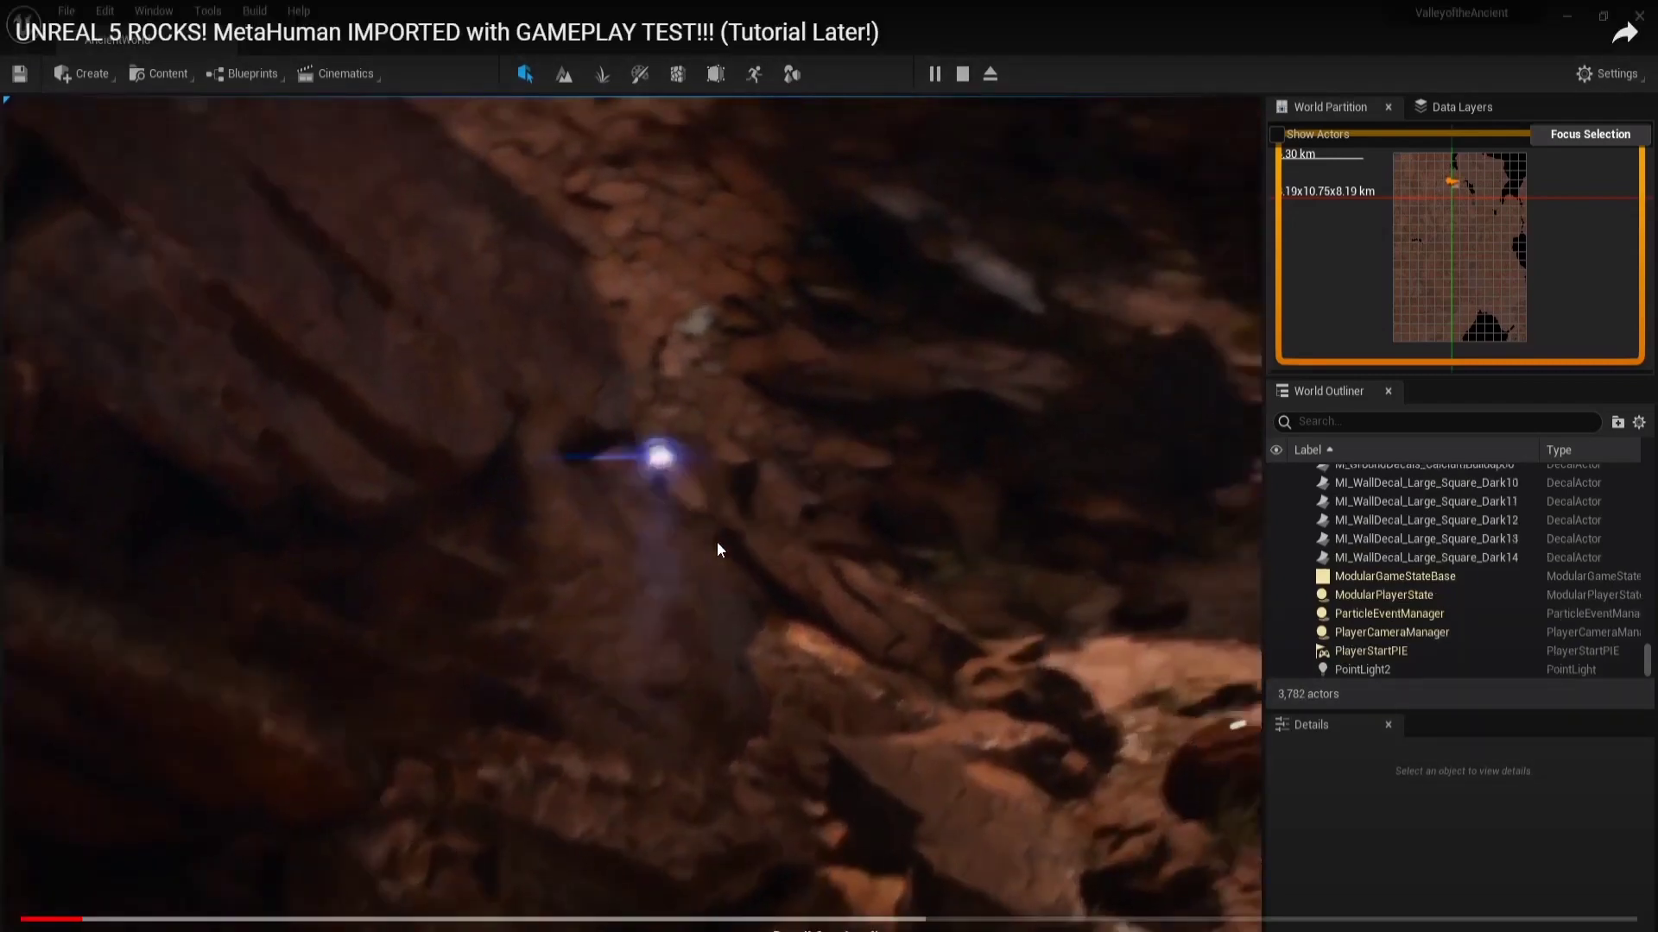
pyautogui.click(78, 917)
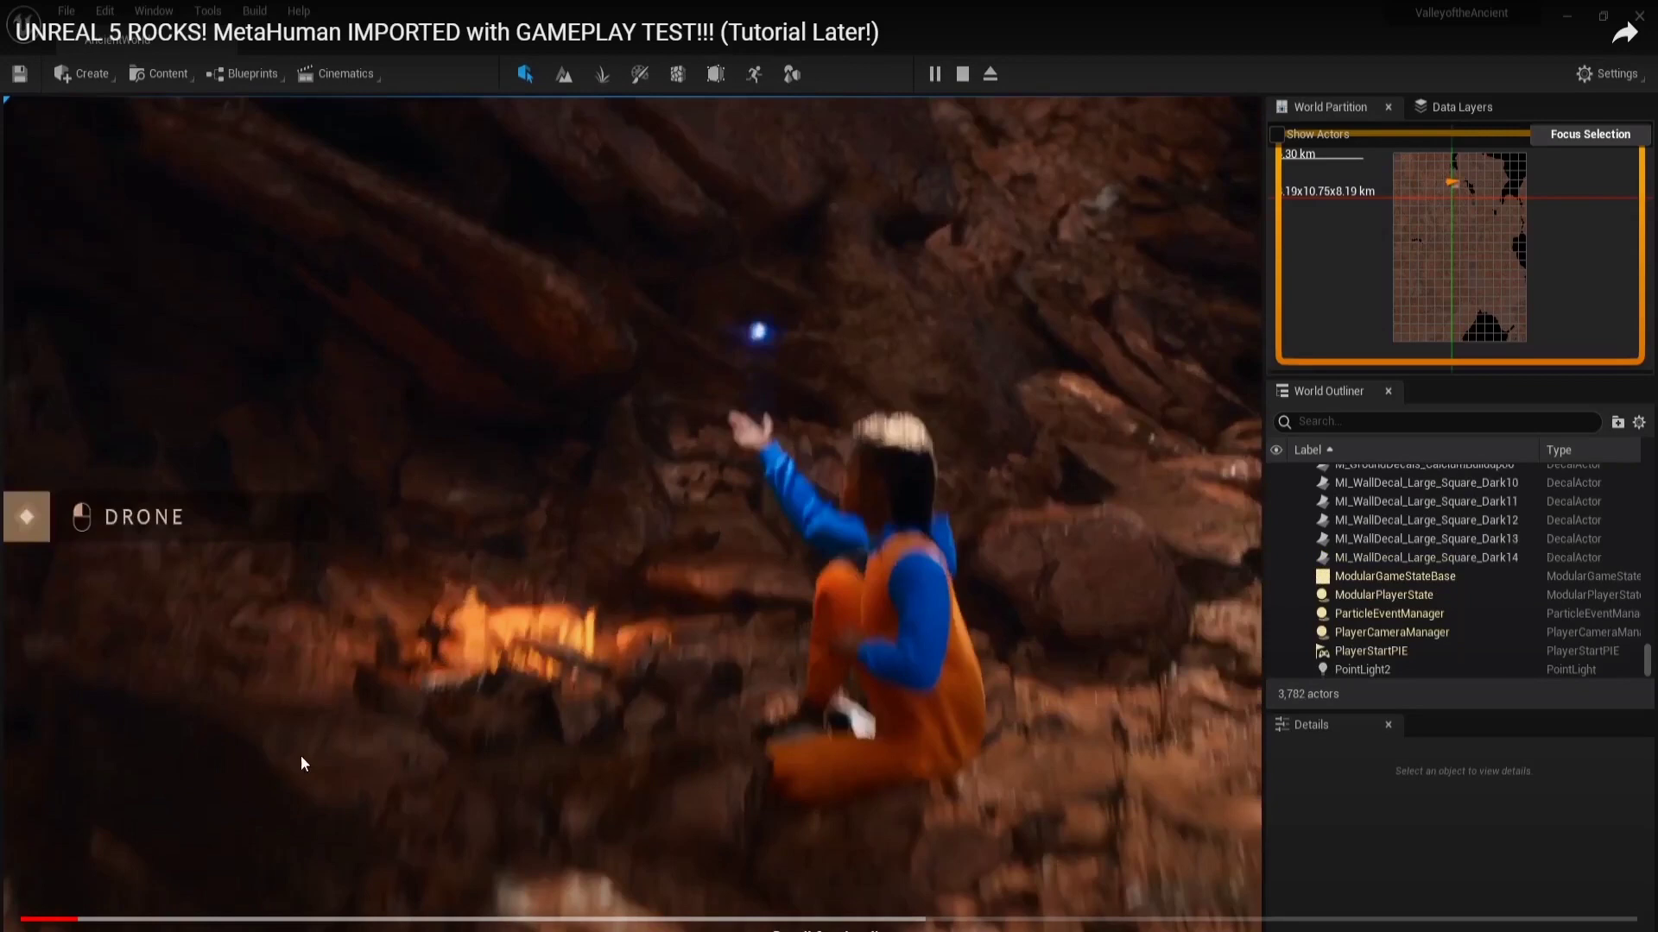
pyautogui.click(74, 917)
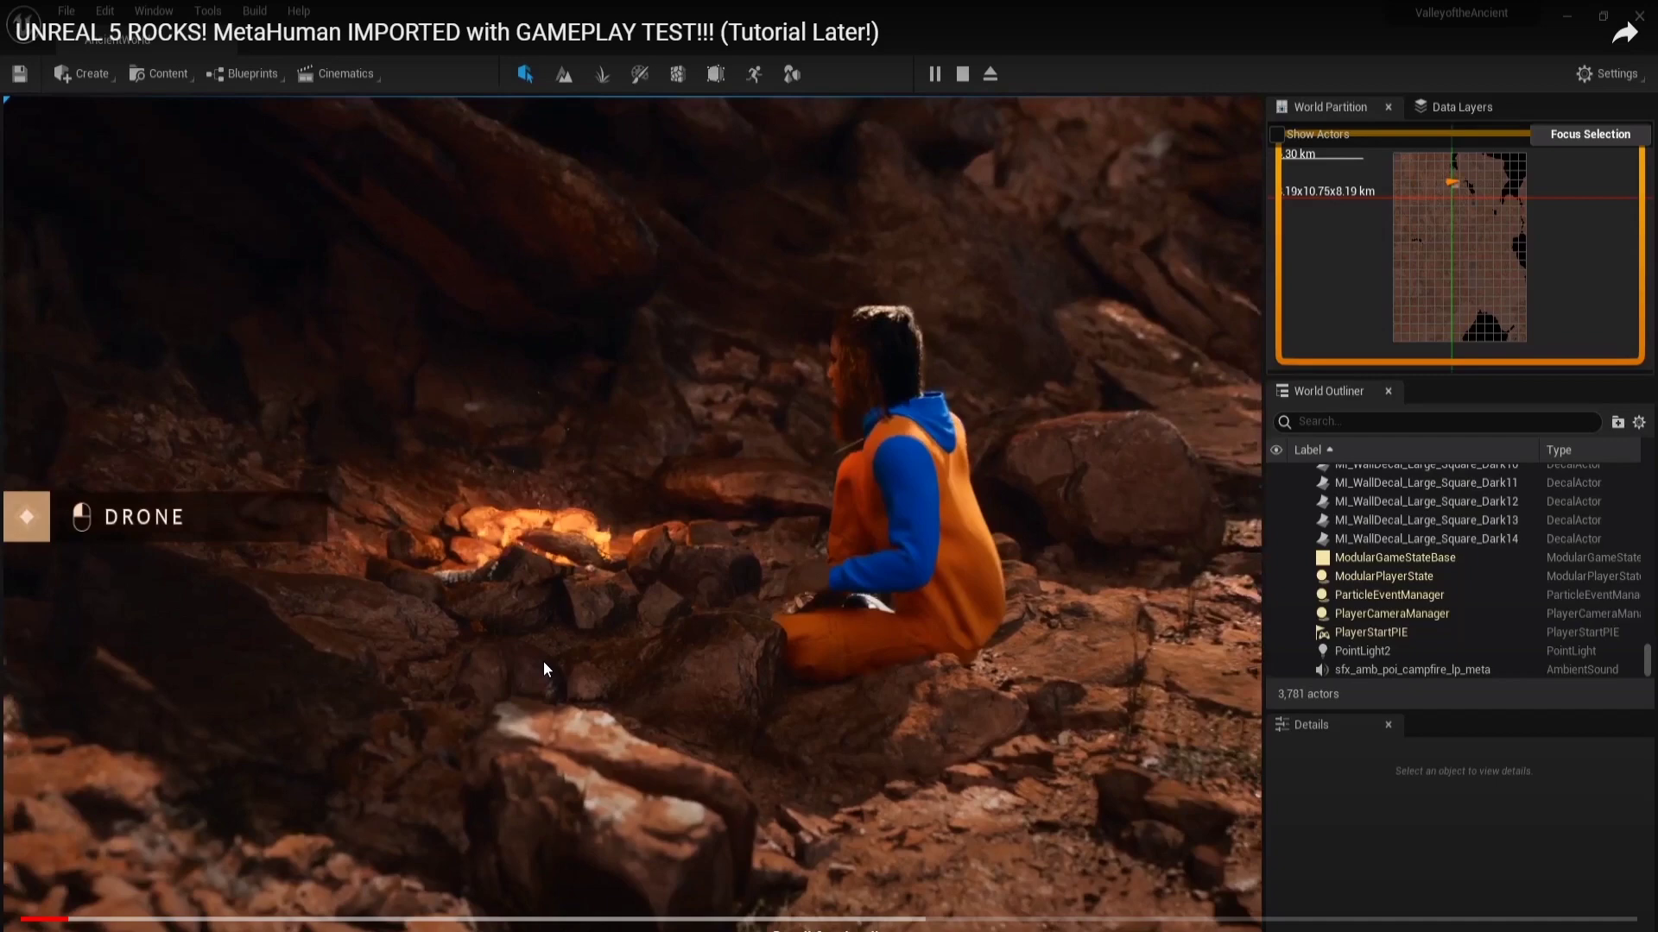
pyautogui.click(258, 726)
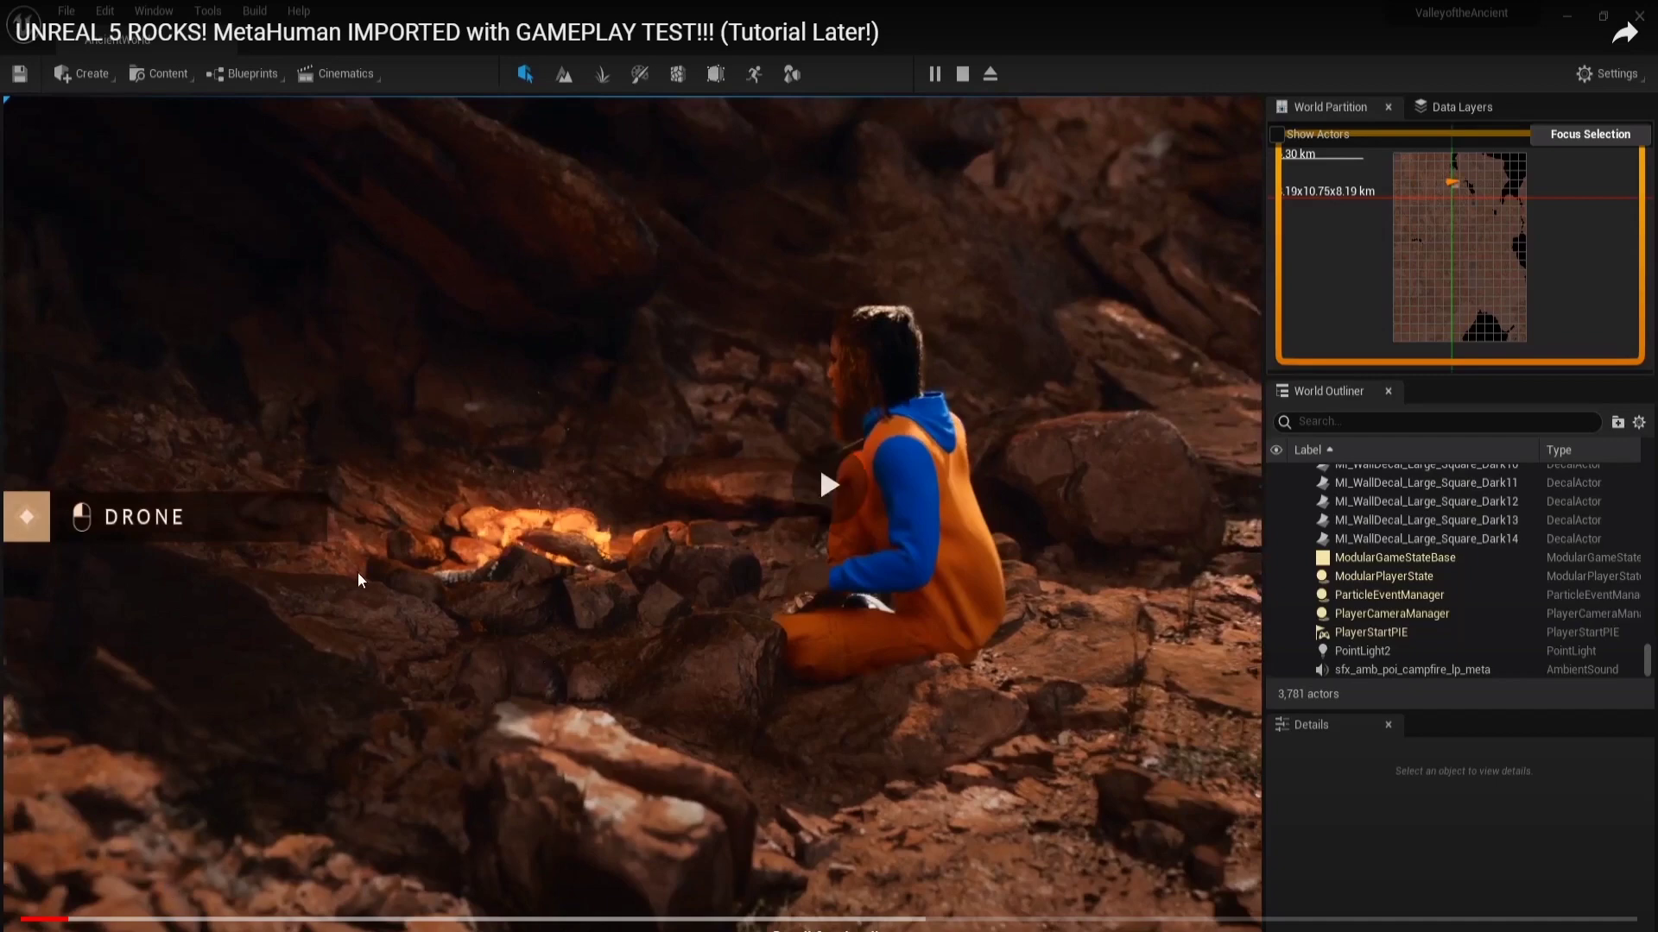
pyautogui.click(613, 544)
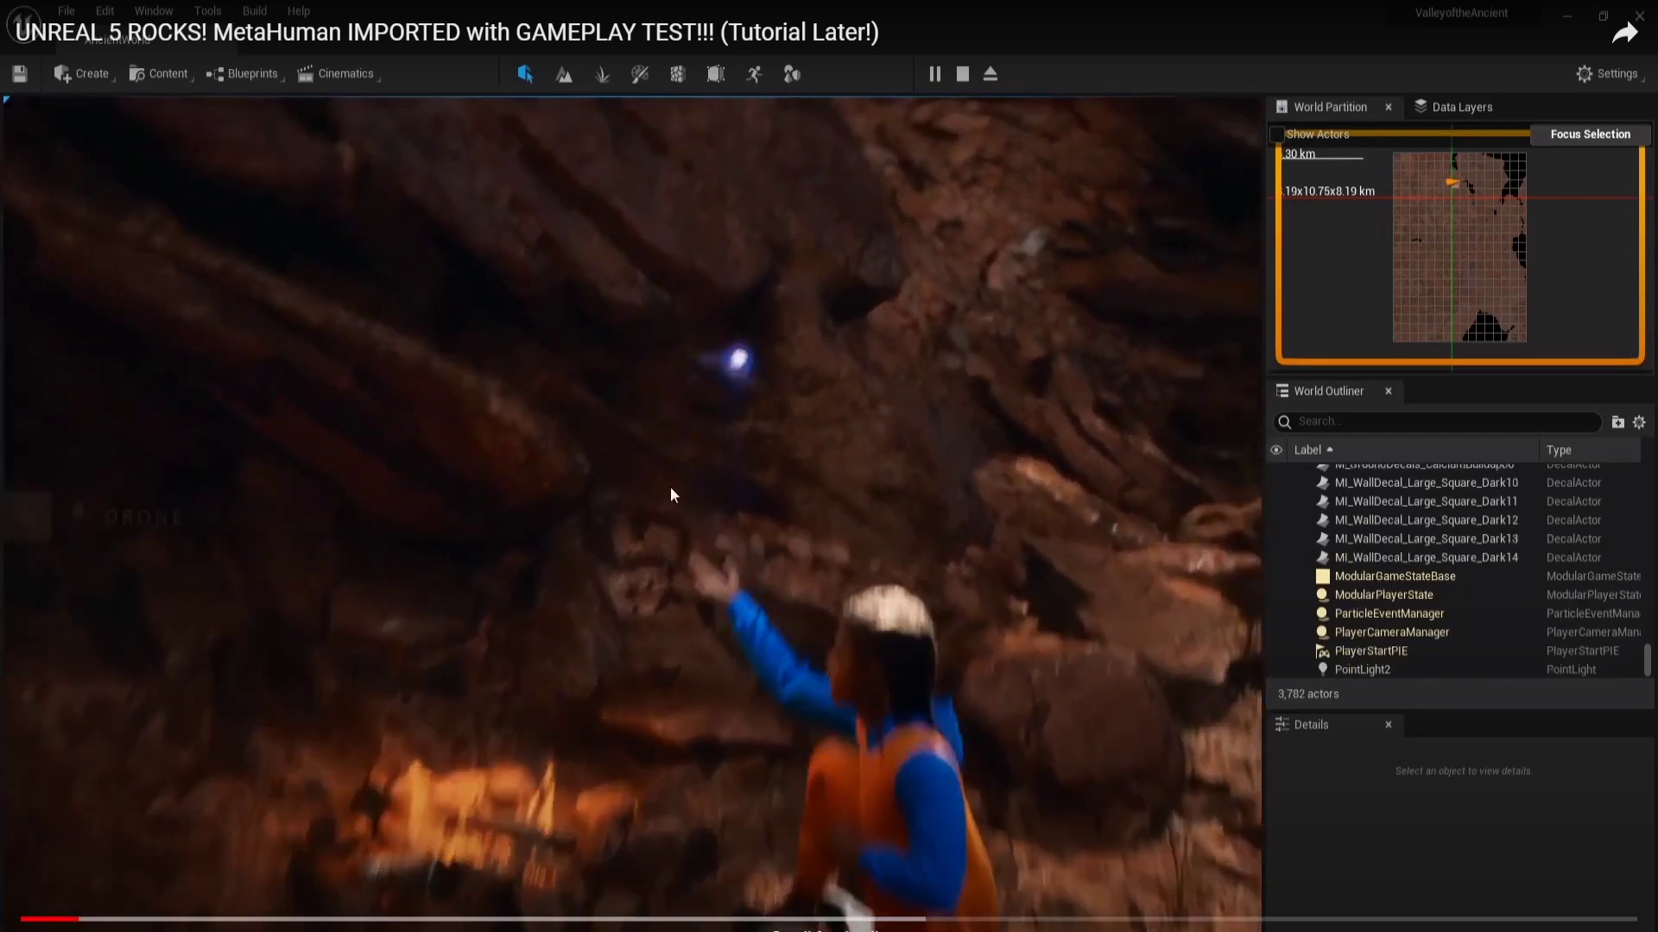
pyautogui.click(723, 506)
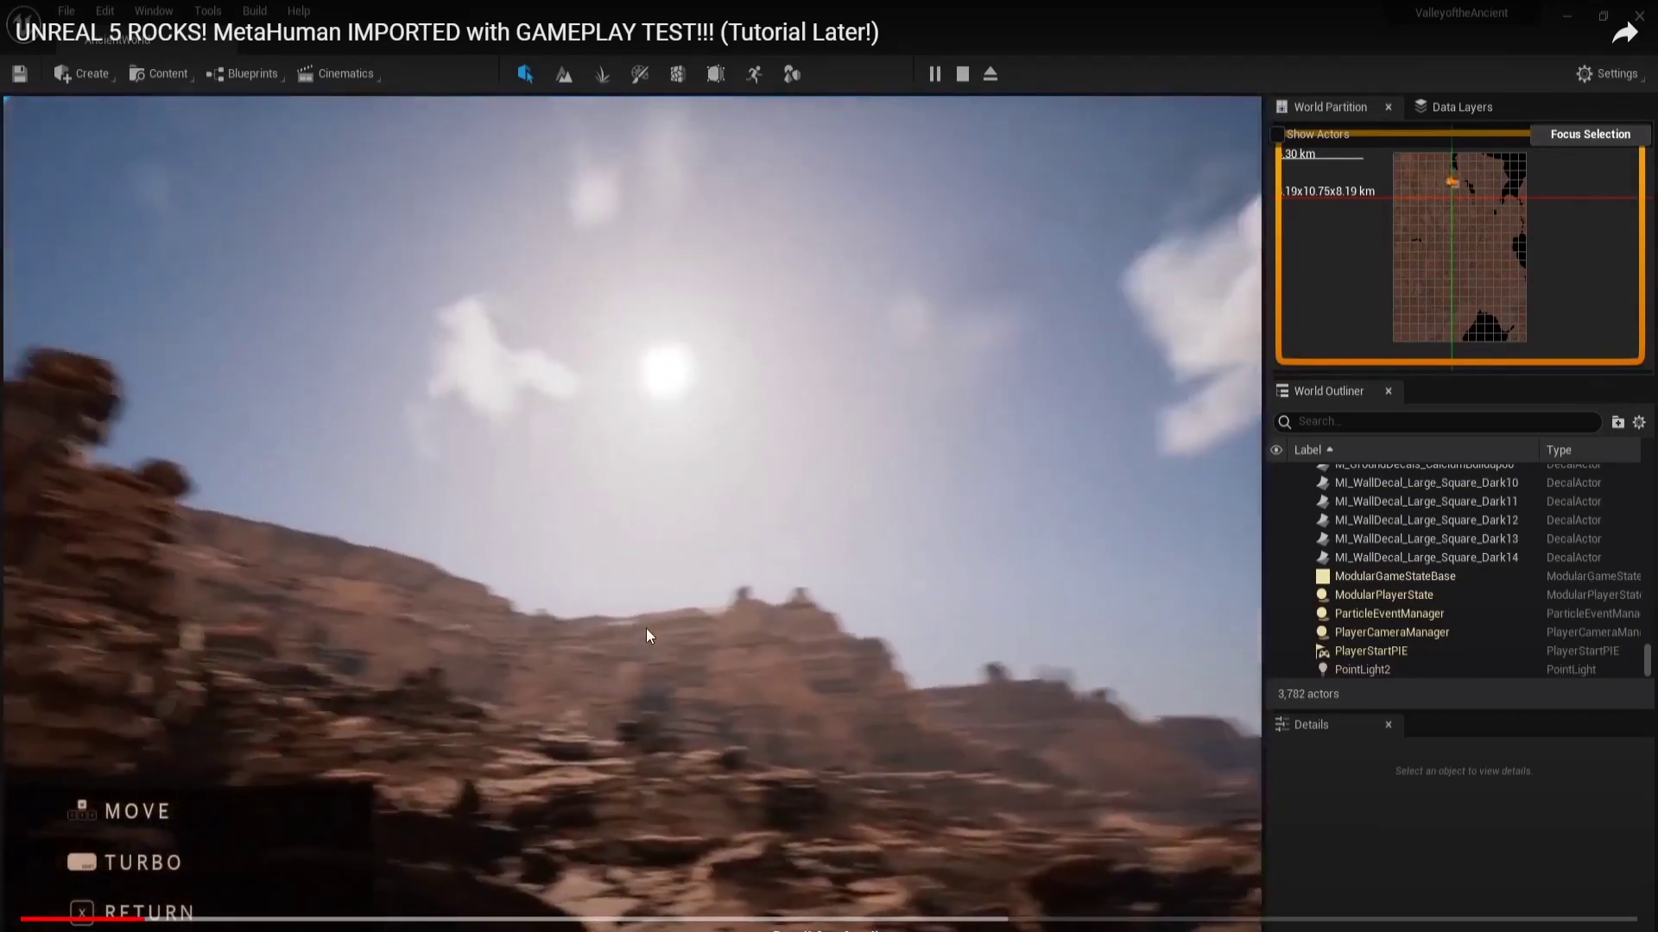
# Skip the video through 0:25, 0:32 and 0:40, then pause on the character in the canyon.
pyautogui.click(645, 628)
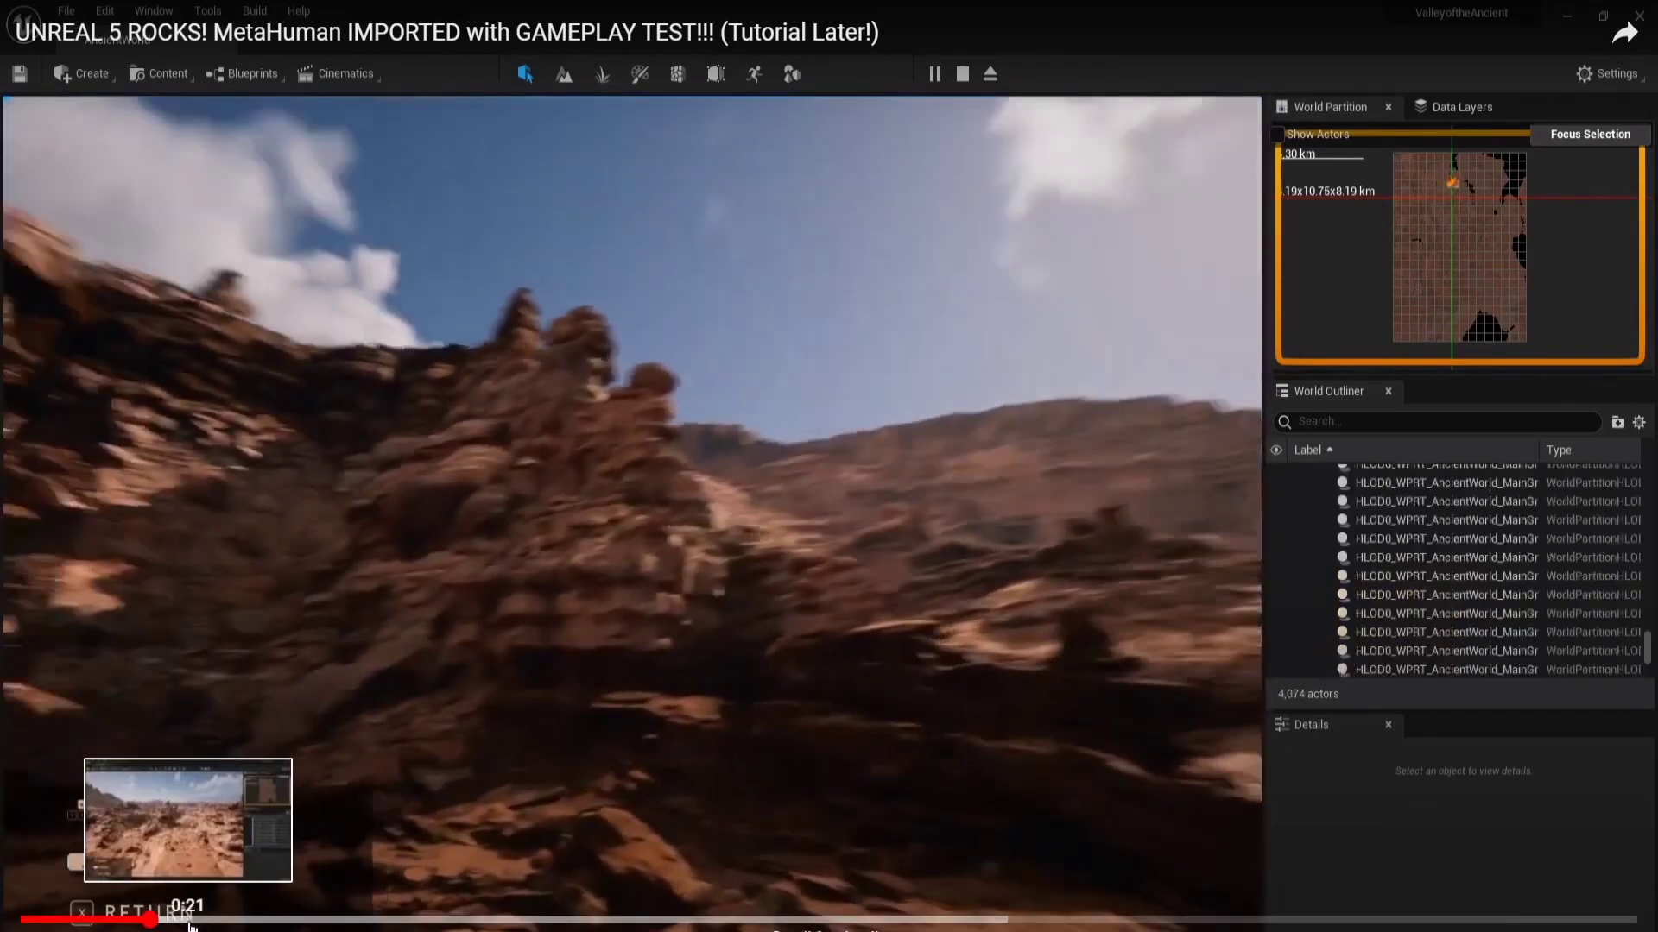
pyautogui.moveTo(183, 920); pyautogui.dragTo(271, 921)
pyautogui.click(580, 497)
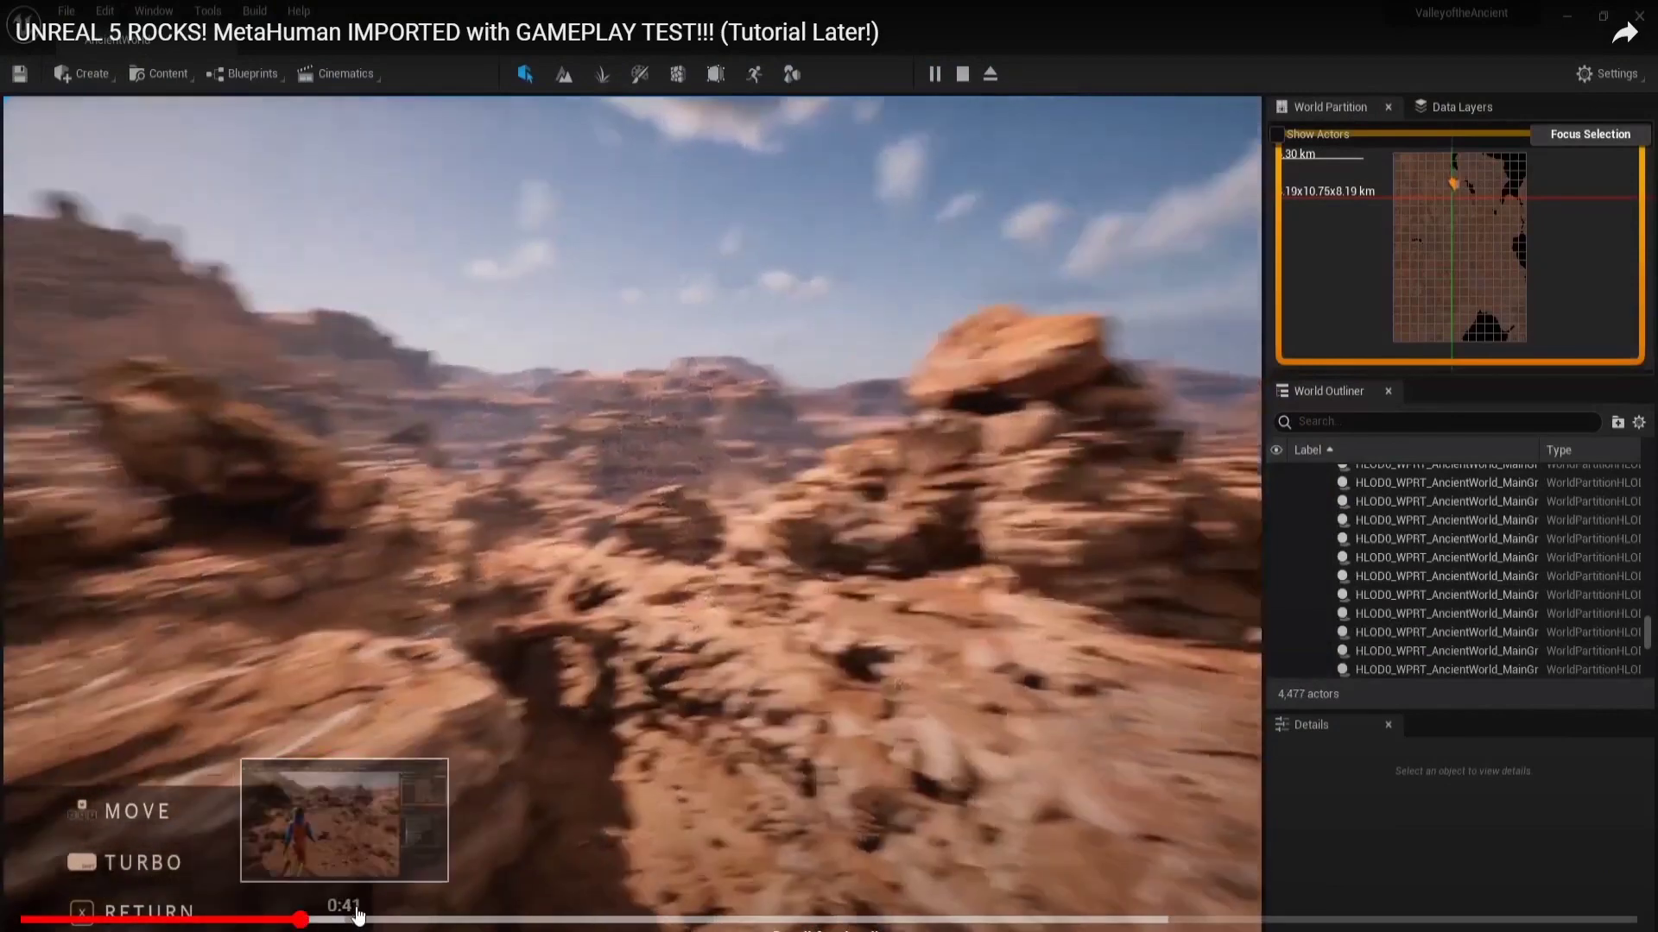
pyautogui.click(307, 920)
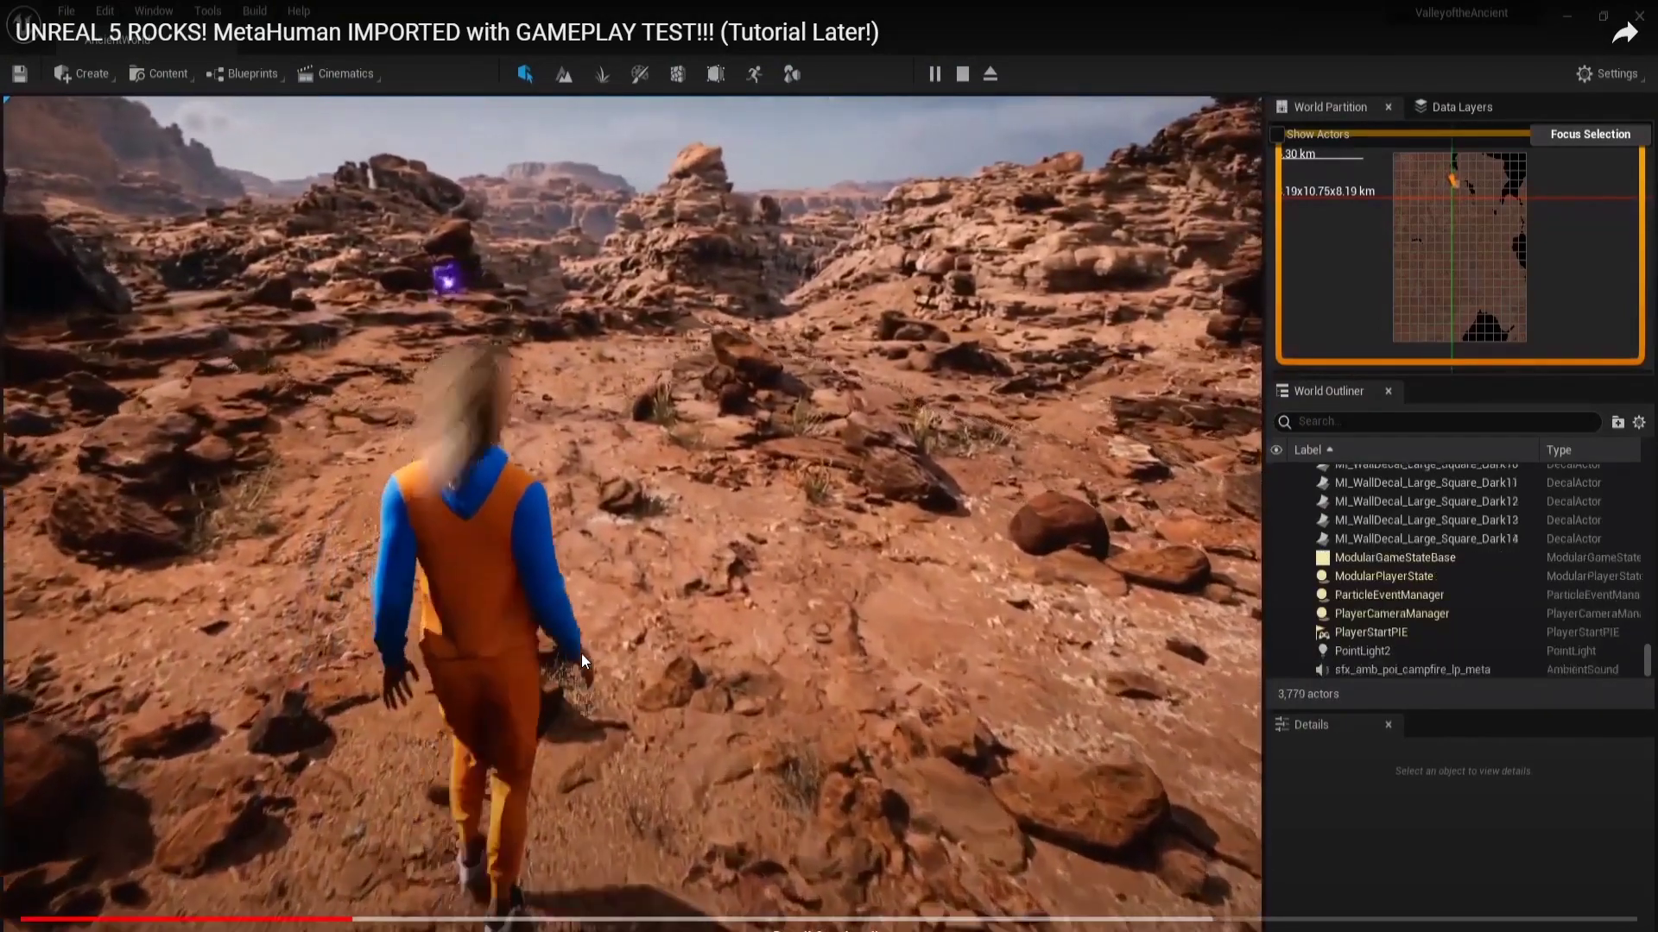
pyautogui.click(582, 655)
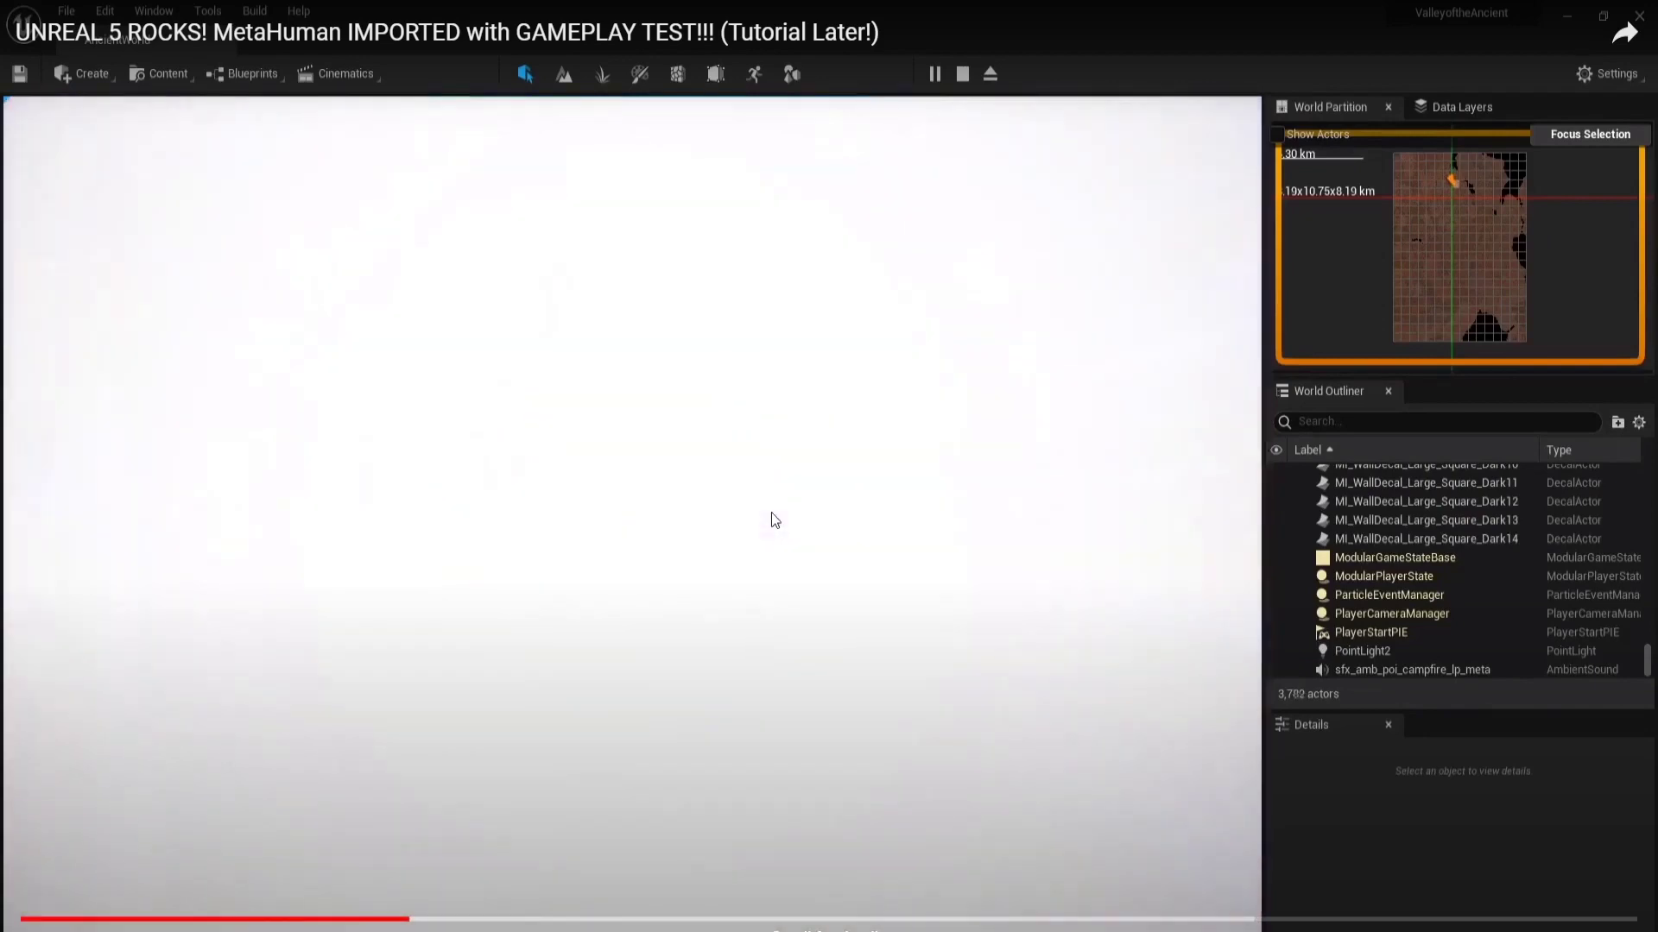
pyautogui.click(771, 514)
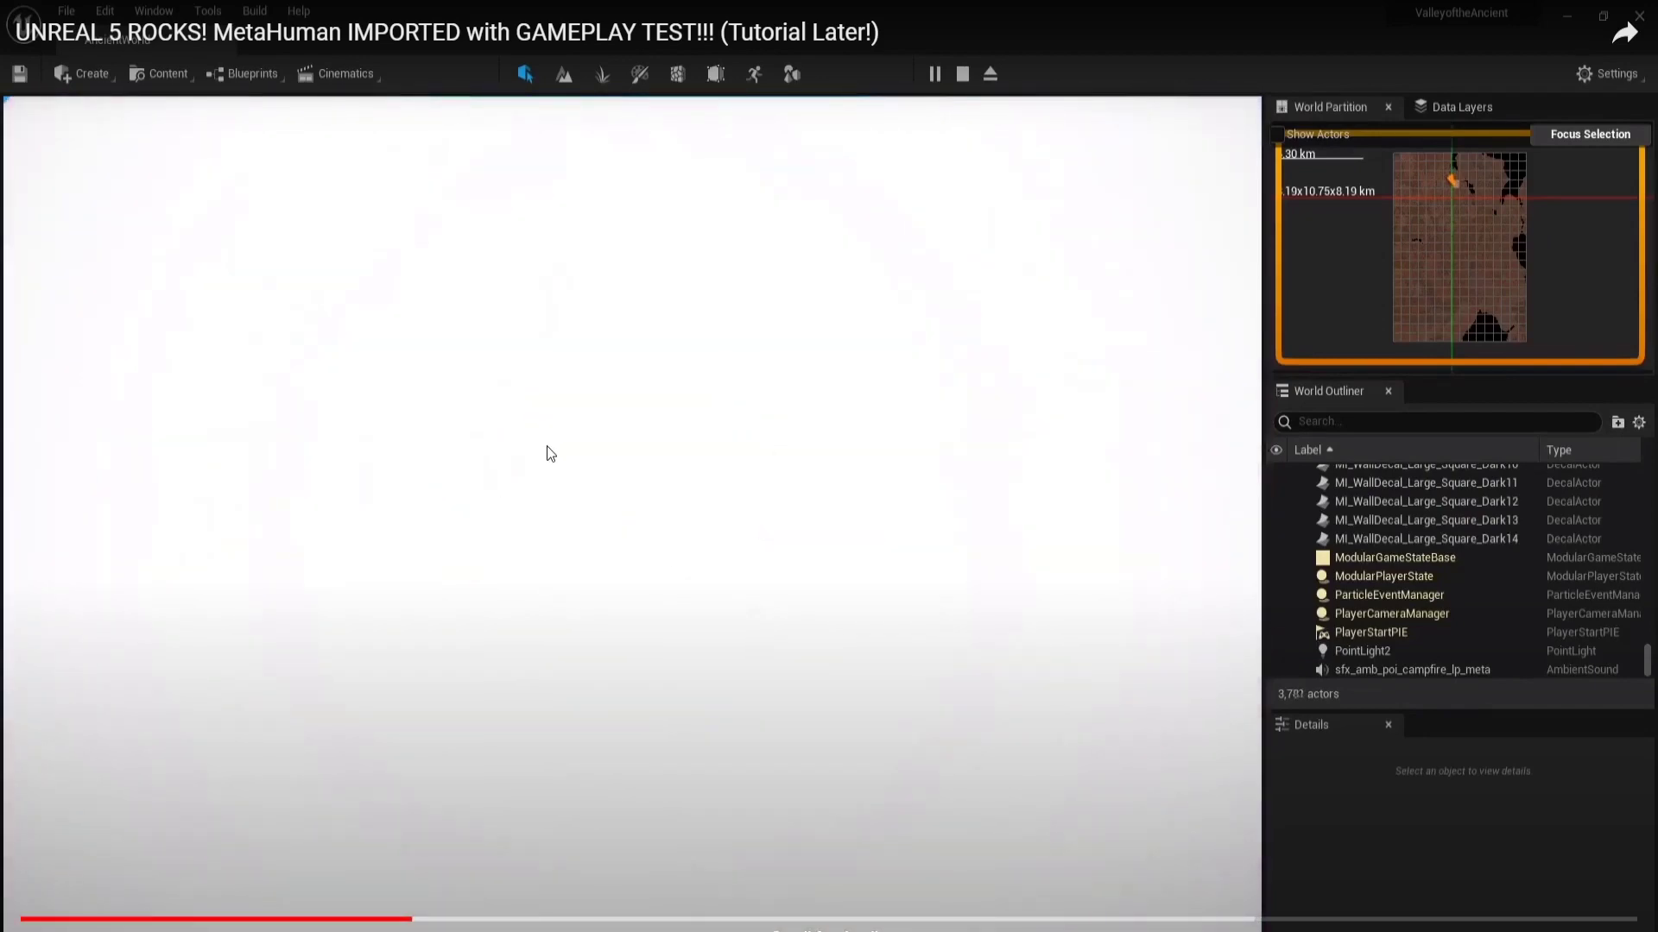
# Resume playback and pause on the character running toward the dusk ruins.
pyautogui.click(653, 461)
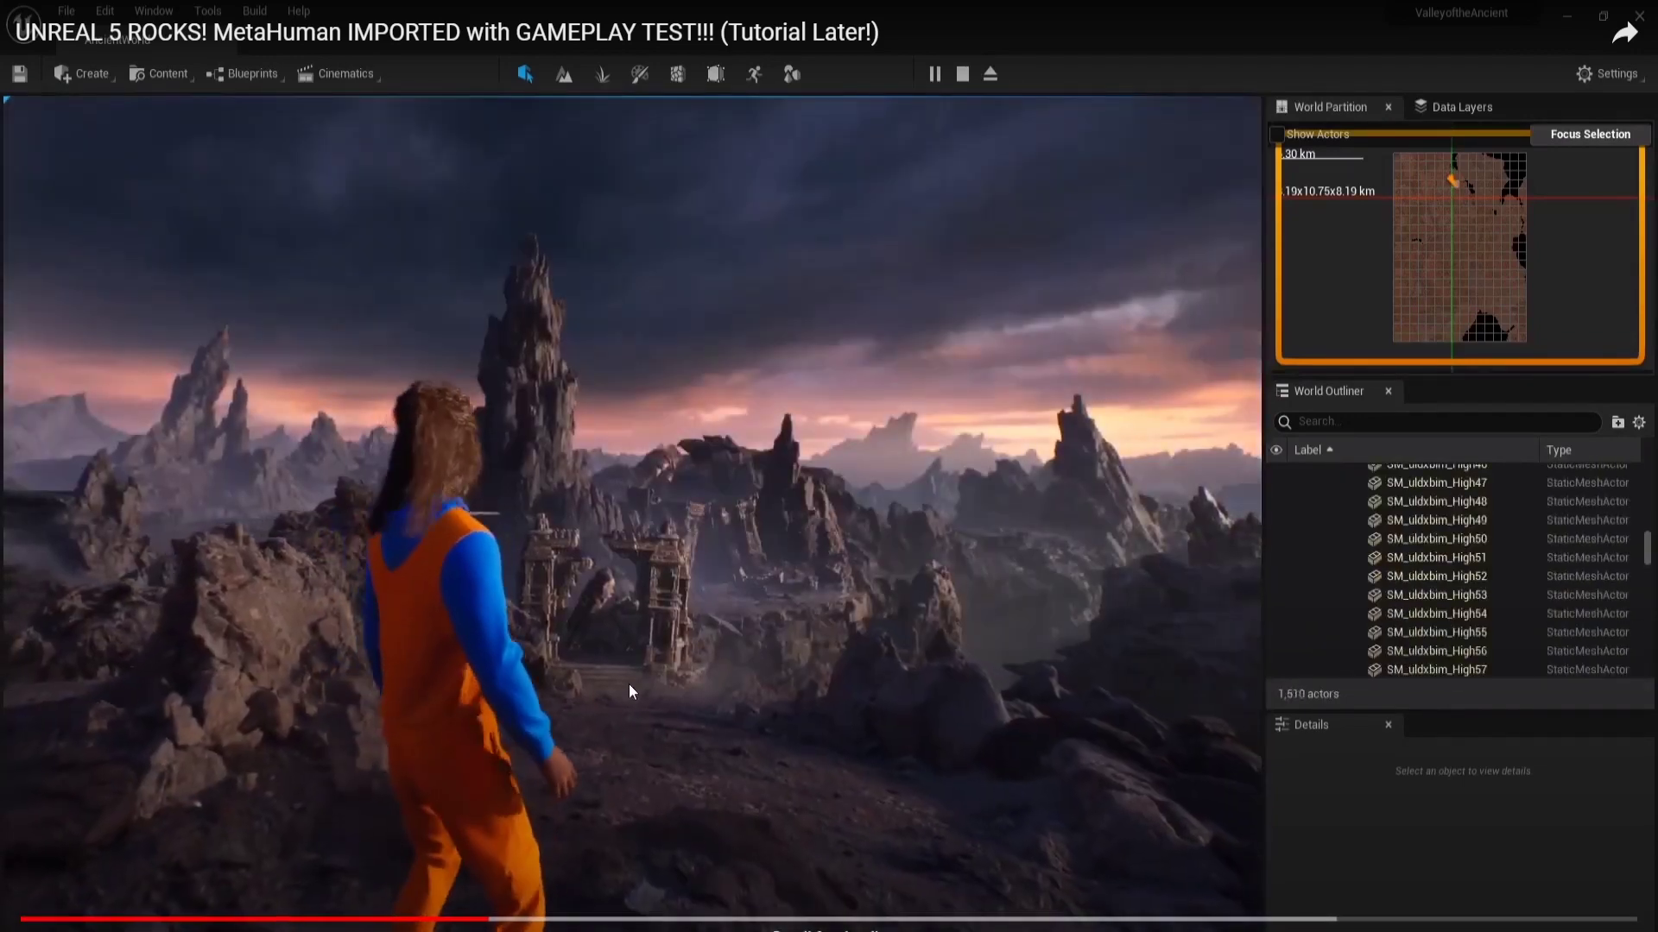
pyautogui.click(629, 684)
pyautogui.click(628, 684)
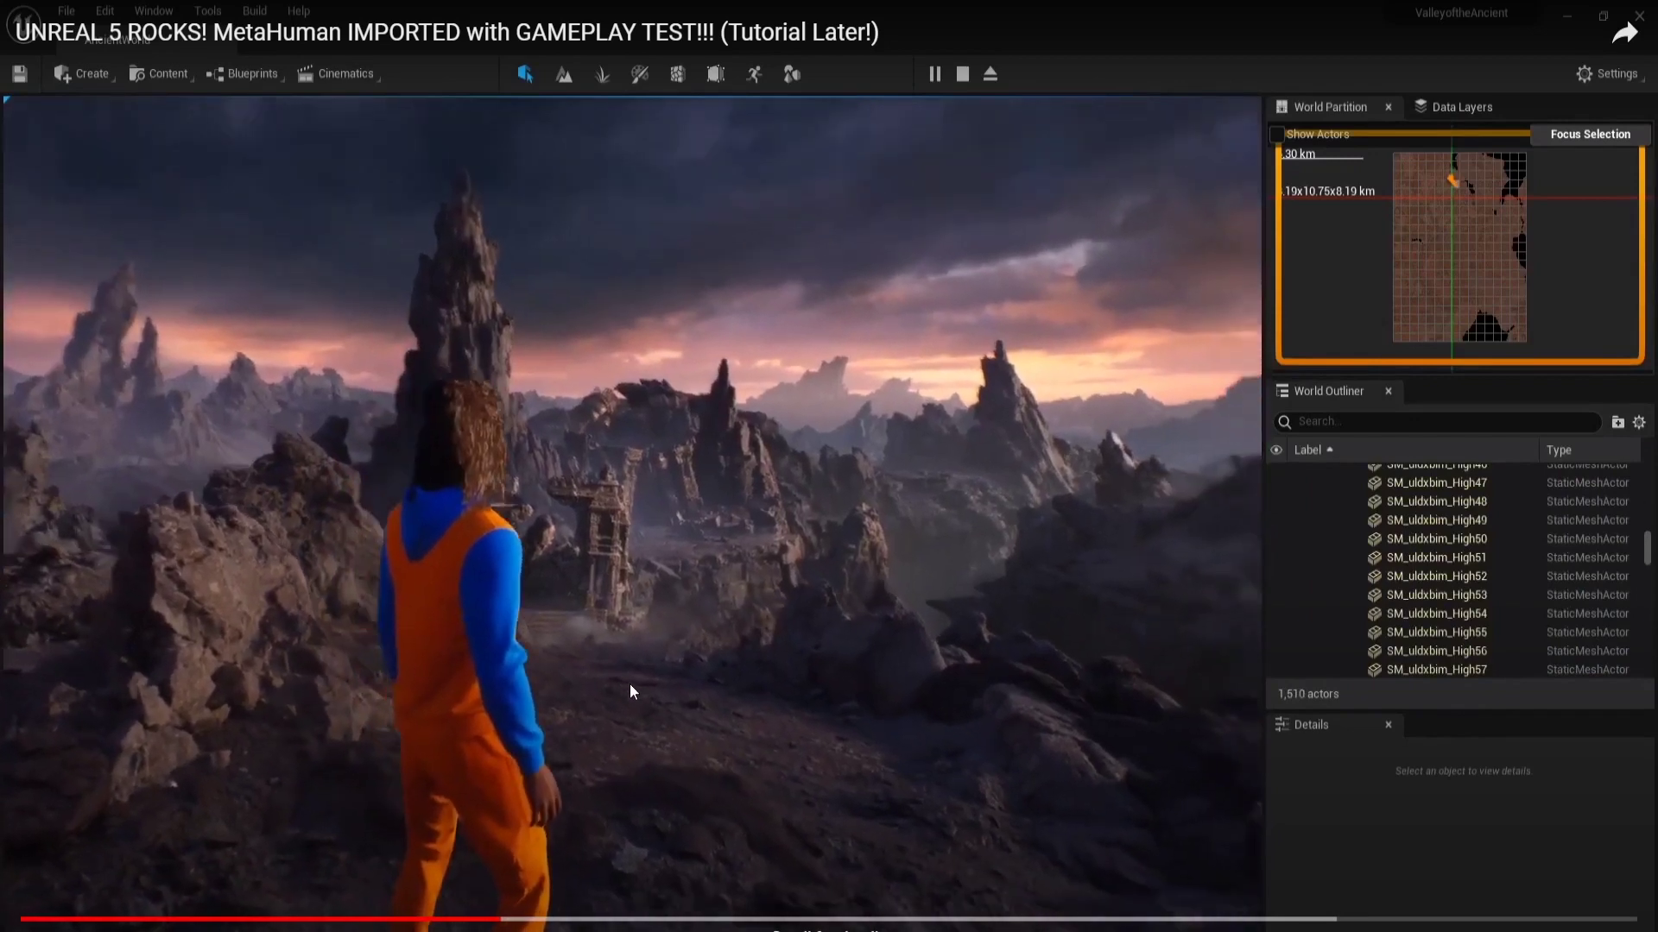
pyautogui.click(629, 684)
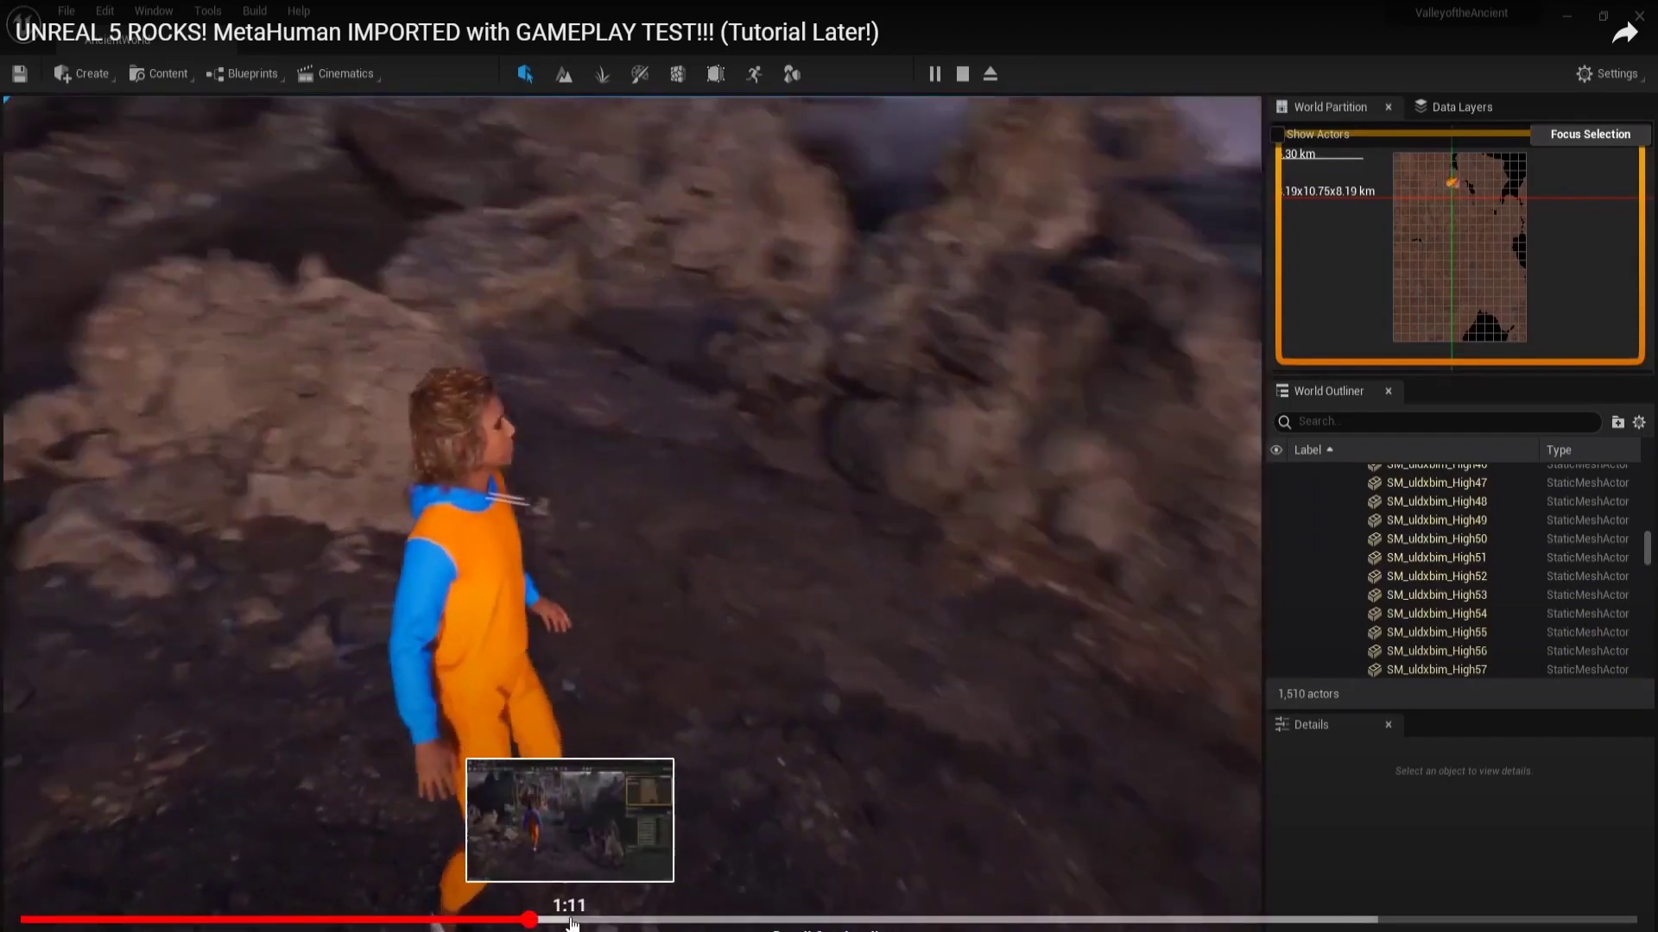
# Skip ahead past 1:11 to the temple-stairs scene, pause, and exit full screen.
pyautogui.click(575, 919)
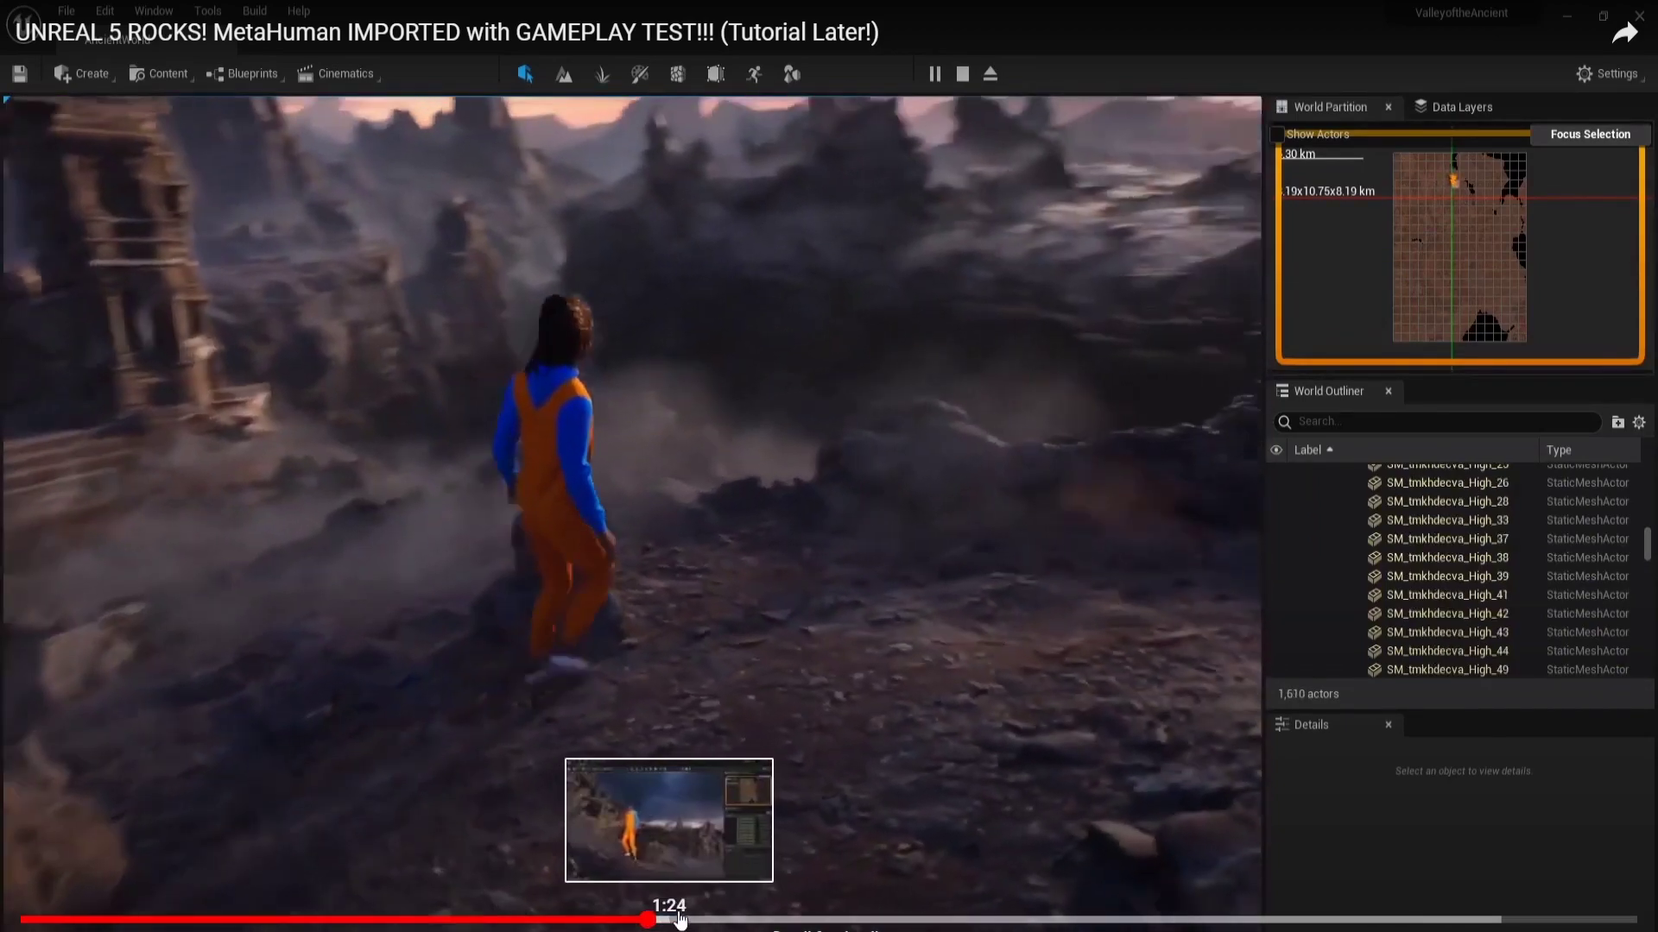
pyautogui.moveTo(680, 921); pyautogui.dragTo(747, 921)
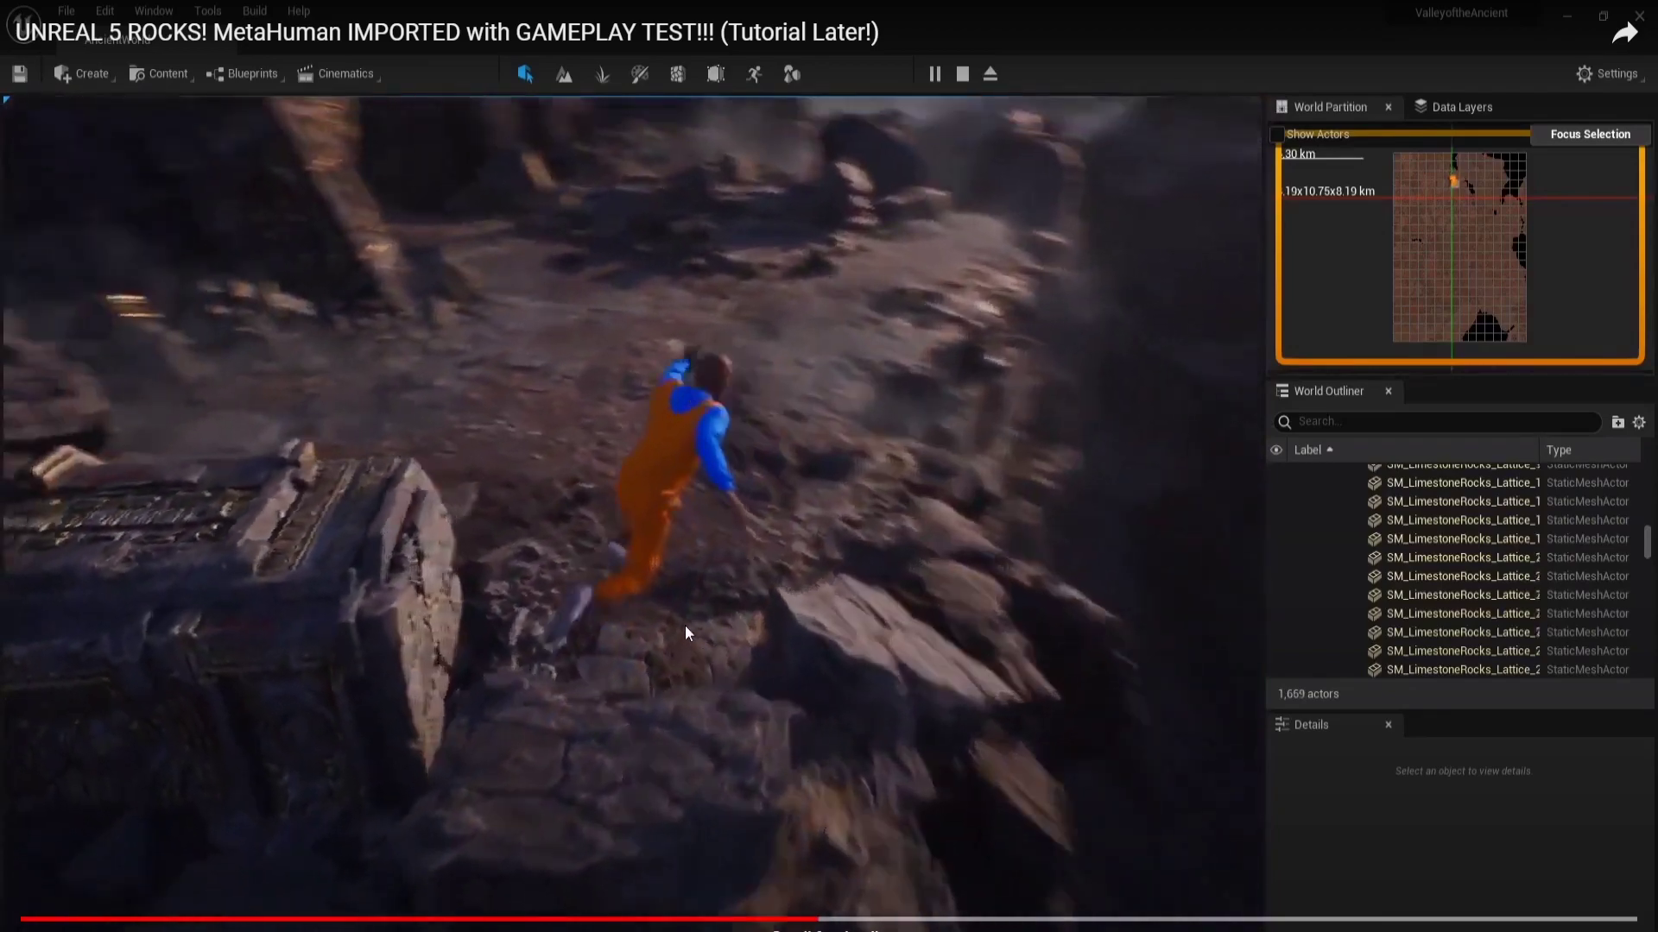
pyautogui.click(685, 625)
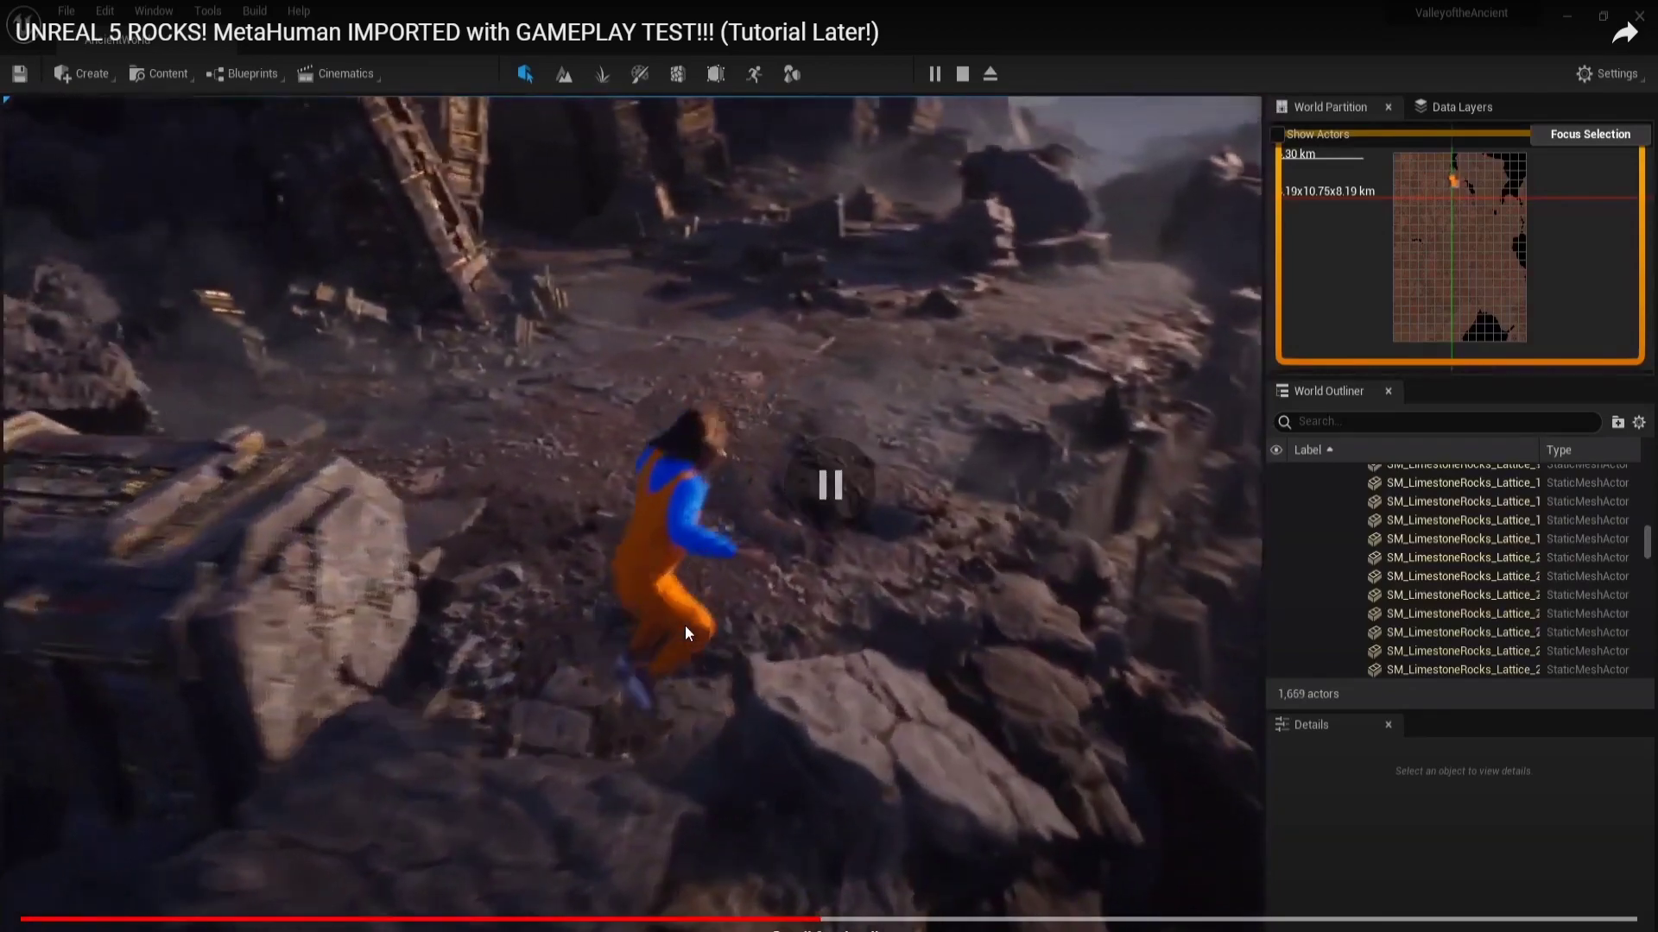
pyautogui.click(480, 794)
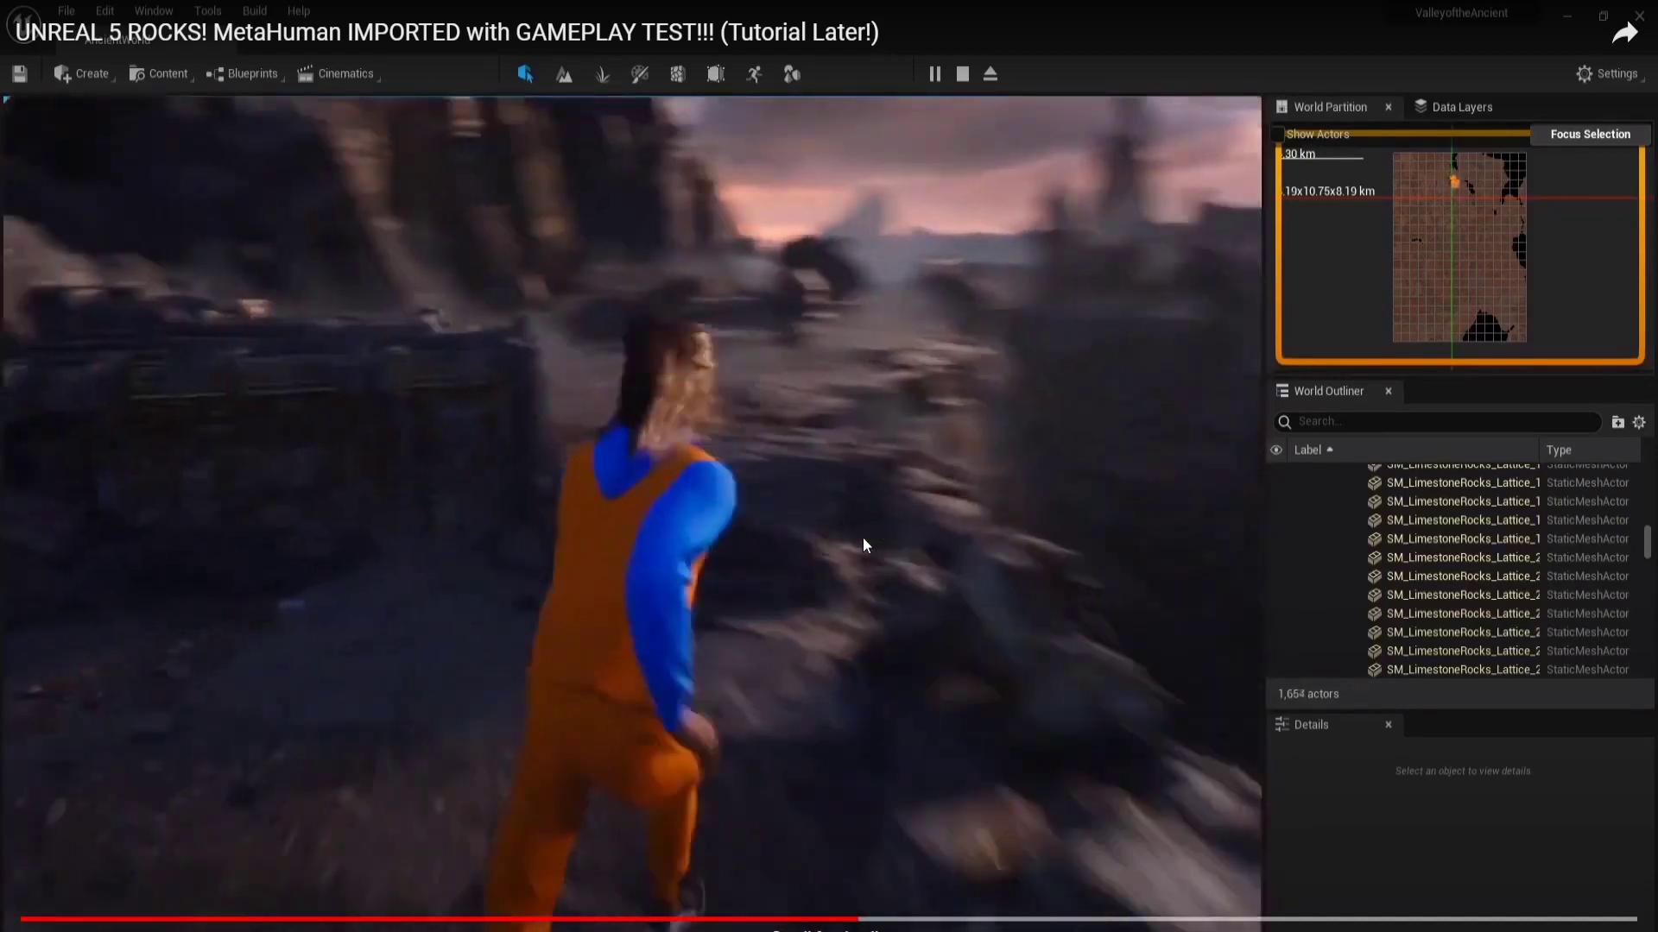
pyautogui.click(862, 537)
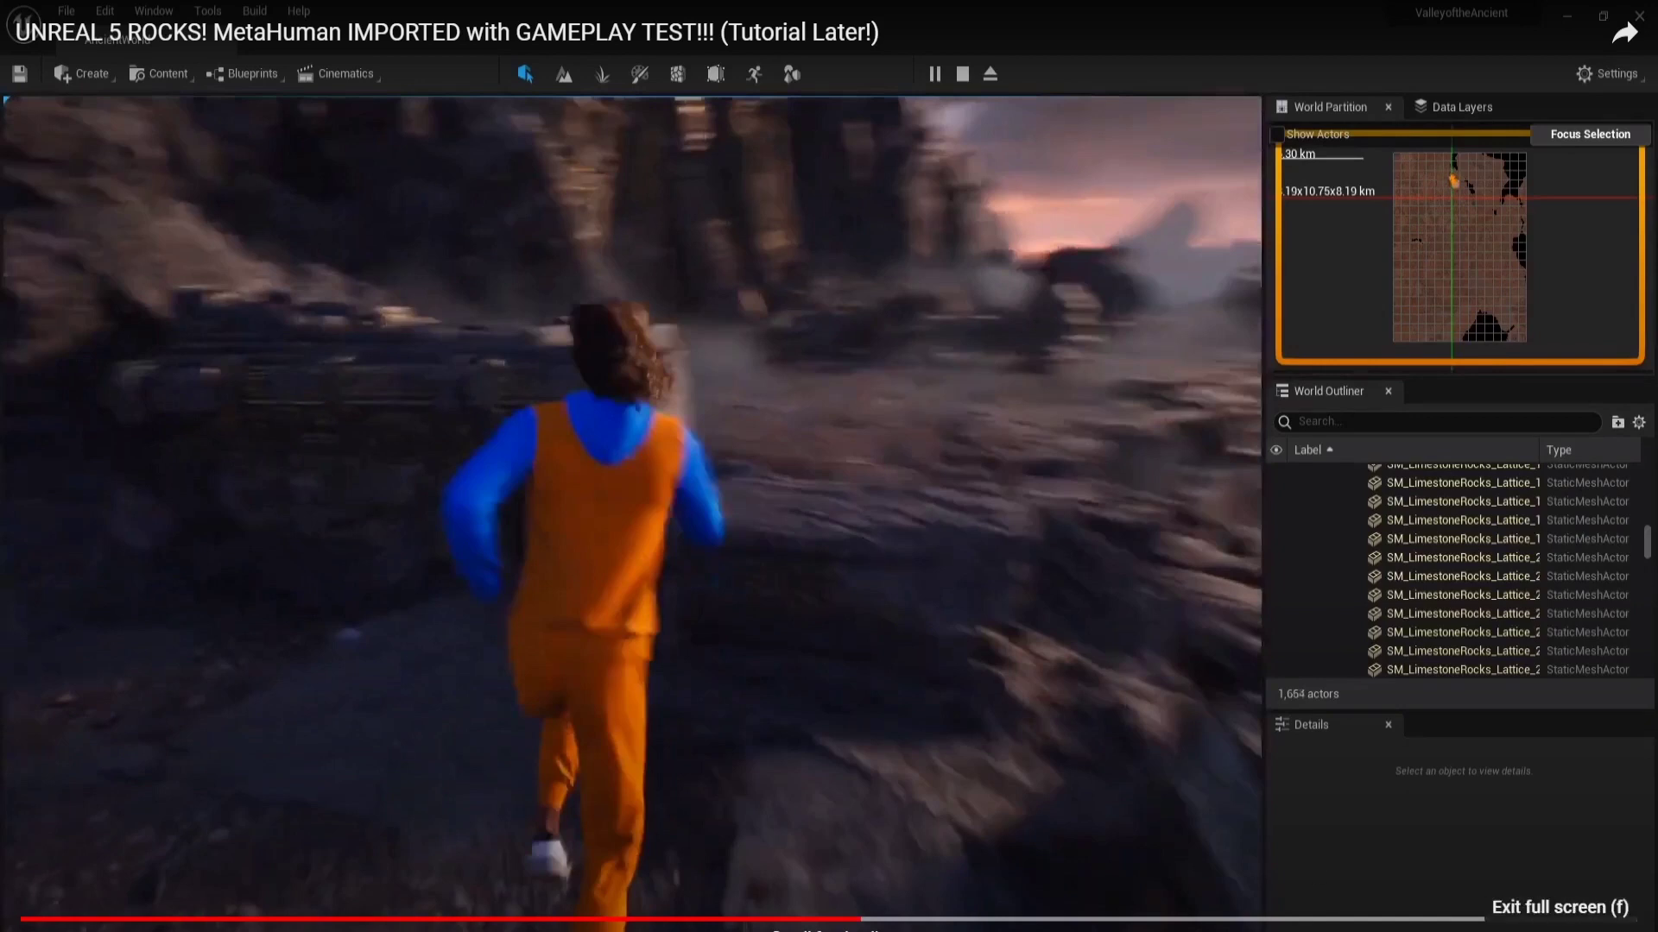
pyautogui.click(1623, 908)
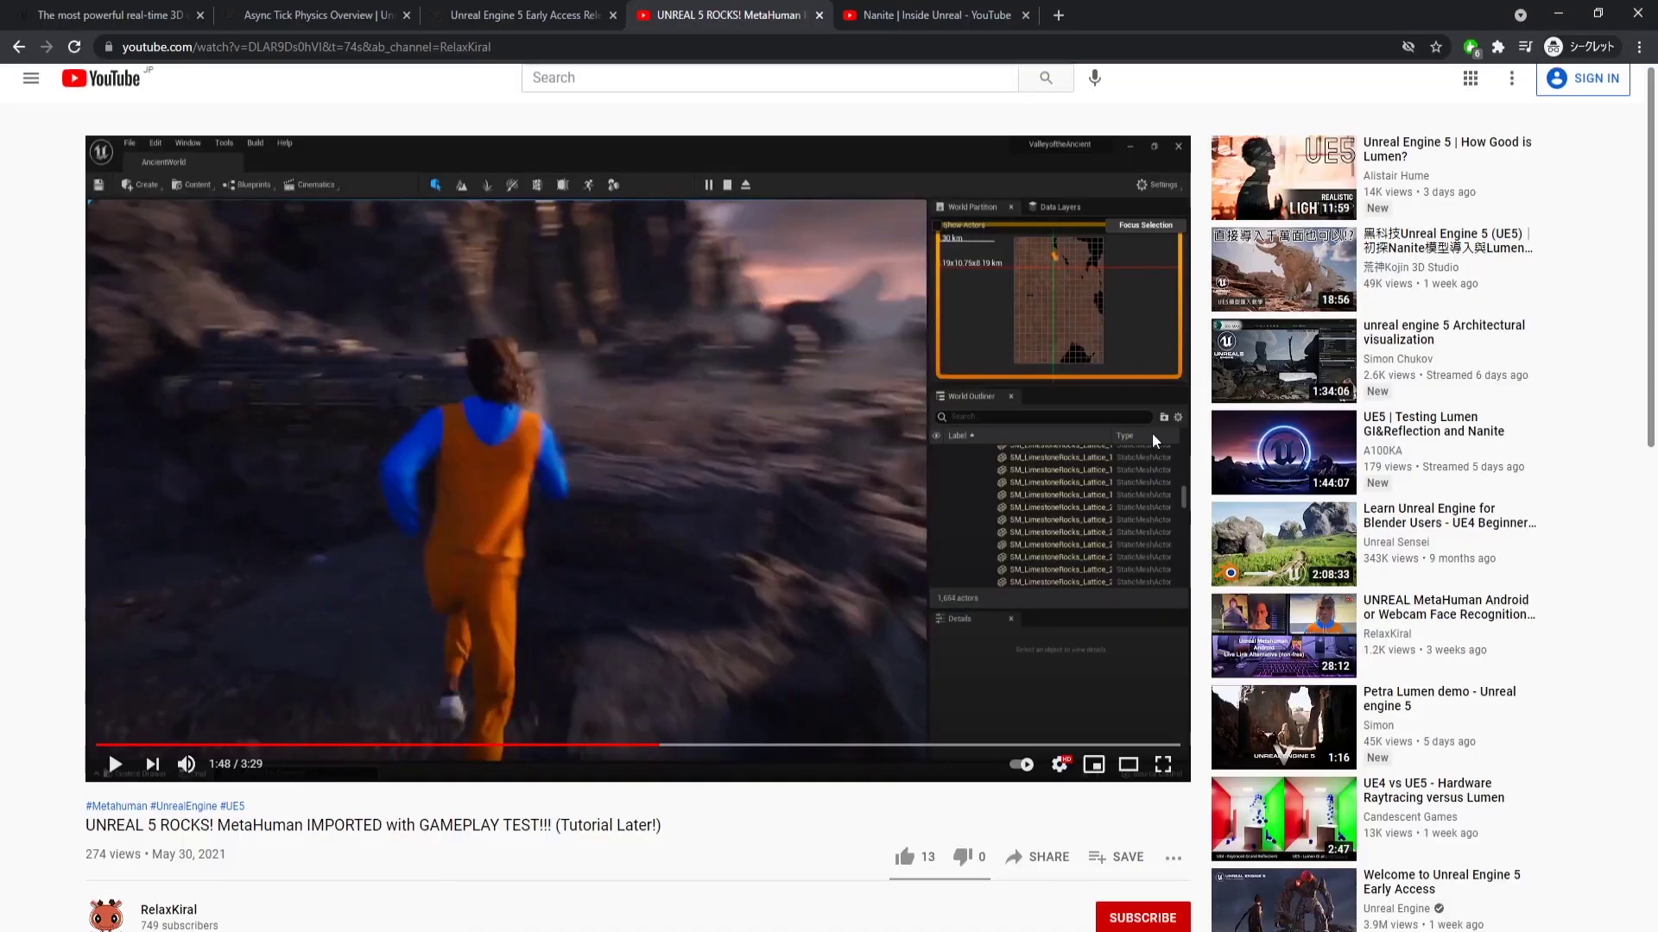
# Scroll the UE5 Early Access release notes to Motion Warping and open its docs link in a new tab.
pyautogui.click(358, 13)
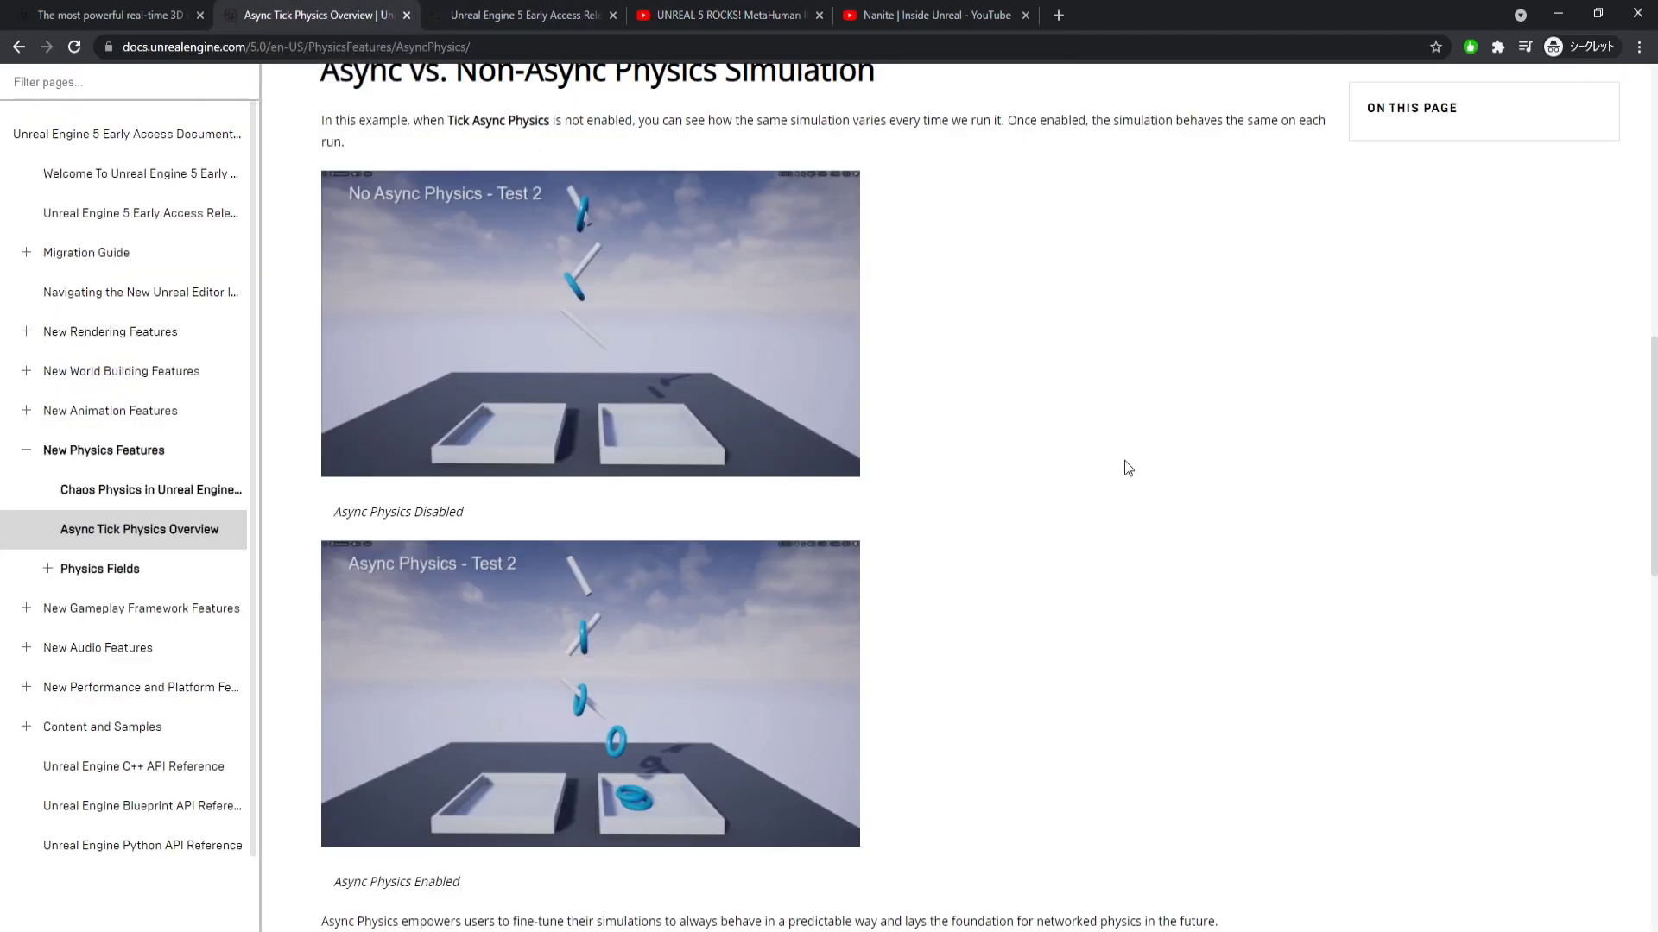
pyautogui.click(565, 10)
pyautogui.scroll(-20, 438, 177)
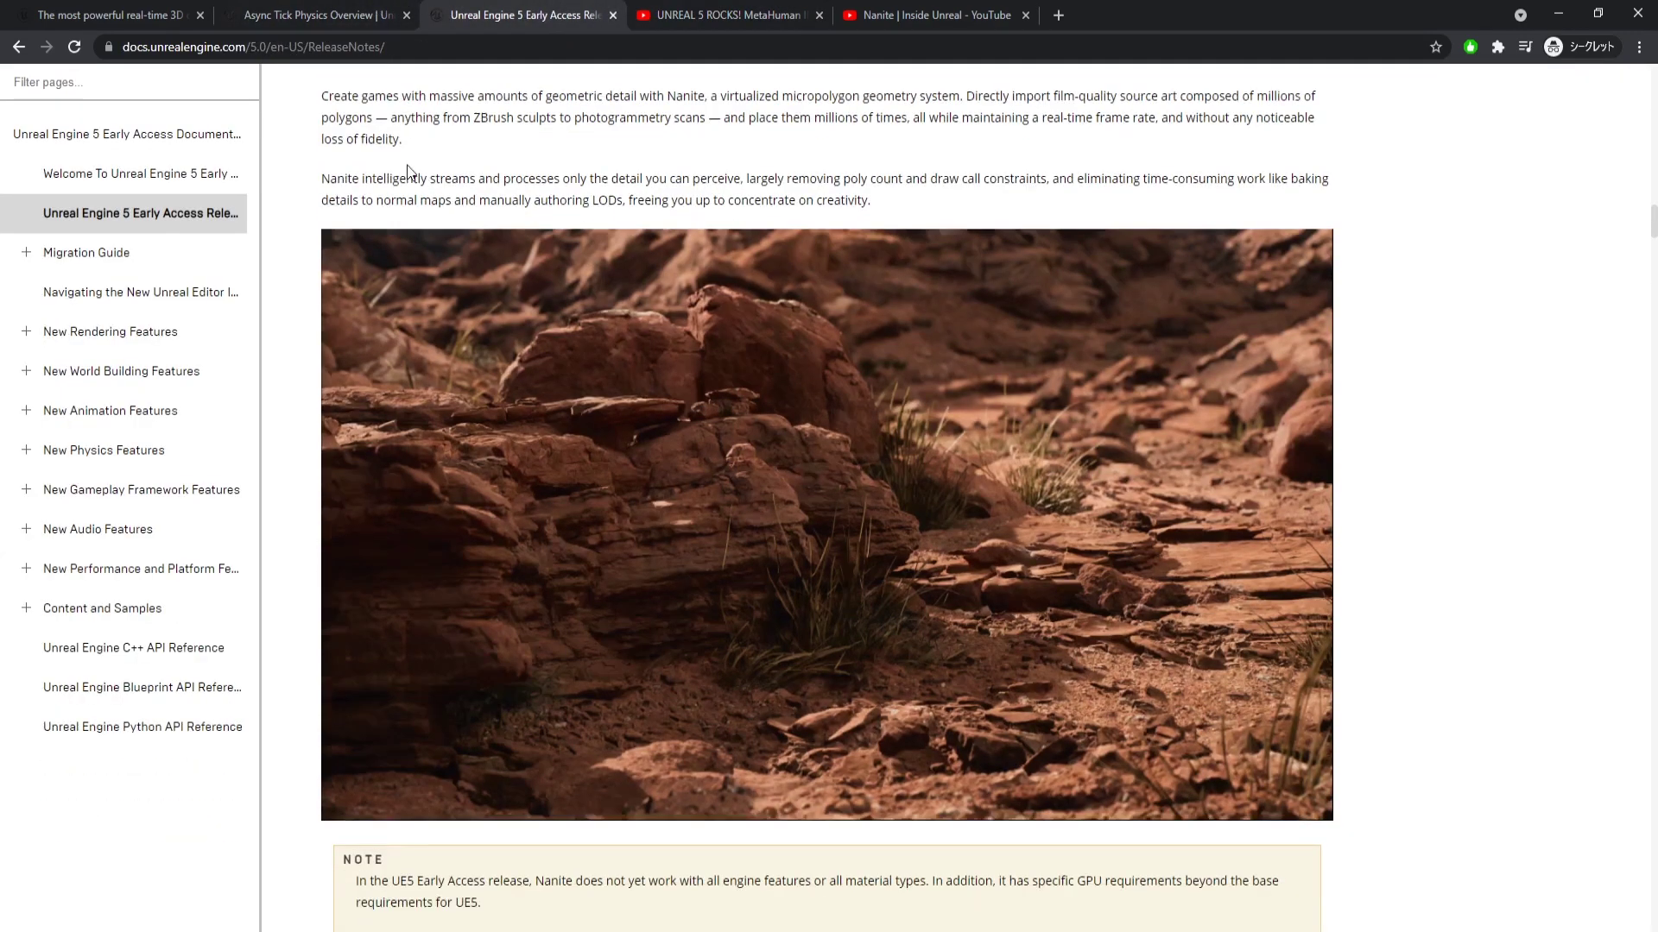
pyautogui.scroll(-20, 486, 229)
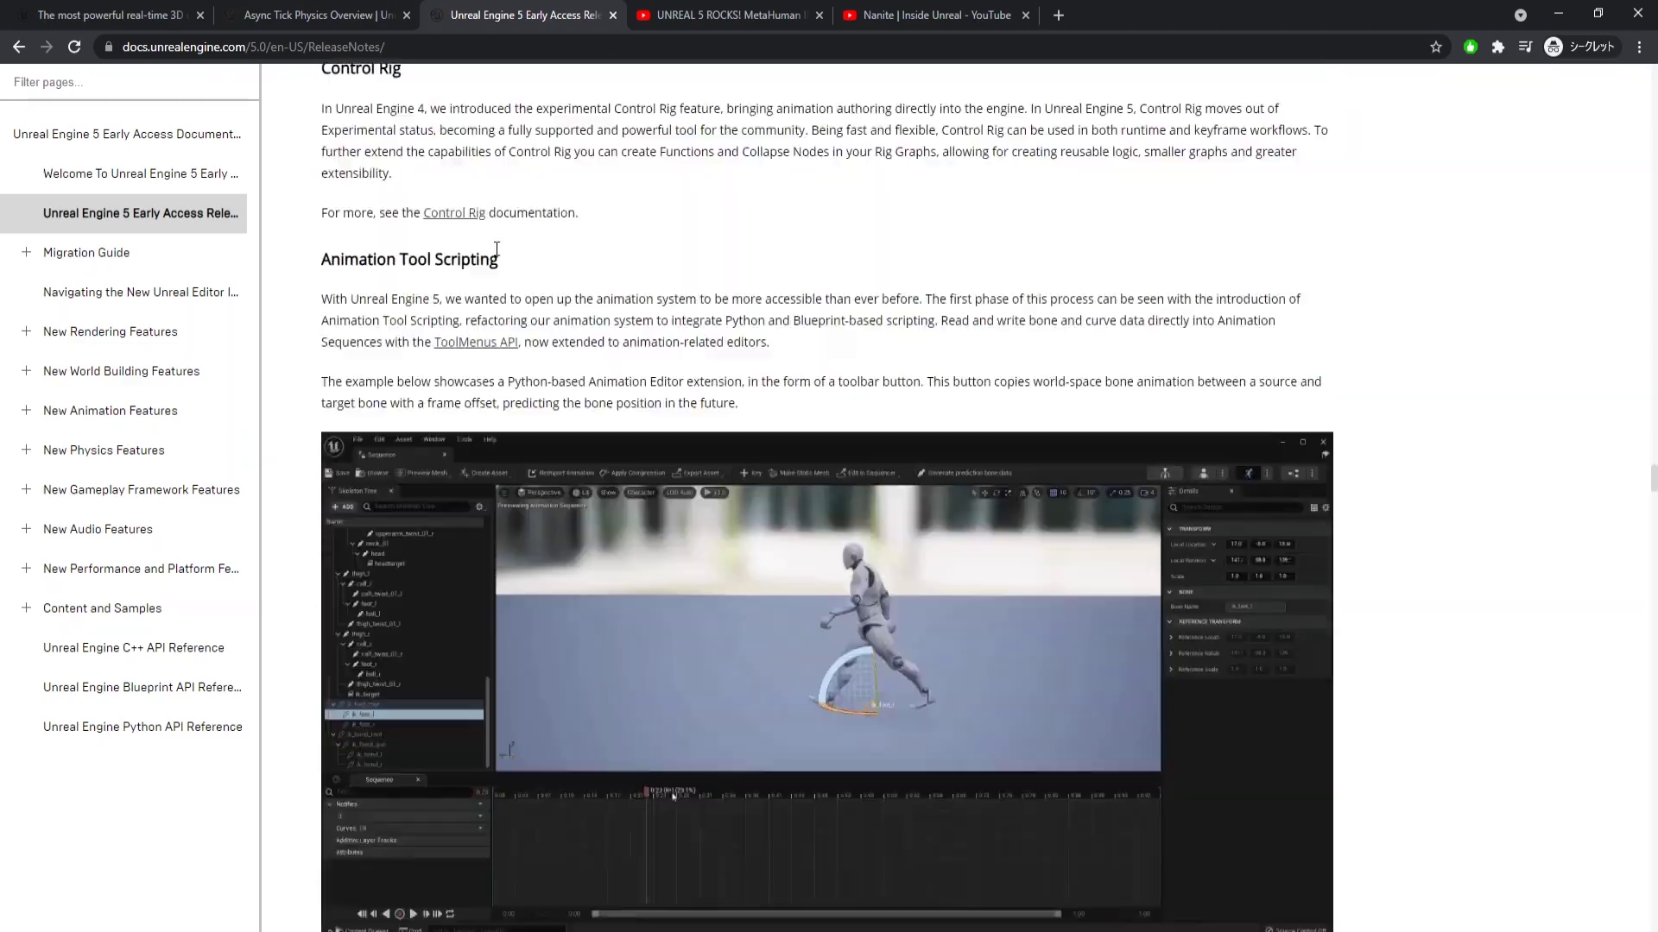
pyautogui.scroll(-4, 497, 255)
pyautogui.scroll(-20, 504, 264)
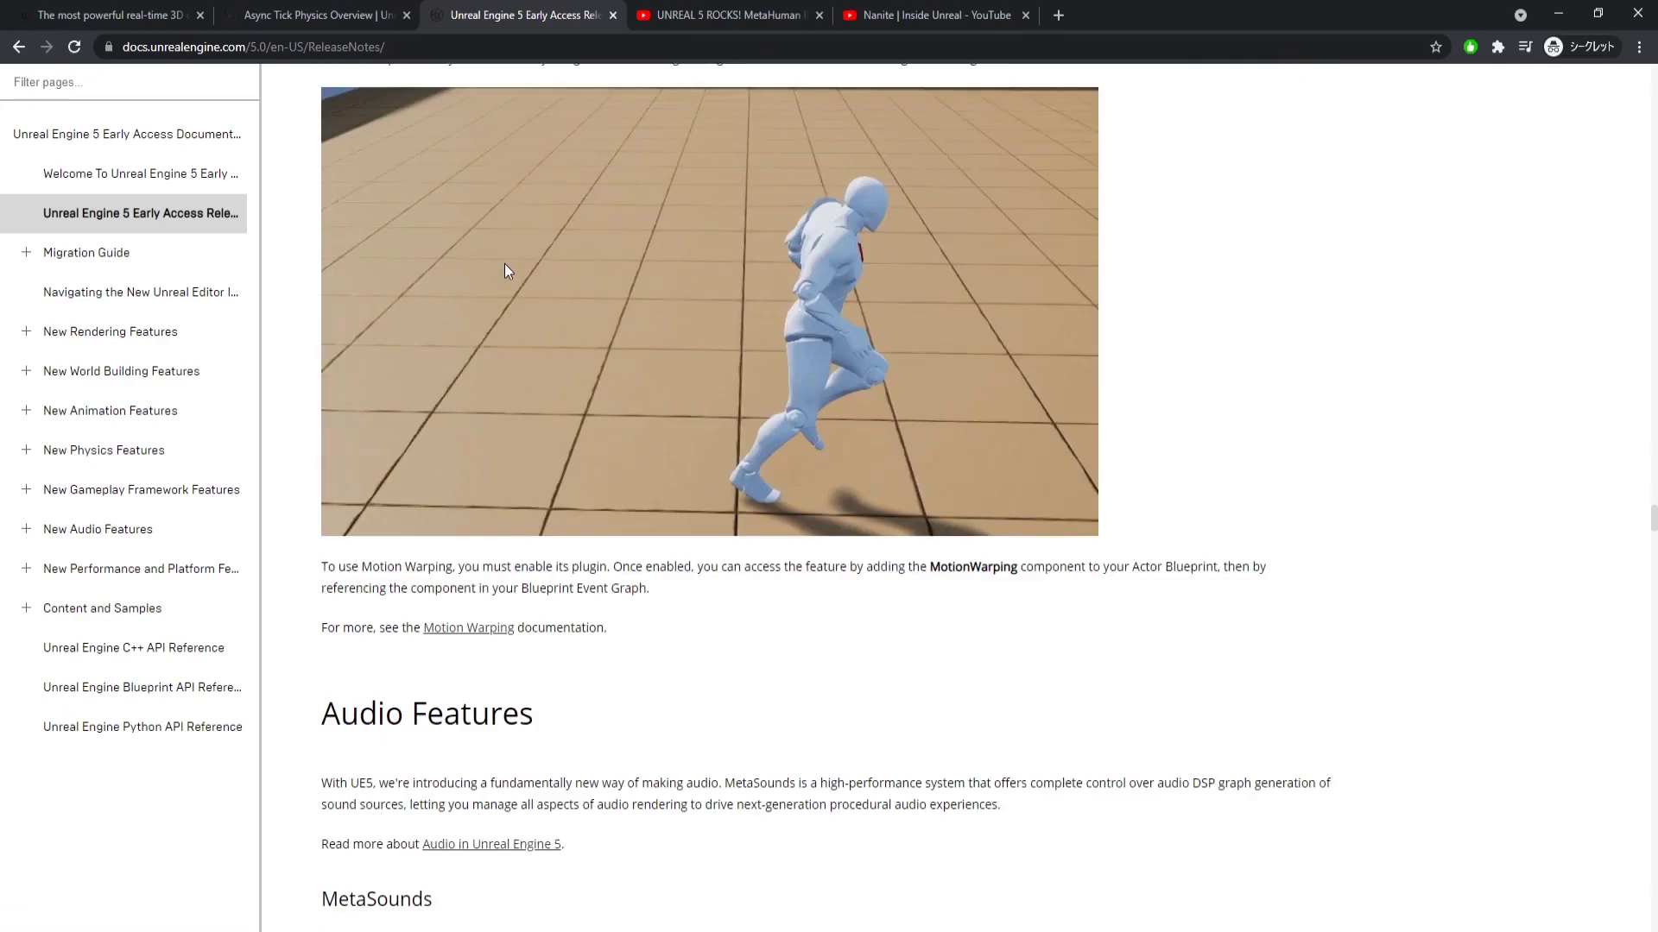
pyautogui.scroll(12, 510, 285)
pyautogui.scroll(-4, 513, 285)
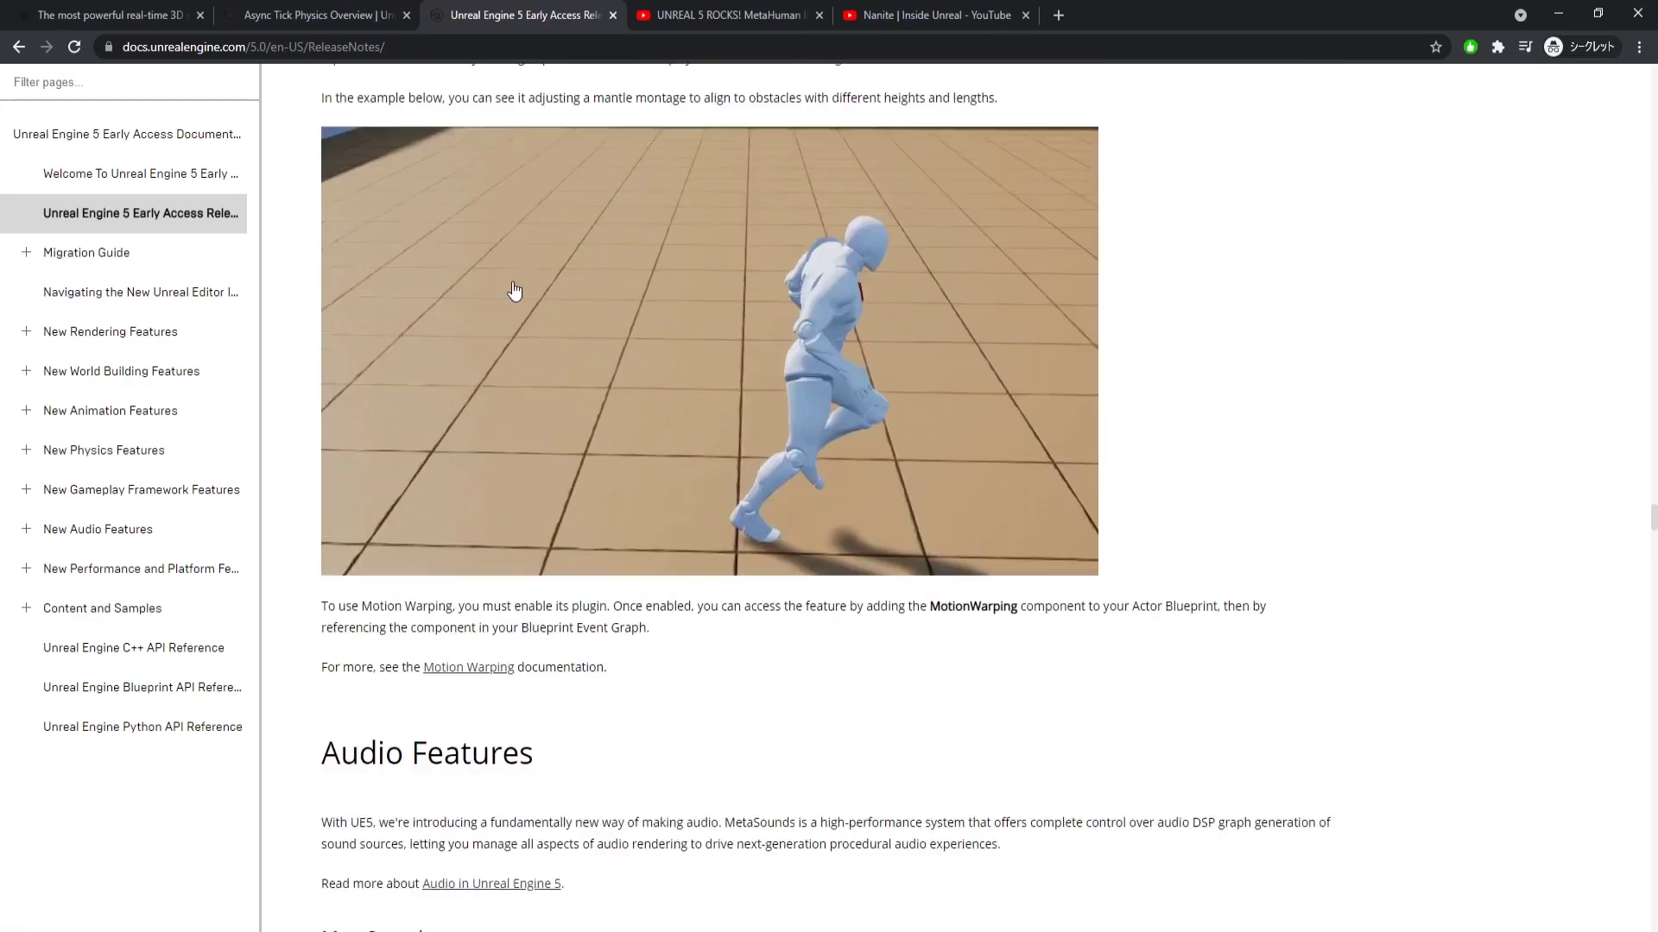
pyautogui.scroll(3, 515, 288)
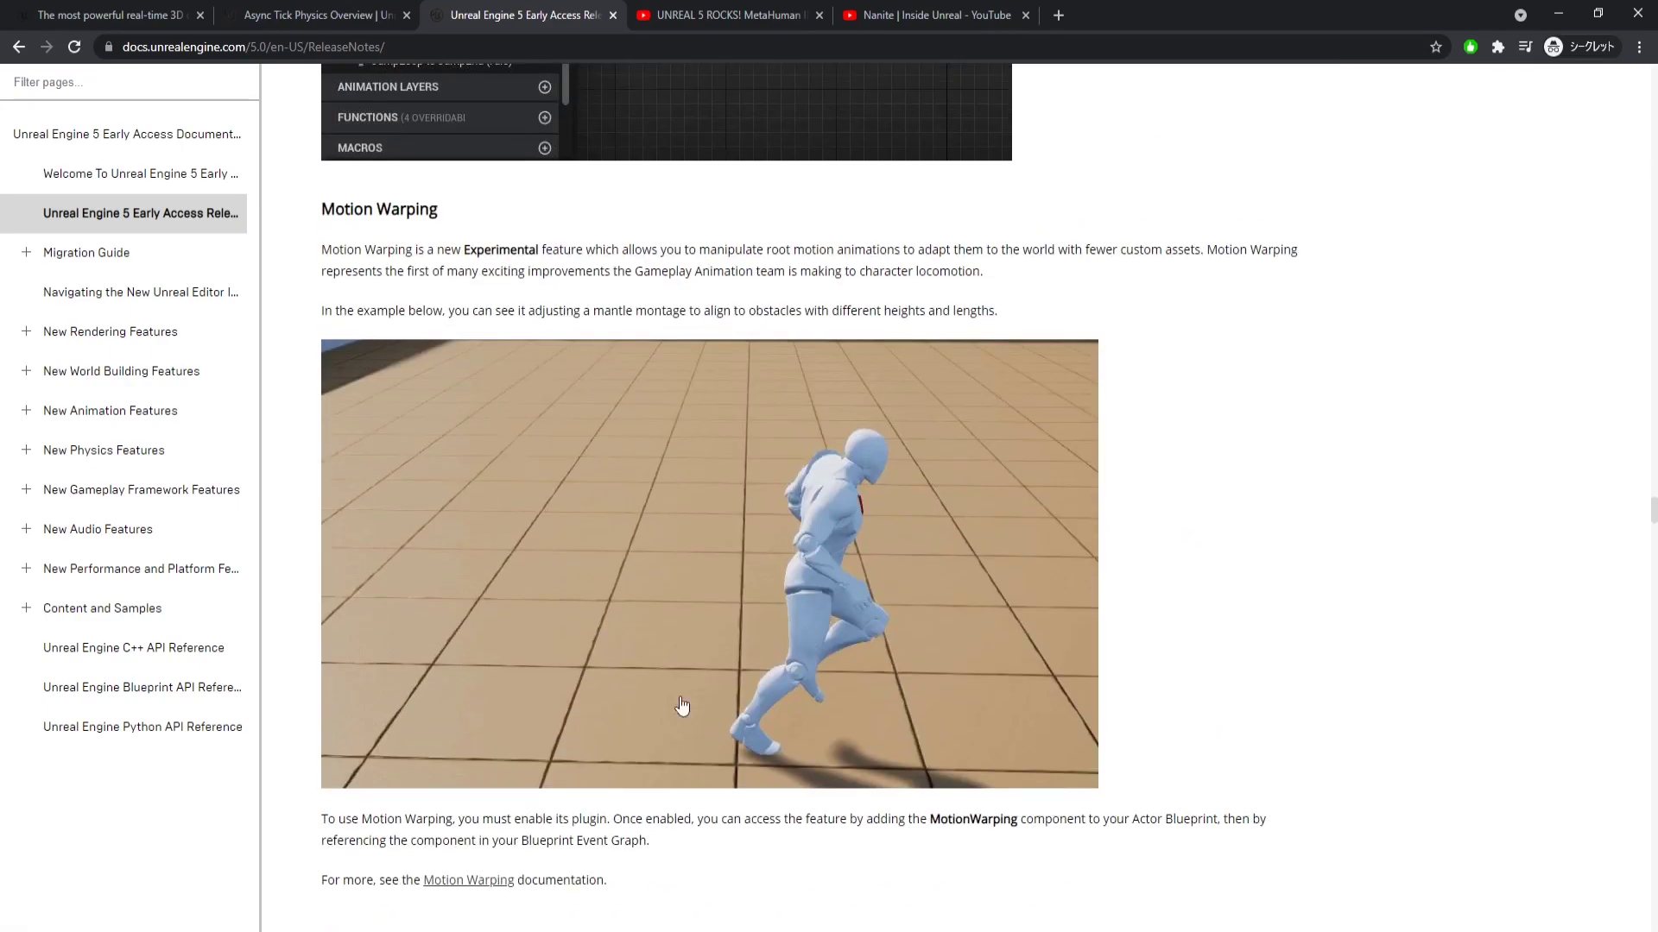
pyautogui.middleClick(505, 880)
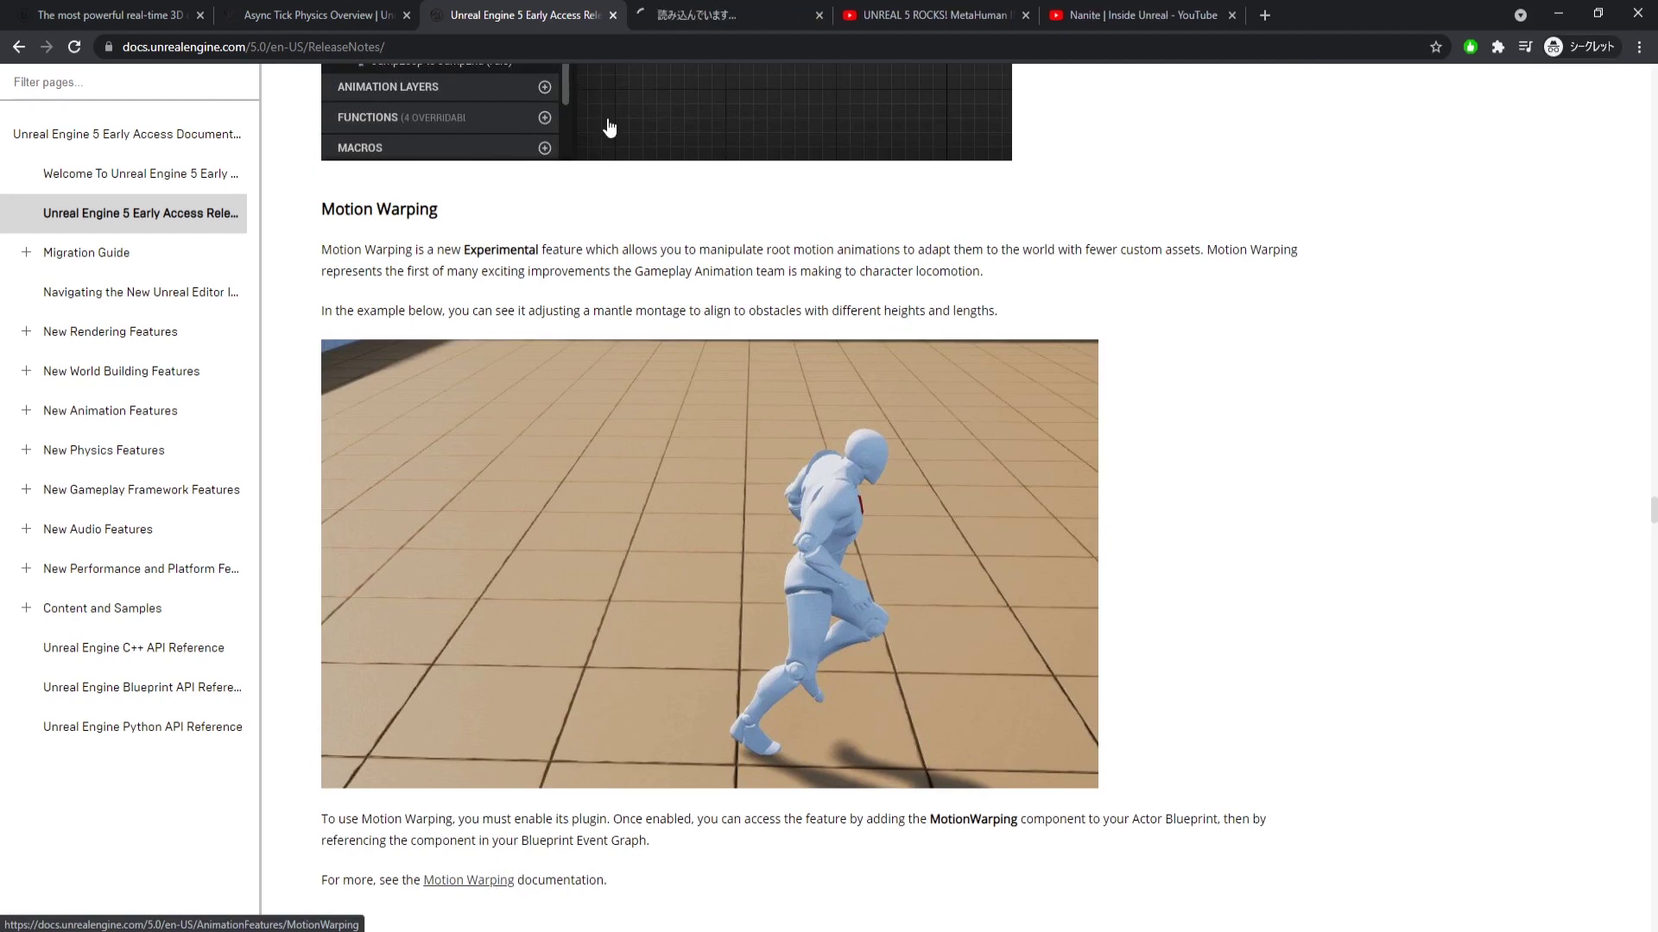
# Read down through the Motion Warping documentation page.
pyautogui.click(758, 14)
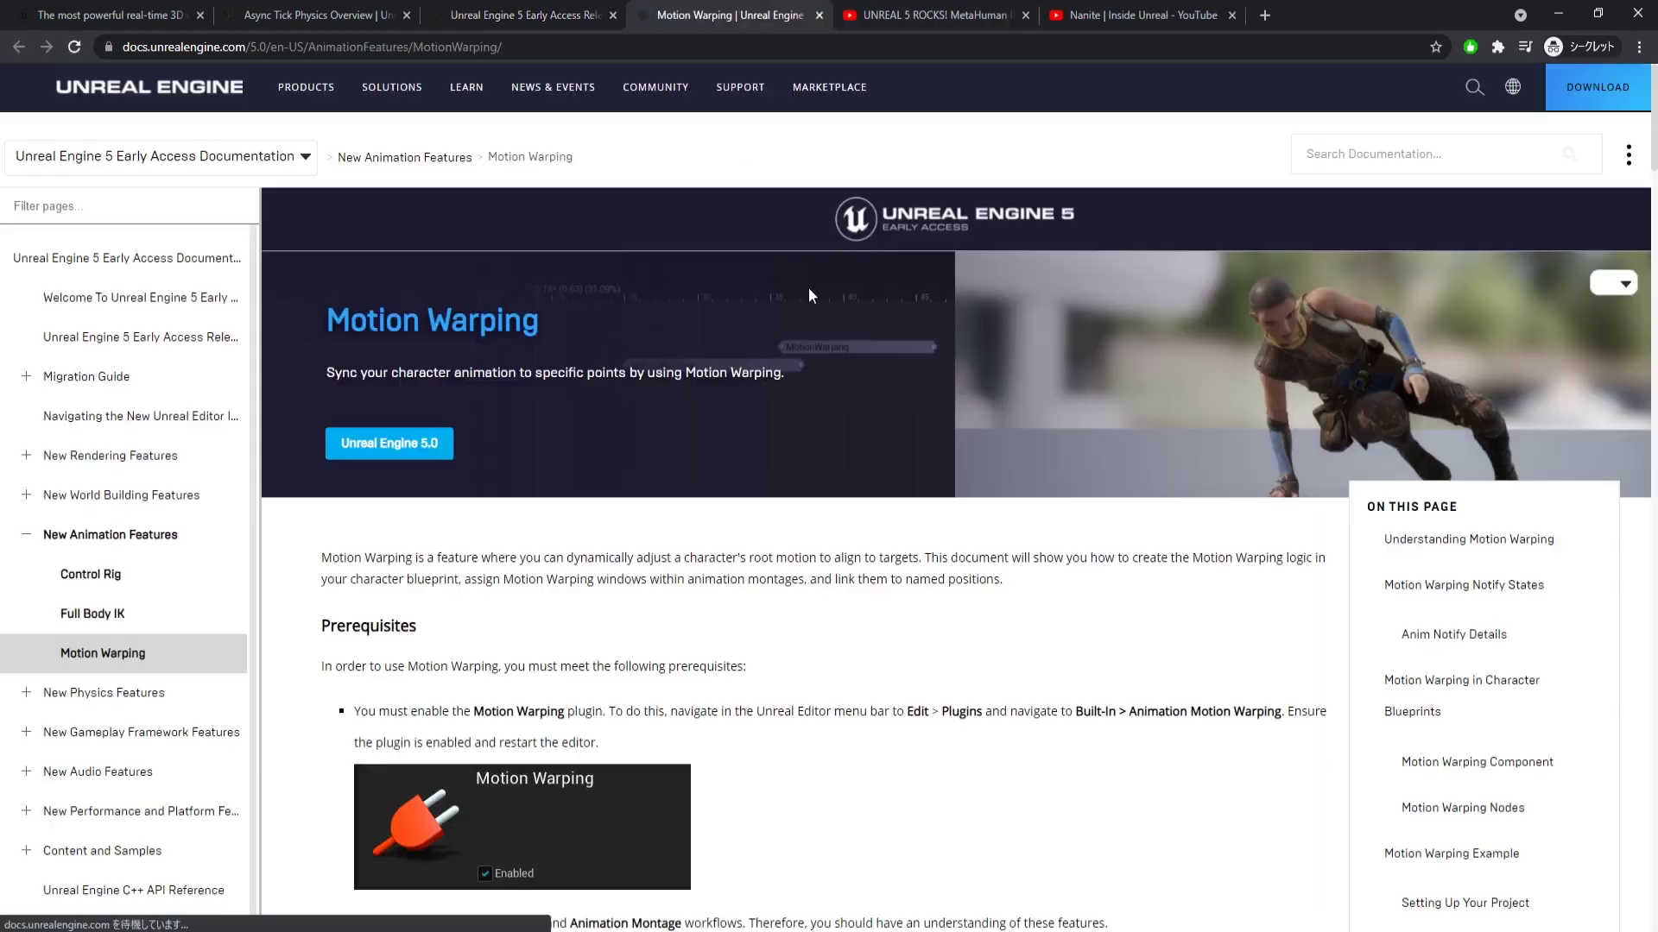
pyautogui.scroll(-4, 810, 290)
pyautogui.scroll(-20, 813, 292)
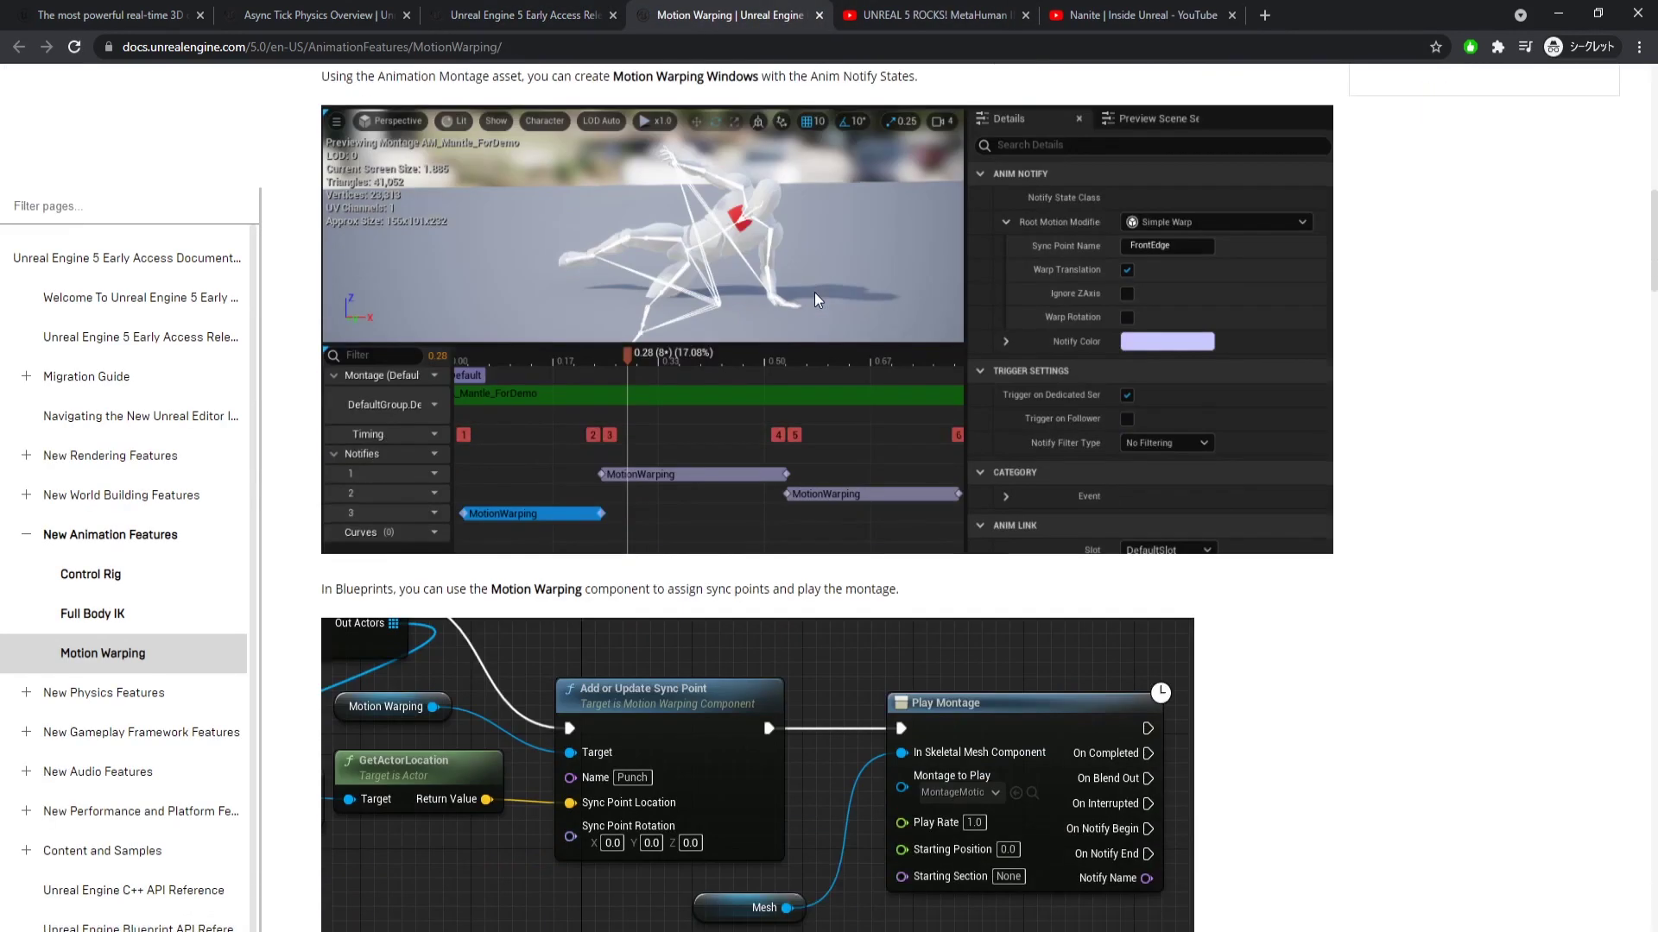
pyautogui.scroll(-20, 819, 299)
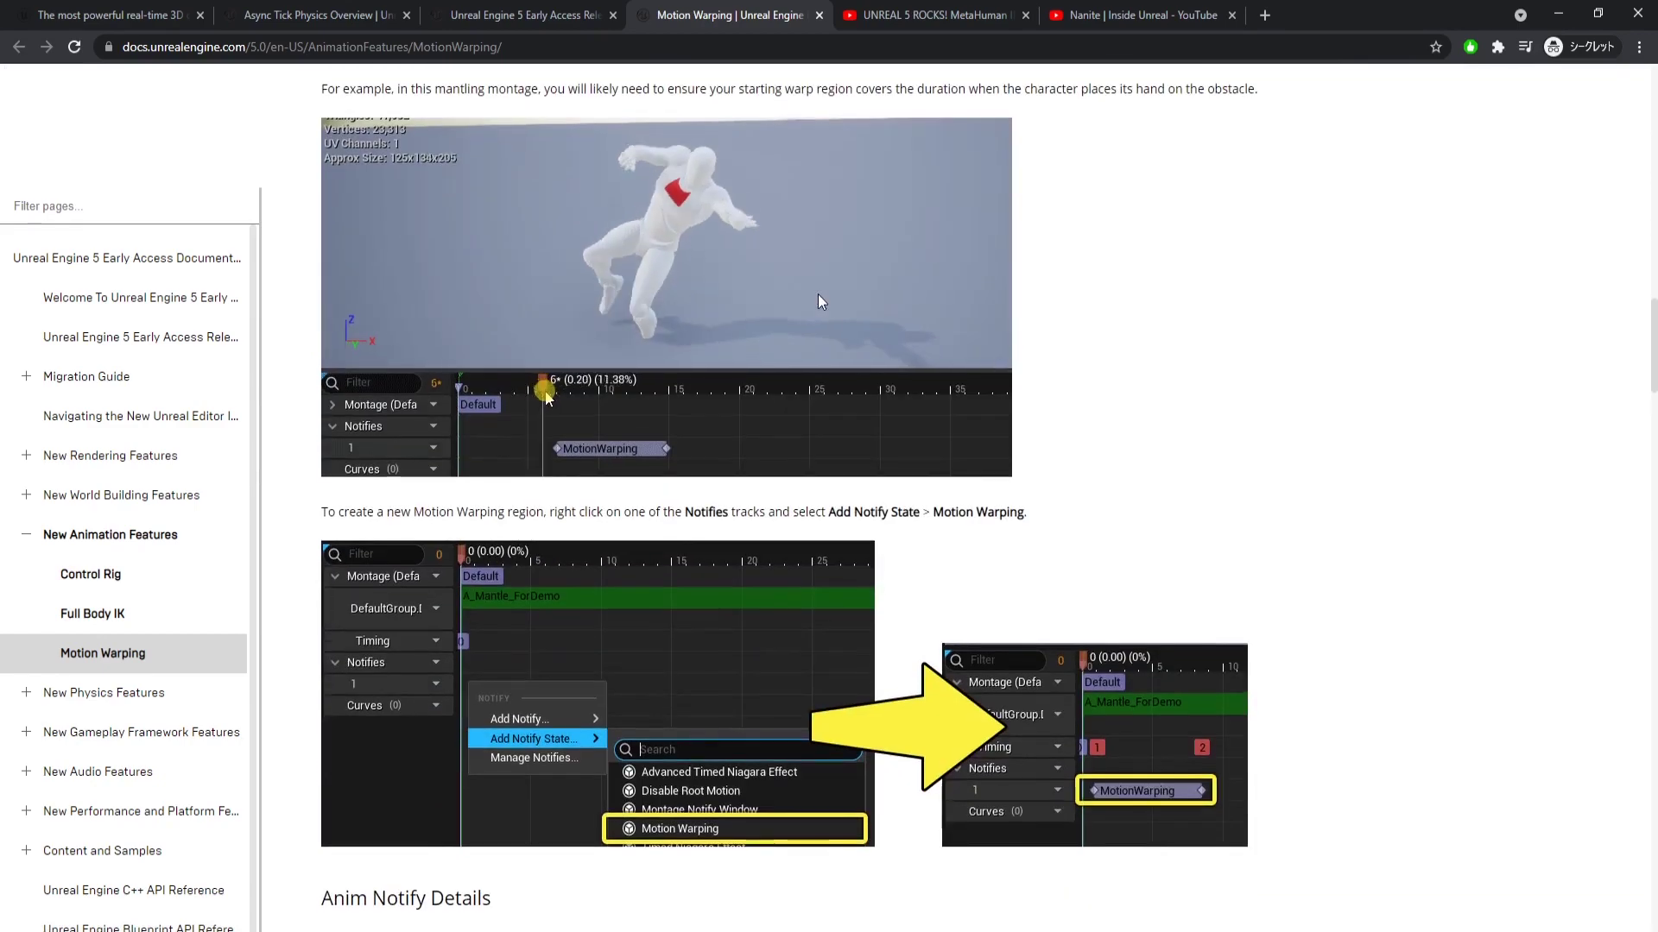
pyautogui.scroll(-13, 821, 296)
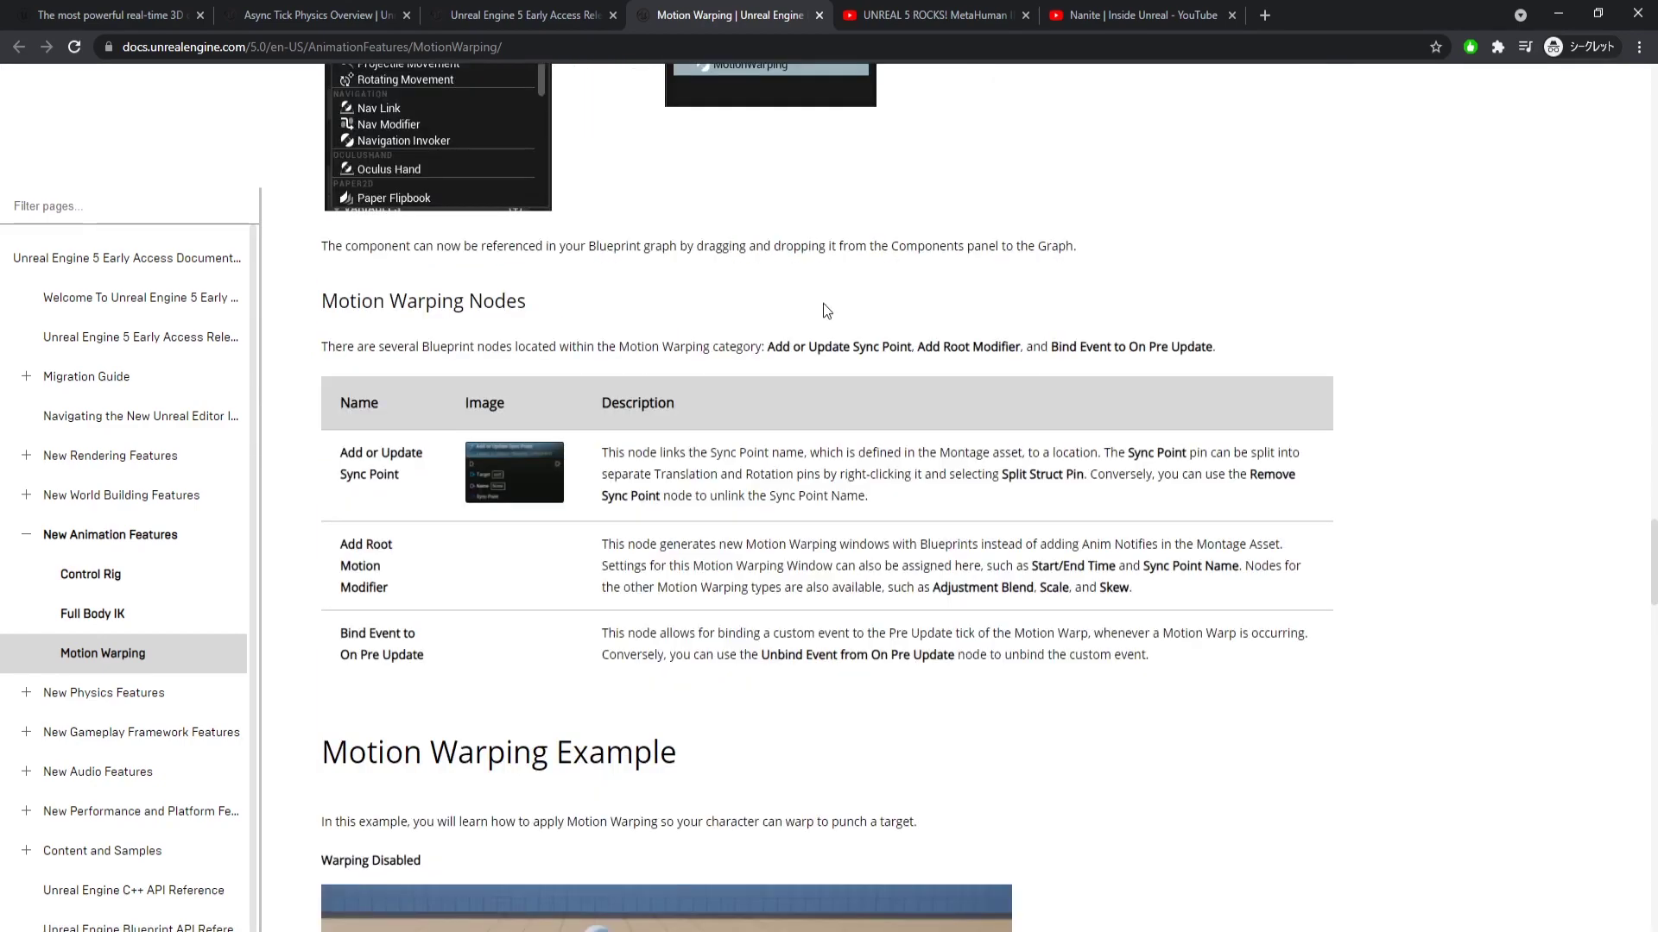
pyautogui.scroll(-15, 826, 307)
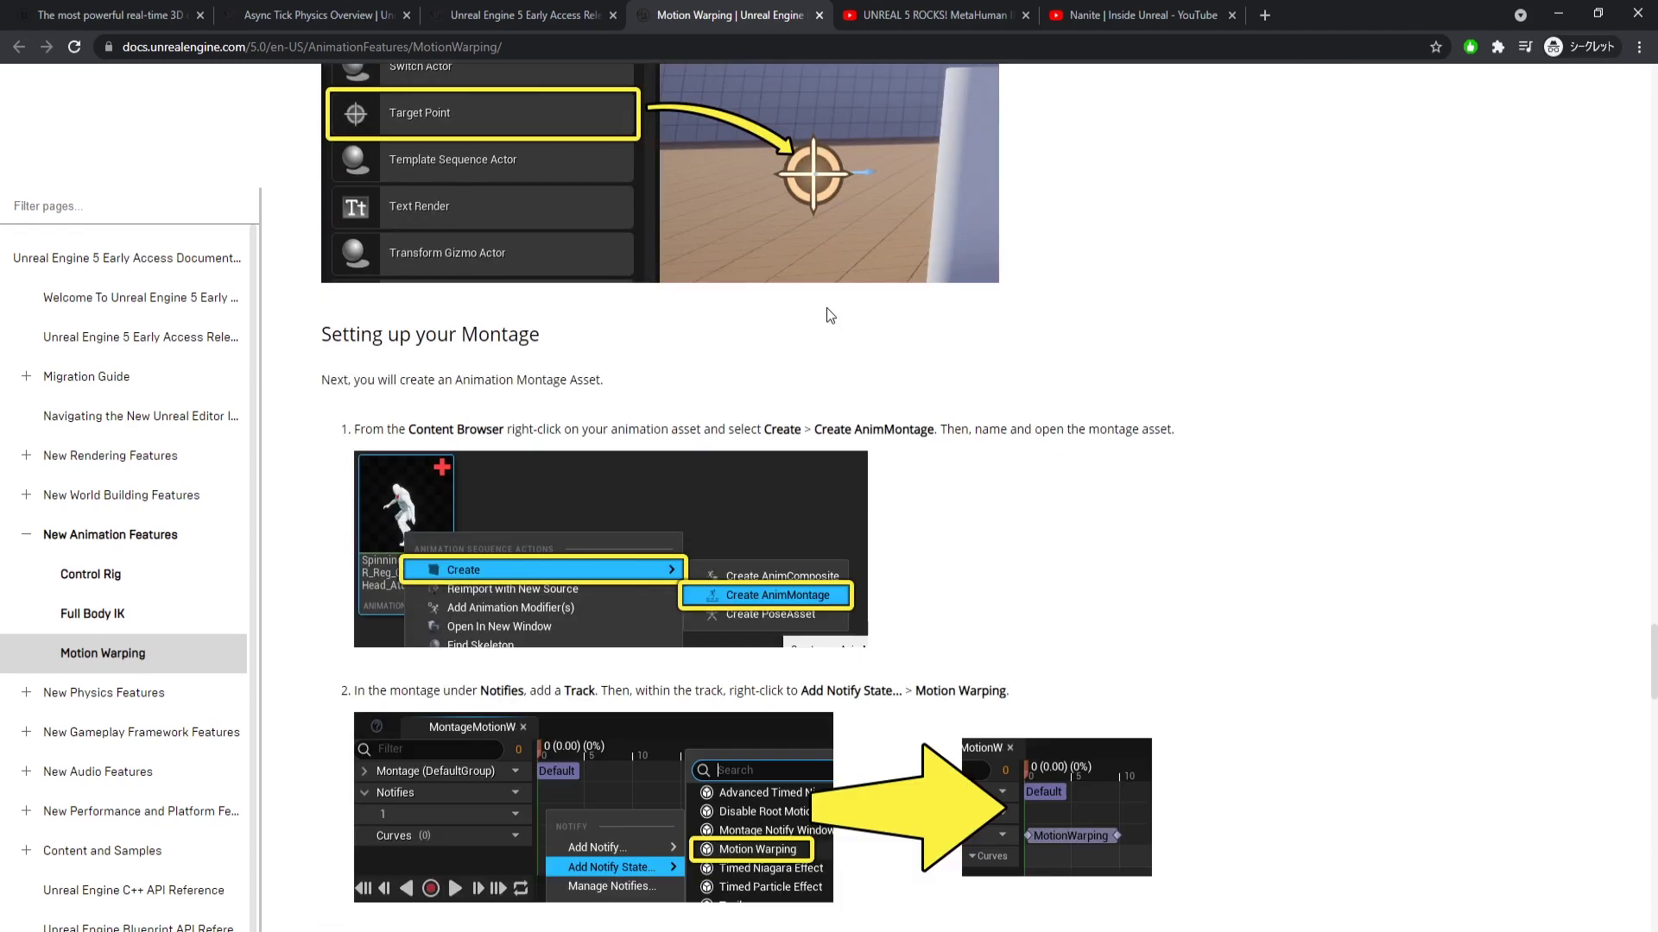
pyautogui.scroll(-10, 831, 314)
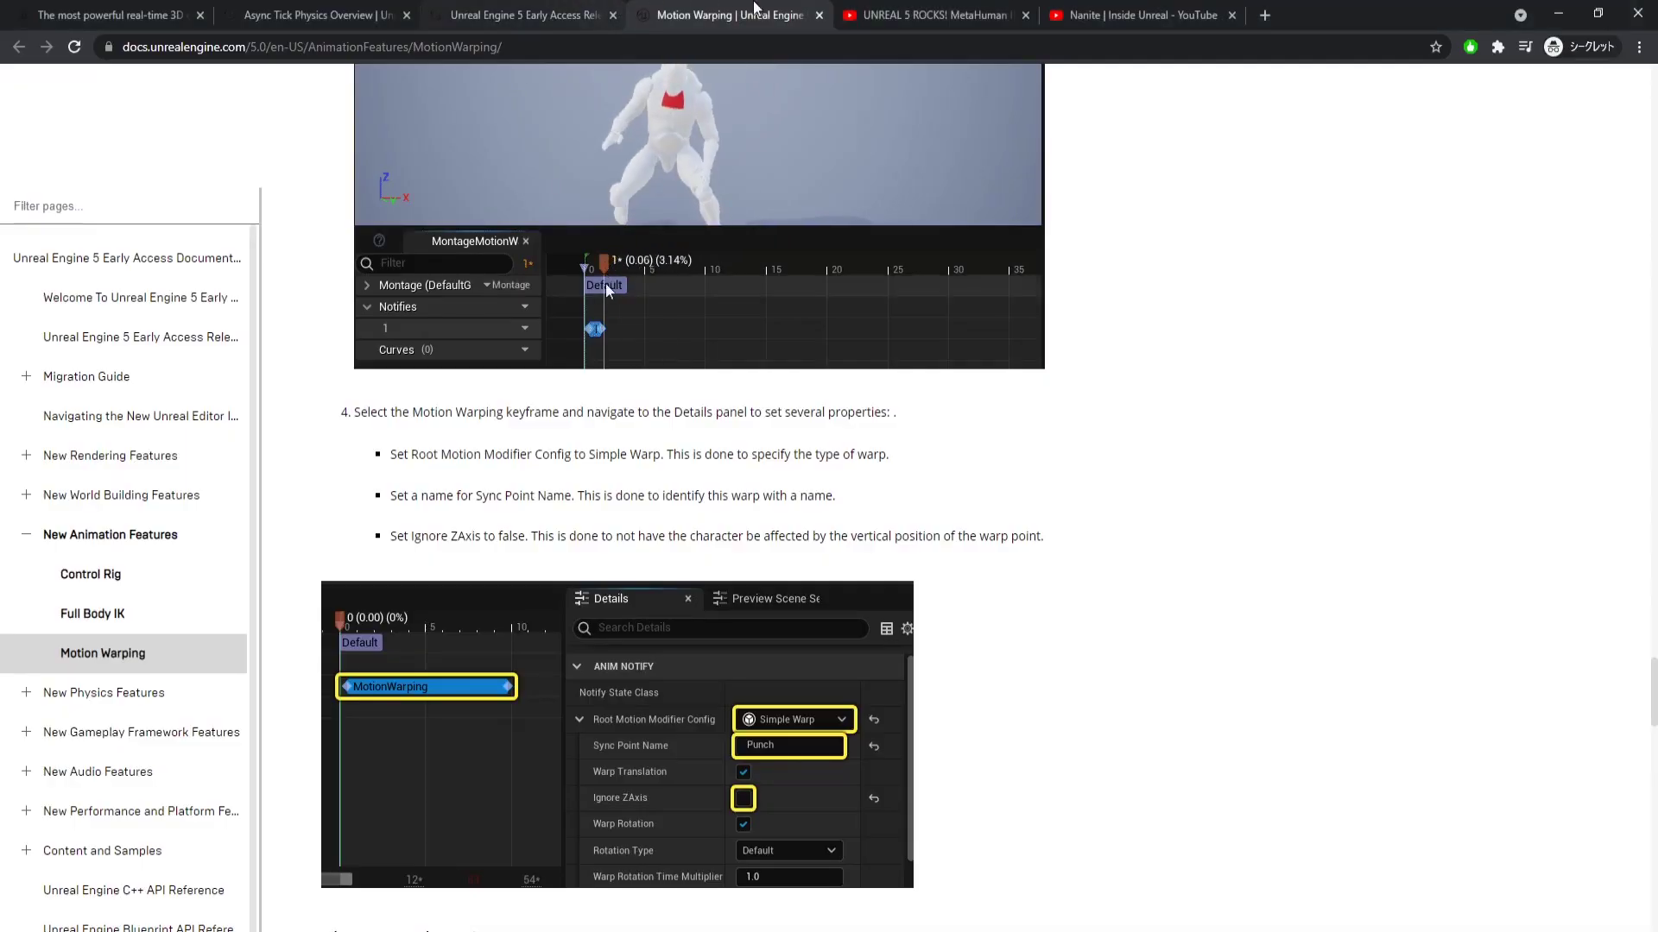
# Check the Nanite video, release notes and Async Tick Physics tabs, ending on the MetaHuman video.
pyautogui.click(1098, 10)
pyautogui.click(810, 10)
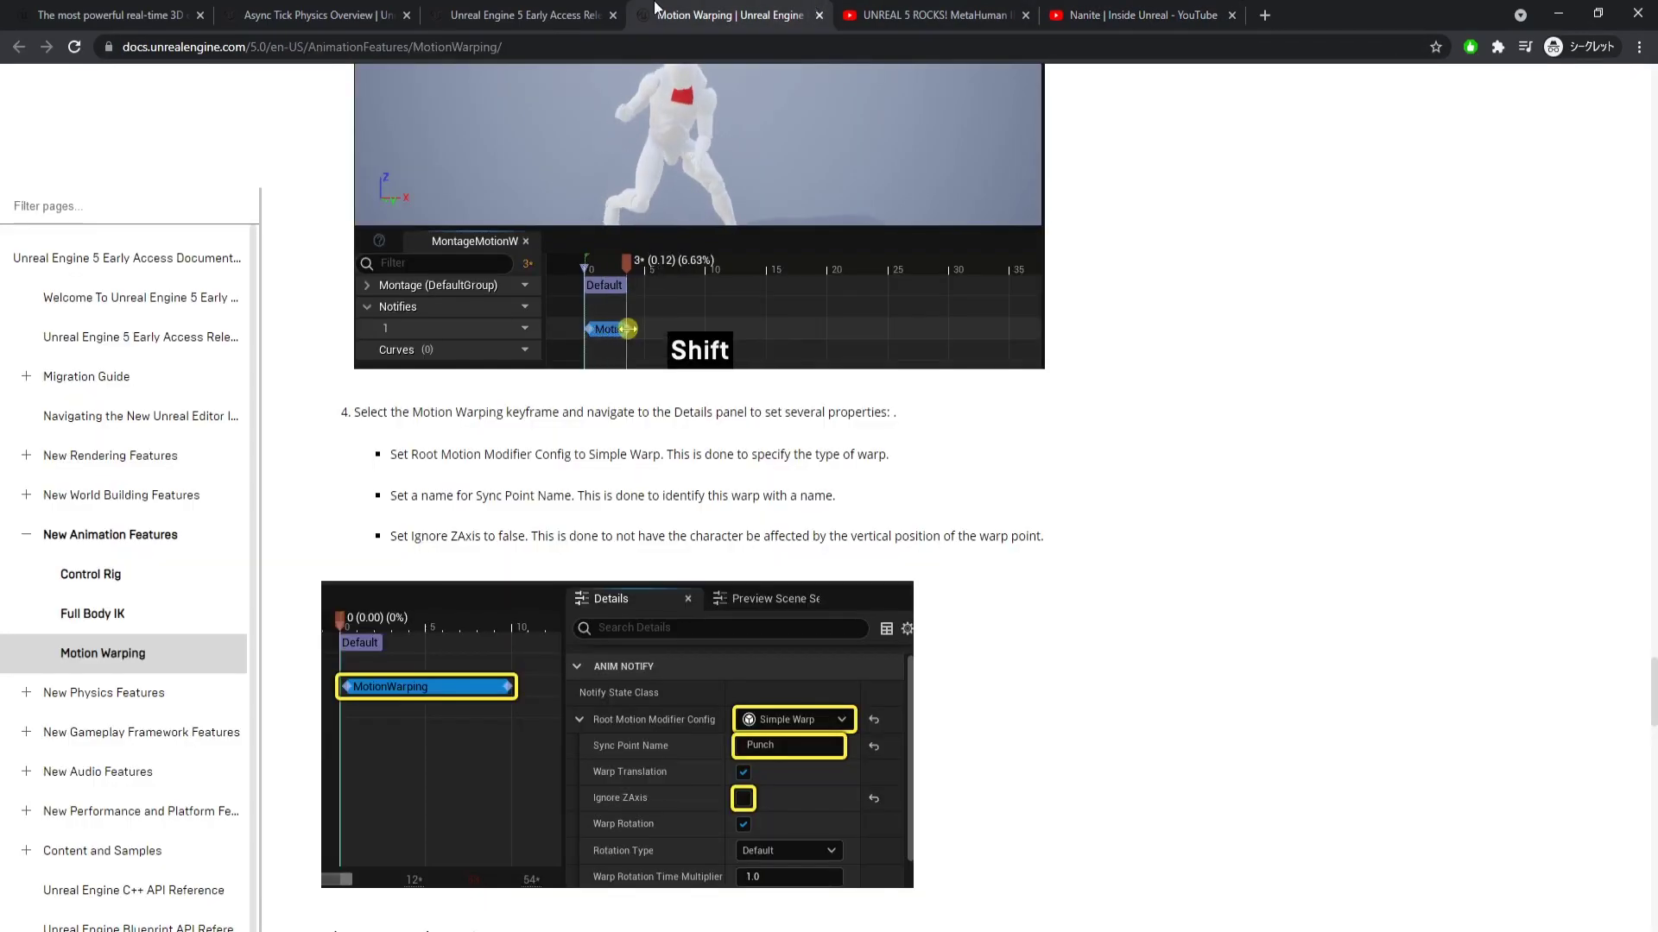
pyautogui.click(1212, 13)
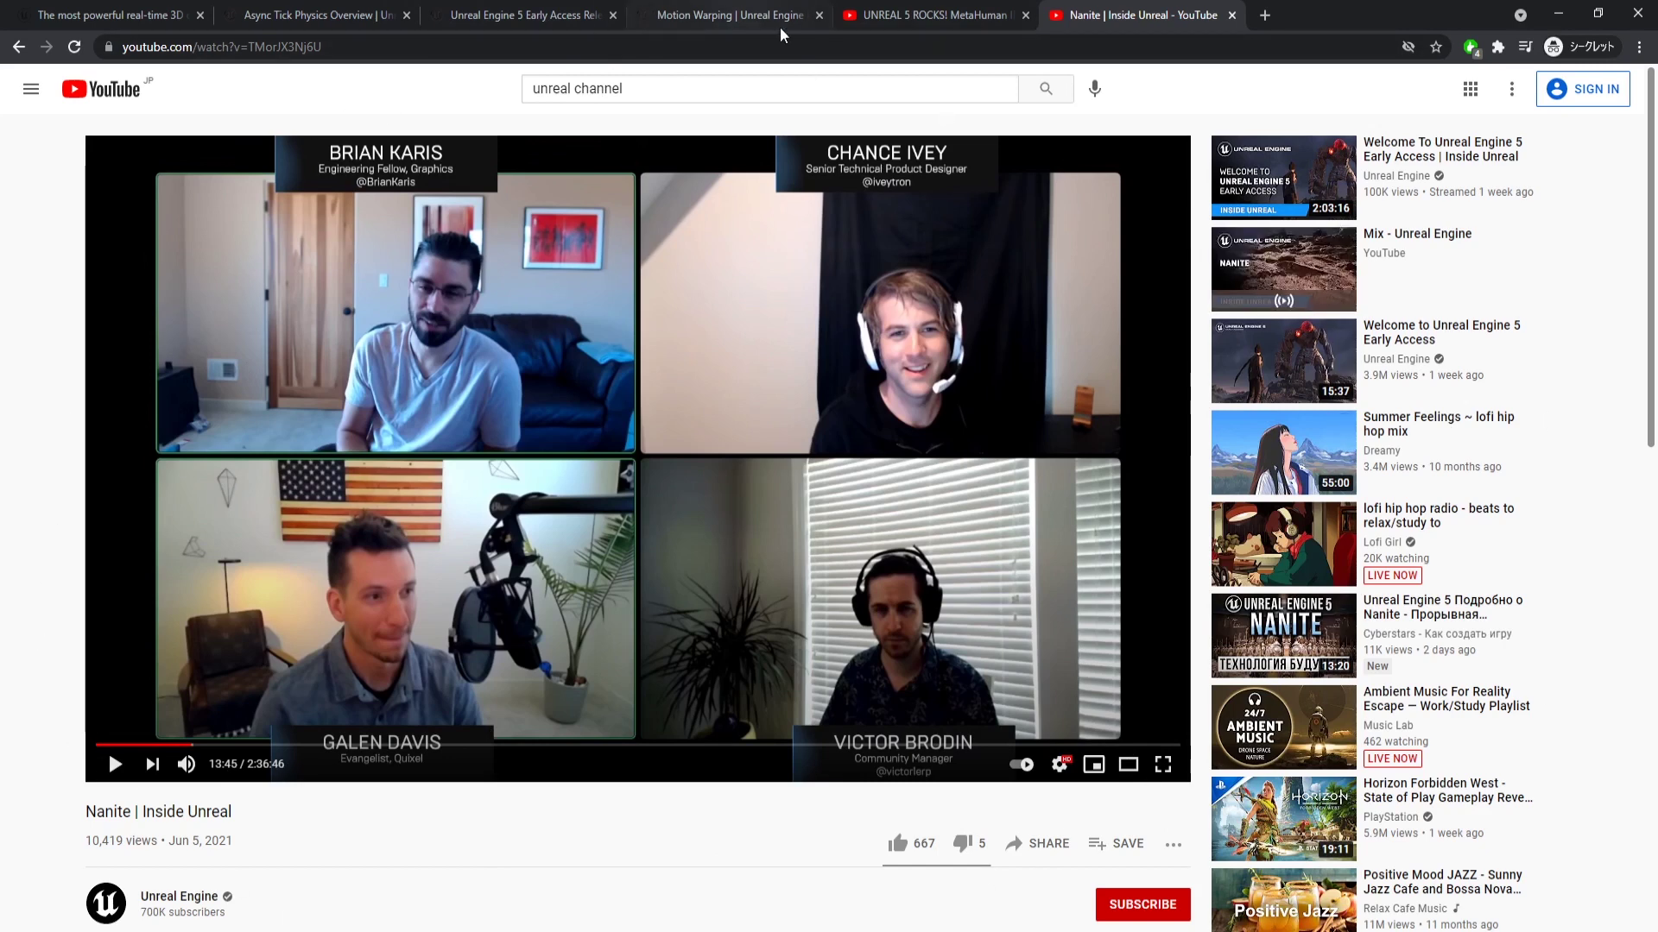
pyautogui.click(466, 9)
pyautogui.click(304, 11)
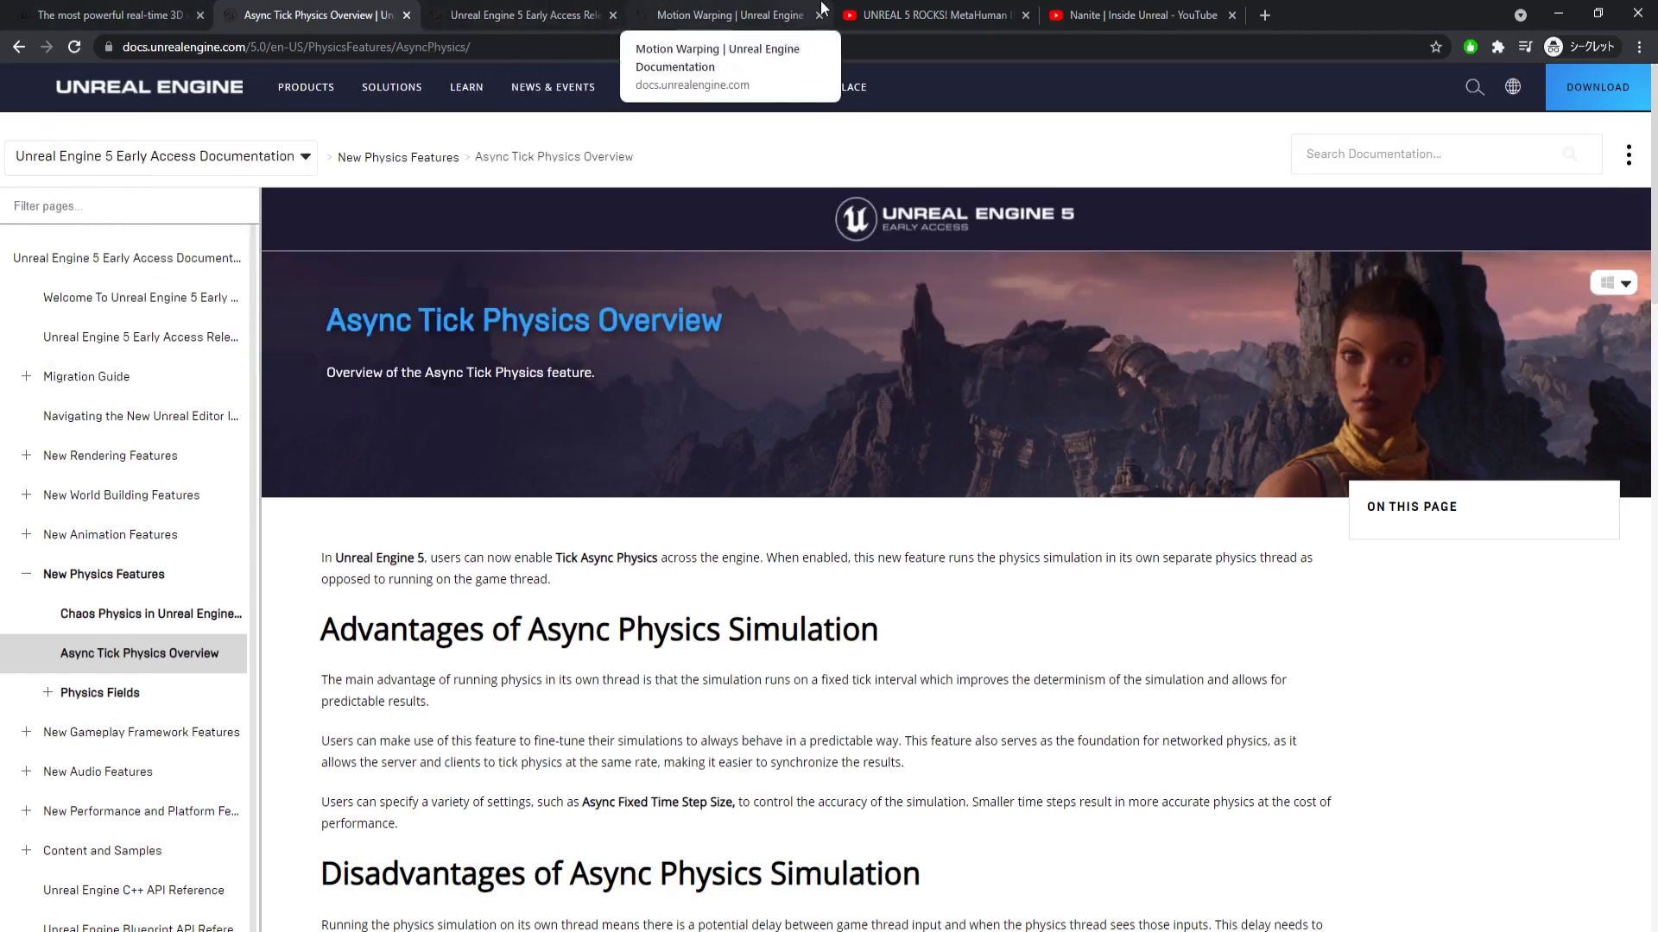
pyautogui.click(898, 15)
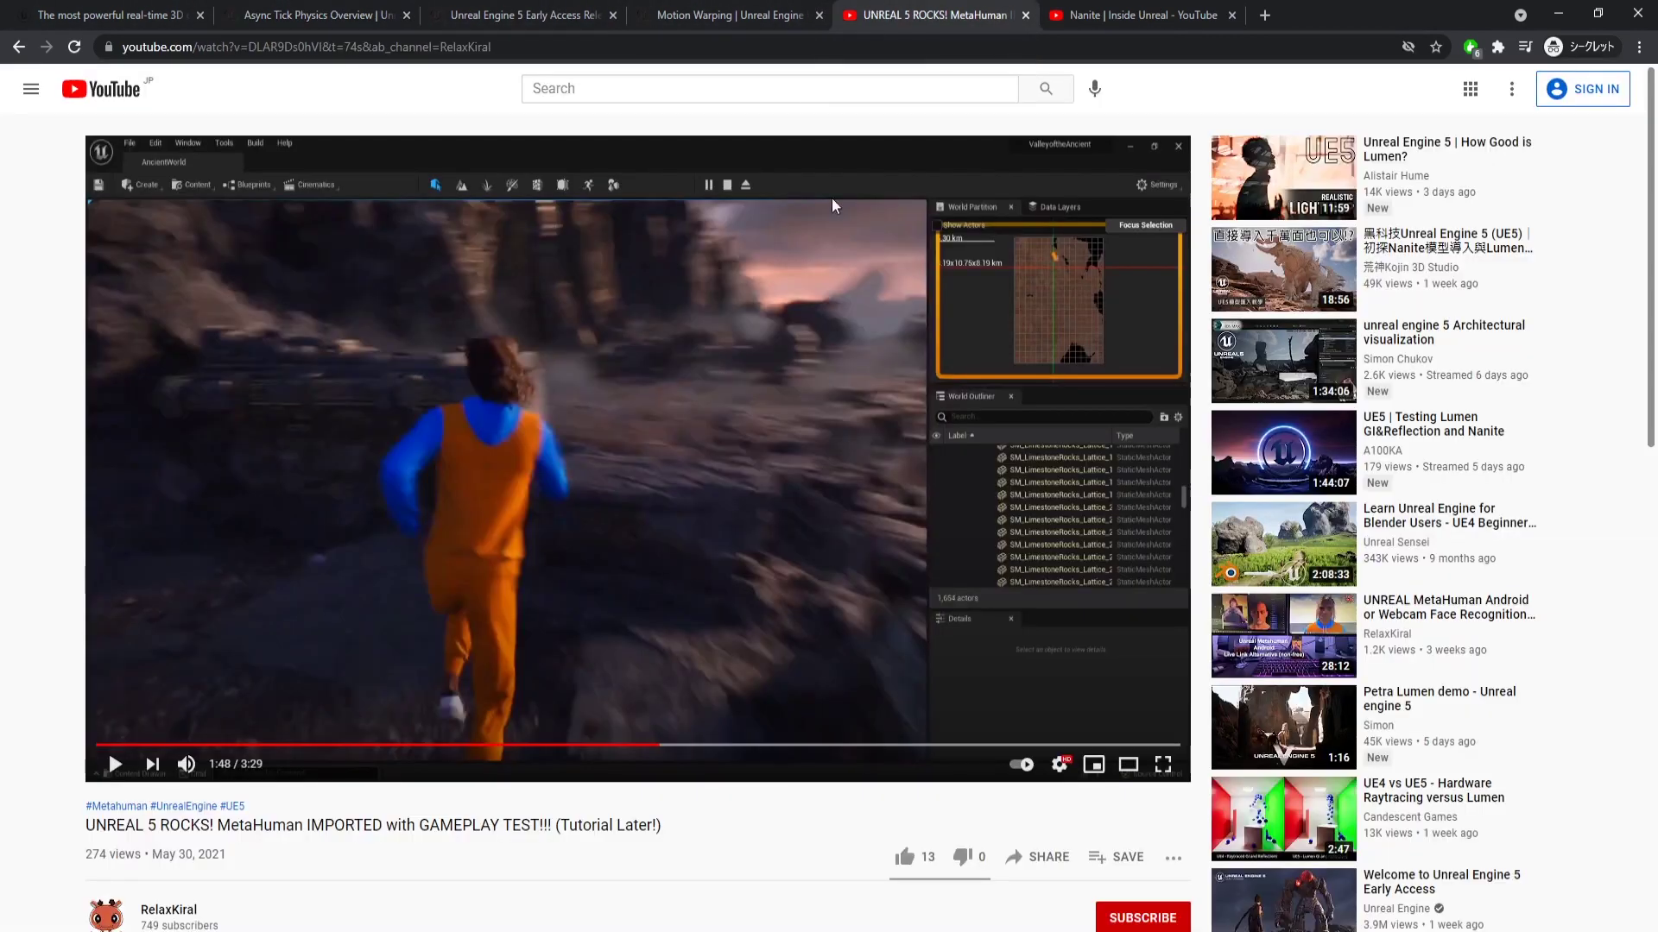
# Skim the video from 1:59 to 3:12, pause it, then launch the Epic Games Launcher.
pyautogui.click(713, 744)
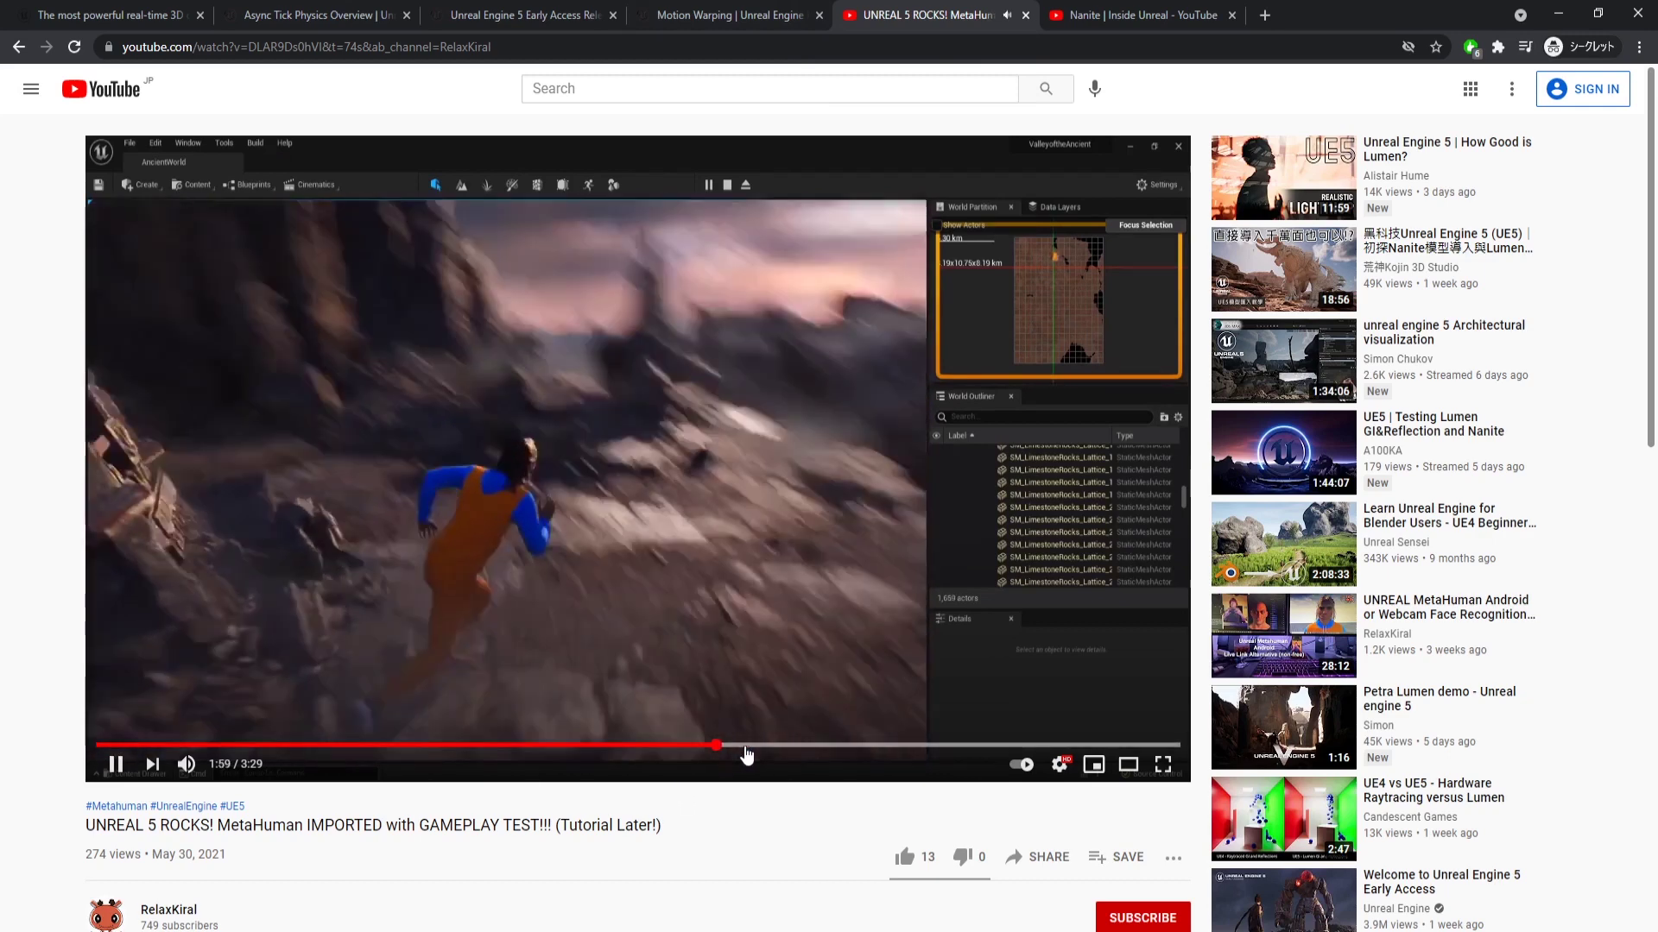
pyautogui.click(764, 746)
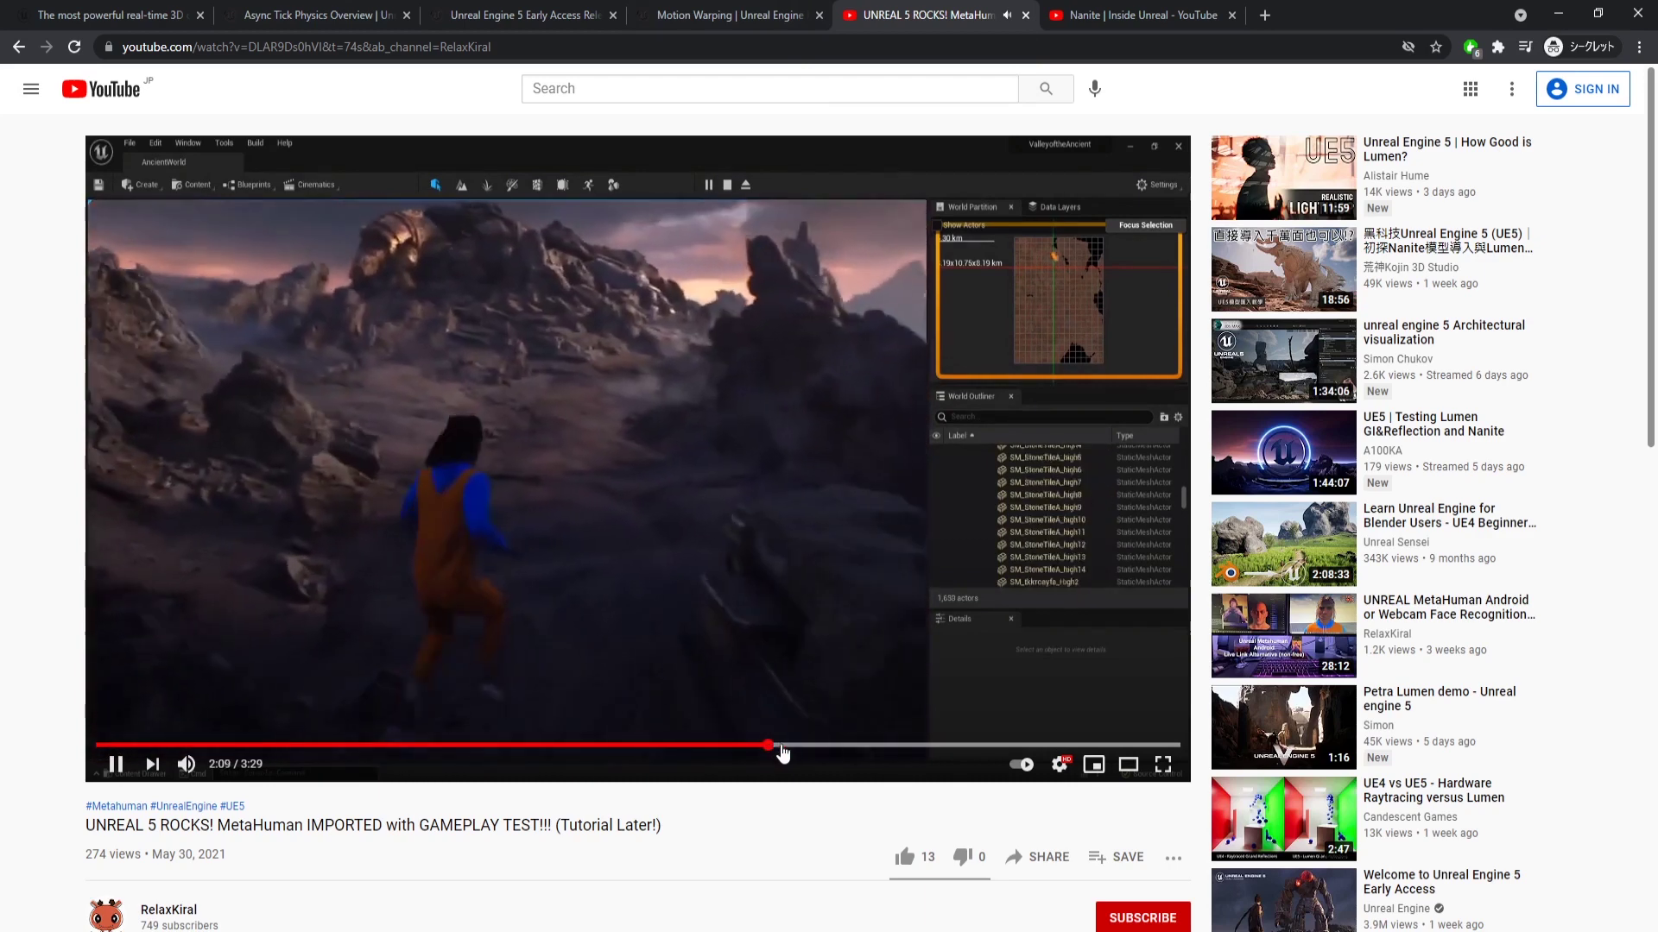
pyautogui.click(794, 745)
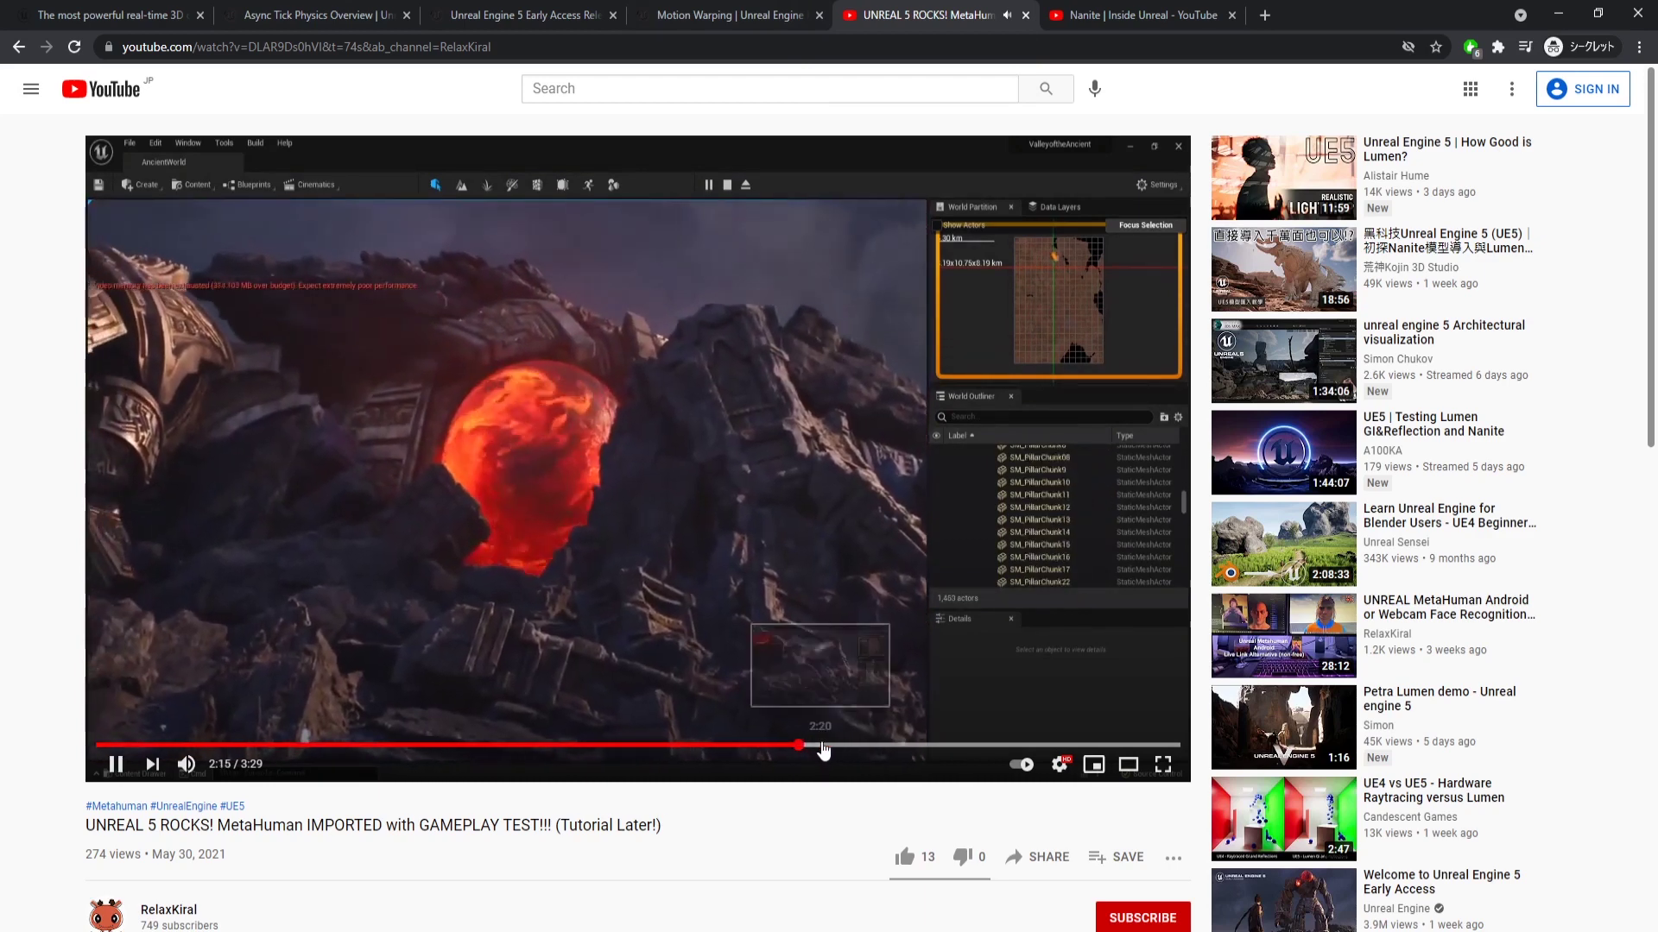
pyautogui.click(830, 746)
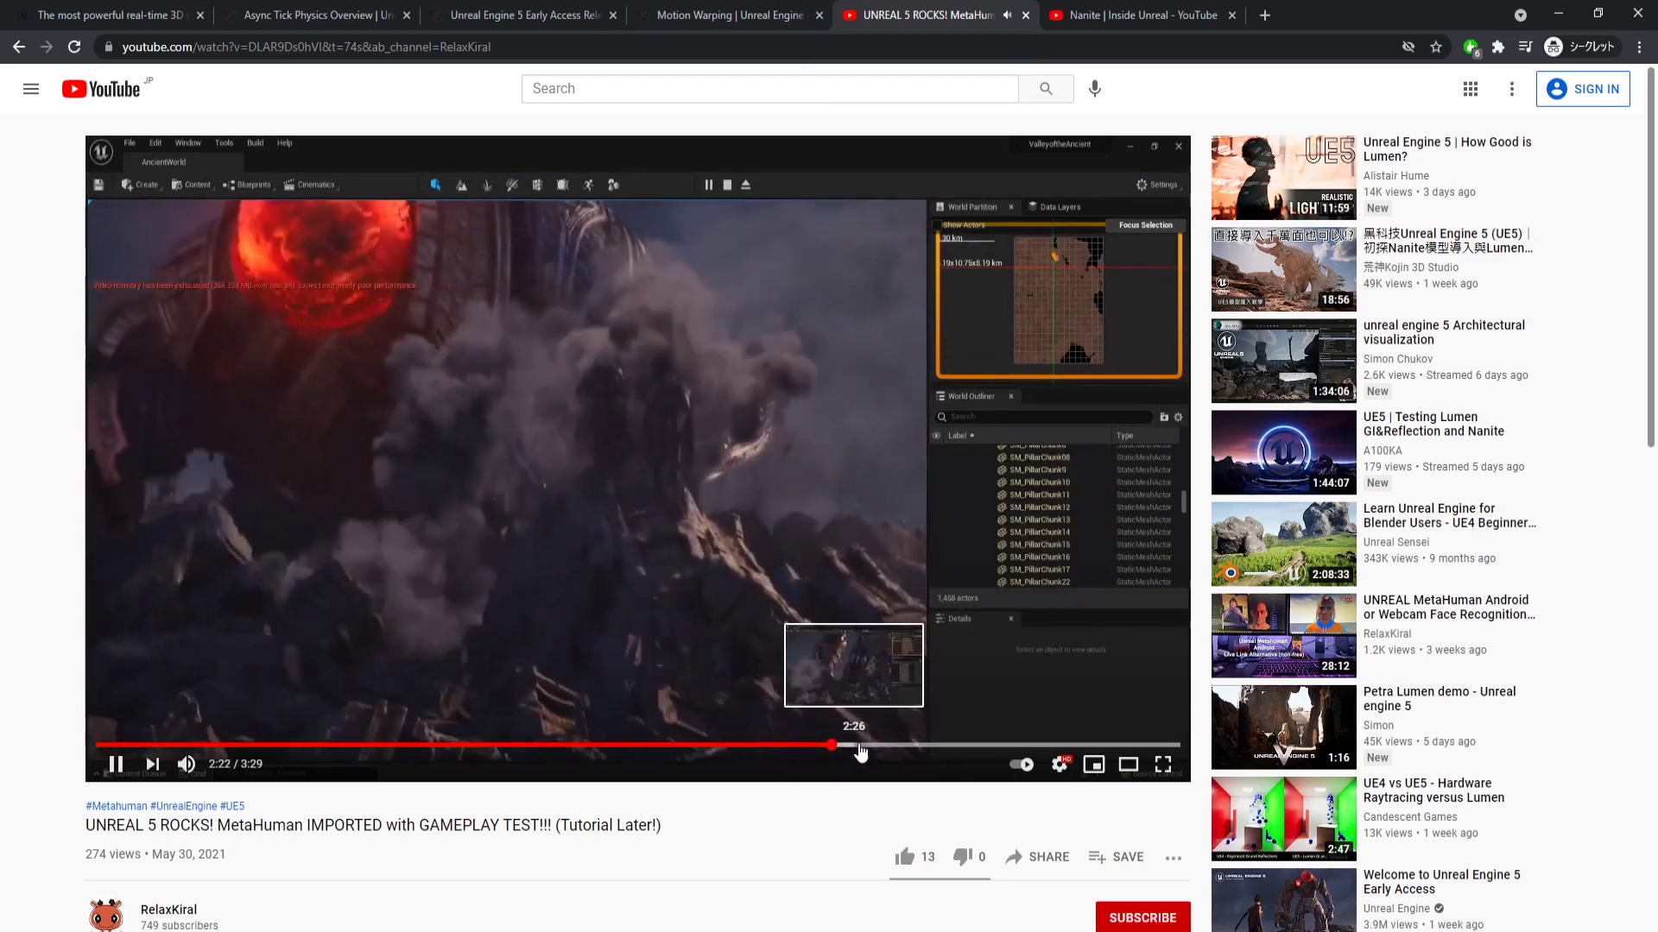
pyautogui.click(892, 745)
pyautogui.click(904, 745)
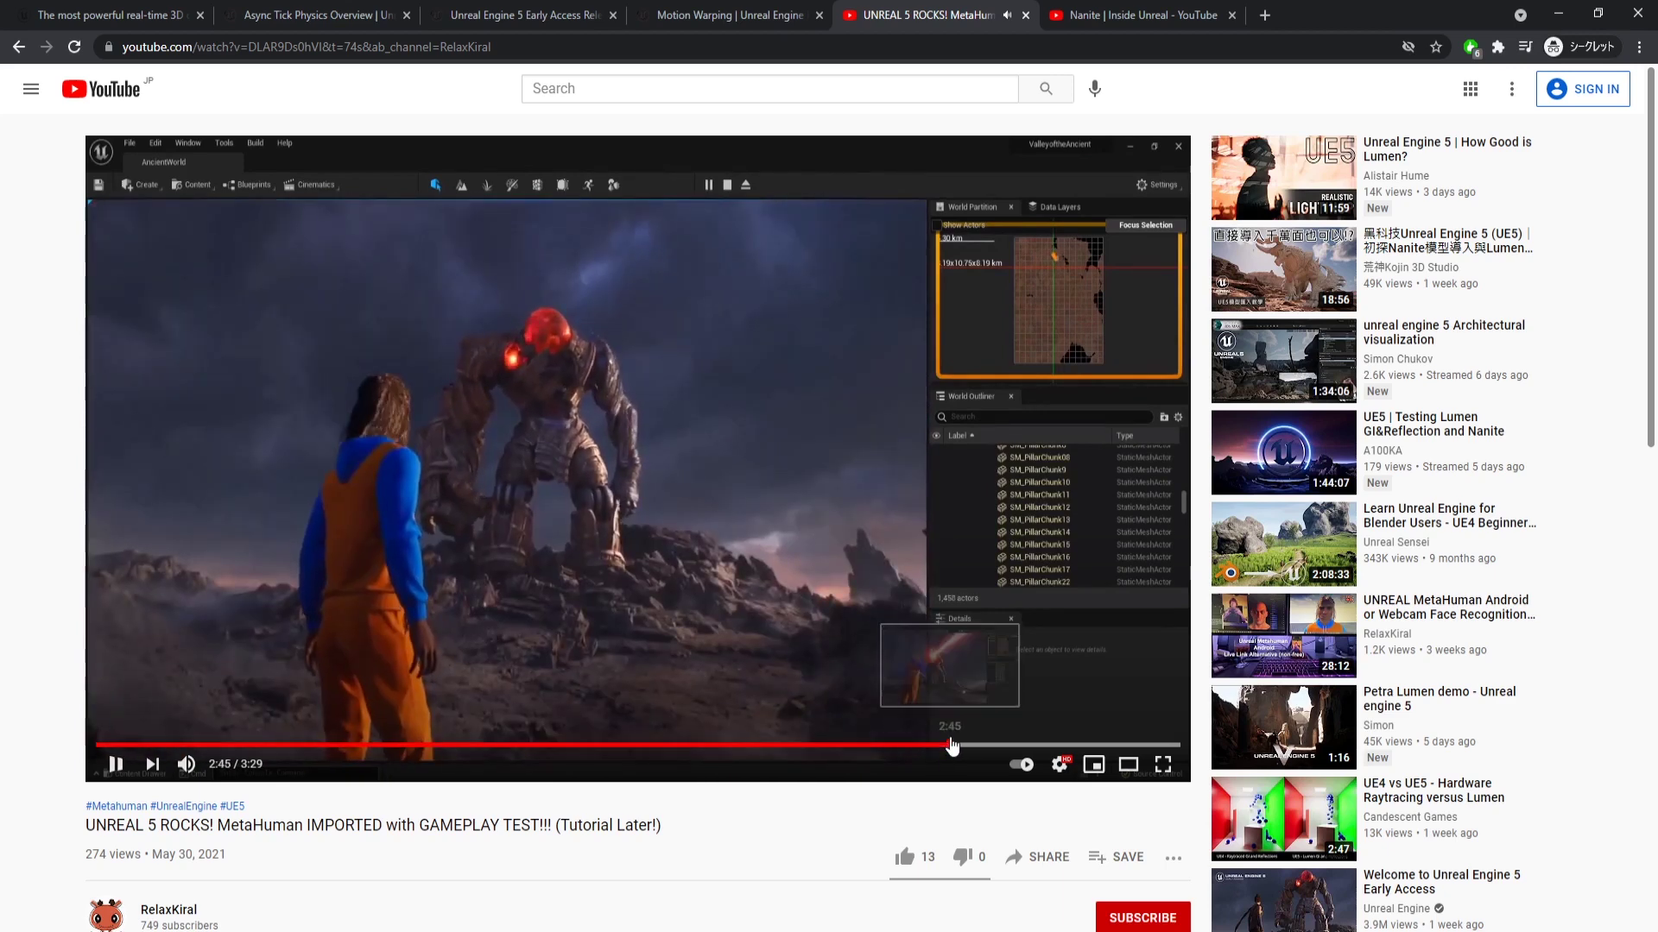
pyautogui.click(960, 746)
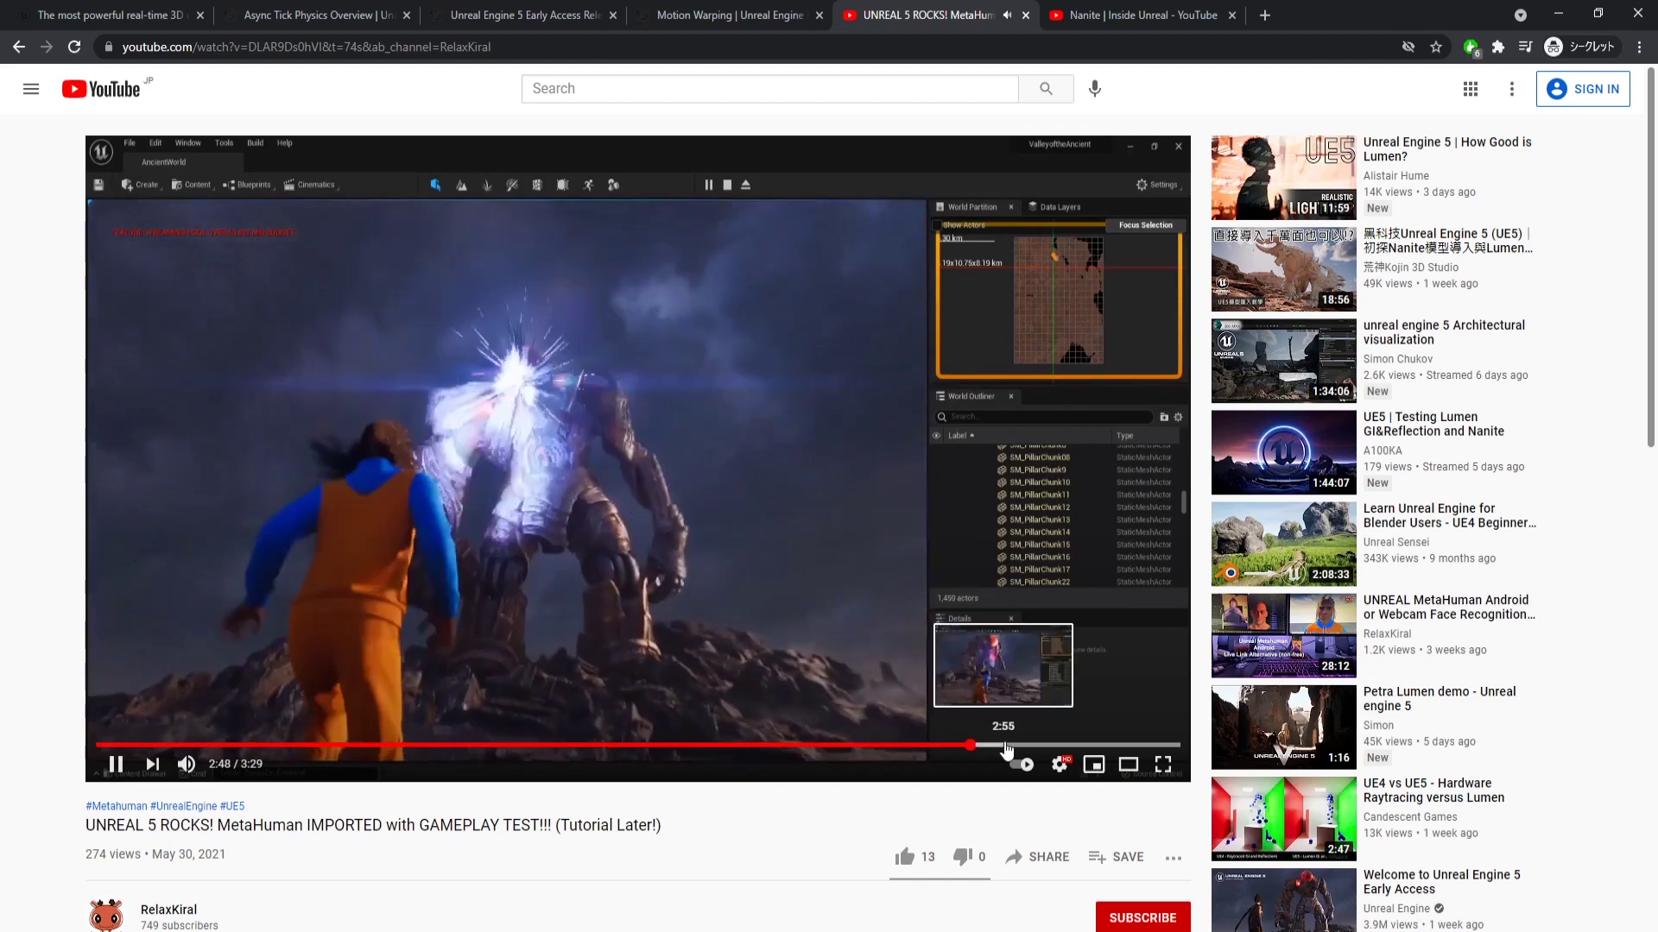
pyautogui.click(1048, 746)
pyautogui.click(1077, 746)
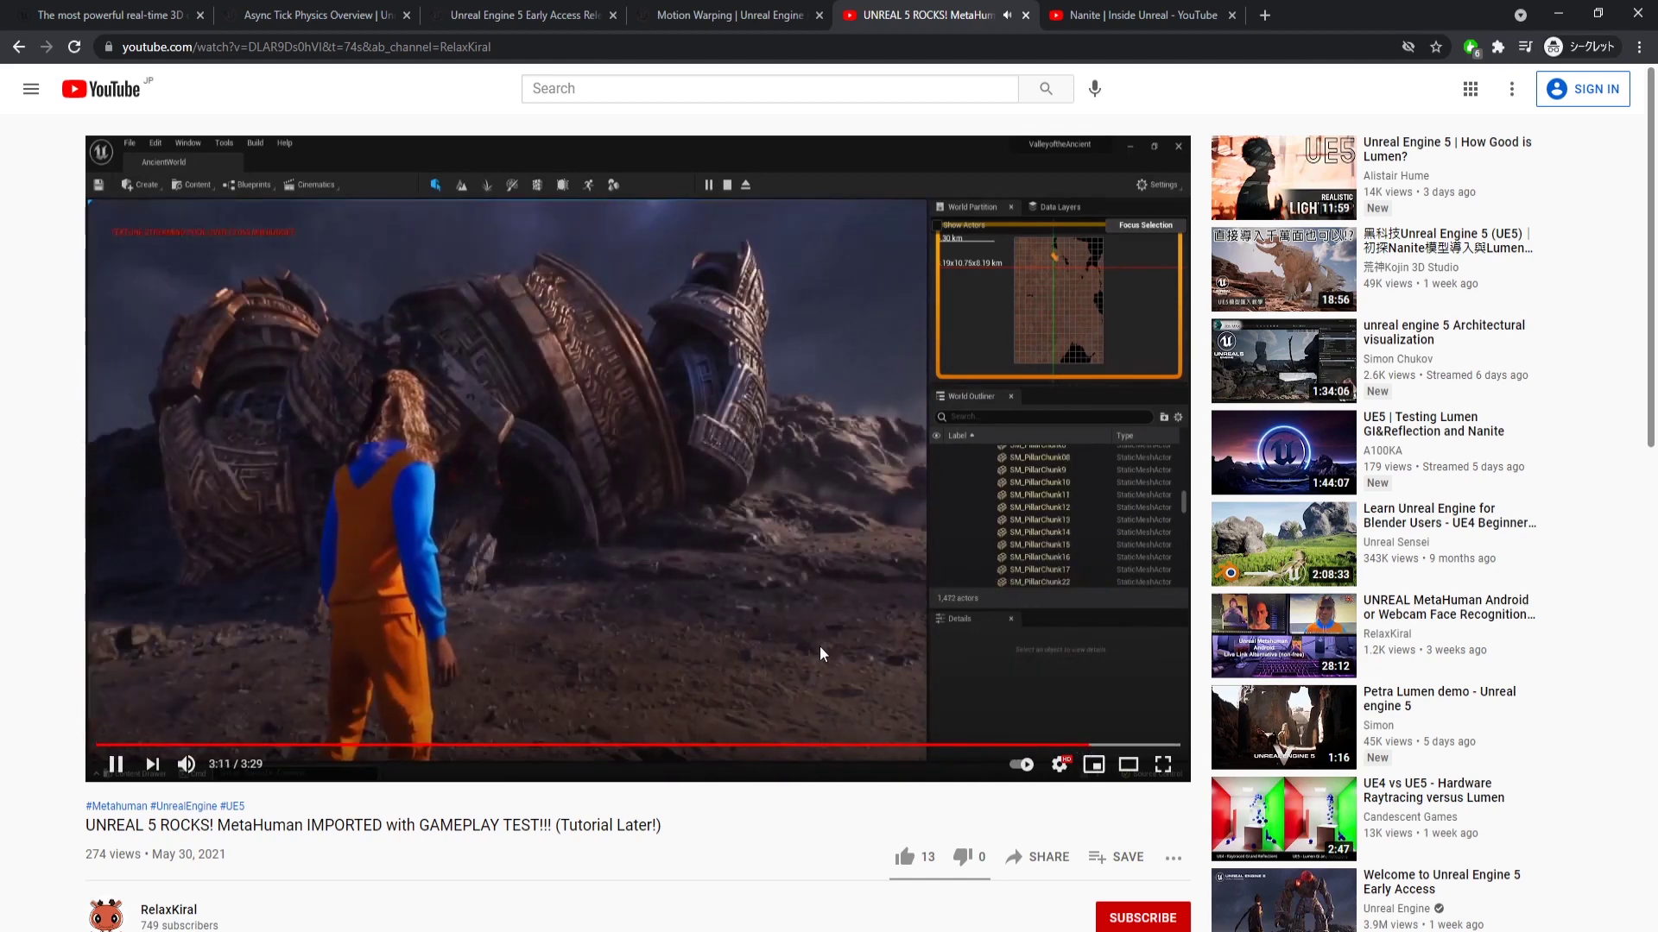
pyautogui.click(820, 646)
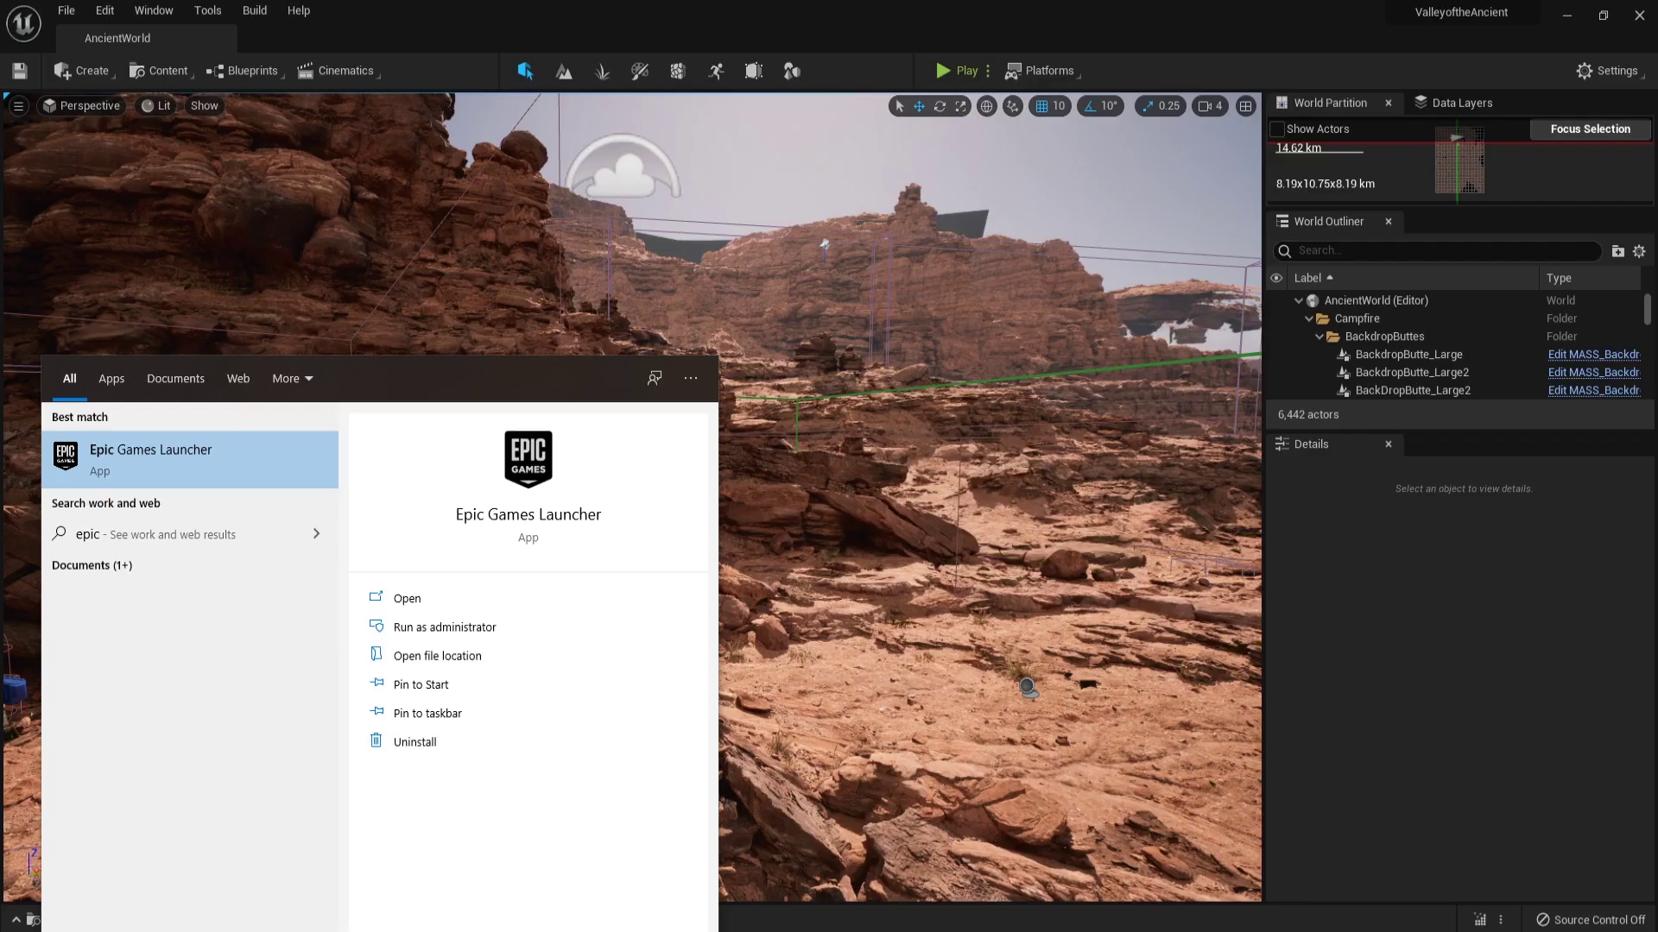
pyautogui.press('Escape')
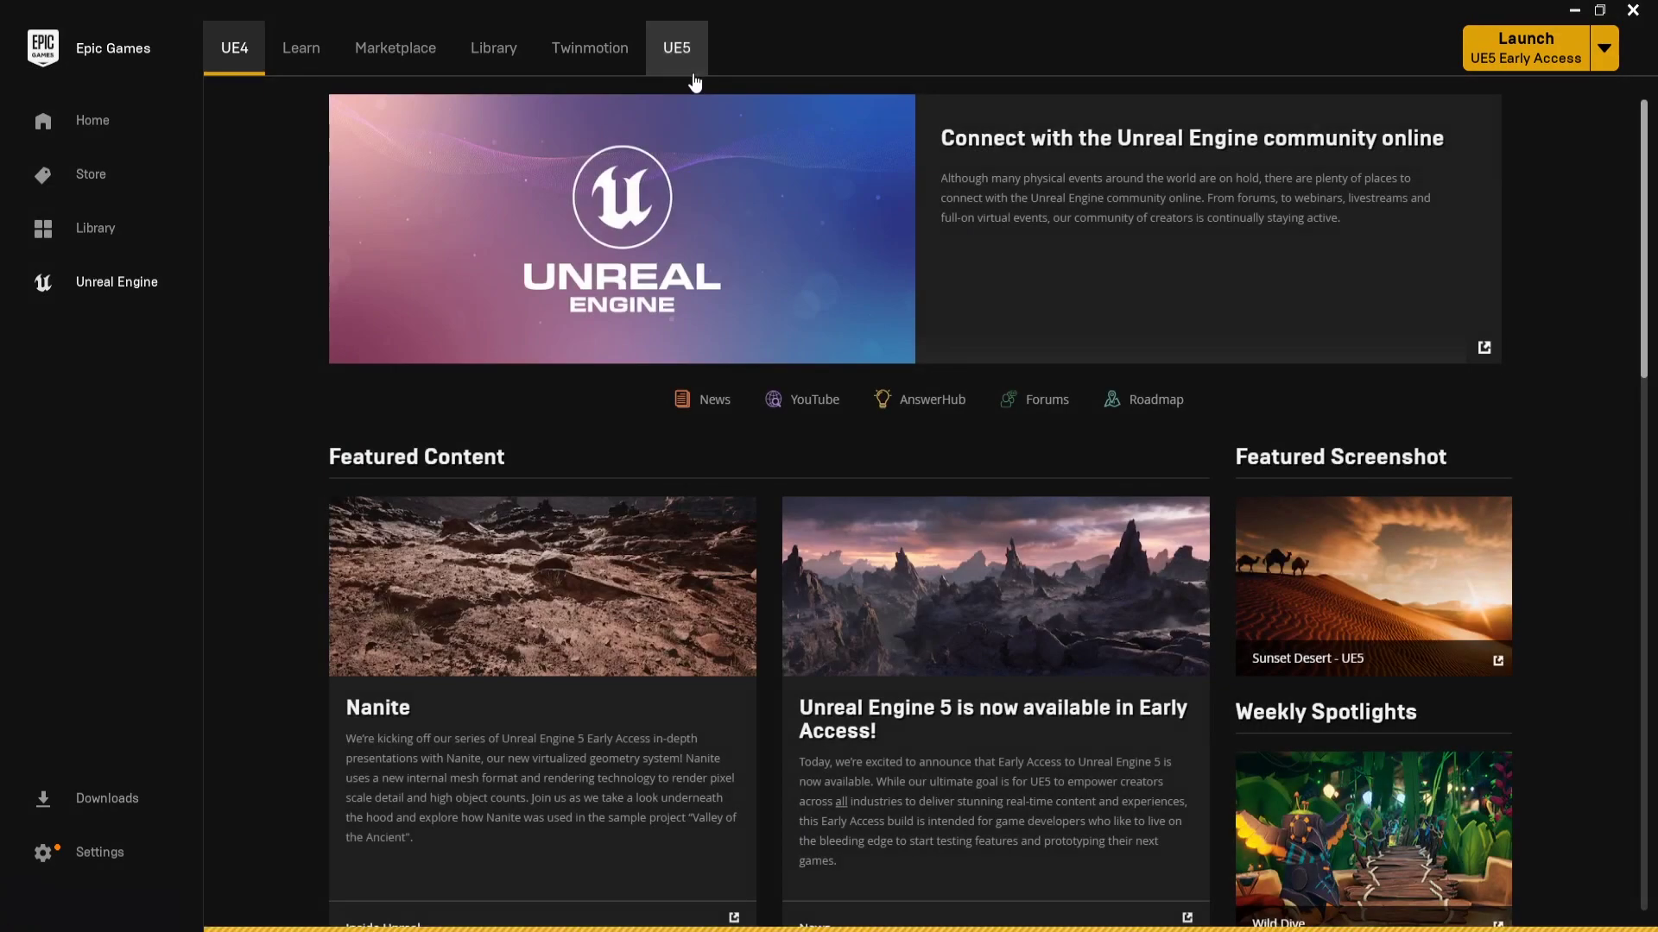
# Show the UE5 page and start creating the Valley of the Ancient sample, then cancel.
pyautogui.click(676, 50)
pyautogui.scroll(-10, 900, 350)
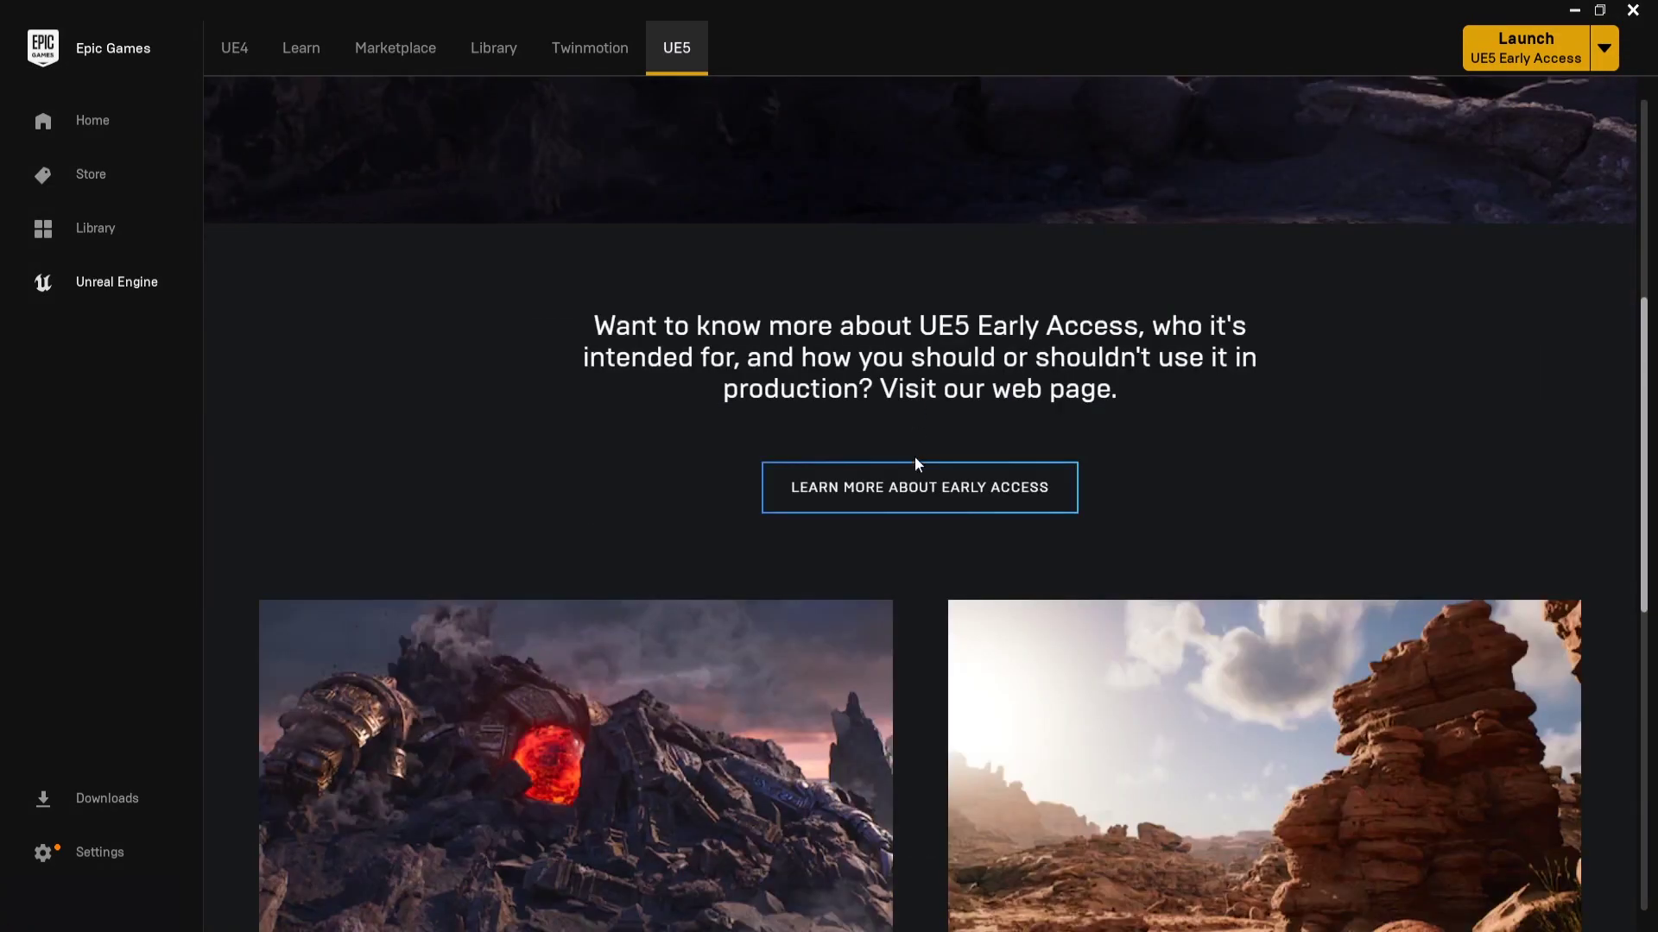
pyautogui.scroll(-3, 823, 506)
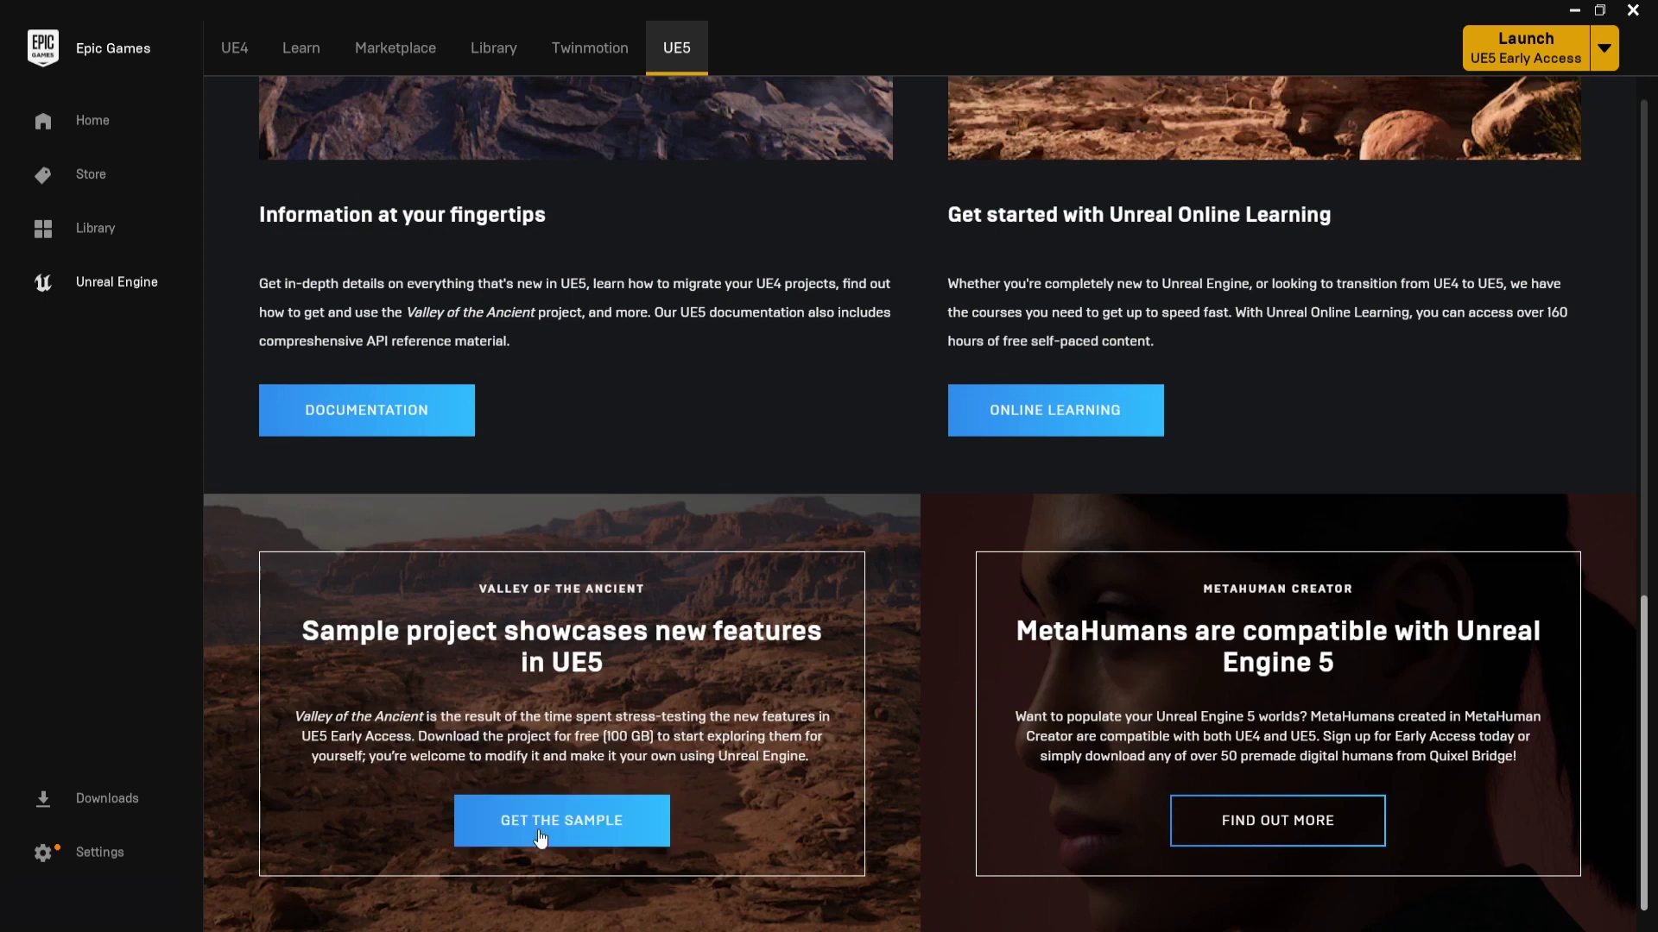
pyautogui.click(578, 819)
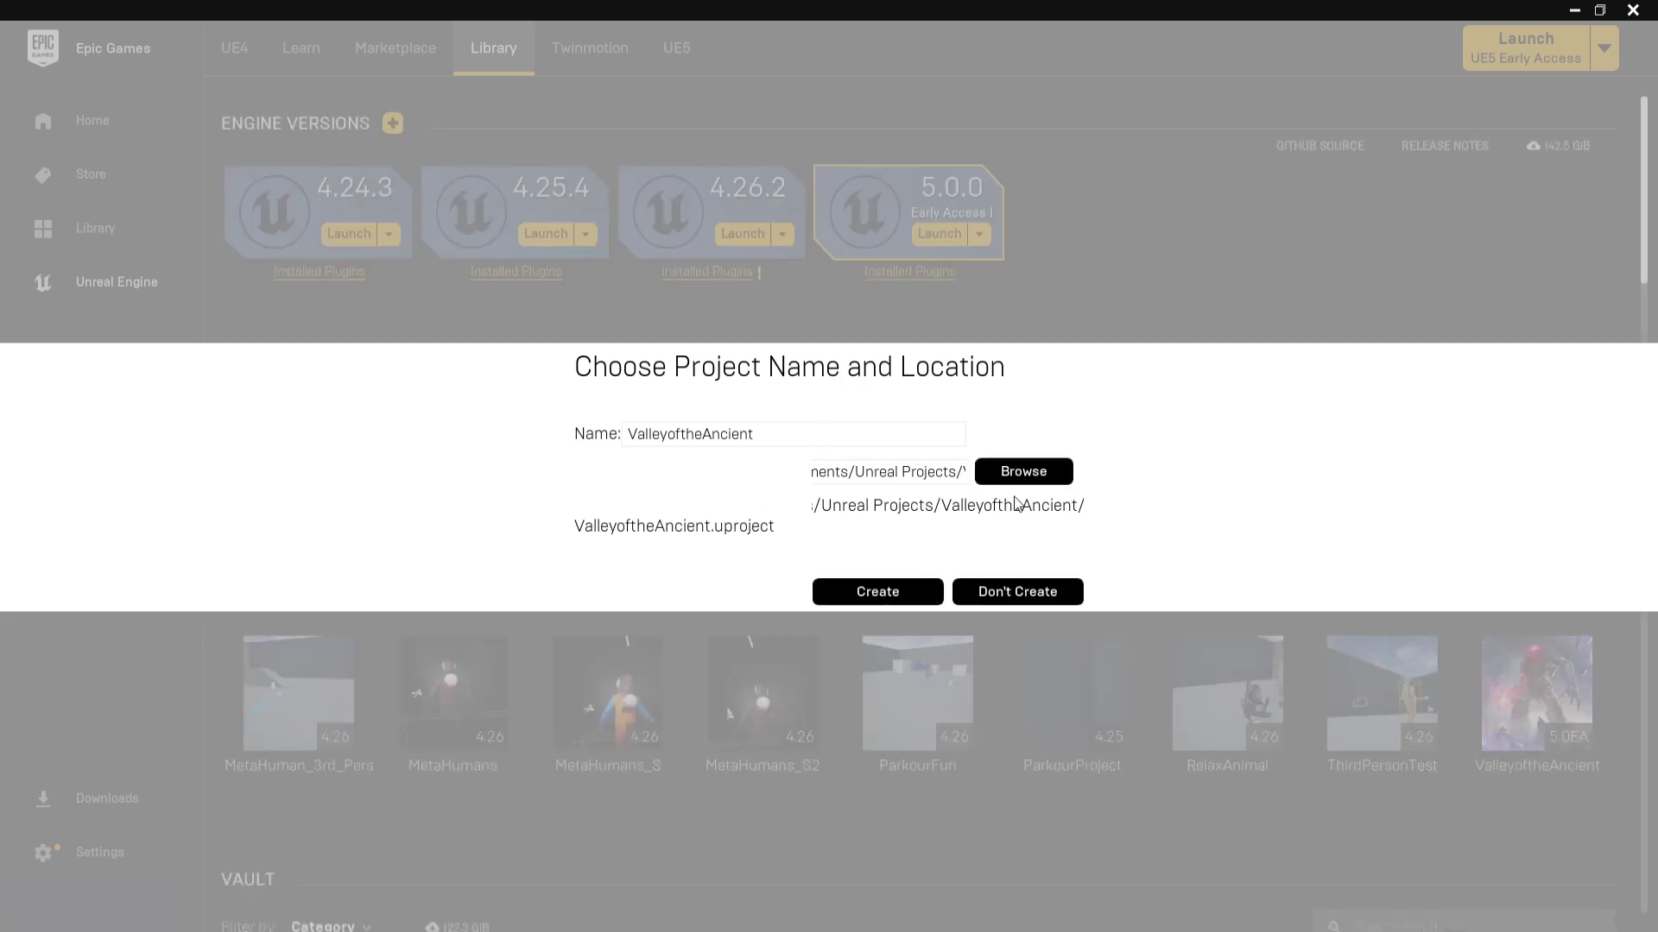
pyautogui.click(983, 596)
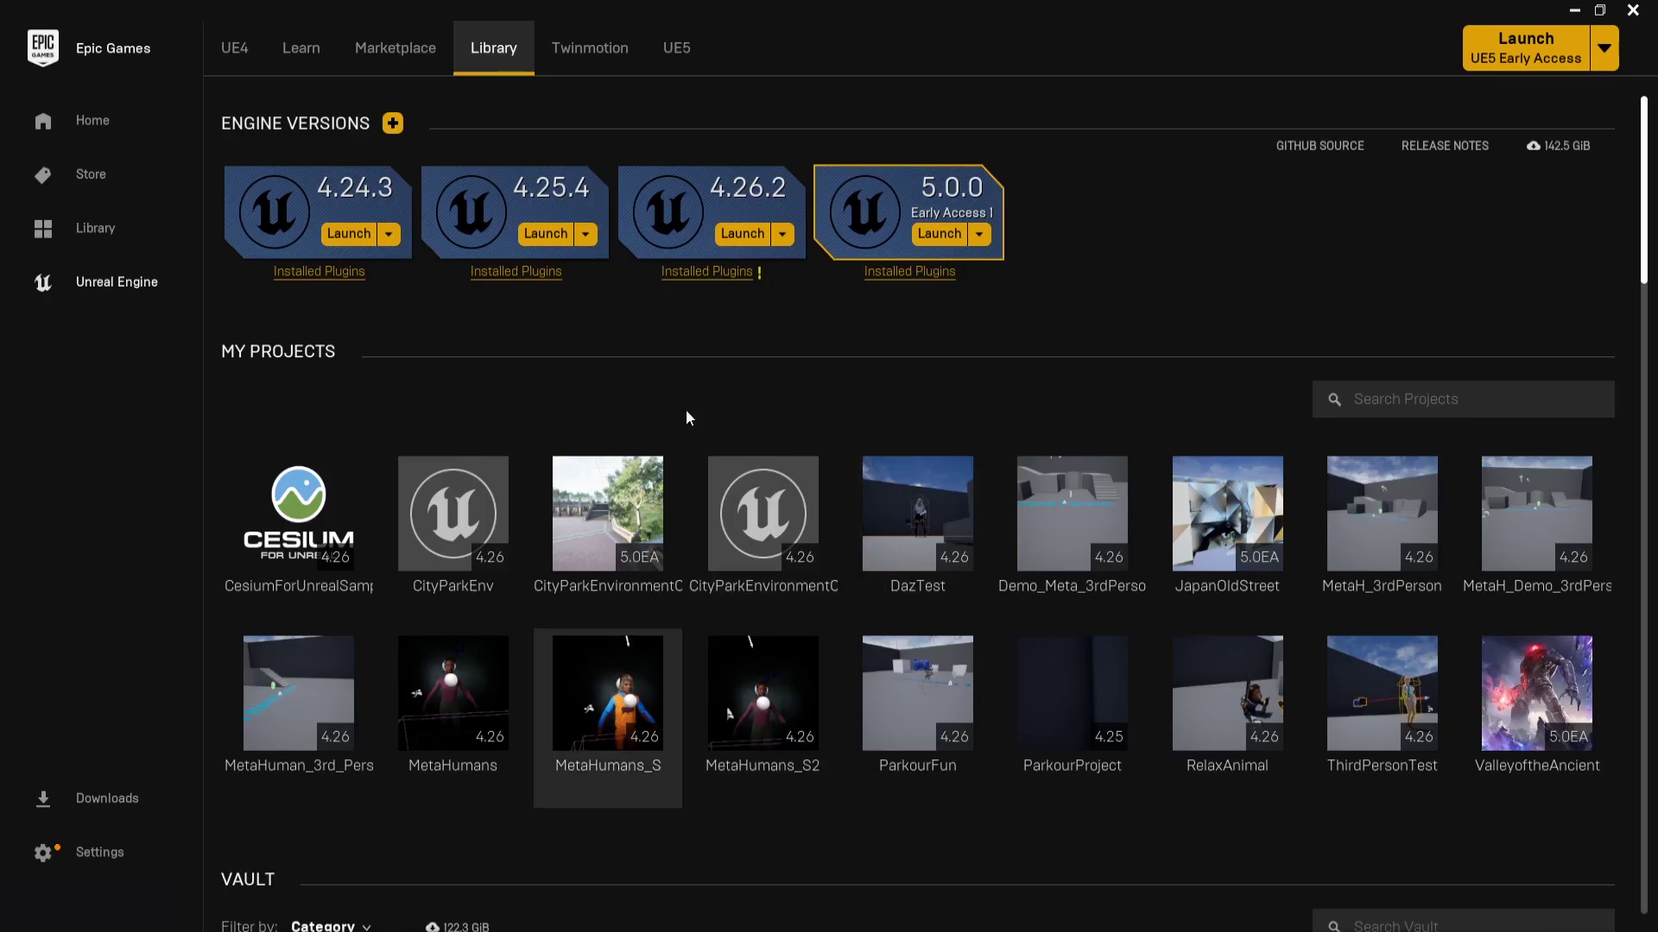
# Reopen the UE5 Early Access page and scroll to the Documentation and Valley of the Ancient cards.
pyautogui.click(679, 69)
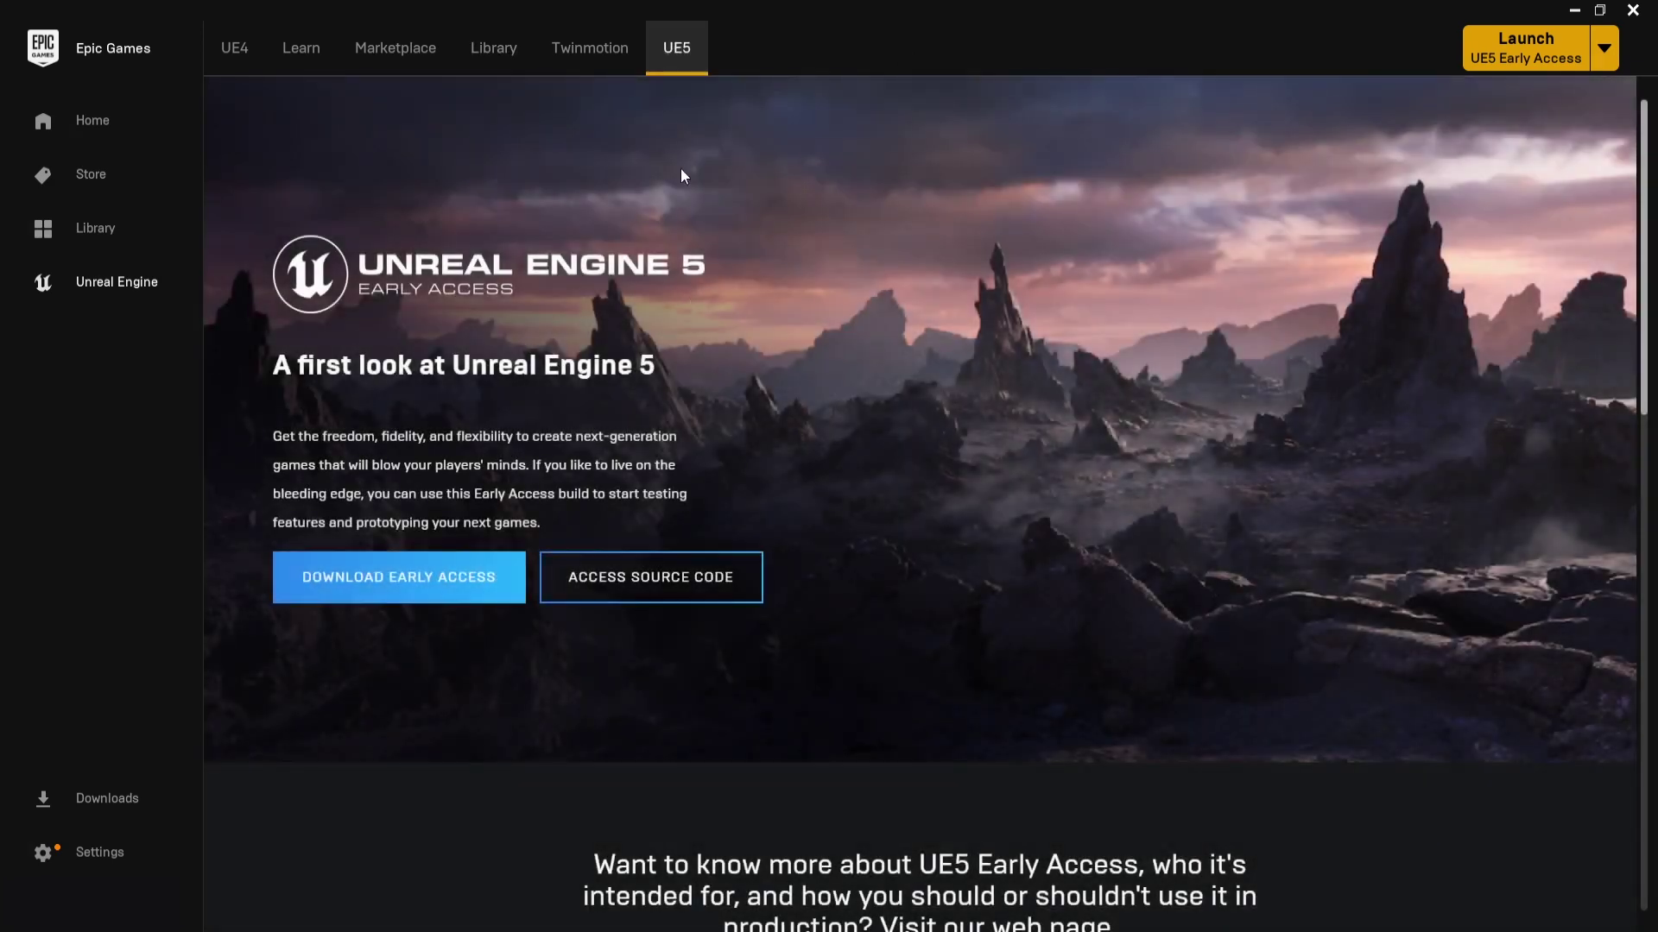
pyautogui.scroll(-6, 722, 424)
pyautogui.scroll(-6, 722, 432)
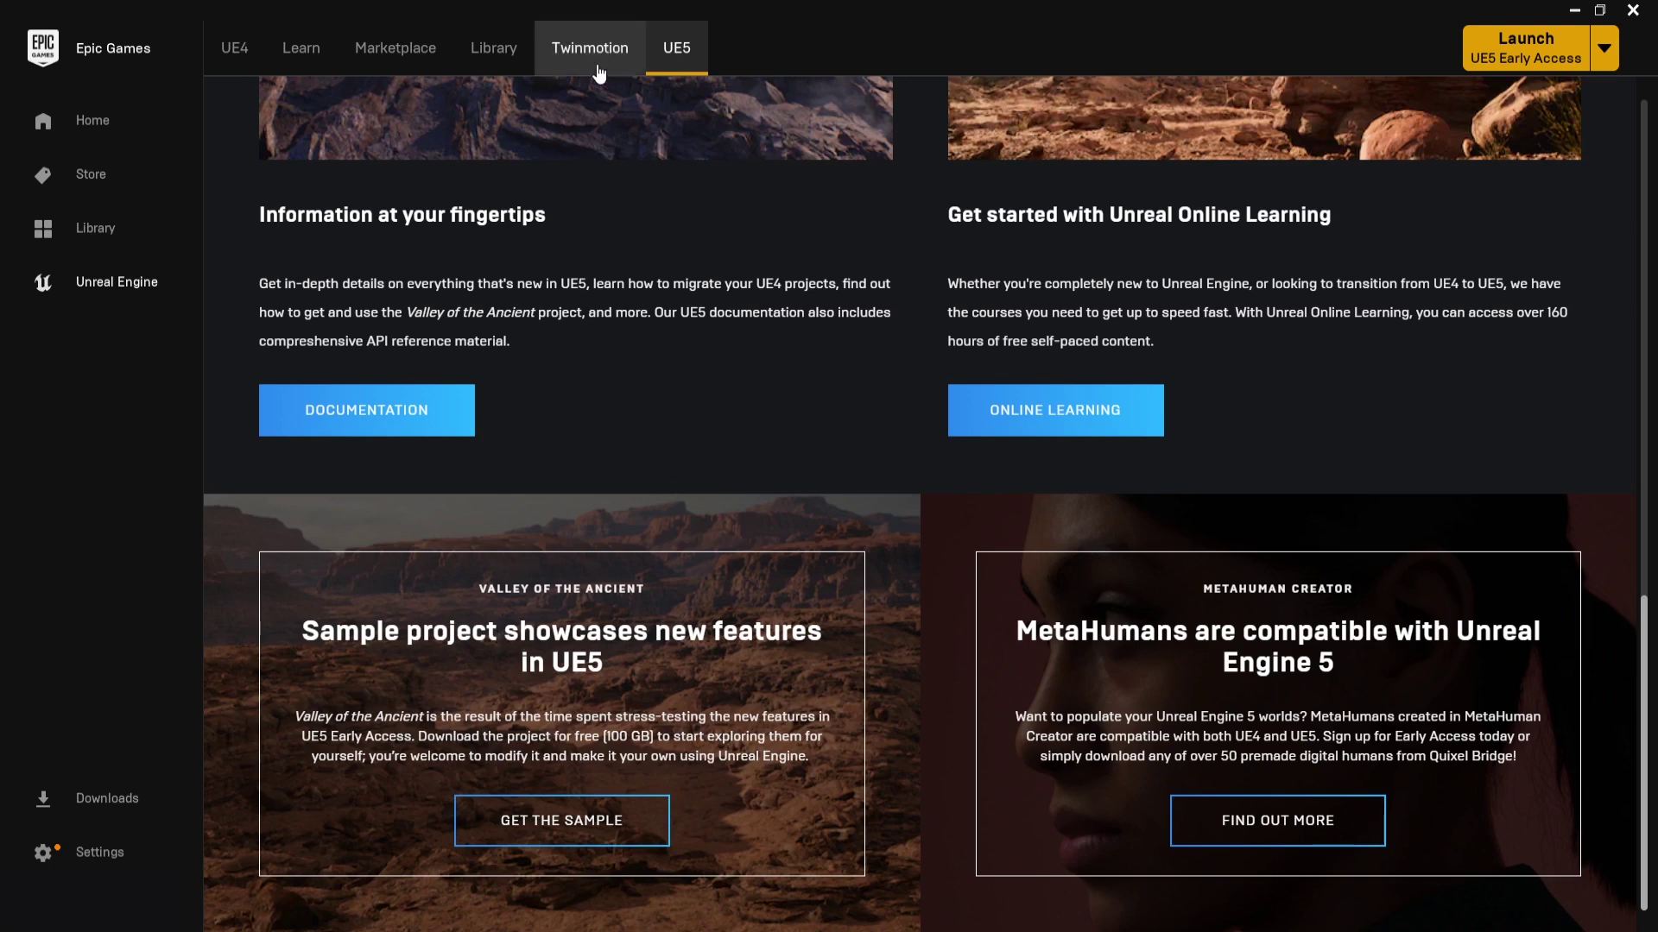
pyautogui.scroll(6, 744, 363)
pyautogui.scroll(-6, 744, 376)
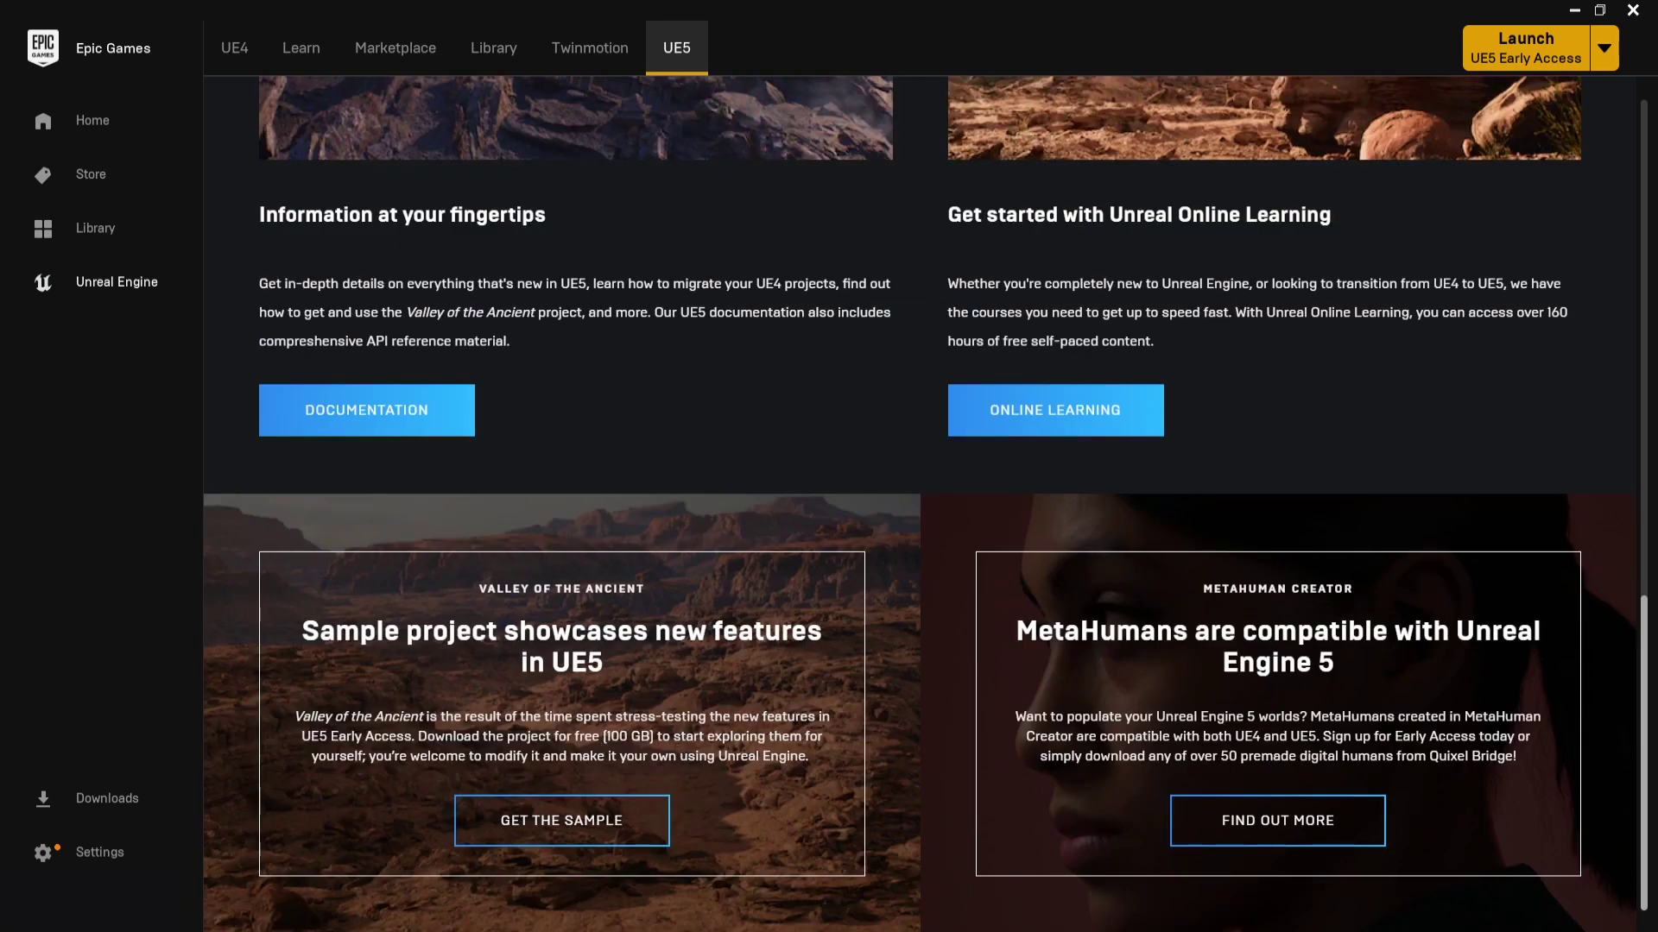
# Return to the Unreal Editor's AncientWorld level and fly the camera over the desert landscape.
pyautogui.click(1036, 850)
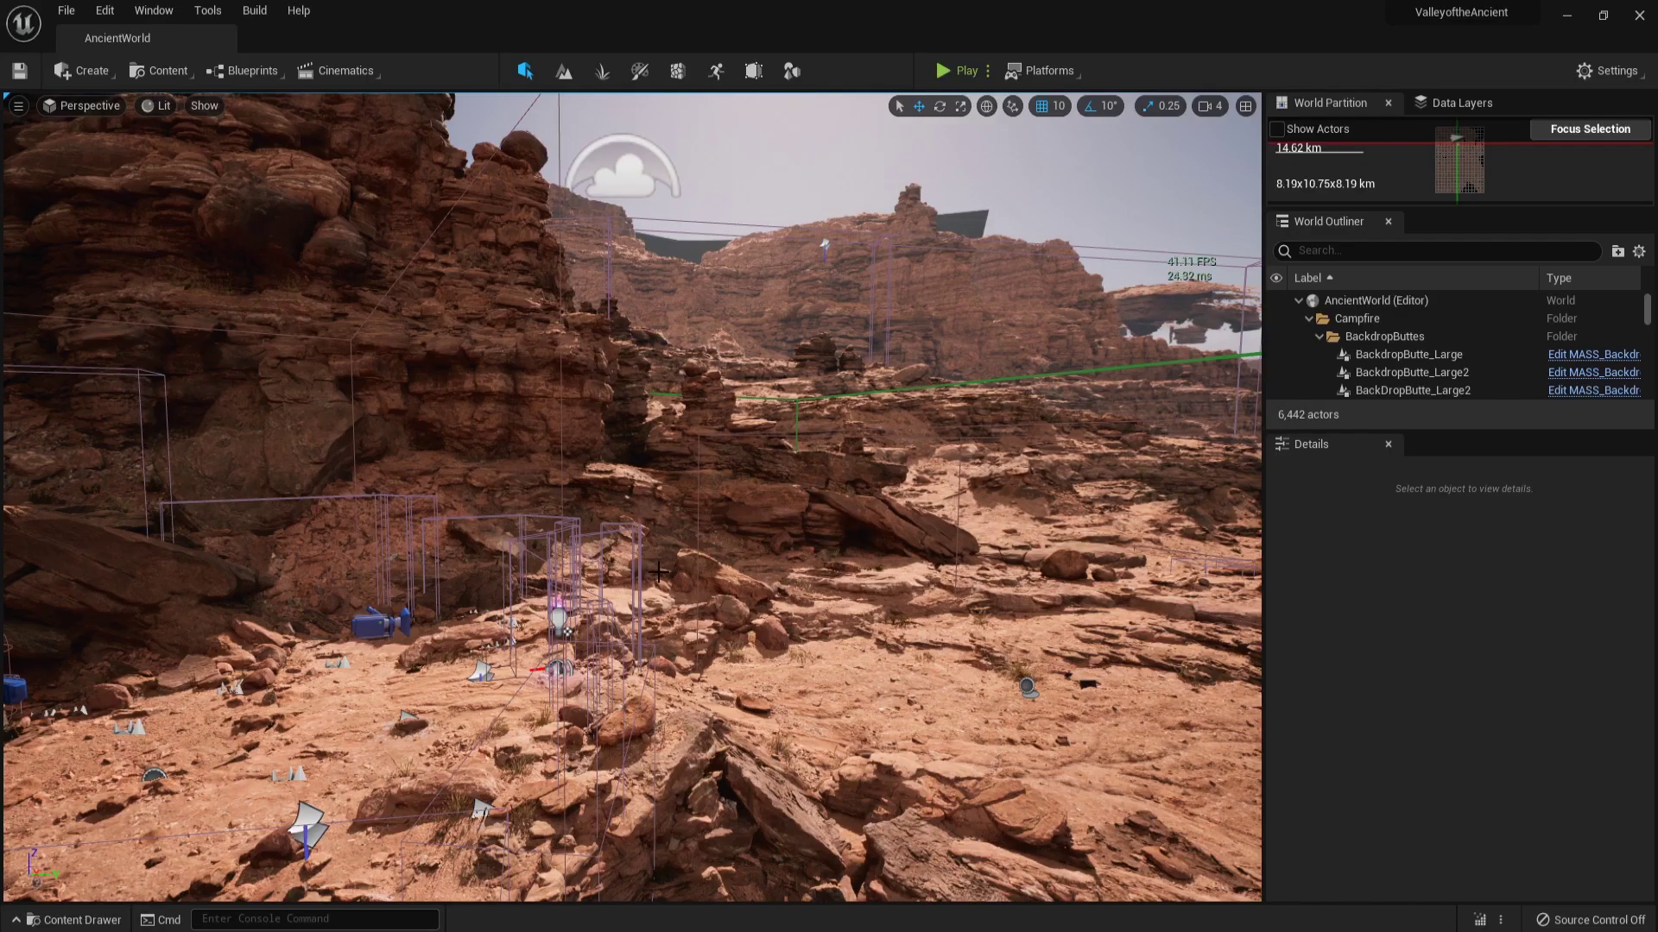
pyautogui.moveTo(643, 561)
pyautogui.mouseDown(button='right')
pyautogui.moveTo(708, 552)
pyautogui.moveTo(642, 546)
pyautogui.mouseUp(button='right')
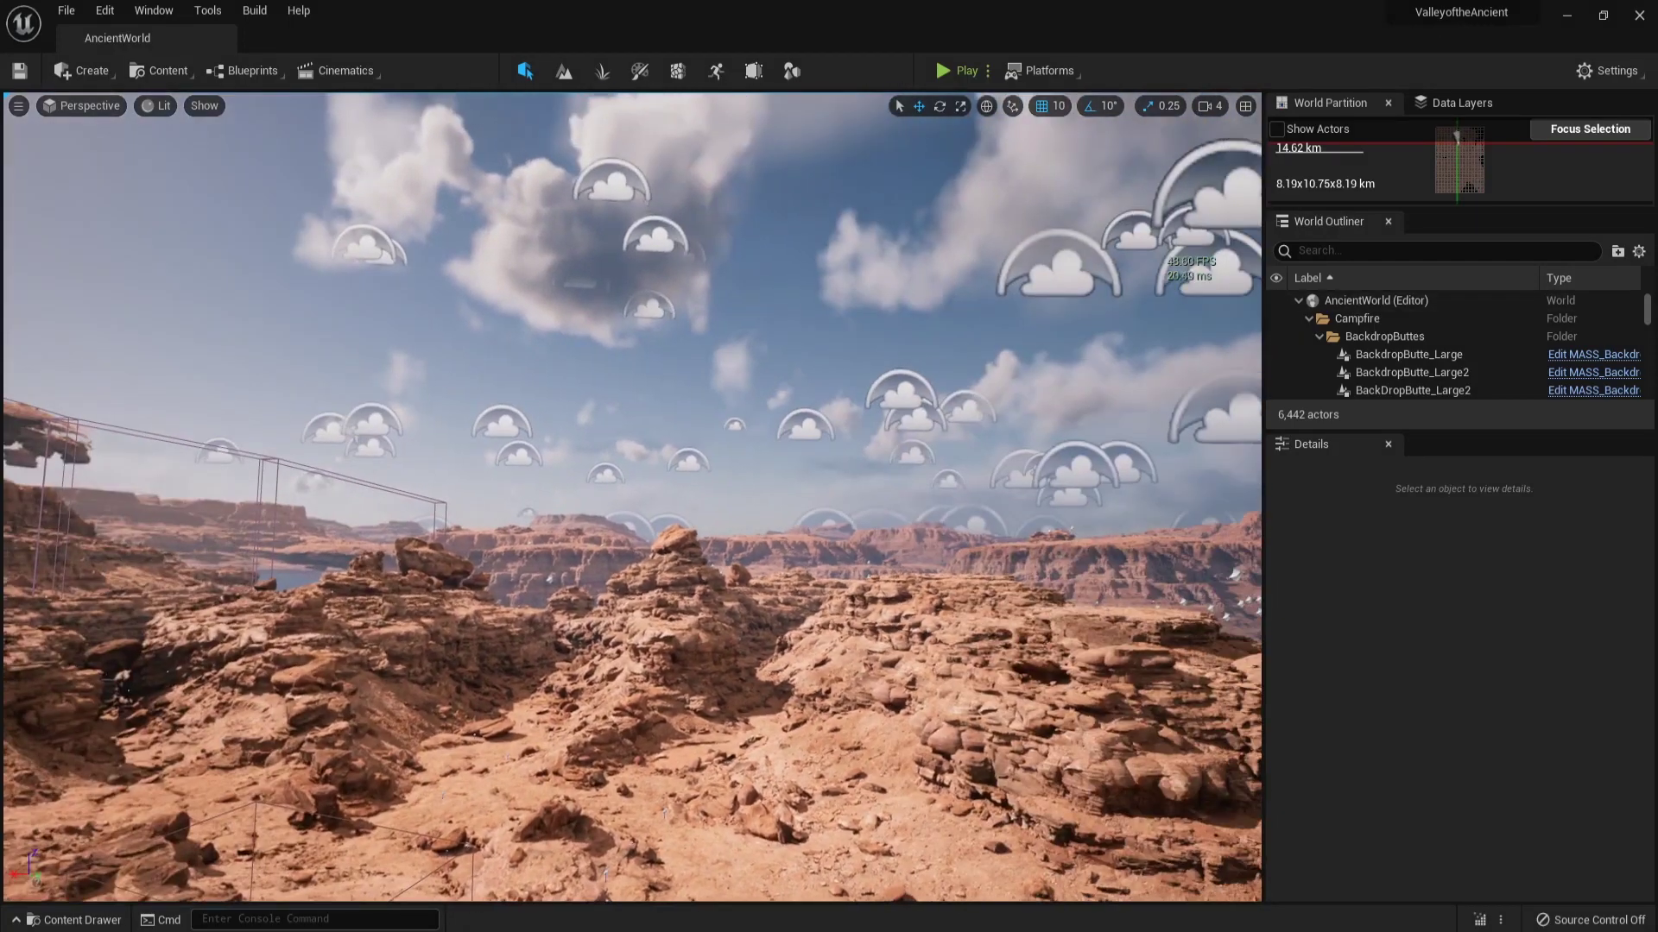
pyautogui.scroll(-1, 1334, 324)
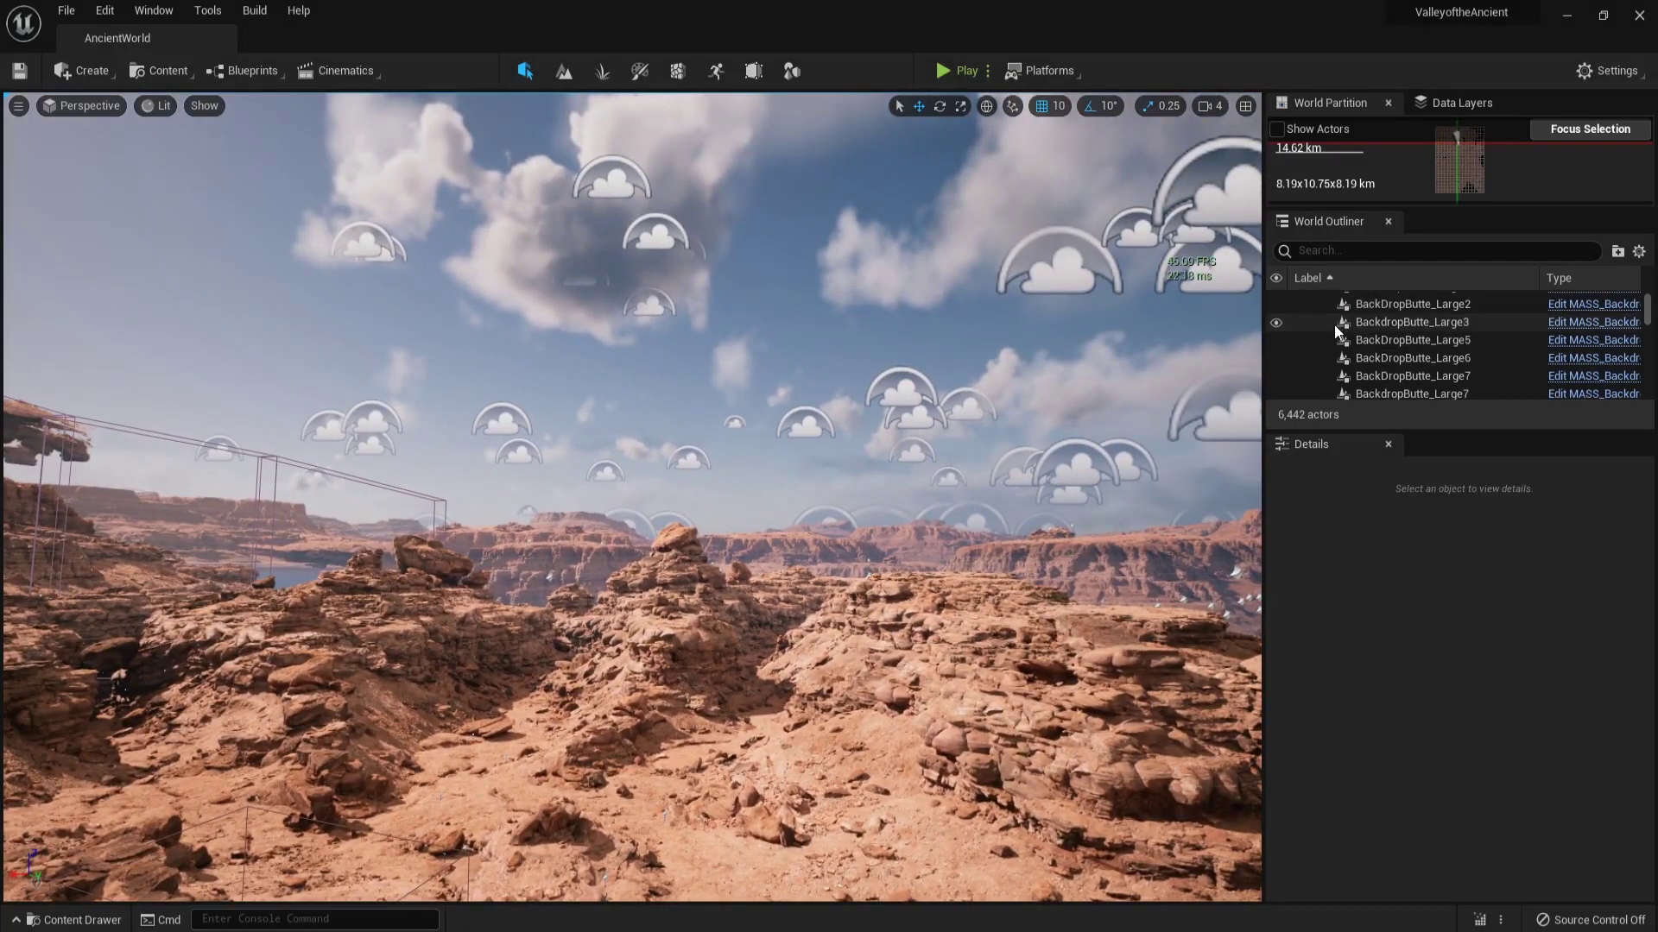
pyautogui.scroll(1, 1333, 325)
# Search 'echo' in the World Outliner, select BP_EchoCharacter, and focus the view on it.
pyautogui.click(1330, 257)
pyautogui.write('echo')
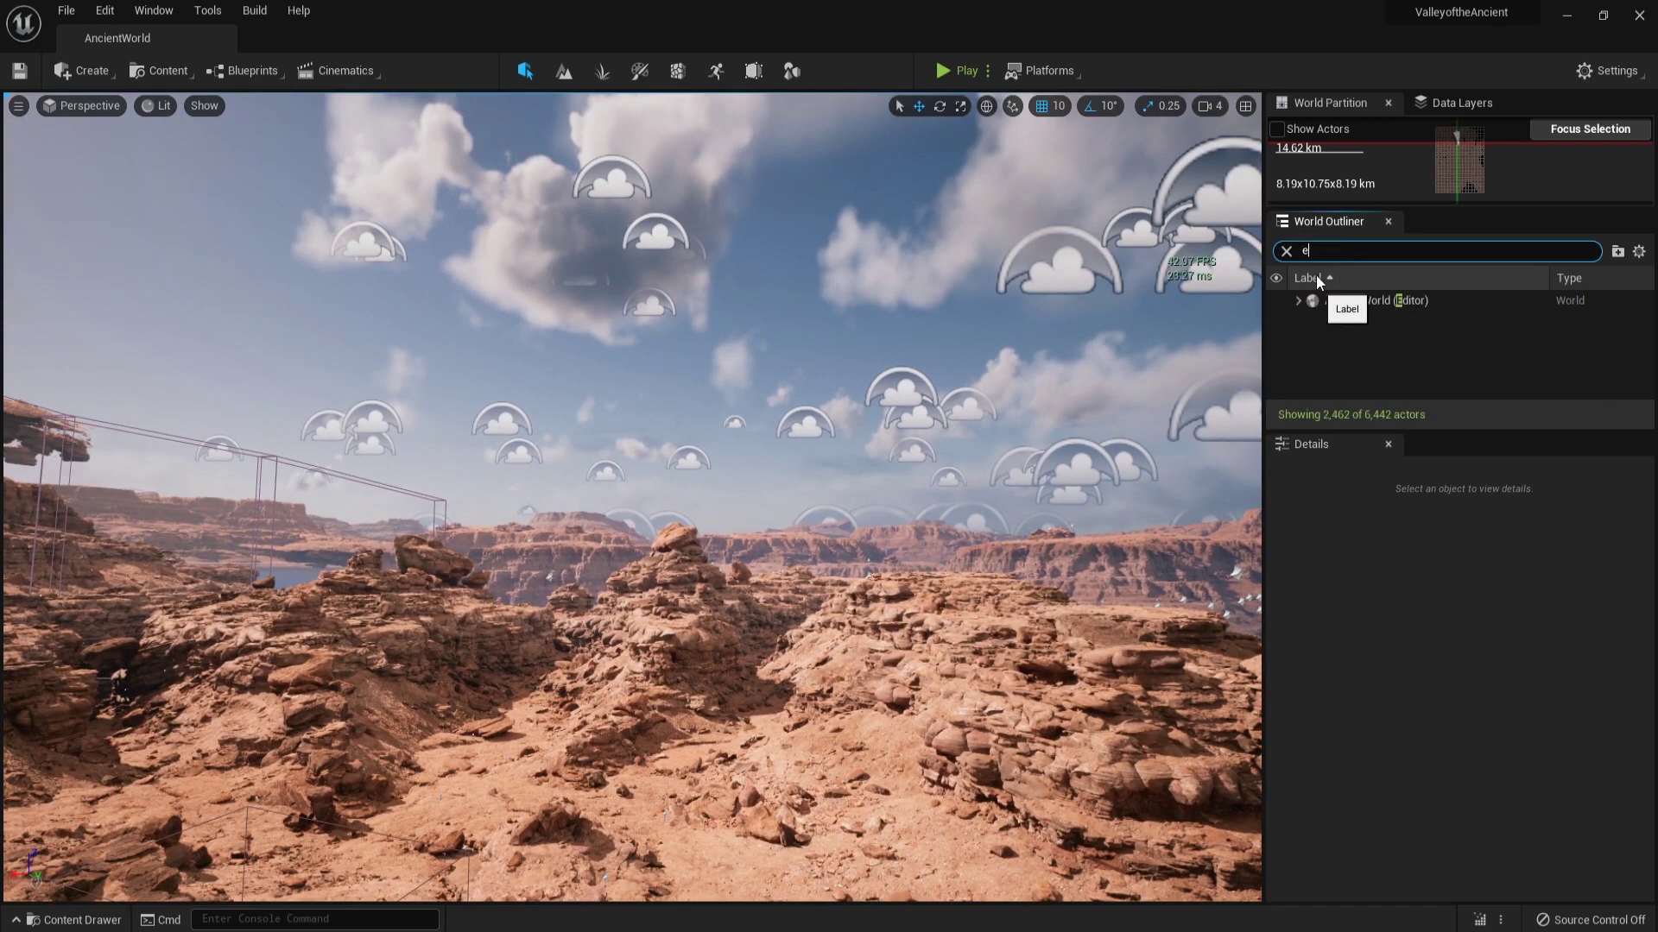
pyautogui.click(1426, 318)
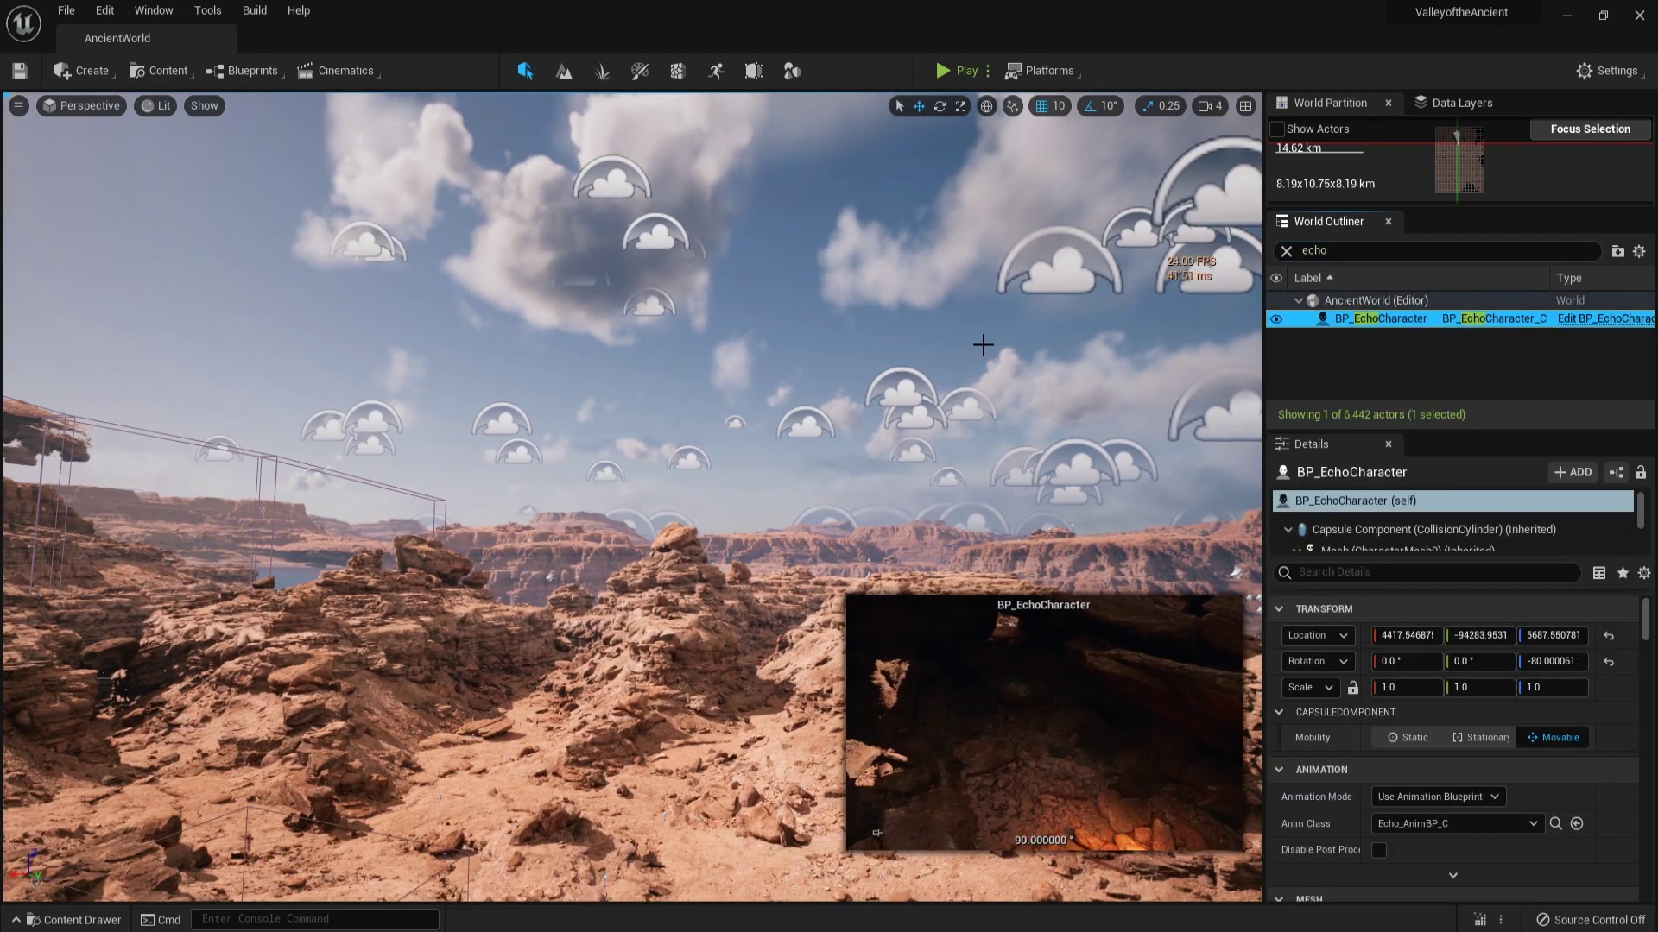
pyautogui.press('f')
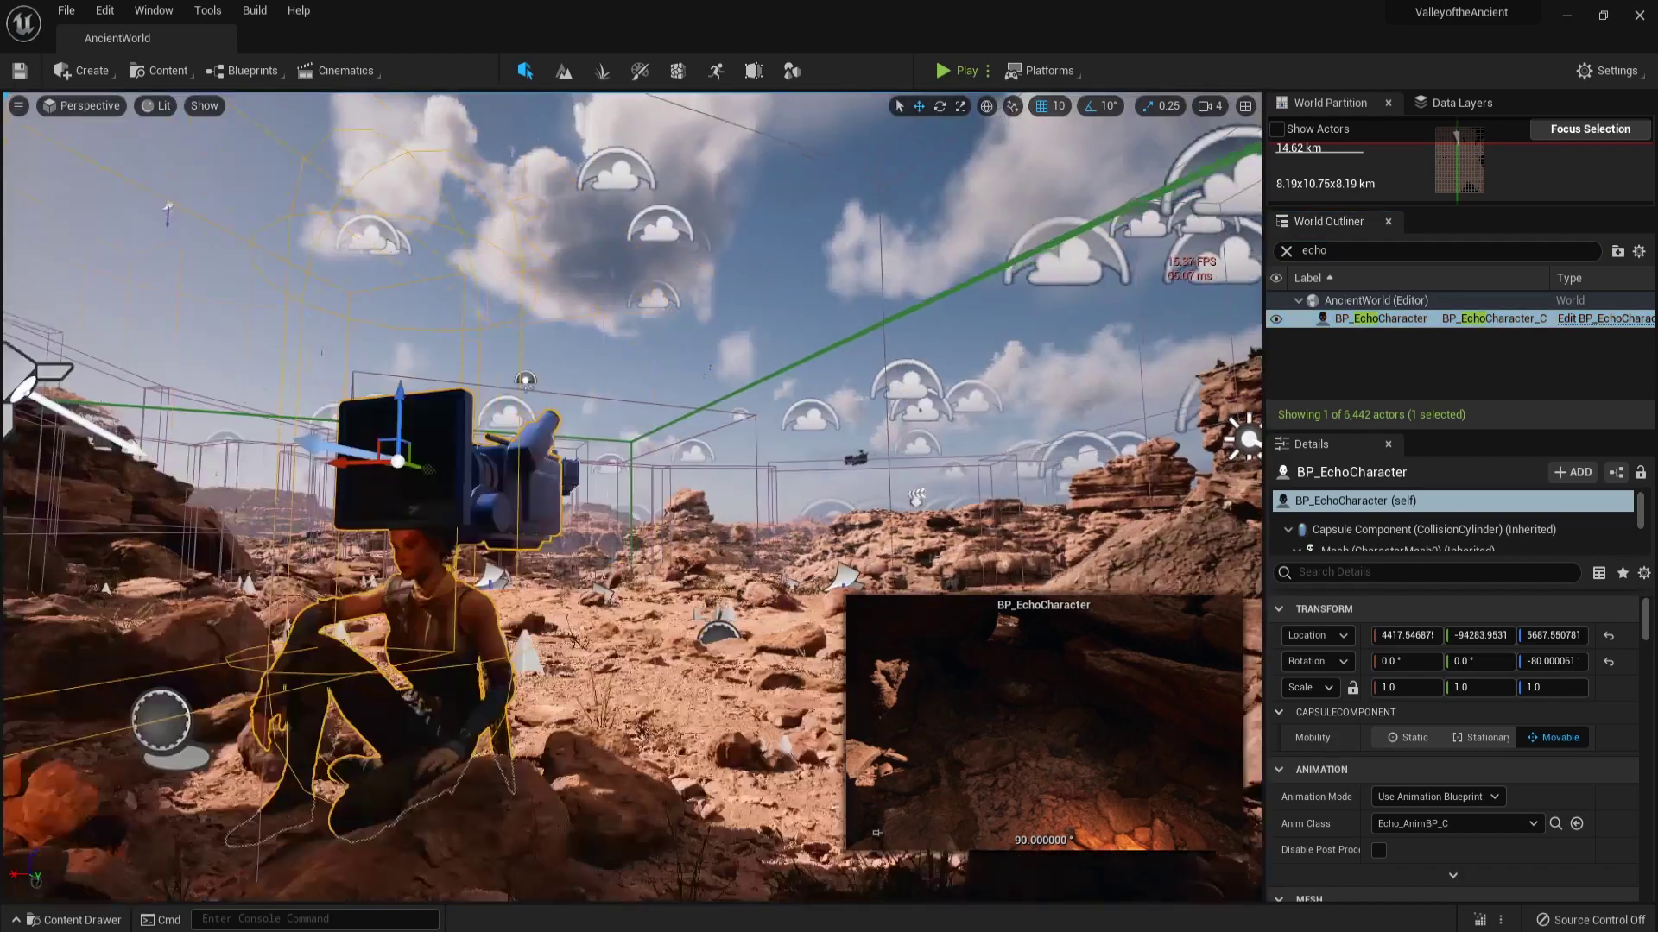
pyautogui.moveTo(630, 497); pyautogui.dragTo(656, 570, button='right')
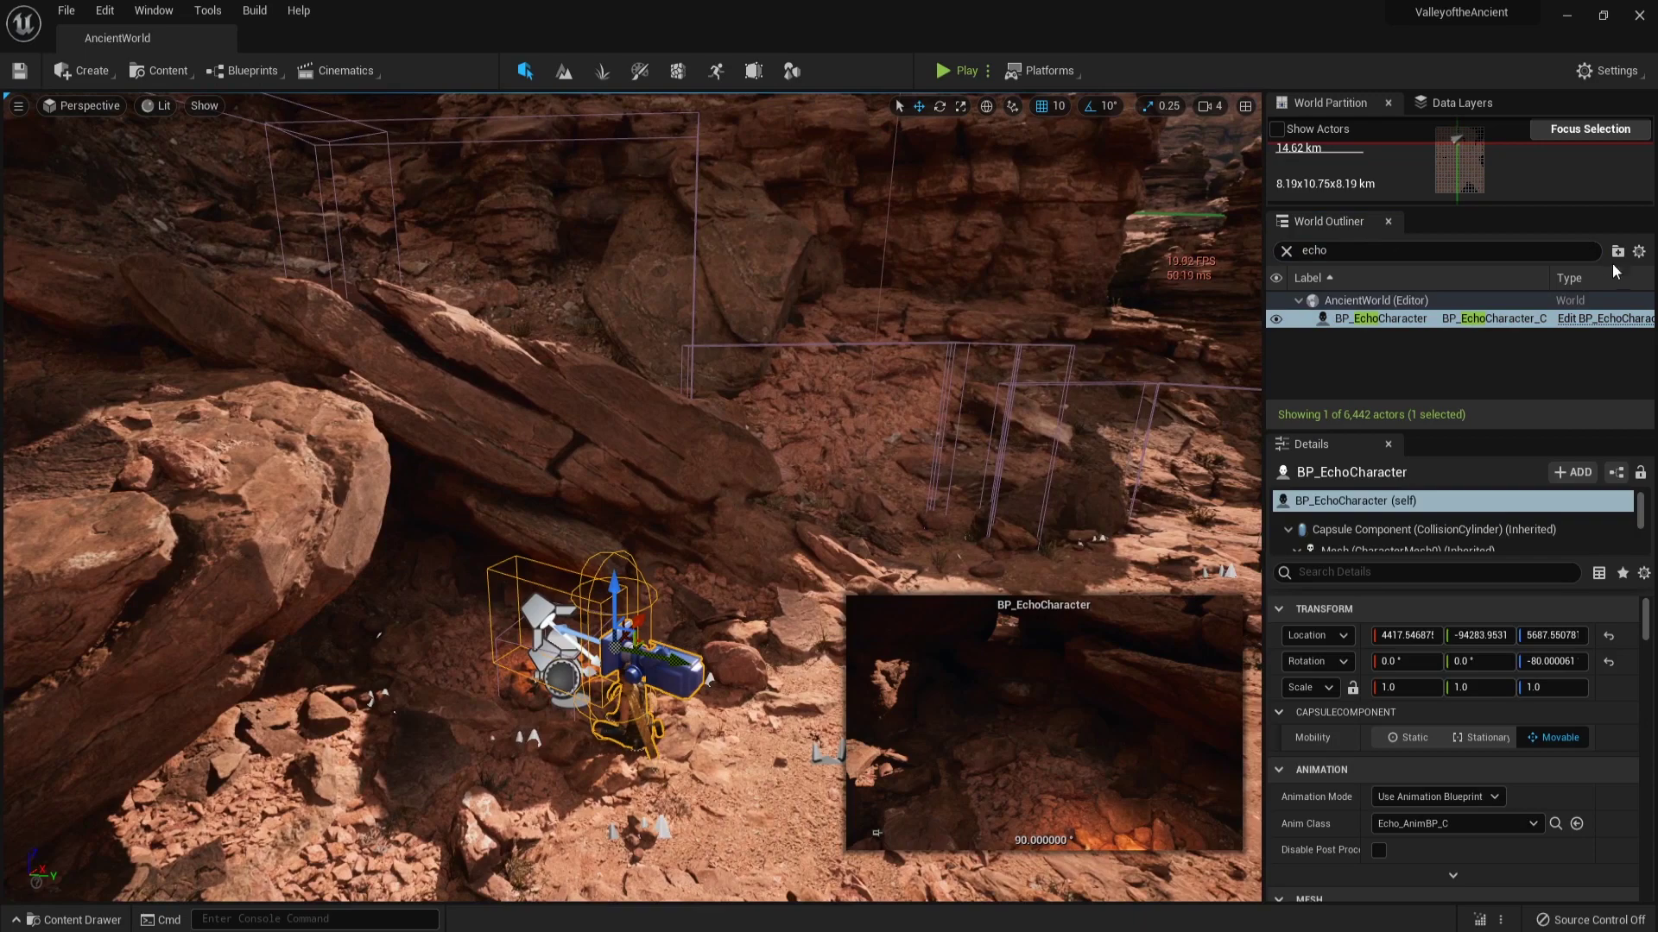
# Clear the Outliner search and look around the Echo character, confirming Anim Class Echo_AnimBP_C.
pyautogui.click(1285, 251)
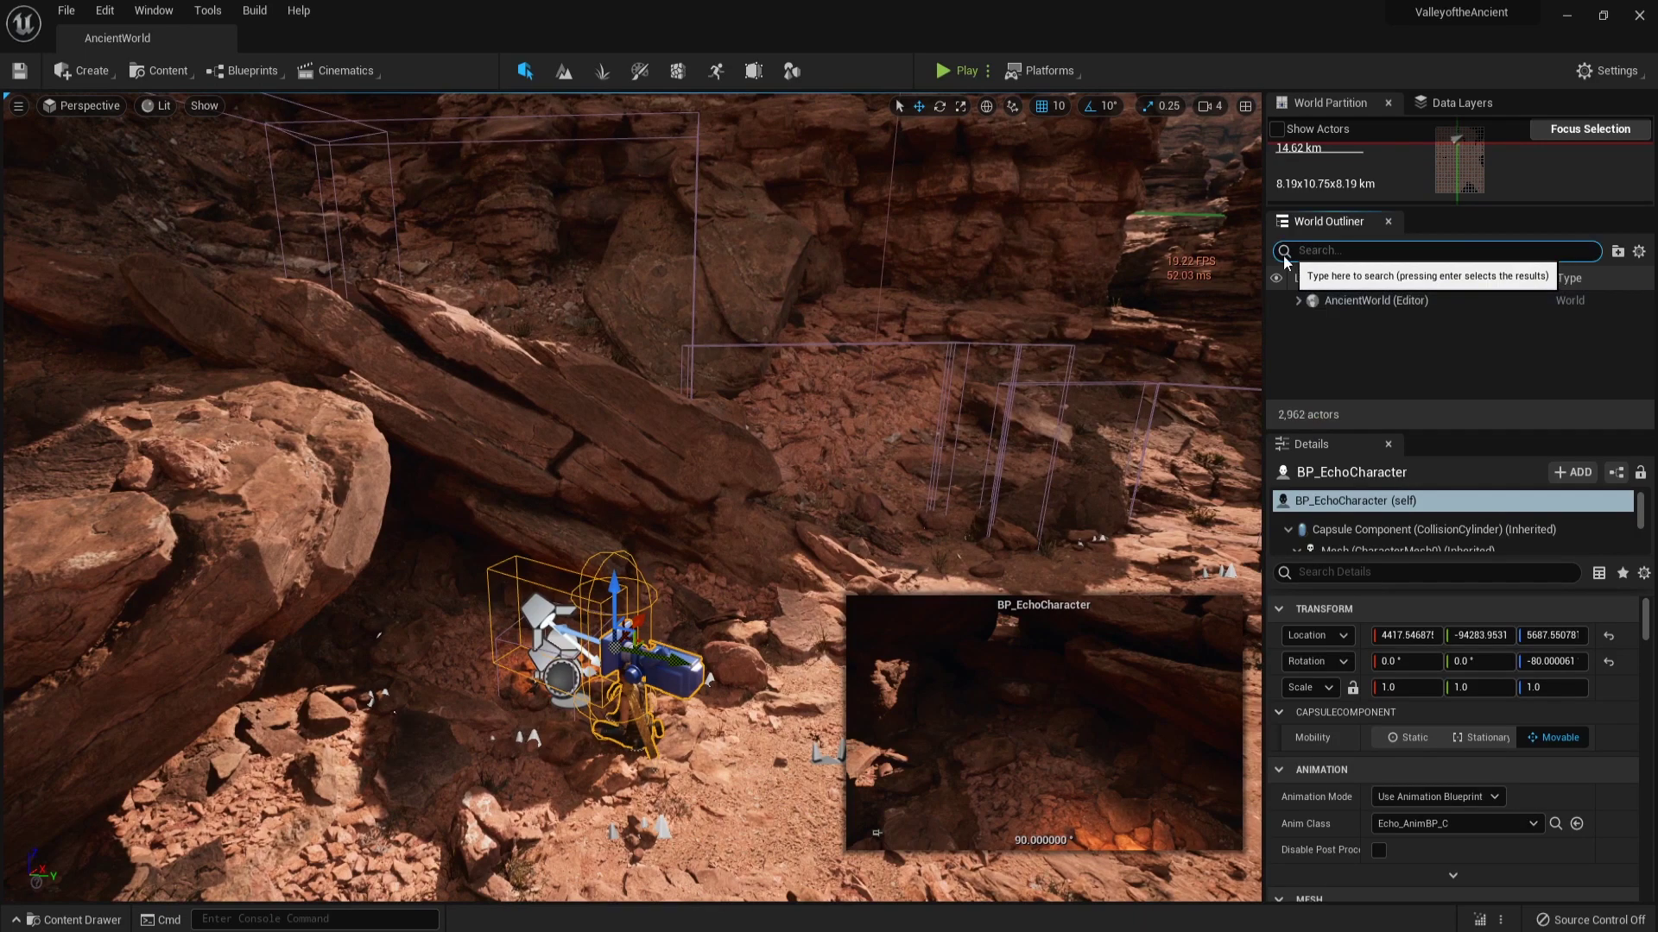
pyautogui.moveTo(604, 518); pyautogui.dragTo(602, 480, button='right')
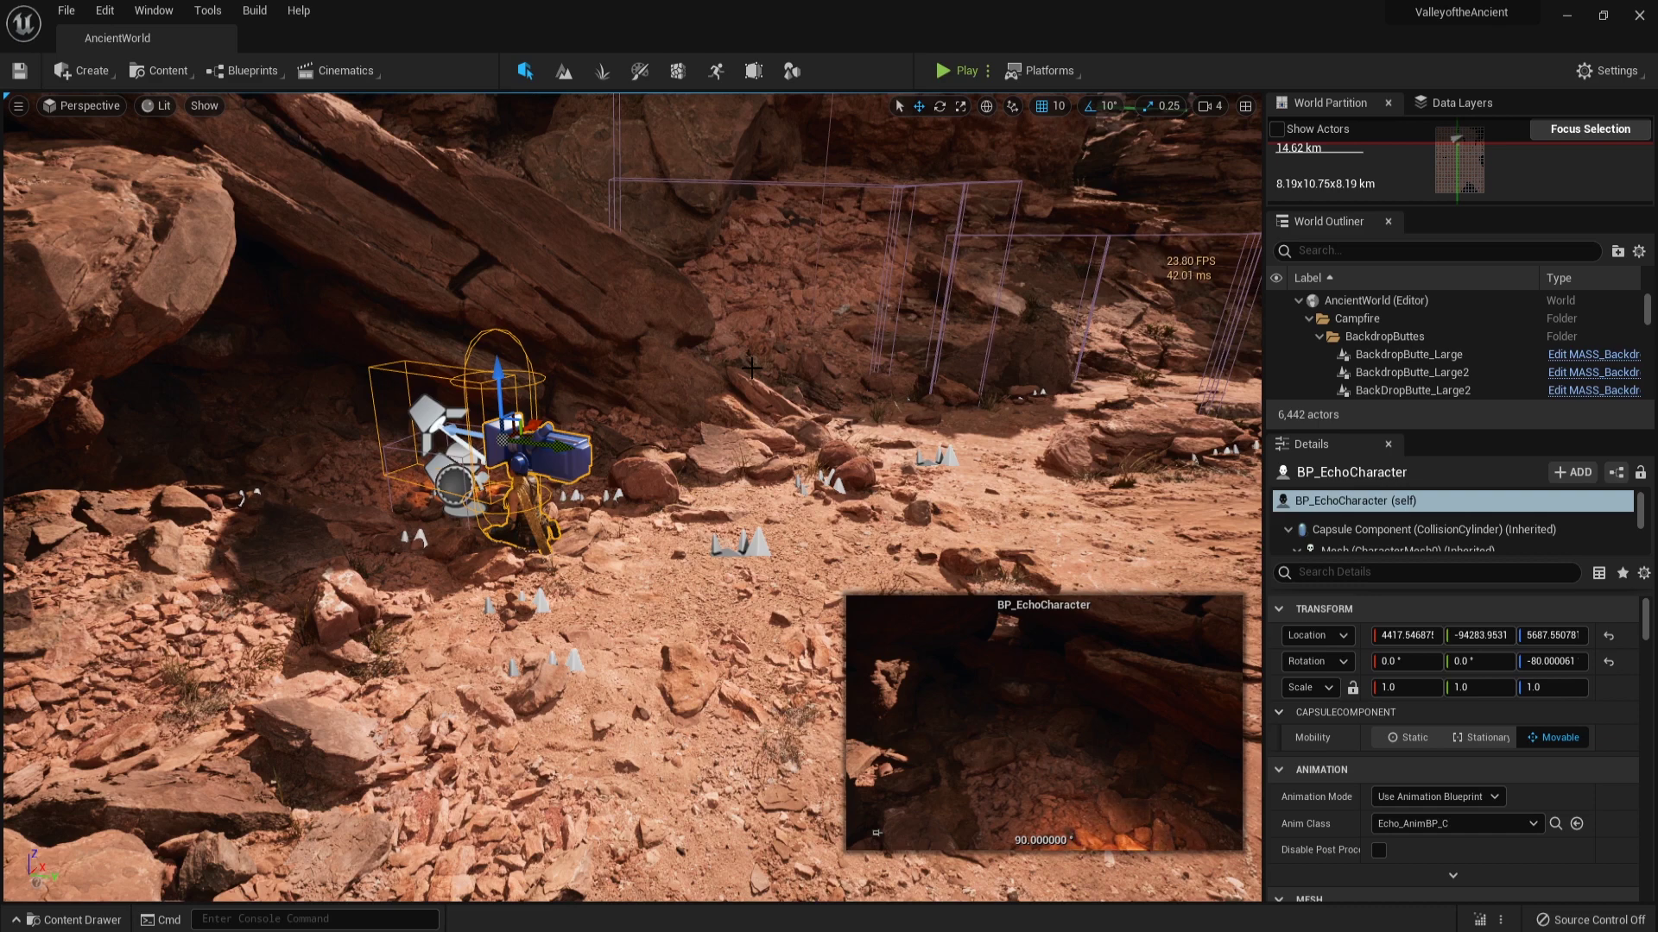
pyautogui.moveTo(751, 368); pyautogui.dragTo(790, 348, button='right')
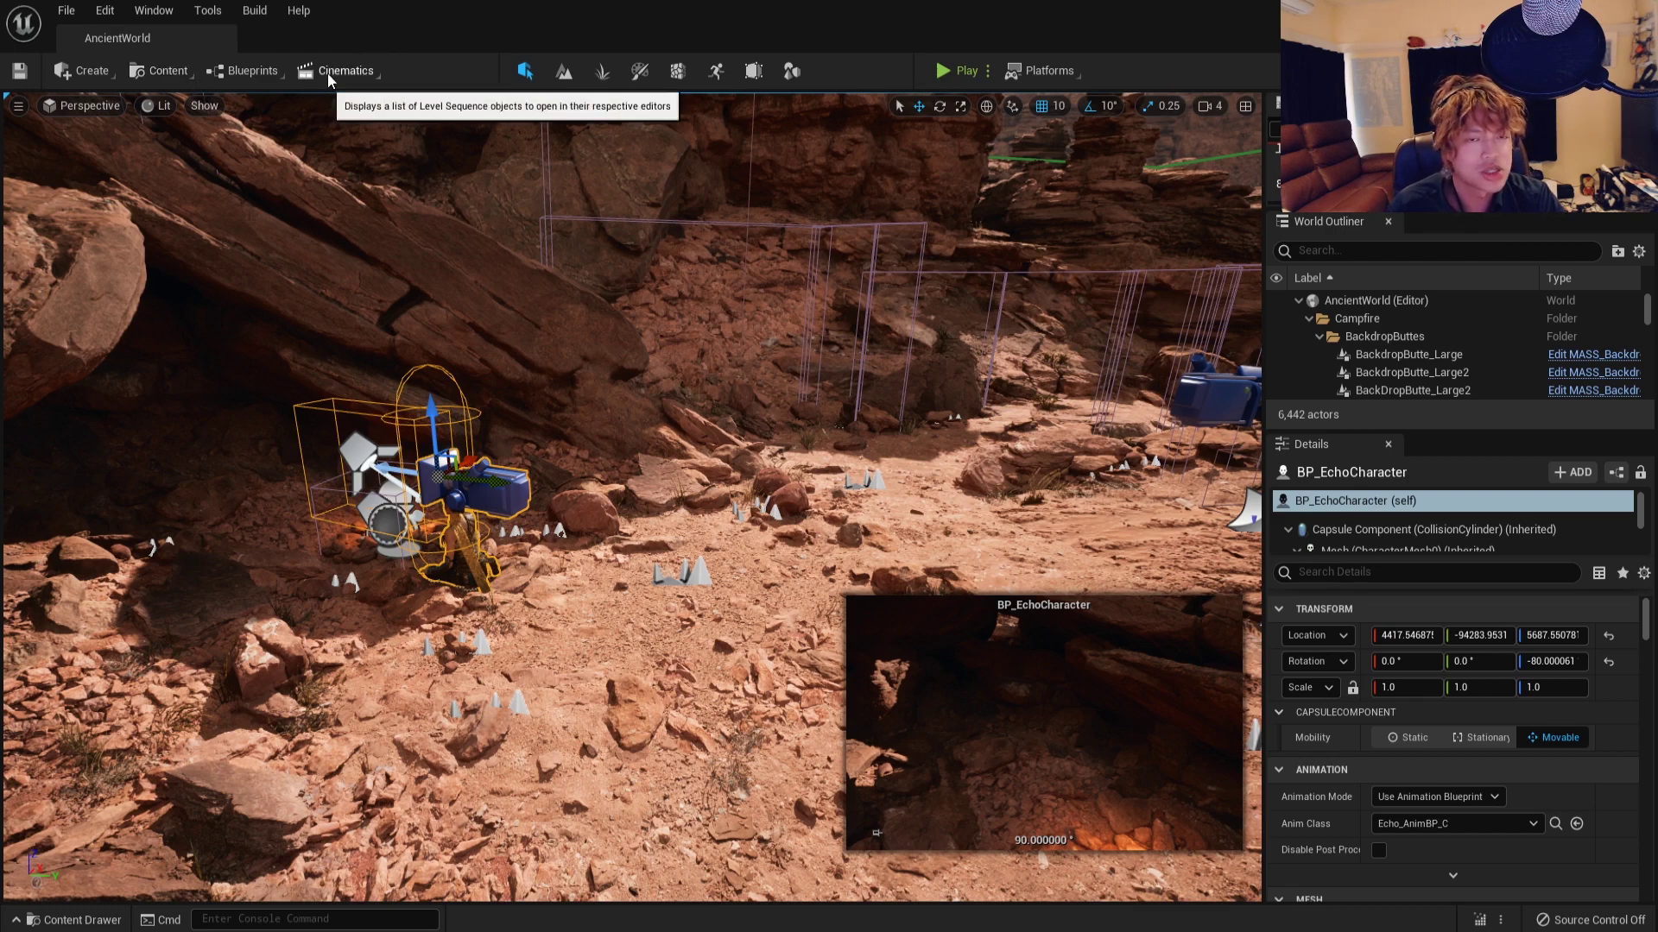
# Launch Quixel Bridge from the Content menu and browse its Collections to the MetaHumans page.
pyautogui.click(181, 70)
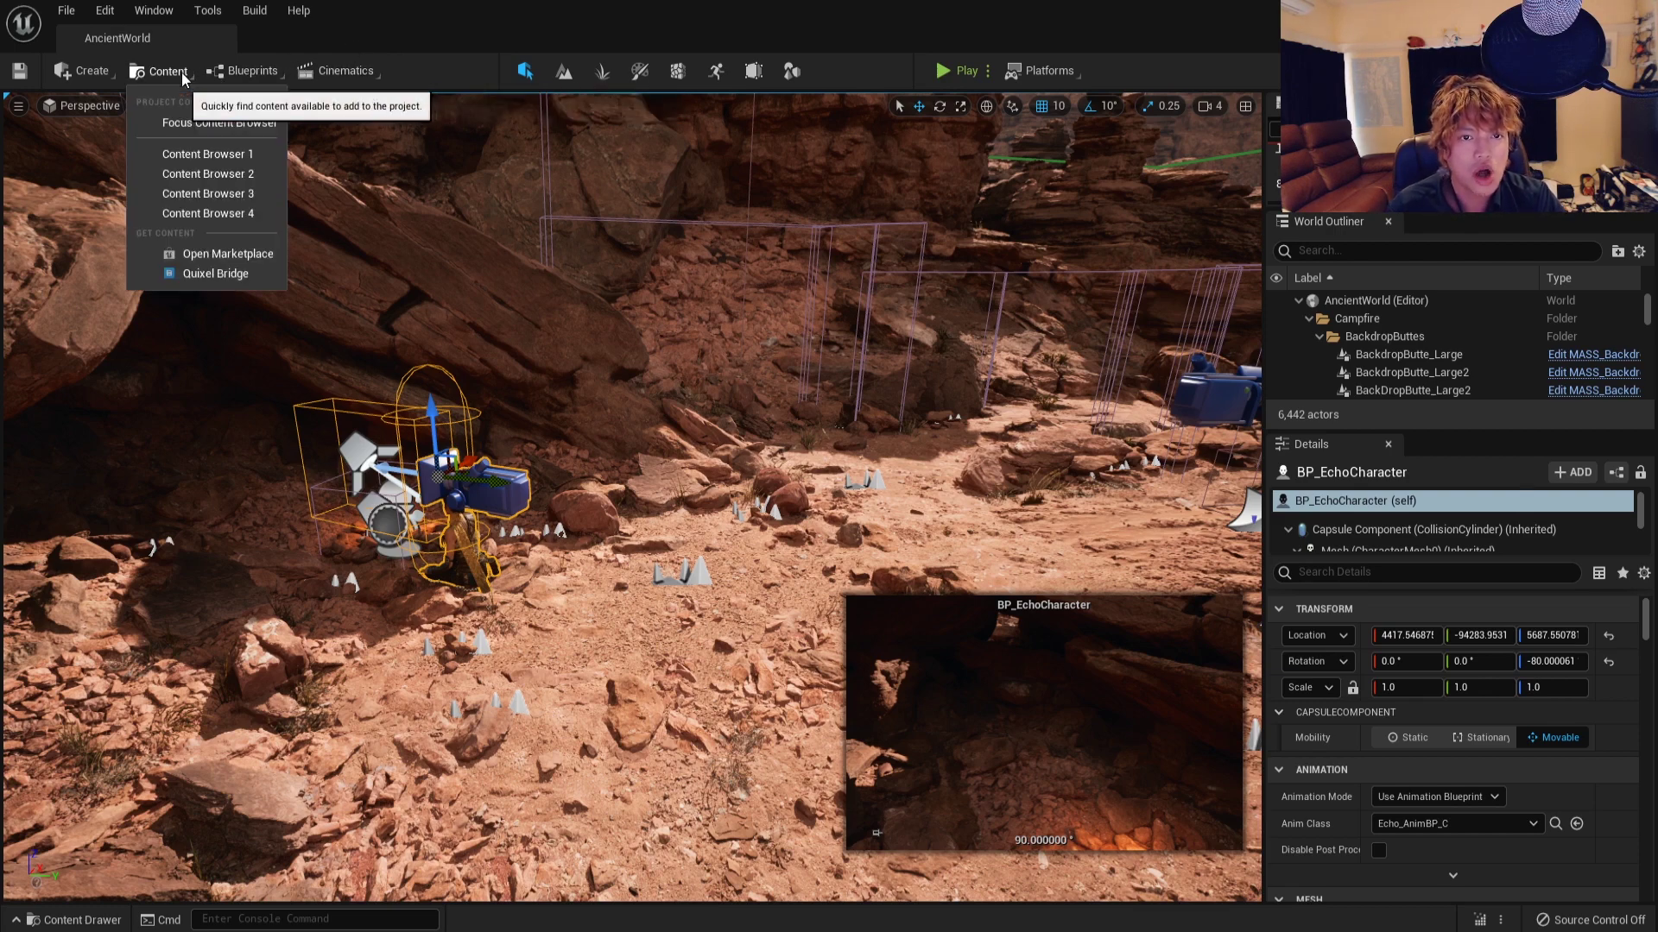
pyautogui.click(241, 272)
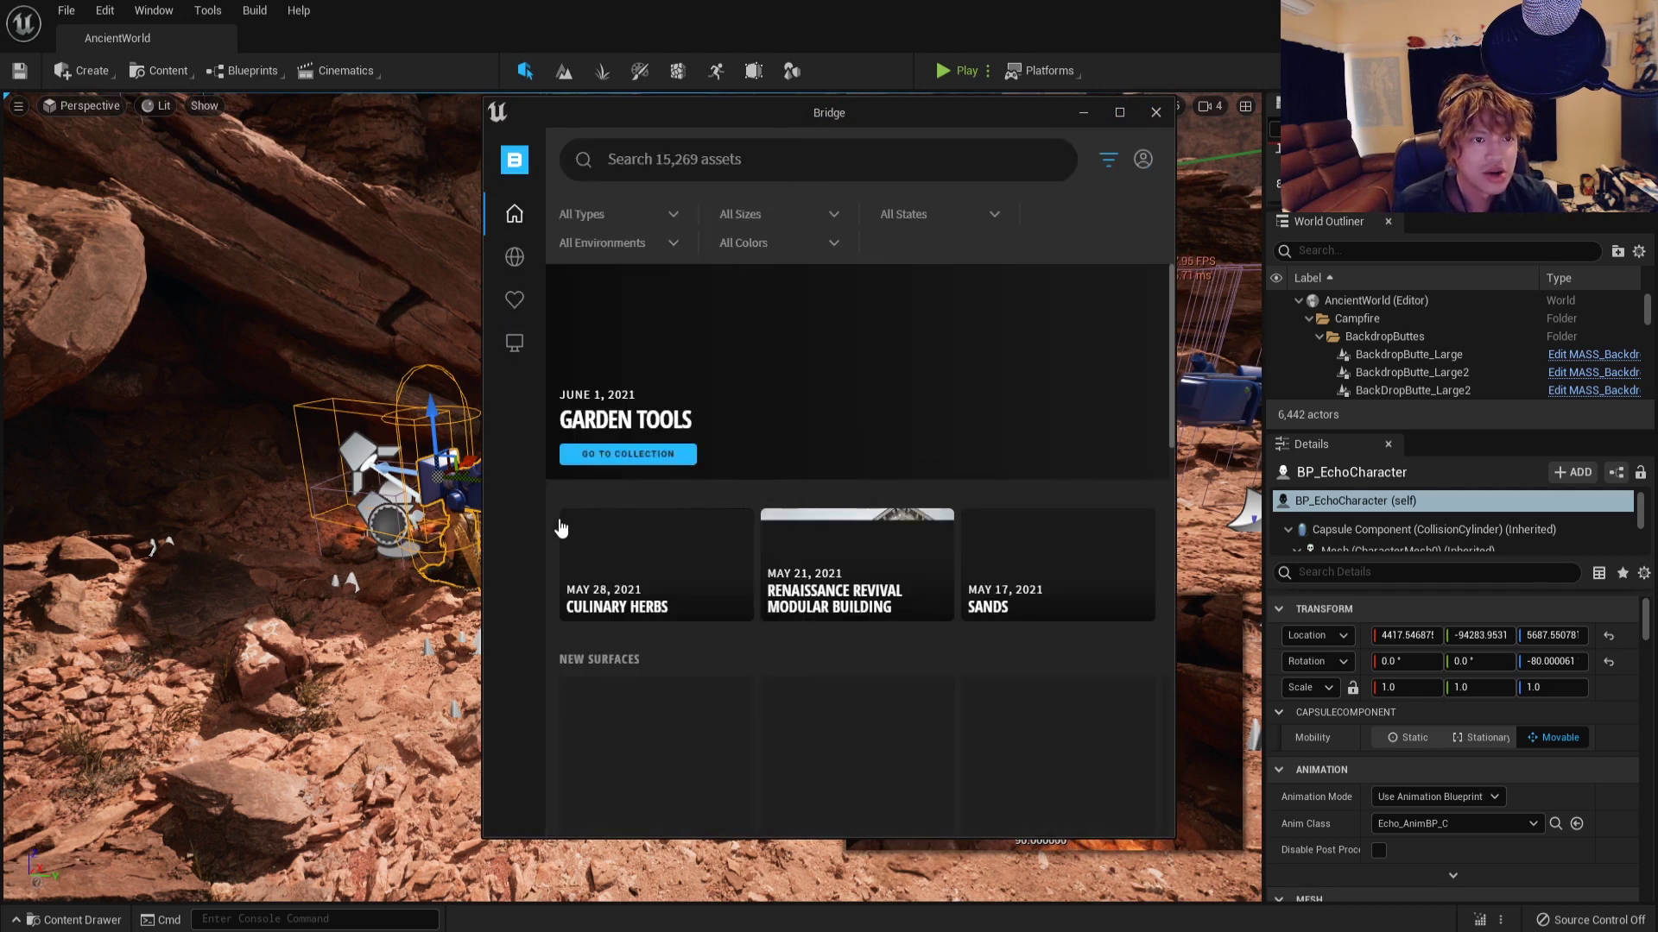
pyautogui.moveTo(514, 259)
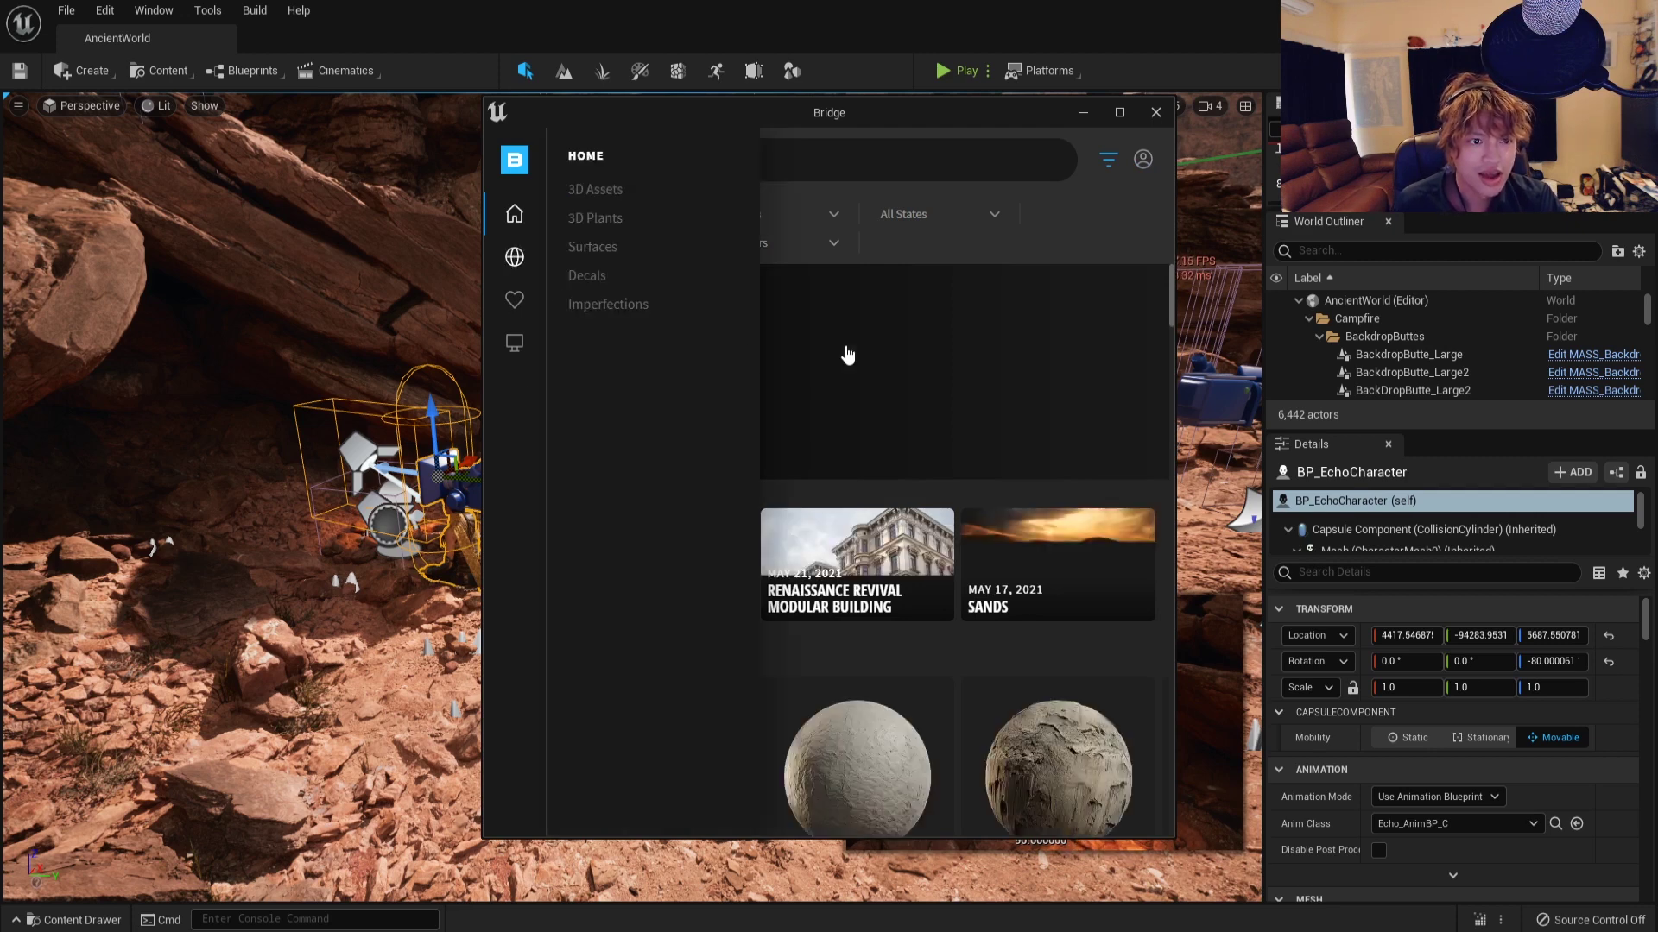
pyautogui.click(514, 259)
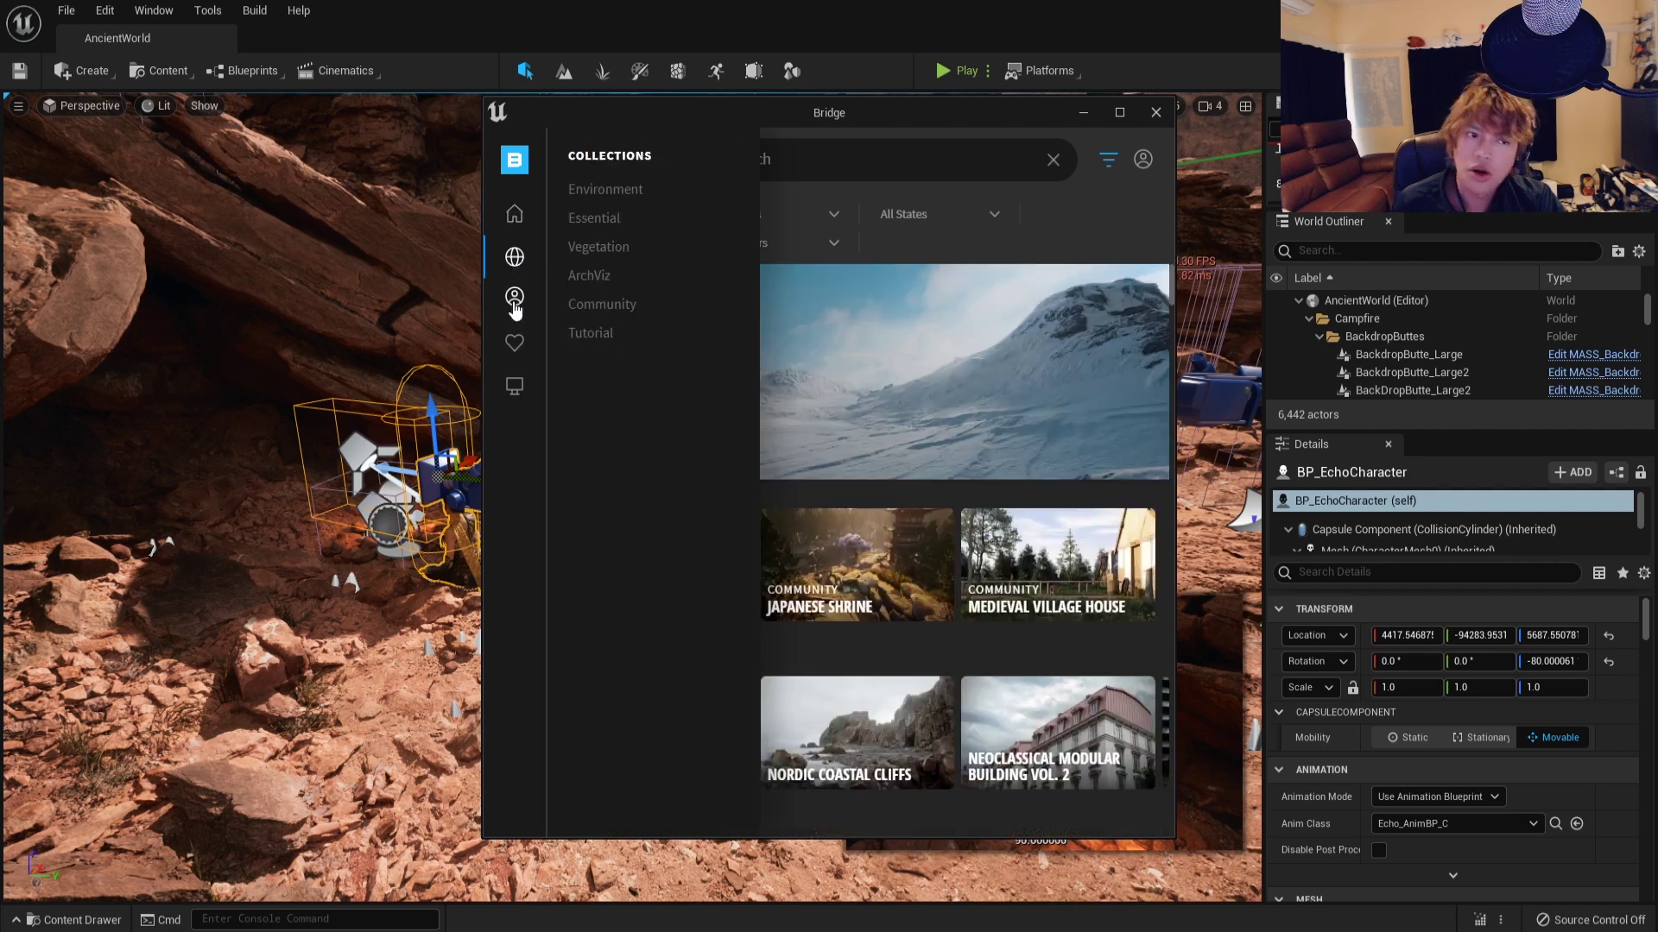
pyautogui.click(514, 300)
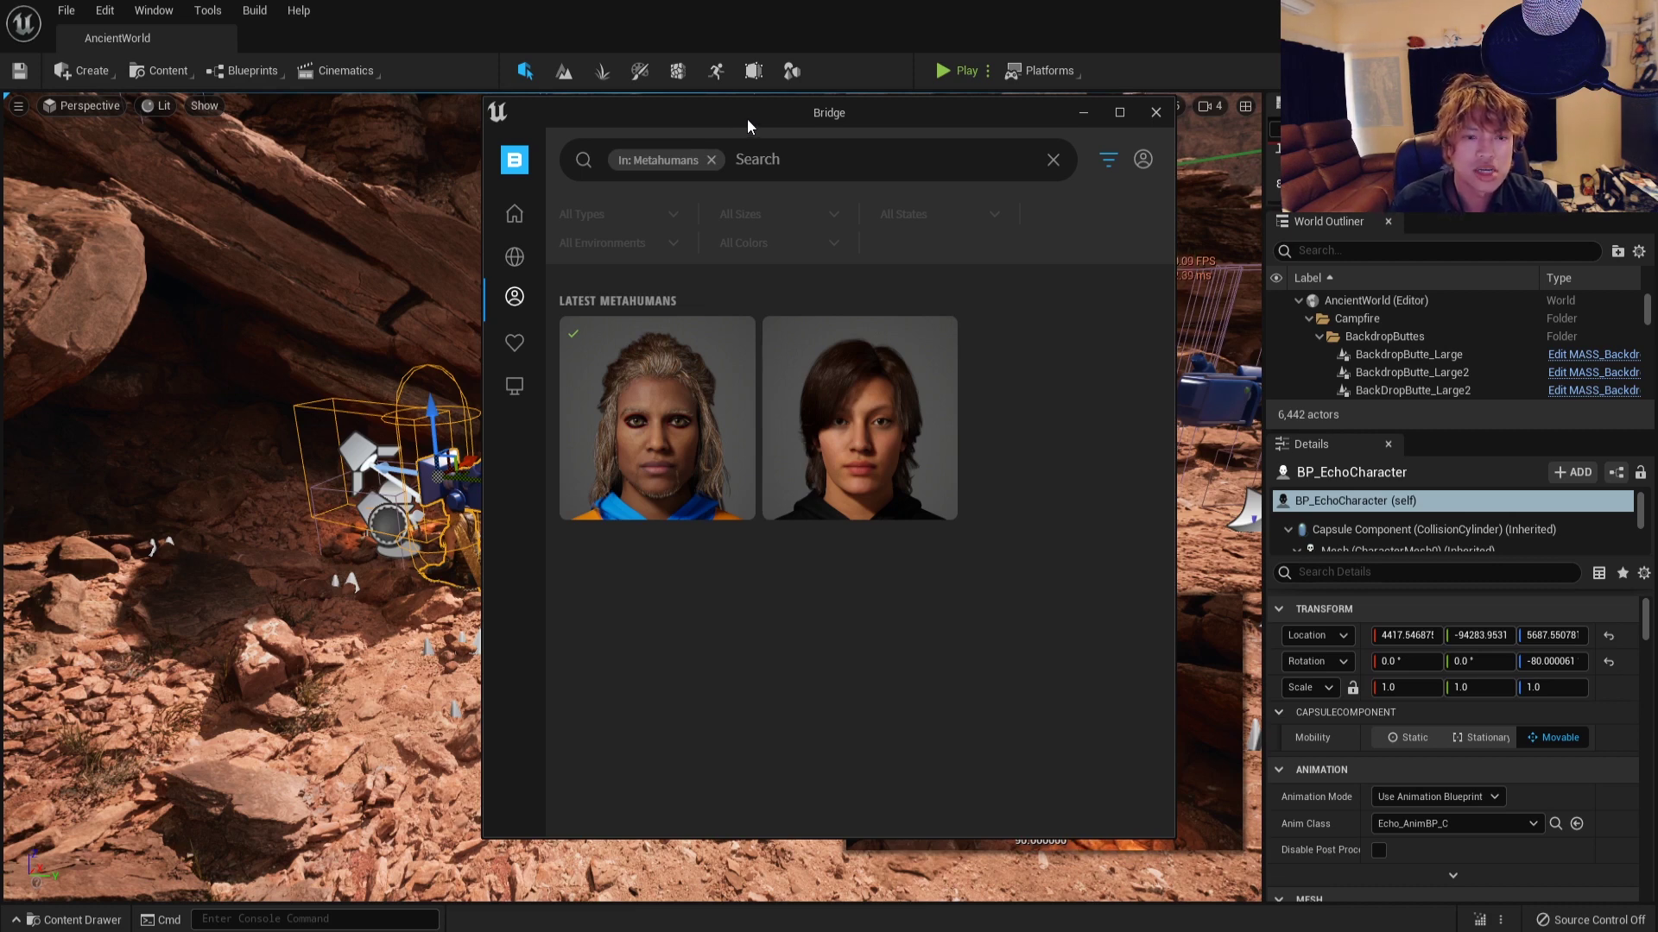
pyautogui.moveTo(715, 359)
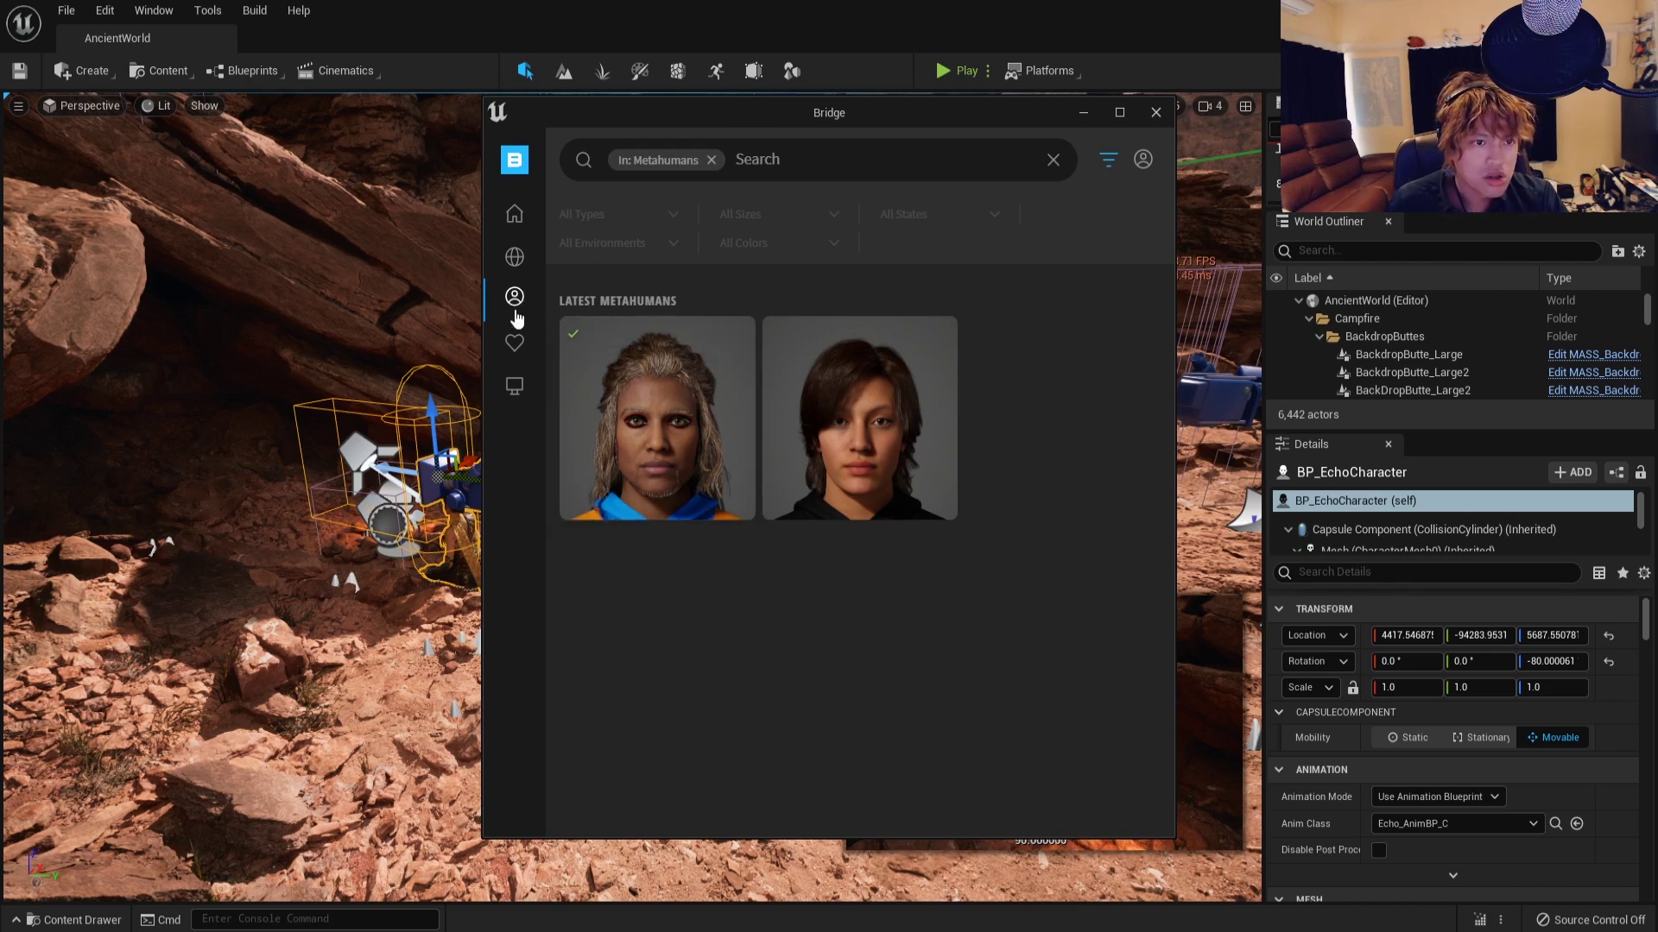
pyautogui.moveTo(608, 356)
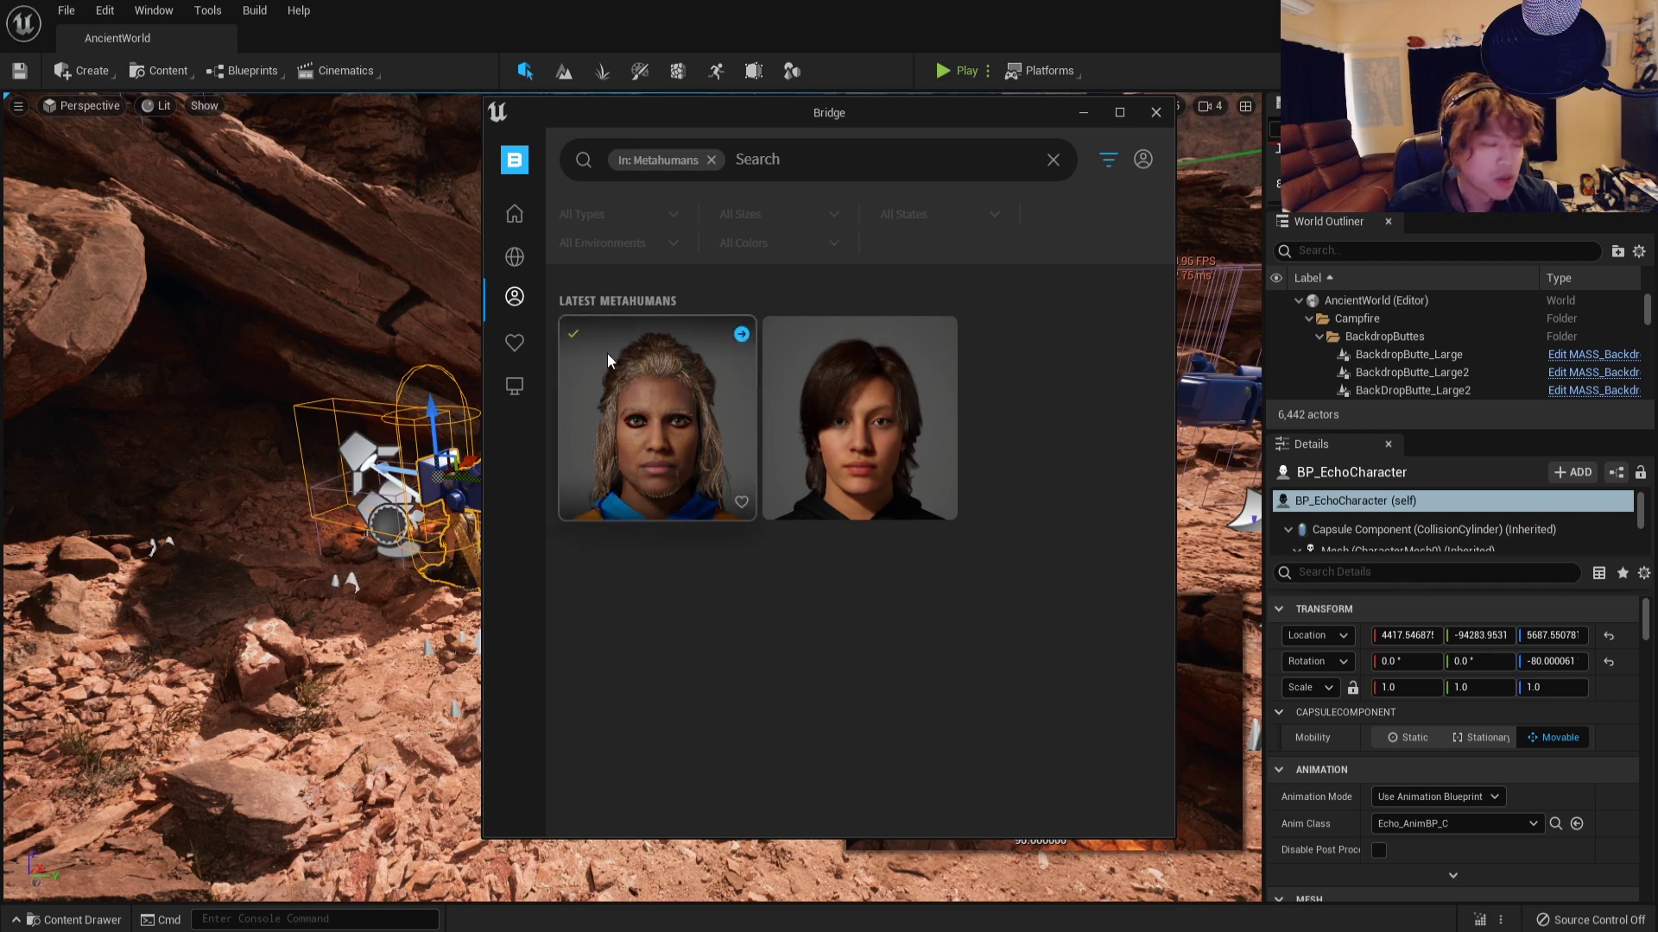
# Open the MonkeyKing MetaHuman card and set its download quality to High Quality.
pyautogui.click(642, 383)
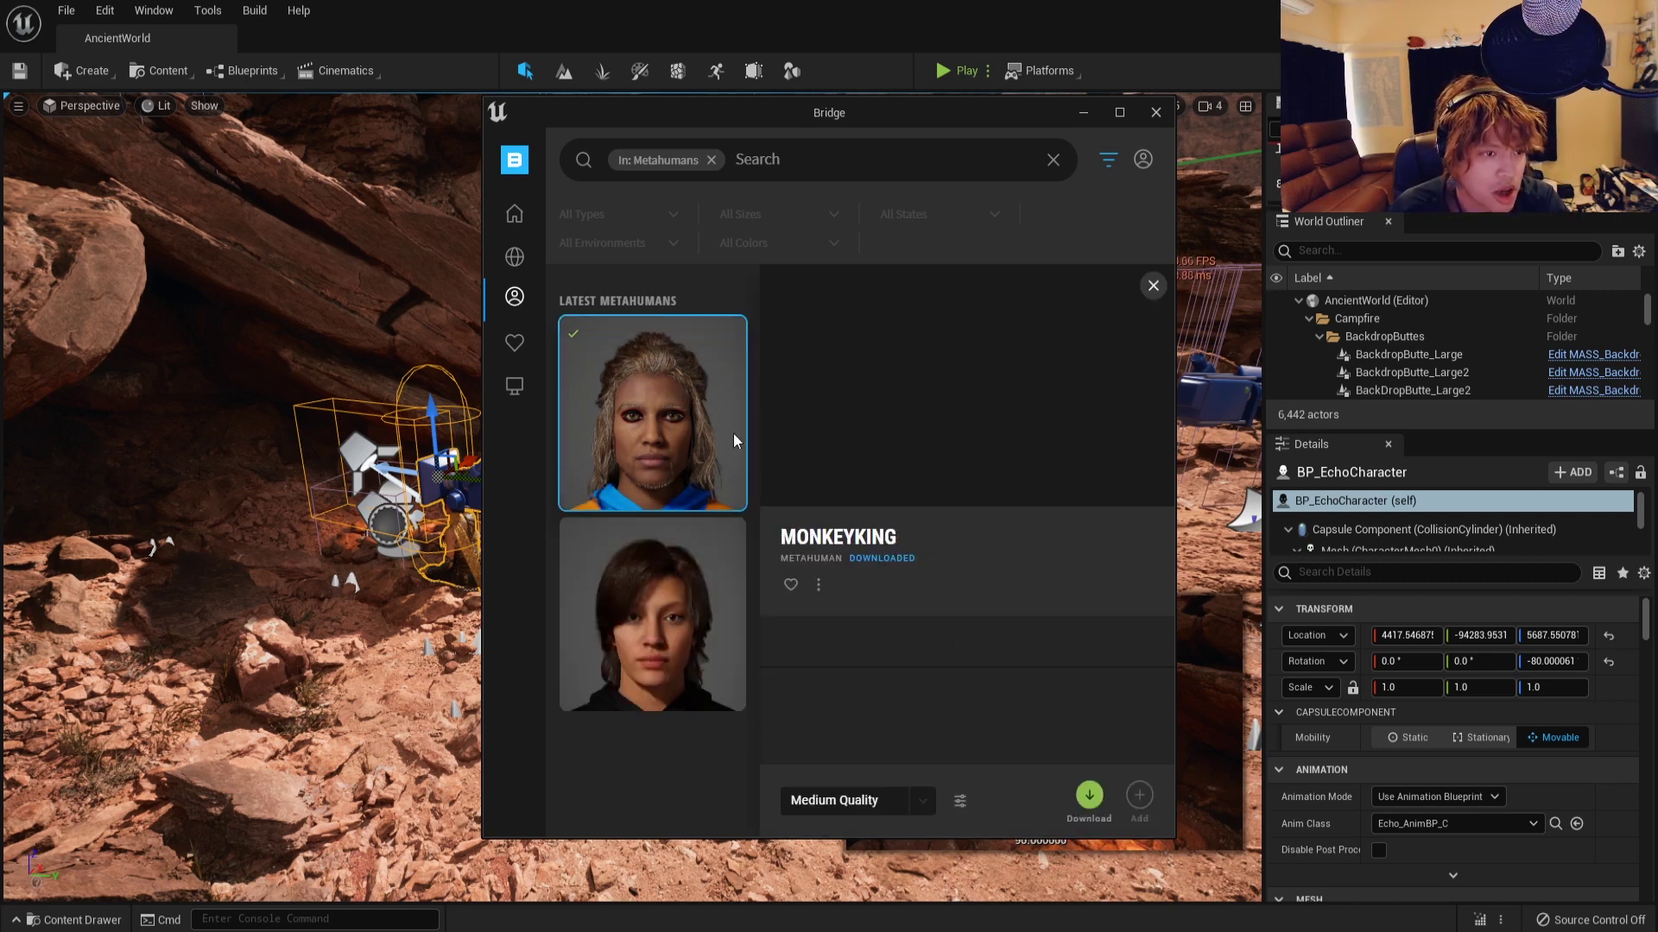
pyautogui.click(922, 815)
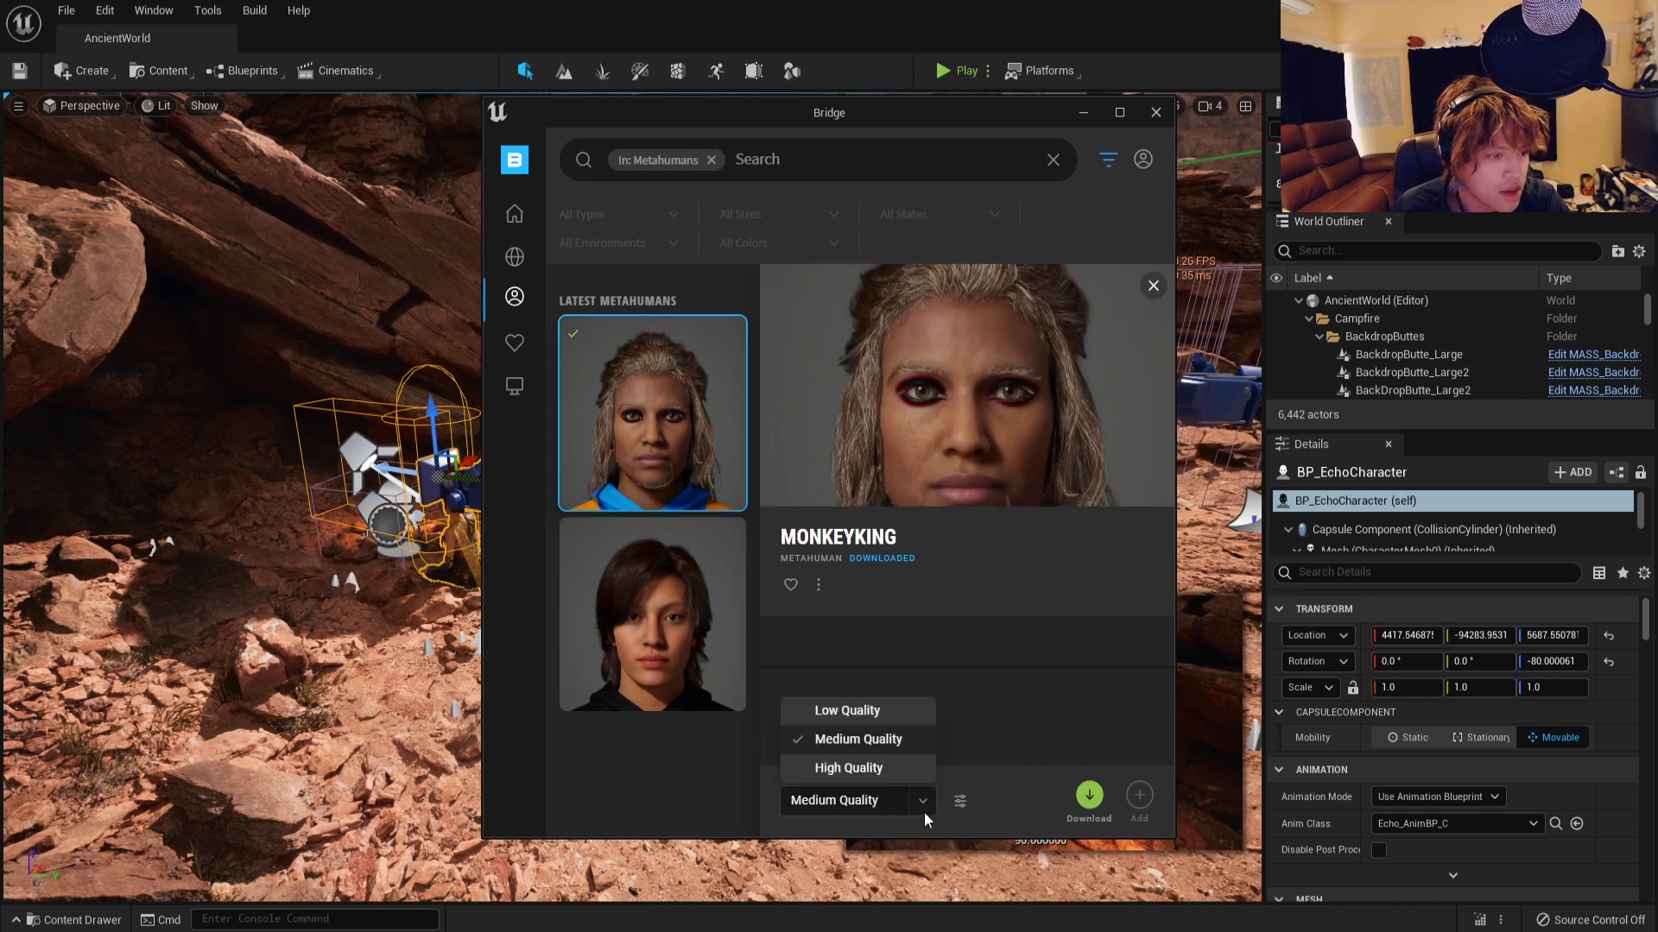
pyautogui.click(876, 776)
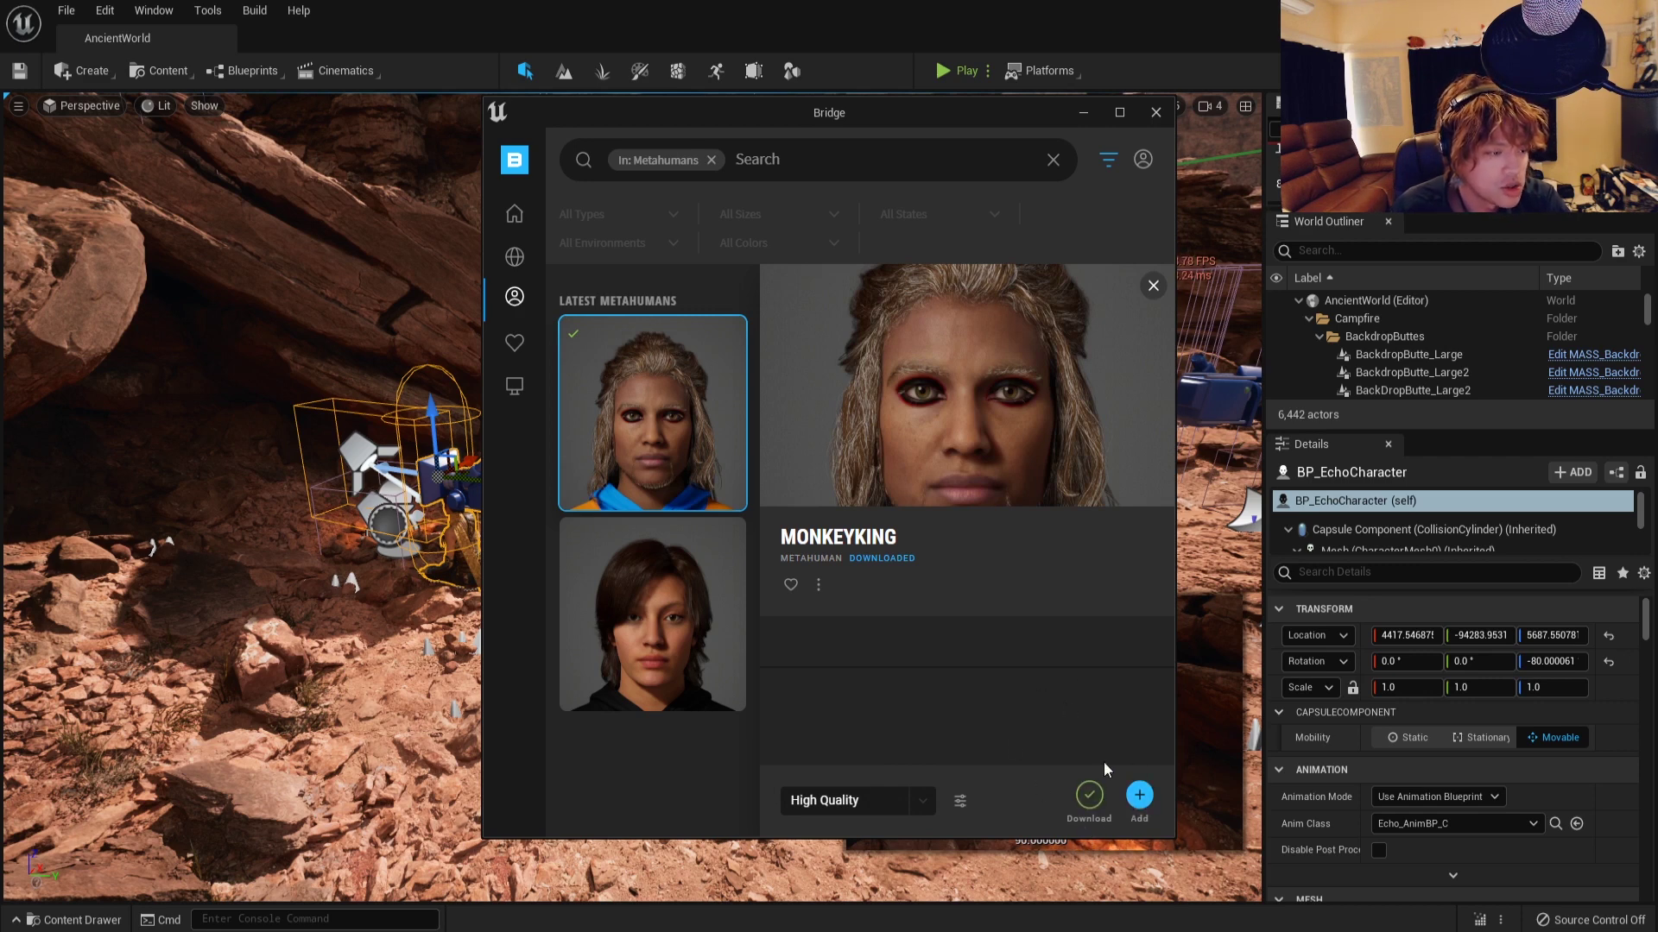
pyautogui.click(717, 626)
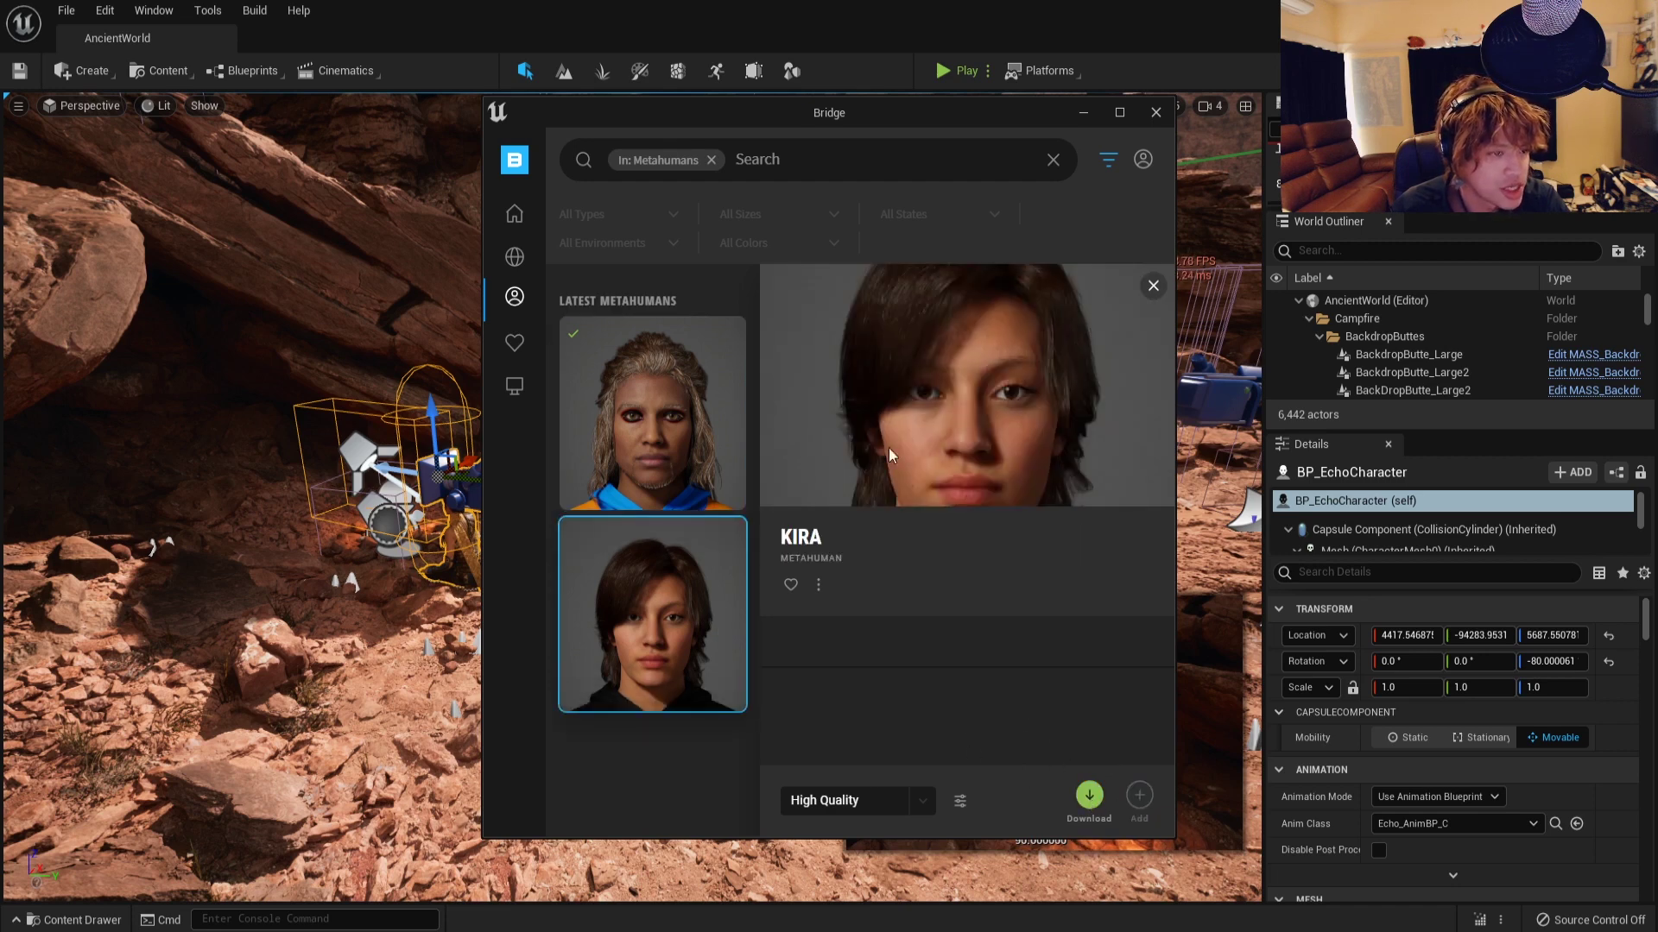
pyautogui.click(671, 360)
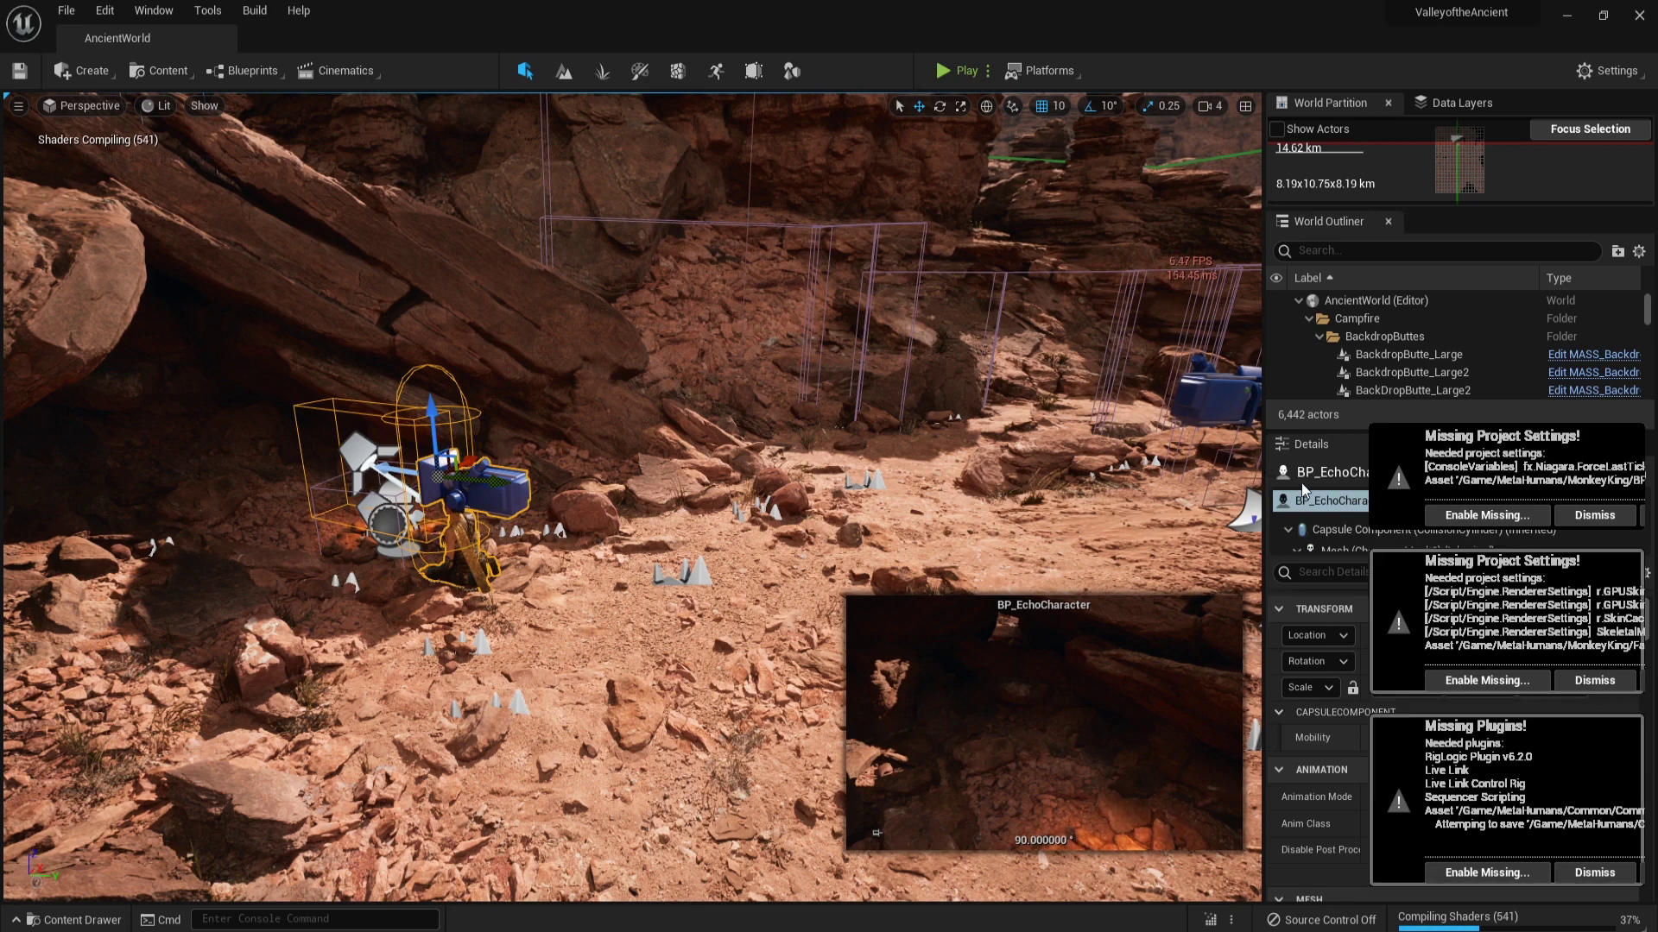
# Enable both Missing Project Settings and the Missing Plugins, restart, then view the Startup level's instructions.
pyautogui.click(1483, 517)
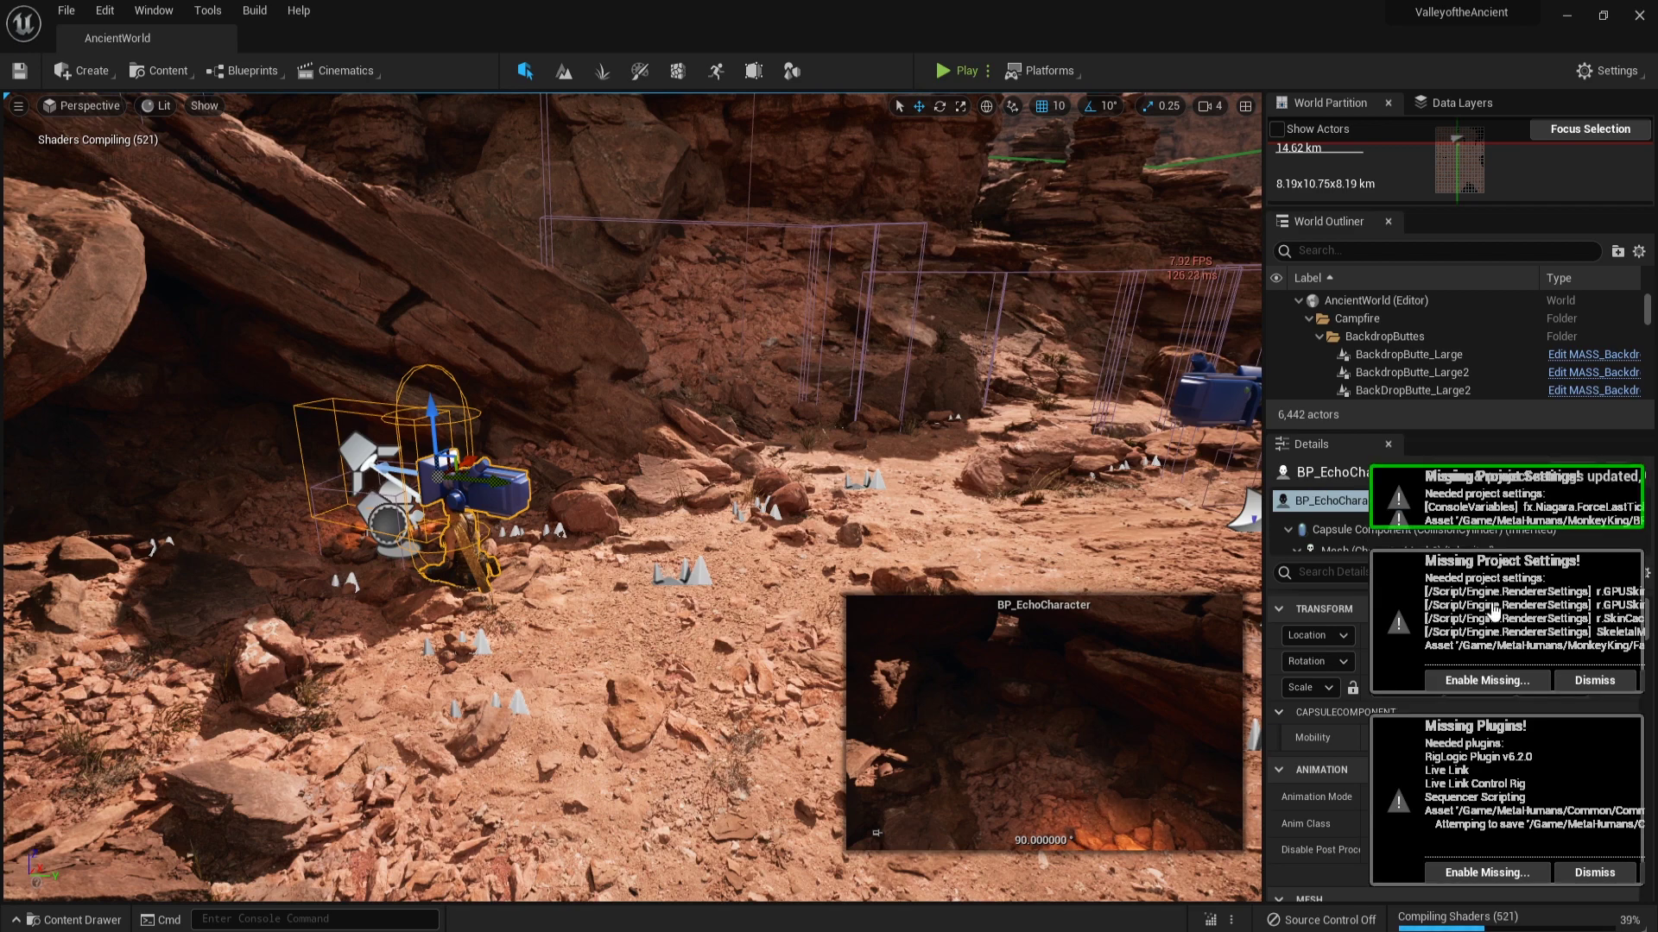
pyautogui.click(1486, 680)
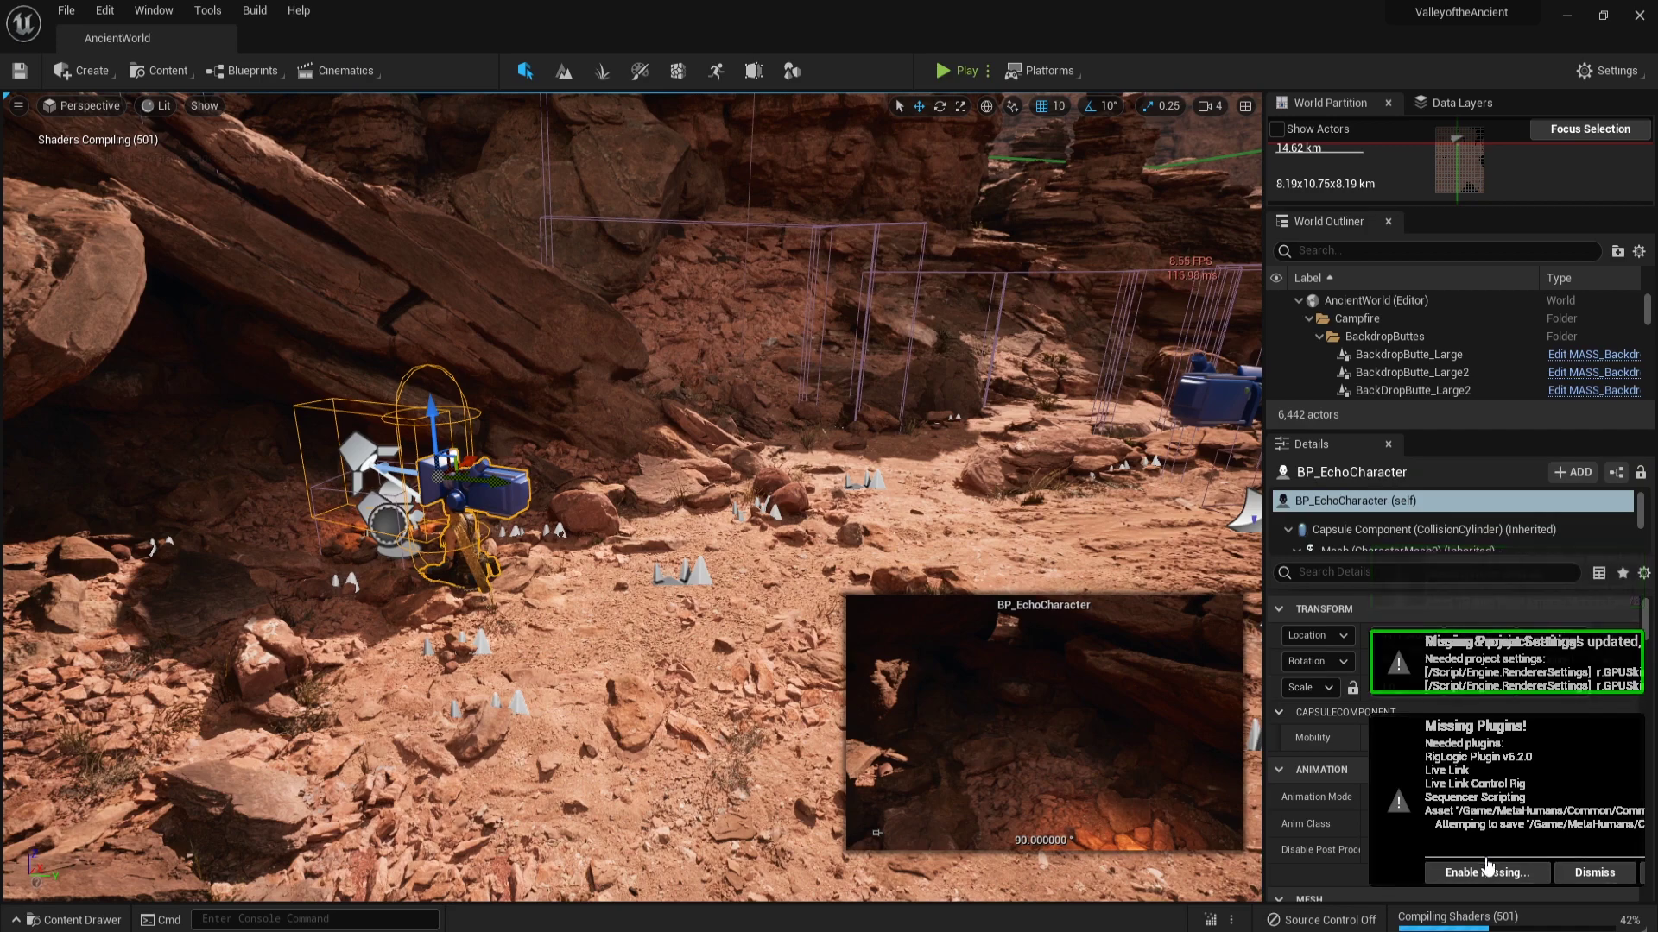
pyautogui.click(1487, 872)
pyautogui.click(1462, 868)
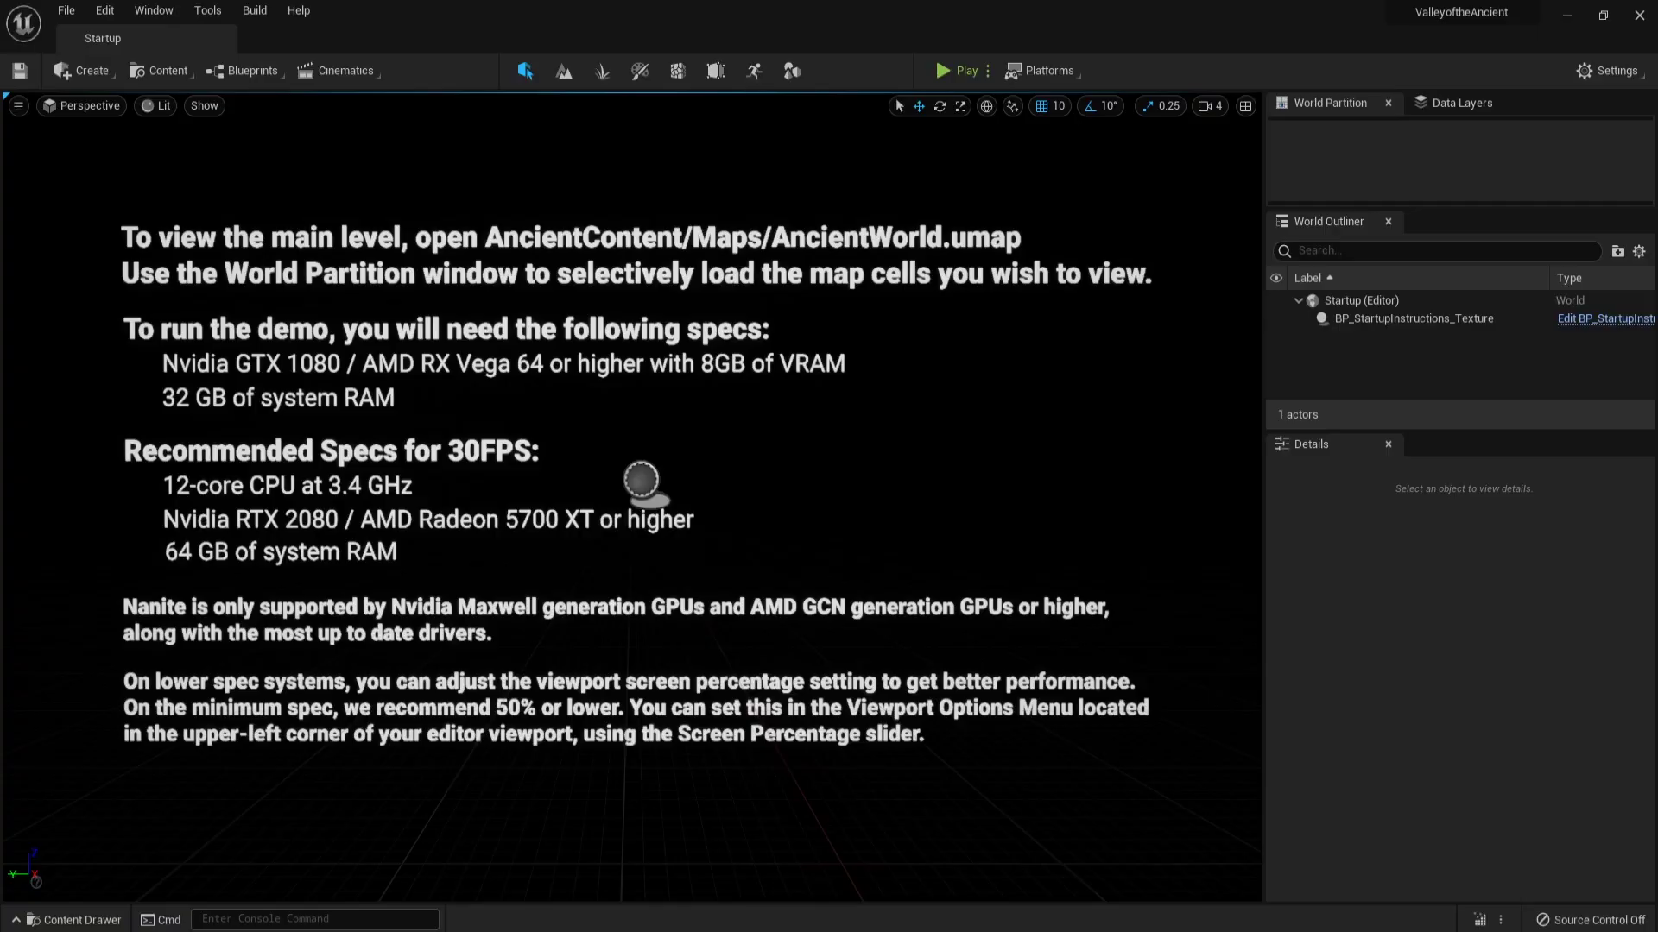
pyautogui.moveTo(630, 483)
pyautogui.mouseDown(button='right')
pyautogui.moveTo(691, 484)
pyautogui.moveTo(630, 467)
pyautogui.moveTo(630, 449)
pyautogui.moveTo(630, 483)
pyautogui.moveTo(665, 466)
pyautogui.moveTo(630, 487)
pyautogui.mouseUp(button='right')
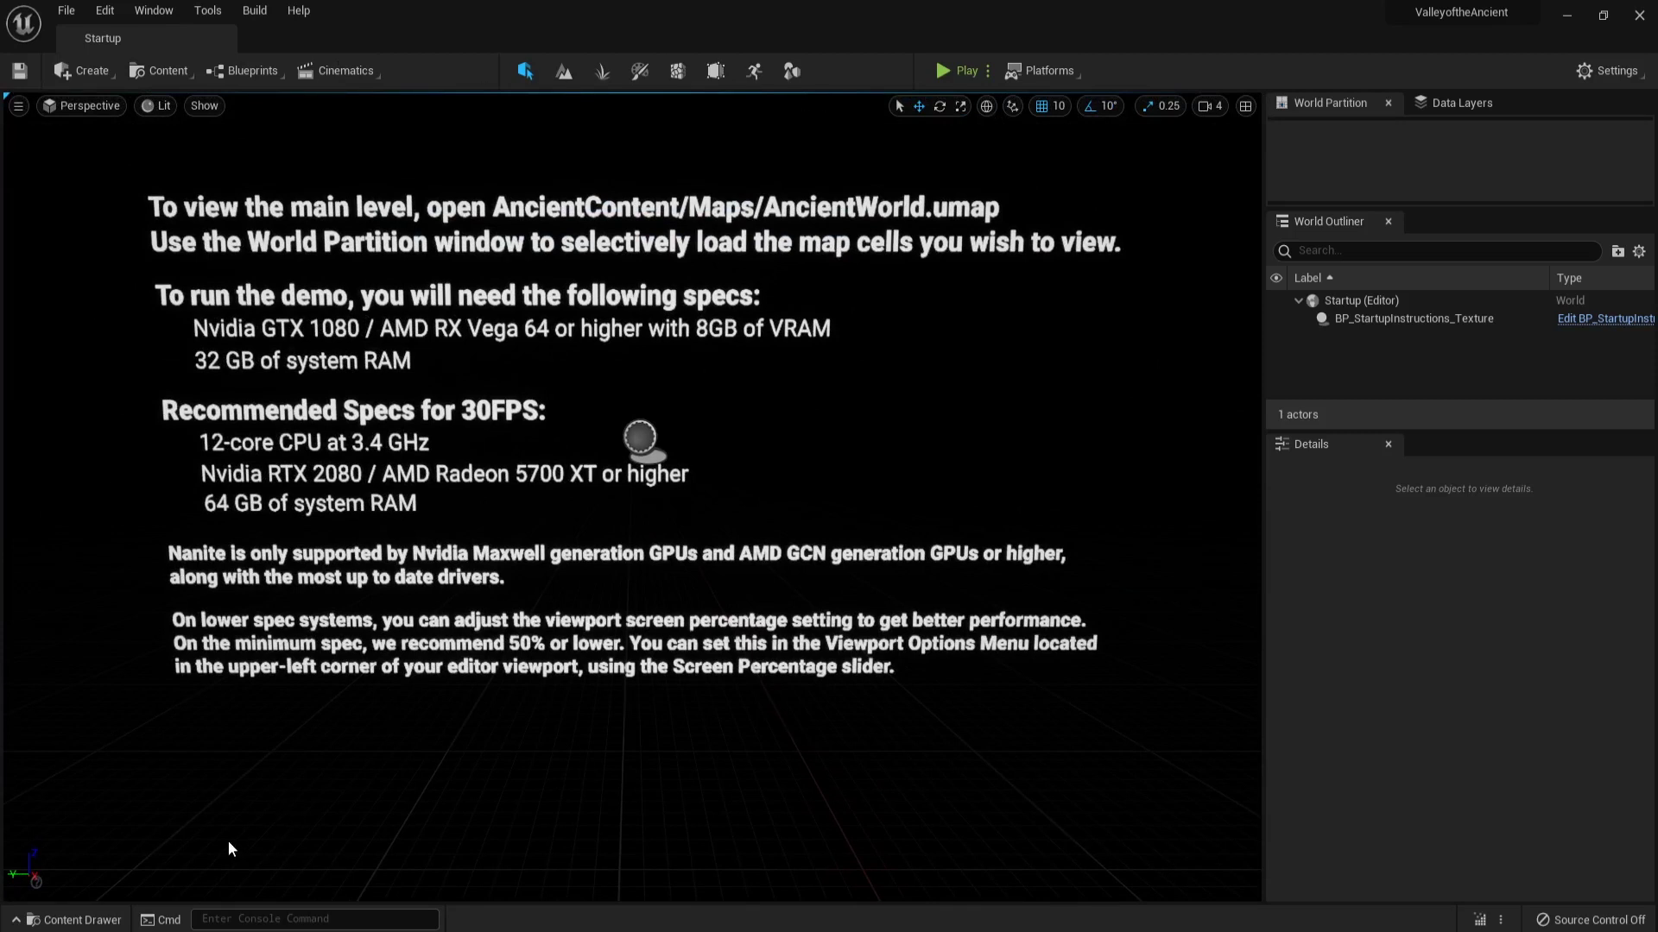
# Browse the Content Browser to MetaHumans > MonkeyKing and select the BP_MonkeyKing Blueprint.
pyautogui.hotkey('ctrl', 'space')
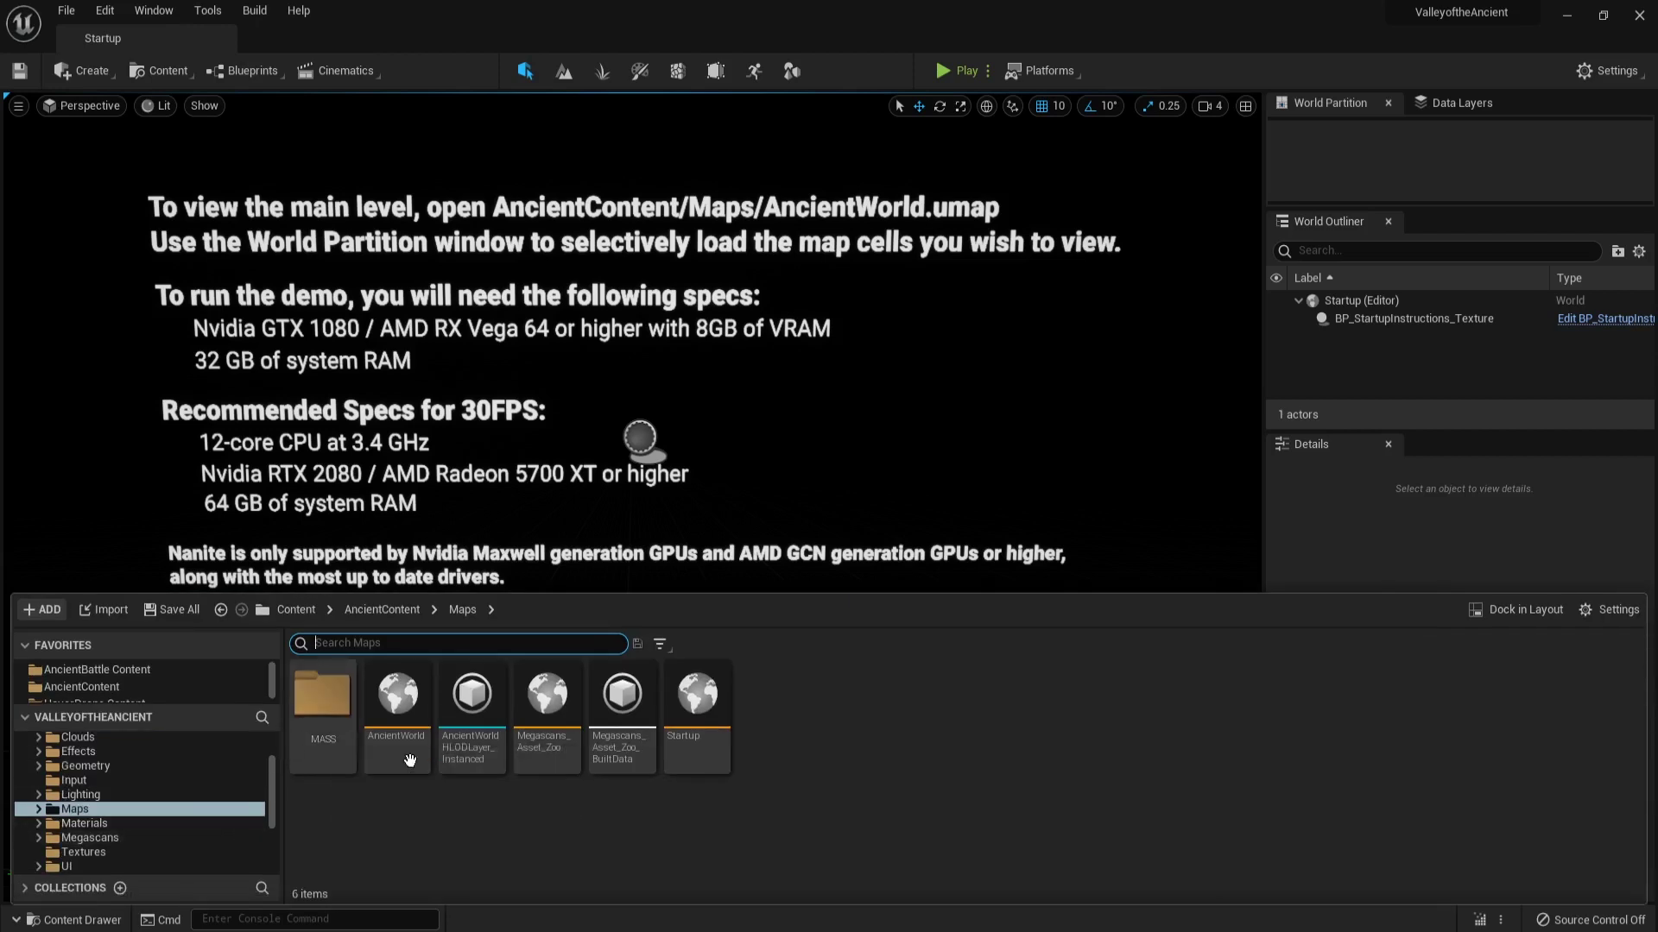
pyautogui.scroll(3, 221, 753)
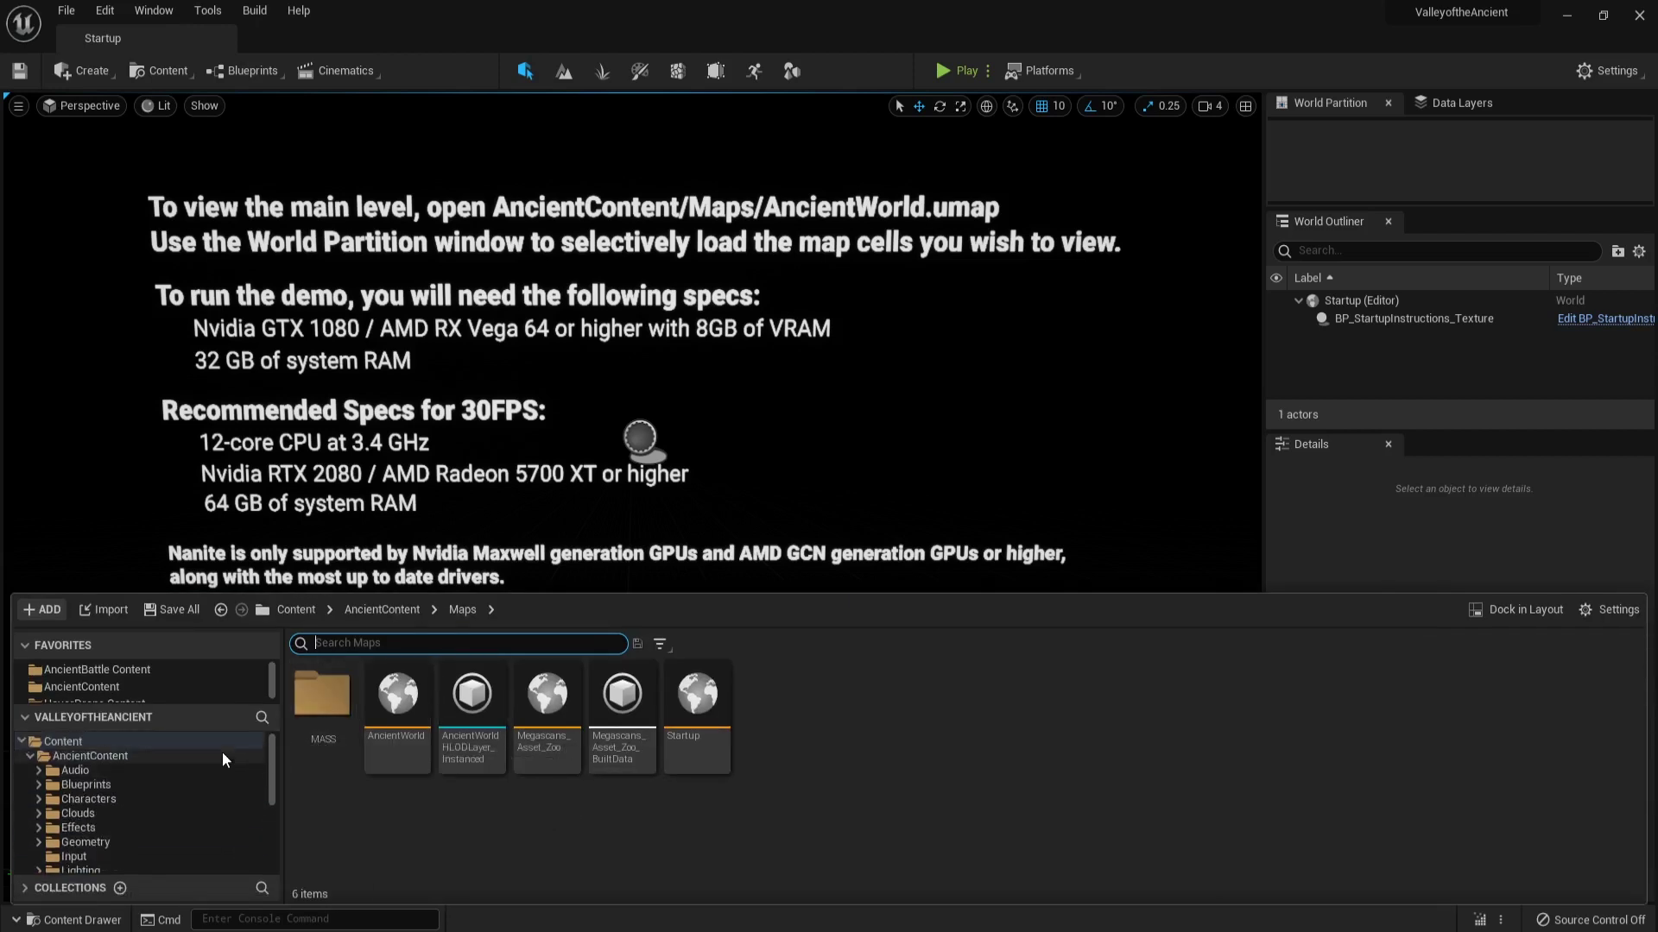
pyautogui.click(26, 758)
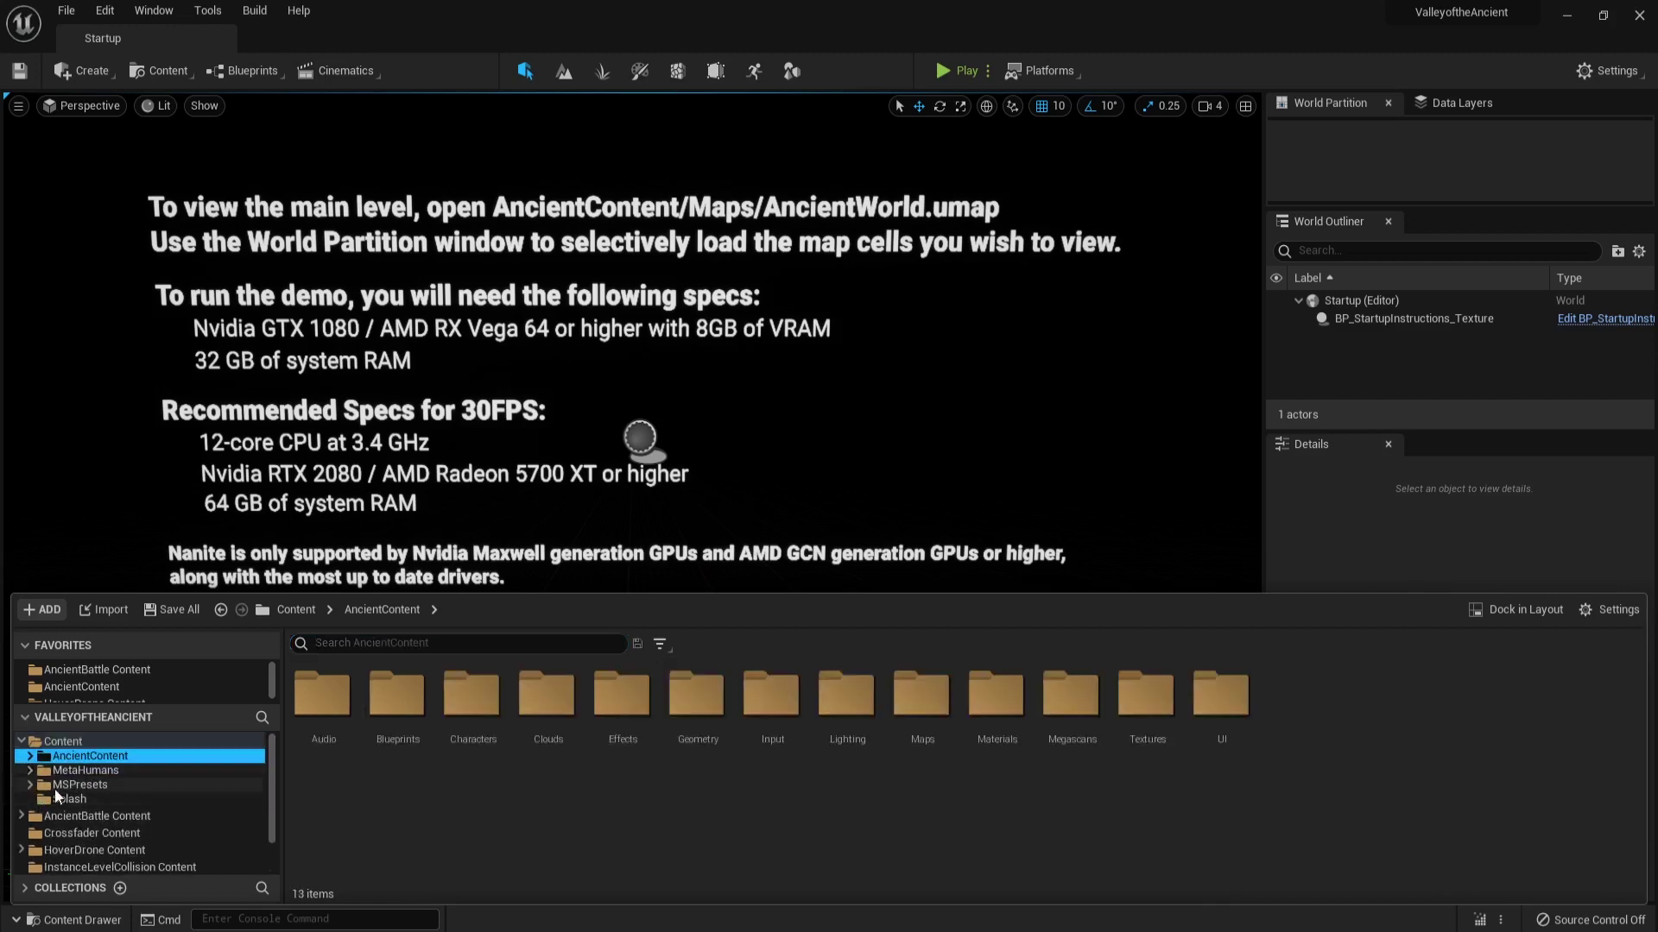
pyautogui.click(50, 771)
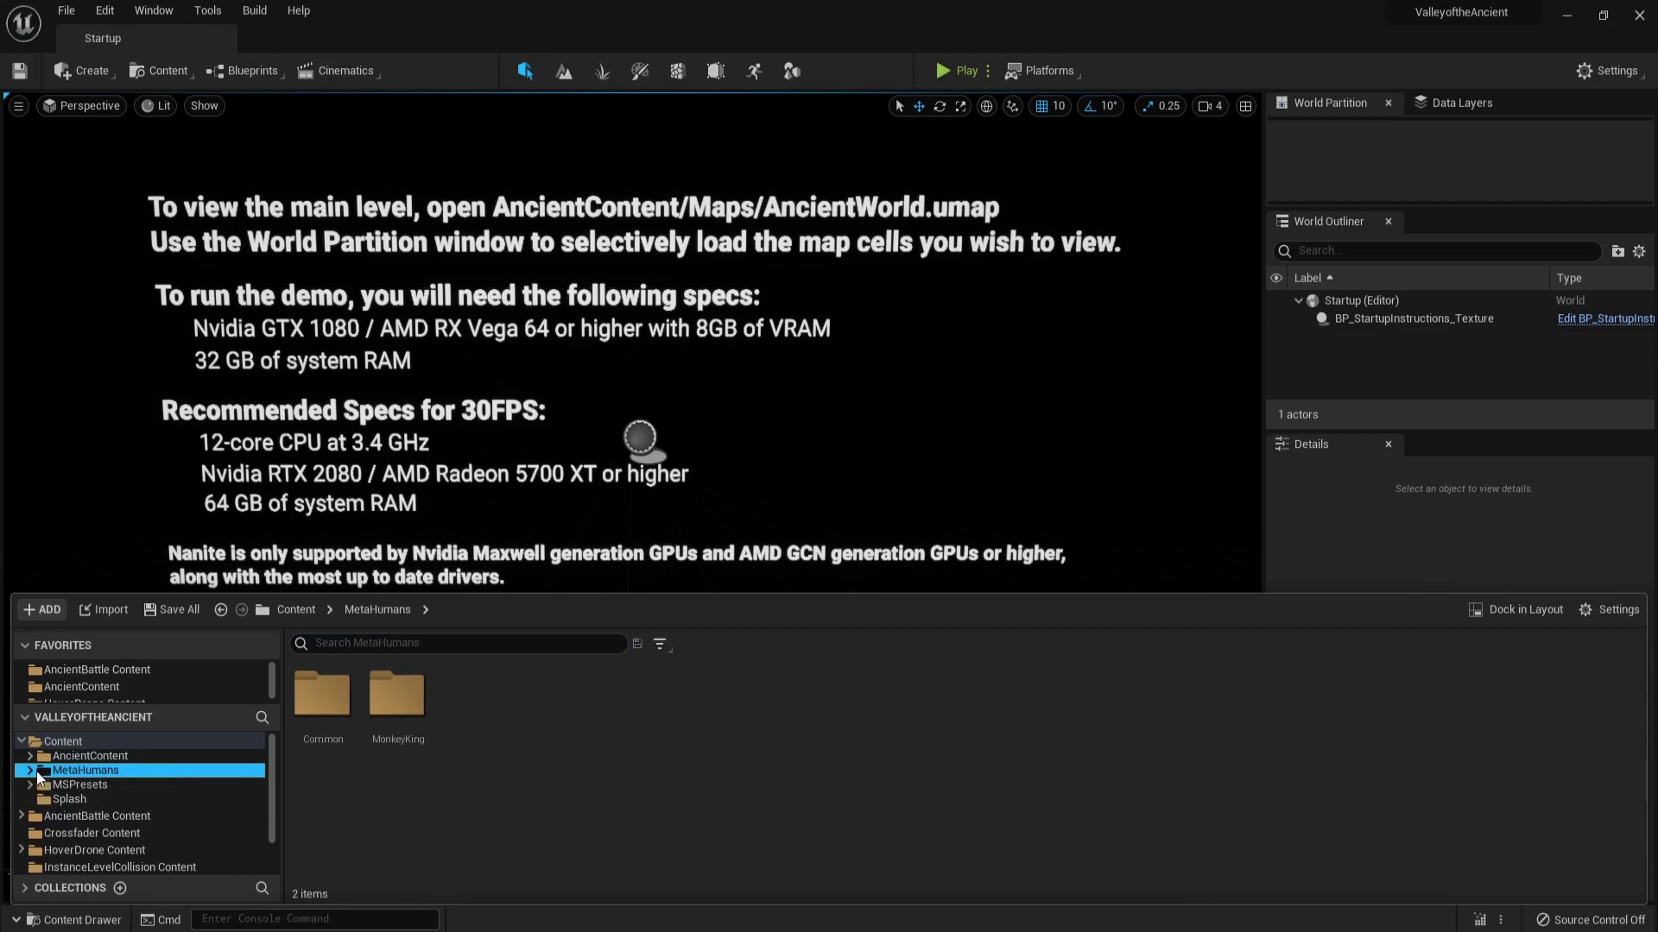
pyautogui.click(32, 771)
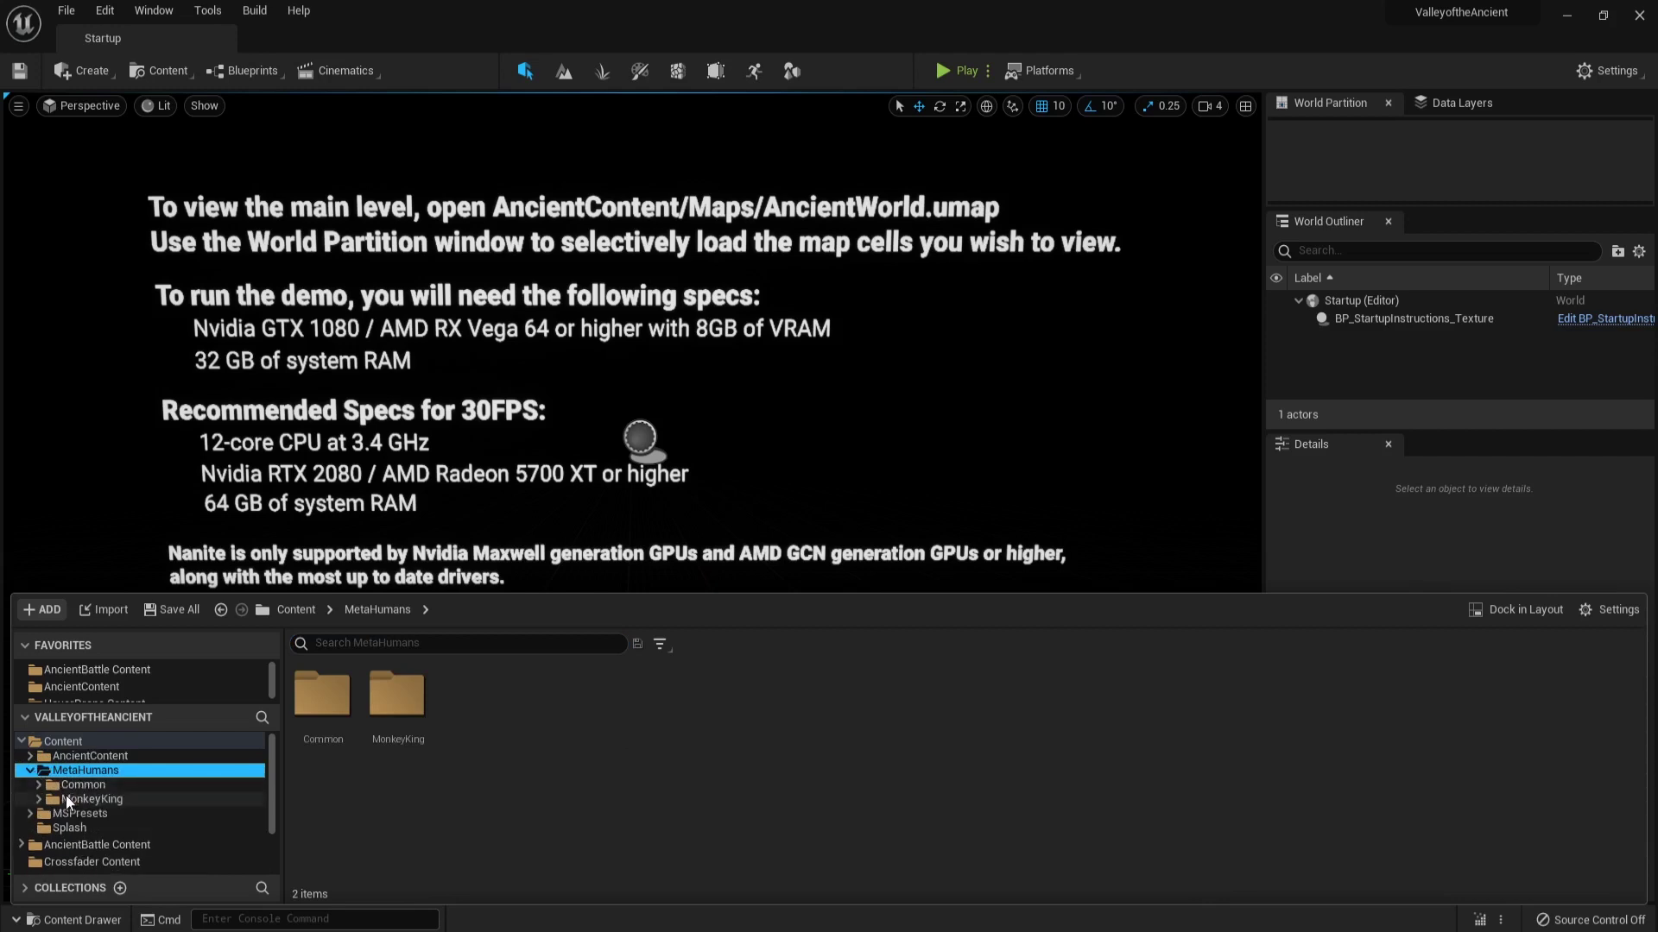
pyautogui.click(41, 796)
pyautogui.click(50, 797)
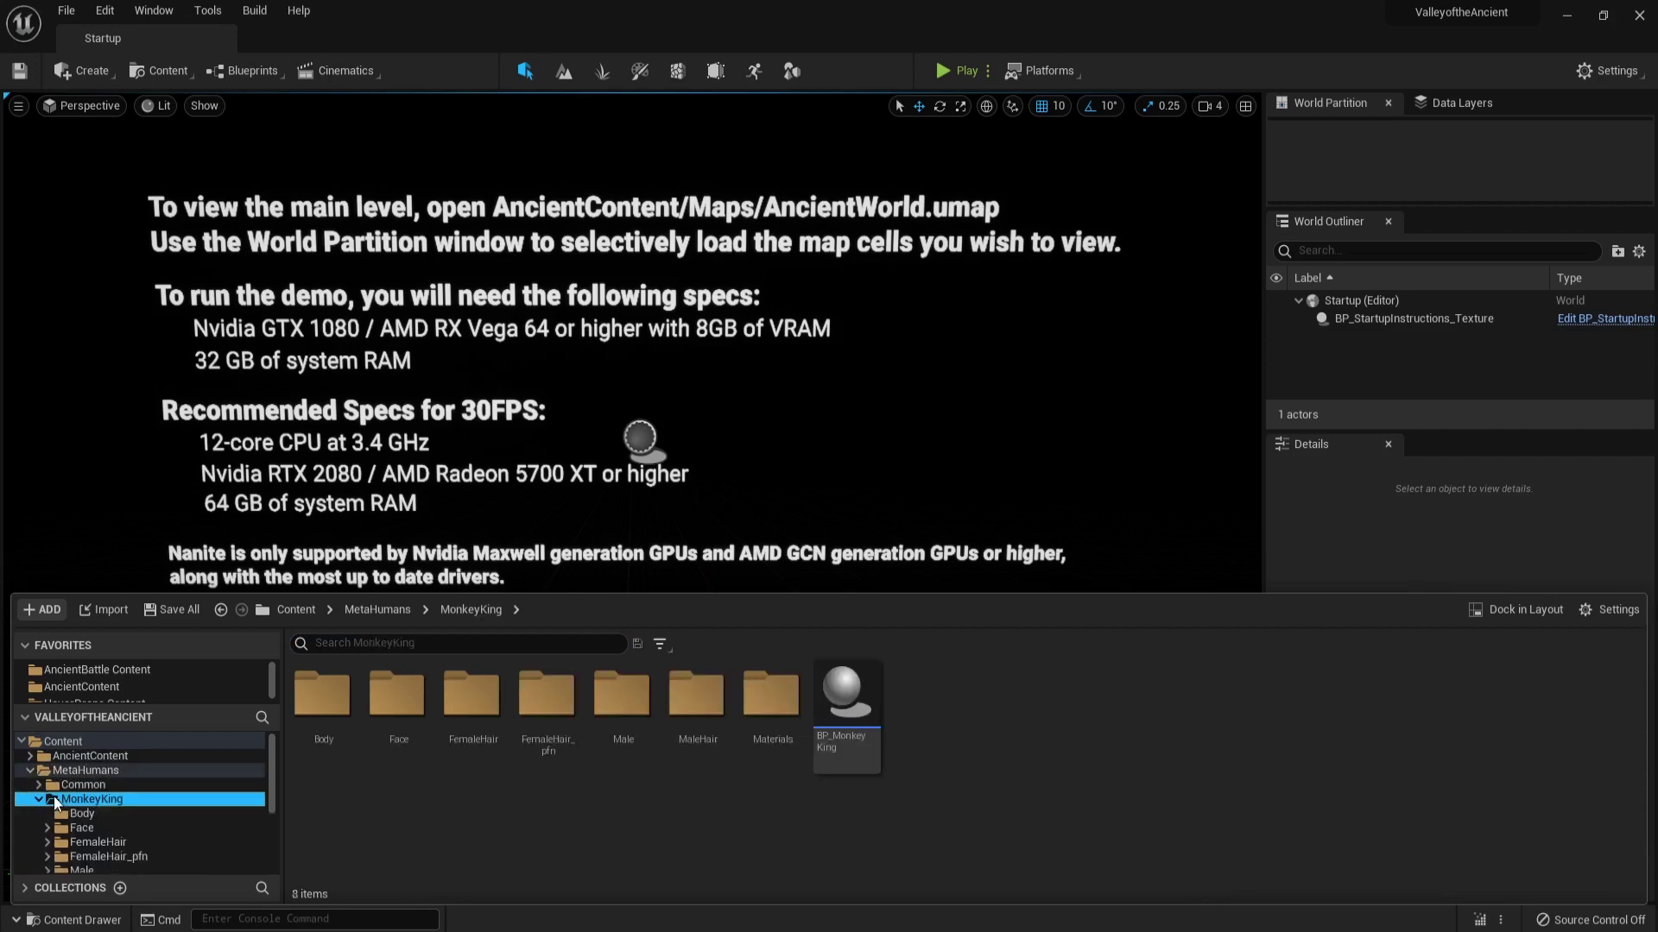
pyautogui.click(843, 691)
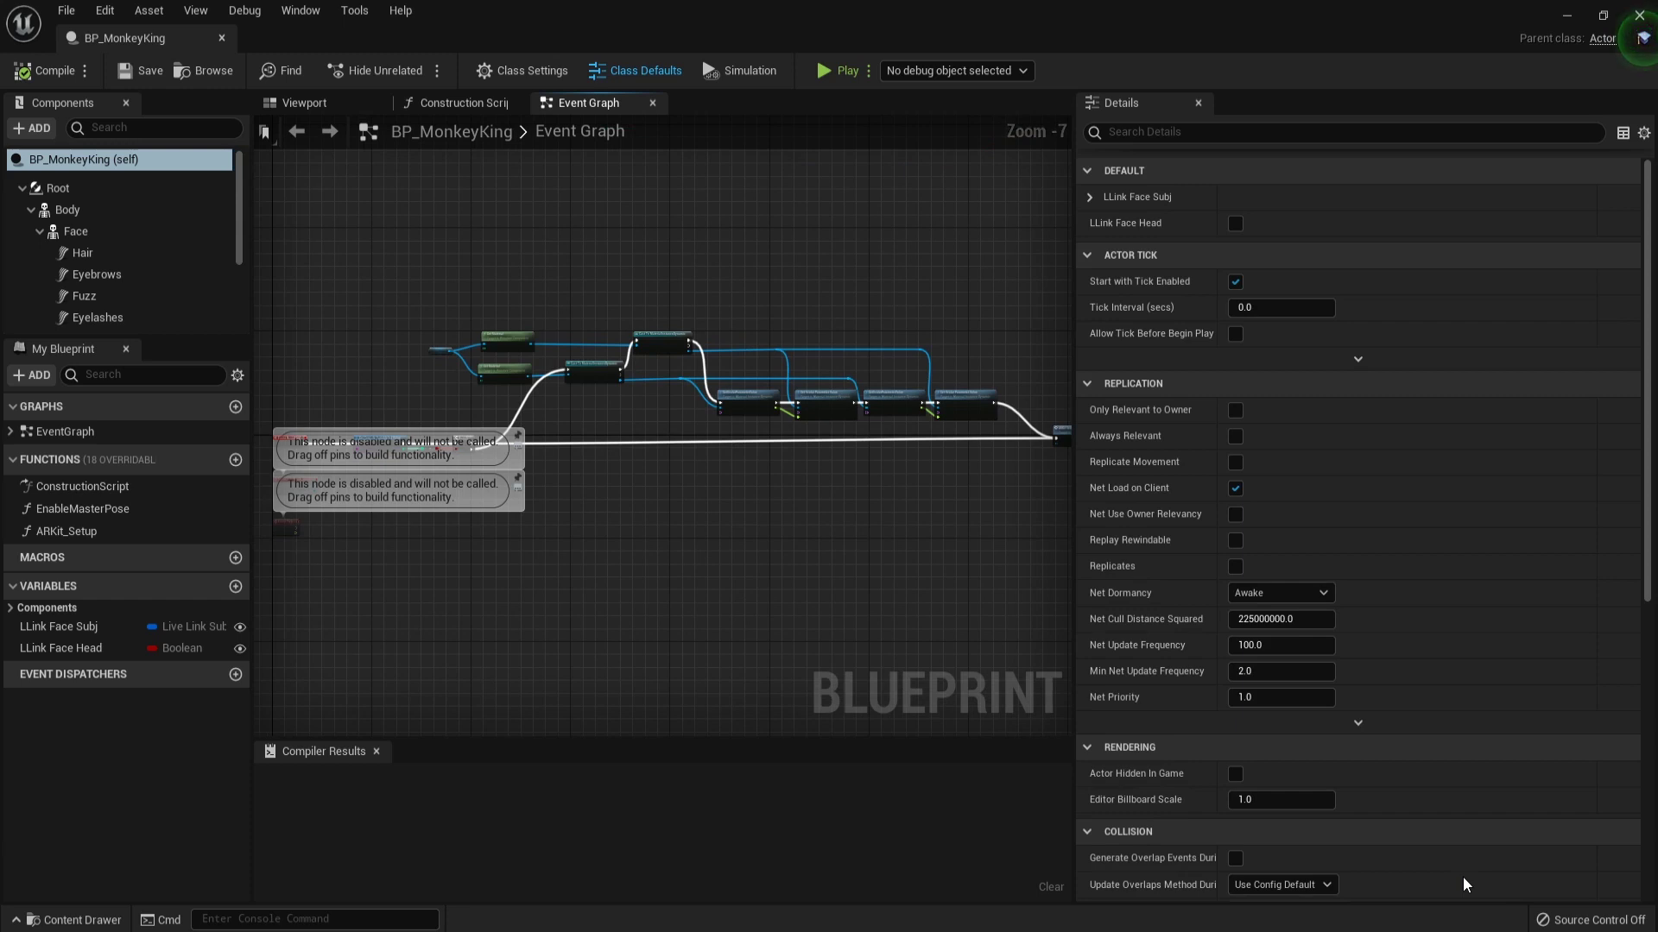
# Enable the missing RigLogic, Live Link and Sequencer Scripting plugins, restart, and dismiss the new-plugins notice.
pyautogui.click(1564, 14)
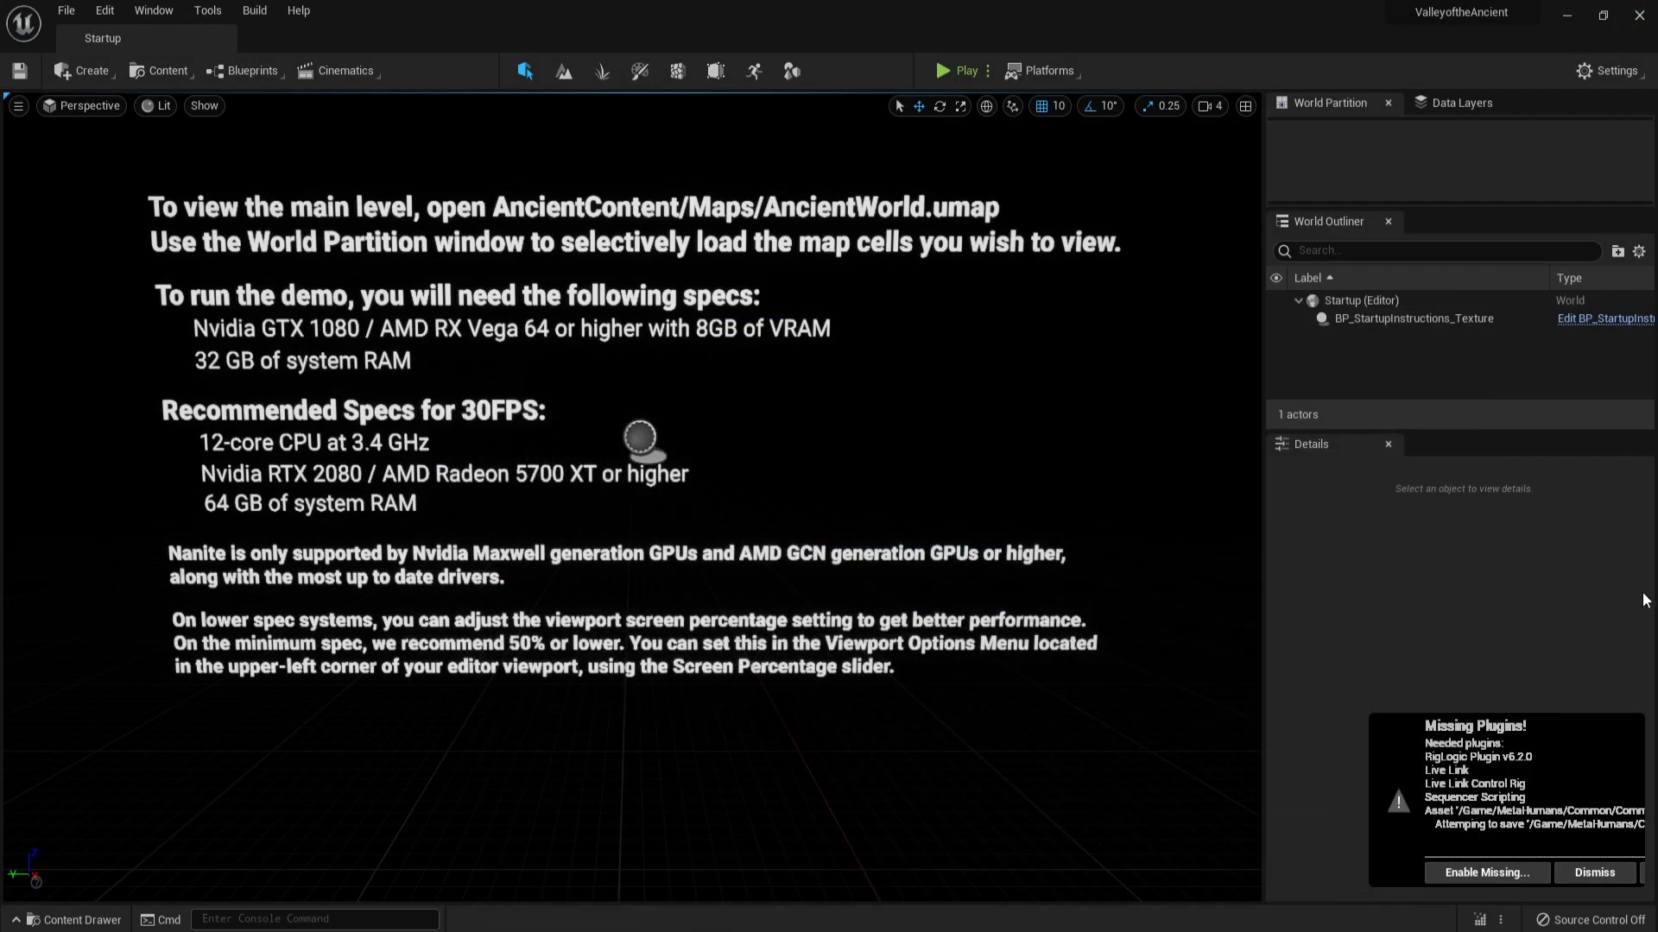
pyautogui.click(1485, 873)
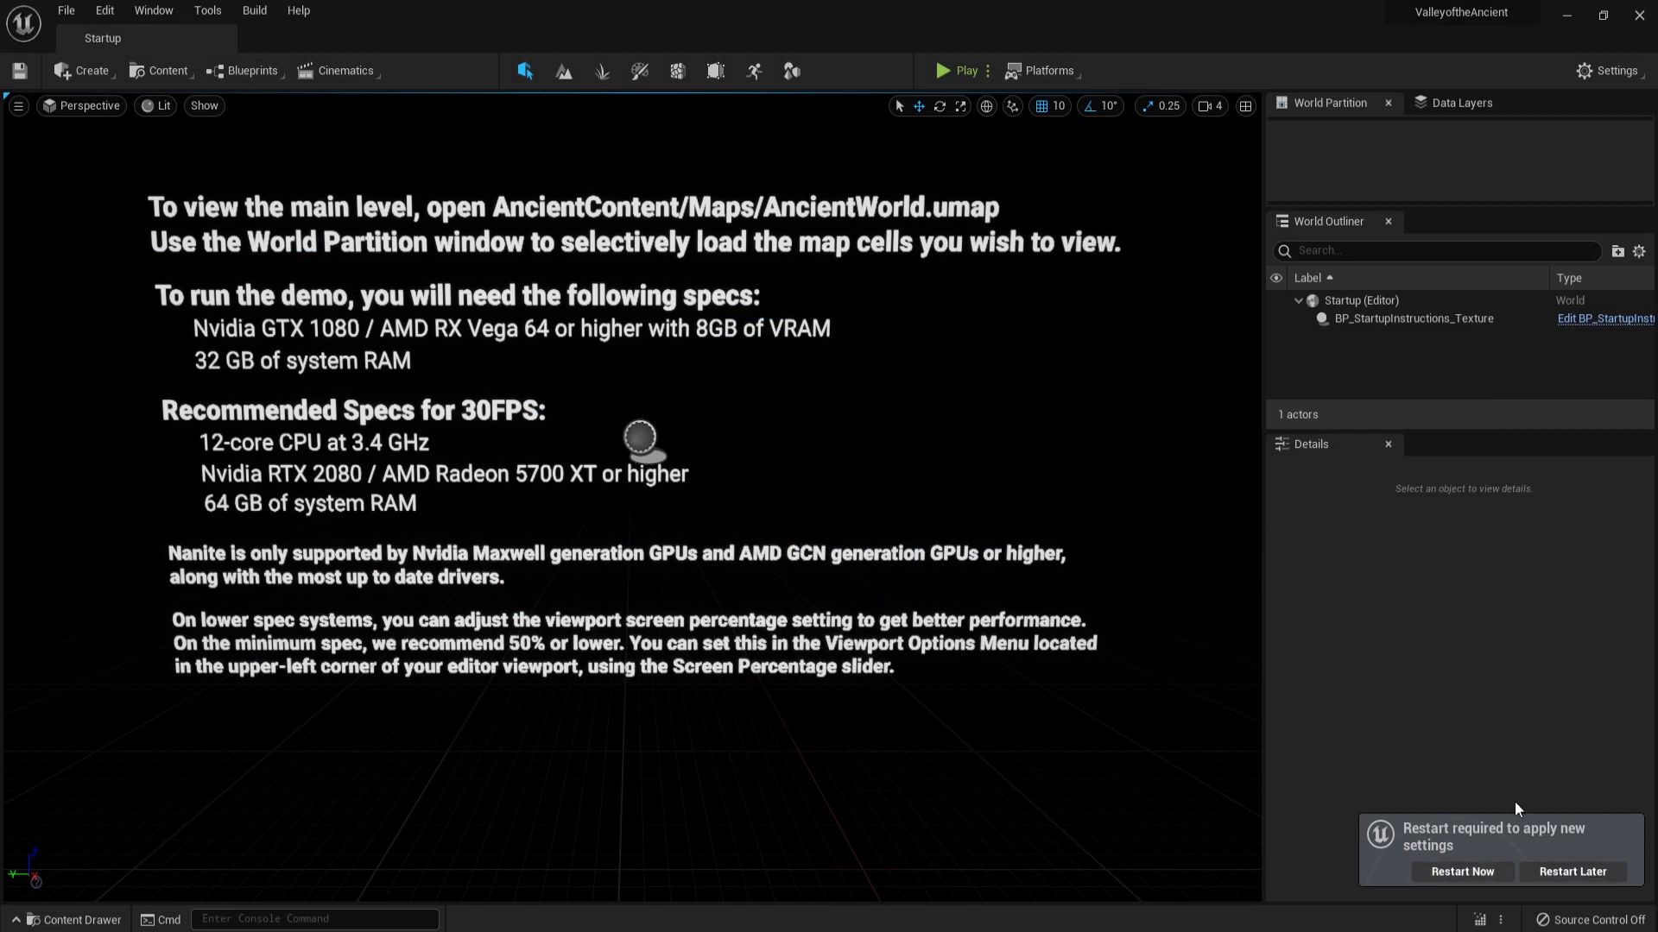
pyautogui.click(1467, 873)
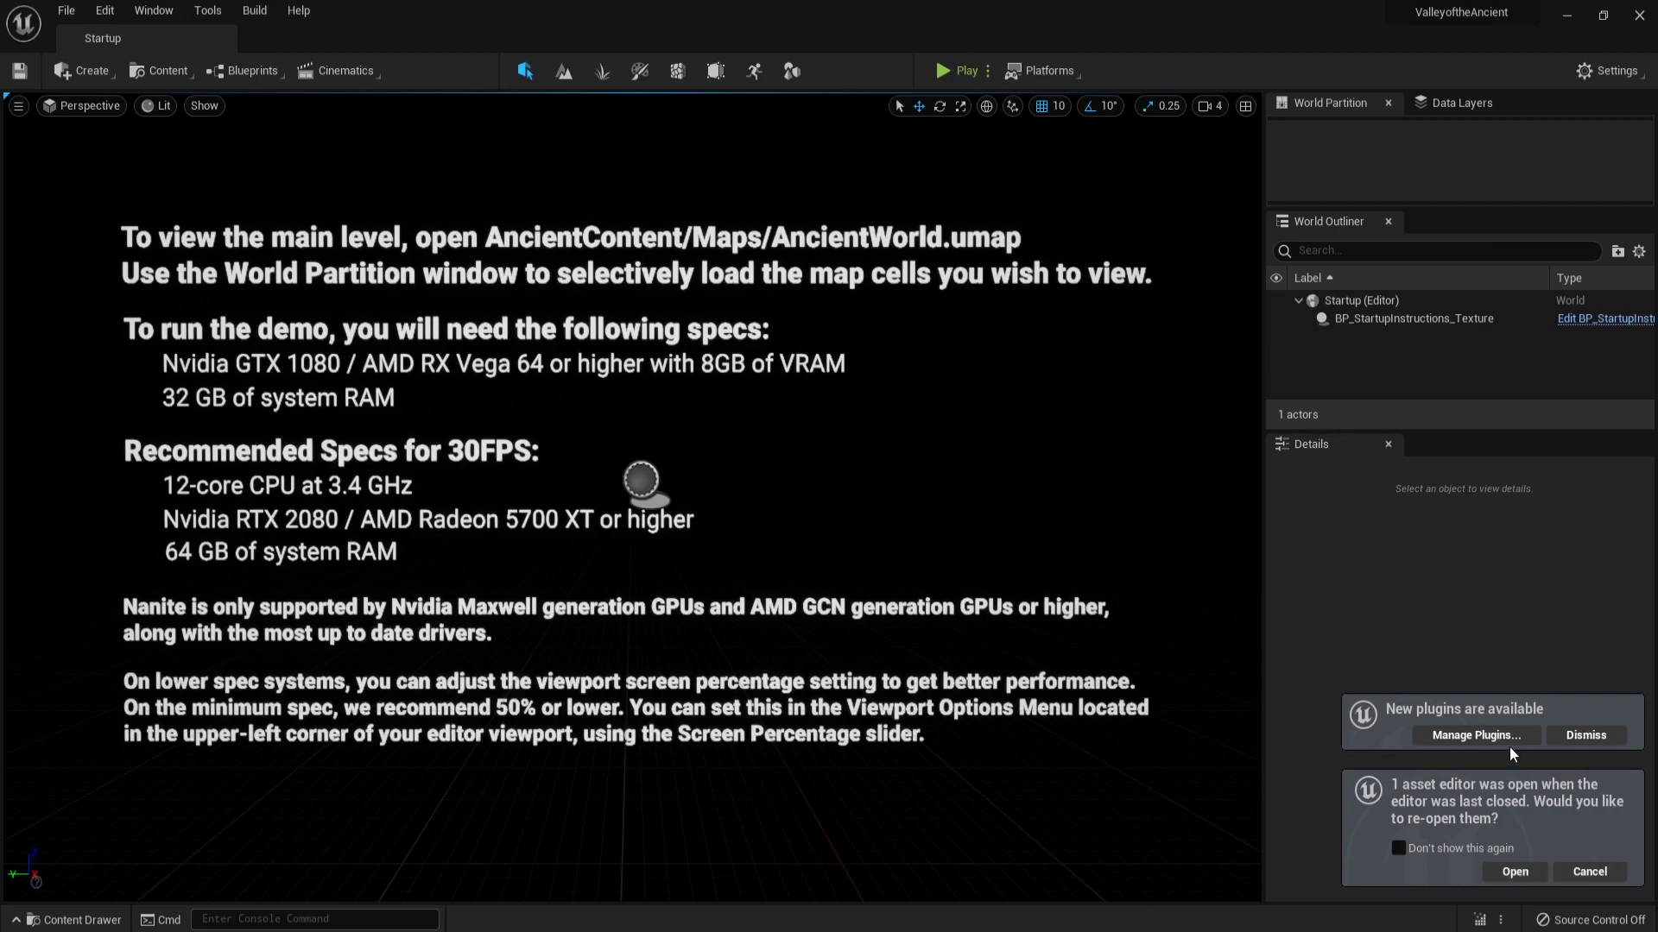
pyautogui.click(1558, 740)
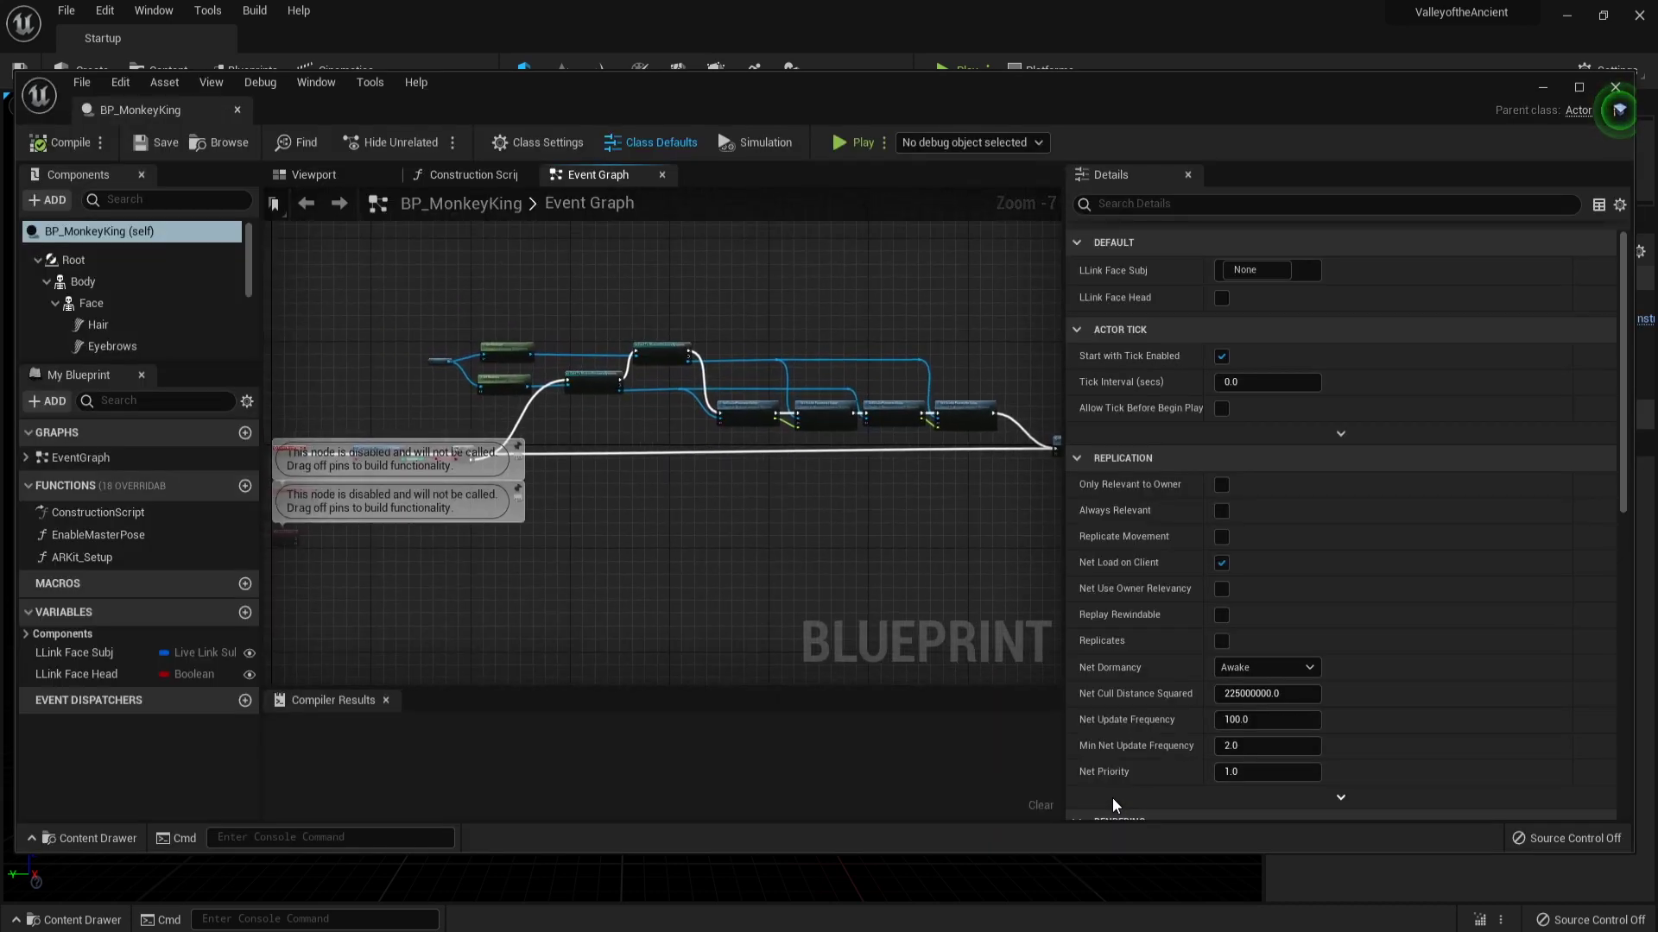
# Zoom and pan the BP_MonkeyKing Event Graph to read its nodes.
pyautogui.scroll(3, 688, 385)
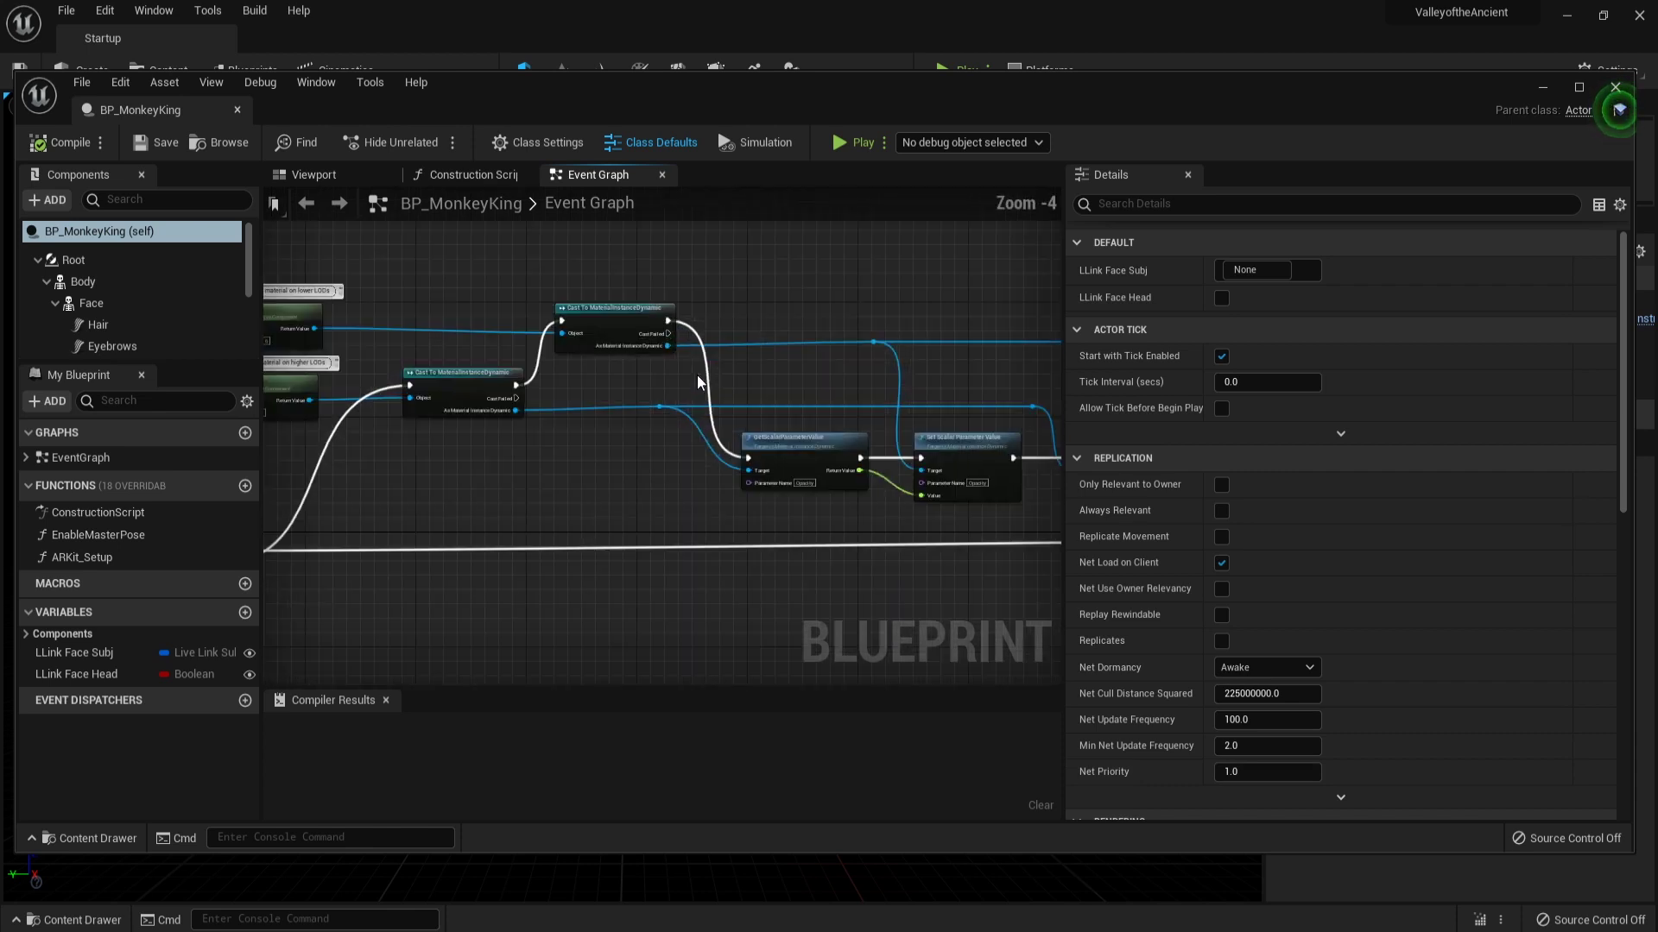
pyautogui.scroll(2, 688, 385)
pyautogui.moveTo(521, 445); pyautogui.dragTo(740, 414, button='right')
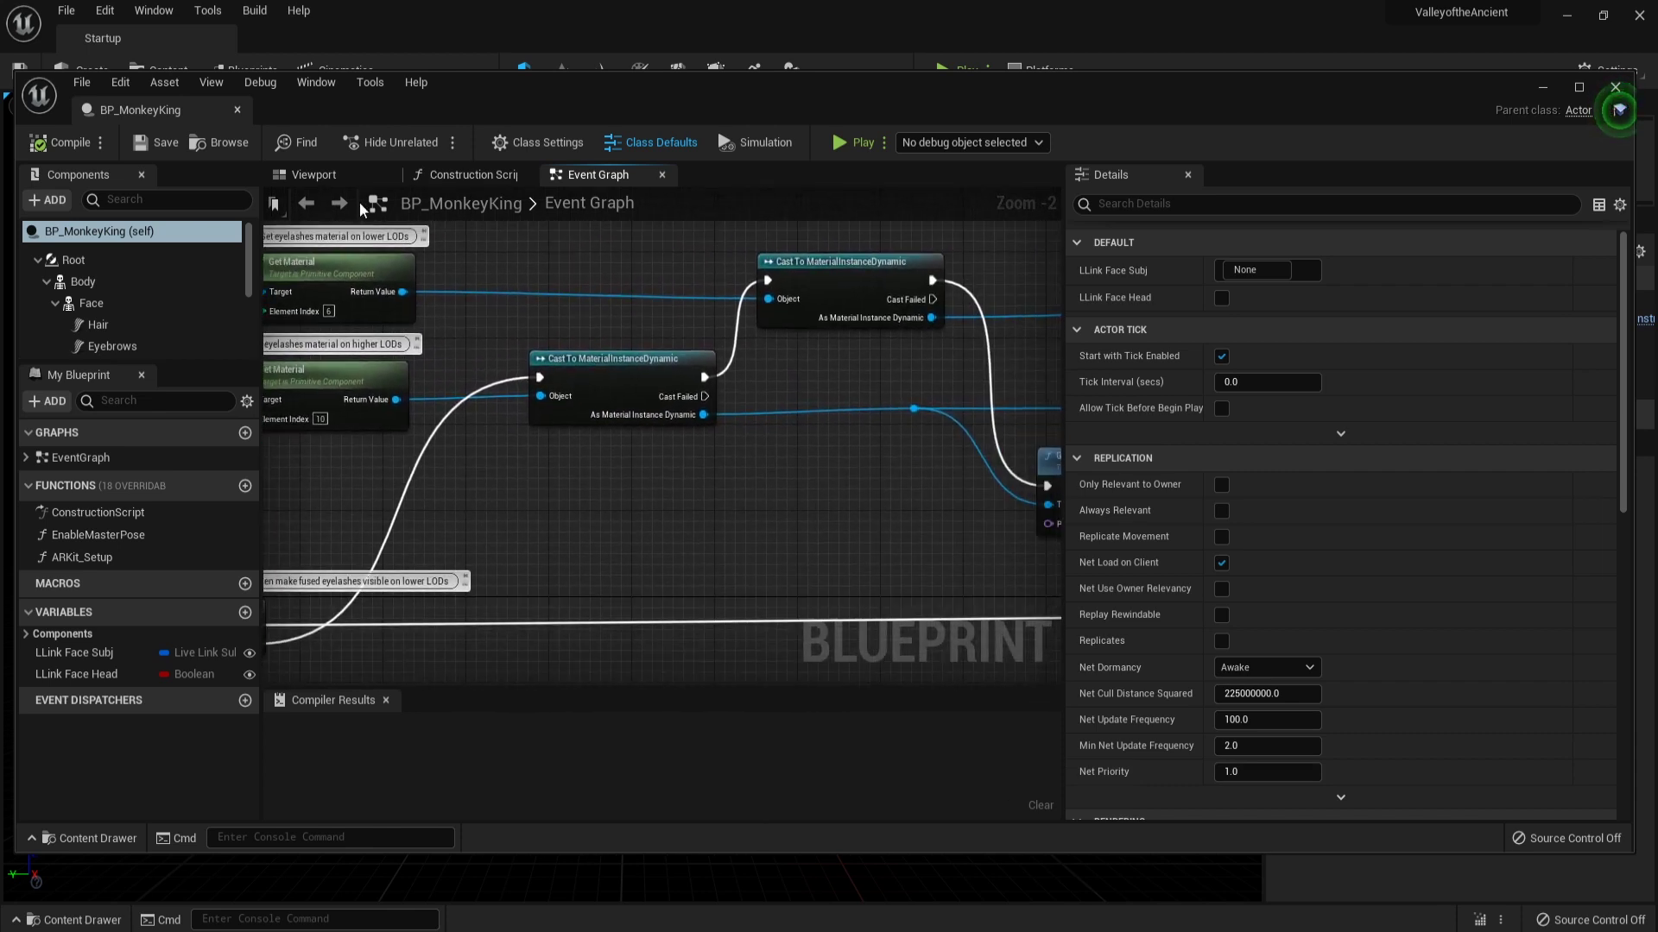
# Inspect the MonkeyKing character in the Viewport, then select the LODSync component.
pyautogui.click(304, 176)
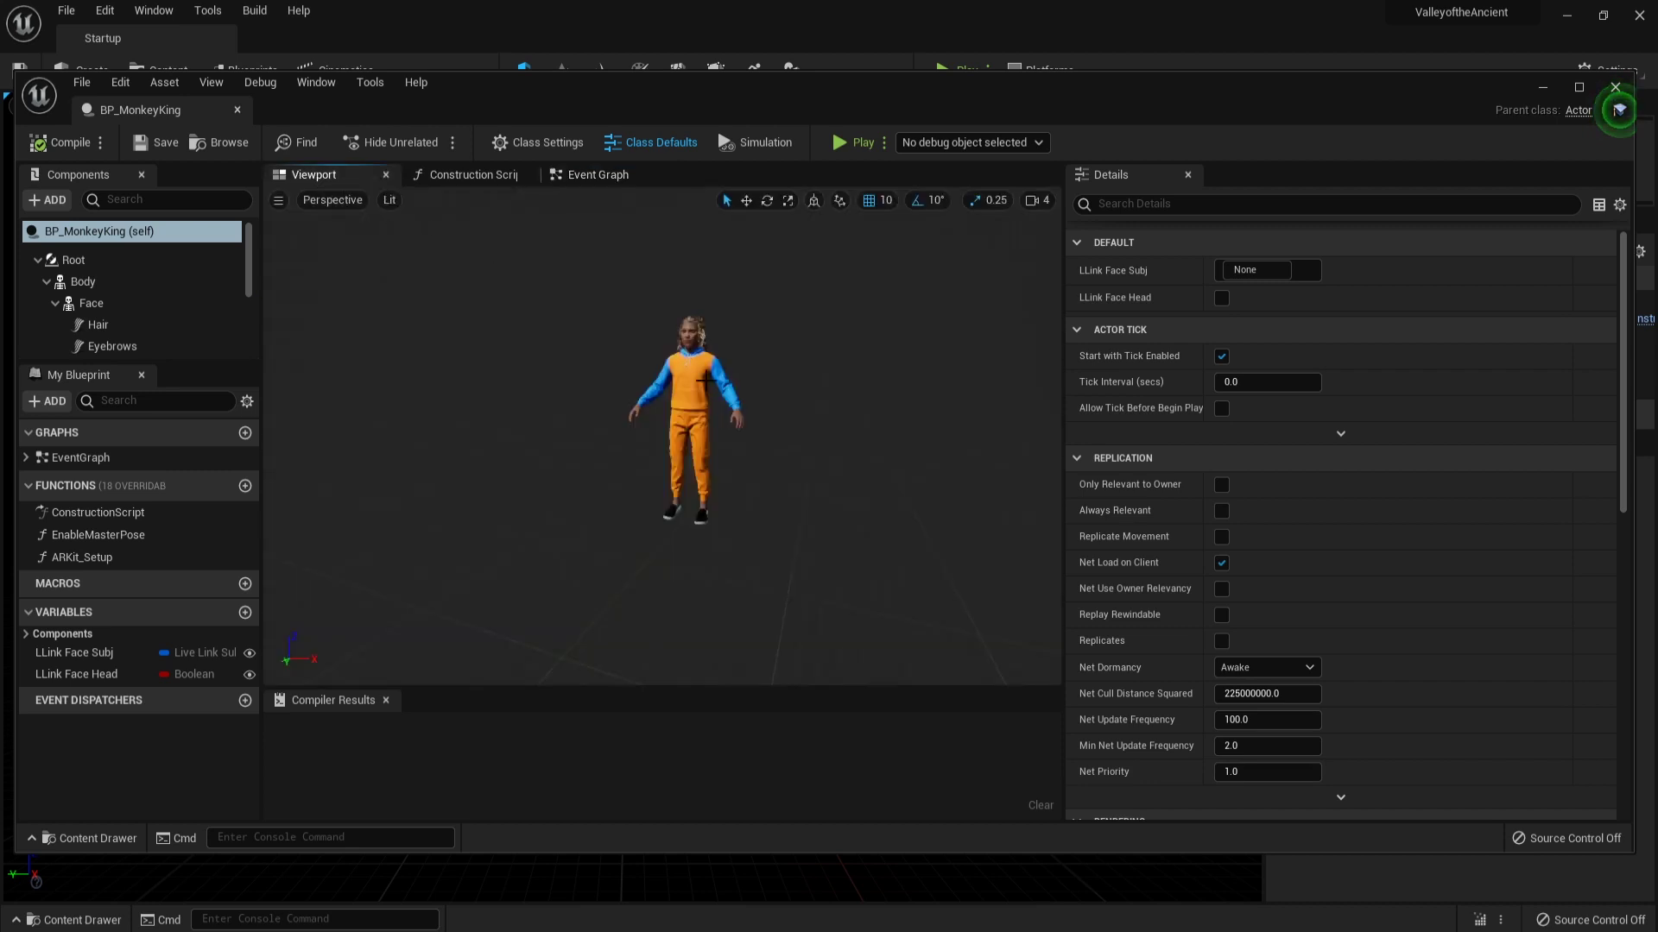
pyautogui.moveTo(723, 382); pyautogui.dragTo(756, 339, button='right')
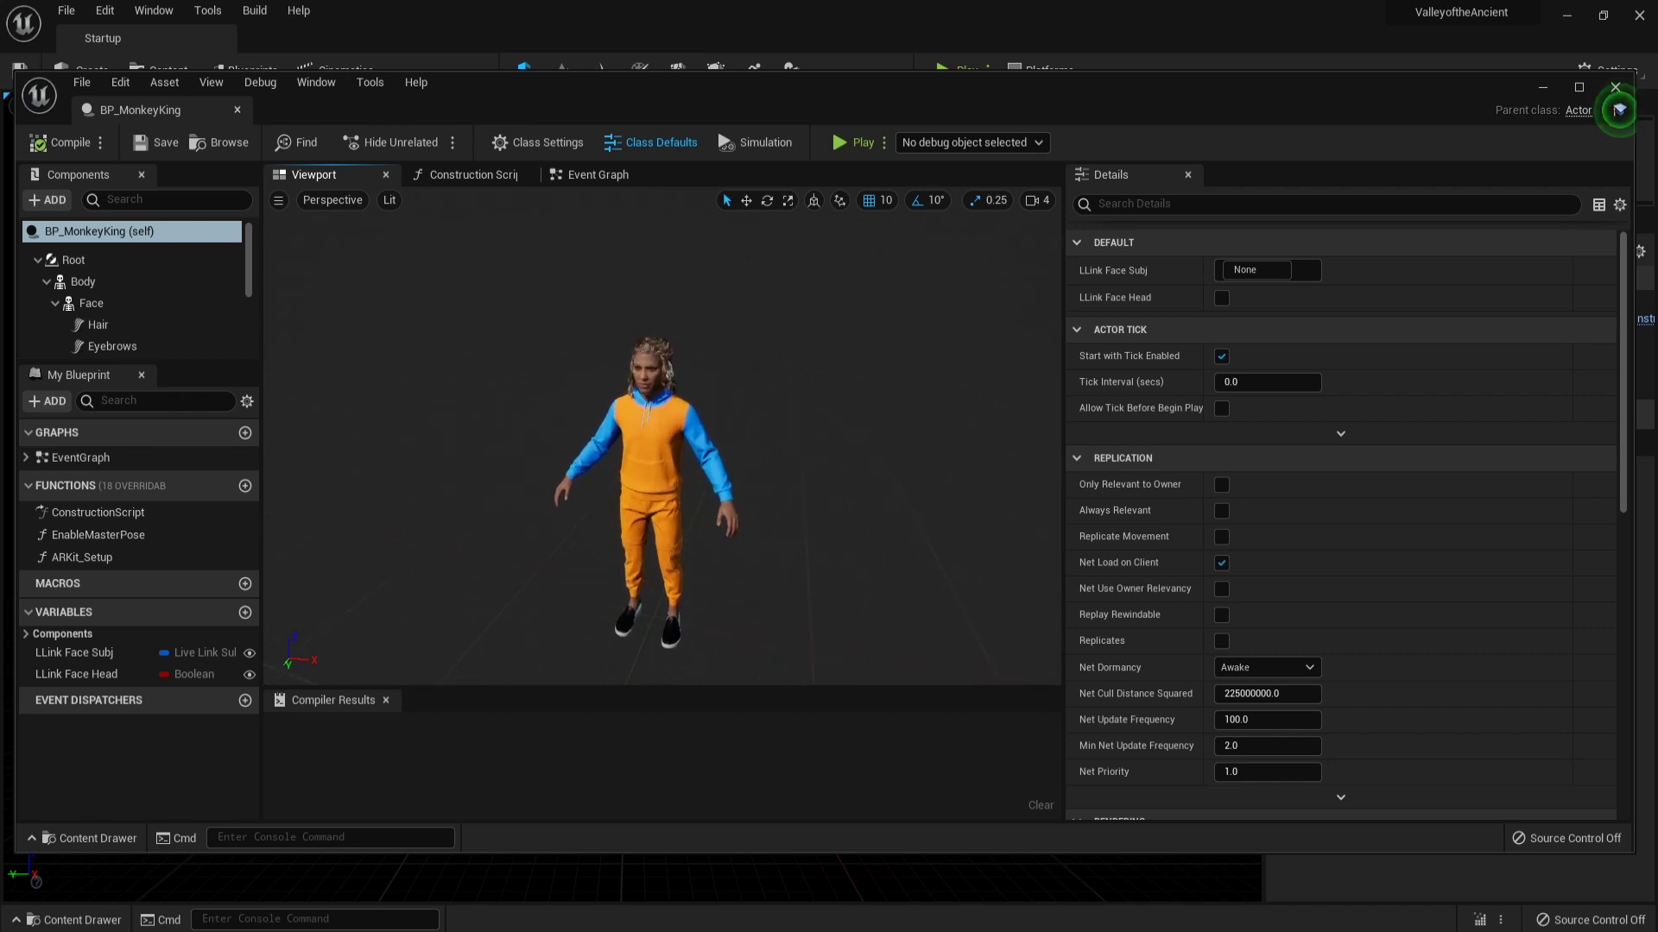
pyautogui.moveTo(756, 339); pyautogui.dragTo(756, 339, button='right')
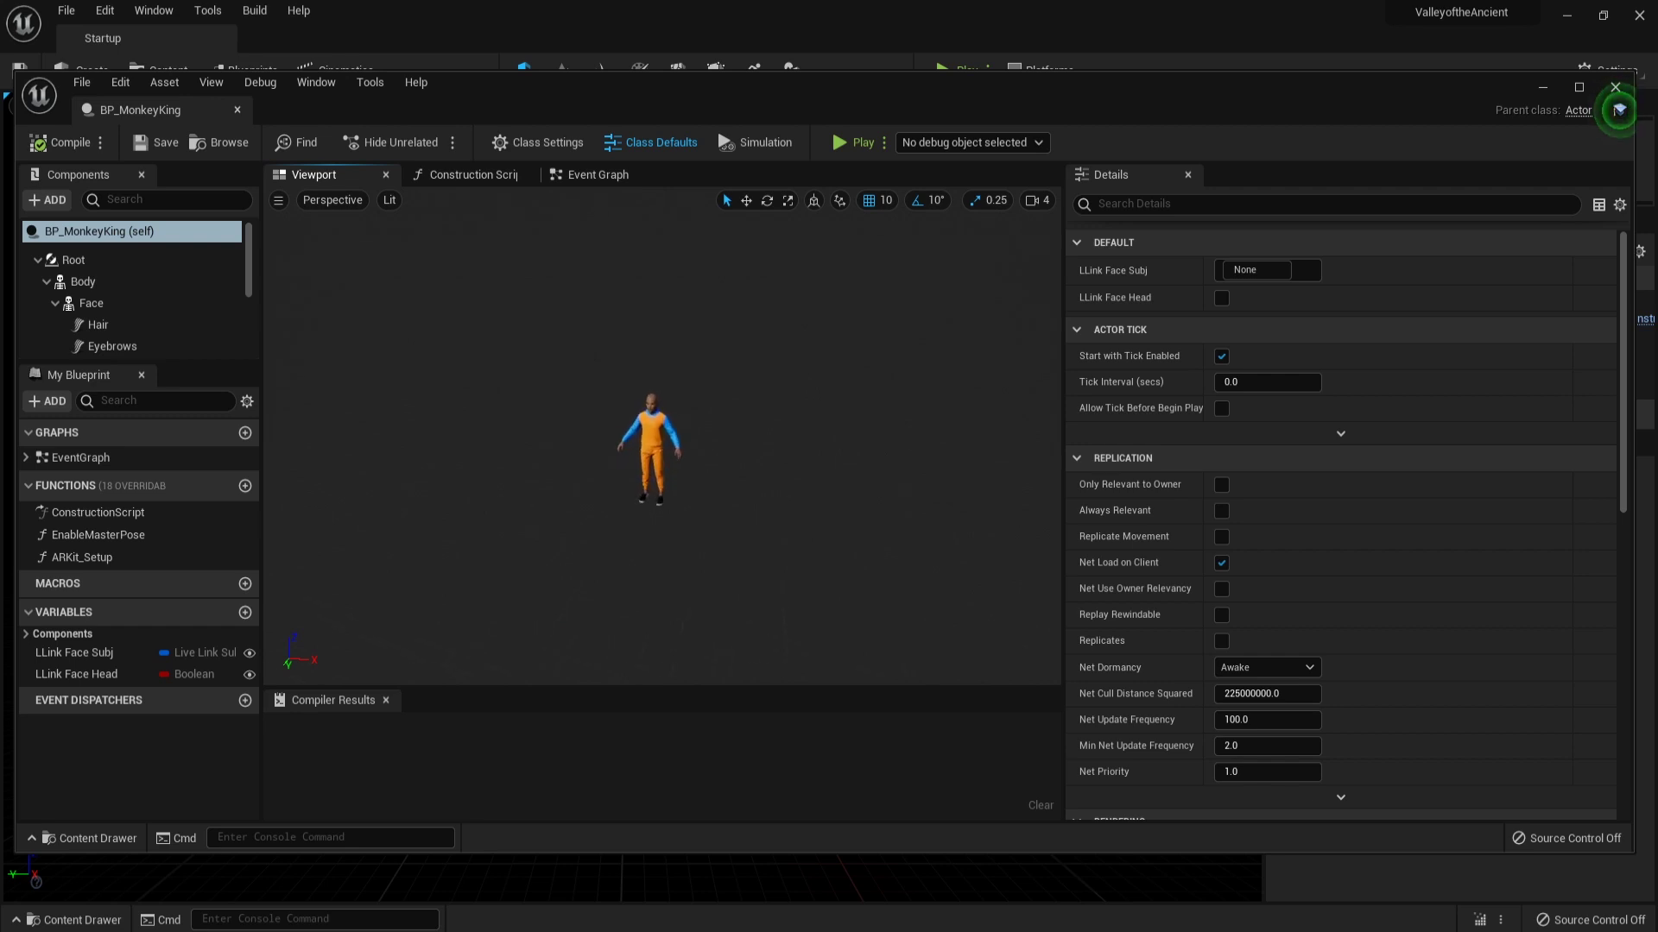
pyautogui.moveTo(756, 339); pyautogui.dragTo(756, 339, button='right')
pyautogui.scroll(-4, 130, 277)
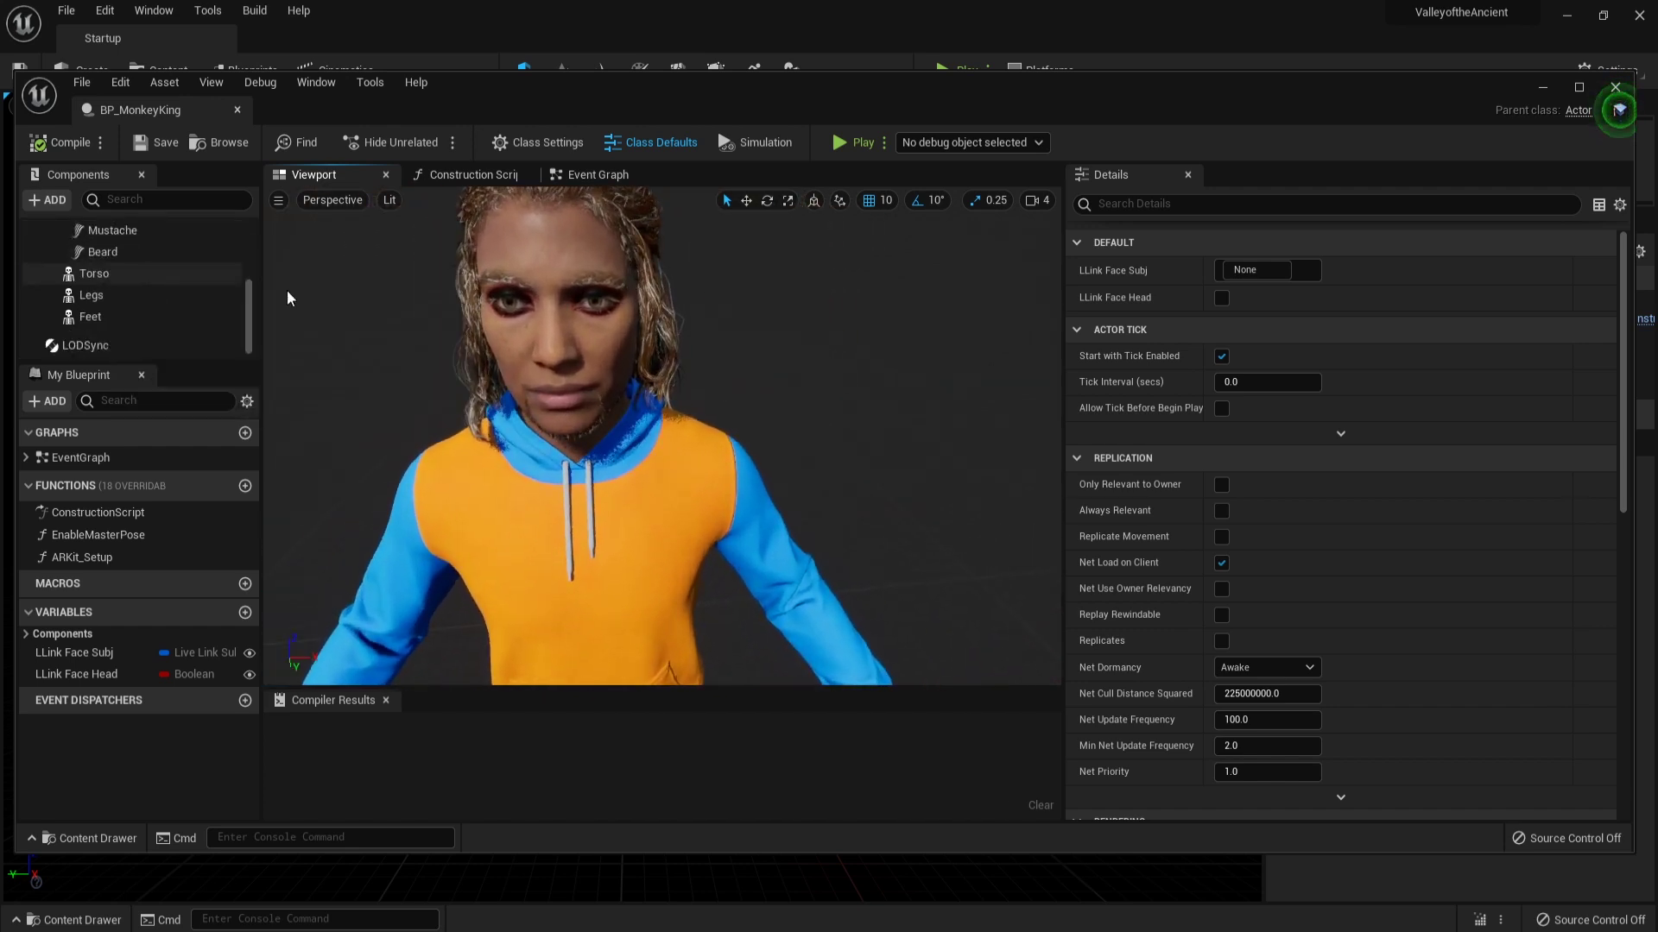
pyautogui.scroll(-10, 662, 449)
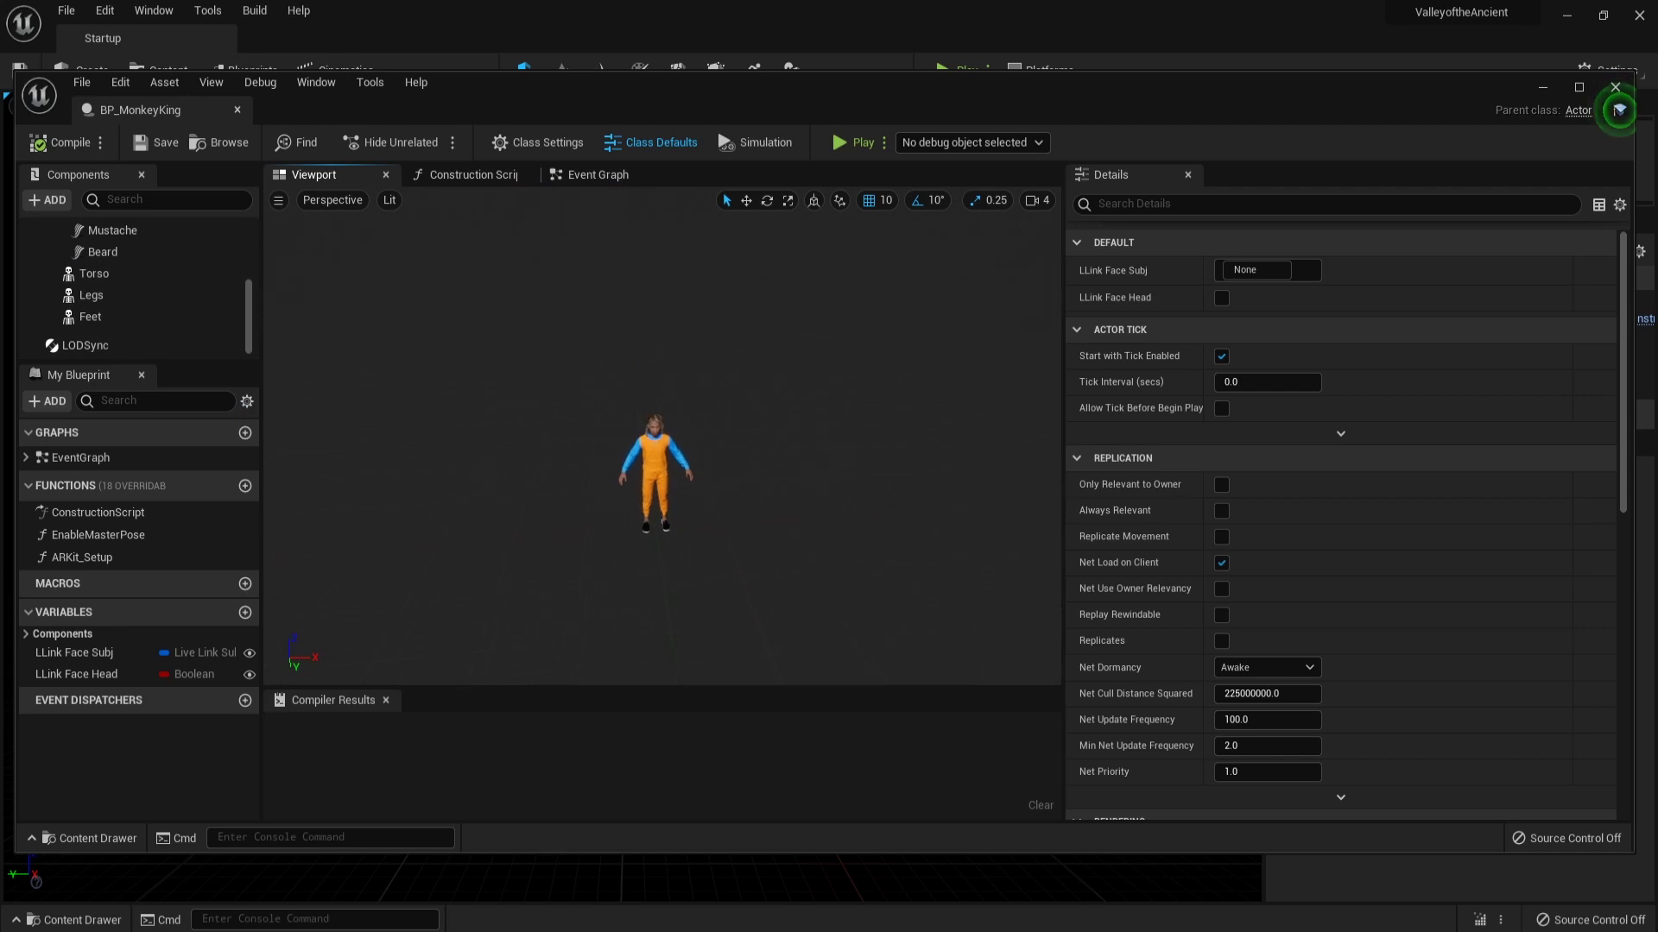
pyautogui.scroll(3, 656, 466)
pyautogui.scroll(-3, 656, 467)
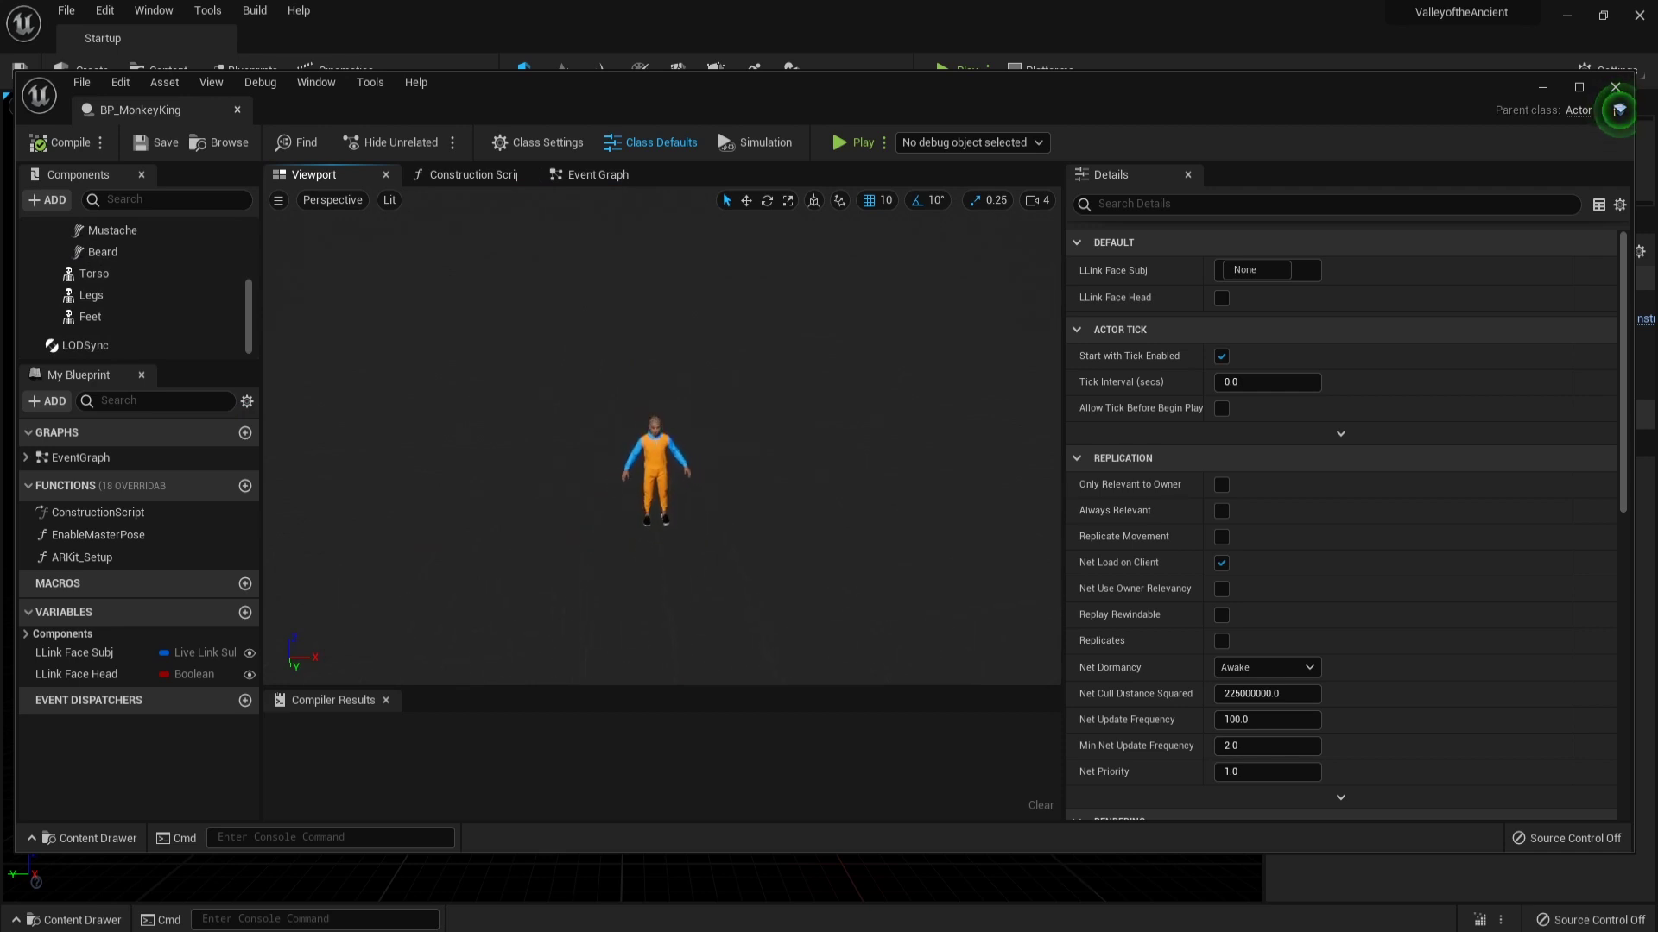
pyautogui.scroll(5, 656, 466)
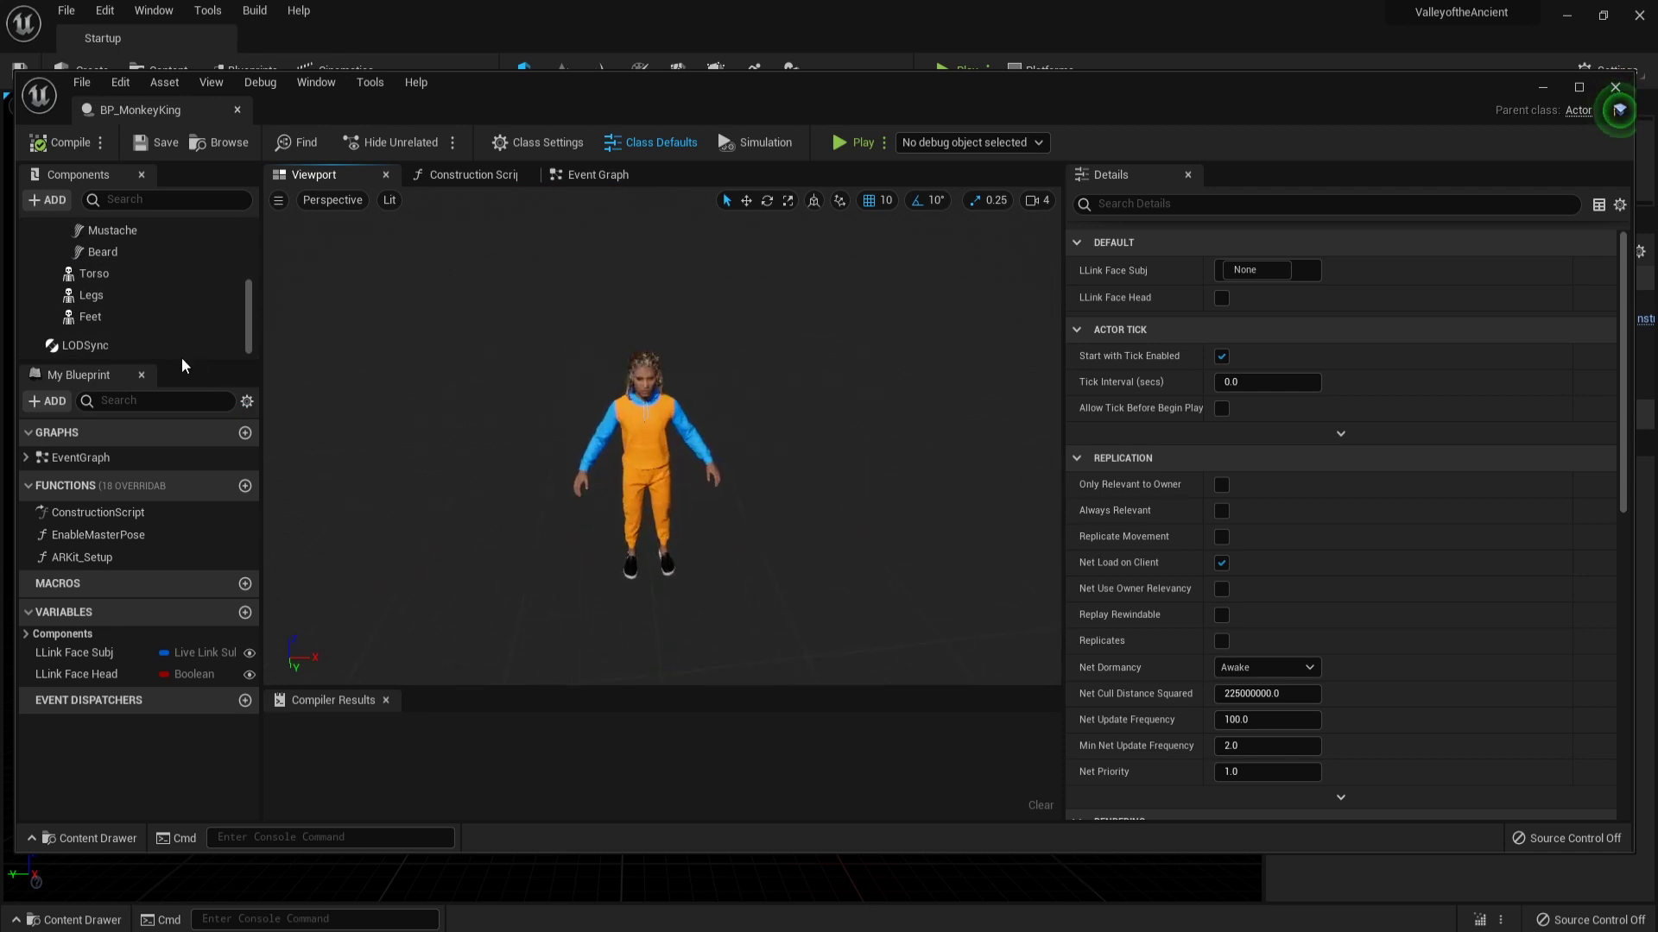
pyautogui.click(175, 362)
pyautogui.click(168, 347)
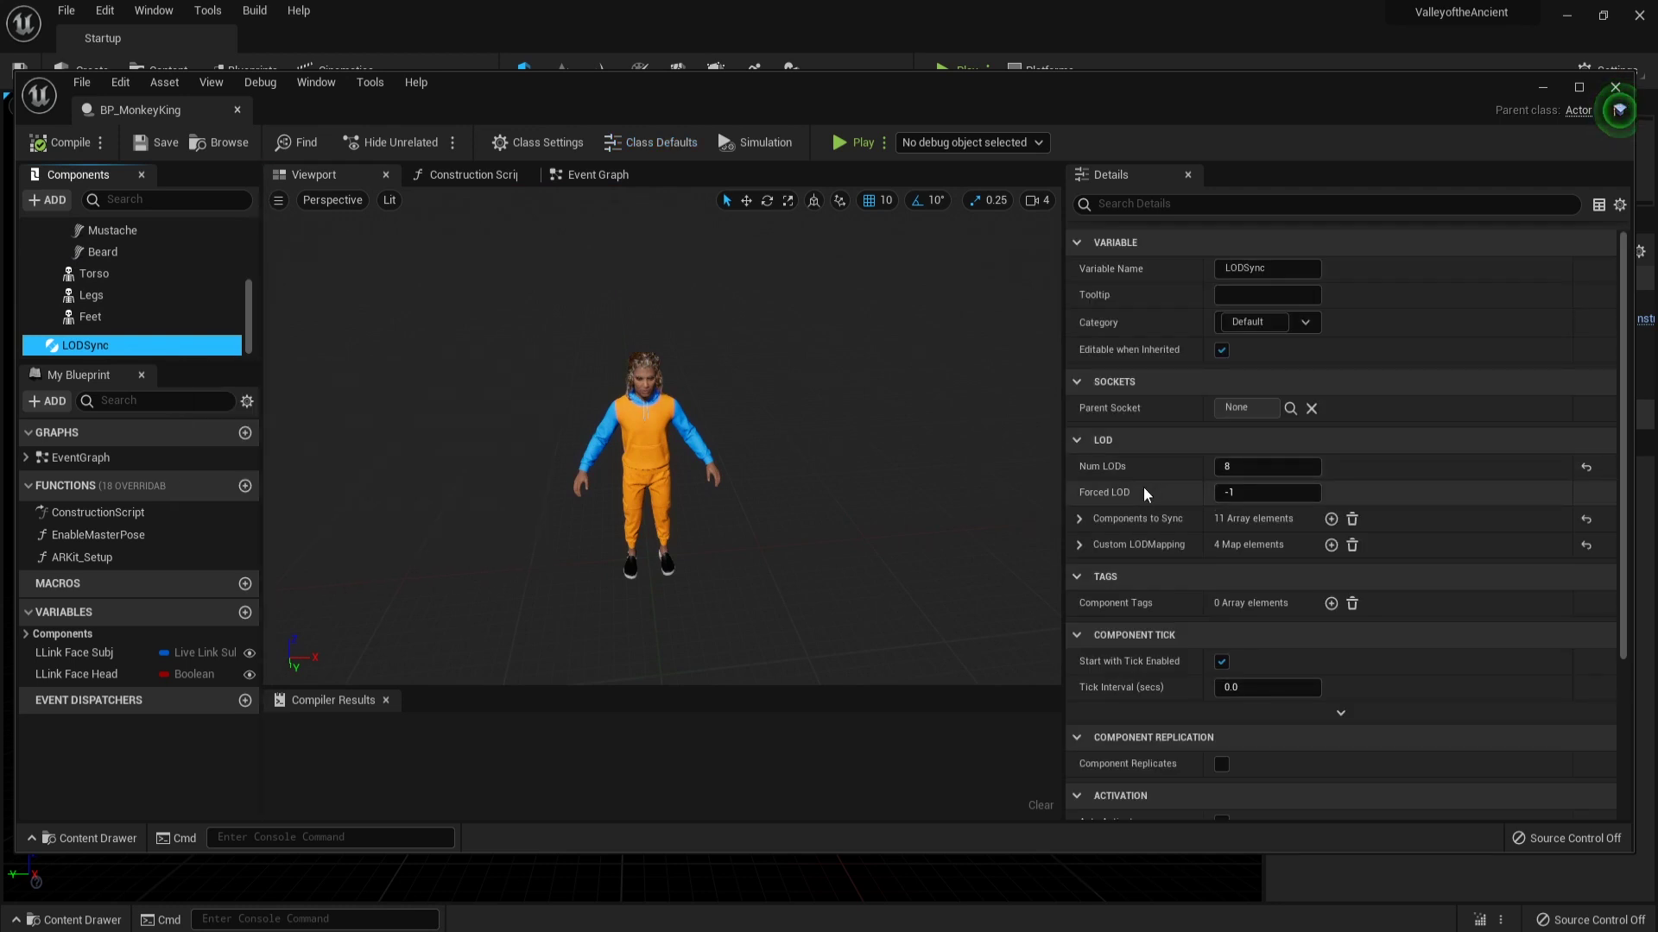
# Change LODSync's Forced LOD from -1 to 0, then compile and save BP_MonkeyKing.
pyautogui.click(1146, 494)
pyautogui.moveTo(1087, 501)
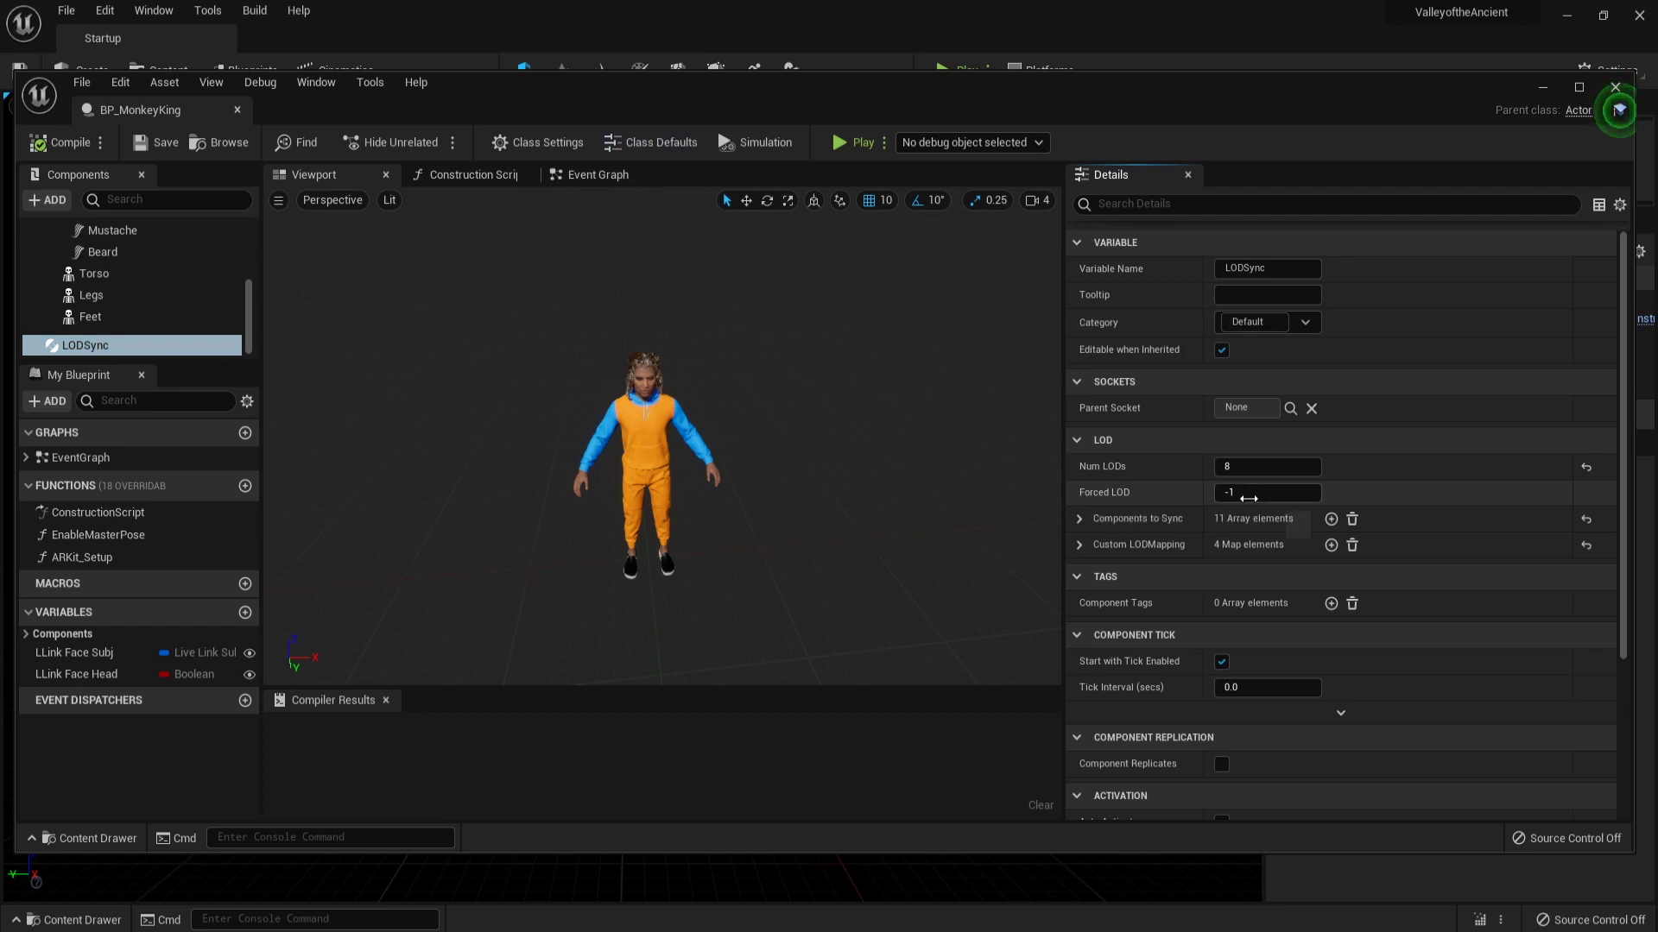
pyautogui.click(1314, 491)
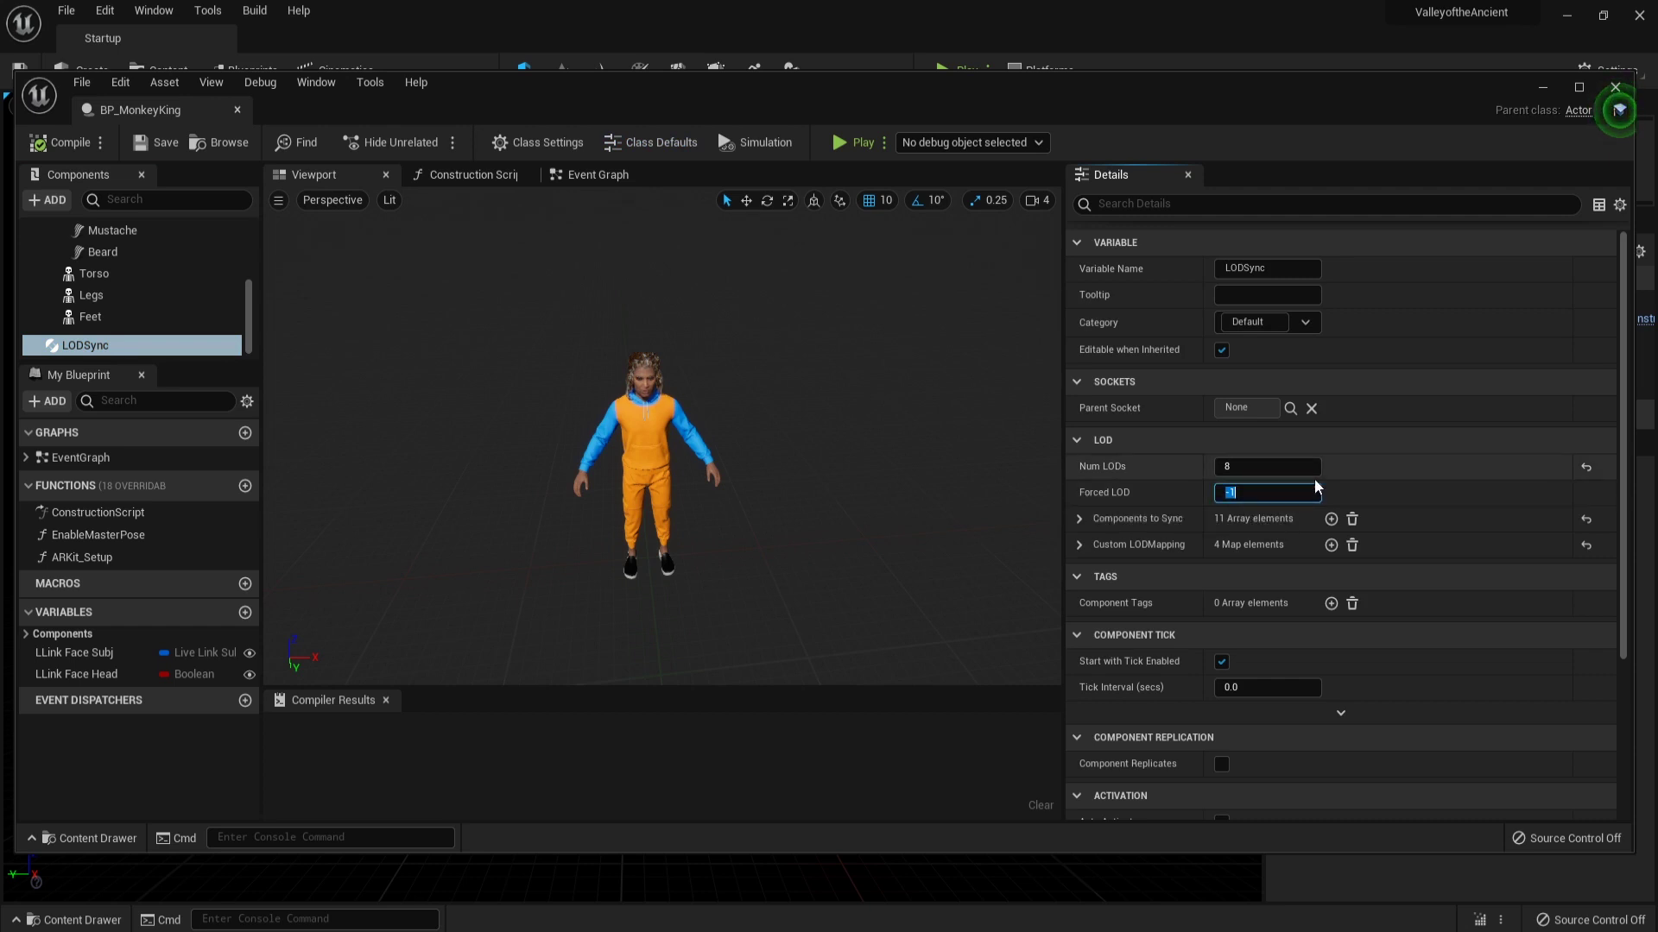
pyautogui.write('0')
pyautogui.press('Return')
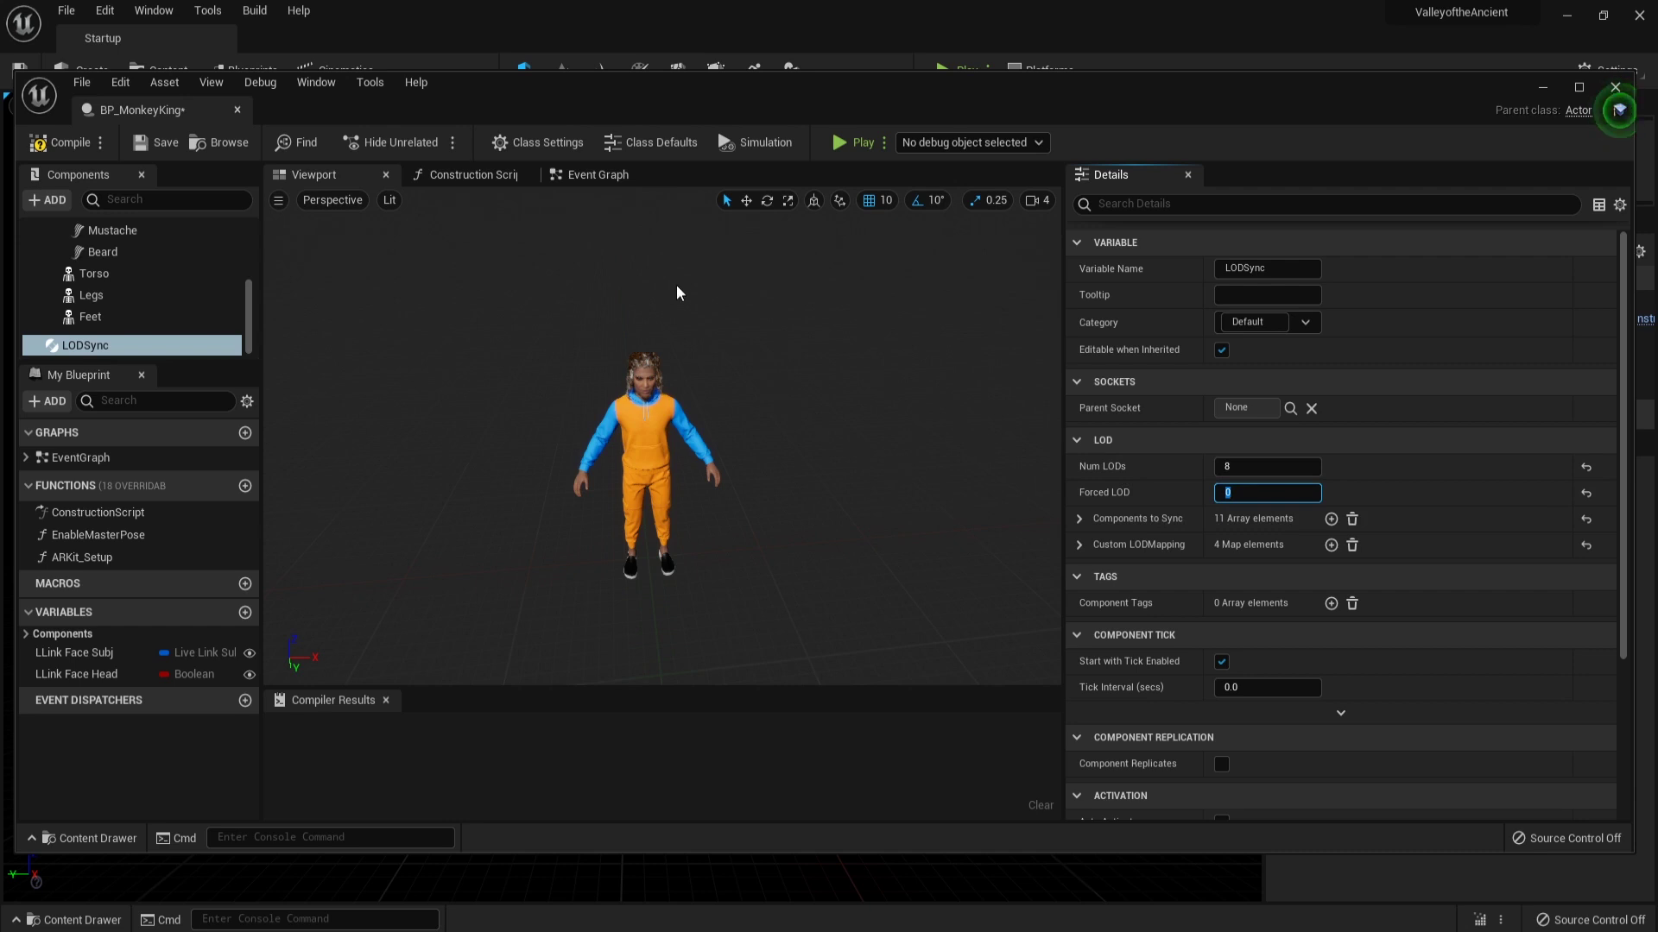
pyautogui.click(65, 142)
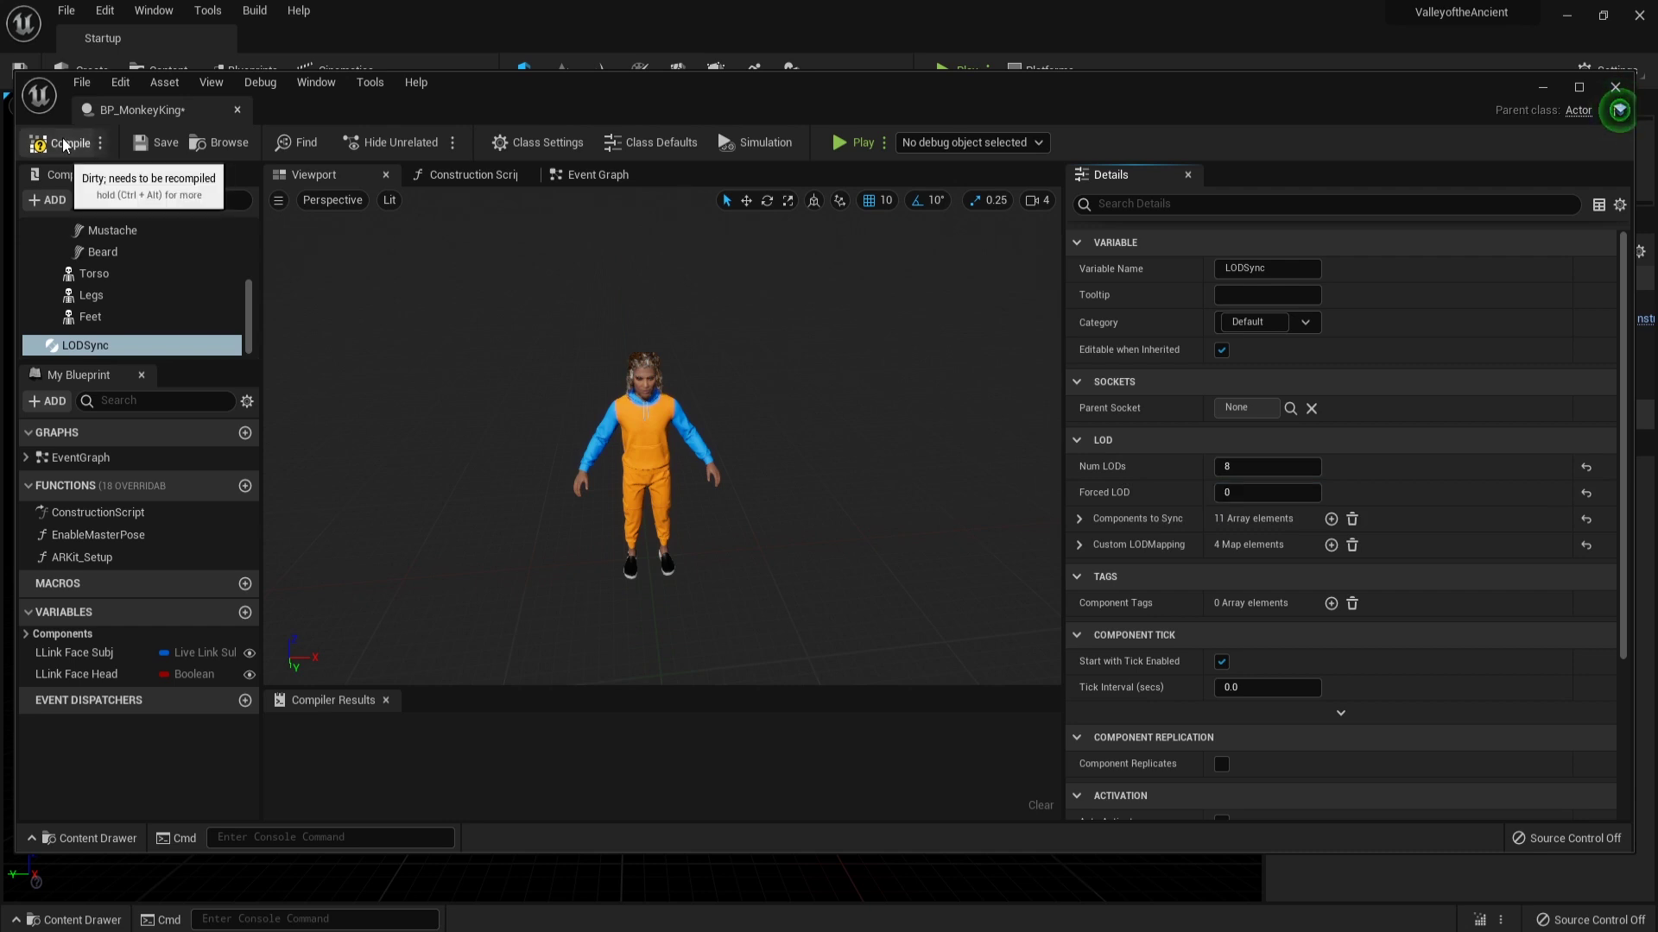
pyautogui.click(161, 145)
pyautogui.scroll(5, 661, 440)
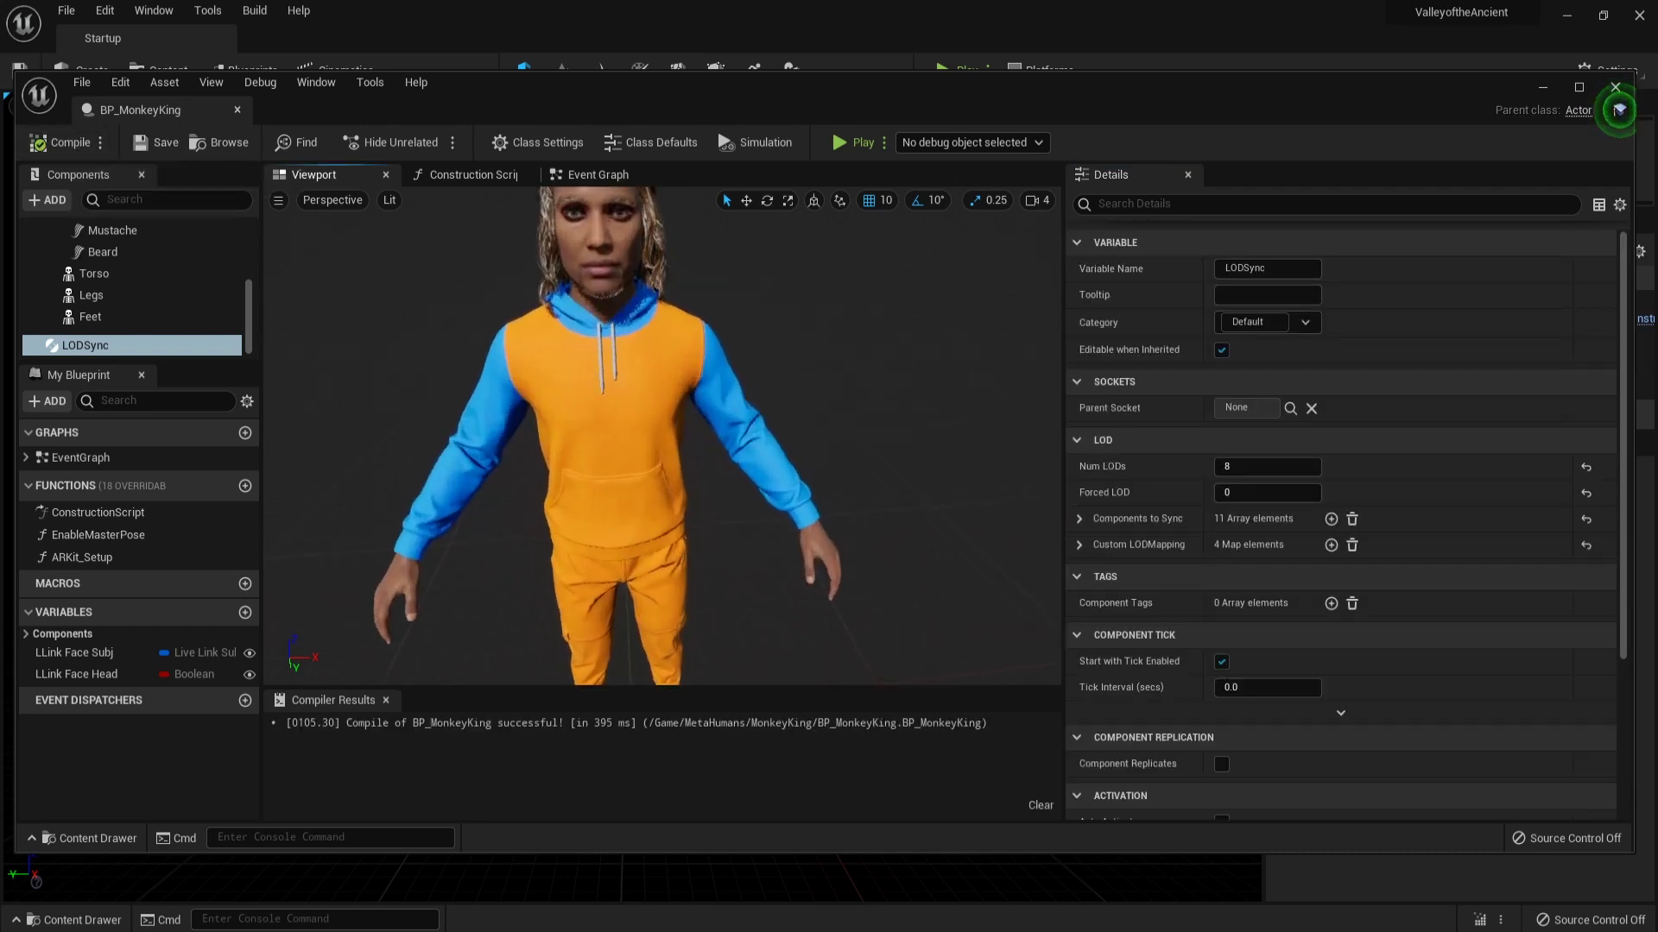
pyautogui.scroll(-8, 661, 440)
pyautogui.scroll(4, 662, 440)
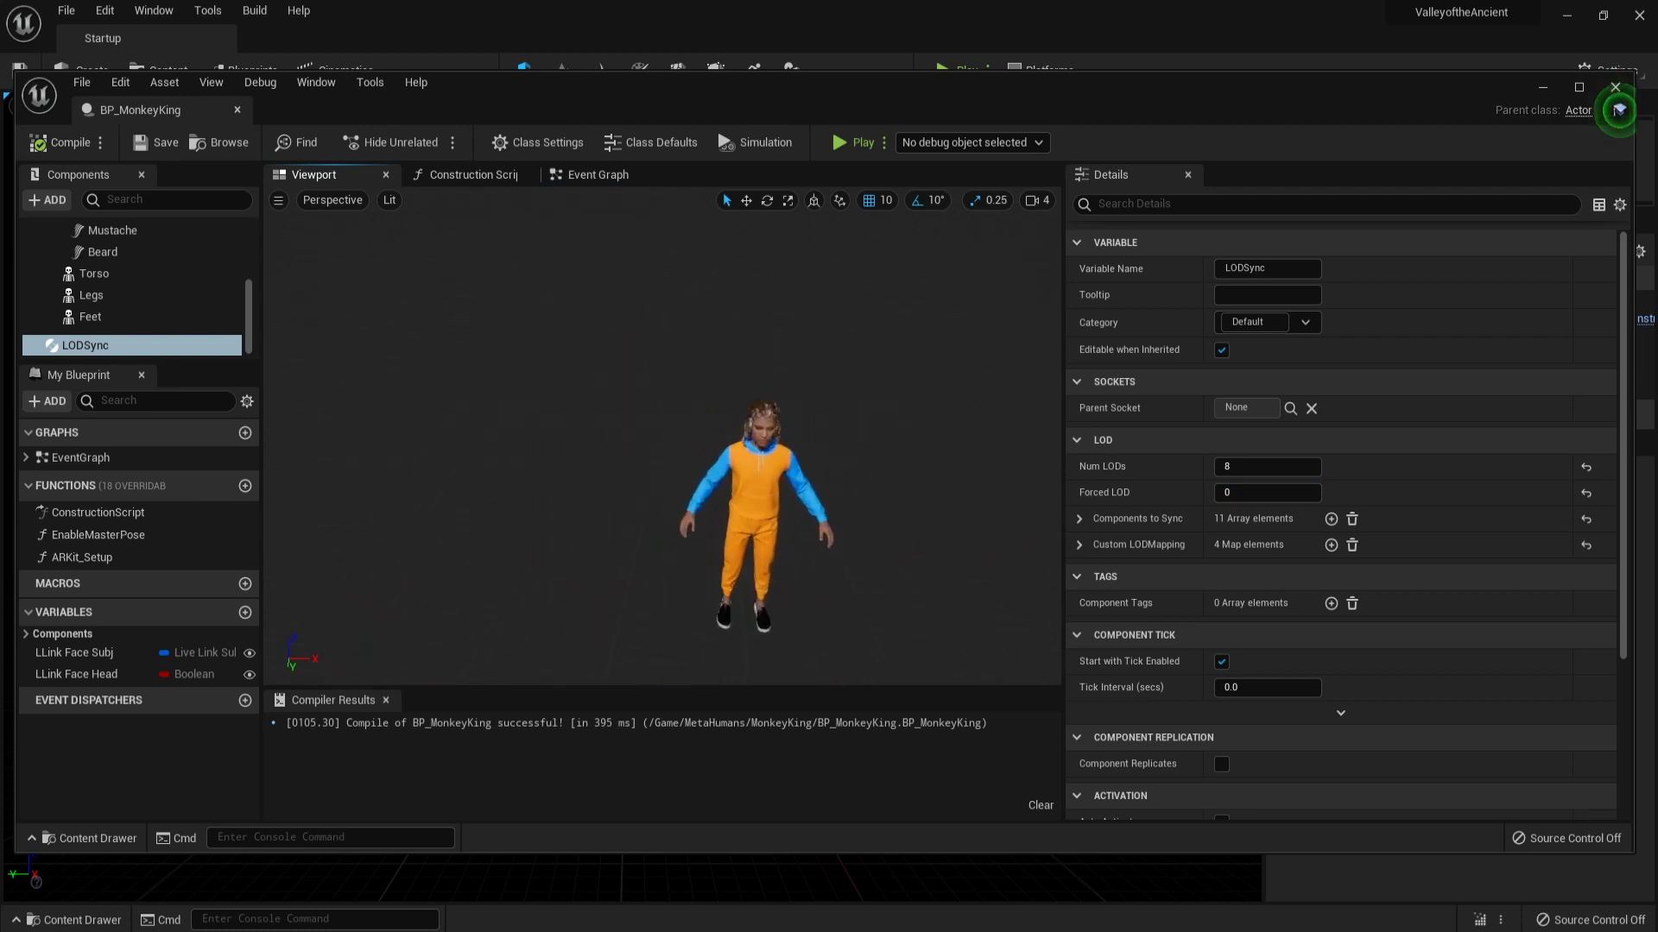
pyautogui.scroll(-5, 661, 441)
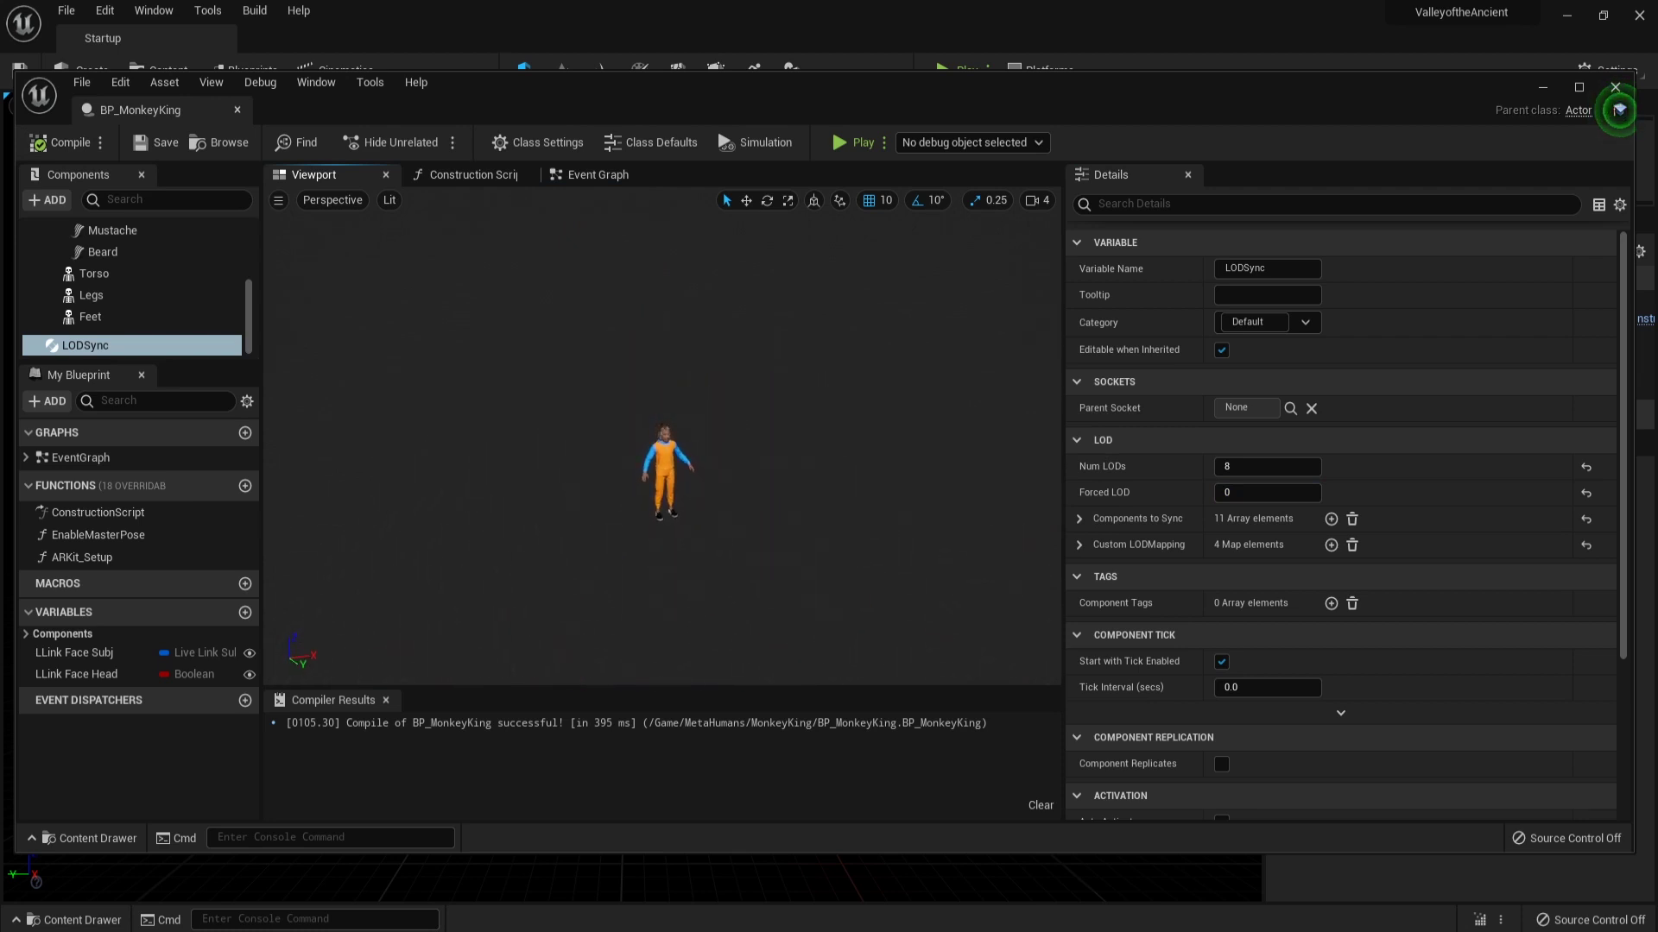
pyautogui.scroll(3, 661, 440)
pyautogui.scroll(2, 661, 449)
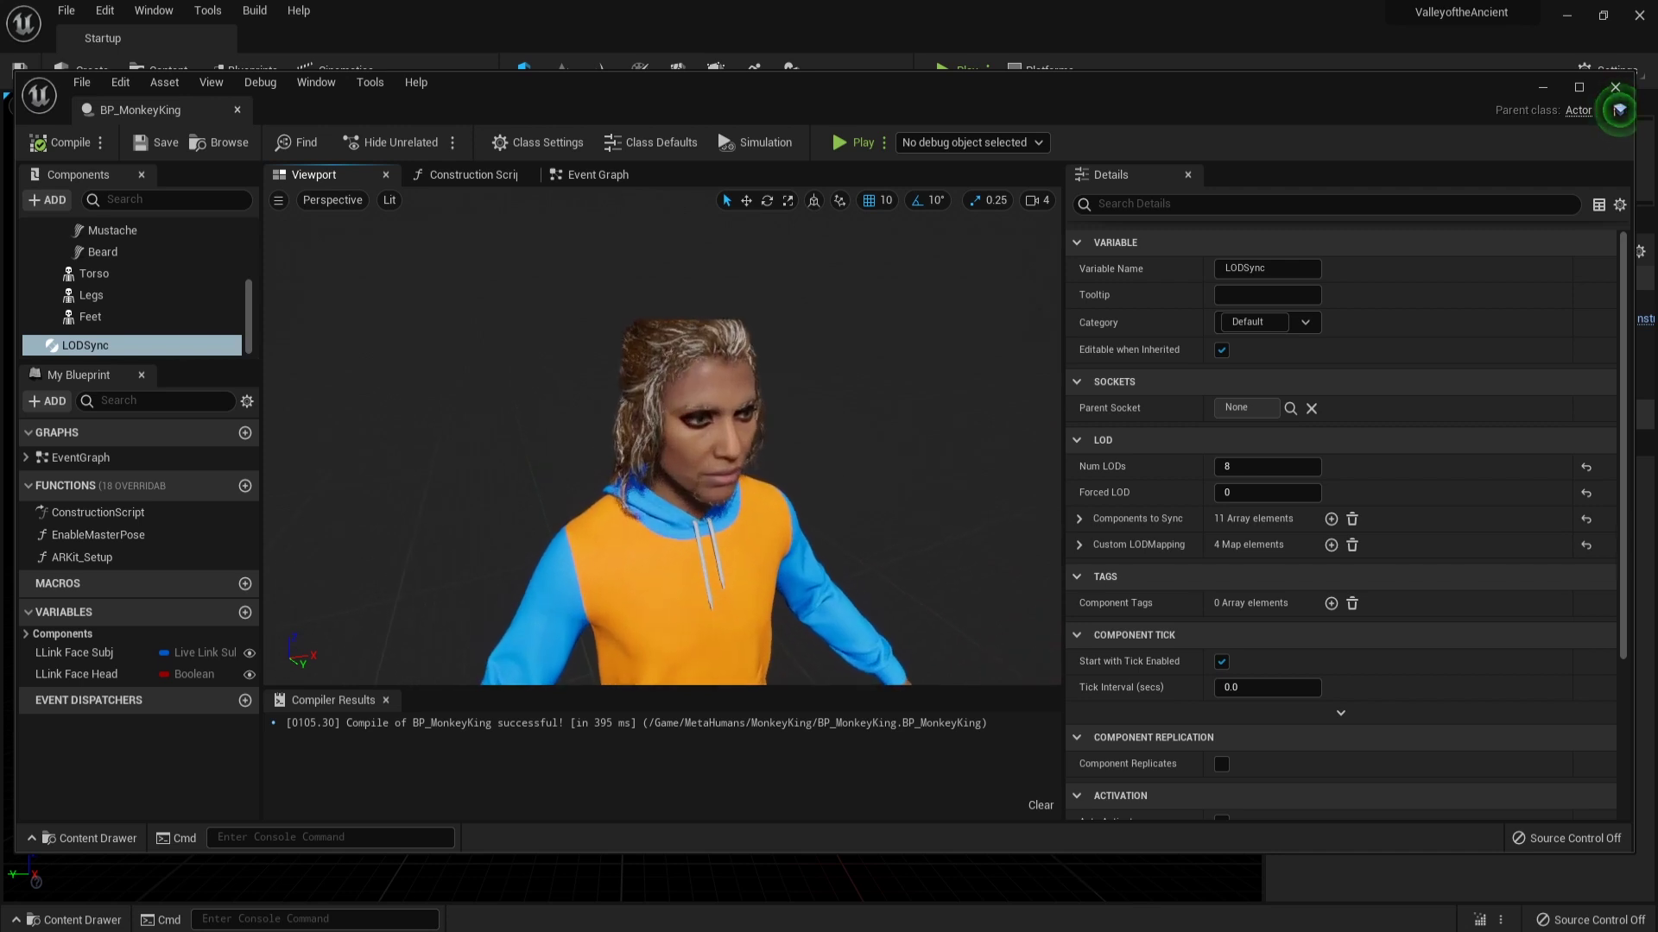
pyautogui.scroll(-5, 661, 449)
pyautogui.scroll(5, 661, 449)
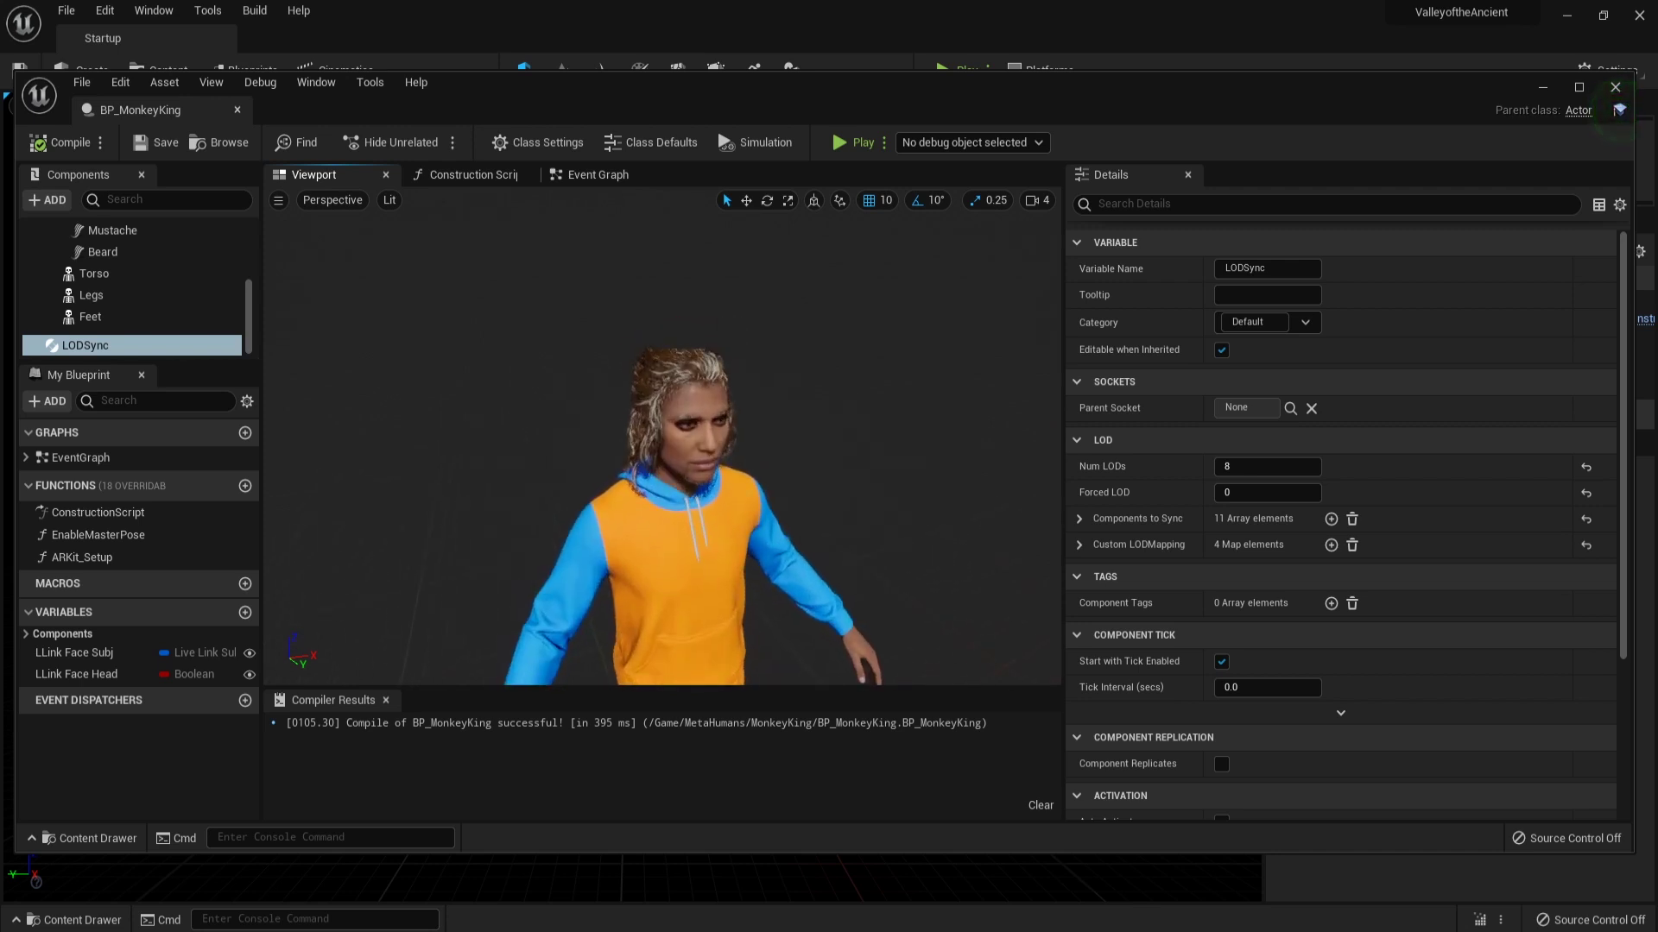
pyautogui.scroll(-4, 661, 449)
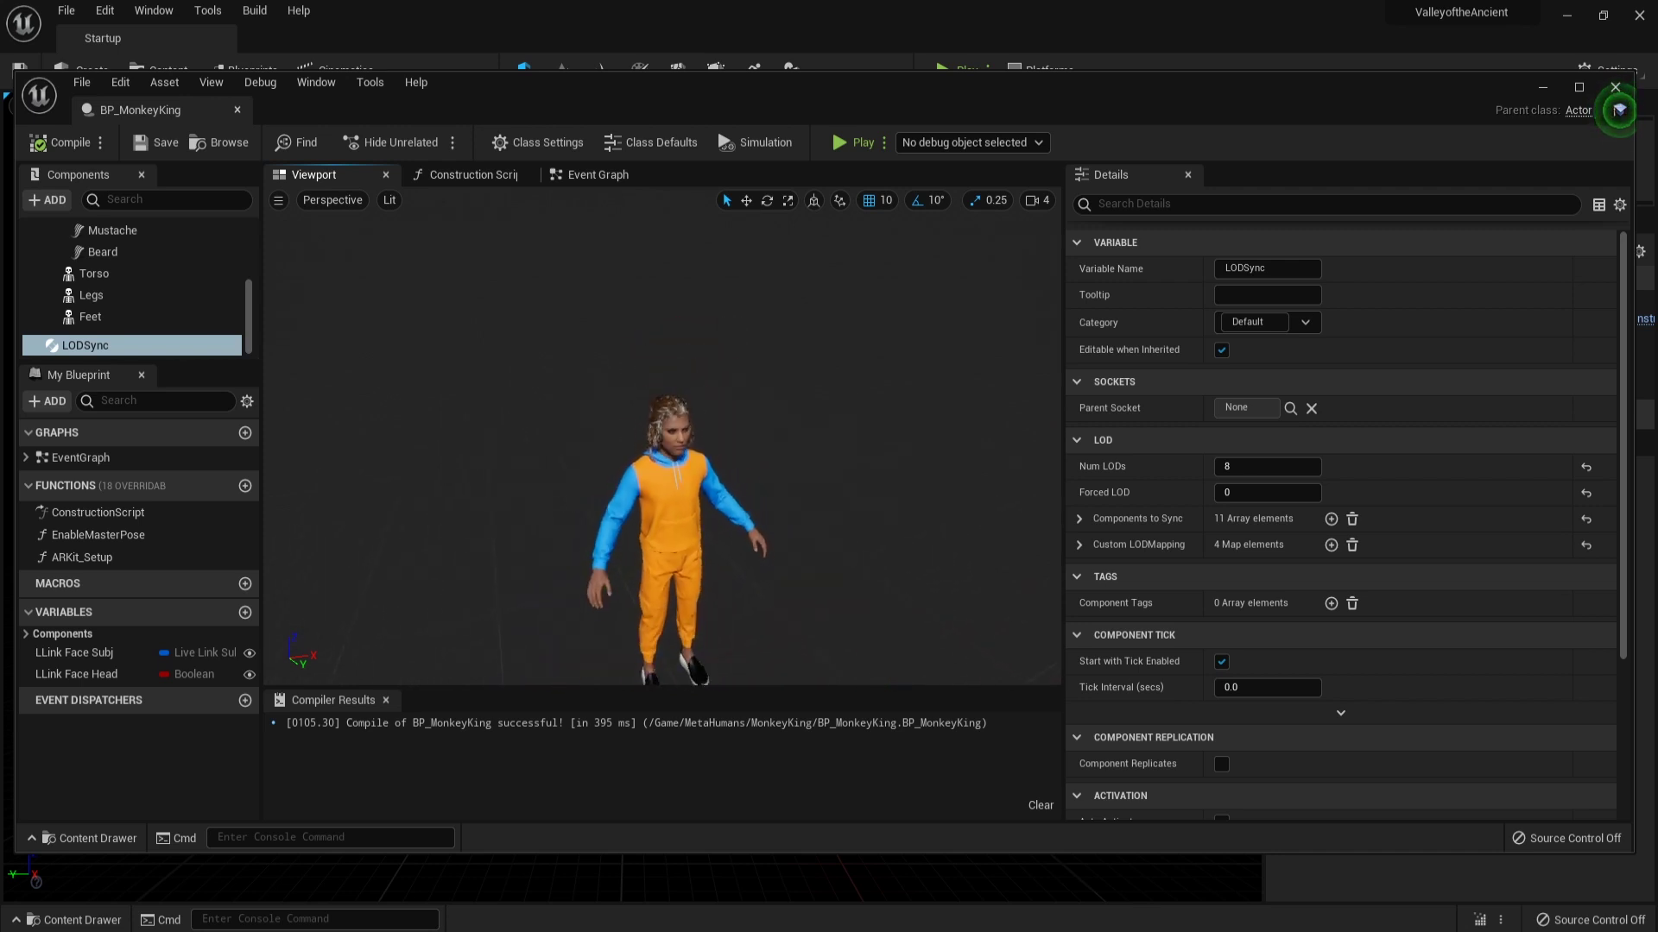
pyautogui.scroll(6, 662, 449)
pyautogui.scroll(-4, 661, 449)
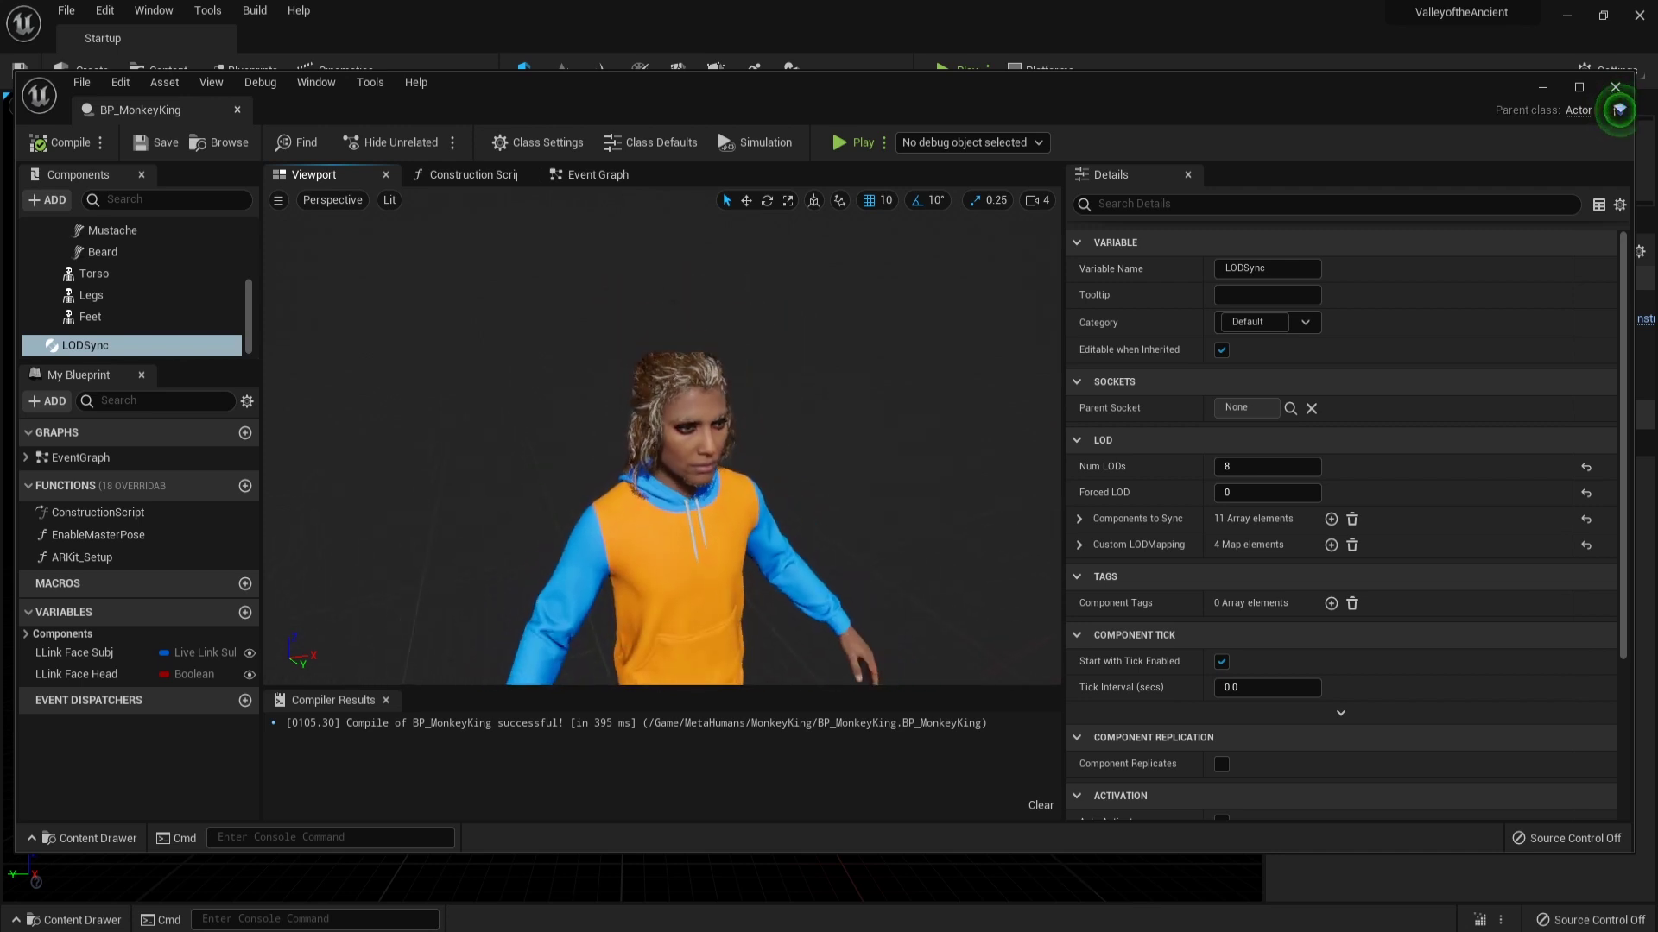
pyautogui.scroll(-2, 662, 449)
pyautogui.scroll(3, 661, 449)
pyautogui.scroll(-3, 661, 449)
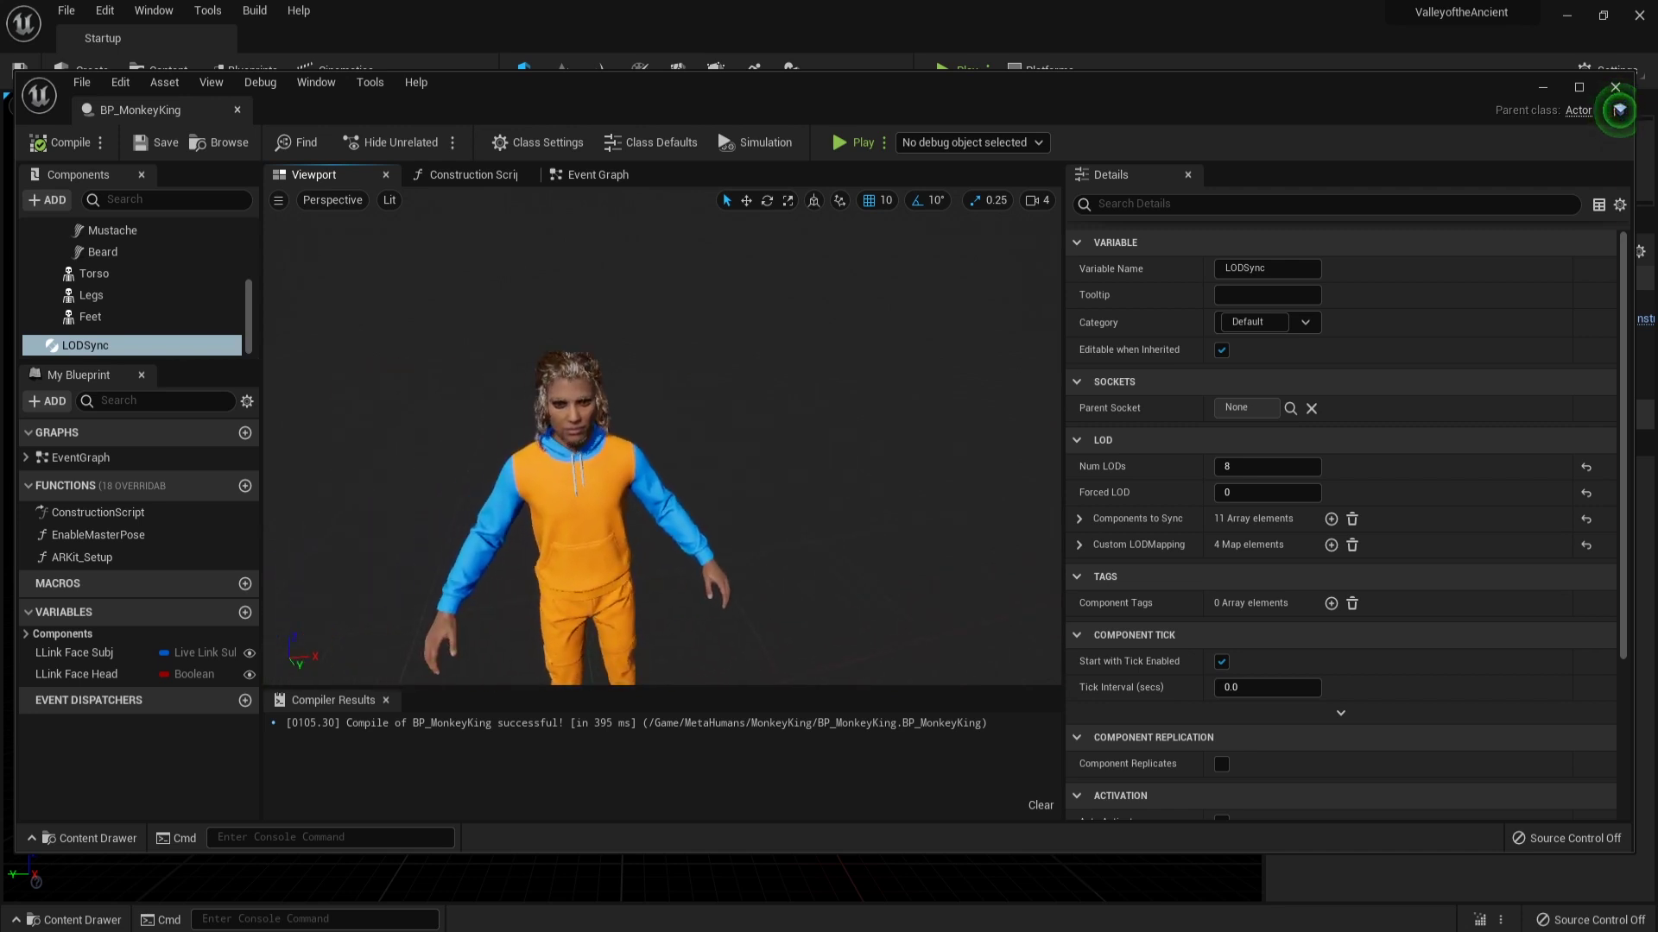
pyautogui.scroll(5, 662, 449)
pyautogui.scroll(-3, 661, 449)
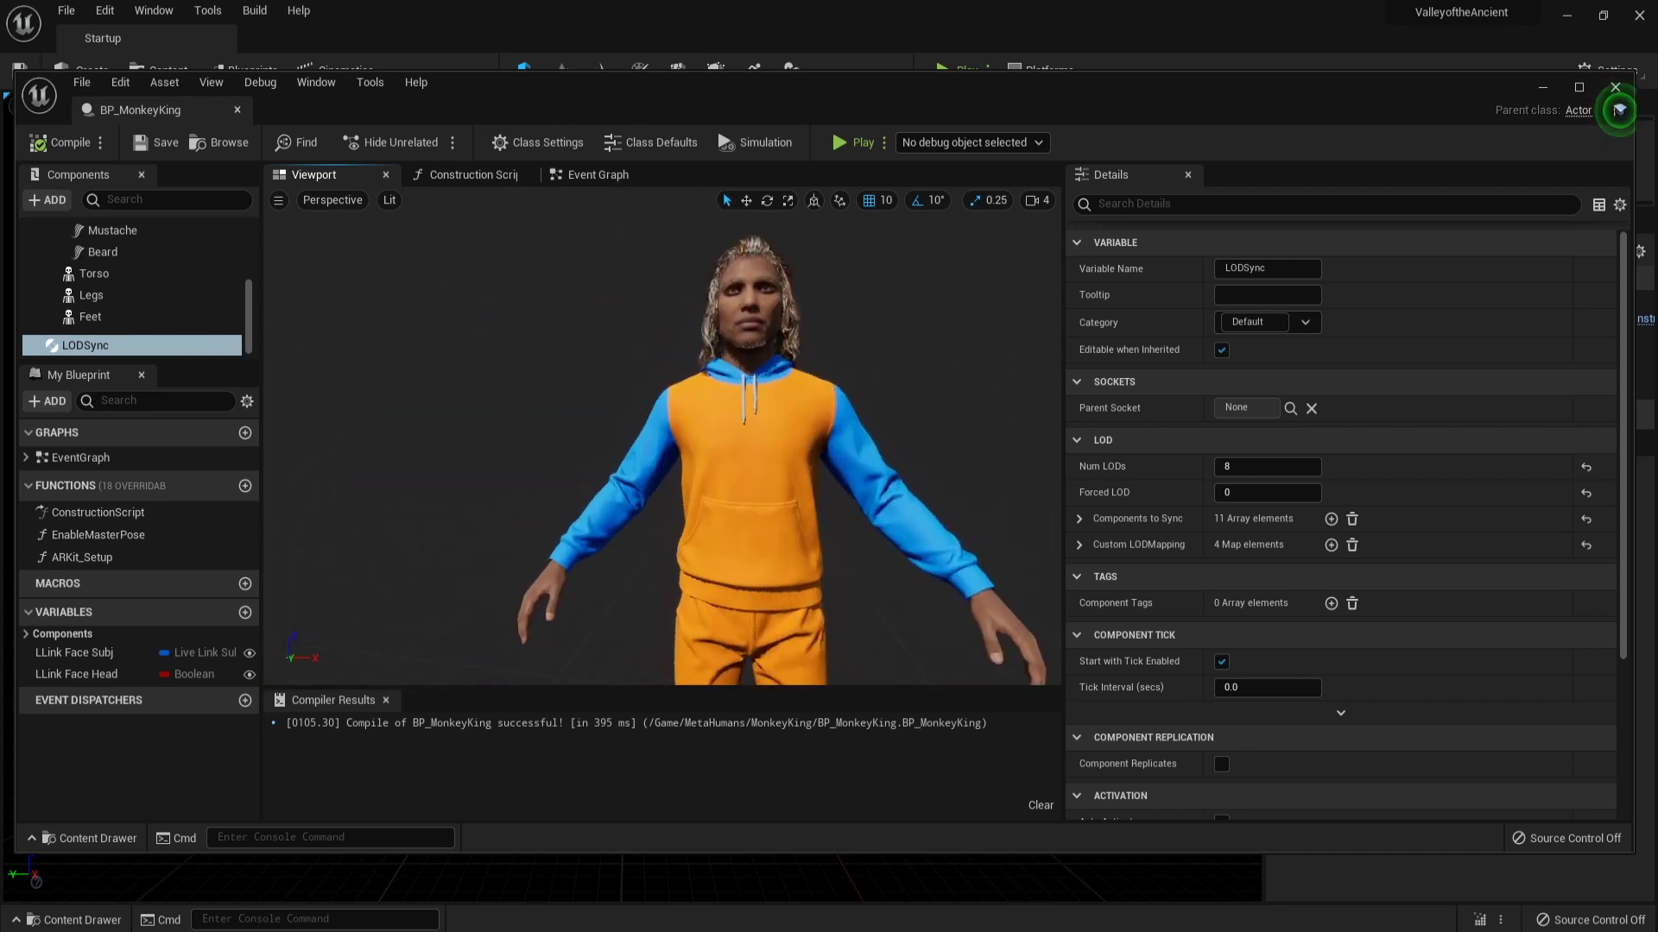
pyautogui.scroll(5, 661, 449)
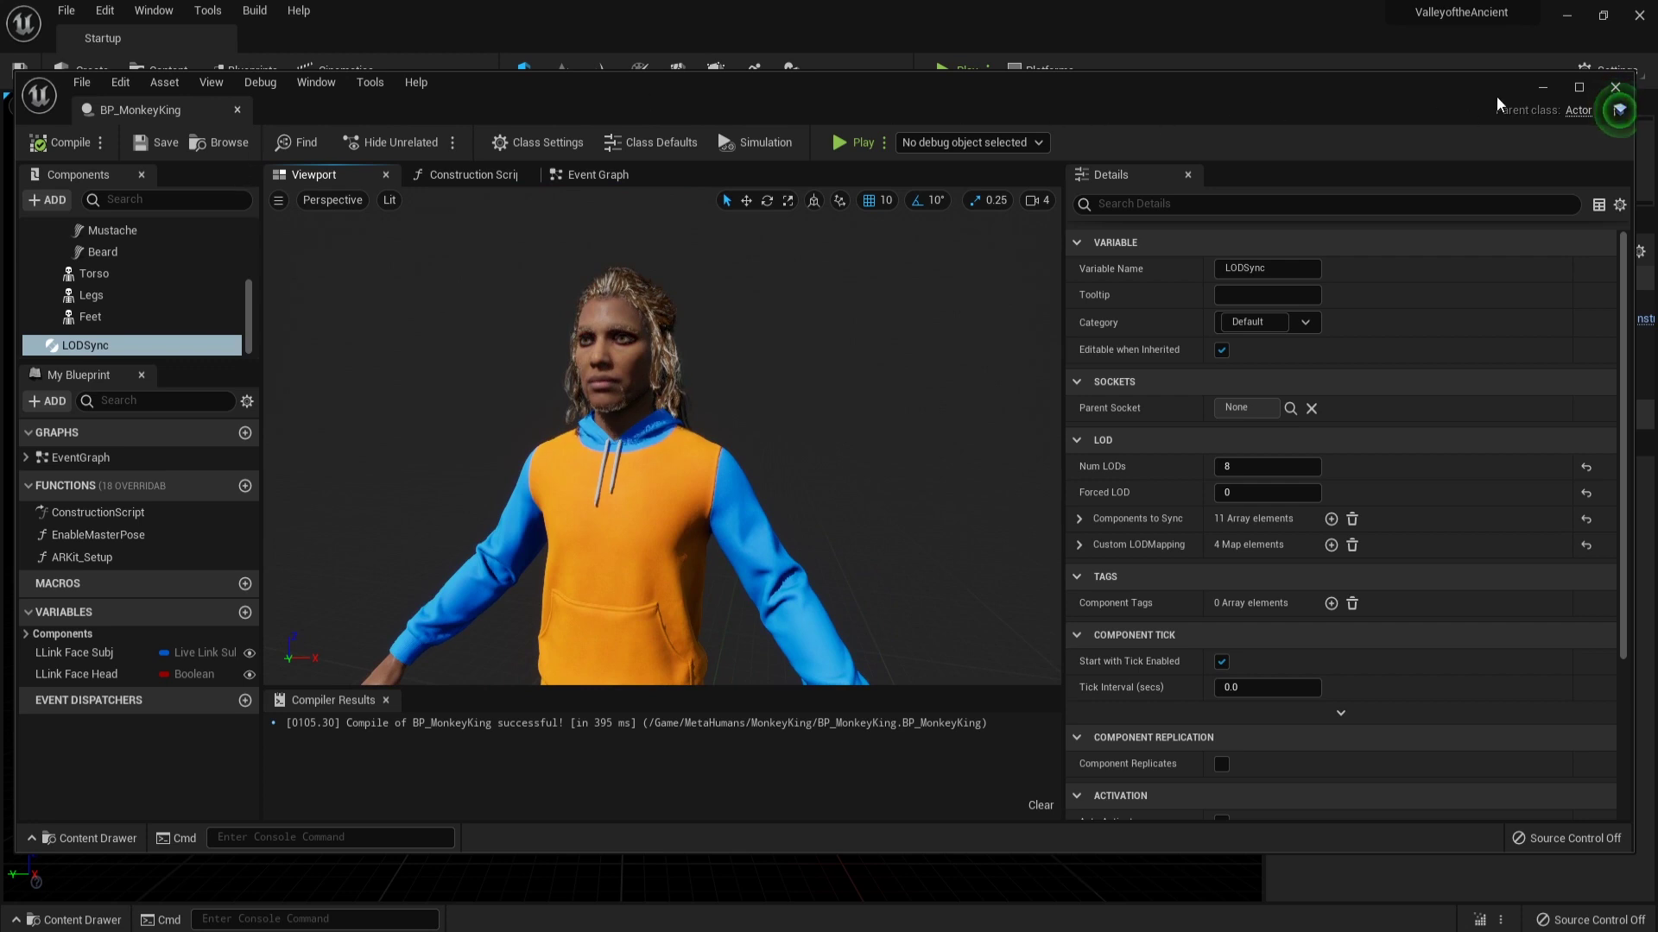
# Minimize the BP_MonkeyKing Blueprint window to get back to the level editor.
pyautogui.click(1543, 88)
pyautogui.click(640, 480)
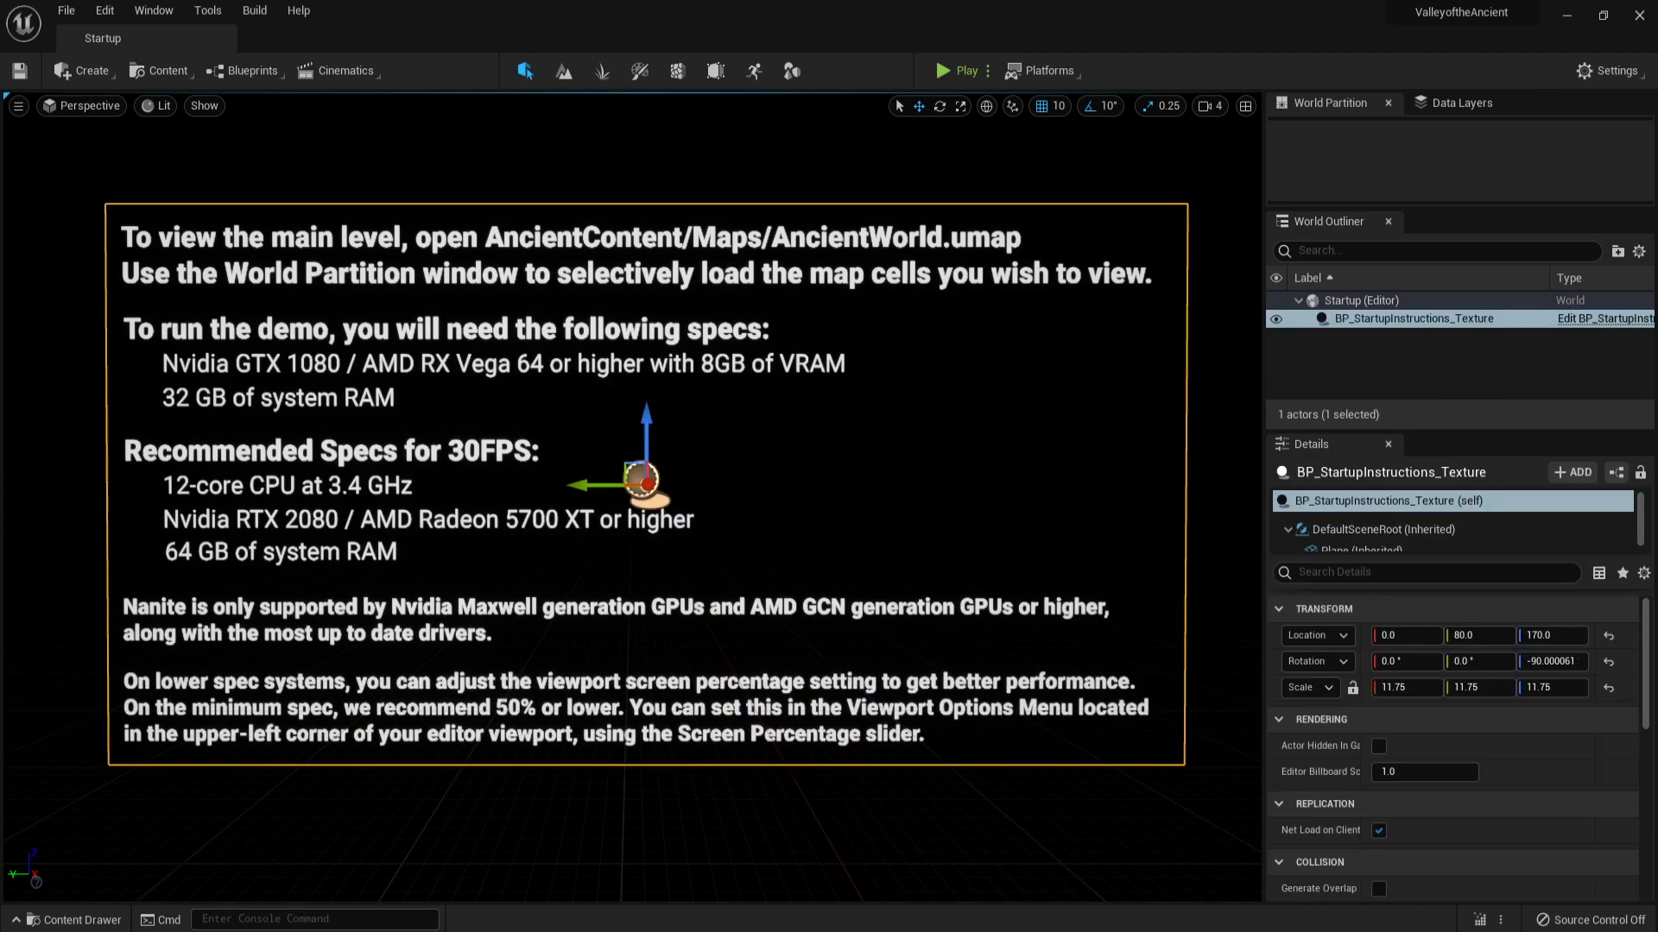
pyautogui.moveTo(1061, 926)
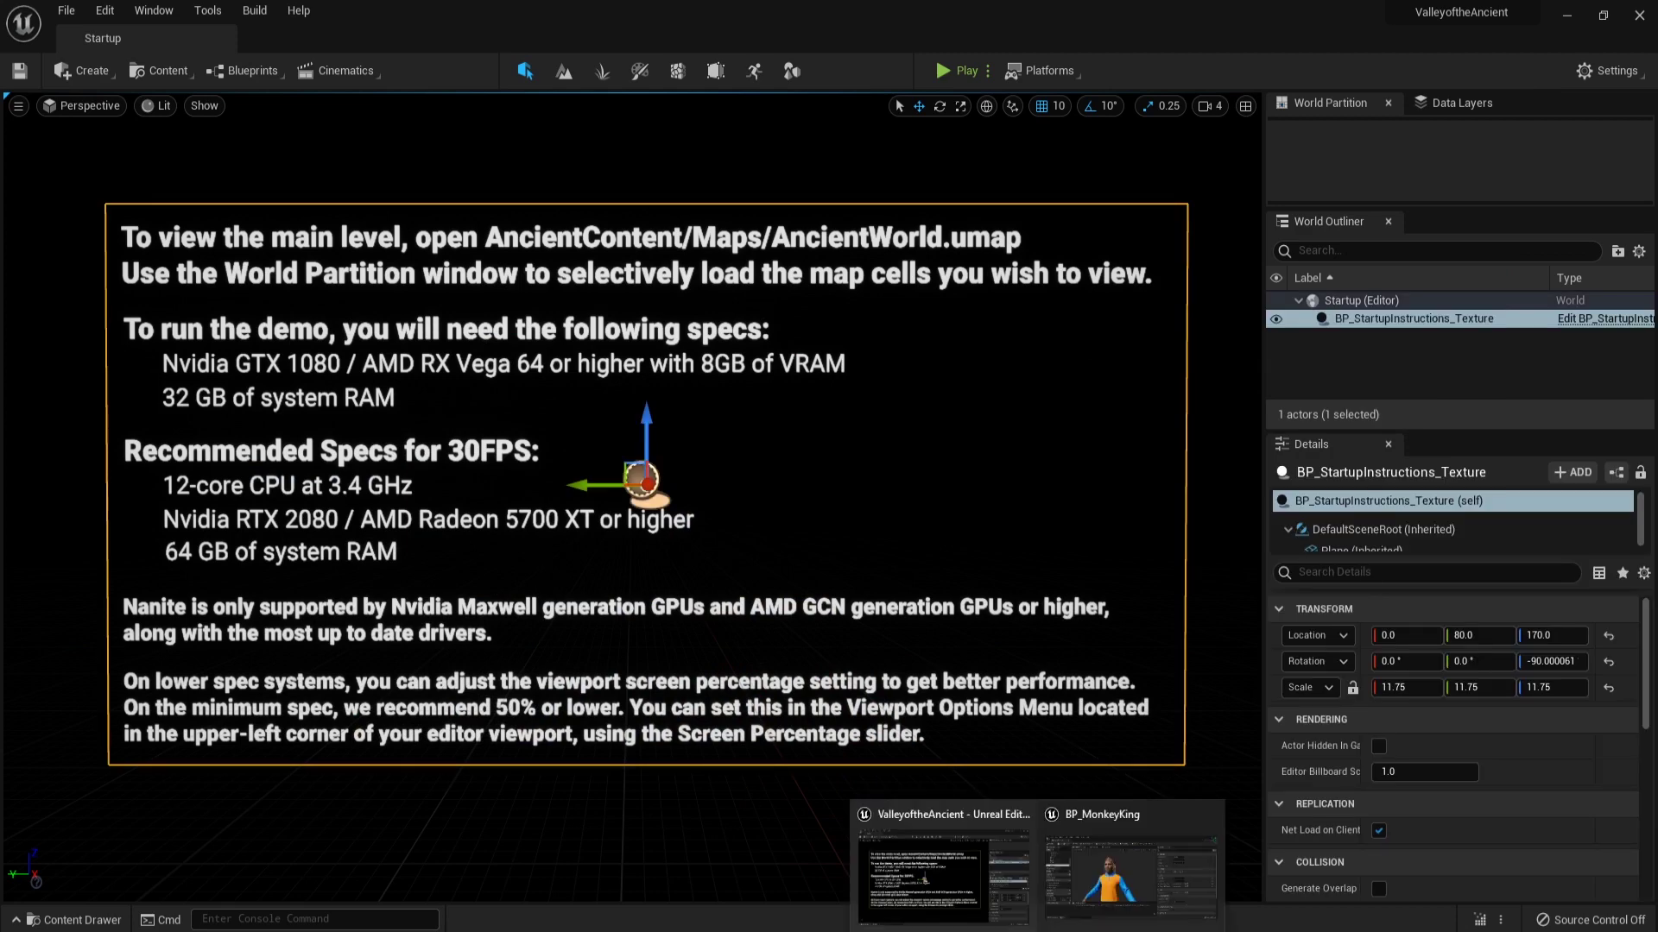
pyautogui.click(1127, 871)
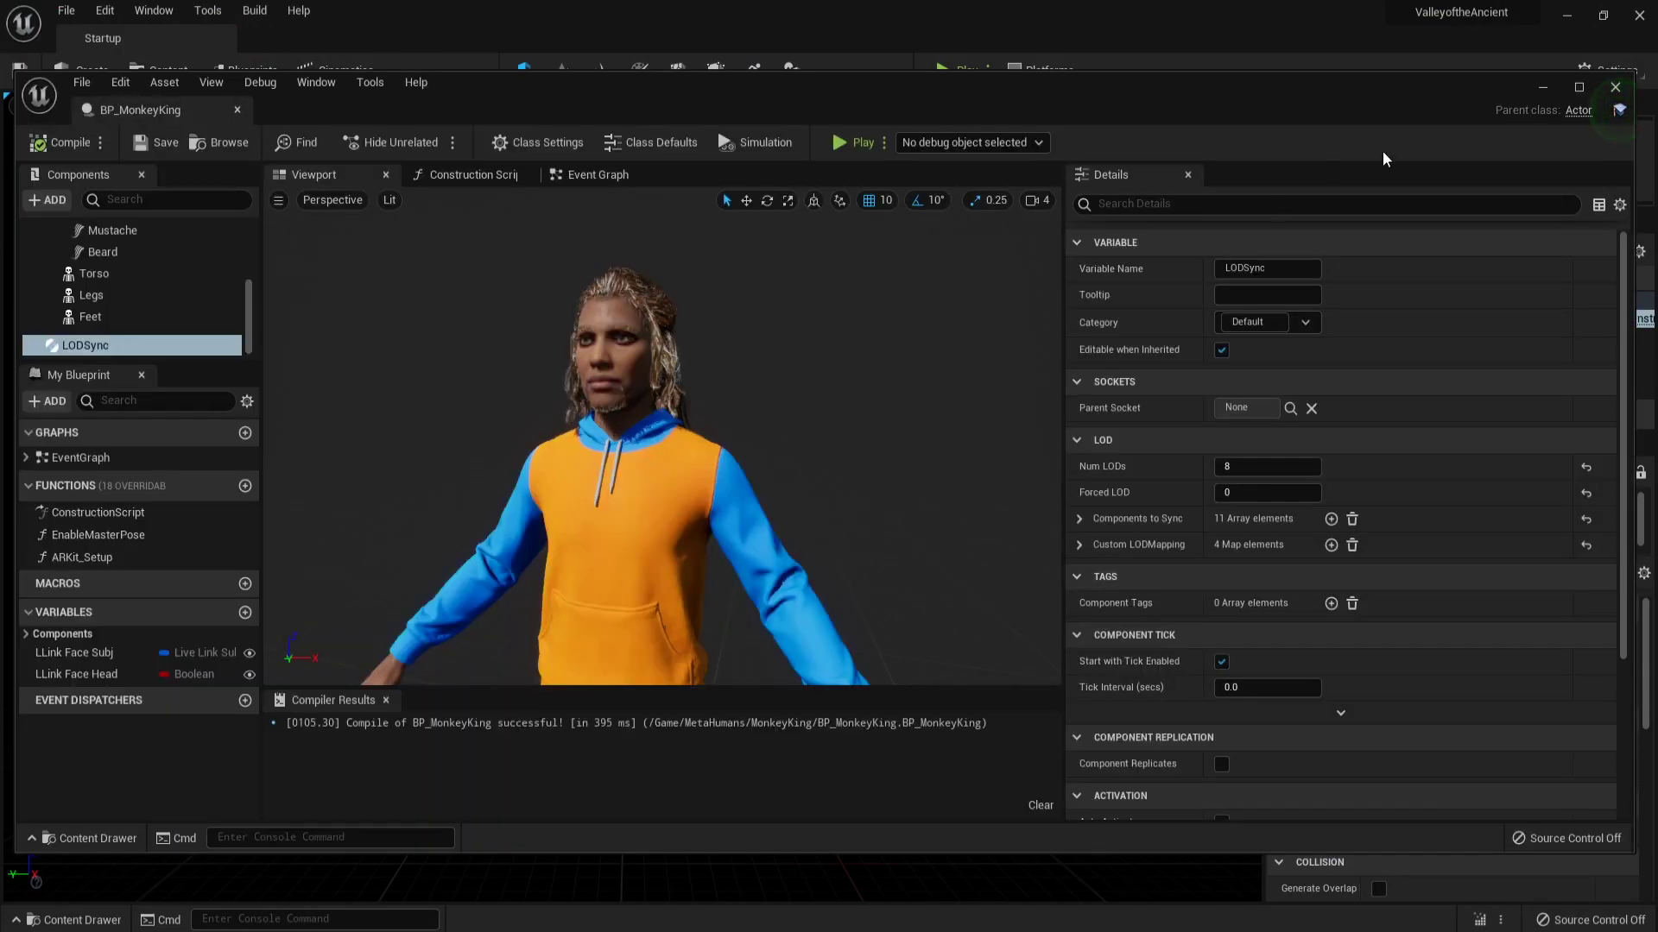
pyautogui.click(1543, 89)
# Navigate the Content Drawer to Characters > Echo > Meshes and select the Echo skeletal mesh.
pyautogui.hotkey('ctrl', 'space')
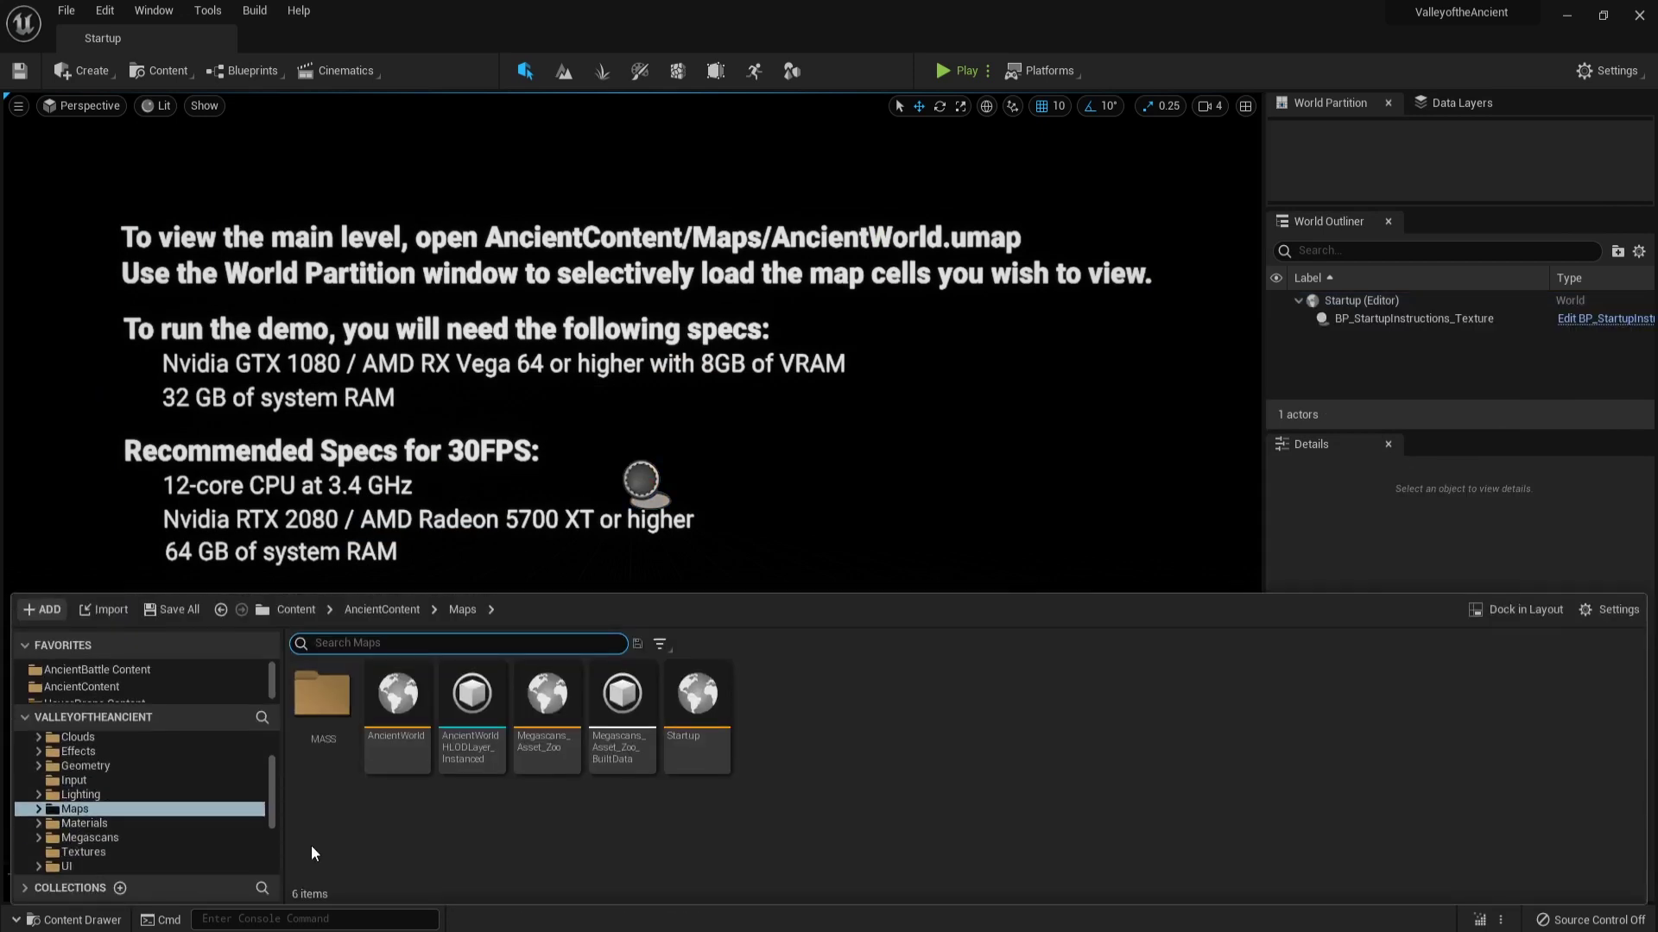
pyautogui.scroll(3, 230, 796)
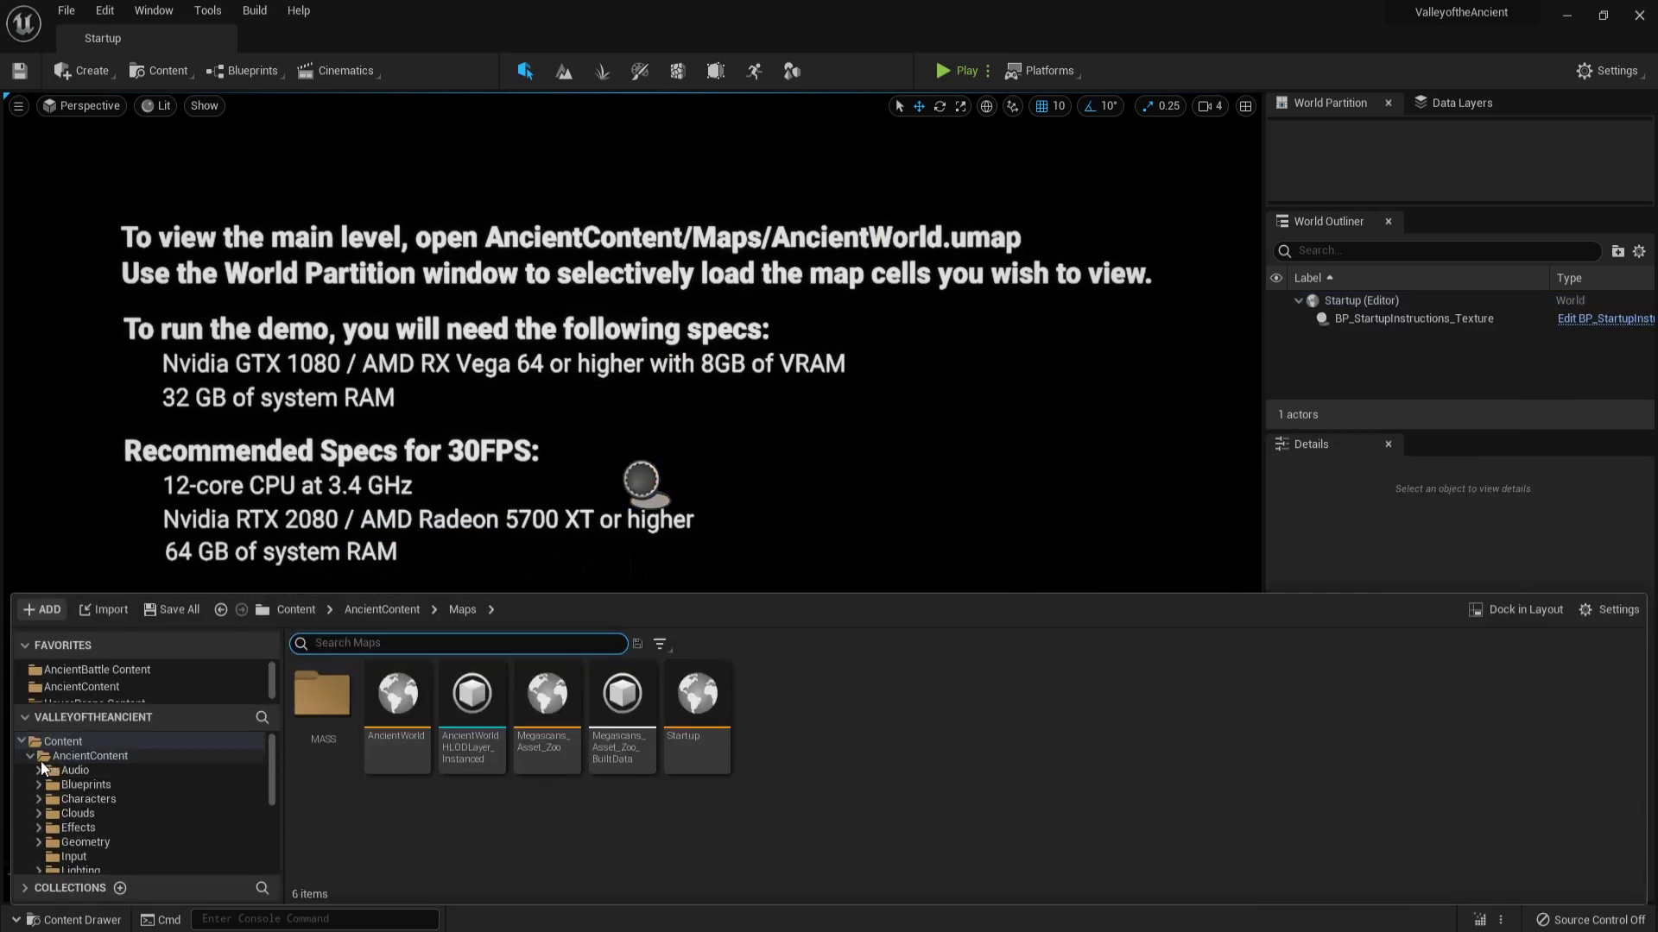
pyautogui.click(159, 799)
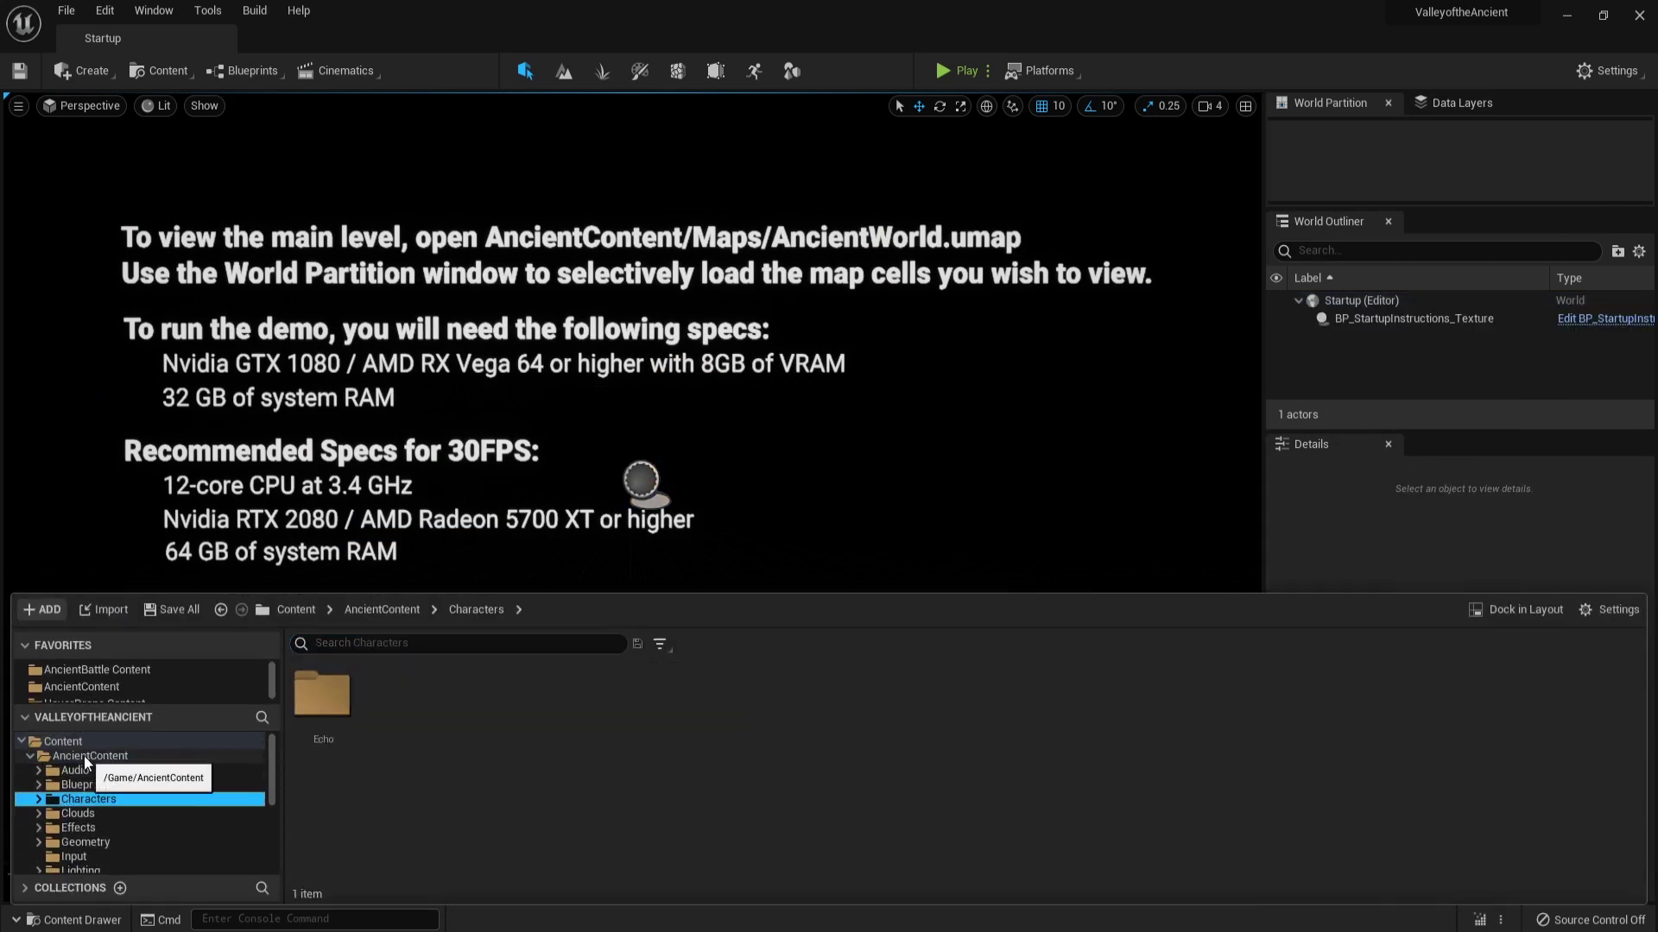
pyautogui.doubleClick(319, 703)
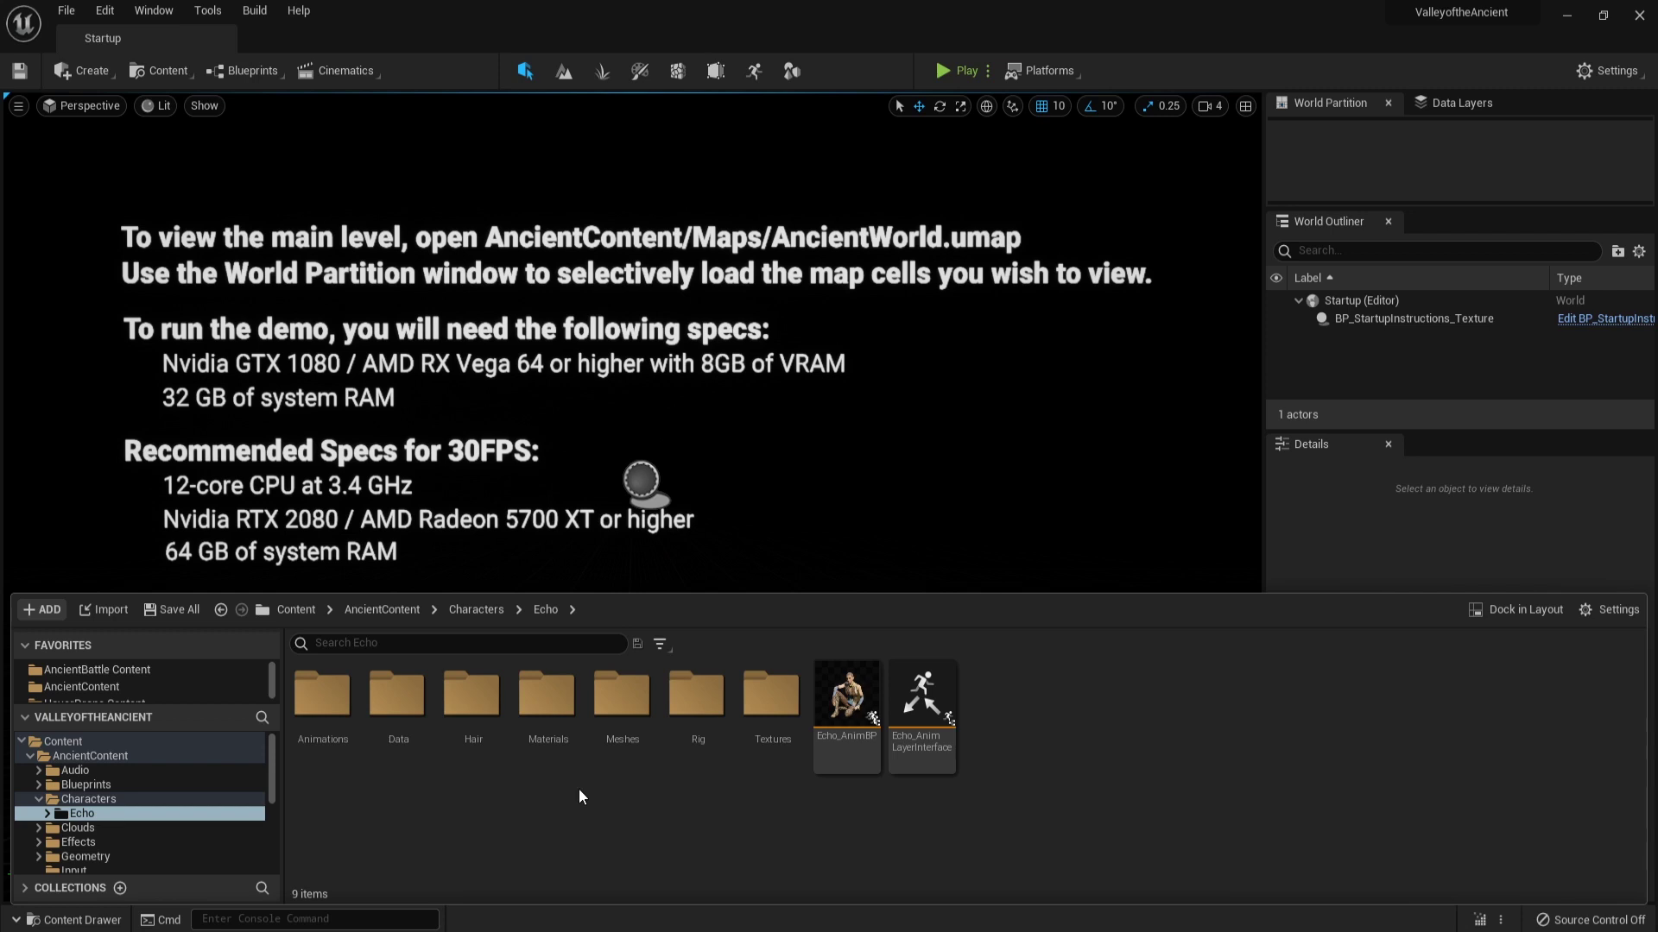
pyautogui.scroll(-2, 153, 806)
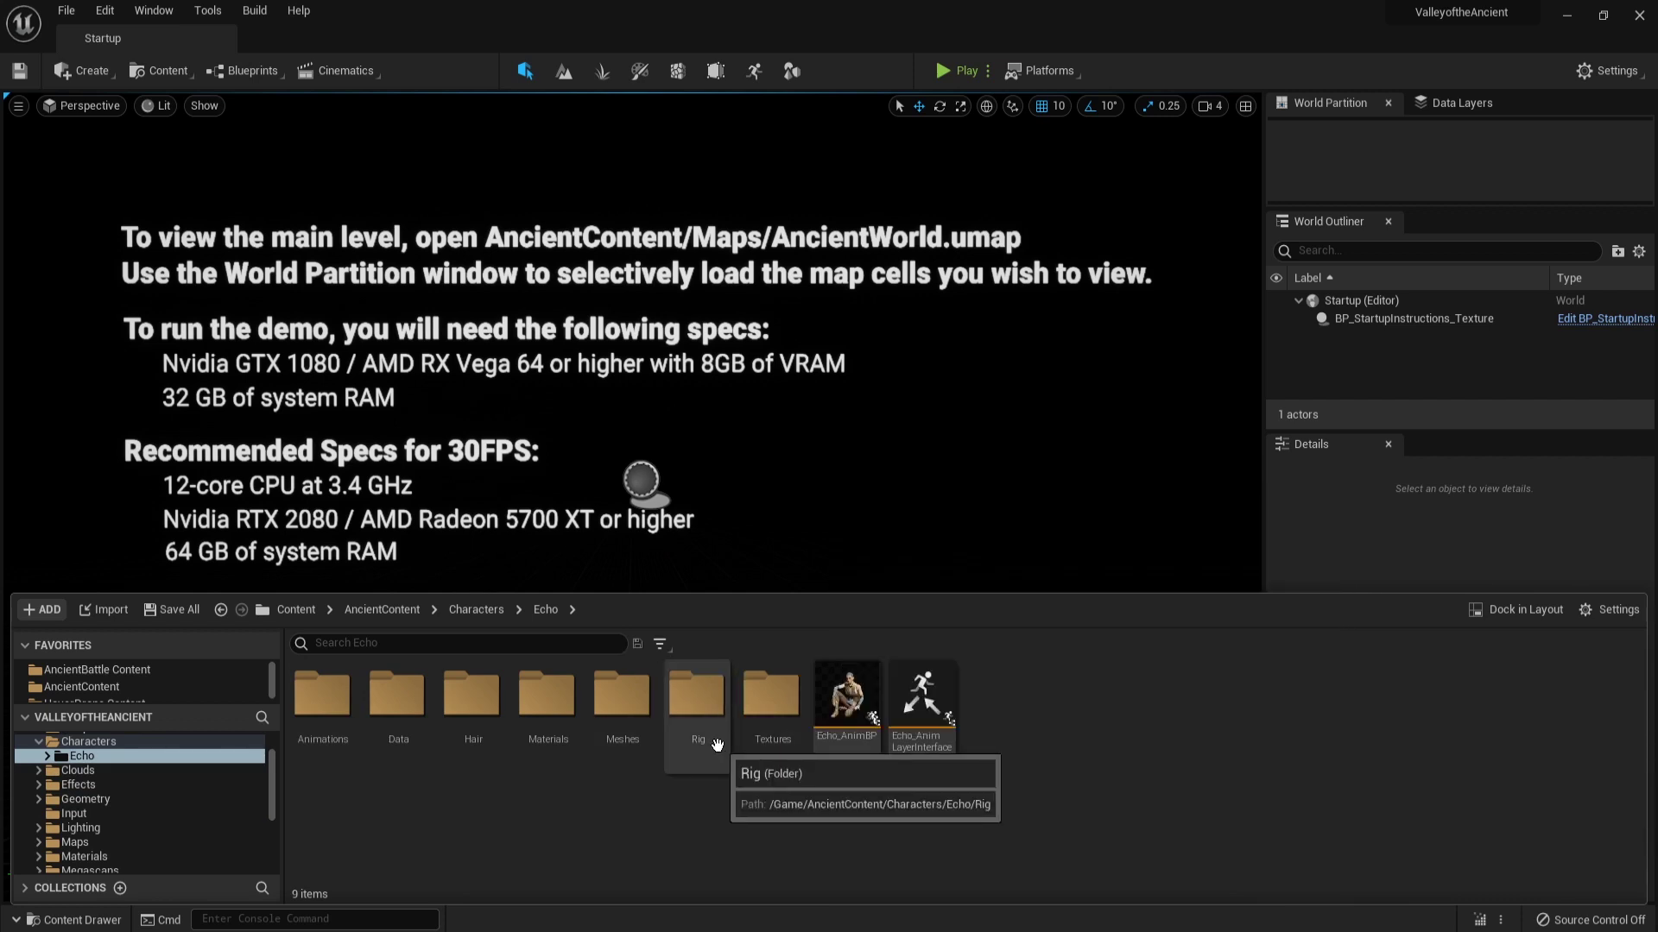
pyautogui.doubleClick(629, 731)
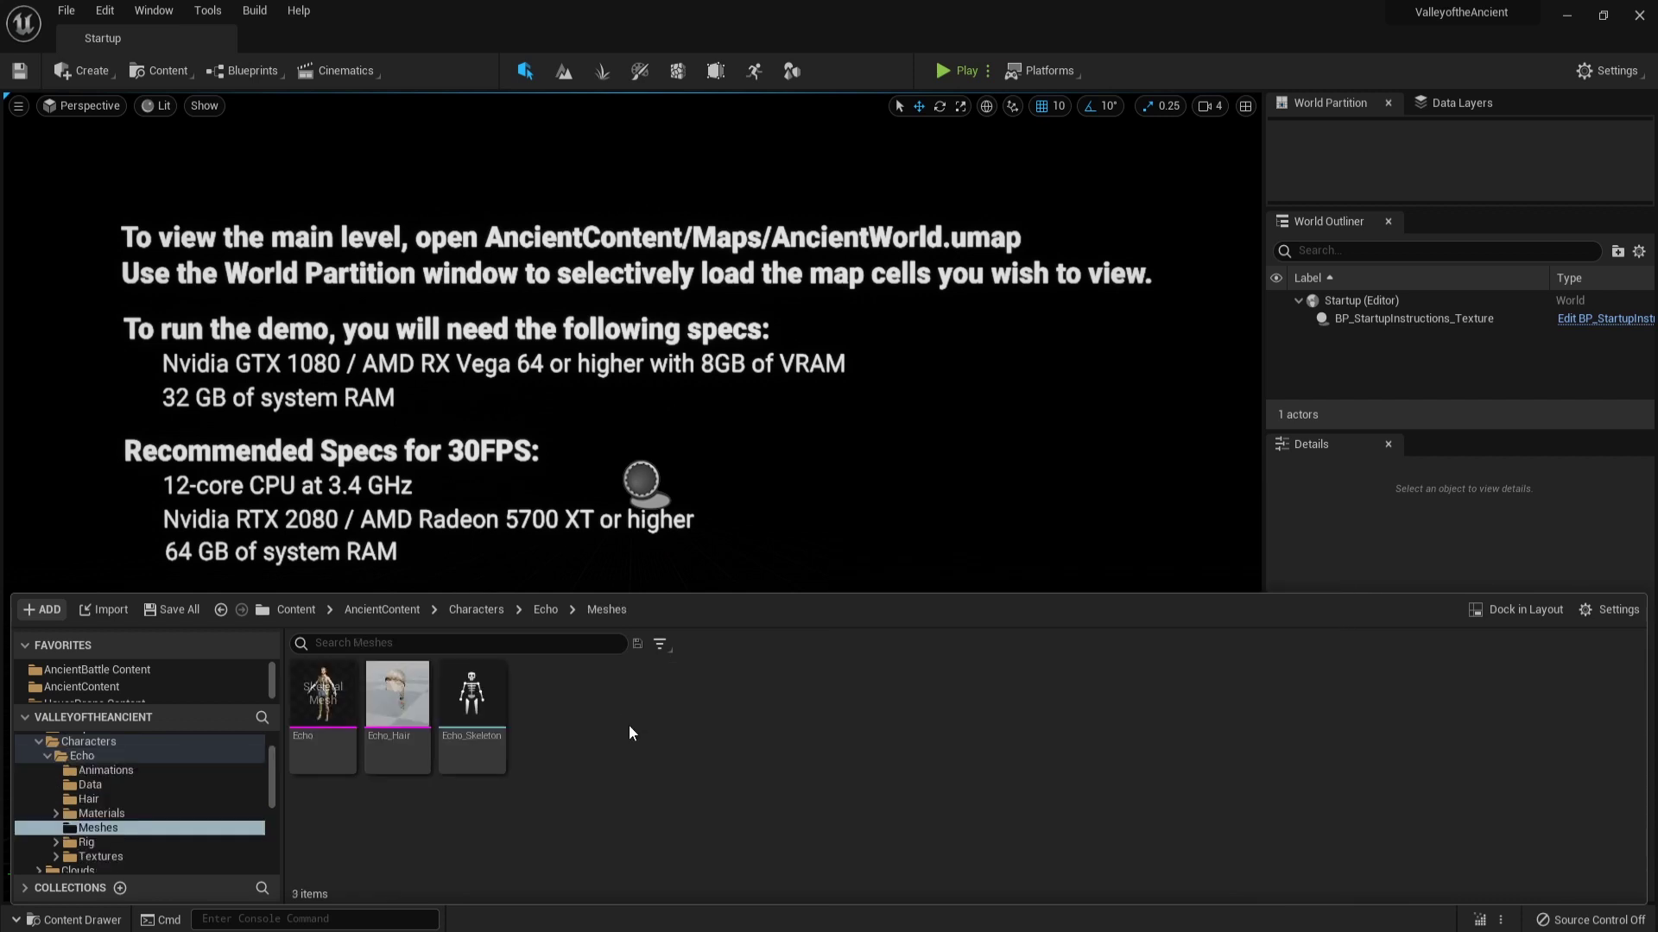
pyautogui.moveTo(331, 697)
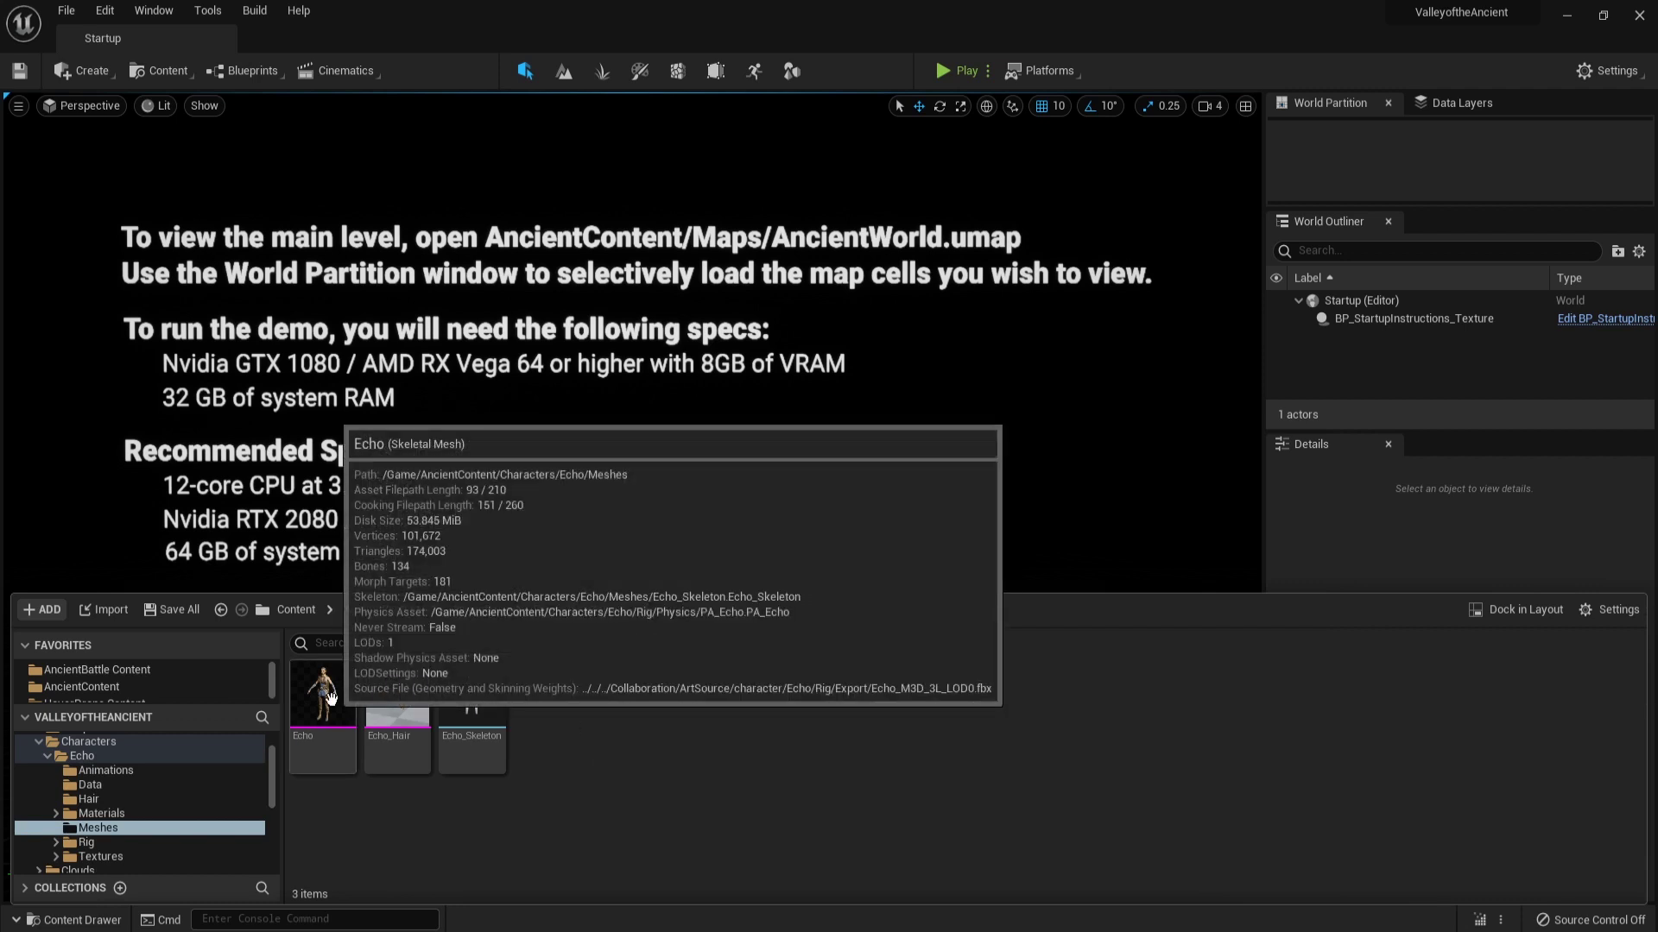
pyautogui.click(330, 697)
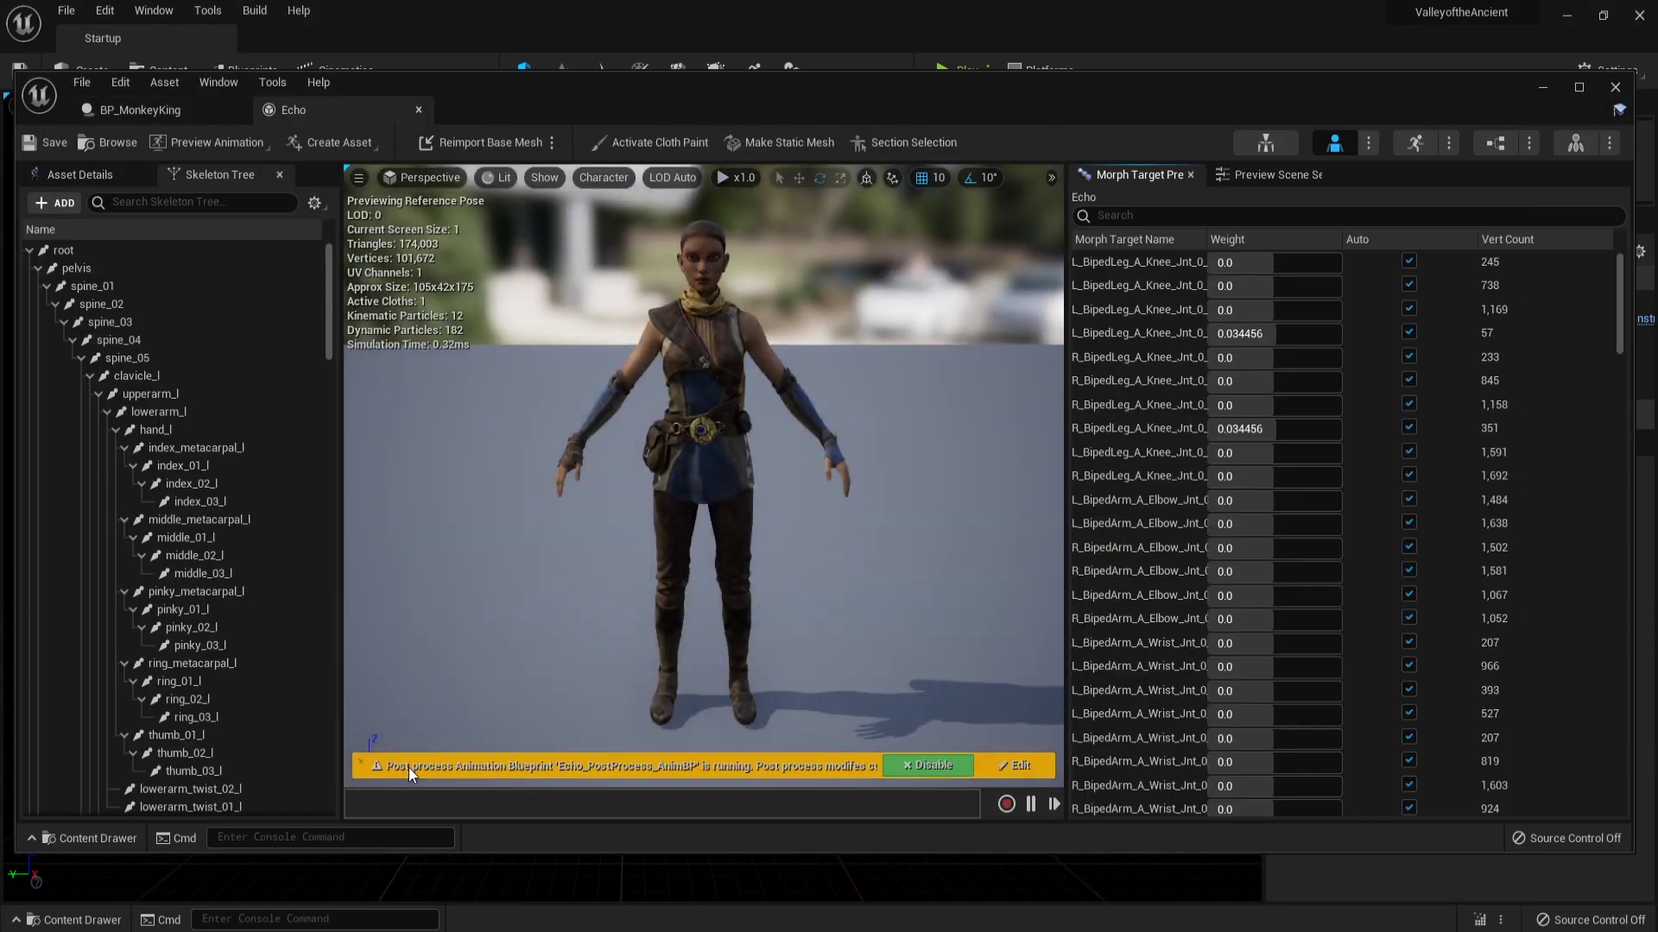
# Orbit around the Echo mesh preview, then open Echo_Skeleton showing its Humanoid retarget mapping.
pyautogui.scroll(5, 637, 363)
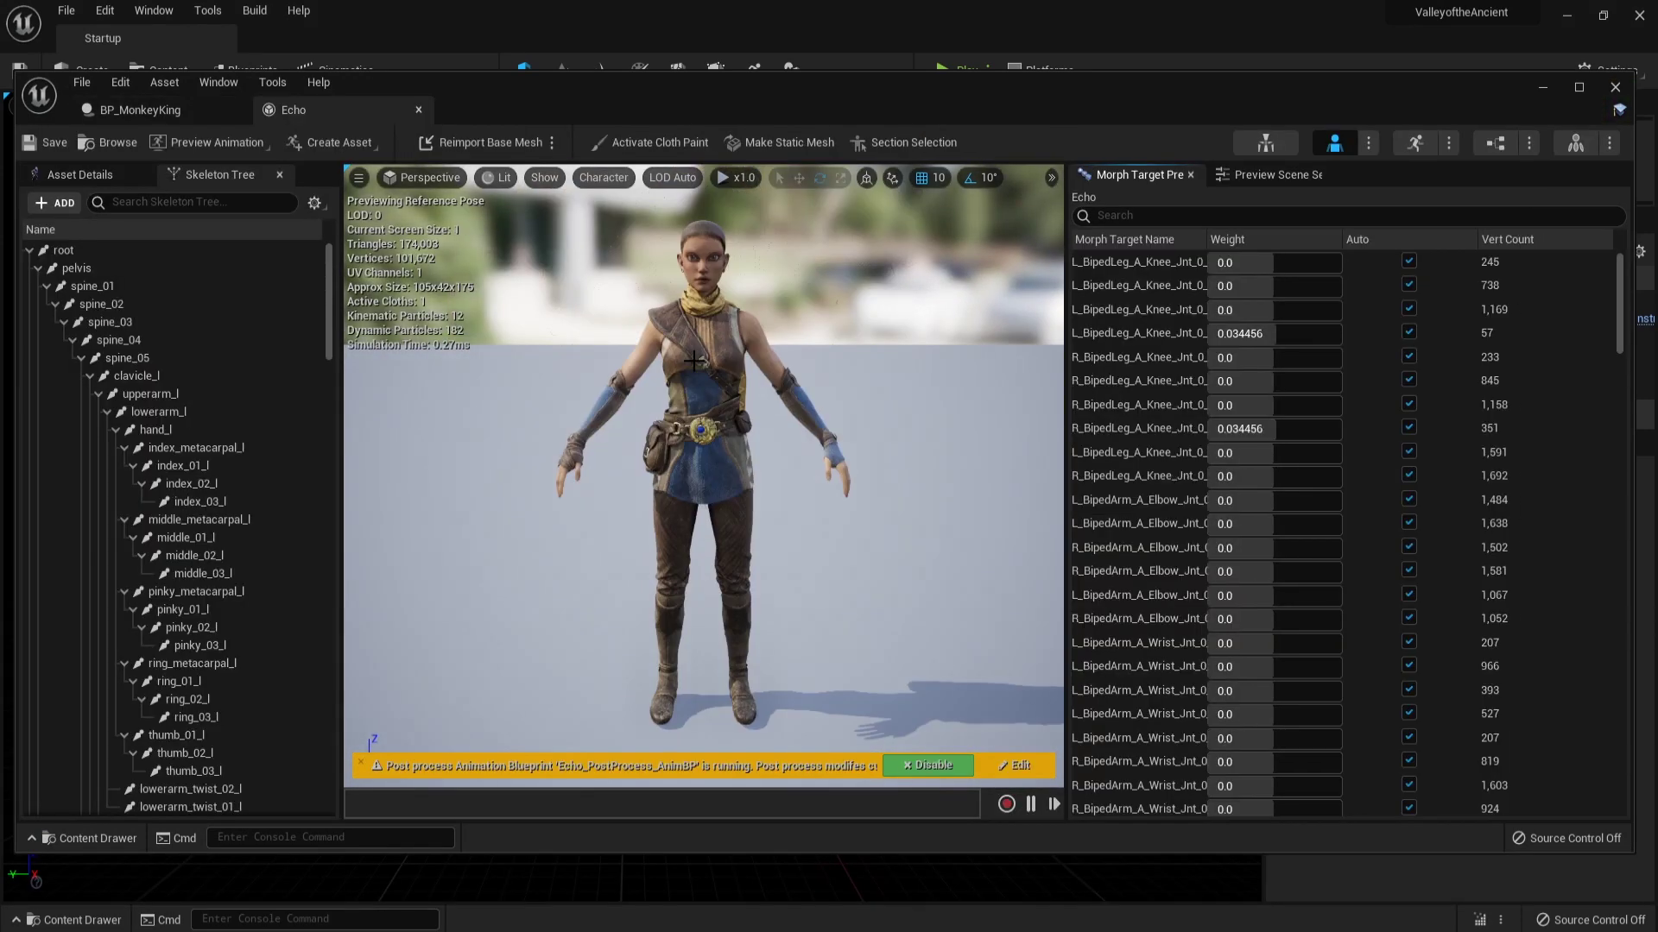
pyautogui.scroll(-3, 636, 363)
pyautogui.moveTo(637, 363); pyautogui.dragTo(777, 364)
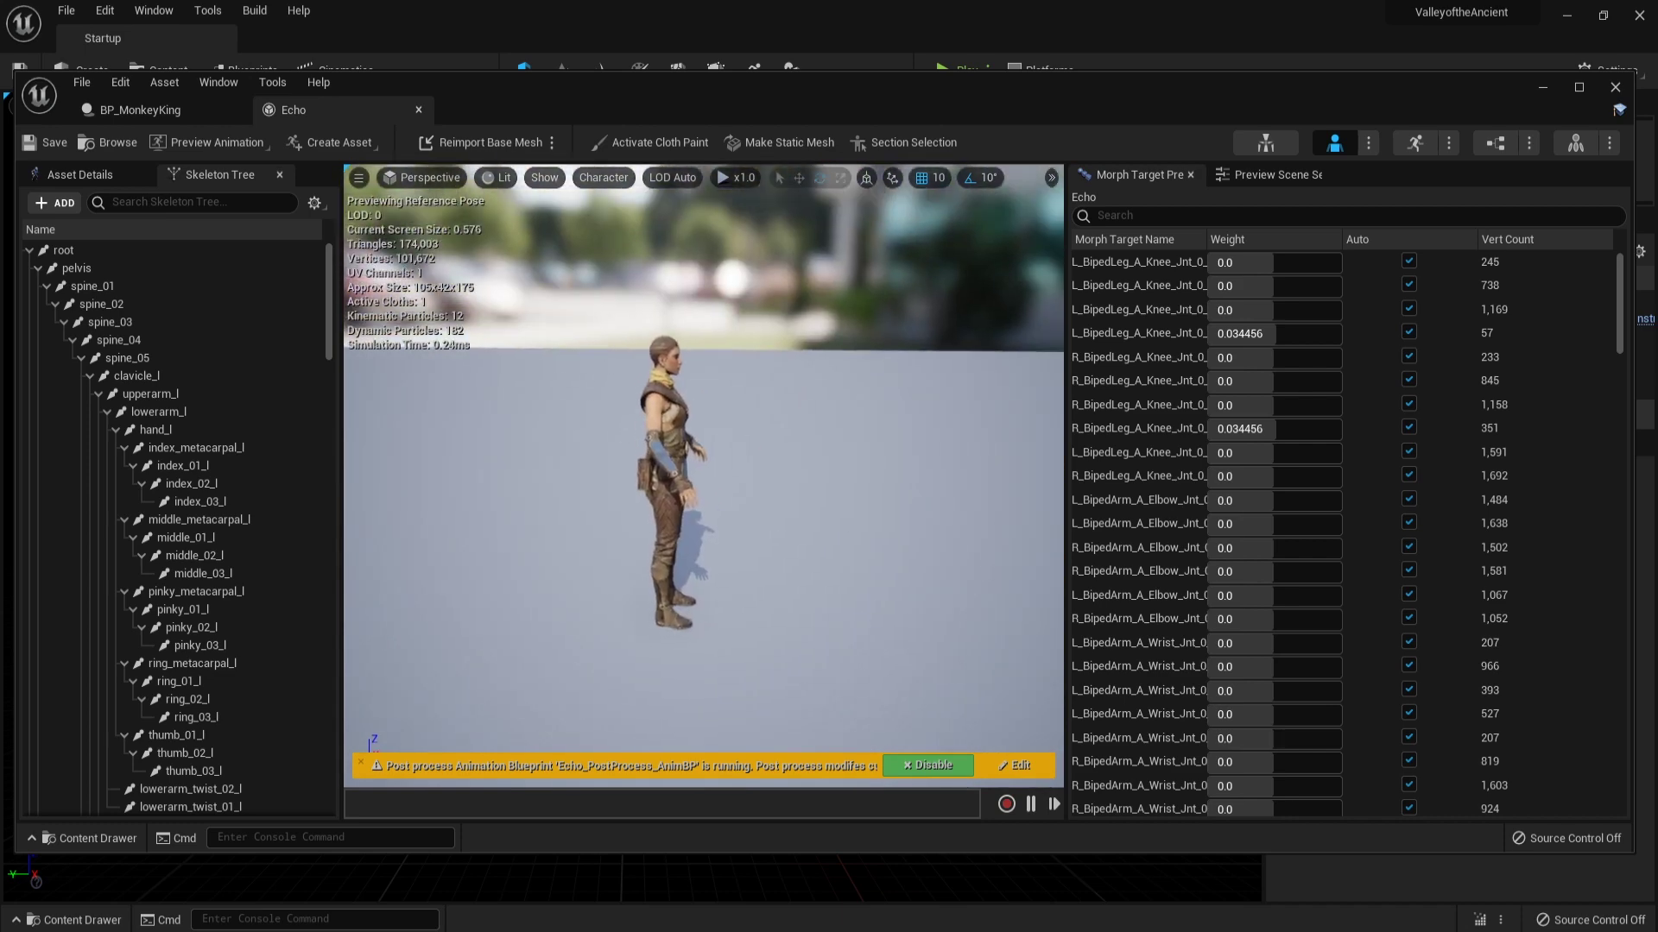
pyautogui.scroll(4, 703, 483)
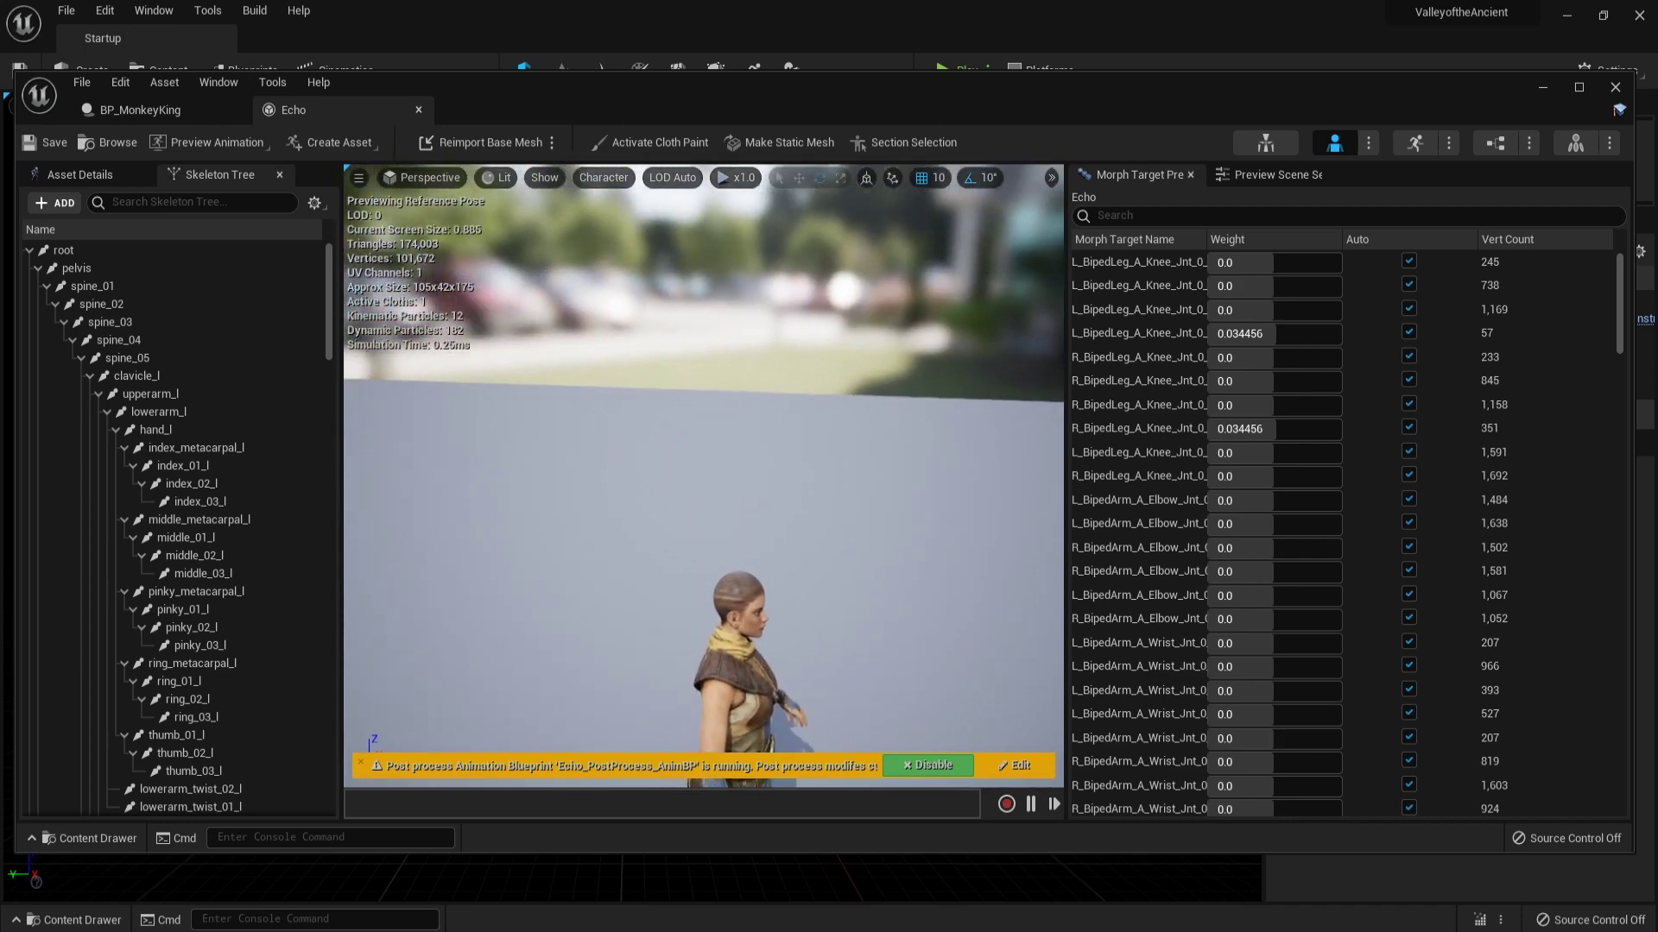
pyautogui.moveTo(703, 483); pyautogui.dragTo(561, 484)
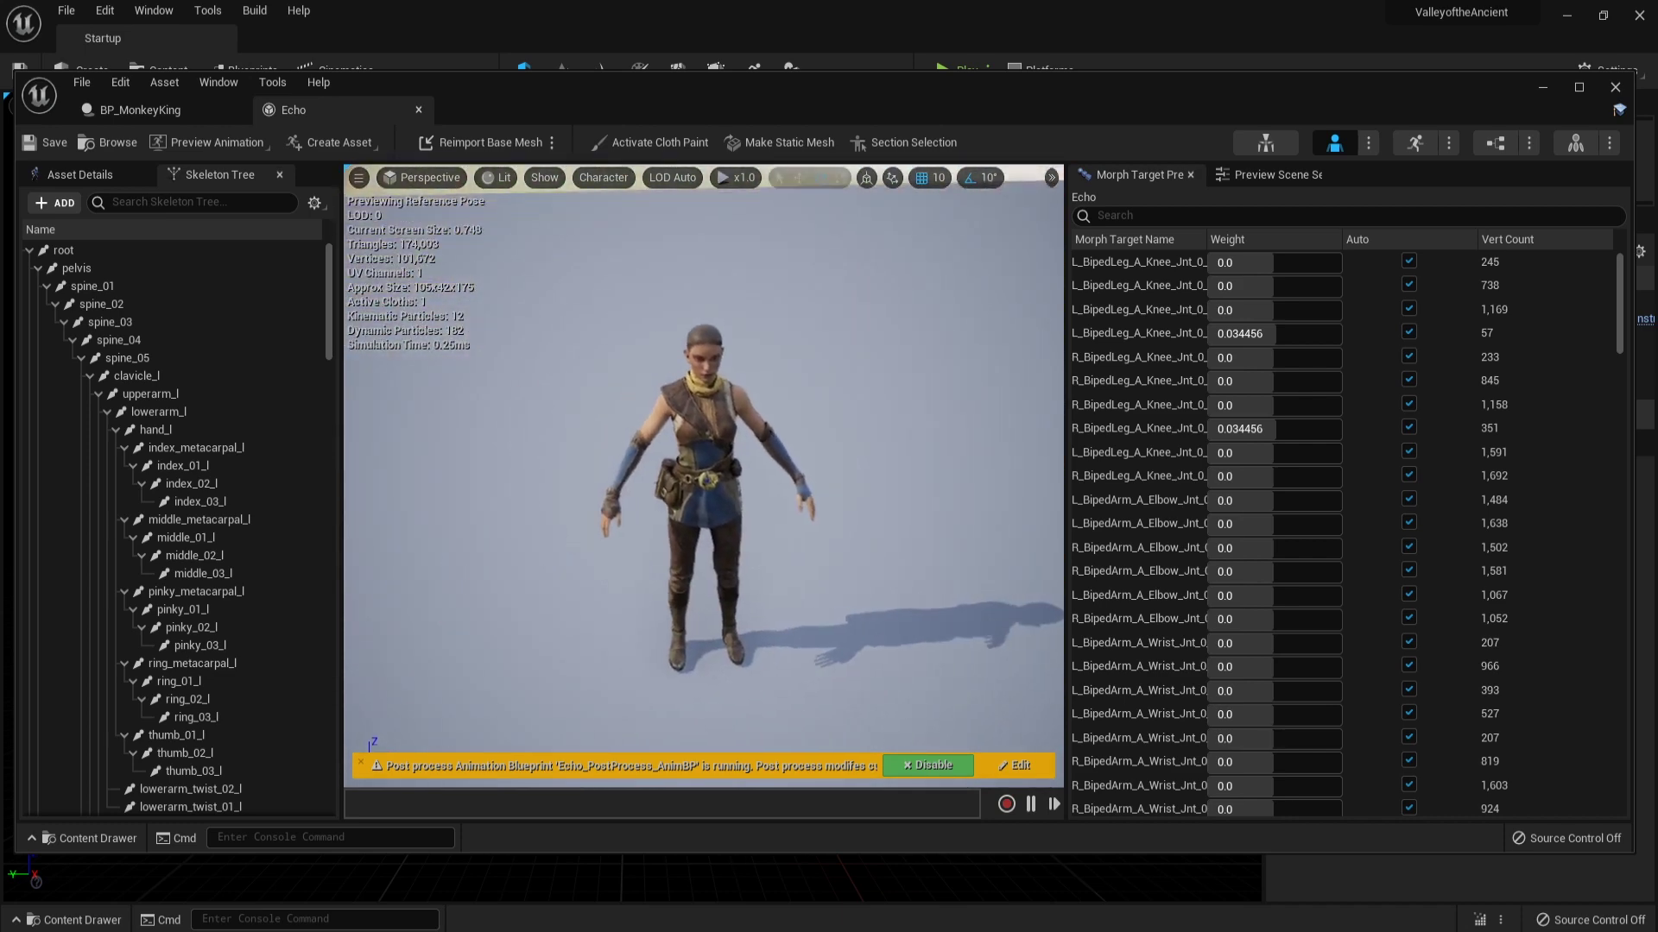
pyautogui.scroll(4, 704, 483)
pyautogui.scroll(3, 704, 483)
pyautogui.moveTo(703, 484); pyautogui.dragTo(717, 544)
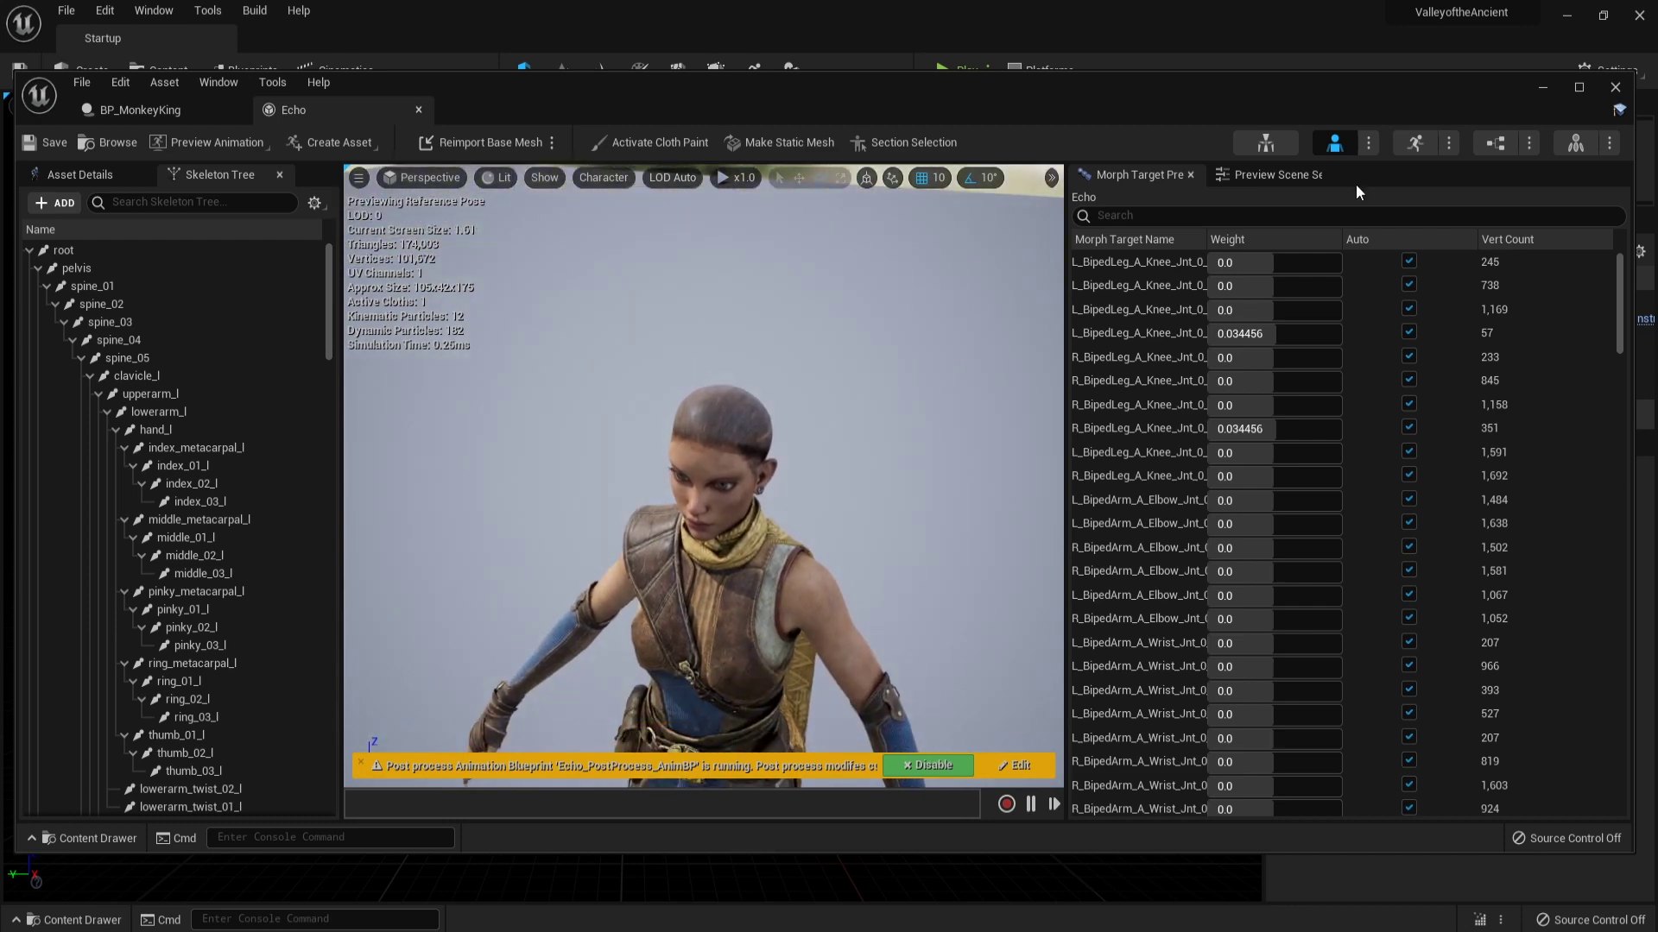
pyautogui.click(1265, 143)
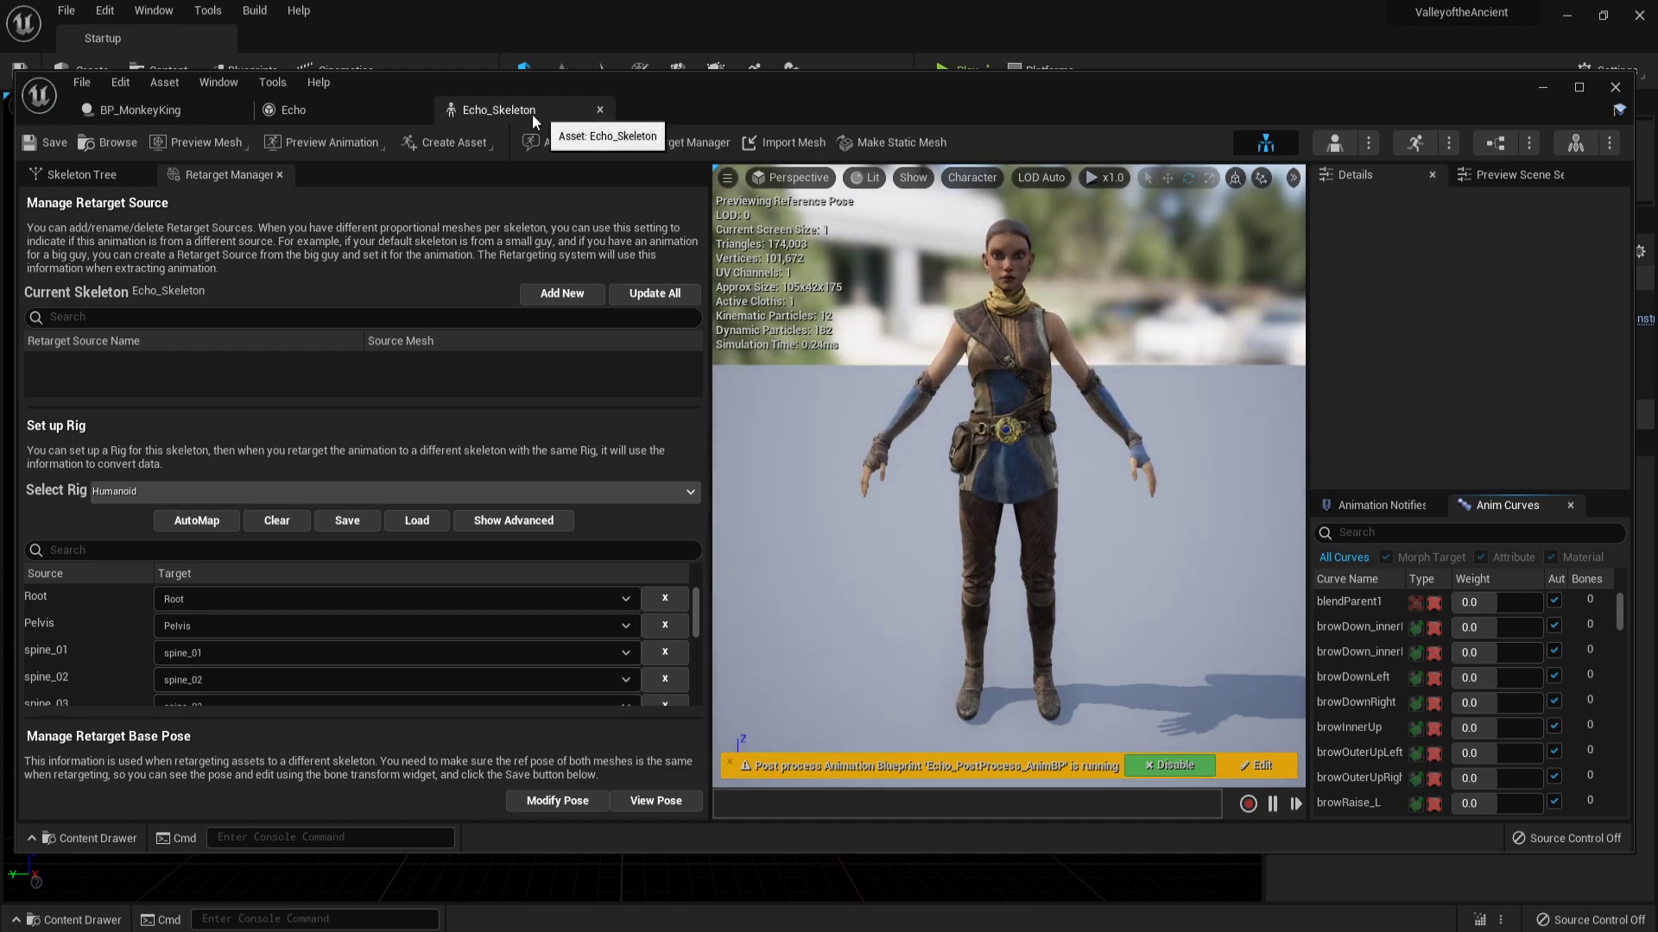
# Back in BP_MonkeyKing, look over the class defaults and select the Body component.
pyautogui.click(216, 112)
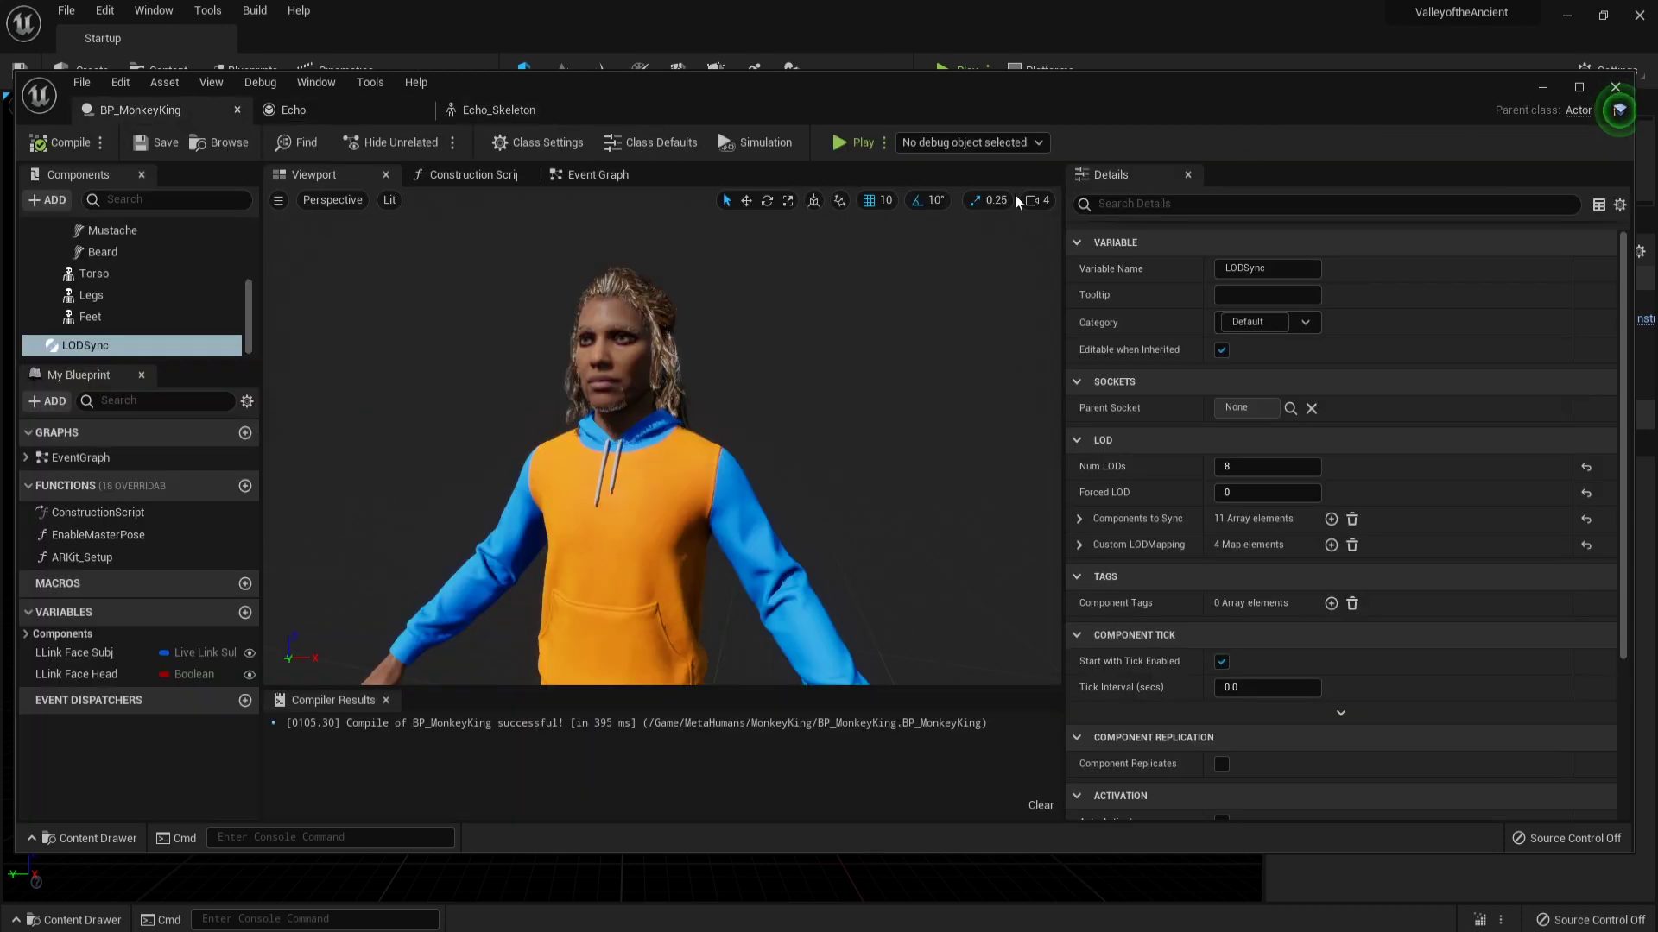
pyautogui.scroll(5, 233, 285)
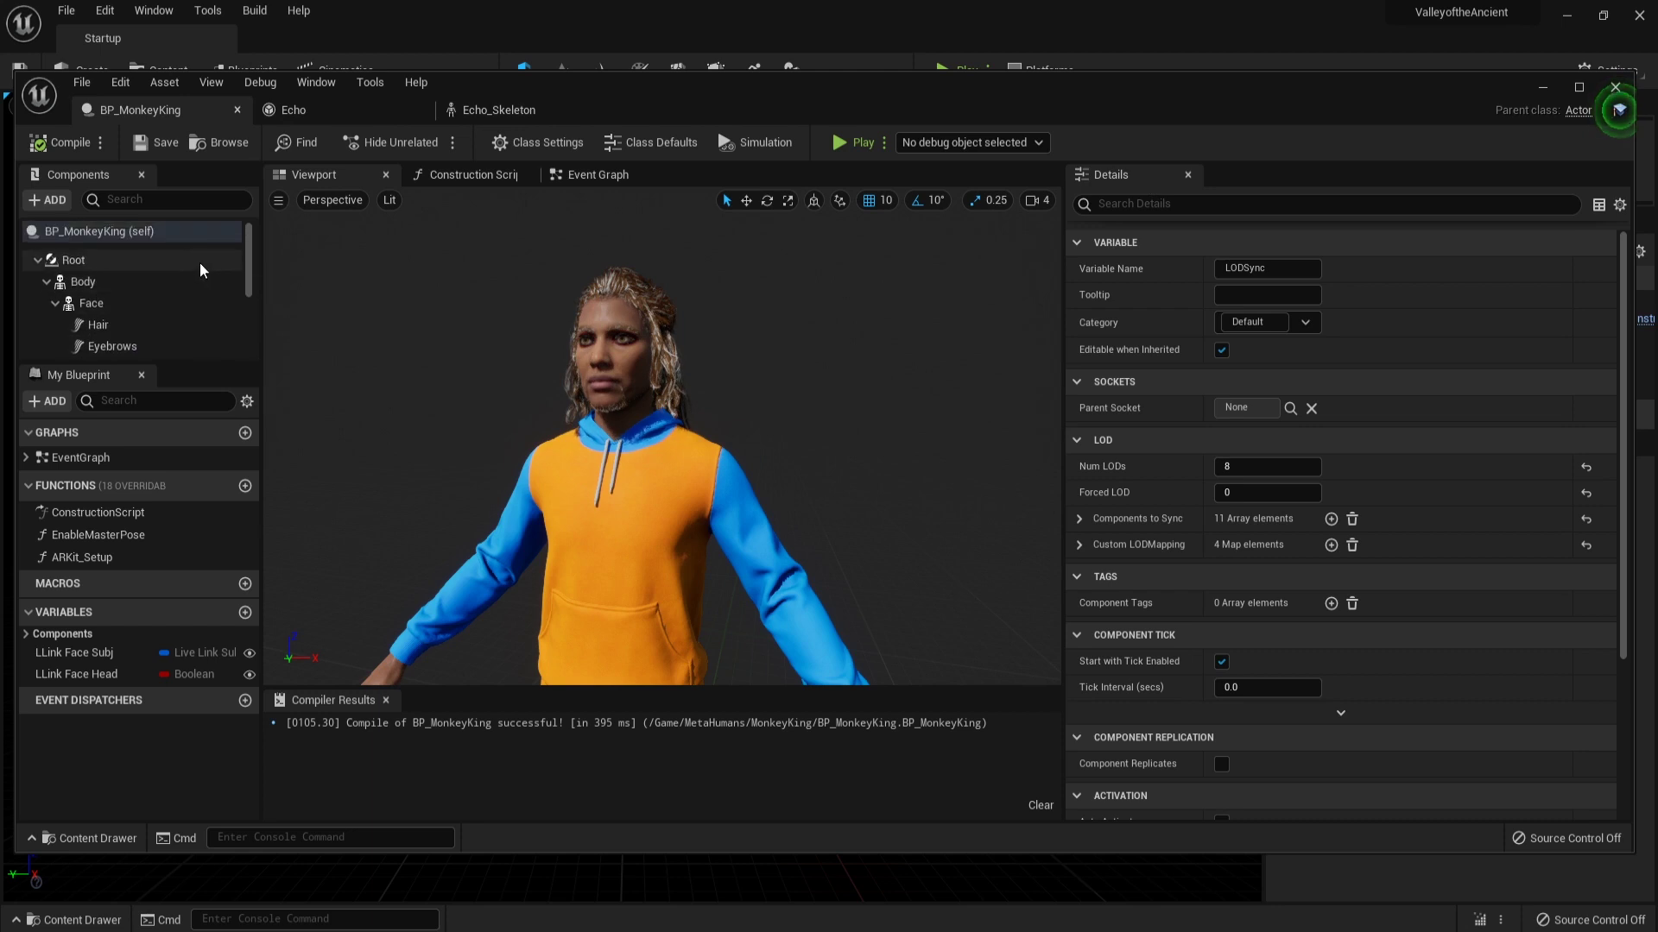
pyautogui.click(184, 259)
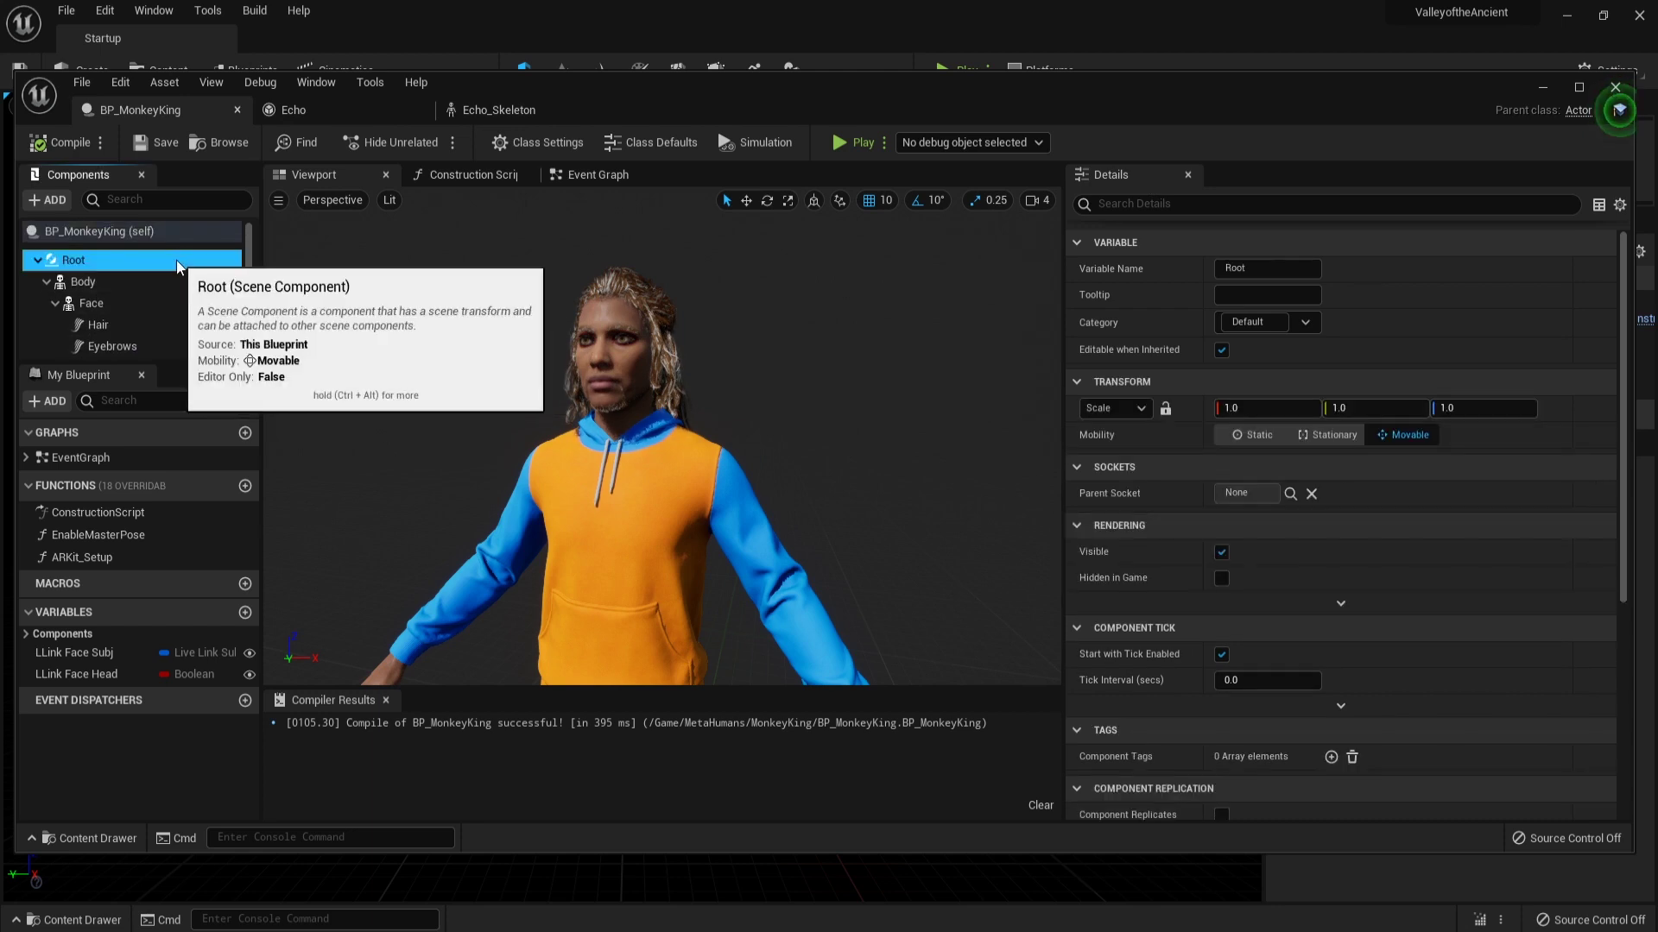
pyautogui.click(192, 232)
pyautogui.scroll(-8, 1217, 423)
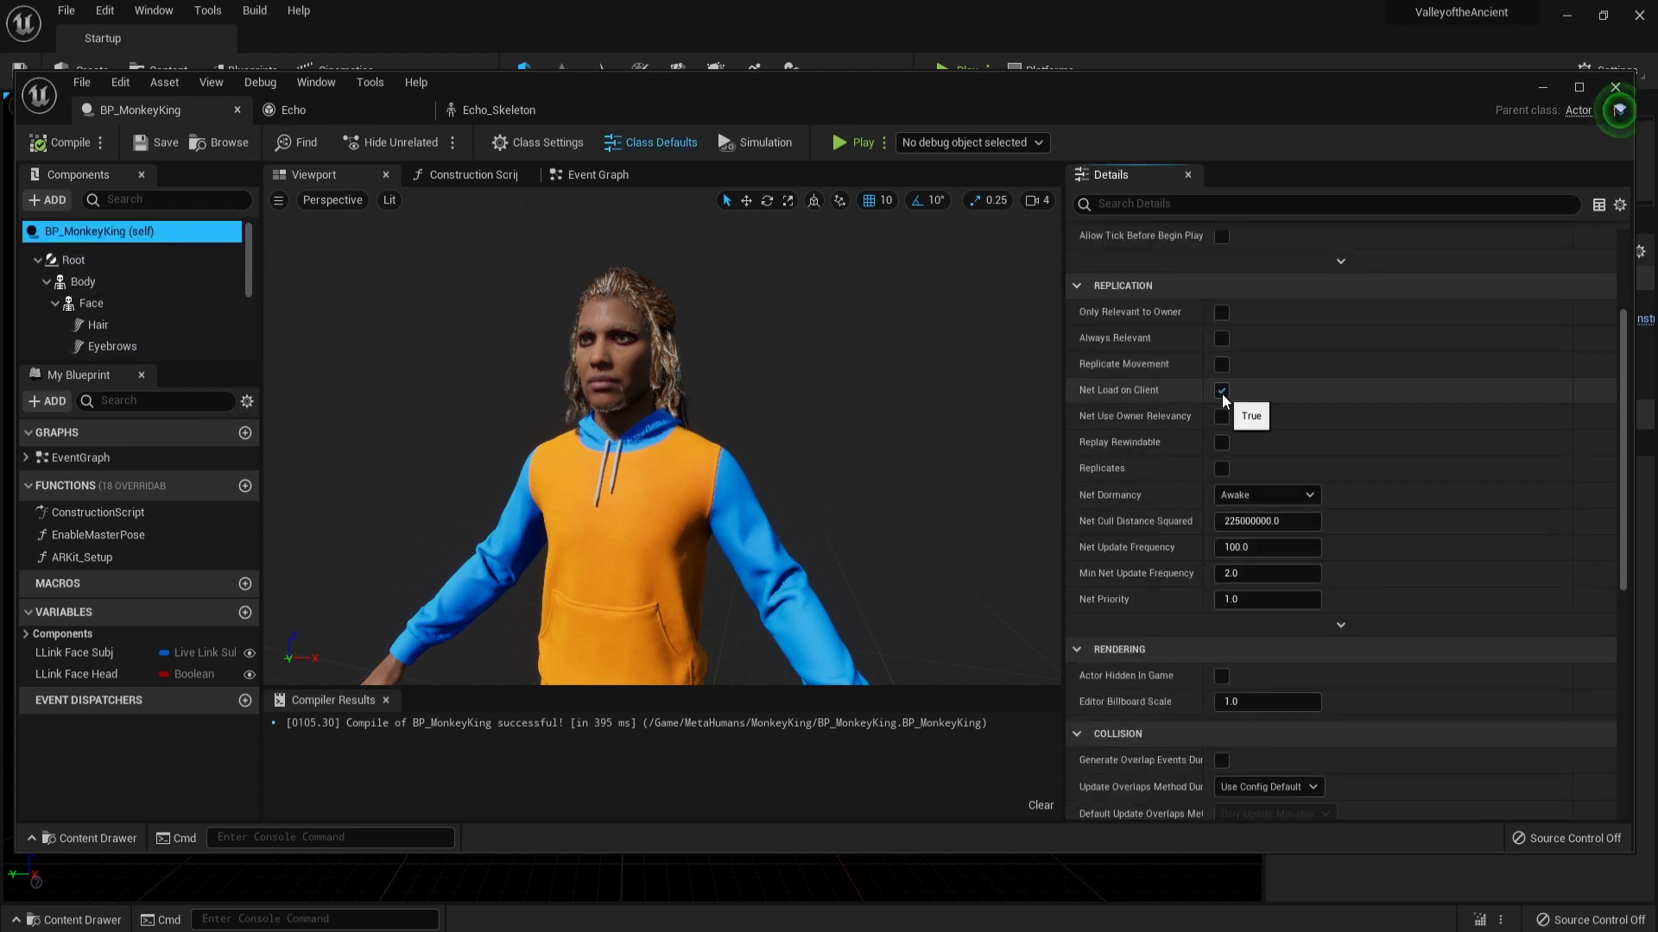
pyautogui.scroll(3, 1218, 426)
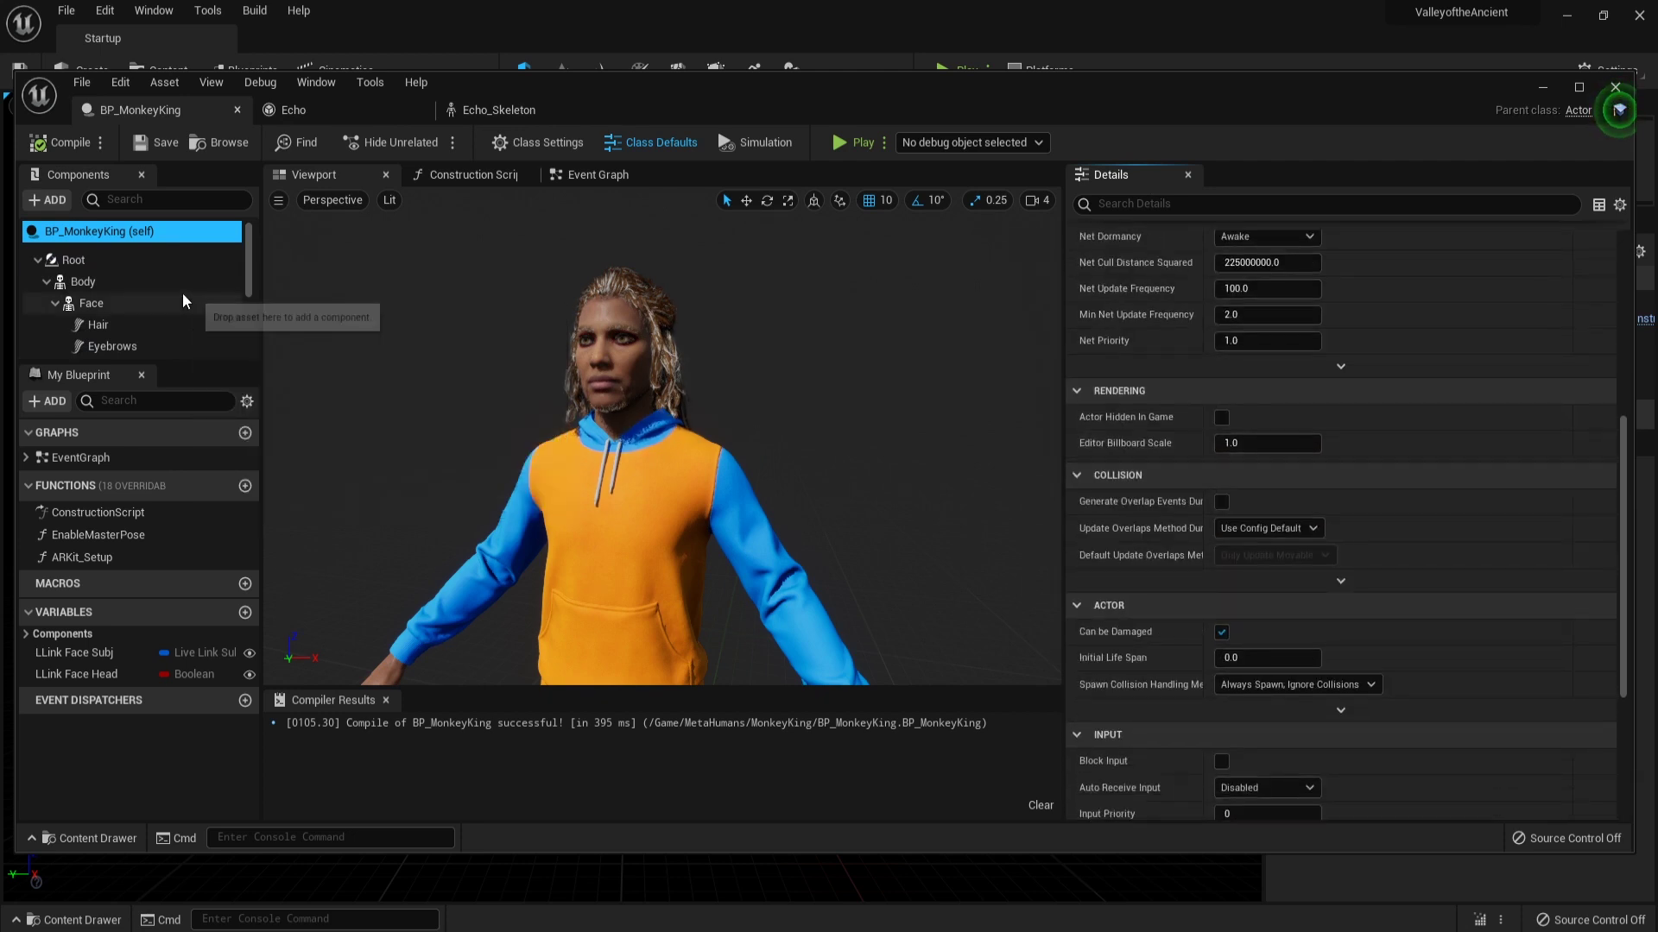
pyautogui.click(84, 282)
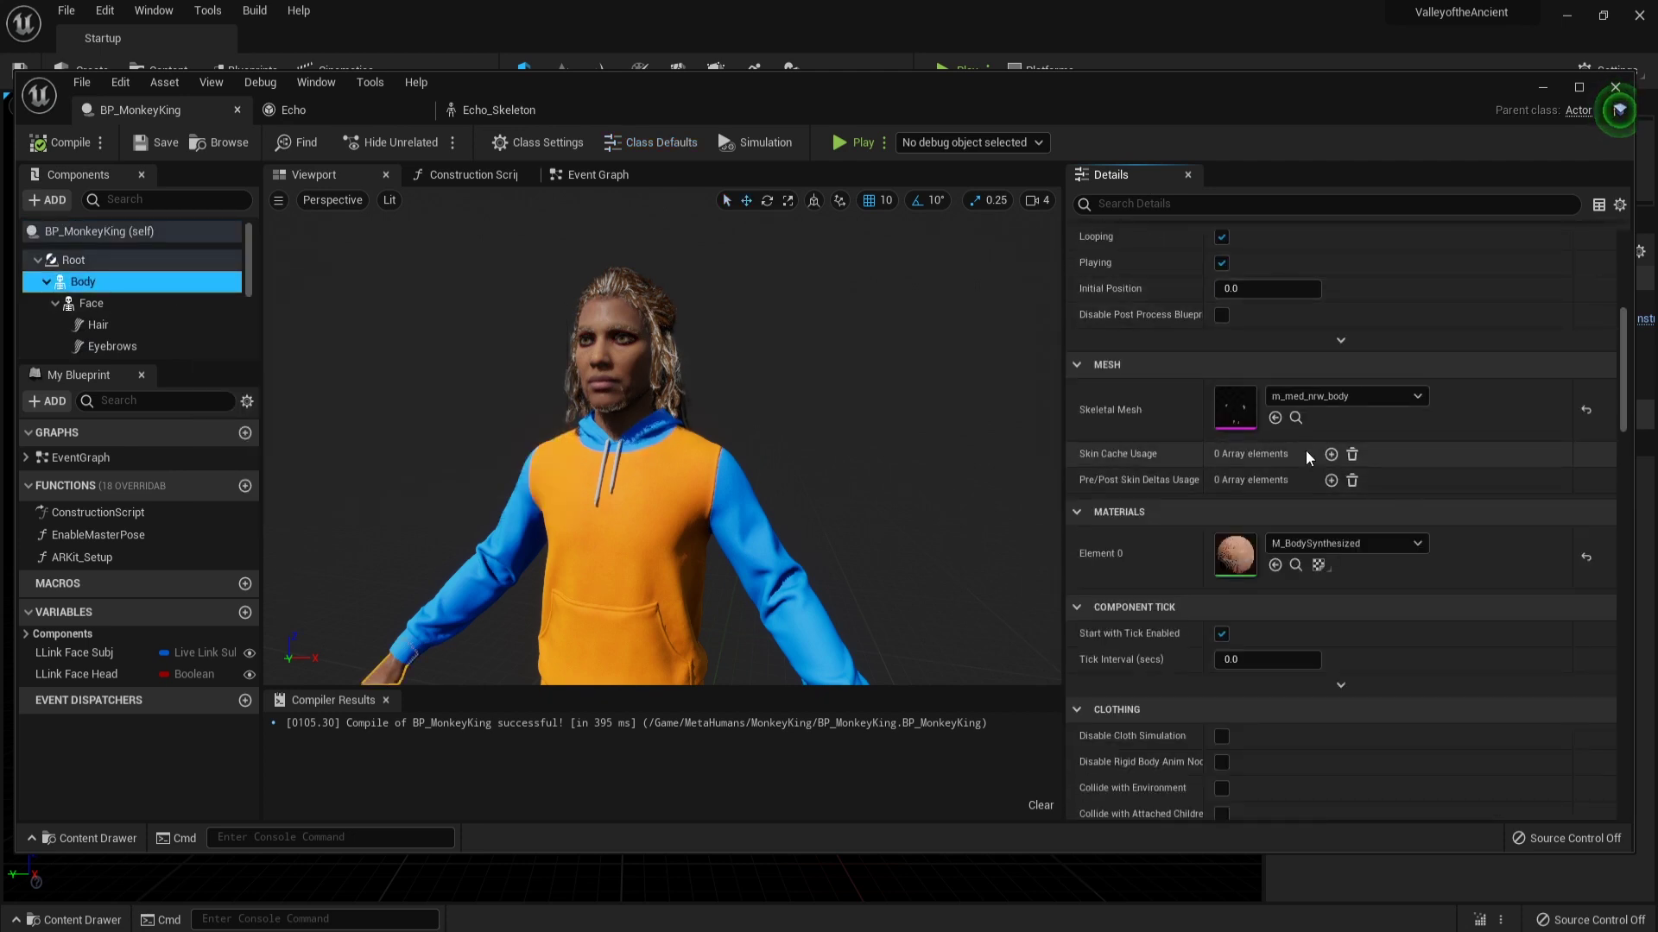
# Browse to the Body's skeletal mesh and open m_med_nrw_body in the mesh editor.
pyautogui.click(1295, 419)
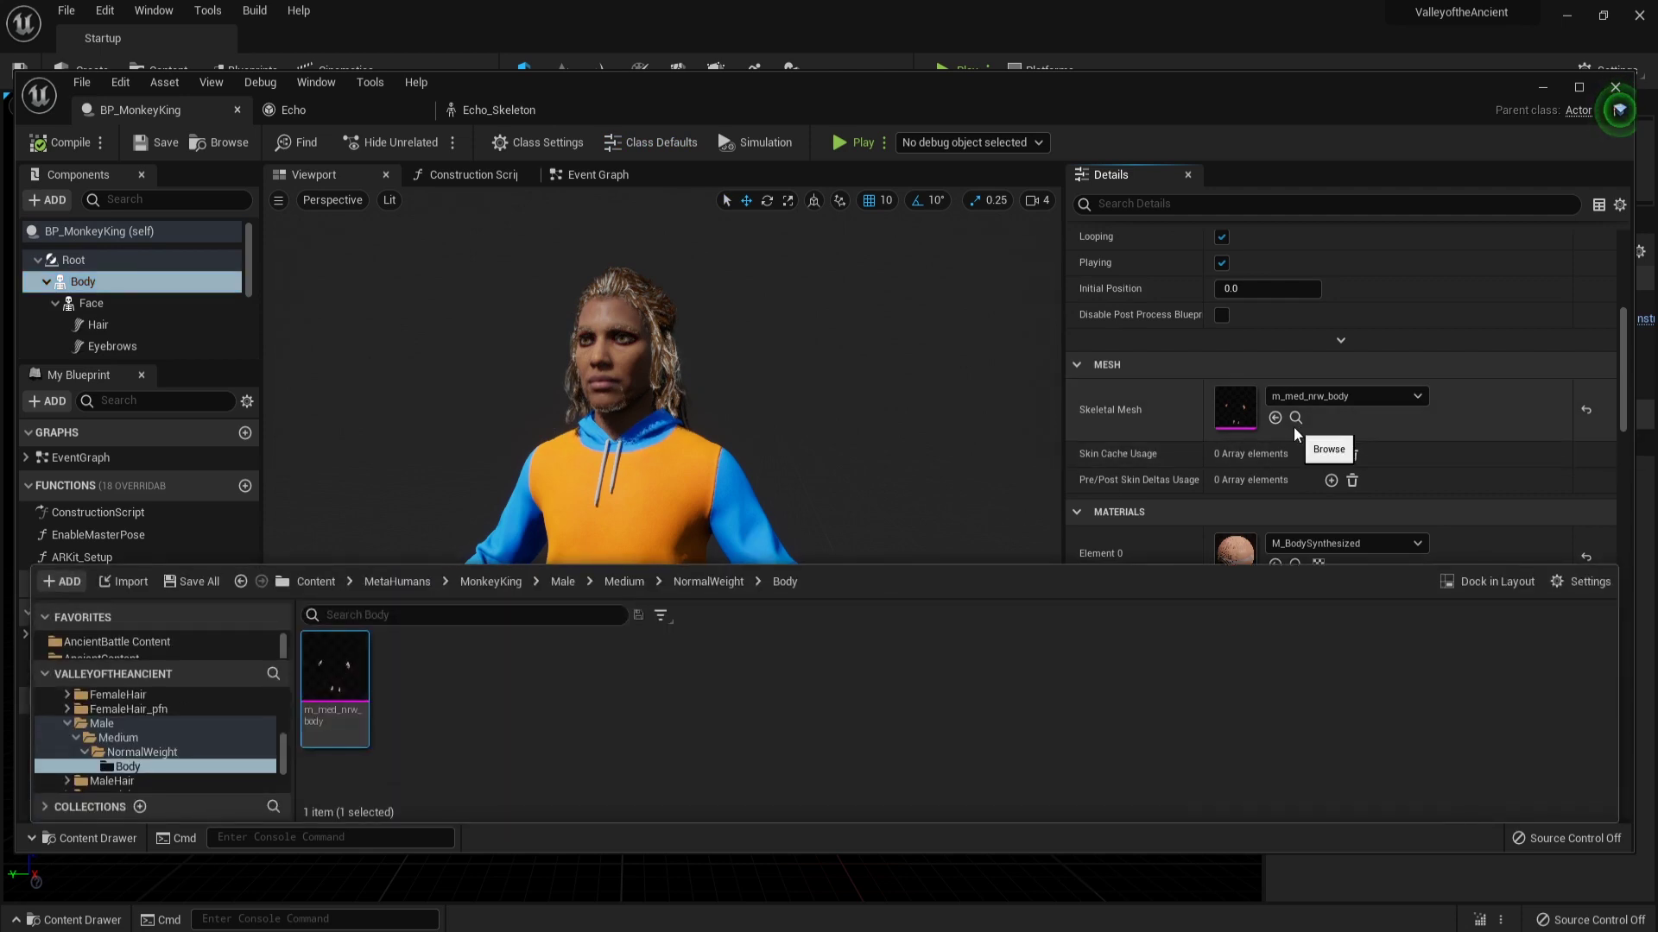
pyautogui.moveTo(347, 687)
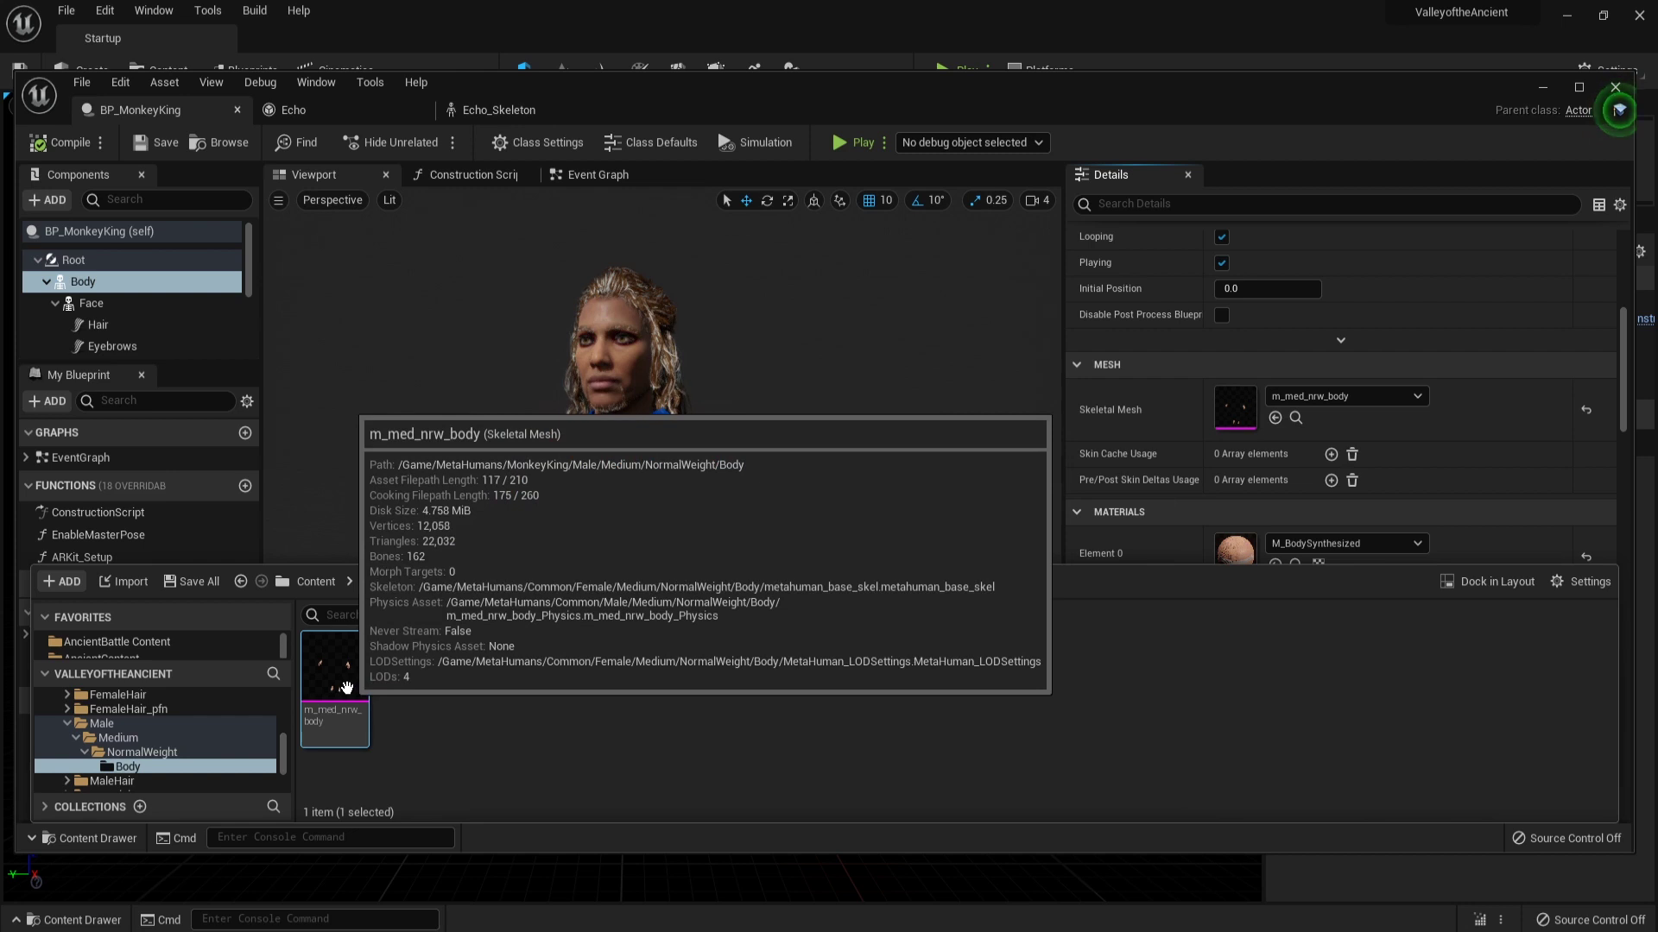
pyautogui.rightClick(357, 695)
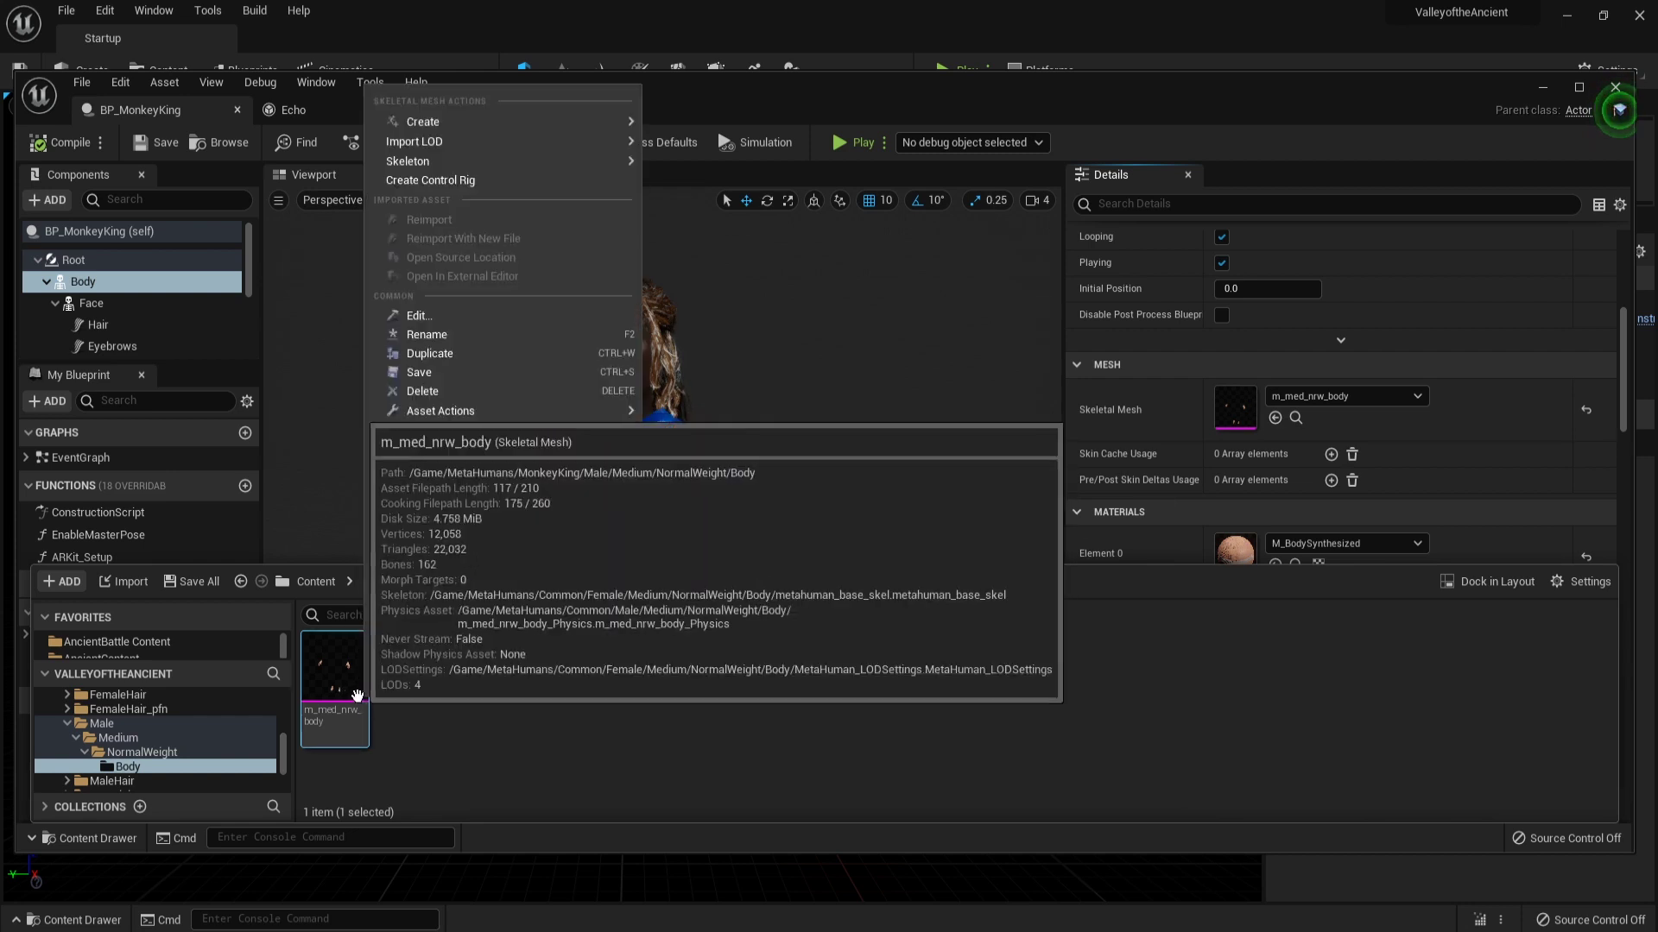
pyautogui.click(419, 315)
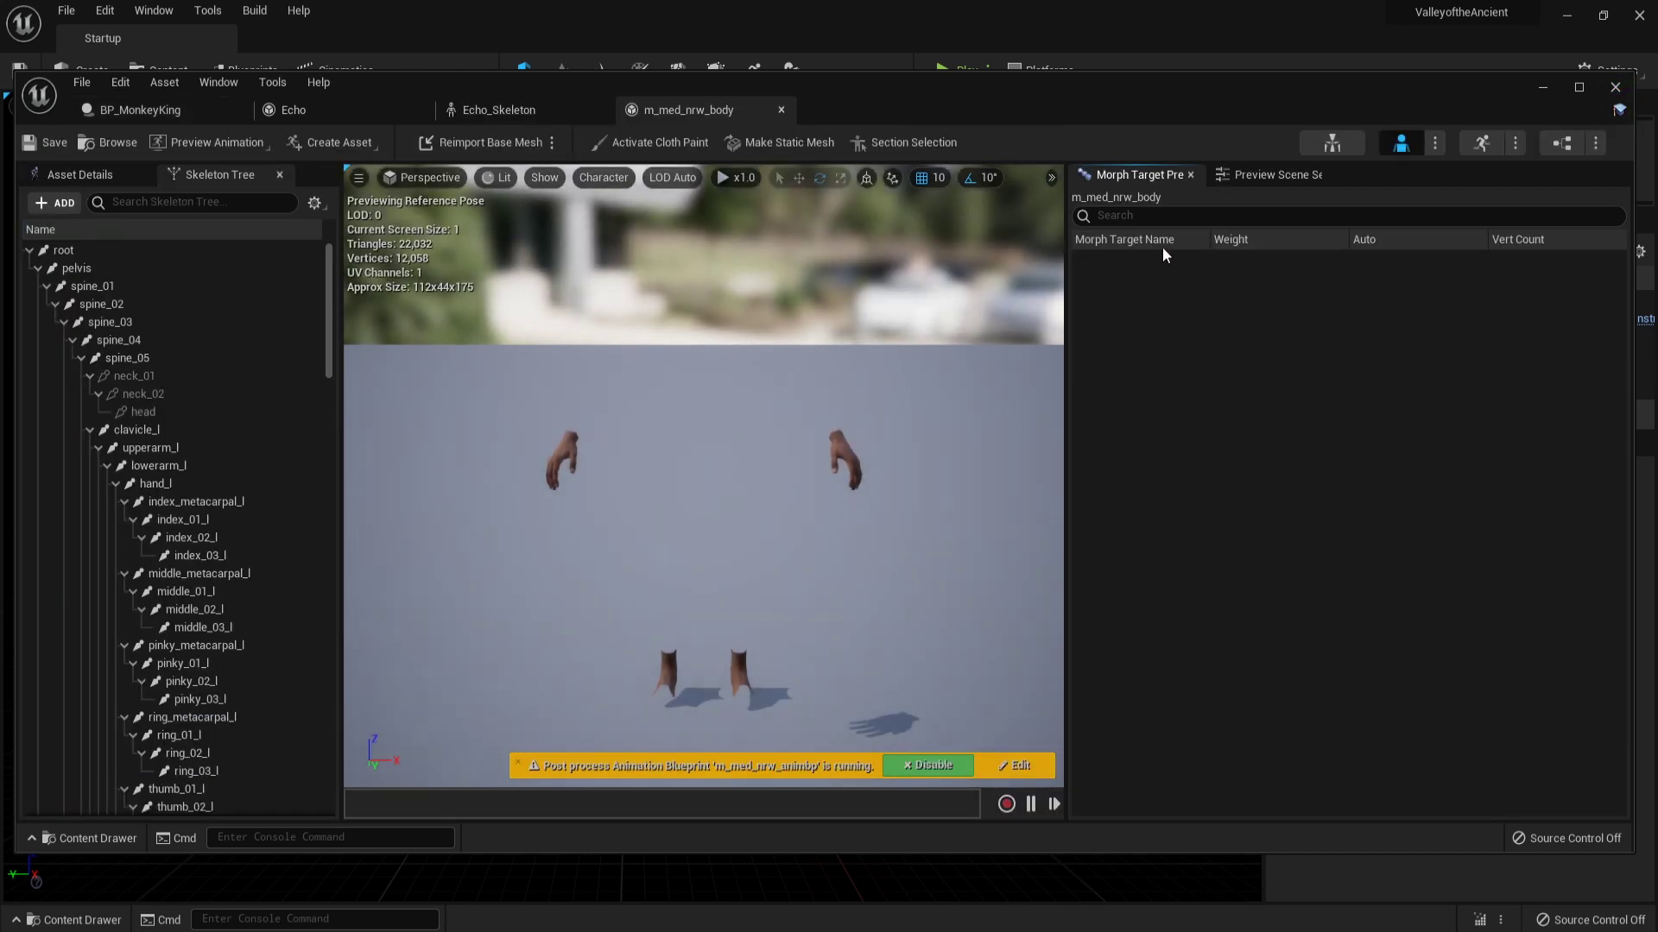
# Open the metahuman_base_skel skeleton from the m_med_nrw_body editor and orbit its preview.
pyautogui.scroll(-2, 891, 434)
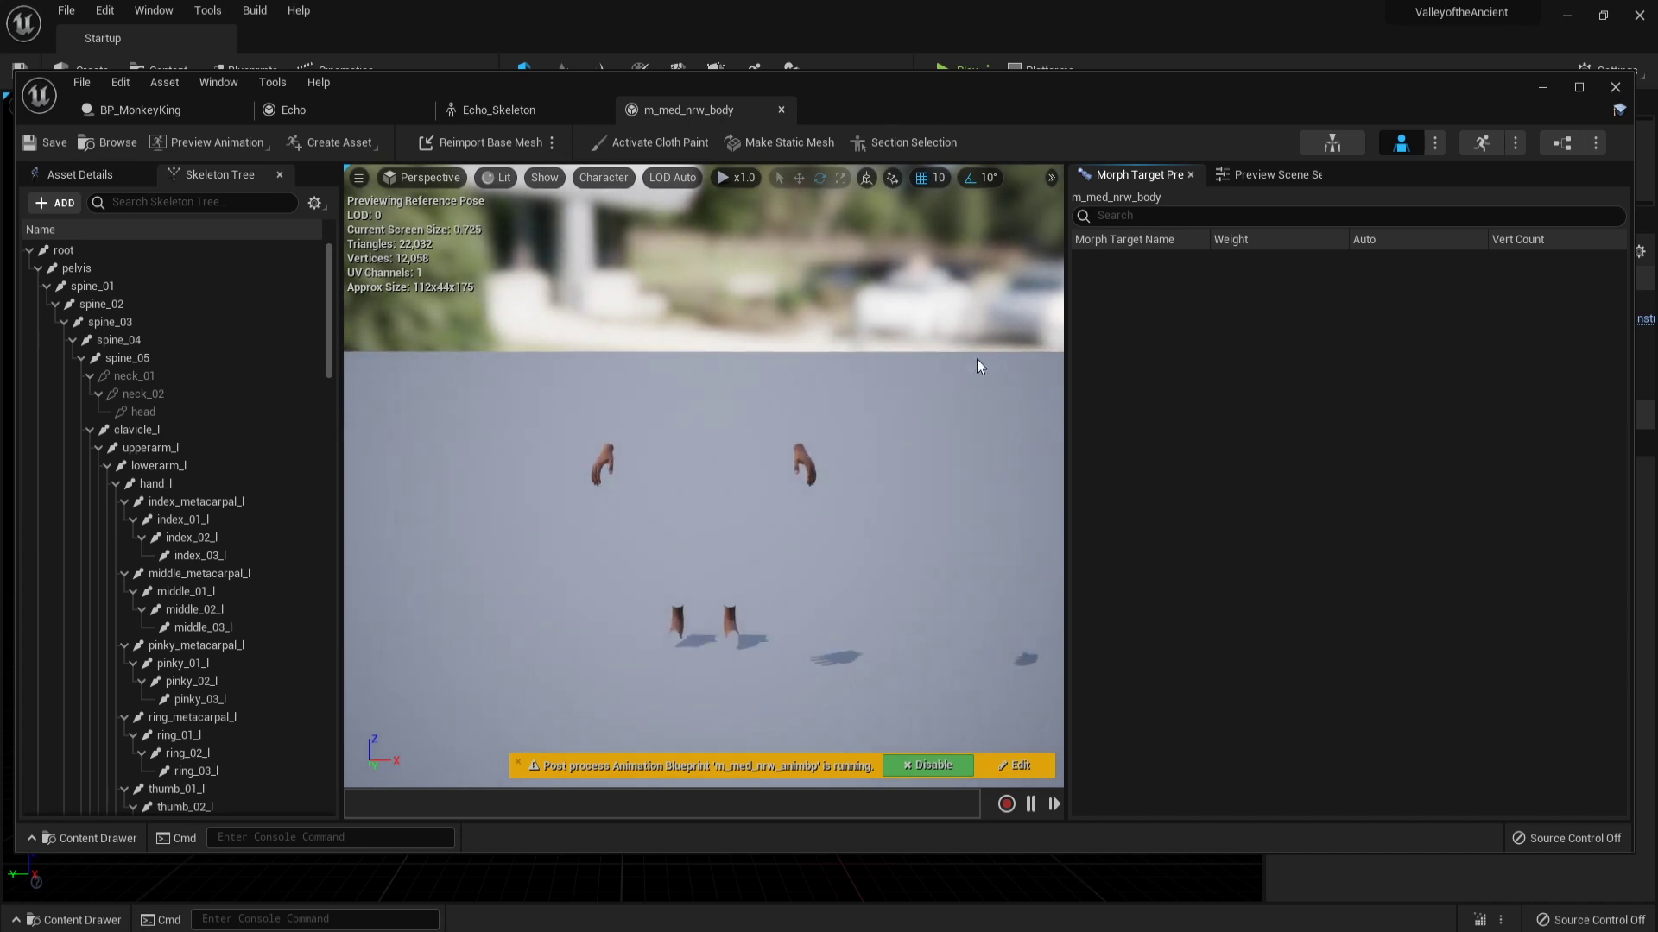
pyautogui.click(1319, 152)
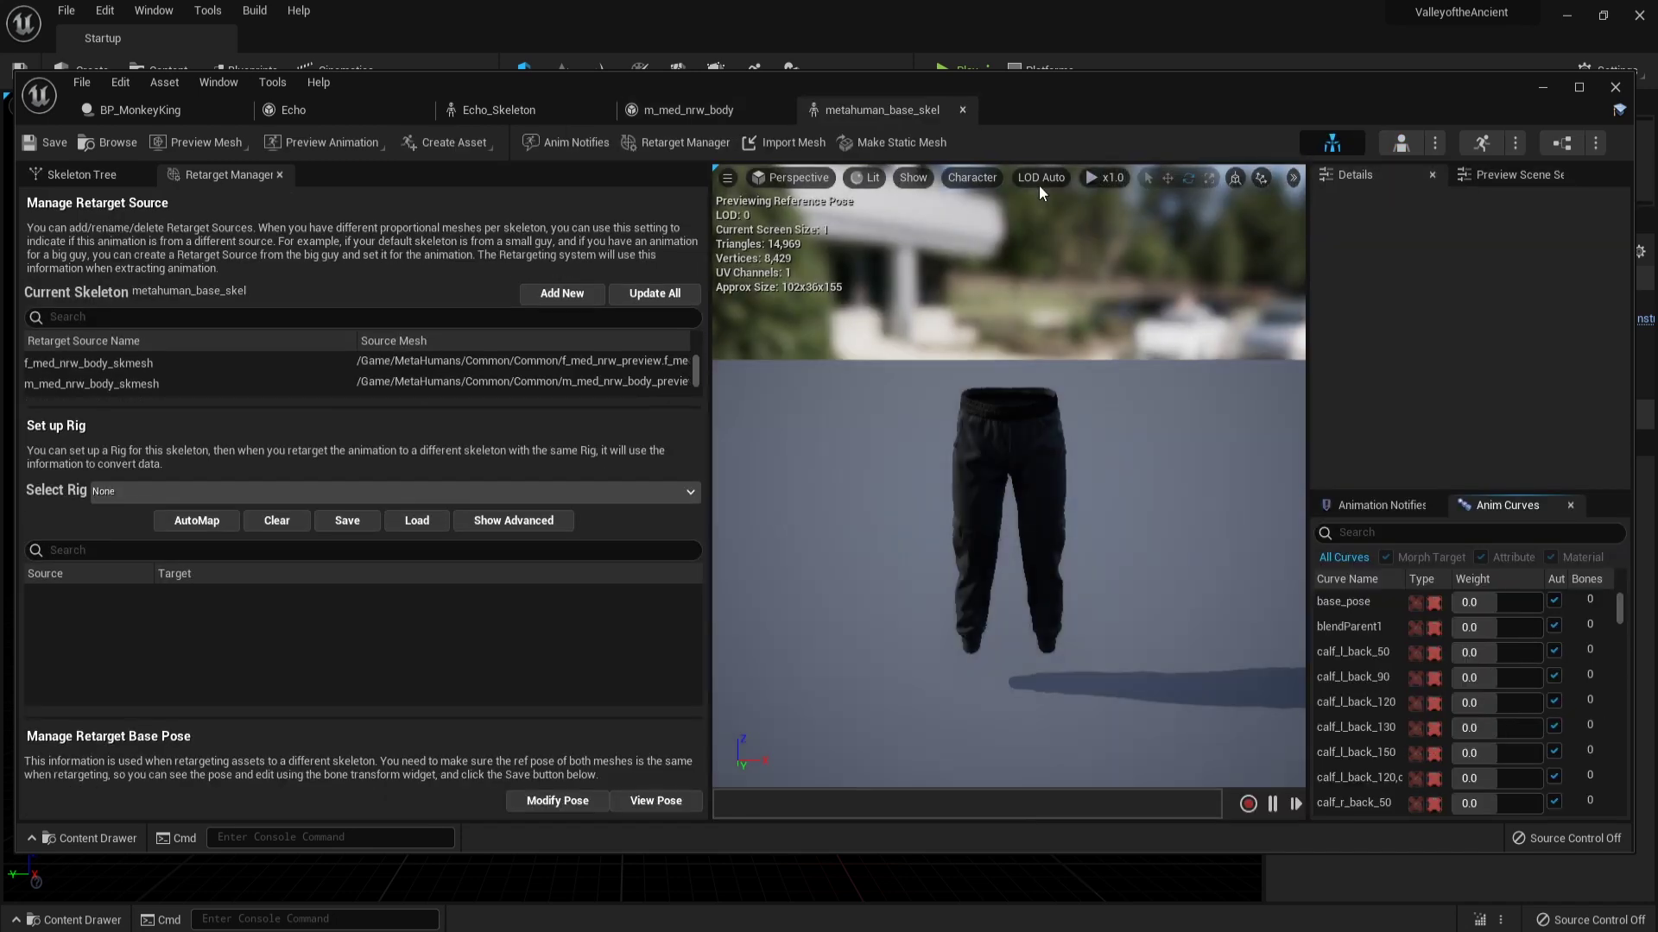
pyautogui.moveTo(1122, 592)
pyautogui.mouseDown(button='right')
pyautogui.moveTo(1192, 571)
pyautogui.moveTo(1149, 580)
pyautogui.mouseUp(button='right')
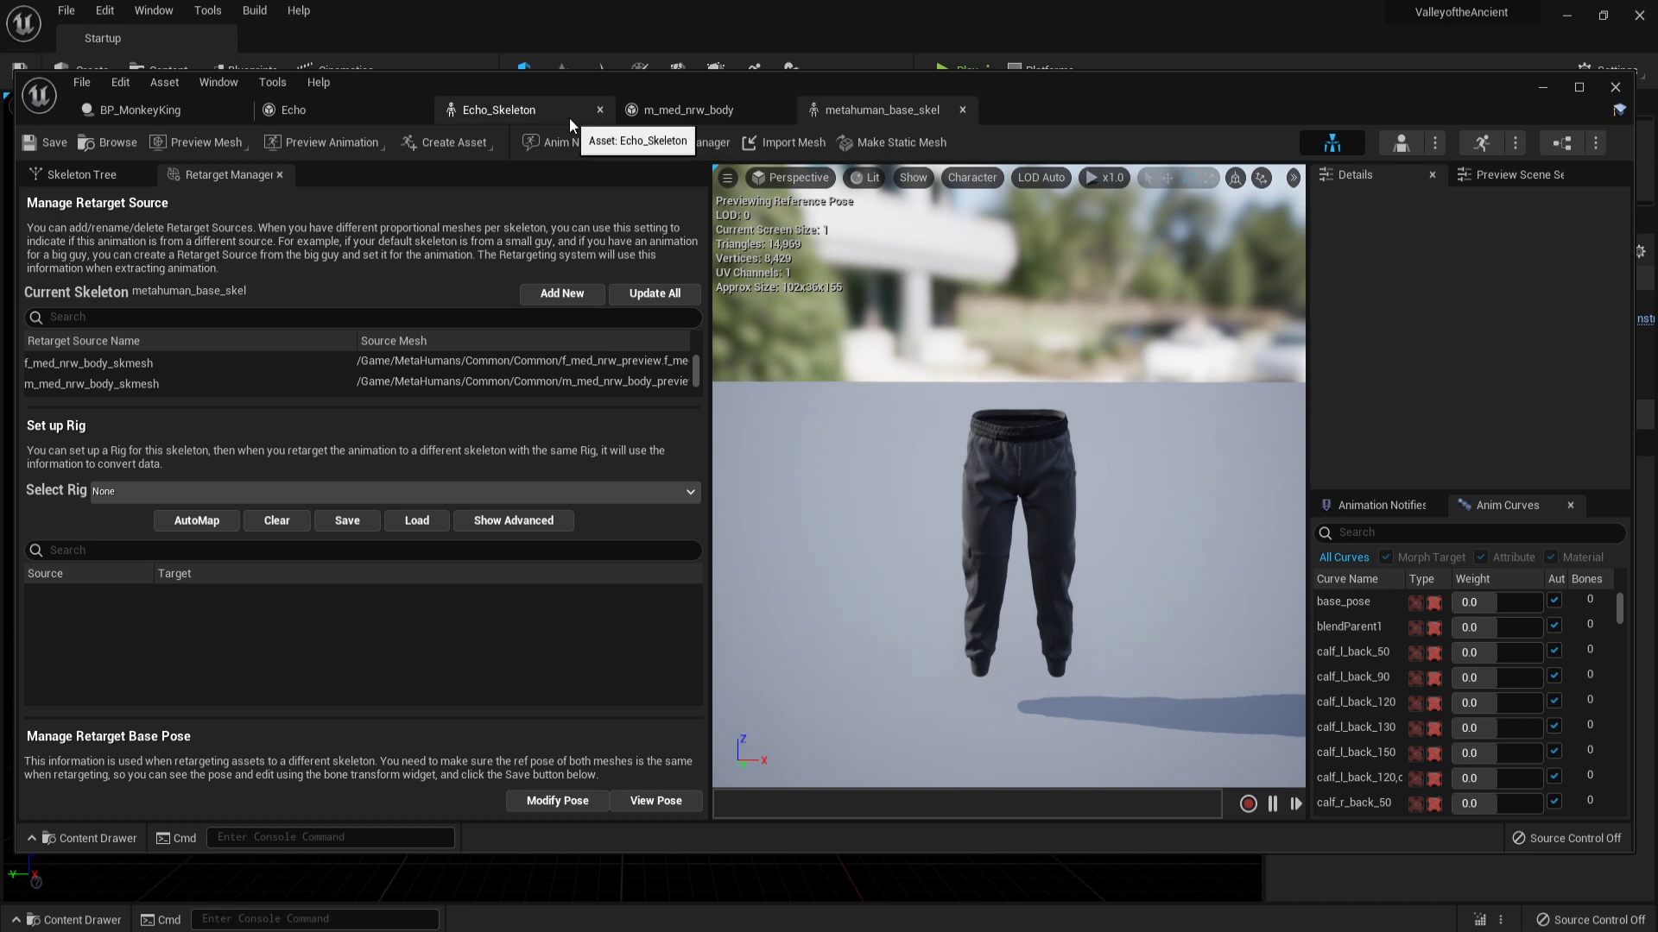
# Switch back to Echo_Skeleton to view its Humanoid retarget mapping.
pyautogui.click(499, 110)
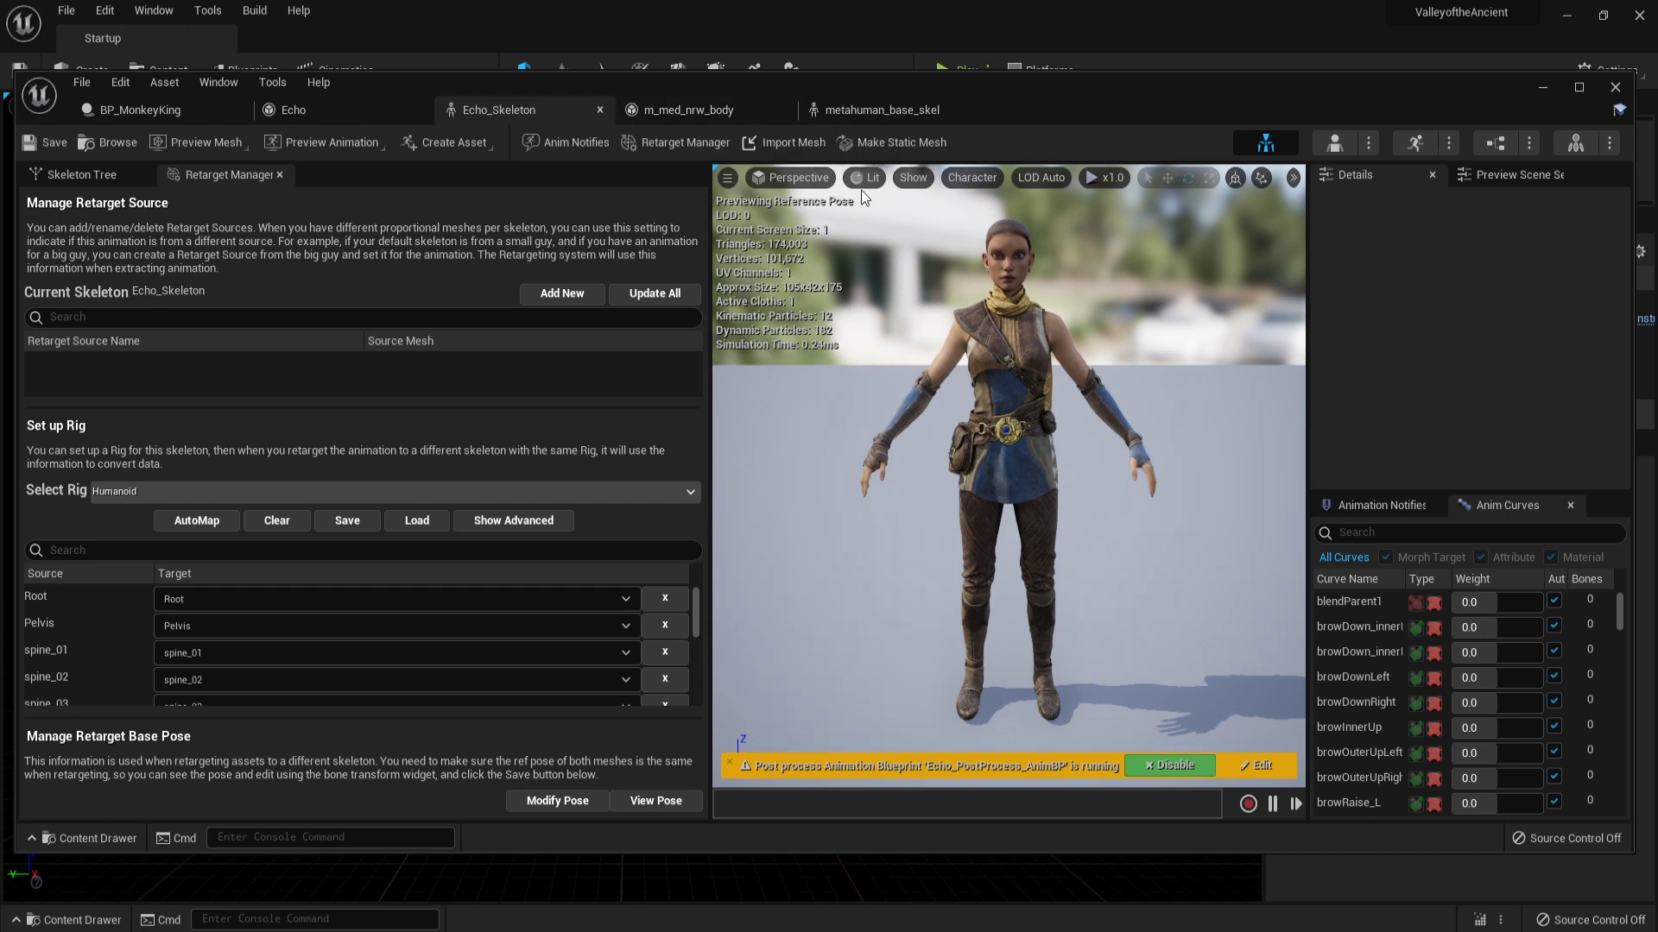
# Display Echo's full bone hierarchy in the viewport through the character display options.
pyautogui.click(908, 179)
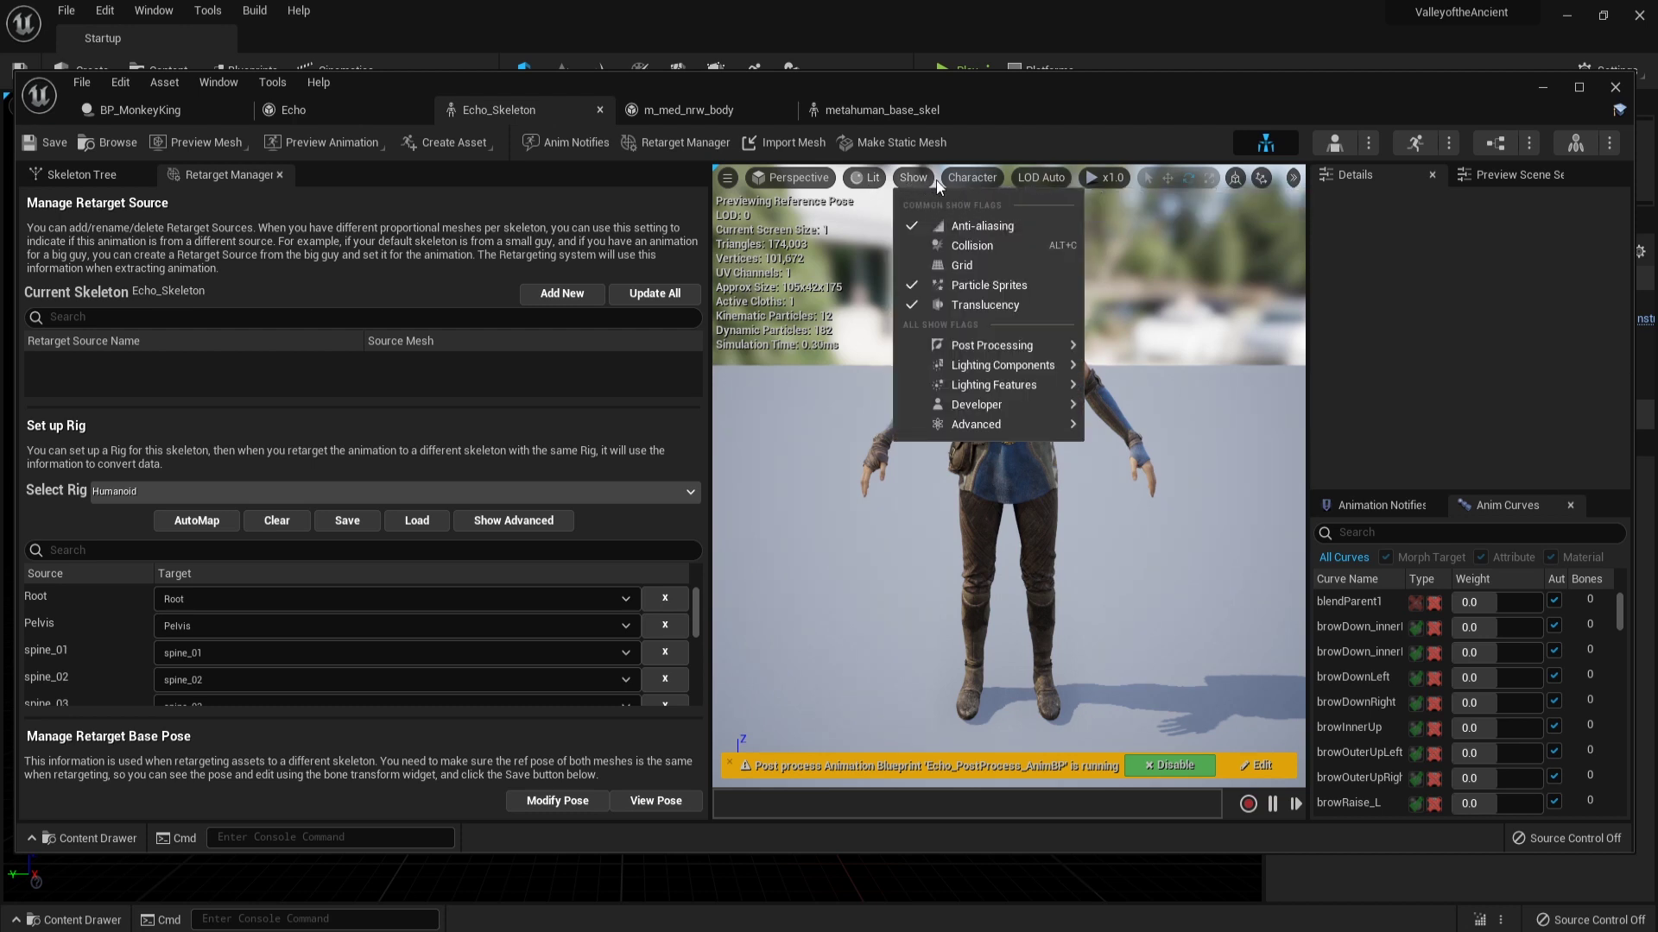
pyautogui.click(962, 179)
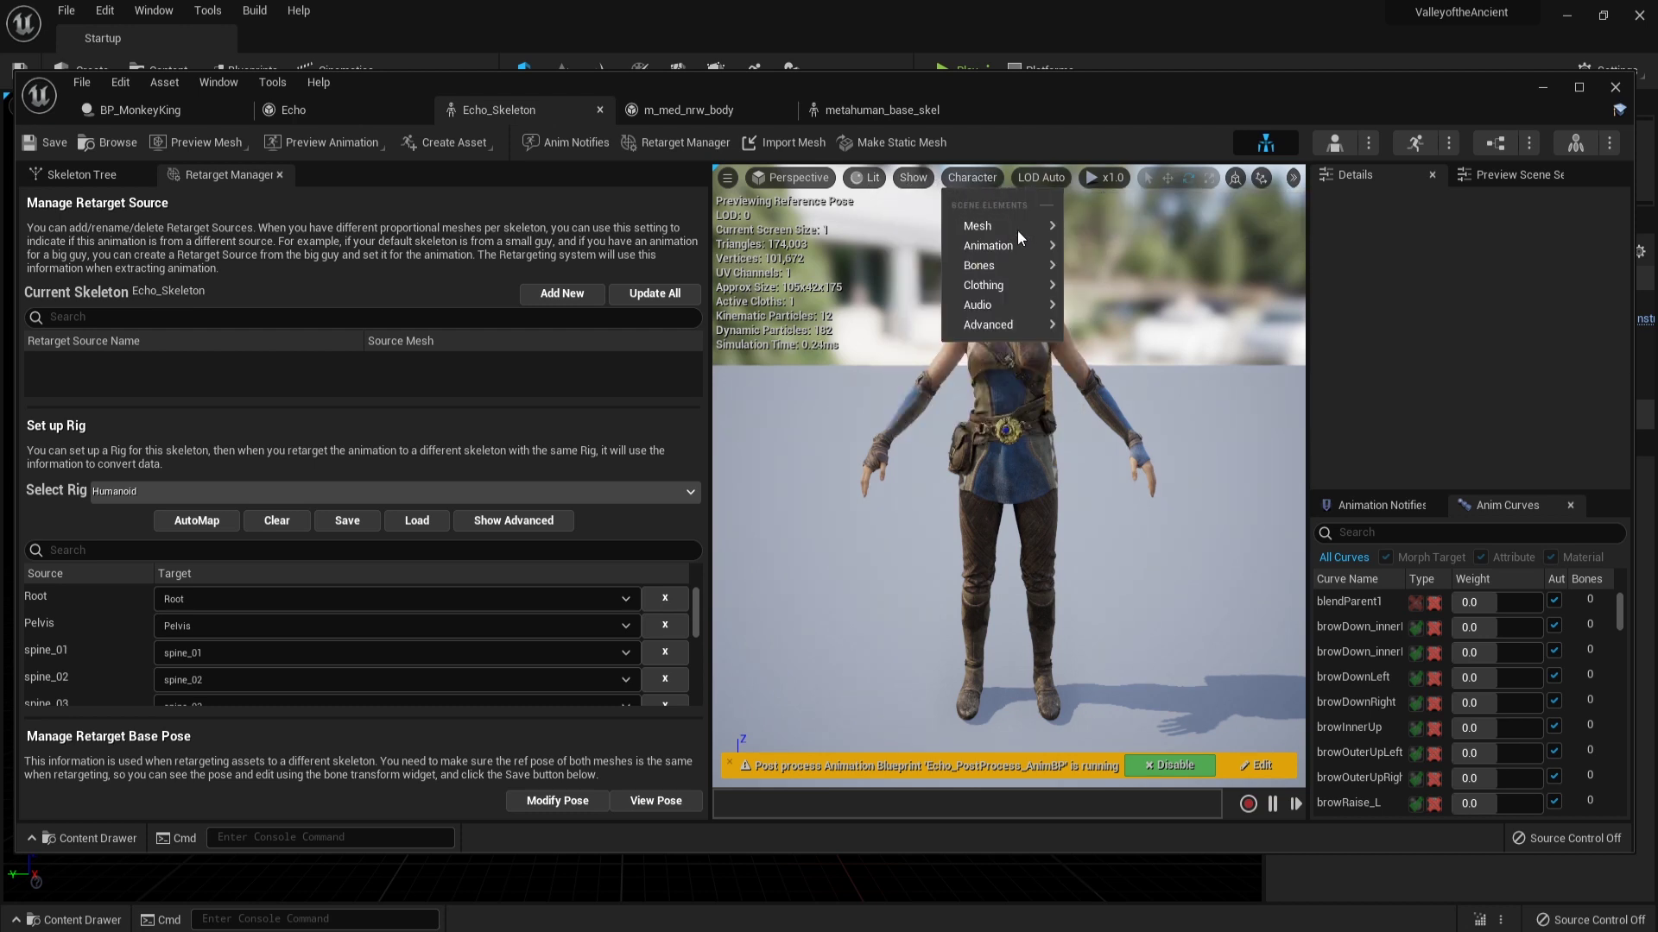
pyautogui.moveTo(1023, 264)
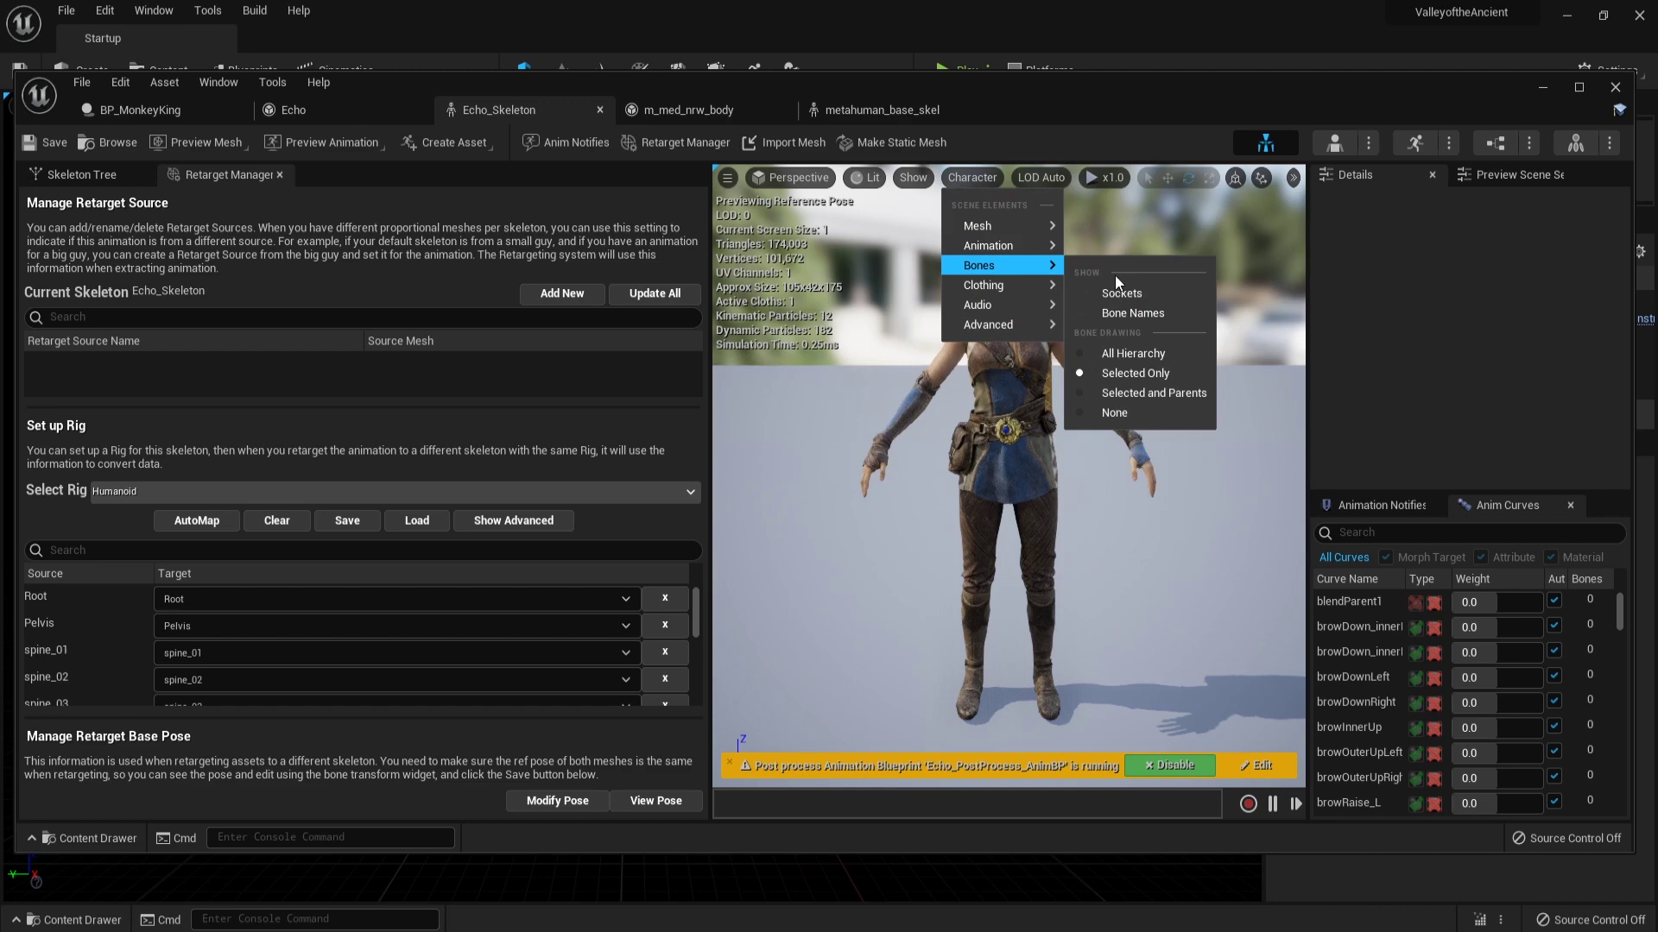
pyautogui.click(1127, 355)
# Zoom in, select Echo's spine_04 bone, and list Echo_Skeleton's bone hierarchy.
pyautogui.scroll(3, 1060, 304)
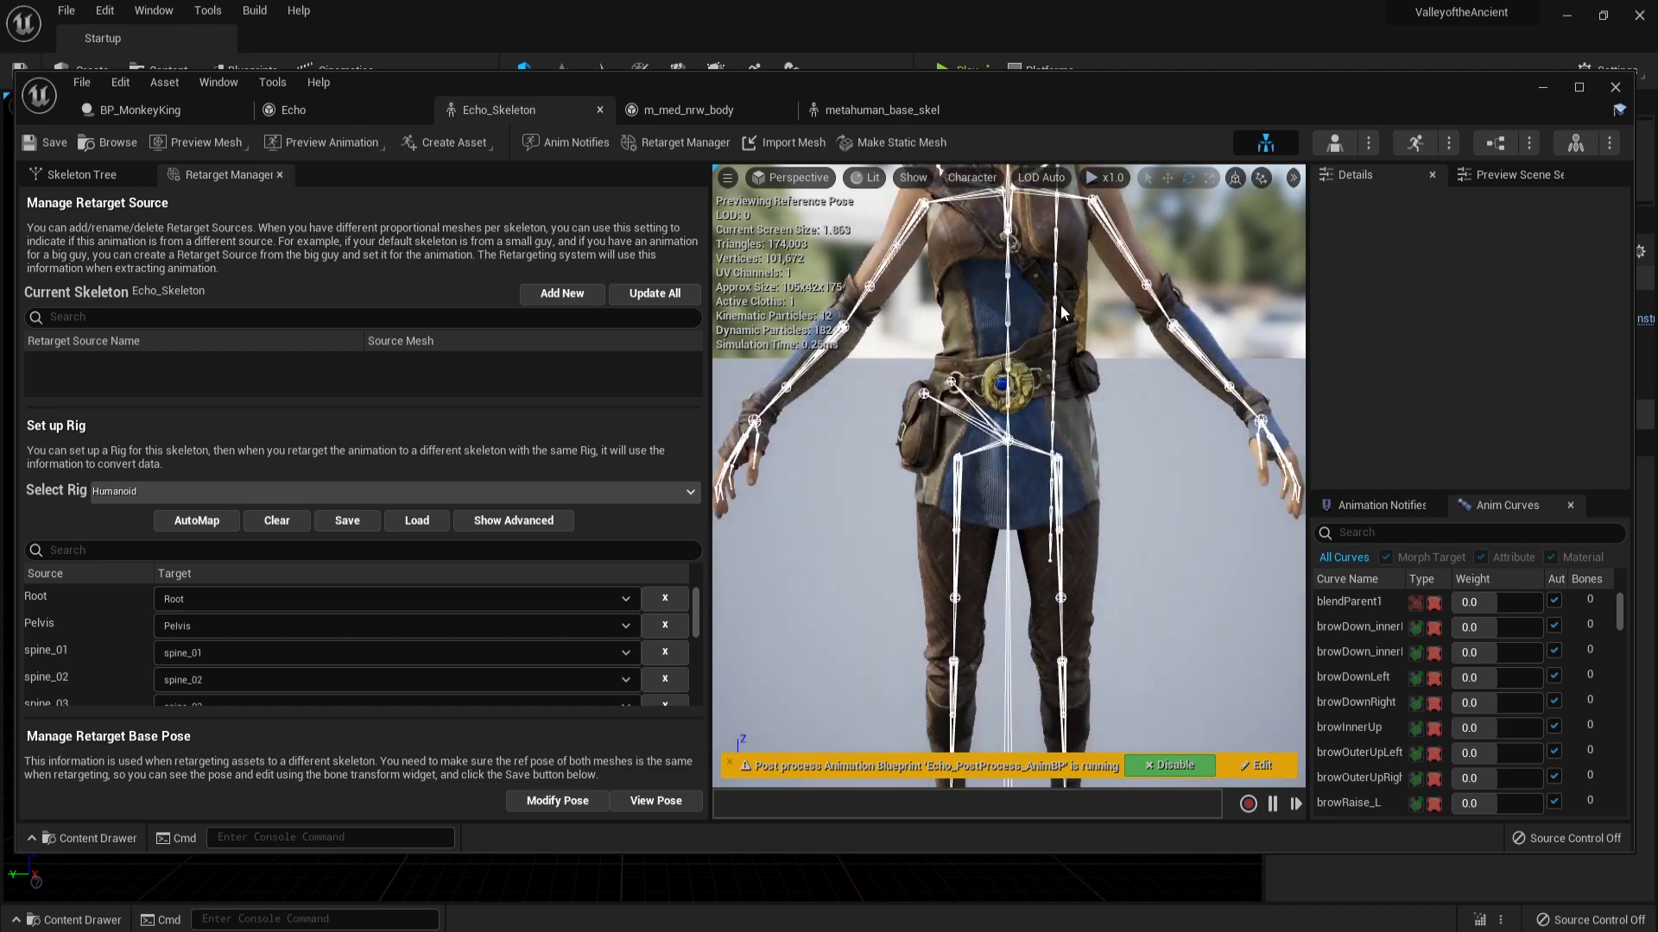
pyautogui.scroll(5, 1060, 304)
pyautogui.scroll(-5, 1060, 304)
pyautogui.scroll(5, 1061, 304)
pyautogui.scroll(-5, 1060, 303)
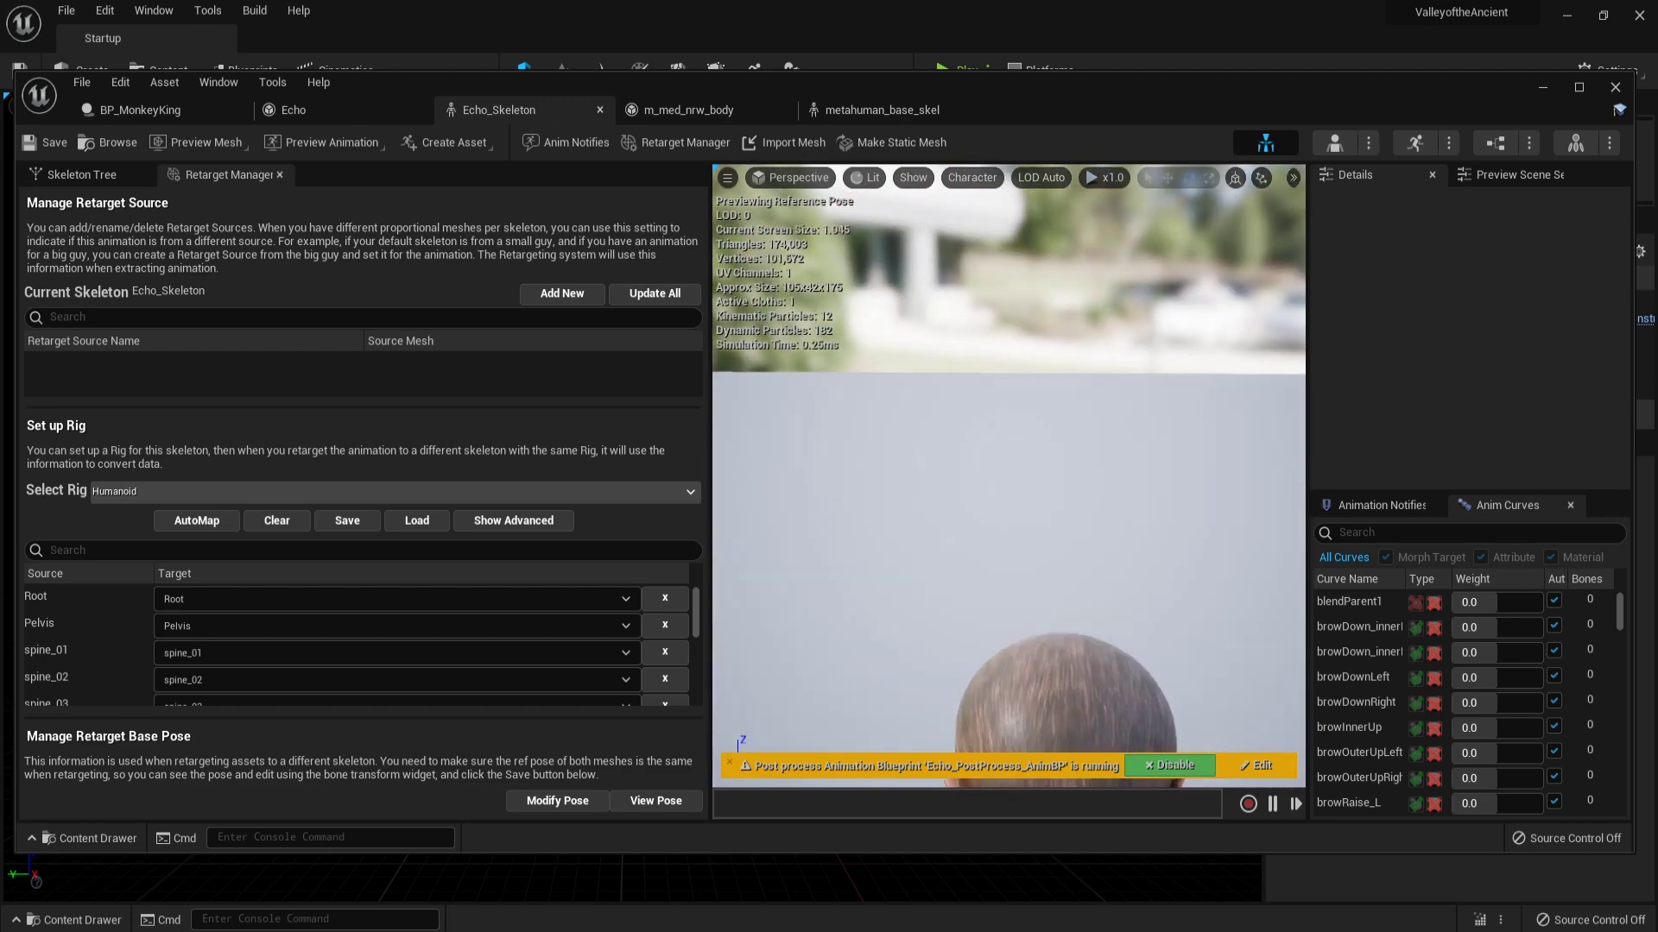
pyautogui.scroll(2, 1060, 304)
pyautogui.scroll(-3, 1008, 475)
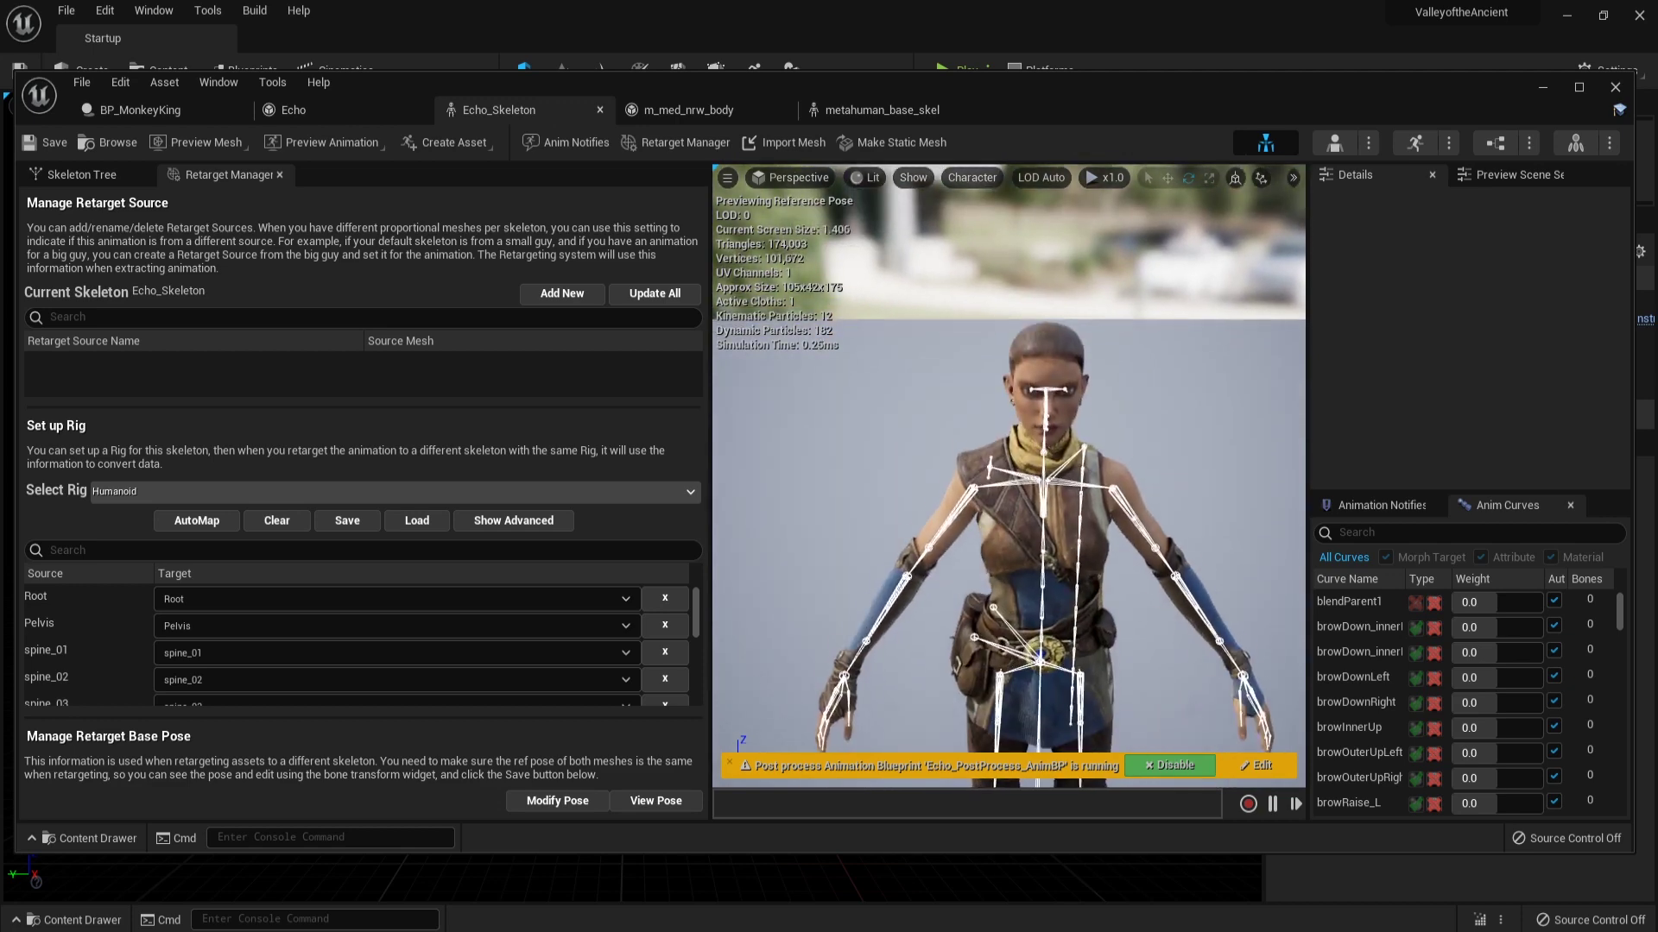
pyautogui.scroll(3, 1008, 475)
pyautogui.scroll(4, 1061, 313)
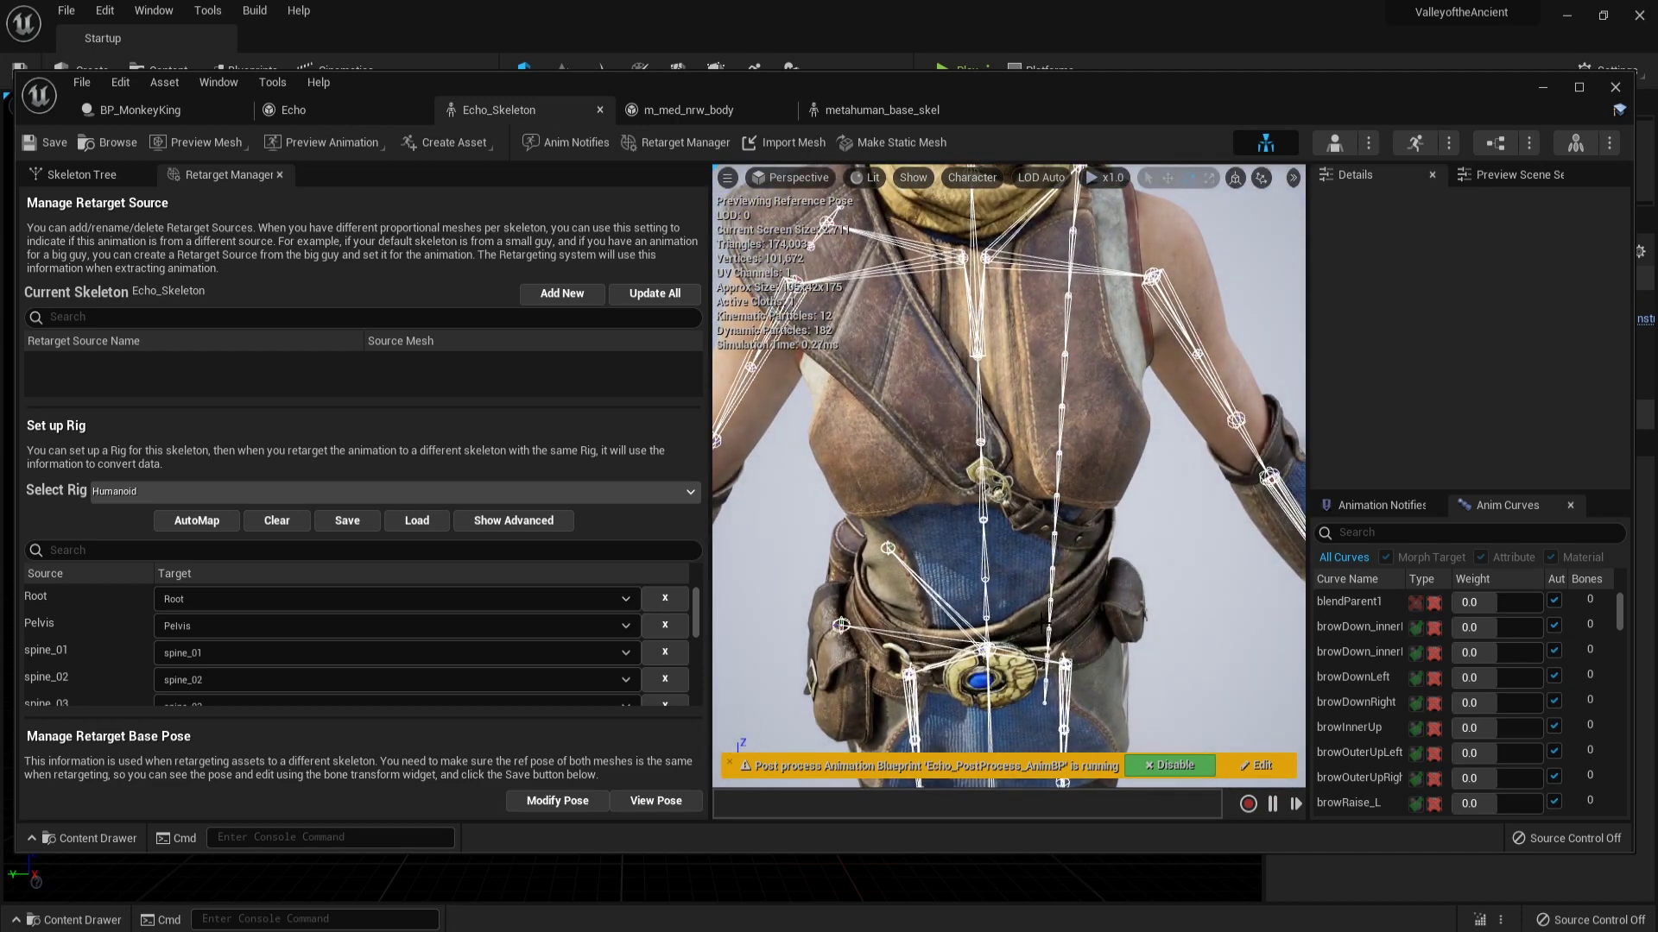
pyautogui.click(979, 423)
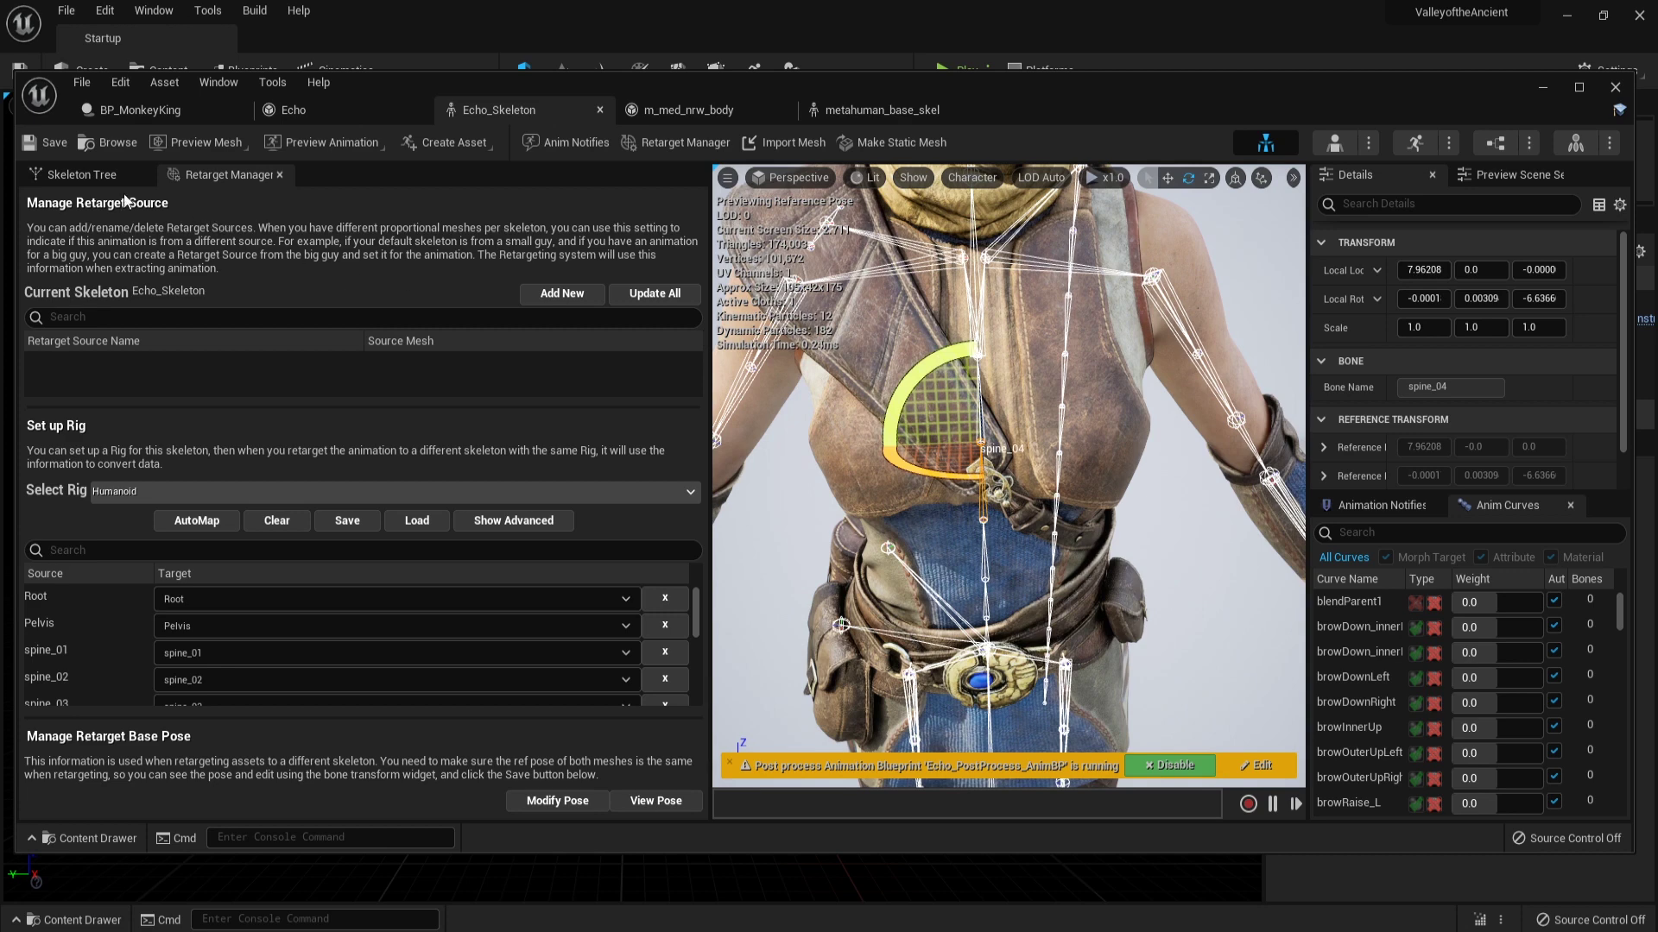
pyautogui.click(82, 174)
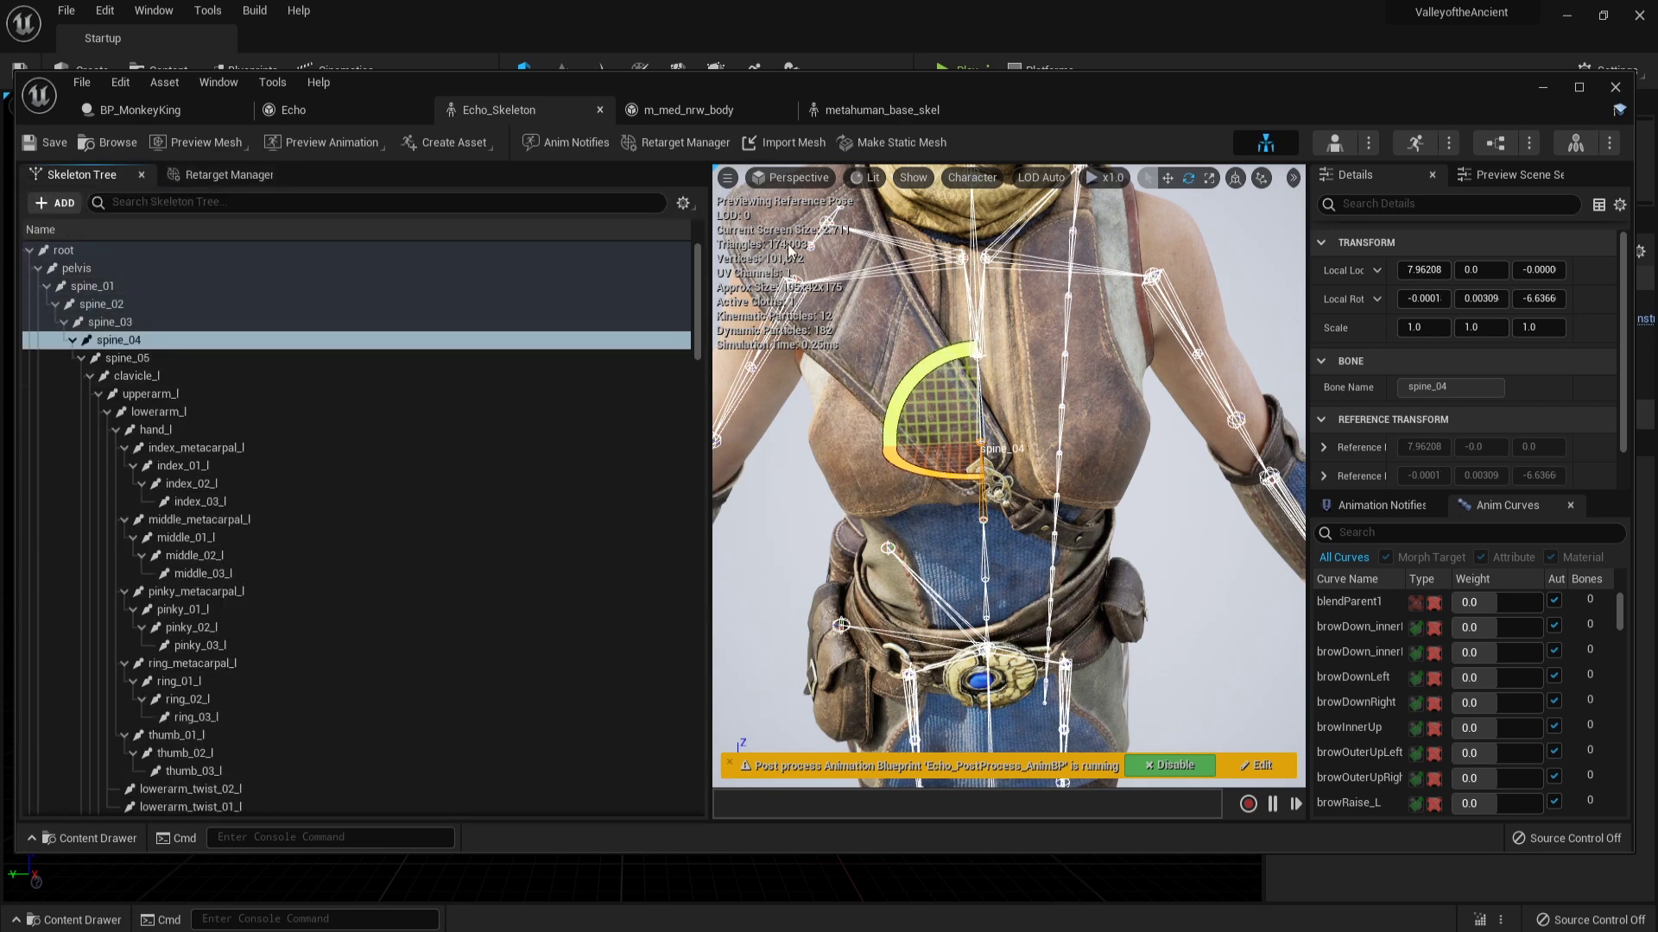
# View metahuman_base_skel's bone hierarchy, then return to Echo_Skeleton showing spine_04's transform.
pyautogui.click(857, 116)
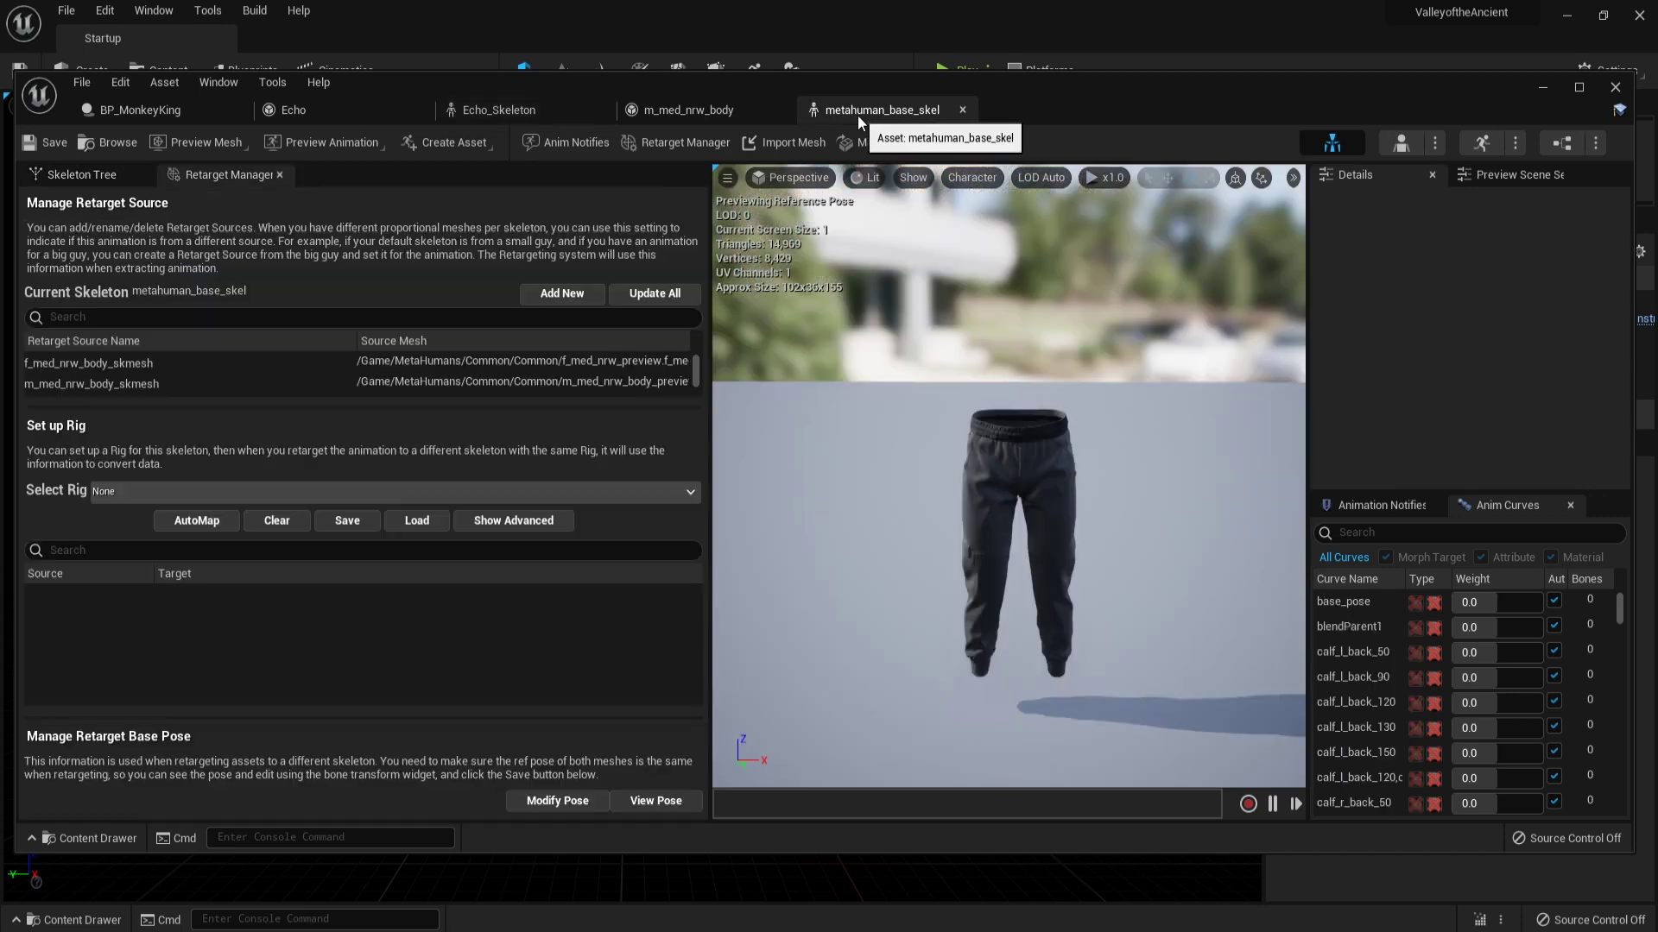
pyautogui.click(97, 176)
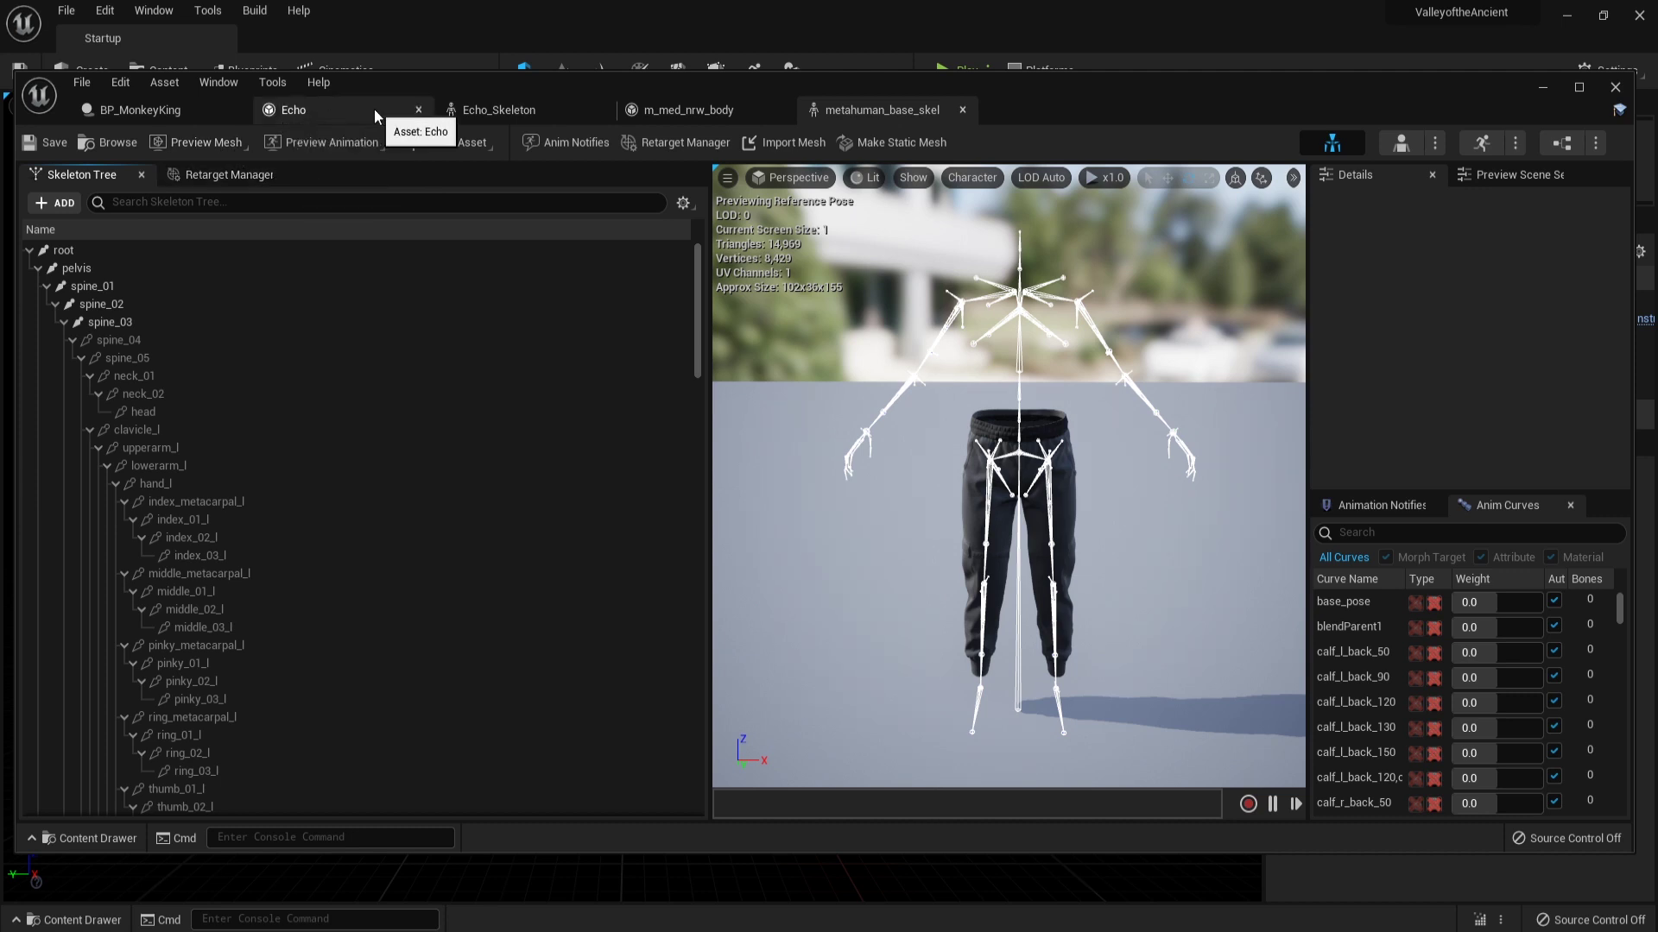
pyautogui.click(306, 114)
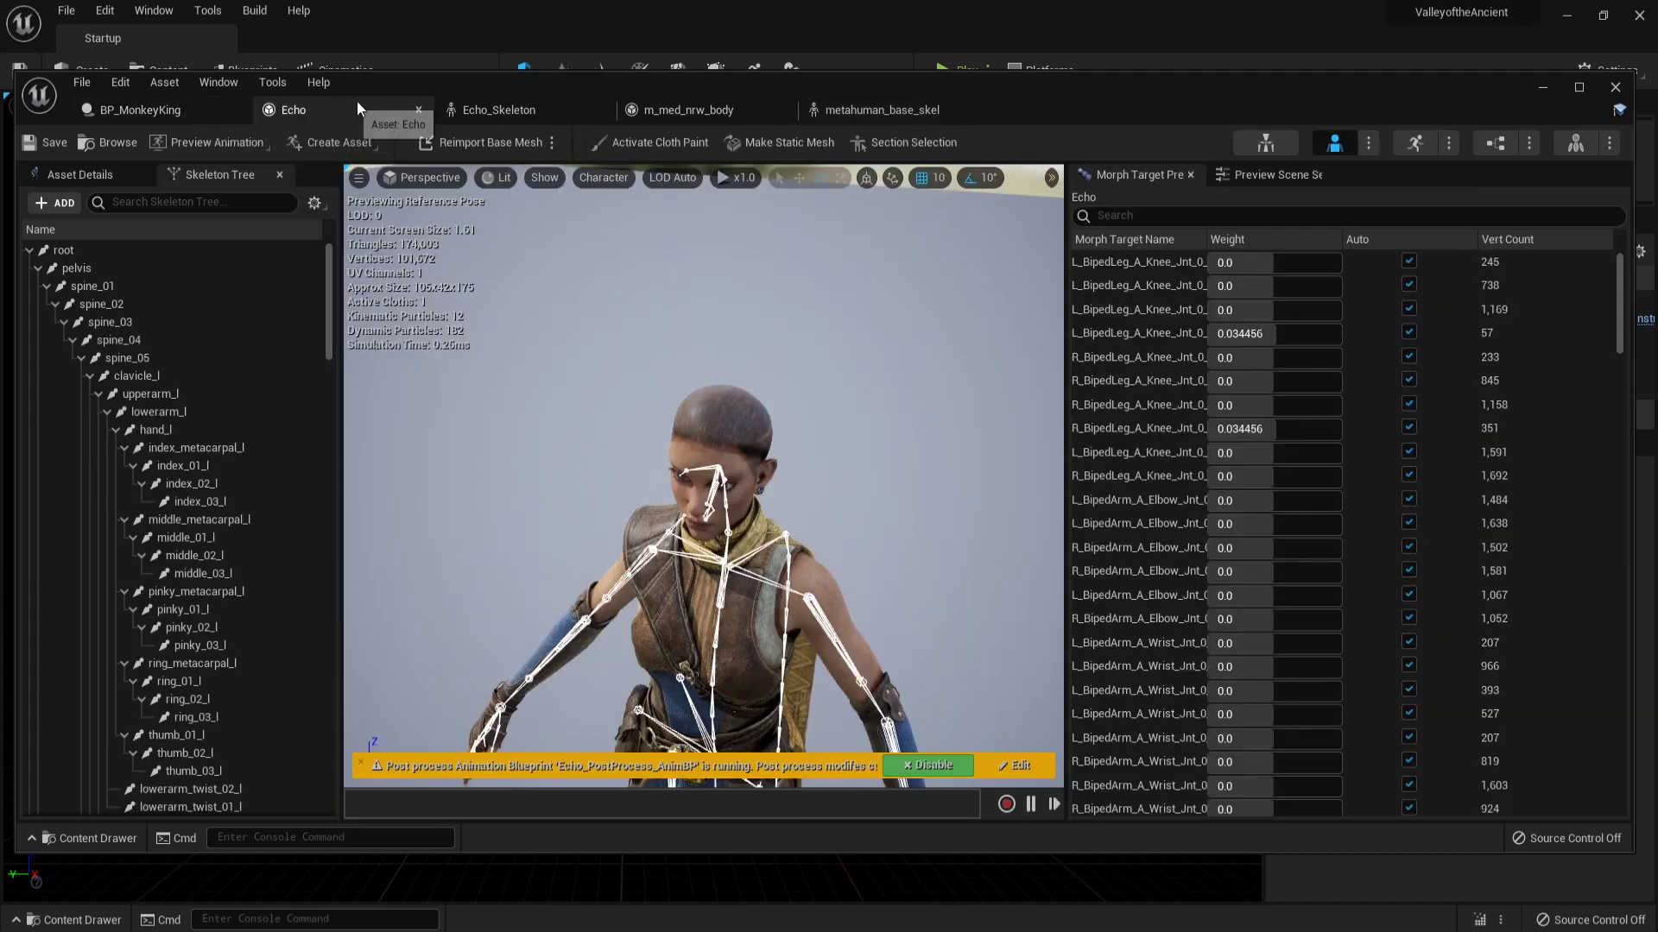
pyautogui.click(530, 121)
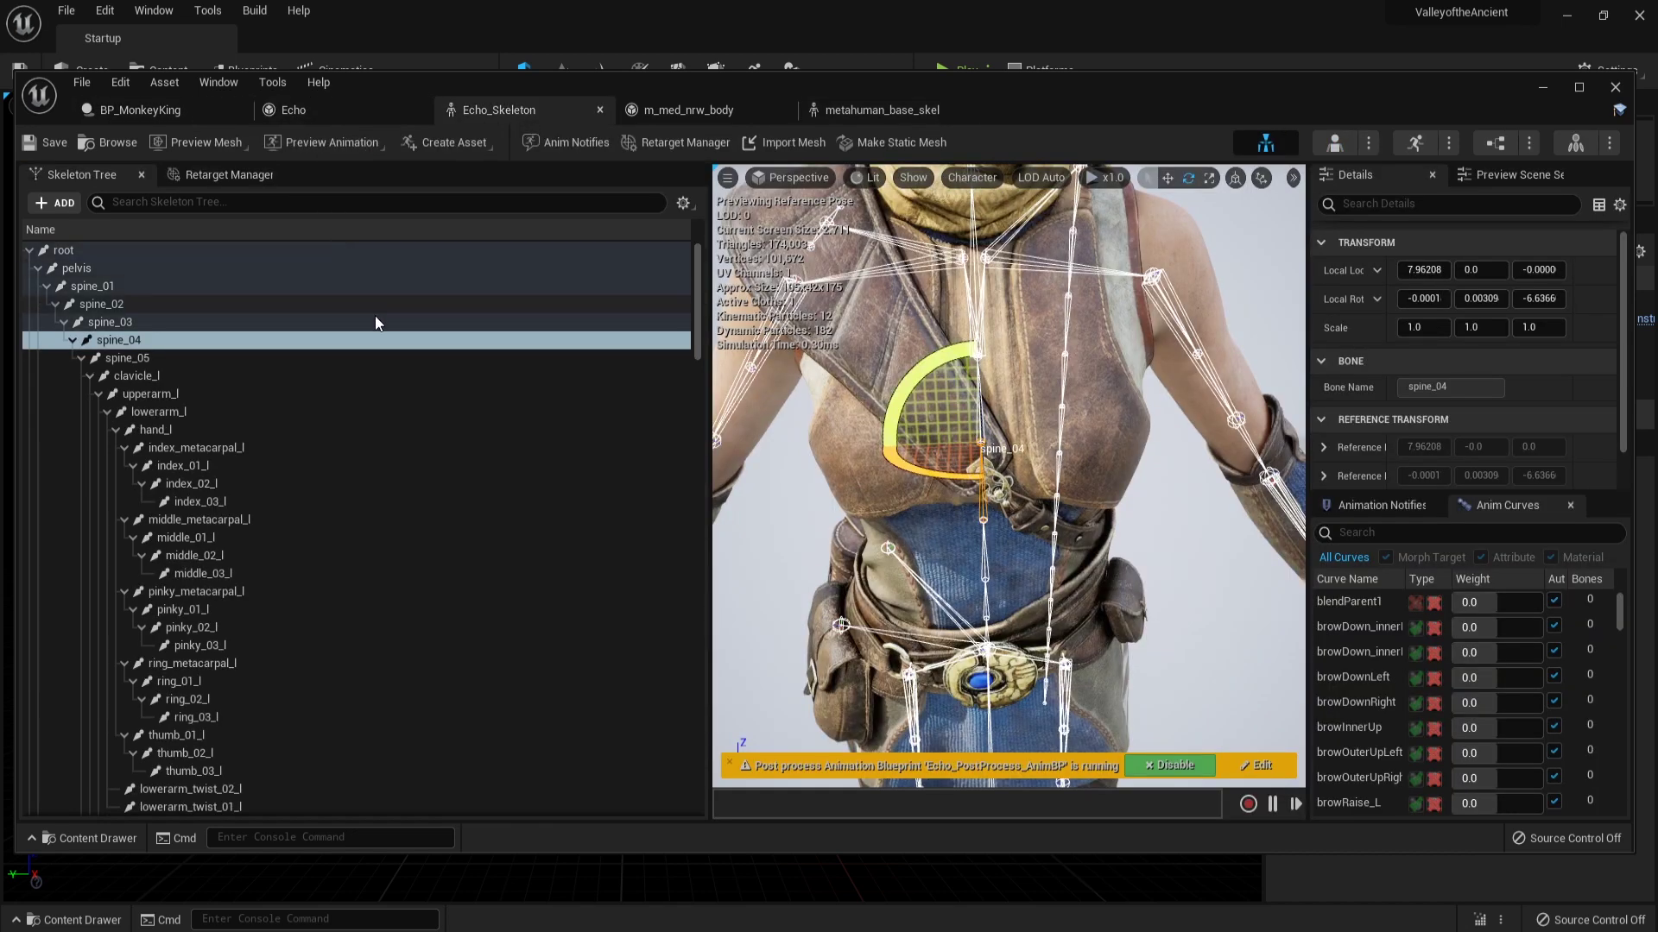
# Show the Translation Retargeting column in Echo_Skeleton's bone tree and inspect spine_01's options.
pyautogui.click(343, 324)
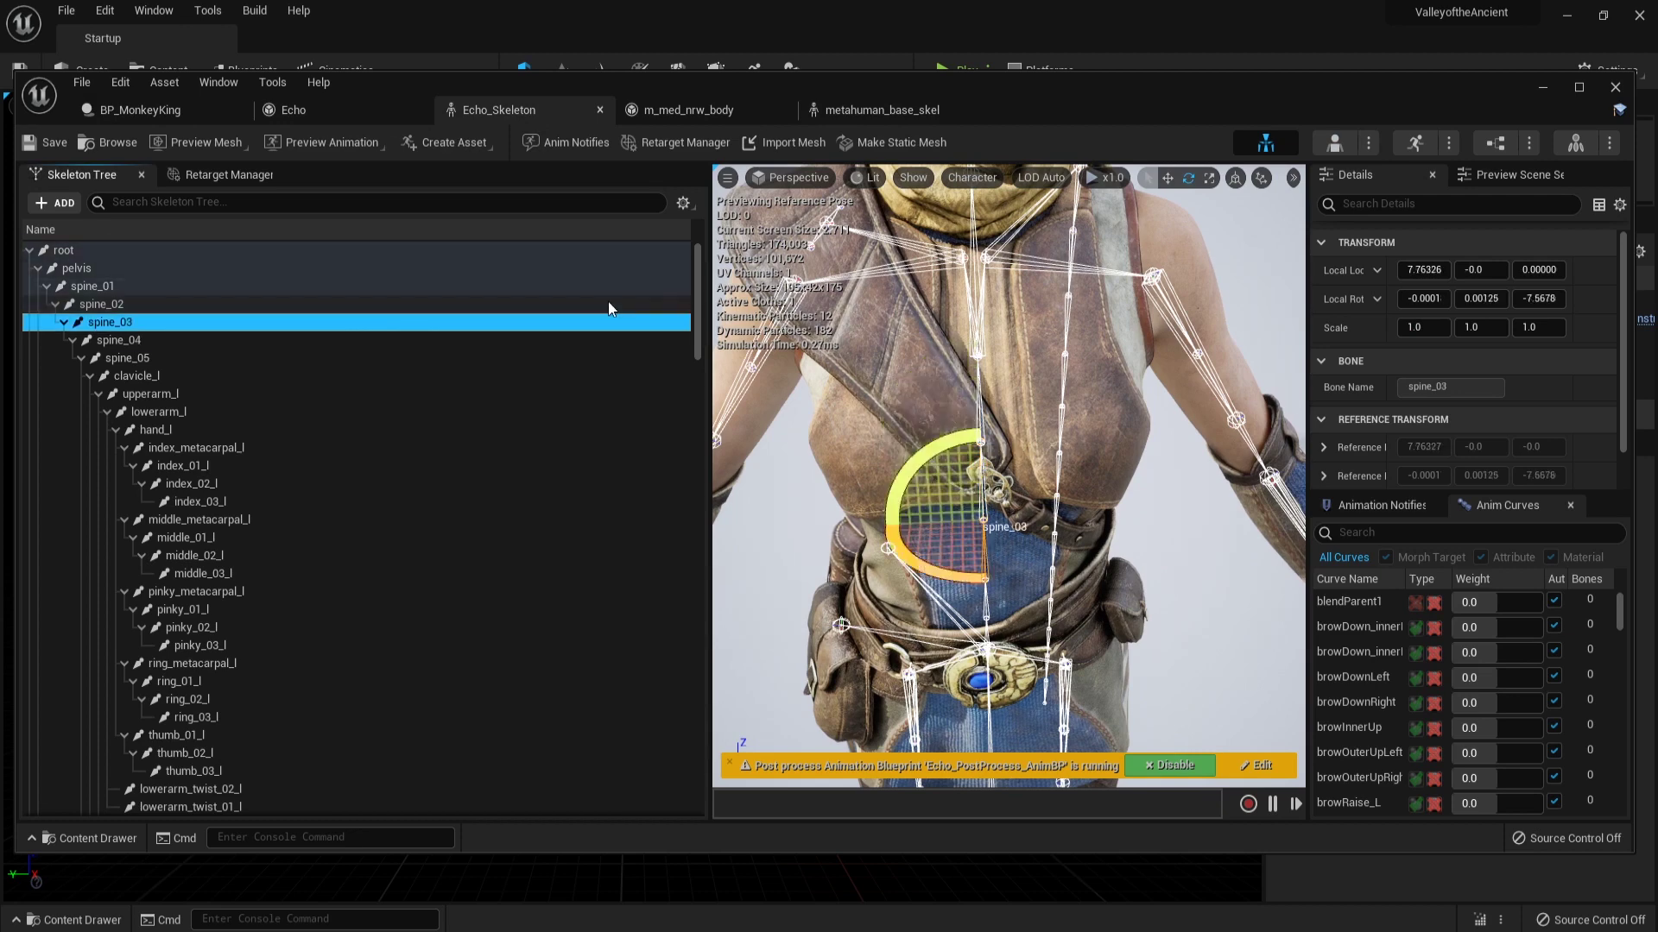
pyautogui.click(682, 204)
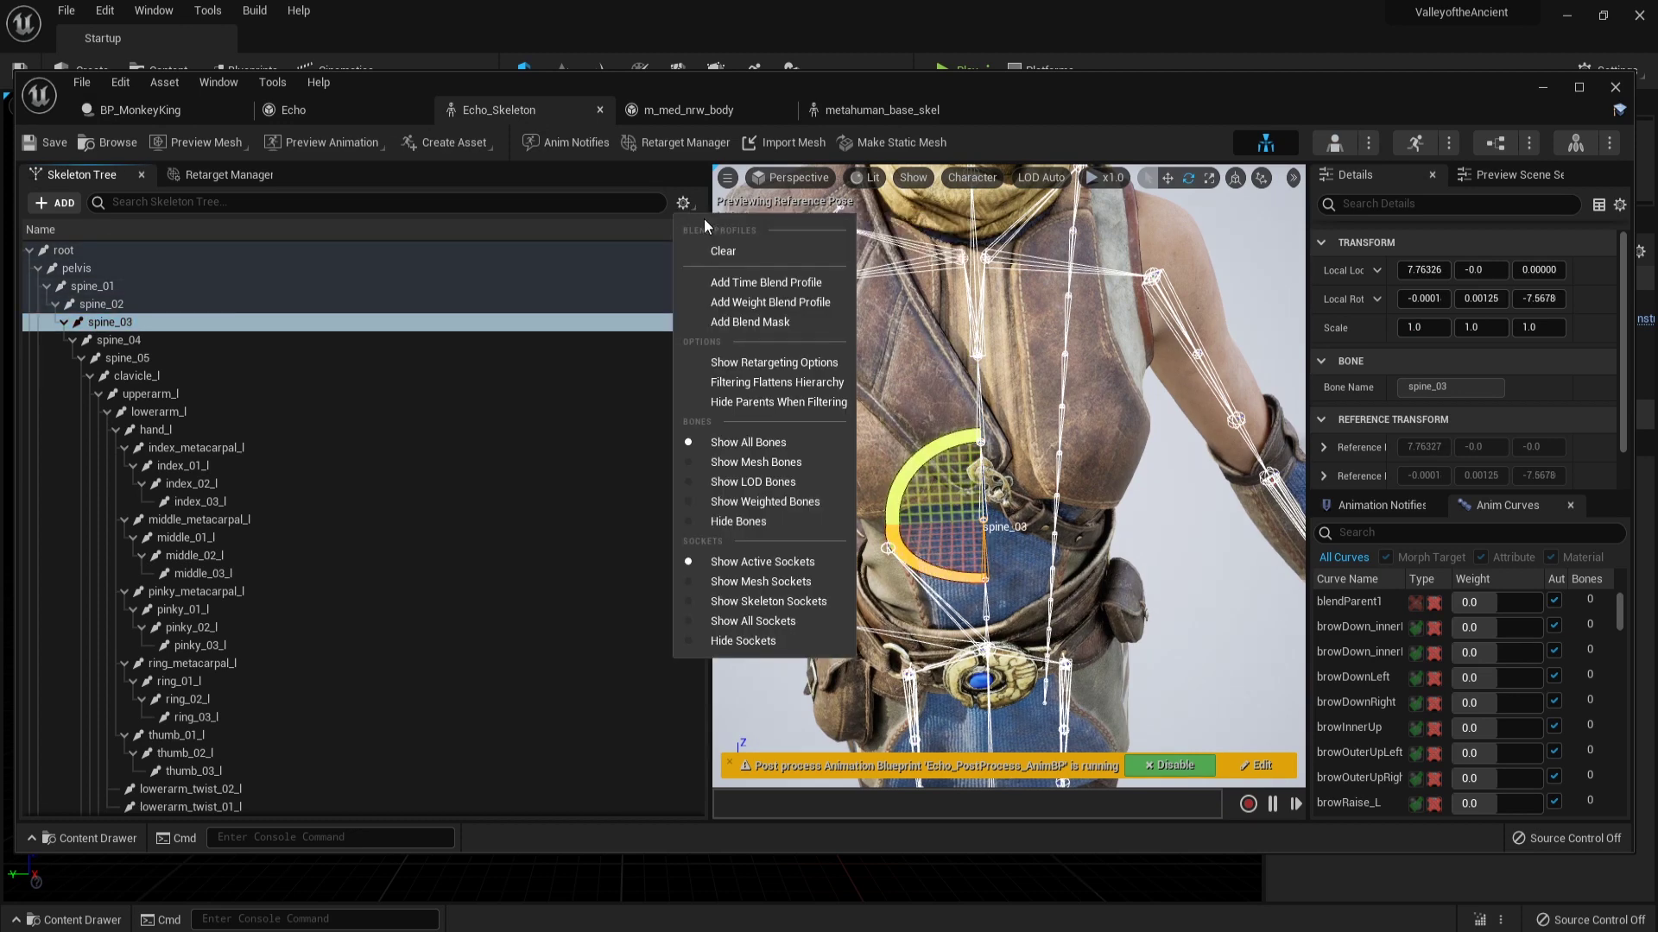
pyautogui.click(732, 362)
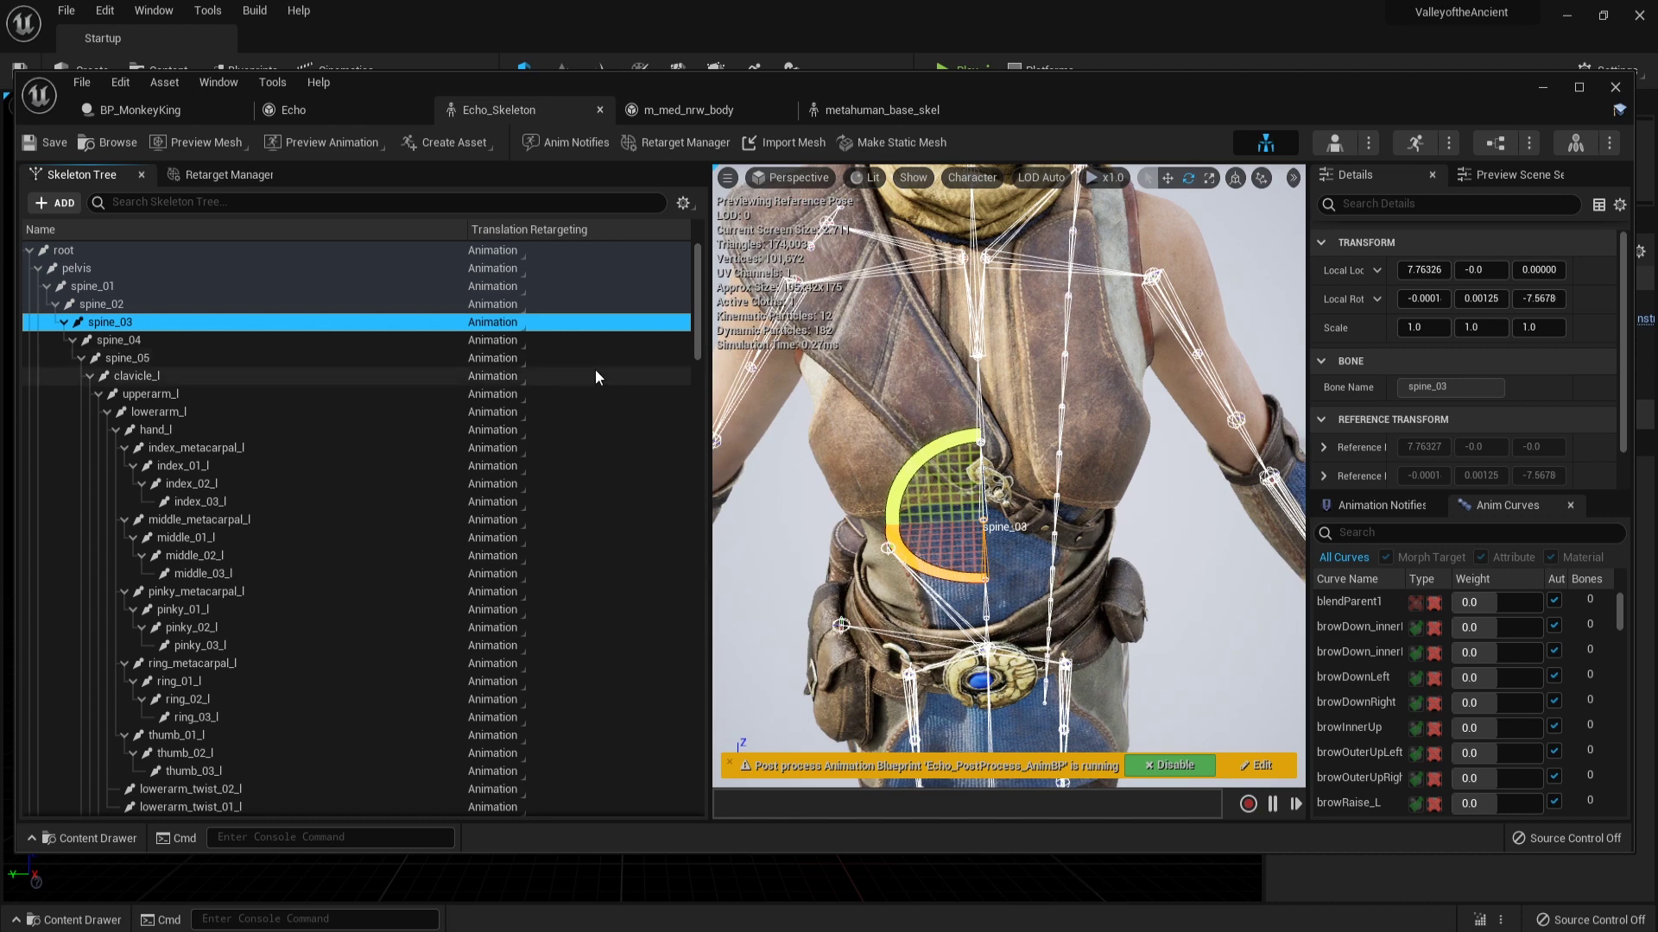
pyautogui.click(379, 272)
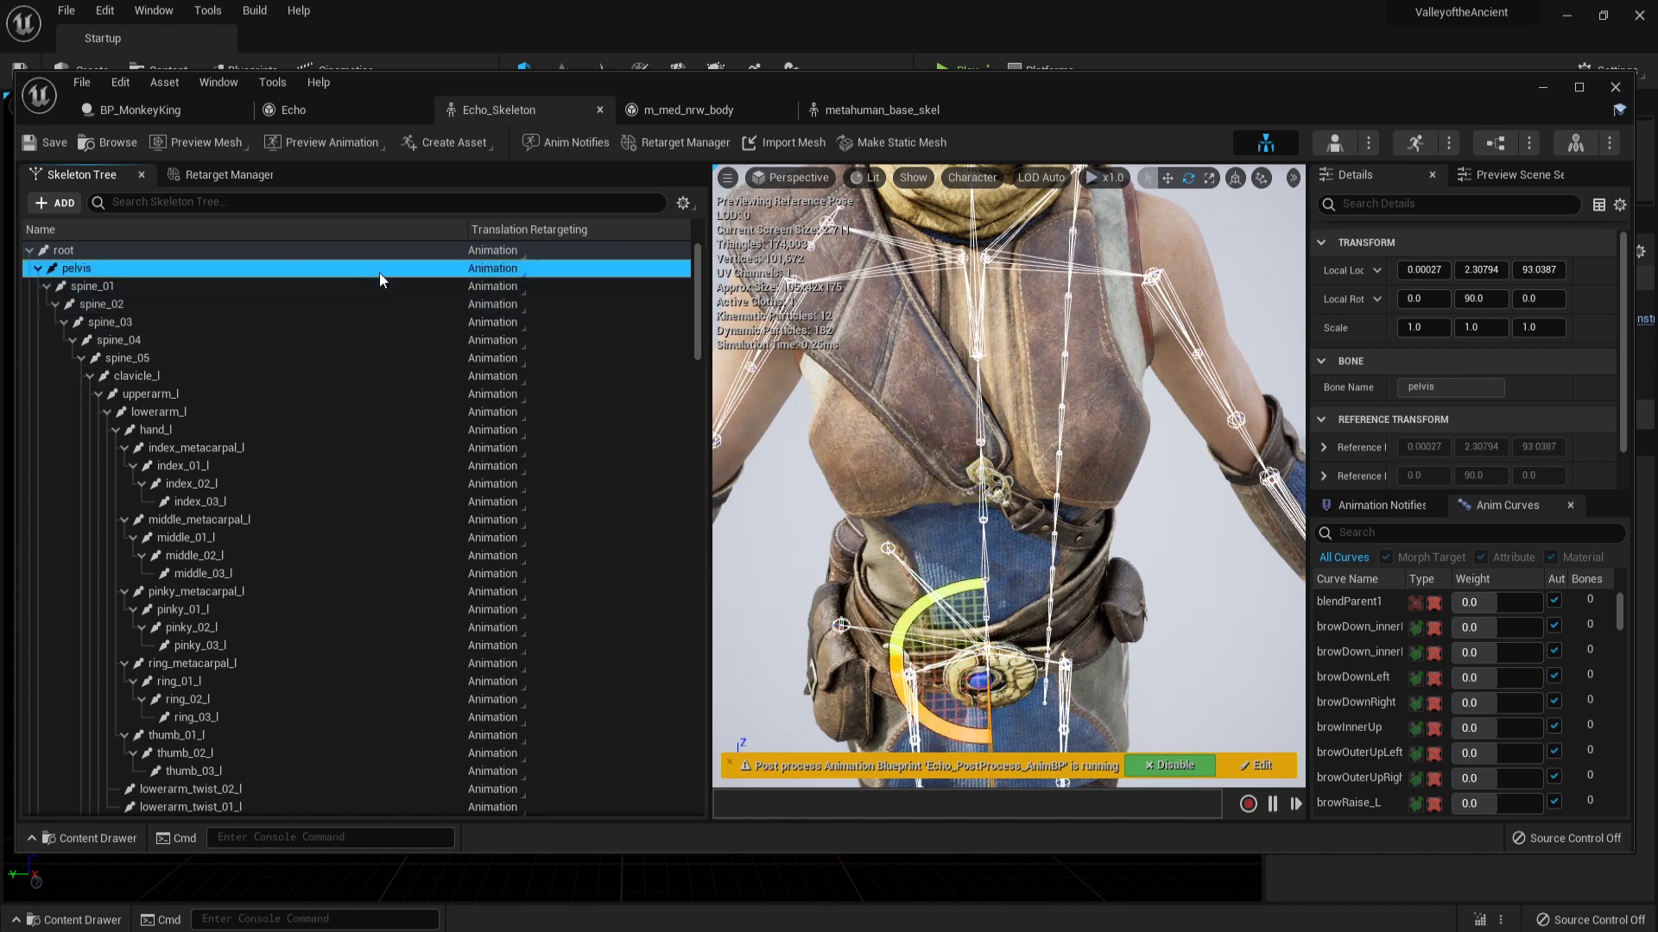
pyautogui.click(396, 287)
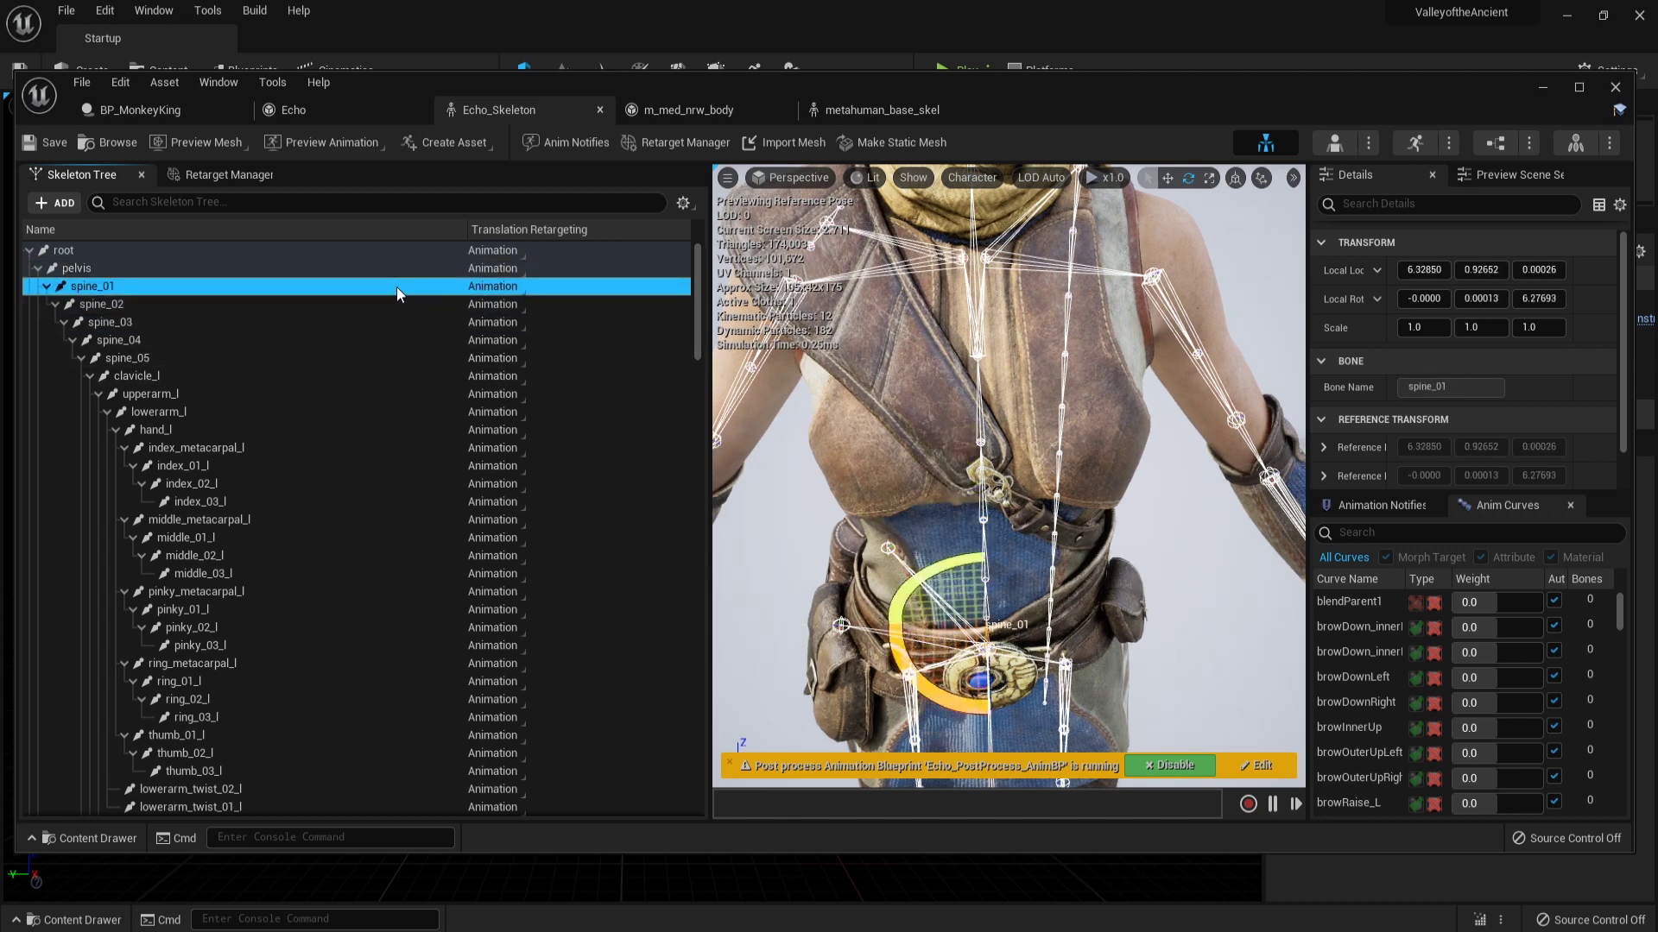
pyautogui.rightClick(396, 287)
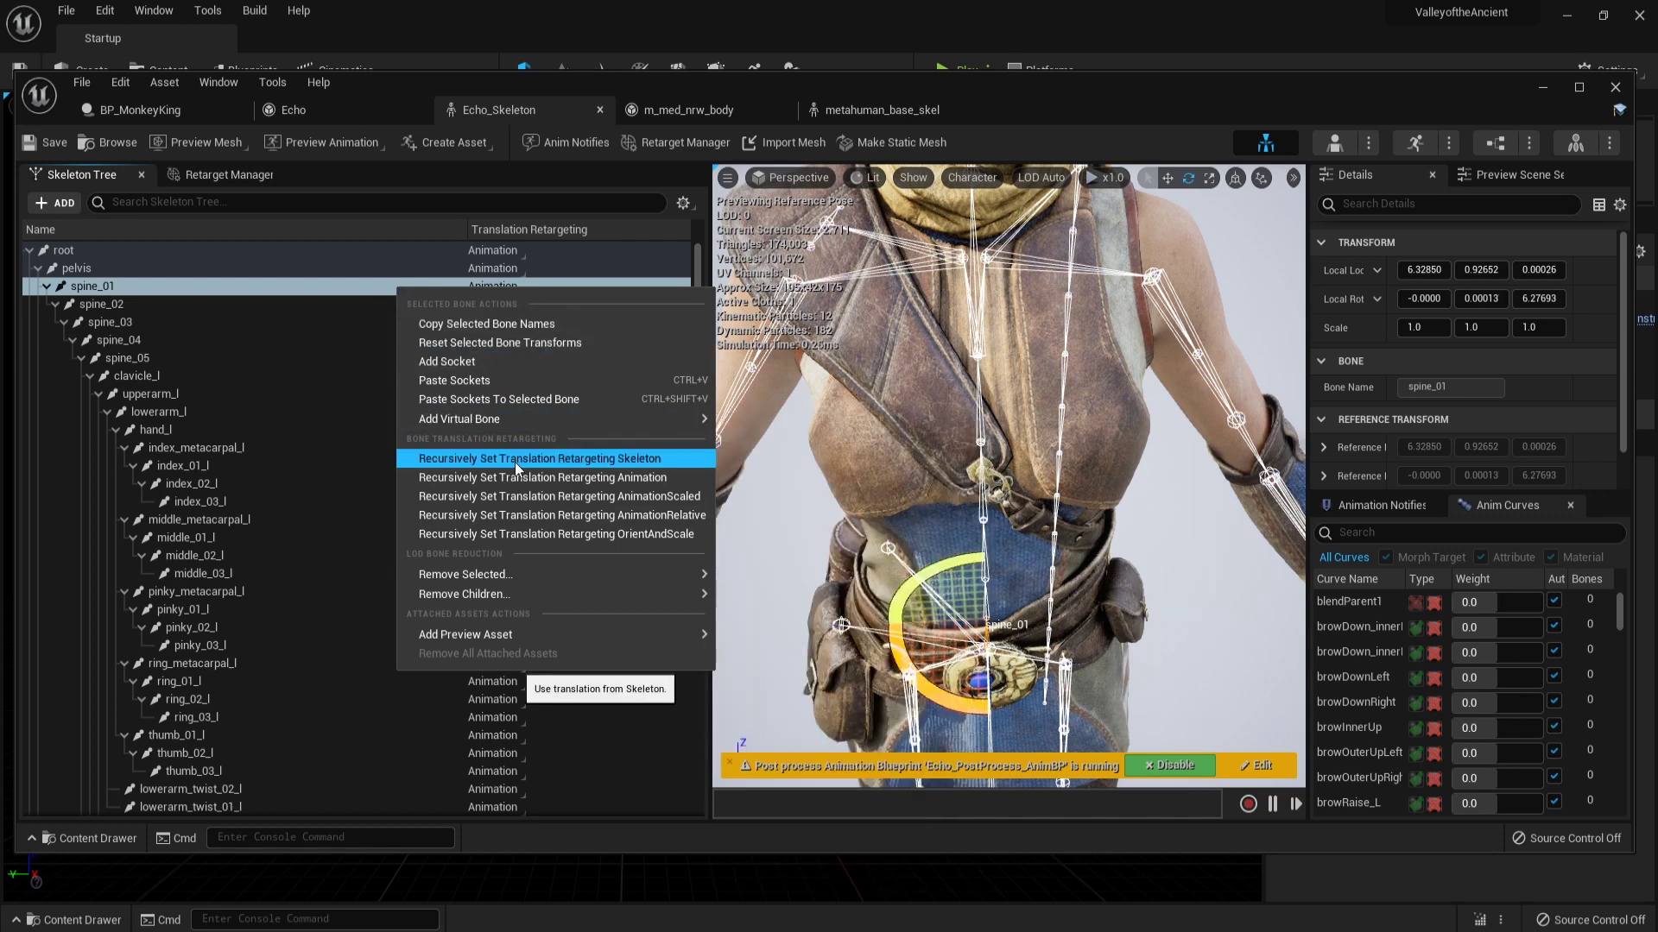
# Scroll Echo_Skeleton's Humanoid rig mappings in Retarget Manager down to the leg bones.
pyautogui.click(241, 173)
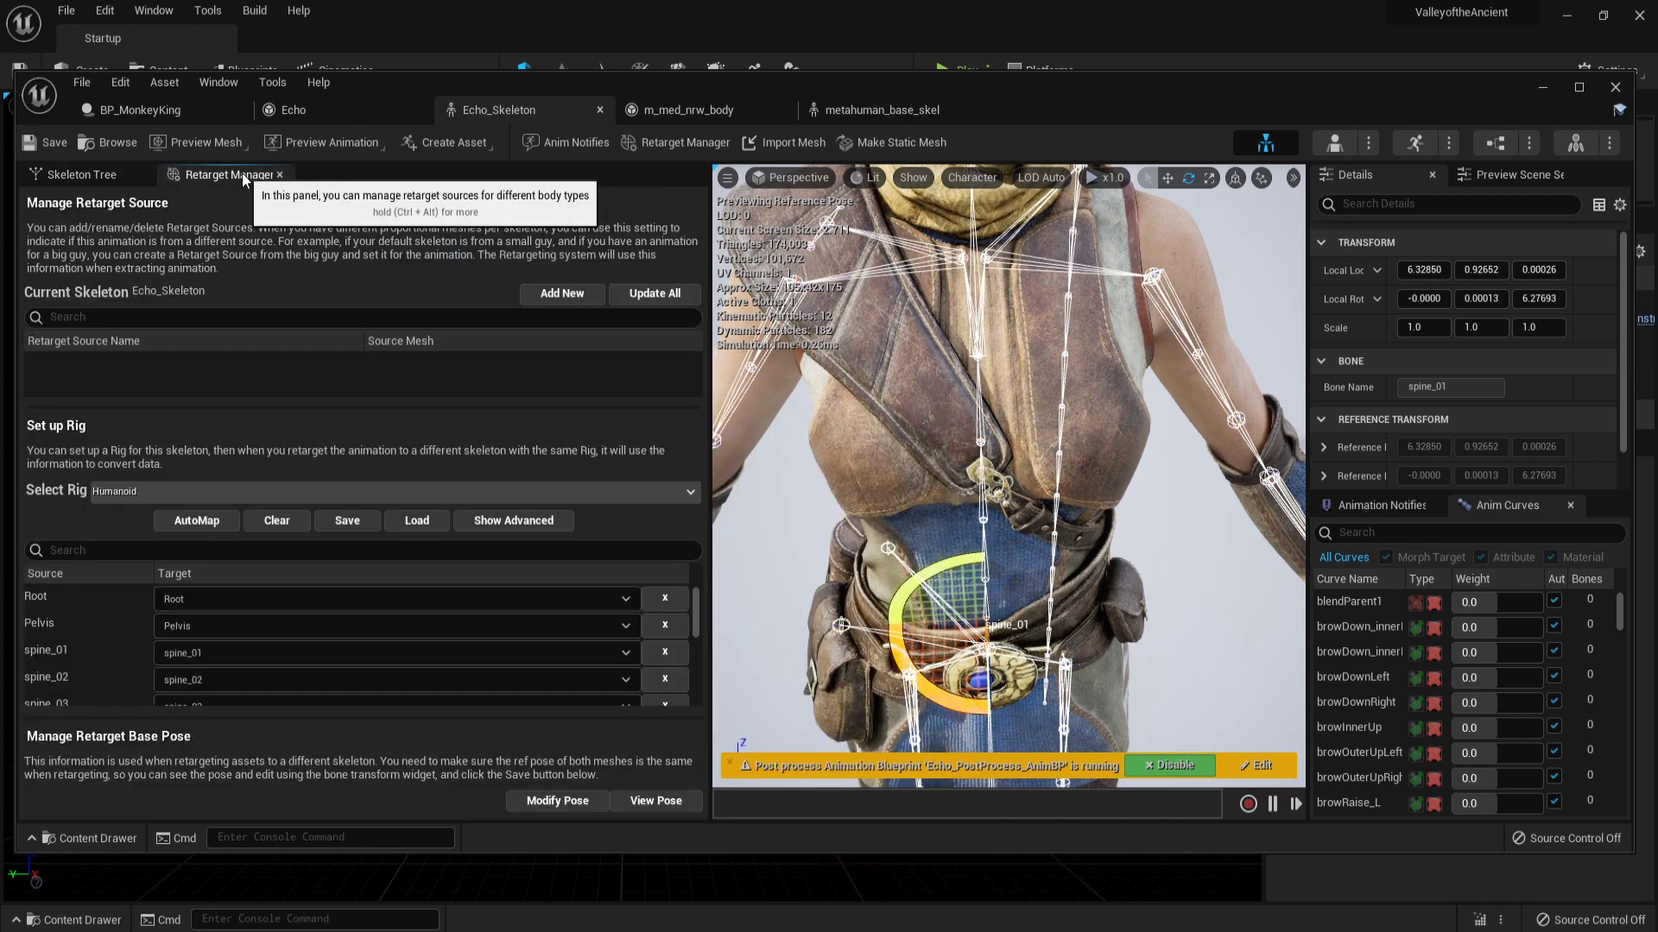
pyautogui.scroll(-3, 494, 610)
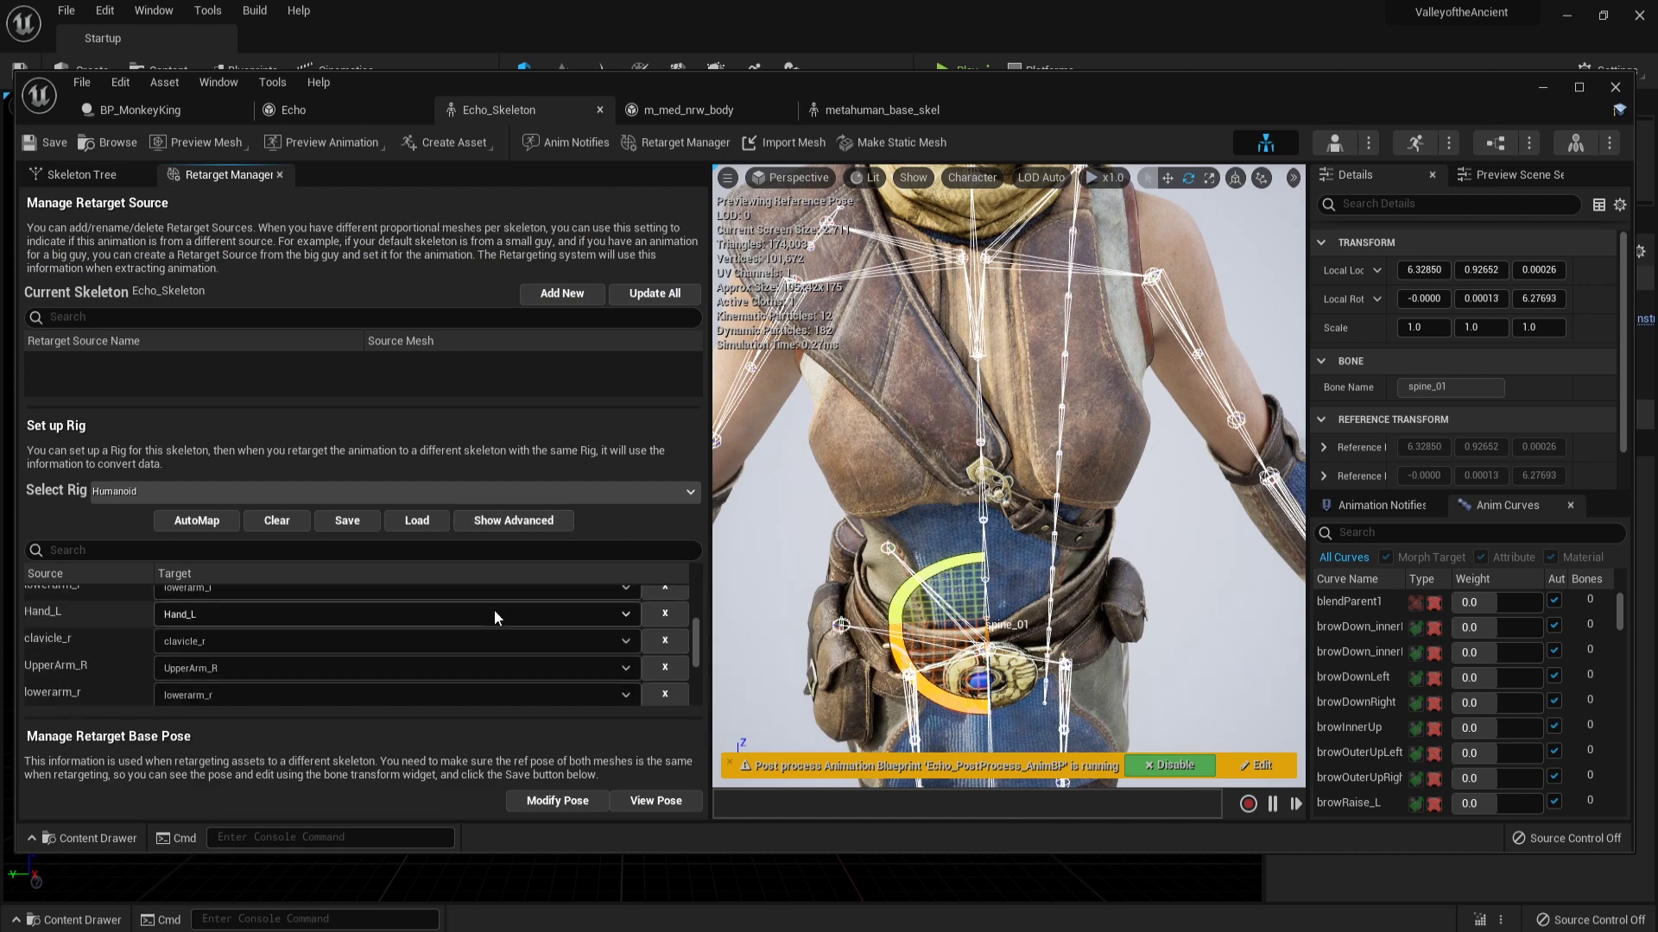
pyautogui.scroll(-12, 495, 611)
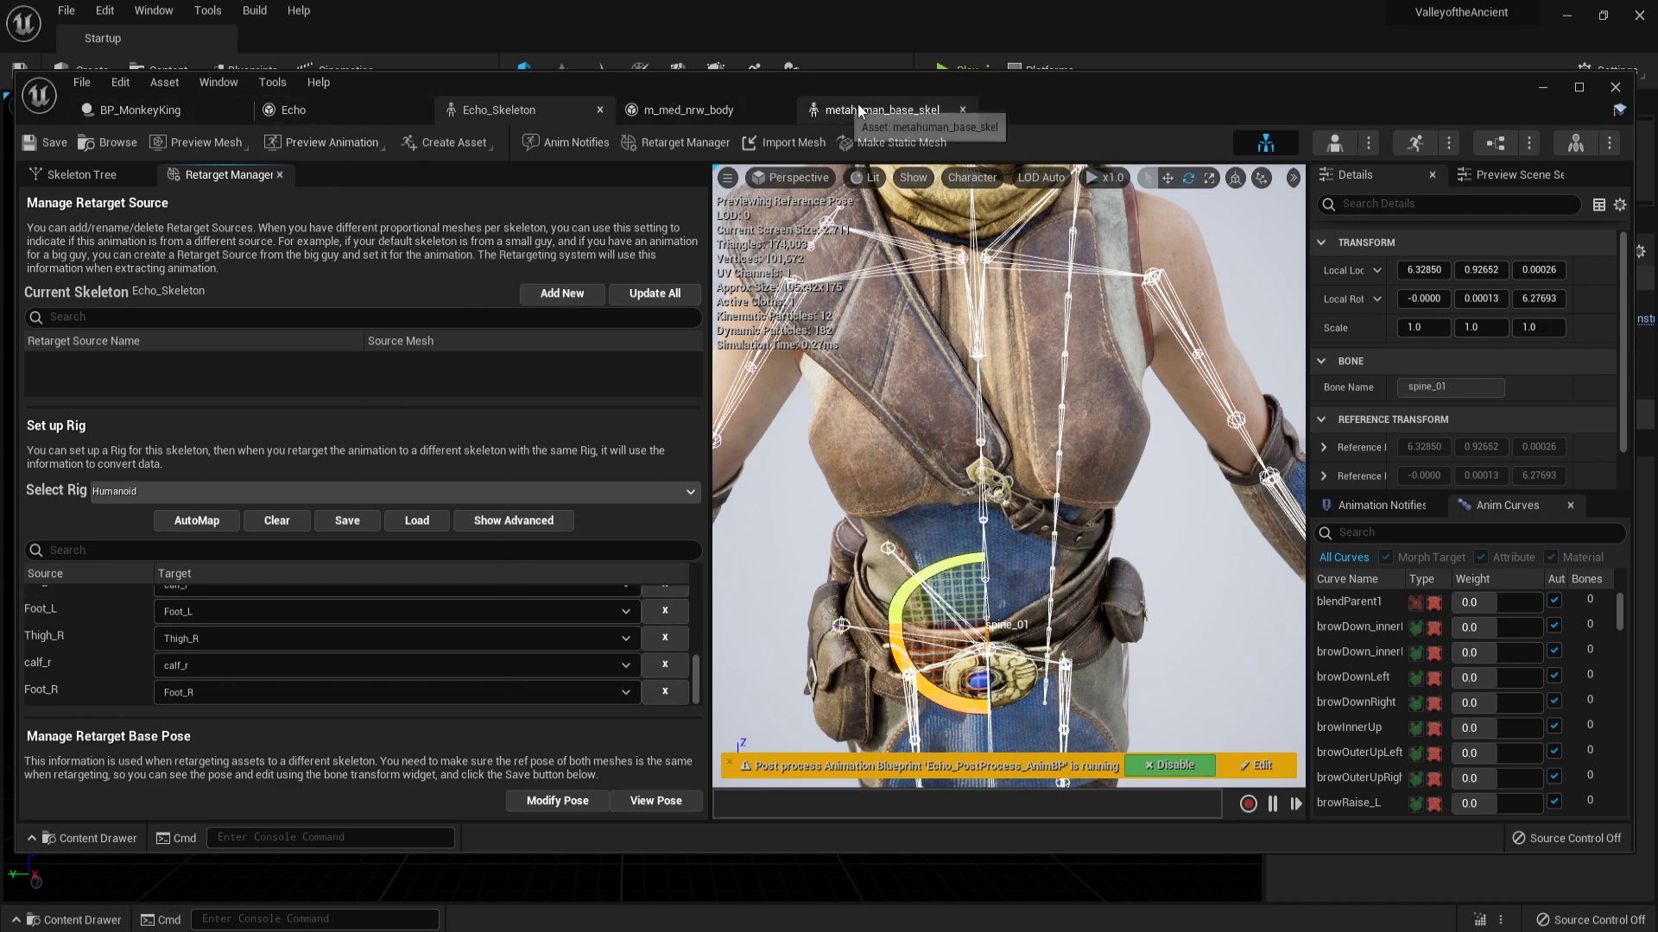
# Assign the Humanoid rig to metahuman_base_skel in its Retarget Manager.
pyautogui.click(831, 112)
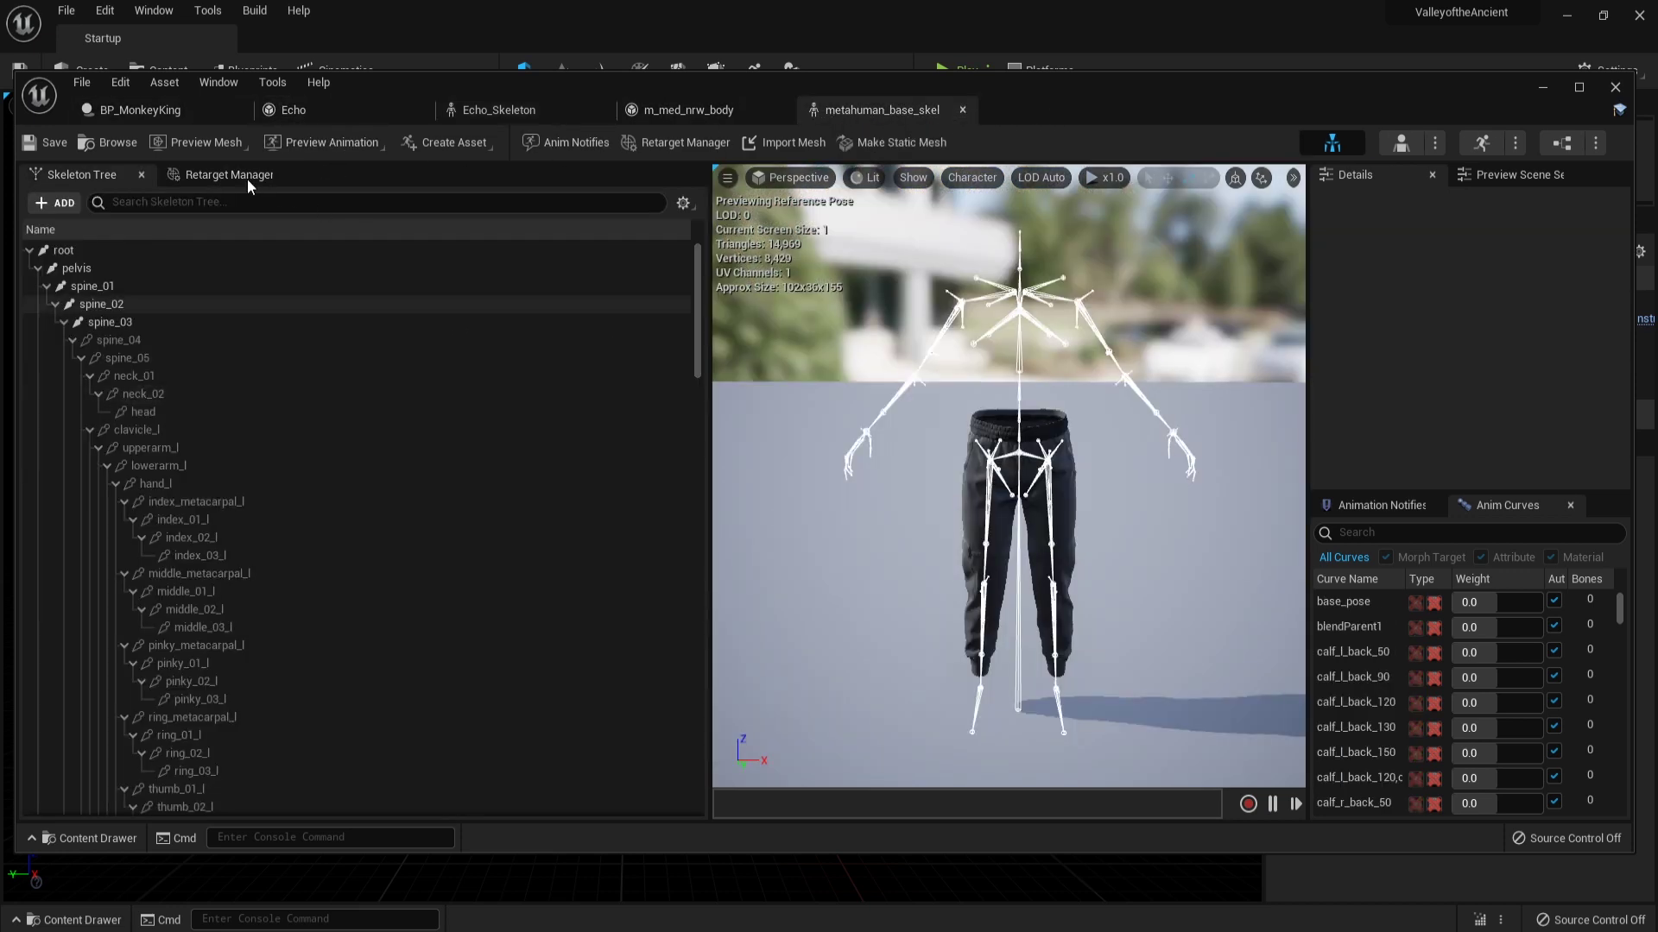
pyautogui.click(238, 174)
pyautogui.click(440, 490)
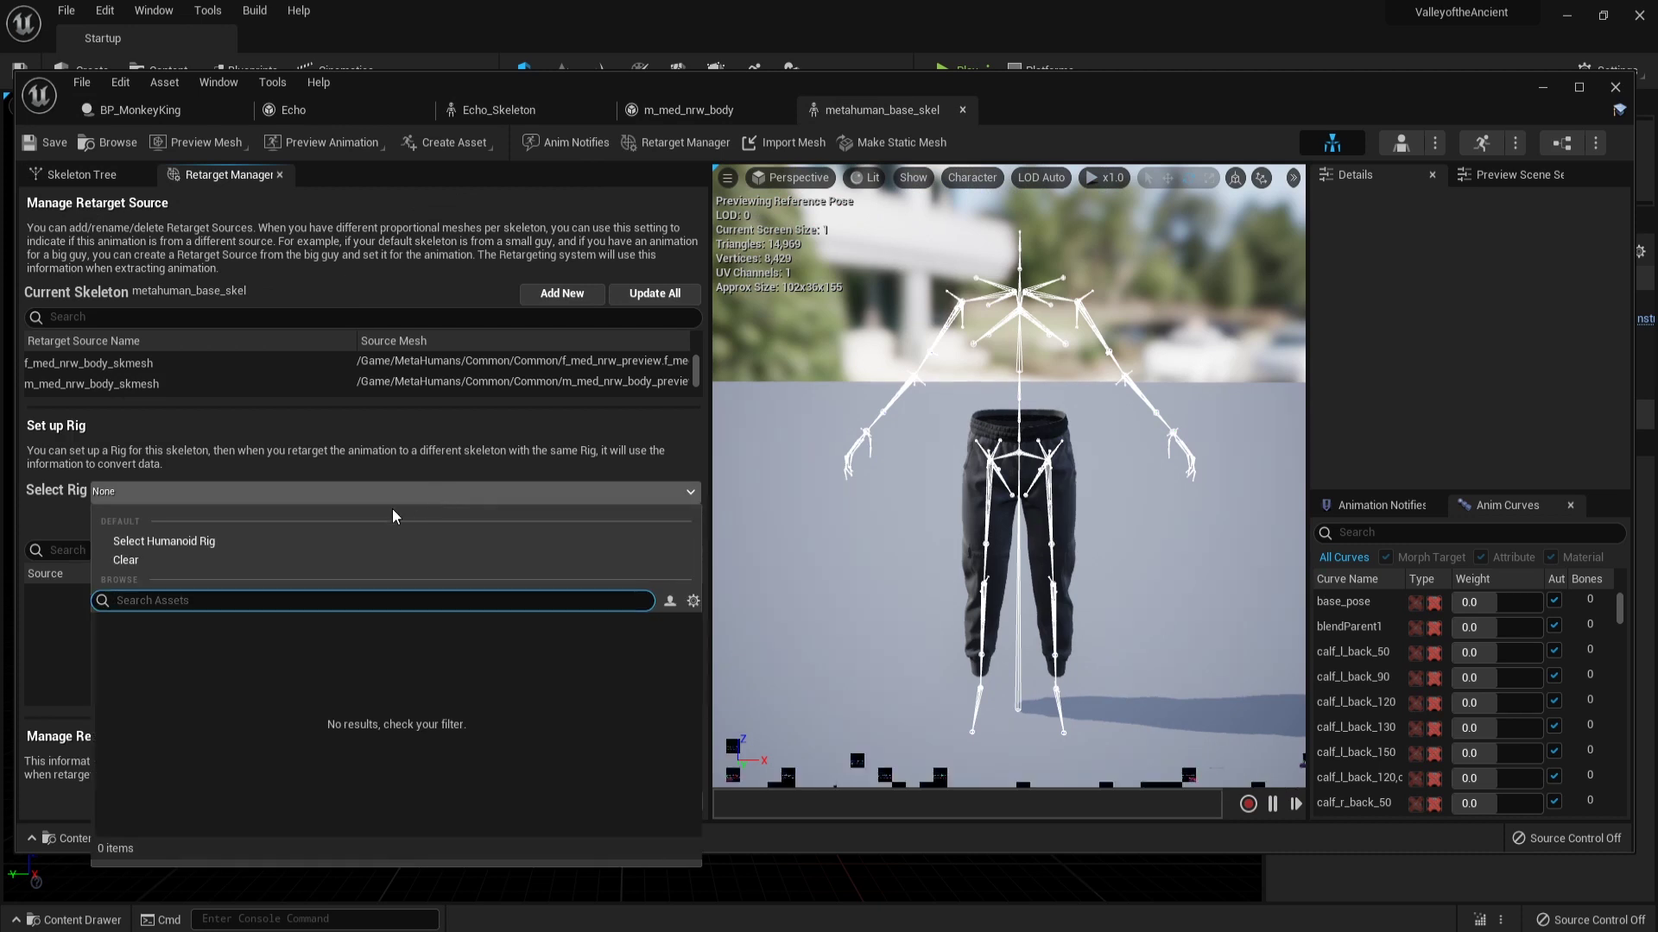
pyautogui.click(318, 538)
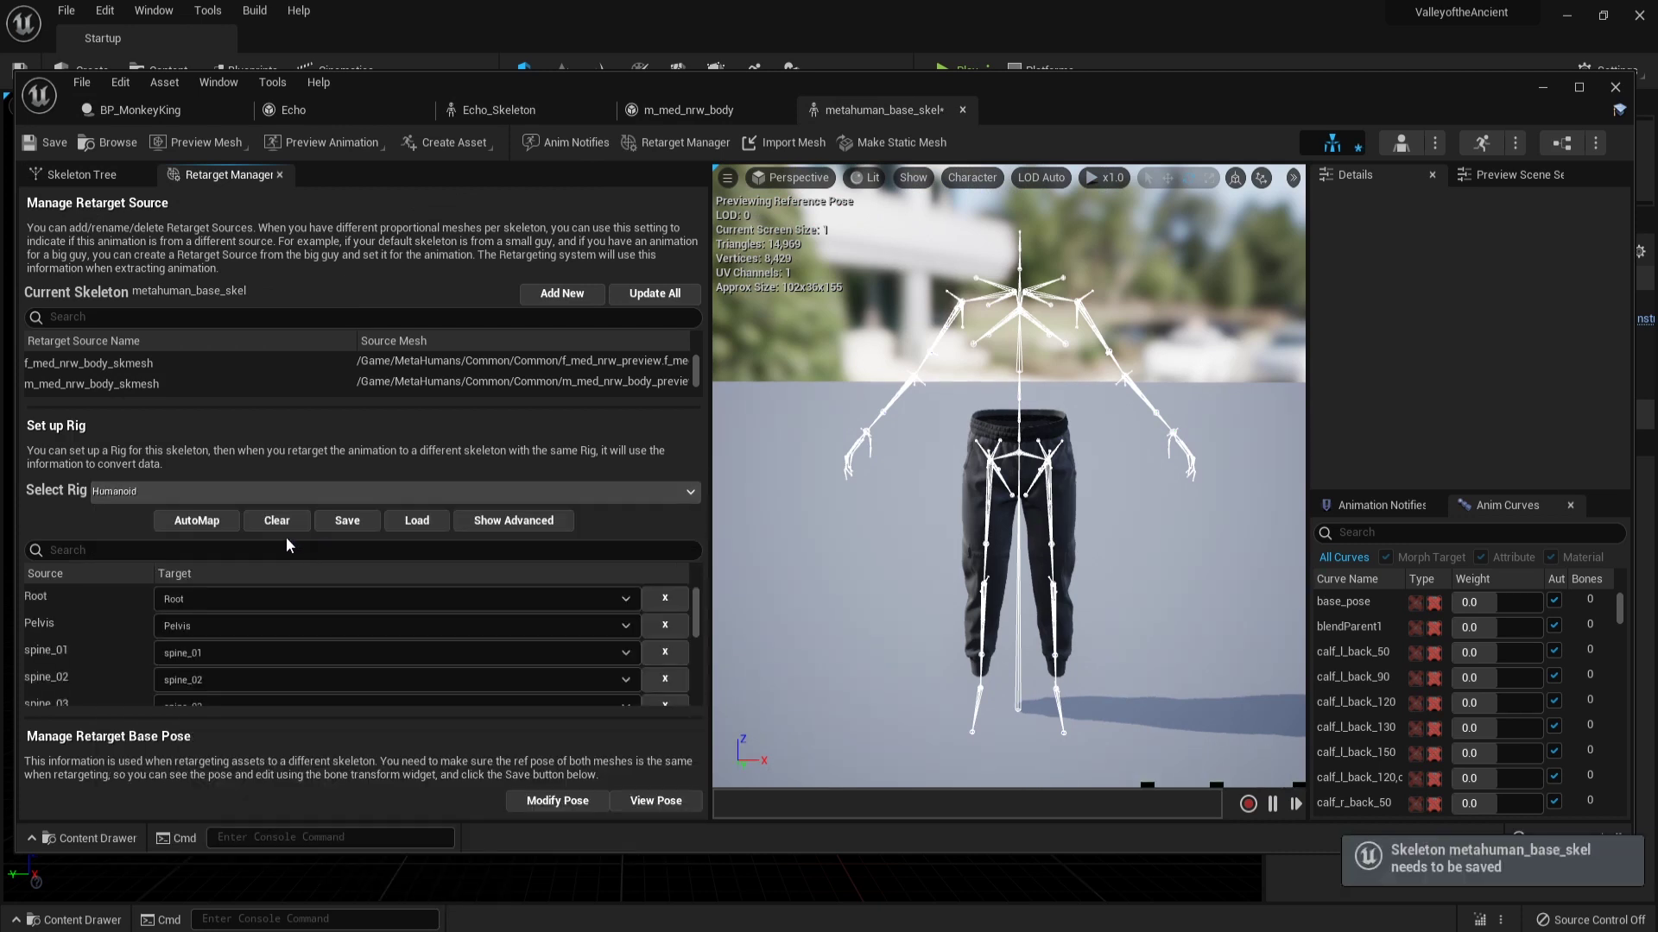
# Review the Humanoid bone mappings with advanced mappings shown, then limit to basic ones.
pyautogui.scroll(-5, 131, 593)
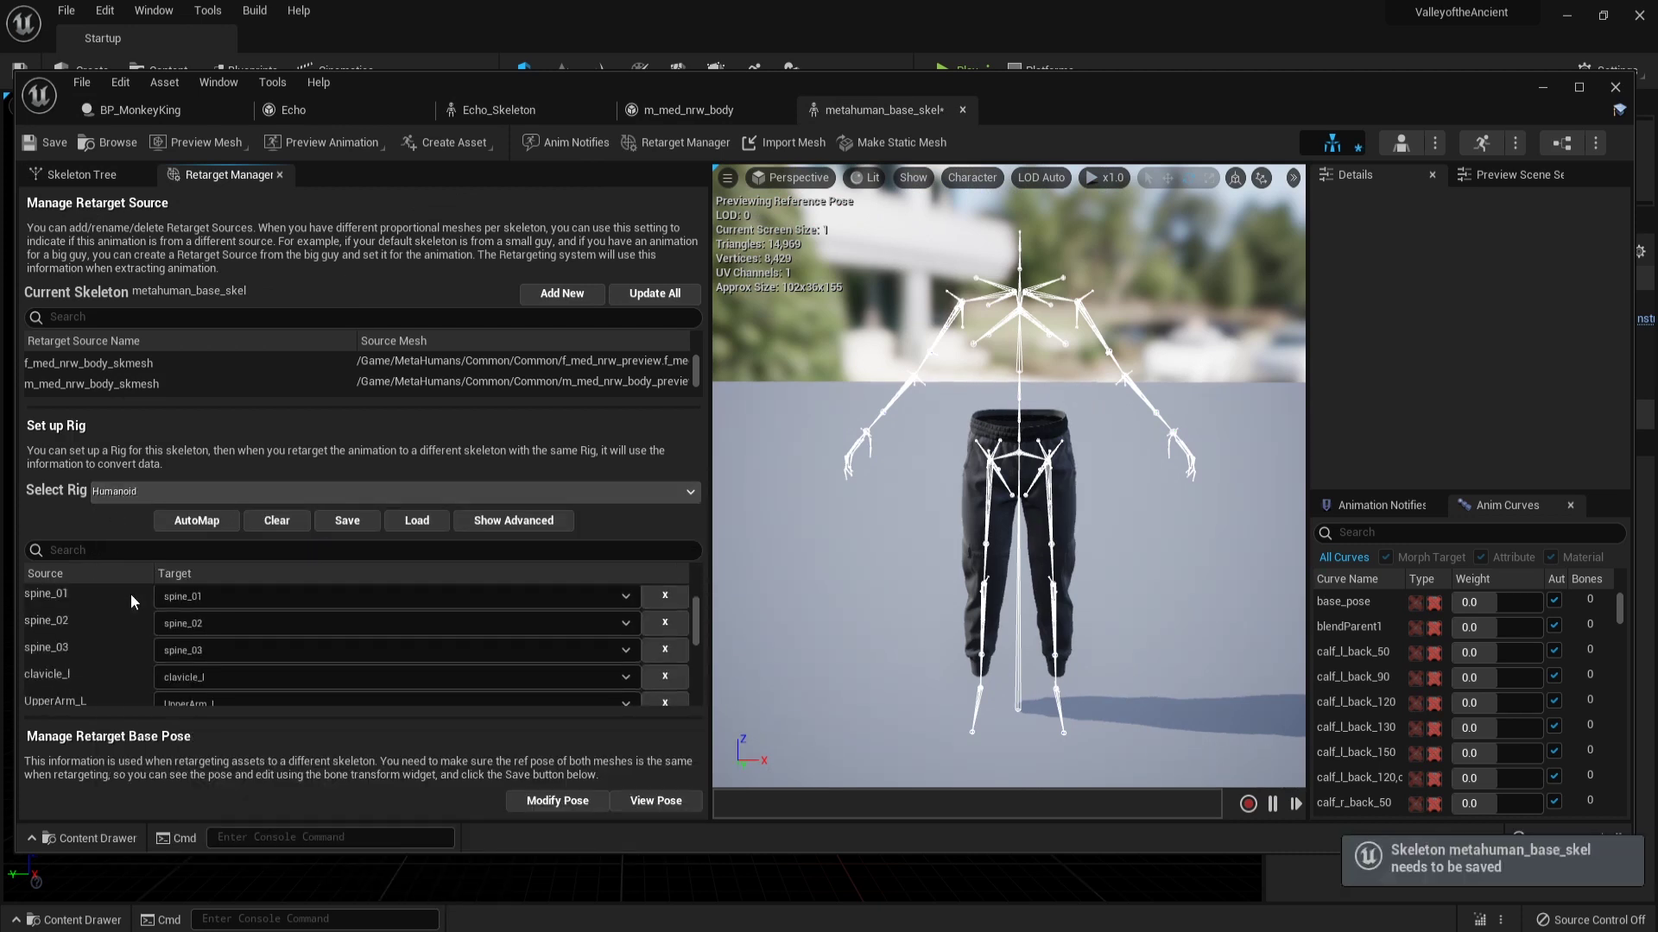
pyautogui.scroll(2, 131, 594)
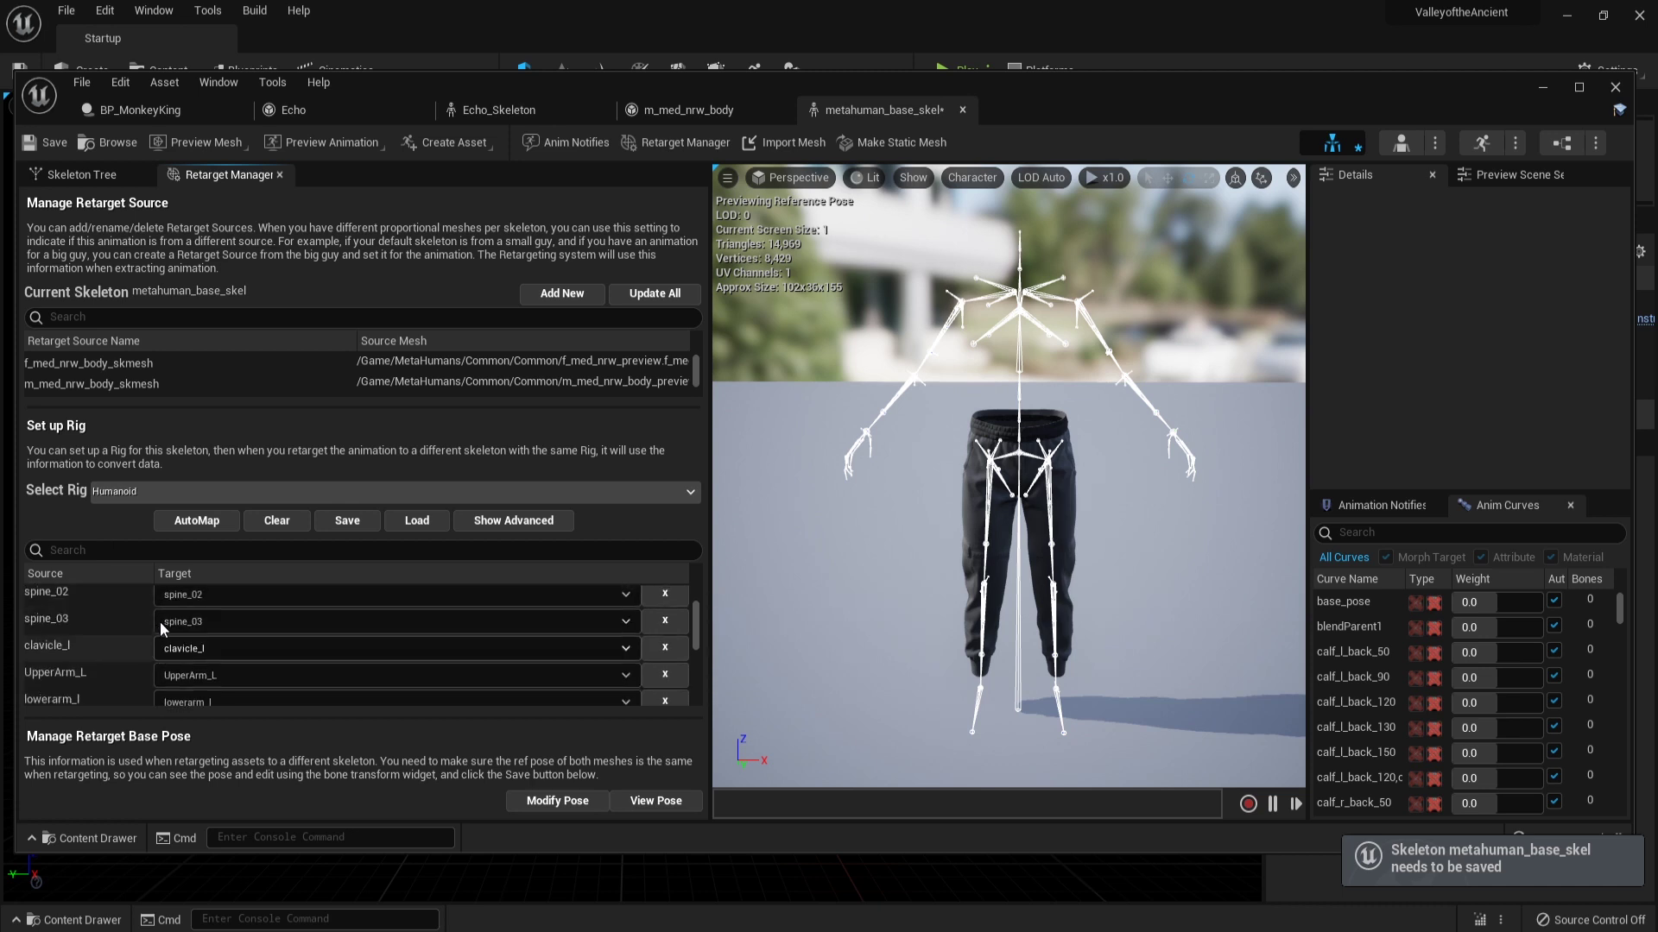
pyautogui.scroll(2, 220, 629)
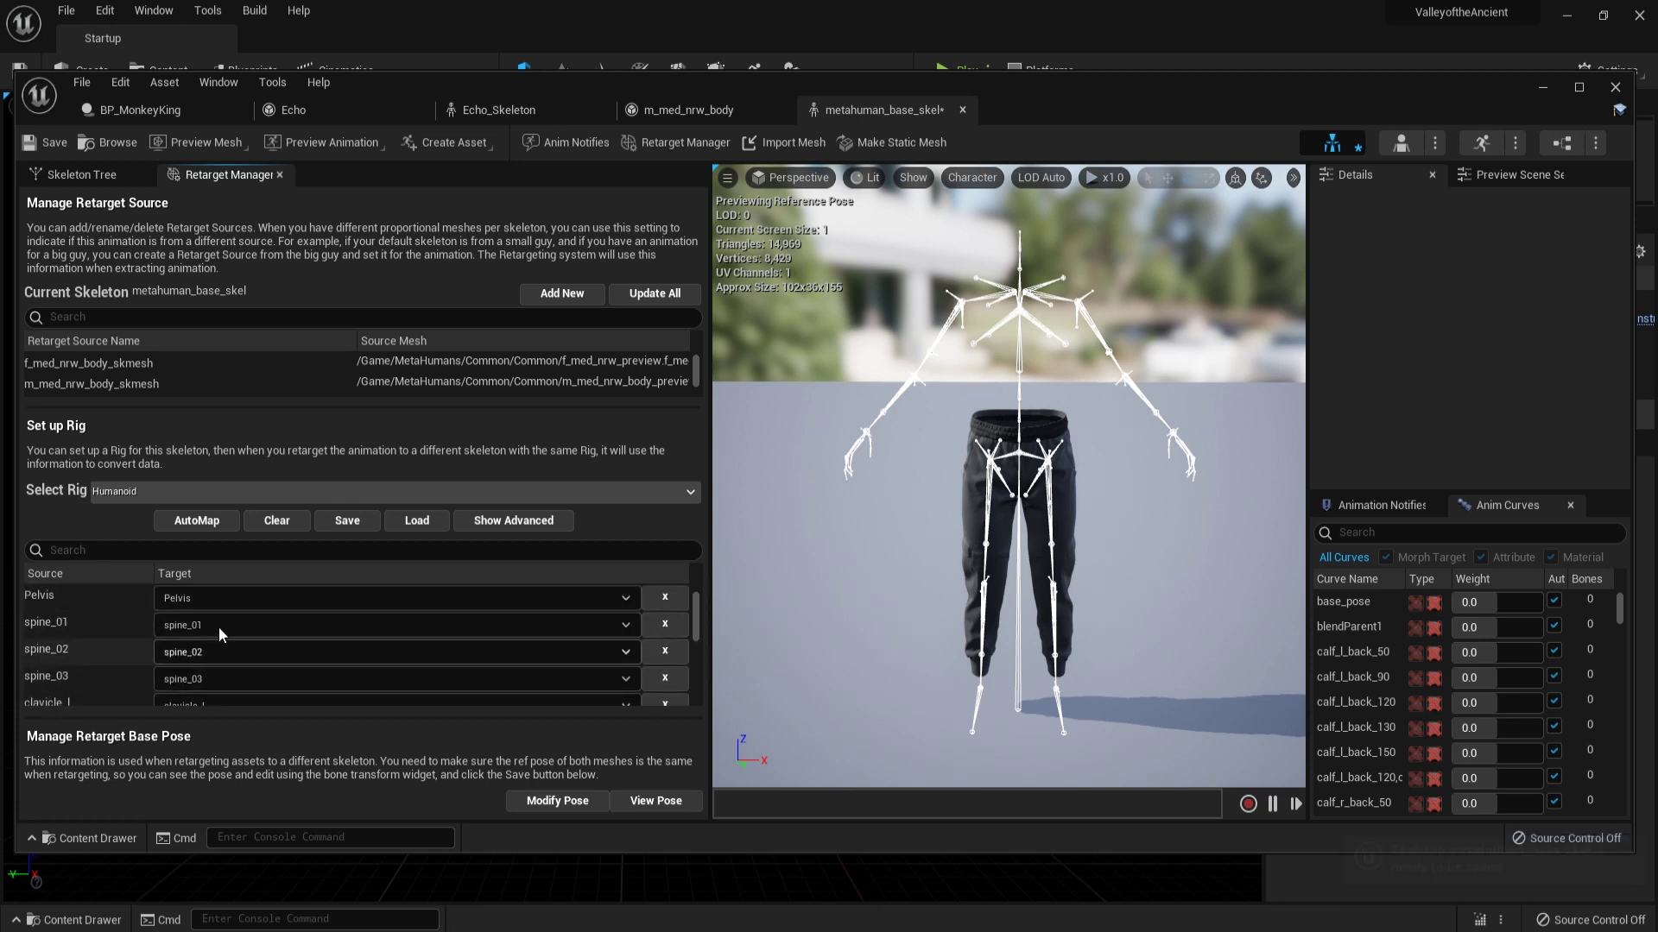
pyautogui.scroll(-5, 219, 627)
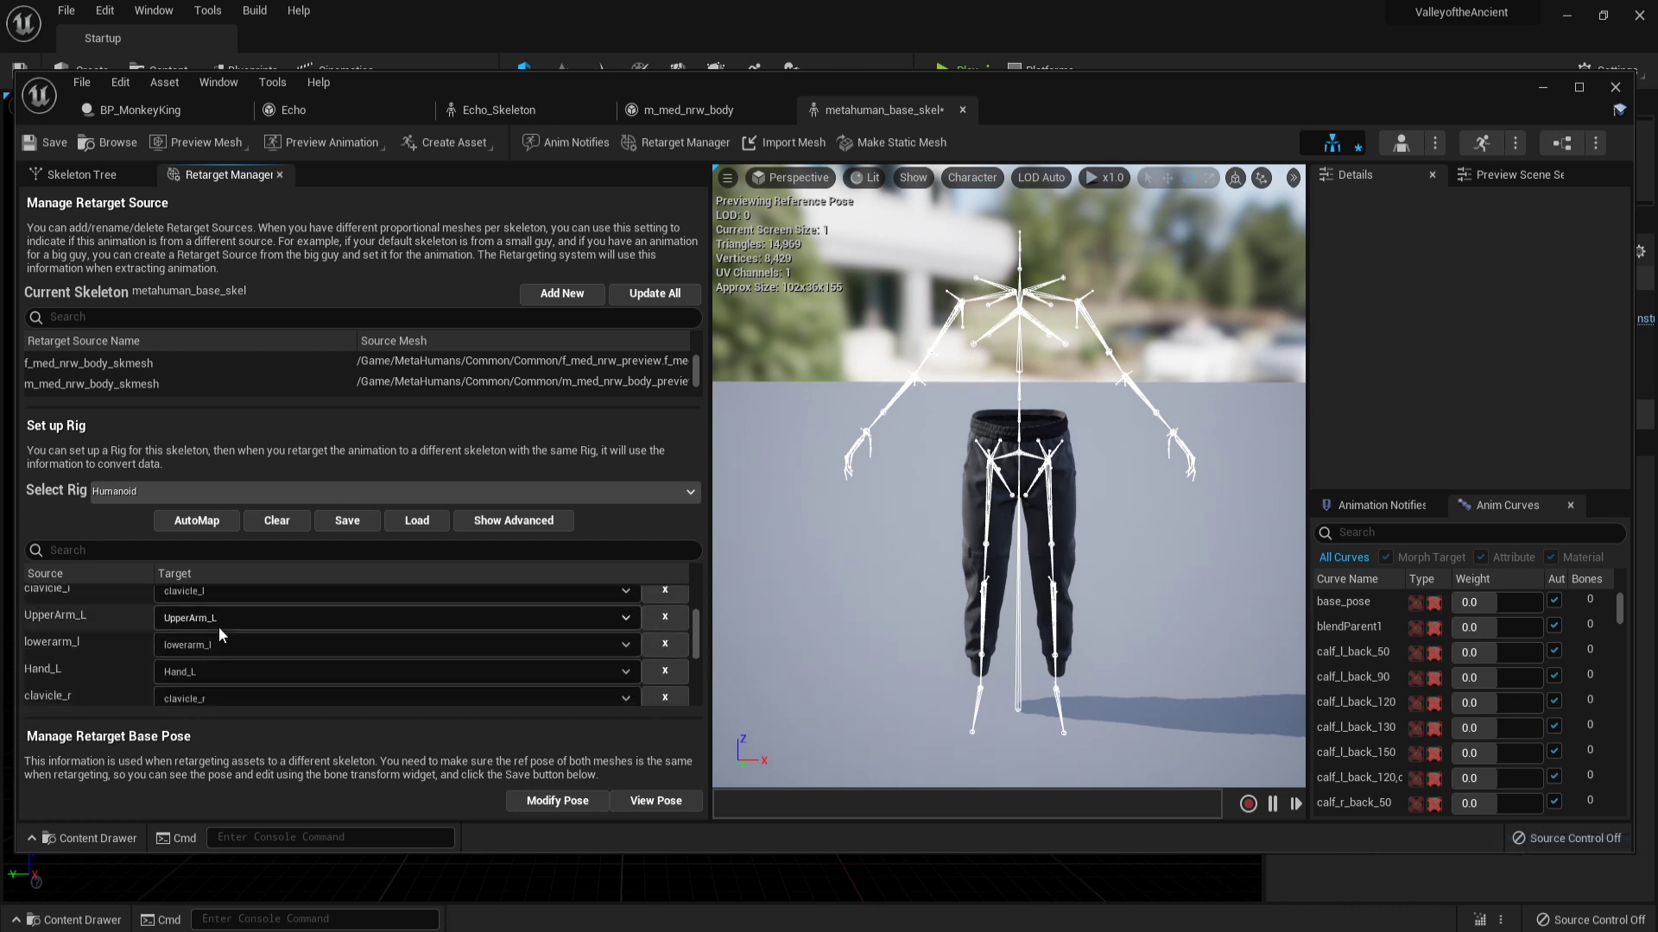
pyautogui.click(534, 522)
pyautogui.scroll(1, 484, 586)
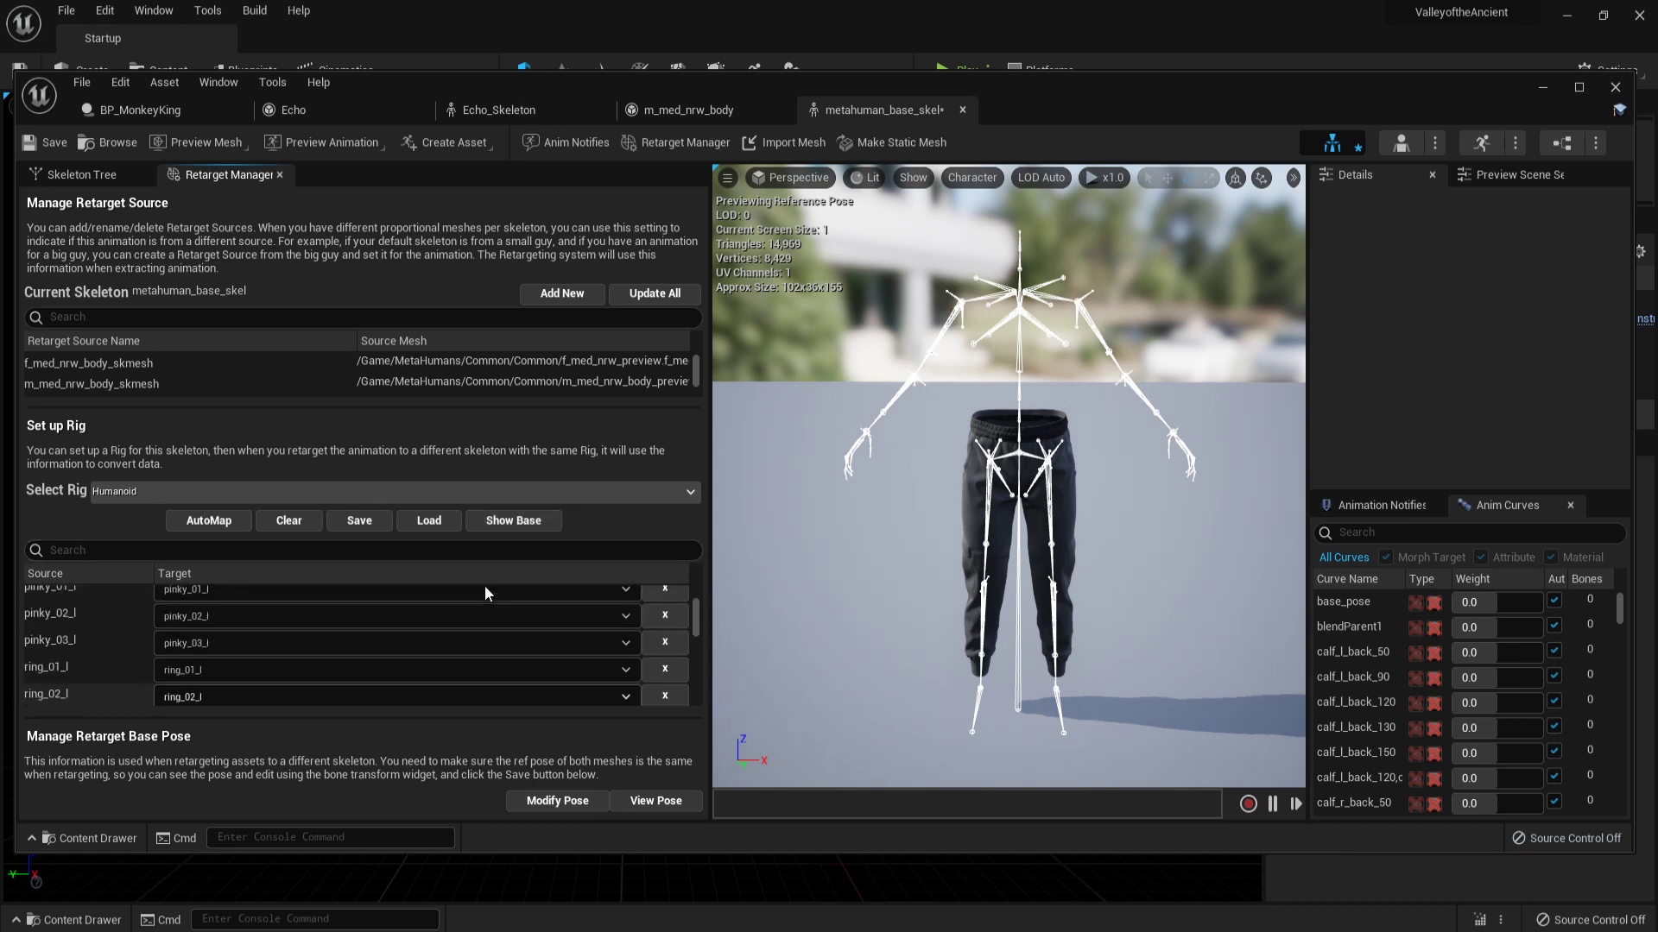
pyautogui.scroll(-10, 484, 592)
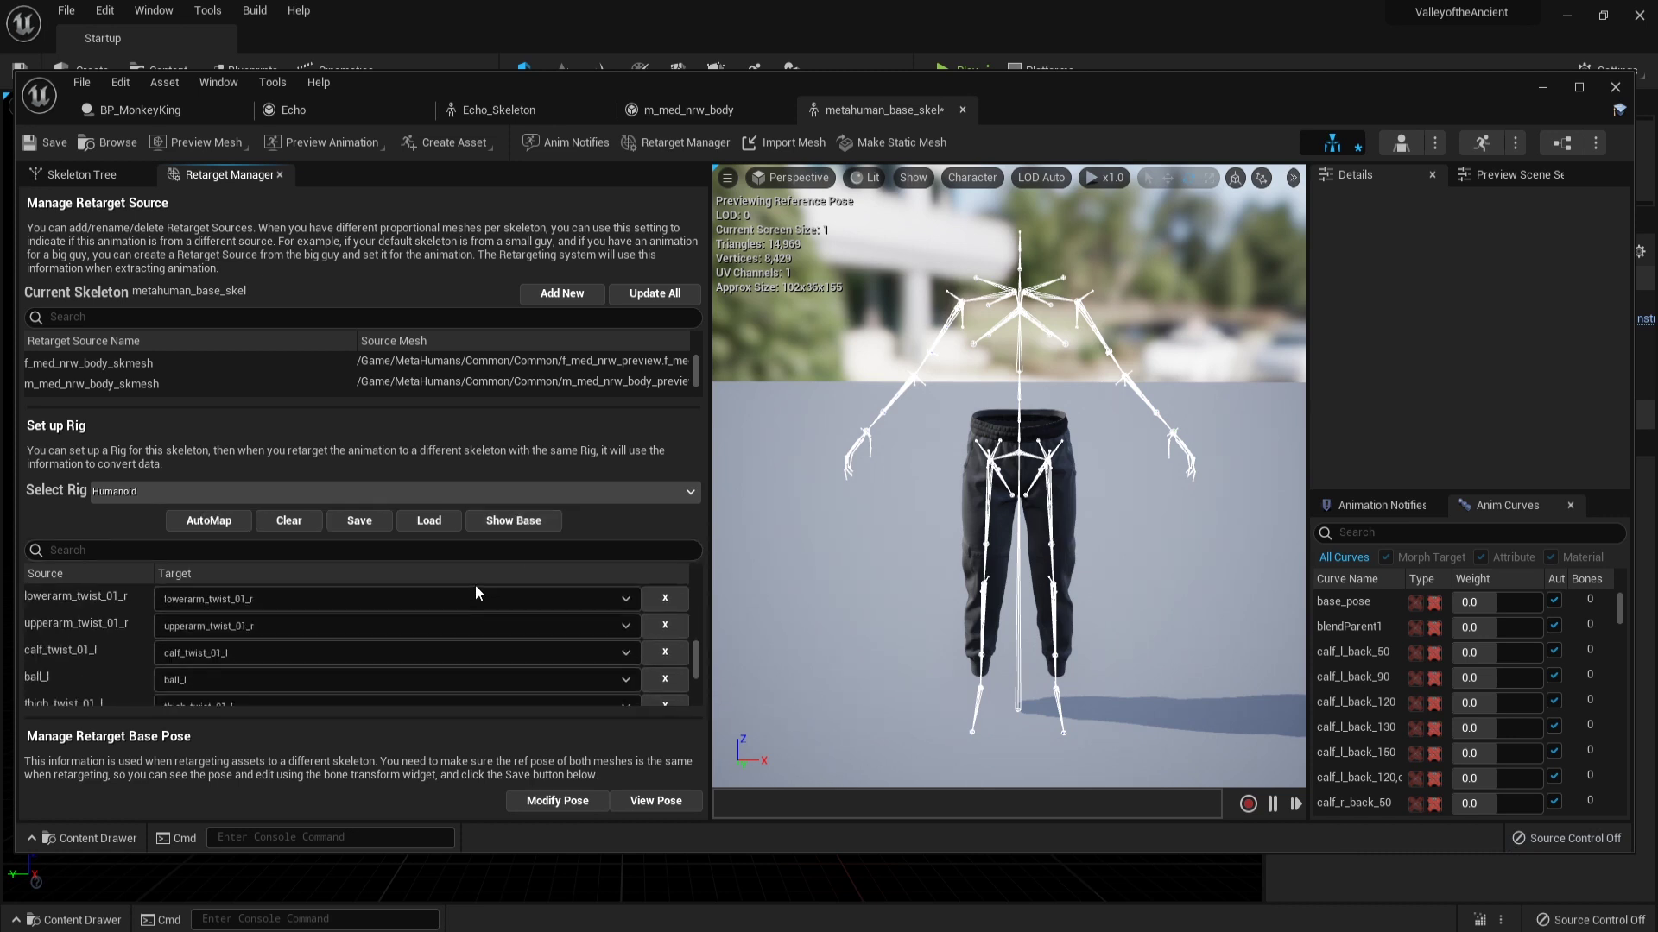
pyautogui.click(518, 522)
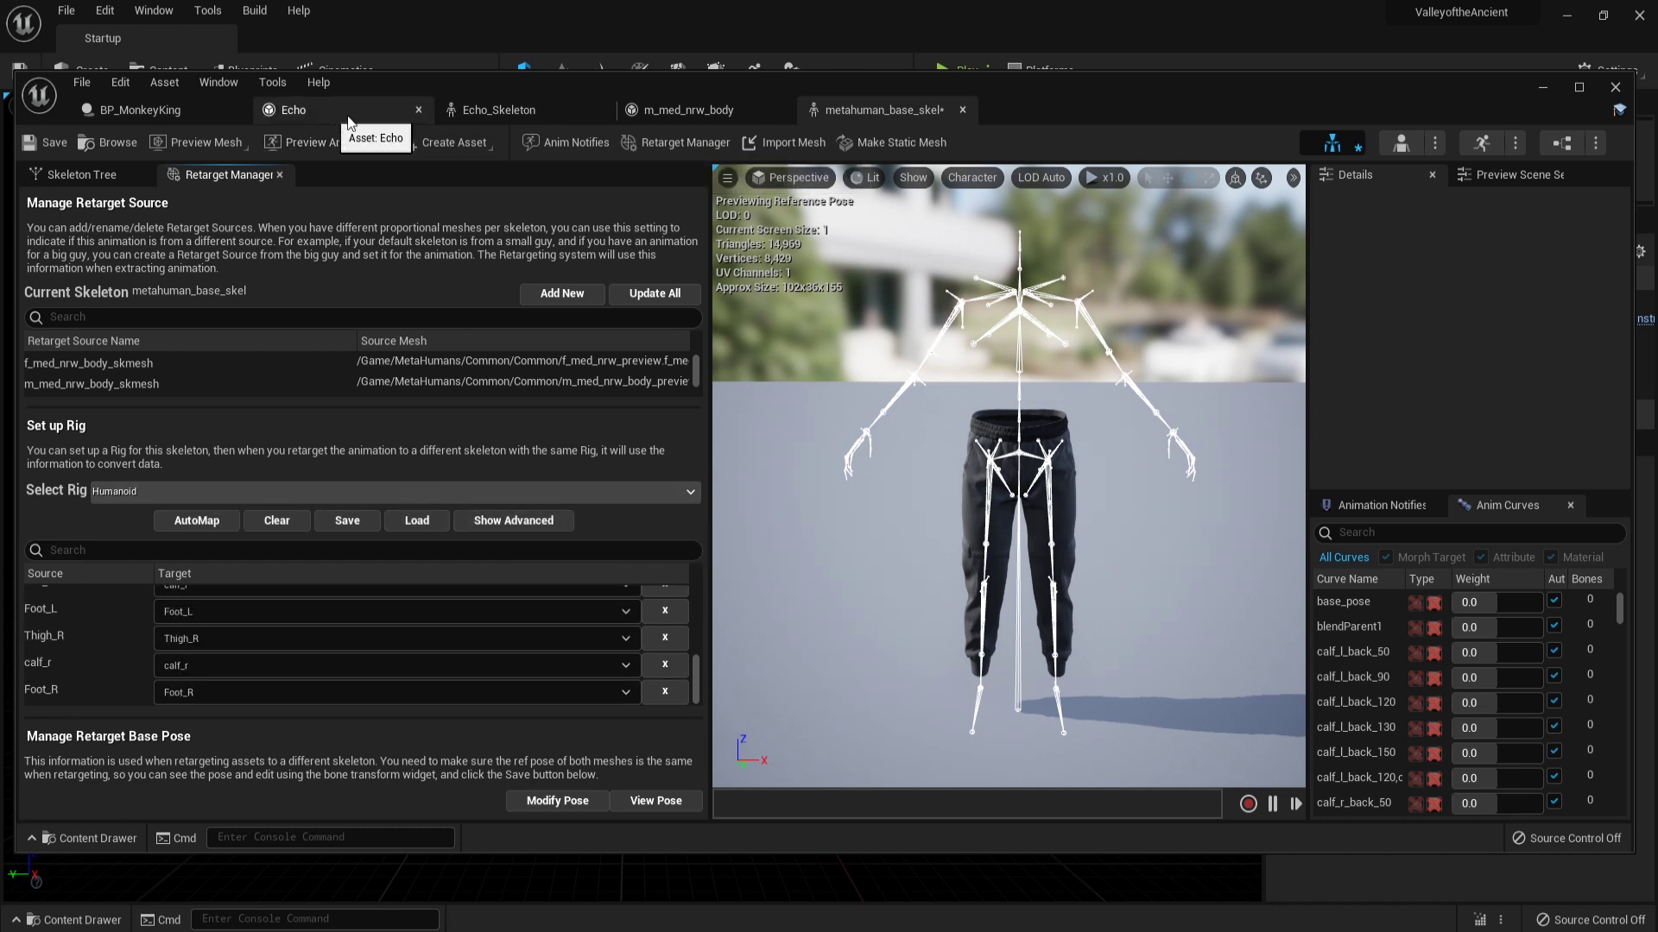
# Compare against Echo_Skeleton's Humanoid mappings with advanced mappings included.
pyautogui.click(468, 121)
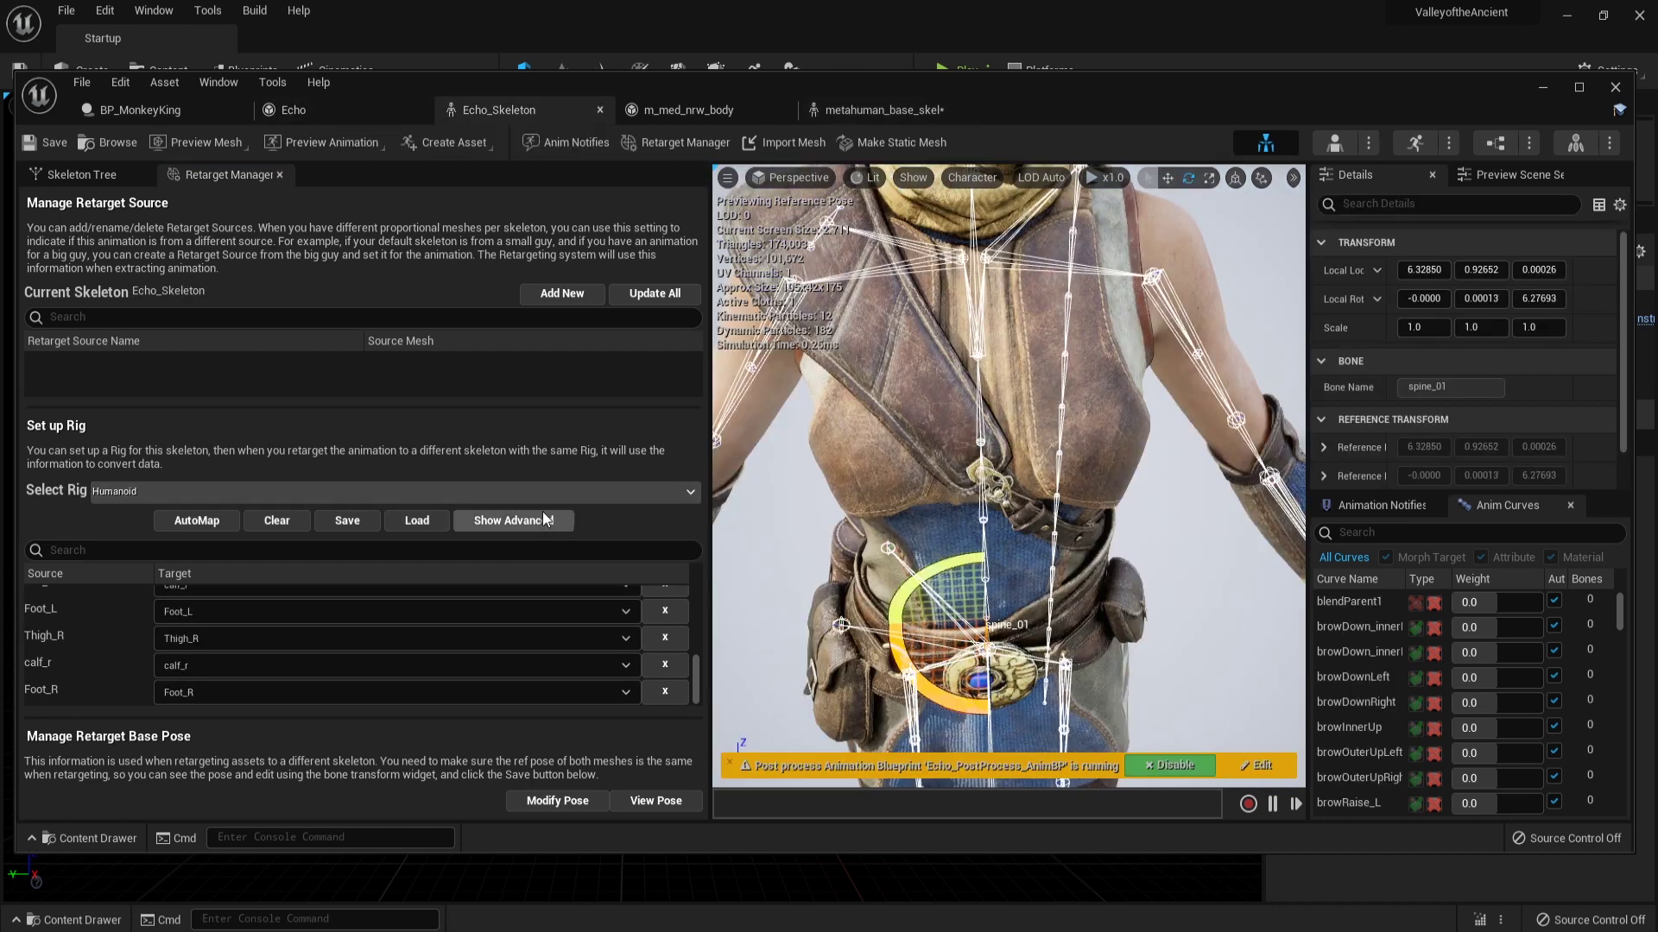
pyautogui.click(518, 520)
pyautogui.scroll(-5, 509, 599)
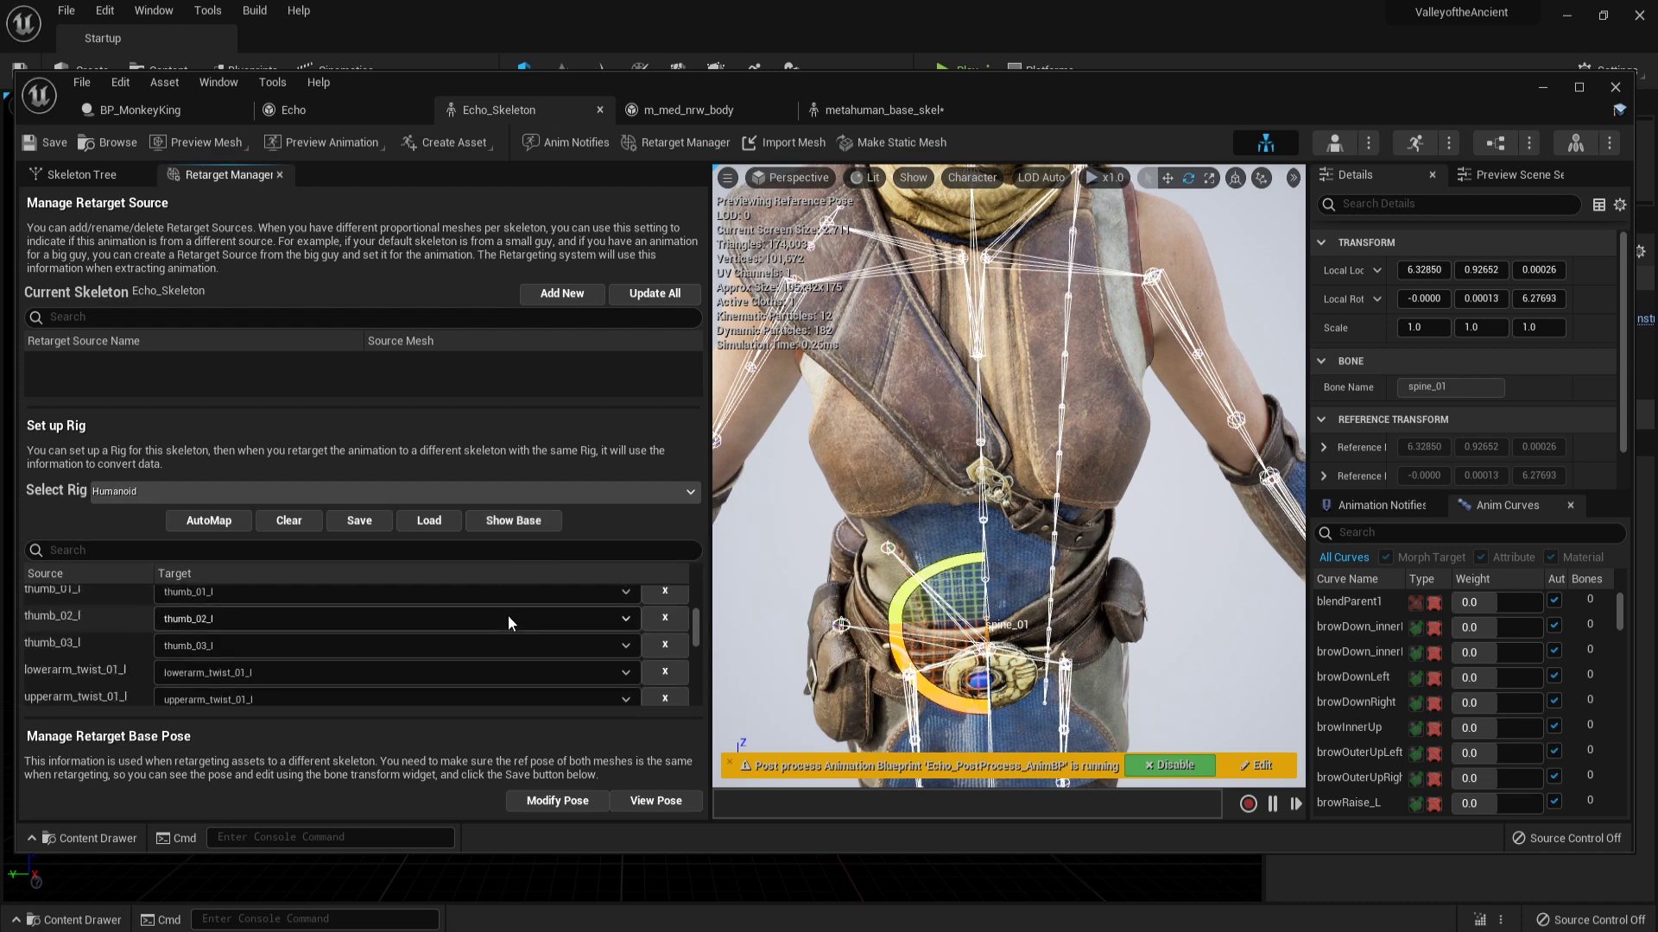
pyautogui.scroll(-10, 511, 624)
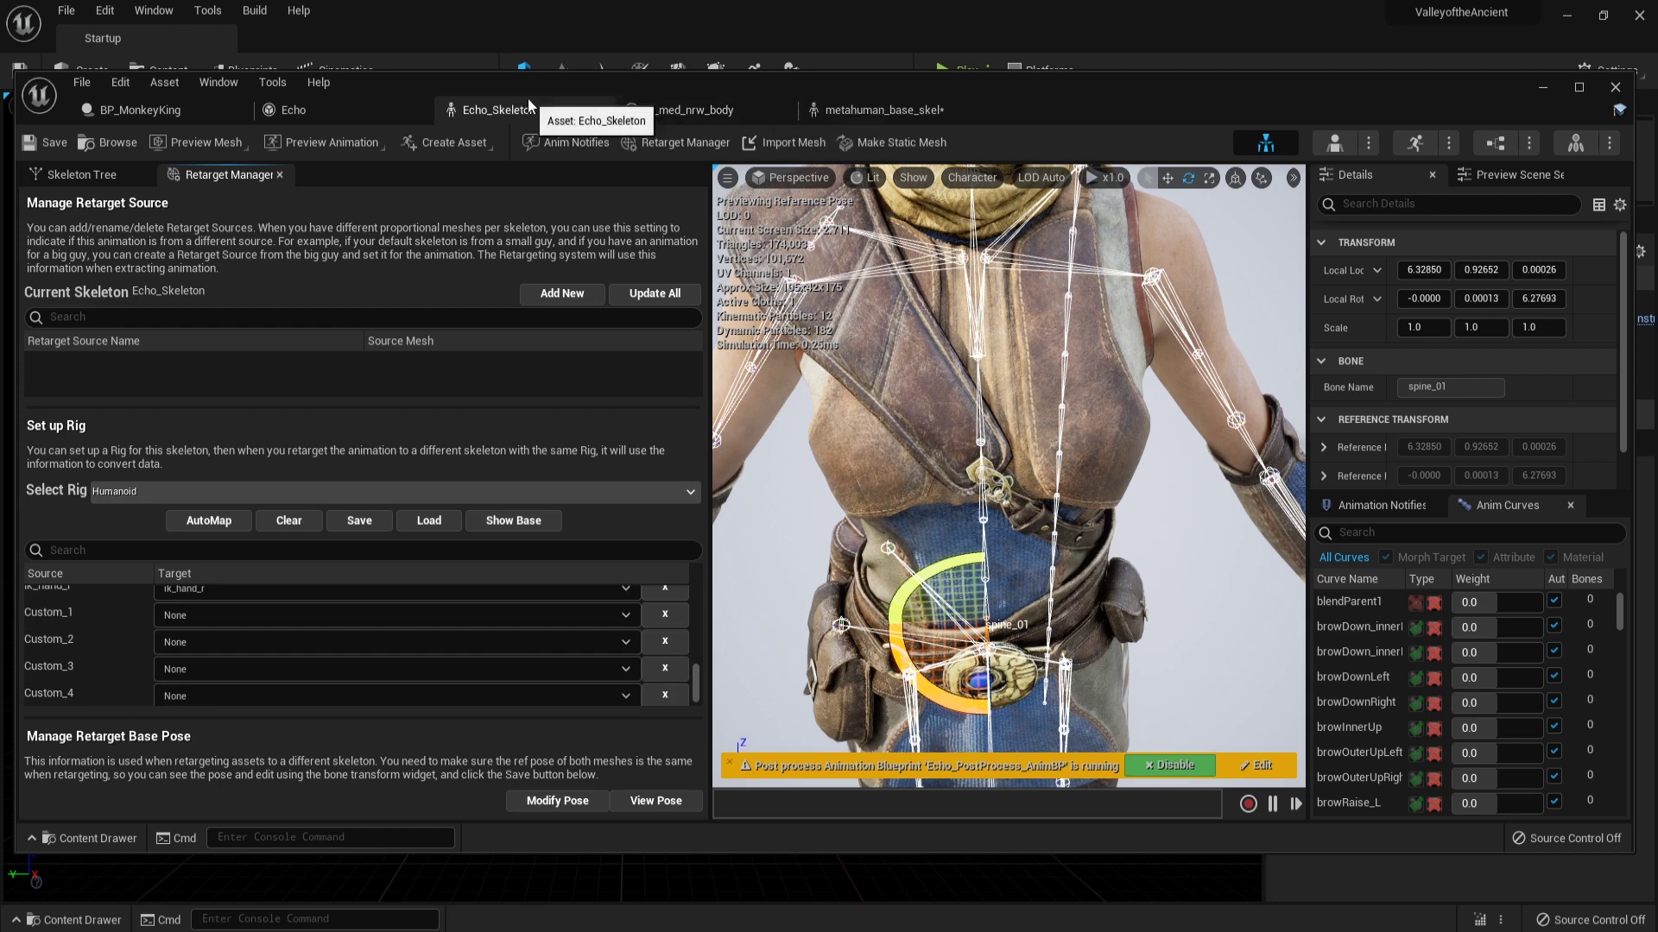
# Save metahuman_base_skel and list its bone hierarchy.
pyautogui.click(844, 107)
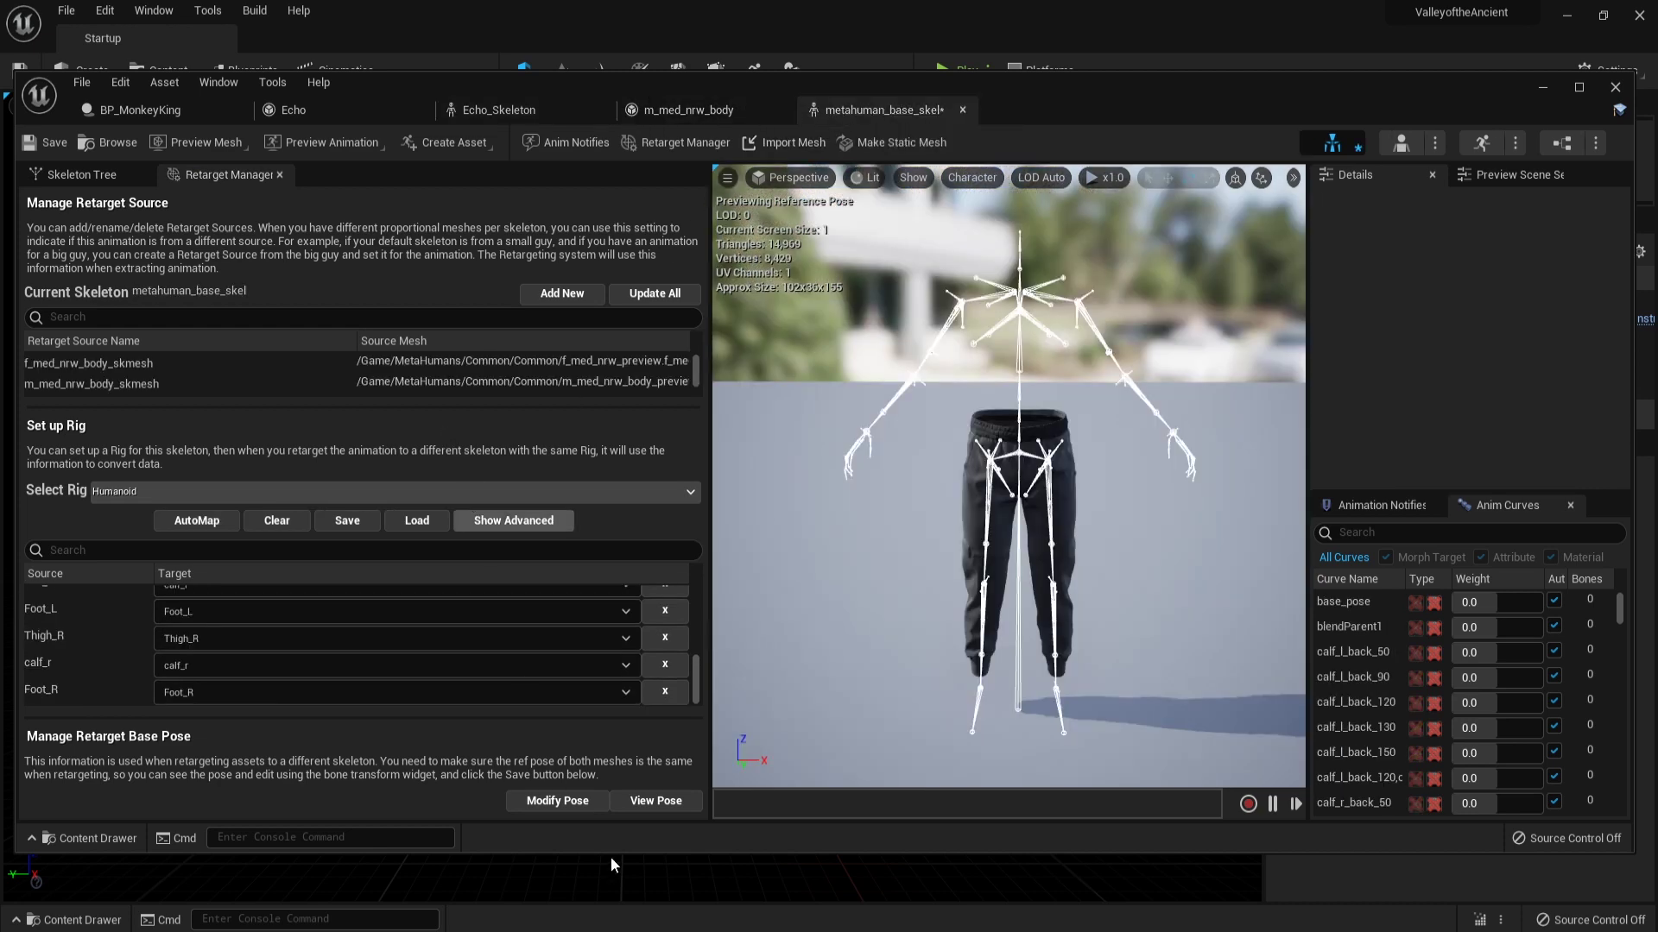
pyautogui.click(52, 140)
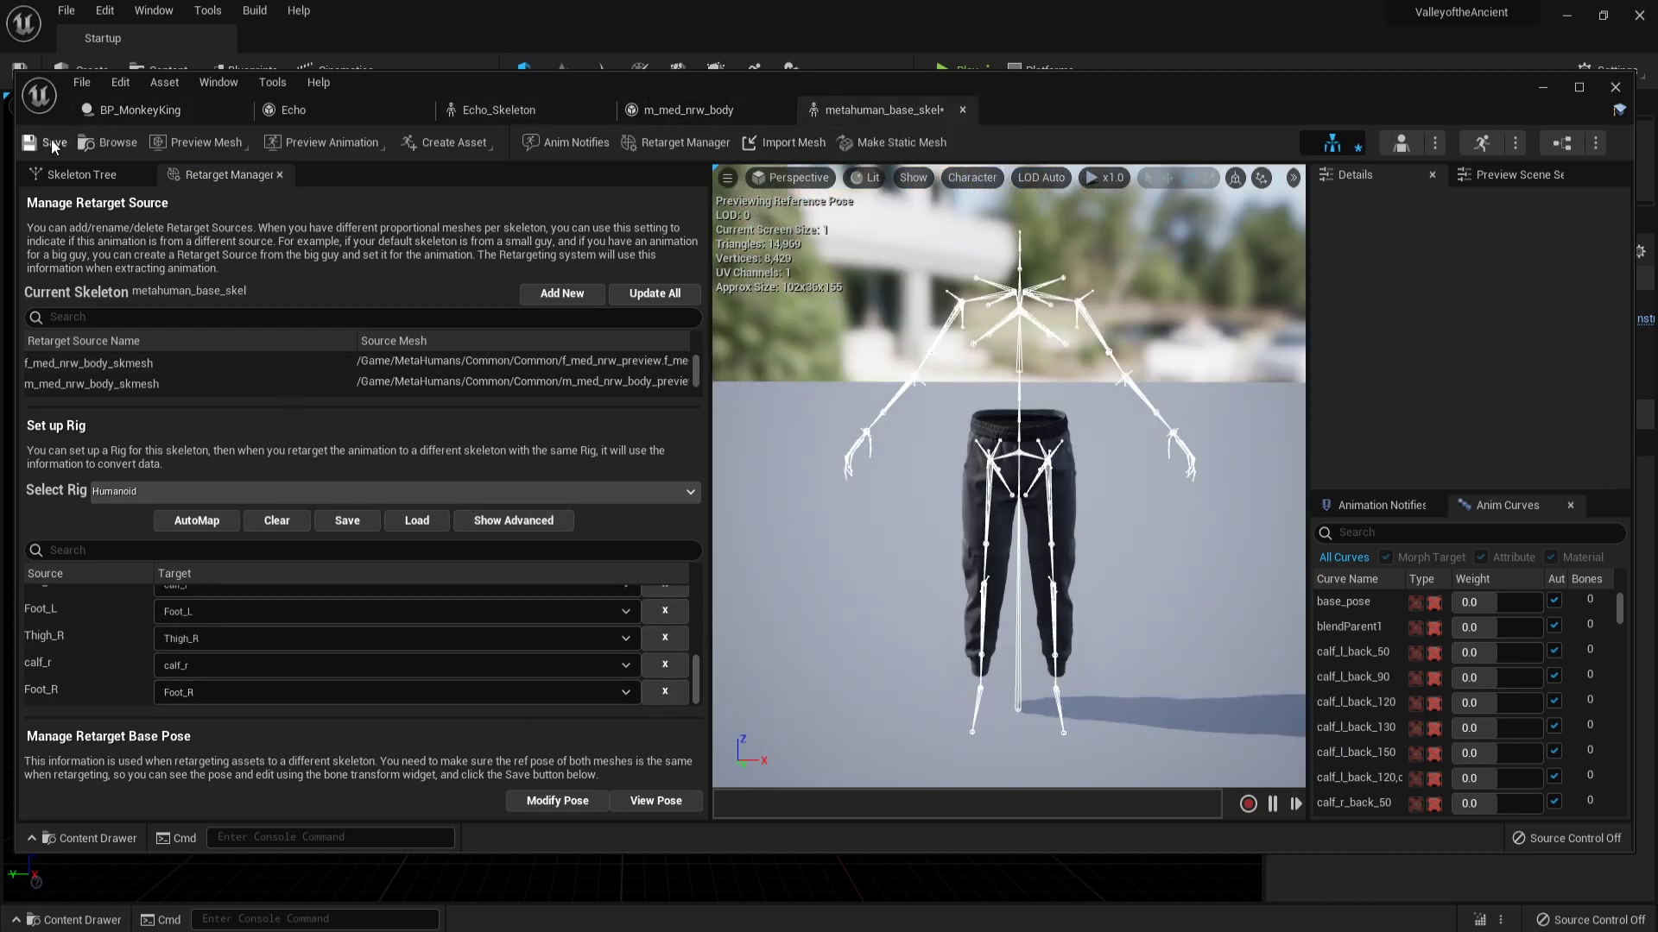
pyautogui.click(106, 169)
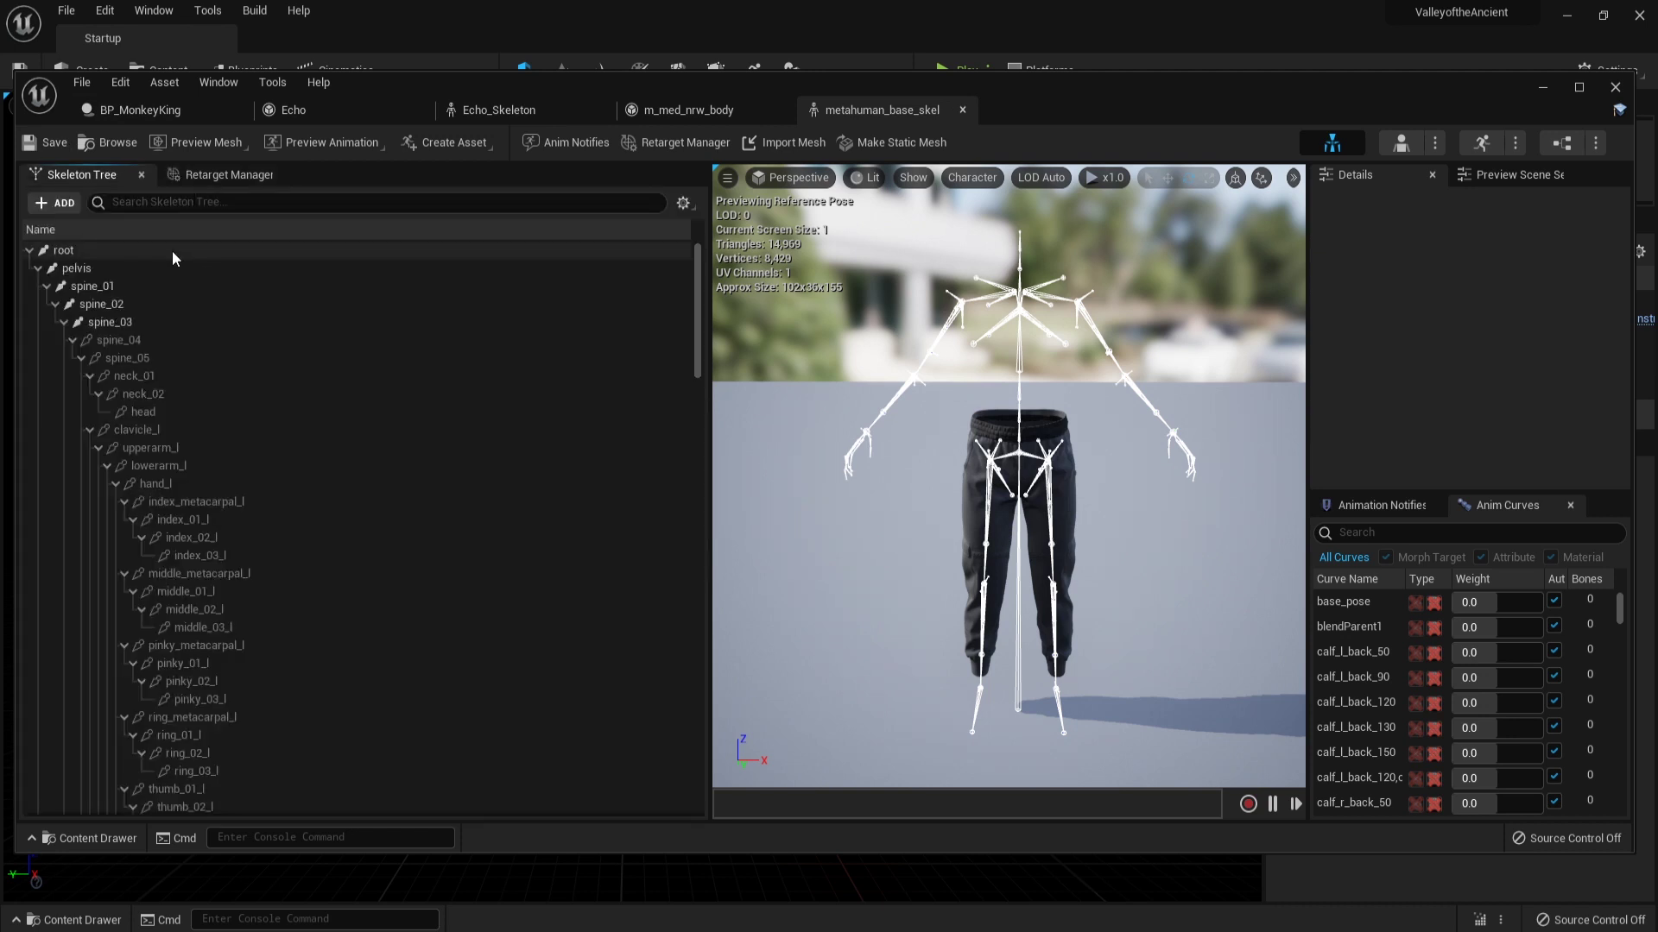
# Show translation retargeting modes in metahuman_base_skel's tree and set pelvis to Animation.
pyautogui.click(683, 204)
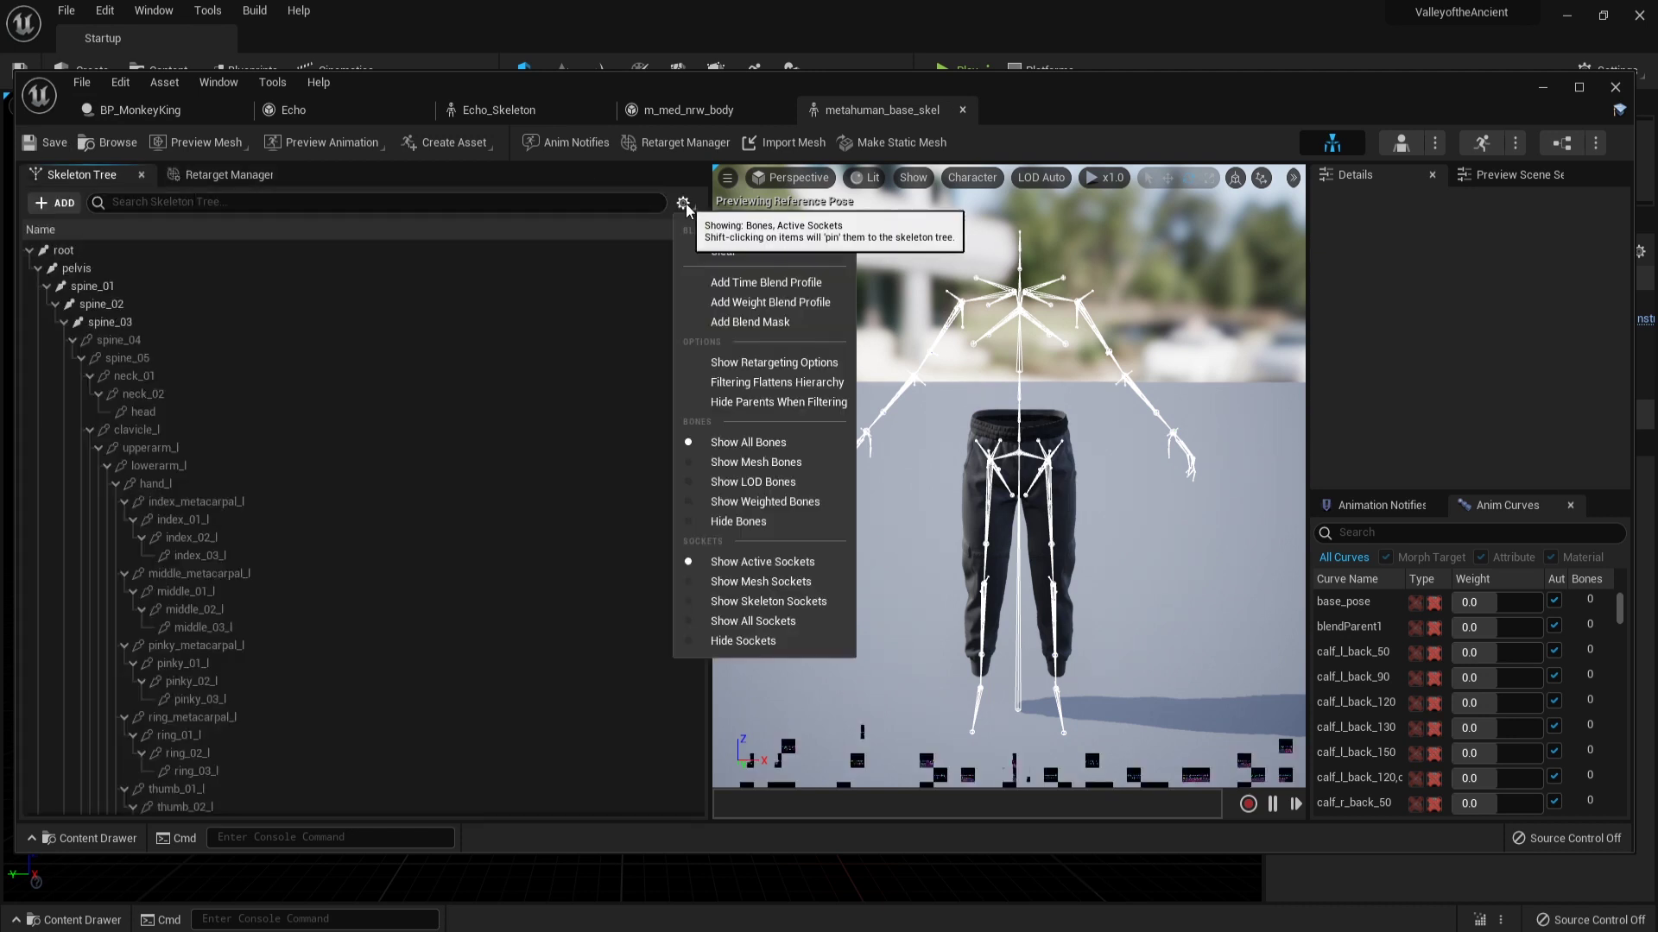
pyautogui.click(781, 359)
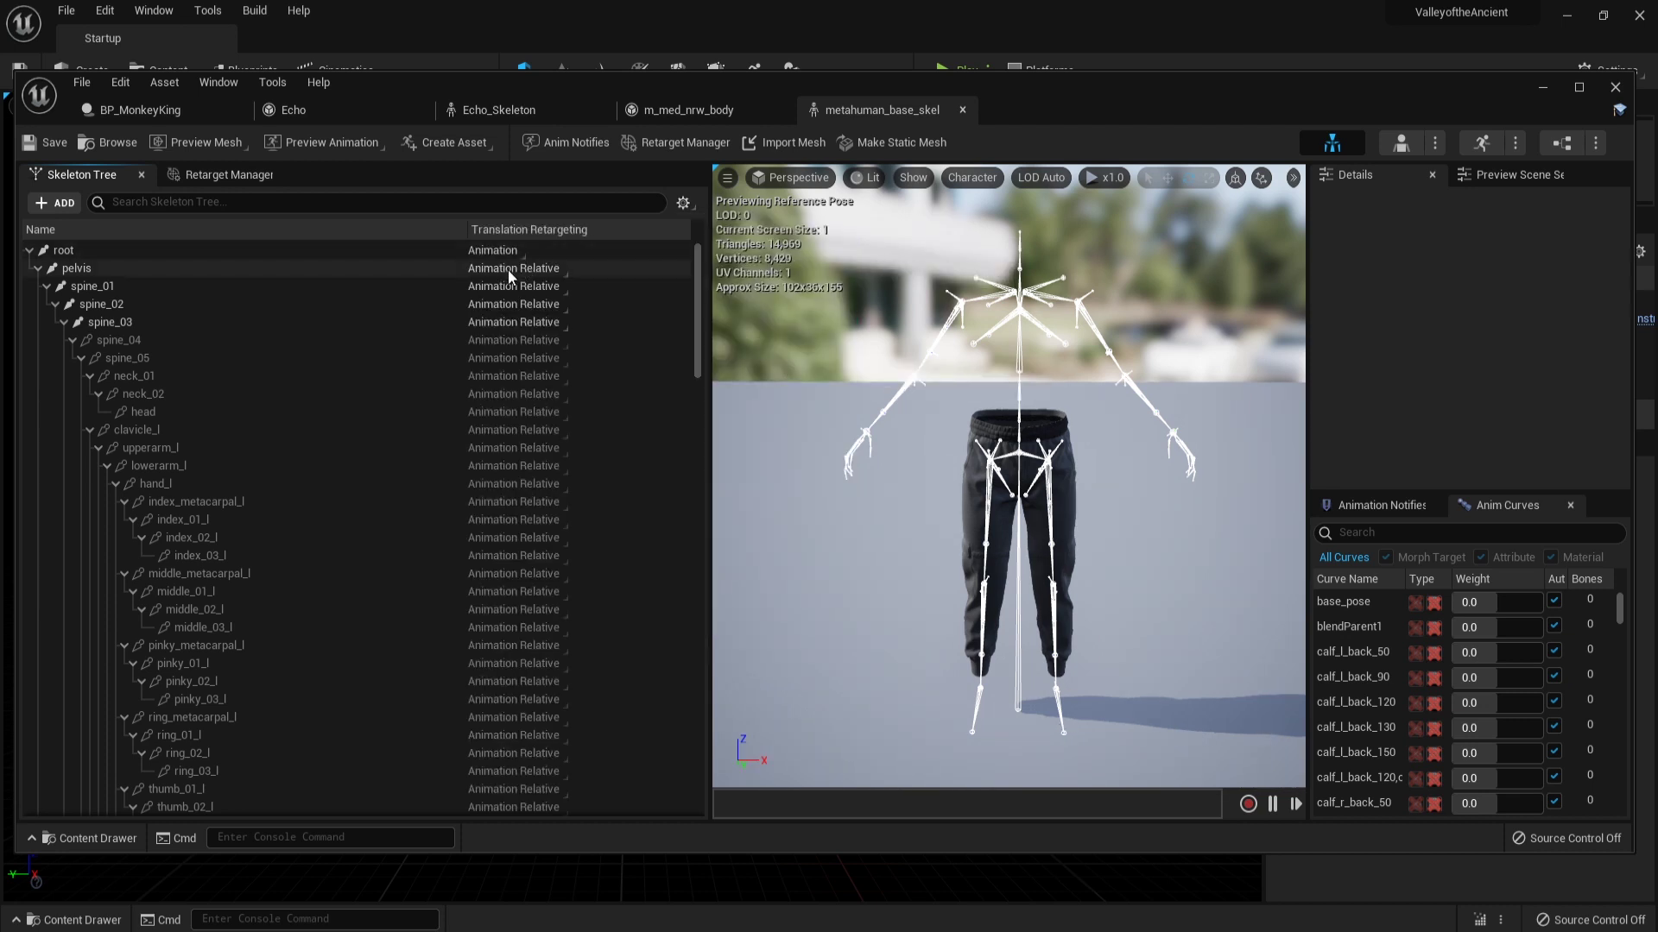
pyautogui.click(447, 275)
pyautogui.rightClick(447, 274)
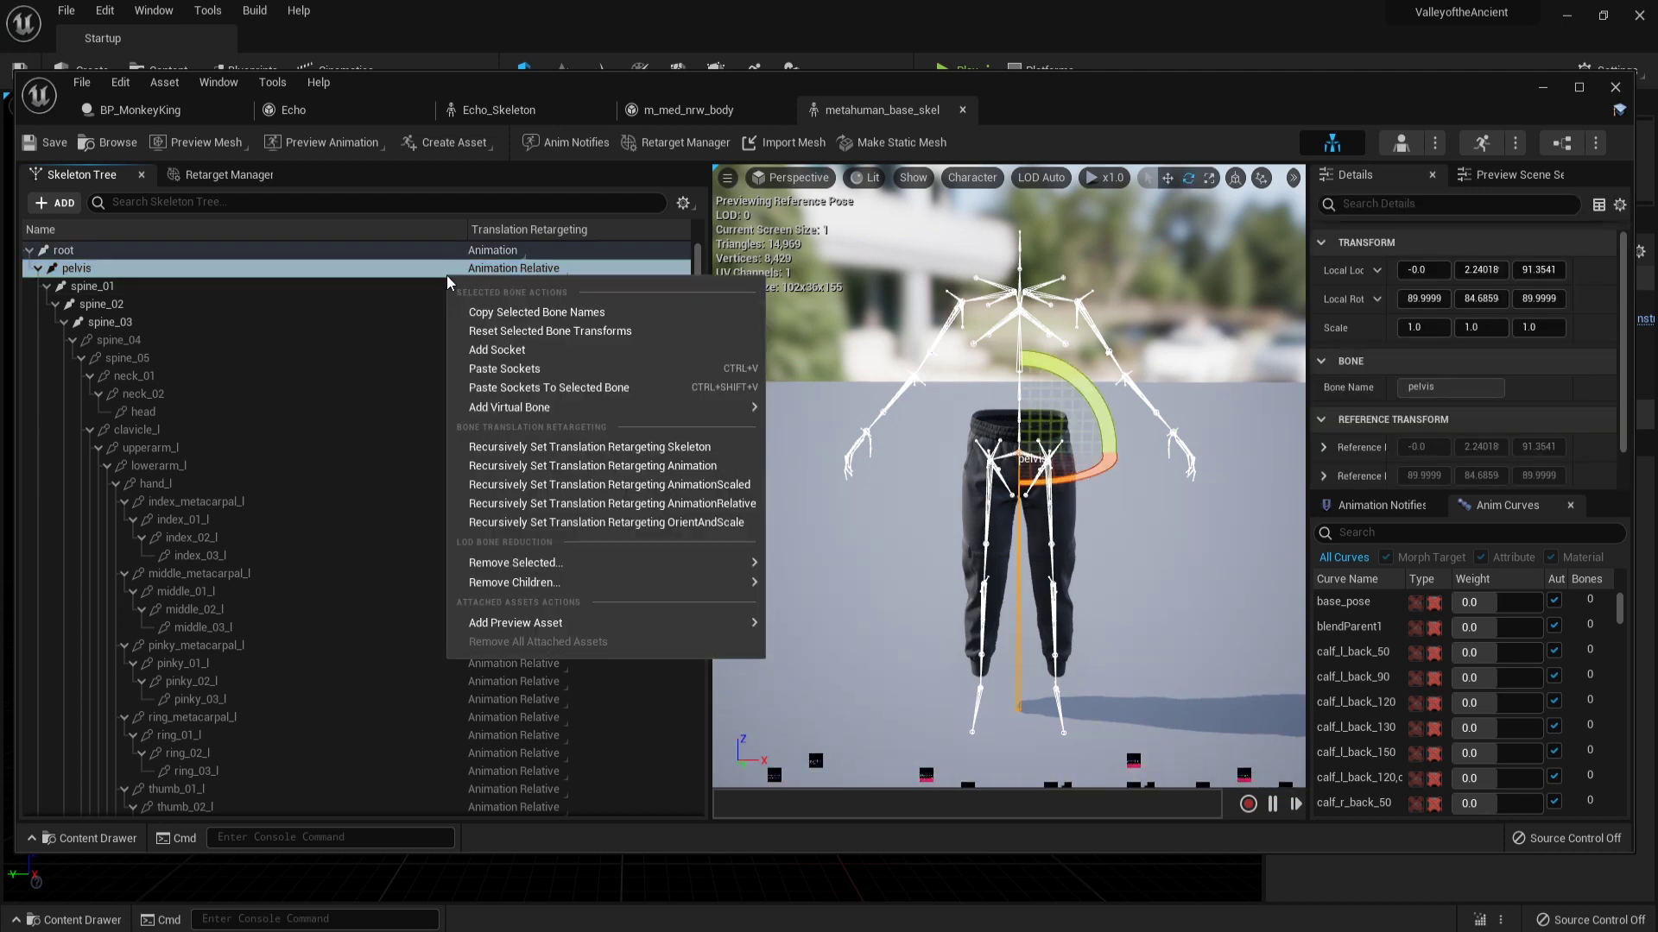
pyautogui.click(447, 272)
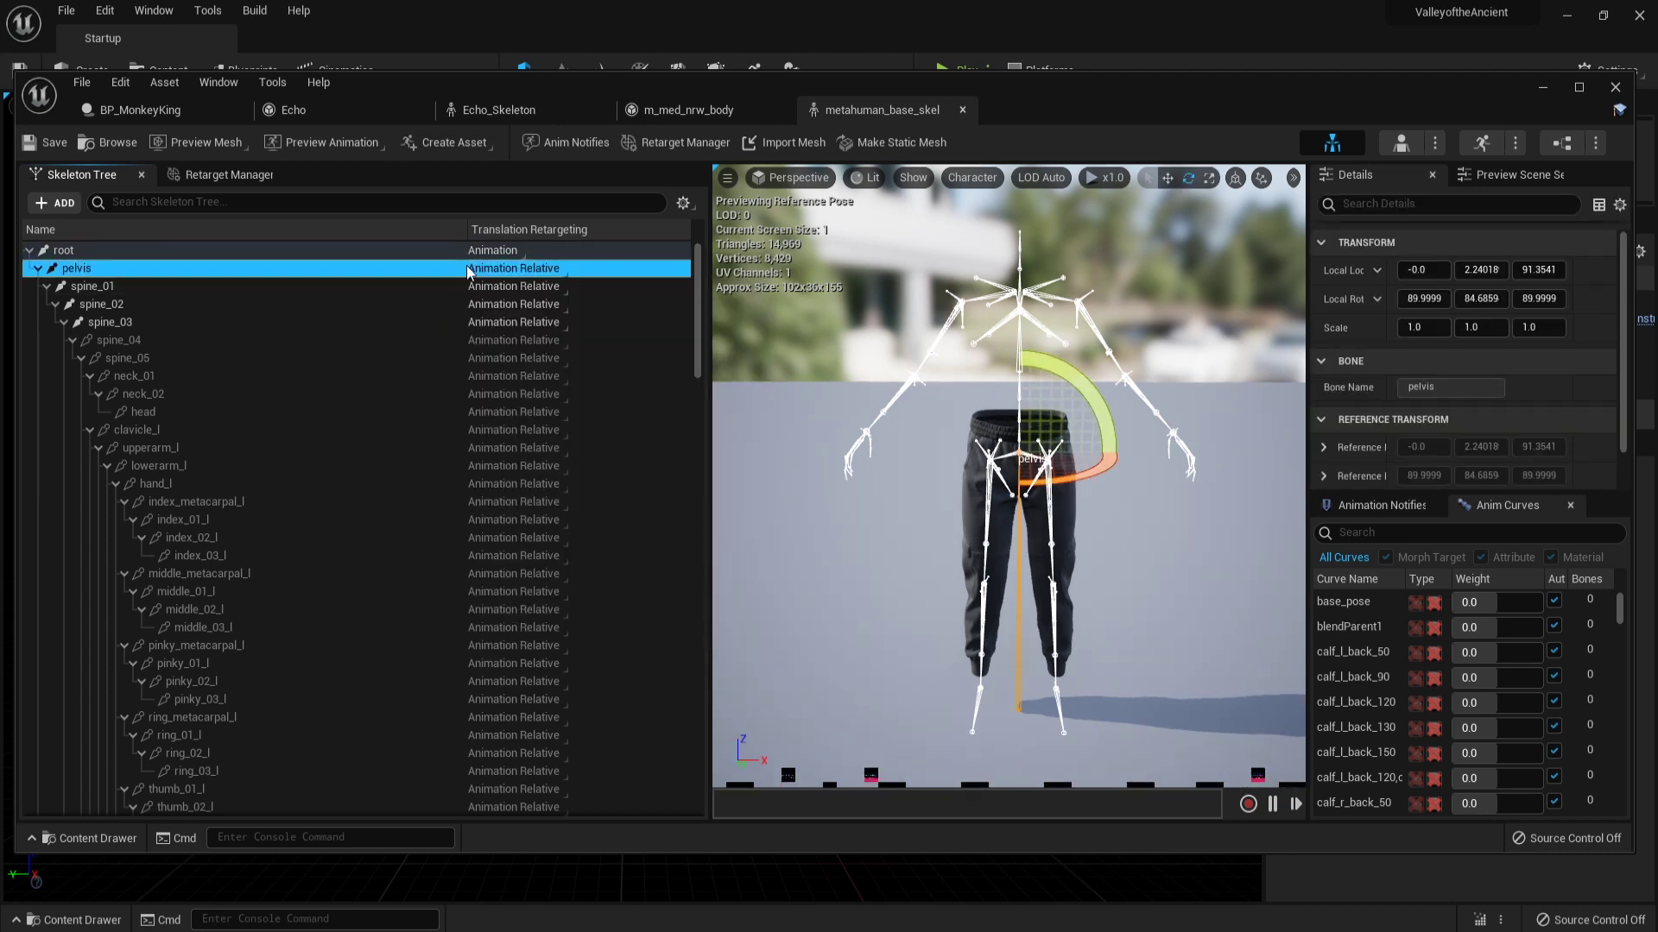
pyautogui.click(553, 268)
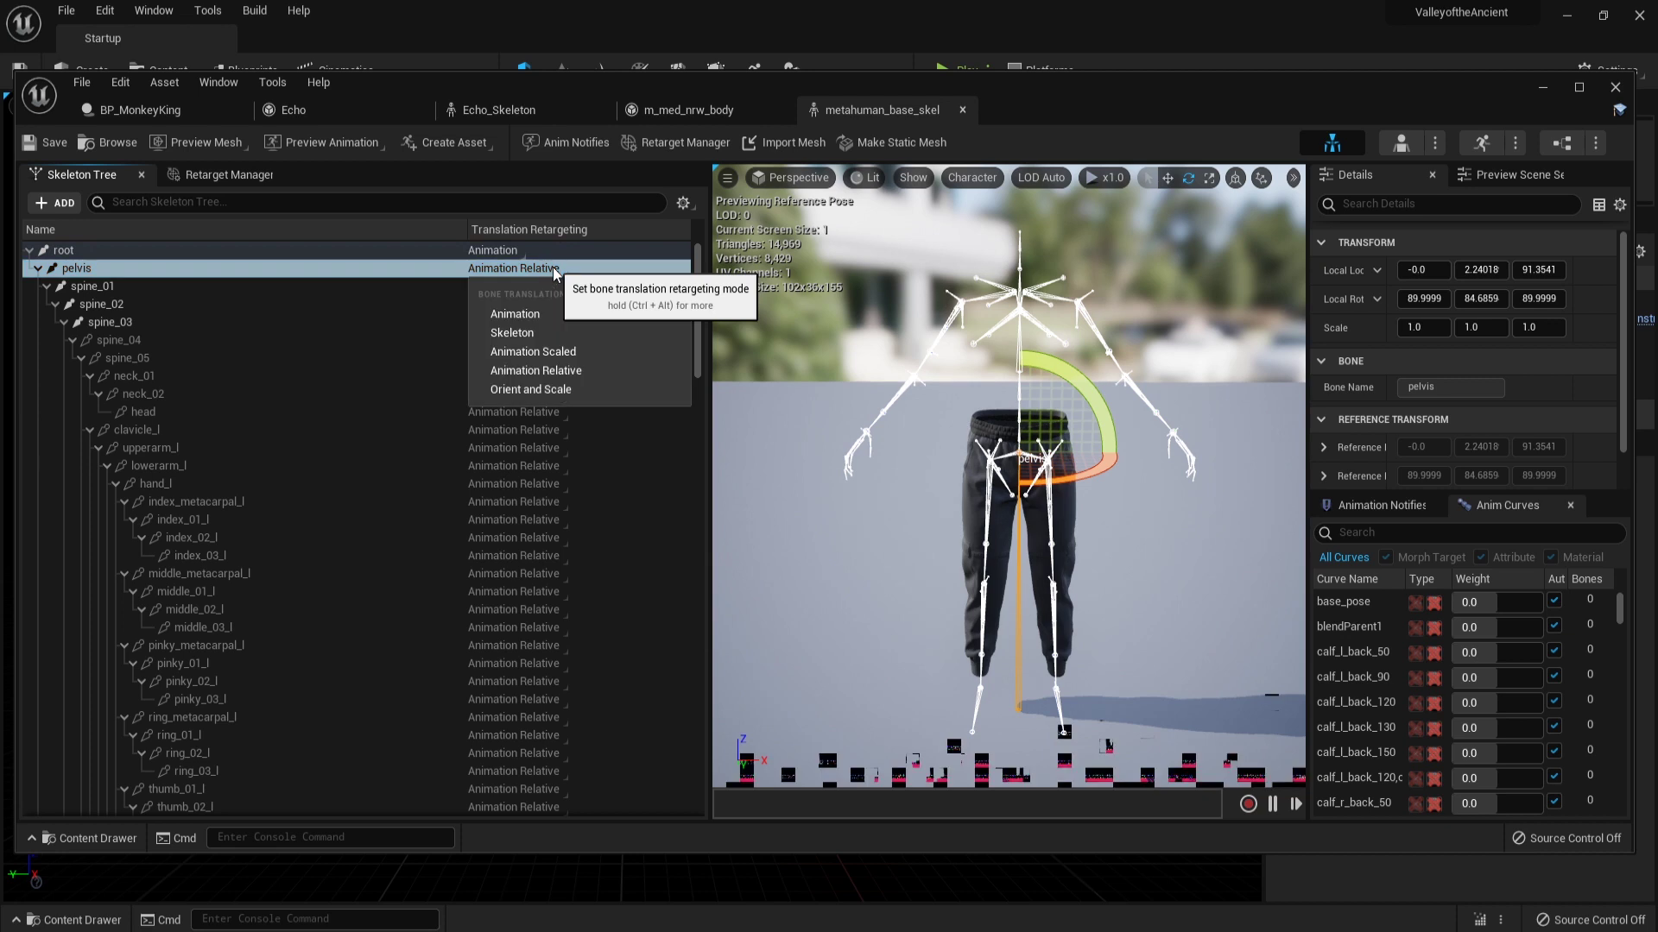
pyautogui.click(531, 311)
# Recursively set spine_01 and all its children to Skeleton translation retargeting.
pyautogui.click(427, 288)
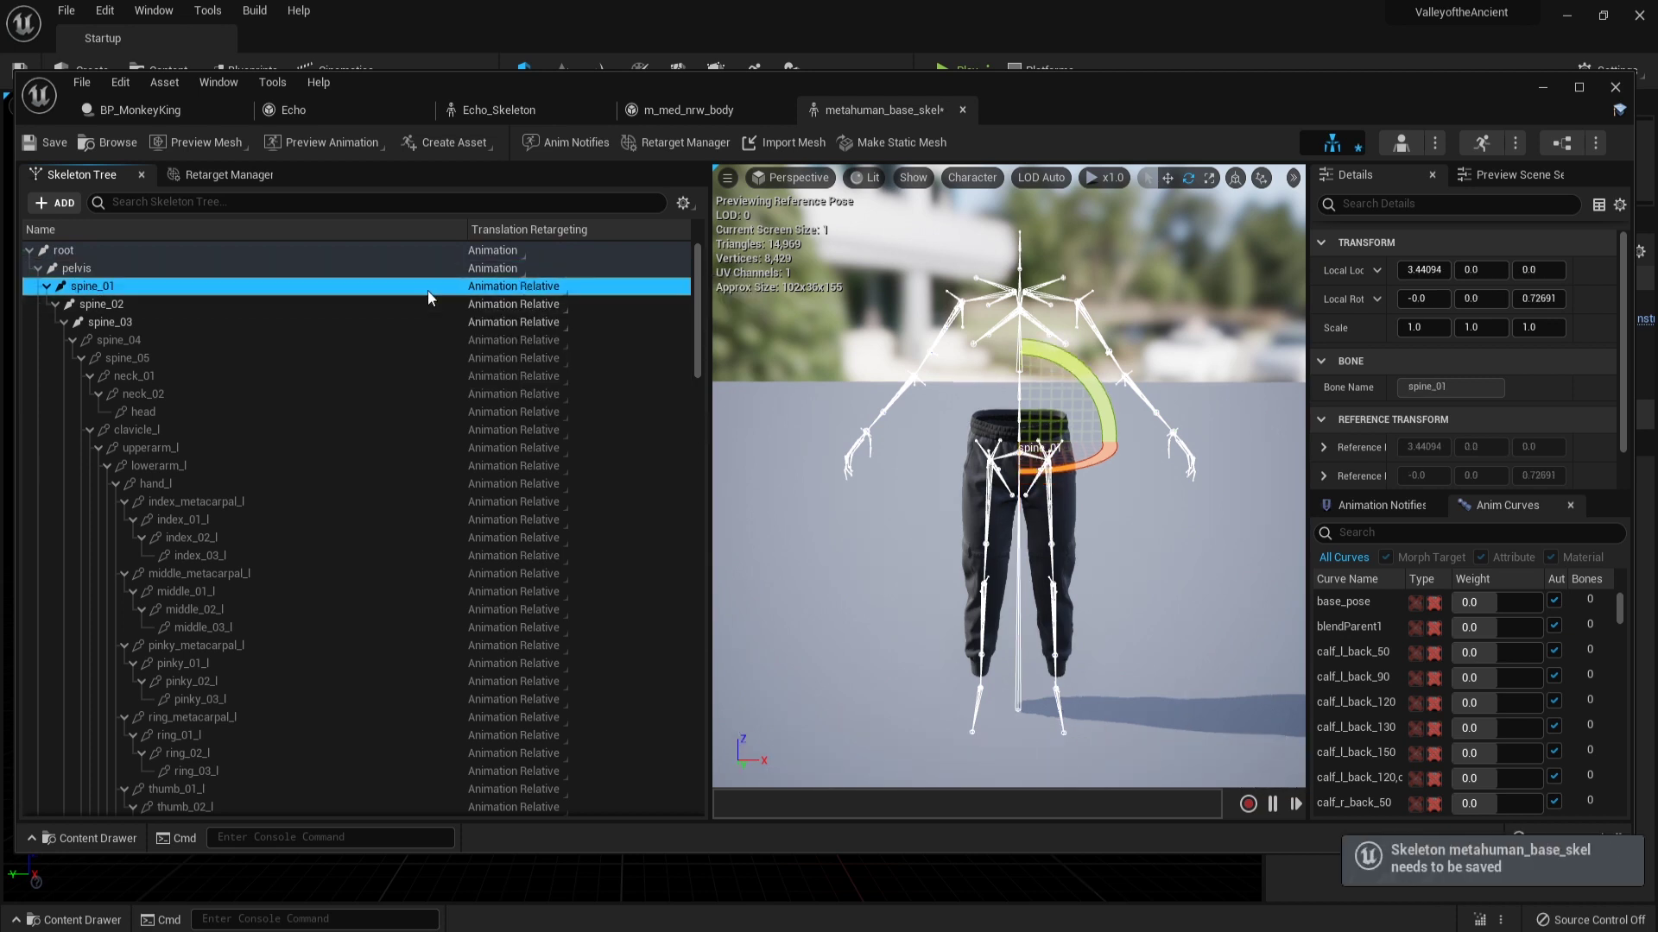
pyautogui.rightClick(427, 288)
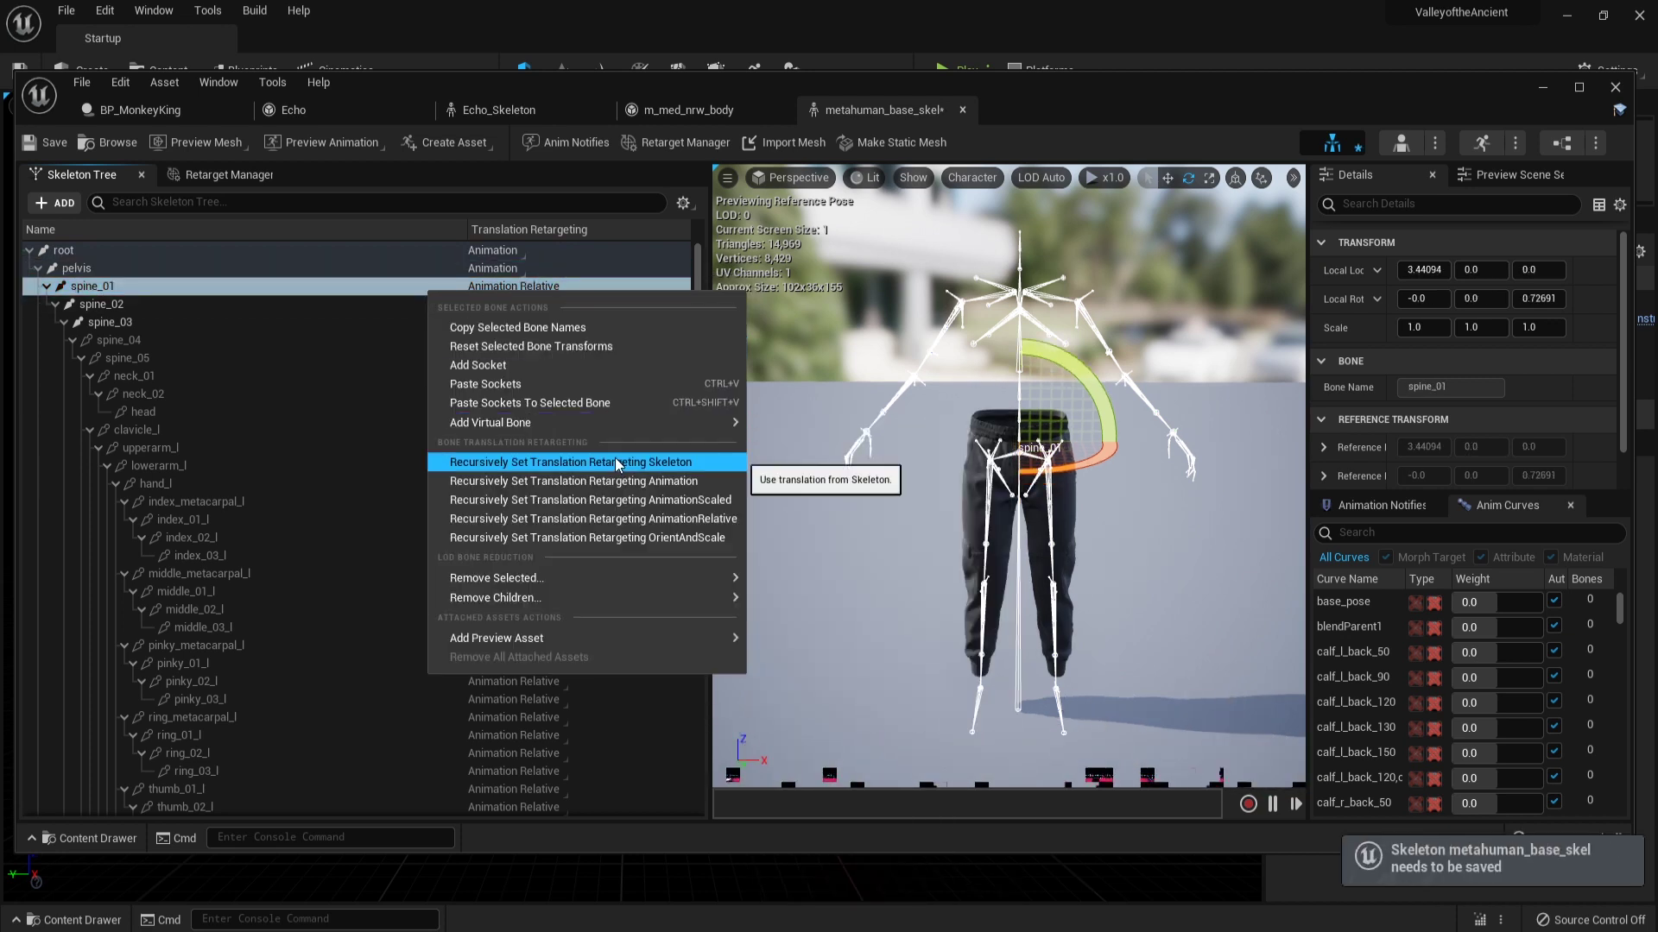
pyautogui.click(614, 462)
pyautogui.scroll(-15, 615, 464)
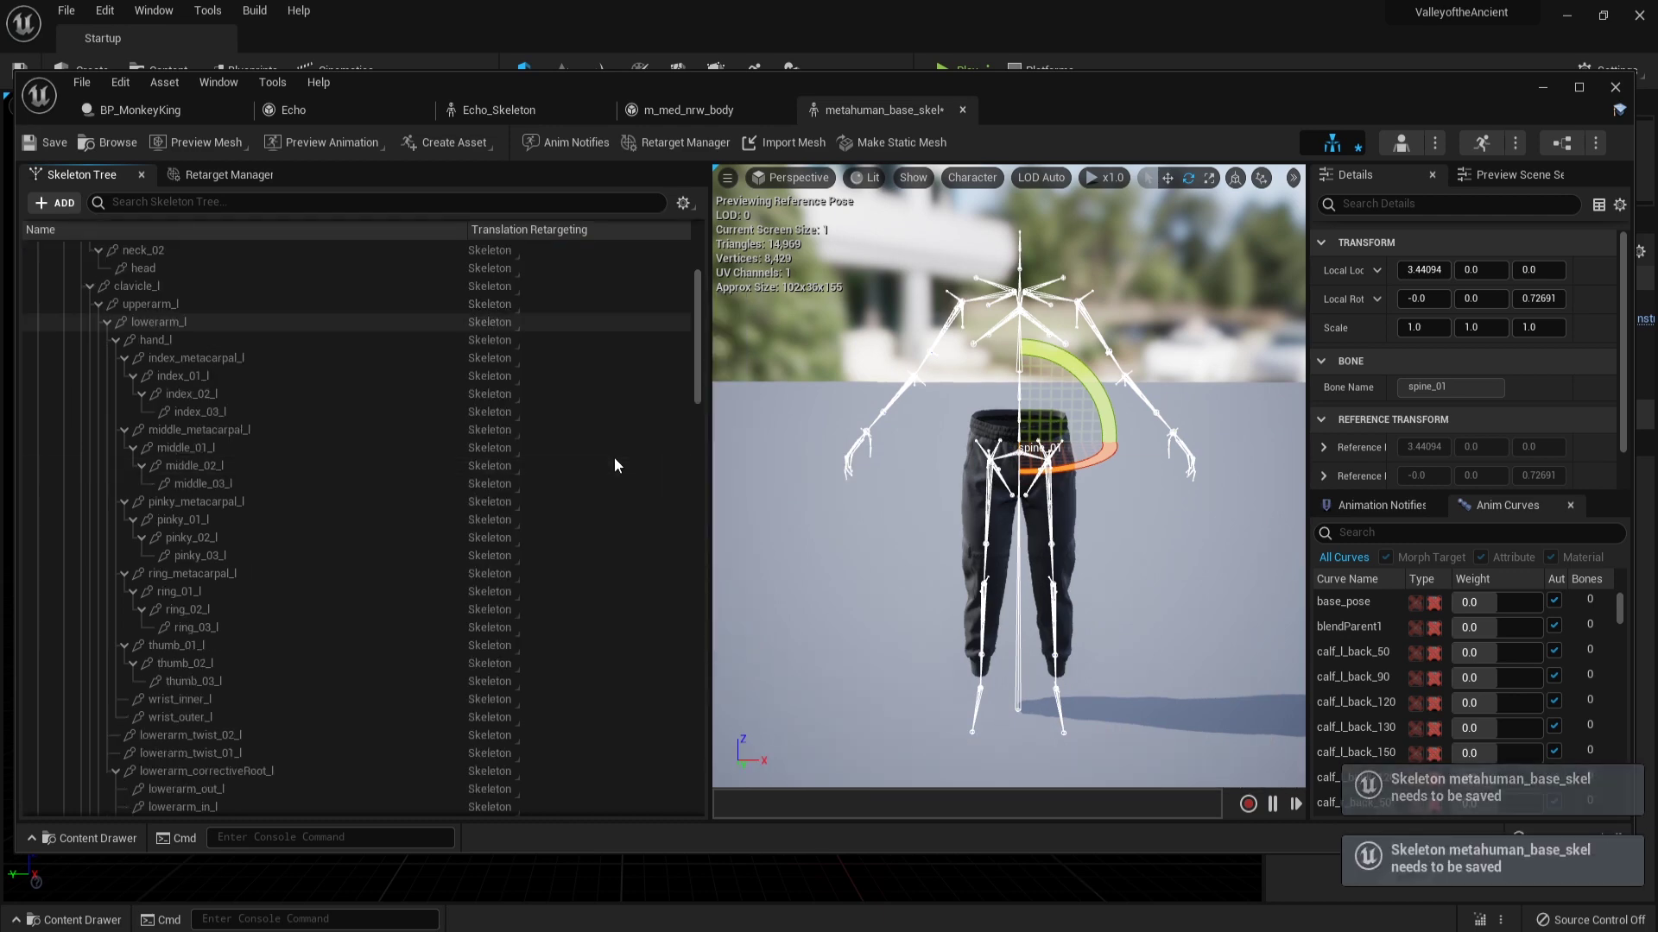
pyautogui.scroll(-15, 618, 454)
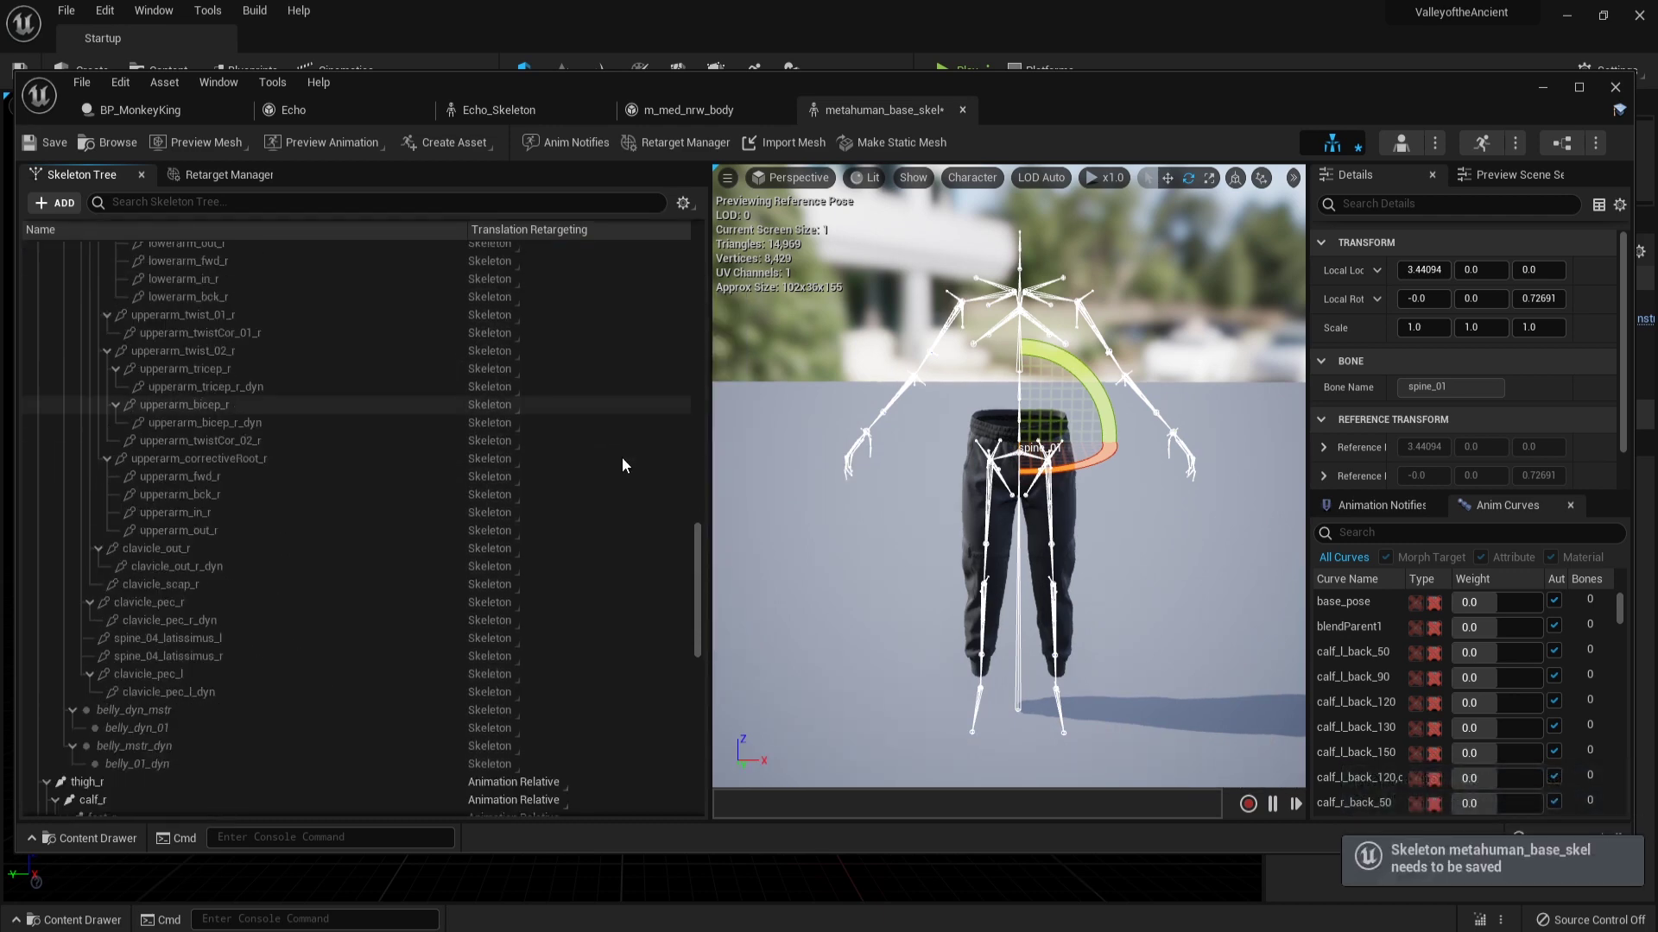
# Recursively set thigh_r and thigh_l to Skeleton retargeting and save metahuman_base_skel.
pyautogui.click(359, 384)
pyautogui.rightClick(359, 383)
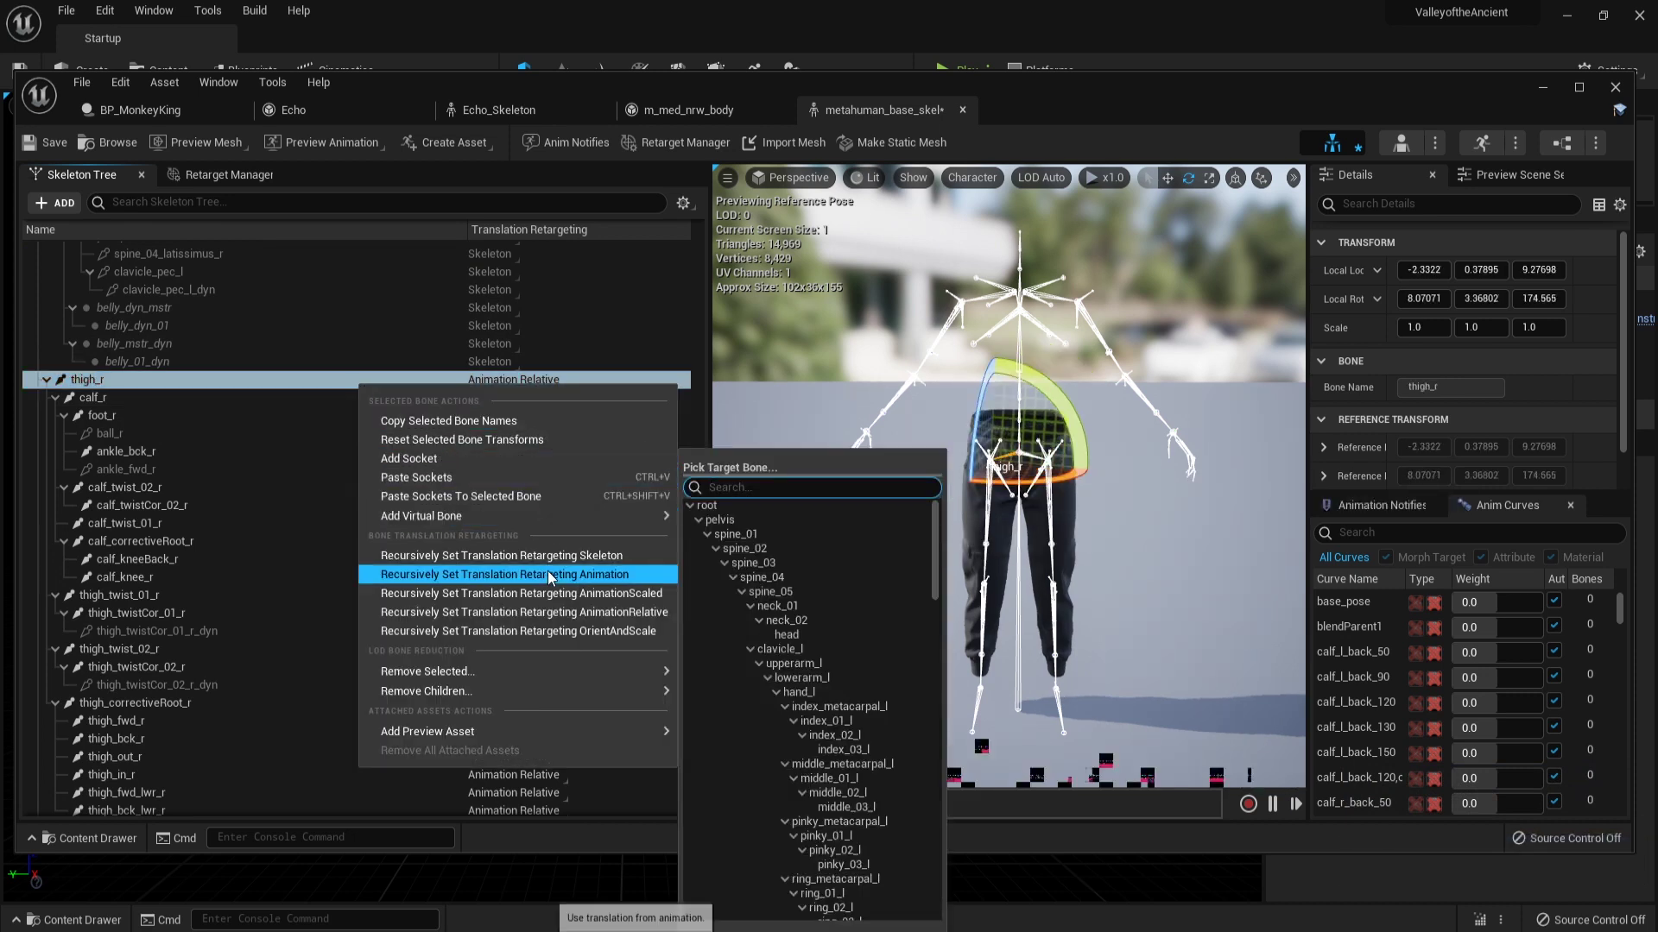
pyautogui.click(518, 555)
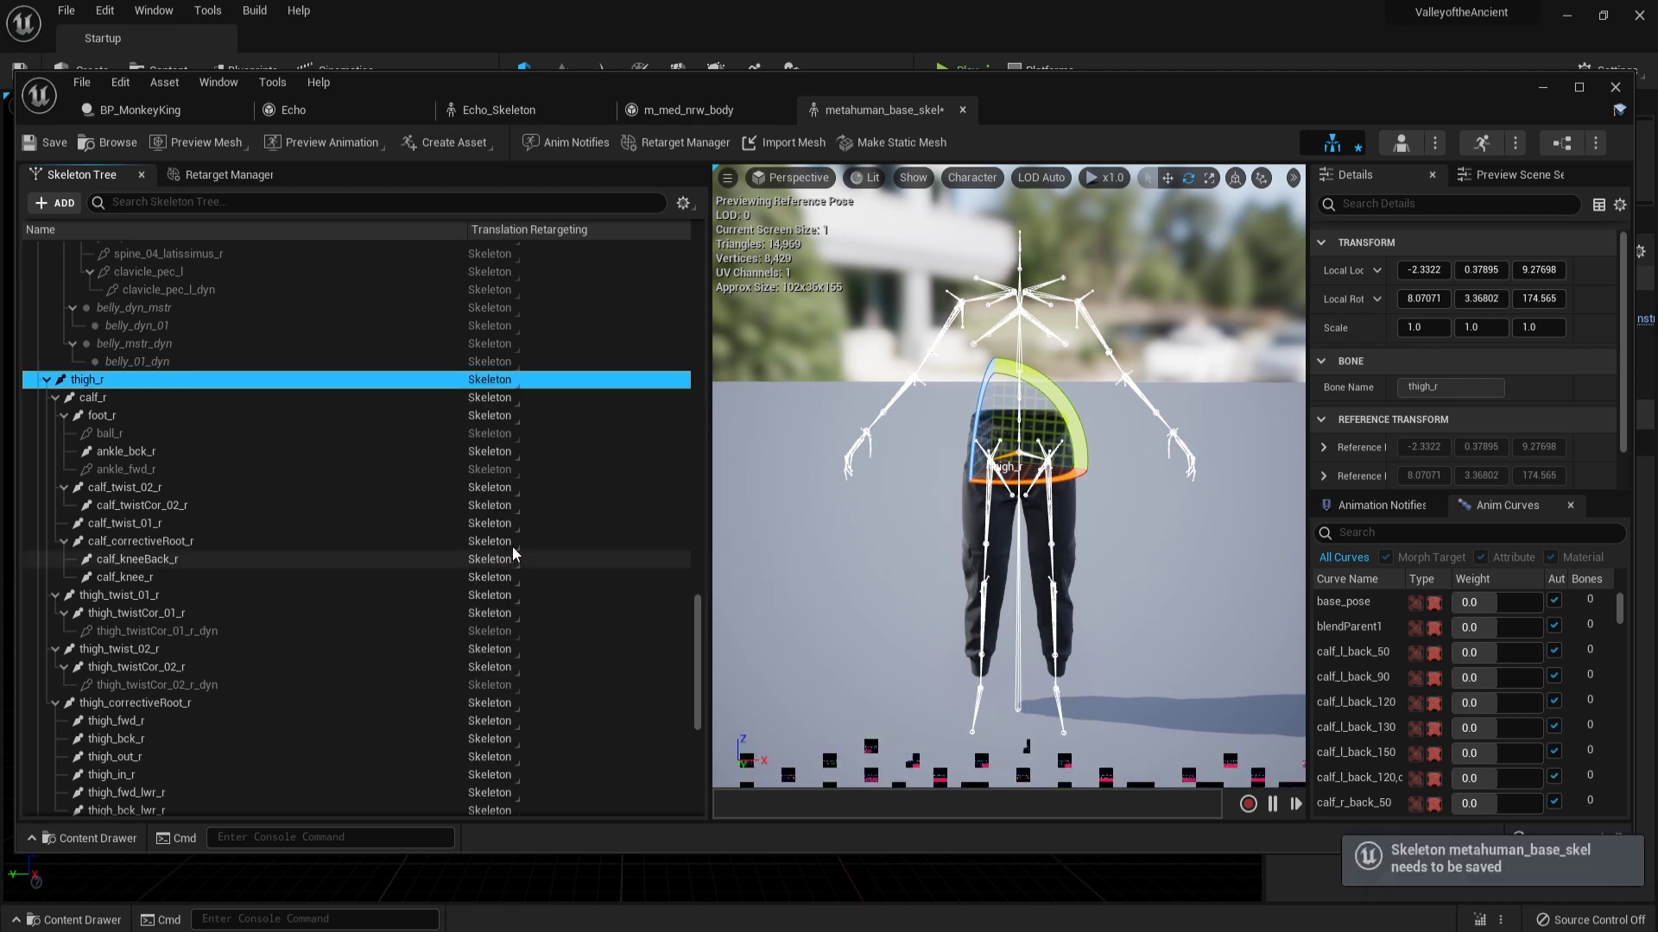
pyautogui.scroll(-5, 511, 546)
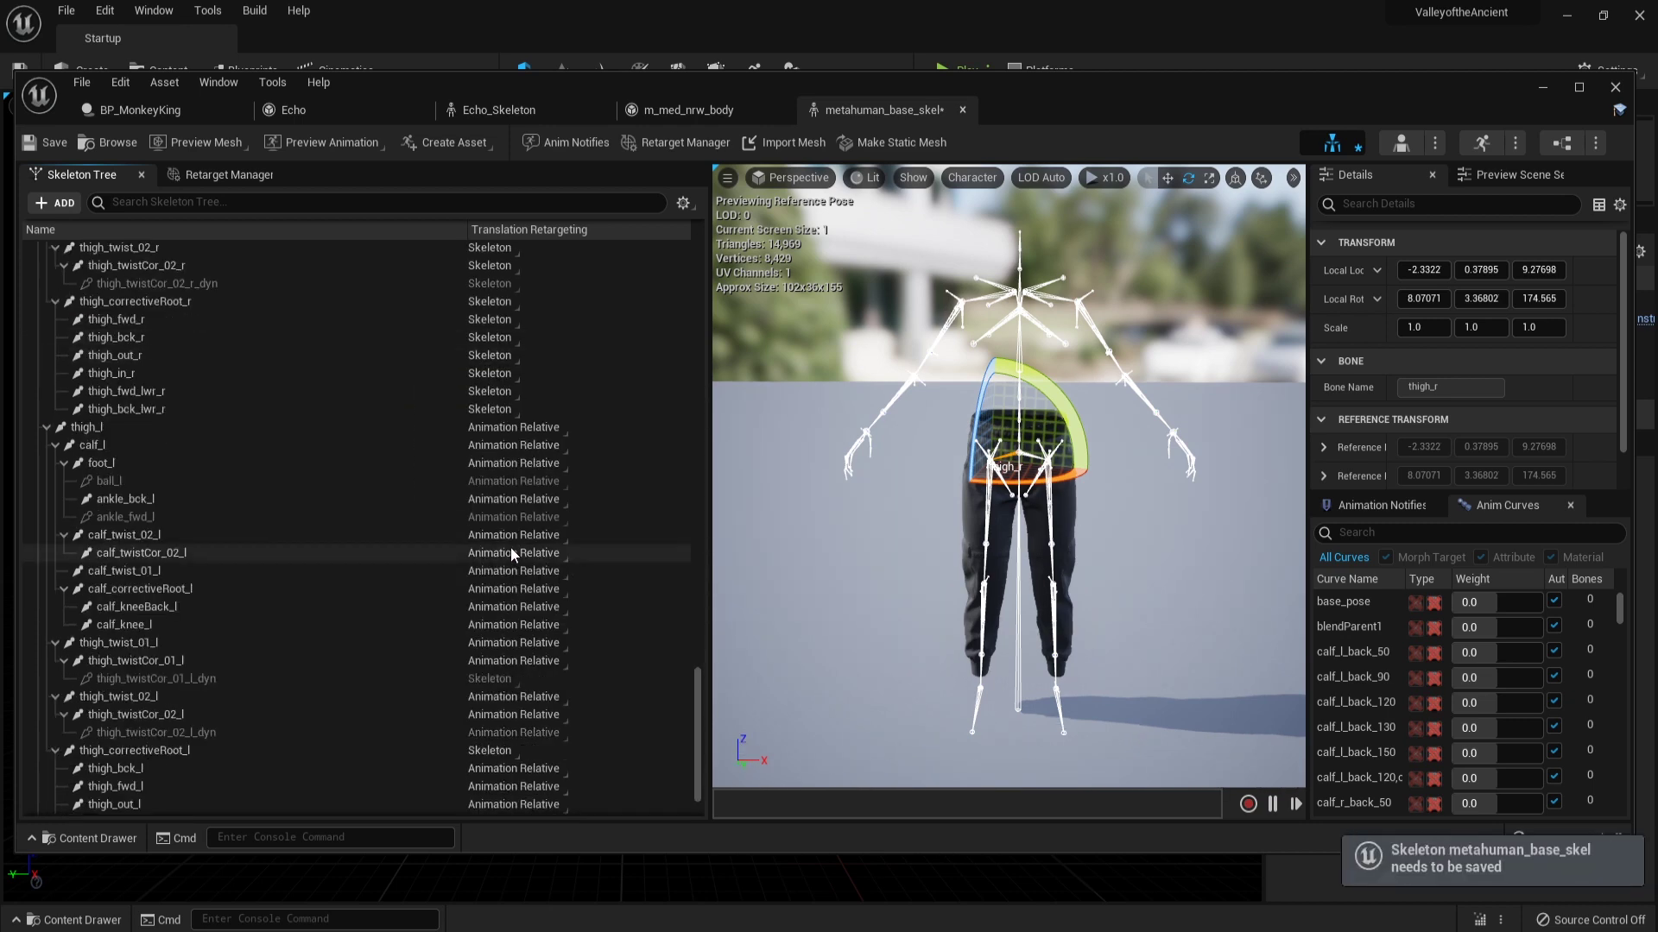
pyautogui.rightClick(398, 427)
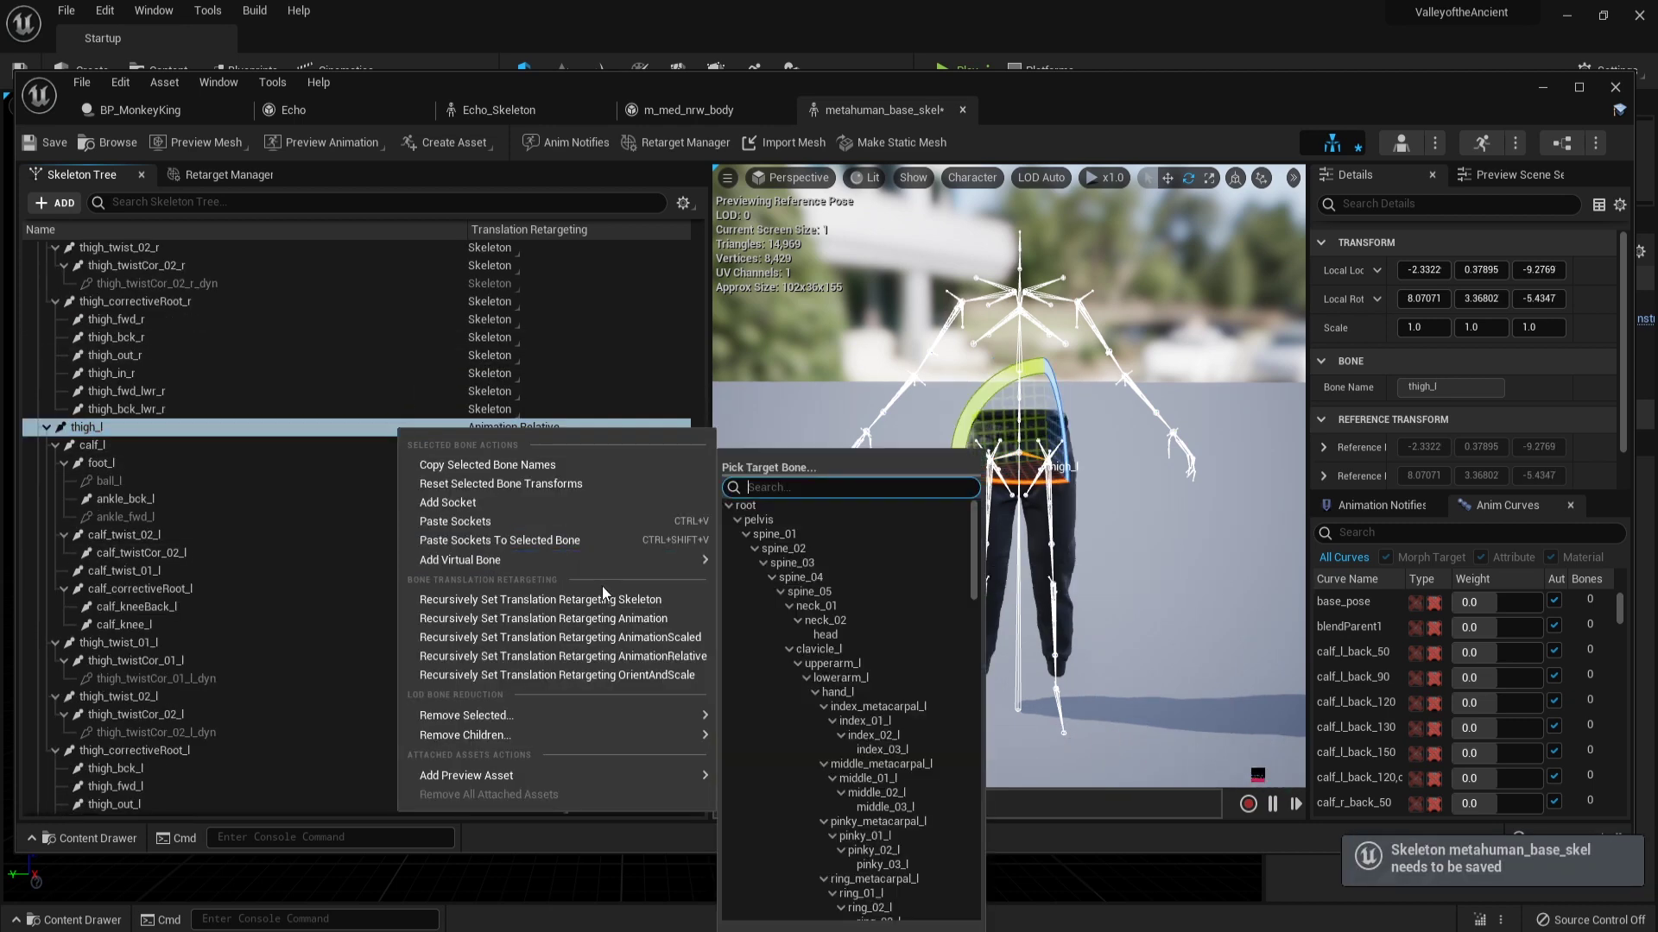
pyautogui.click(592, 599)
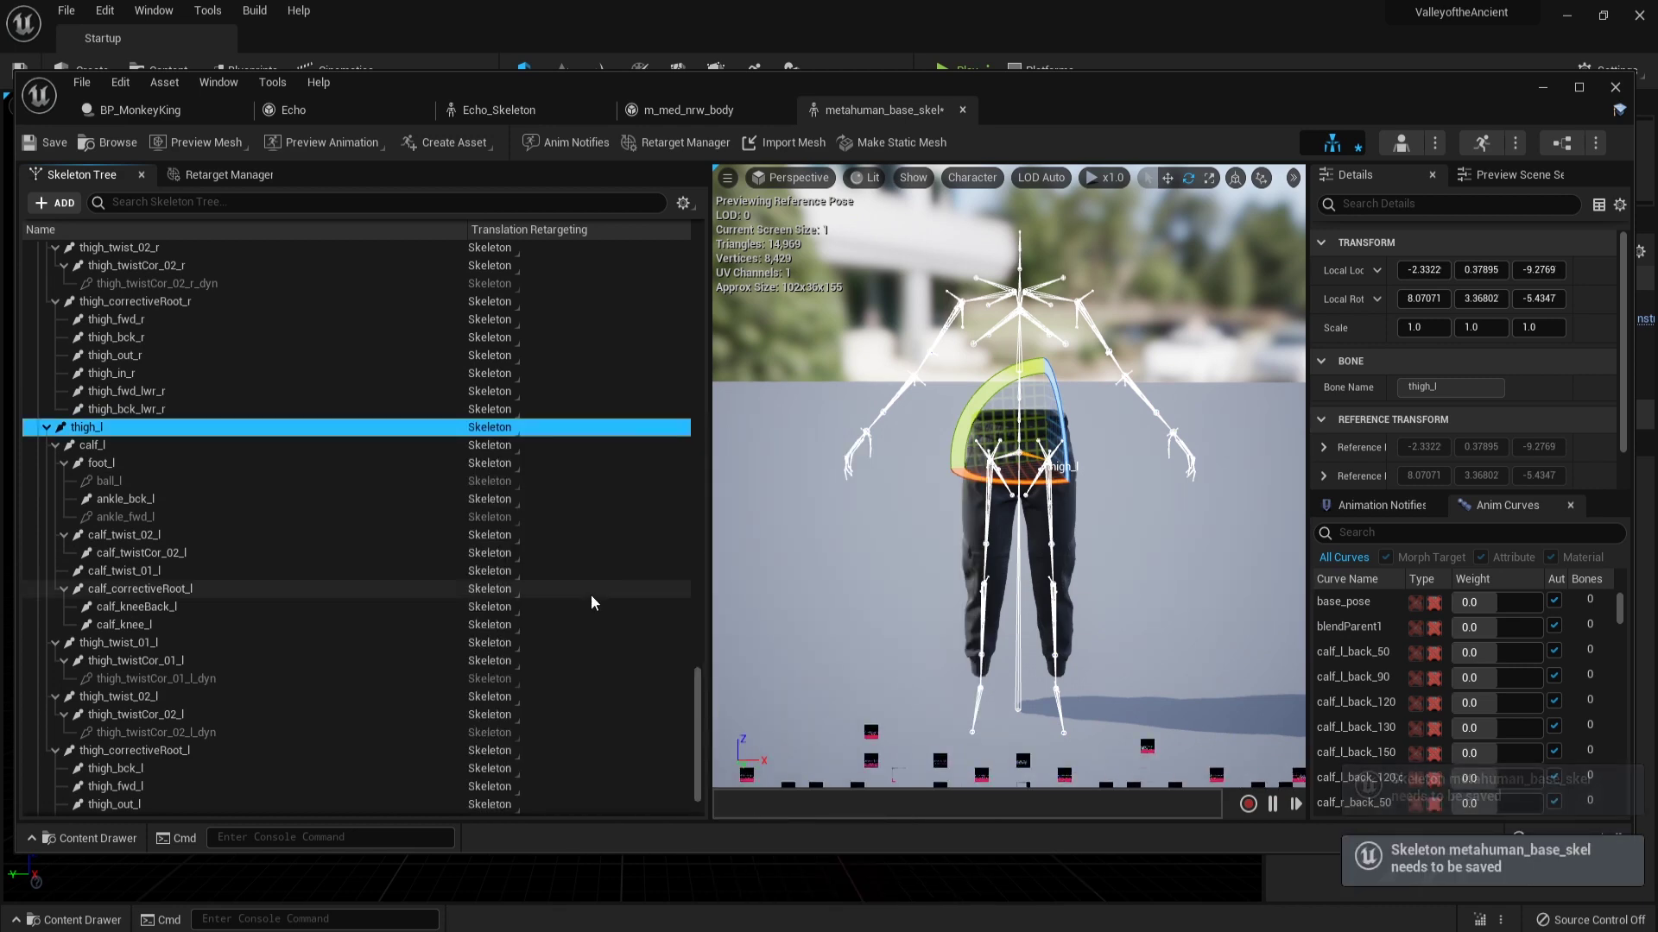
pyautogui.scroll(-3, 591, 596)
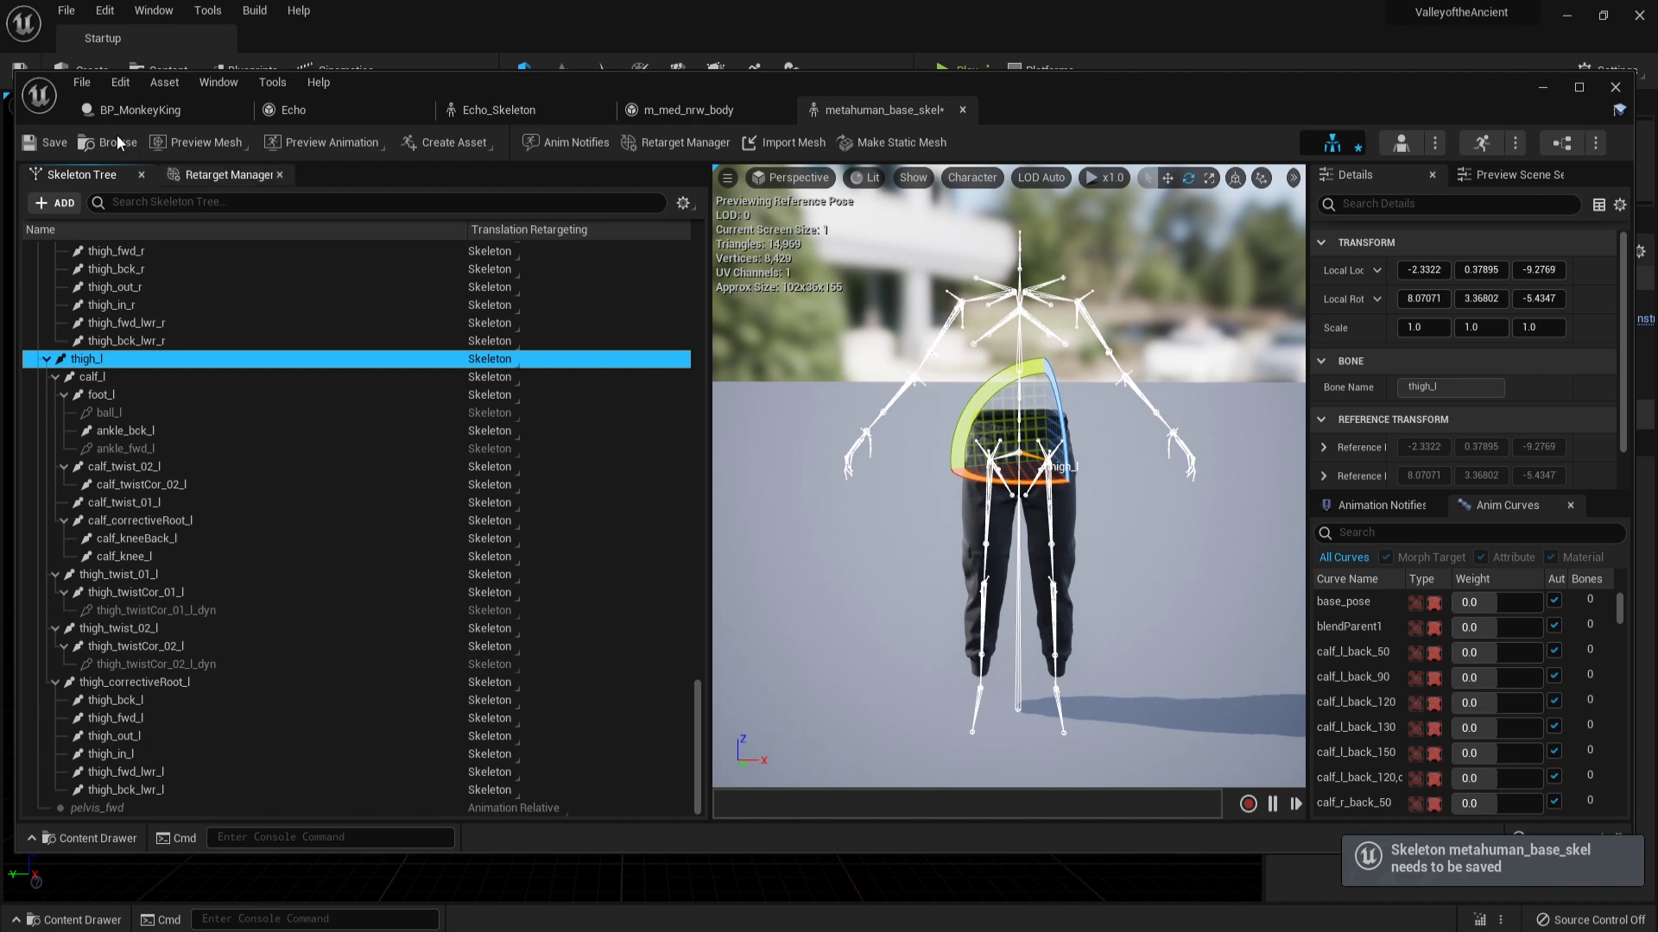
pyautogui.click(54, 143)
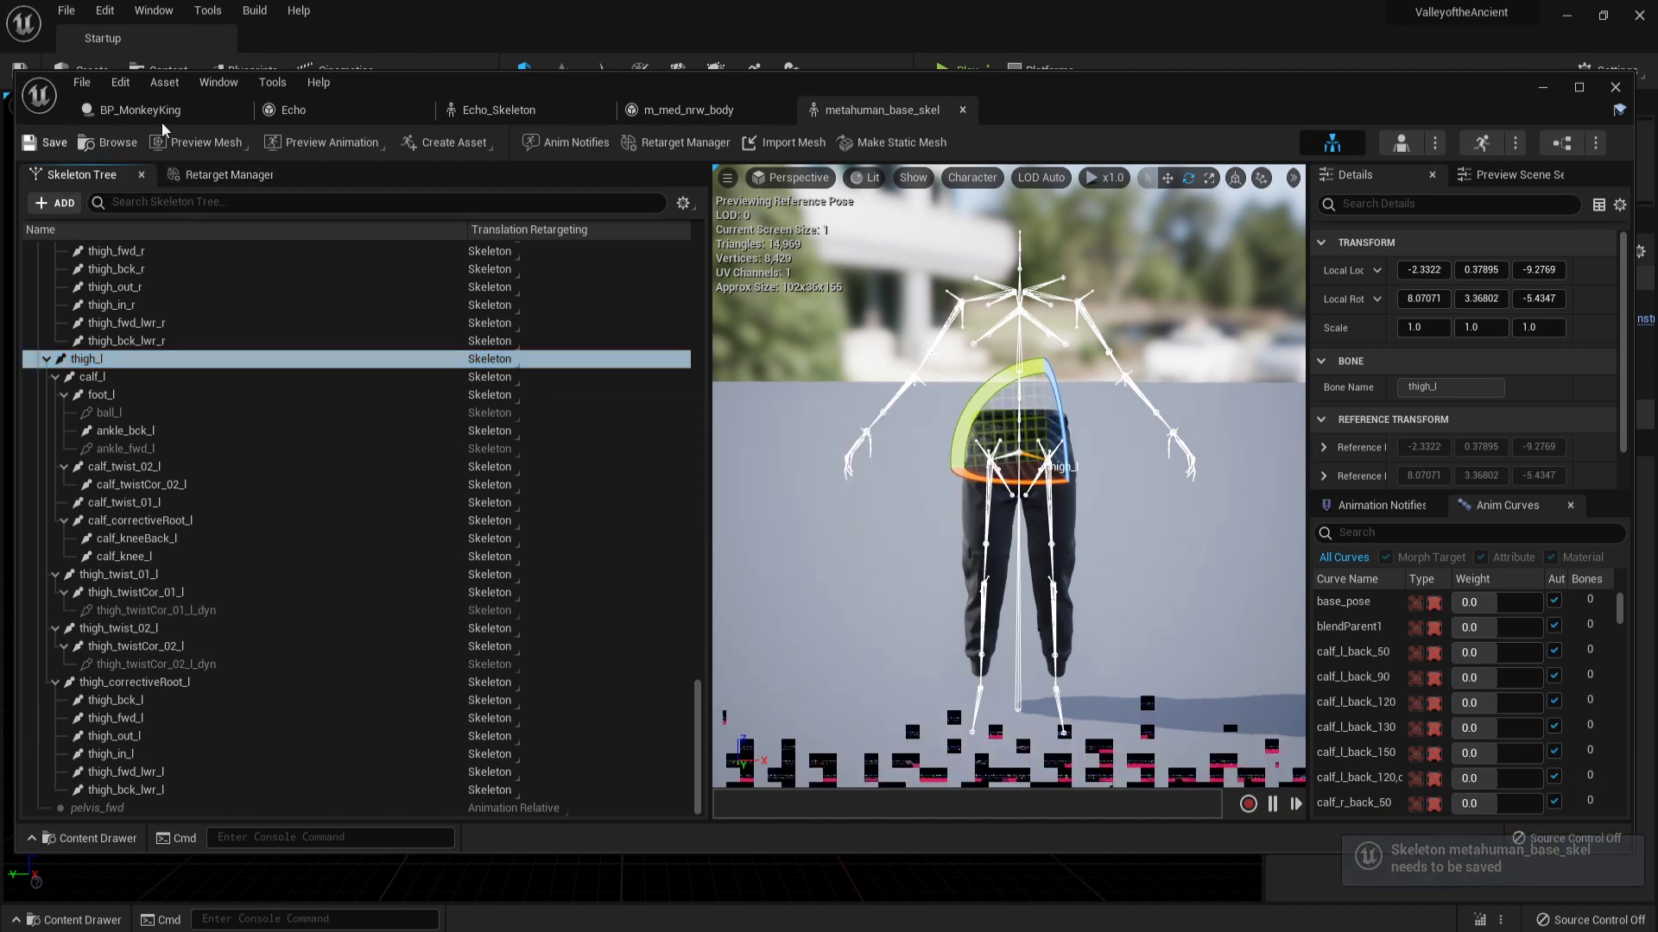
# In Echo_Skeleton's Skeleton Tree, recursively set spine_01 to Skeleton translation retargeting.
pyautogui.click(528, 110)
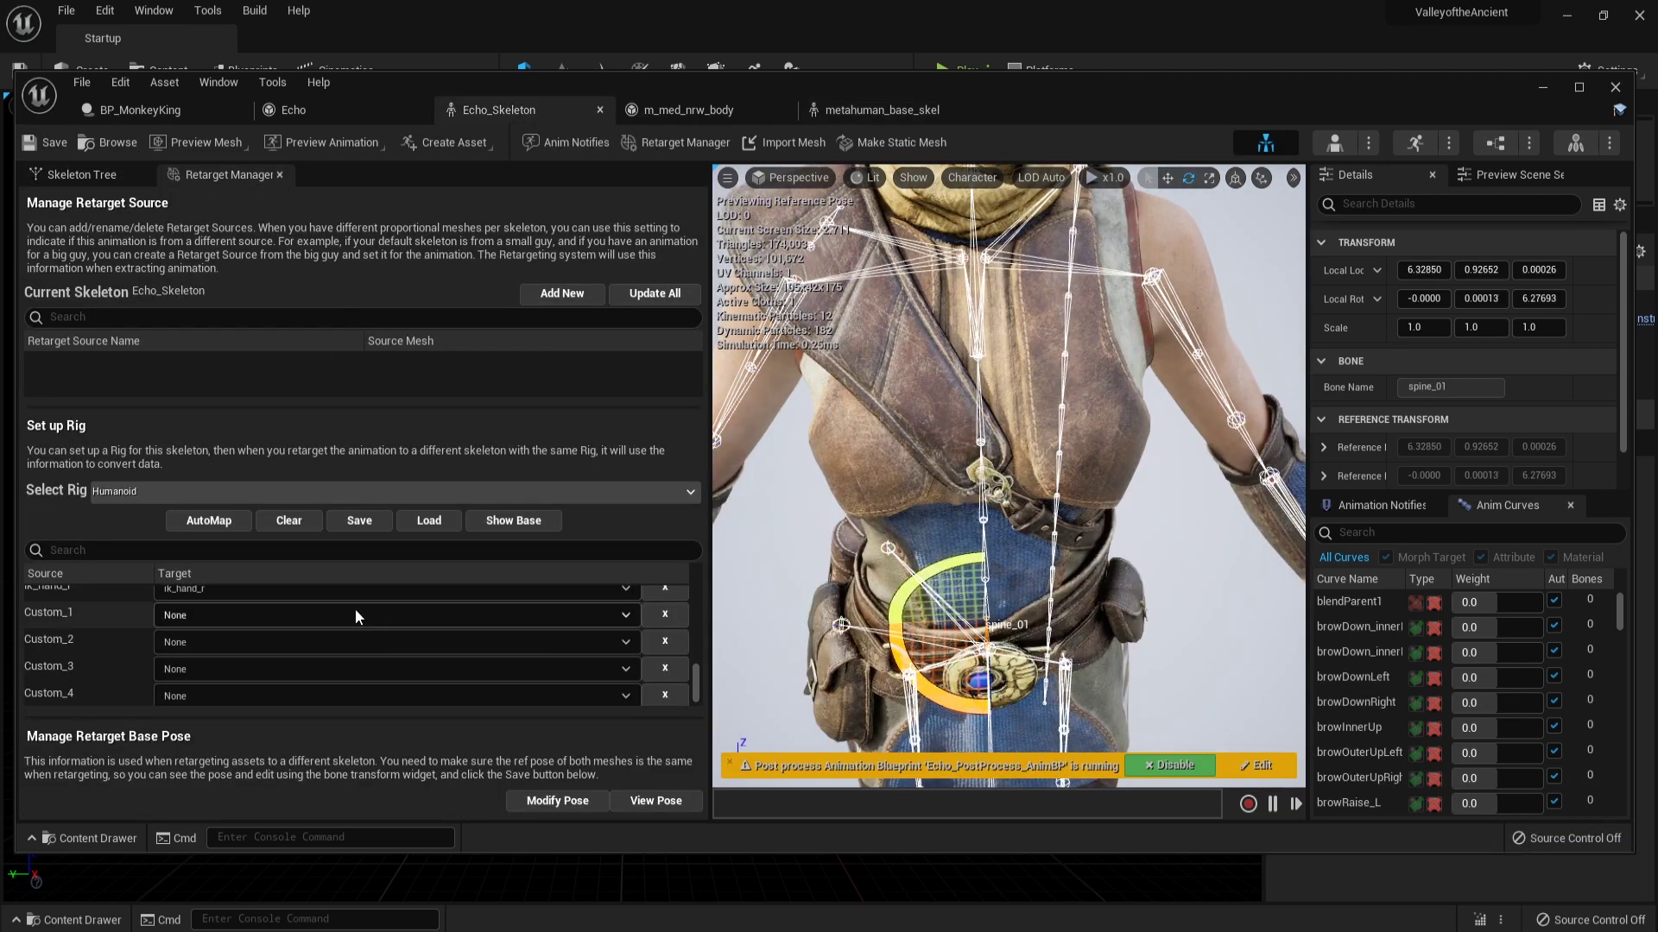
pyautogui.click(70, 174)
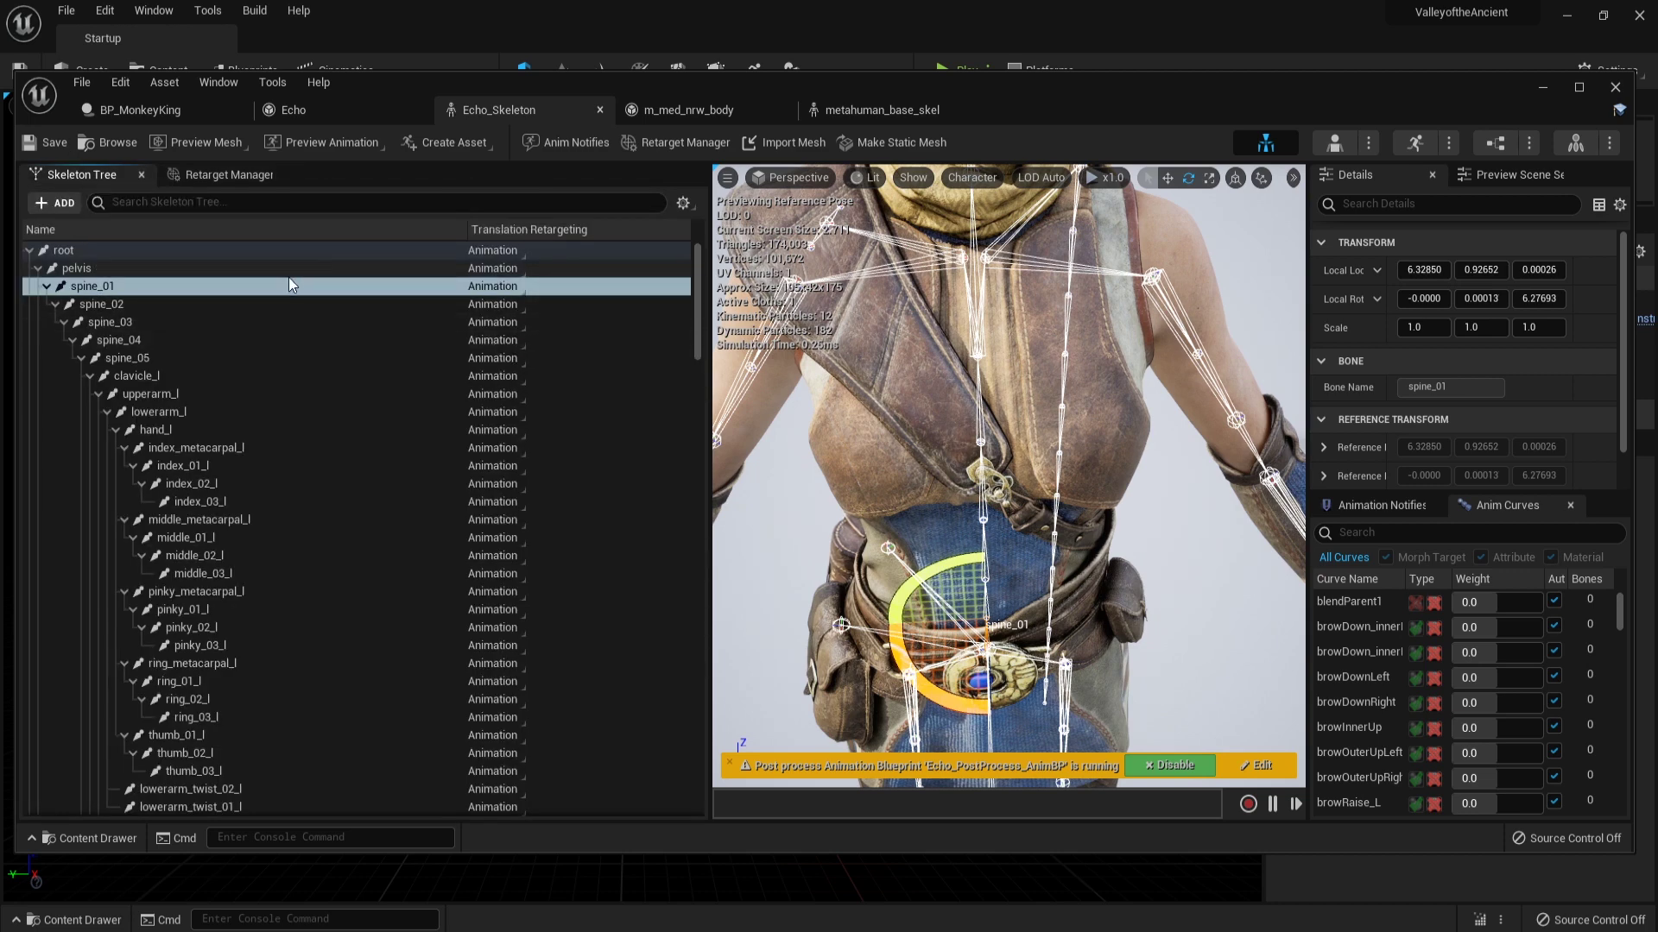
pyautogui.rightClick(336, 283)
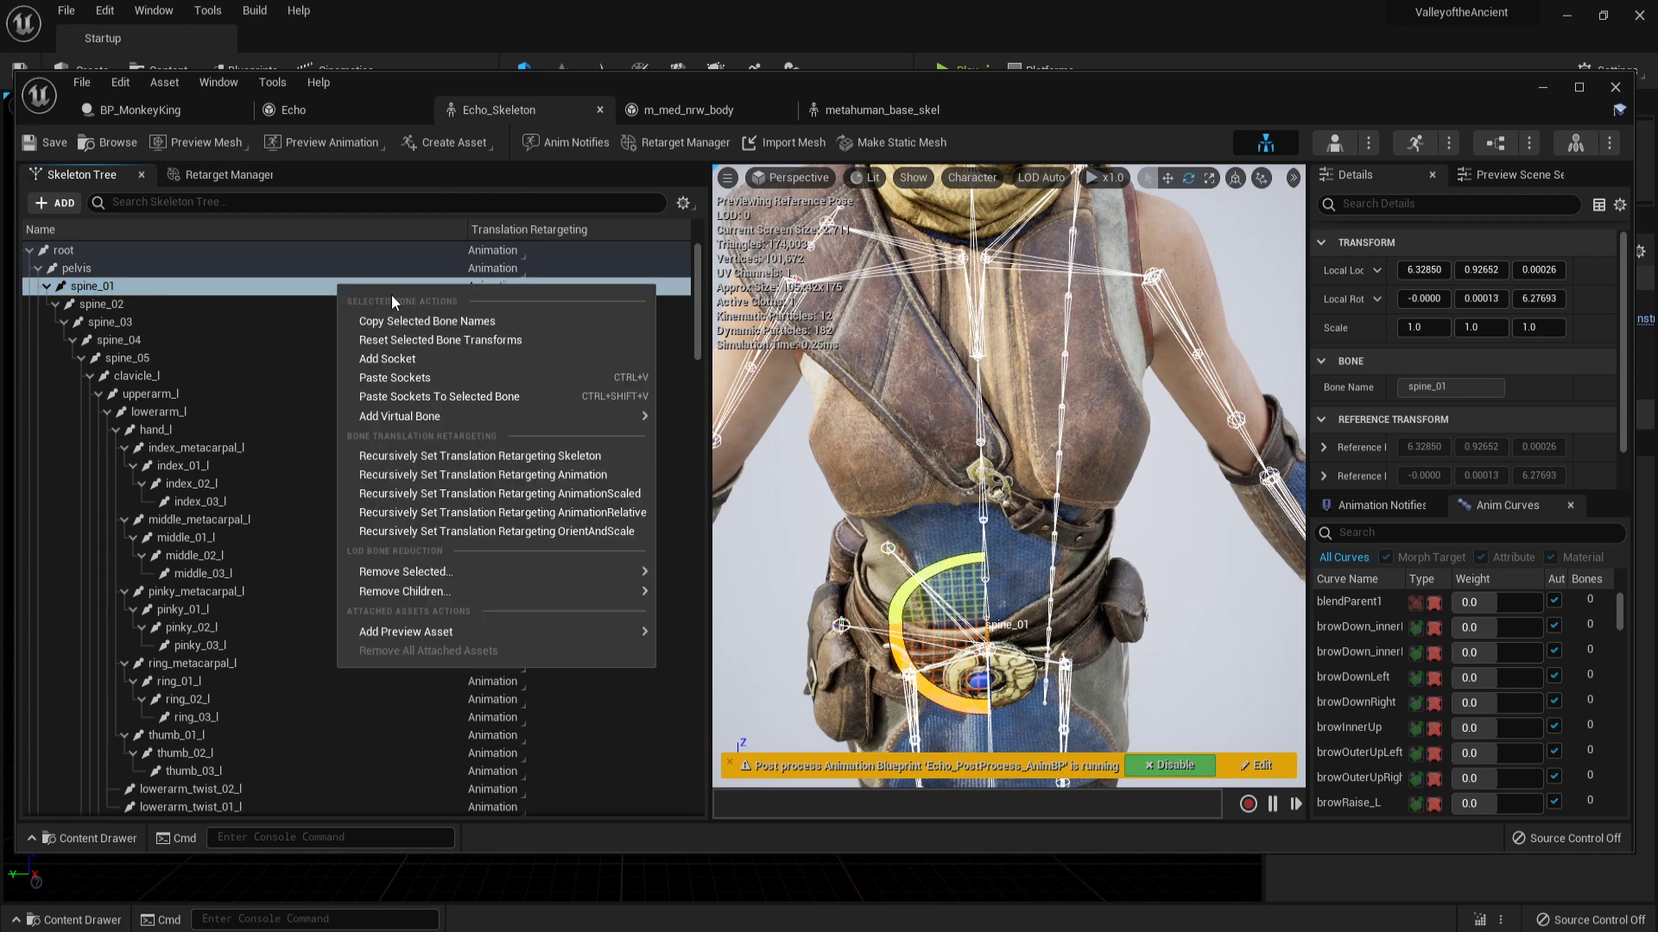
pyautogui.click(506, 455)
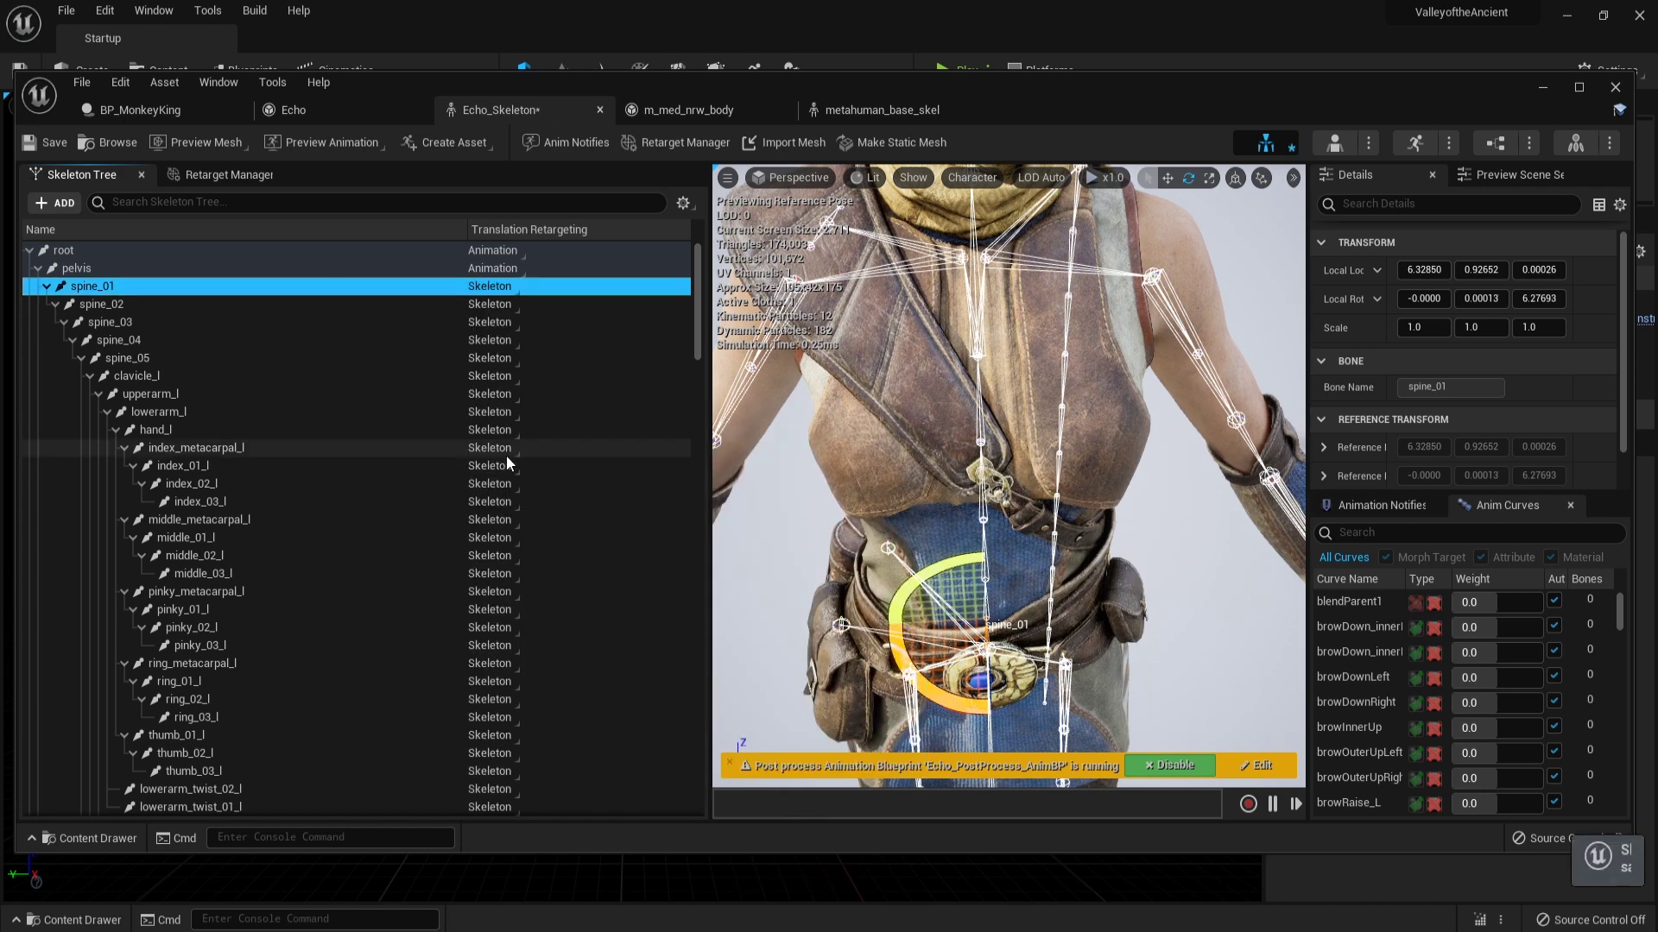
# Recursively set thigh_r and thigh_l to Skeleton translation retargeting.
pyautogui.click(48, 287)
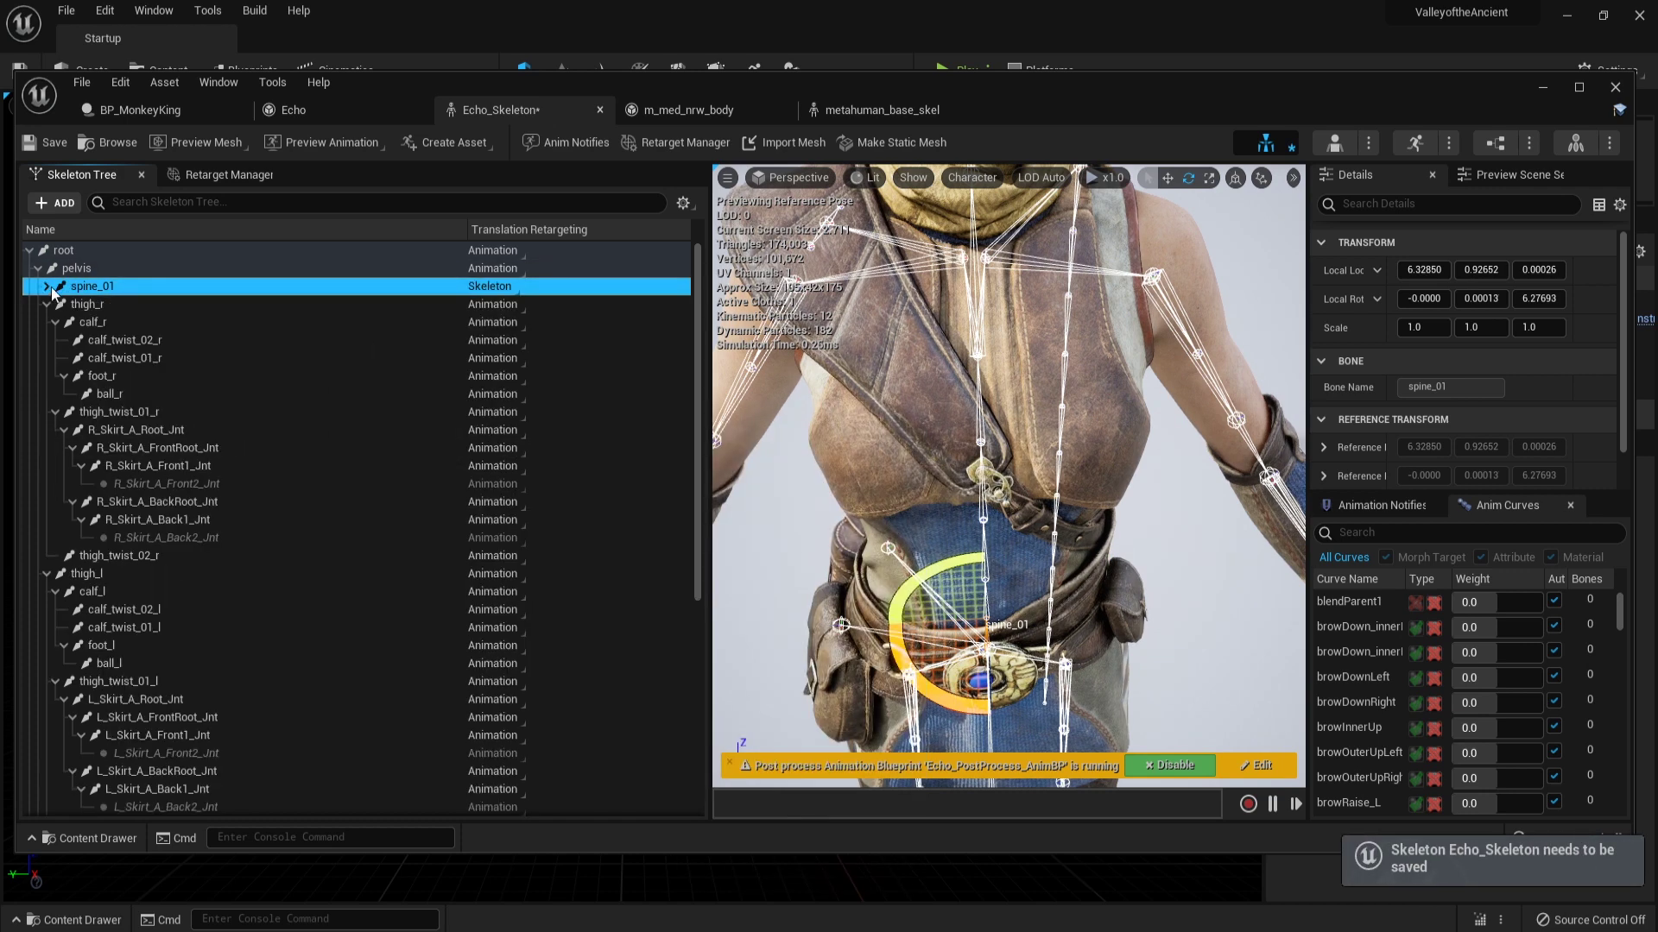
pyautogui.click(86, 304)
pyautogui.rightClick(92, 304)
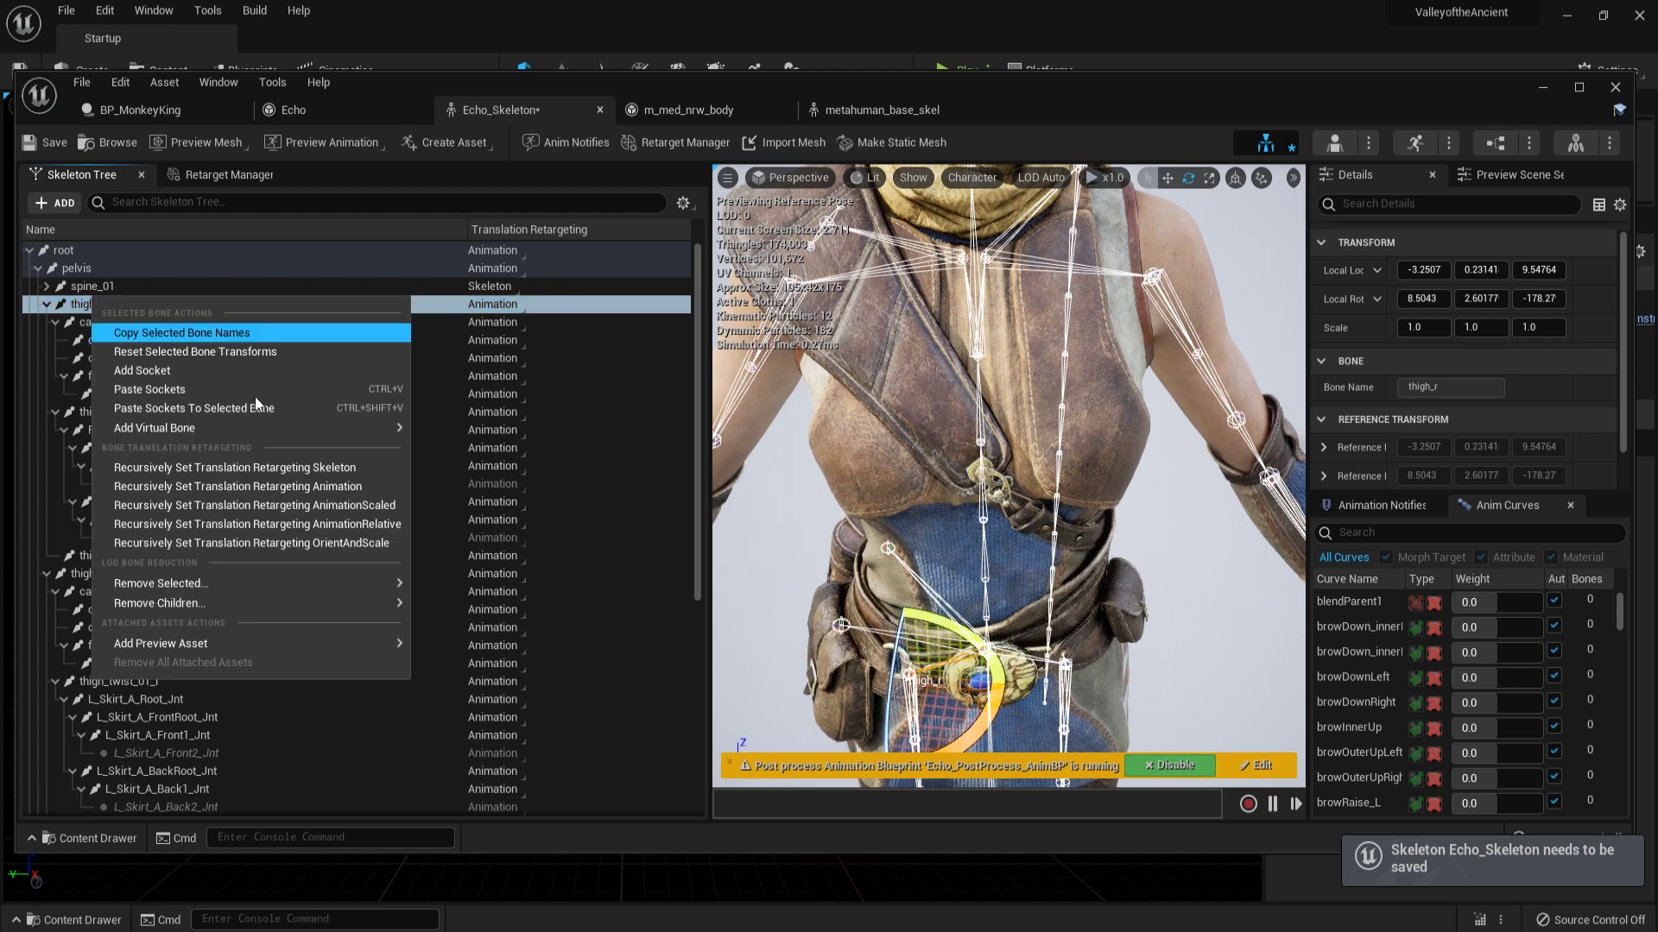
pyautogui.click(308, 468)
pyautogui.click(47, 304)
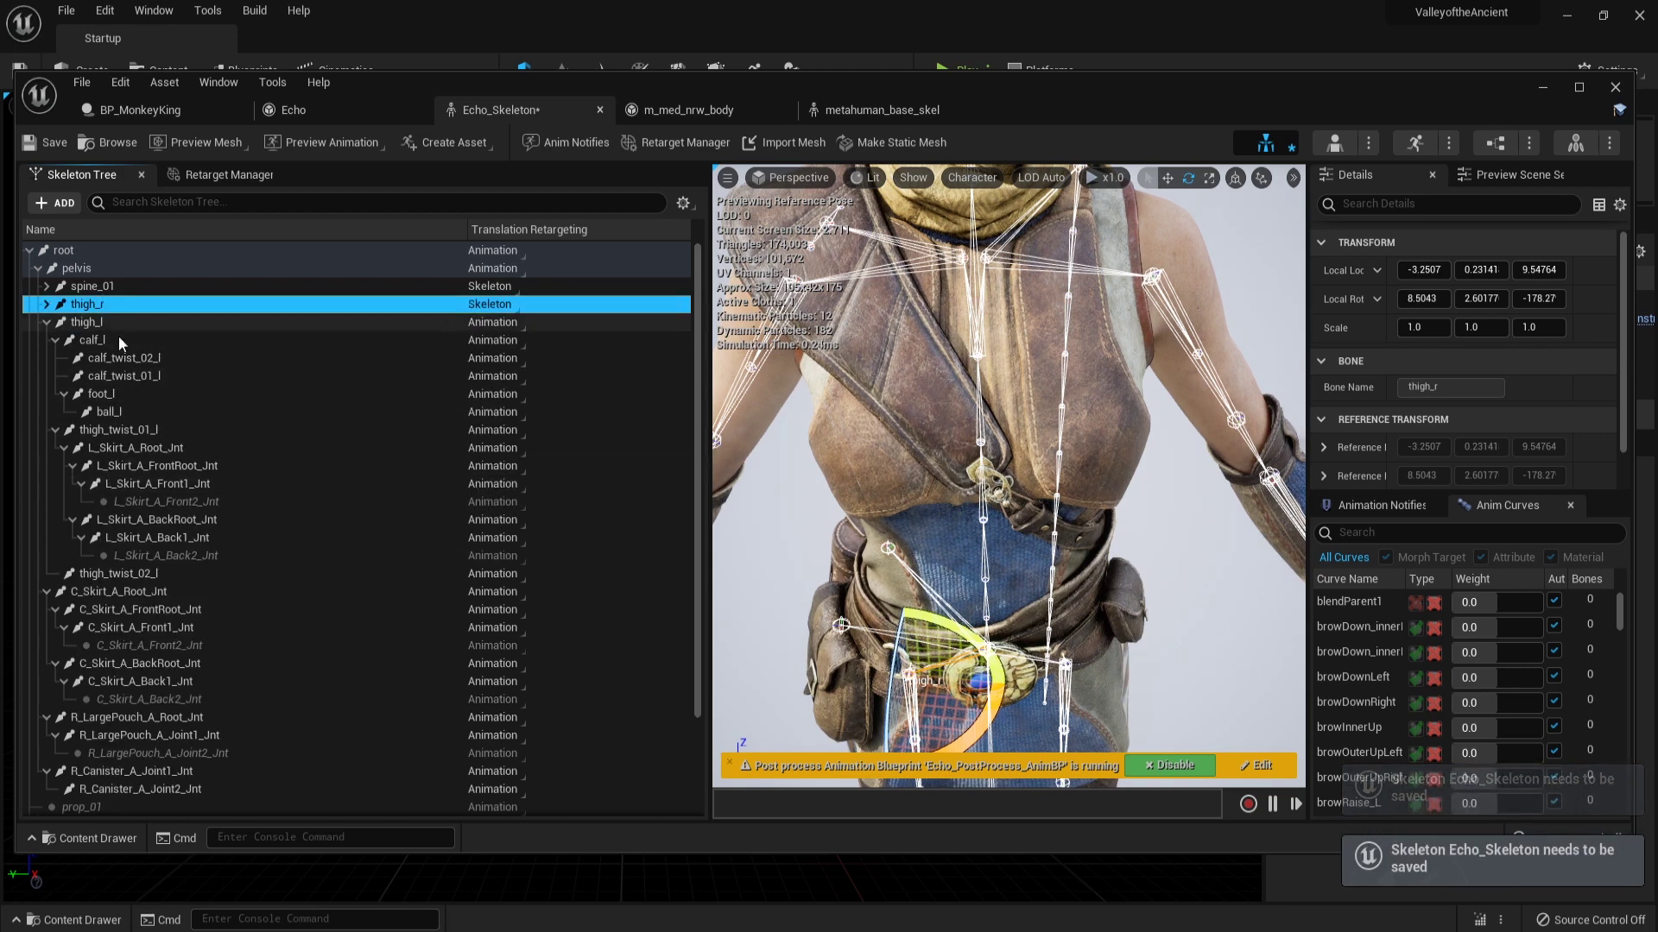
pyautogui.click(133, 327)
pyautogui.rightClick(133, 327)
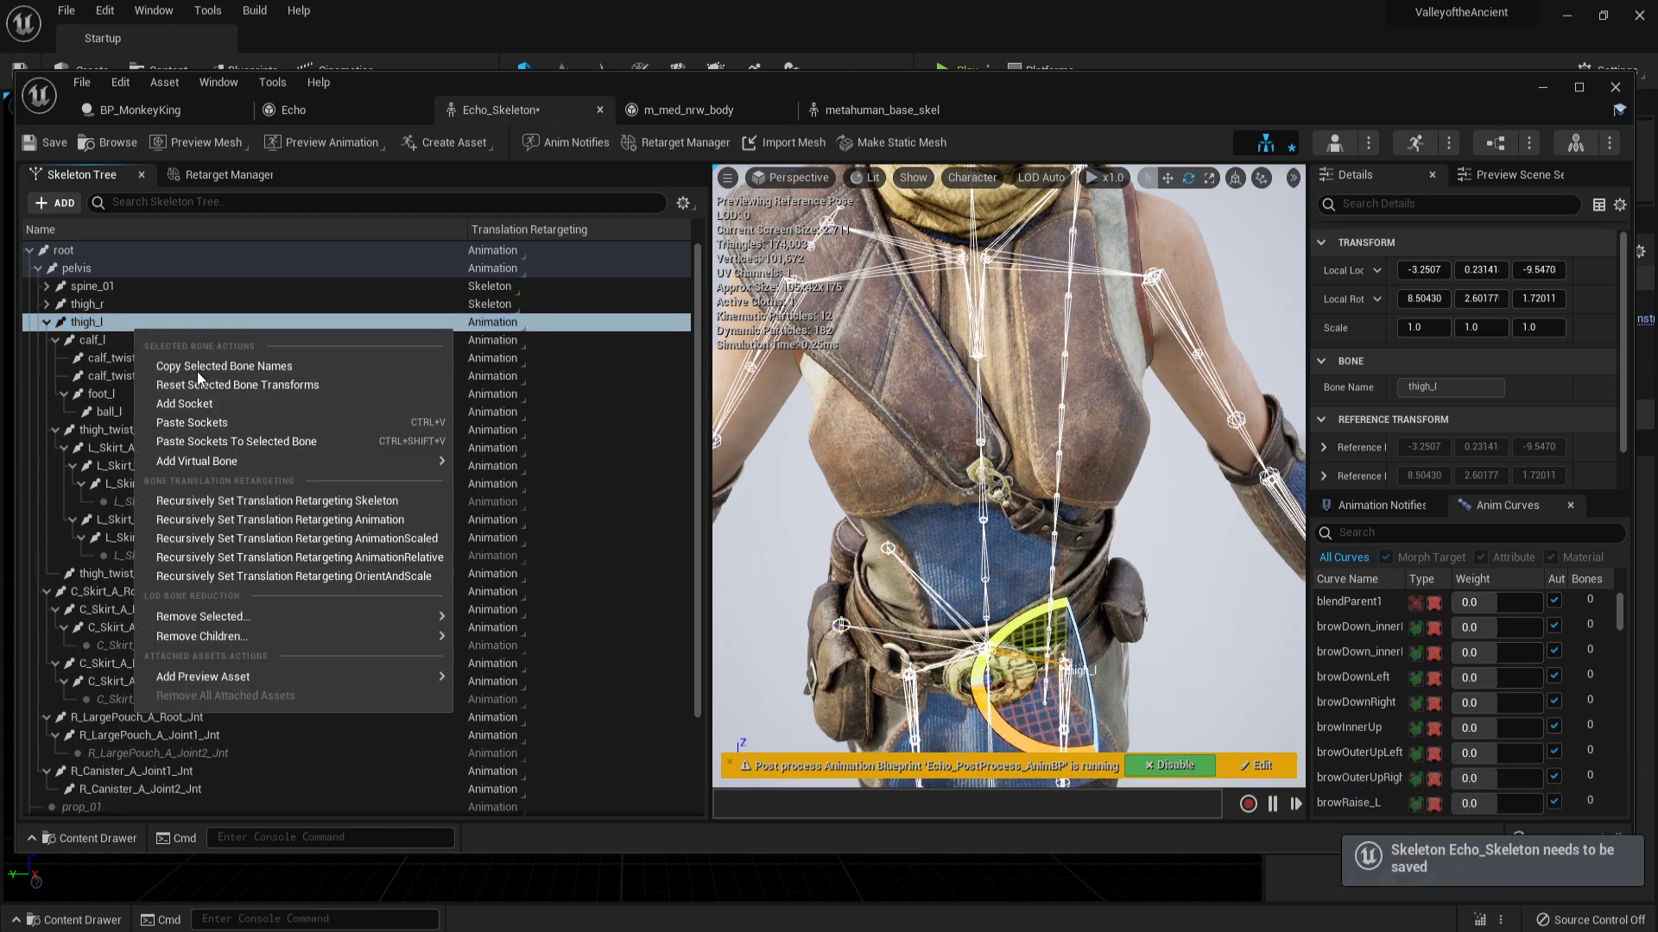
pyautogui.click(312, 501)
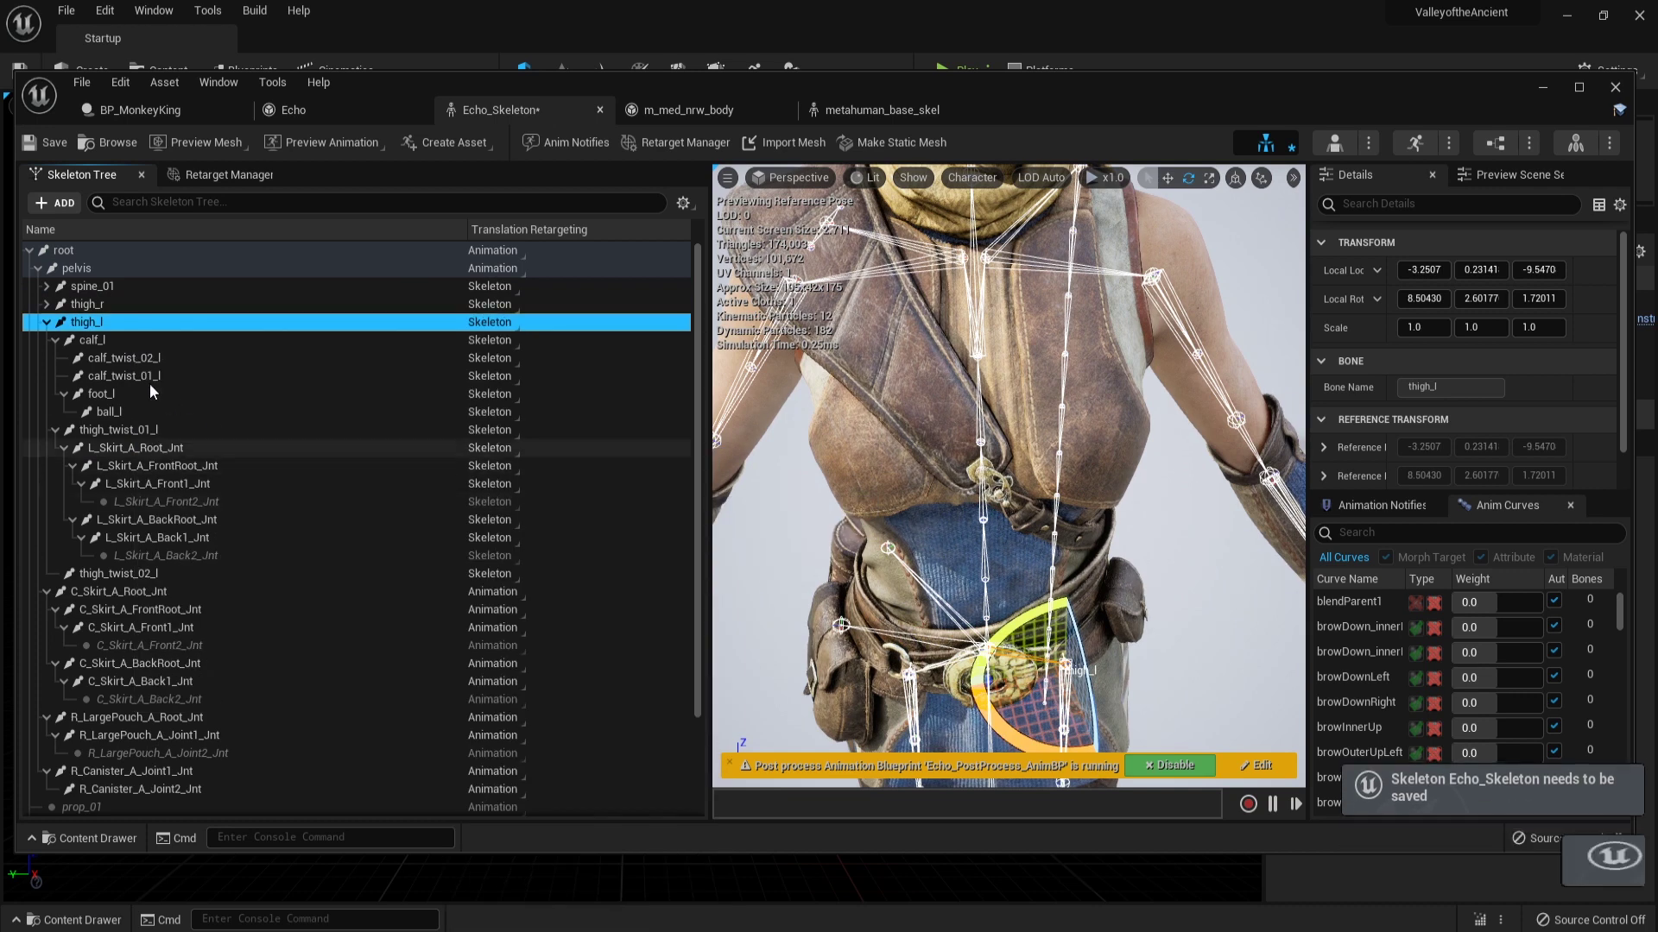
pyautogui.click(46, 322)
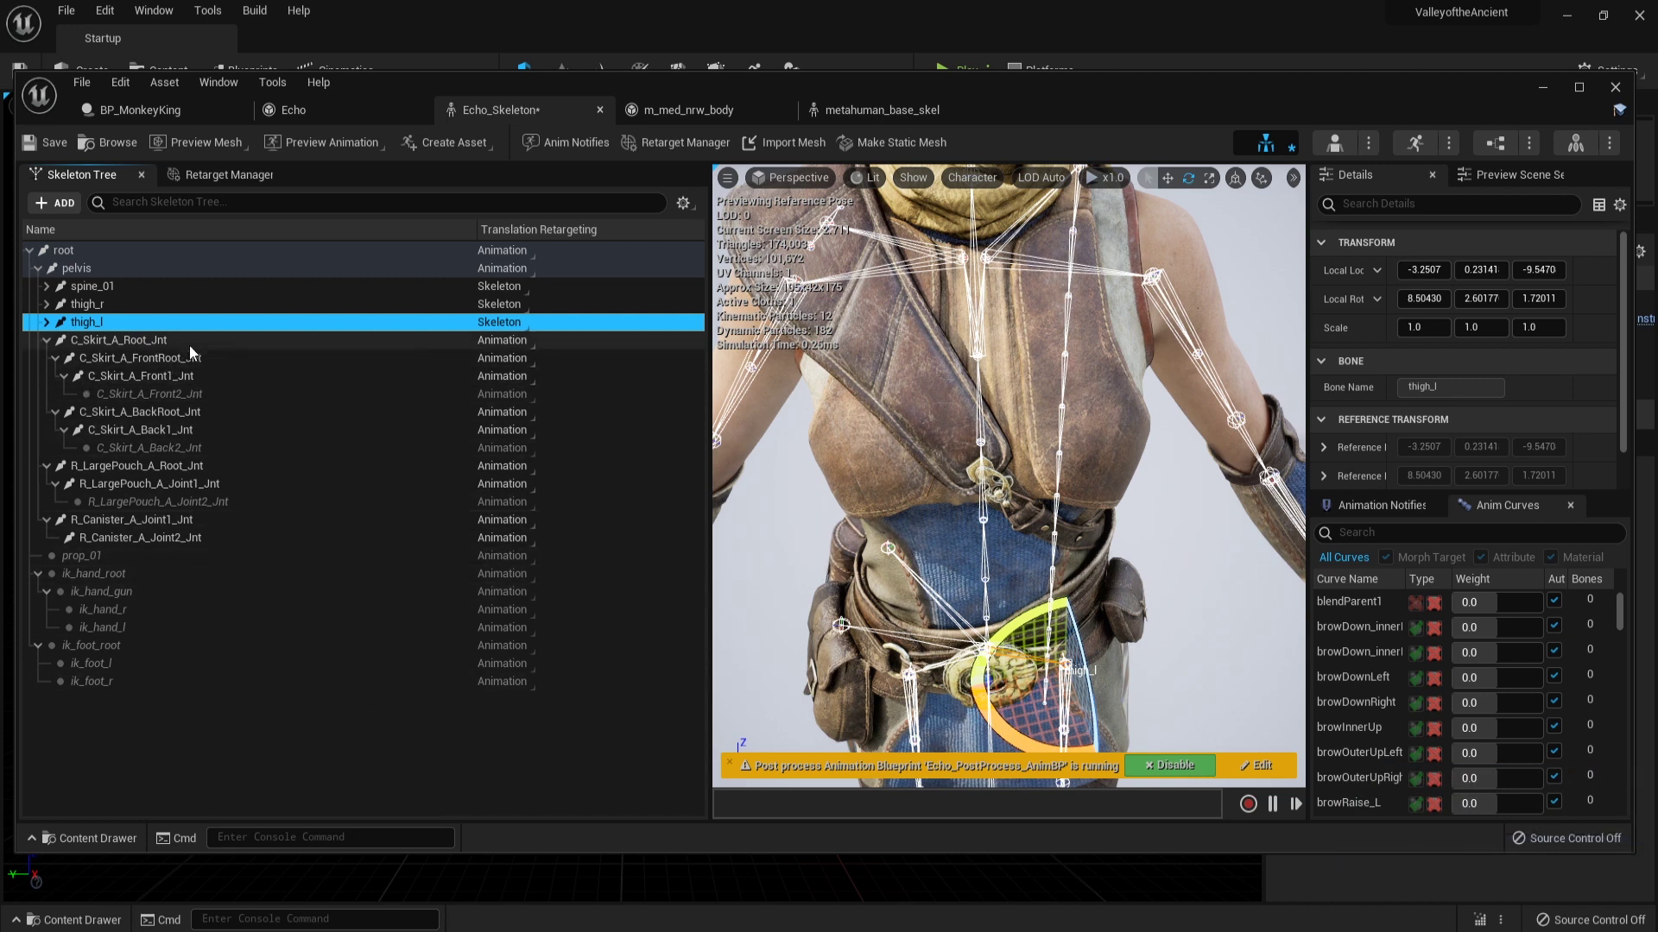
# Collapse the skirt, large pouch and canister branches and inspect the skirt joint's options without changes.
pyautogui.click(47, 340)
pyautogui.click(45, 356)
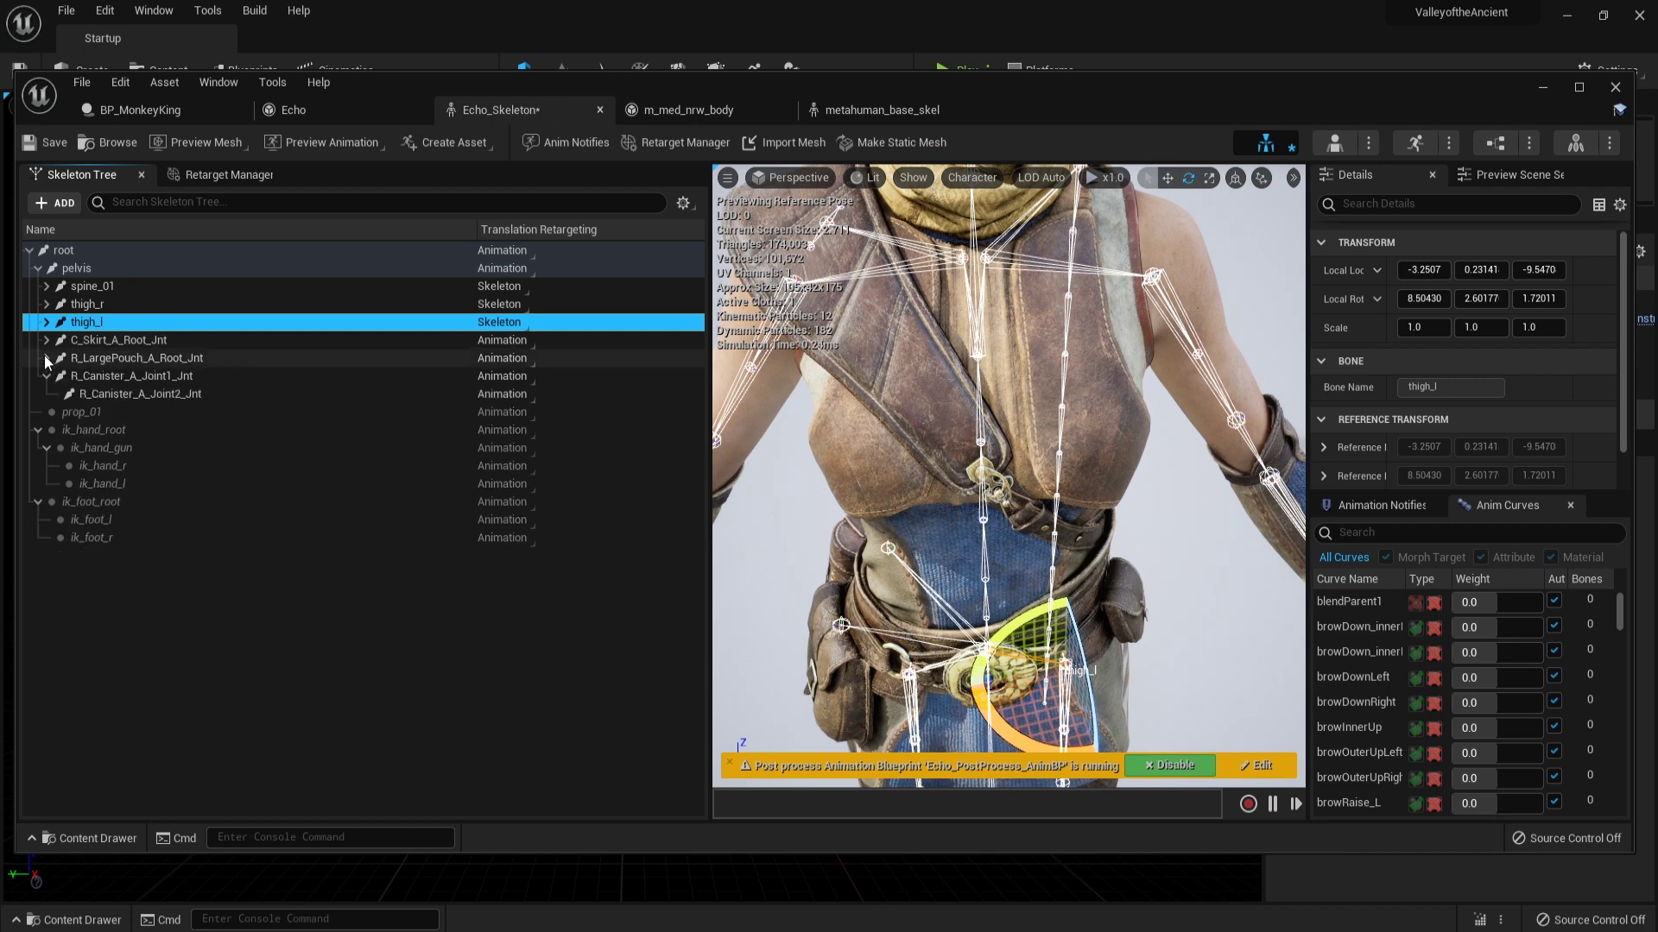
pyautogui.click(48, 381)
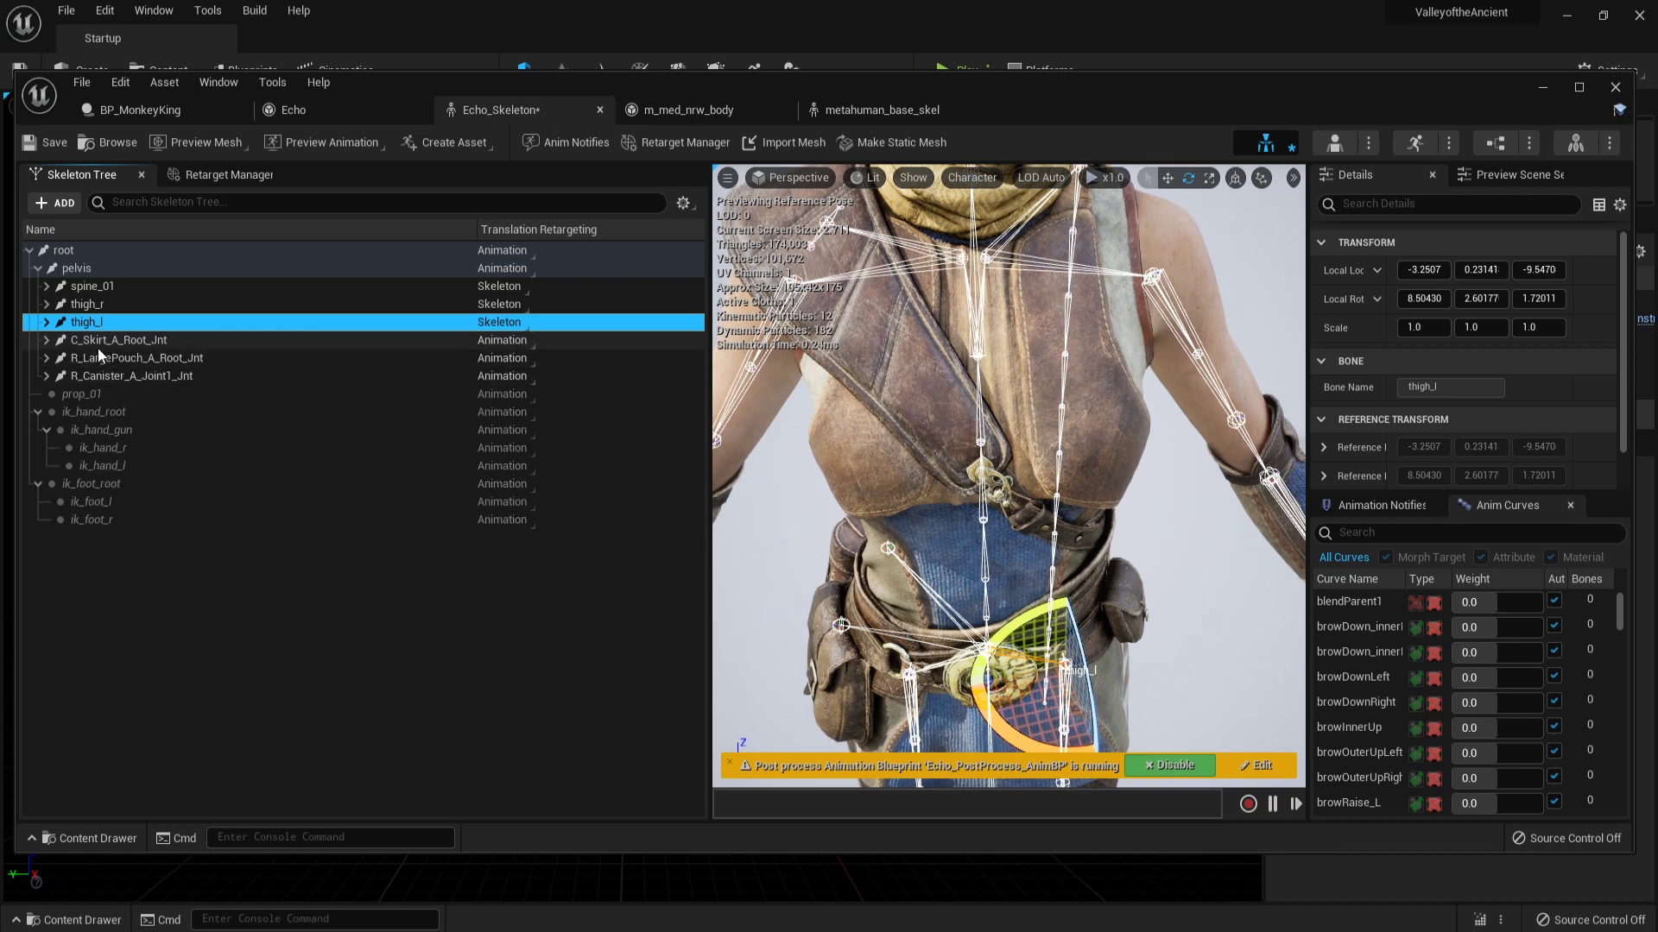
pyautogui.rightClick(97, 349)
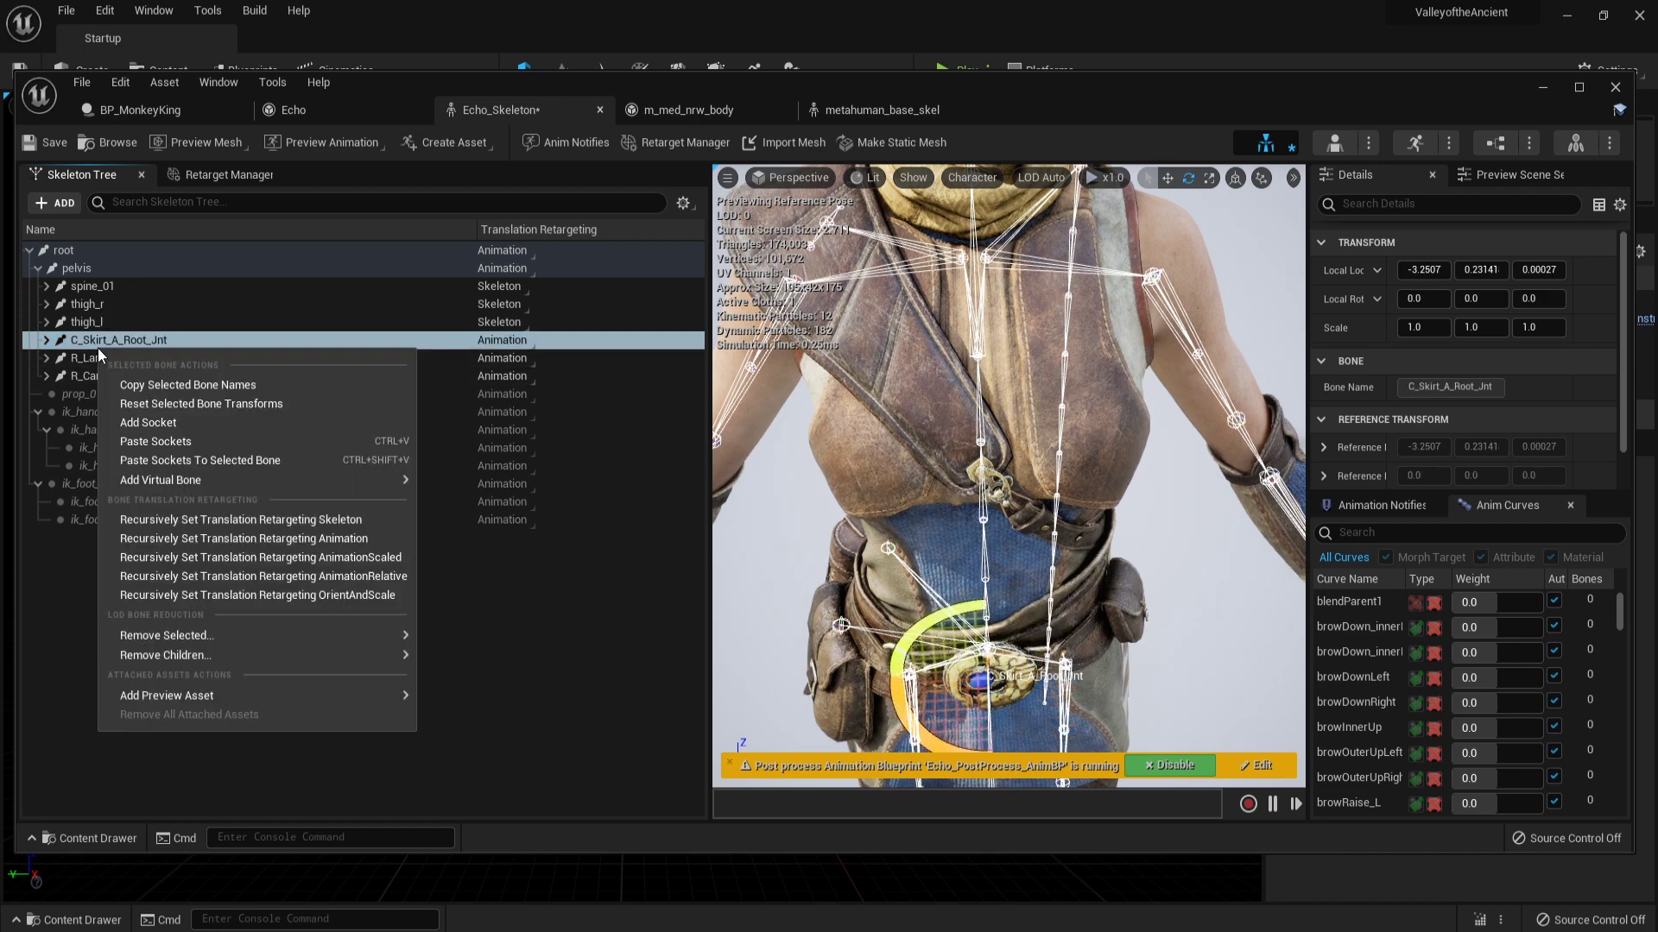
pyautogui.click(561, 625)
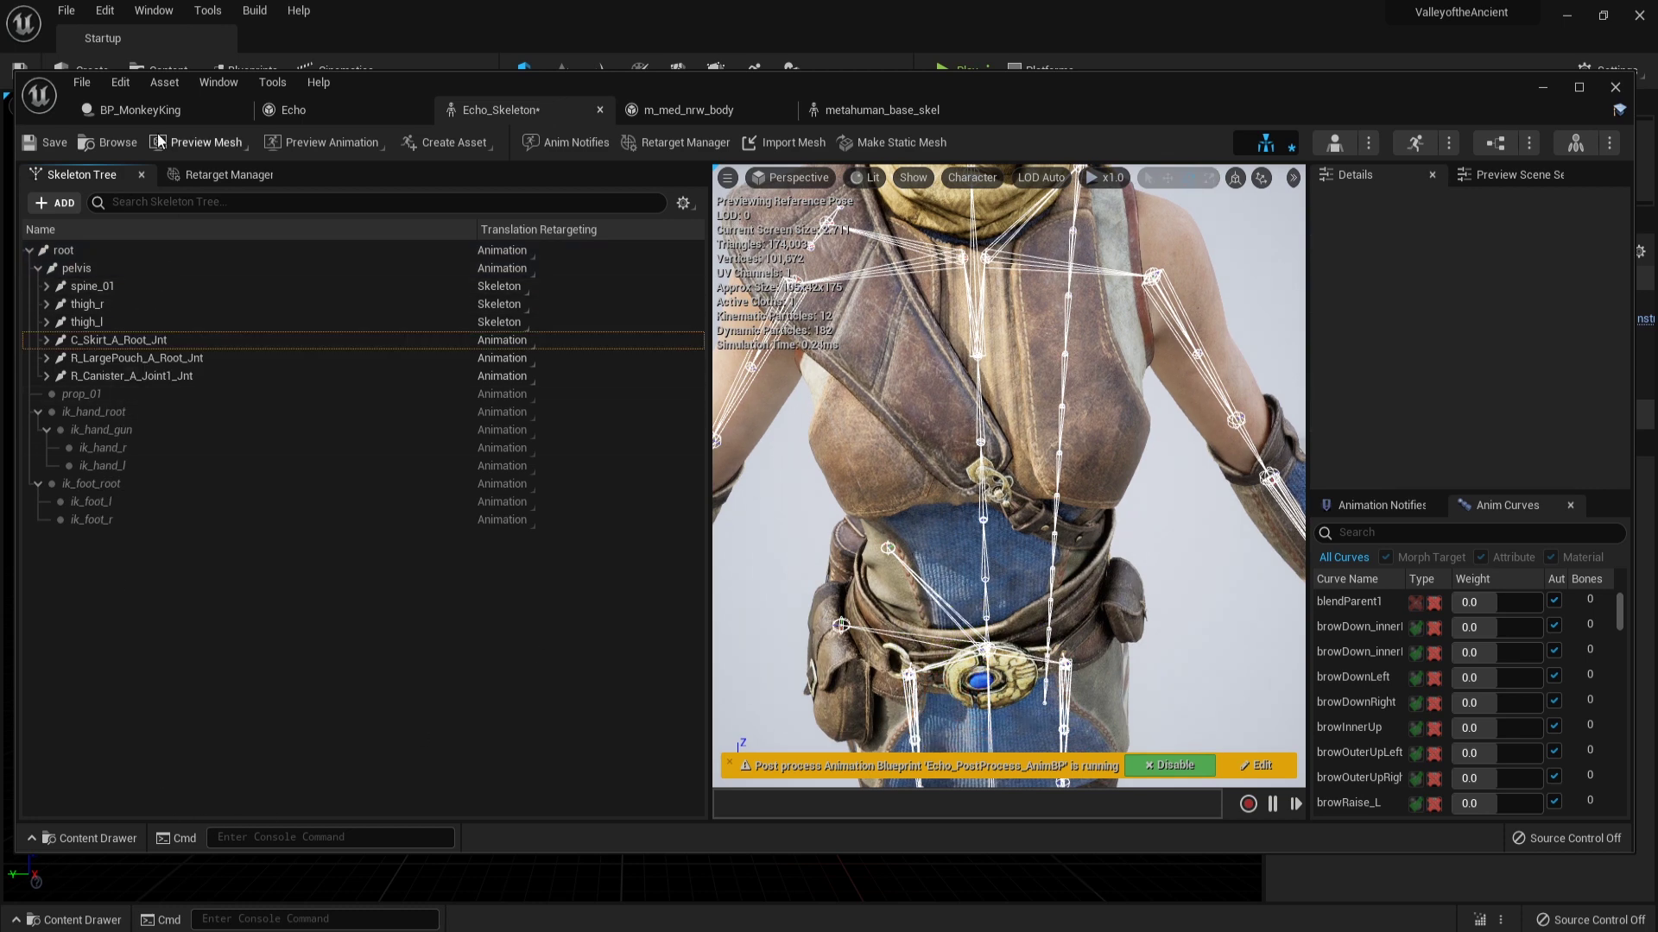
# Save Echo_Skeleton and compare it against the m_med_nrw_body skeleton.
pyautogui.click(56, 142)
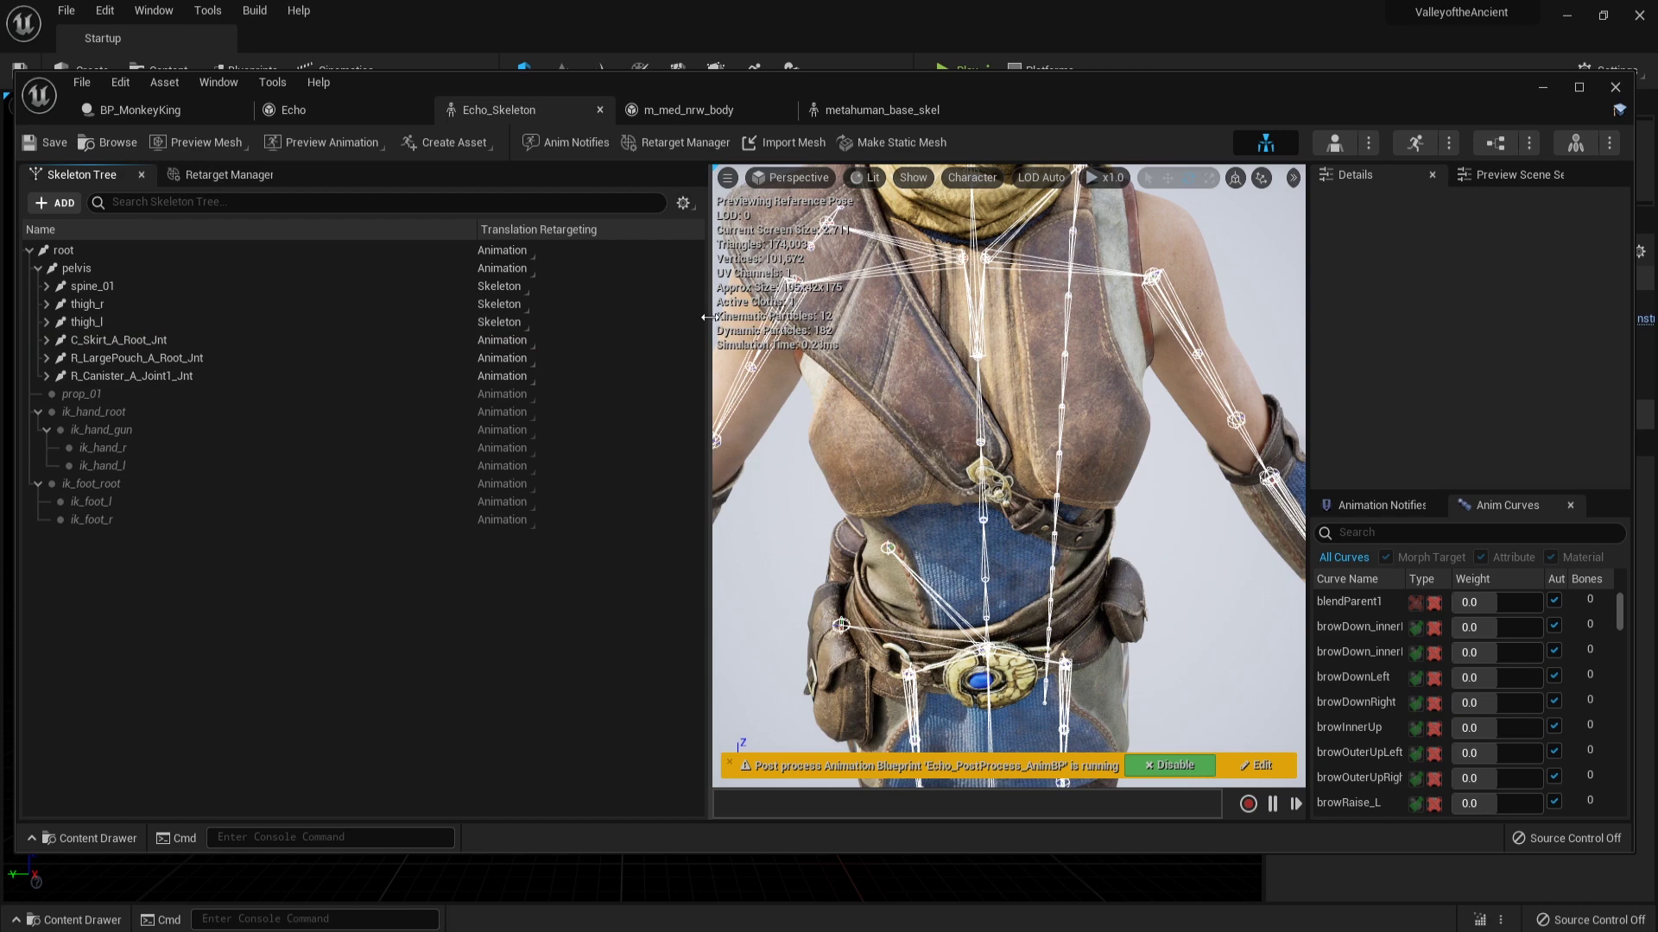
pyautogui.click(701, 112)
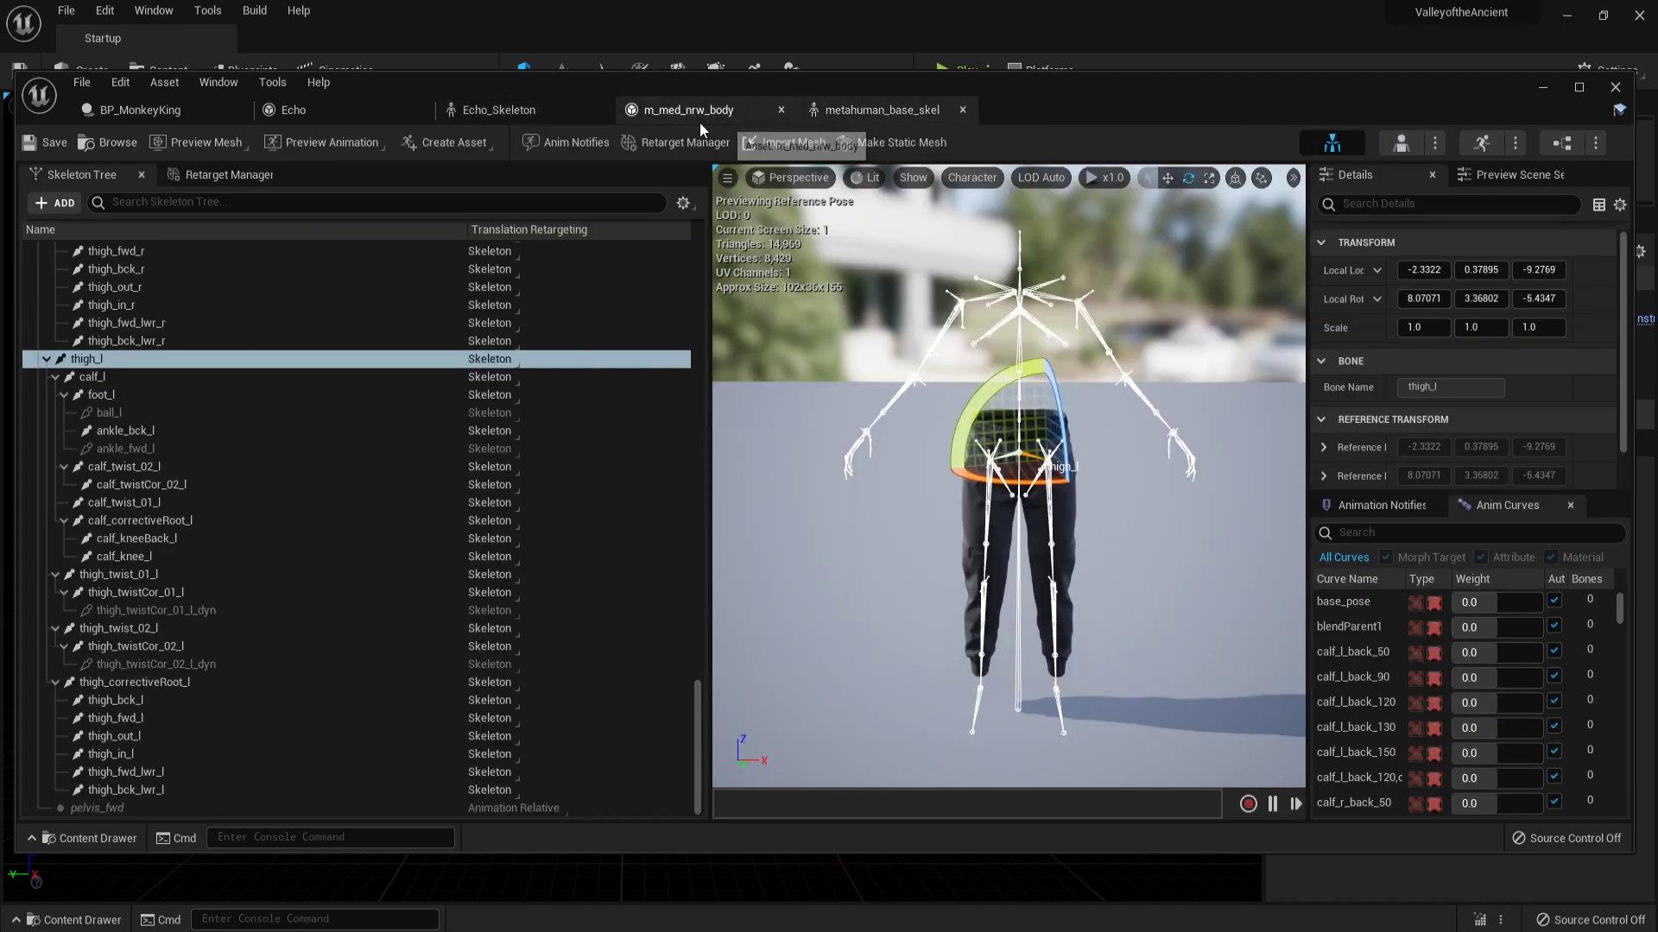
pyautogui.click(552, 116)
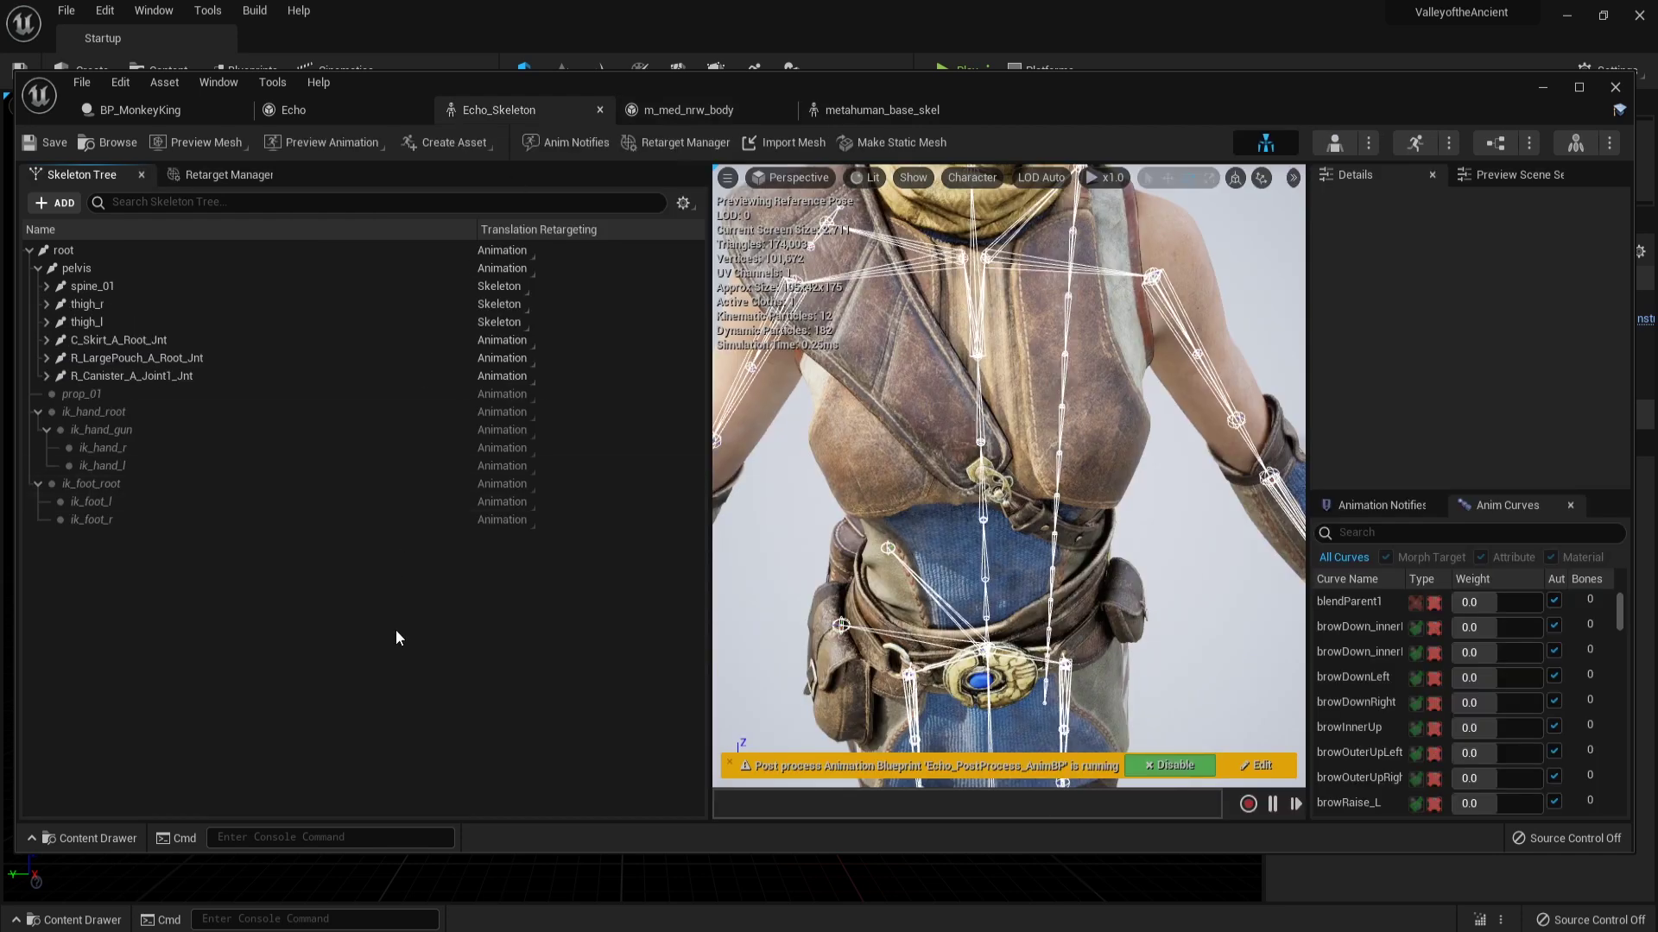
# Recursively set C_Skirt_A_Root_Jnt, R_LargePouch_A_Root_Jnt and R_Canister_A_Joint1_Jnt to Skeleton retargeting.
pyautogui.click(160, 344)
pyautogui.rightClick(159, 347)
pyautogui.click(352, 489)
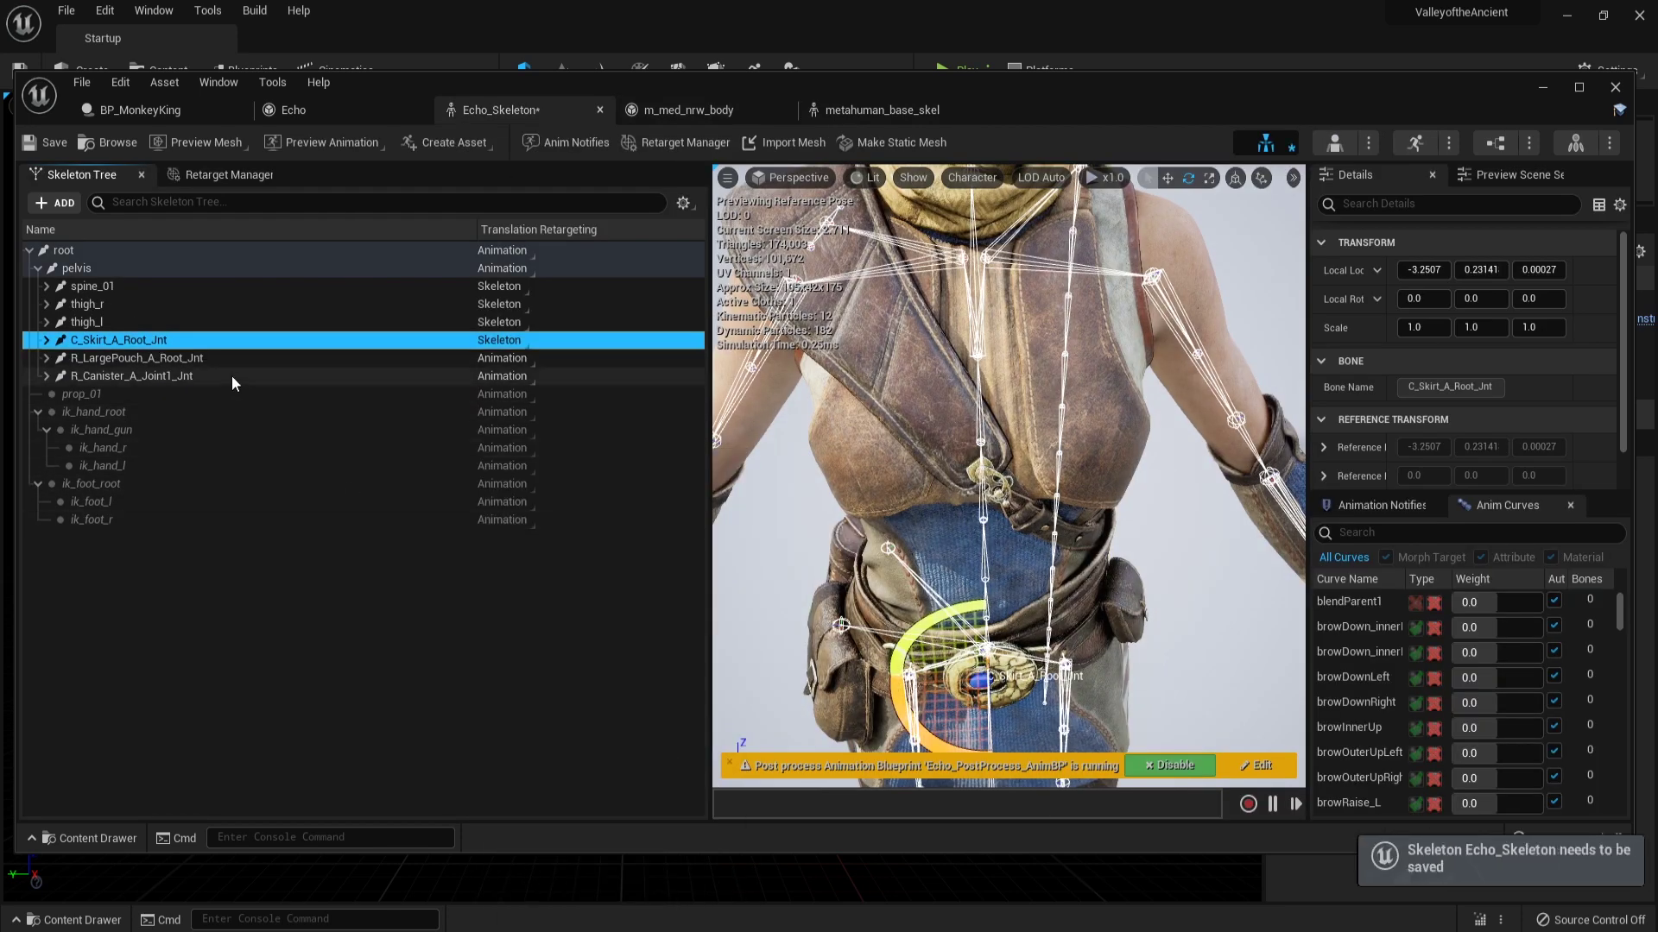
pyautogui.click(188, 361)
pyautogui.rightClick(188, 366)
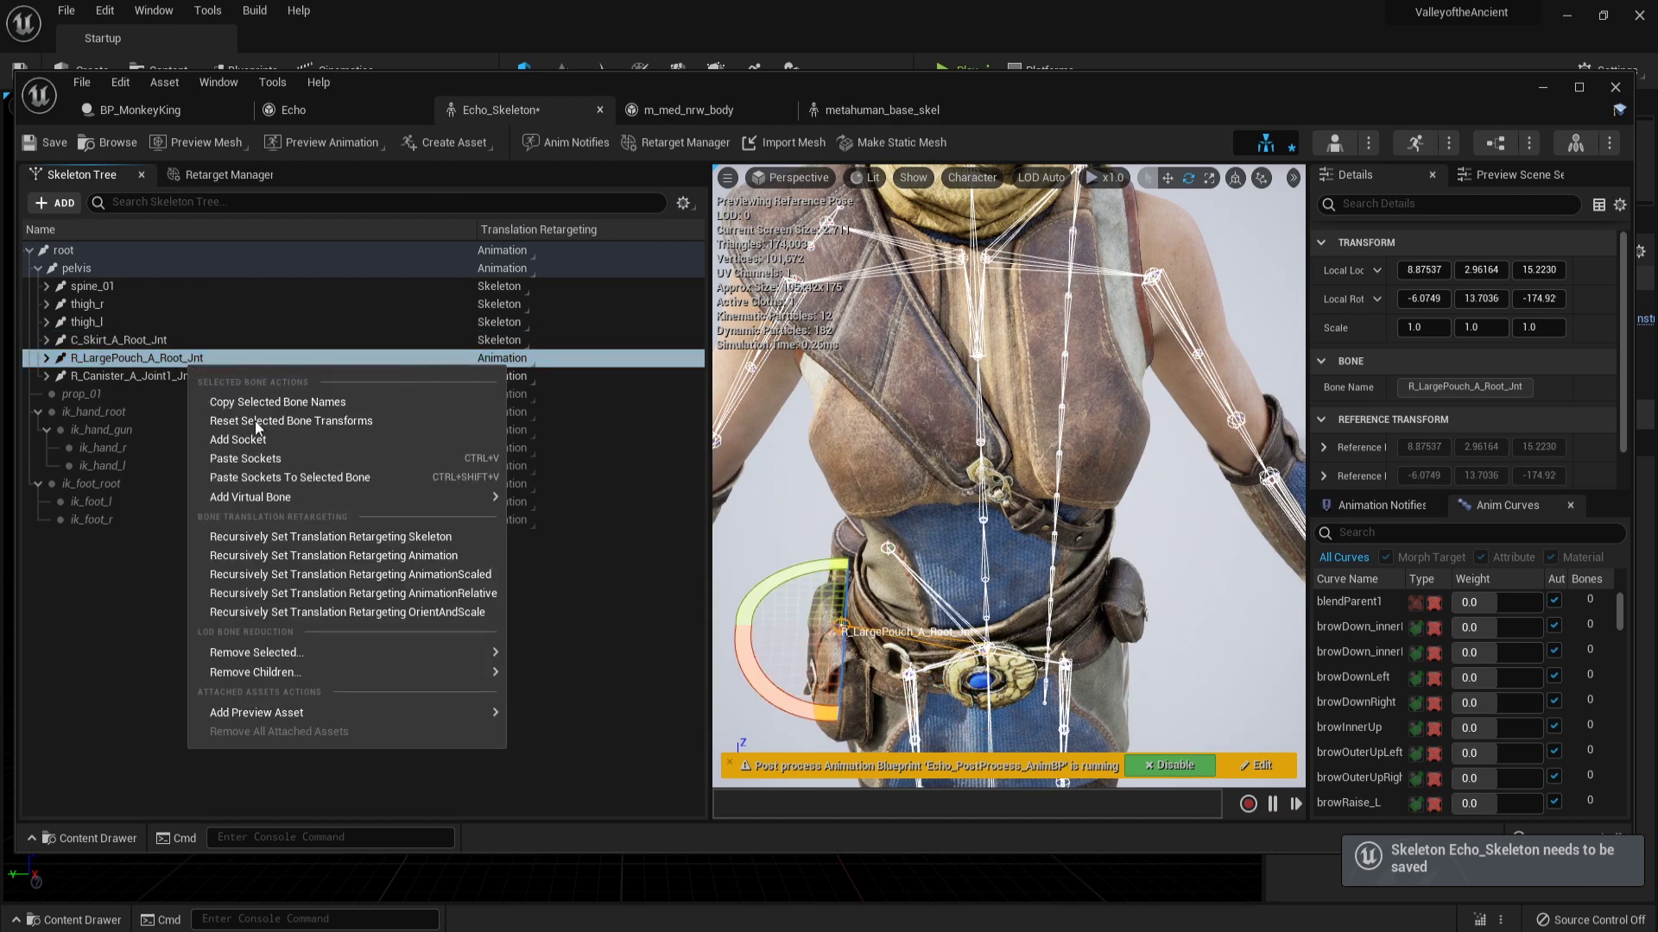
pyautogui.click(361, 535)
pyautogui.click(166, 380)
pyautogui.rightClick(164, 383)
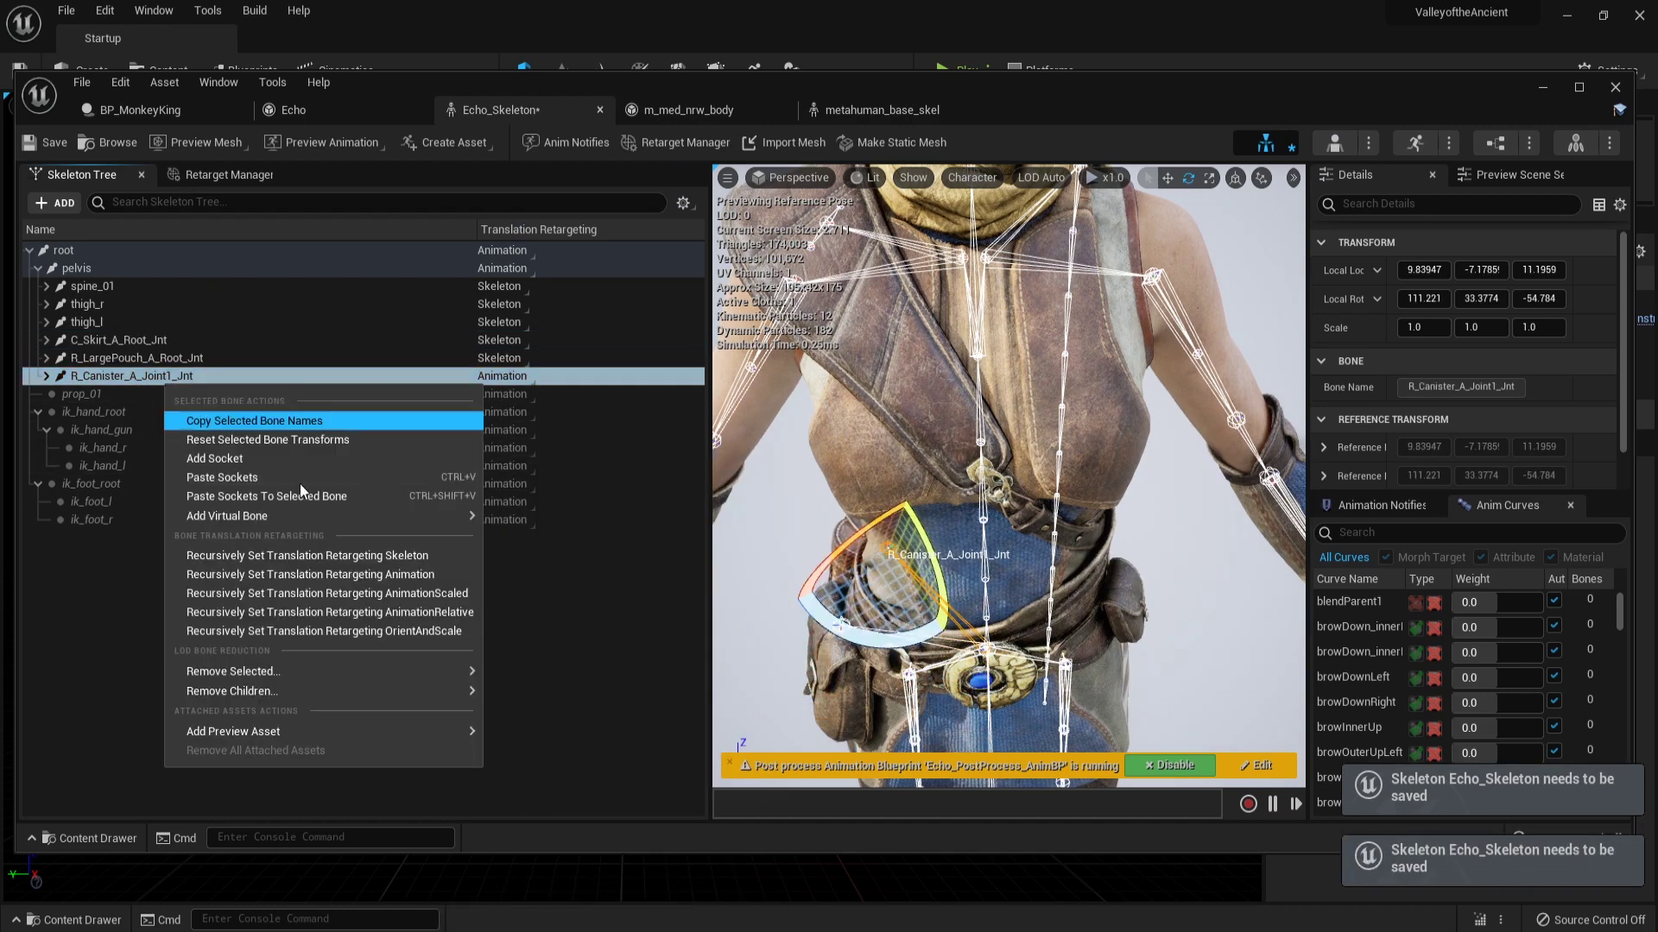
pyautogui.click(374, 562)
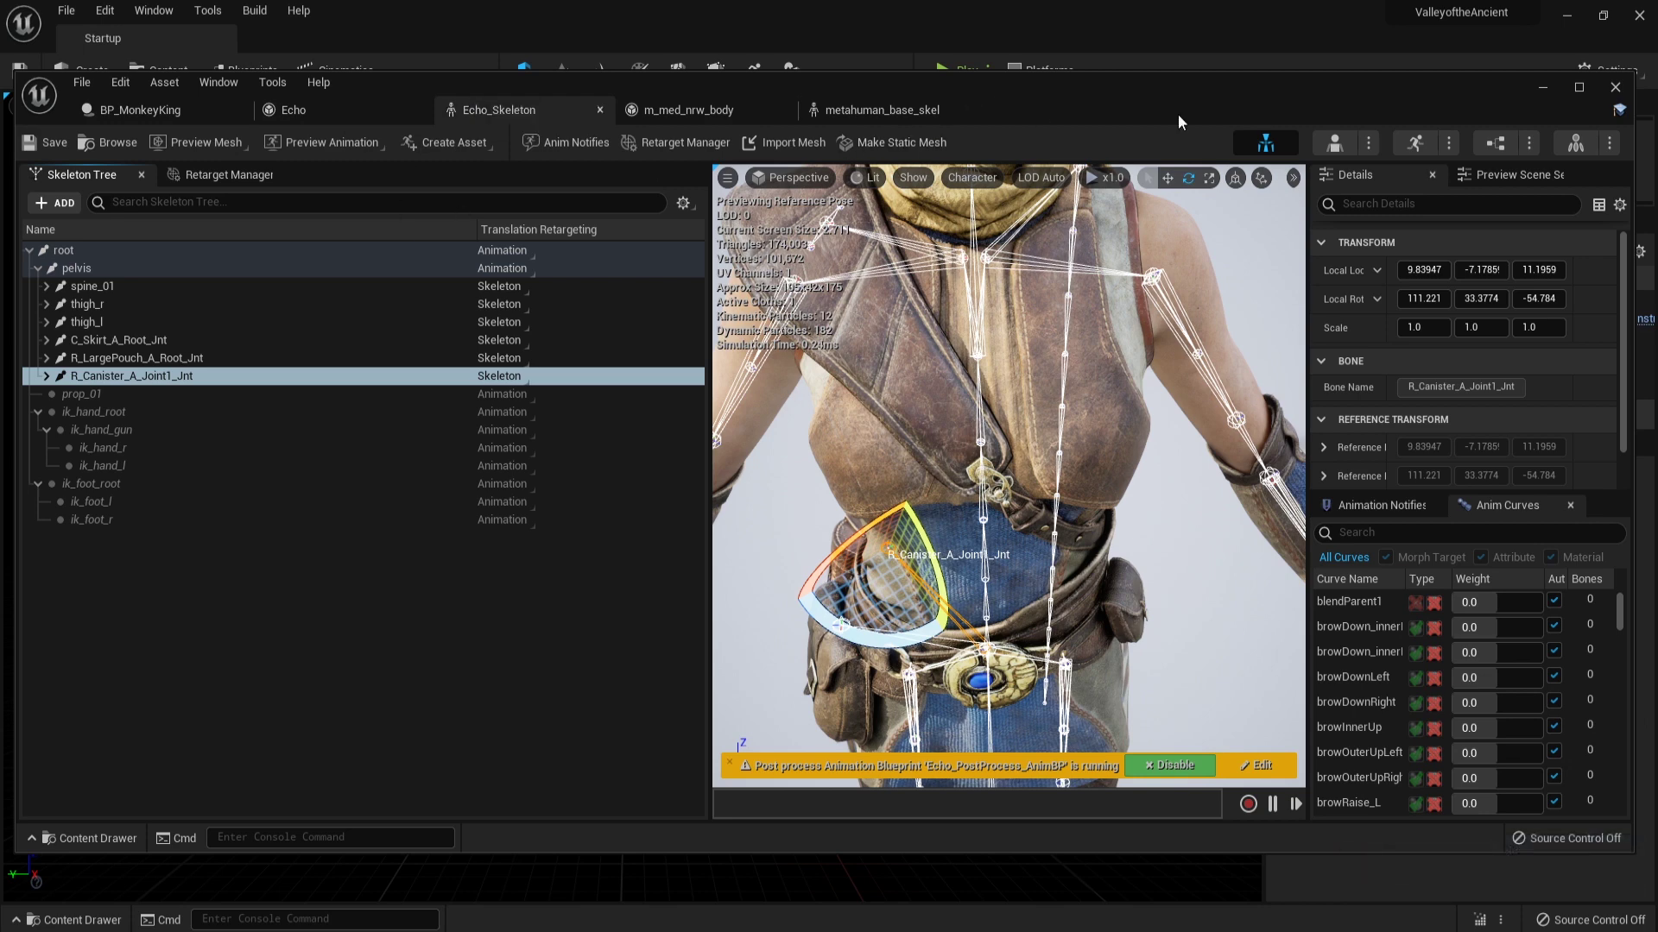
# Minimize the skeleton editor and browse the Content Drawer to AncientContent > Characters > Echo.
pyautogui.click(1541, 86)
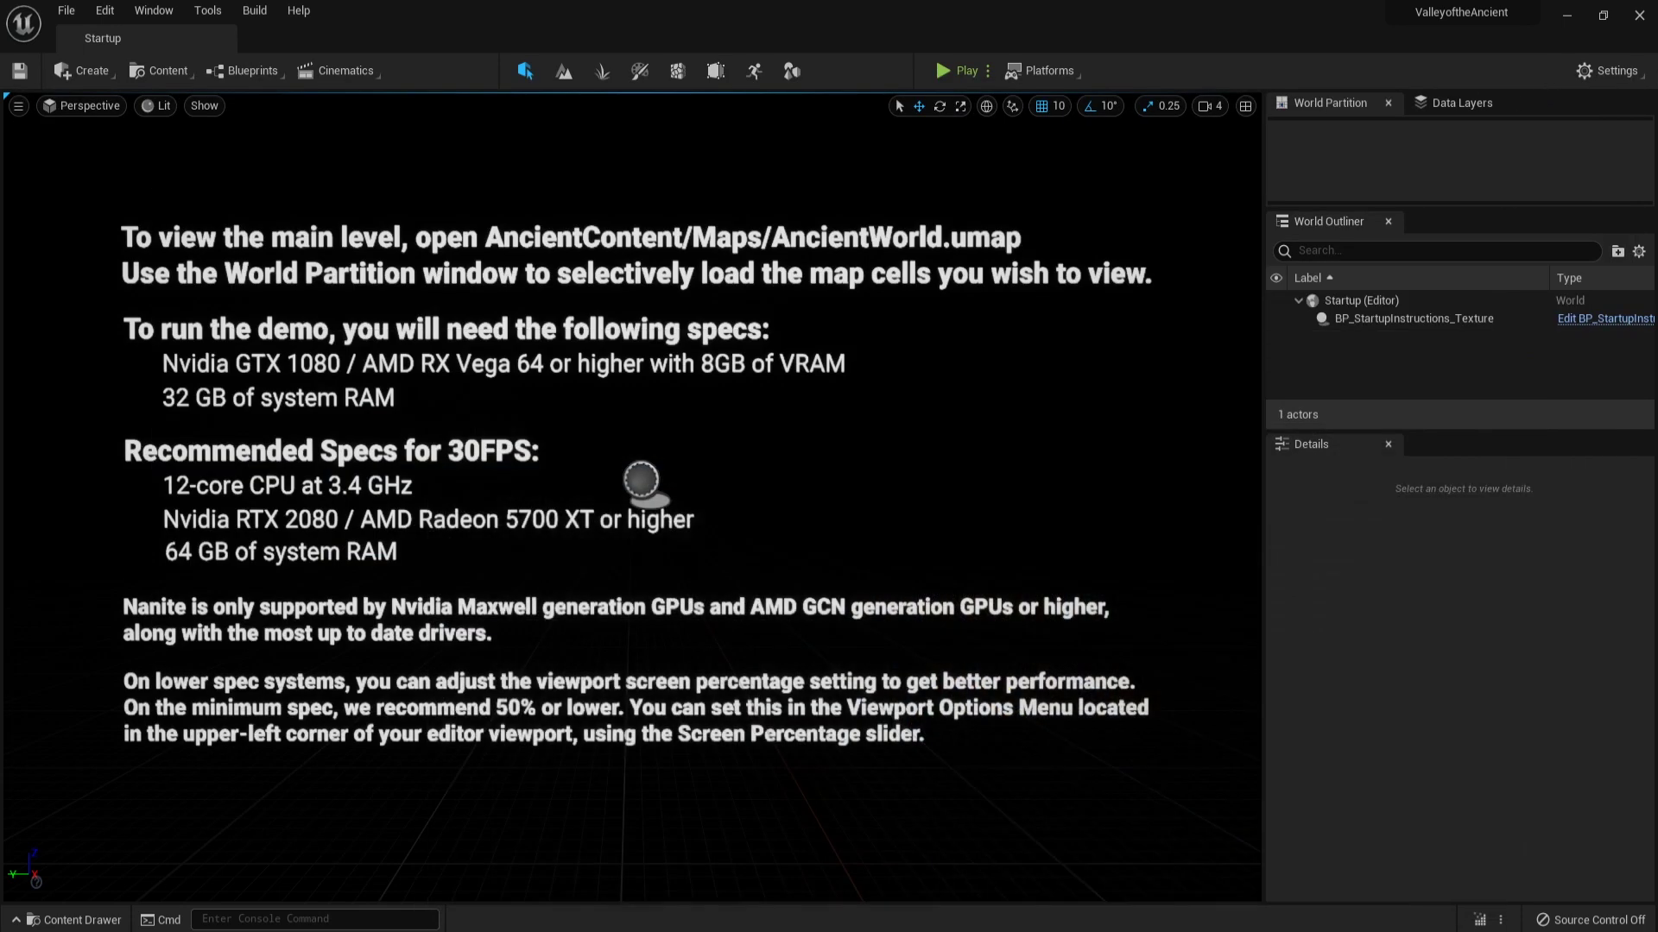
pyautogui.click(573, 806)
pyautogui.hotkey('ctrl', 'space')
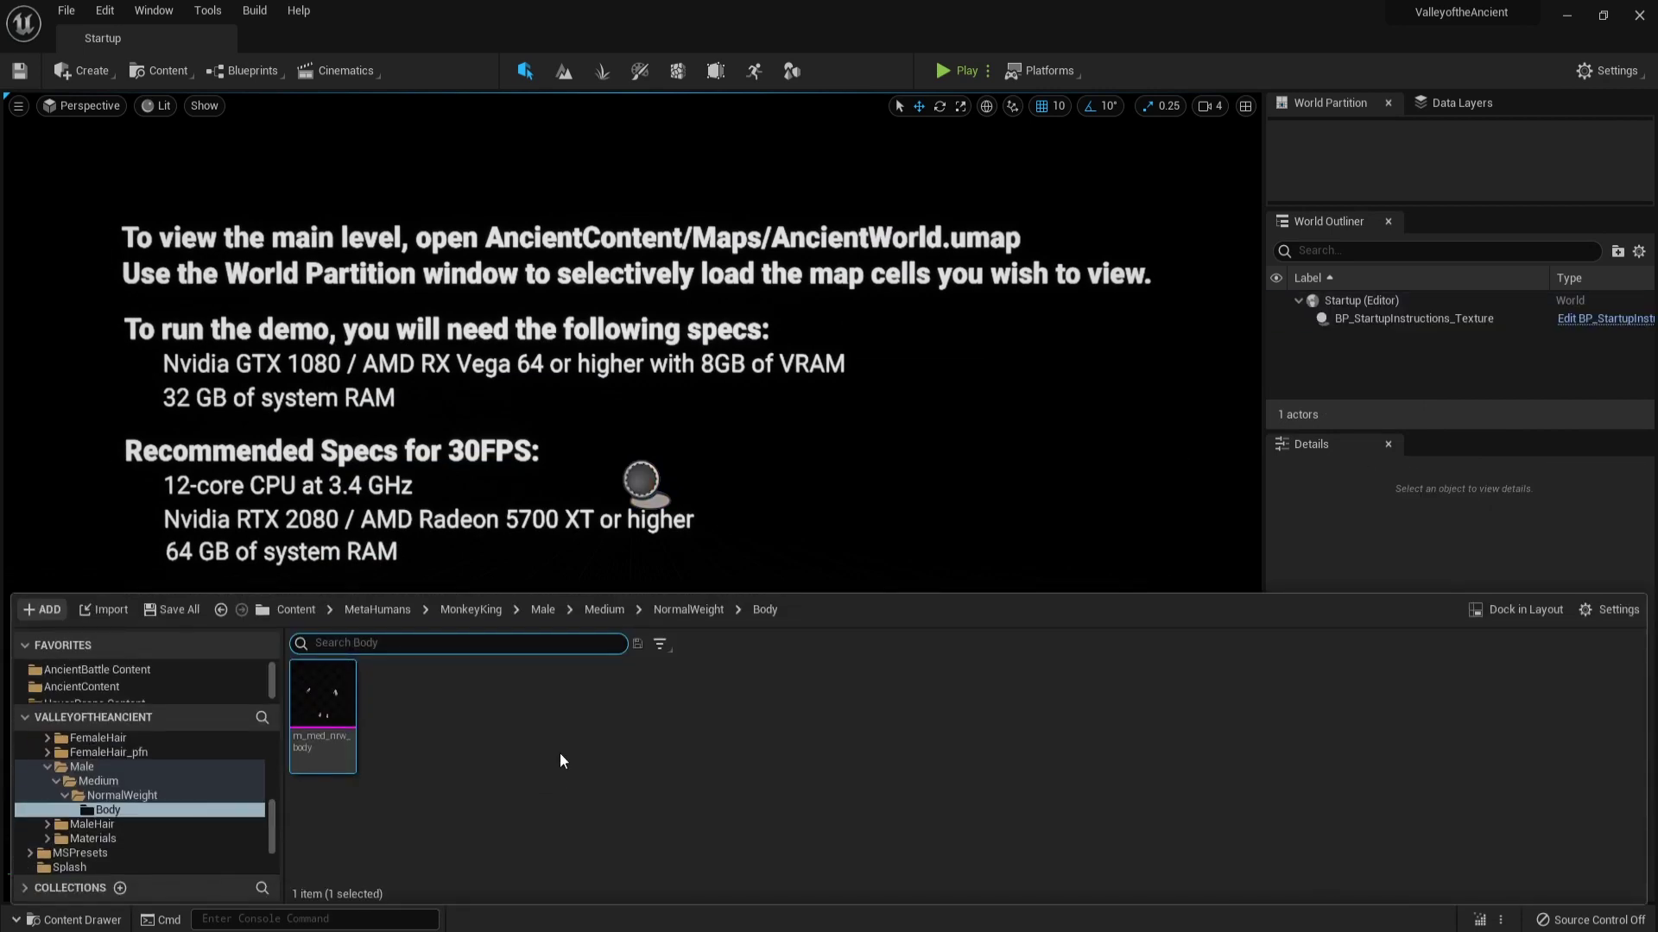
pyautogui.scroll(5, 252, 768)
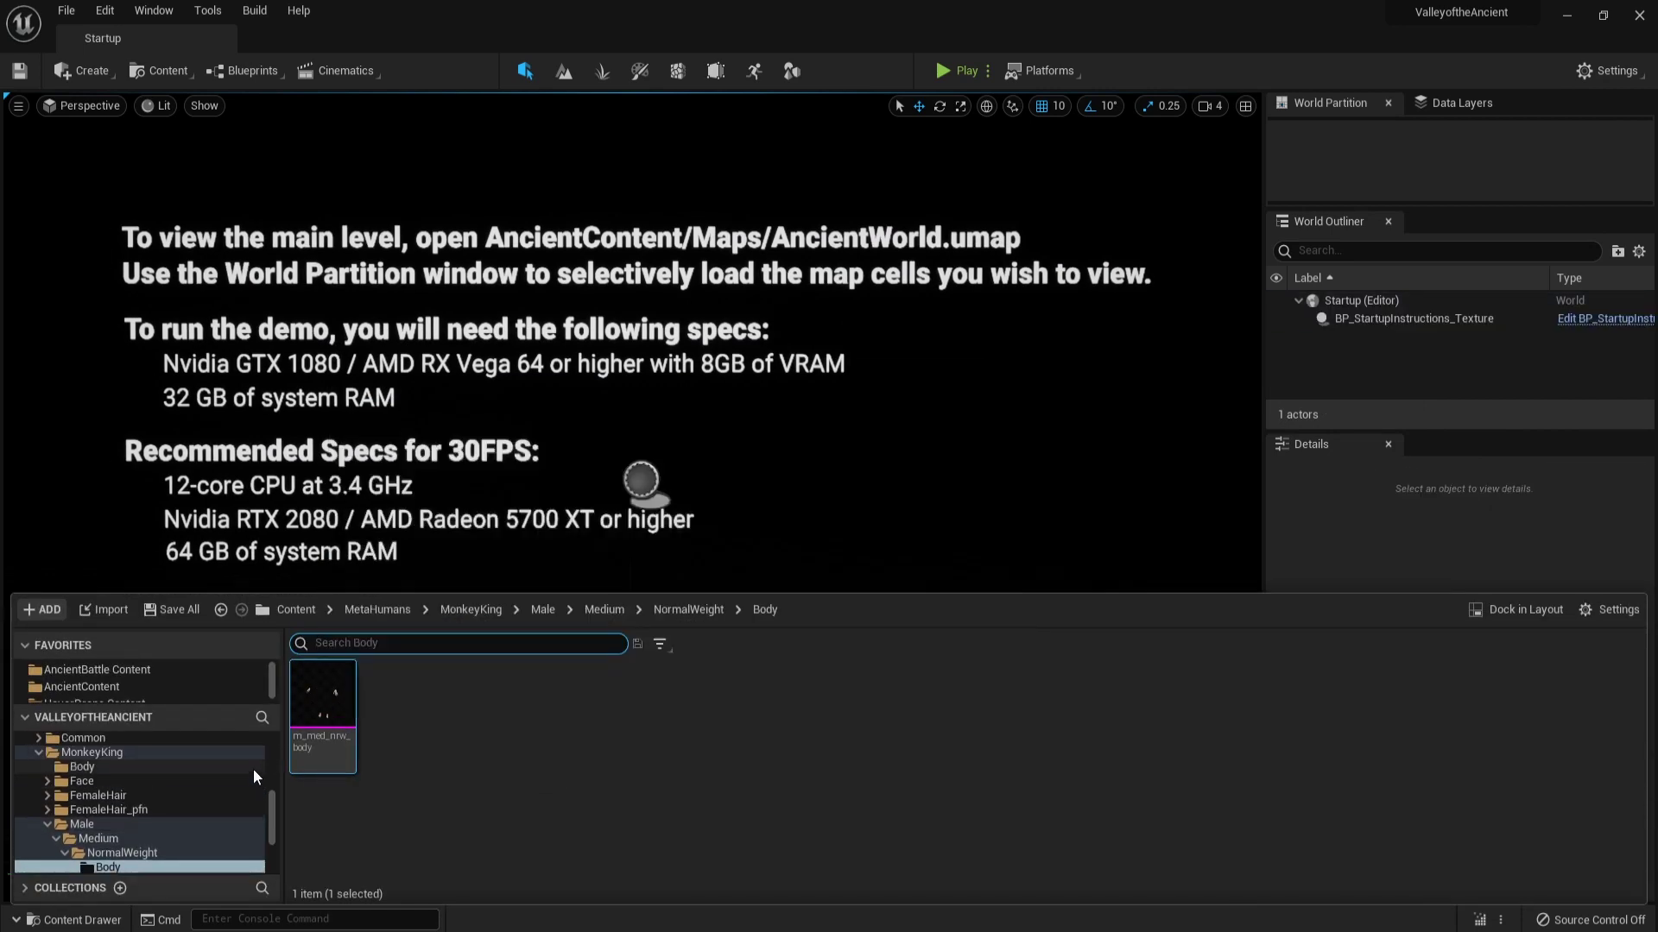
pyautogui.scroll(5, 252, 768)
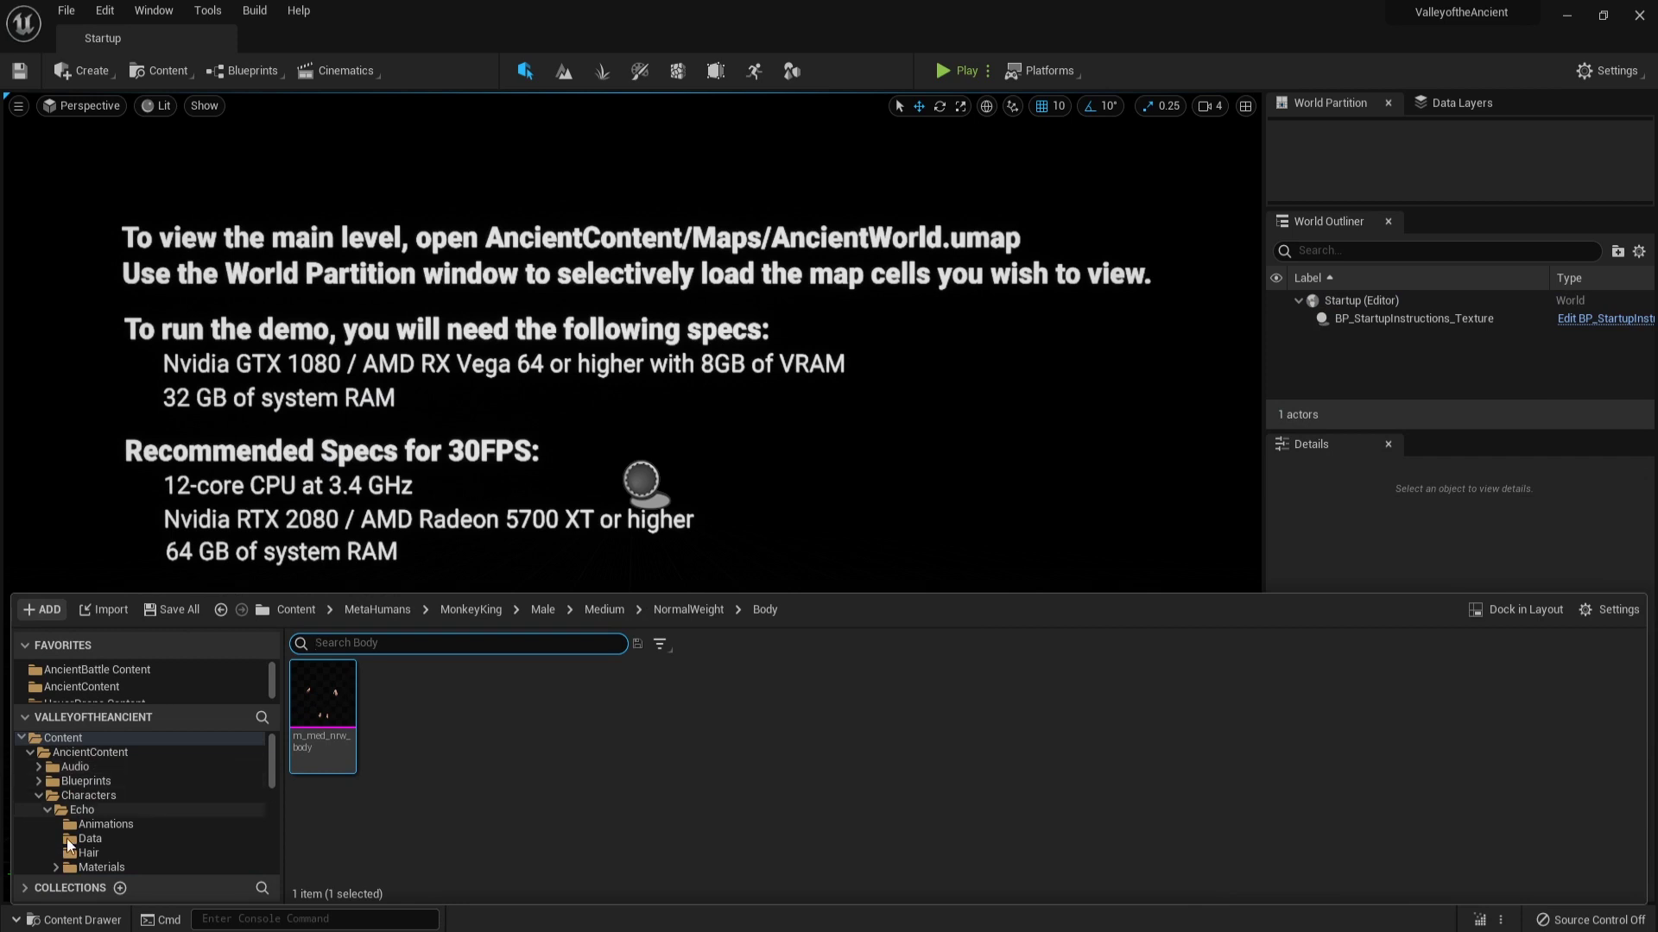
pyautogui.click(35, 797)
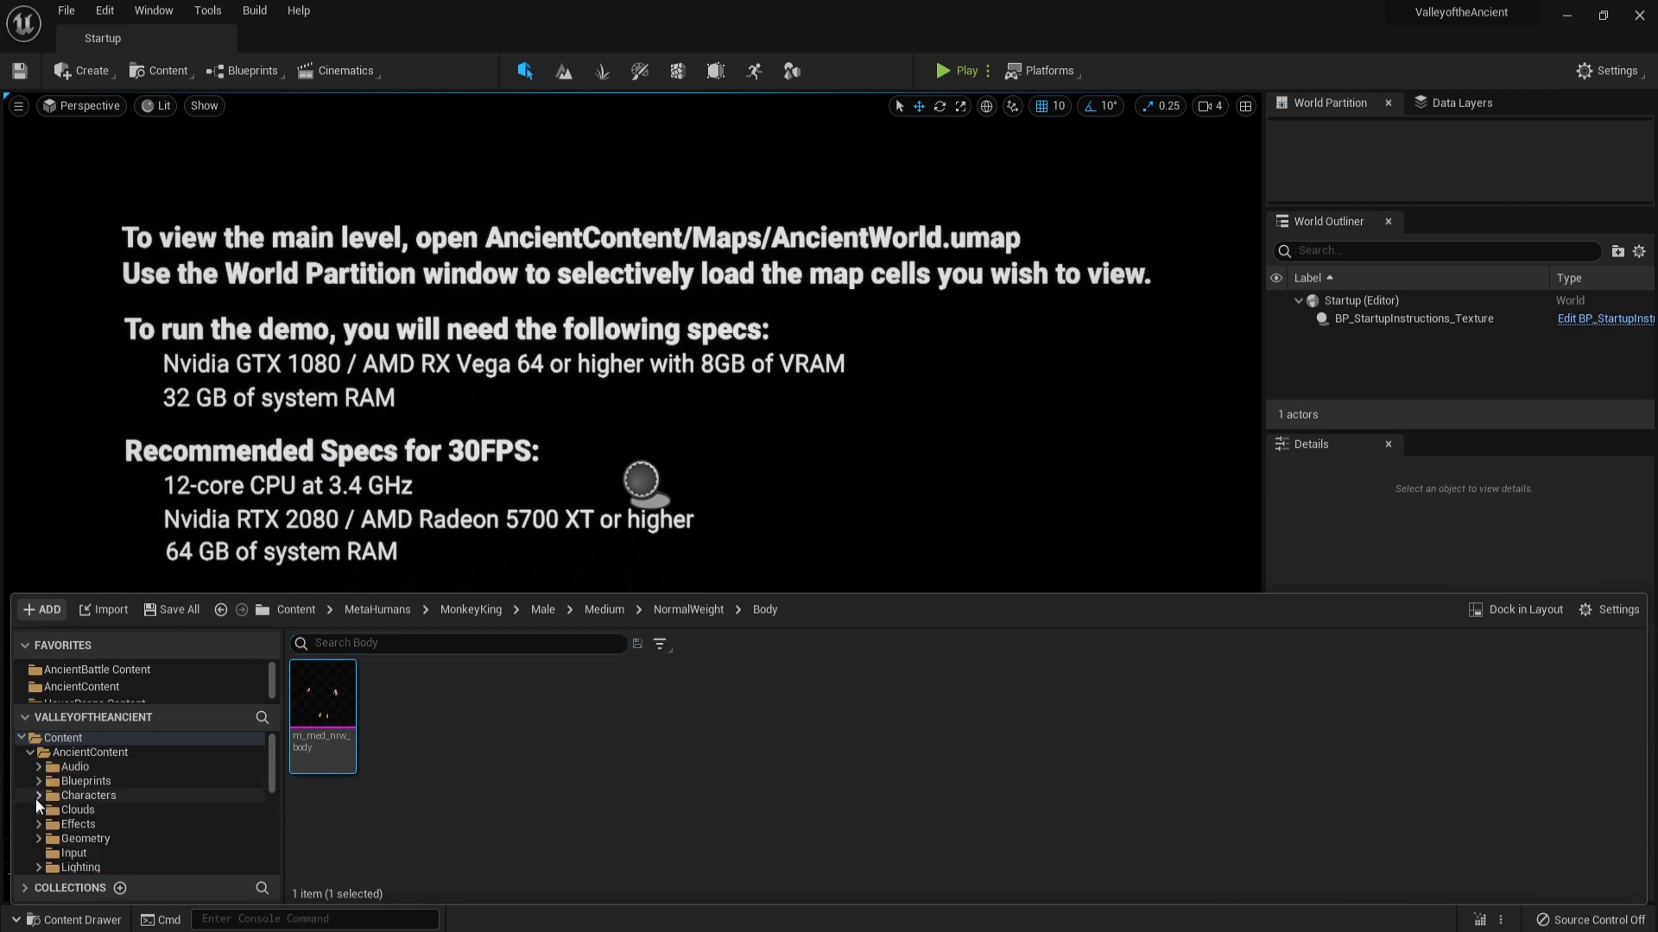
pyautogui.click(116, 757)
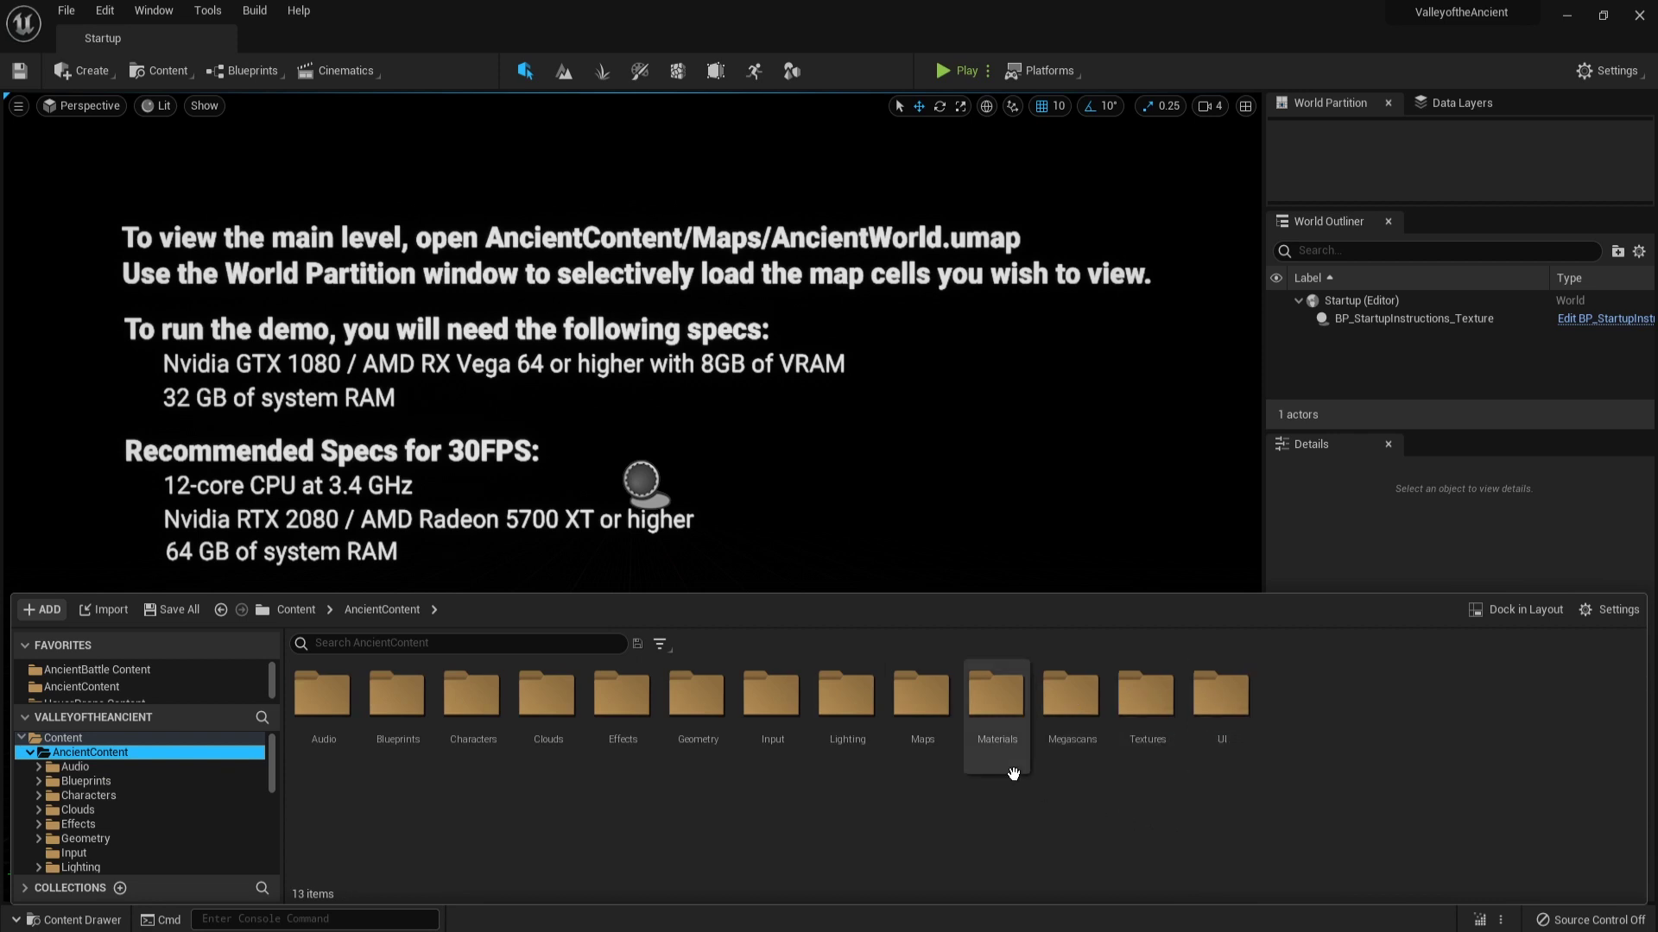
pyautogui.doubleClick(490, 757)
pyautogui.doubleClick(322, 695)
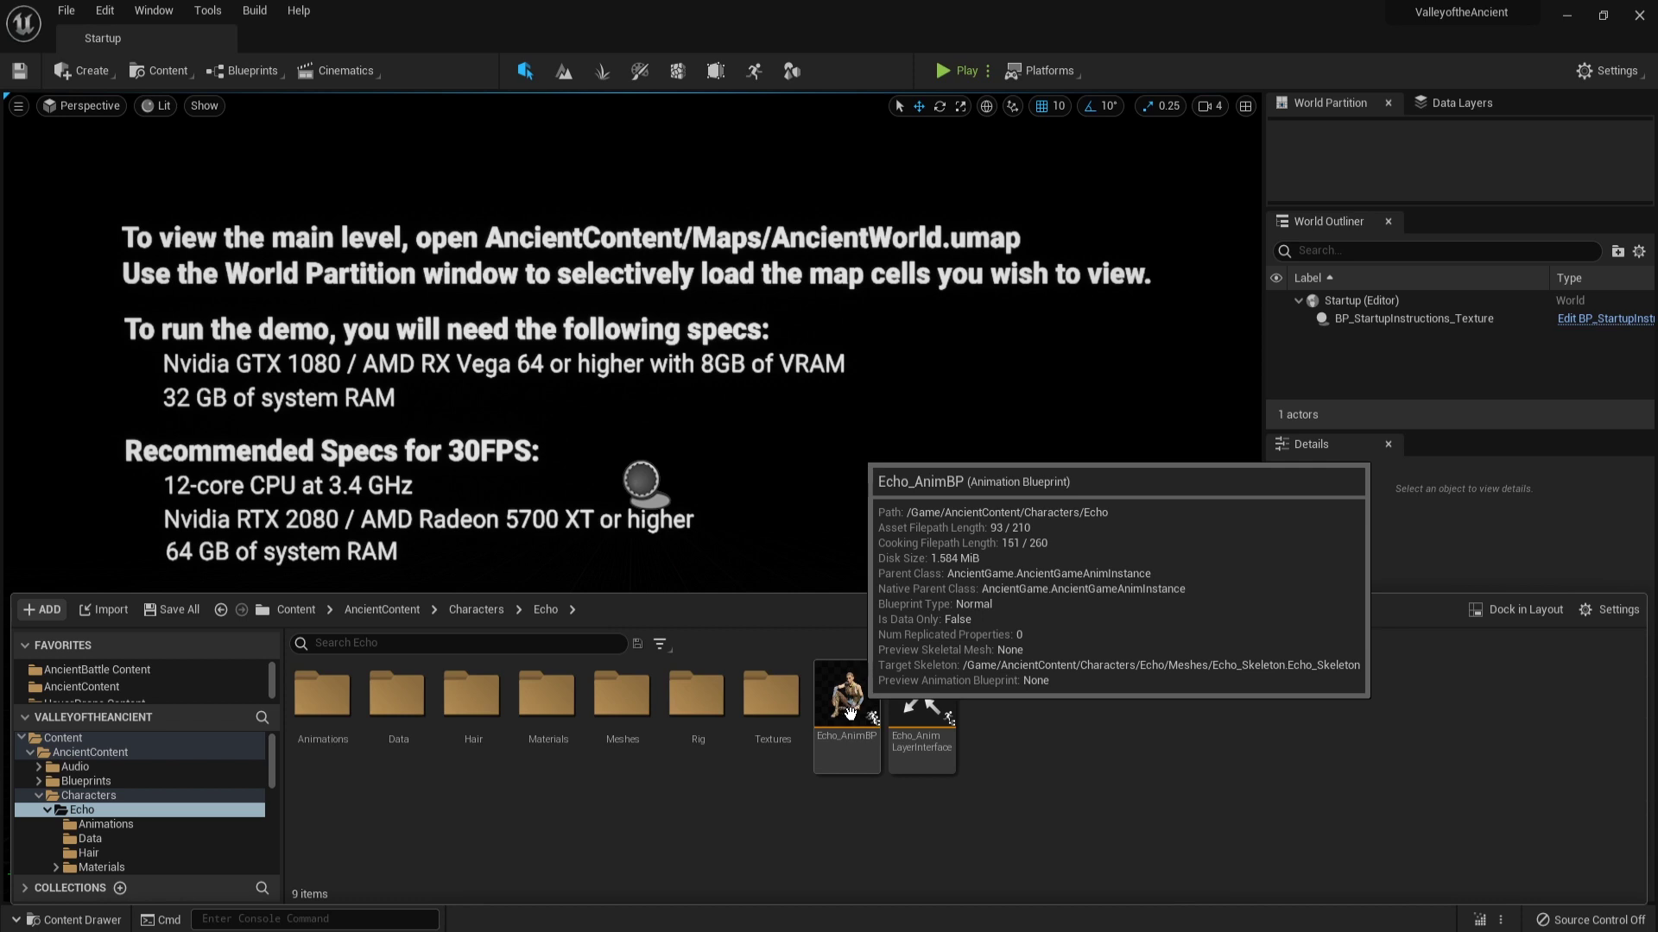
# Start Duplicate Anim Blueprints and Retarget on Echo_AnimBP.
pyautogui.moveTo(846, 711); pyautogui.dragTo(885, 693)
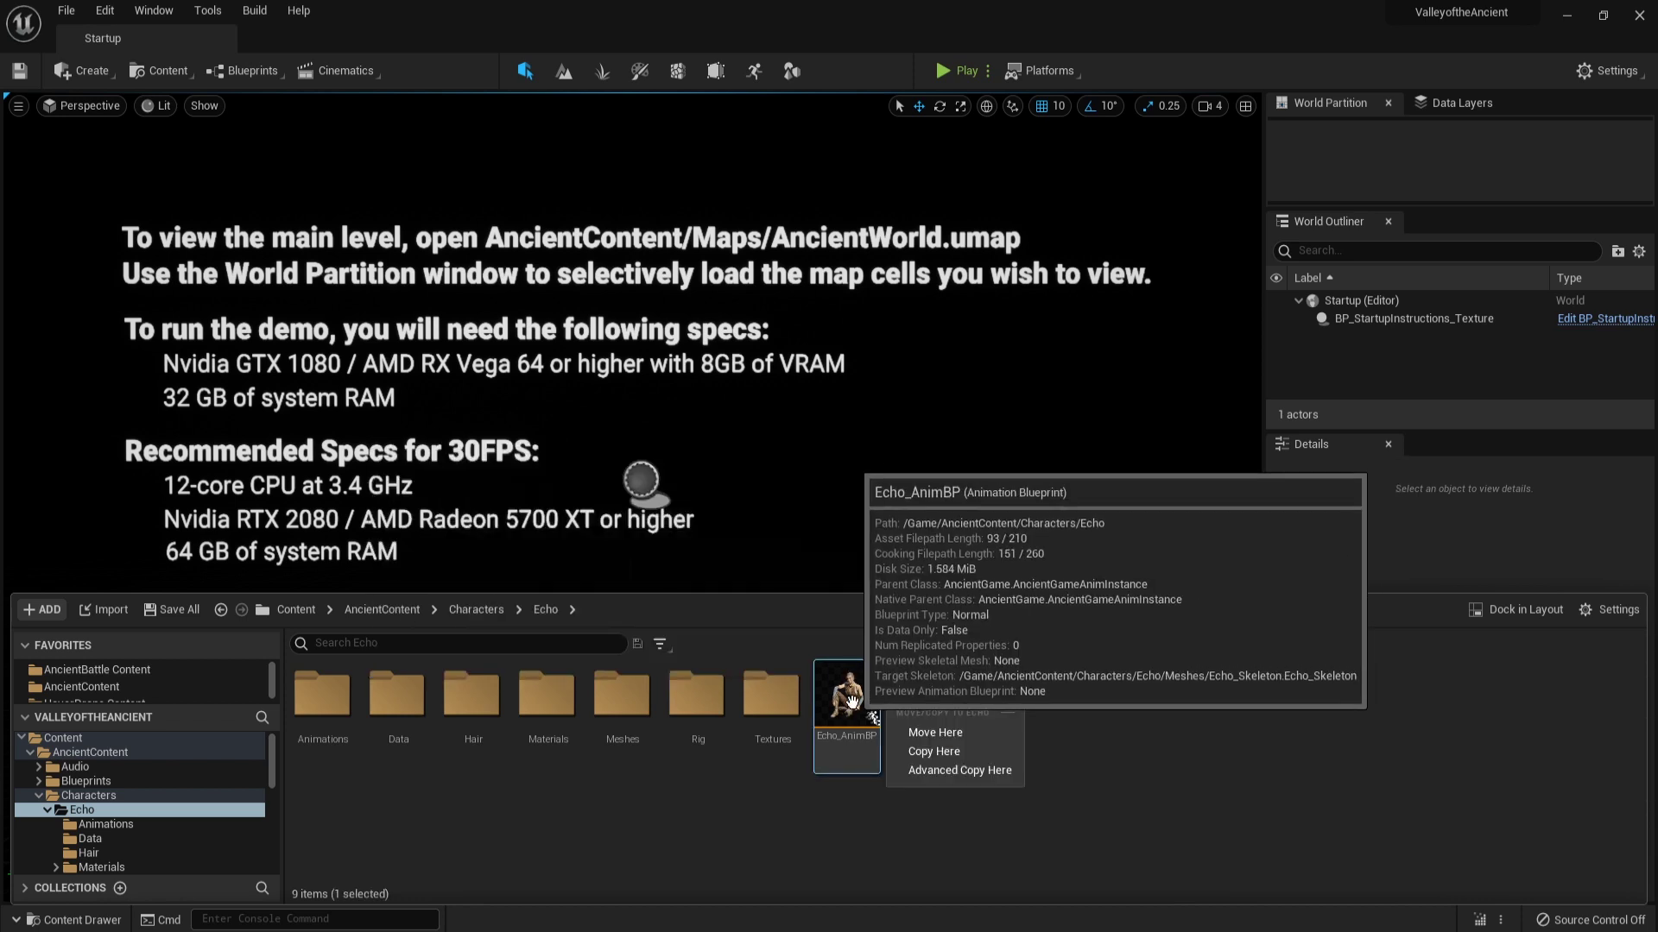
pyautogui.rightClick(854, 703)
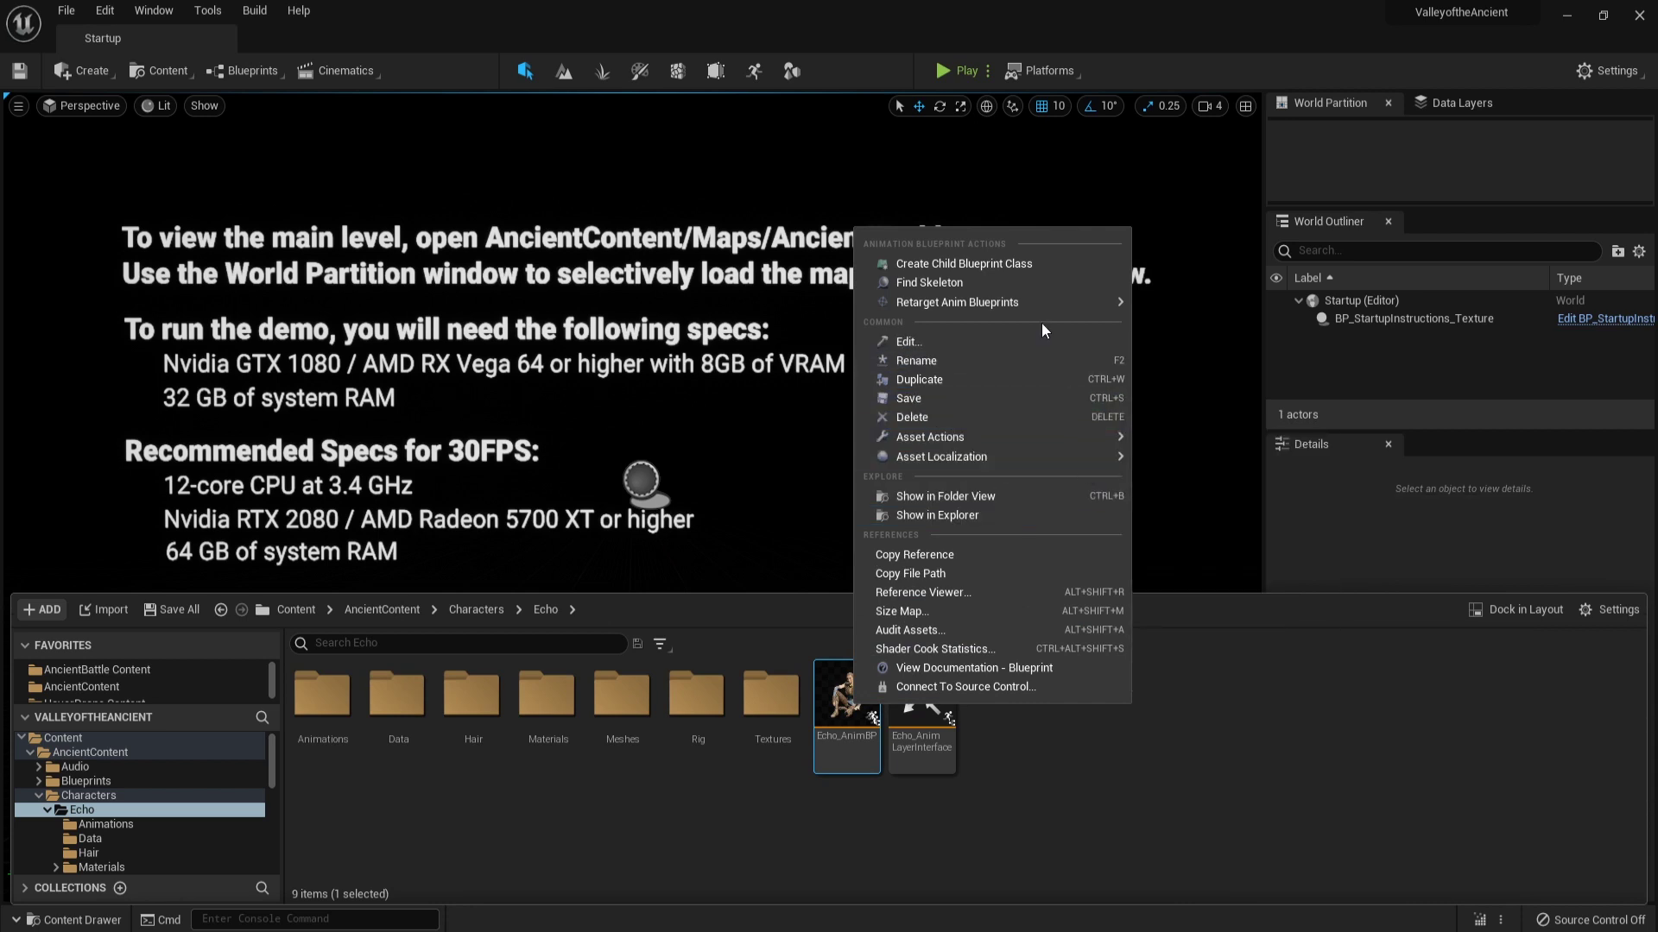
pyautogui.moveTo(1029, 304)
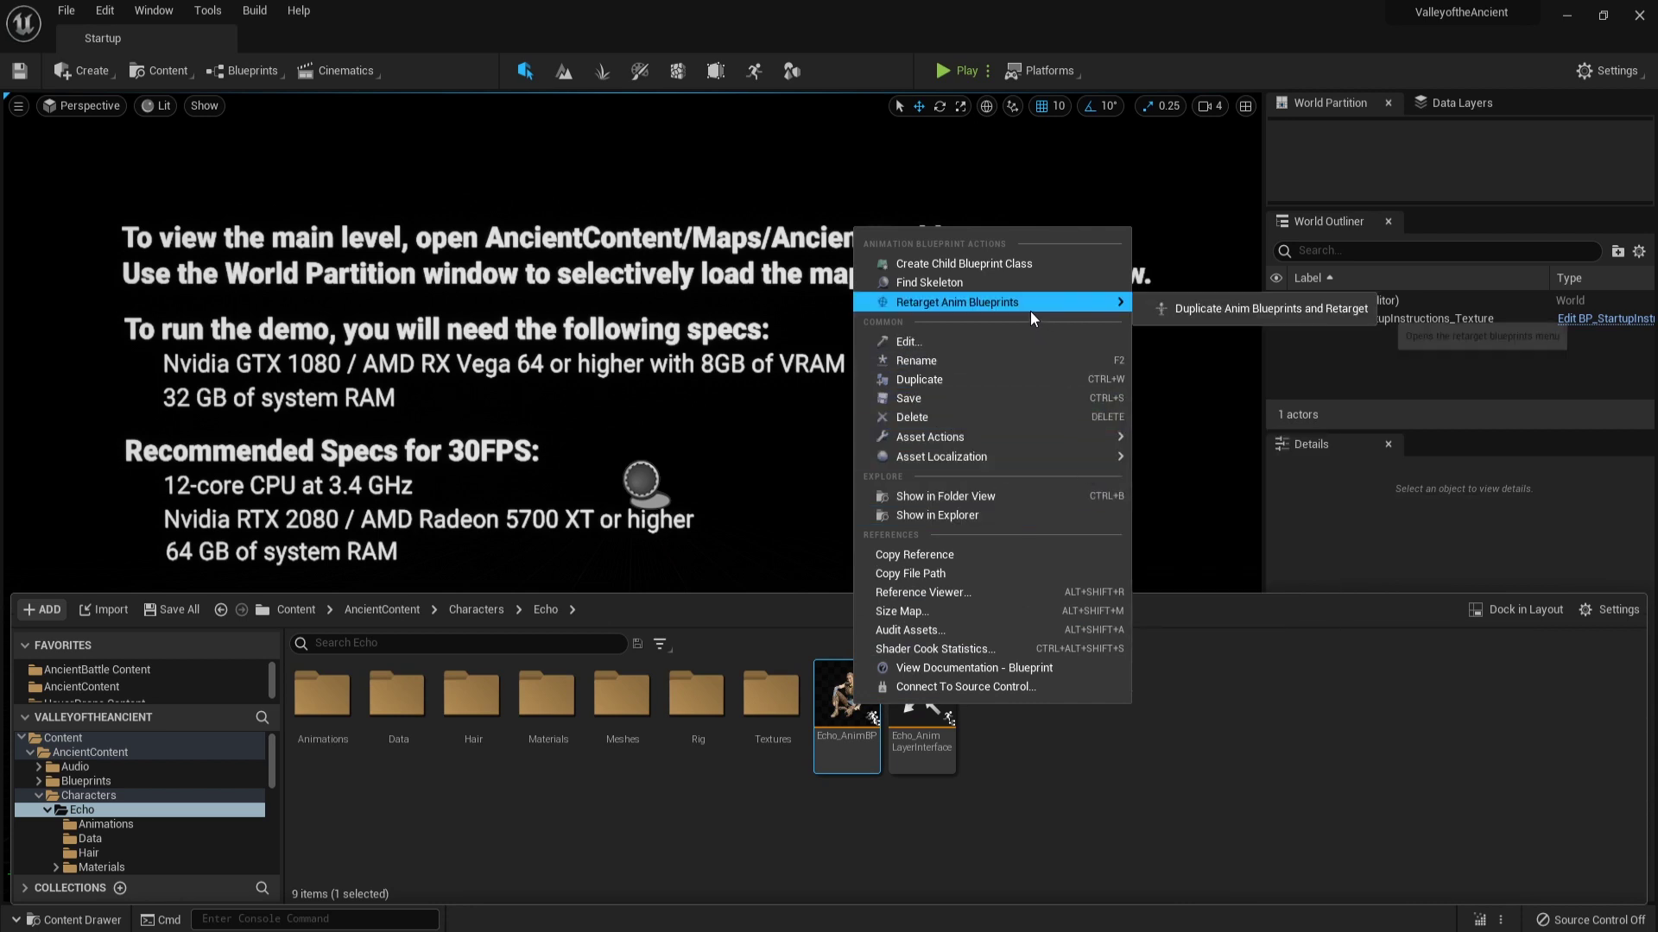
pyautogui.click(1186, 309)
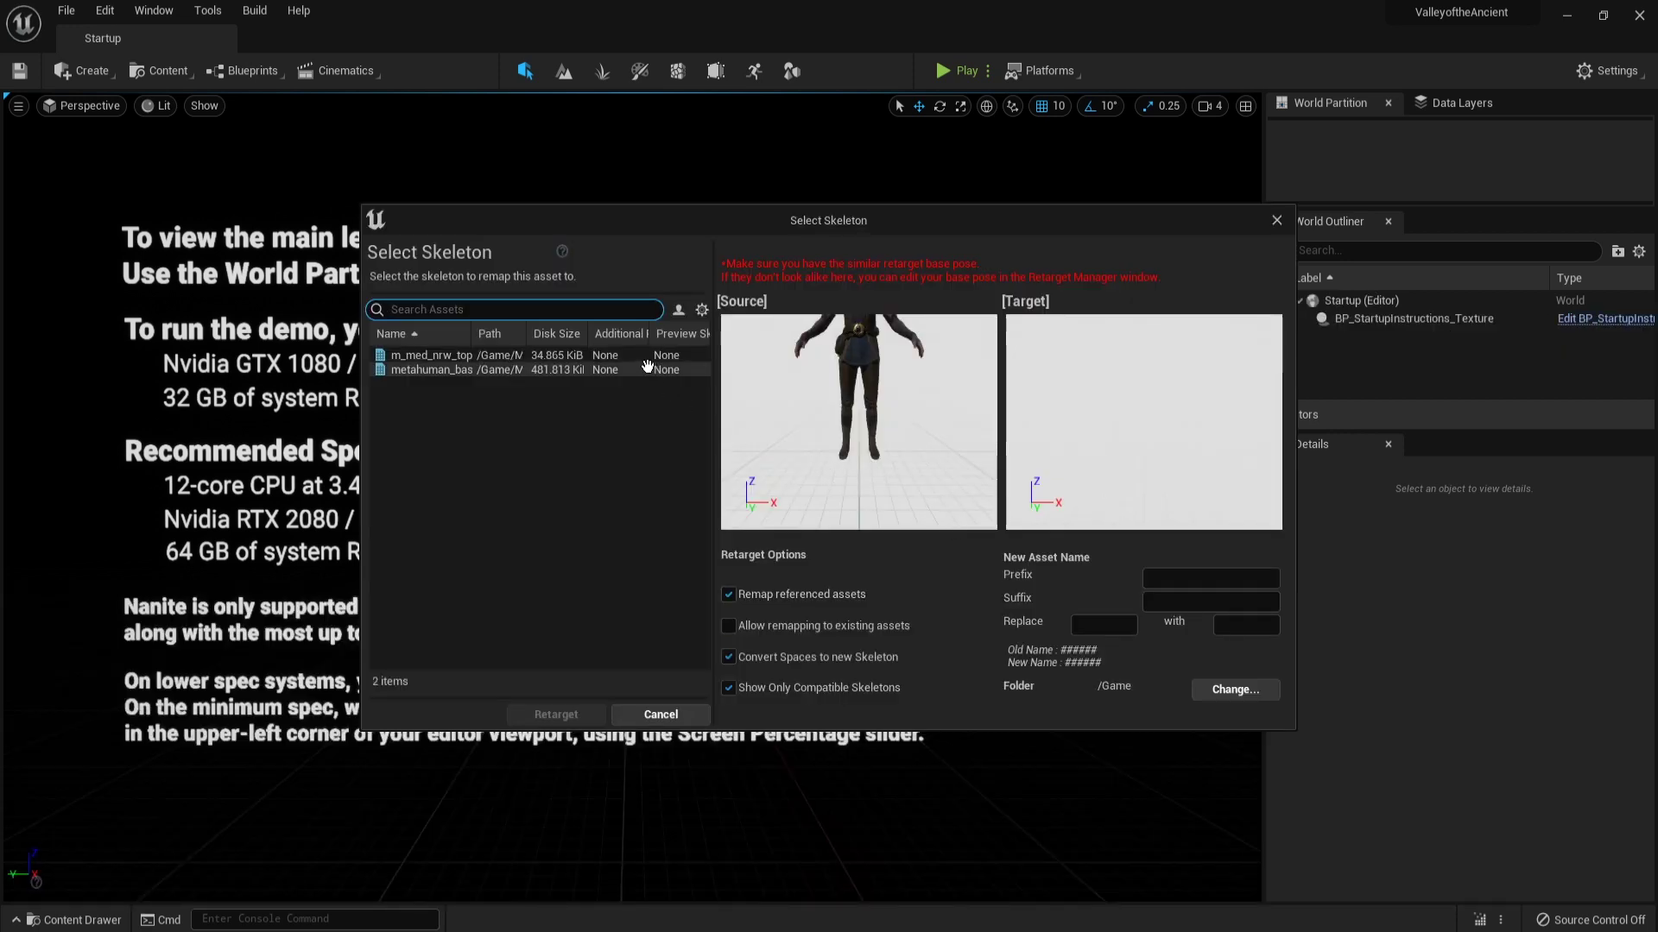
# Target metahuman_base_skel with prefix 'MonkeyKing_' and open the destination folder picker.
pyautogui.click(441, 371)
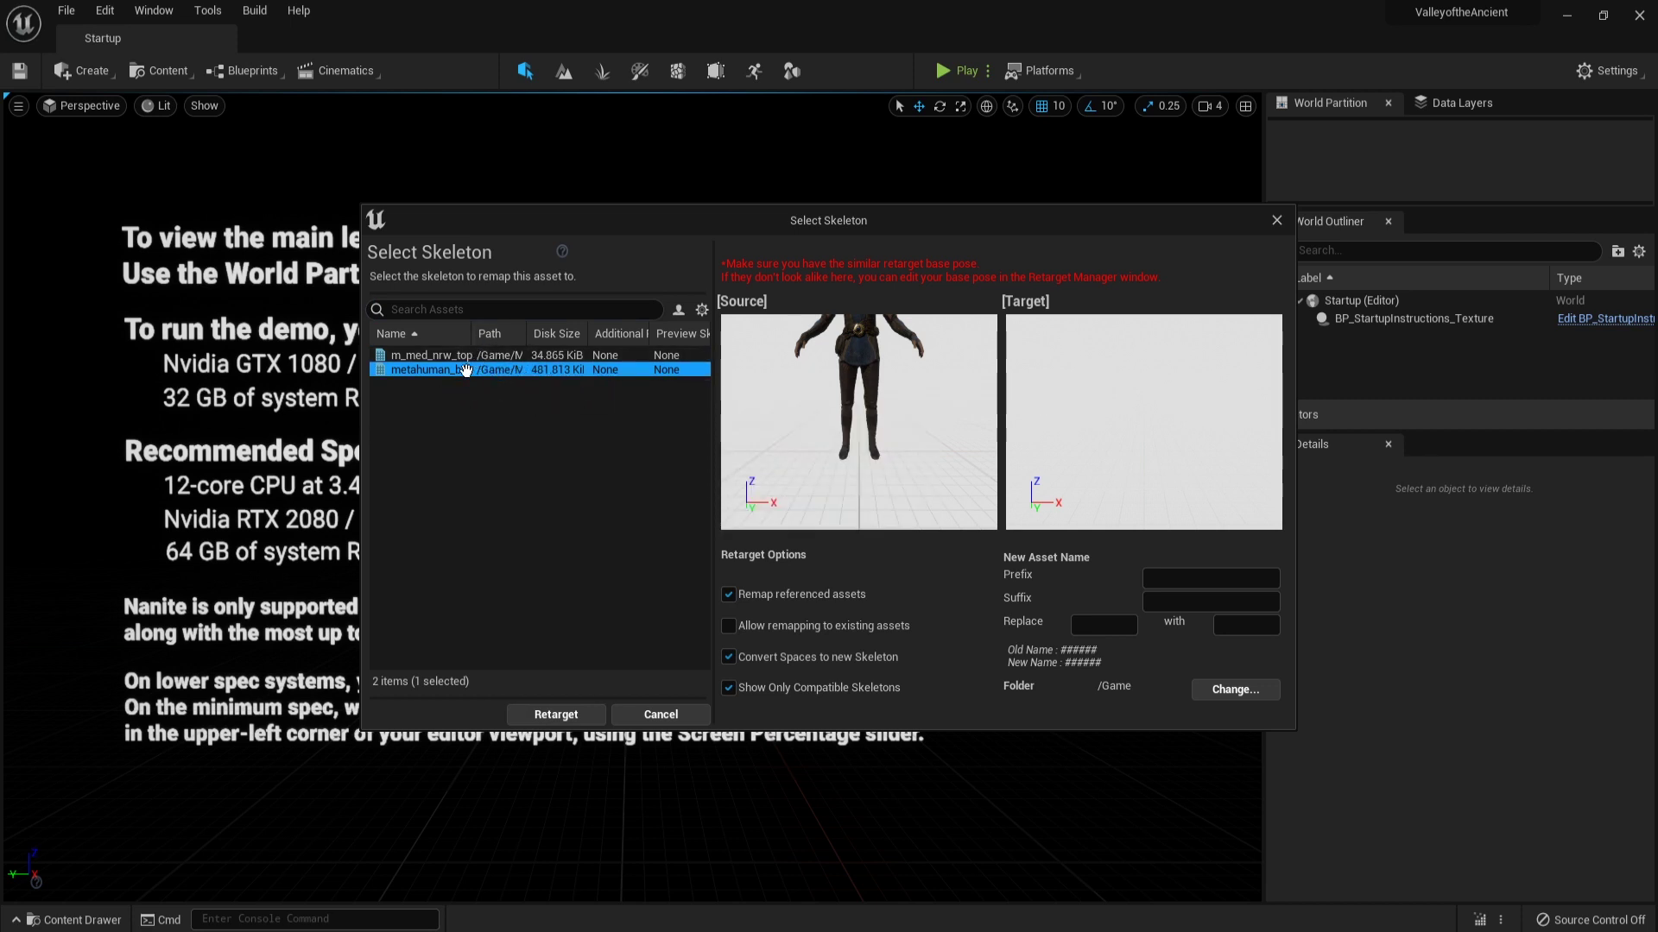
pyautogui.click(1178, 574)
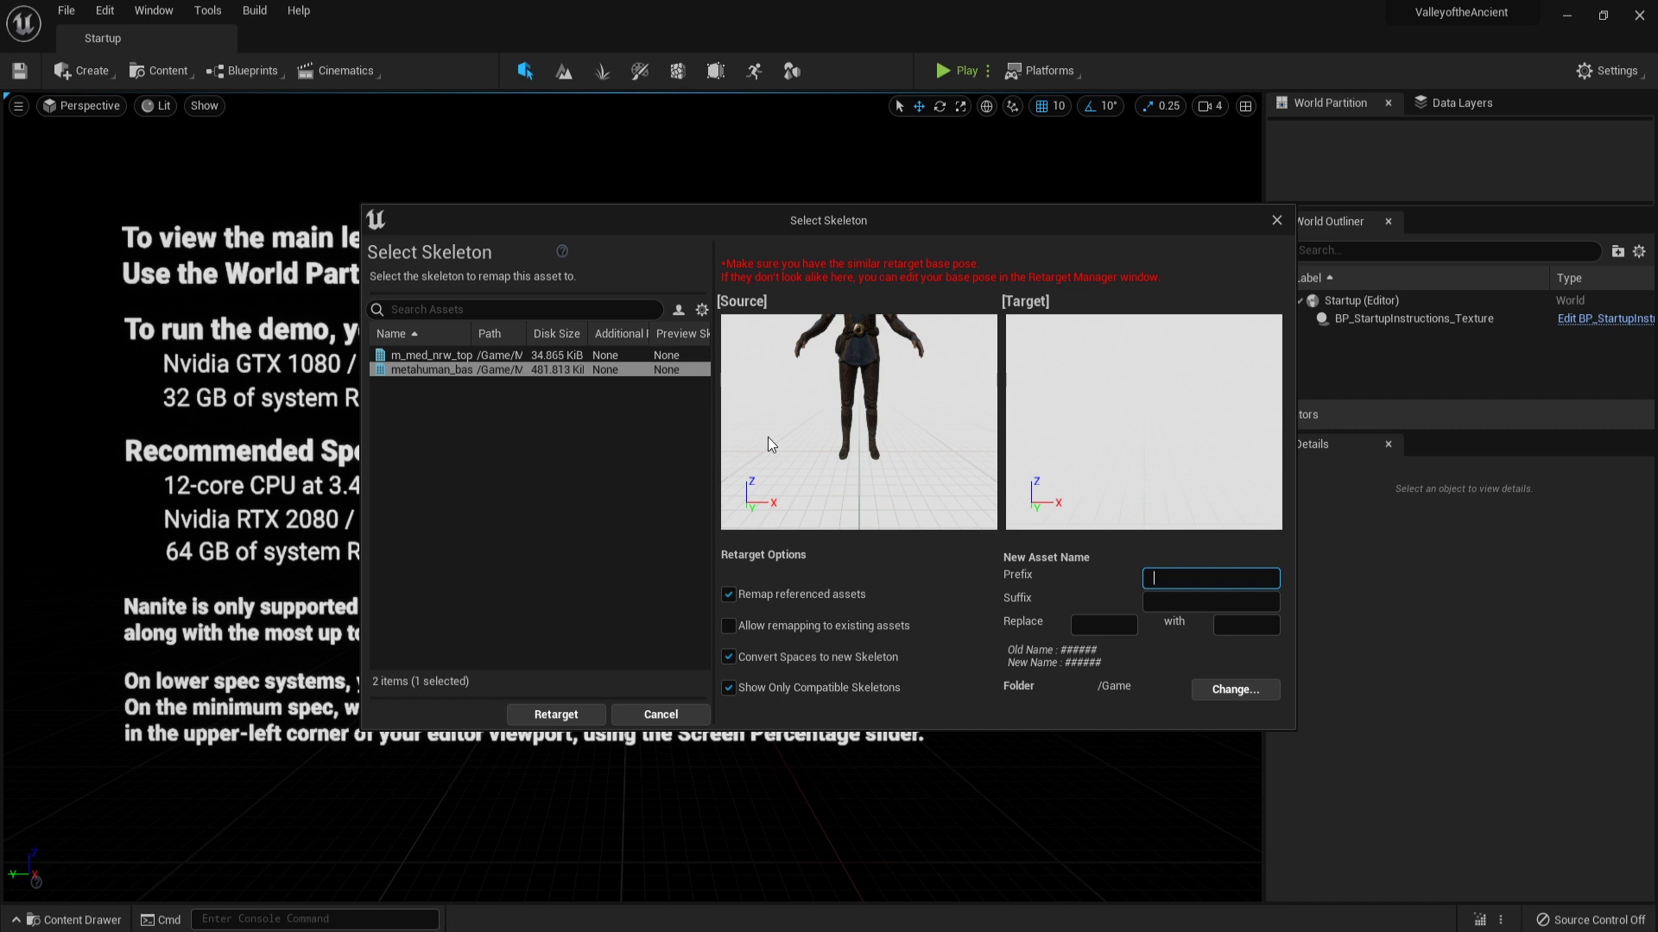
pyautogui.write('MonkeyKing_')
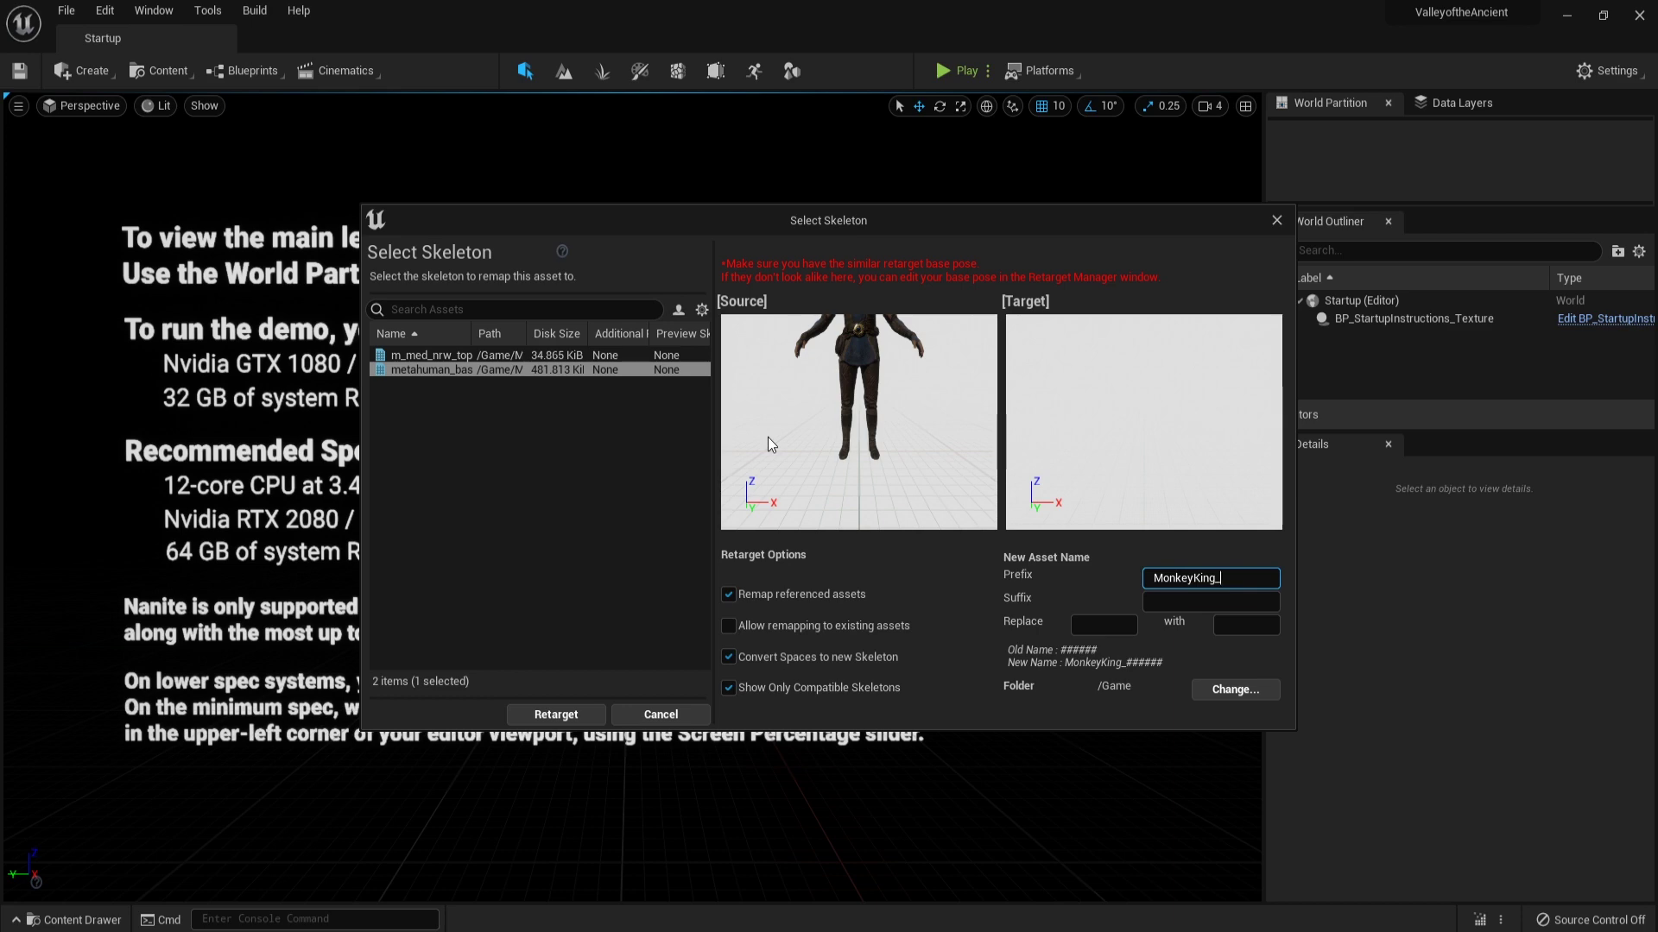
pyautogui.click(1243, 692)
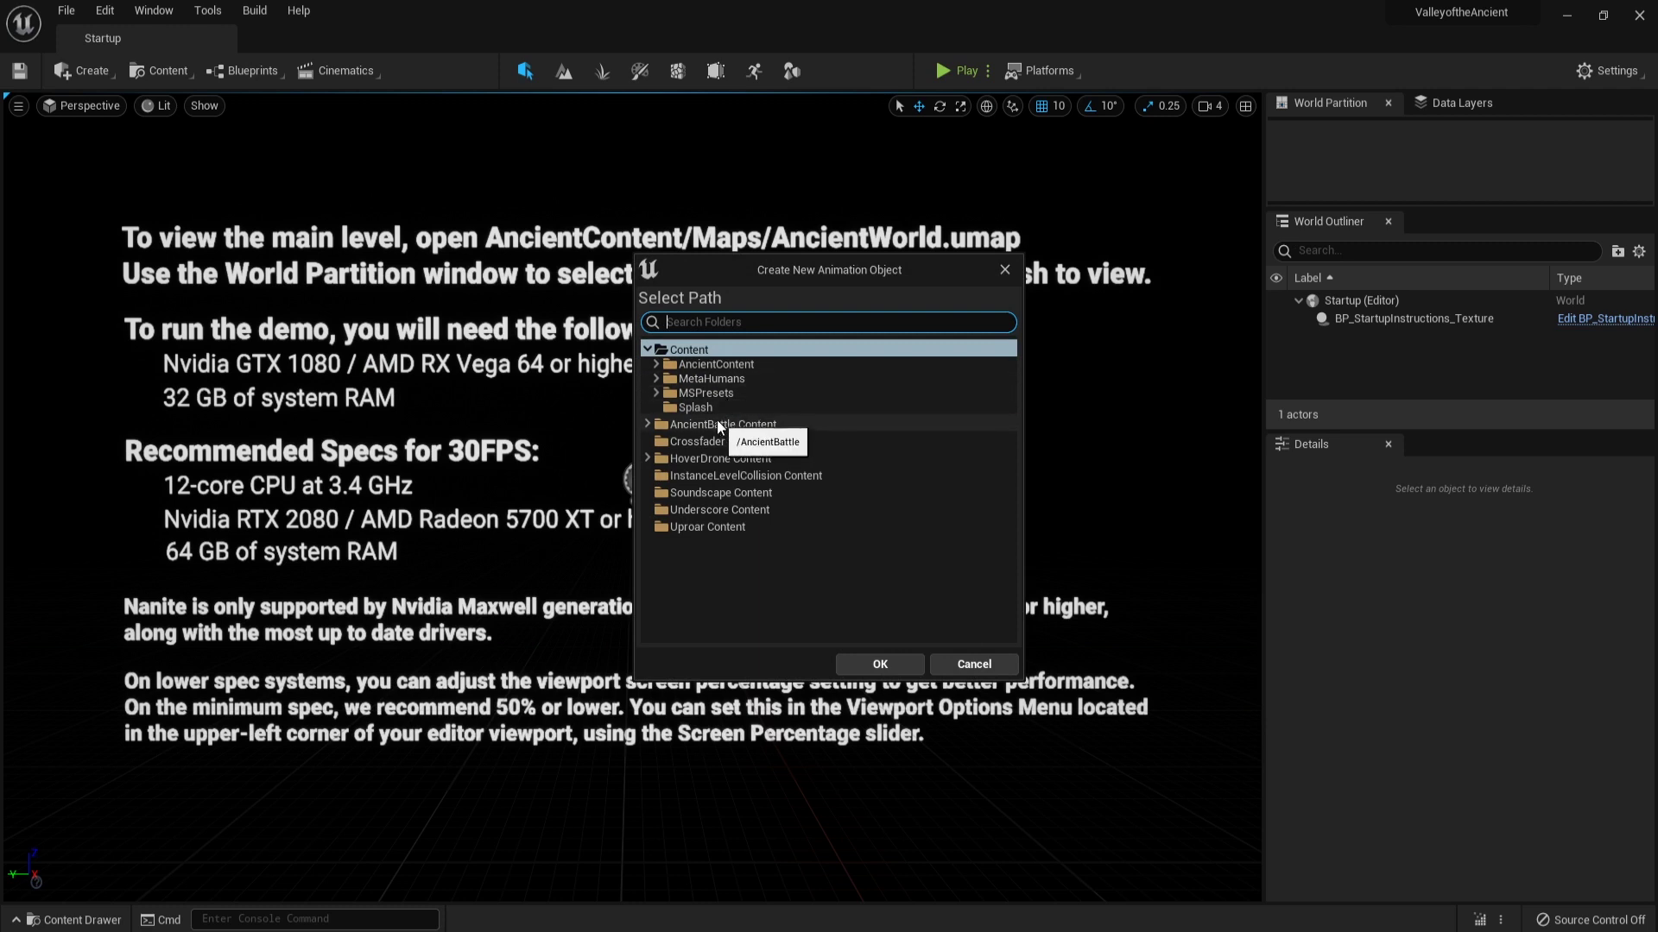
# Create folder MetaHumans > MonkeyKing > Animations_AC, choose it as destination, and run Retarget.
pyautogui.click(656, 378)
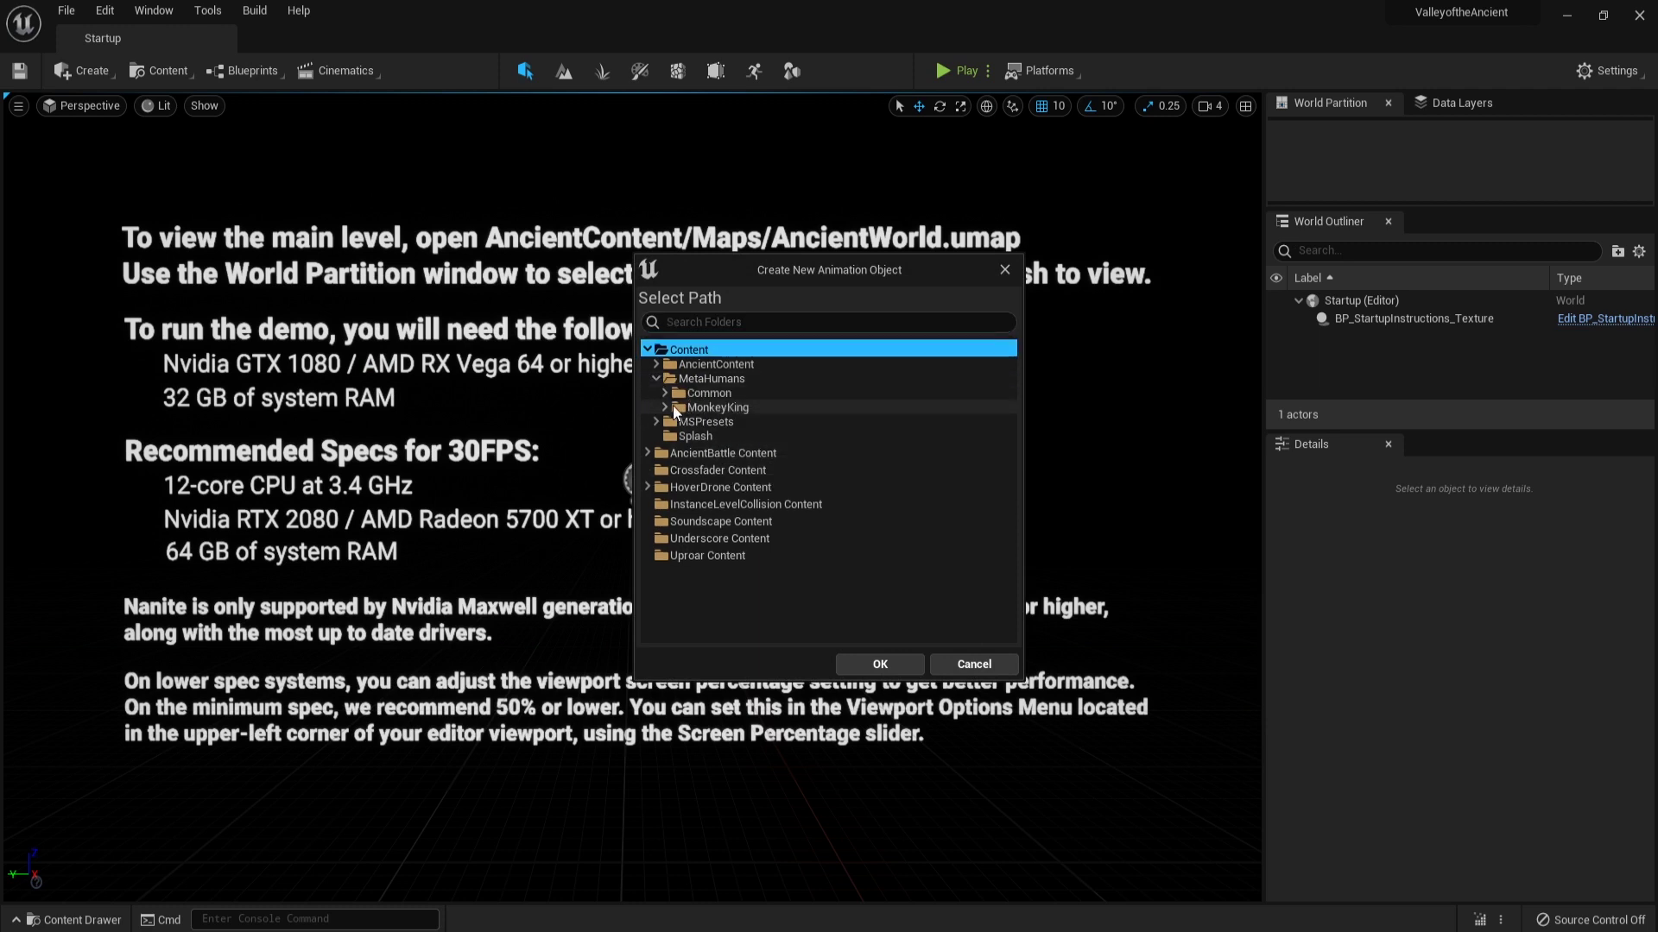
pyautogui.click(665, 407)
pyautogui.click(692, 407)
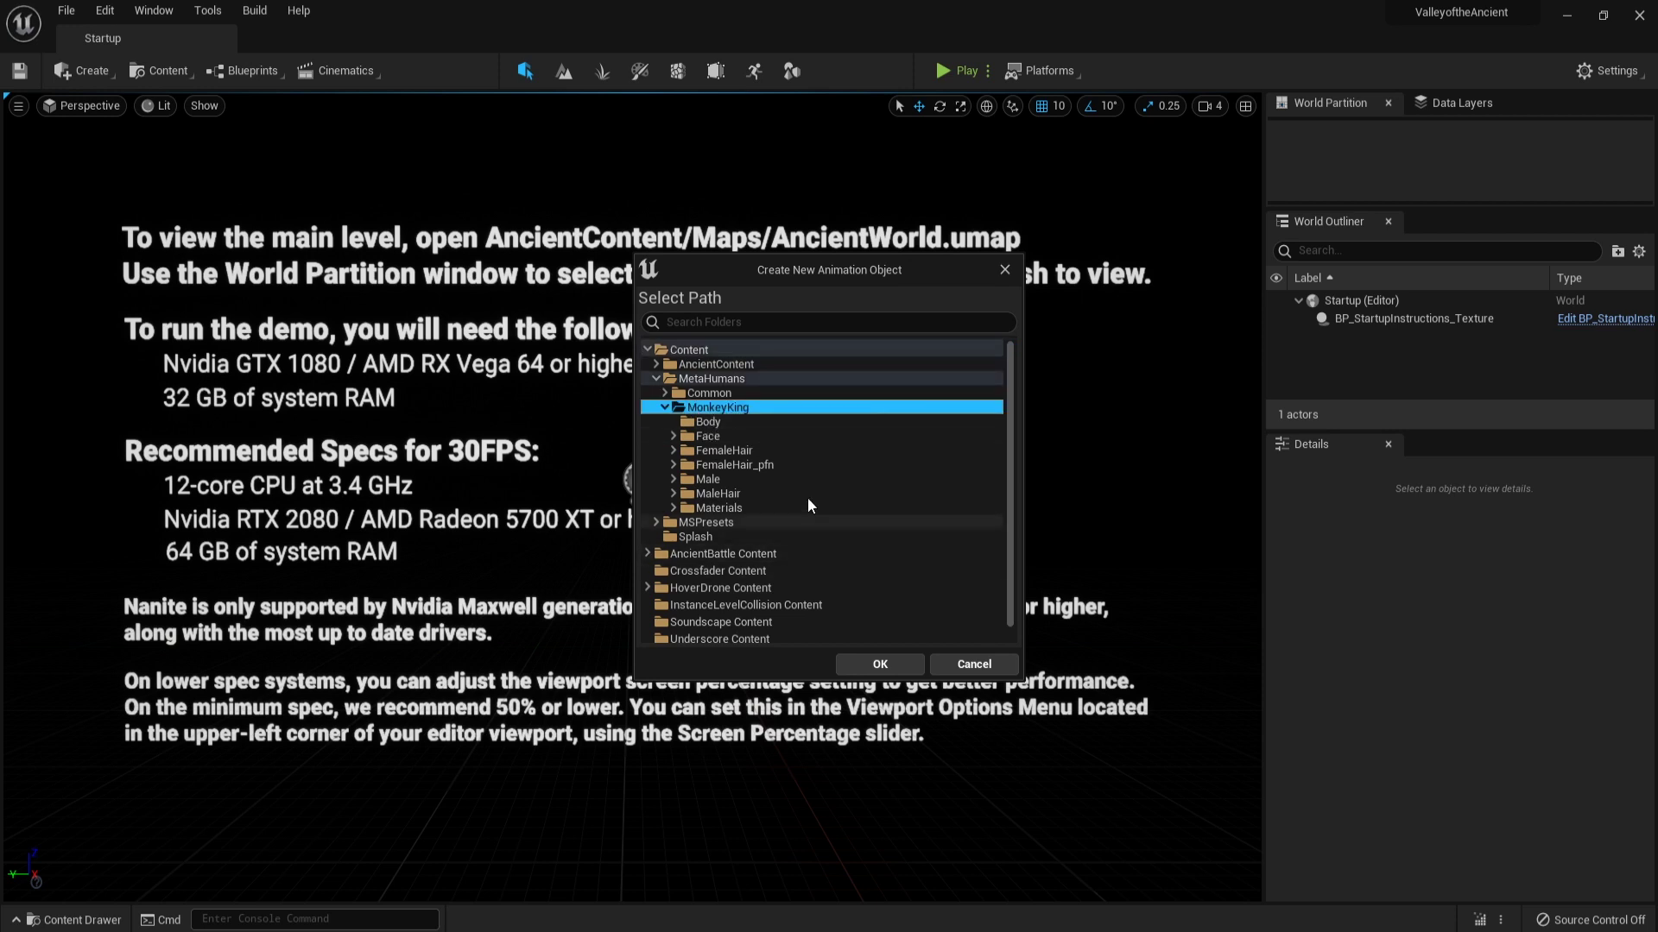
pyautogui.rightClick(713, 411)
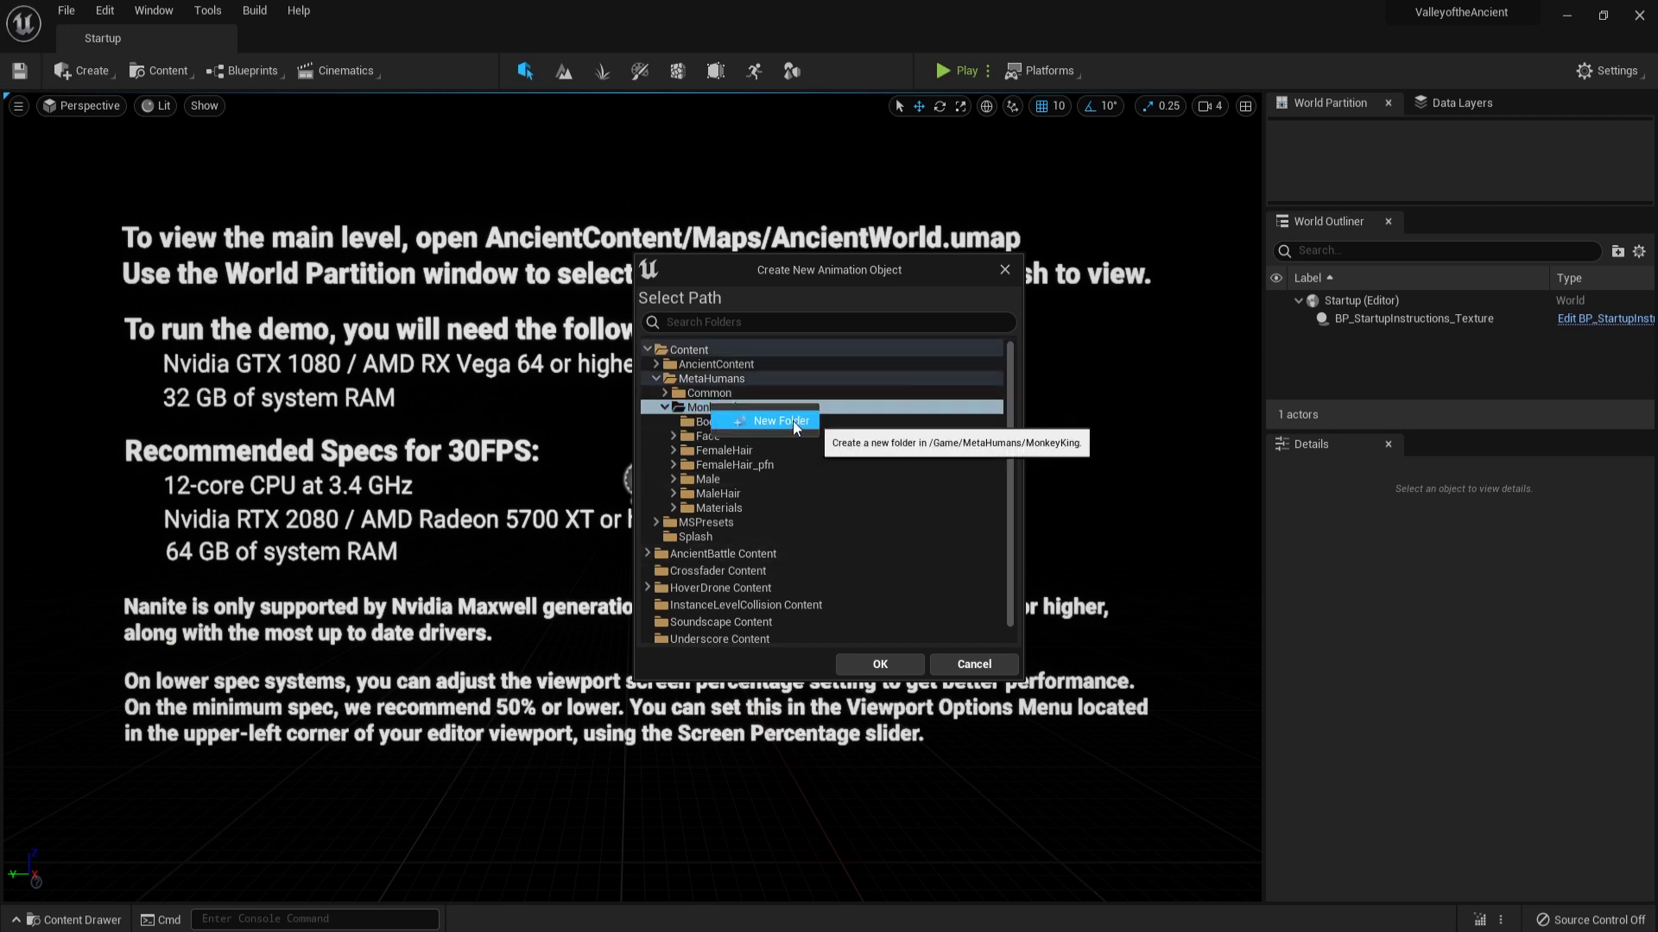
pyautogui.click(793, 422)
pyautogui.write('Animations')
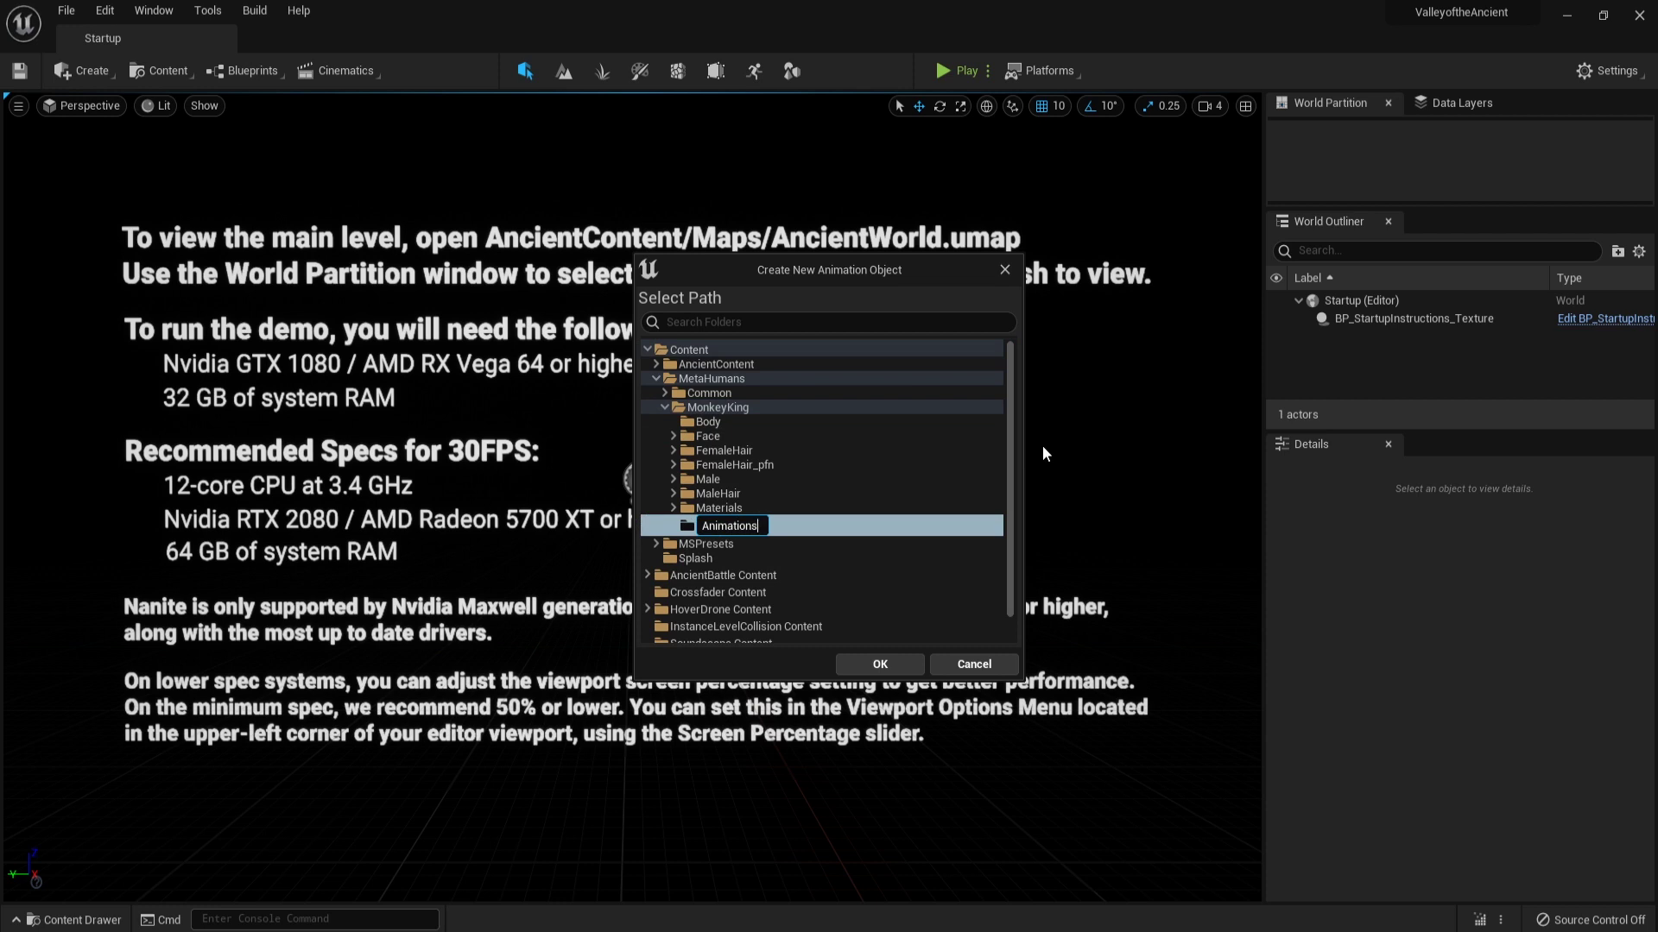
pyautogui.write('_AC')
pyautogui.press('Return')
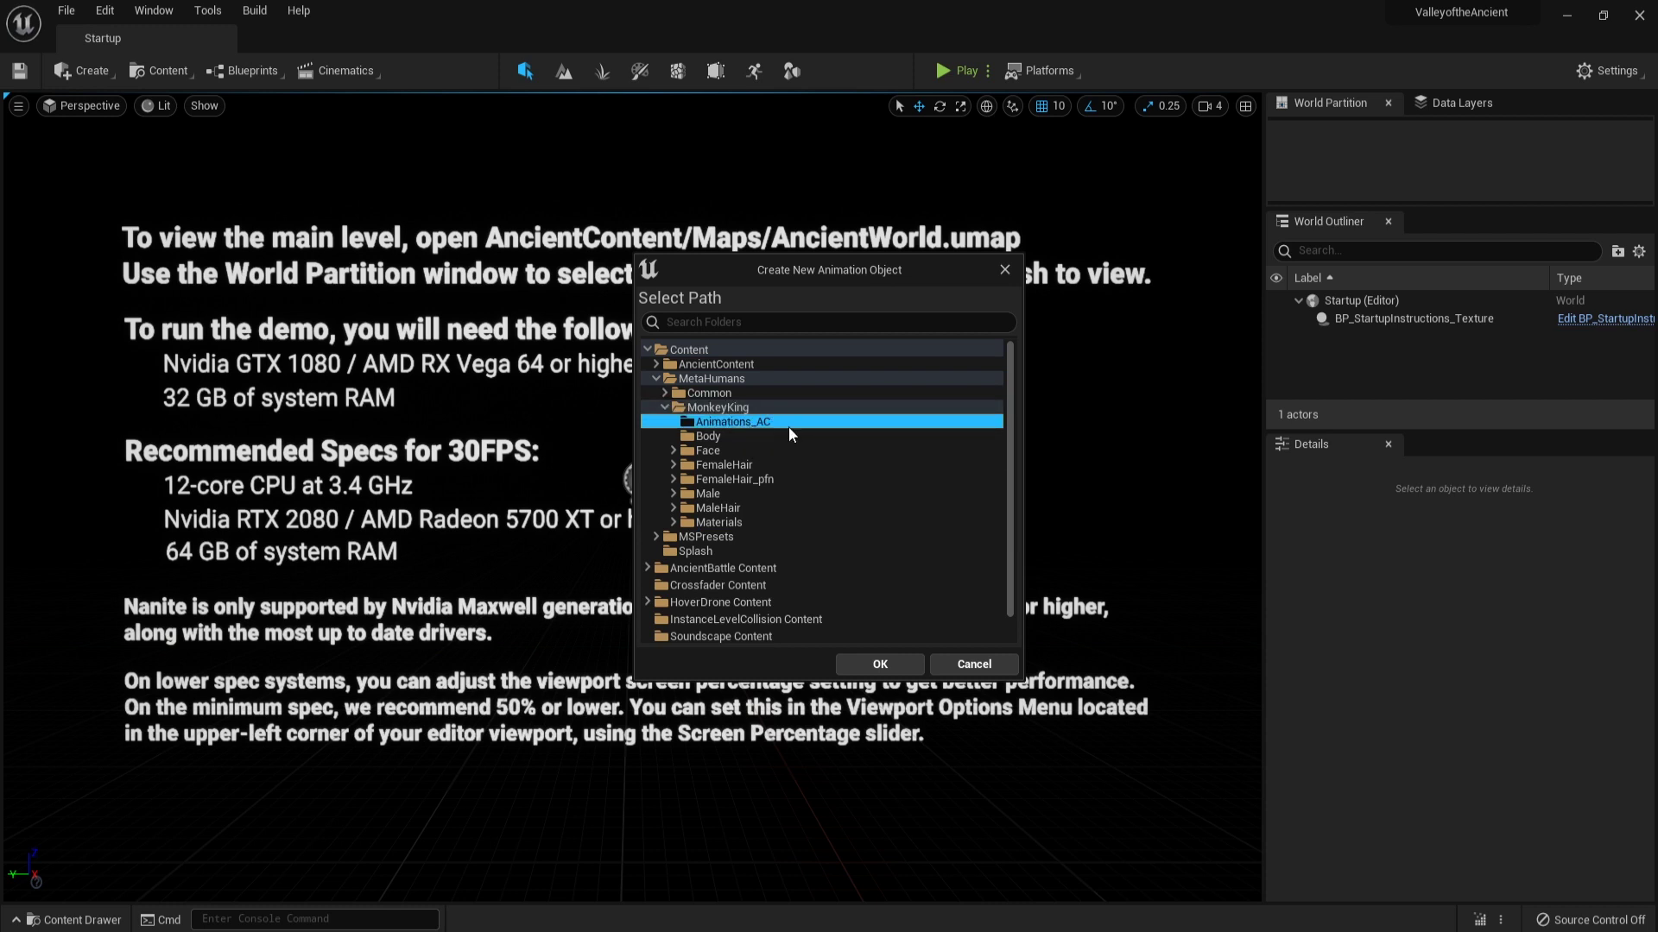
pyautogui.click(894, 671)
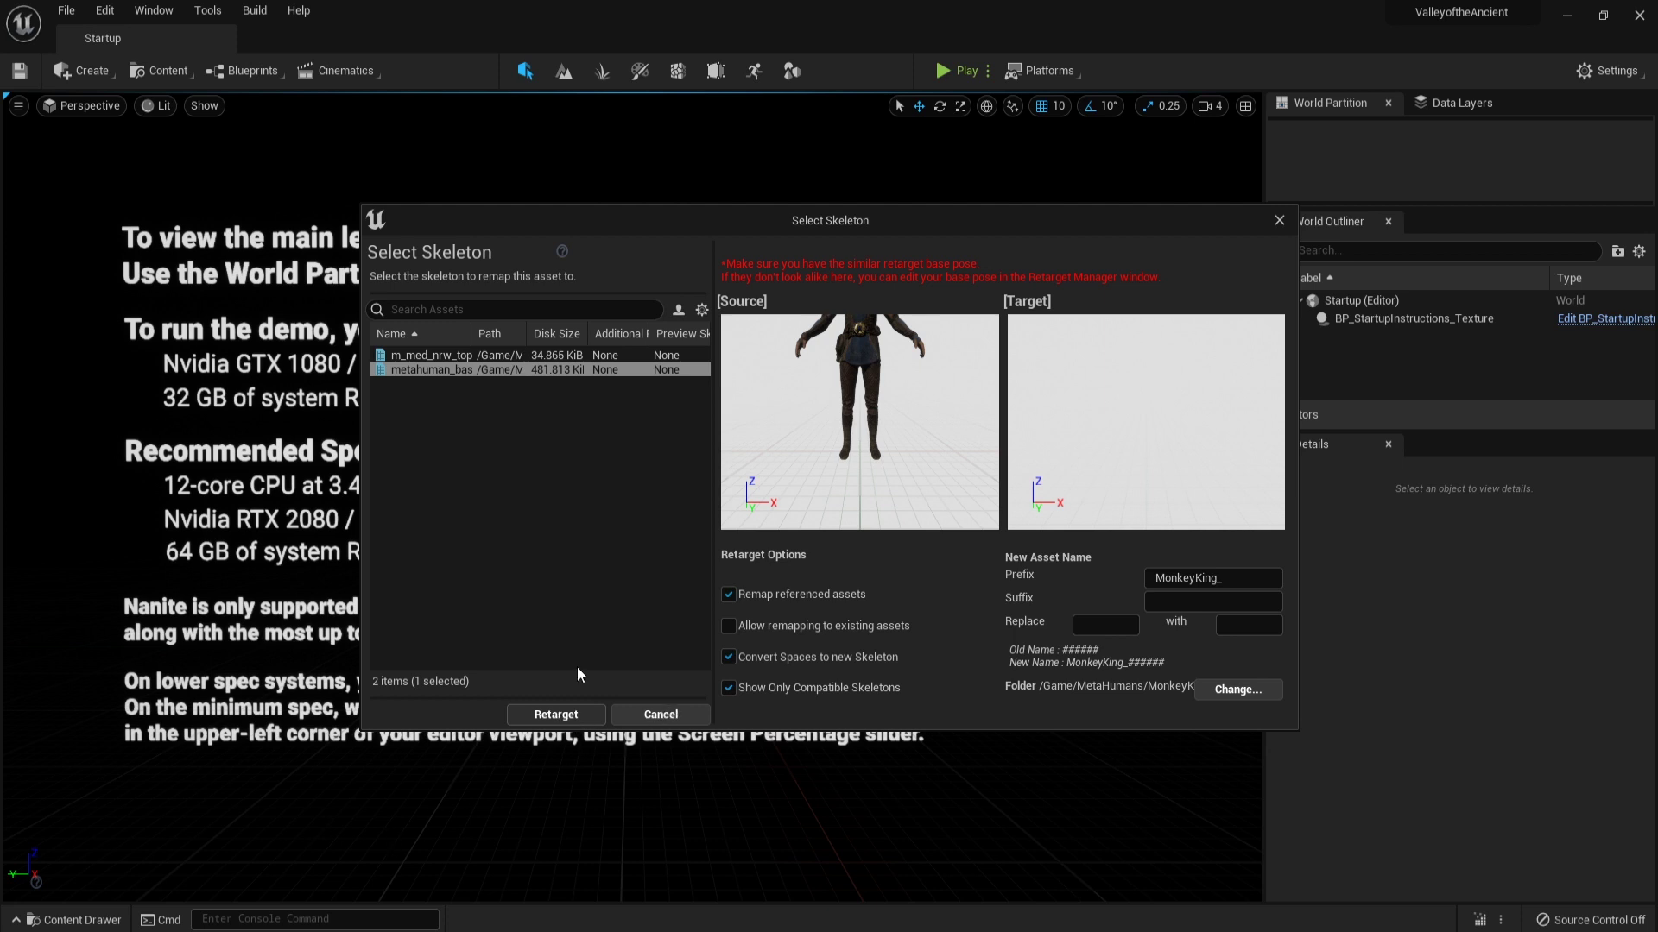
pyautogui.click(556, 714)
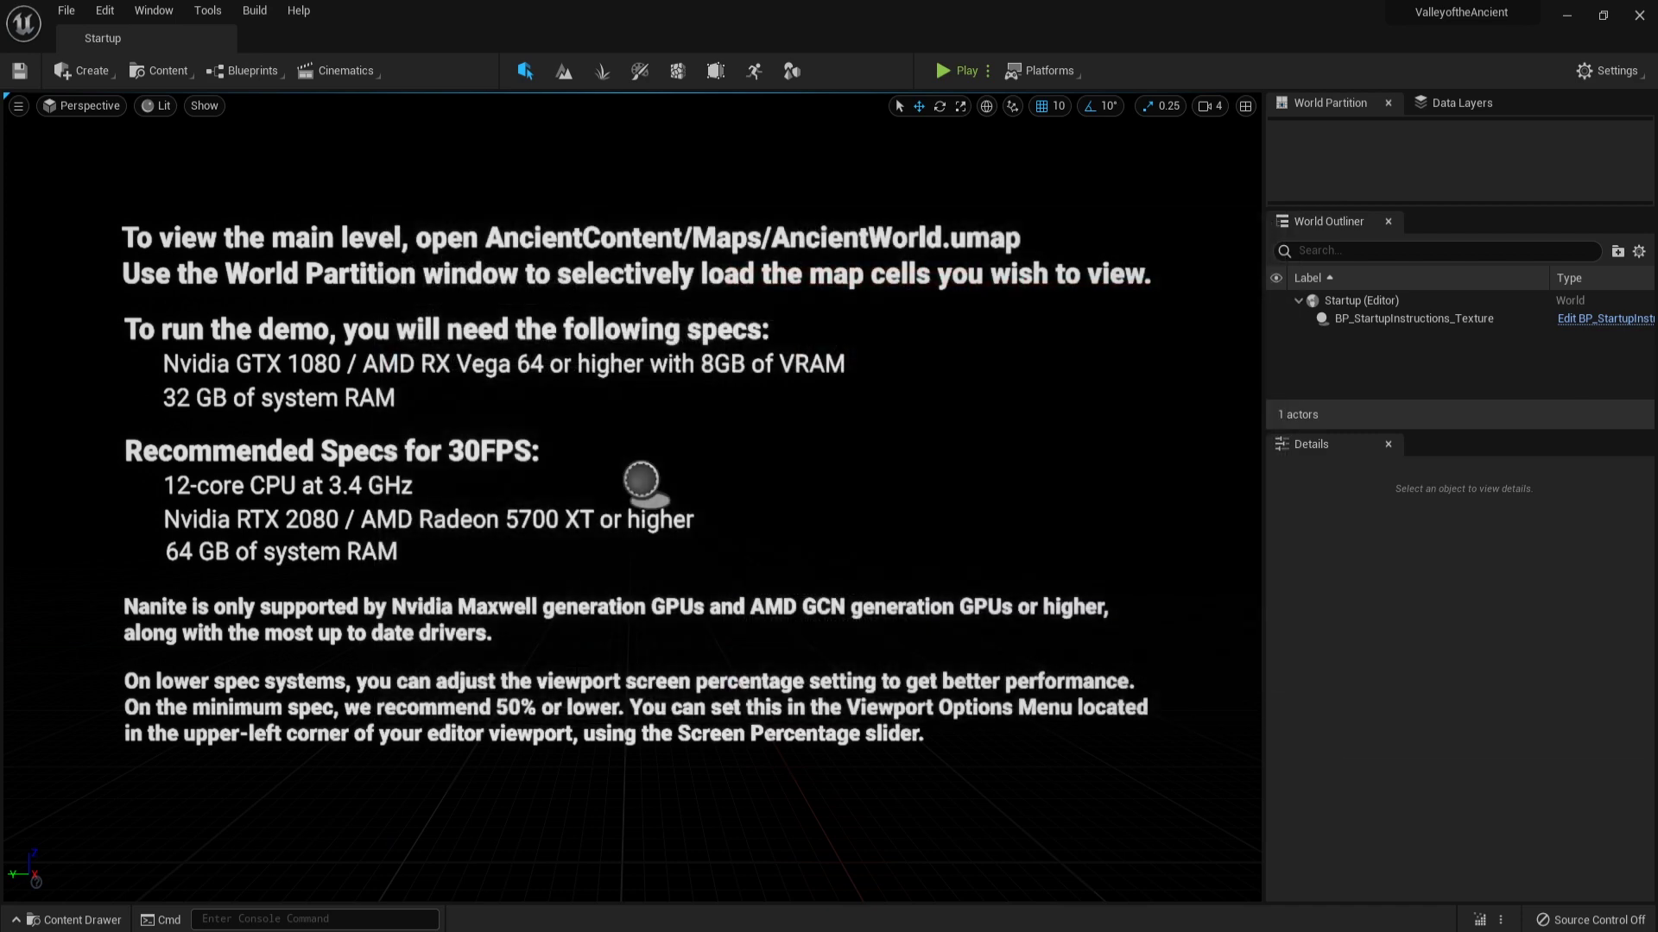
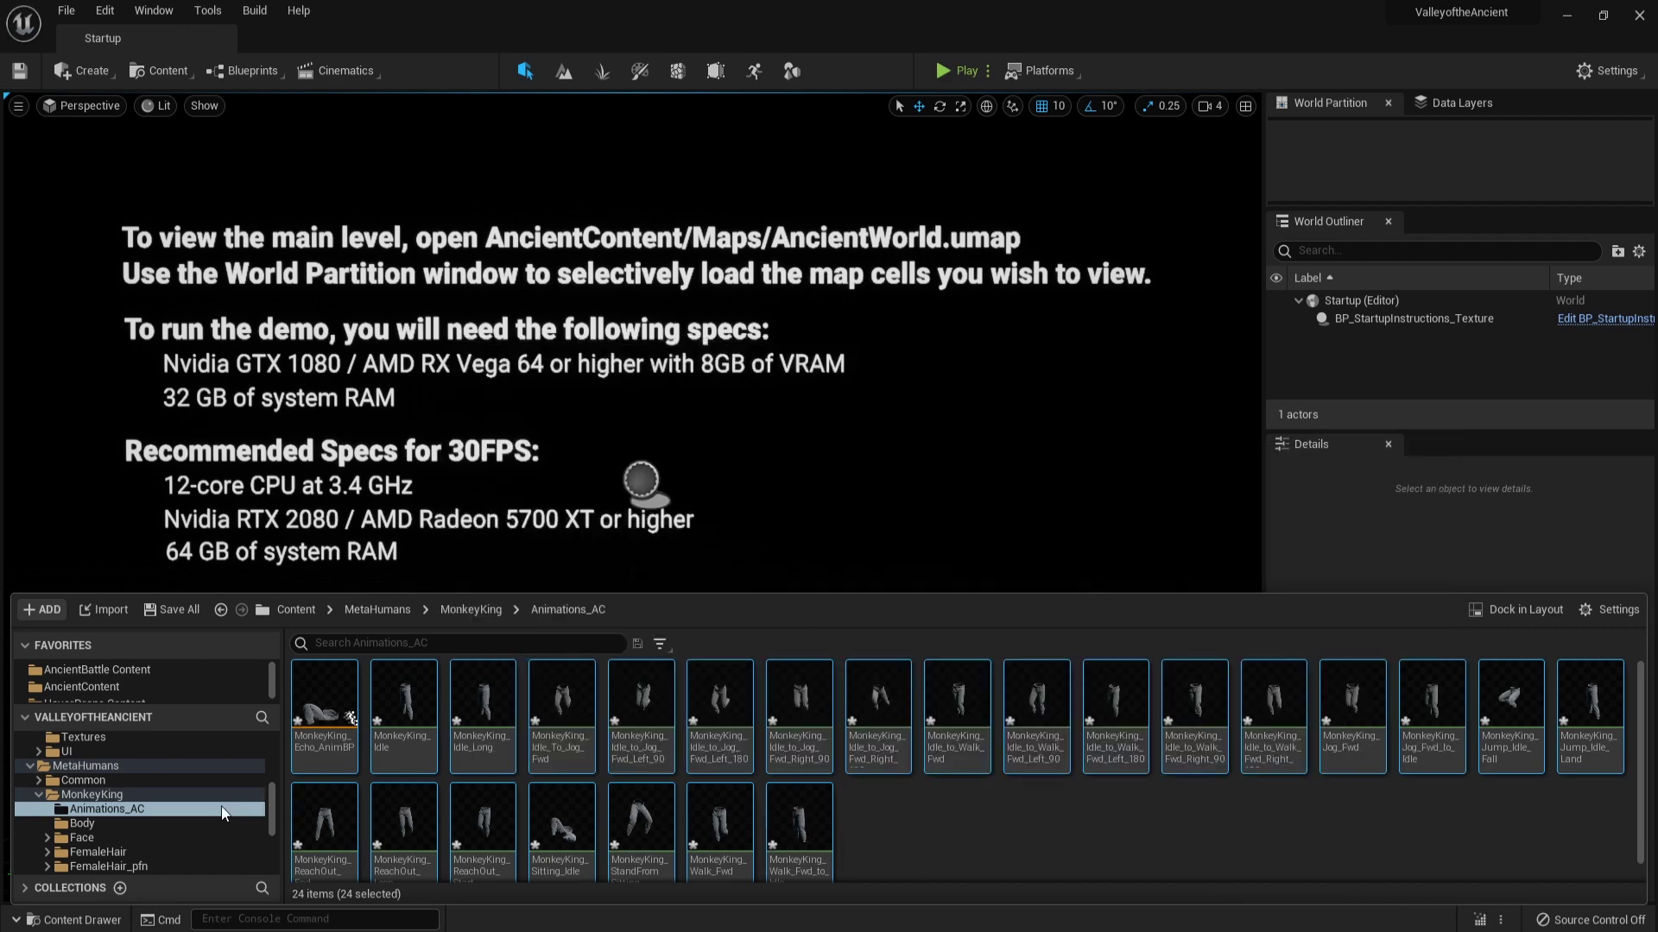
# Collapse the AncientContent and MetaHumans folders and return to the Content root.
pyautogui.scroll(5, 221, 811)
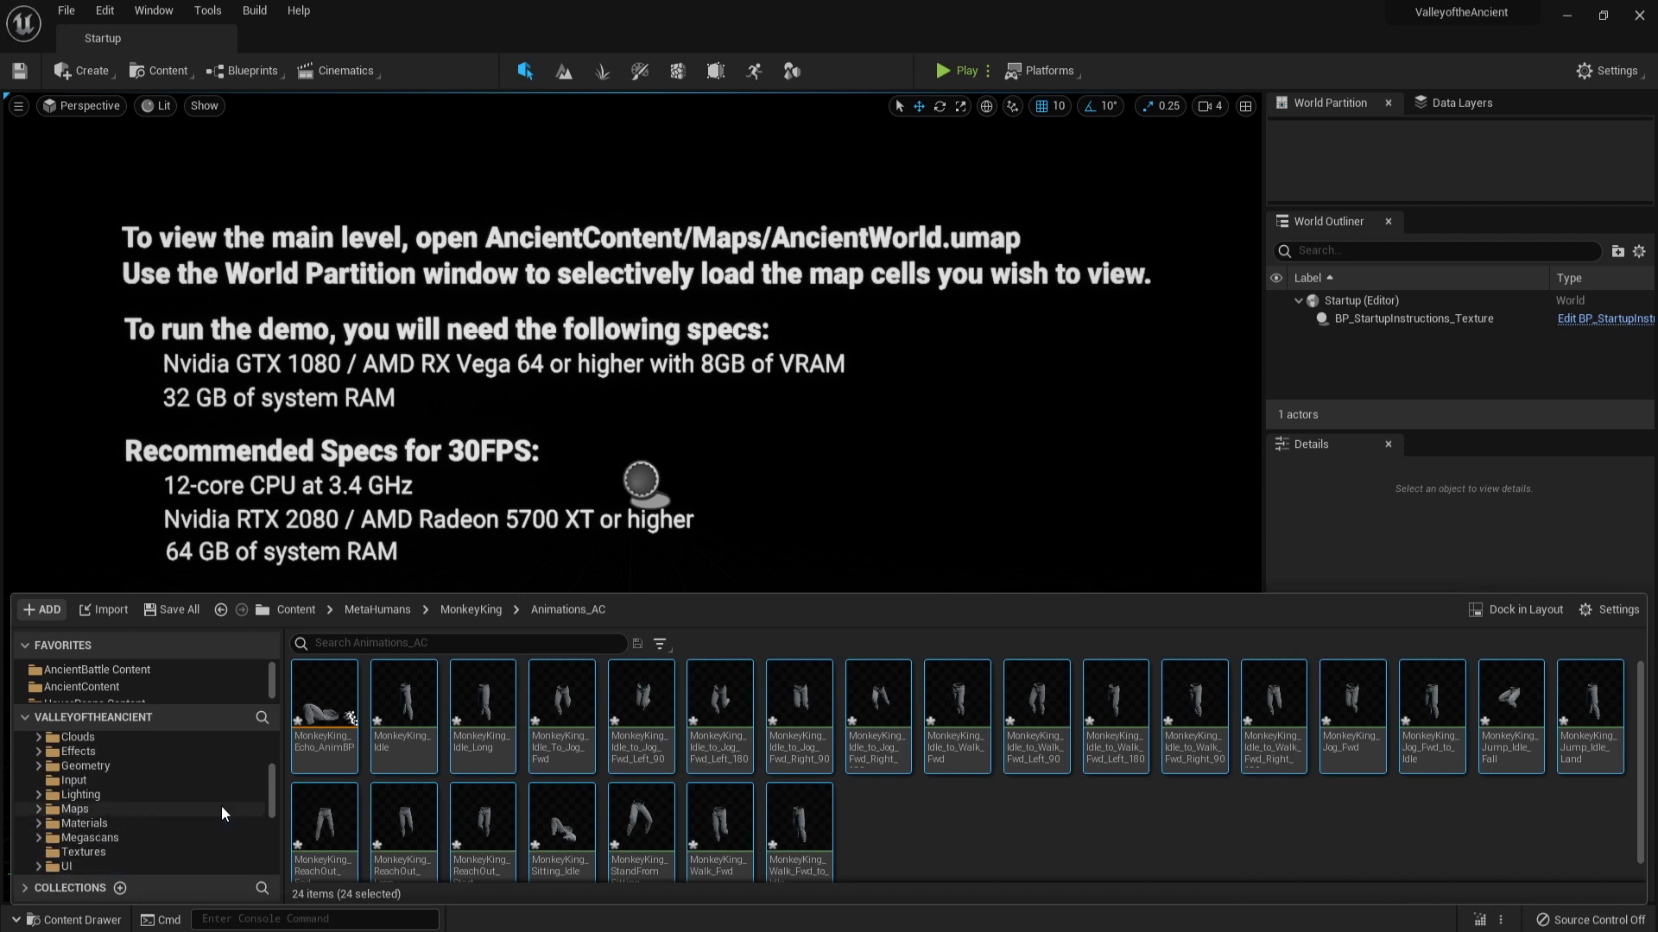
pyautogui.scroll(3, 221, 805)
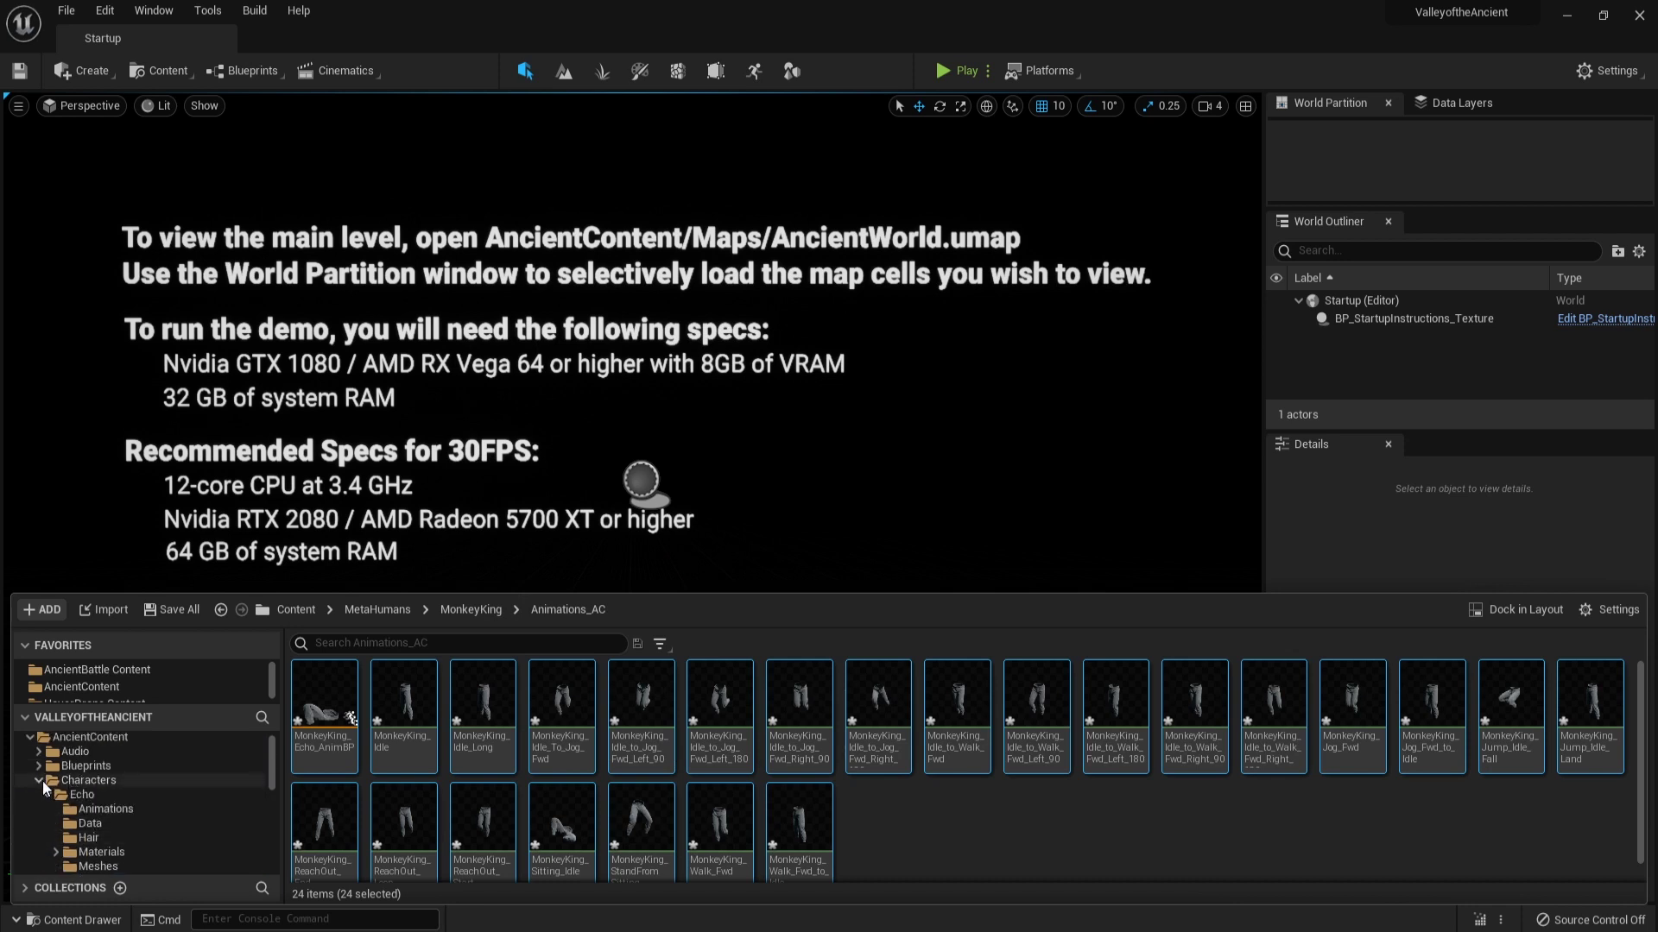
pyautogui.click(28, 737)
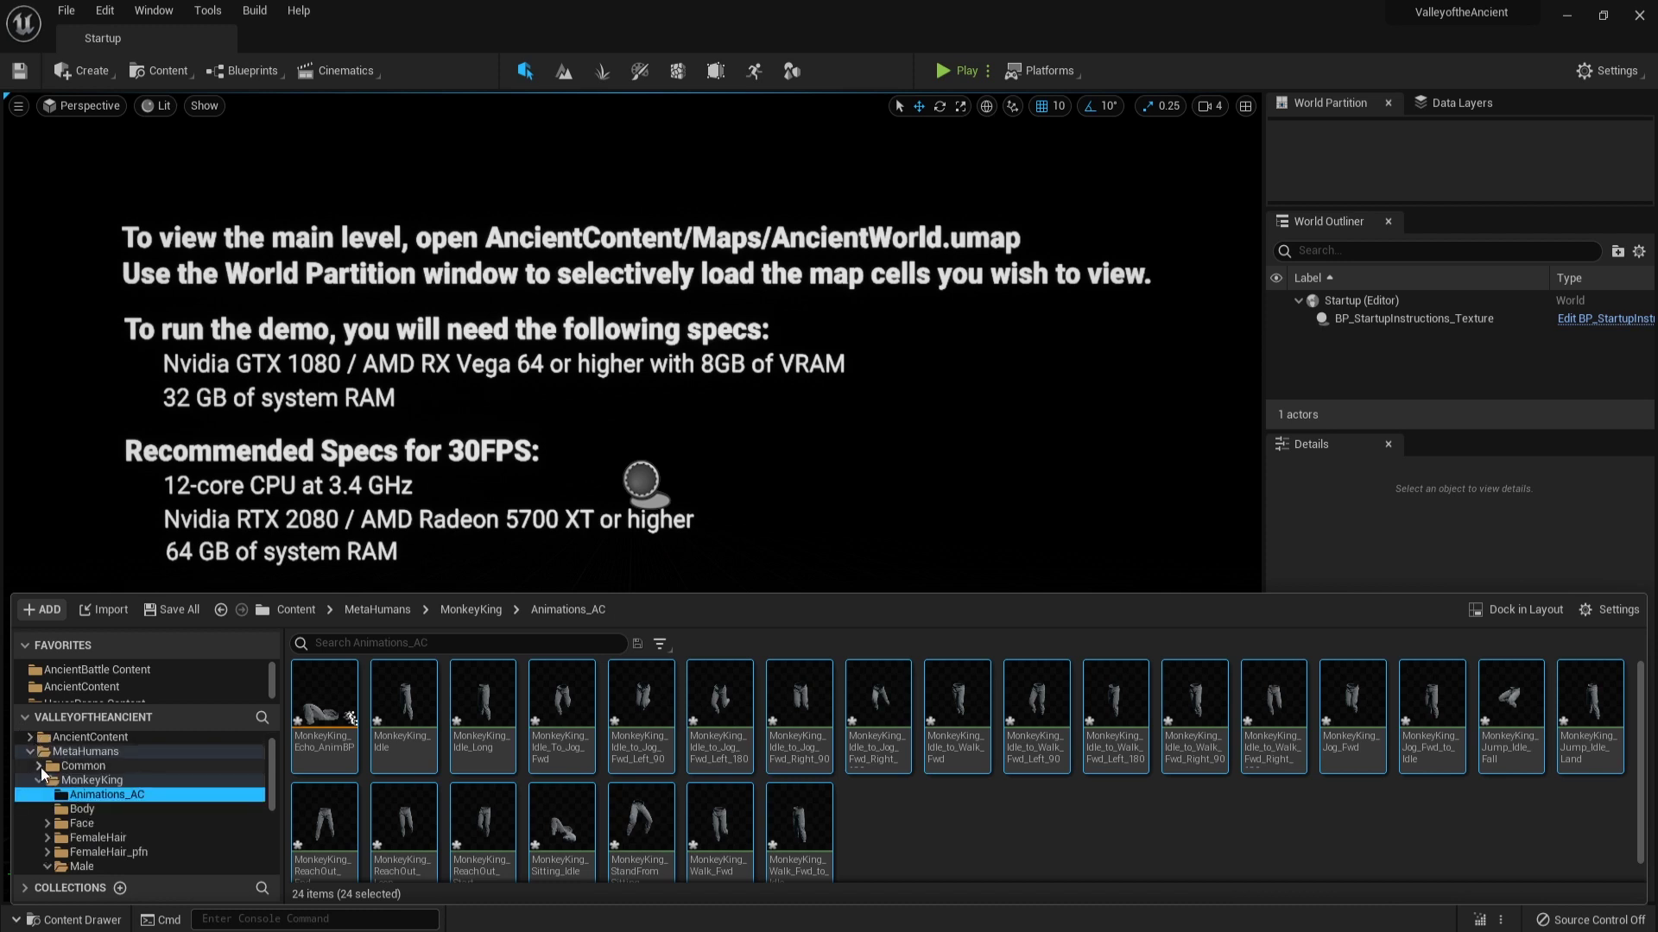
pyautogui.click(28, 747)
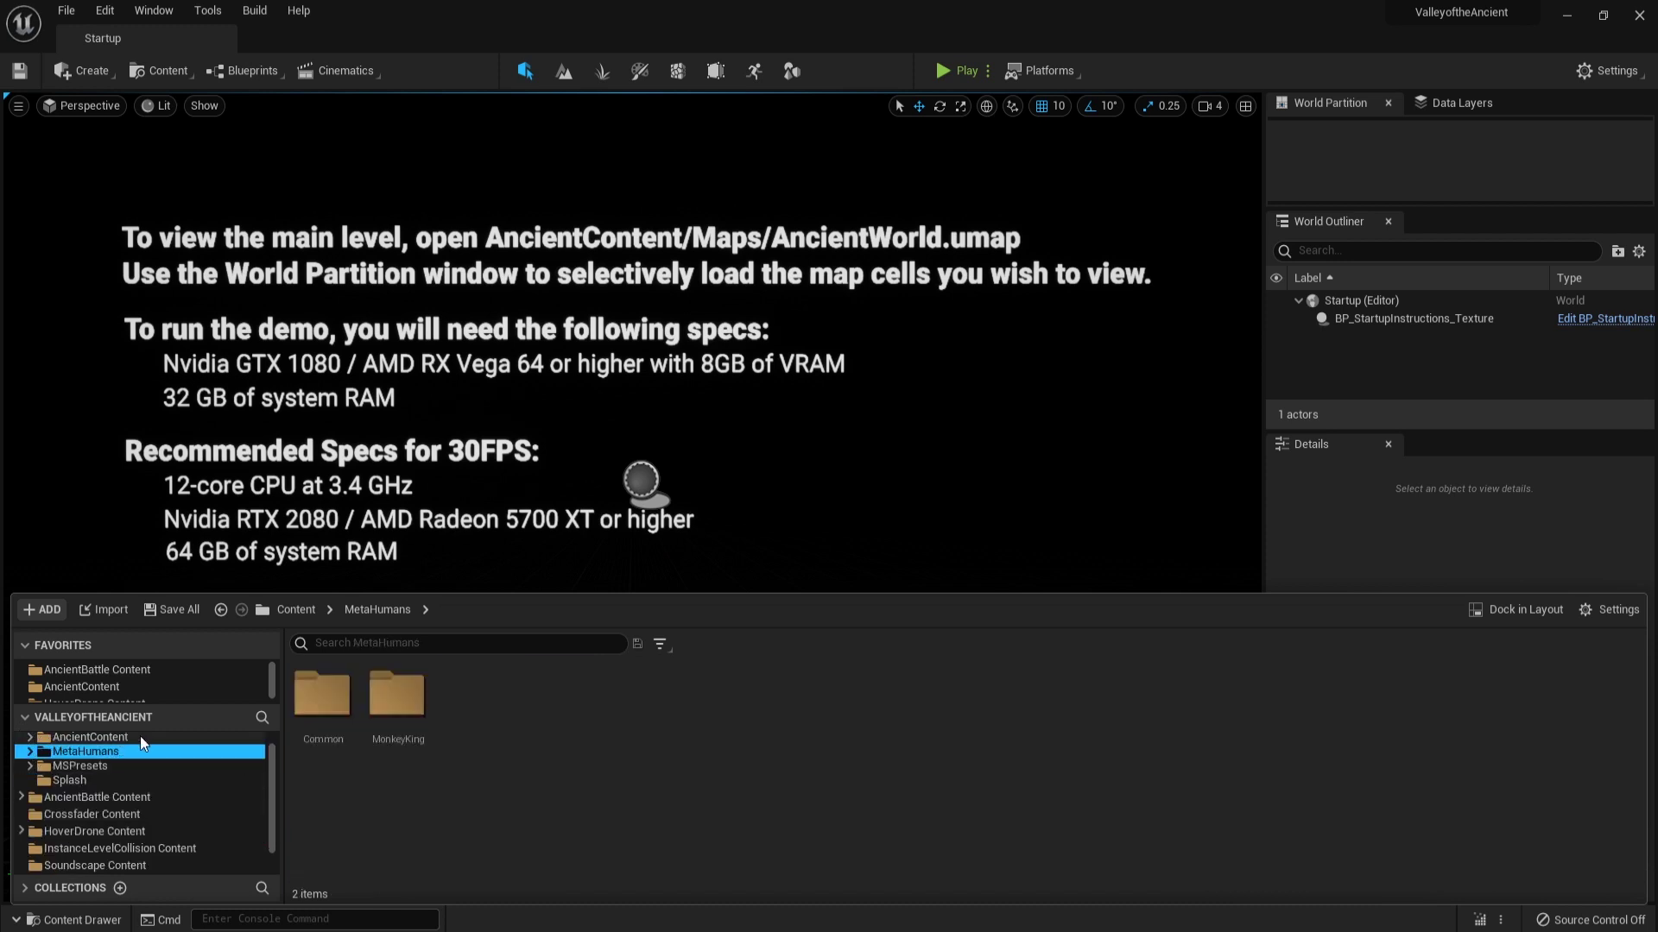
pyautogui.click(304, 615)
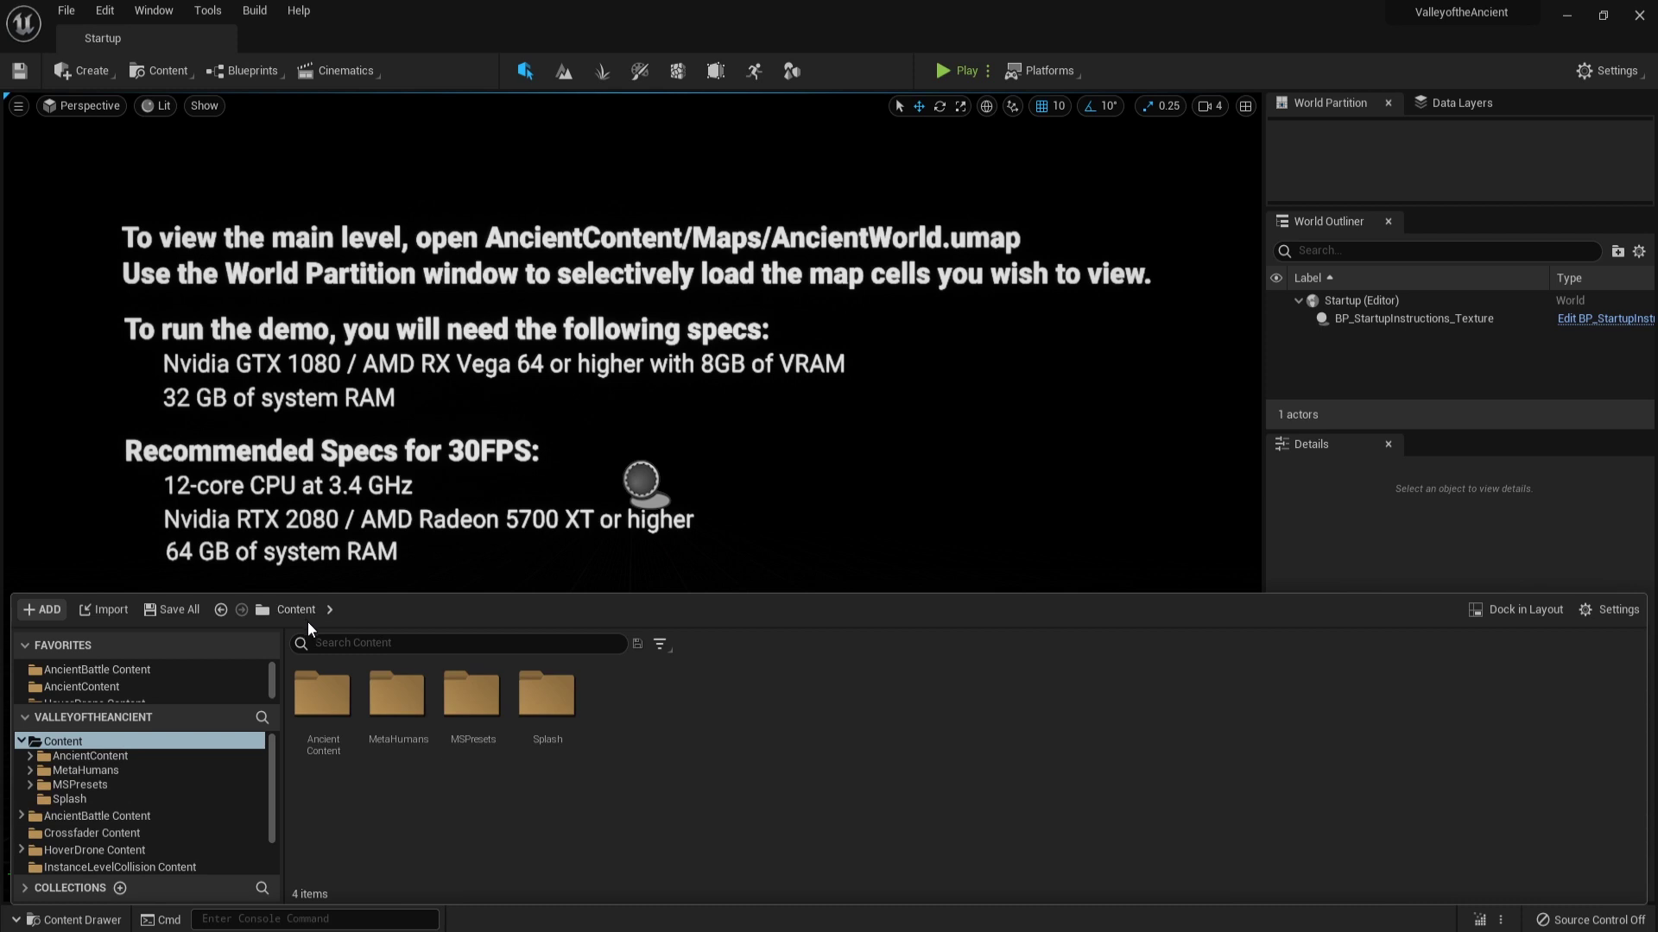
pyautogui.click(39, 742)
# Go through AncientBattle Content to HoverDrone Content and show the view Settings dropdown.
pyautogui.scroll(-1, 168, 763)
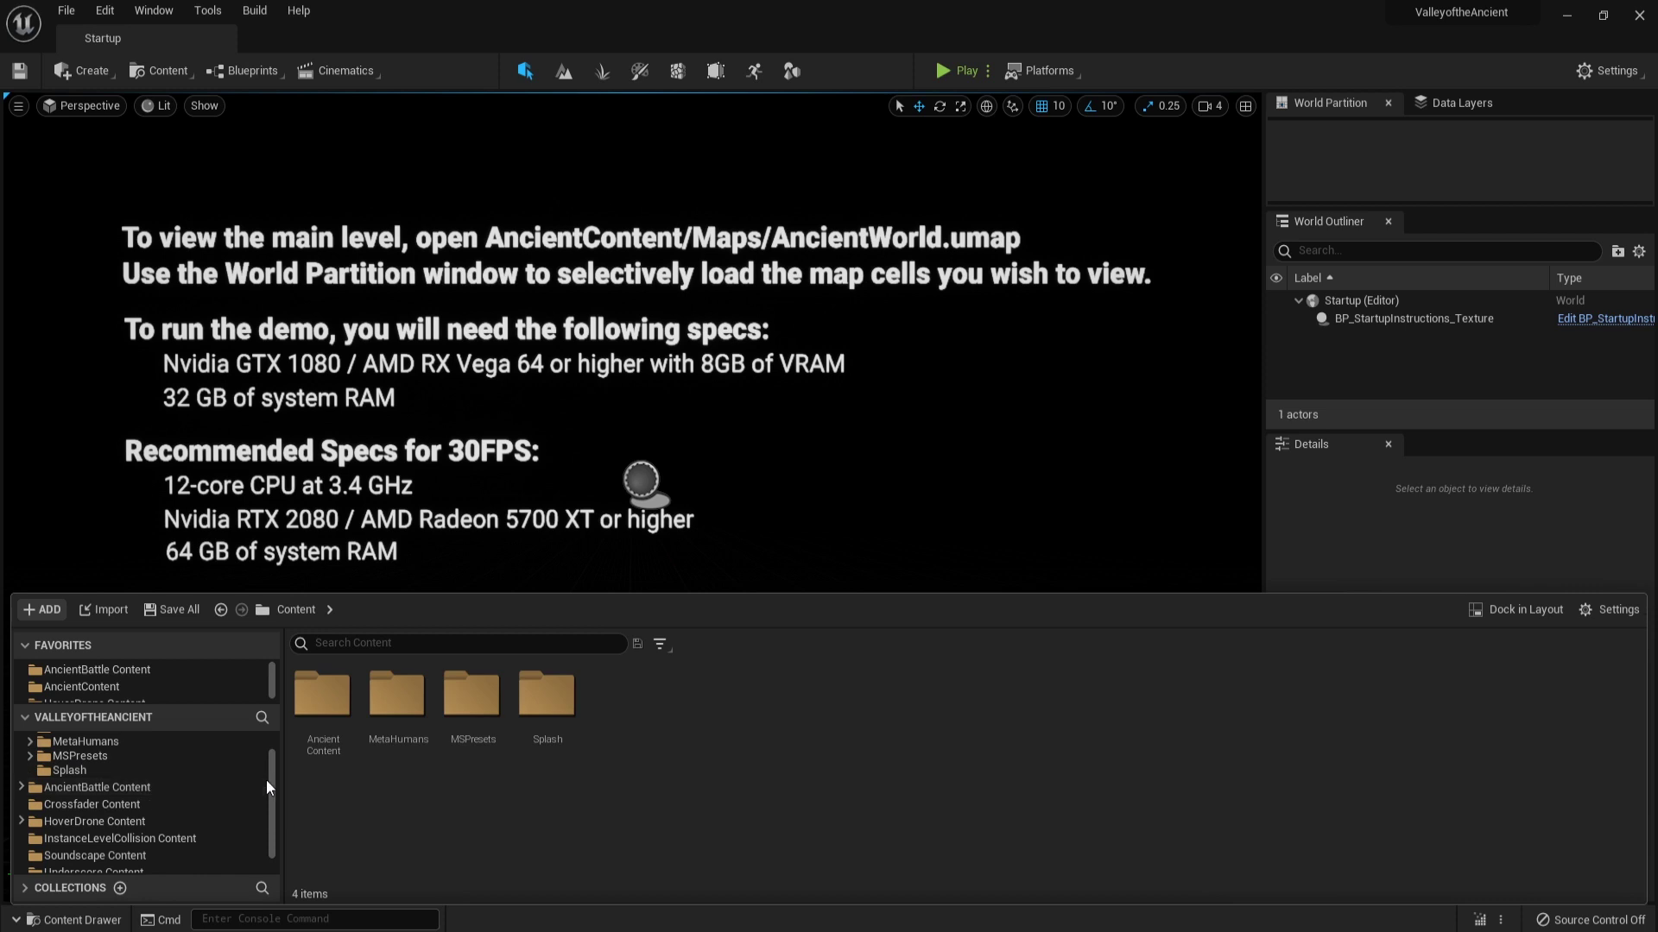
pyautogui.click(224, 788)
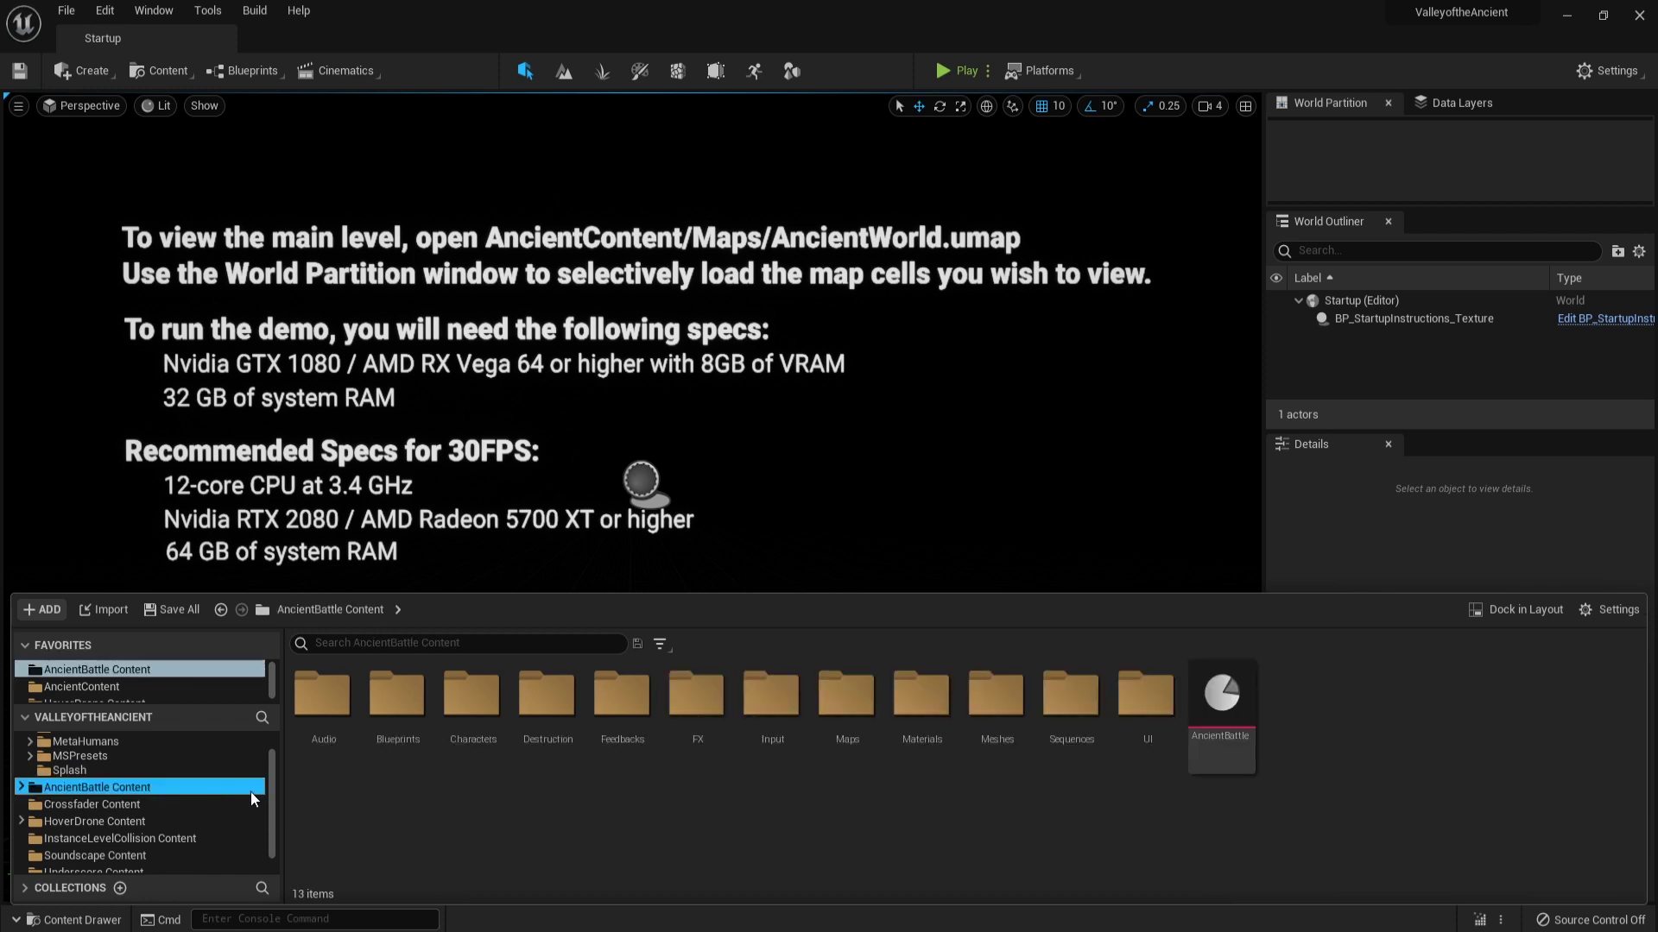
pyautogui.click(177, 822)
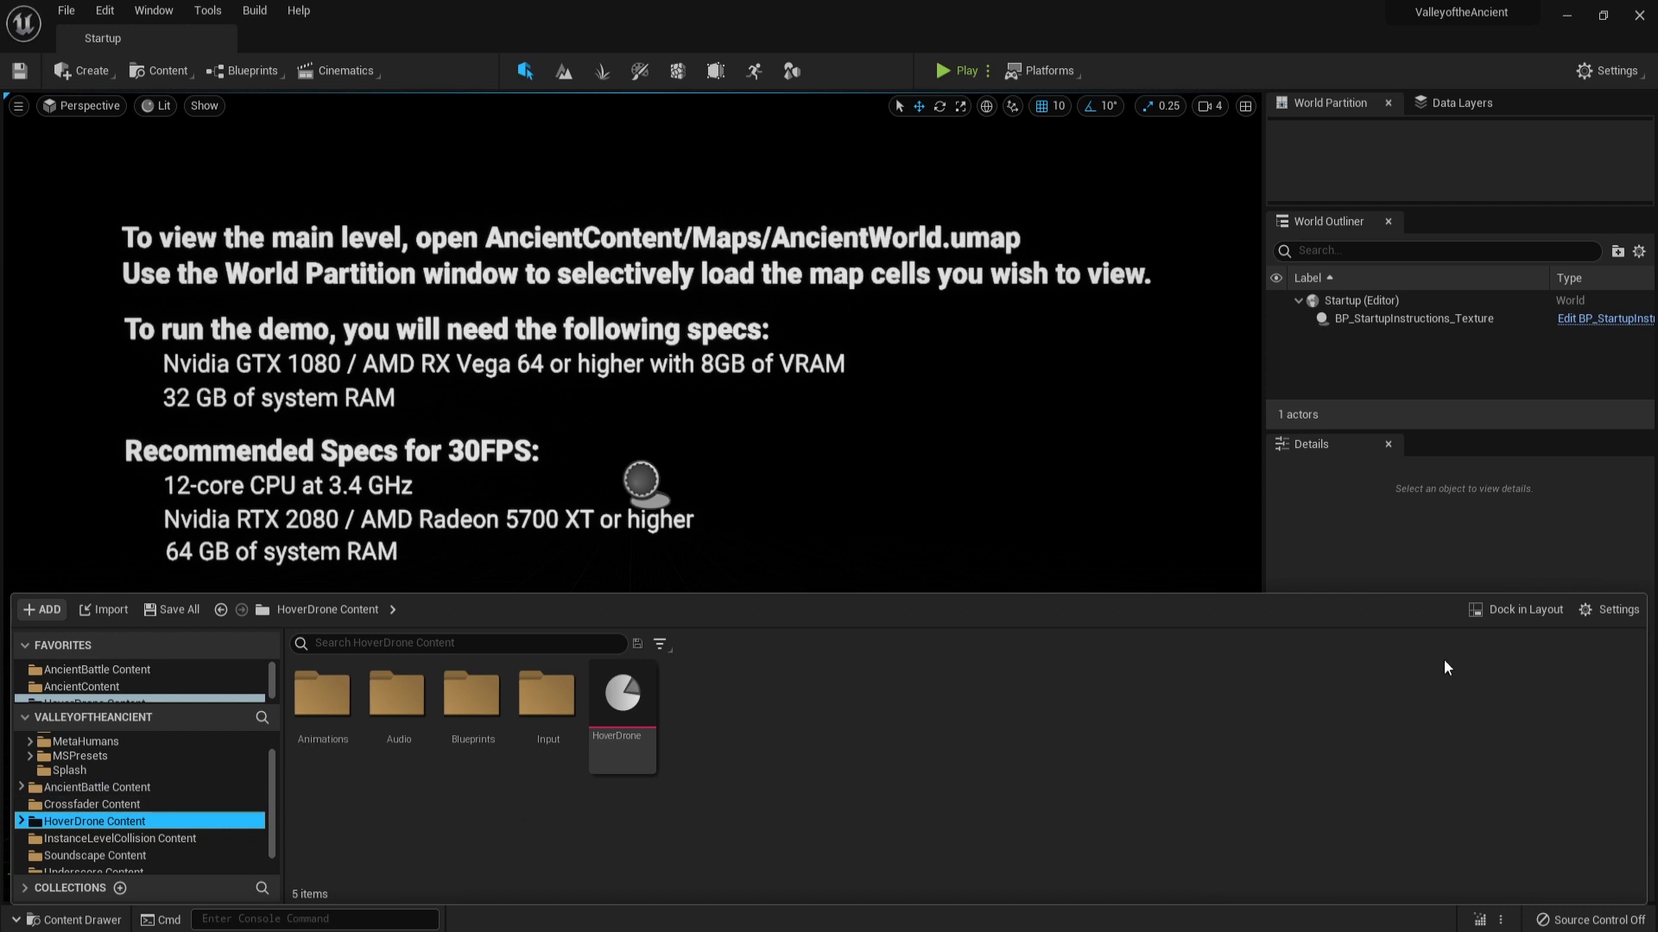
pyautogui.click(1609, 610)
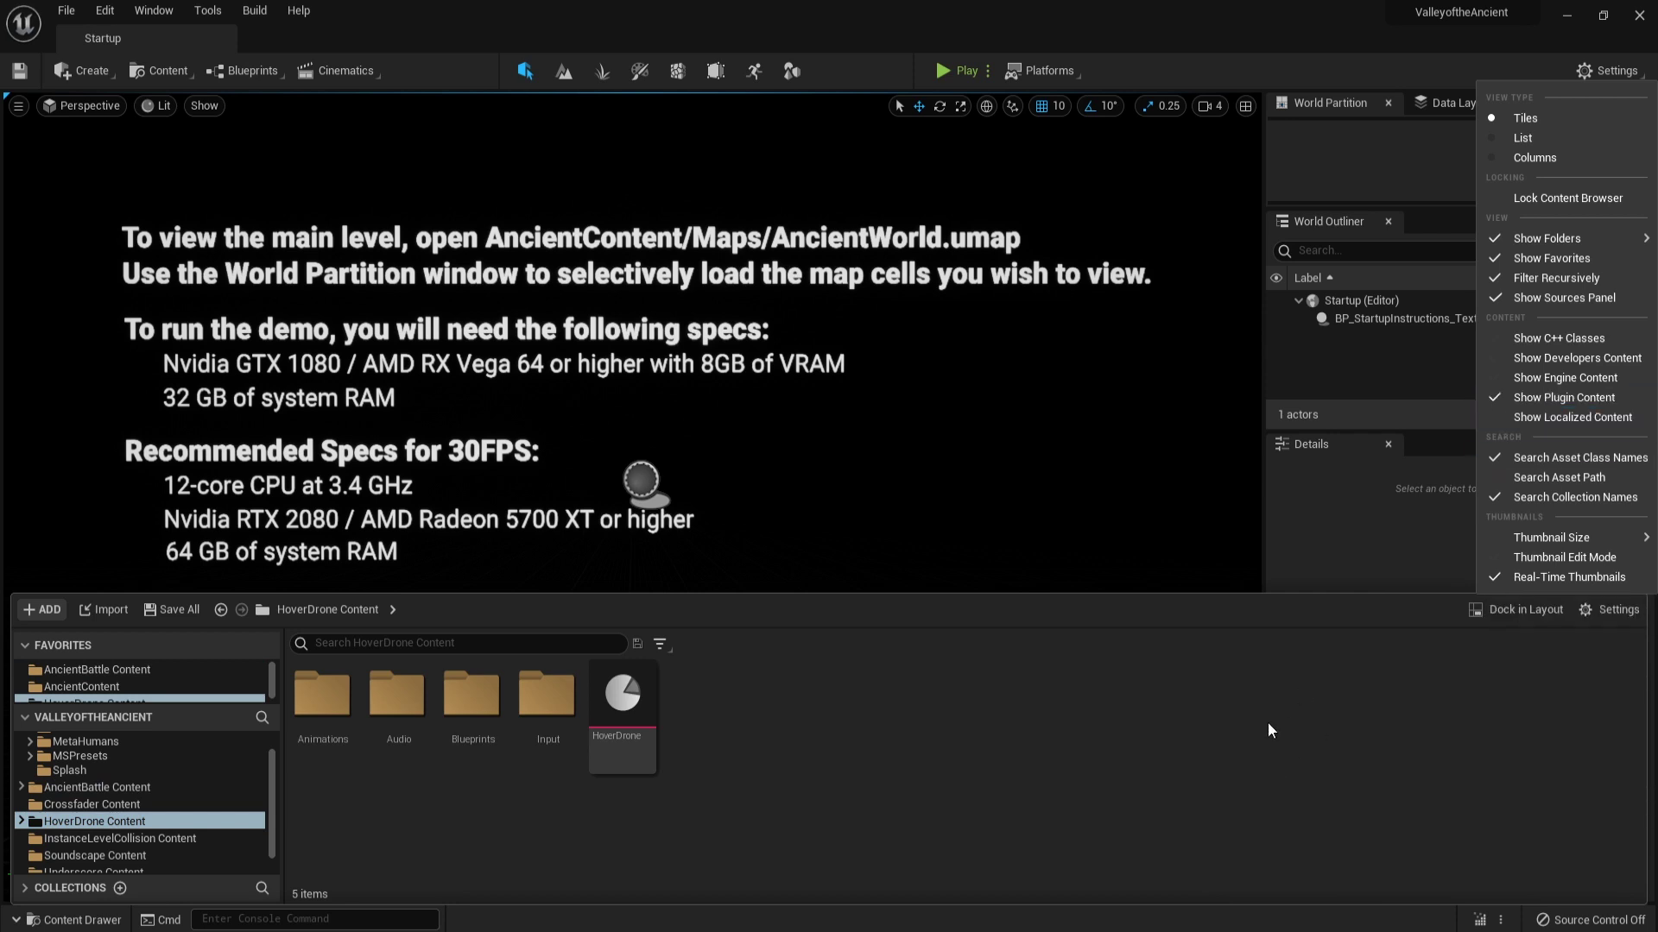
# Turn Show Plugin Content off and back on, then return to HoverDrone Content.
pyautogui.click(1550, 409)
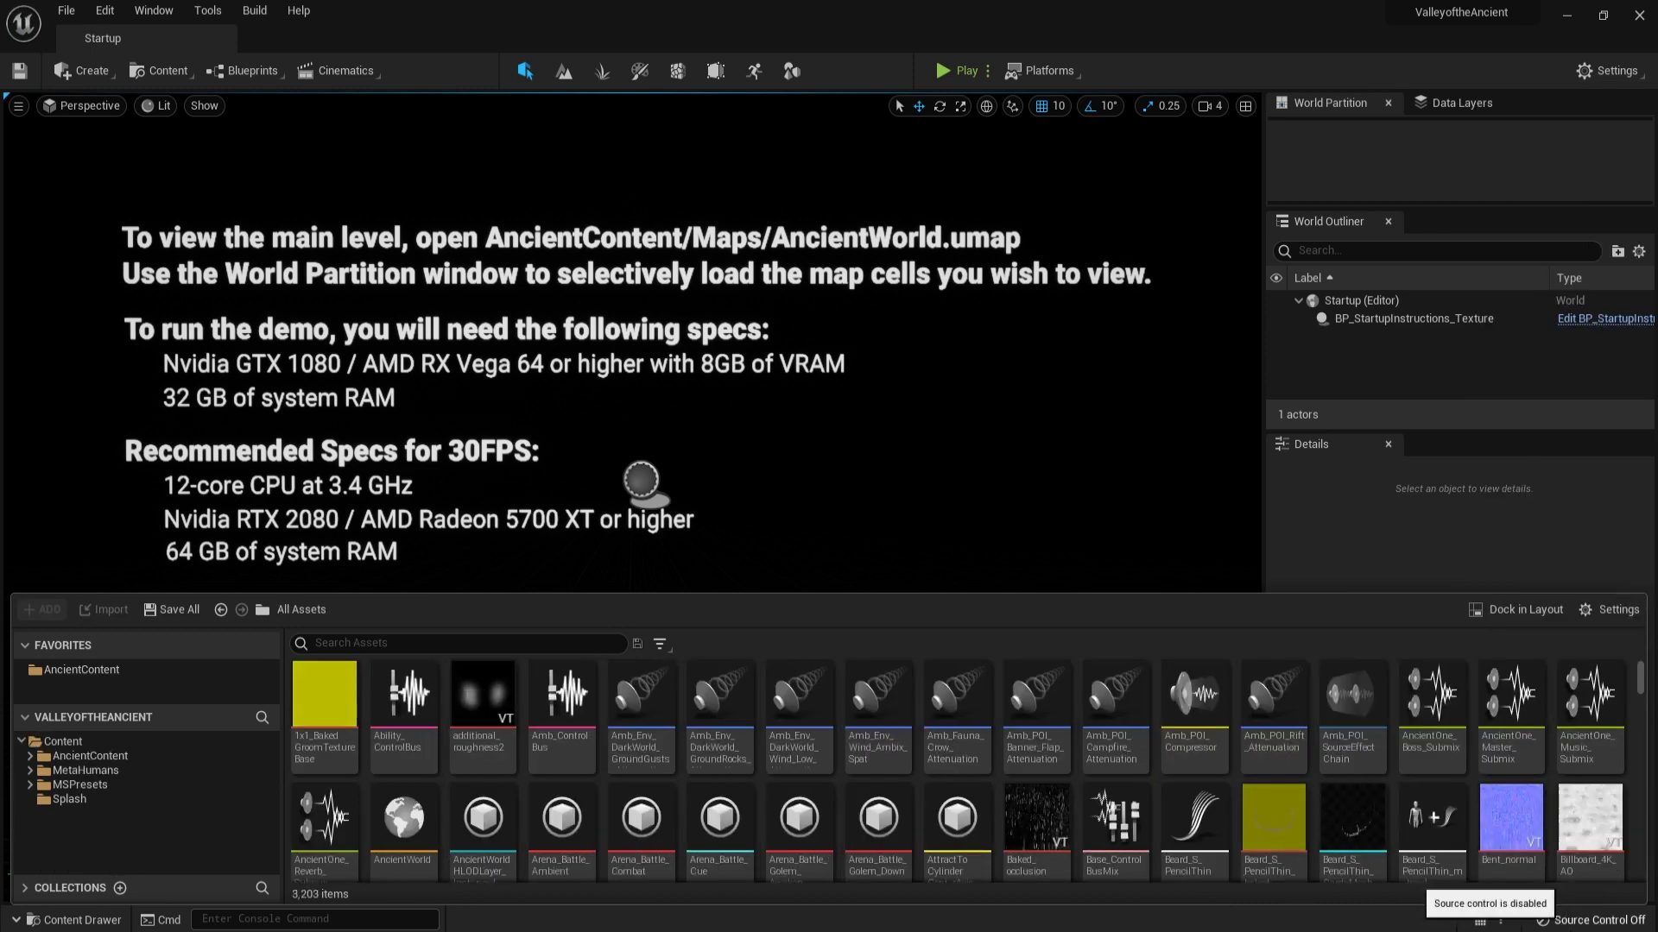
pyautogui.click(1608, 609)
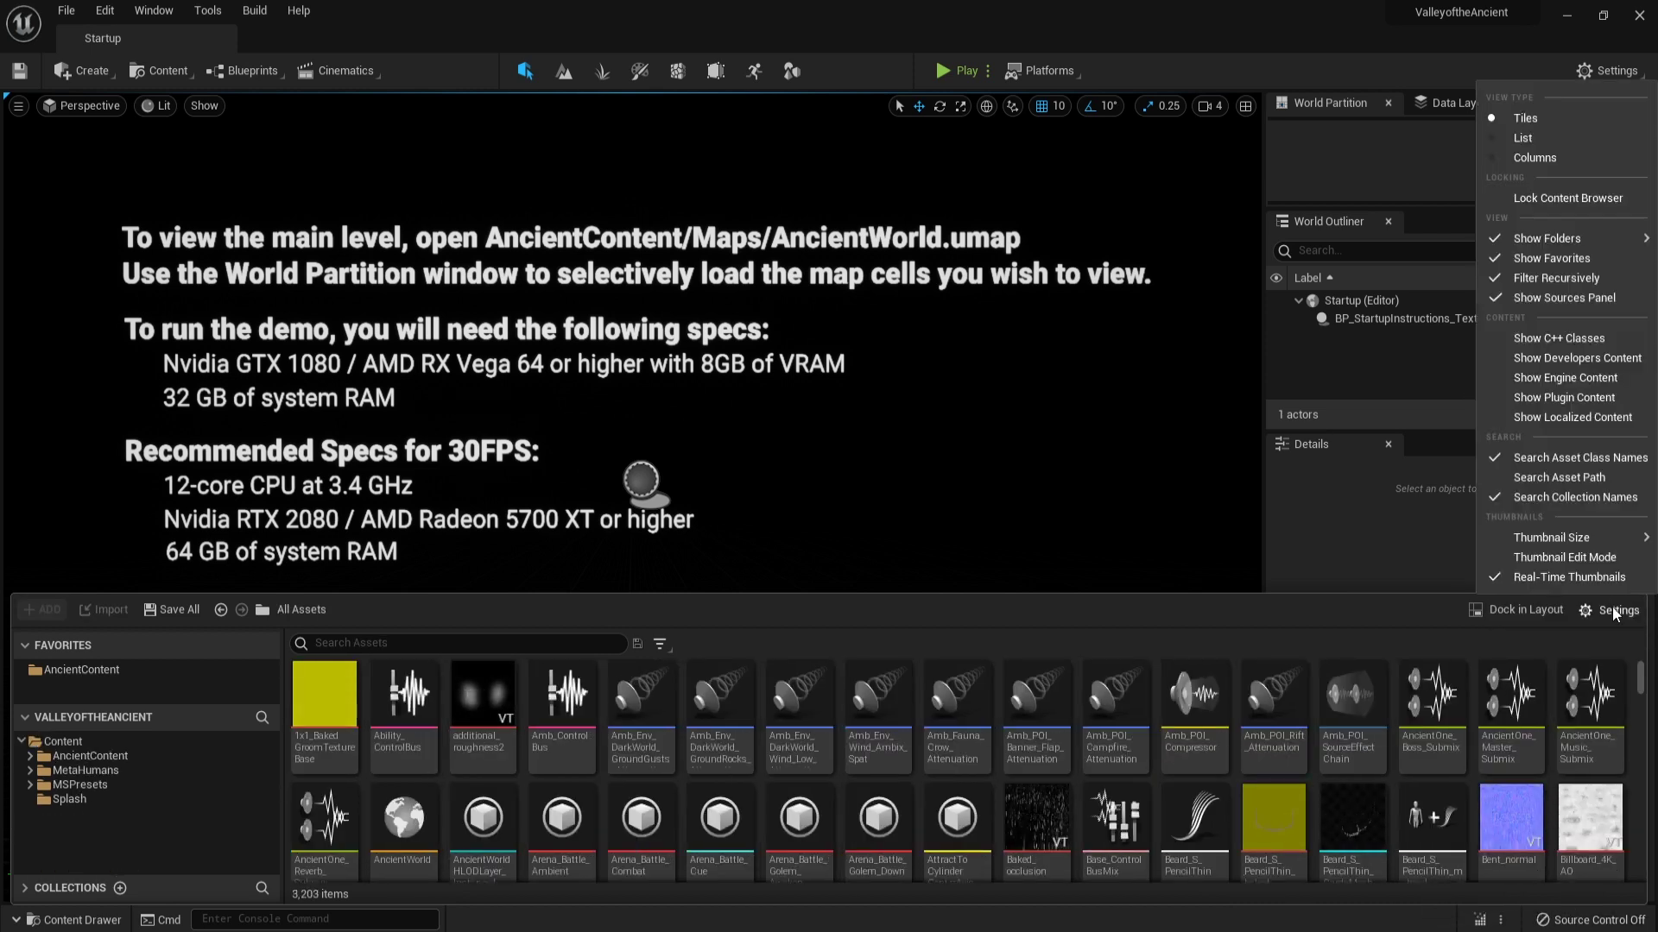
pyautogui.click(1554, 400)
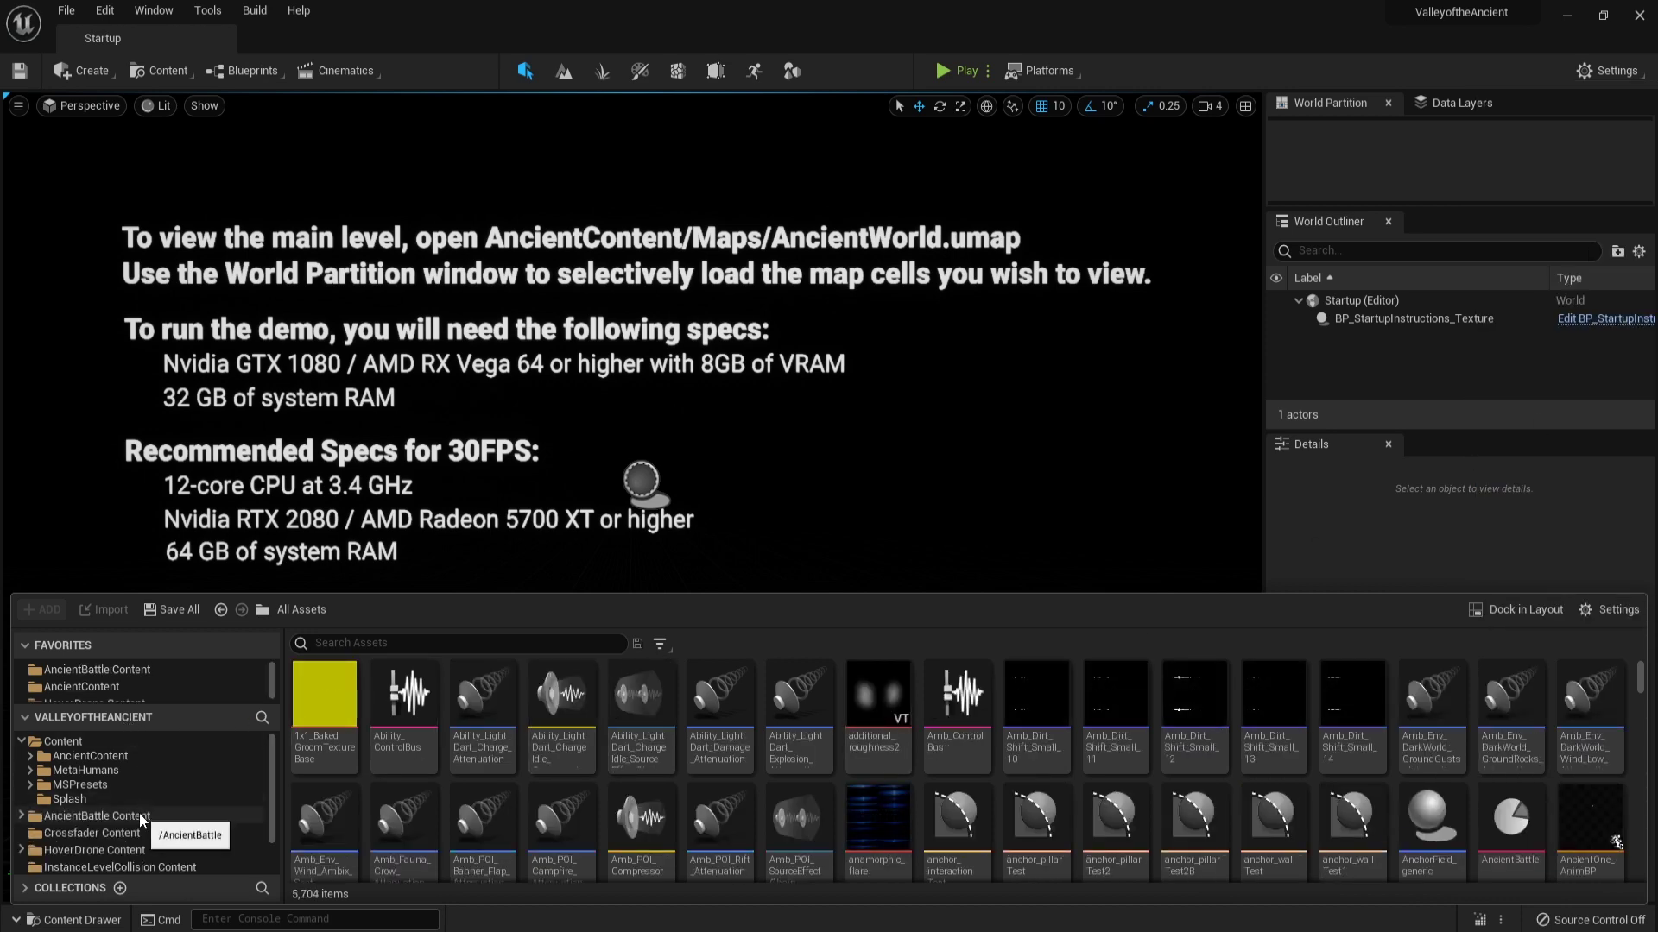
pyautogui.click(121, 849)
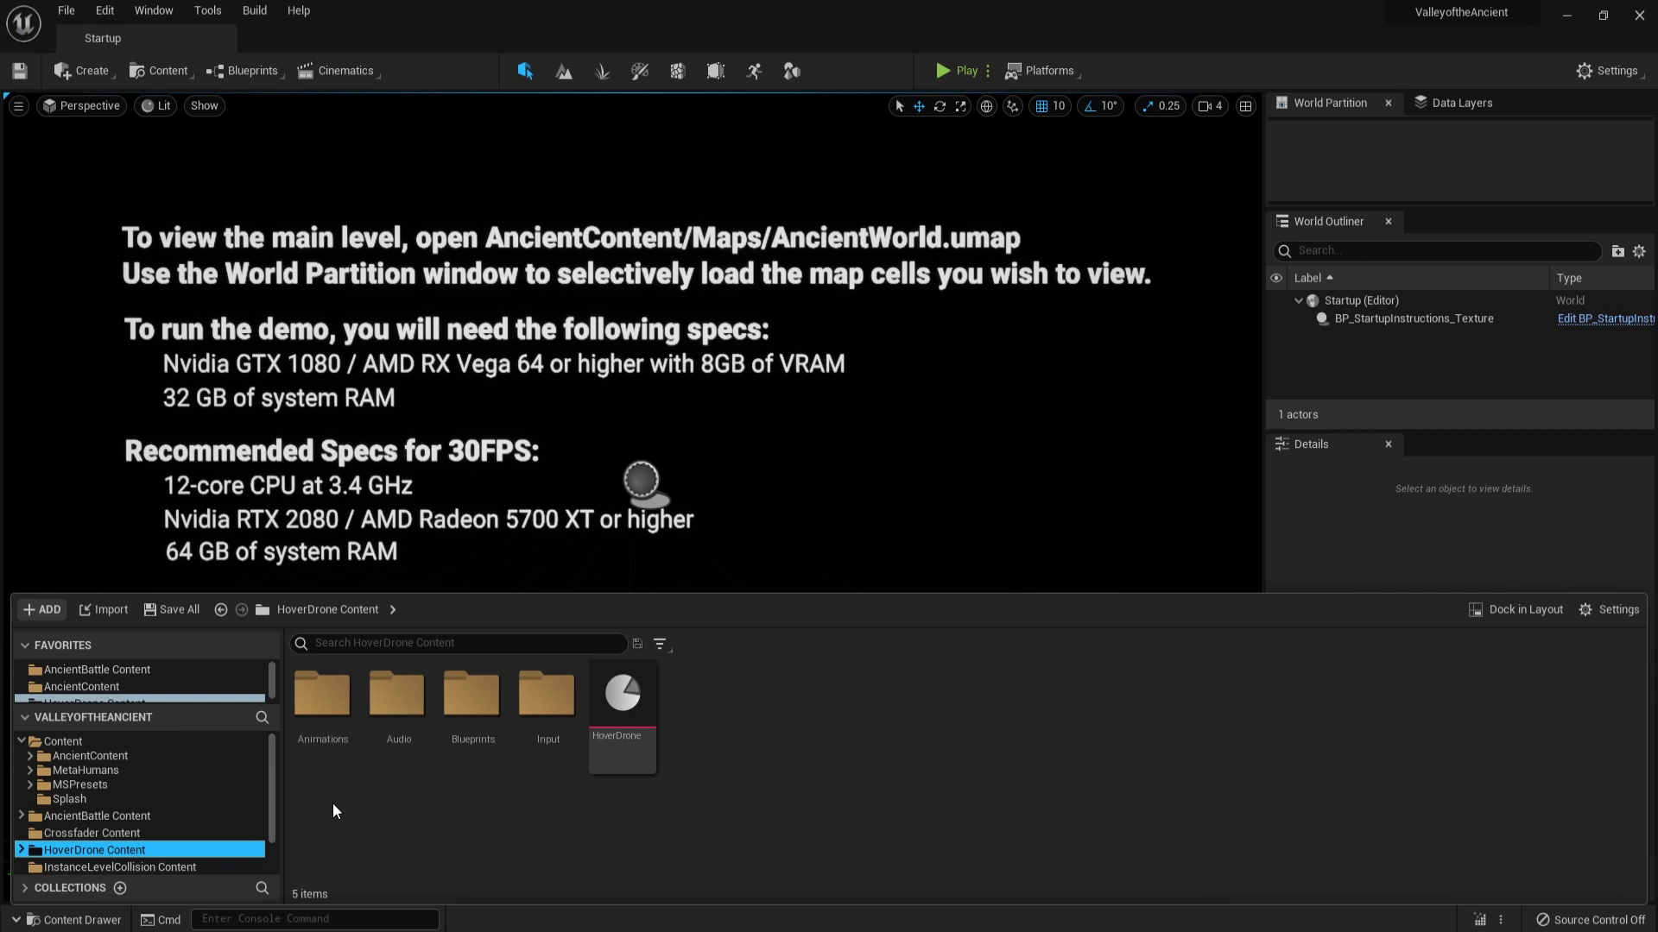
# In HoverDrone's Animations folder, start Duplicate Anim Assets and Retarget on Mote_Release_Montage.
pyautogui.doubleClick(324, 697)
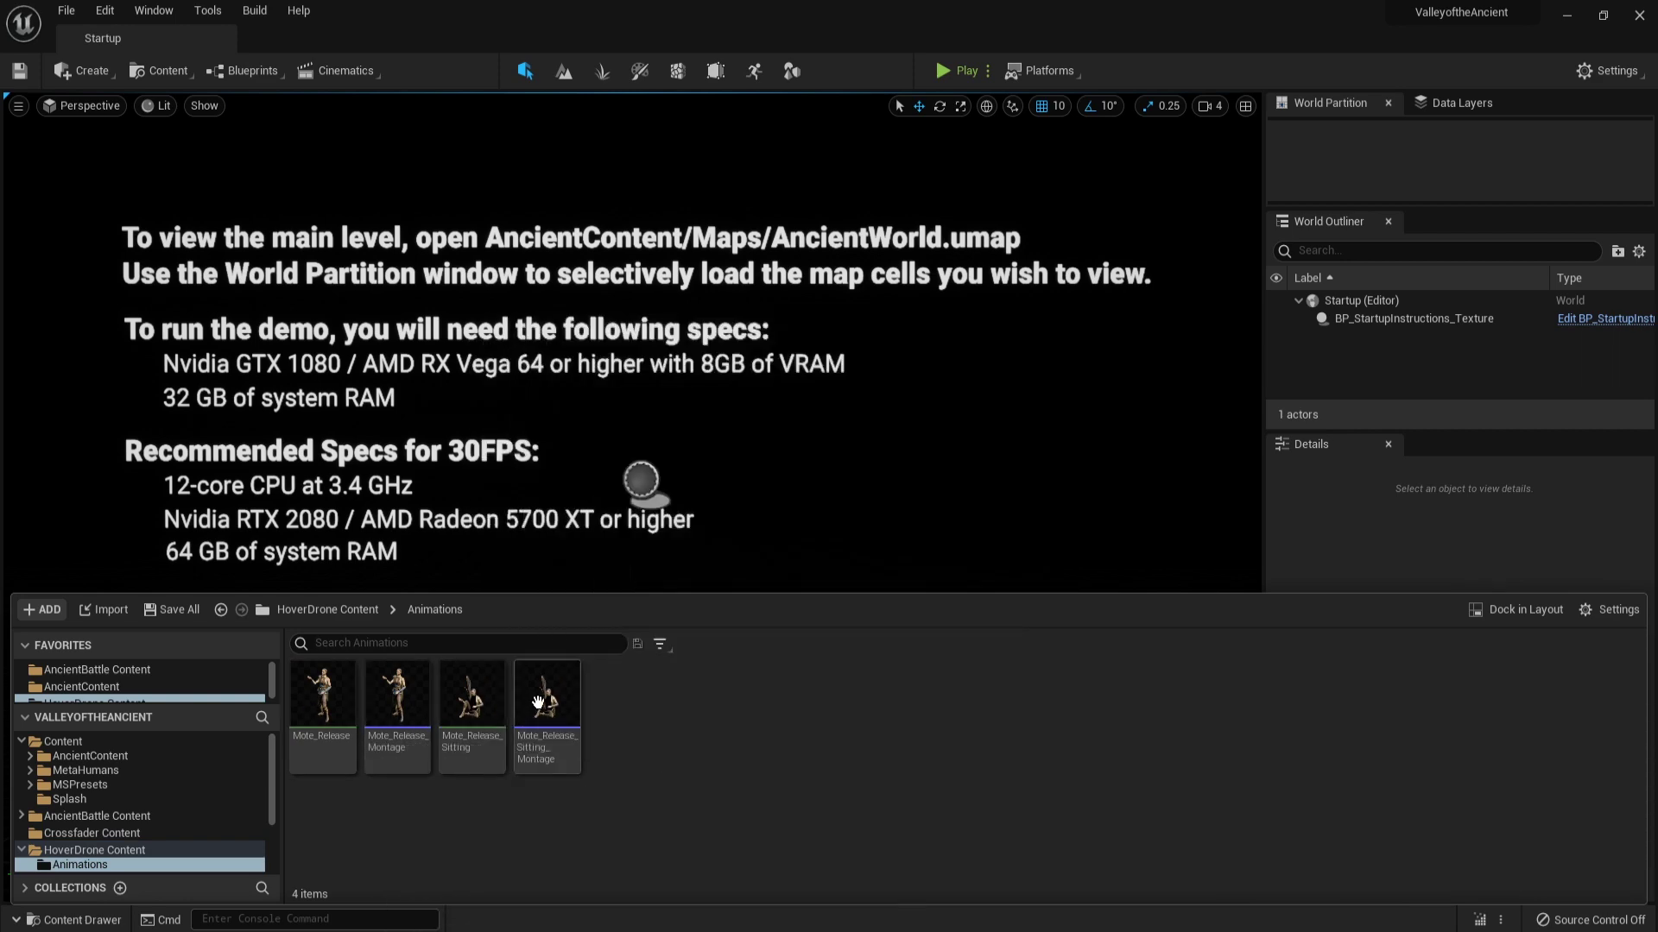
pyautogui.rightClick(398, 701)
pyautogui.click(345, 699)
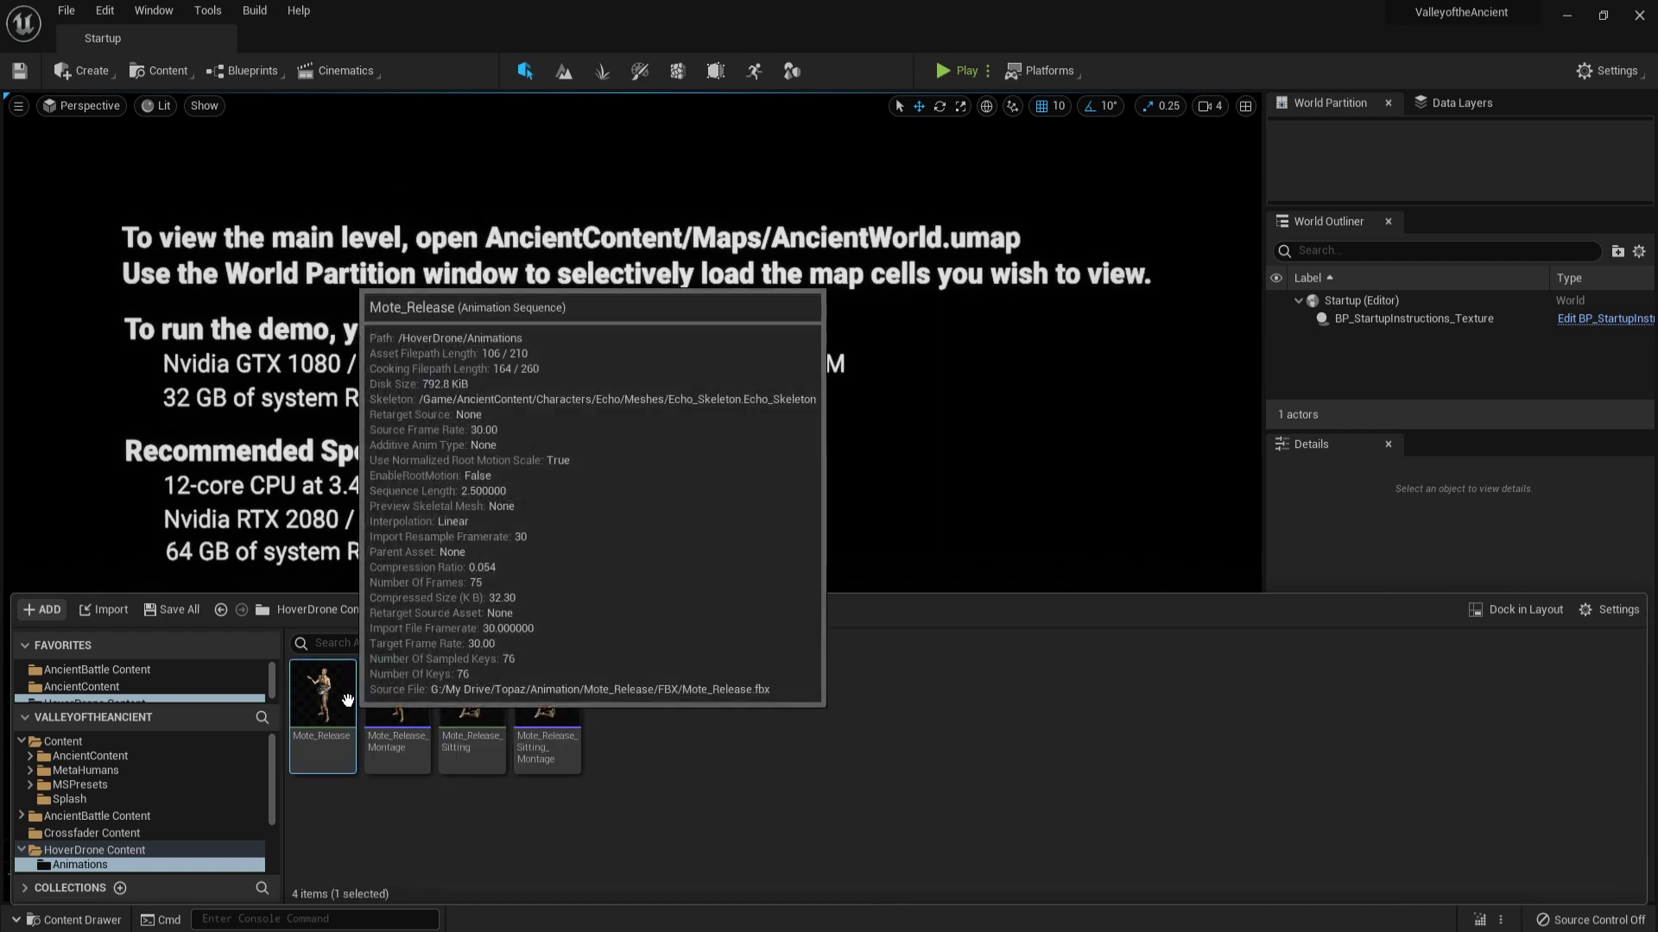
pyautogui.click(396, 701)
pyautogui.rightClick(396, 701)
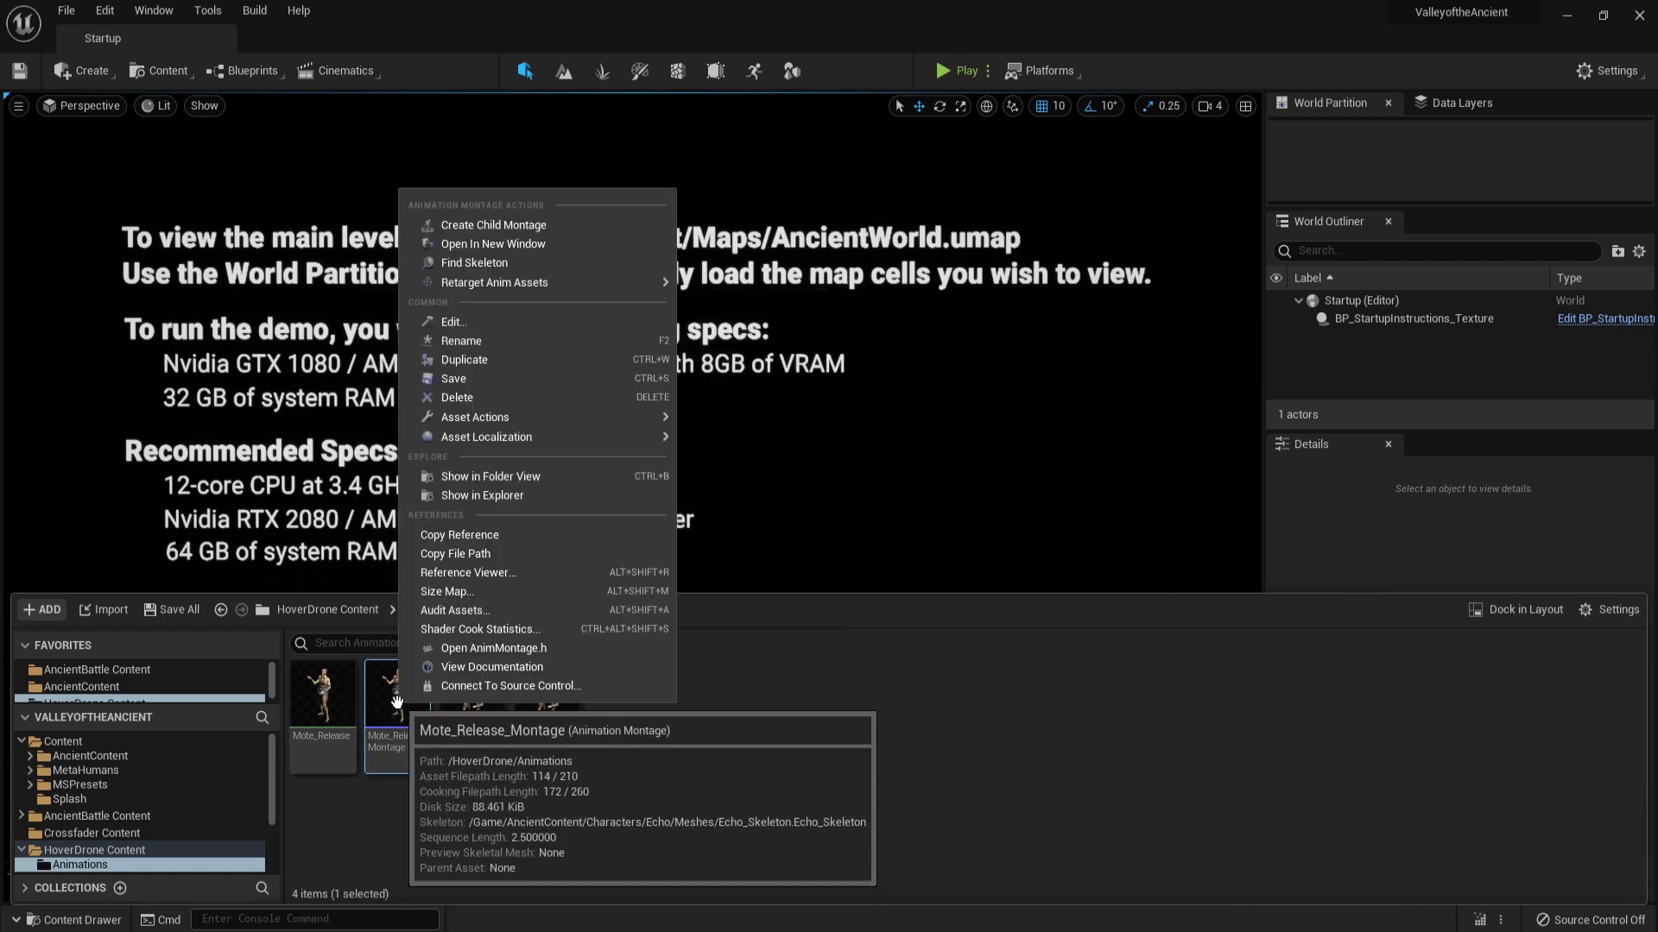
pyautogui.moveTo(516, 287)
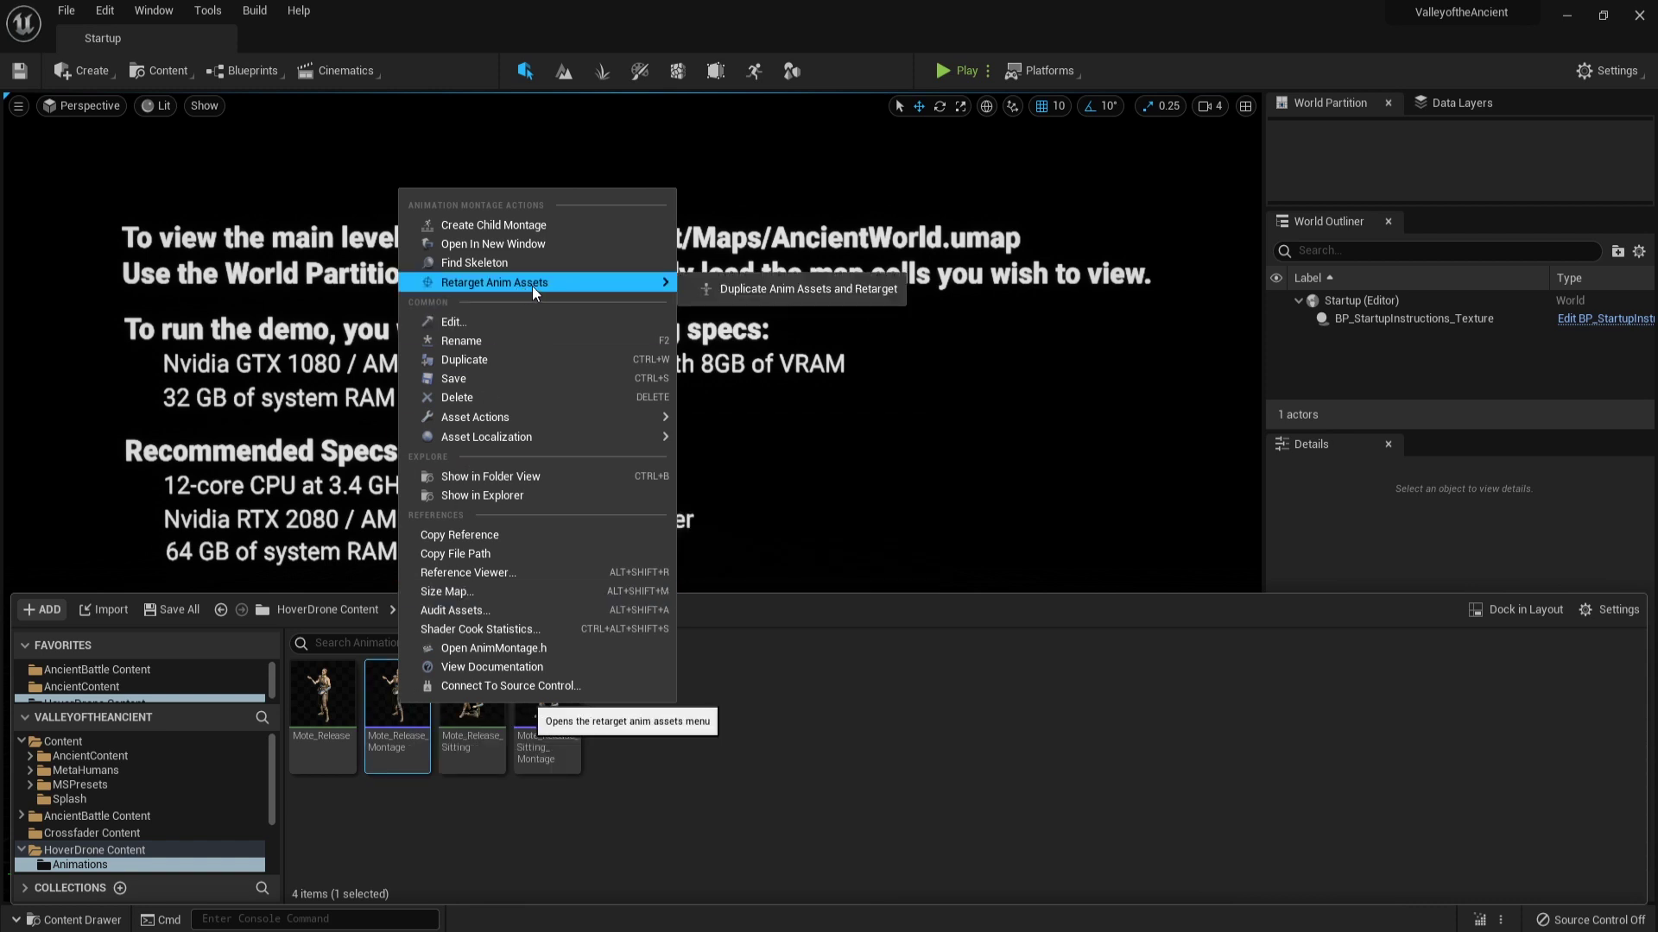
pyautogui.click(691, 282)
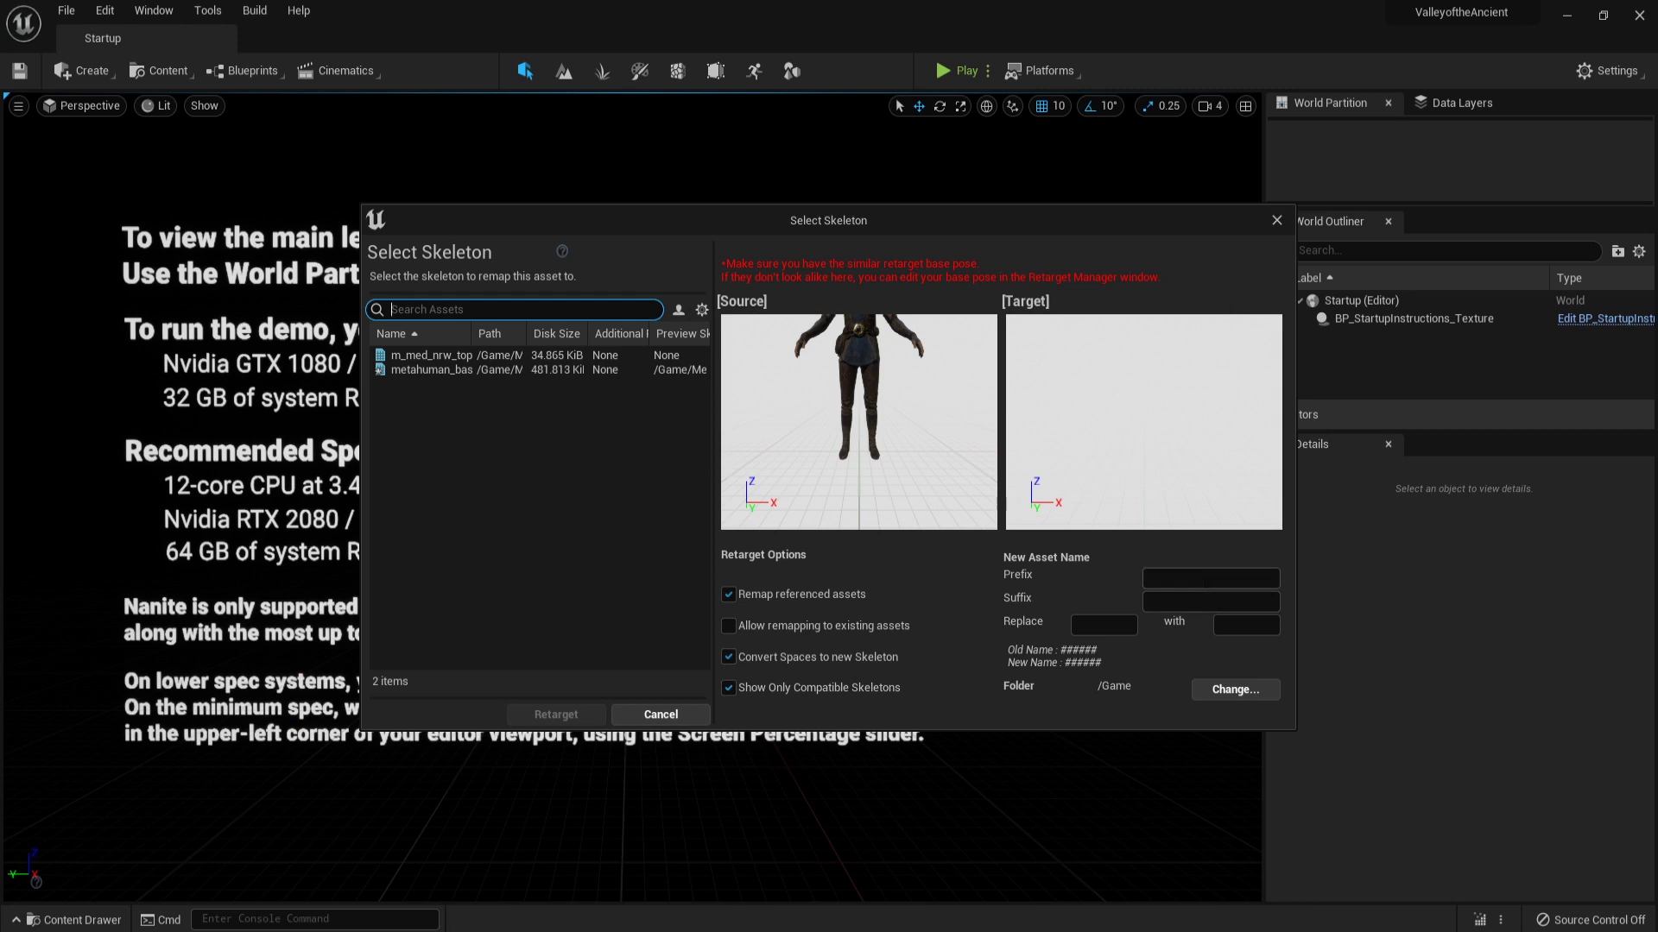
# Set the prefix to MonkeyKing_ and browse the destination to MetaHumans/MonkeyKing.
pyautogui.click(1185, 586)
pyautogui.write('MonkeyK')
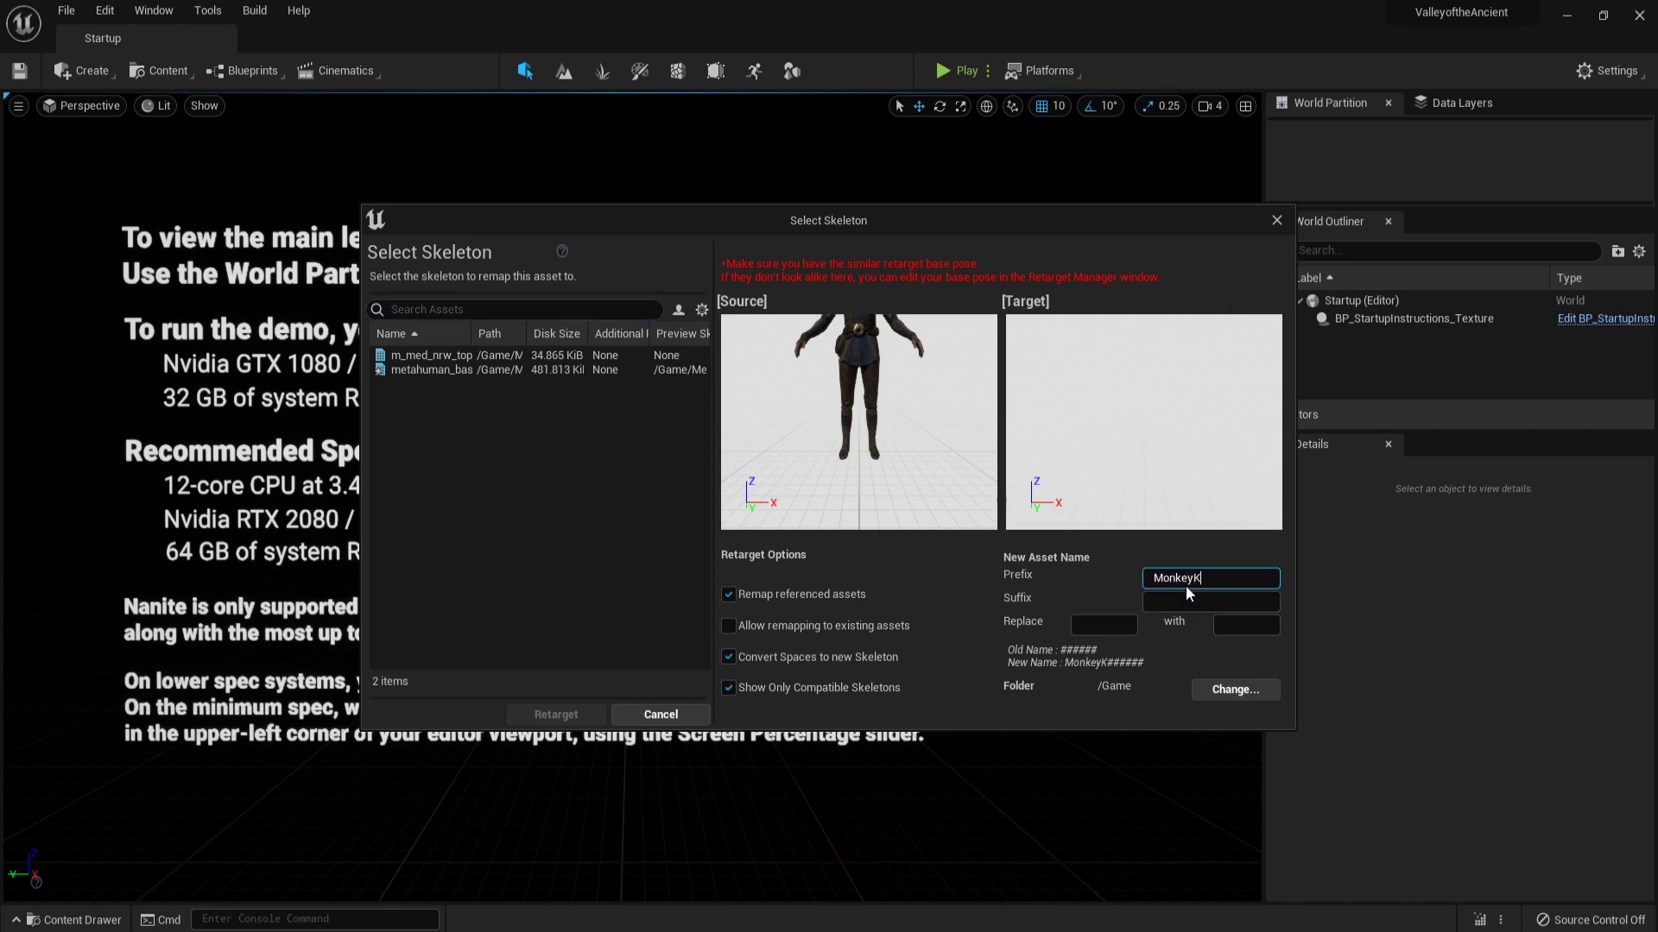
pyautogui.write('ing_')
pyautogui.click(1240, 690)
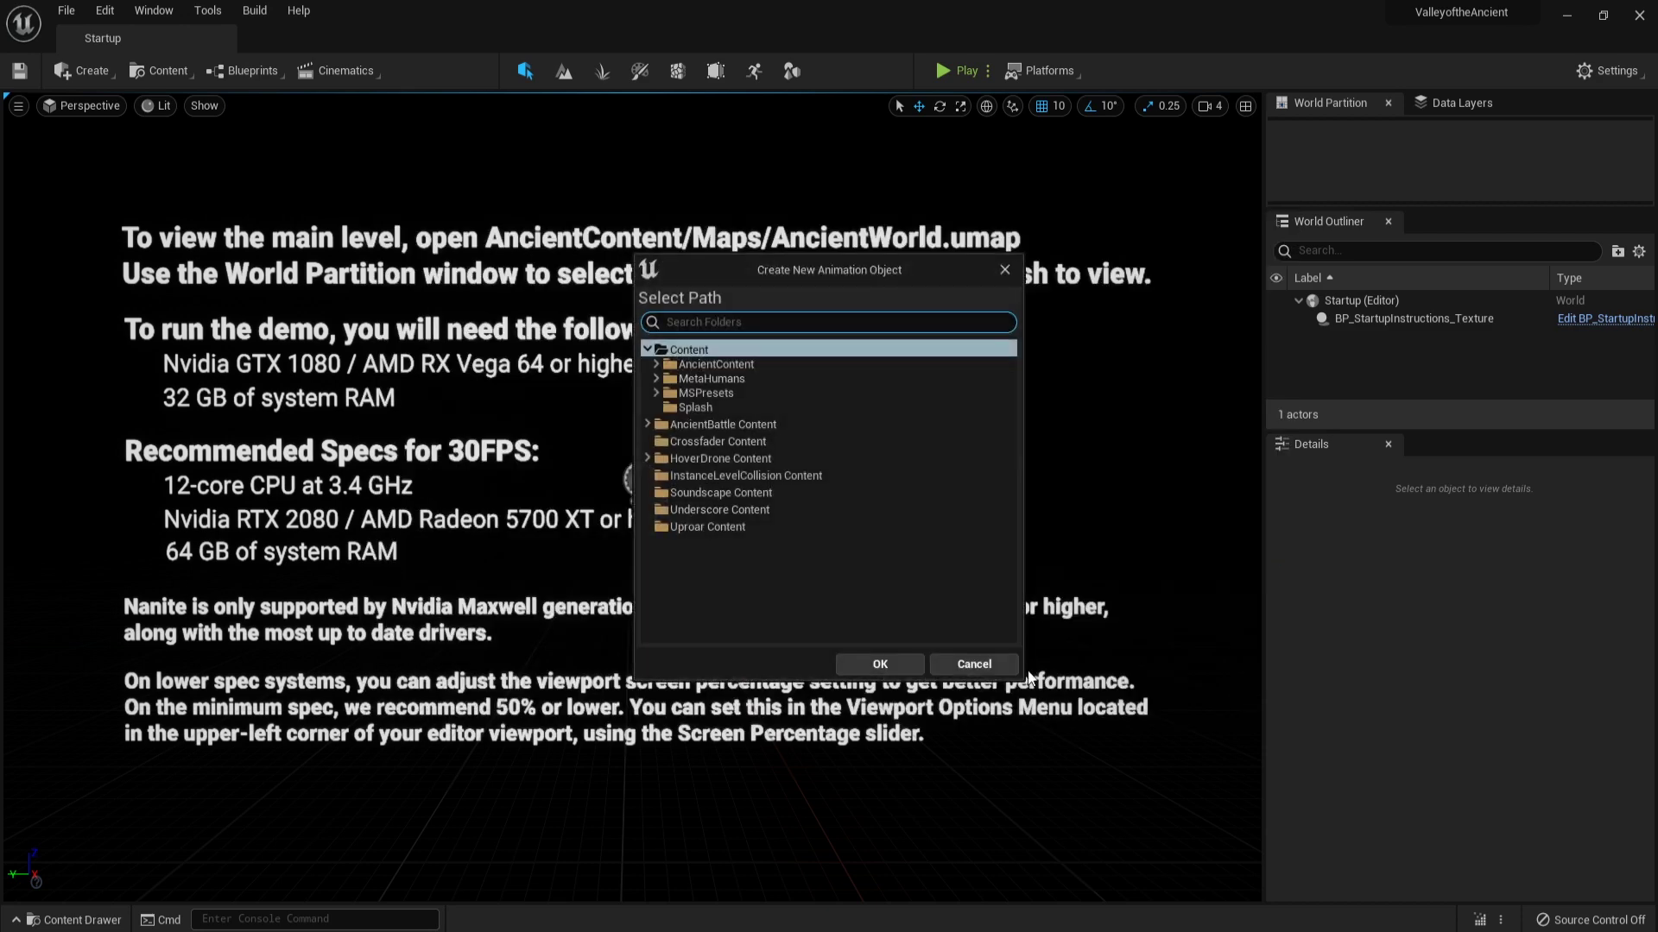
pyautogui.click(655, 378)
pyautogui.click(665, 406)
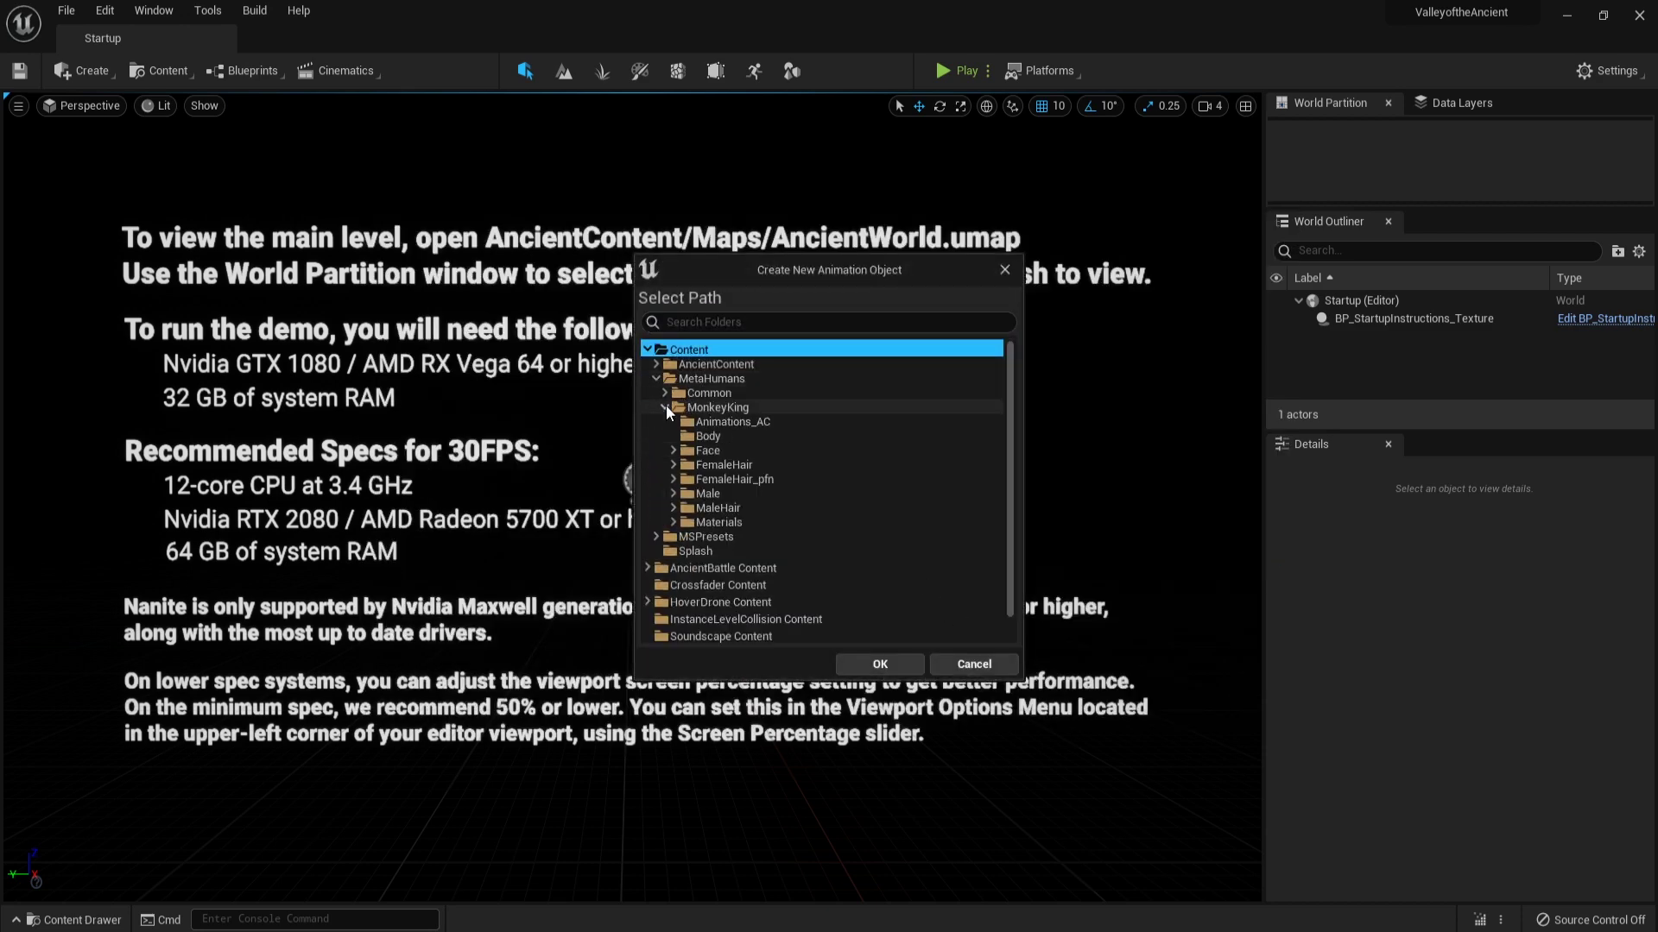
pyautogui.click(666, 407)
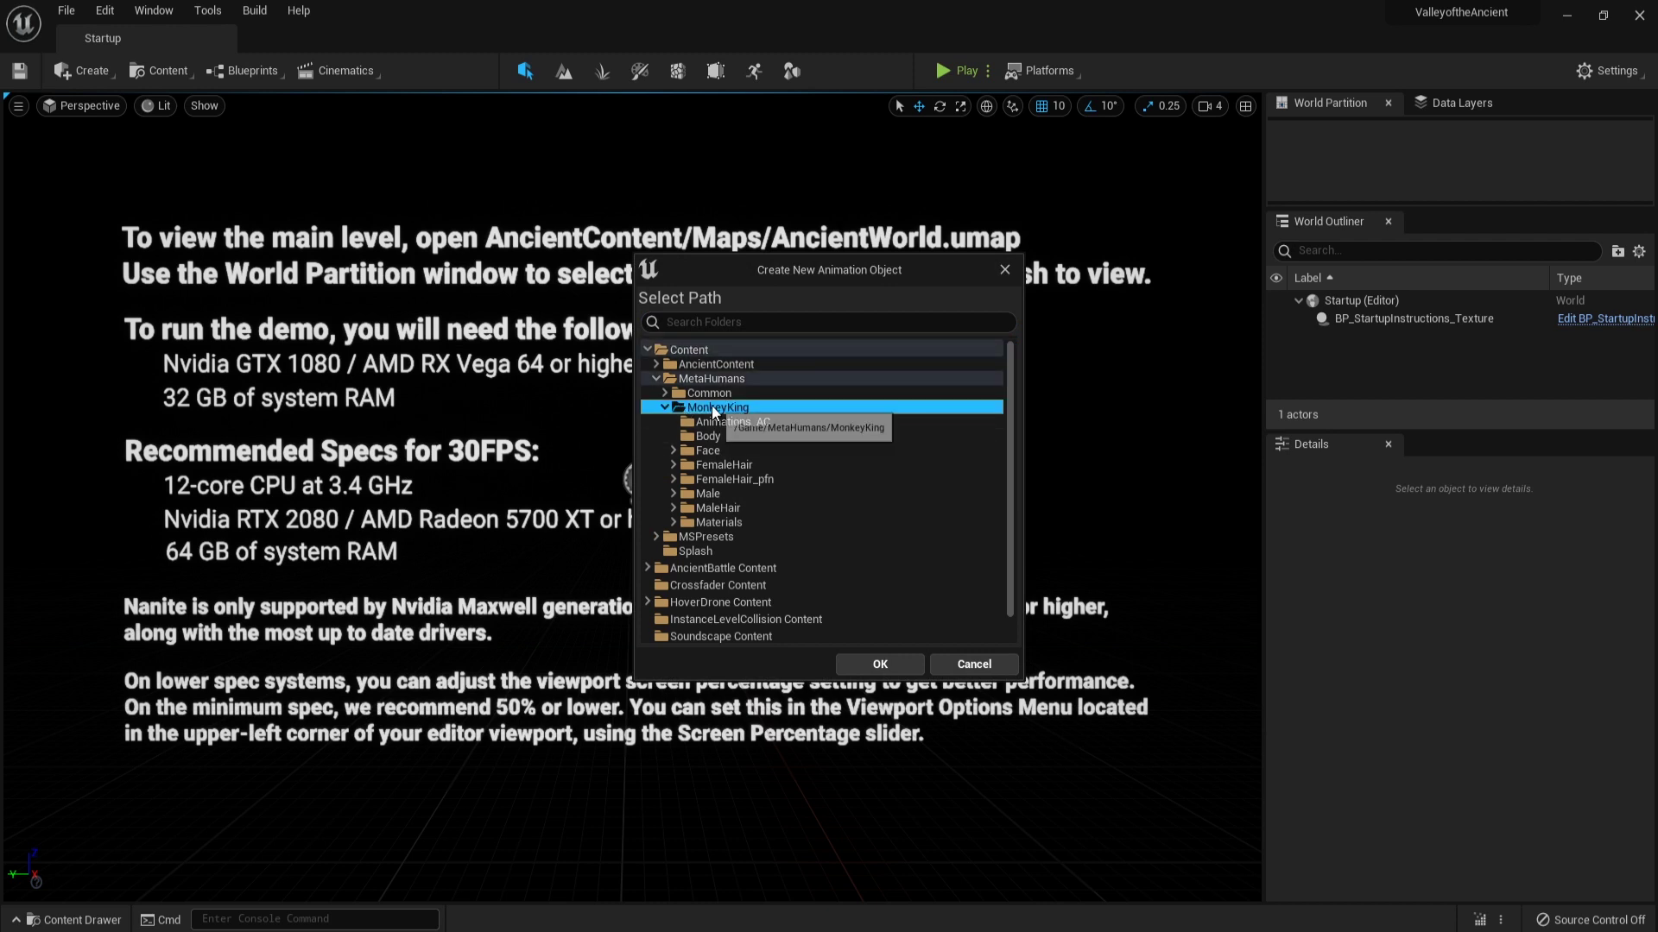
# Create an Animation_Drone folder as destination and retarget onto the metahuman skeleton.
pyautogui.rightClick(711, 406)
pyautogui.click(743, 417)
pyautogui.write('An')
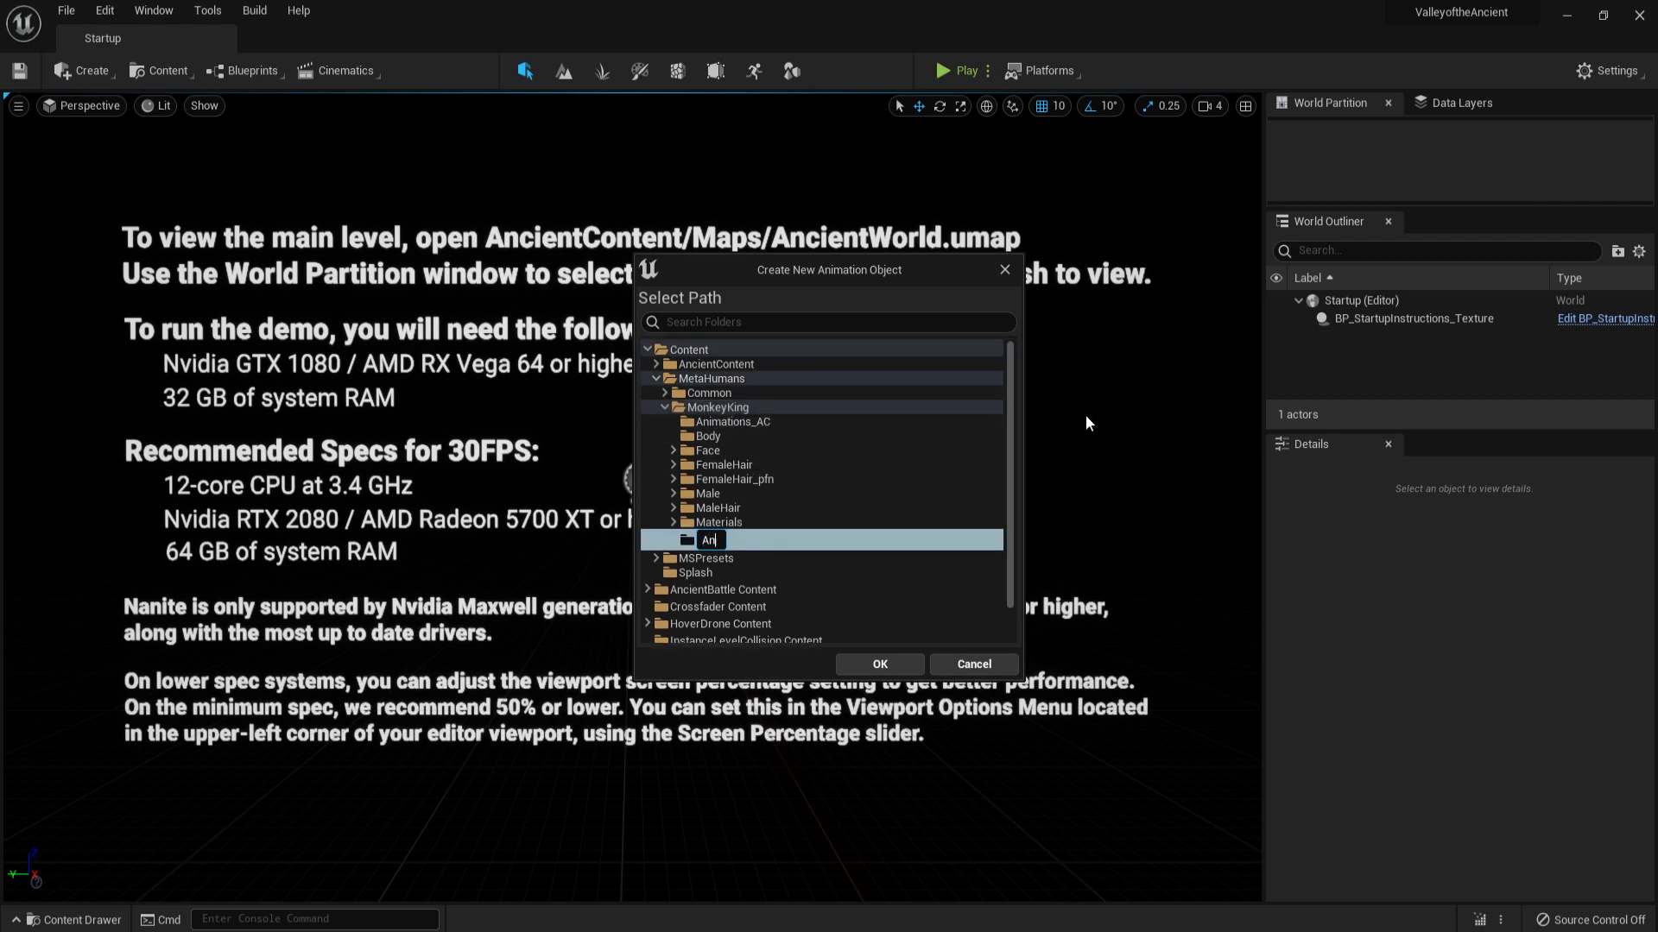
pyautogui.write('imation_Drone')
pyautogui.press('Return')
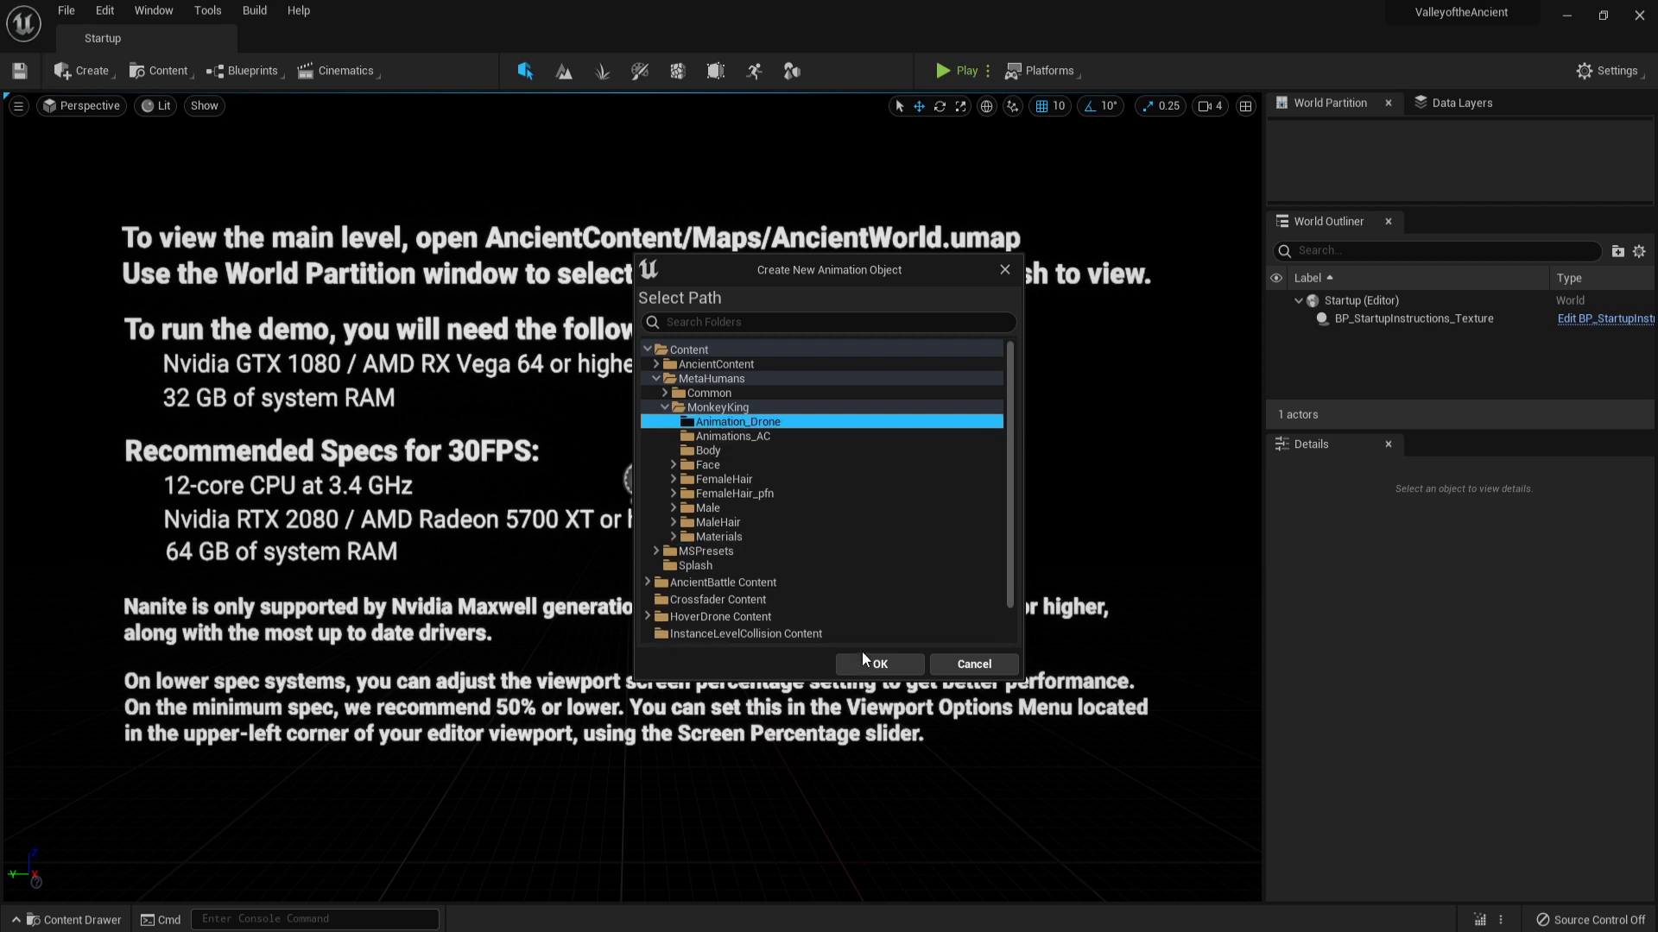
pyautogui.click(899, 675)
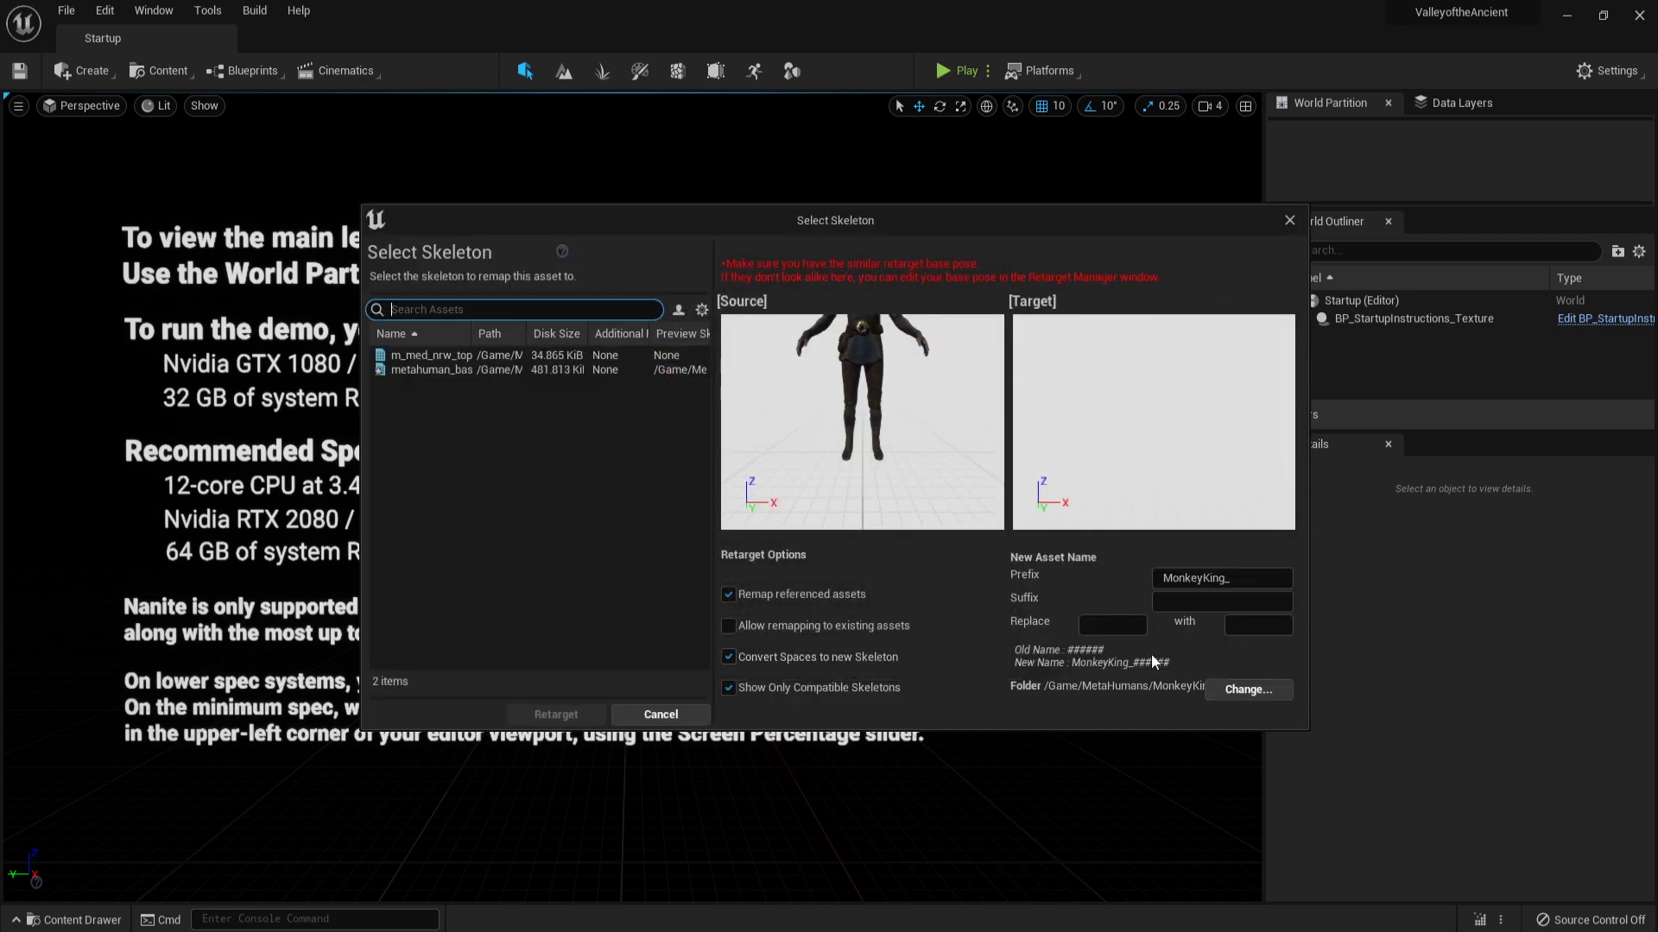
pyautogui.doubleClick(583, 372)
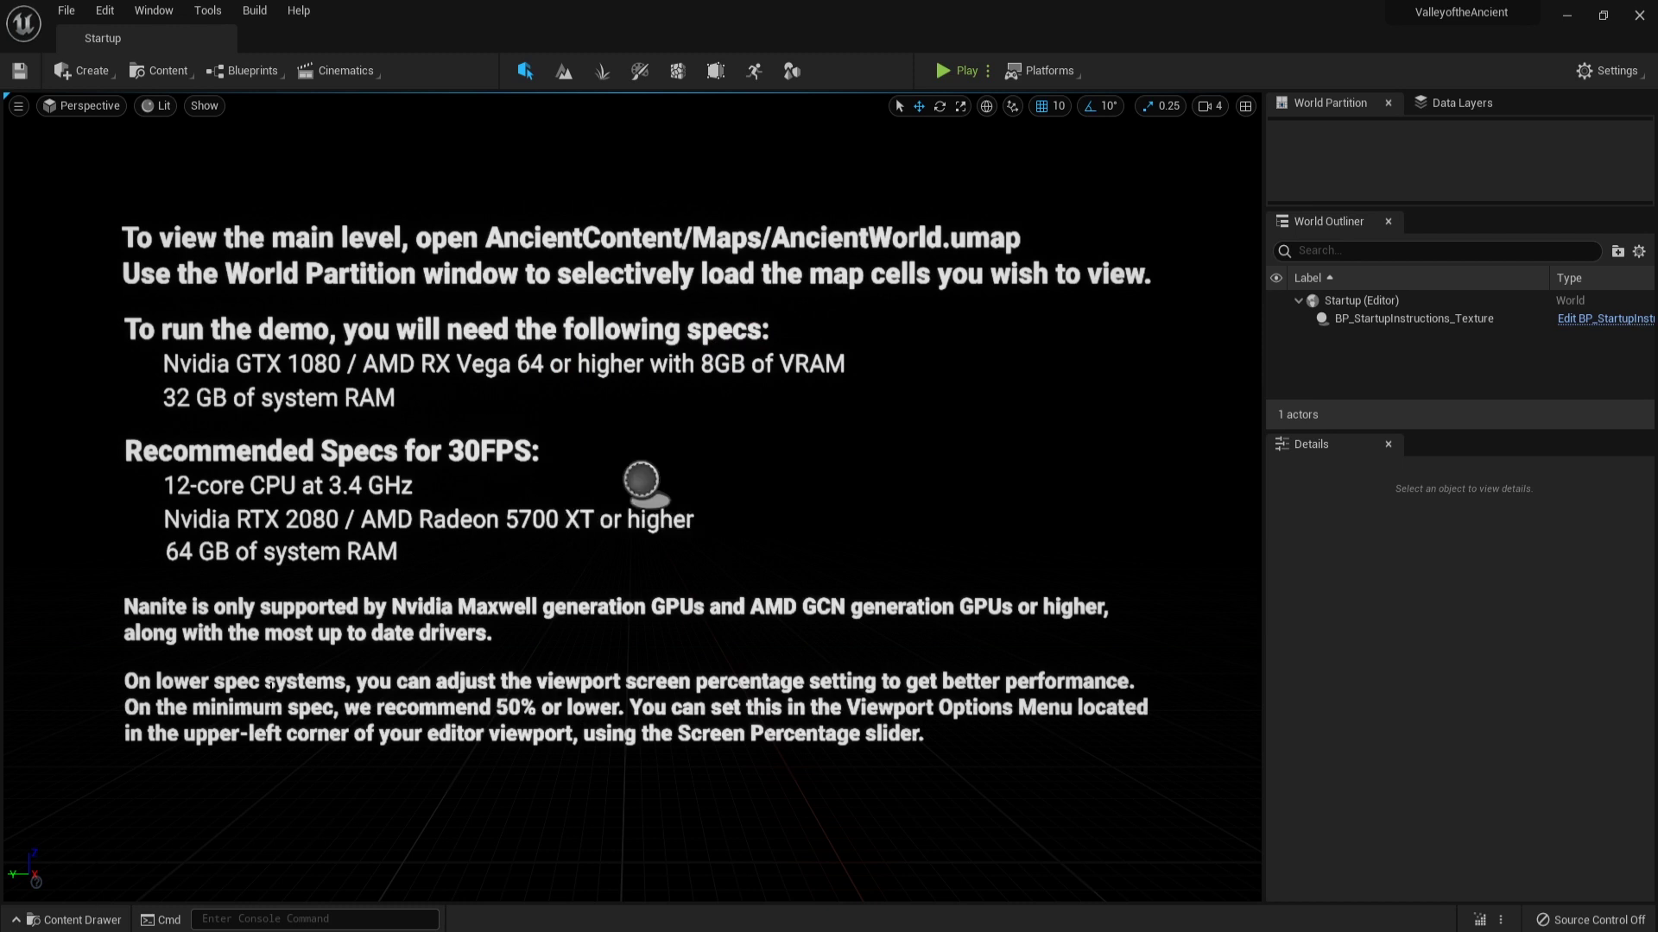
# In the content drawer, open MetaHumans/MonkeyKing/Animation_Drone.
pyautogui.click(74, 919)
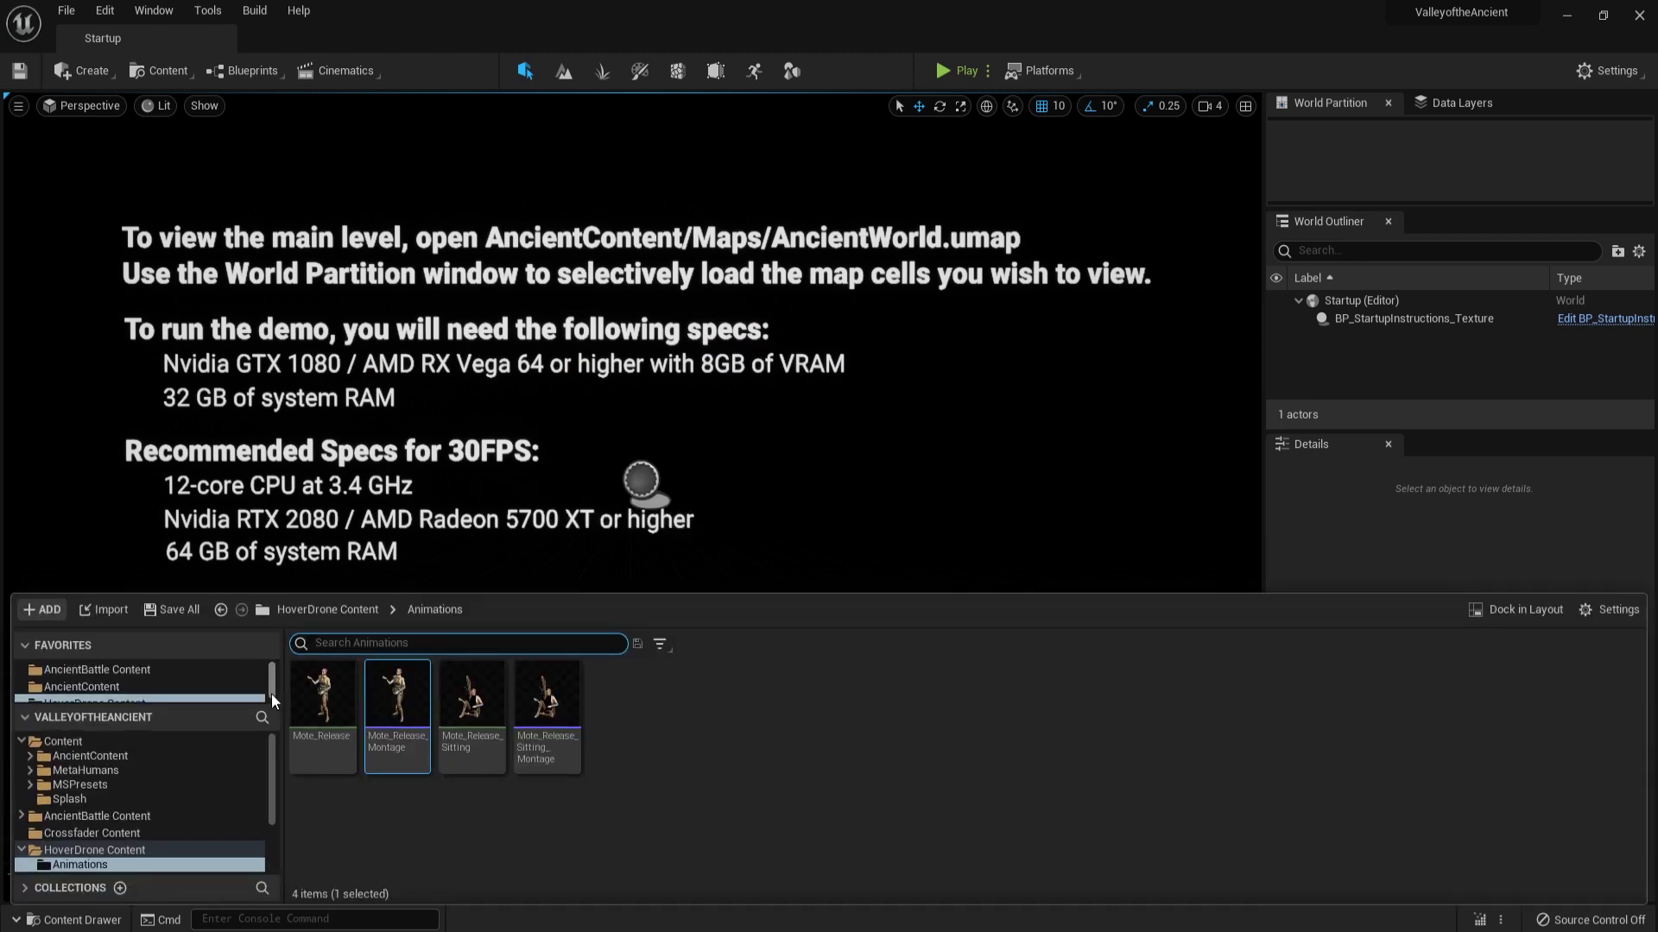
pyautogui.click(214, 771)
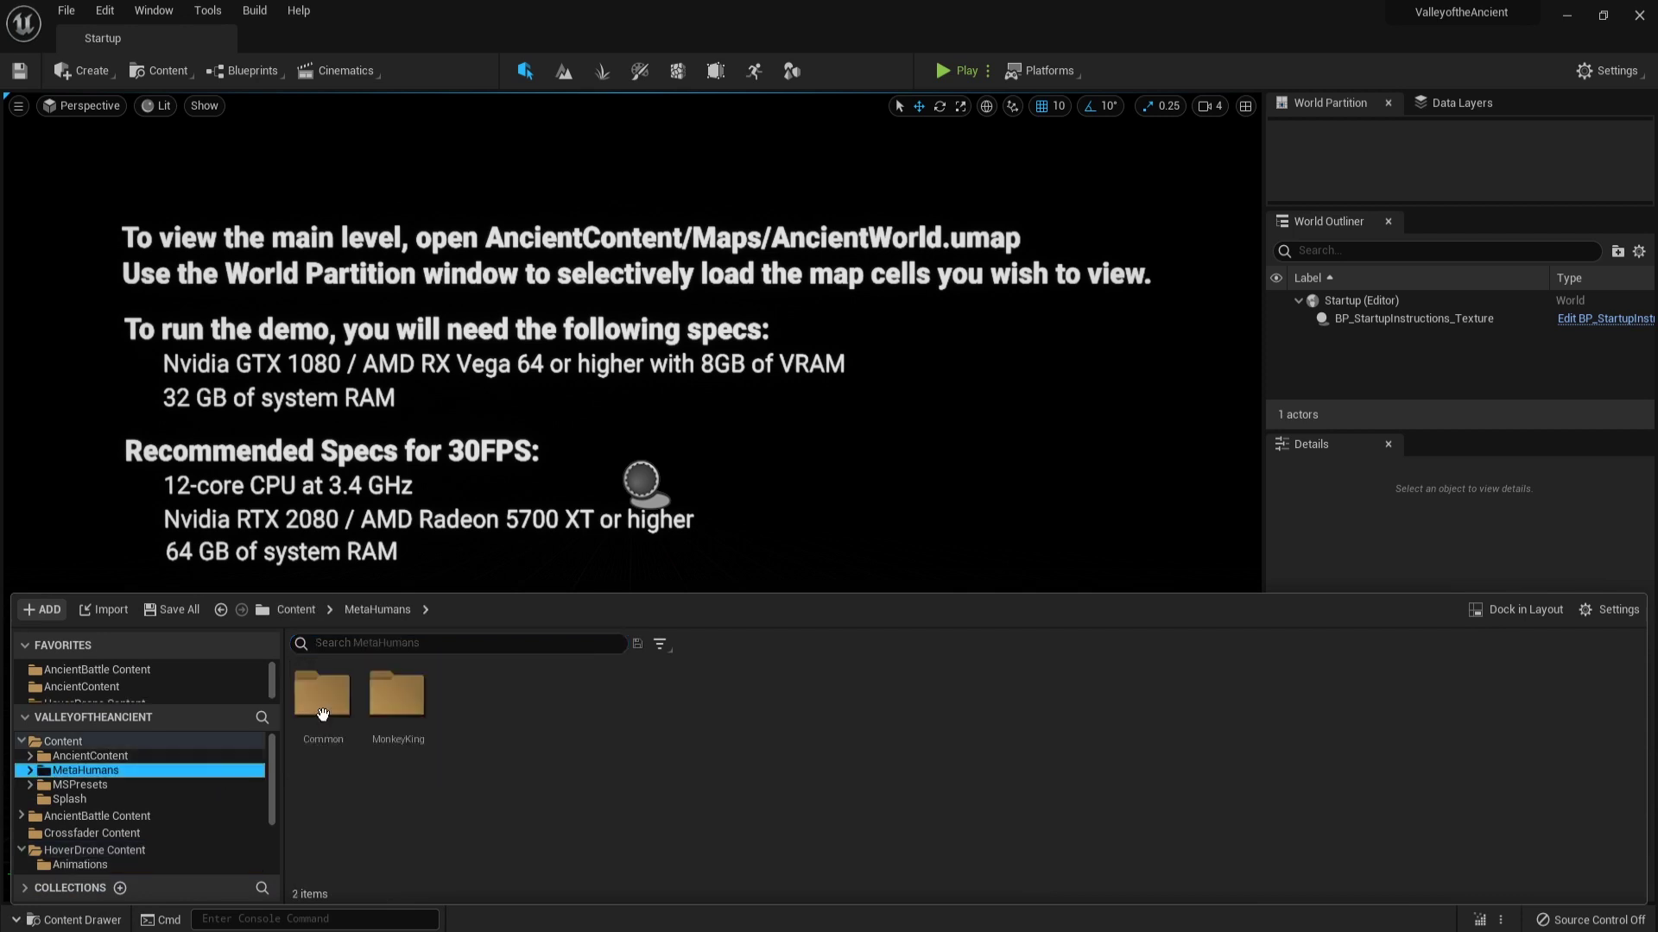
pyautogui.click(387, 704)
pyautogui.doubleClick(386, 703)
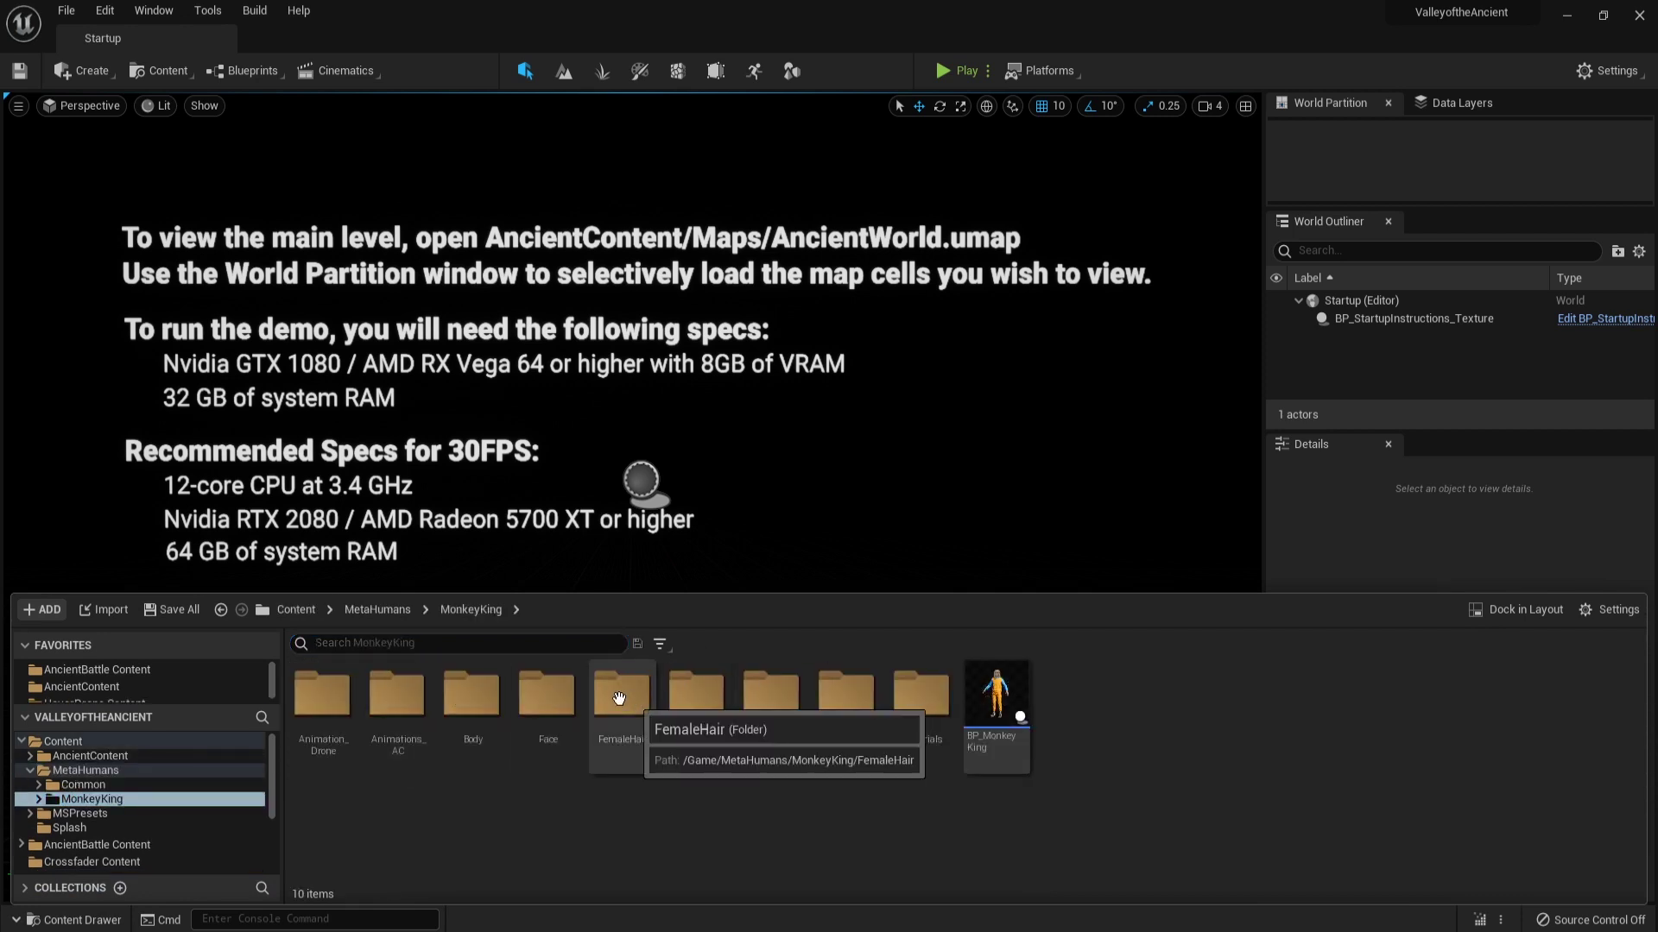
pyautogui.doubleClick(337, 695)
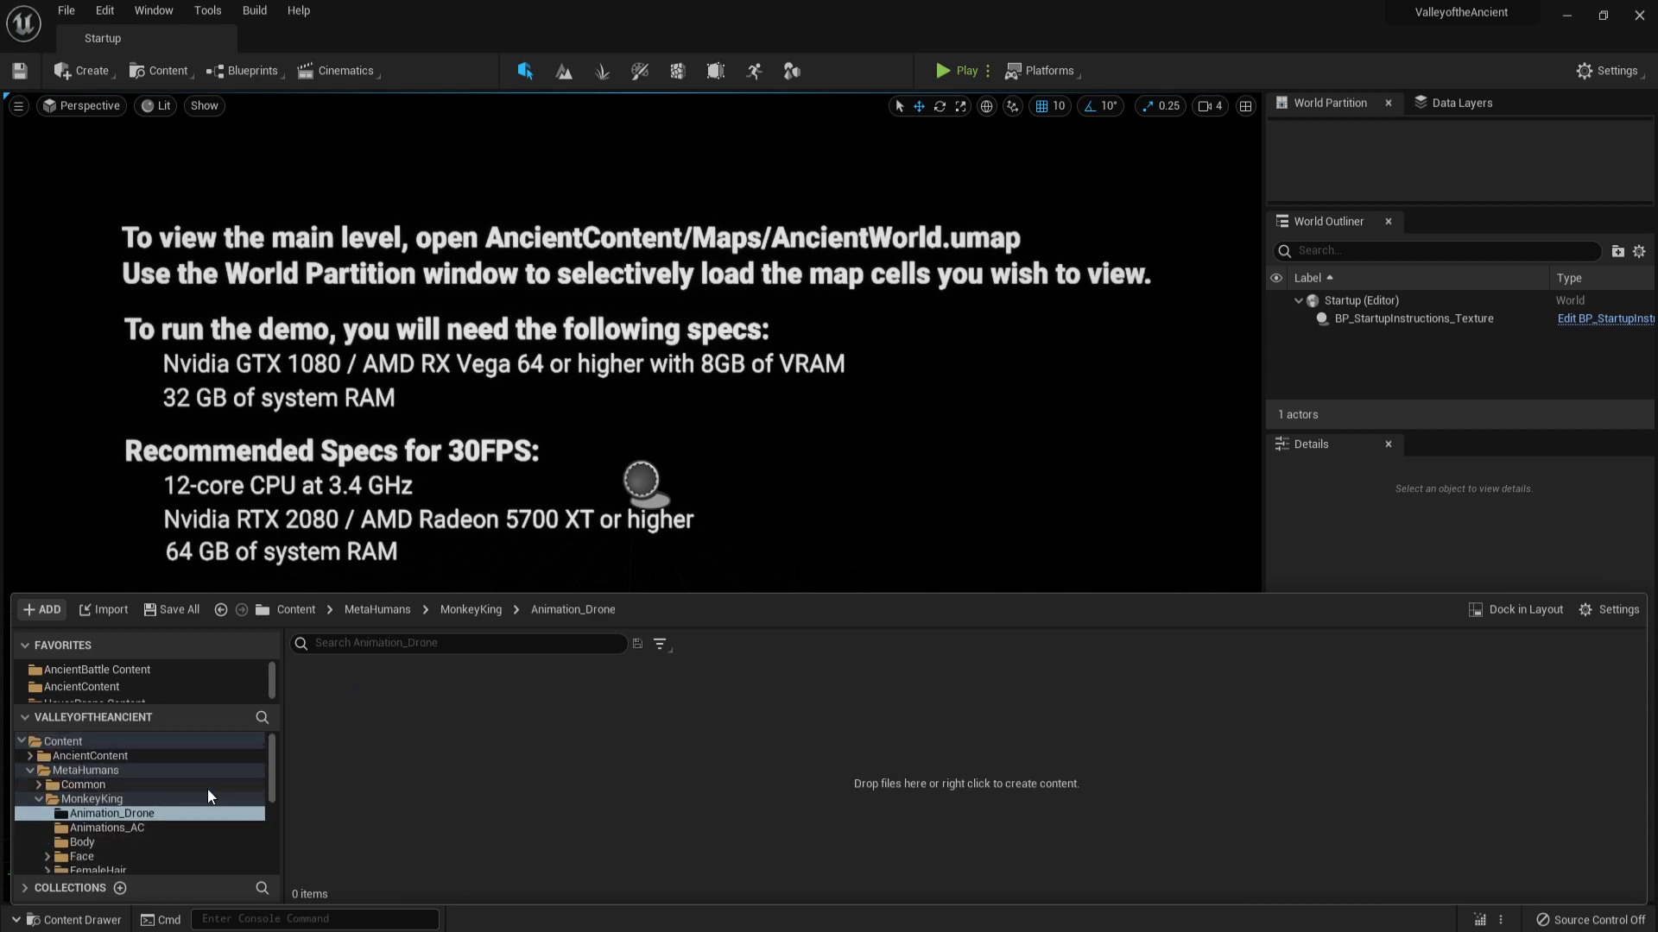
# Browse Animation_Drone, Animations_AC and HoverDrone's Audio and Animations folders in the tree.
pyautogui.click(160, 741)
pyautogui.scroll(-3, 171, 775)
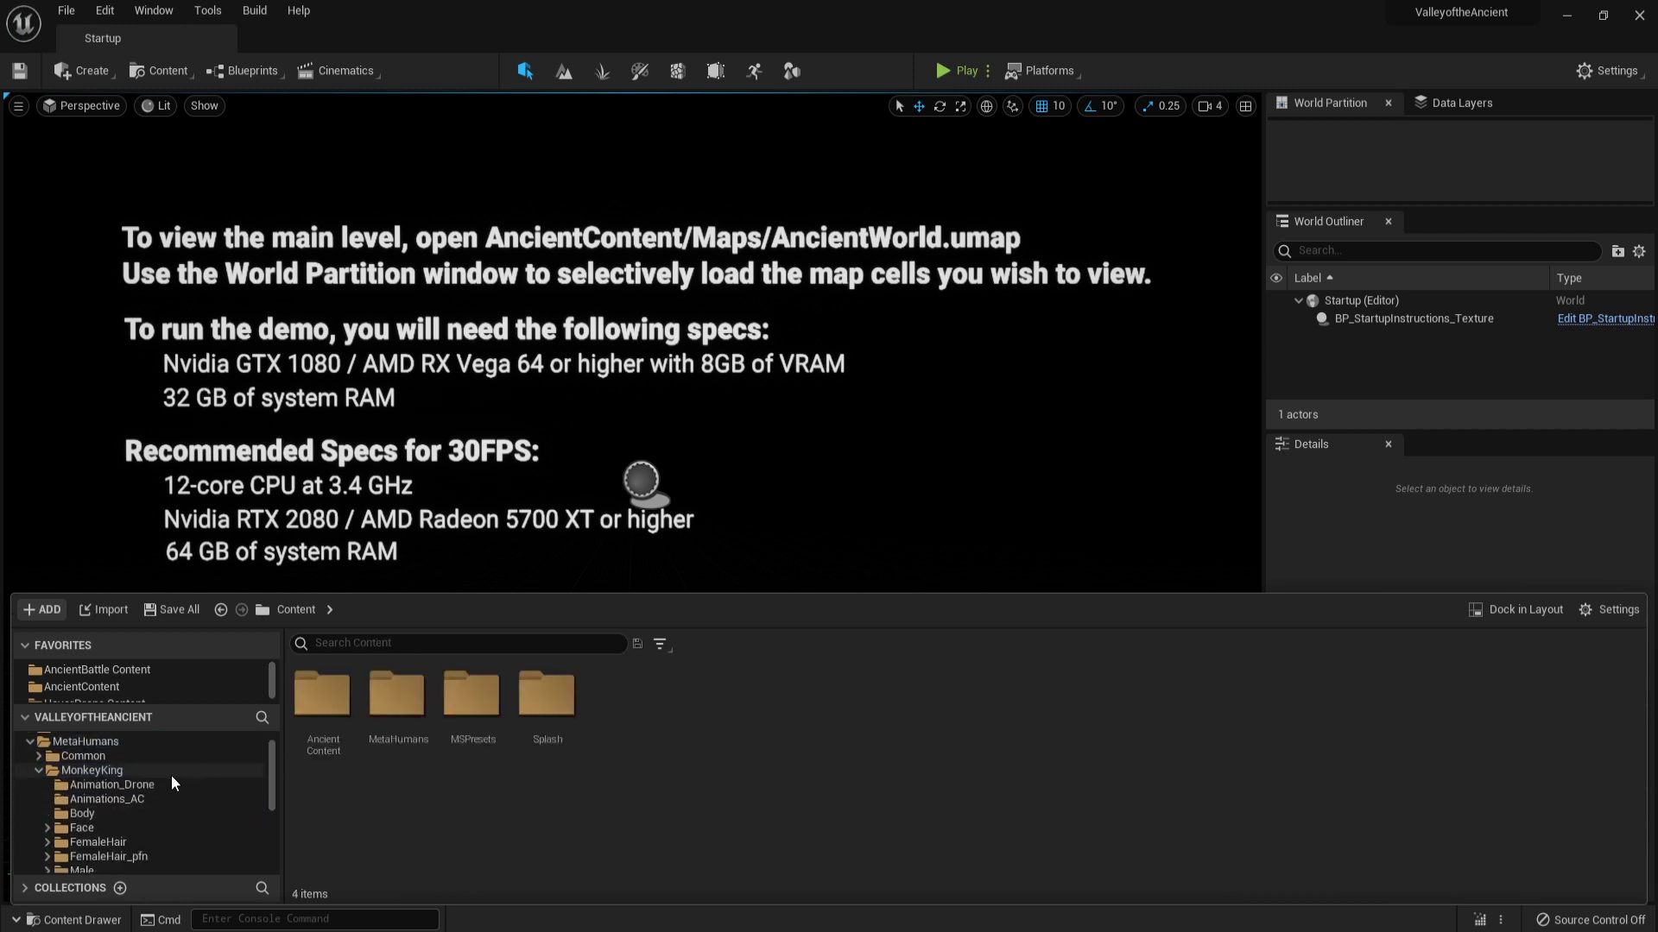
pyautogui.scroll(1, 171, 783)
pyautogui.click(181, 784)
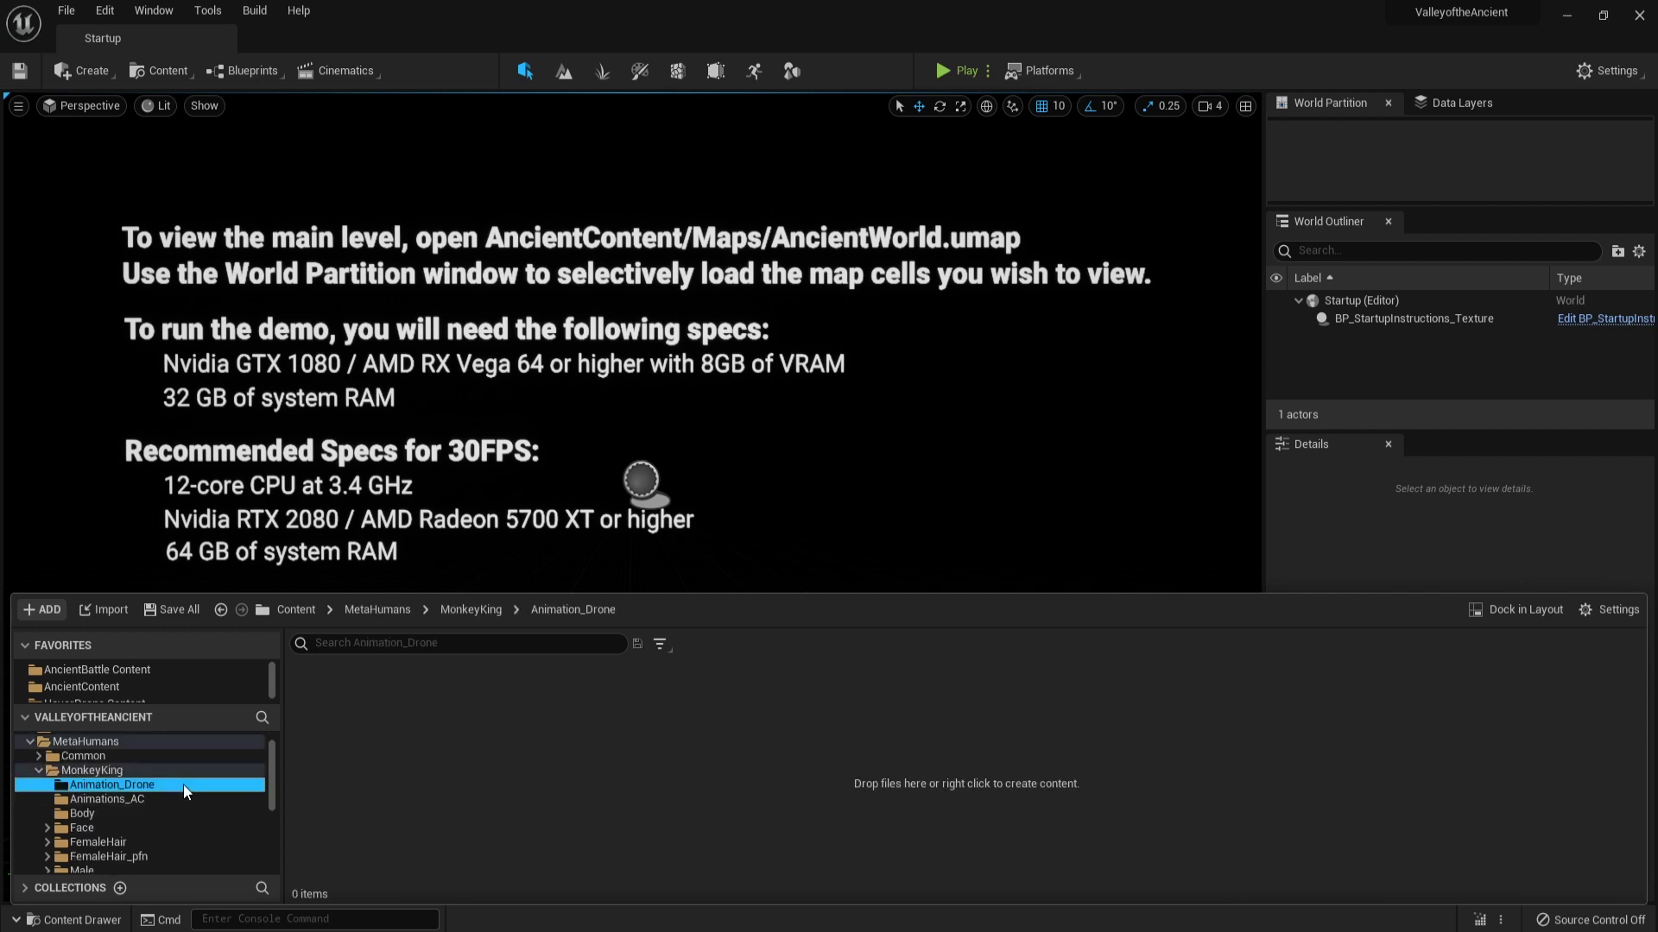
pyautogui.click(205, 798)
pyautogui.scroll(-3, 206, 796)
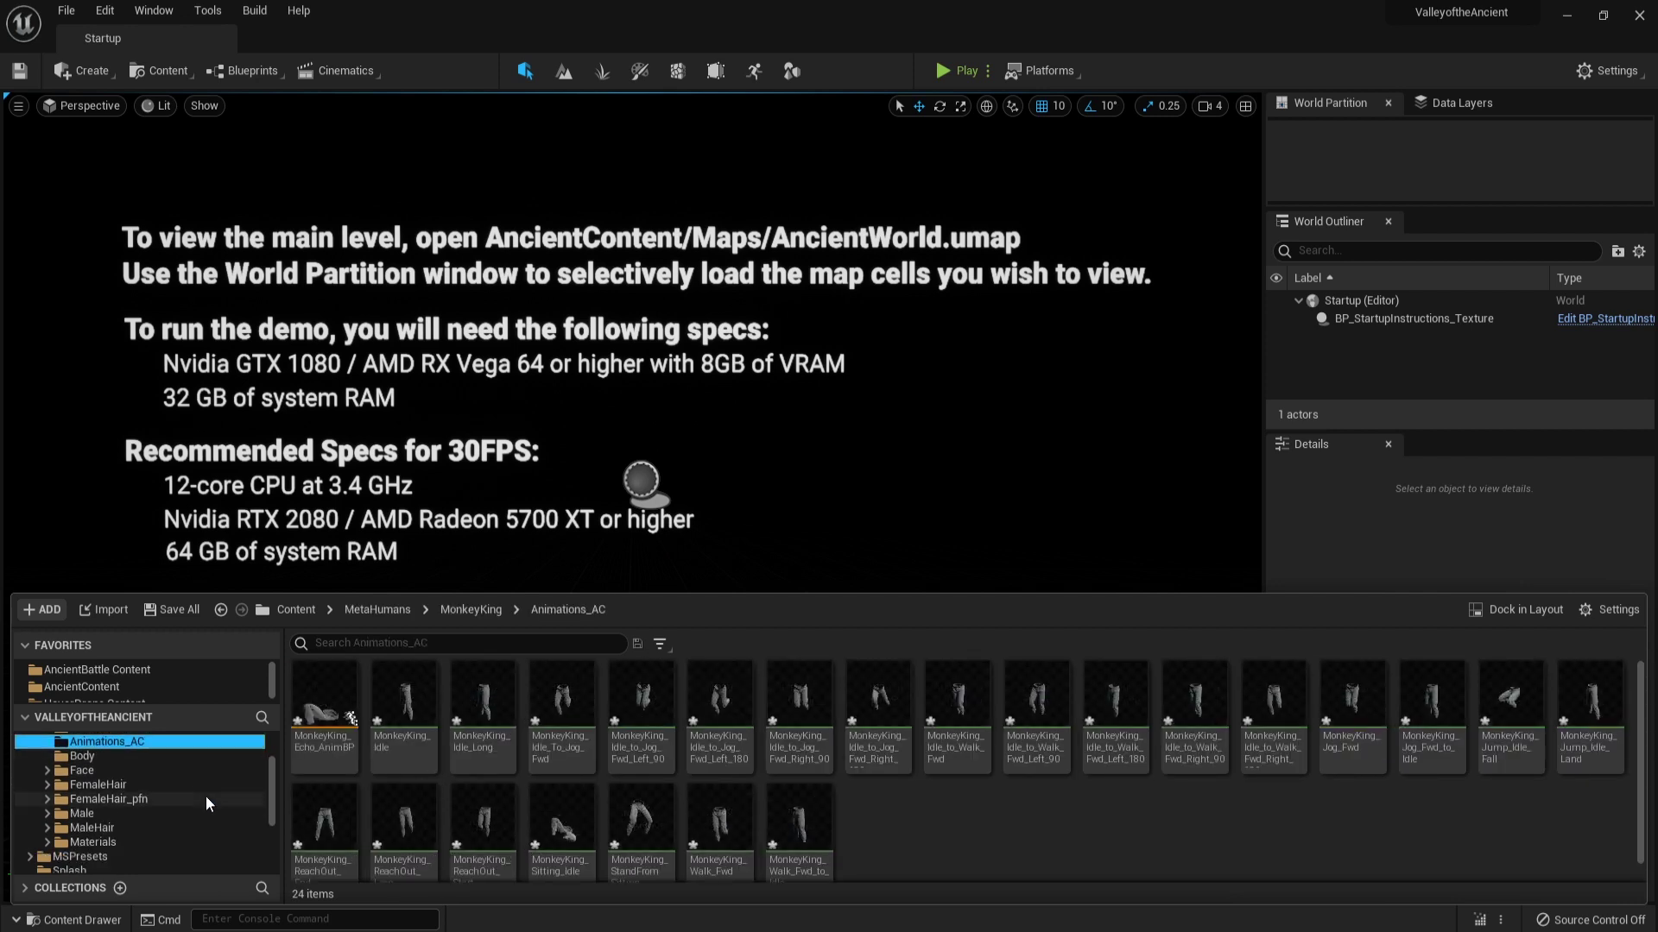
pyautogui.scroll(-1, 206, 796)
pyautogui.scroll(-2, 189, 832)
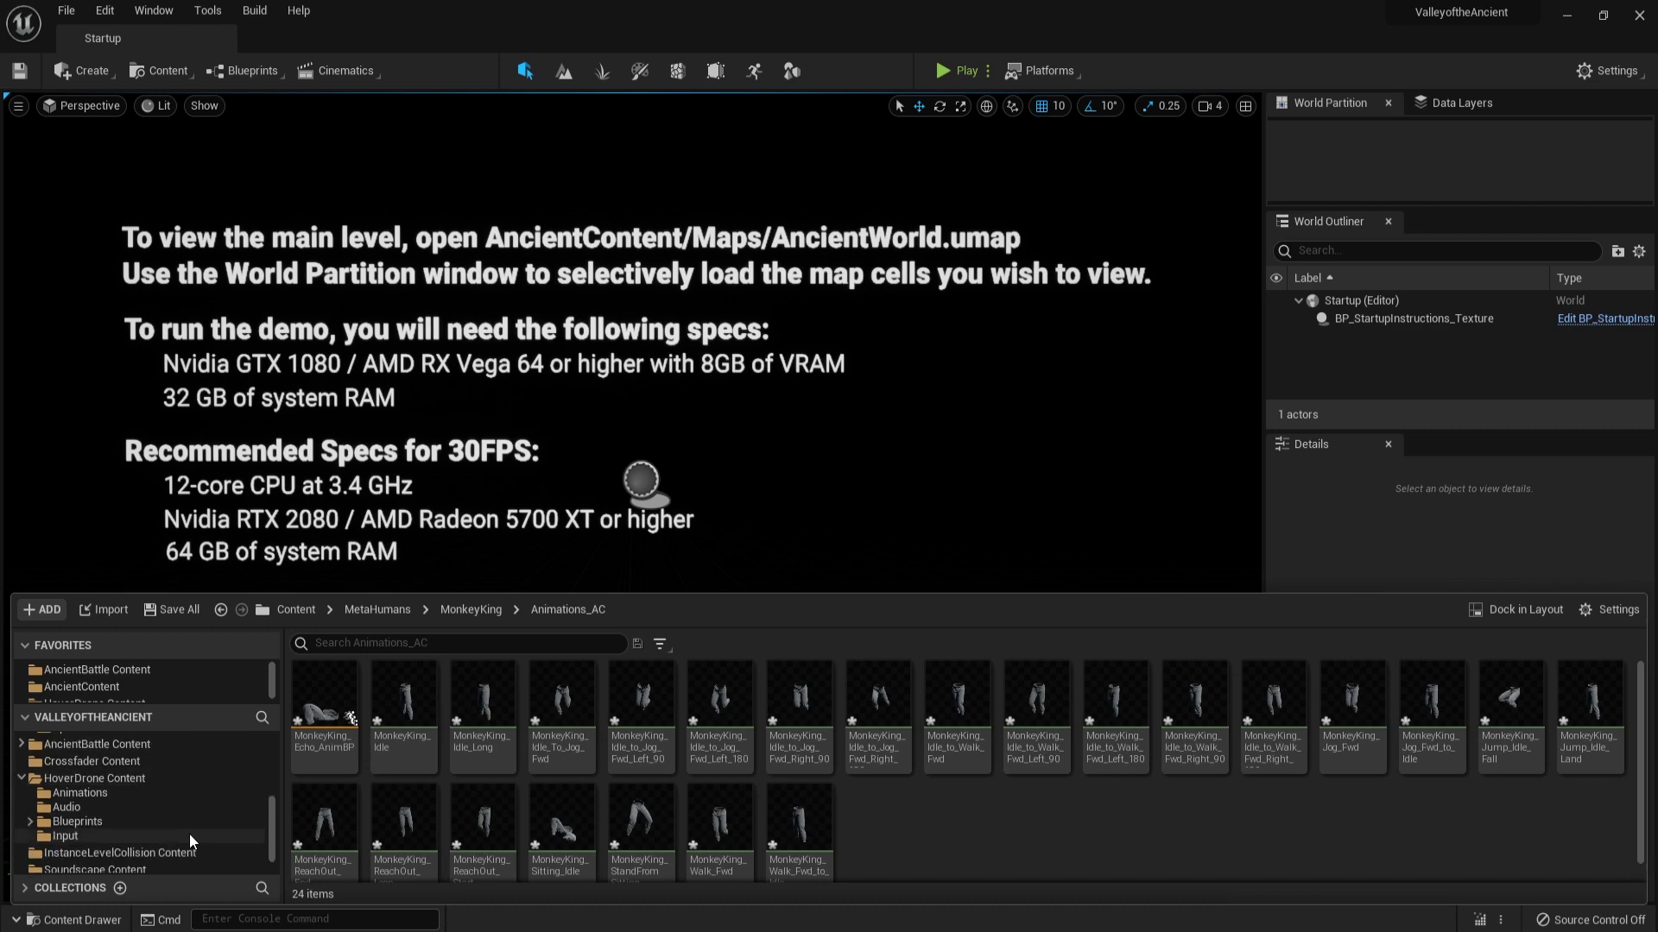
pyautogui.click(183, 807)
pyautogui.click(165, 793)
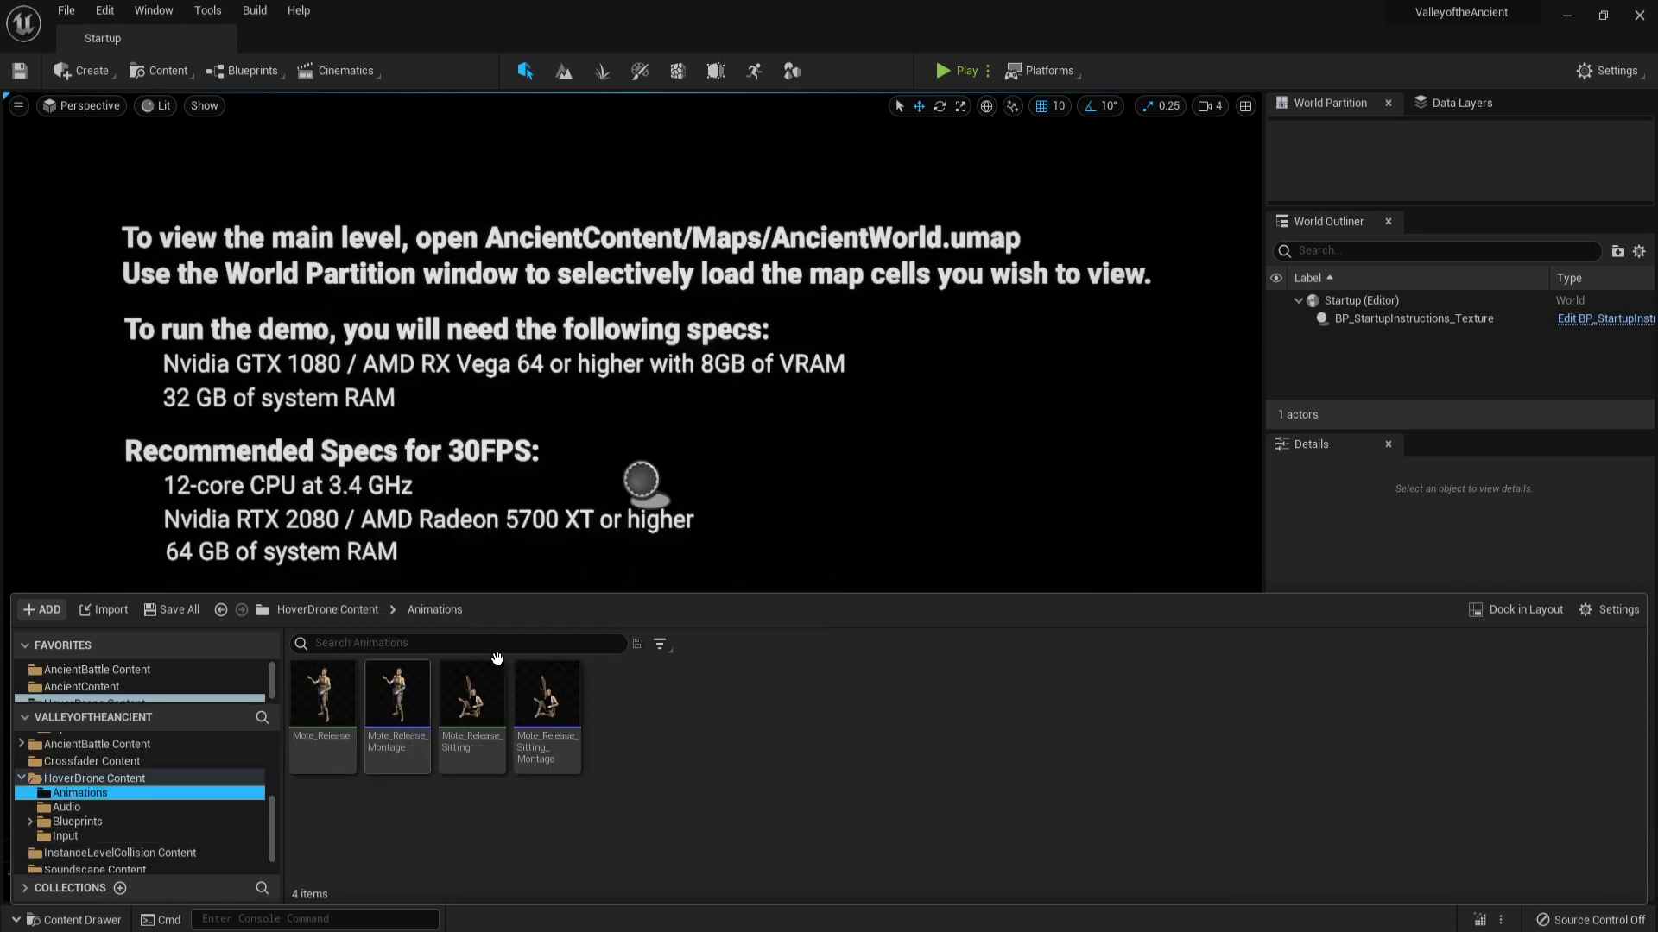
pyautogui.scroll(-5, 181, 769)
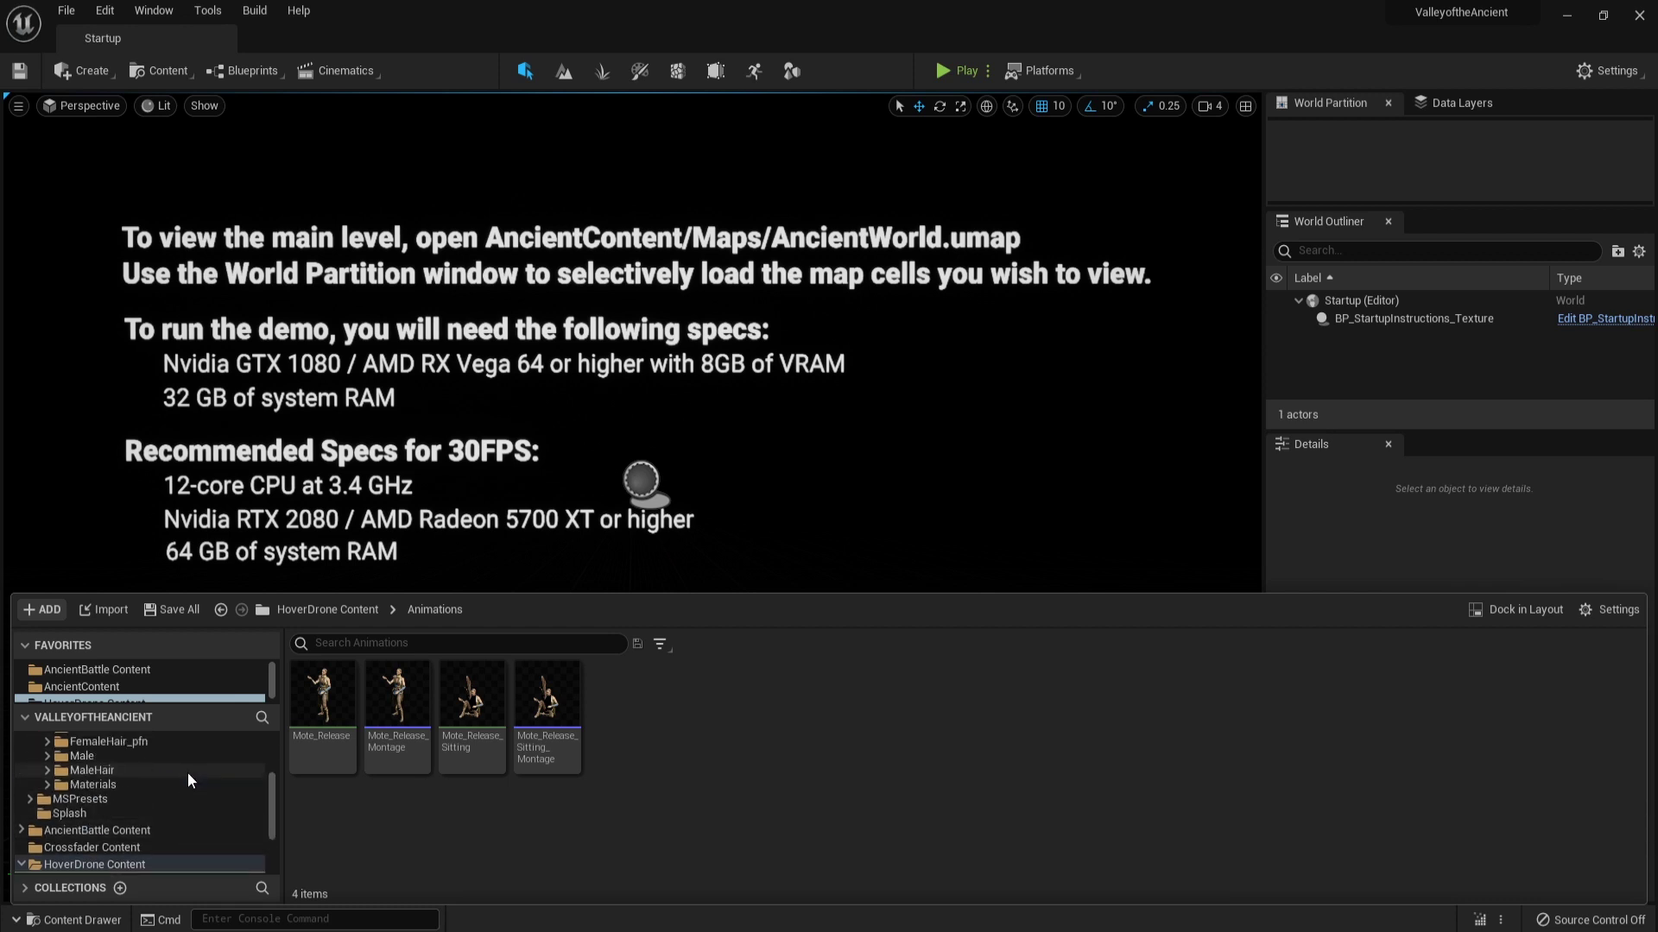
pyautogui.scroll(3, 188, 773)
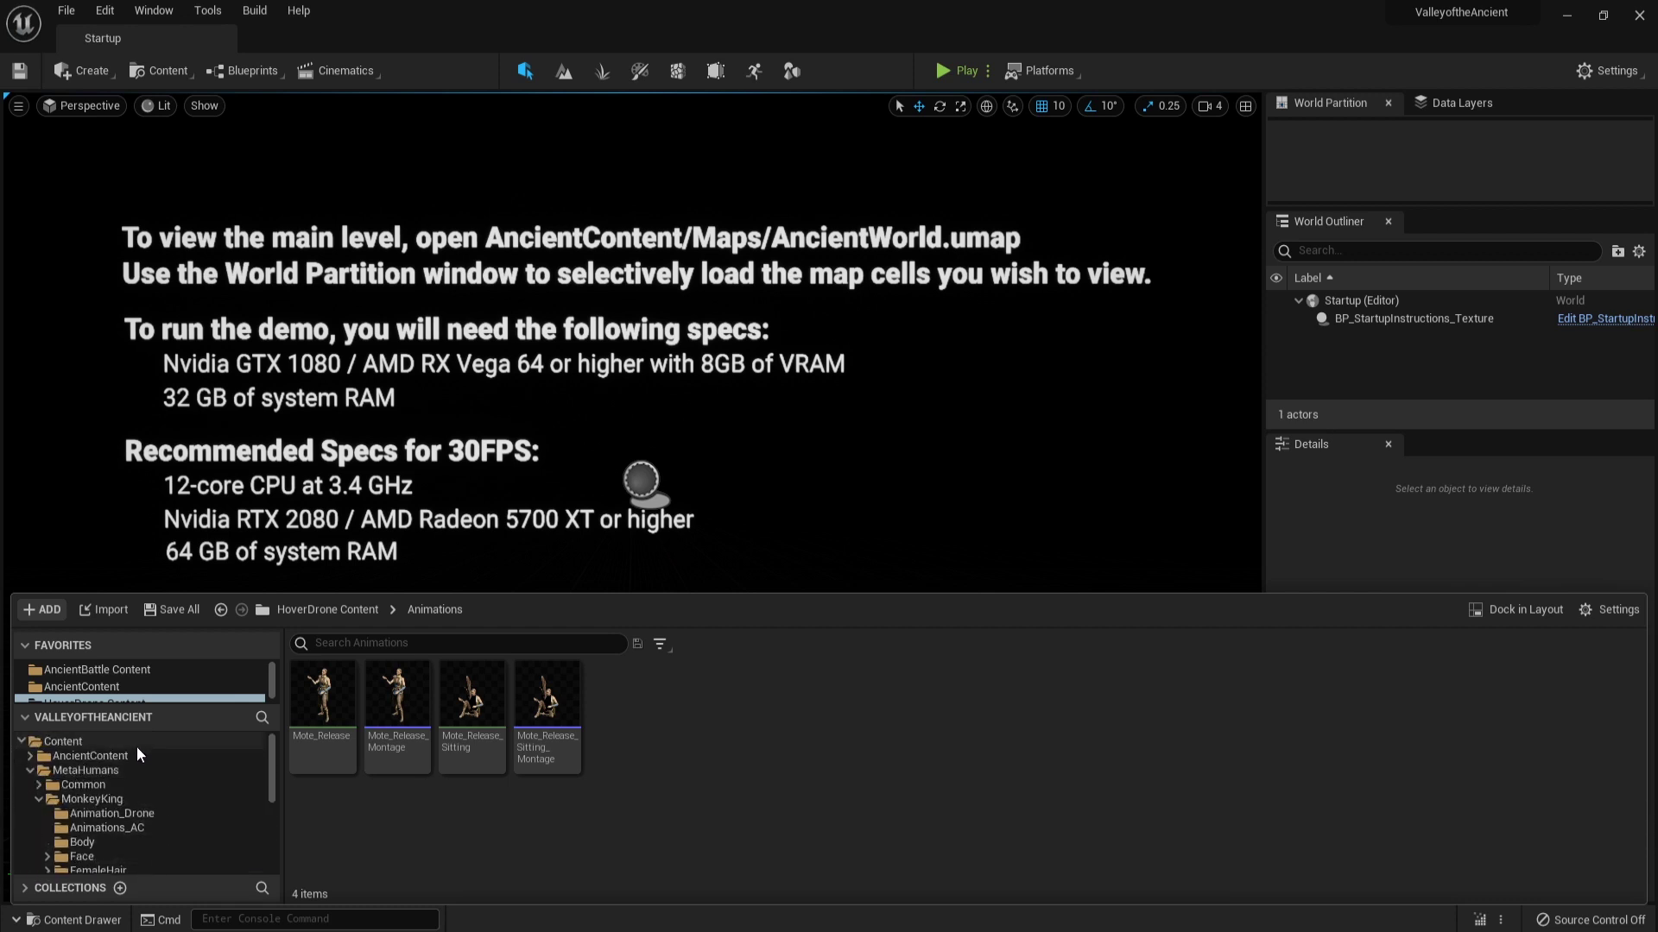
# Check MonkeyKing's Animation_Drone, Animations_AC and Body folders, then return to Content.
pyautogui.click(198, 797)
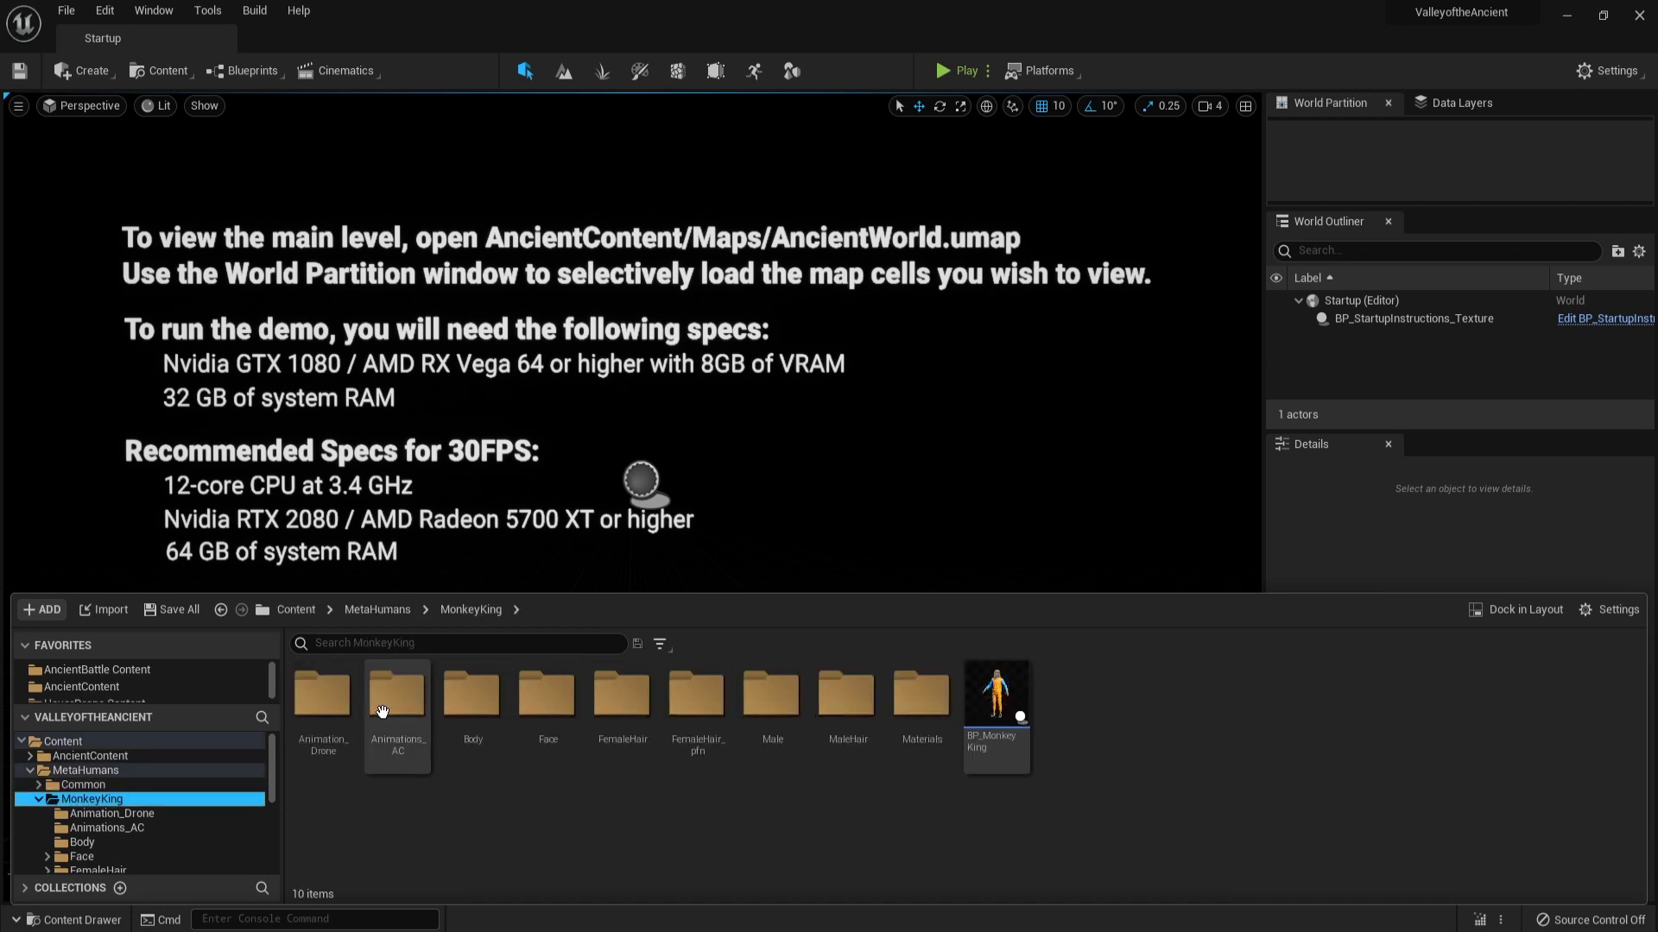
pyautogui.doubleClick(337, 708)
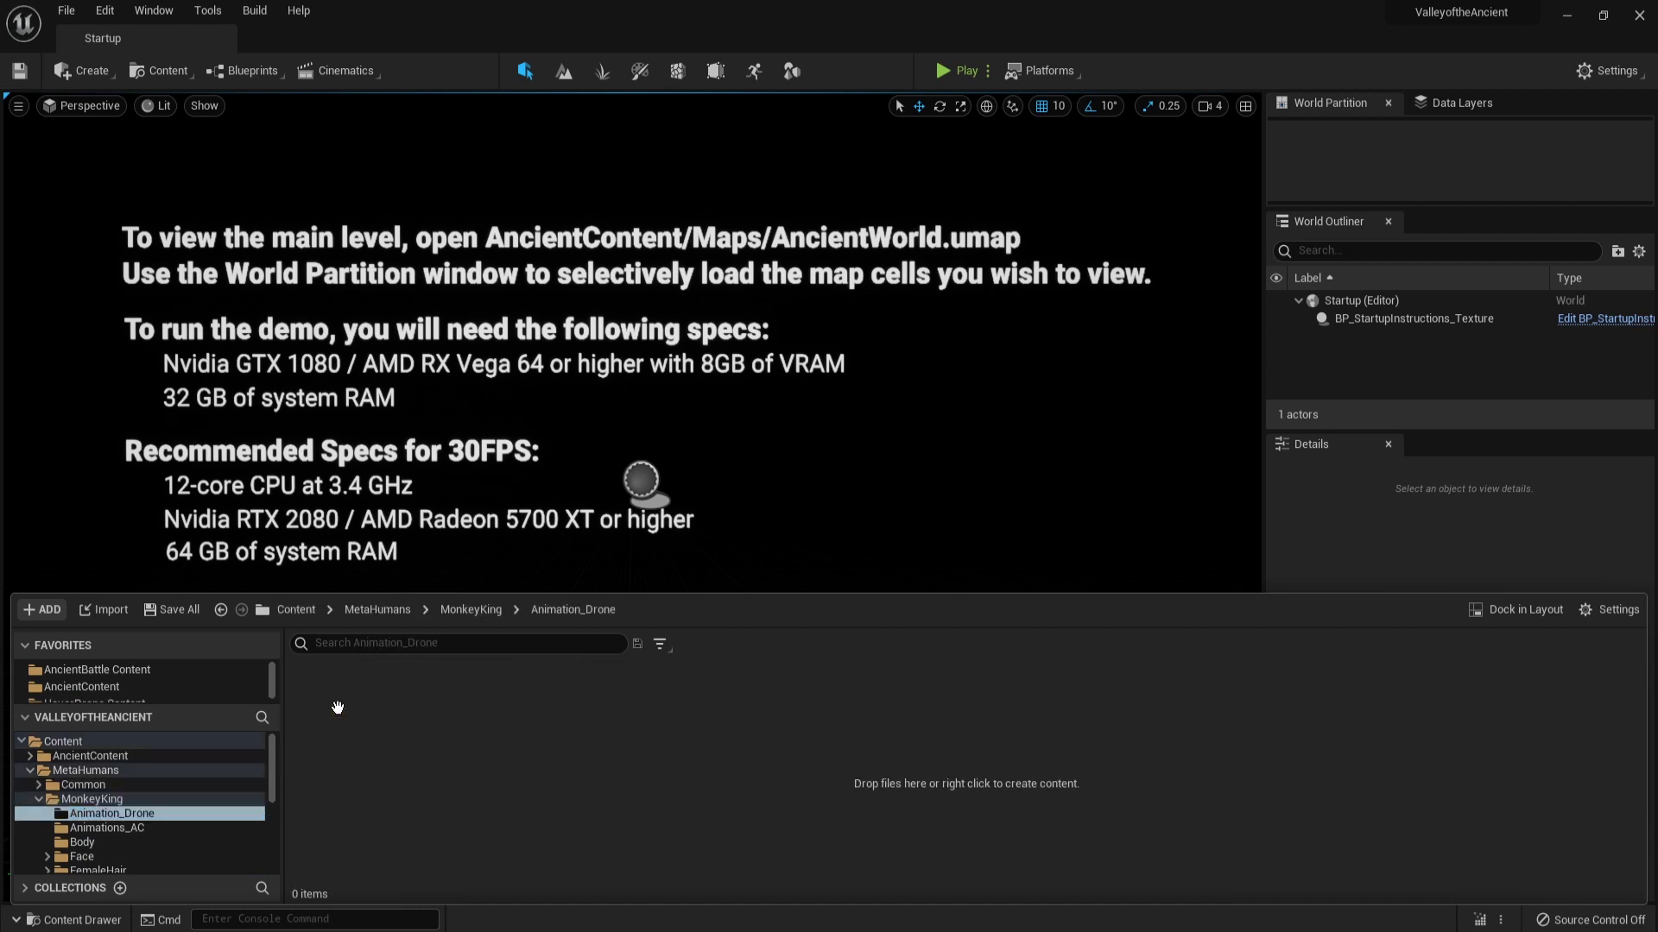
pyautogui.click(137, 830)
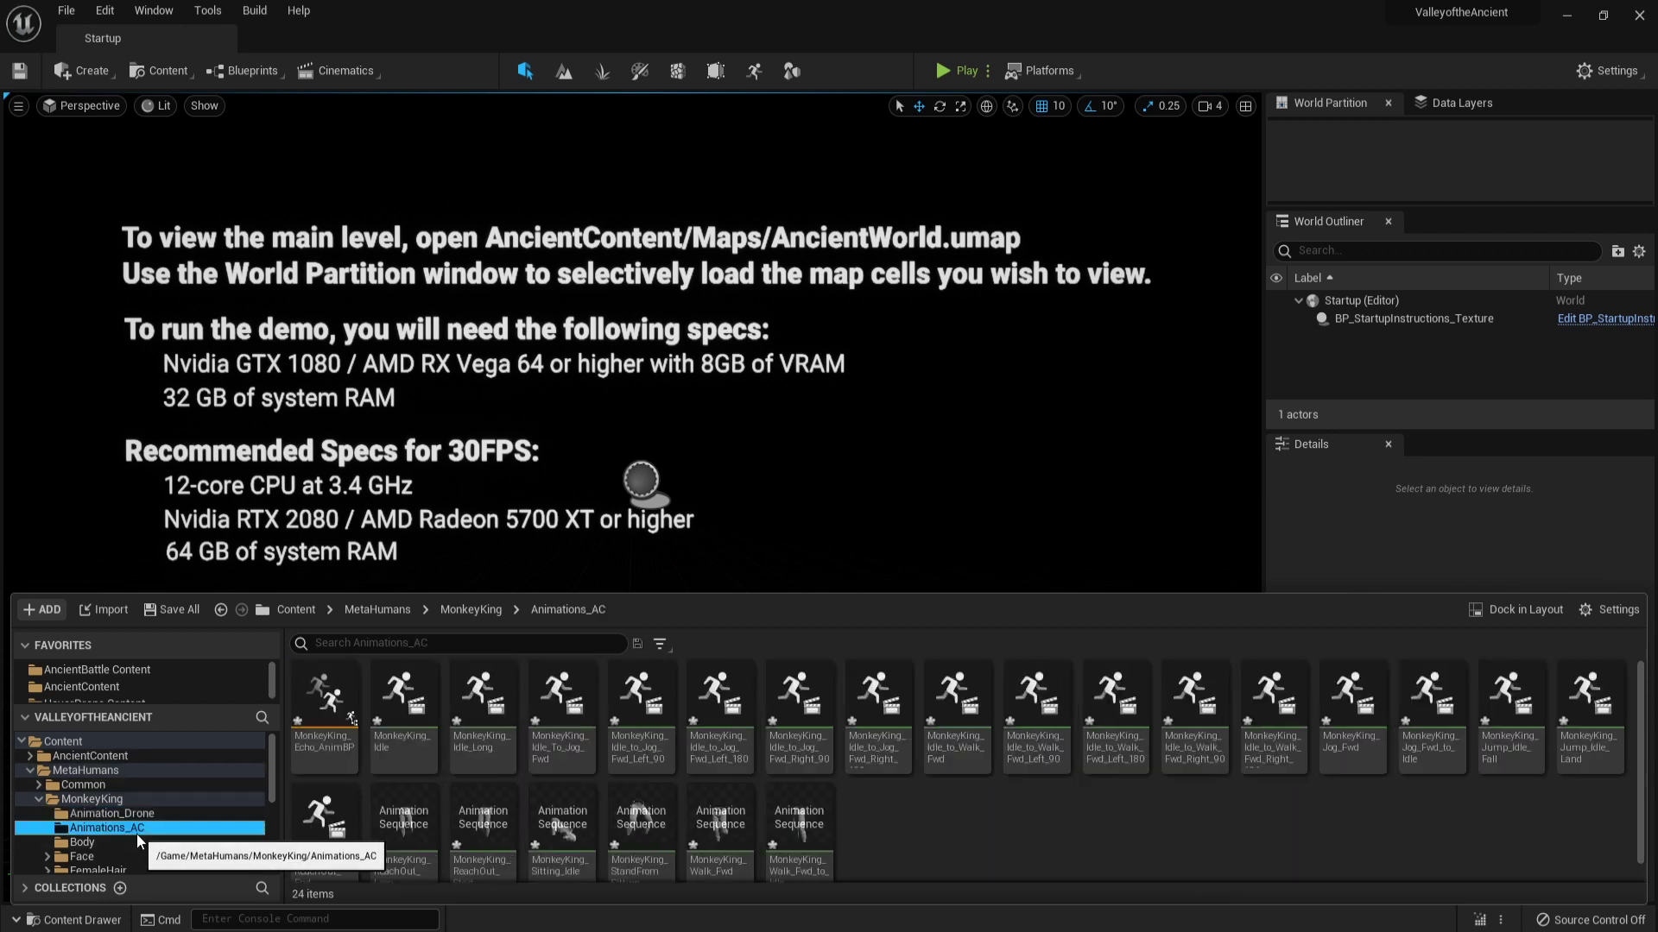
pyautogui.scroll(-1, 179, 820)
pyautogui.click(181, 817)
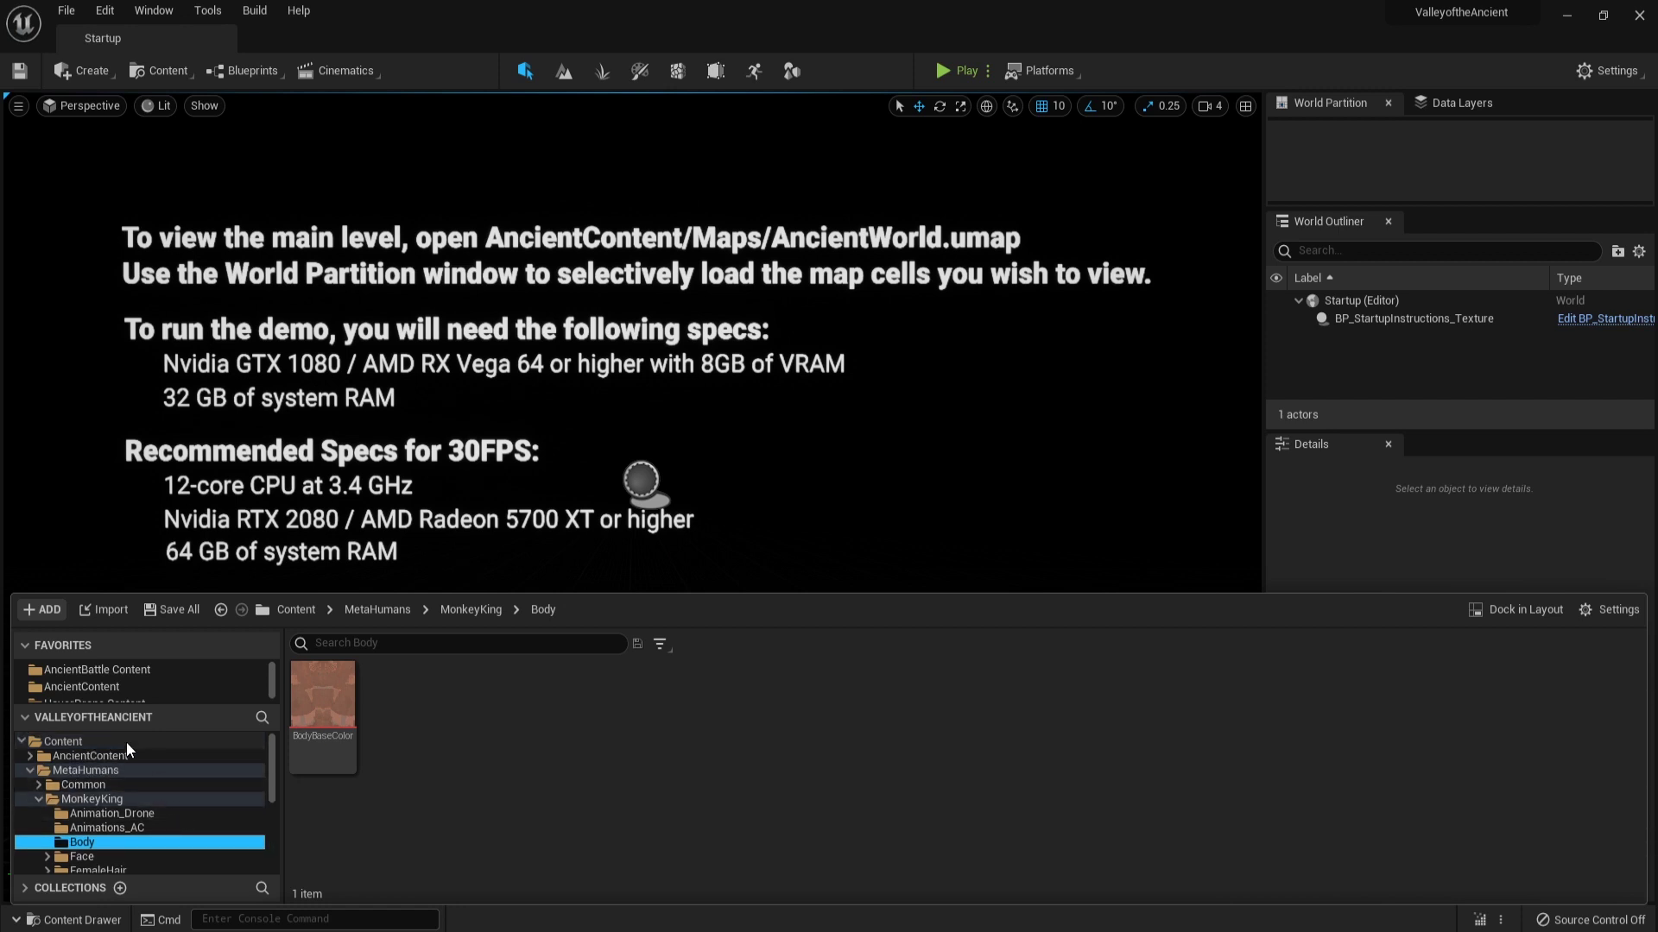
pyautogui.click(126, 742)
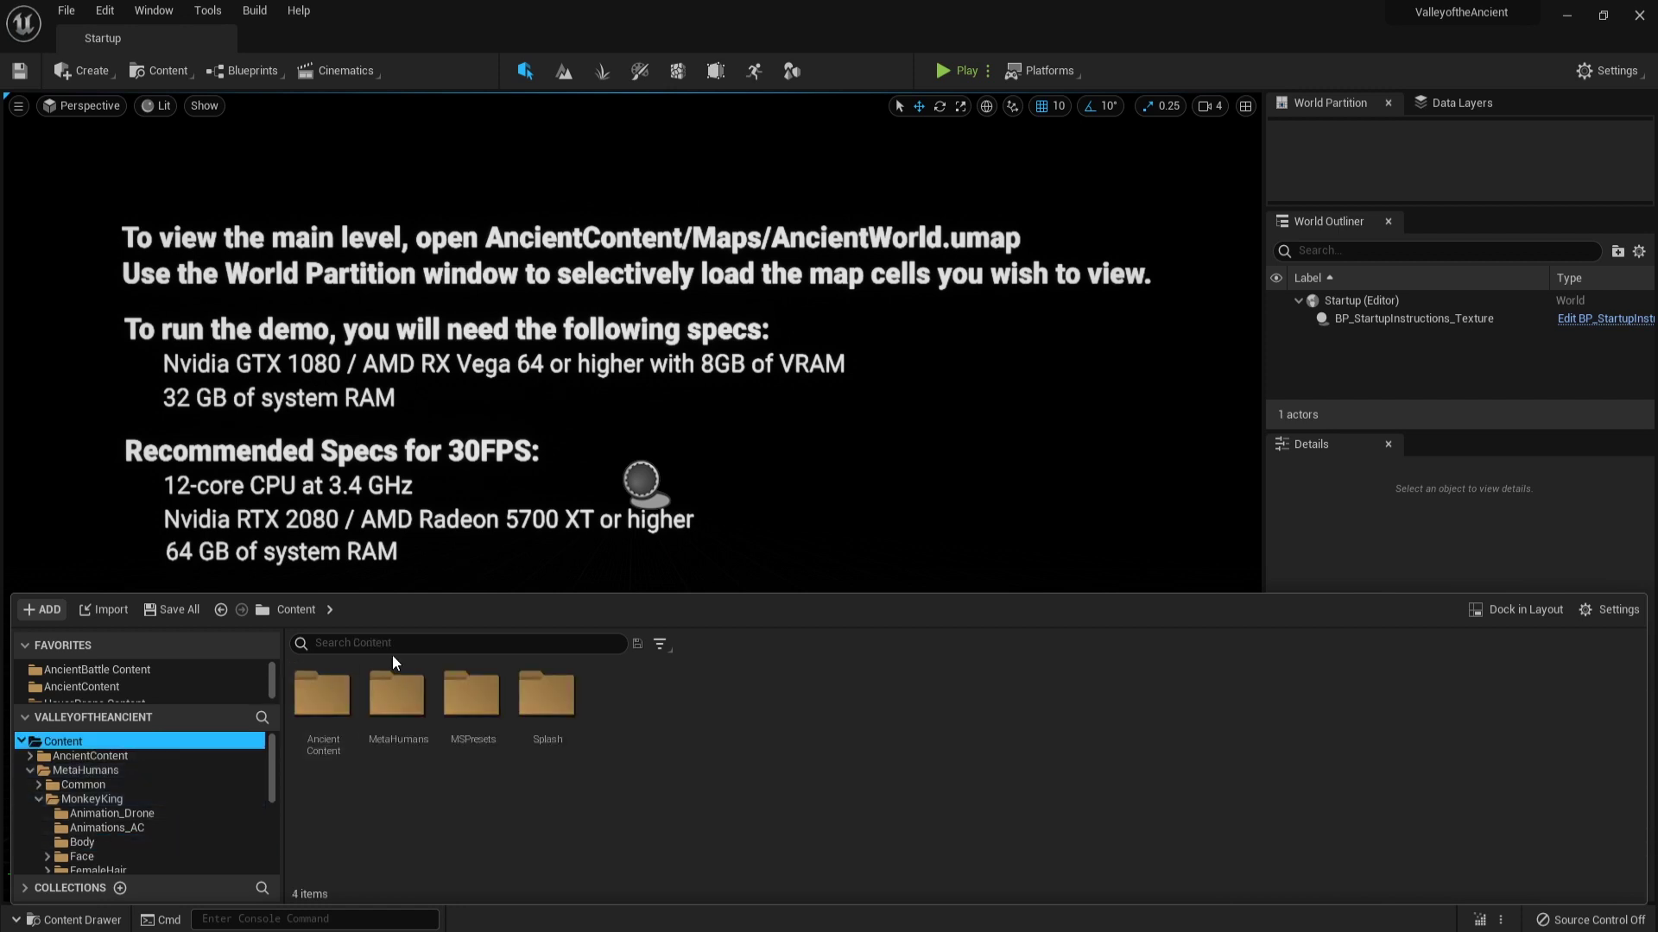
# Search content for MonkeyKing, then refine the search to MonkeyKing_Mote.
pyautogui.click(362, 644)
pyautogui.write('Monkey')
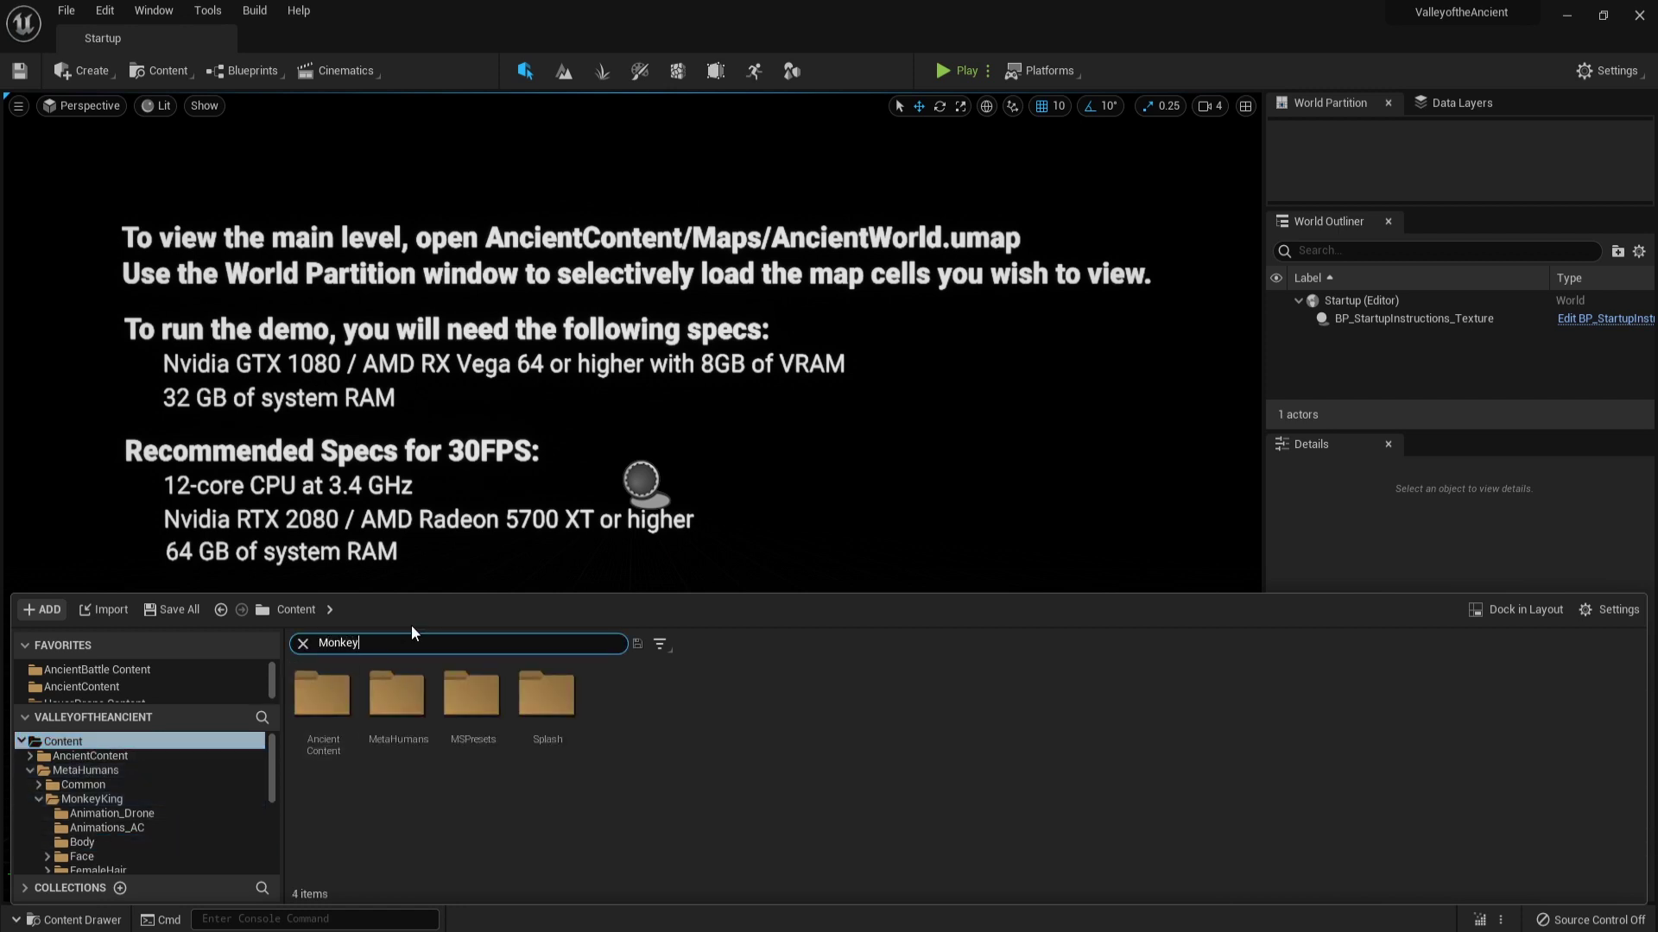
pyautogui.write('King')
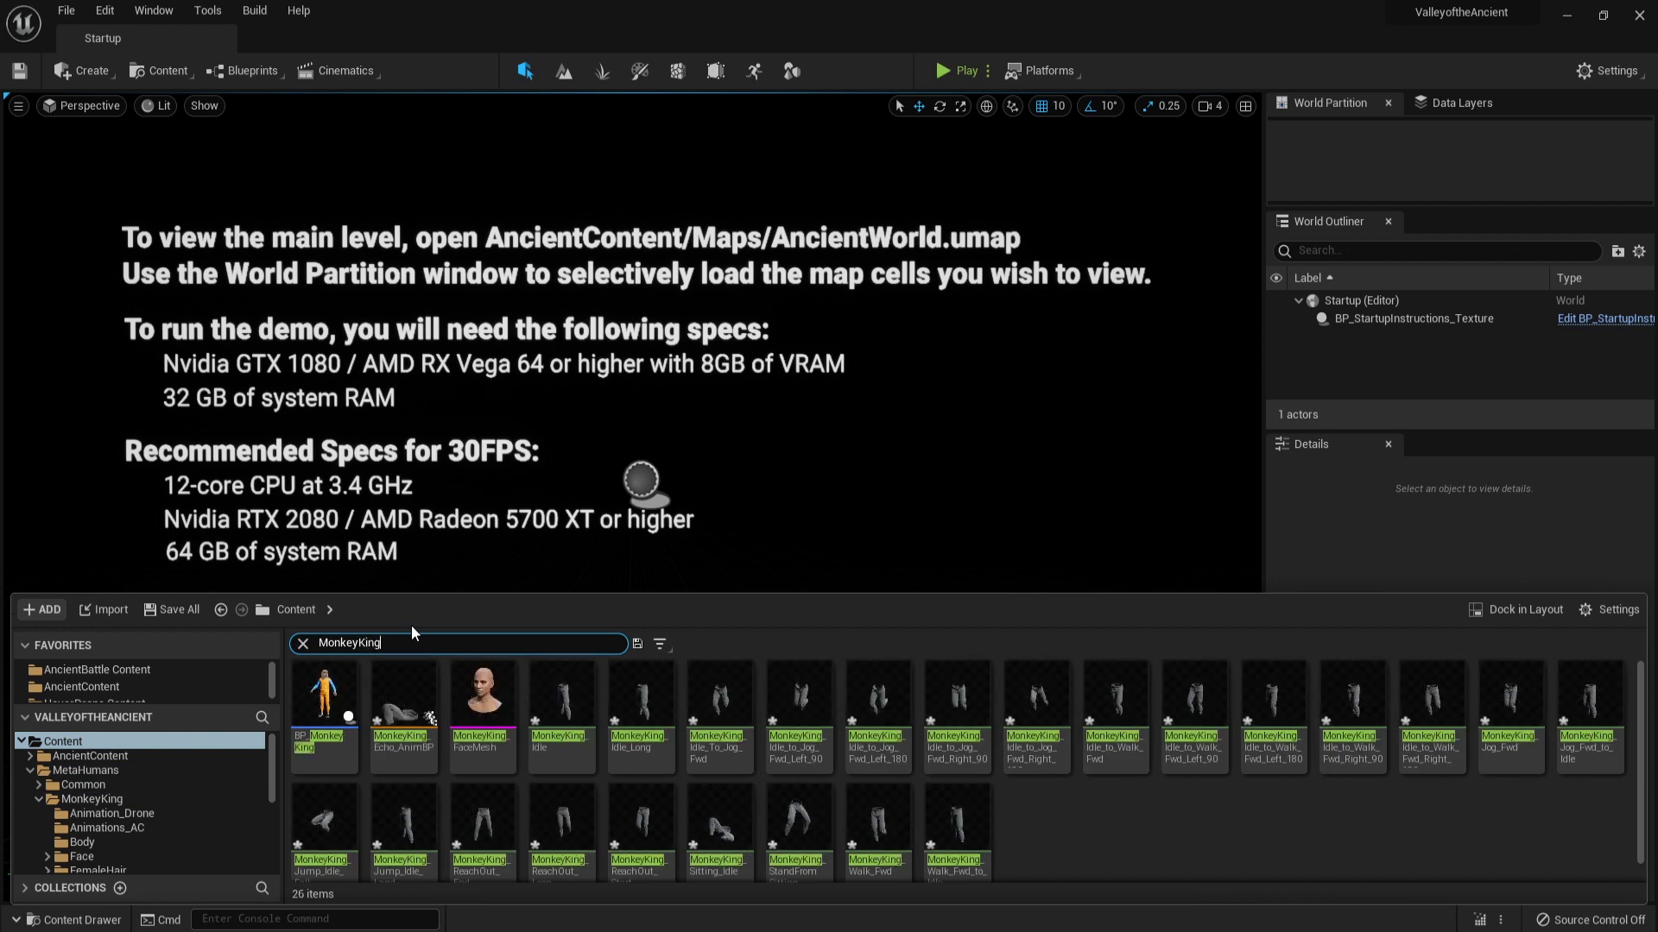
pyautogui.scroll(-1, 393, 768)
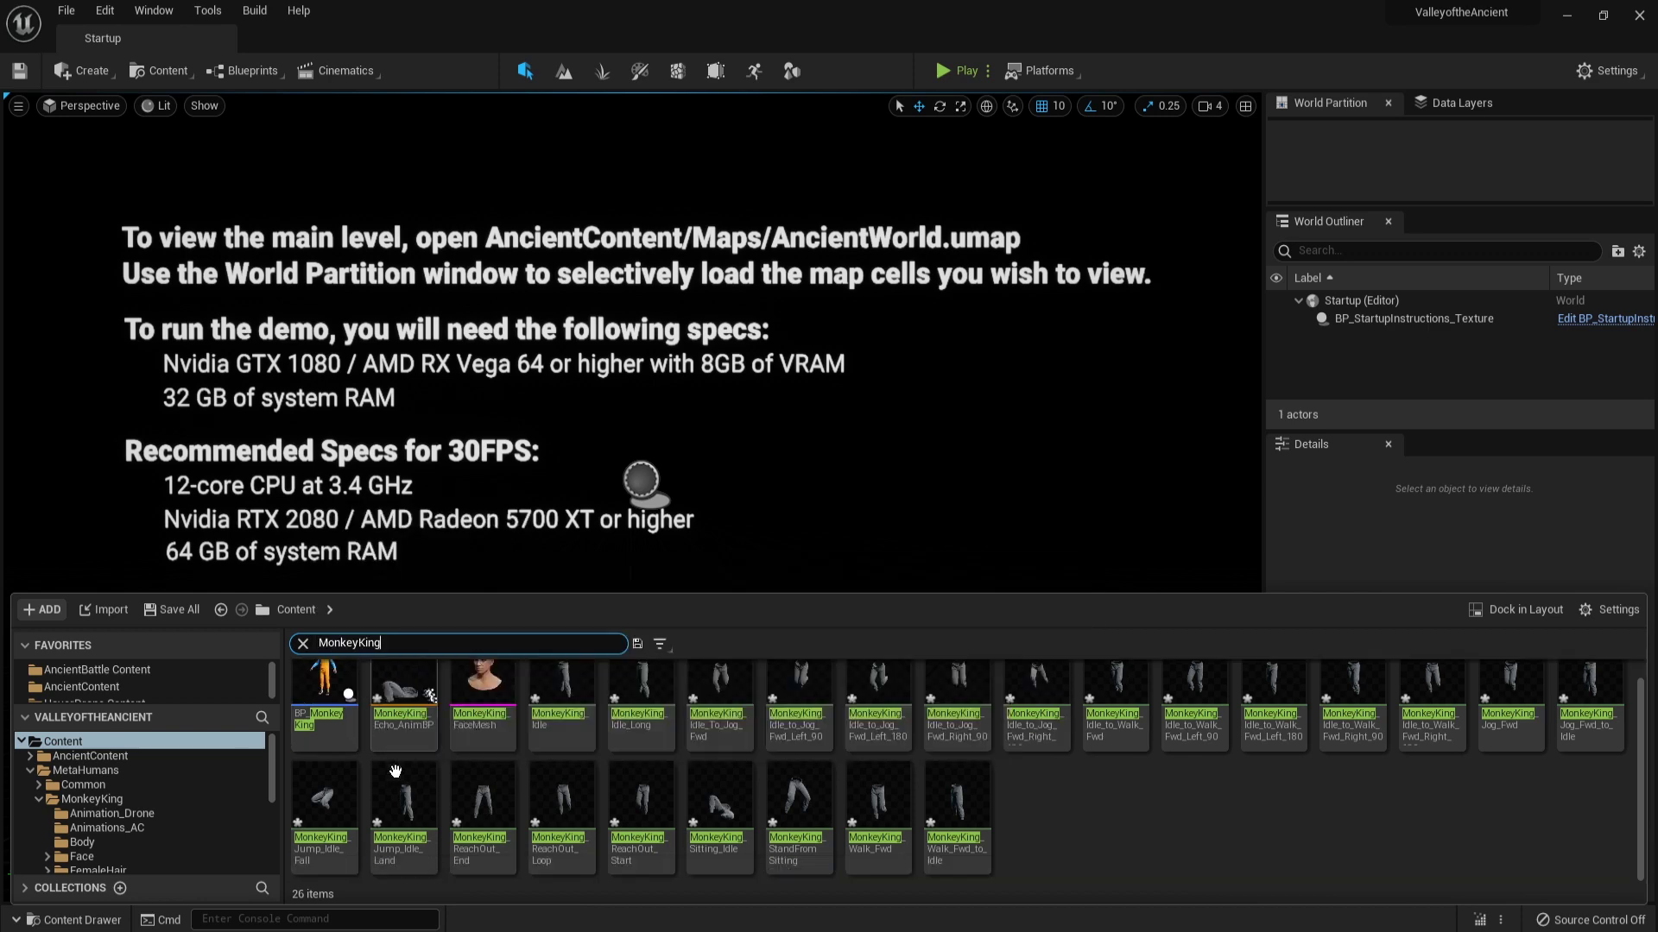
pyautogui.scroll(-1, 215, 804)
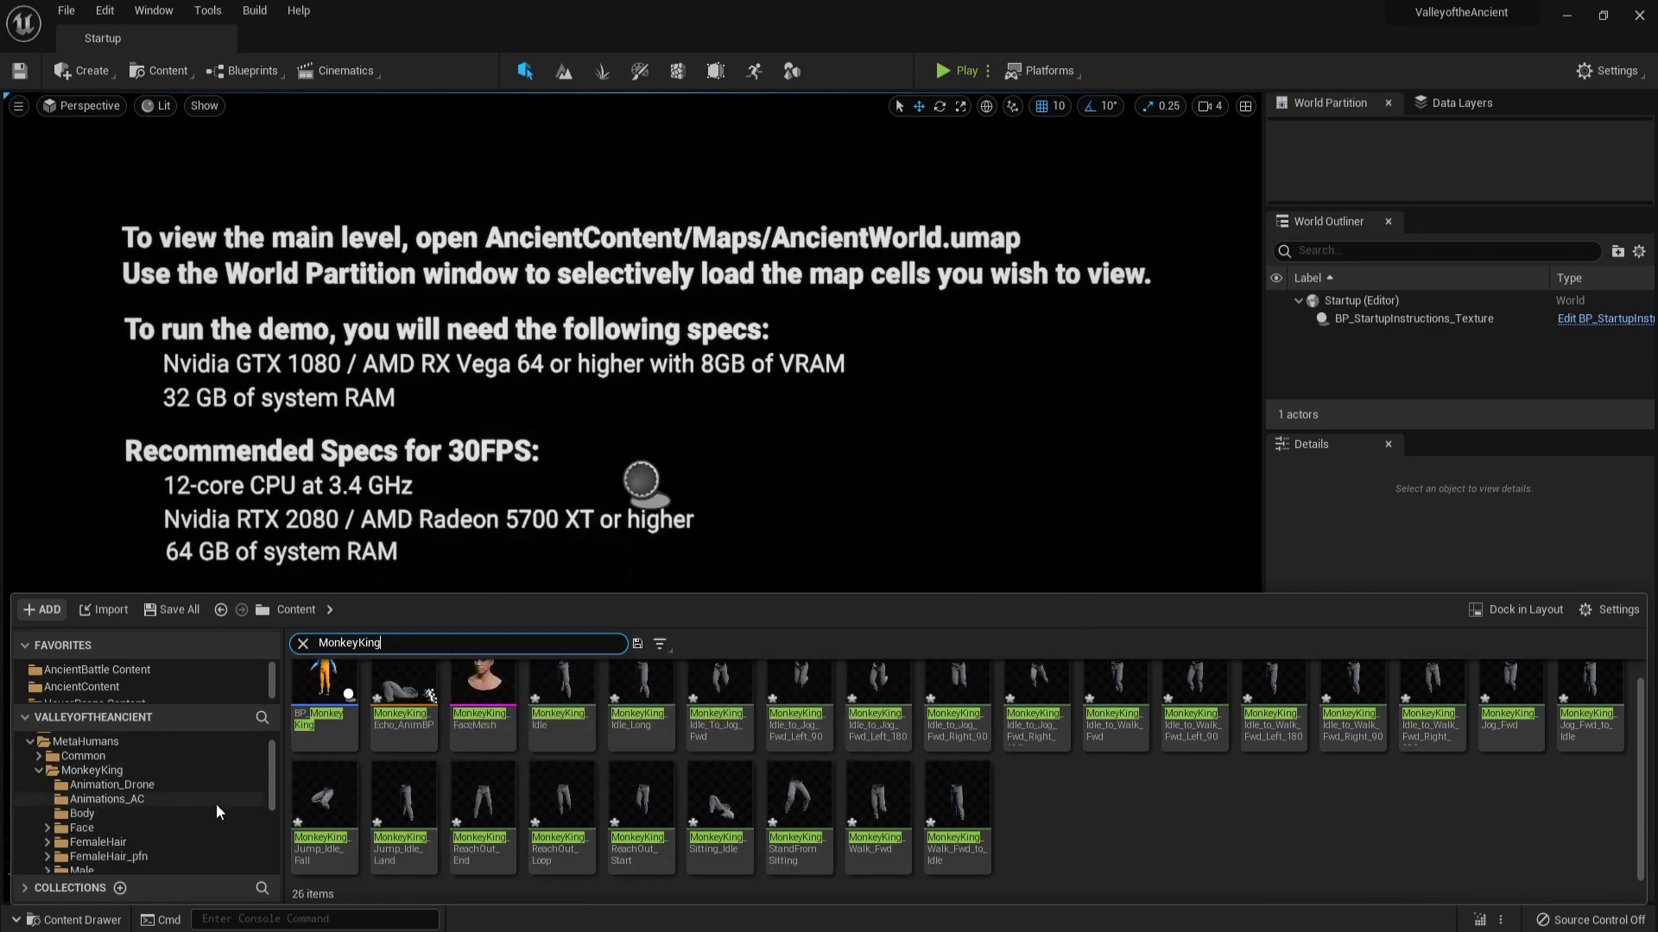
pyautogui.scroll(-6, 238, 831)
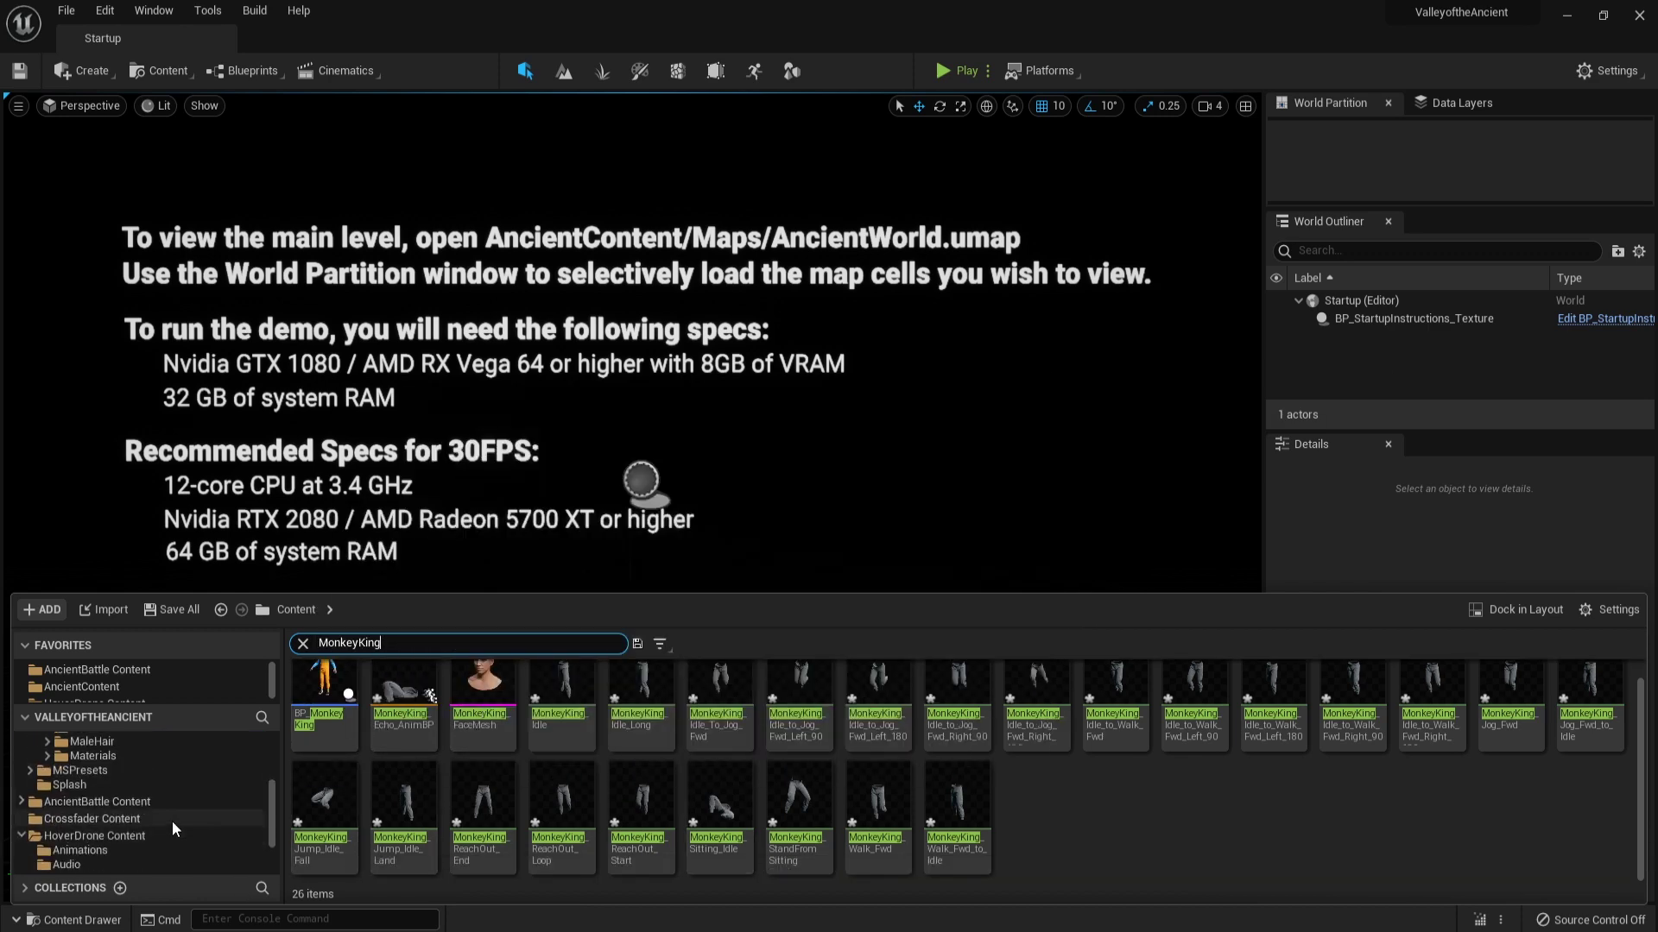
pyautogui.click(159, 817)
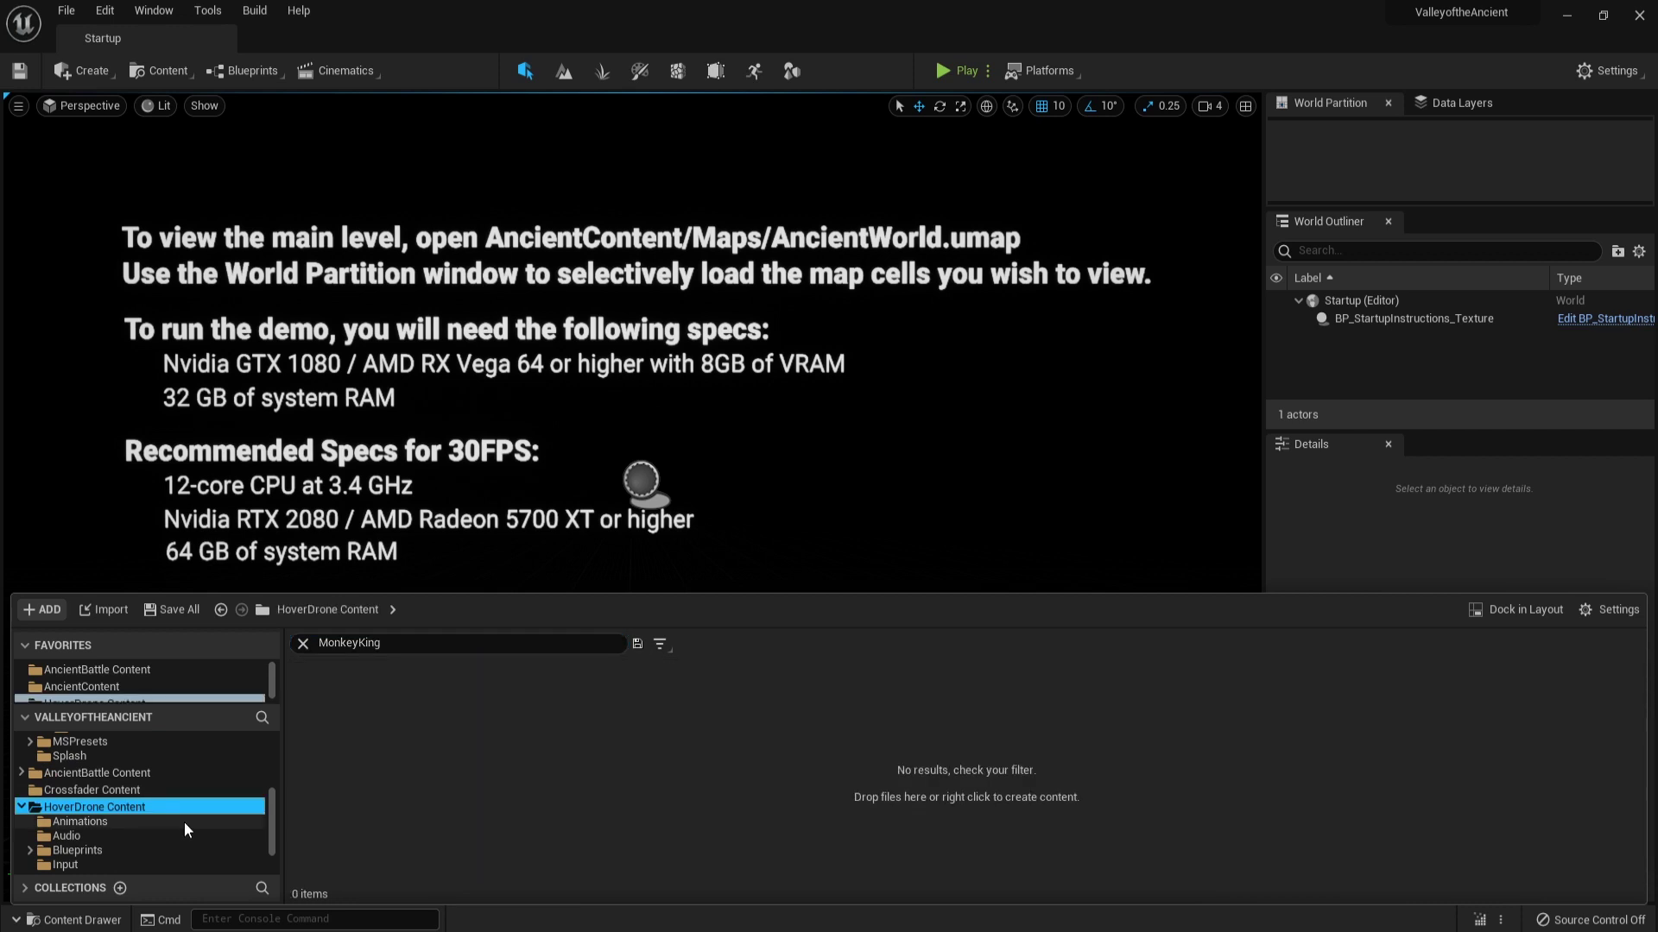
pyautogui.click(302, 643)
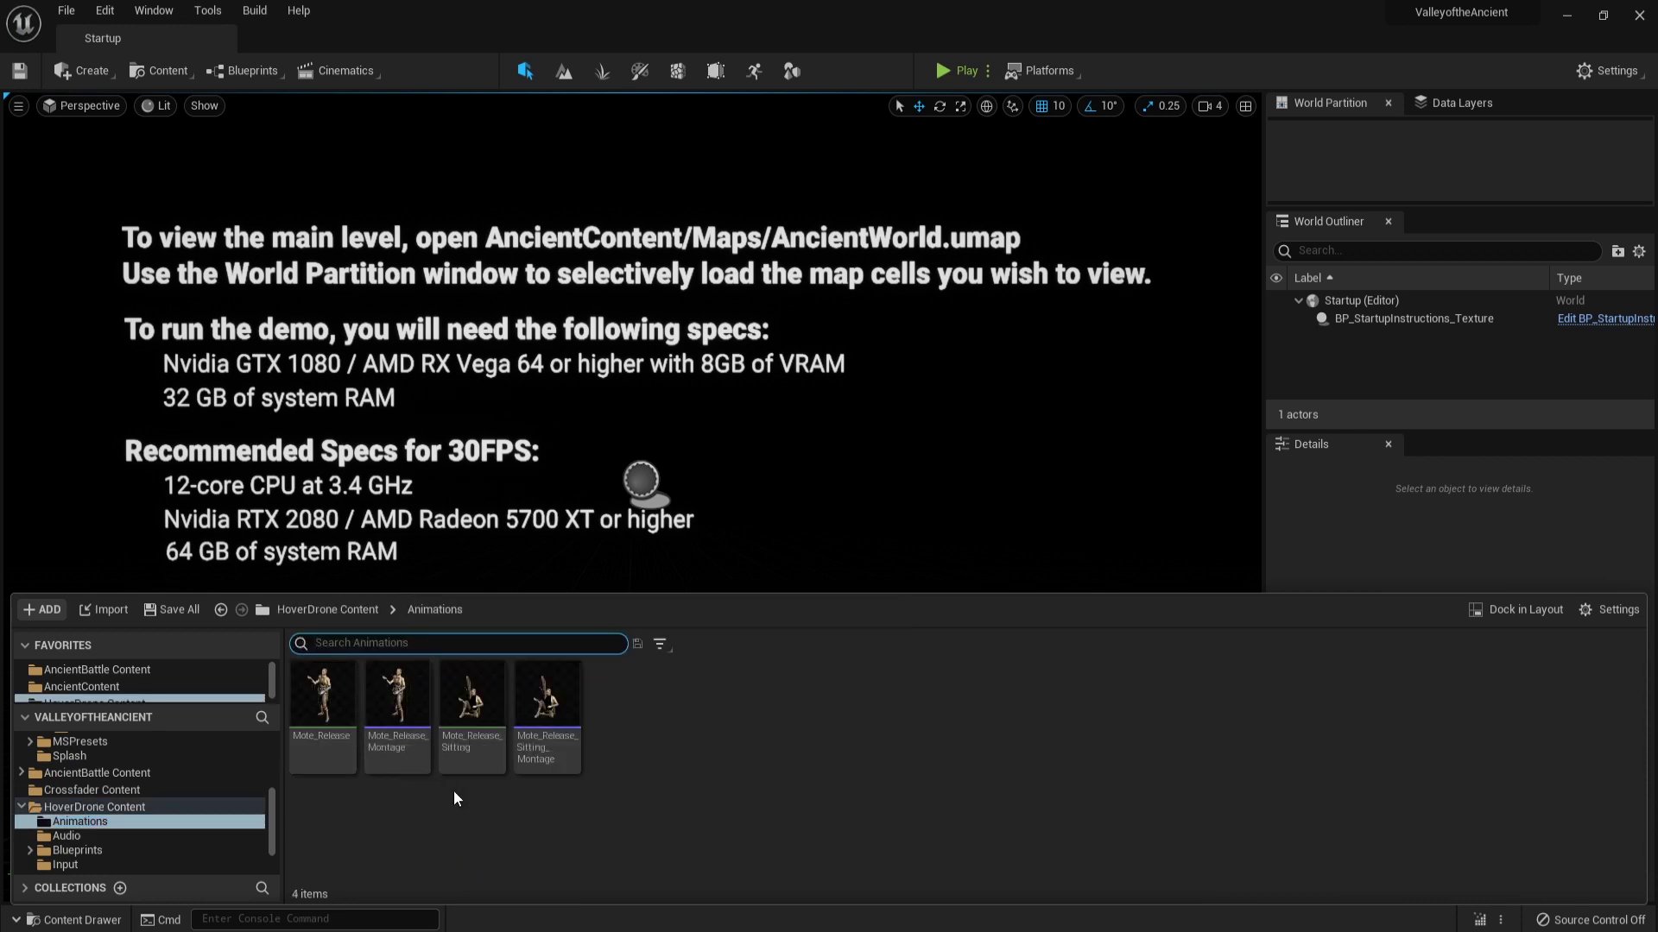
pyautogui.write('Monkey')
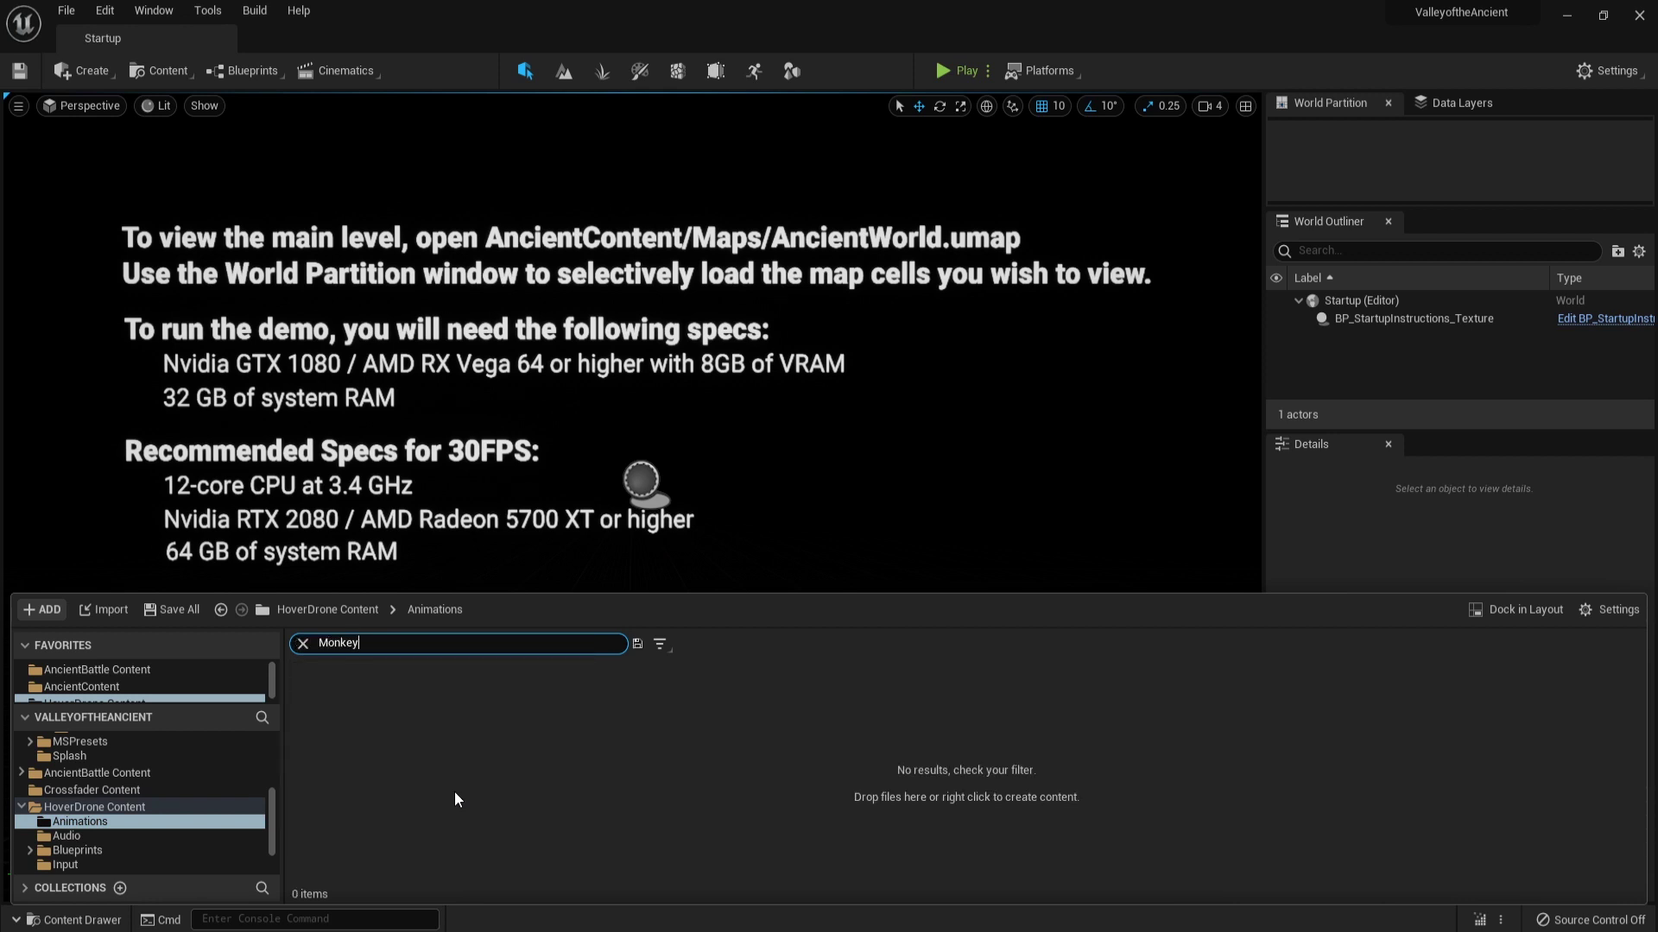
pyautogui.write('King')
pyautogui.press('BackSpace')
pyautogui.press('BackSpace')
pyautogui.press('BackSpace')
pyautogui.press('BackSpace')
pyautogui.press('BackSpace')
pyautogui.press('BackSpace')
pyautogui.press('BackSpace')
pyautogui.press('BackSpace')
pyautogui.press('BackSpace')
pyautogui.press('BackSpace')
pyautogui.write('Mon')
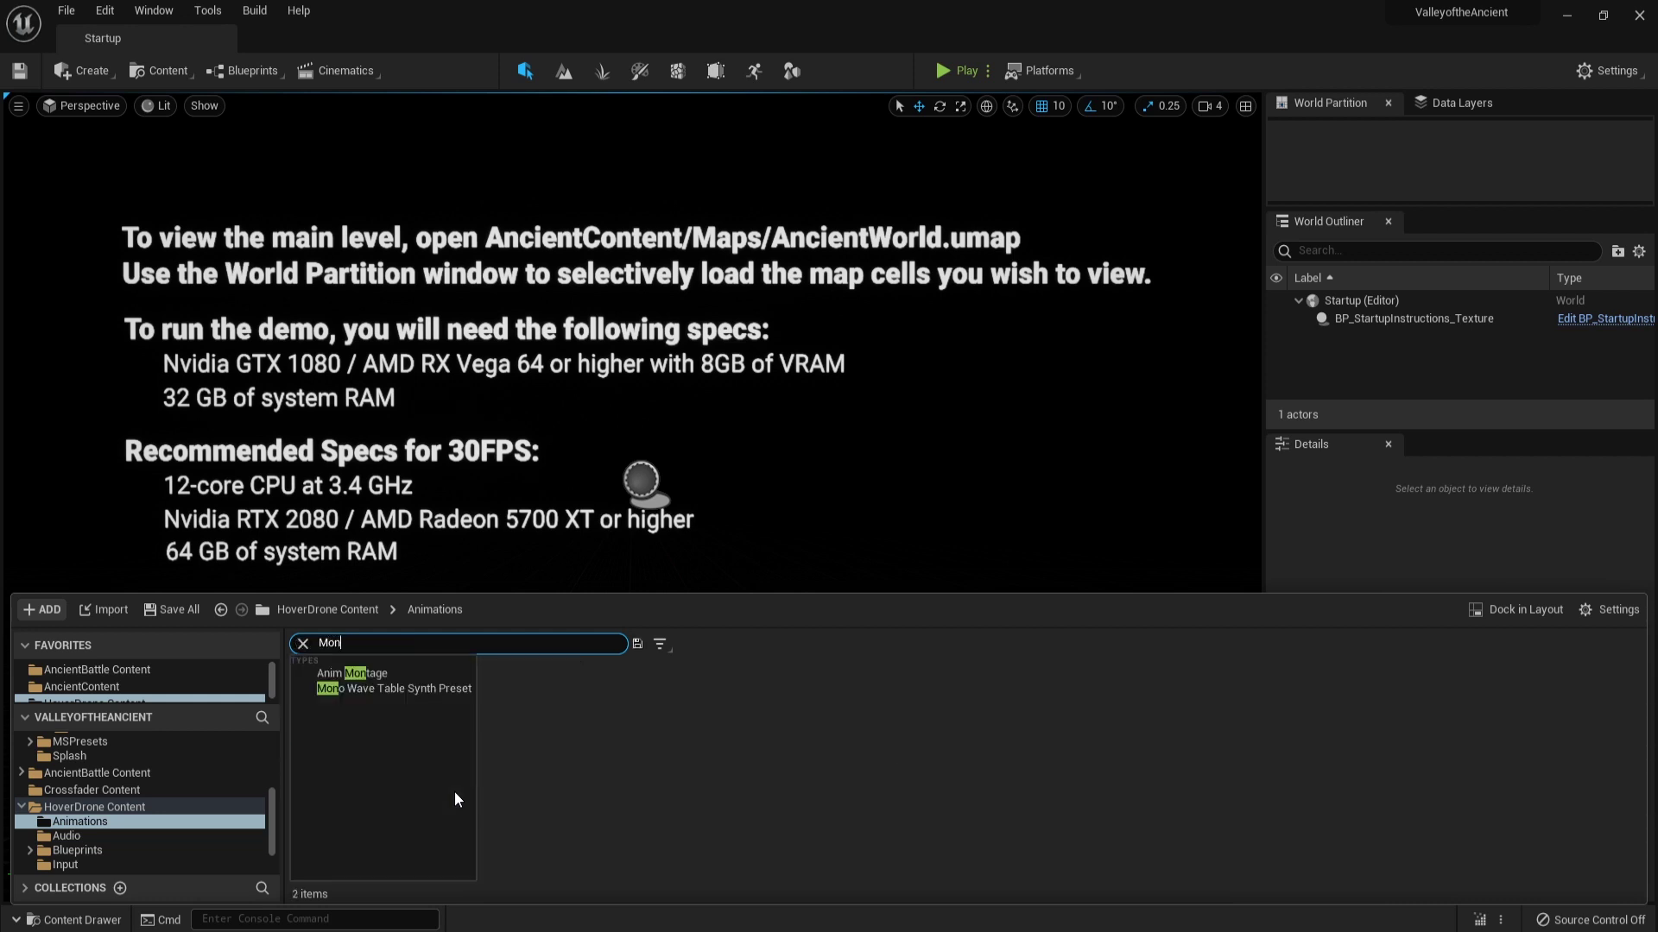
pyautogui.write('keyKin')
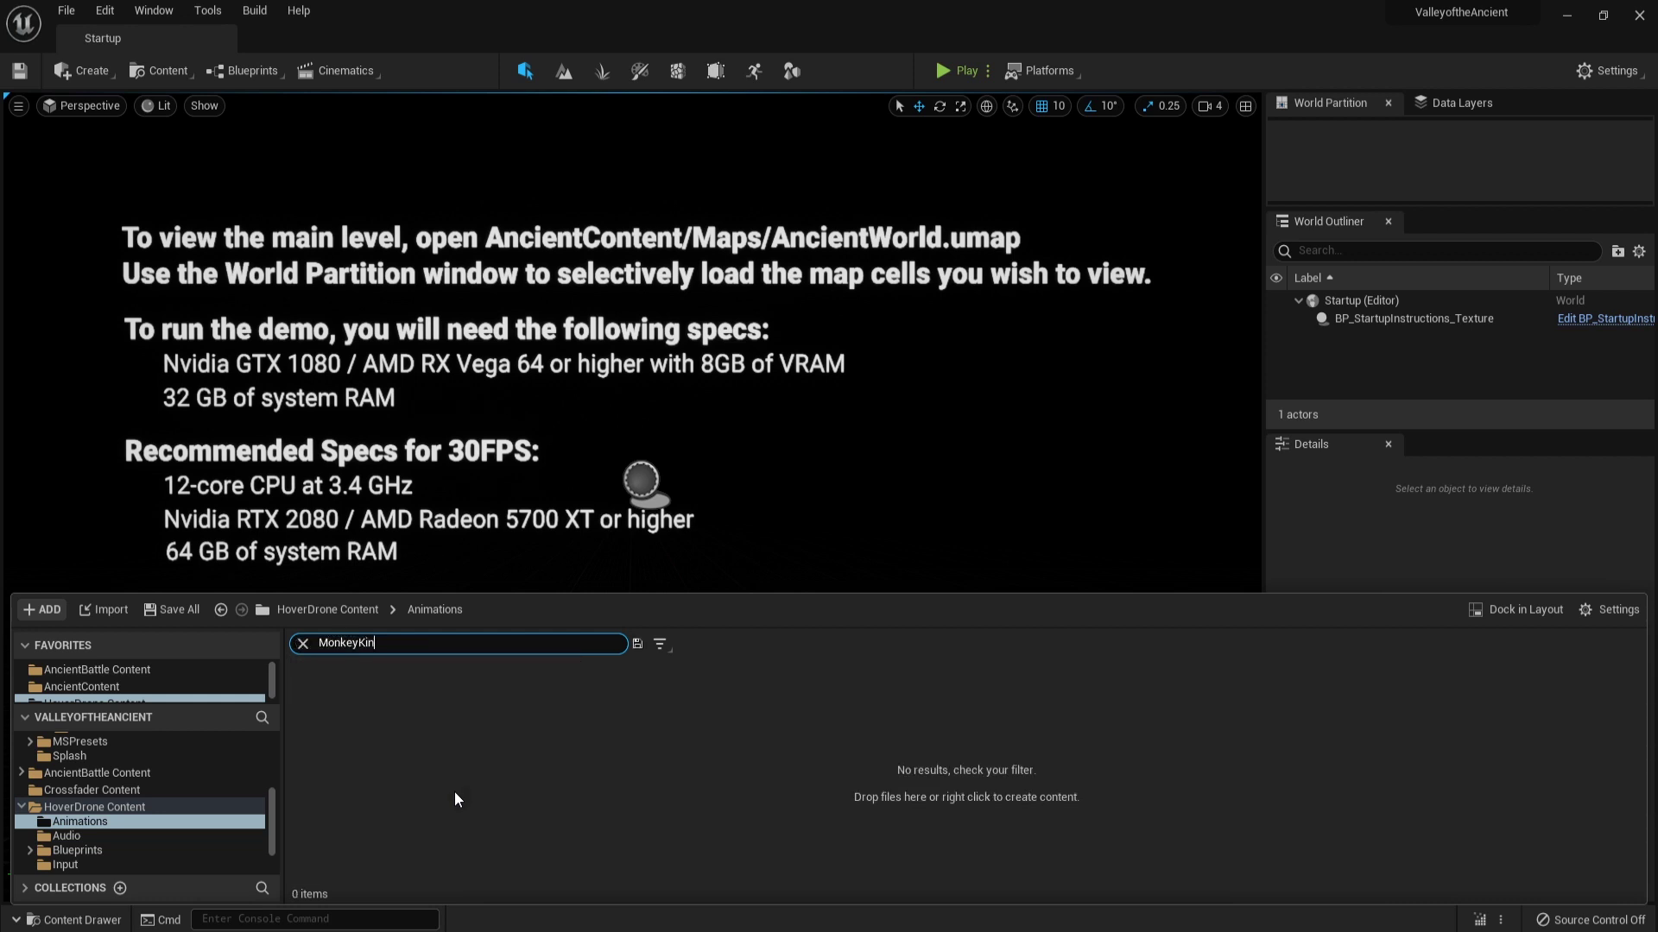
pyautogui.write('g_Mote')
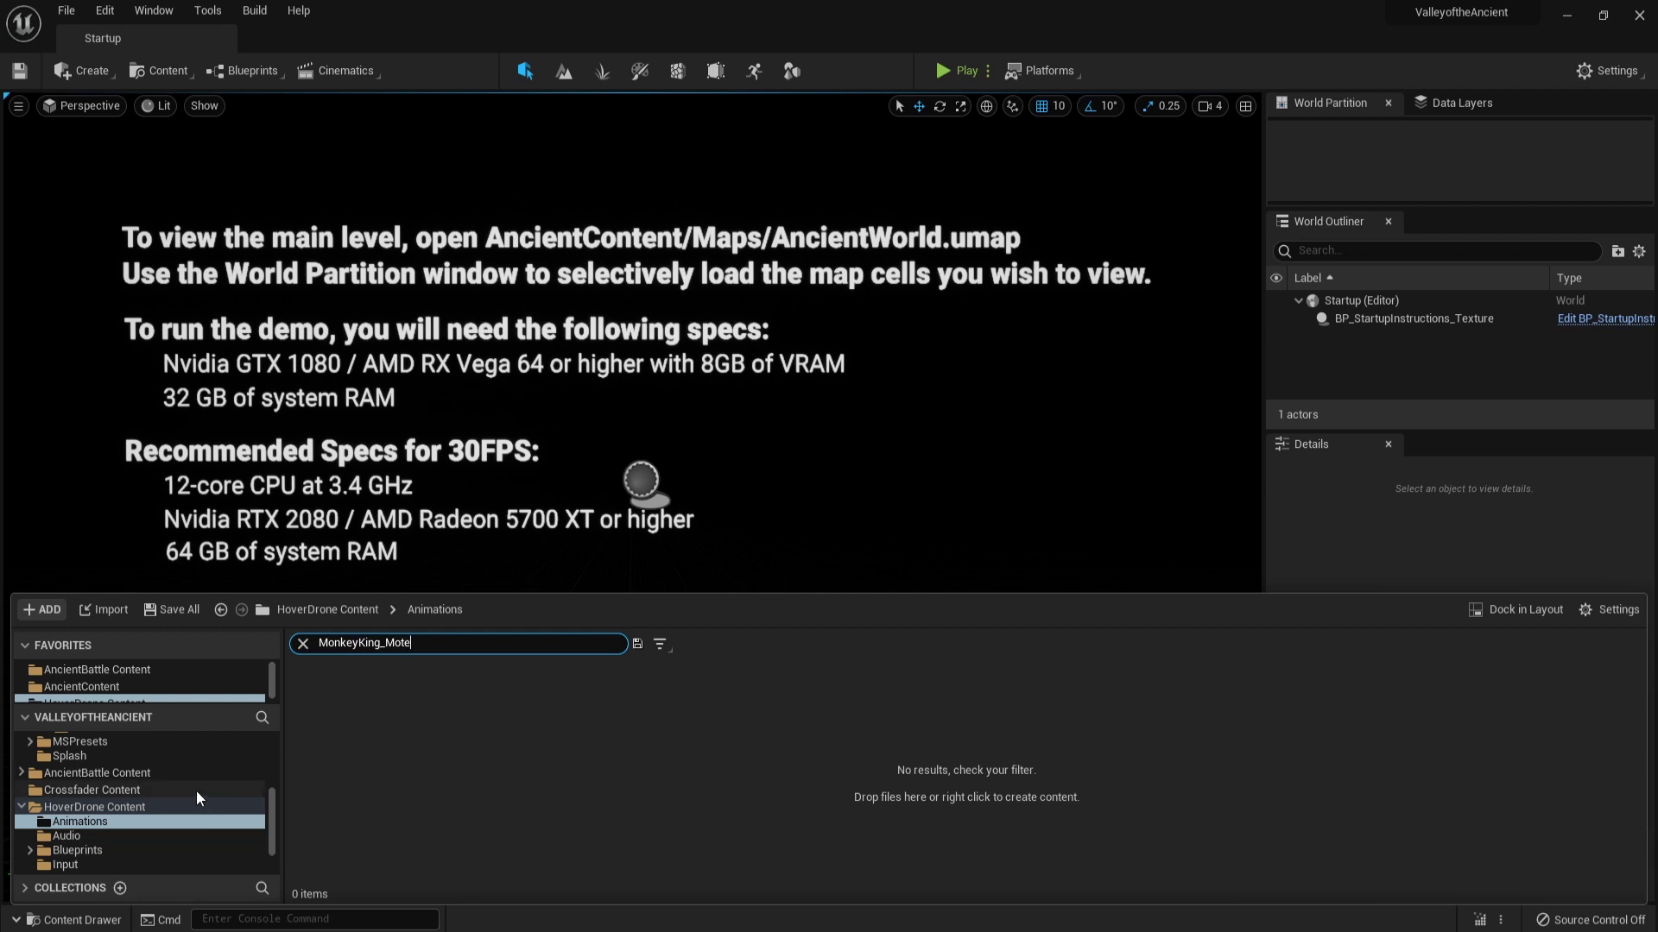
pyautogui.scroll(-5, 194, 791)
pyautogui.scroll(4, 159, 763)
# Go to HoverDrone Content > Animations and clear the search filter.
pyautogui.click(128, 744)
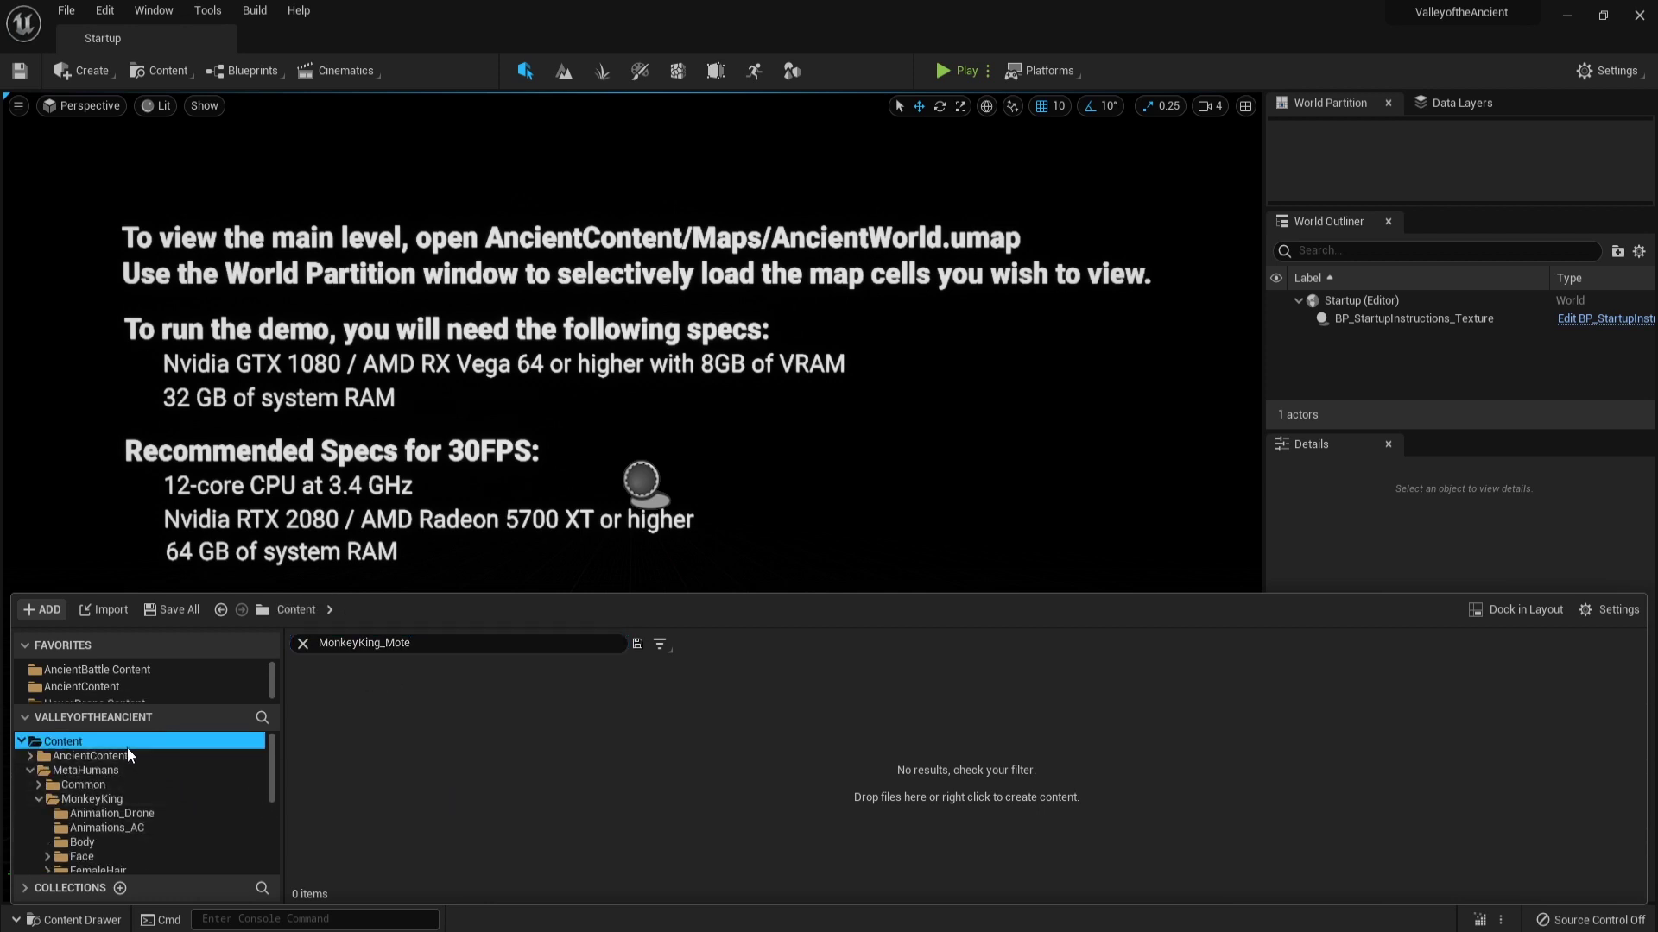
pyautogui.scroll(-3, 157, 765)
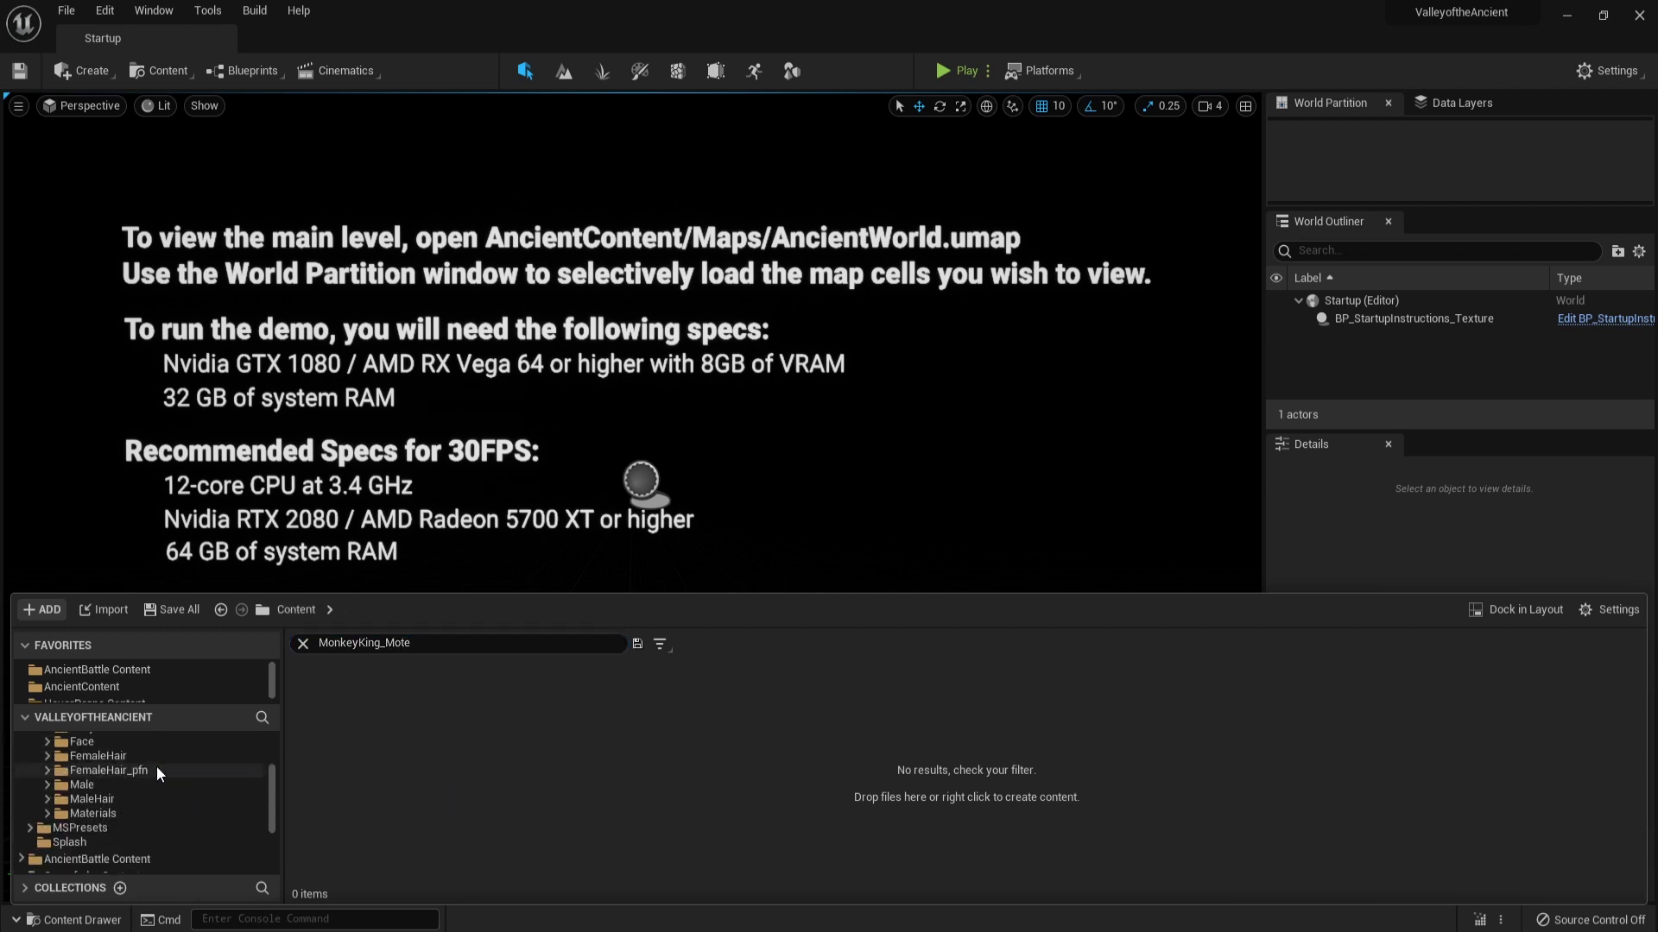
pyautogui.click(110, 857)
pyautogui.scroll(-3, 169, 815)
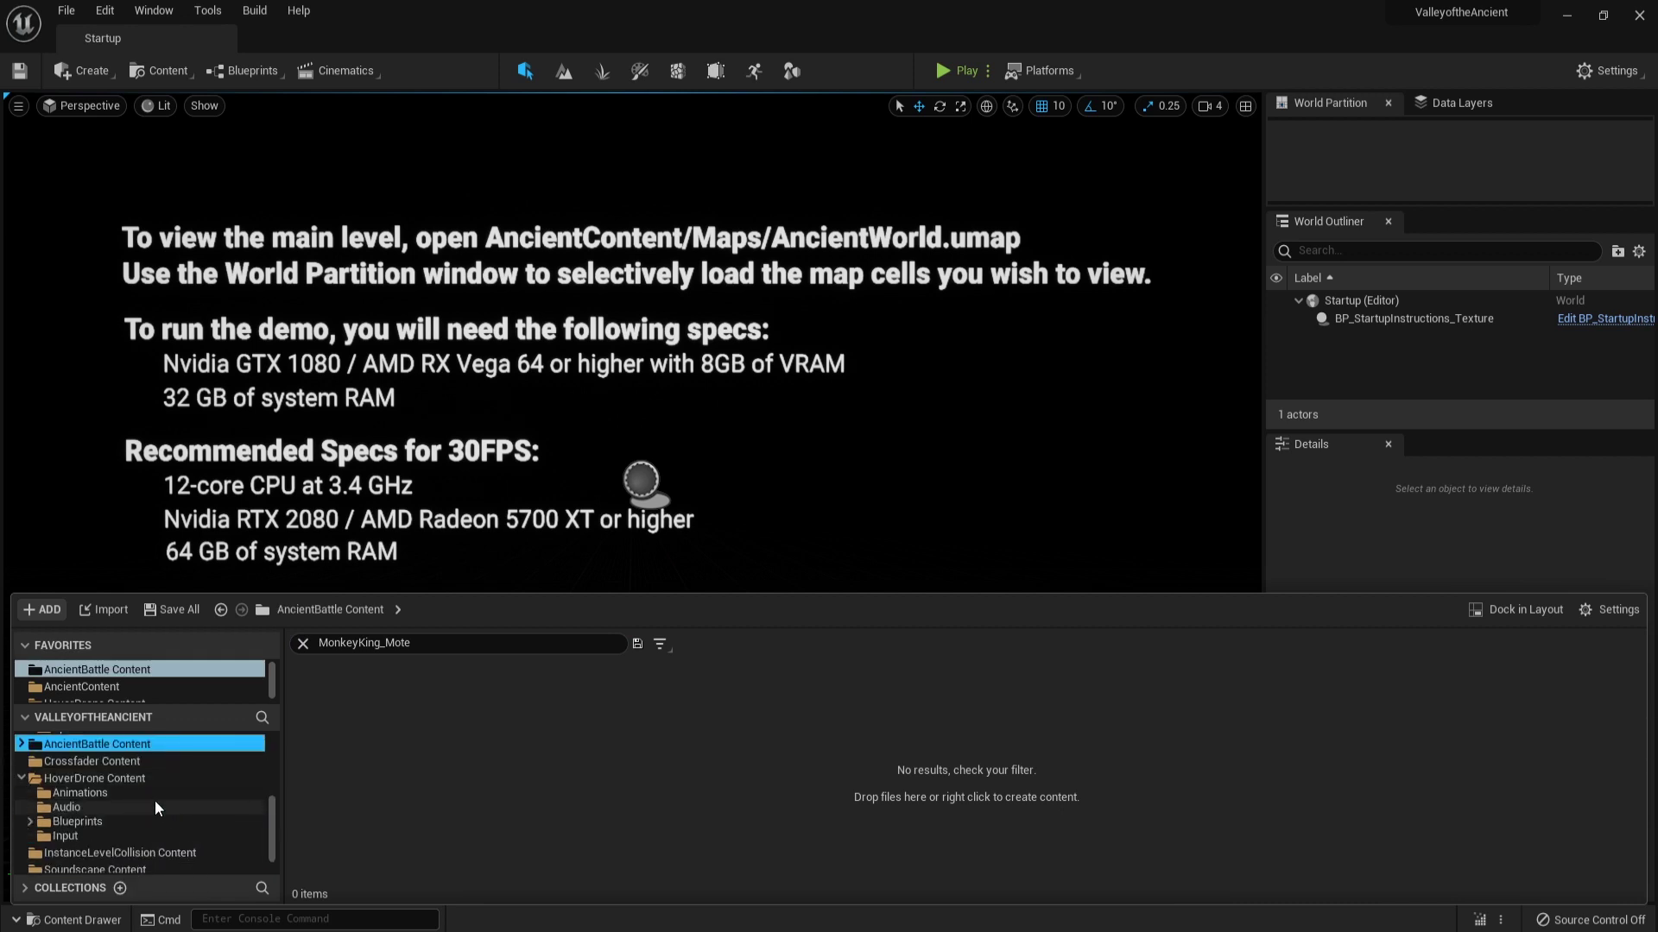
pyautogui.click(147, 796)
pyautogui.click(302, 643)
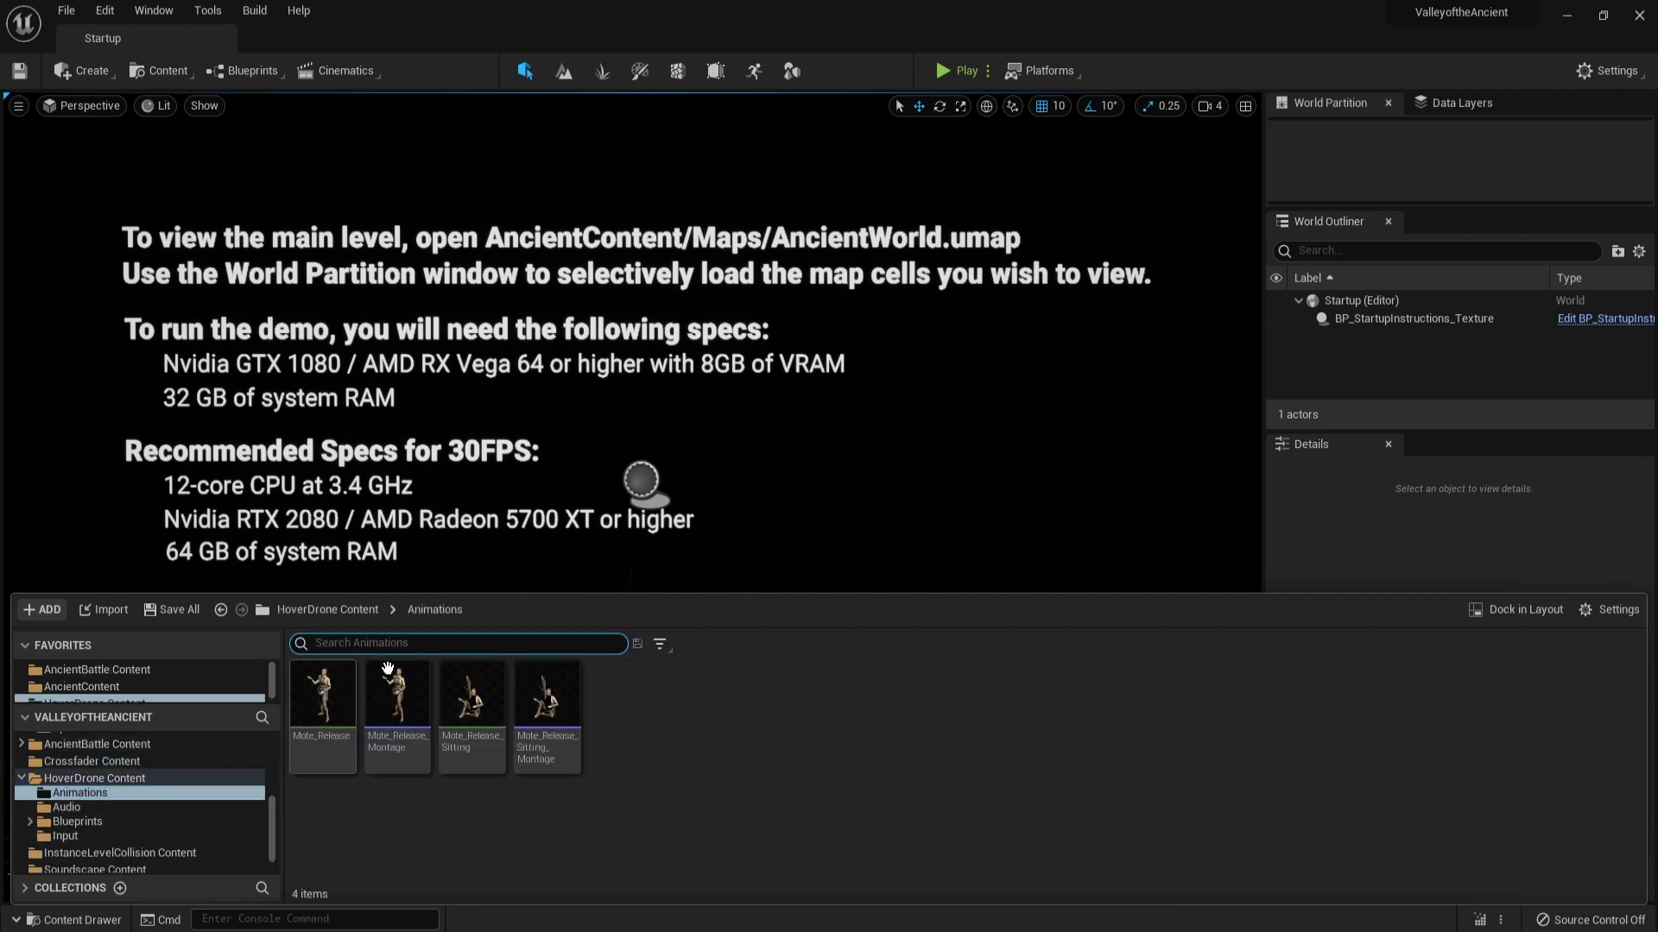
# Retarget Mote_Release_Montage to the MetaHuman base skeleton with prefix MonkeyKing_.
pyautogui.rightClick(402, 687)
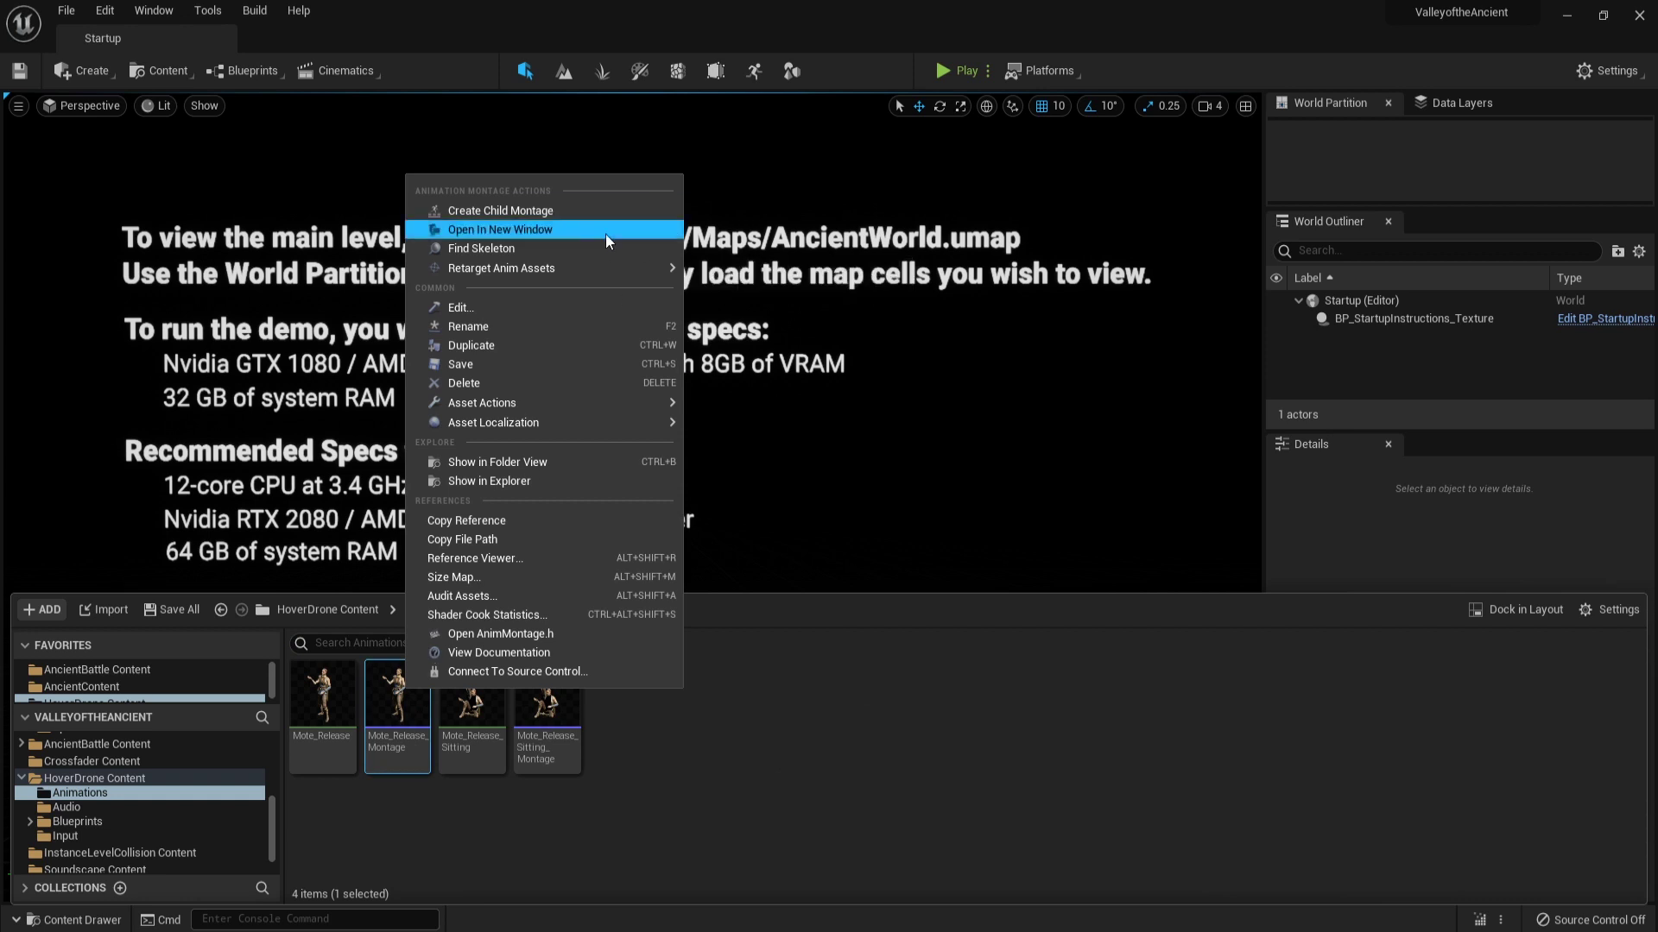
pyautogui.moveTo(554, 274)
pyautogui.click(716, 275)
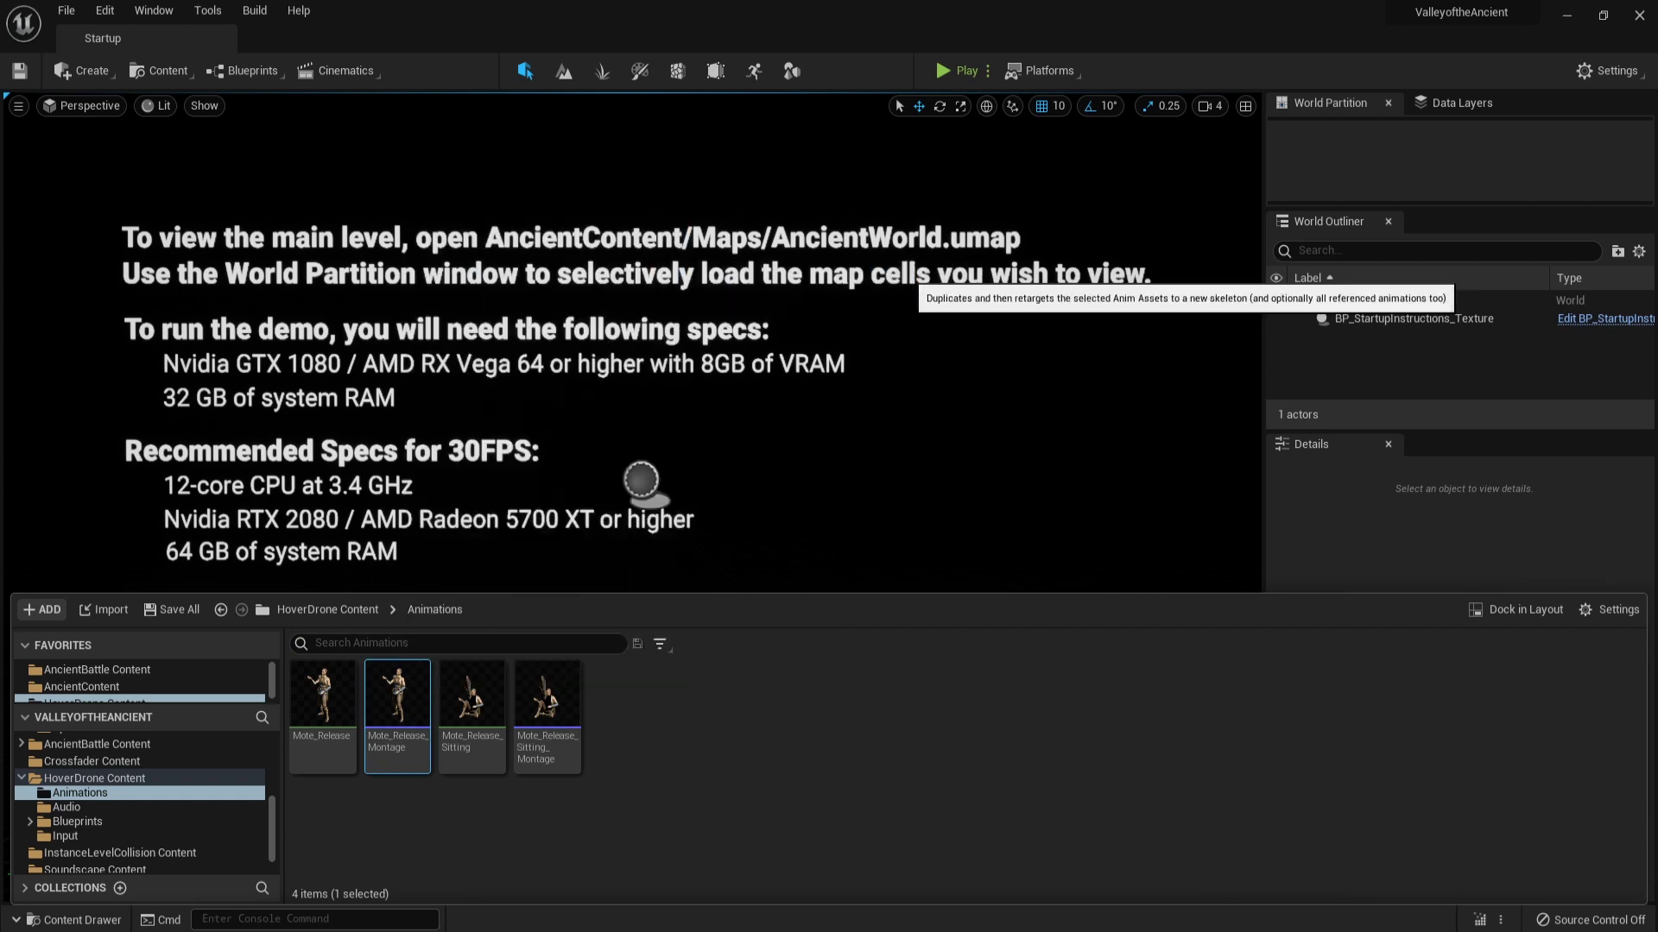
pyautogui.click(524, 371)
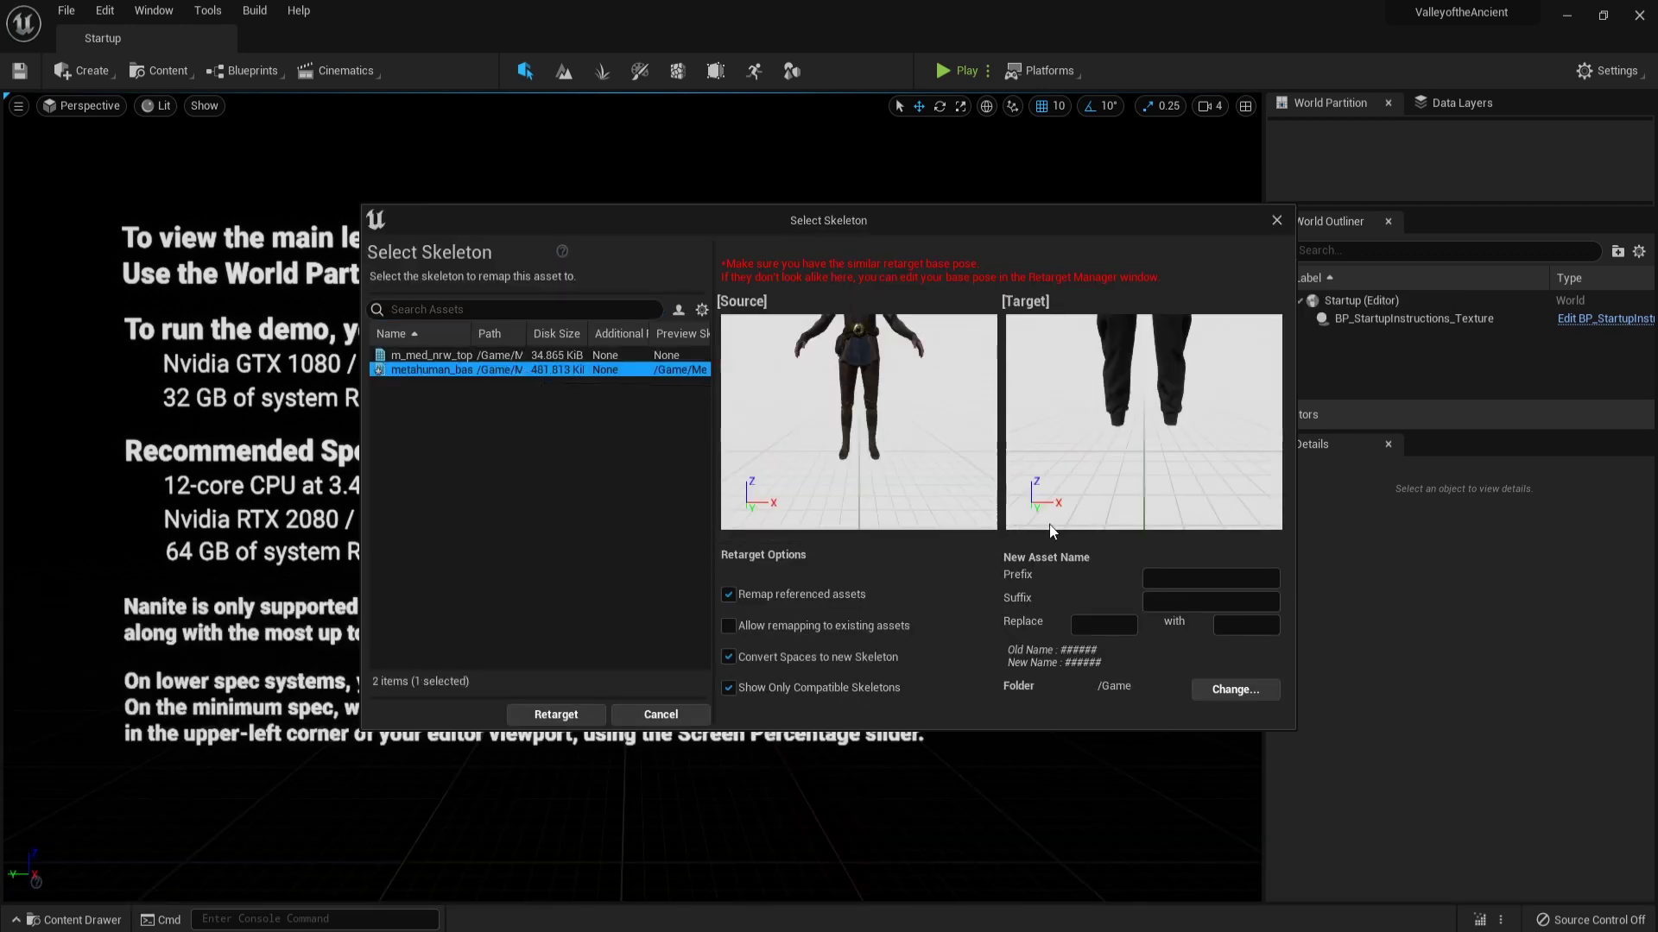
pyautogui.click(1157, 579)
pyautogui.write('MonkeyKing_')
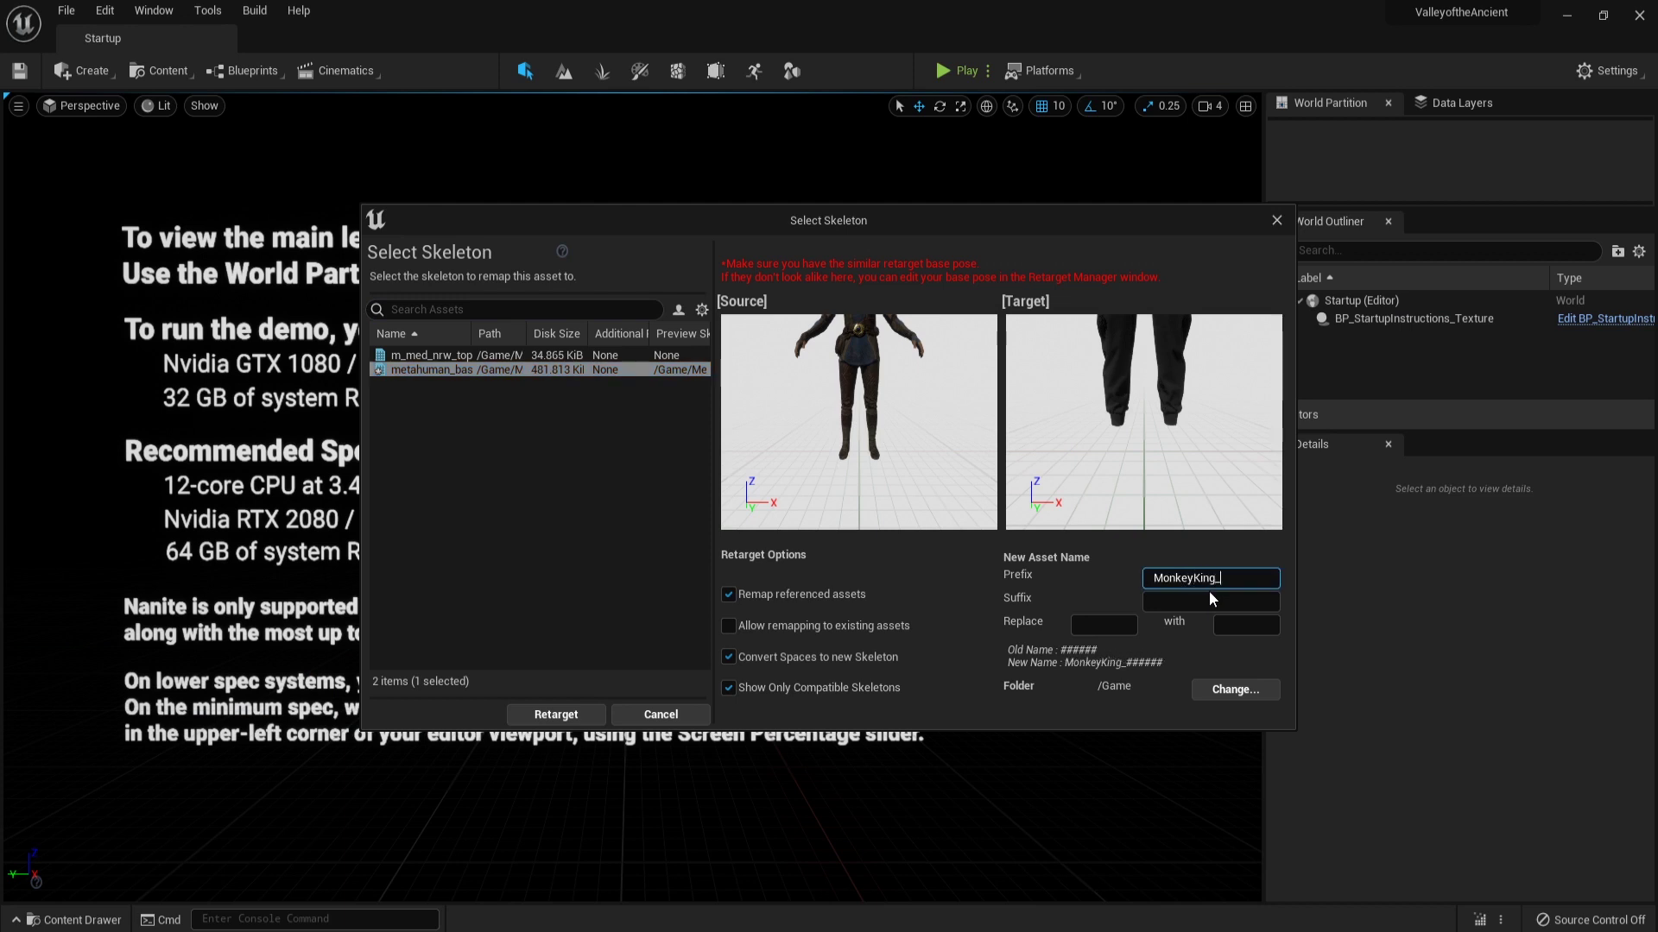
# Set MetaHumans/MonkeyKing/Animation_Drone as destination and create the retargeted copy.
pyautogui.click(1242, 695)
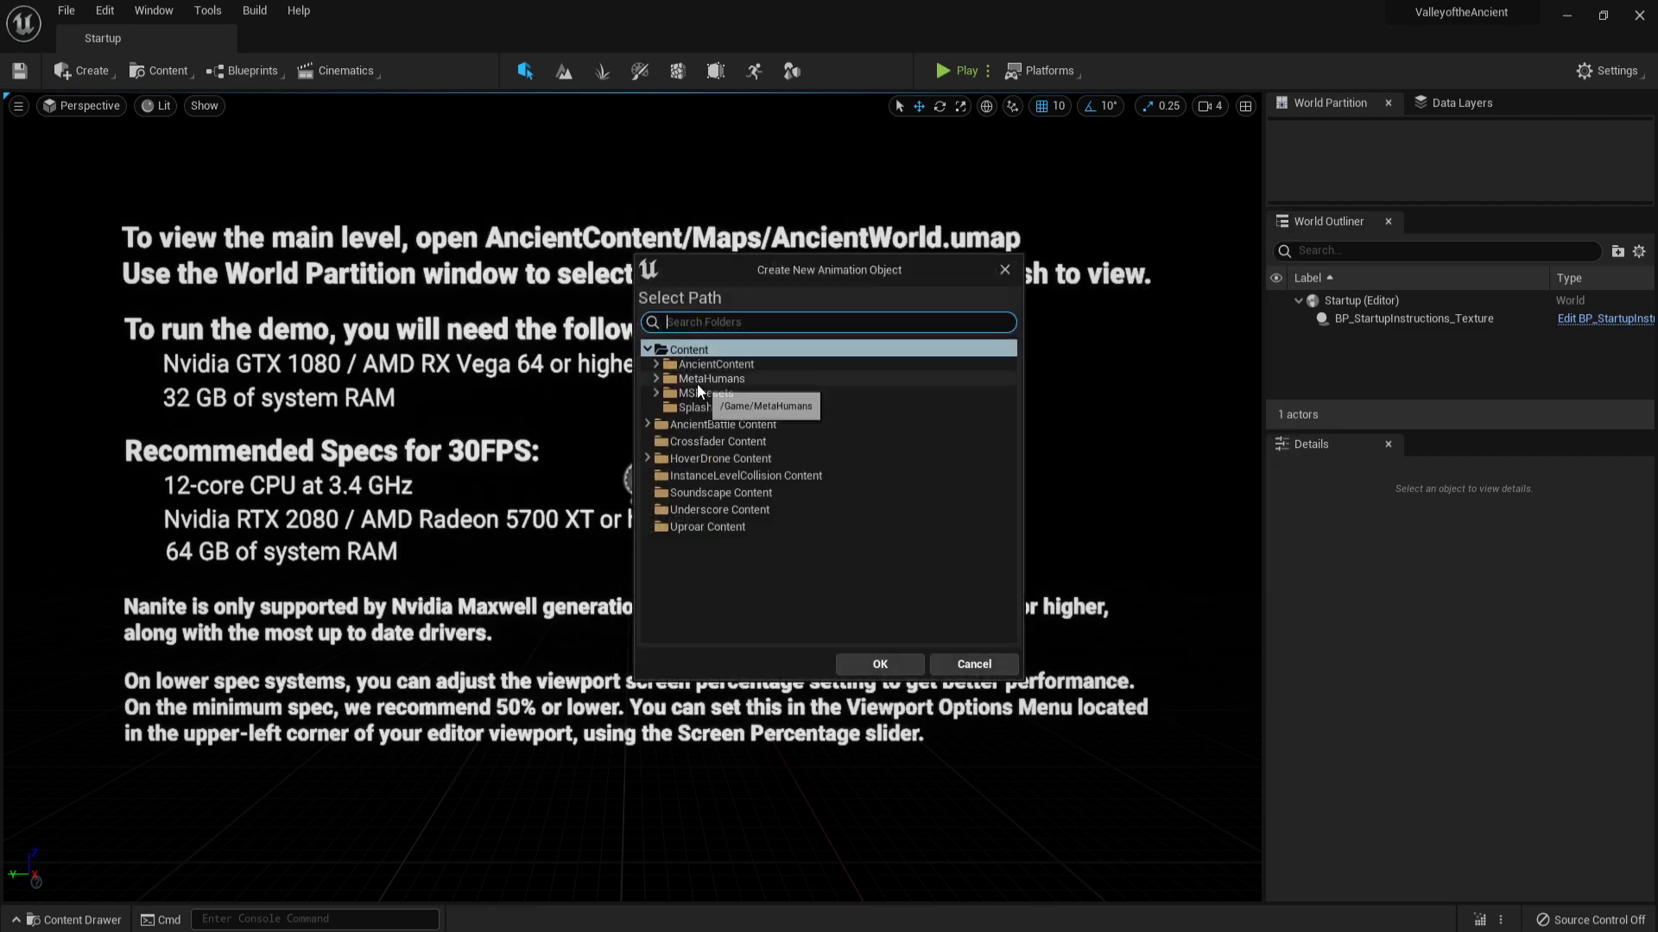
pyautogui.click(657, 379)
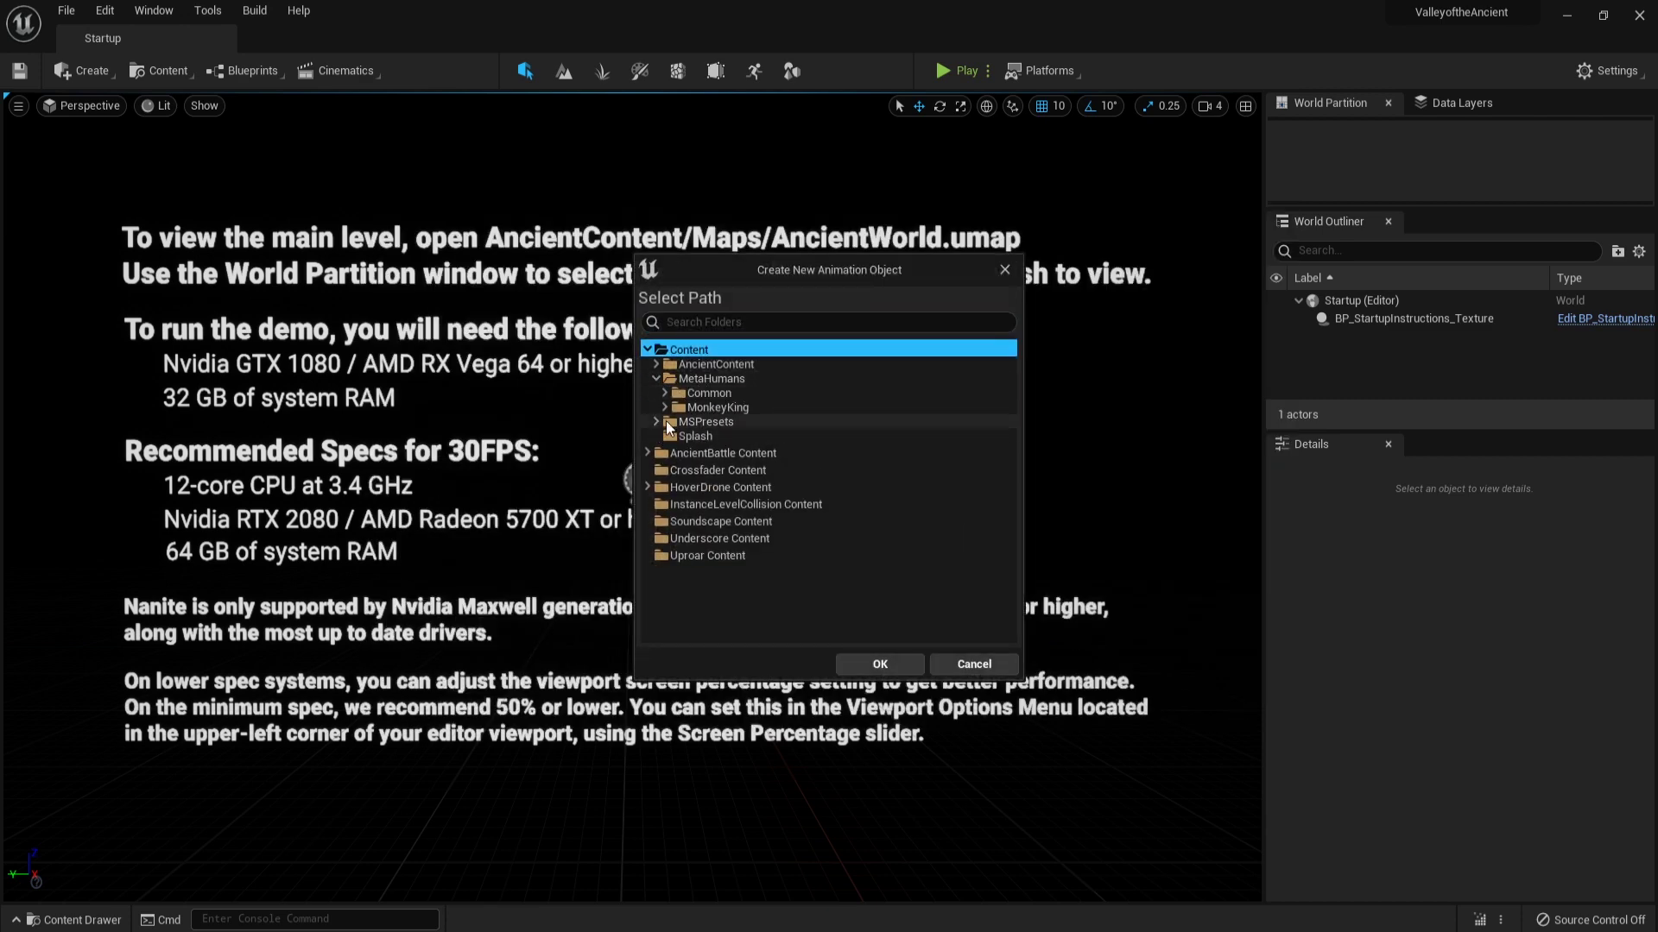
pyautogui.click(664, 407)
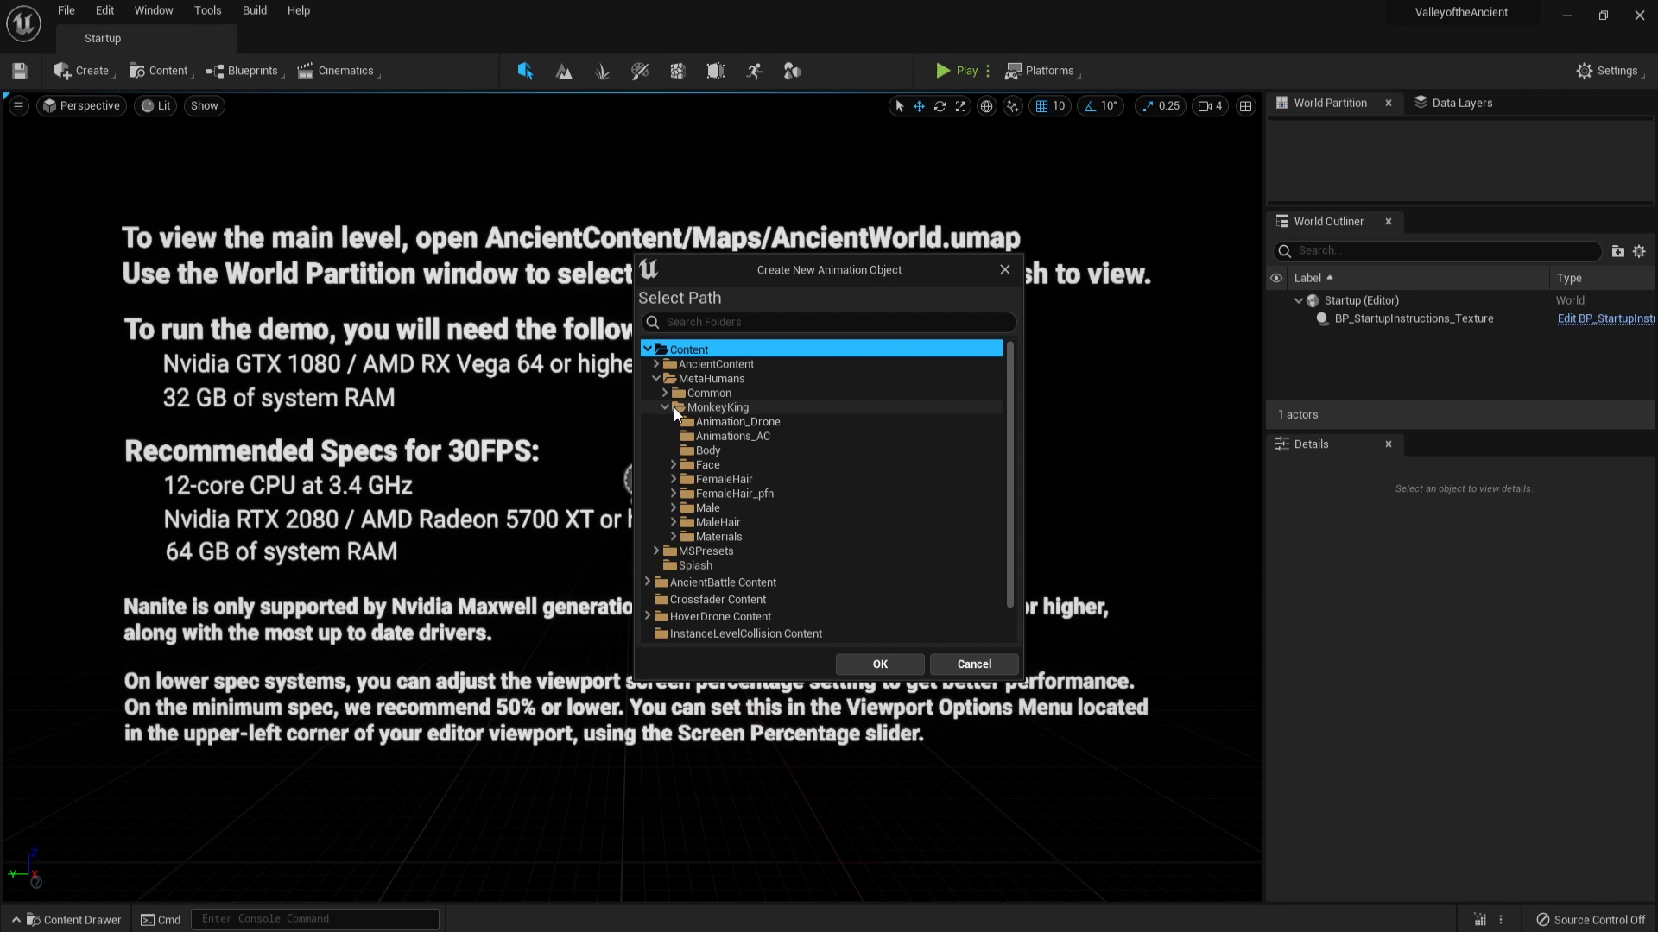
pyautogui.click(722, 423)
pyautogui.click(880, 664)
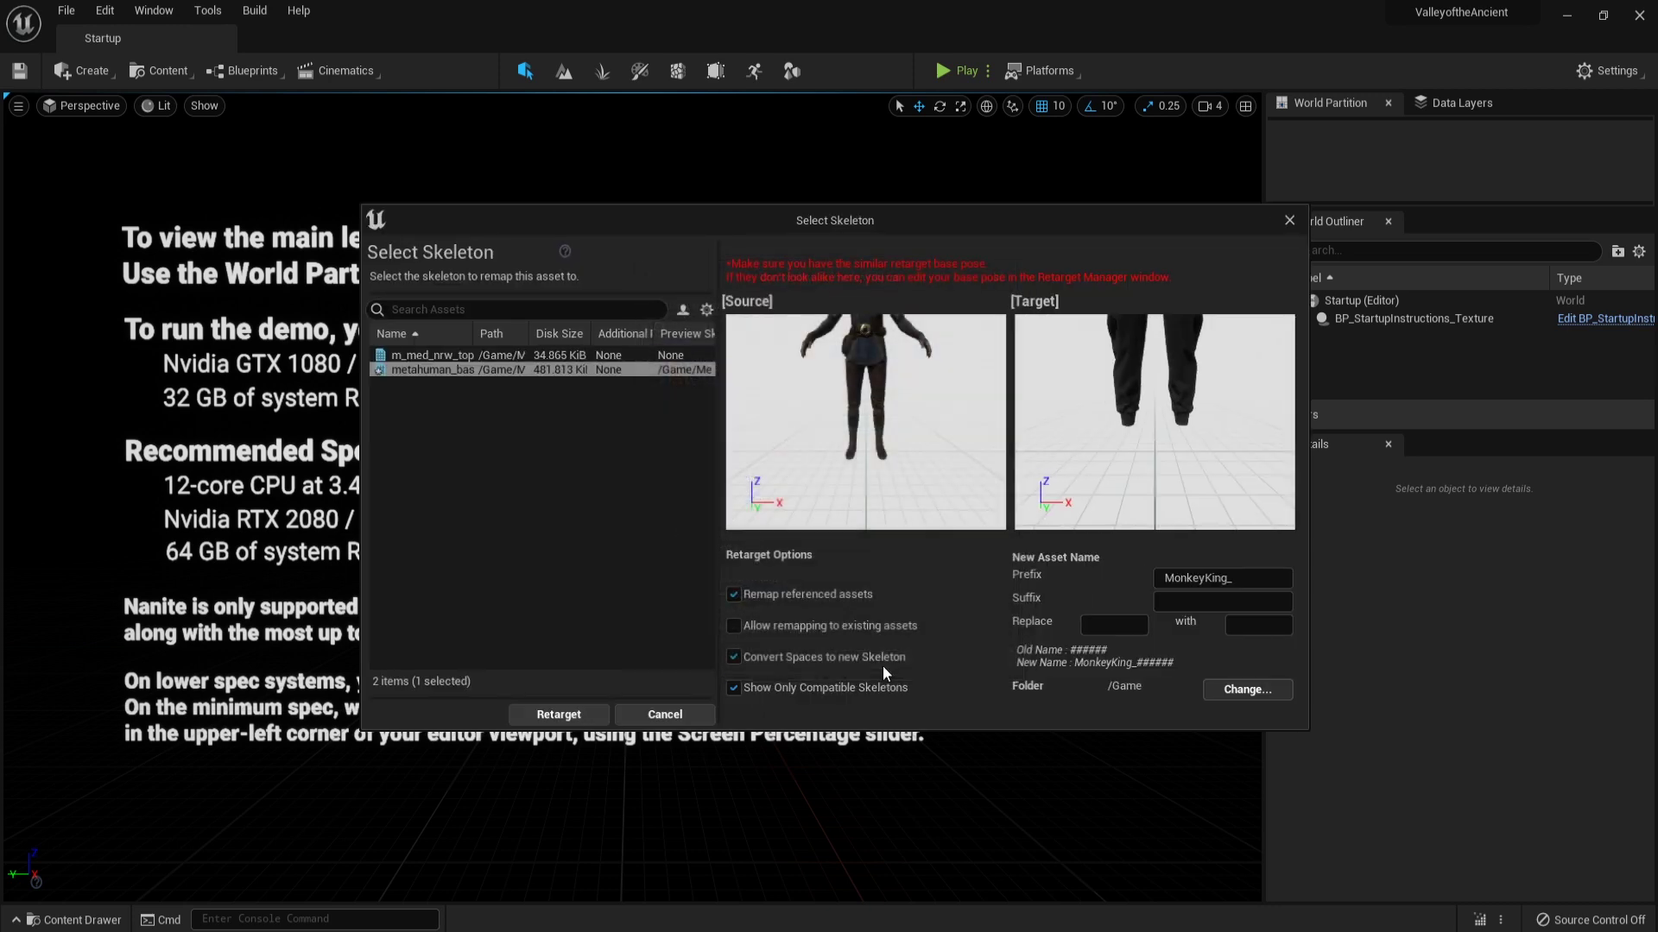
pyautogui.click(586, 722)
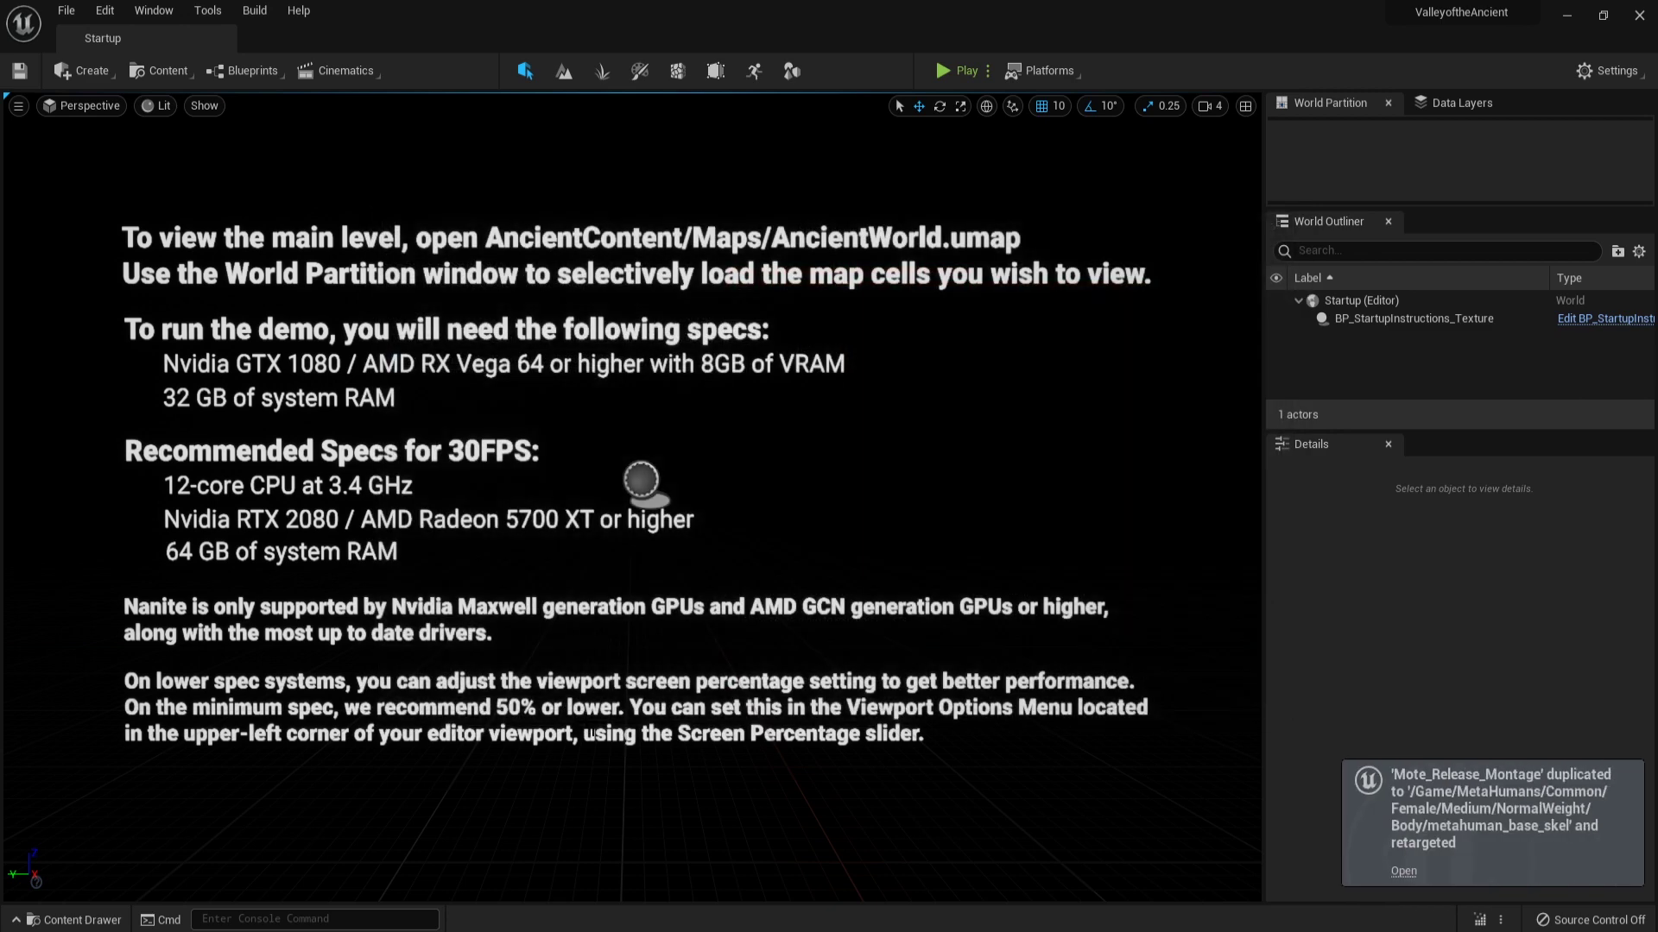
# In the Content Drawer, go to HoverDrone Content > Animations and select Mote_Release_Sitting_Montage.
pyautogui.hotkey('ctrl', 'space')
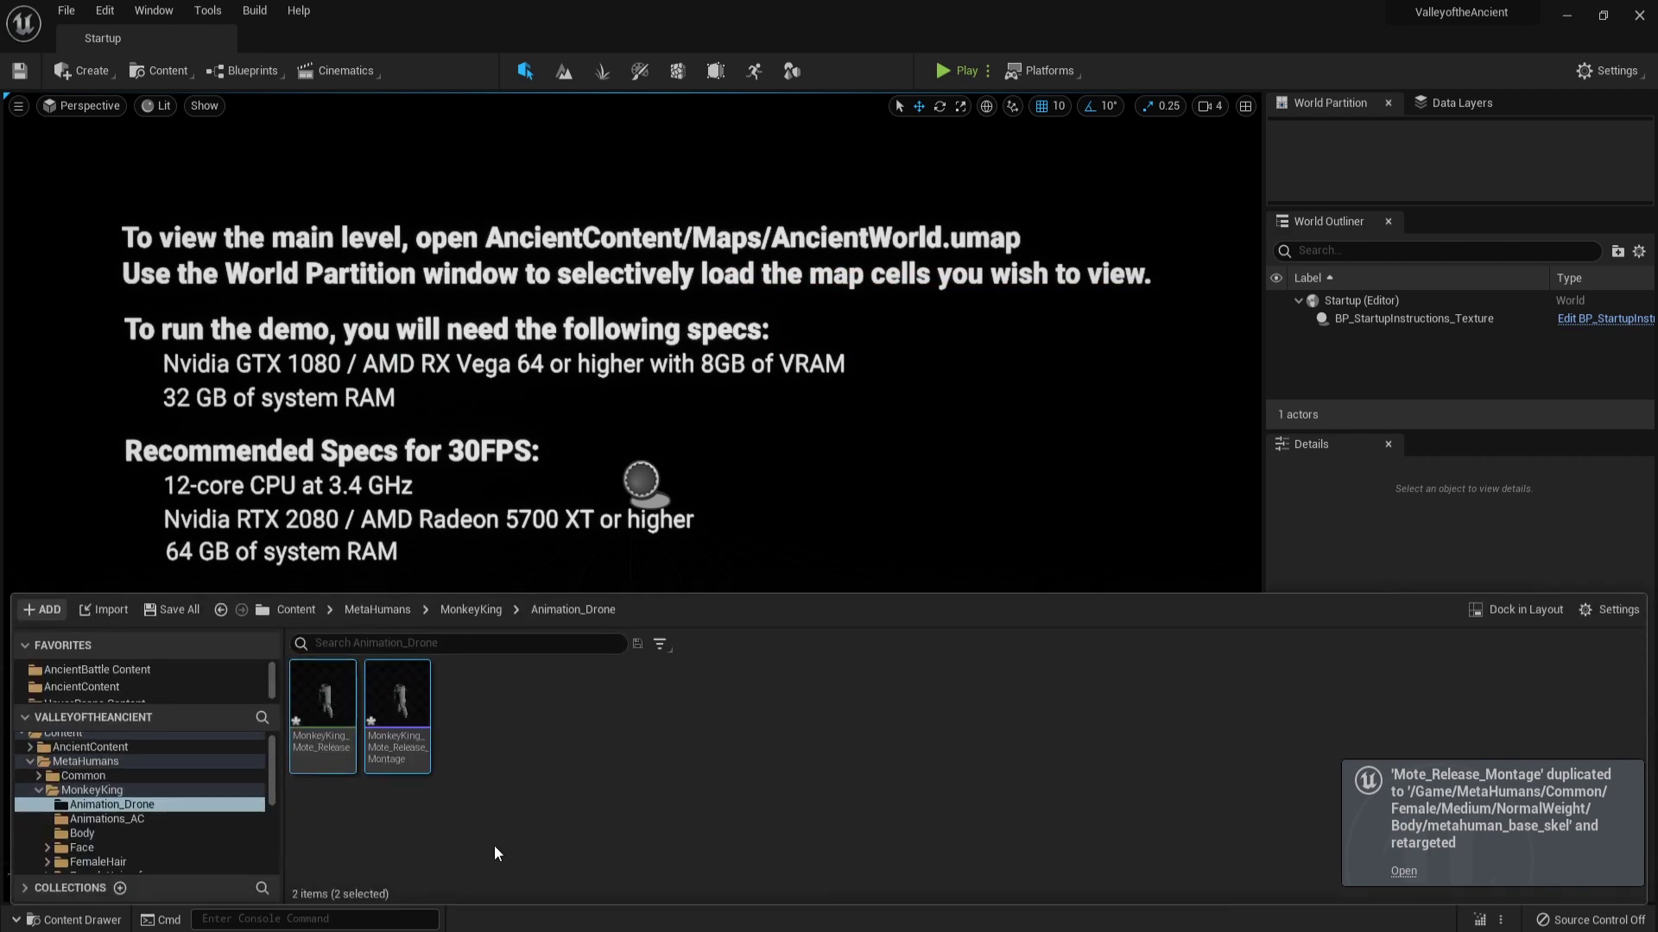
pyautogui.scroll(-3, 228, 820)
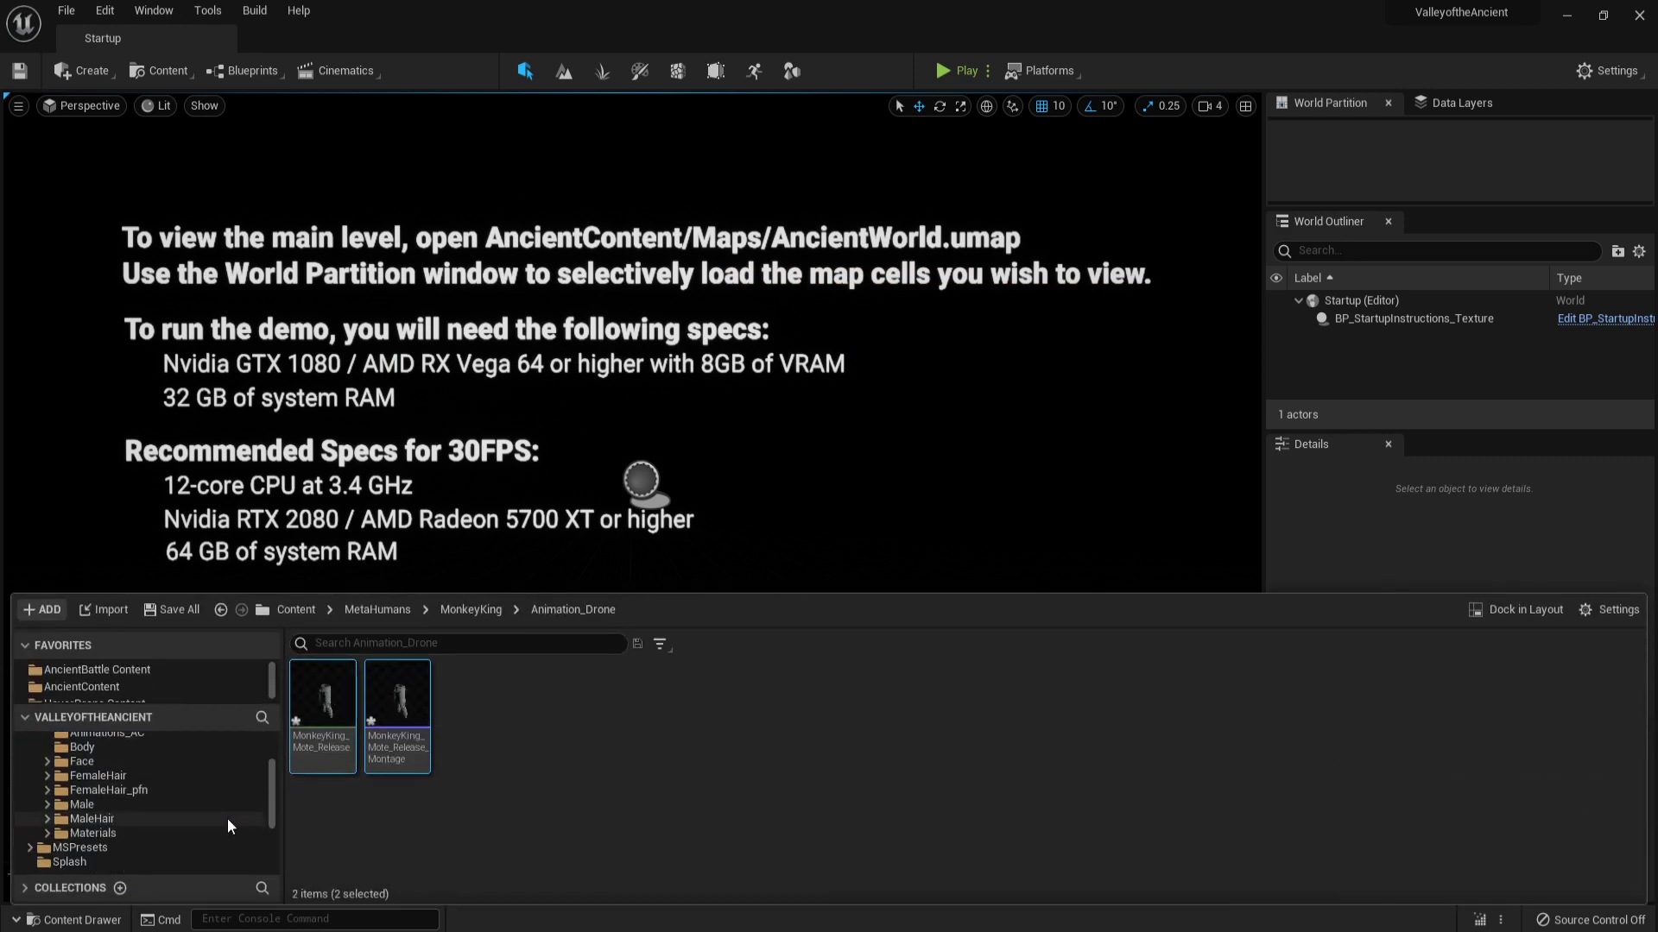
pyautogui.scroll(-10, 226, 818)
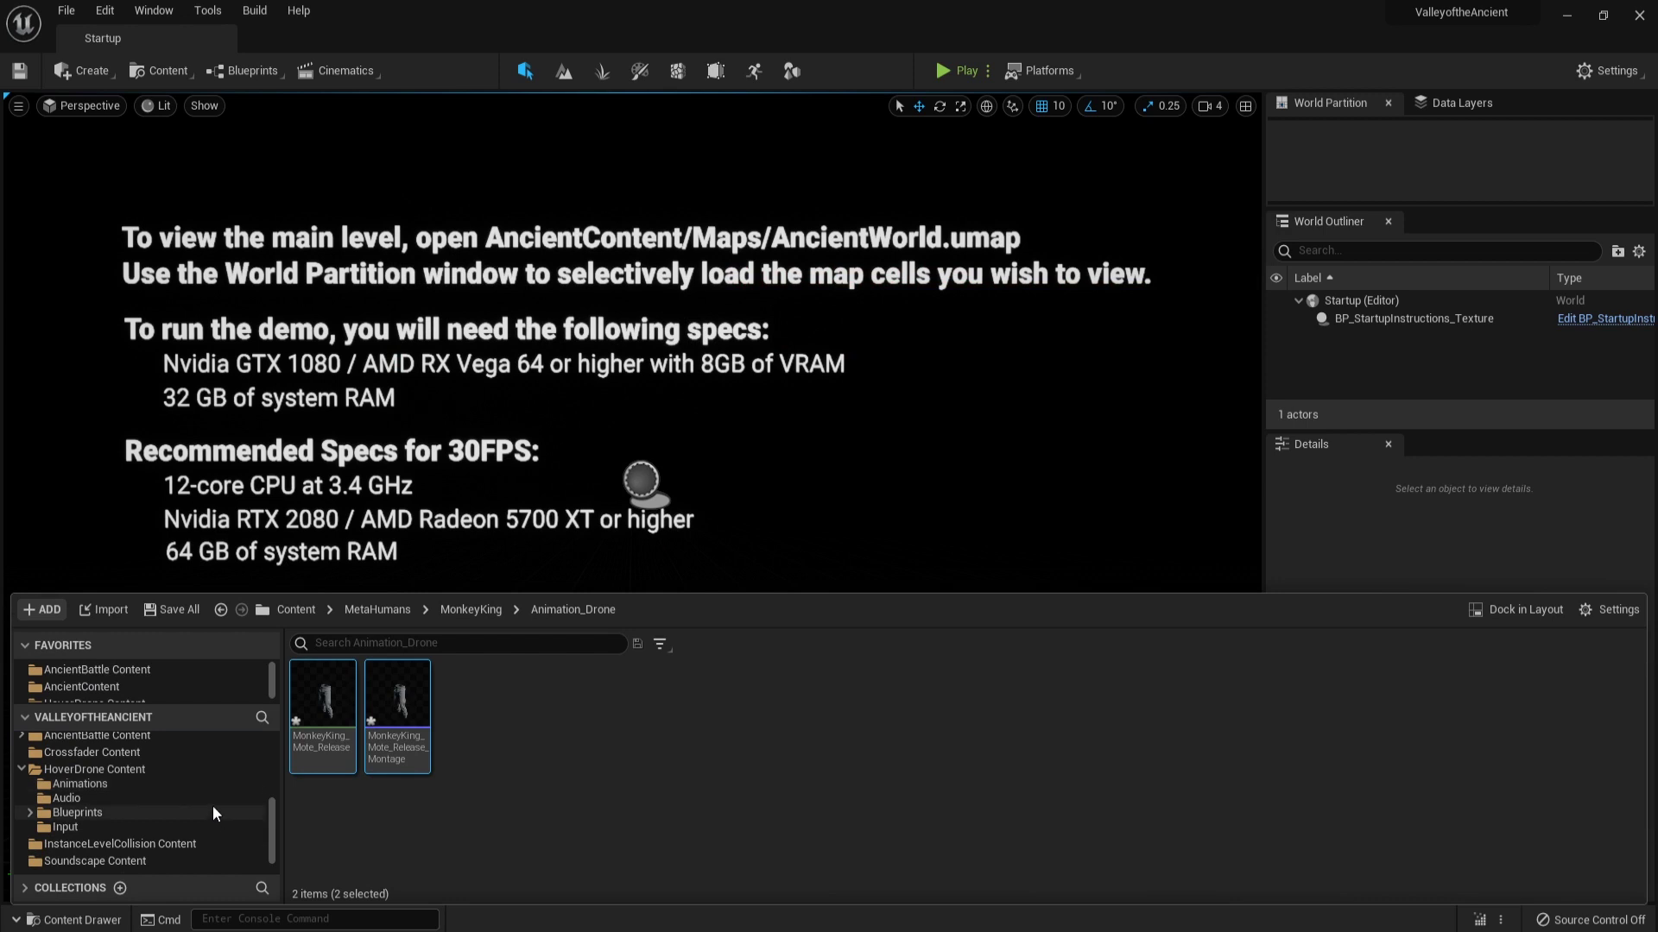
pyautogui.click(186, 783)
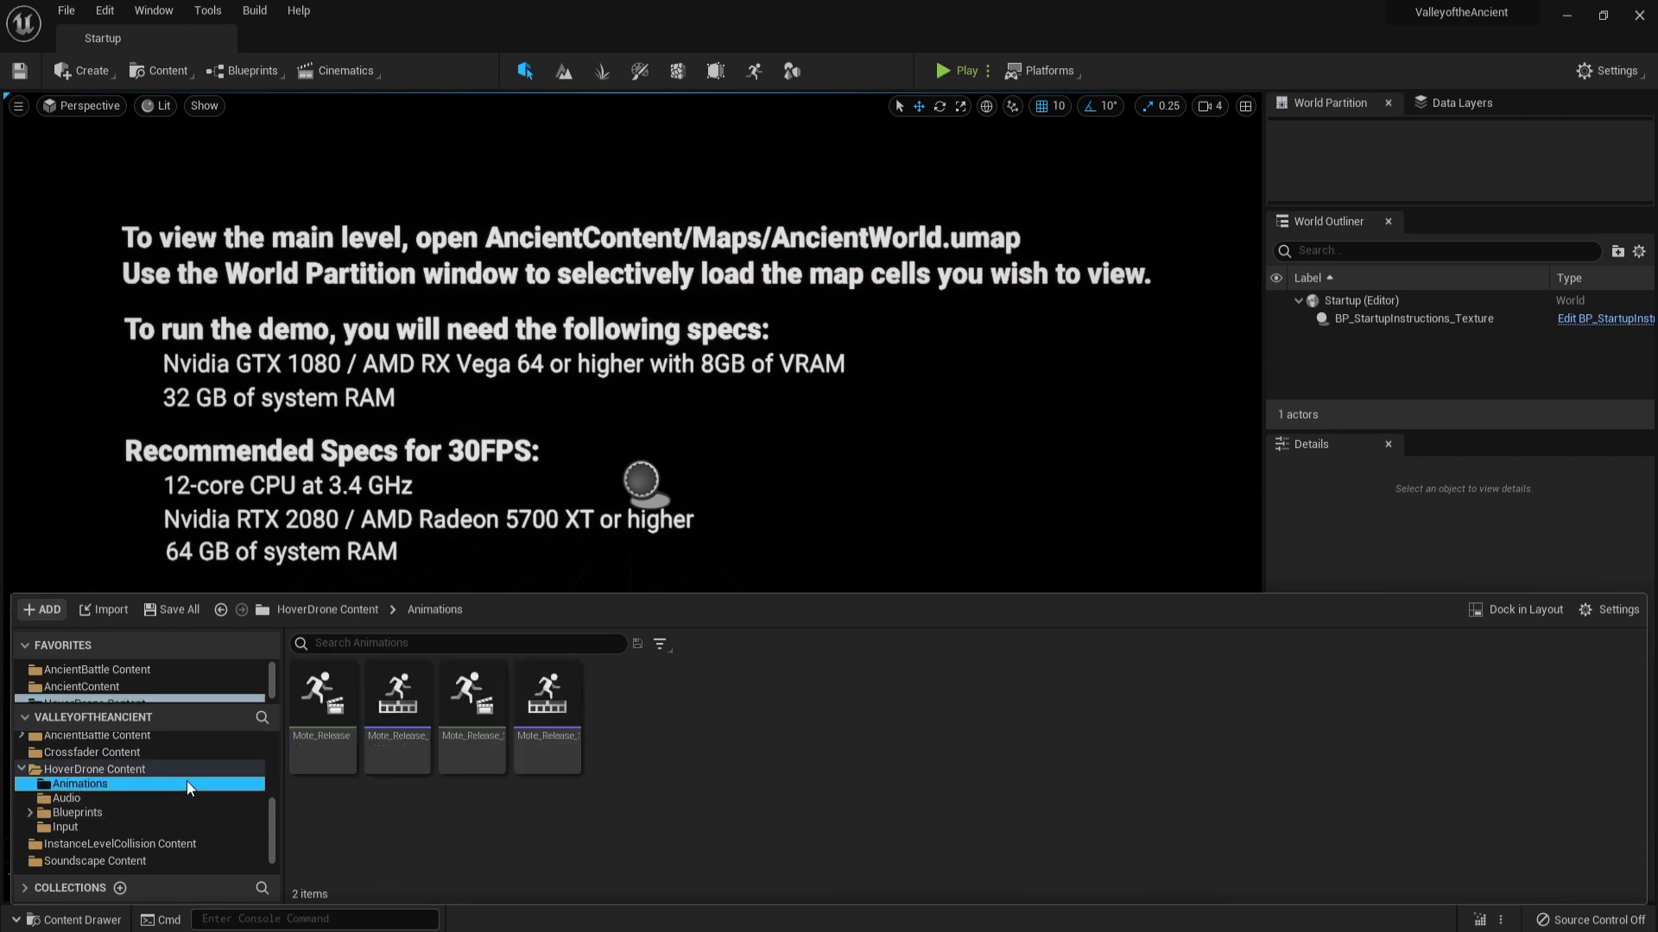
pyautogui.click(546, 690)
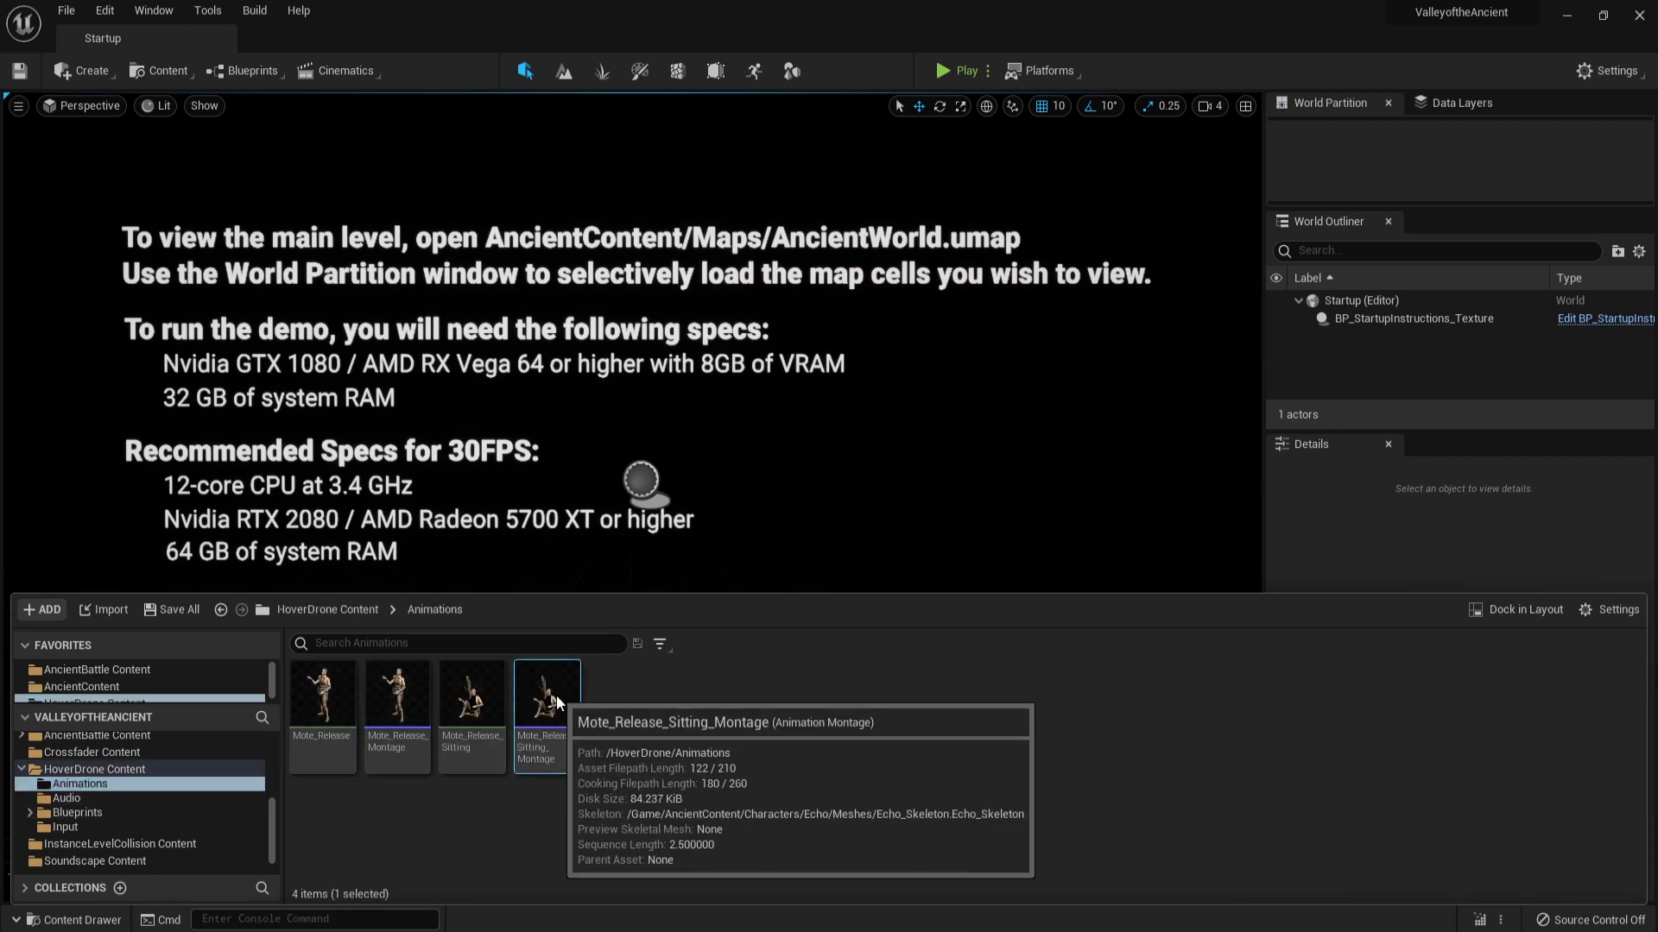
# Retarget Mote_Release_Sitting_Montage to metahuman_base_skel with prefix MonkeyKing_.
pyautogui.rightClick(557, 702)
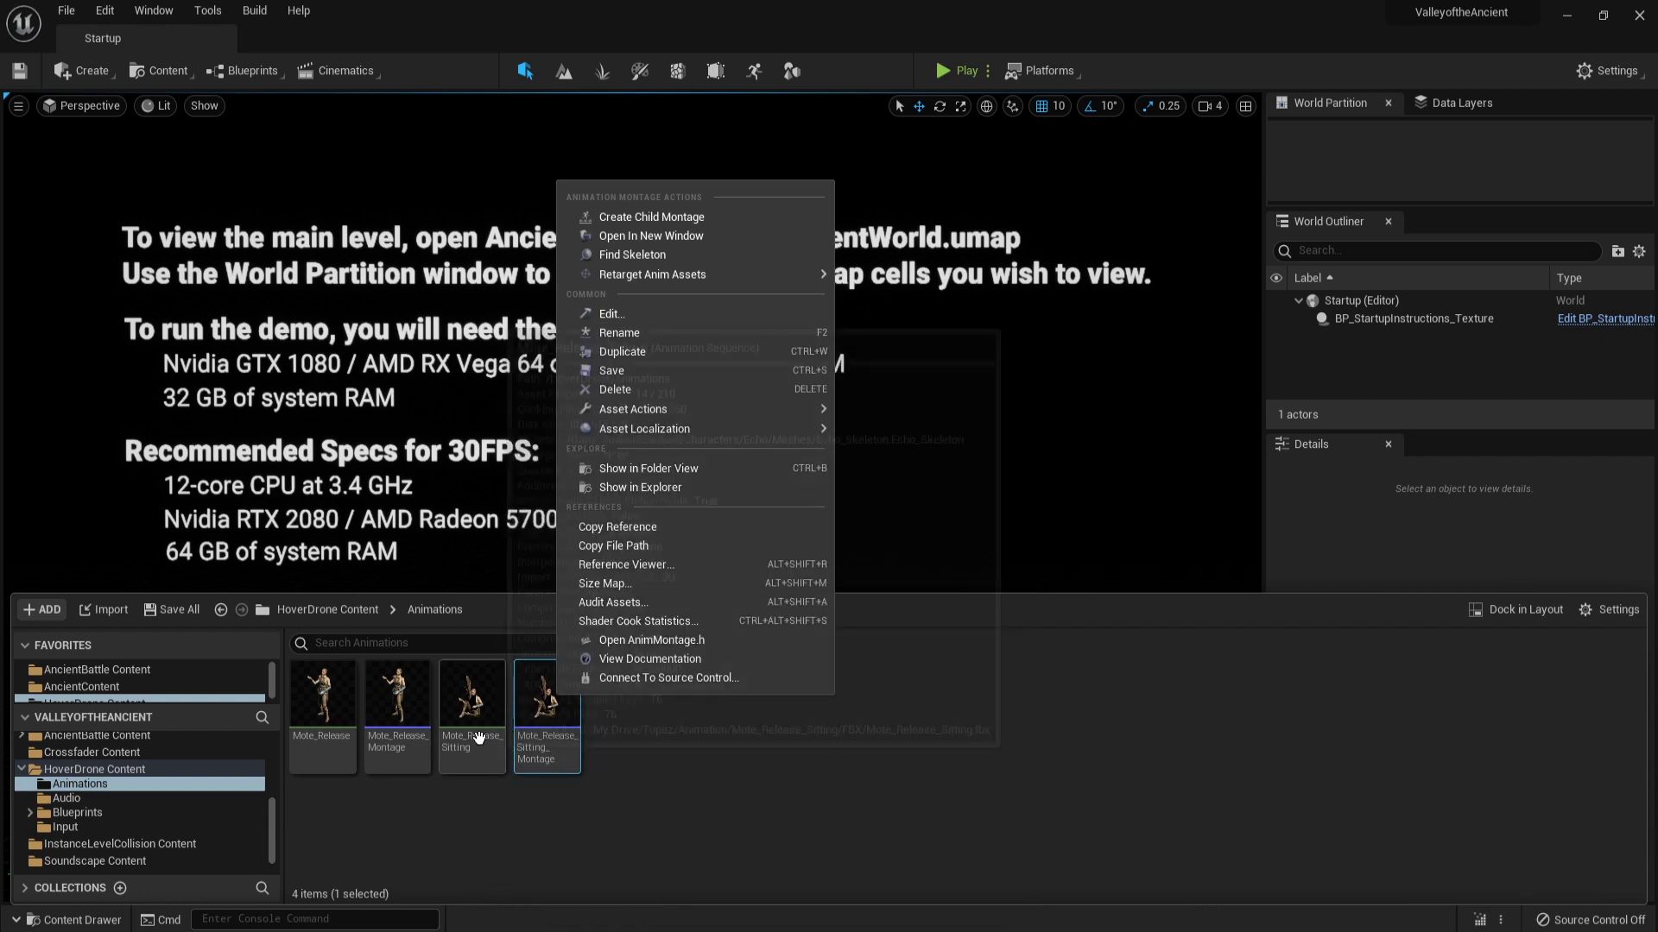
pyautogui.moveTo(763, 277)
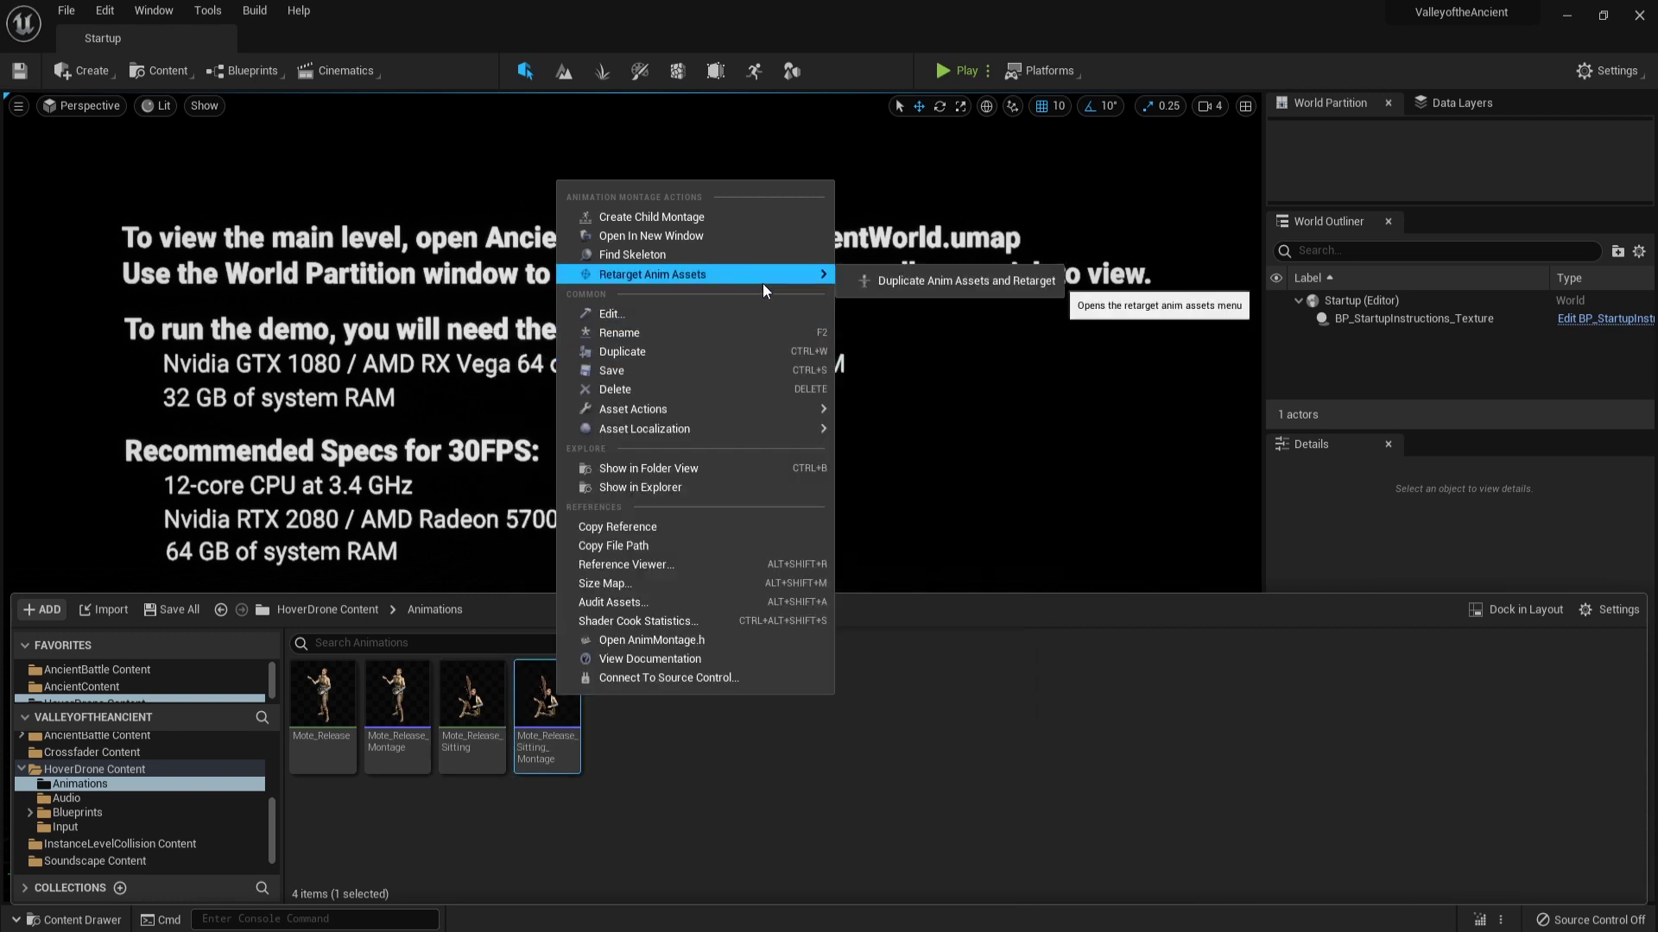
pyautogui.click(889, 278)
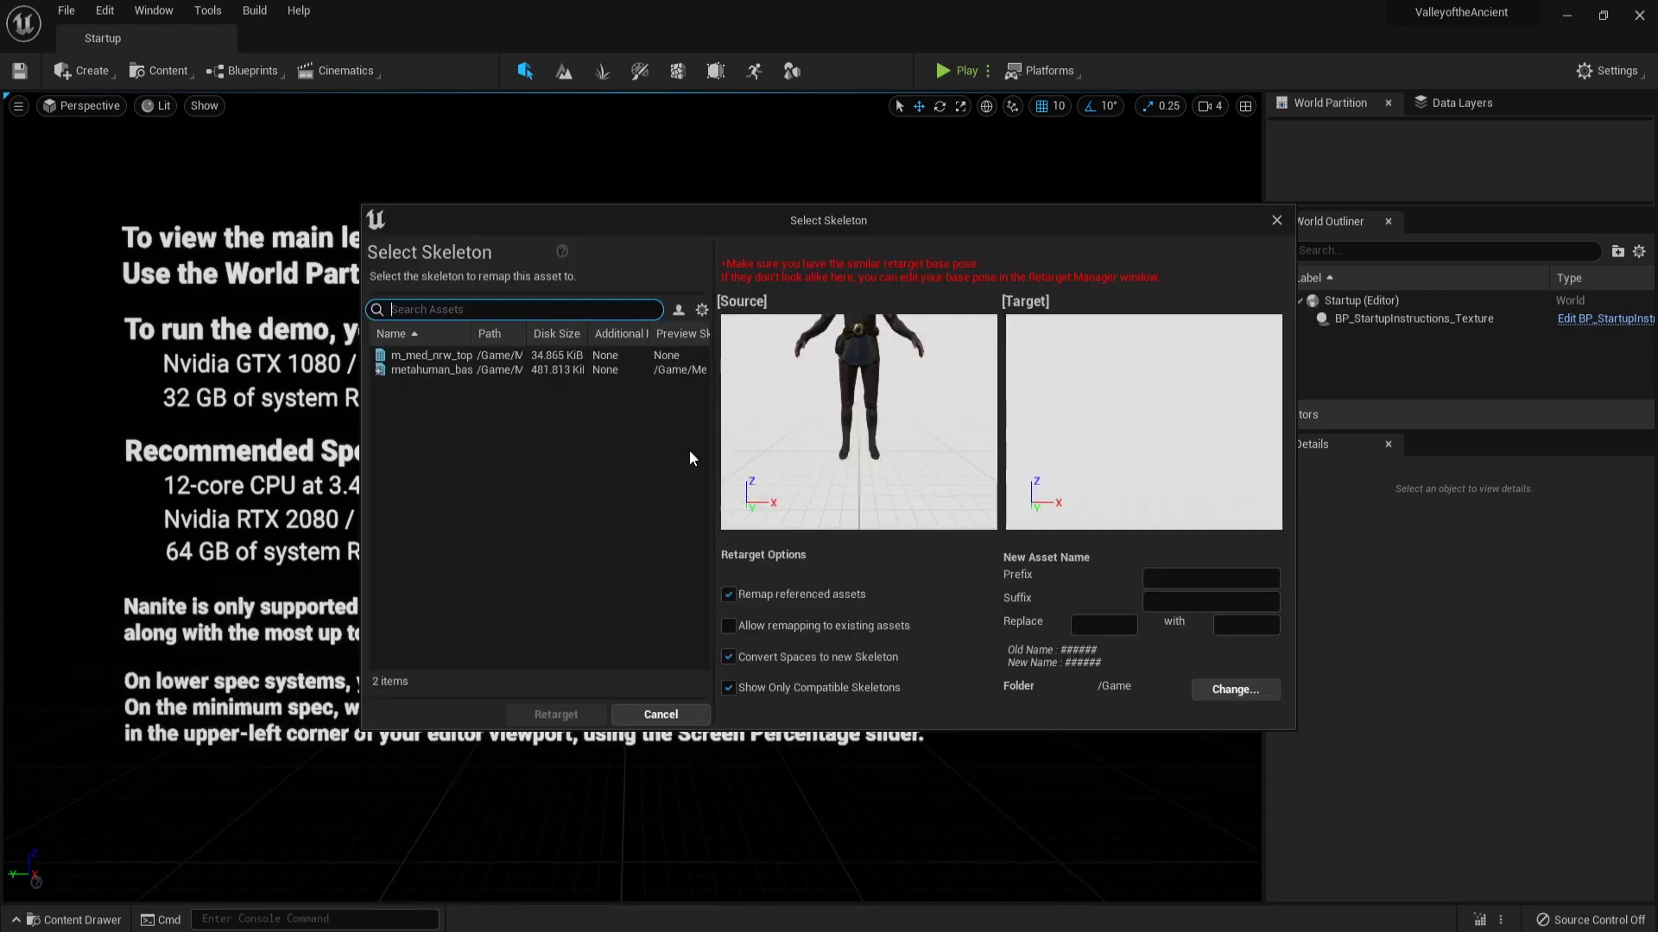
pyautogui.click(608, 370)
pyautogui.click(1155, 577)
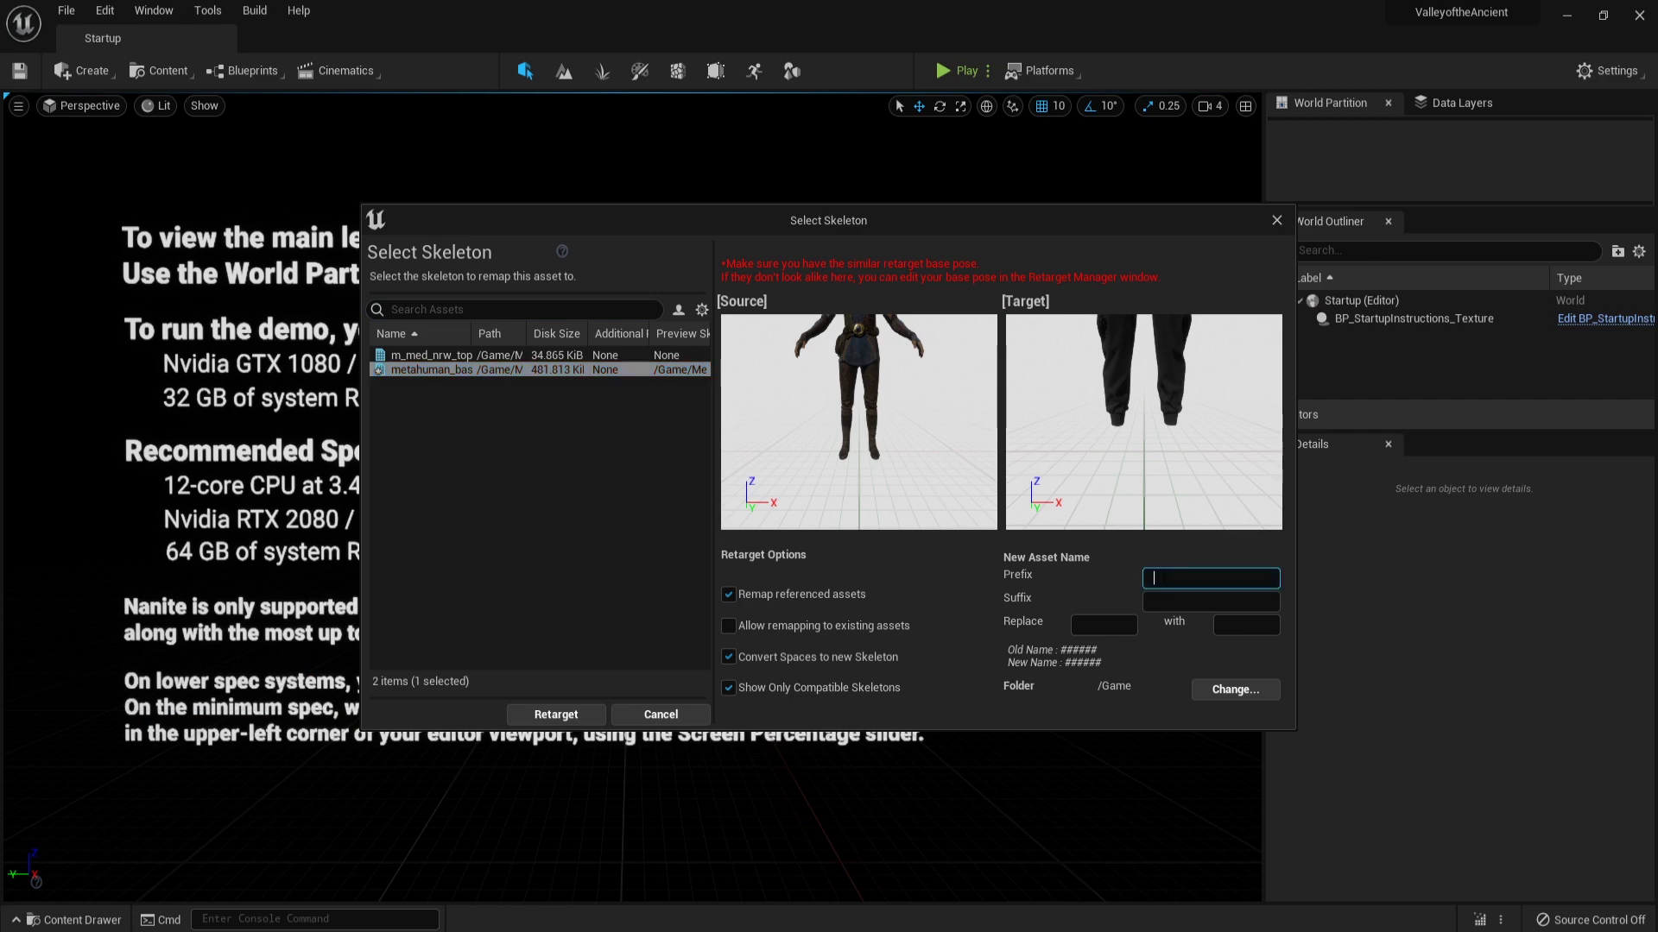
pyautogui.write('MonkeyKing_')
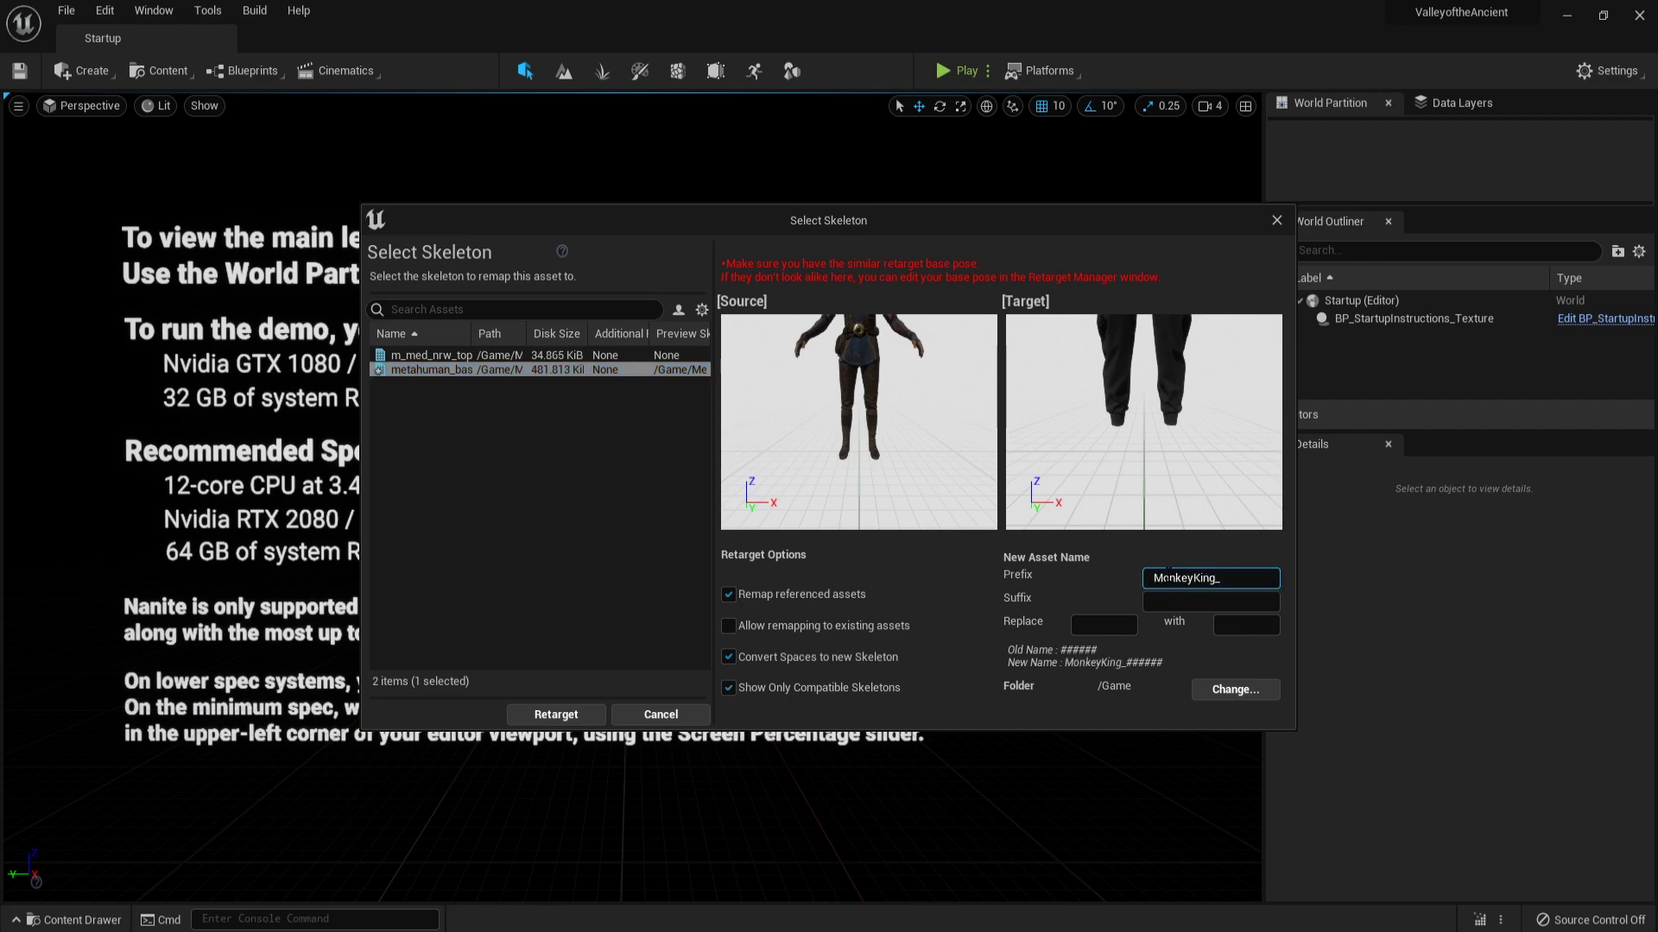
# Save the copy into MonkeyKing/Animation_Drone, then open the AncientContent folder.
pyautogui.click(1215, 688)
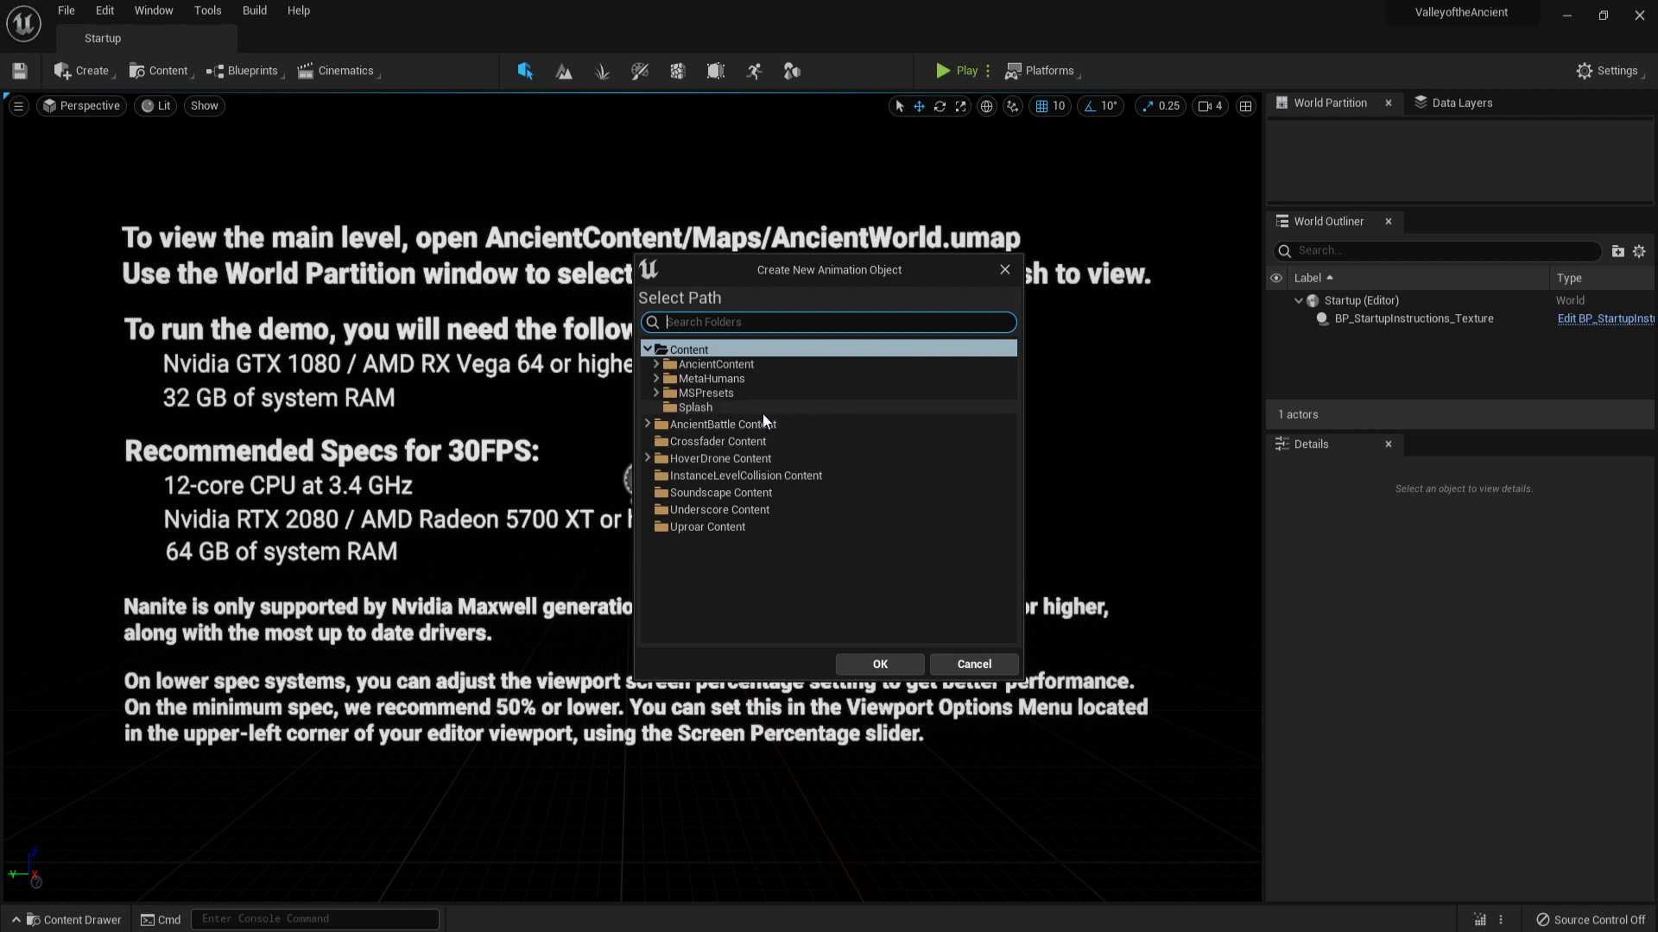
pyautogui.click(657, 379)
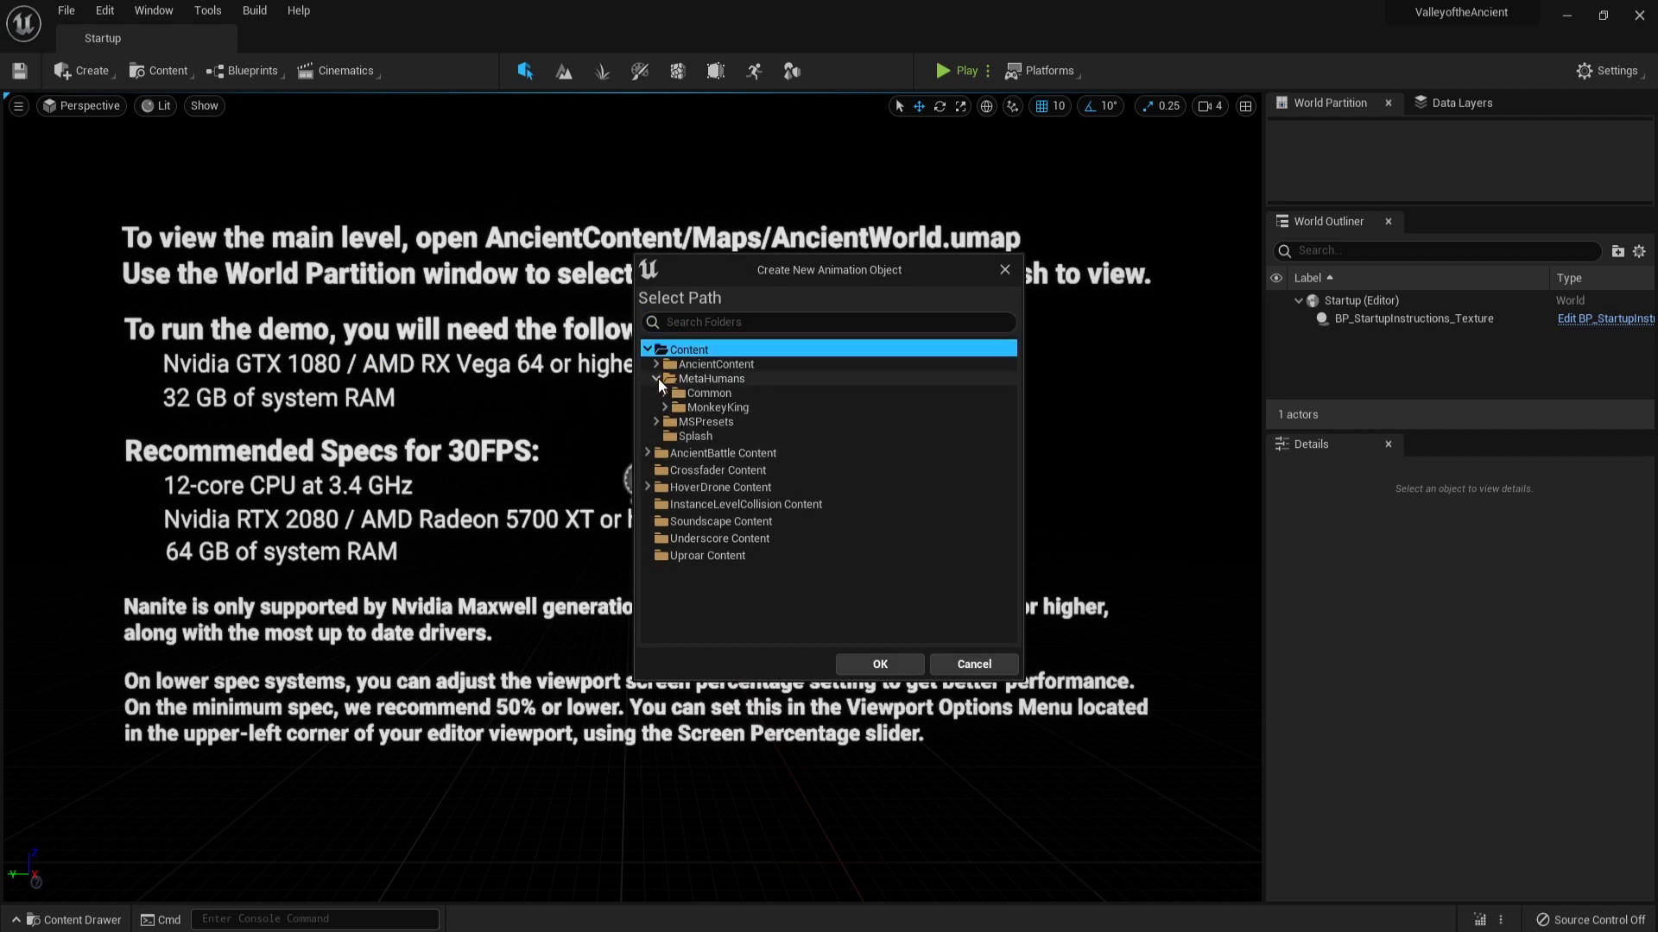
pyautogui.click(665, 407)
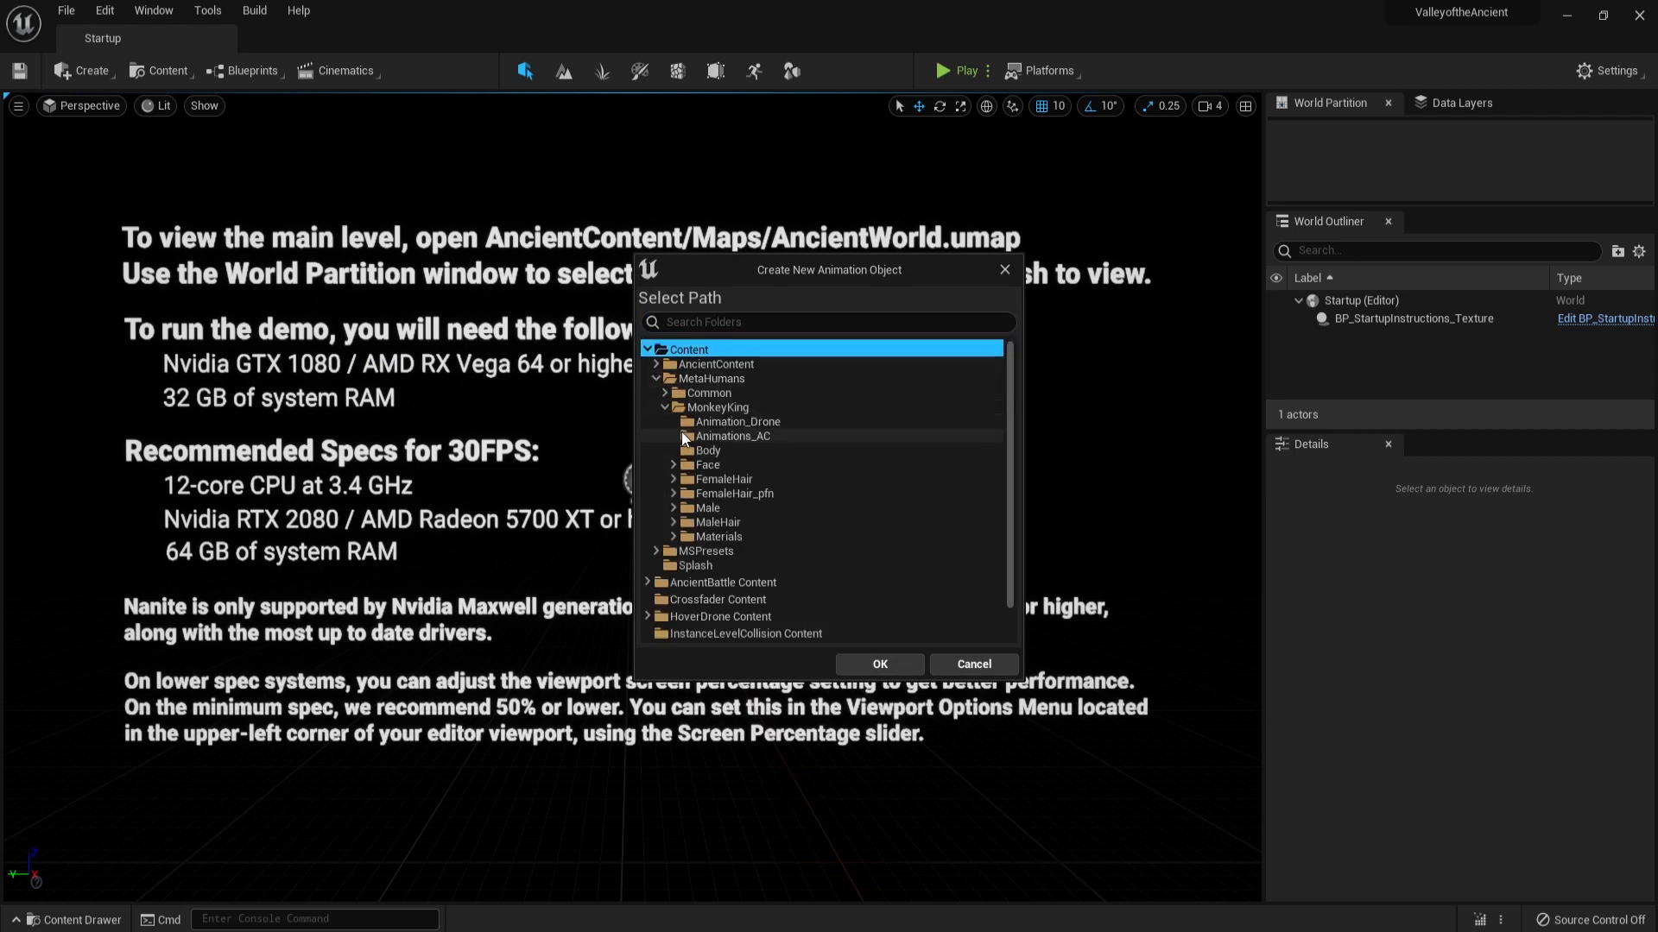
pyautogui.click(696, 423)
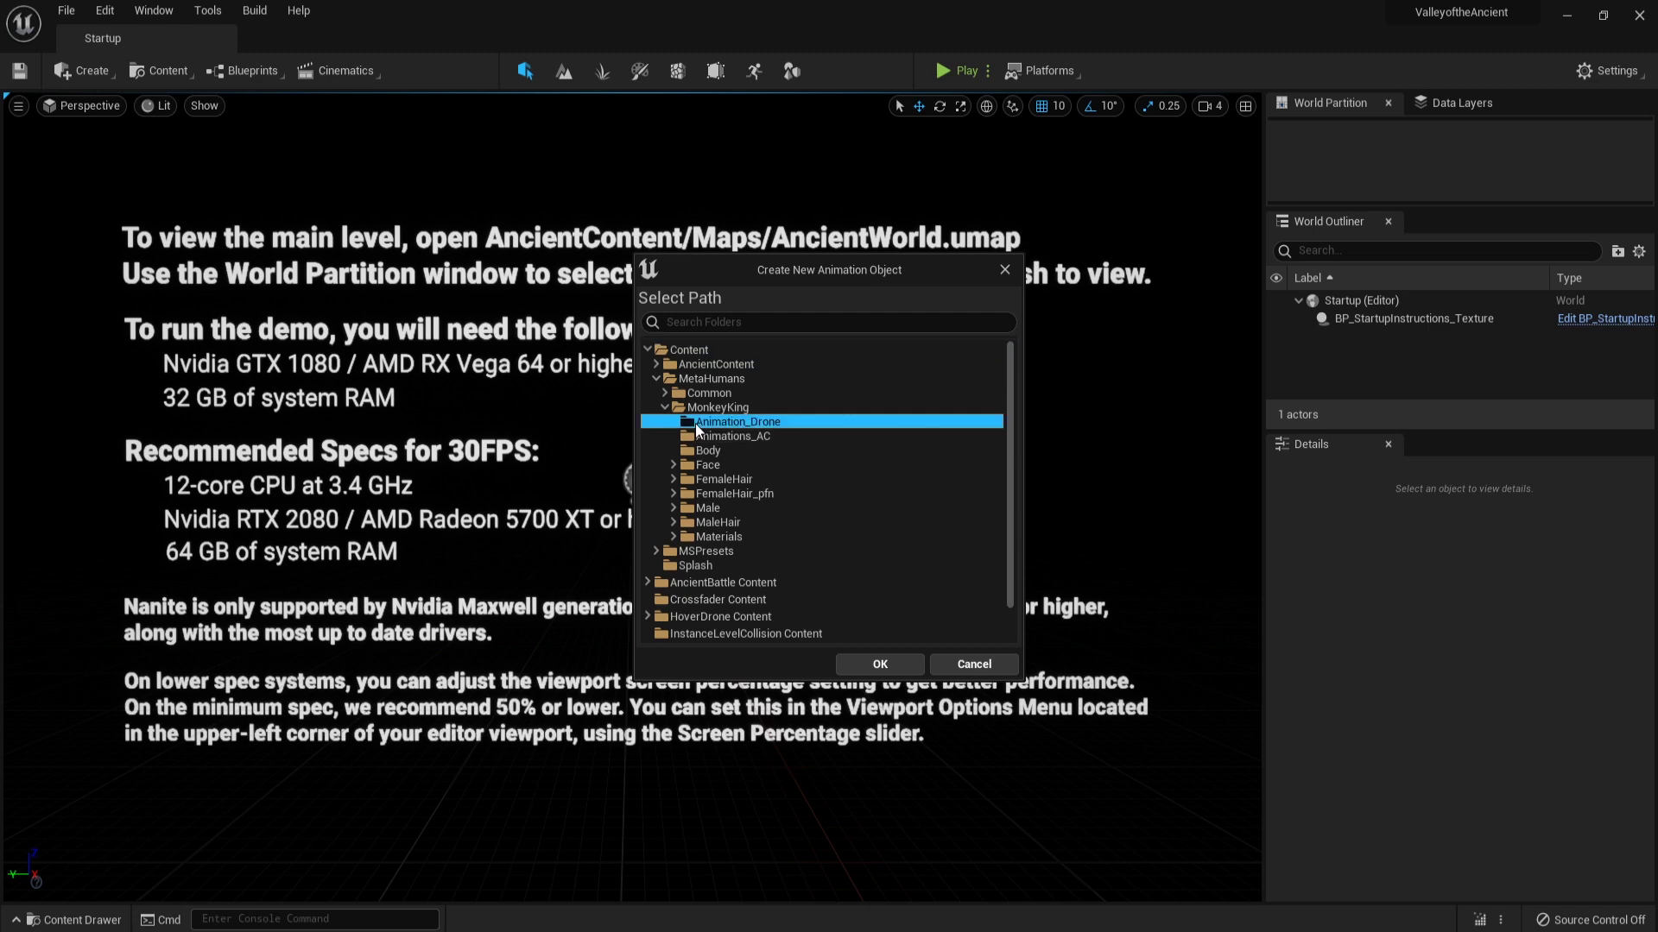
pyautogui.click(880, 664)
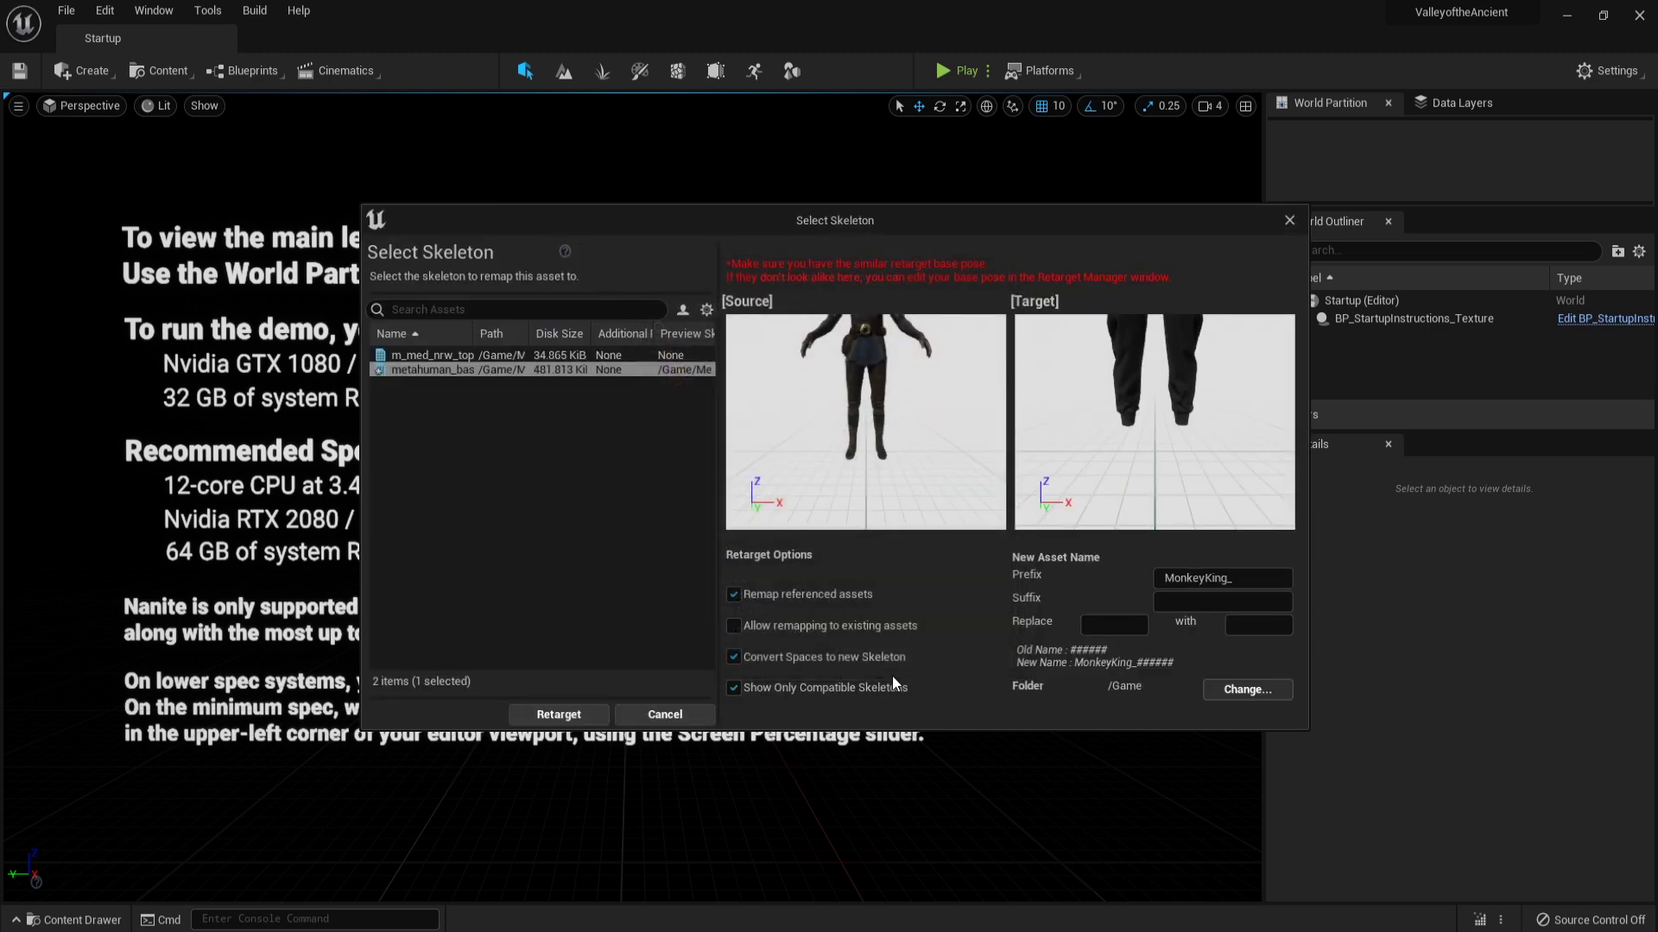
pyautogui.click(556, 714)
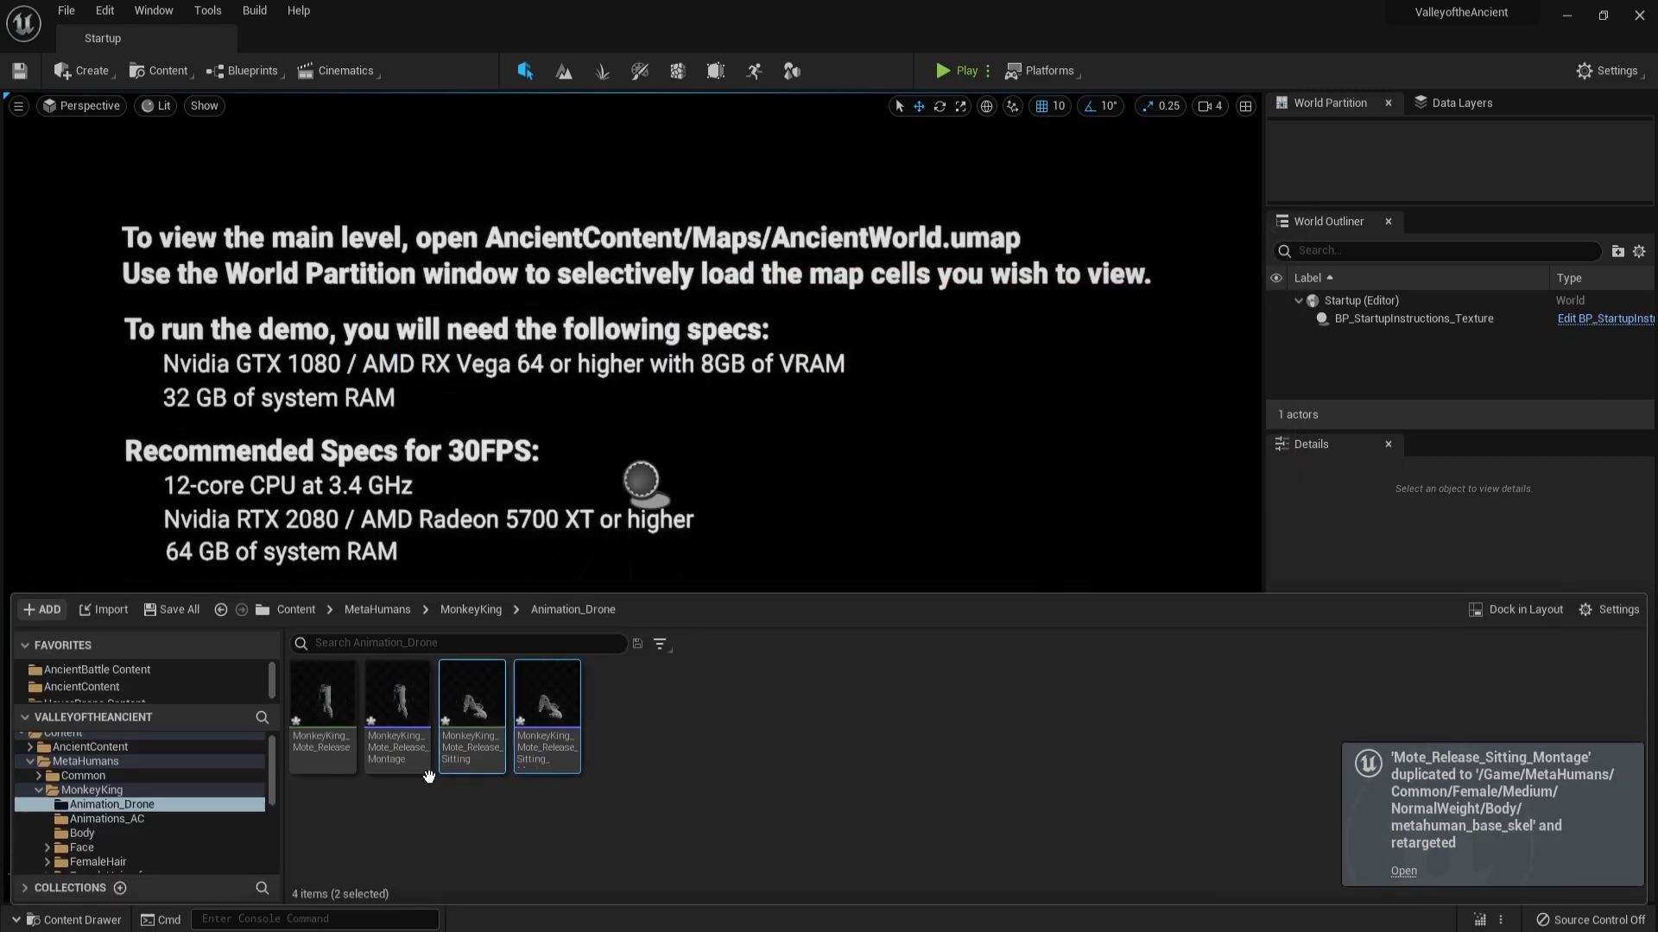
pyautogui.scroll(1, 221, 762)
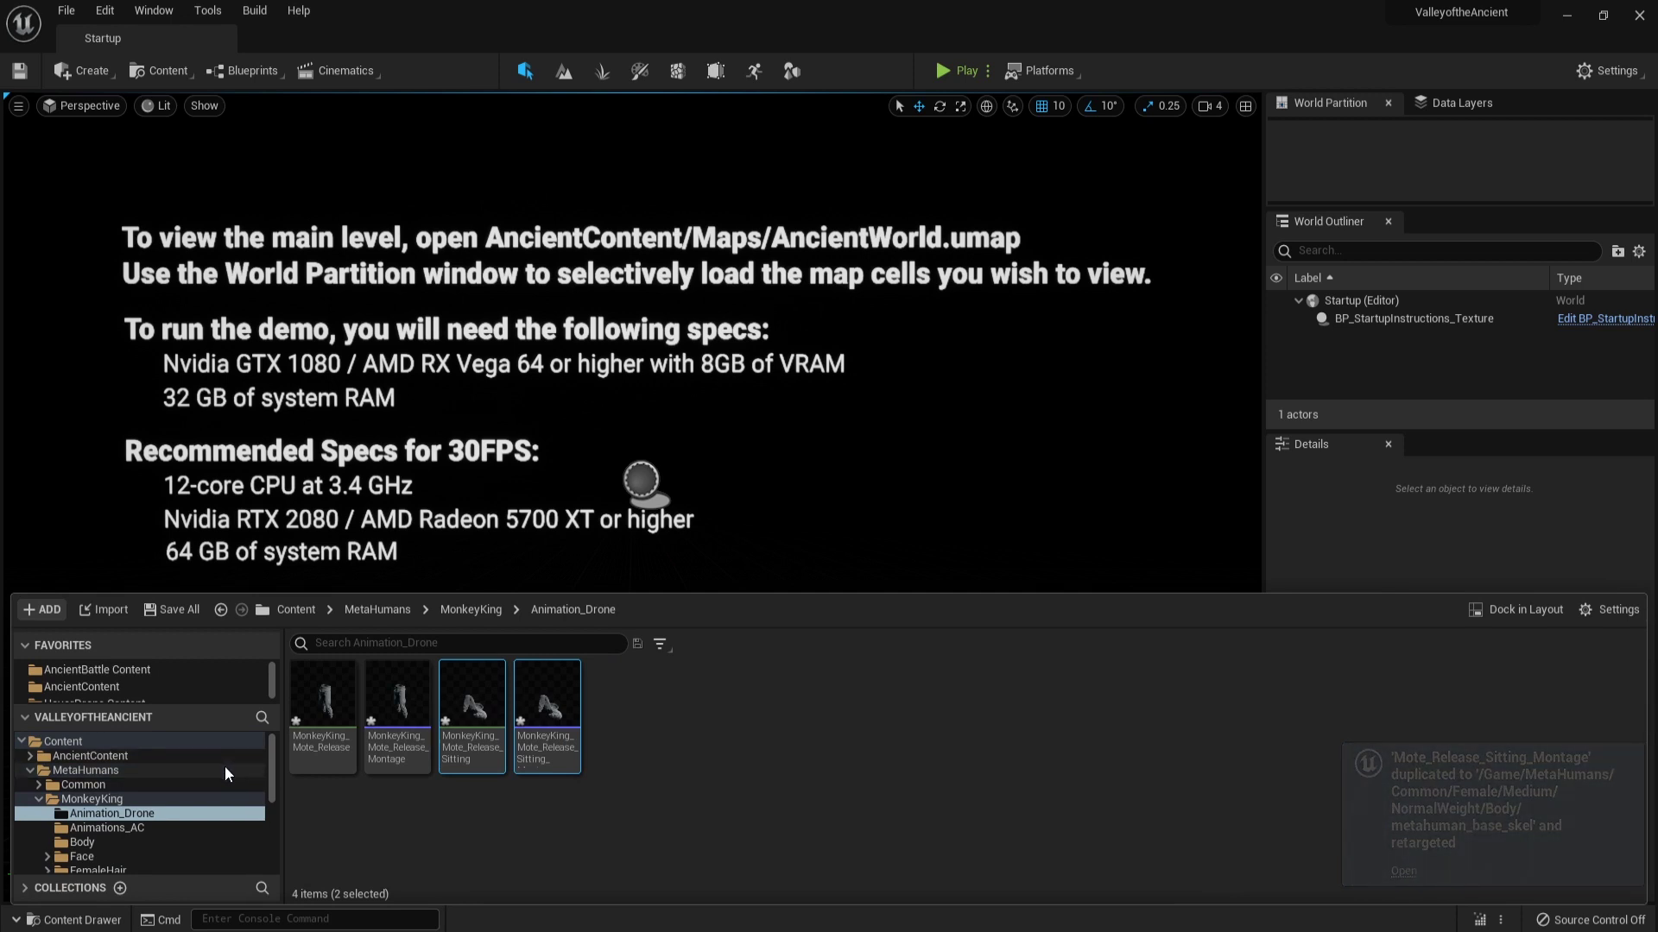
pyautogui.click(154, 756)
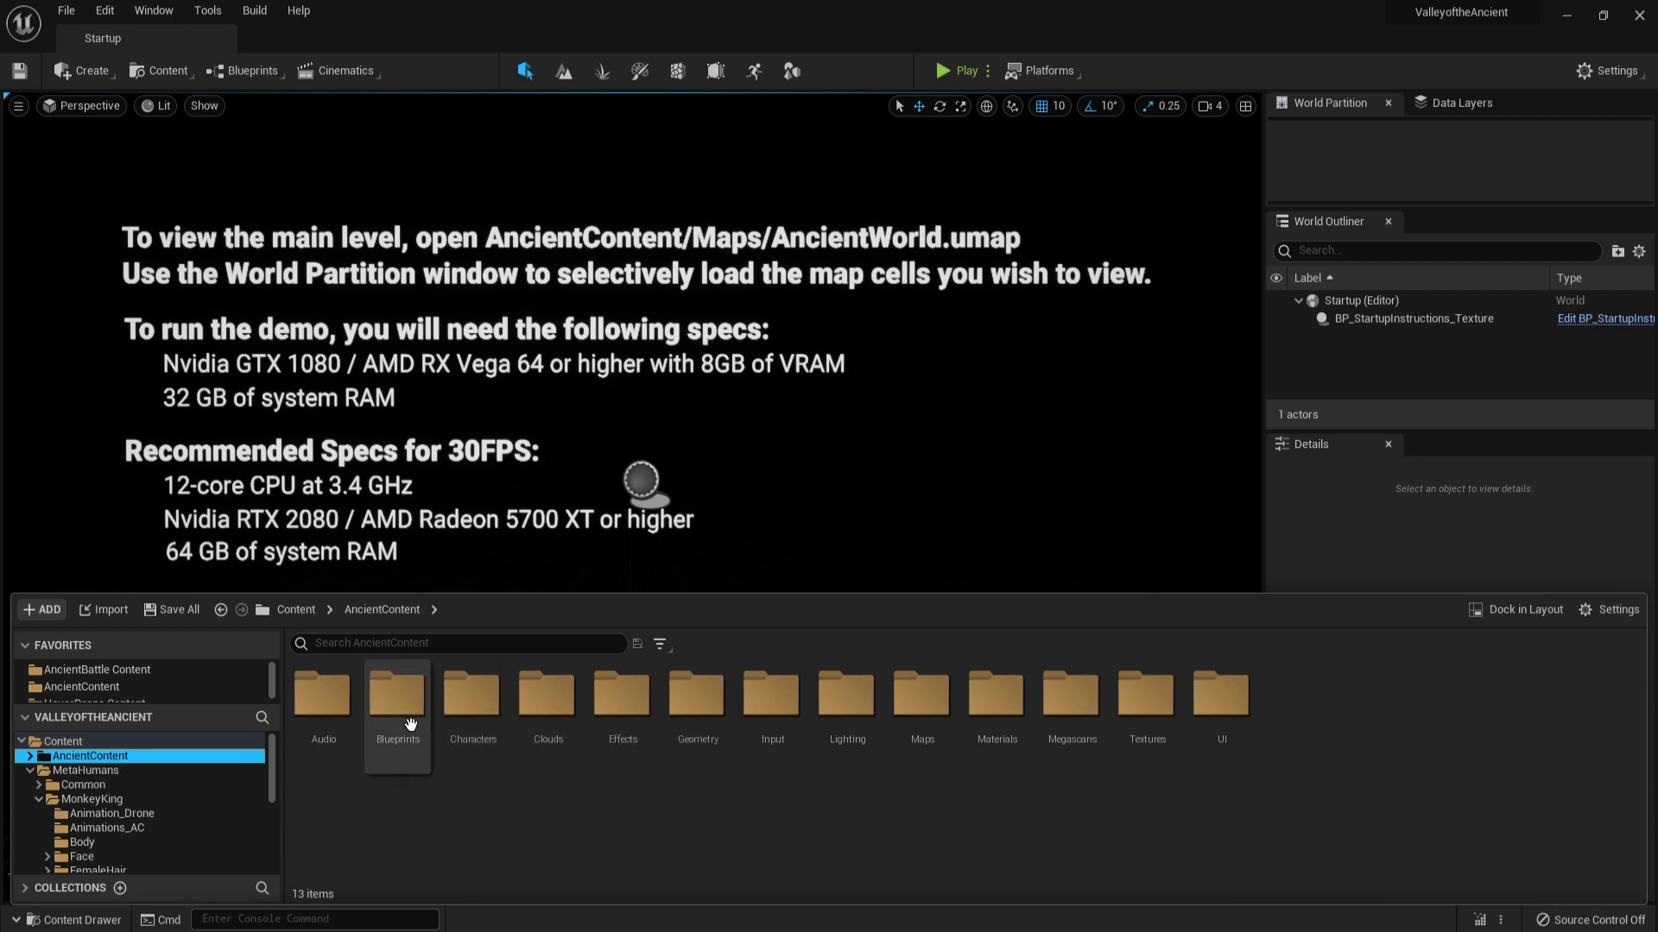
# Open AncientContent's Characters > Echo > Animations folder.
pyautogui.doubleClick(458, 719)
pyautogui.click(337, 711)
pyautogui.doubleClick(337, 711)
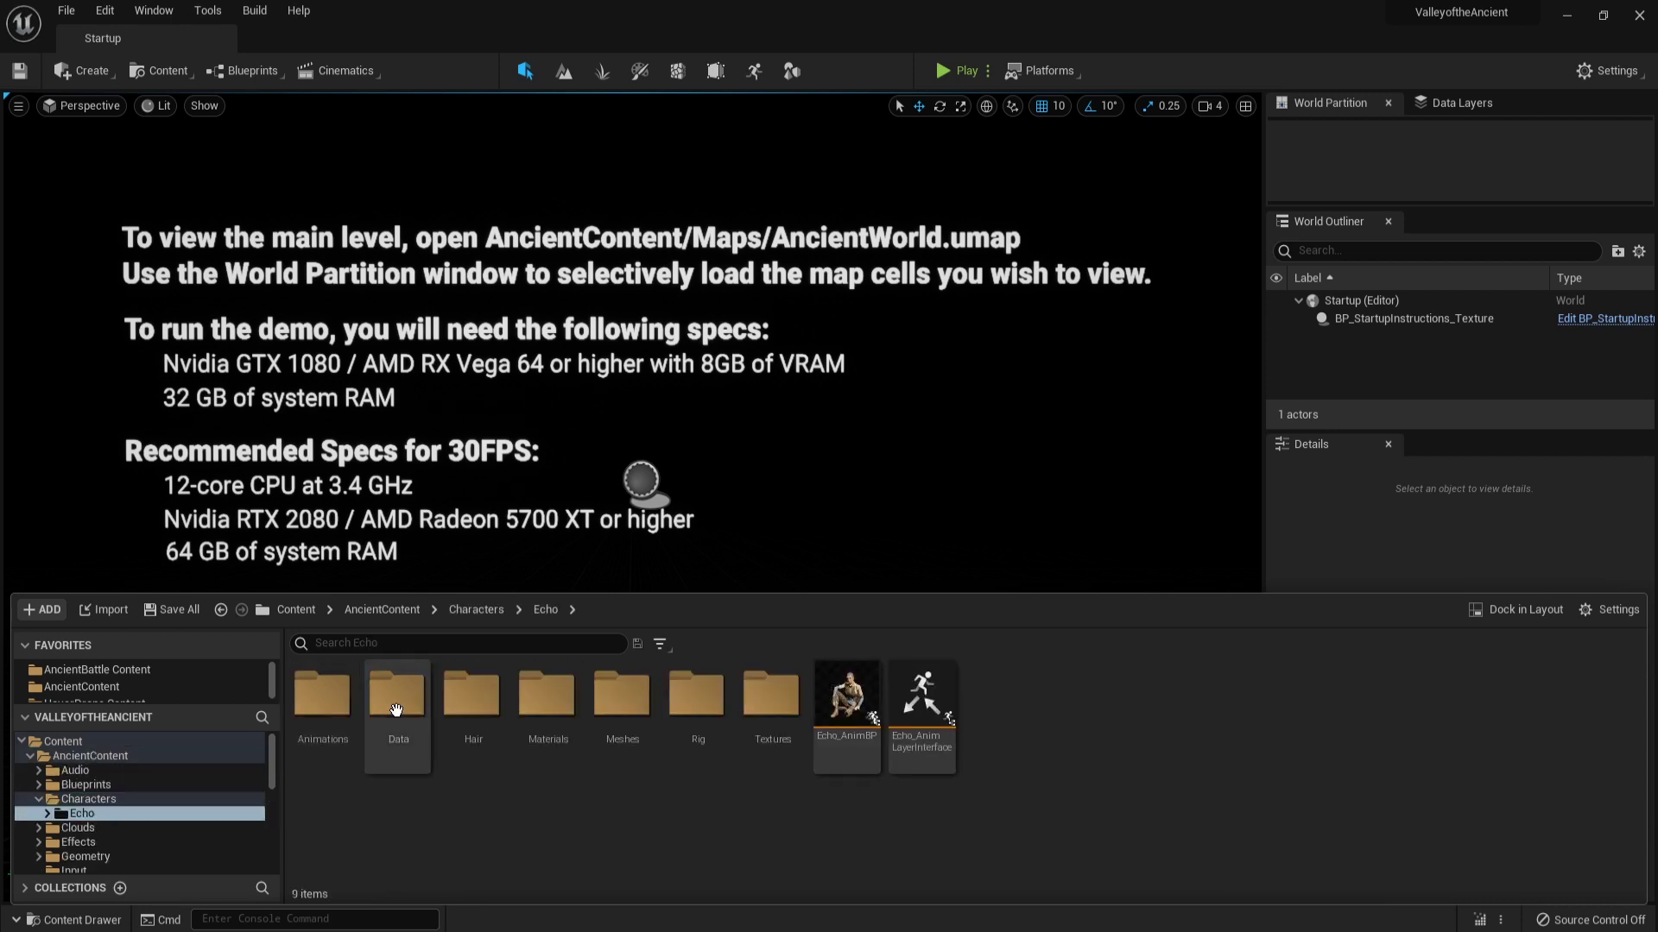
pyautogui.doubleClick(324, 716)
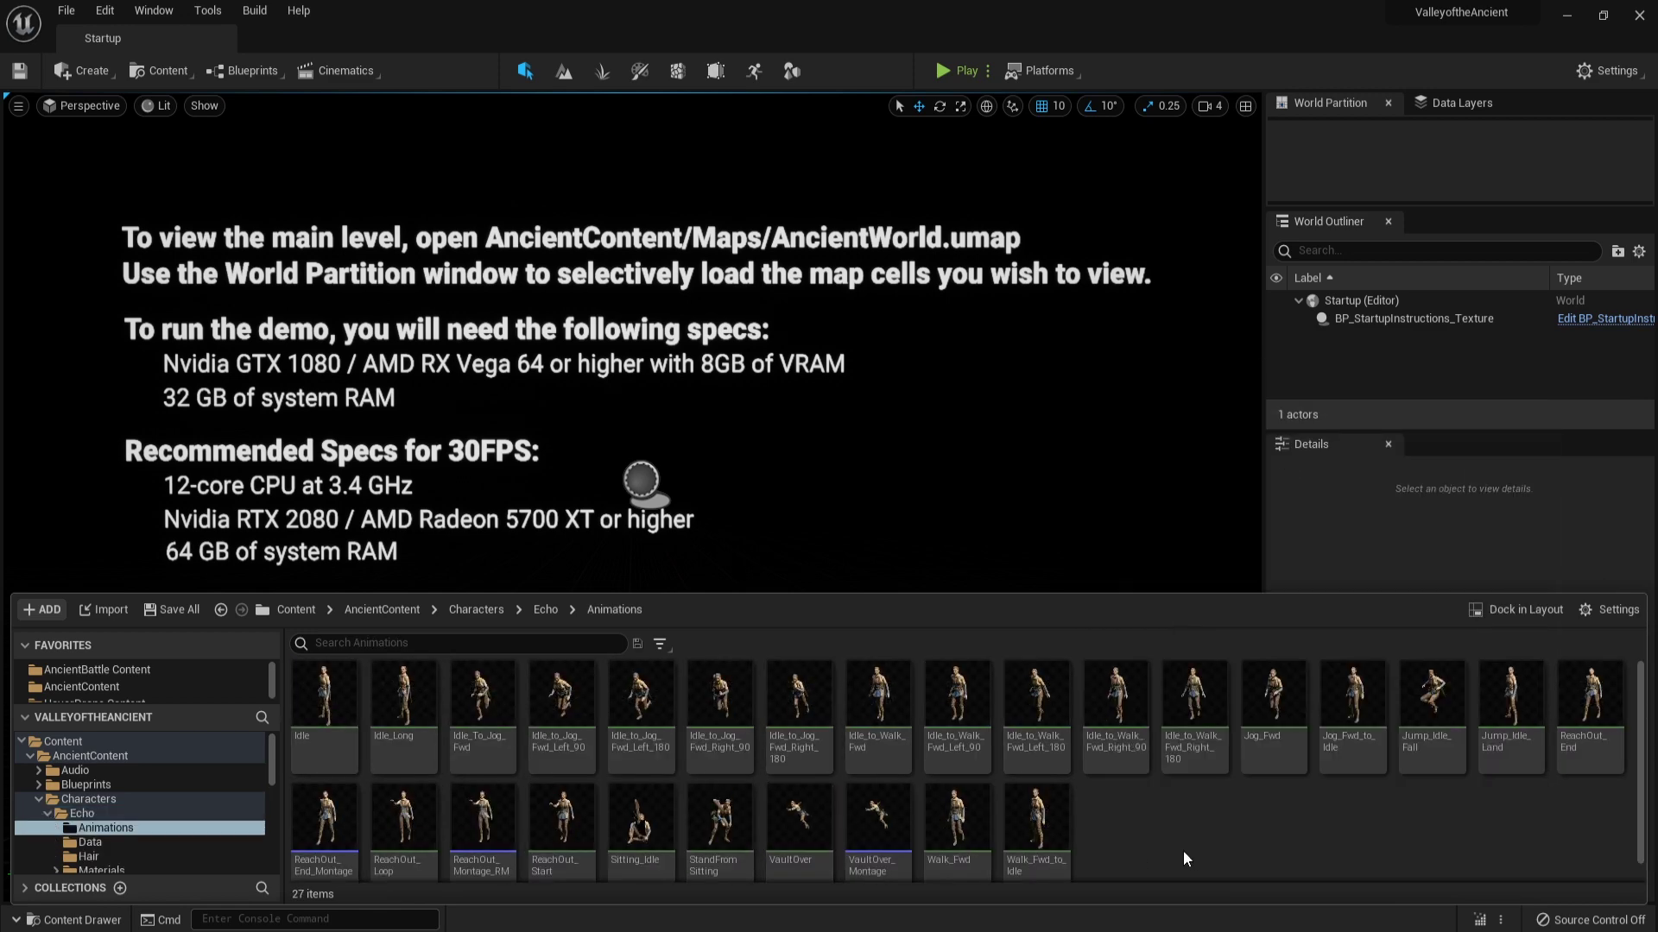
# Check MonkeyKing's Animations_AC retargets, then return to Echo's Animations folder.
pyautogui.scroll(-5, 214, 821)
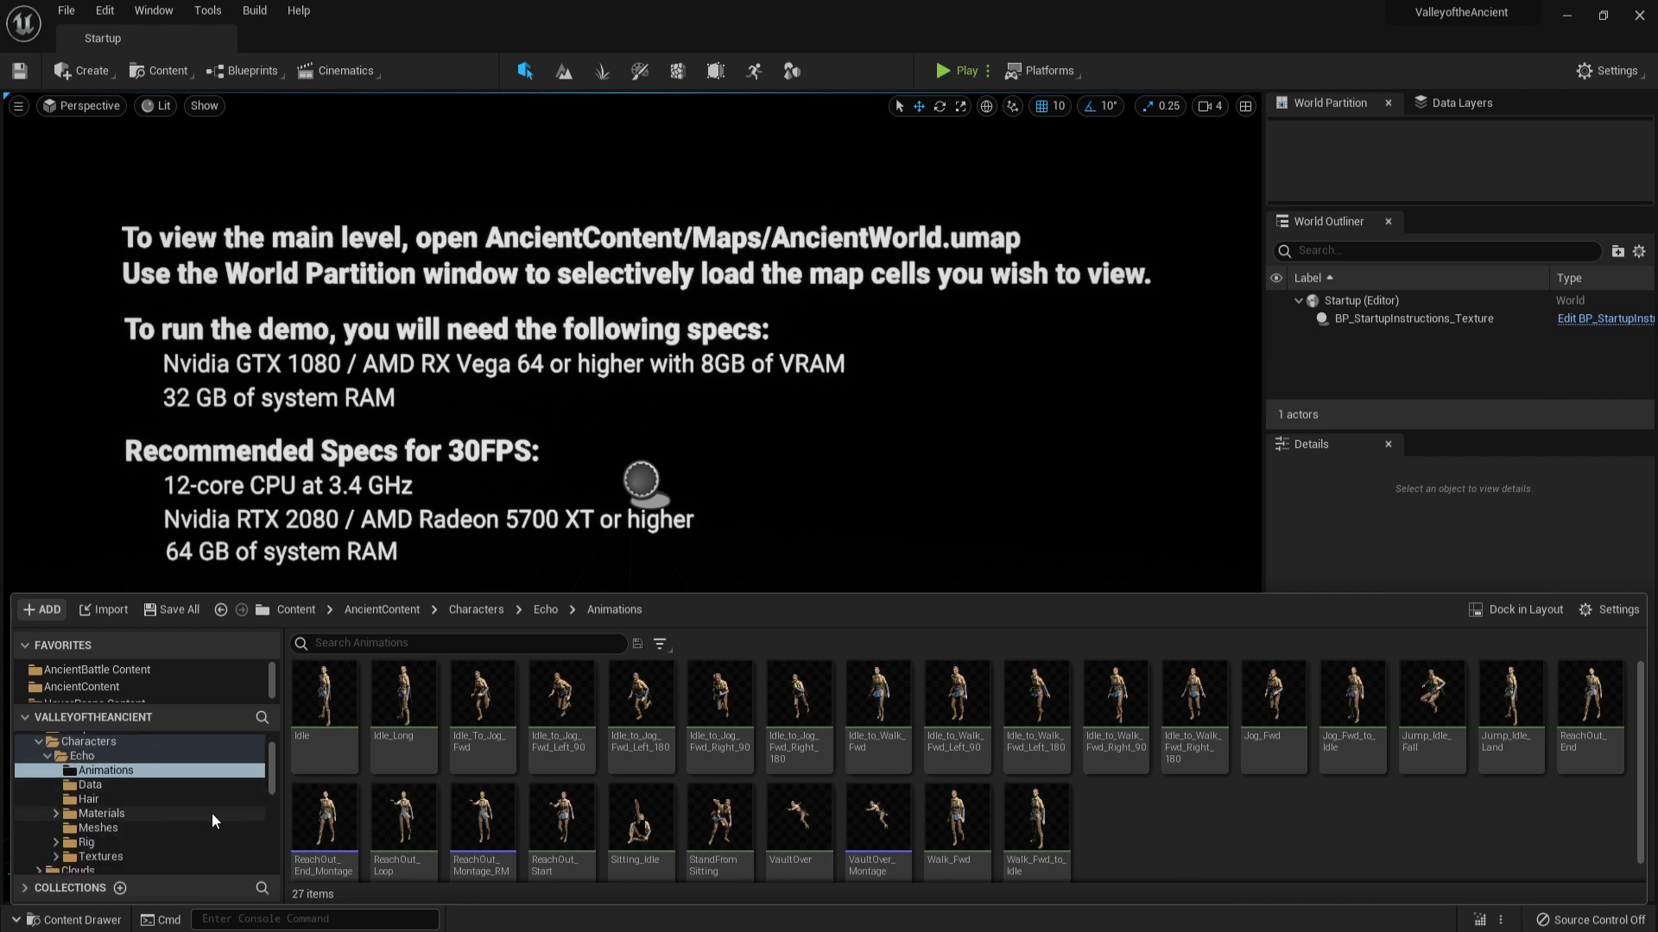
pyautogui.scroll(-1, 214, 821)
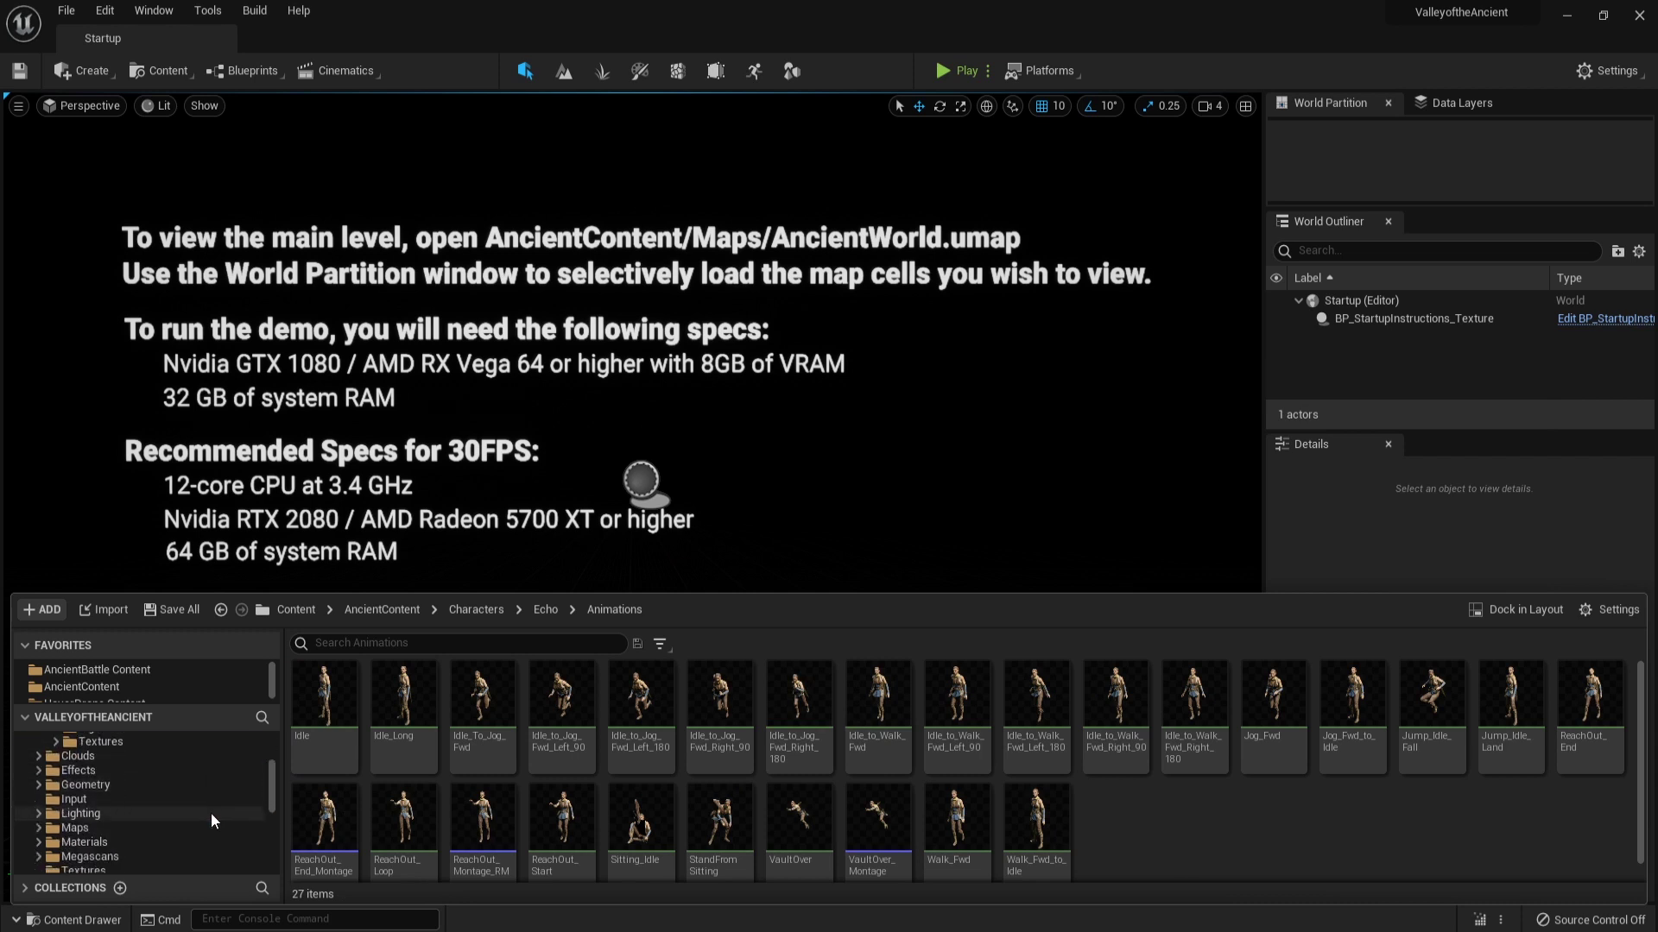
pyautogui.scroll(-3, 211, 811)
pyautogui.scroll(-1, 211, 812)
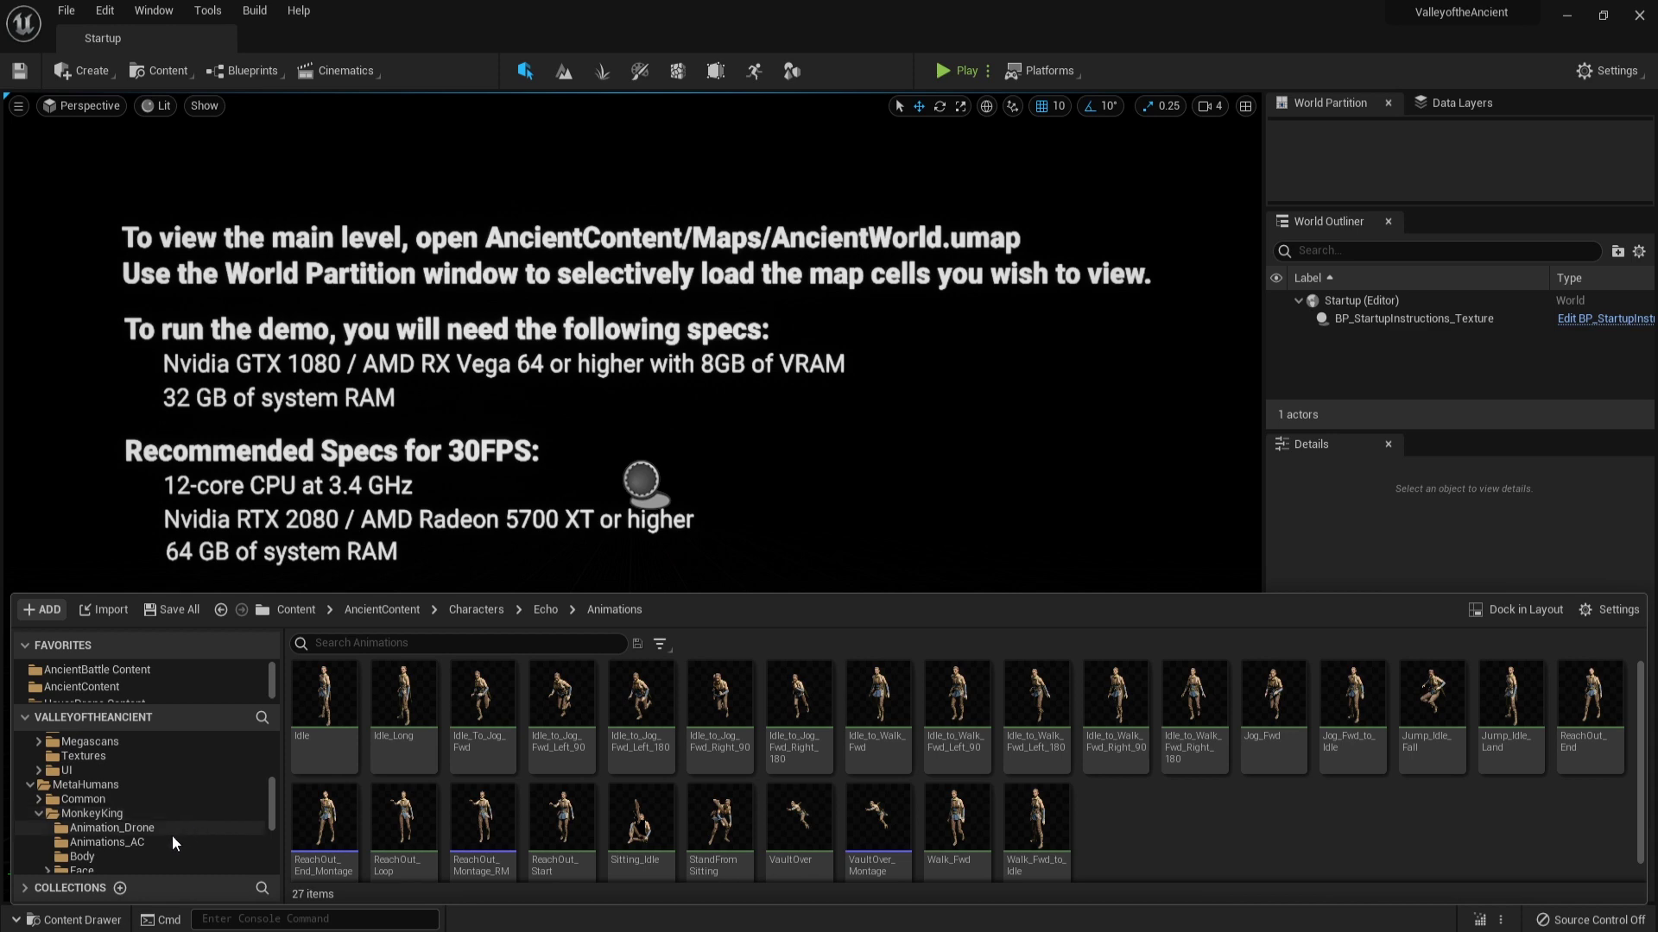
pyautogui.click(107, 842)
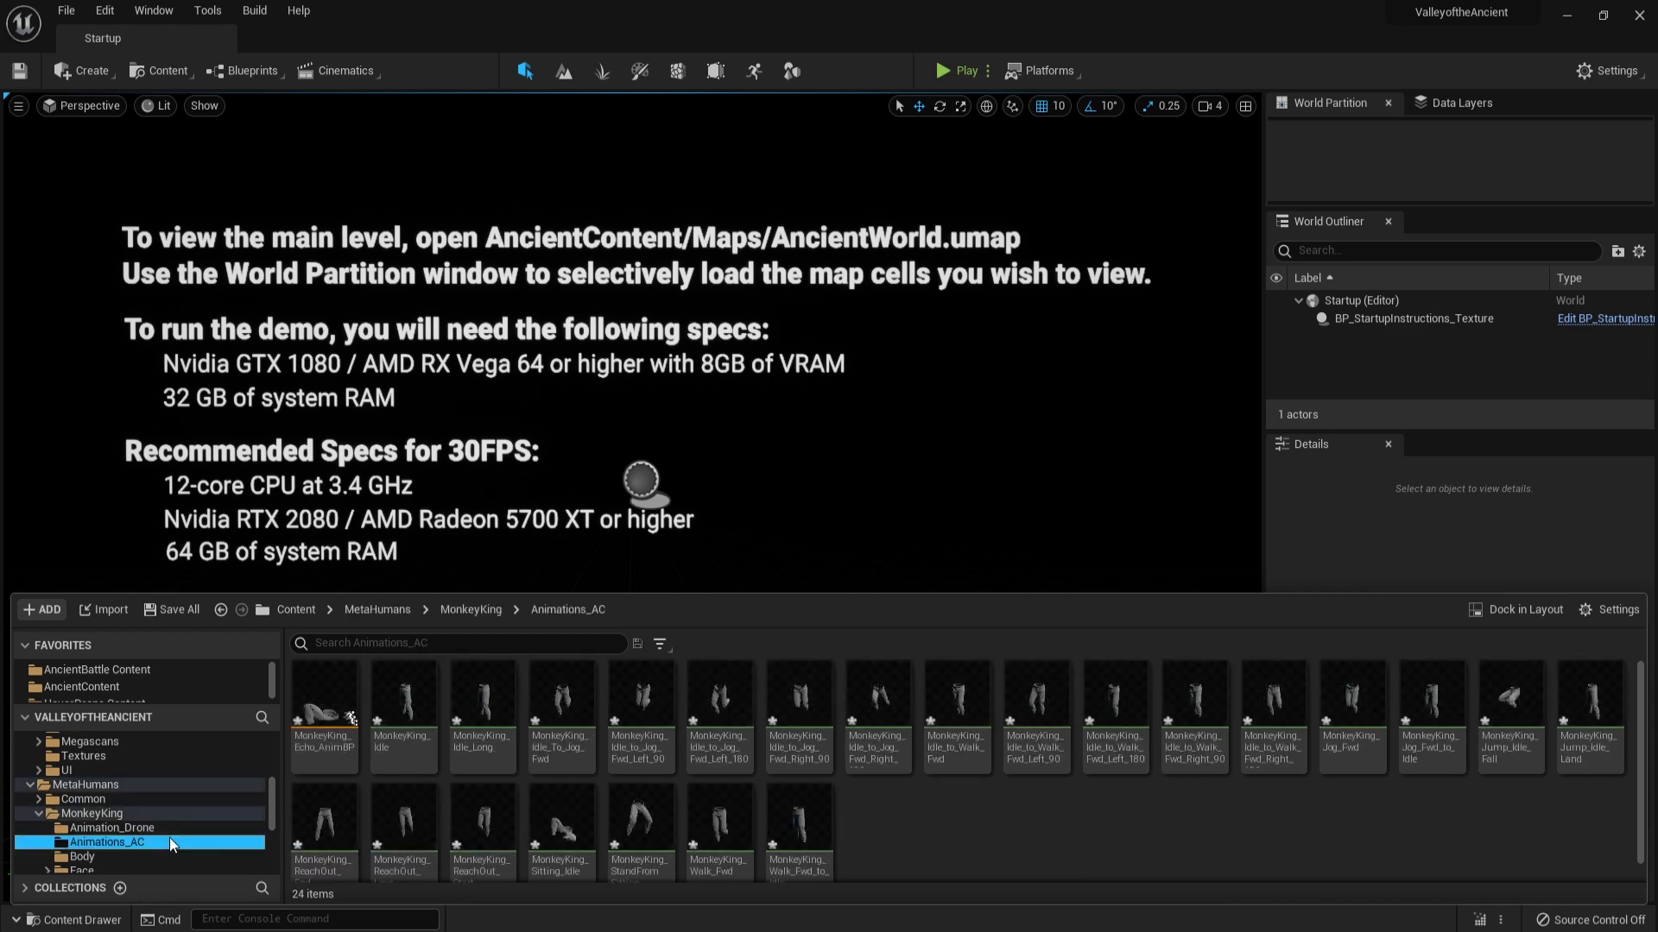
pyautogui.scroll(5, 170, 838)
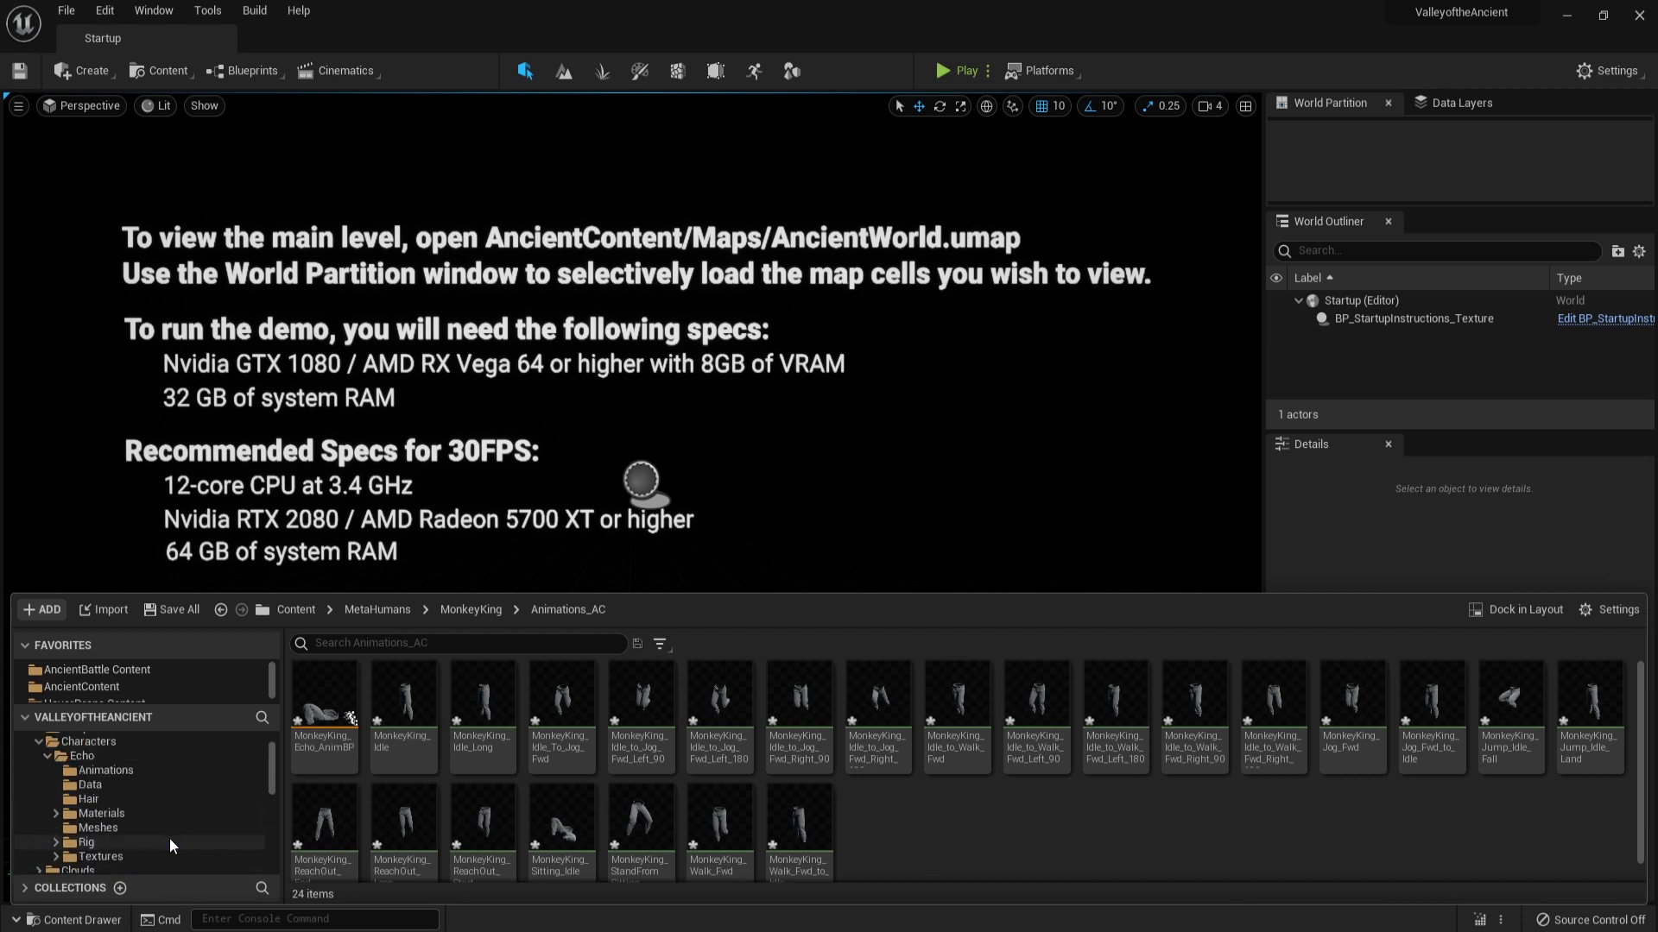
pyautogui.click(194, 775)
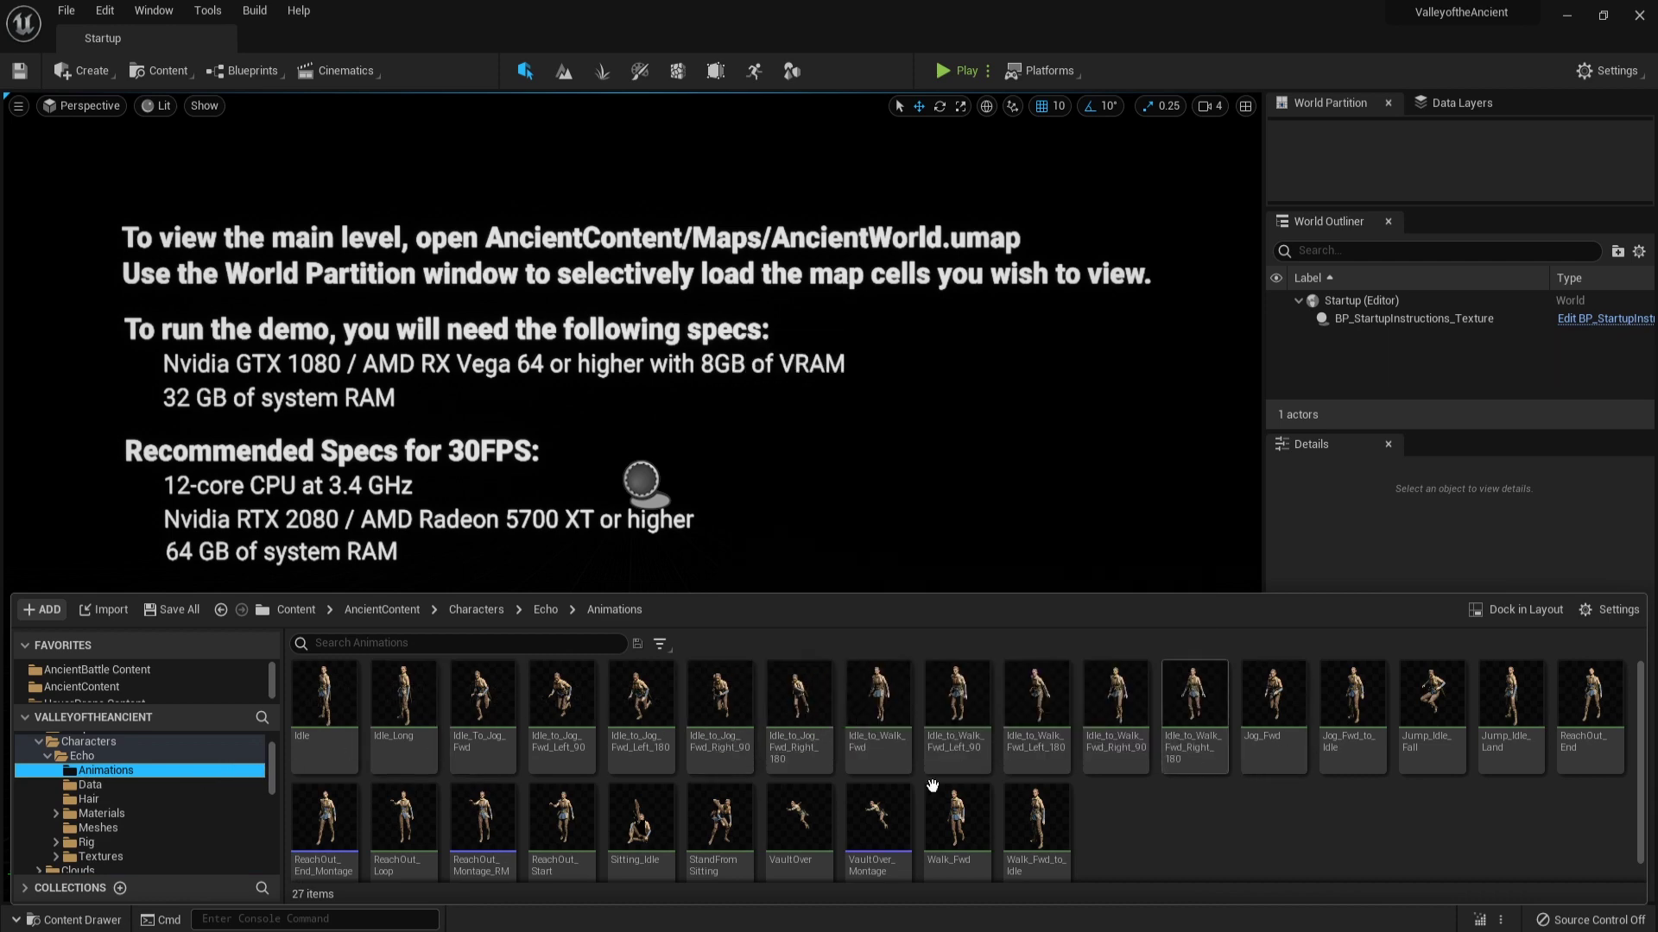
# Retarget ReachOut_End_Montage to the MetaHuman base skeleton with prefix MonkeyKing_.
pyautogui.rightClick(316, 809)
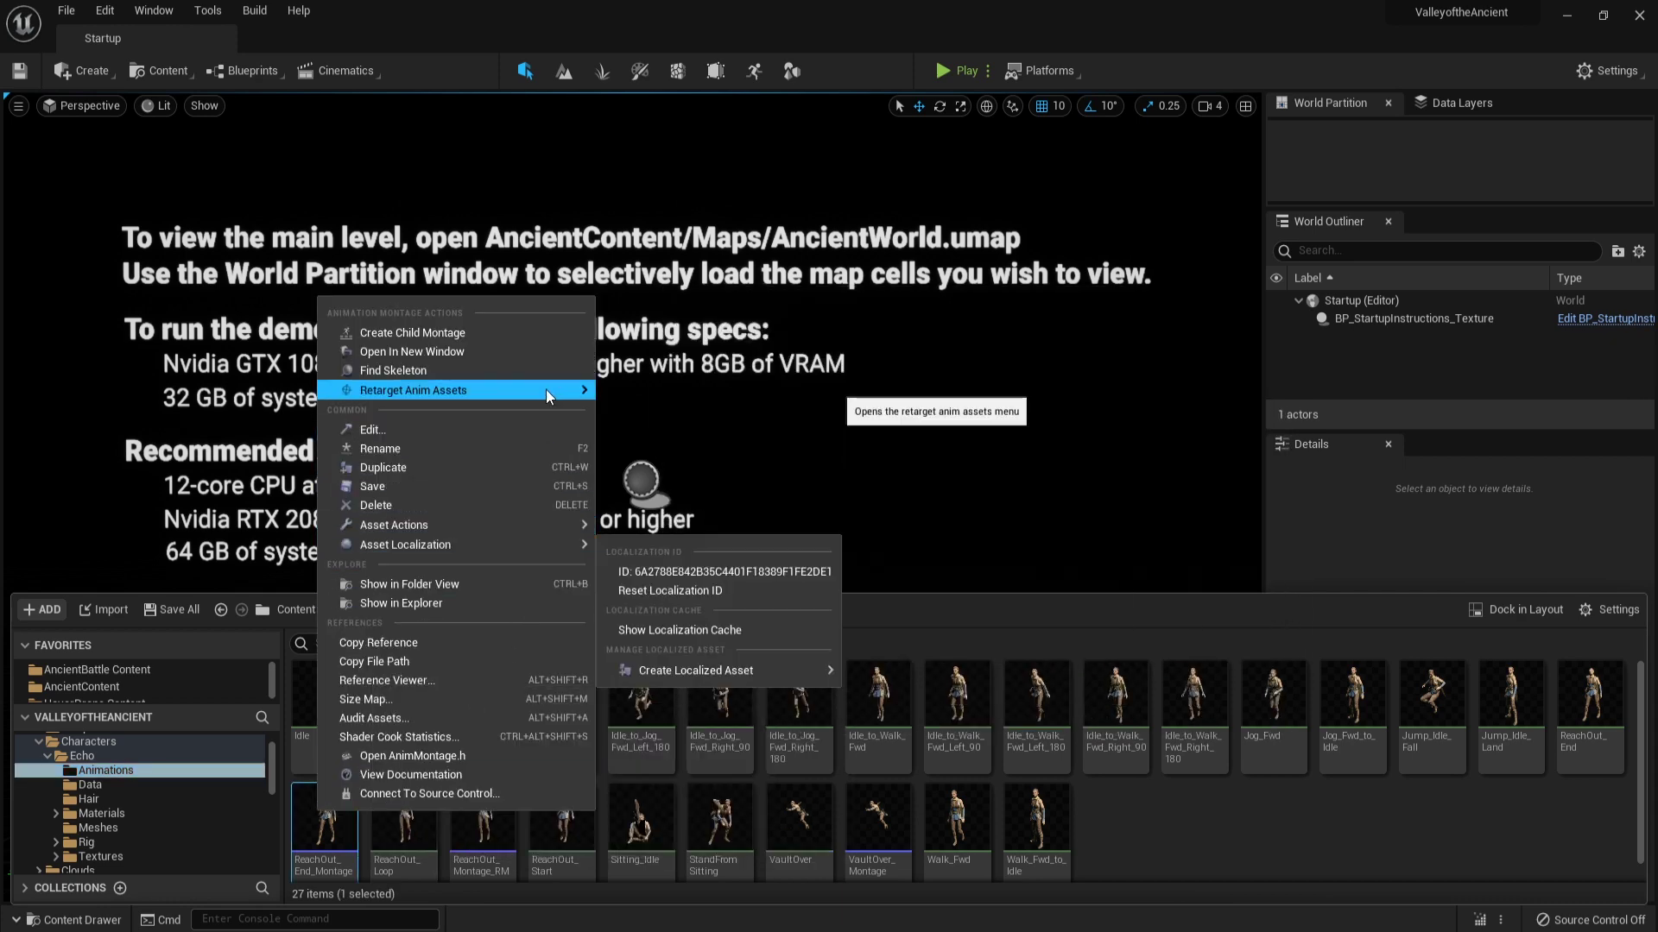
pyautogui.moveTo(545, 390)
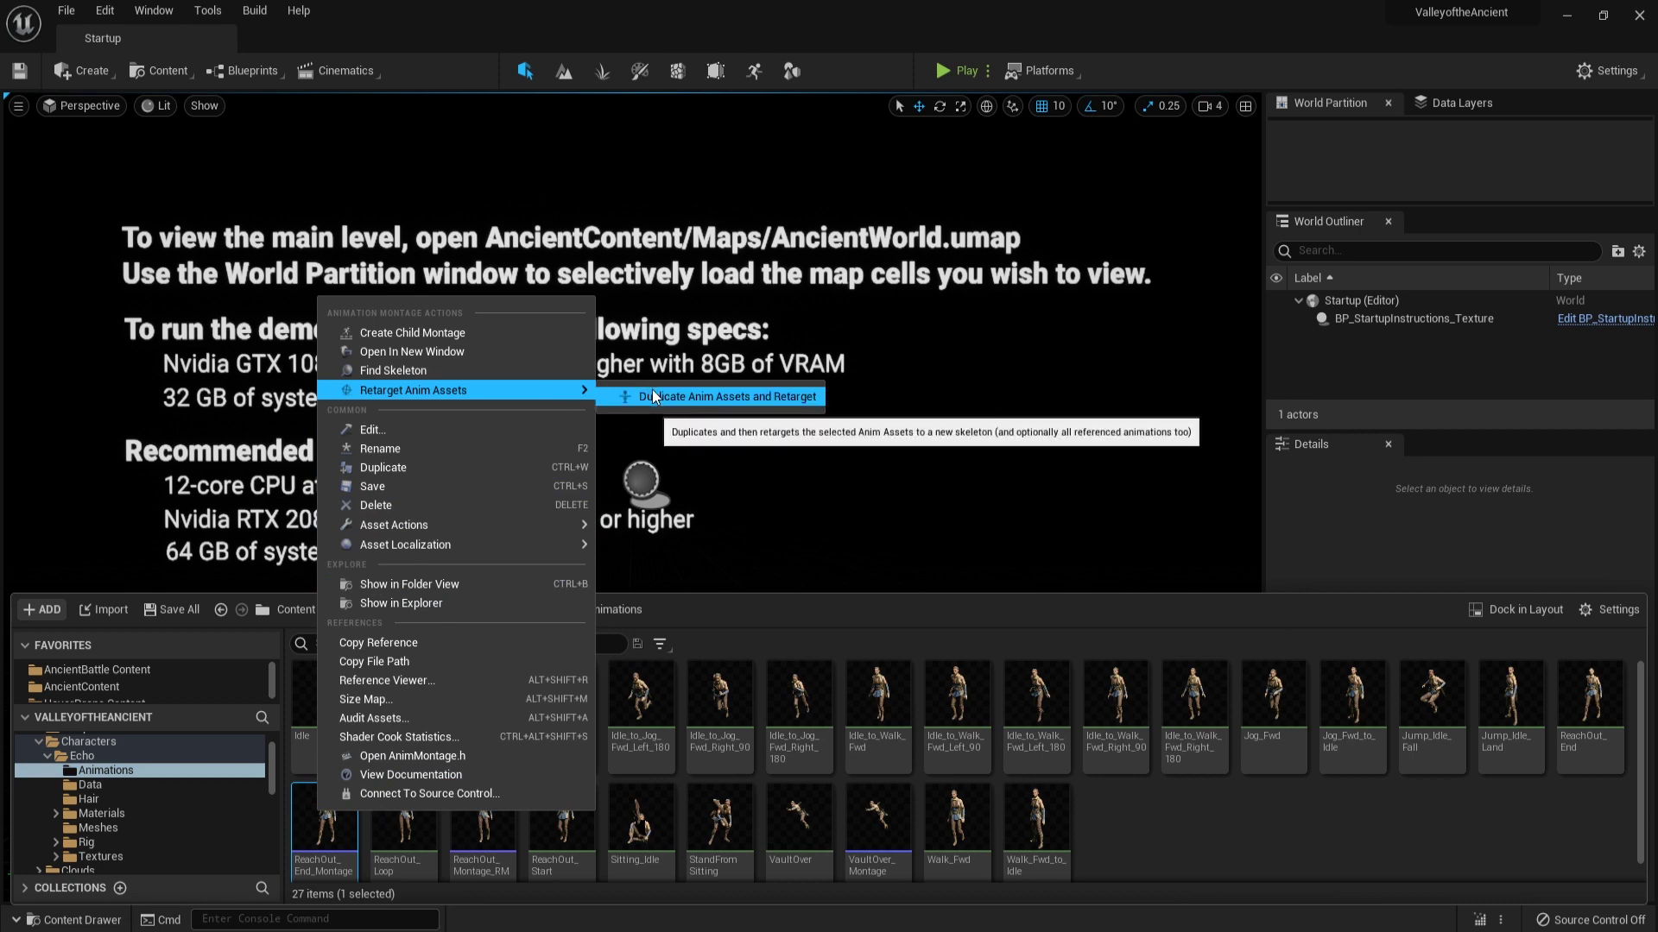
pyautogui.click(651, 395)
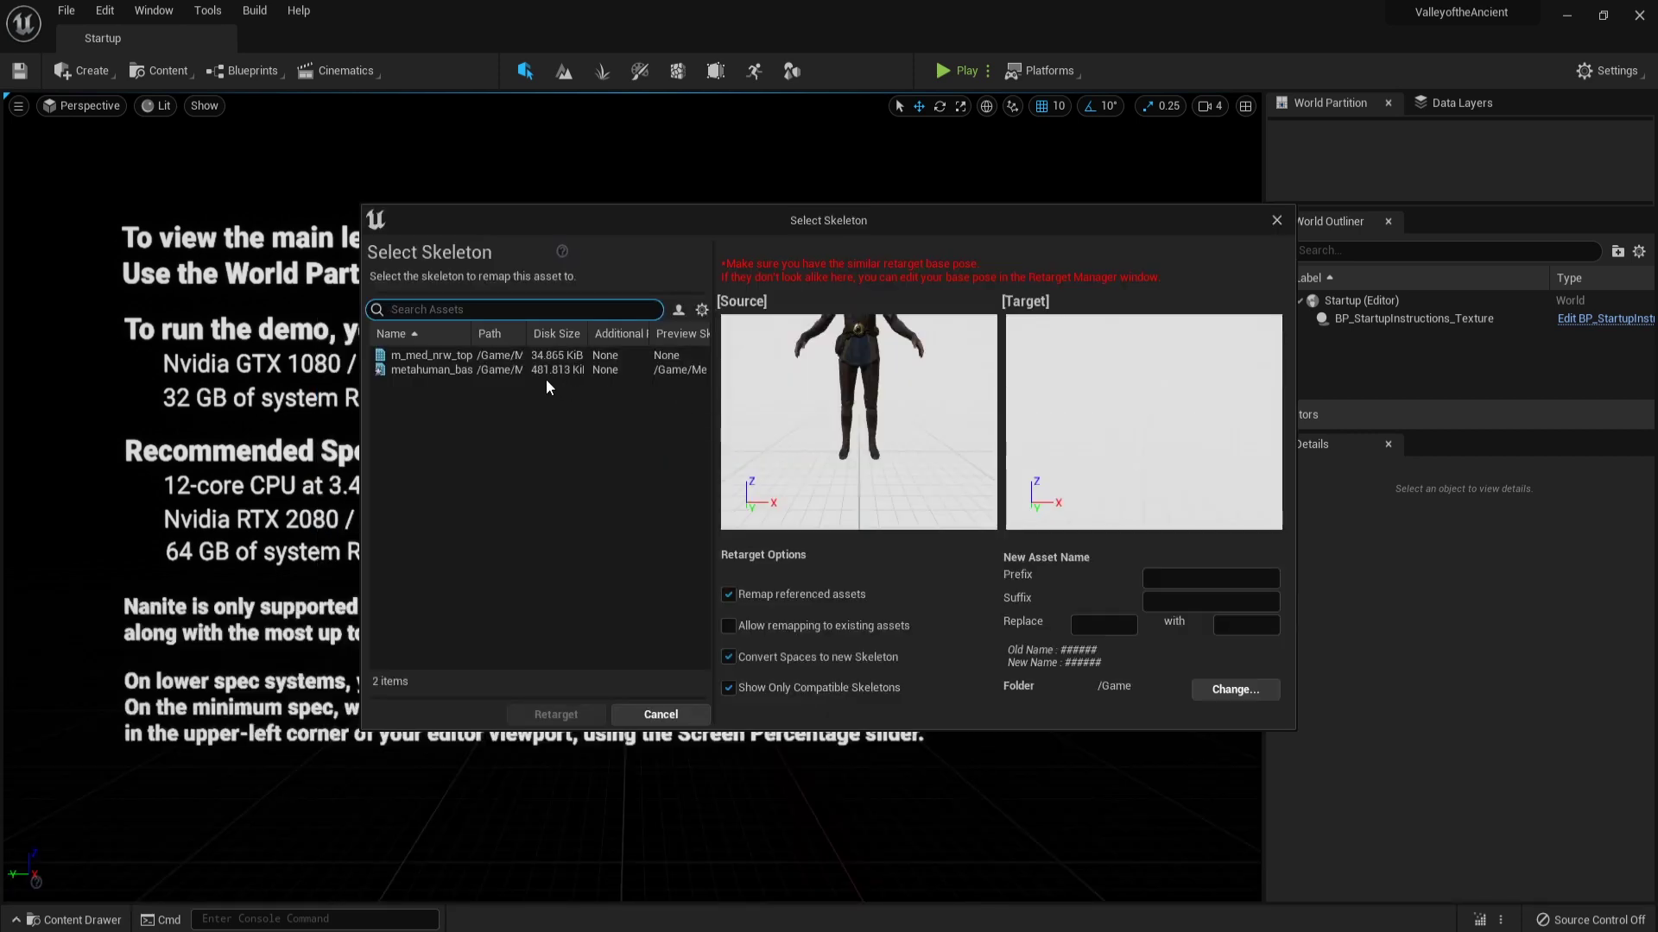
pyautogui.click(518, 370)
pyautogui.click(1213, 576)
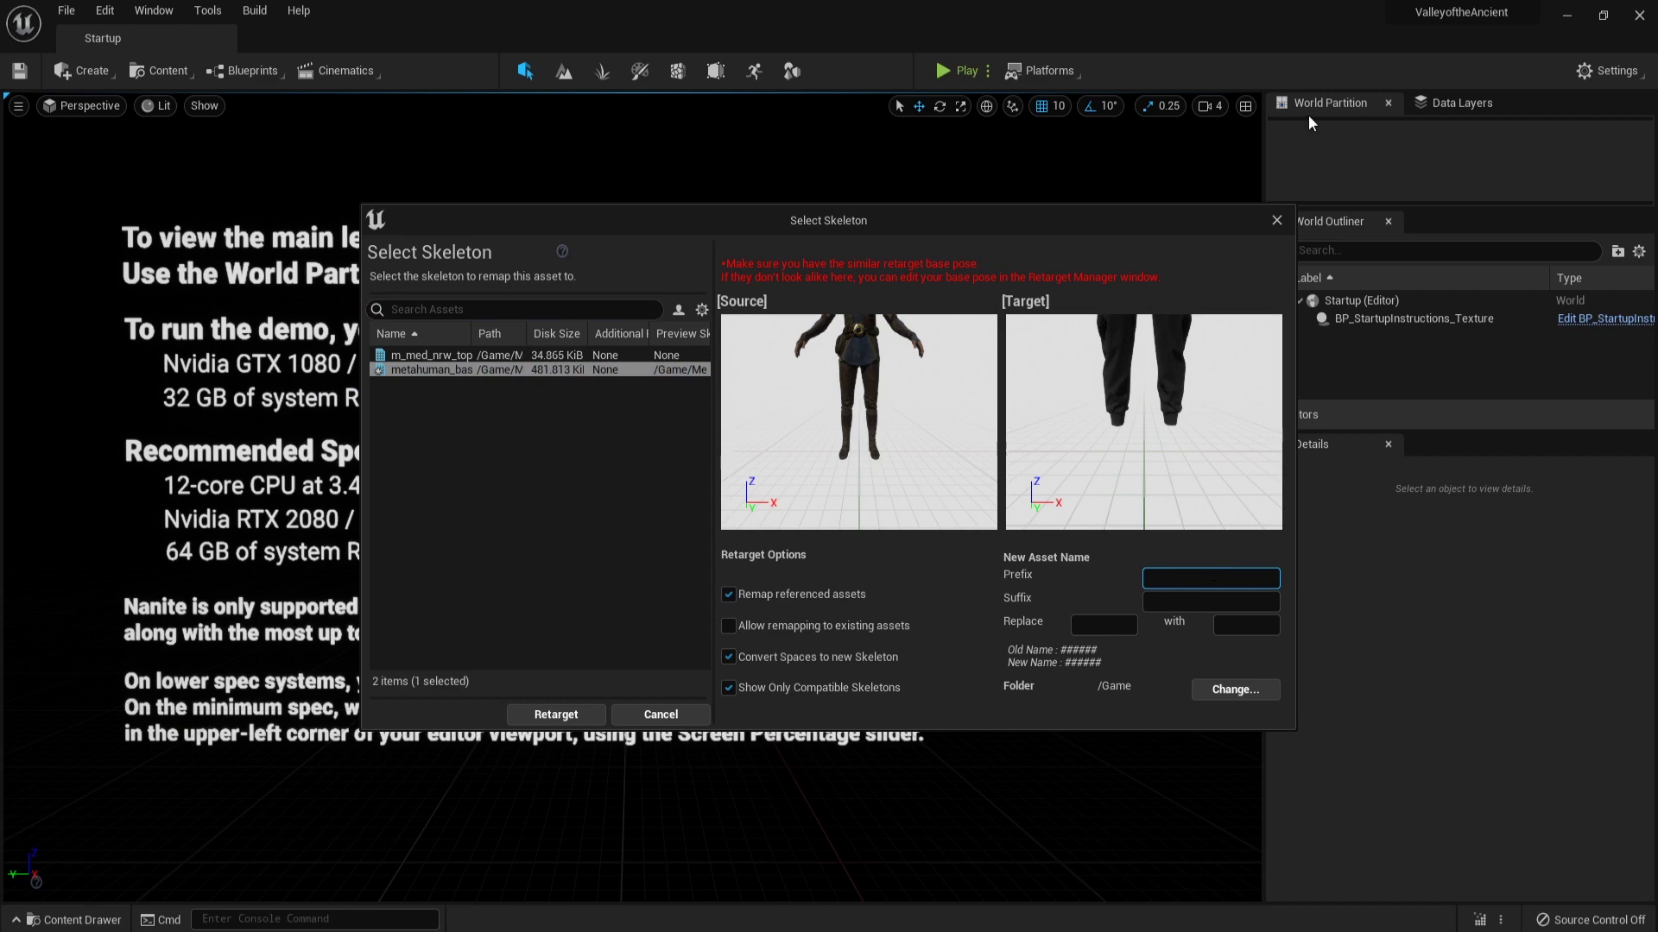
pyautogui.write('MonkeyKing_')
# Set MetaHumans/MonkeyKing/Animations_AC as destination and create the retargeted copy.
pyautogui.click(1235, 686)
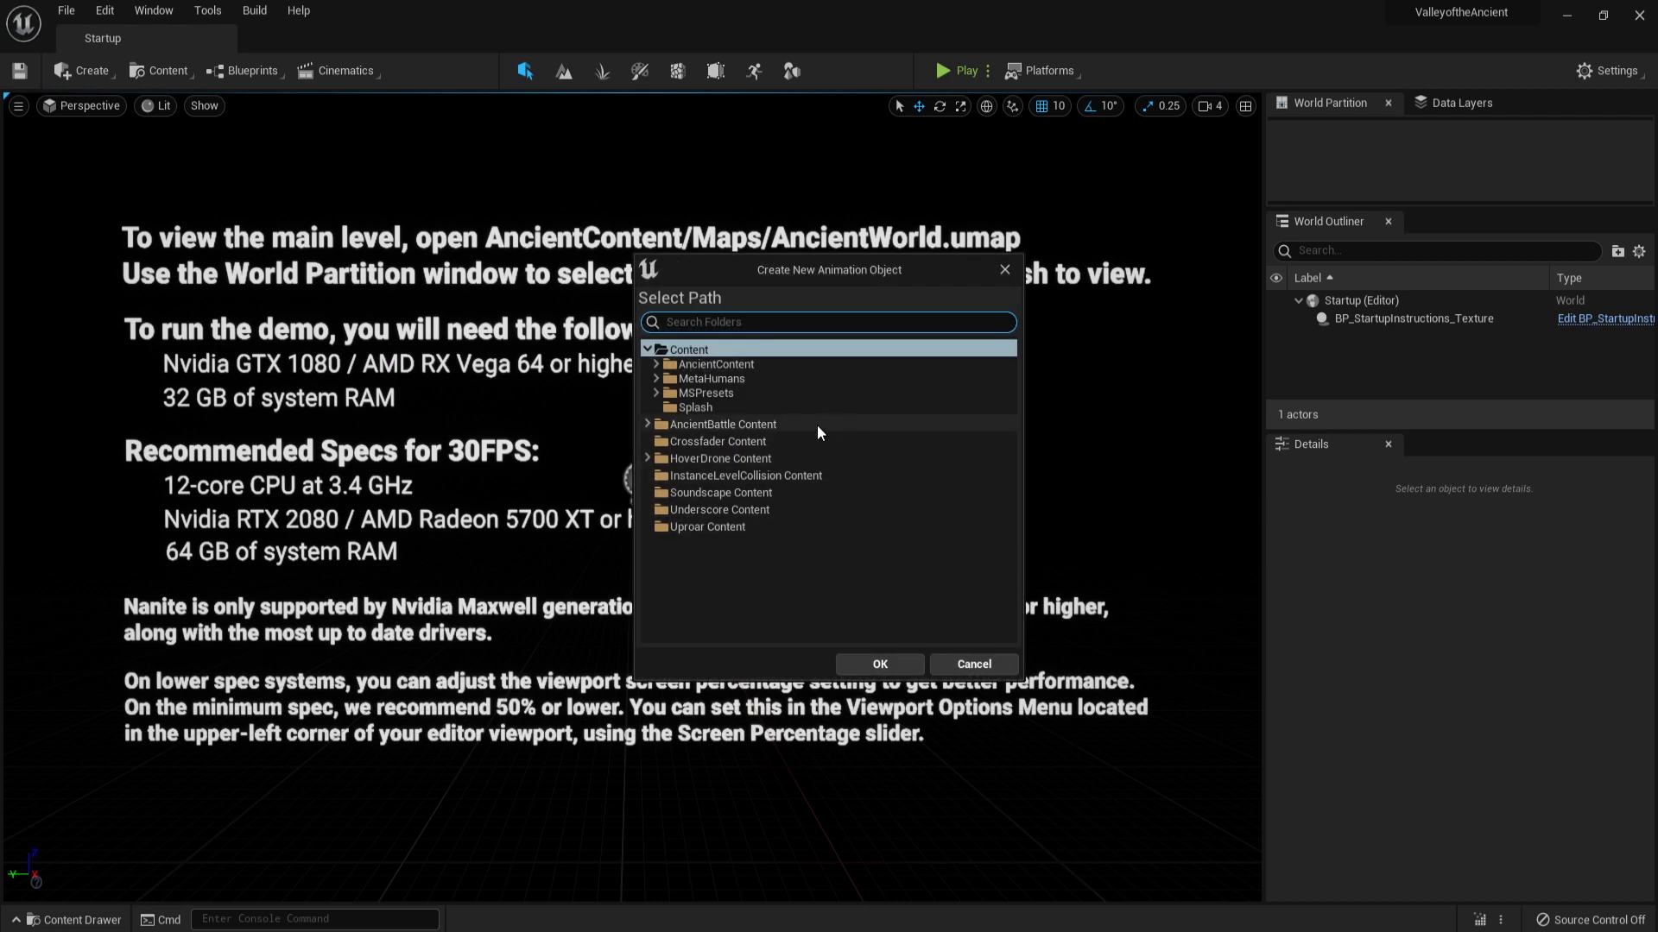
pyautogui.click(656, 379)
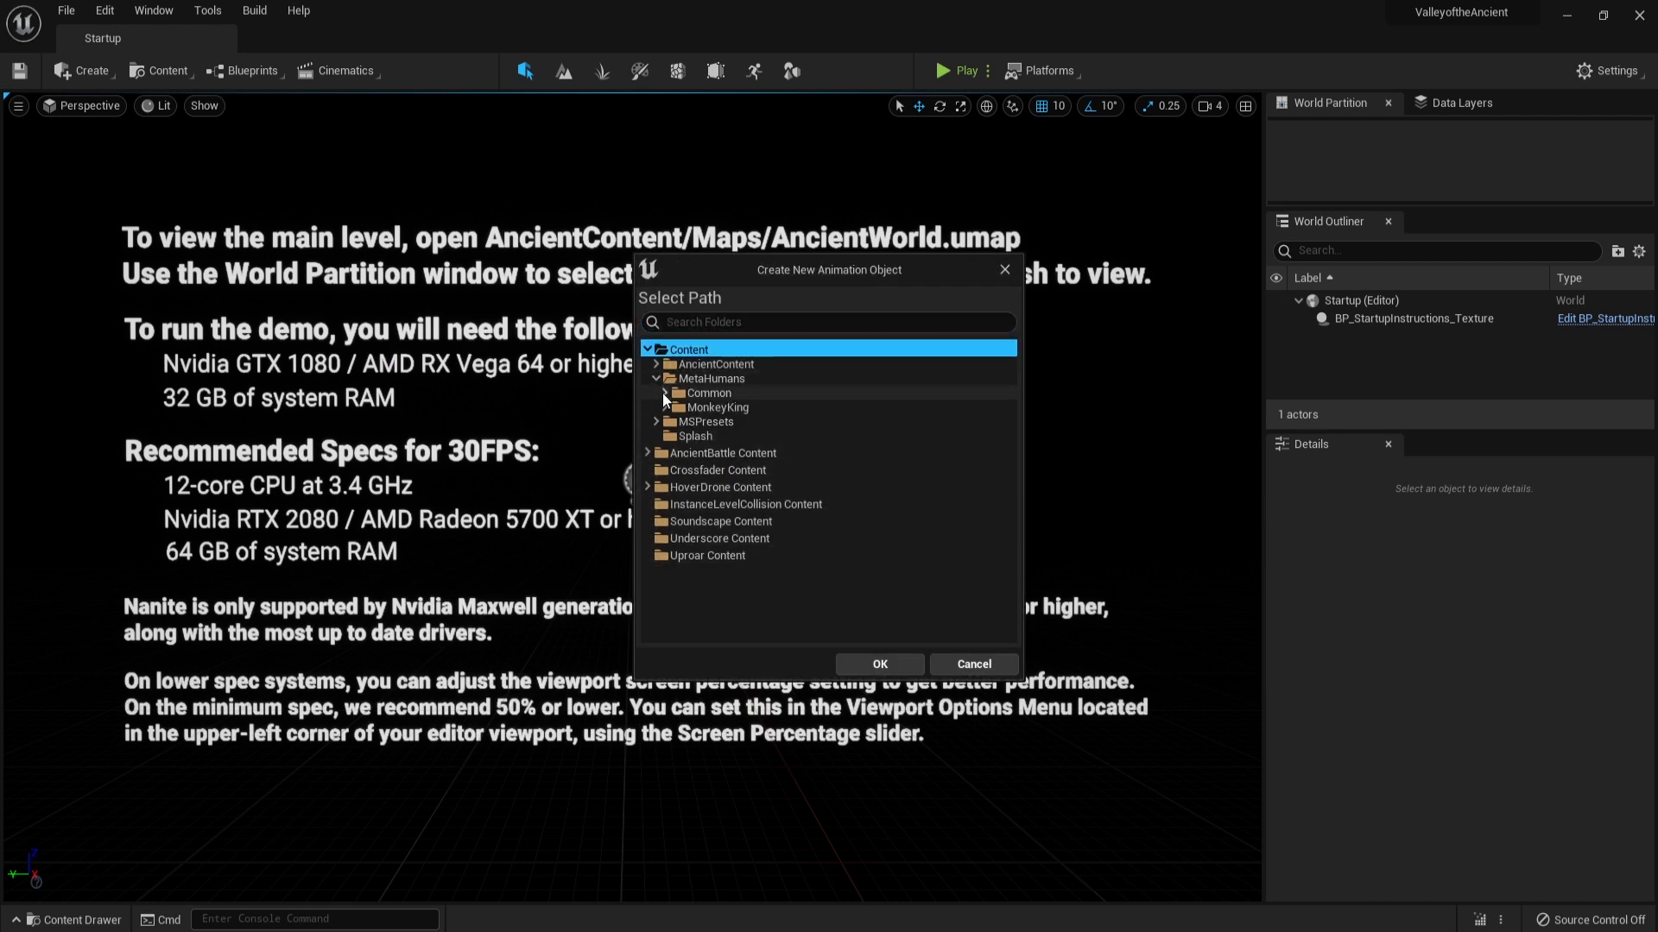
pyautogui.click(665, 406)
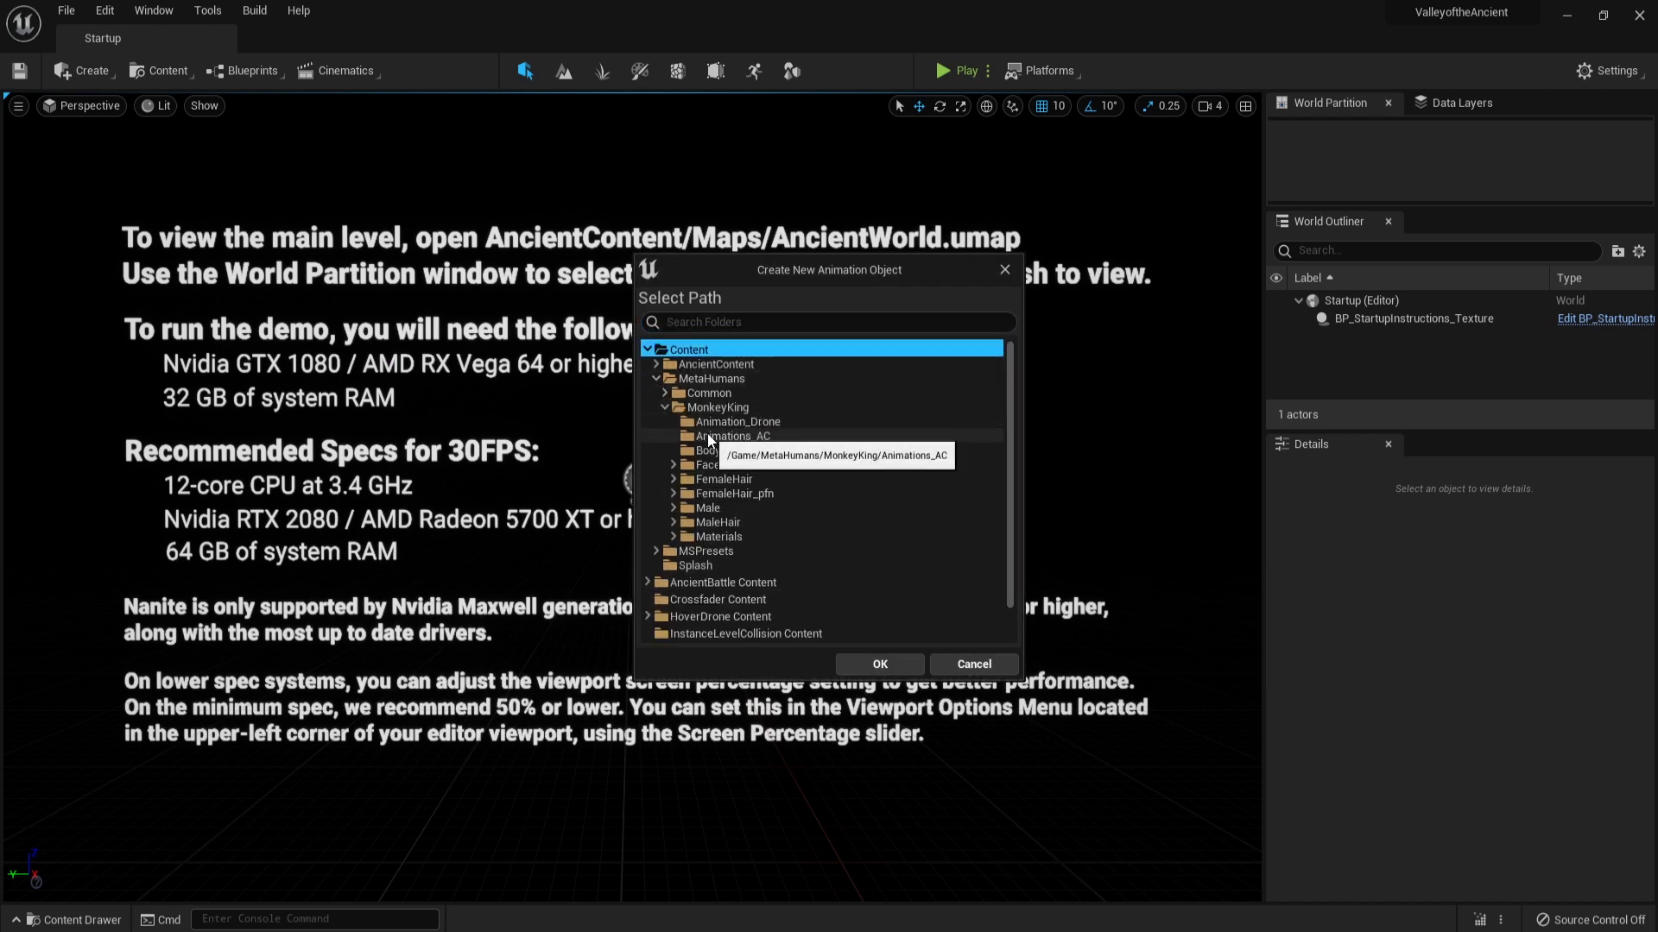
pyautogui.click(709, 437)
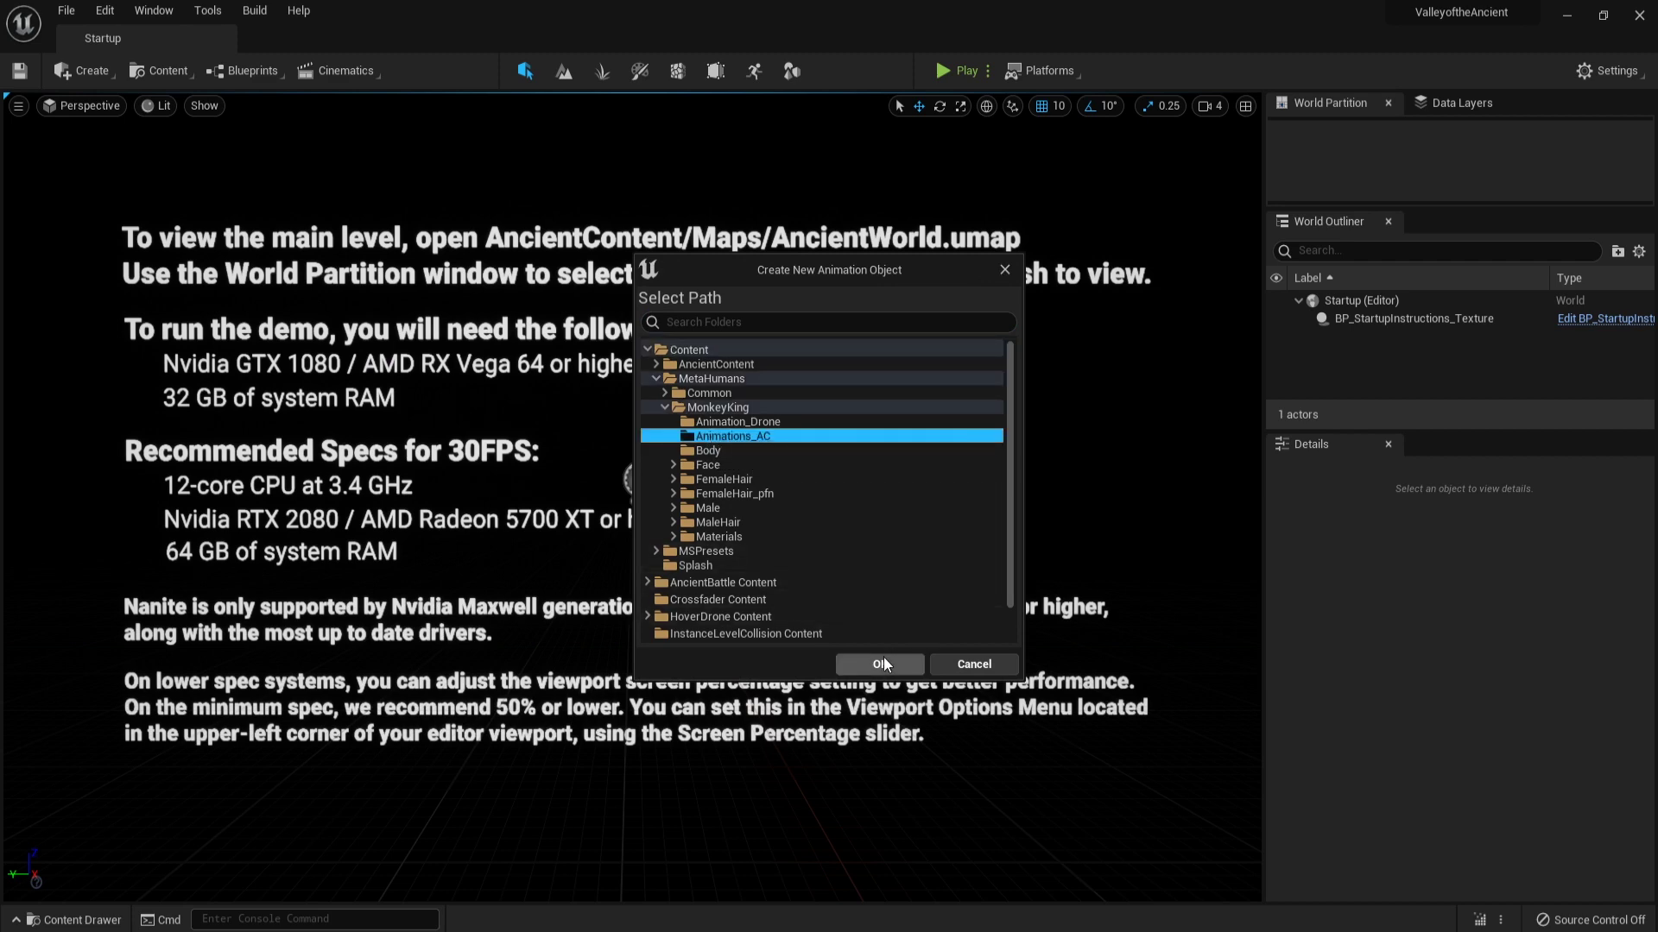
pyautogui.click(881, 663)
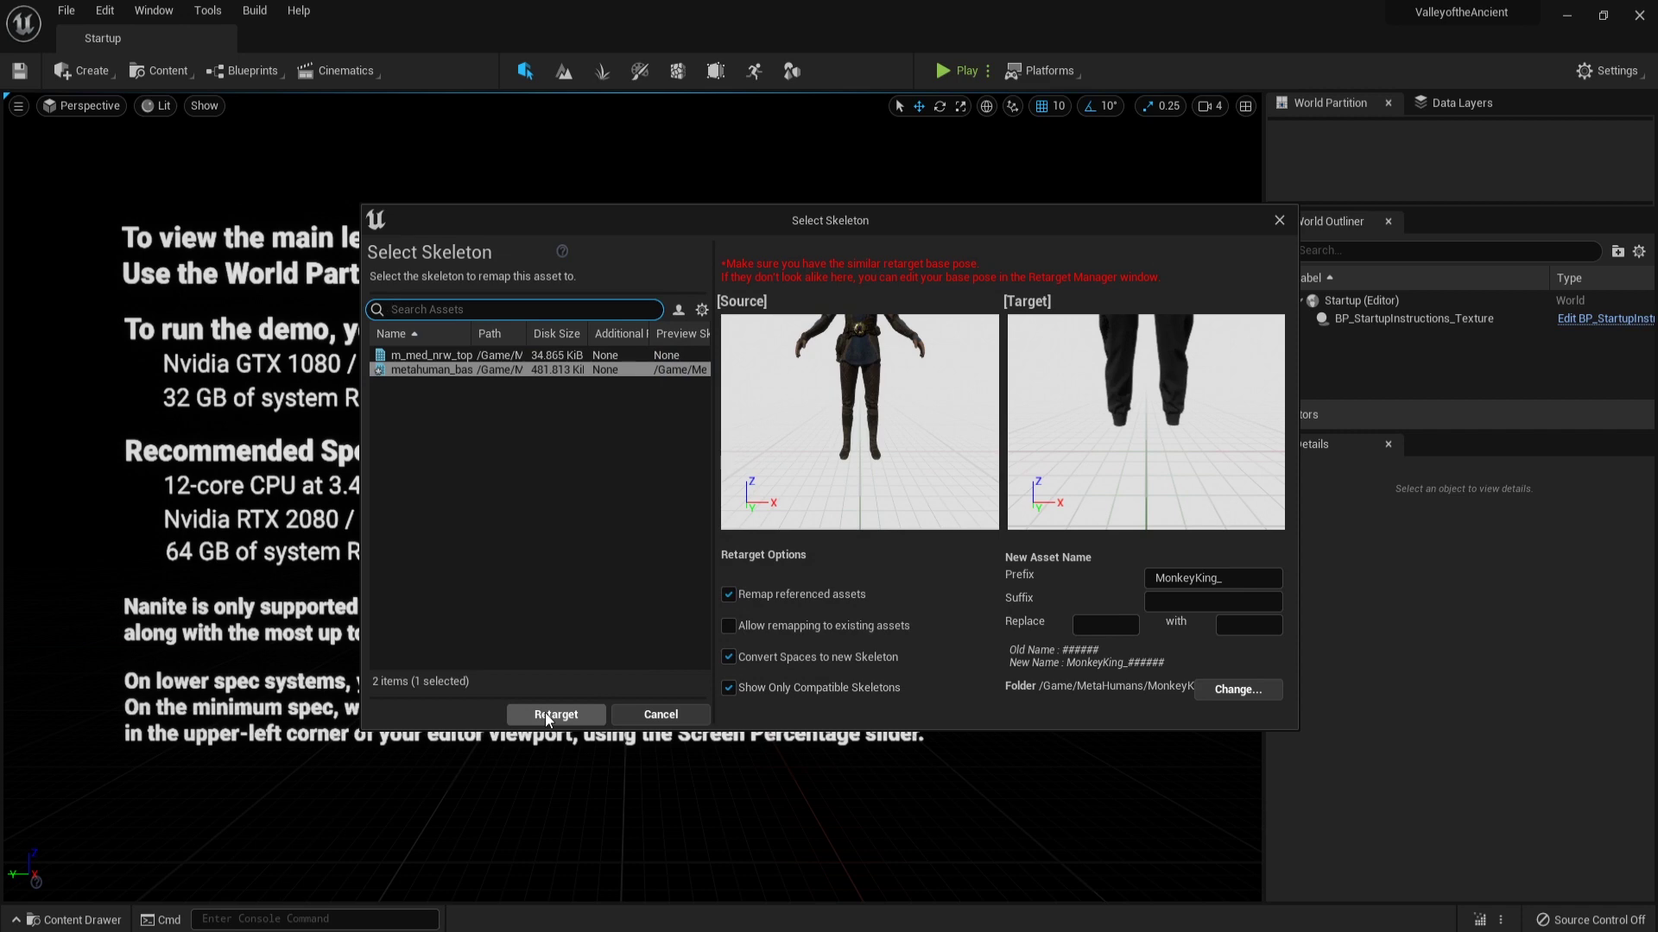
pyautogui.click(545, 712)
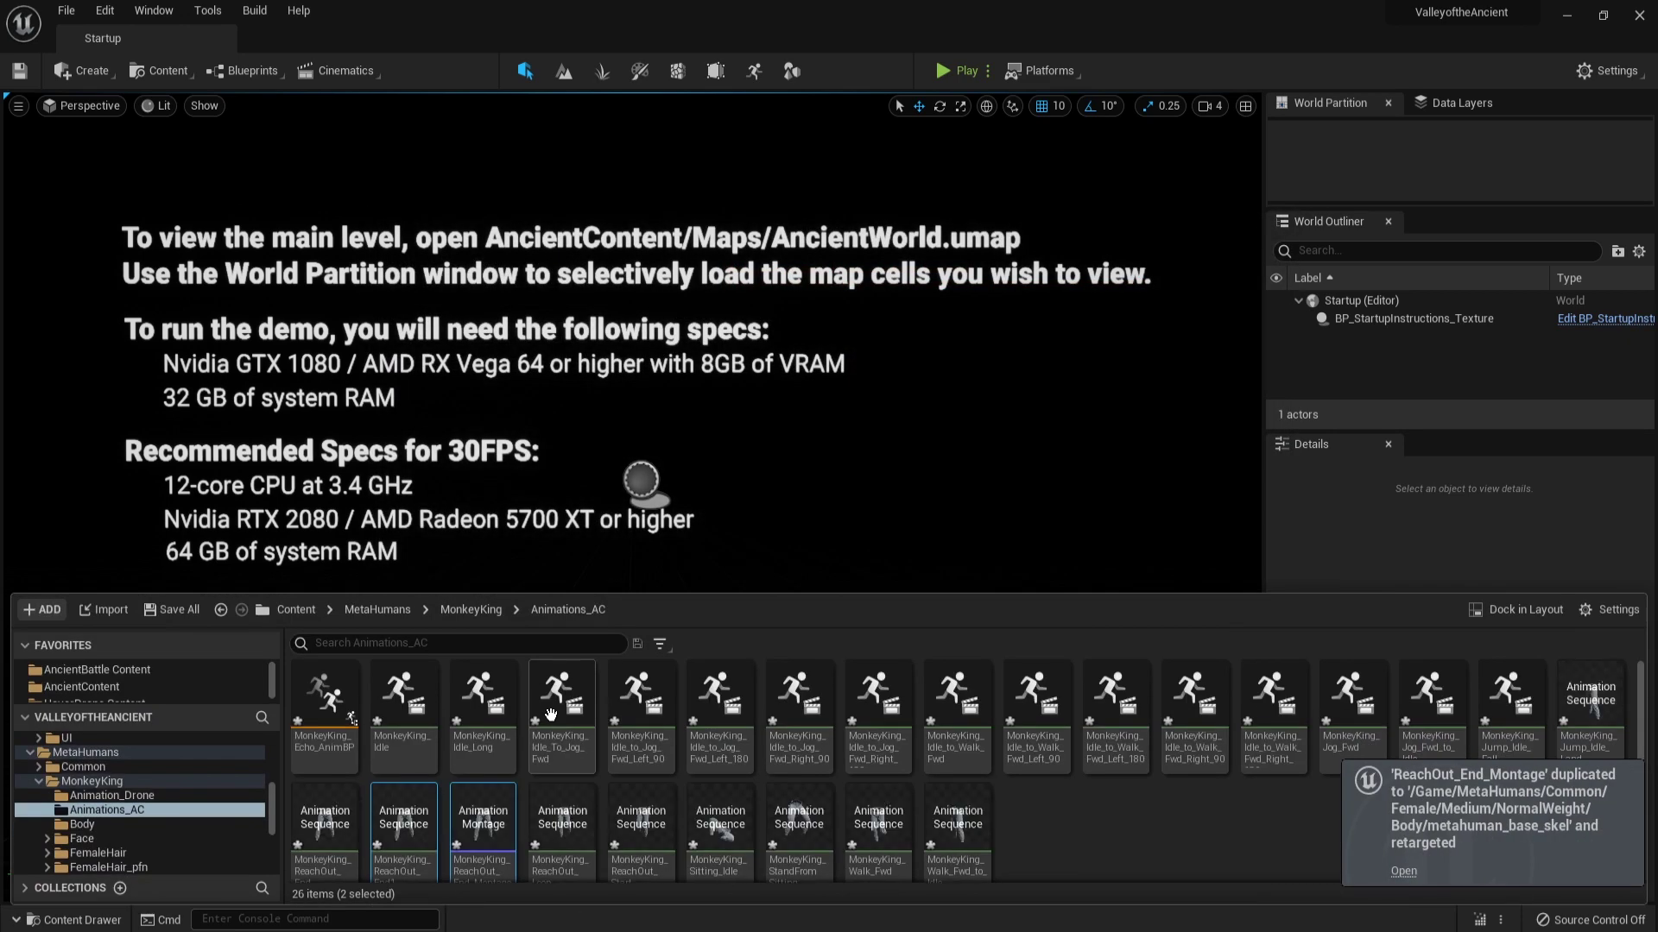
# In Echo's Animations, retarget ReachOut_Montage_RM to metahuman_base_skel with prefix MonkeyKing_.
pyautogui.scroll(10, 259, 760)
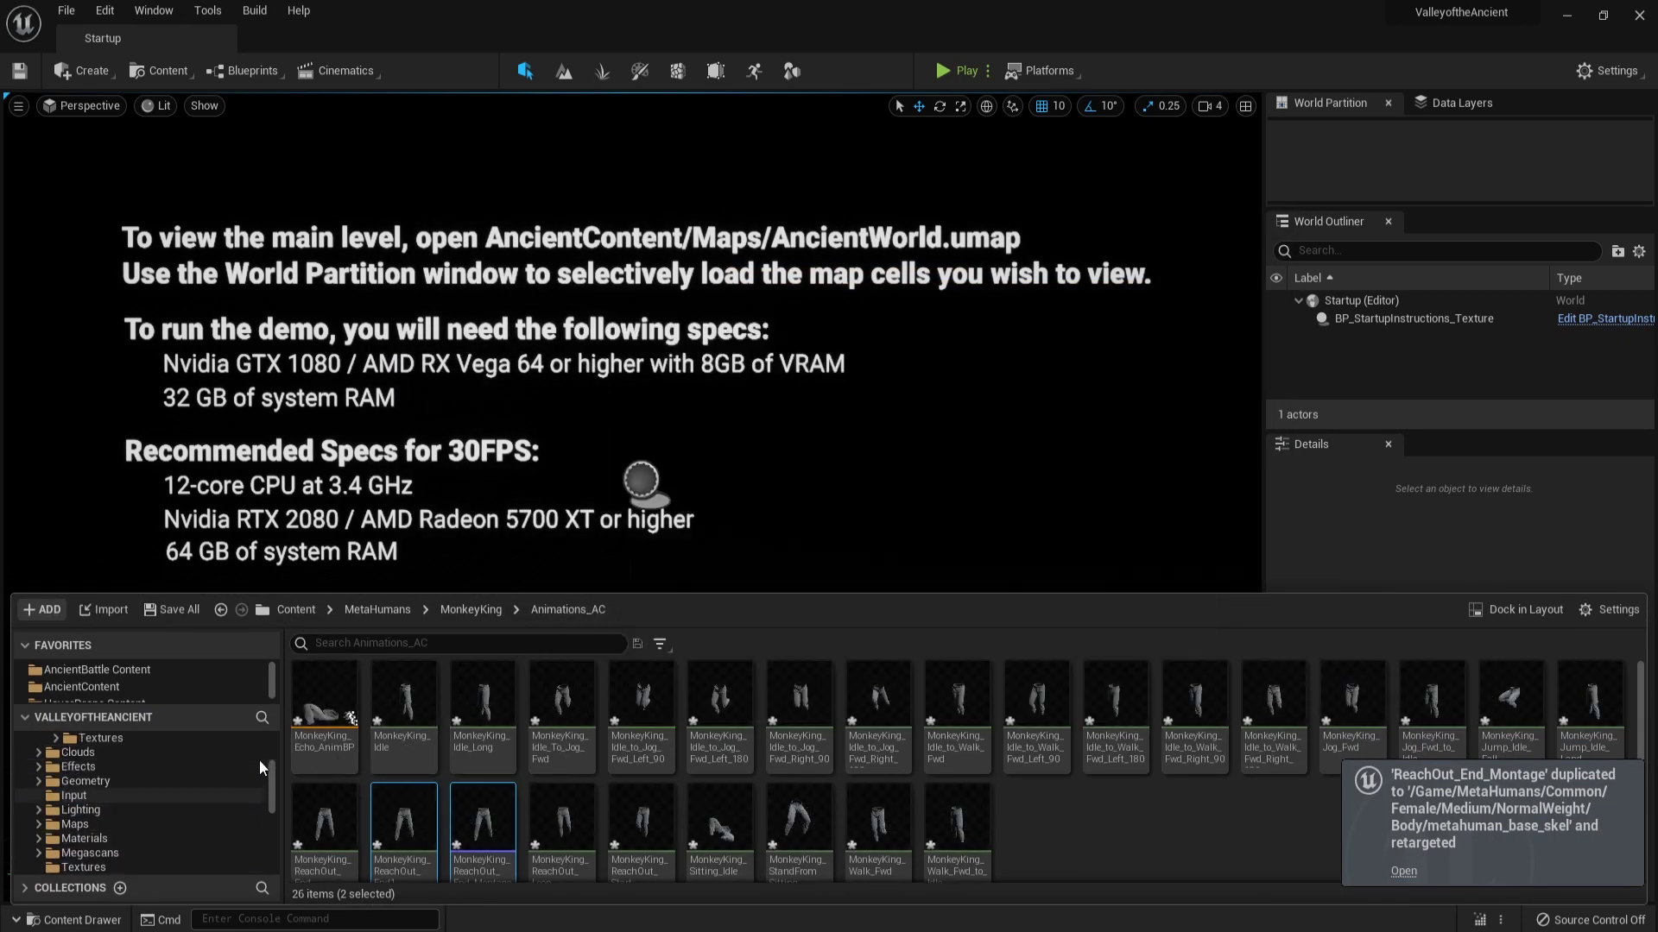
pyautogui.click(179, 795)
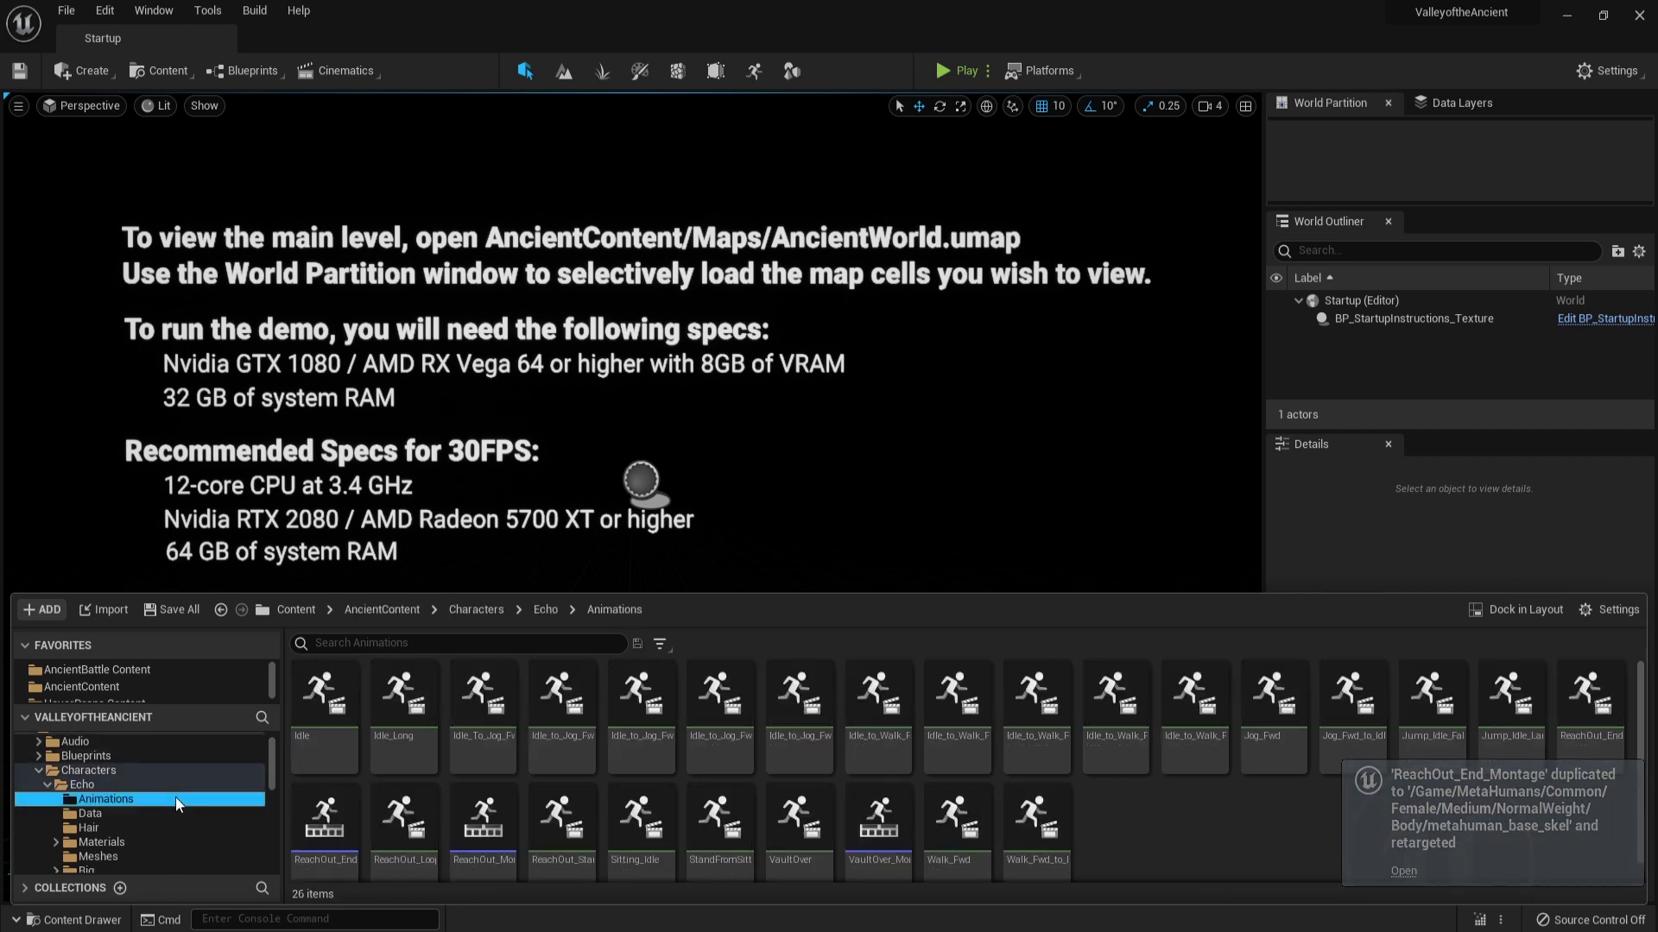
pyautogui.click(505, 827)
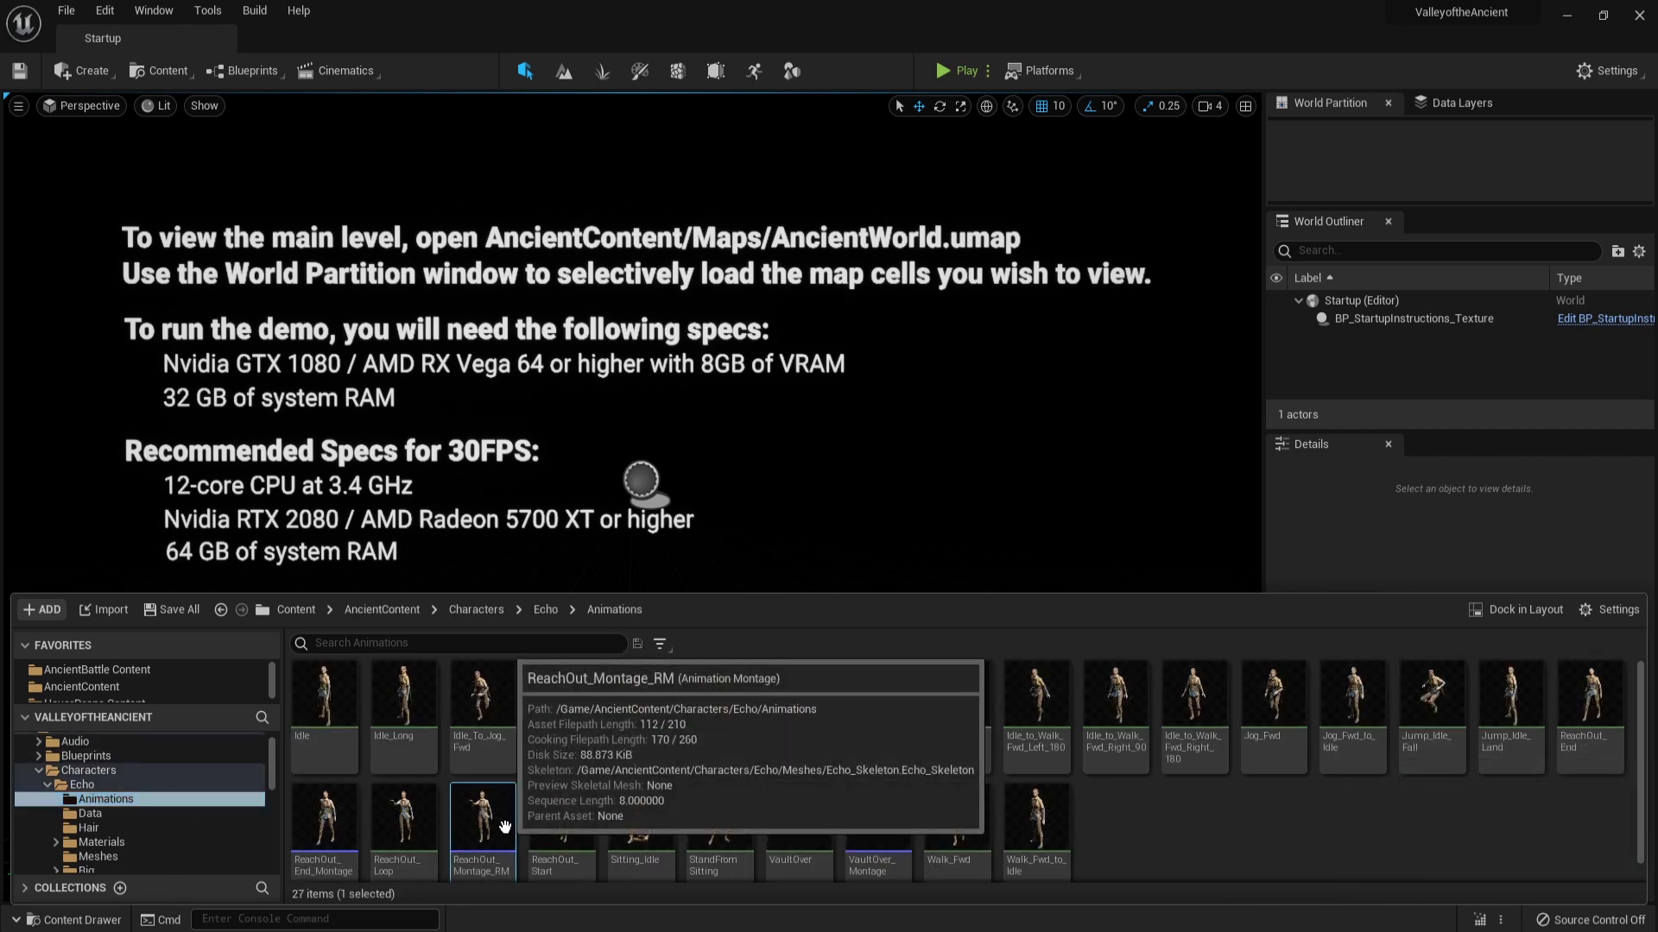
pyautogui.rightClick(505, 827)
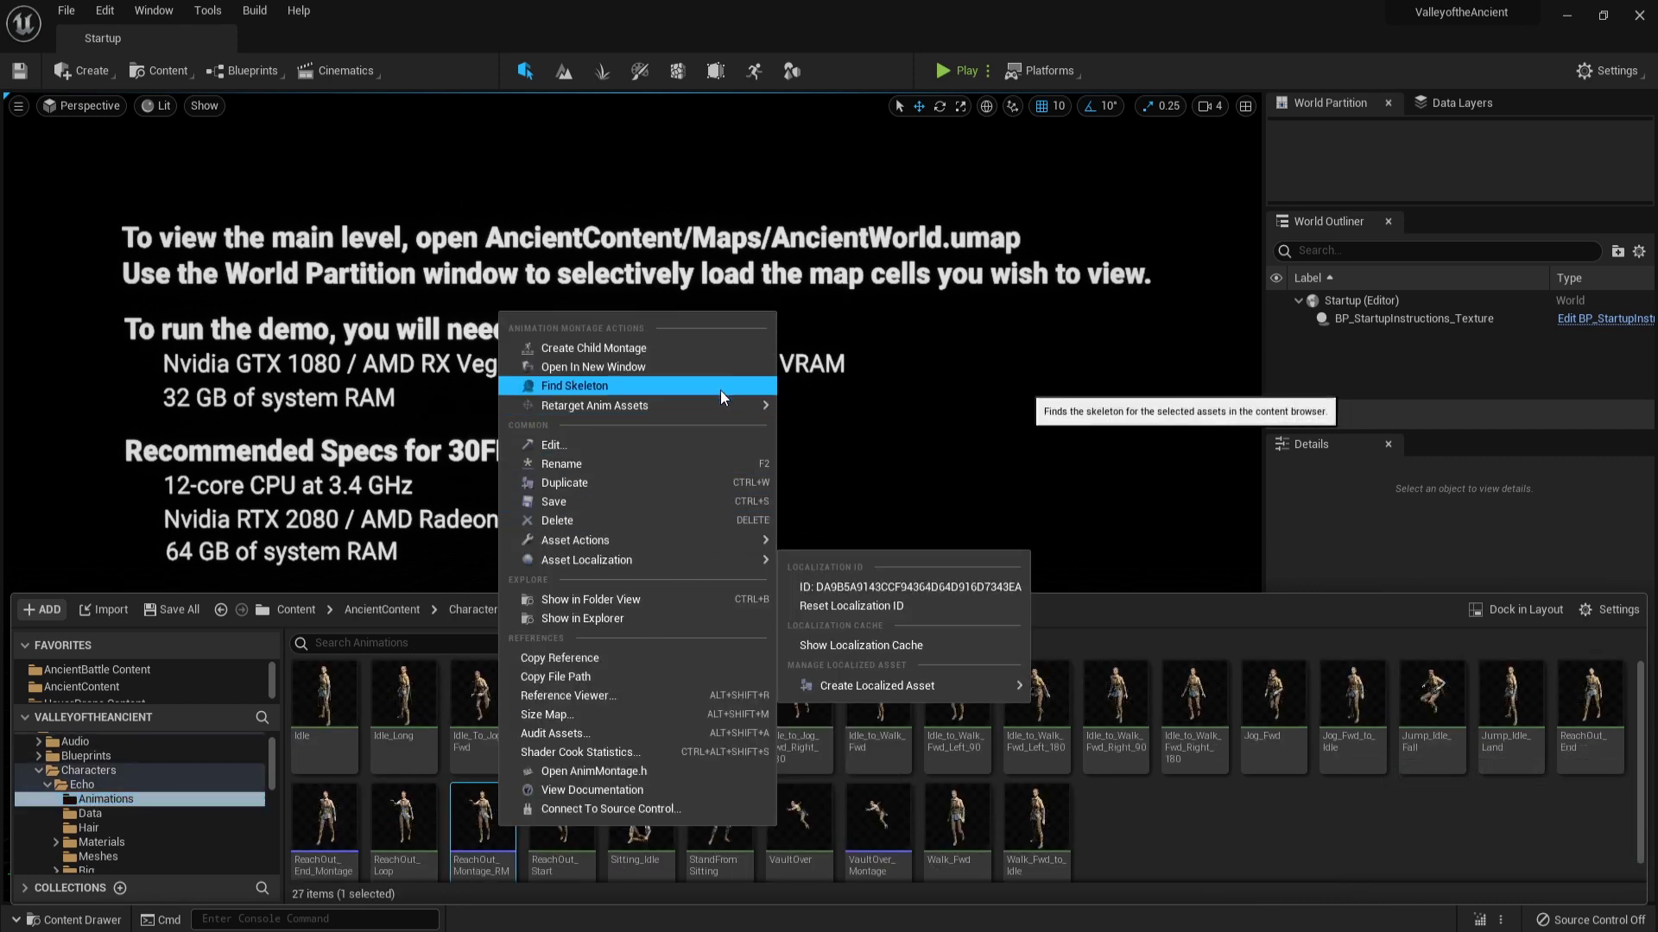
pyautogui.moveTo(703, 407)
pyautogui.click(816, 408)
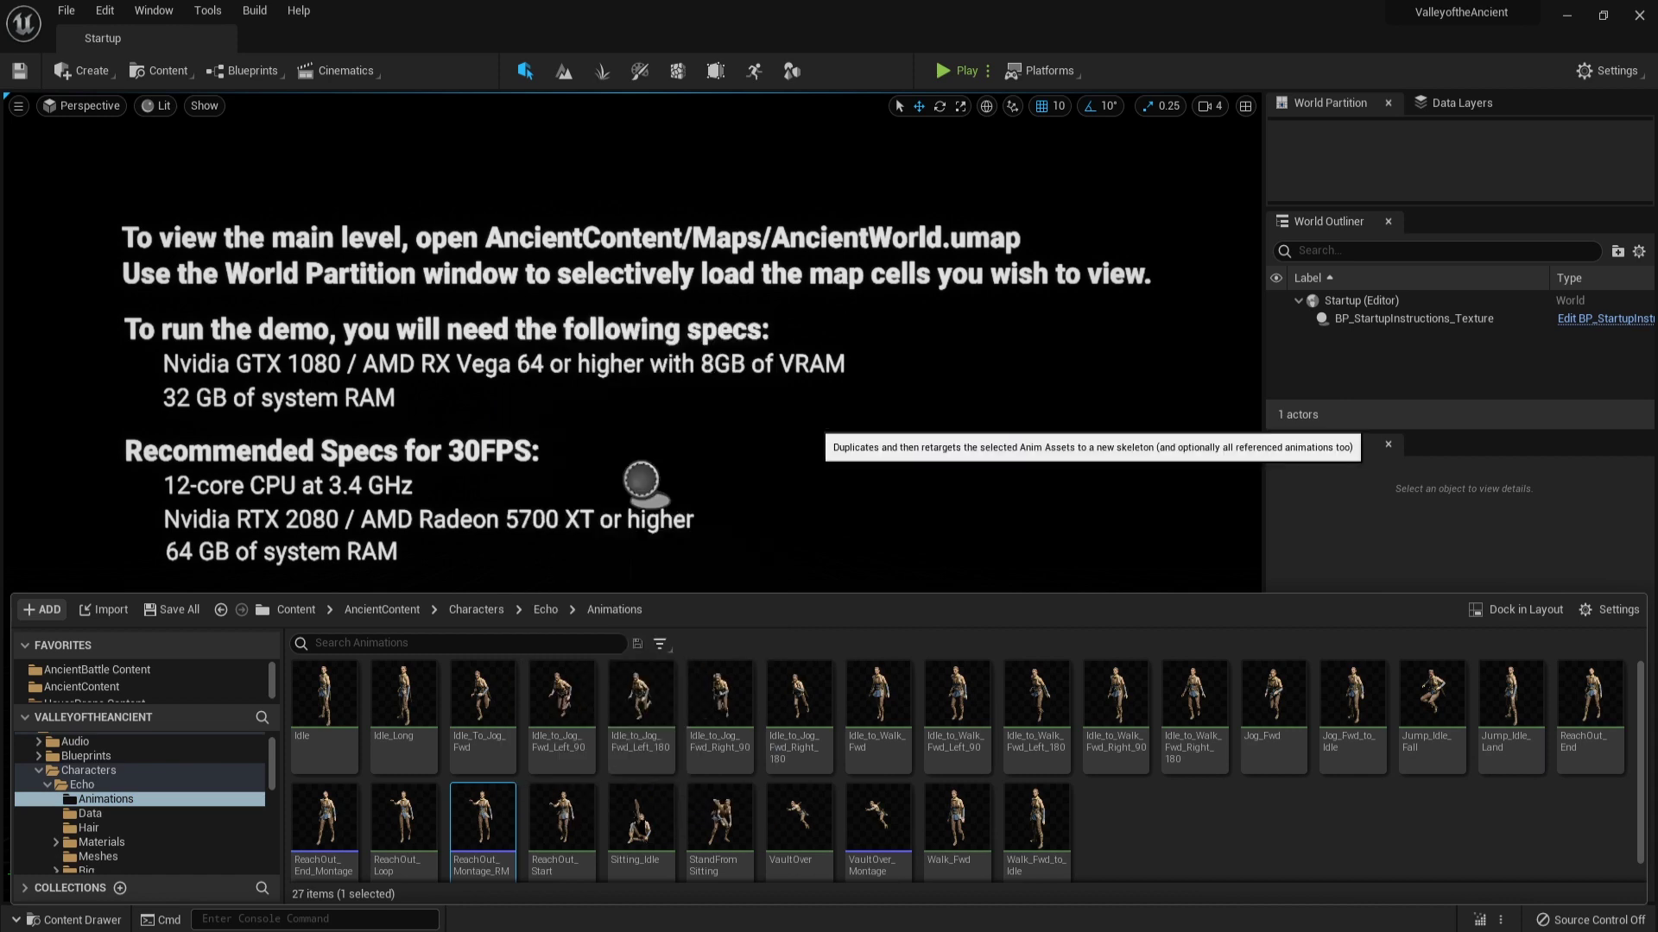
pyautogui.click(596, 369)
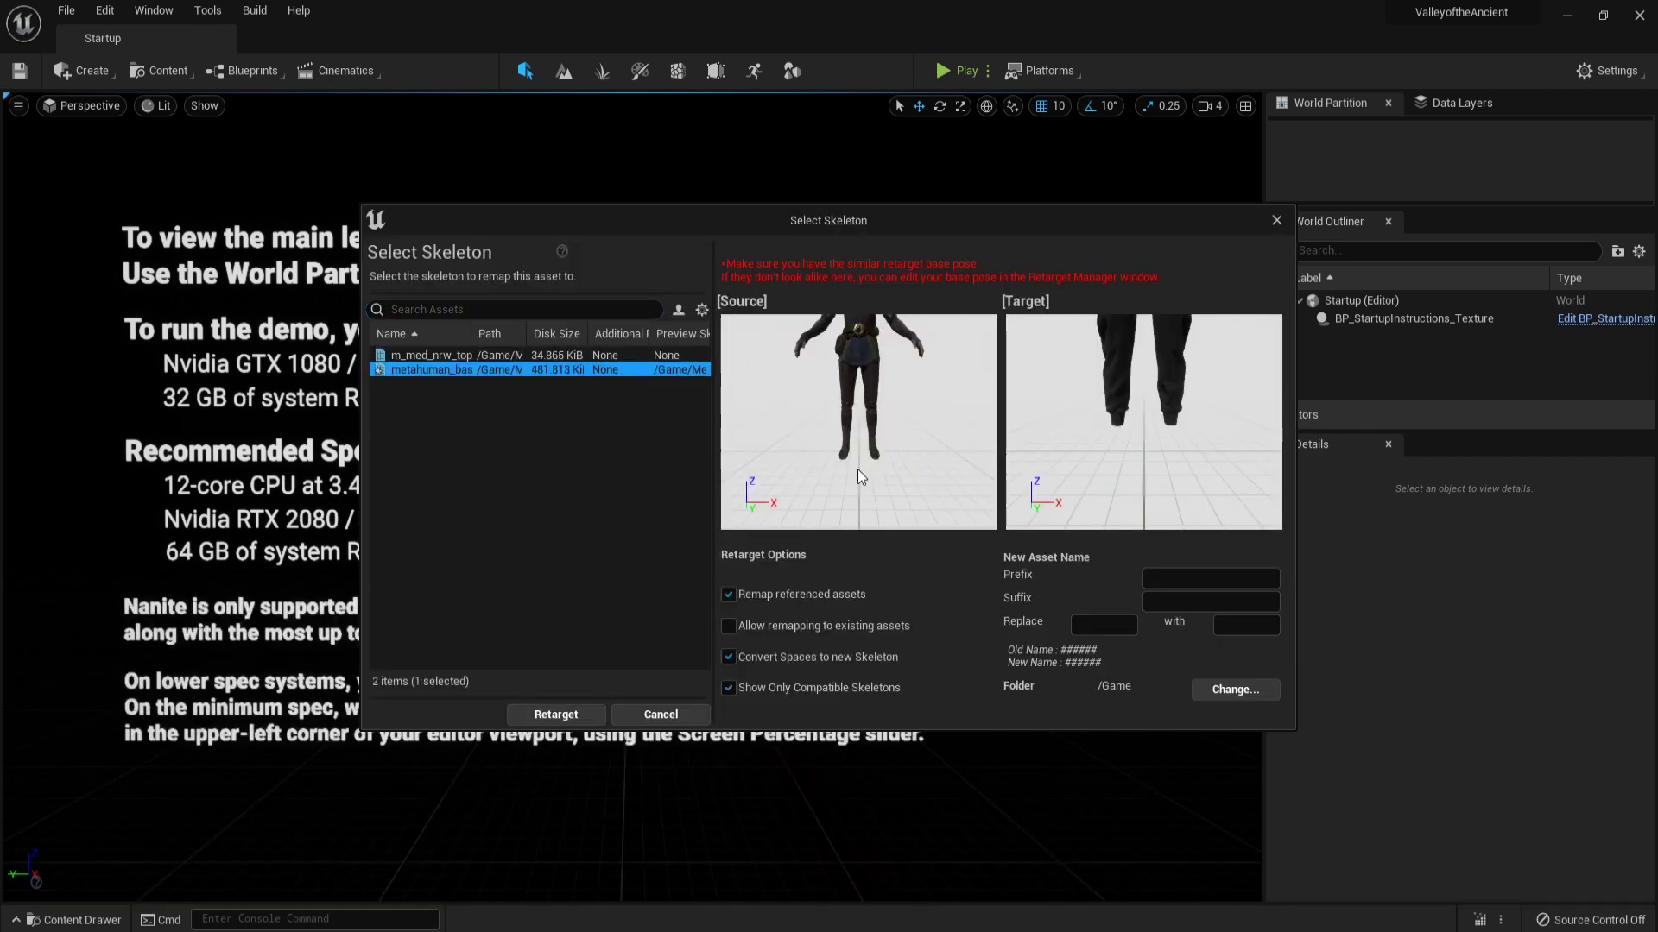
pyautogui.click(1165, 576)
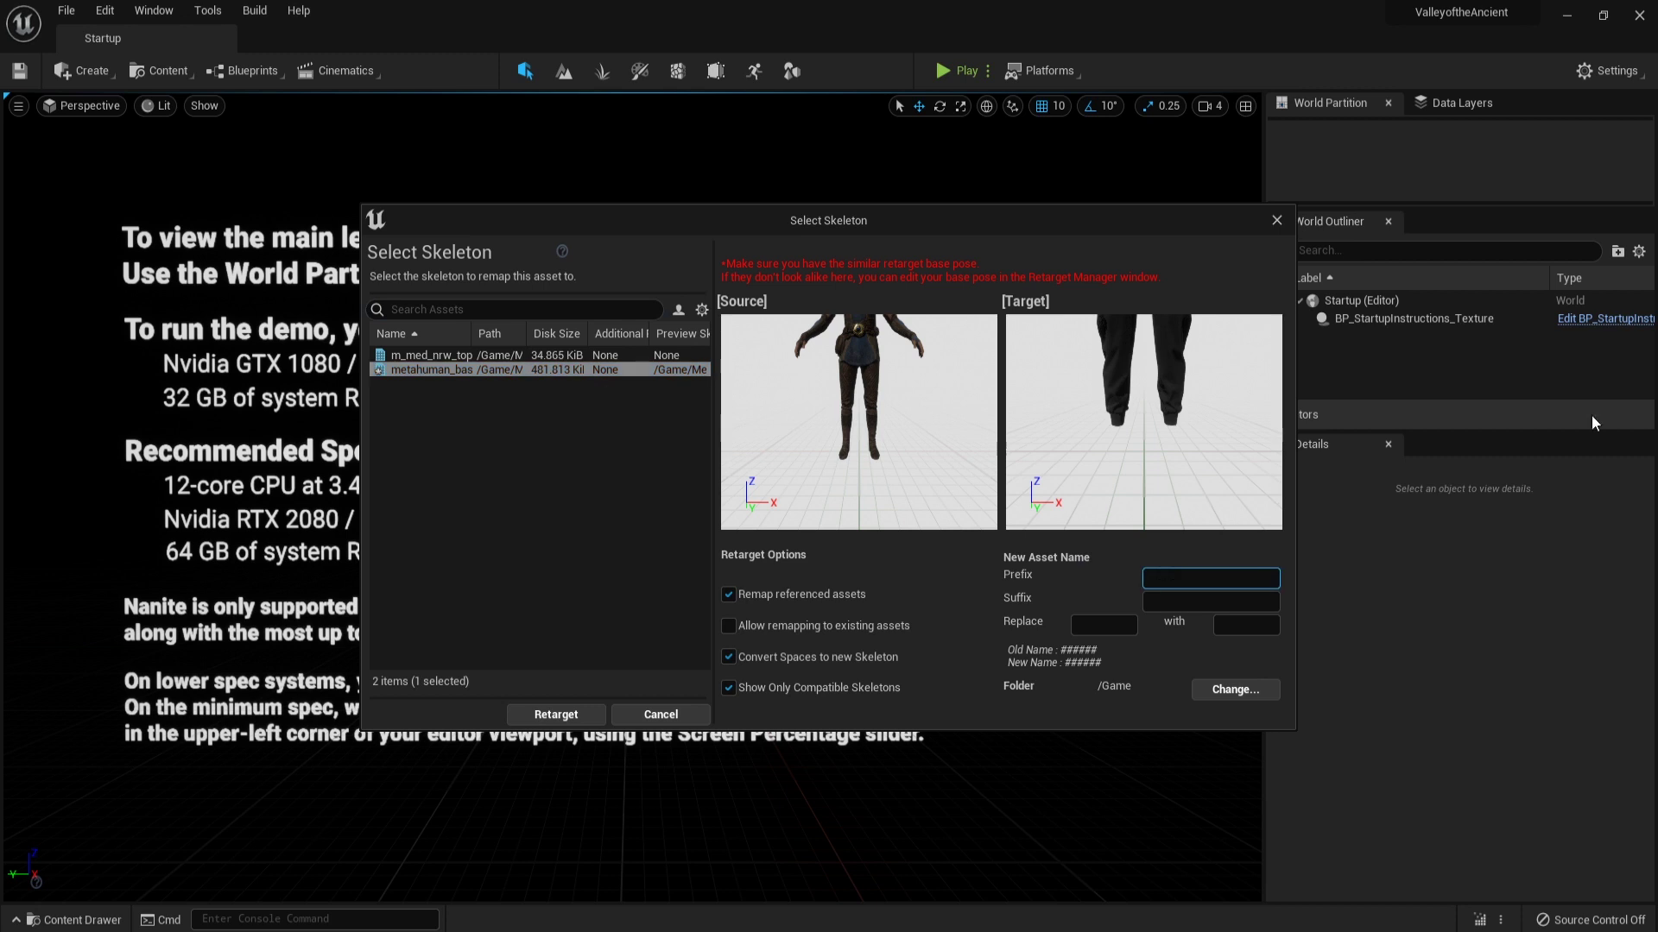
pyautogui.write('MonkeyKing_')
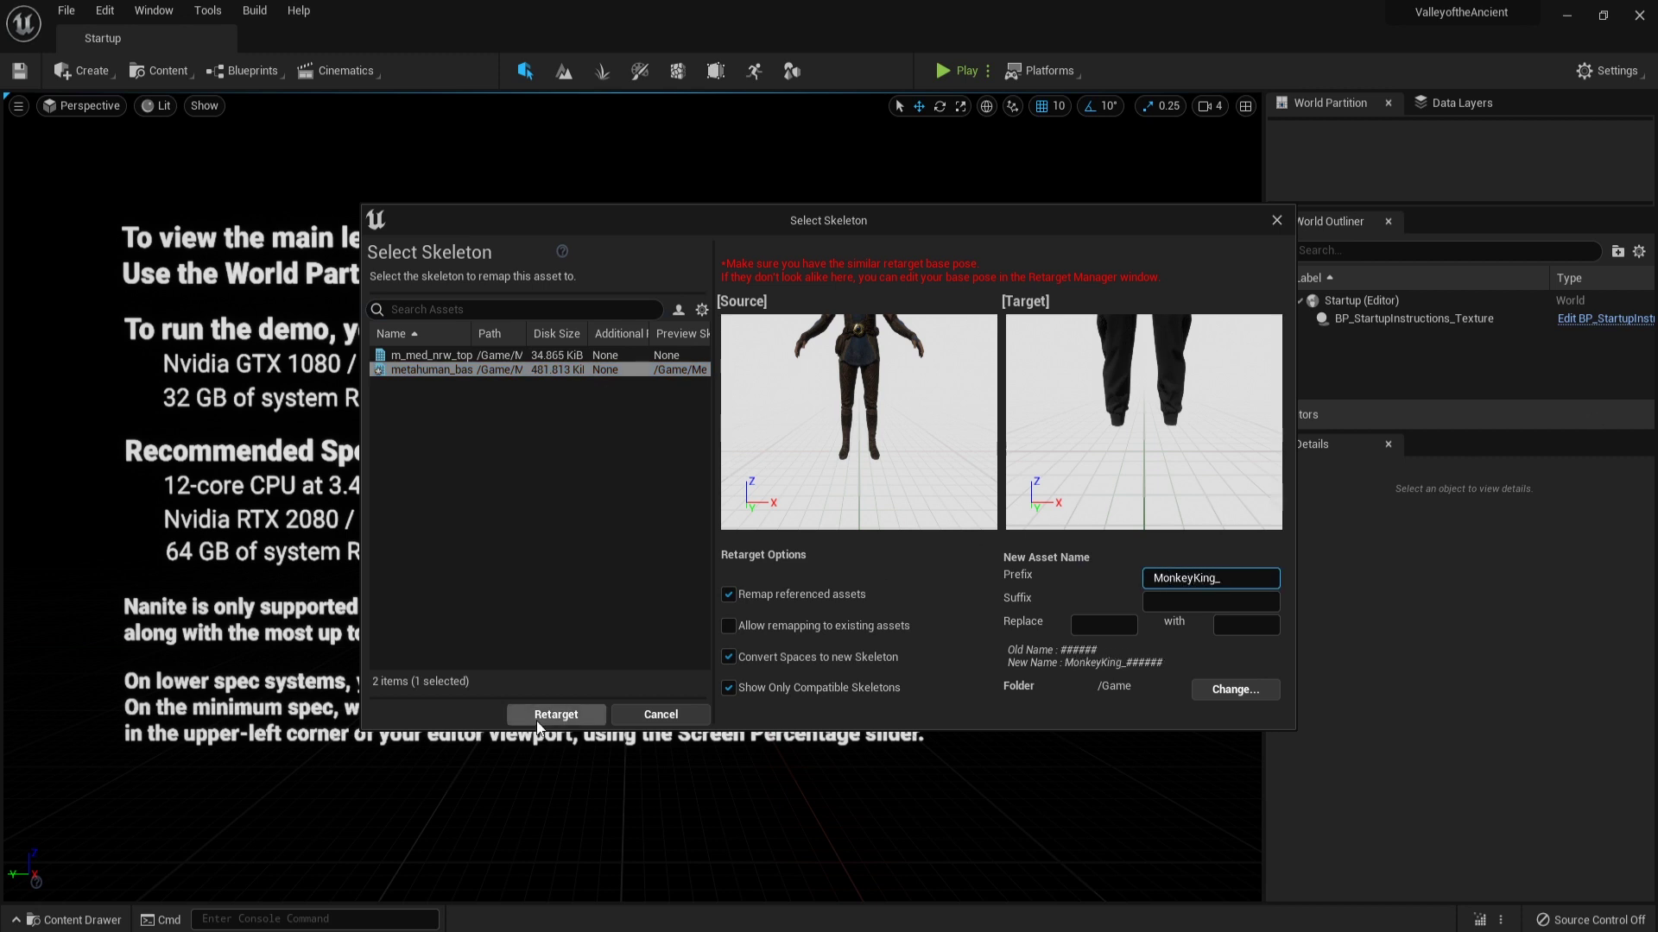
# Set the destination to MetaHumans/MonkeyKing/Animations_AC, run the retarget, and return to Echo's Animations.
pyautogui.click(1235, 689)
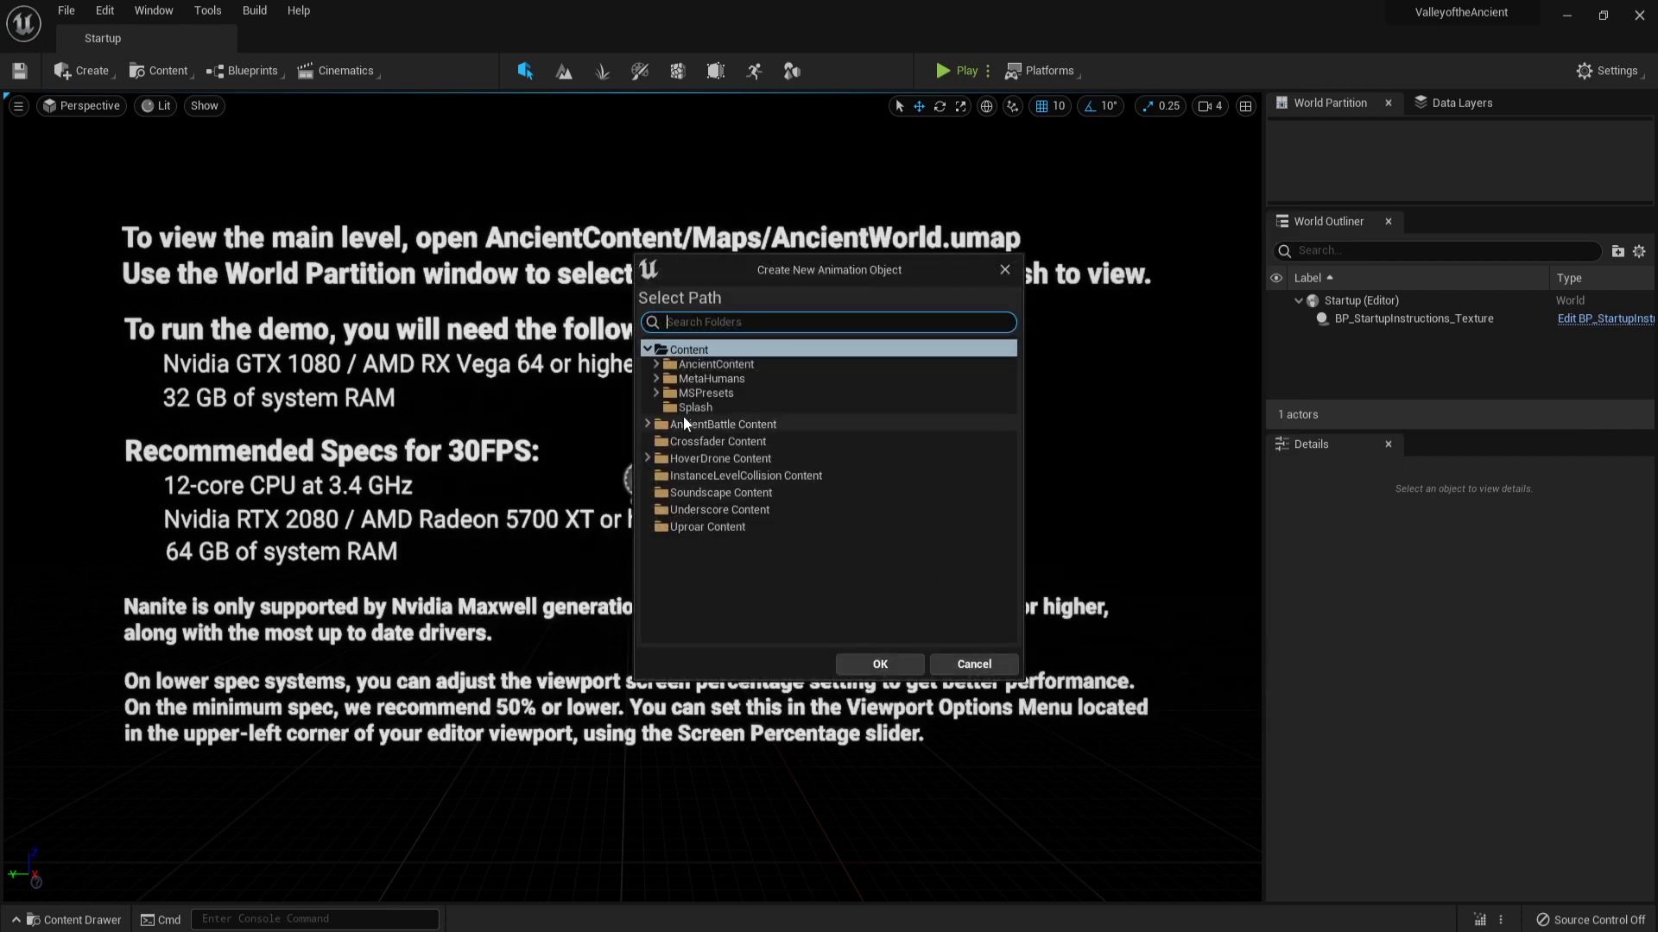
pyautogui.click(658, 379)
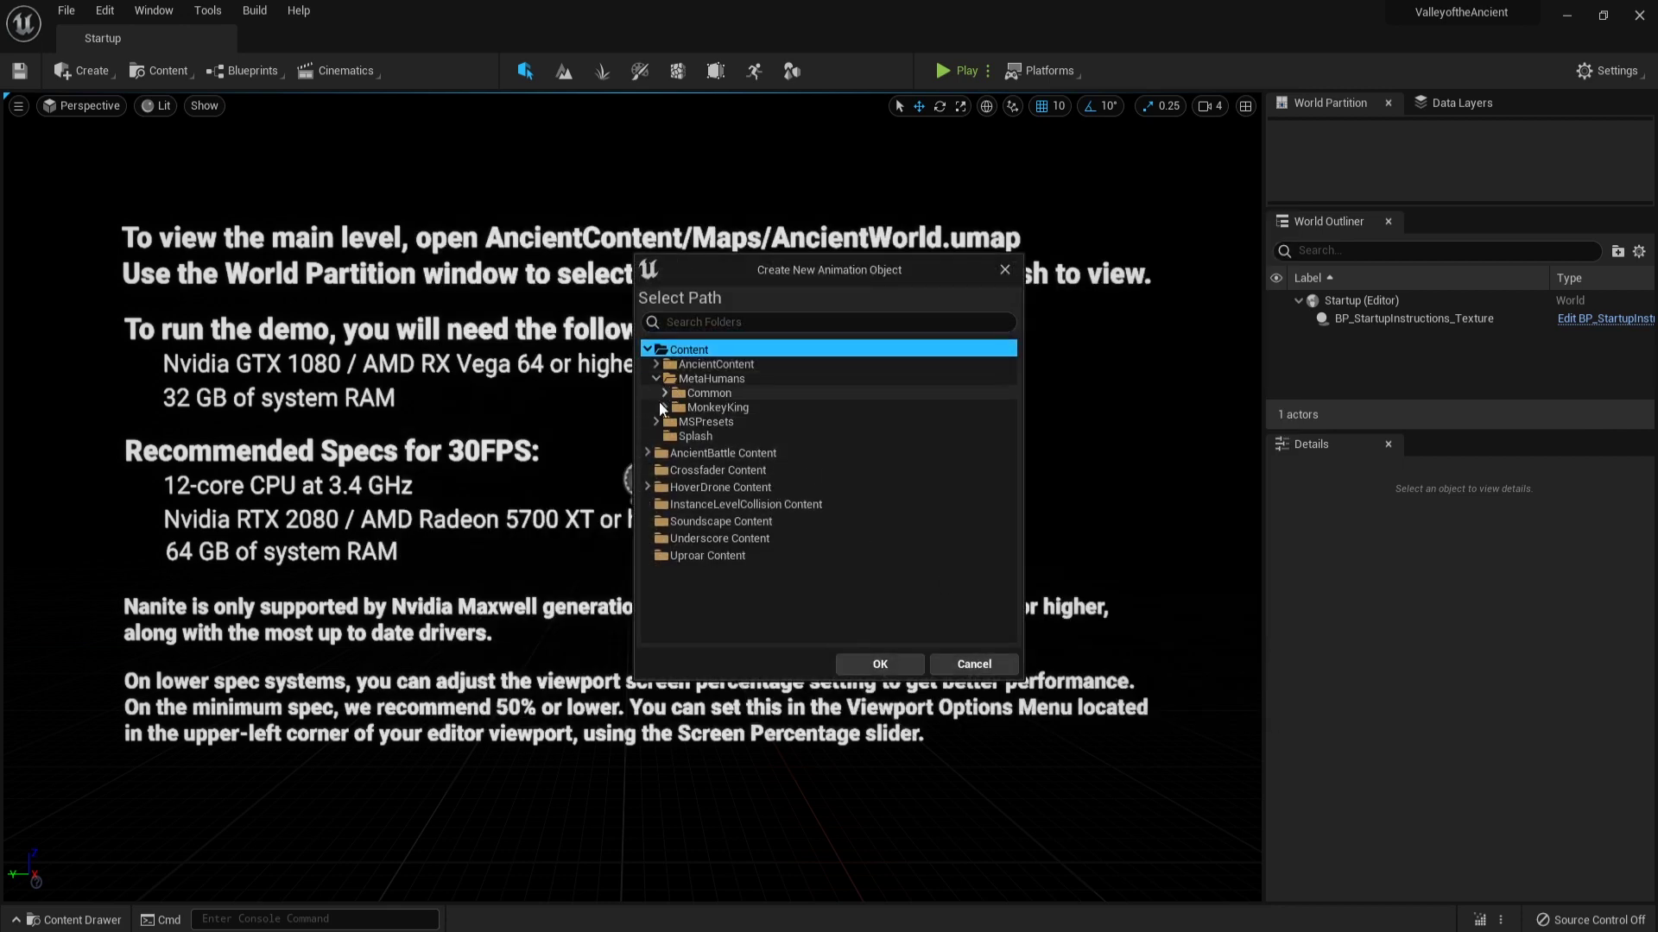
pyautogui.click(664, 407)
pyautogui.click(696, 436)
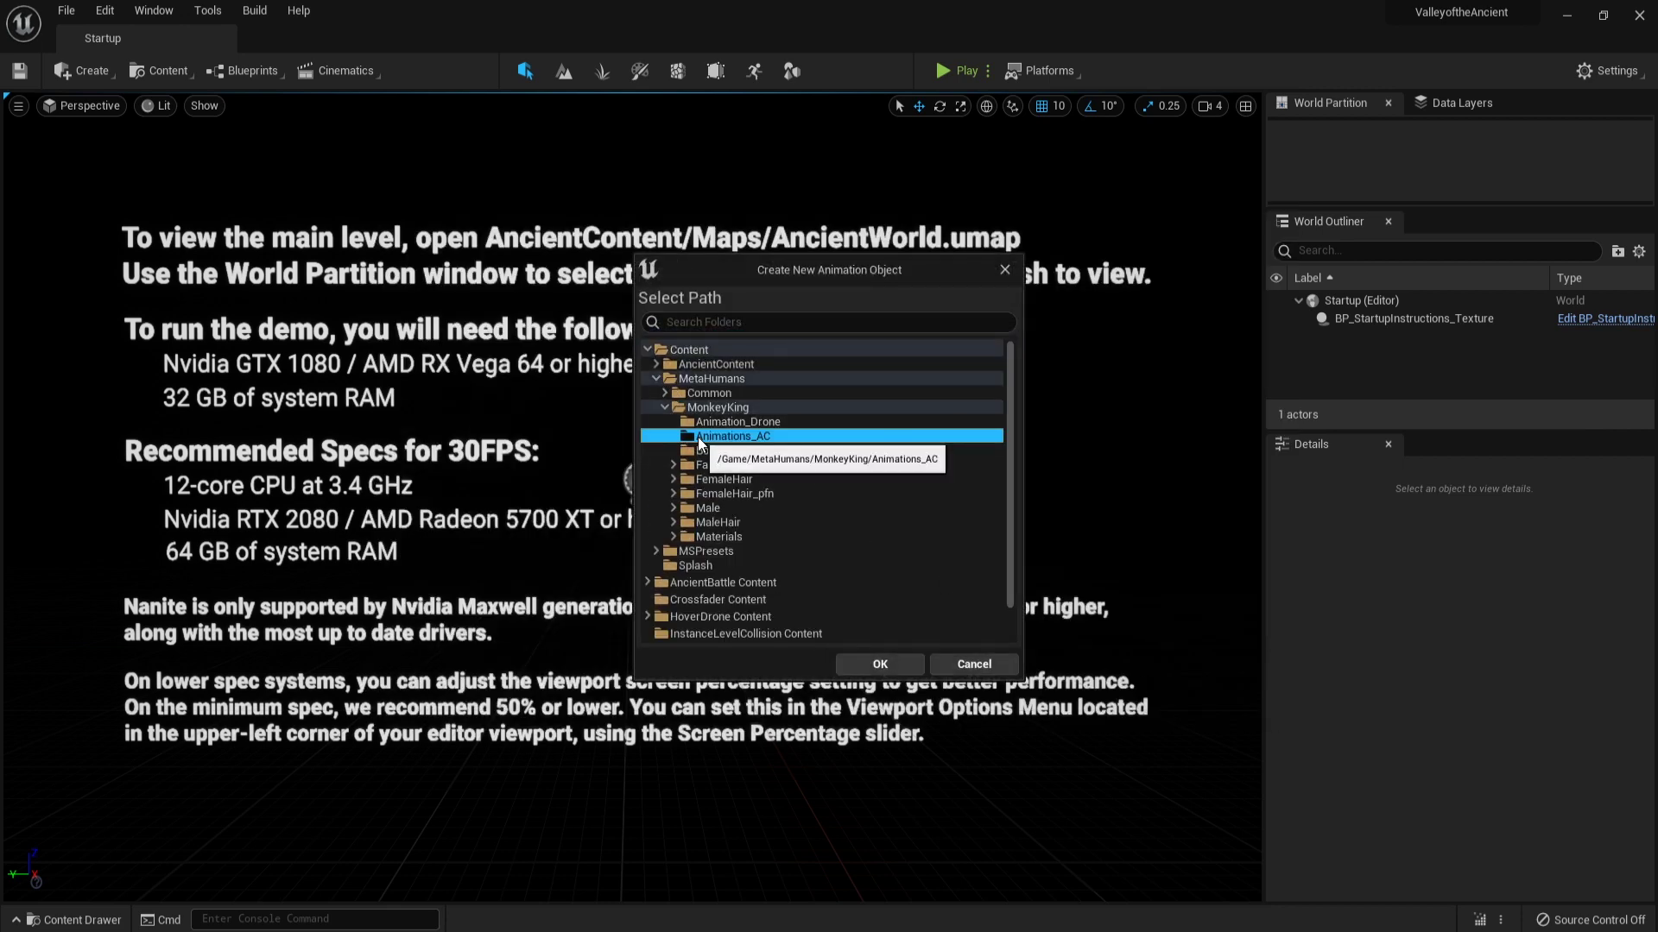
pyautogui.click(892, 662)
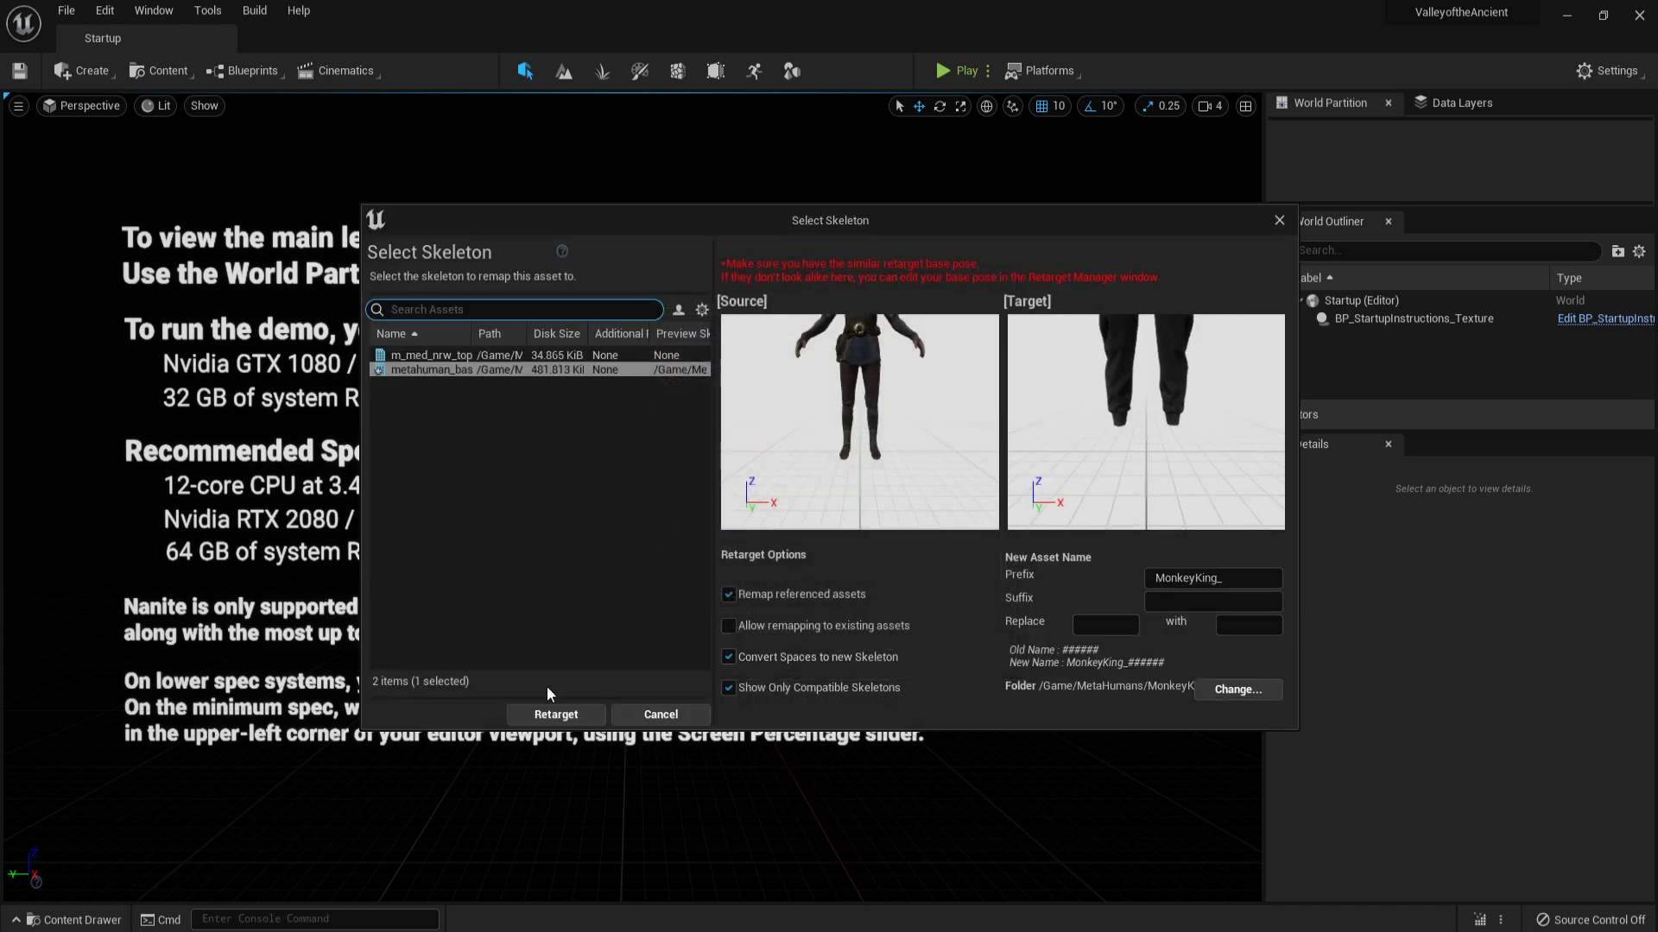
pyautogui.click(569, 724)
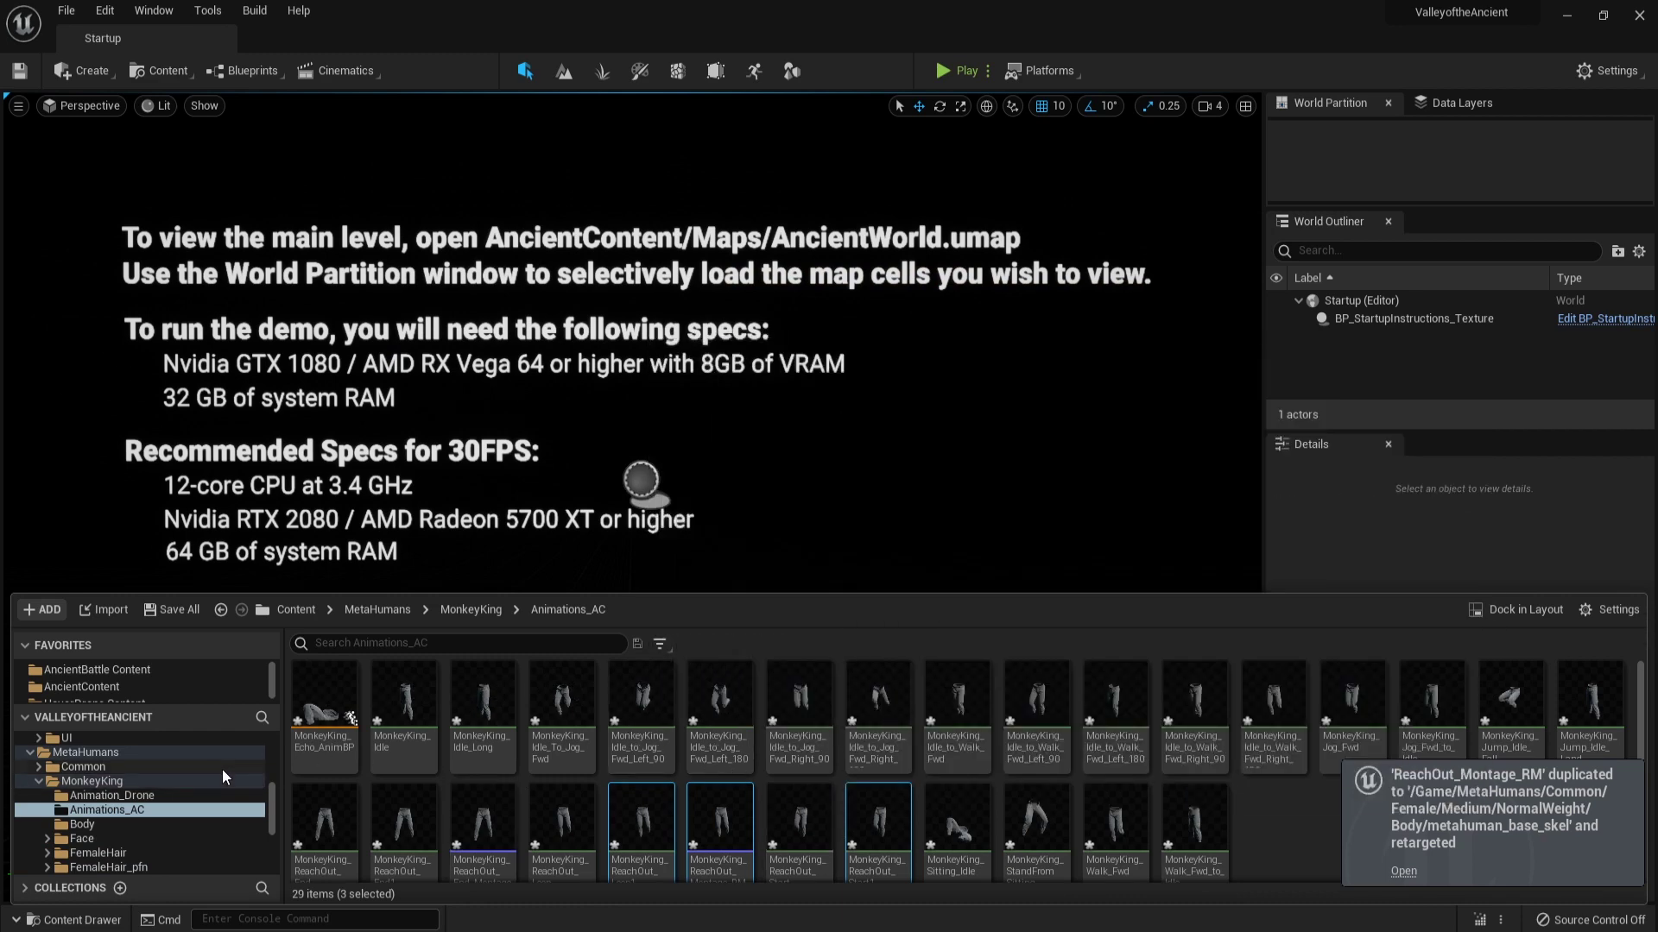
pyautogui.scroll(5, 221, 768)
pyautogui.scroll(5, 223, 769)
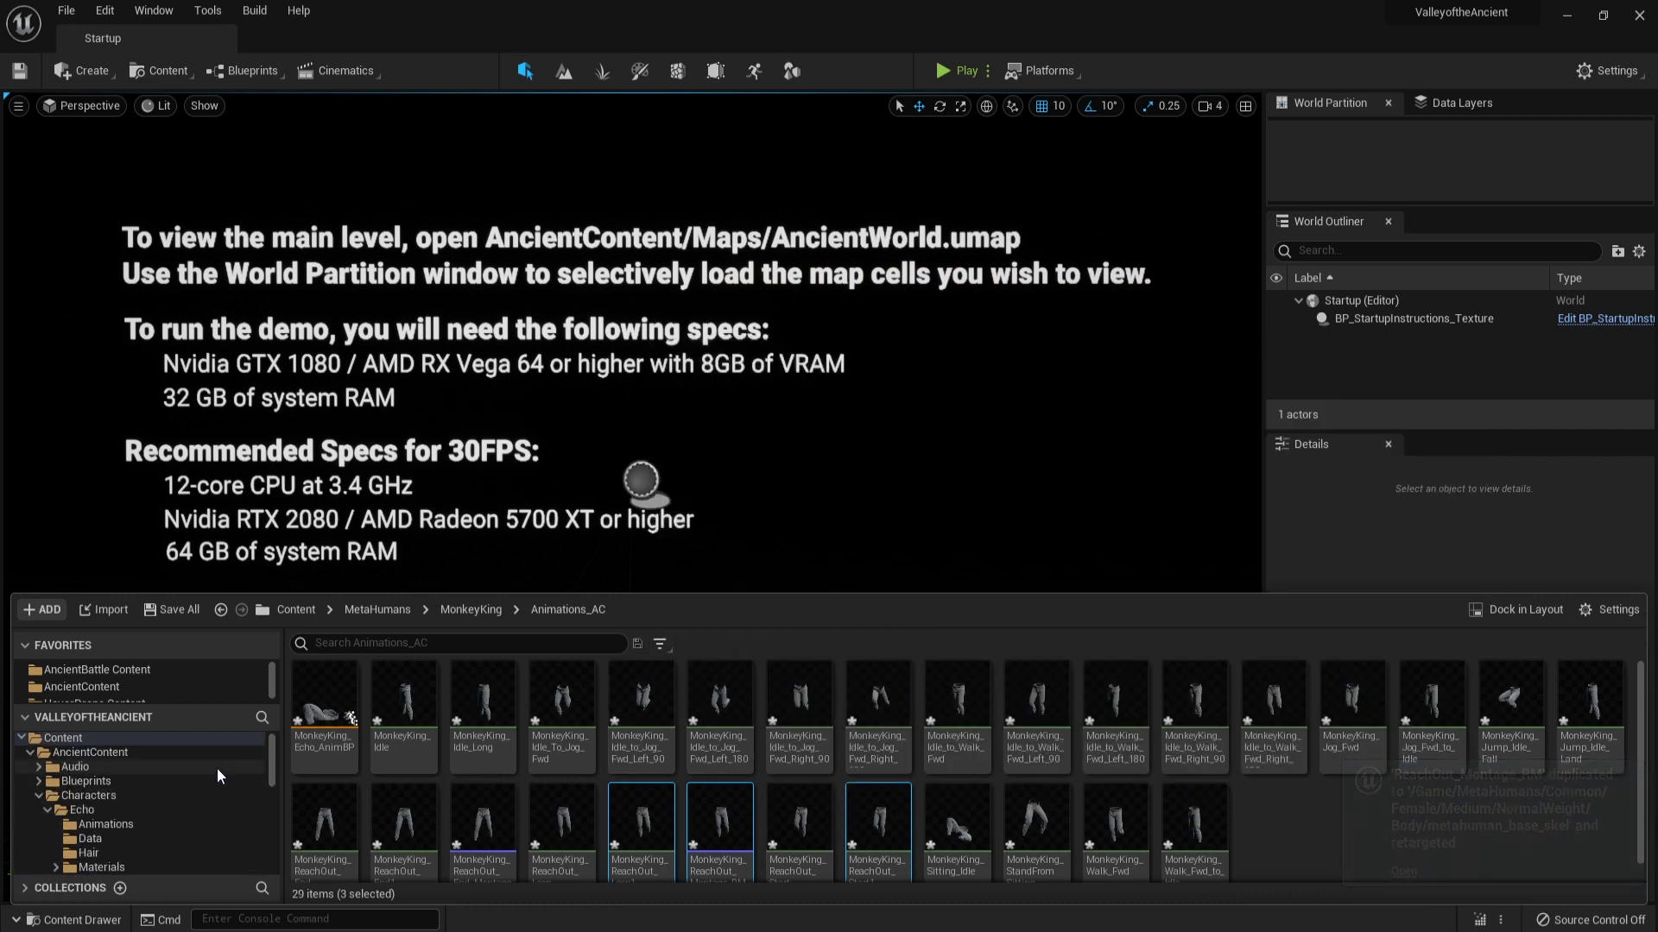
pyautogui.click(205, 826)
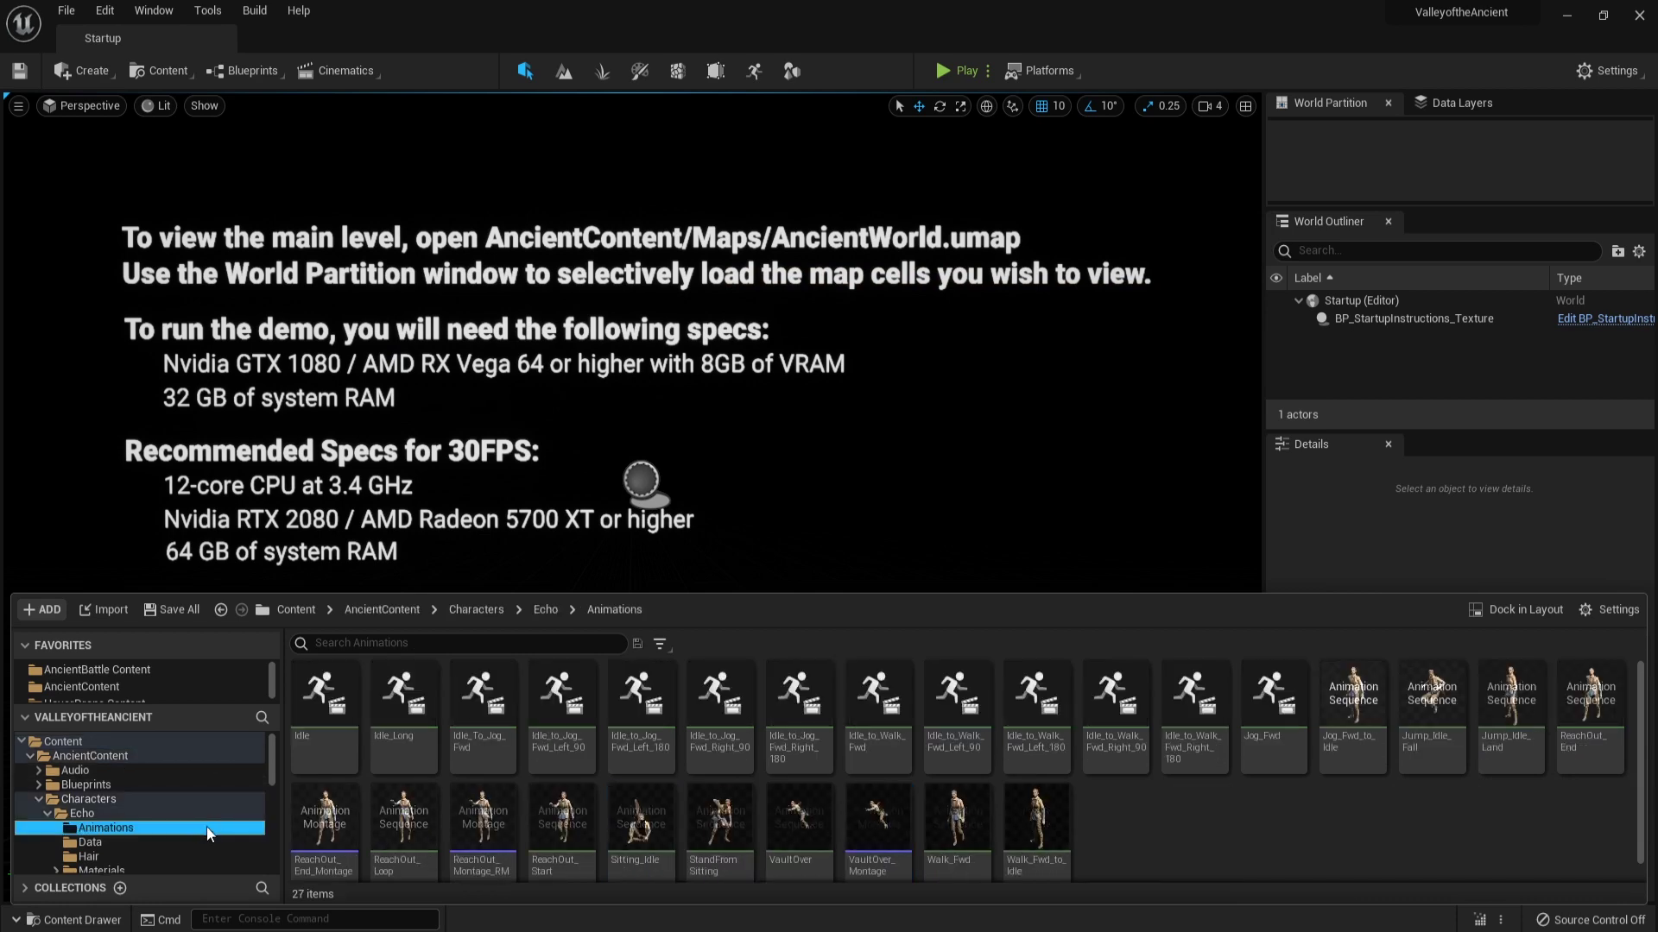
# Retarget VaultOver_Montage to metahuman_base_skel with prefix MonkeyKing_ and view the new copies.
pyautogui.rightClick(867, 818)
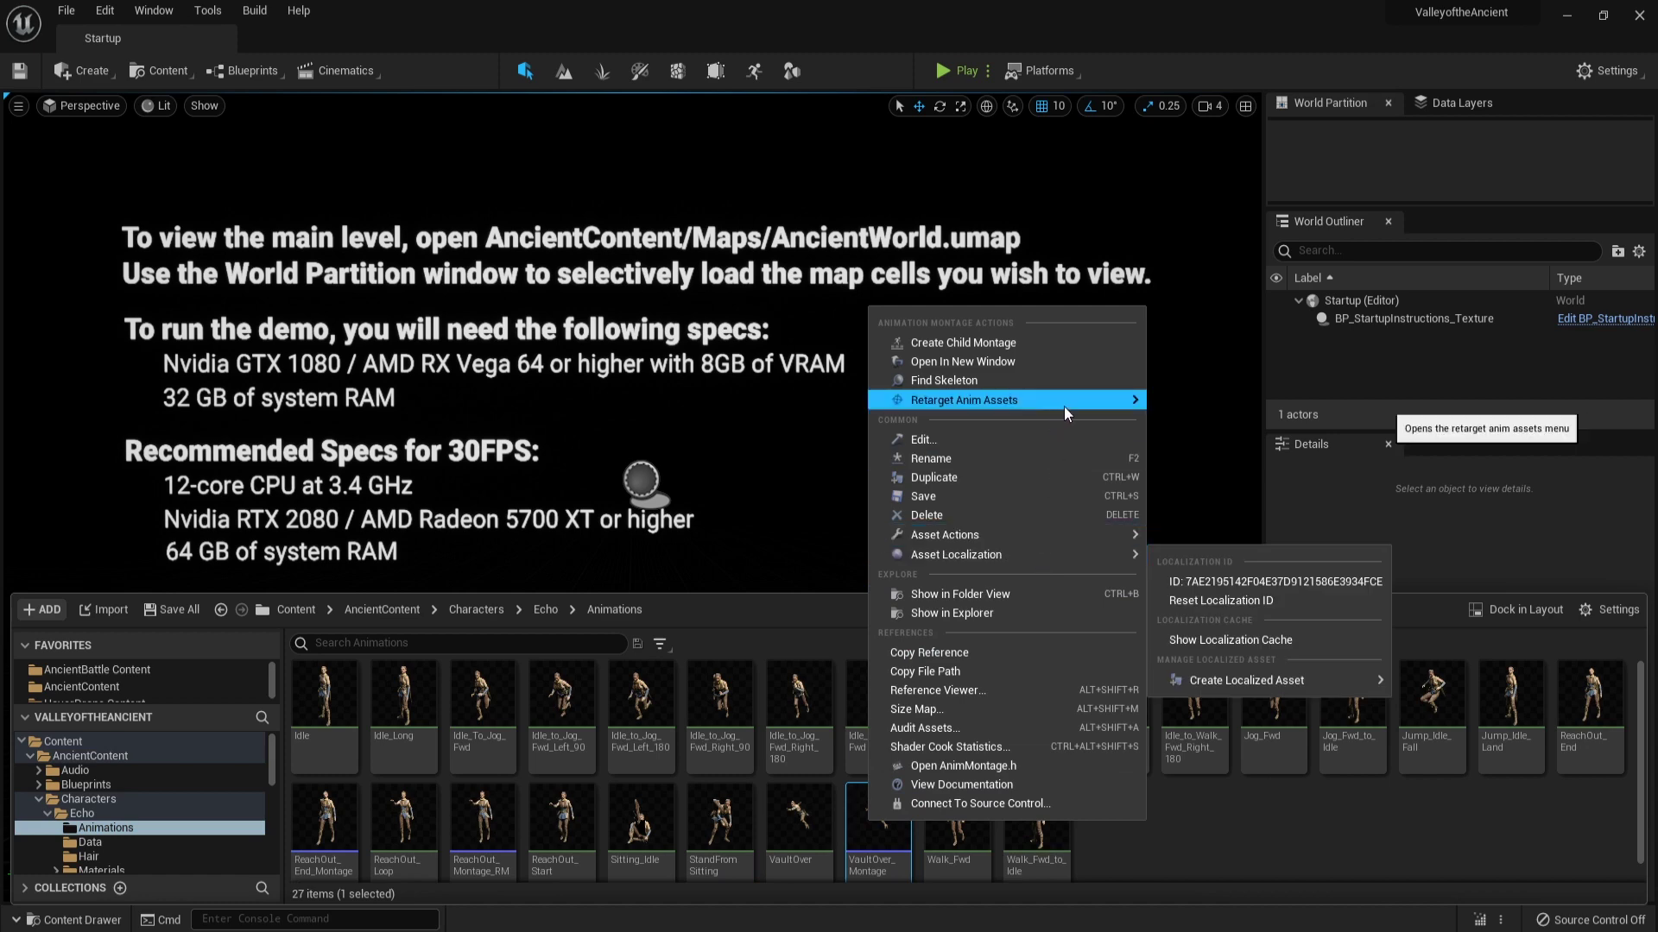
pyautogui.moveTo(1063, 406)
pyautogui.click(1166, 408)
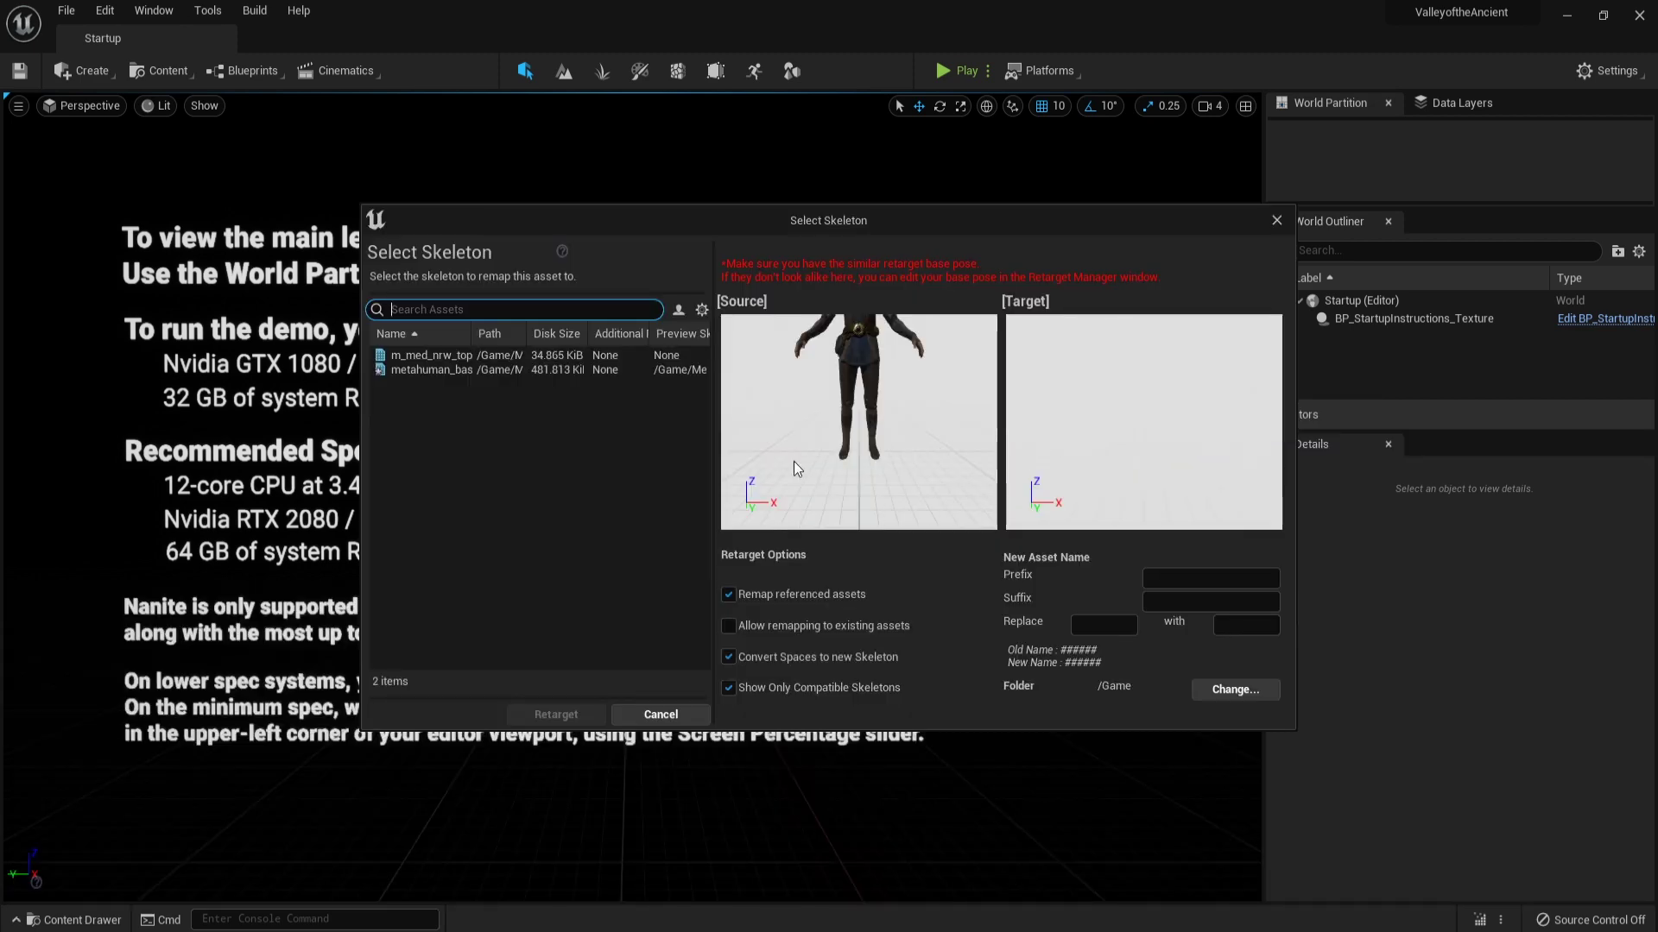
pyautogui.click(555, 370)
pyautogui.click(1268, 579)
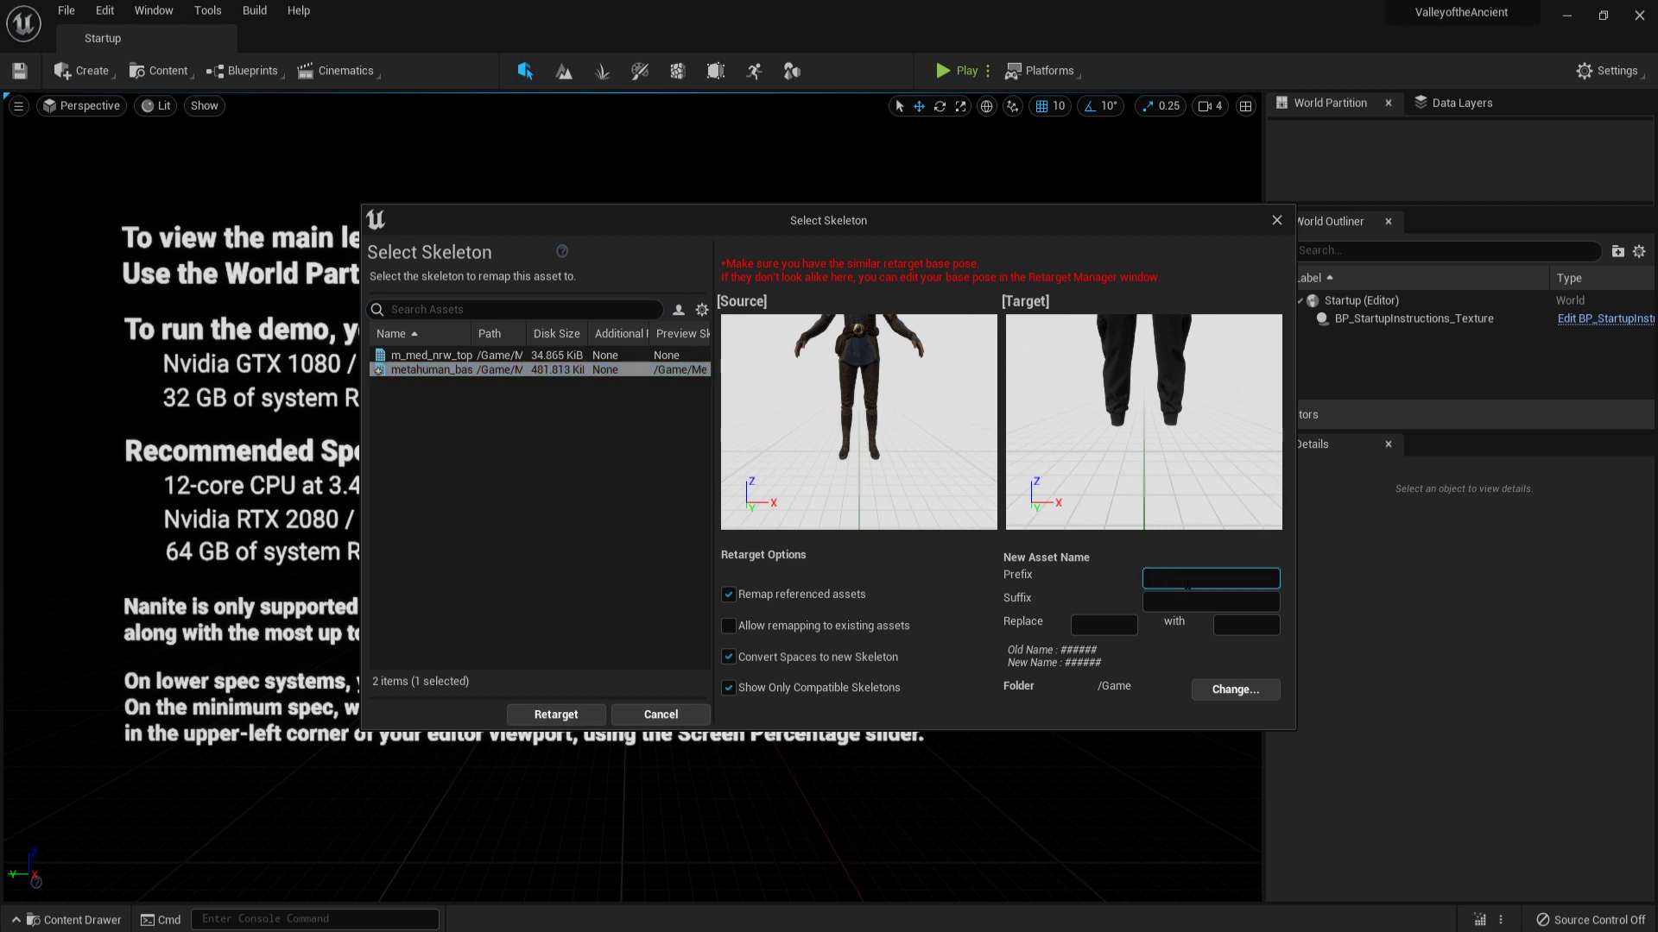
pyautogui.write('MonkeyKing_')
pyautogui.click(566, 716)
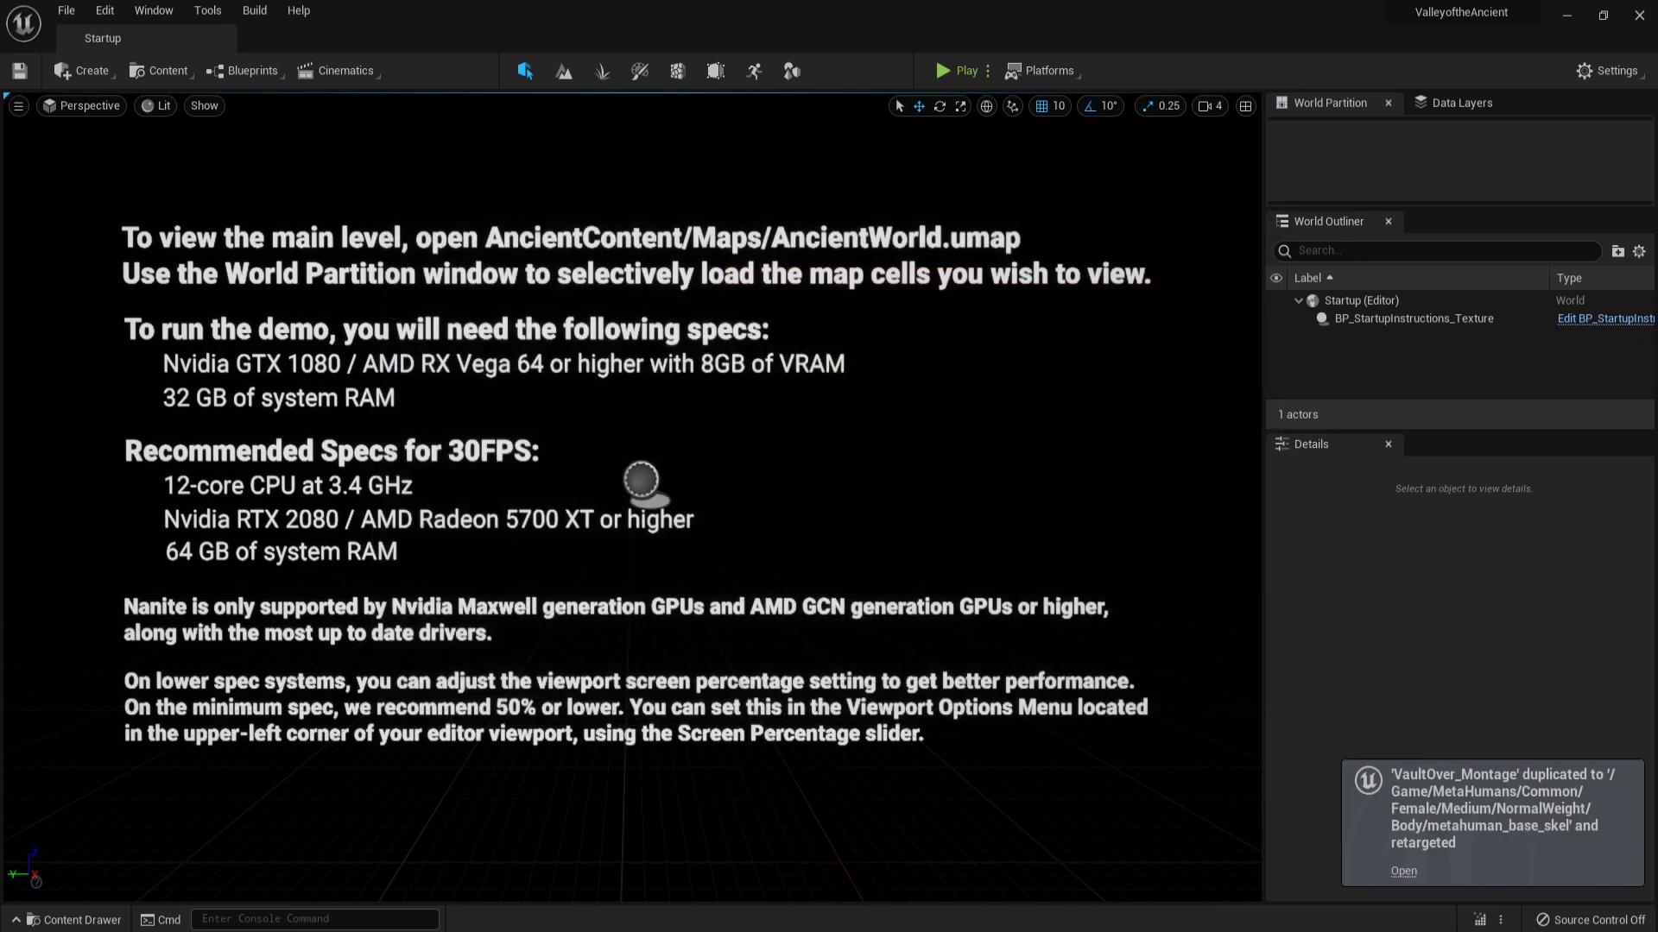
pyautogui.hotkey('ctrl', 'space')
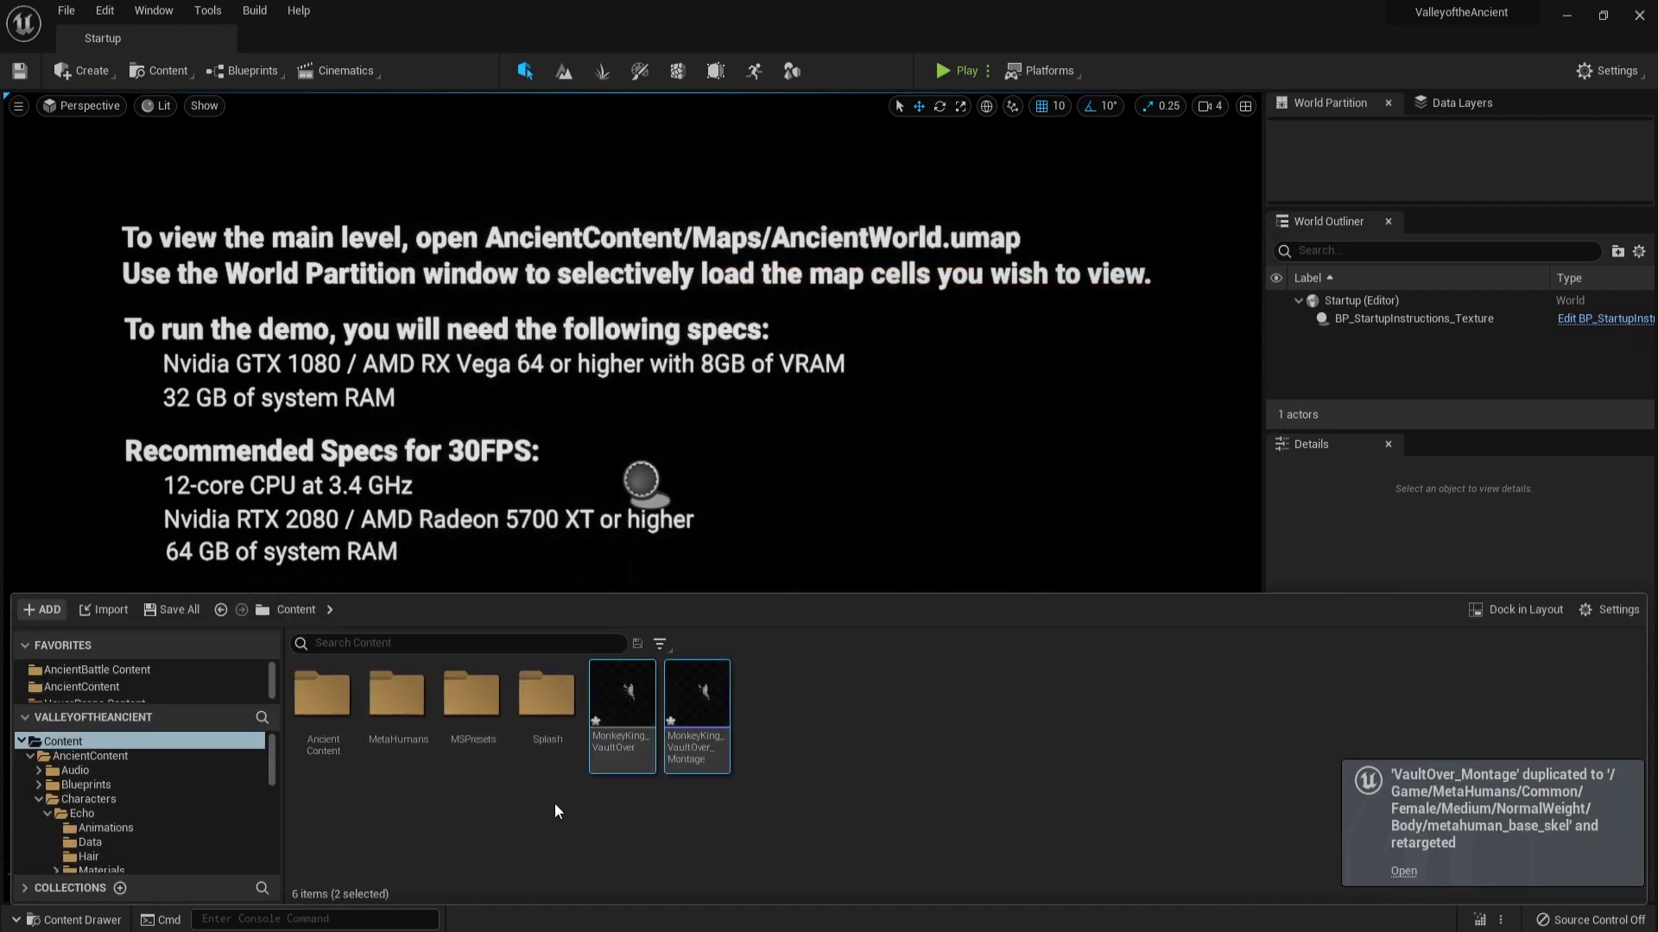
# Move MonkeyKing_VaultOver and MonkeyKing_VaultOver_Montage into MonkeyKing/Animations_AC and browse that folder.
pyautogui.moveTo(627, 731)
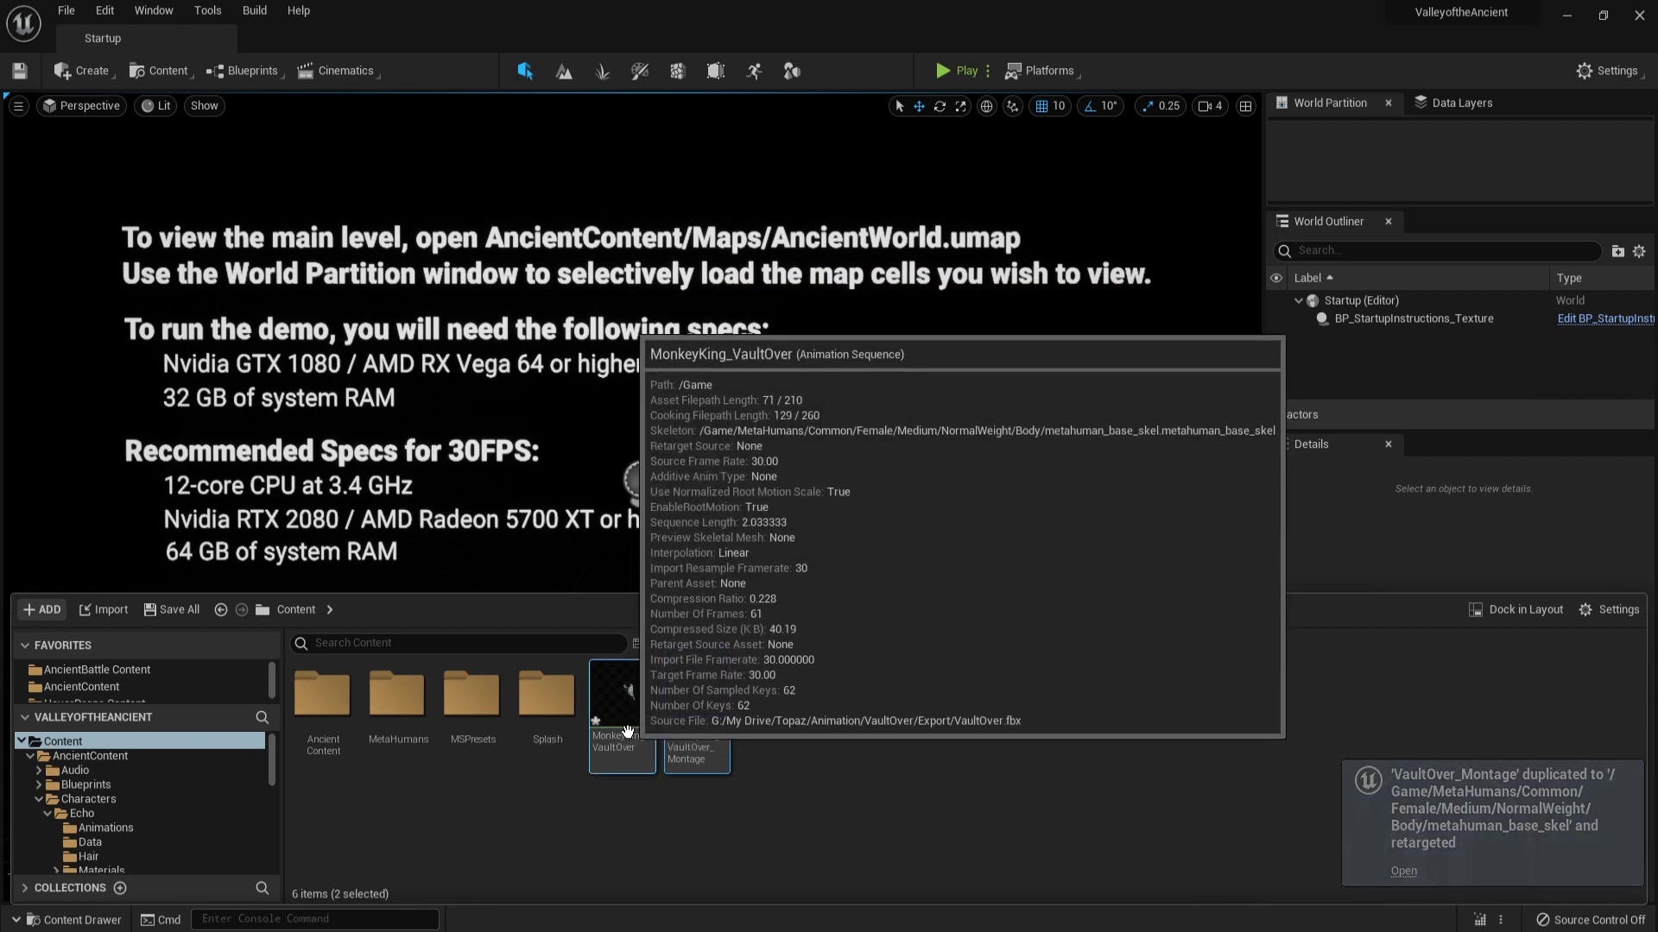
pyautogui.scroll(-3, 233, 805)
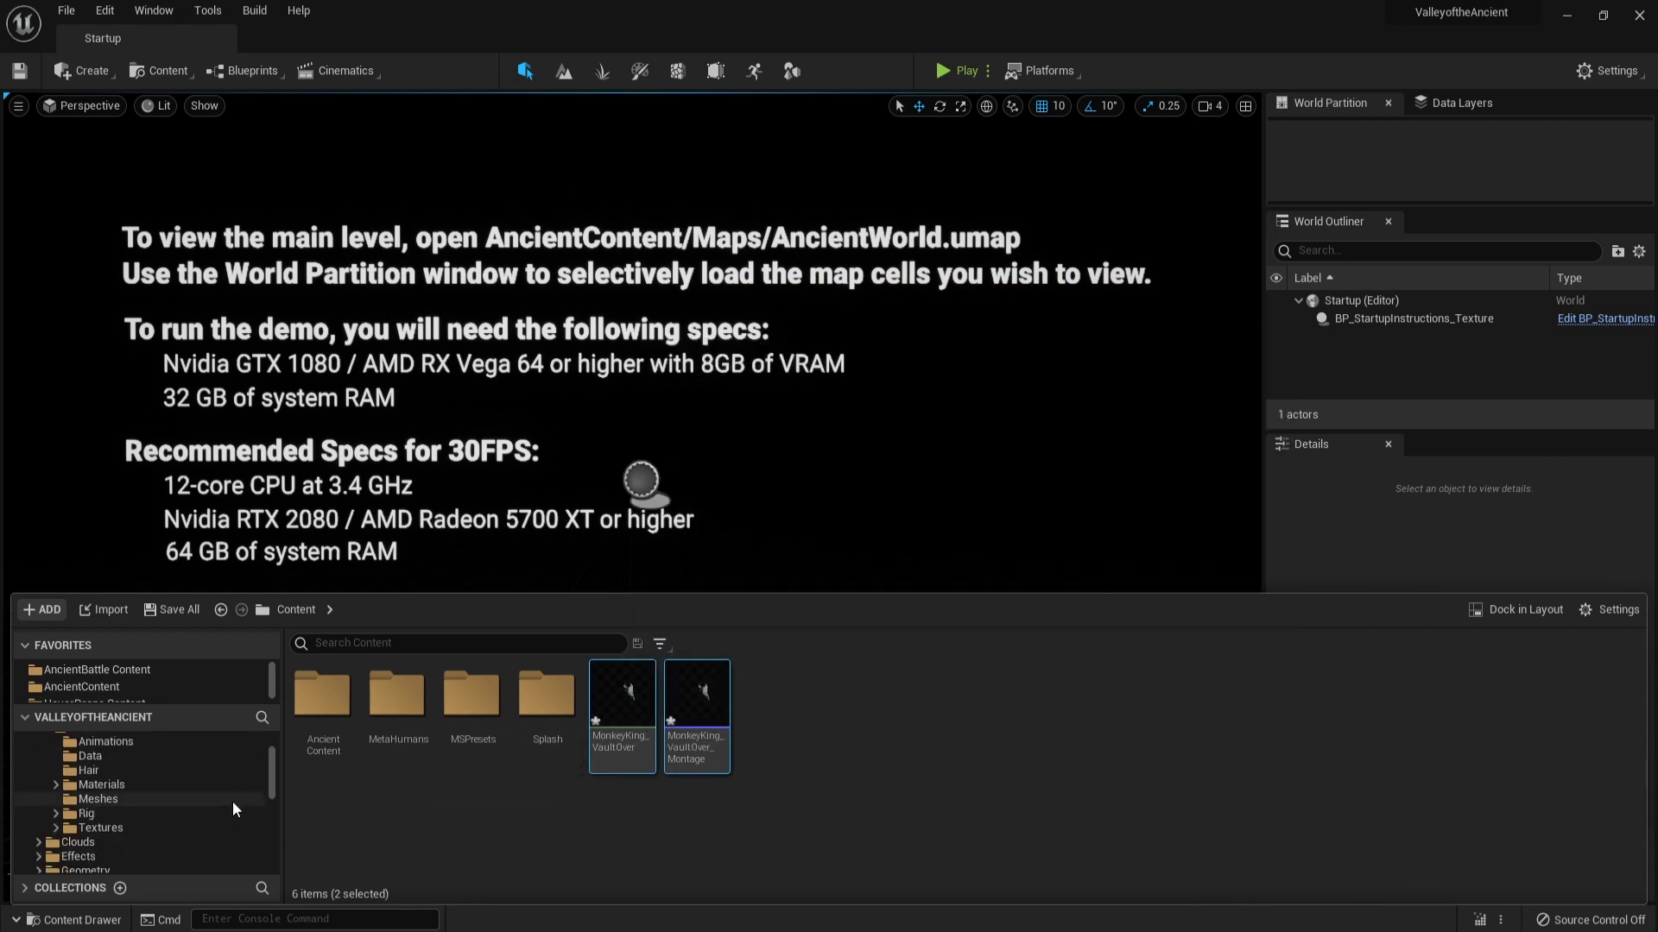
pyautogui.scroll(3, 195, 749)
pyautogui.scroll(-5, 178, 756)
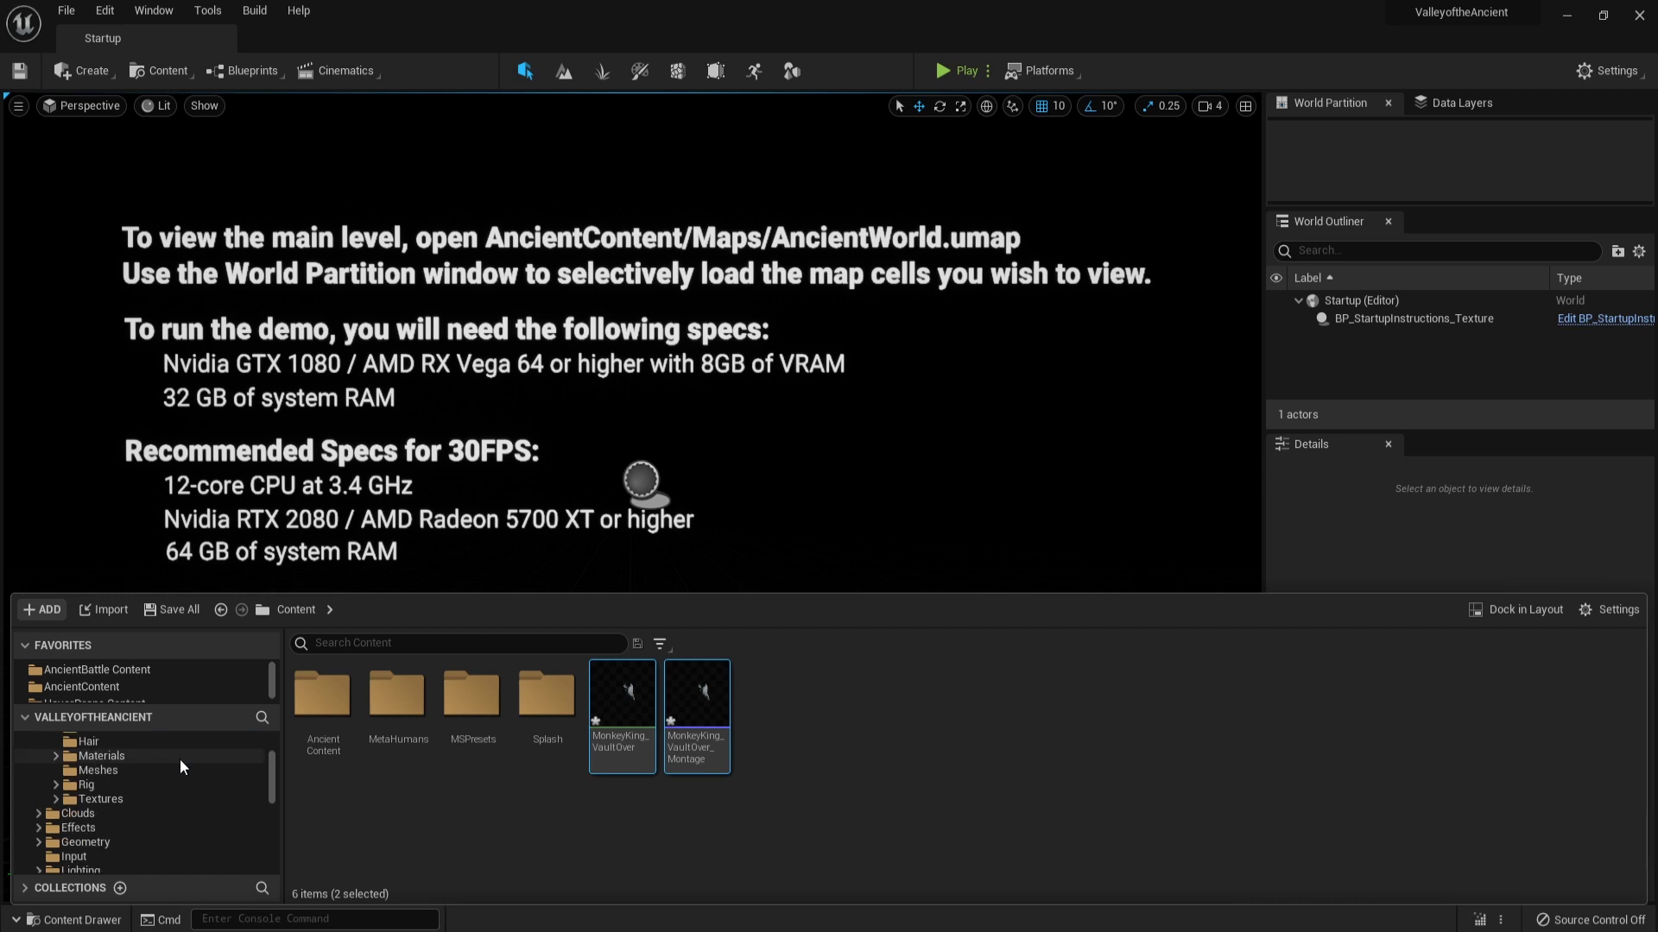
pyautogui.scroll(-10, 179, 760)
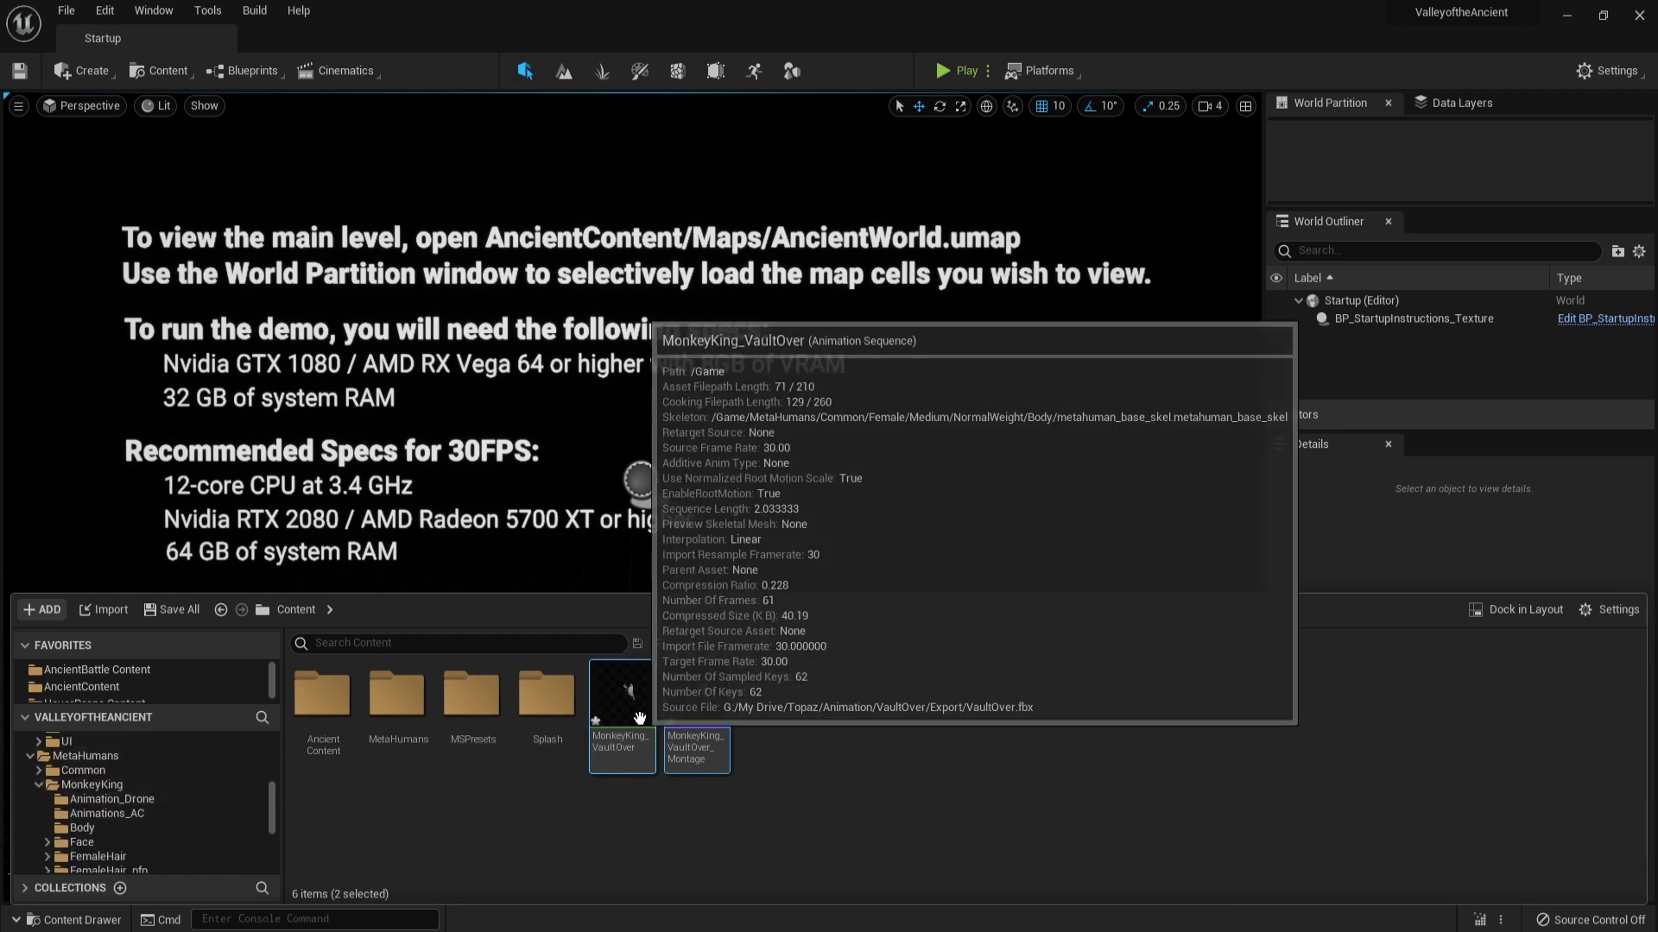
pyautogui.moveTo(639, 718); pyautogui.dragTo(183, 821)
pyautogui.click(246, 853)
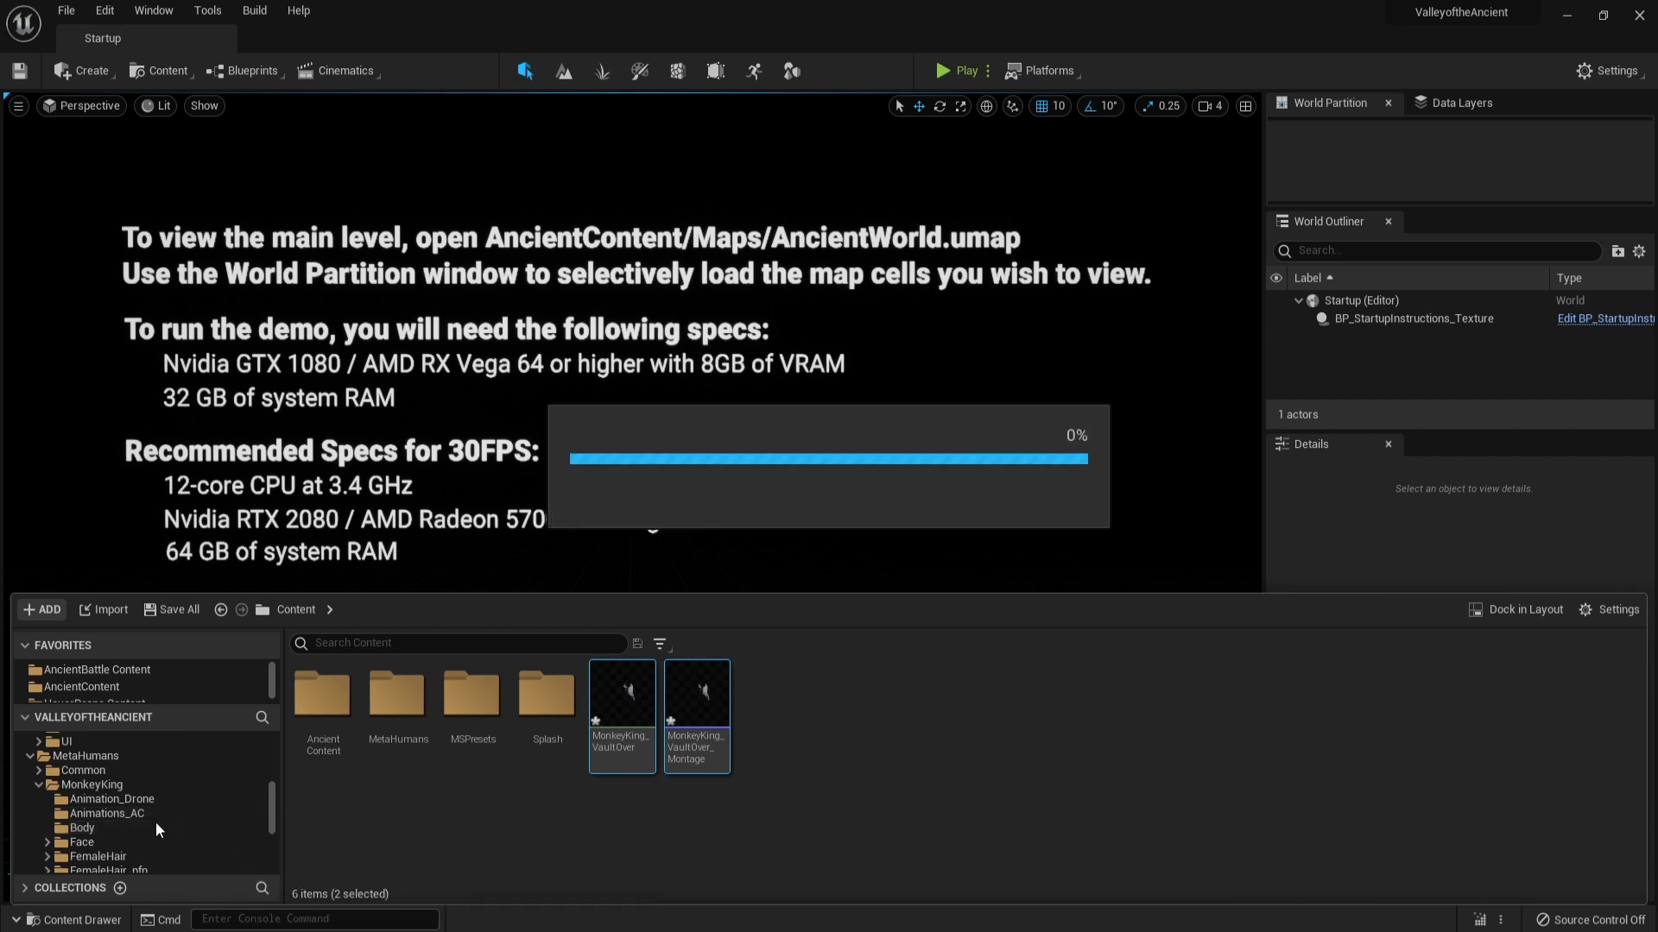
pyautogui.click(160, 813)
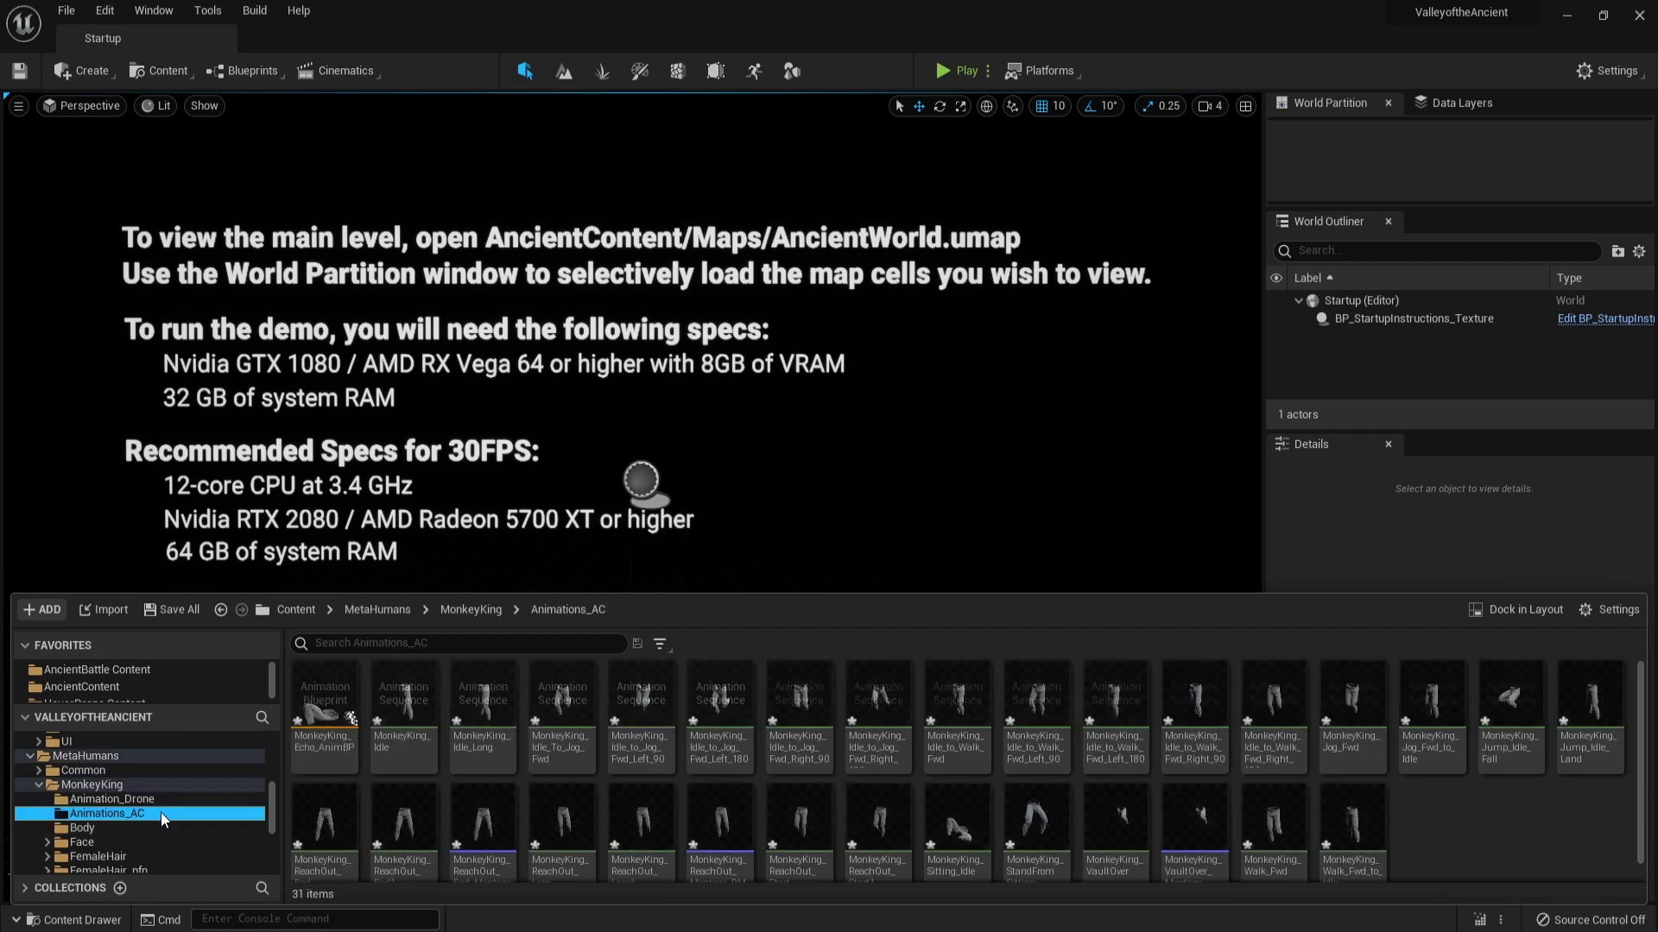
pyautogui.scroll(-1, 689, 758)
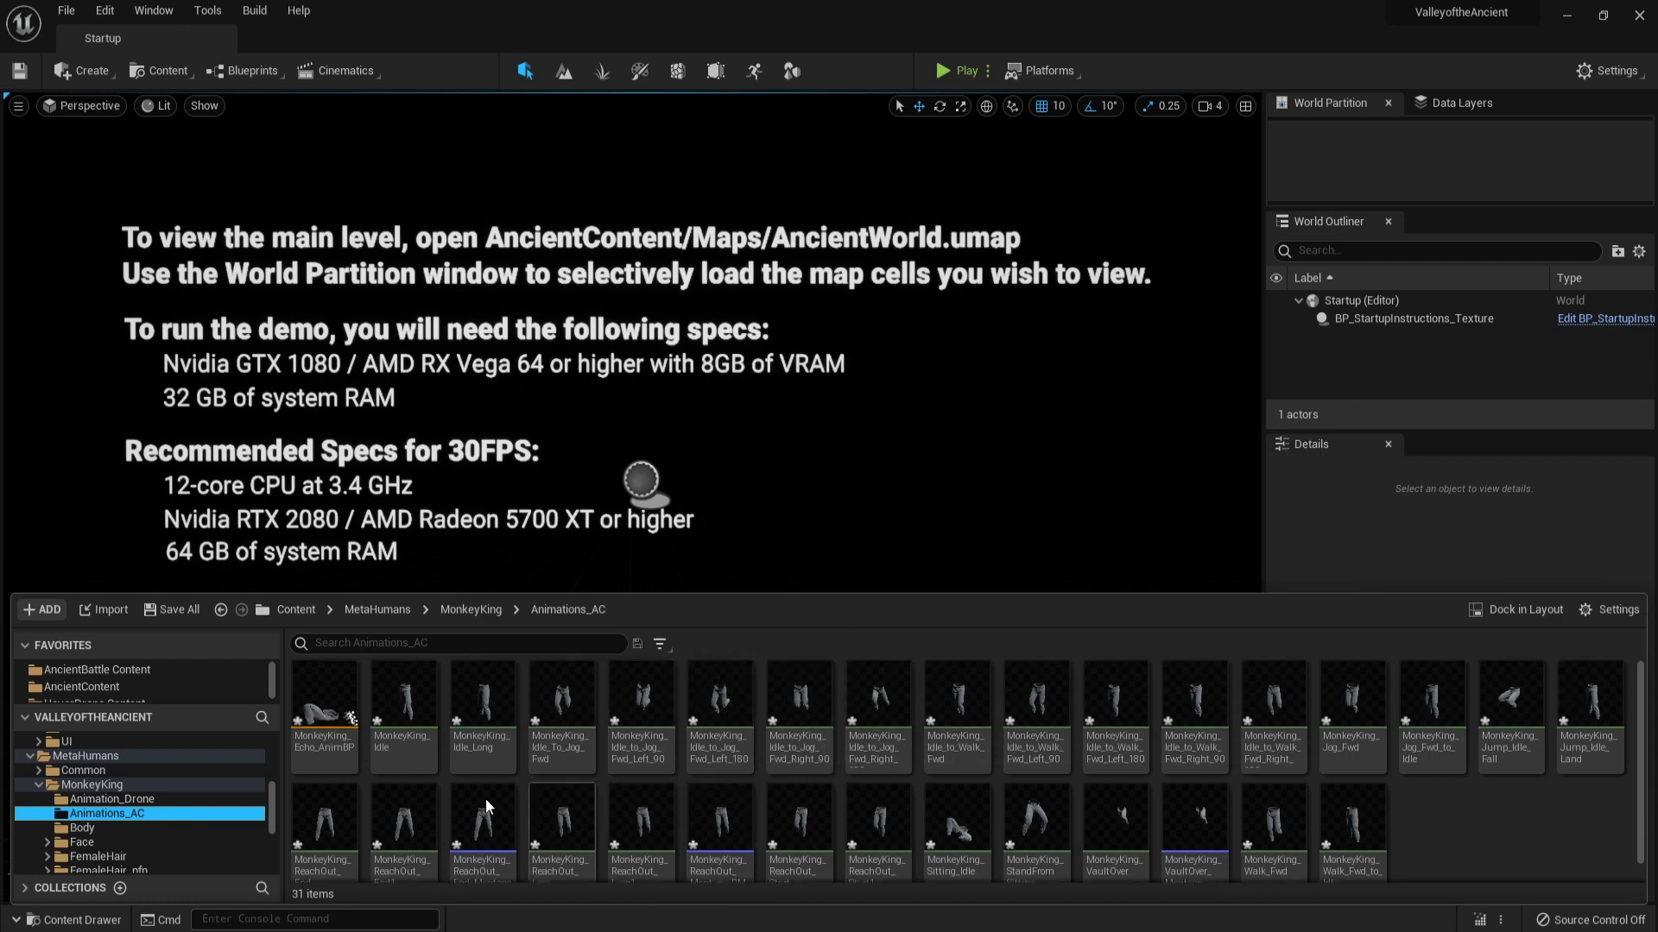
pyautogui.scroll(-3, 209, 794)
pyautogui.scroll(-4, 210, 794)
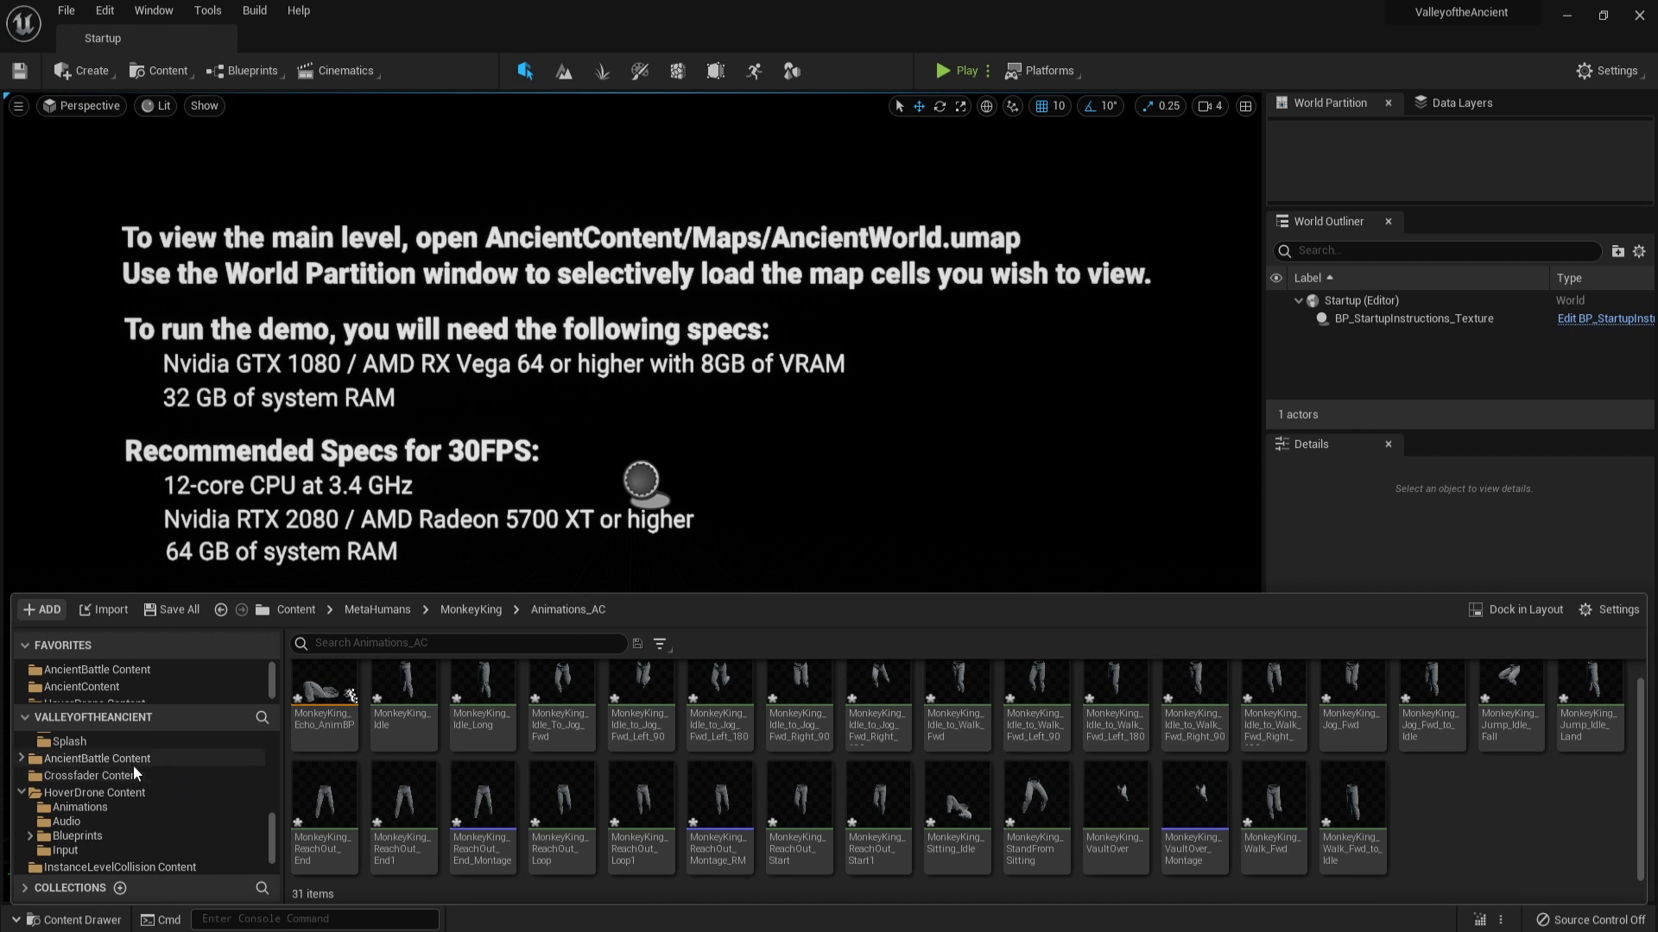
# Browse AncientBattle Content > Characters > Echo and its Animations folder, ending back in Echo.
pyautogui.click(23, 758)
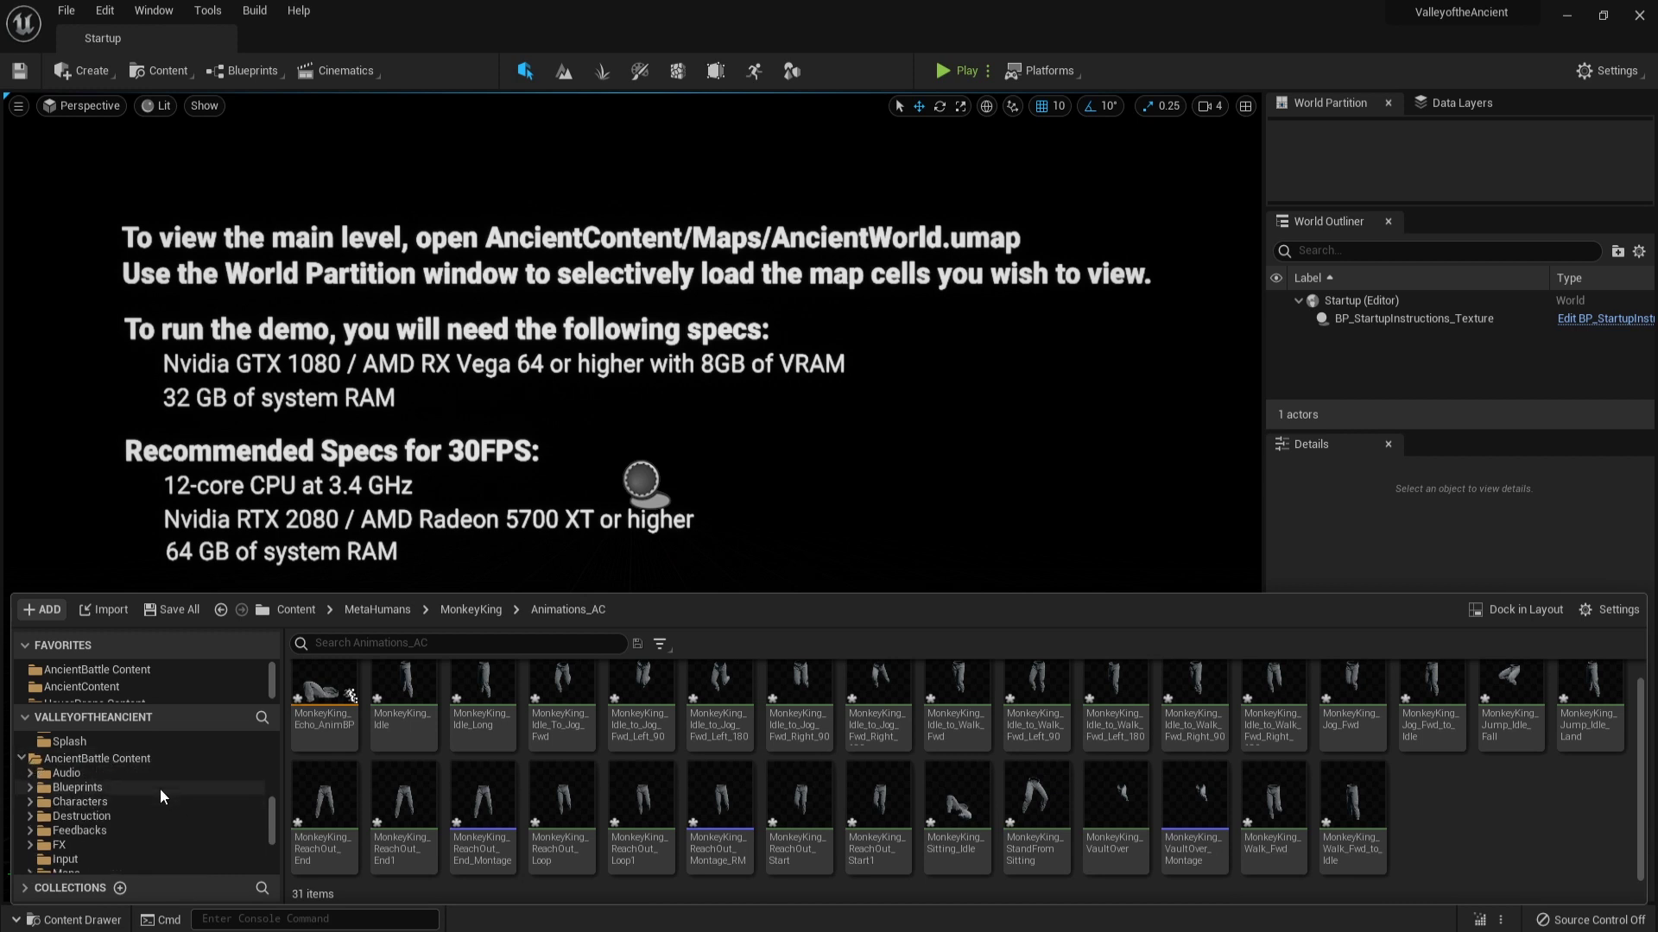
pyautogui.click(159, 789)
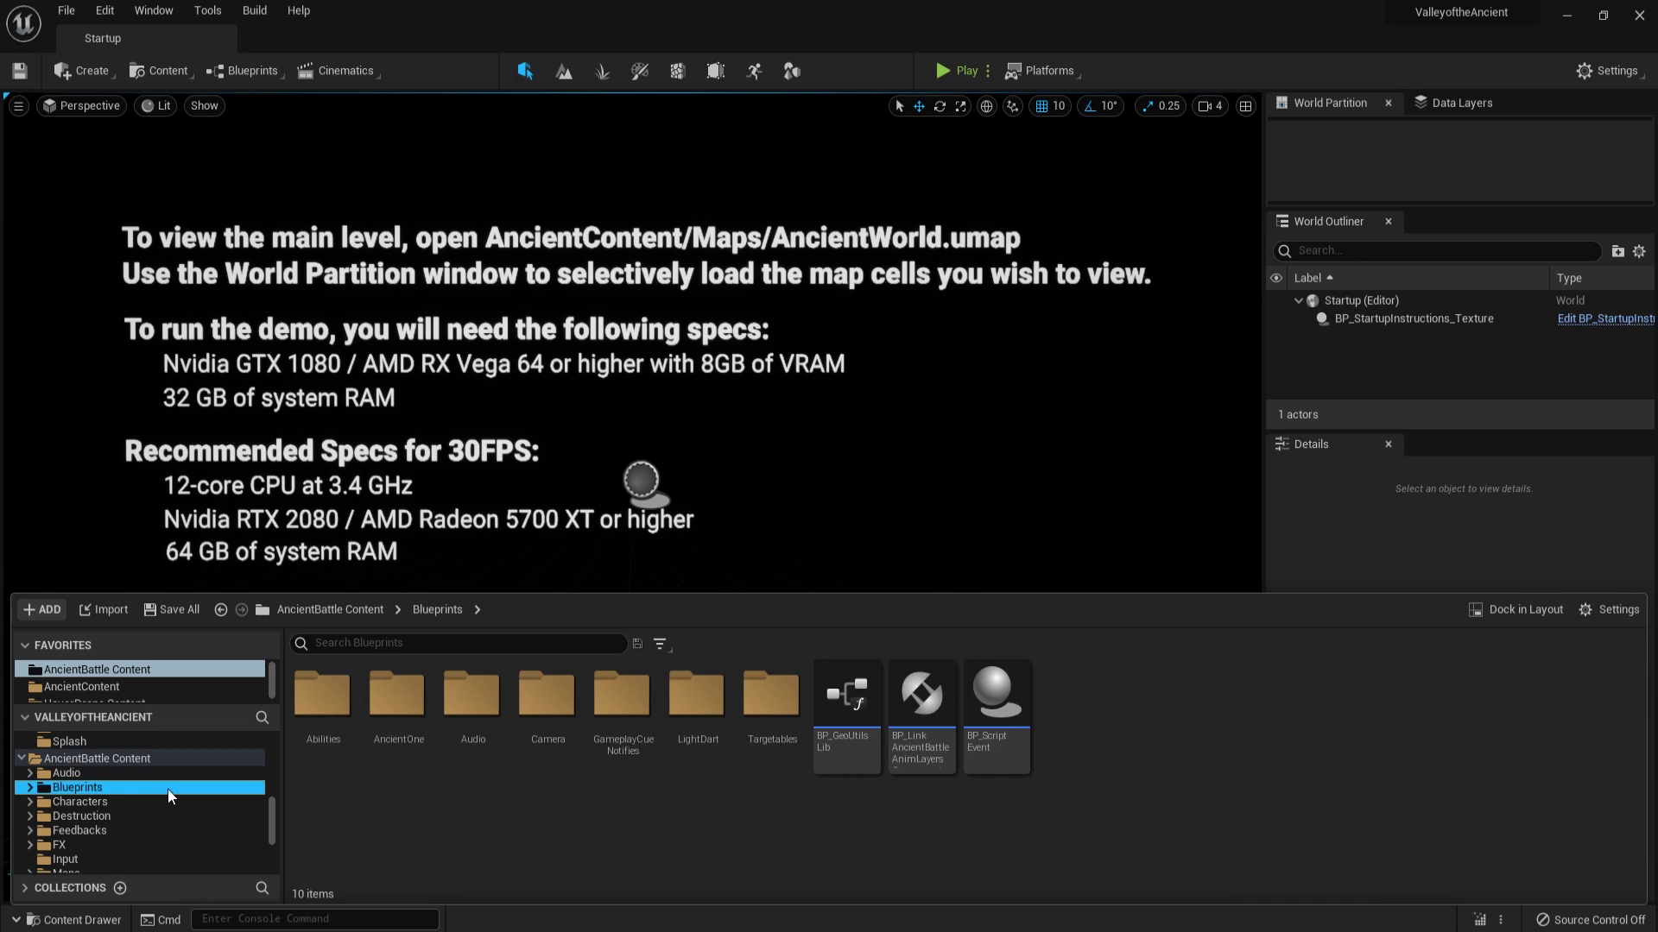
pyautogui.scroll(-3, 179, 790)
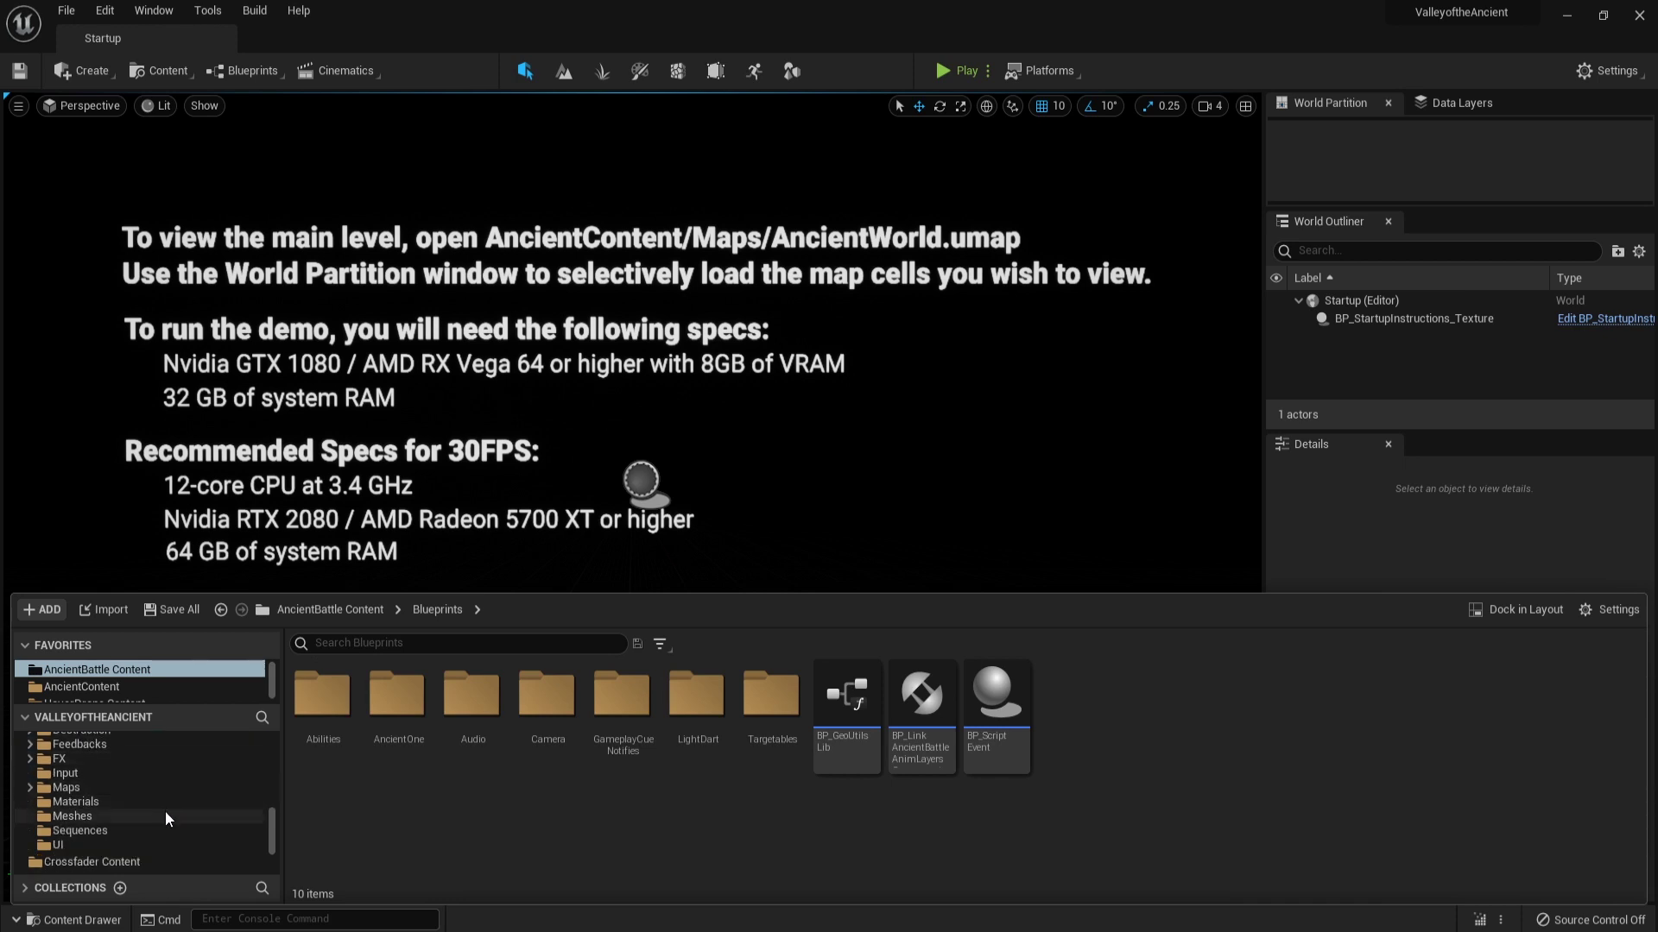
pyautogui.scroll(2, 164, 811)
pyautogui.click(154, 775)
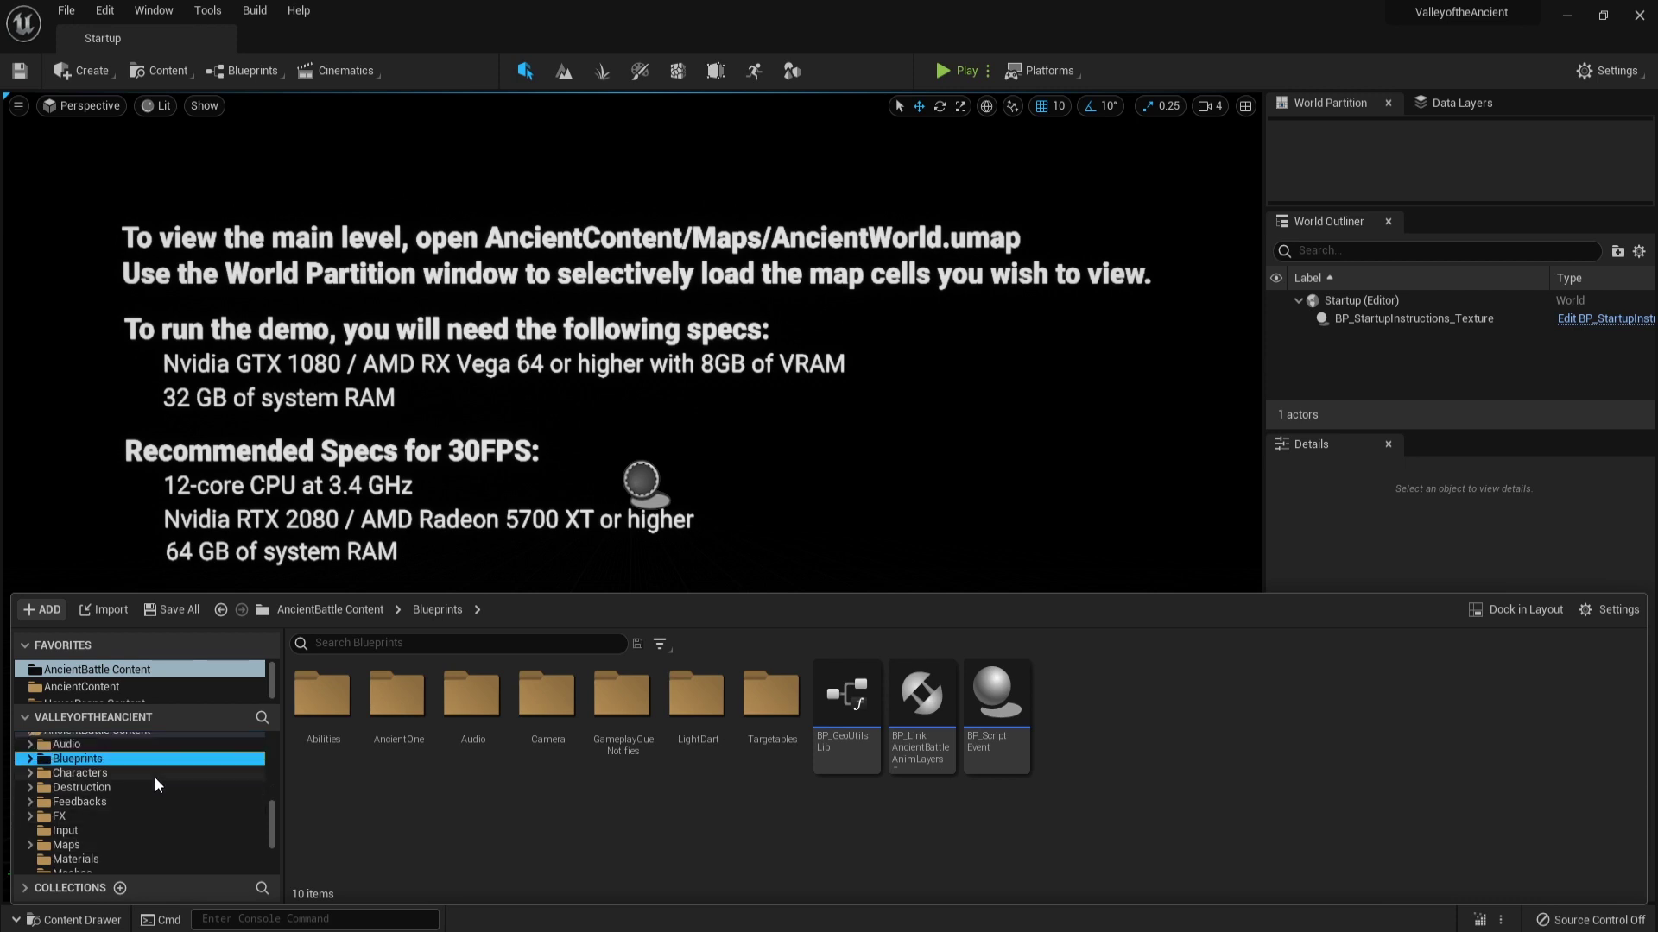
pyautogui.scroll(2, 172, 793)
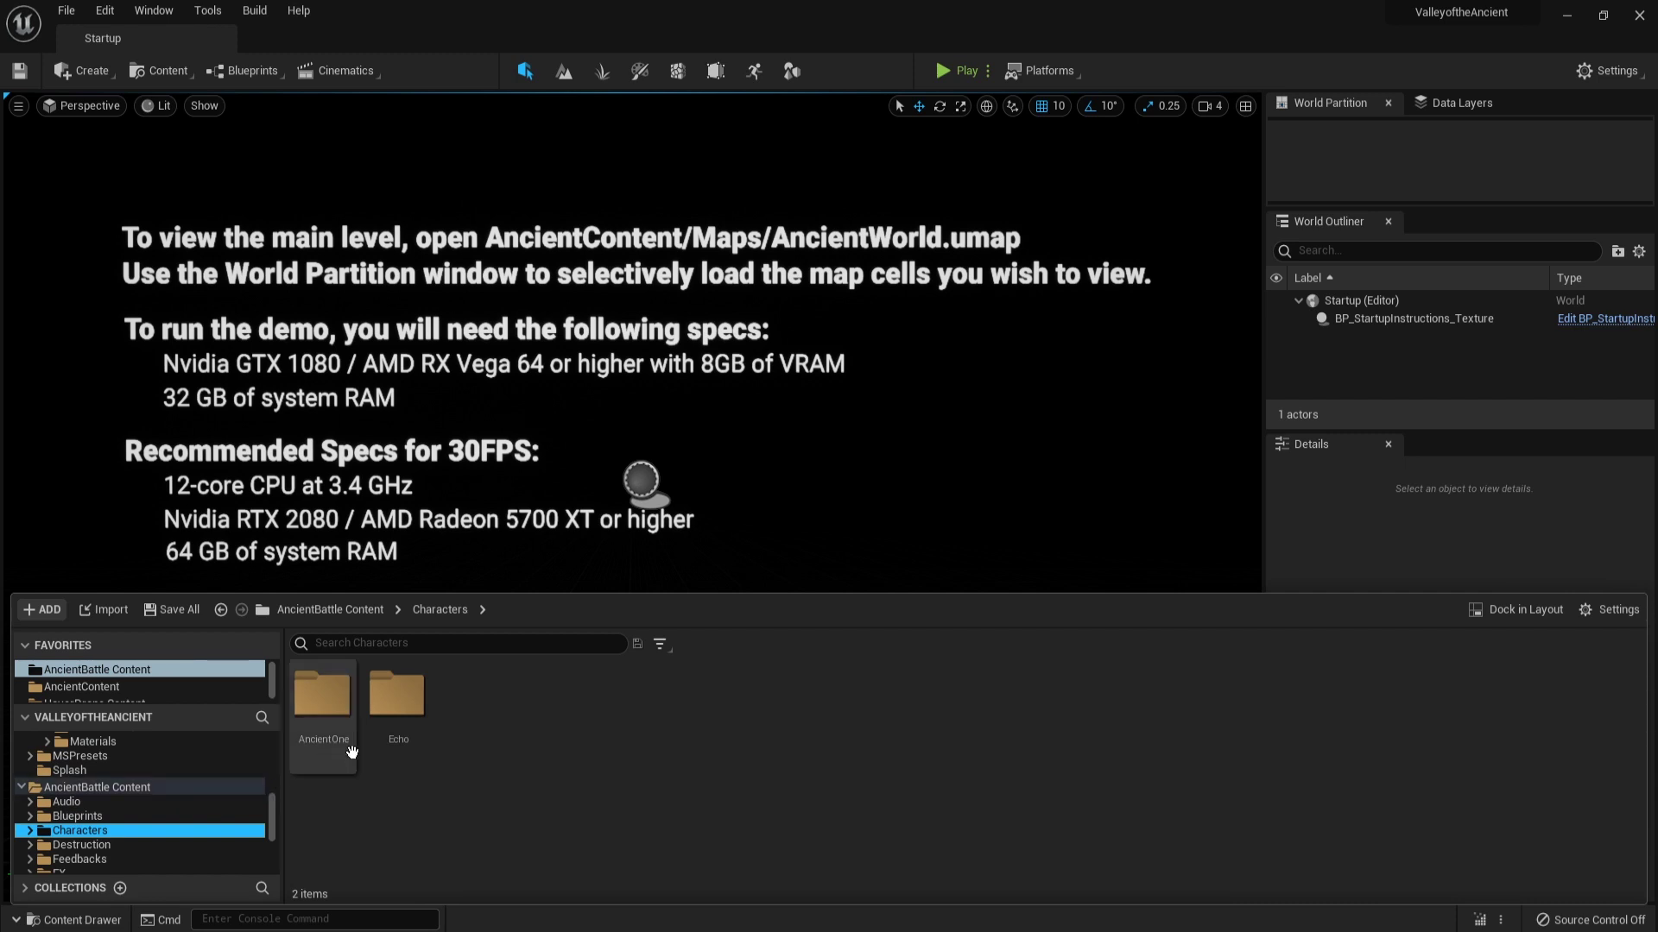
pyautogui.doubleClick(419, 707)
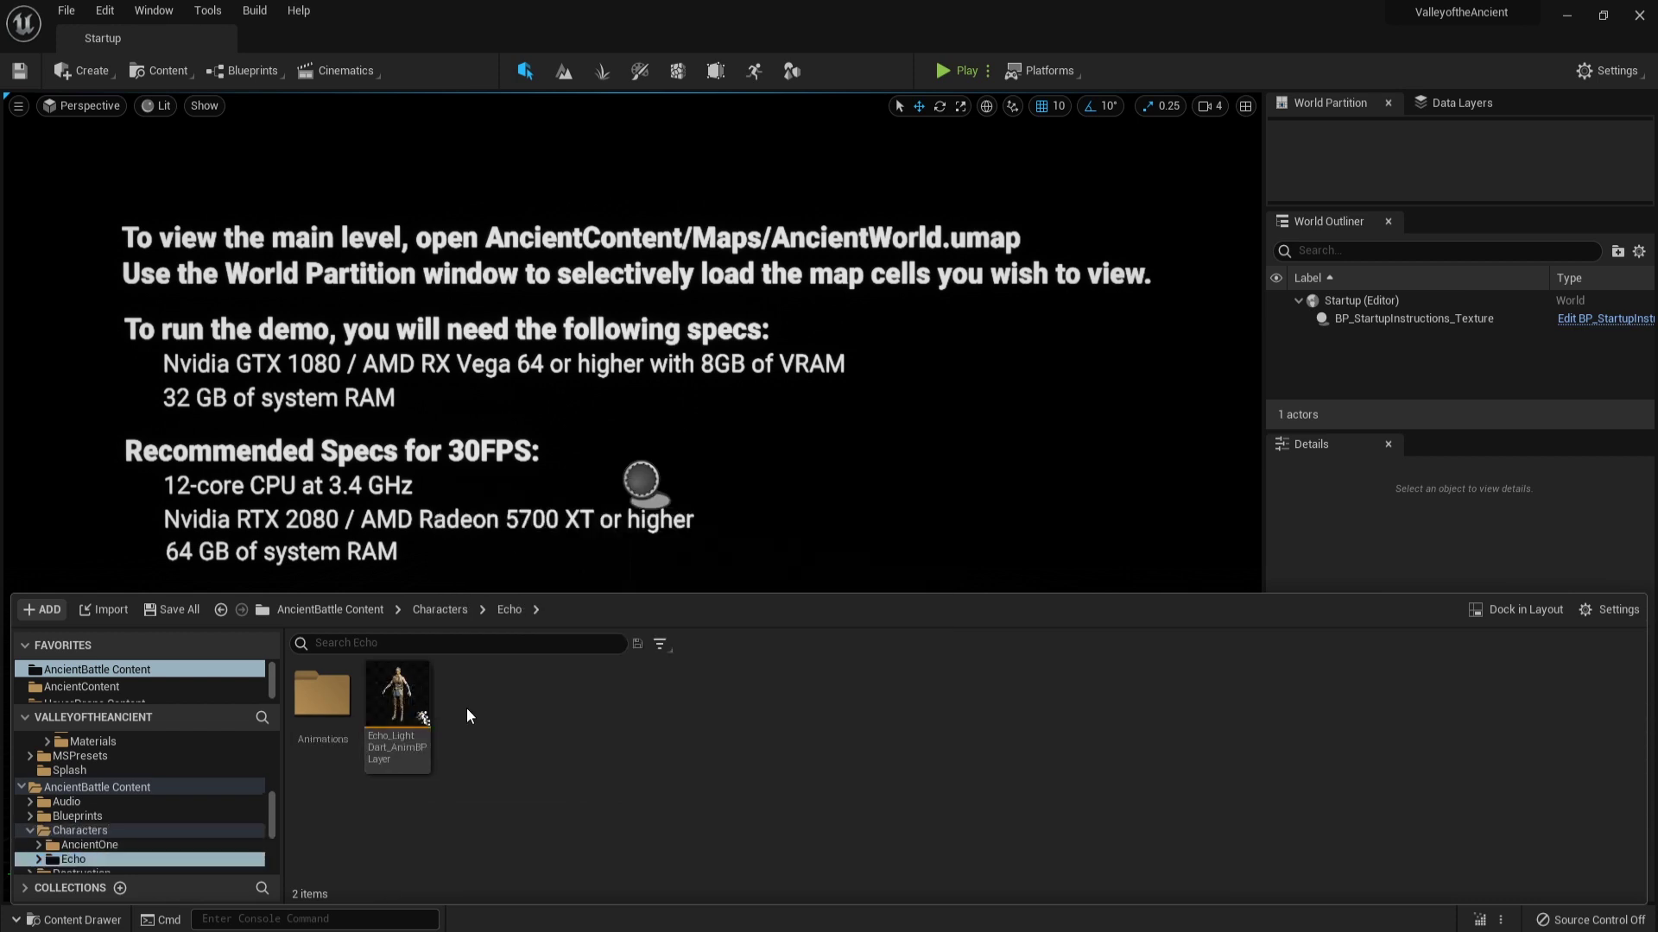
pyautogui.doubleClick(324, 695)
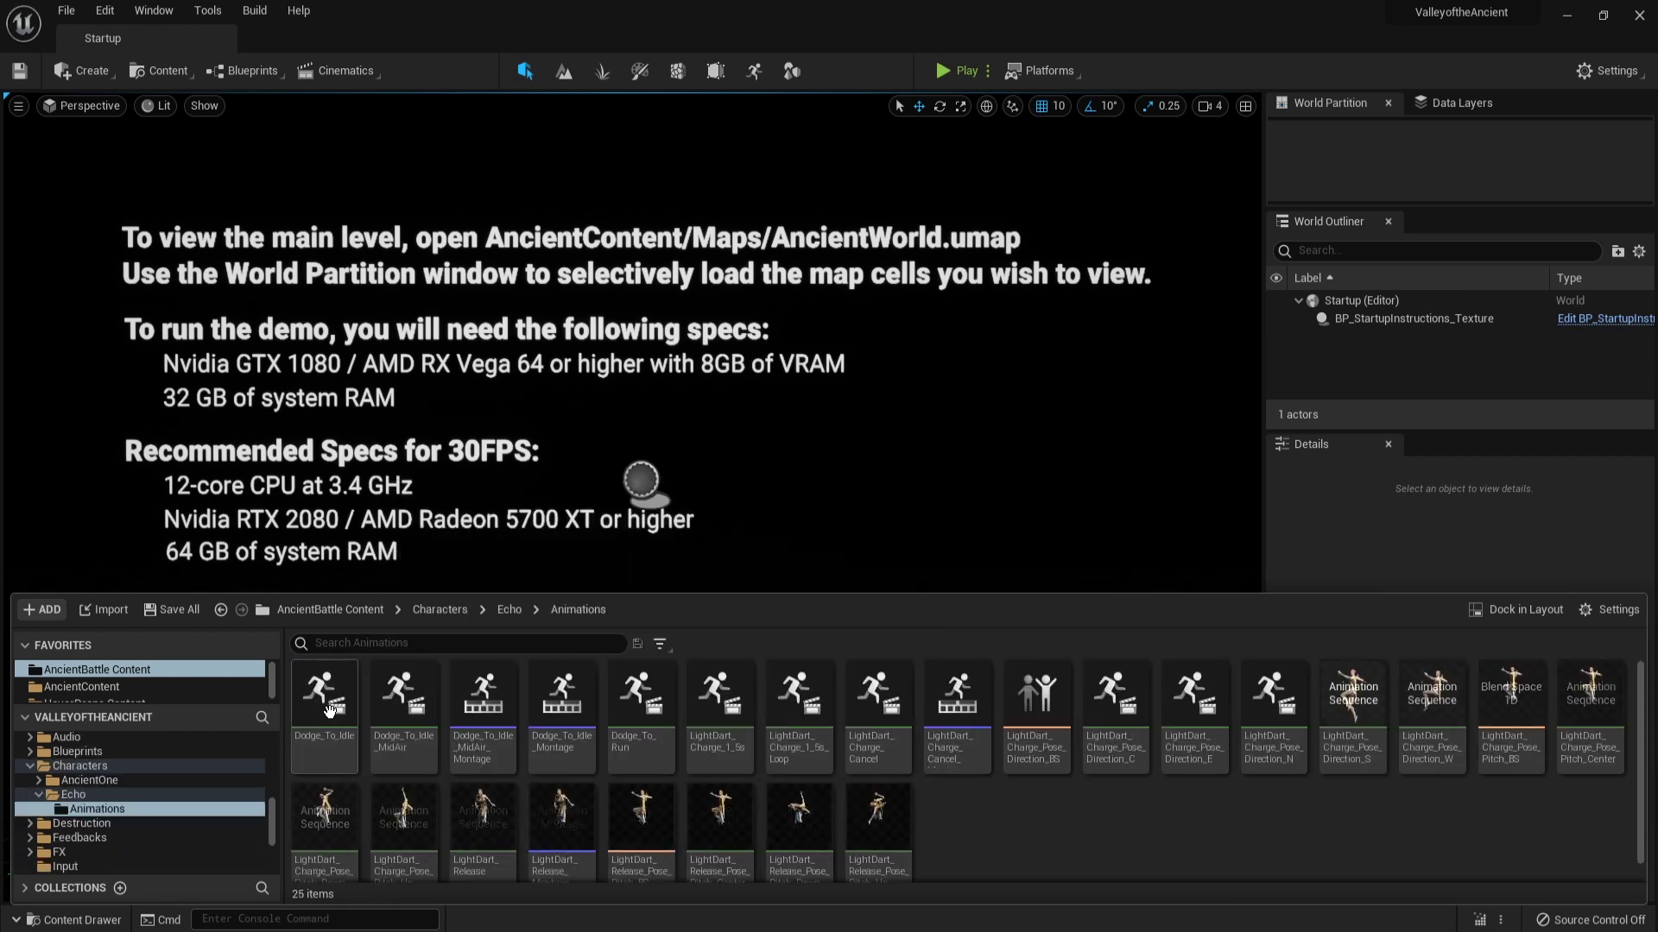
pyautogui.click(510, 618)
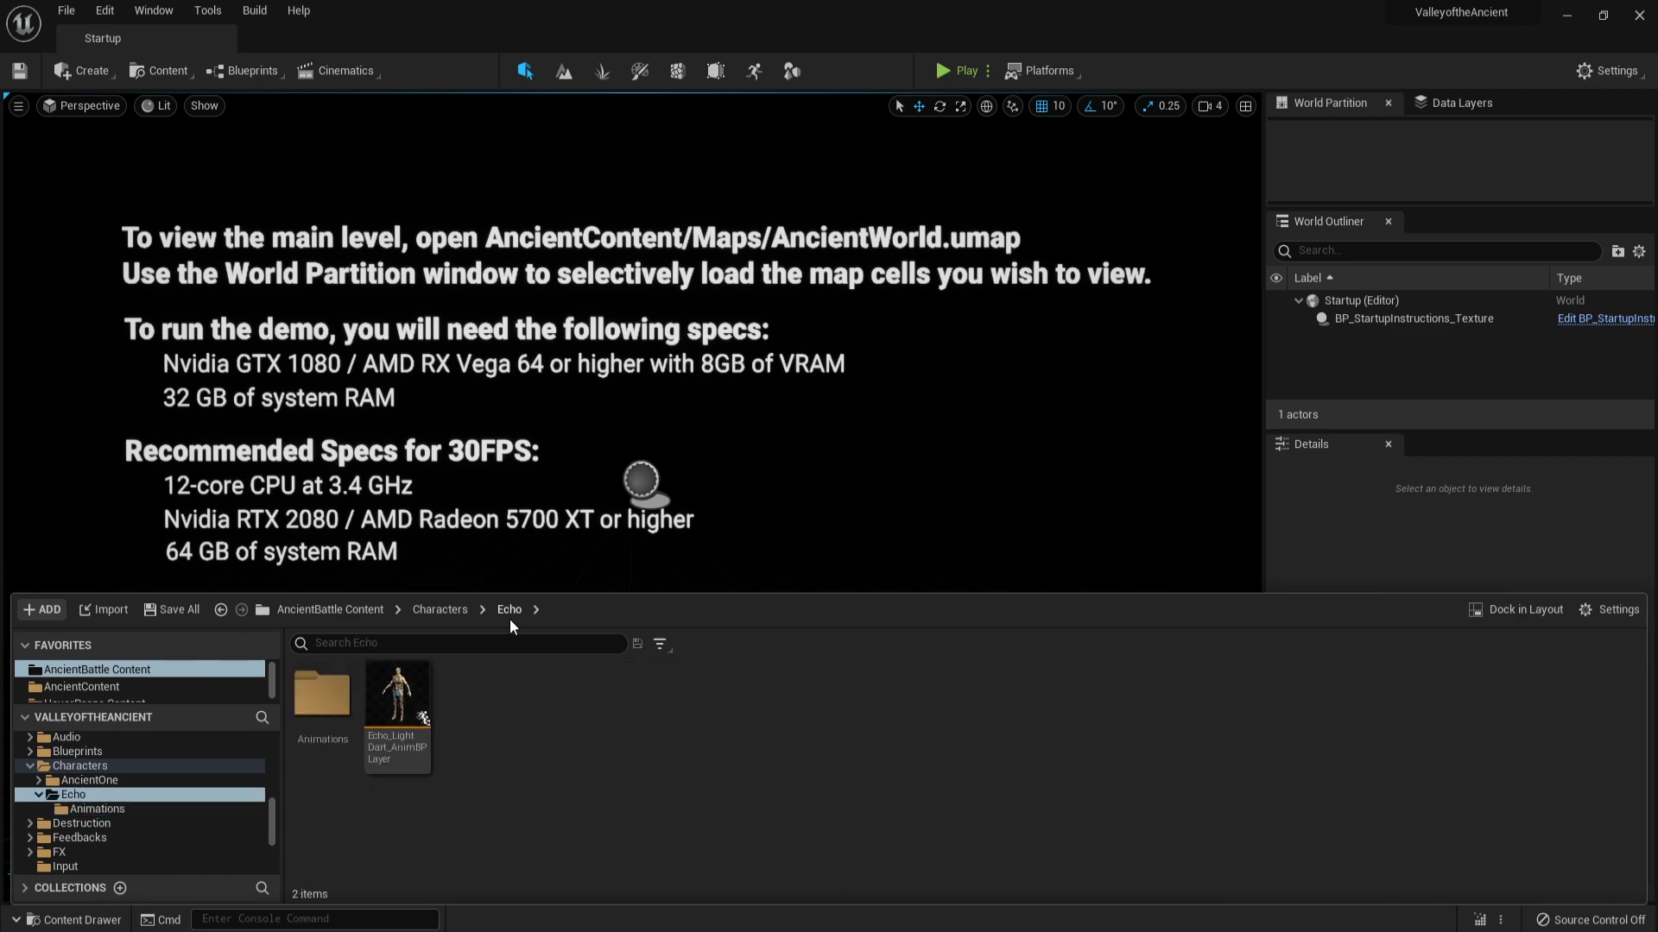
# Retarget Echo_LightDart_AnimBPLayer to metahuman_base_skel with the name prefix Monkey_Ret.
pyautogui.rightClick(394, 709)
pyautogui.moveTo(630, 314)
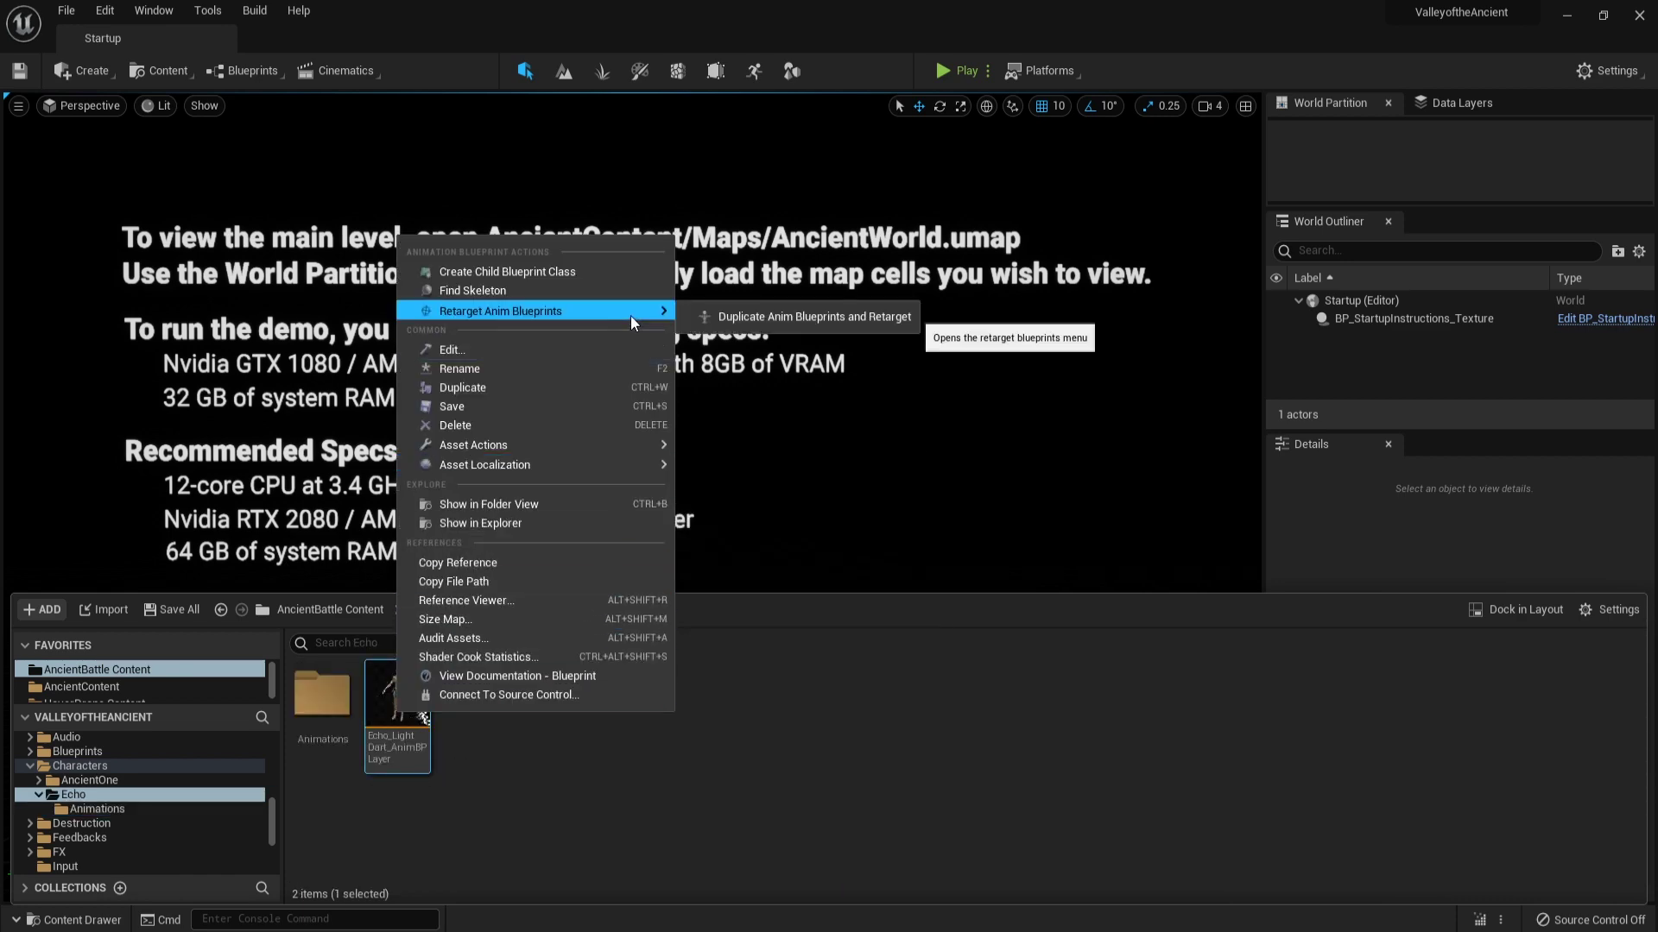
pyautogui.click(812, 317)
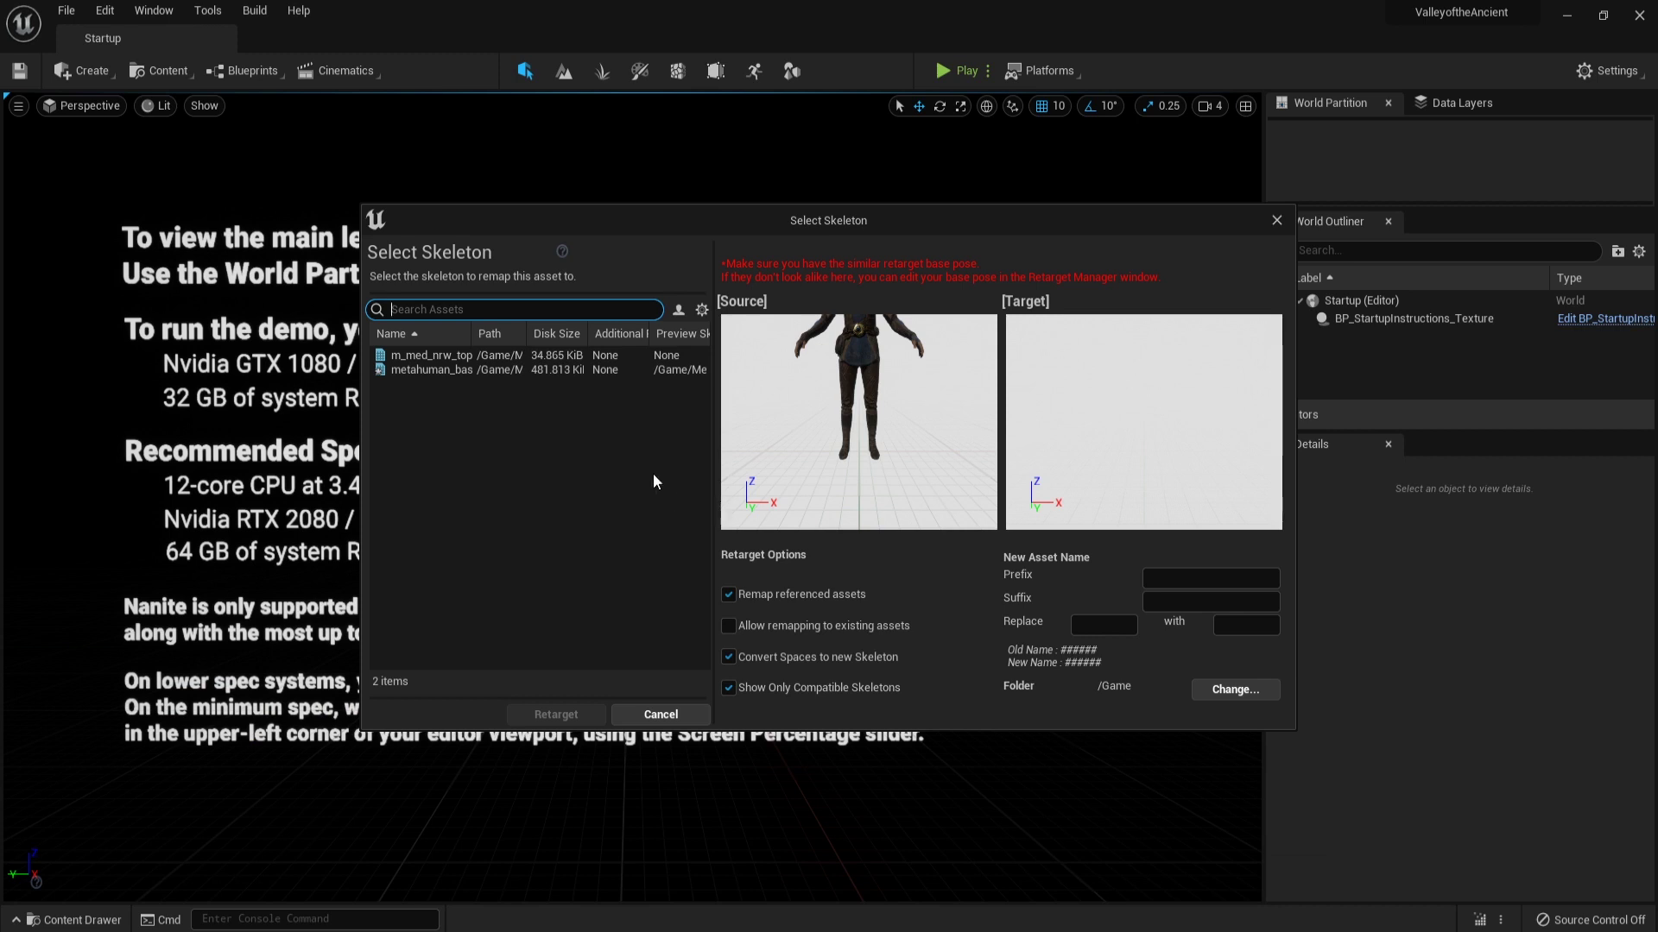
pyautogui.click(510, 369)
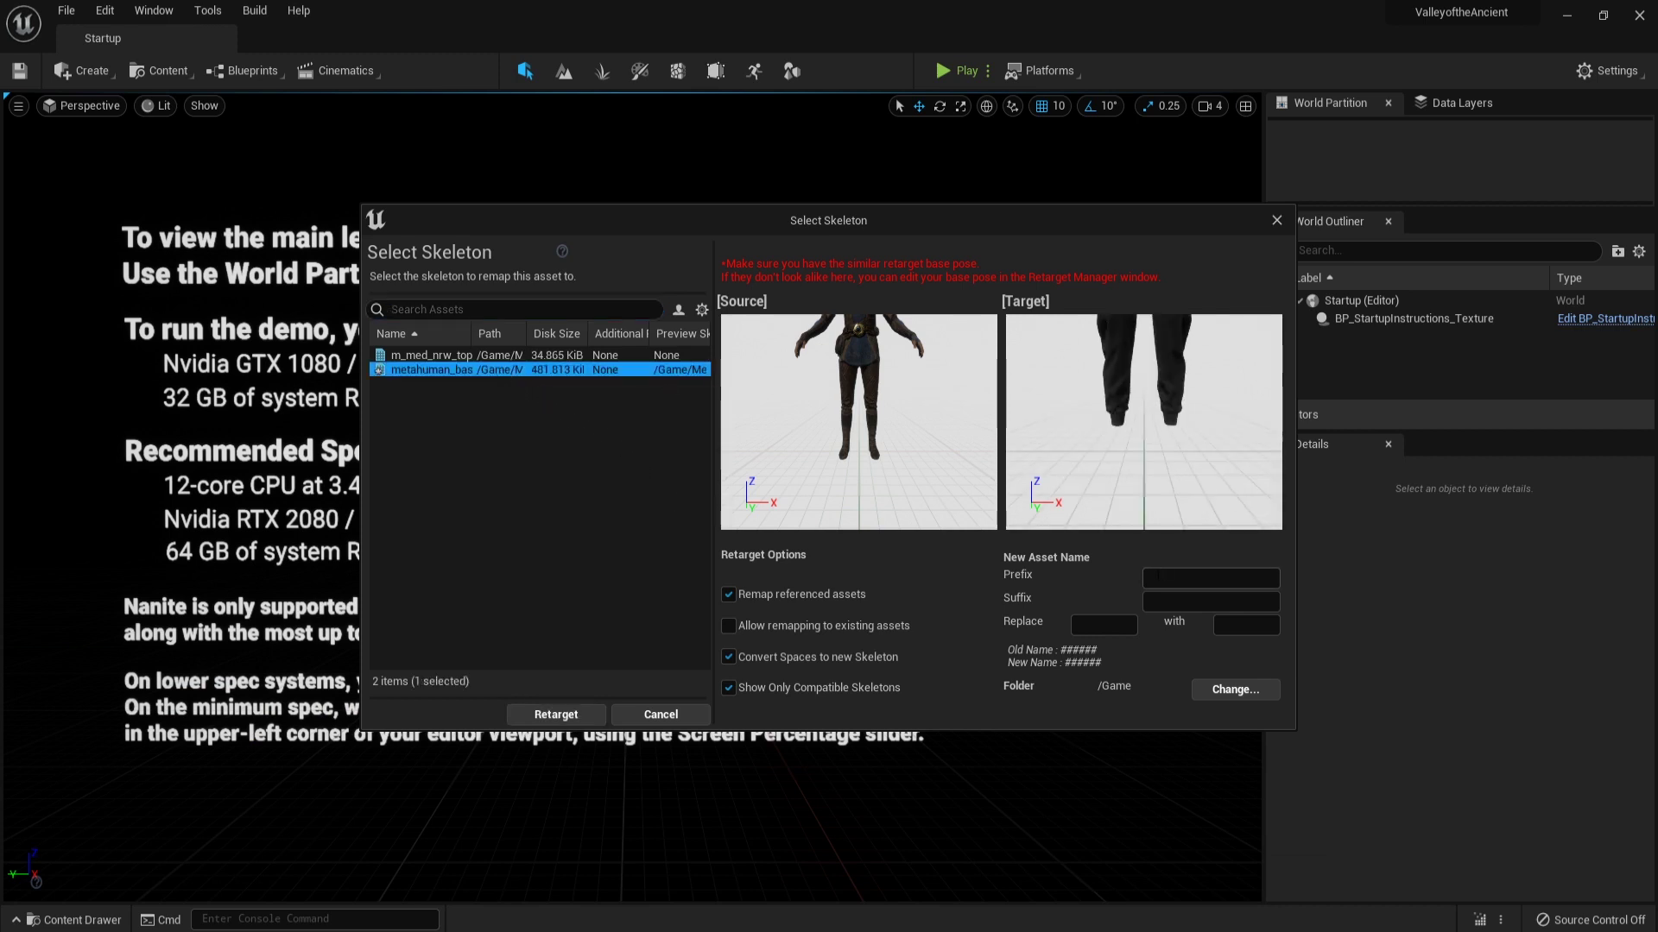
pyautogui.click(1159, 576)
pyautogui.write('Monkey')
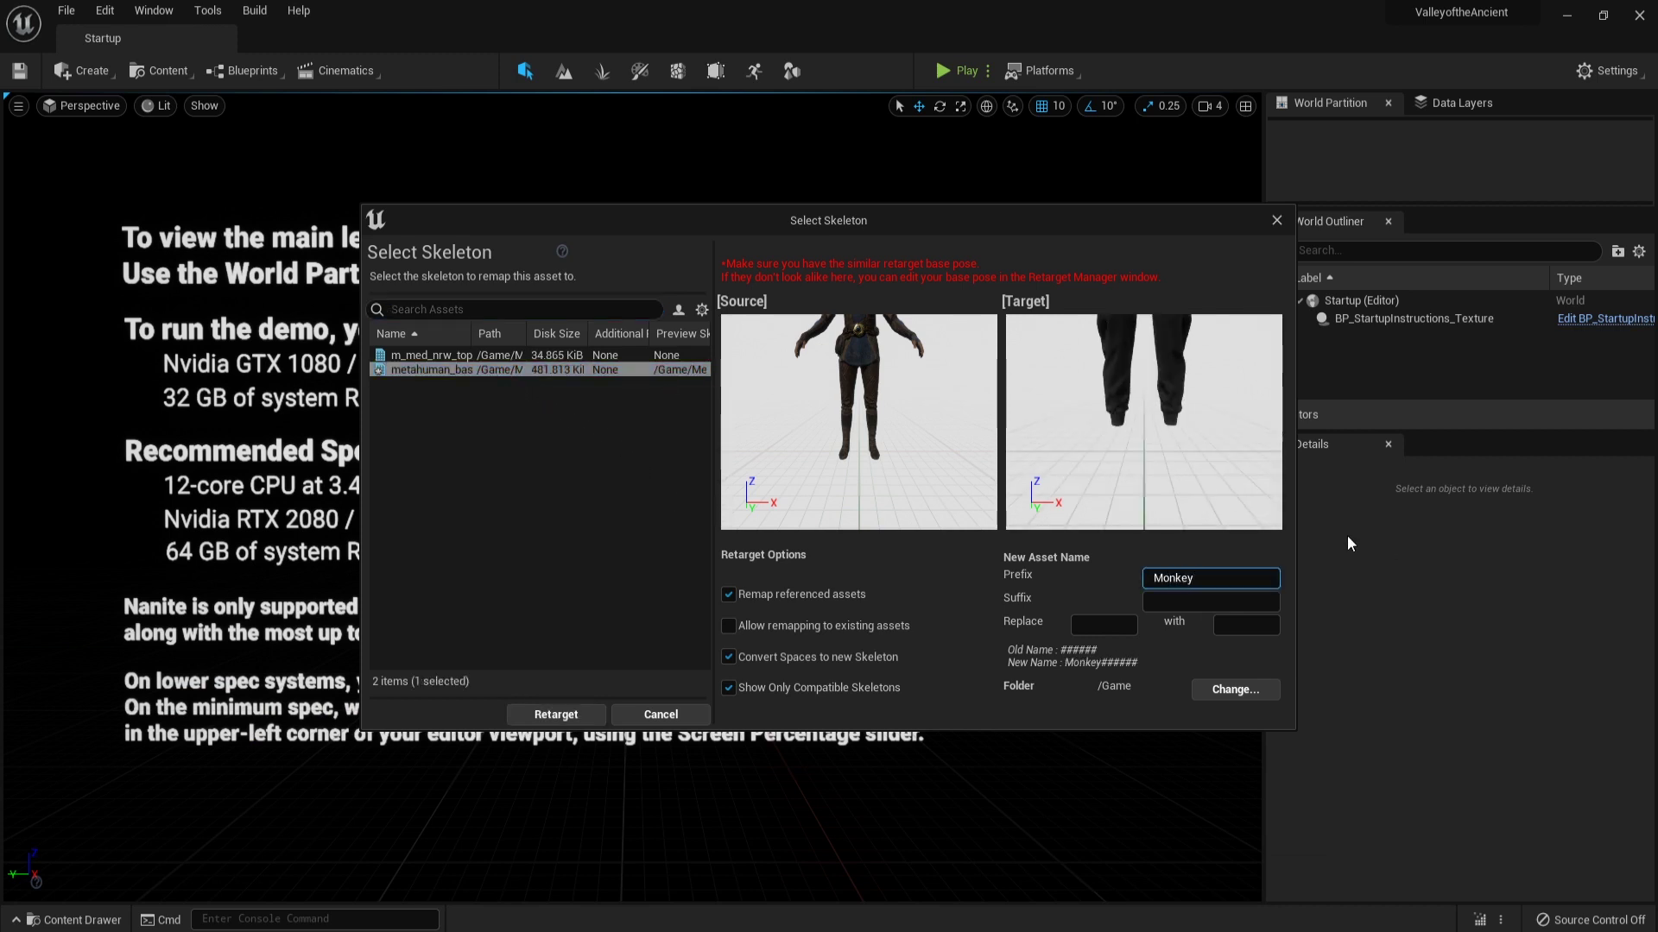
pyautogui.write('_Ret')
# Create a new Animations_Battle folder under MetaHumans/MonkeyKing as the destination.
pyautogui.click(1265, 691)
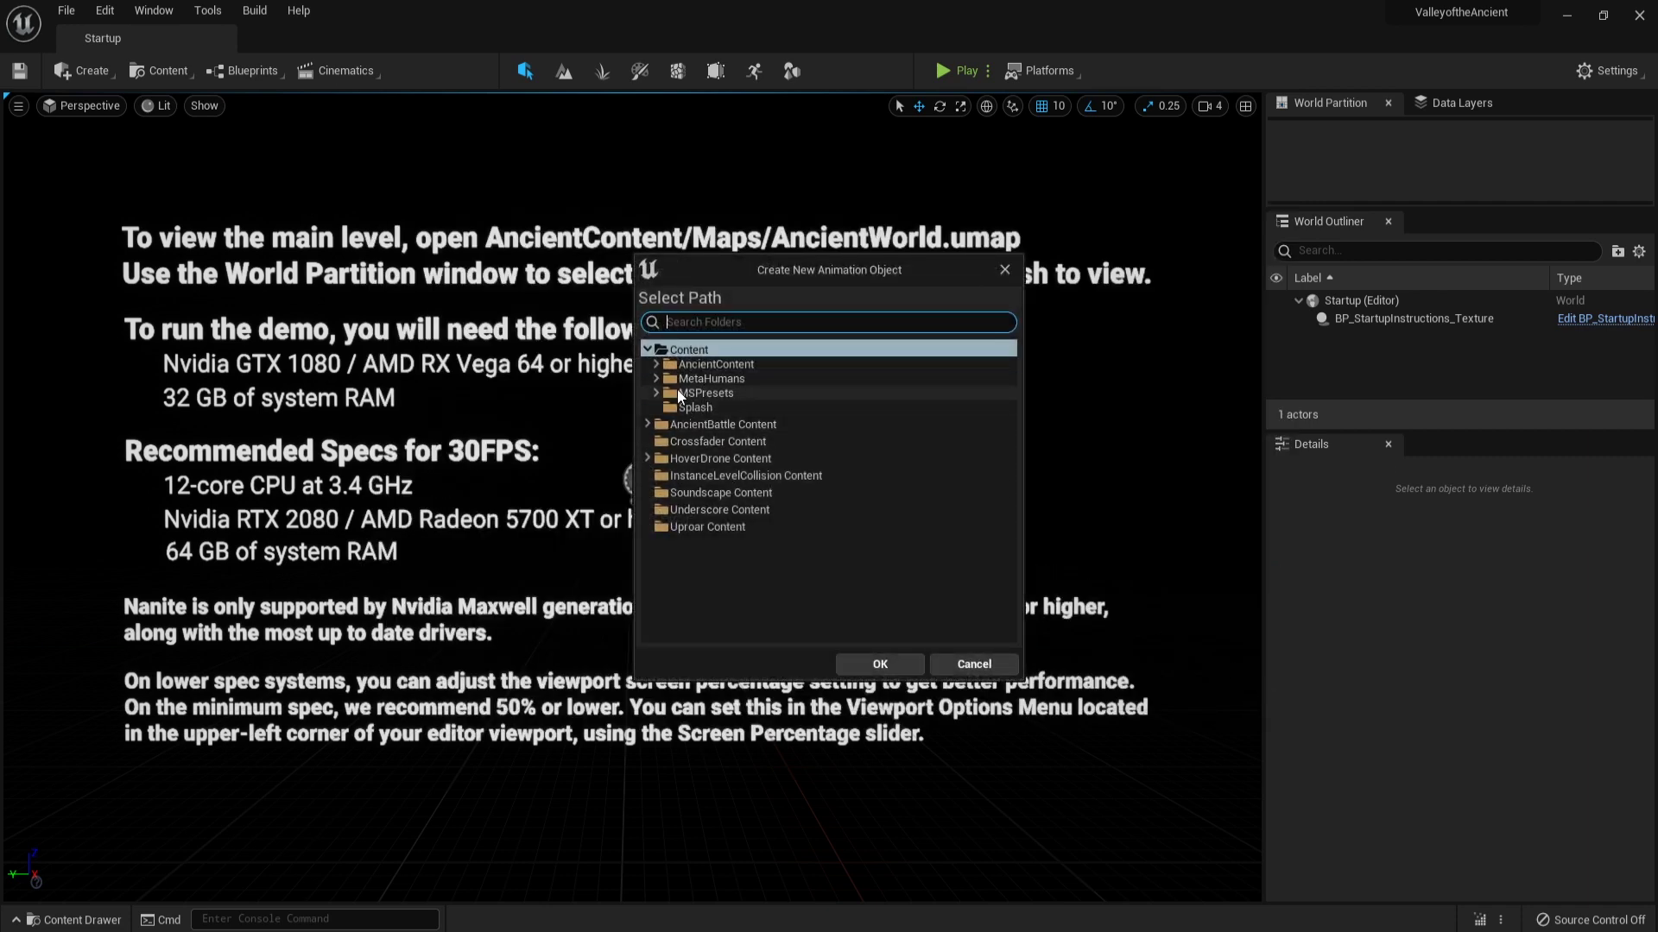
pyautogui.click(657, 379)
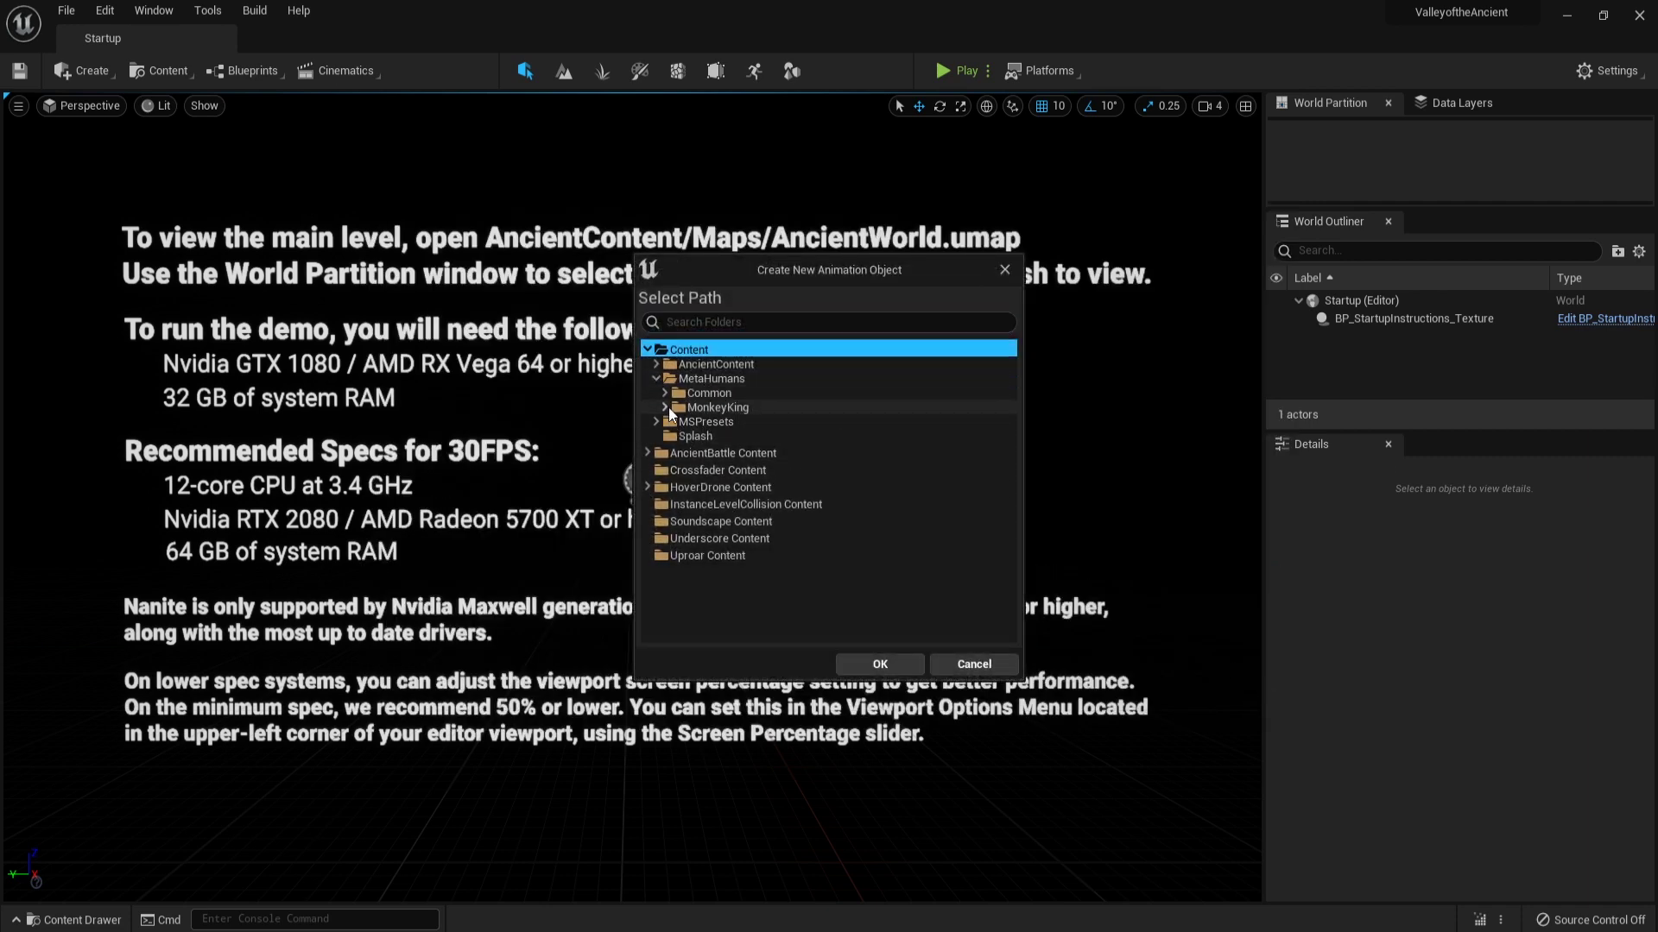
pyautogui.click(665, 408)
pyautogui.rightClick(723, 408)
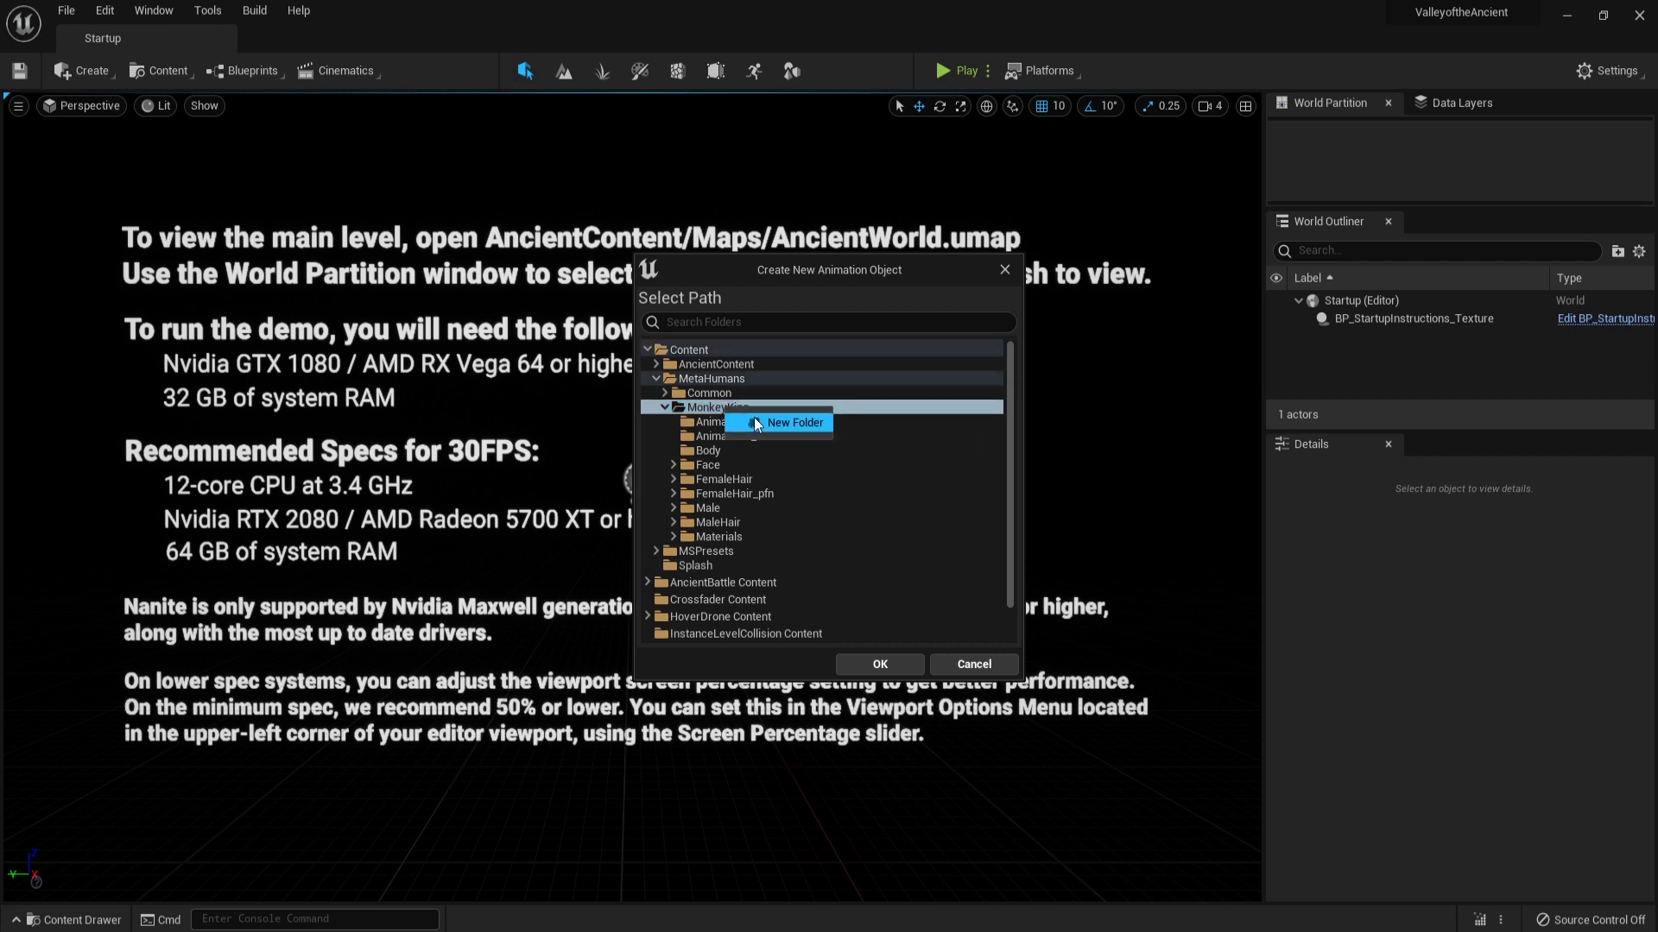
pyautogui.click(756, 421)
pyautogui.write('Animat')
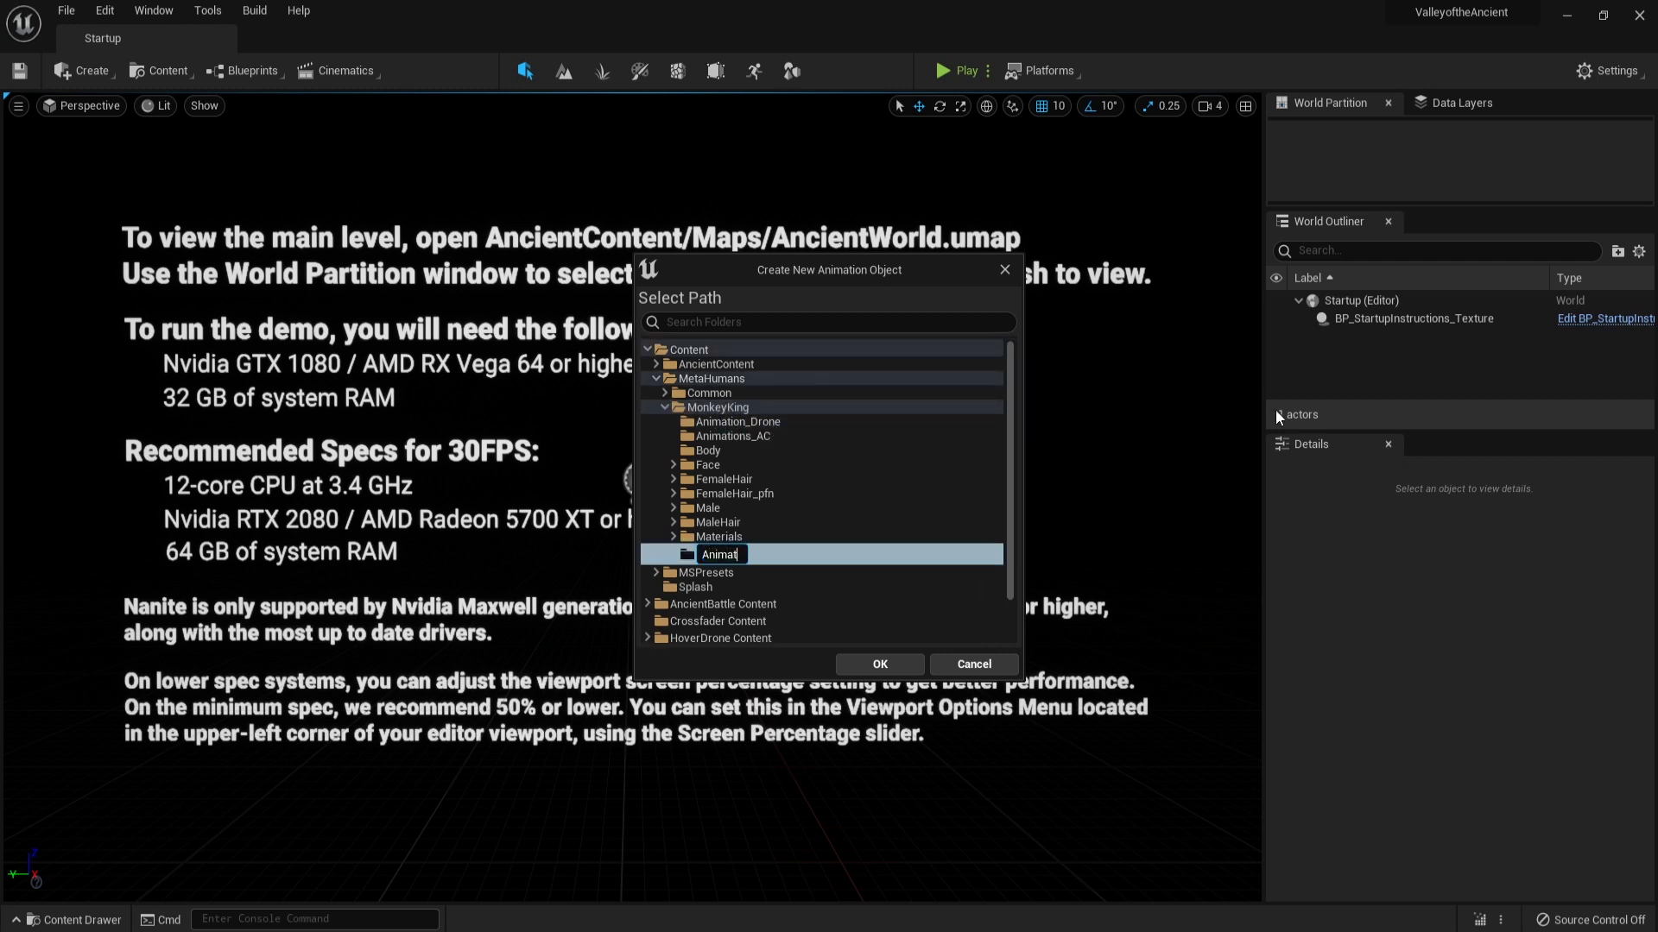
pyautogui.write('ion_Battle')
pyautogui.press('Left')
pyautogui.write('s')
pyautogui.press('Return')
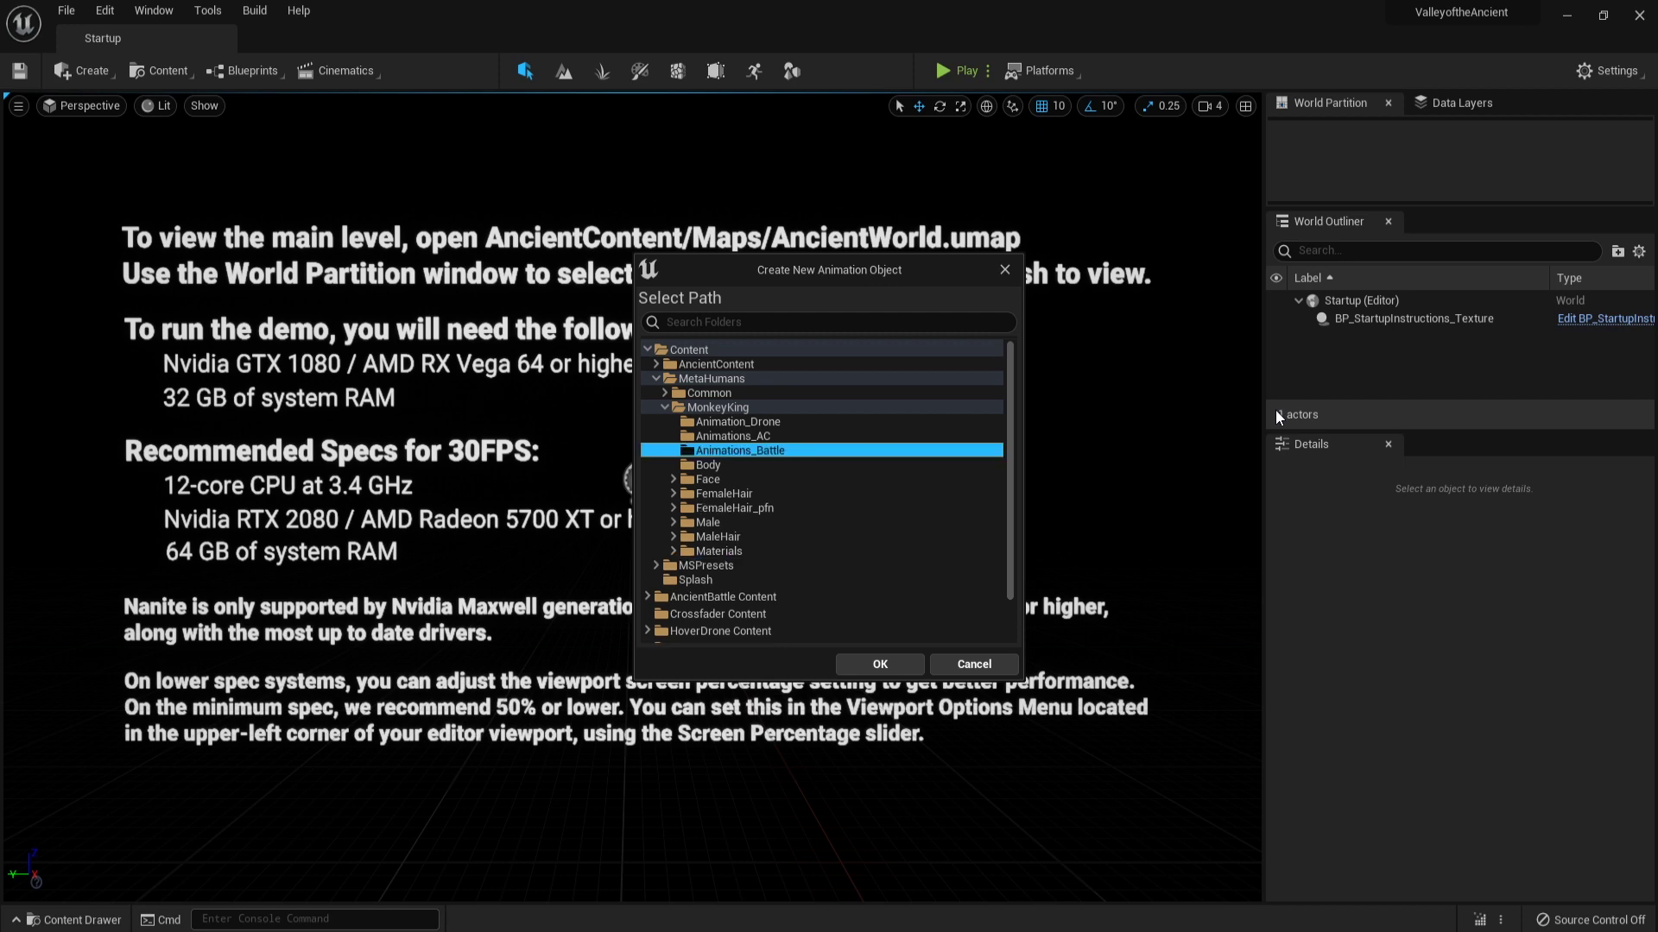
# Accept Animations_Battle as the destination and run the retarget to create the copies.
pyautogui.click(874, 665)
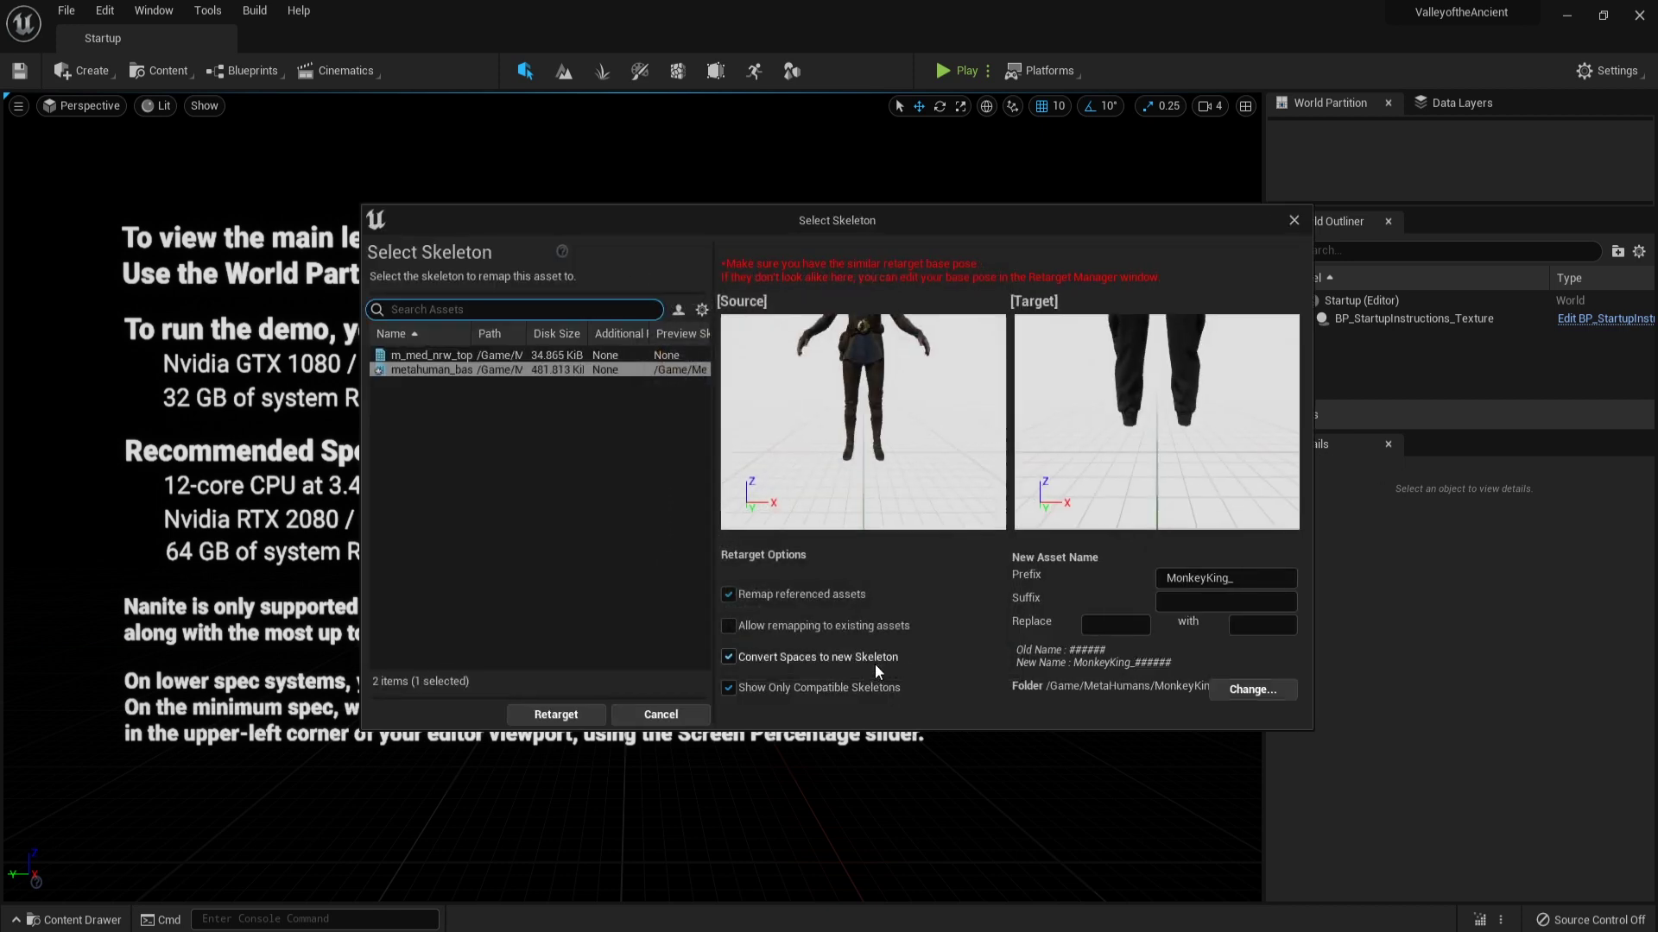
pyautogui.click(553, 716)
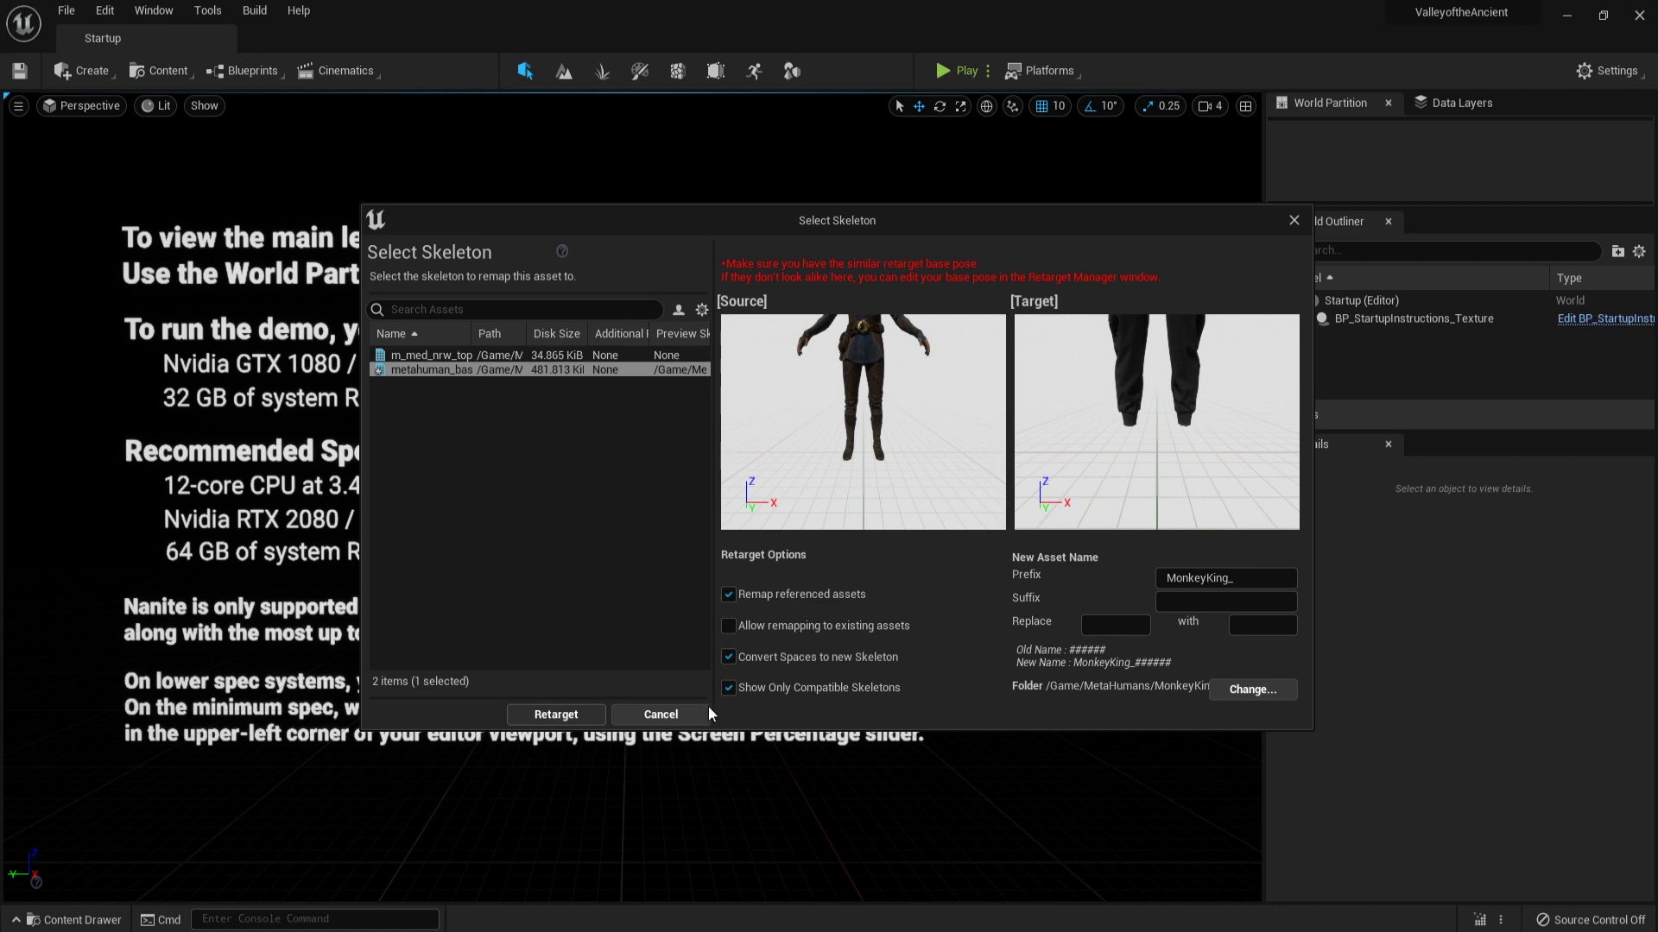
pyautogui.click(553, 715)
pyautogui.click(74, 919)
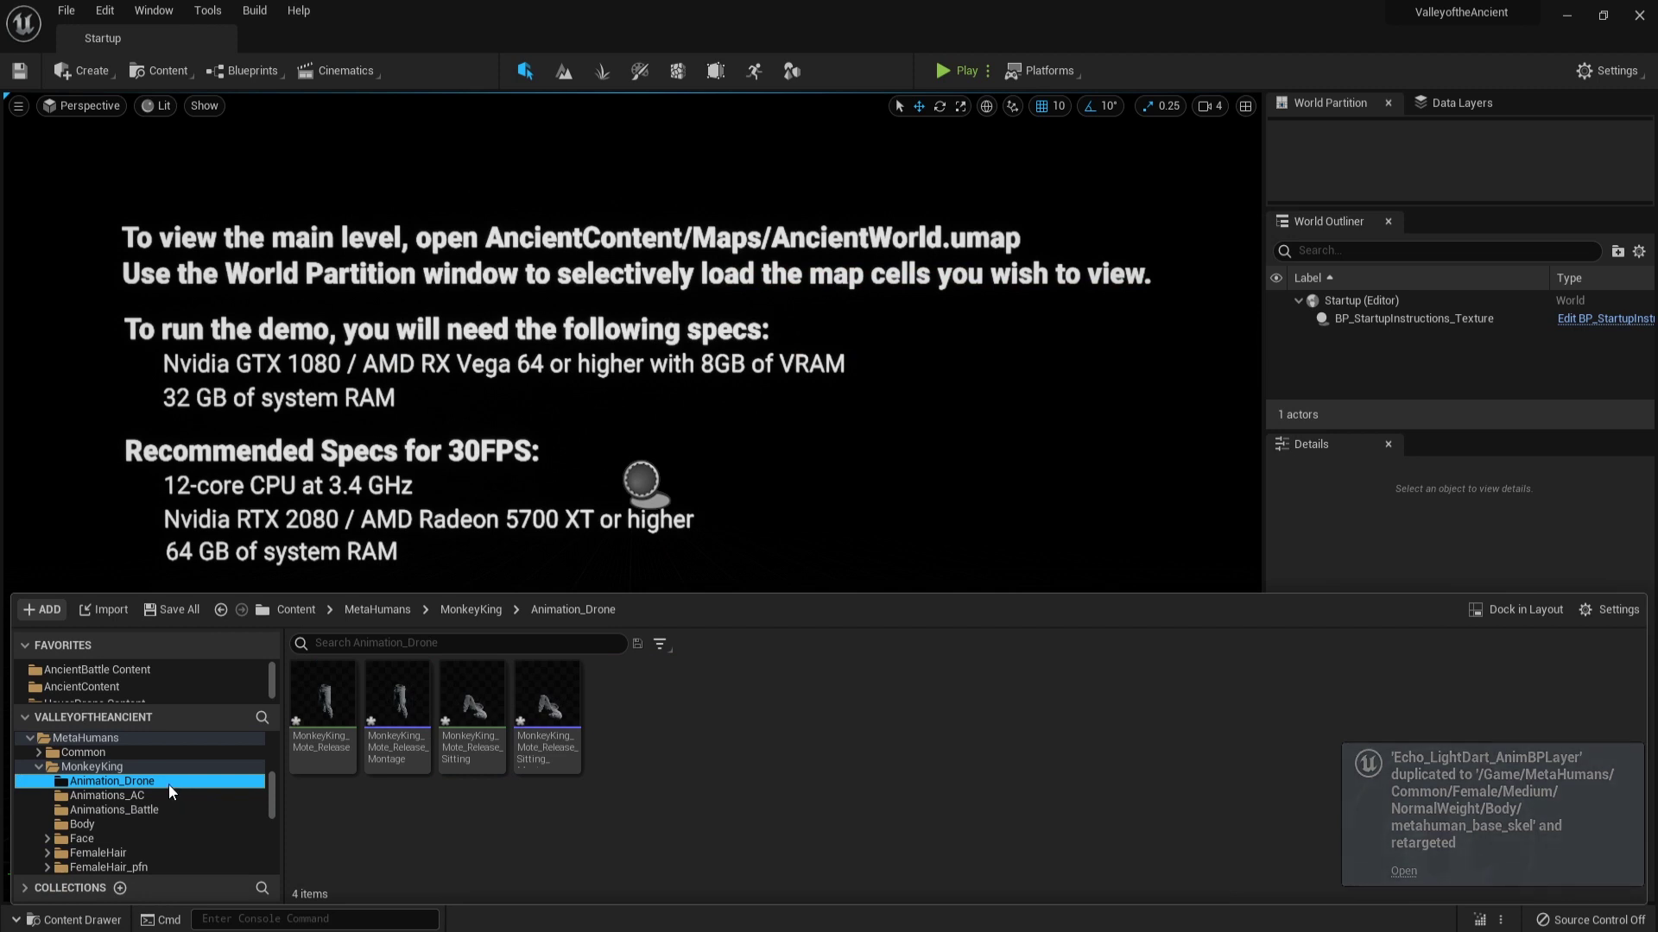
# Rename the Animation_Drone folder to Animations_Drone.
pyautogui.rightClick(168, 782)
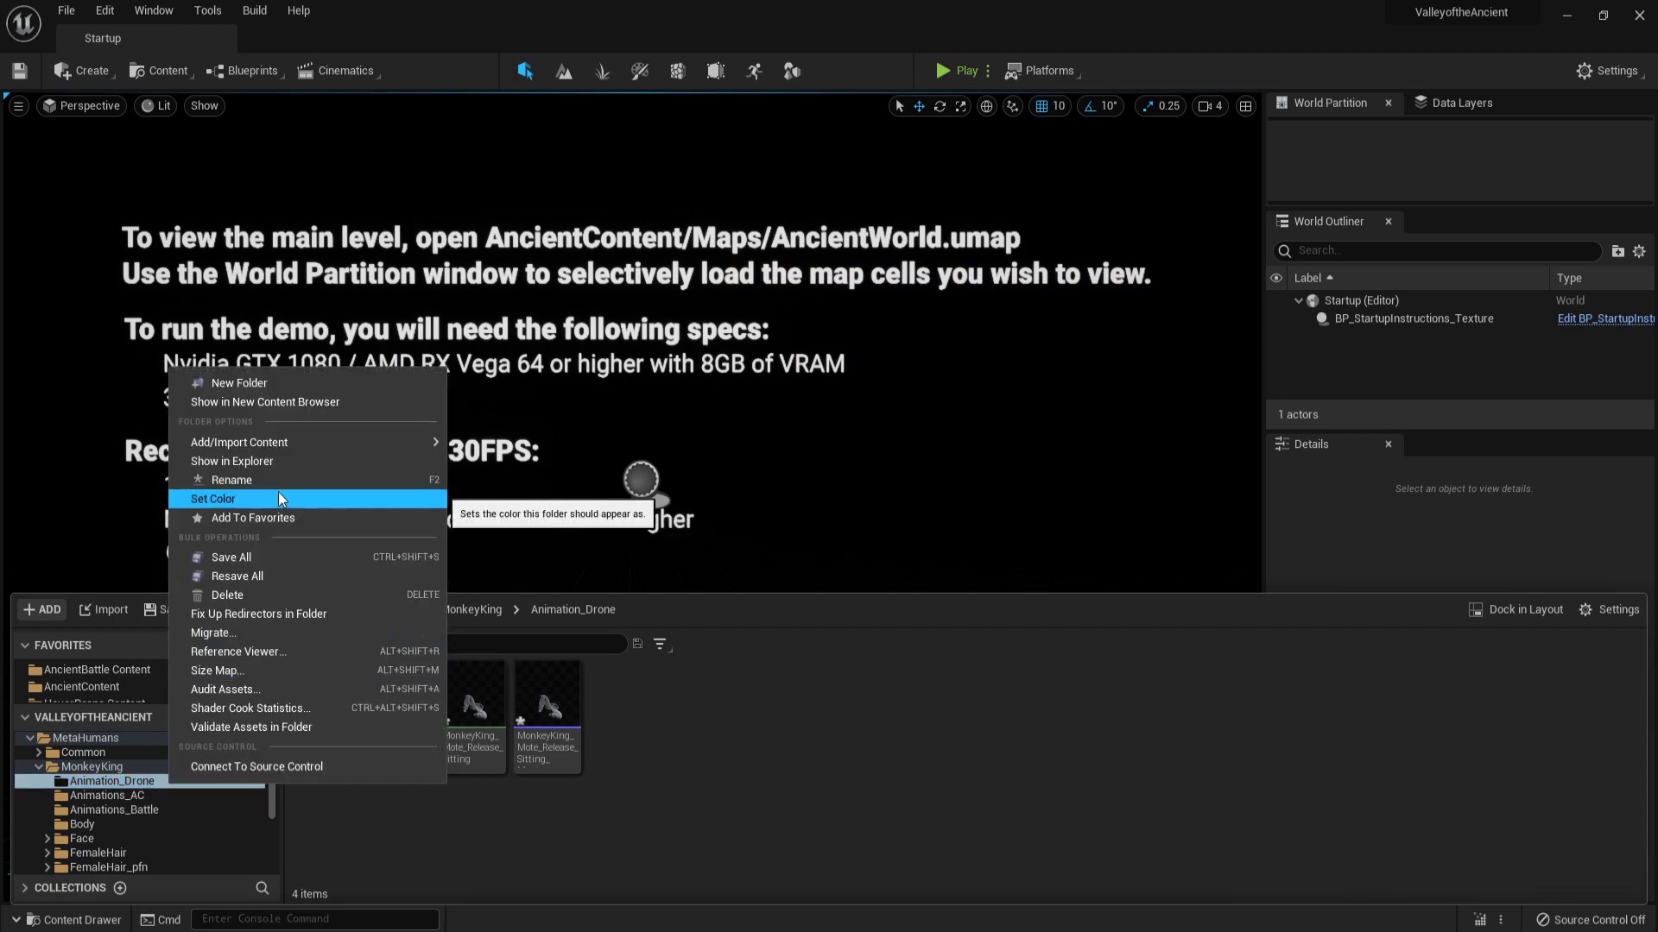
pyautogui.click(259, 481)
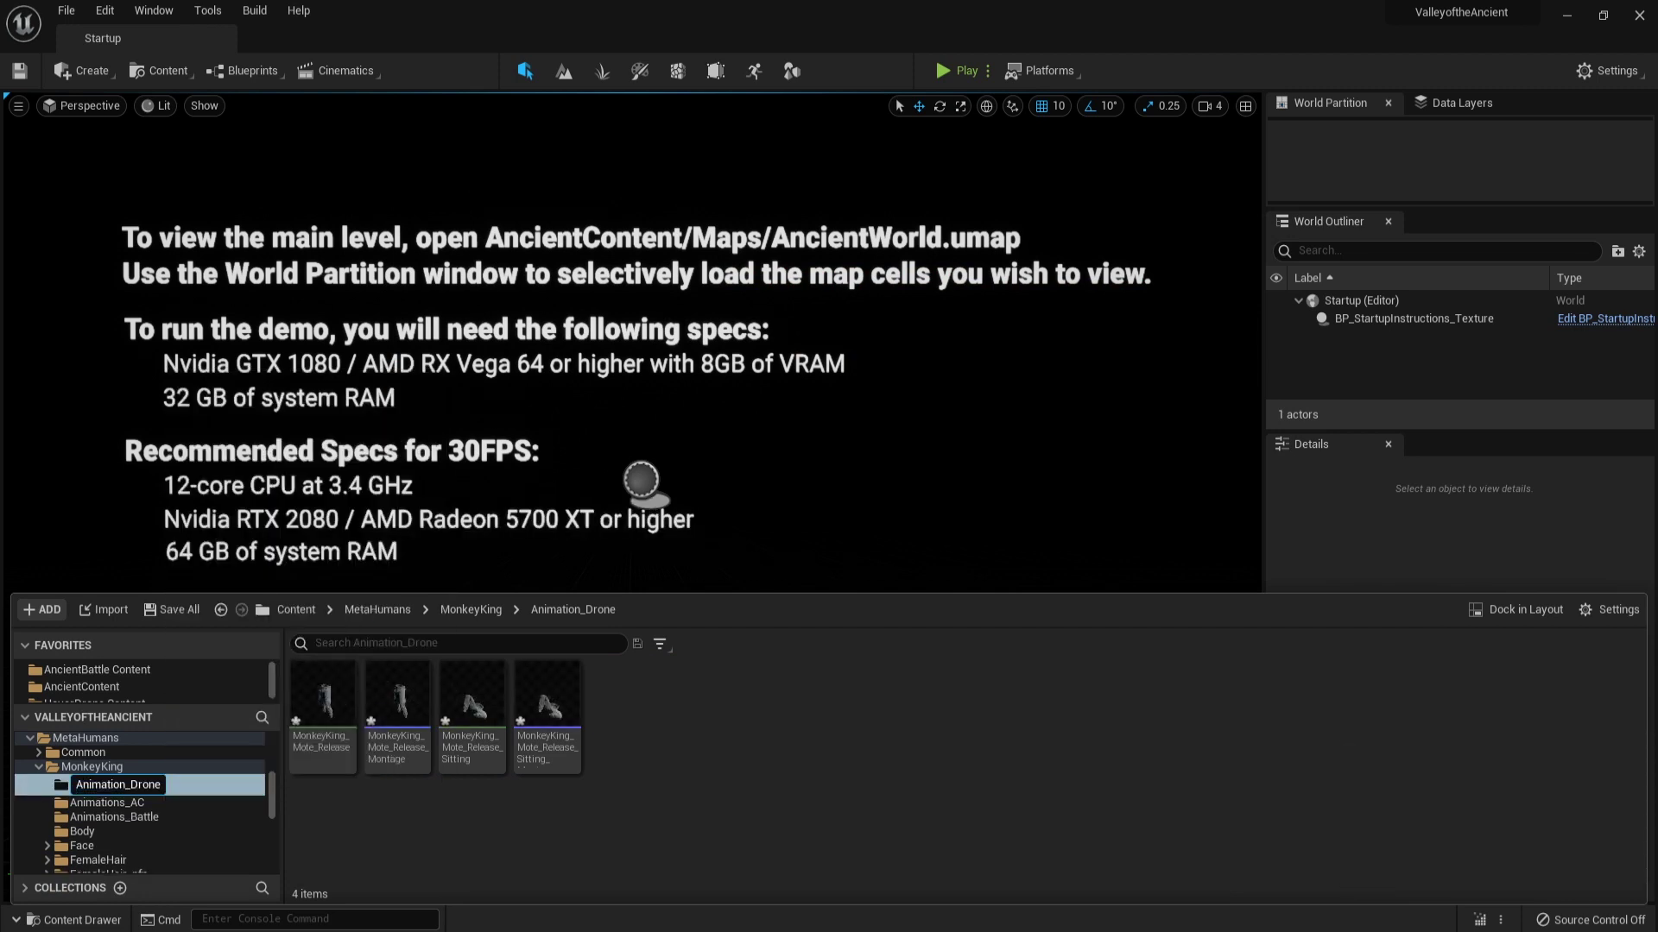
pyautogui.write('s')
pyautogui.press('Return')
# Check the retargeted copies in Animations_Battle, then open Echo's original Animations folder.
pyautogui.click(159, 796)
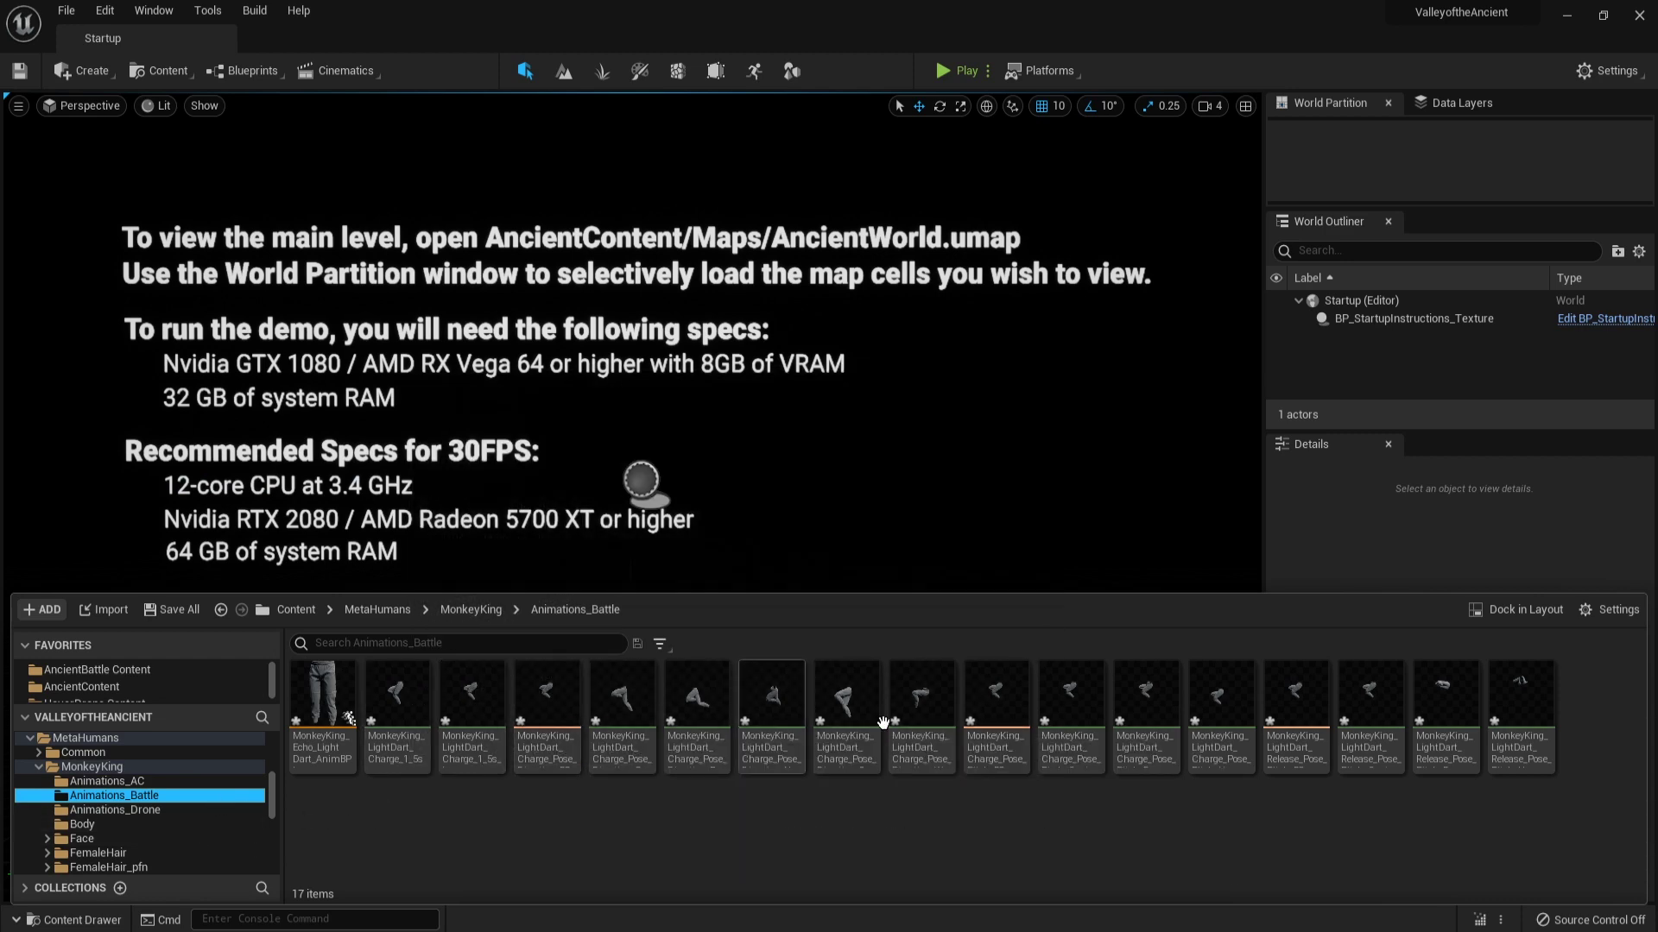
pyautogui.scroll(10, 173, 838)
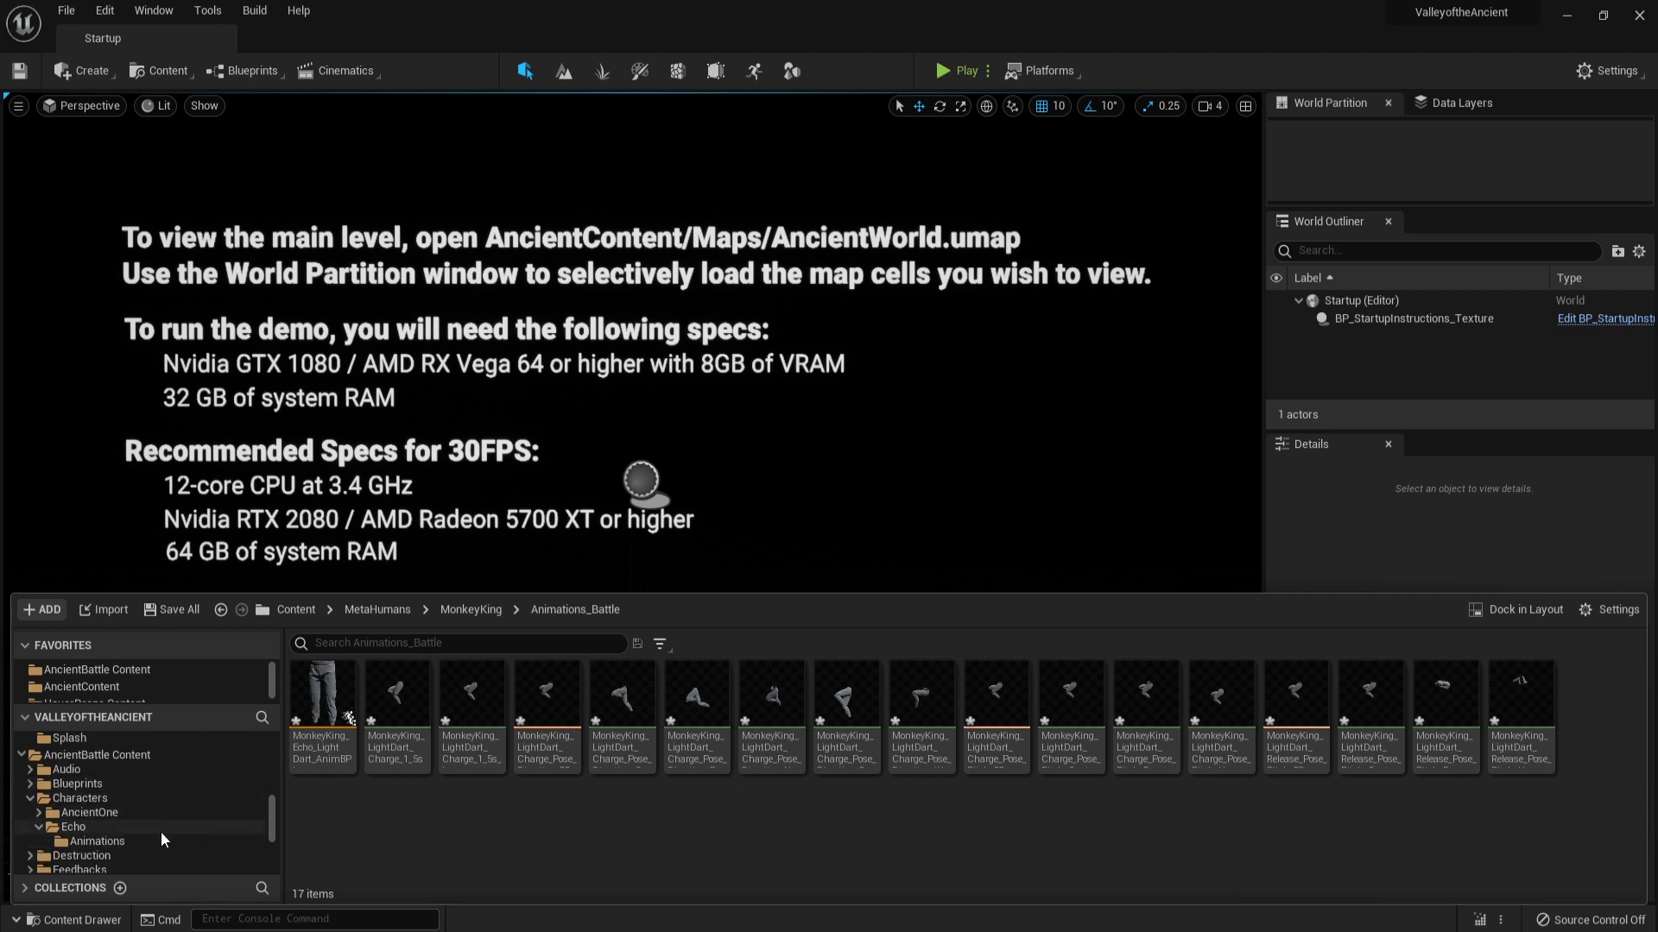
pyautogui.click(157, 838)
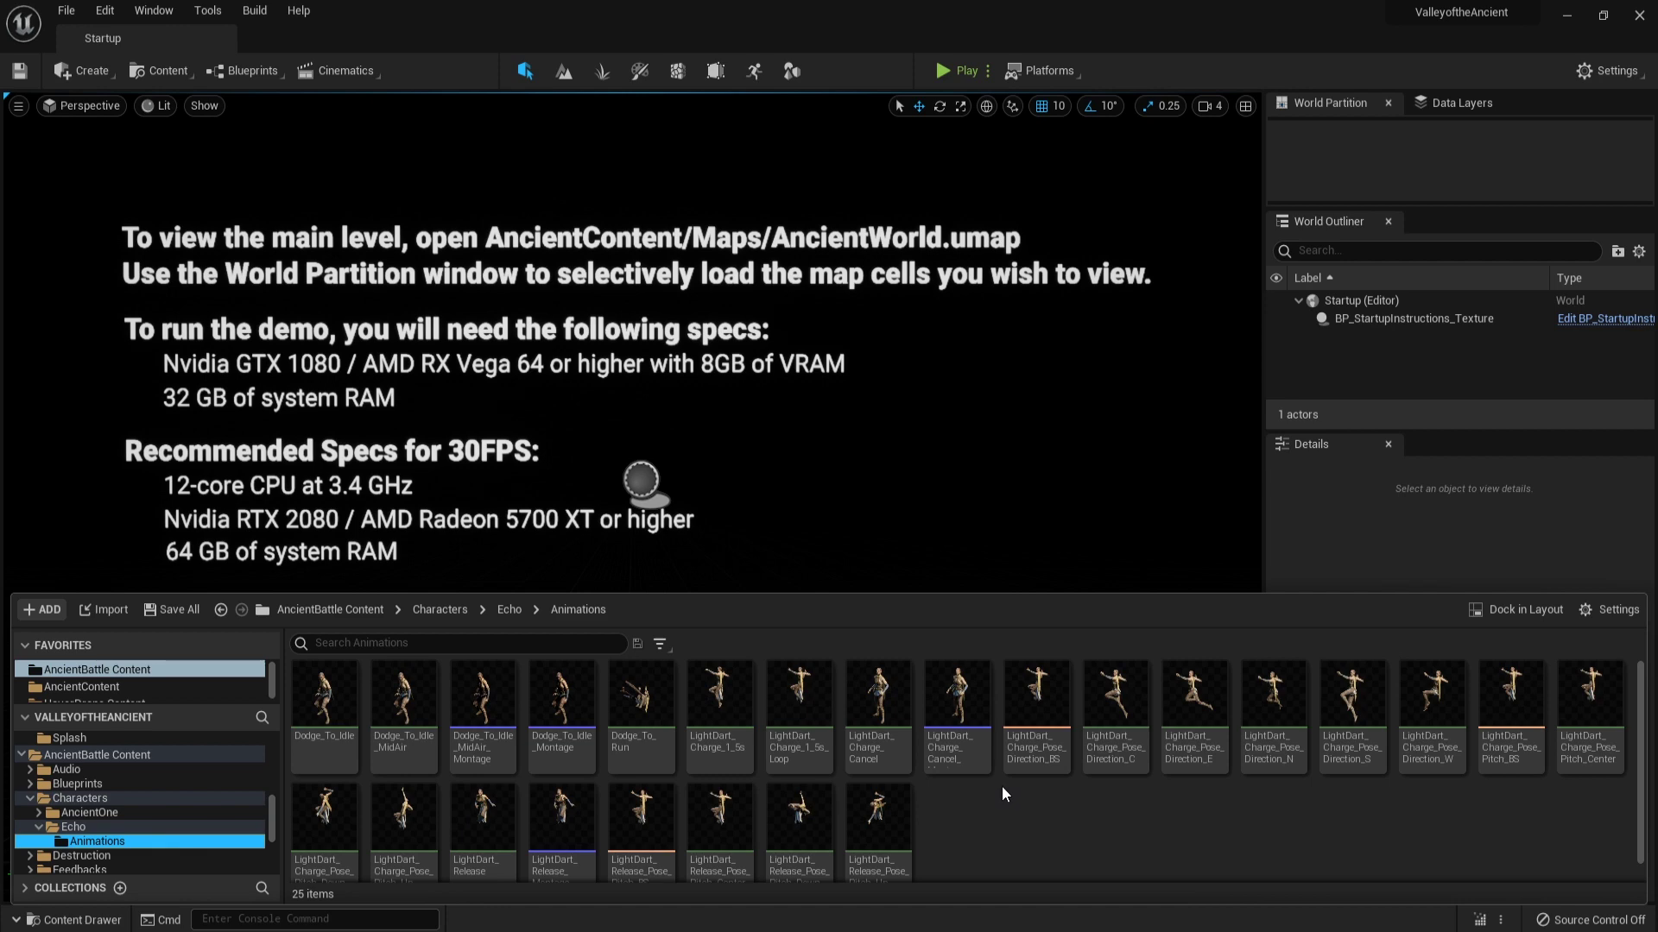
# Retarget Dodge_To_Idle_MidAir_Montage to metahuman_base_skel with the prefix MonkeyKing.
pyautogui.scroll(-1, 1000, 784)
pyautogui.moveTo(851, 783)
pyautogui.scroll(1, 850, 783)
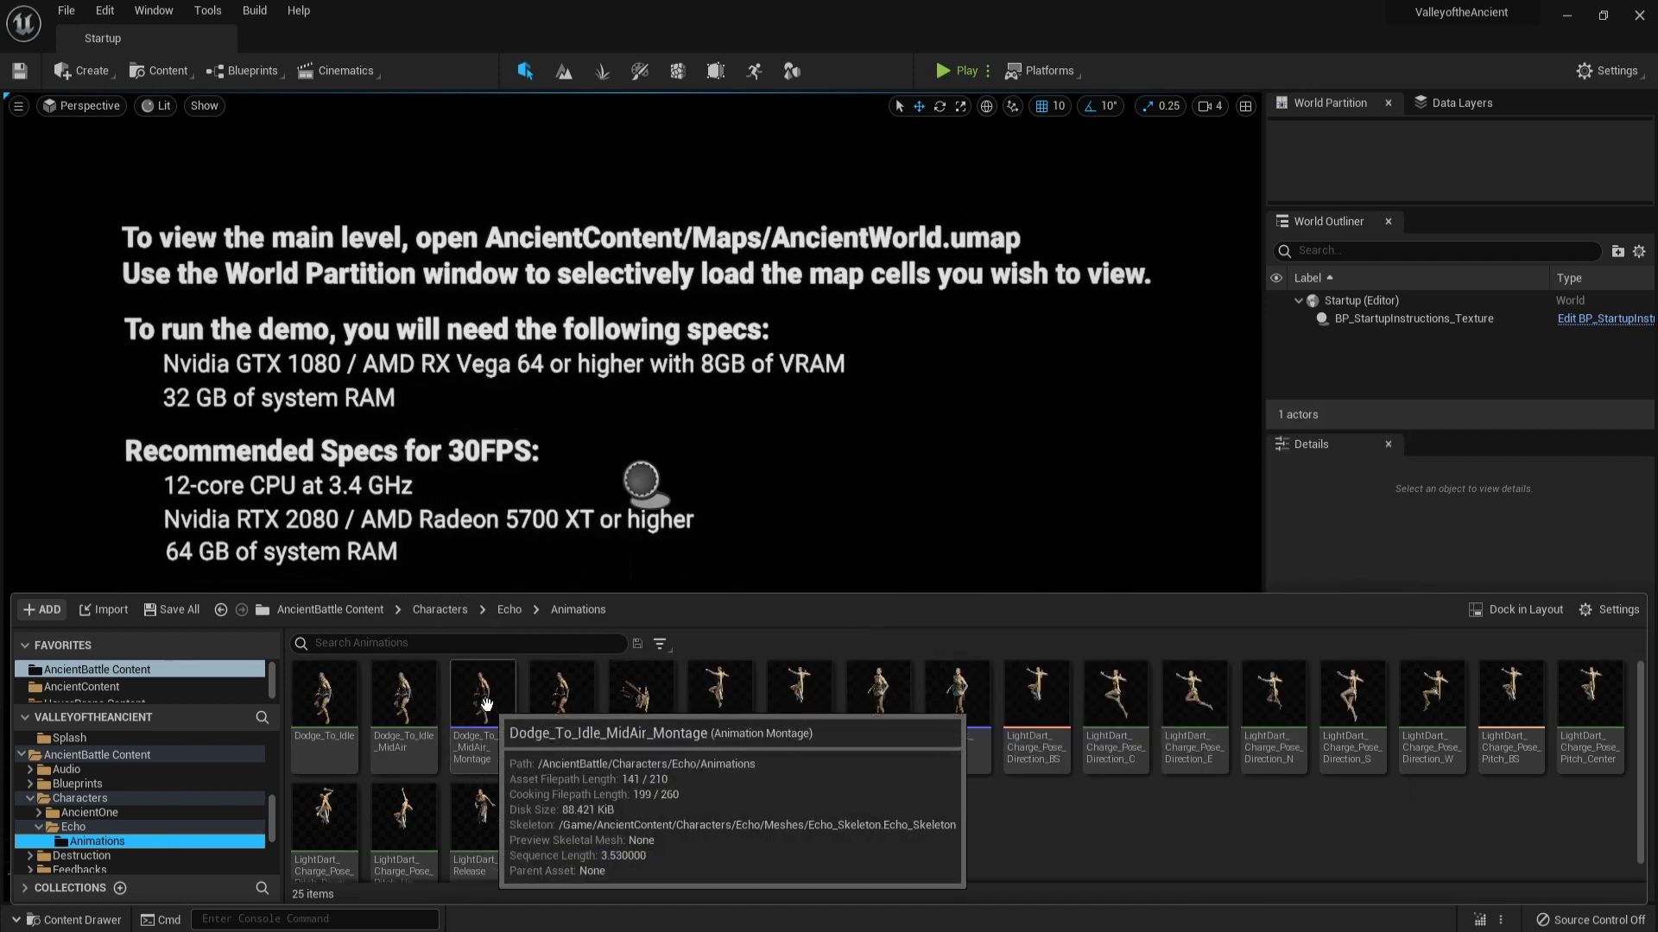
pyautogui.rightClick(486, 705)
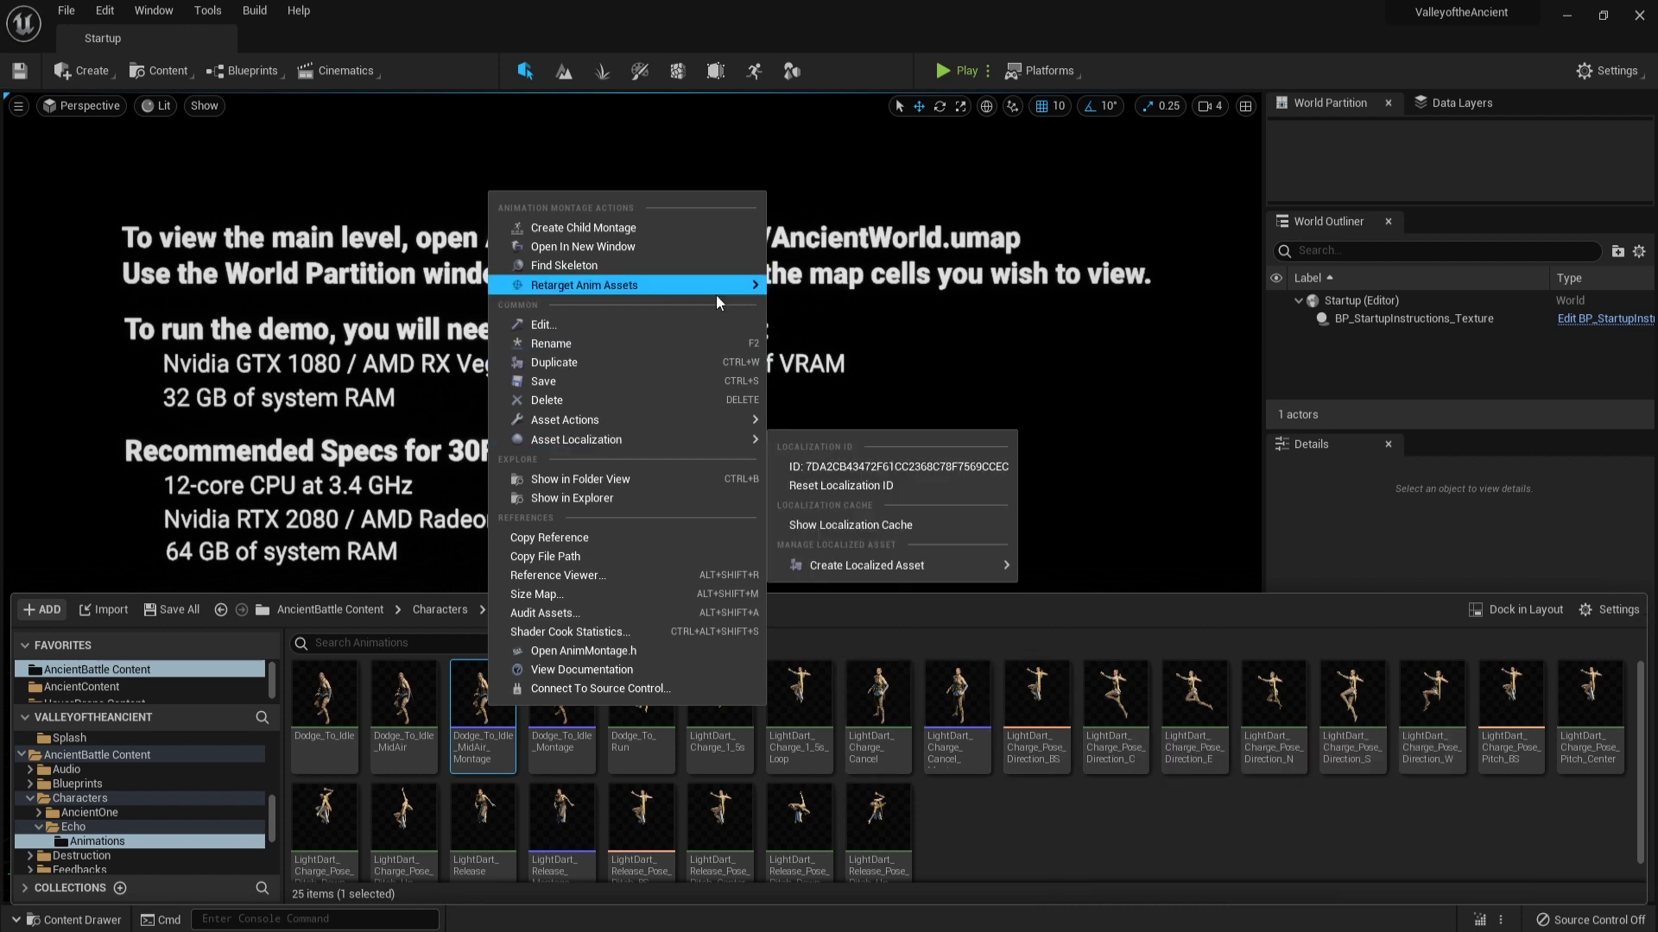
pyautogui.moveTo(716, 294)
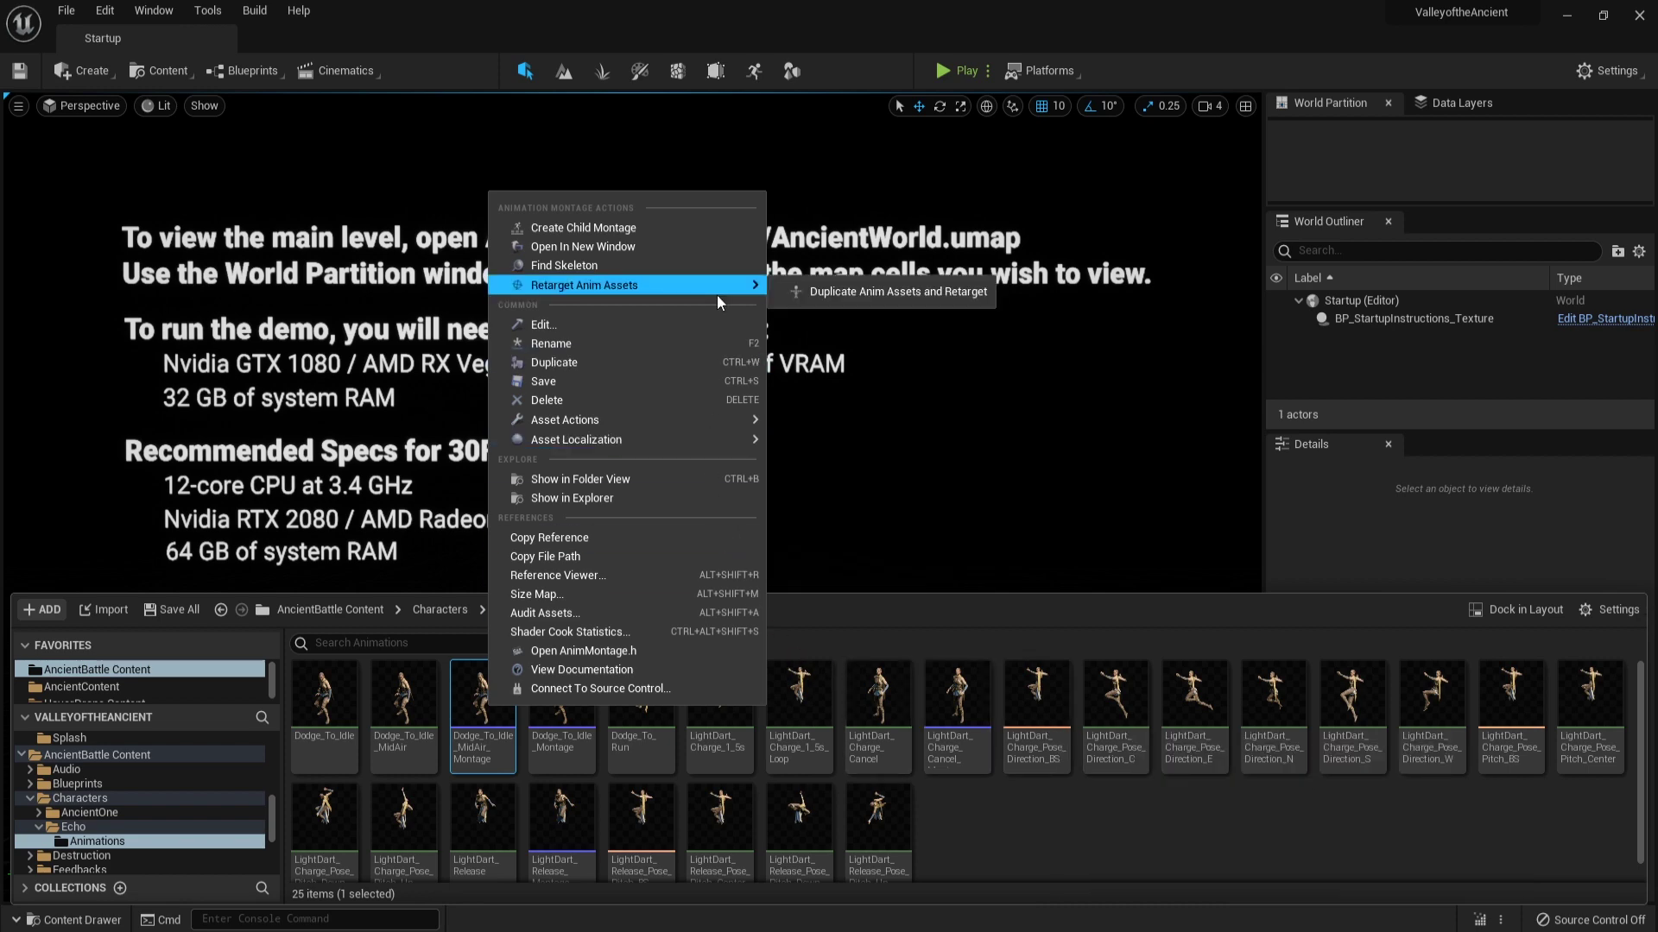
pyautogui.click(806, 292)
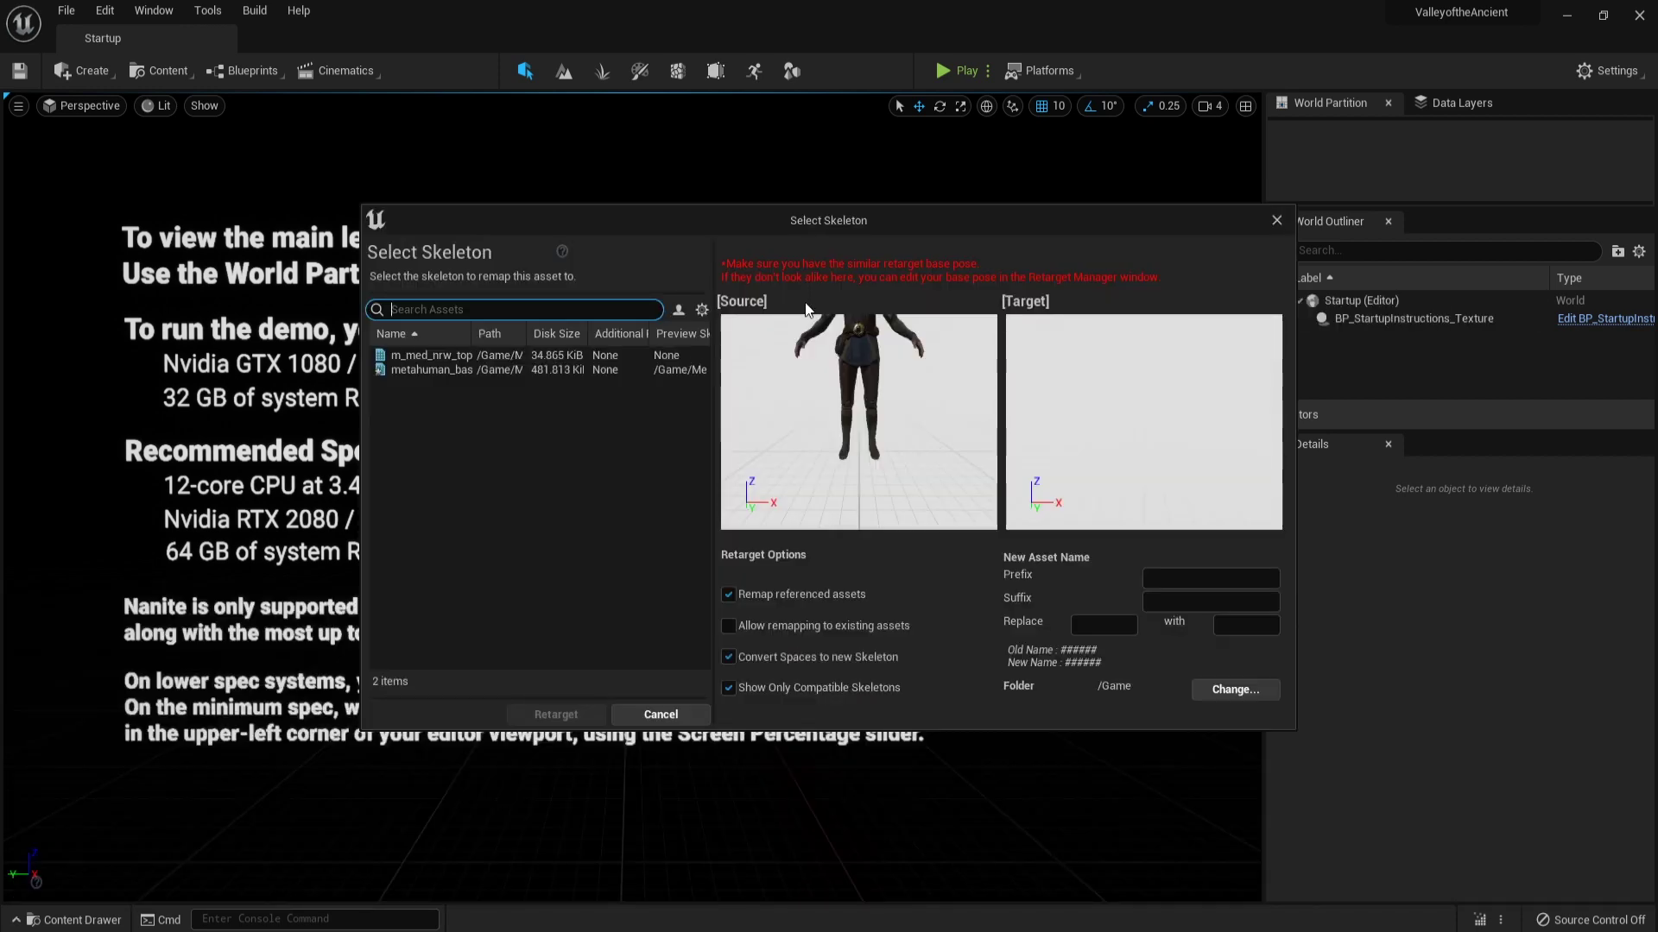
pyautogui.click(571, 369)
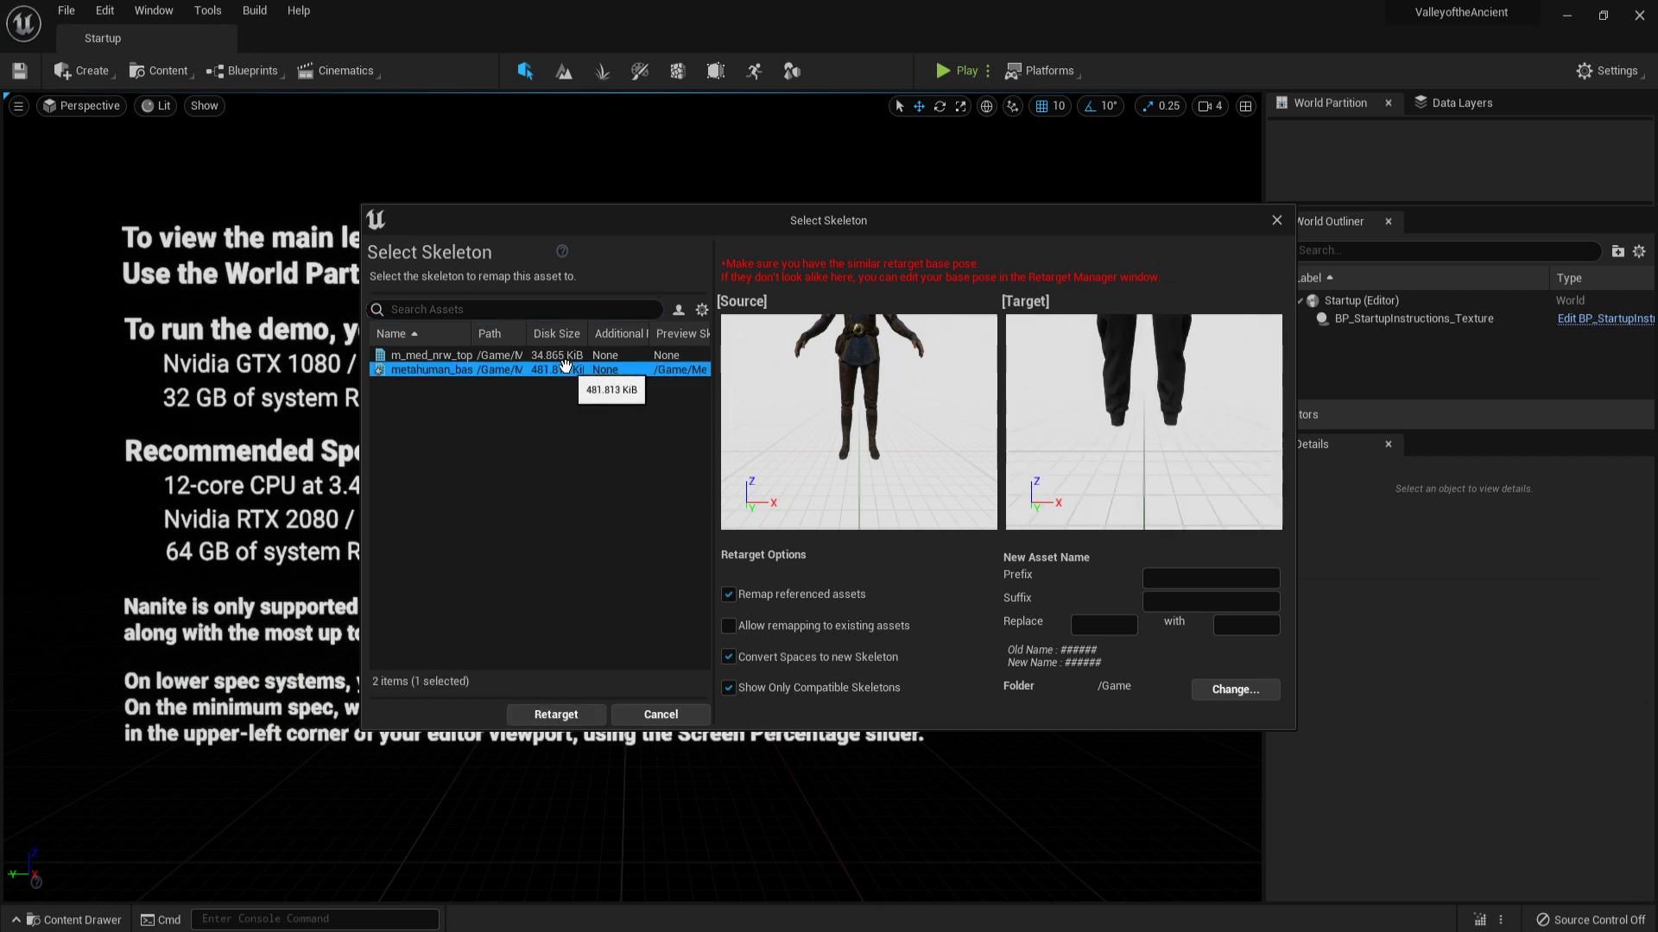
pyautogui.click(1188, 575)
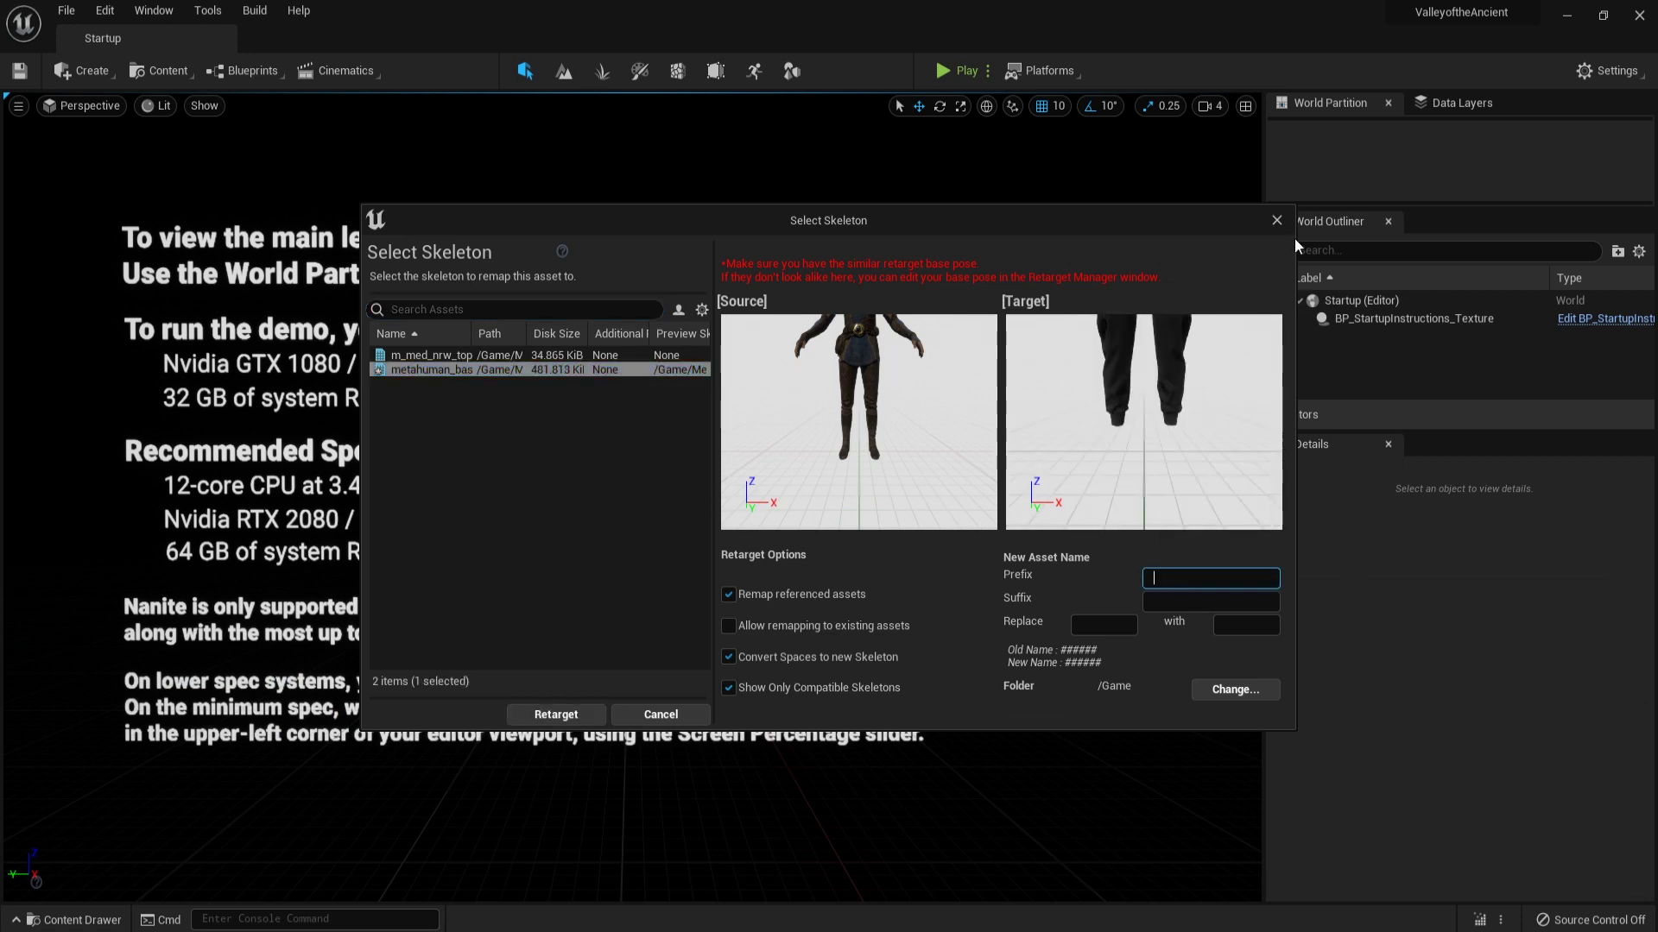
pyautogui.write('MonkeyKing_')
# Save the copy into MonkeyKing's Animations_Battle folder and run the retarget.
pyautogui.click(1221, 689)
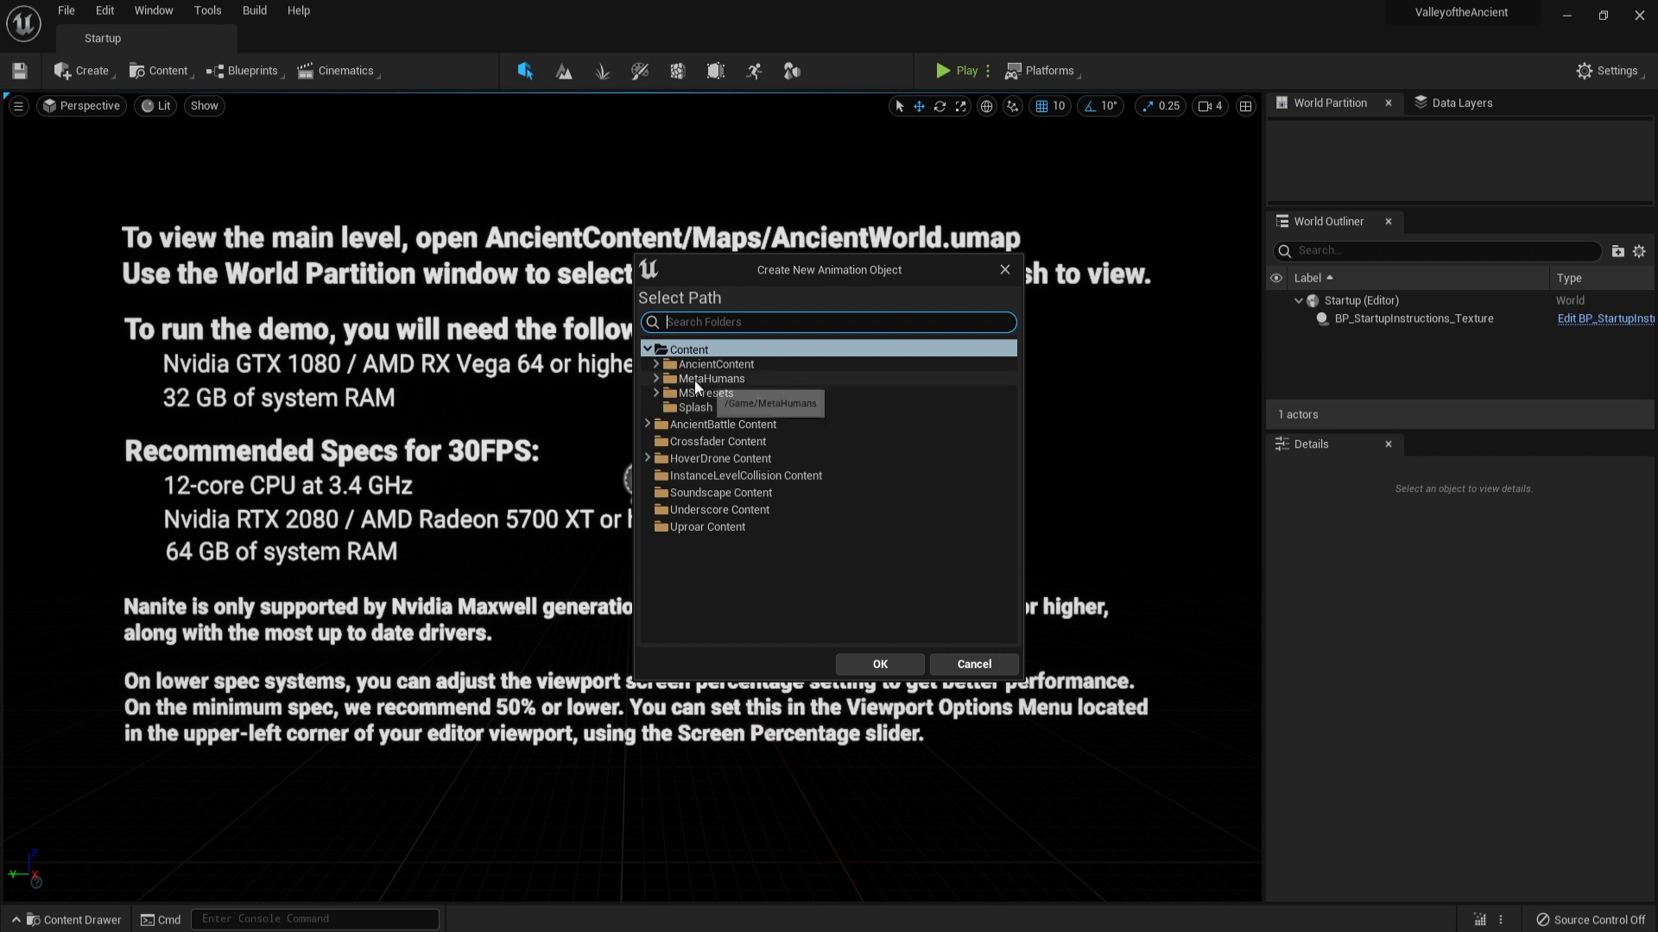
pyautogui.click(657, 379)
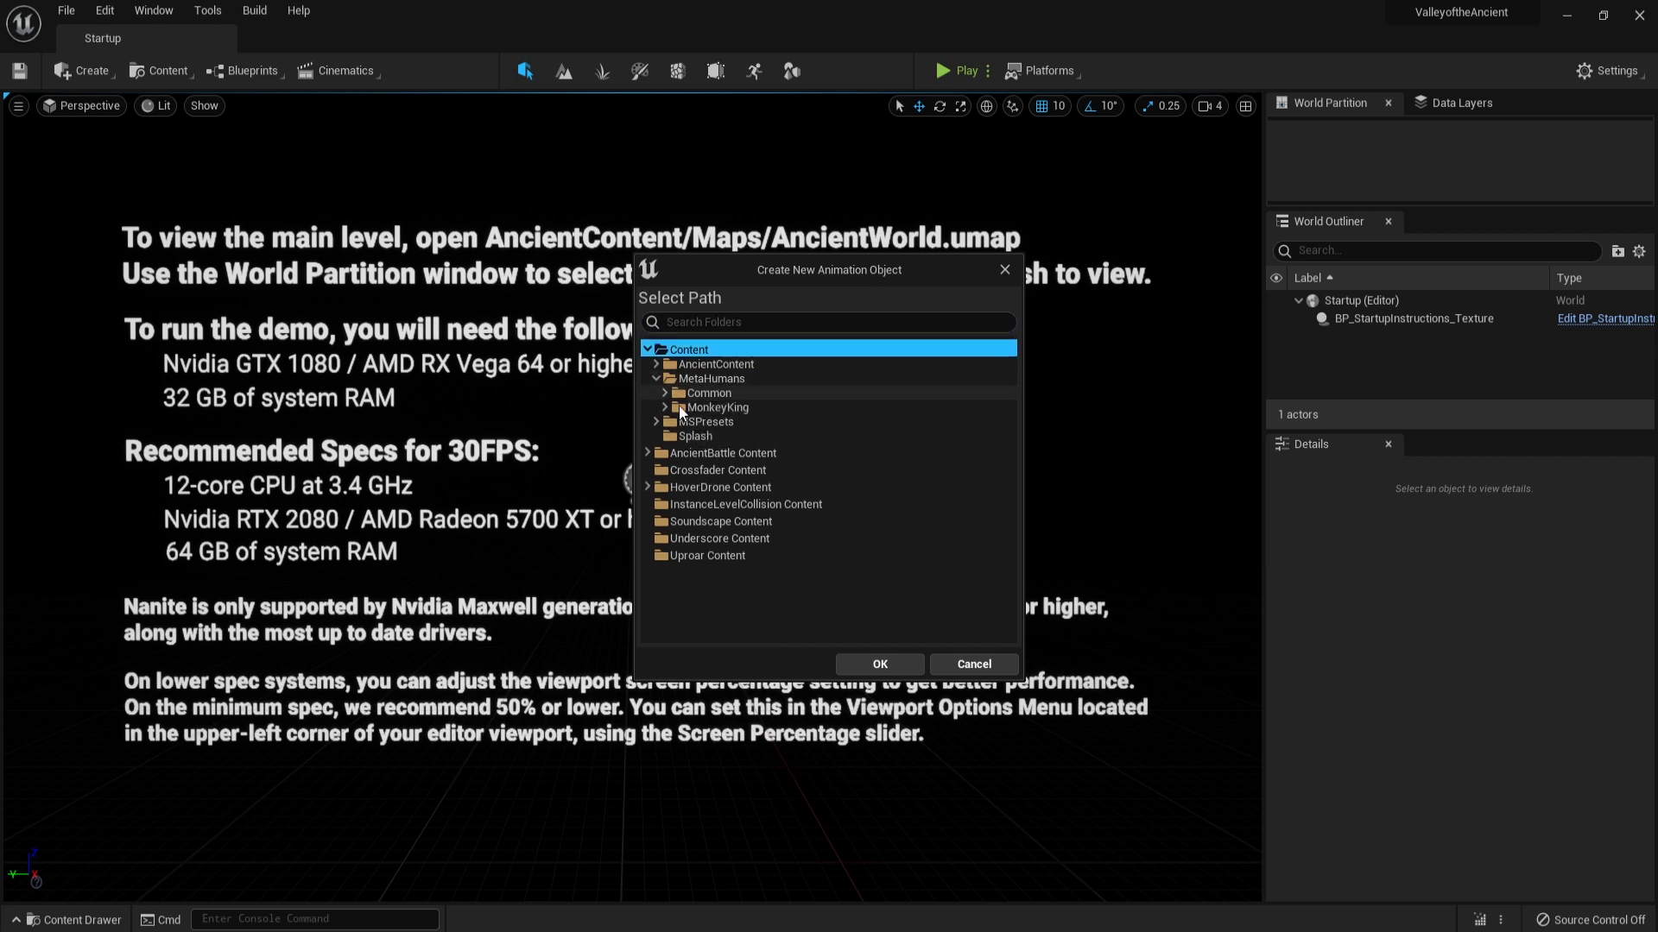
pyautogui.click(665, 408)
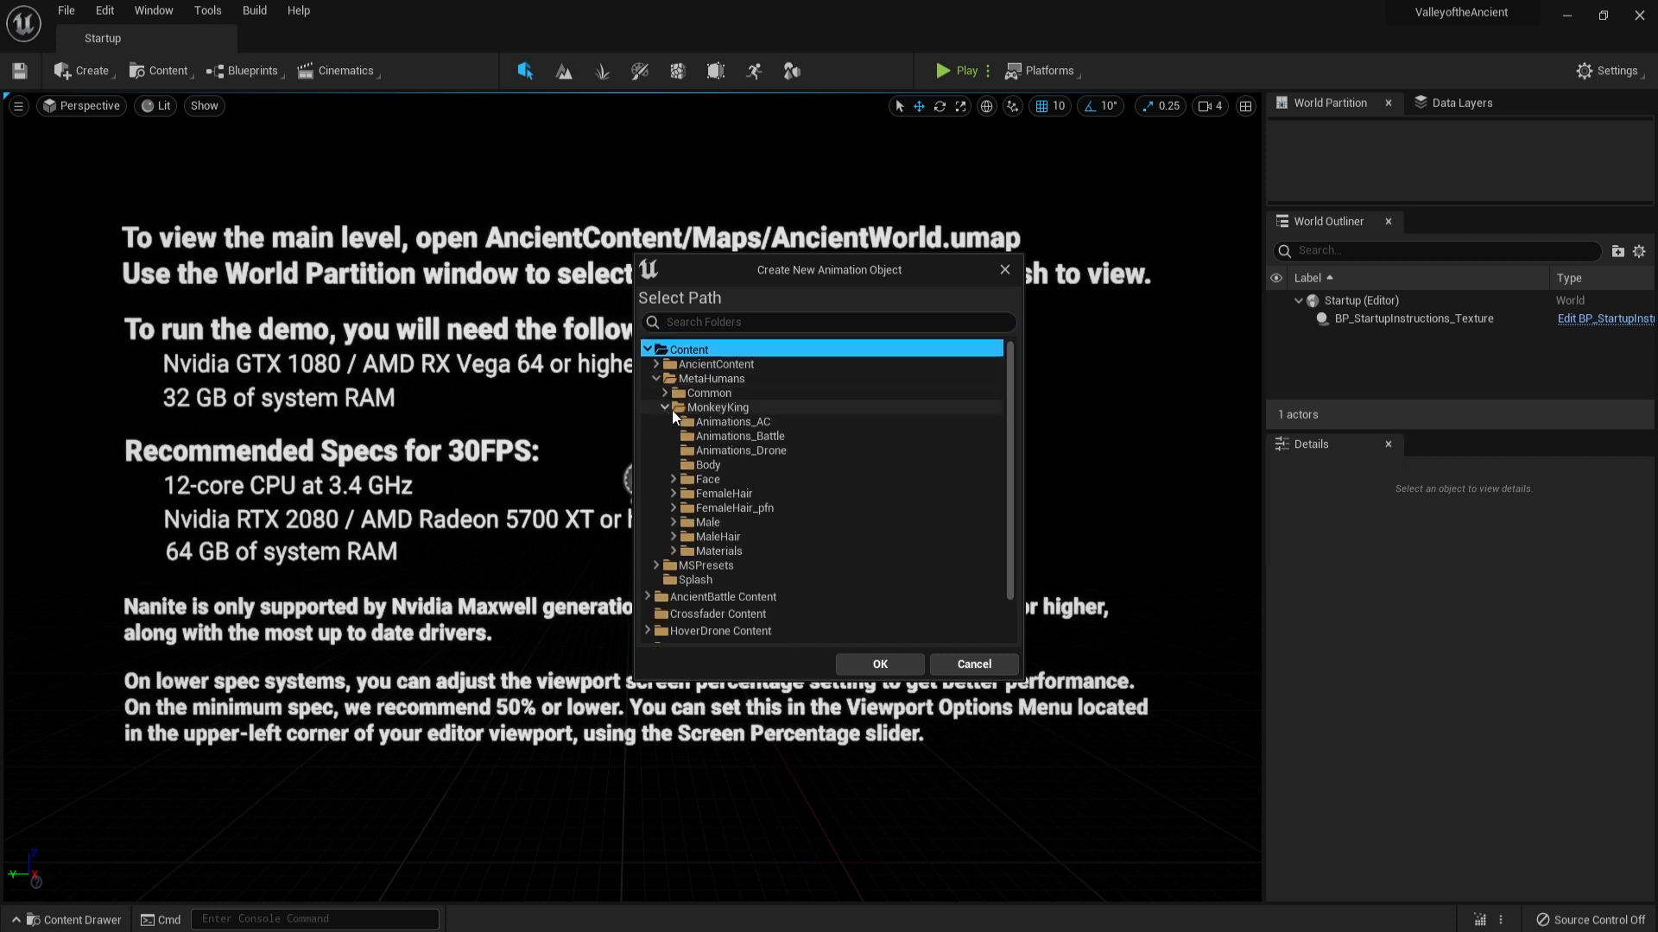
pyautogui.click(787, 437)
pyautogui.click(885, 672)
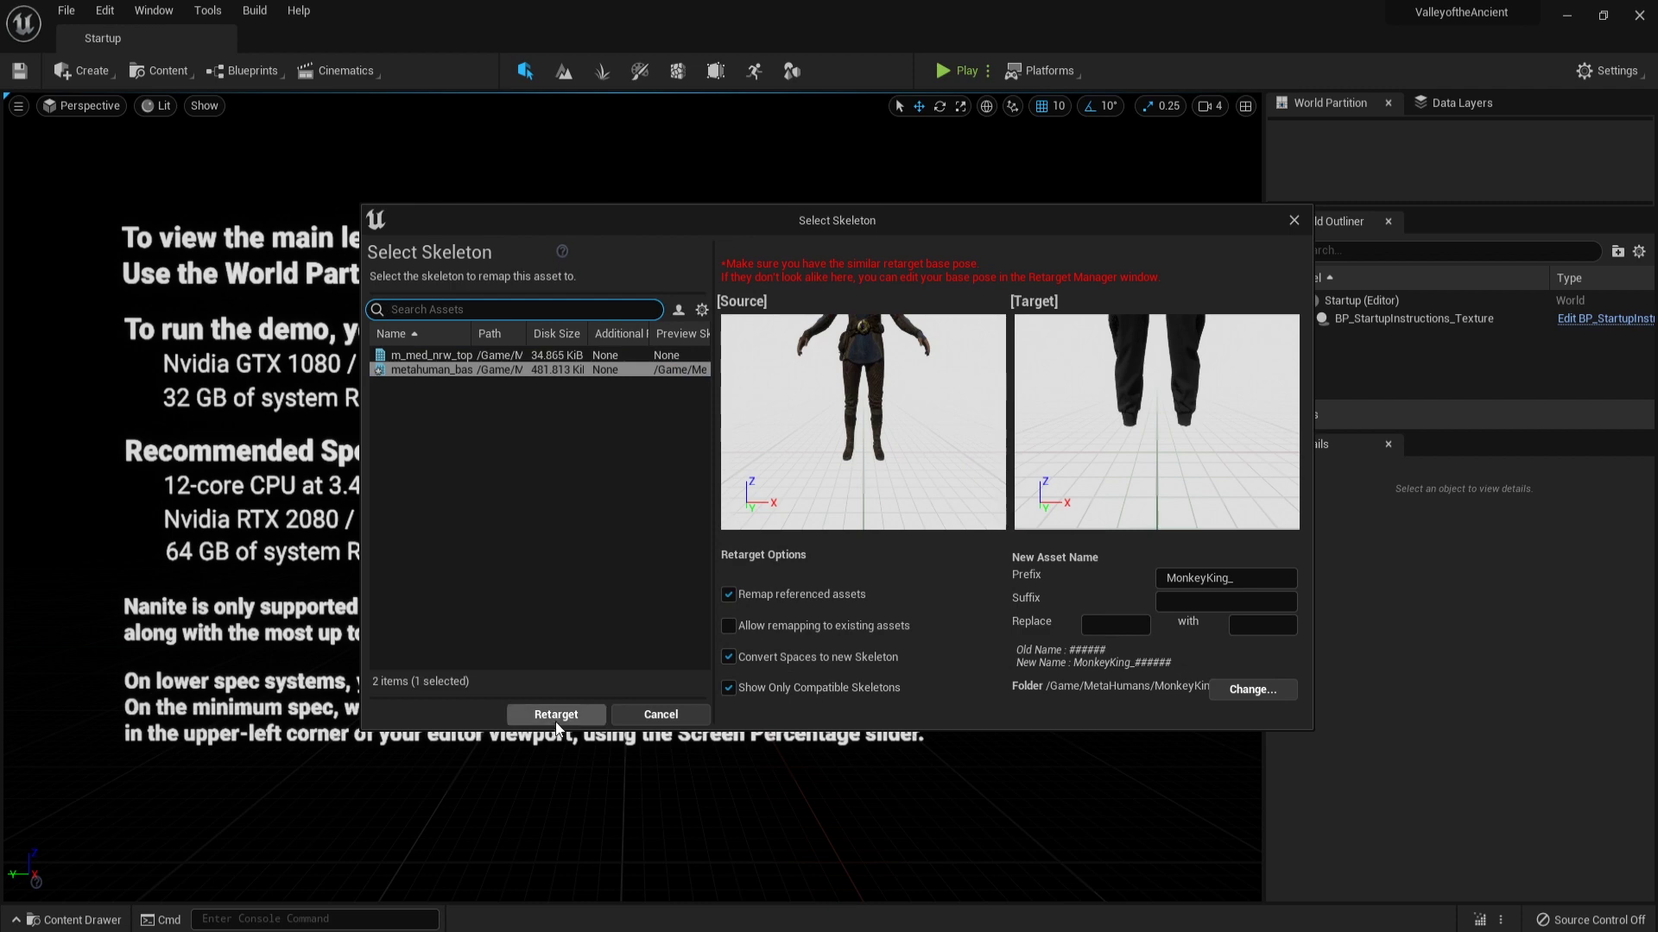
pyautogui.click(557, 720)
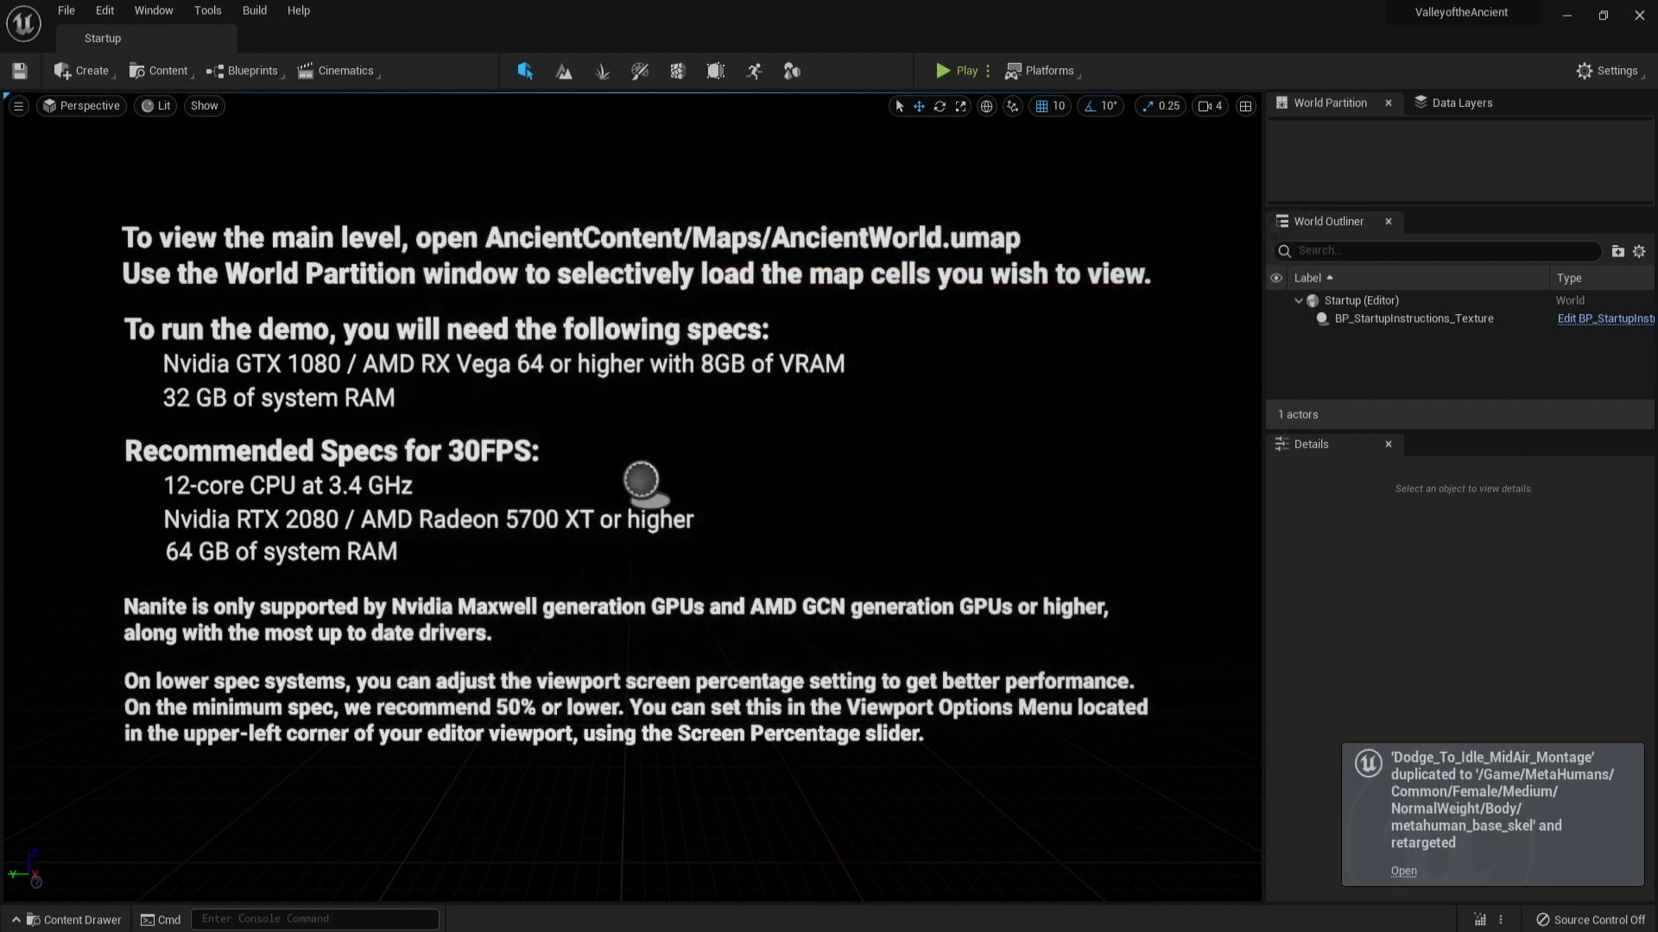
pyautogui.hotkey('ctrl', 'space')
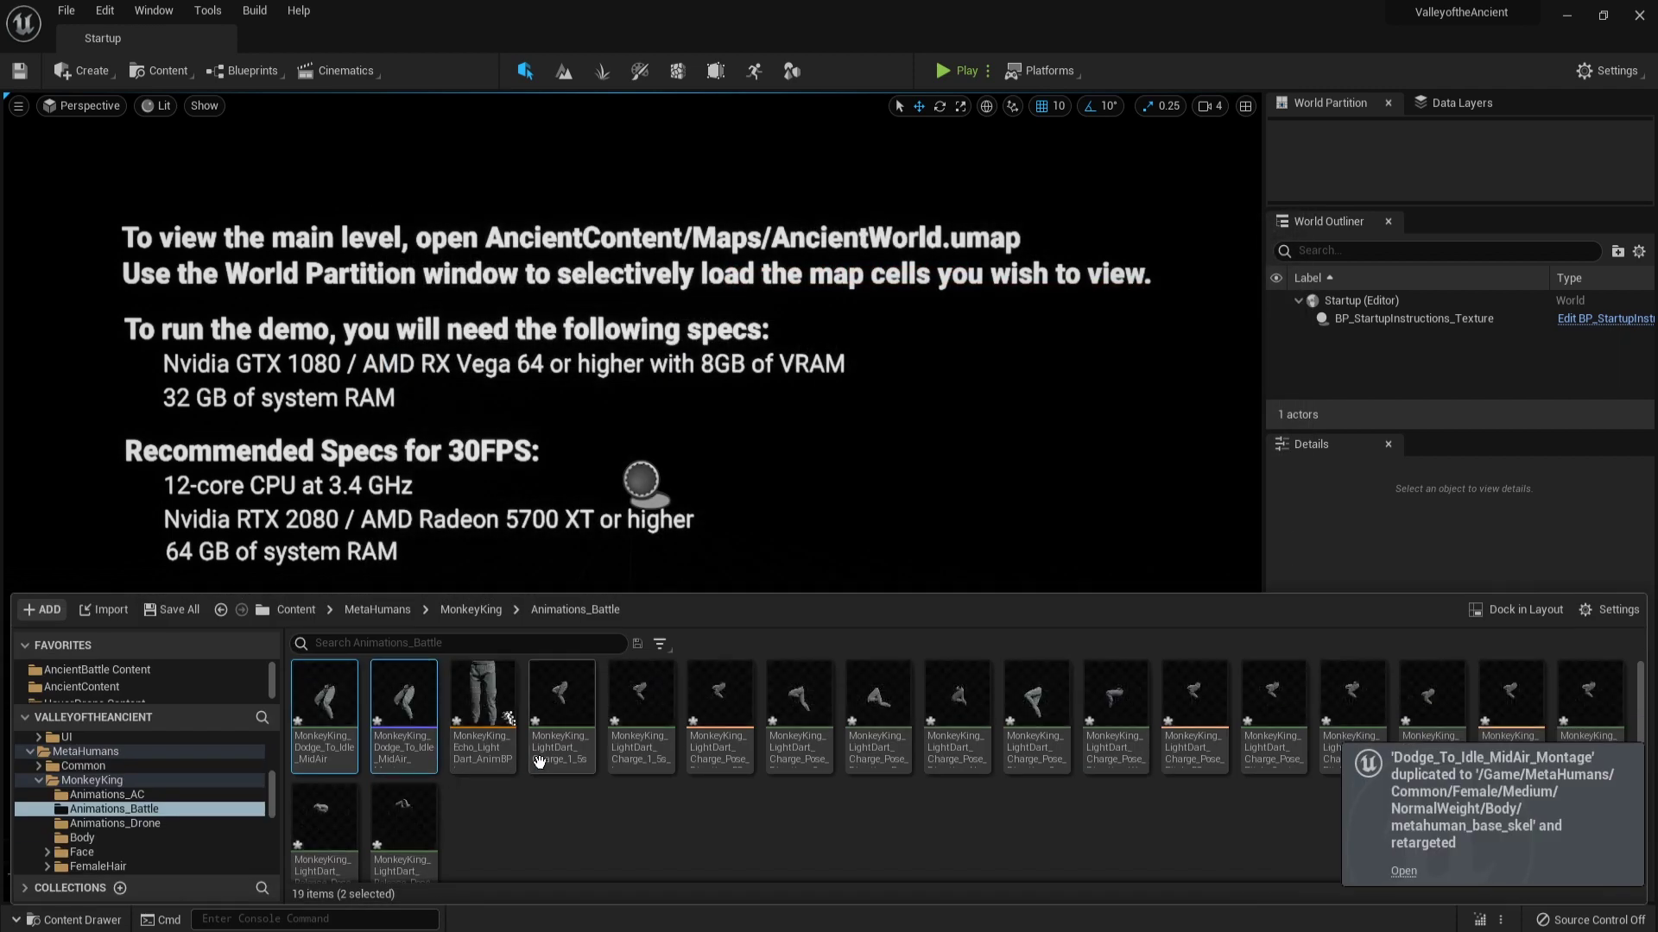
# In Echo's Animations, select Dodge_To_Idle_Montage, LightDart_Charge_Cancel_Montage and LightDart_Release_Montage.
pyautogui.scroll(-3, 193, 829)
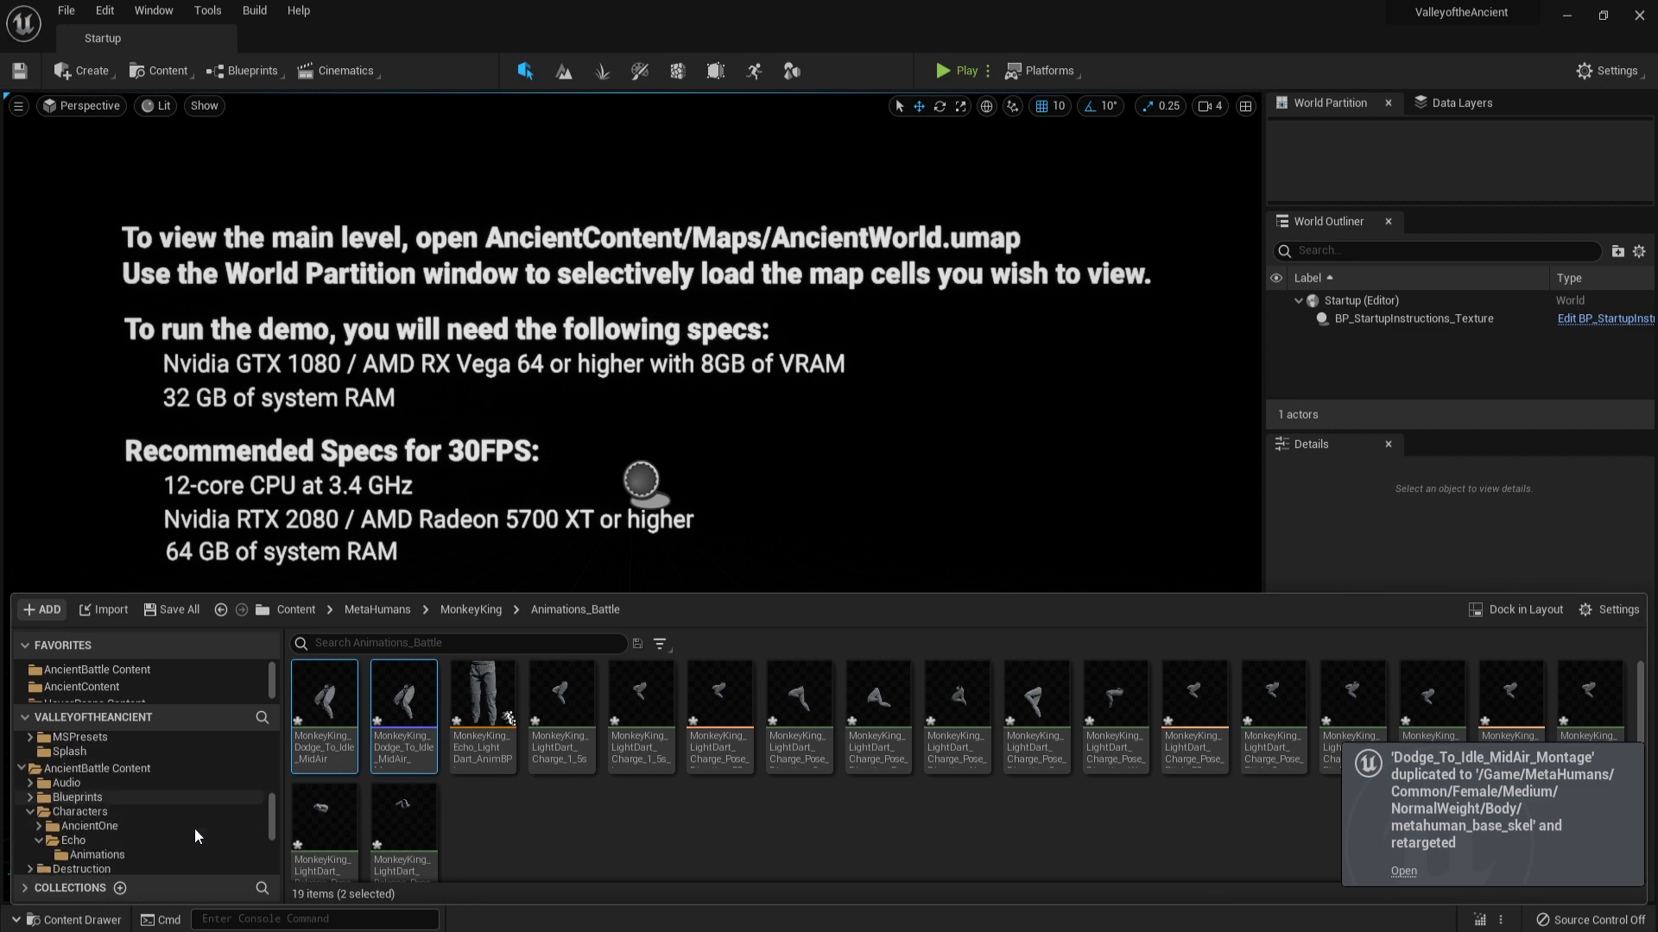
pyautogui.click(154, 854)
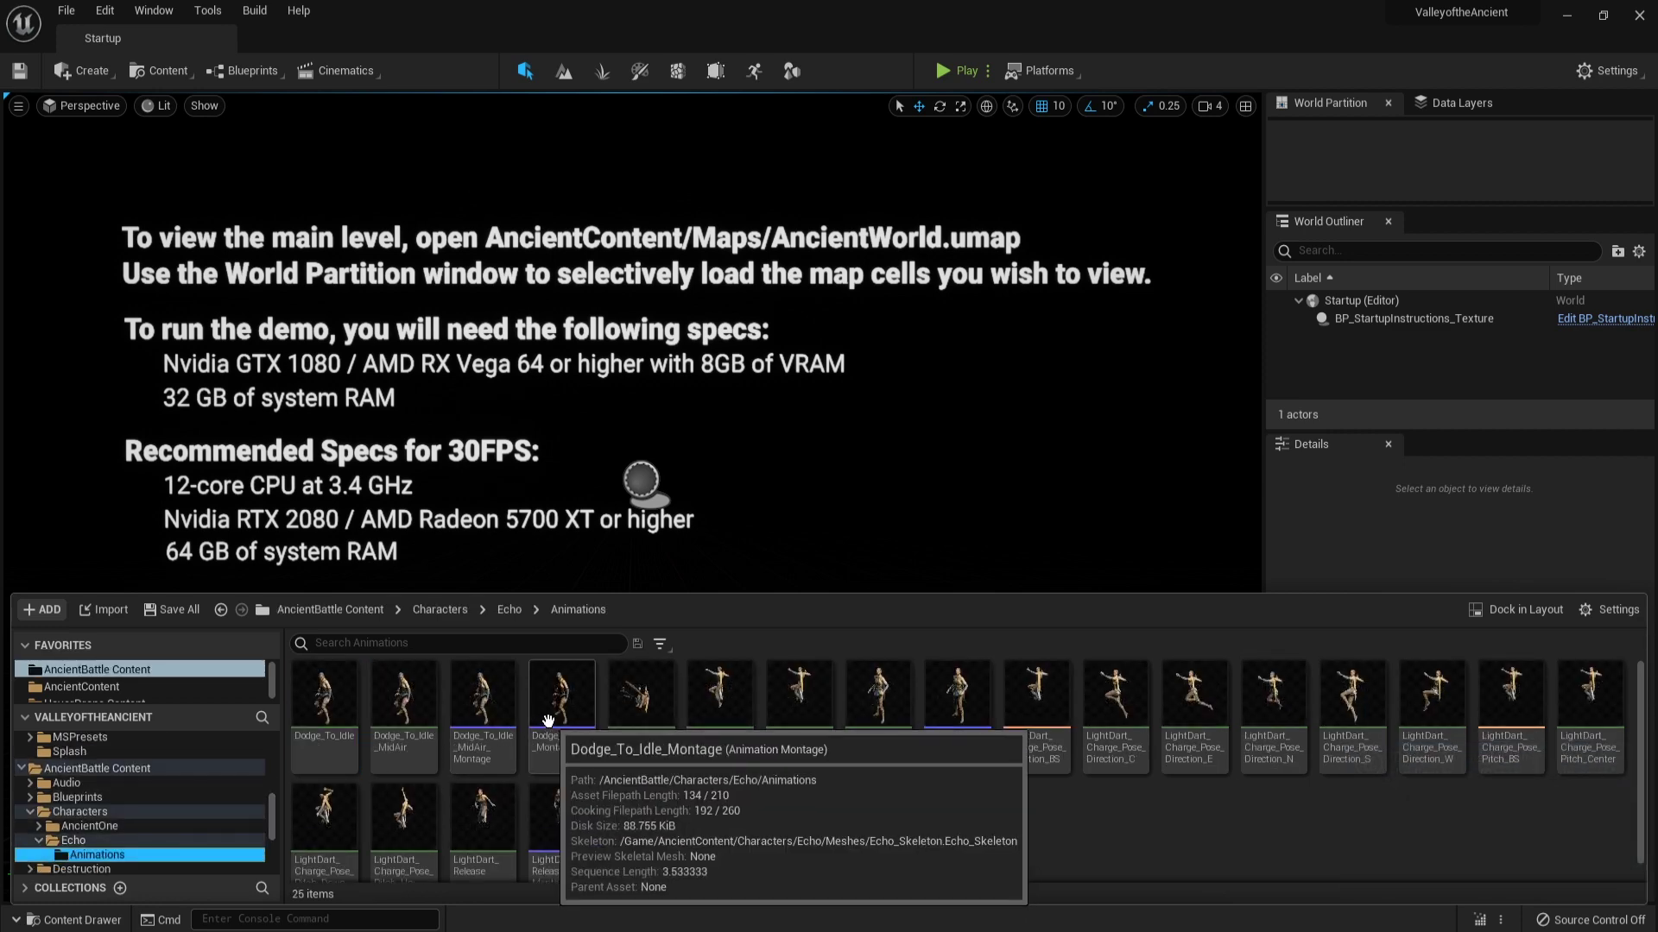
pyautogui.rightClick(548, 721)
pyautogui.click(1085, 841)
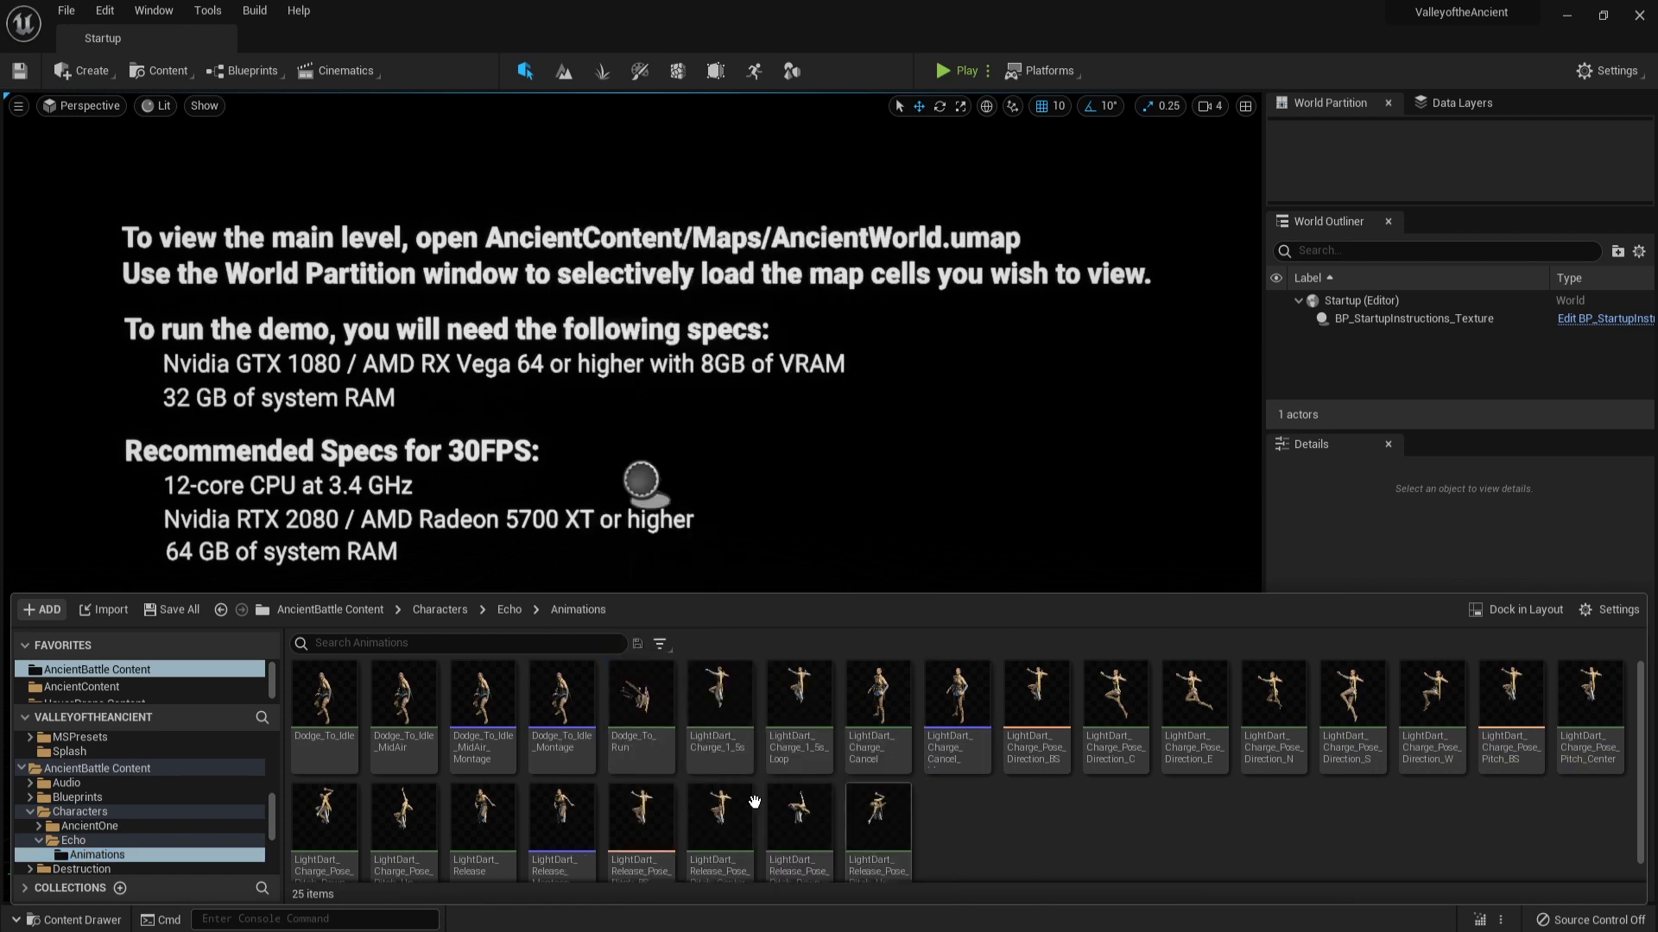
pyautogui.click(582, 694)
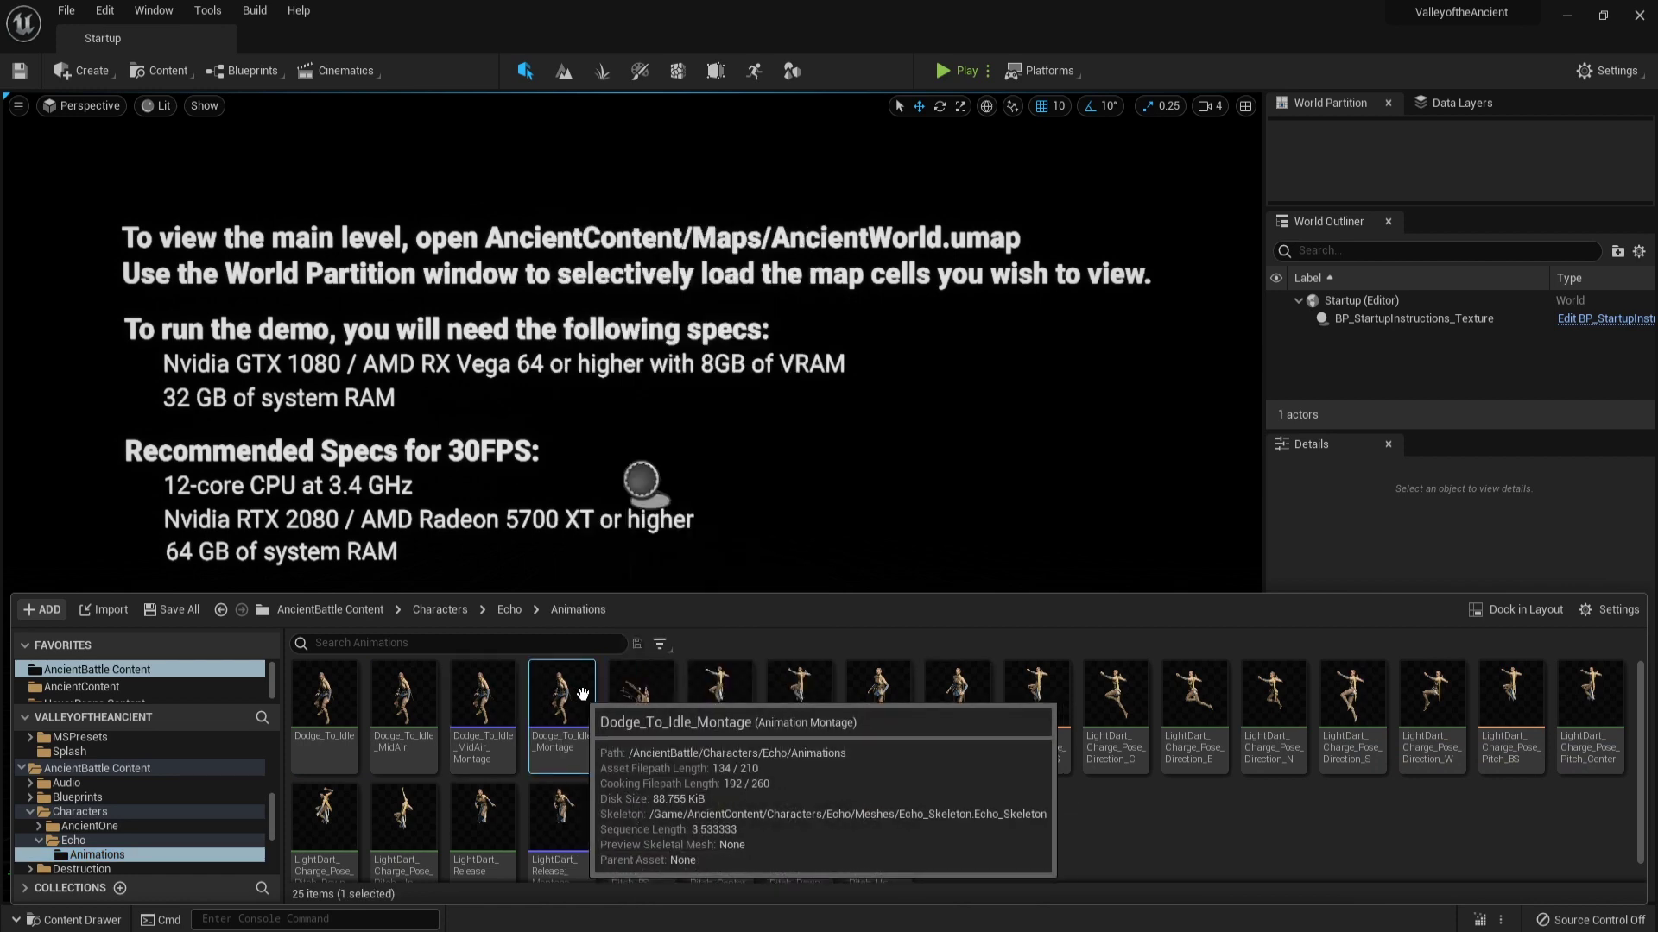
pyautogui.keyDown('ctrl'); pyautogui.click(956, 690); pyautogui.keyUp('ctrl')
pyautogui.keyDown('ctrl'); pyautogui.click(568, 838); pyautogui.keyUp('ctrl')
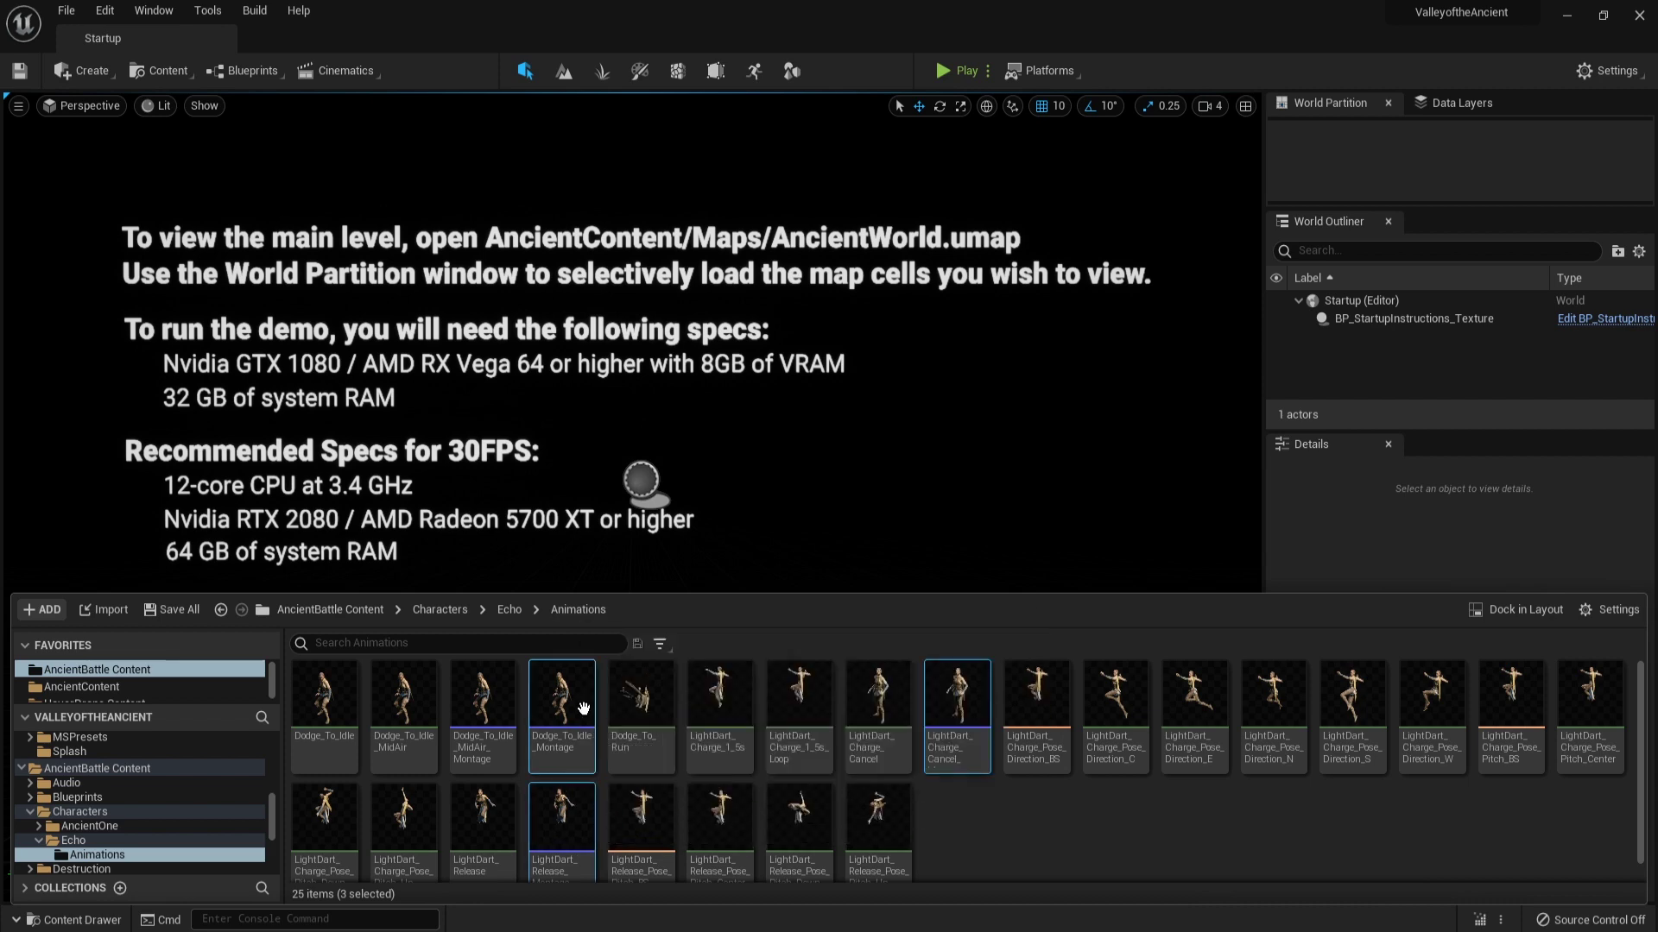
# Retarget the three montages to metahuman_base_skel with prefix MonkeyKing_.
pyautogui.rightClick(585, 708)
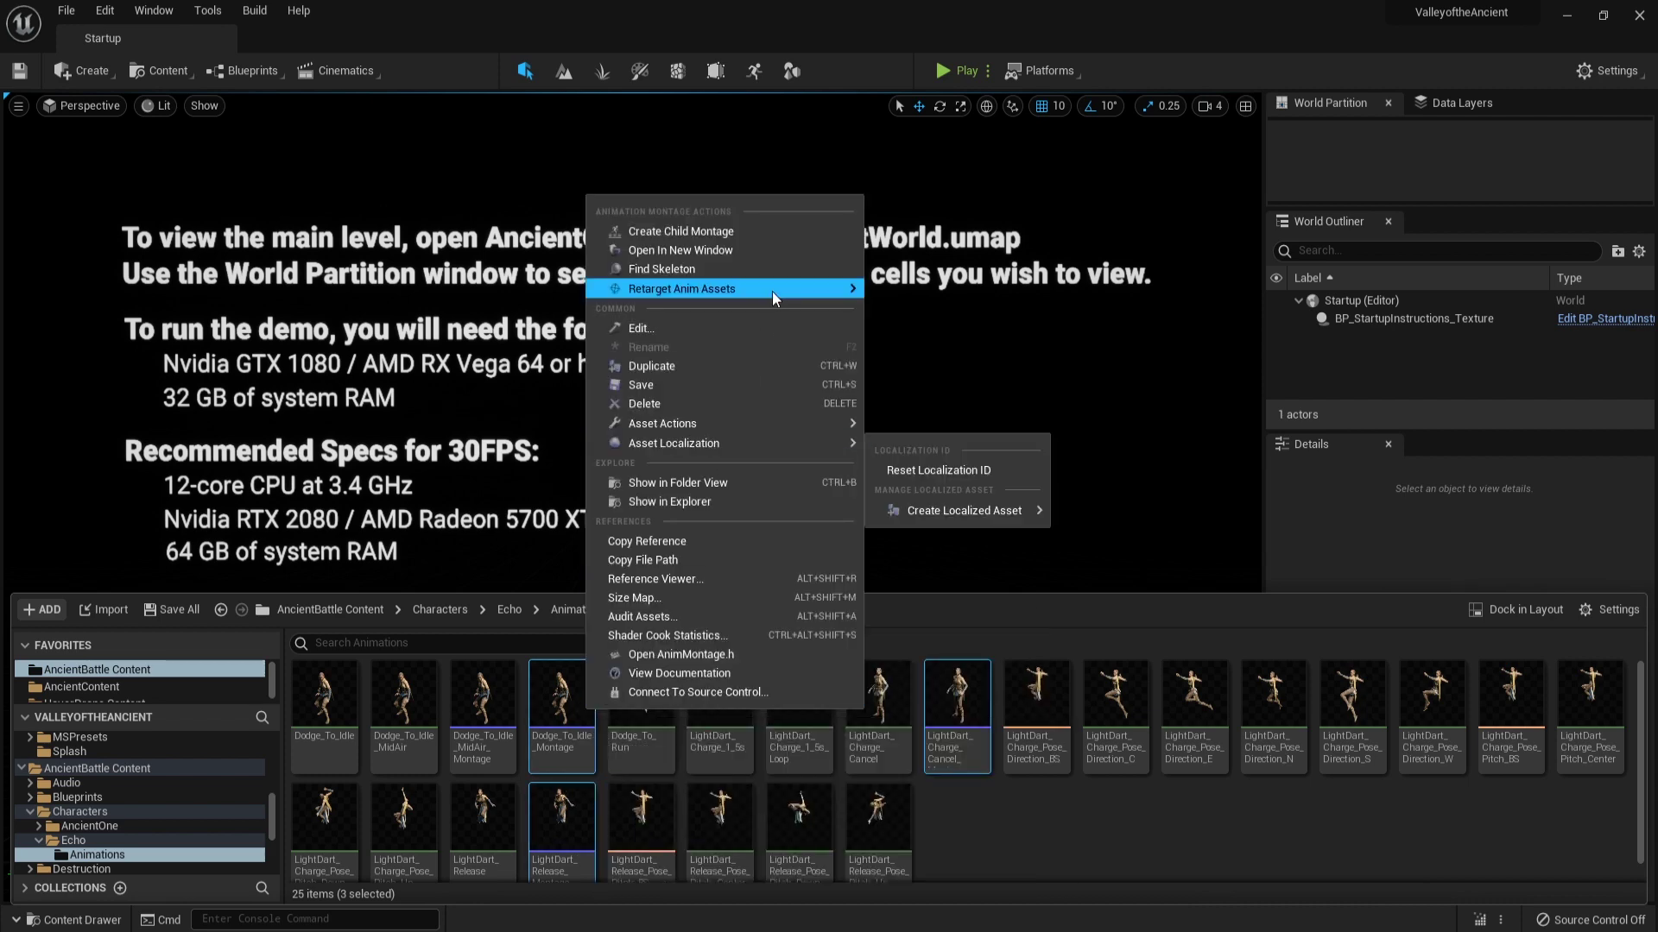
pyautogui.moveTo(771, 289)
pyautogui.click(892, 297)
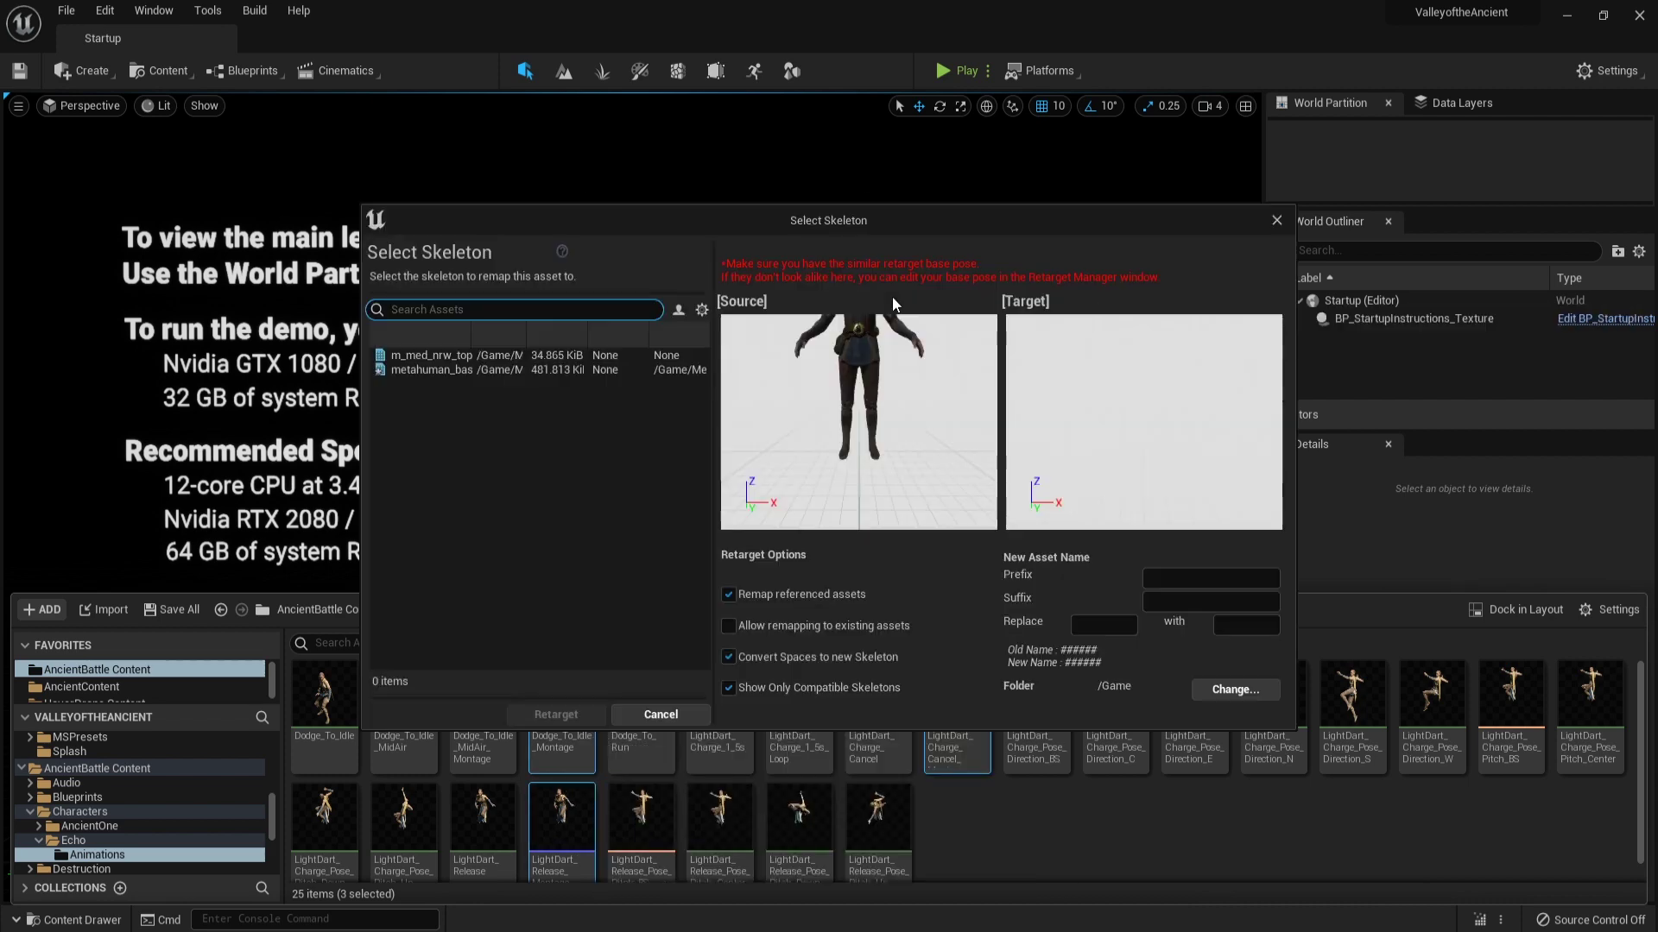
pyautogui.click(535, 371)
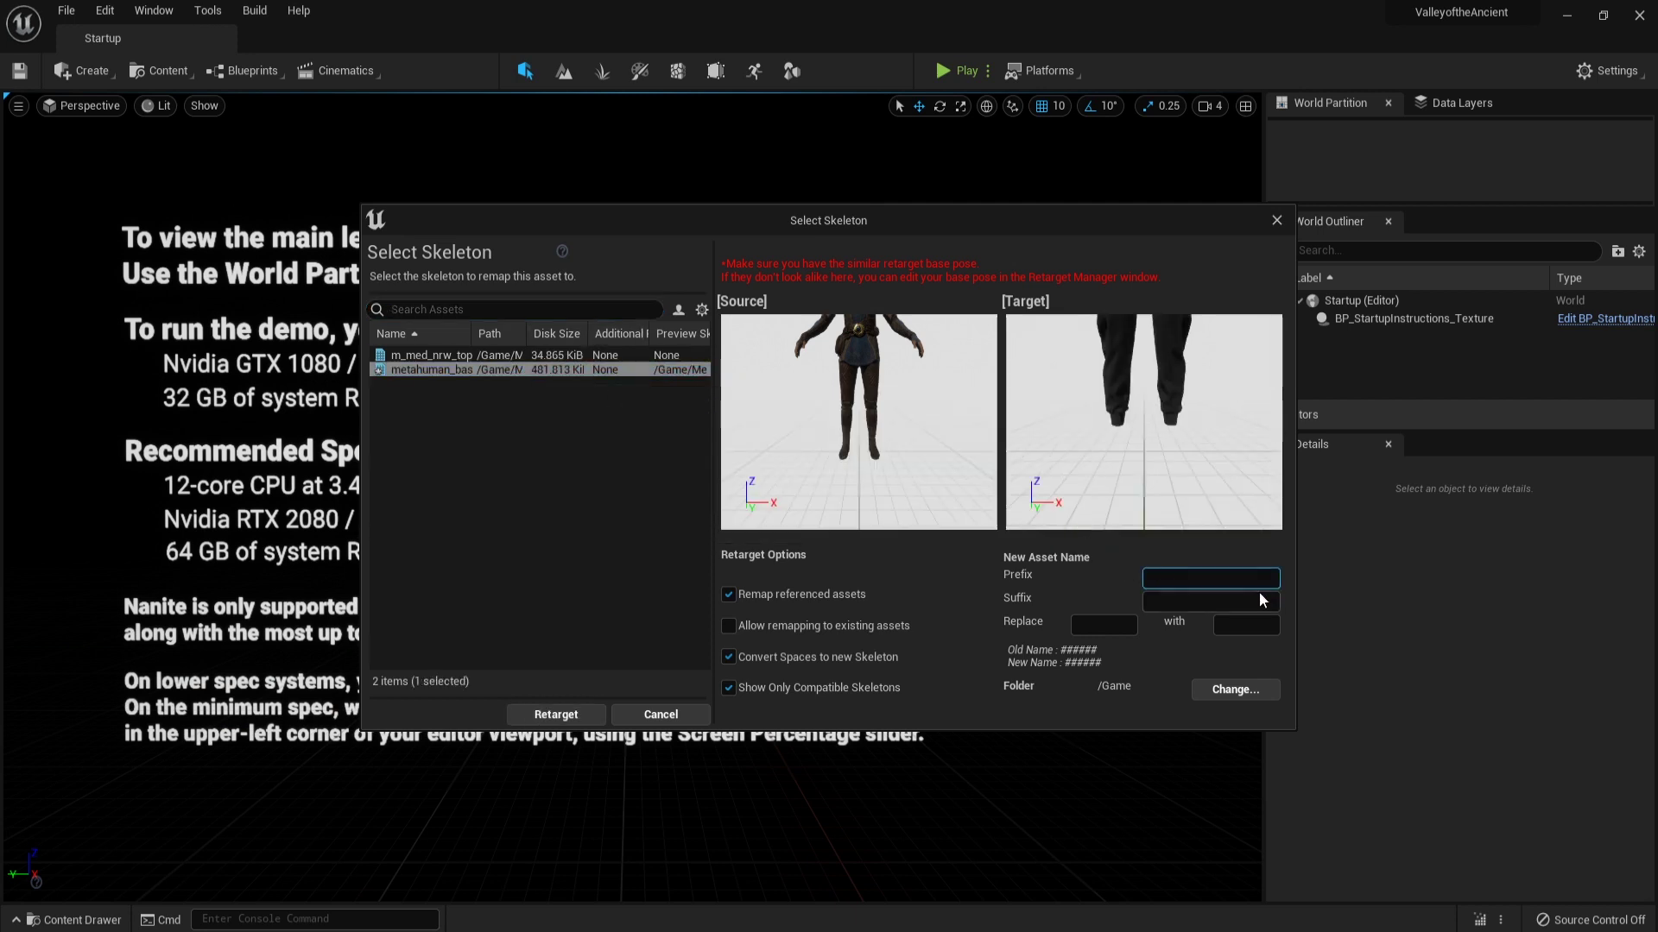
pyautogui.write('MonkeyKing_')
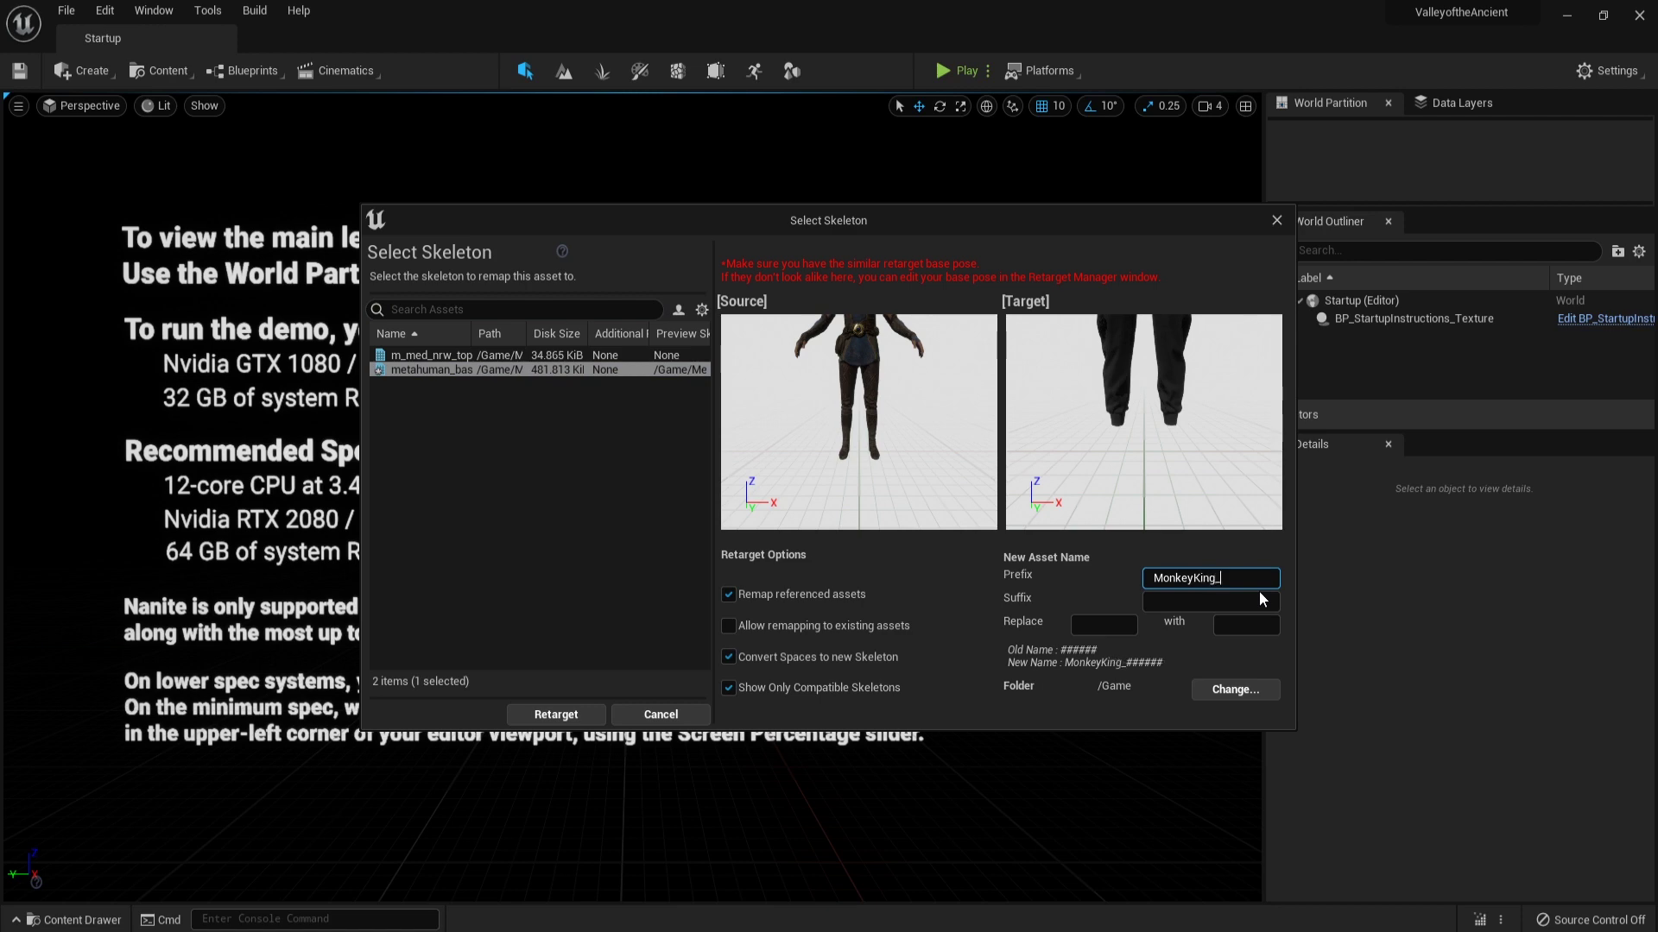
# Save the copies into MonkeyKing's Animations_Battle folder and run the retarget.
pyautogui.click(1227, 693)
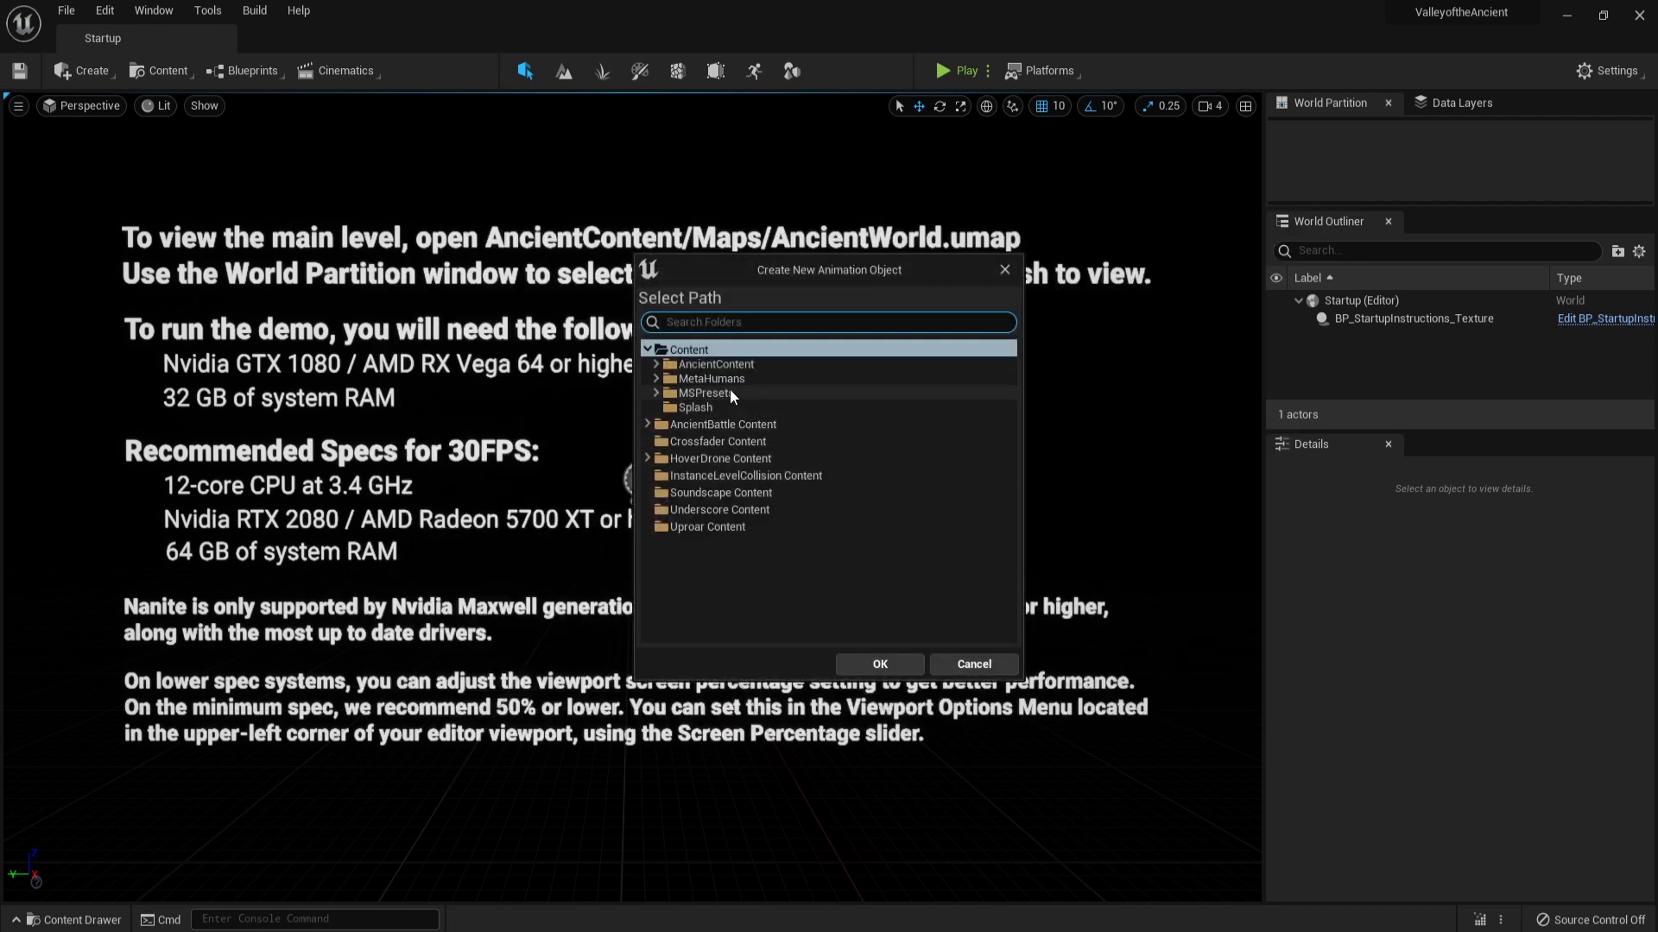
pyautogui.click(656, 377)
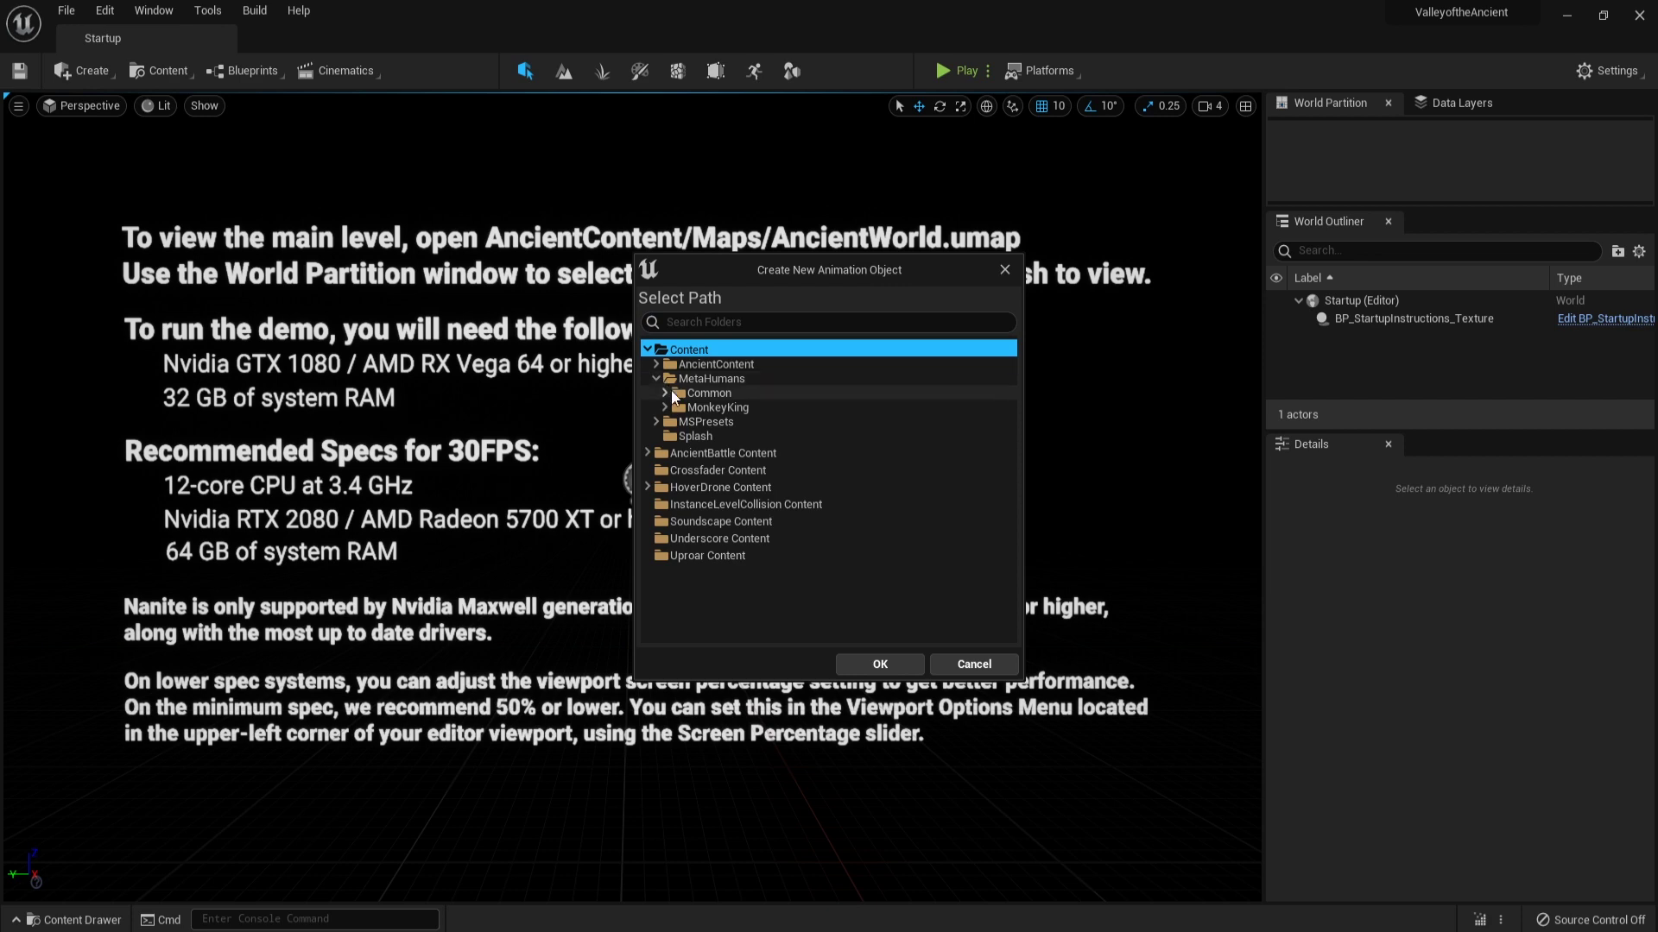
pyautogui.click(665, 407)
pyautogui.click(691, 436)
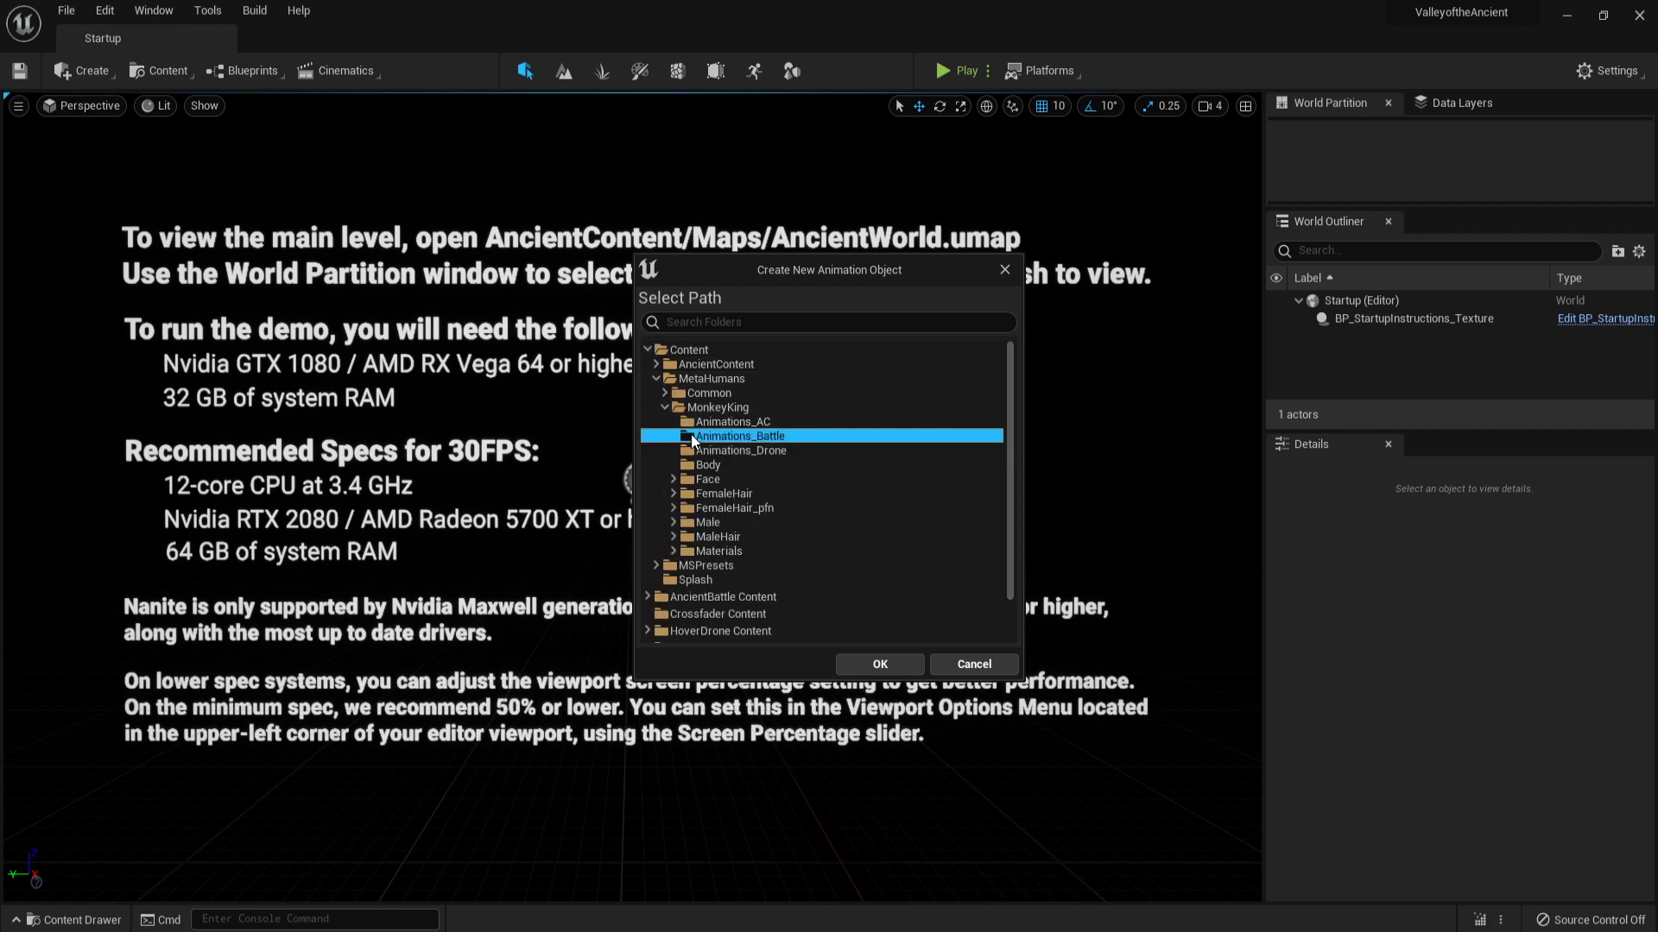
pyautogui.click(913, 666)
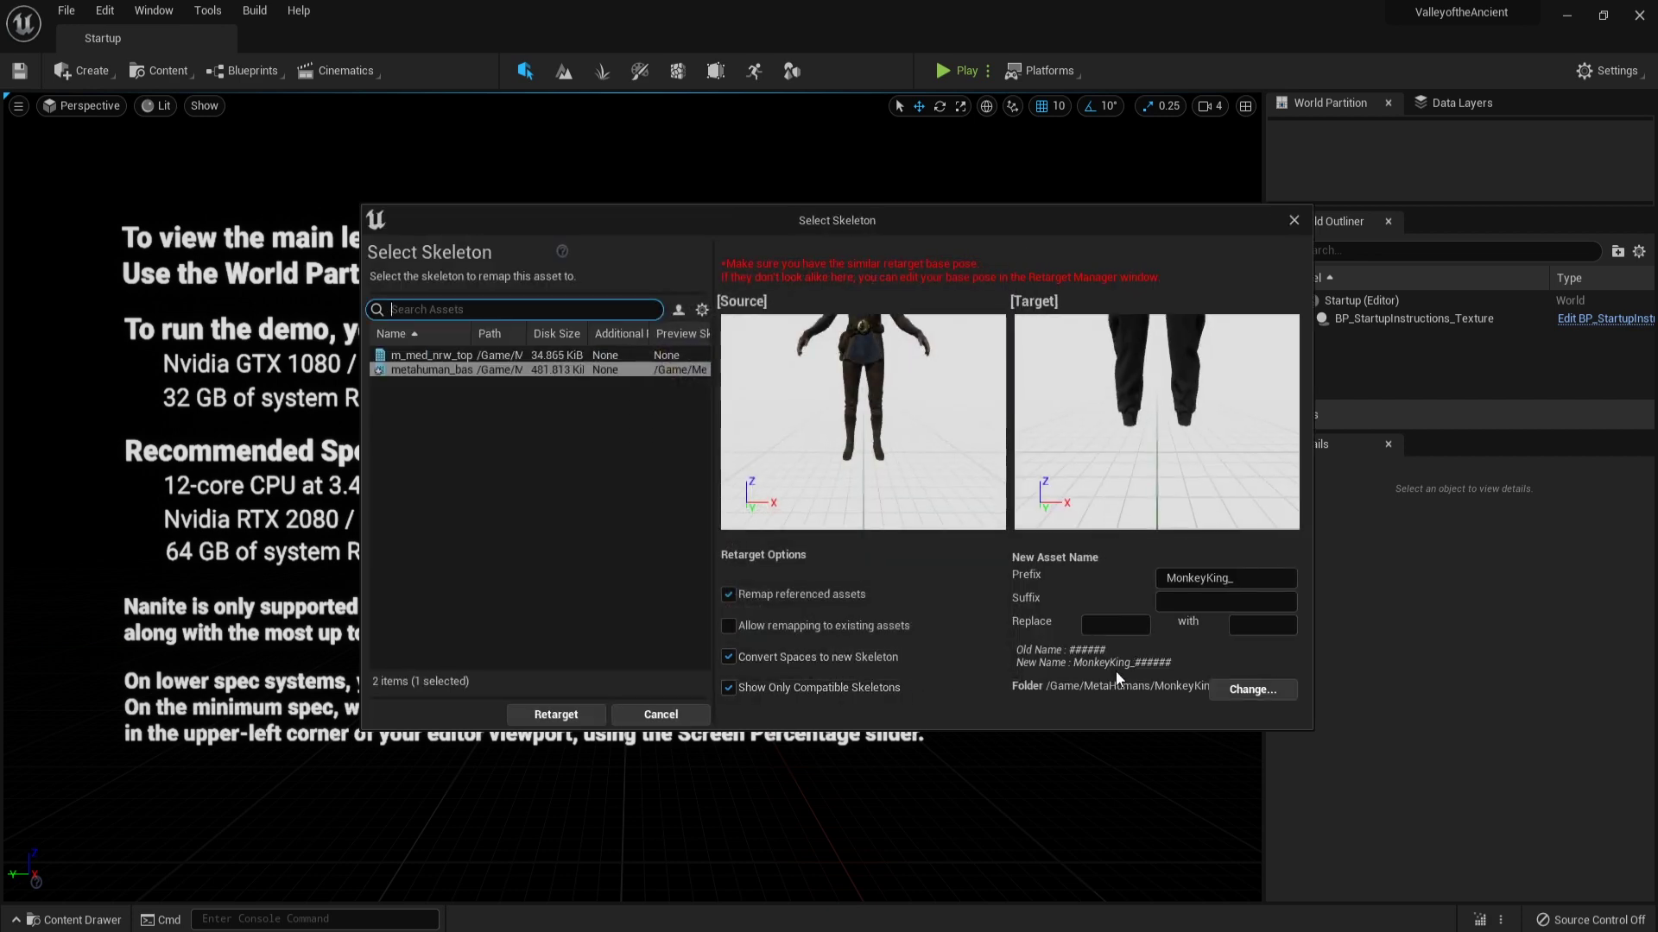
pyautogui.click(559, 716)
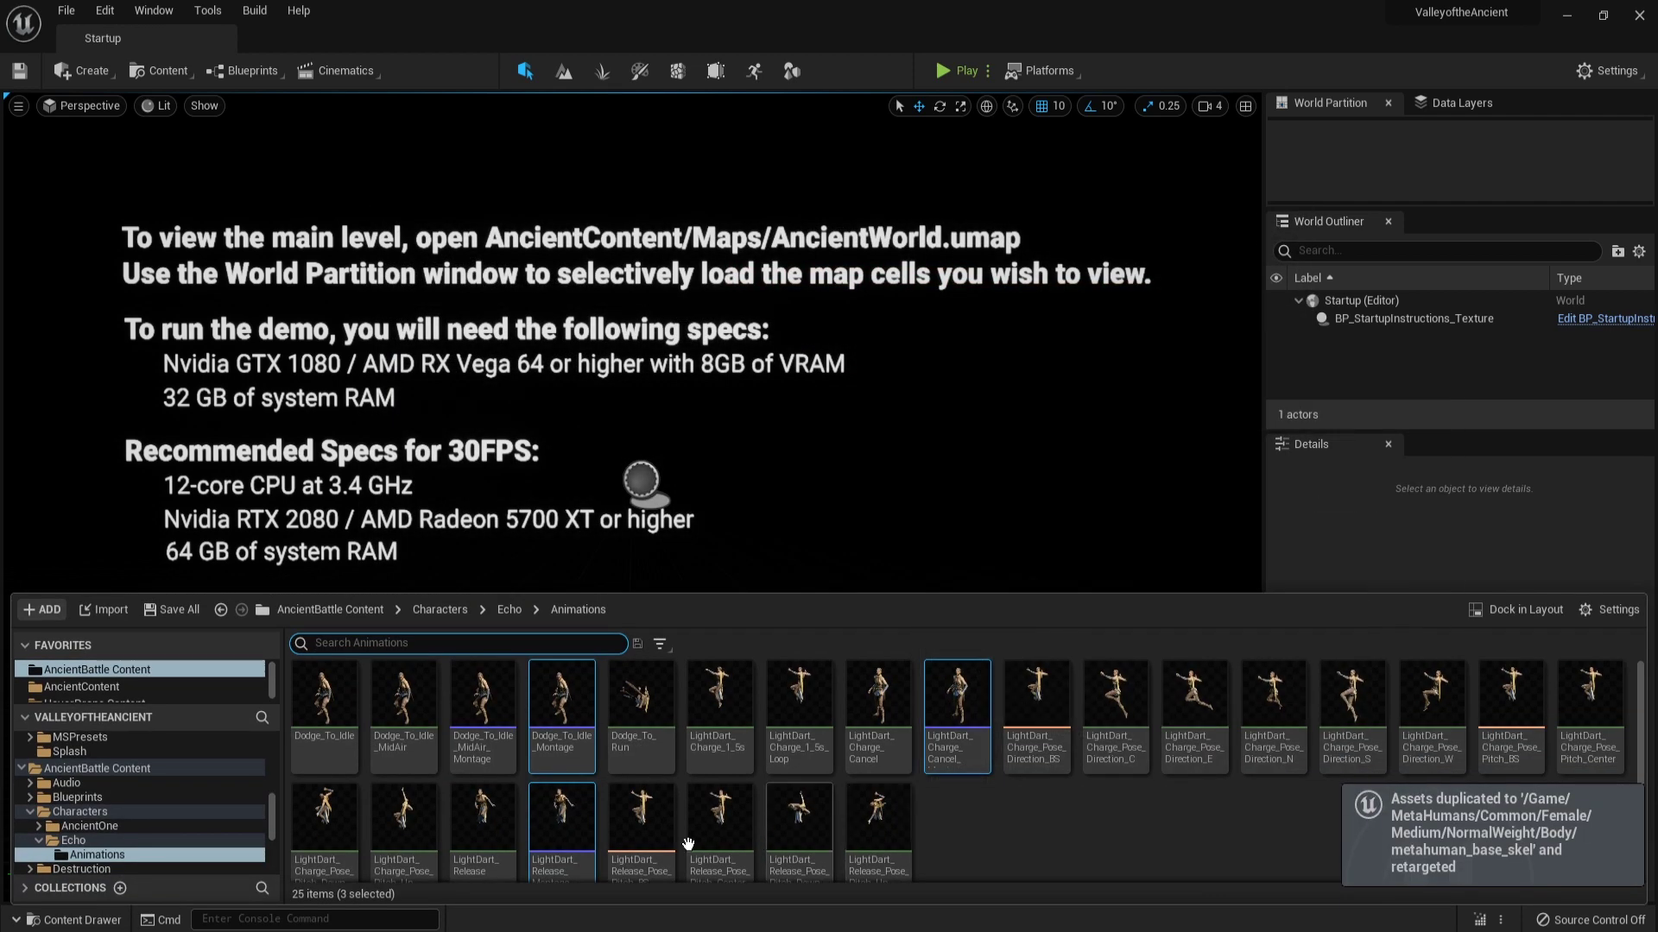
# Open MetaHumans/MonkeyKing/Animations_Battle and select all 25 of its animation assets.
pyautogui.scroll(-10, 129, 785)
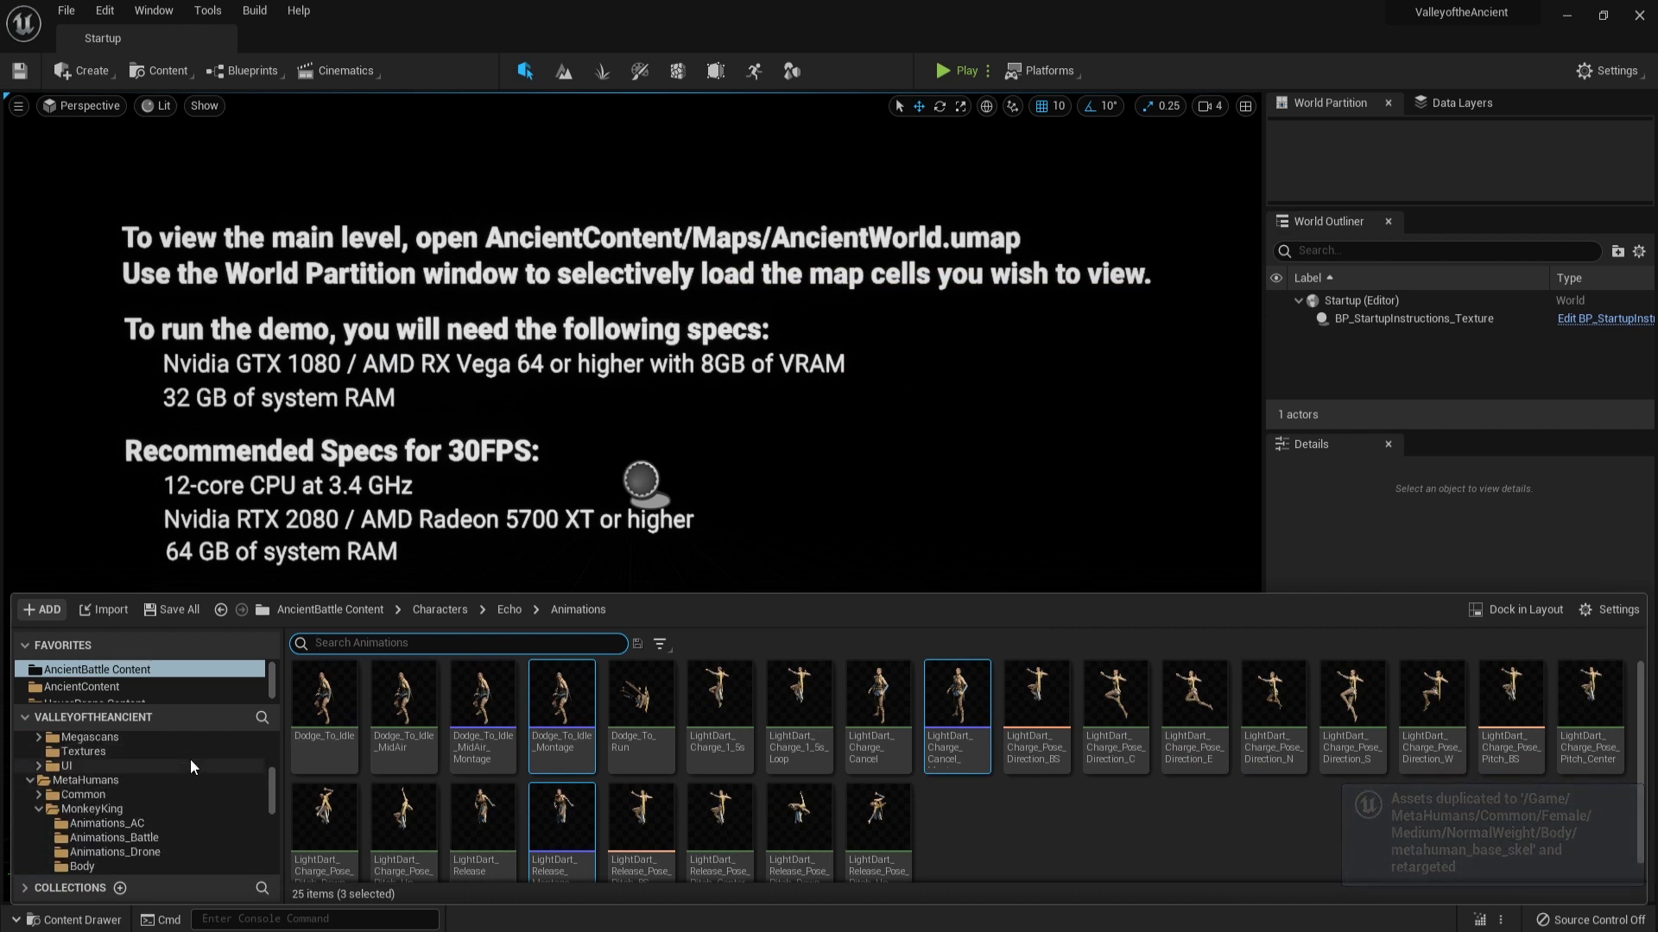
pyautogui.scroll(5, 190, 759)
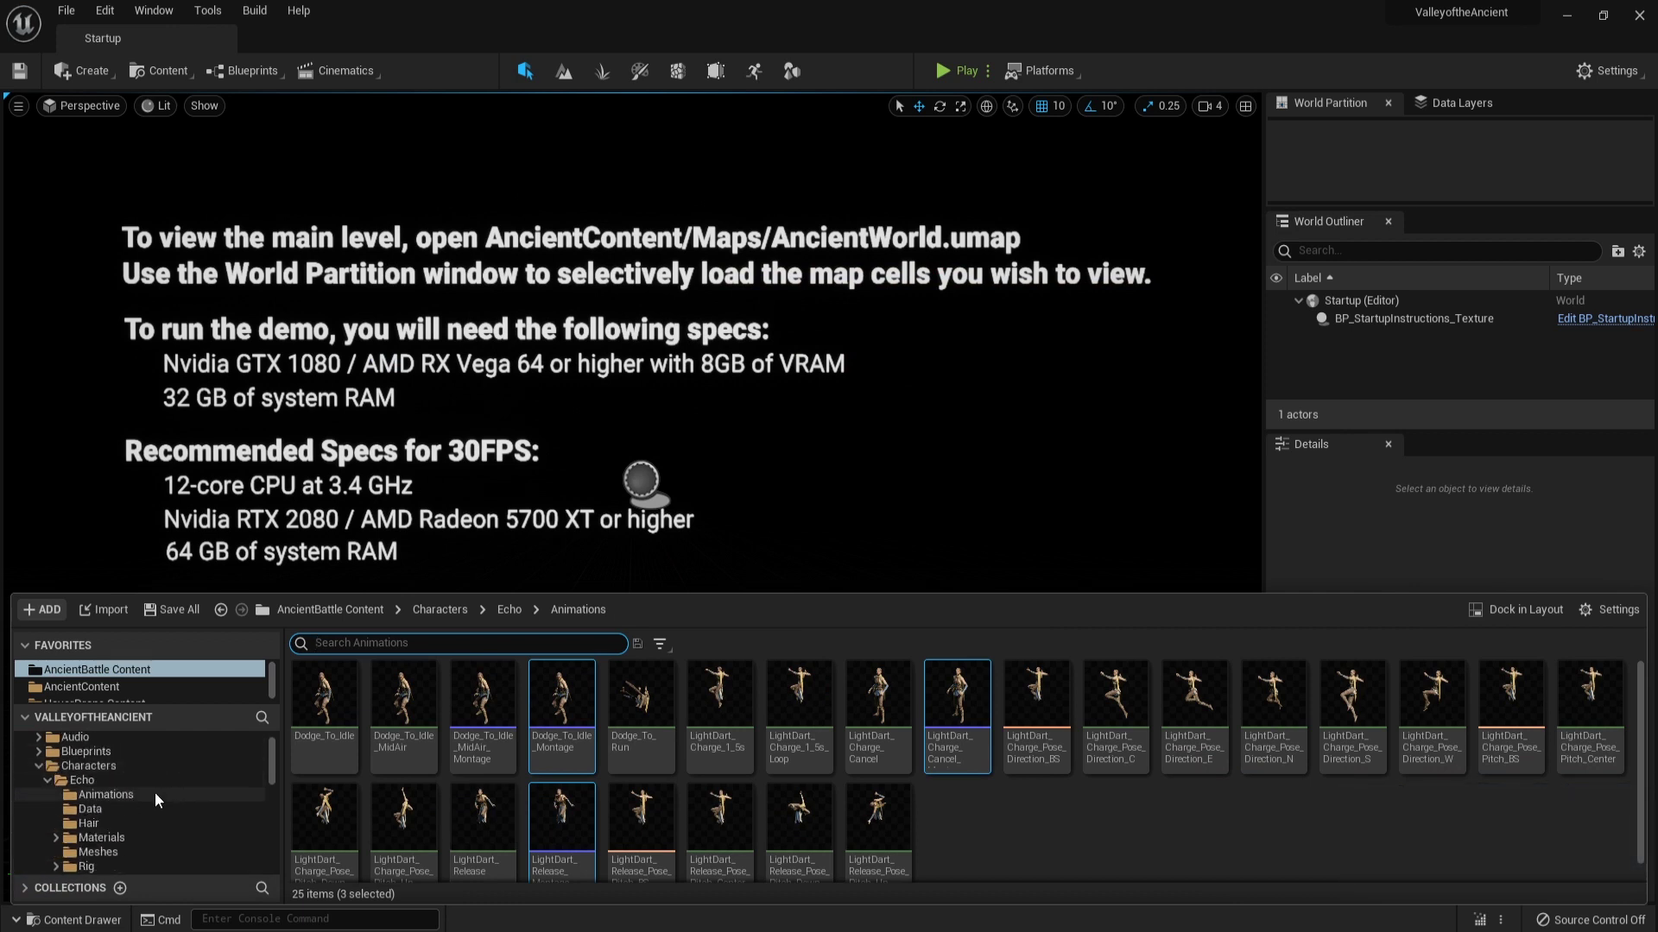
pyautogui.scroll(-2, 155, 799)
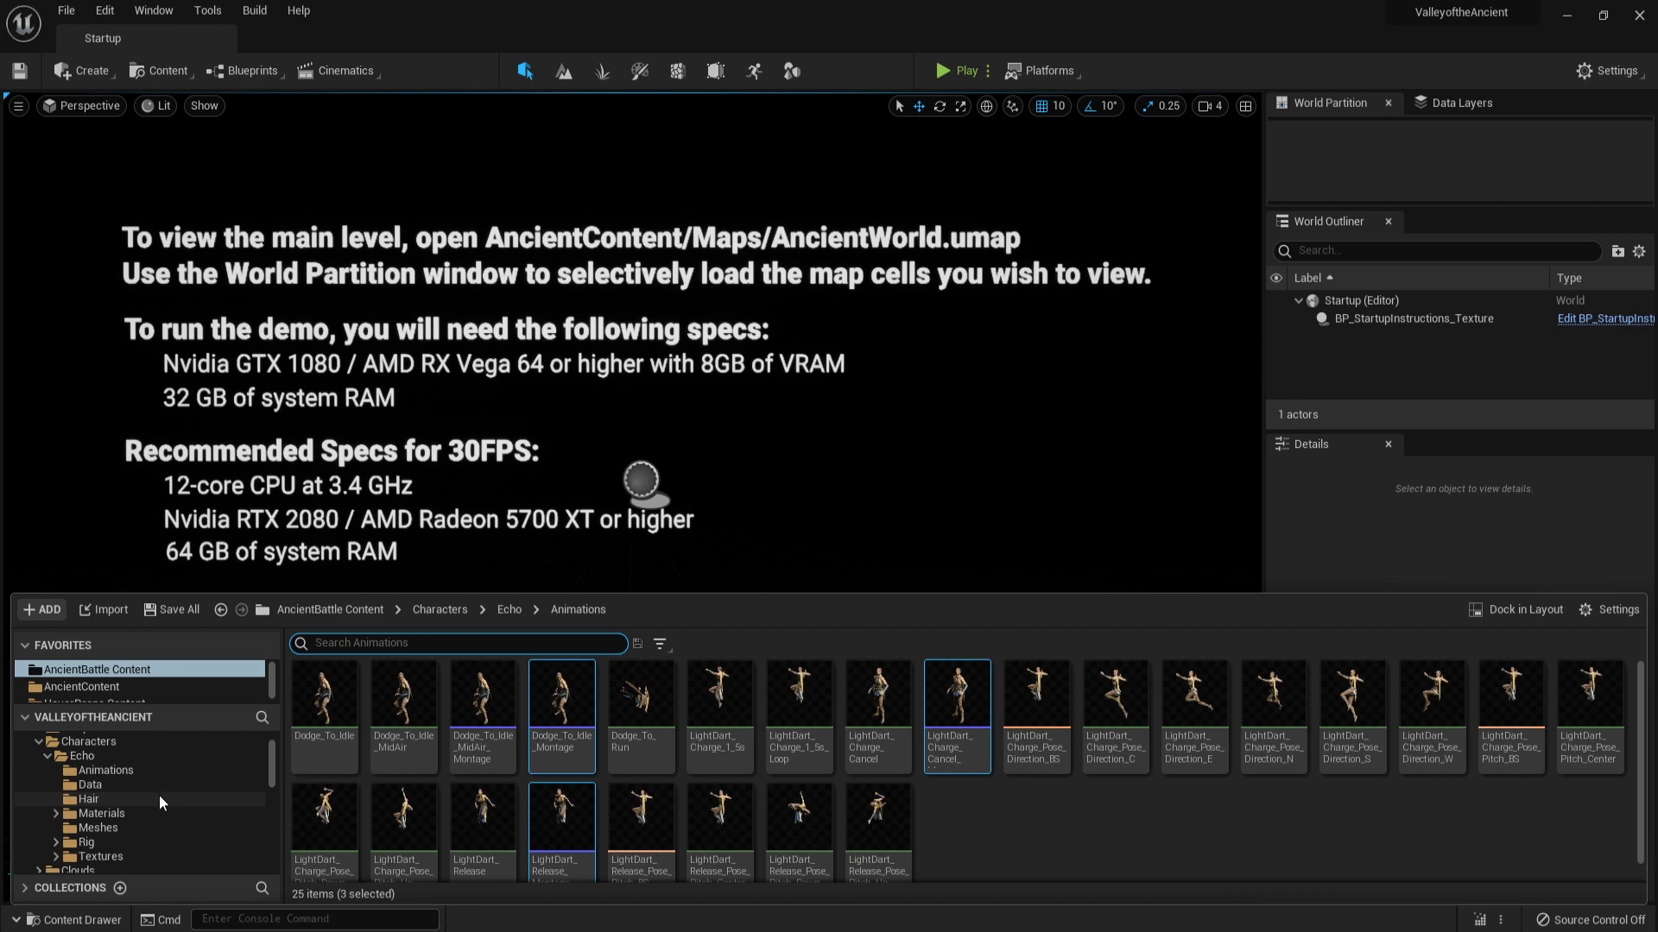
pyautogui.scroll(-4, 159, 795)
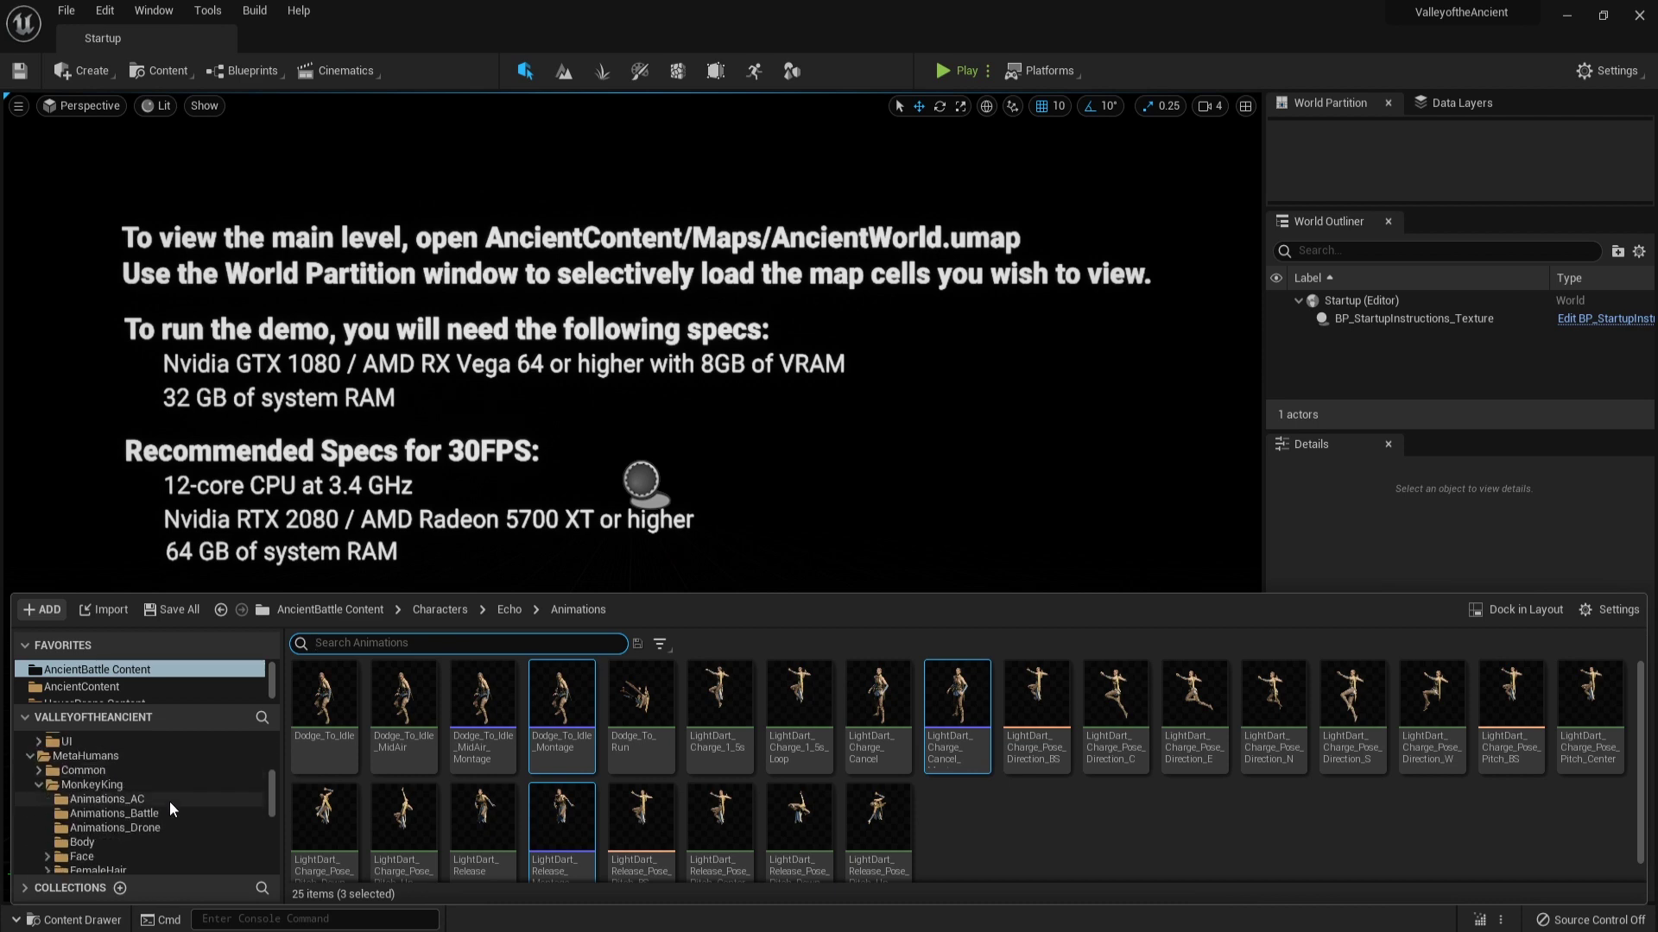
pyautogui.click(191, 813)
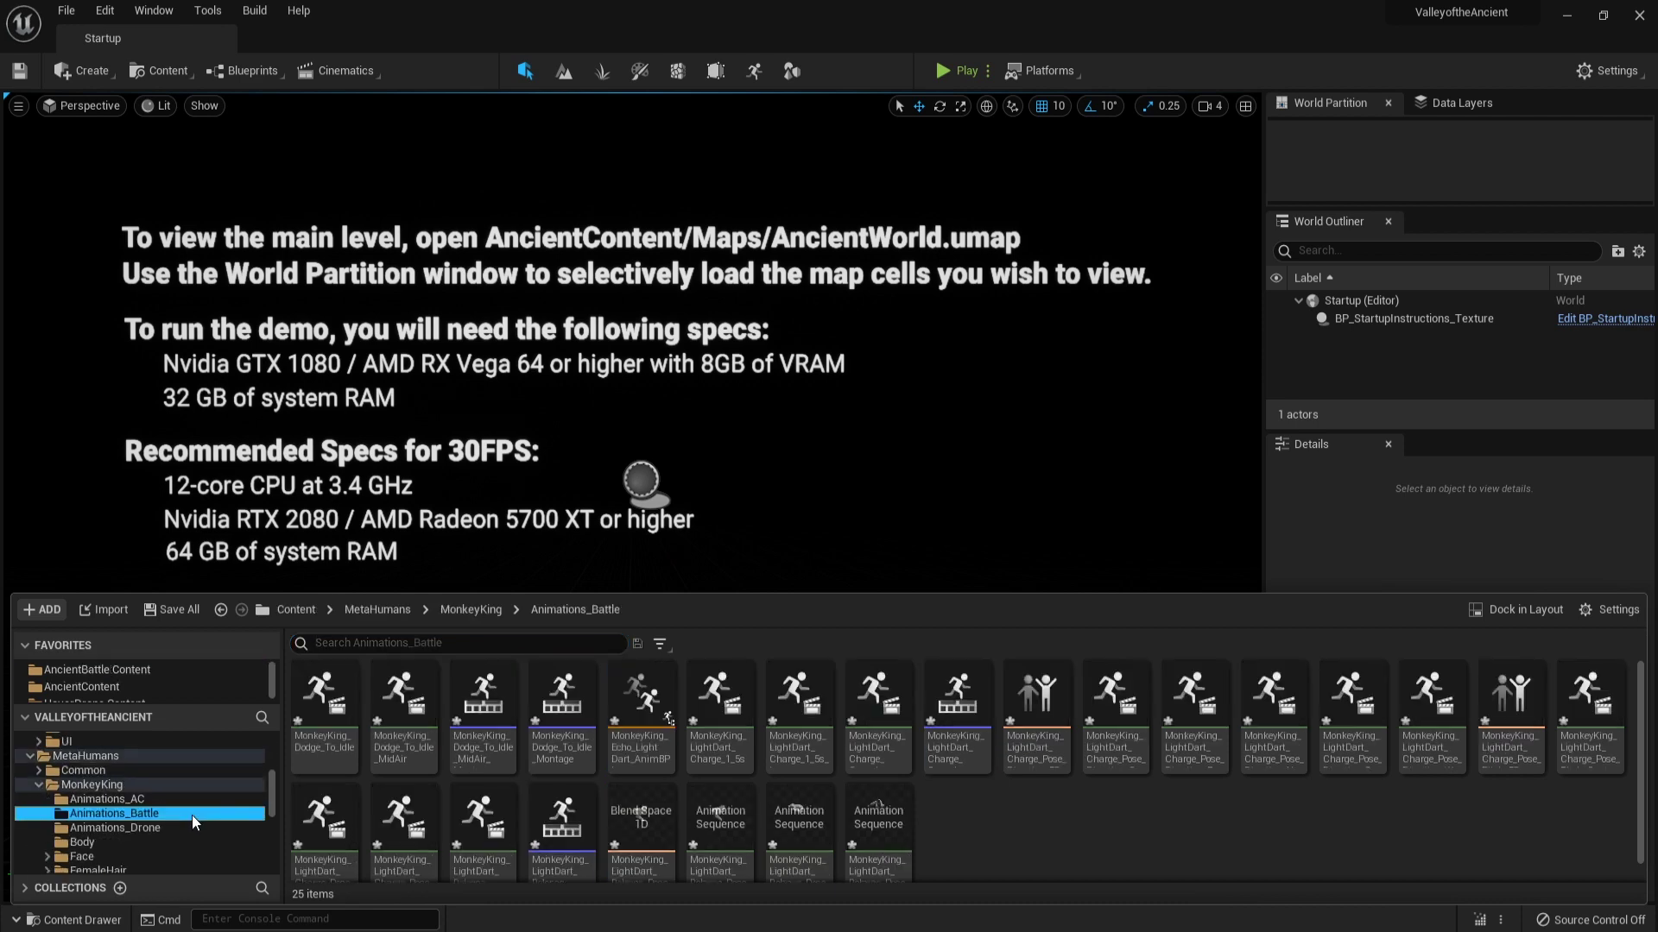
pyautogui.click(1031, 800)
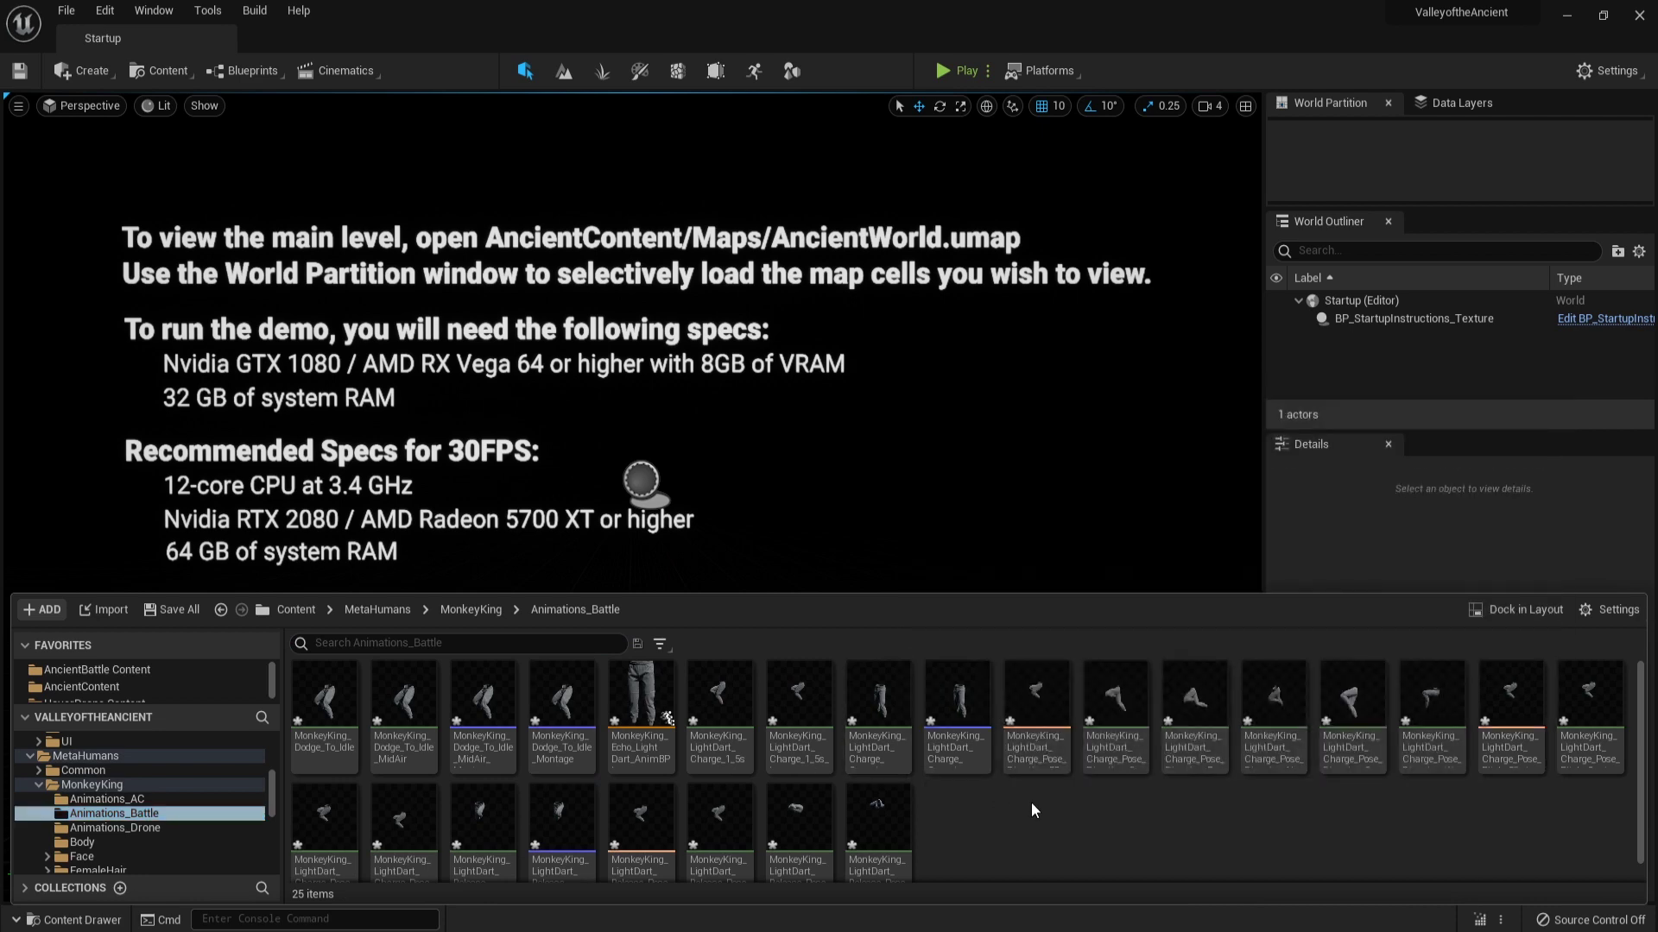
pyautogui.hotkey('ctrl', 'a')
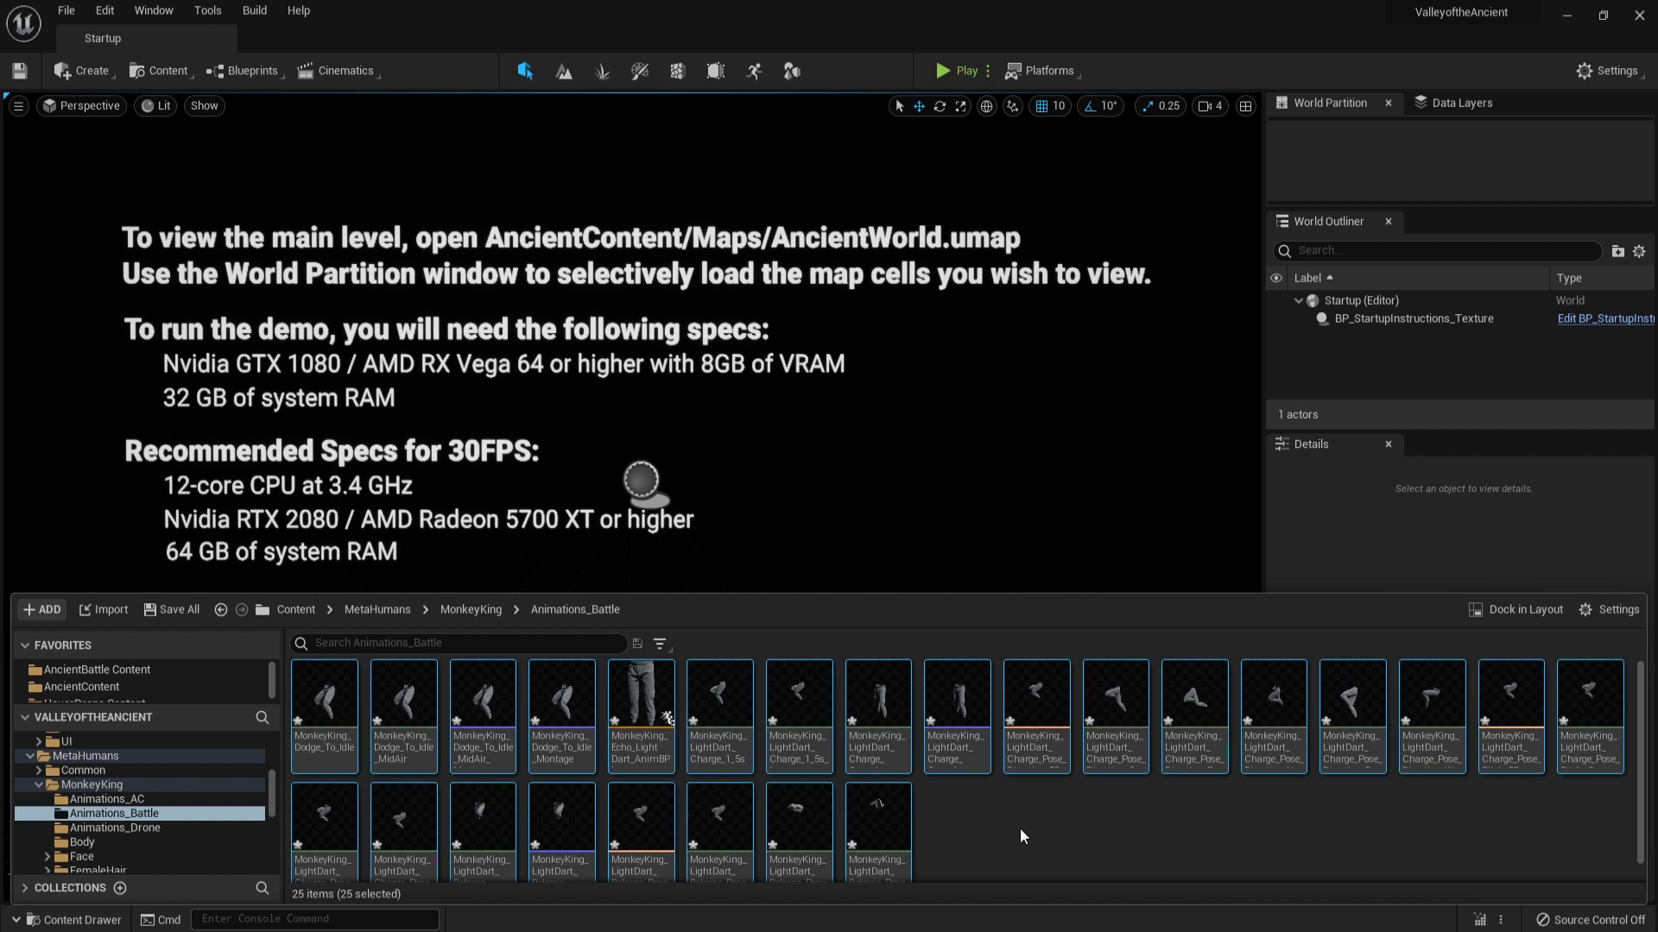
pyautogui.scroll(-1, 1018, 827)
pyautogui.scroll(3, 126, 792)
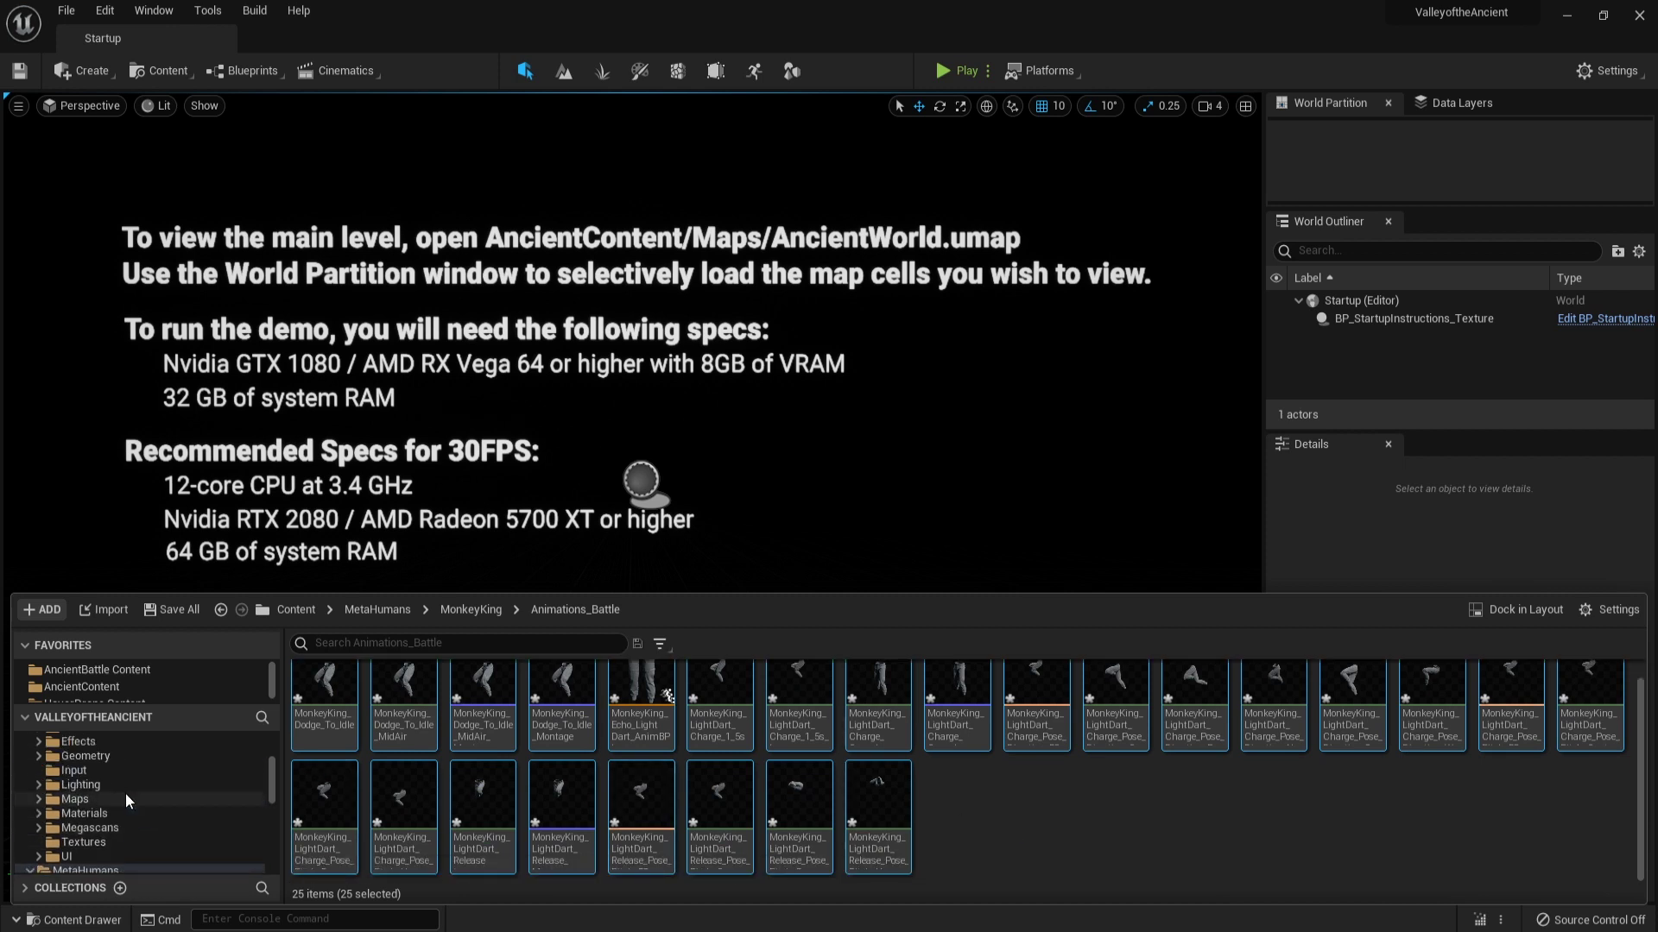
pyautogui.scroll(-3, 128, 794)
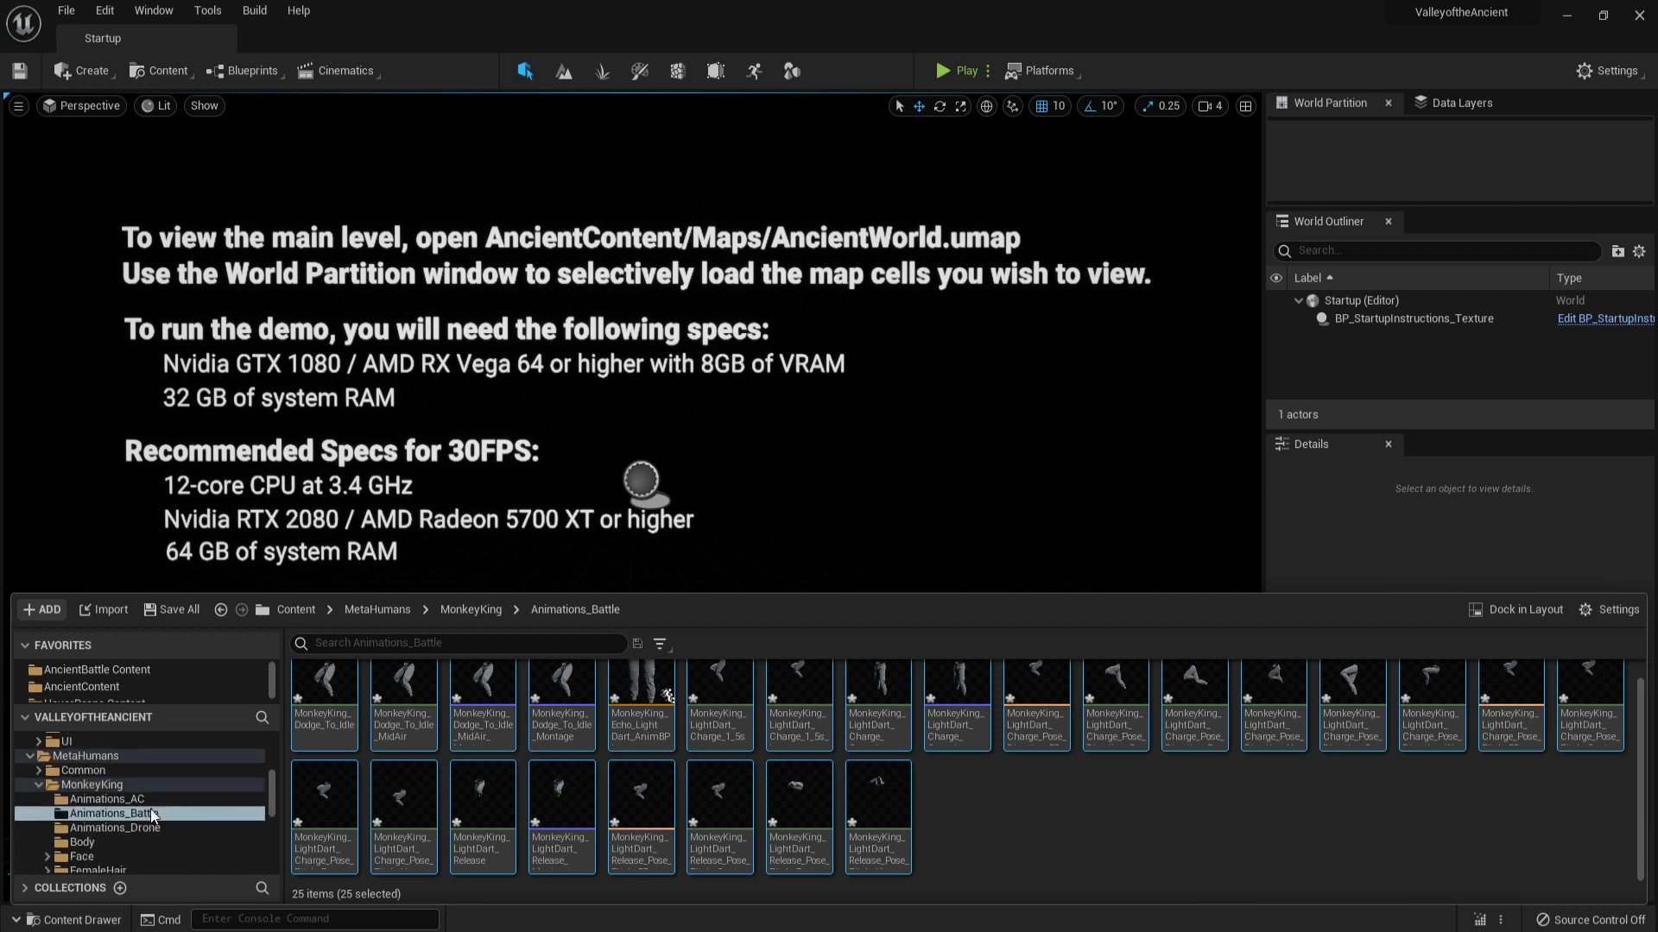
pyautogui.scroll(-8, 150, 809)
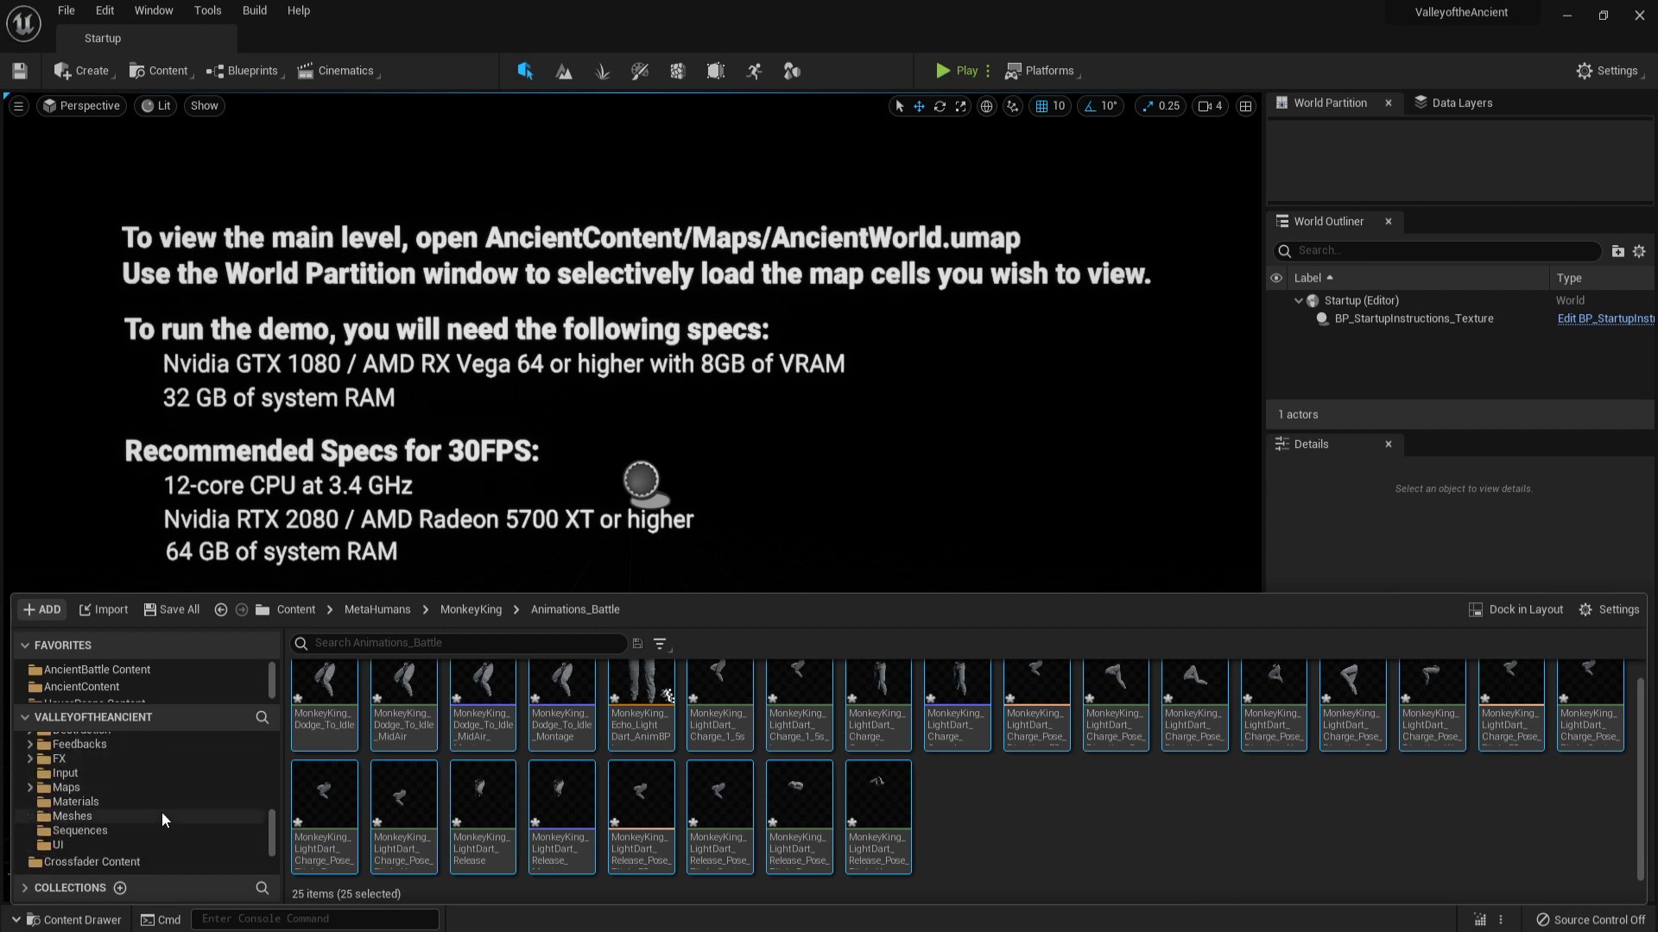
pyautogui.scroll(15, 163, 812)
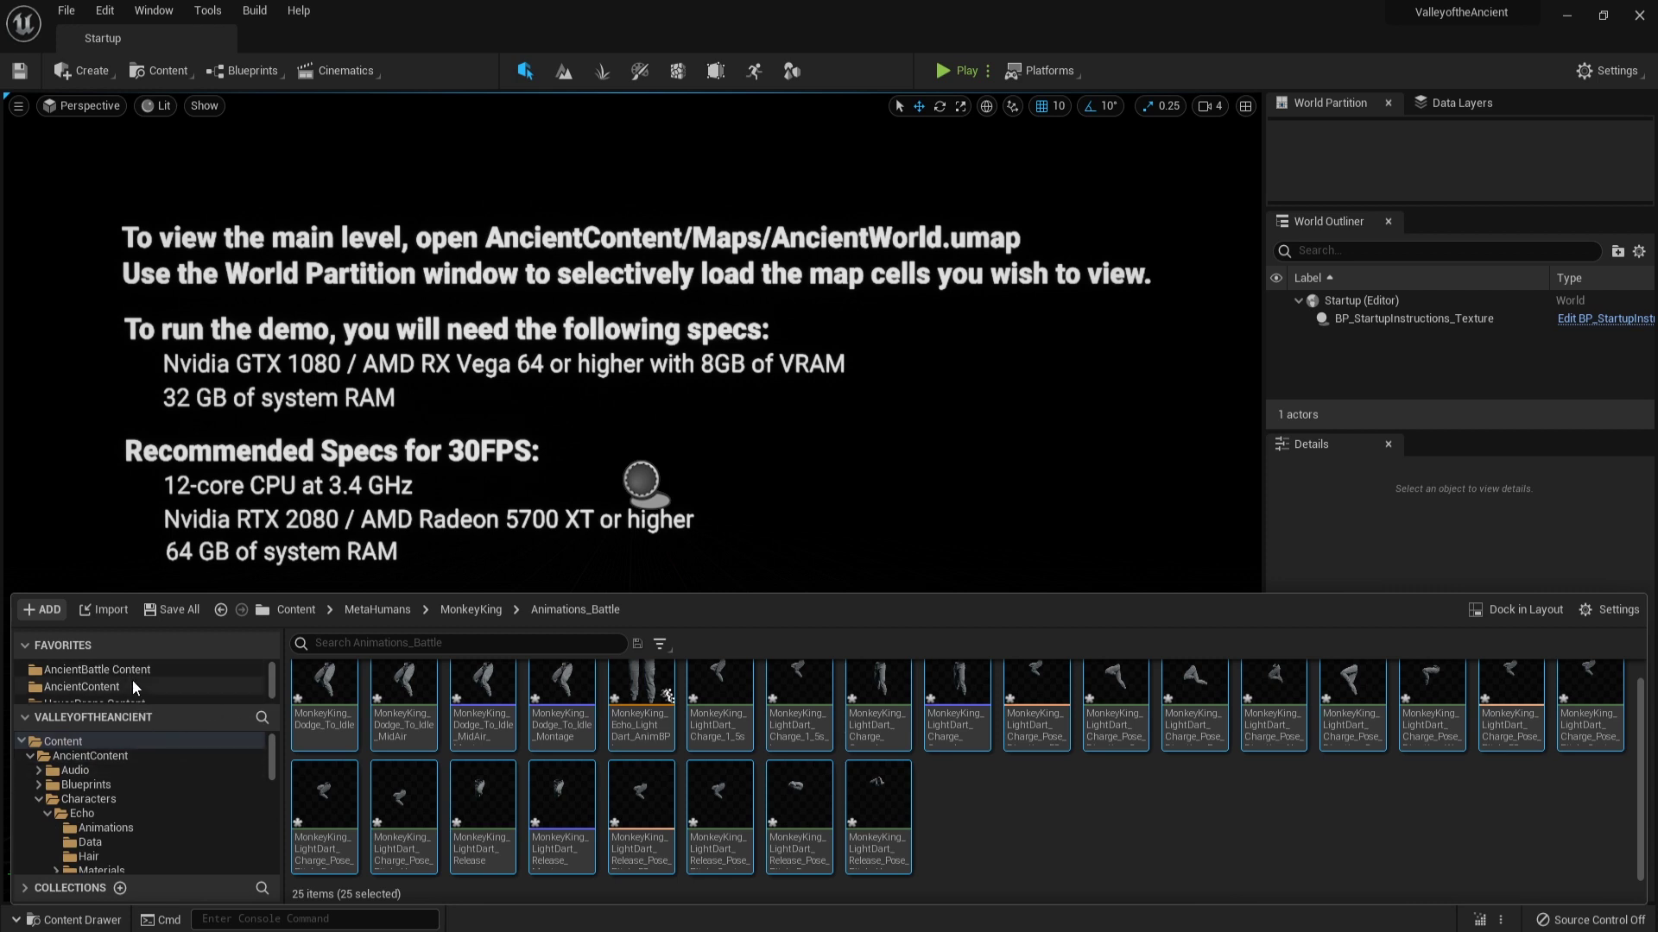
# Browse AncientContent > Blueprints > Character and open BP_EchoCharacter.
pyautogui.click(151, 757)
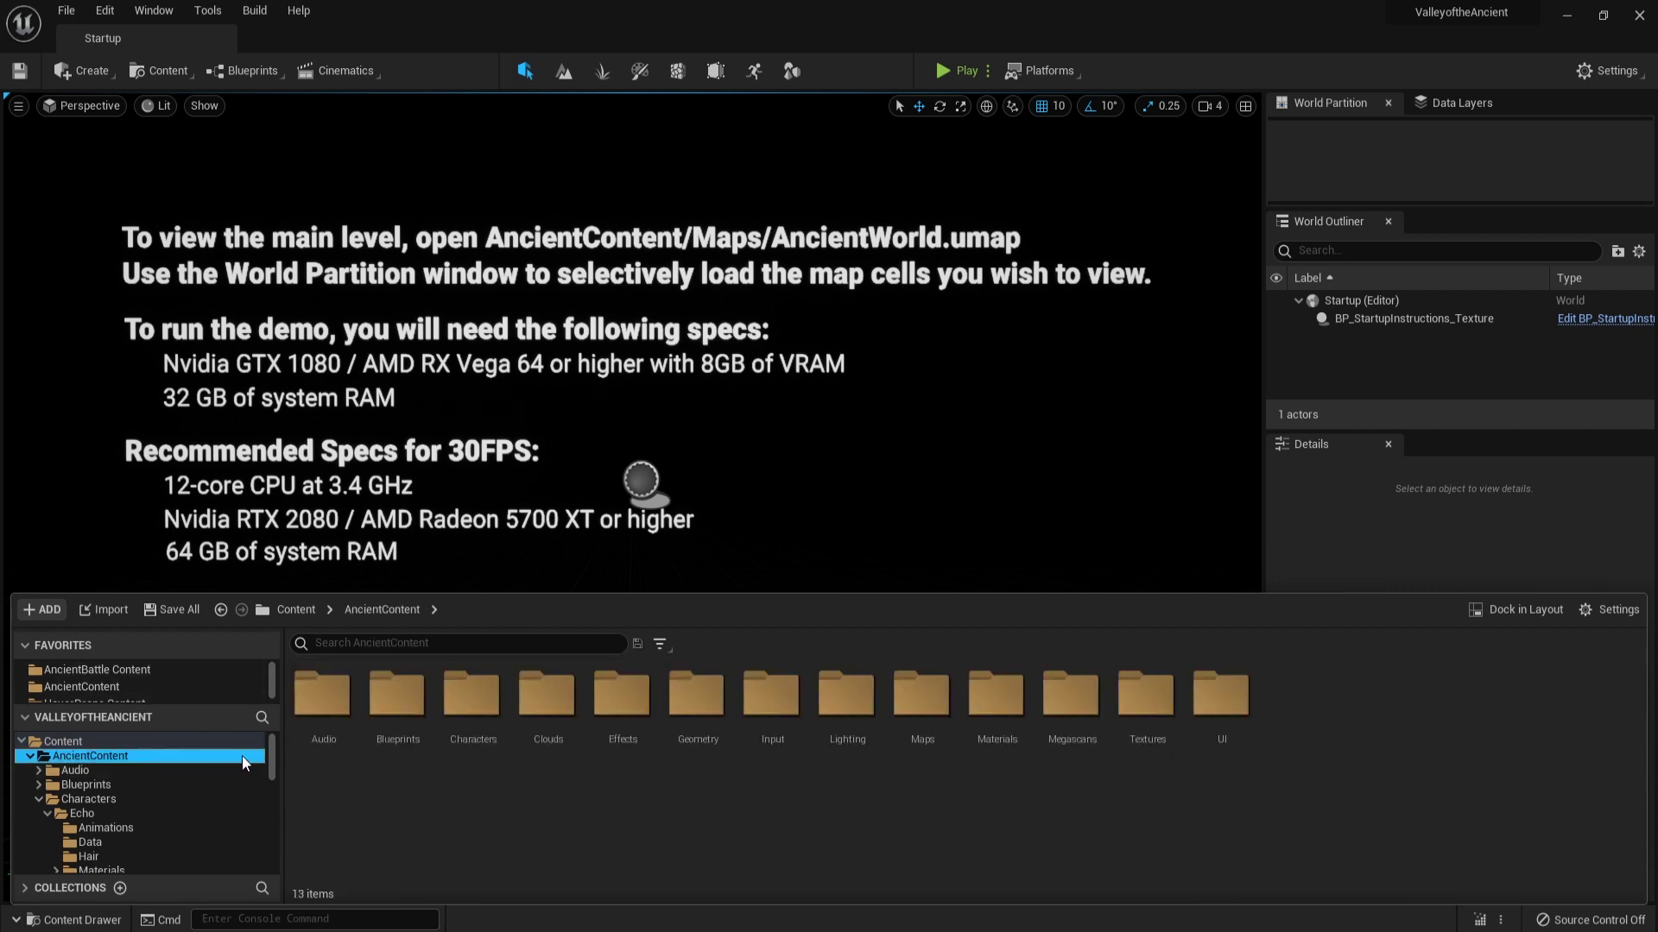
pyautogui.doubleClick(457, 732)
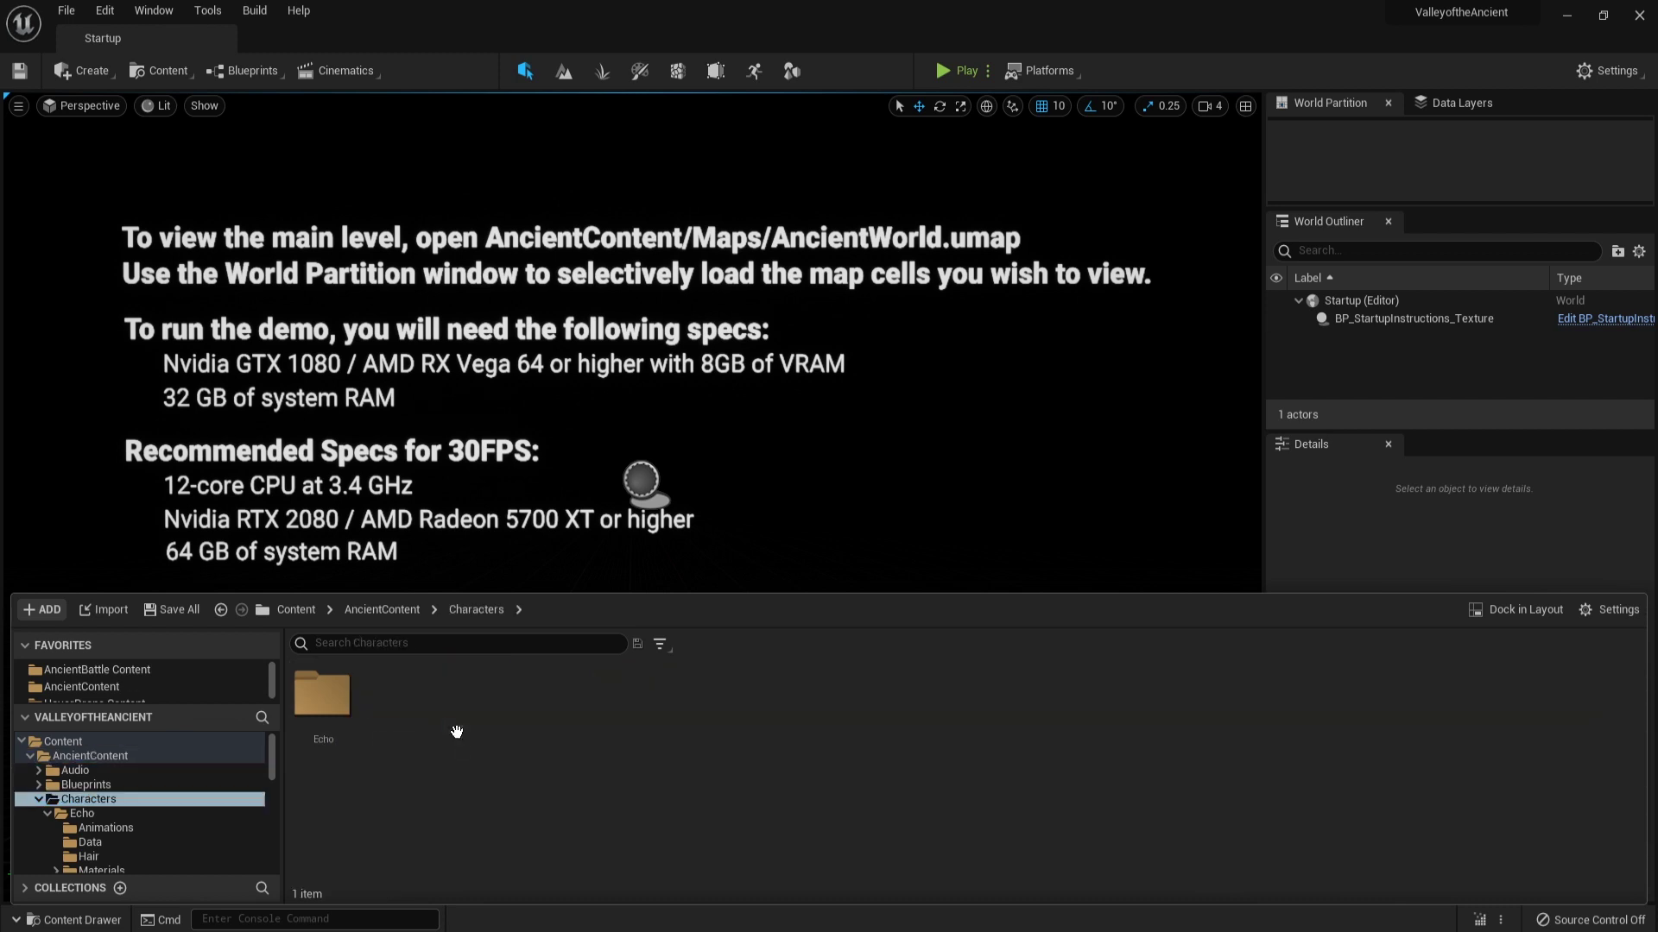
pyautogui.doubleClick(343, 695)
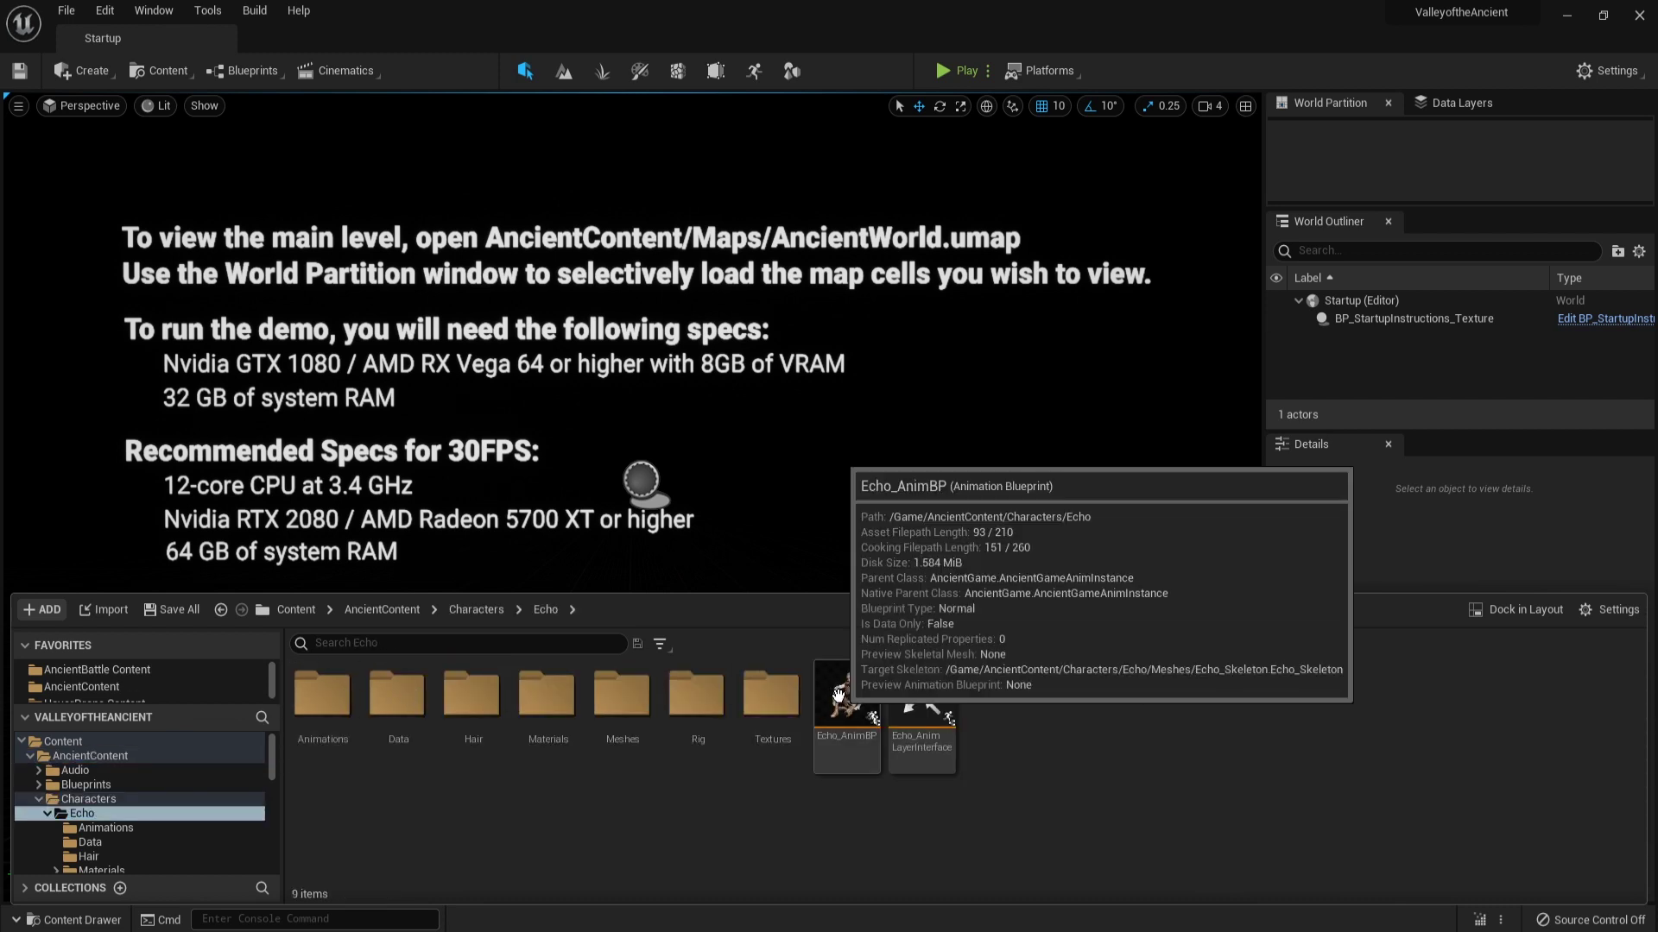
pyautogui.click(464, 611)
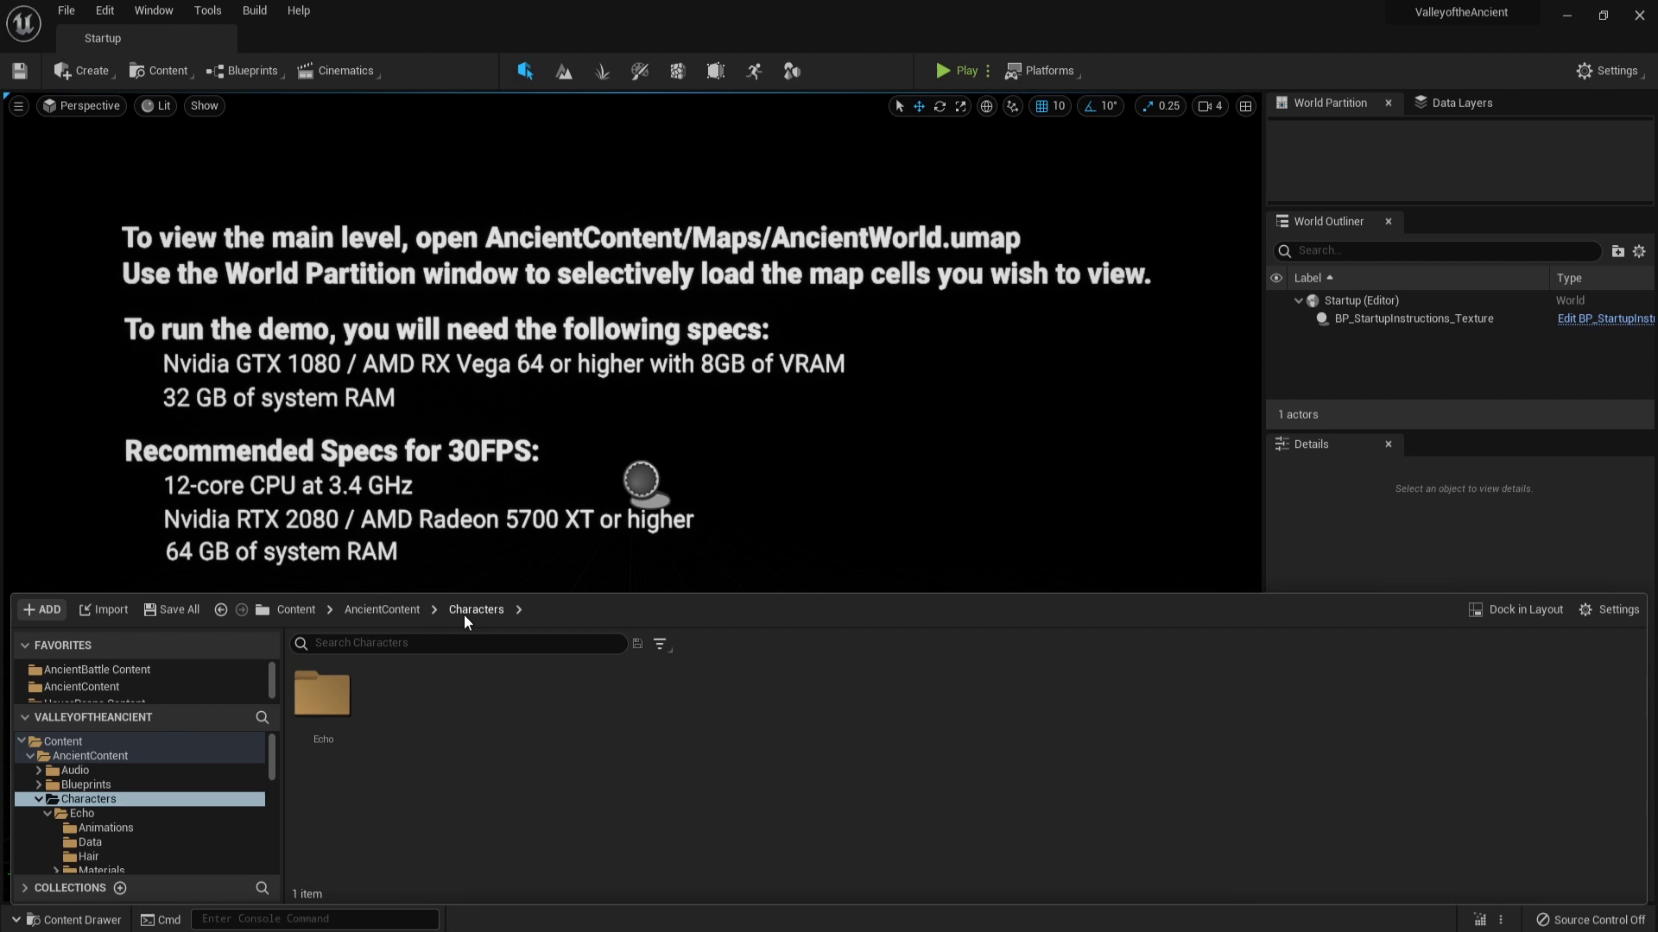
pyautogui.click(401, 613)
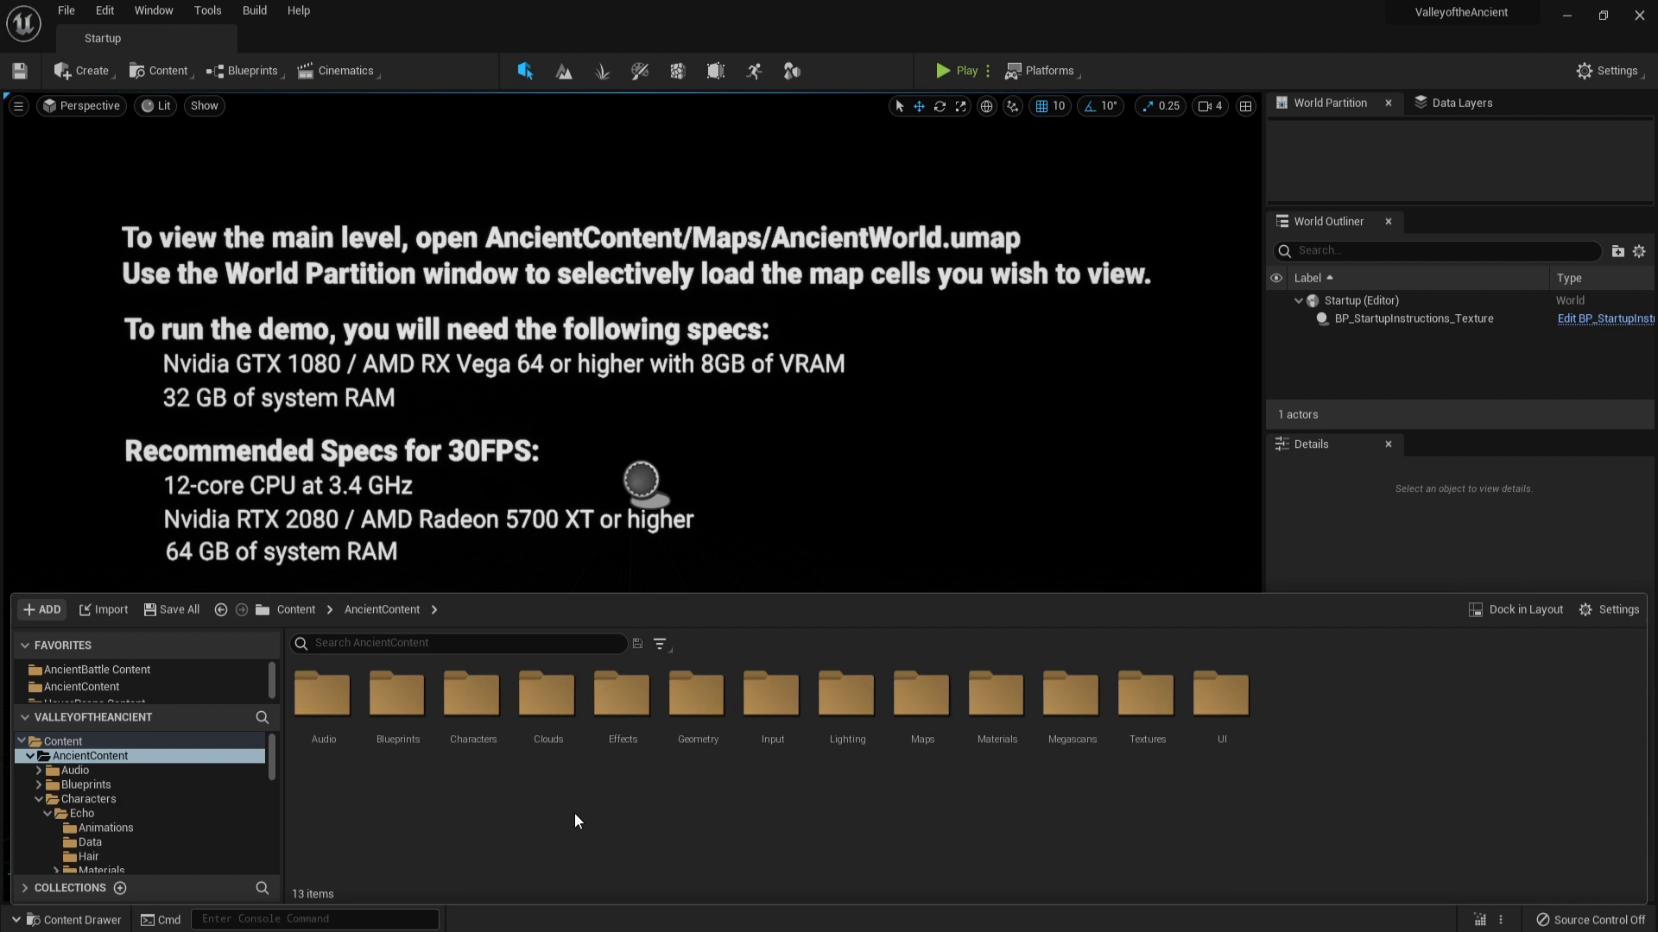
pyautogui.doubleClick(411, 714)
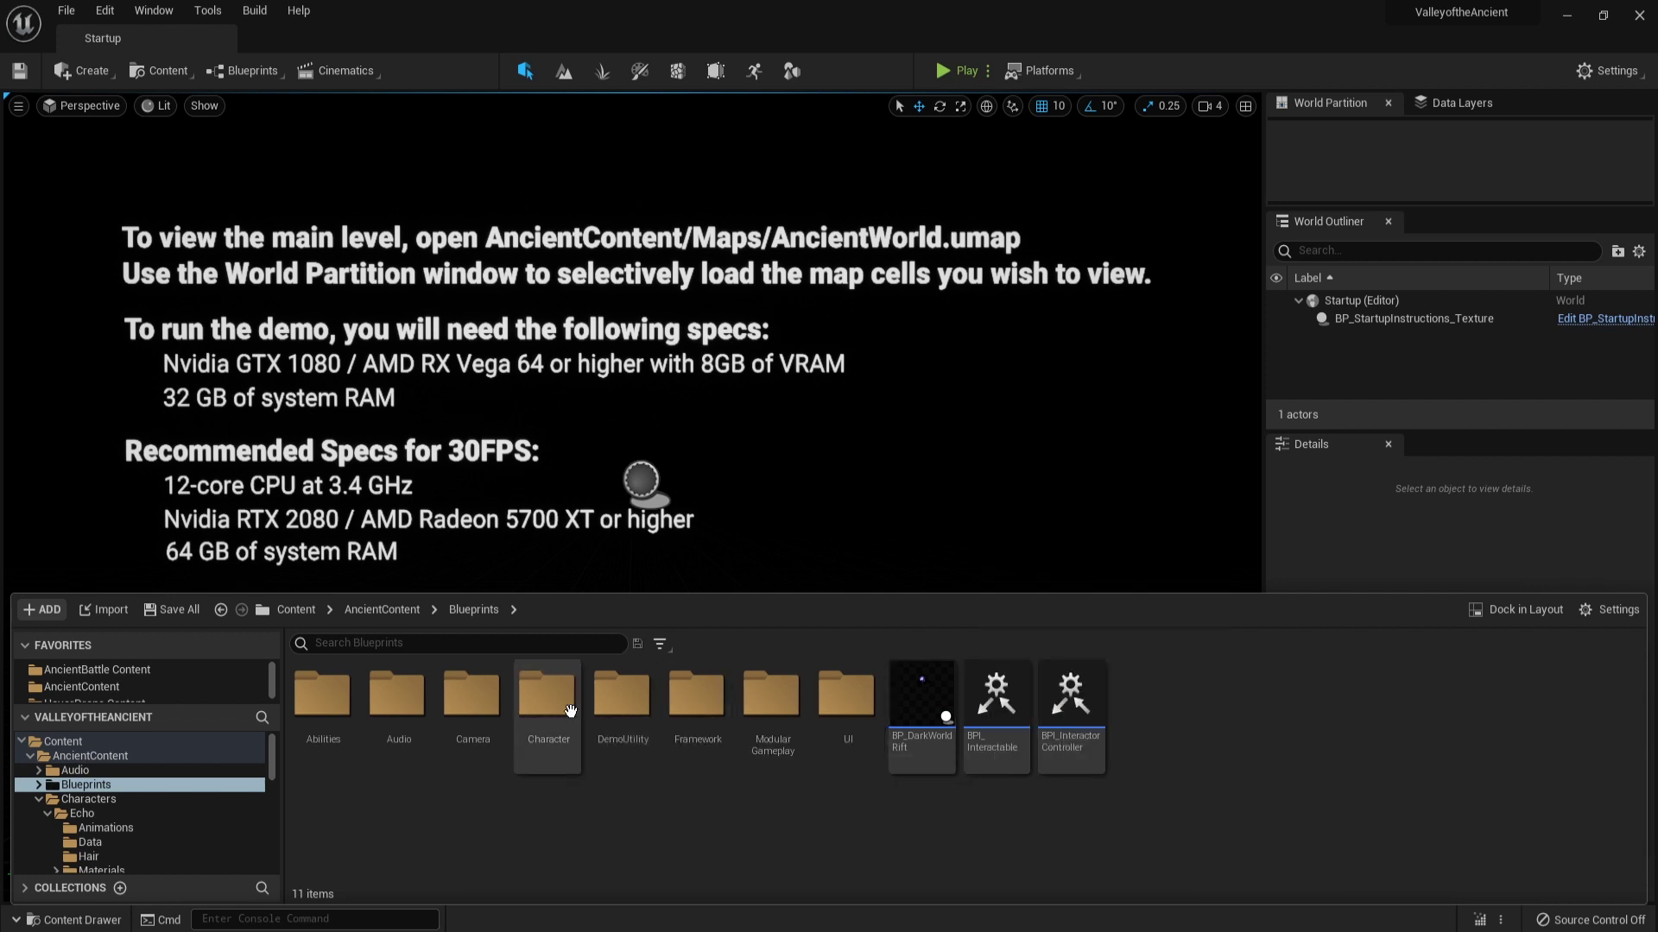
pyautogui.click(553, 767)
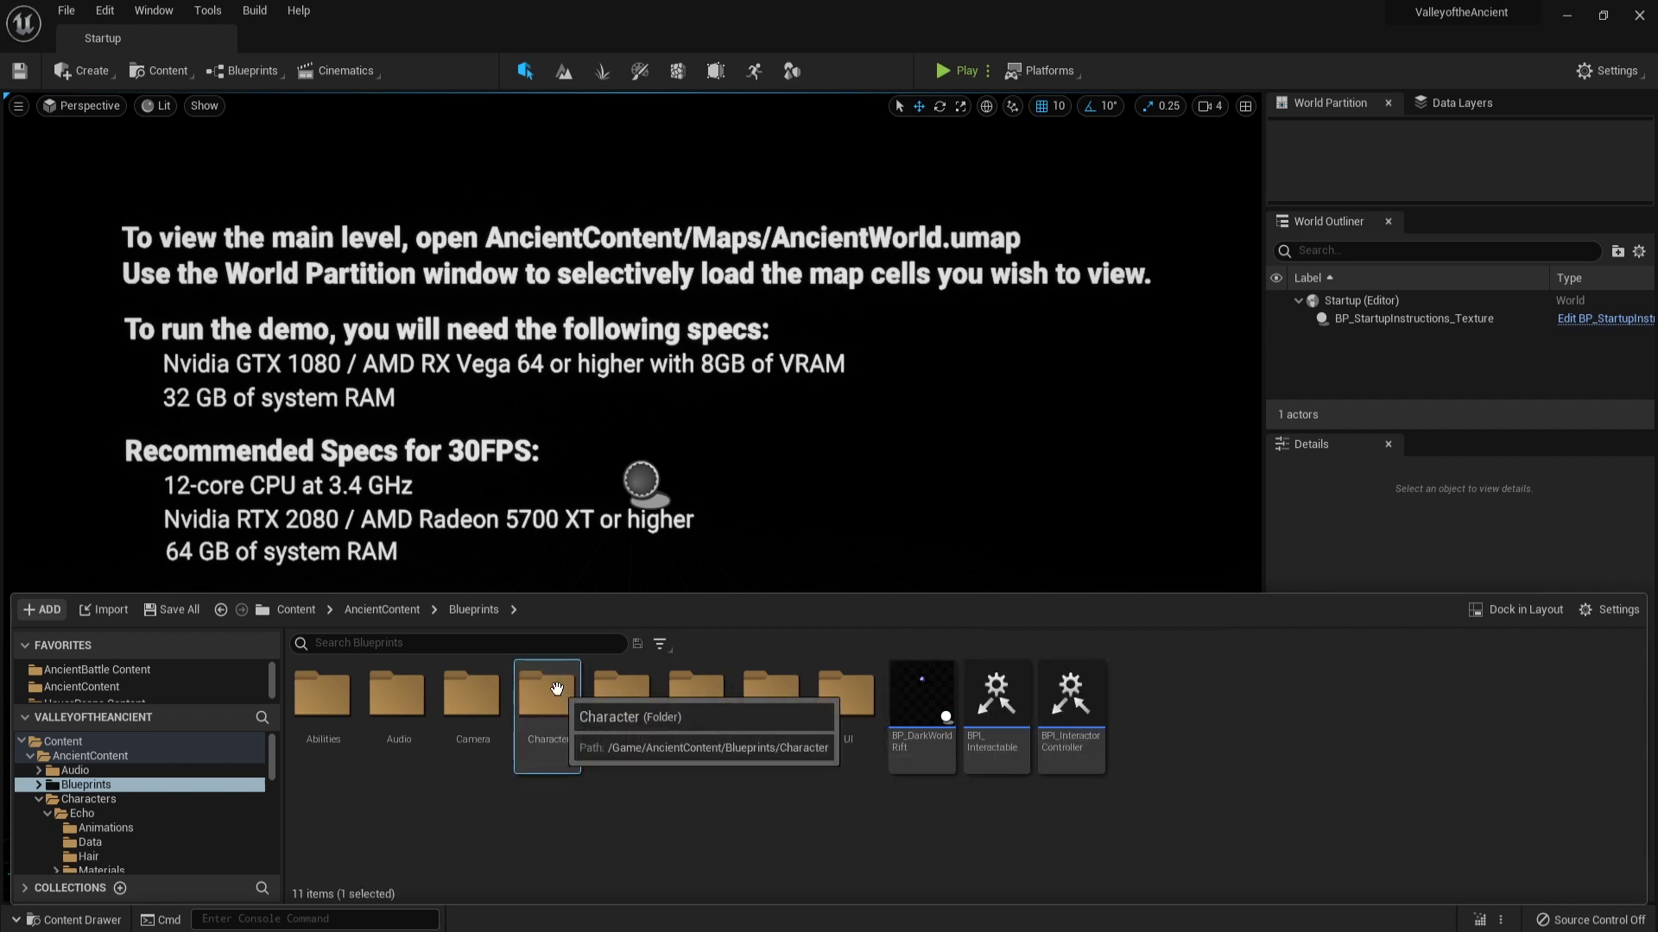
pyautogui.doubleClick(552, 767)
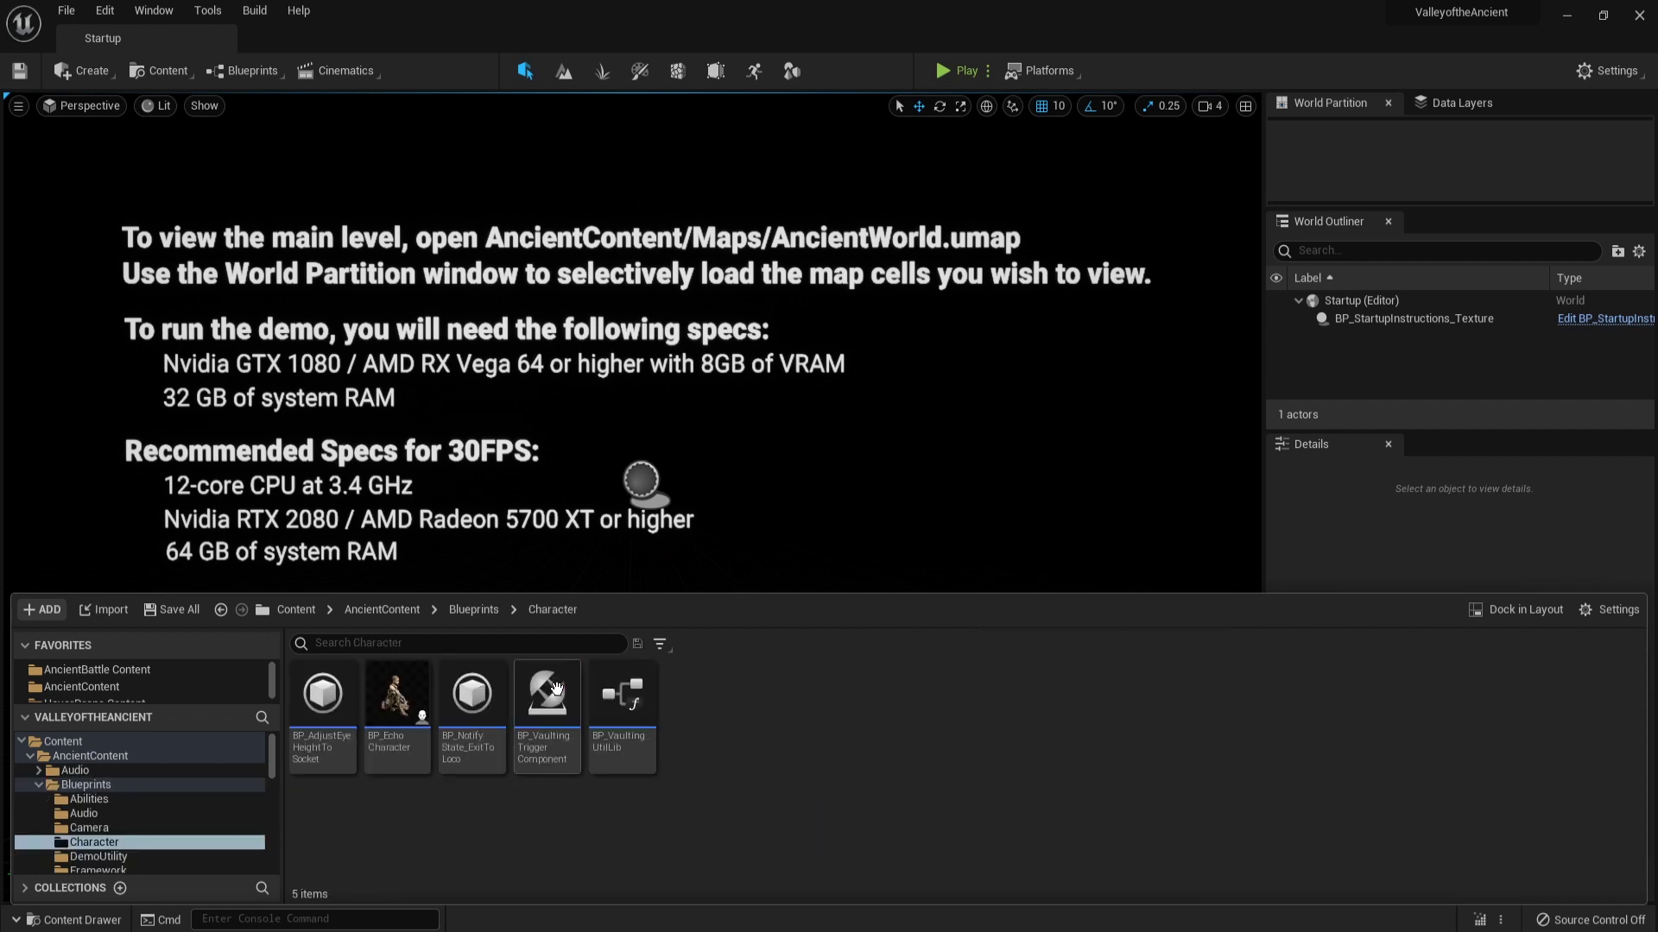
pyautogui.doubleClick(404, 714)
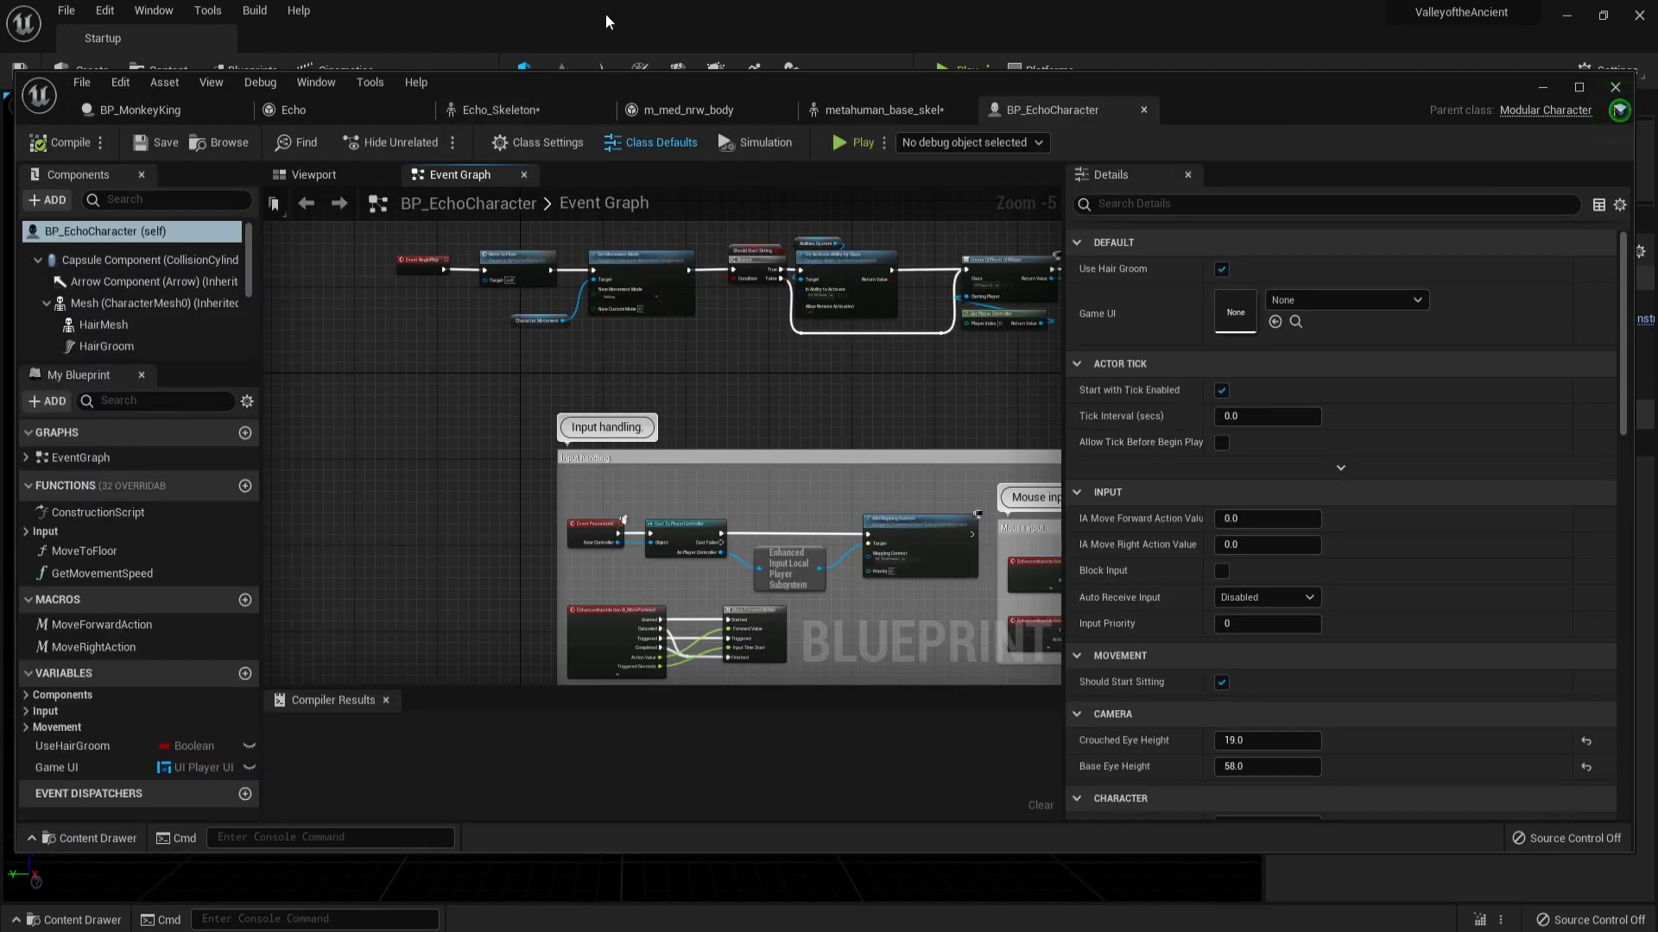
# Maximize the BP_EchoCharacter Blueprint editor and look over its Event Graph nodes.
pyautogui.doubleClick(624, 30)
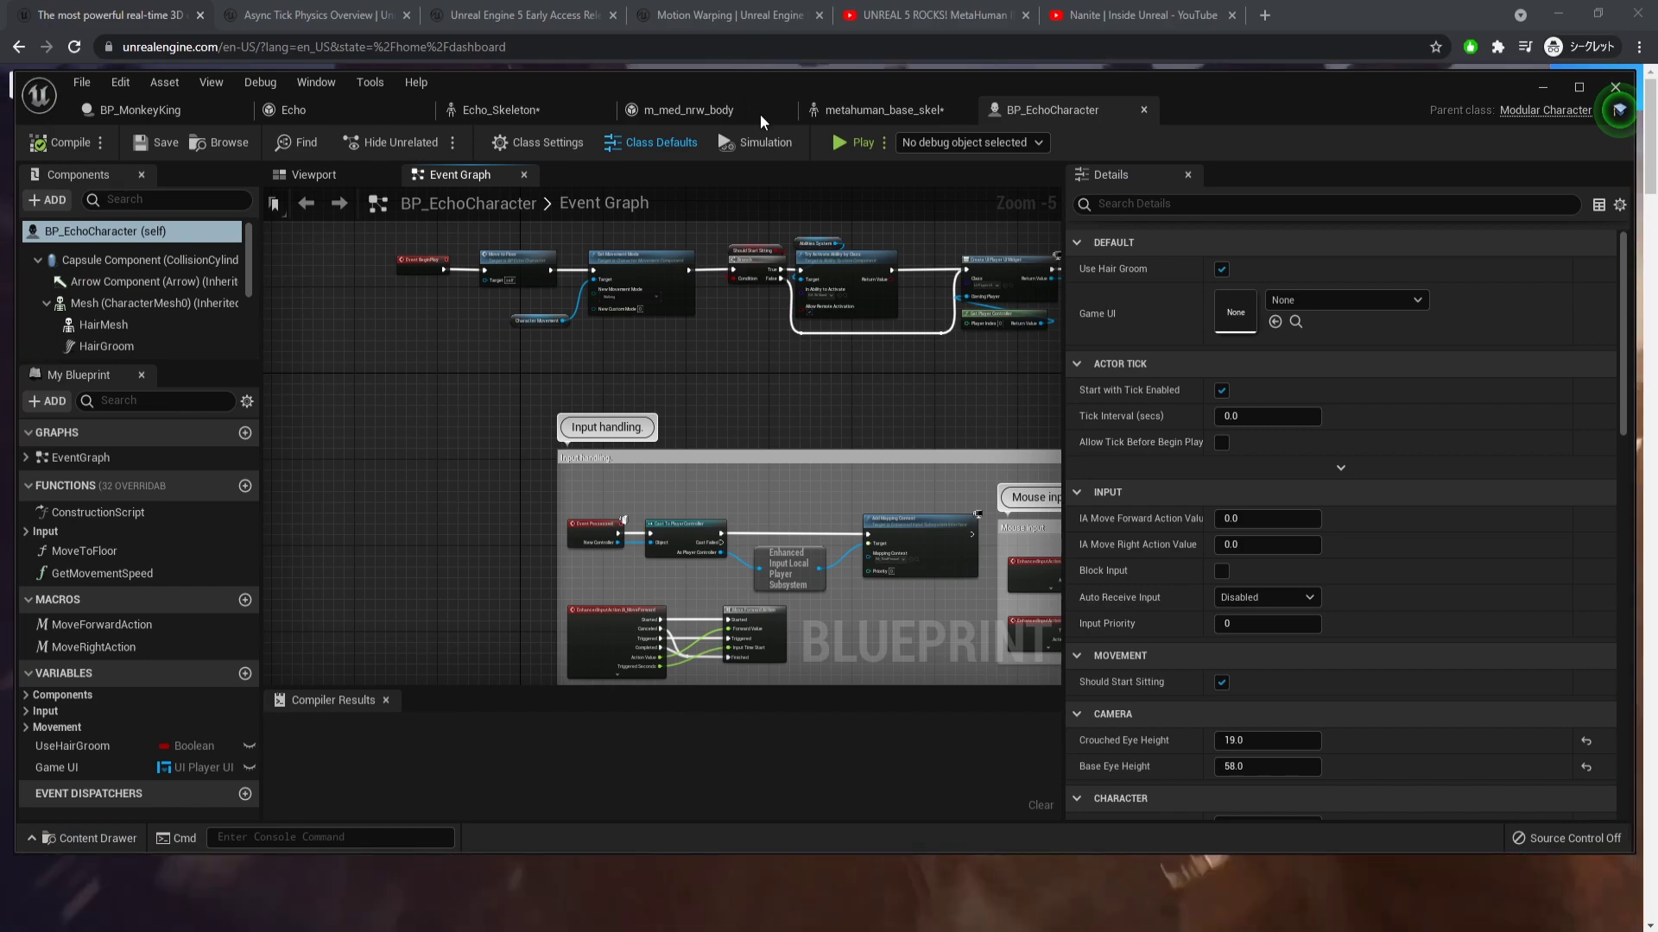
pyautogui.click(650, 79)
pyautogui.moveTo(650, 80); pyautogui.dragTo(837, 40)
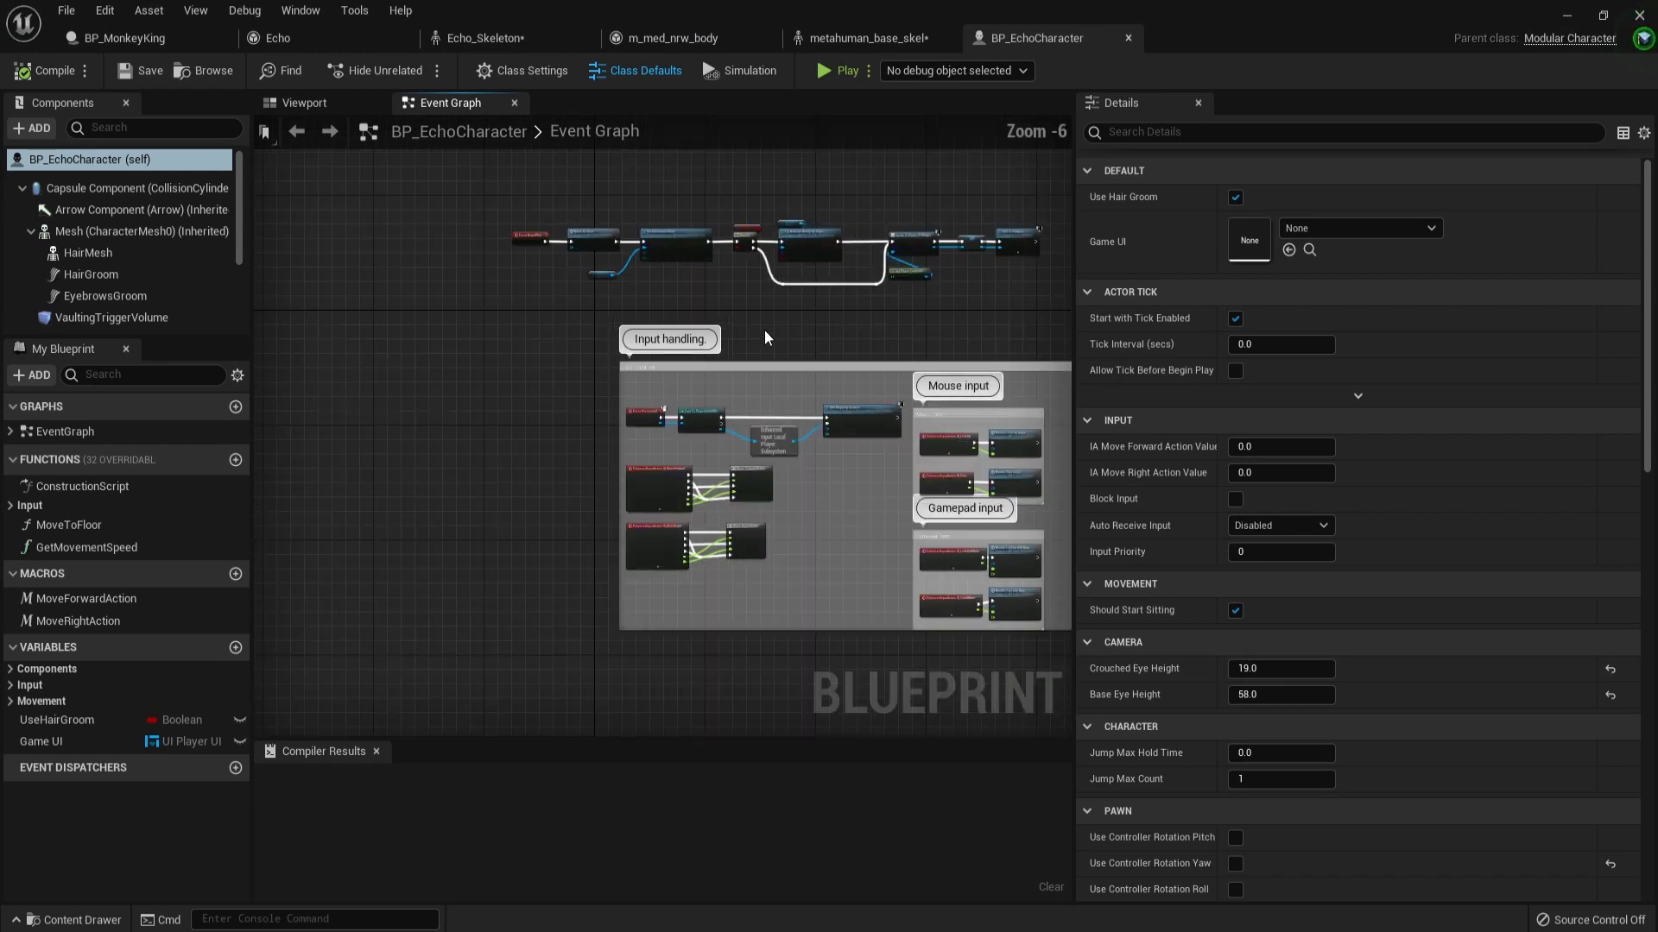
pyautogui.scroll(1, 791, 302)
pyautogui.scroll(-1, 794, 307)
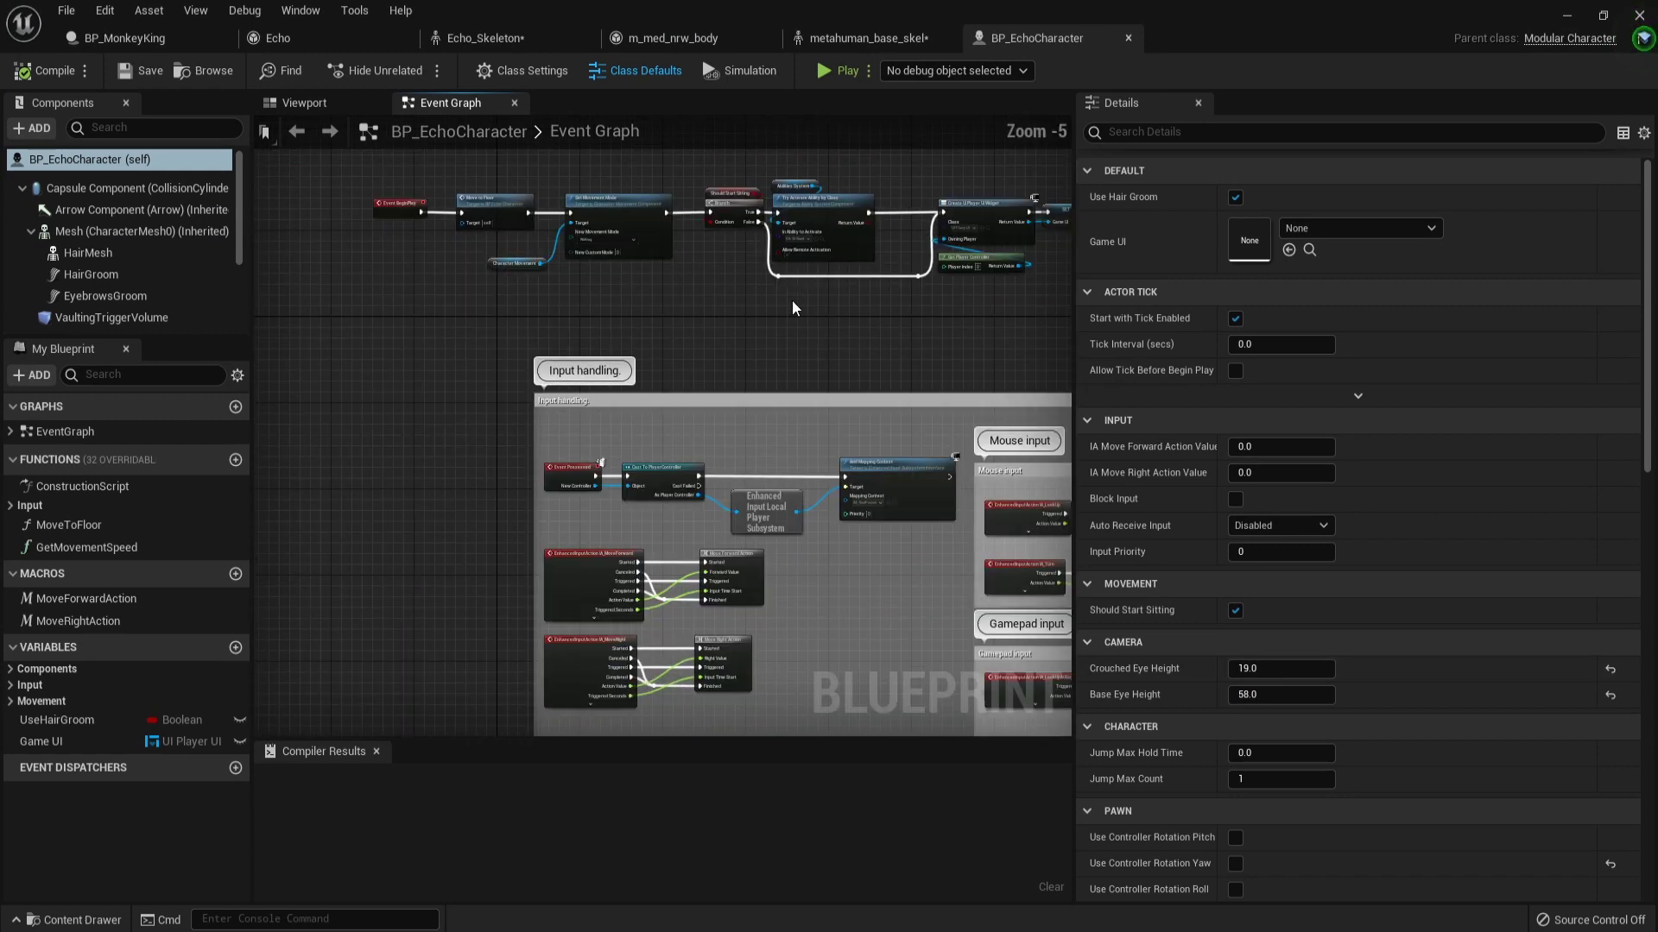
pyautogui.moveTo(856, 328); pyautogui.dragTo(887, 179, button='right')
pyautogui.scroll(2, 895, 370)
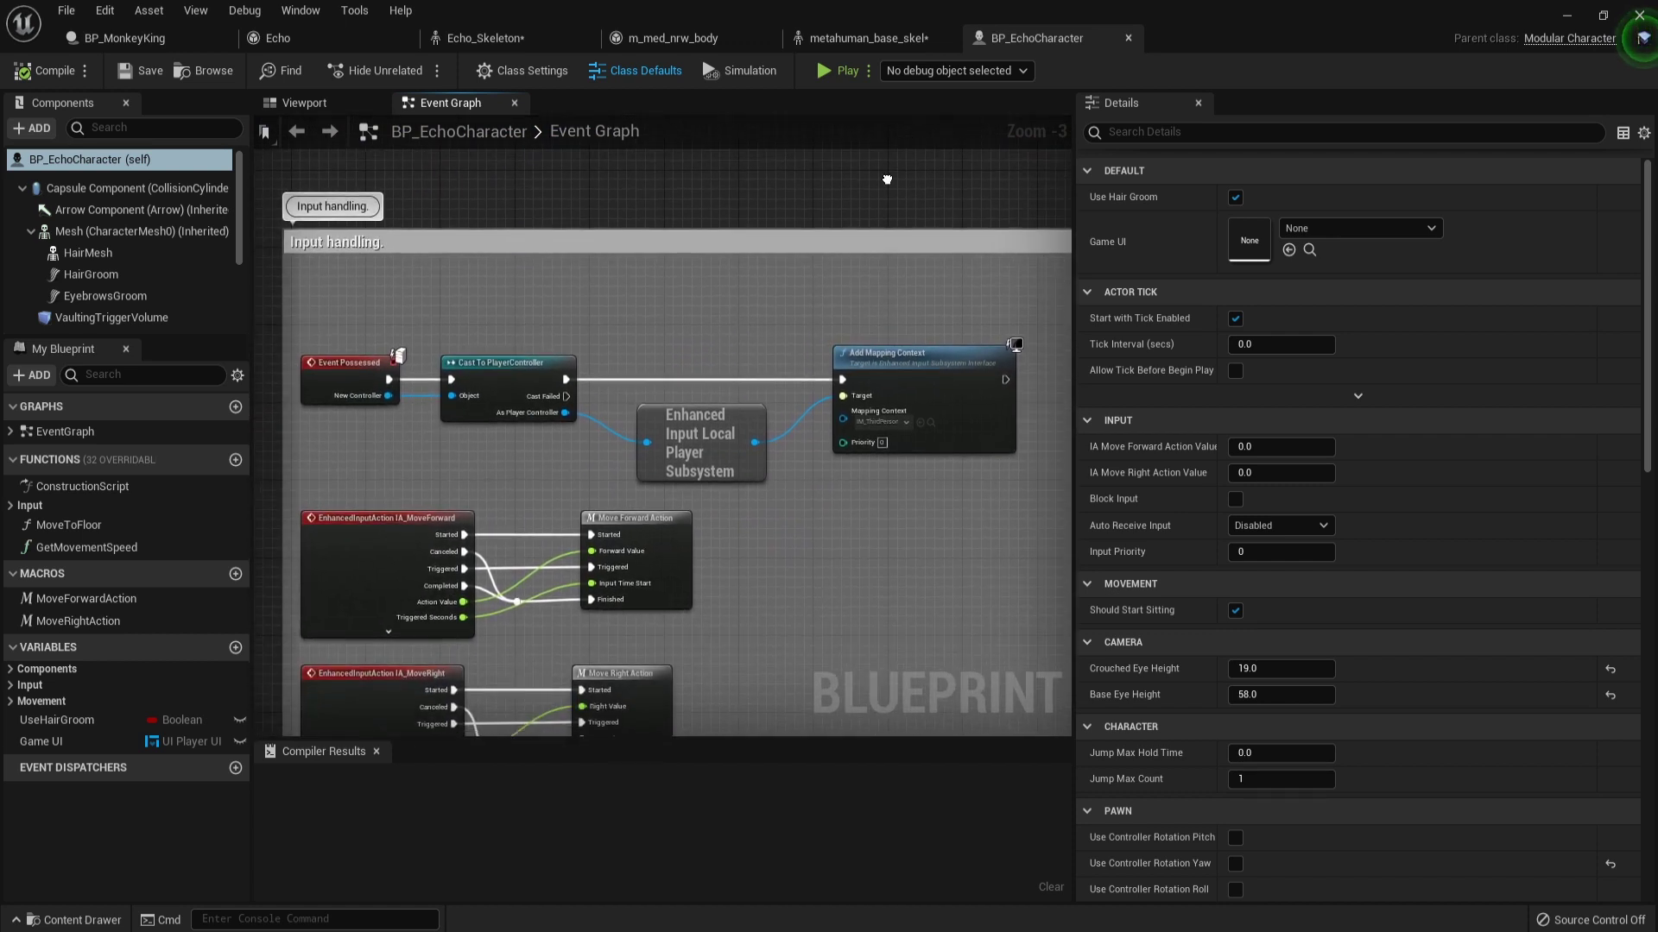
# Switch to the Viewport and zoom in close on the seated Echo character.
pyautogui.click(308, 108)
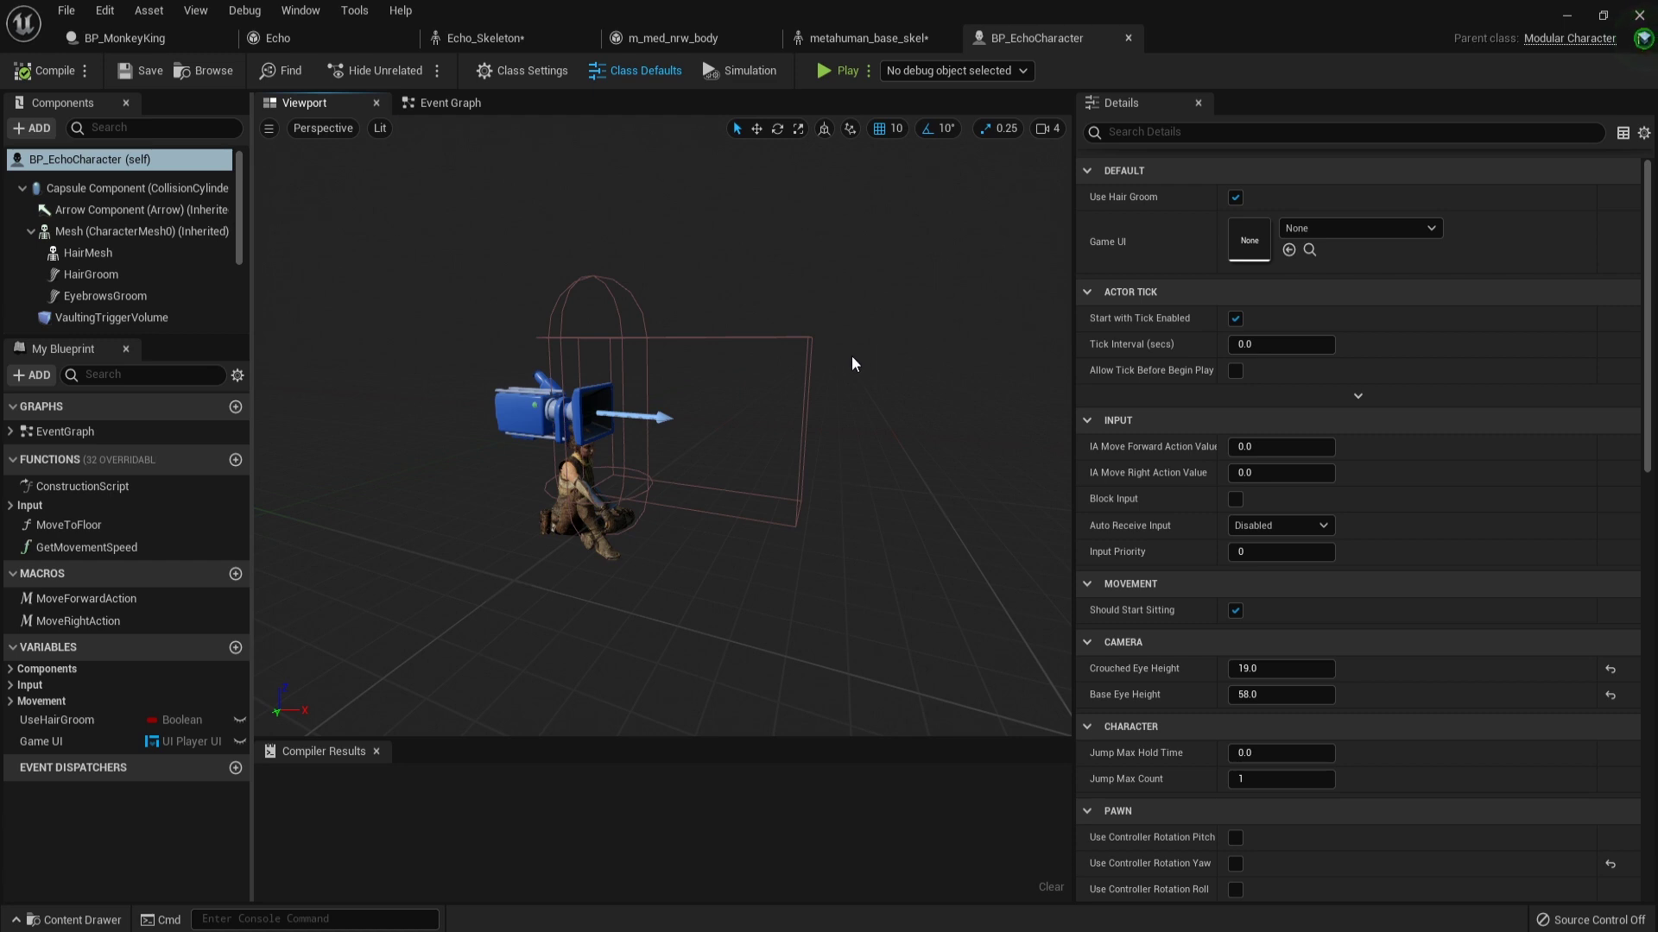
pyautogui.scroll(5, 848, 355)
pyautogui.scroll(-3, 848, 356)
pyautogui.moveTo(843, 362); pyautogui.dragTo(755, 353, button='right')
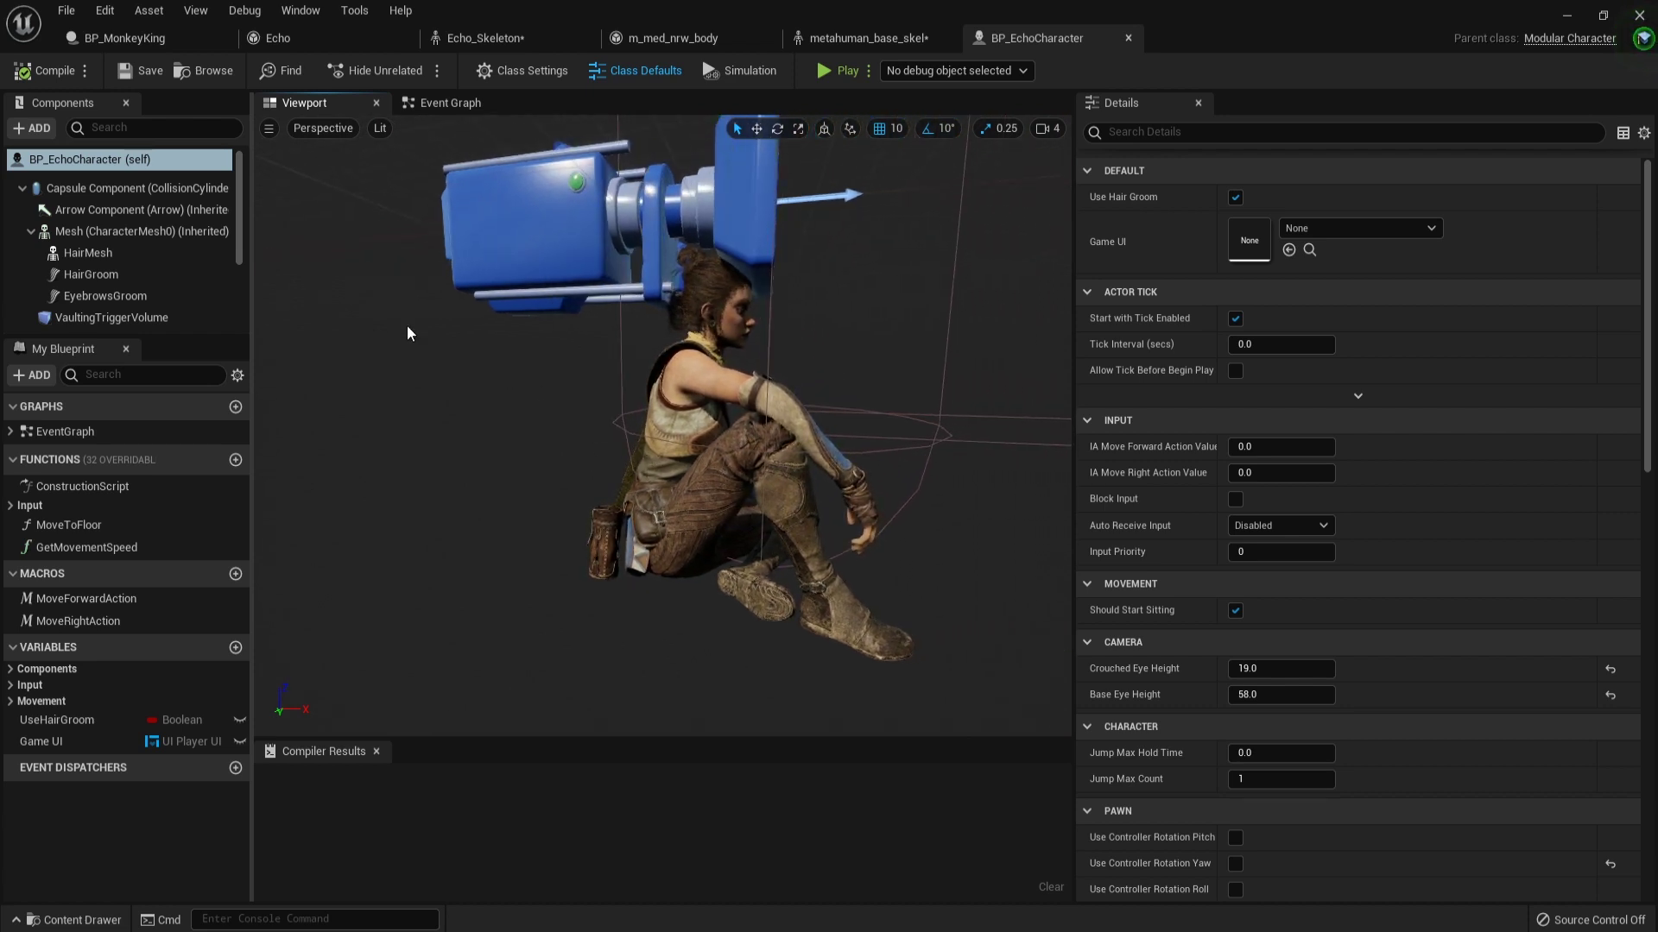
# Make HairMesh, HairGroom and EyebrowsGroom not Visible and also Hidden in Game.
pyautogui.click(159, 249)
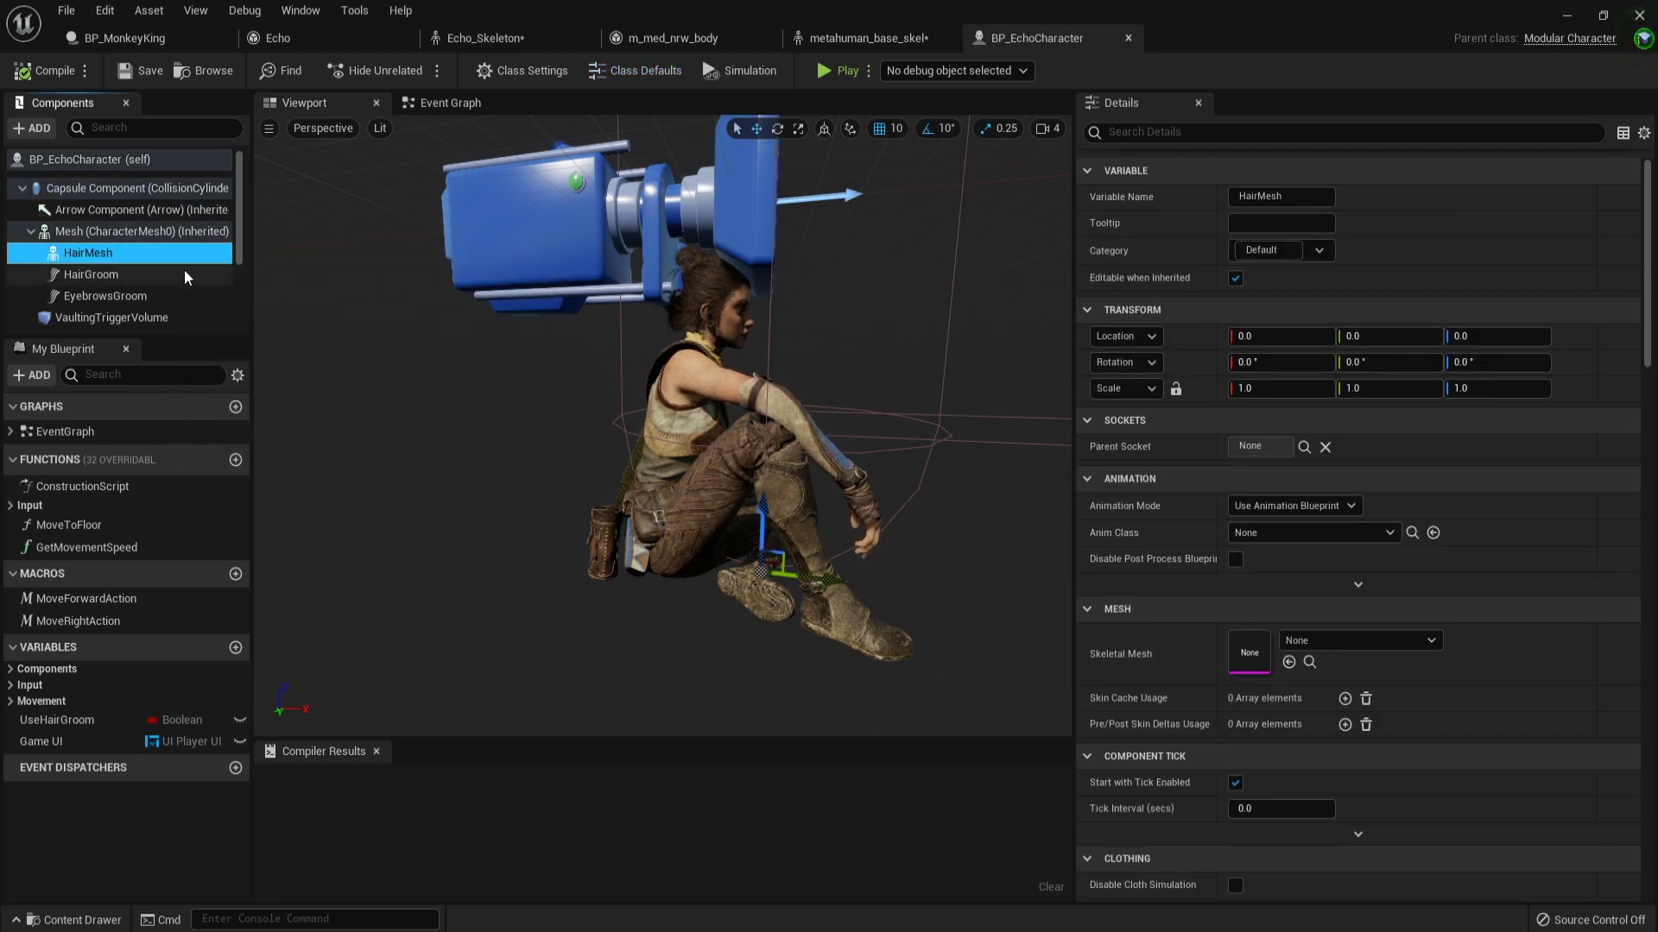
pyautogui.click(185, 275)
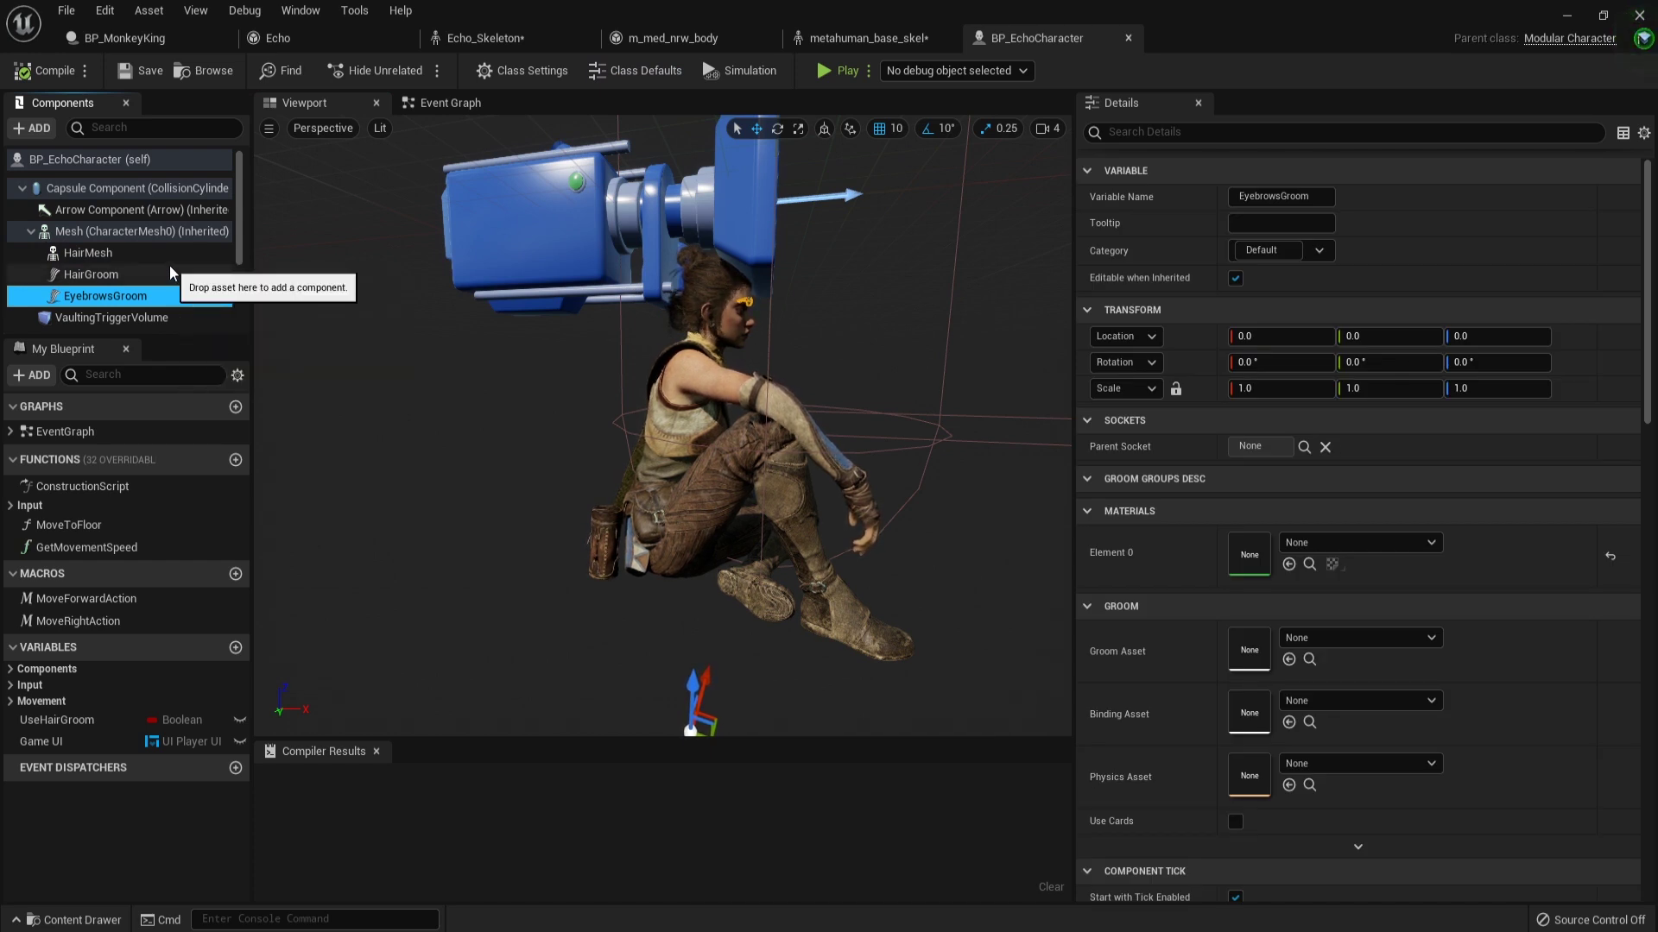
pyautogui.keyDown('shift'); pyautogui.click(129, 253); pyautogui.keyUp('shift')
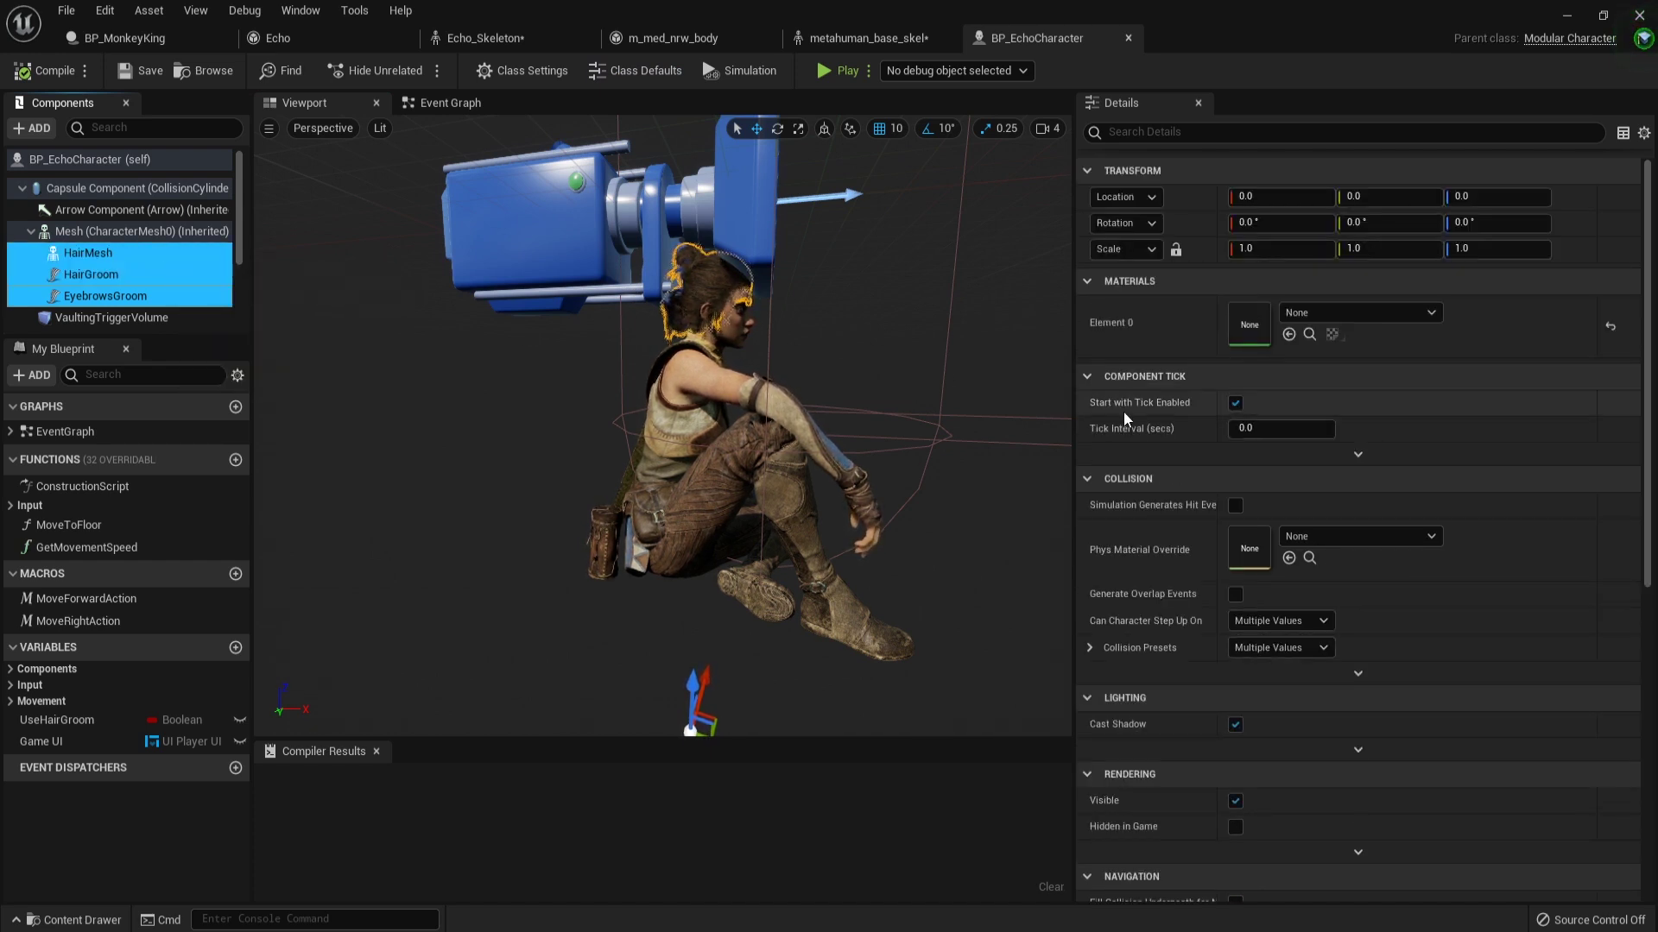
pyautogui.click(1236, 802)
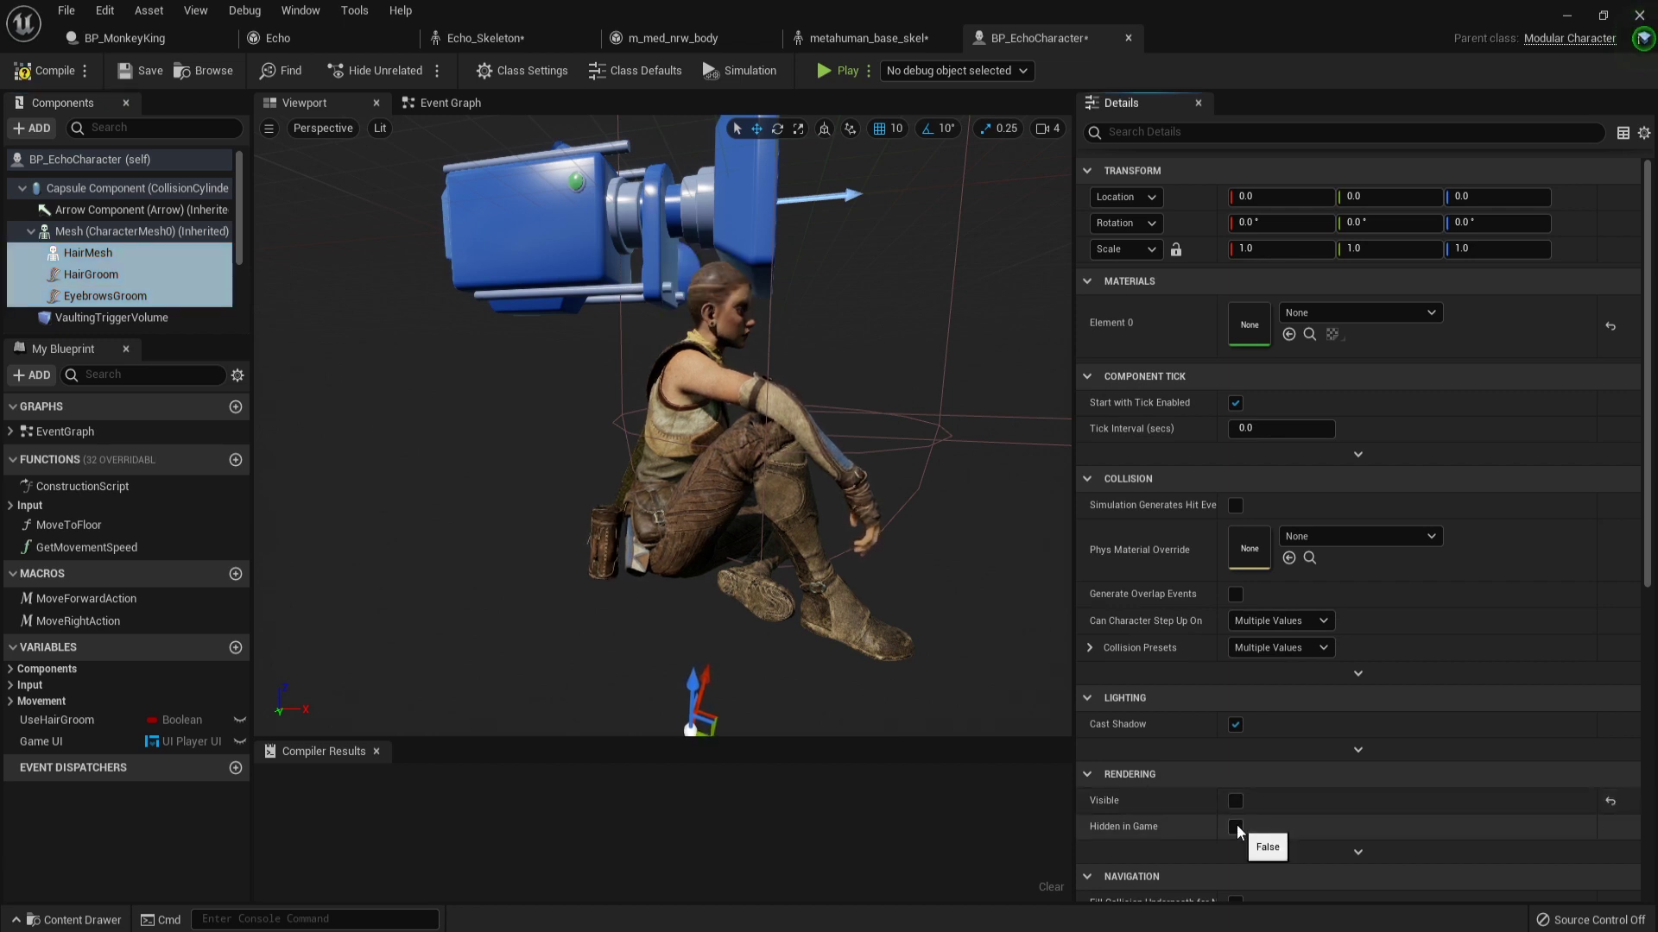
pyautogui.click(1236, 825)
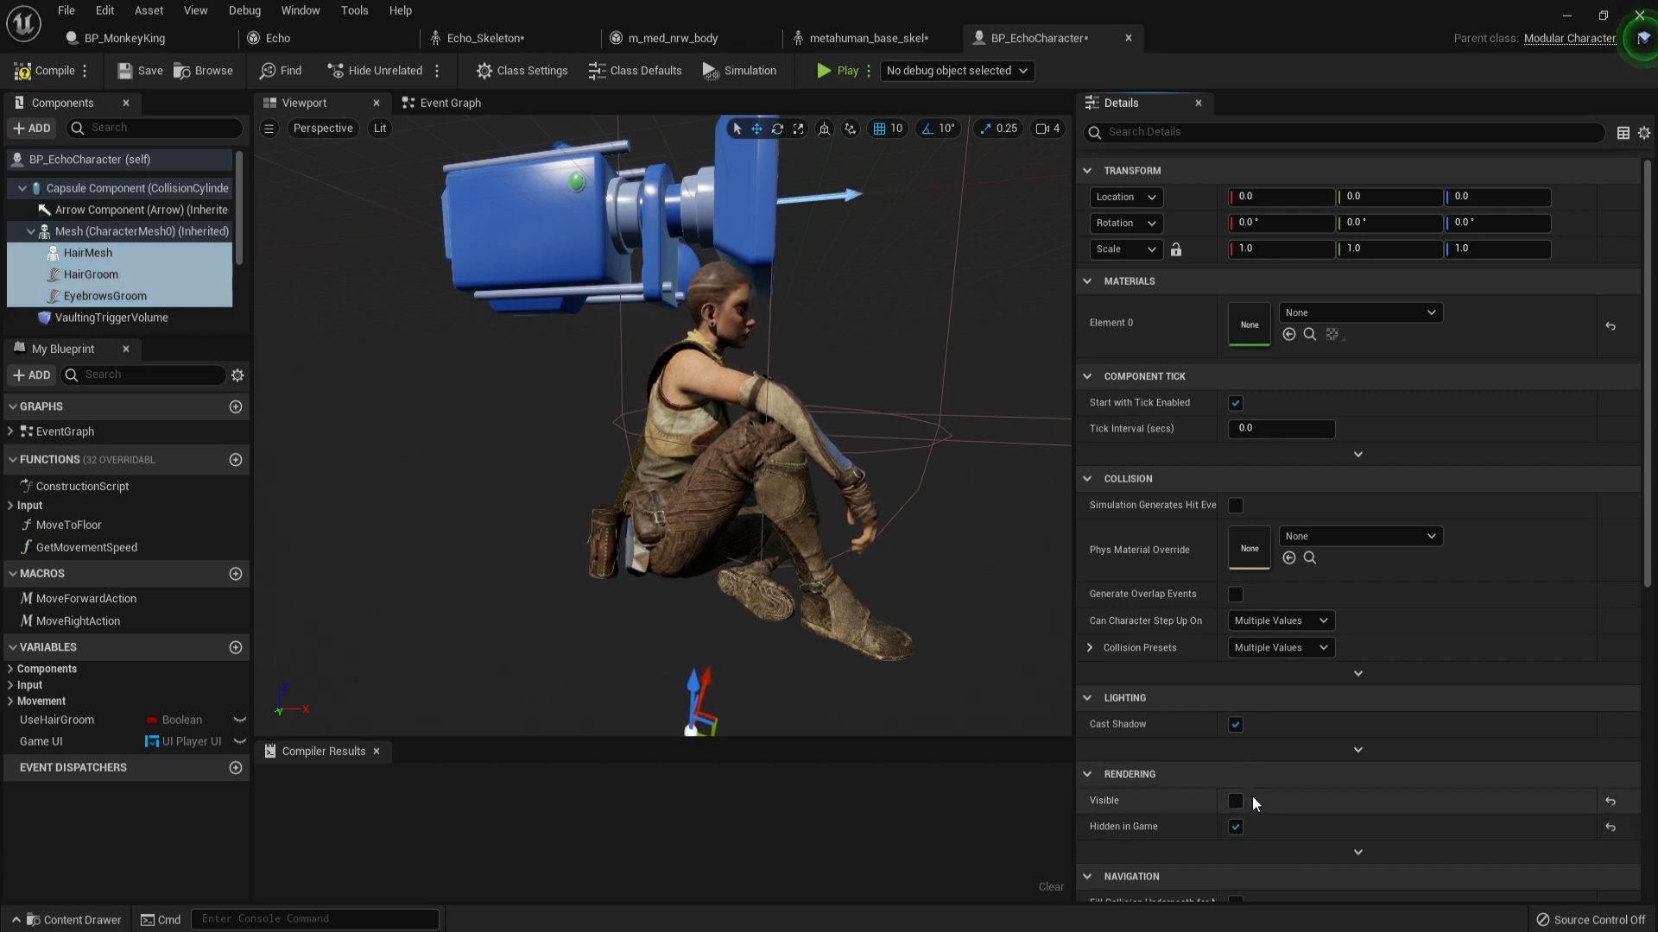
# Compile and save BP_EchoCharacter, then minimize its editor window.
pyautogui.click(55, 75)
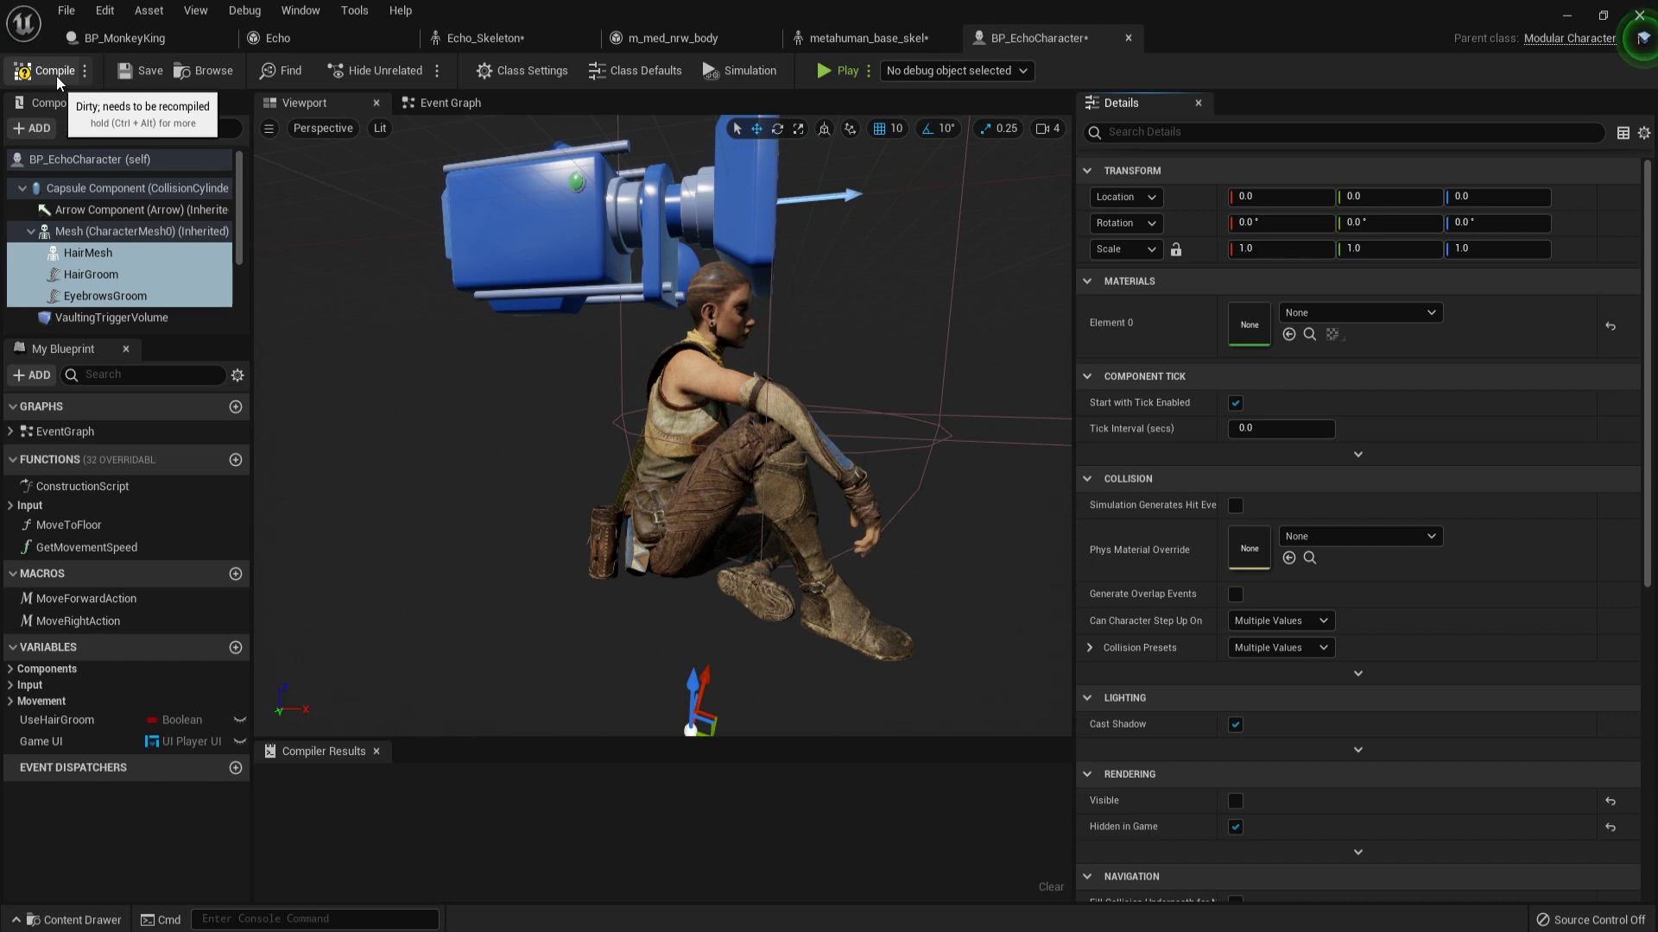
pyautogui.click(159, 72)
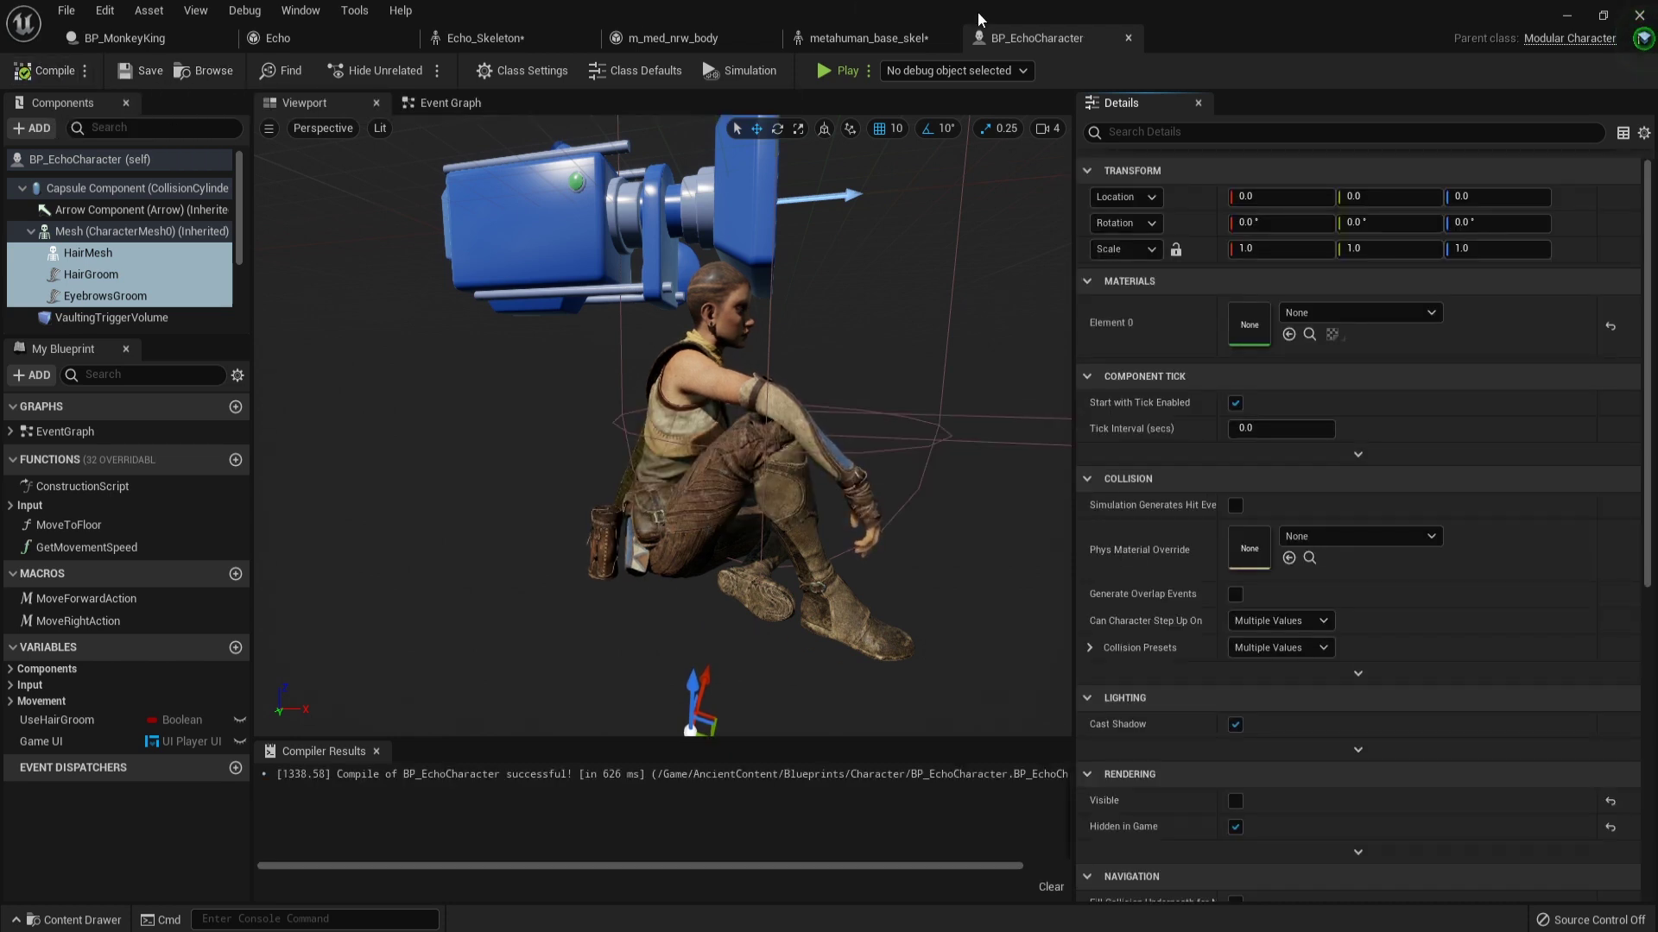
pyautogui.click(1568, 17)
# Save all the listed unsaved assets from the Content Drawer.
pyautogui.hotkey('ctrl', 'space')
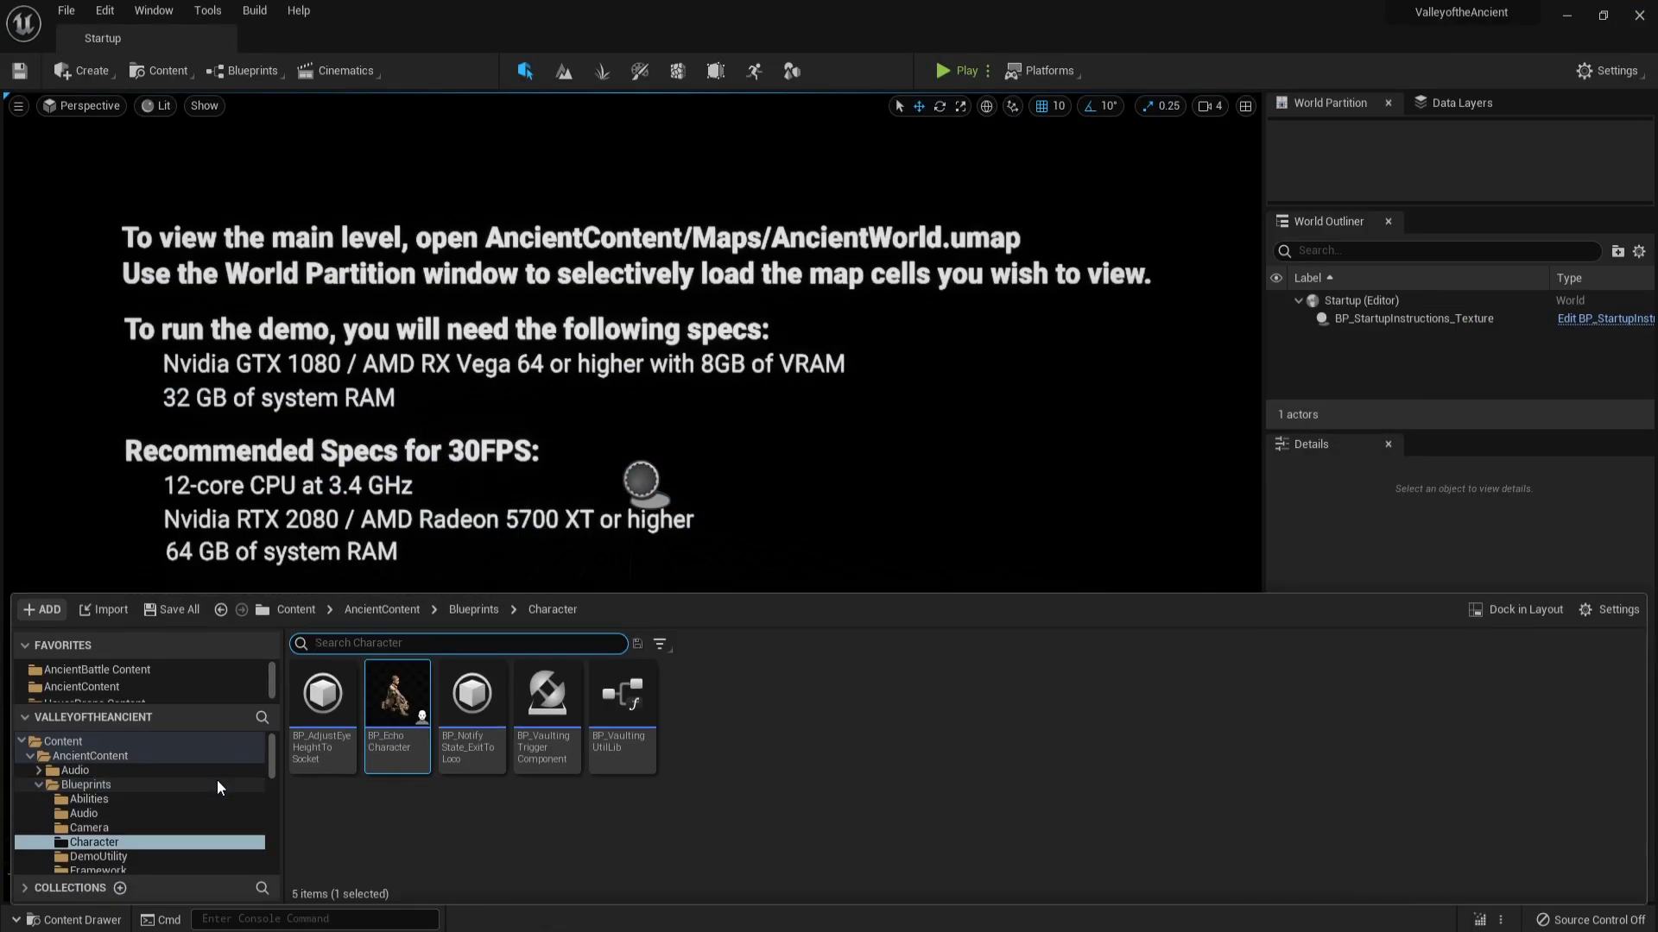
pyautogui.click(173, 609)
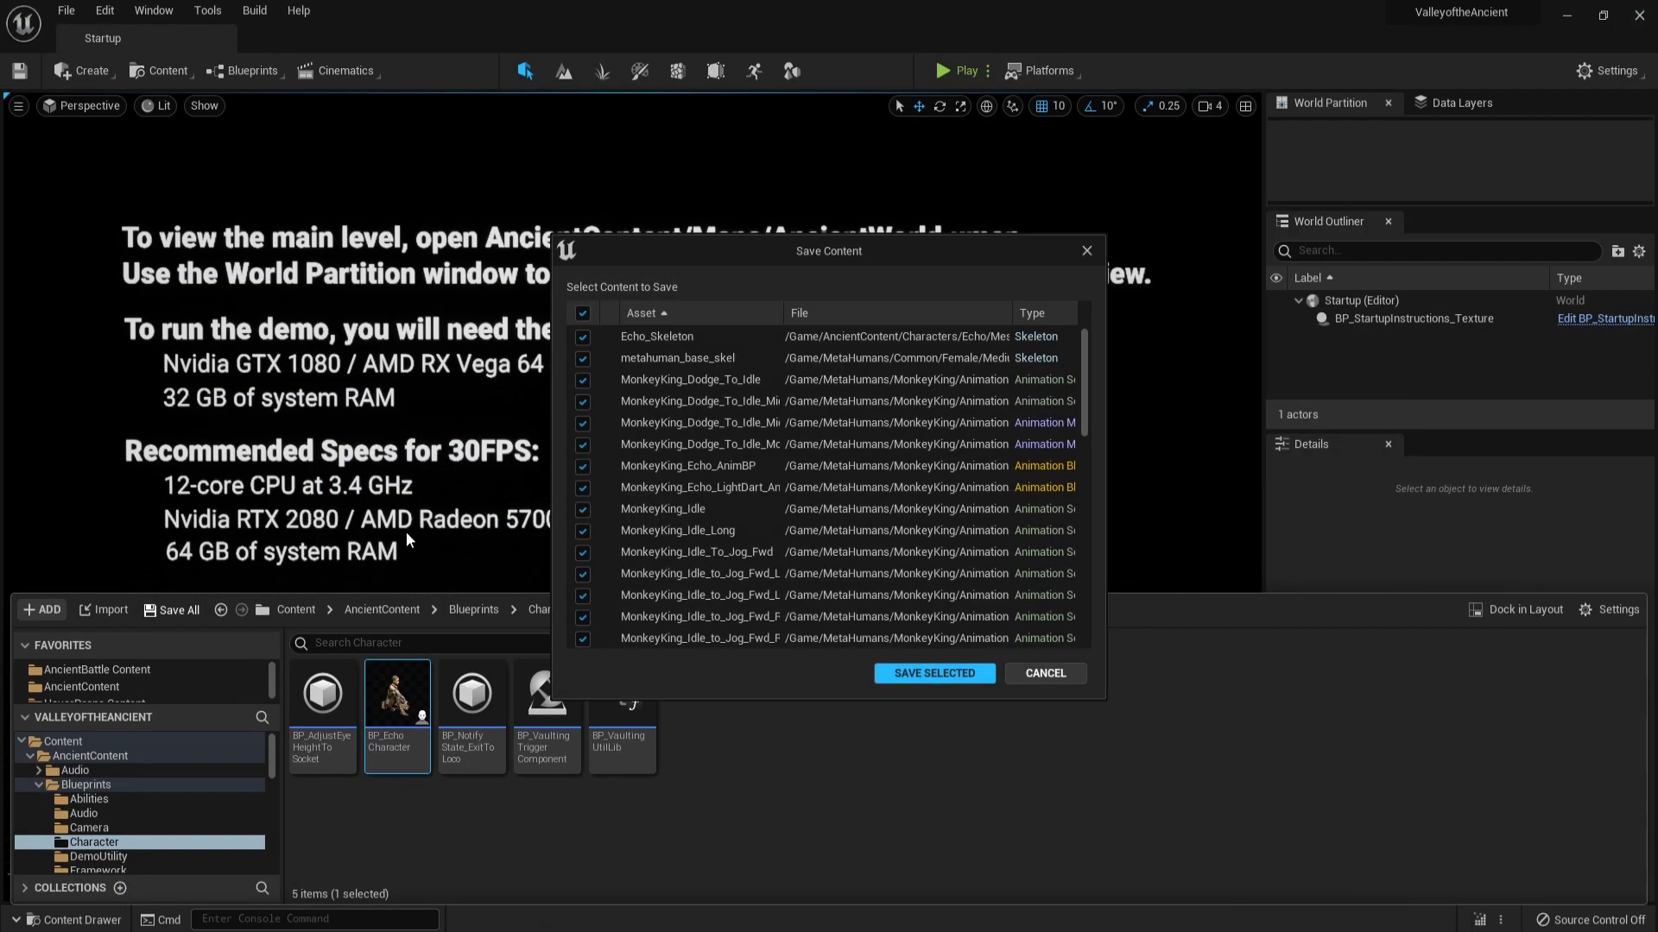
pyautogui.click(936, 674)
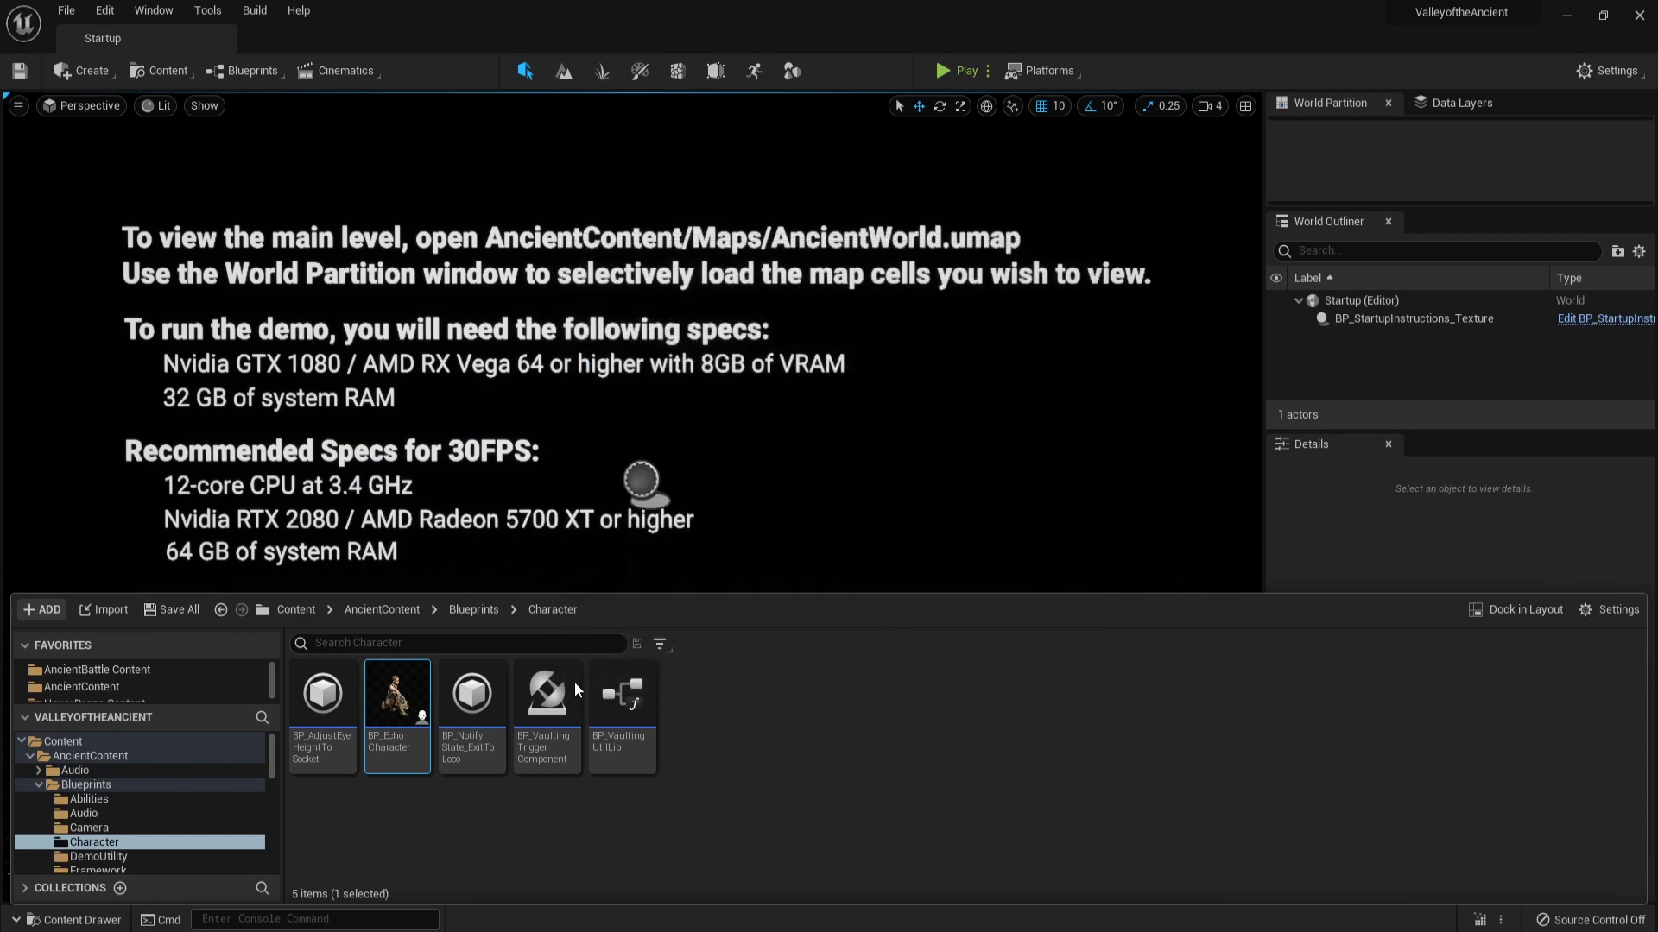
# Browse to Content > AncientContent > Maps and load the AncientWorld map.
pyautogui.scroll(-2, 176, 774)
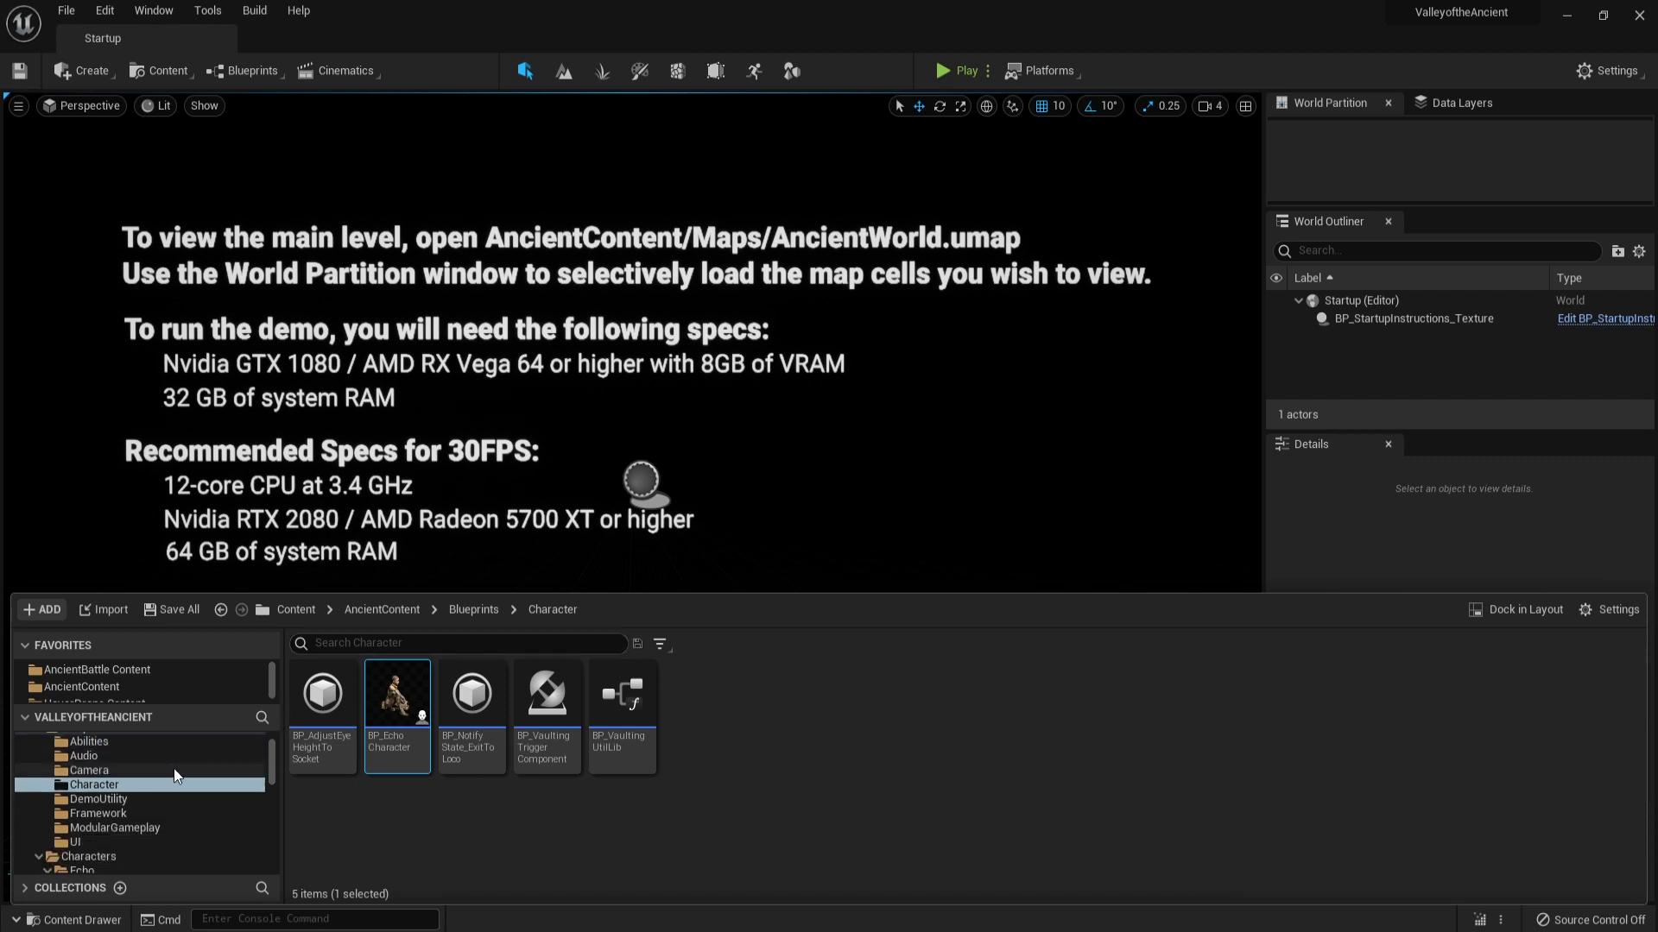
pyautogui.scroll(-5, 190, 772)
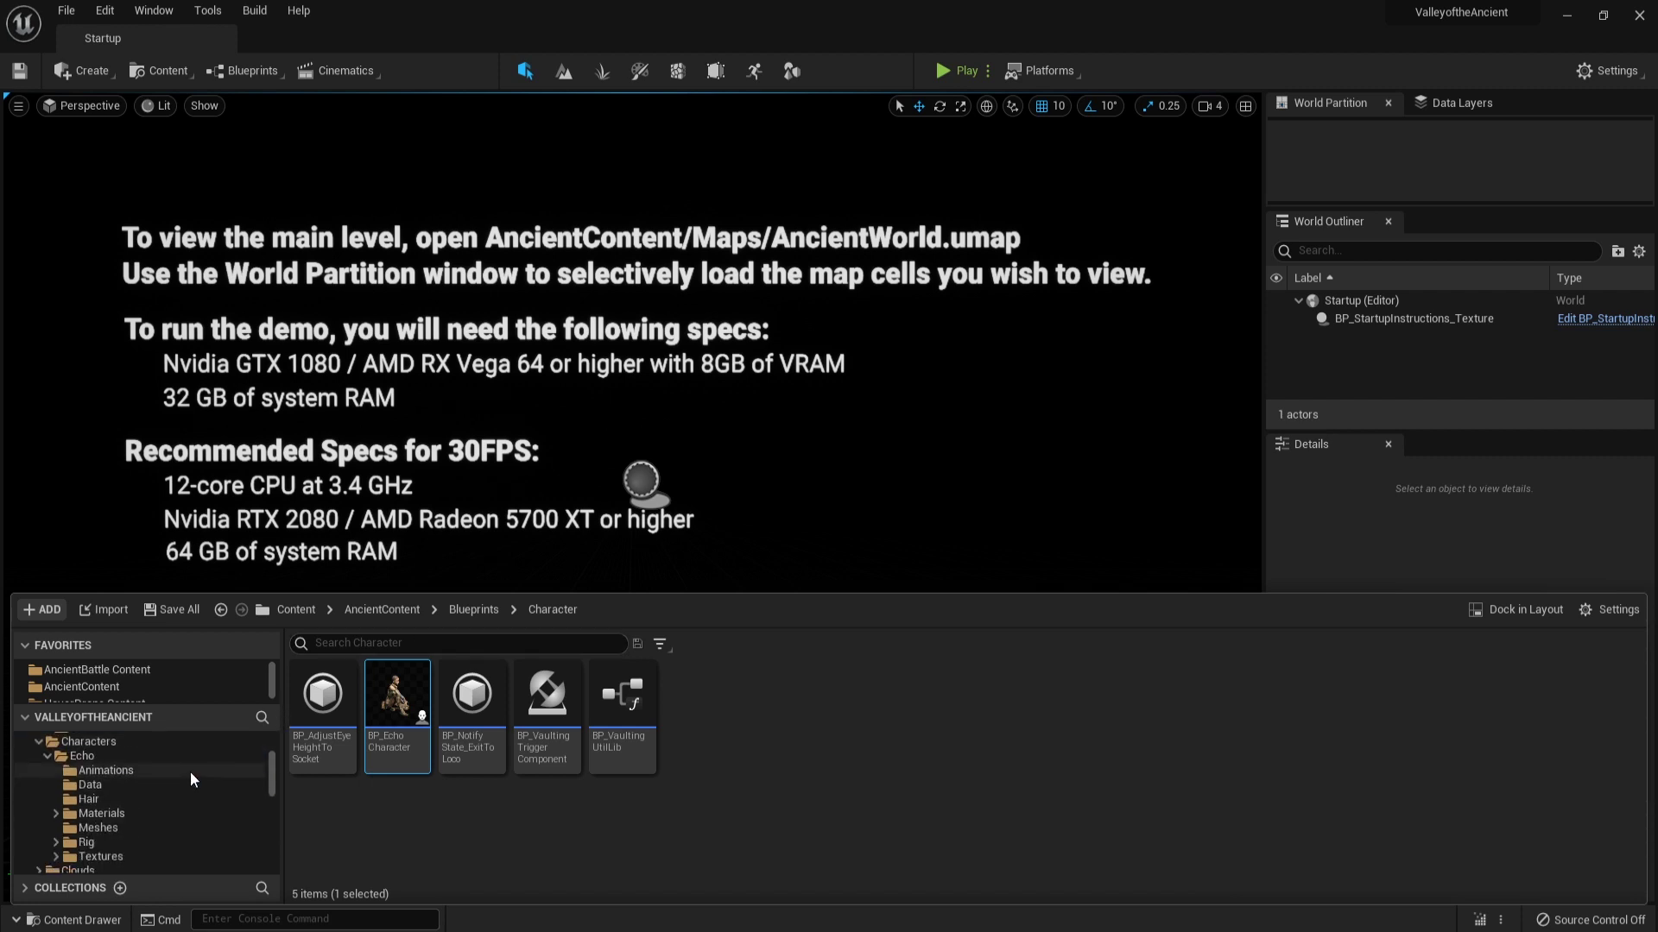
pyautogui.scroll(7, 190, 772)
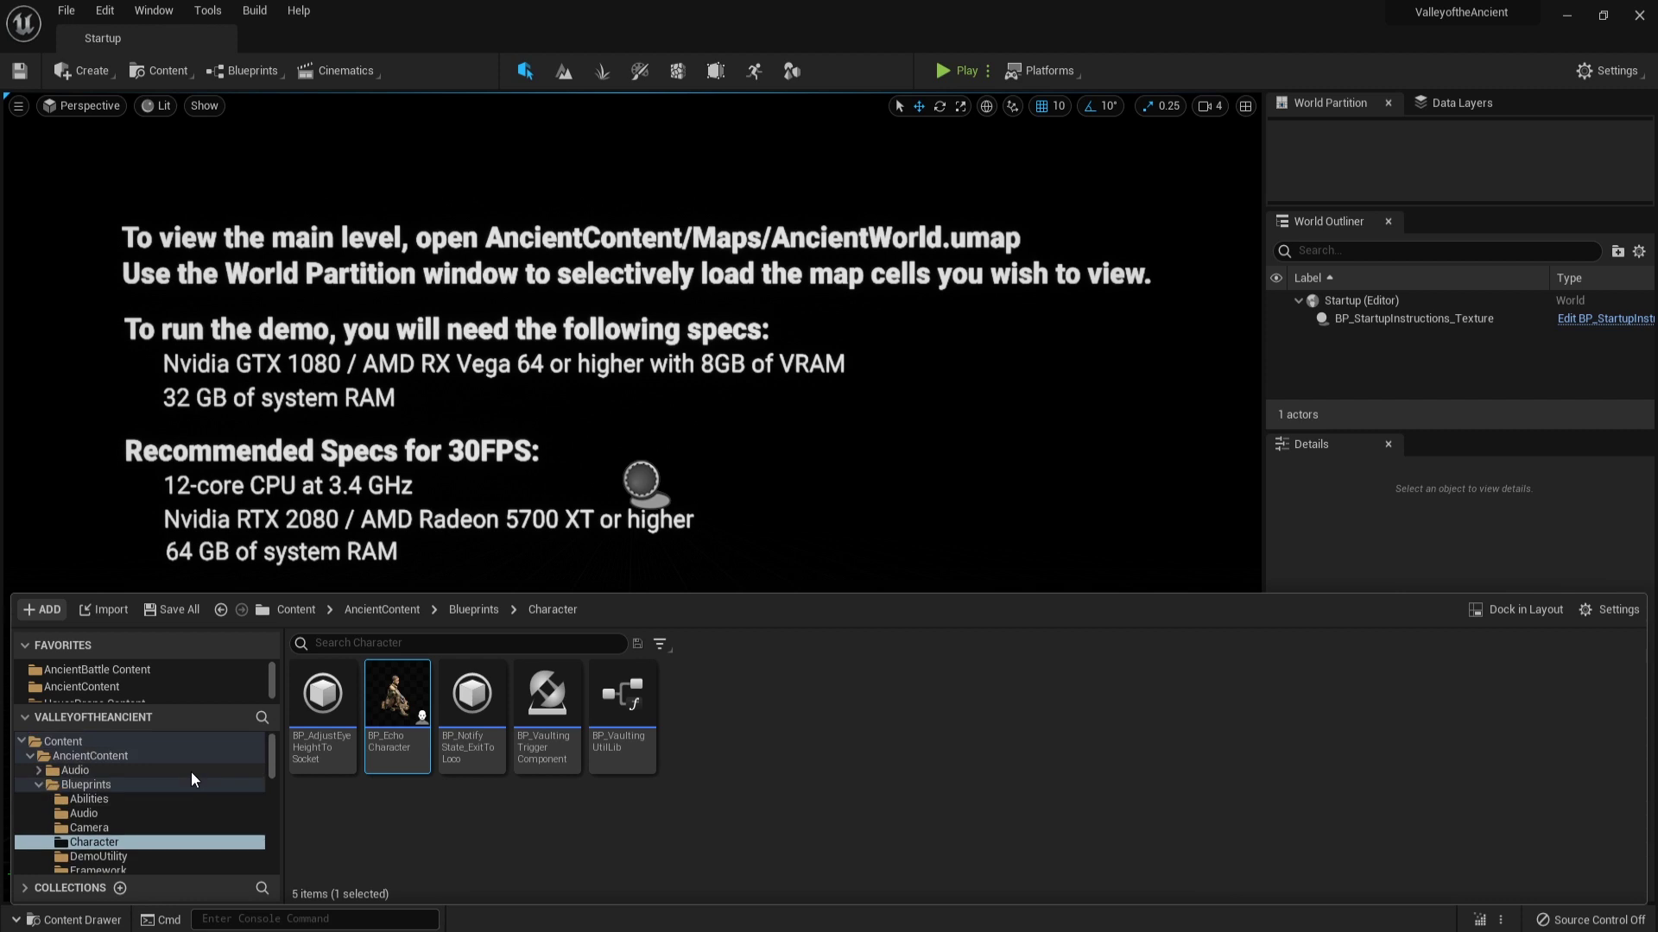
pyautogui.click(98, 741)
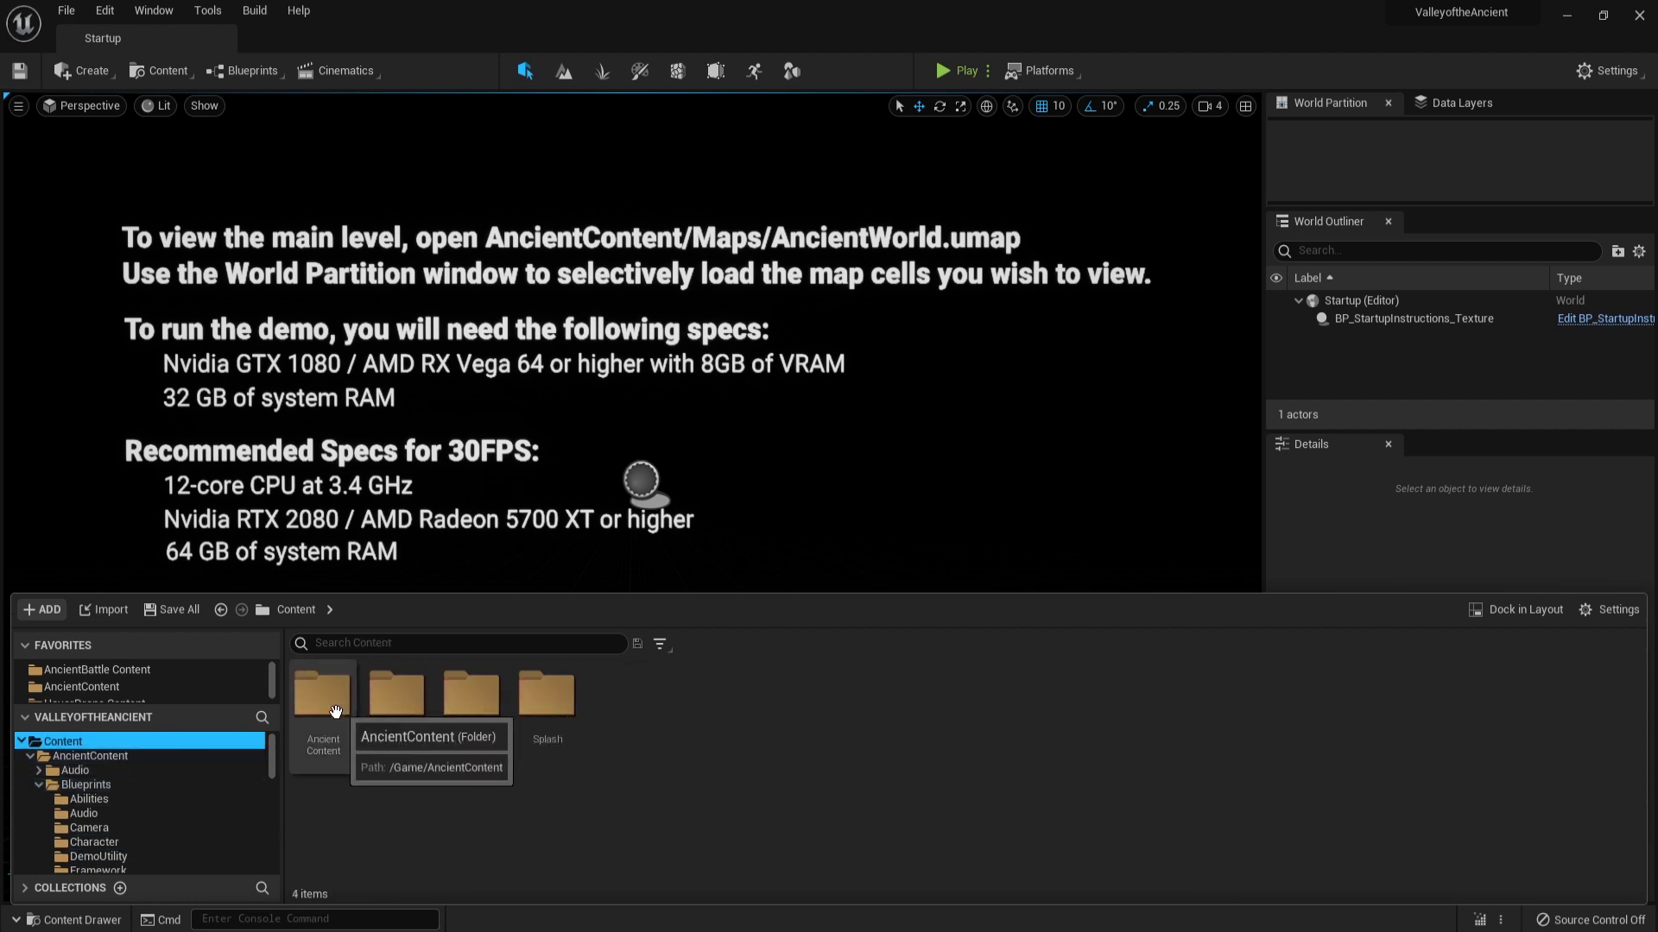
pyautogui.click(154, 785)
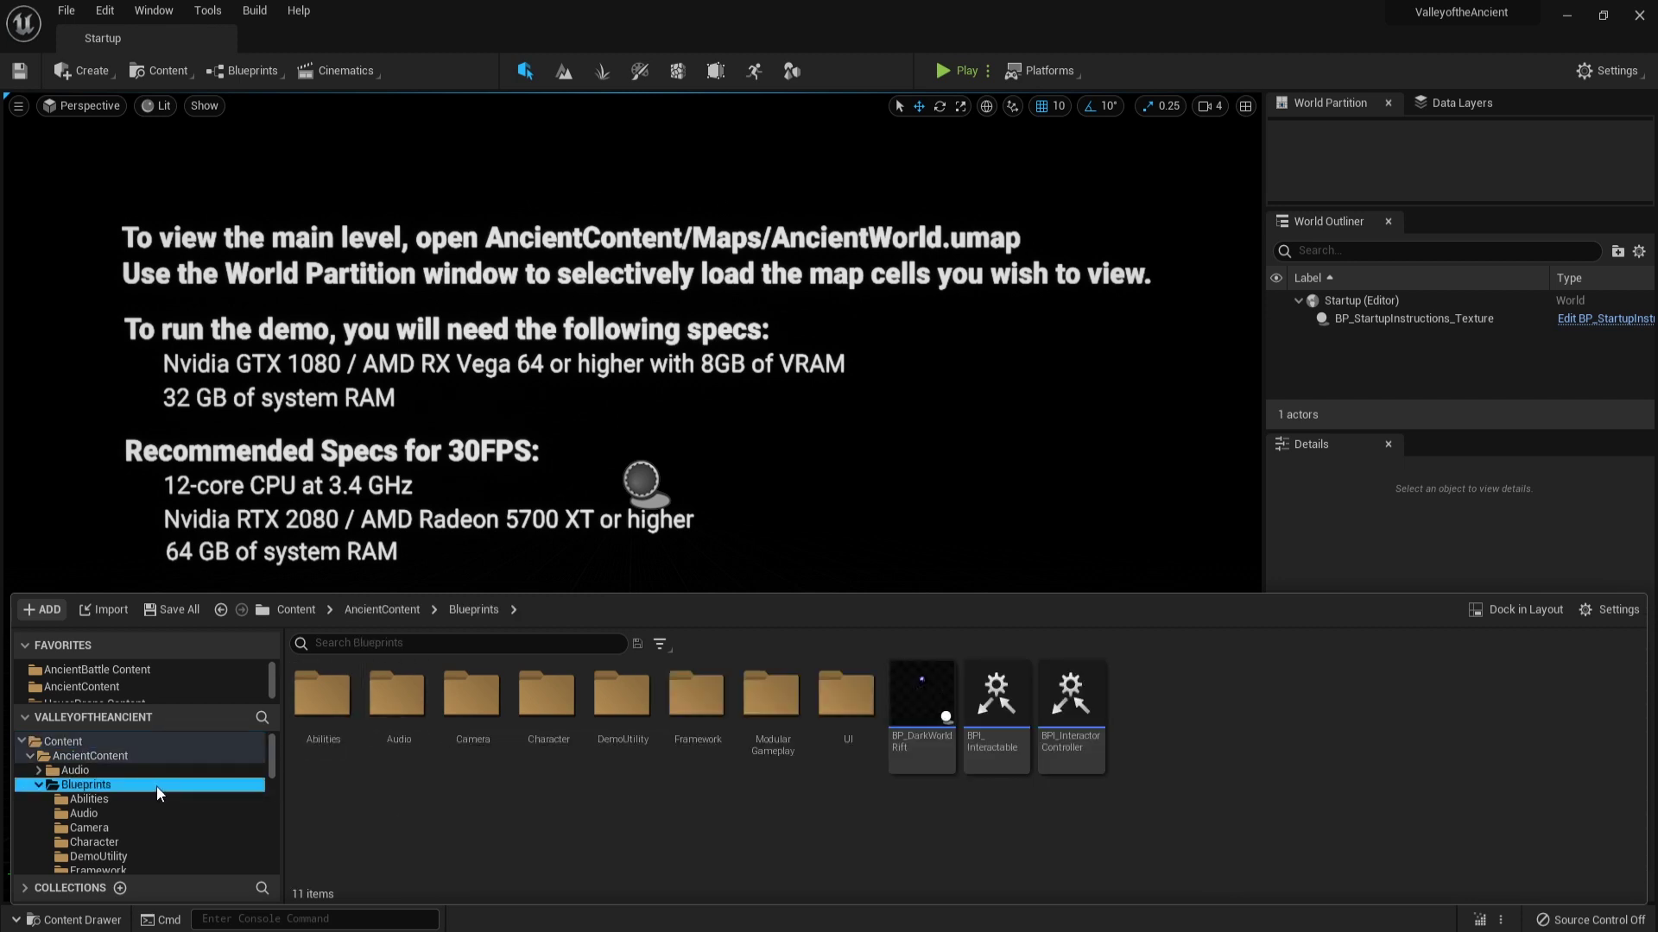
pyautogui.click(78, 742)
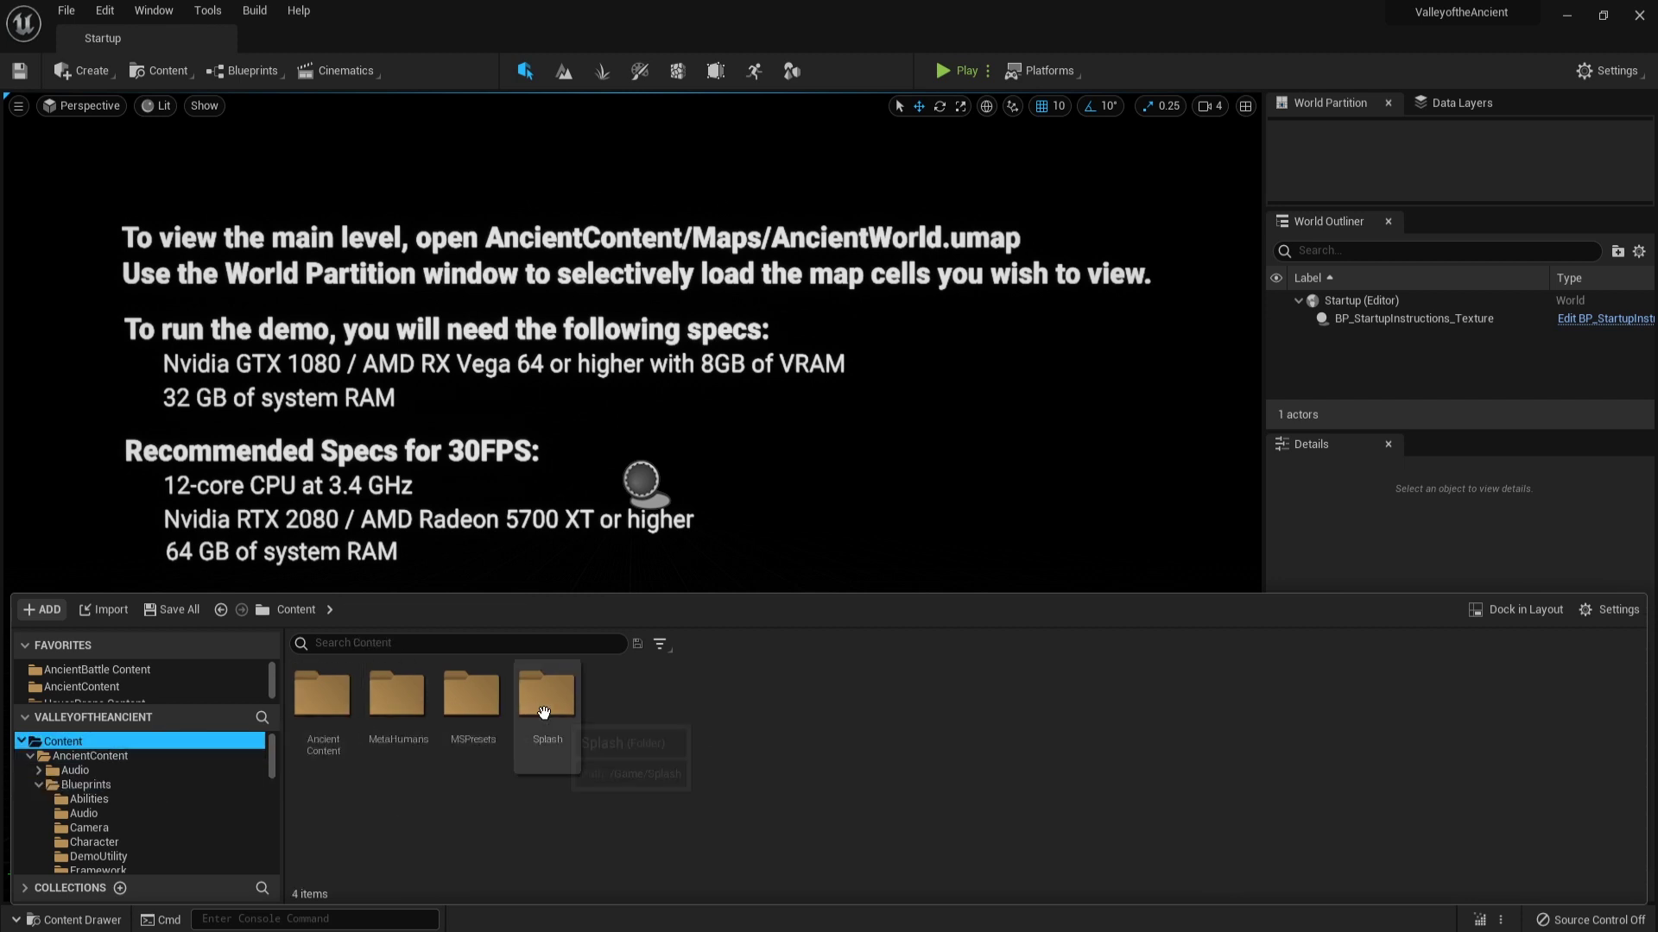
pyautogui.doubleClick(322, 699)
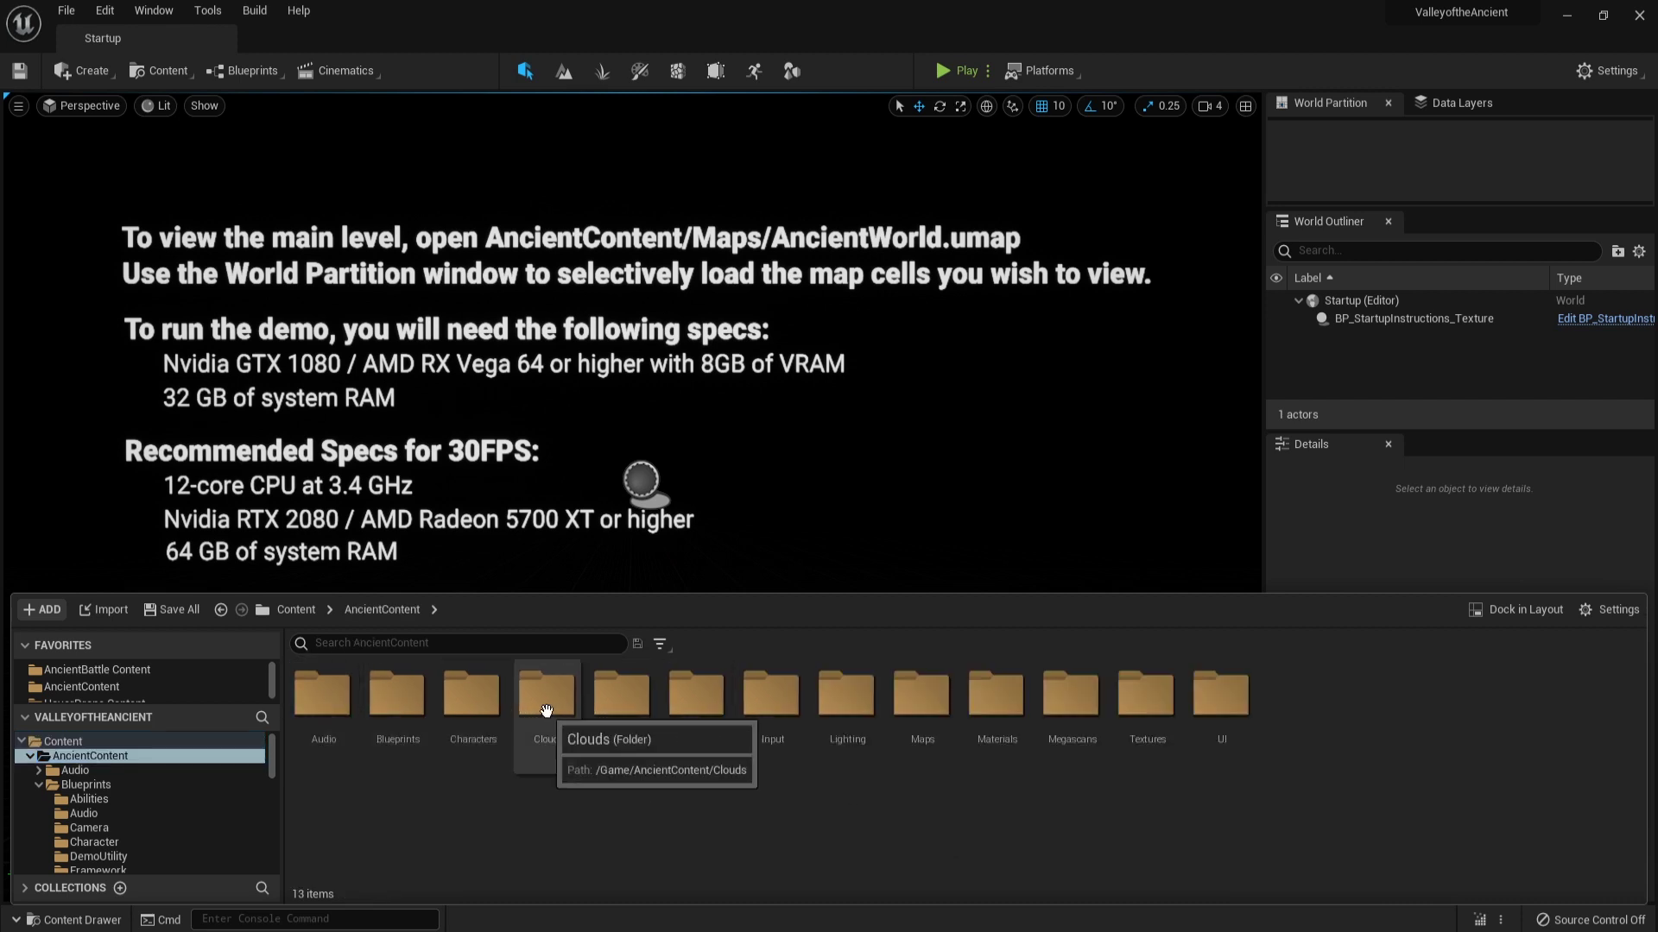
pyautogui.doubleClick(906, 743)
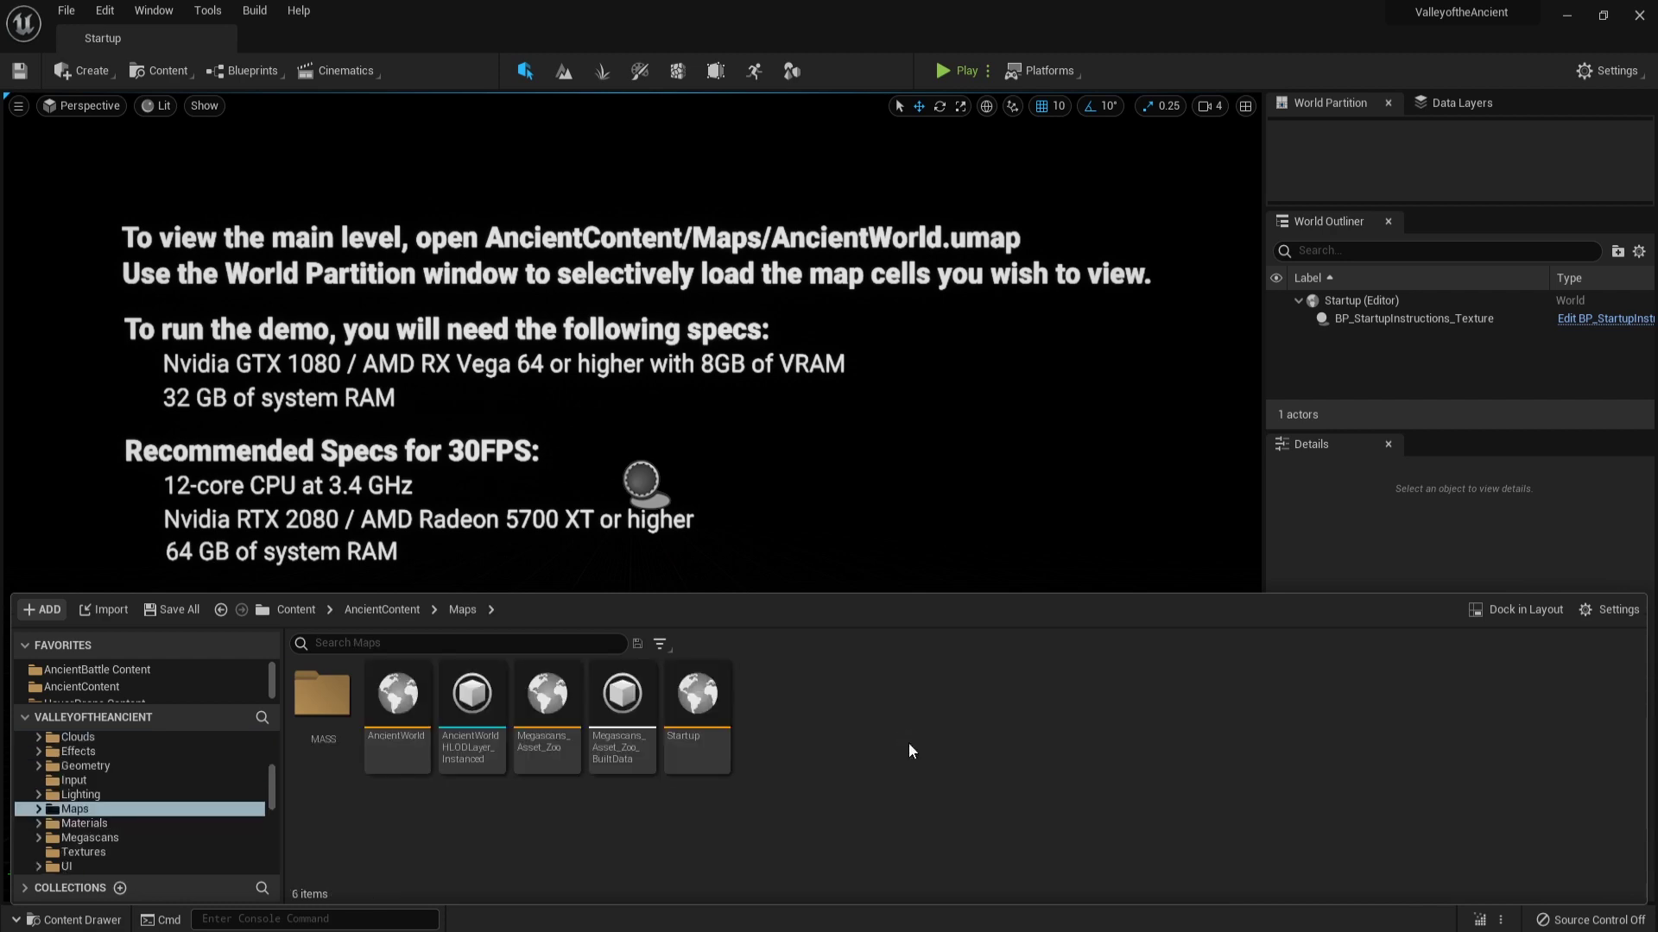
pyautogui.doubleClick(397, 699)
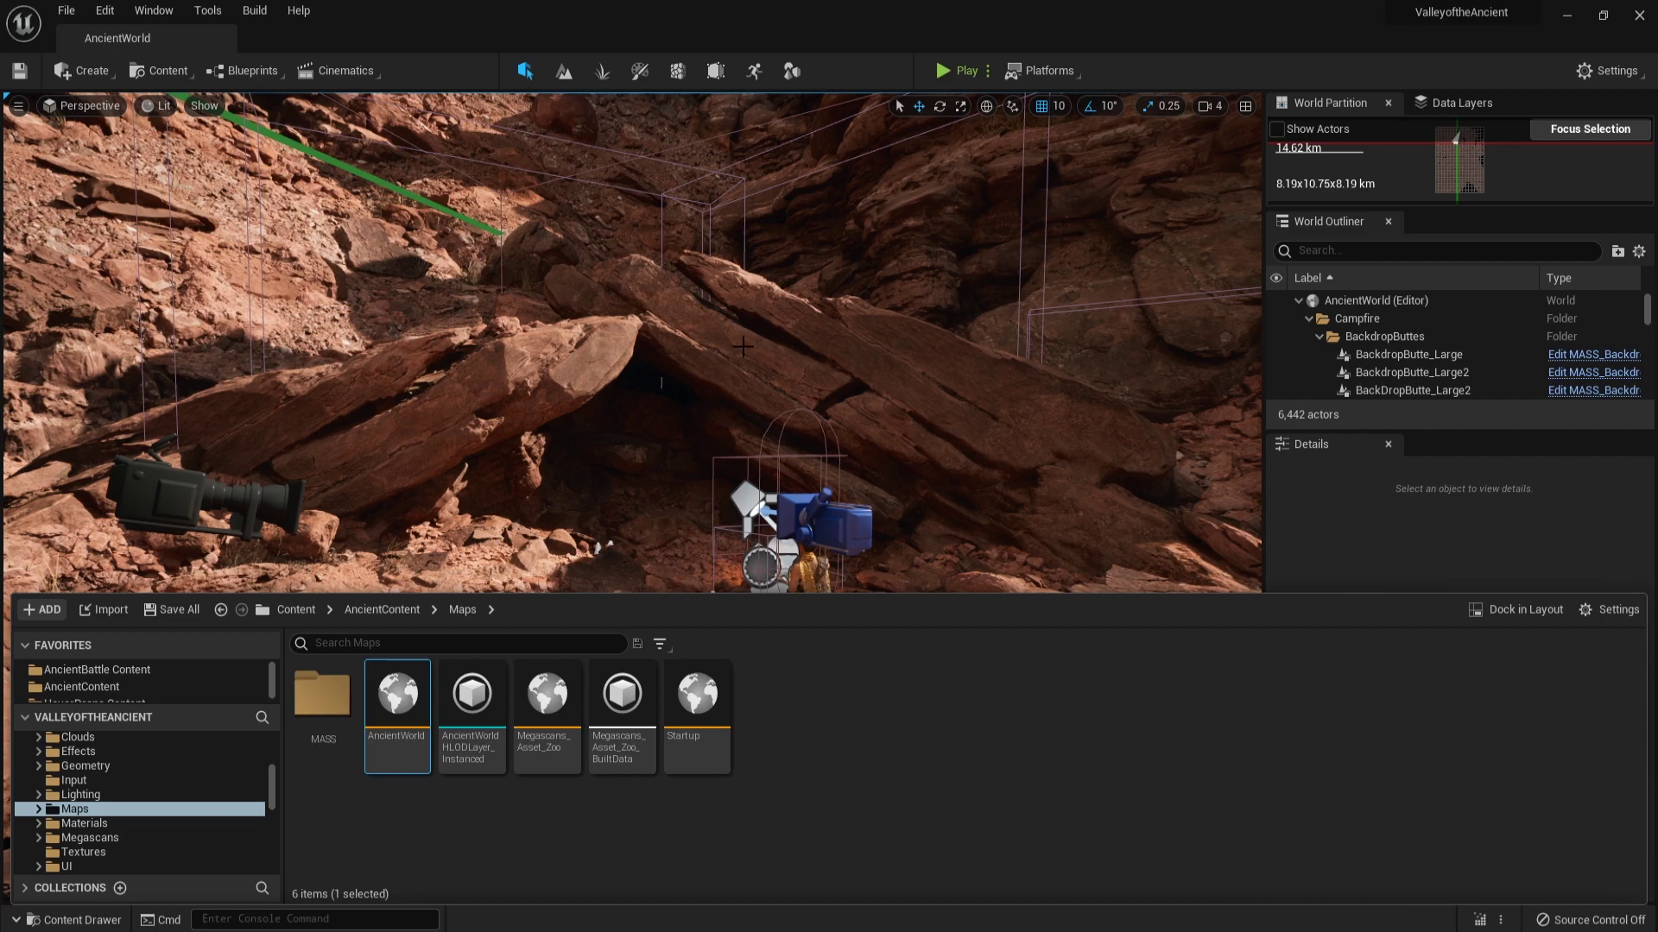
# In the Content Drawer, go to Blueprints > Character and open BP_EchoCharacter.
pyautogui.moveTo(742, 346)
pyautogui.mouseDown(button='right')
pyautogui.moveTo(734, 380)
pyautogui.moveTo(777, 380)
pyautogui.moveTo(708, 380)
pyautogui.moveTo(751, 380)
pyautogui.moveTo(768, 345)
pyautogui.moveTo(730, 362)
pyautogui.moveTo(799, 350)
pyautogui.moveTo(739, 370)
pyautogui.mouseUp(button='right')
pyautogui.hotkey('ctrl', 'space')
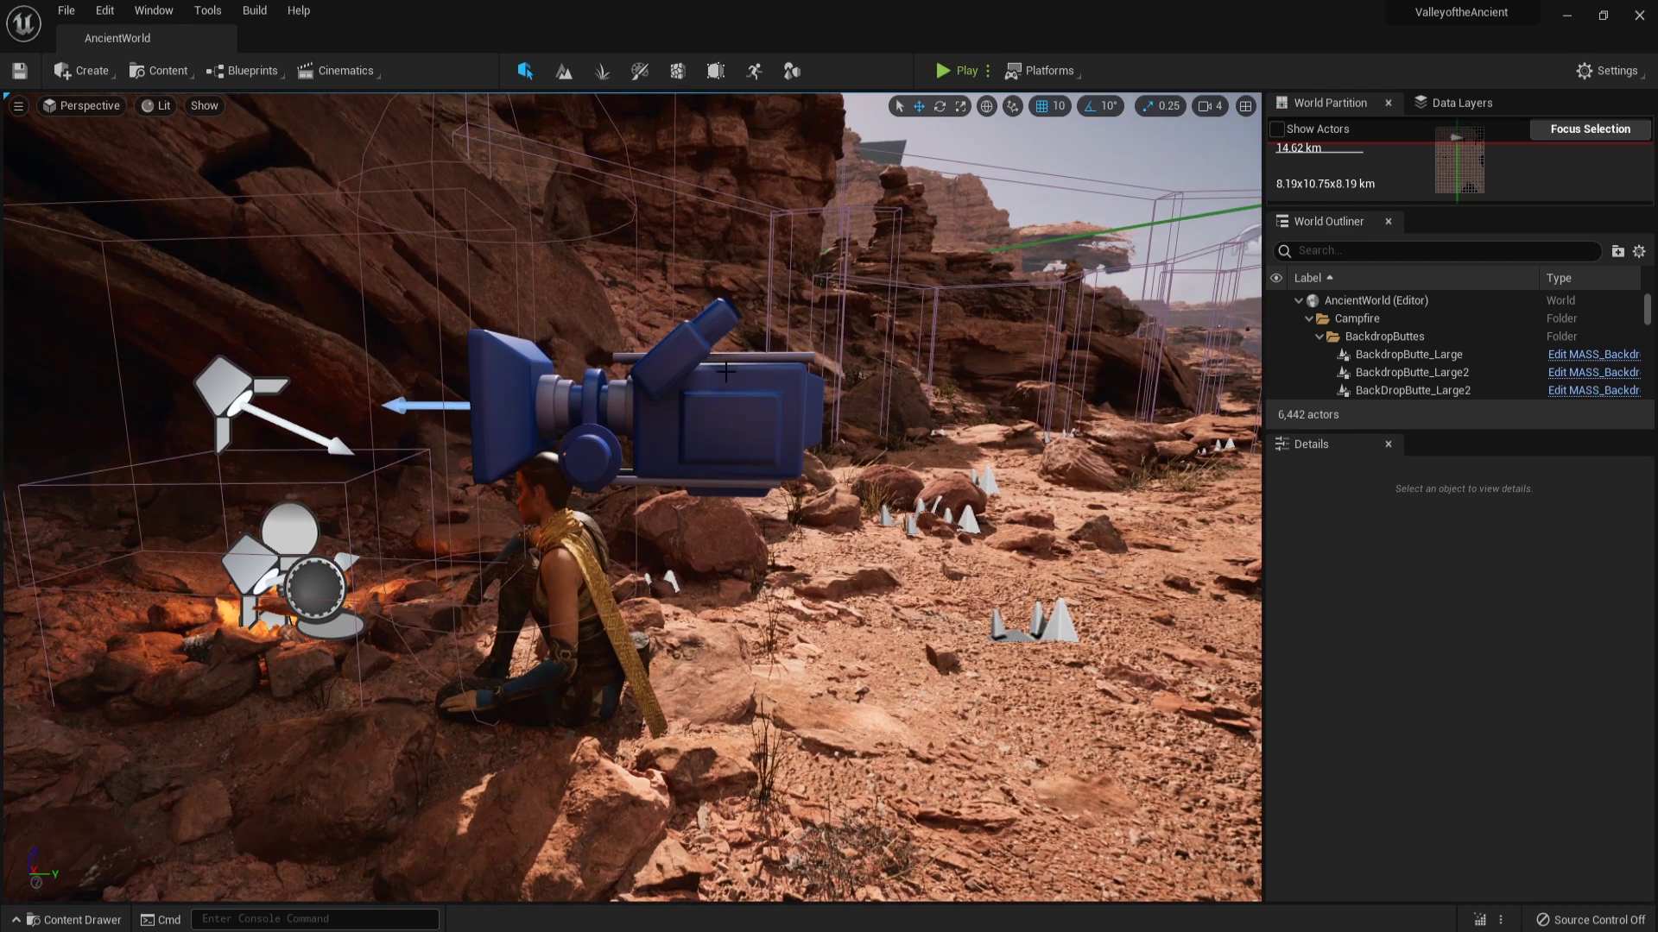
pyautogui.hotkey('ctrl', 'space')
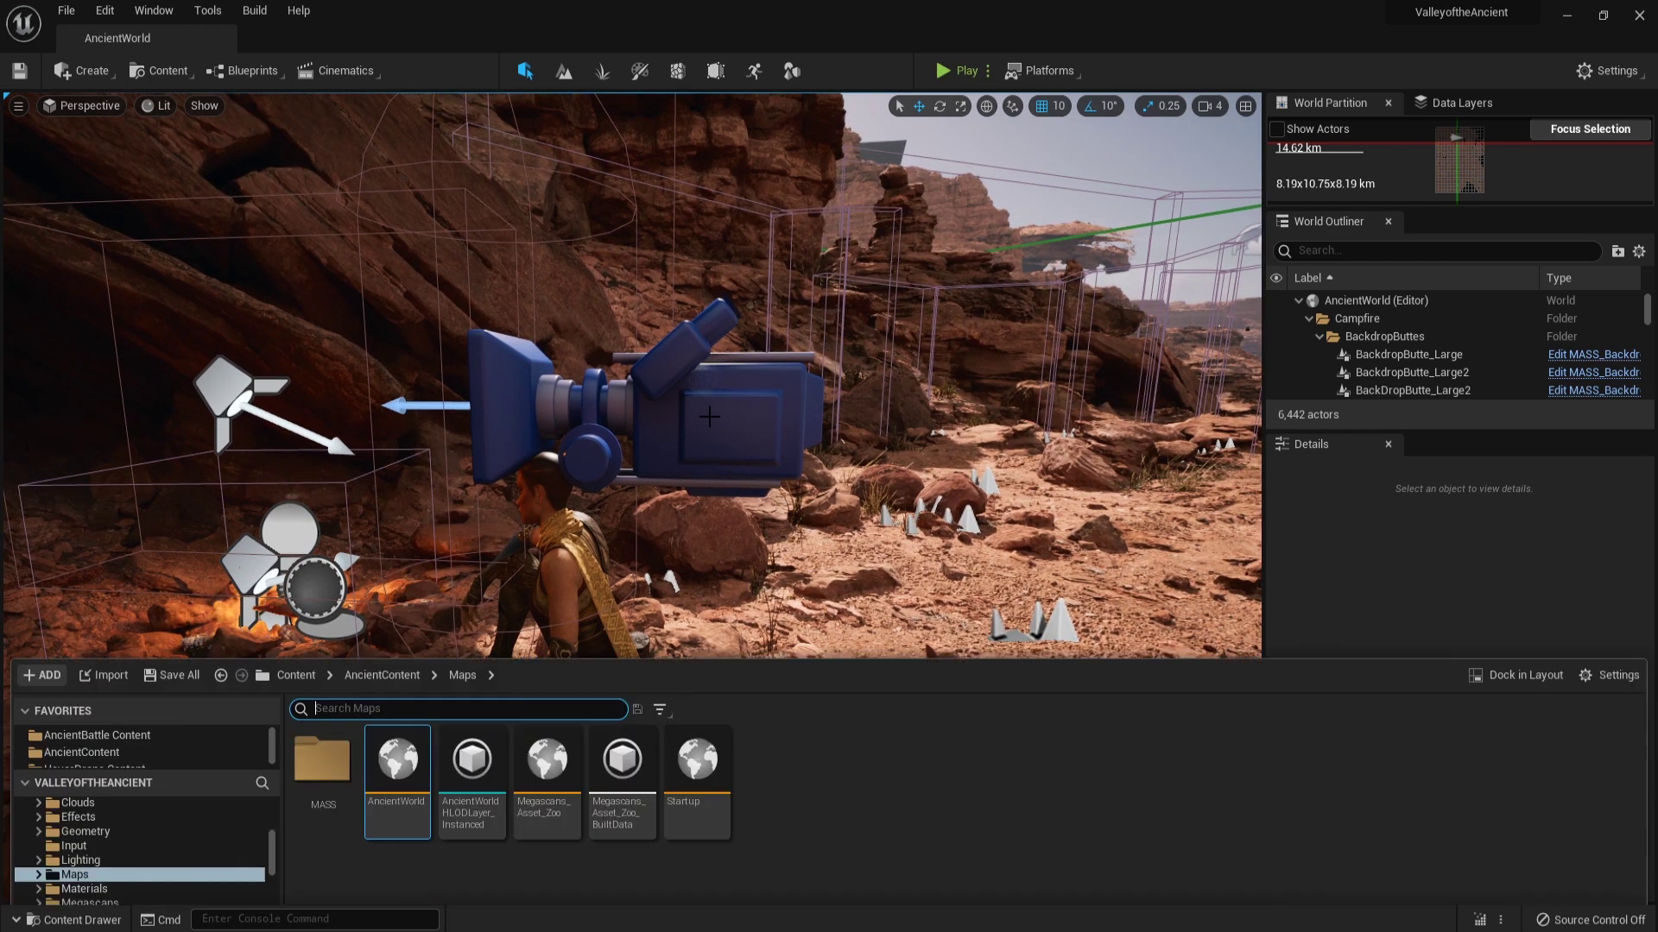
pyautogui.scroll(-5, 183, 754)
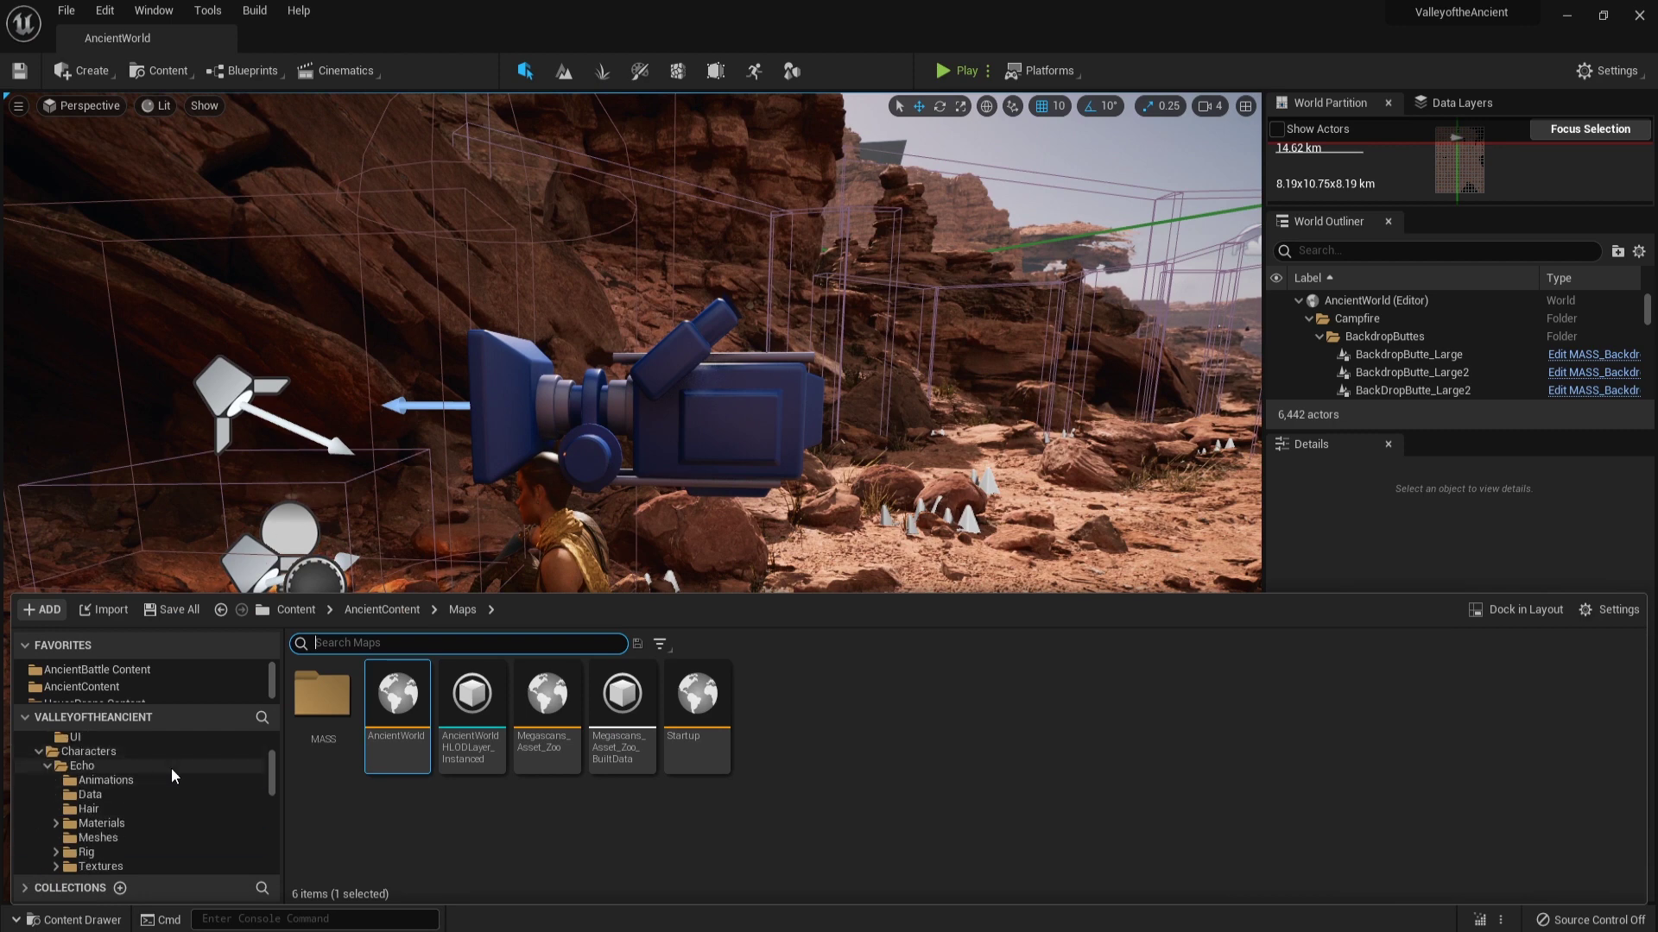
pyautogui.scroll(5, 171, 768)
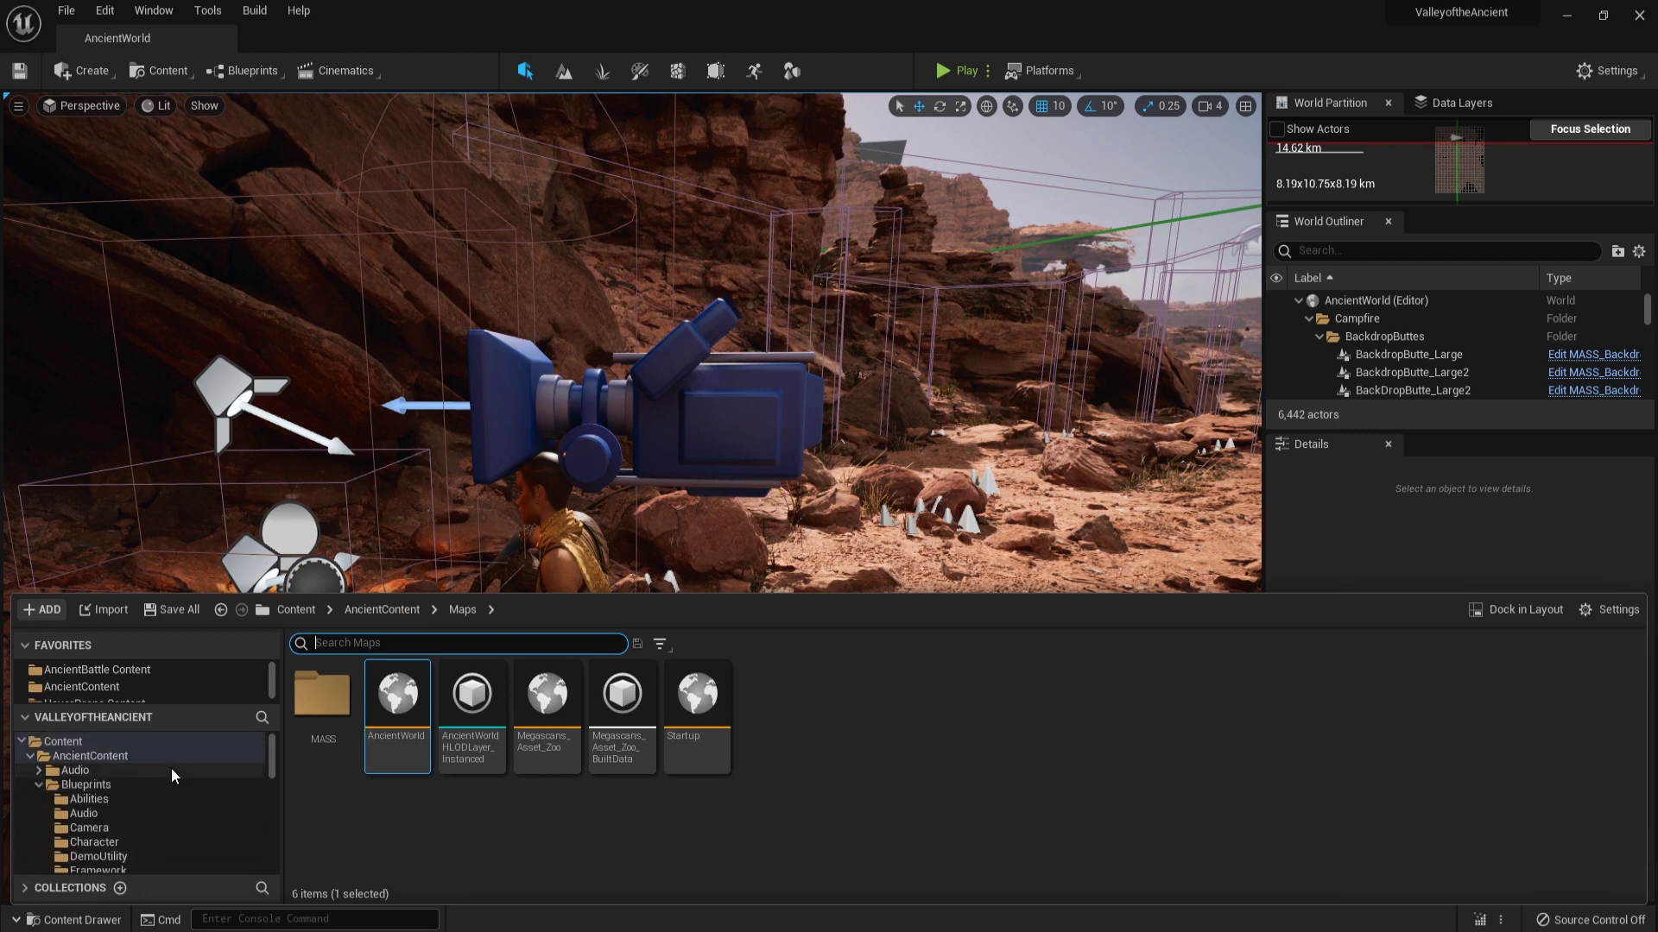
pyautogui.click(130, 814)
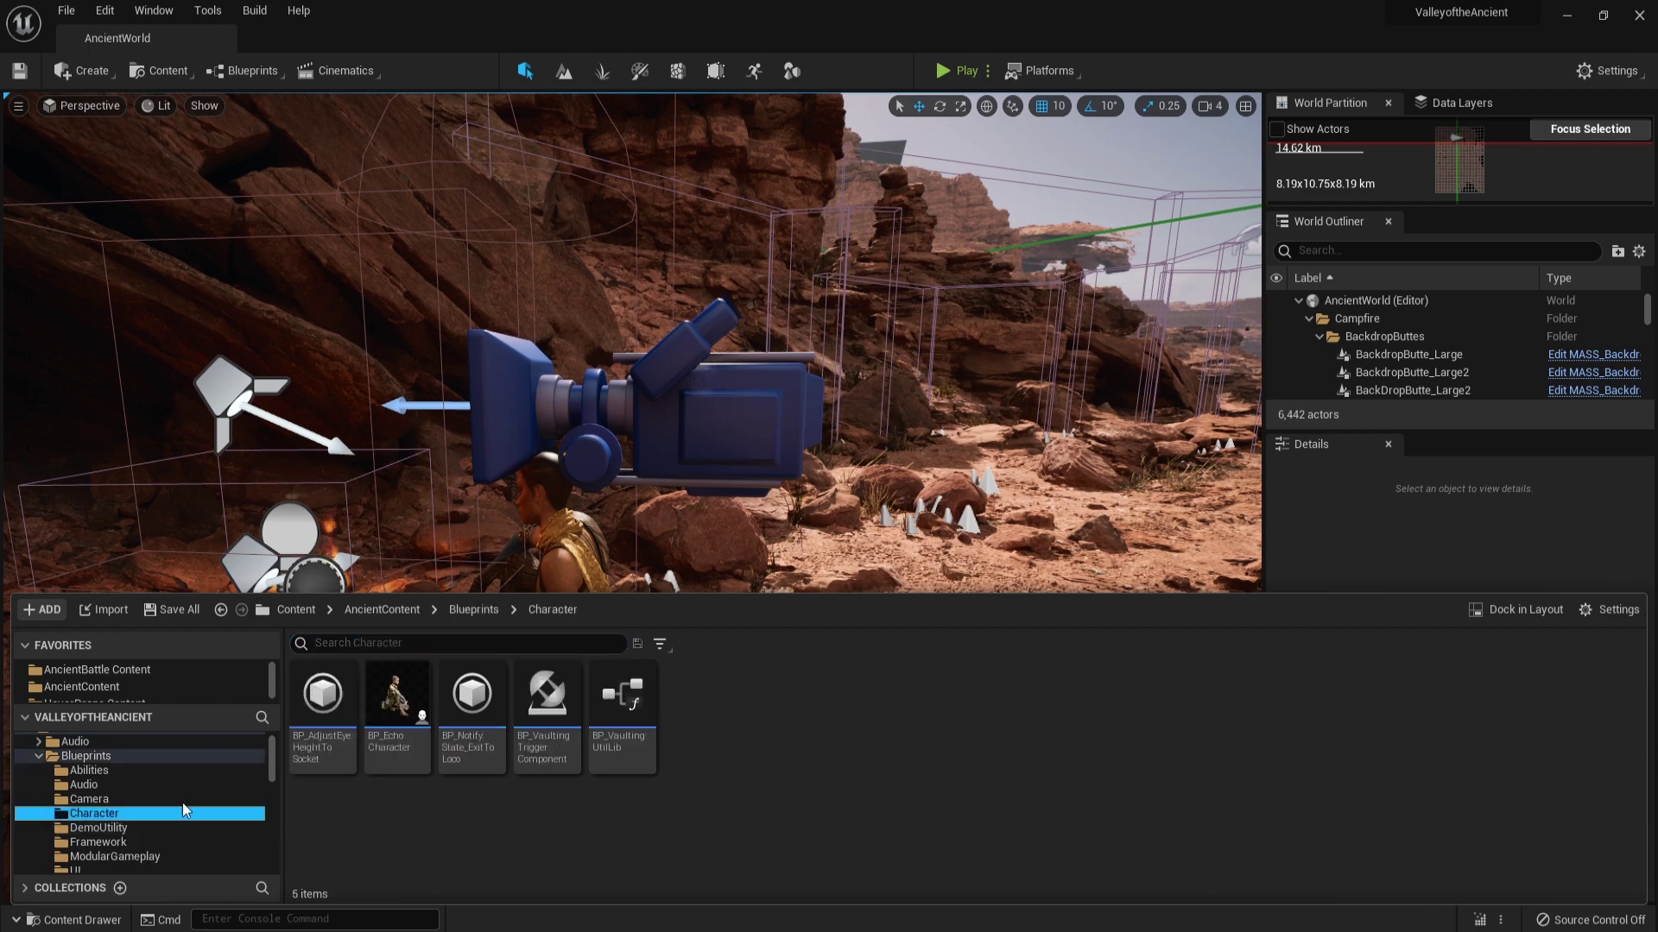
pyautogui.doubleClick(373, 713)
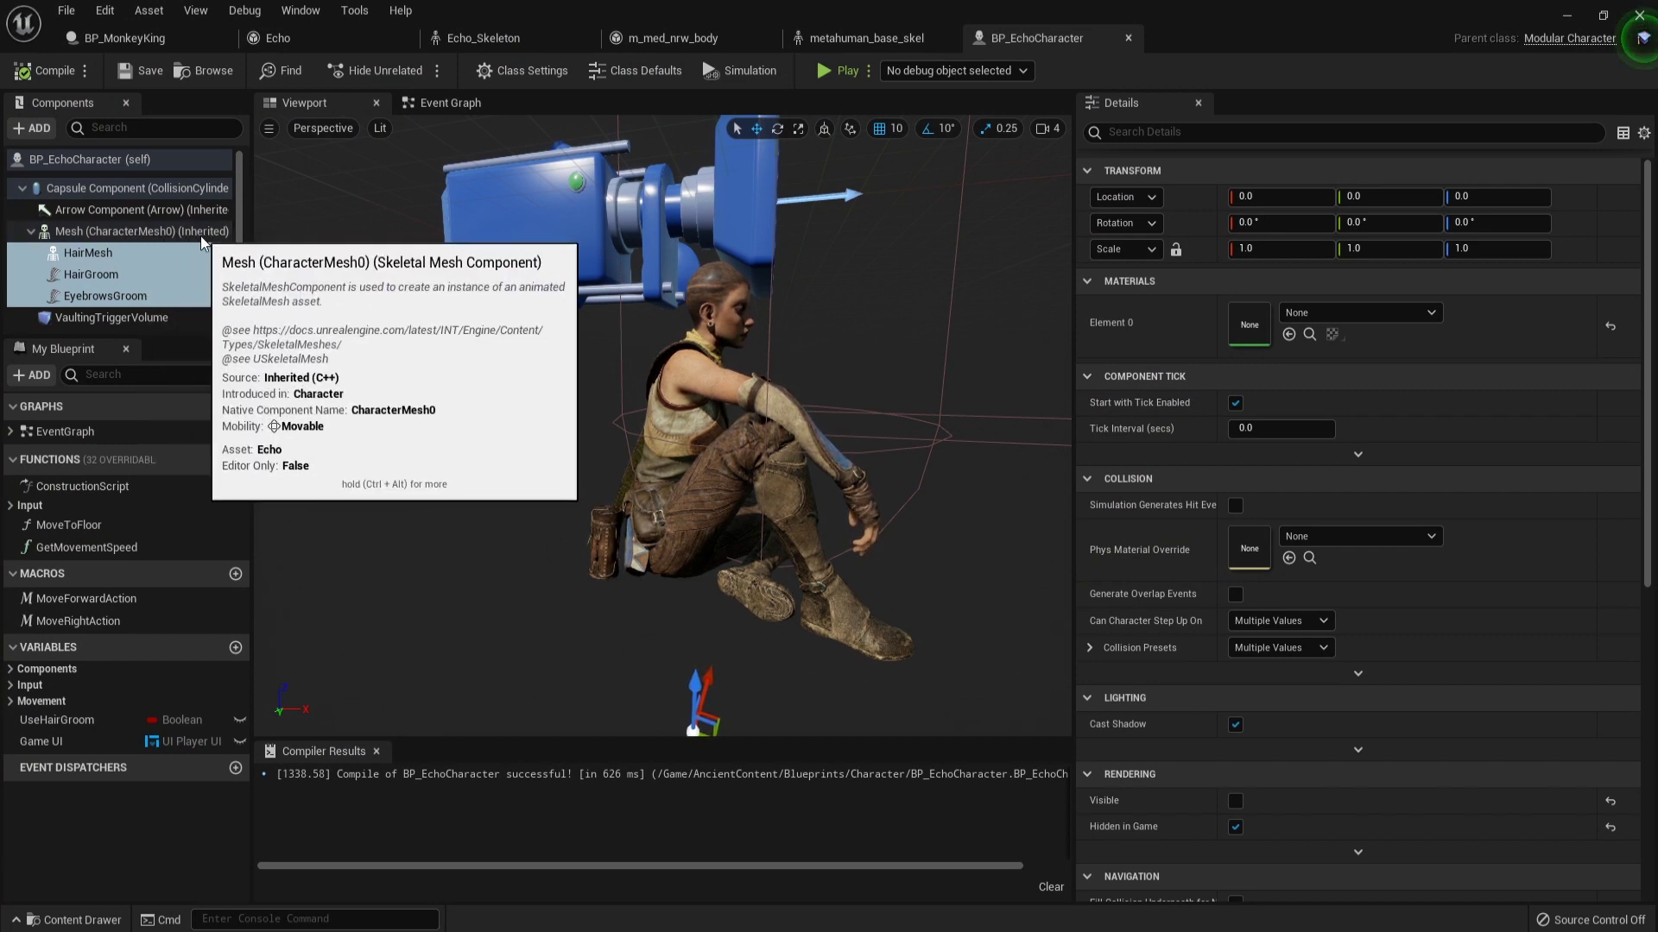
# Detach the BP_MonkeyKing tab into its own floating Blueprint editor window.
pyautogui.scroll(-2, 201, 235)
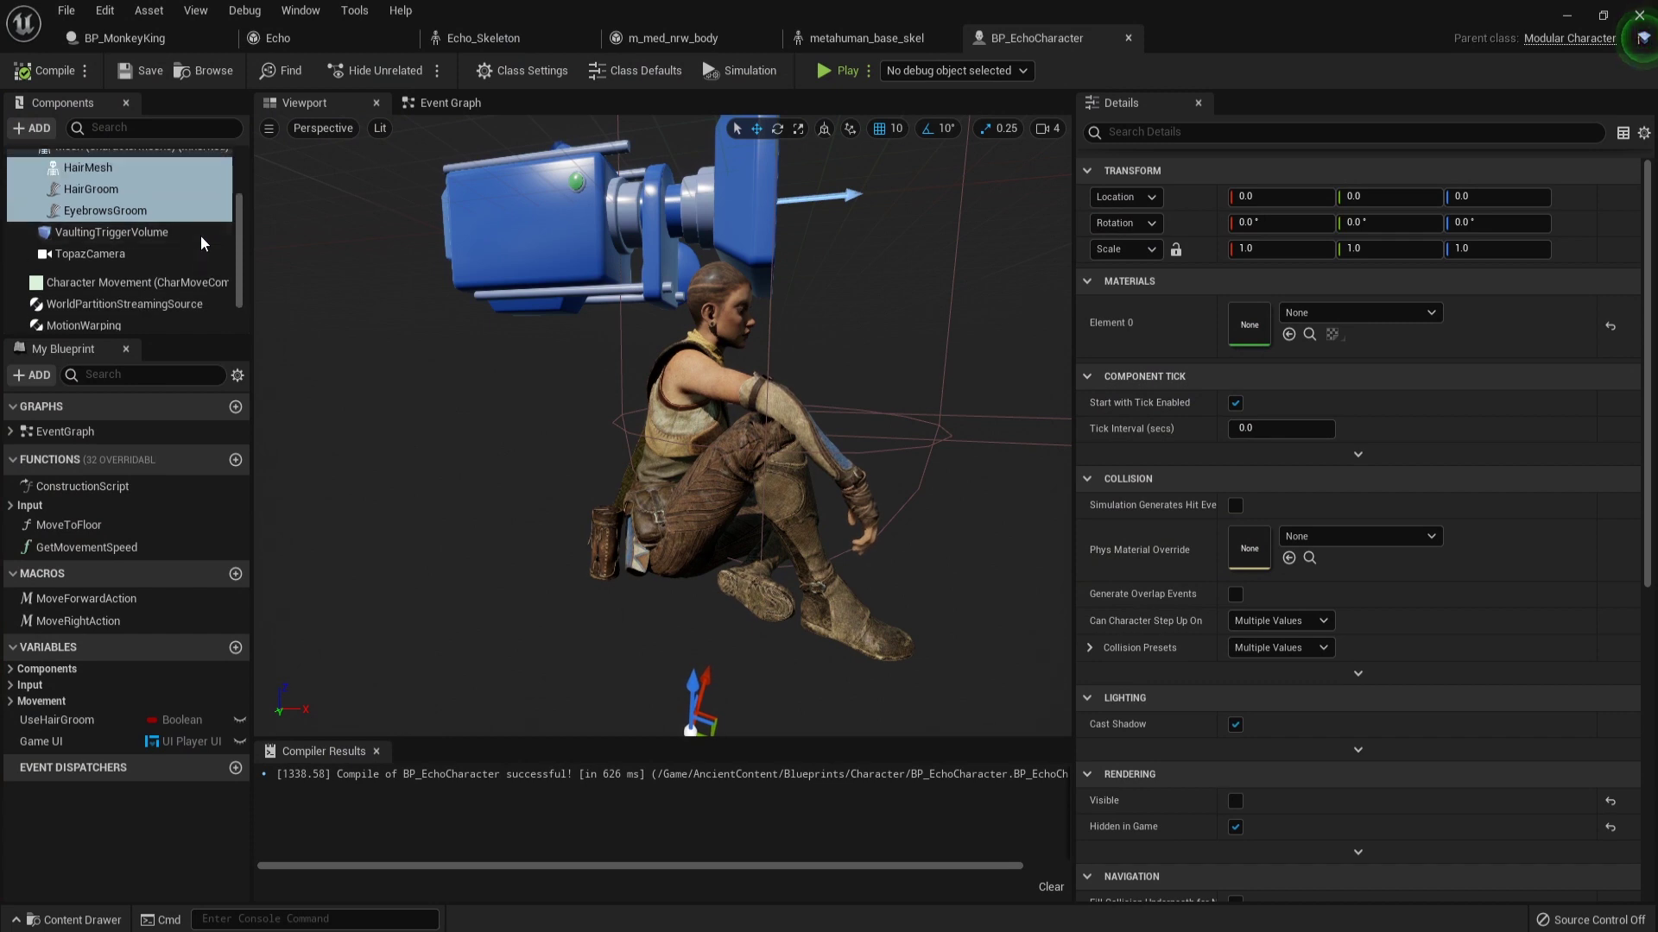
pyautogui.scroll(2, 200, 236)
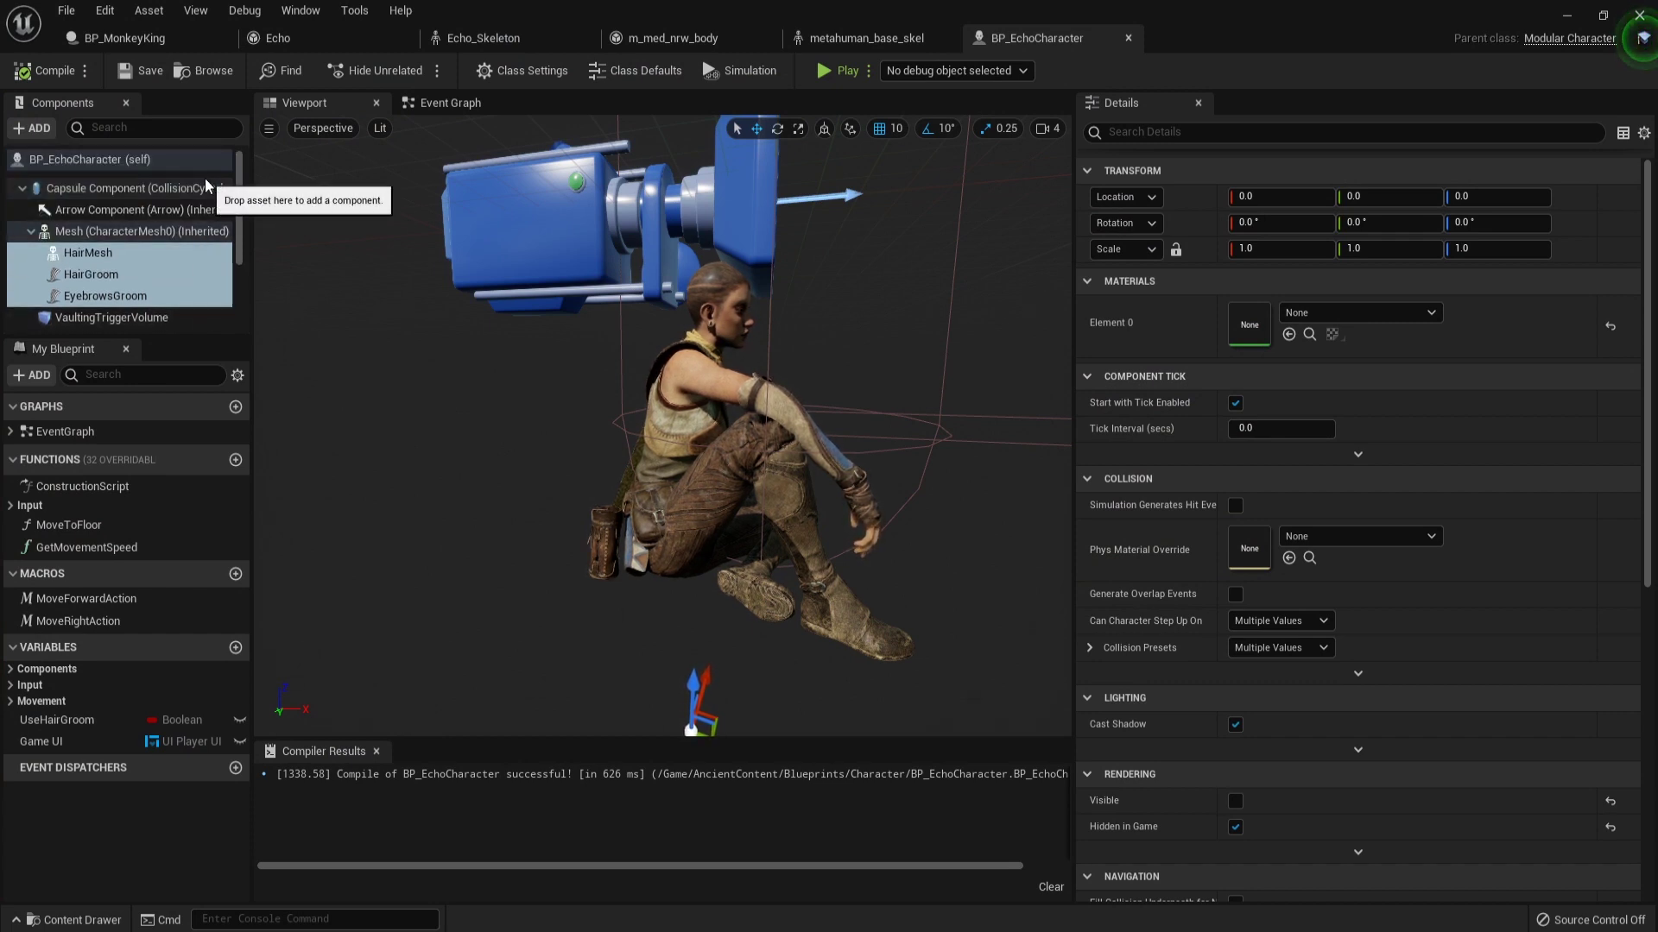
pyautogui.click(124, 43)
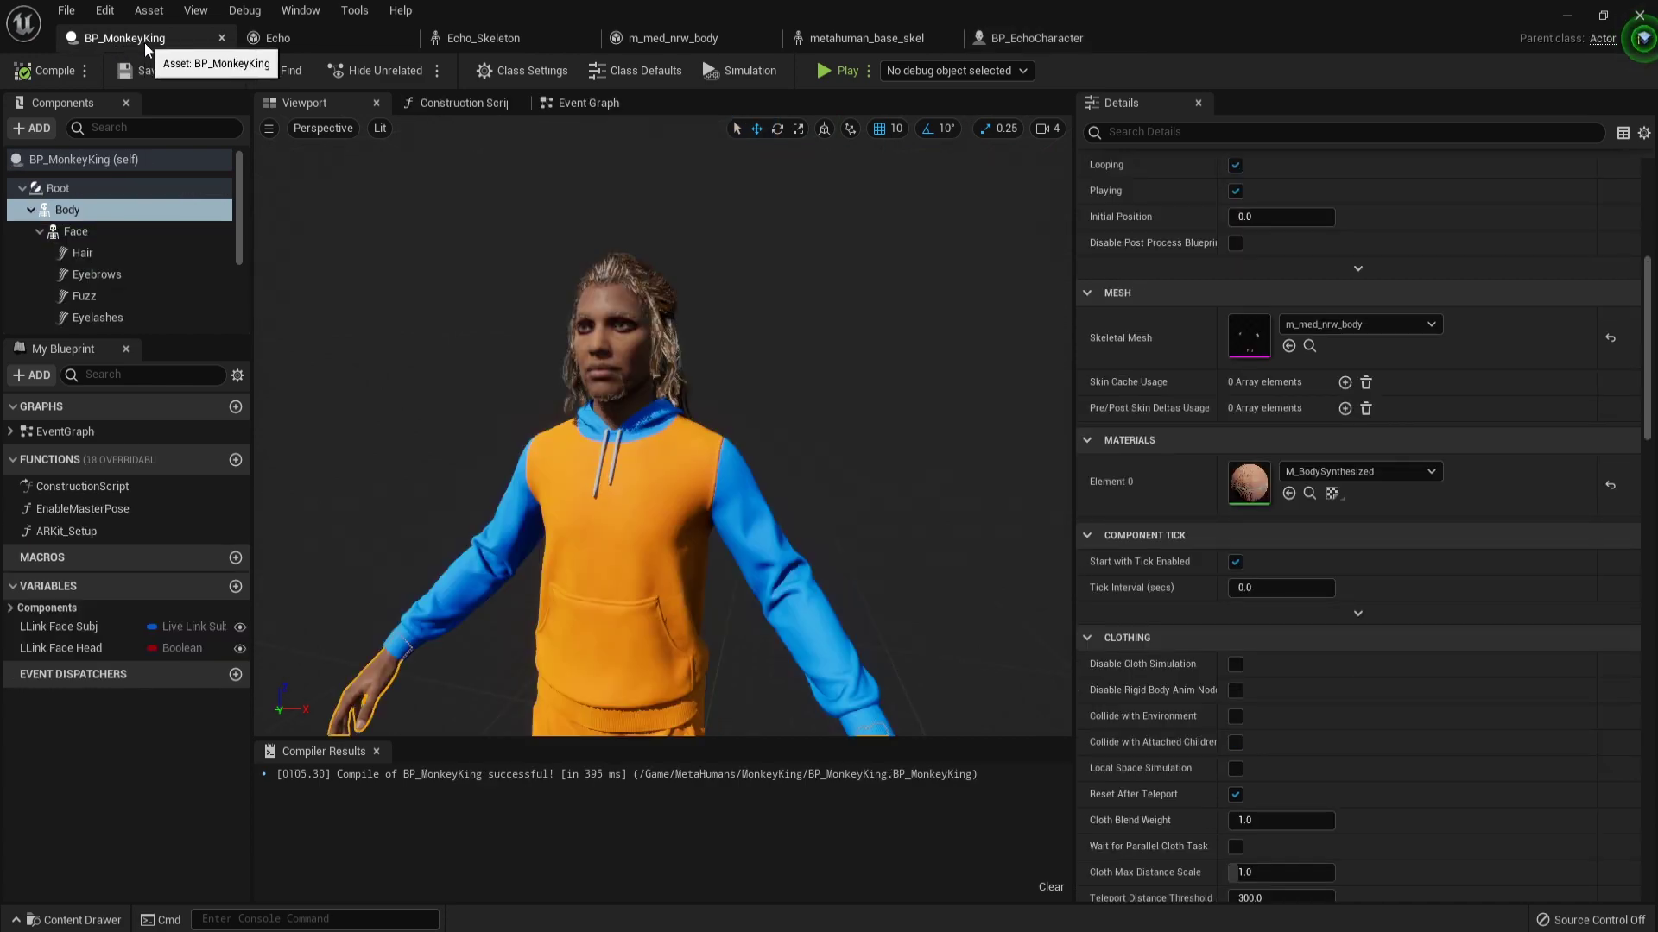
pyautogui.middleClick(144, 43)
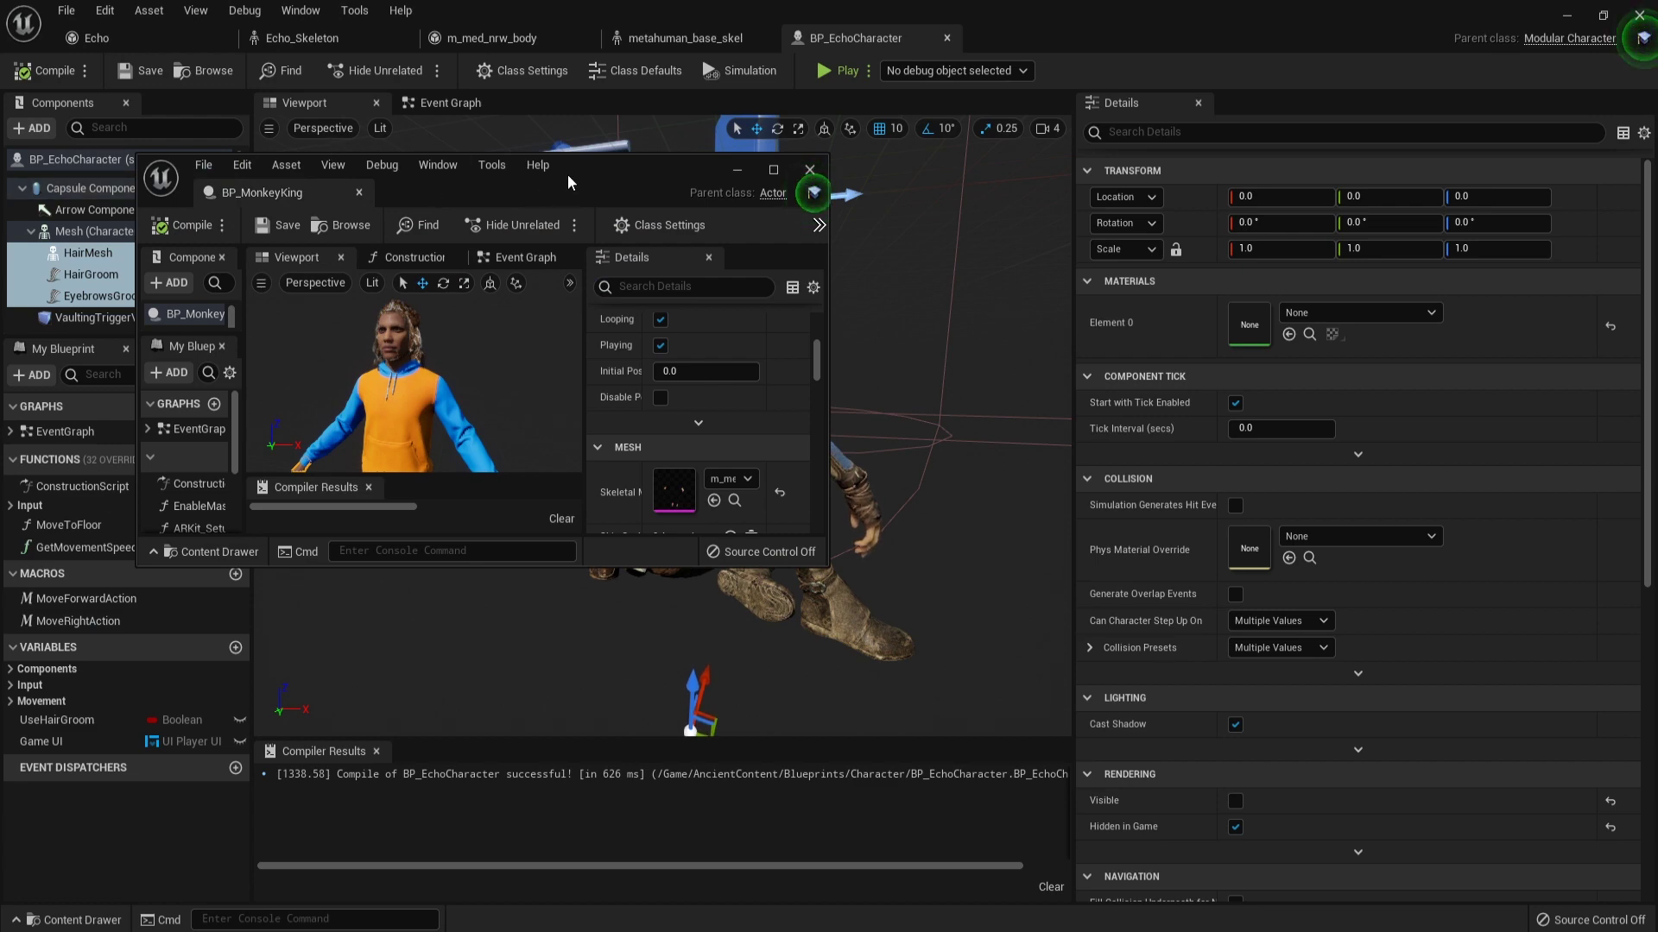
# Snap BP_MonkeyKing to the left half and BP_EchoCharacter to the right, widening both Components panels.
pyautogui.moveTo(567, 174); pyautogui.dragTo(5, 205)
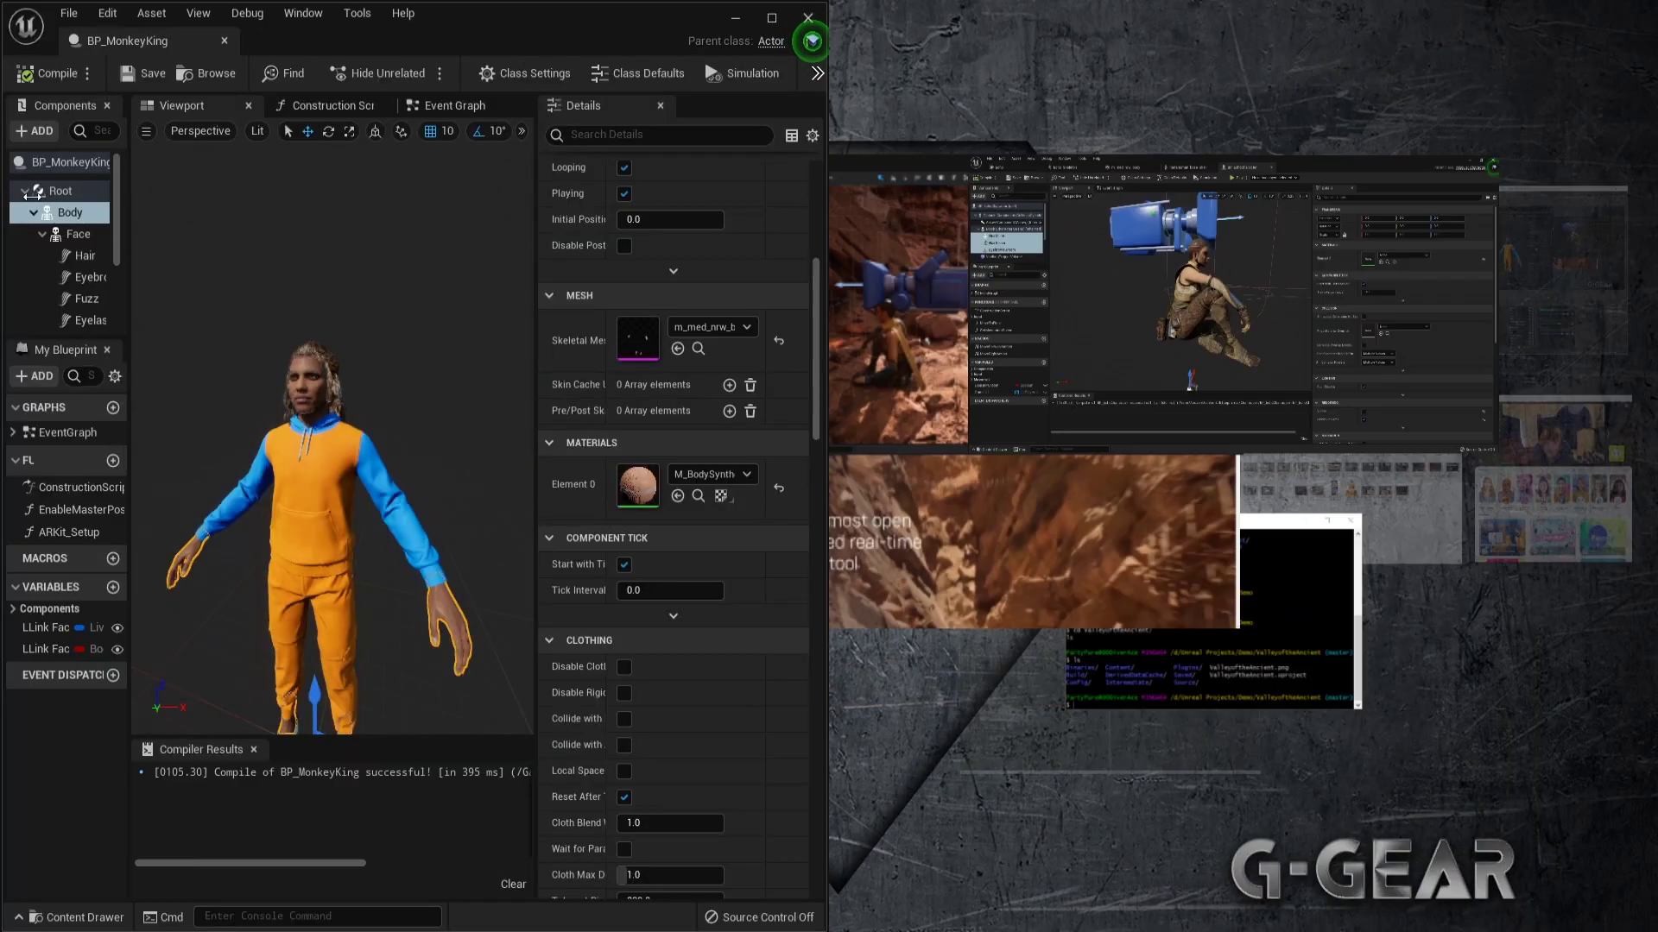
pyautogui.click(1241, 261)
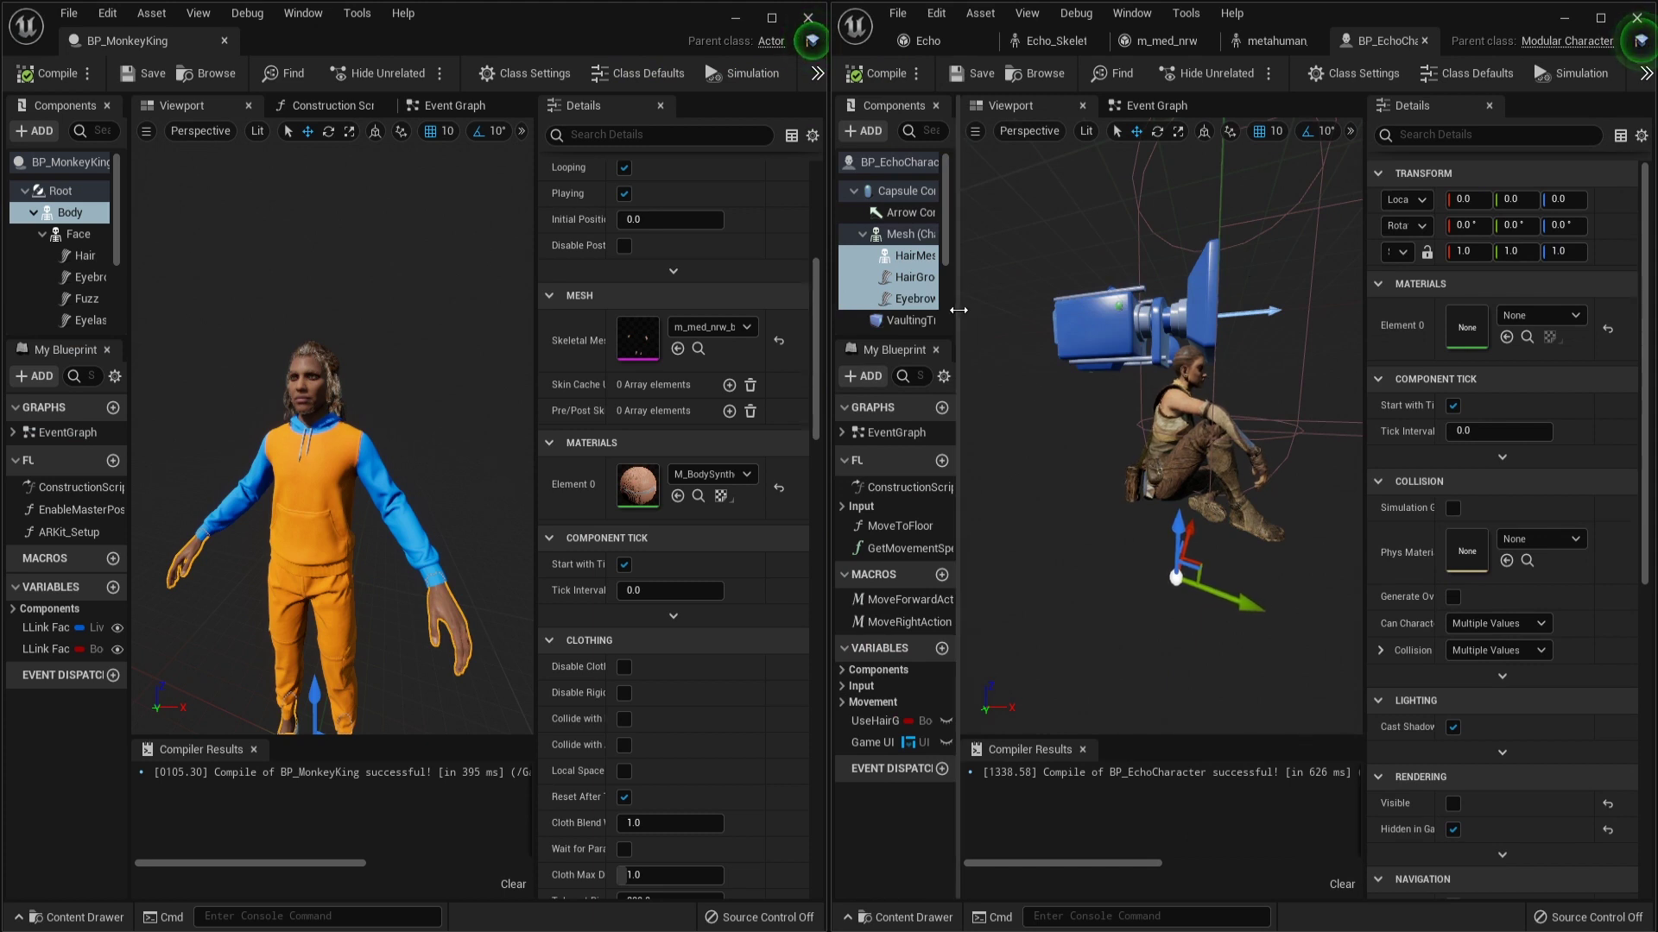
pyautogui.moveTo(959, 310); pyautogui.dragTo(1098, 309)
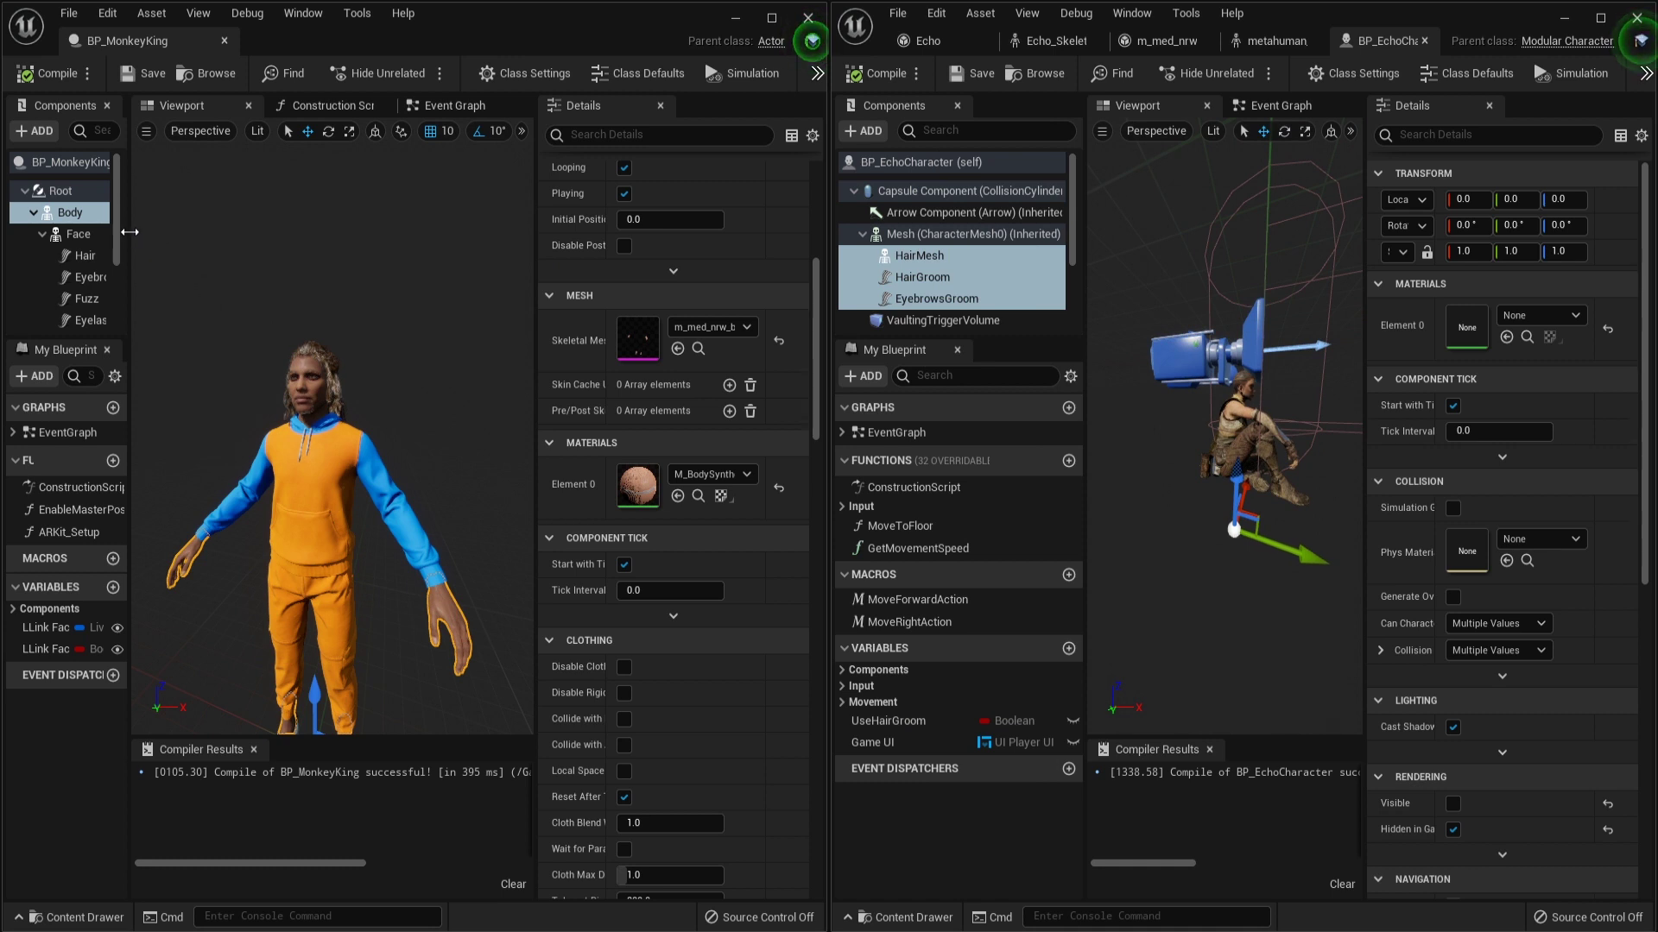
pyautogui.moveTo(129, 232); pyautogui.dragTo(226, 246)
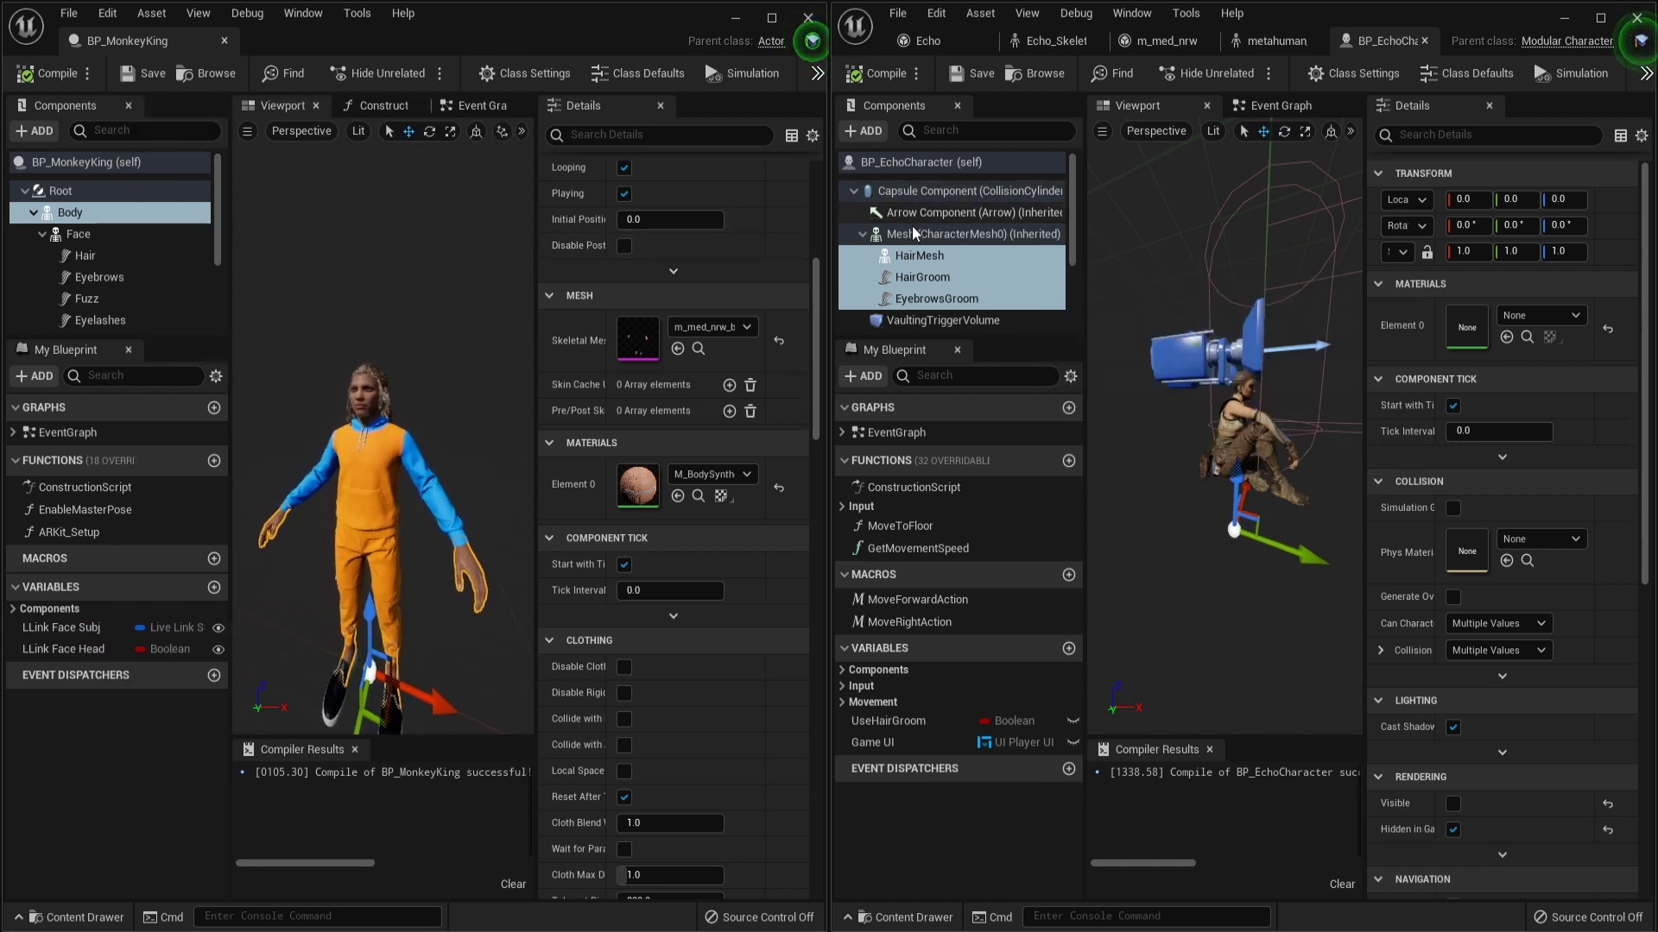
pyautogui.moveTo(912, 225); pyautogui.dragTo(204, 166)
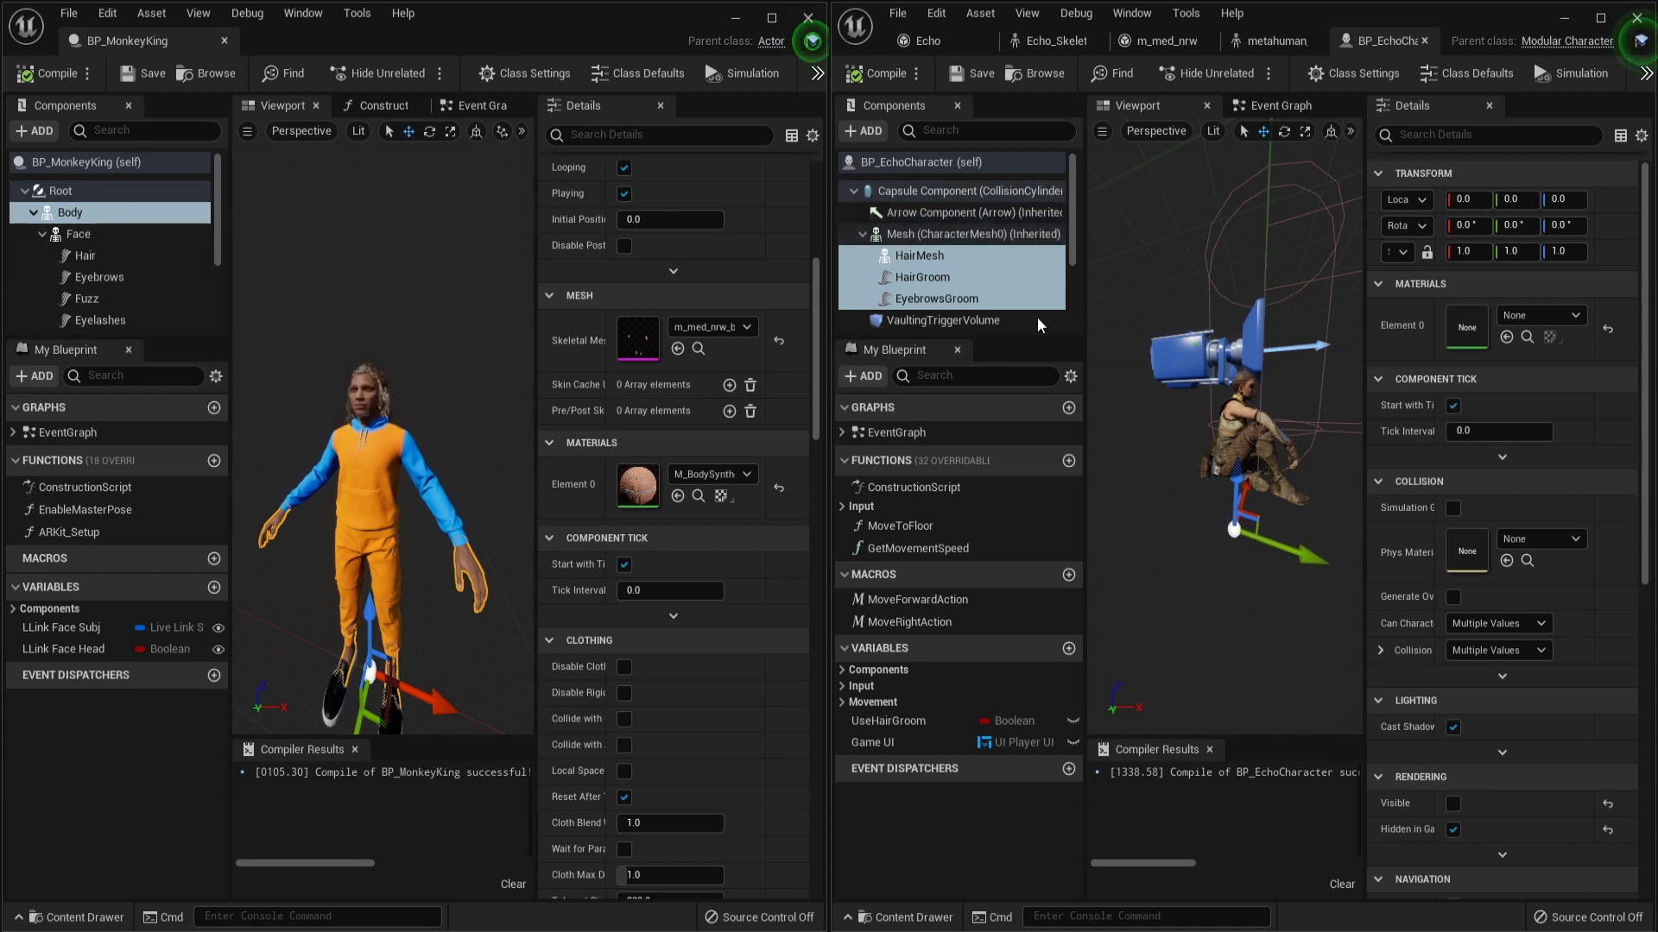
# Select Echo's Mesh (CharacterMesh0) component and open its Skeletal Mesh picker.
pyautogui.click(946, 236)
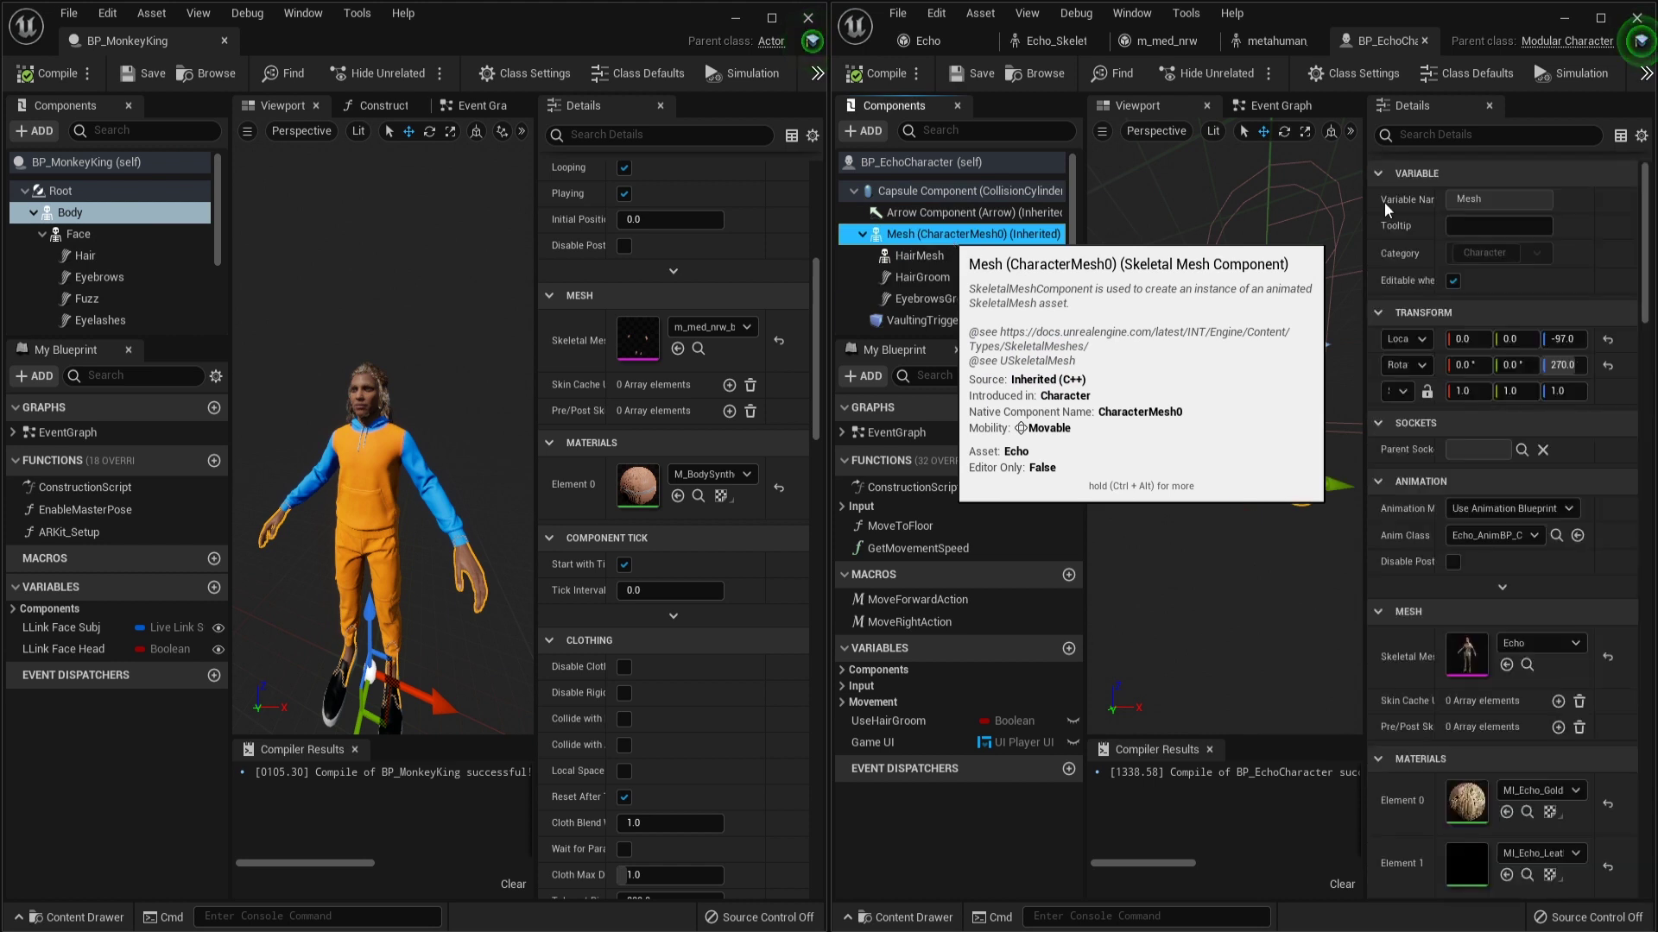
pyautogui.scroll(-2, 1569, 362)
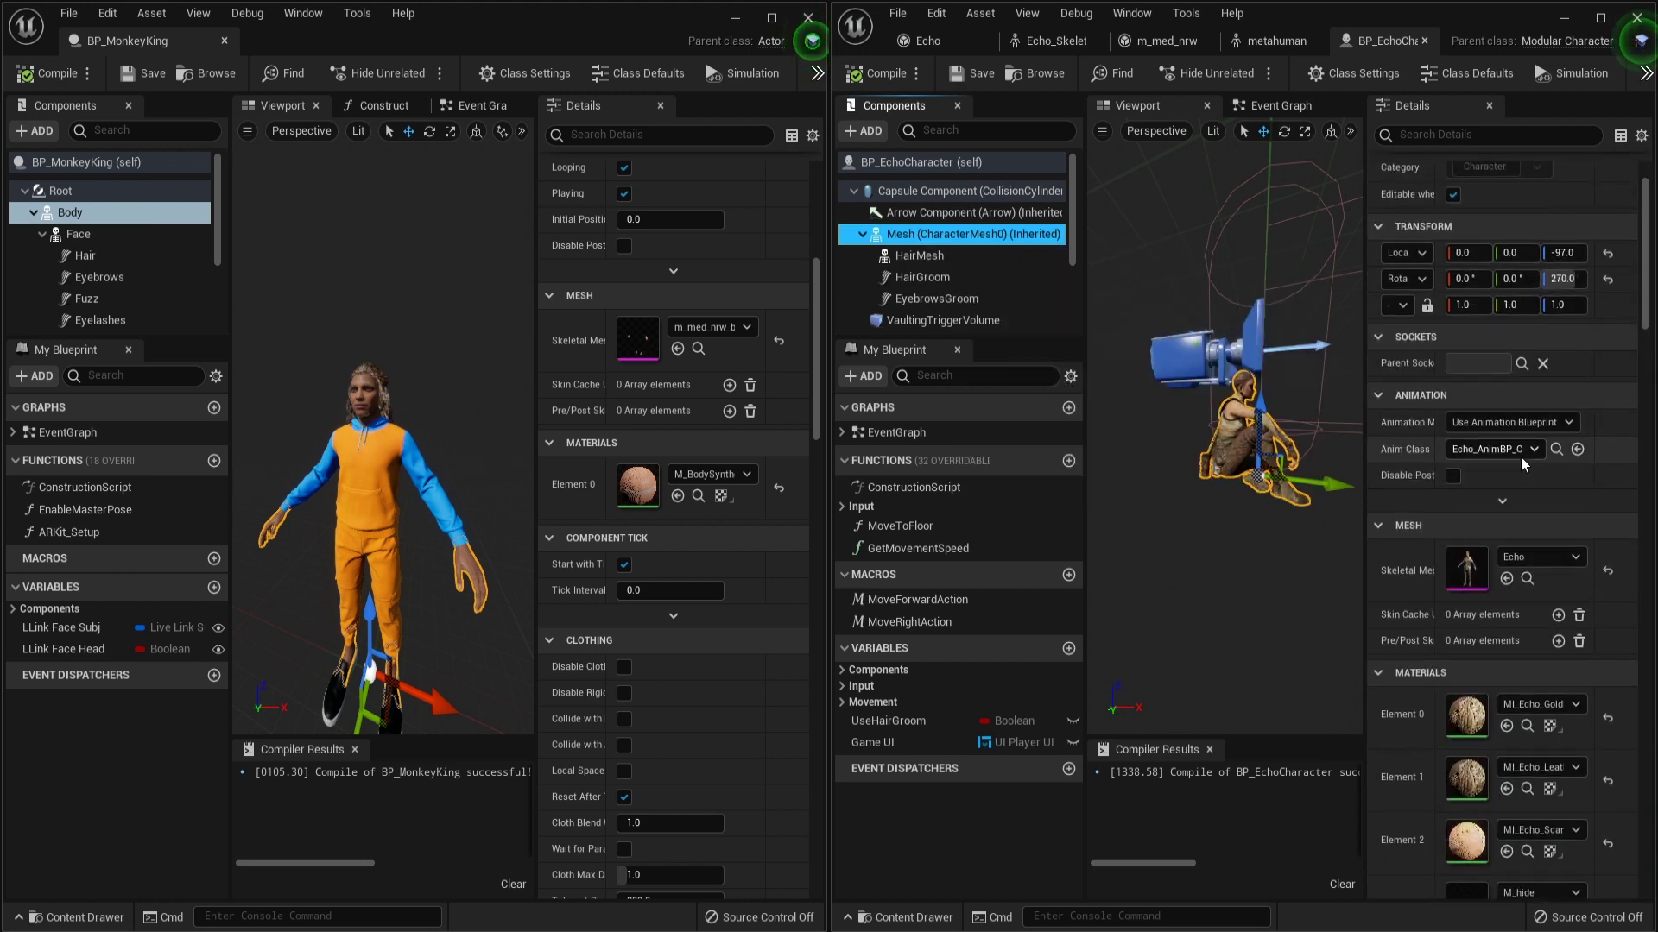
pyautogui.click(1569, 559)
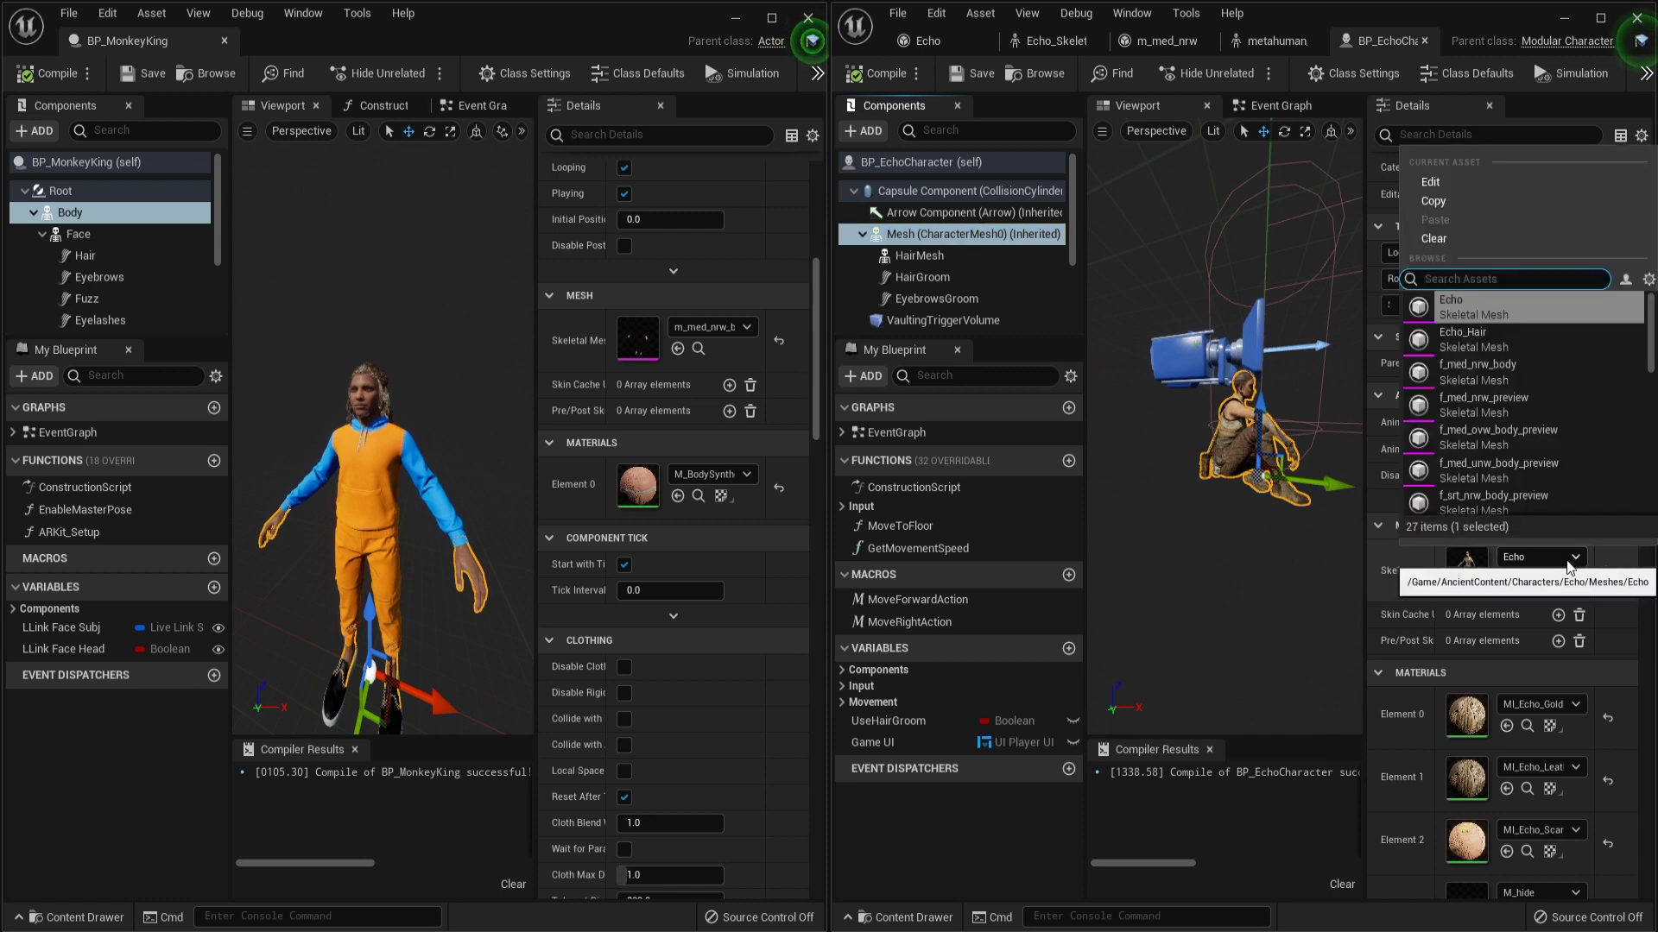
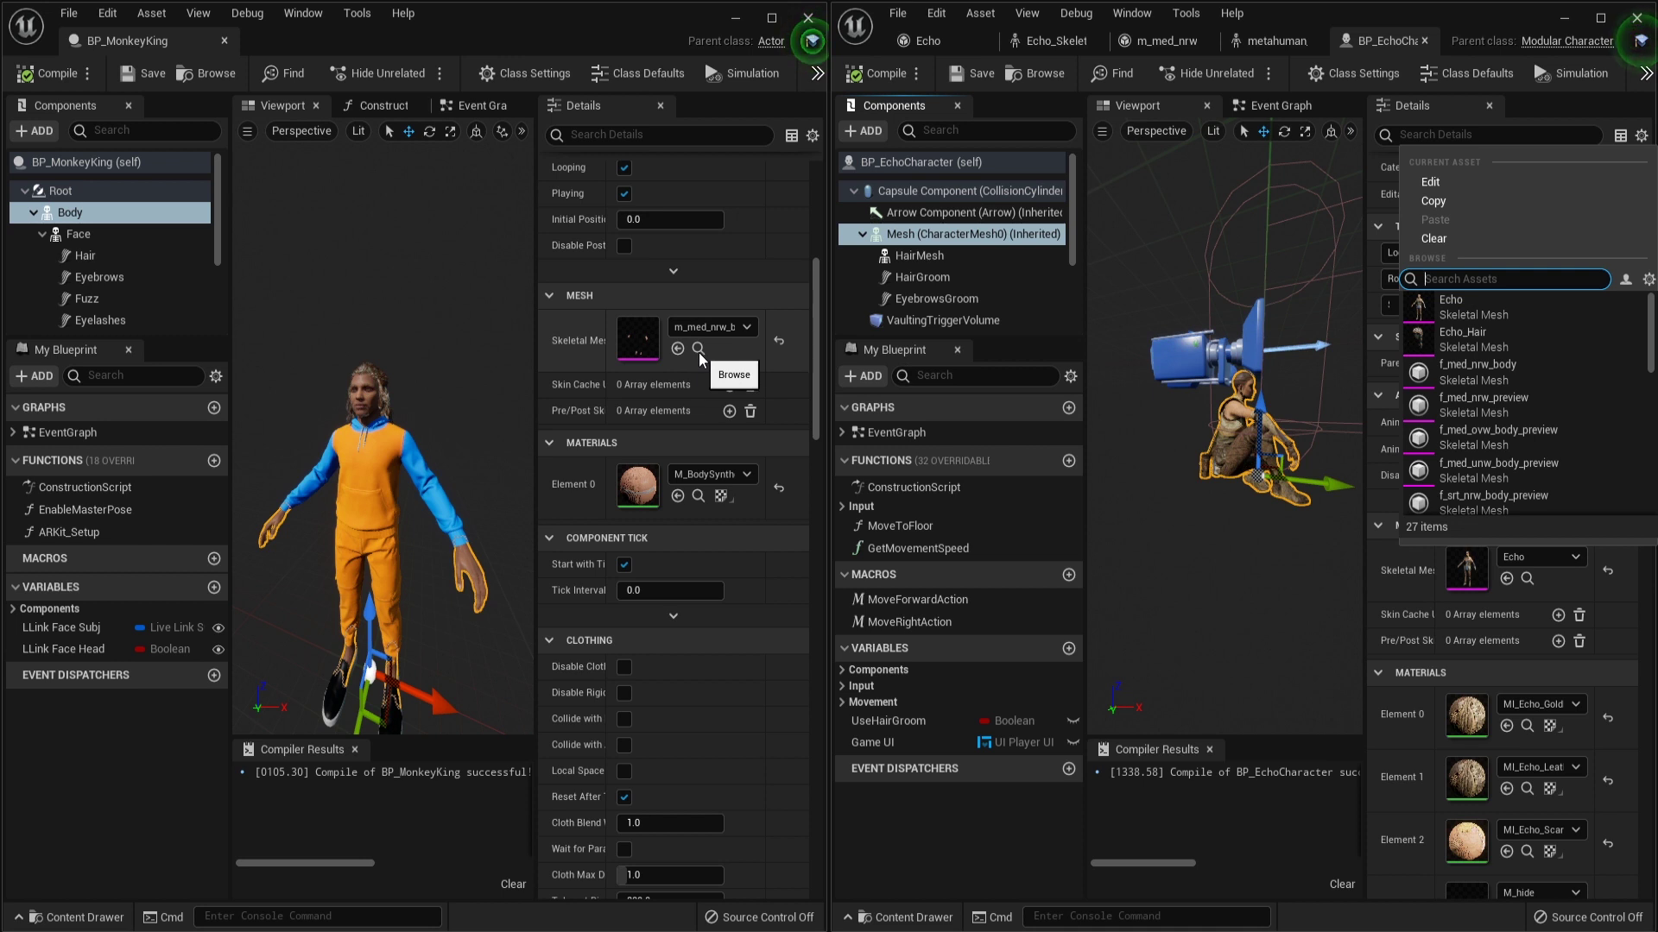
# Swap the Echo character's skeletal mesh to m_med_nrw_body from the Body folder.
pyautogui.press('Escape')
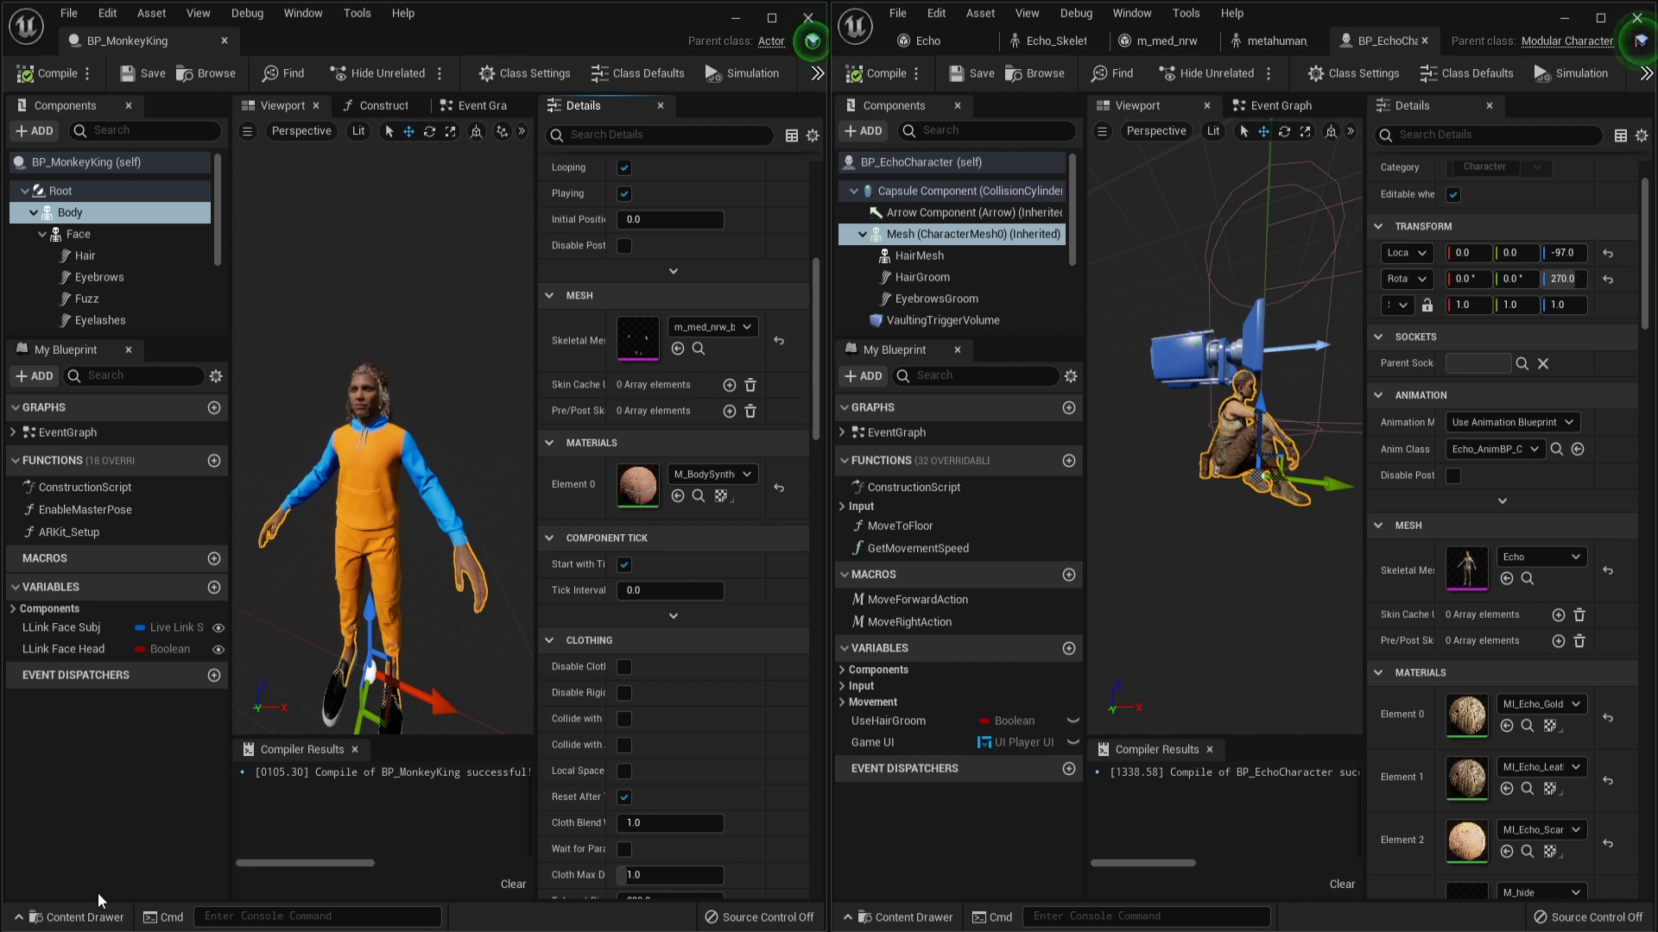
pyautogui.click(83, 919)
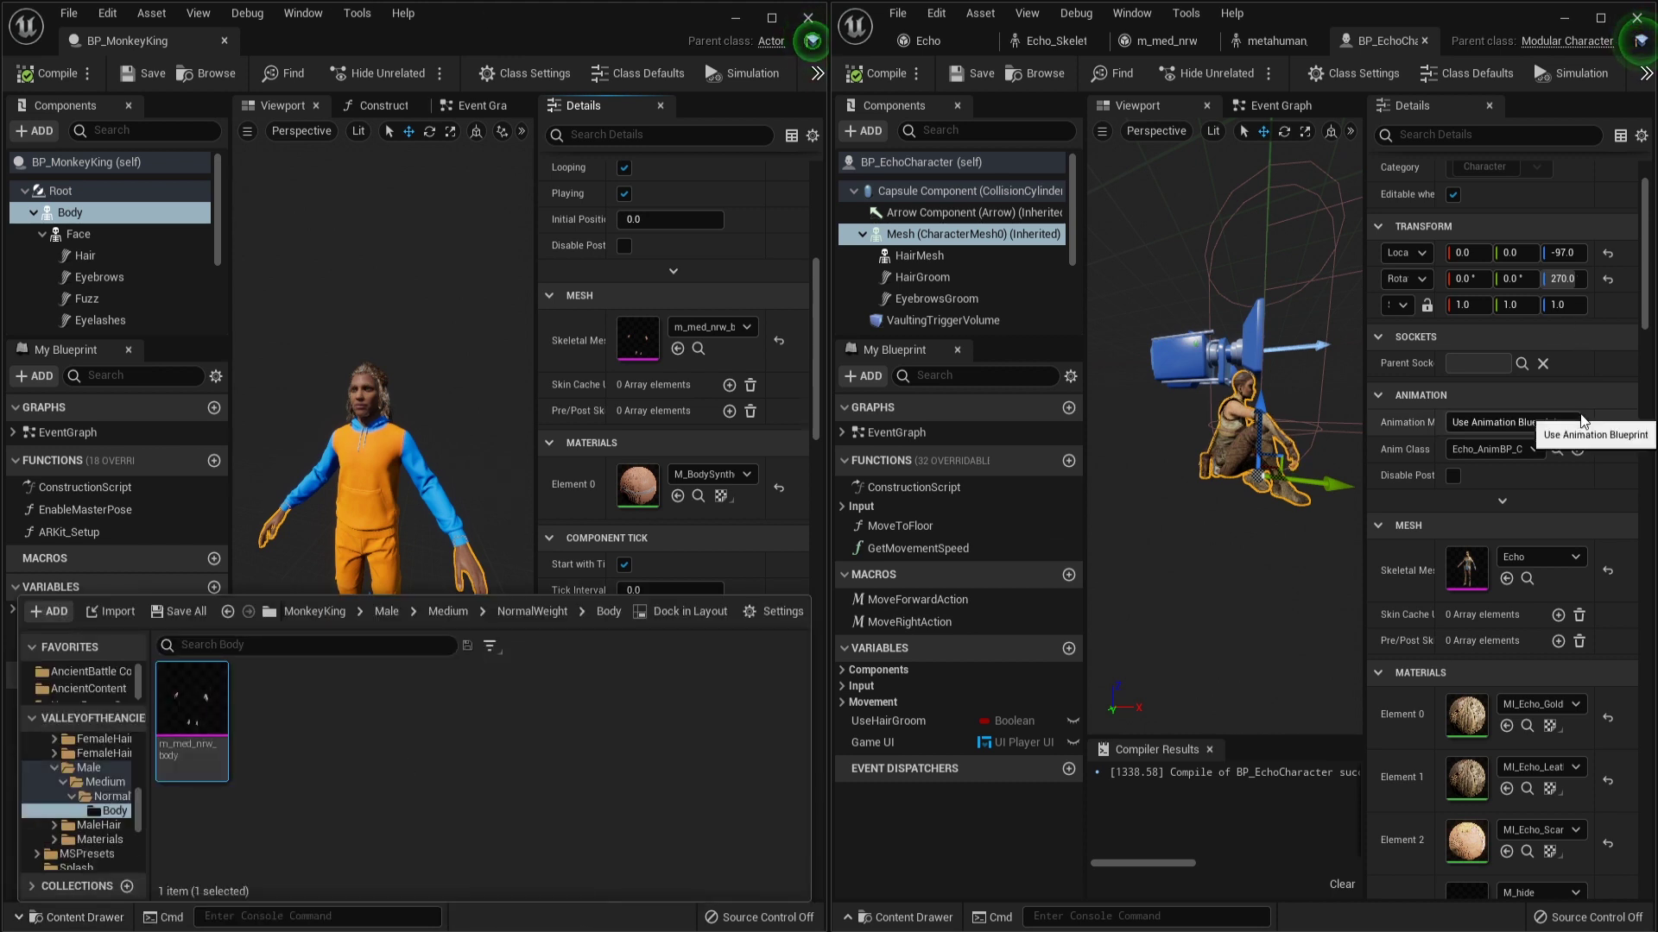
pyautogui.click(1506, 580)
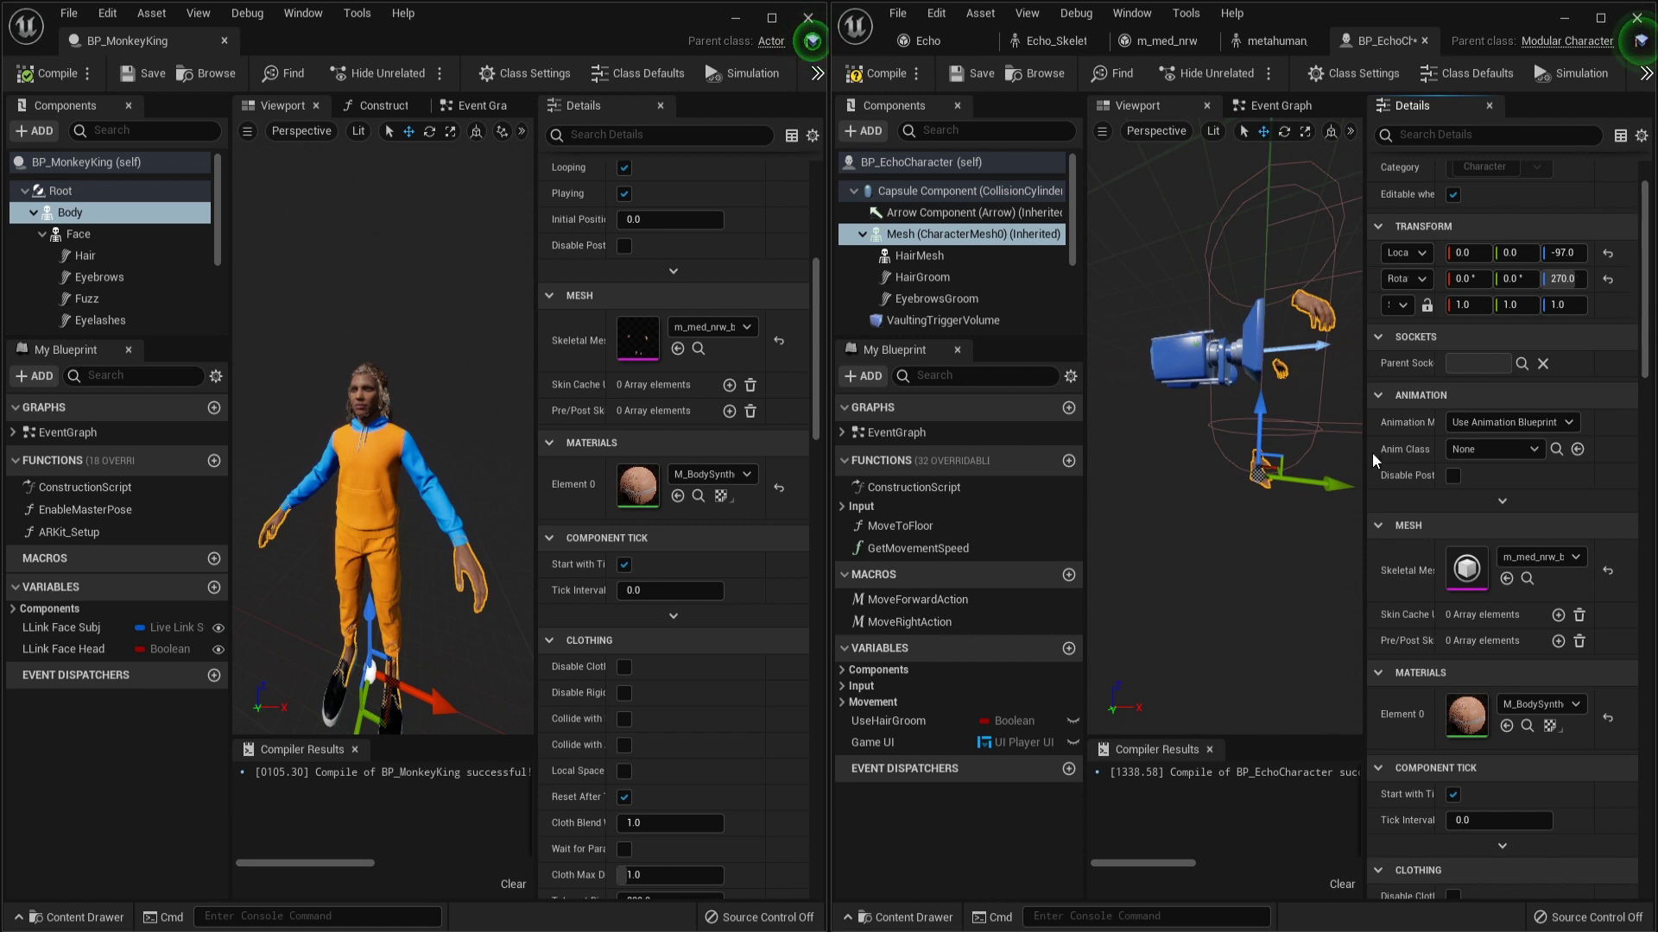
# Set the body mesh's Anim Class to MonkeyKing_Echo_AnimBP and orbit the preview to inspect it.
pyautogui.moveTo(1243, 406)
pyautogui.mouseDown()
pyautogui.moveTo(1243, 346)
pyautogui.moveTo(1230, 385)
pyautogui.mouseUp()
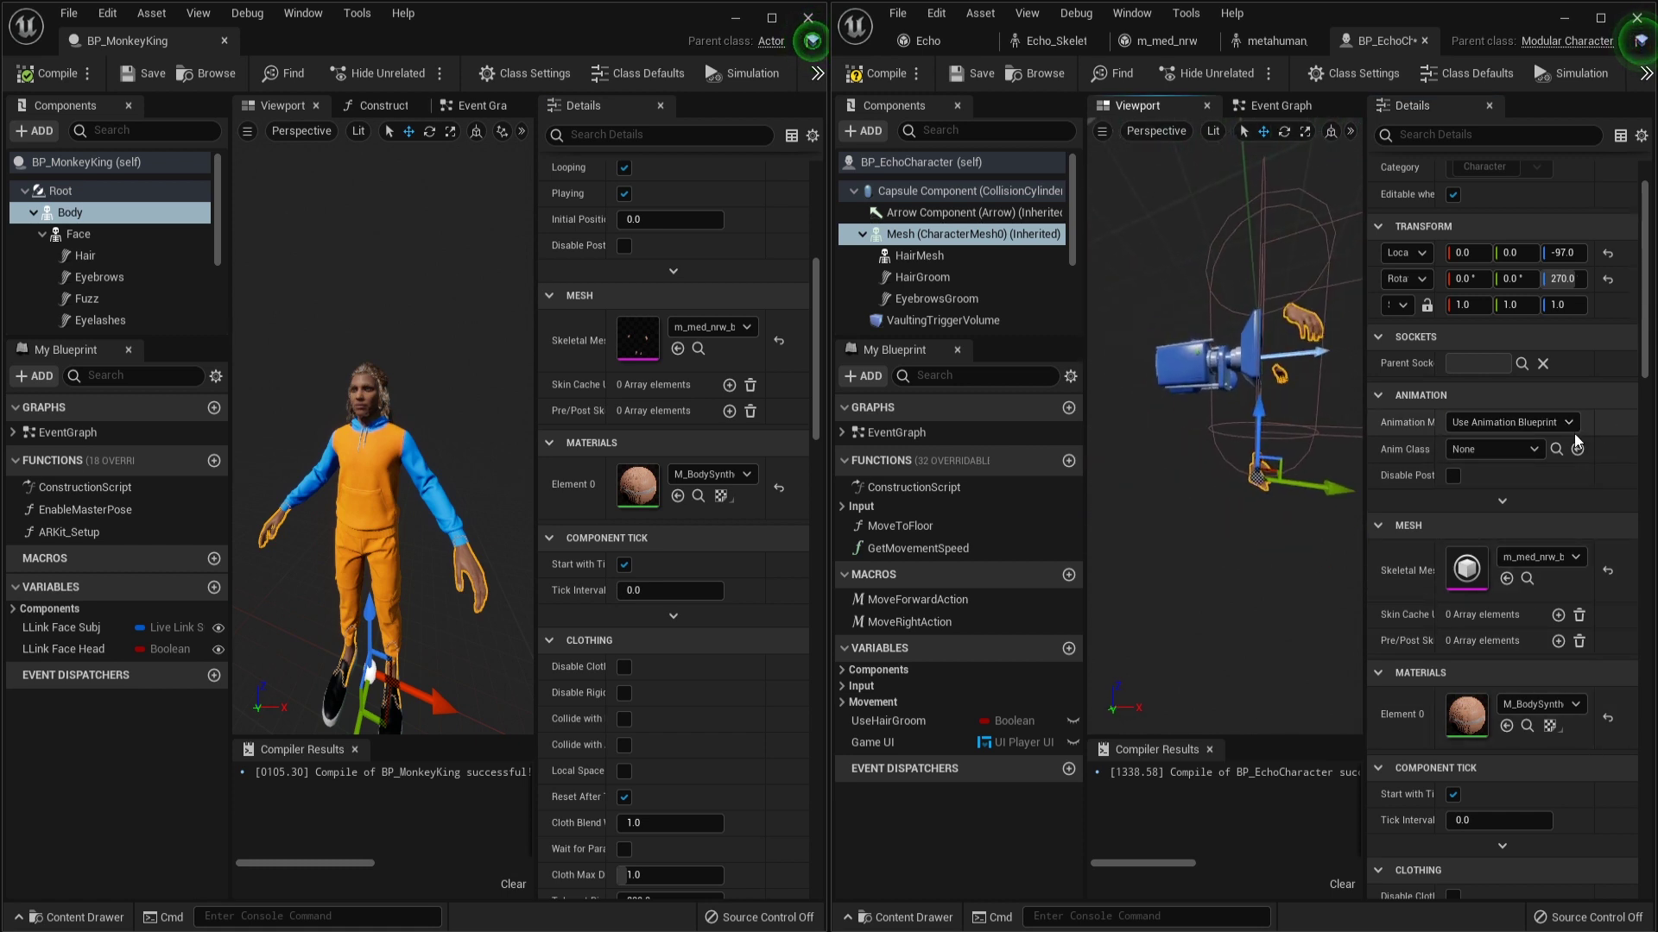
pyautogui.click(1529, 450)
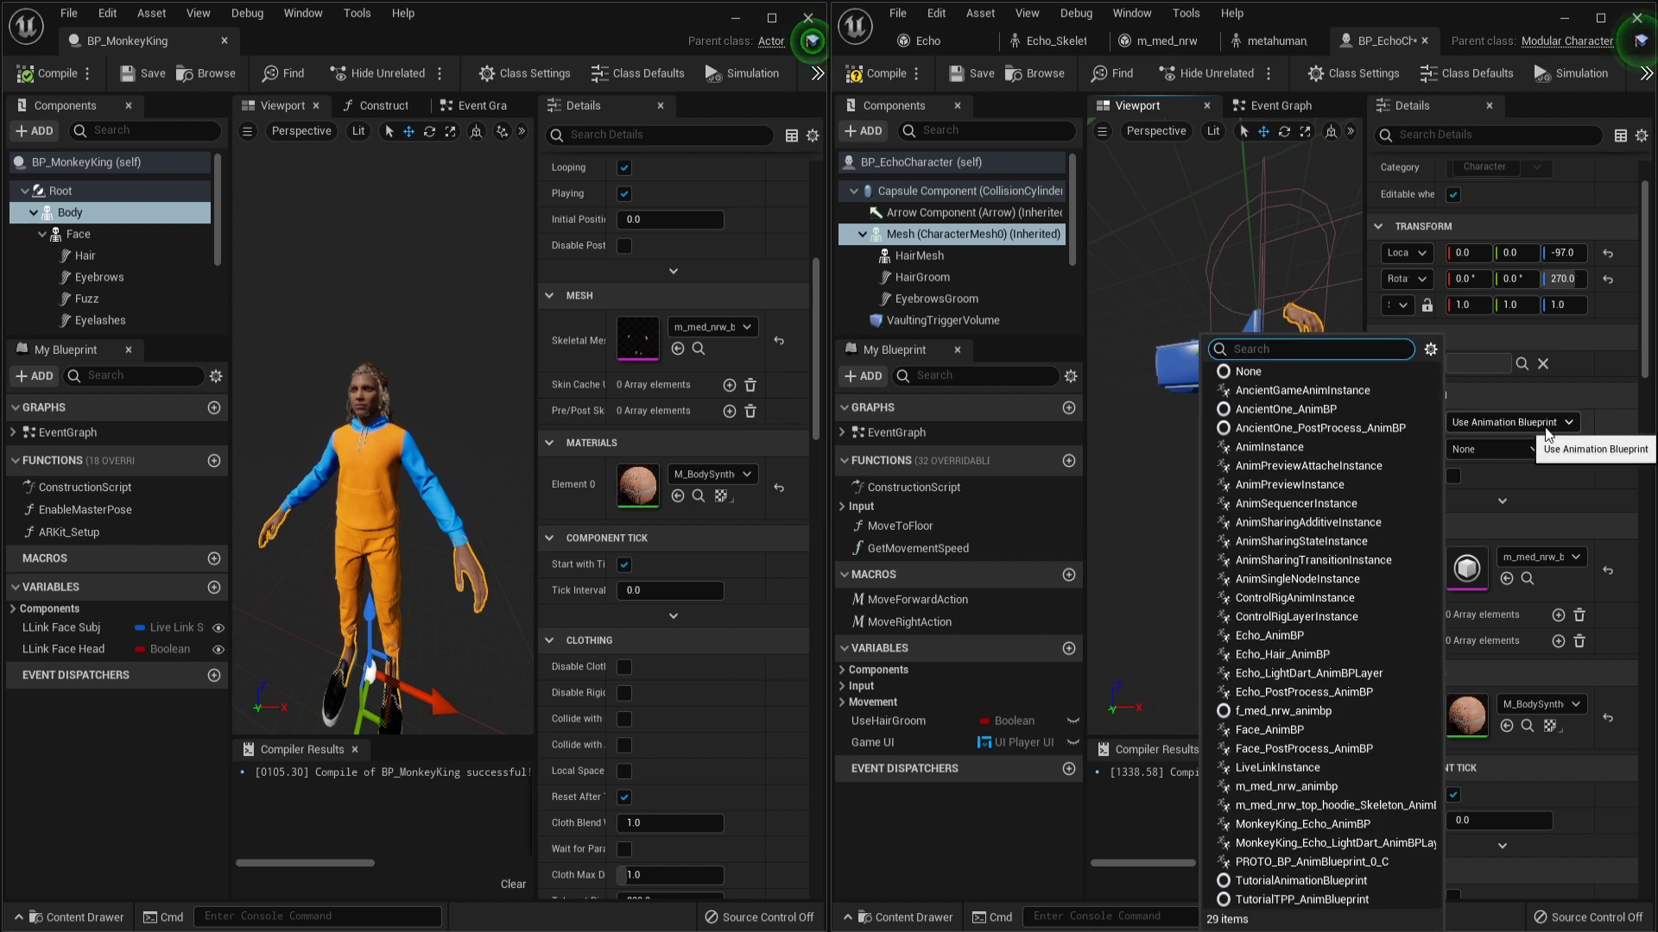
pyautogui.write('Monkey')
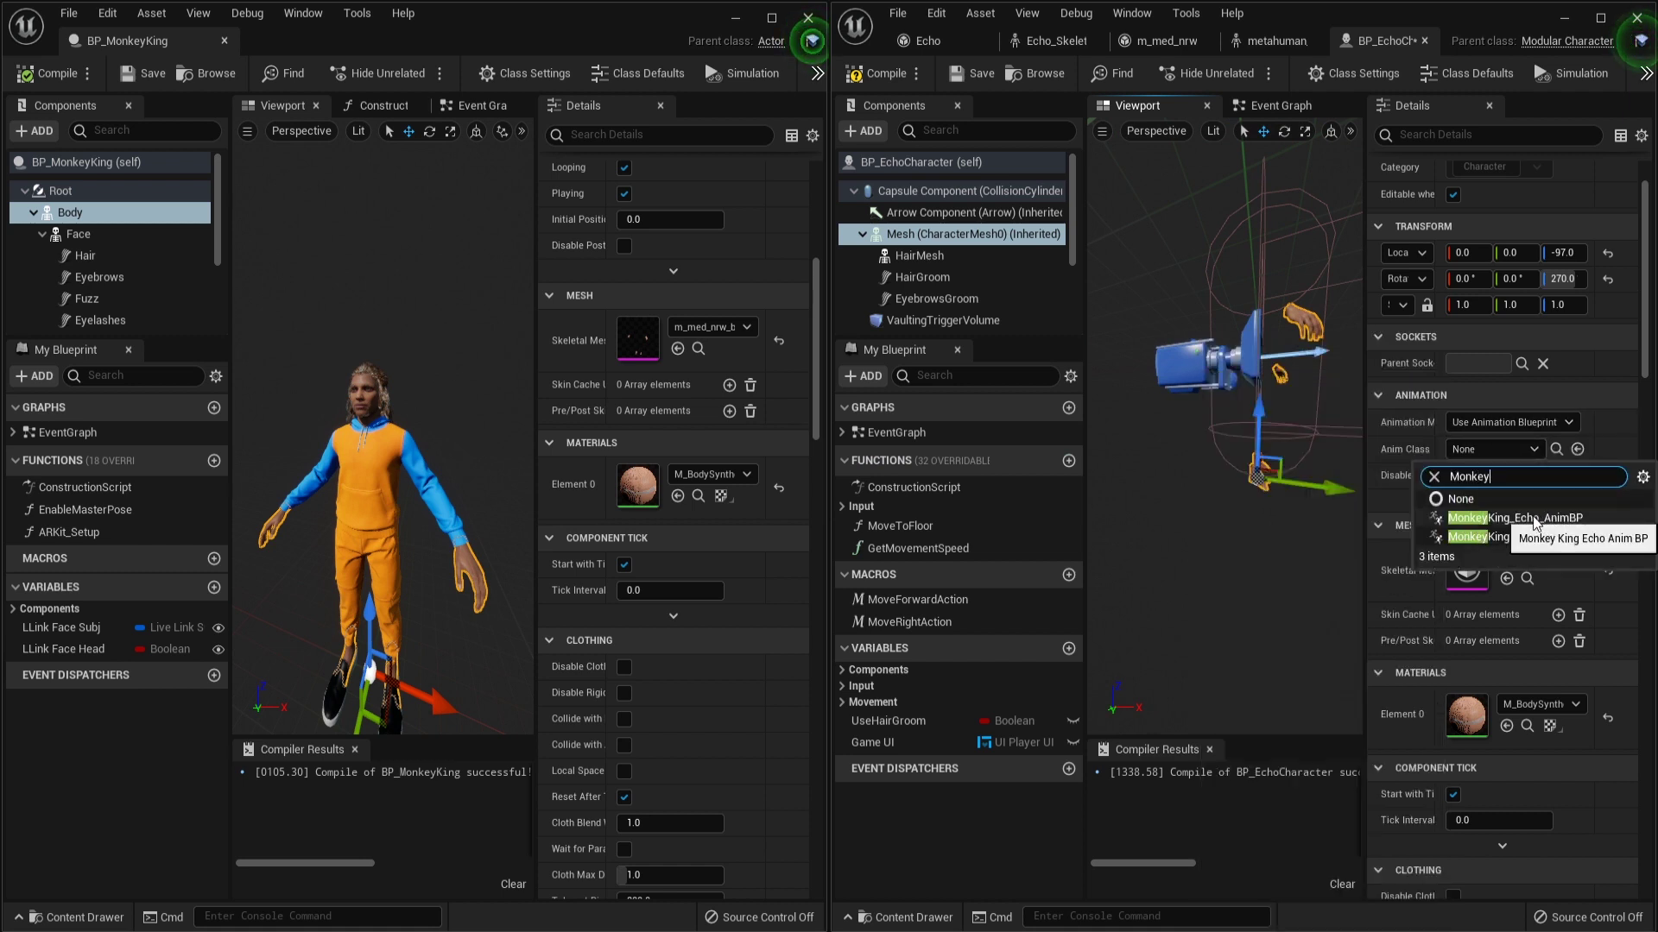
pyautogui.click(1559, 519)
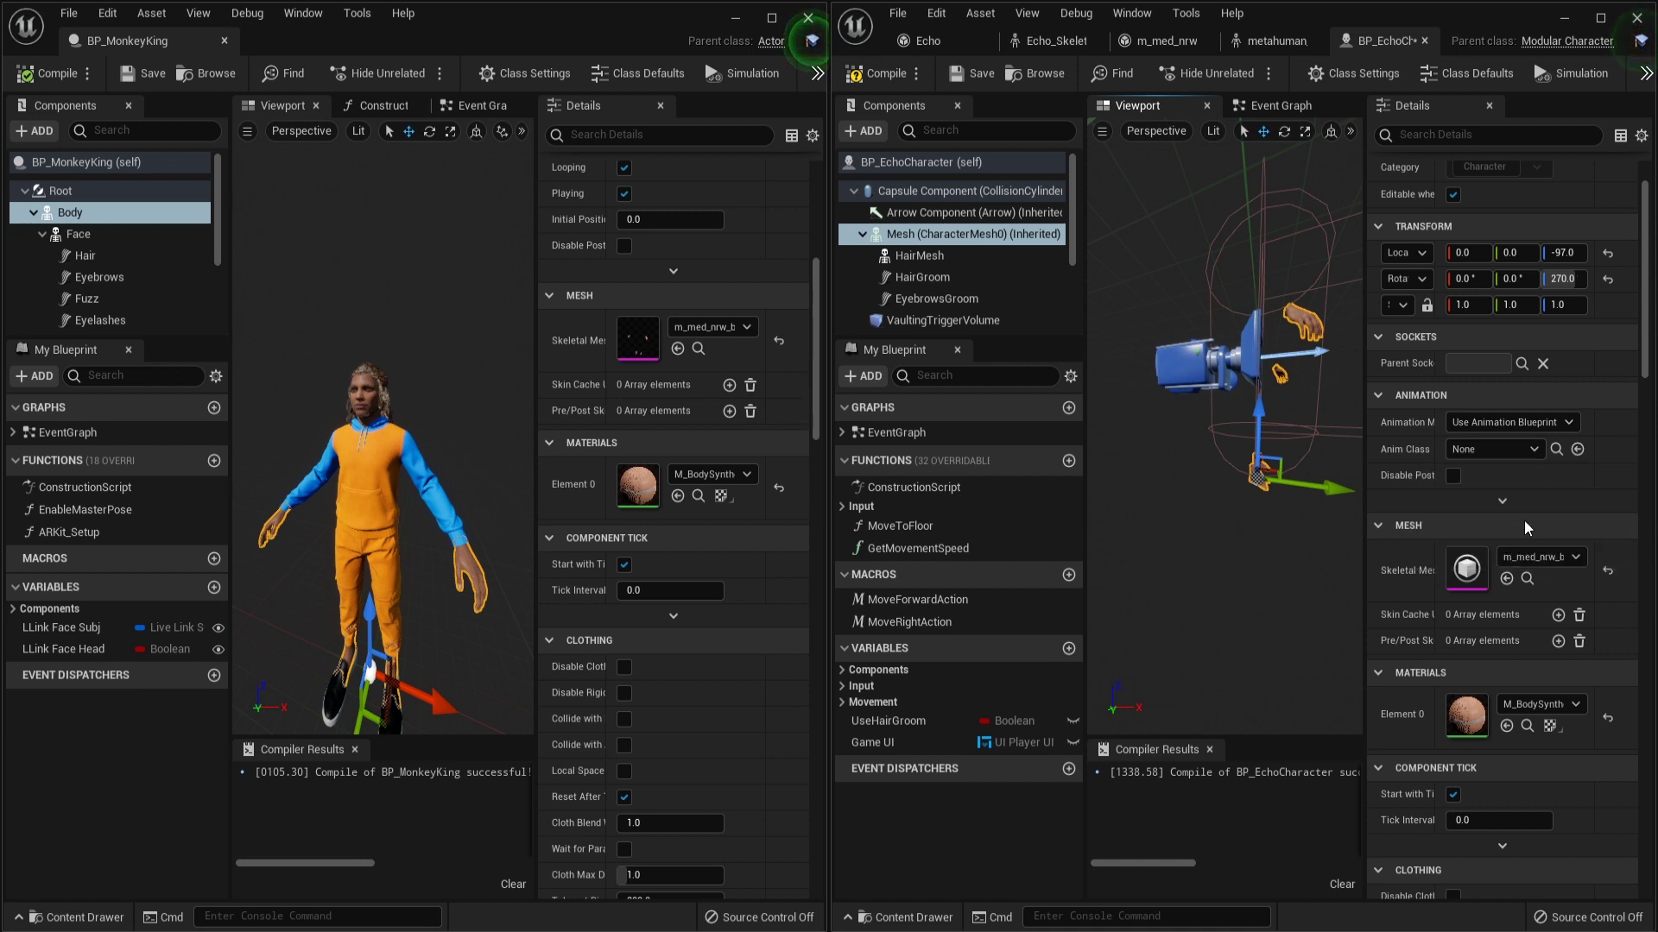
pyautogui.moveTo(1235, 388); pyautogui.dragTo(1191, 379, button='right')
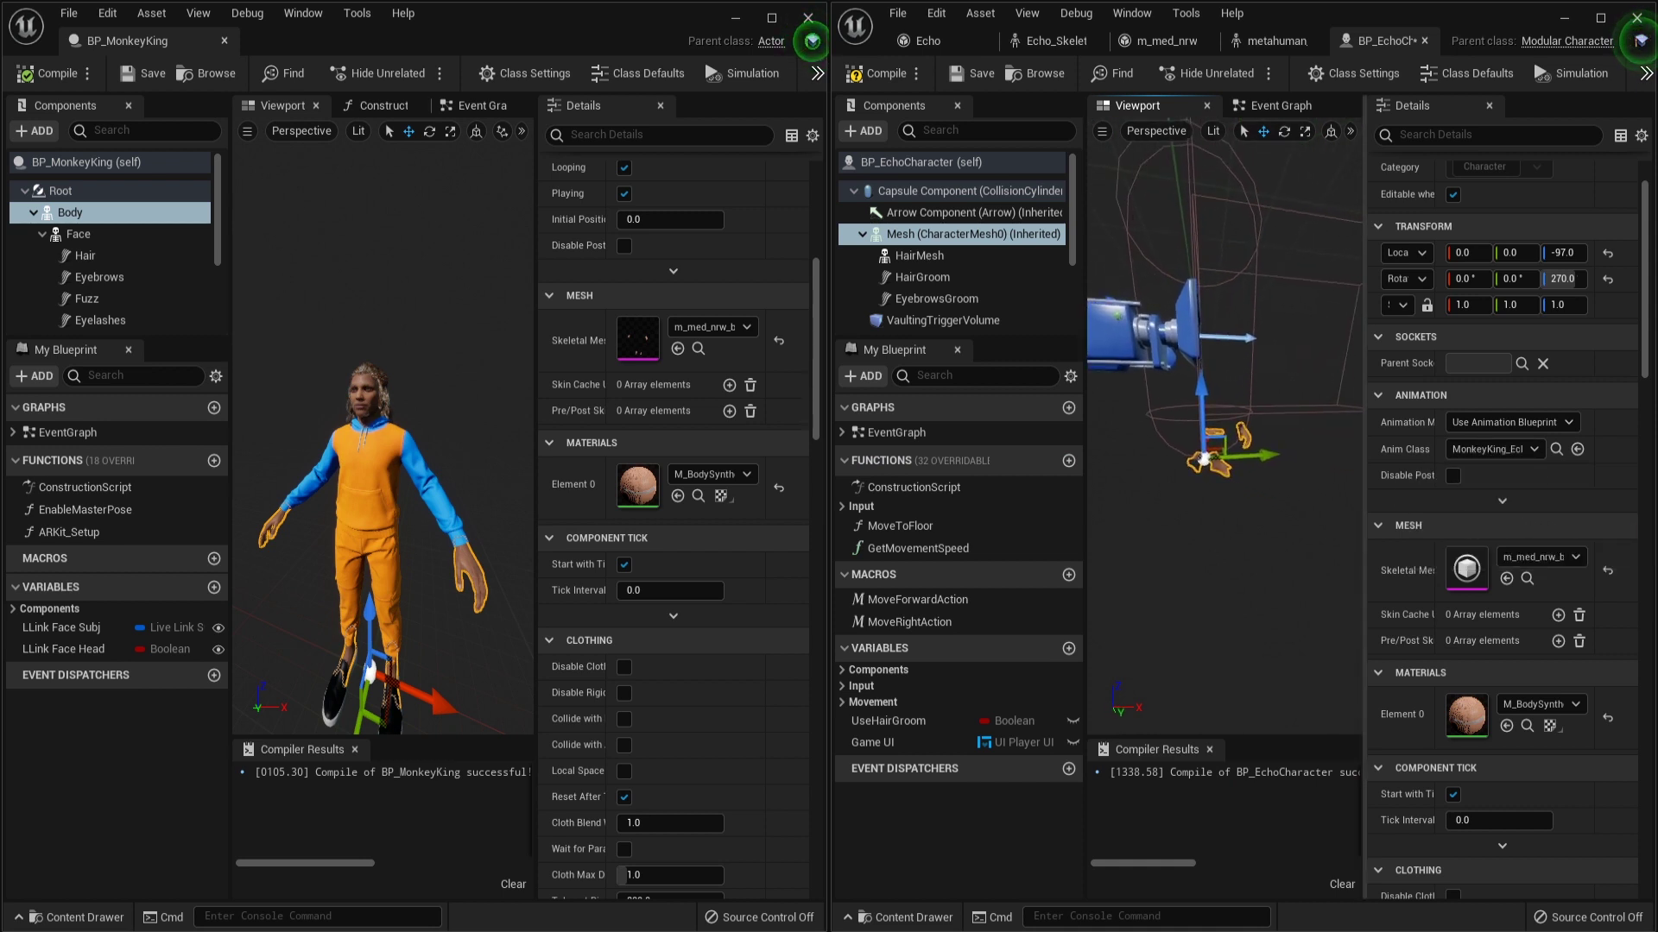
pyautogui.moveTo(1260, 483); pyautogui.dragTo(1318, 527, button='right')
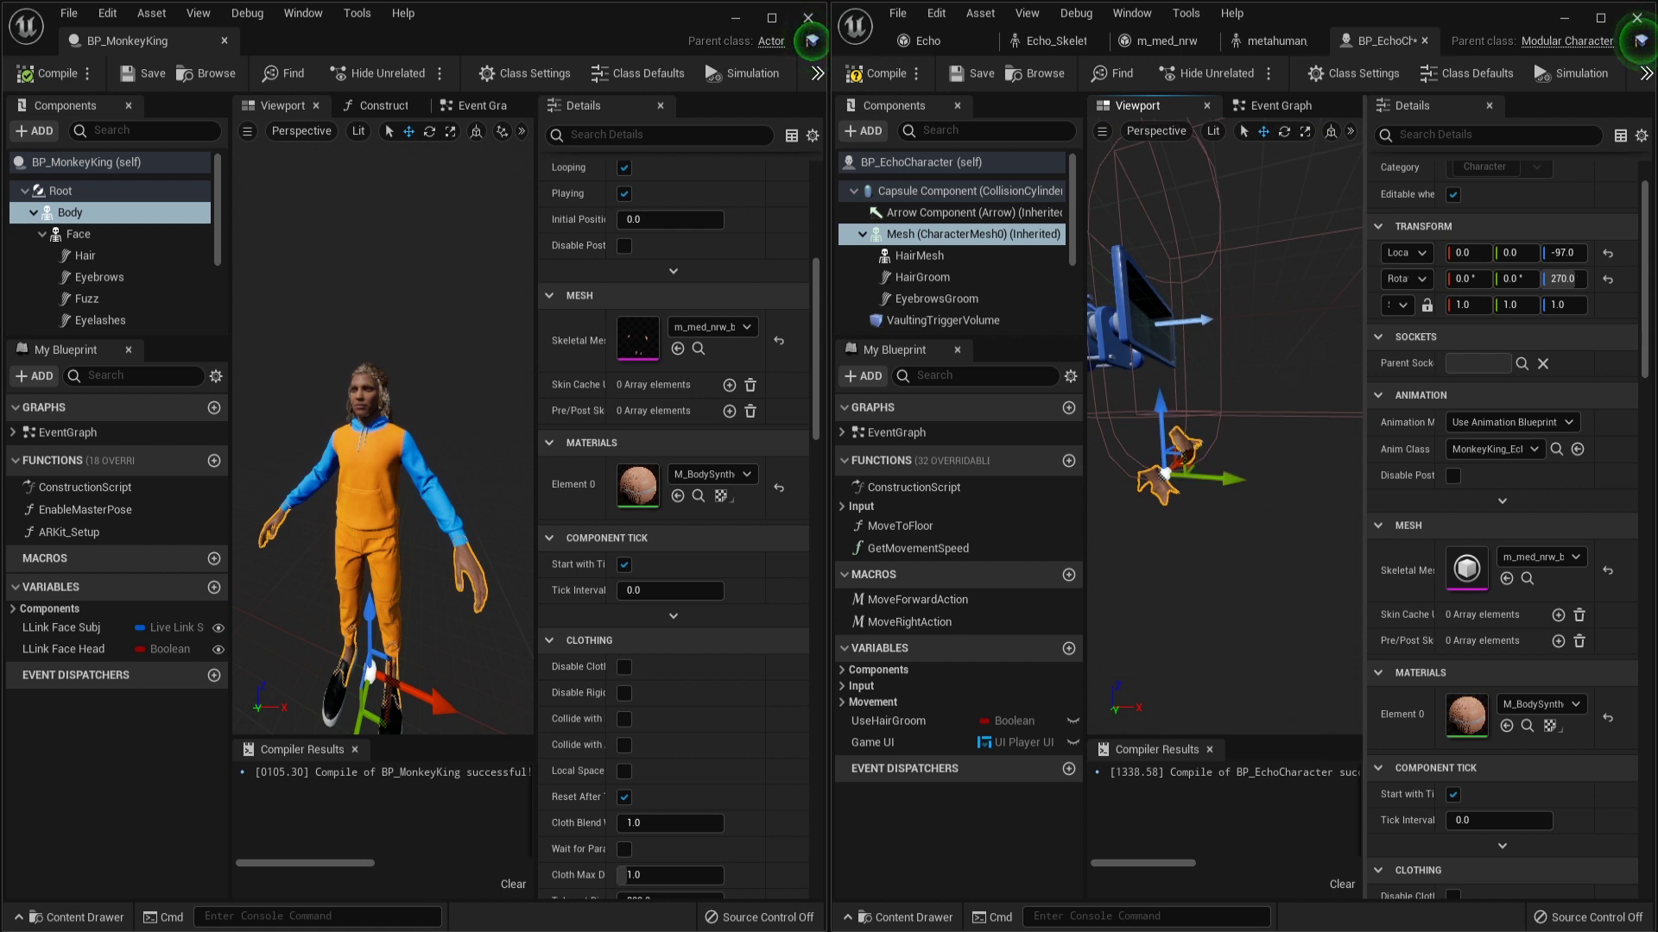
pyautogui.moveTo(1226, 432)
pyautogui.mouseDown(button='right')
pyautogui.moveTo(1209, 430)
pyautogui.moveTo(1243, 415)
pyautogui.moveTo(1204, 423)
pyautogui.mouseUp(button='right')
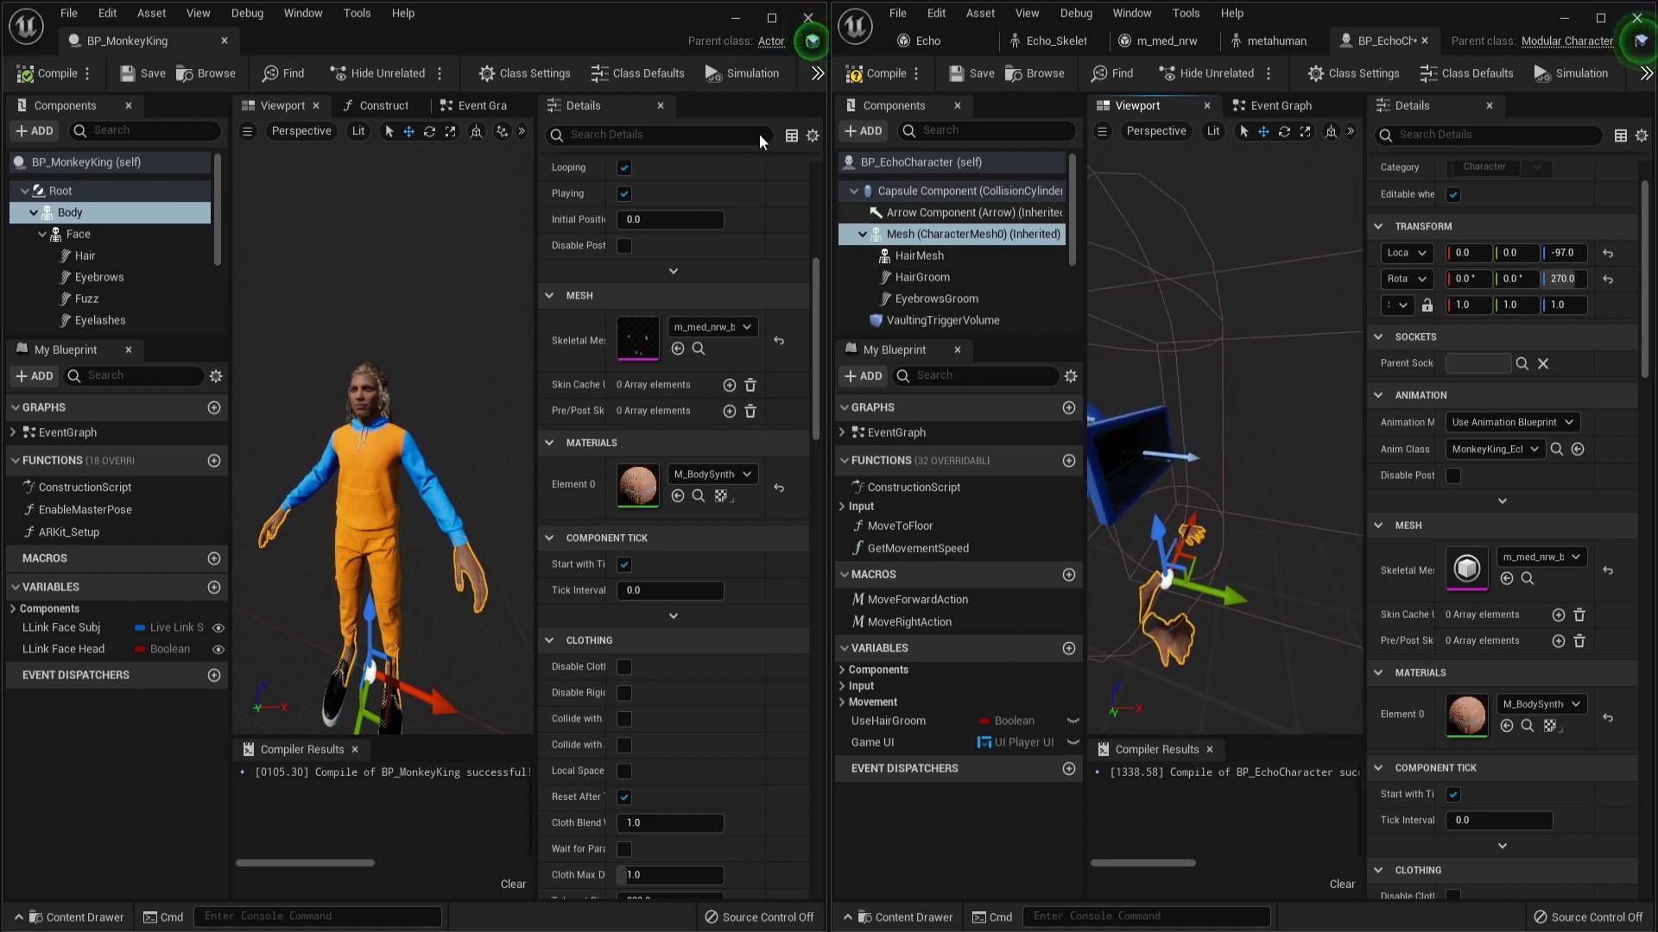
# Copy BP_MonkeyKing's Face component onto the Echo character's Mesh and name it Face.
pyautogui.scroll(-3, 173, 235)
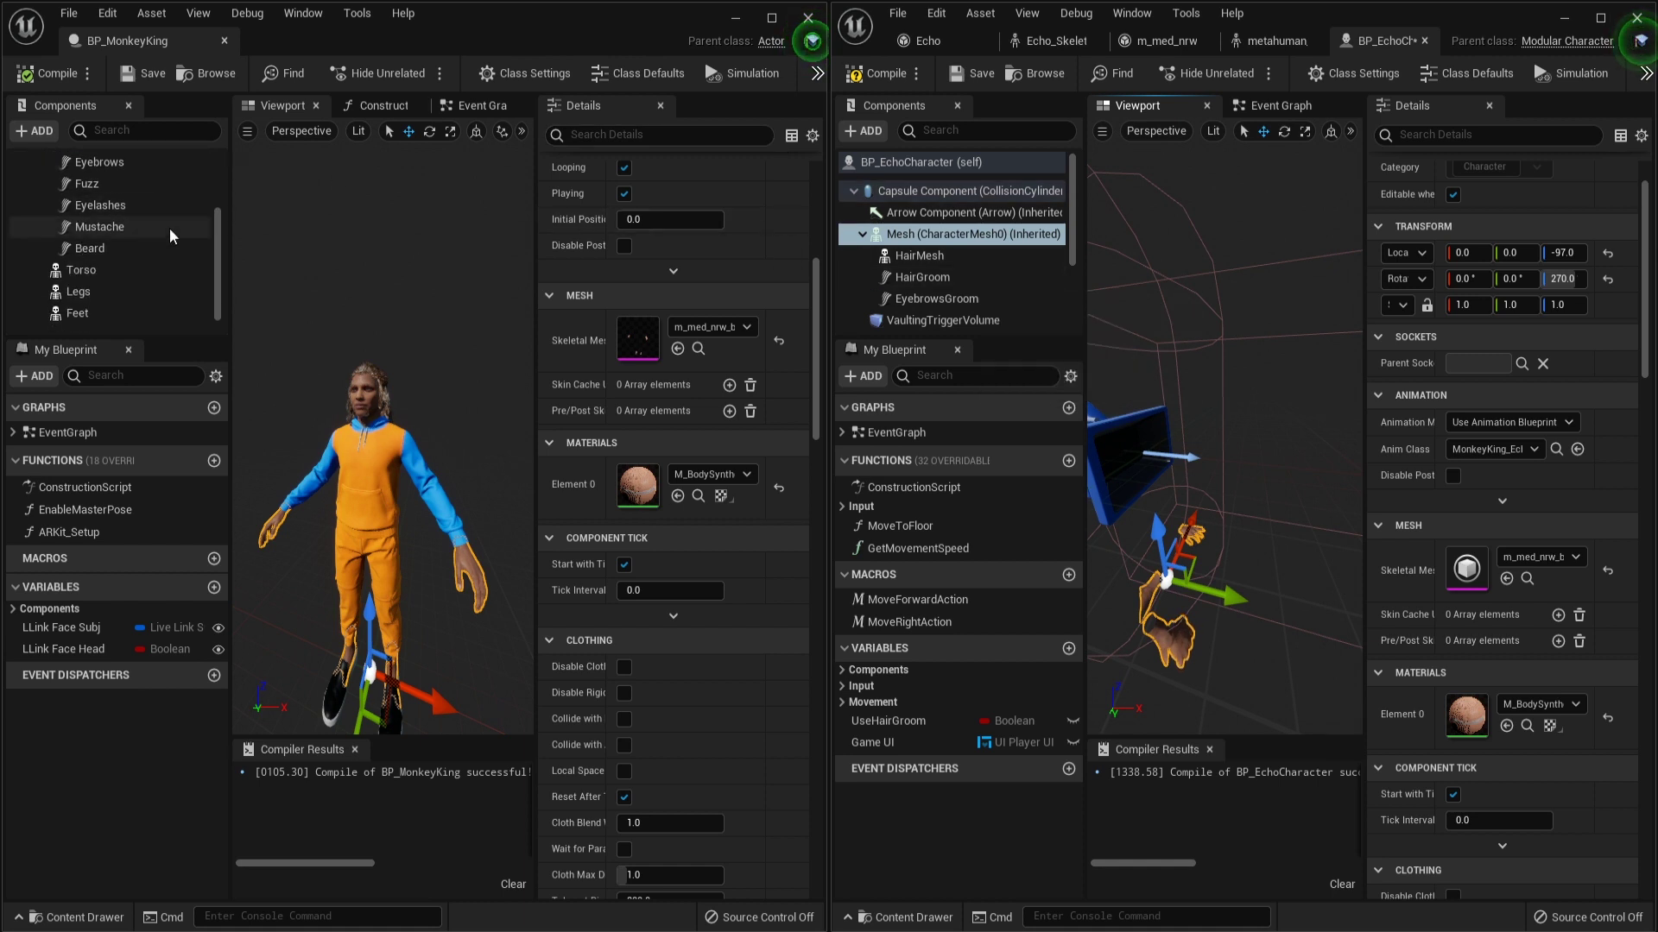
pyautogui.scroll(3, 173, 235)
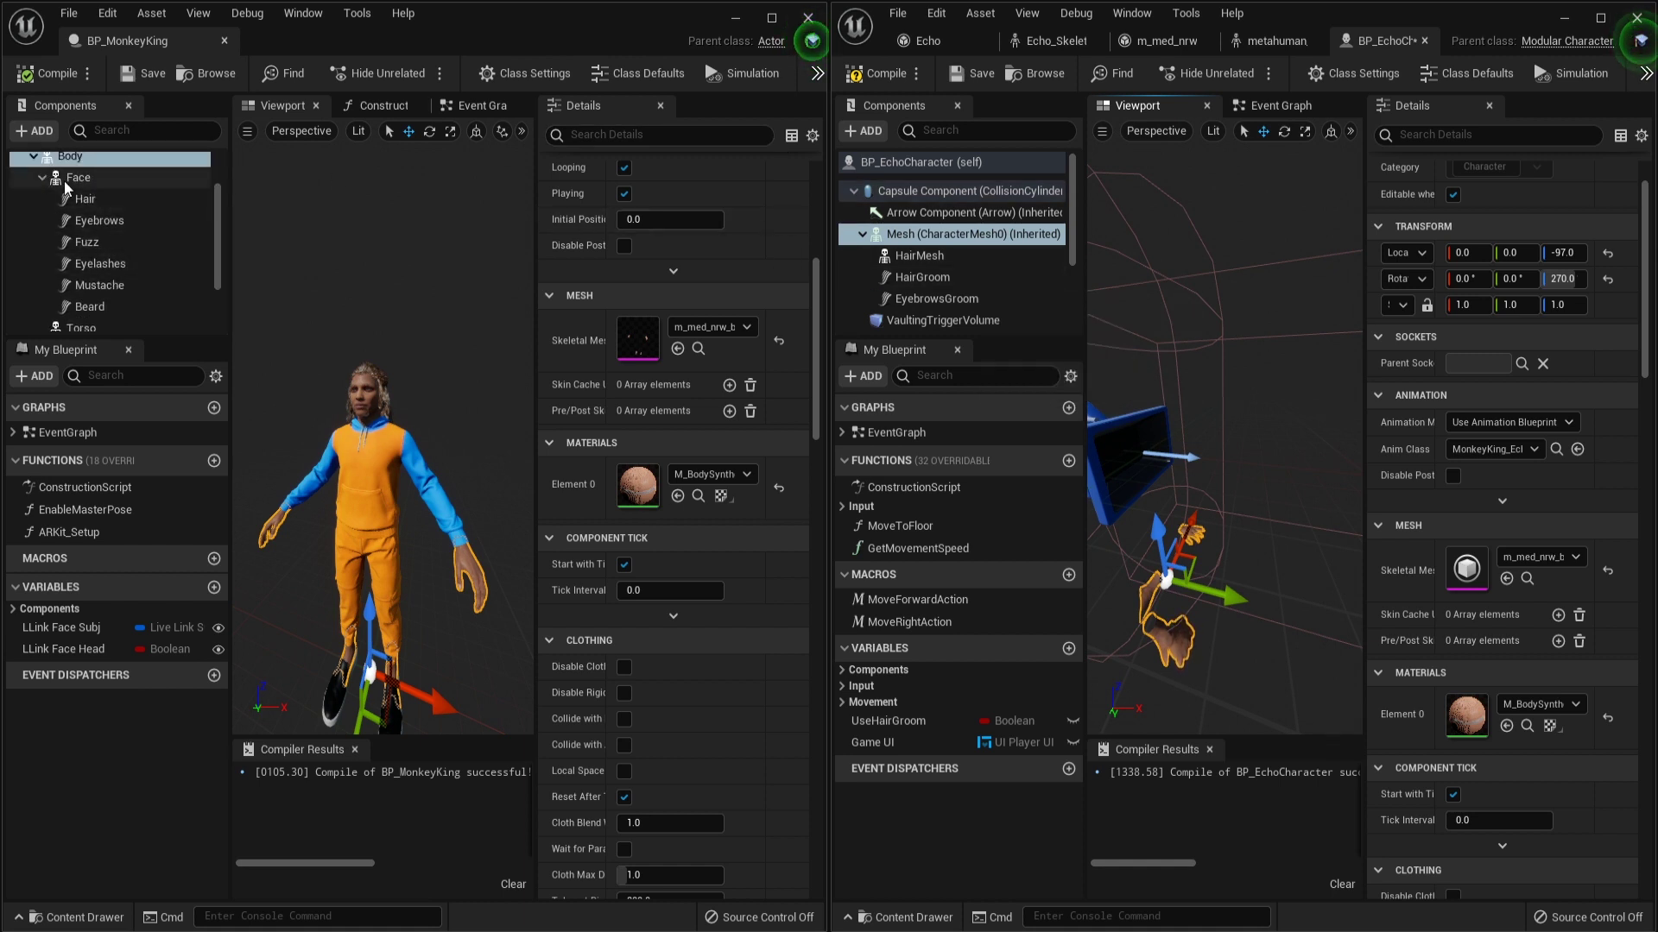
pyautogui.click(41, 177)
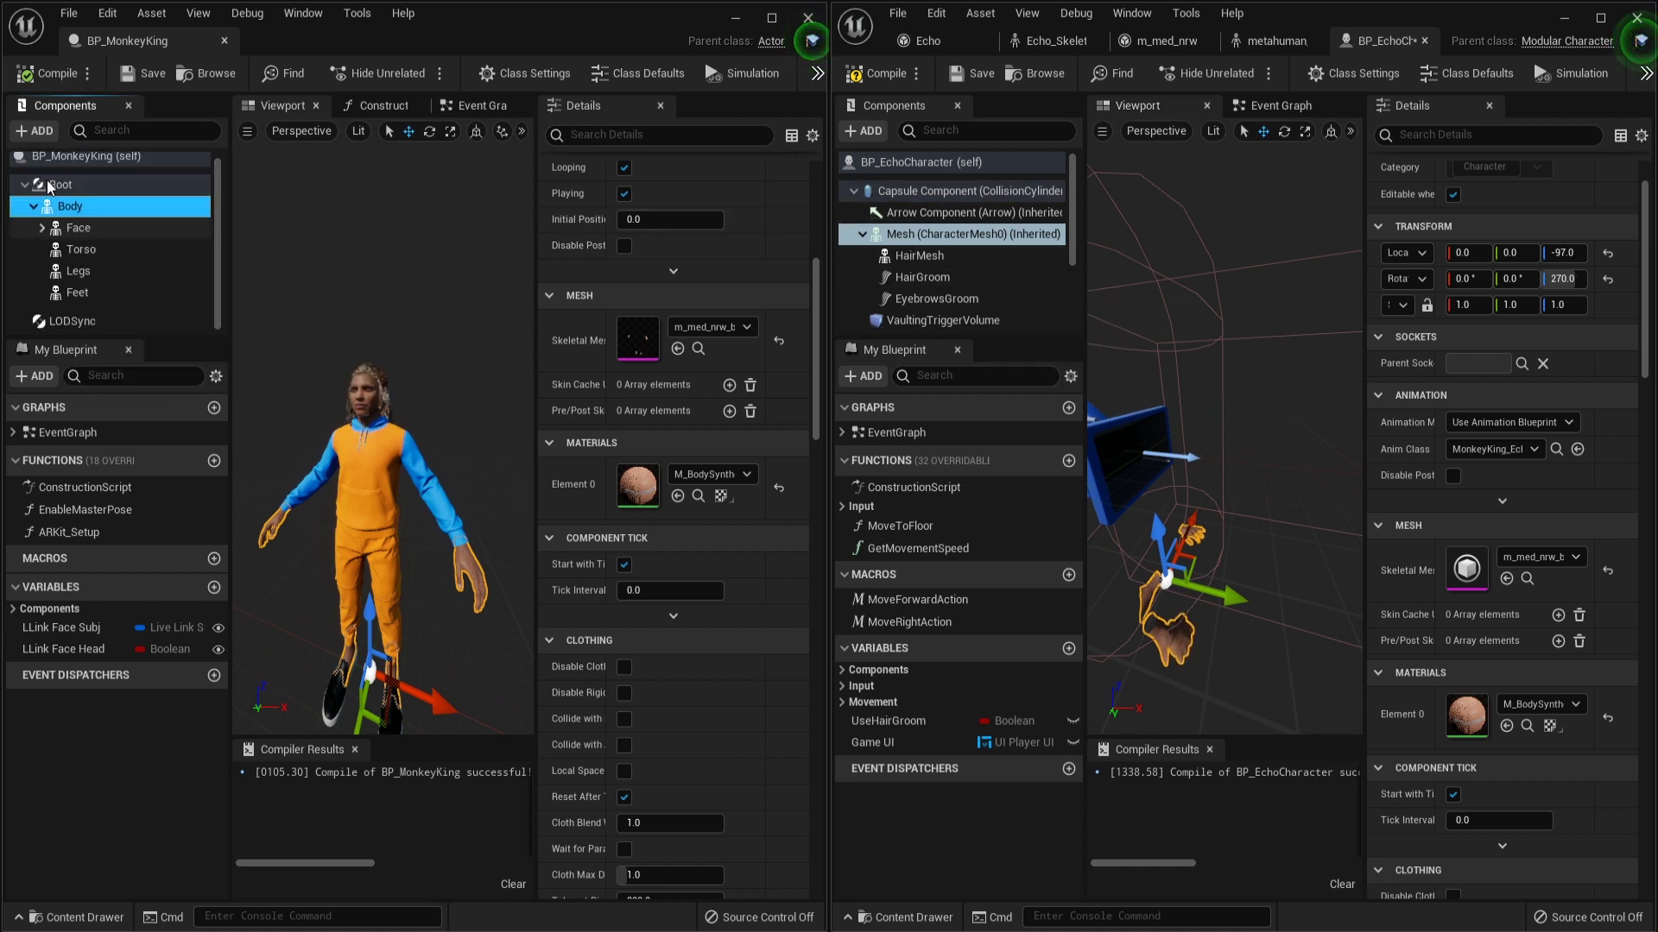
pyautogui.click(90, 228)
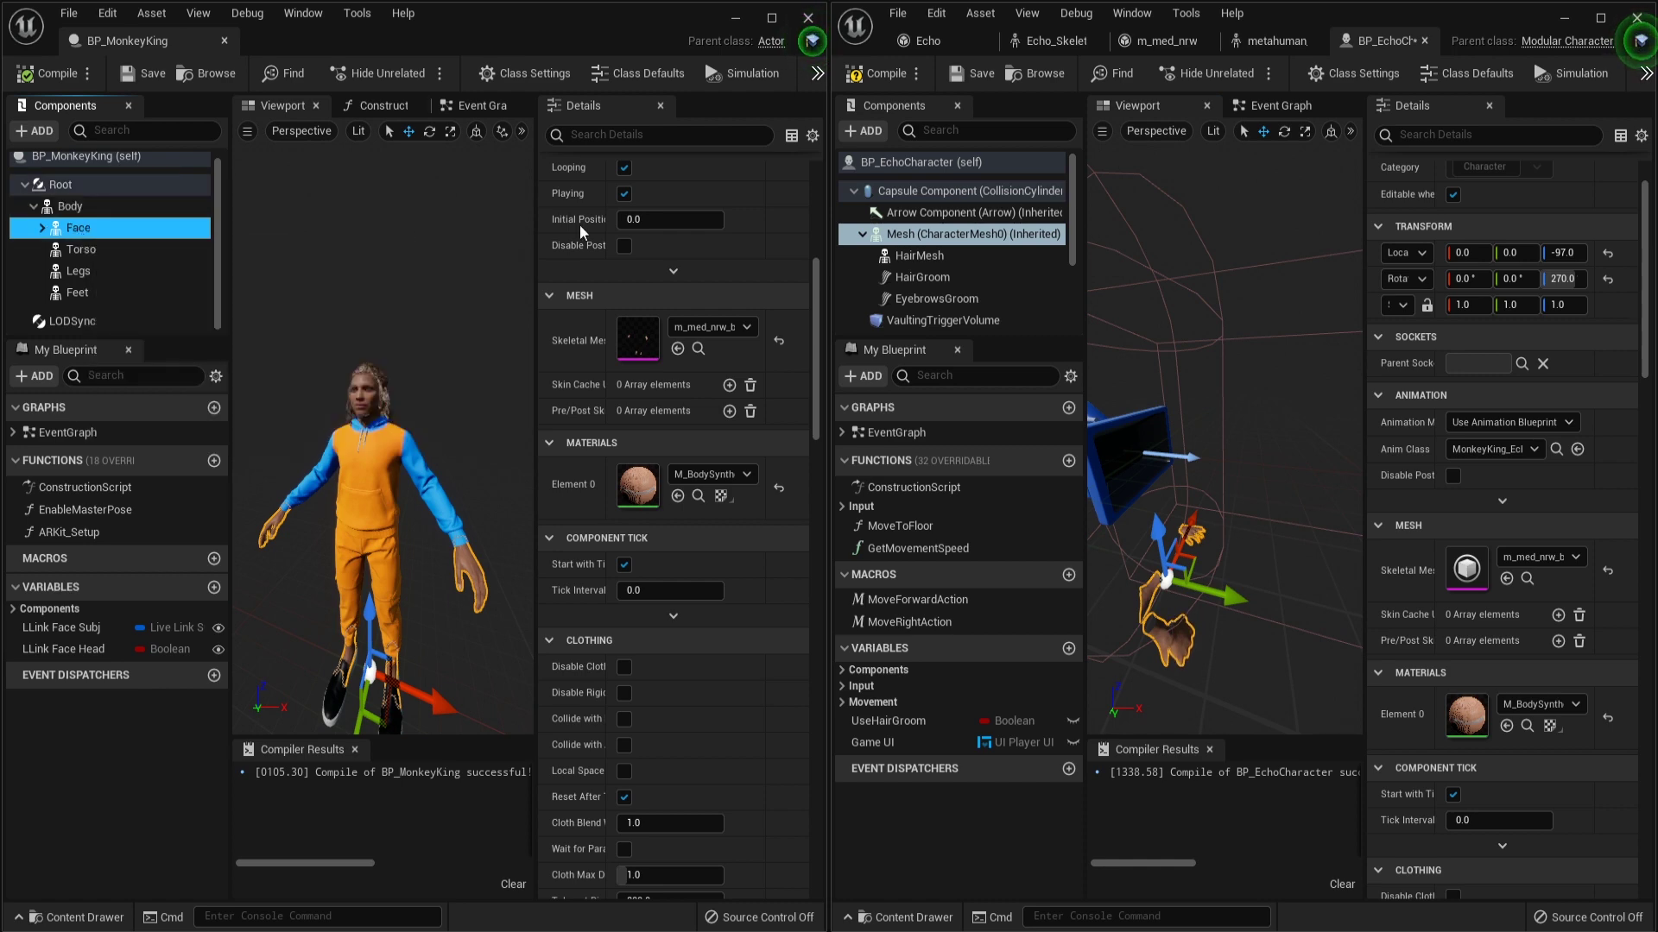
pyautogui.moveTo(820, 243); pyautogui.dragTo(906, 238)
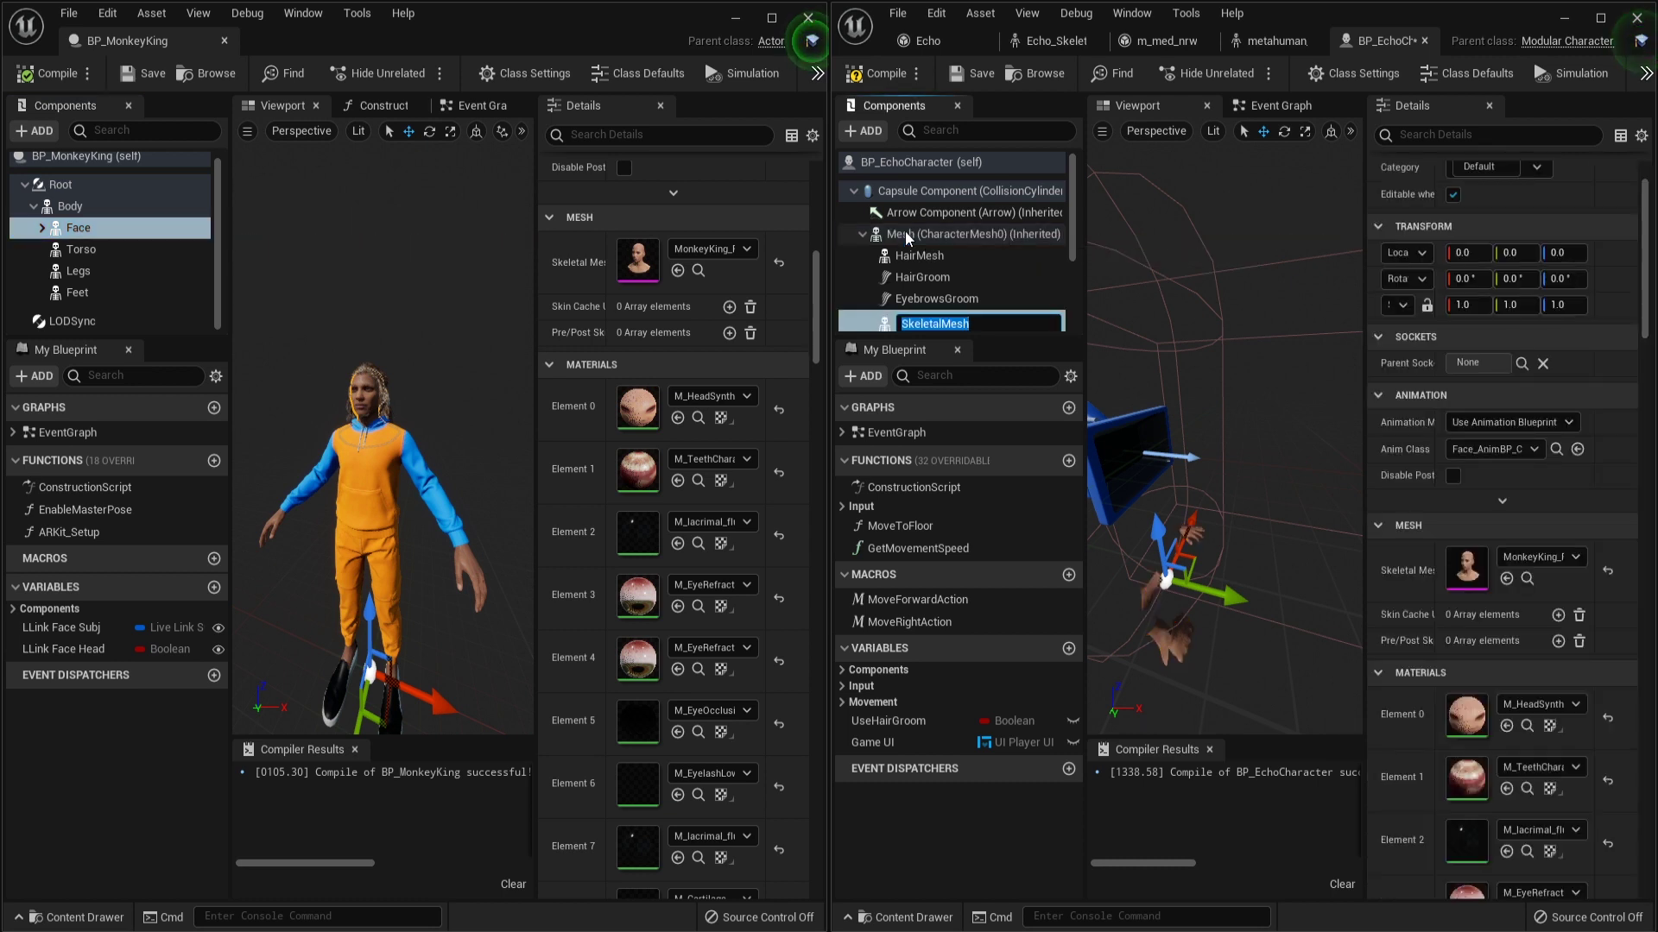
pyautogui.write('Face')
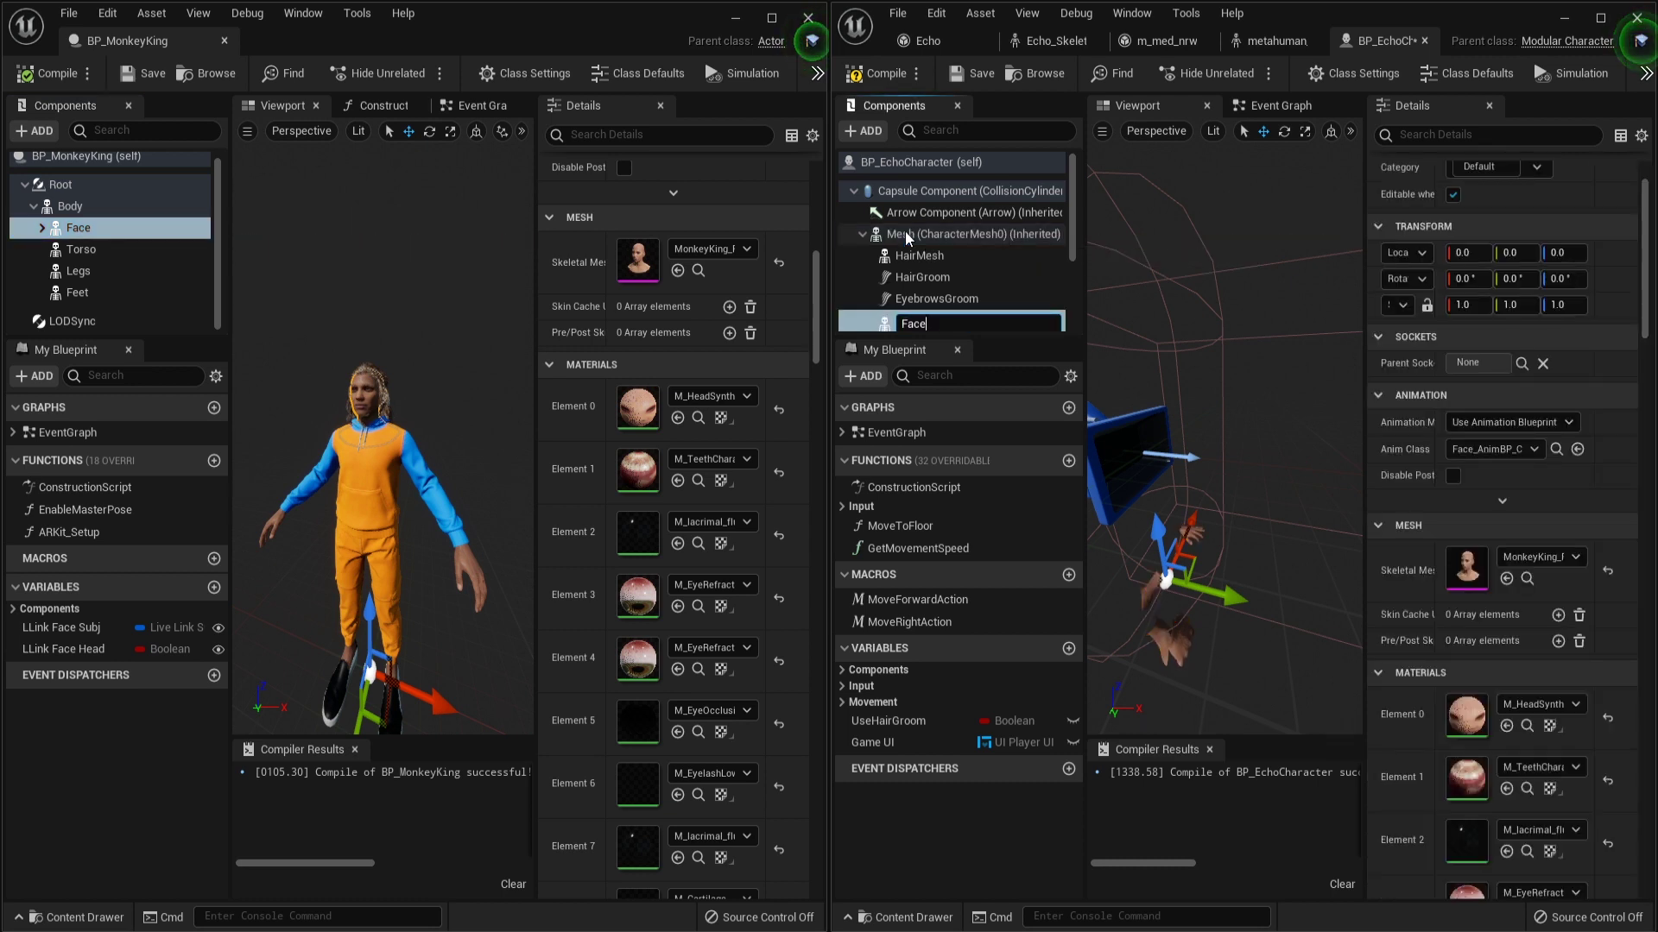
pyautogui.press('Return')
pyautogui.scroll(-1, 905, 231)
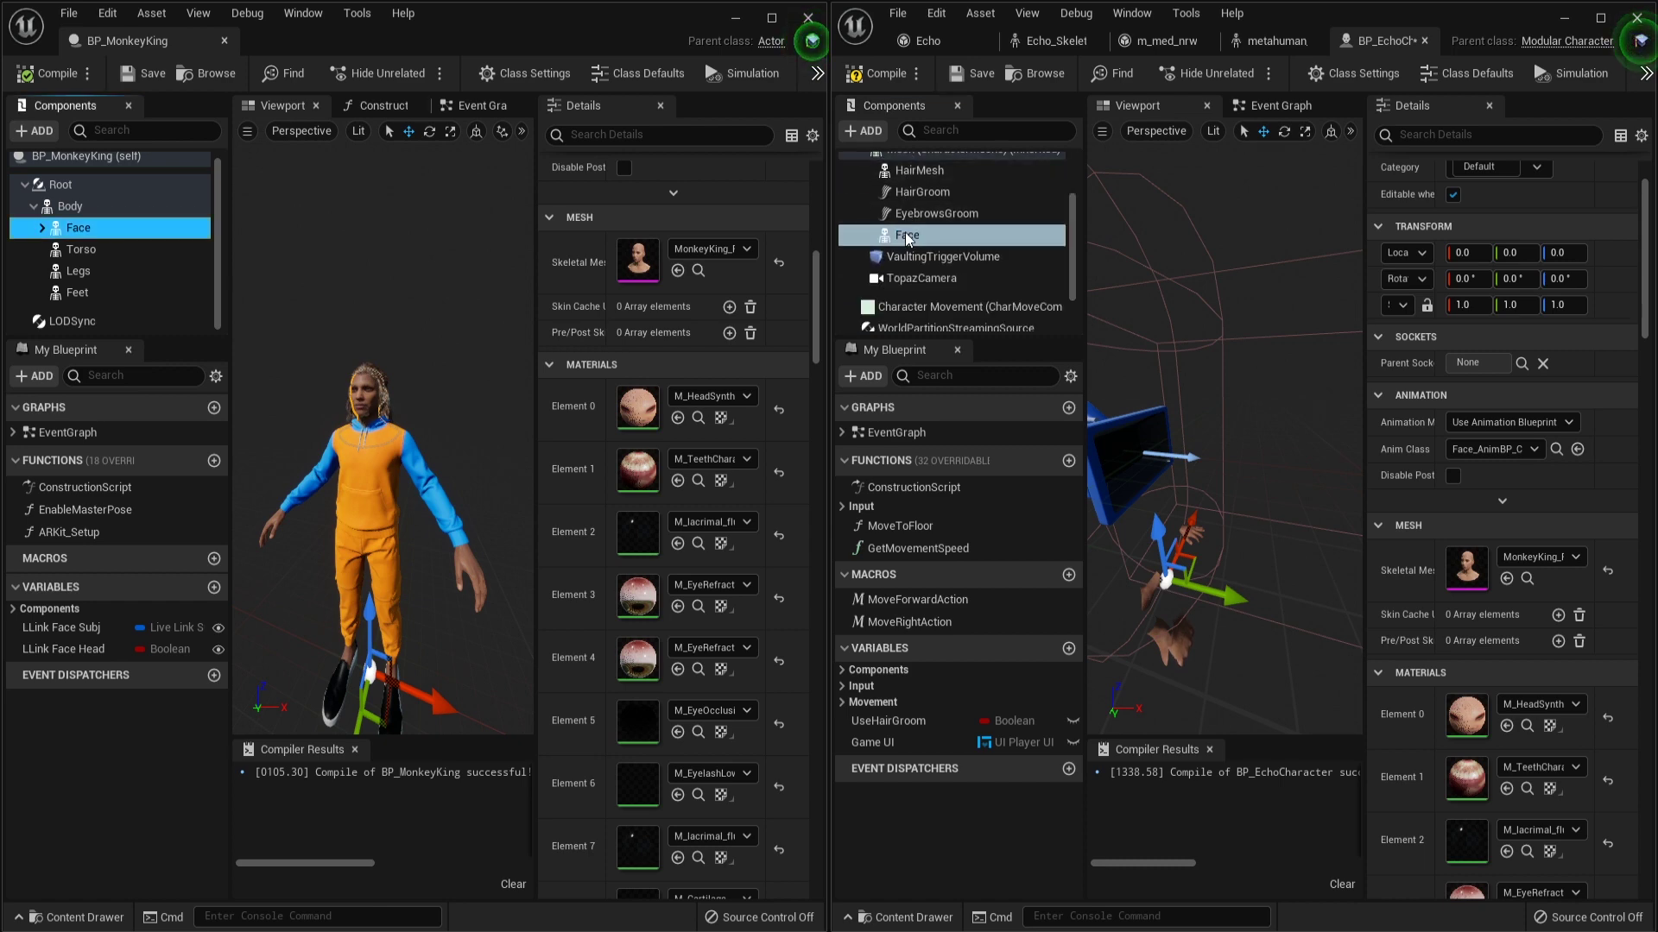
# Copy MonkeyKing's Torso component under the Echo Mesh as Torso, undoing a misplaced first attempt.
pyautogui.click(82, 249)
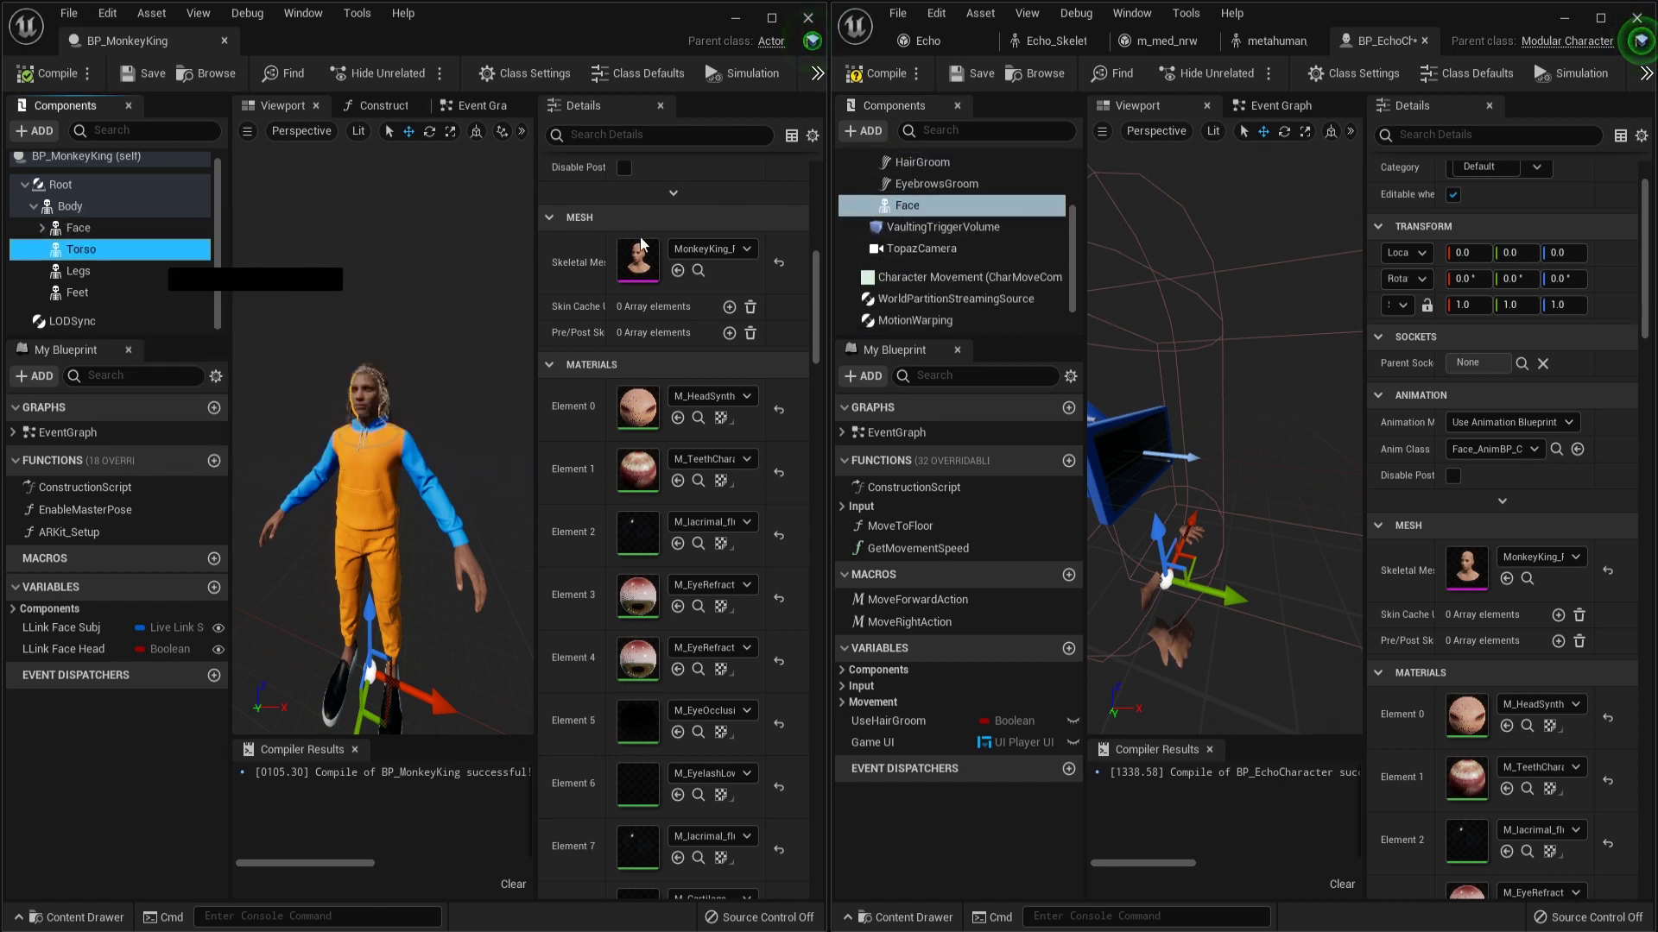
pyautogui.moveTo(639, 255); pyautogui.dragTo(902, 212)
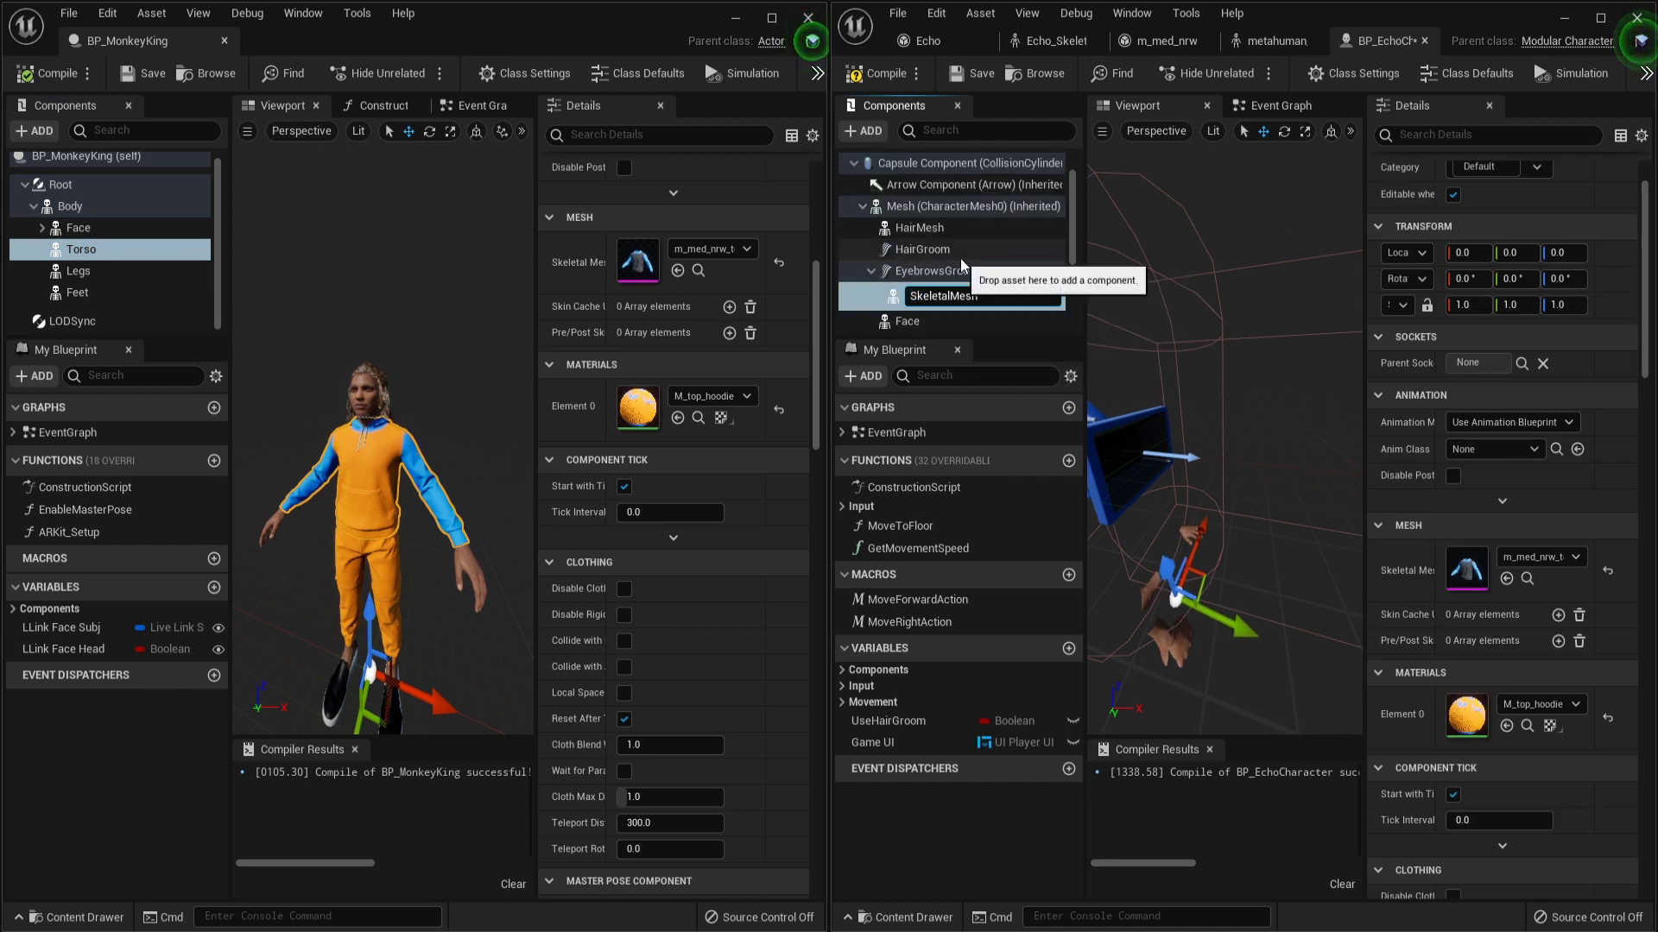
pyautogui.click(998, 253)
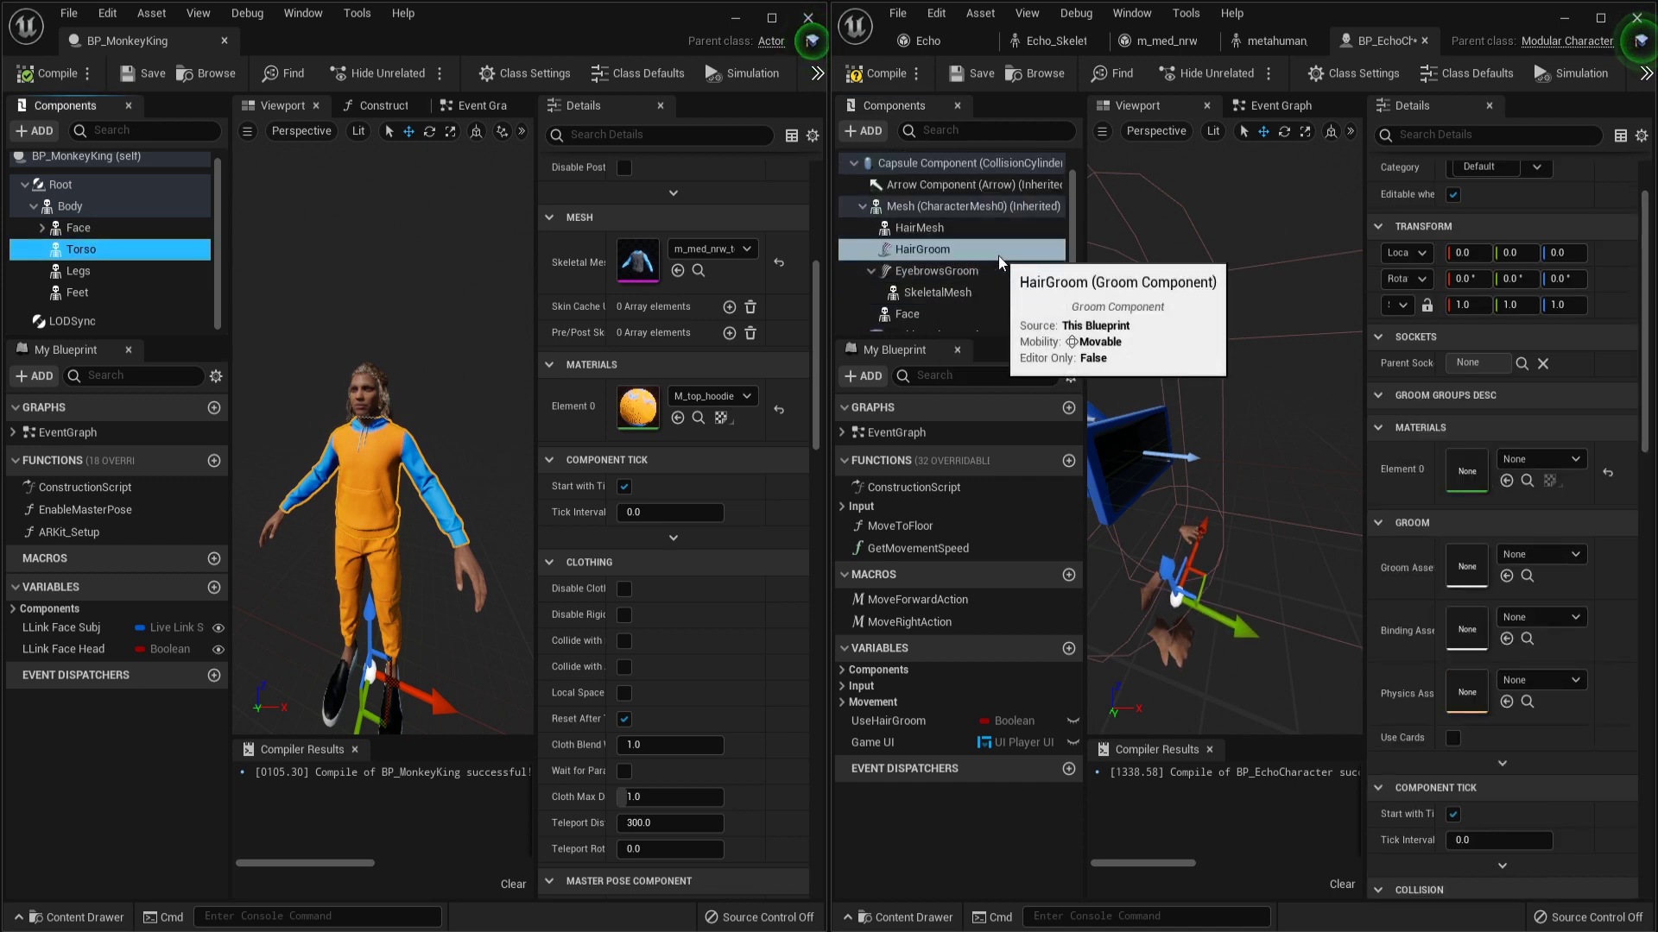
pyautogui.hotkey('ctrl', 'z')
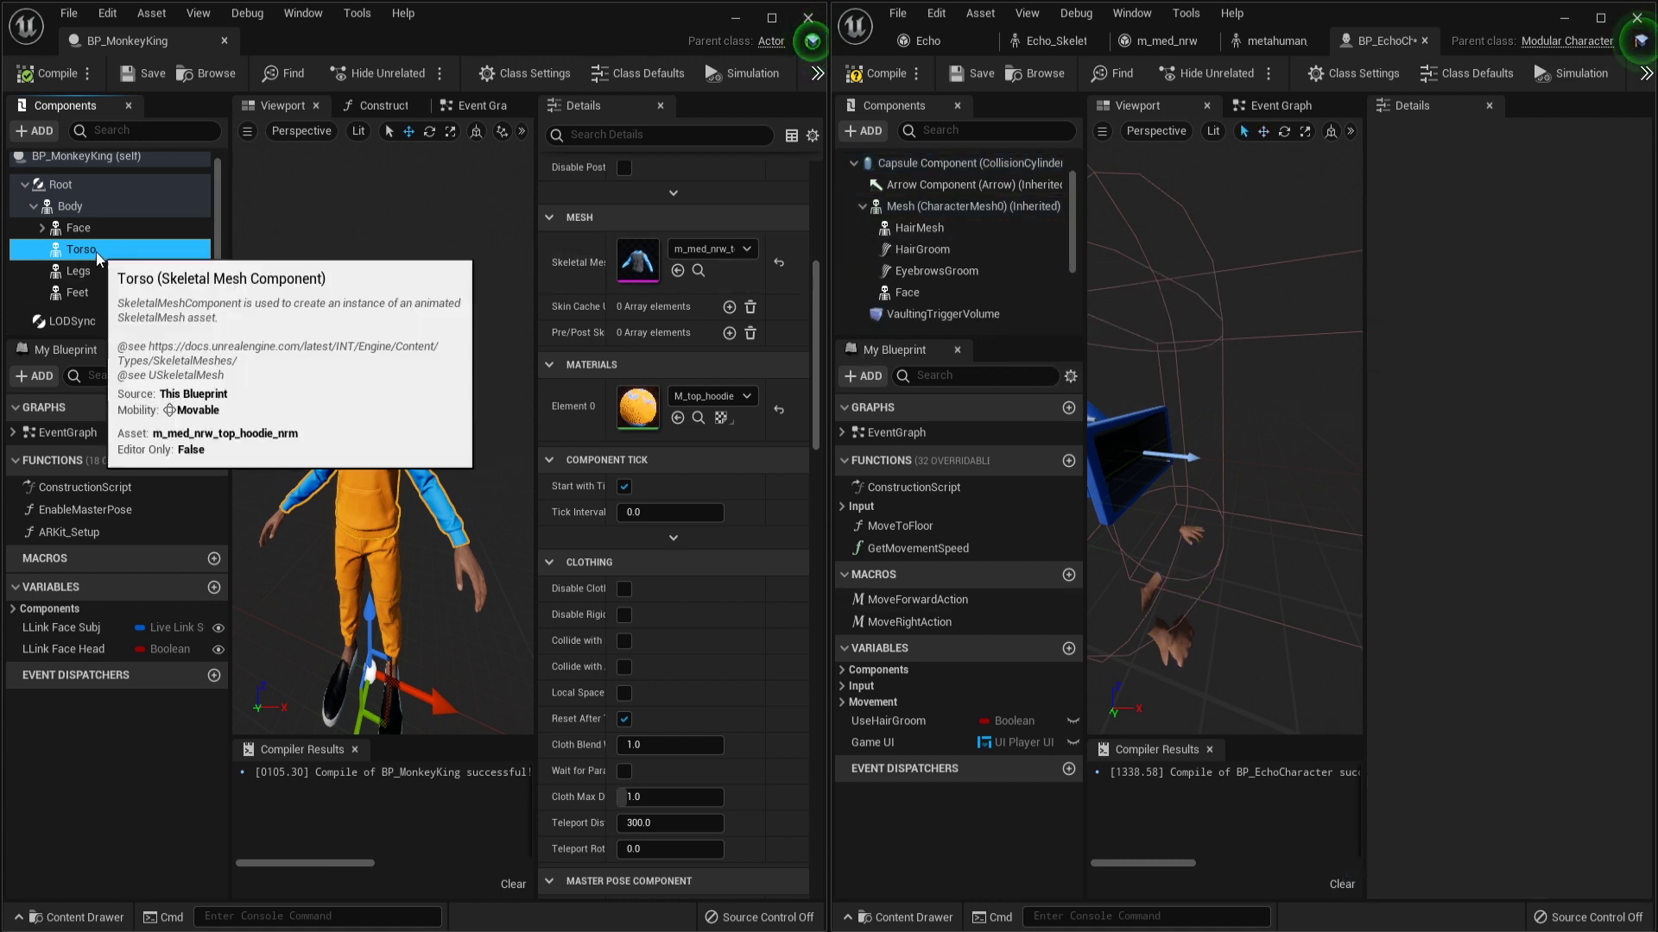
pyautogui.moveTo(95, 252); pyautogui.dragTo(918, 222)
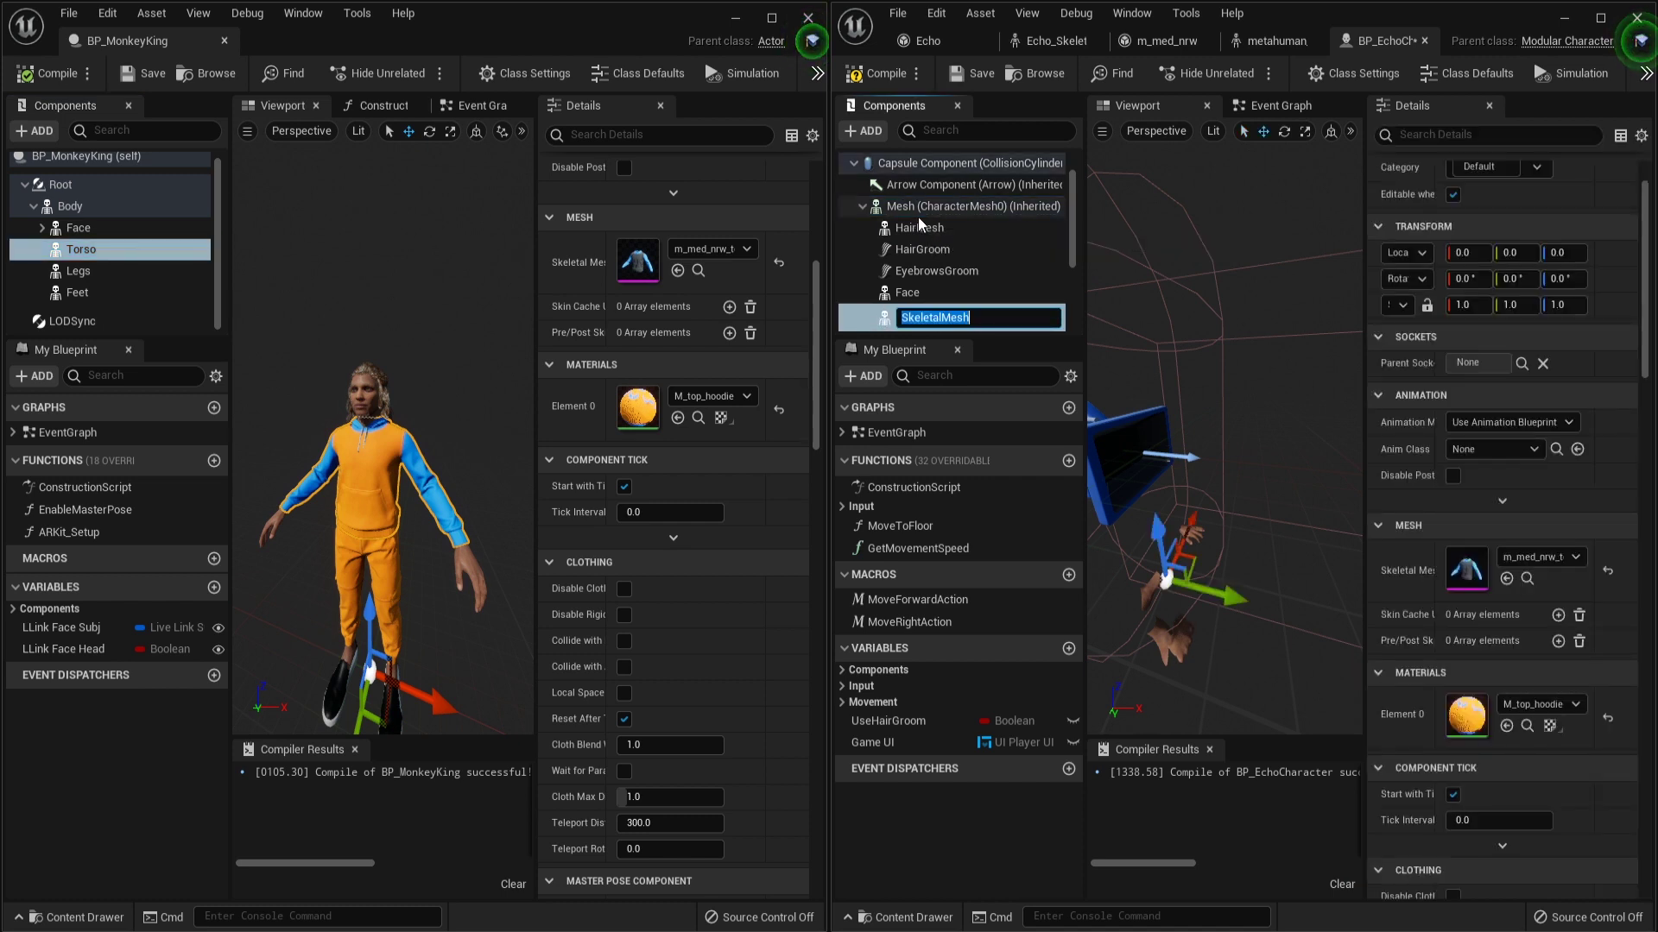
pyautogui.write('Torso')
pyautogui.press('Return')
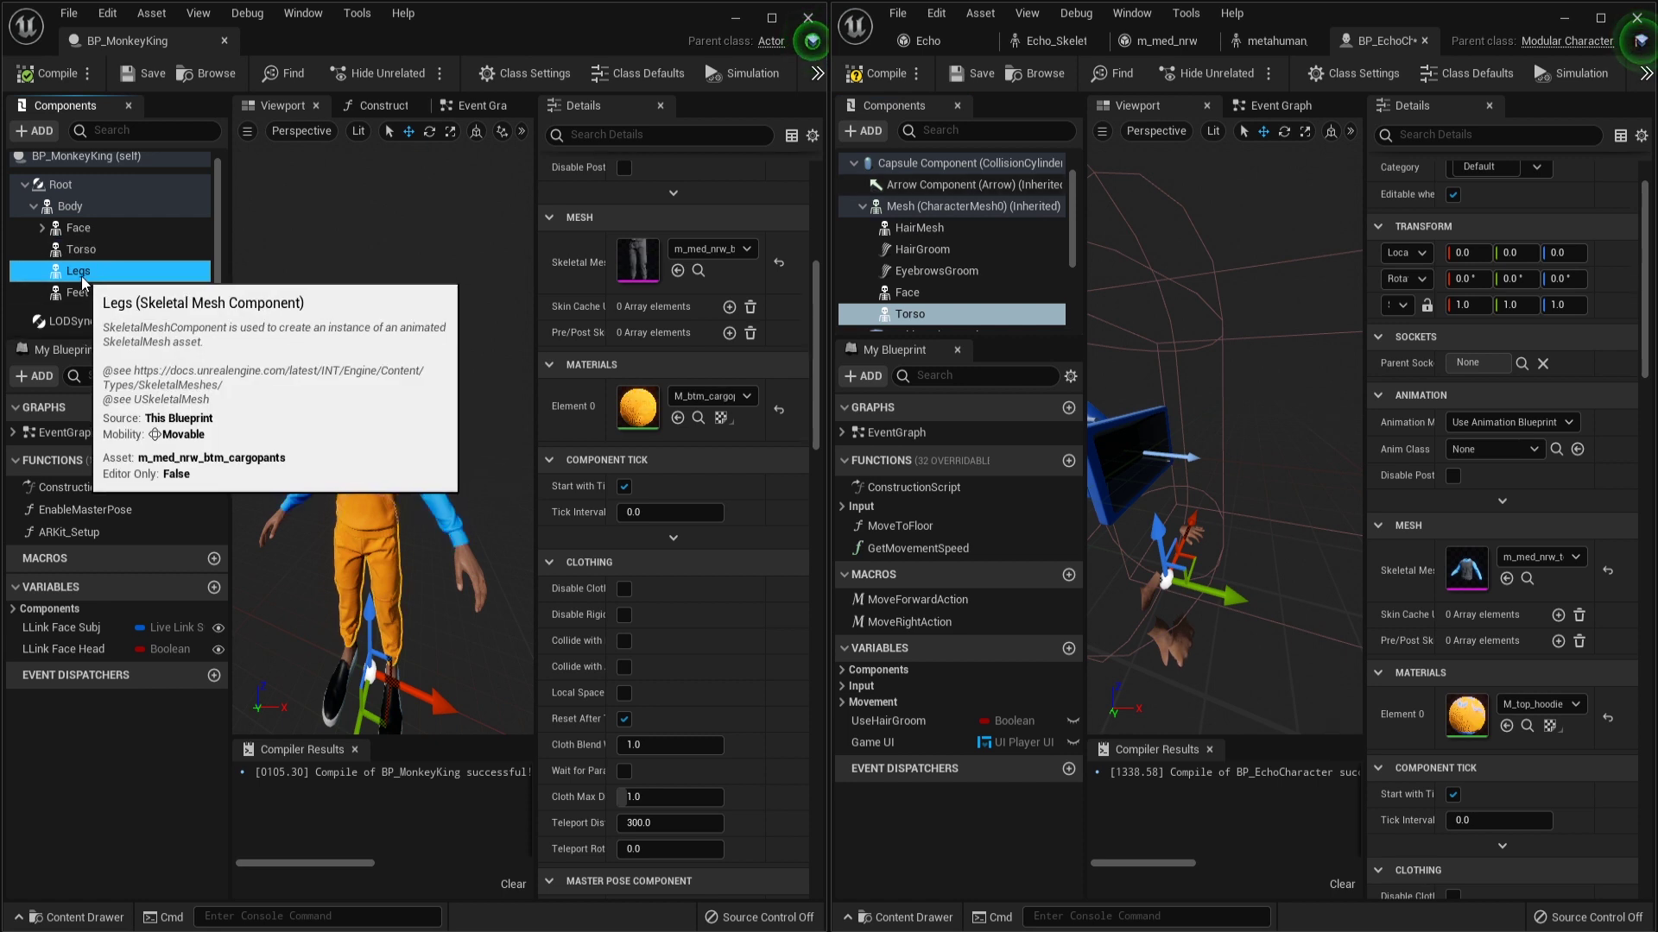
# Copy the Legs and Feet components onto the Echo Mesh, naming them Legs and Feet.
pyautogui.click(90, 275)
pyautogui.moveTo(649, 257); pyautogui.dragTo(913, 210)
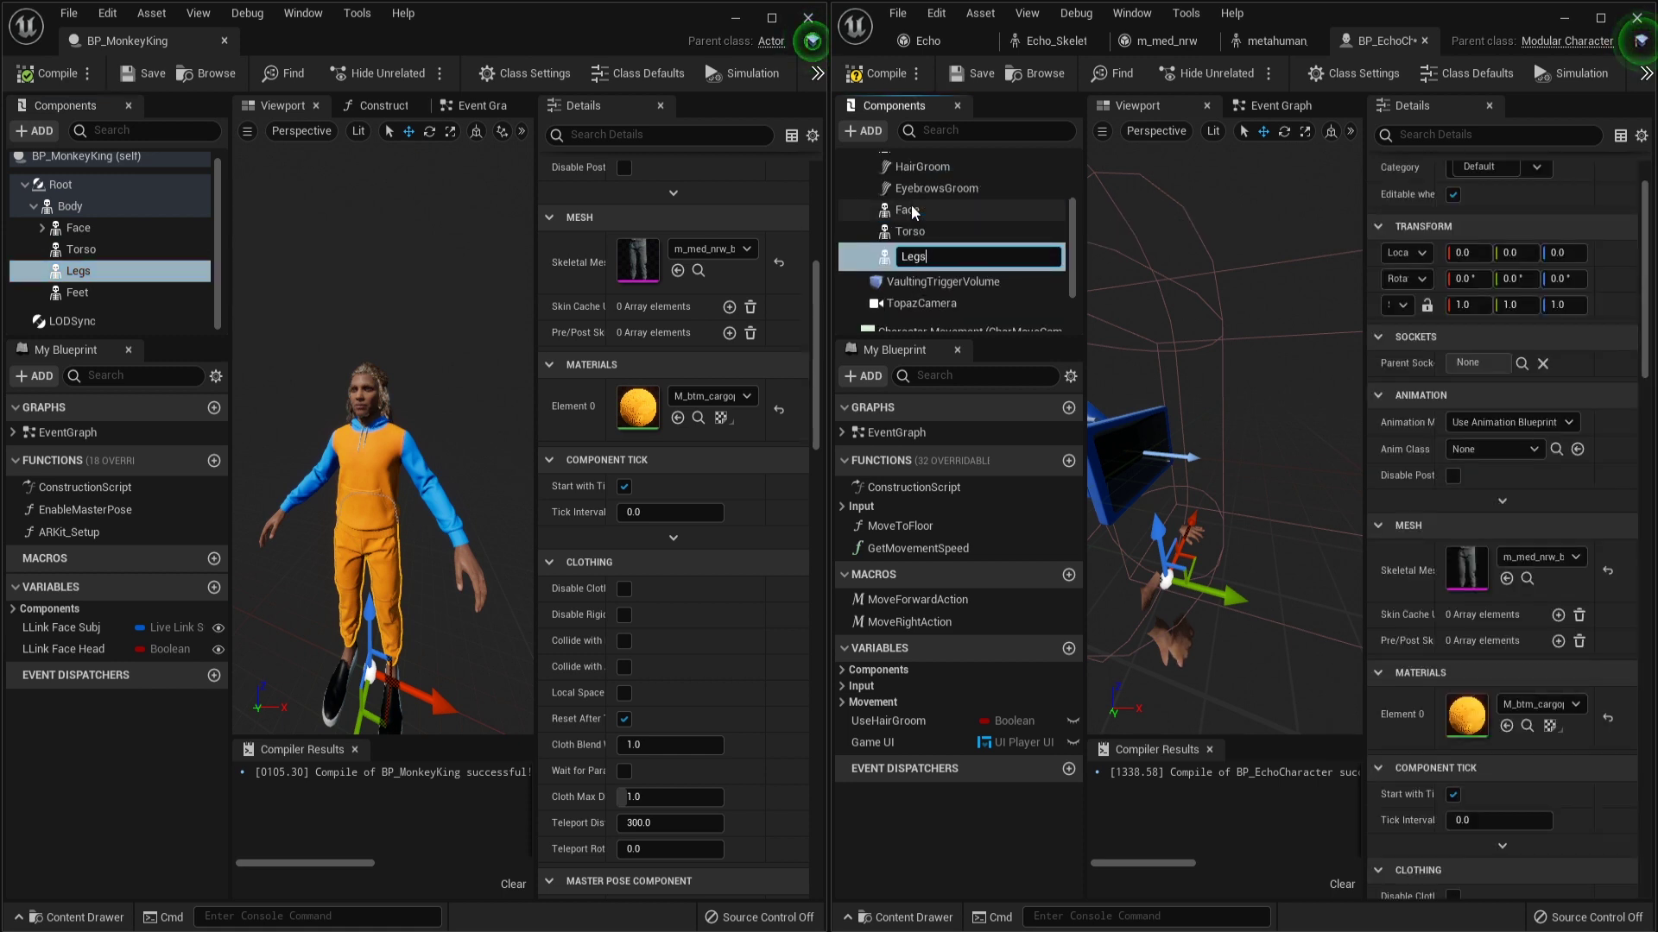
pyautogui.press('Return')
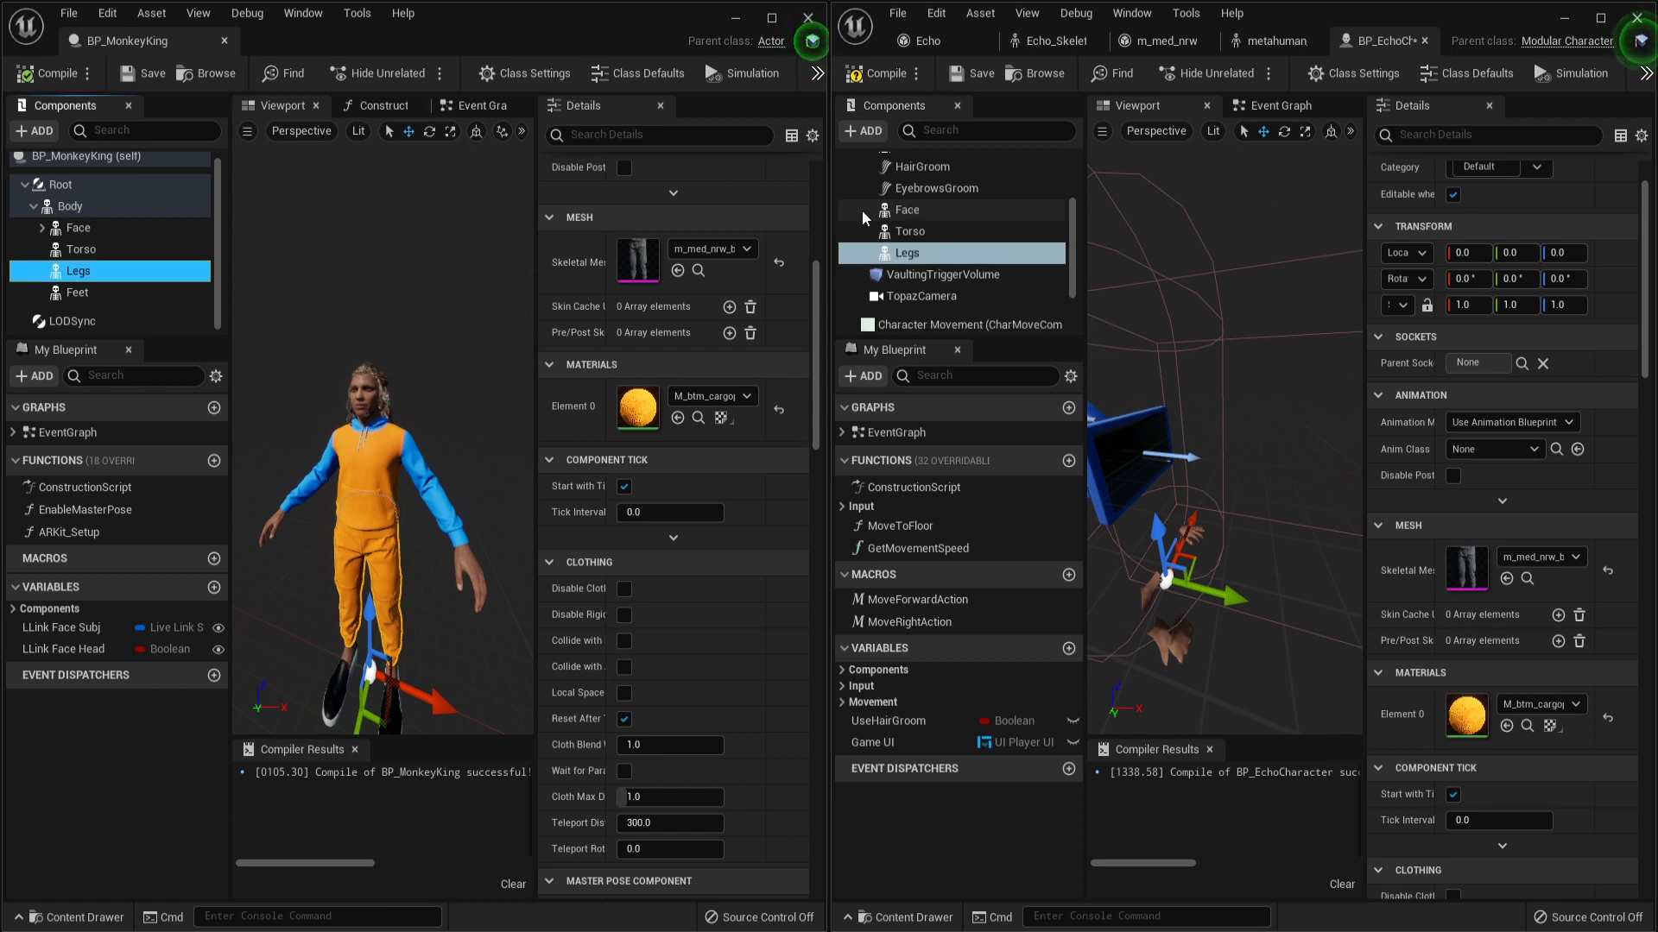
pyautogui.click(83, 296)
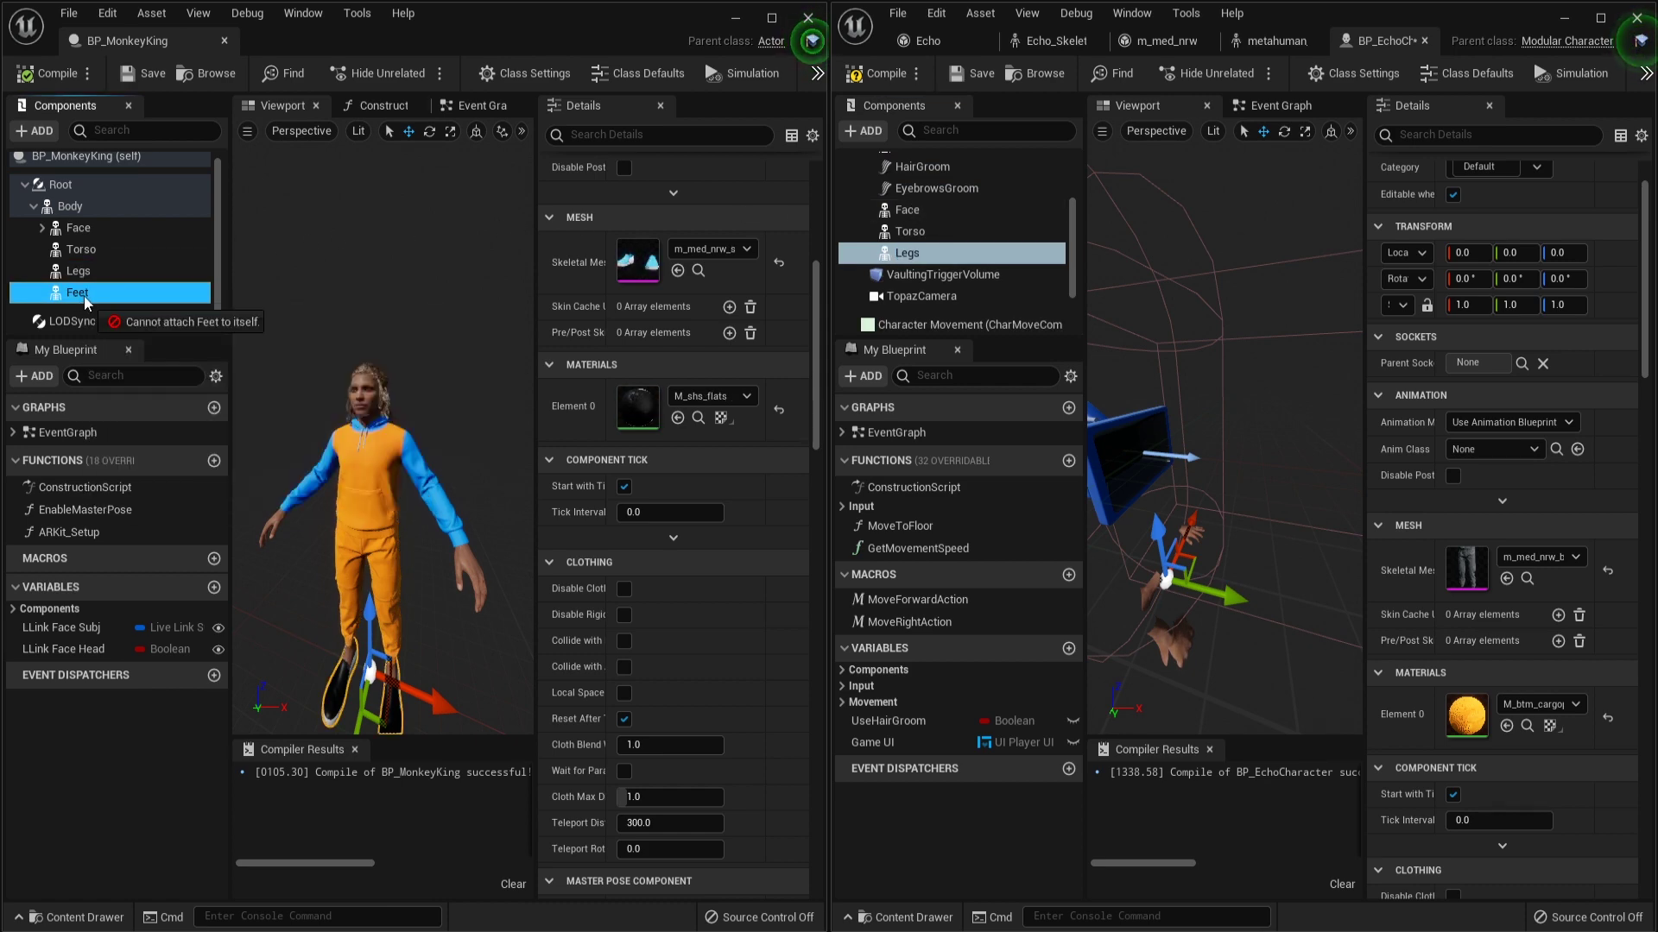
pyautogui.scroll(3, 898, 235)
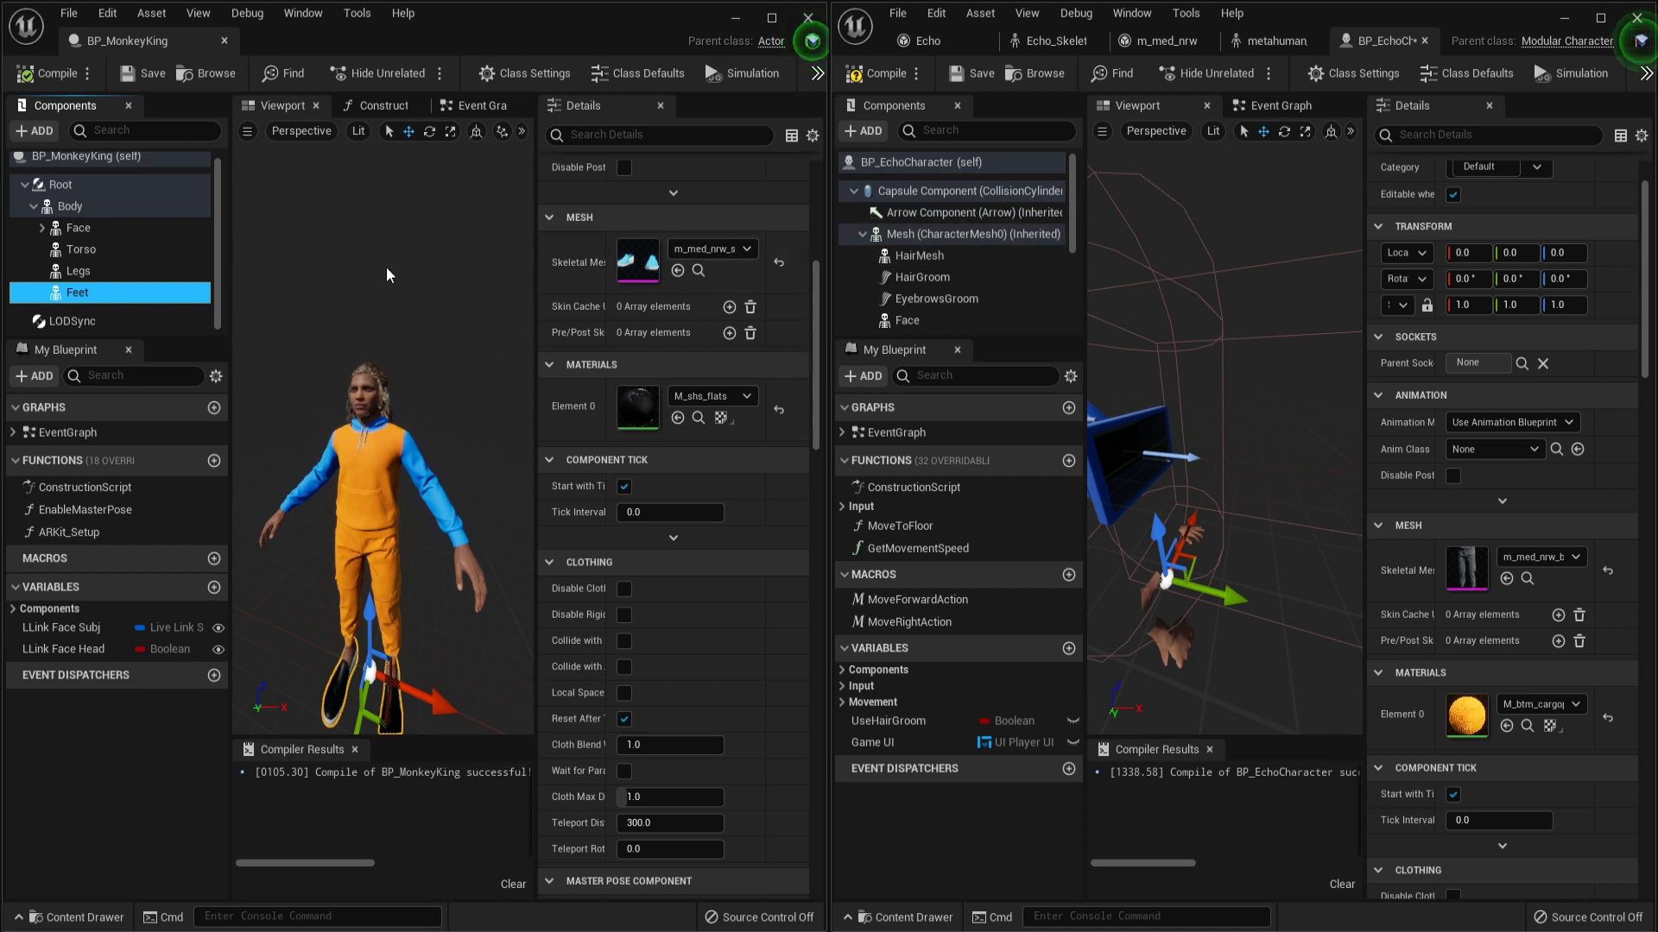
pyautogui.moveTo(105, 296); pyautogui.dragTo(900, 234)
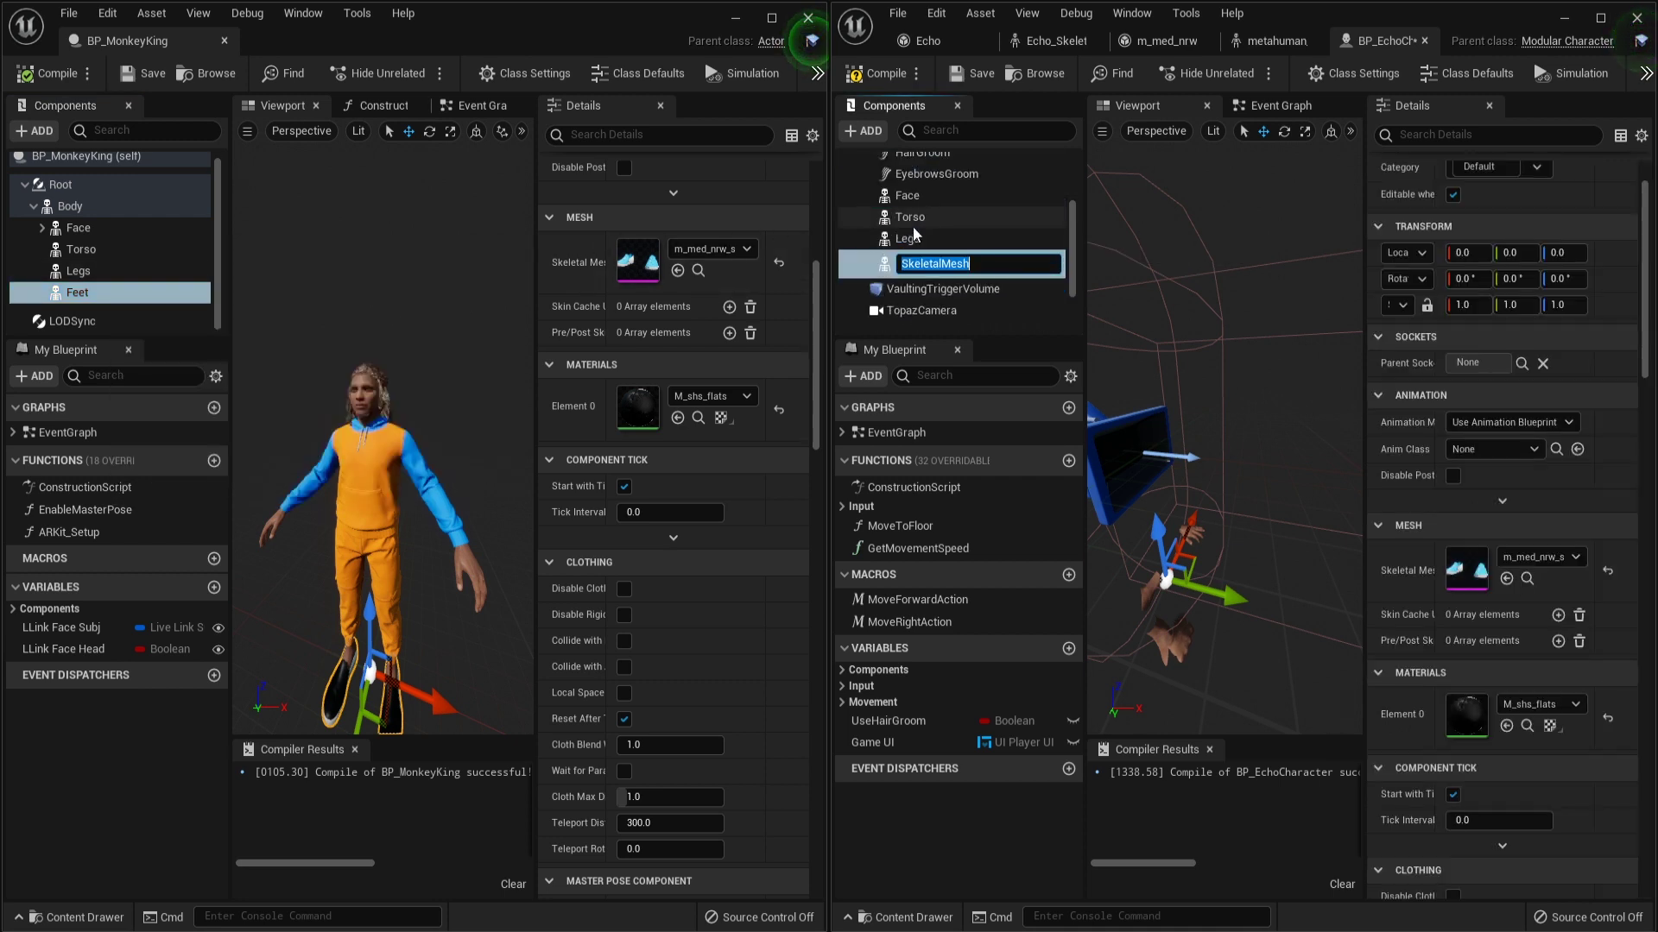
pyautogui.press('BackSpace')
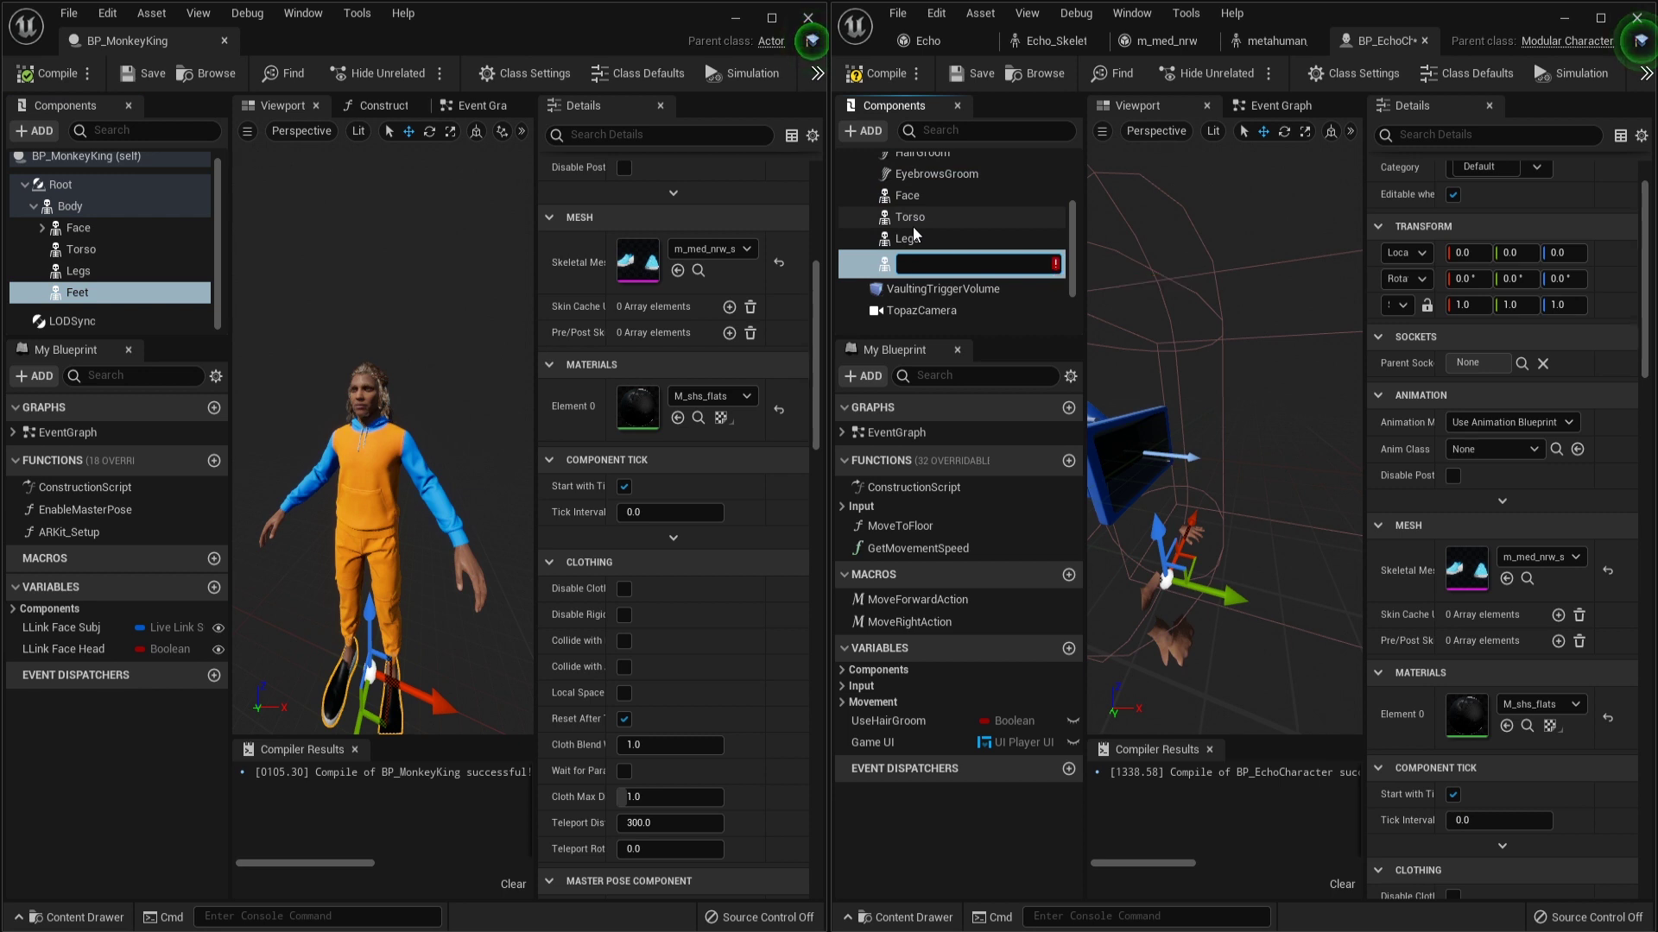
pyautogui.press('Return')
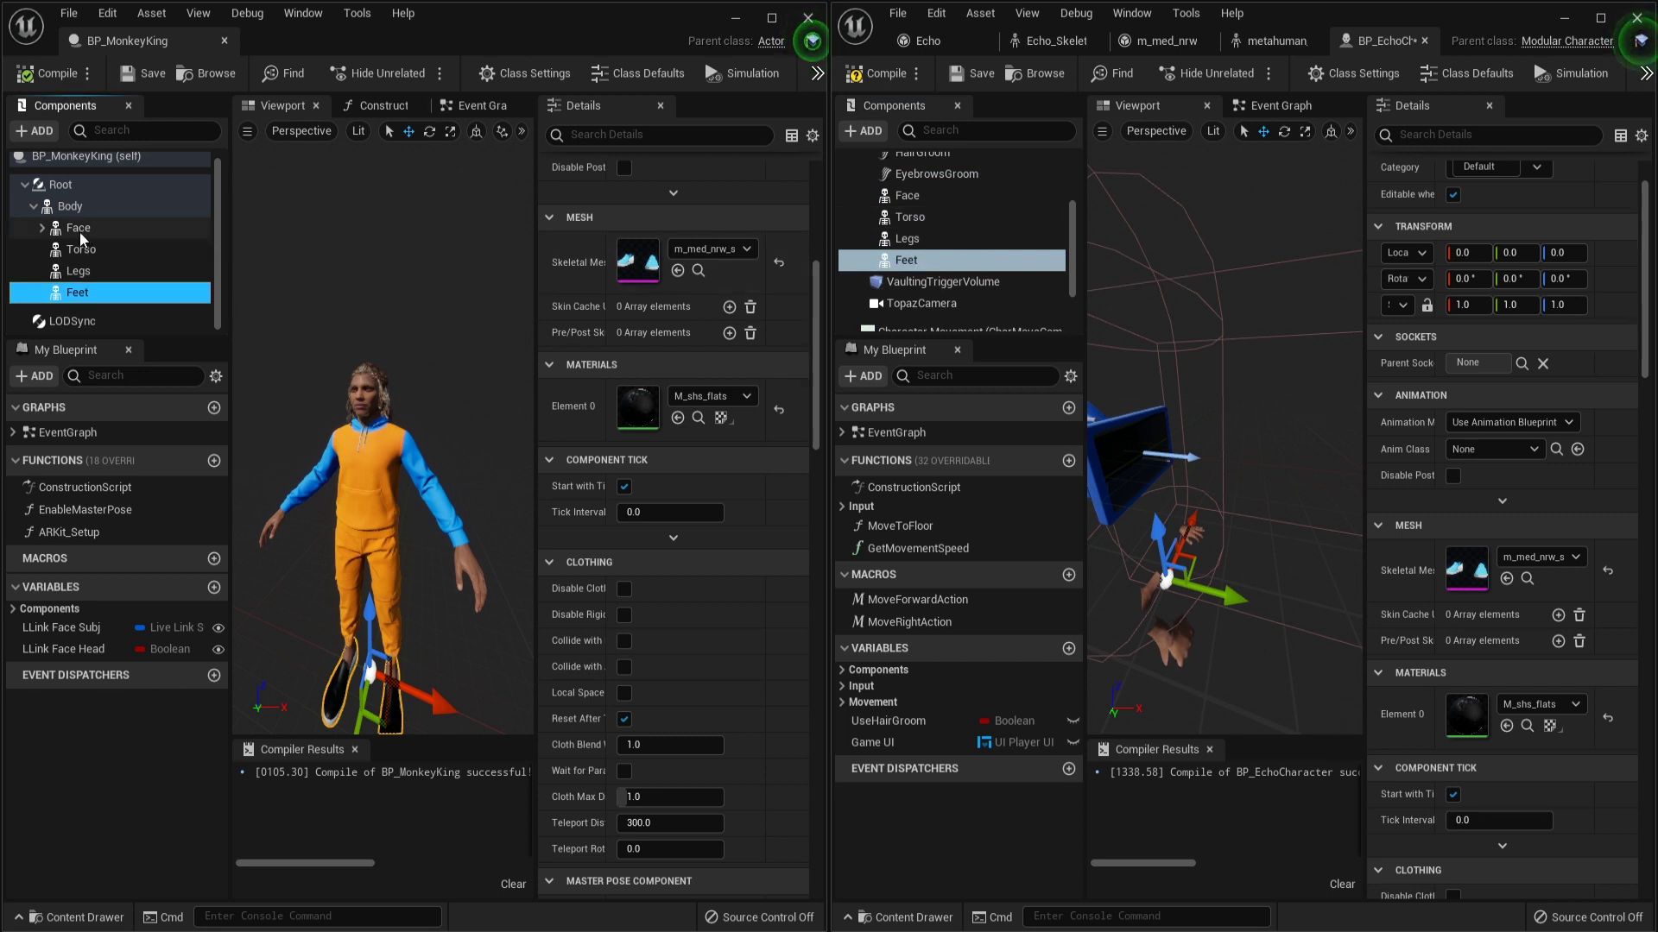
# Copy the Hair, Eyebrows and Fuzz grooms under the Echo character's Face with matching names.
pyautogui.click(42, 227)
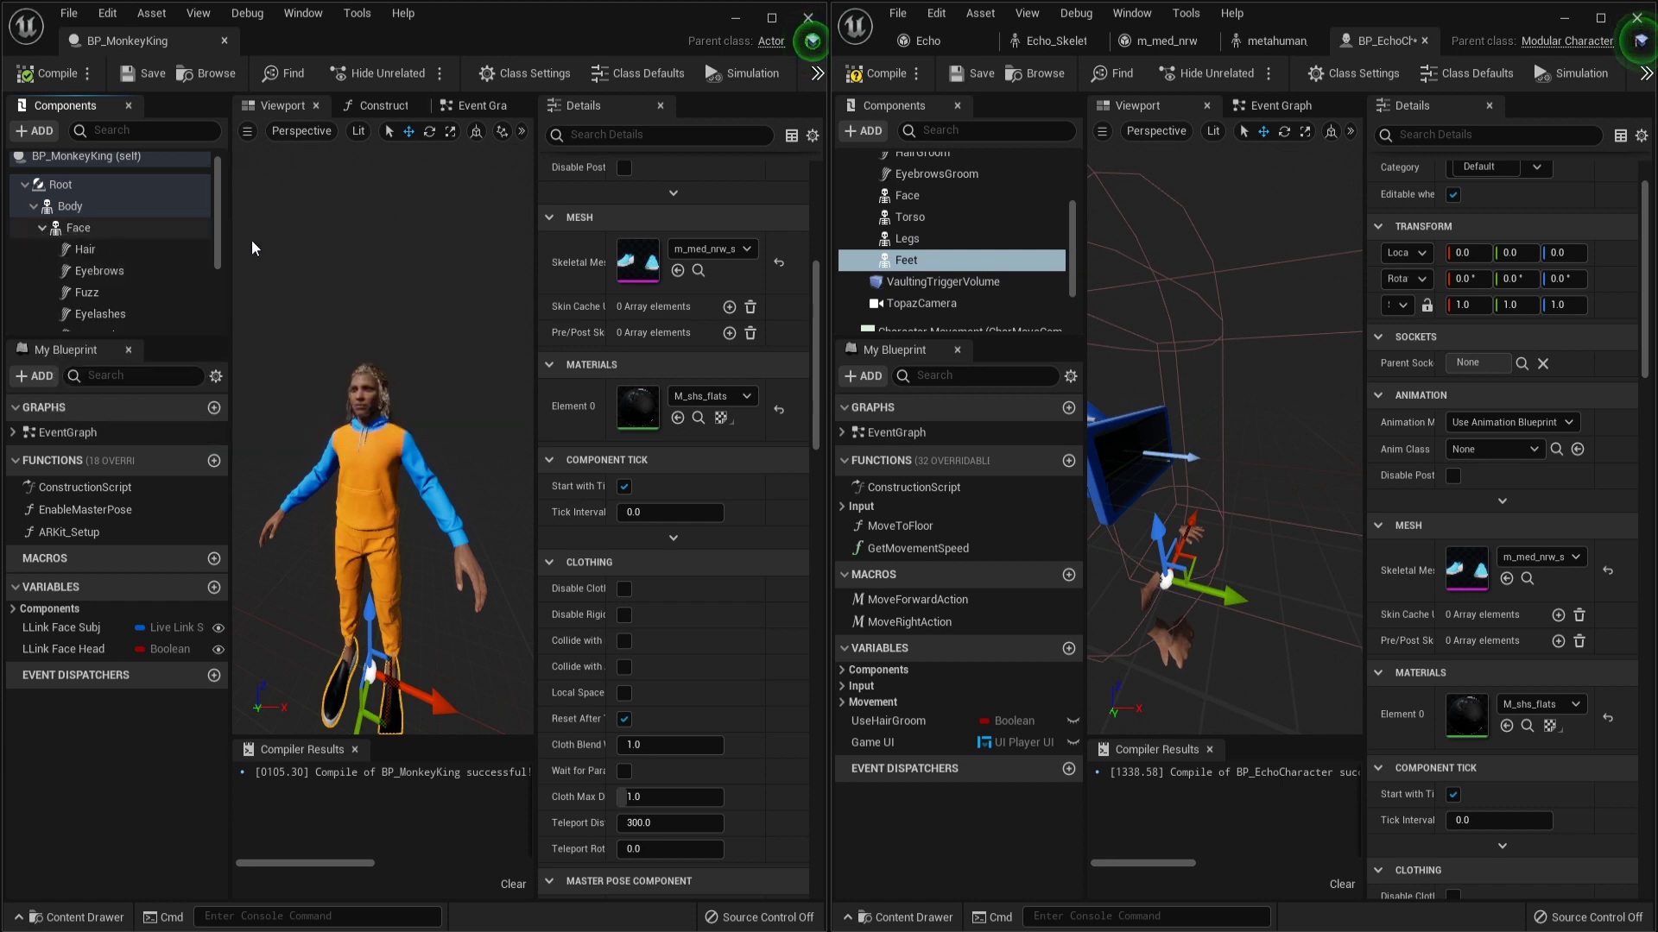
pyautogui.click(174, 249)
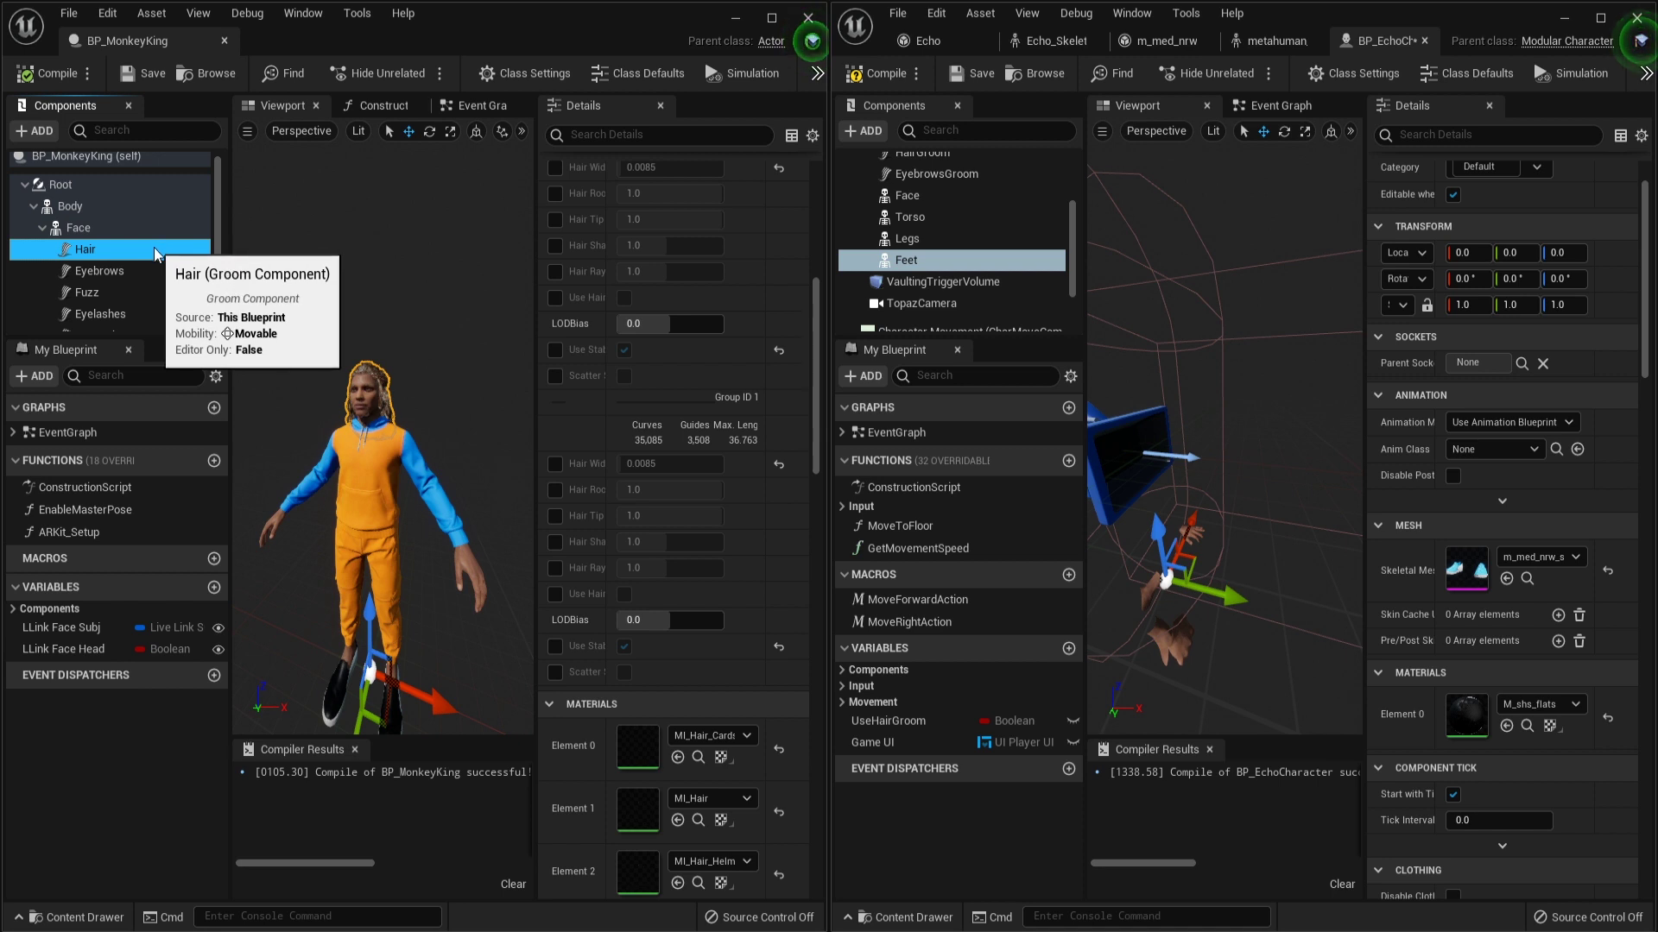
pyautogui.moveTo(156, 252); pyautogui.dragTo(899, 204)
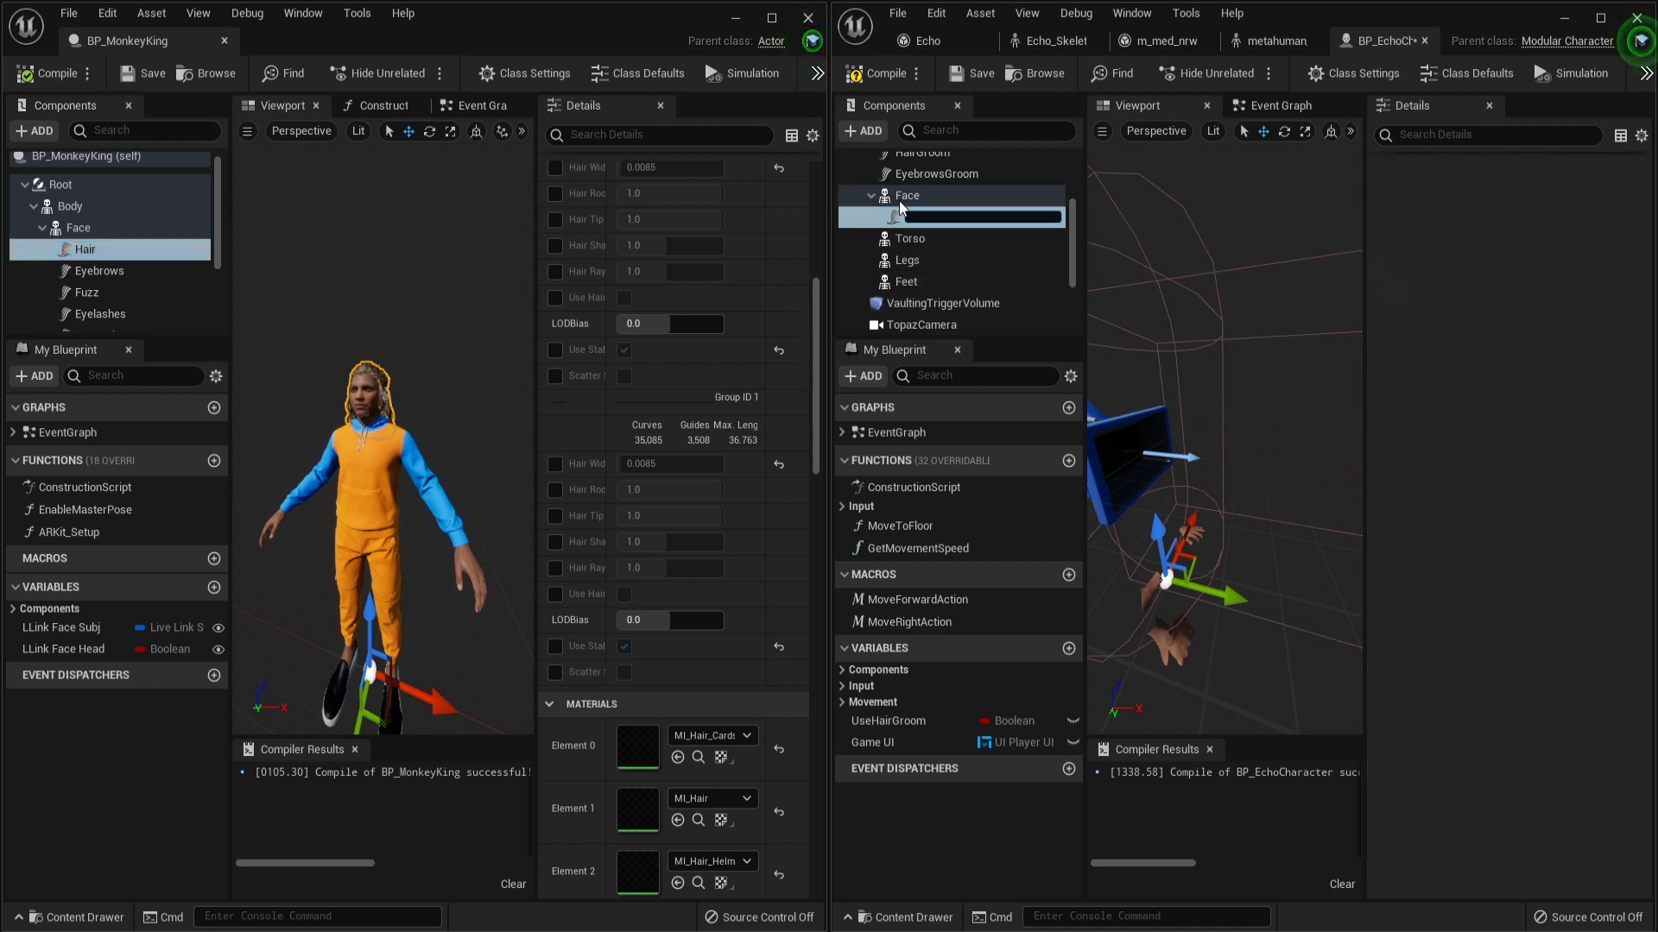
pyautogui.write('Hair')
pyautogui.press('Return')
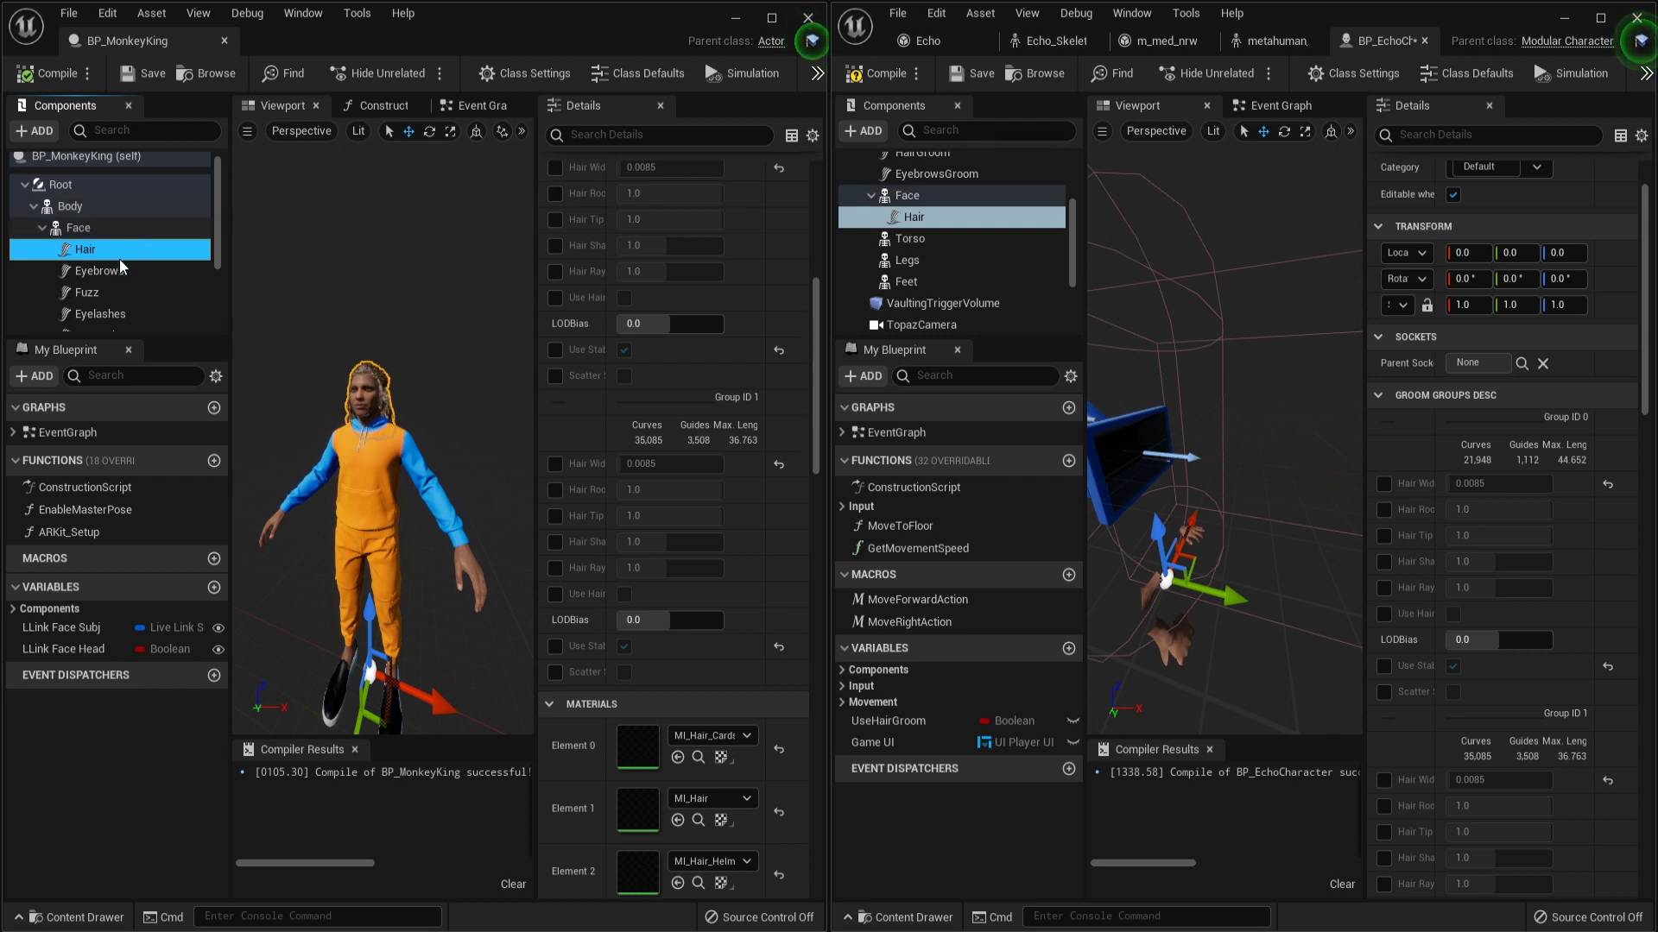
pyautogui.click(97, 271)
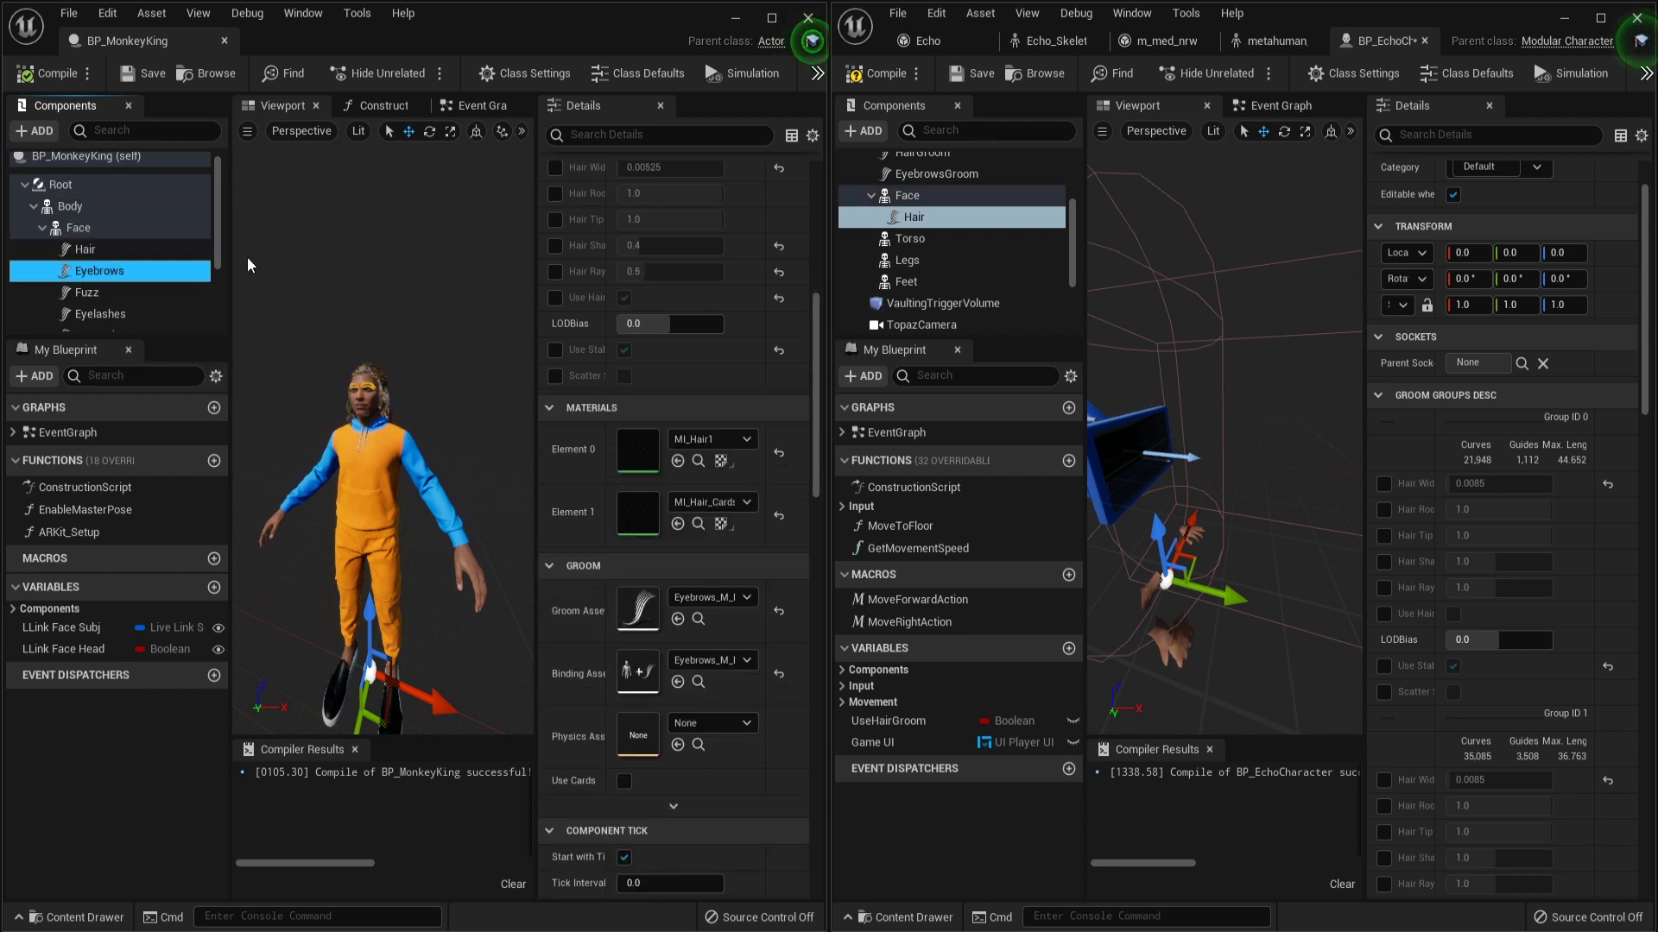
pyautogui.moveTo(794, 216); pyautogui.dragTo(919, 194)
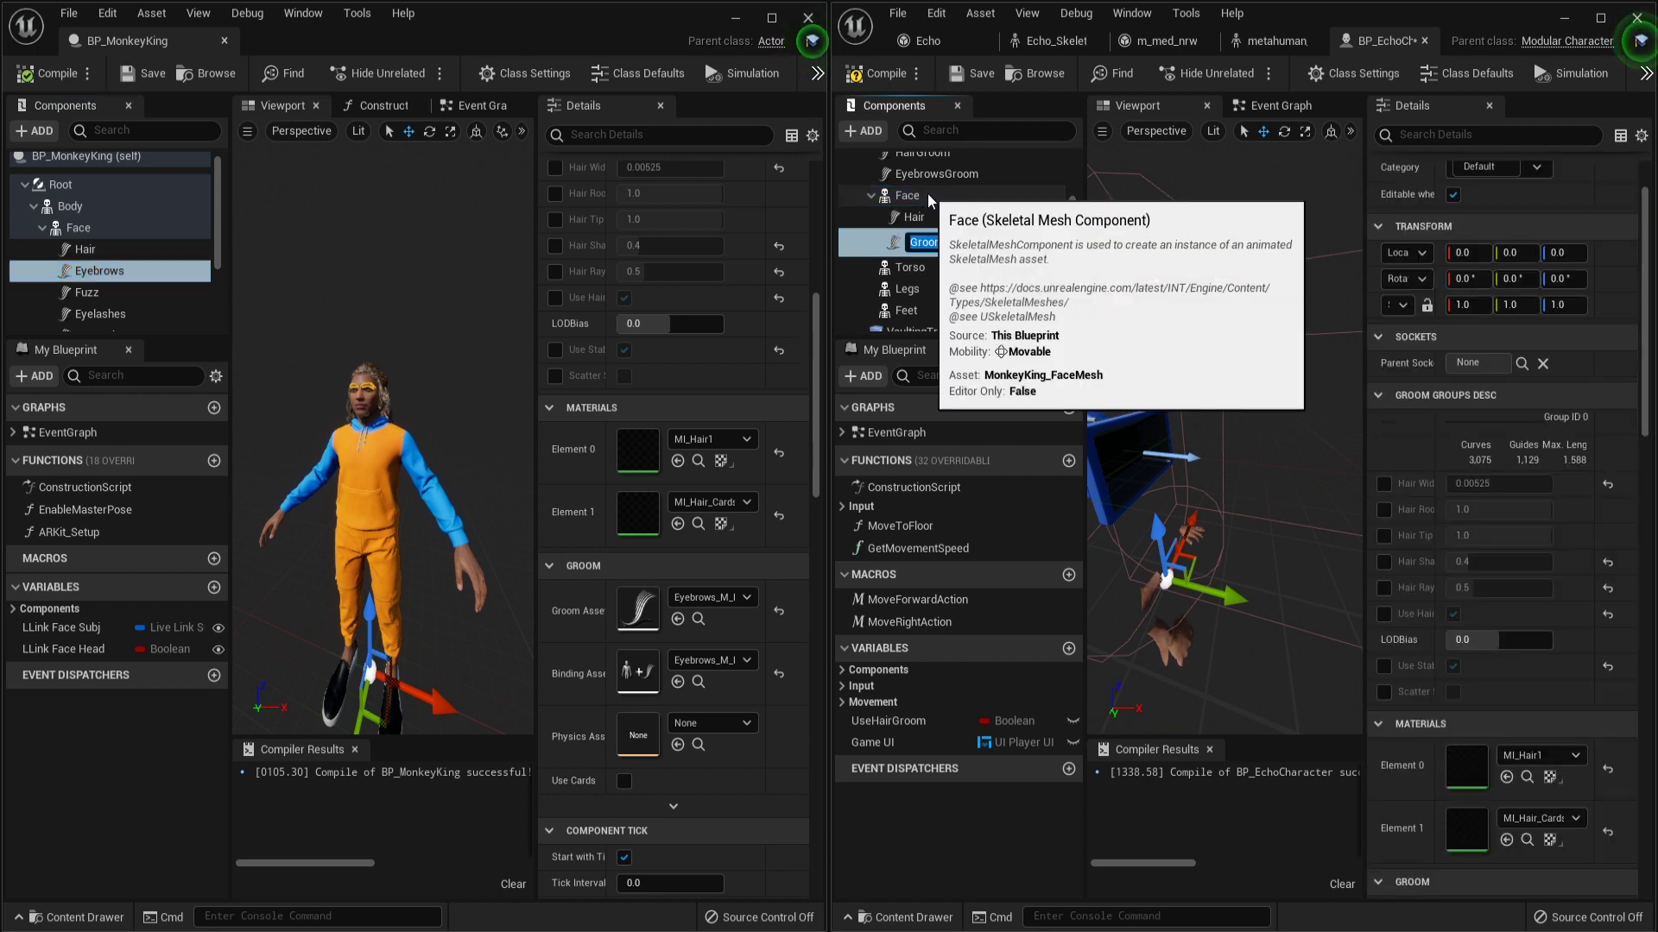
pyautogui.write('Eyebr')
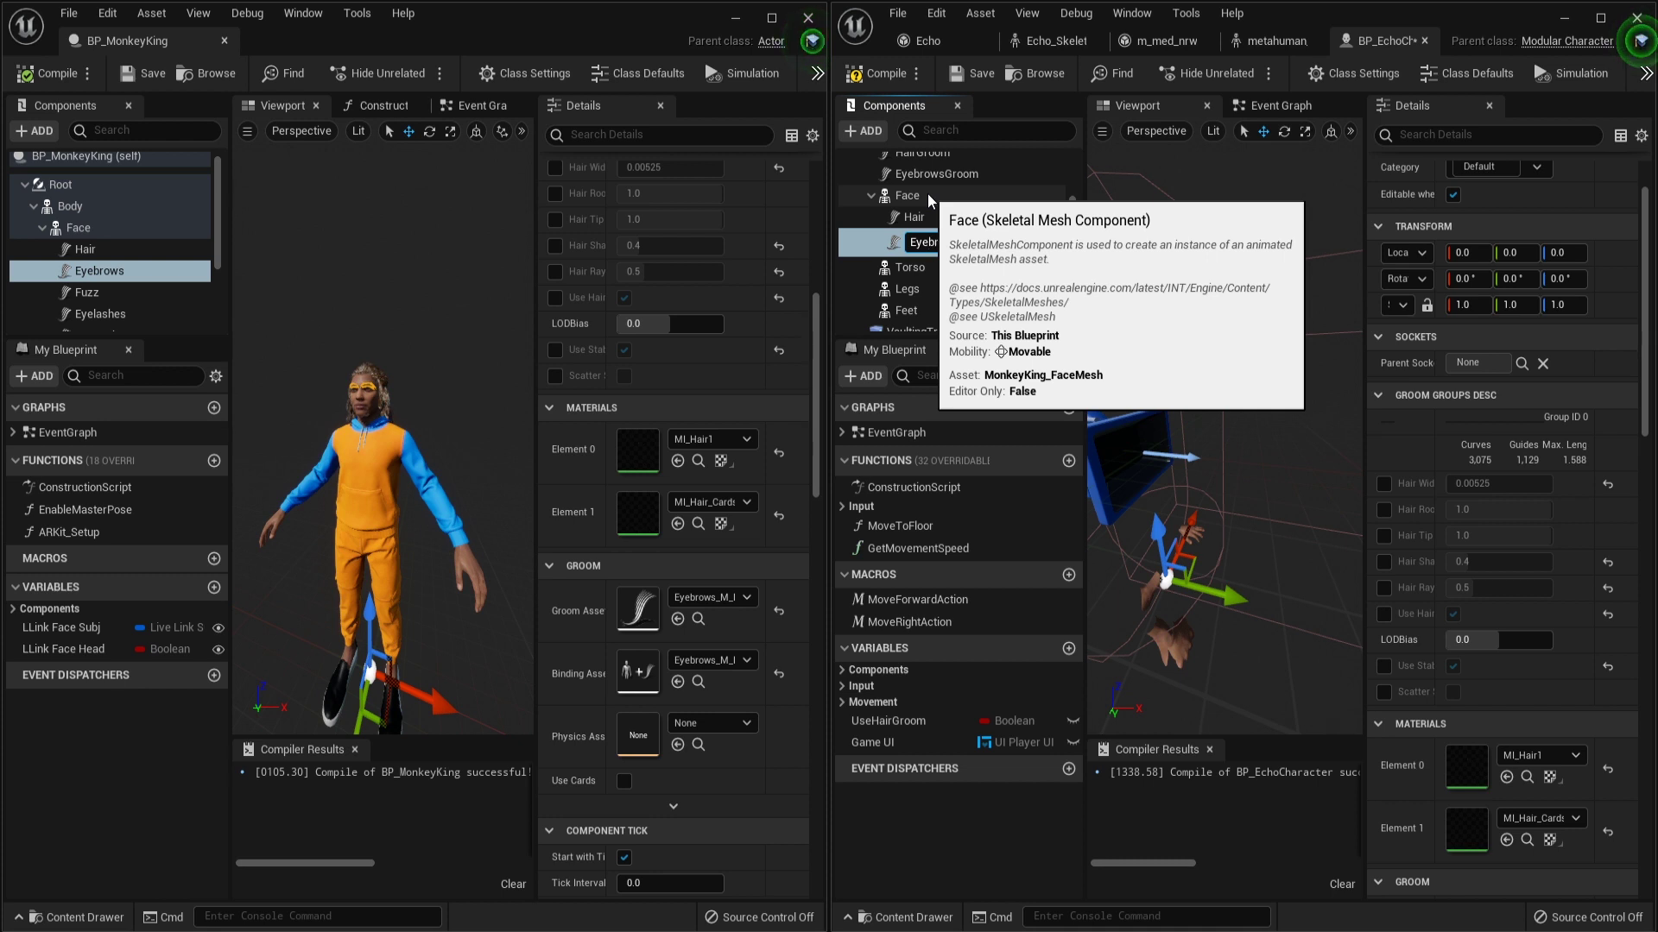
pyautogui.write('ows')
pyautogui.press('Return')
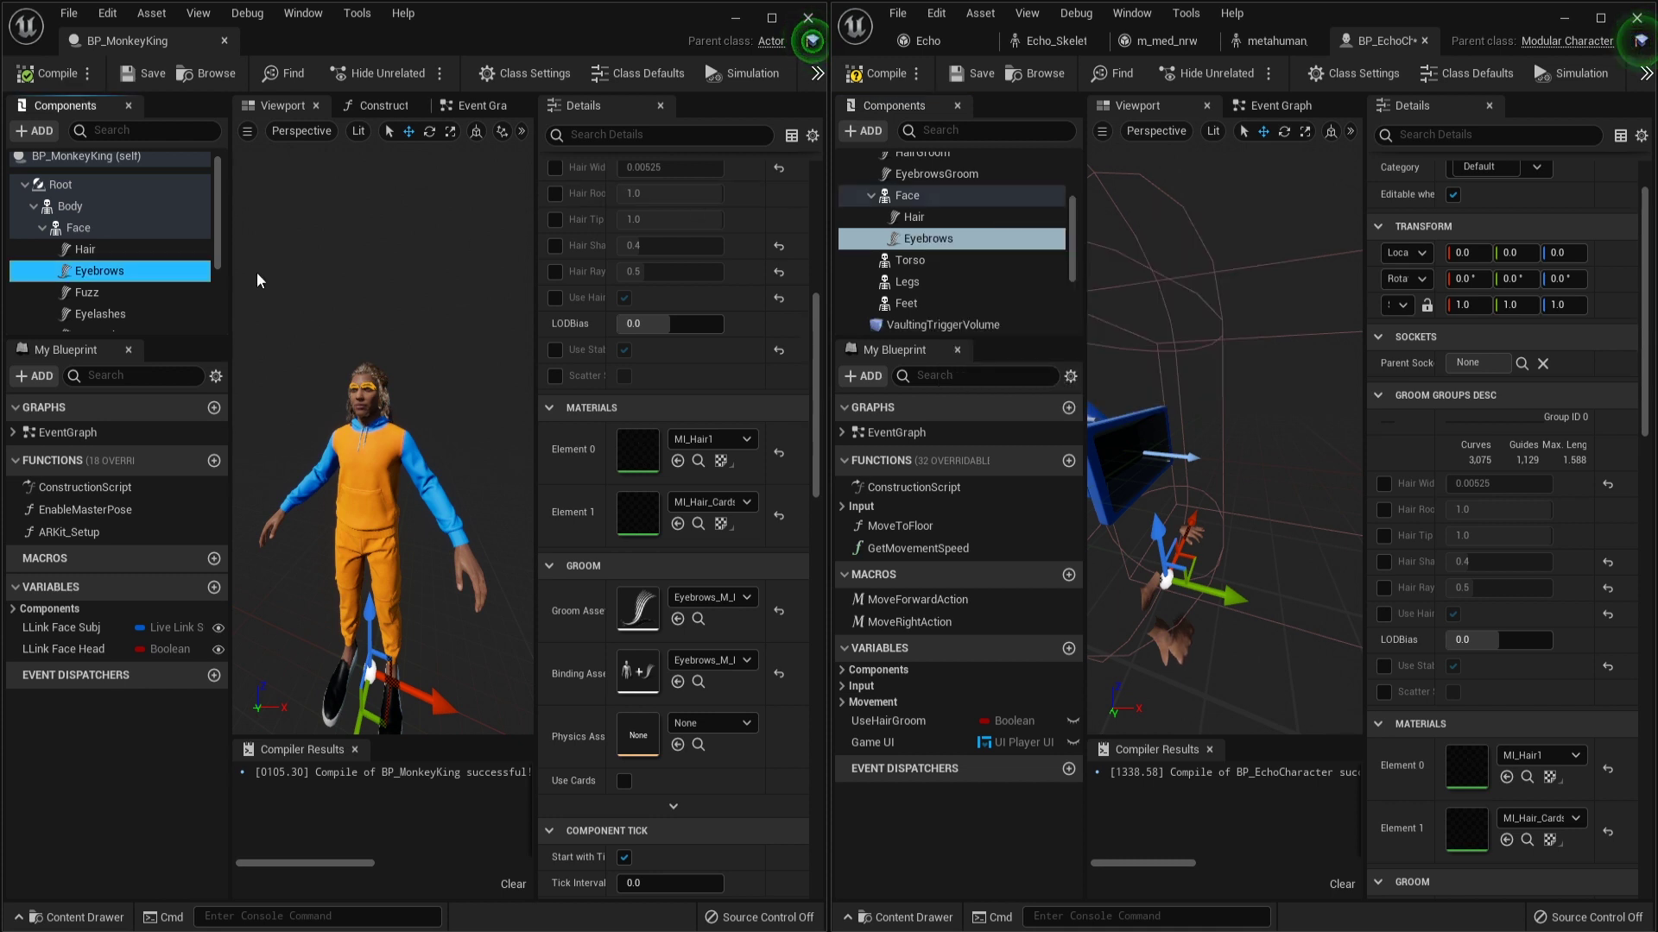
pyautogui.click(109, 298)
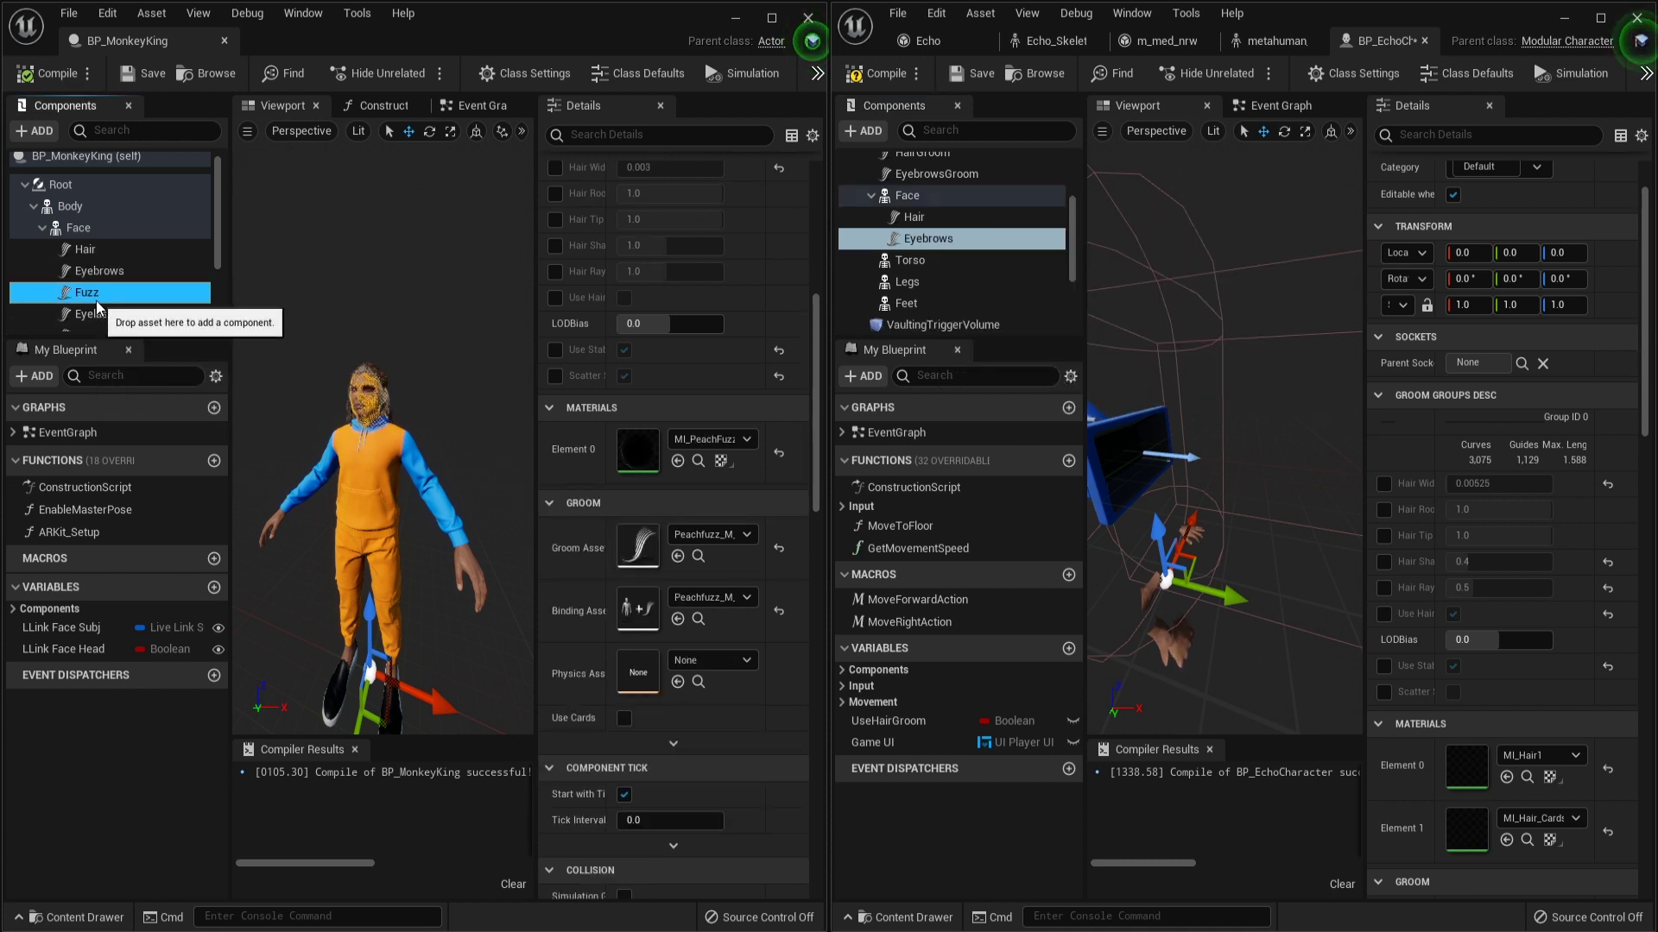
pyautogui.moveTo(480, 288); pyautogui.dragTo(929, 200)
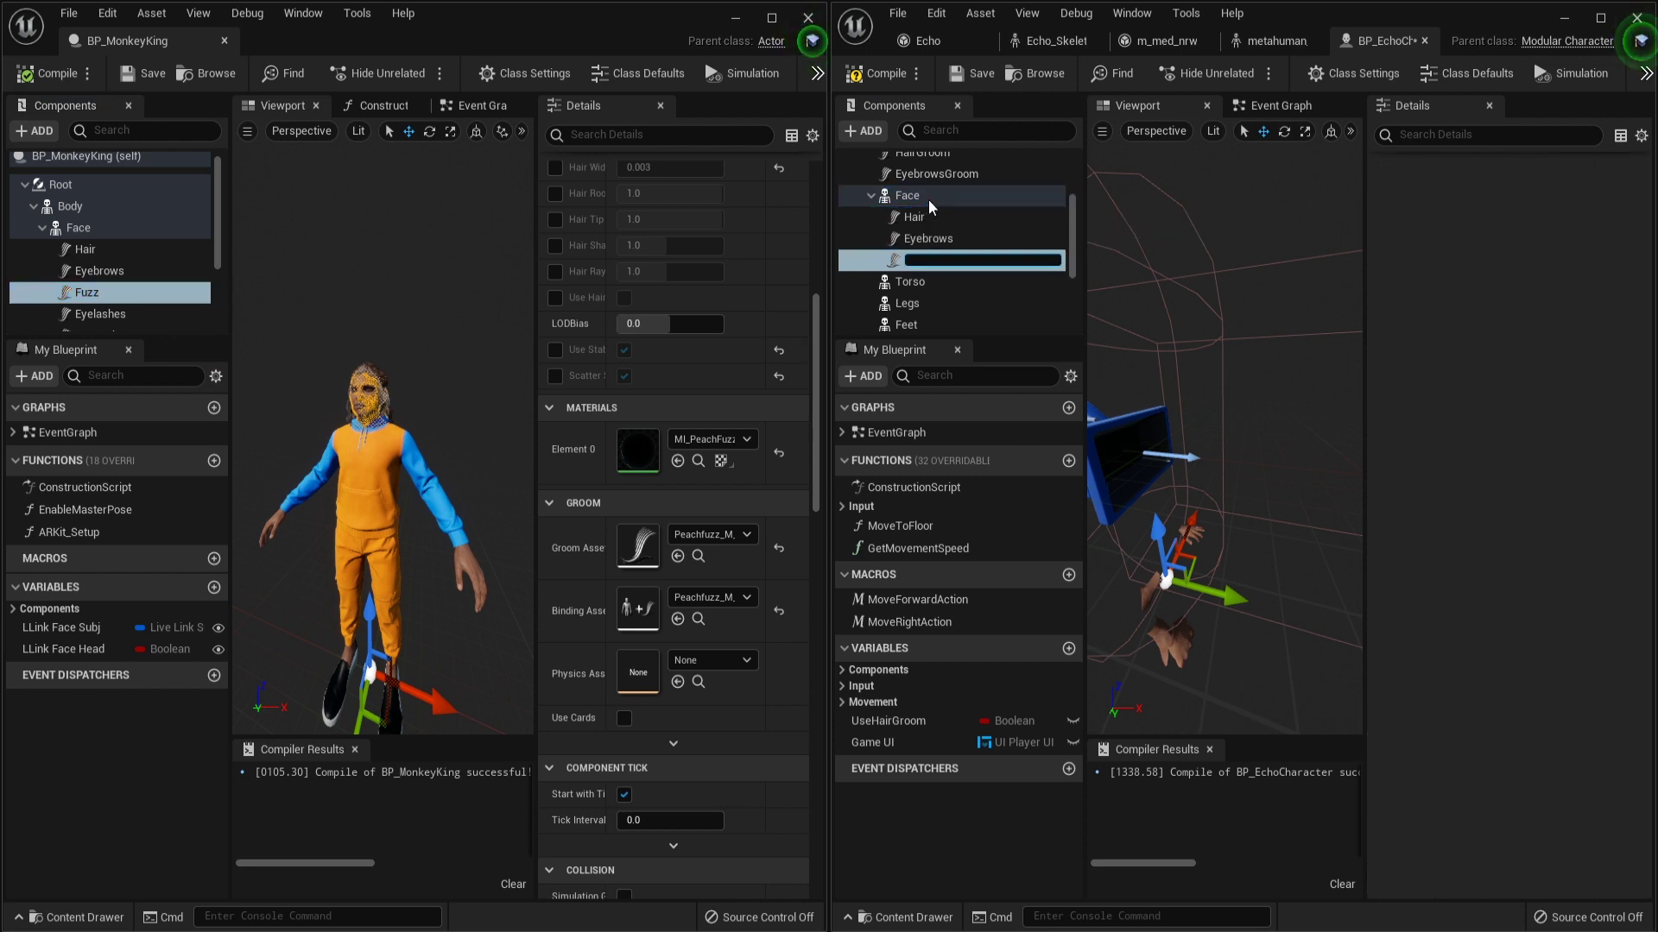
pyautogui.write('F')
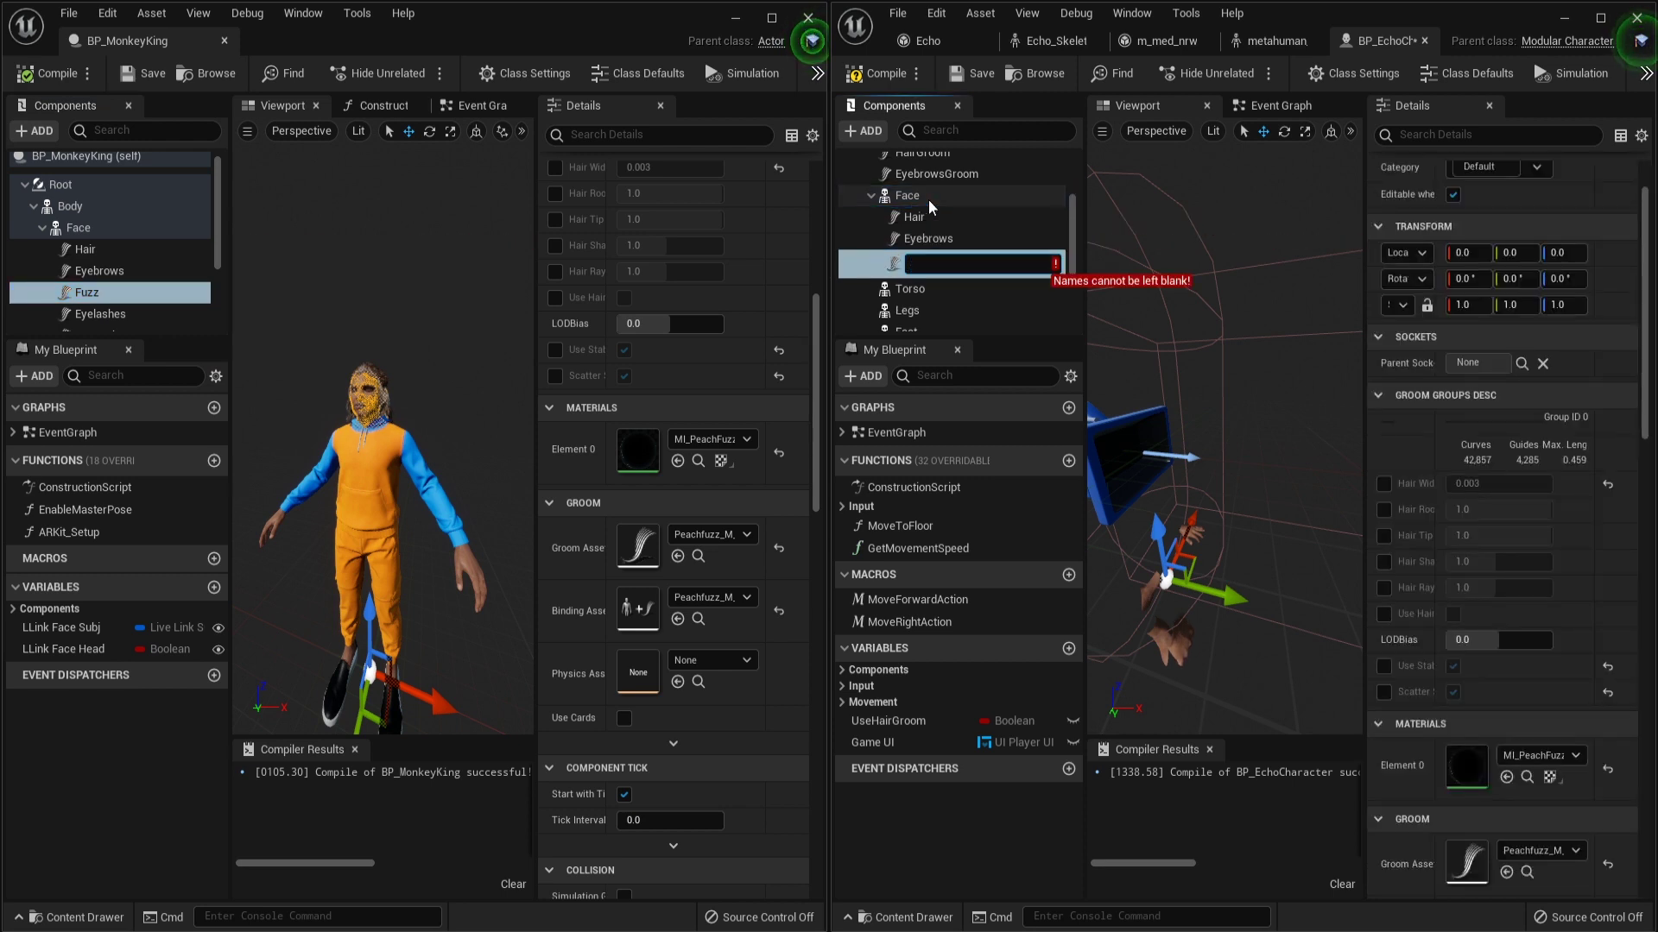
pyautogui.write('uzz')
pyautogui.press('Return')
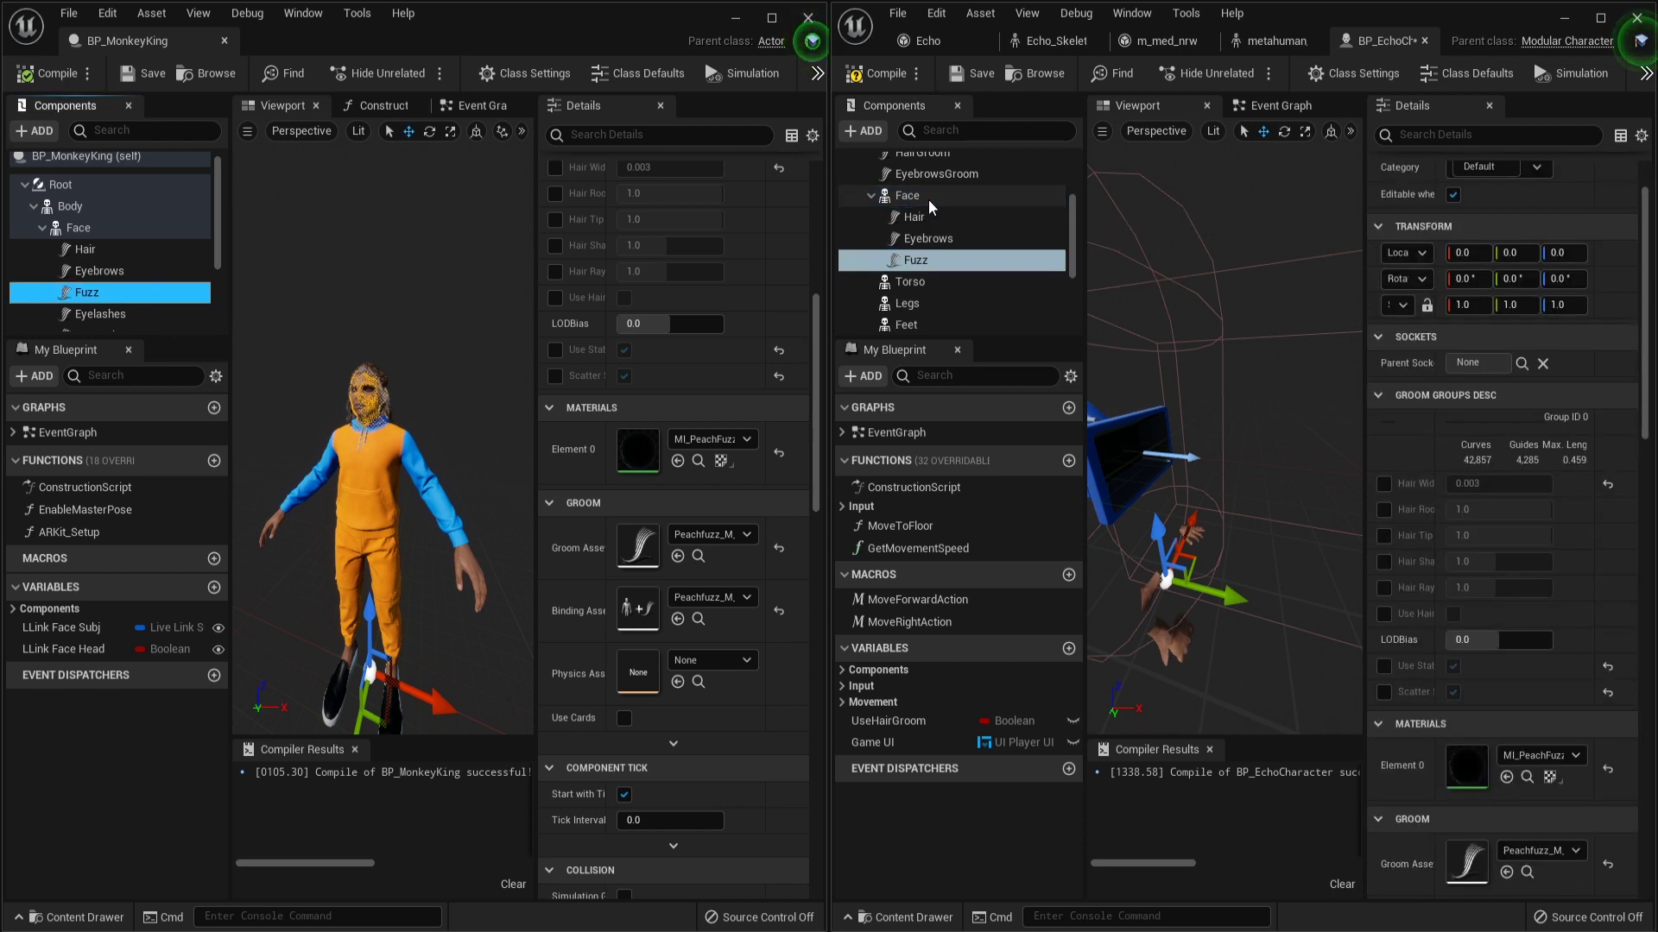
# Copy the Eyelashes, Mustache and Beard grooms under Face with matching names.
pyautogui.scroll(-1, 149, 290)
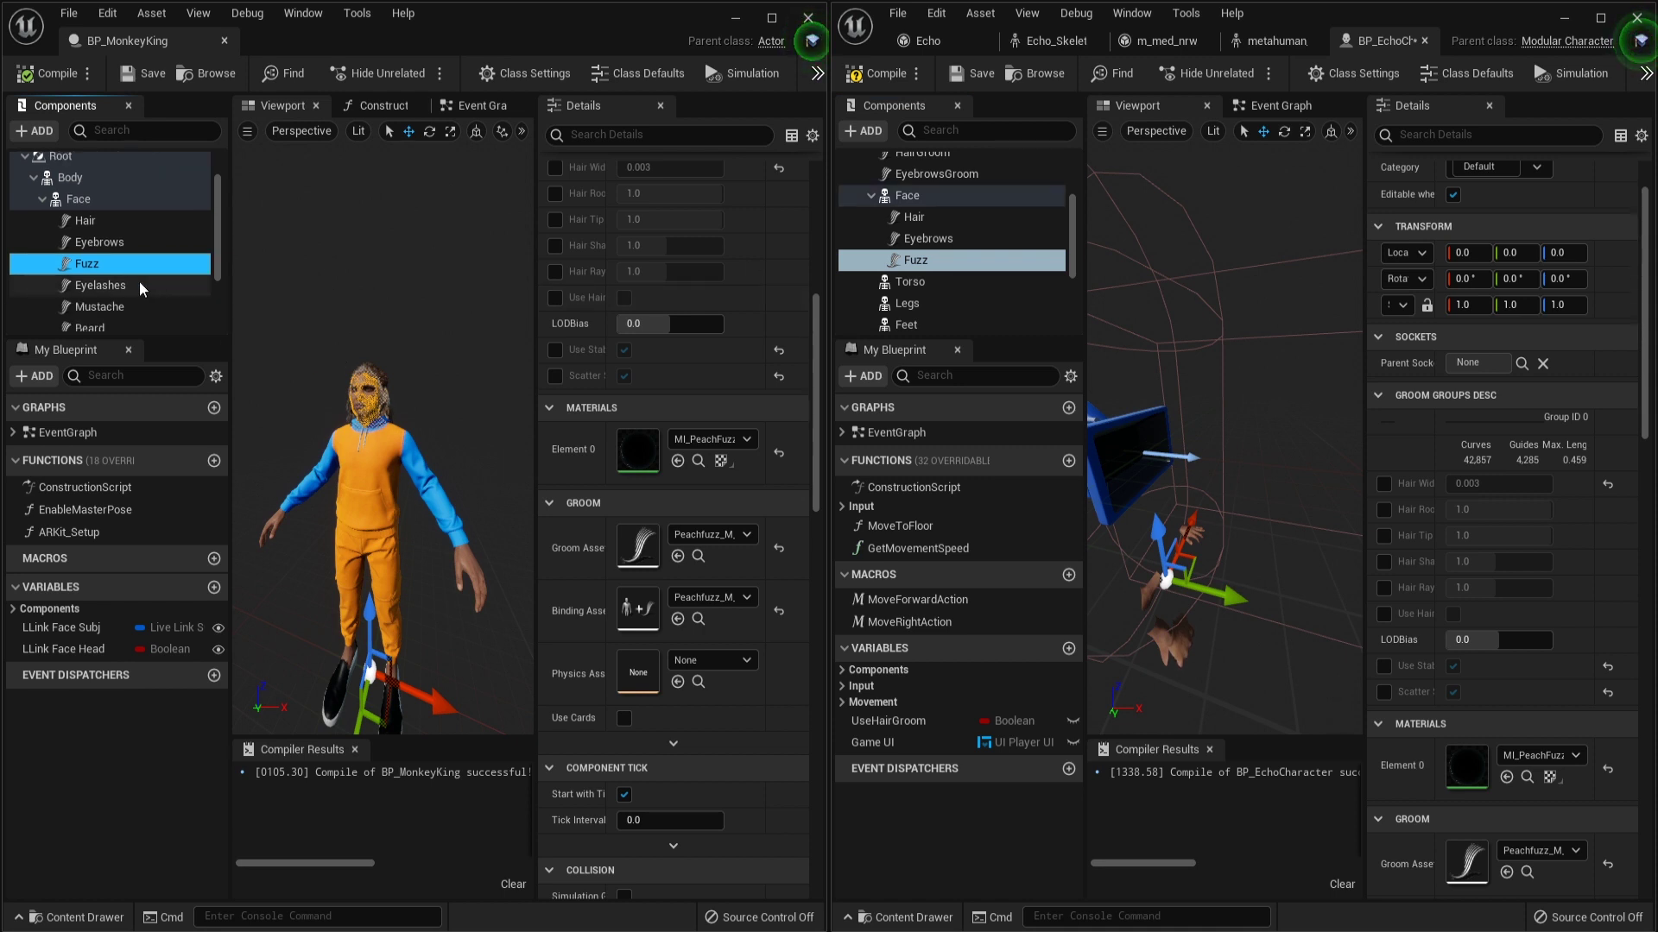
pyautogui.scroll(-1, 143, 290)
pyautogui.click(110, 264)
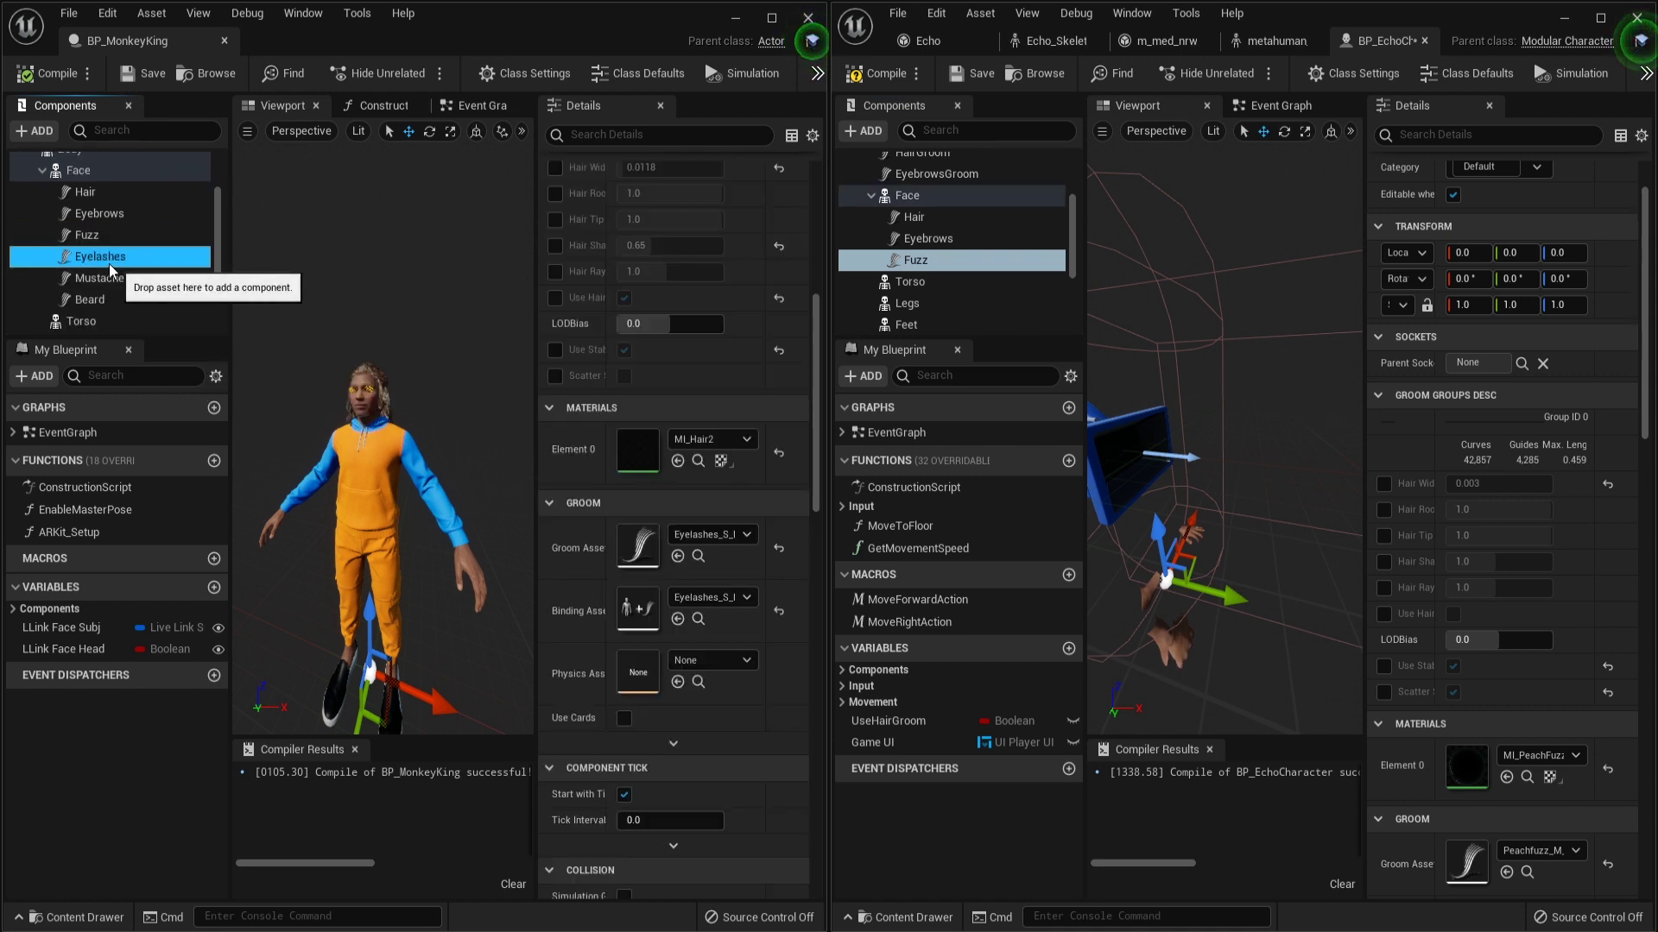
pyautogui.moveTo(110, 270); pyautogui.dragTo(935, 197)
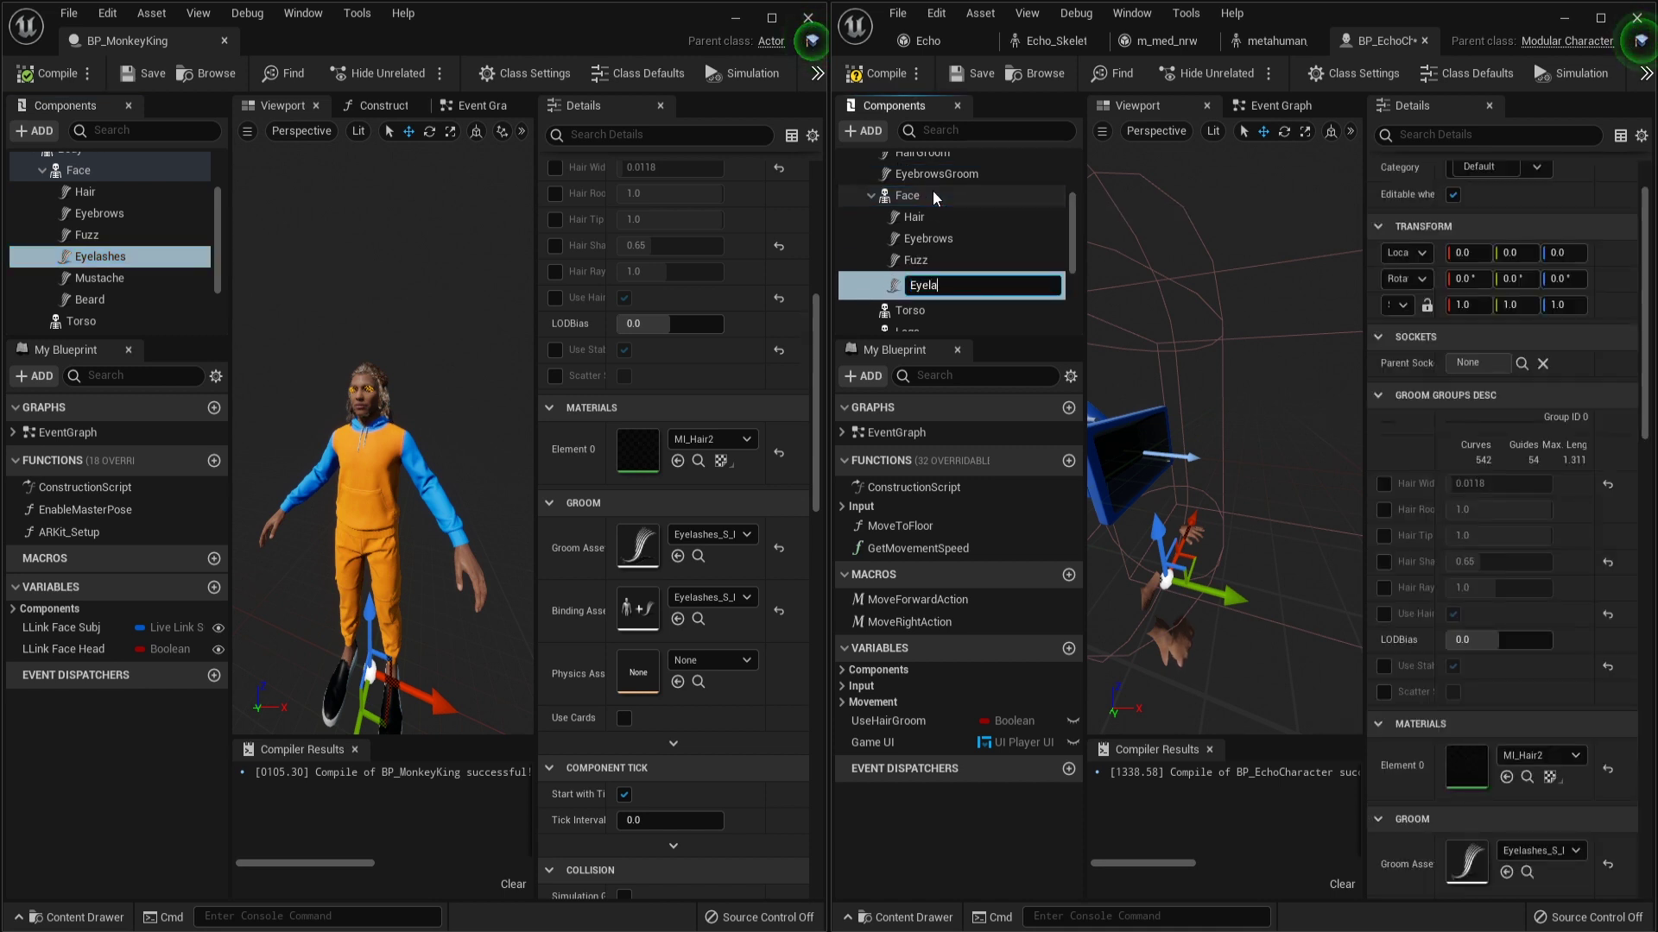
pyautogui.press('Return')
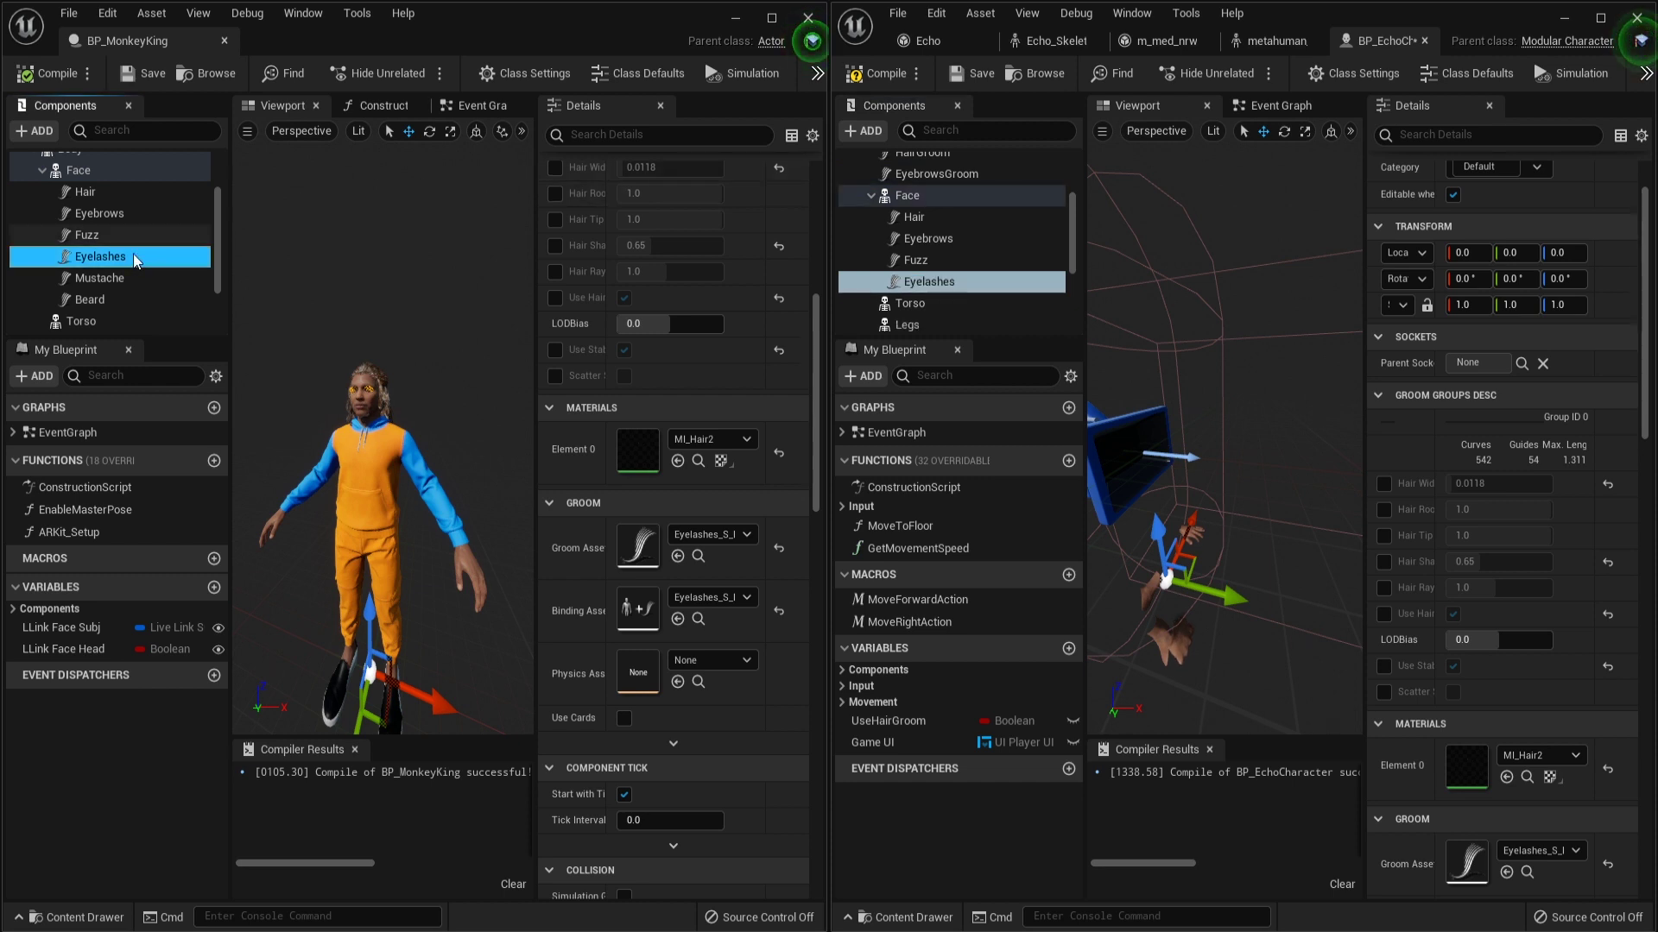
pyautogui.click(102, 278)
pyautogui.moveTo(101, 278); pyautogui.dragTo(914, 204)
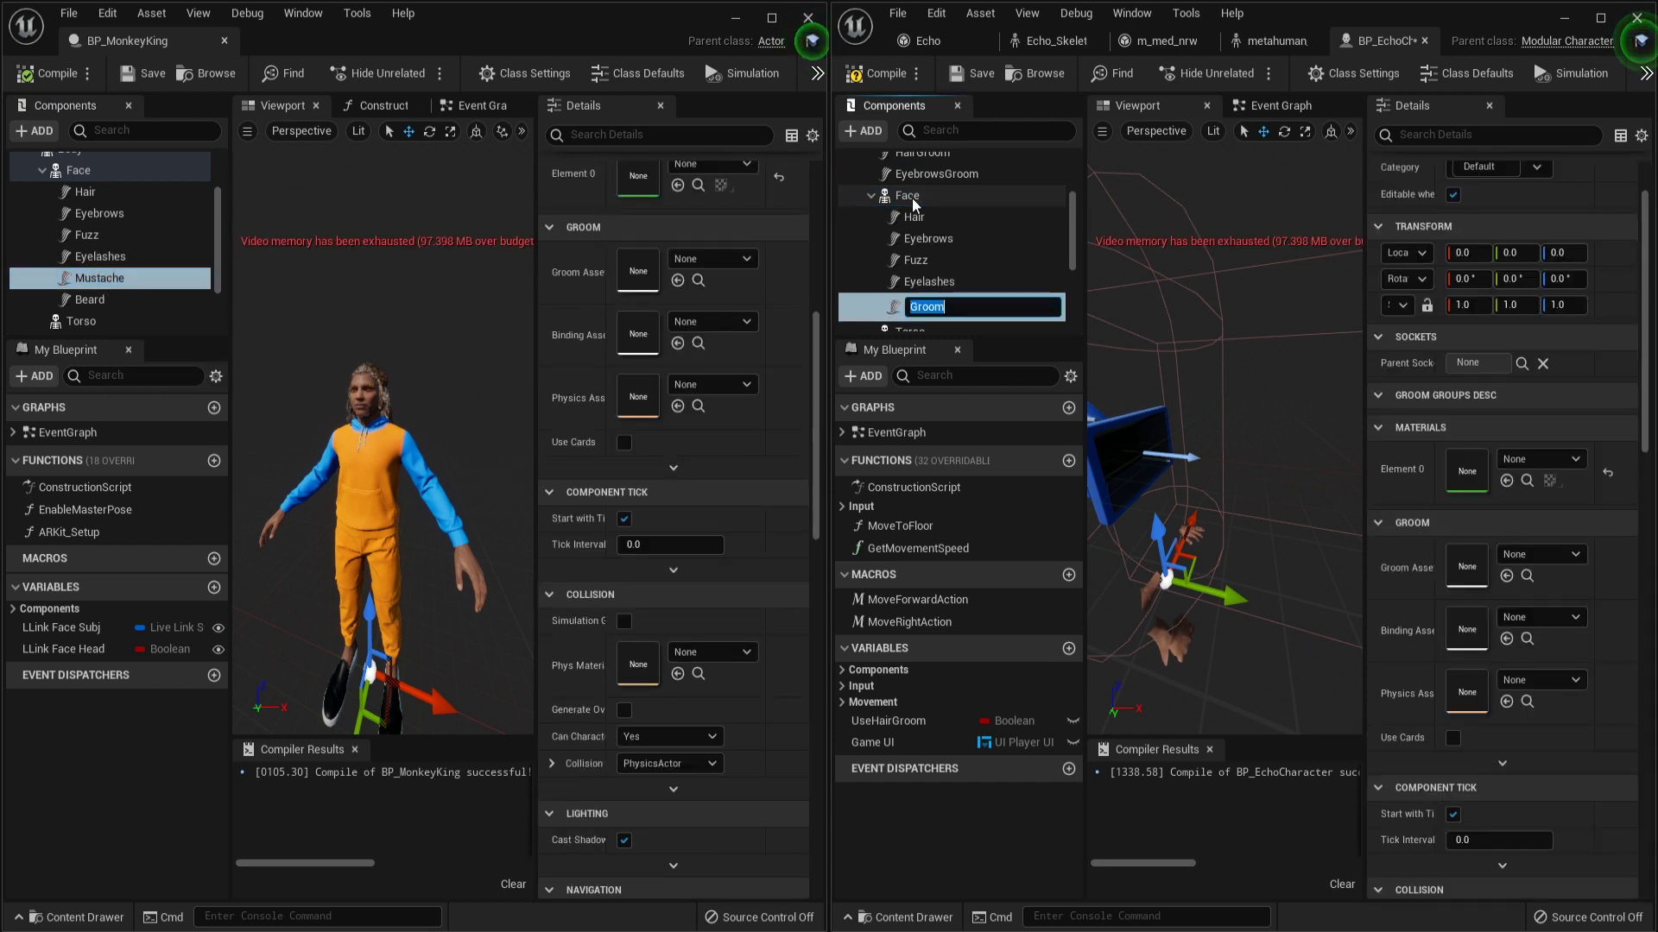
pyautogui.write('Mustache')
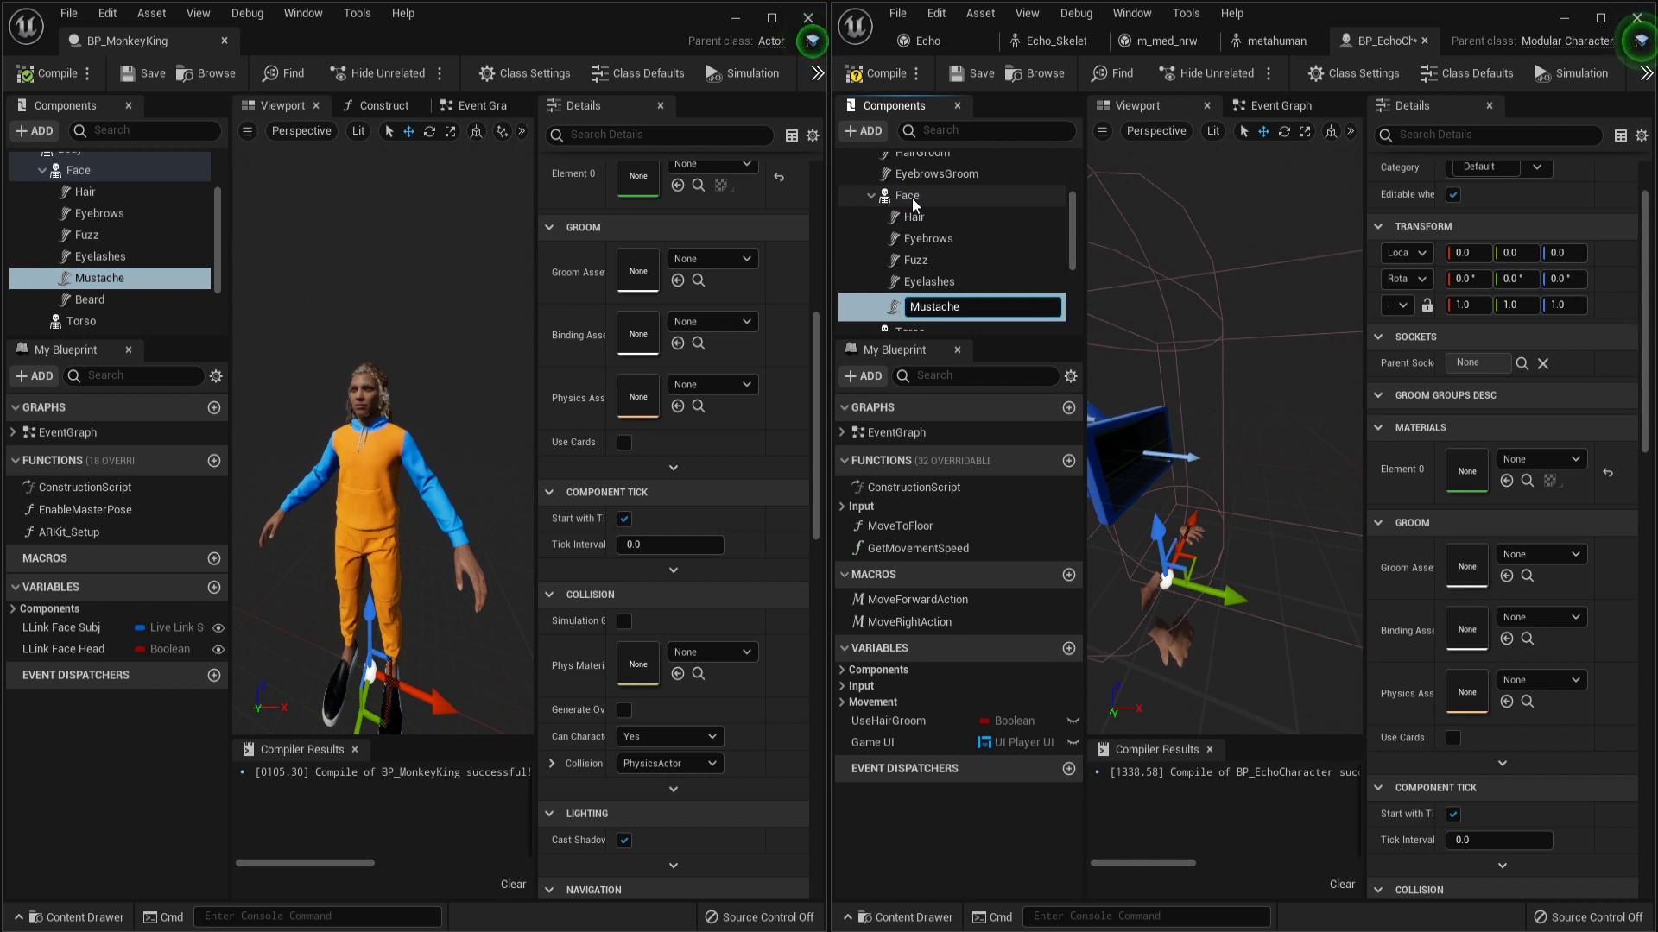
pyautogui.press('Return')
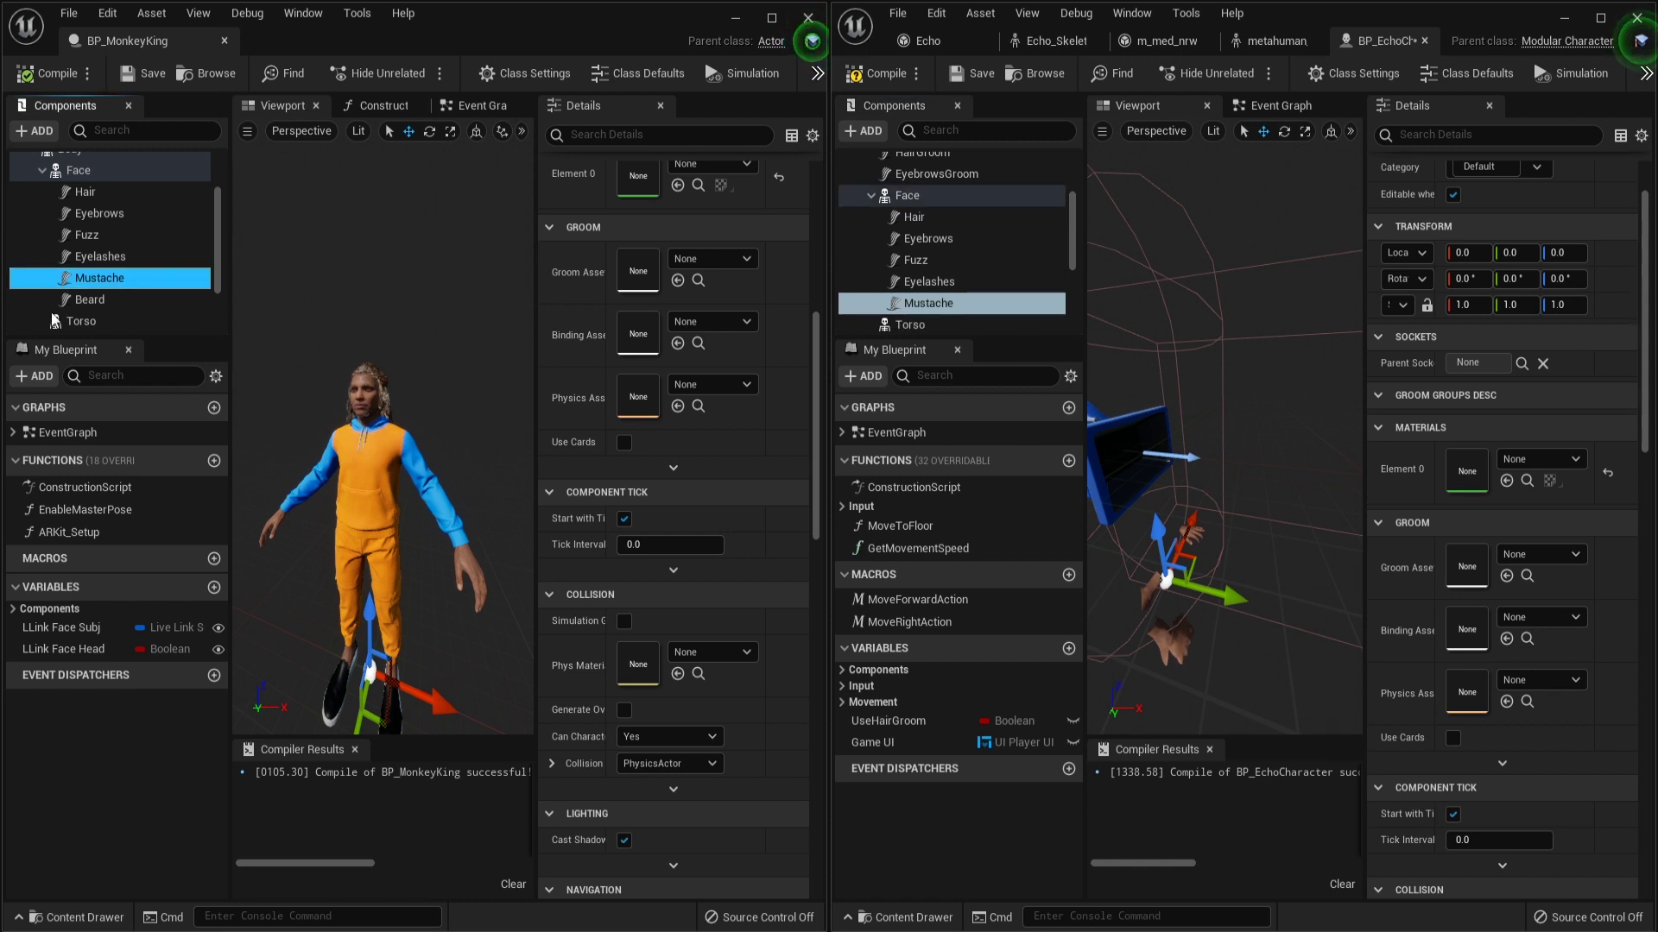
pyautogui.click(107, 308)
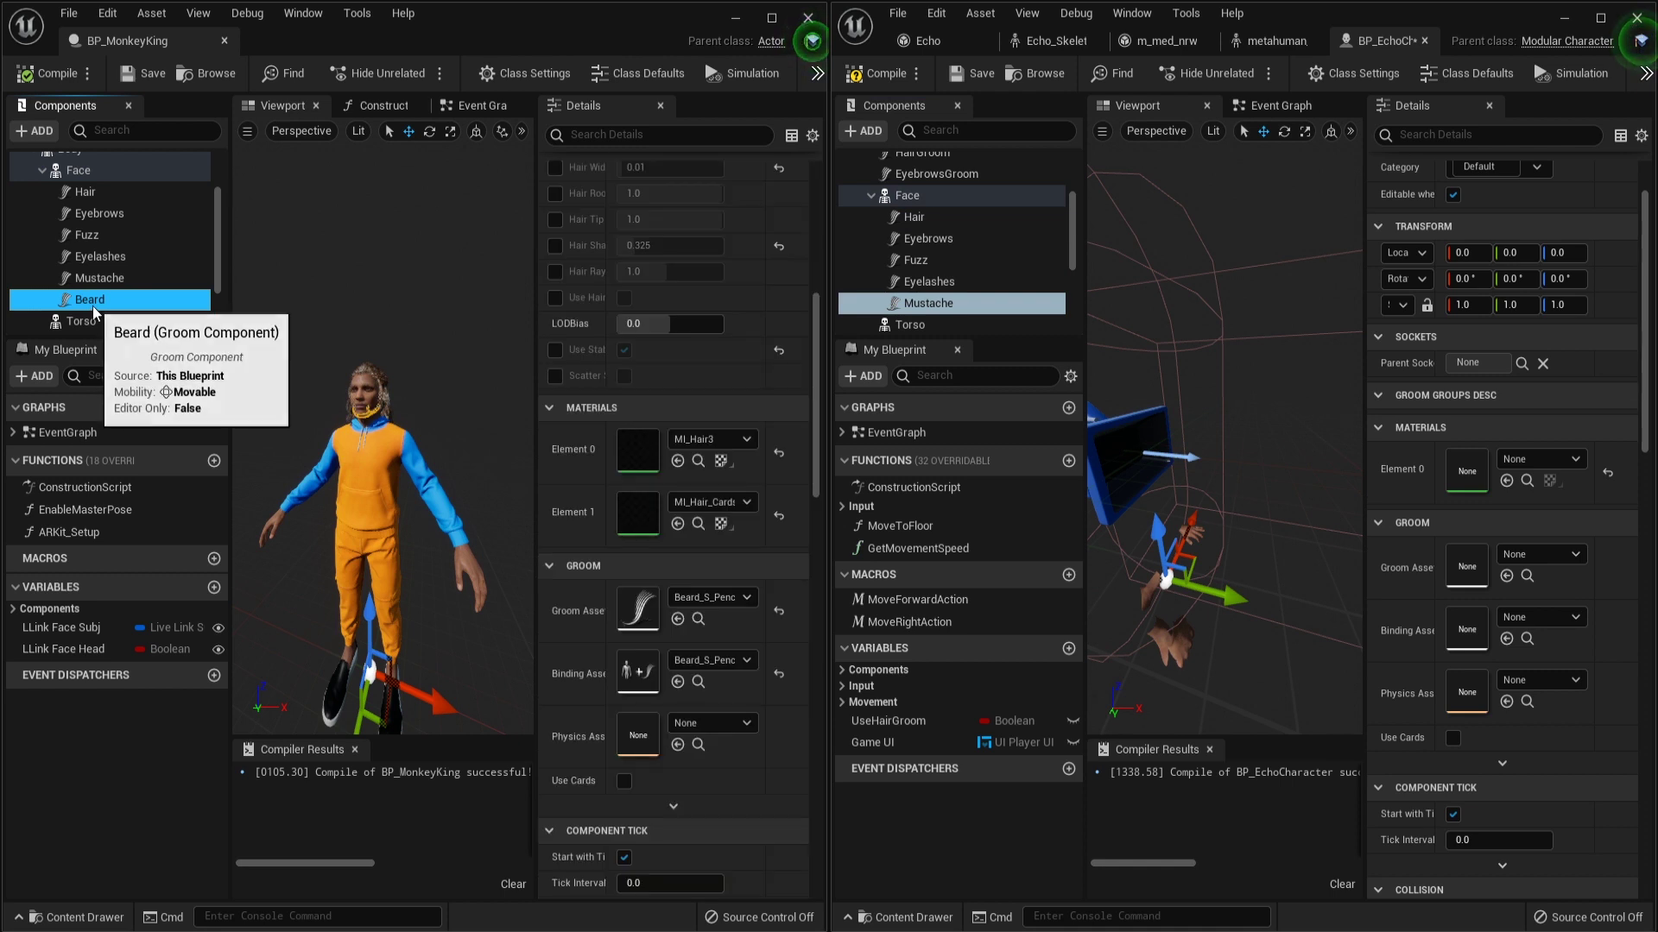
pyautogui.moveTo(107, 308); pyautogui.dragTo(921, 195)
pyautogui.write('Bear')
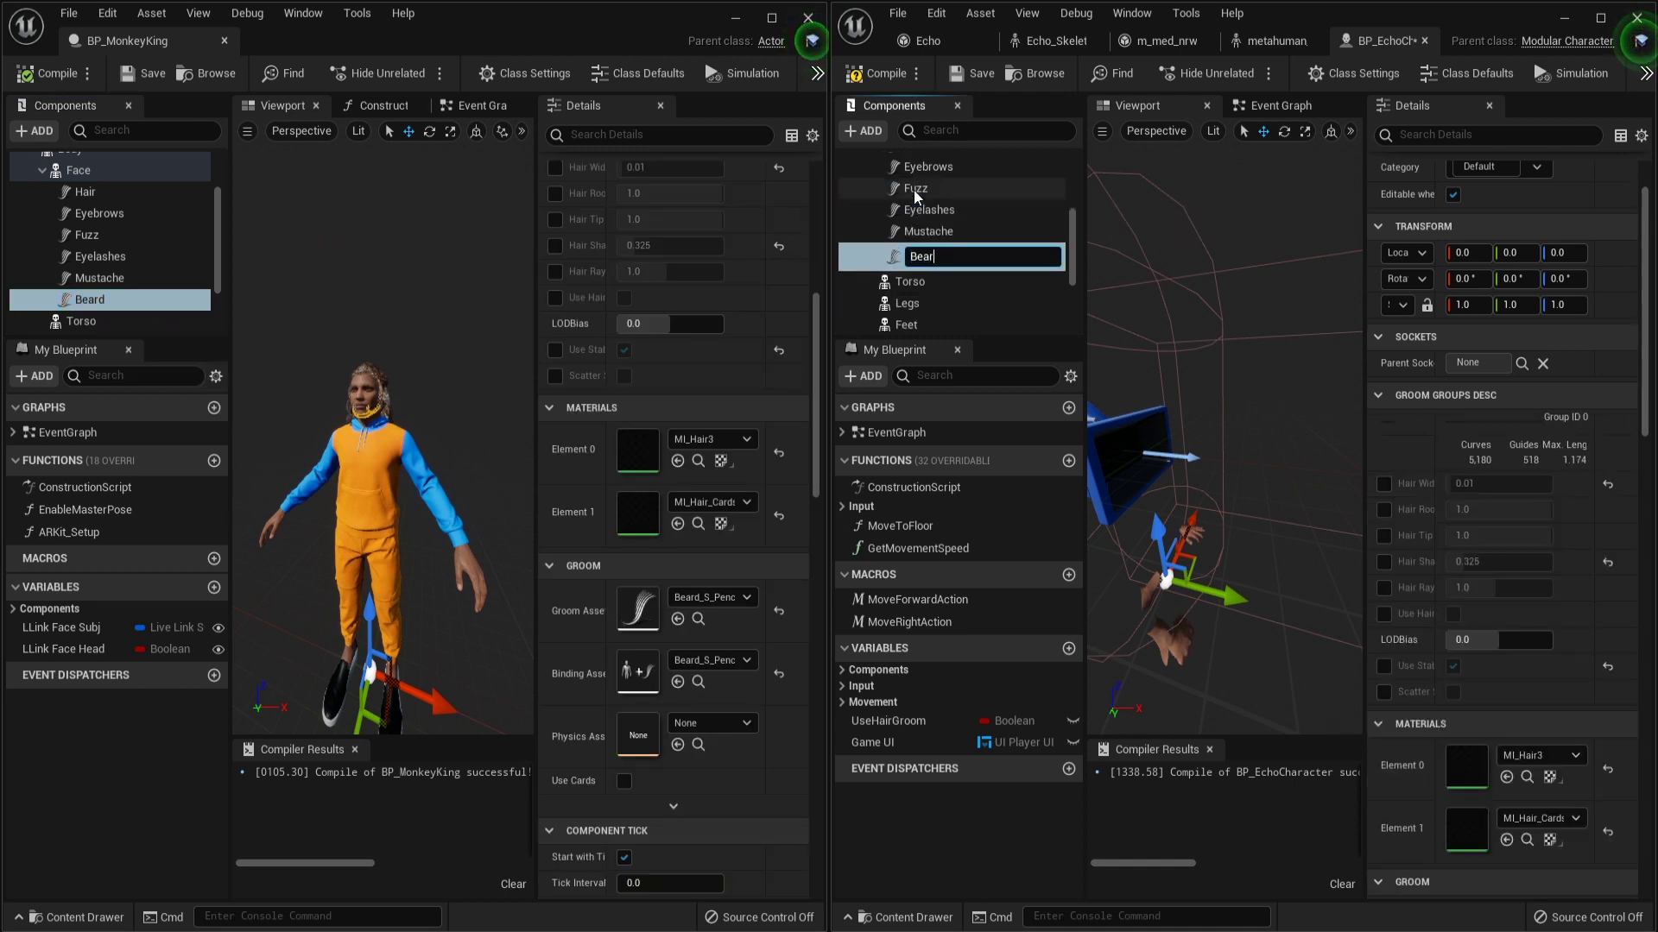
pyautogui.write('d')
pyautogui.press('Return')
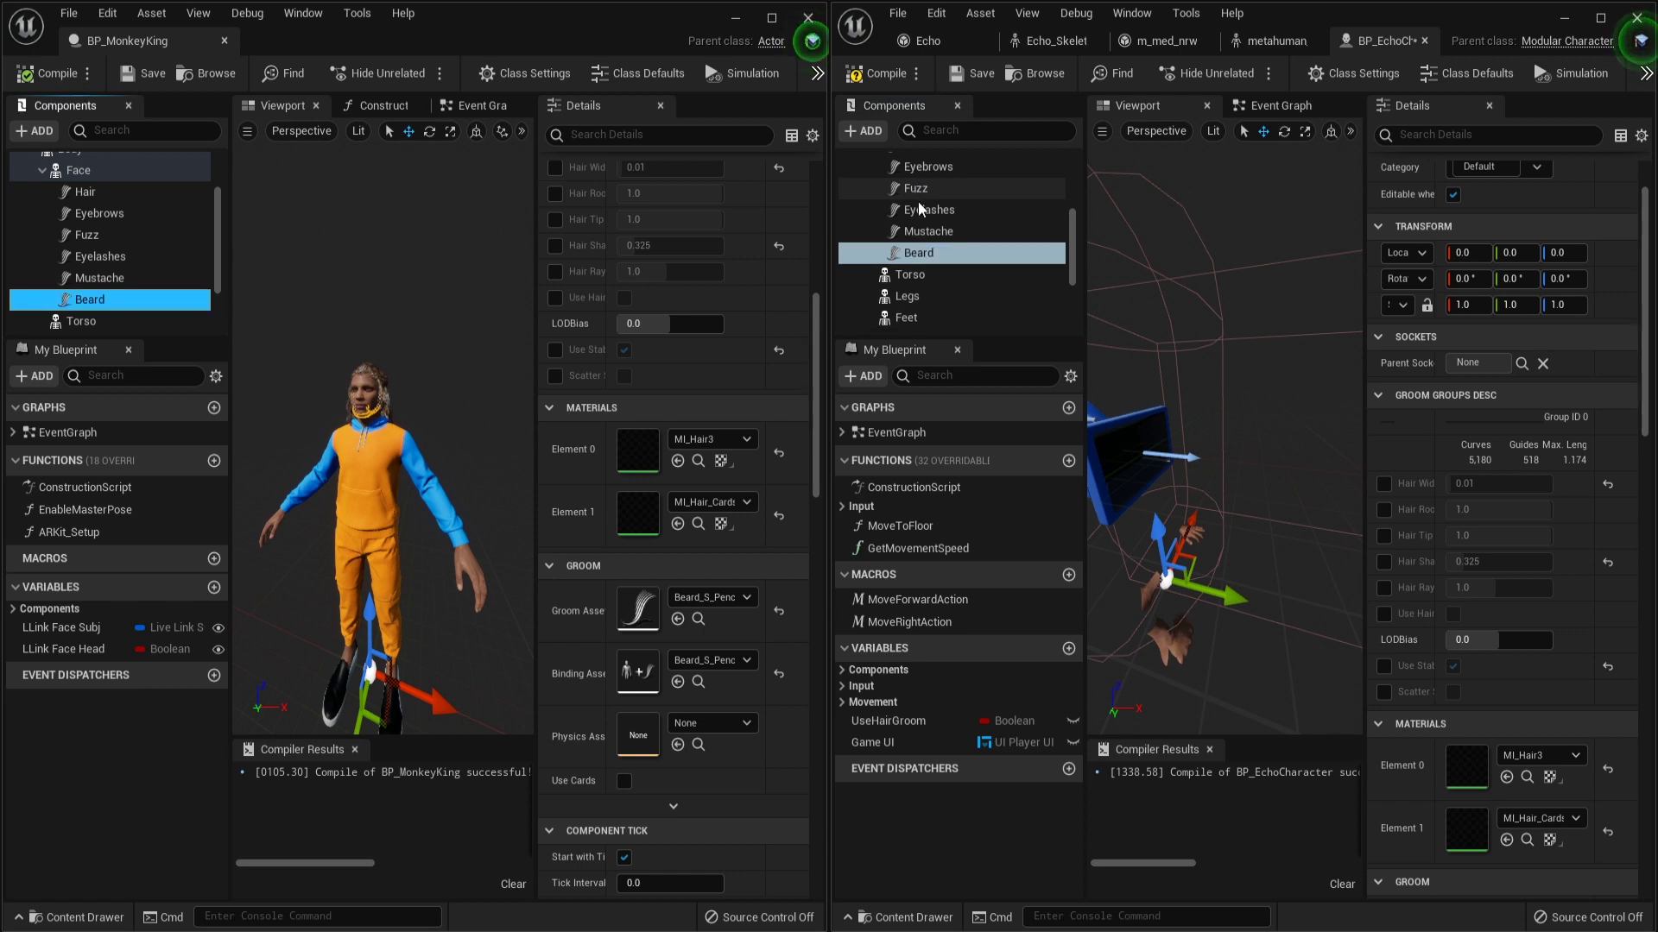
pyautogui.scroll(-2, 178, 276)
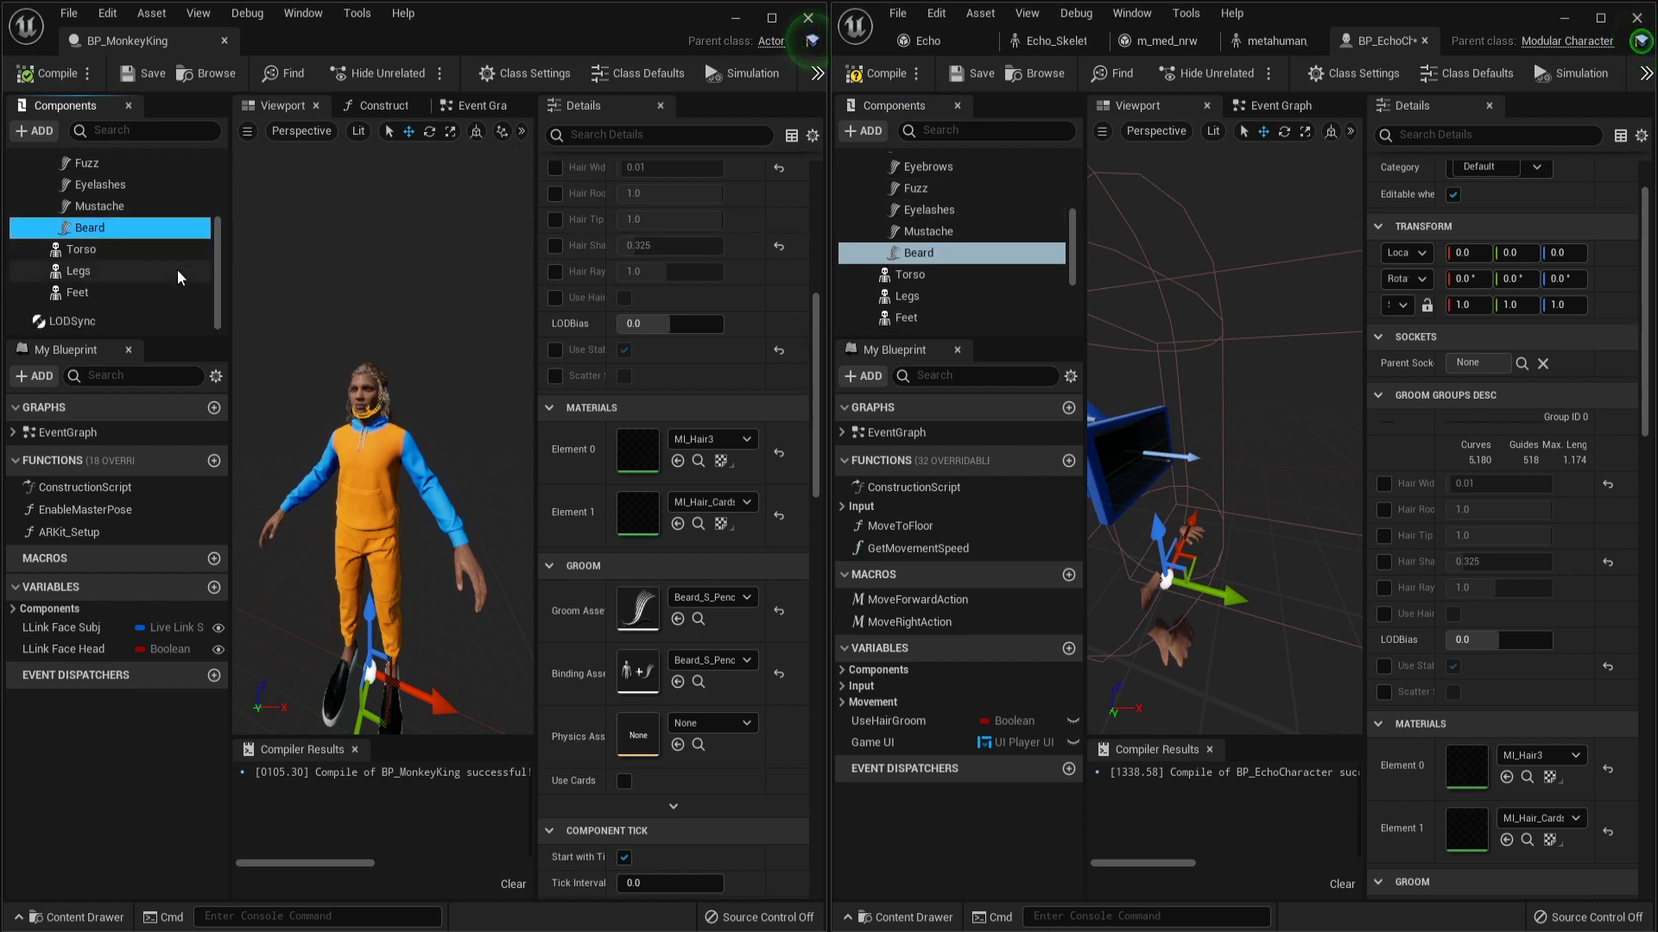
# Copy the LODSync component from BP_MonkeyKing into BP_EchoCharacter and recompile with F7.
pyautogui.click(99, 324)
pyautogui.rightClick(80, 323)
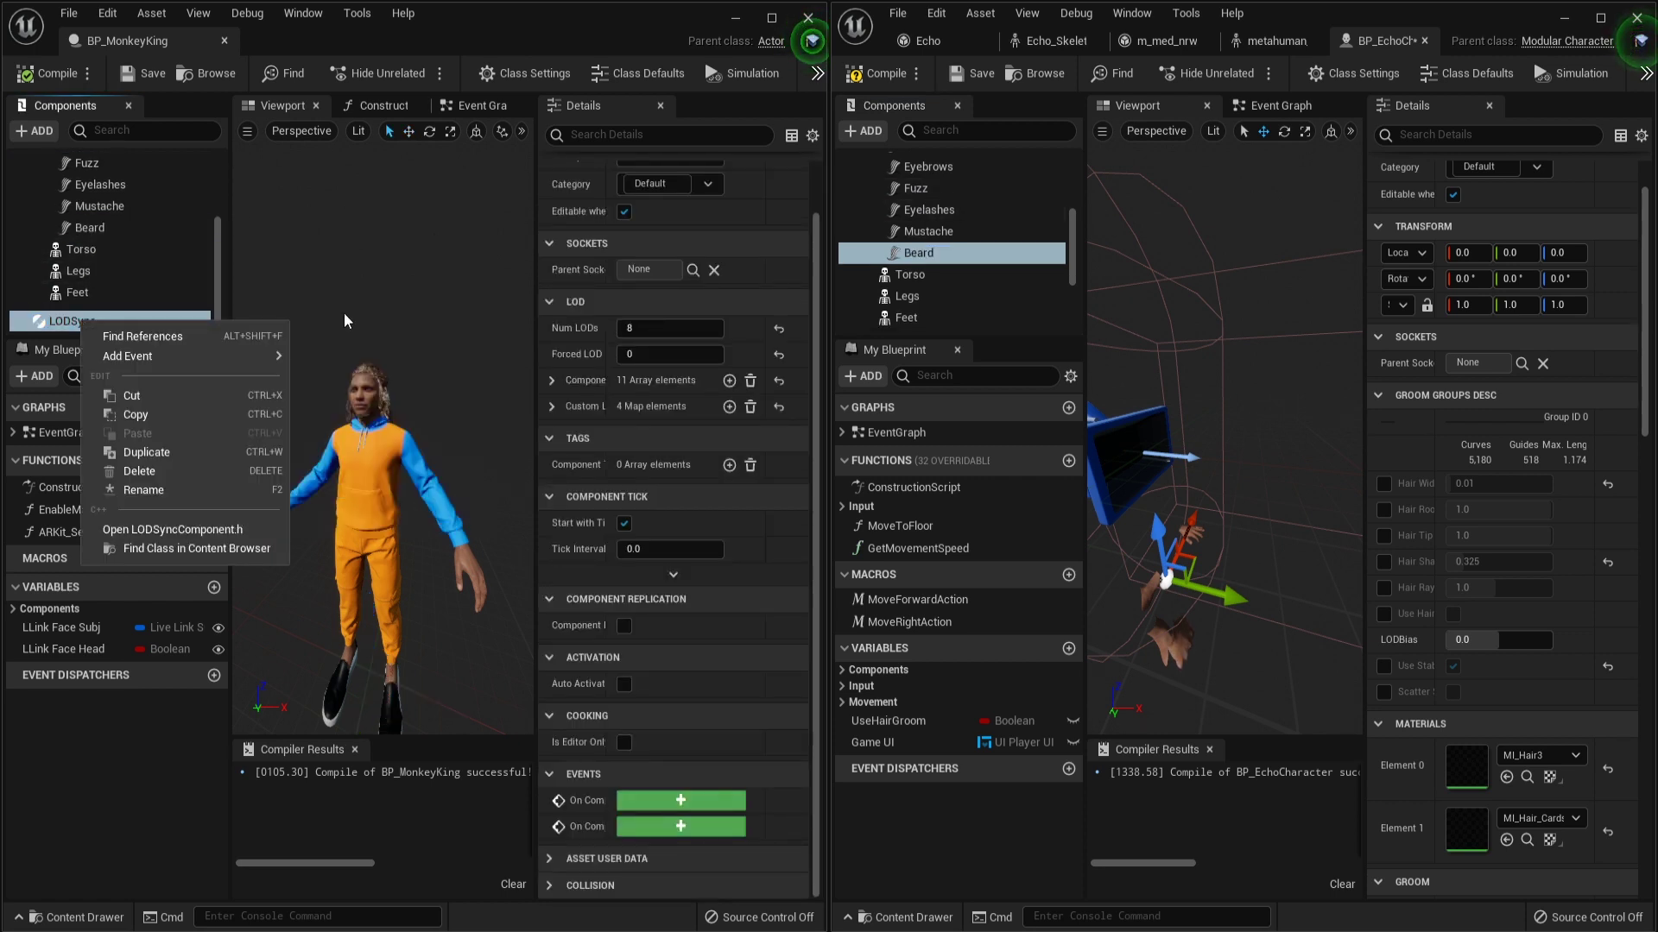
pyautogui.click(164, 412)
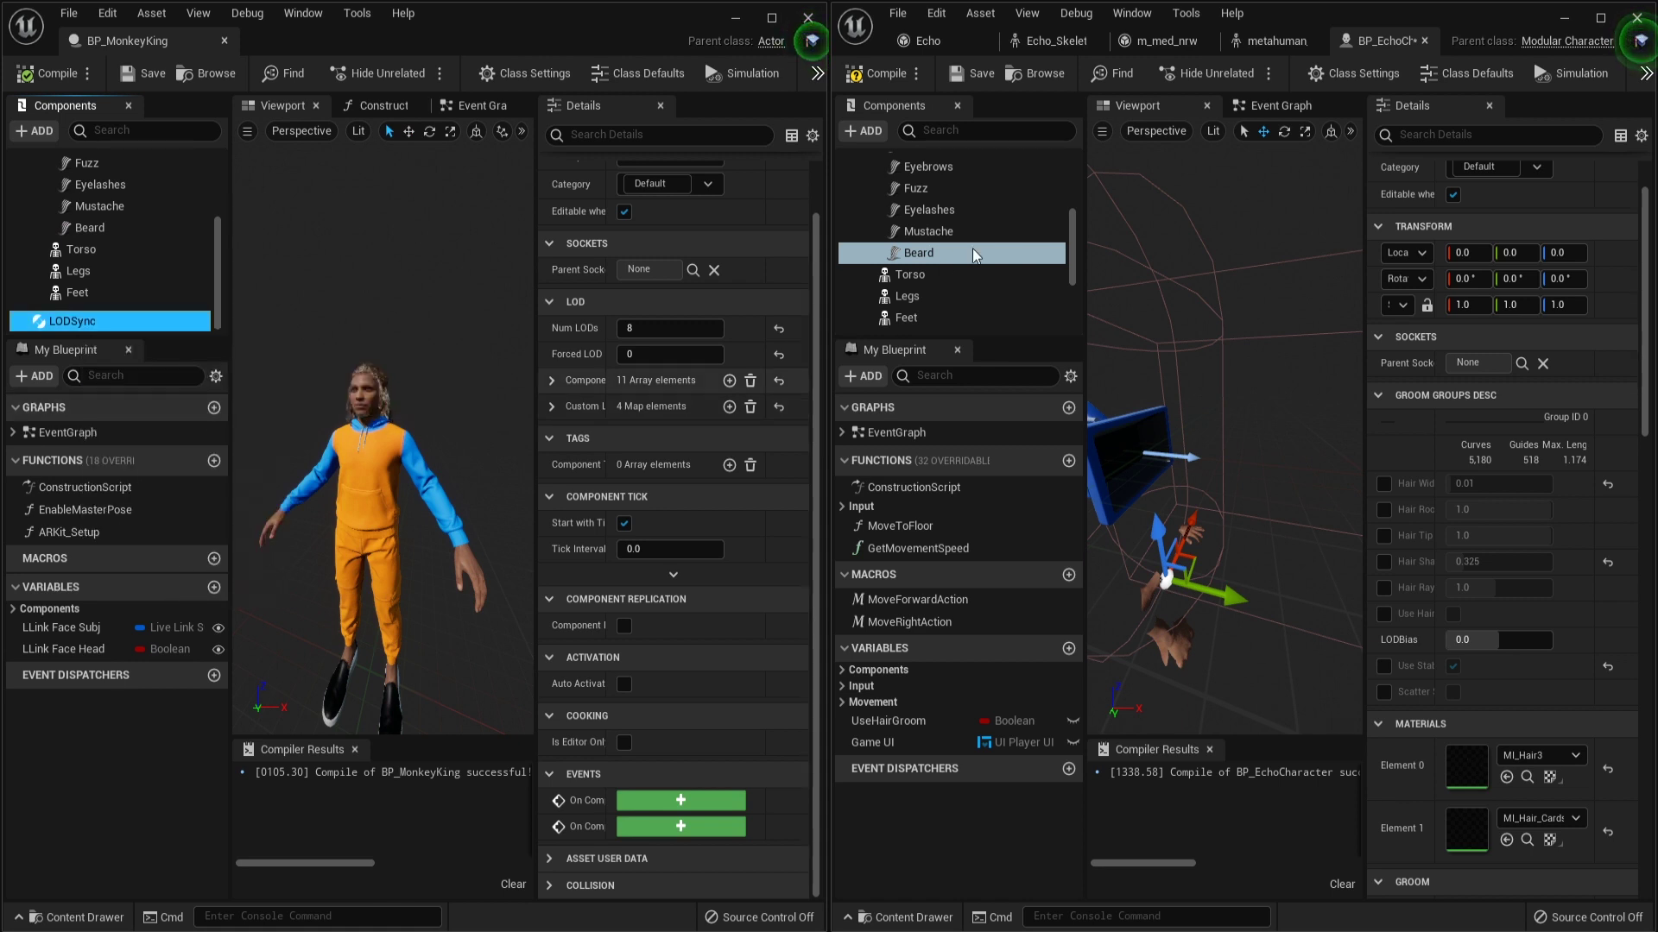
pyautogui.scroll(-3, 972, 247)
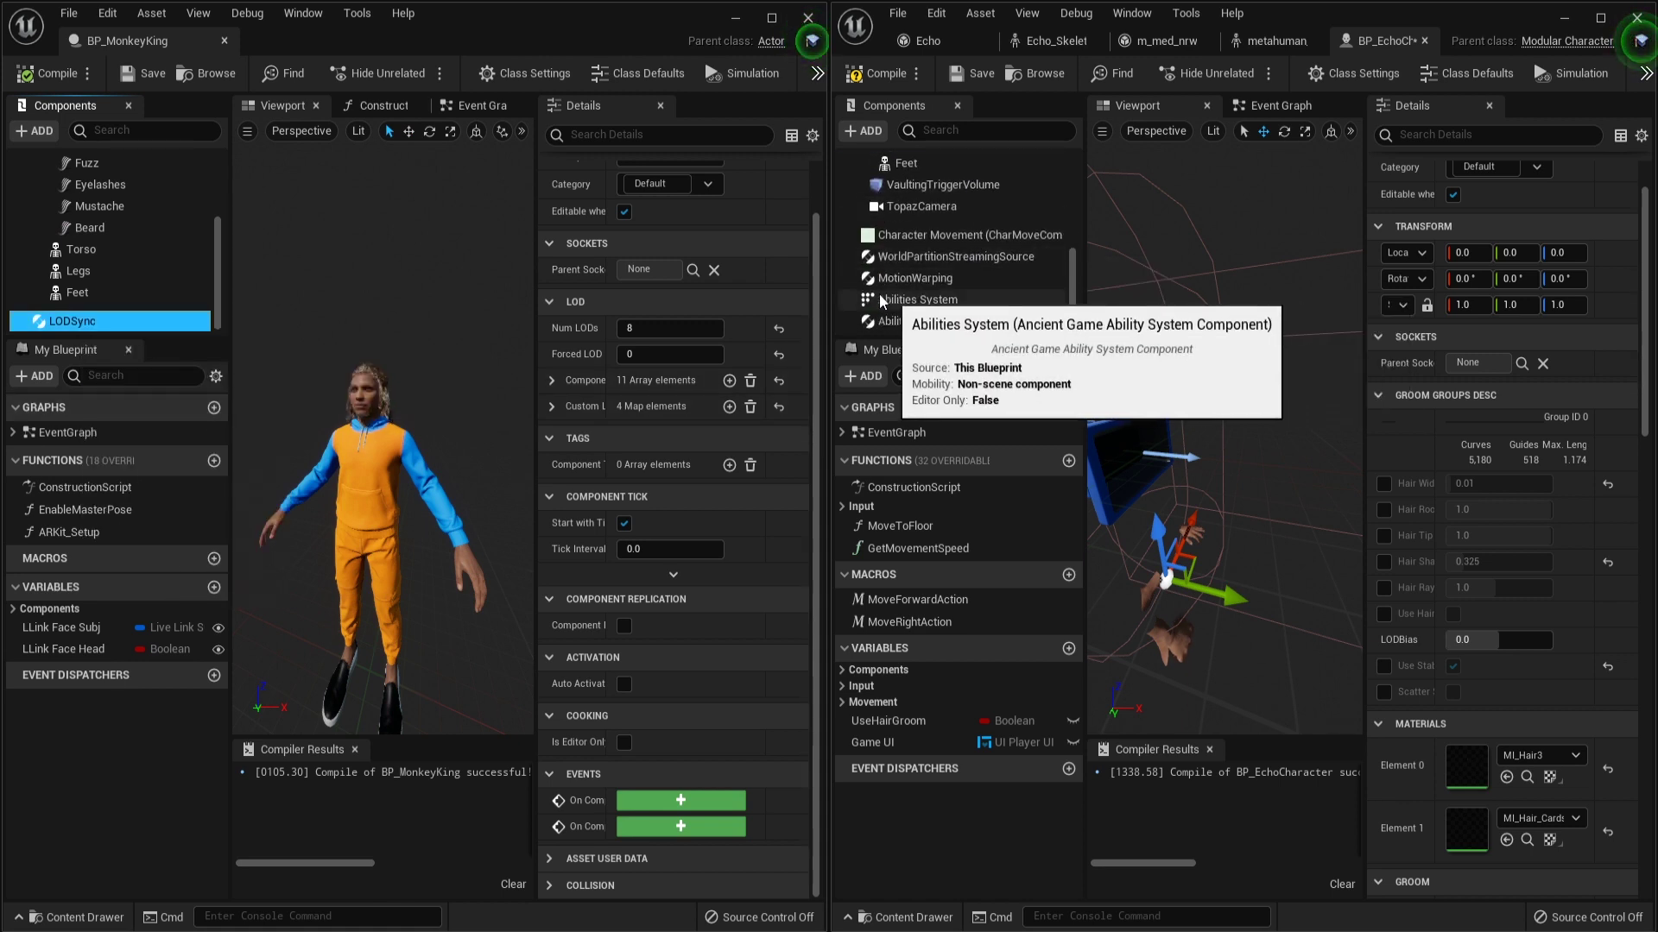
pyautogui.rightClick(847, 286)
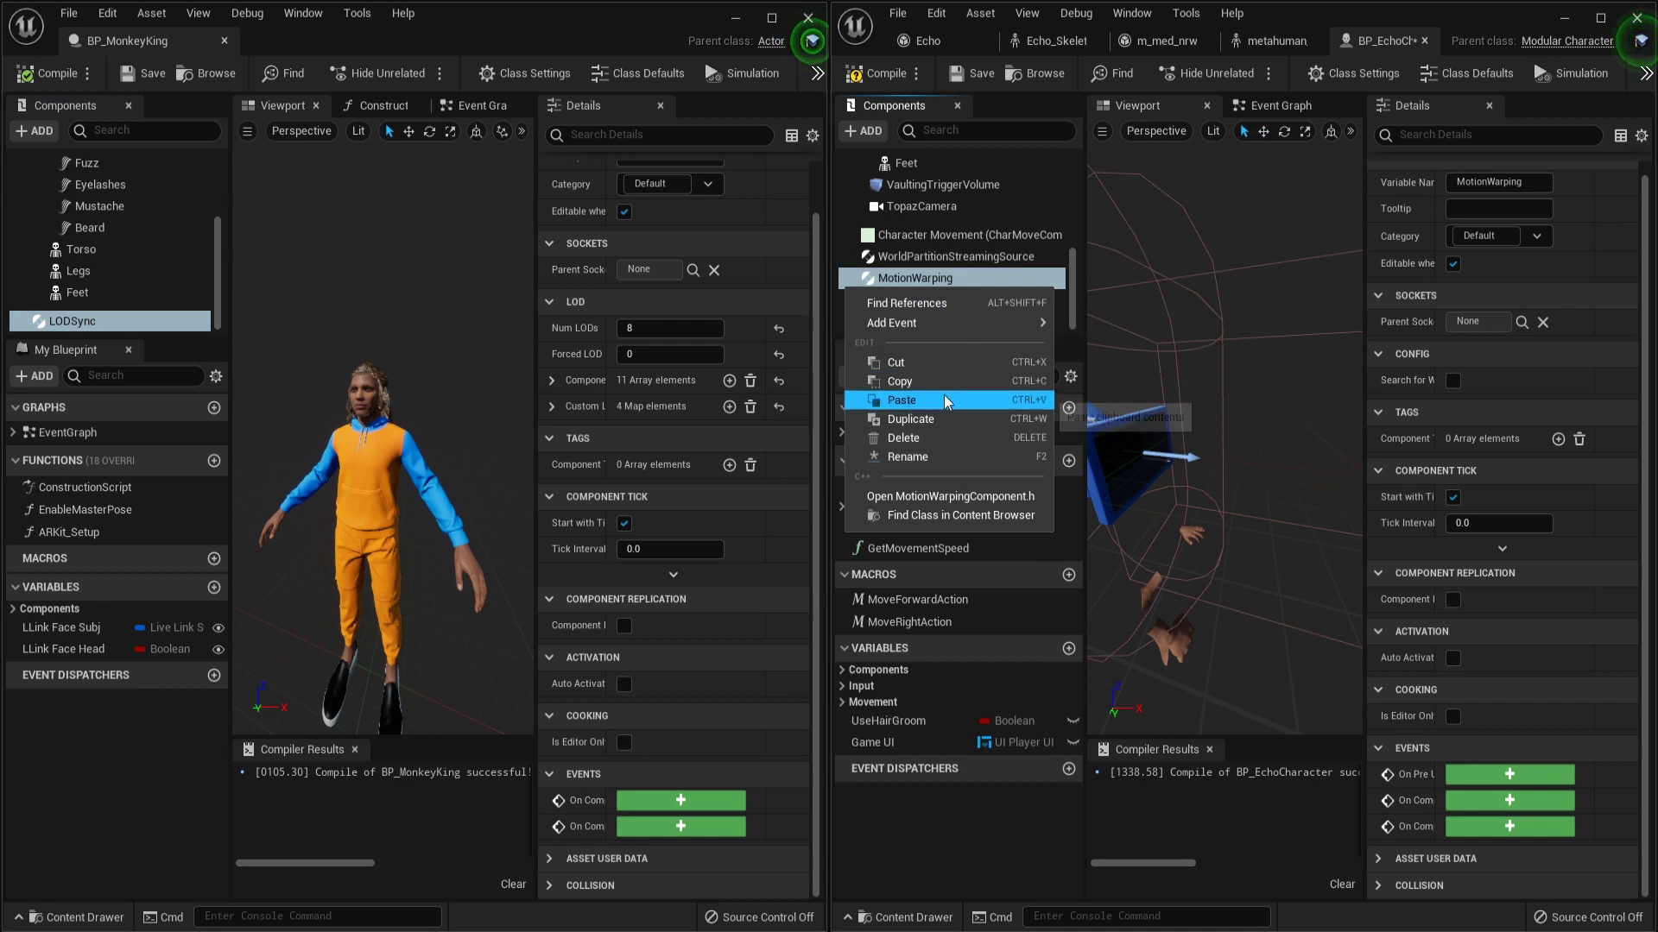
pyautogui.click(901, 400)
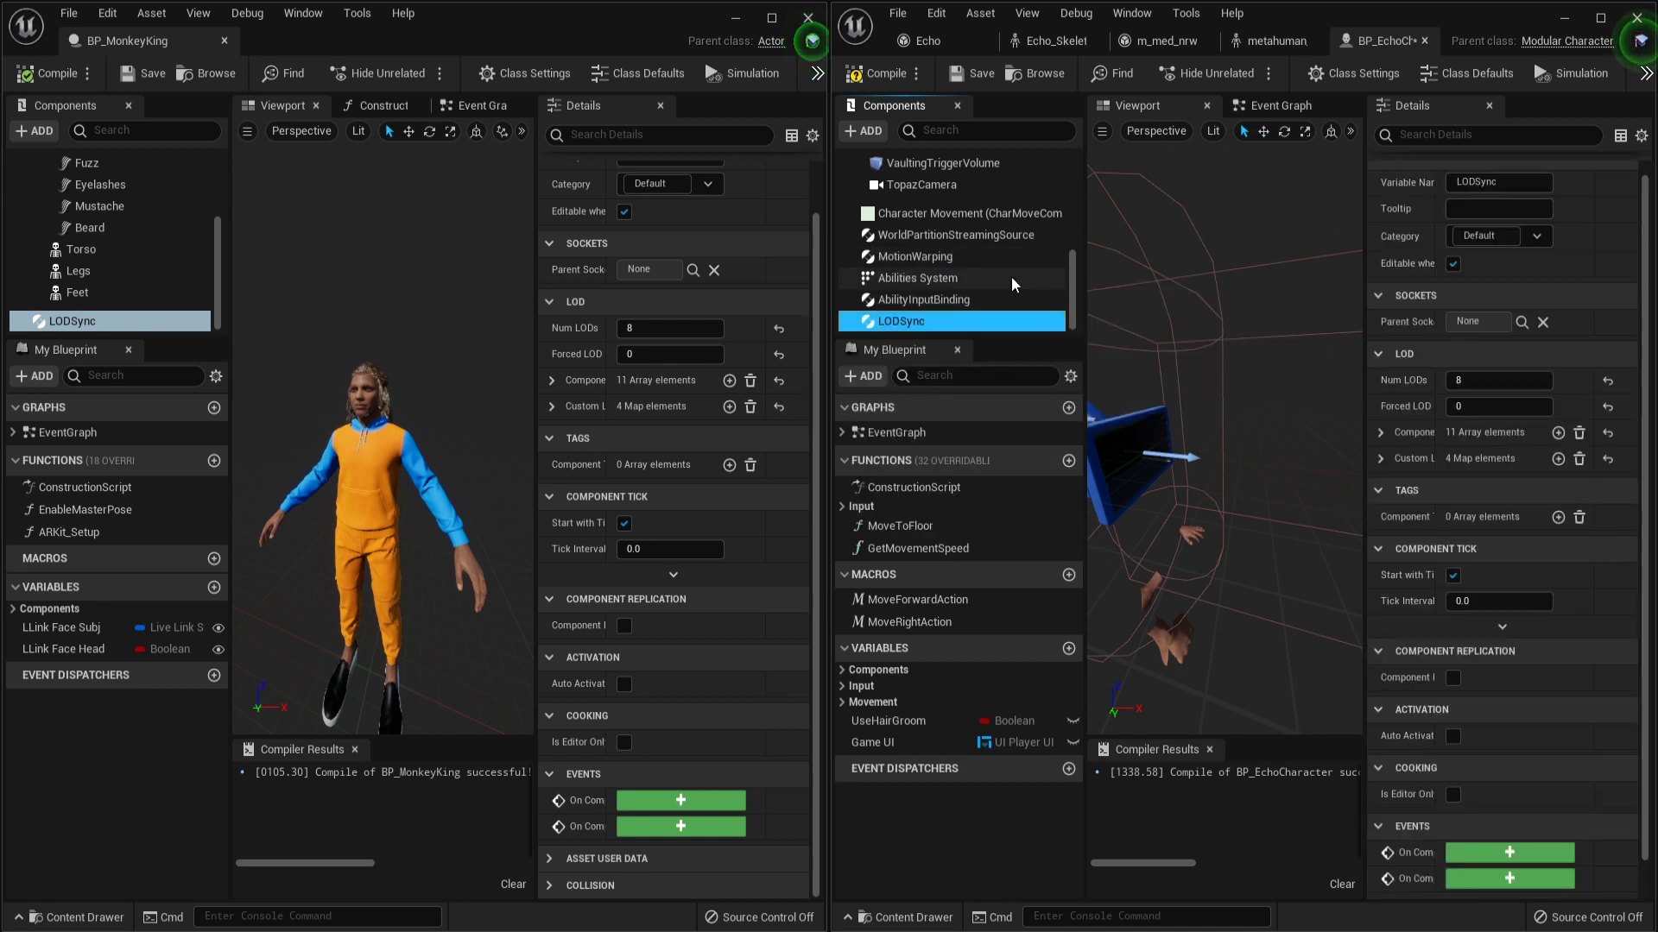
pyautogui.scroll(4, 975, 320)
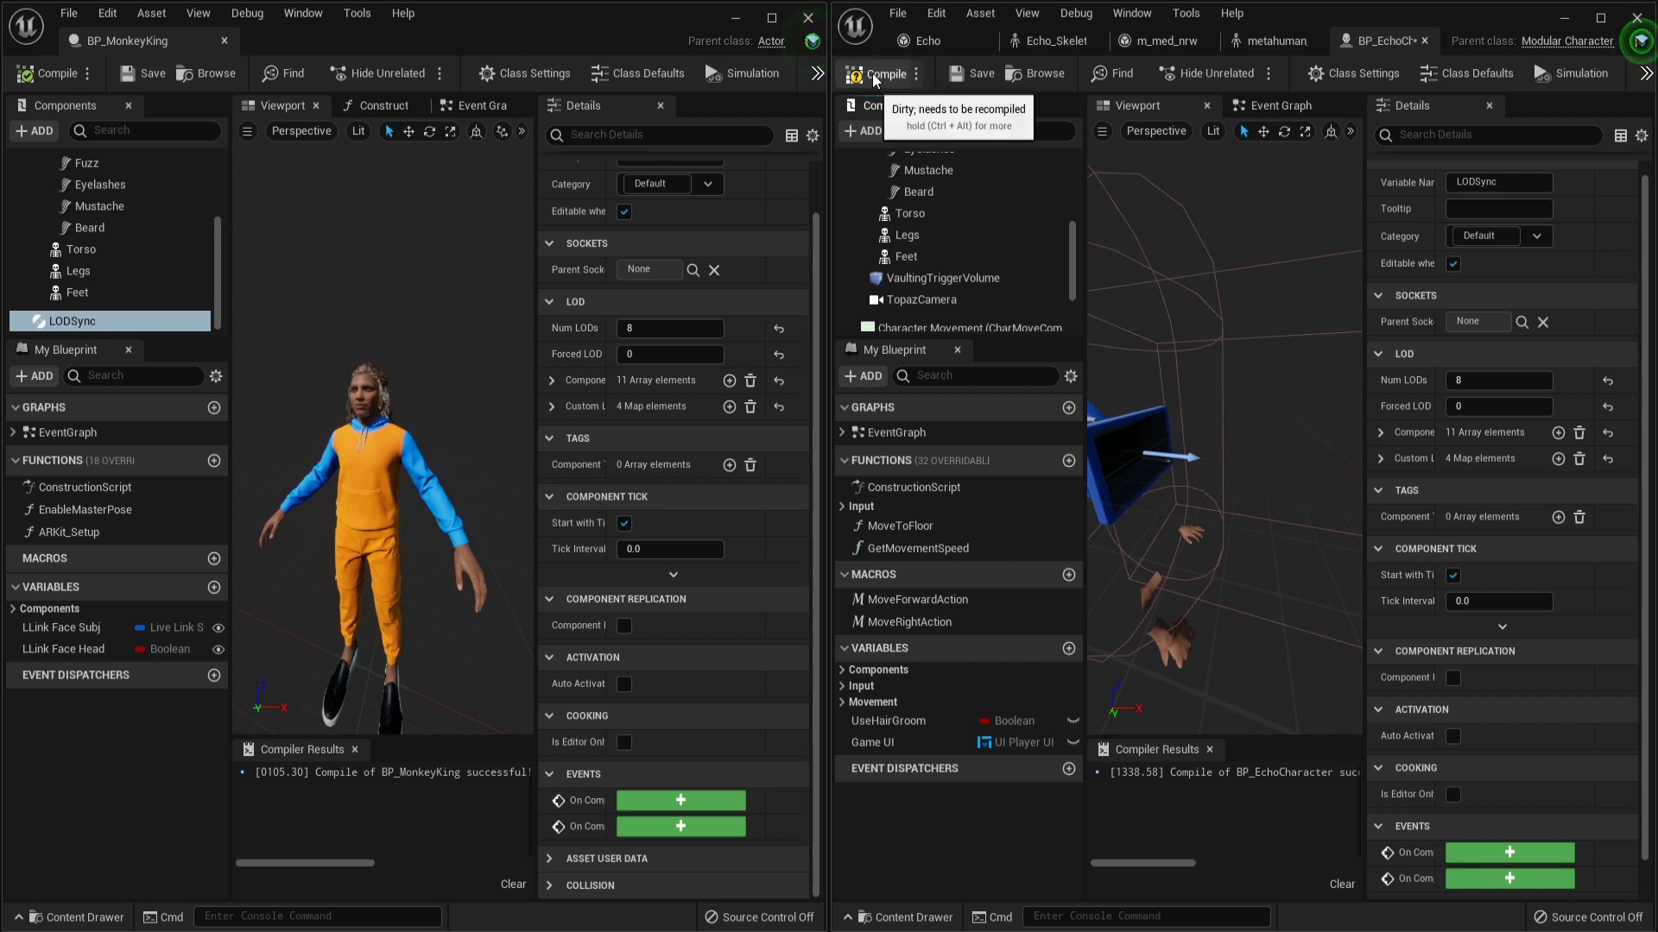
pyautogui.press('F7')
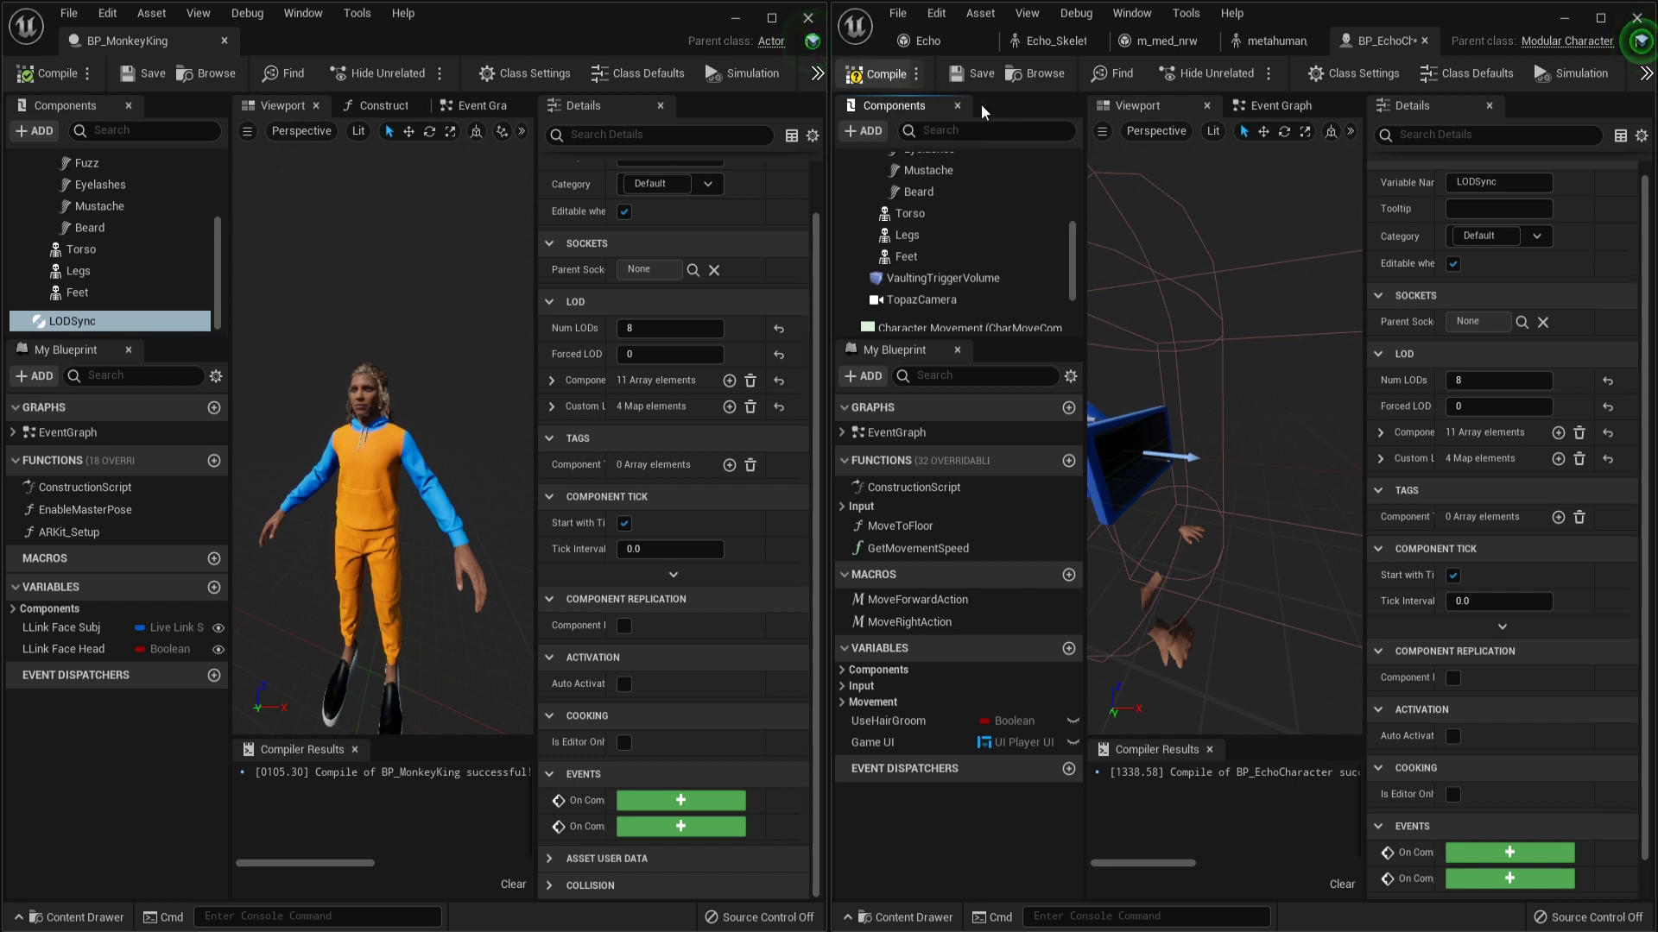
# Save BP_EchoCharacter, rearrange the blueprint windows, and close the Echo editor.
pyautogui.click(976, 76)
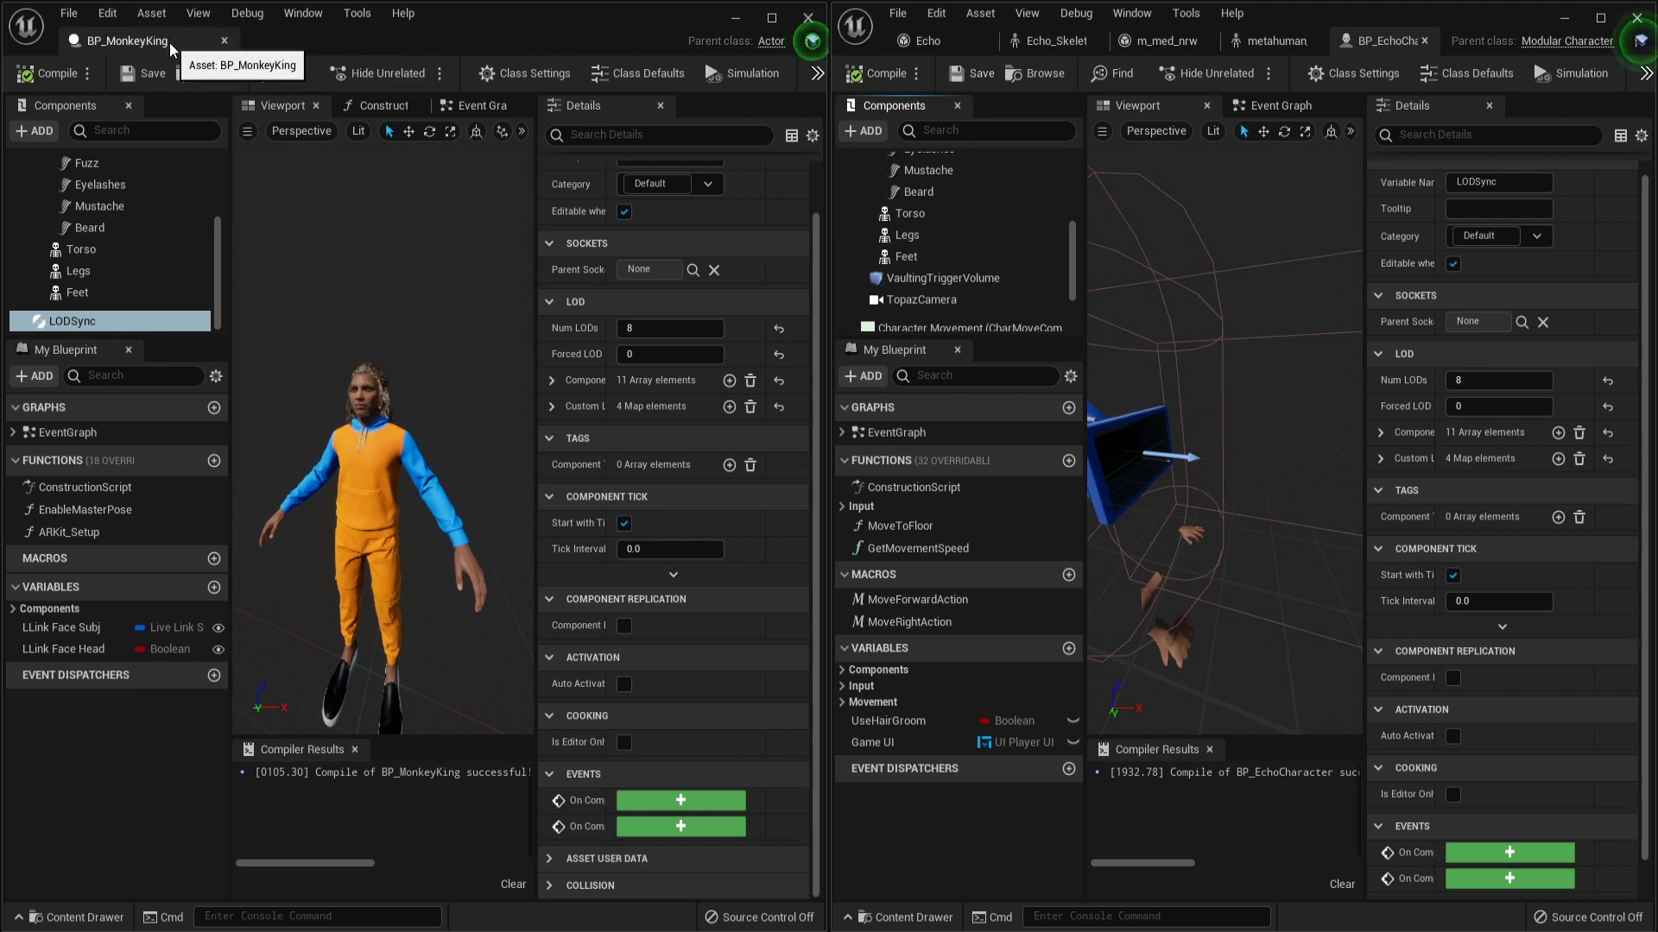
pyautogui.click(224, 40)
pyautogui.moveTo(1026, 62); pyautogui.dragTo(1011, 50)
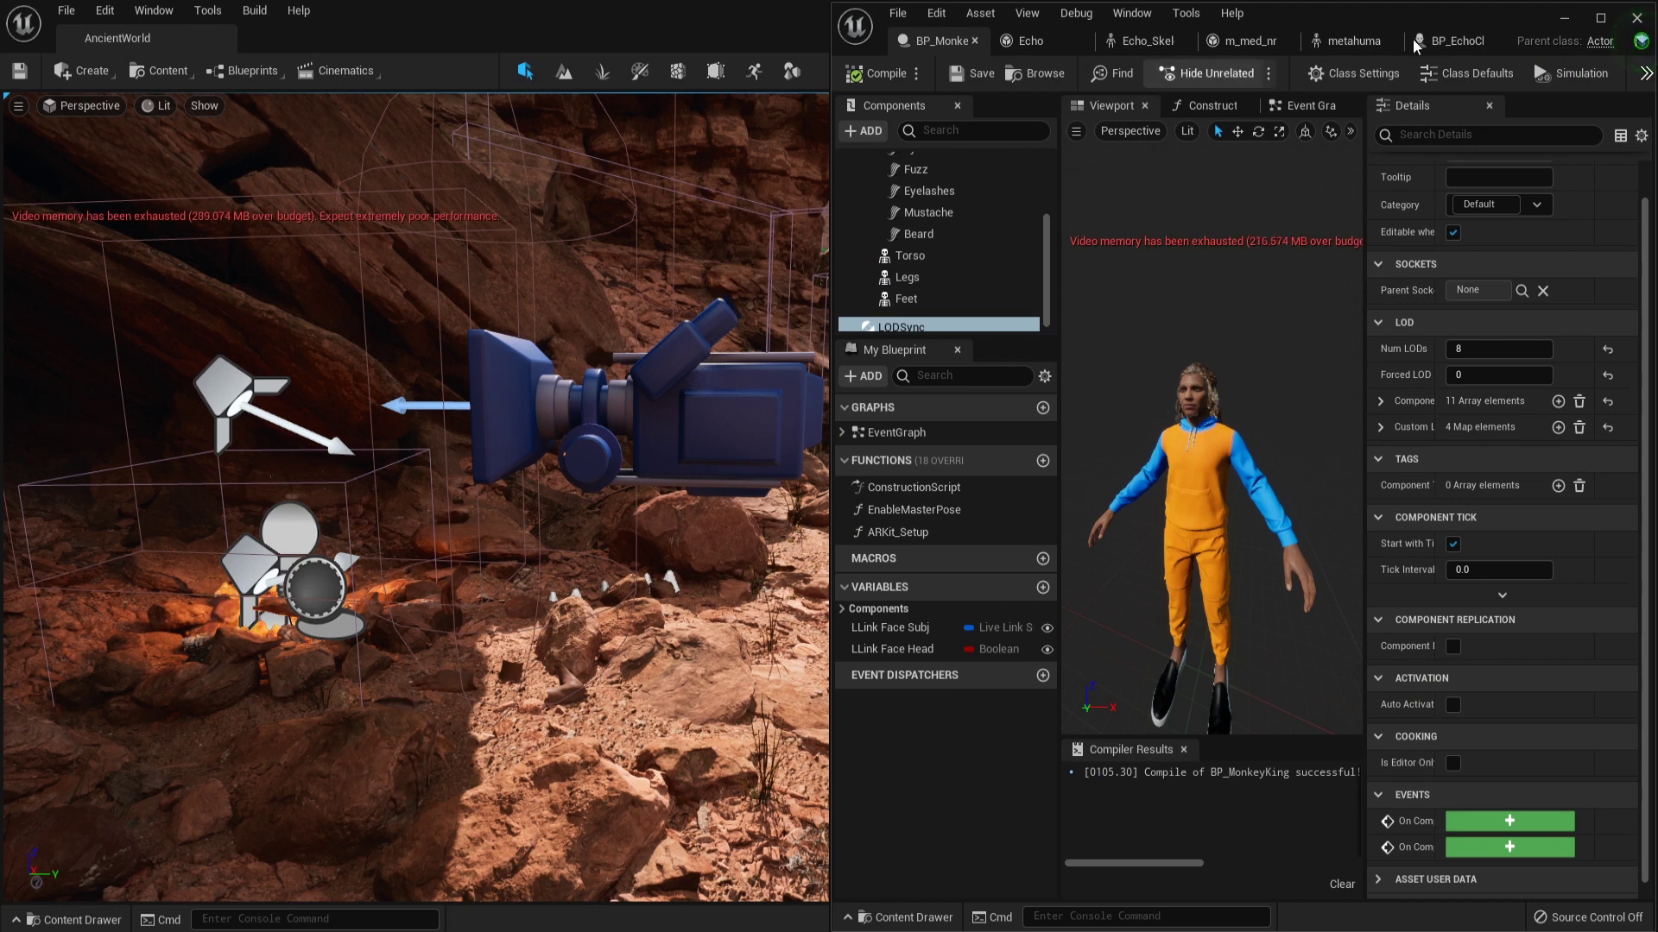
pyautogui.click(1441, 43)
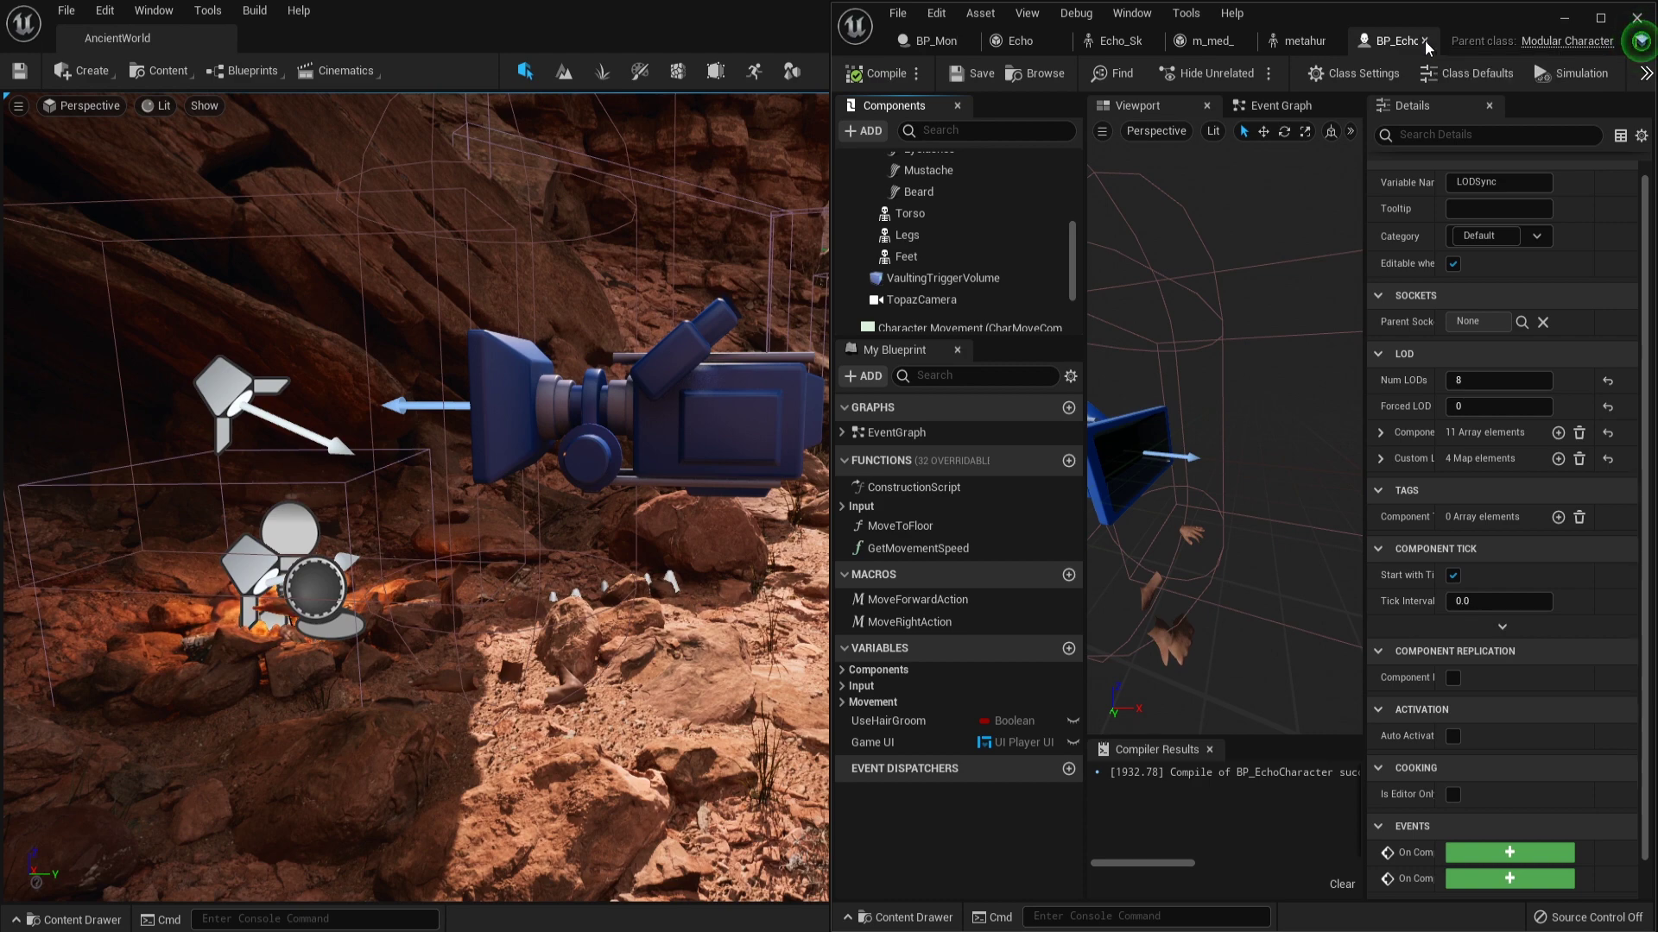
pyautogui.click(1424, 40)
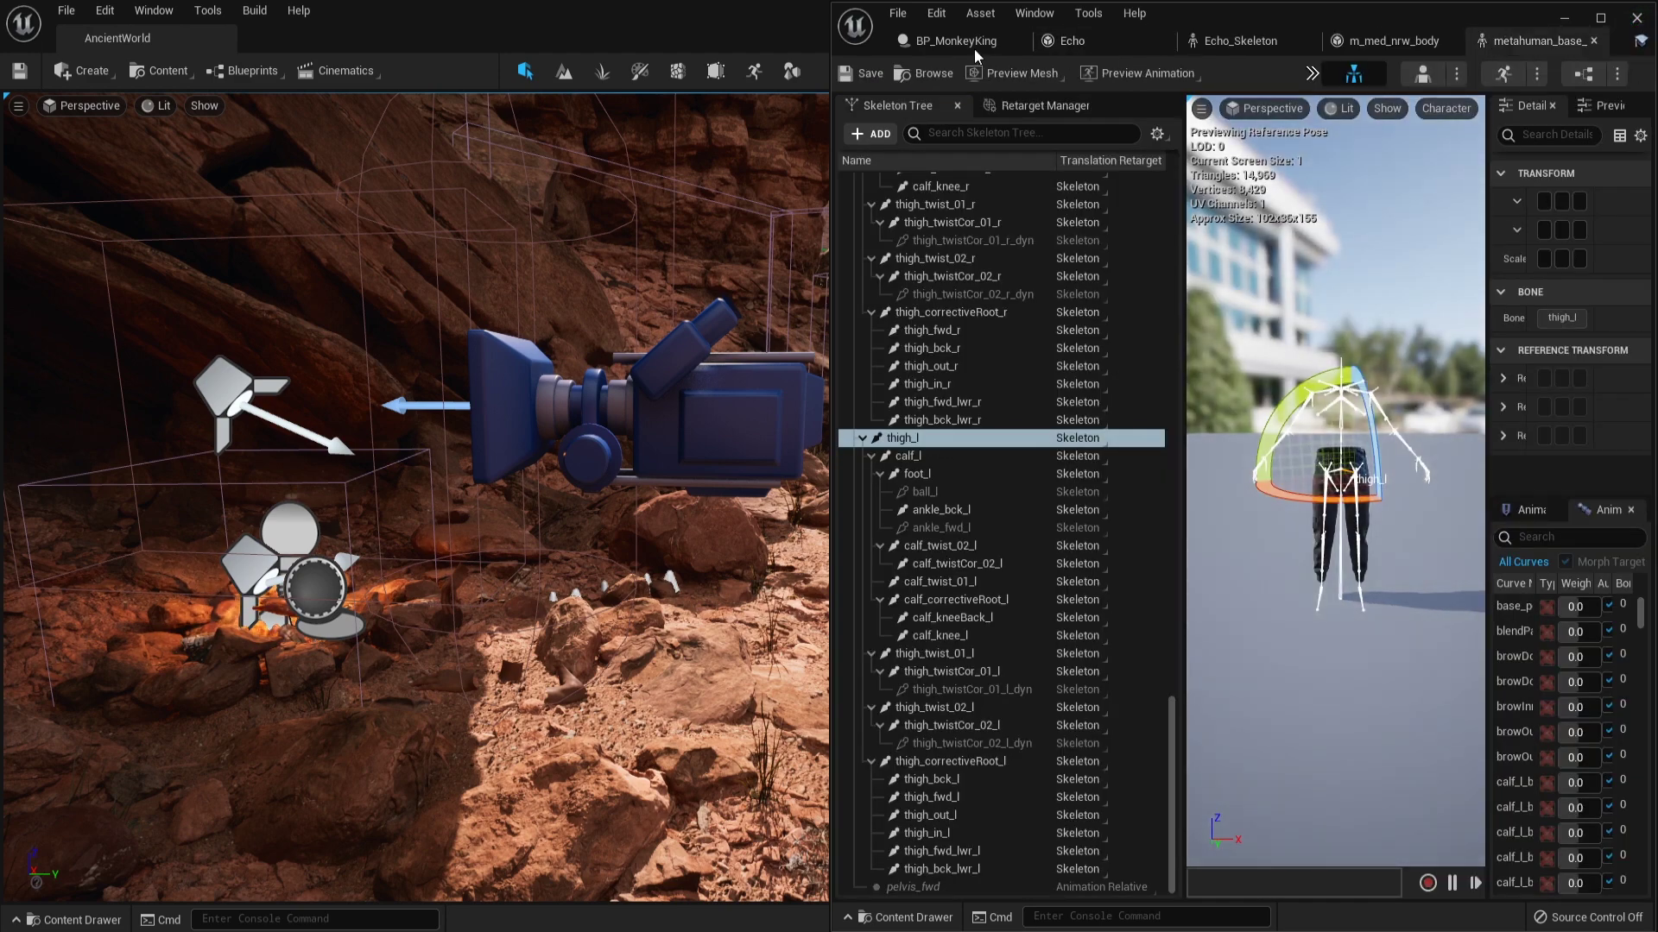
pyautogui.click(1565, 18)
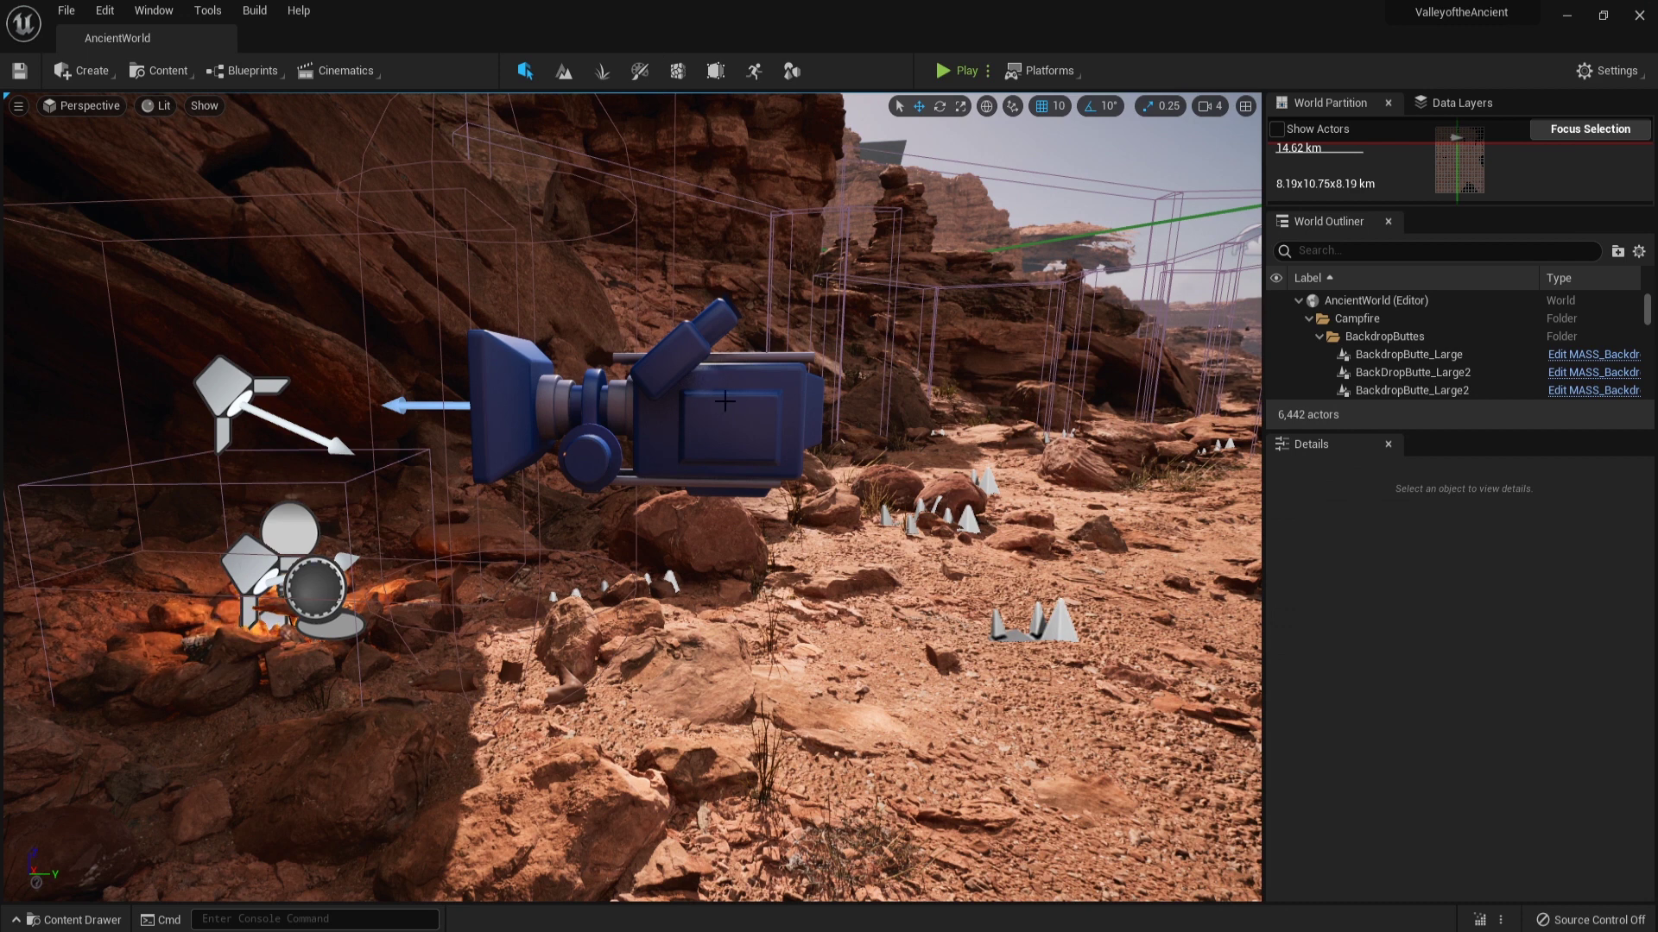
# Reopen BP_EchoCharacter from the Blueprints > Character folder in the Content Drawer.
pyautogui.hotkey('ctrl', 'space')
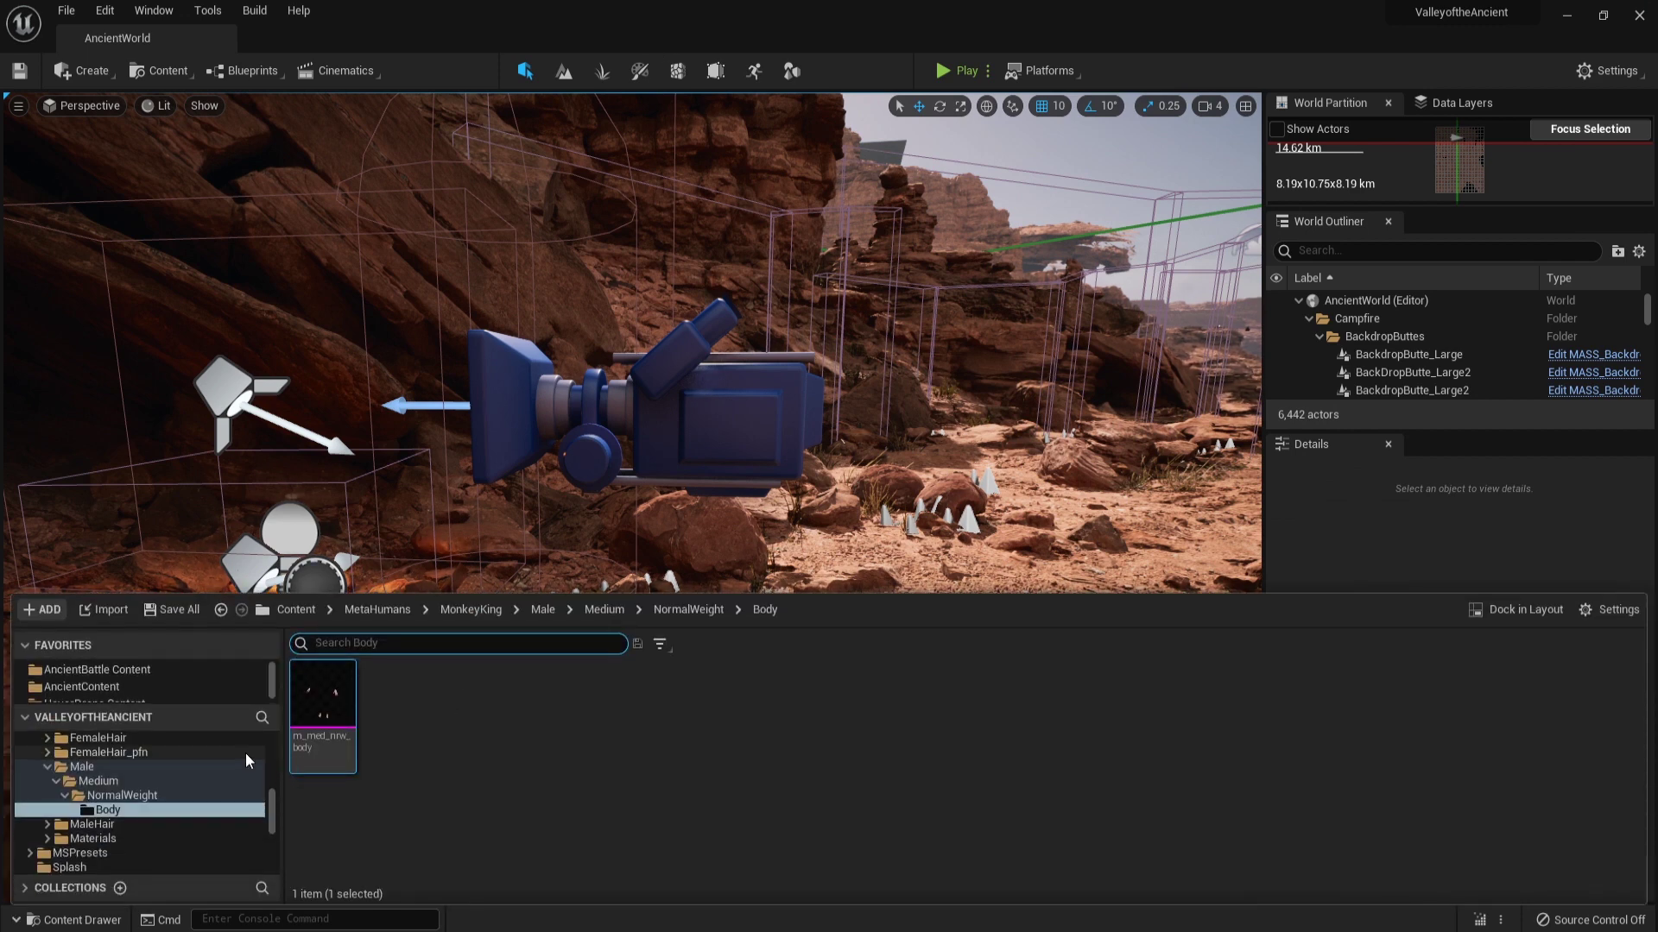
pyautogui.scroll(2, 240, 748)
pyautogui.scroll(-6, 240, 748)
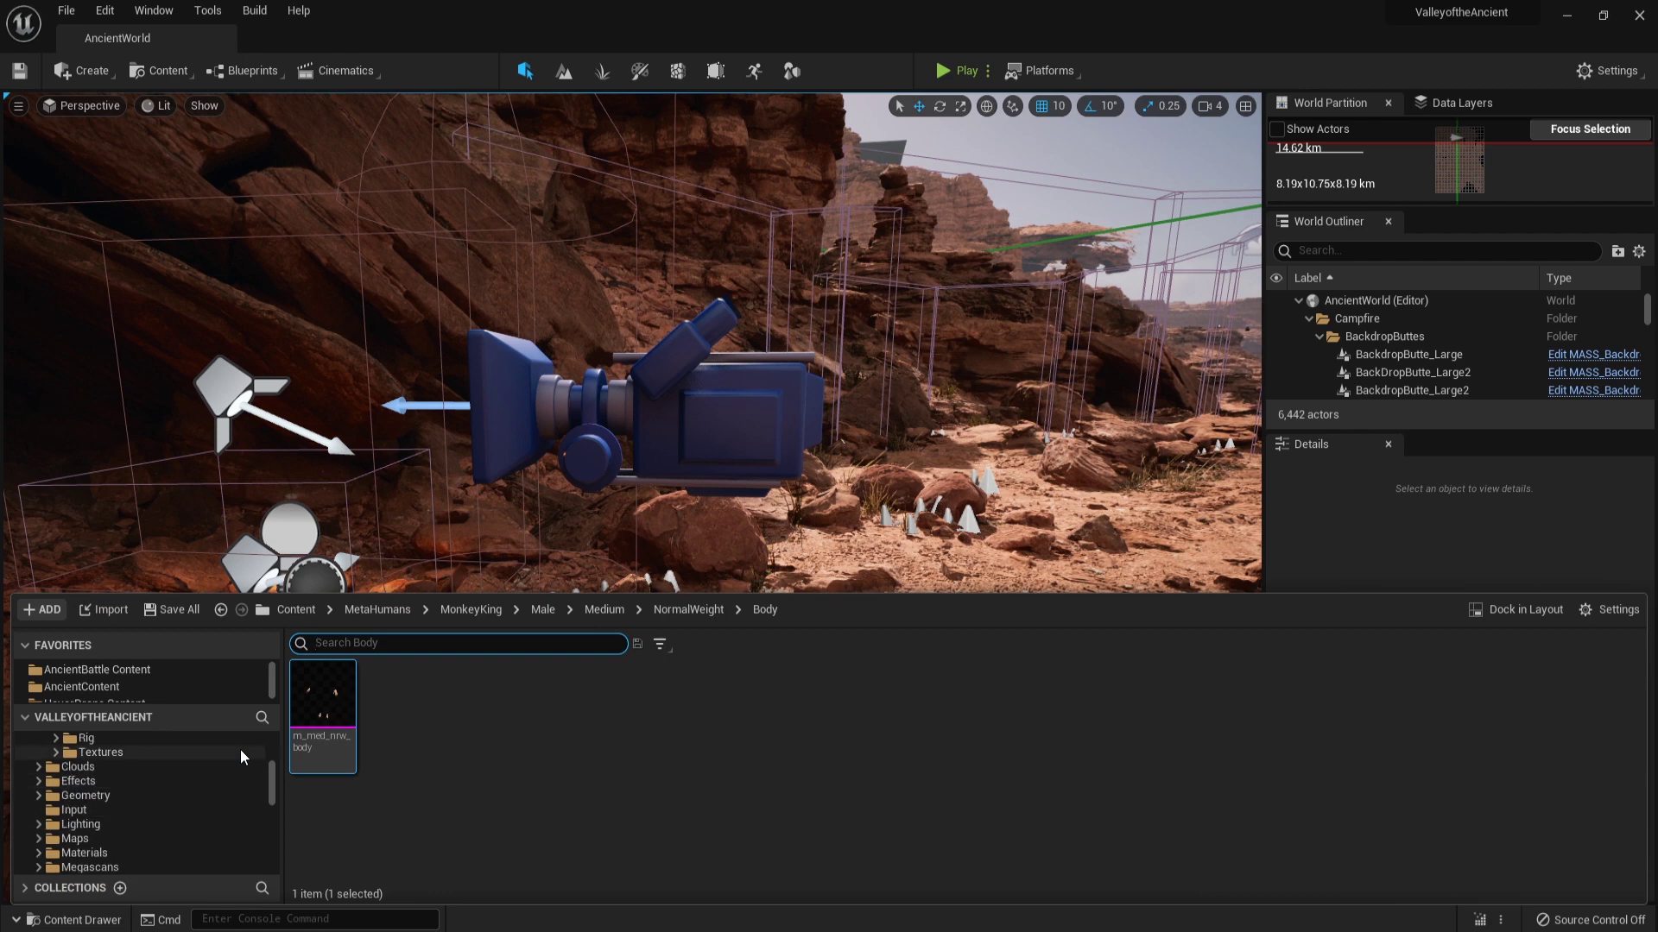
pyautogui.scroll(6, 240, 749)
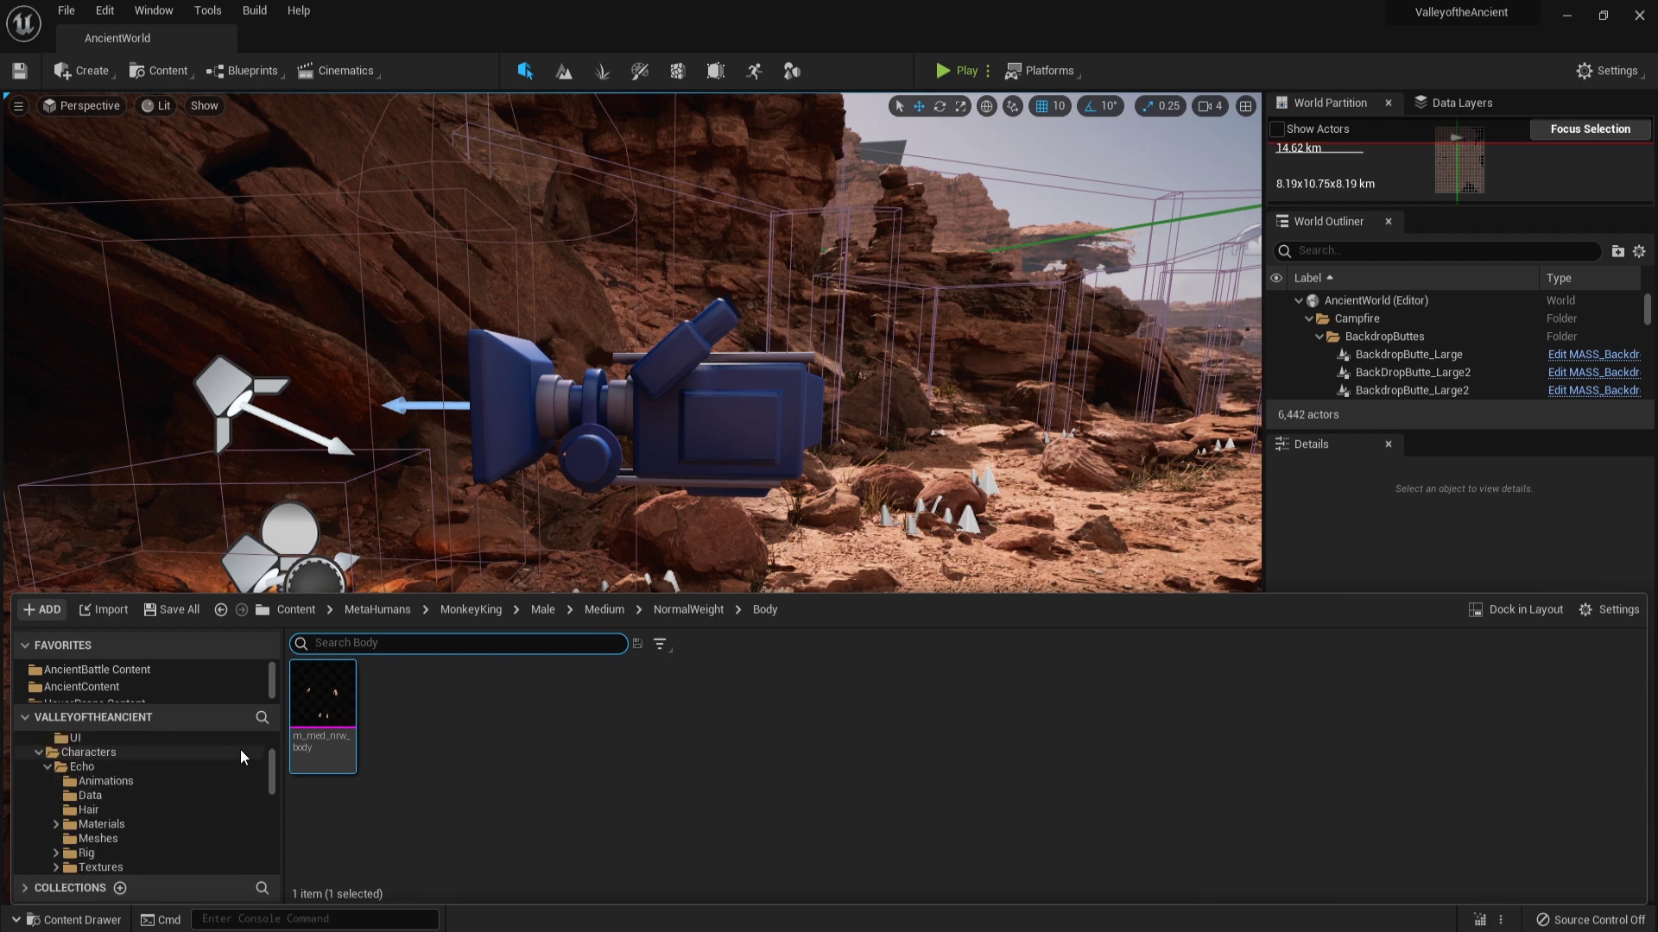
pyautogui.click(202, 772)
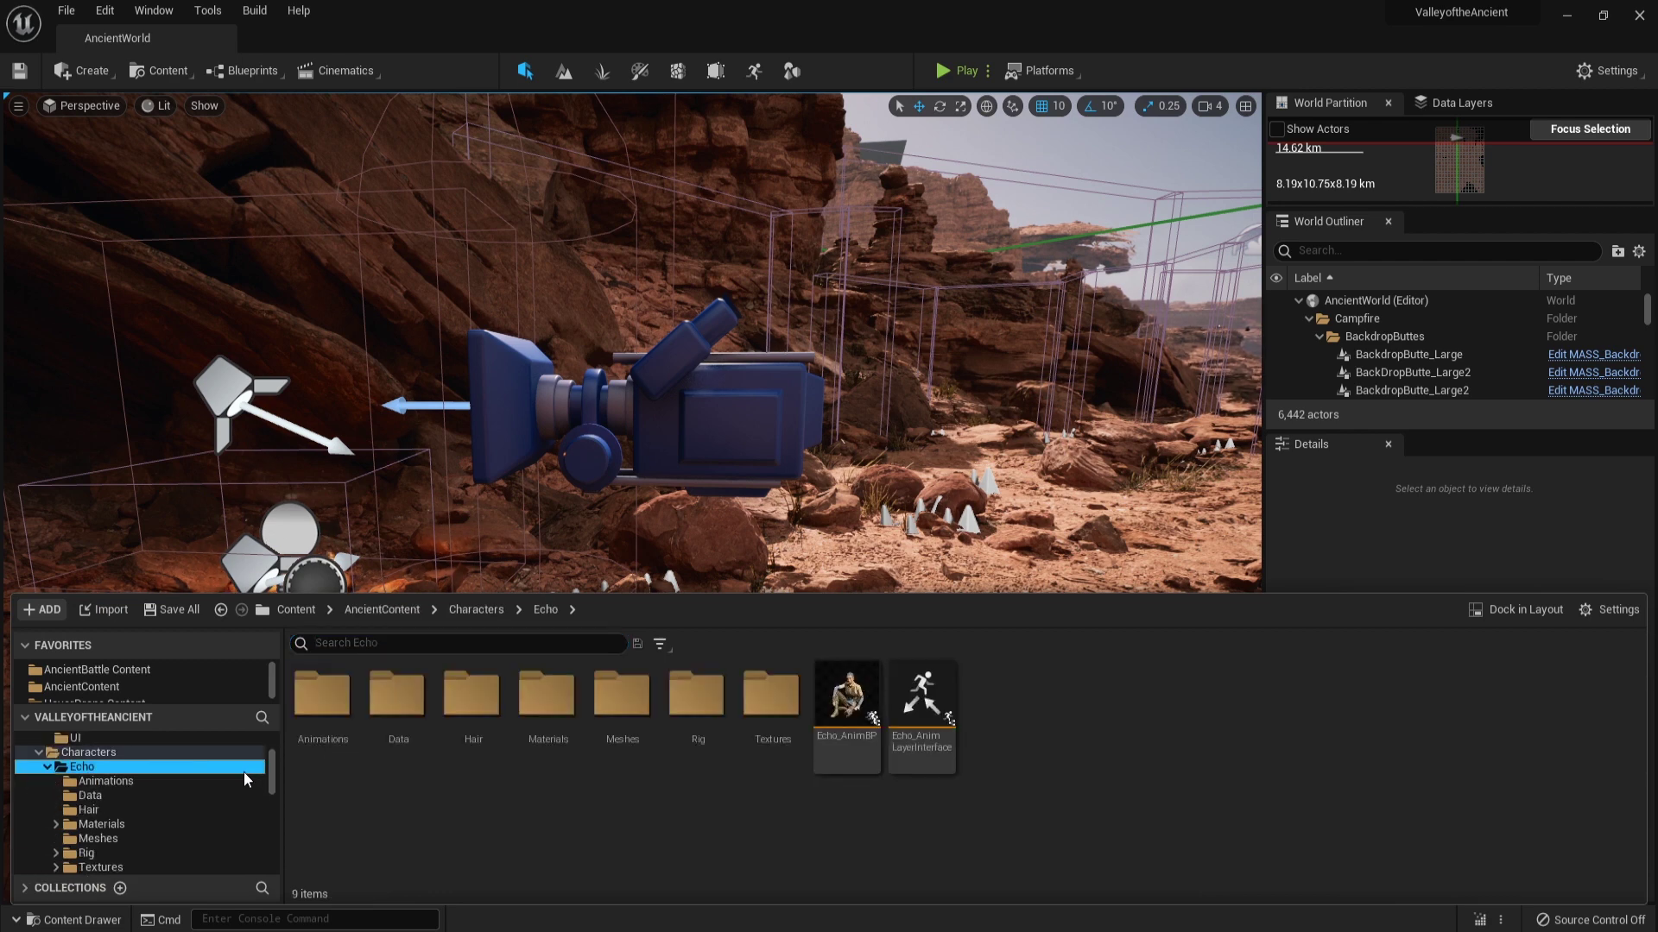
pyautogui.scroll(4, 231, 773)
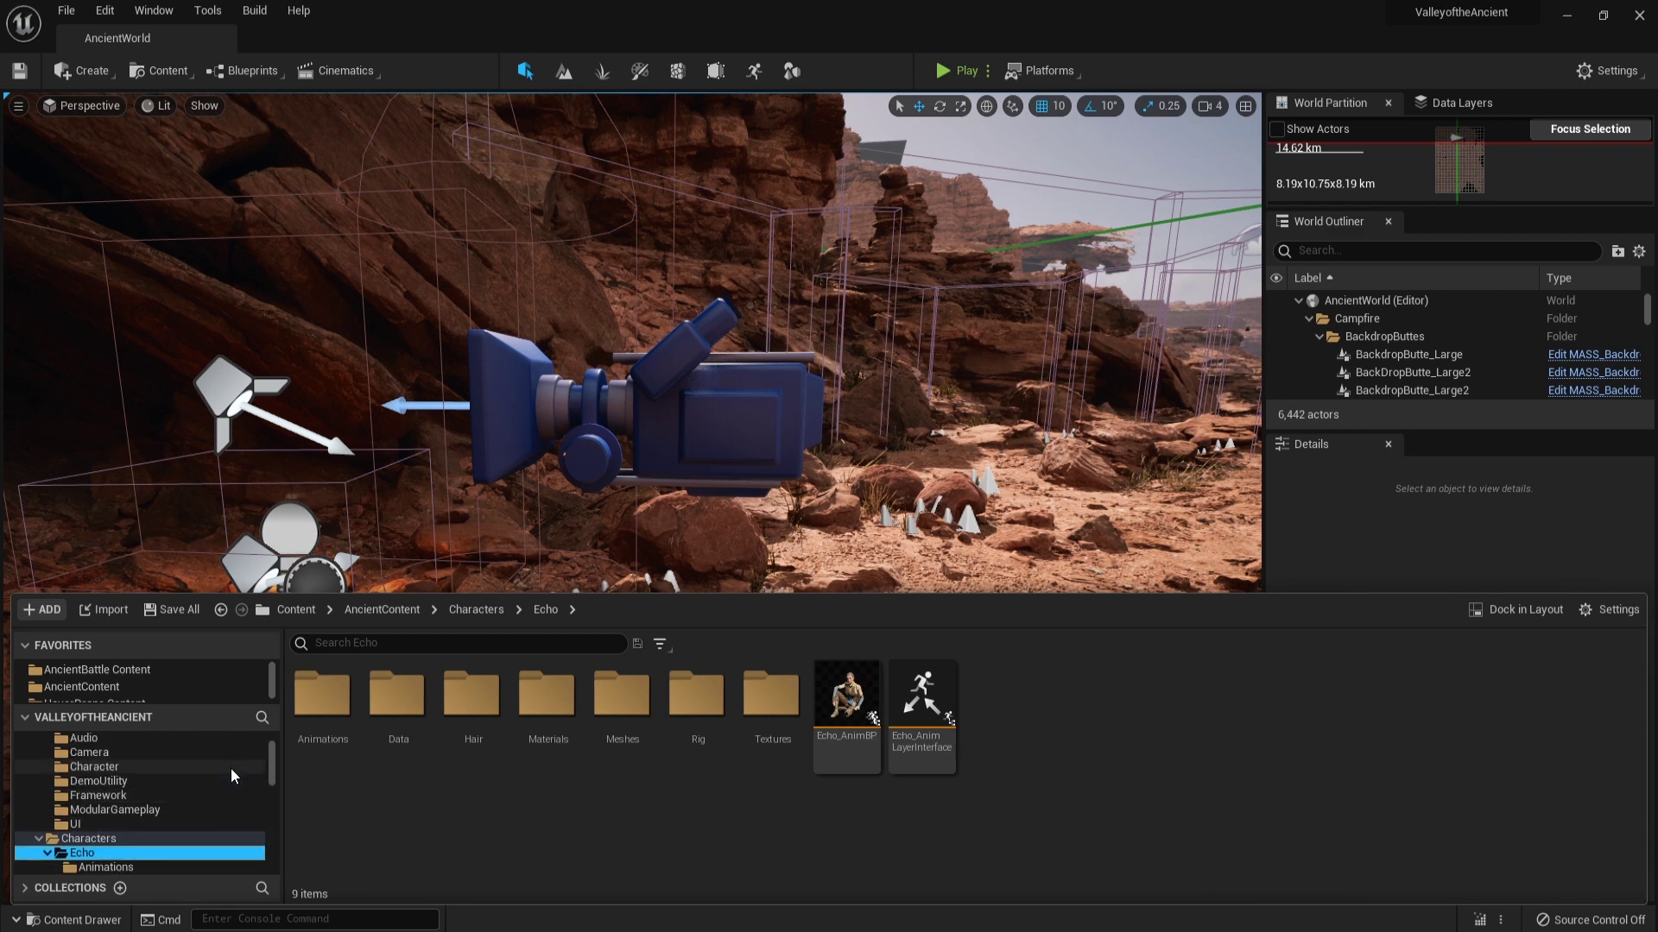
pyautogui.click(159, 795)
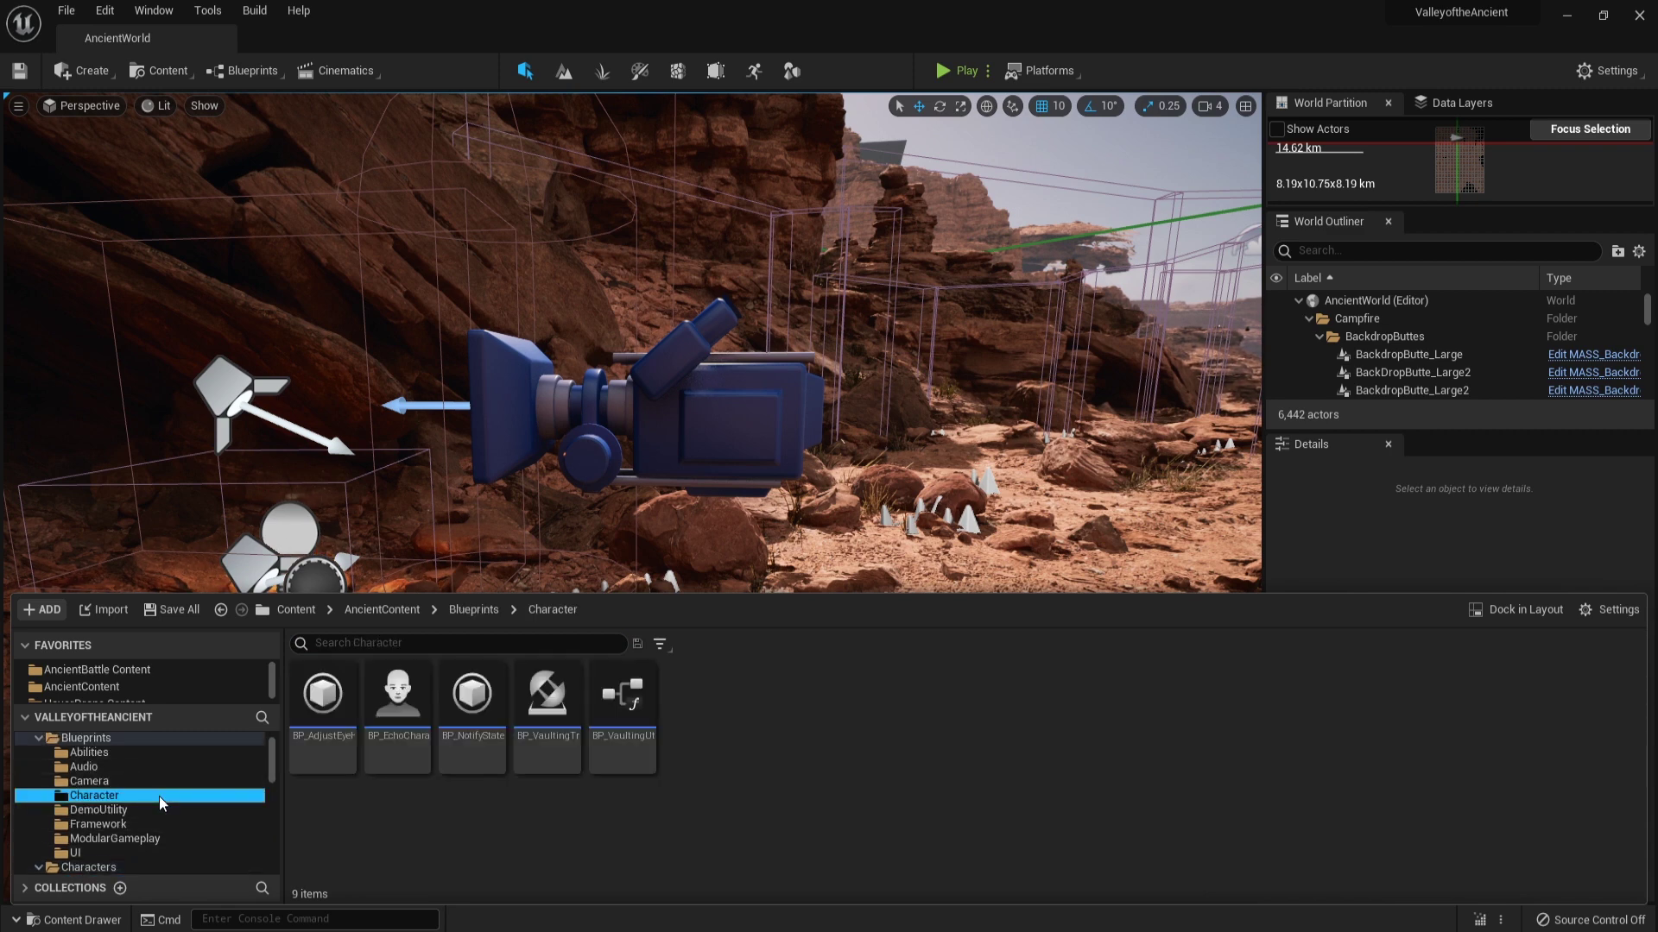
pyautogui.doubleClick(397, 695)
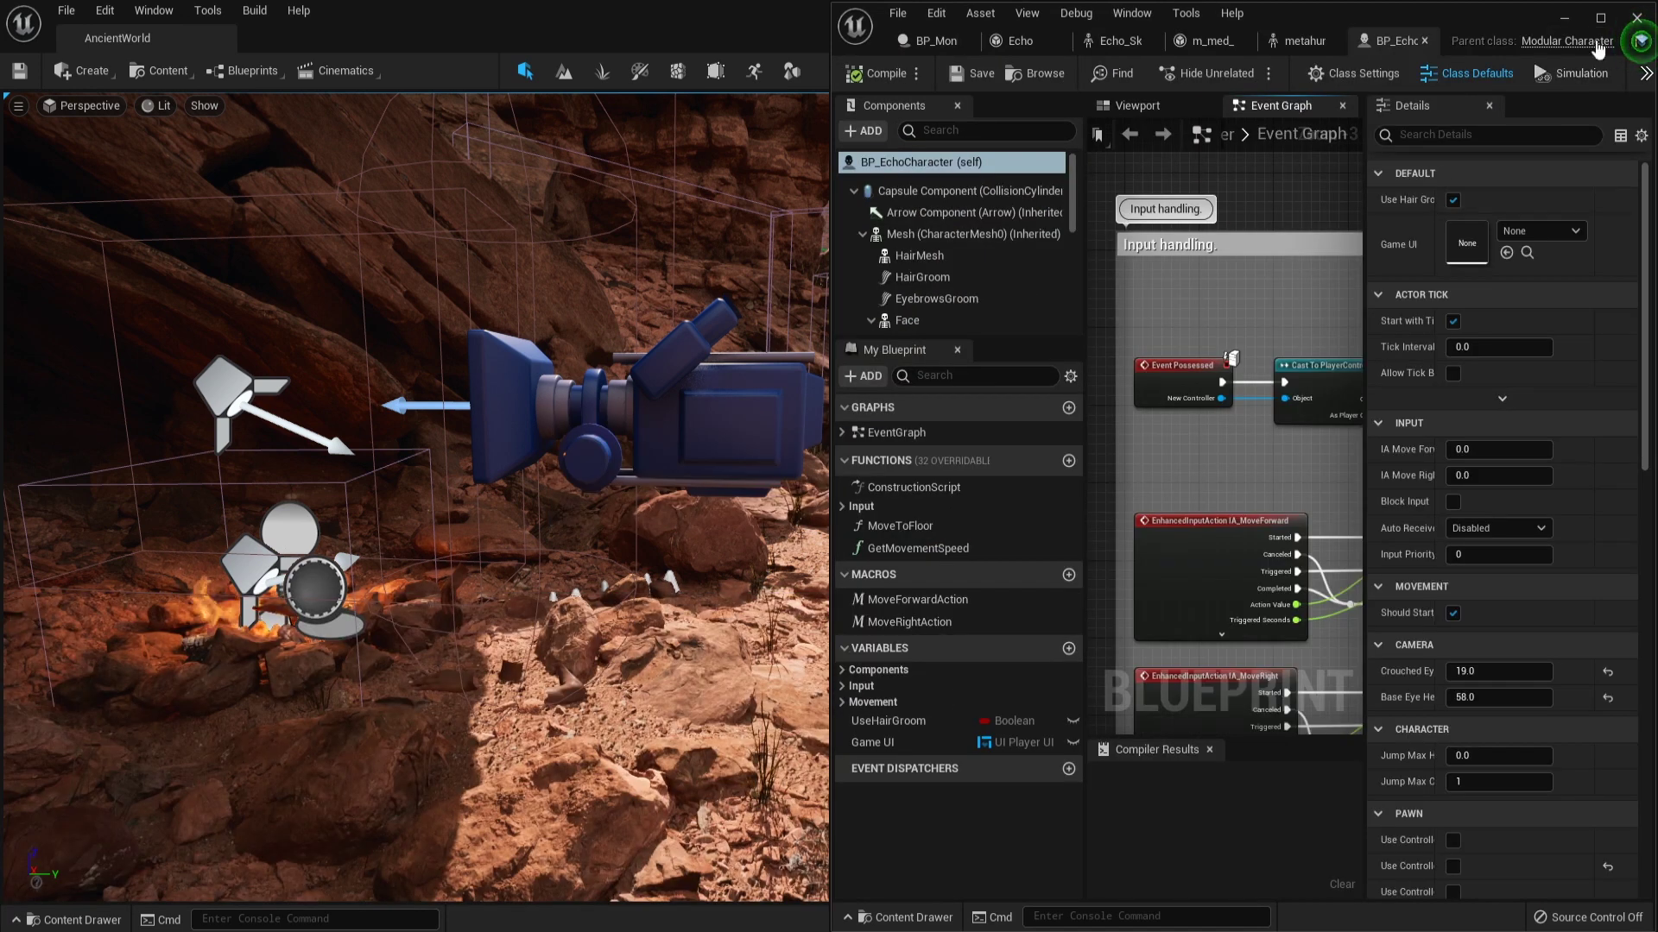
# Maximize the BP_EchoCharacter editor, orbit its Viewport preview, and collapse the Face component.
pyautogui.click(1600, 17)
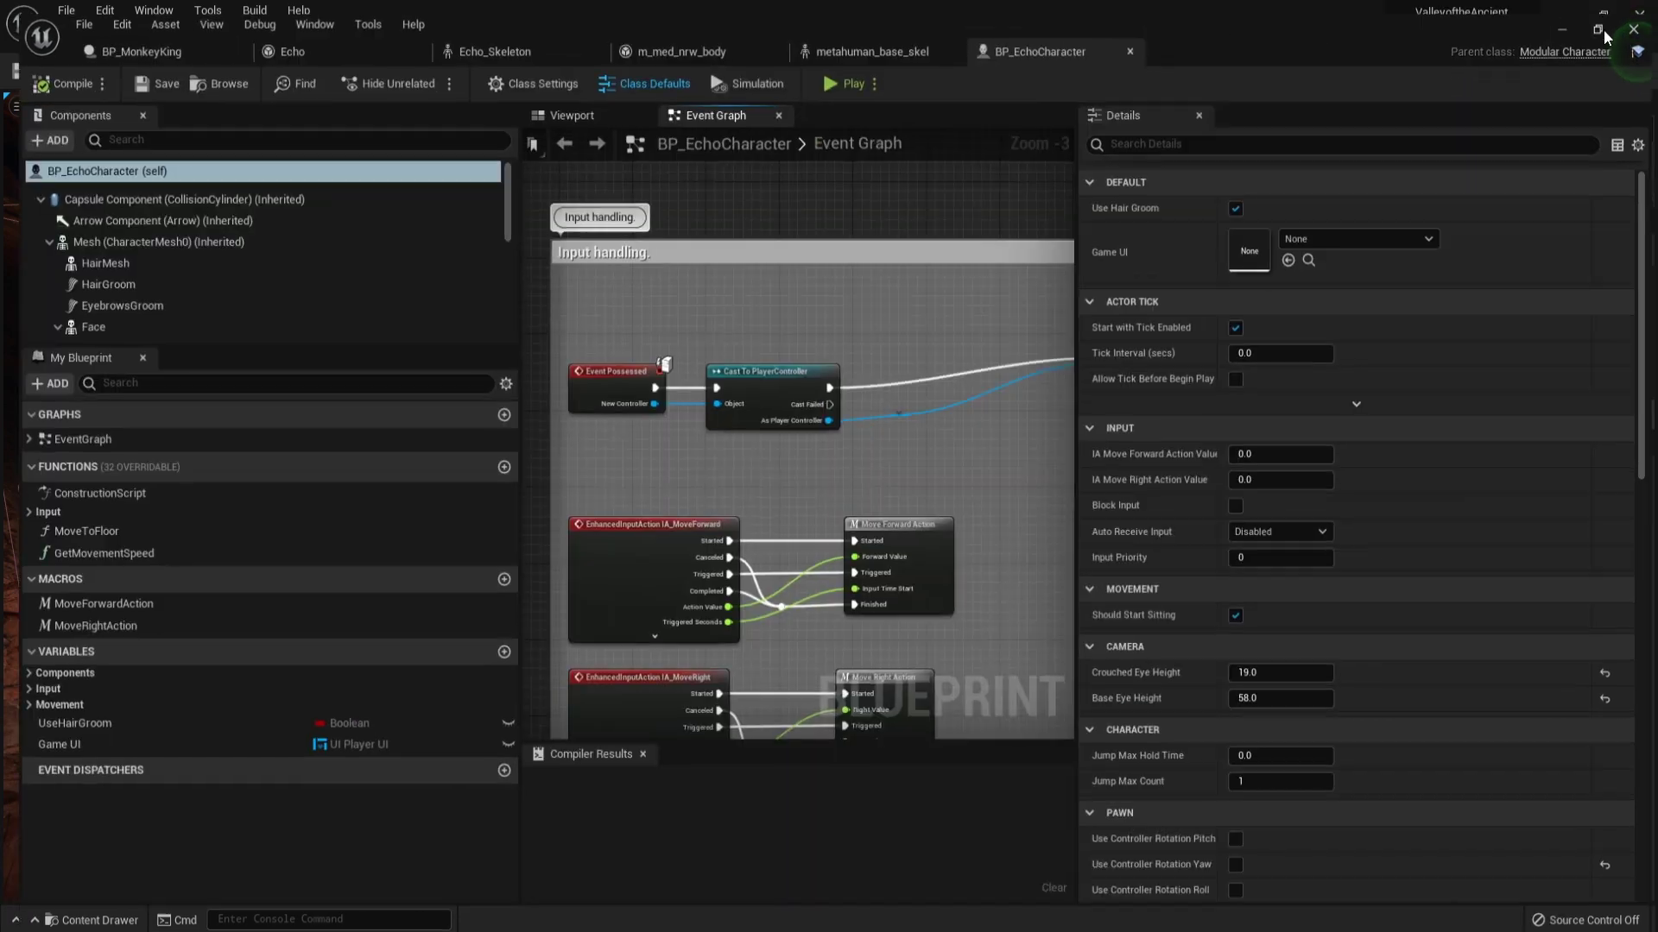
pyautogui.click(580, 100)
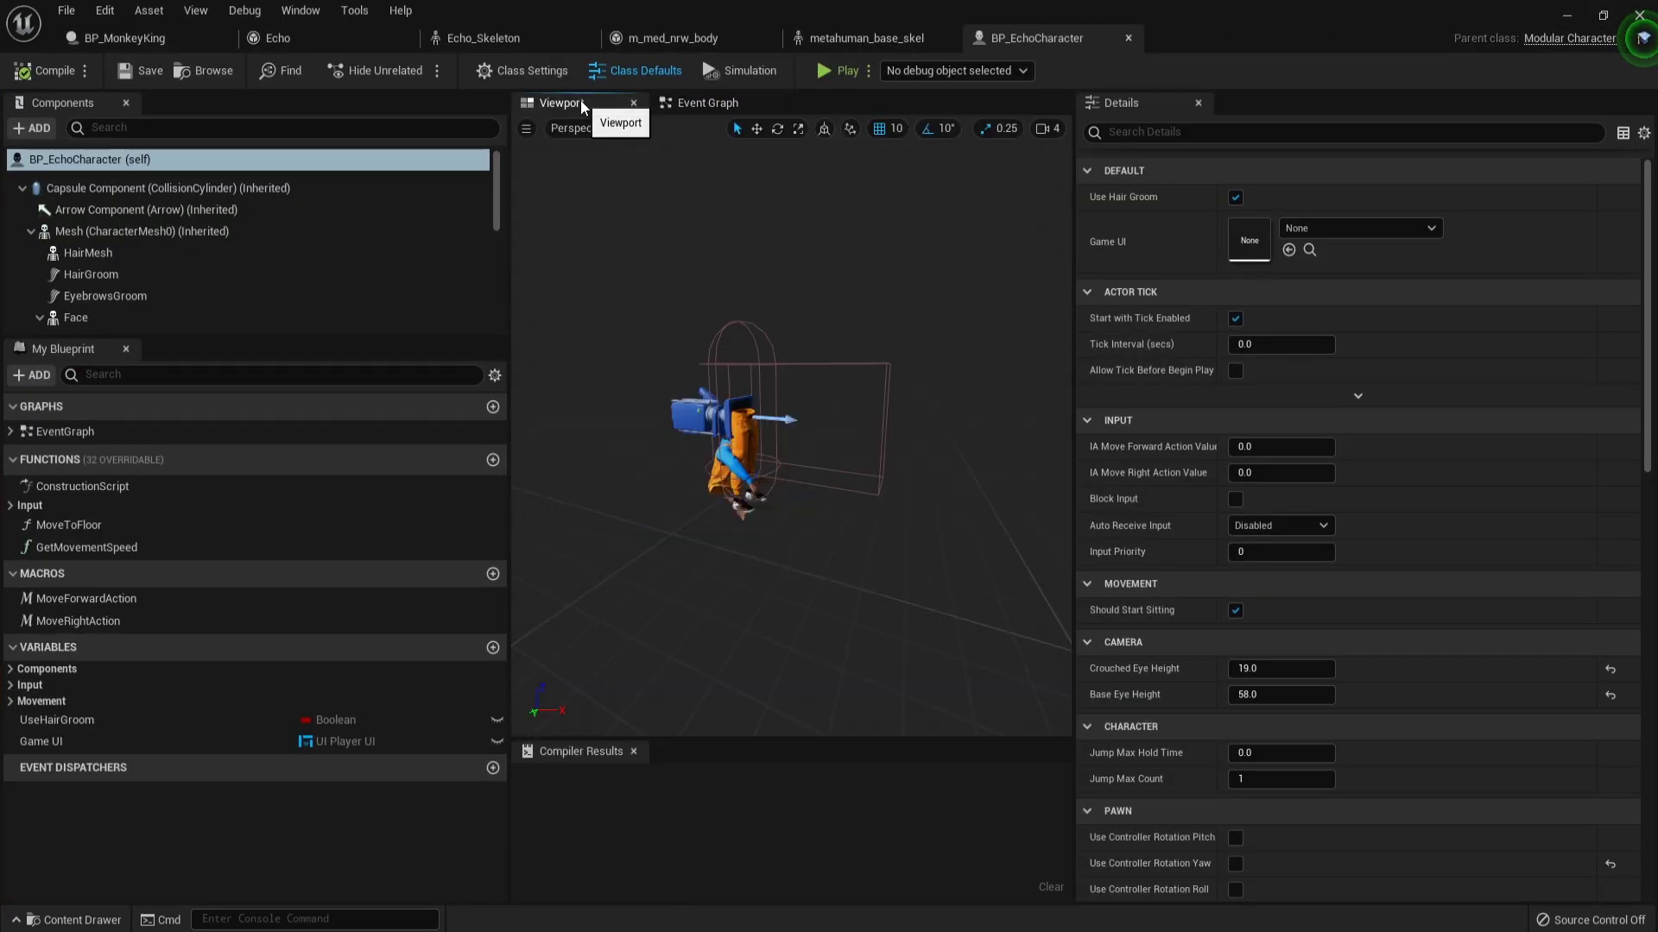
pyautogui.moveTo(737, 387); pyautogui.dragTo(706, 399)
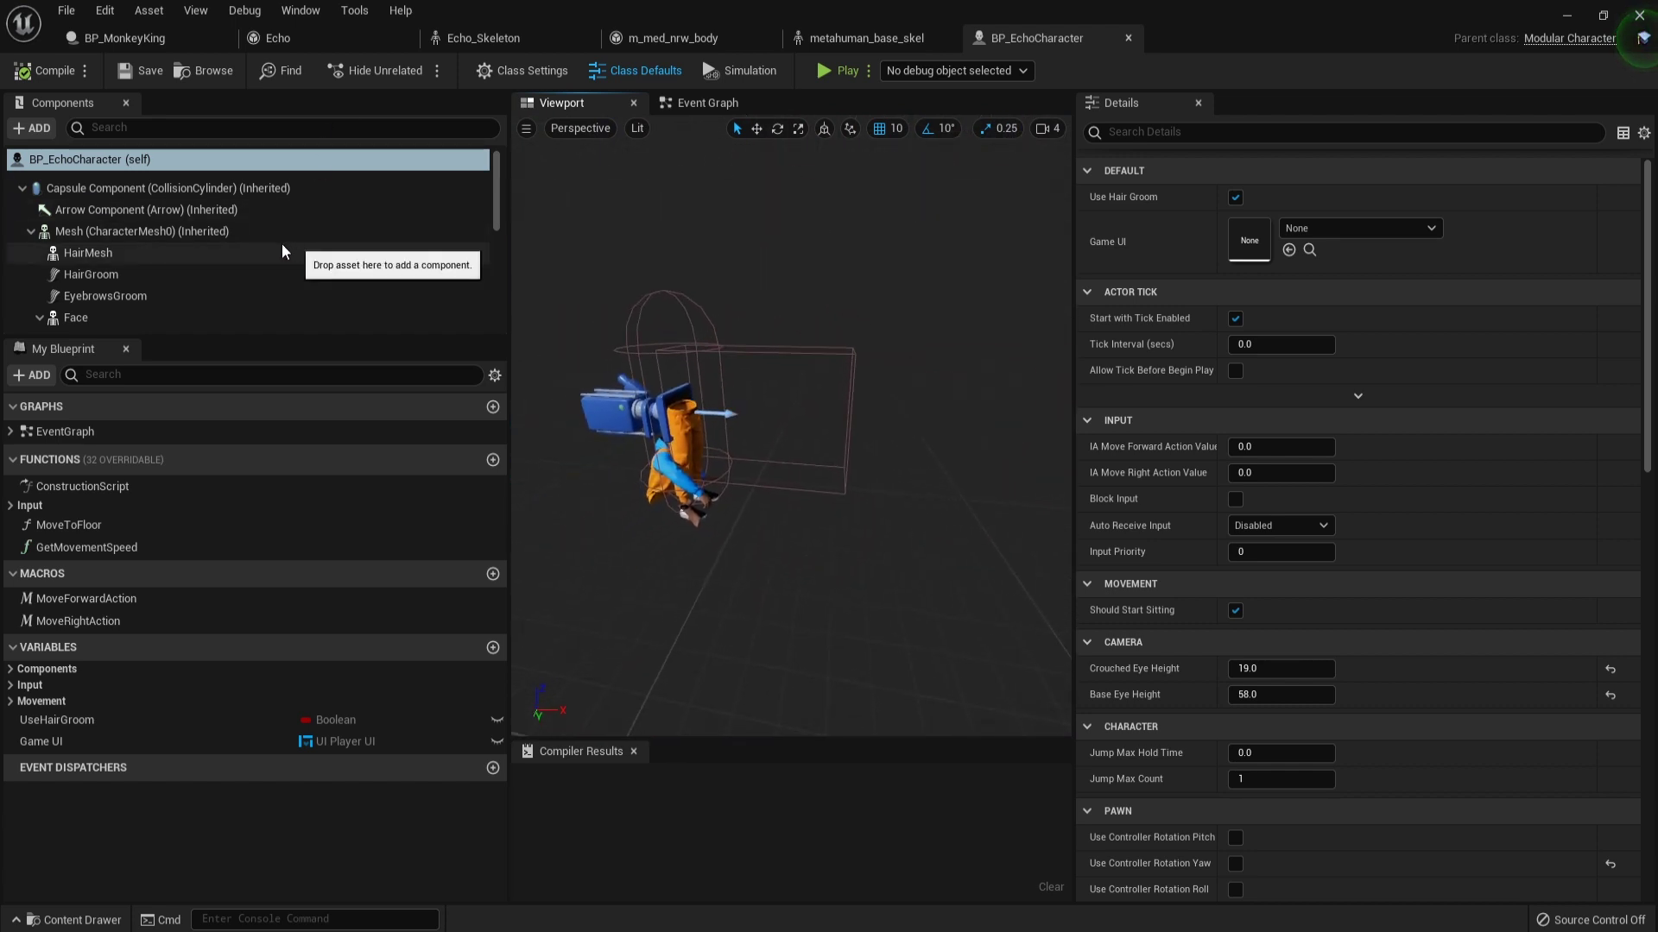
pyautogui.scroll(-5, 266, 252)
pyautogui.scroll(1, 58, 183)
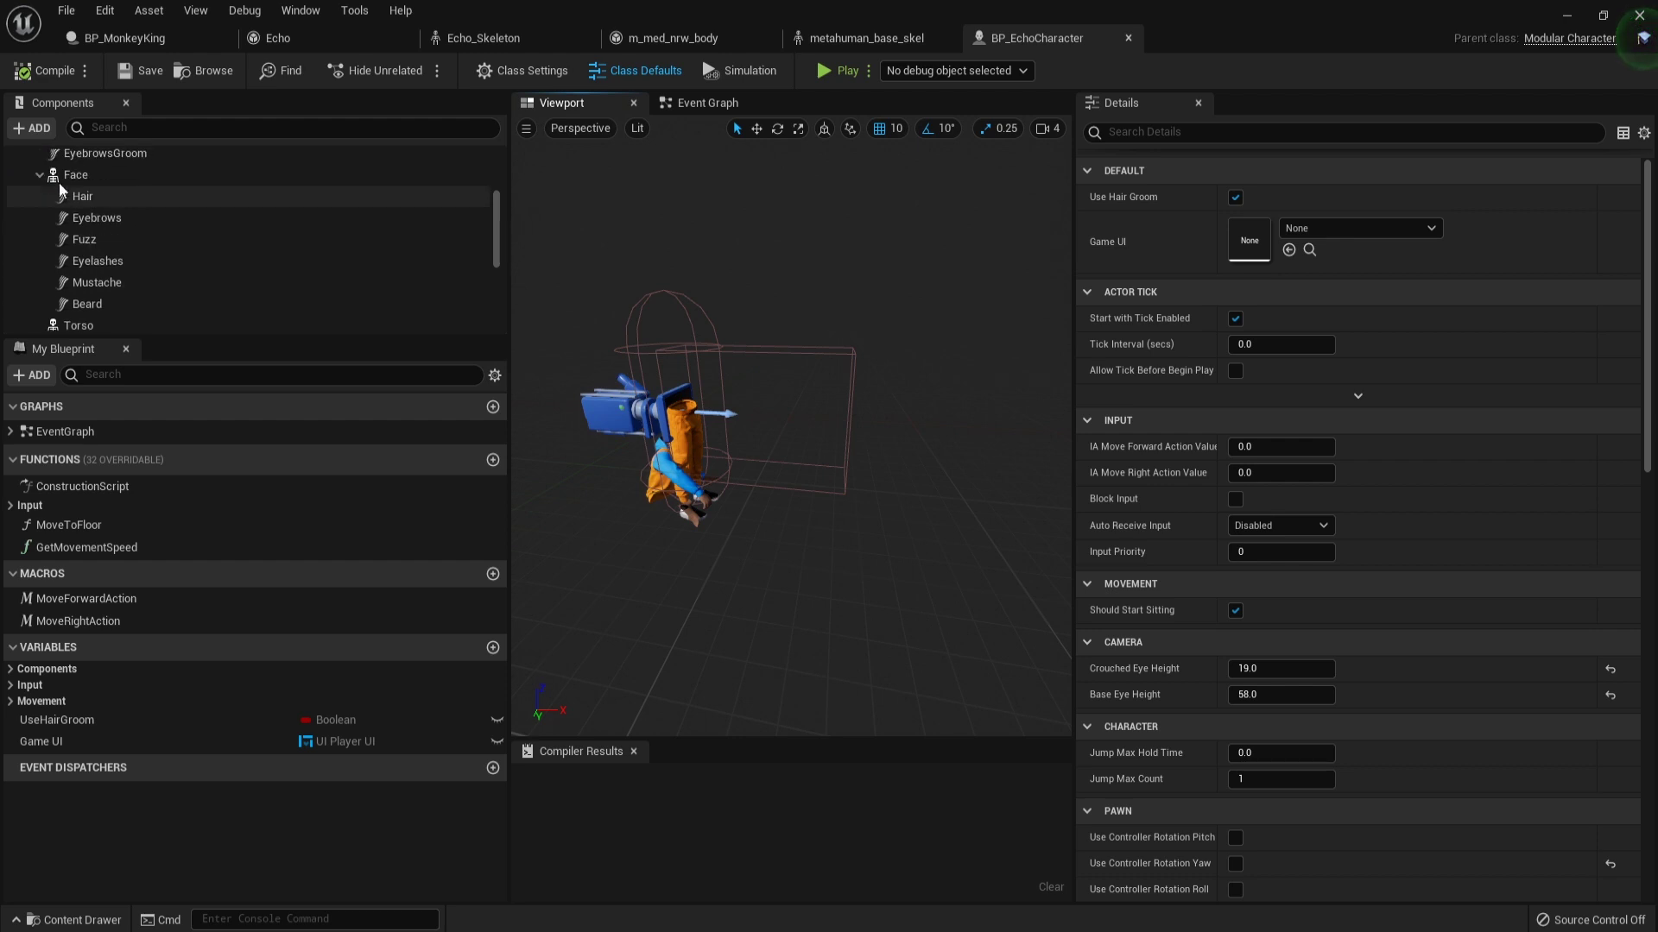
pyautogui.click(40, 175)
# Set Torso's Anim Class to MonkeyKing_Echo_AnimBP and save BP_EchoCharacter with Ctrl+S.
pyautogui.click(153, 206)
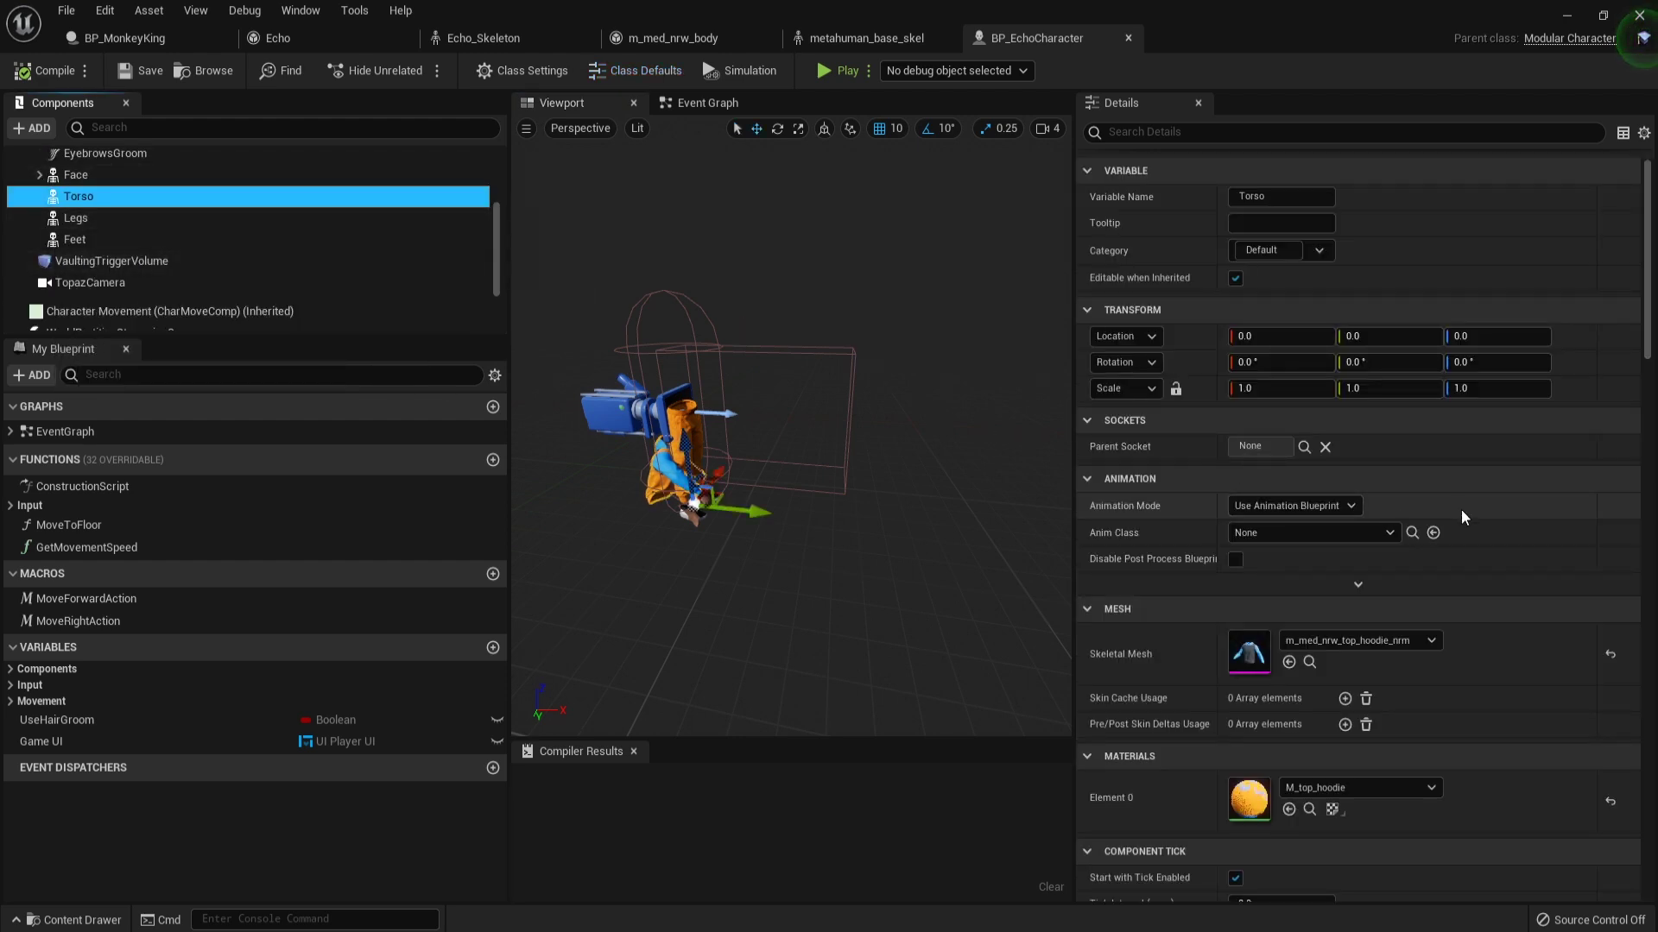
pyautogui.click(1348, 529)
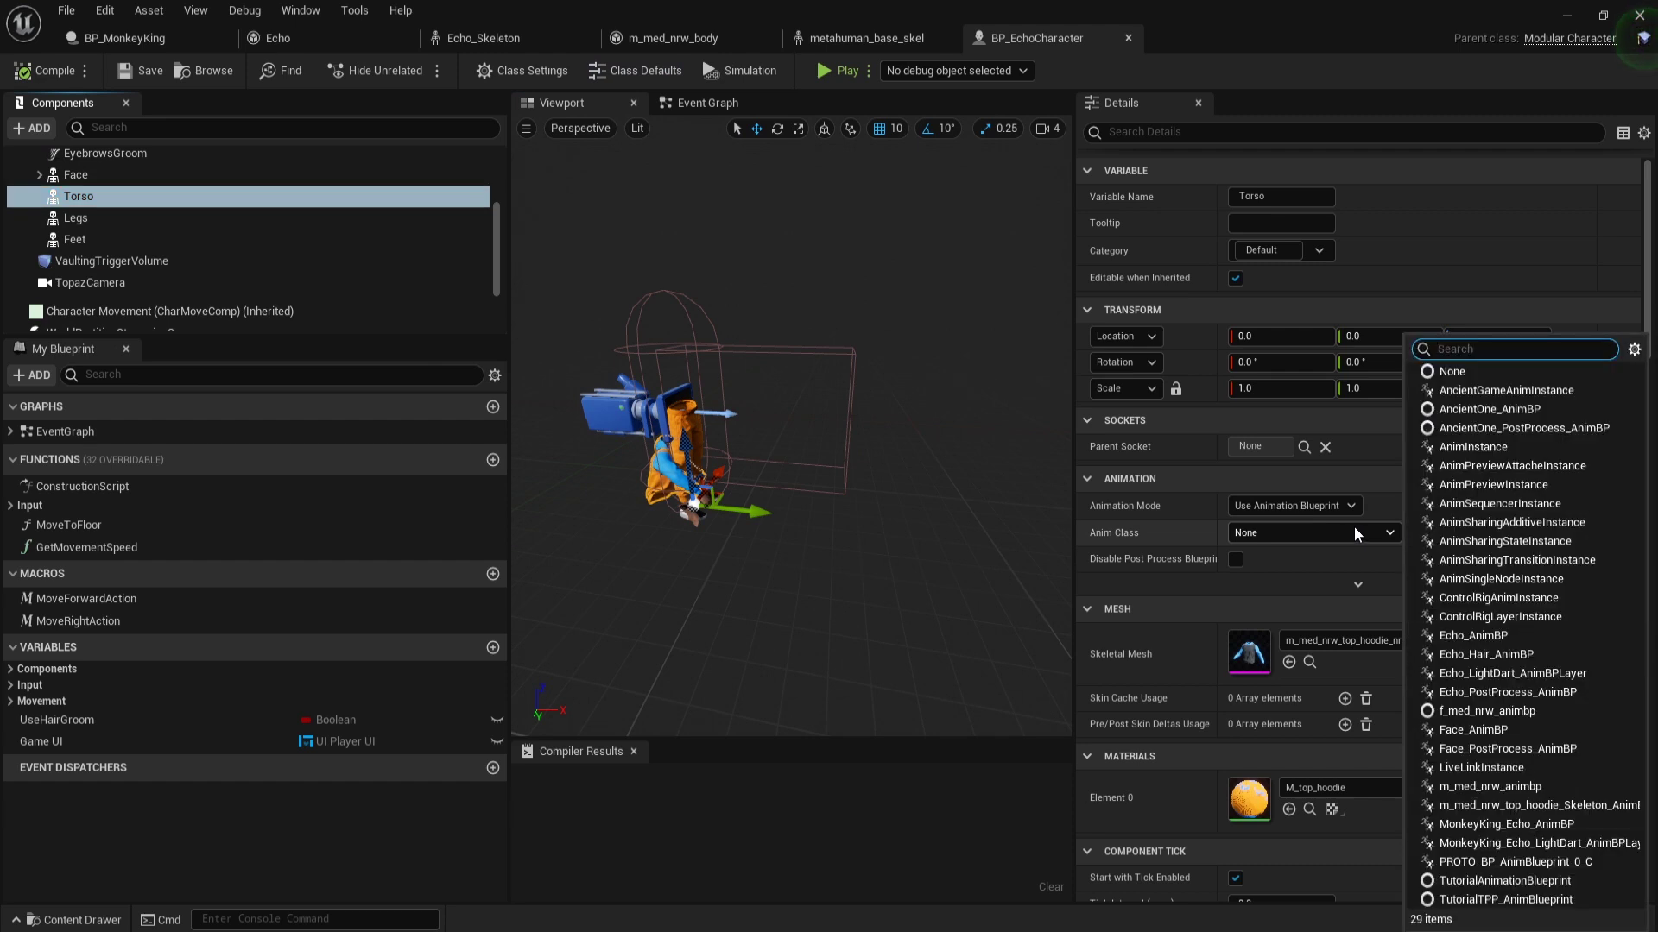
pyautogui.write('mon')
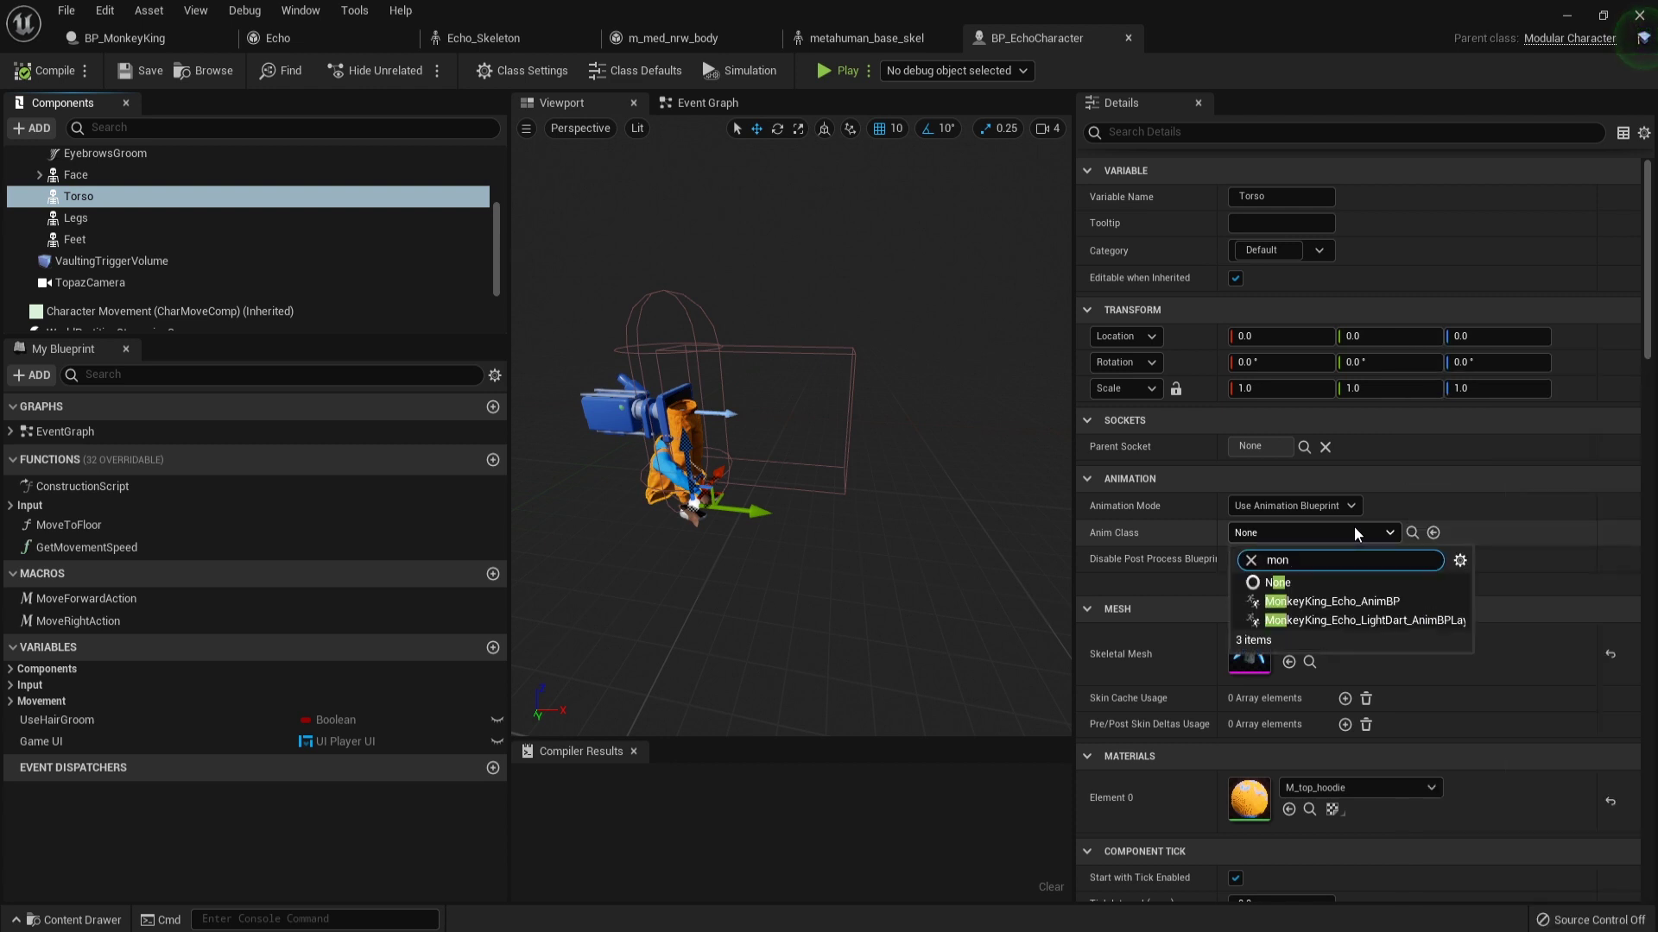
pyautogui.write('key')
pyautogui.press('Down')
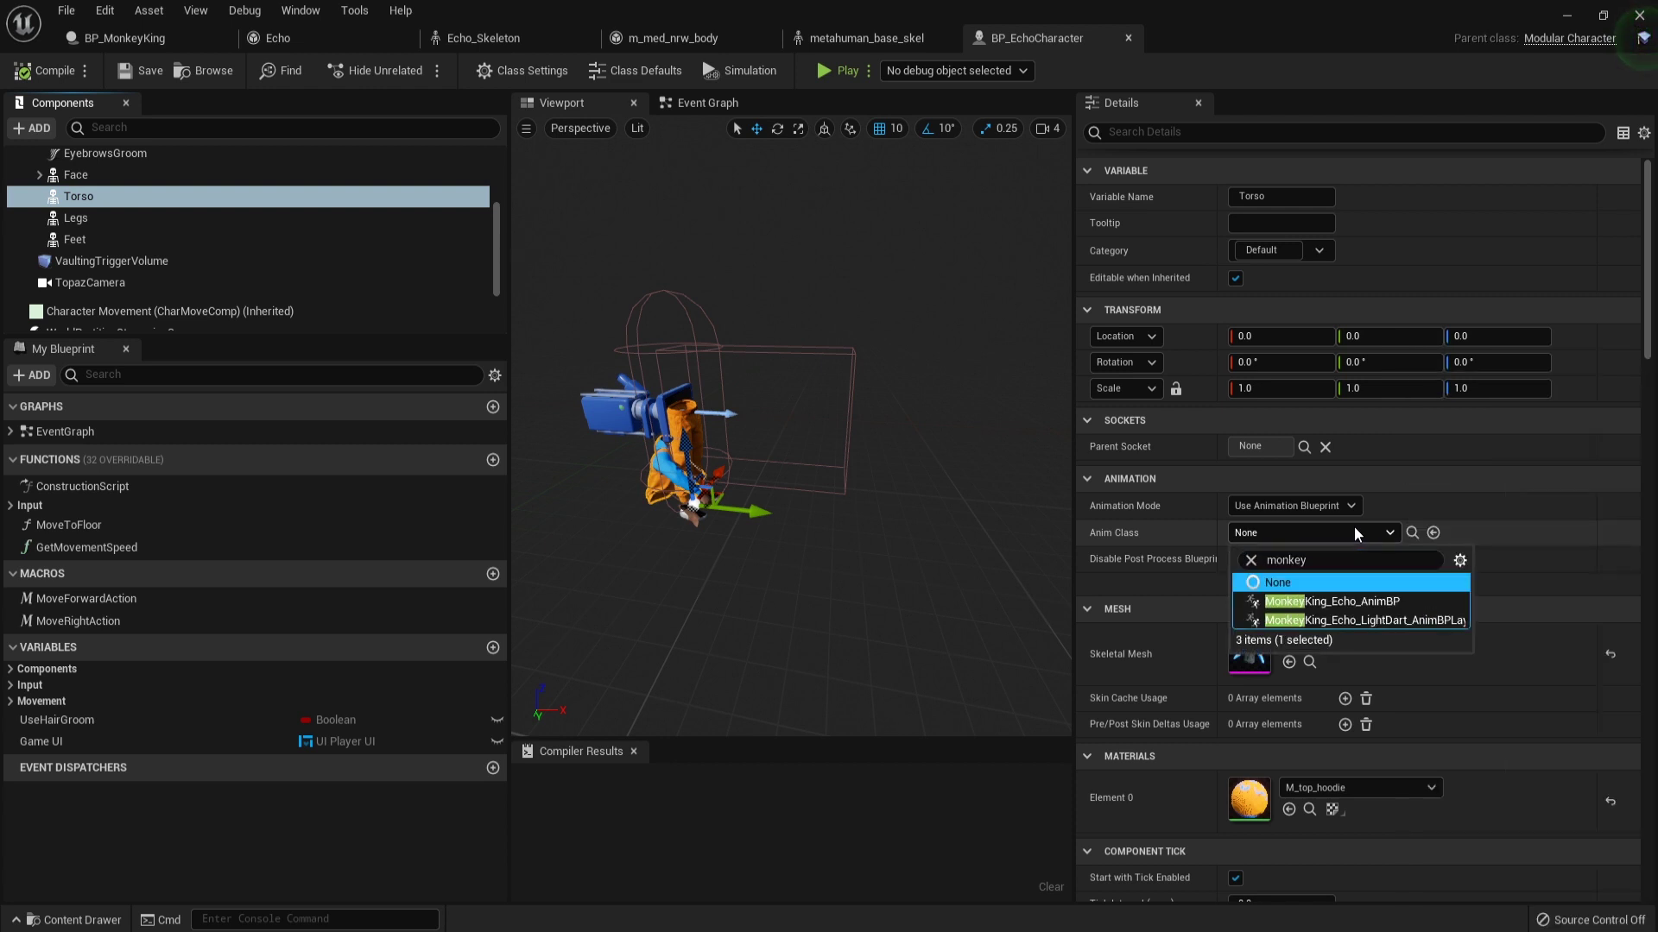
pyautogui.press('Down')
pyautogui.press('Return')
pyautogui.keyDown('shift'); pyautogui.click(1355, 532); pyautogui.keyUp('shift')
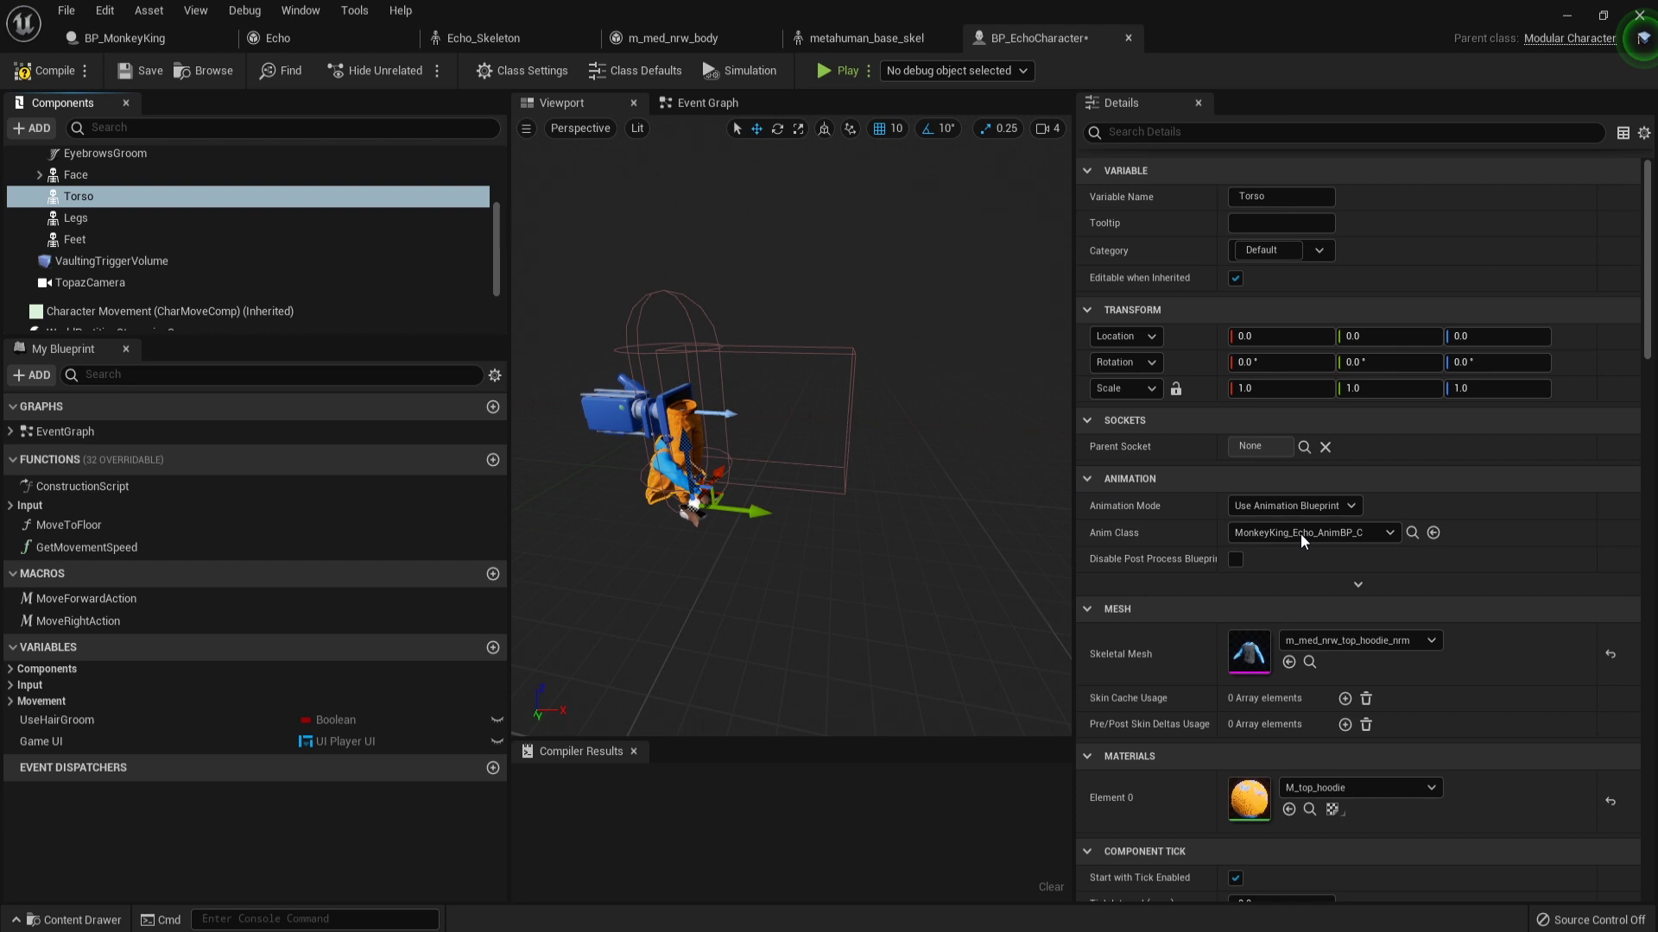
pyautogui.hotkey('ctrl', 's')
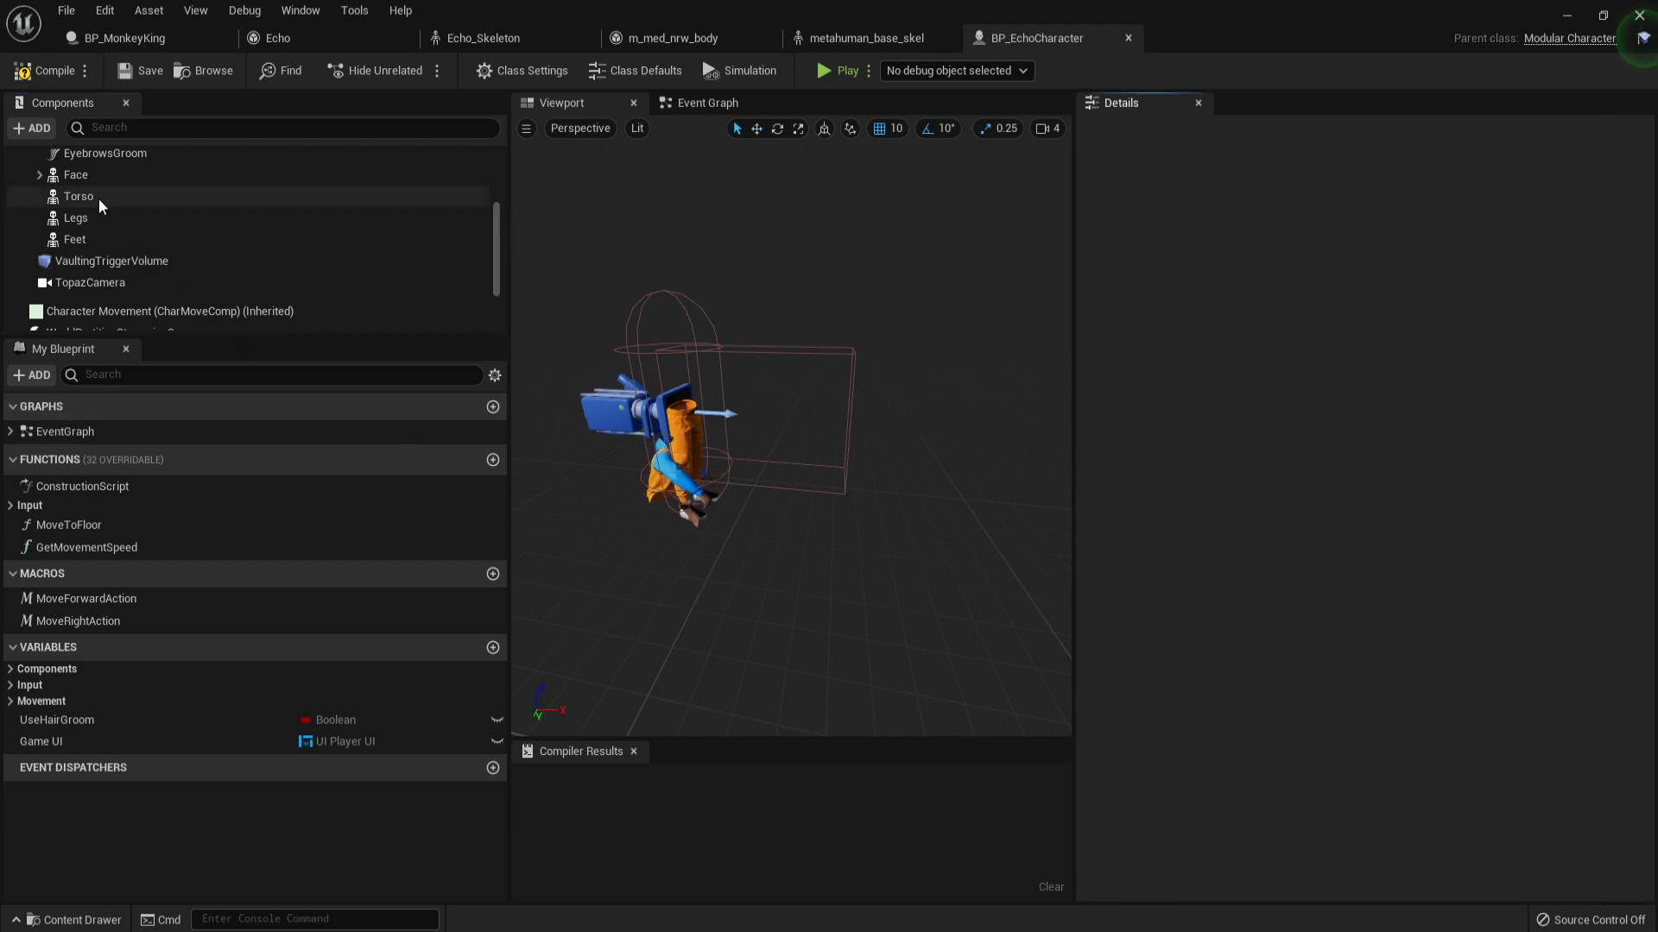
# Recheck Torso, then search the Legs component's Anim Class list for the MonkeyKing class.
pyautogui.click(98, 198)
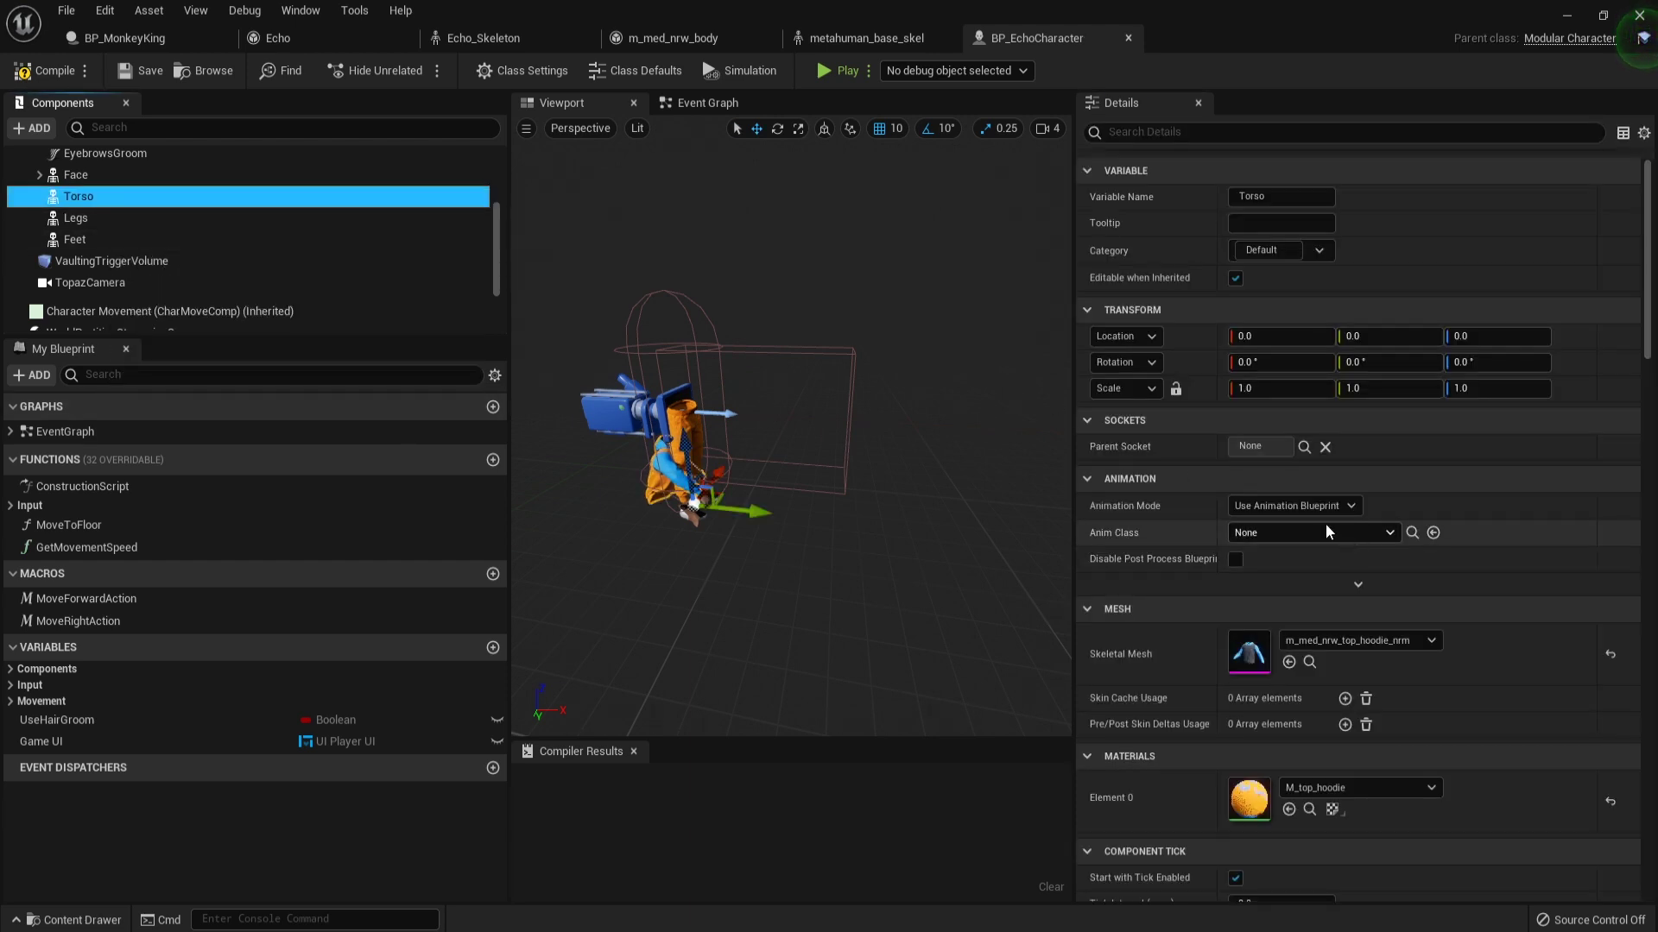
pyautogui.click(281, 219)
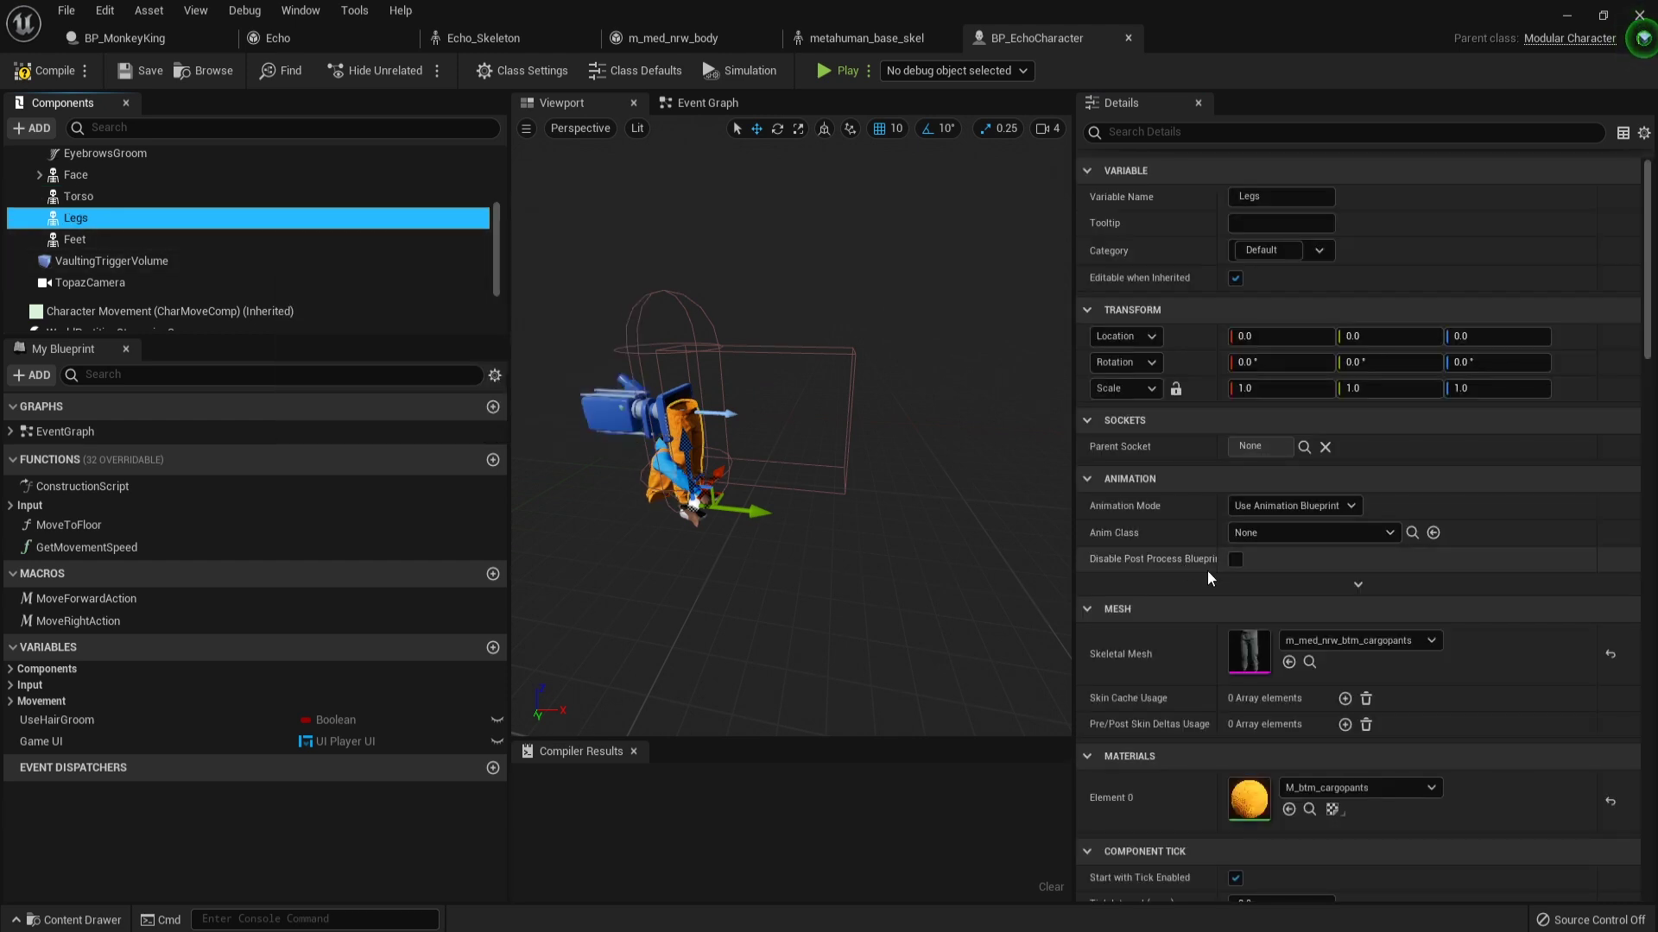
pyautogui.click(1320, 532)
pyautogui.write('Monk')
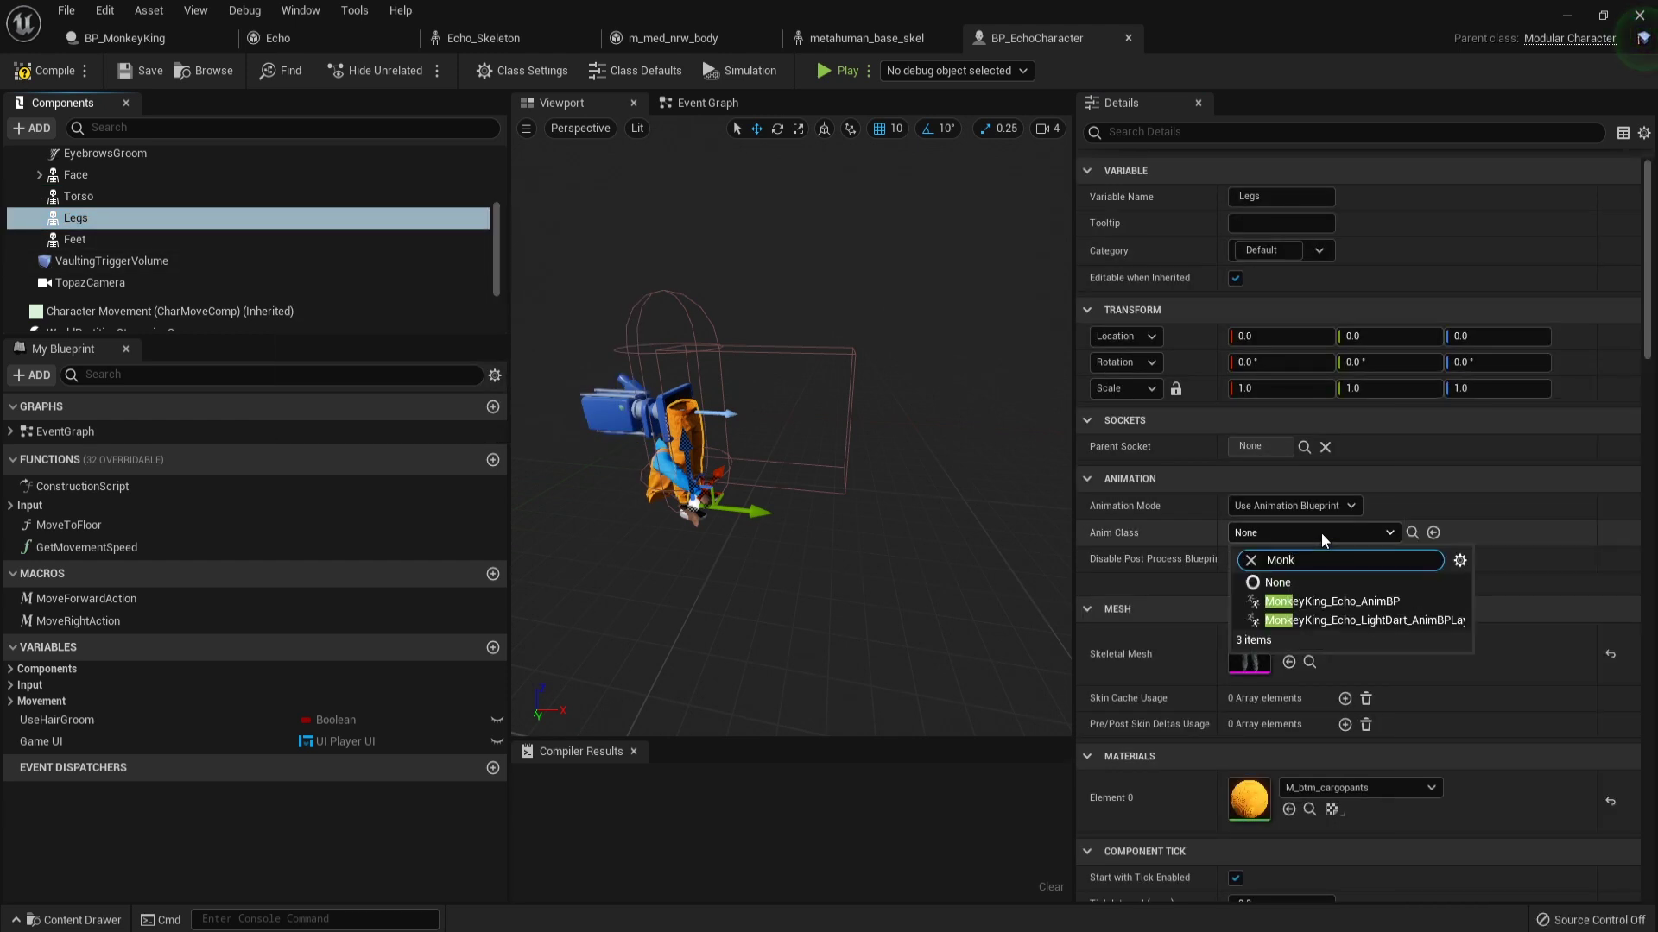
pyautogui.press('Escape')
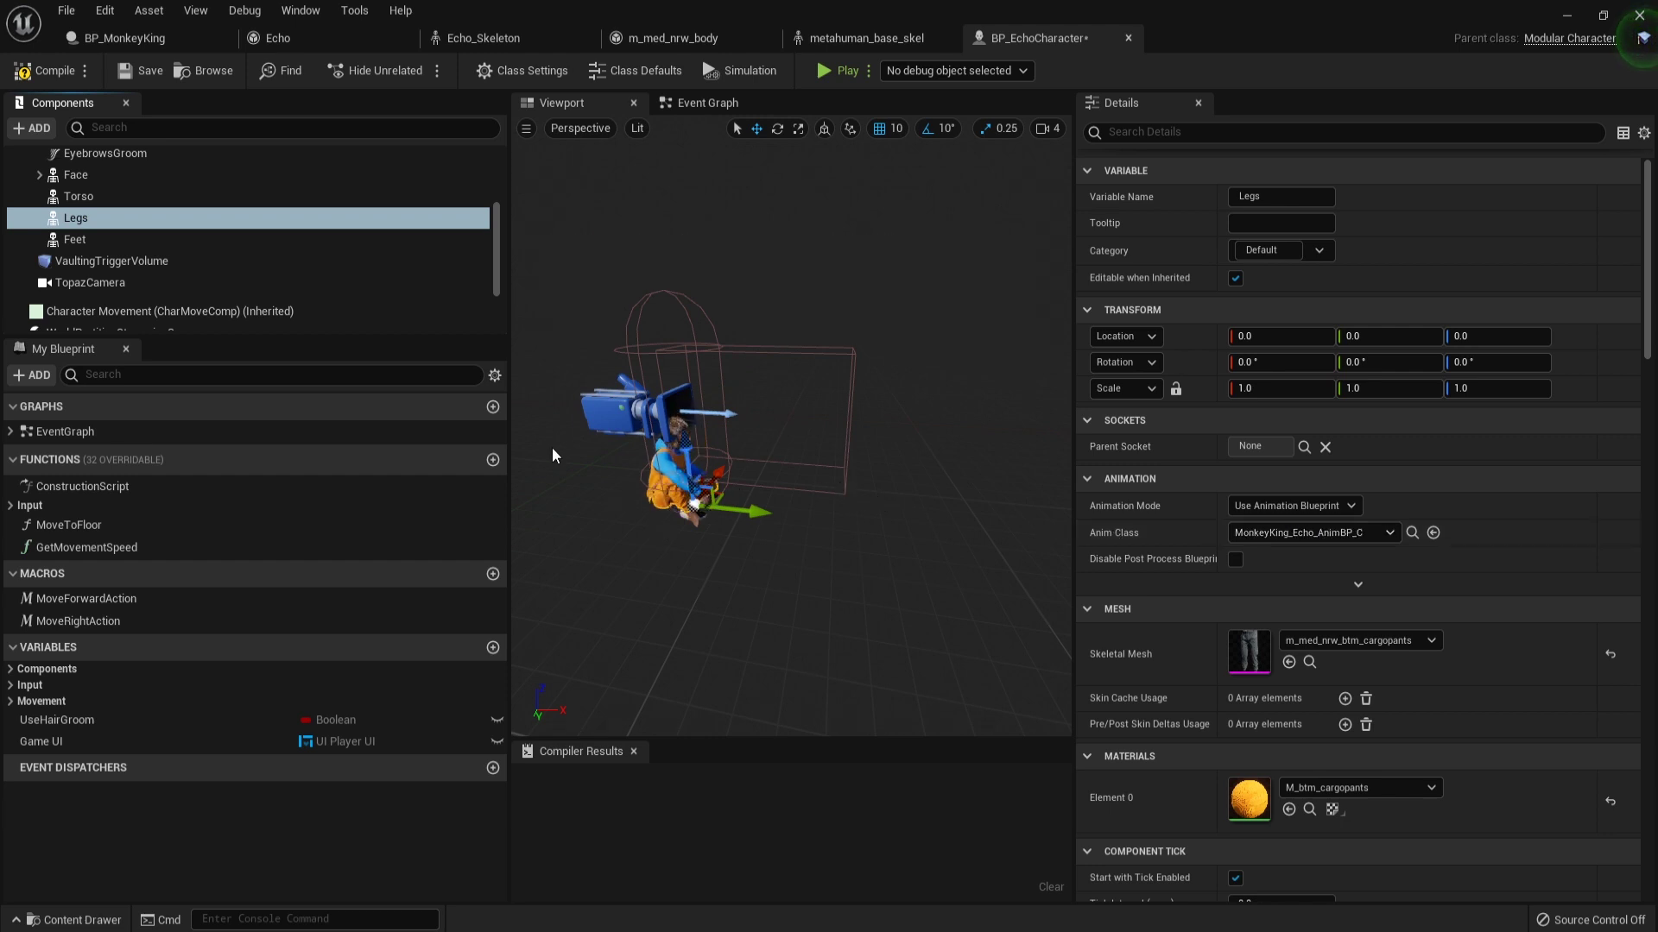
# Set Feet's Anim Class to MonkeyKing_Echo_AnimBP, then compile and save BP_EchoCharacter.
pyautogui.click(143, 242)
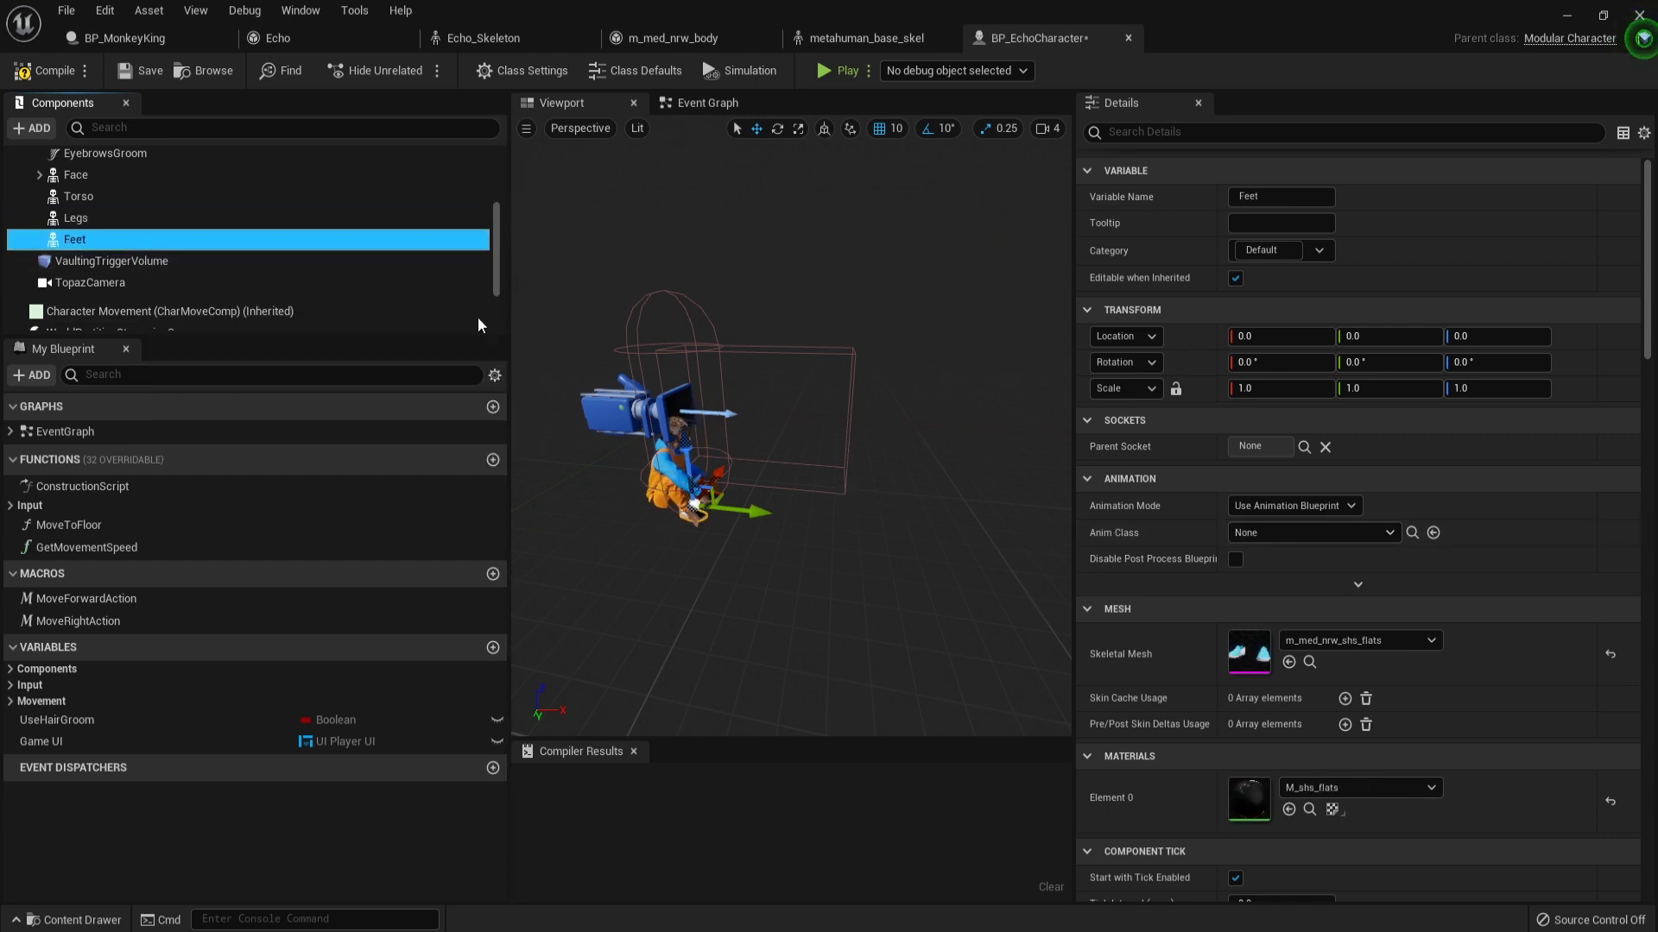
pyautogui.click(1309, 531)
pyautogui.write('Monke')
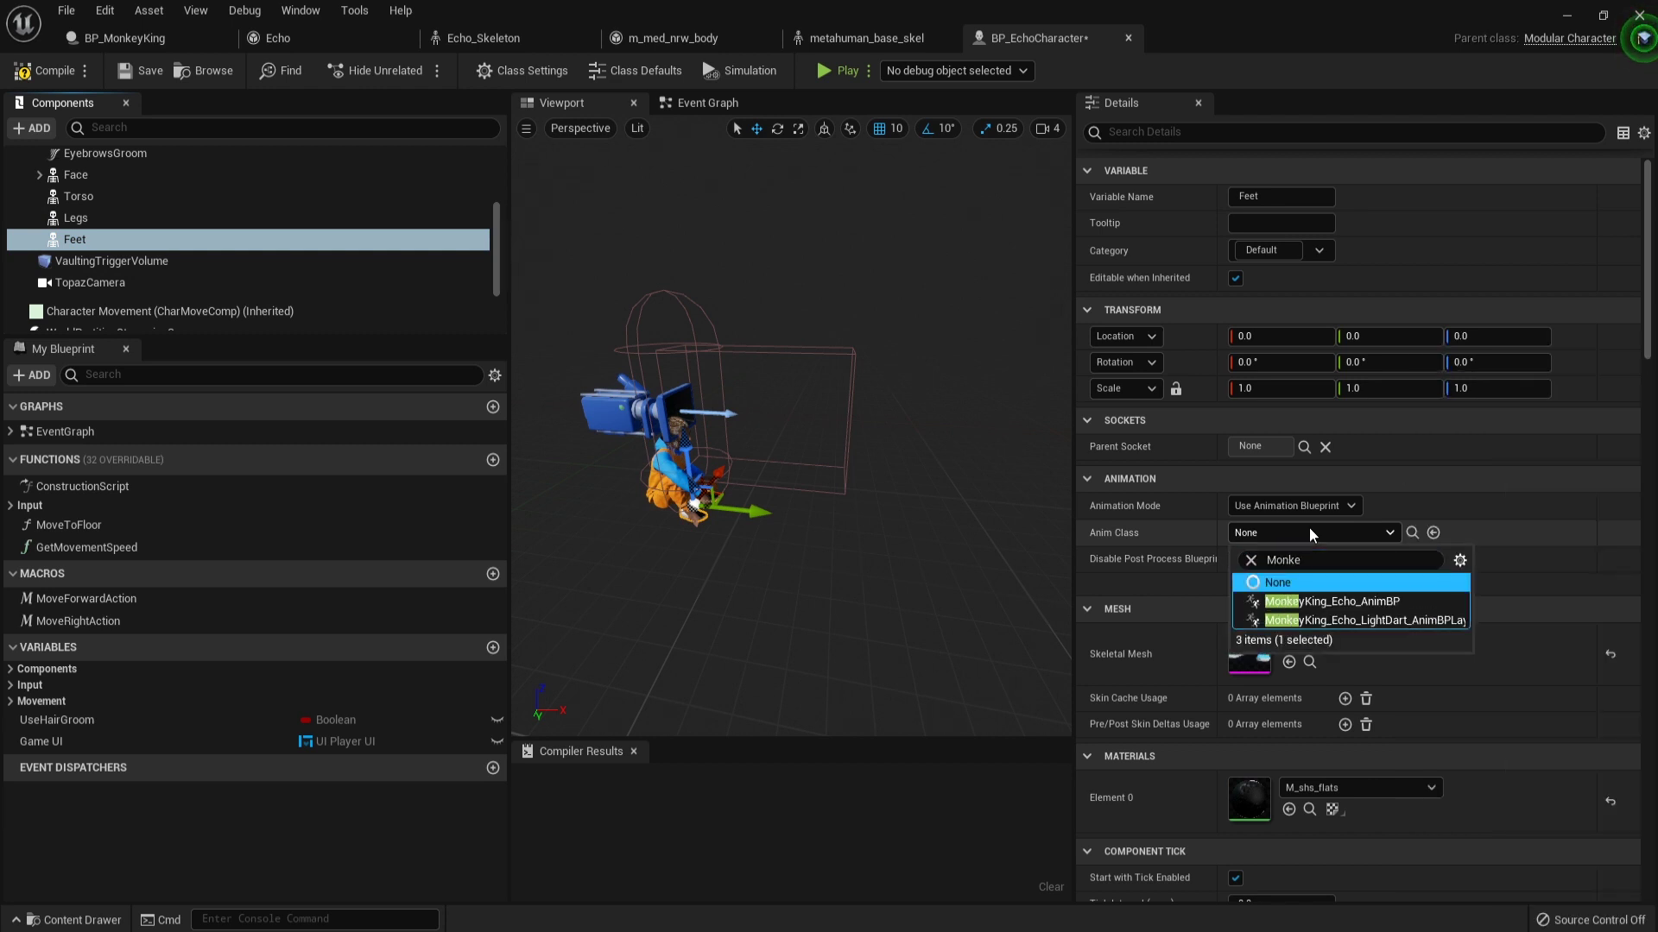
pyautogui.press('Escape')
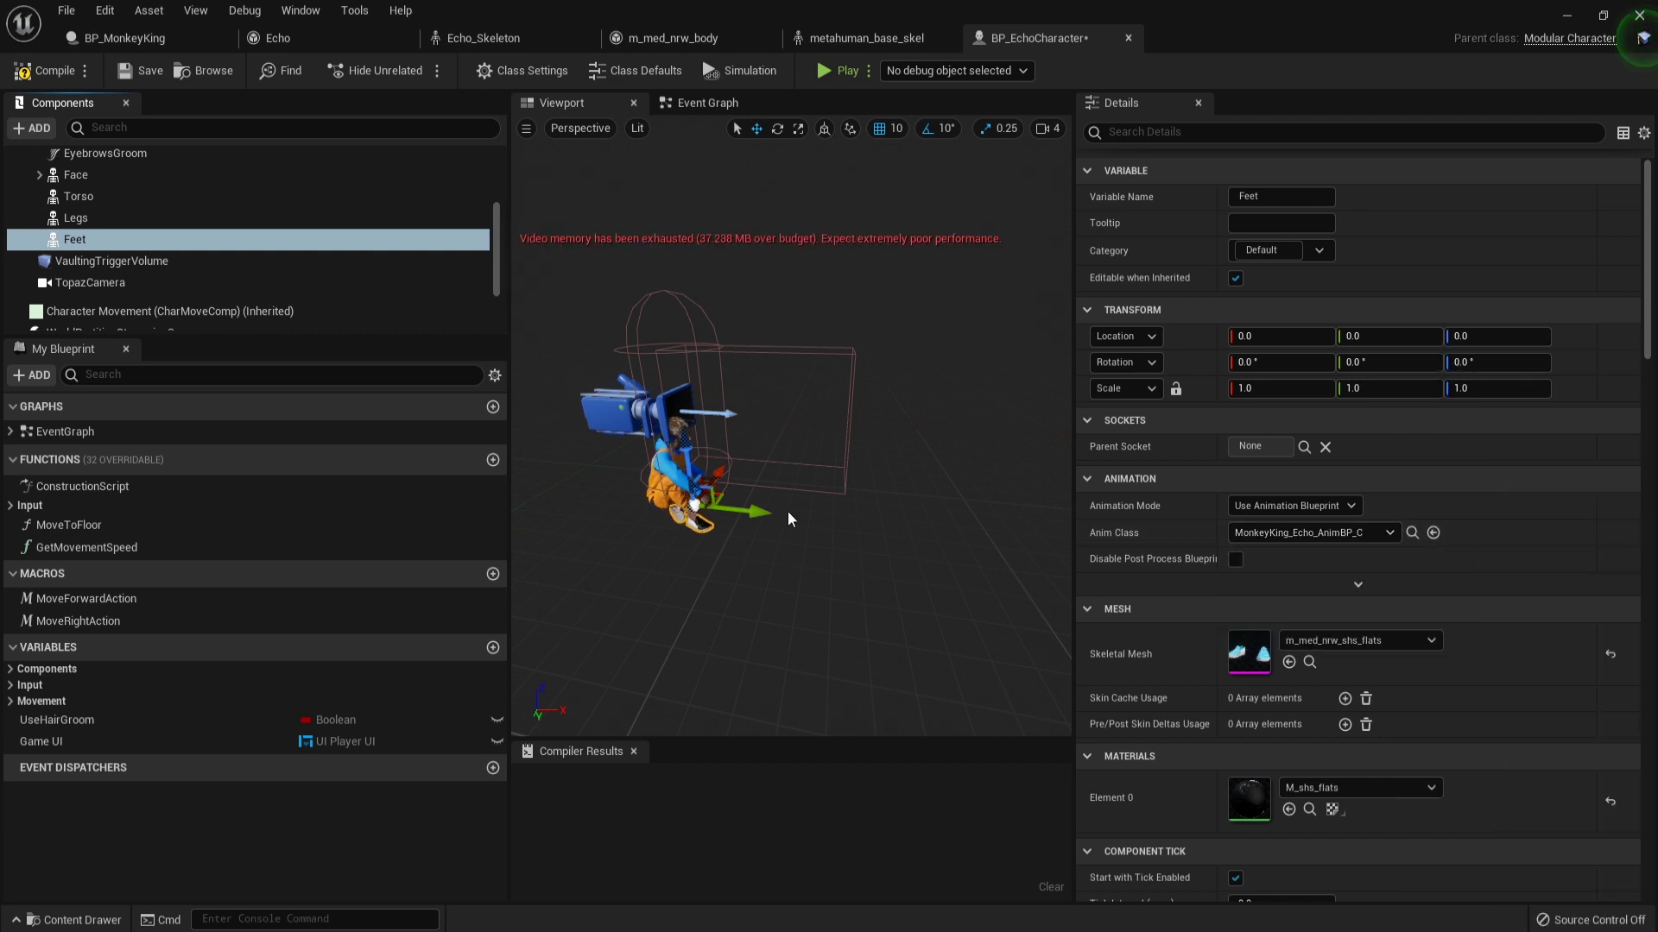
pyautogui.scroll(5, 787, 511)
pyautogui.scroll(-5, 787, 511)
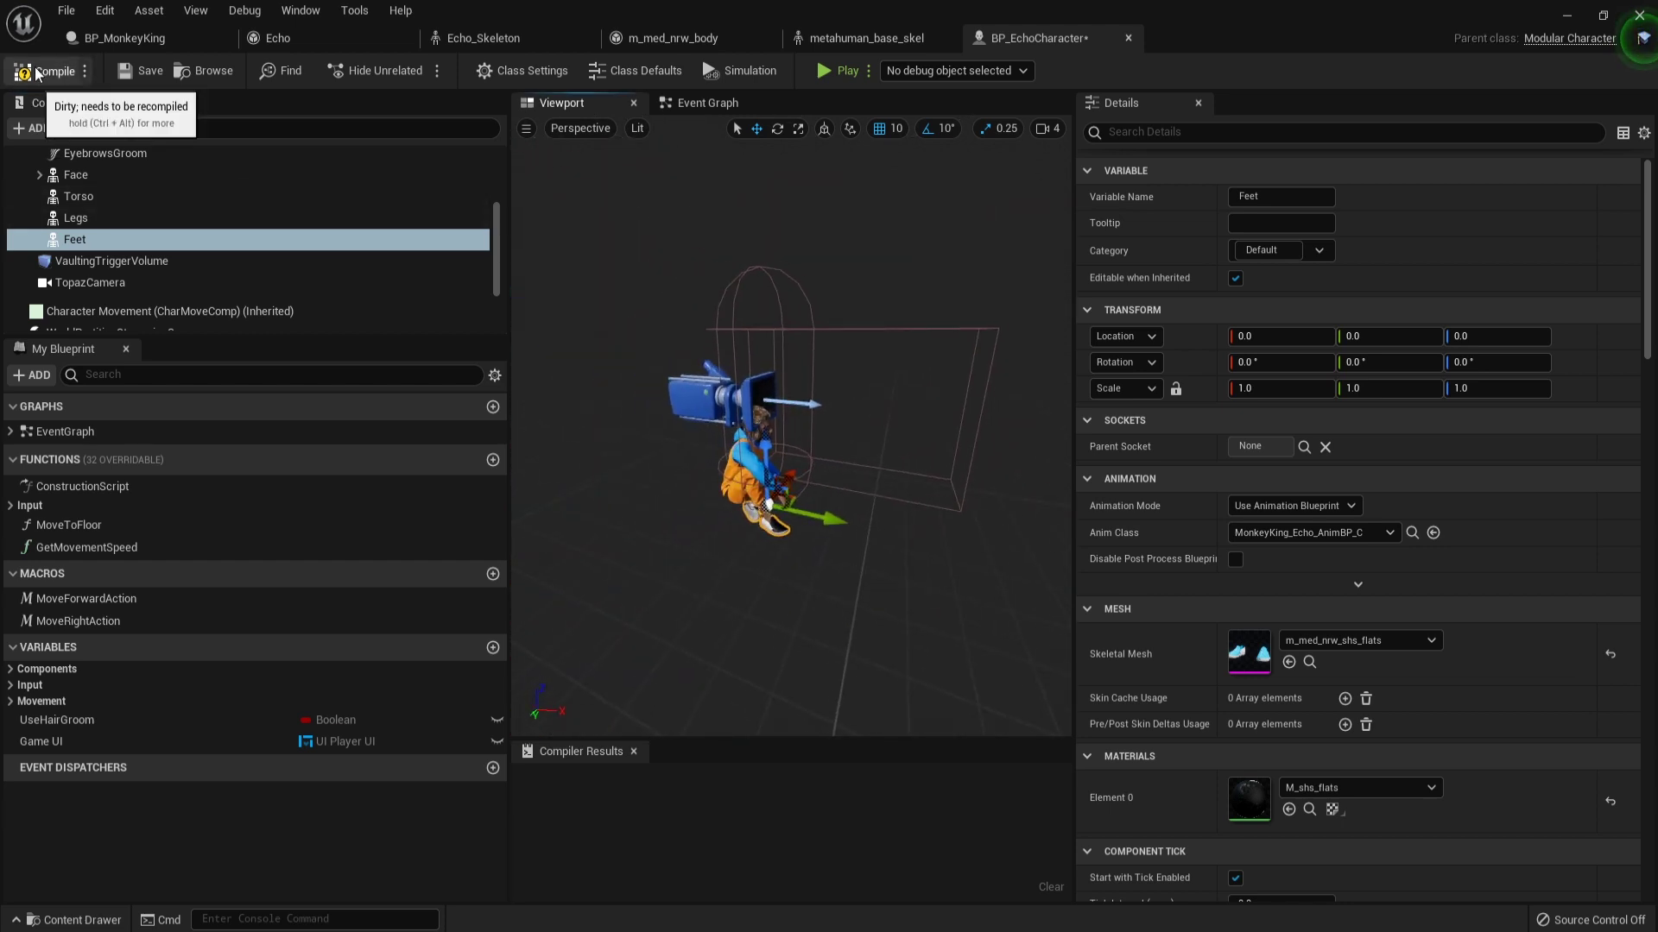
pyautogui.press('F7')
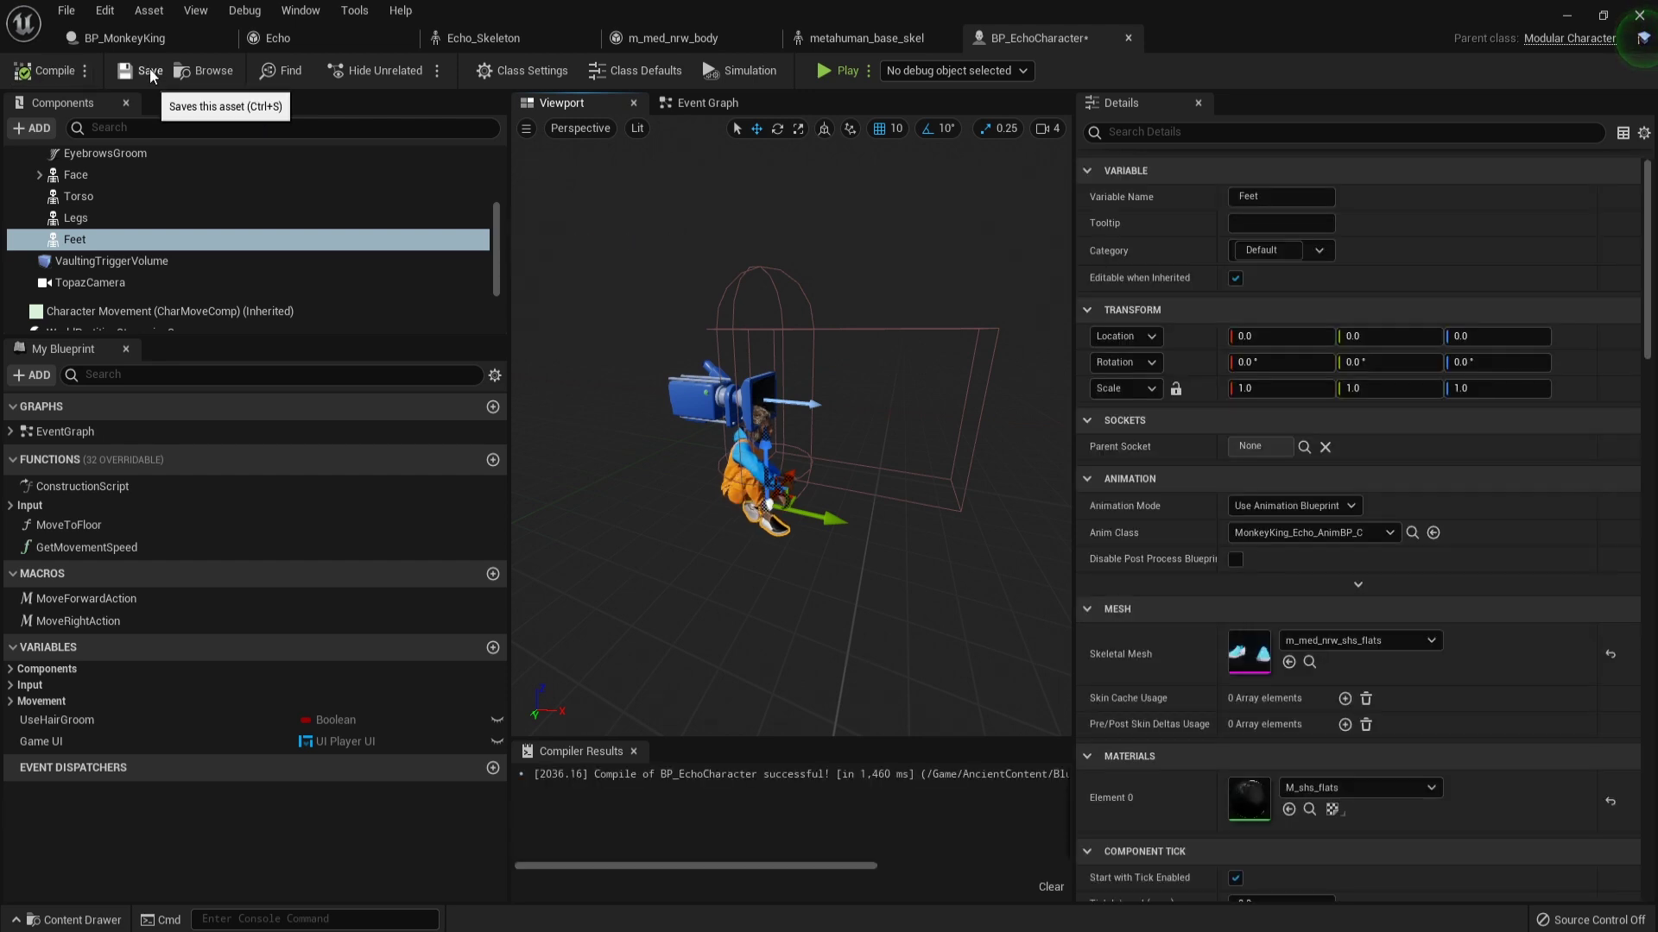
pyautogui.click(148, 69)
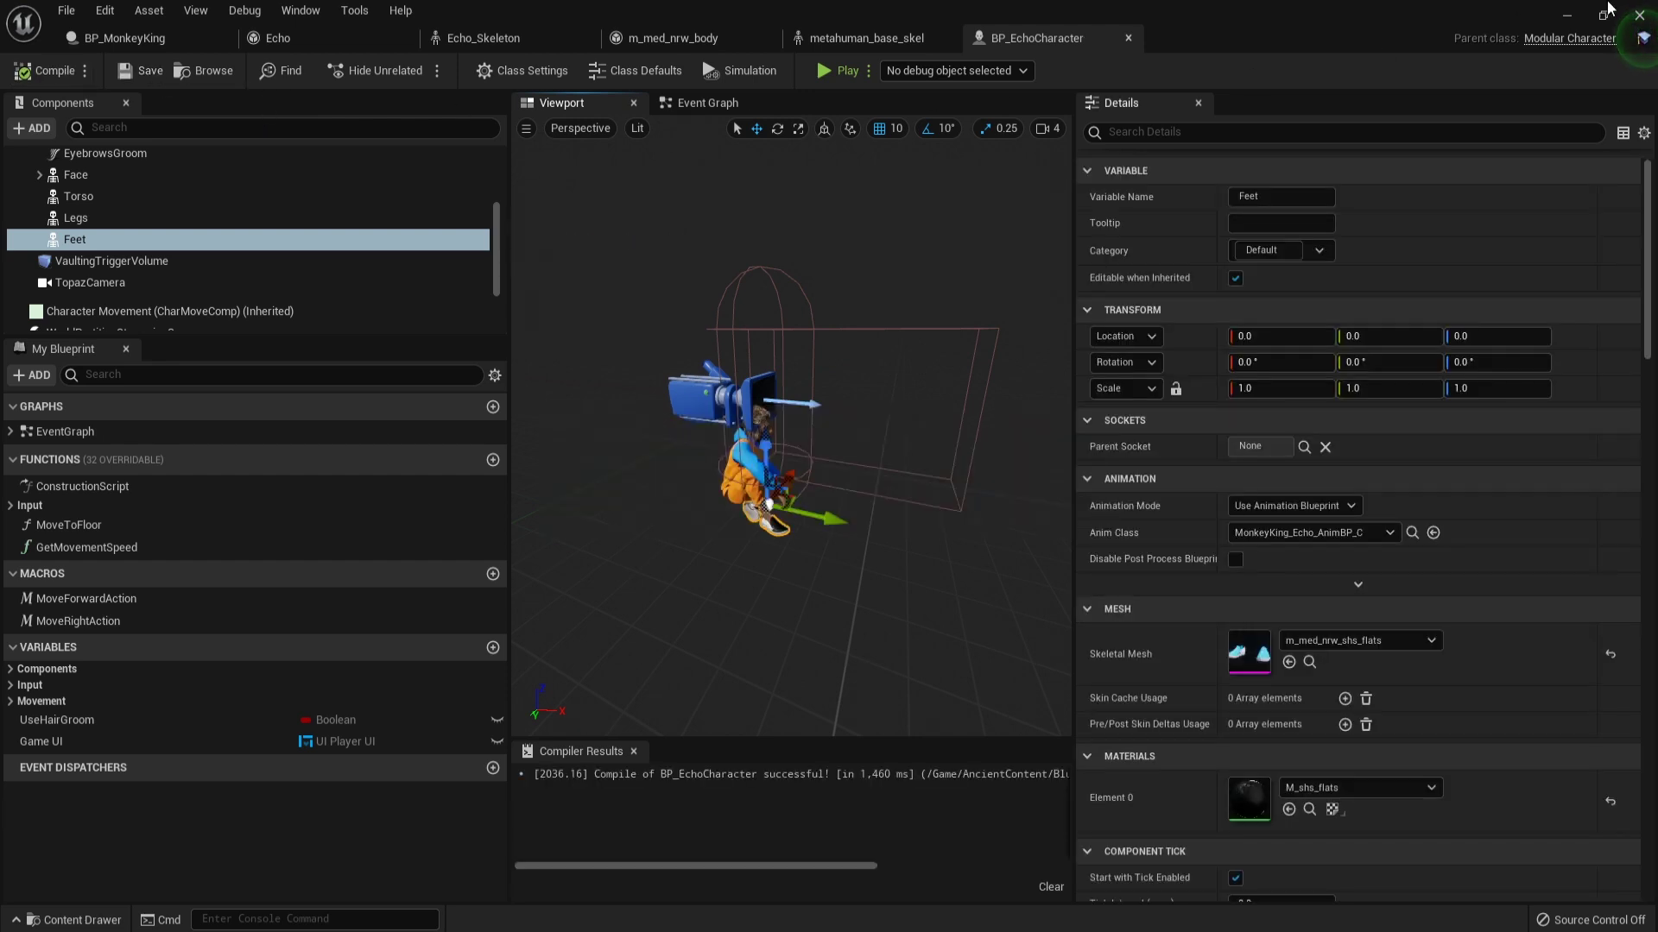
# Move the level camera toward the campfire and start a Play In Editor session.
pyautogui.click(1564, 14)
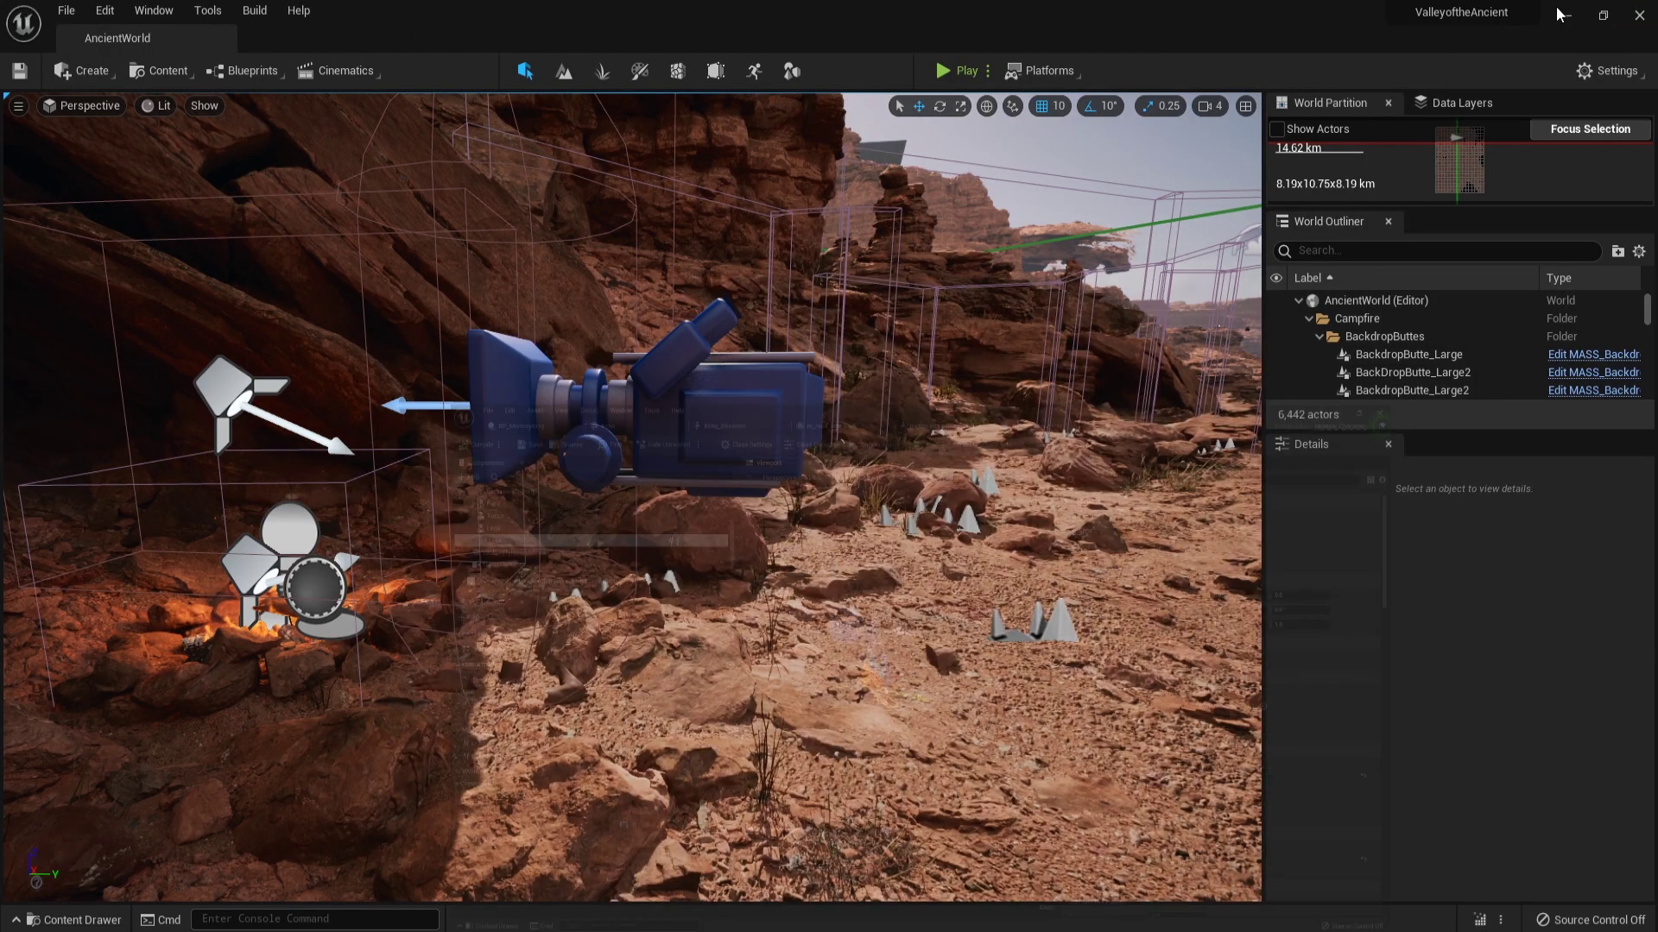
pyautogui.press('Up')
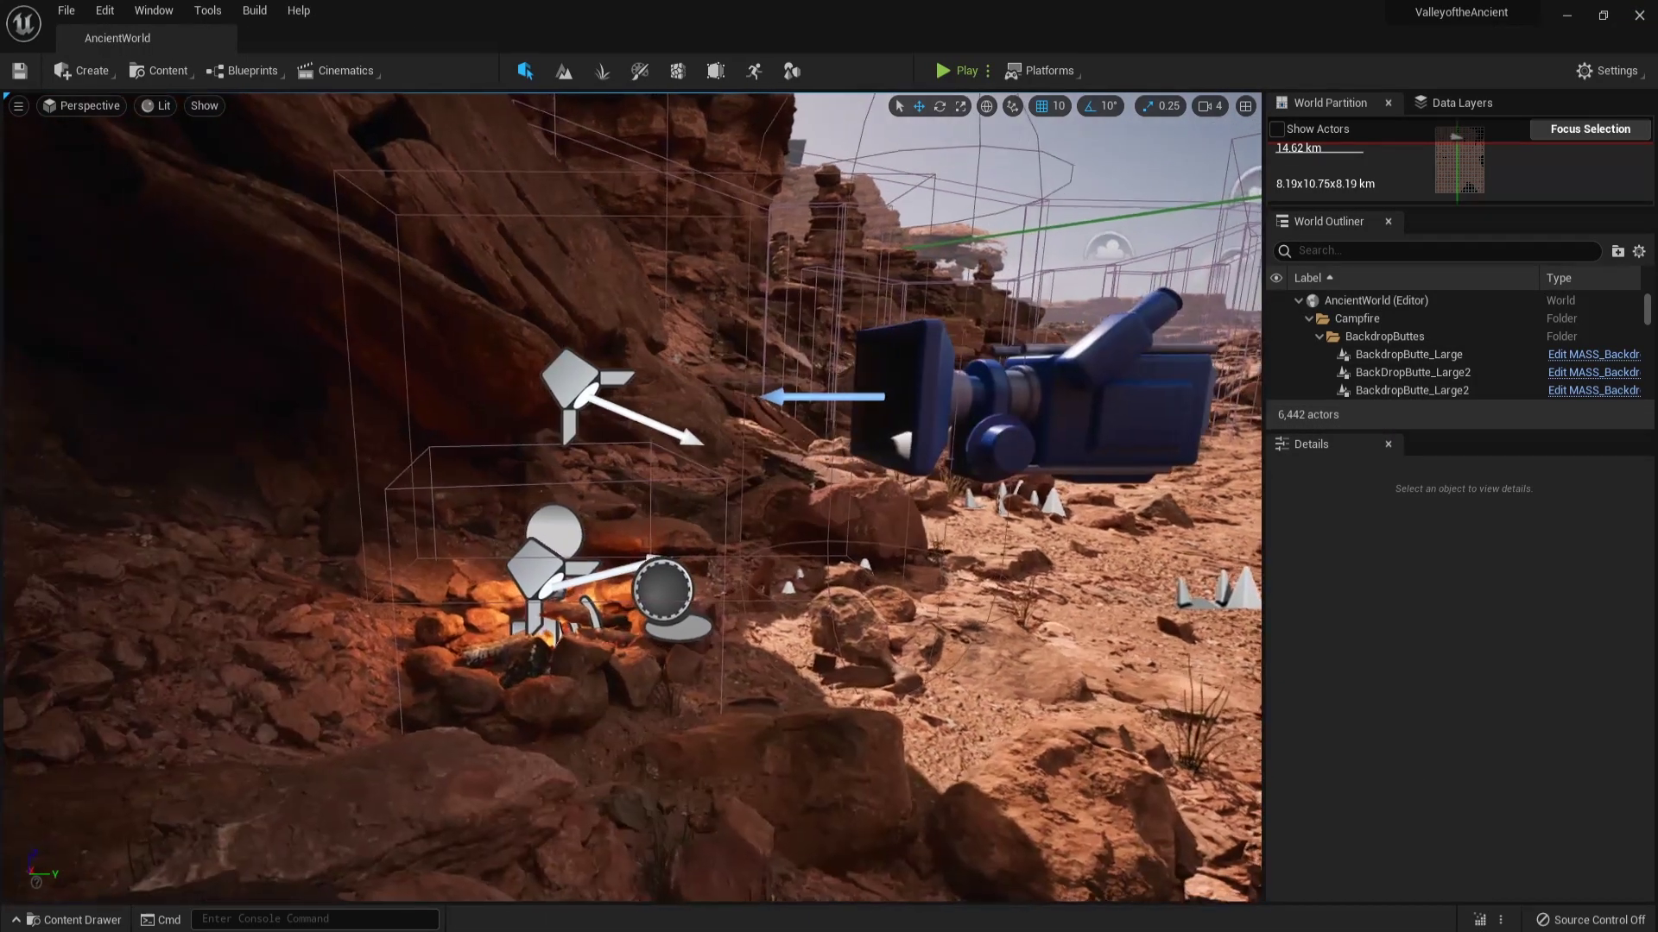
pyautogui.press('Left')
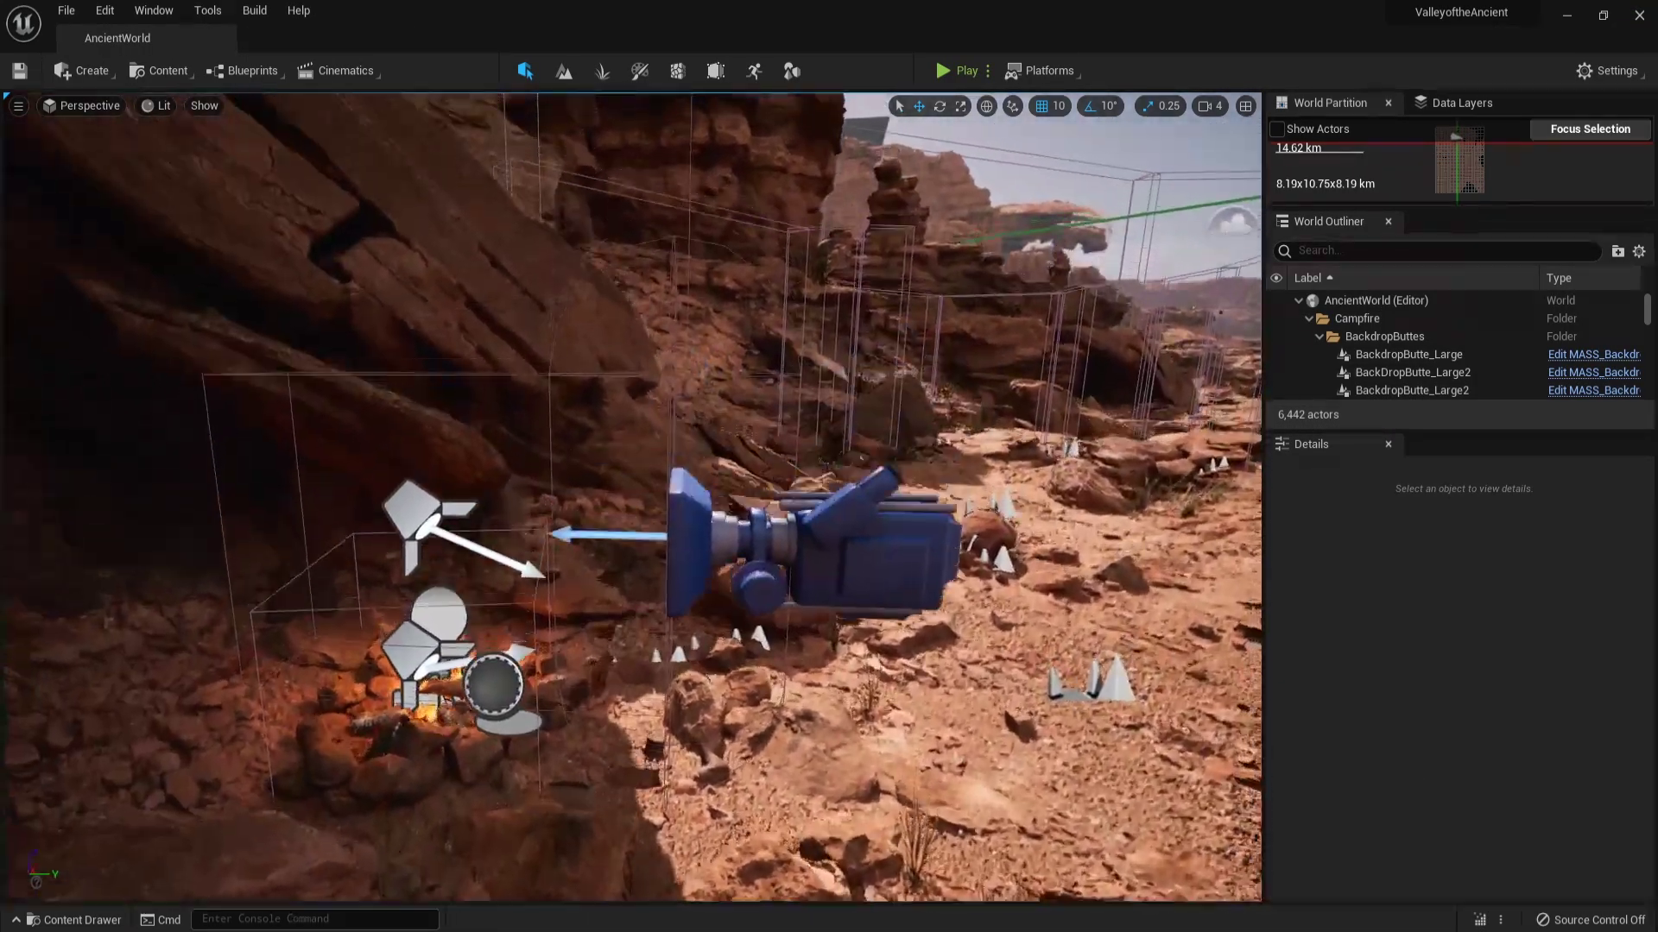
pyautogui.press('Up')
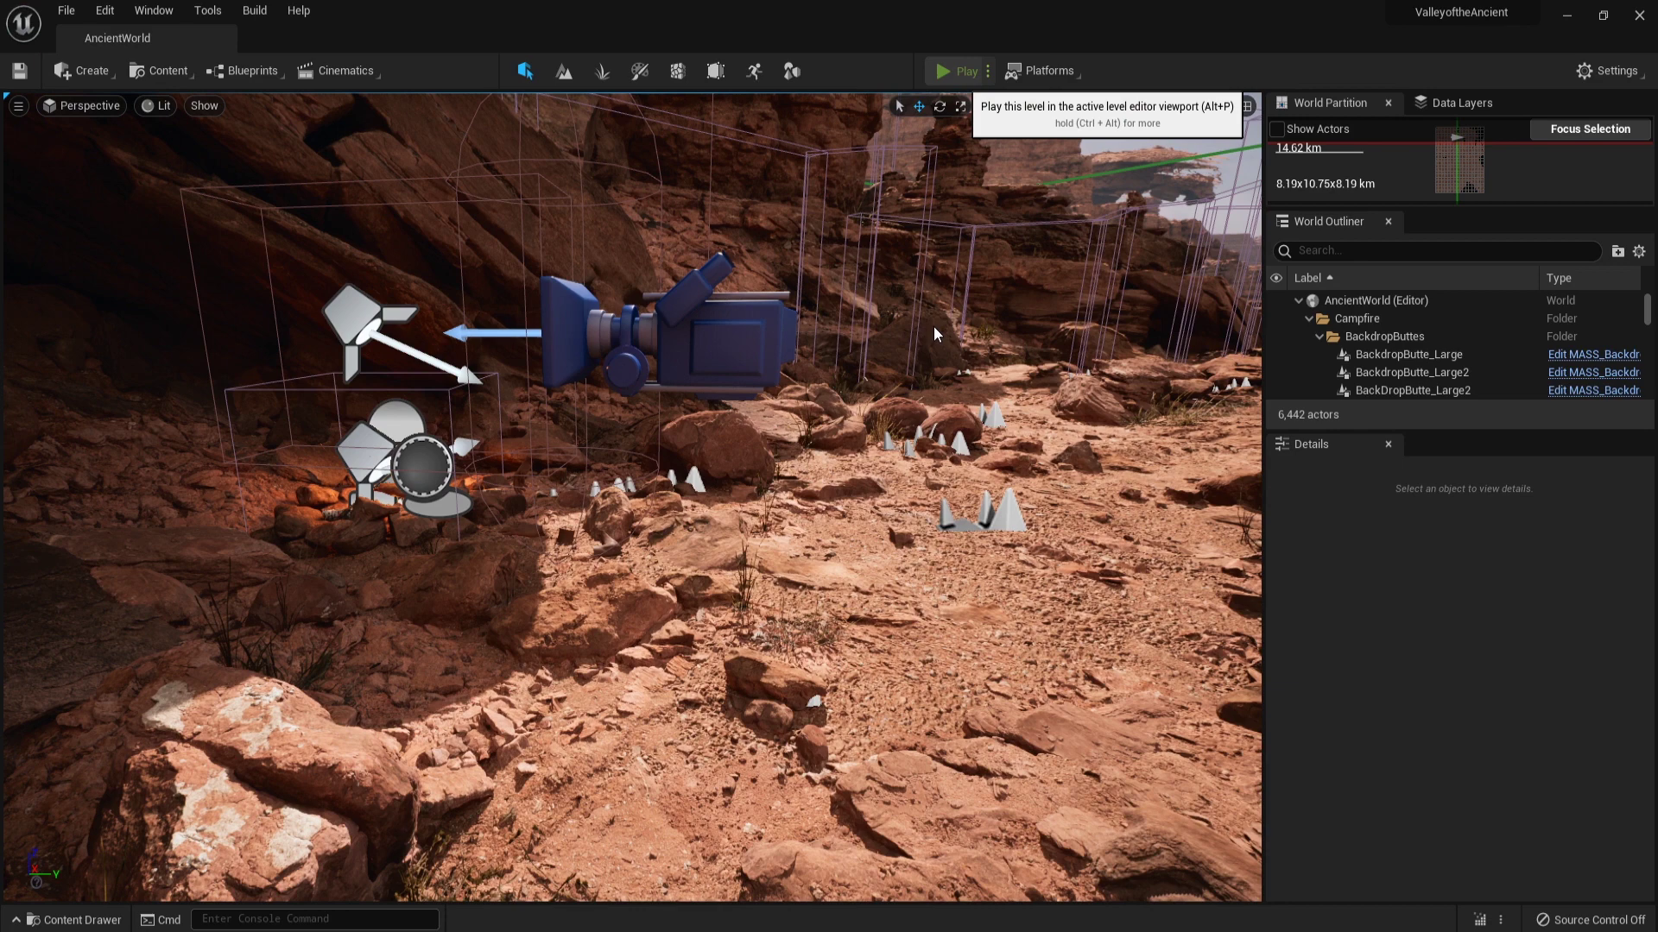
pyautogui.hotkey('alt', 'p')
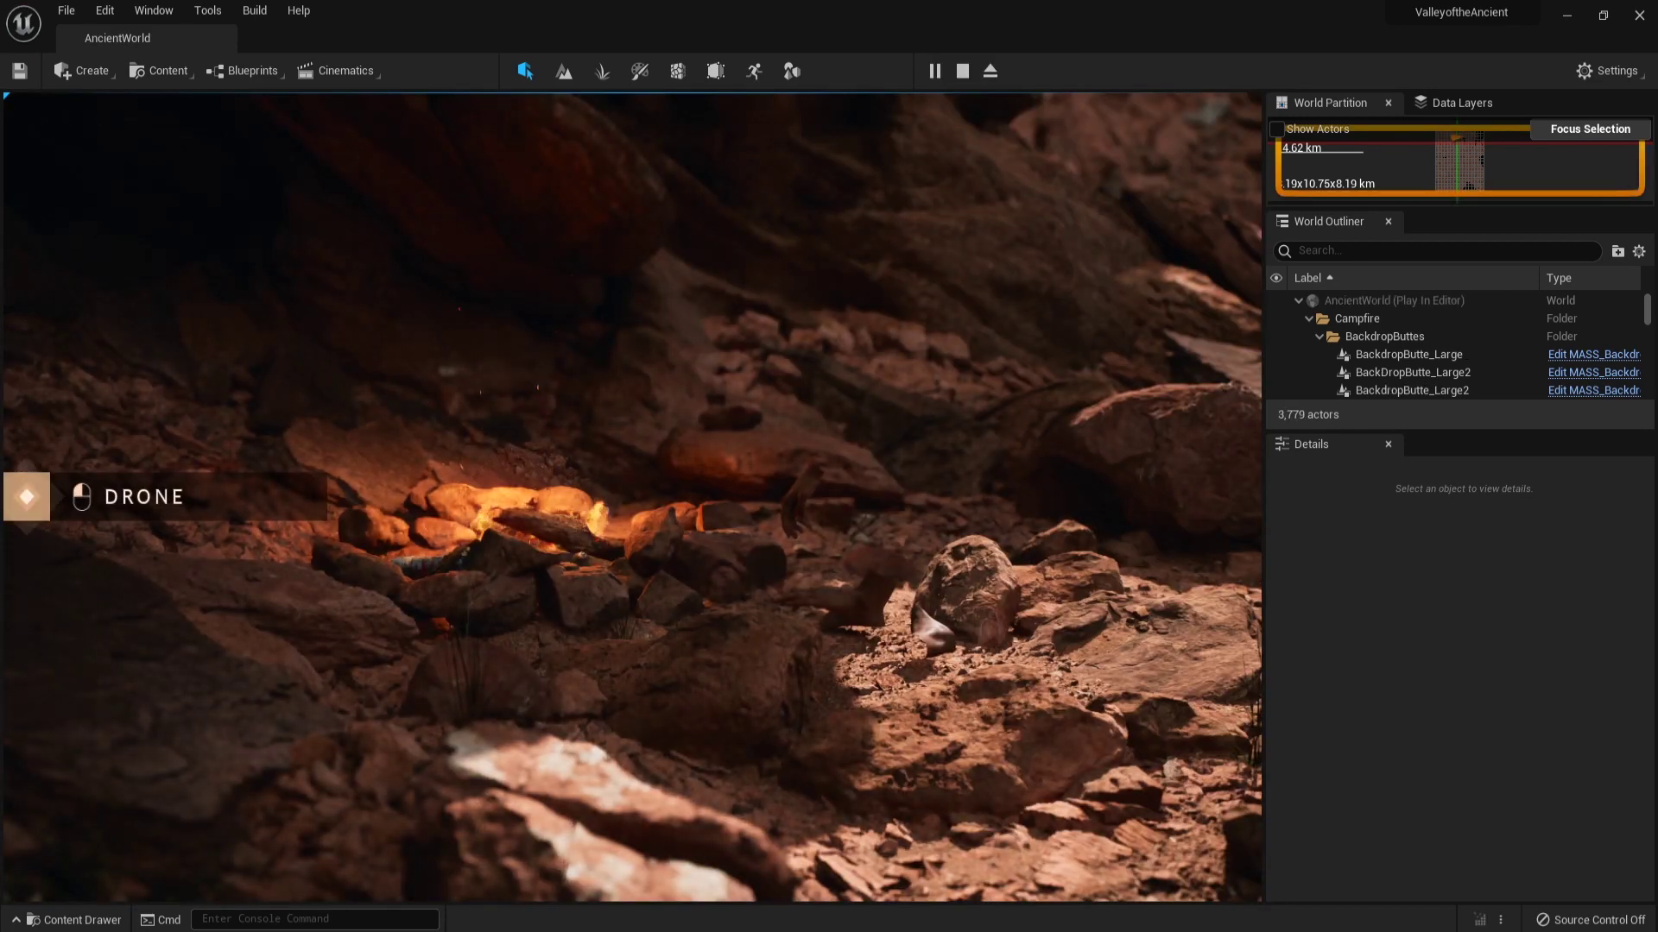
# Fly the drone back, forward and sideways around the campfire and canyon floor to test it.
pyautogui.click(627, 513)
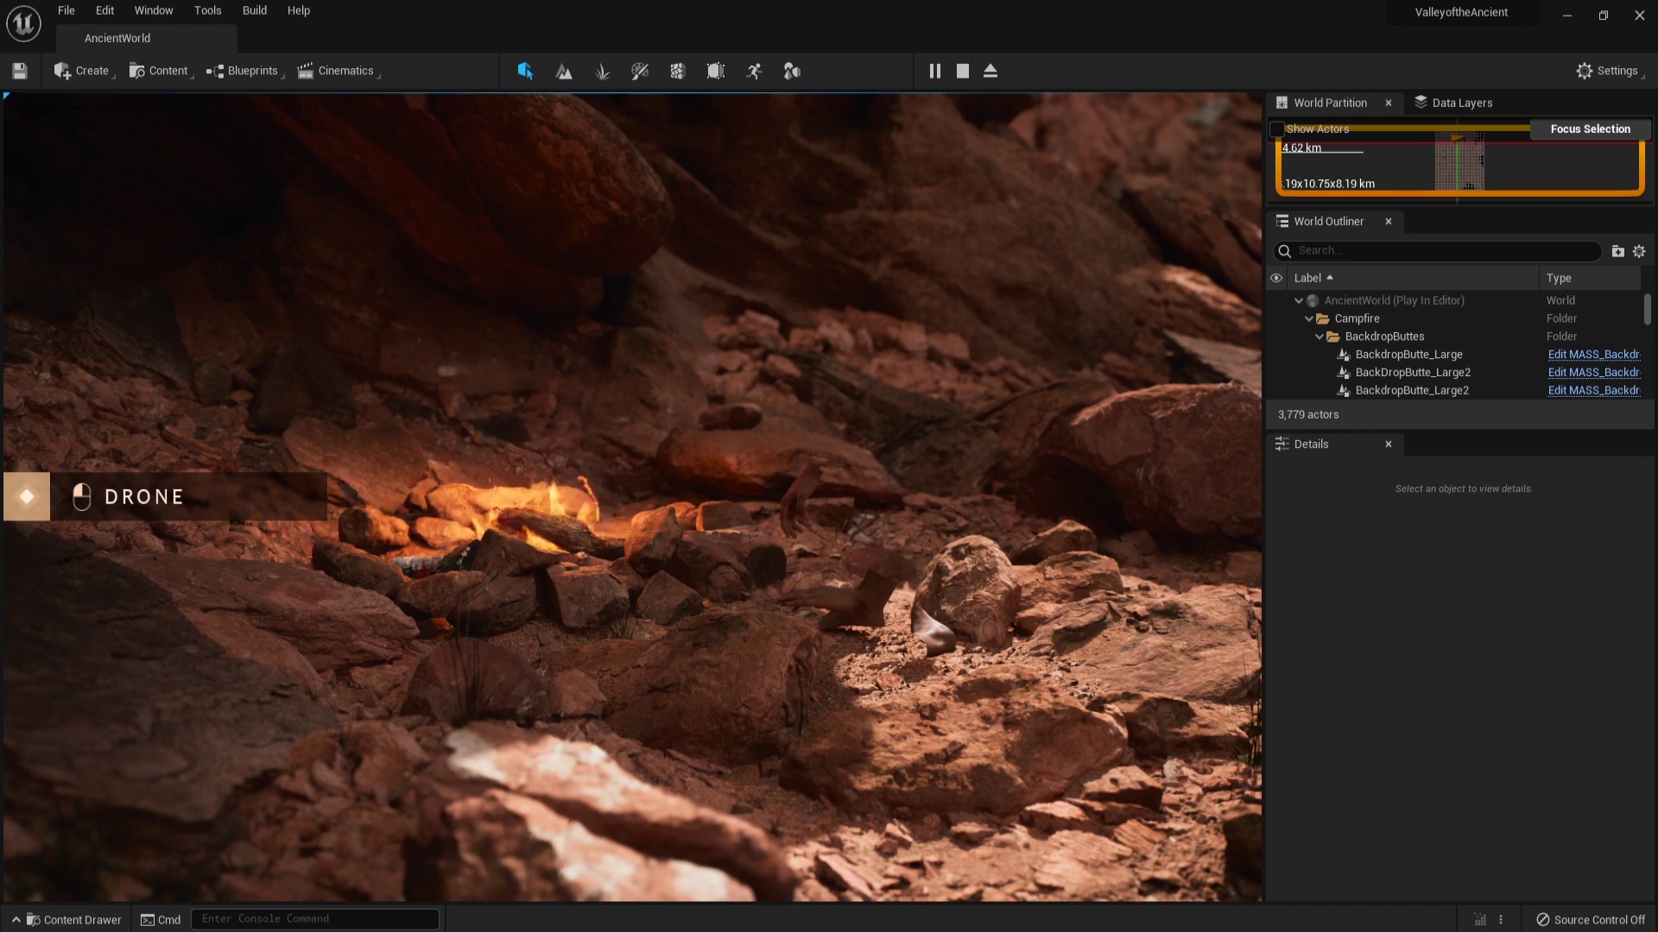
pyautogui.press('s')
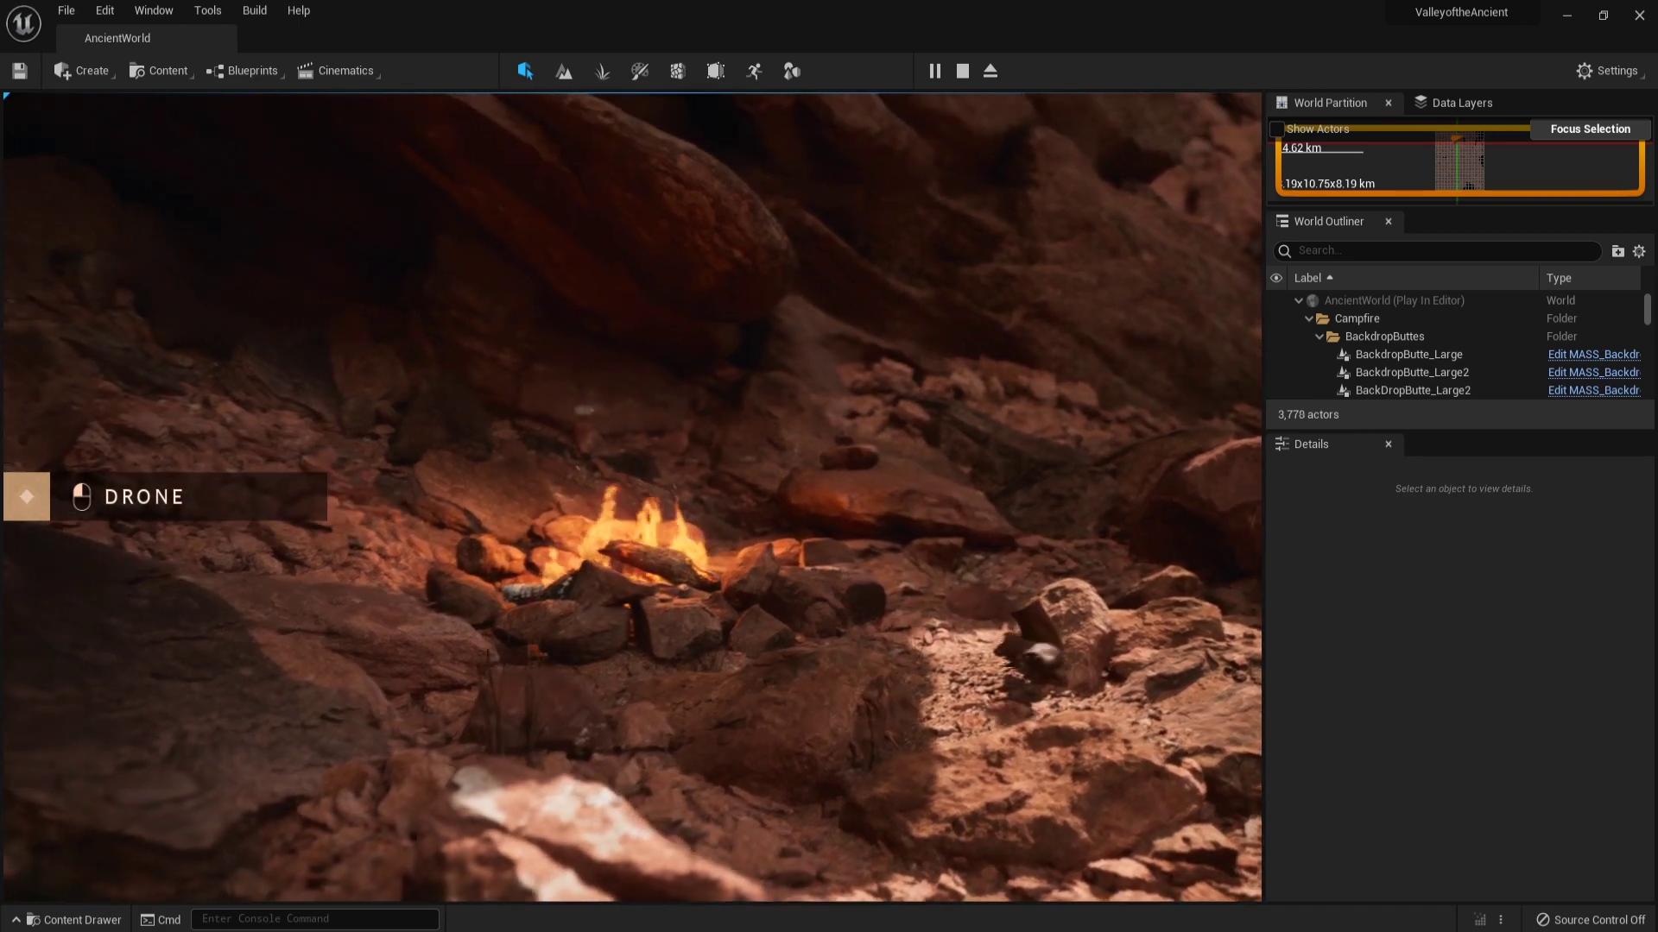
pyautogui.press('s')
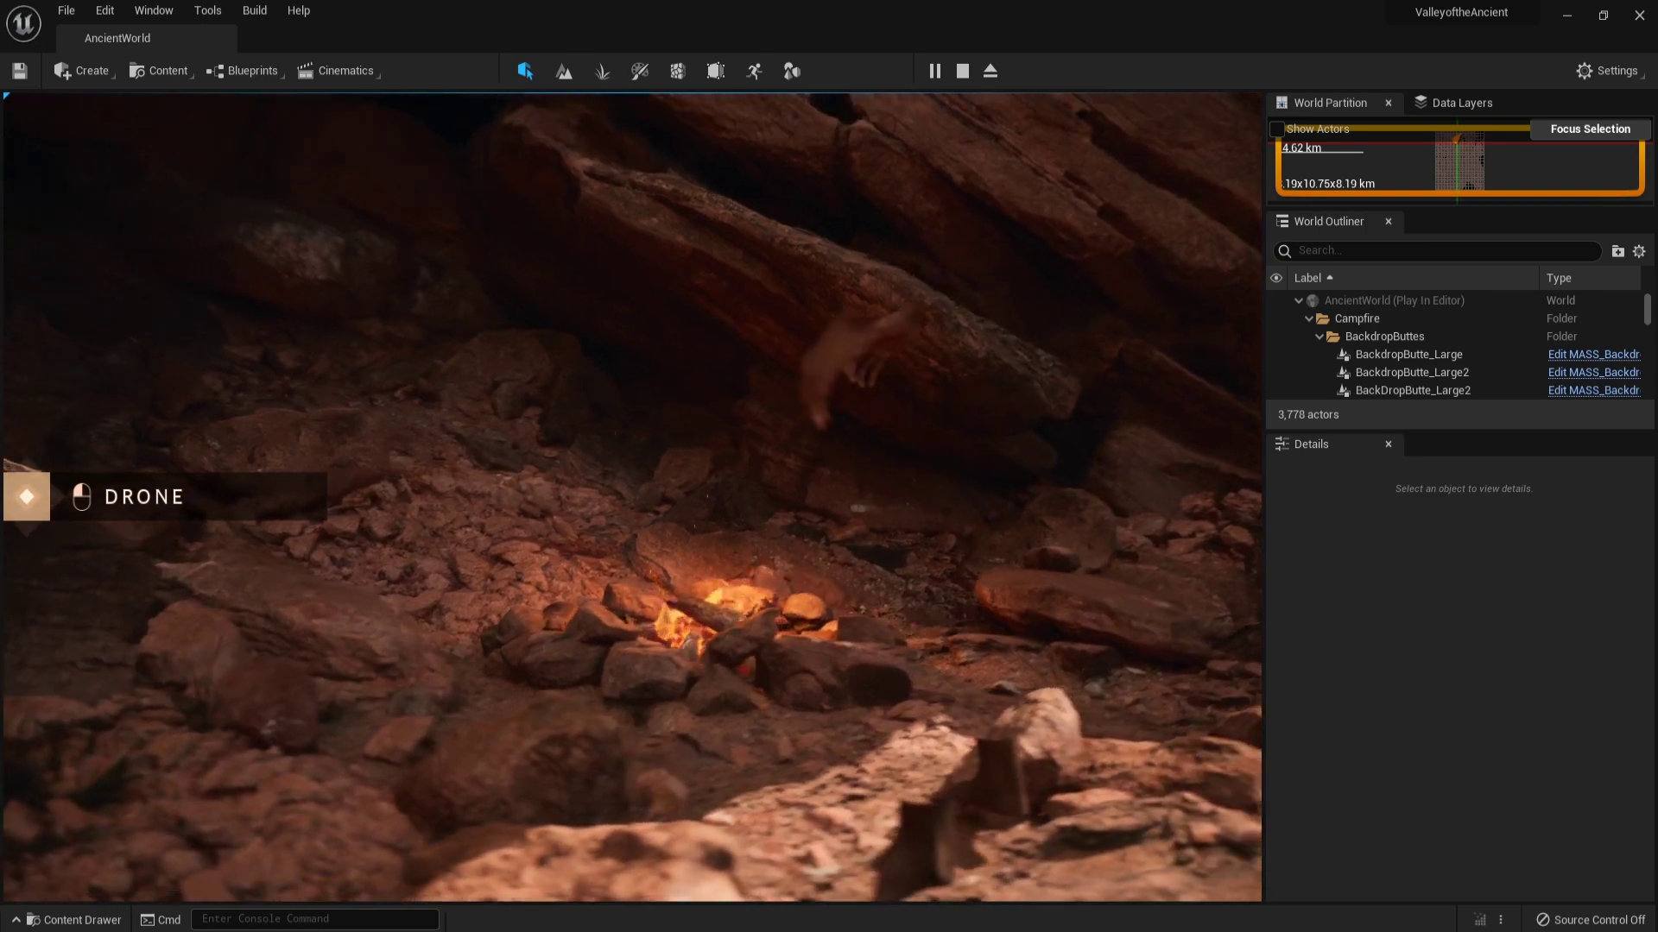
pyautogui.press('s')
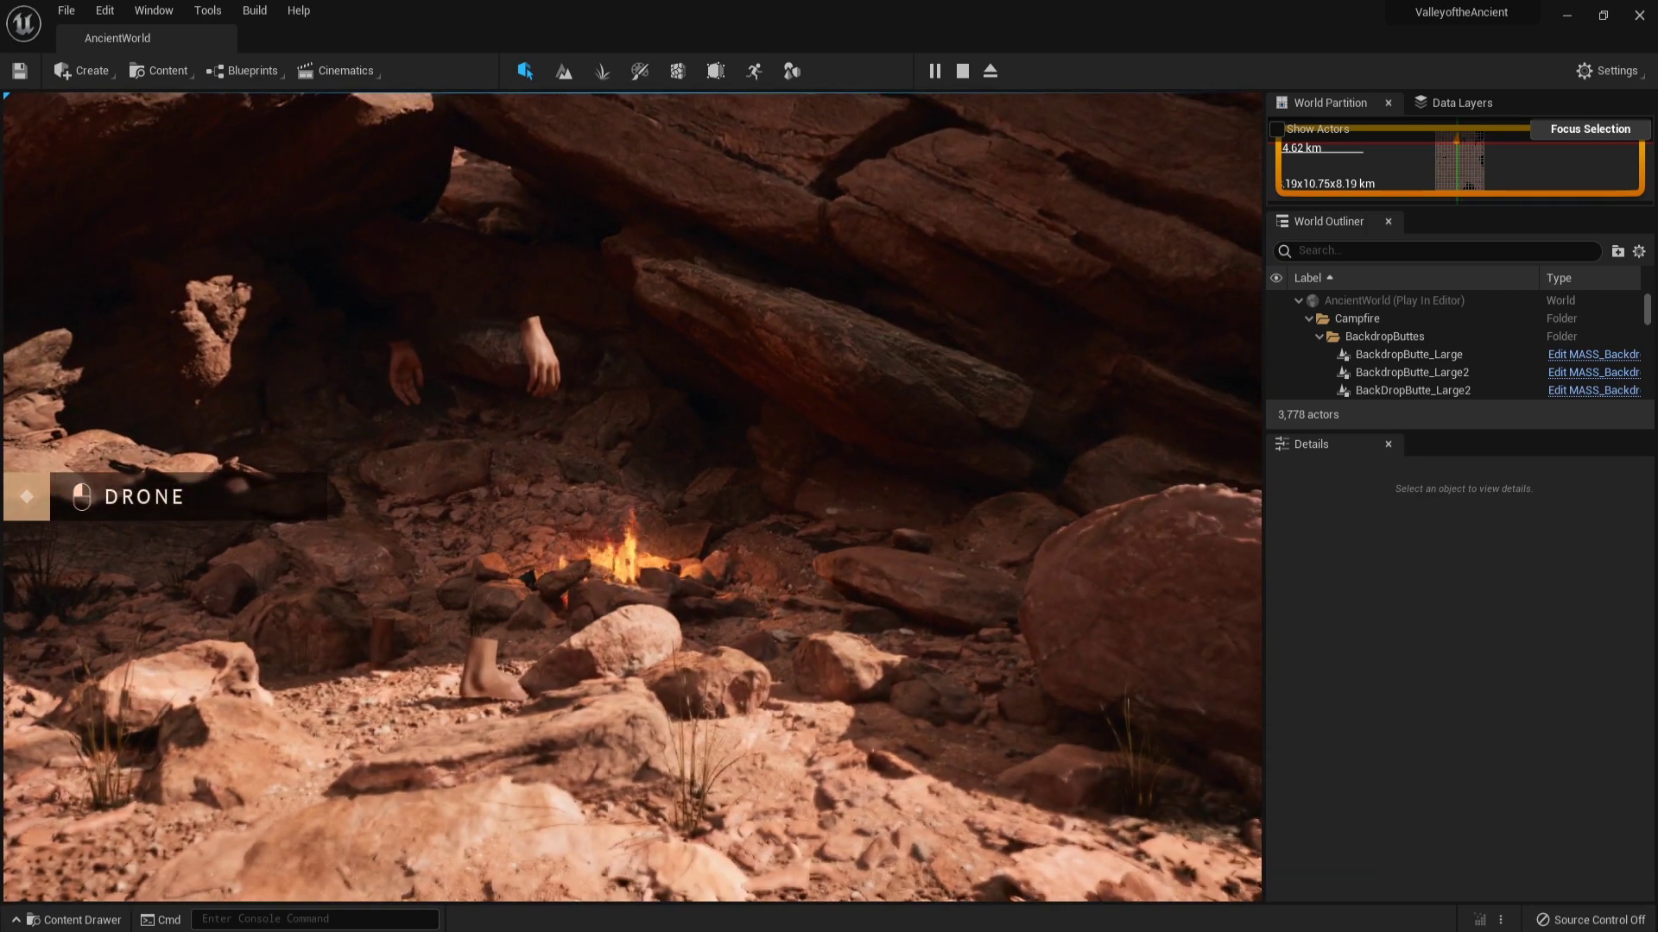
pyautogui.press('w')
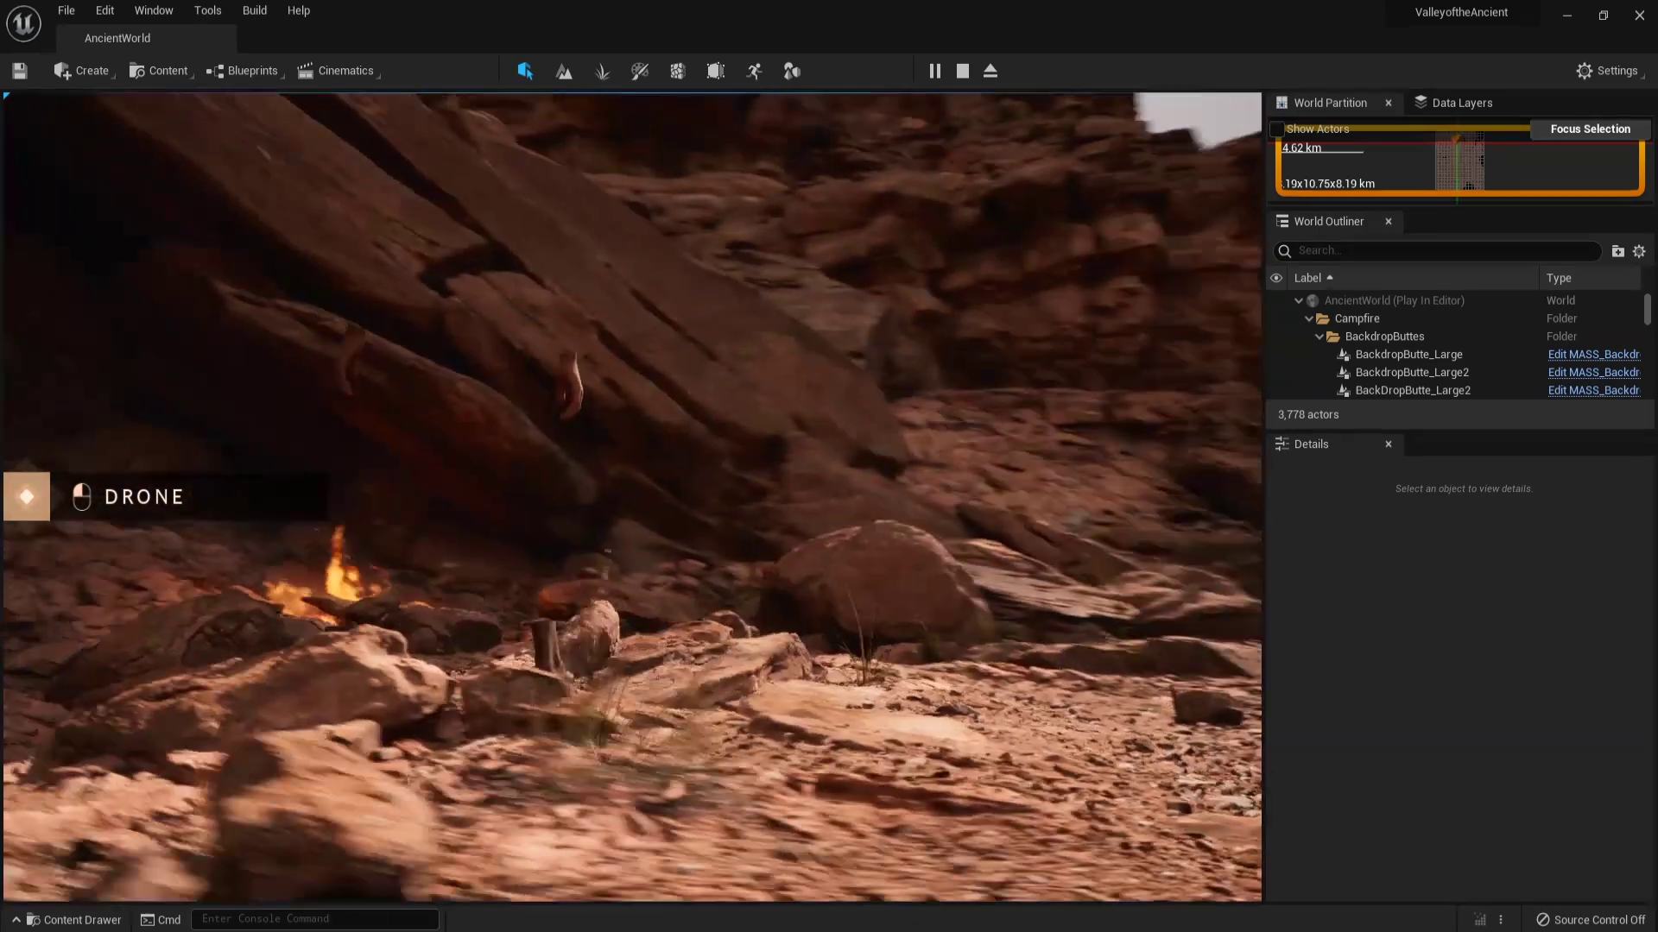
pyautogui.press('s')
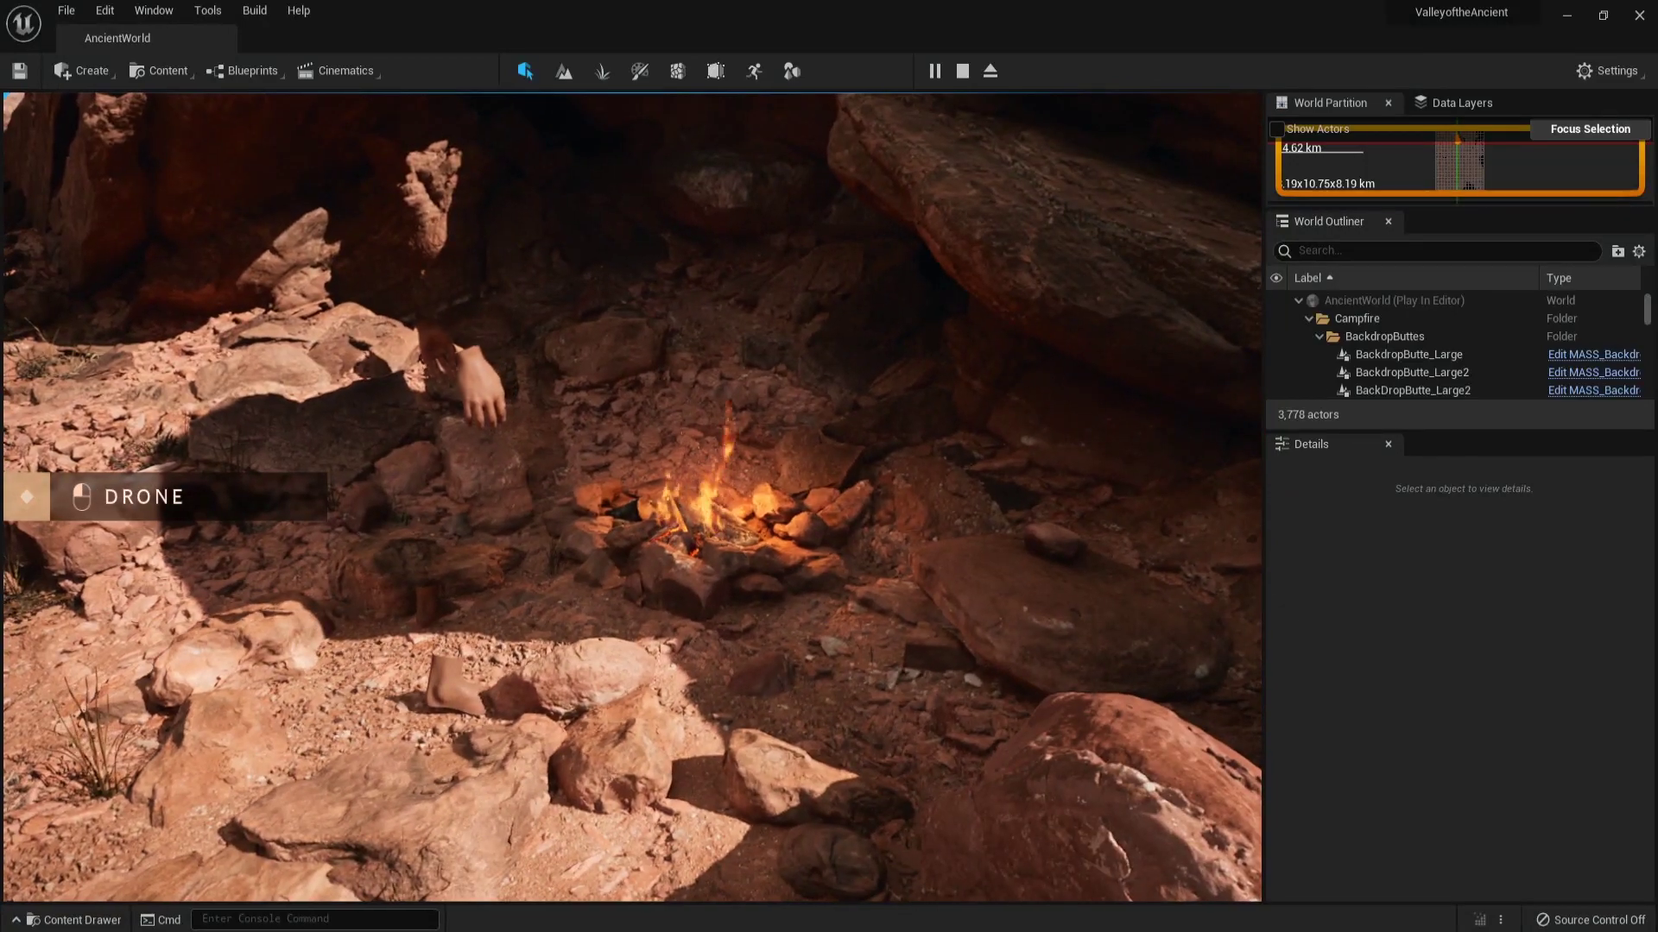
pyautogui.press('w')
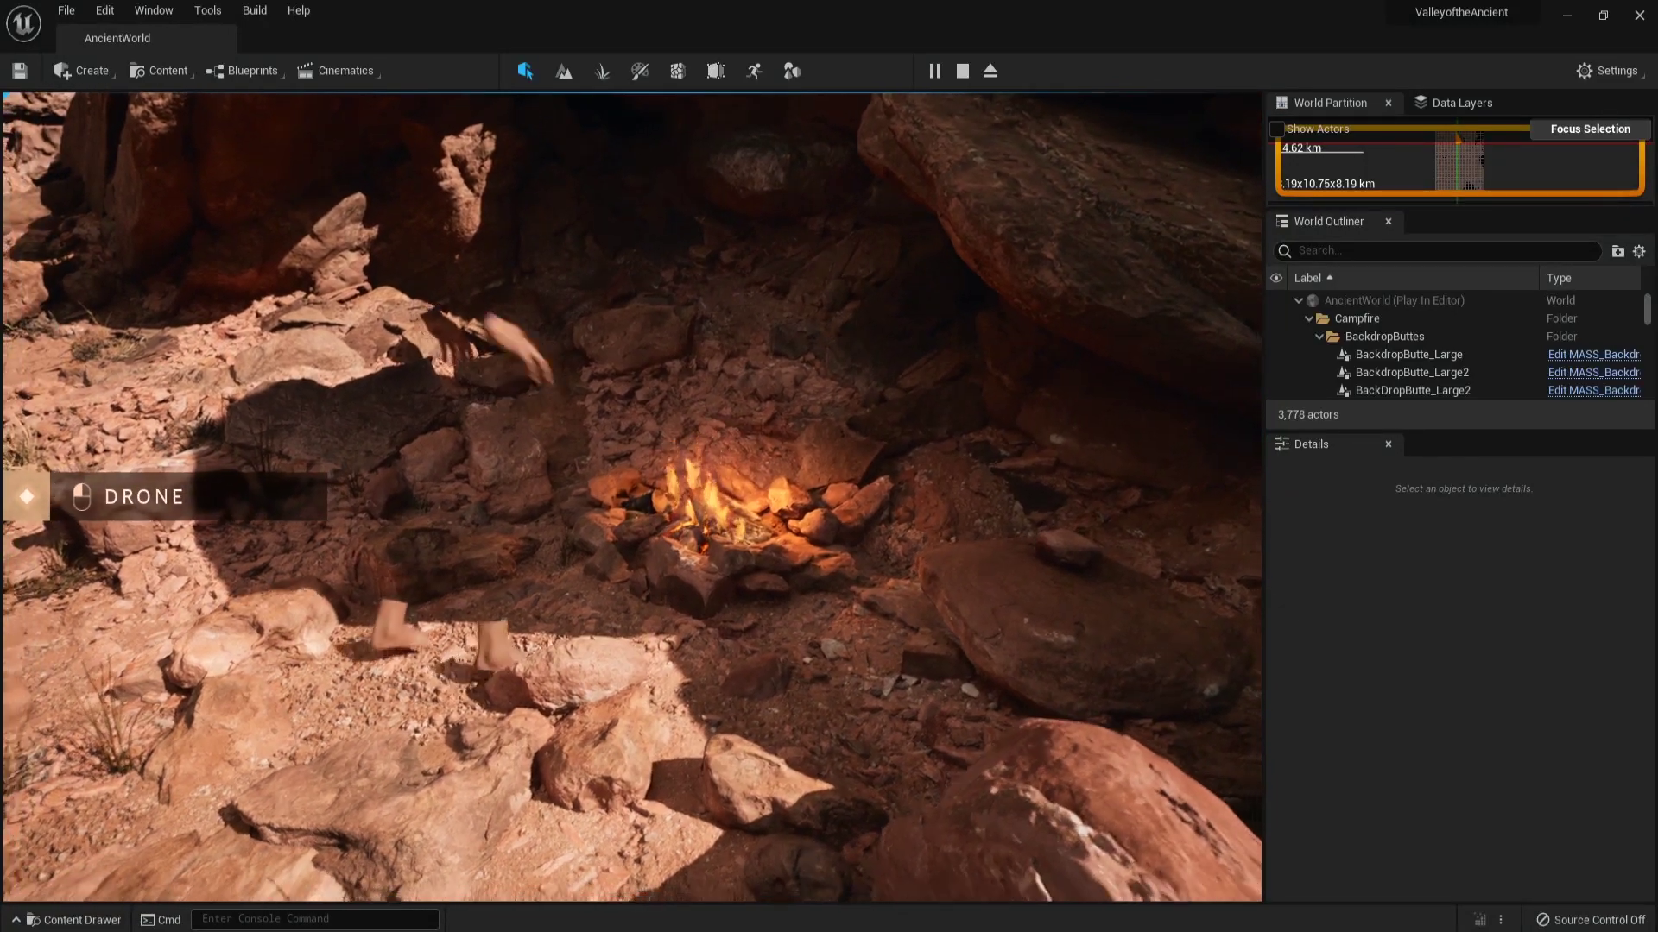
pyautogui.press('d')
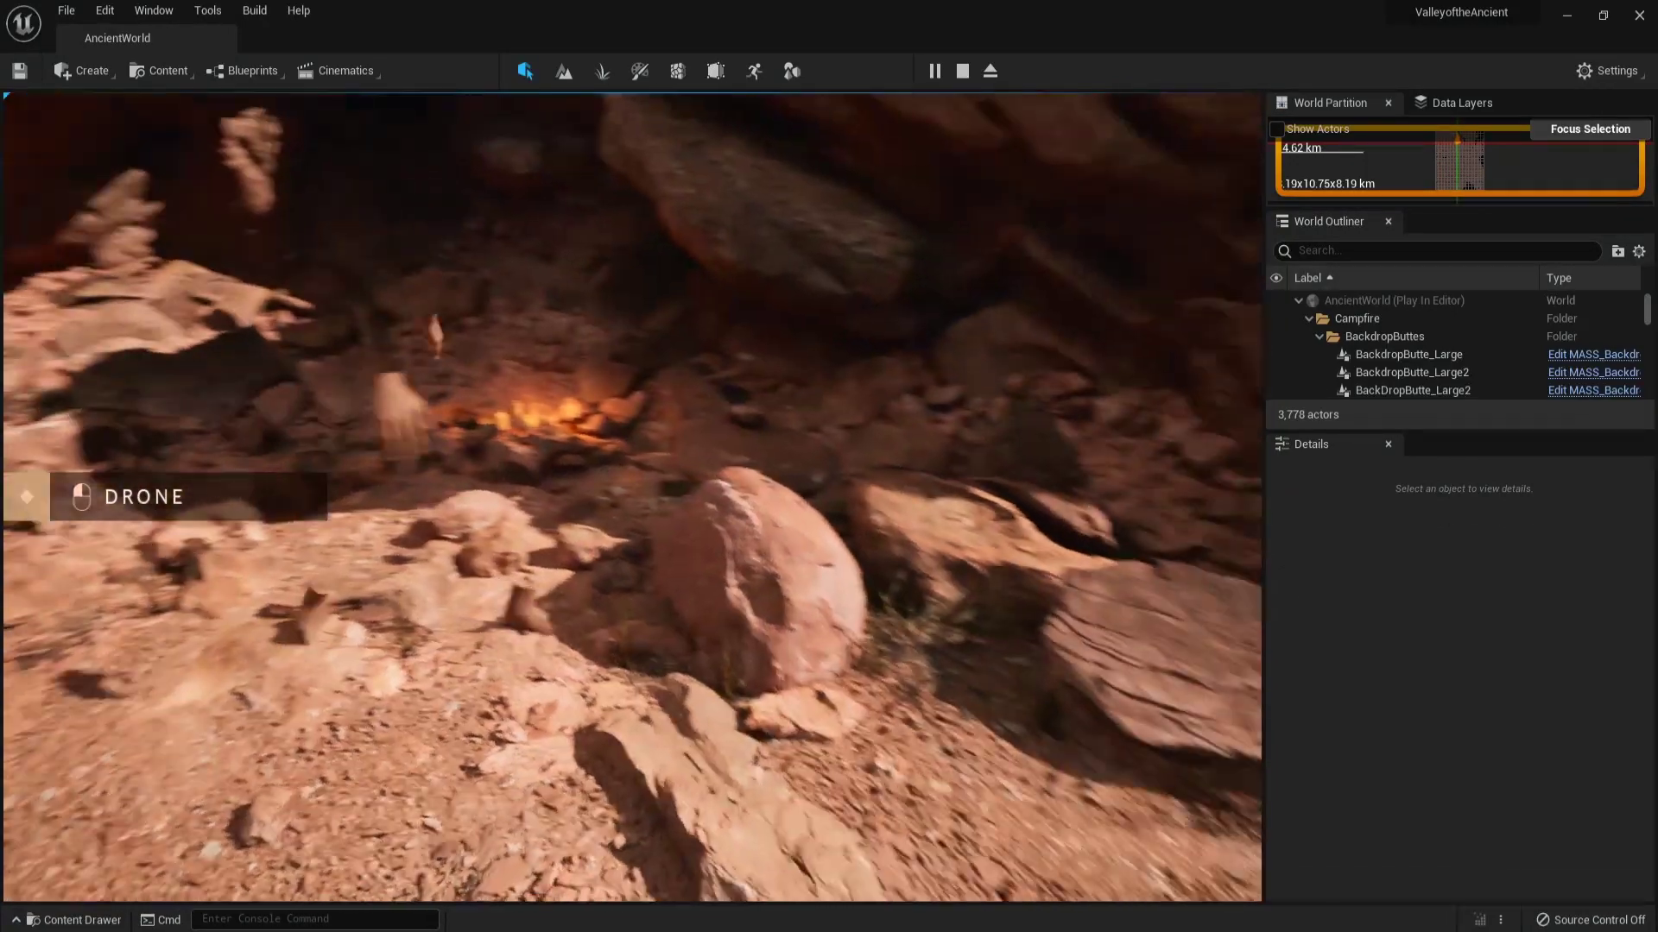
pyautogui.press('s')
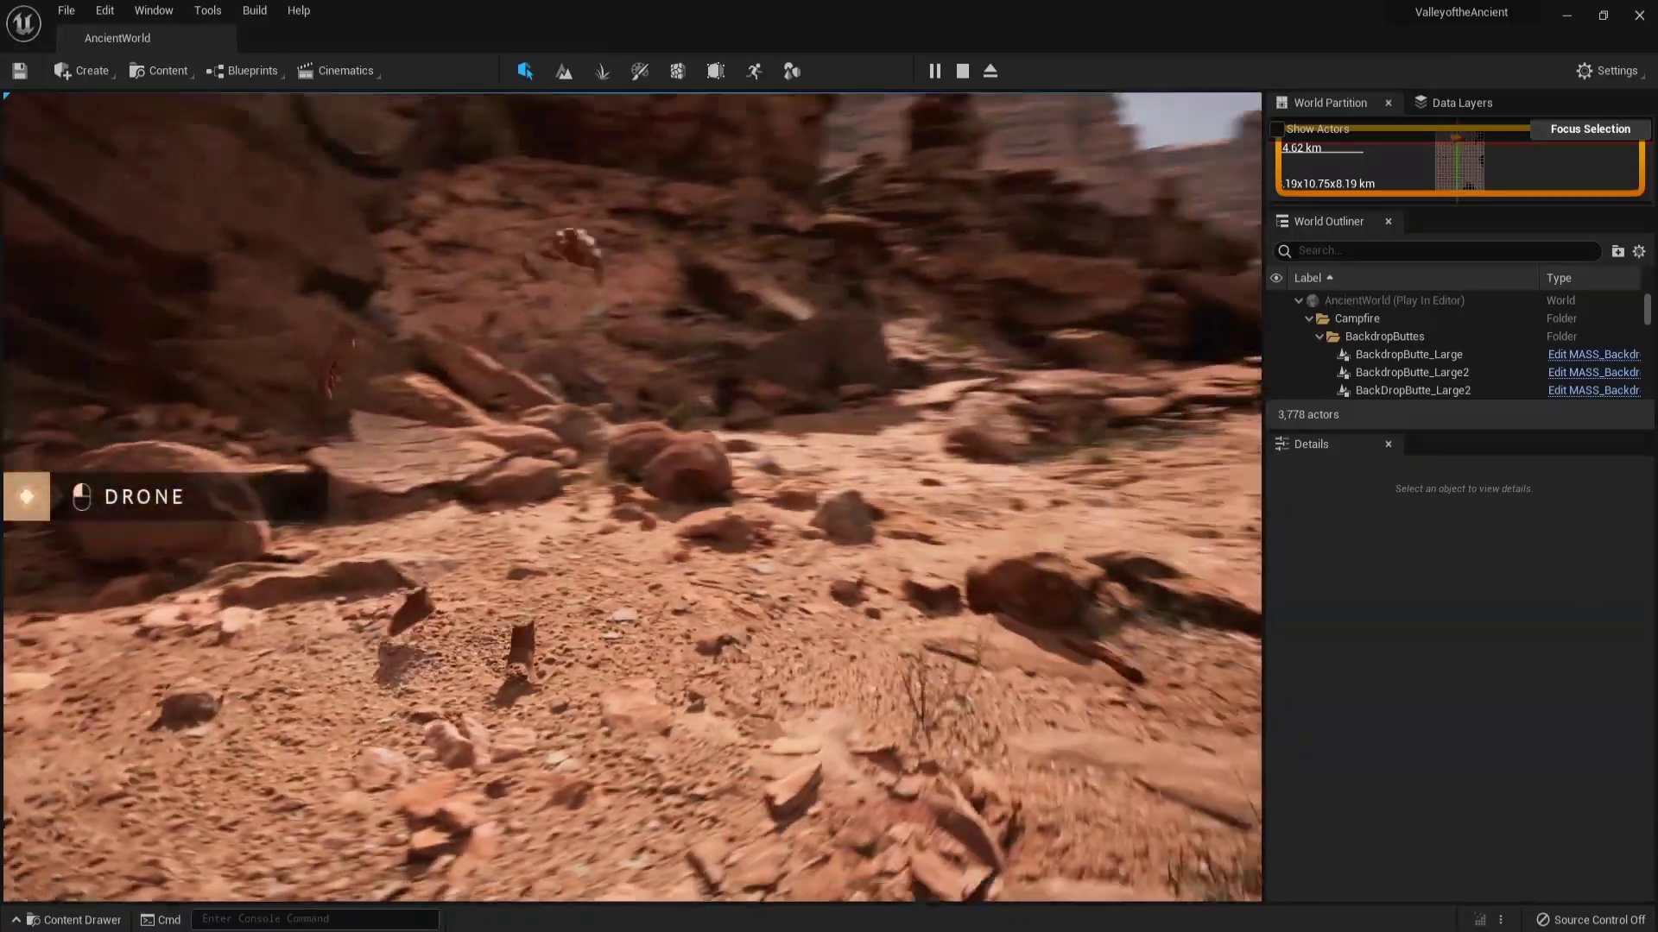
pyautogui.press('a')
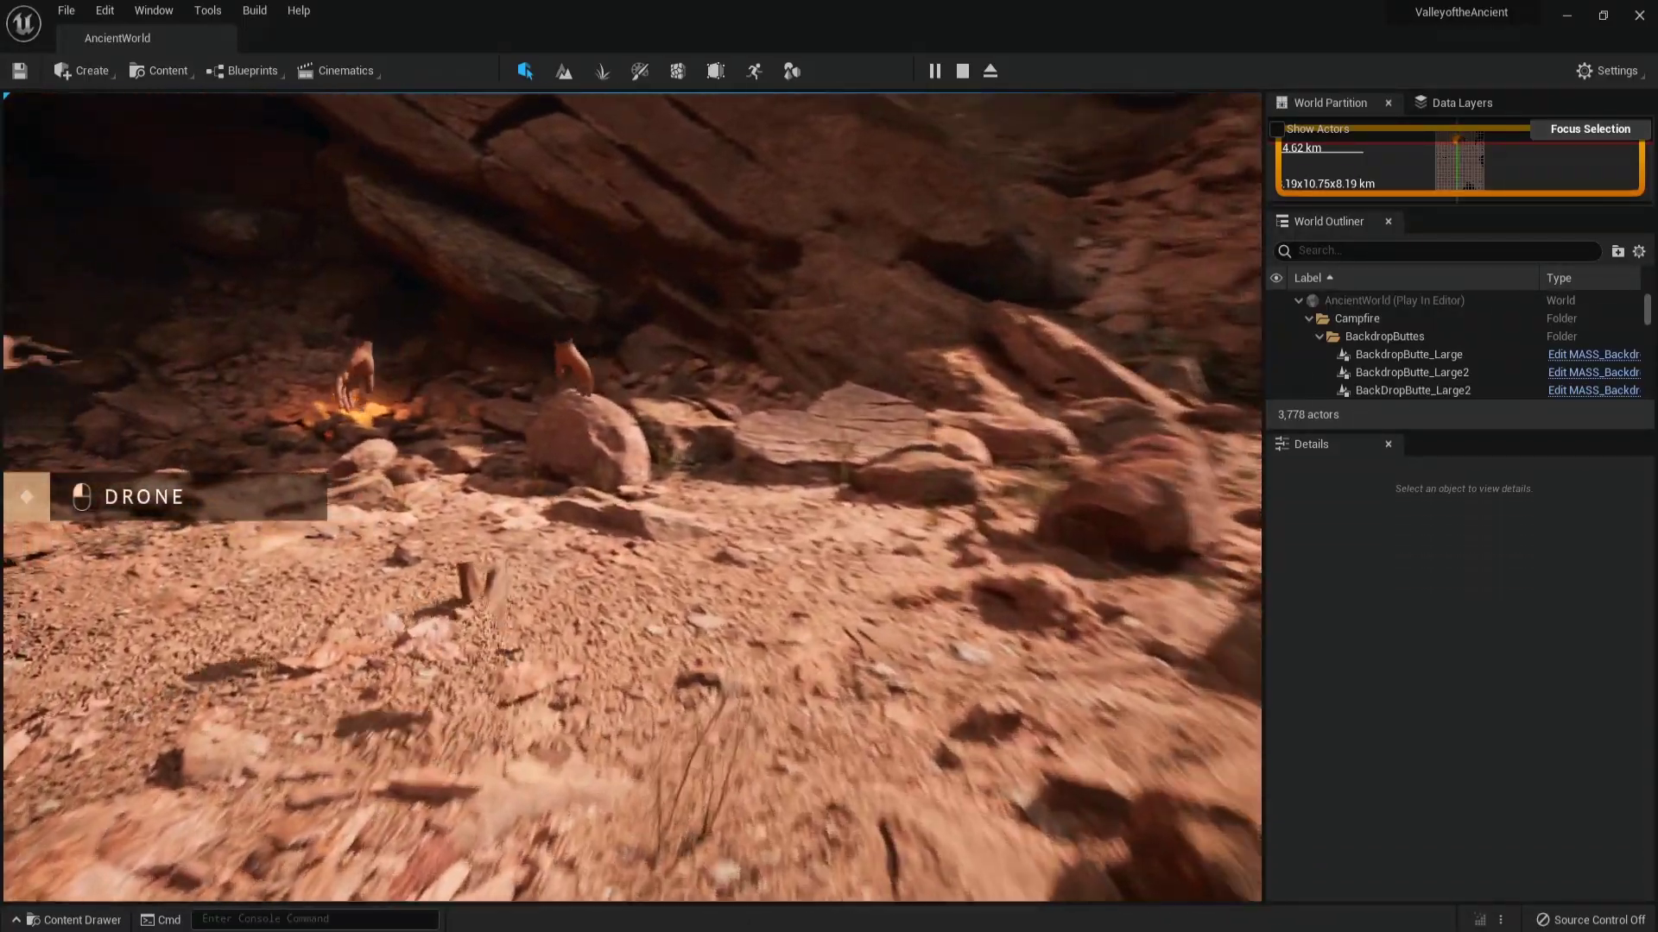
pyautogui.press('w')
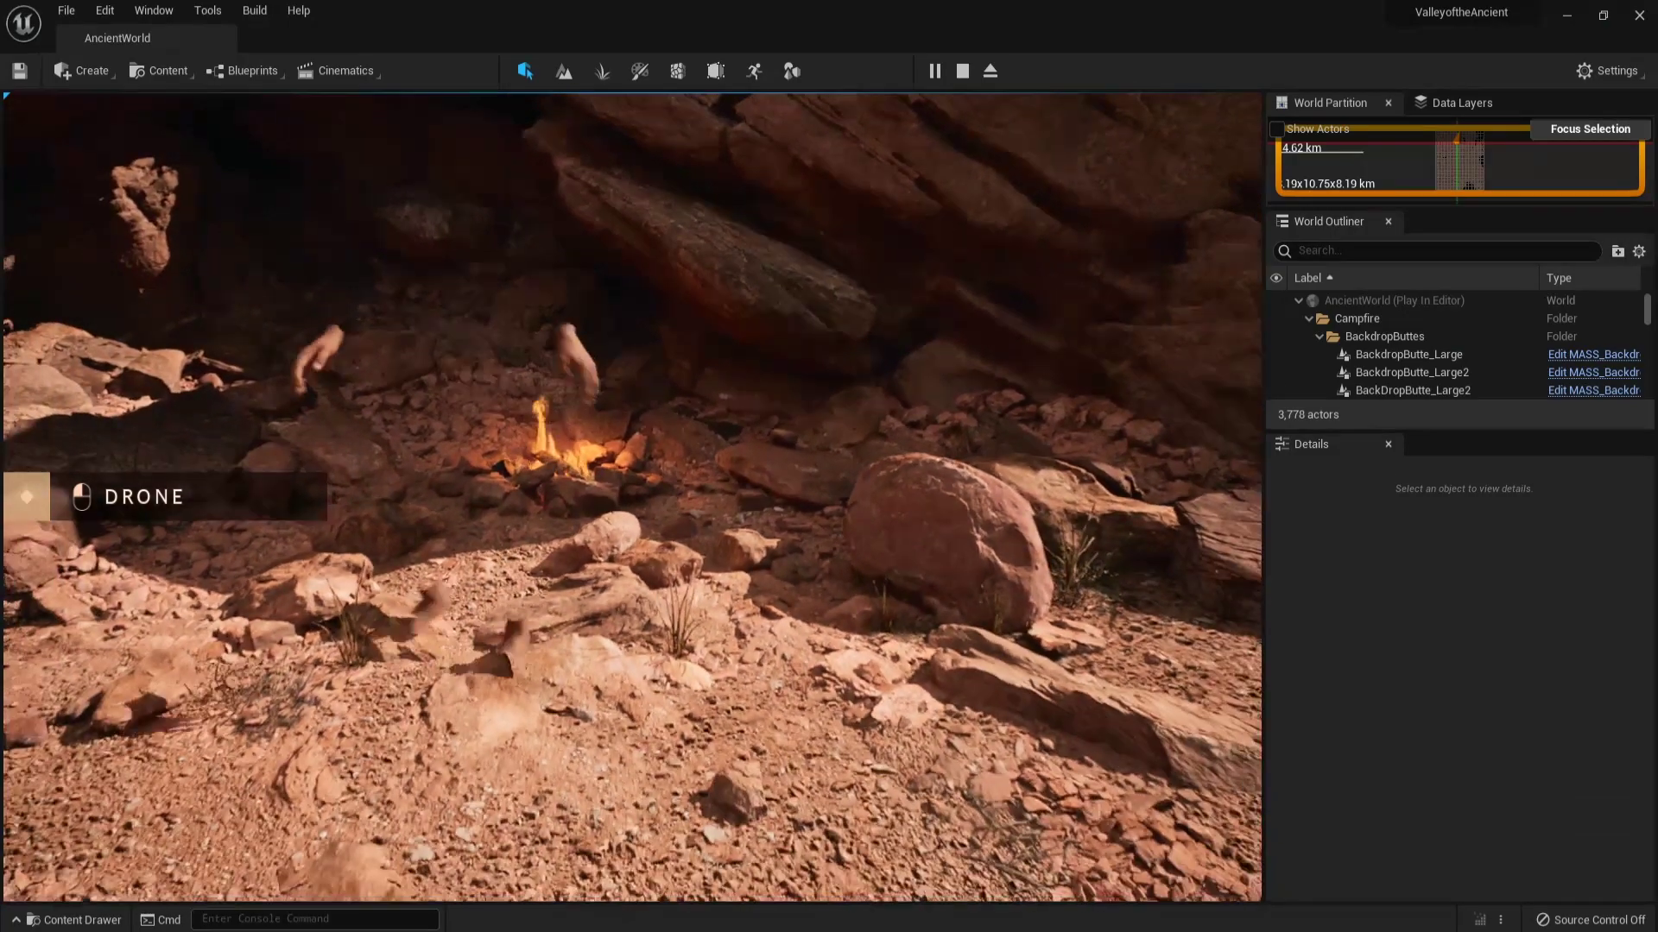
pyautogui.press('d')
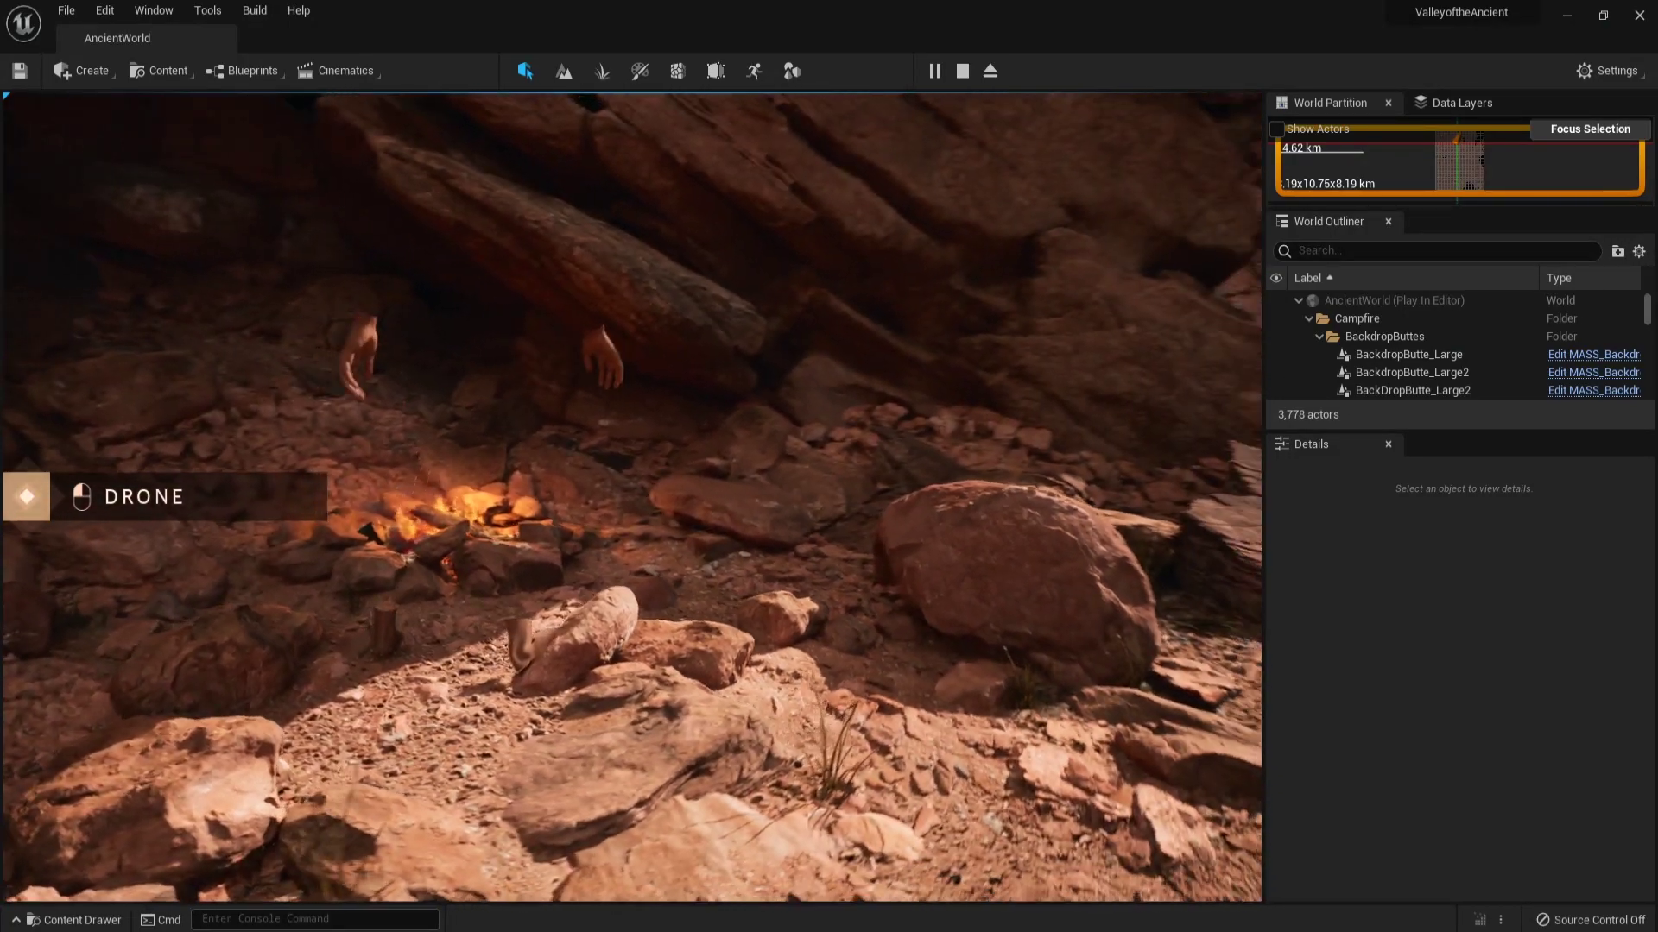
pyautogui.press('a')
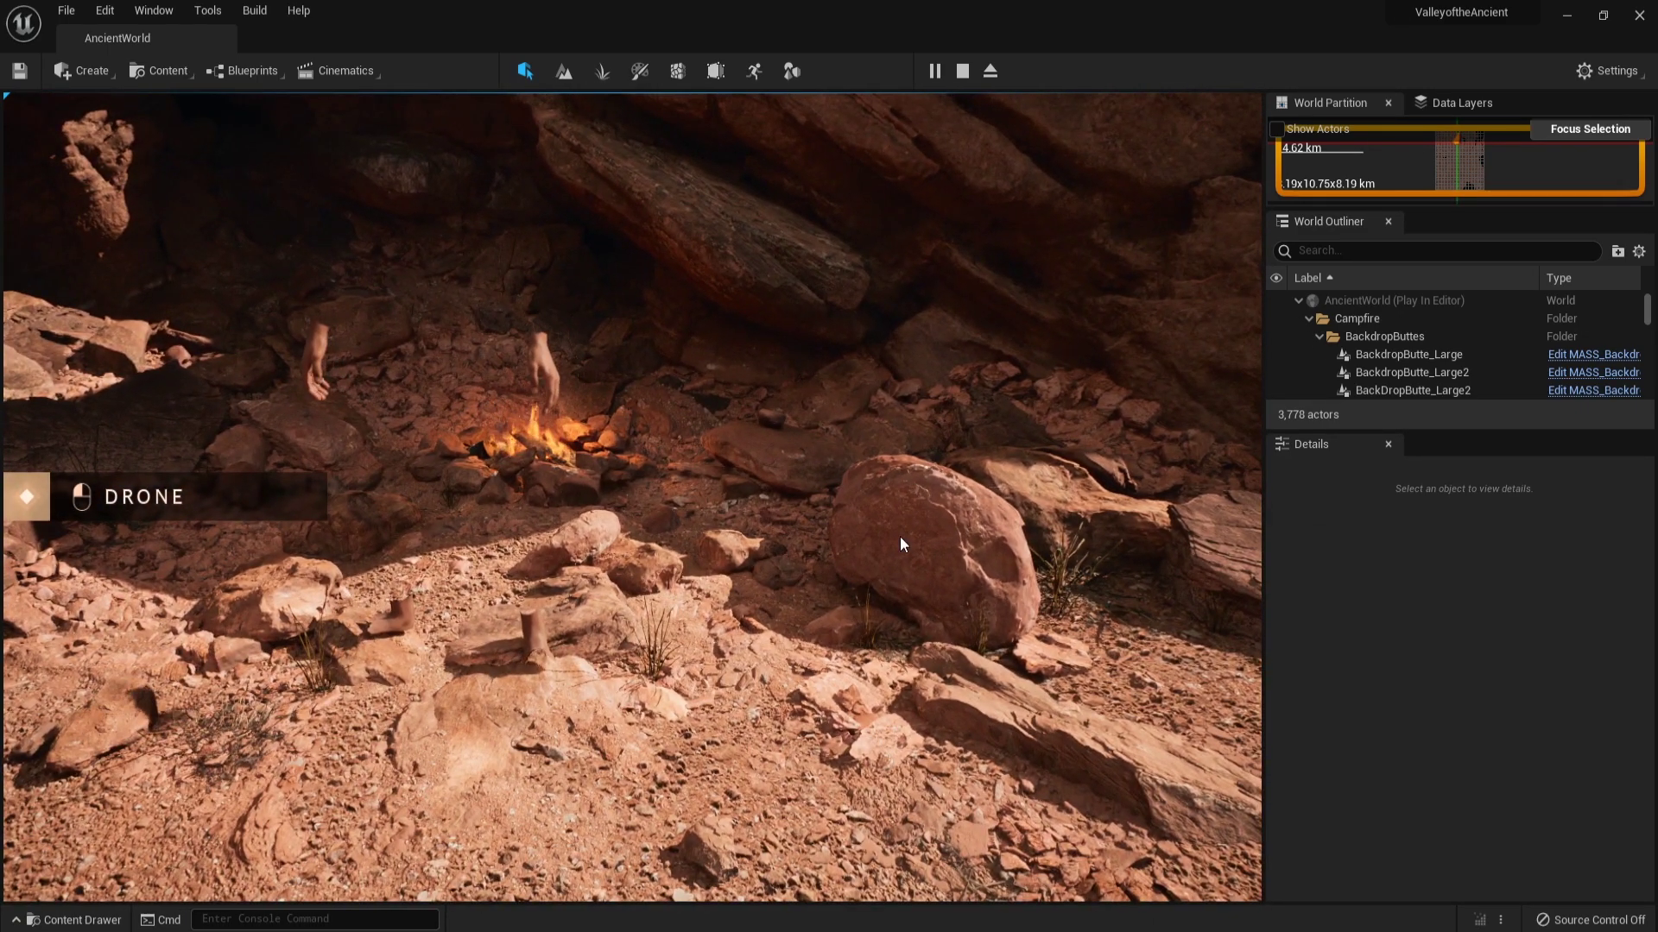
# Stop the play session, open BP_EchoCharacter and pick its ConstructionScript function.
pyautogui.press('Escape')
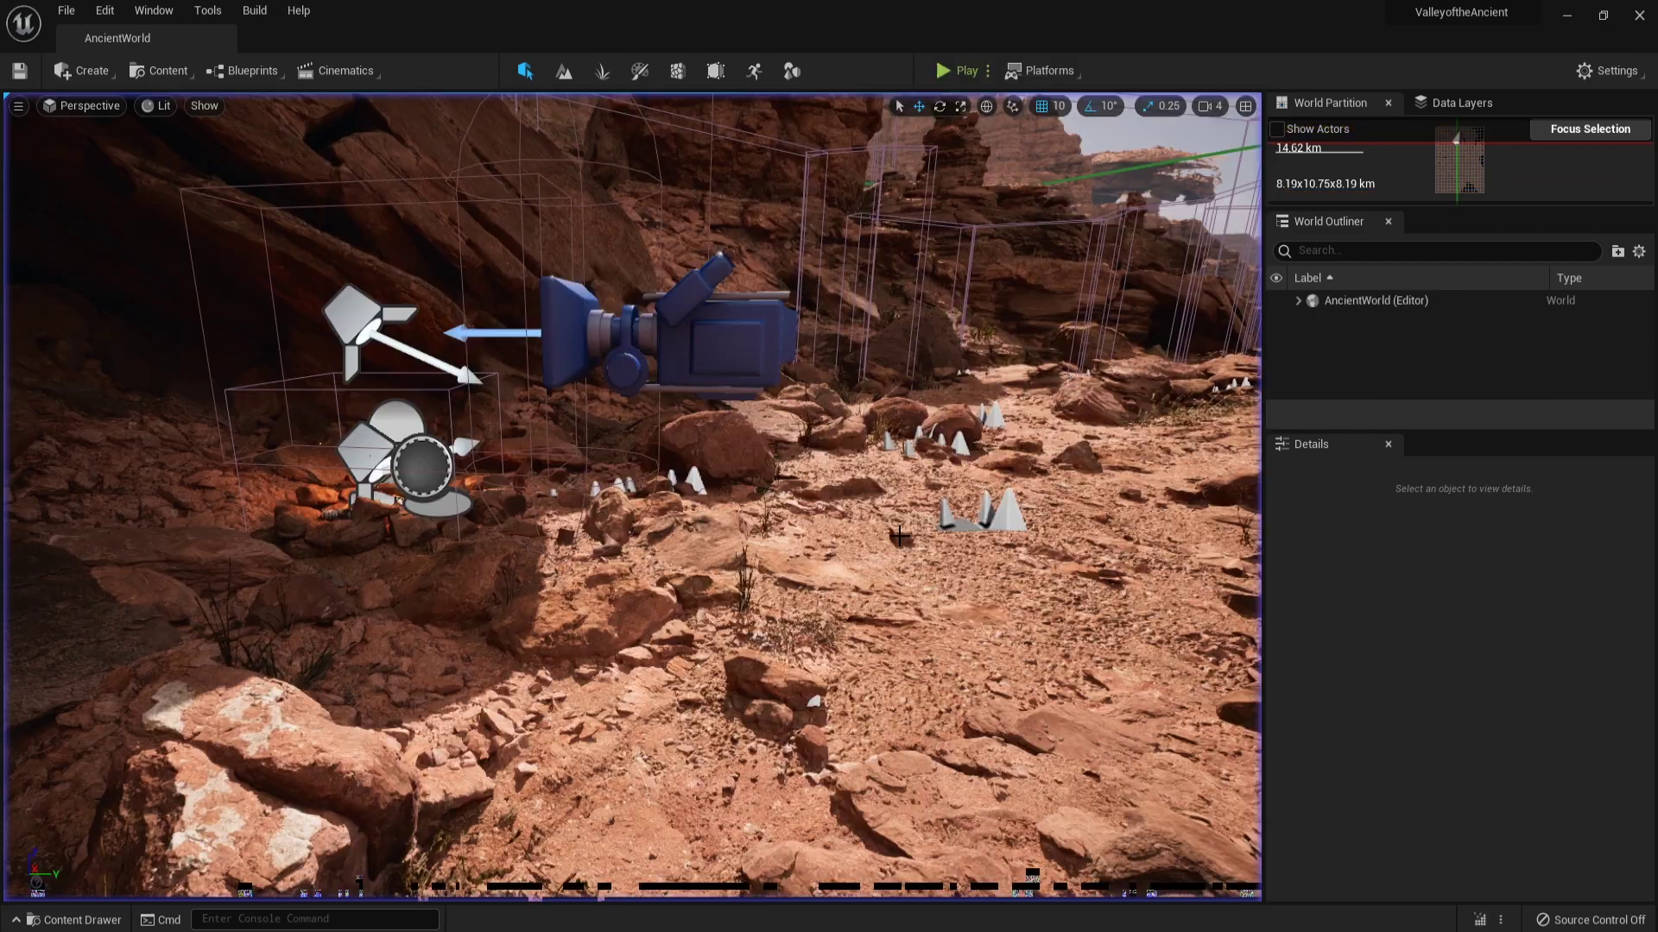
pyautogui.hotkey('ctrl', 'space')
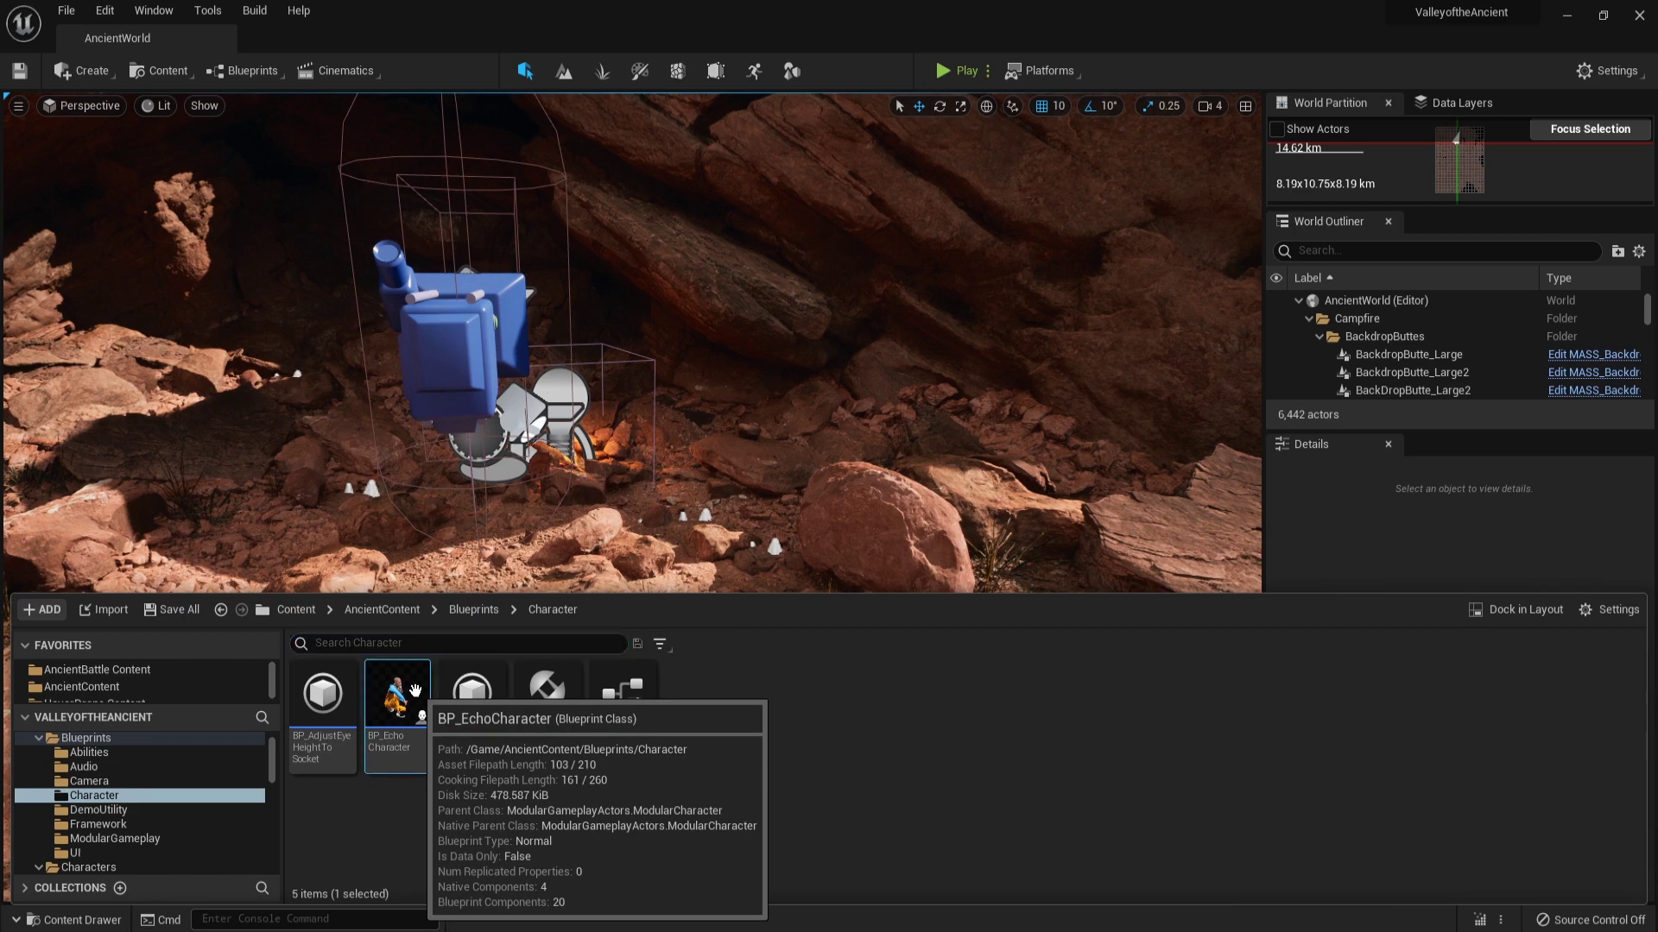
pyautogui.doubleClick(415, 690)
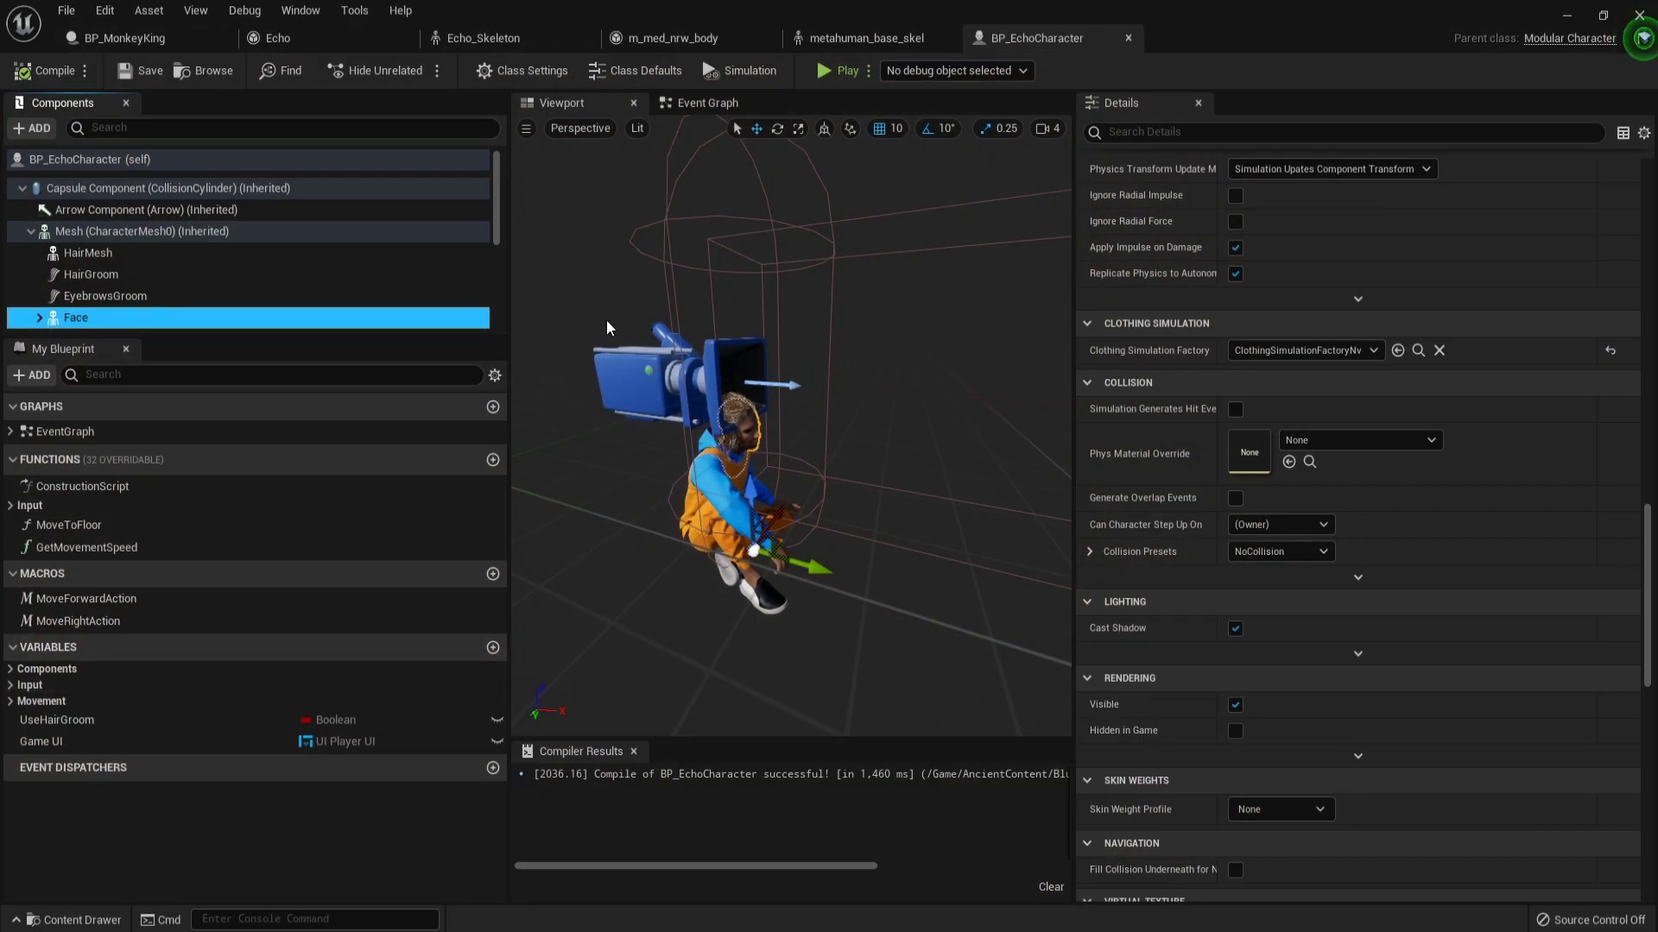
pyautogui.click(168, 489)
# Open the Construction Script graph and frame the eye-height SET, Branch and Select Float nodes.
pyautogui.doubleClick(208, 487)
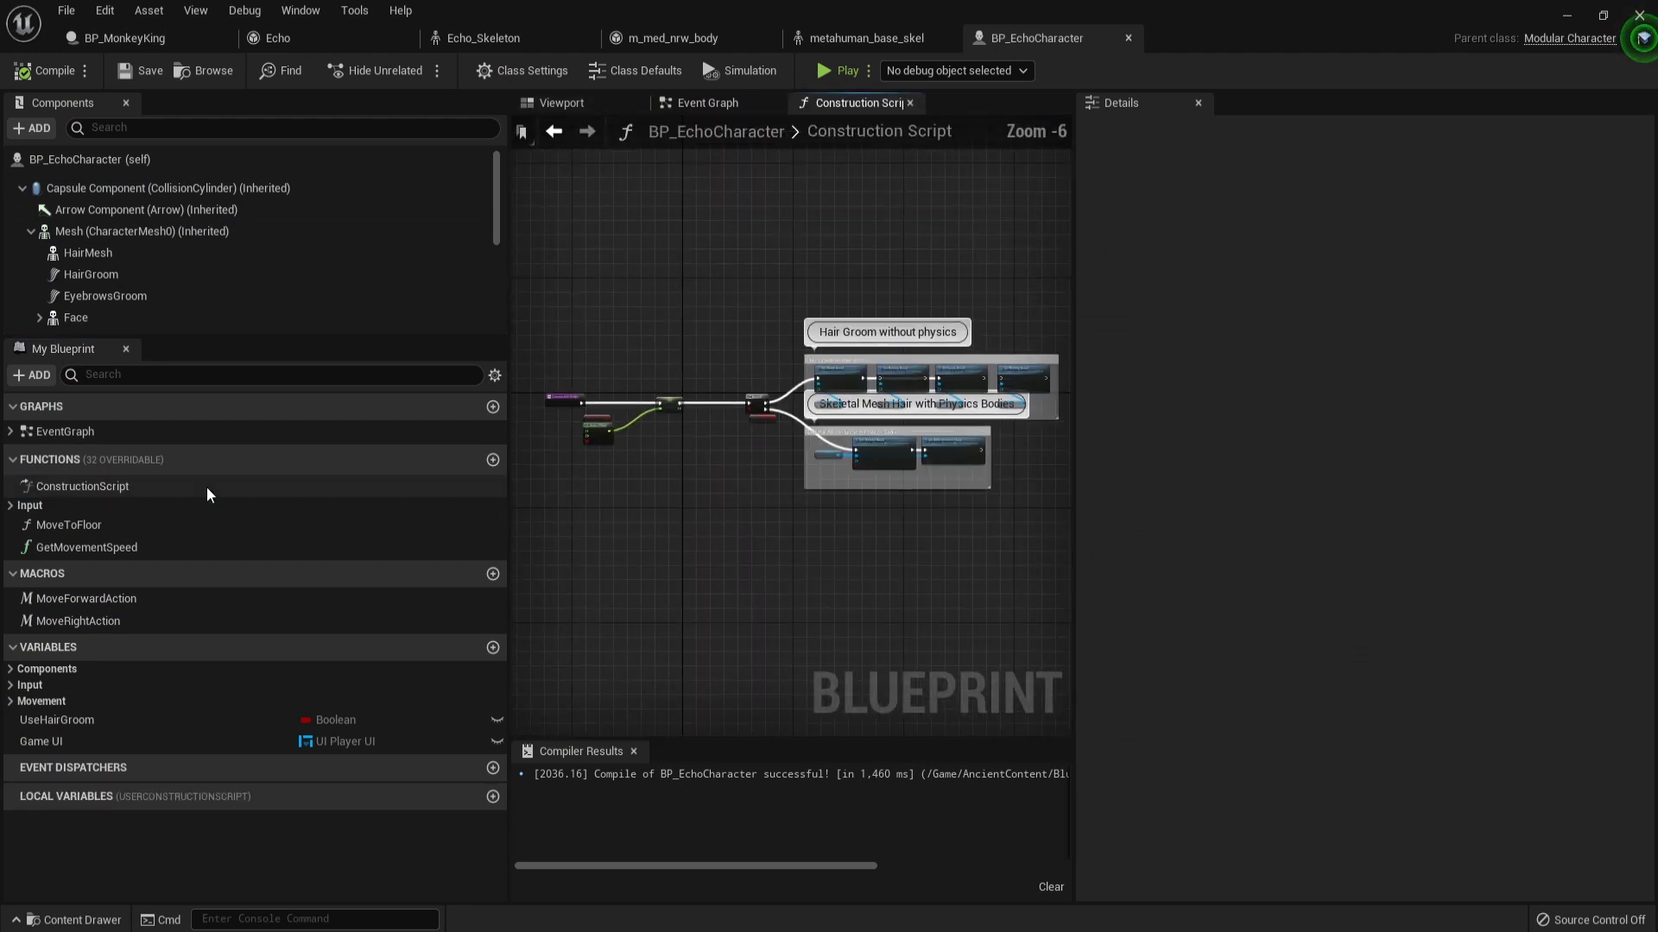
pyautogui.scroll(3, 924, 280)
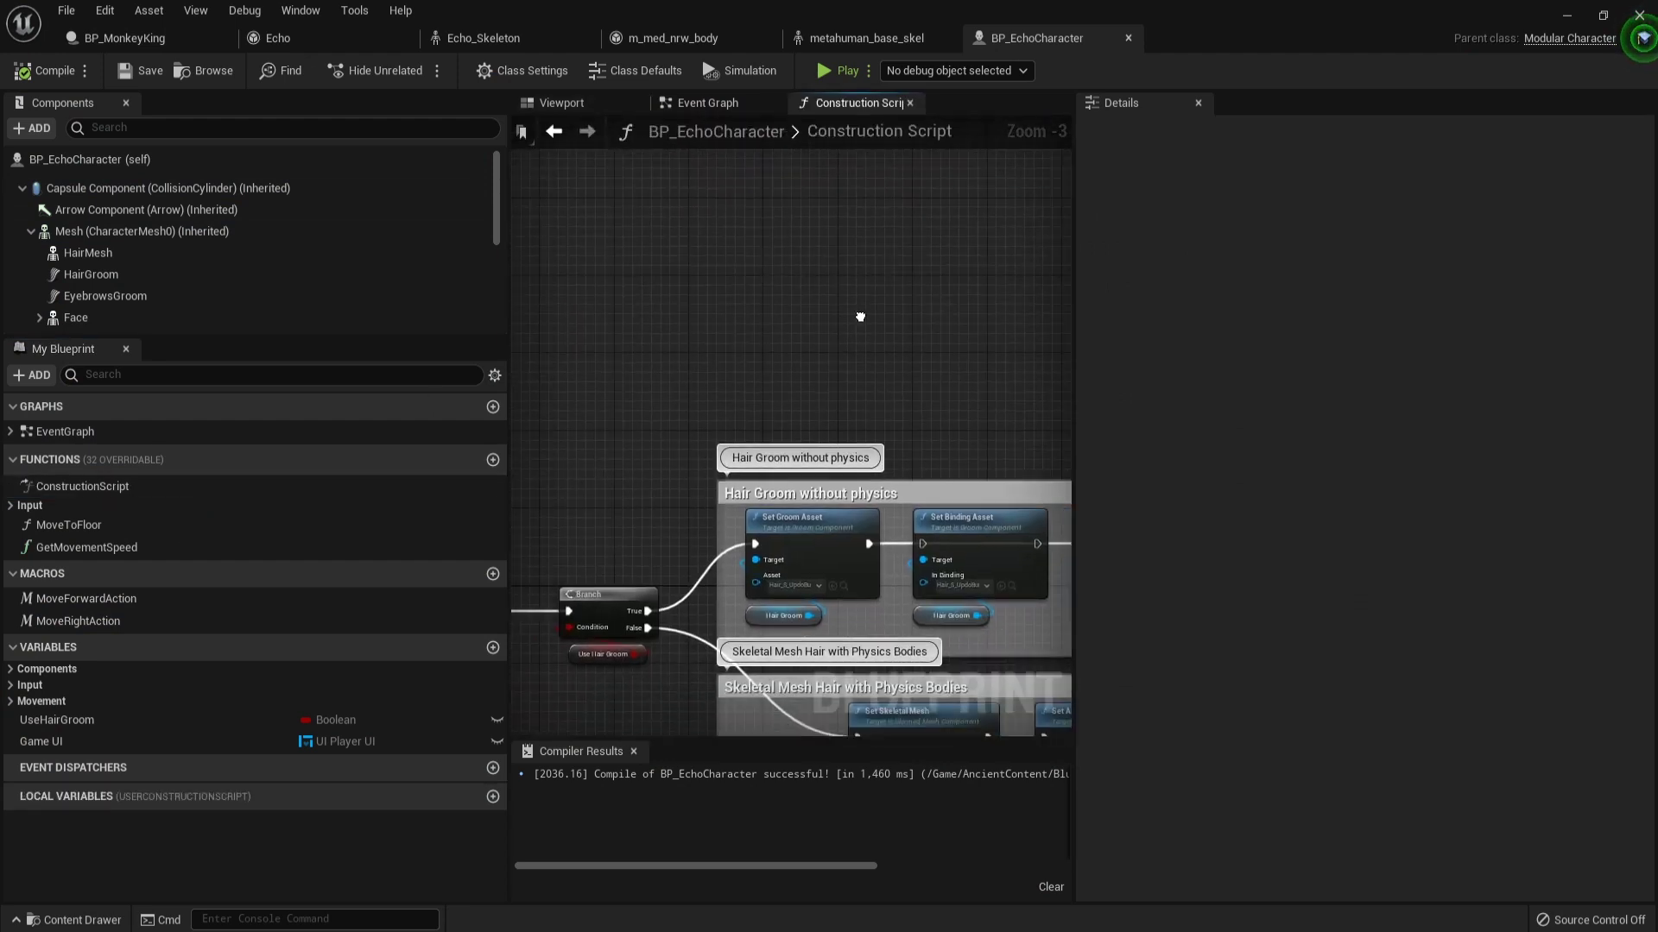
pyautogui.moveTo(510, 216); pyautogui.dragTo(250, 223)
pyautogui.scroll(2, 375, 333)
pyautogui.moveTo(543, 402); pyautogui.dragTo(490, 226, button='right')
pyautogui.scroll(-3, 494, 374)
pyautogui.moveTo(494, 374); pyautogui.dragTo(760, 539, button='right')
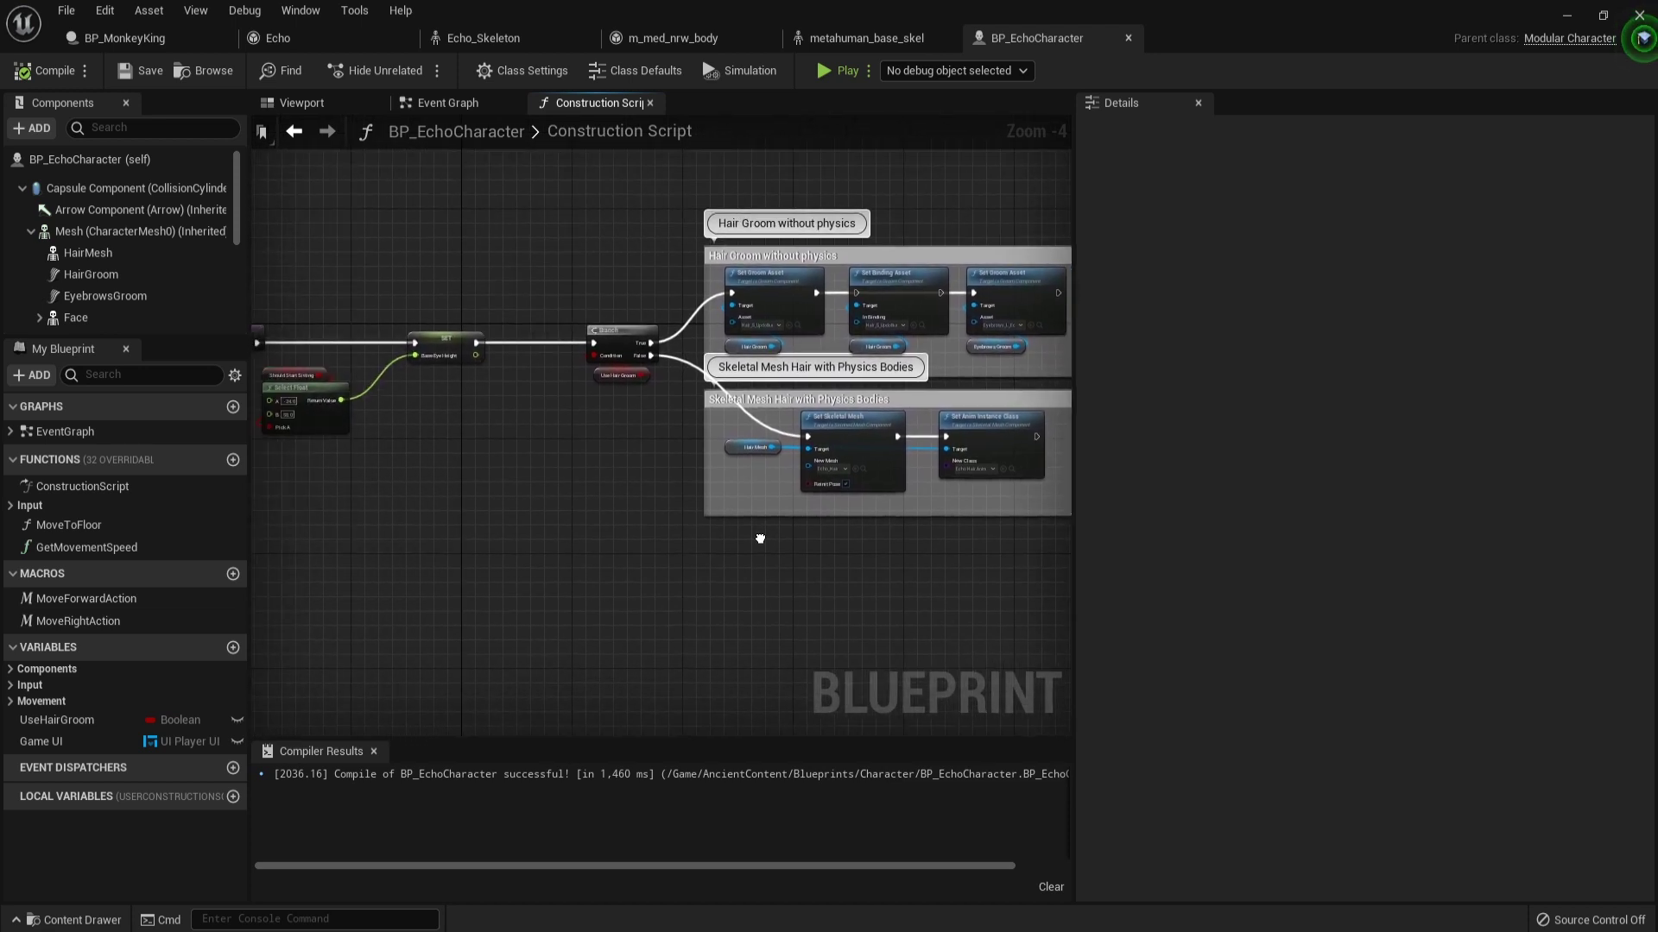
pyautogui.scroll(2, 604, 466)
pyautogui.moveTo(693, 477); pyautogui.dragTo(832, 474, button='right')
pyautogui.moveTo(659, 509); pyautogui.dragTo(747, 484, button='right')
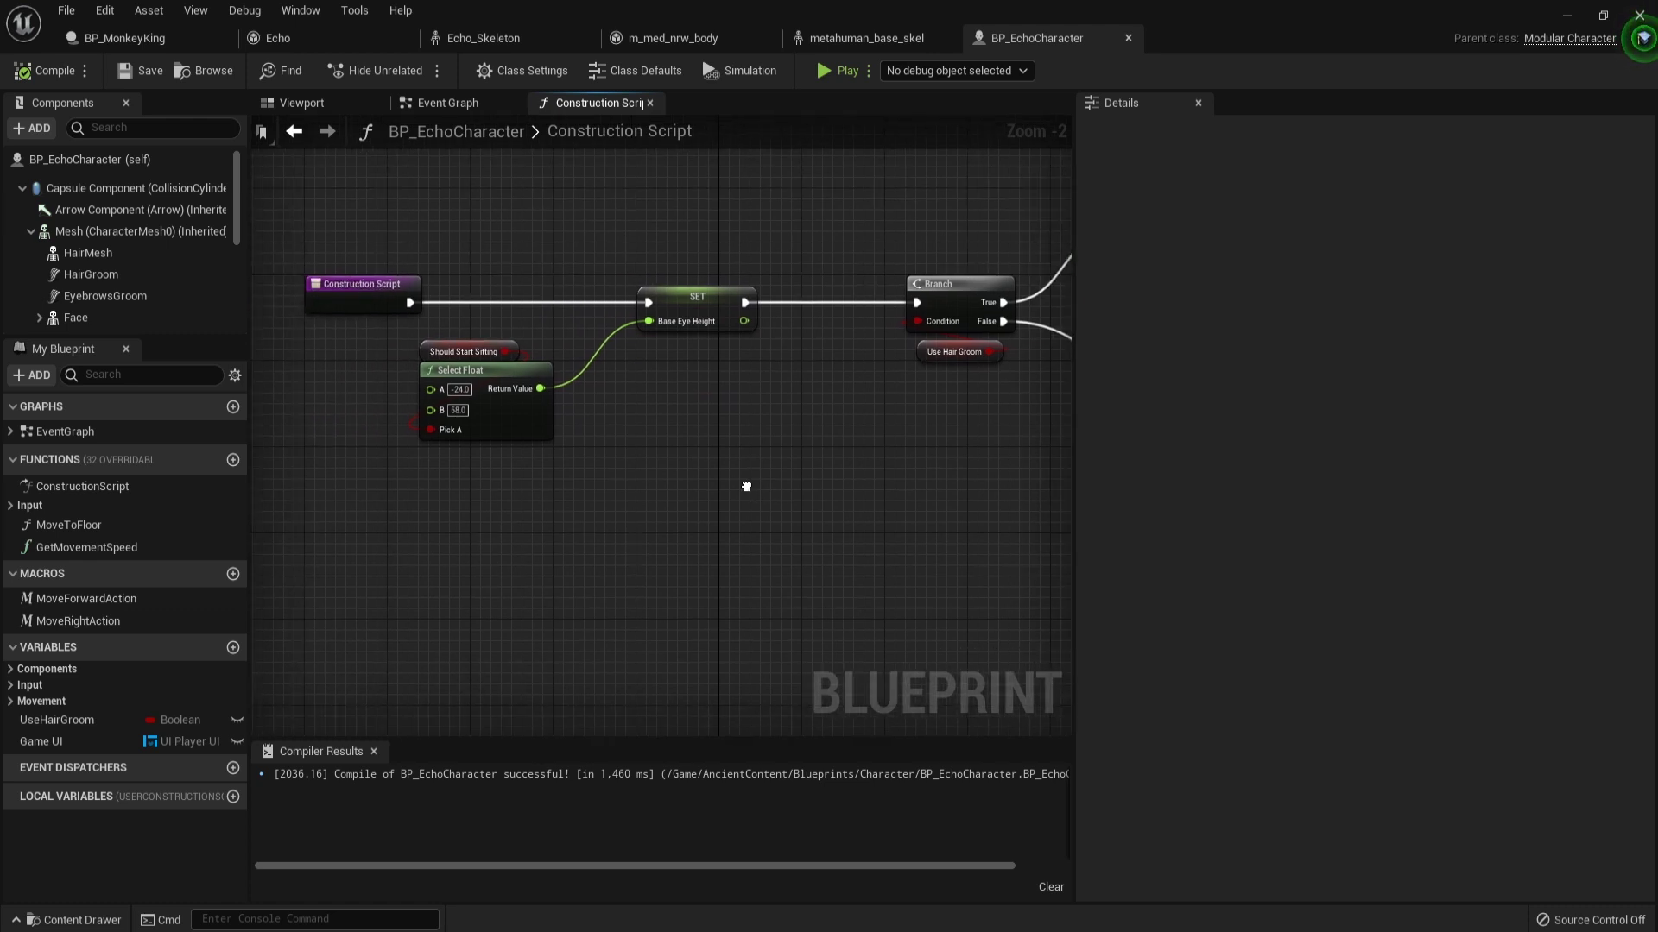
pyautogui.scroll(2, 744, 394)
pyautogui.moveTo(621, 396); pyautogui.dragTo(673, 411, button='right')
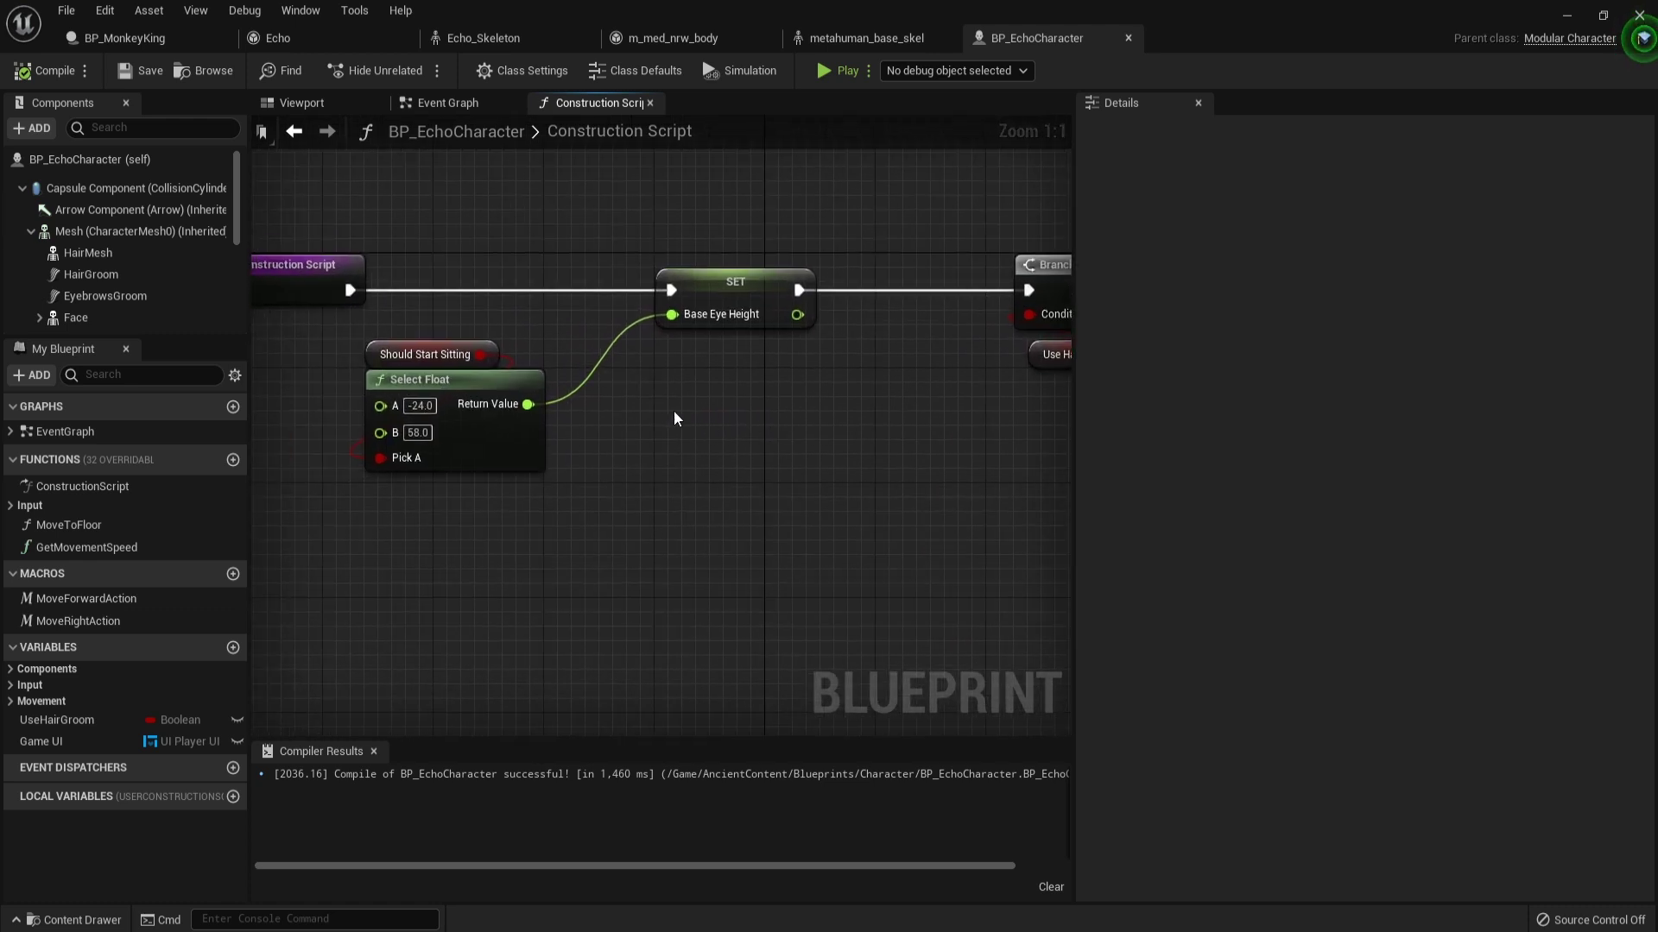
# Shift Select Float right, place Should Start Sitting beside it, and move the entry node left.
pyautogui.moveTo(548, 389); pyautogui.dragTo(695, 423)
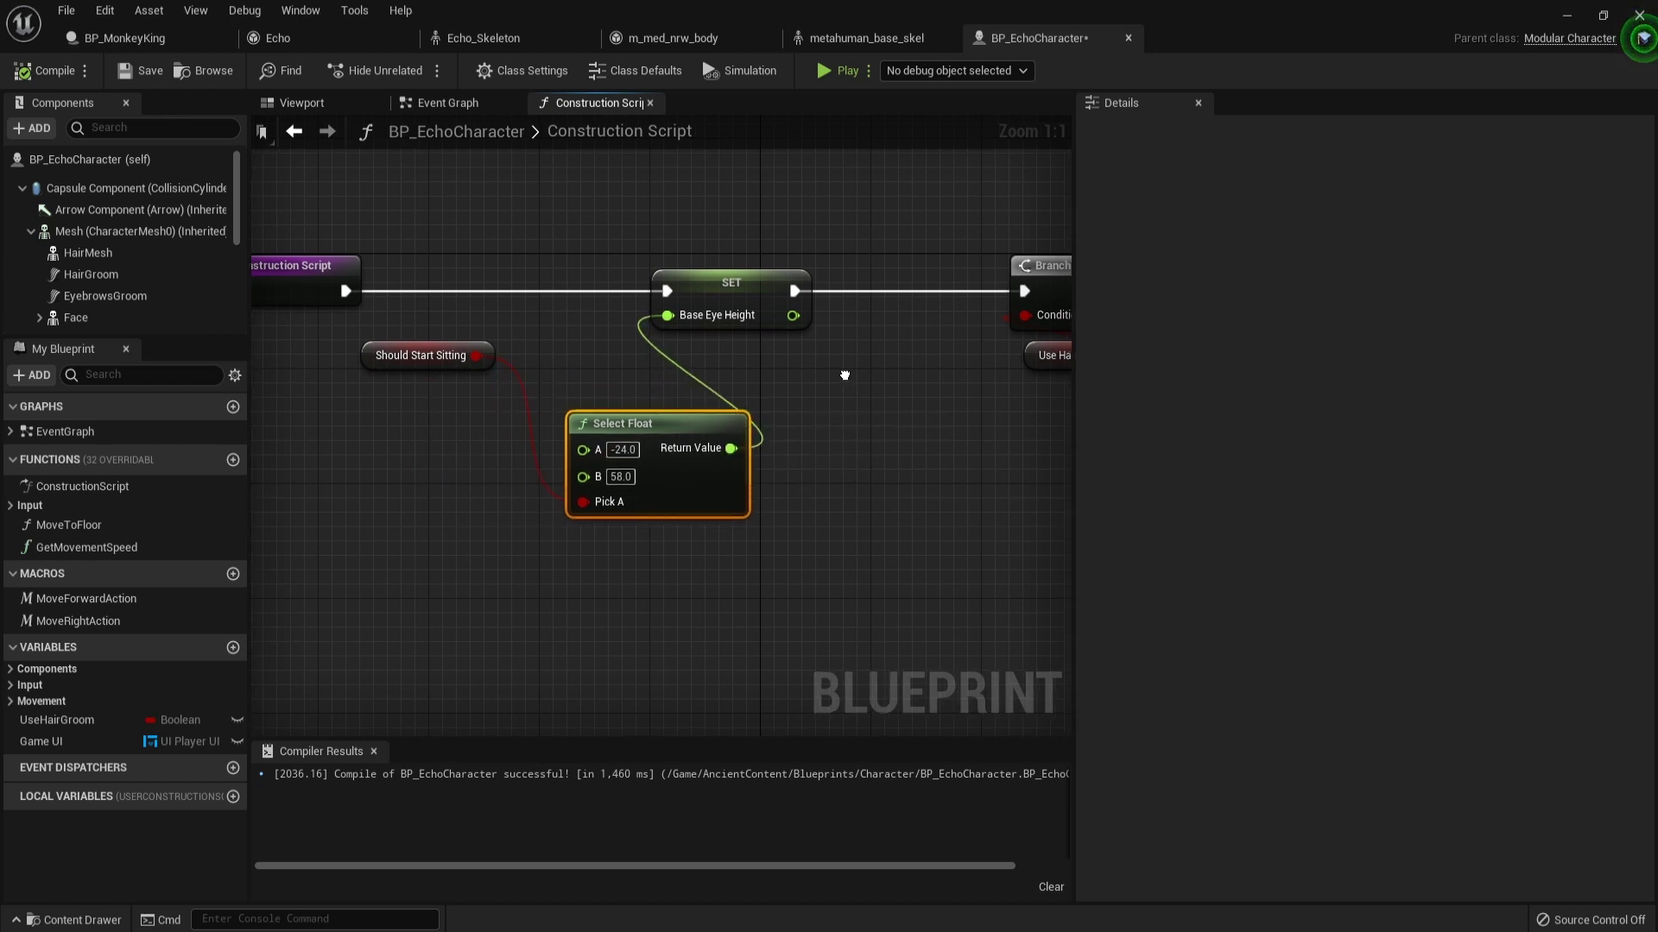
pyautogui.moveTo(848, 374); pyautogui.dragTo(743, 399, button='right')
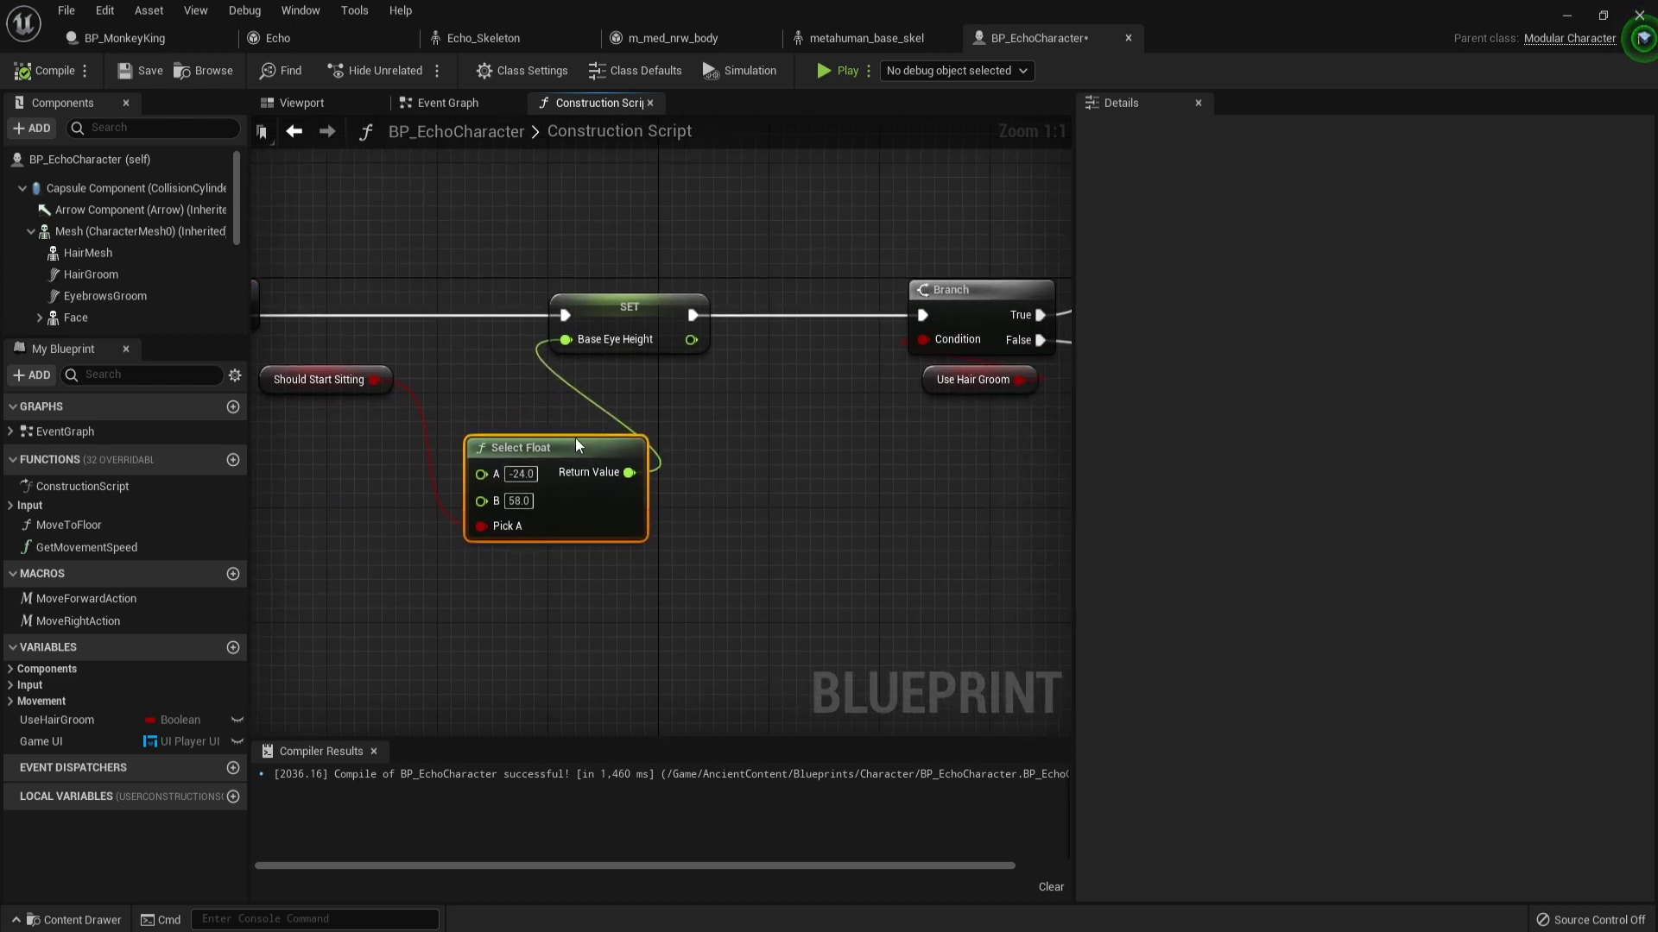
pyautogui.moveTo(577, 445); pyautogui.dragTo(688, 445)
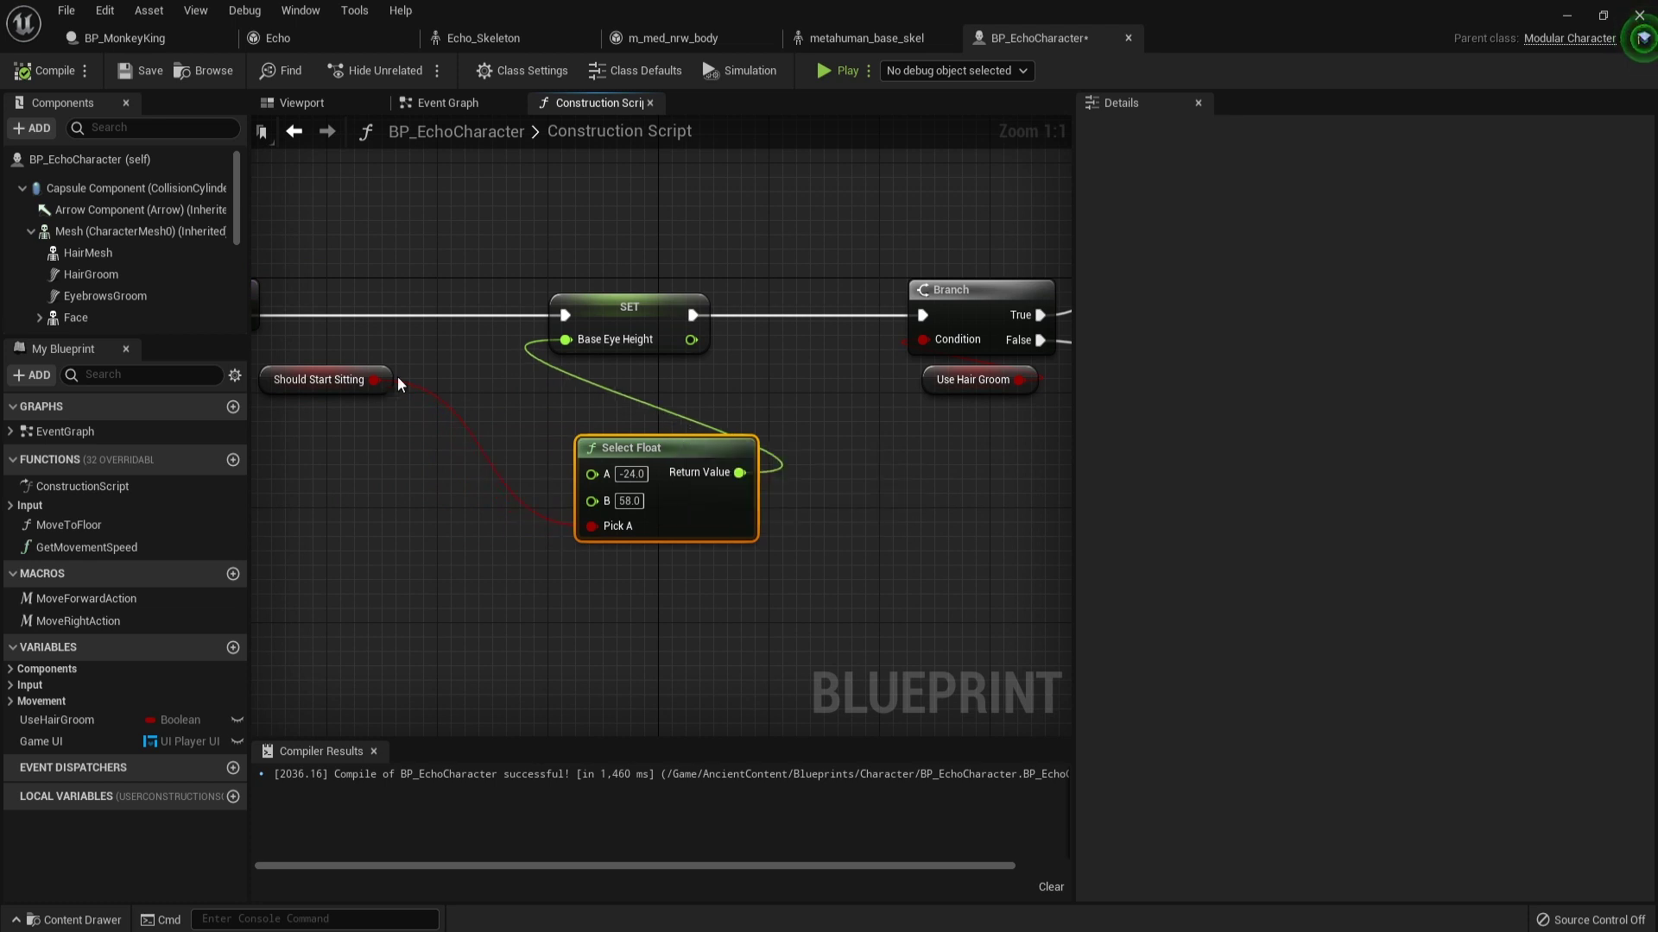
pyautogui.moveTo(344, 373); pyautogui.dragTo(516, 398)
pyautogui.moveTo(489, 558); pyautogui.dragTo(827, 548, button='right')
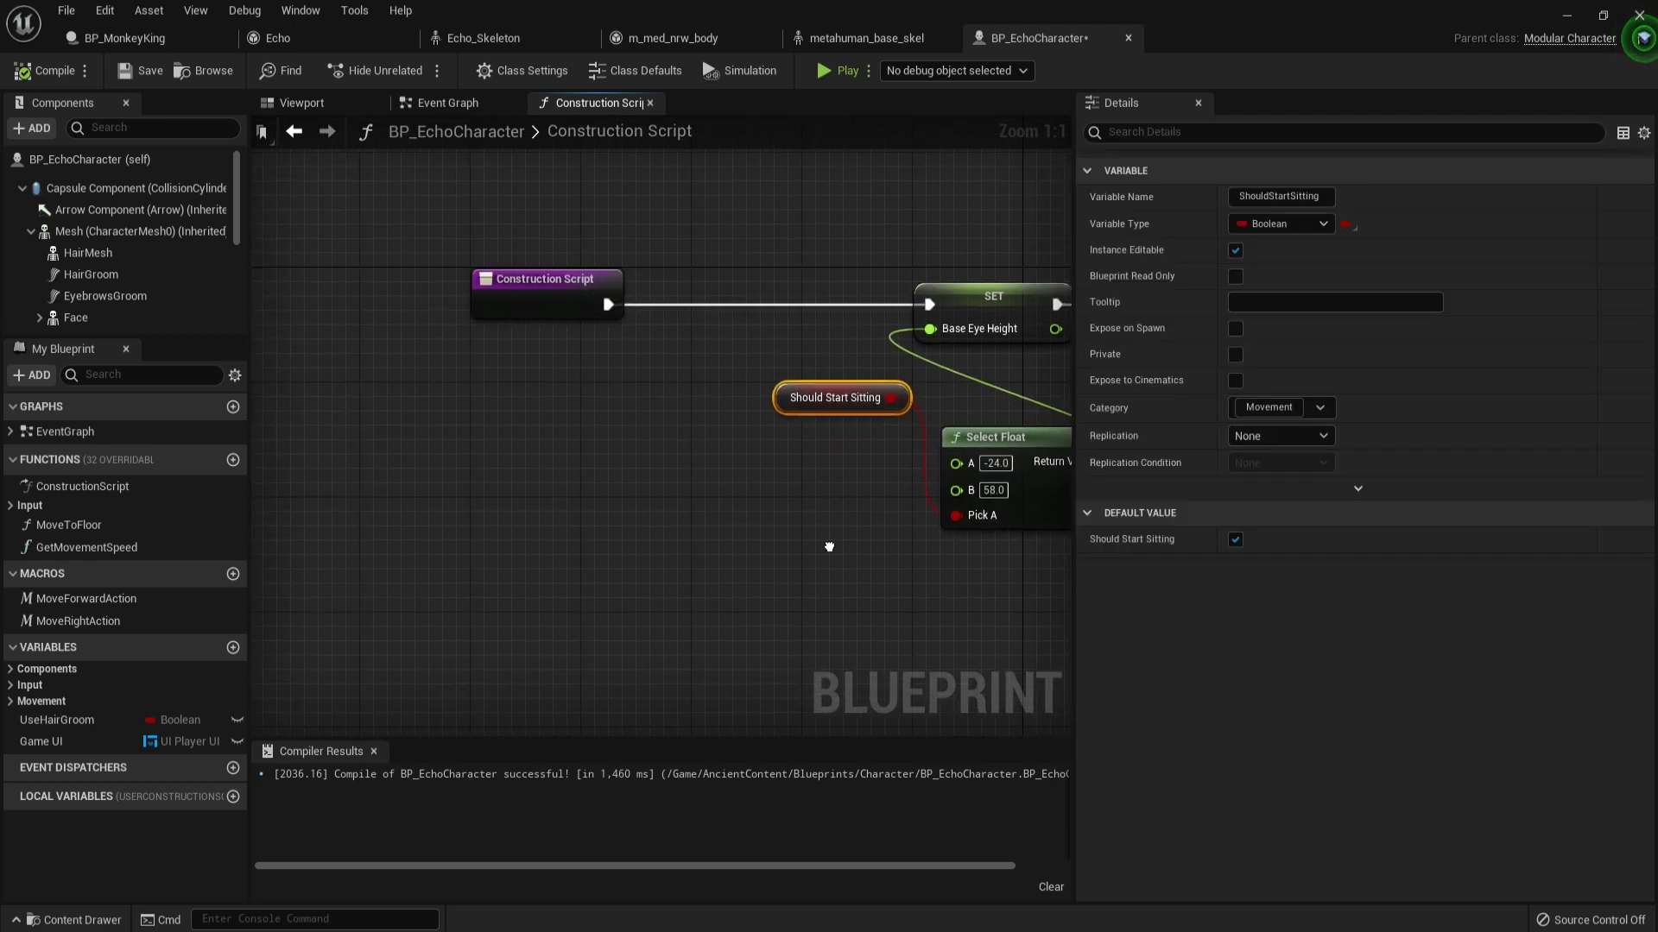
pyautogui.moveTo(533, 288); pyautogui.dragTo(381, 267)
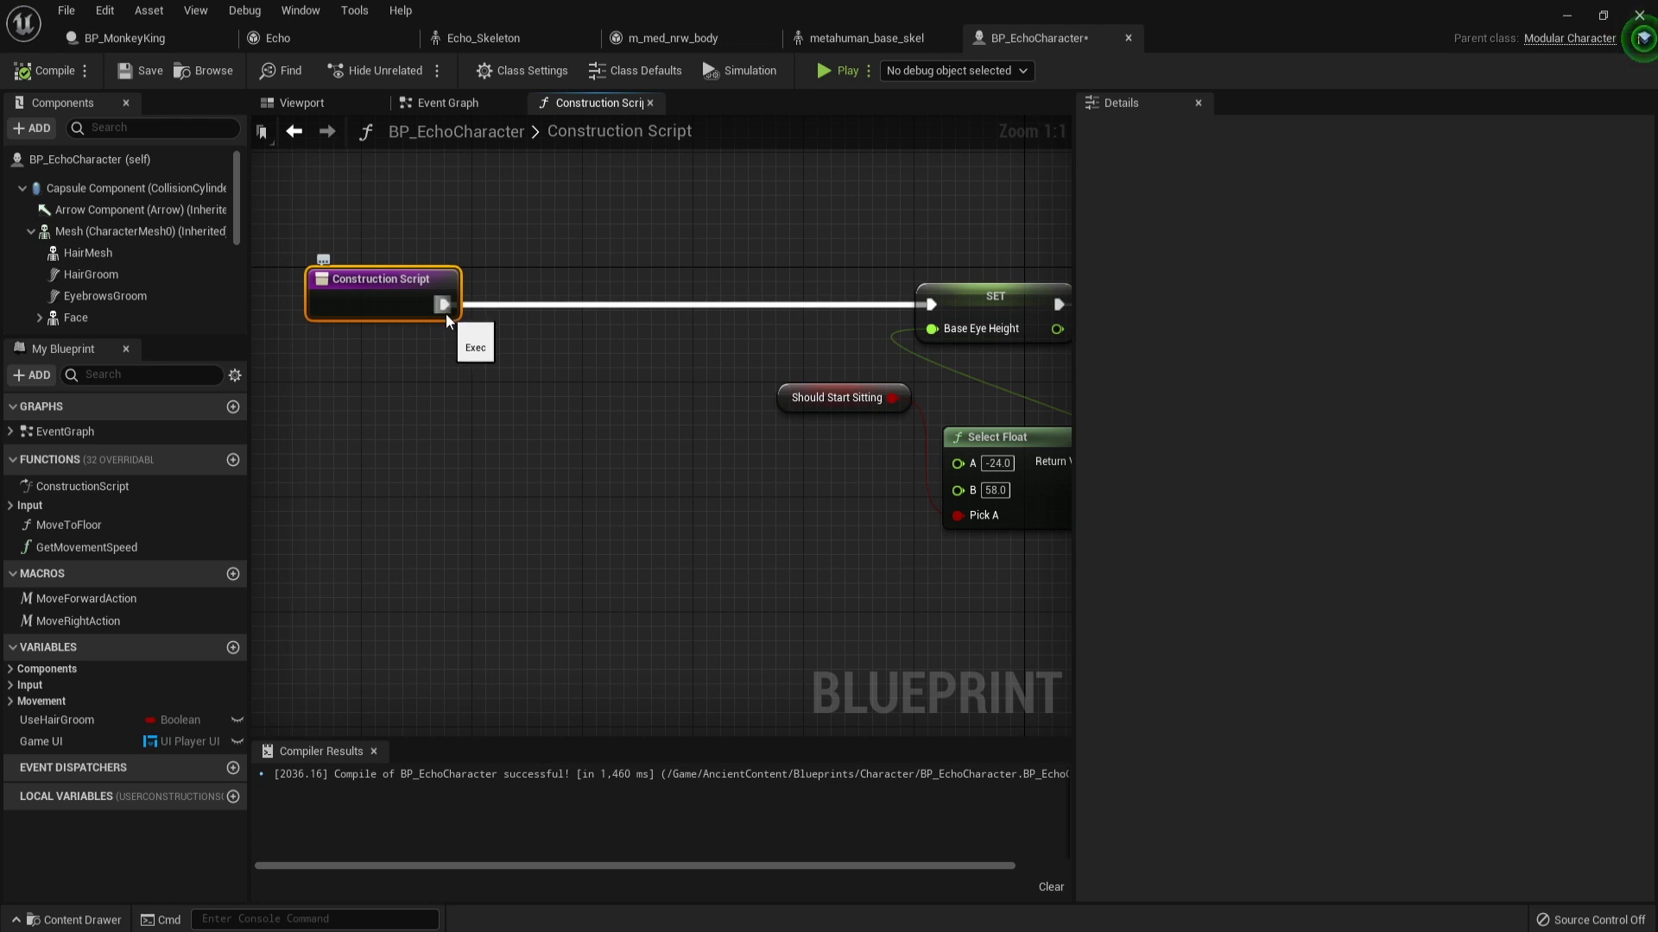
# Add a Set Master Pose Component node after the entry and connect Mesh as New Master Bone Component.
pyautogui.moveTo(444, 305); pyautogui.dragTo(664, 231)
pyautogui.write('set')
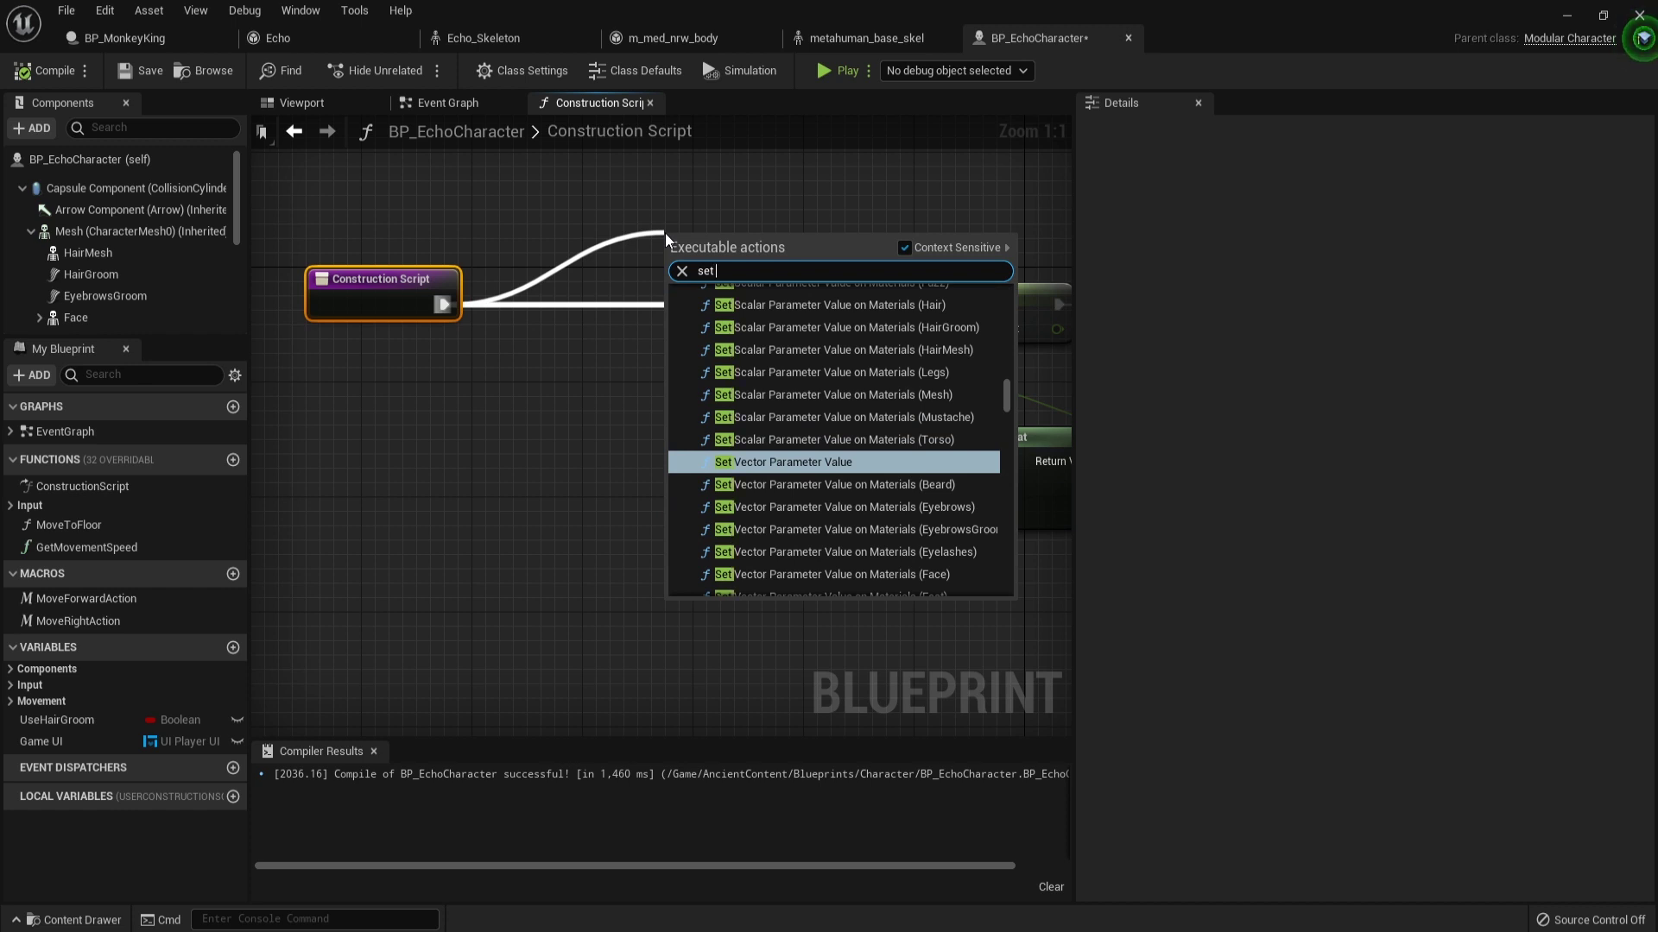
pyautogui.write(' master')
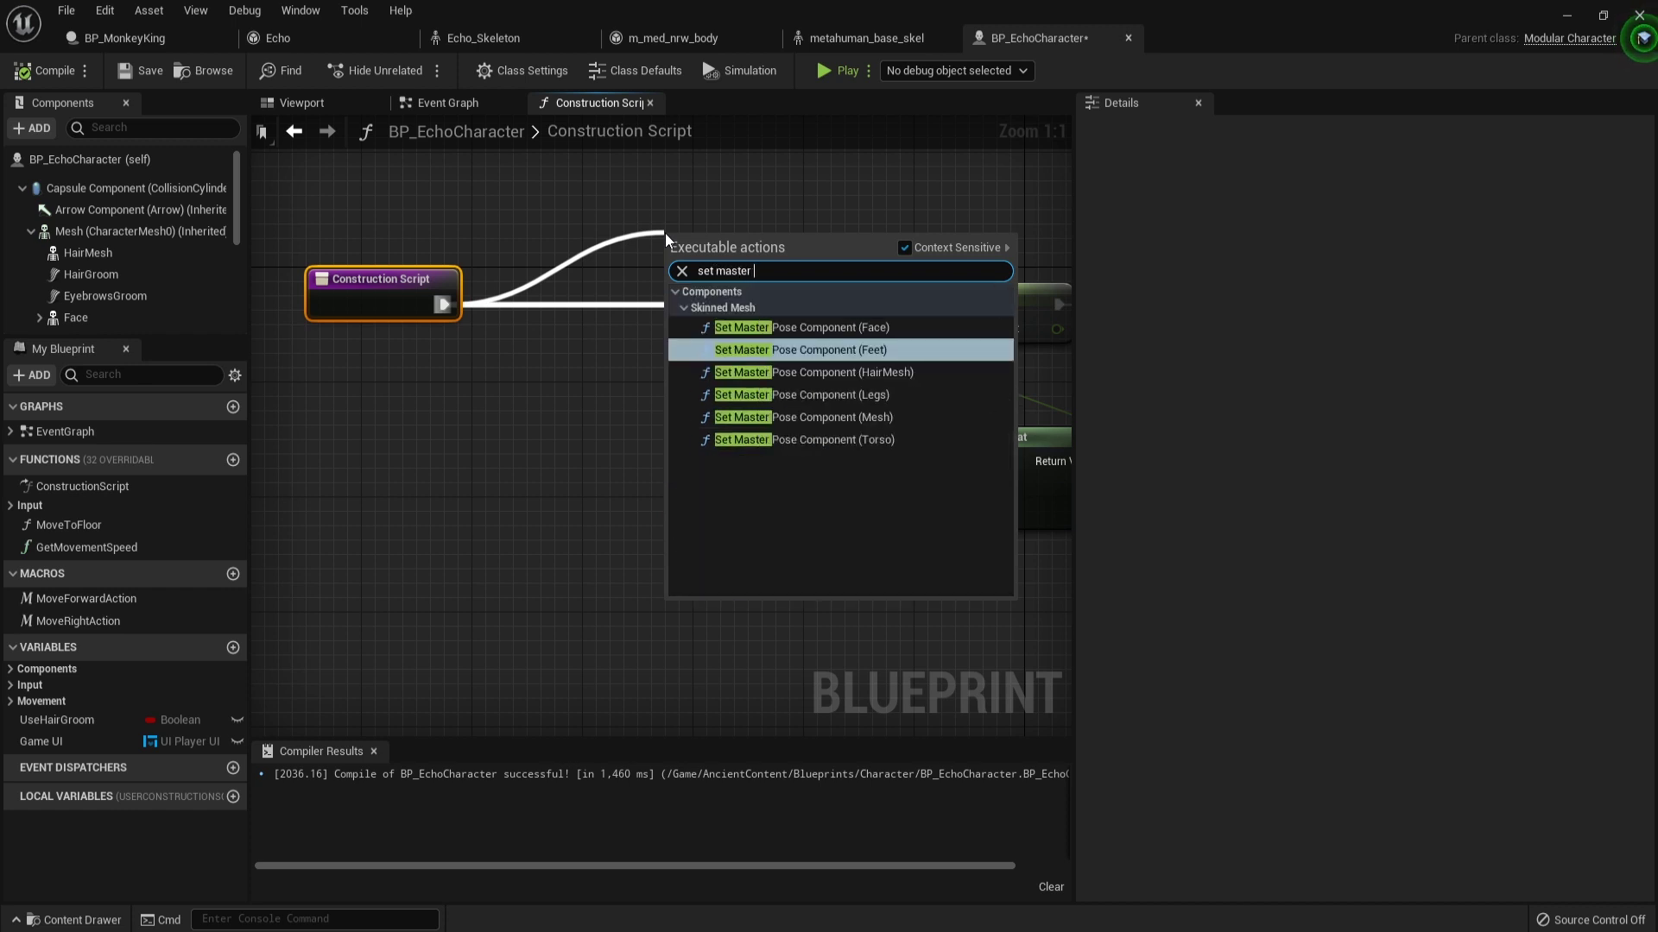
pyautogui.write(' pose')
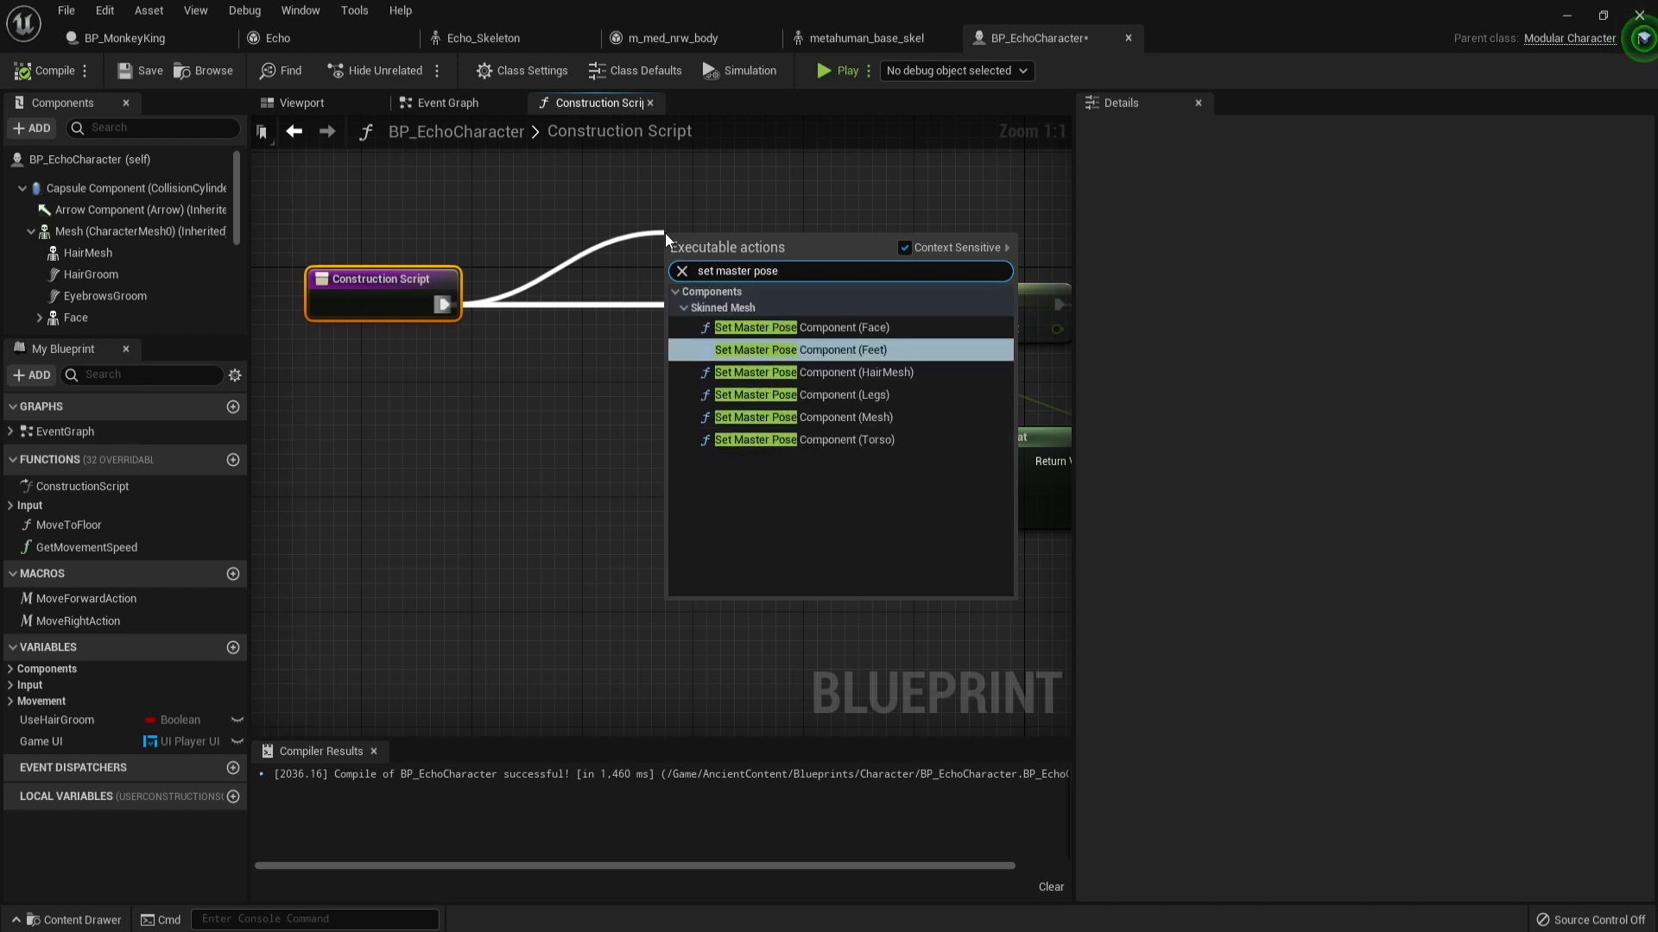
pyautogui.click(775, 412)
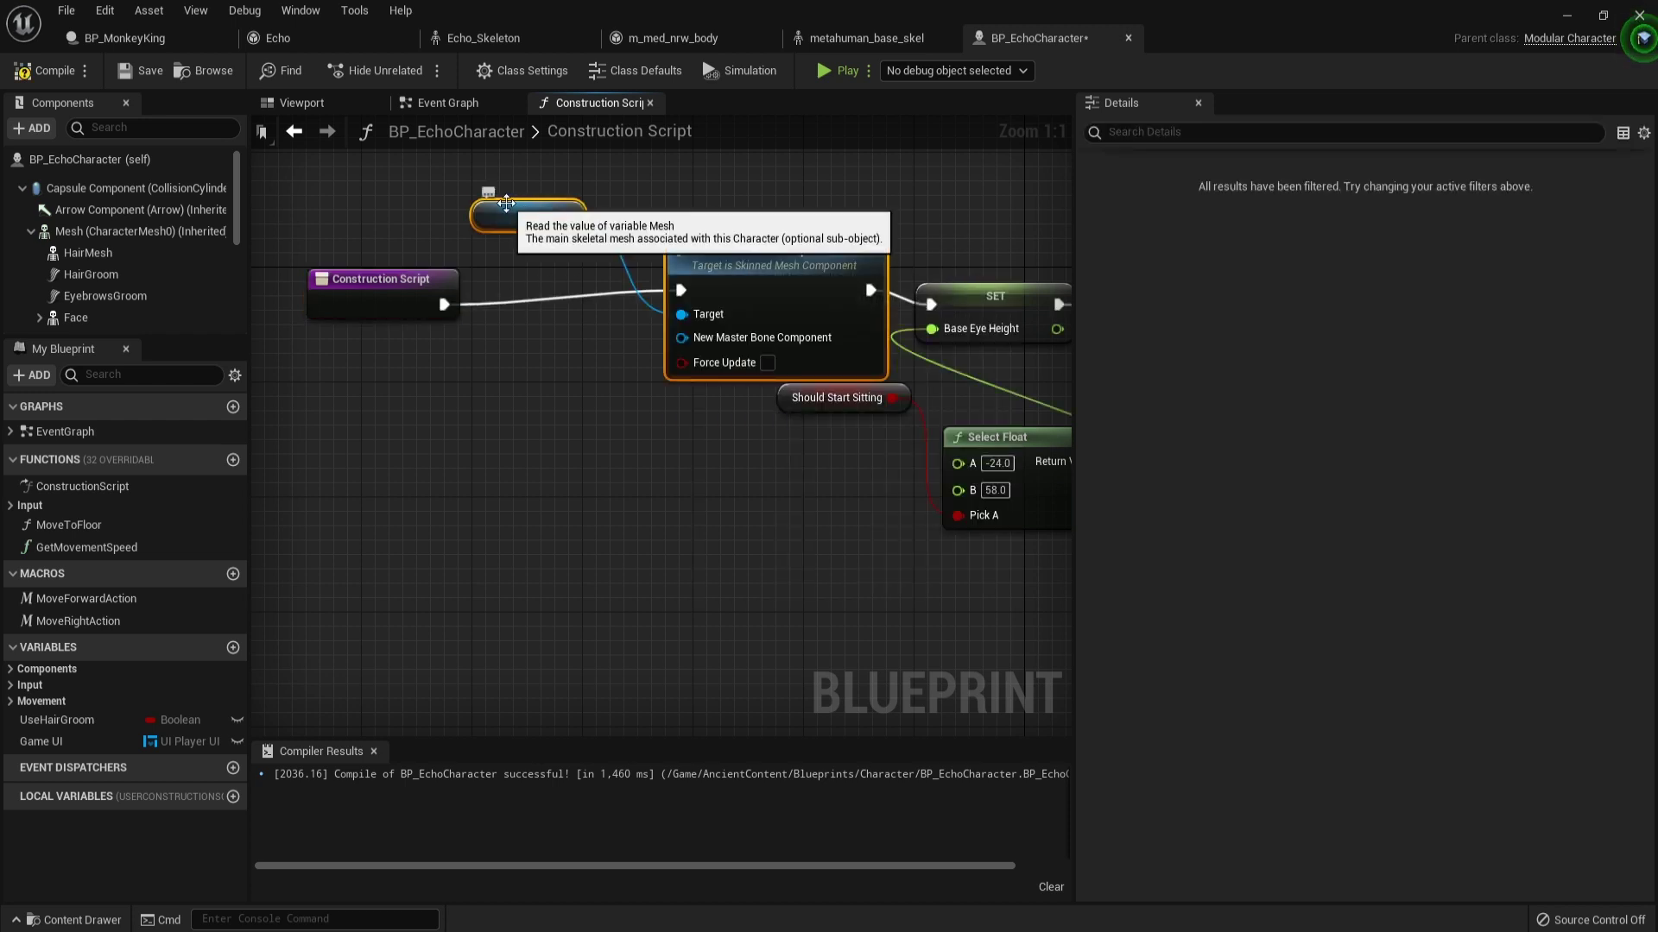
pyautogui.moveTo(518, 214)
pyautogui.mouseDown()
pyautogui.moveTo(545, 306)
pyautogui.moveTo(538, 210)
pyautogui.moveTo(492, 224)
pyautogui.mouseUp()
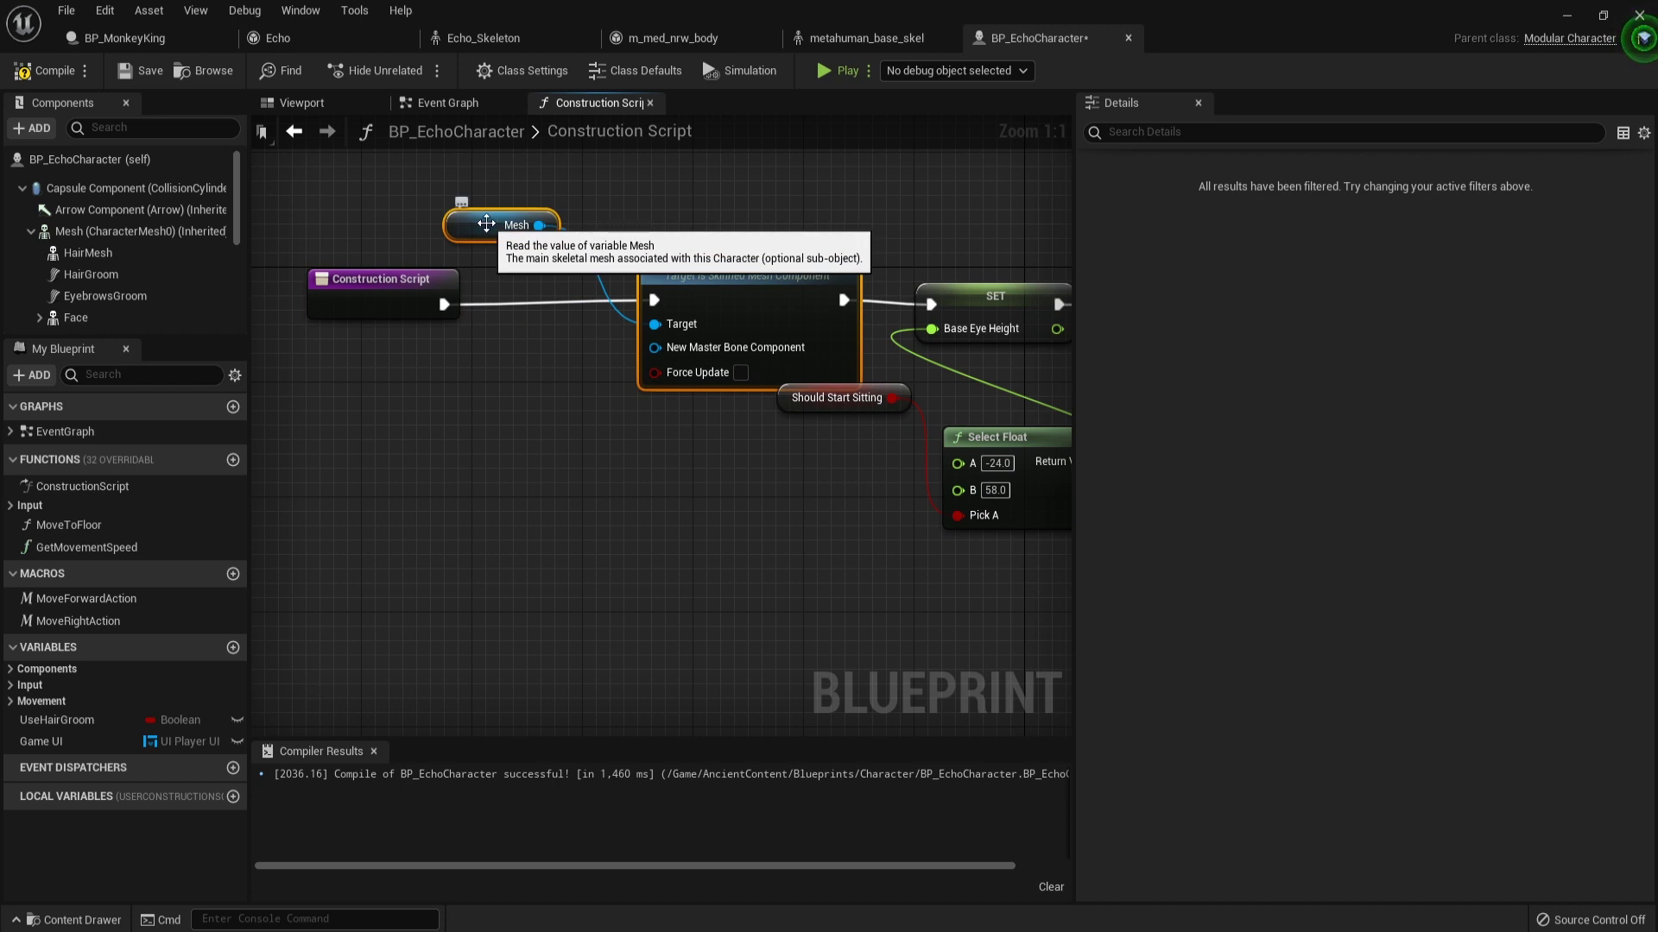
pyautogui.click(486, 224)
pyautogui.moveTo(474, 221); pyautogui.dragTo(530, 393)
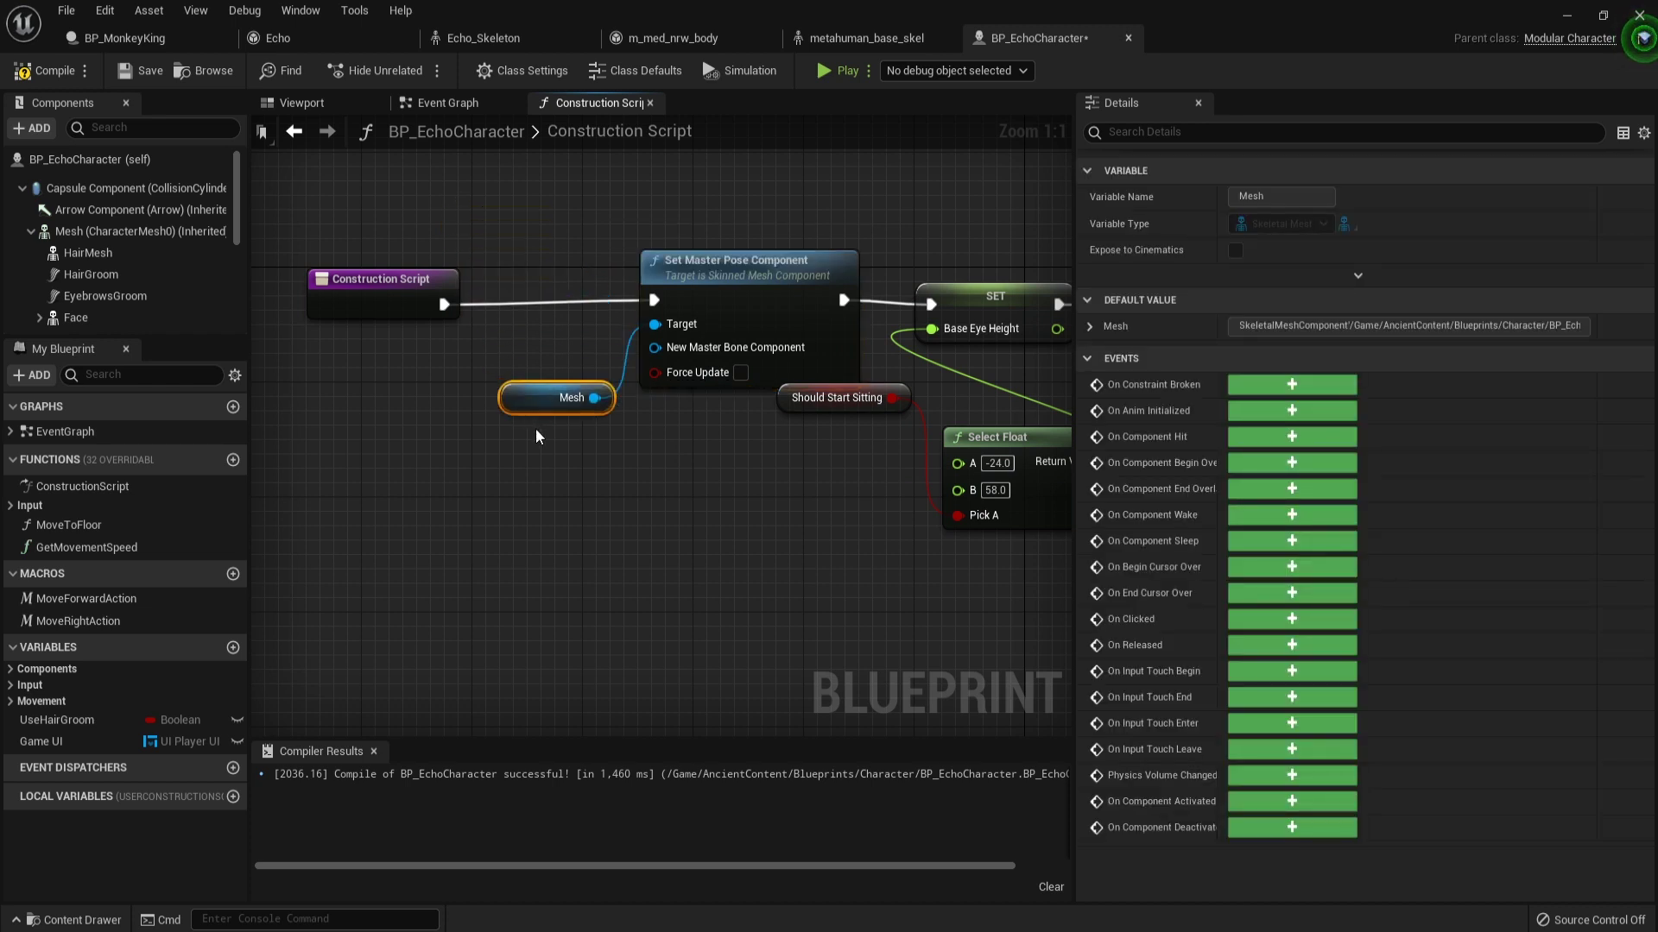
pyautogui.moveTo(570, 563); pyautogui.dragTo(655, 347)
pyautogui.keyDown('alt'); pyautogui.click(654, 326); pyautogui.keyUp('alt')
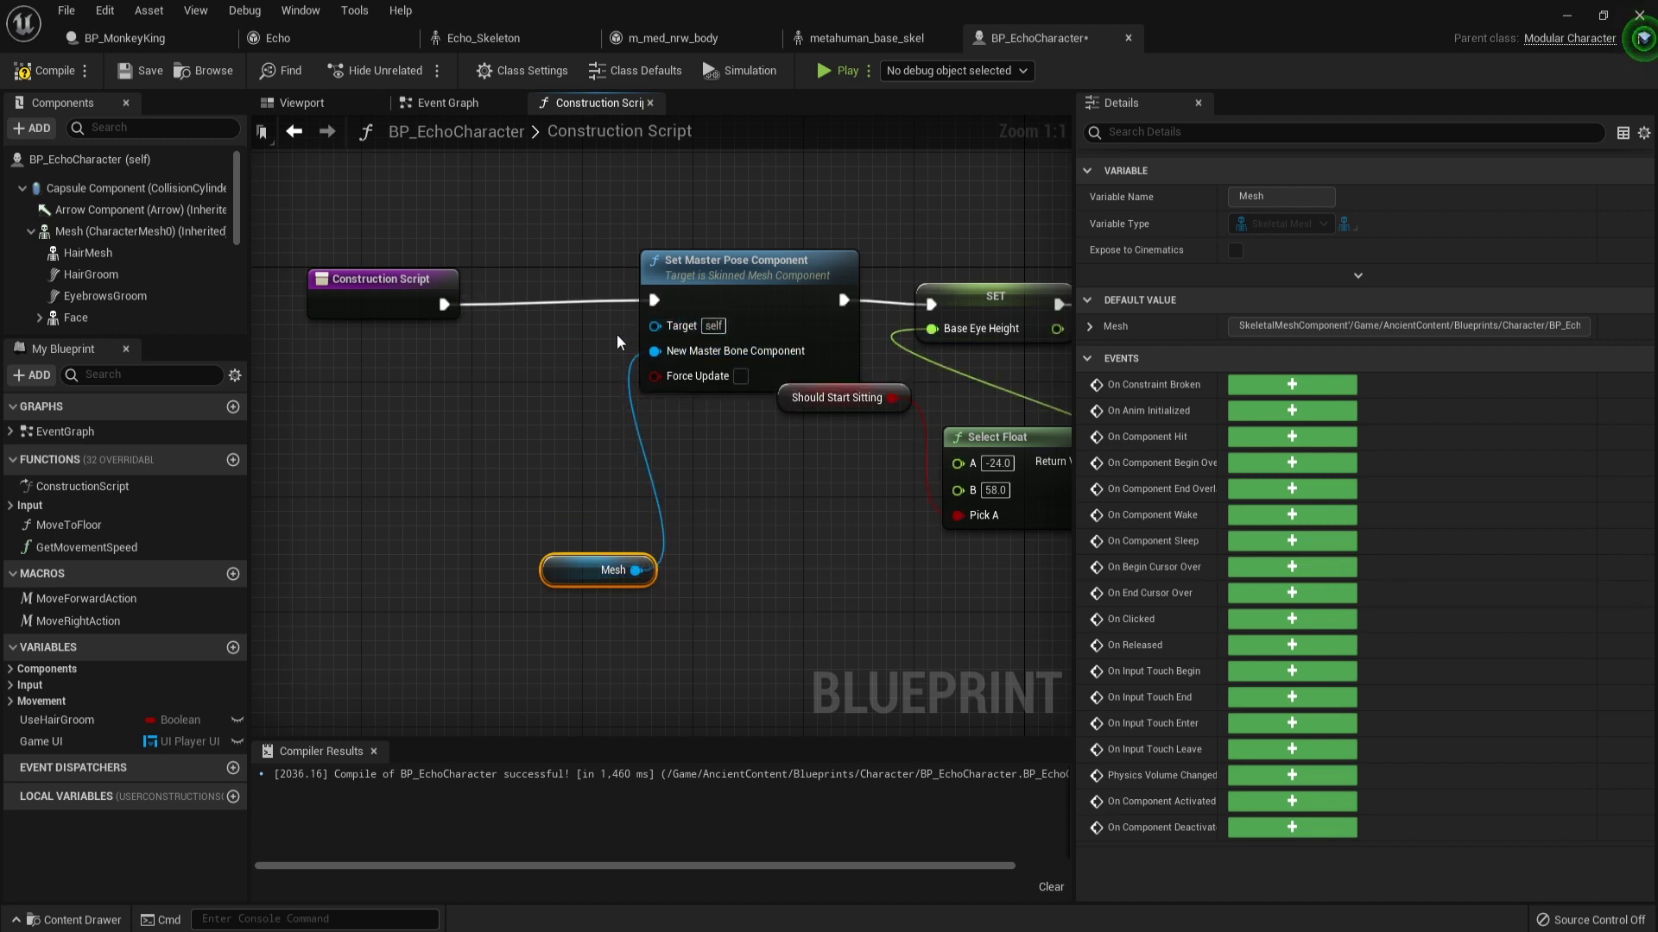
pyautogui.moveTo(614, 567); pyautogui.dragTo(725, 540)
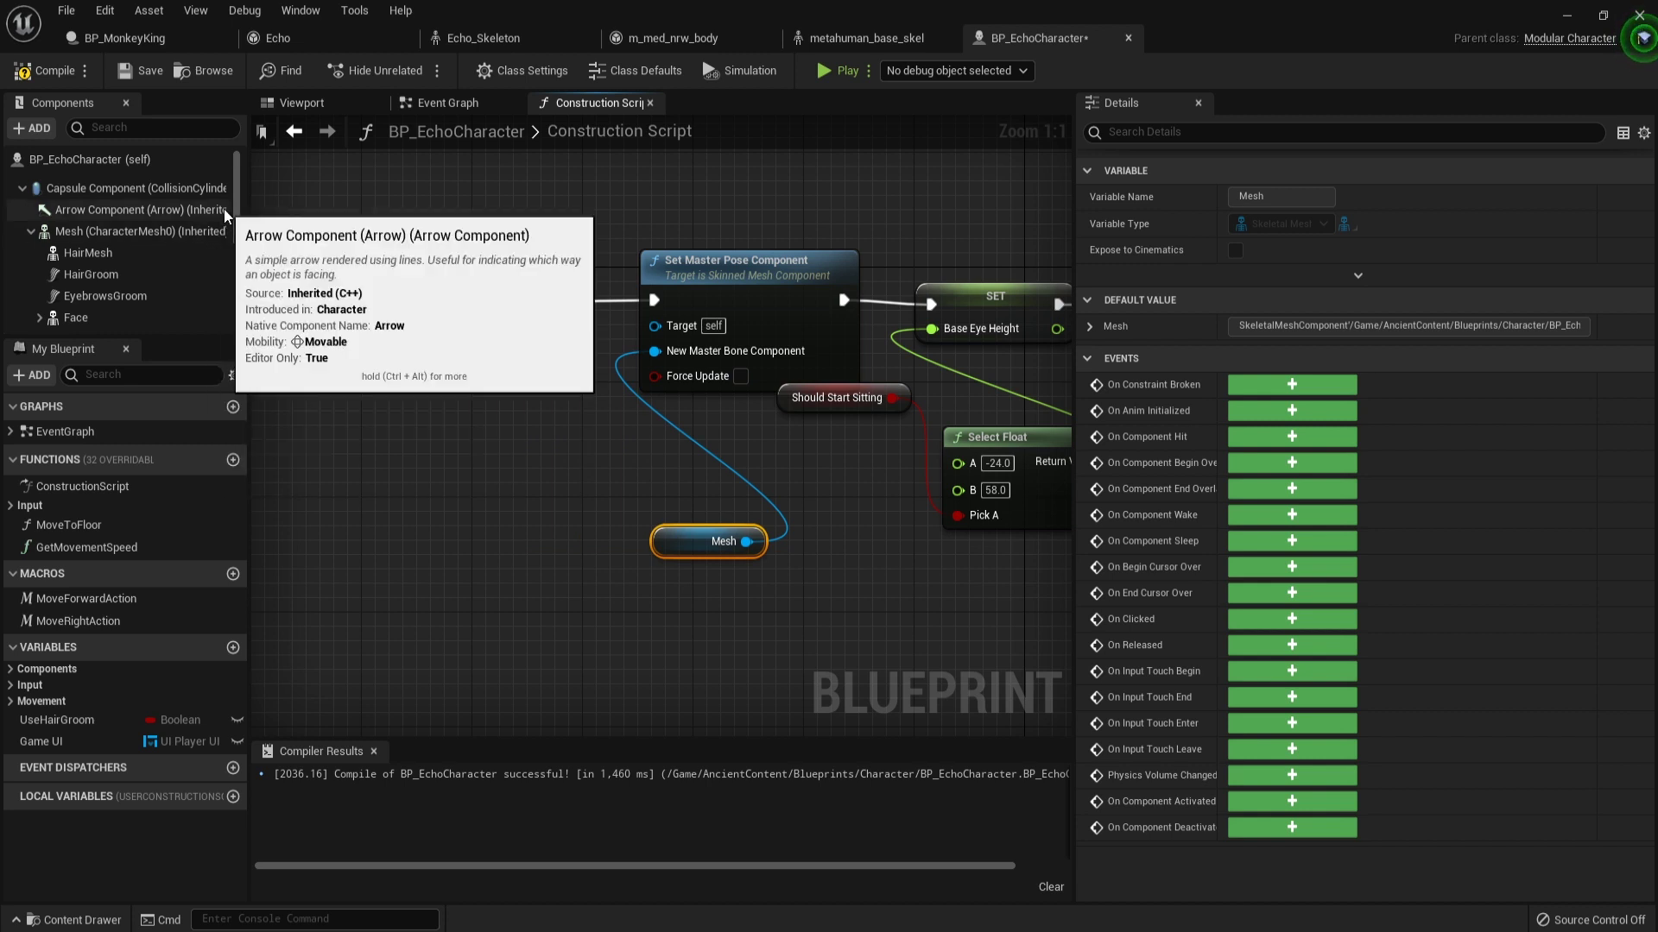
# Place Face, Torso, Legs and Feet getter nodes in the graph.
pyautogui.scroll(-2, 221, 208)
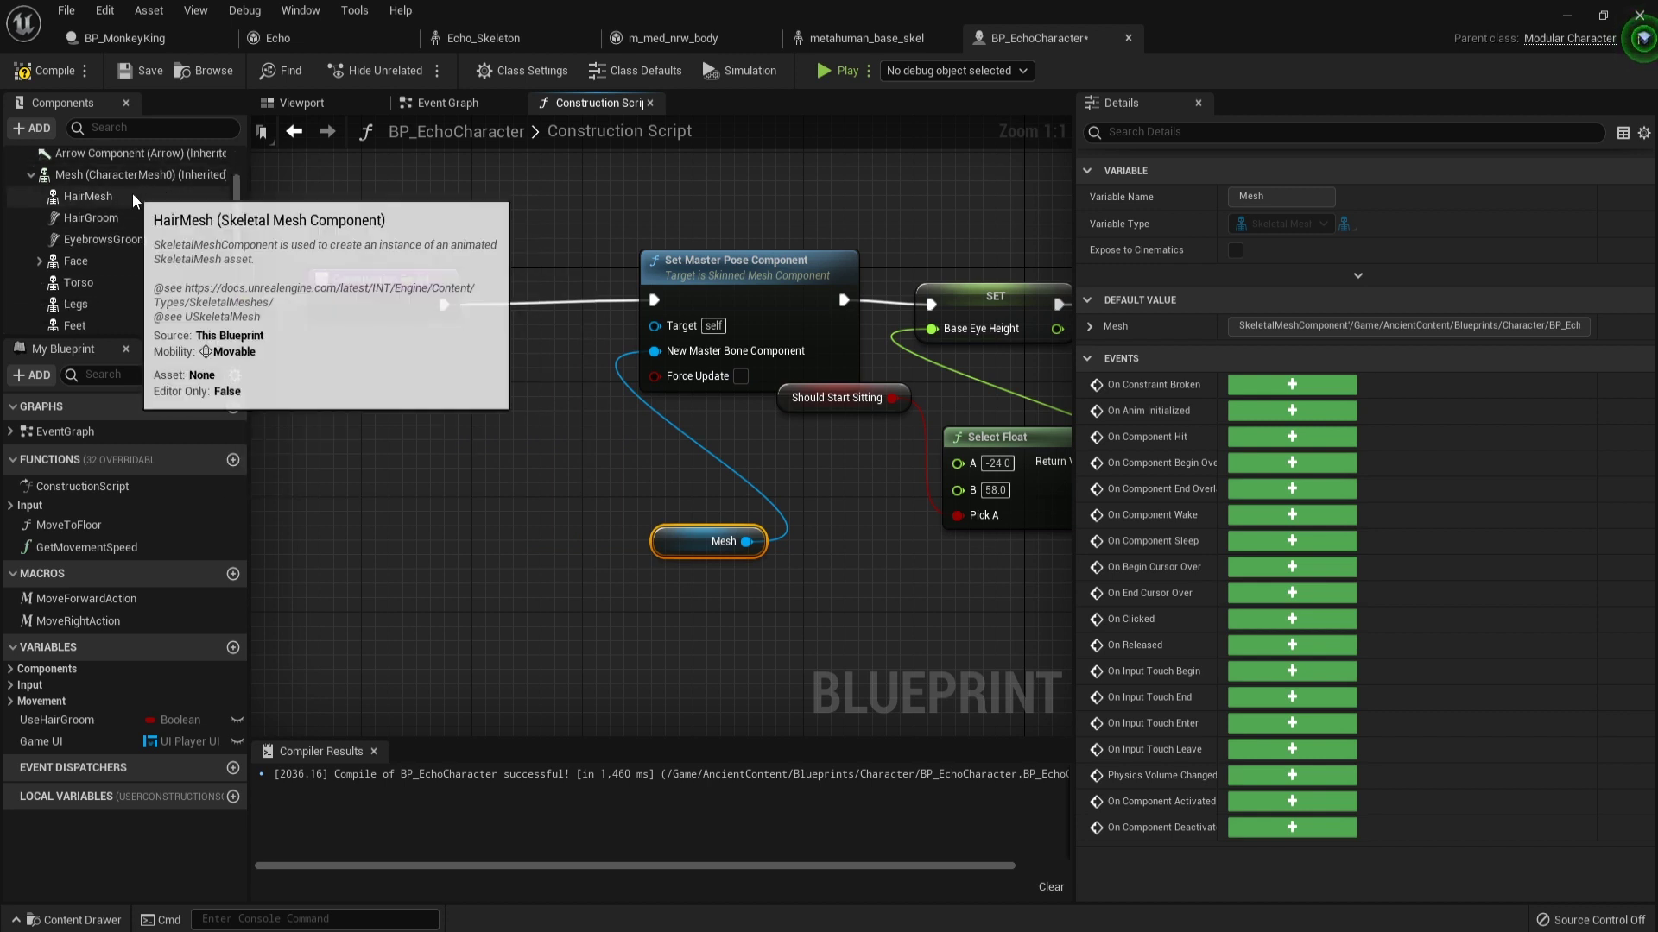
pyautogui.moveTo(134, 198); pyautogui.dragTo(321, 326)
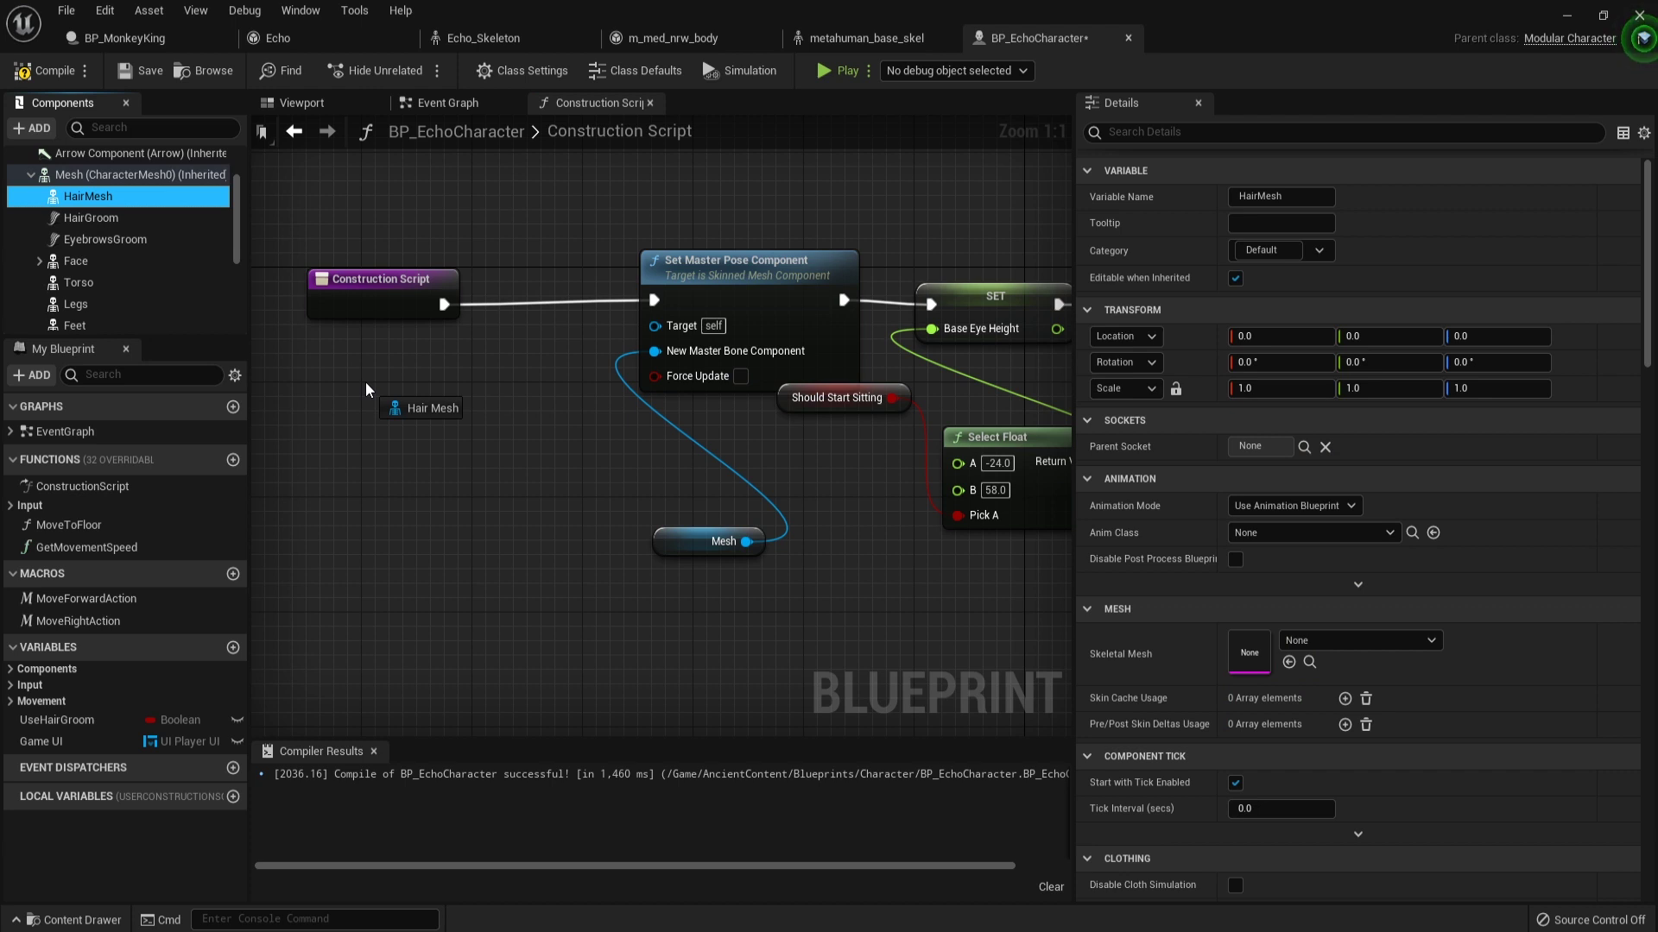
pyautogui.click(121, 261)
pyautogui.moveTo(121, 262); pyautogui.dragTo(421, 378)
pyautogui.moveTo(133, 283); pyautogui.dragTo(433, 485)
pyautogui.click(102, 300)
pyautogui.scroll(-2, 38, 235)
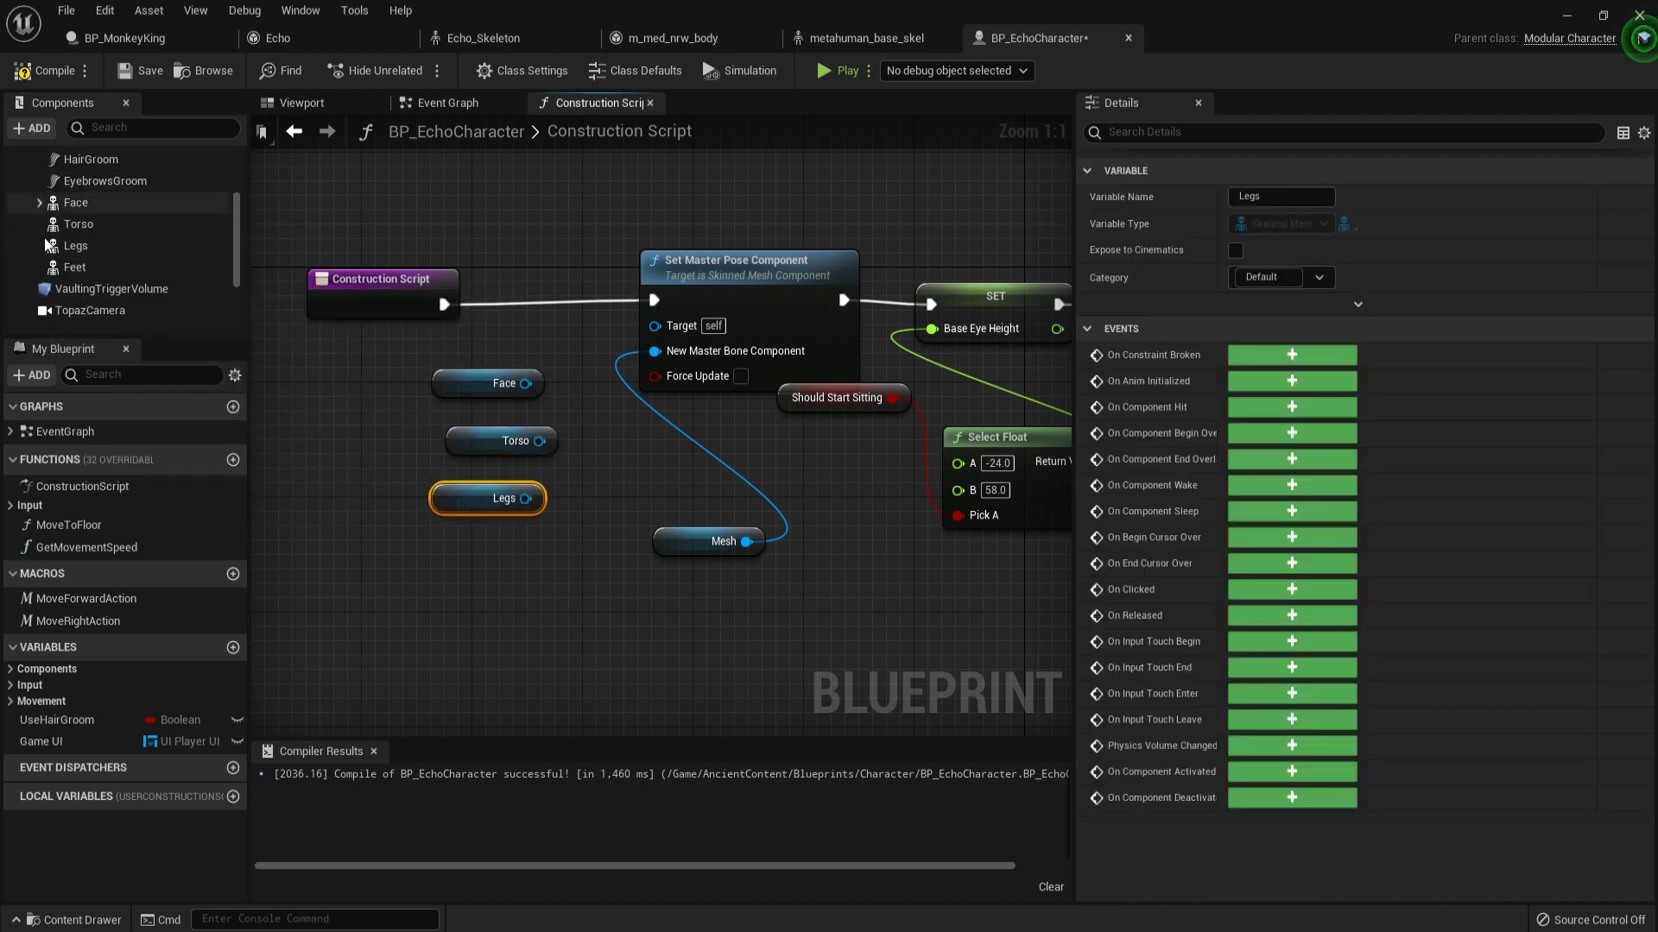
pyautogui.click(101, 274)
pyautogui.moveTo(104, 278); pyautogui.dragTo(458, 557)
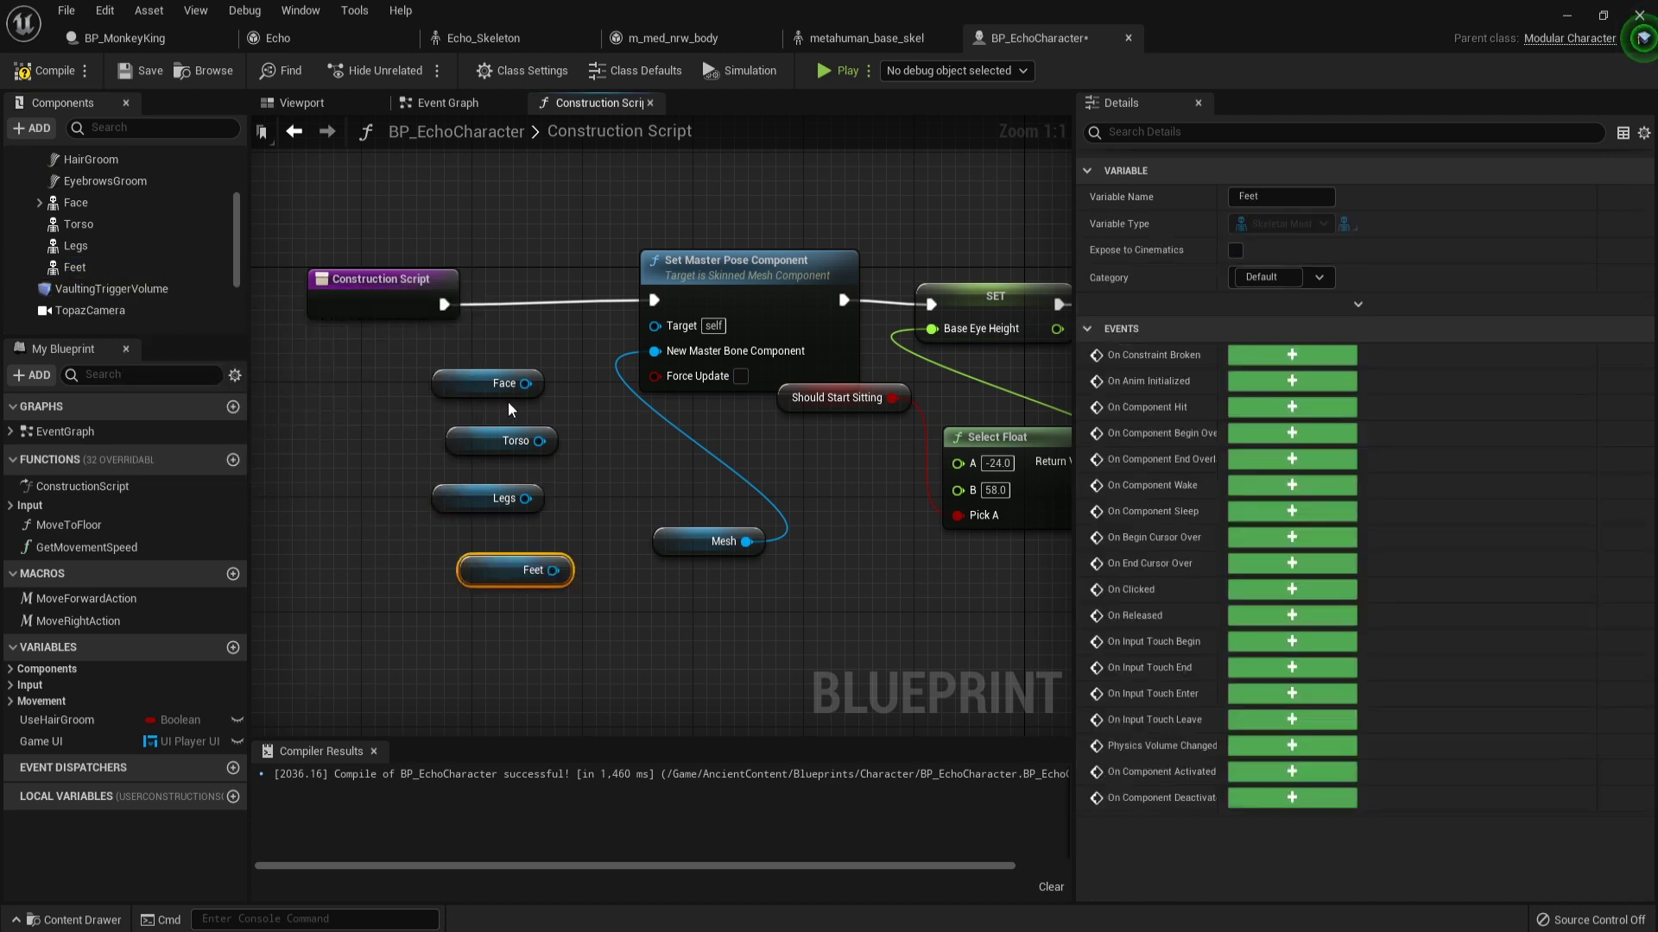
# Wire Face, Torso, Legs and Feet into the master pose node's Target pin.
pyautogui.moveTo(522, 385); pyautogui.dragTo(642, 326)
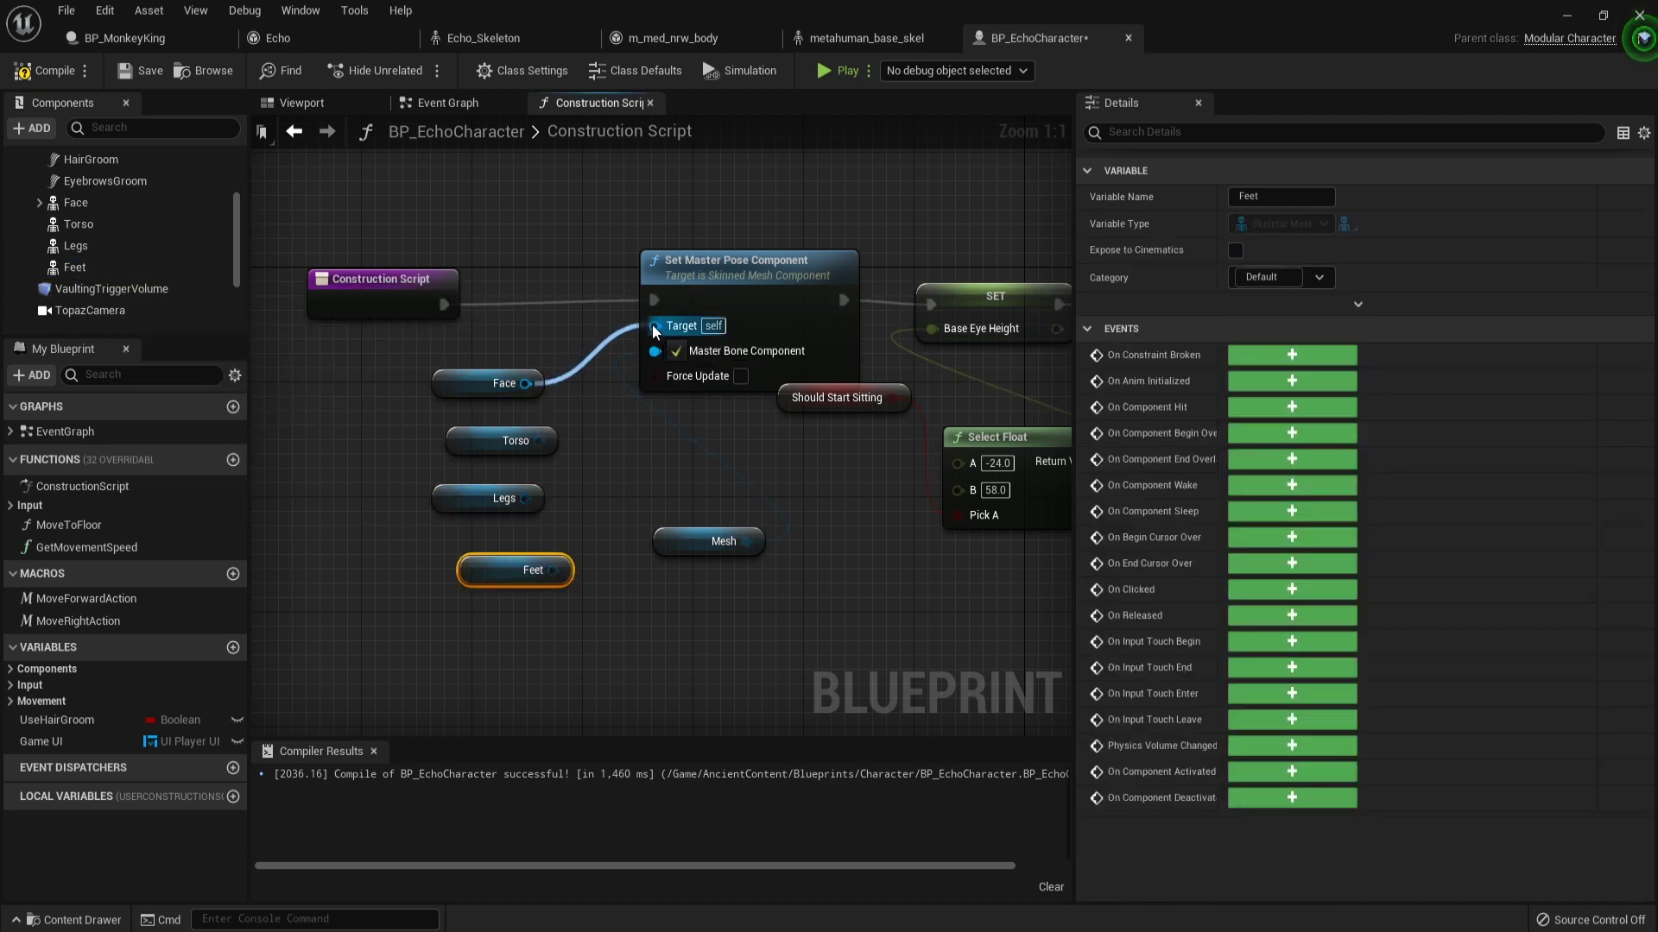
pyautogui.moveTo(539, 441); pyautogui.dragTo(656, 332)
pyautogui.moveTo(524, 499); pyautogui.dragTo(656, 331)
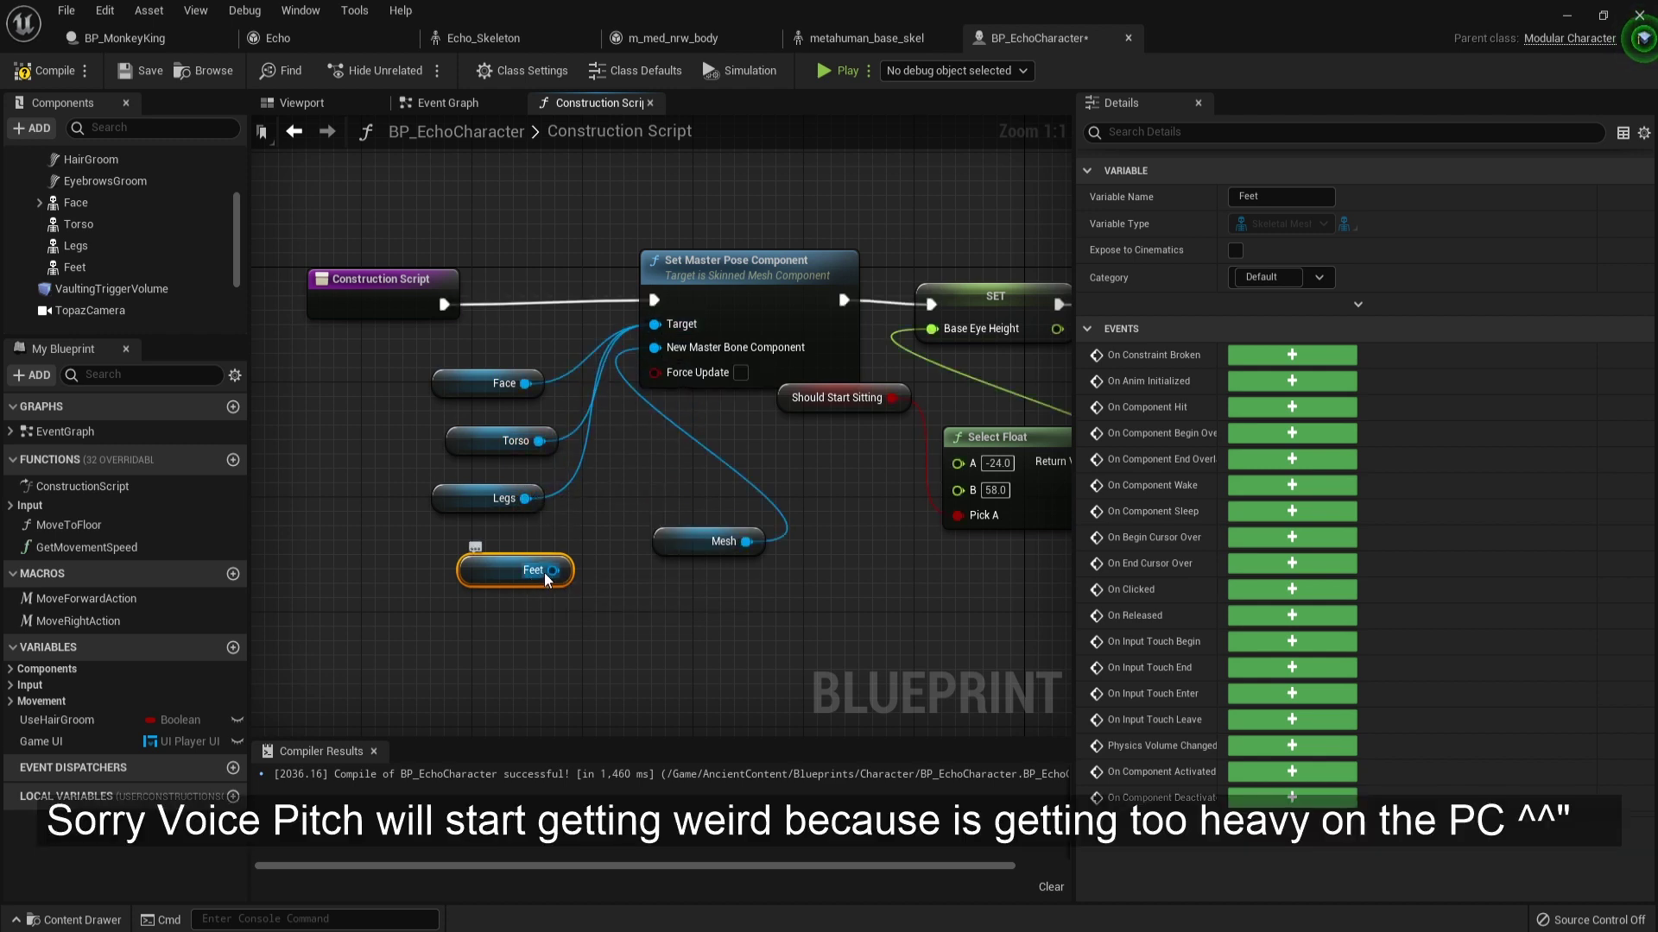
pyautogui.moveTo(552, 570); pyautogui.dragTo(660, 324)
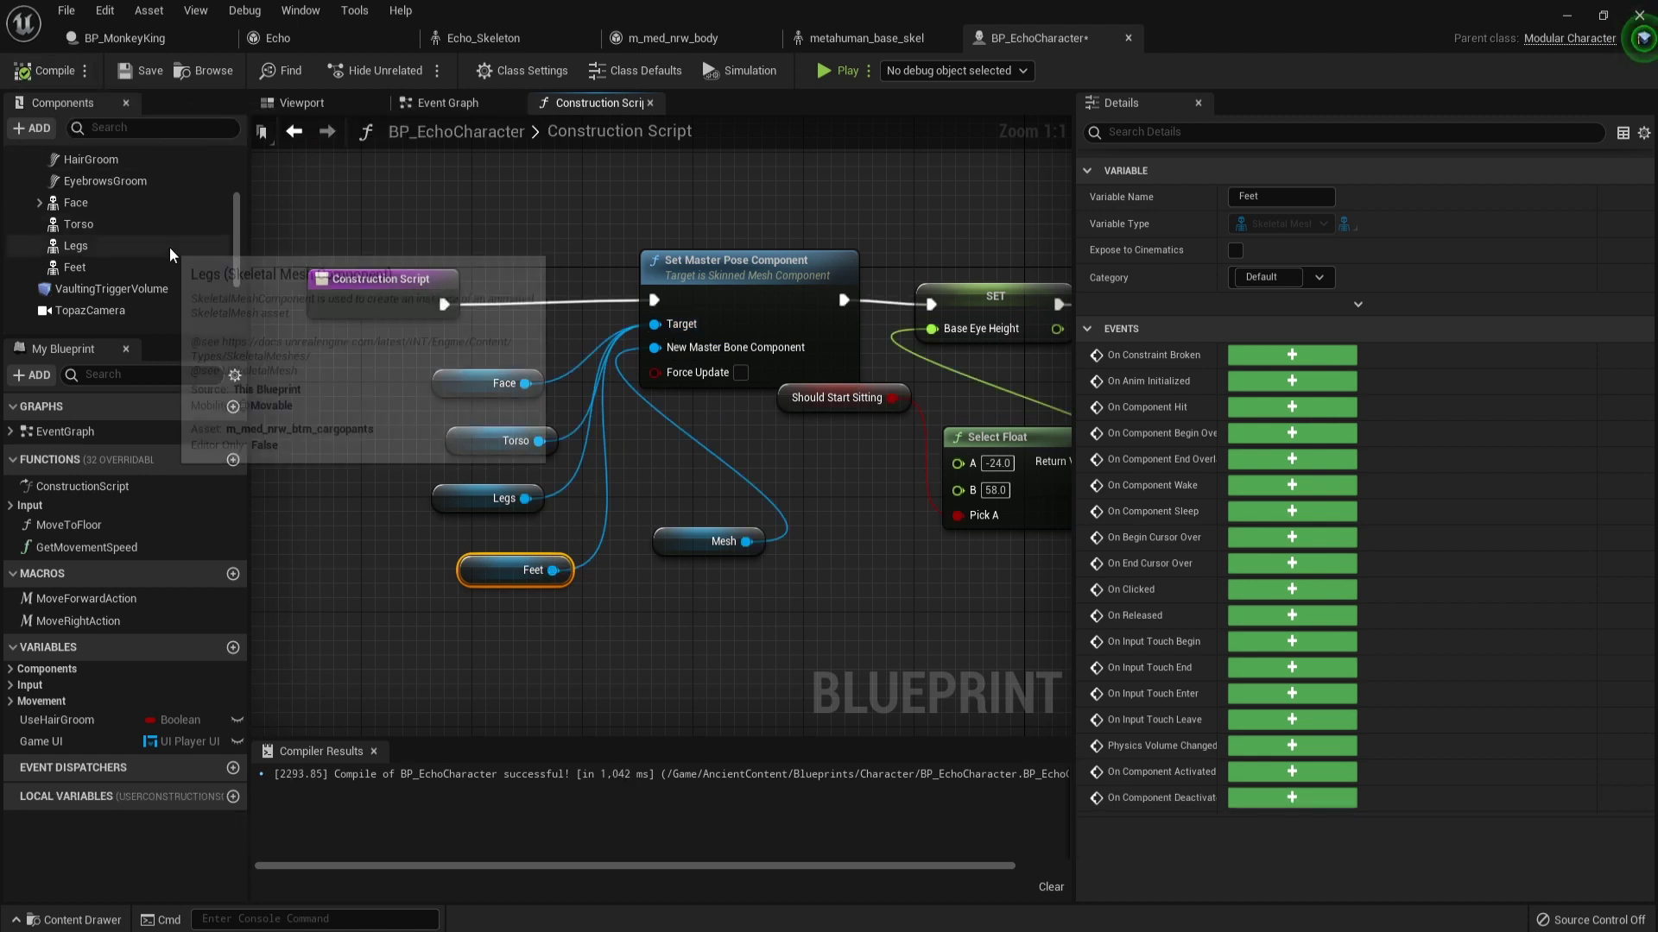
# Set the Anim Class of the Legs and Feet components to None.
pyautogui.click(149, 206)
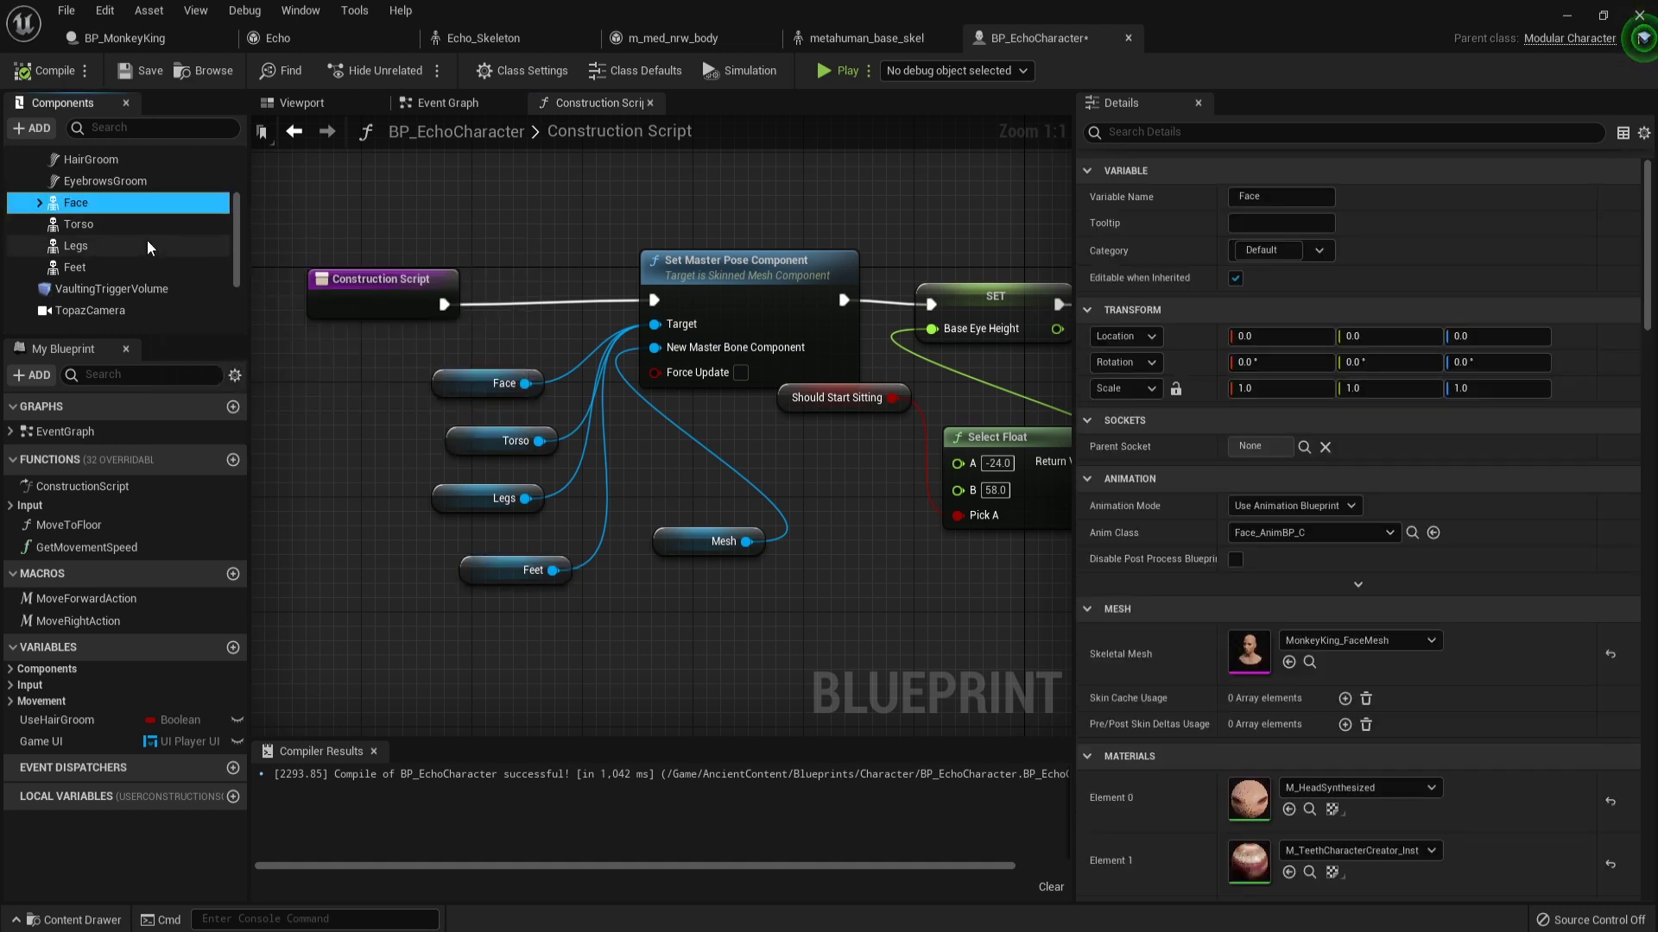
pyautogui.click(147, 241)
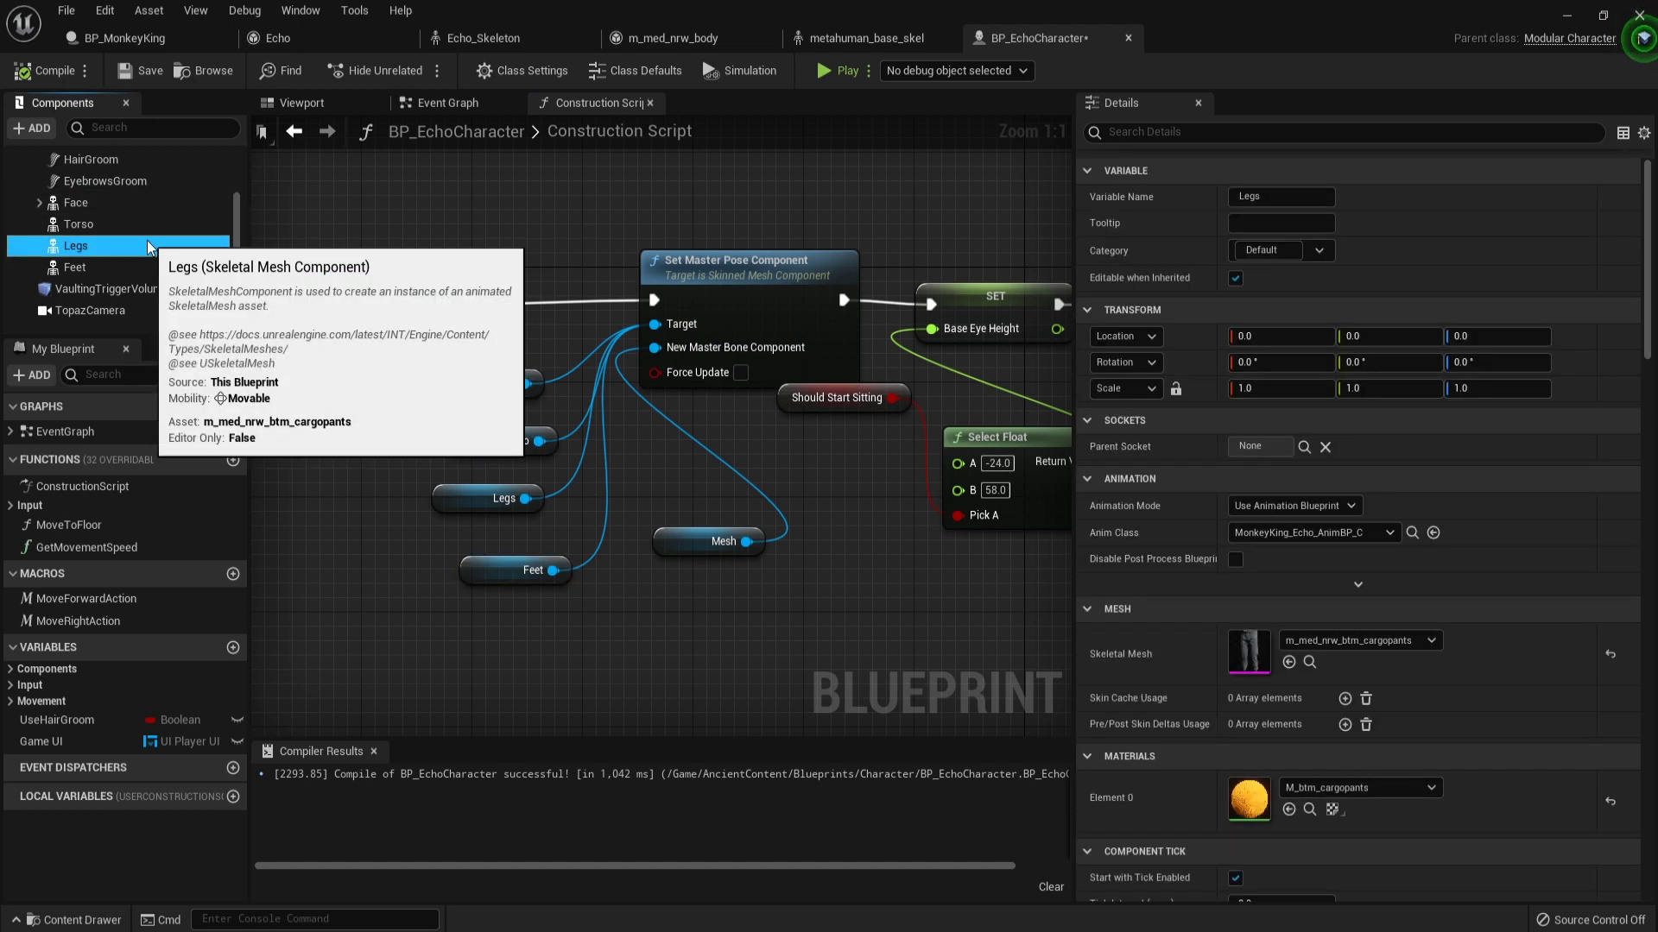
pyautogui.click(293, 105)
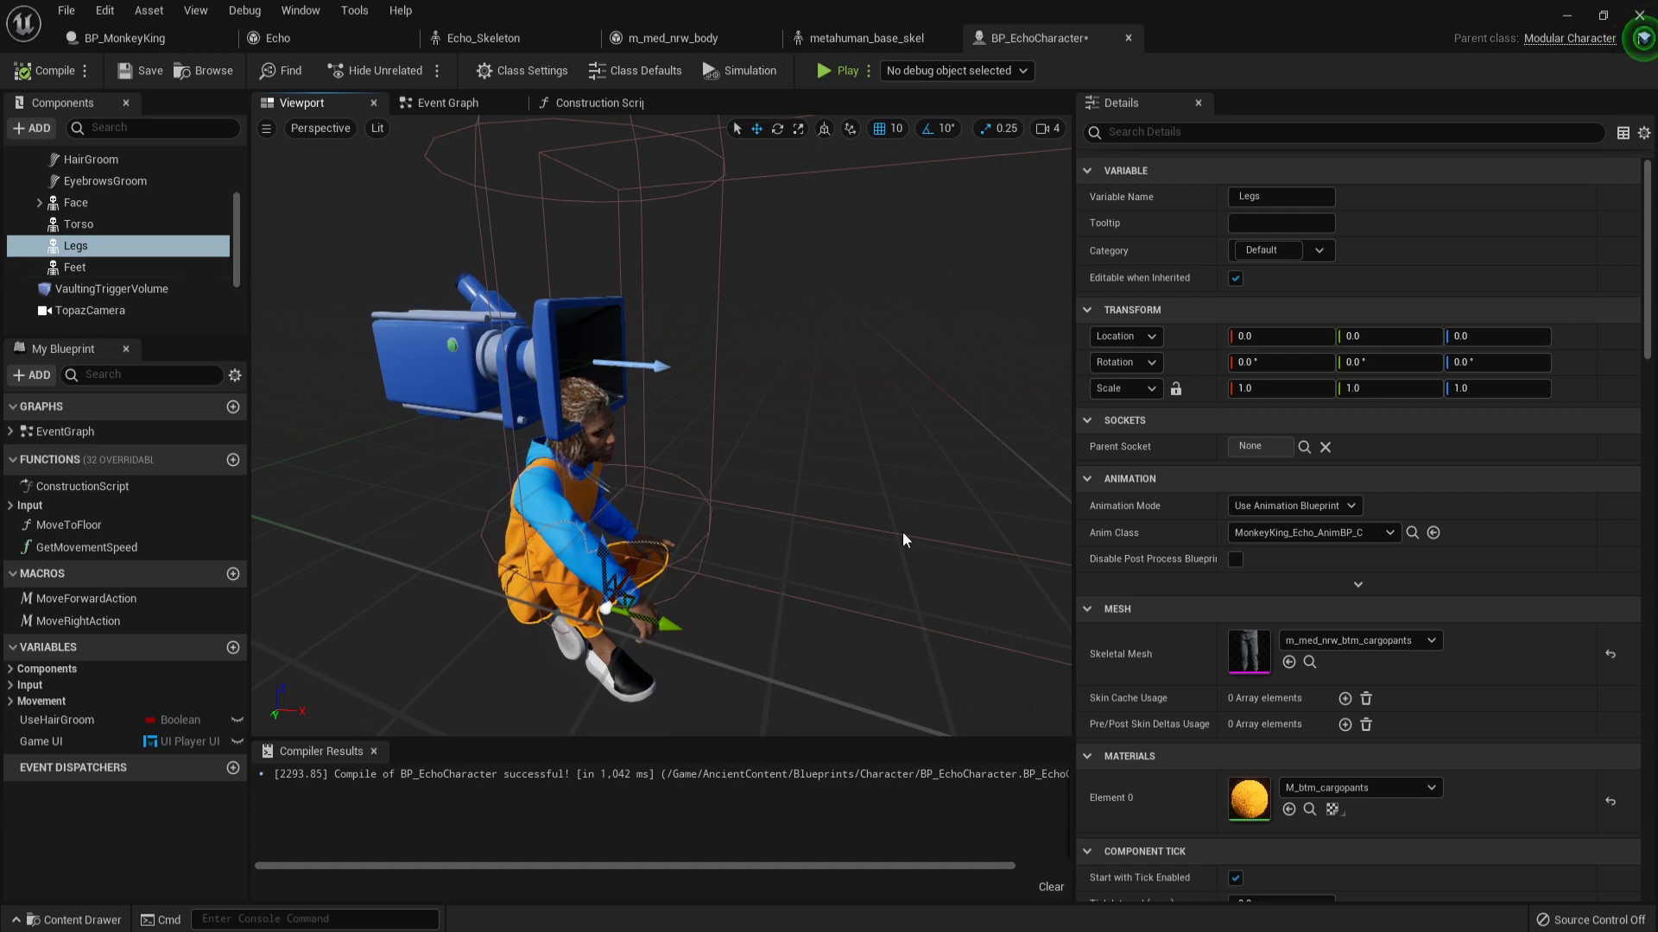
pyautogui.click(1293, 534)
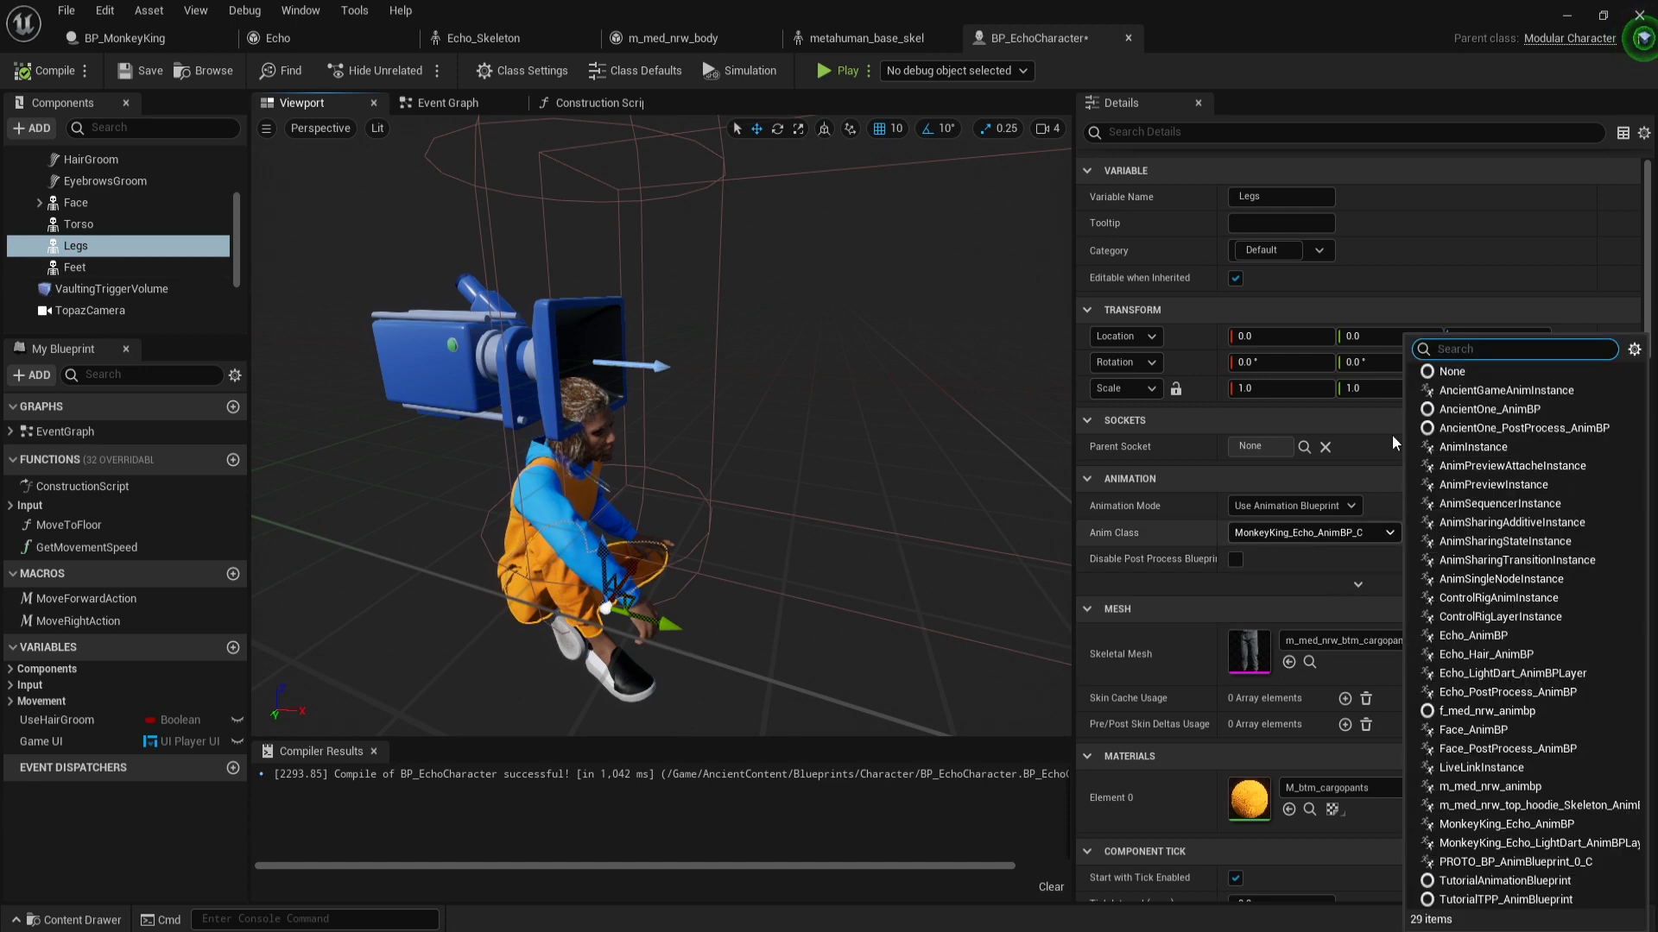
pyautogui.click(1442, 374)
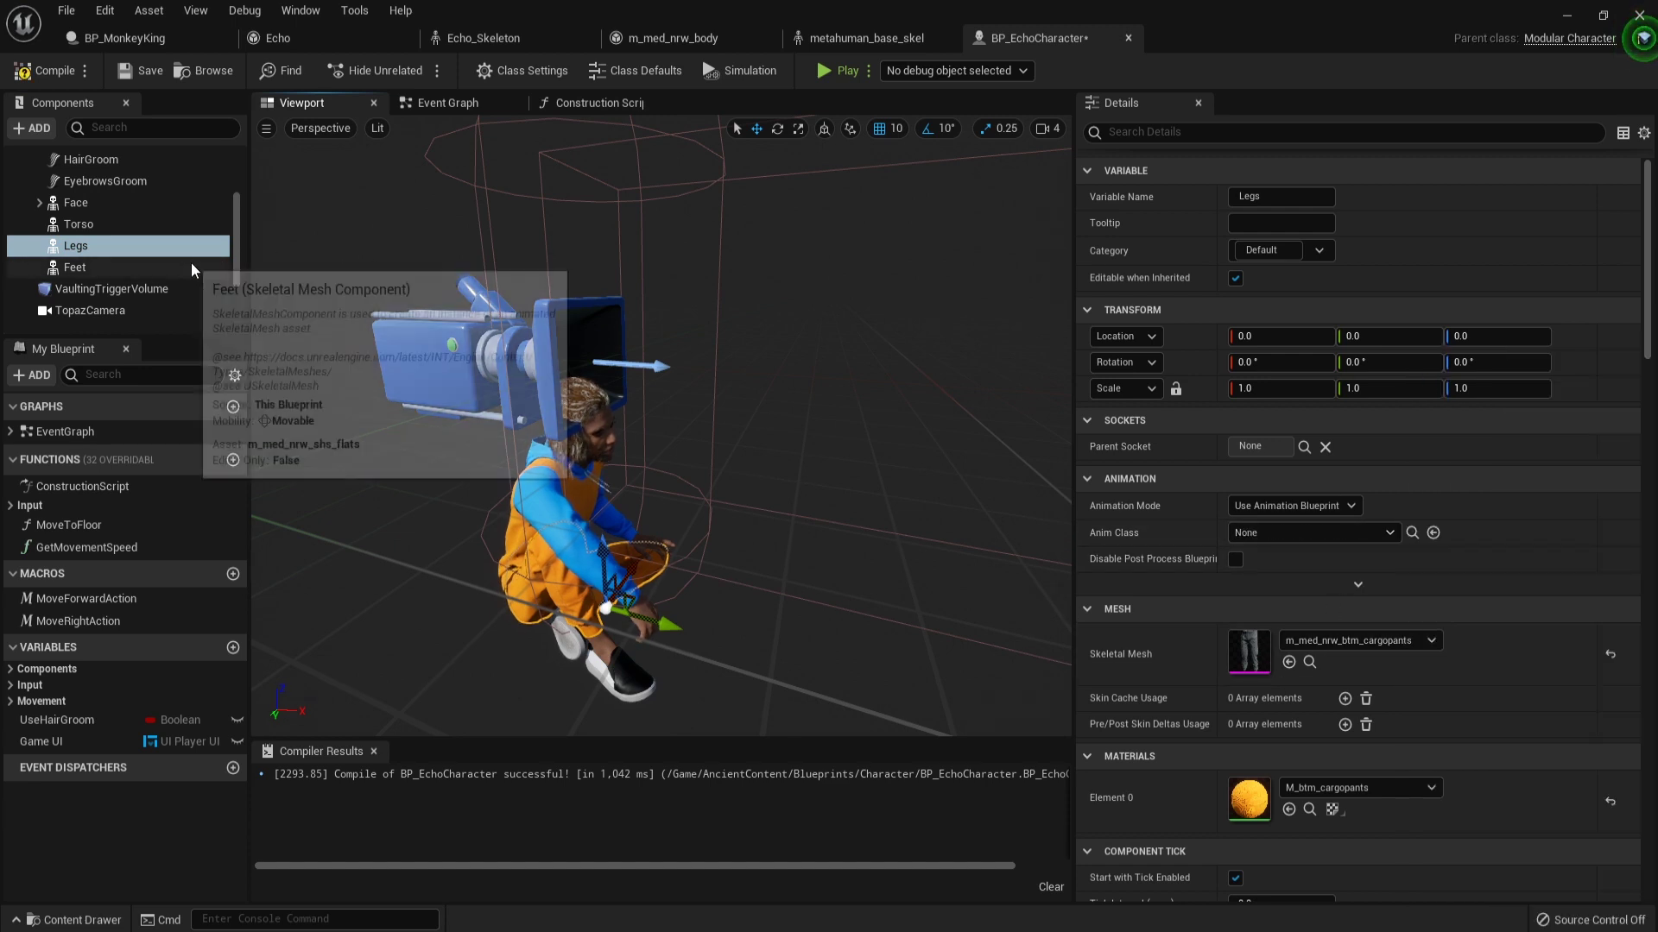
pyautogui.click(76, 267)
pyautogui.click(1326, 533)
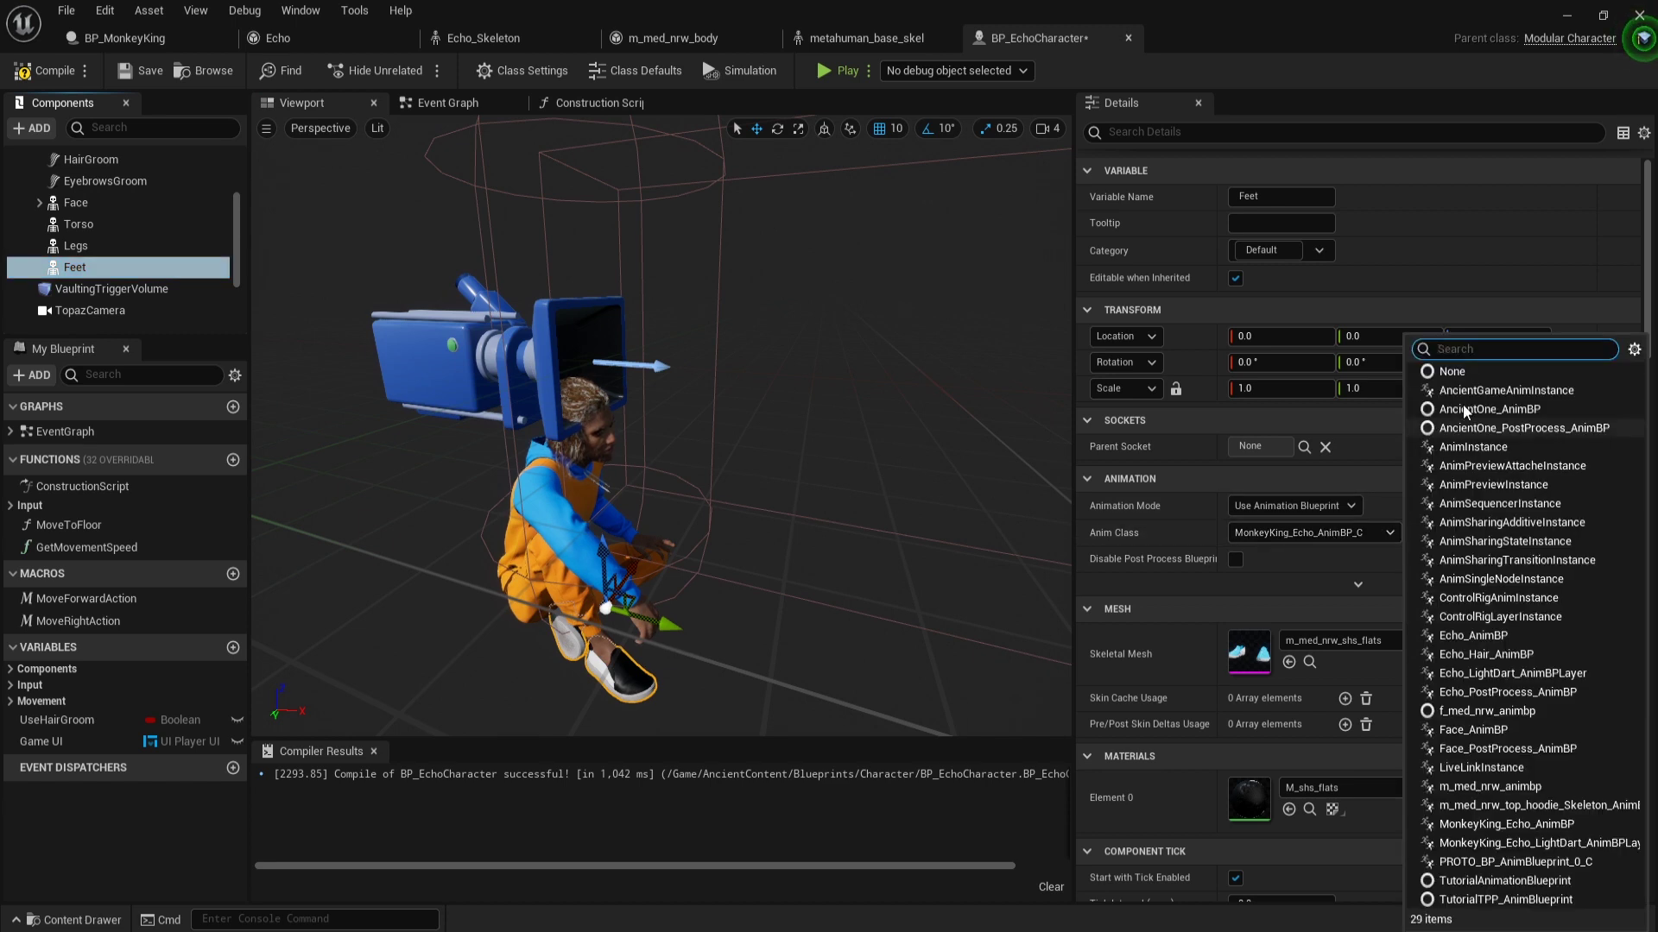
pyautogui.click(1472, 371)
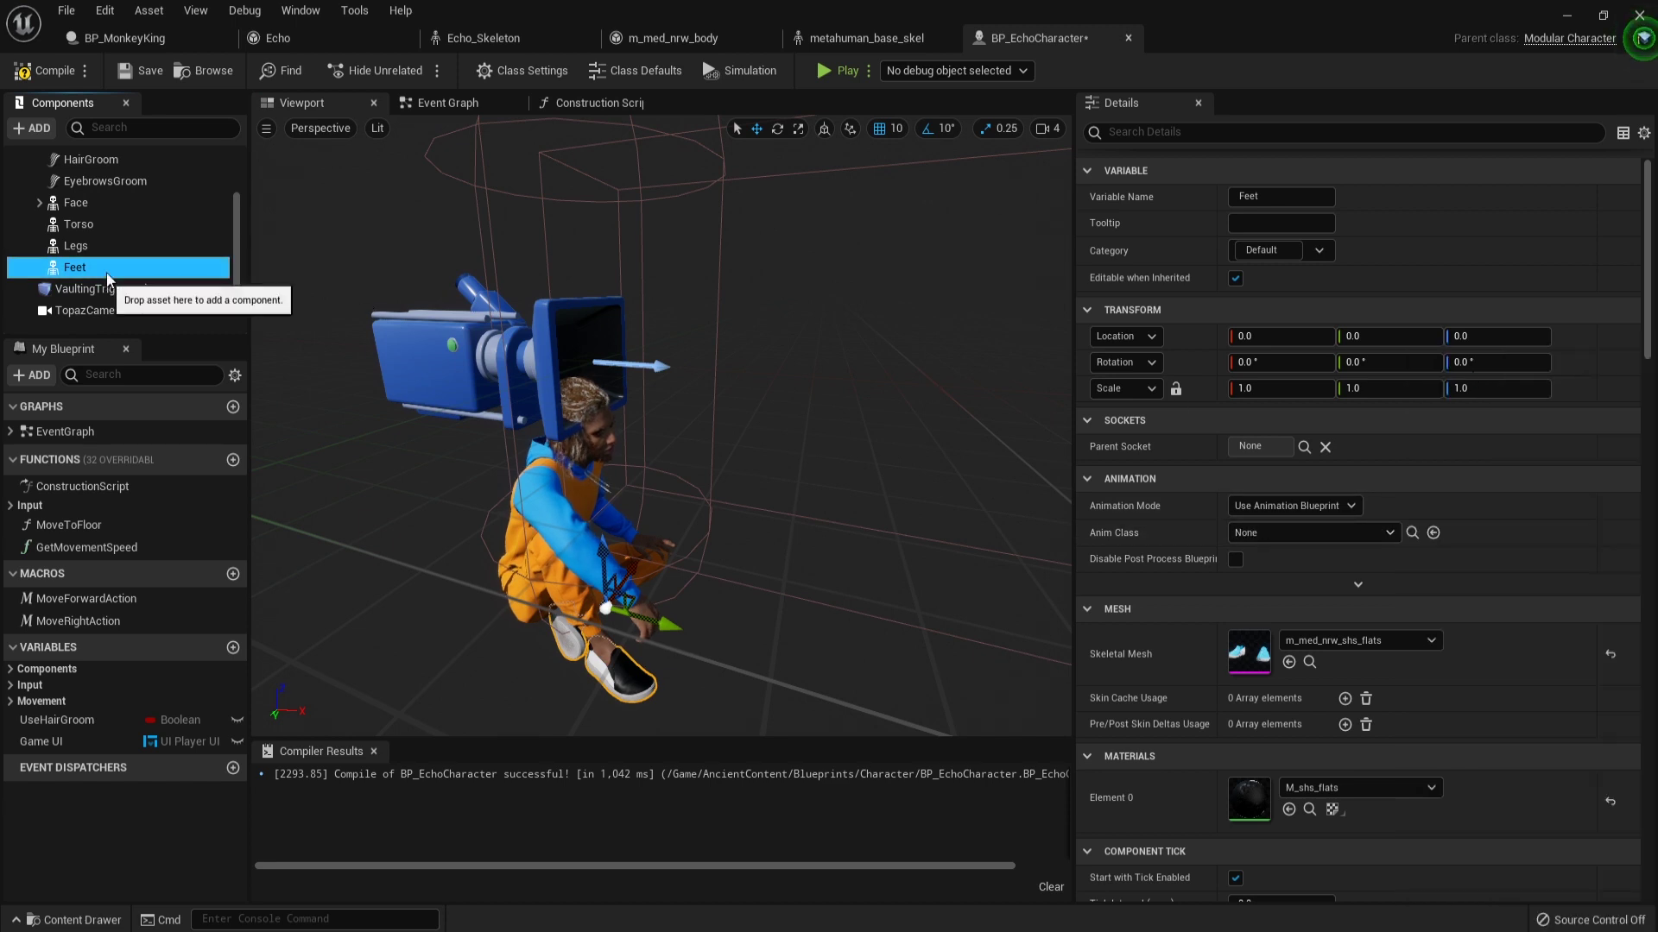
# Review the Torso, Face and Mesh settings, then compile and save BP_EchoCharacter.
pyautogui.click(122, 228)
pyautogui.scroll(1, 122, 235)
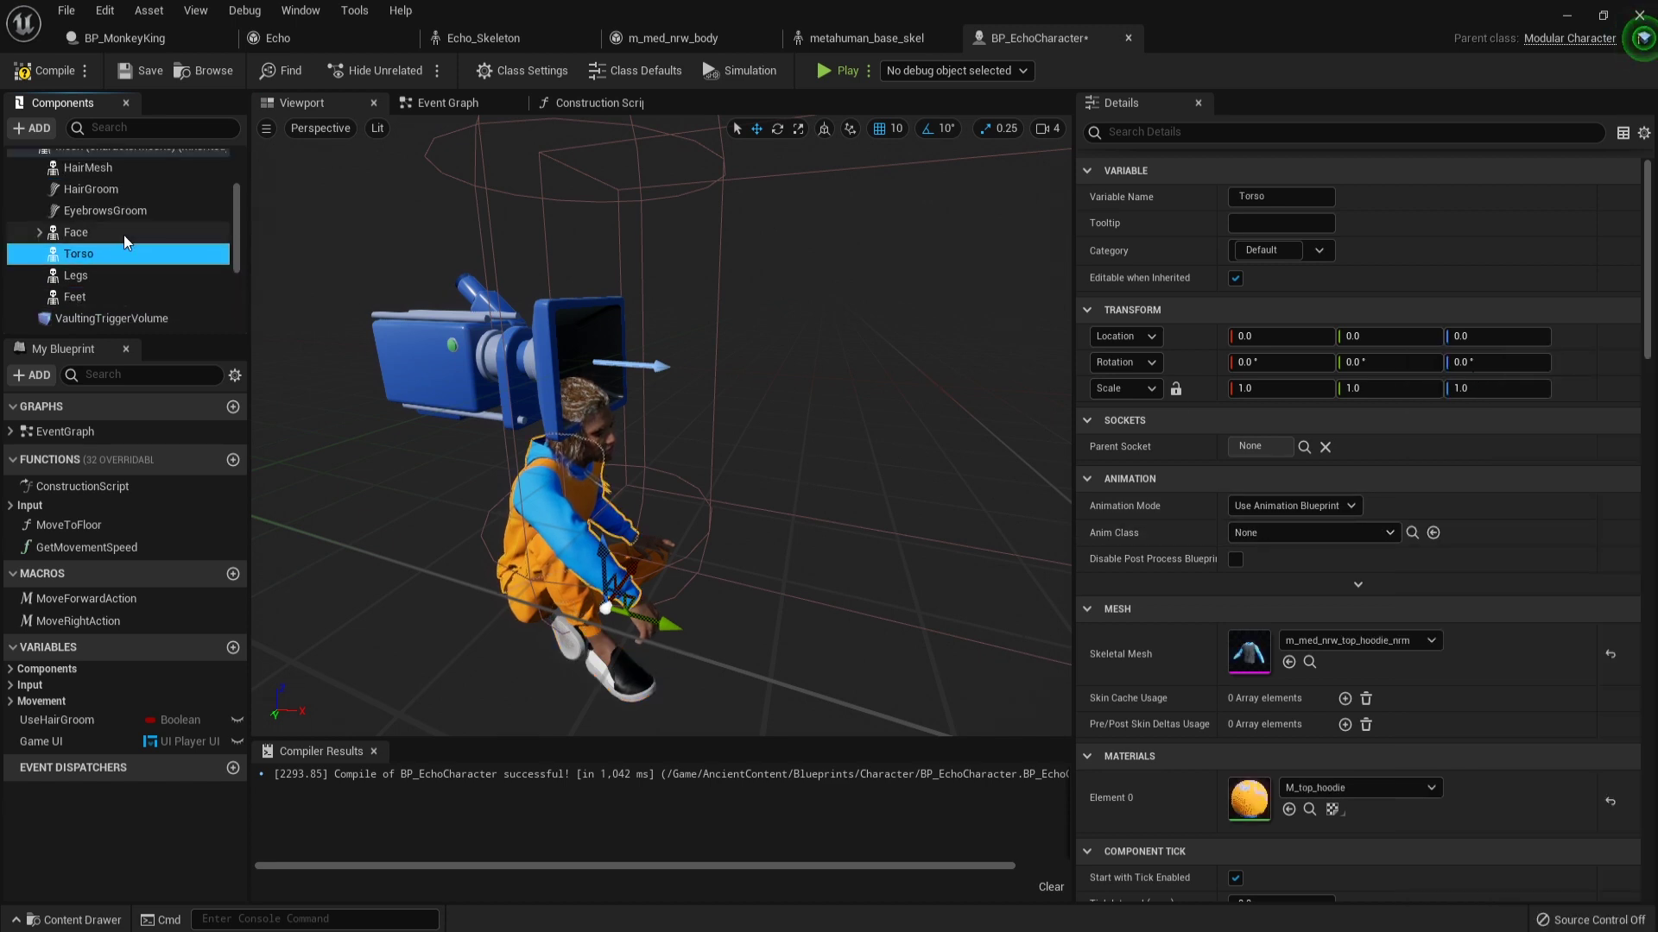
pyautogui.click(123, 235)
pyautogui.scroll(1, 154, 207)
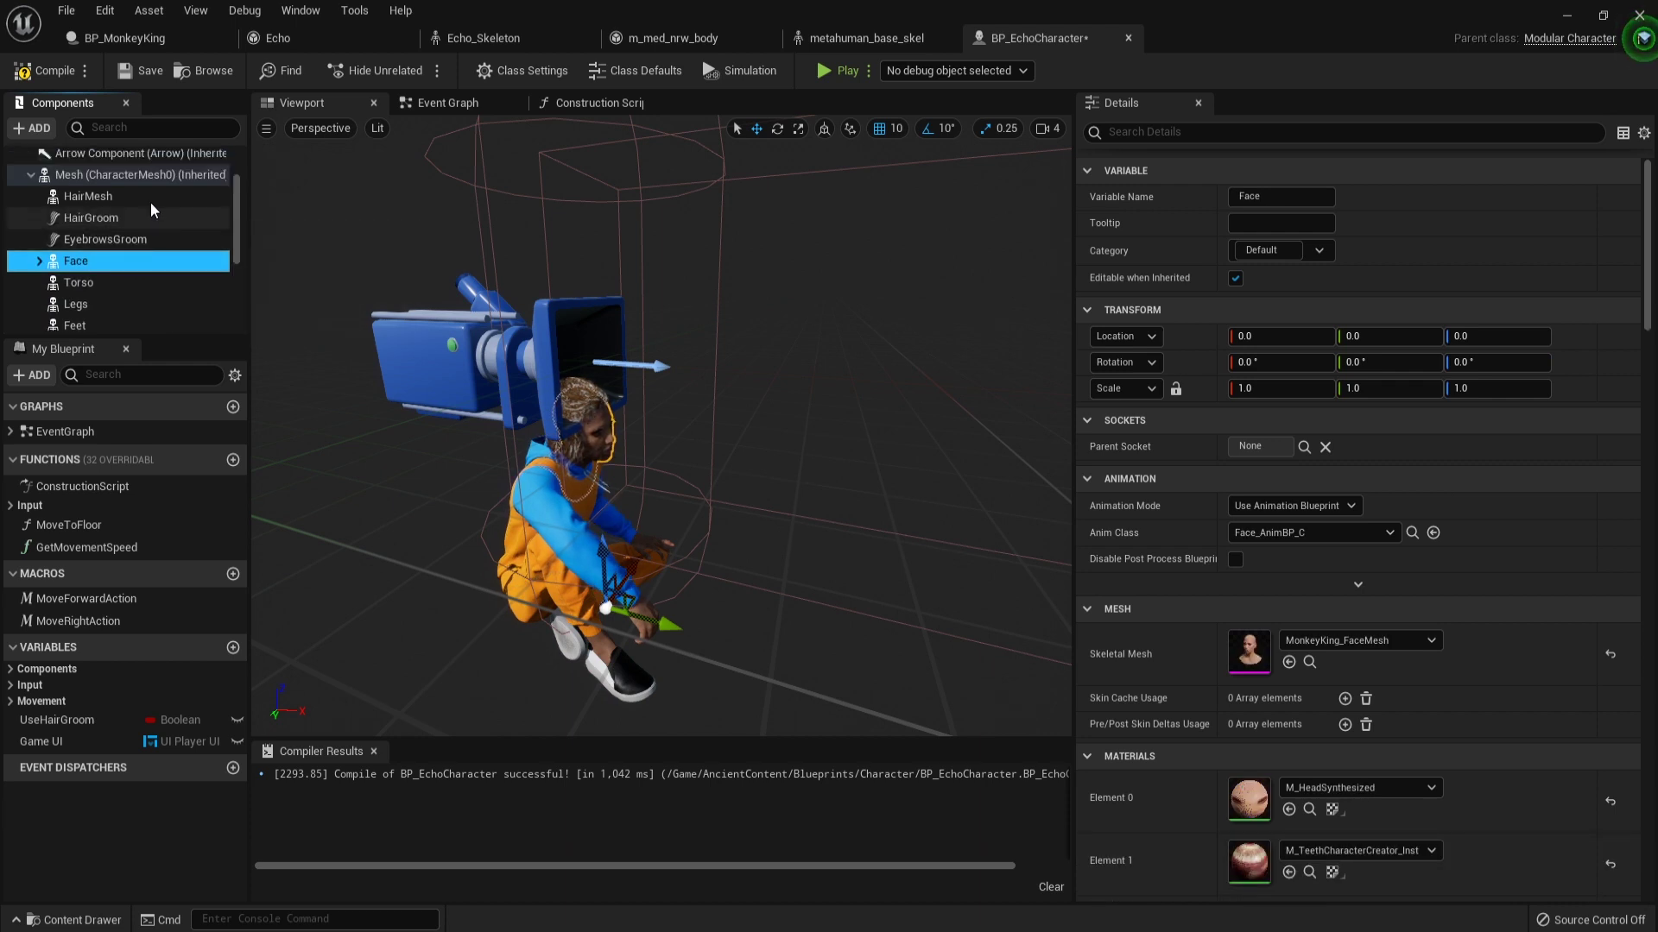
pyautogui.click(132, 177)
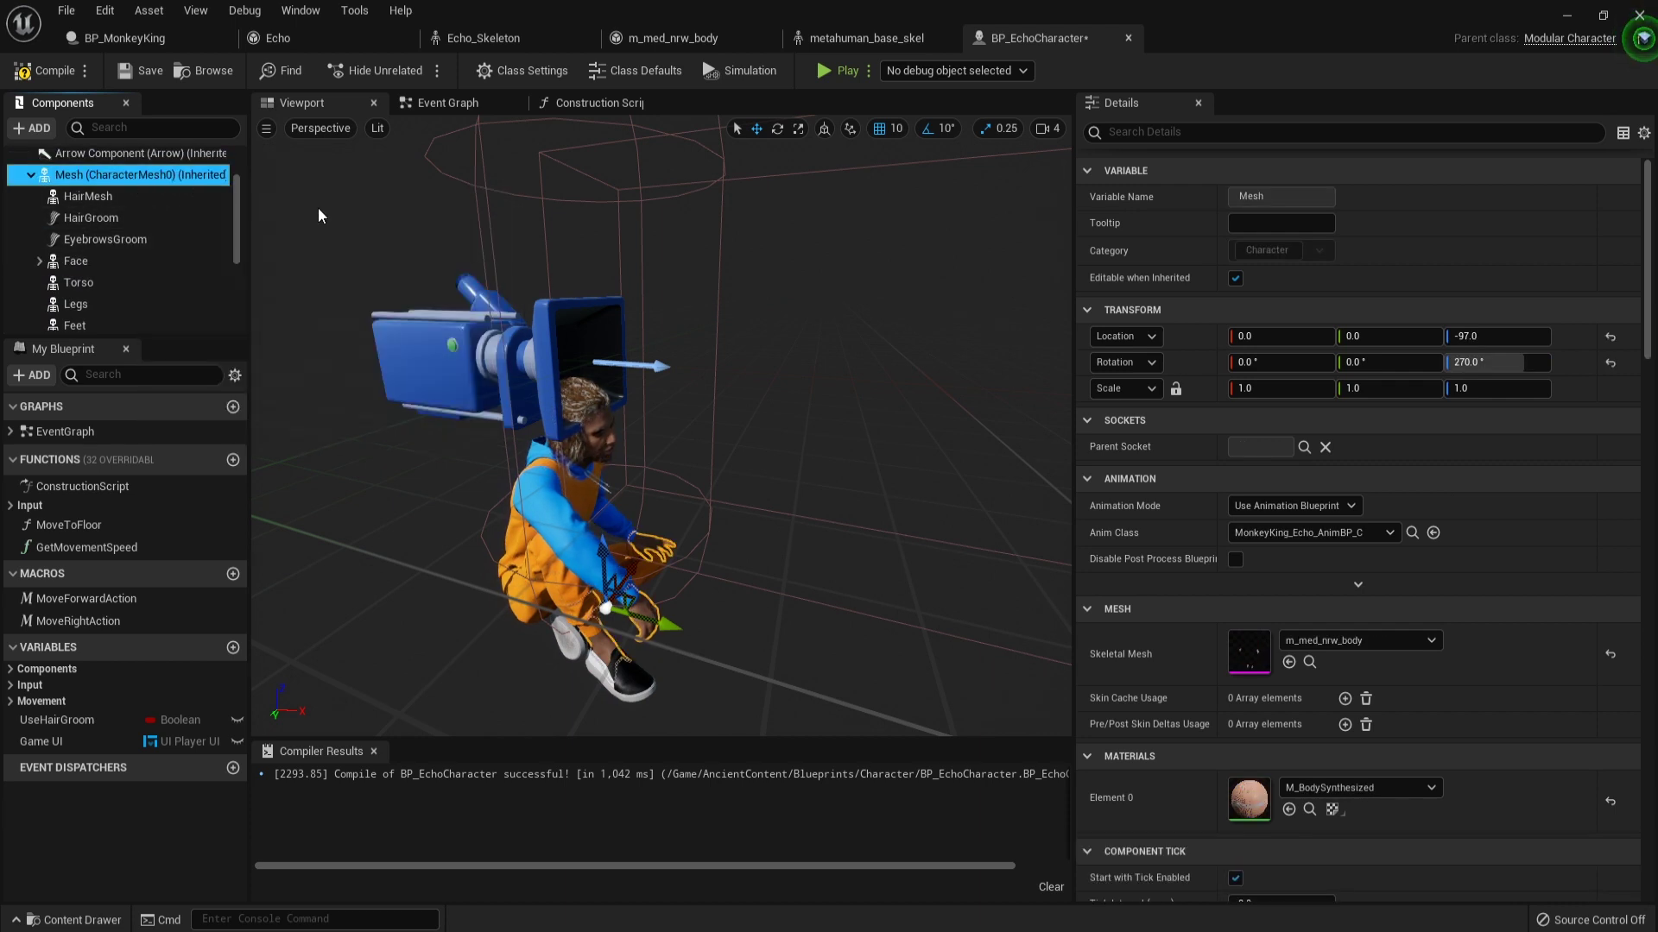
pyautogui.click(147, 75)
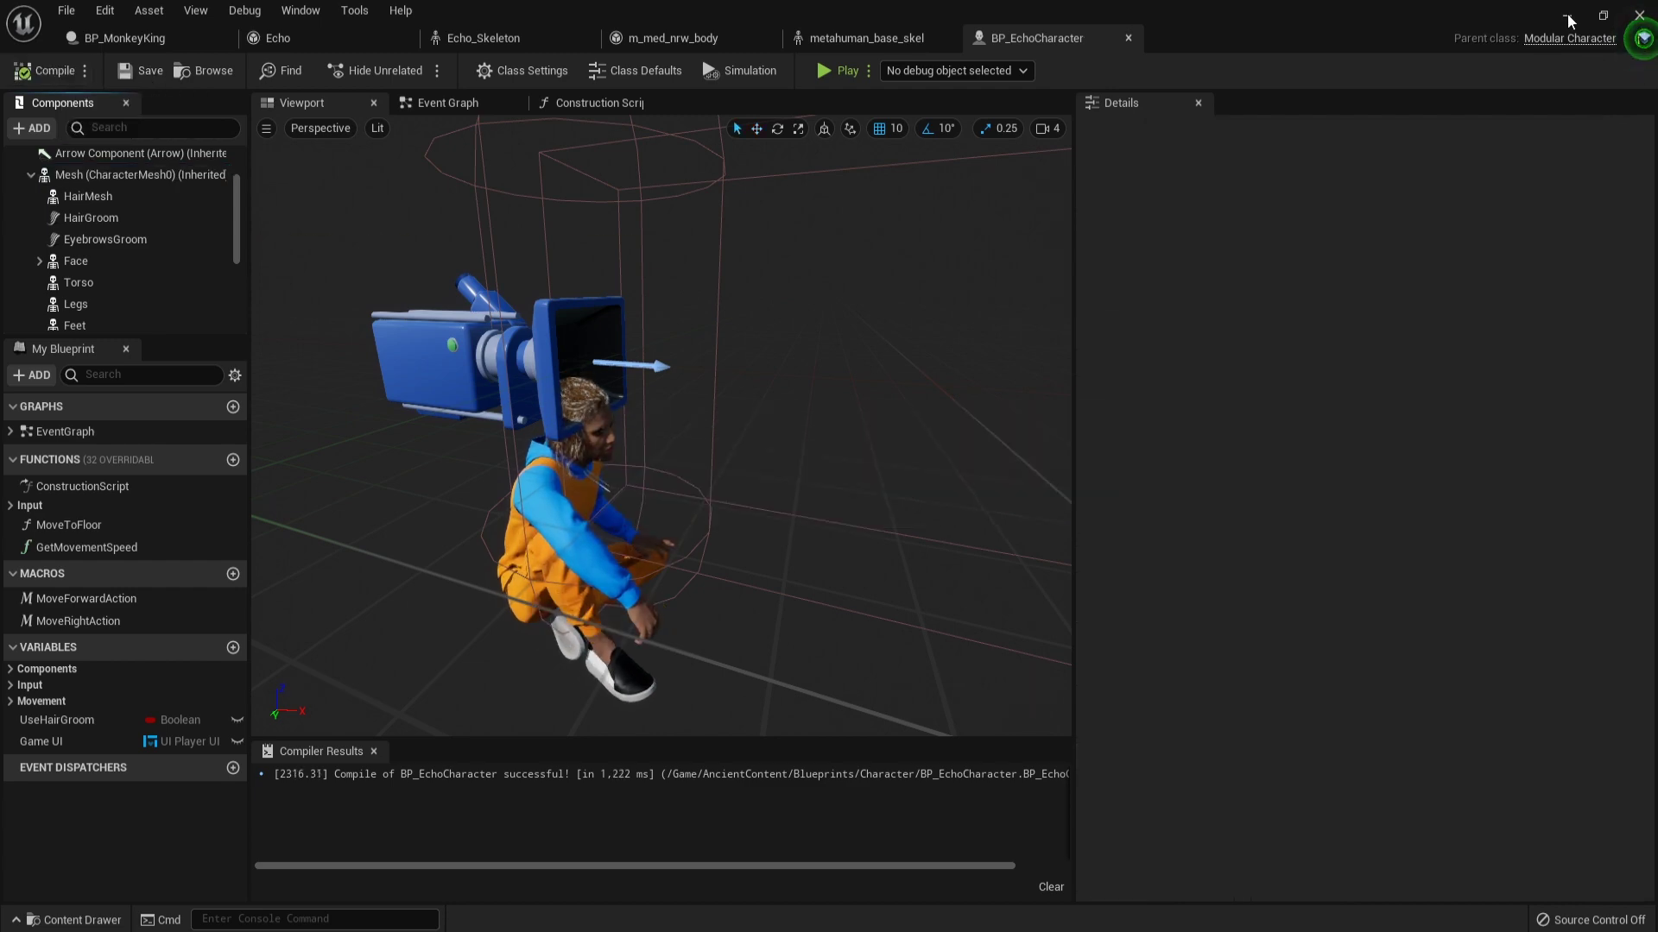
# Back in the AncientWorld level, use Save All and Save Selected to save BP_EchoCharacter.
pyautogui.click(1567, 16)
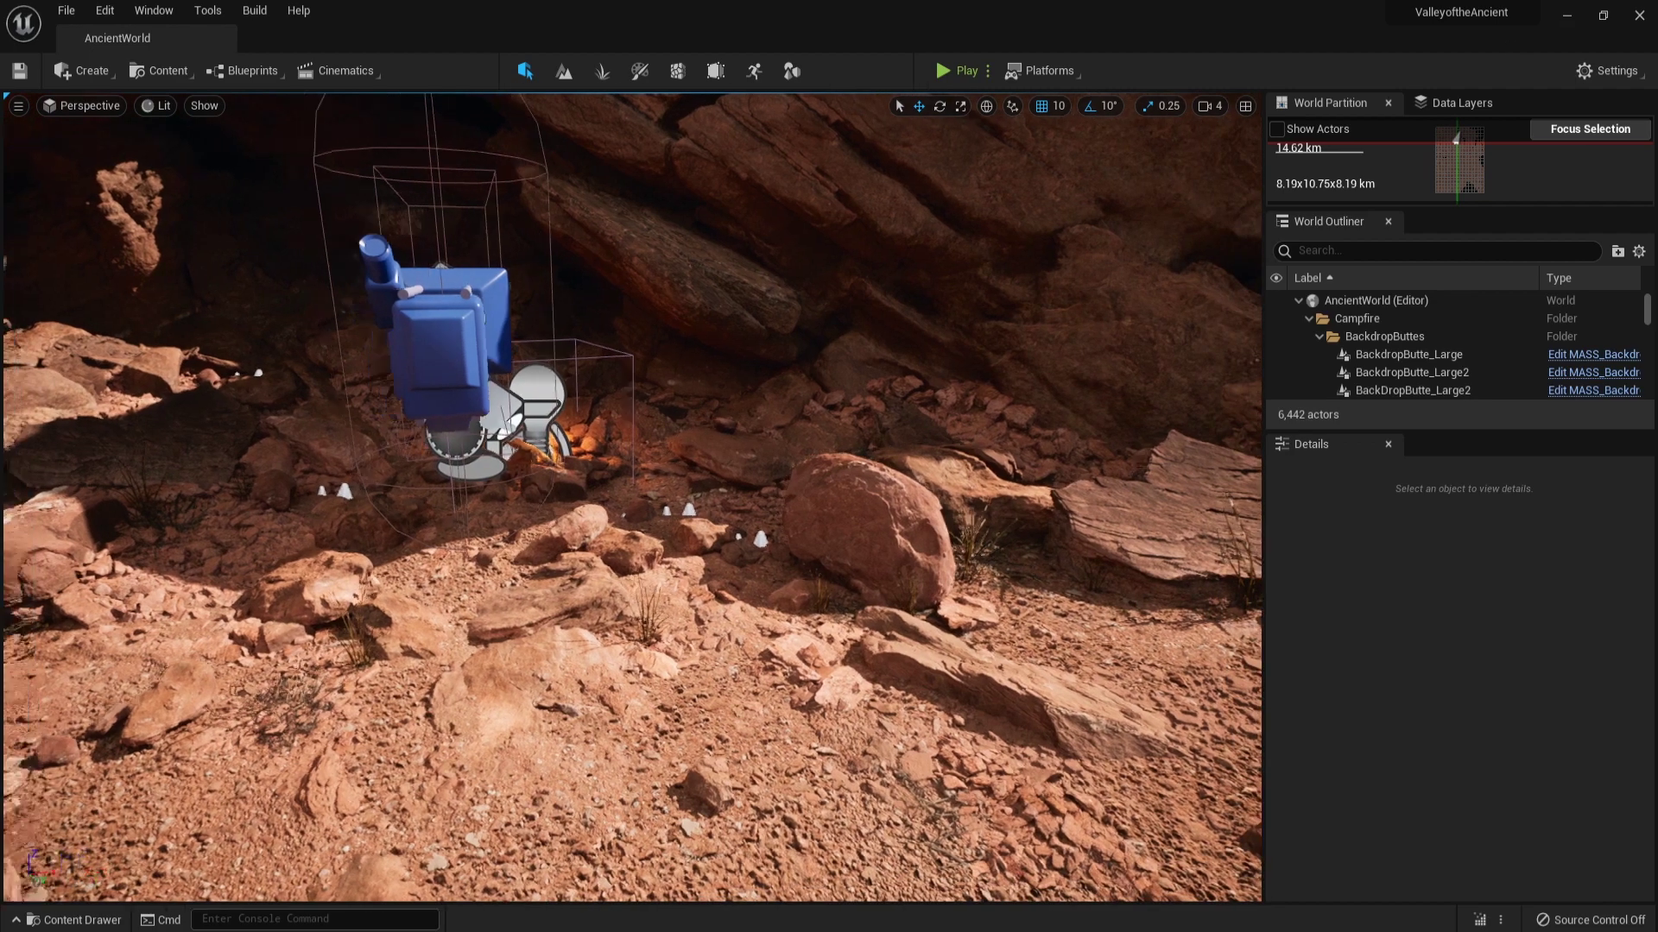
pyautogui.moveTo(630, 496); pyautogui.dragTo(701, 115, button='right')
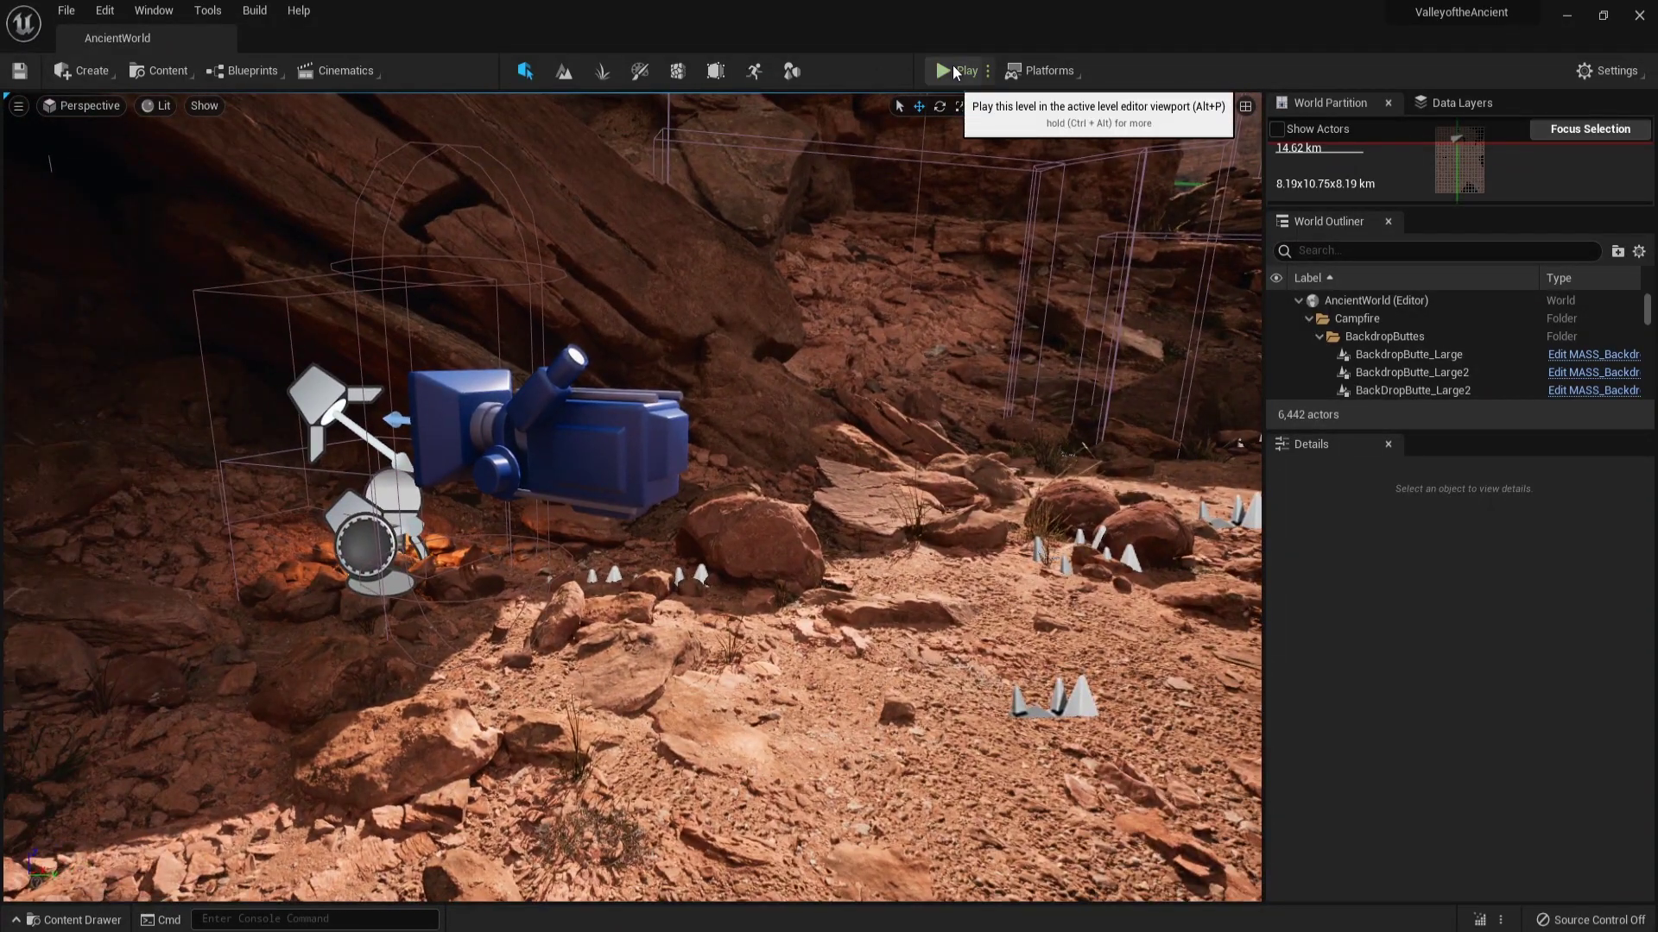
pyautogui.moveTo(777, 345)
pyautogui.mouseDown(button='right')
pyautogui.moveTo(734, 345)
pyautogui.moveTo(760, 354)
pyautogui.mouseUp(button='right')
pyautogui.hotkey('ctrl', 'space')
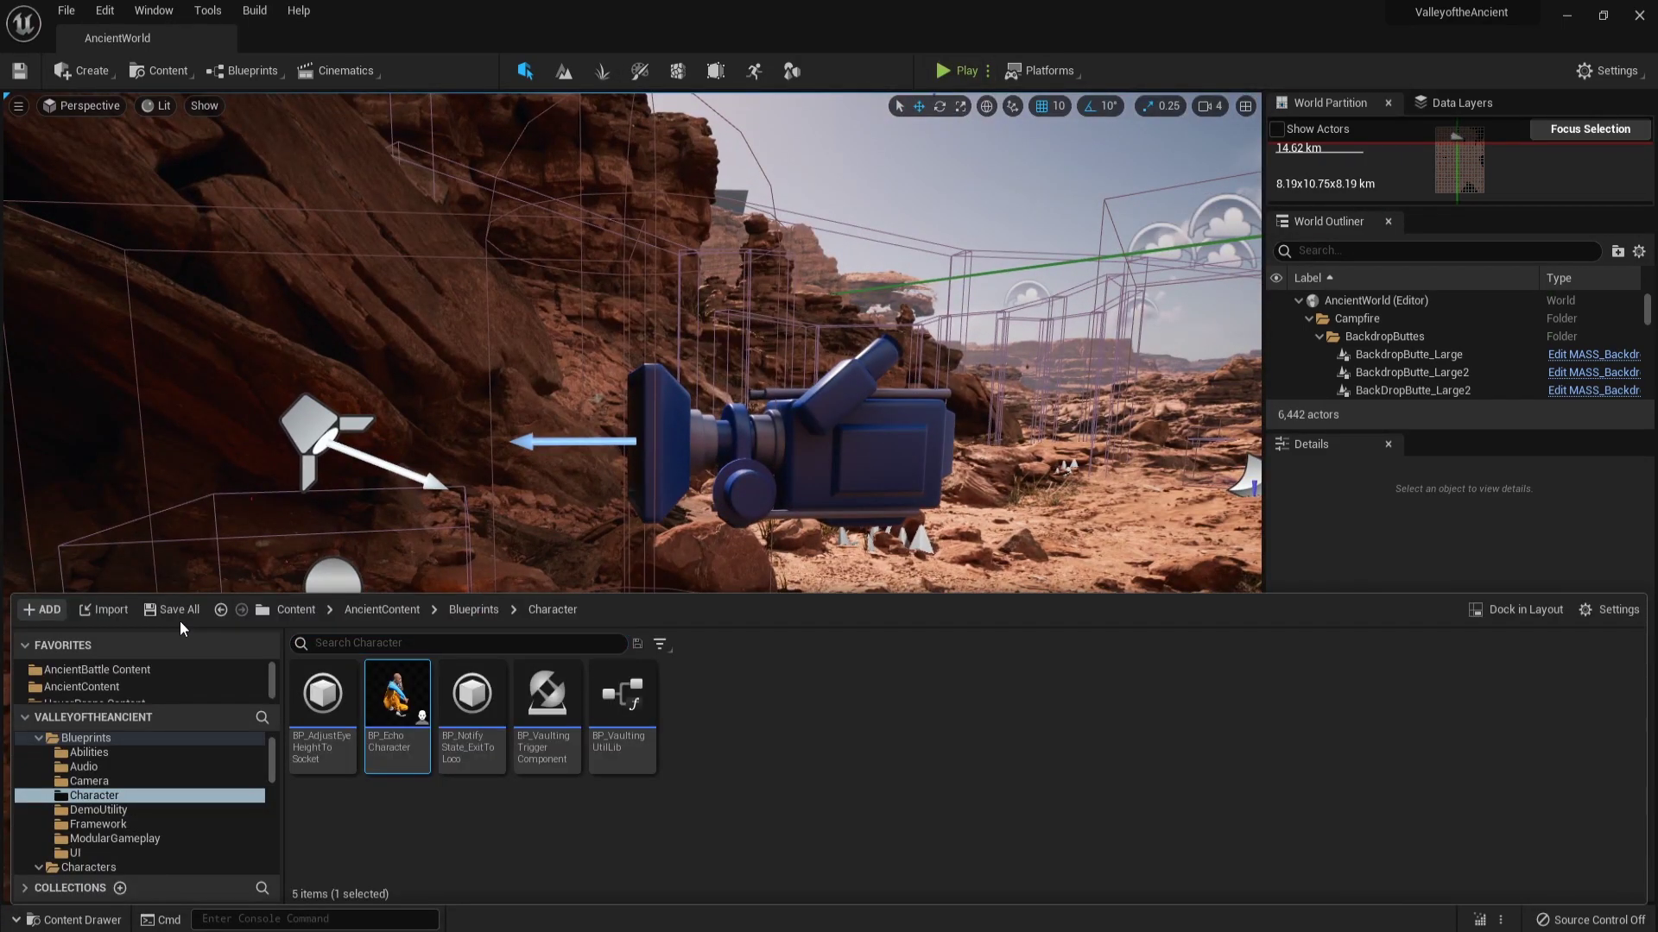
pyautogui.click(178, 610)
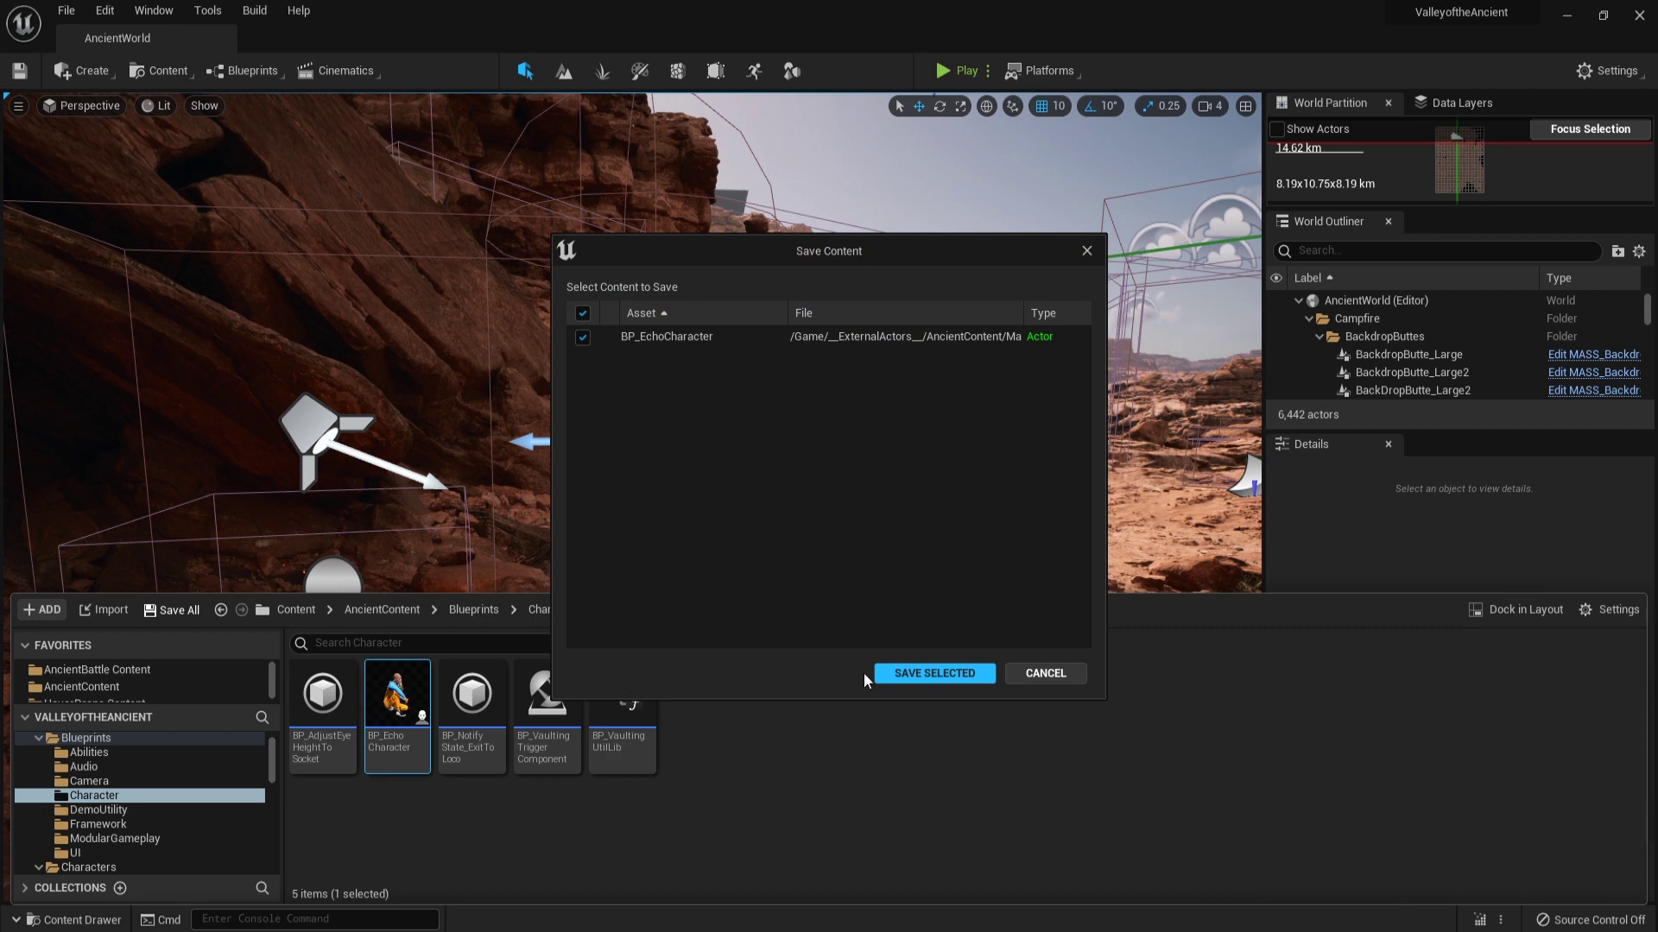
pyautogui.click(909, 672)
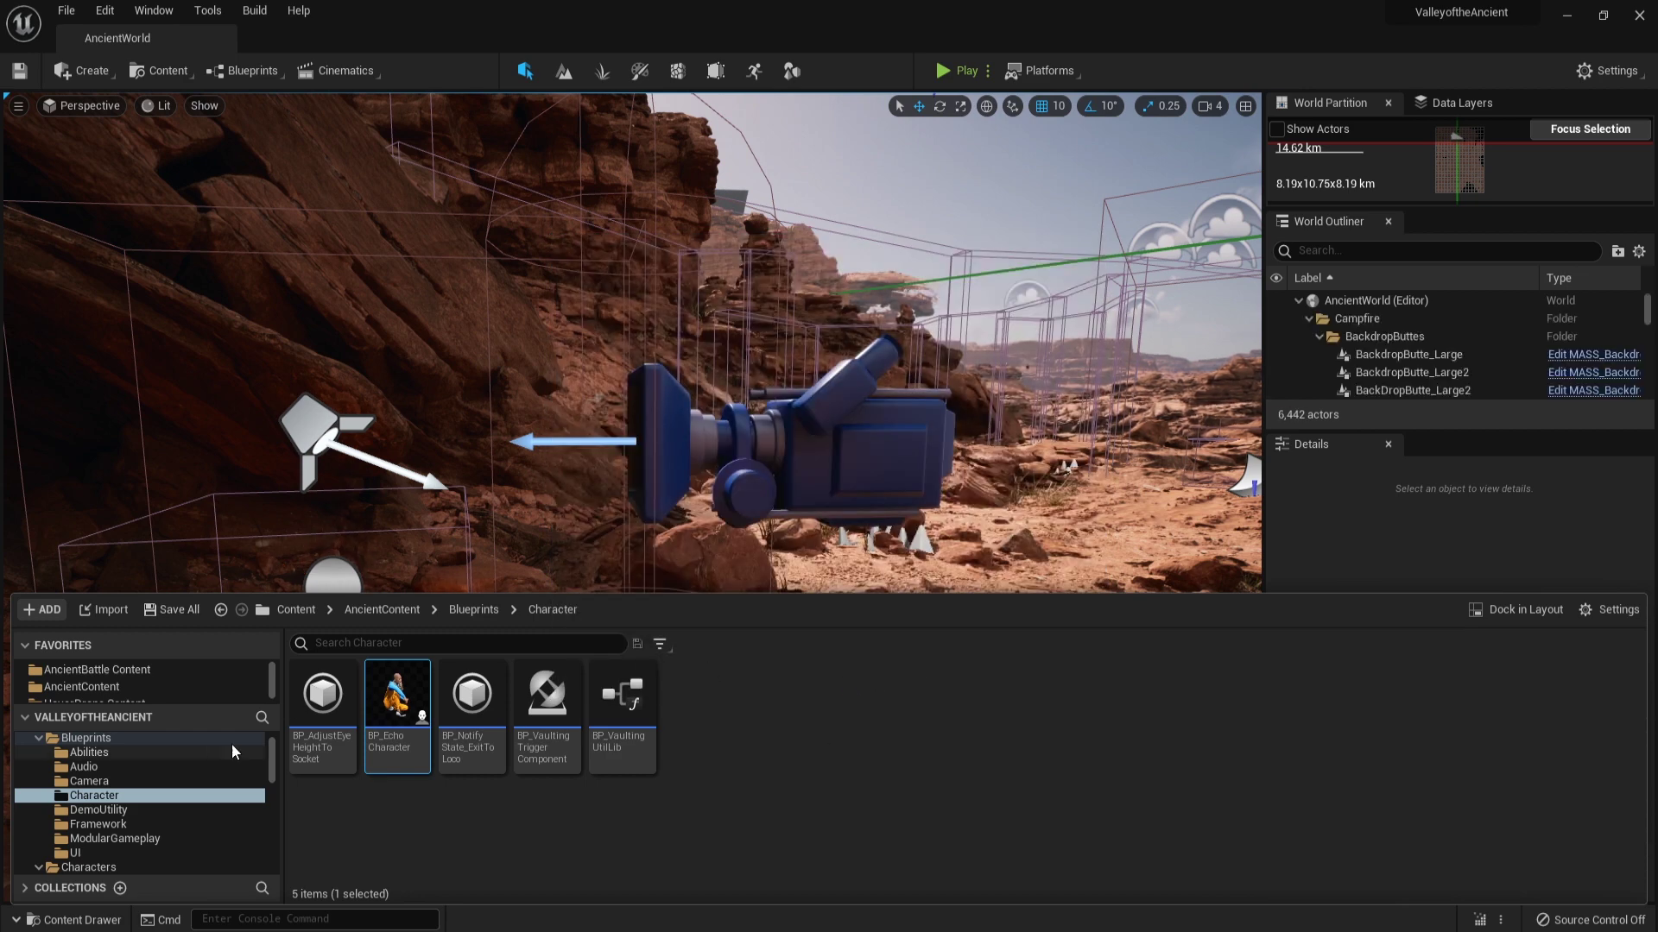
# In BP_AdjustEyeHeightToSocket, set TrackedSocketName's default to Head and compile.
pyautogui.doubleClick(308, 707)
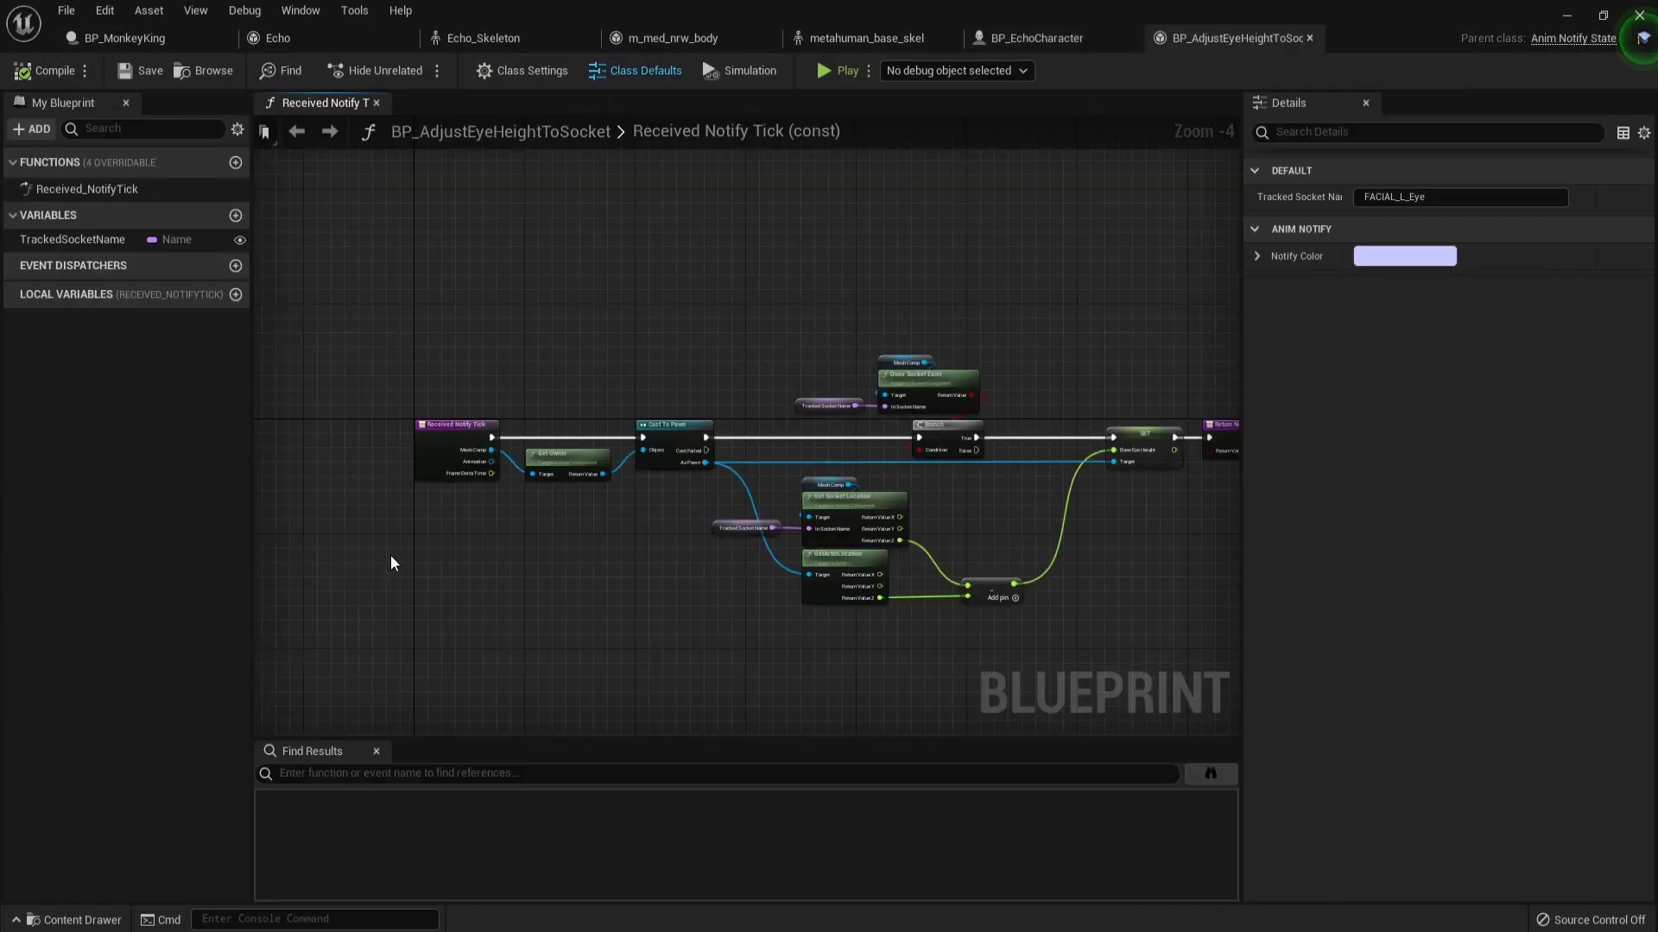
pyautogui.scroll(3, 566, 433)
pyautogui.moveTo(735, 572); pyautogui.dragTo(287, 452, button='right')
pyautogui.moveTo(846, 428); pyautogui.dragTo(974, 466, button='right')
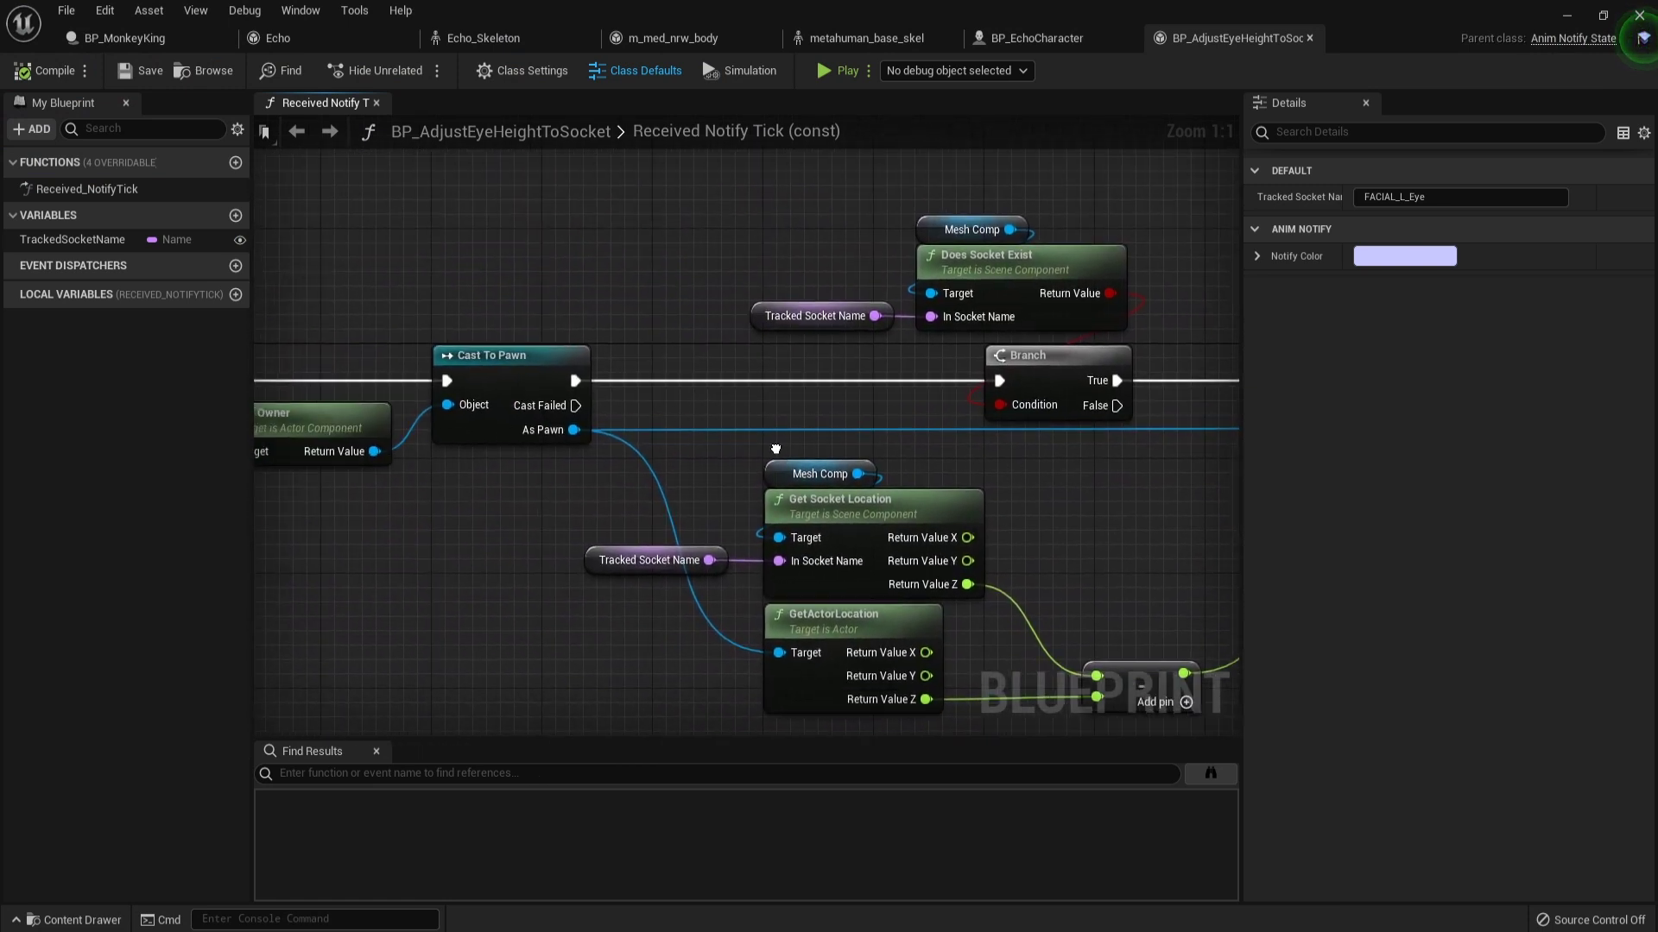
pyautogui.click(78, 245)
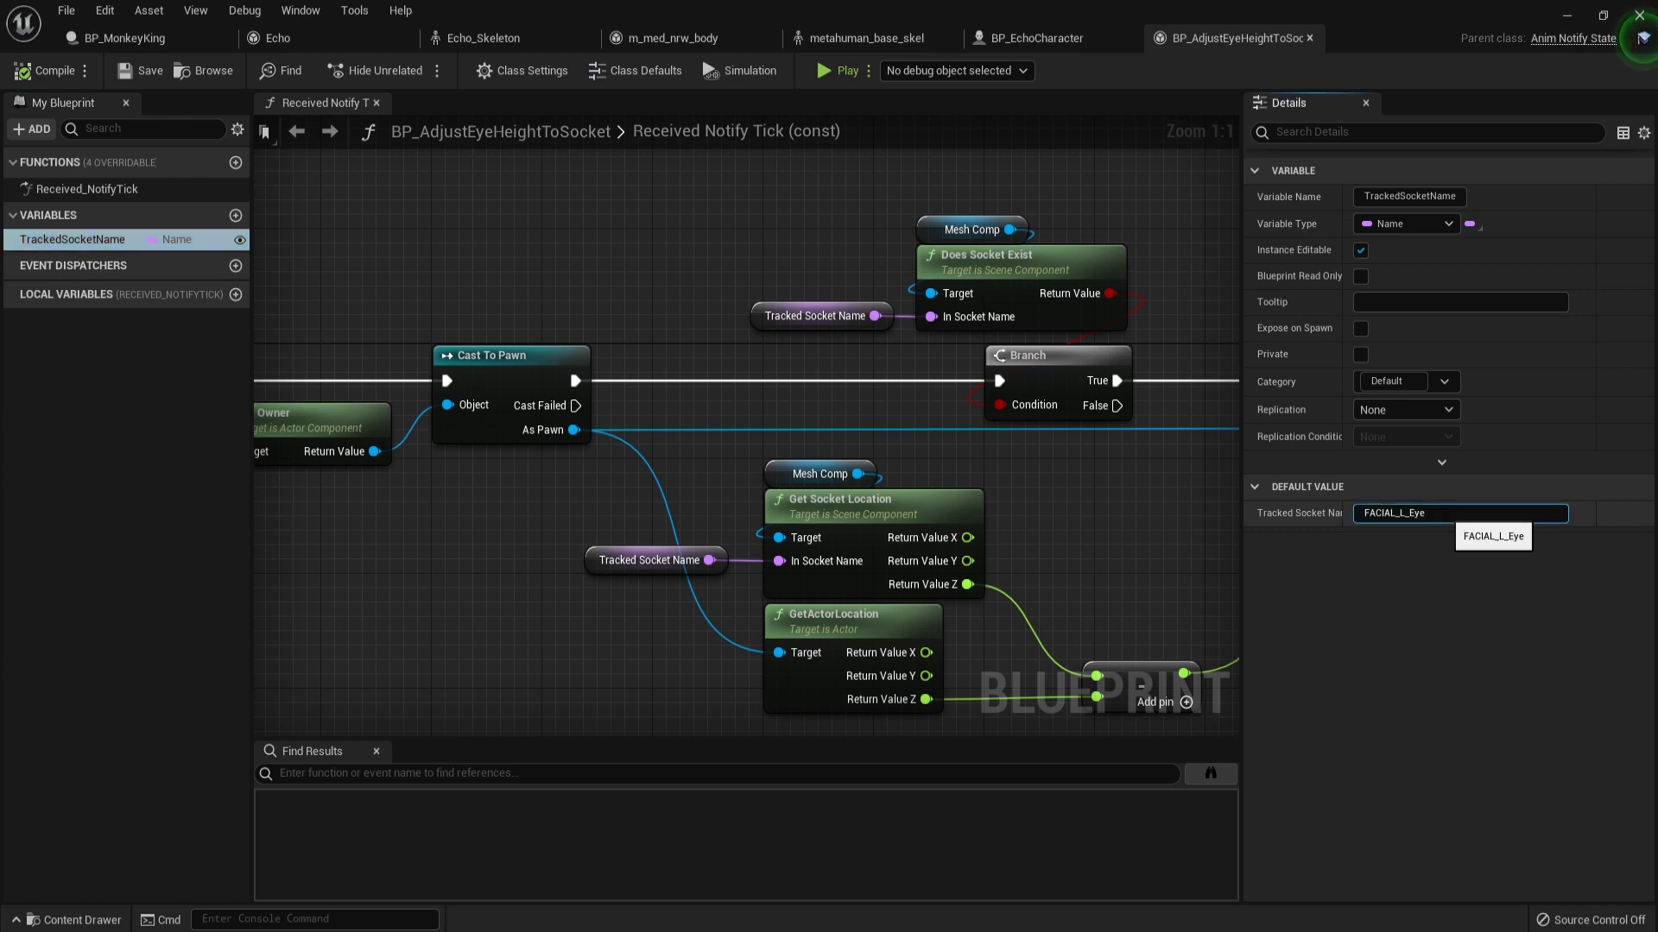
pyautogui.click(1459, 514)
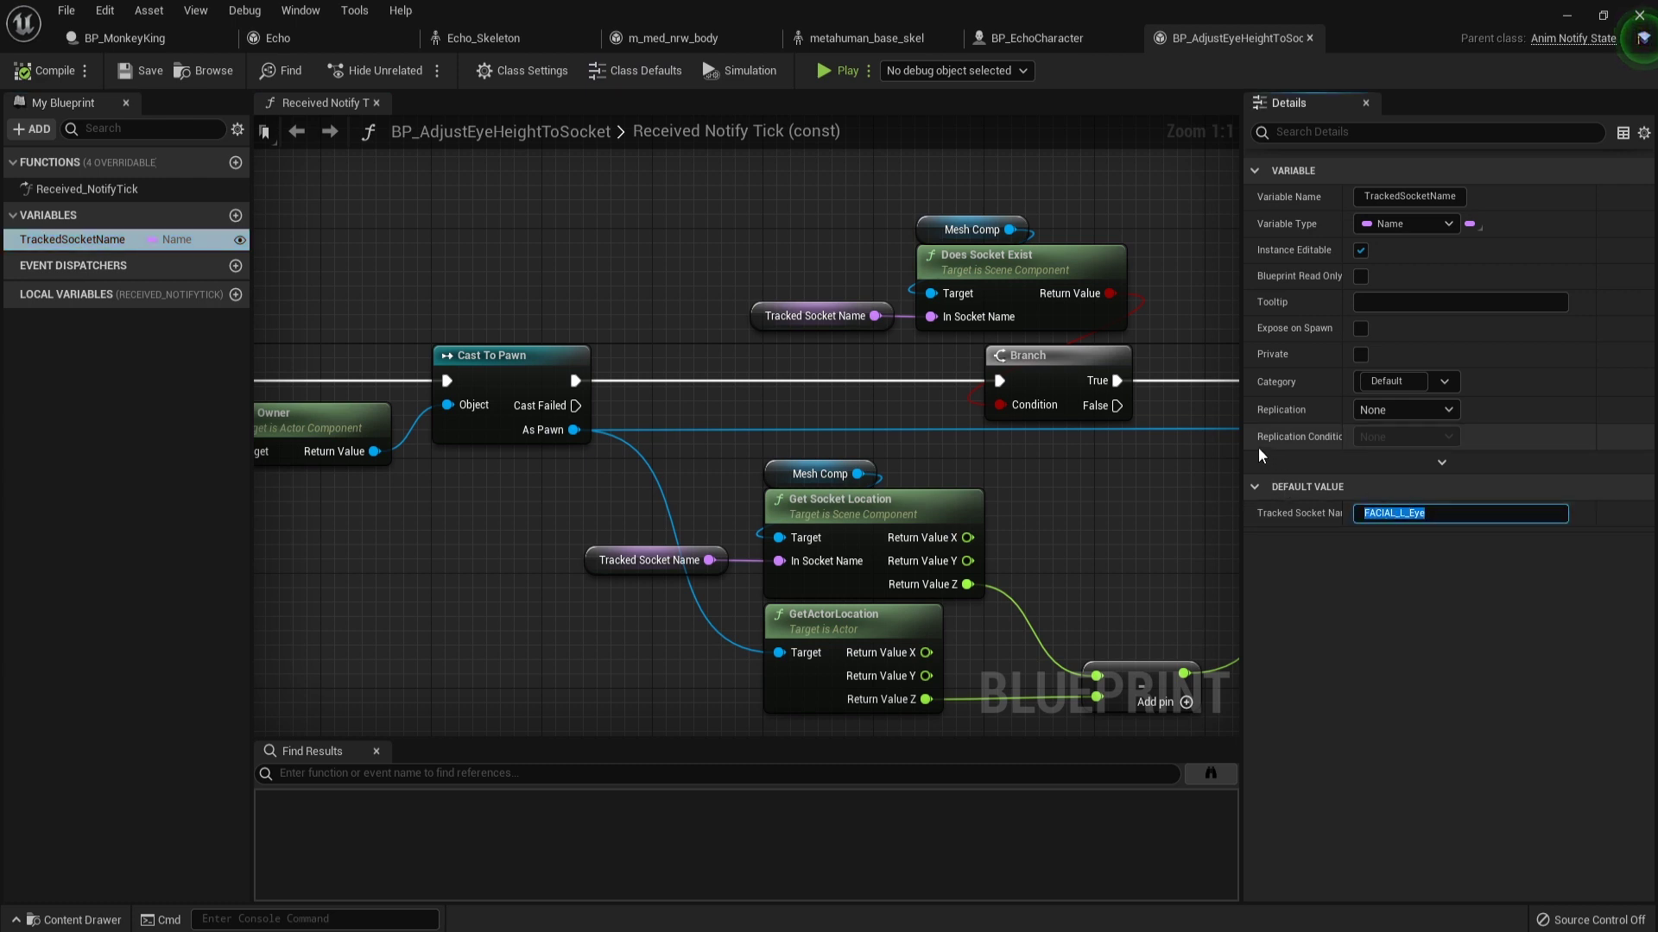
pyautogui.write('Head')
pyautogui.press('Return')
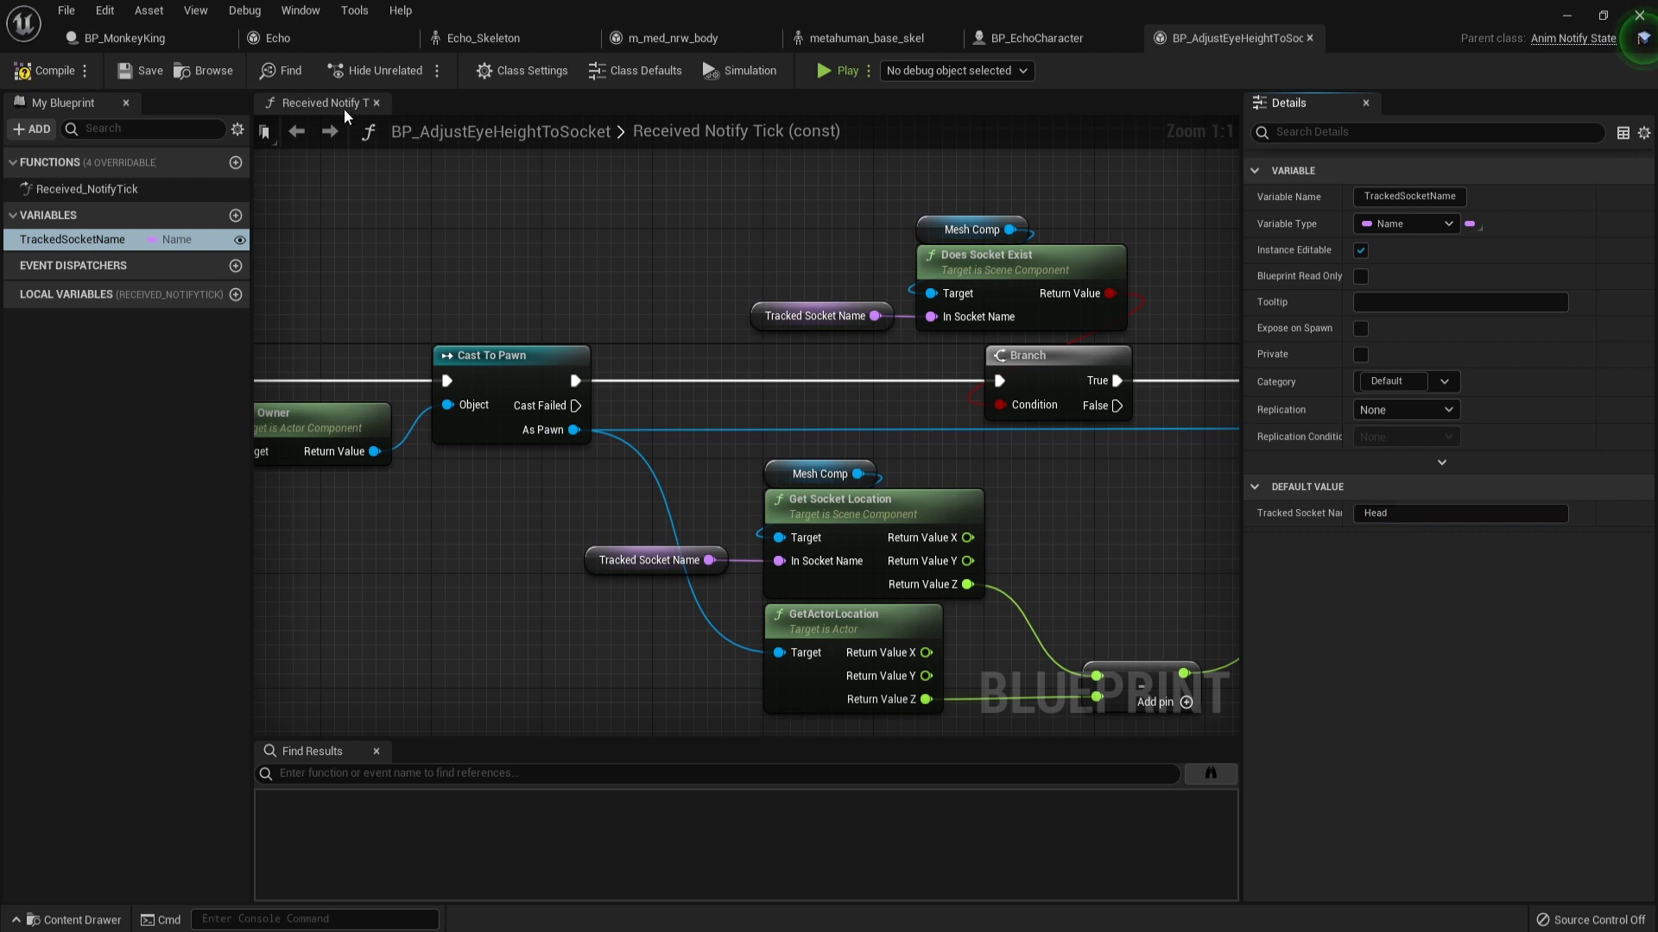
pyautogui.click(63, 82)
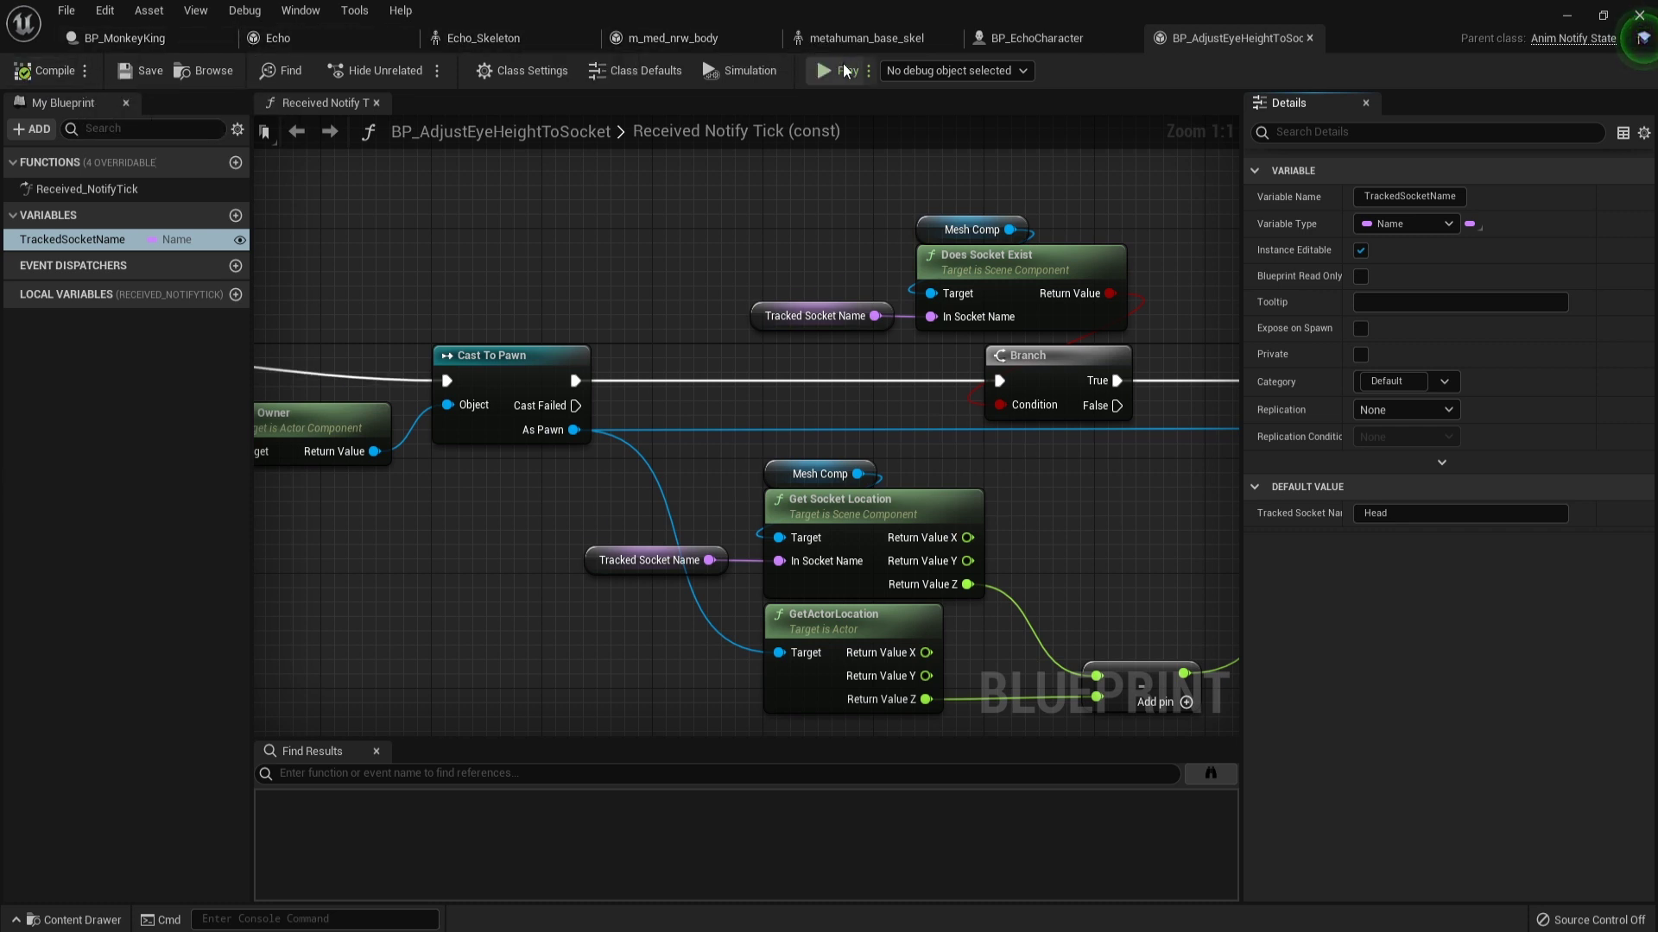
# Check the head bone in the metahuman_base_skel skeleton, then return to the notify blueprint.
pyautogui.click(861, 43)
pyautogui.scroll(2, 443, 365)
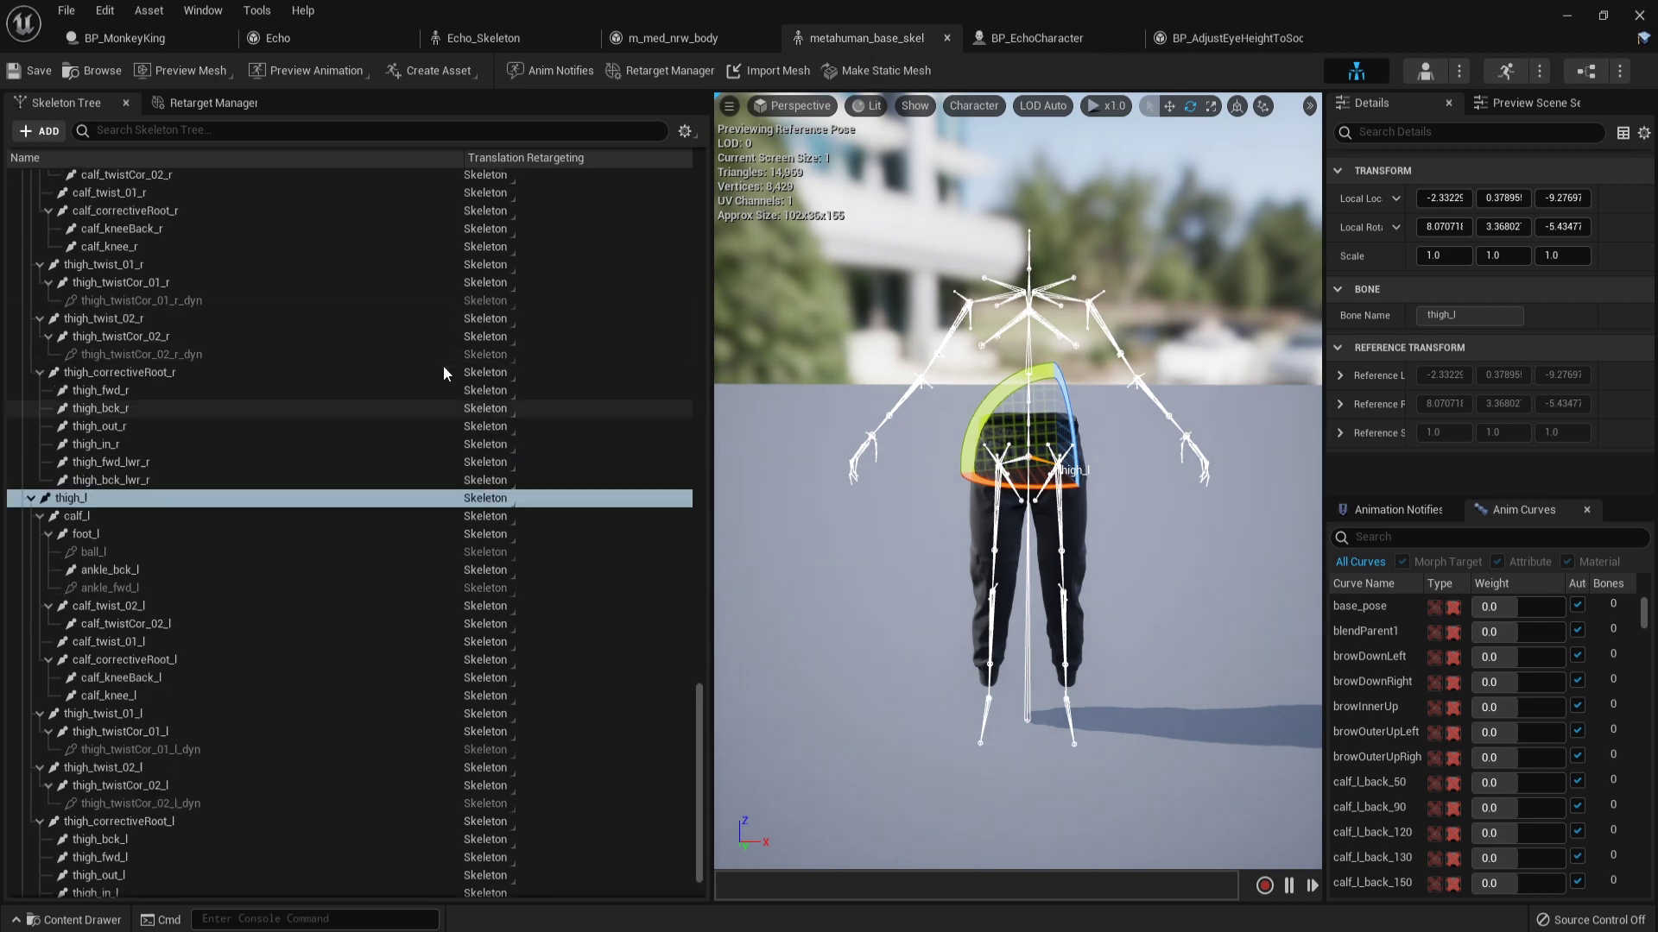
pyautogui.scroll(20, 443, 365)
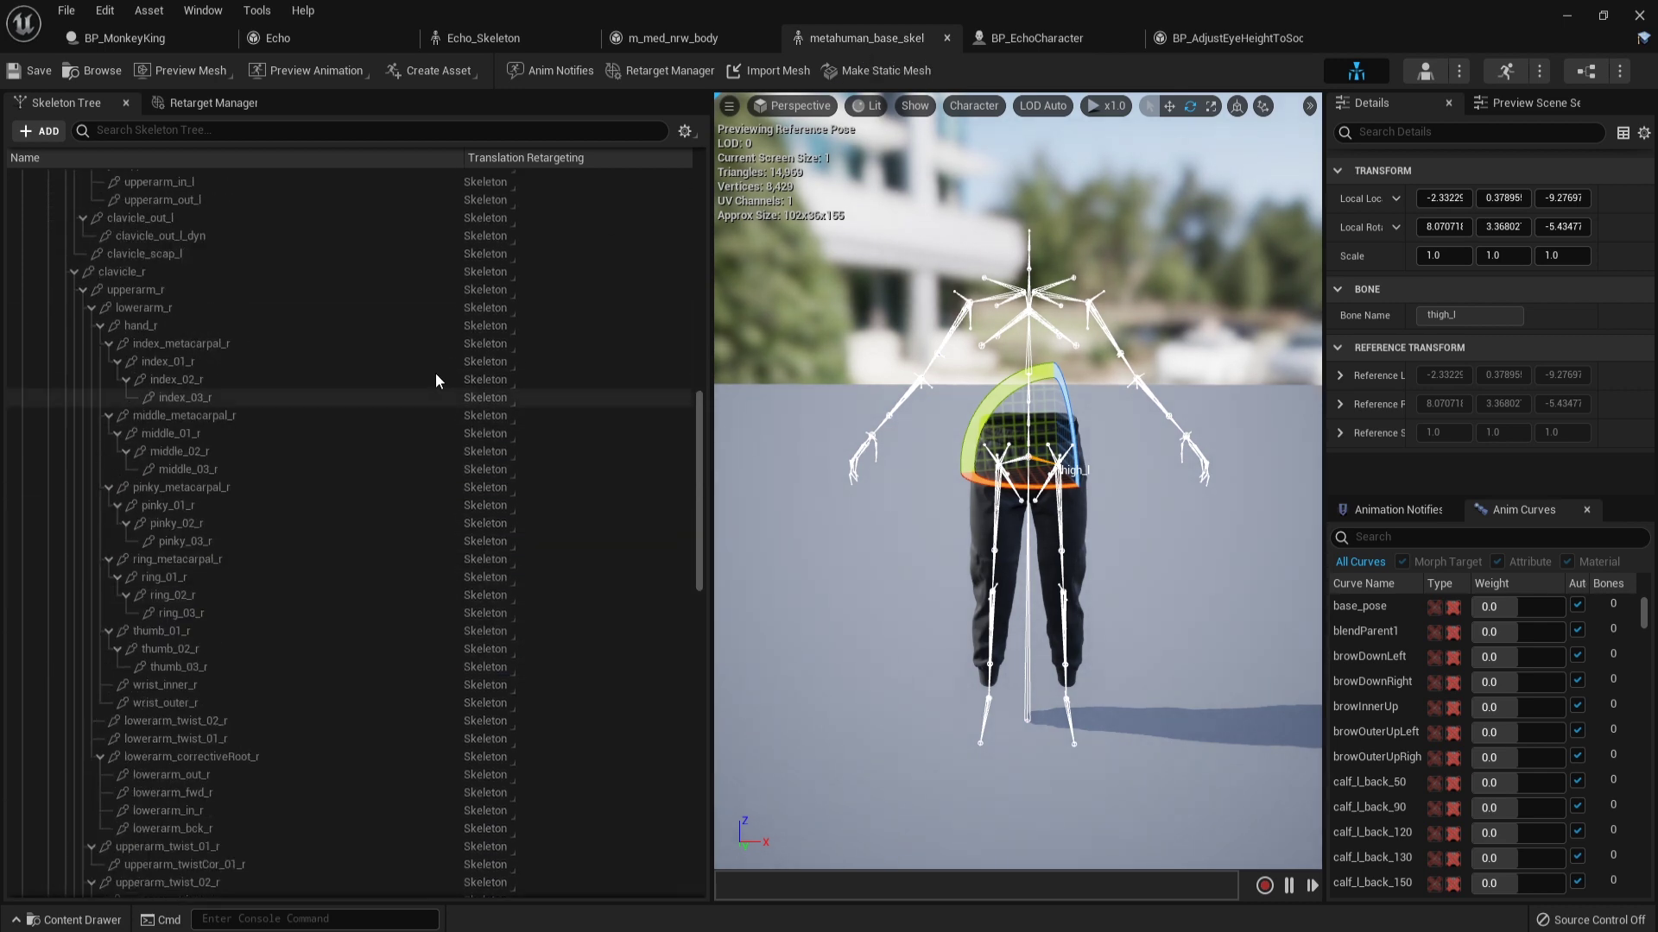
pyautogui.scroll(15, 436, 373)
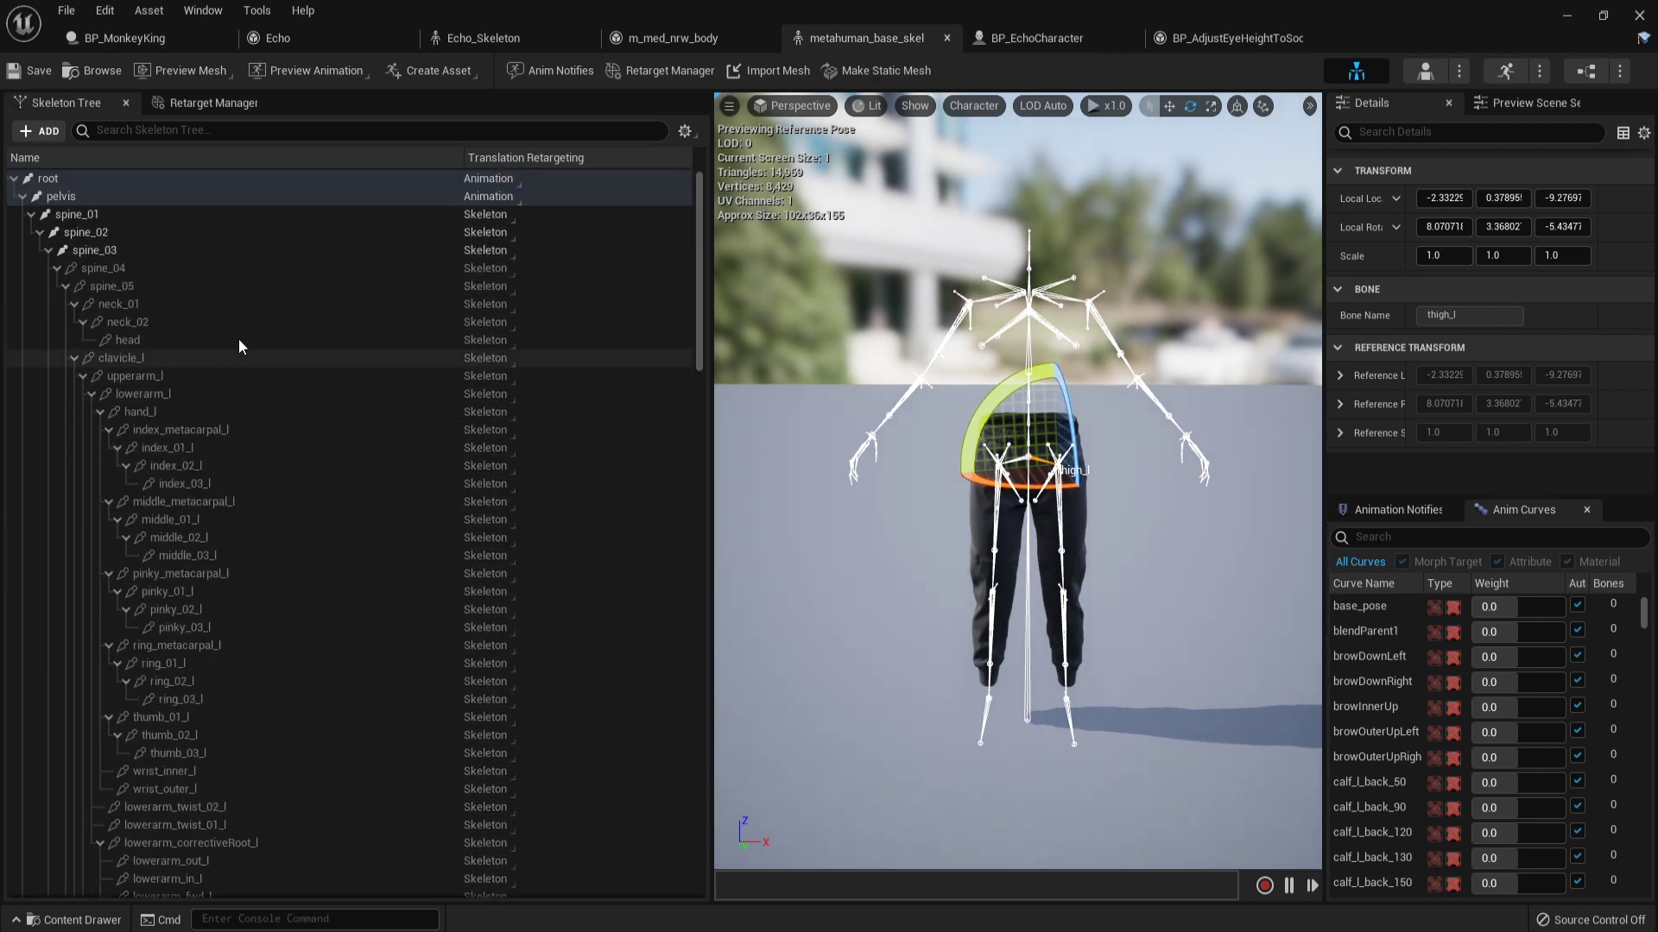
pyautogui.click(219, 339)
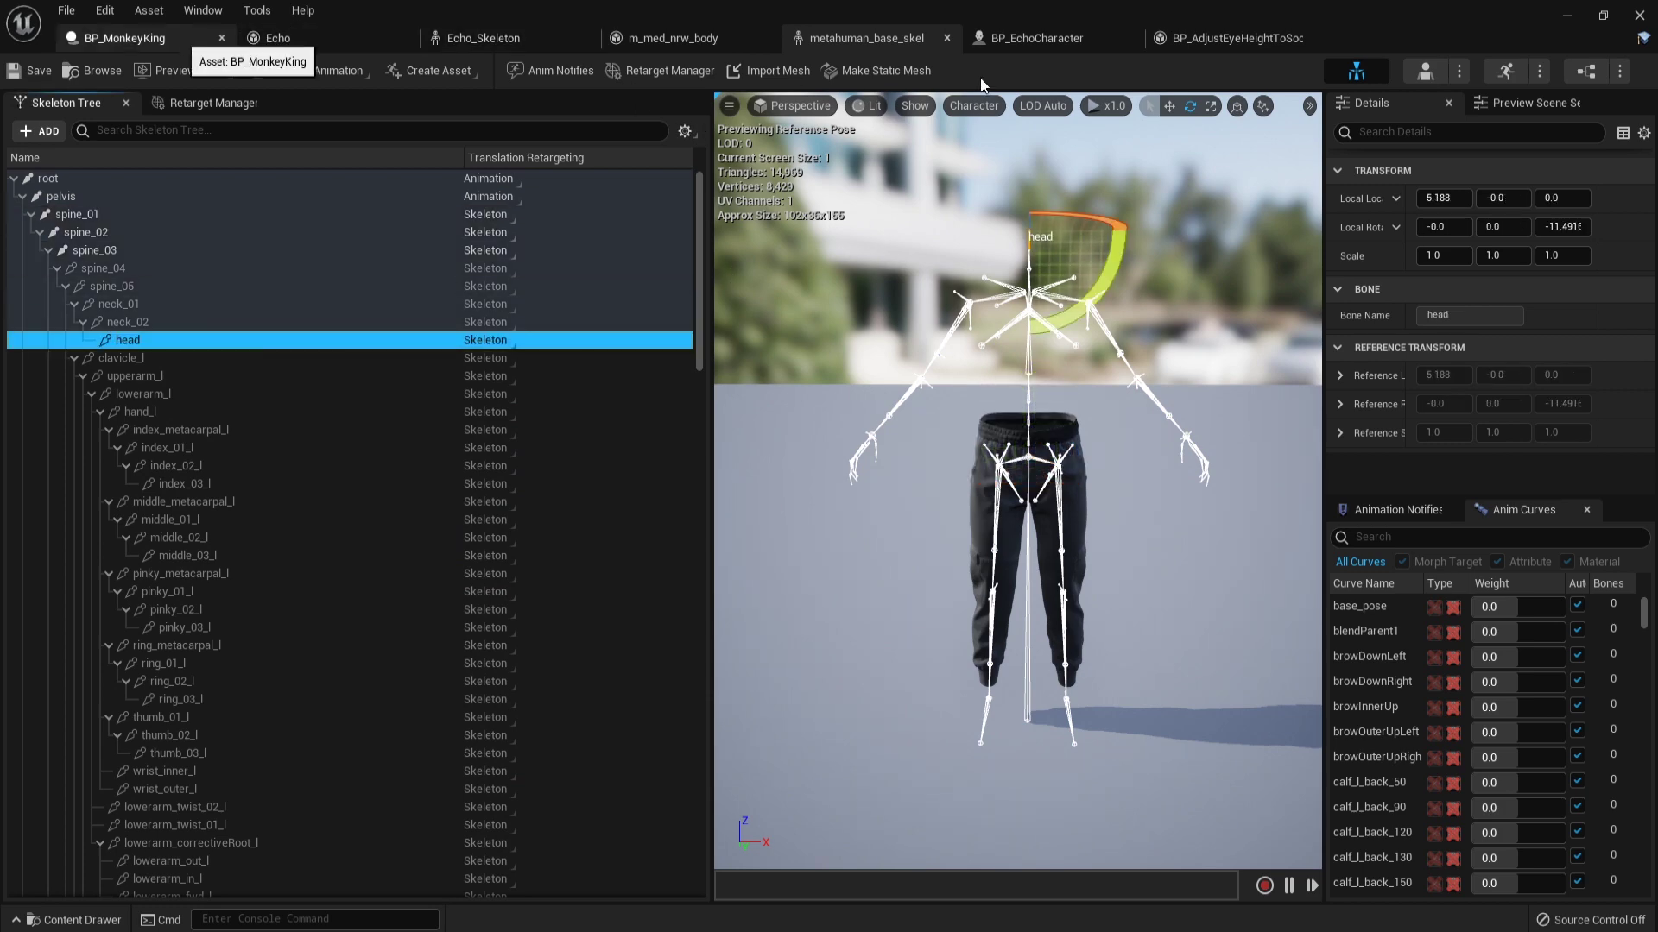
pyautogui.click(180, 39)
pyautogui.click(1261, 39)
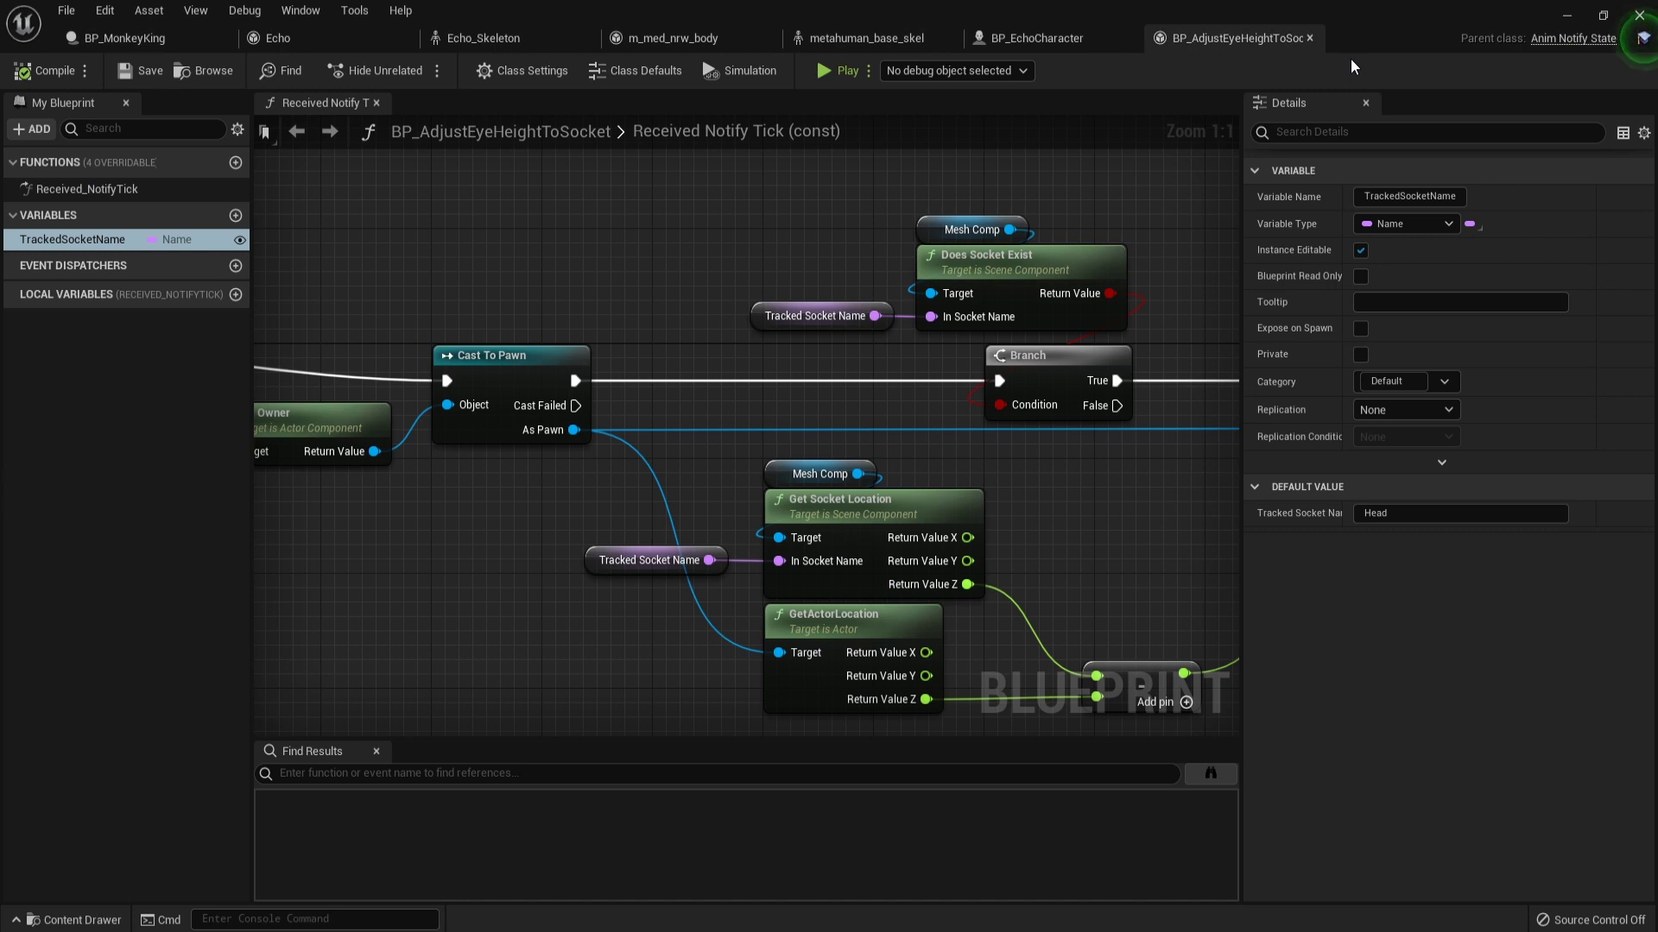
# Hide the notify blueprint and switch back to the BP_EchoCharacter editor window.
pyautogui.click(1558, 14)
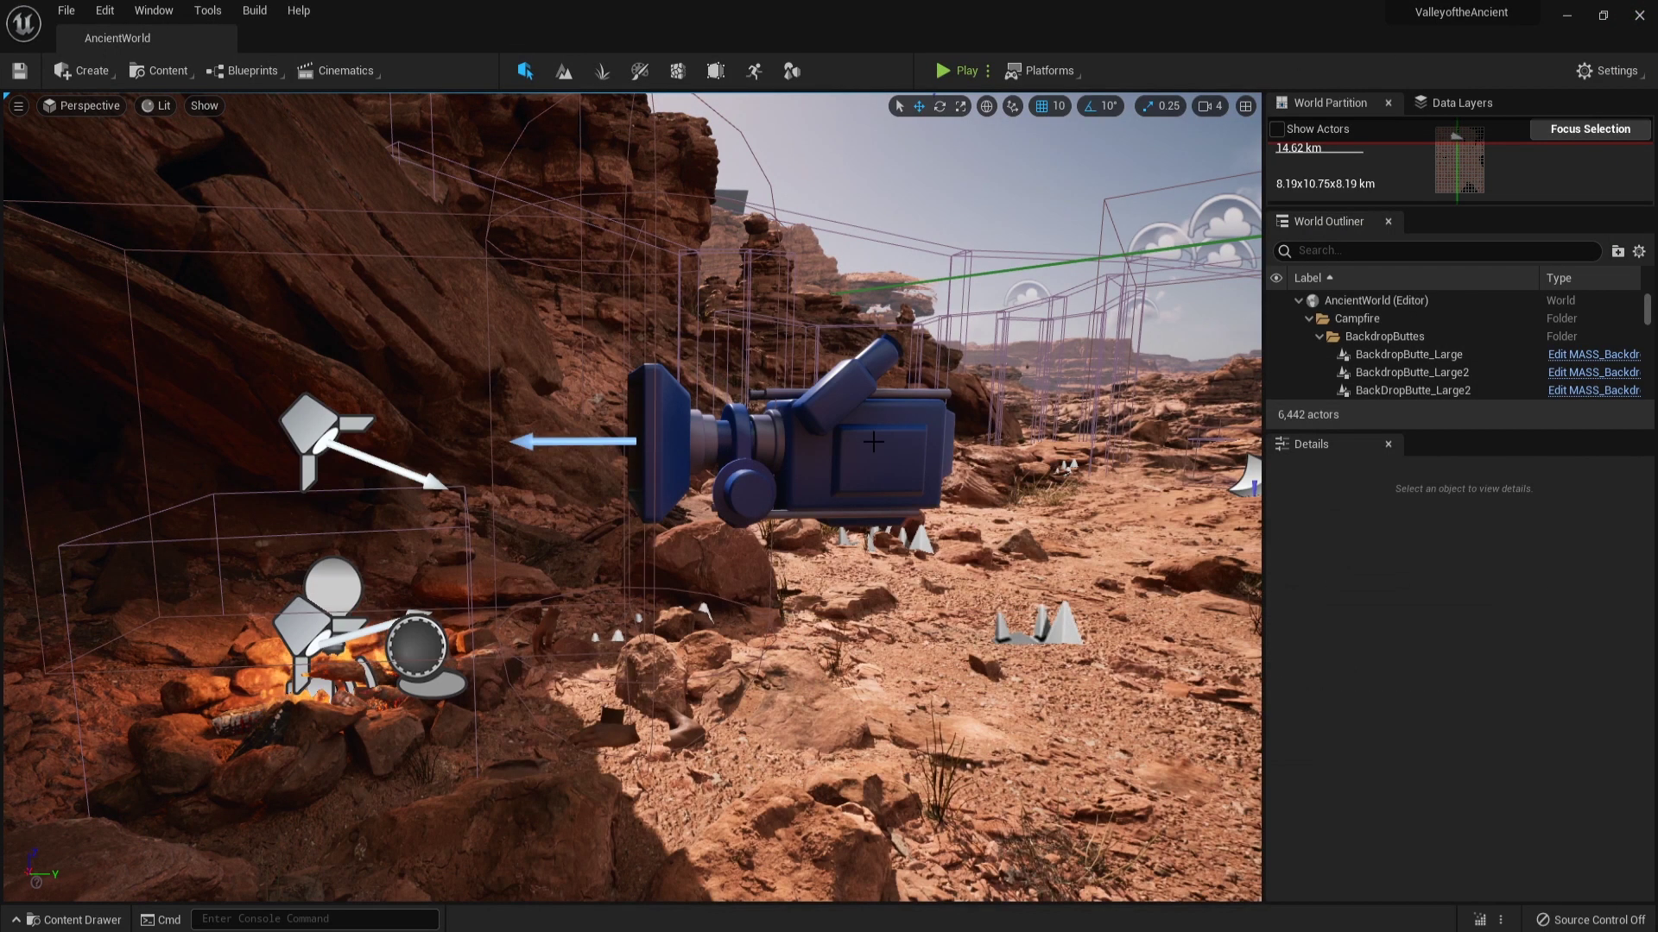
pyautogui.hotkey('ctrl', 'space')
pyautogui.hotkey('alt', 'Tab')
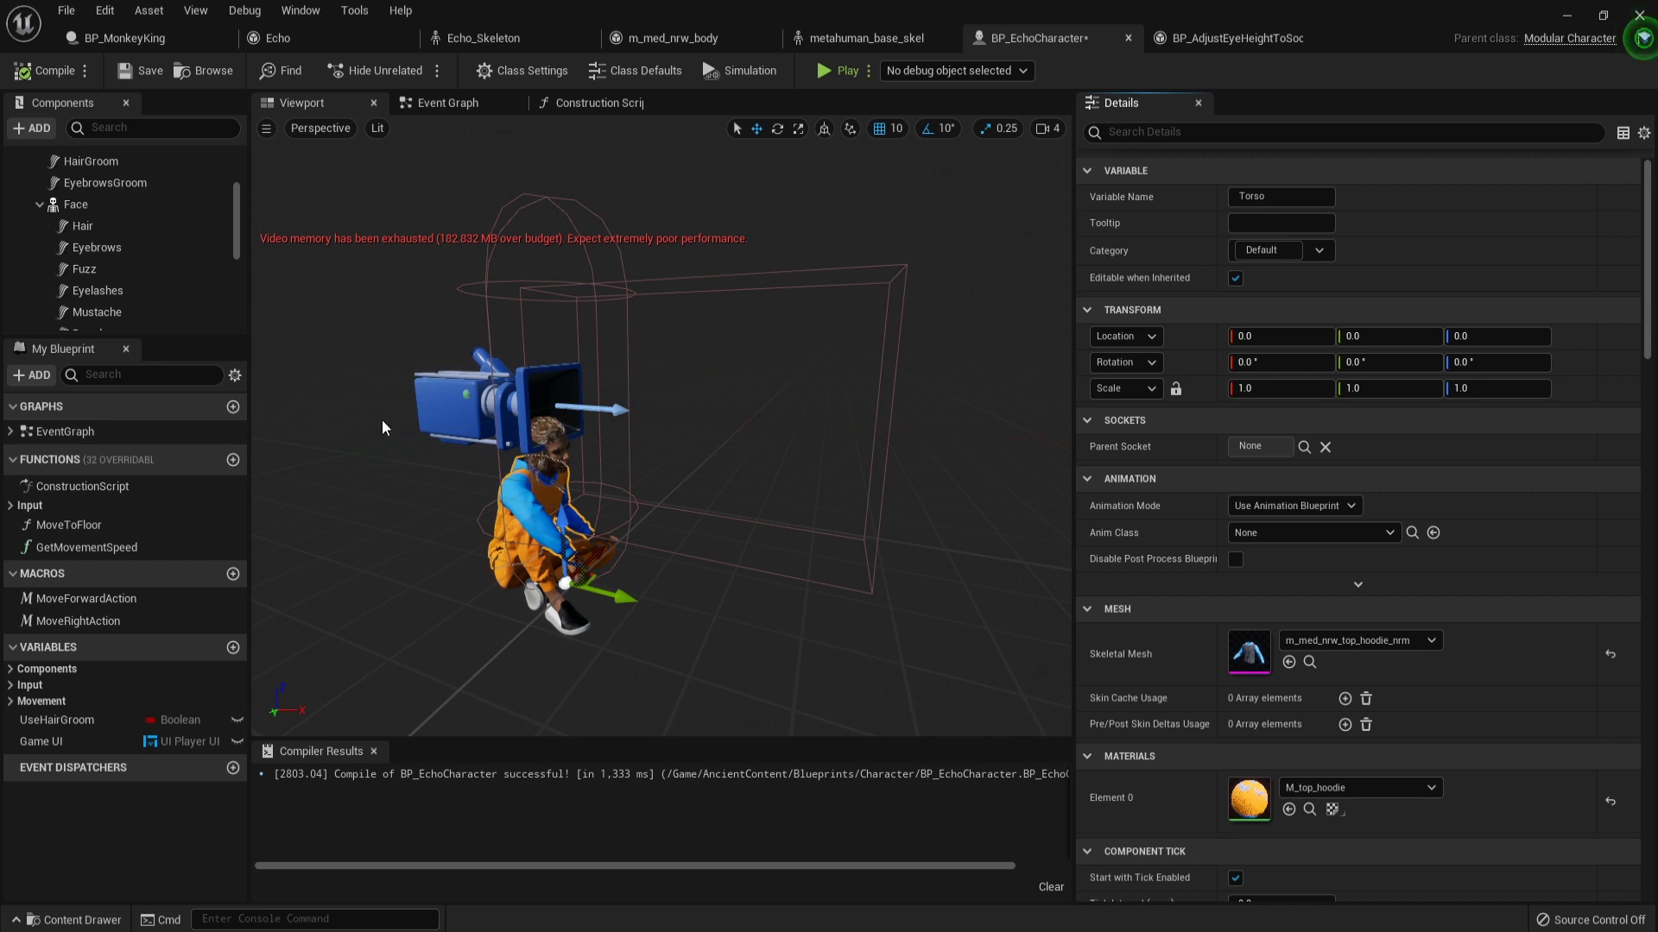
# Select the Face component and uncheck Editable when Inherited in its Details.
pyautogui.click(400, 400)
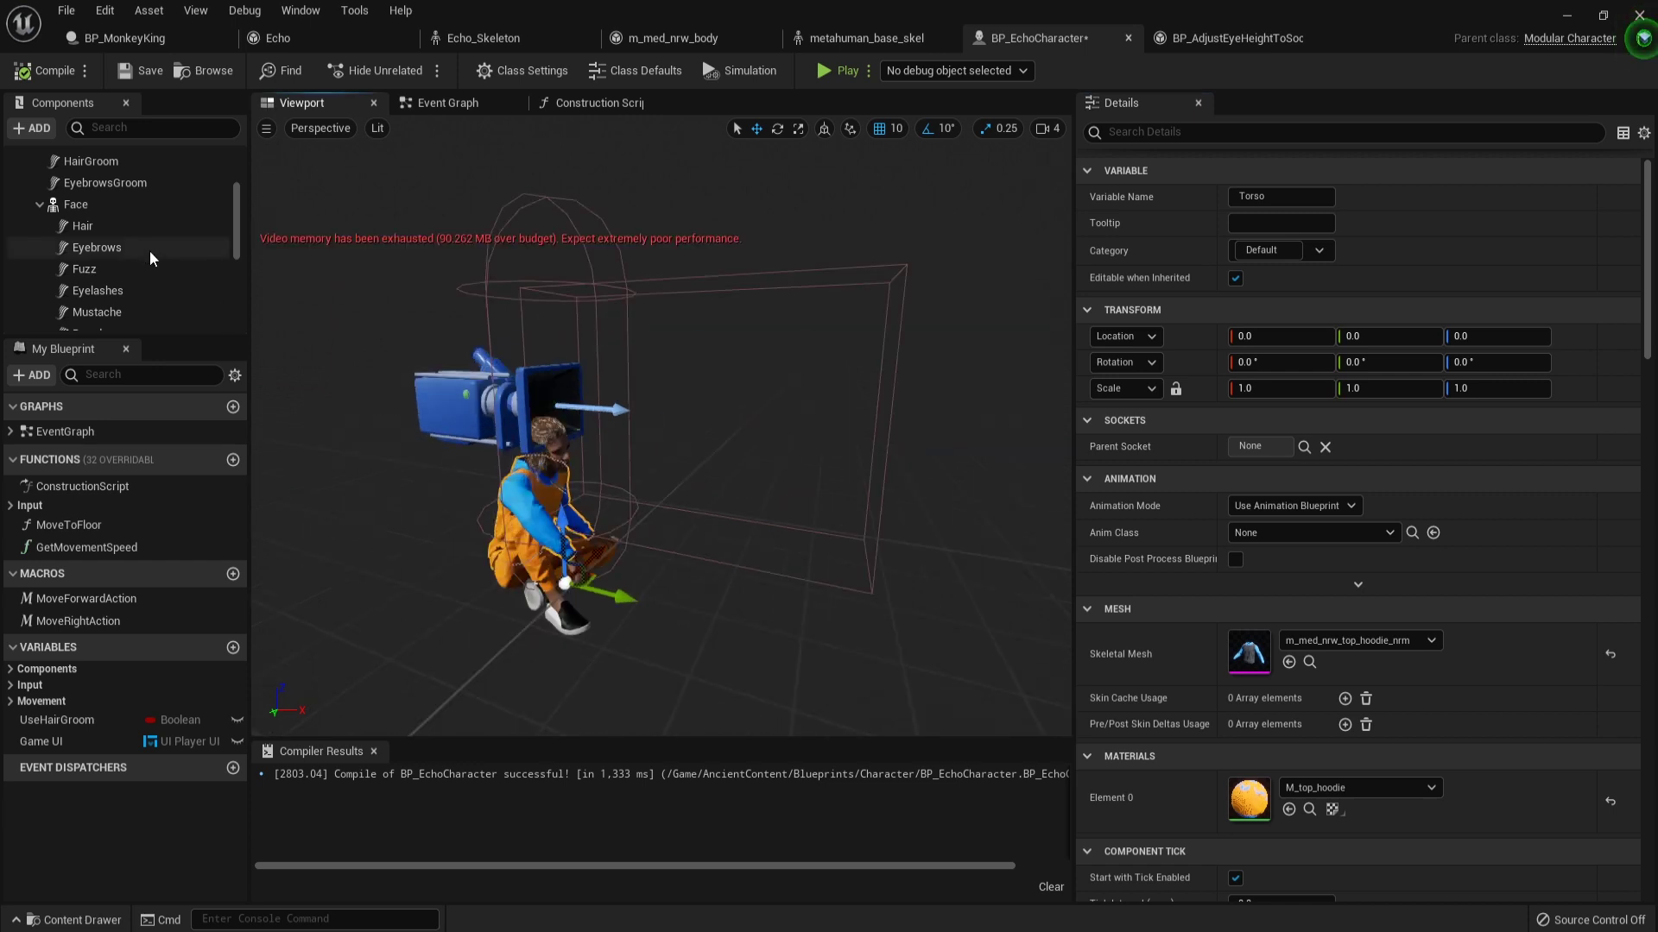
pyautogui.scroll(2, 148, 211)
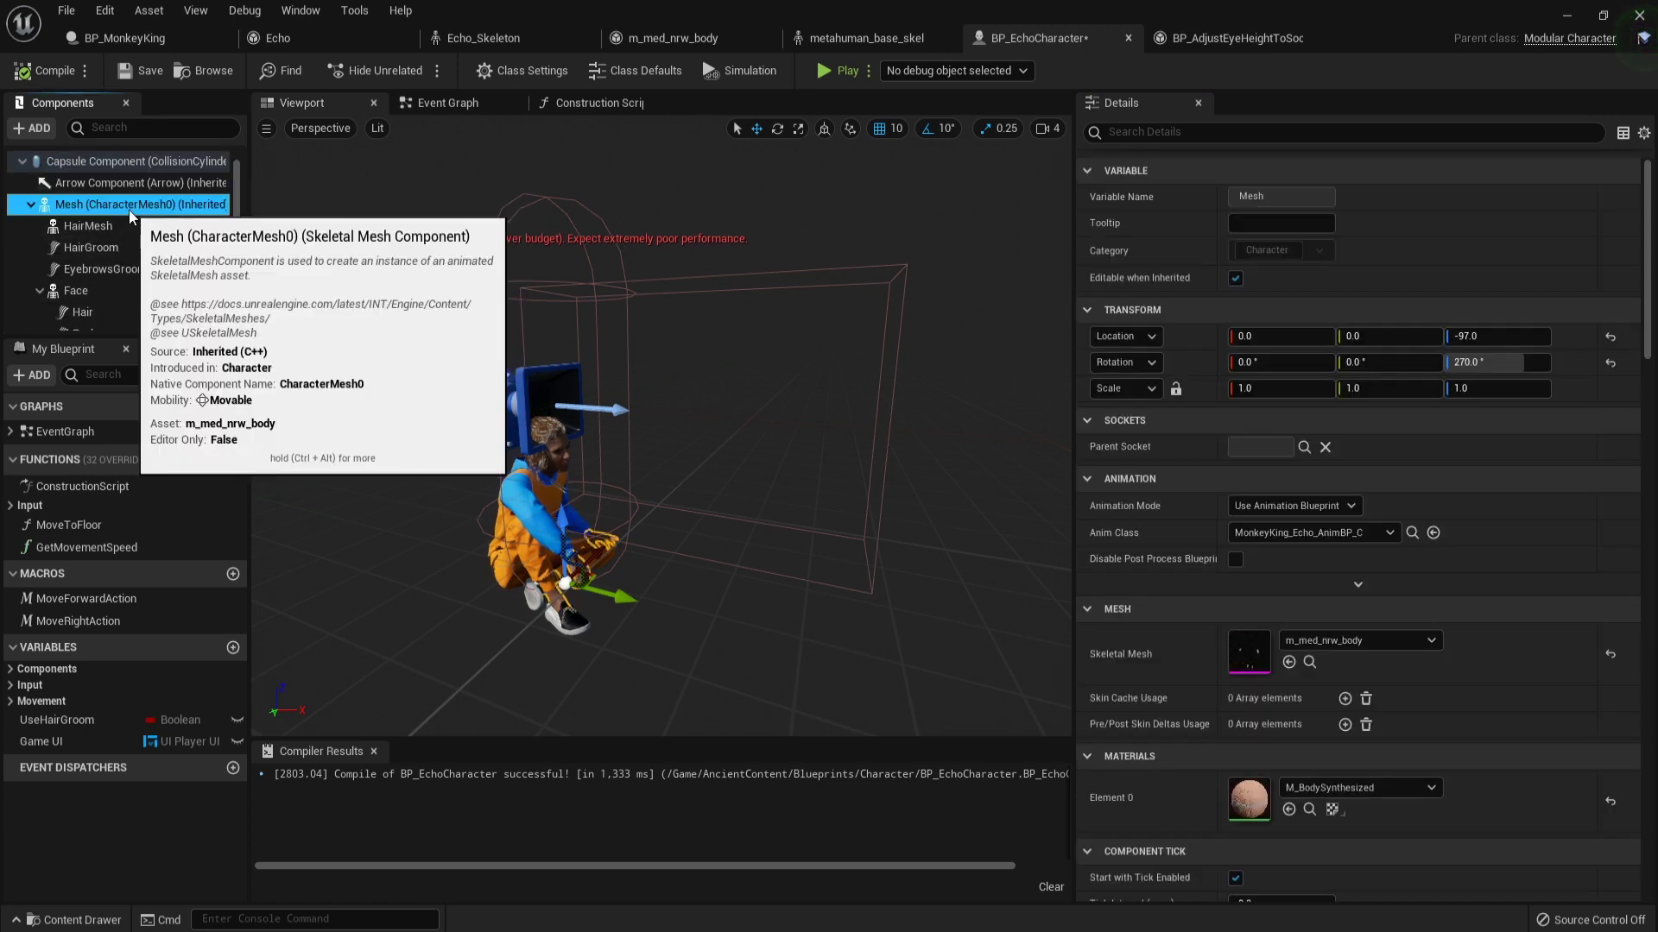
pyautogui.click(136, 290)
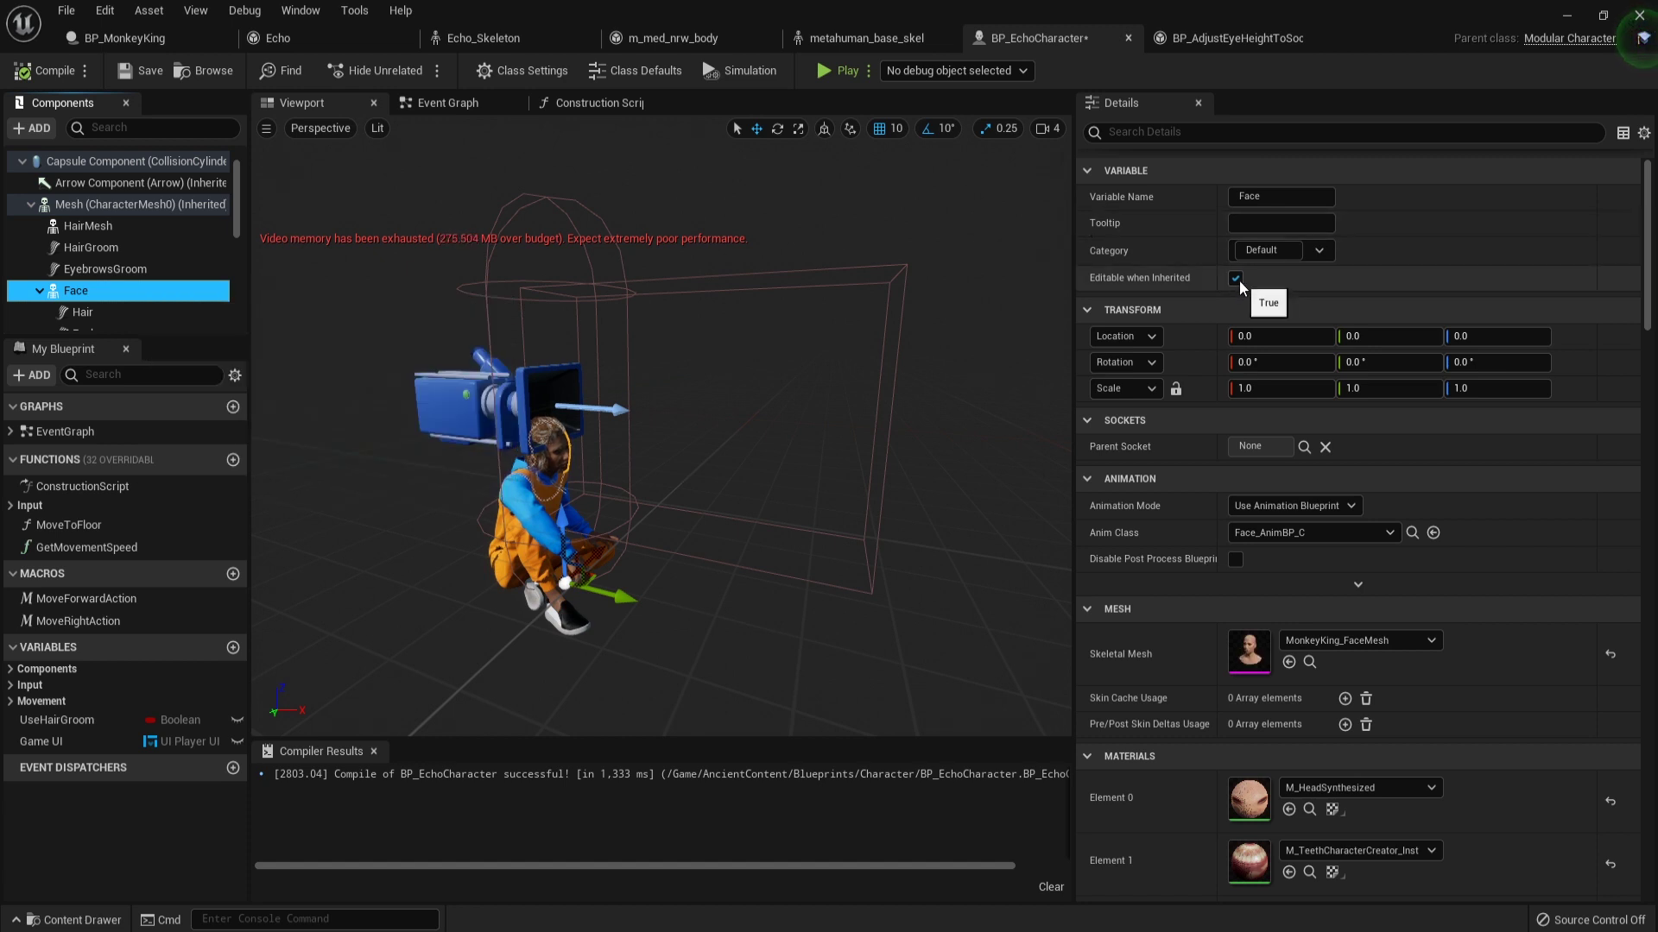
pyautogui.click(1236, 279)
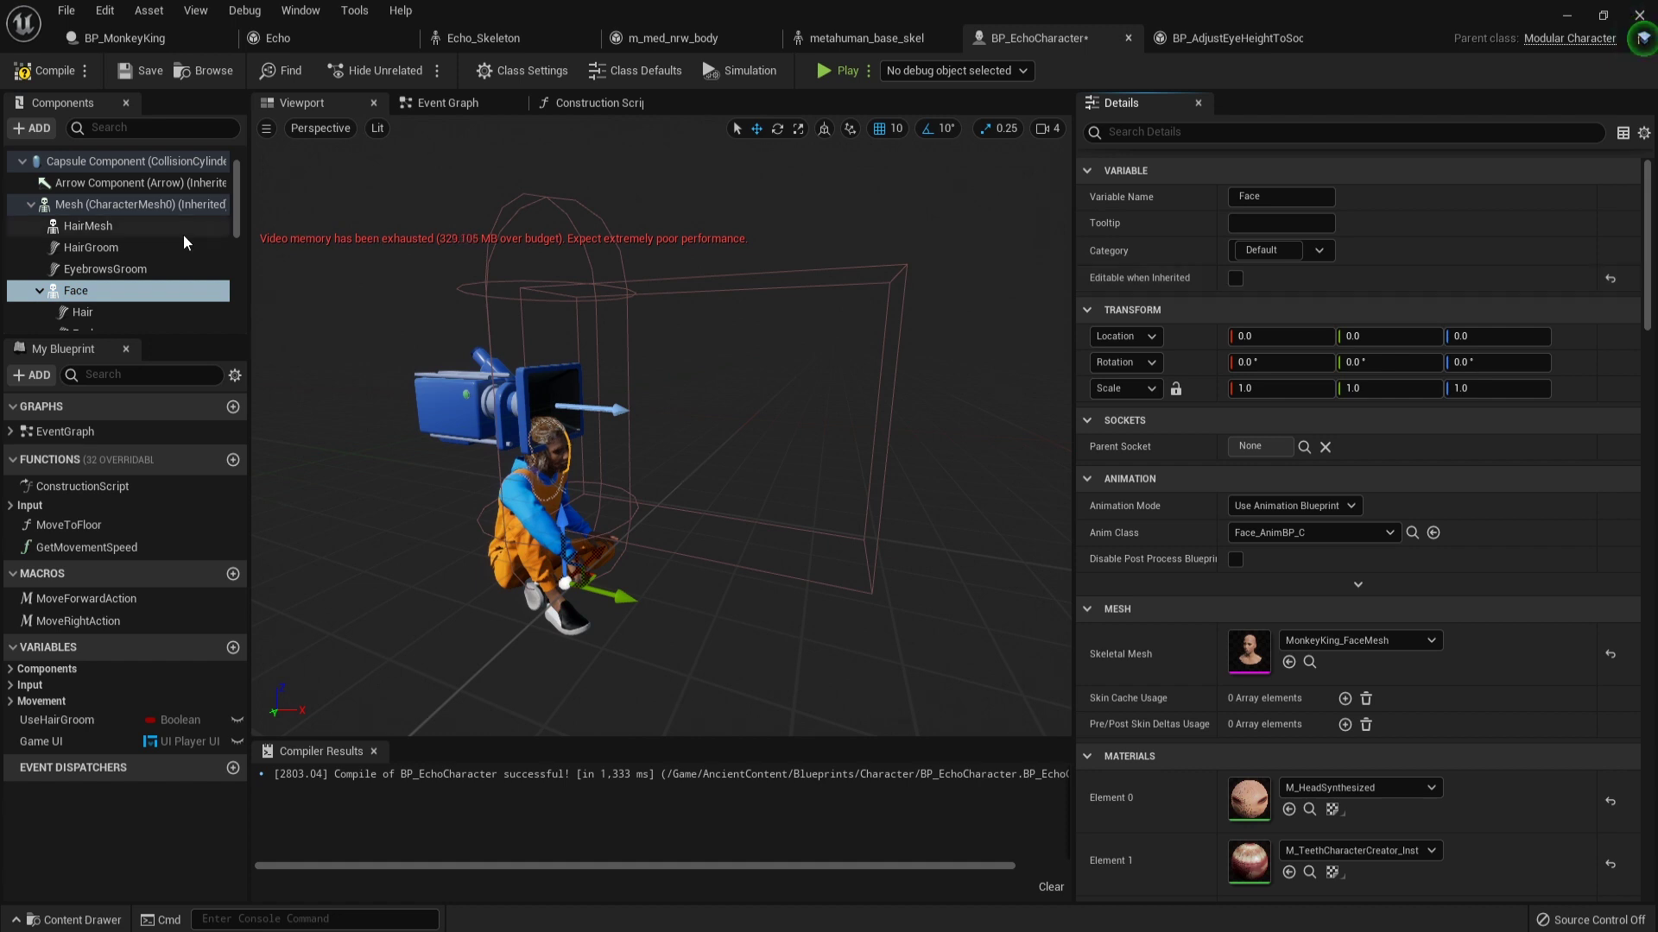
pyautogui.scroll(-5, 183, 242)
pyautogui.scroll(-4, 183, 242)
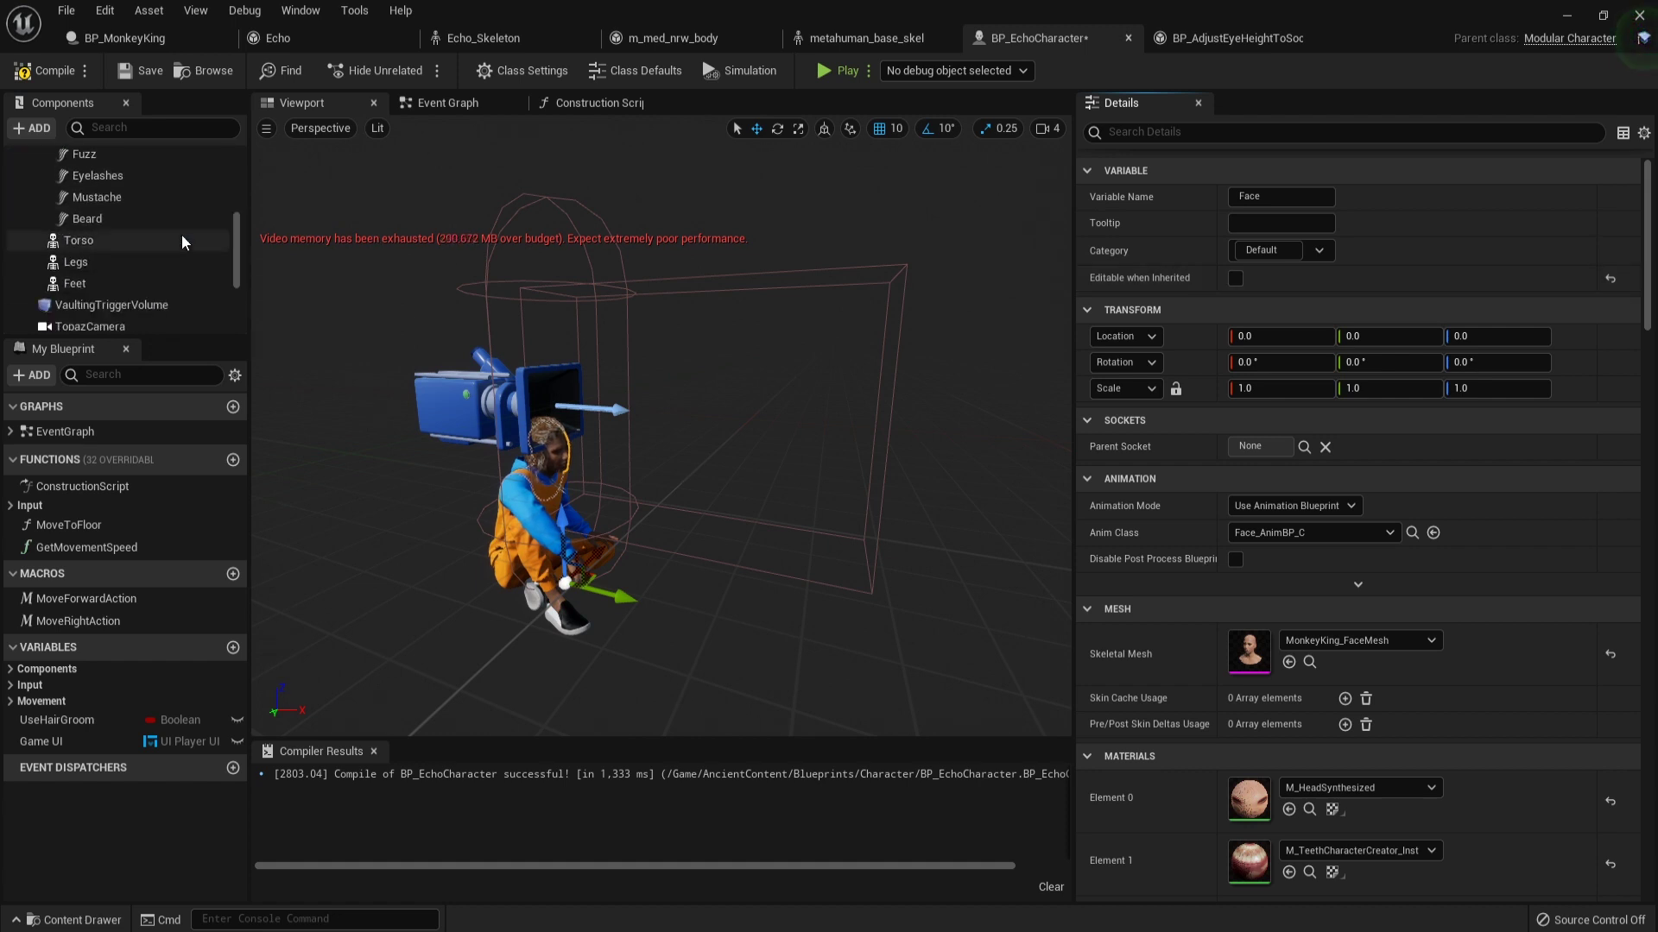
# Select the Feet component and turn off its Editable when Inherited setting.
pyautogui.click(183, 241)
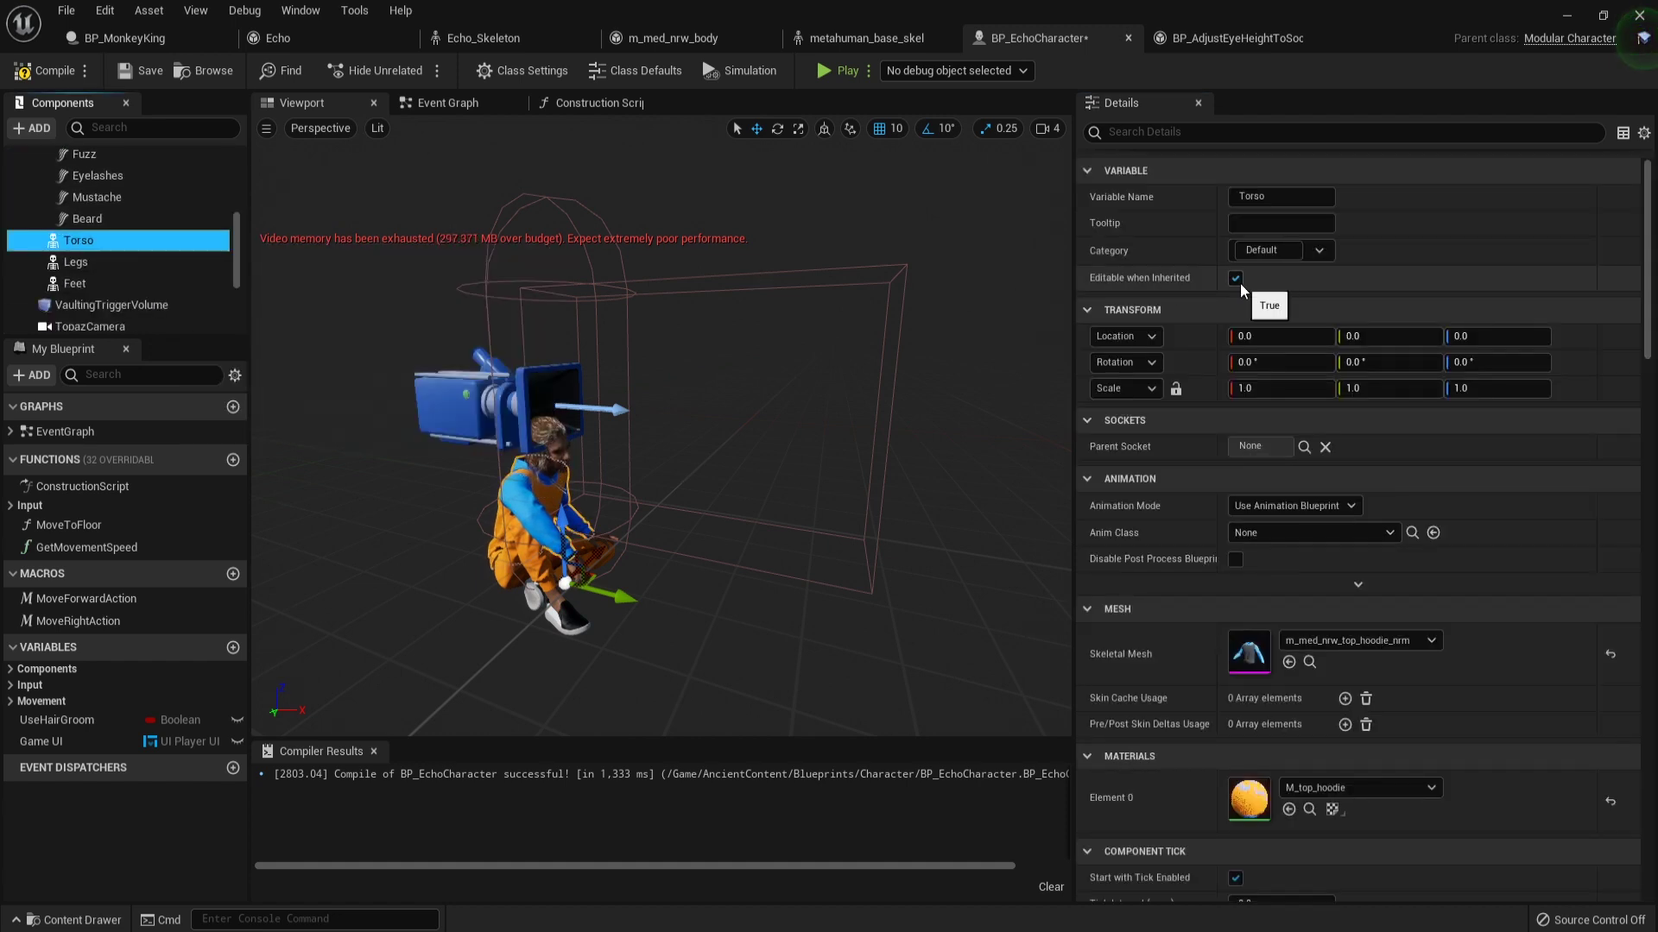
pyautogui.click(158, 262)
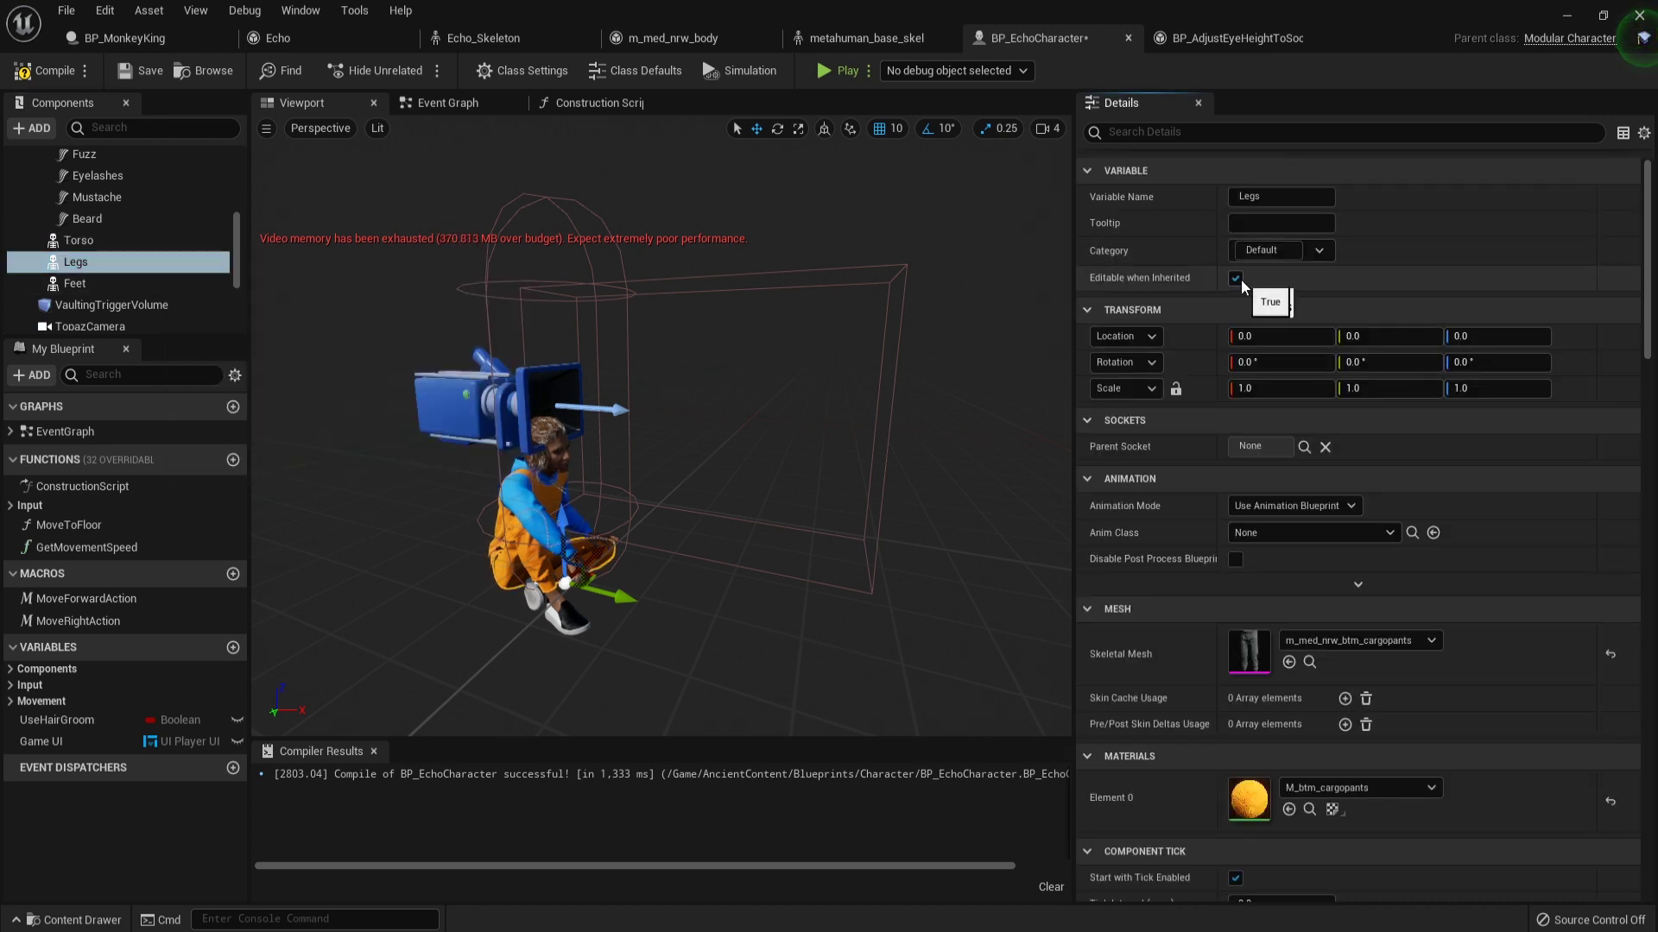
pyautogui.click(103, 283)
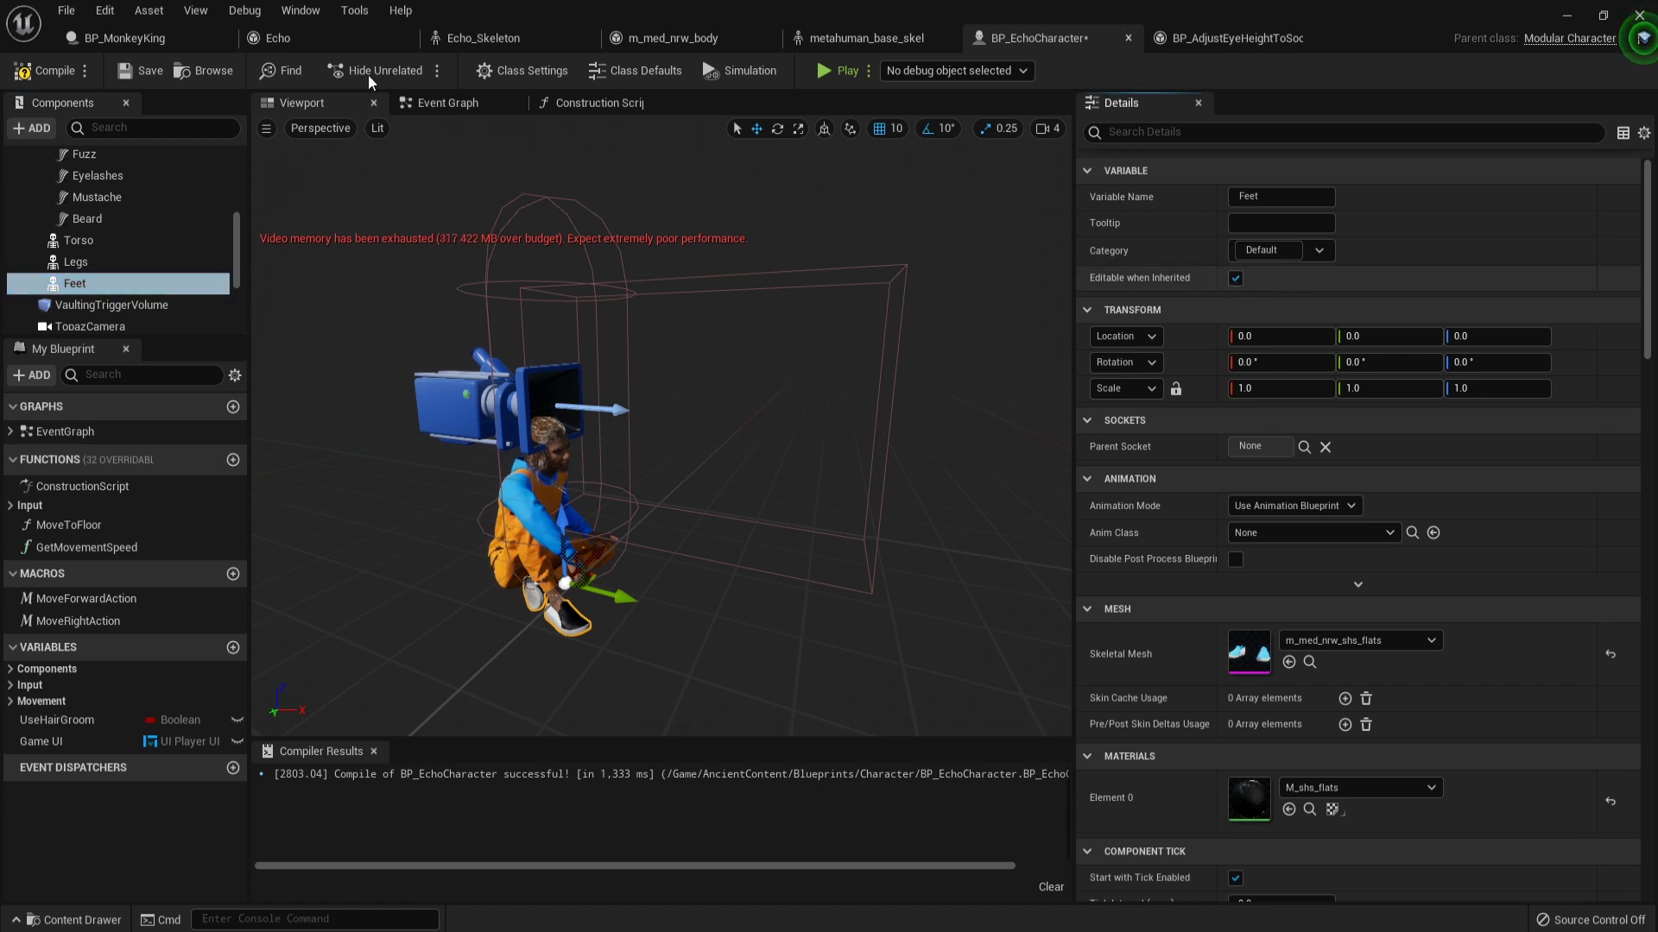
# Compile and save BP_EchoCharacter, then return to its editor window.
pyautogui.click(45, 75)
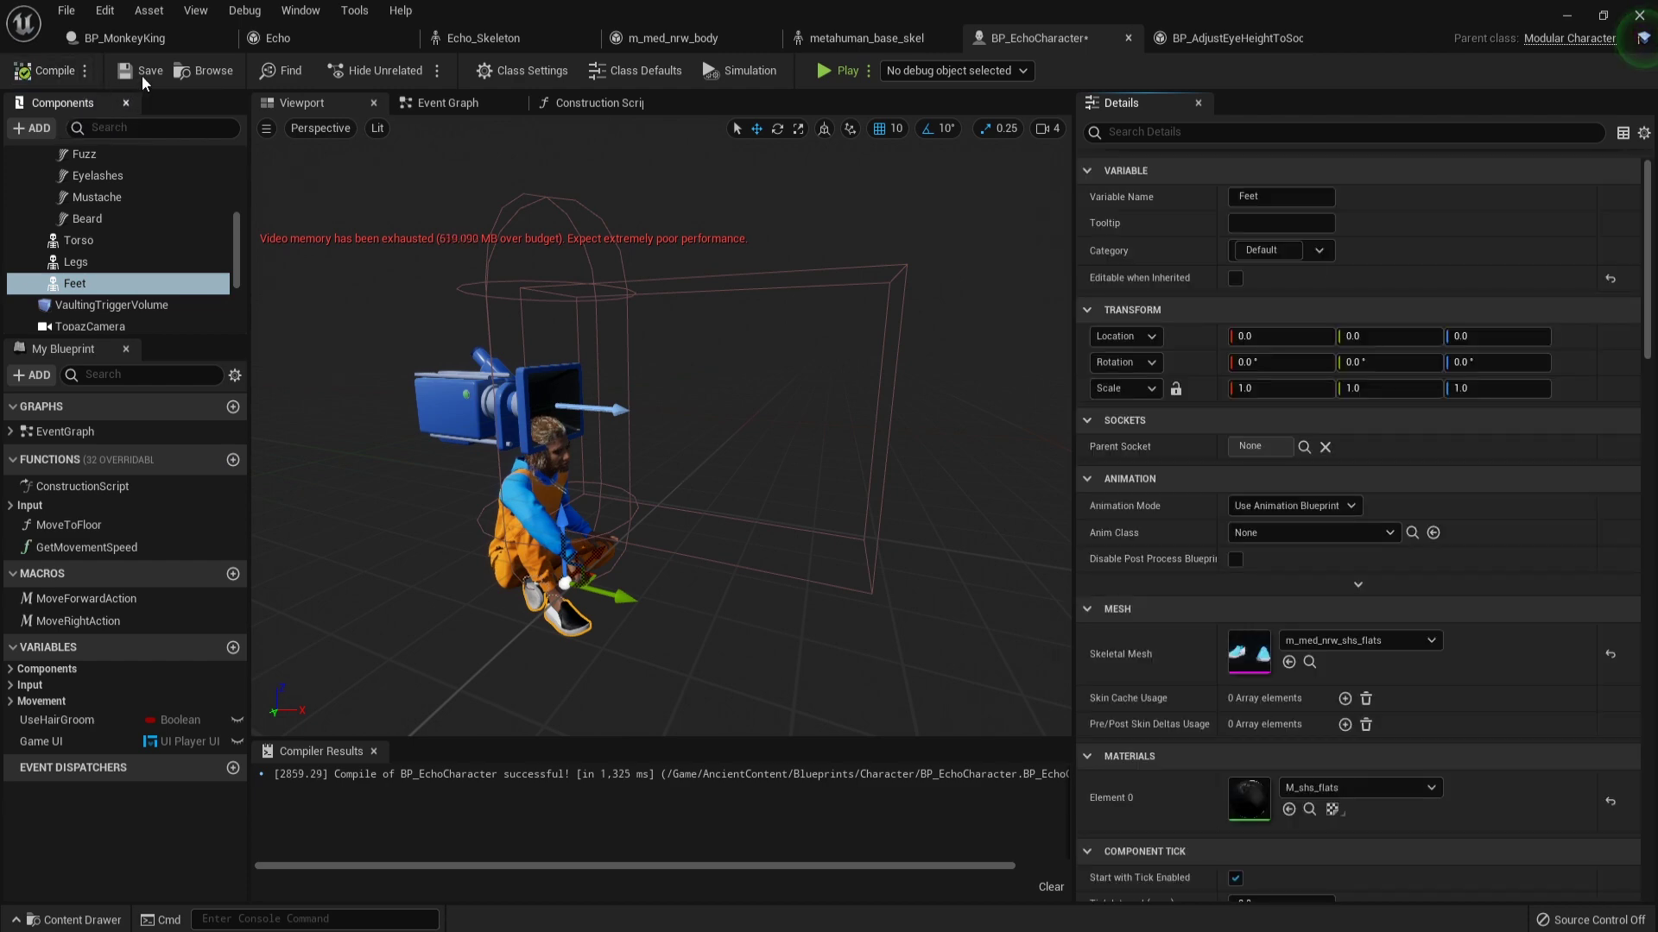
pyautogui.click(142, 73)
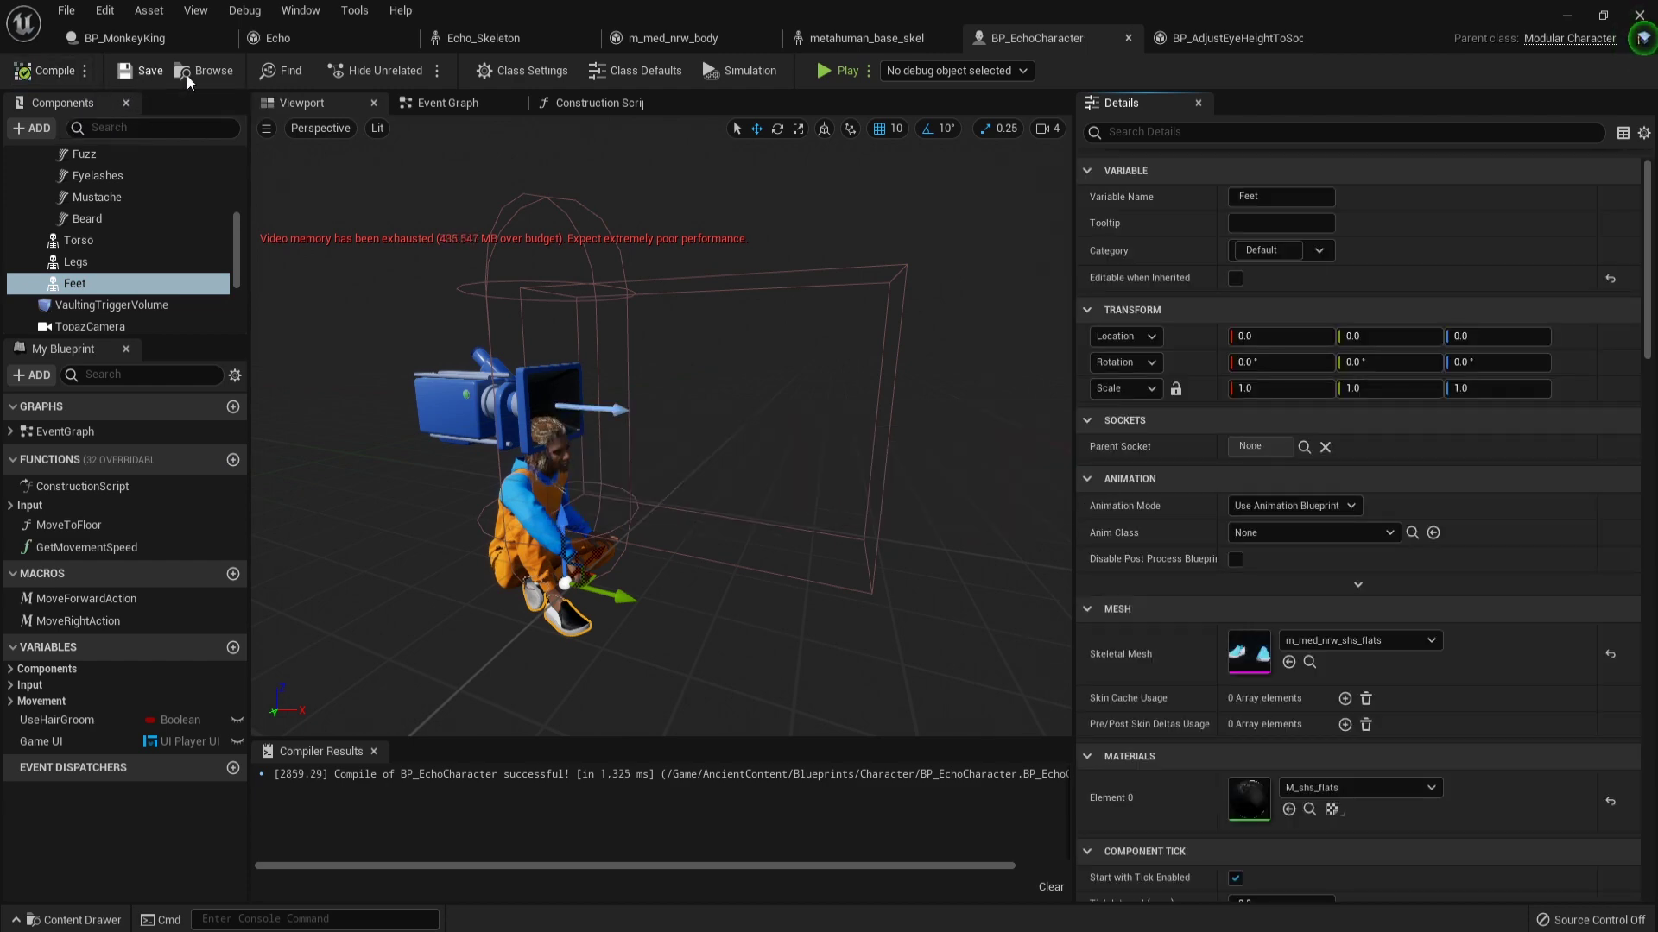
pyautogui.click(1564, 16)
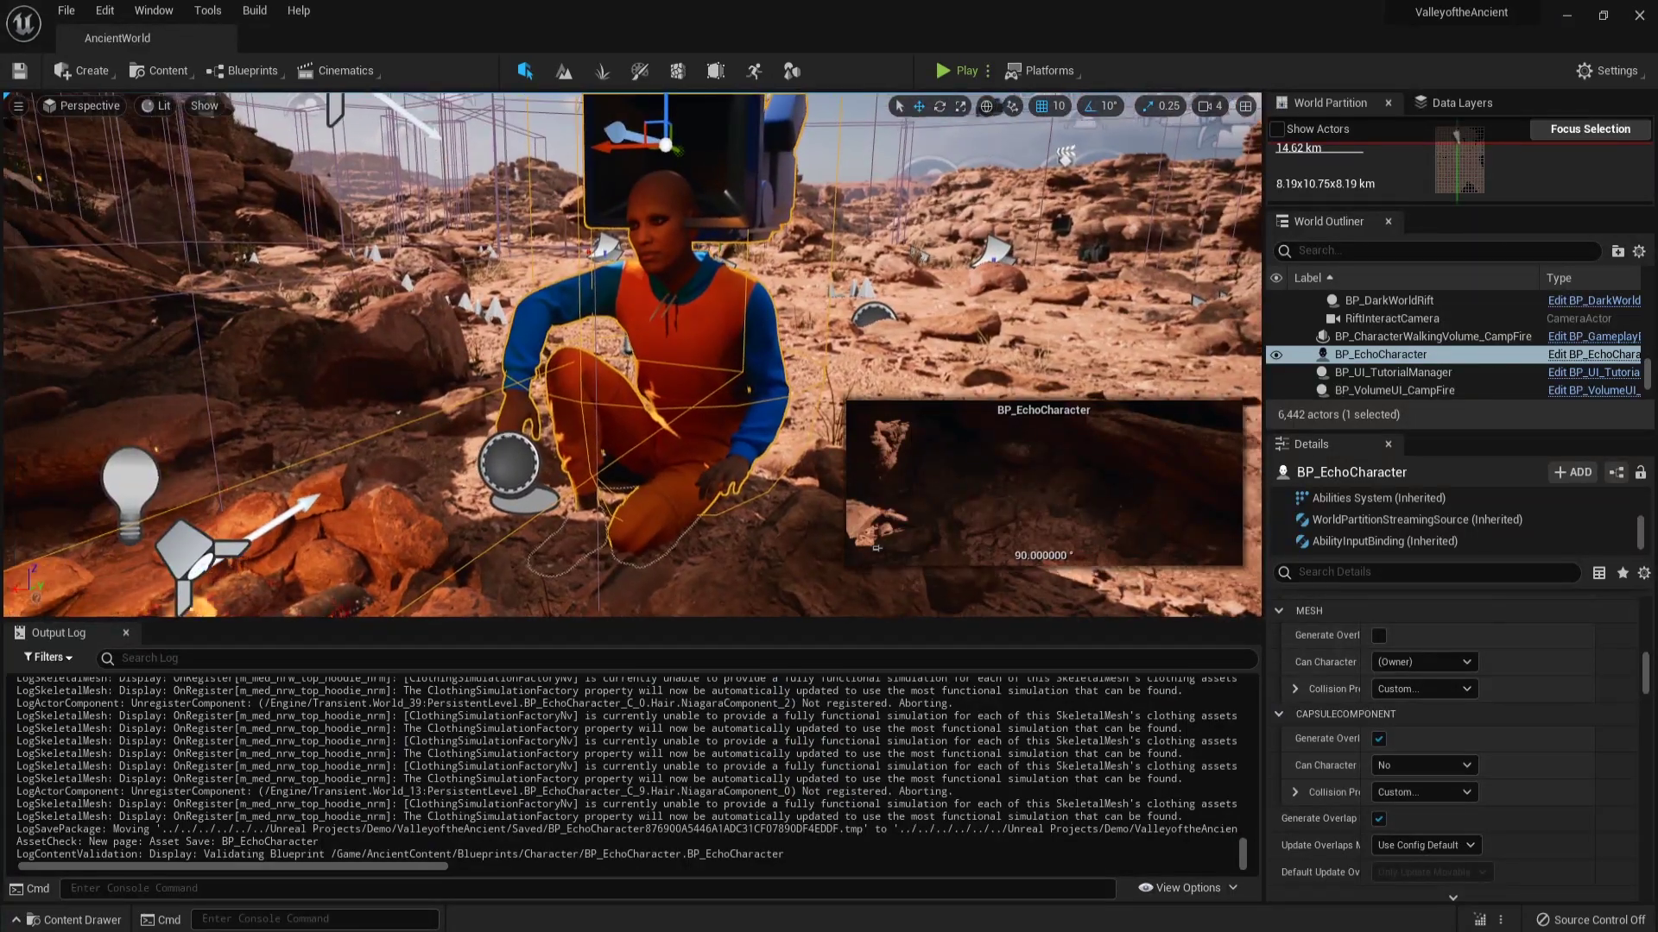
pyautogui.hotkey('alt', 'Tab')
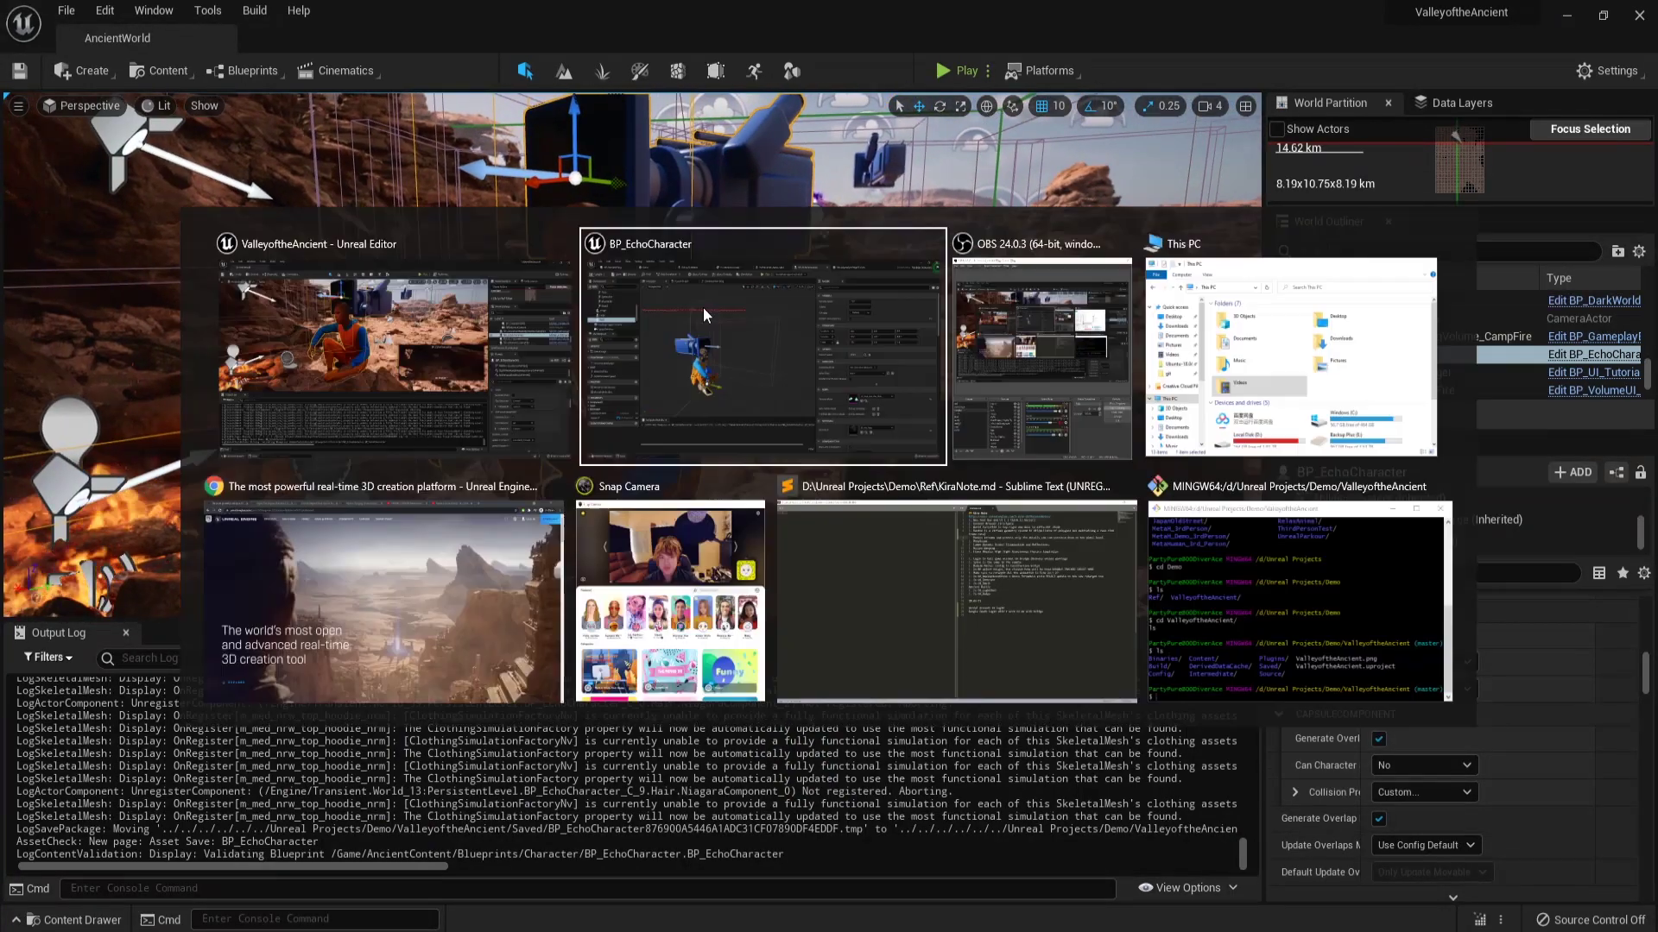
# Turn off Editable when Inherited for the Hair and Eyebrows groom components.
pyautogui.scroll(1, 190, 215)
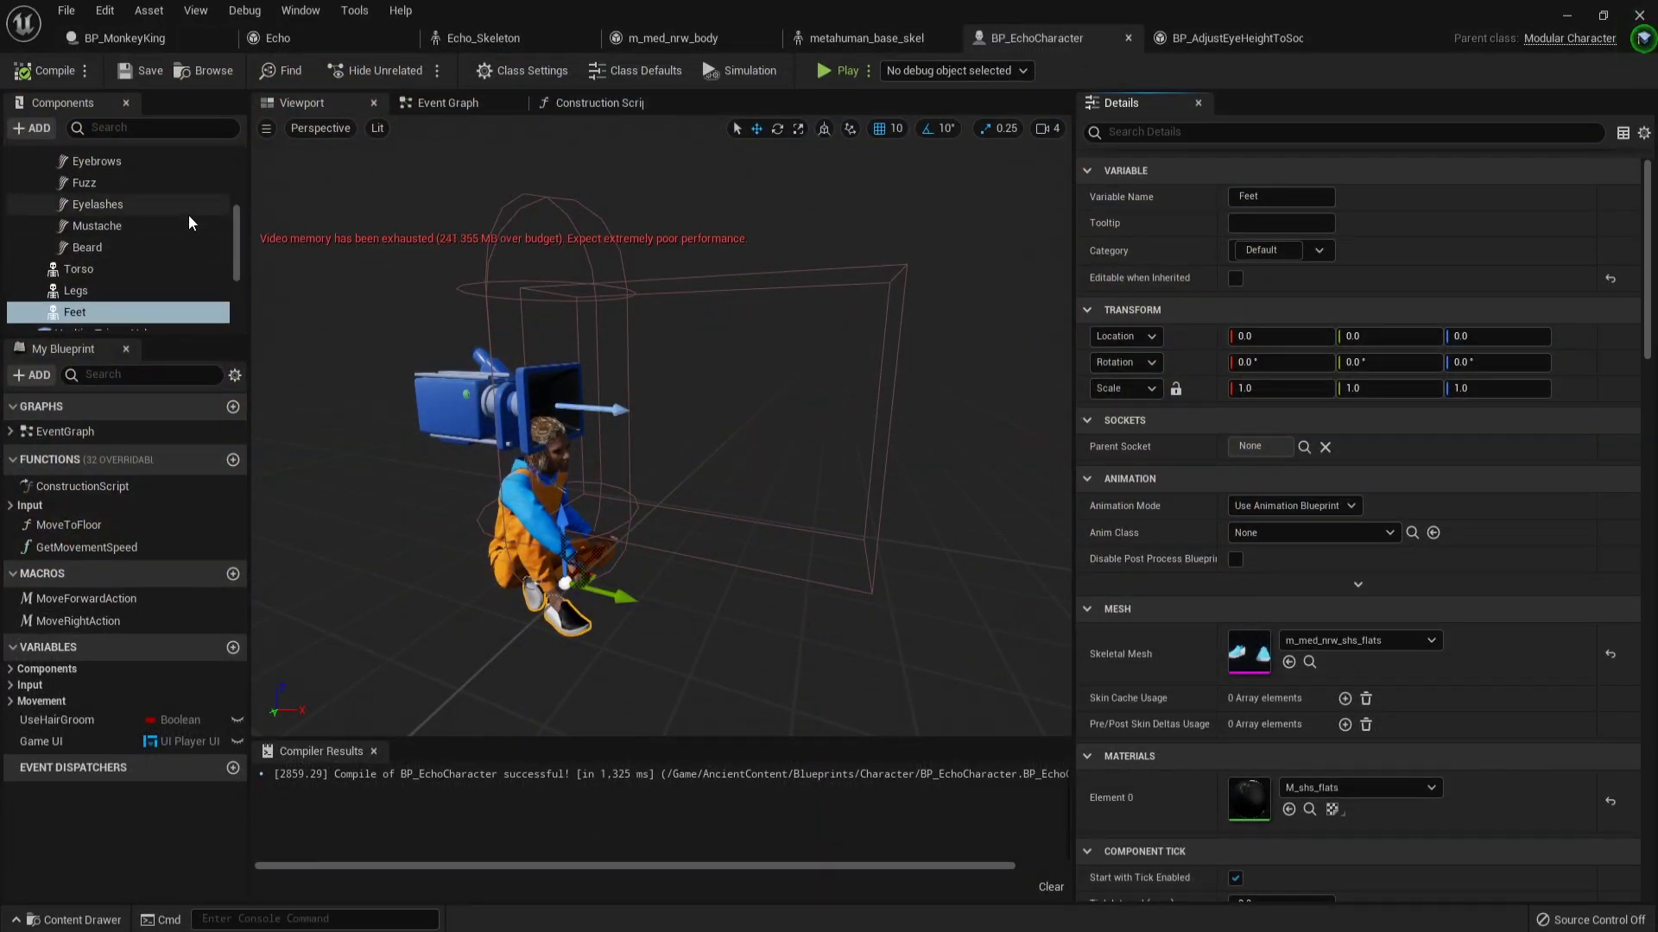
pyautogui.scroll(3, 190, 218)
pyautogui.click(141, 198)
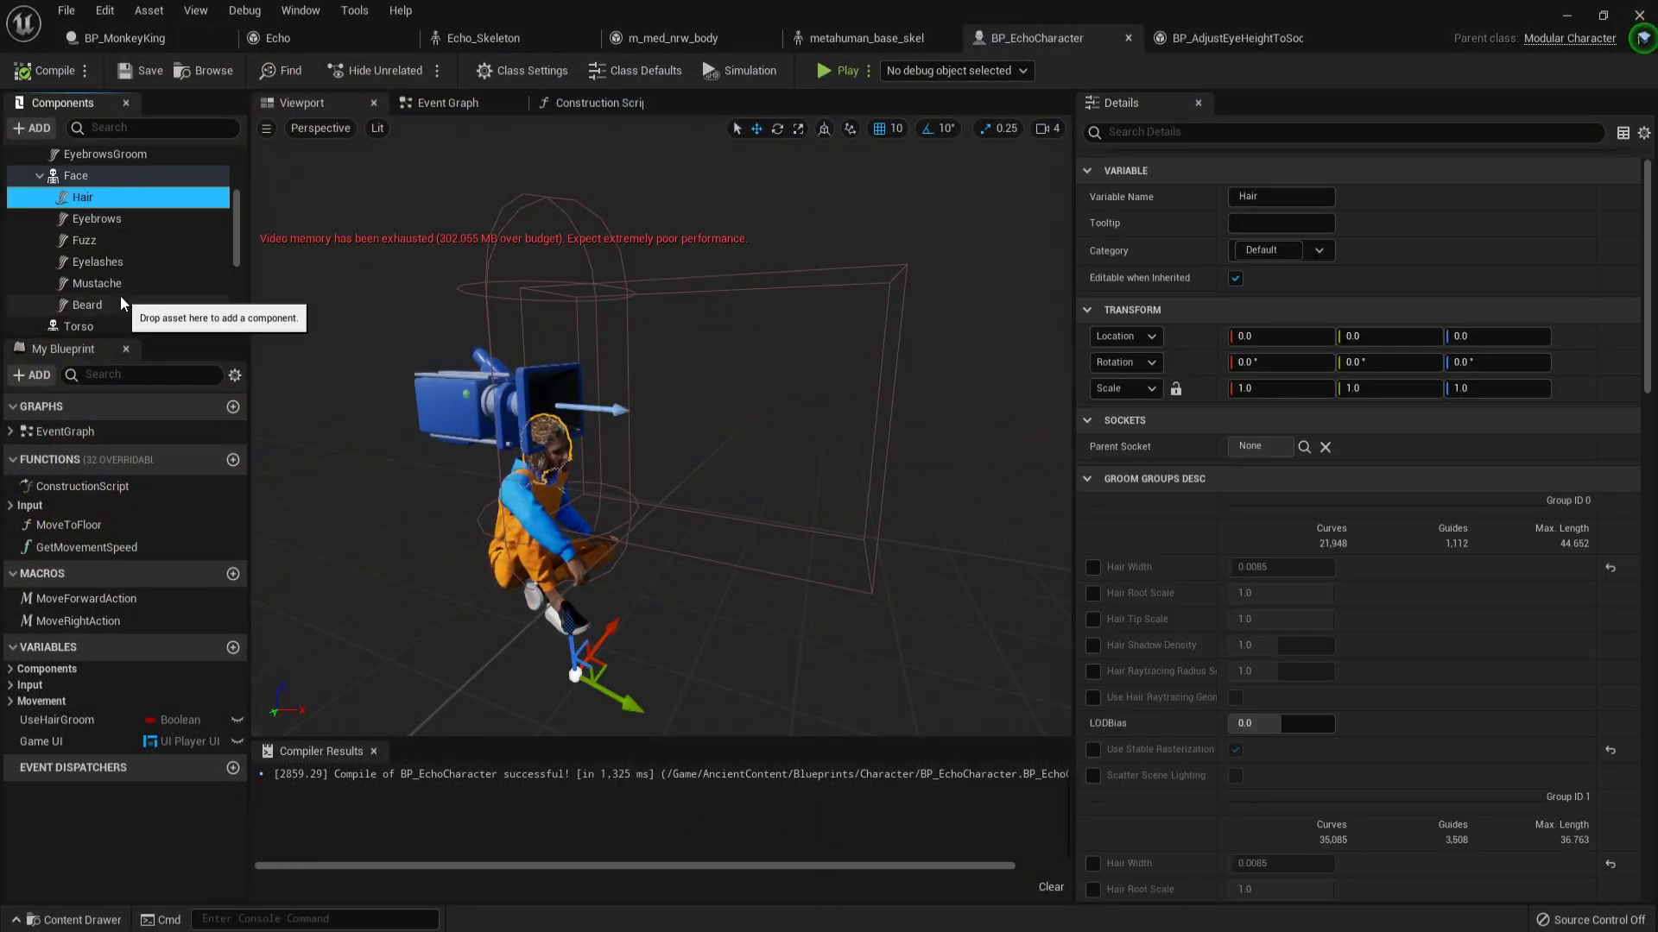
pyautogui.keyDown('shift'); pyautogui.click(121, 297); pyautogui.keyUp('shift')
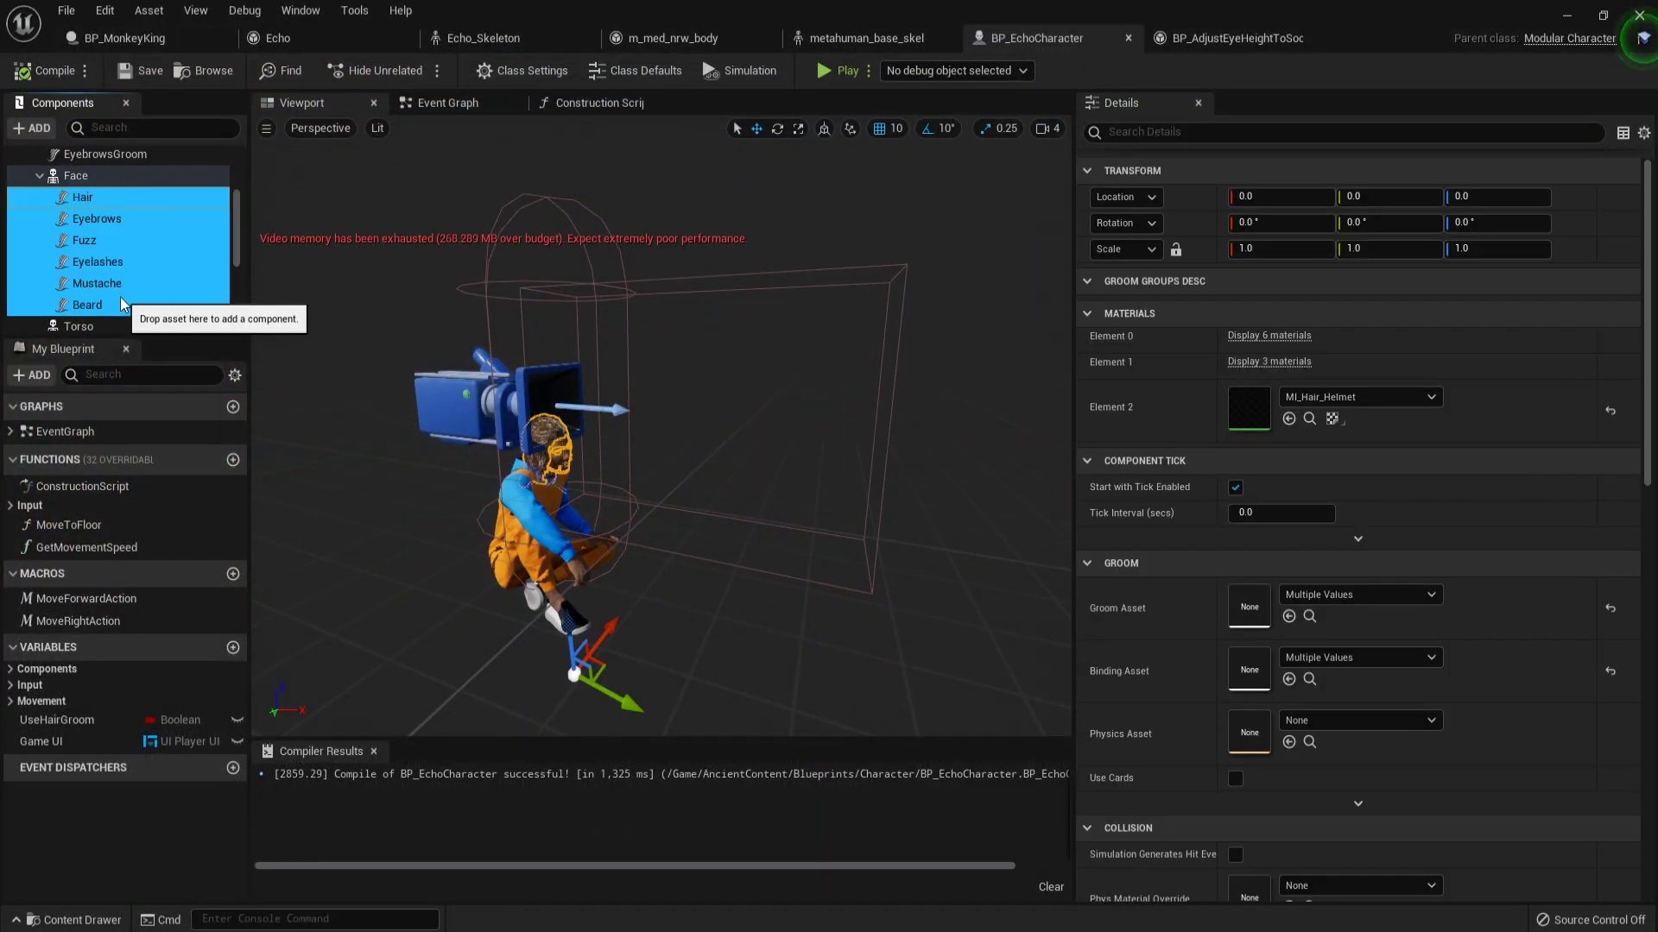
pyautogui.click(99, 195)
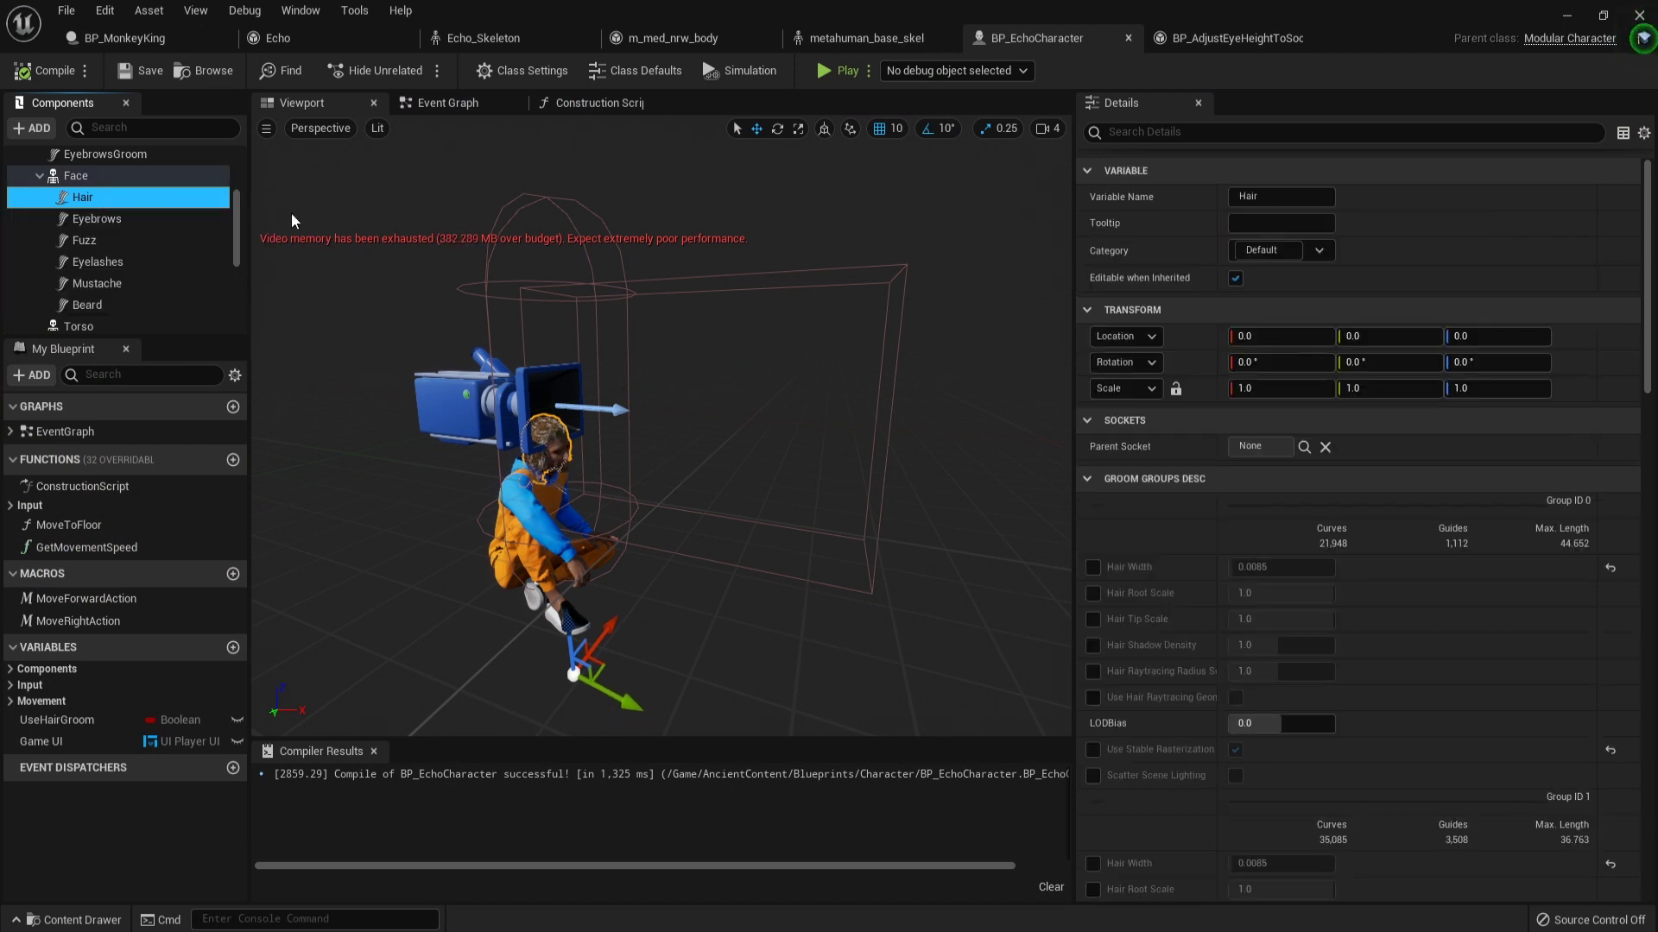
pyautogui.click(1240, 276)
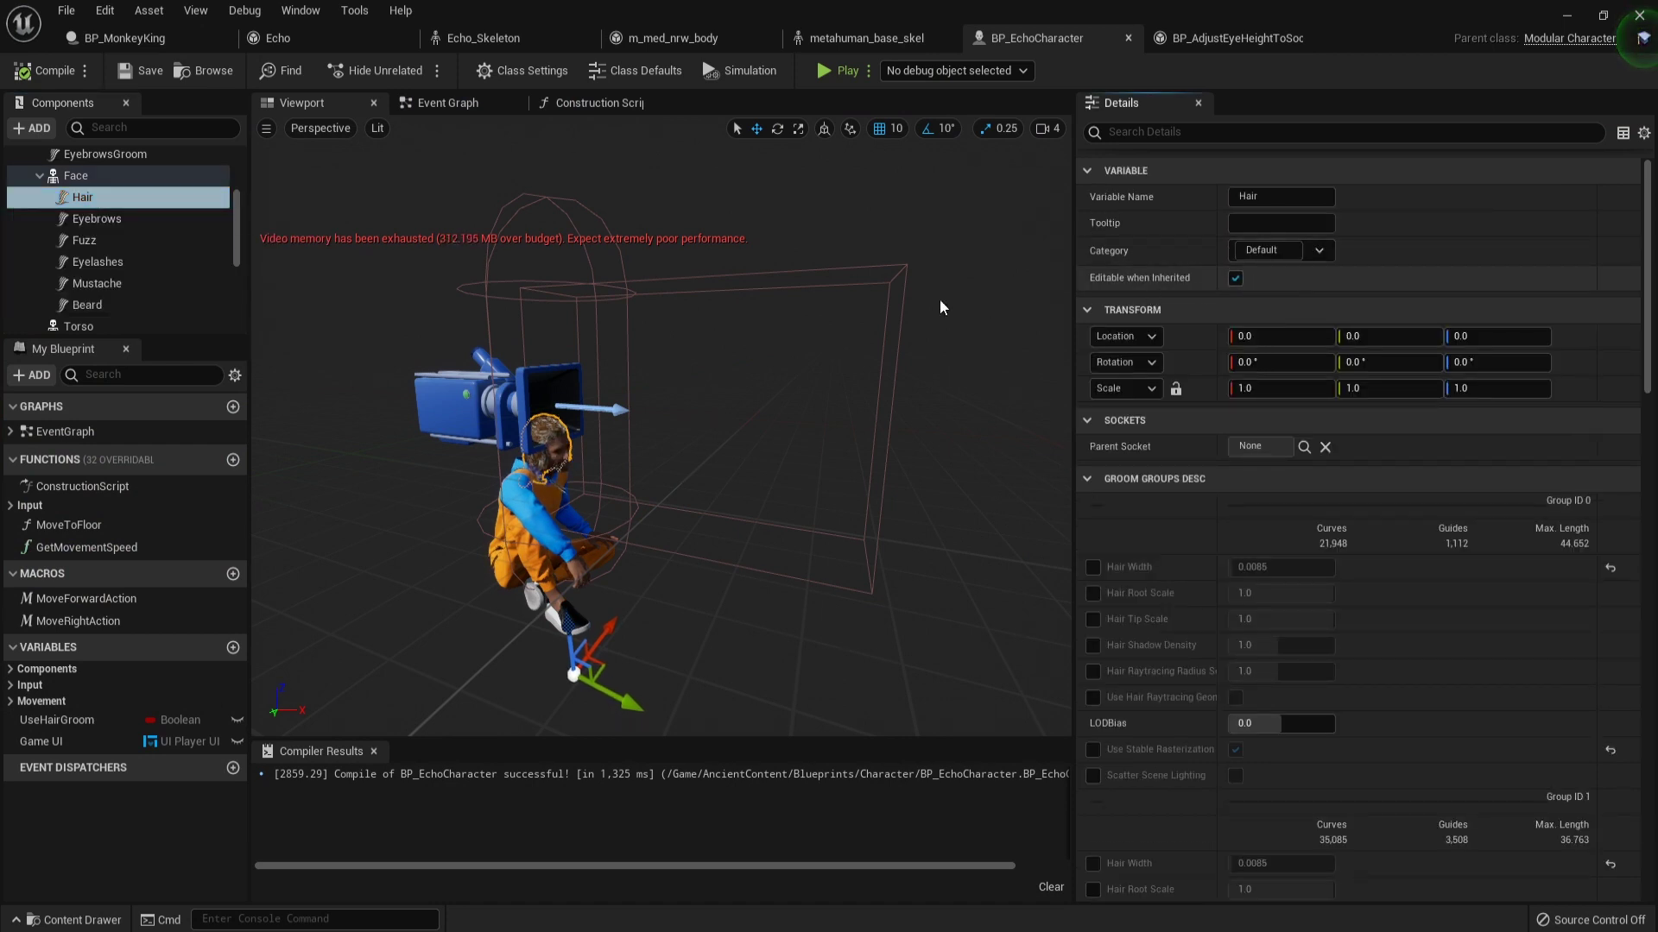
pyautogui.click(166, 224)
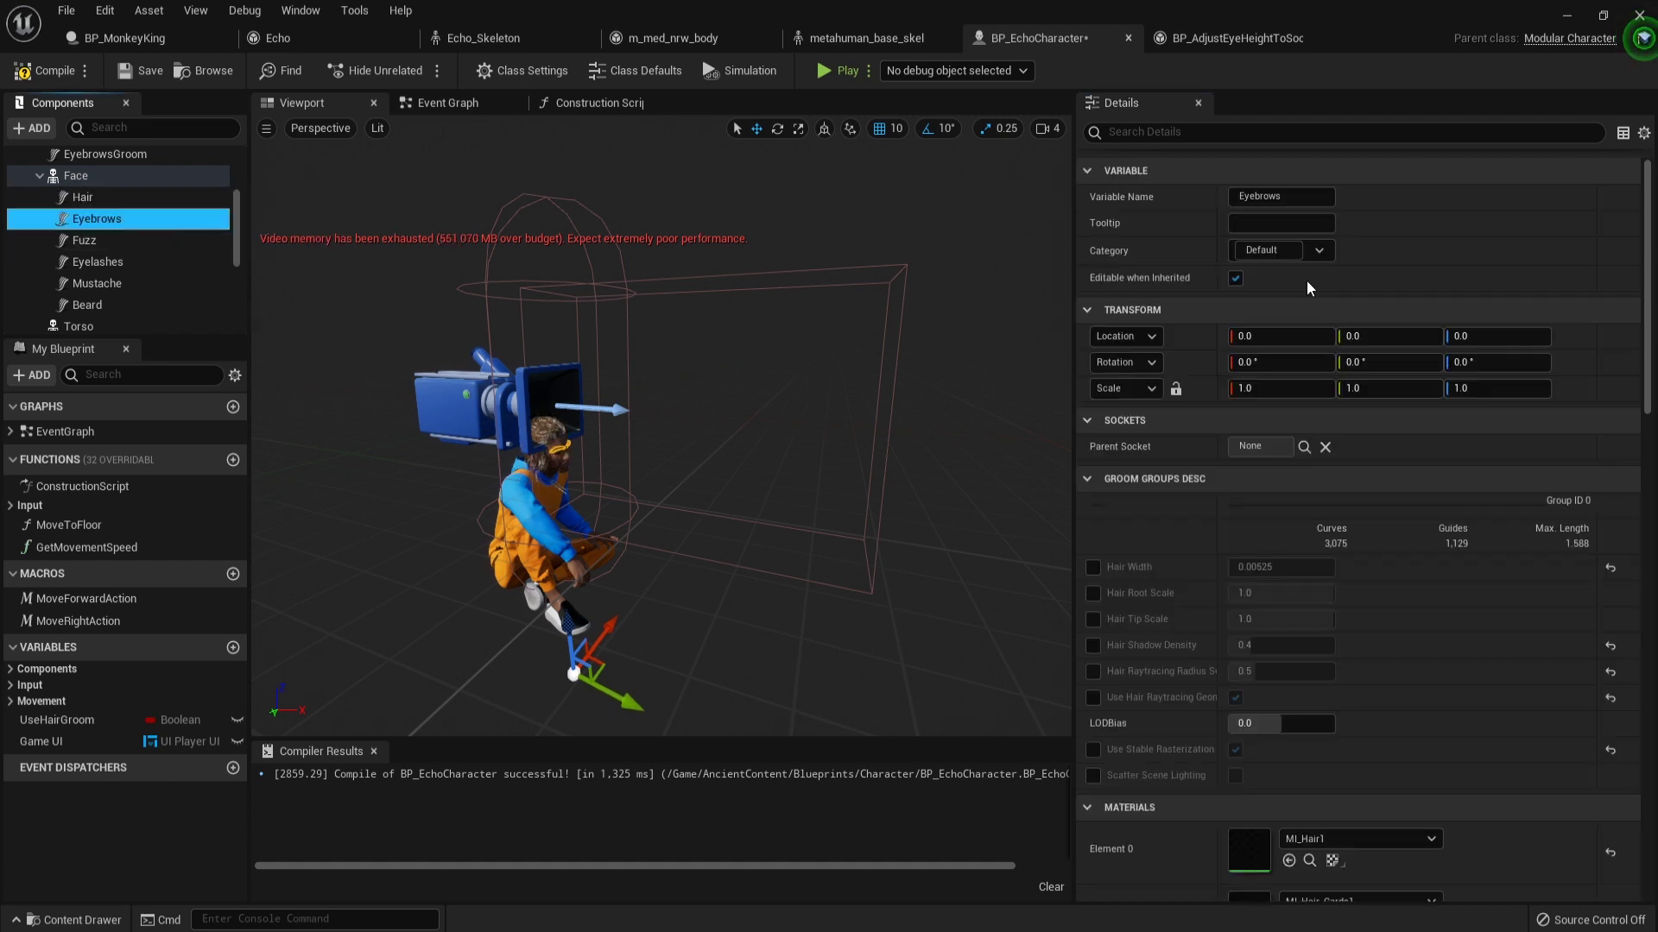
pyautogui.click(1240, 283)
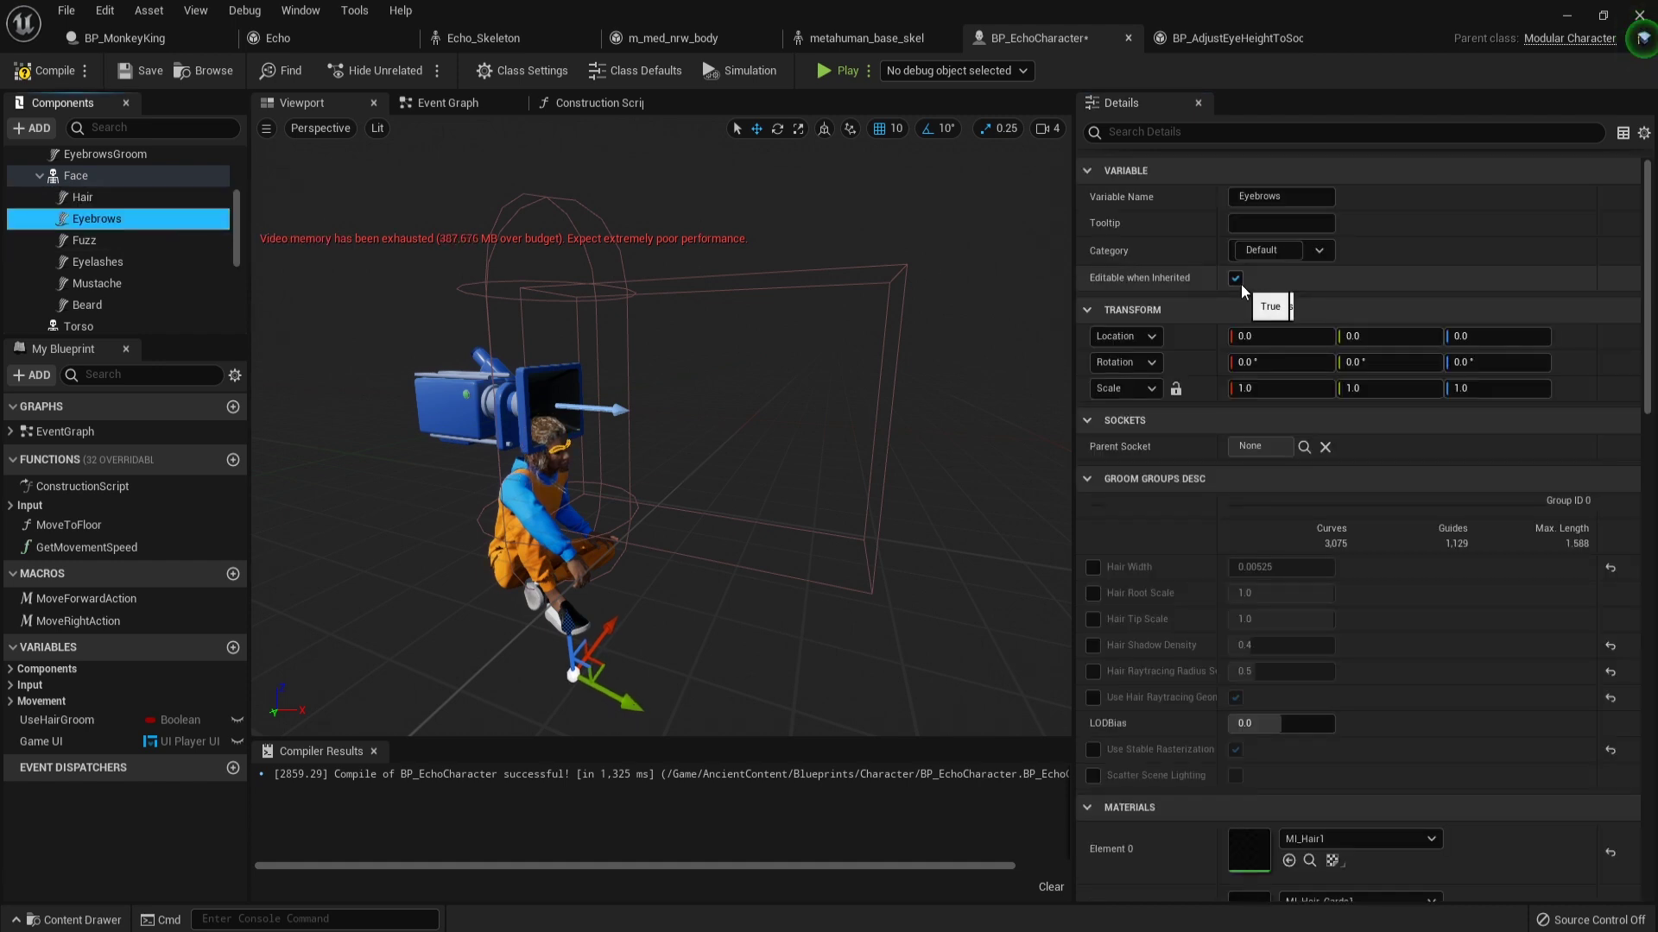
# Turn off Editable when Inherited for the Fuzz, Eyelashes and Beard components.
pyautogui.click(203, 240)
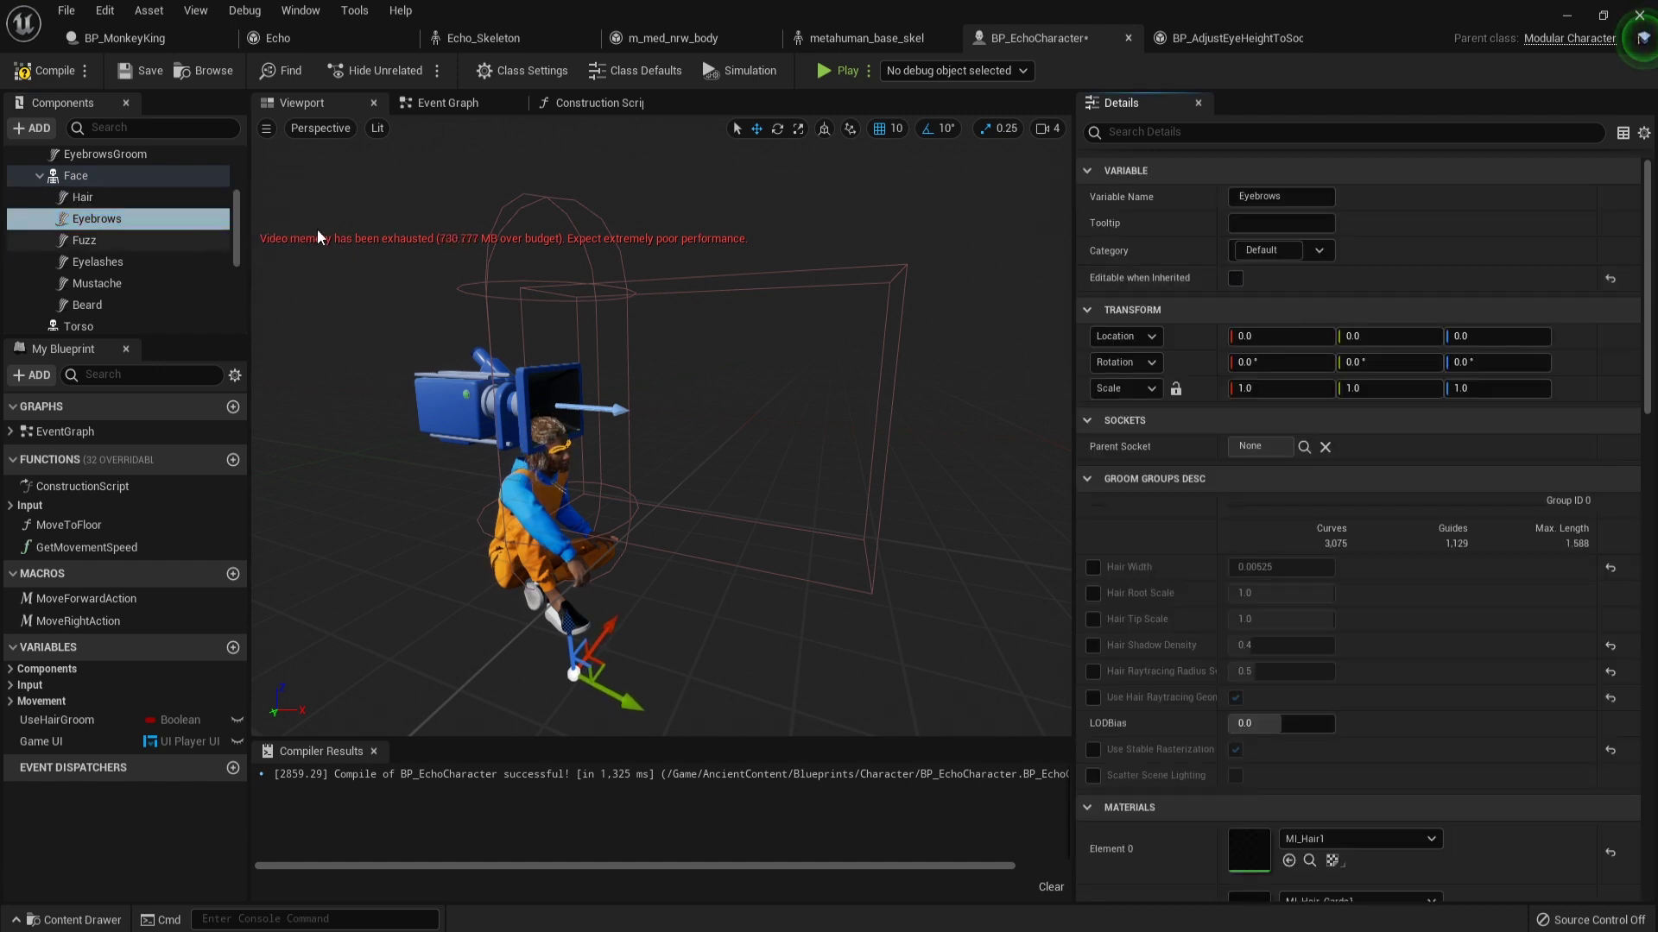
pyautogui.click(1236, 278)
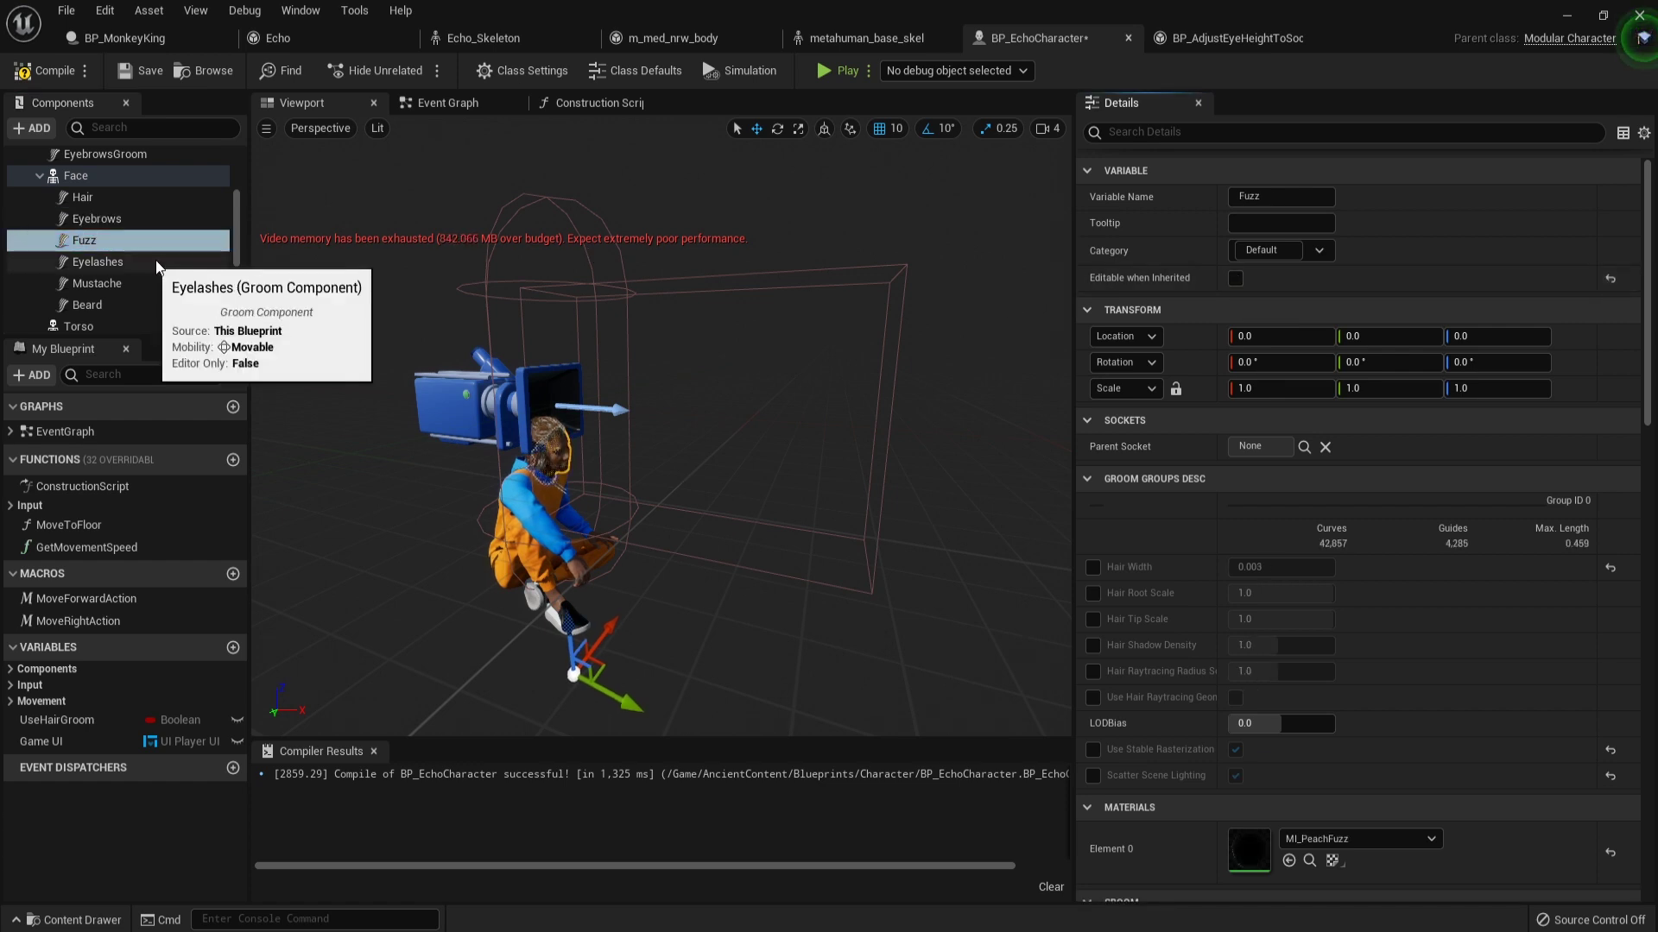
pyautogui.click(152, 266)
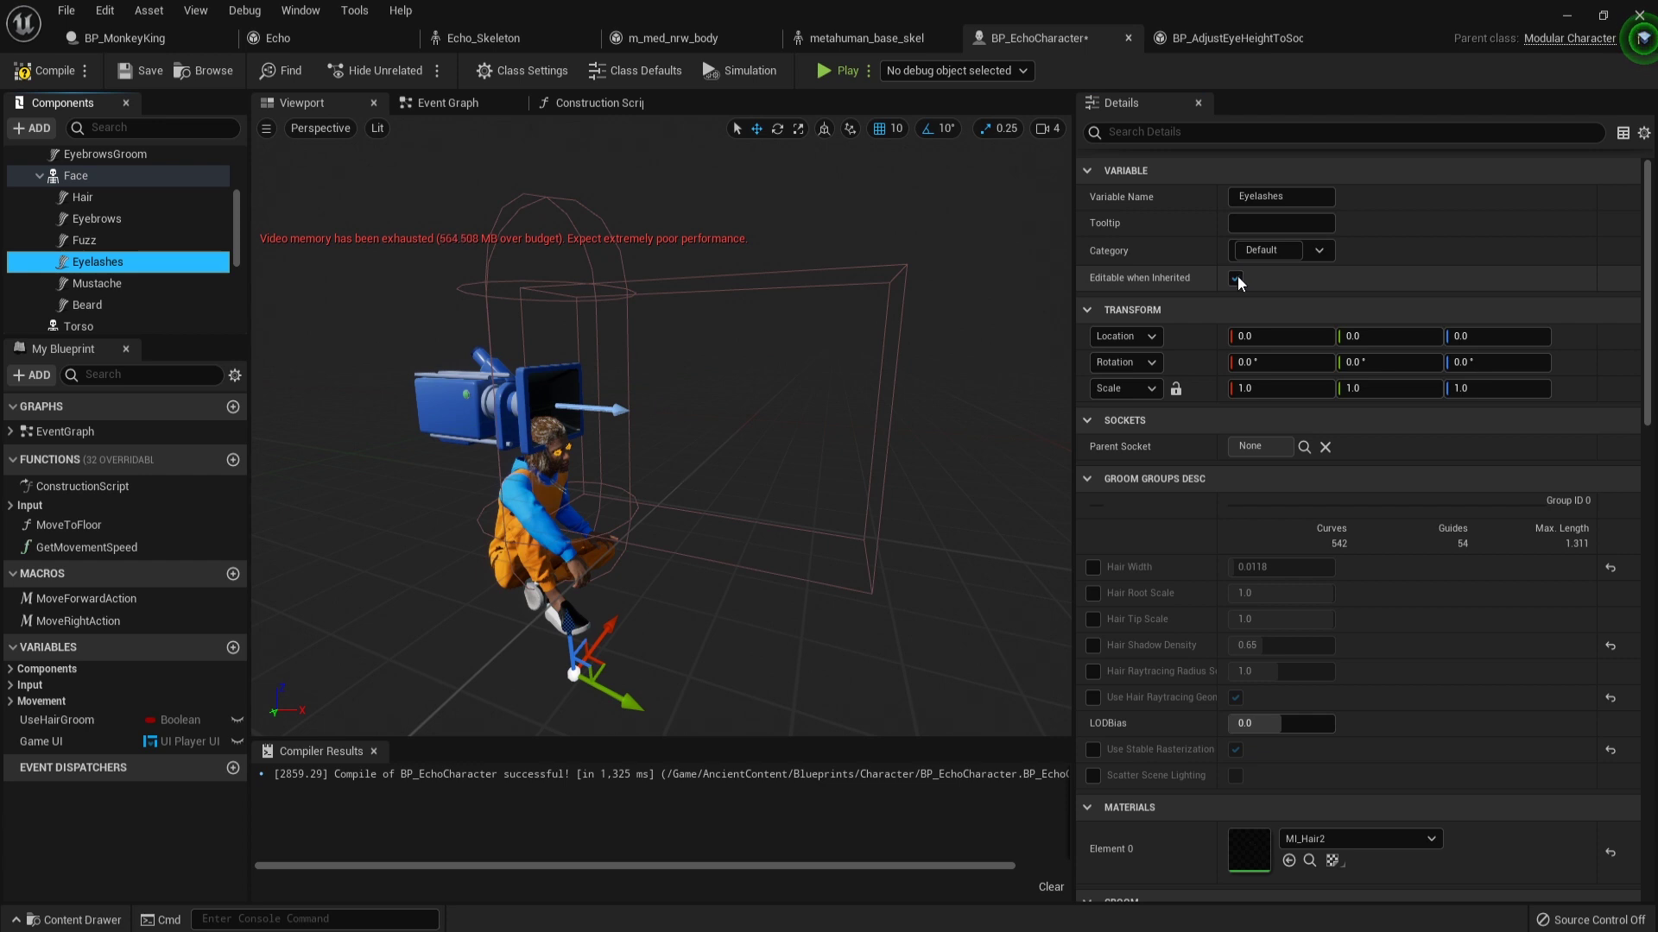
pyautogui.click(1236, 278)
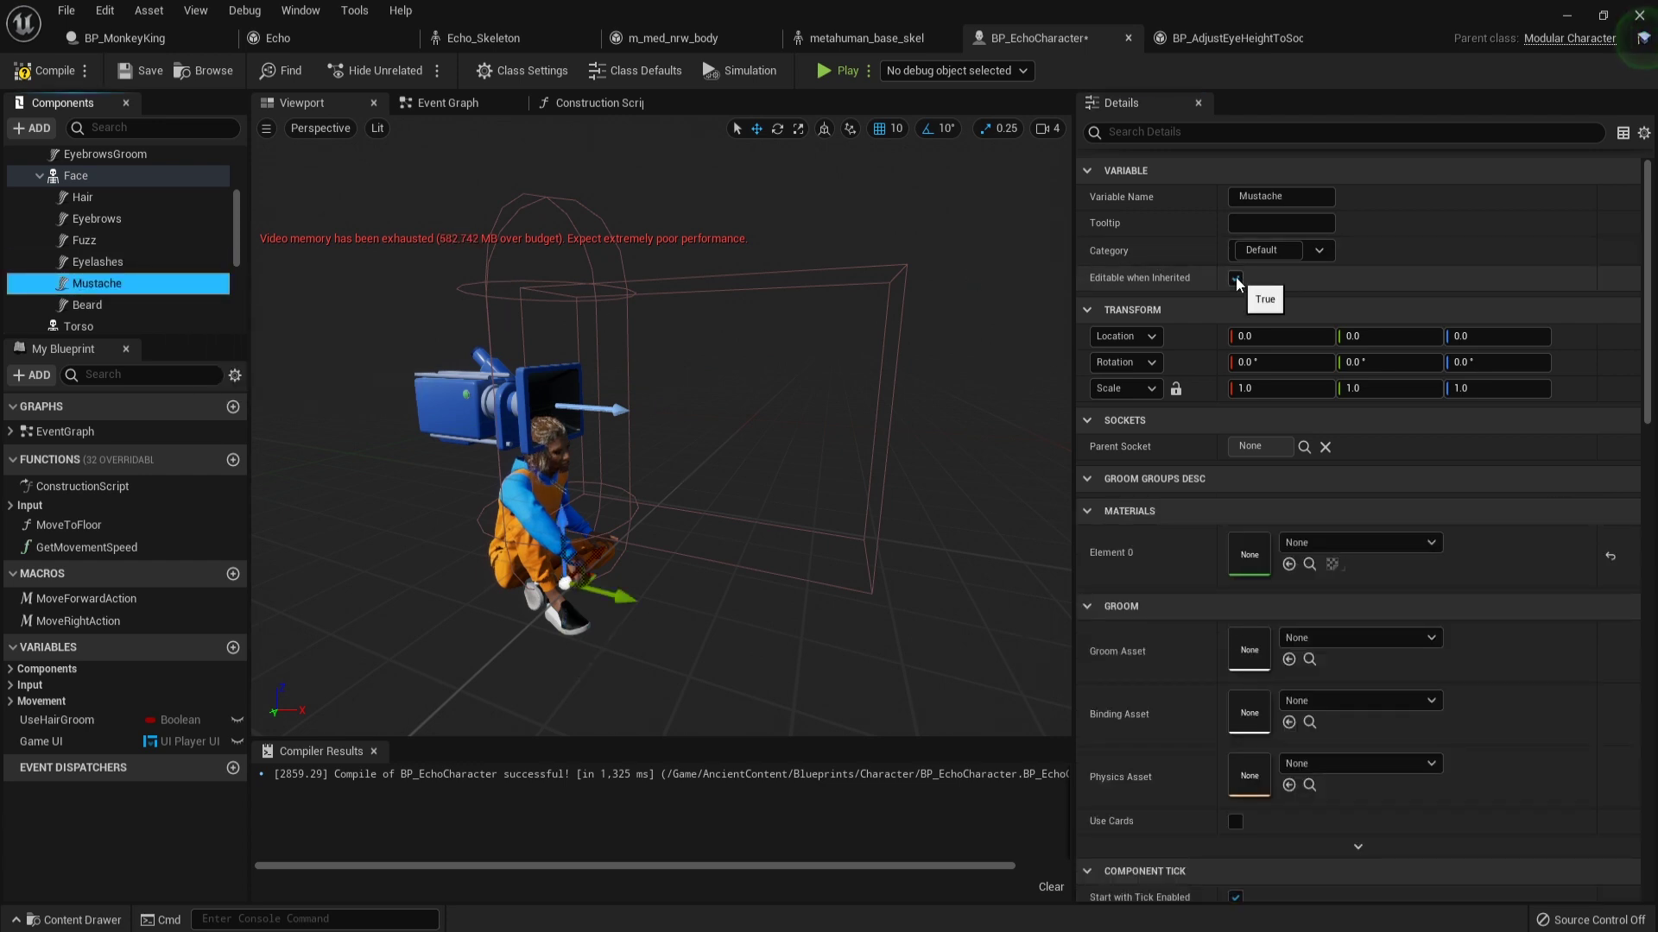
pyautogui.click(120, 309)
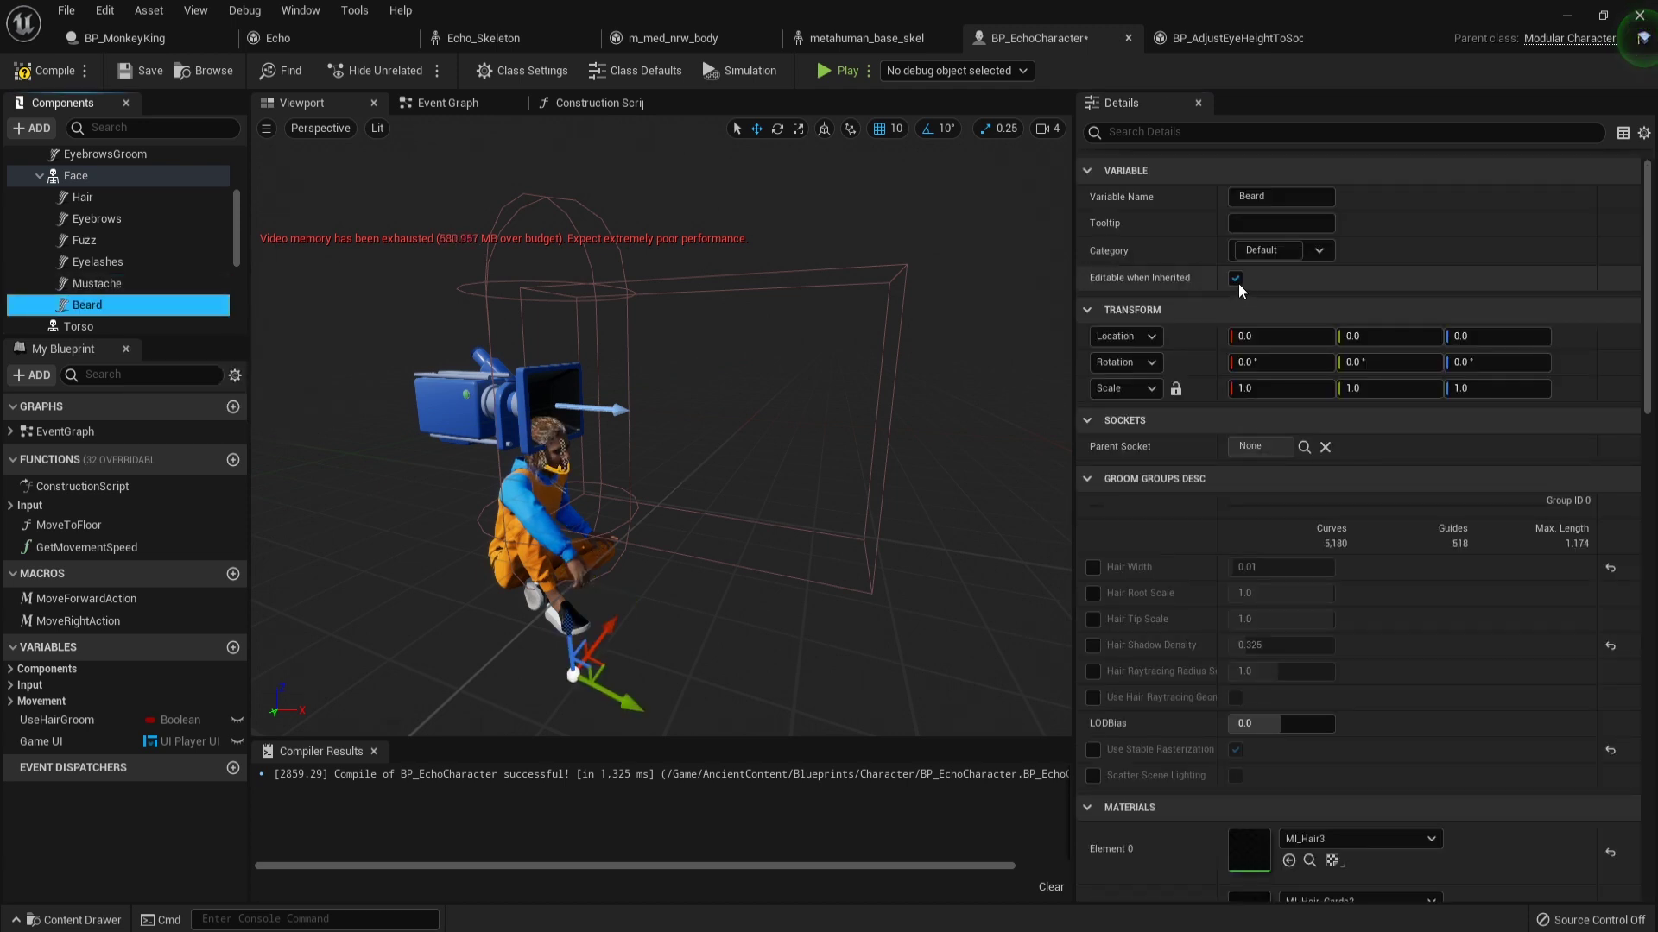
pyautogui.click(1236, 282)
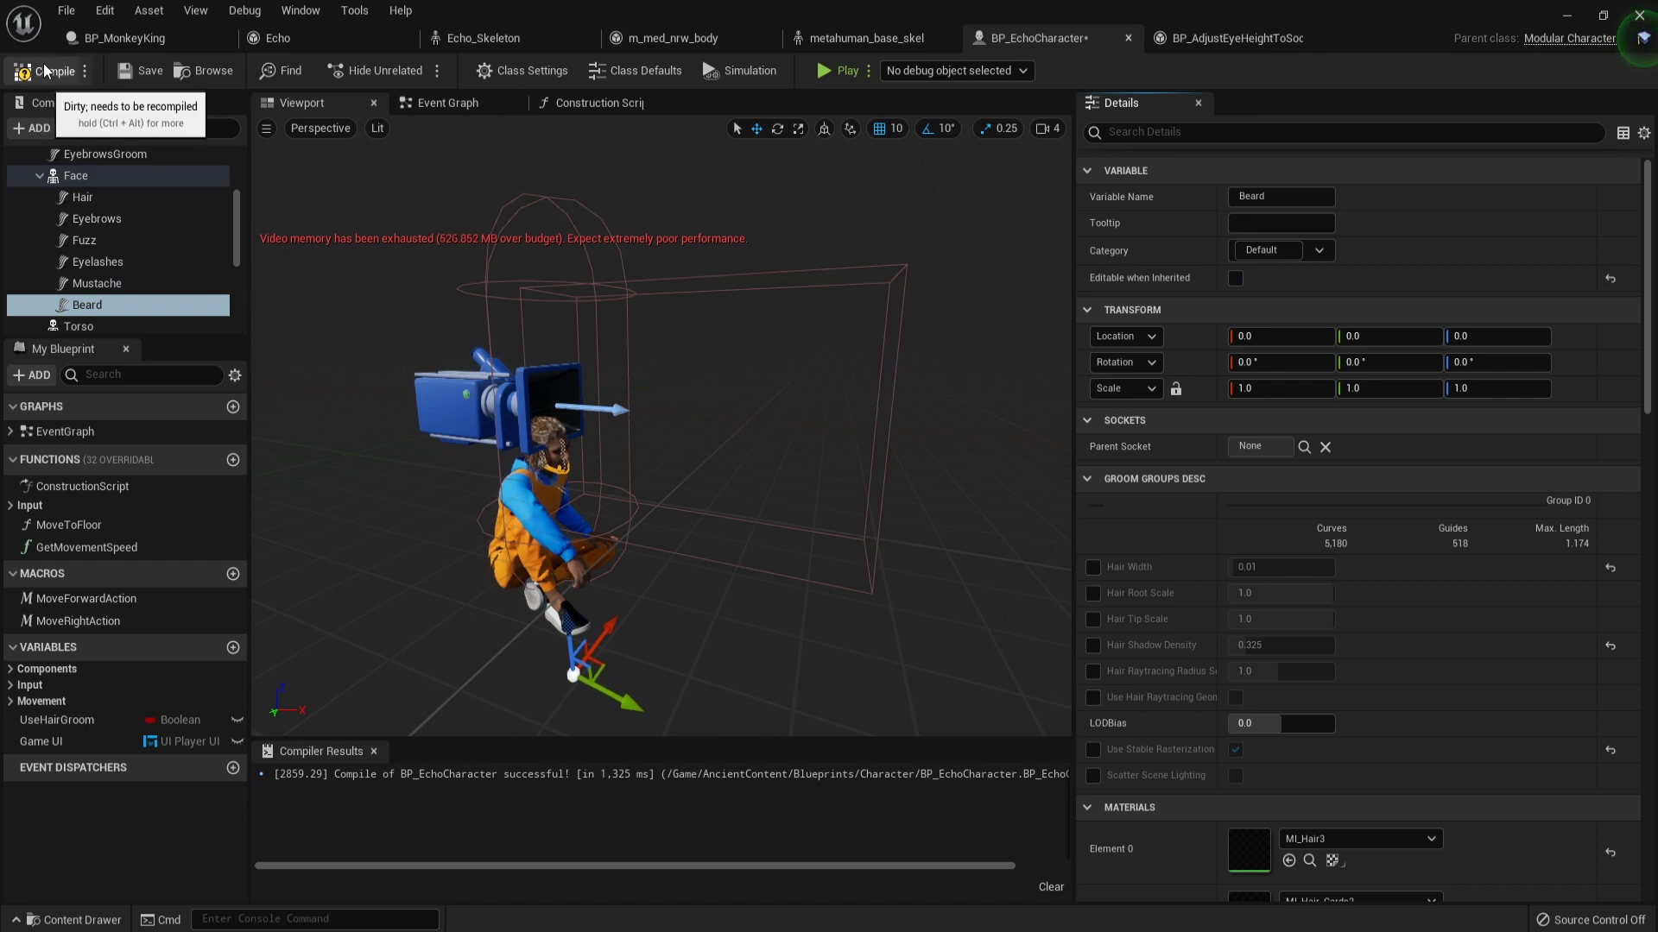
# Recompile and save BP_EchoCharacter, then minimize the editor back to the level.
pyautogui.click(79, 59)
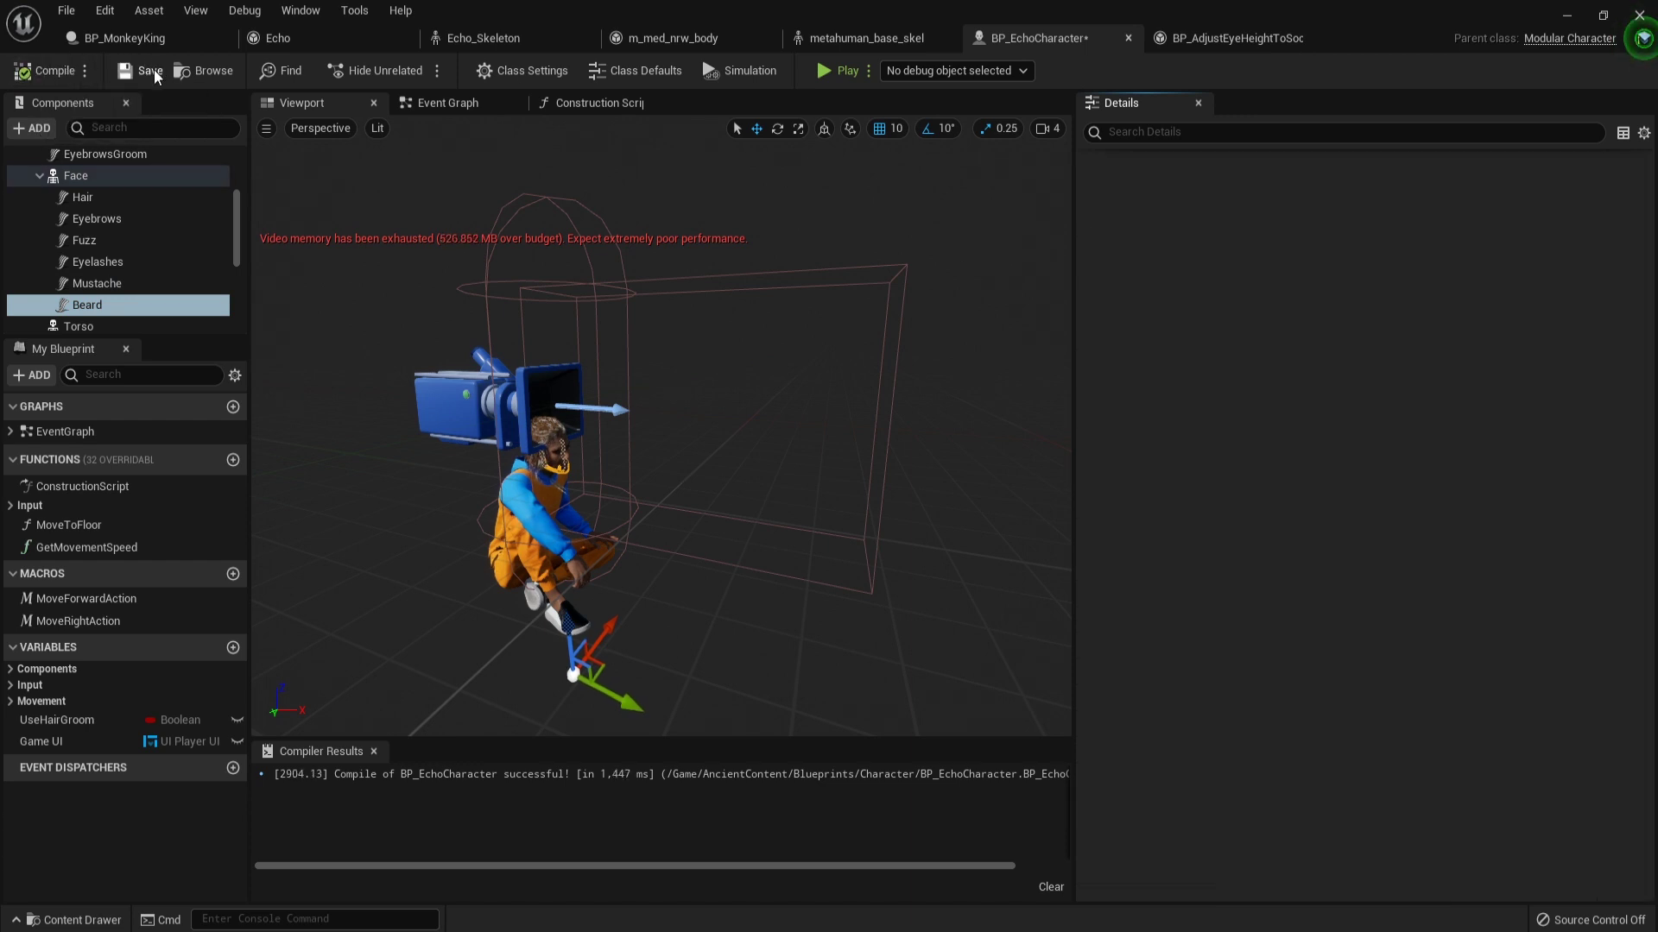
pyautogui.click(155, 77)
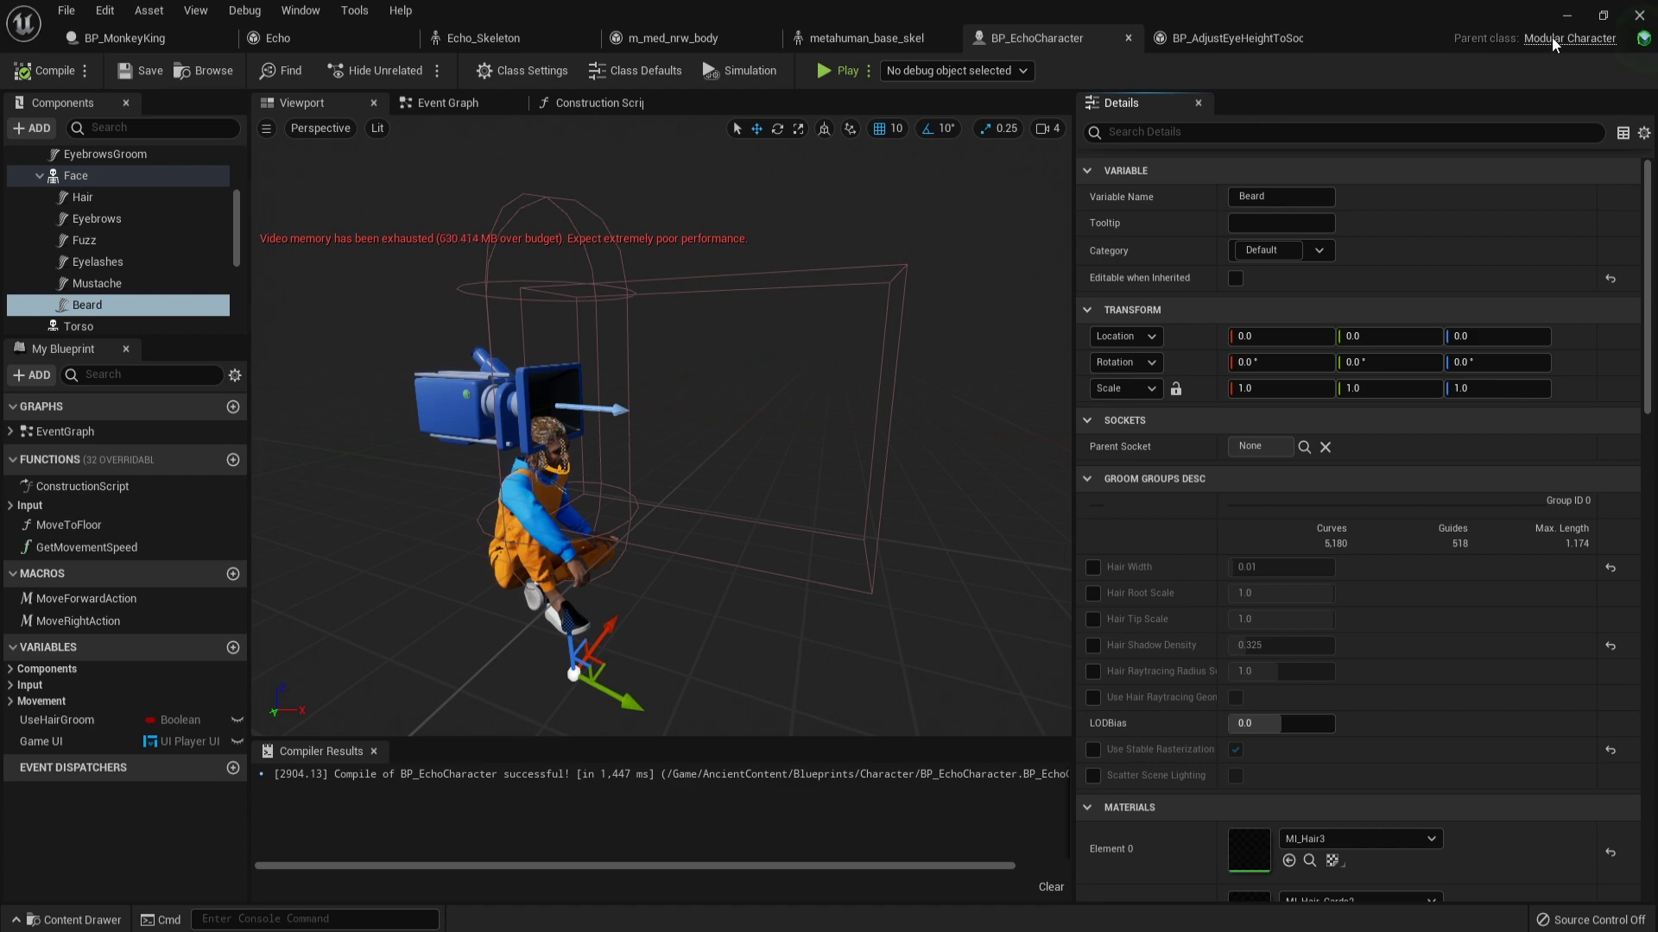
pyautogui.click(1568, 18)
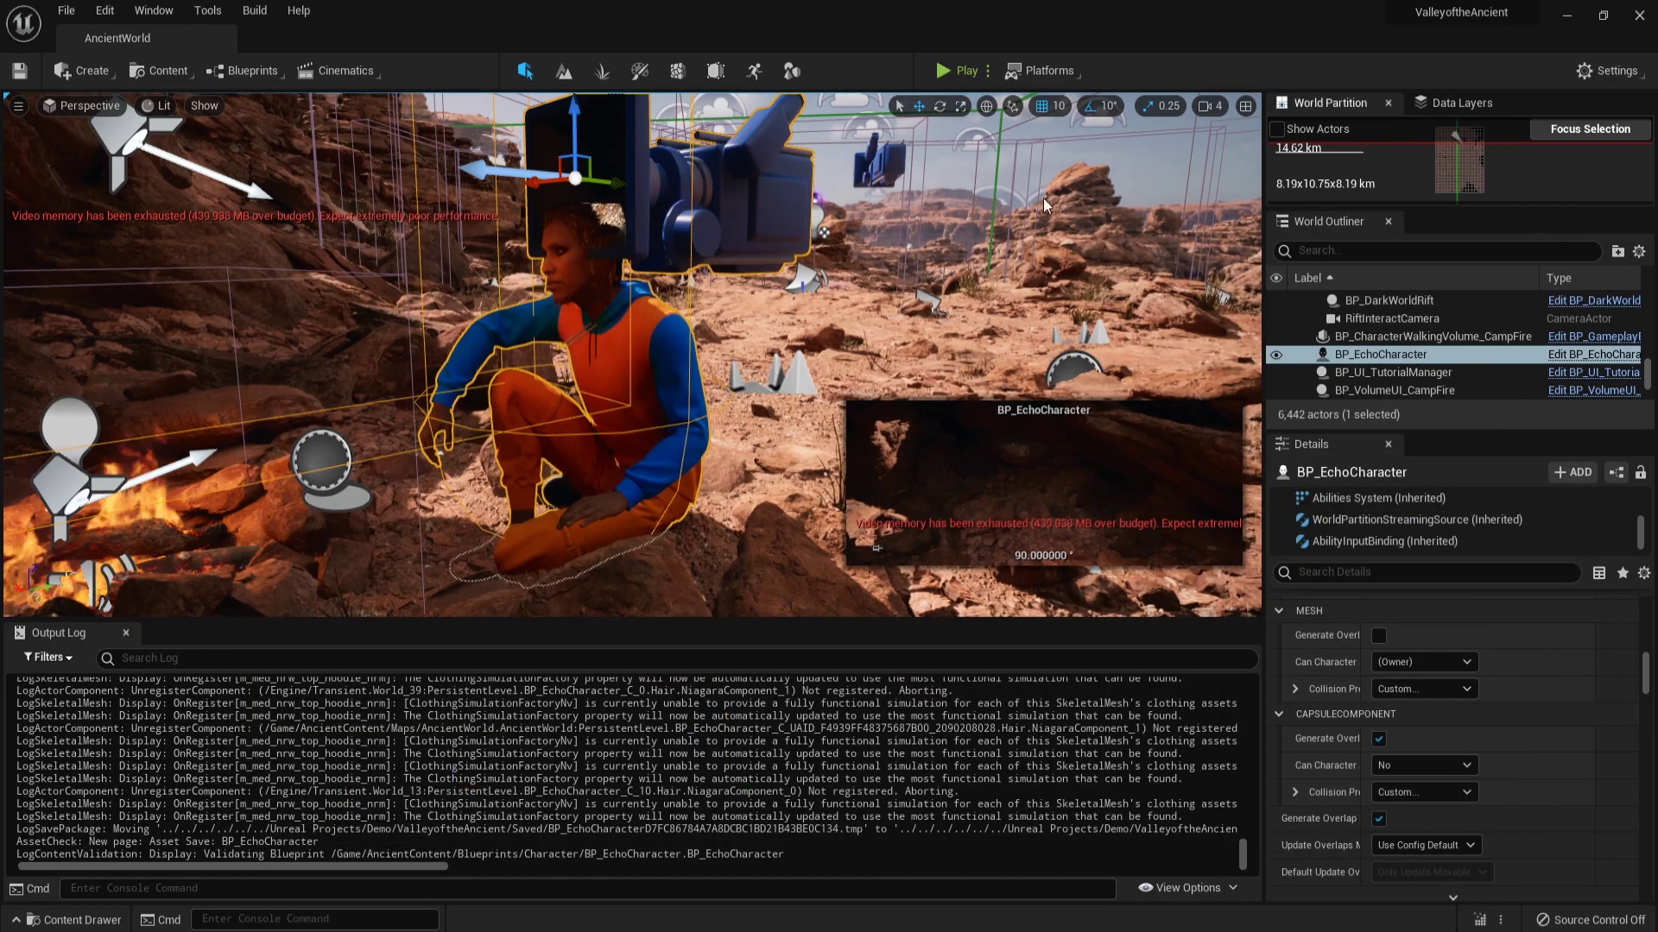
# Frame the character, play-test AncientWorld to try the hover drone, then stop with Esc.
pyautogui.moveTo(786, 303); pyautogui.dragTo(965, 105, button='right')
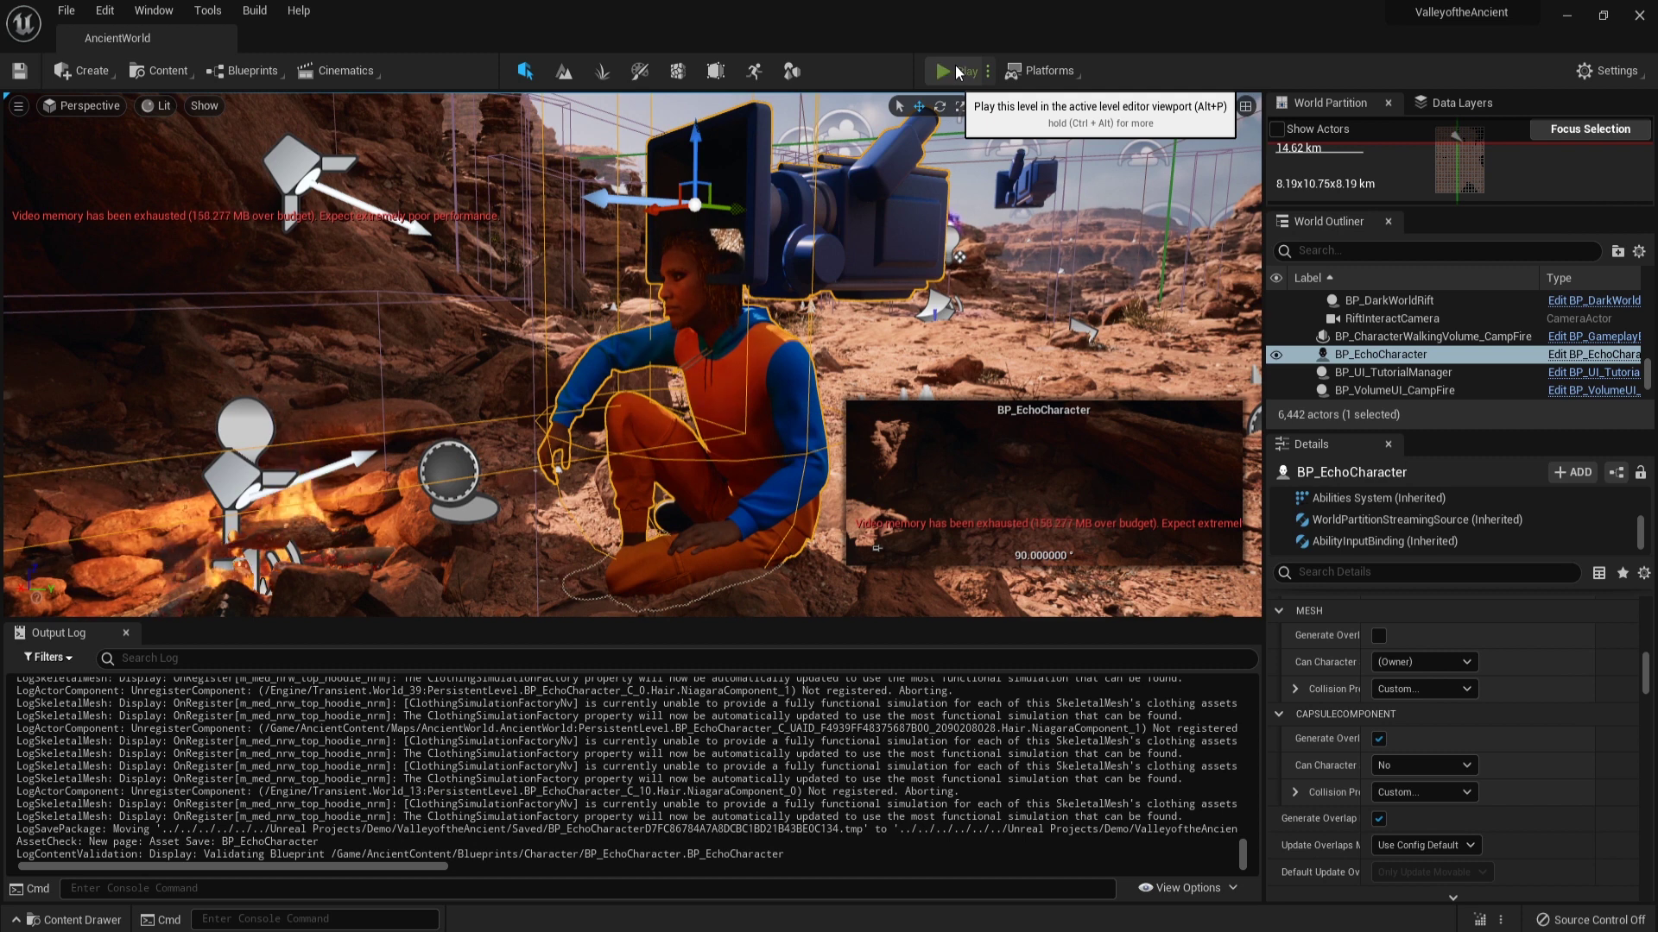
pyautogui.click(957, 72)
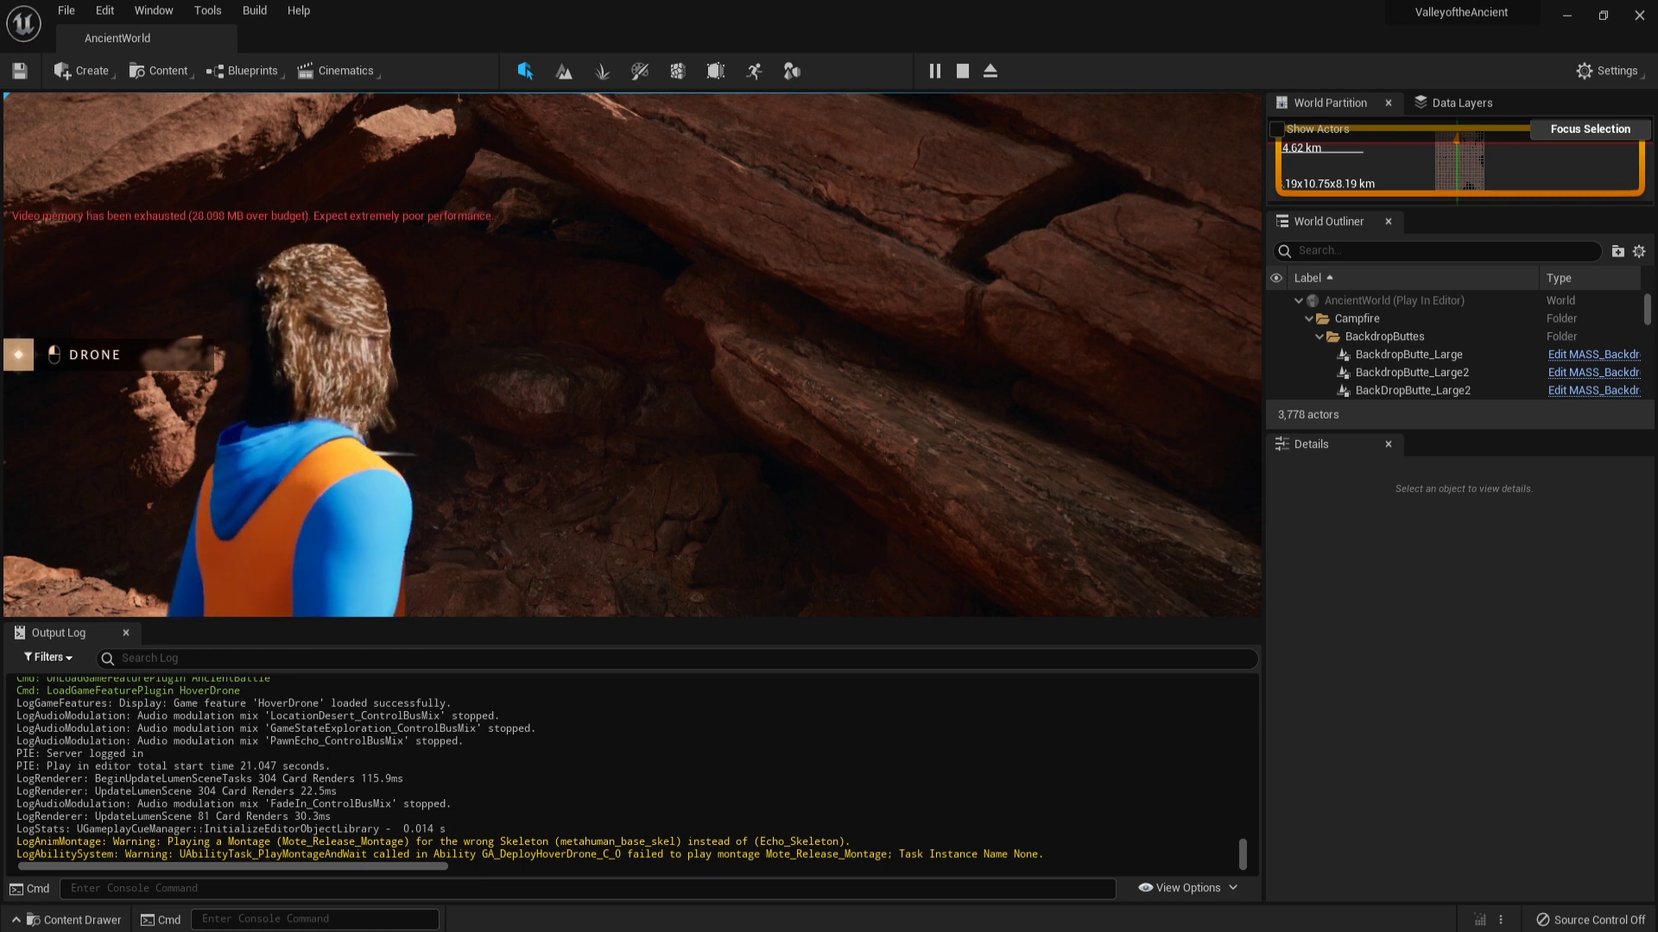
pyautogui.press('Escape')
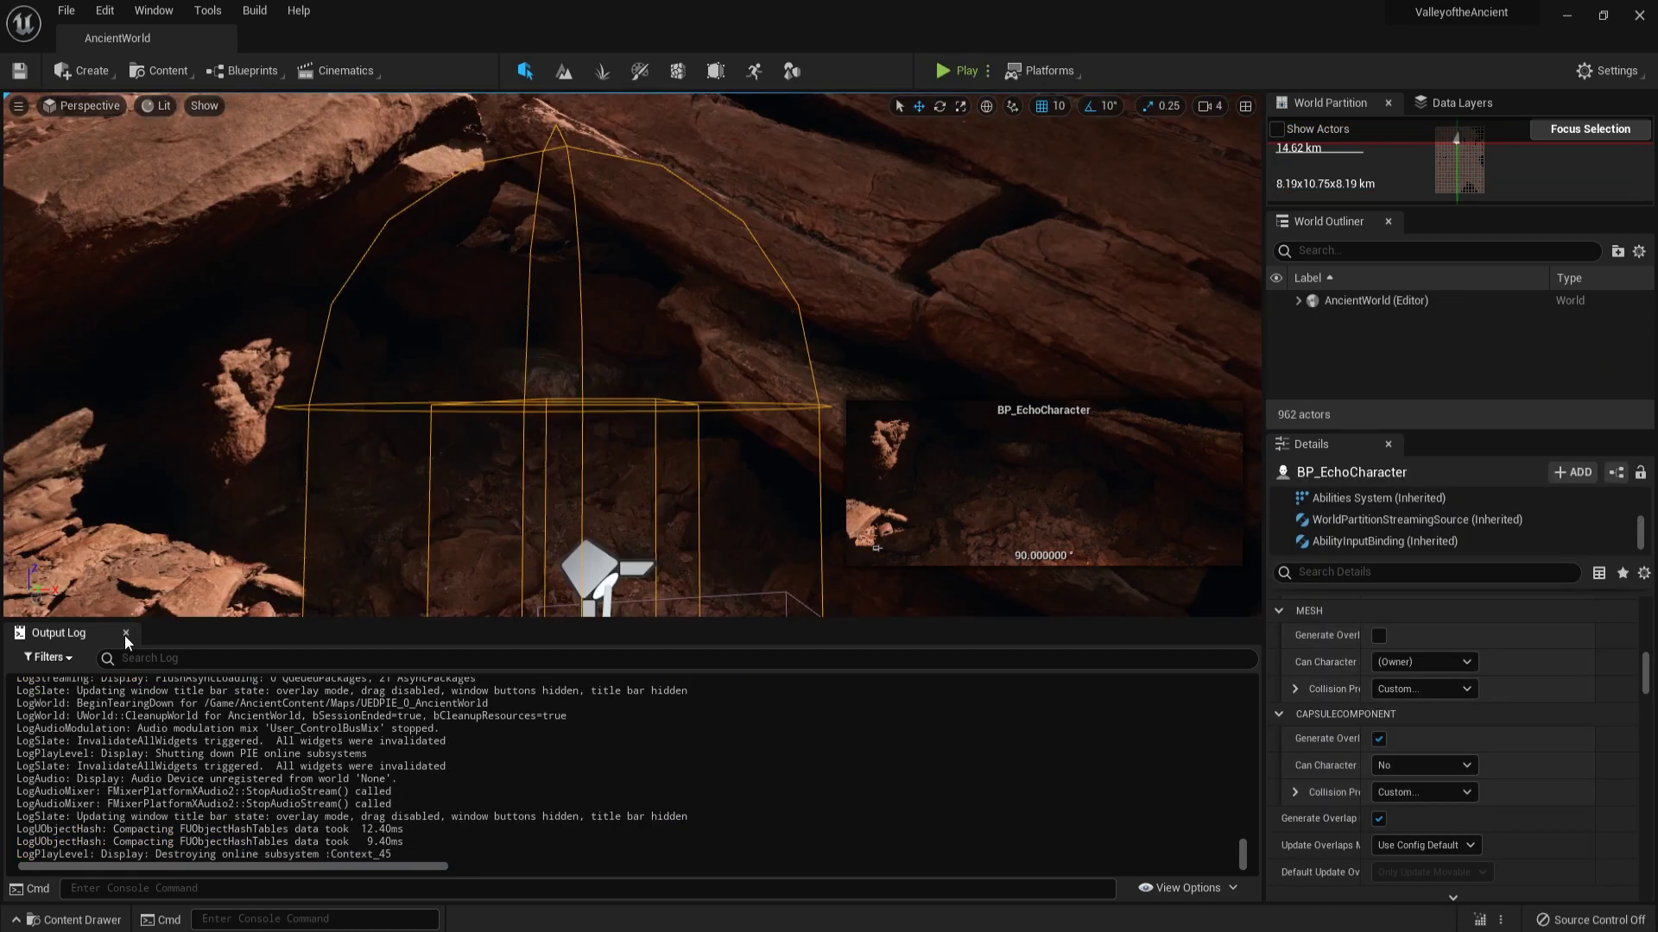
# Close the output log and browse the Content Drawer to HoverDrone Content/Blueprints/Abilities.
pyautogui.click(125, 633)
pyautogui.hotkey('ctrl', 'space')
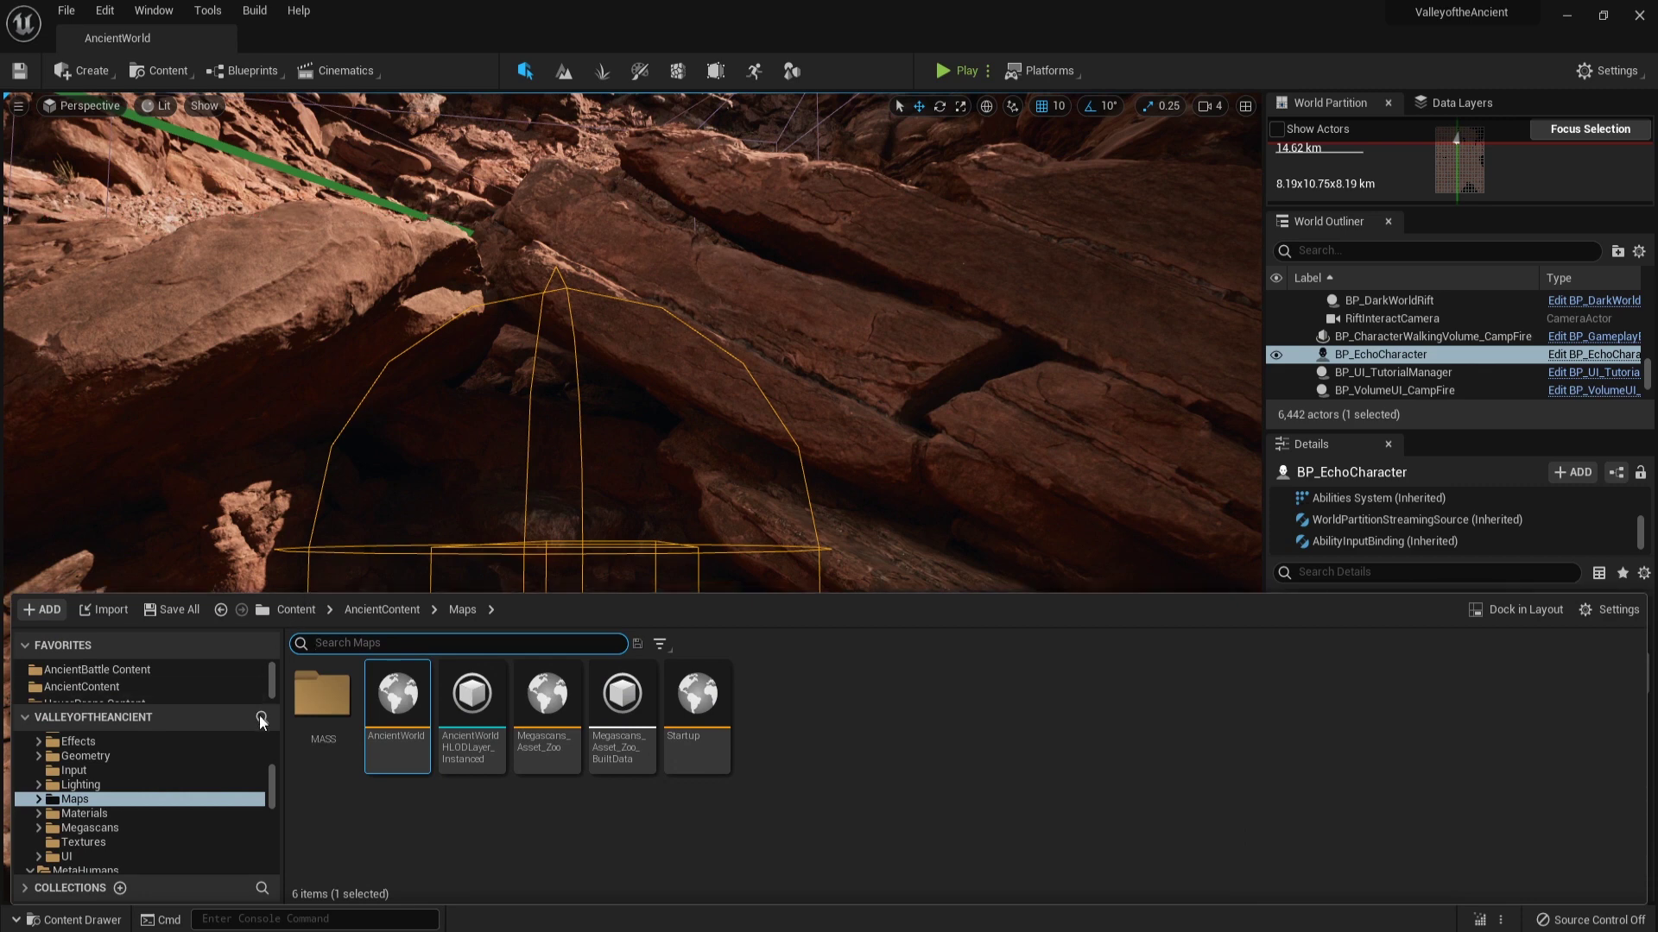
pyautogui.scroll(3, 226, 803)
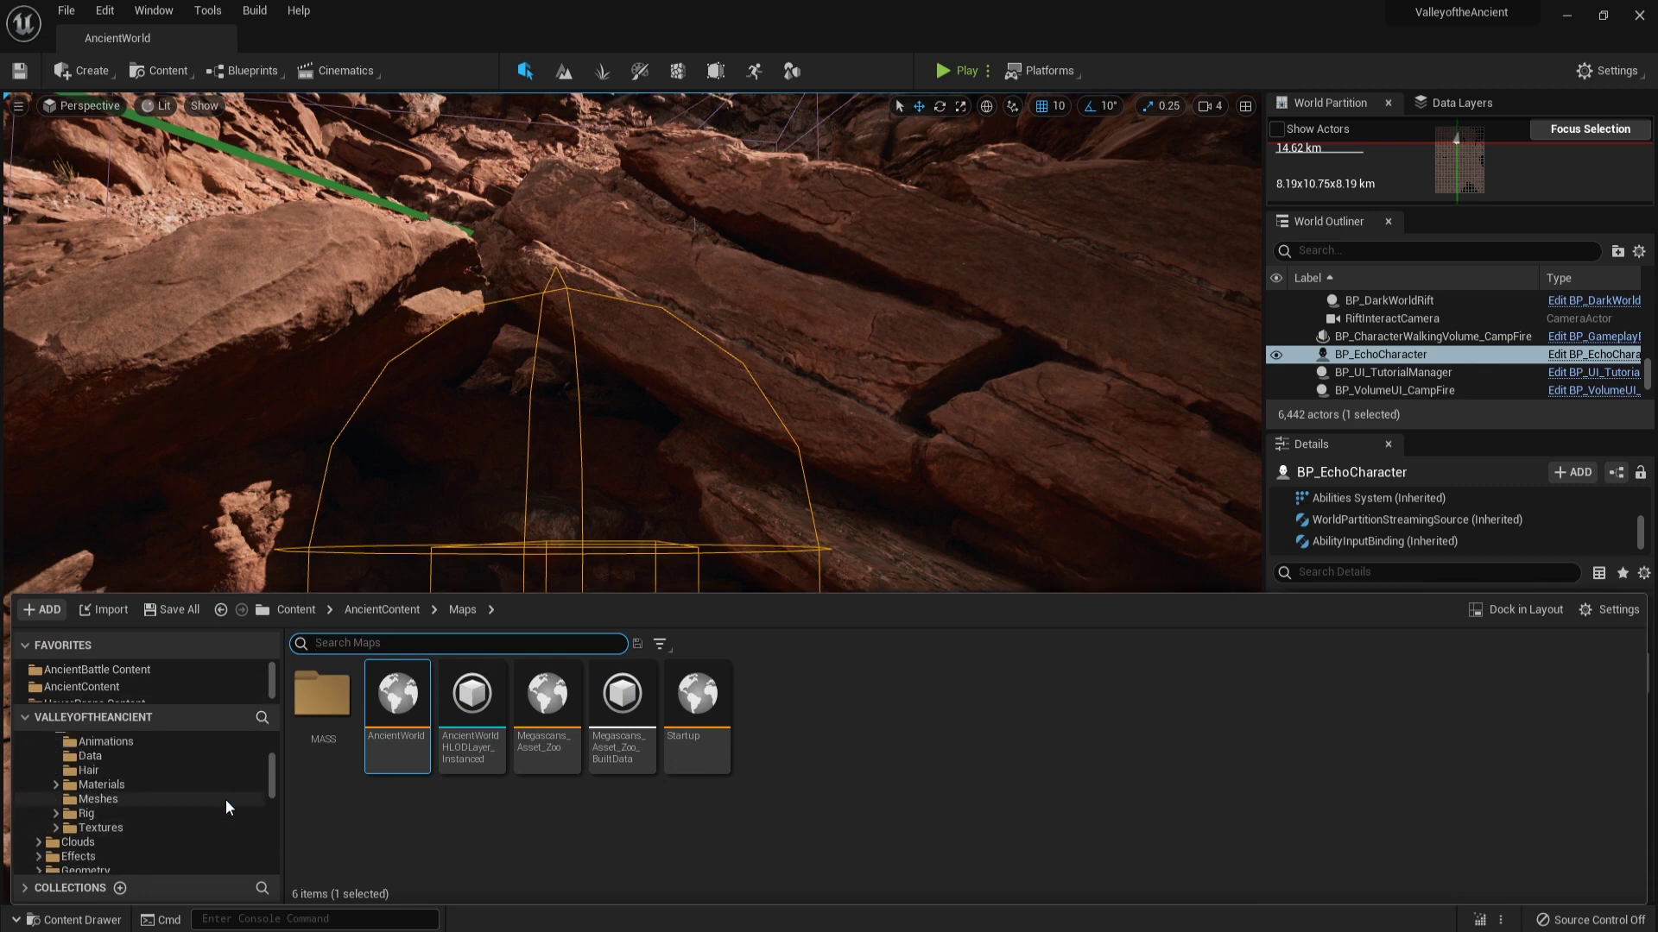
pyautogui.scroll(-6, 225, 800)
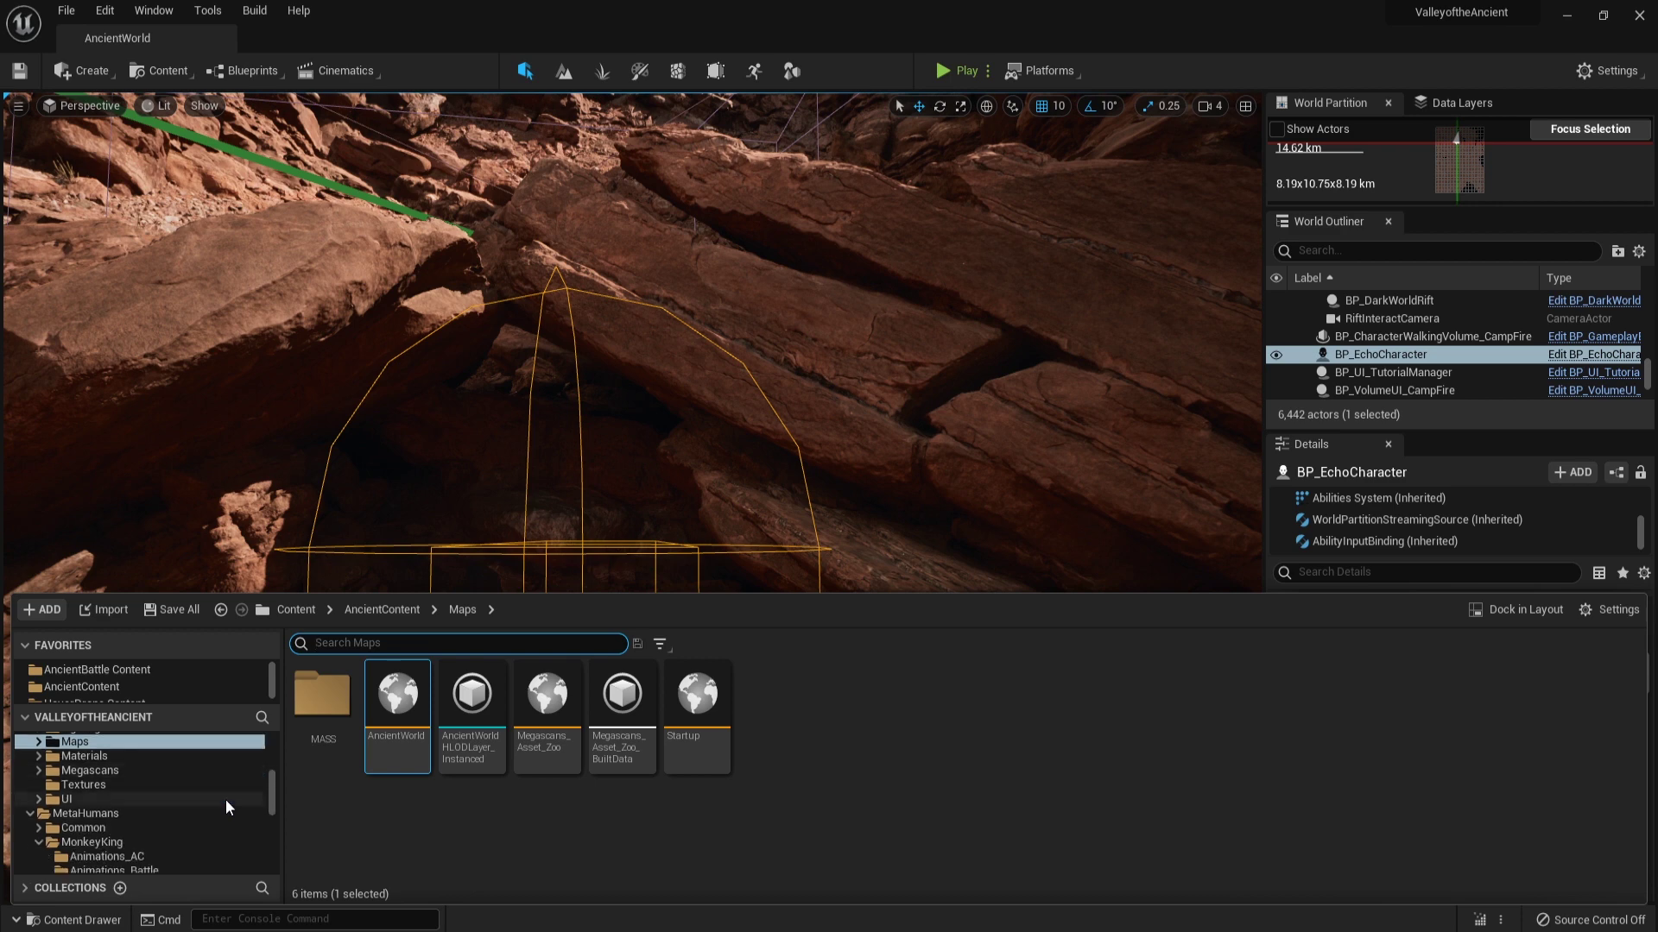
pyautogui.scroll(-5, 226, 799)
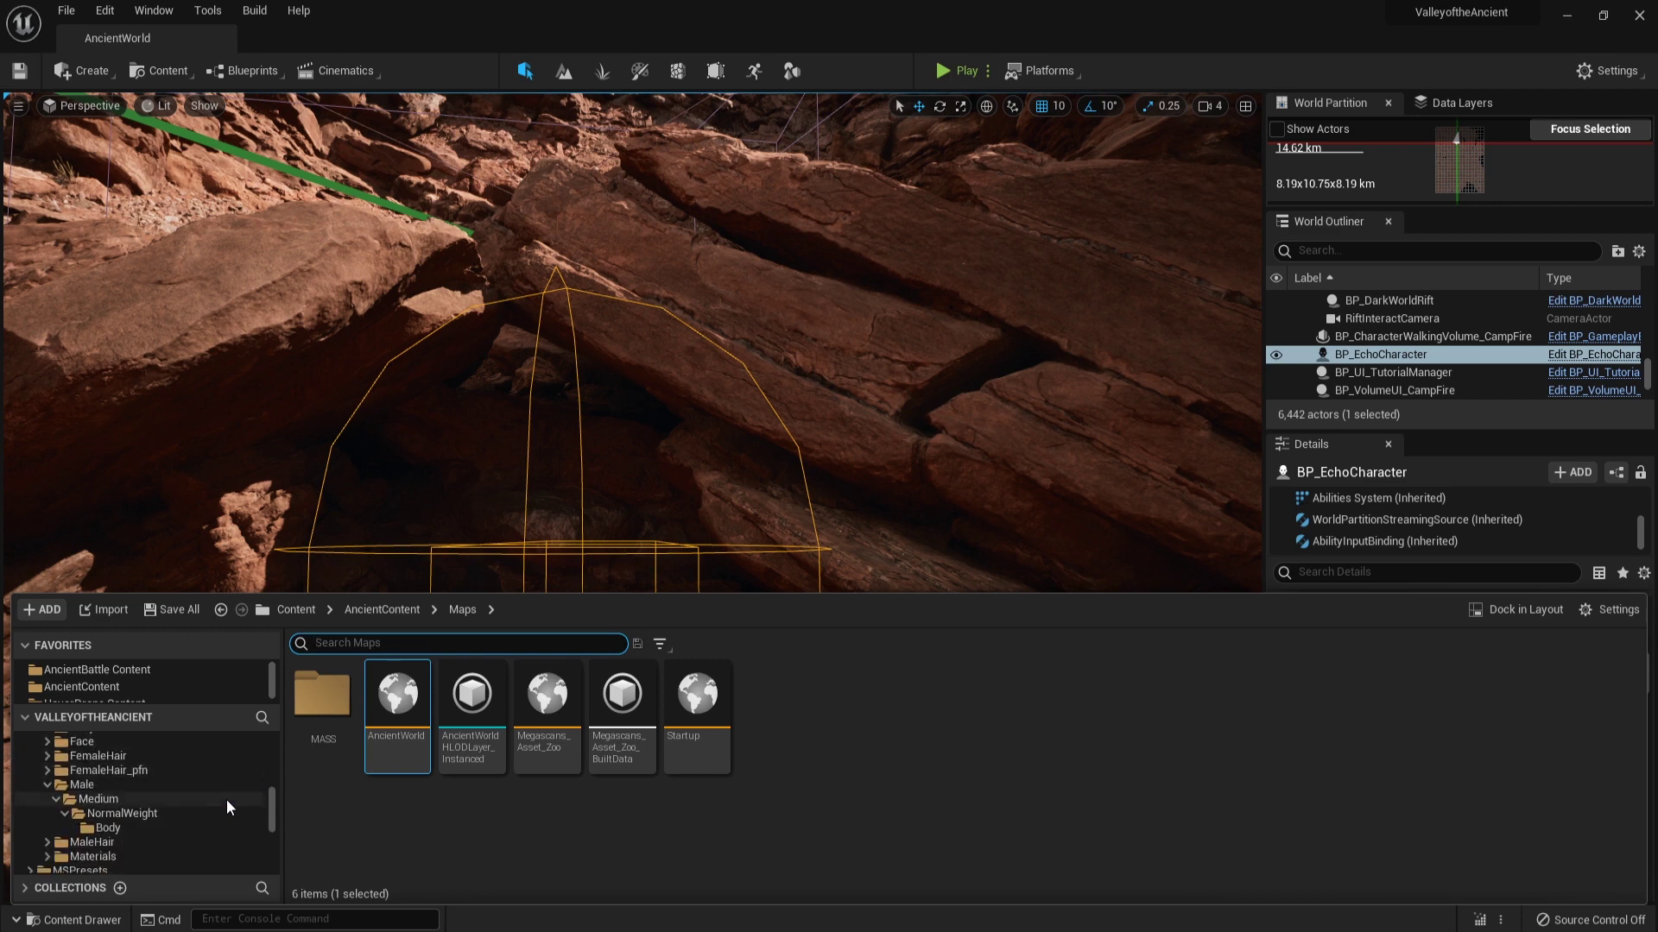
pyautogui.scroll(-4, 226, 799)
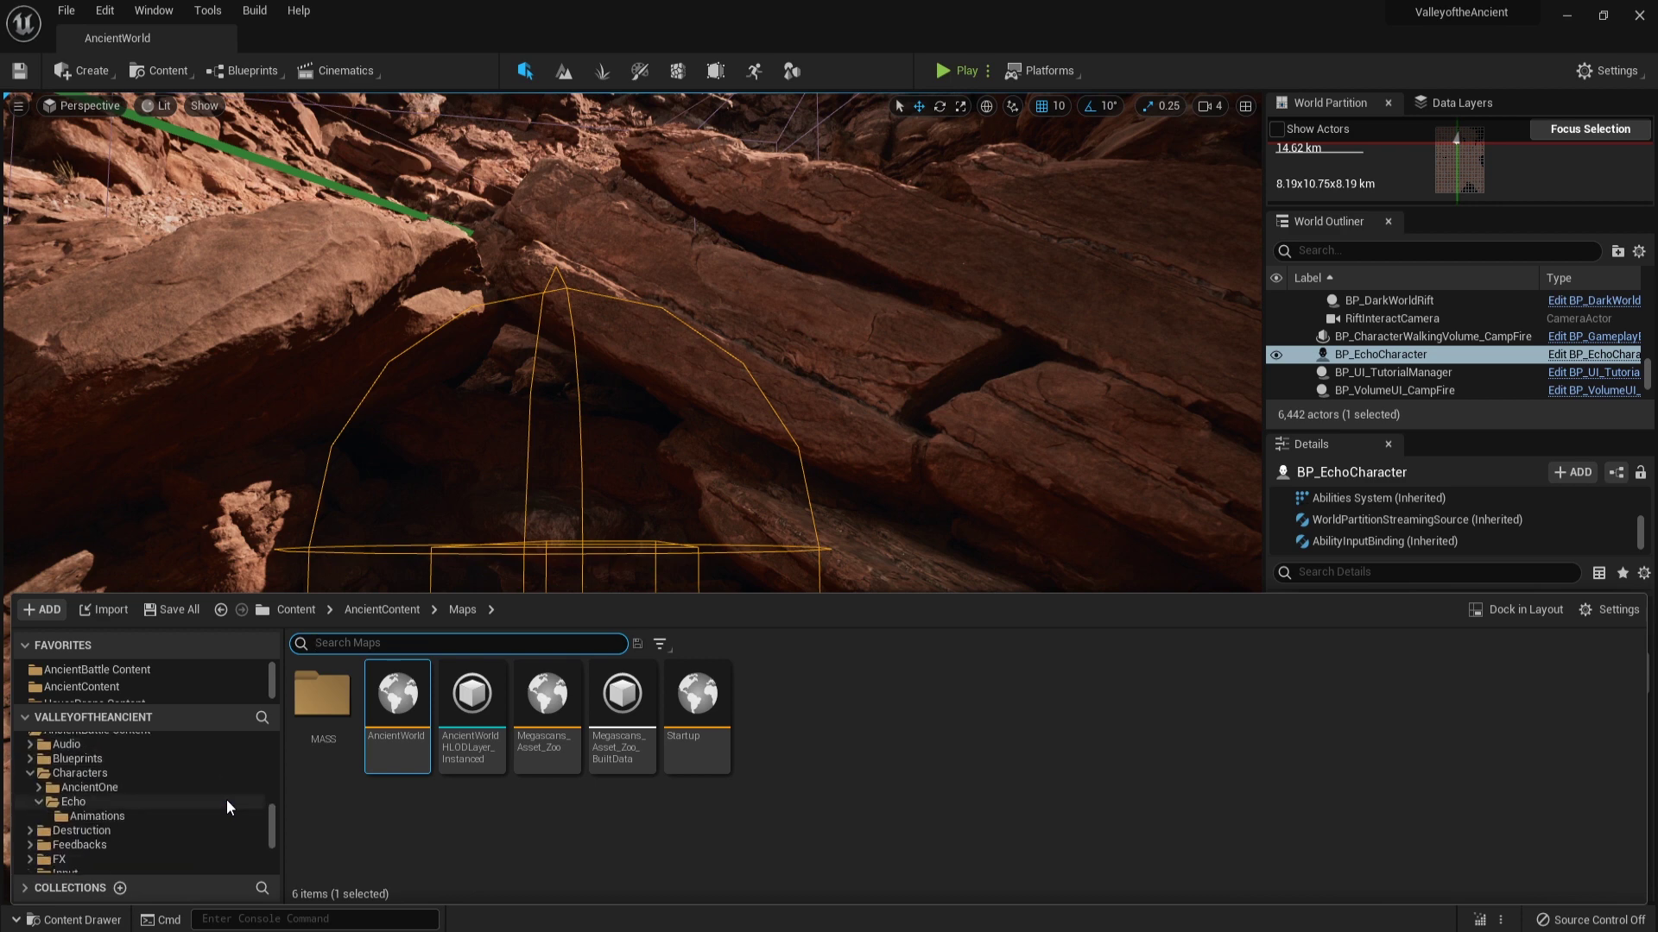
pyautogui.scroll(-4, 226, 800)
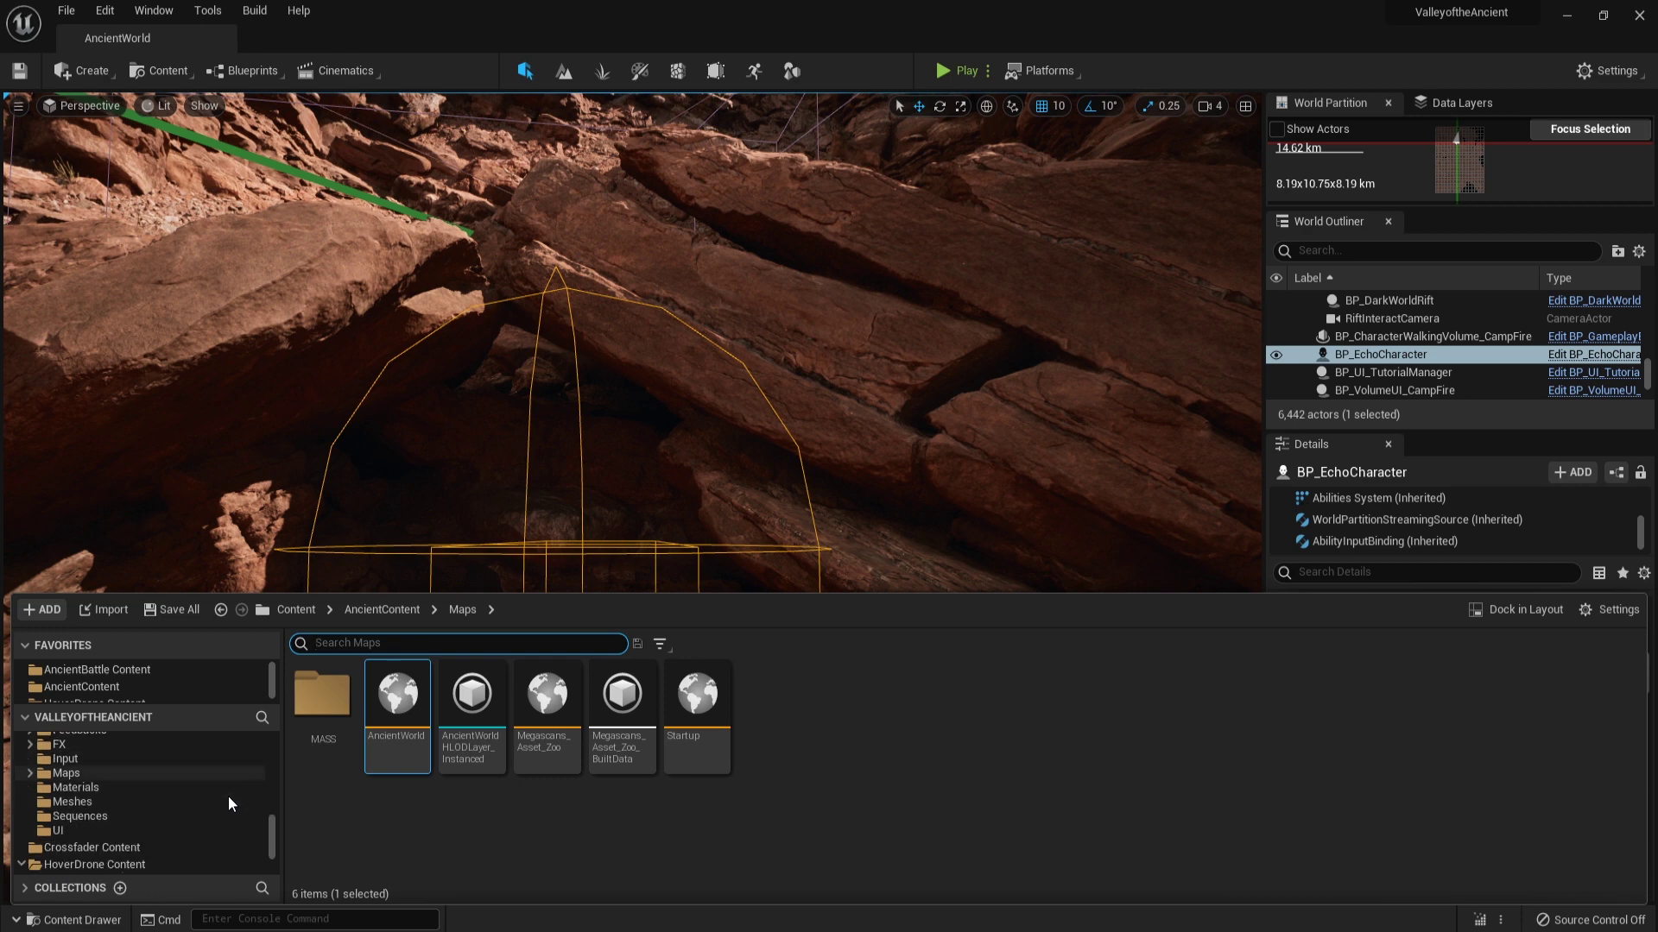
pyautogui.scroll(-1, 229, 804)
pyautogui.scroll(-3, 228, 802)
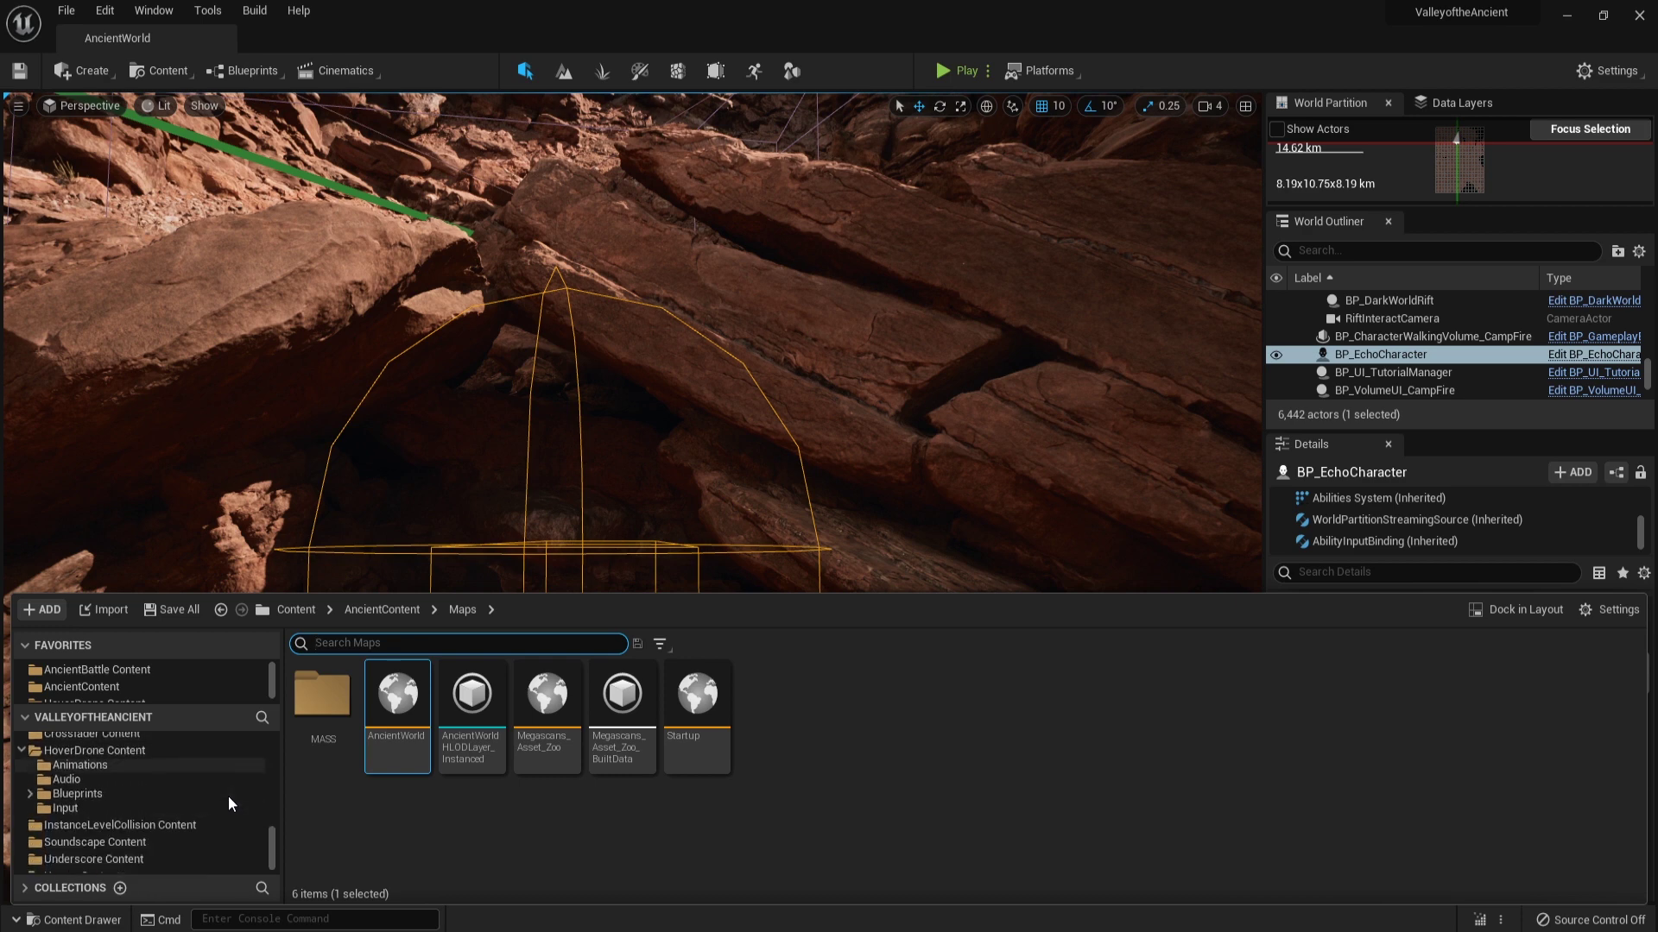
pyautogui.click(175, 751)
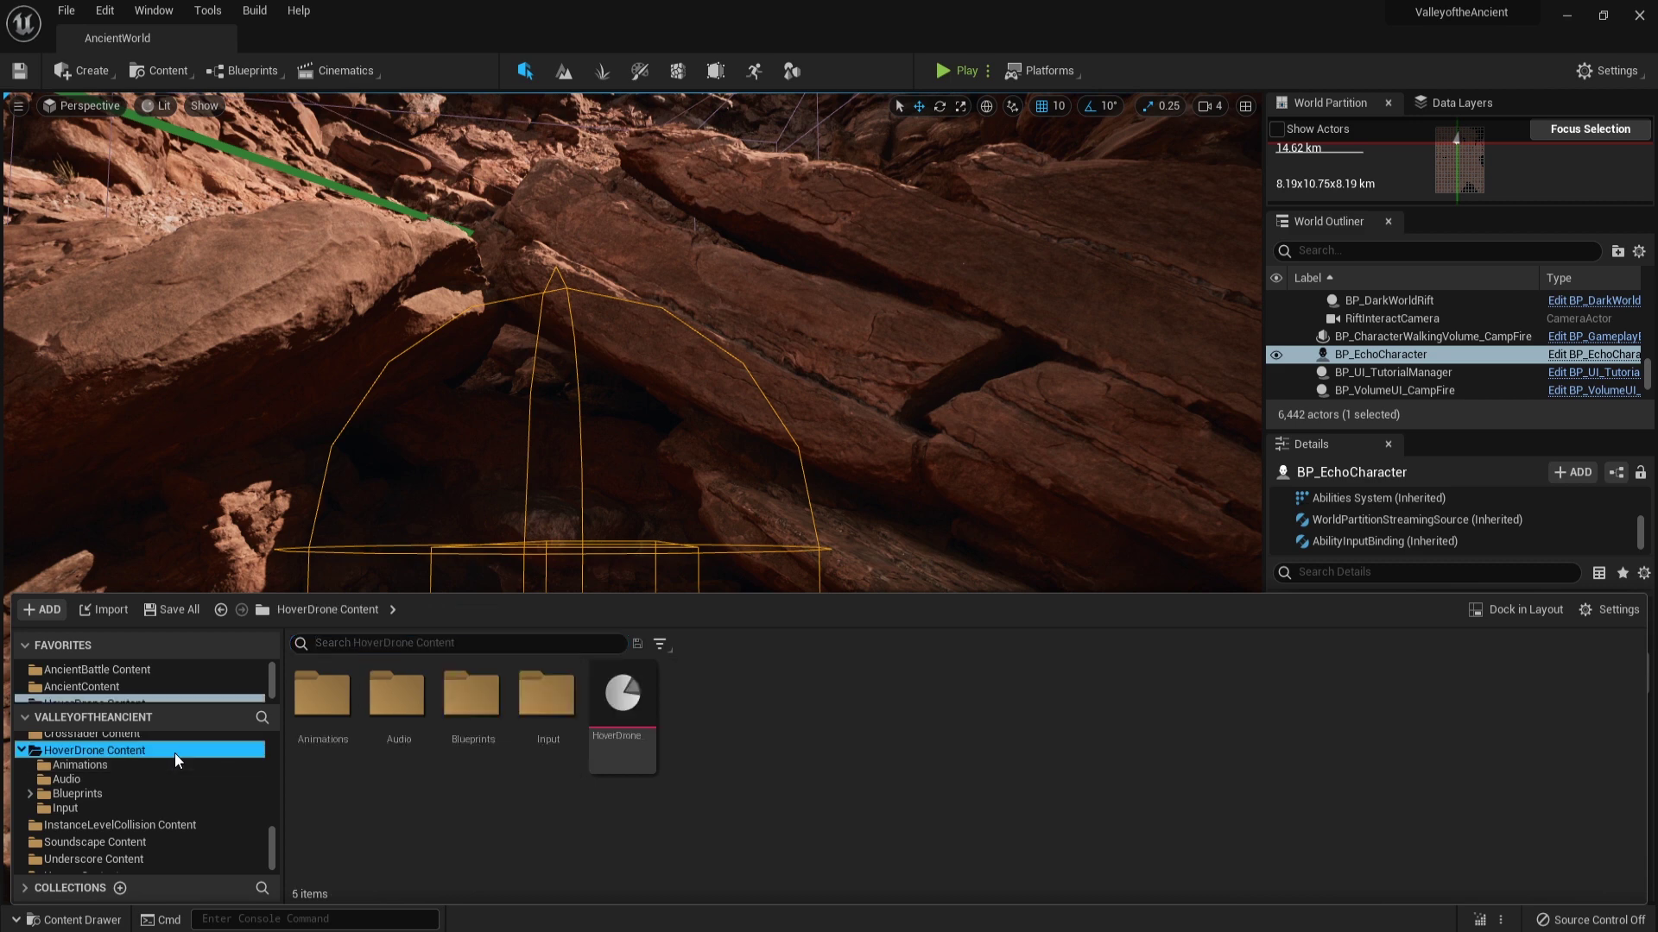
pyautogui.doubleClick(450, 706)
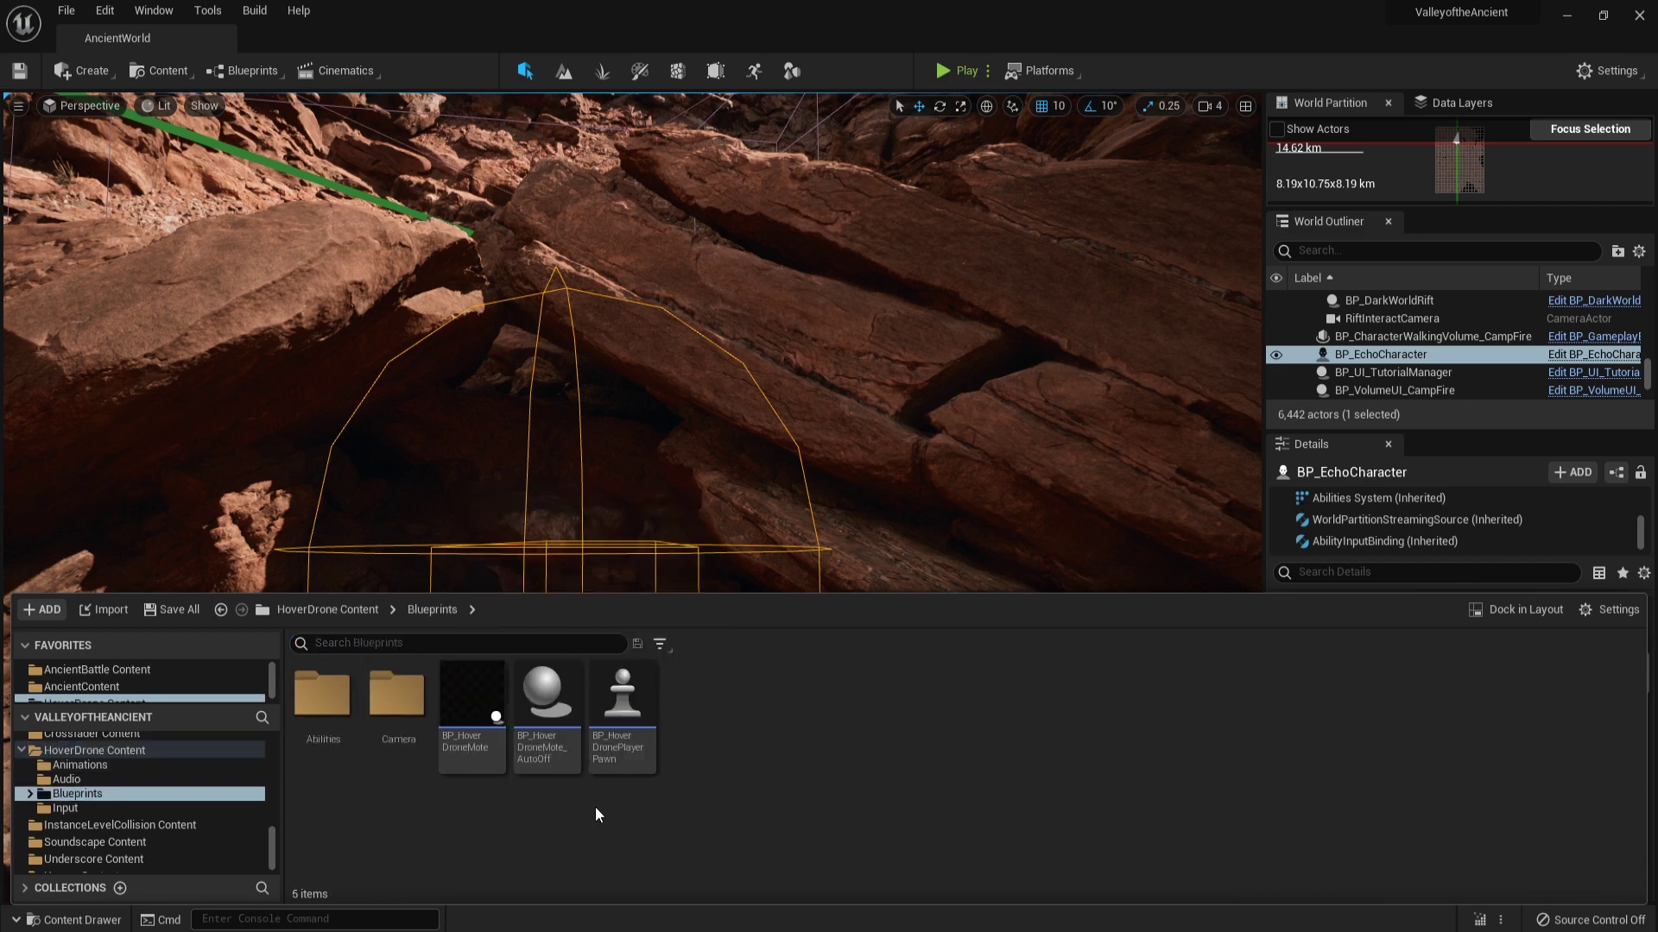
pyautogui.doubleClick(334, 709)
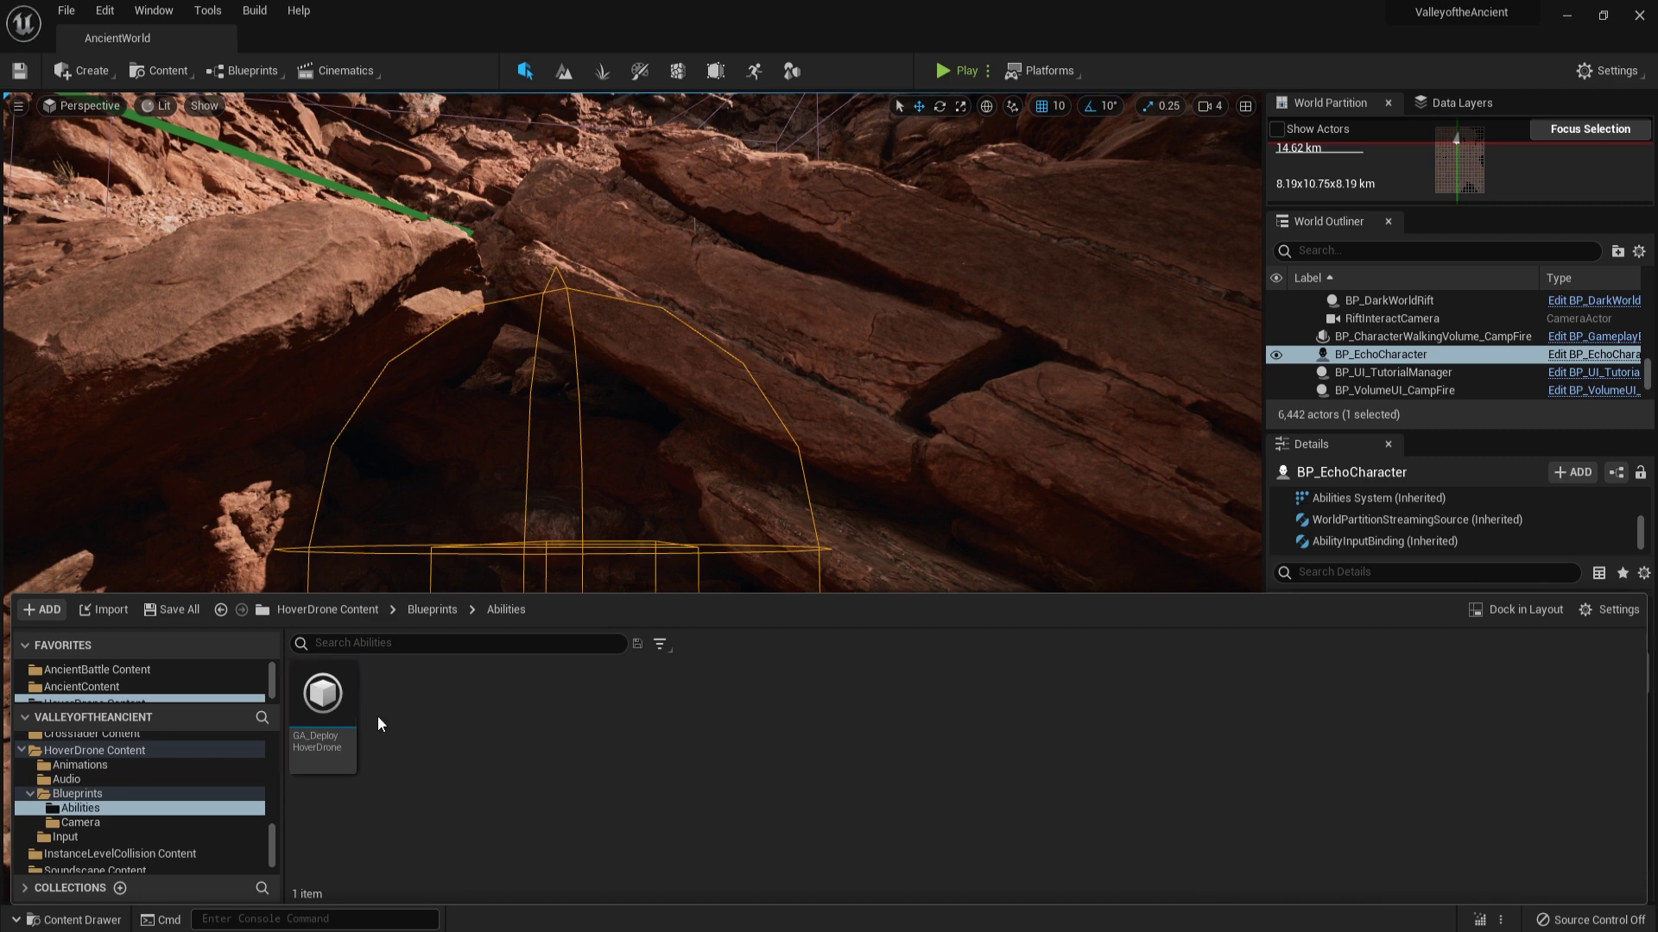
# Open GA_DeployHoverDrone and pan its graph to the SET, Select and Add GameplayCue nodes.
pyautogui.doubleClick(325, 710)
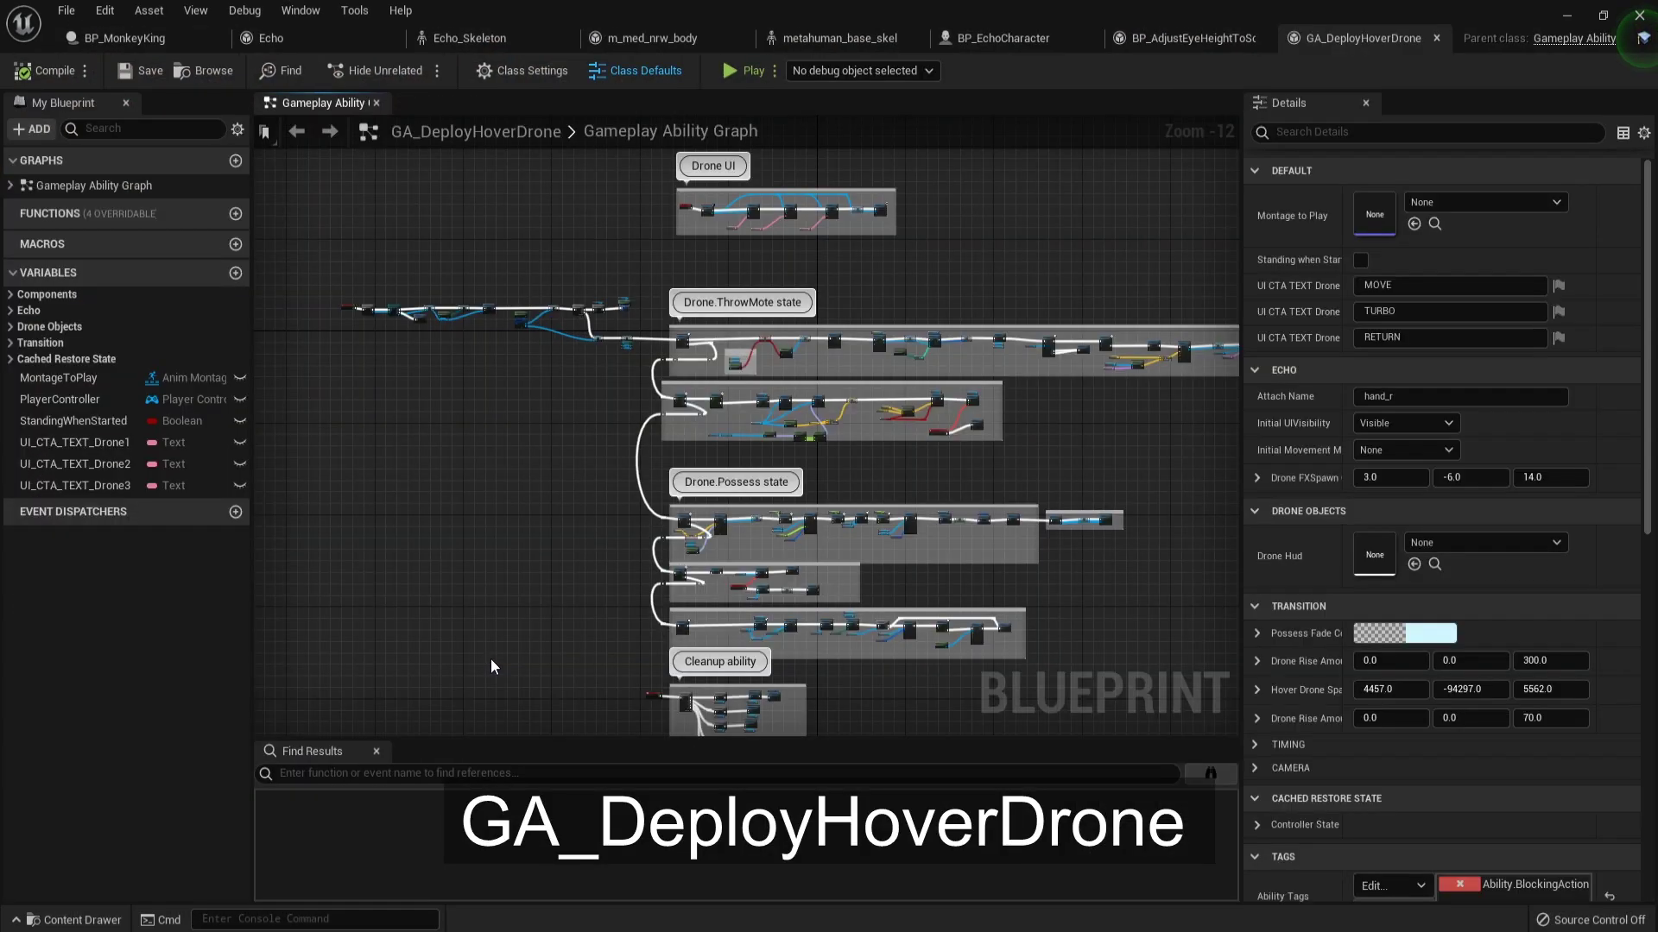
pyautogui.scroll(11, 689, 280)
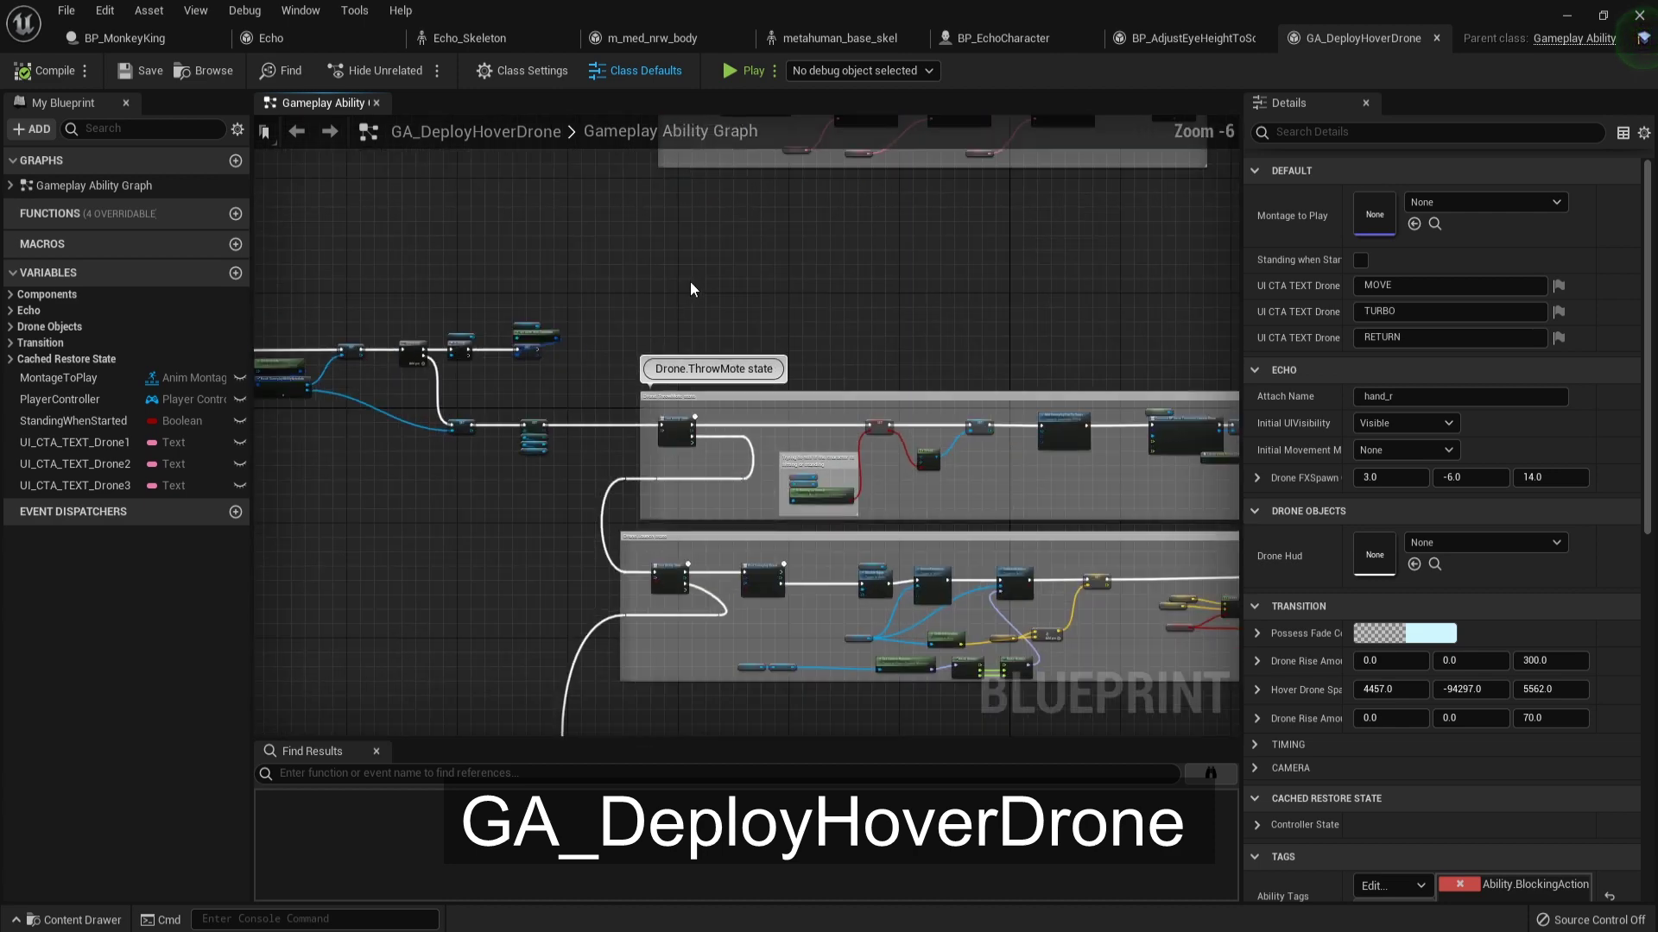
pyautogui.scroll(-3, 691, 293)
pyautogui.scroll(2, 577, 301)
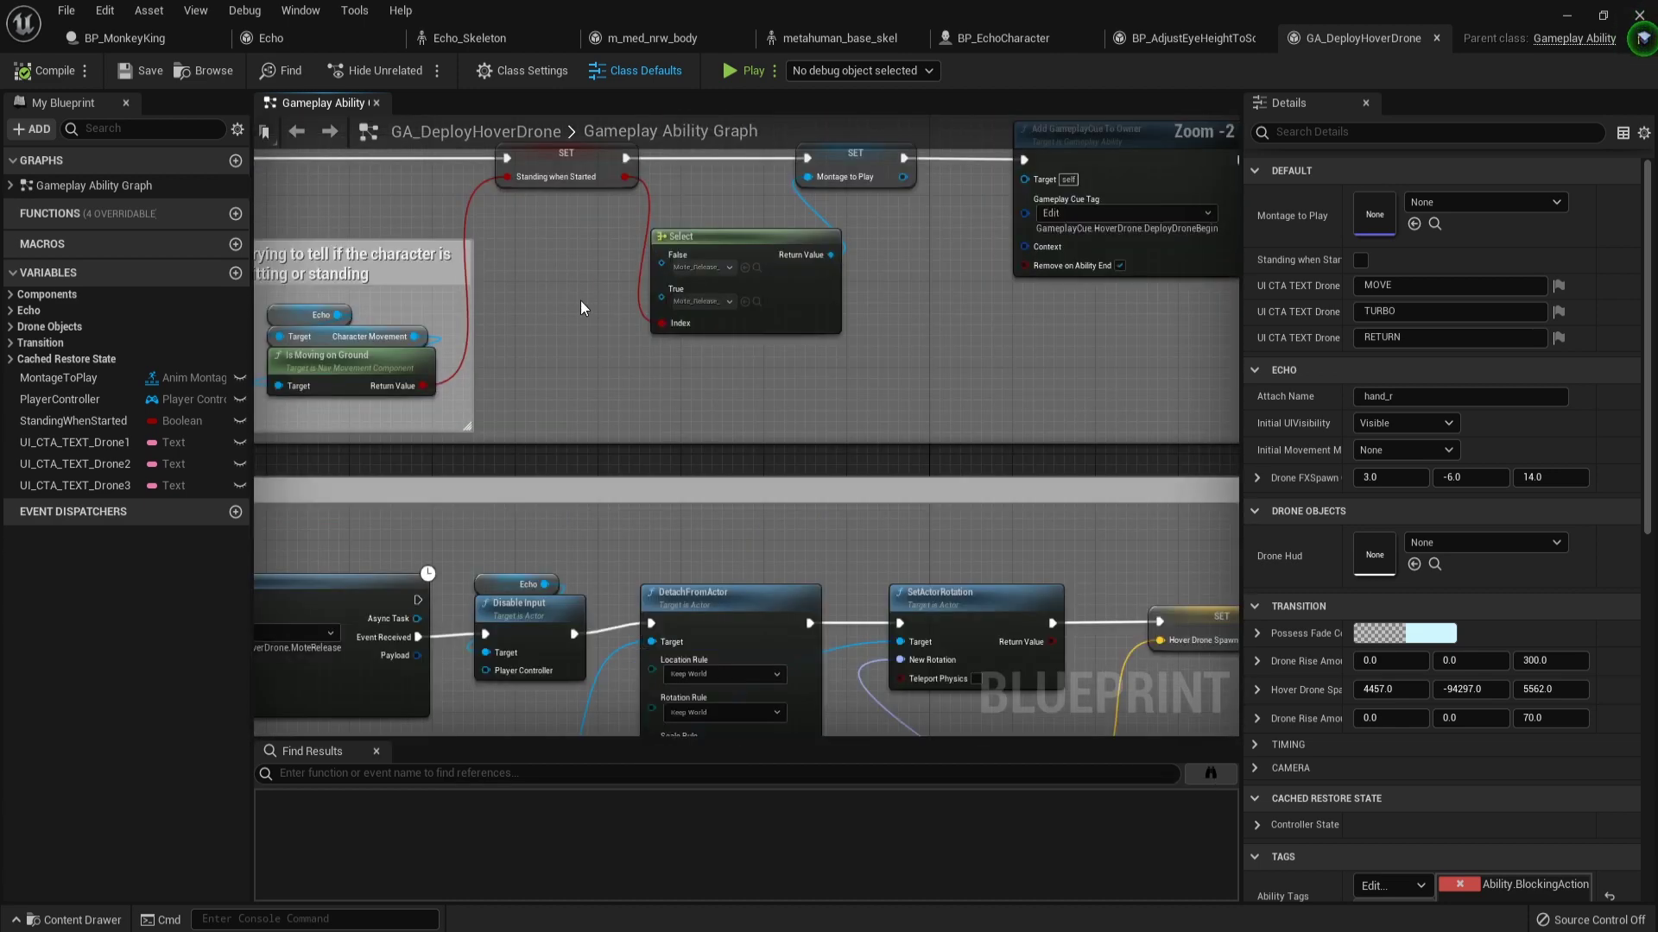
pyautogui.moveTo(581, 300); pyautogui.dragTo(504, 459, button='right')
pyautogui.scroll(-3, 836, 483)
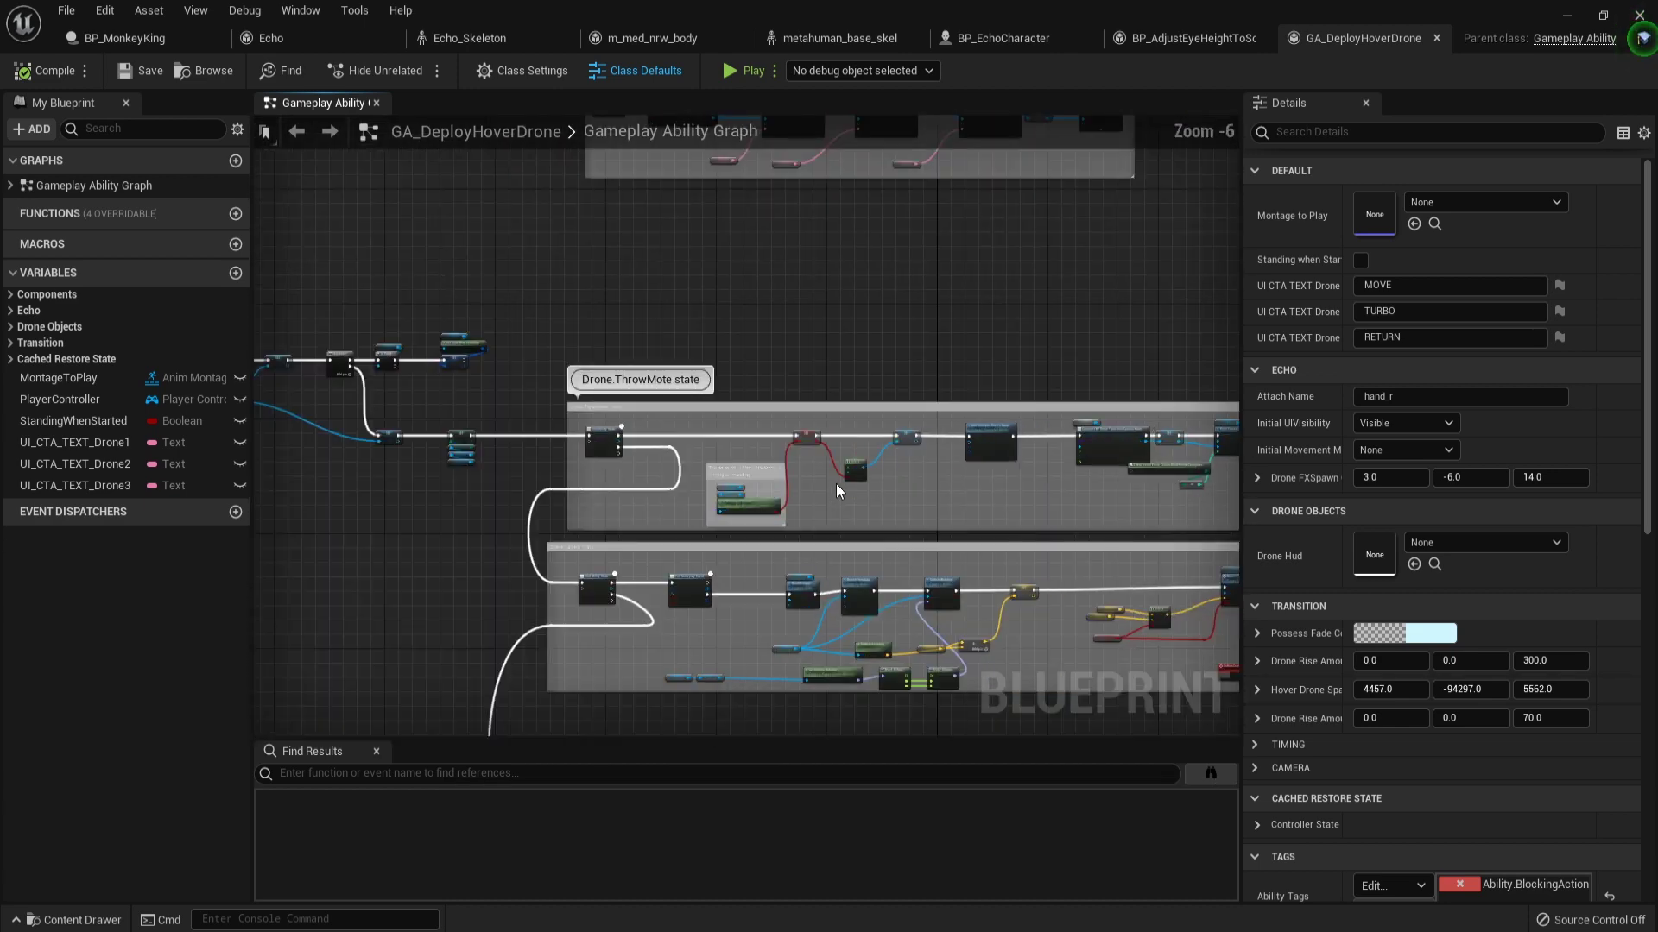
pyautogui.scroll(5, 835, 483)
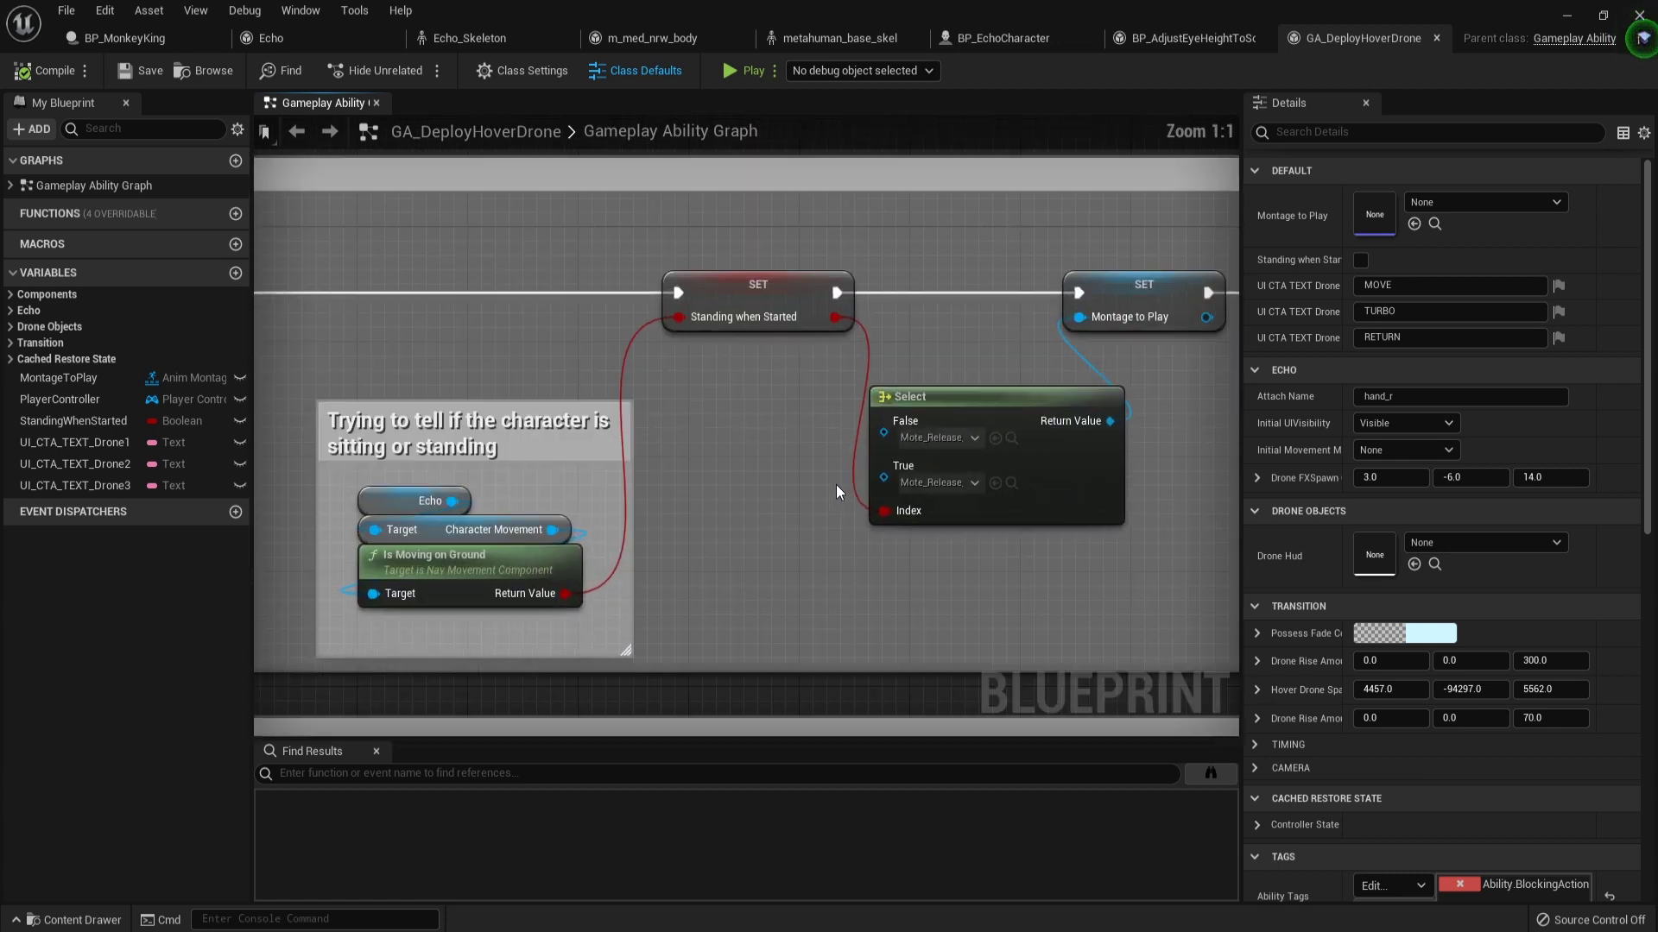
pyautogui.moveTo(836, 484); pyautogui.dragTo(618, 474, button='right')
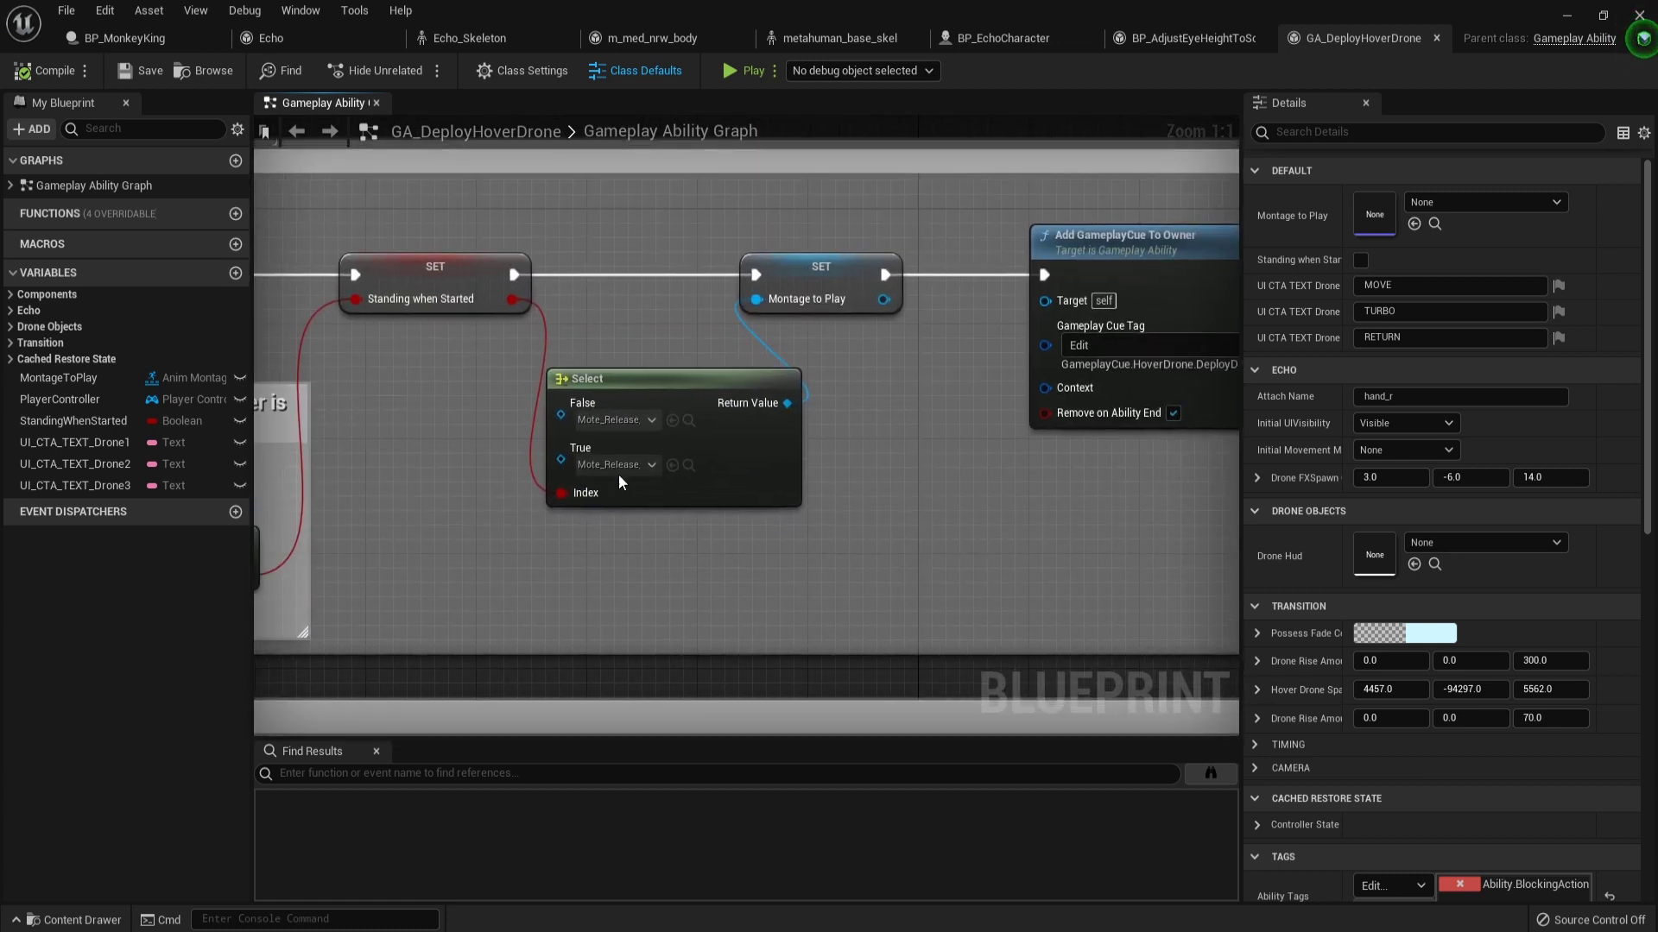
# Set the Select node's False pin to MonkeyKing_Mote_Release_Sitting_Montage.
pyautogui.click(623, 426)
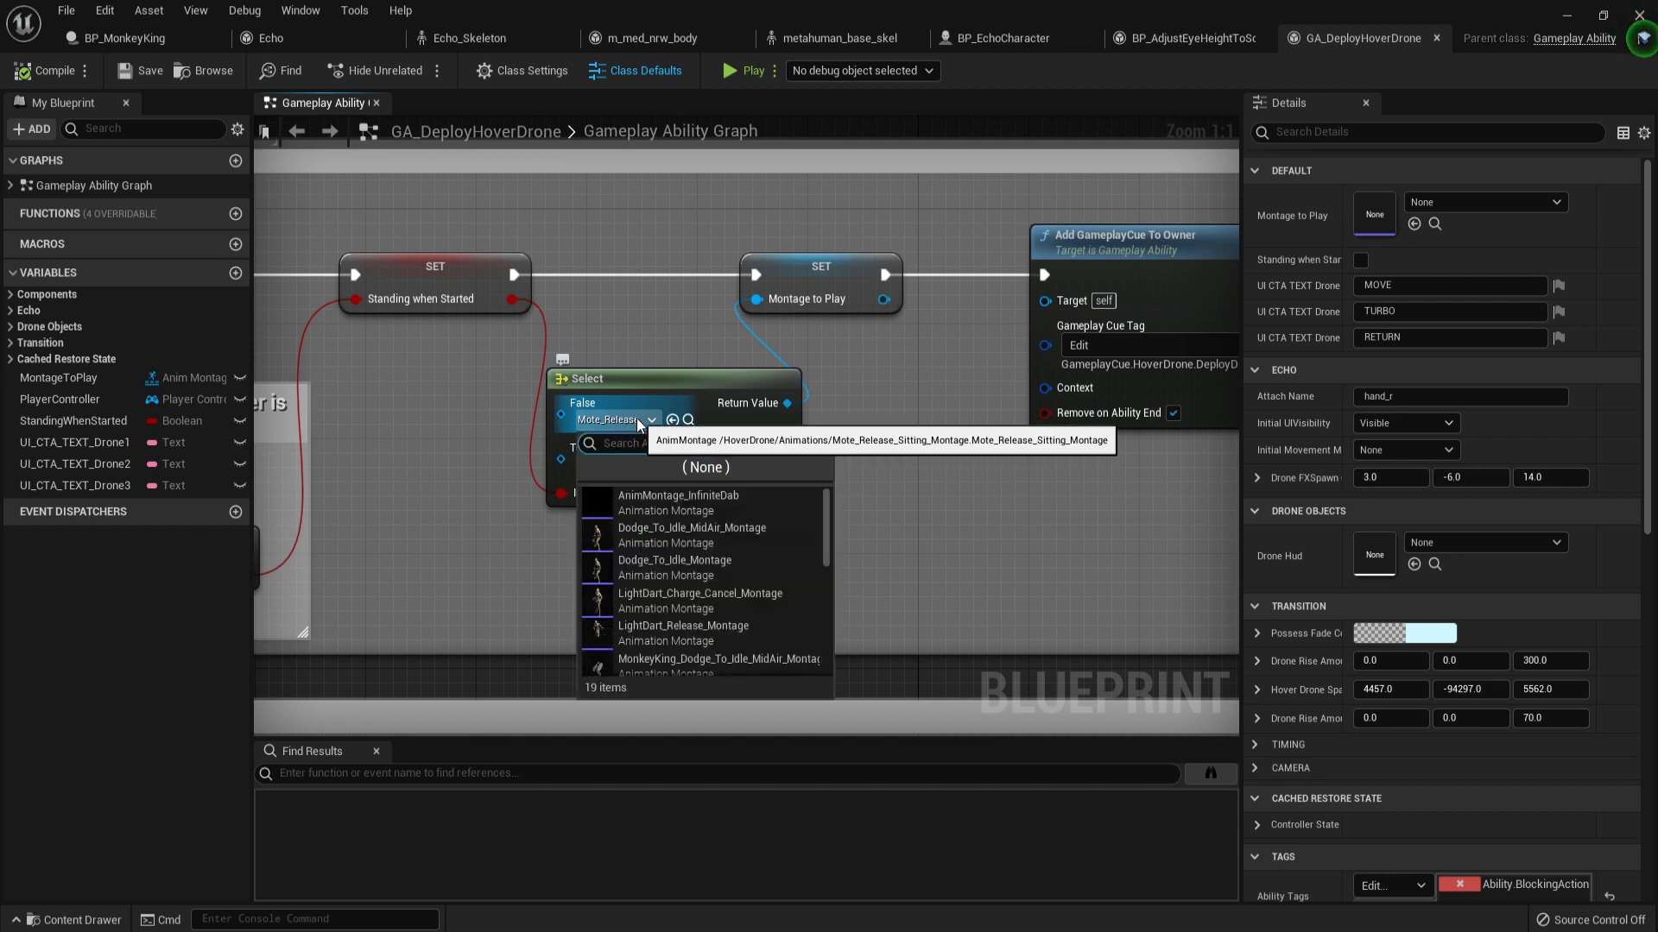
pyautogui.write('Monkey')
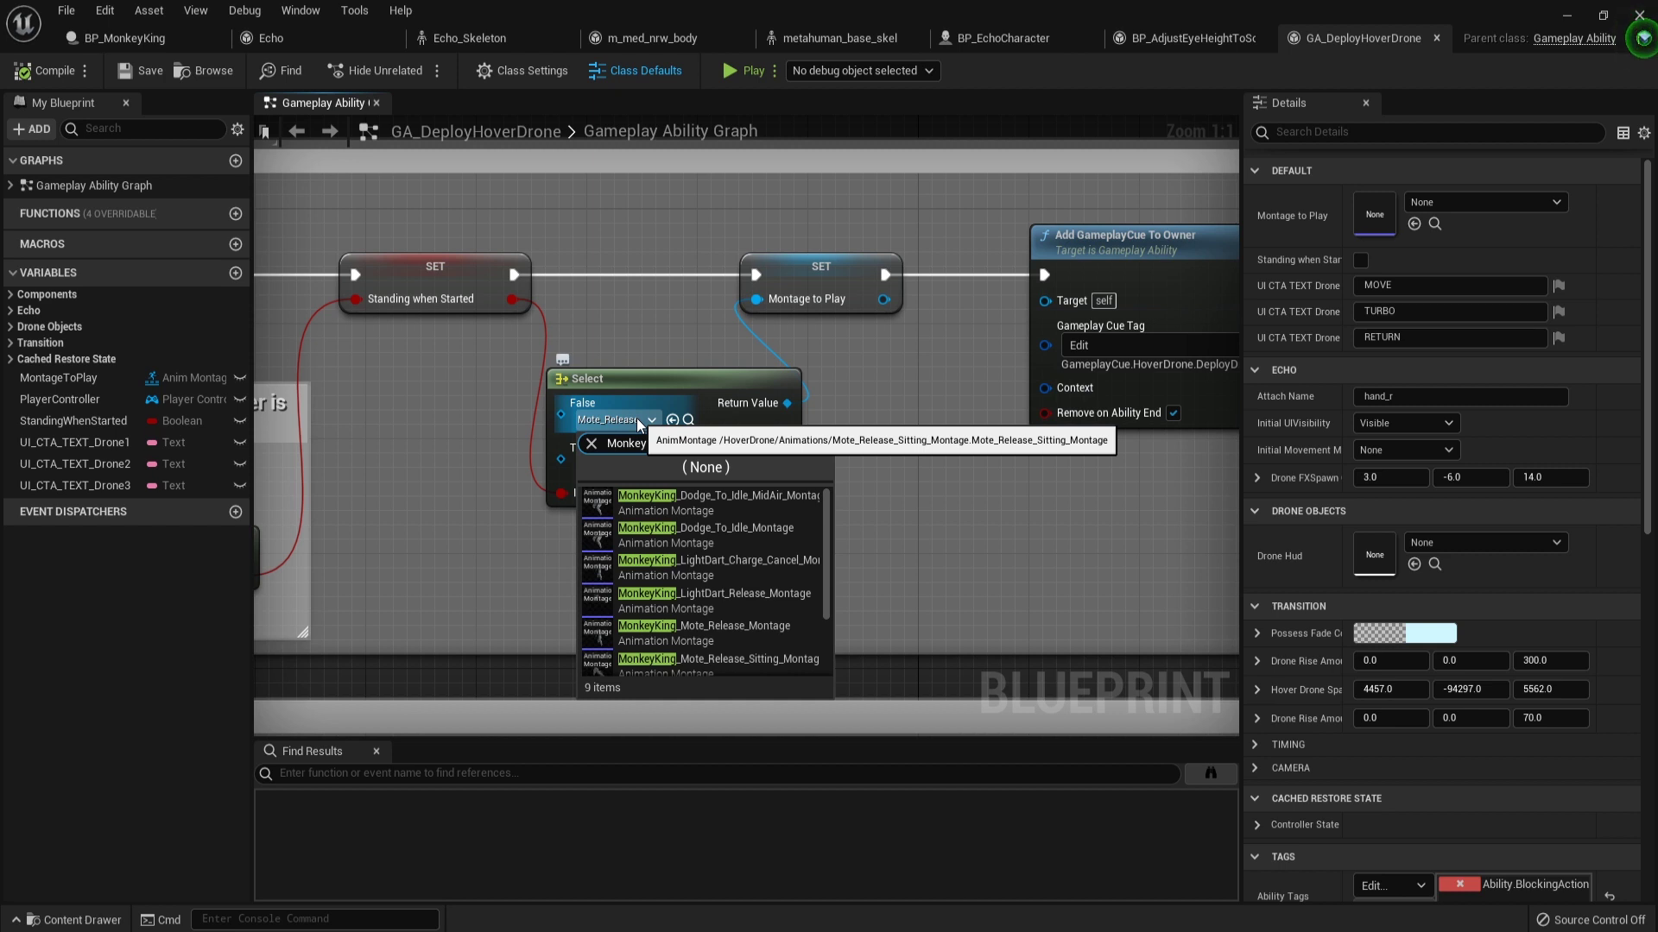
pyautogui.click(641, 382)
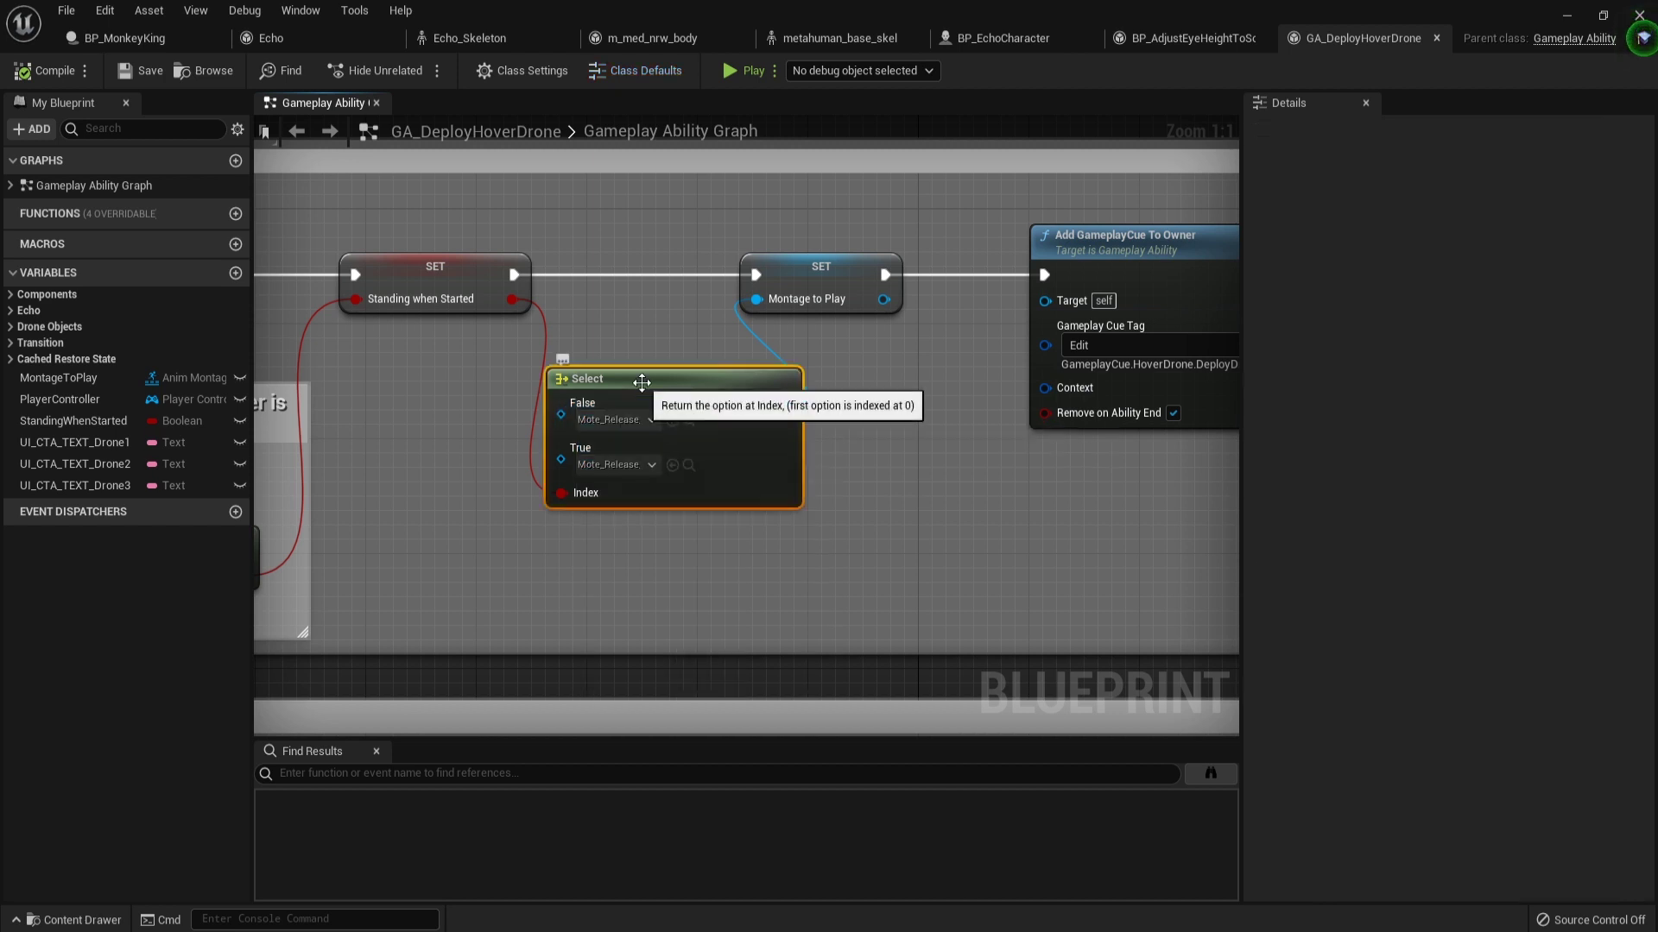
pyautogui.click(610, 420)
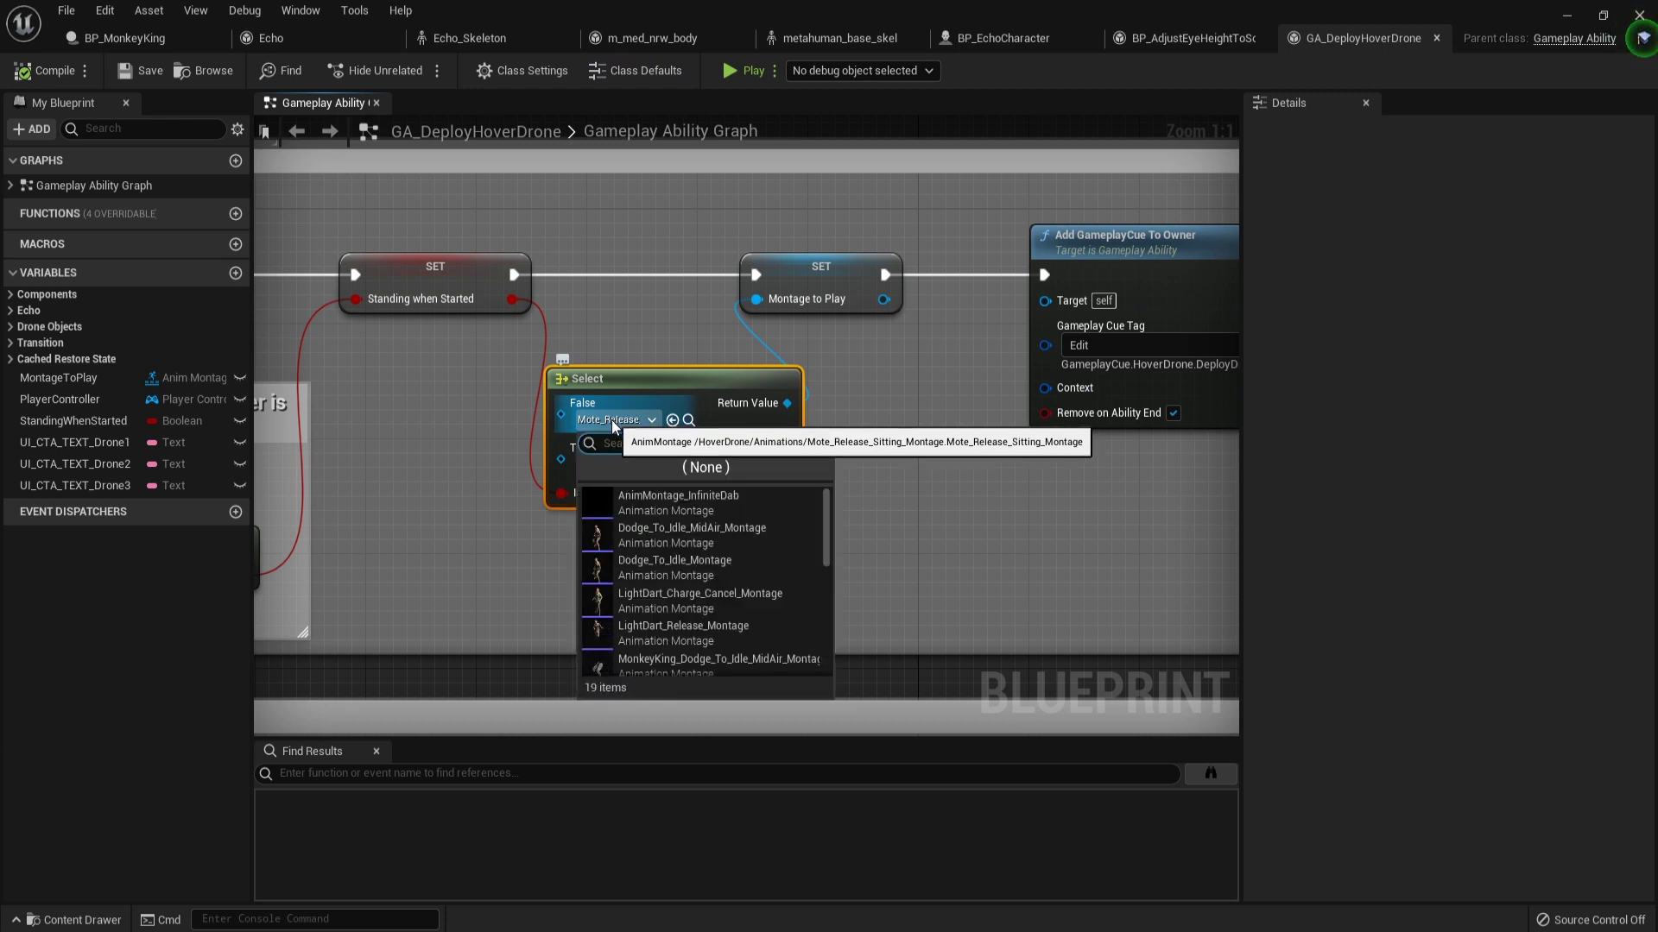
pyautogui.write('Monkey')
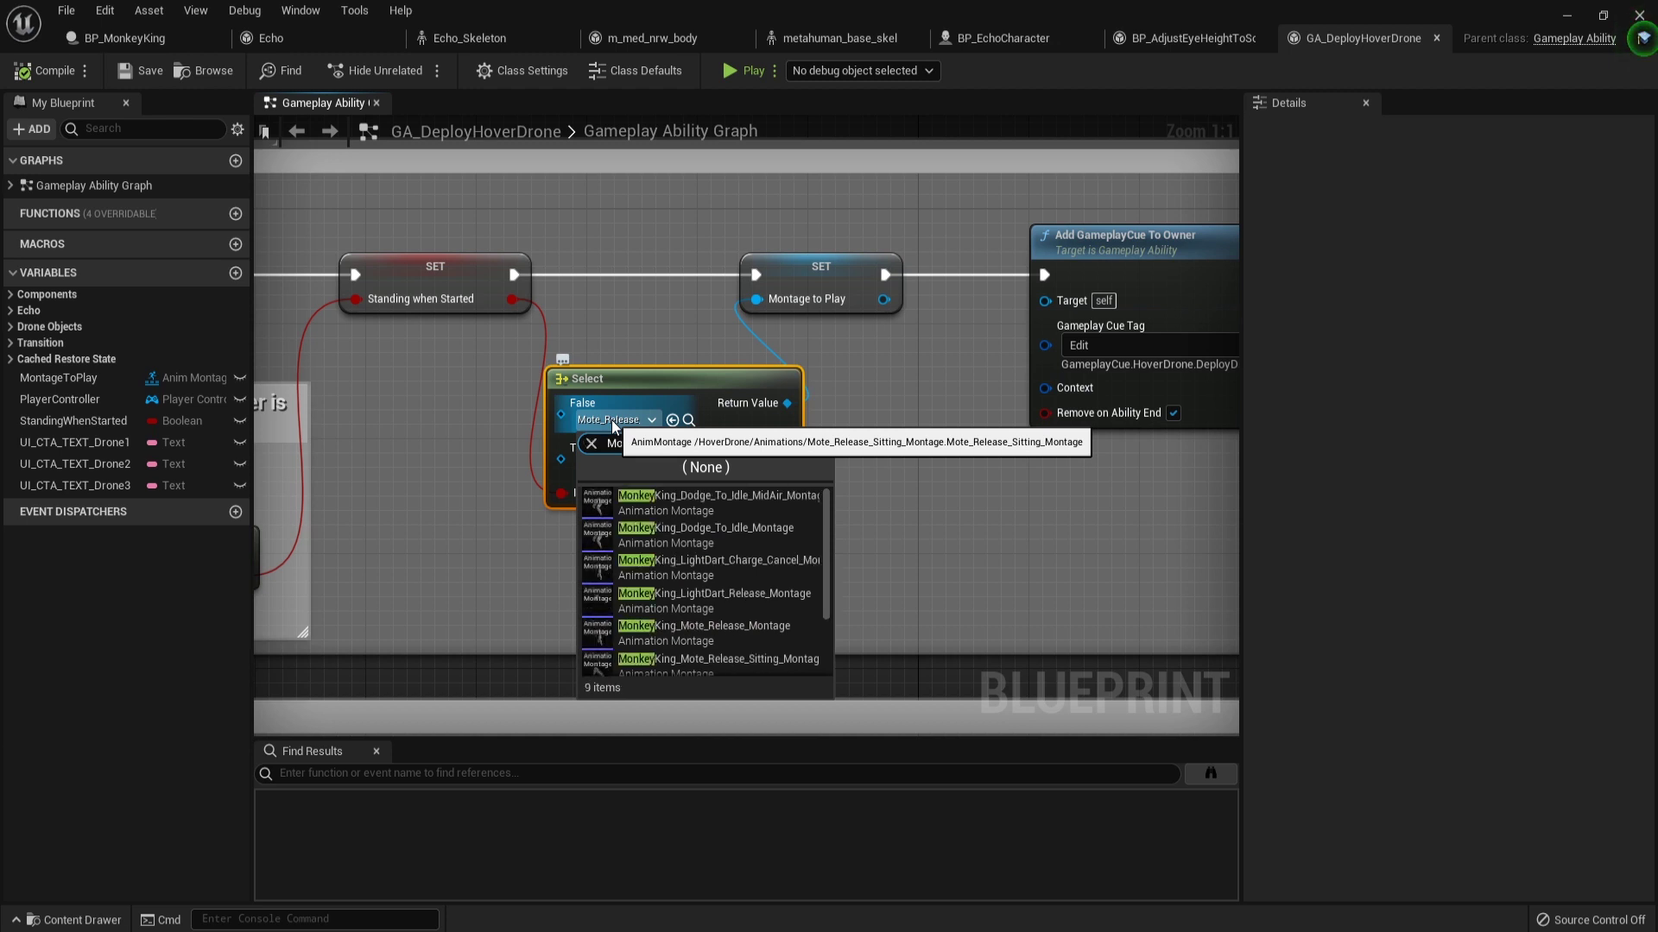
pyautogui.write('King_')
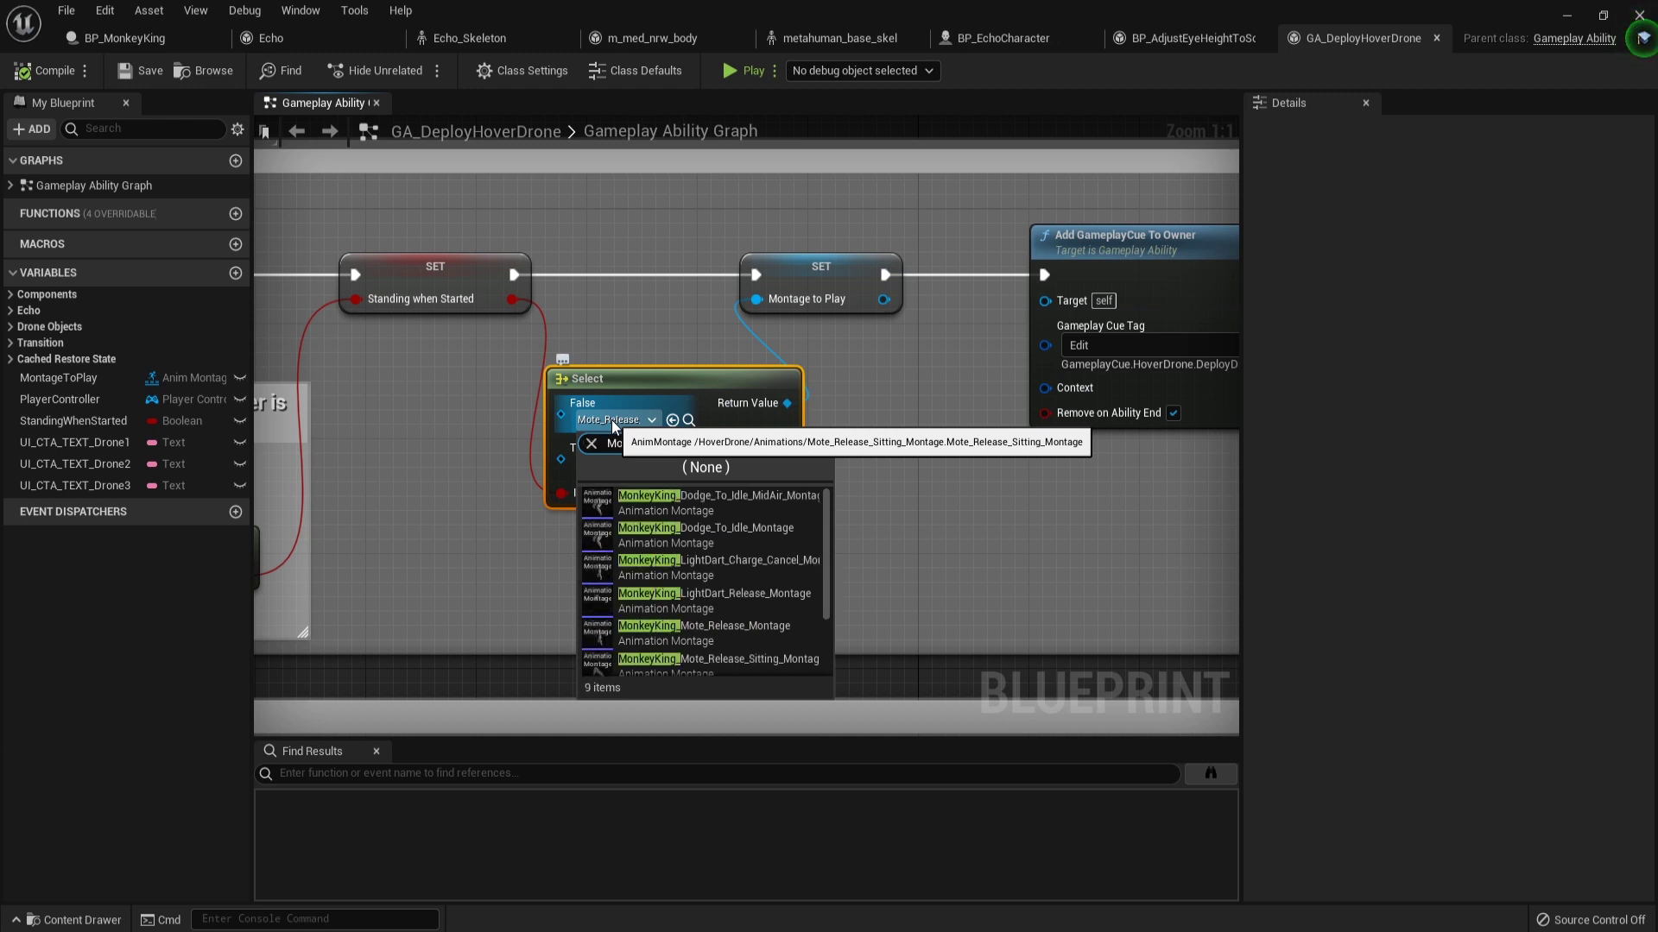
pyautogui.write('Mote')
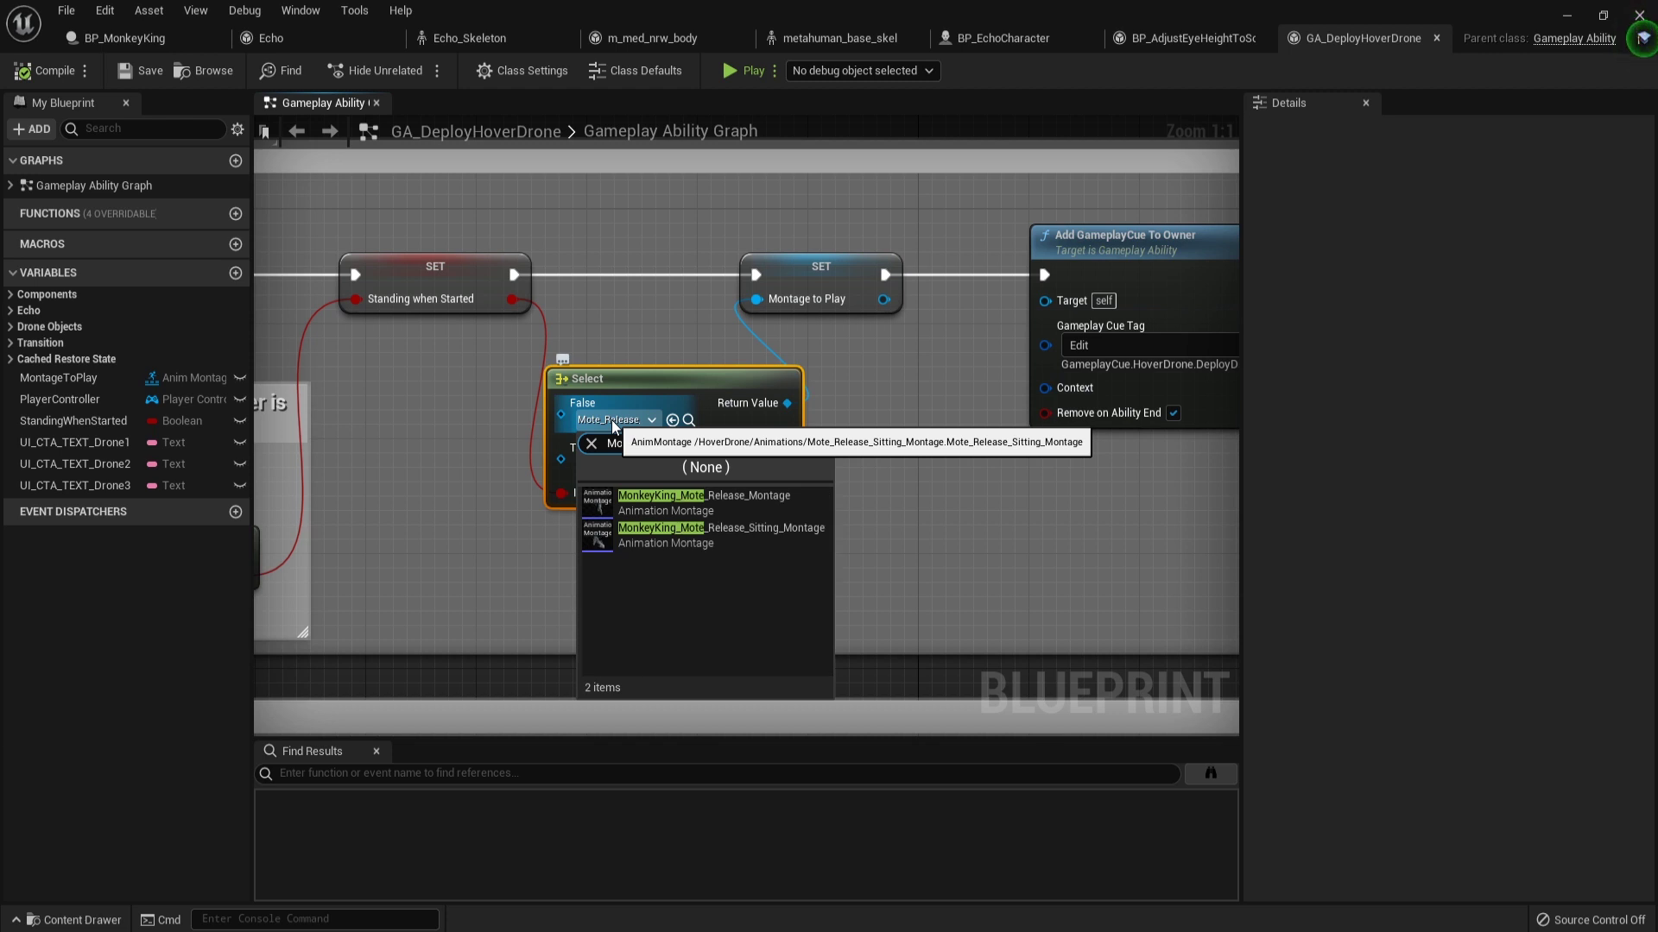
pyautogui.press('Down')
pyautogui.press('Down')
pyautogui.press('Return')
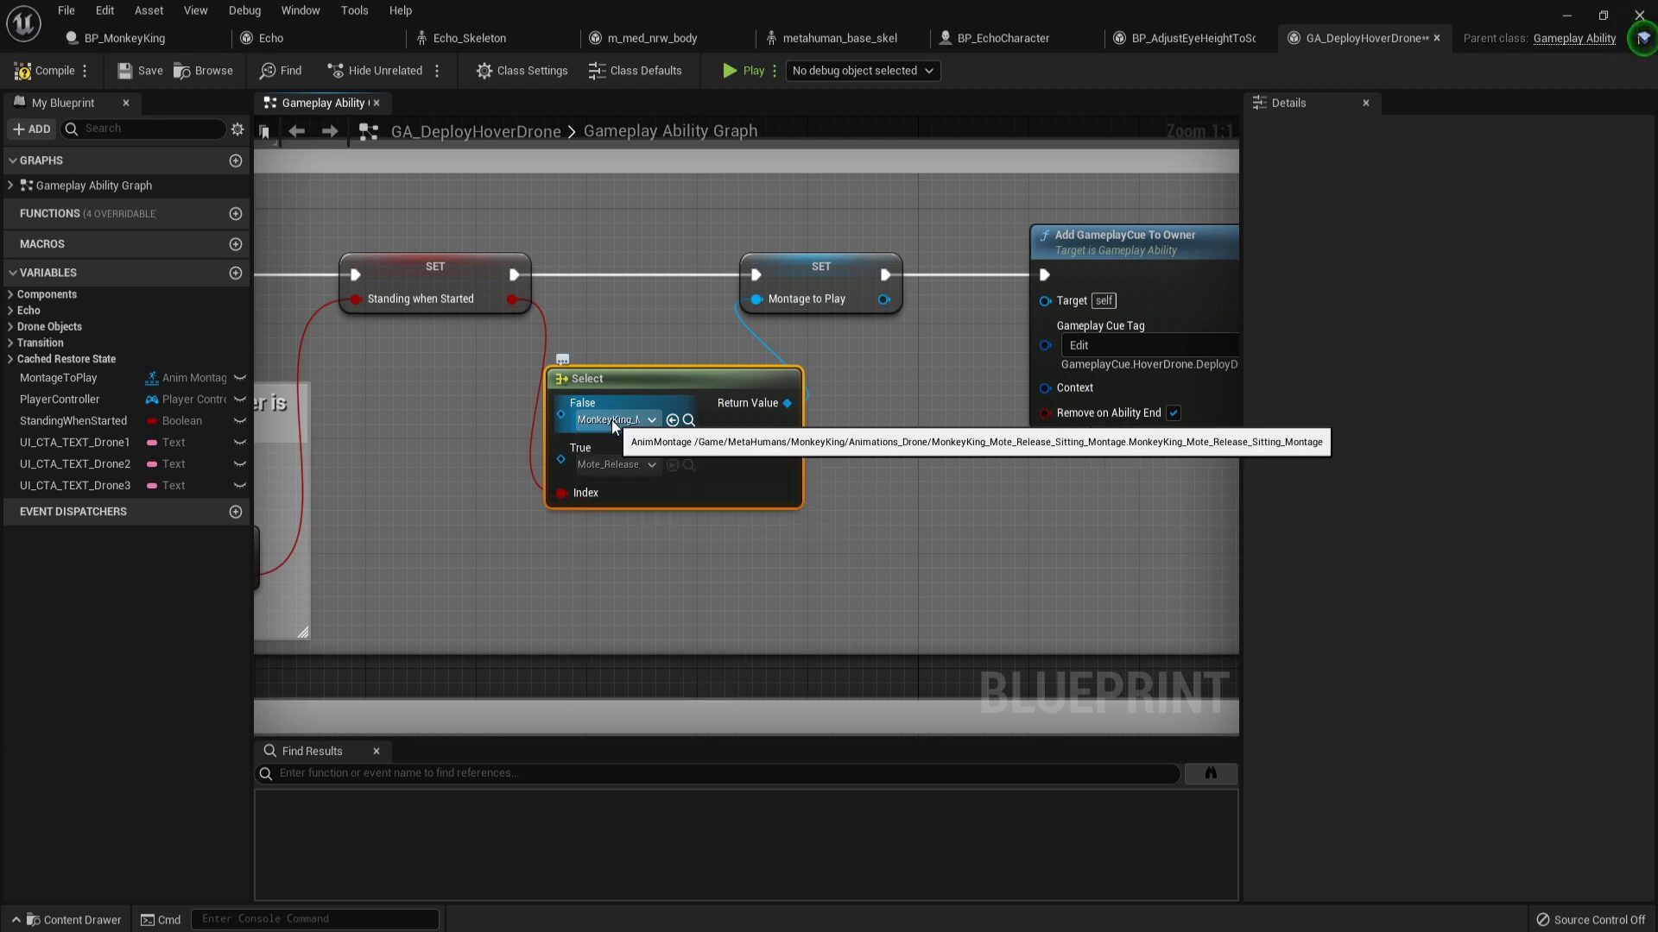
# Set the Select node's True pin to MonkeyKing_Mote_Release_Montage.
pyautogui.click(626, 474)
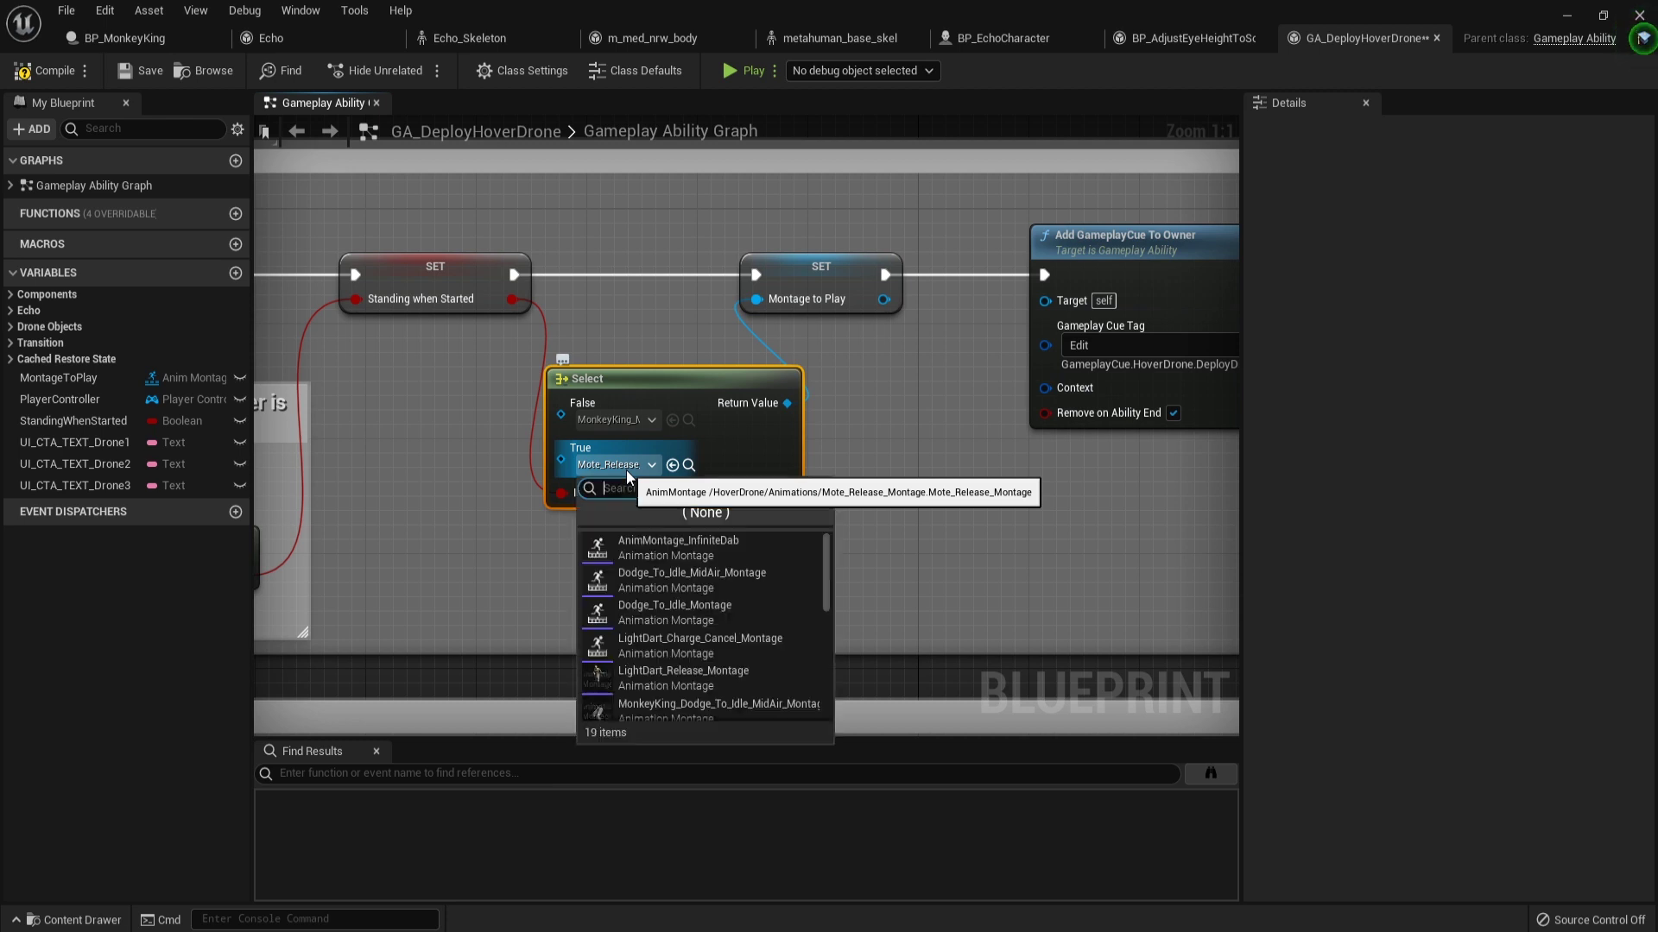
pyautogui.write('Monkey')
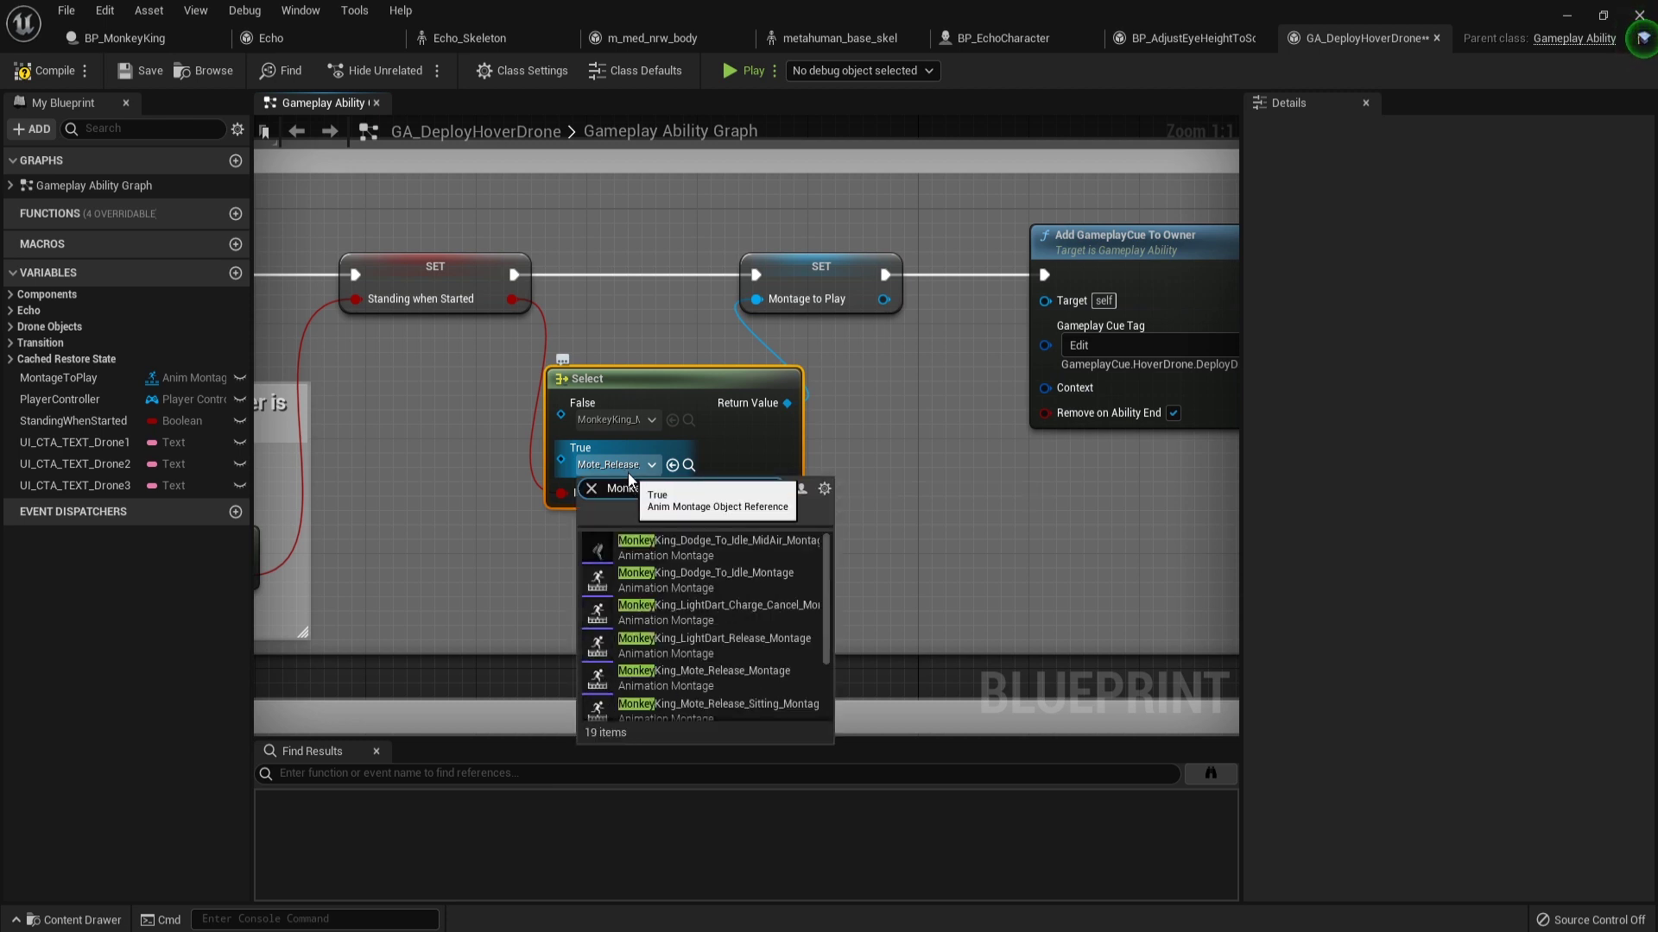
pyautogui.write('King_Mote_')
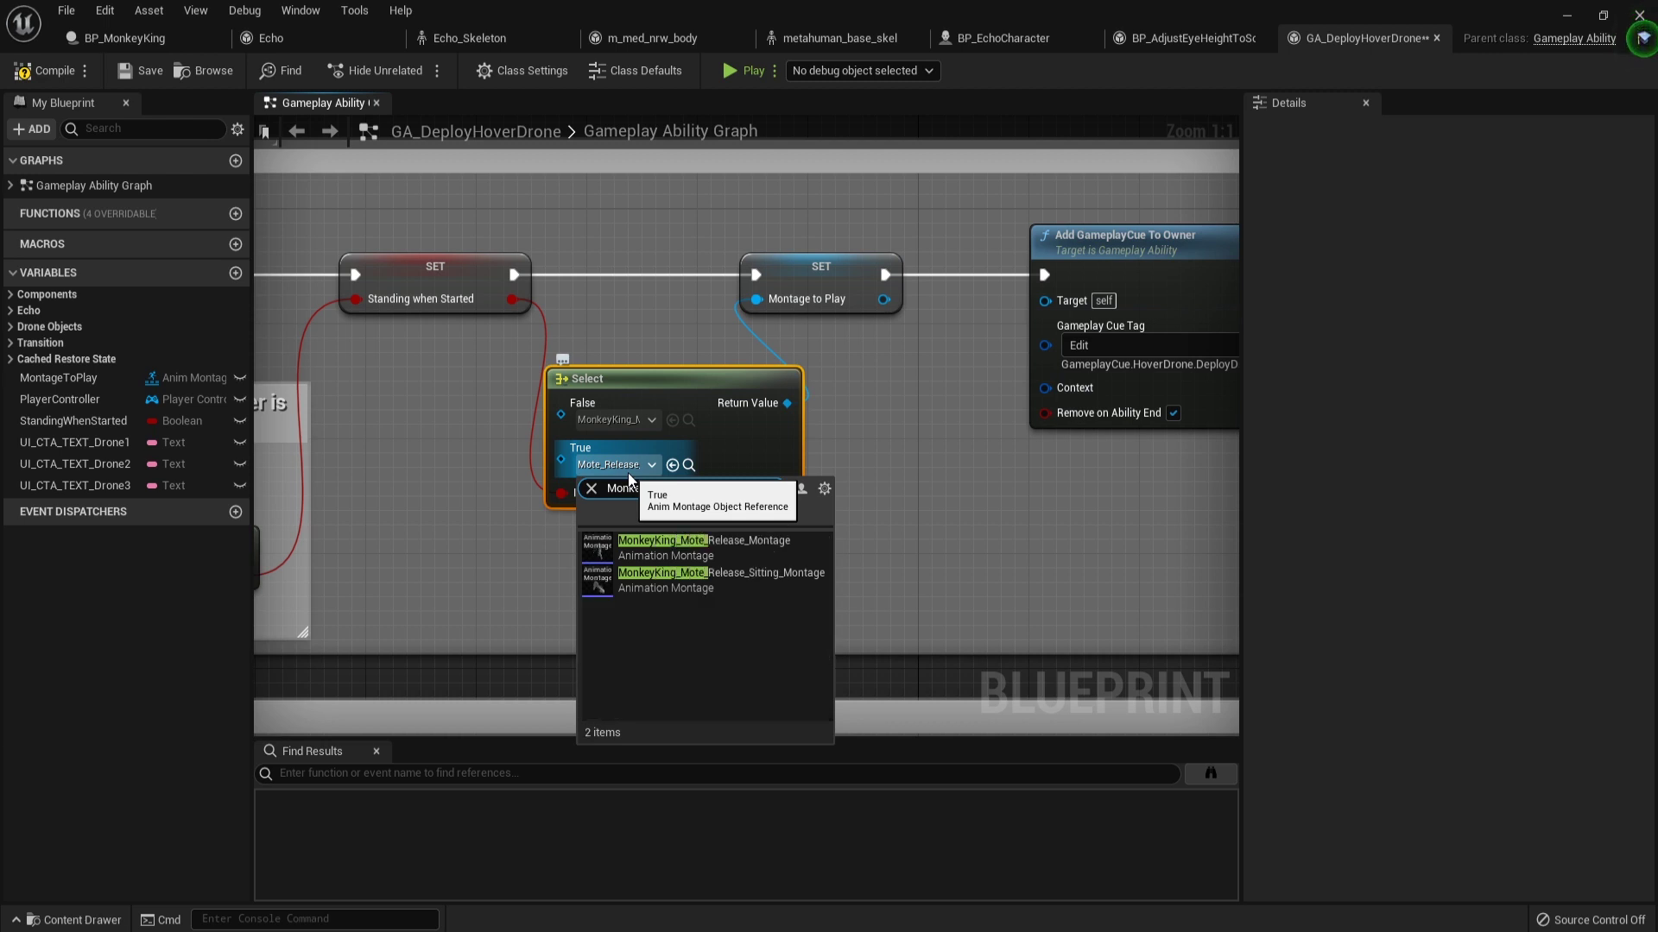
pyautogui.press('Down')
pyautogui.press('Return')
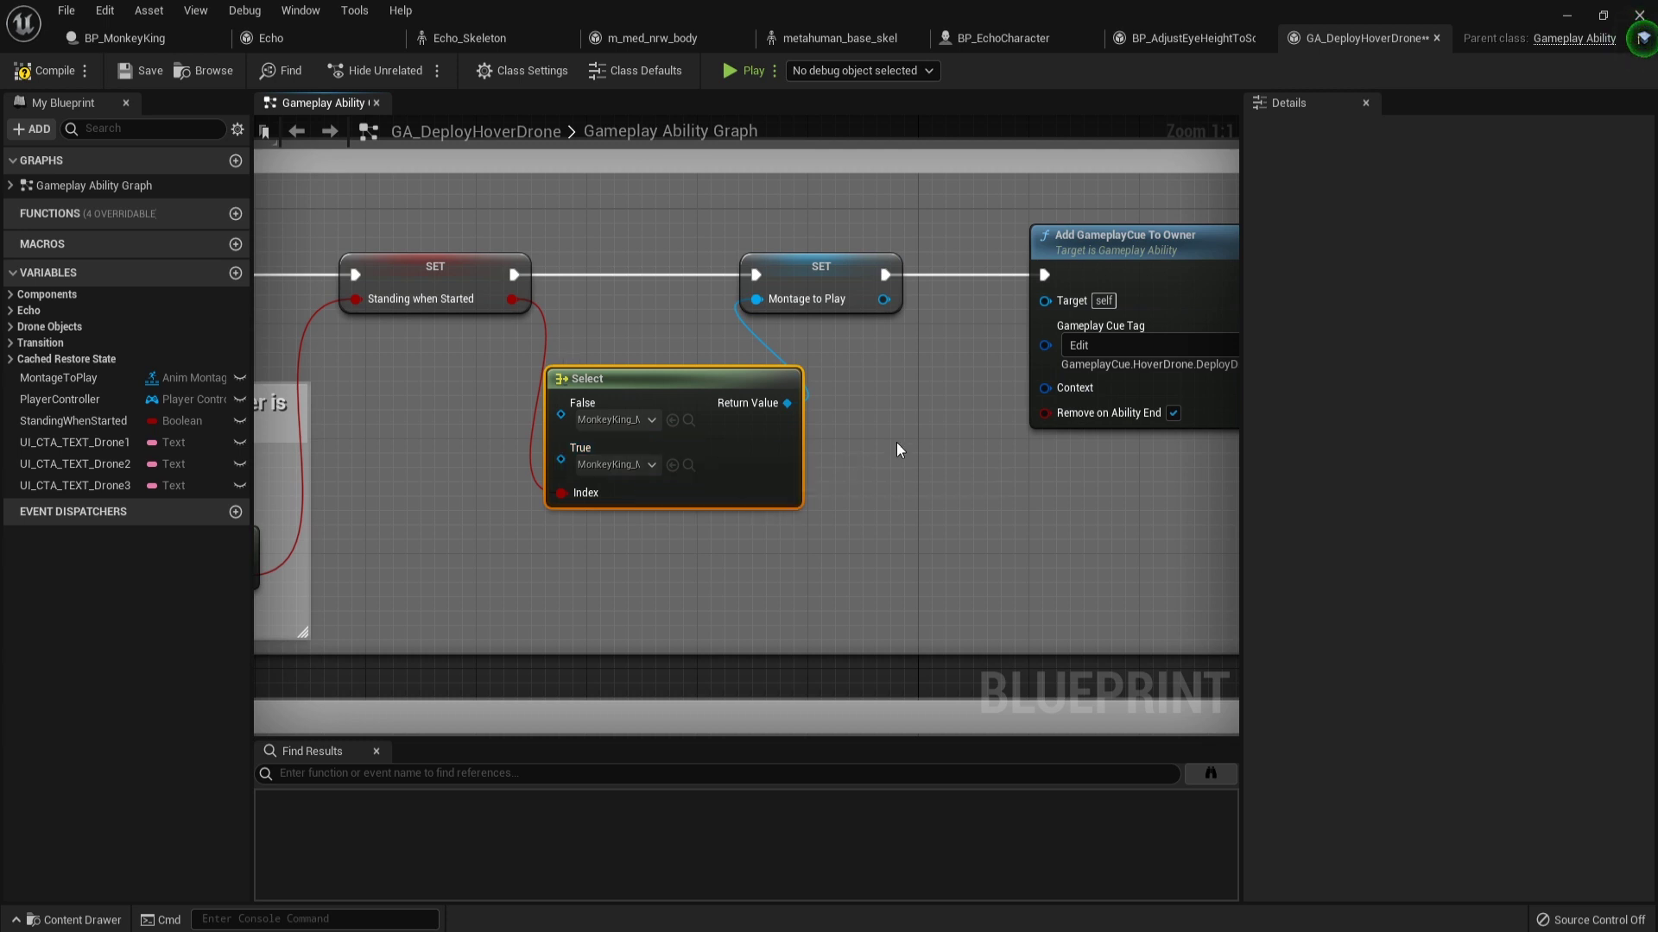
pyautogui.scroll(-2, 896, 446)
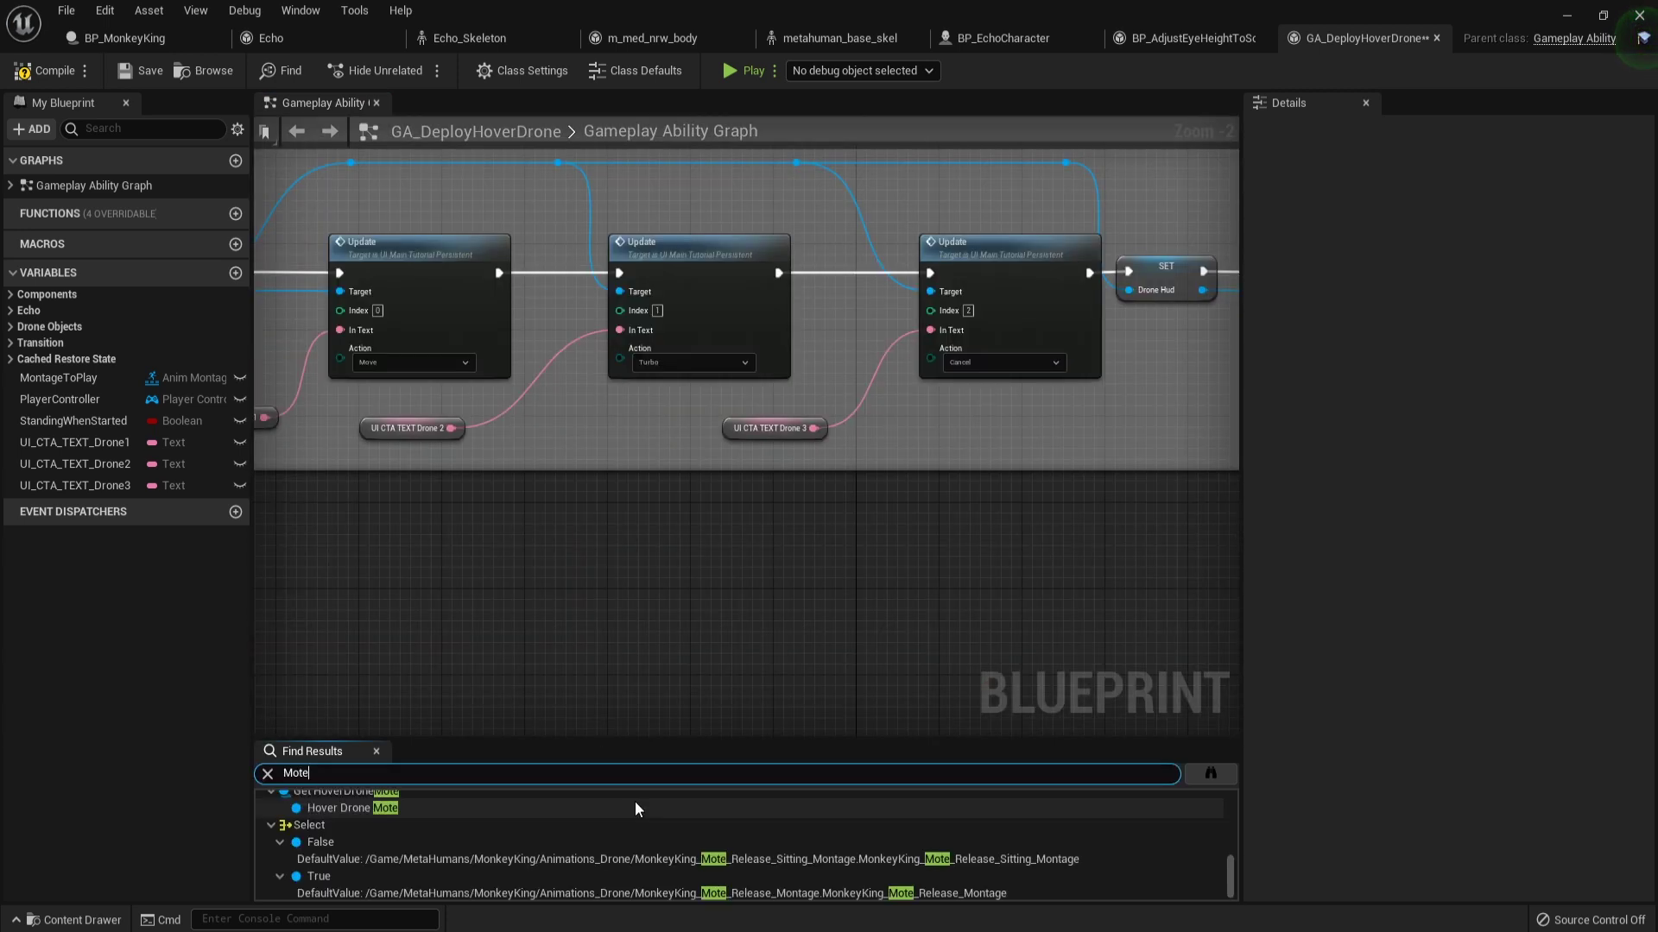
# Compile and save the updated GA_DeployHoverDrone ability.
pyautogui.press('BackSpace')
pyautogui.press('BackSpace')
pyautogui.press('BackSpace')
pyautogui.press('BackSpace')
pyautogui.click(325, 572)
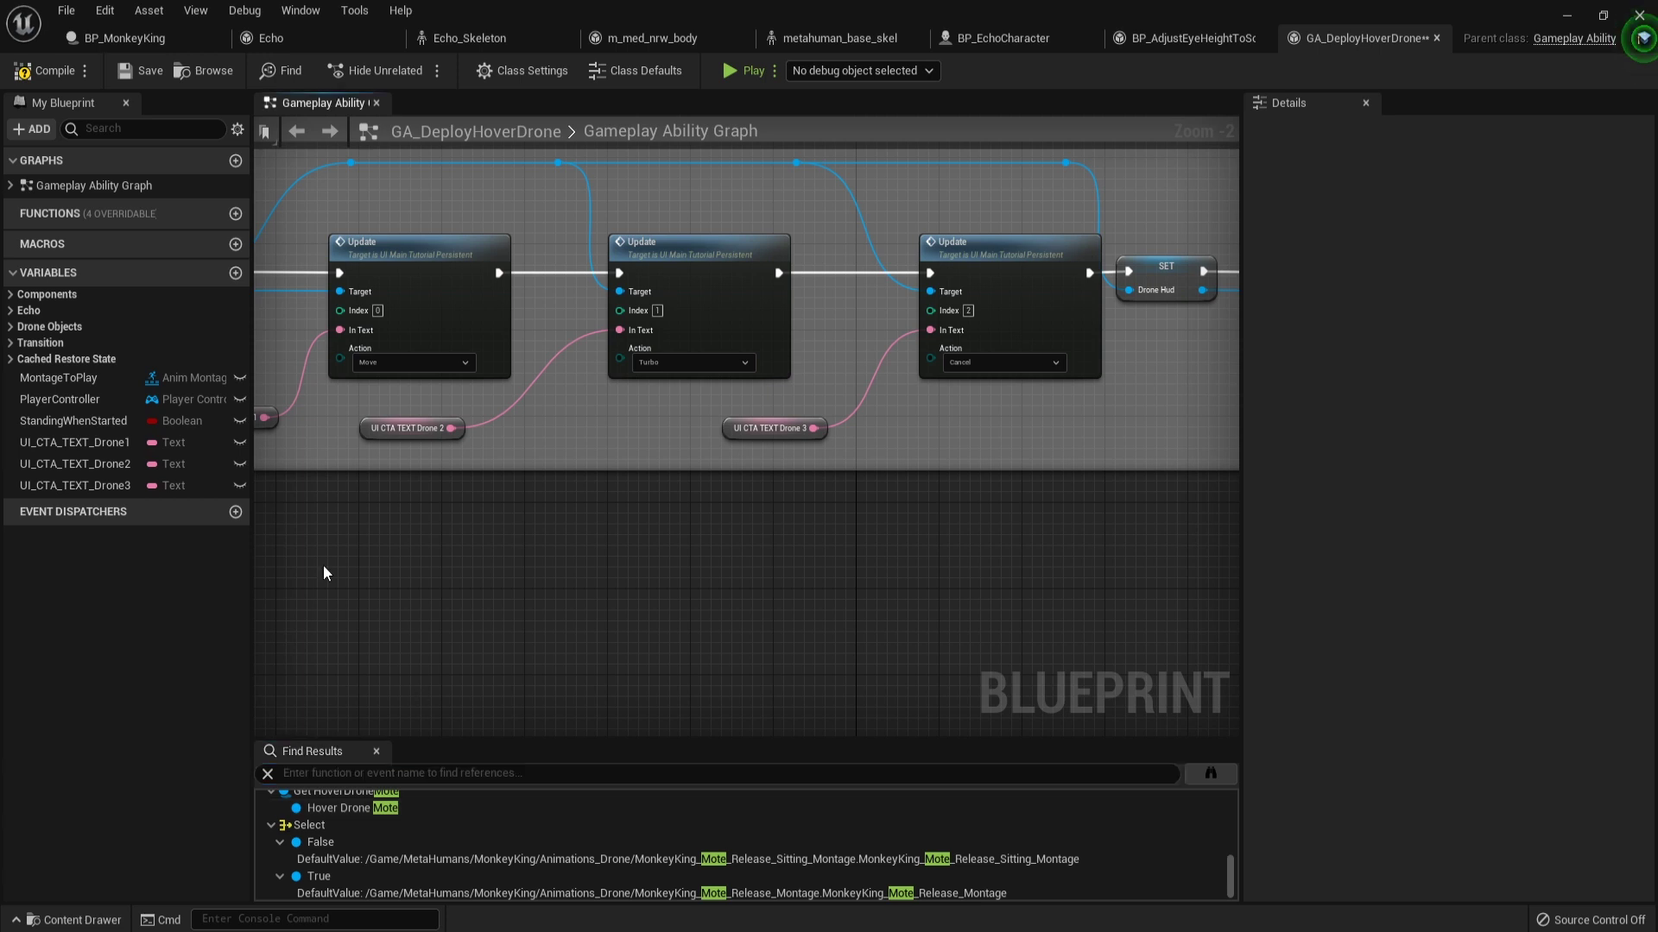
pyautogui.click(54, 70)
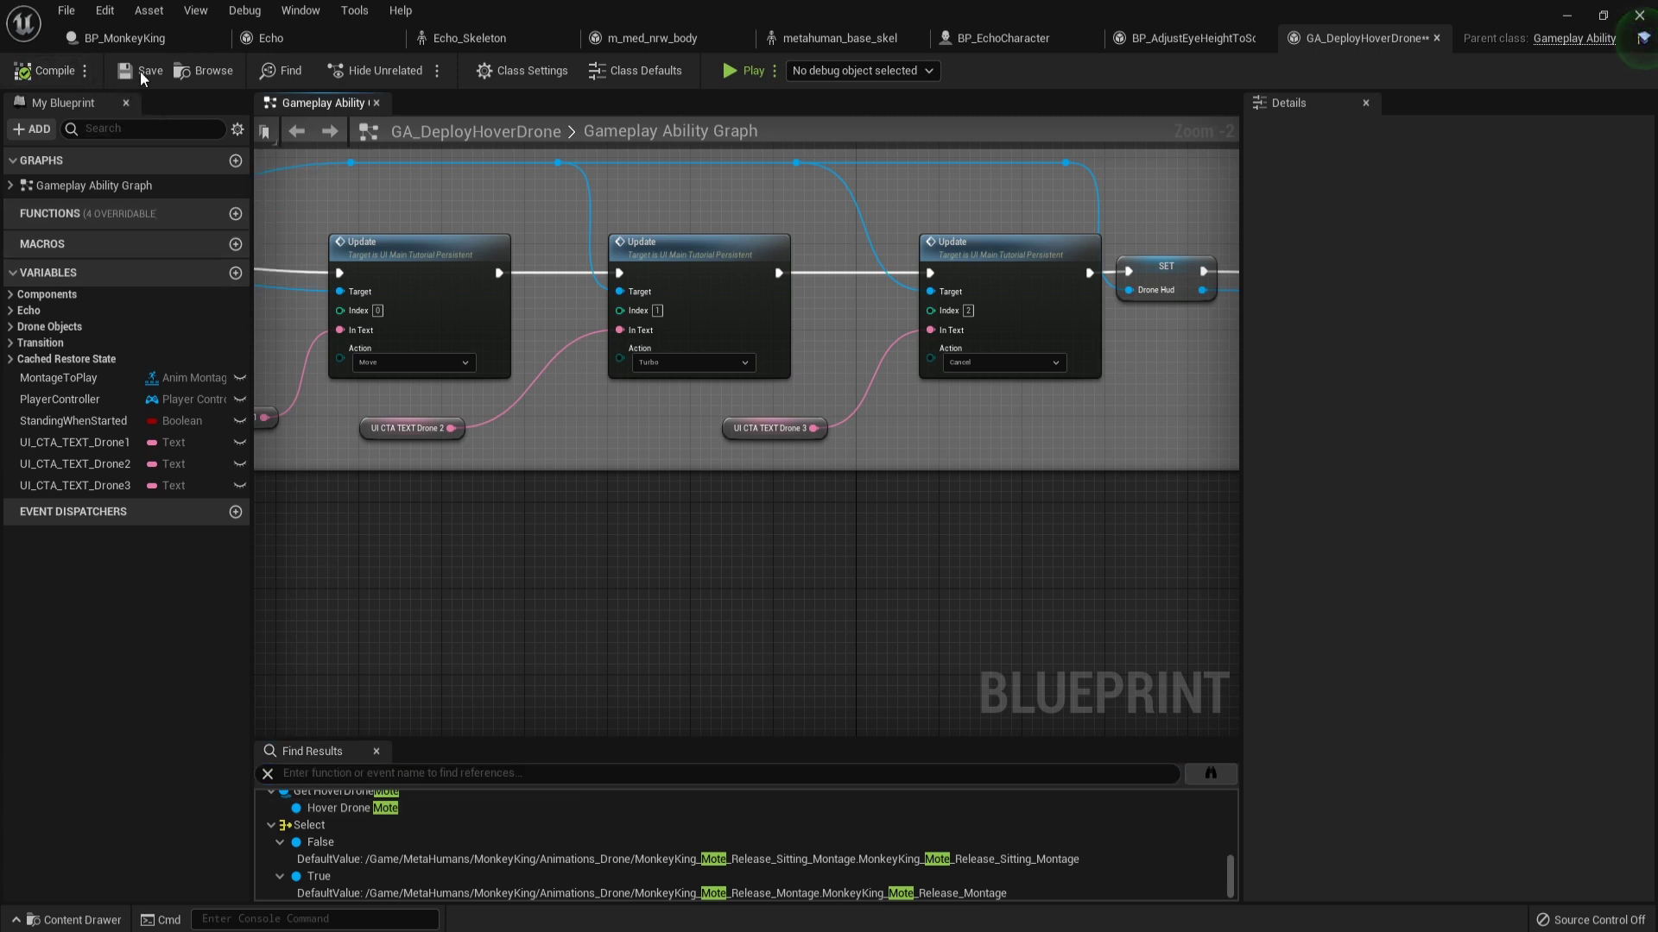
pyautogui.click(143, 72)
# Clear the reference search, recentre the graph on Drone UI, and bring up the Content Drawer.
pyautogui.click(266, 774)
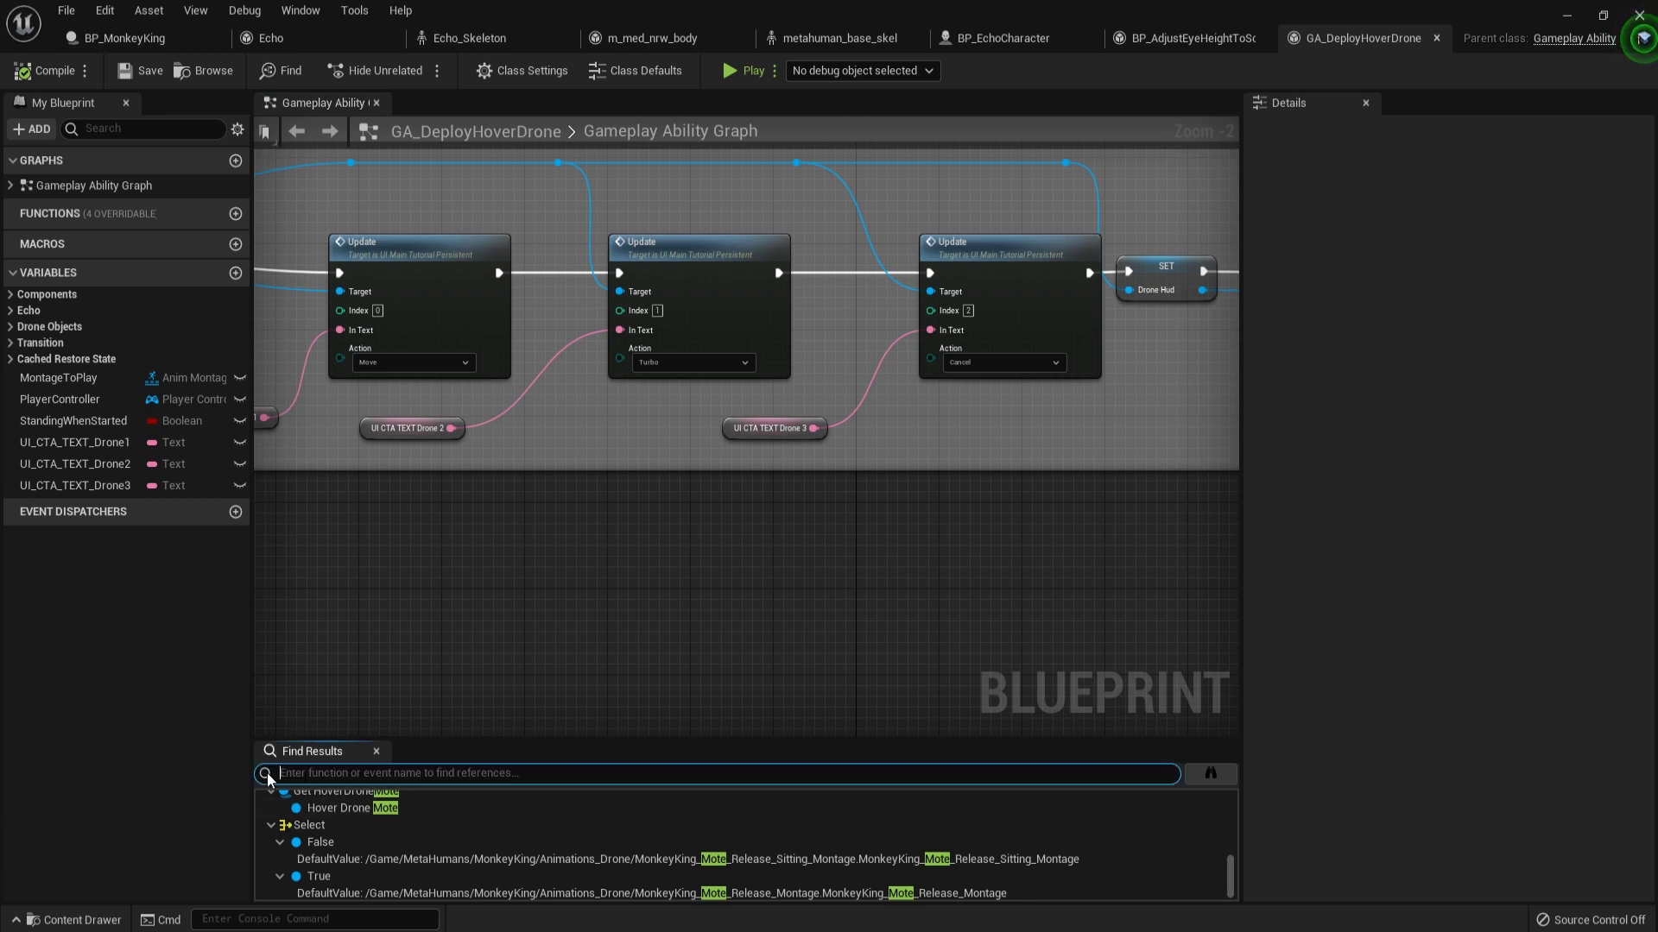
pyautogui.click(516, 583)
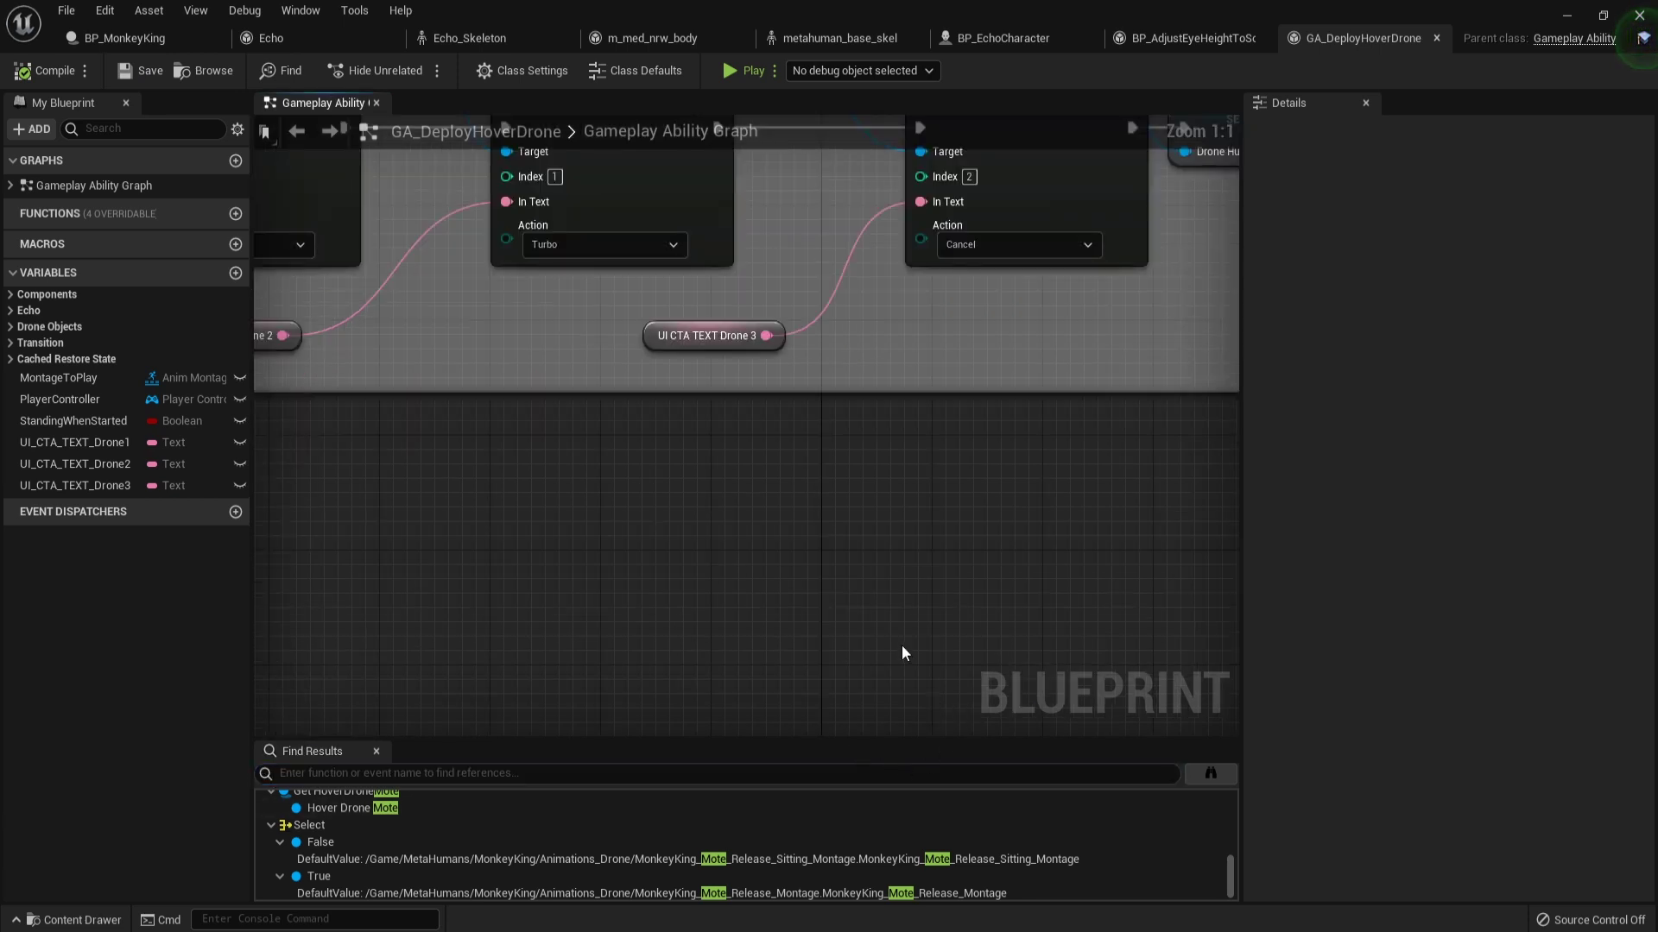
pyautogui.scroll(-3, 901, 645)
pyautogui.moveTo(833, 337); pyautogui.dragTo(807, 417, button='right')
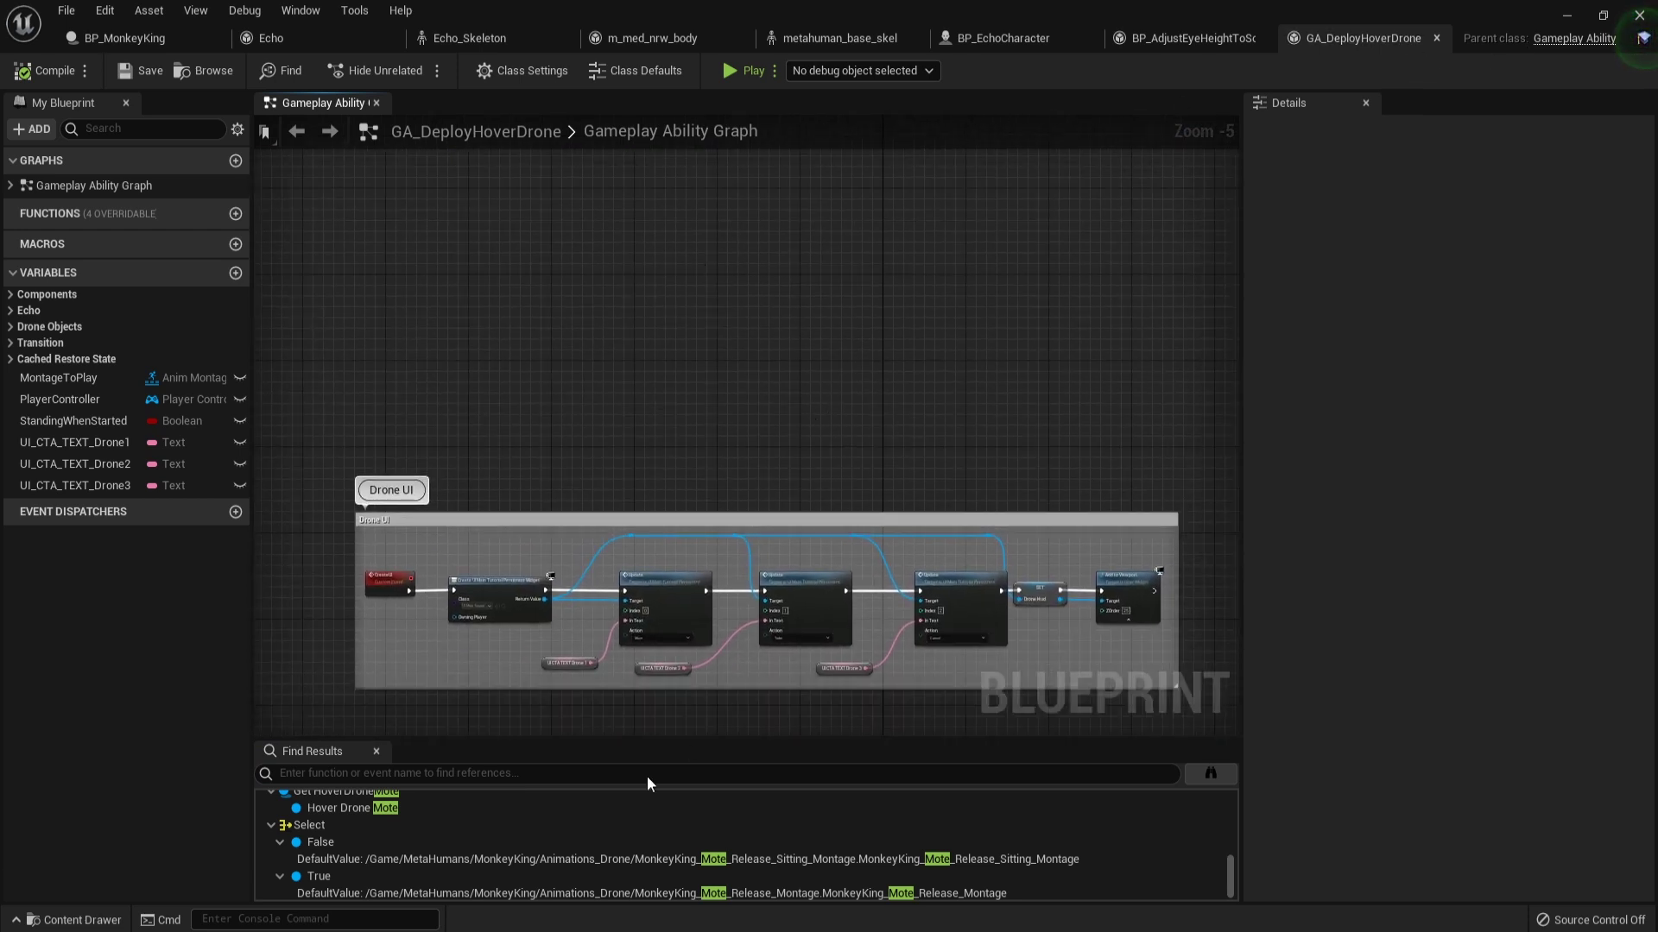
pyautogui.moveTo(1015, 922)
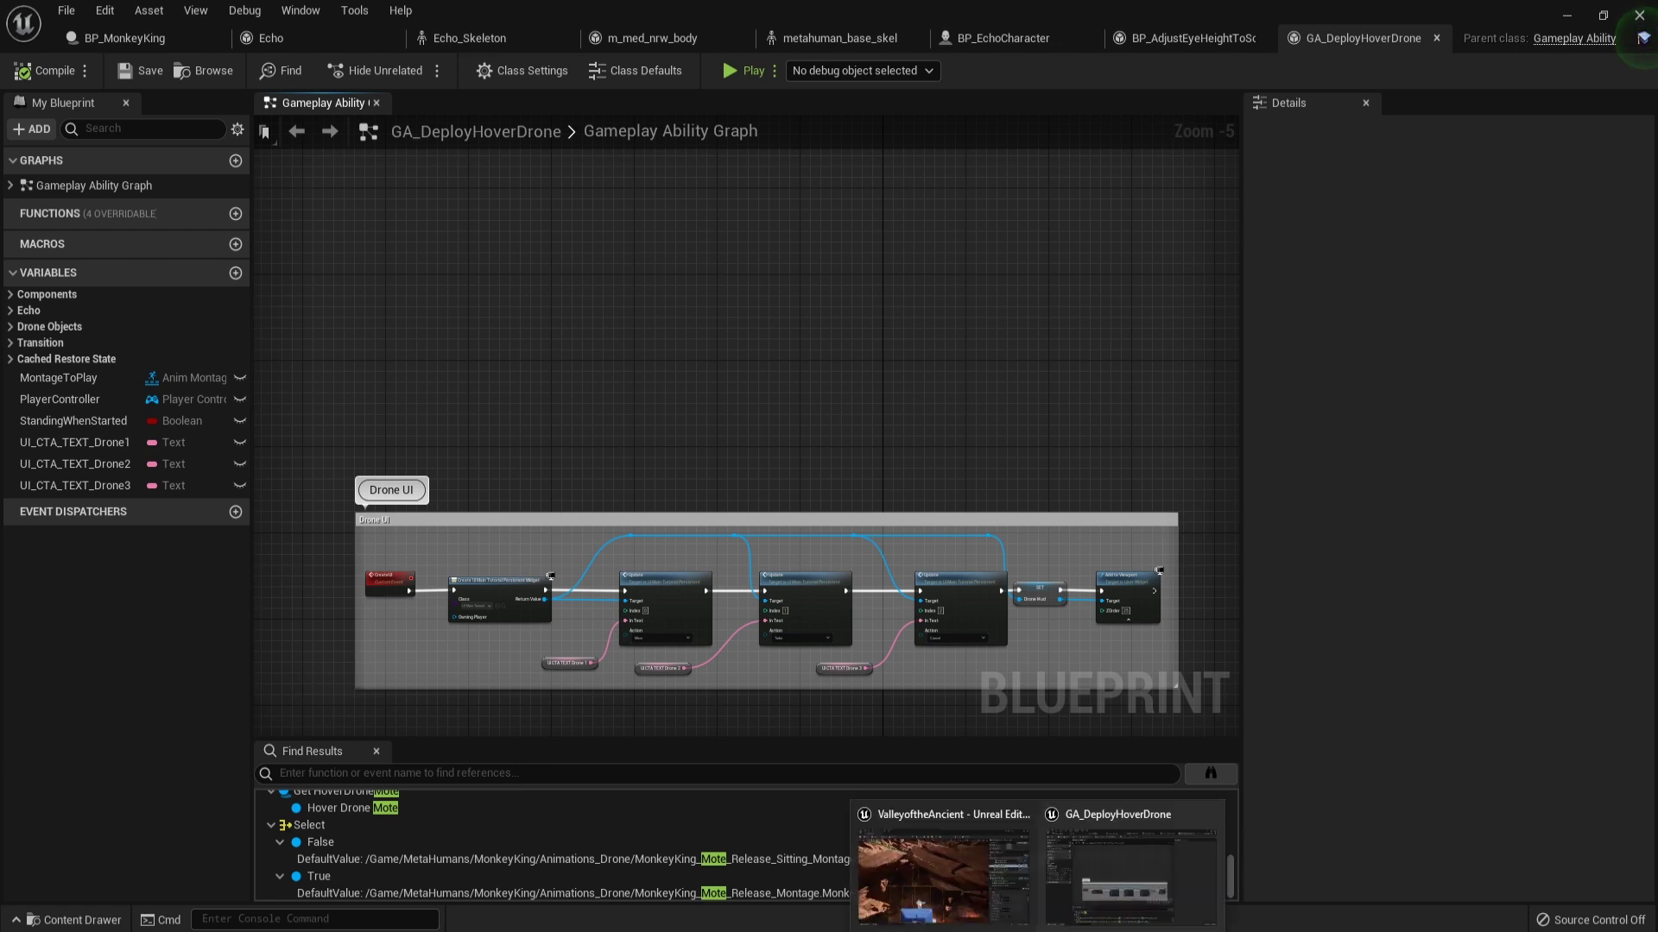
pyautogui.hotkey('ctrl', 'space')
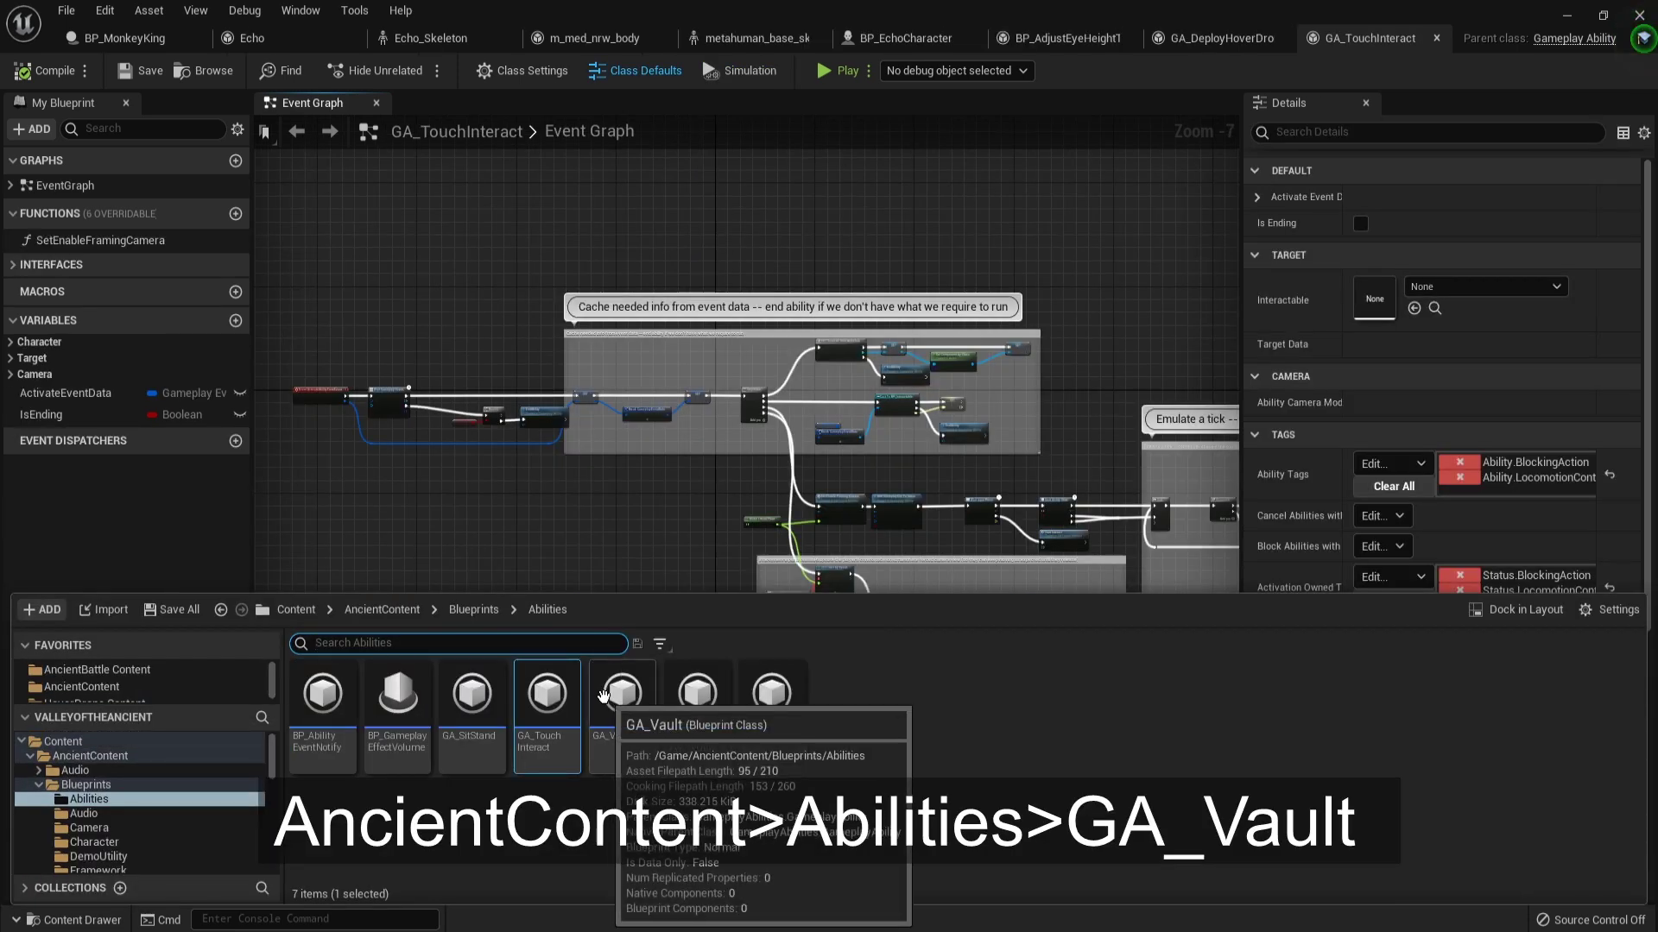
# Open GA_Vault and pan its graph to the PlayMontageAndWait node.
pyautogui.click(603, 696)
pyautogui.doubleClick(603, 695)
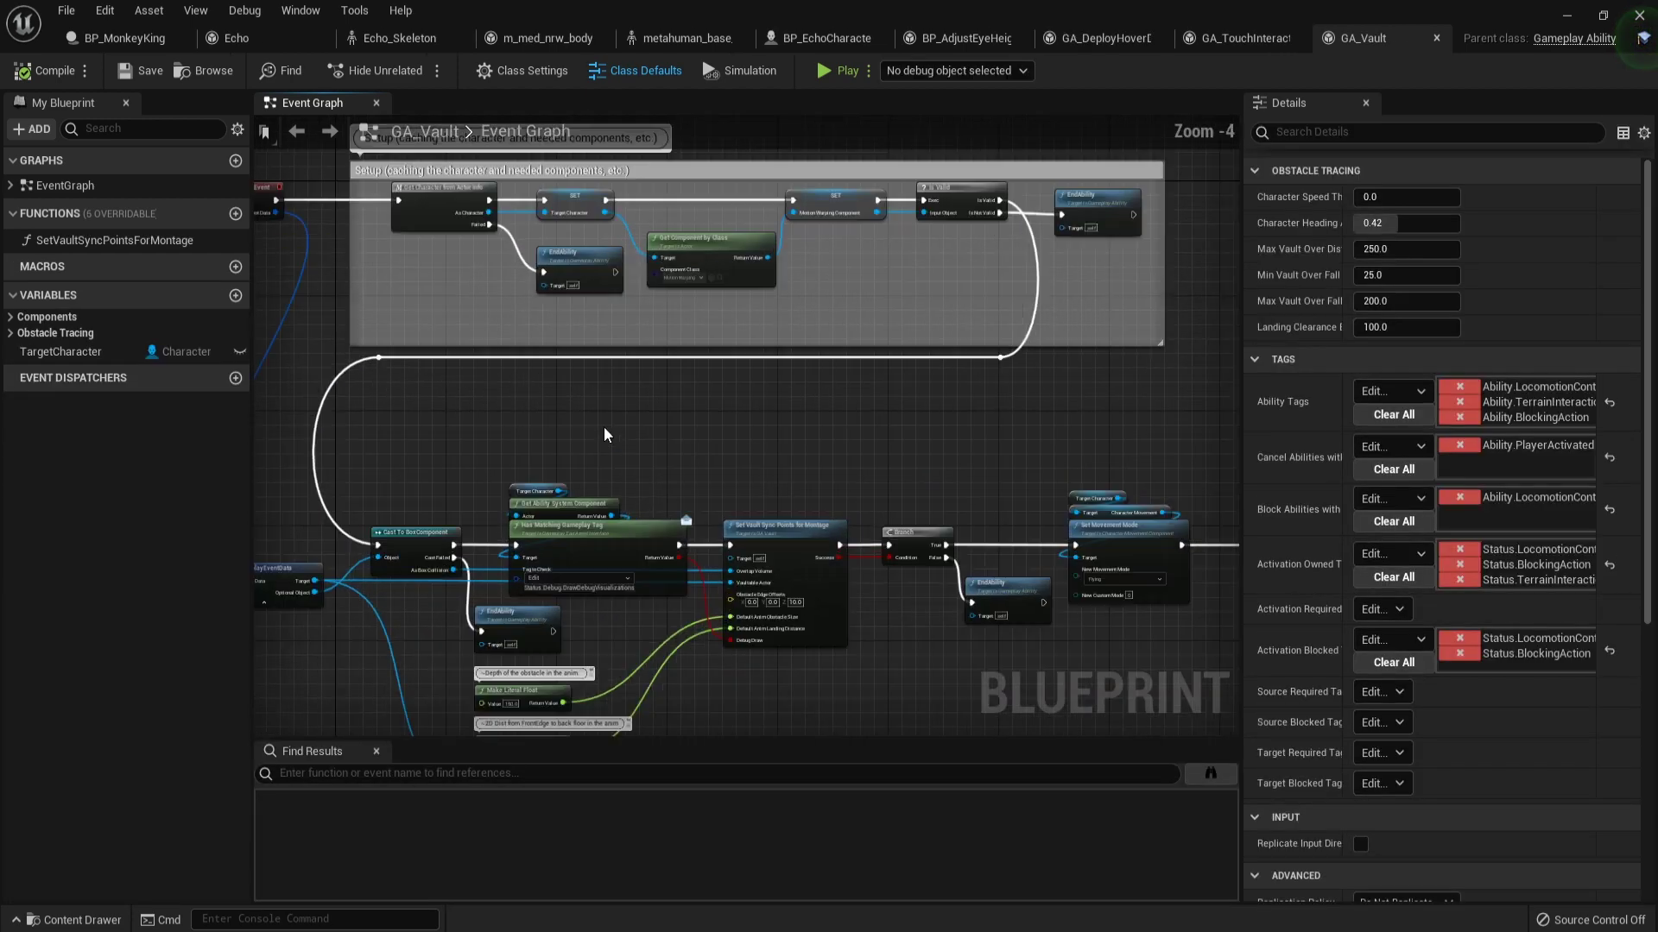
pyautogui.scroll(2, 603, 427)
pyautogui.scroll(1, 606, 436)
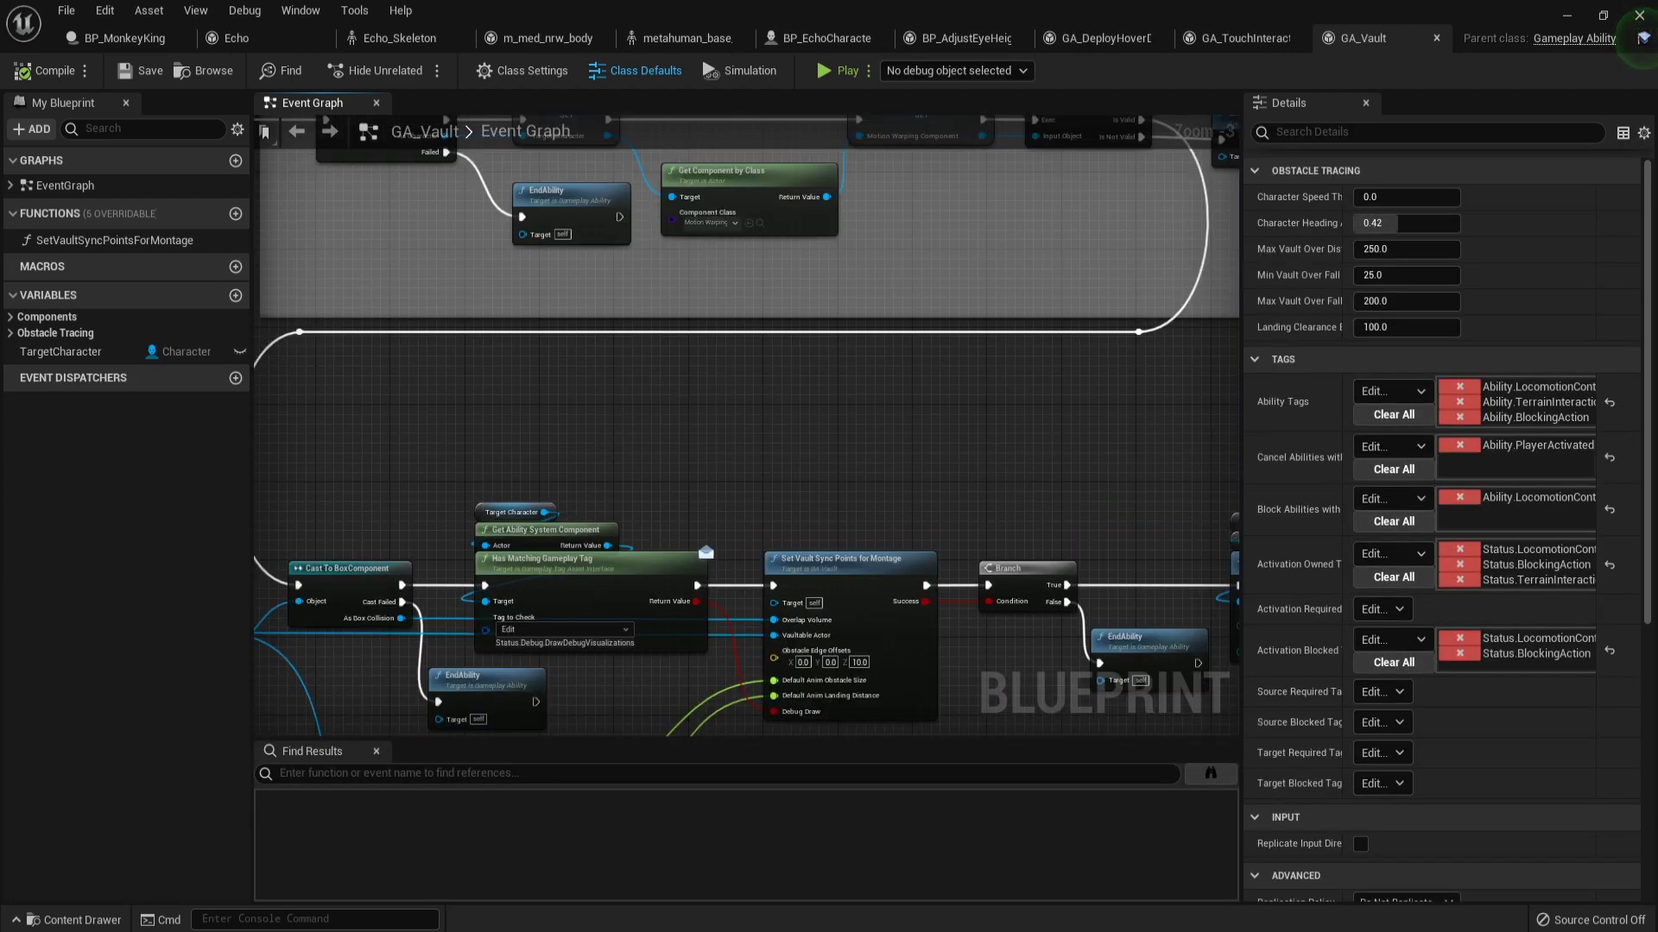
pyautogui.moveTo(745, 524); pyautogui.dragTo(673, 231, button='right')
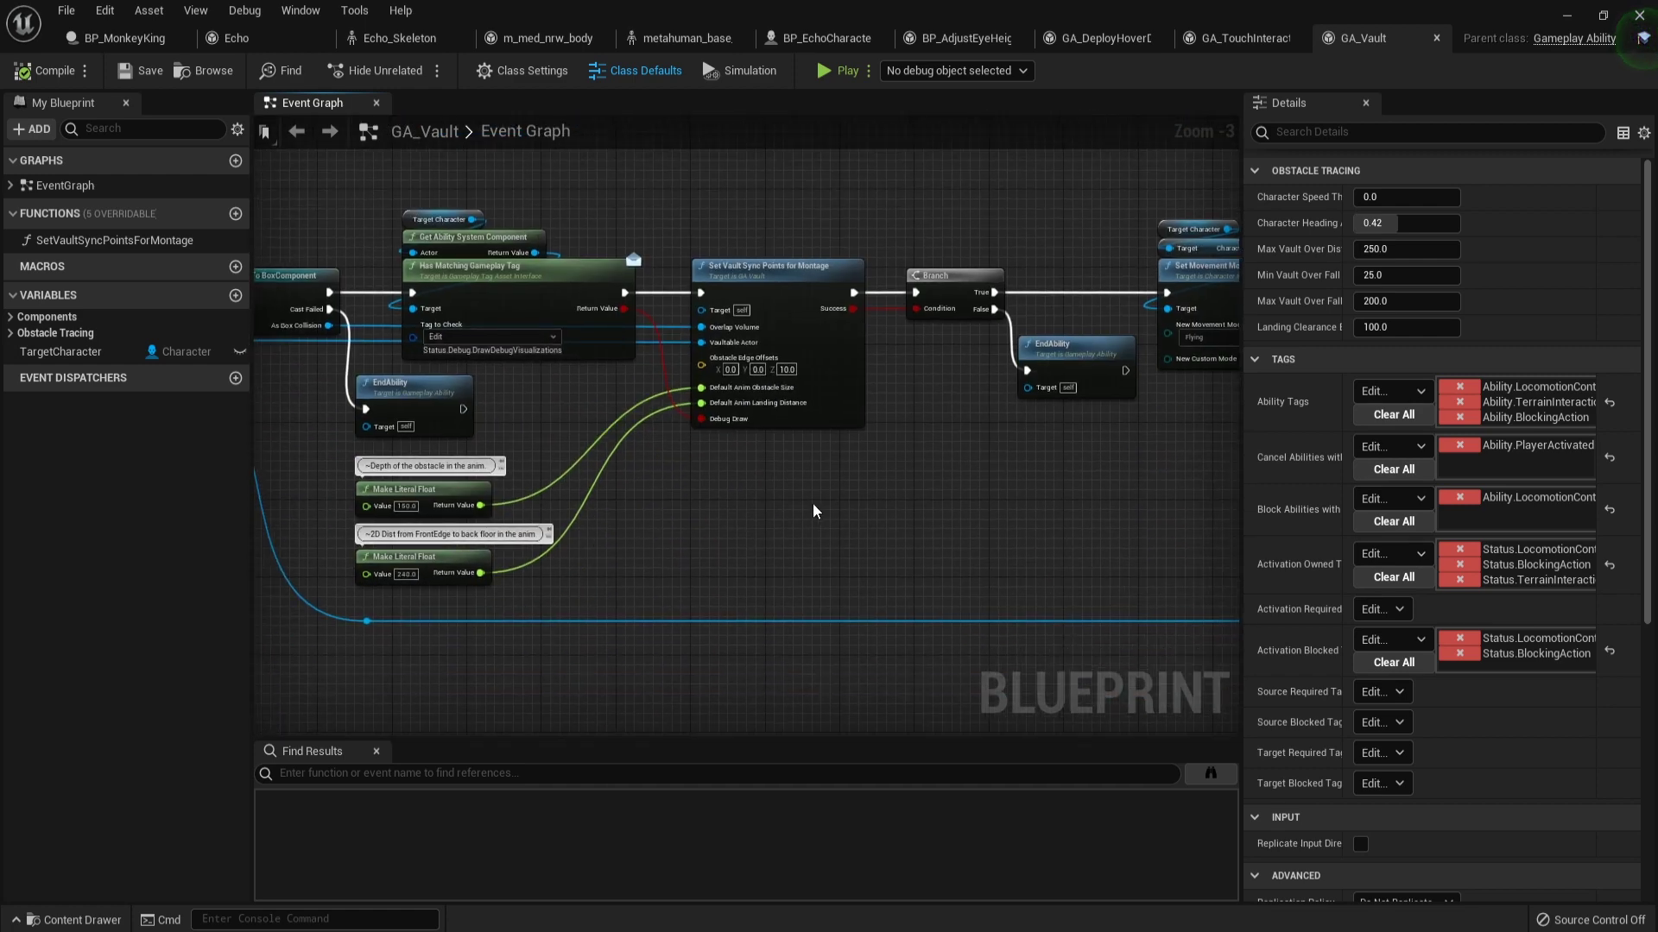
pyautogui.moveTo(898, 527); pyautogui.dragTo(552, 472, button='right')
pyautogui.moveTo(1087, 475); pyautogui.dragTo(552, 472, button='right')
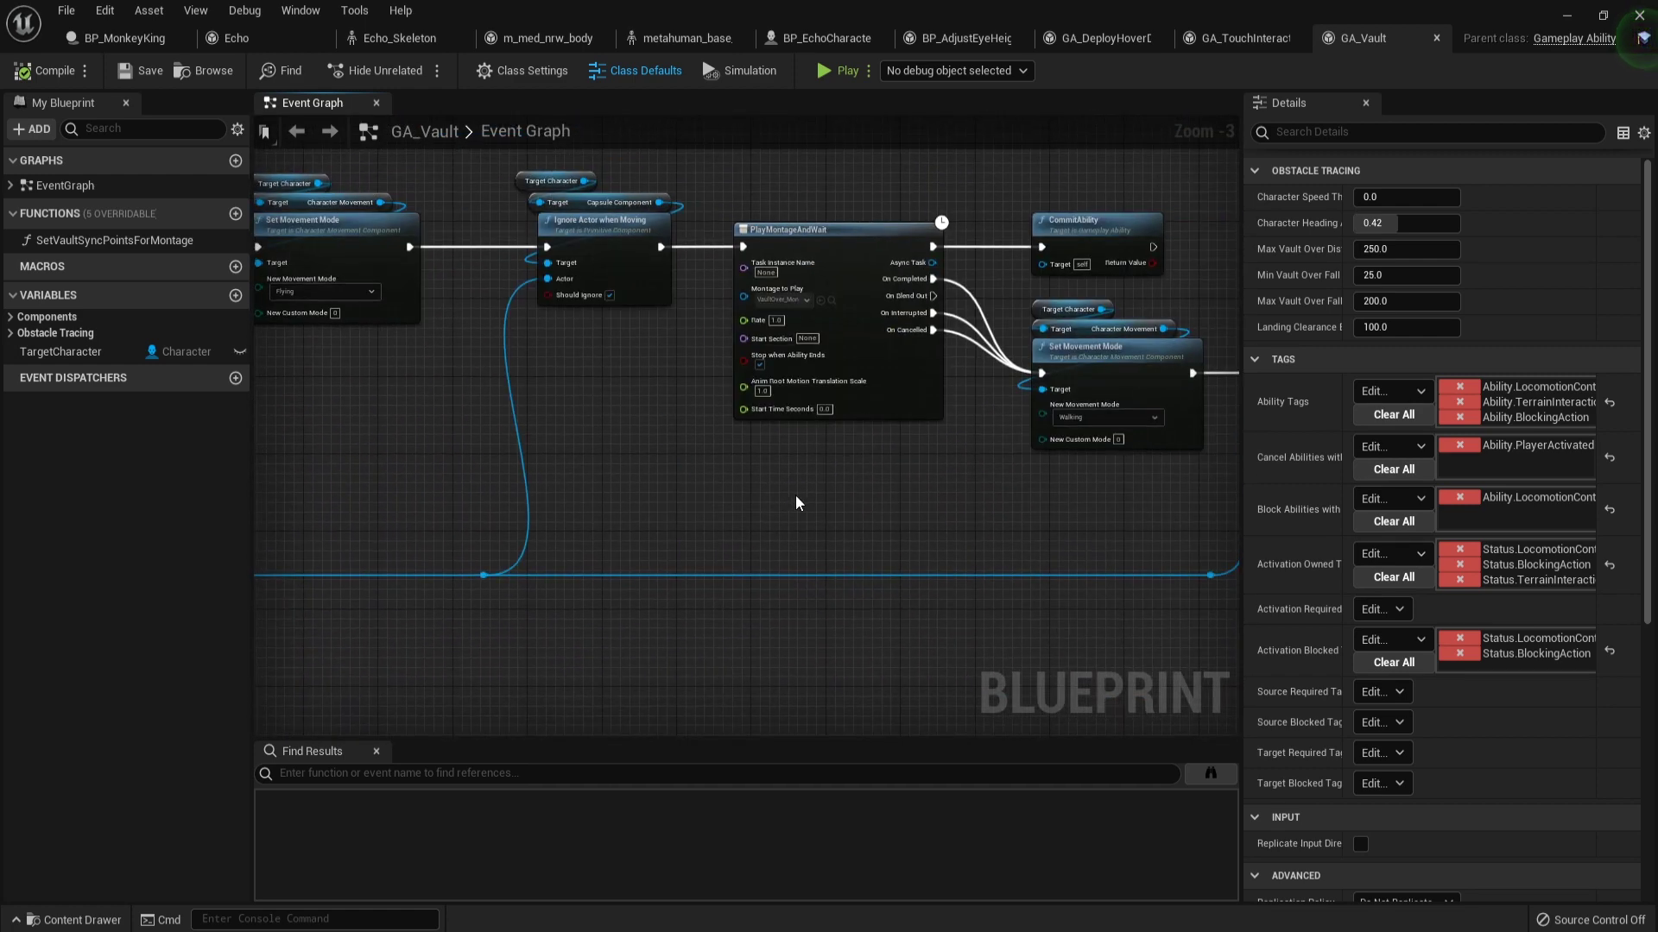
pyautogui.moveTo(800, 505); pyautogui.dragTo(581, 478, button='right')
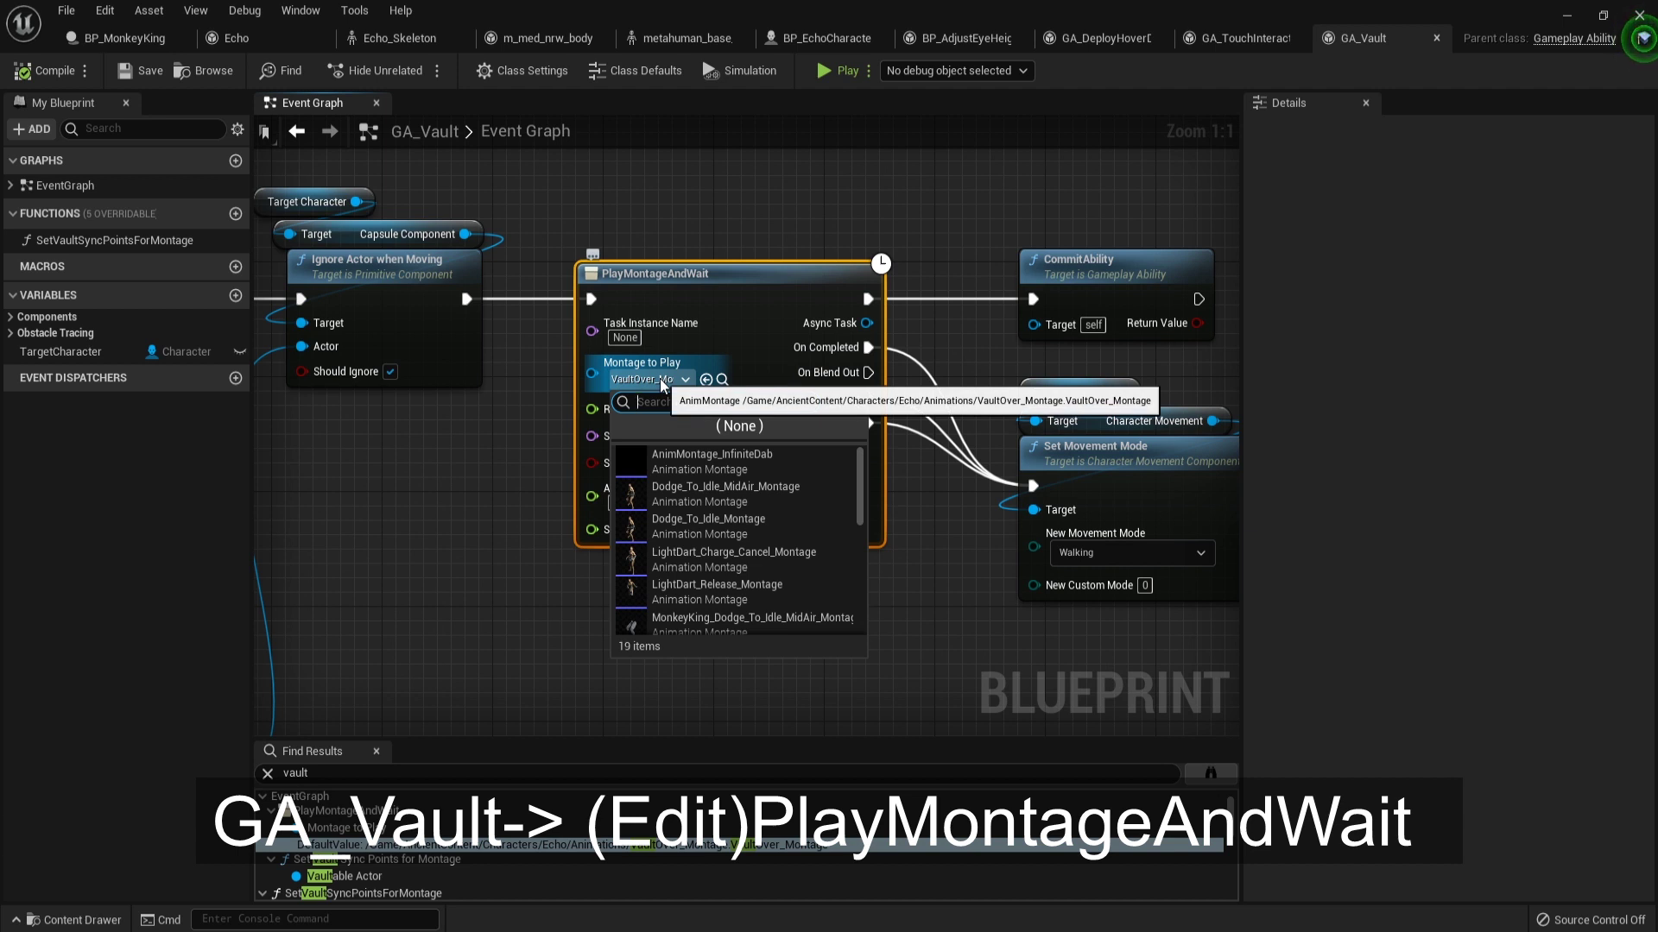
# Set Montage to Play to MonkeyKing_VaultOver_Montage, then compile and save GA_Vault.
pyautogui.write('Monkey')
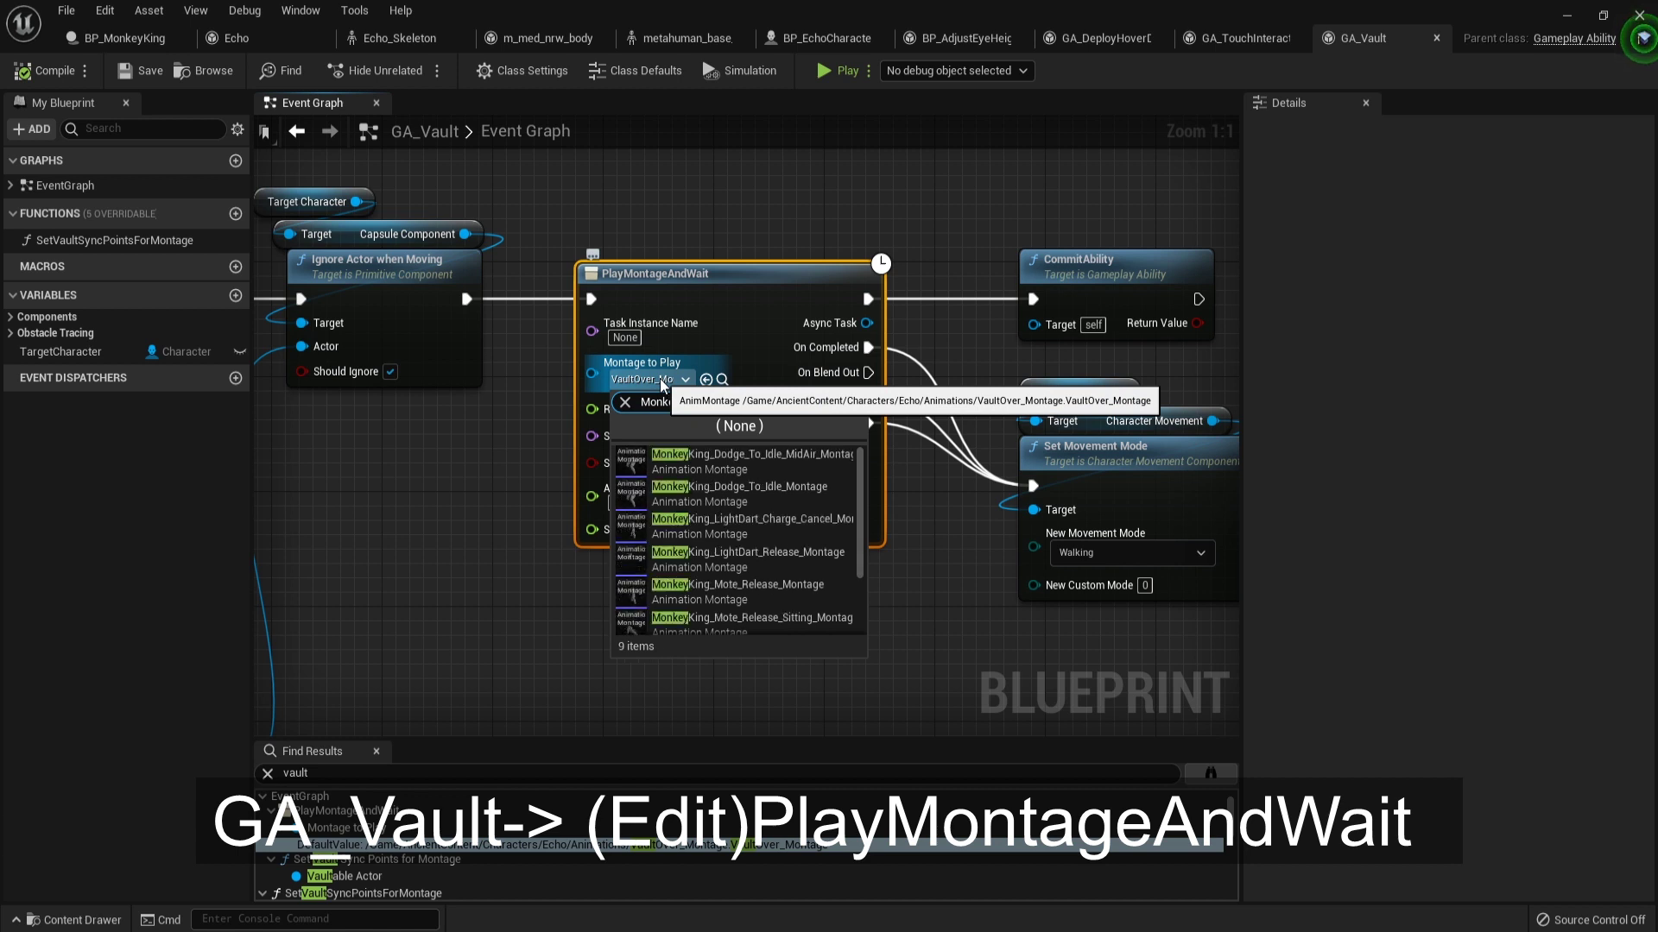
pyautogui.write('King_V')
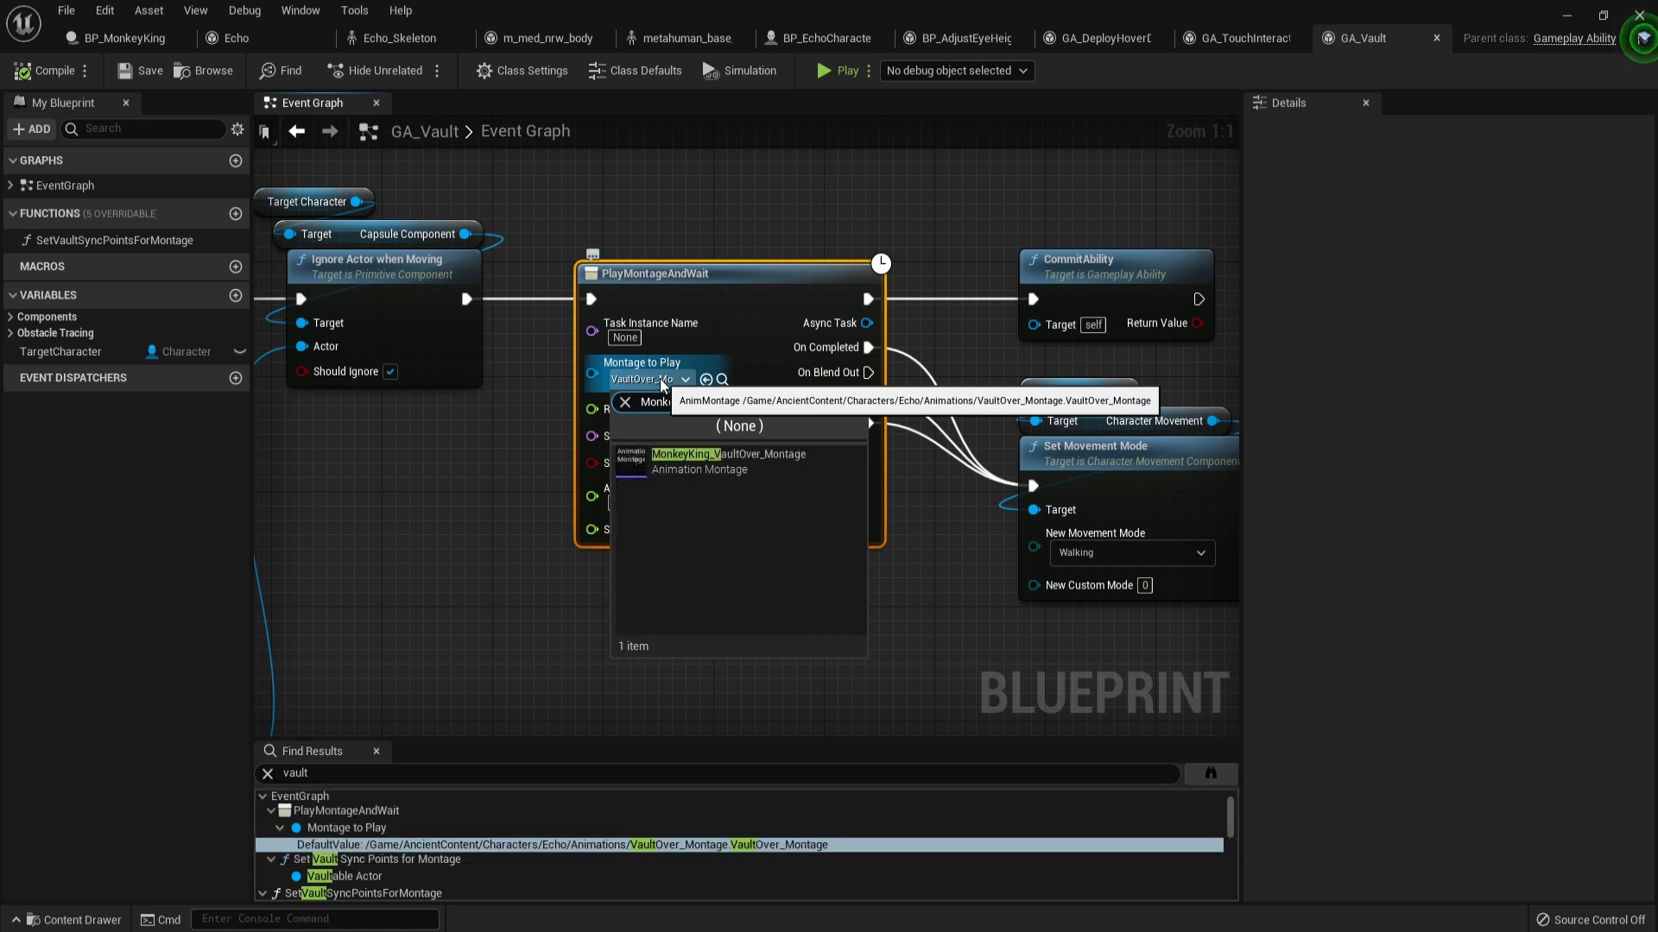
pyautogui.press('Return')
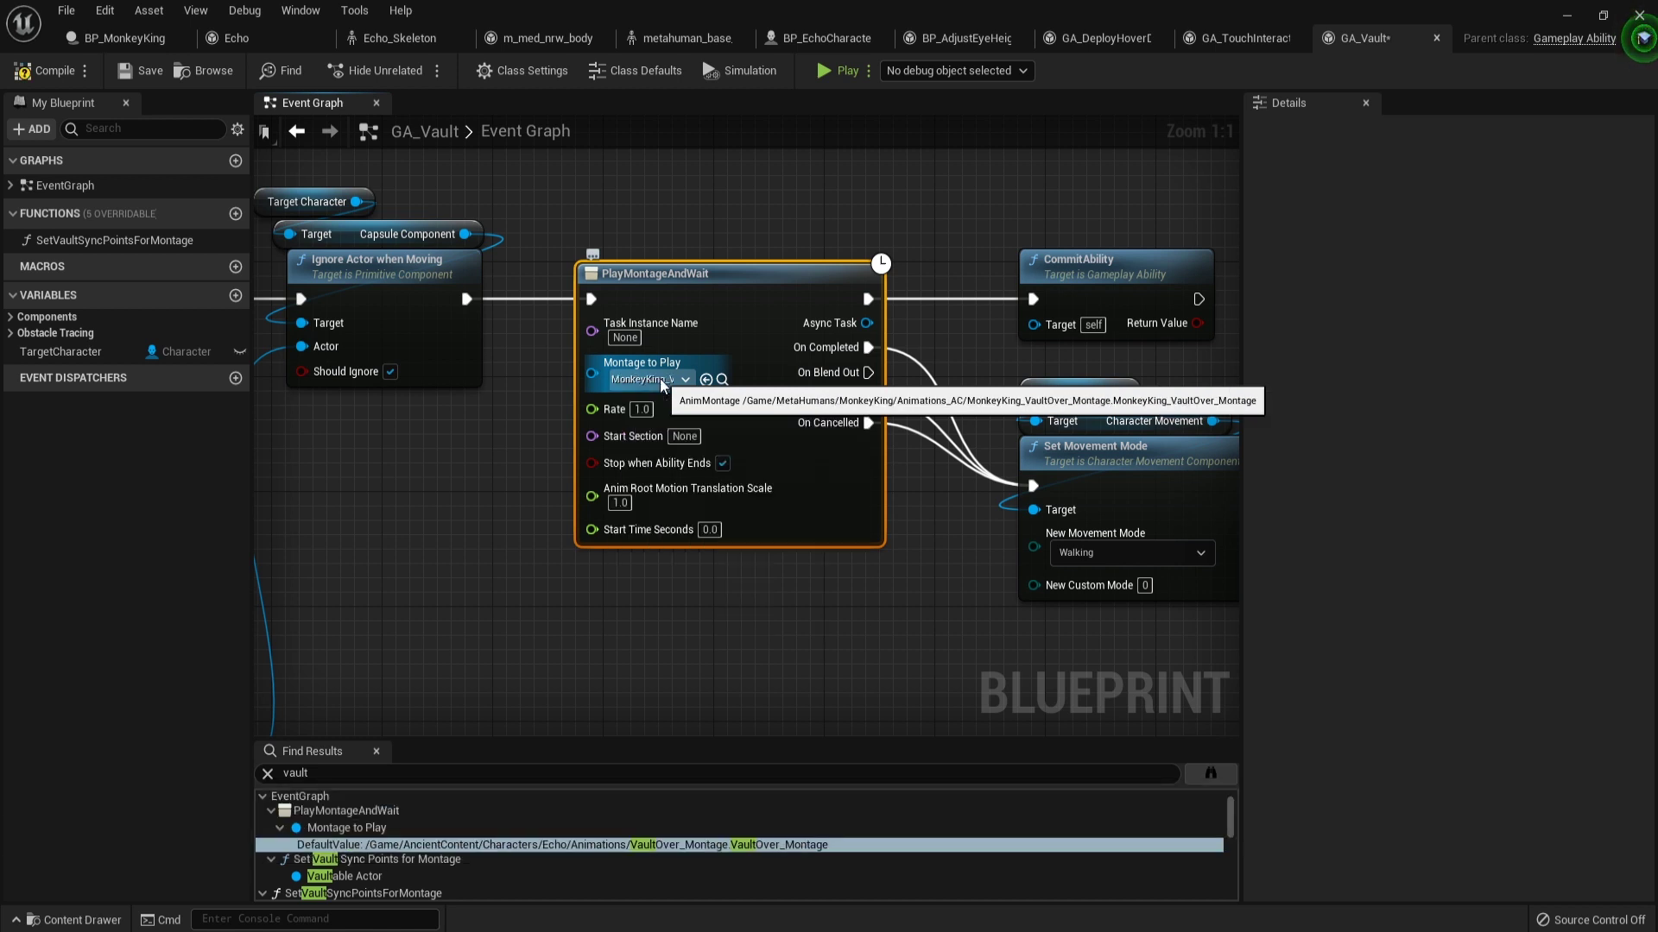
pyautogui.click(47, 78)
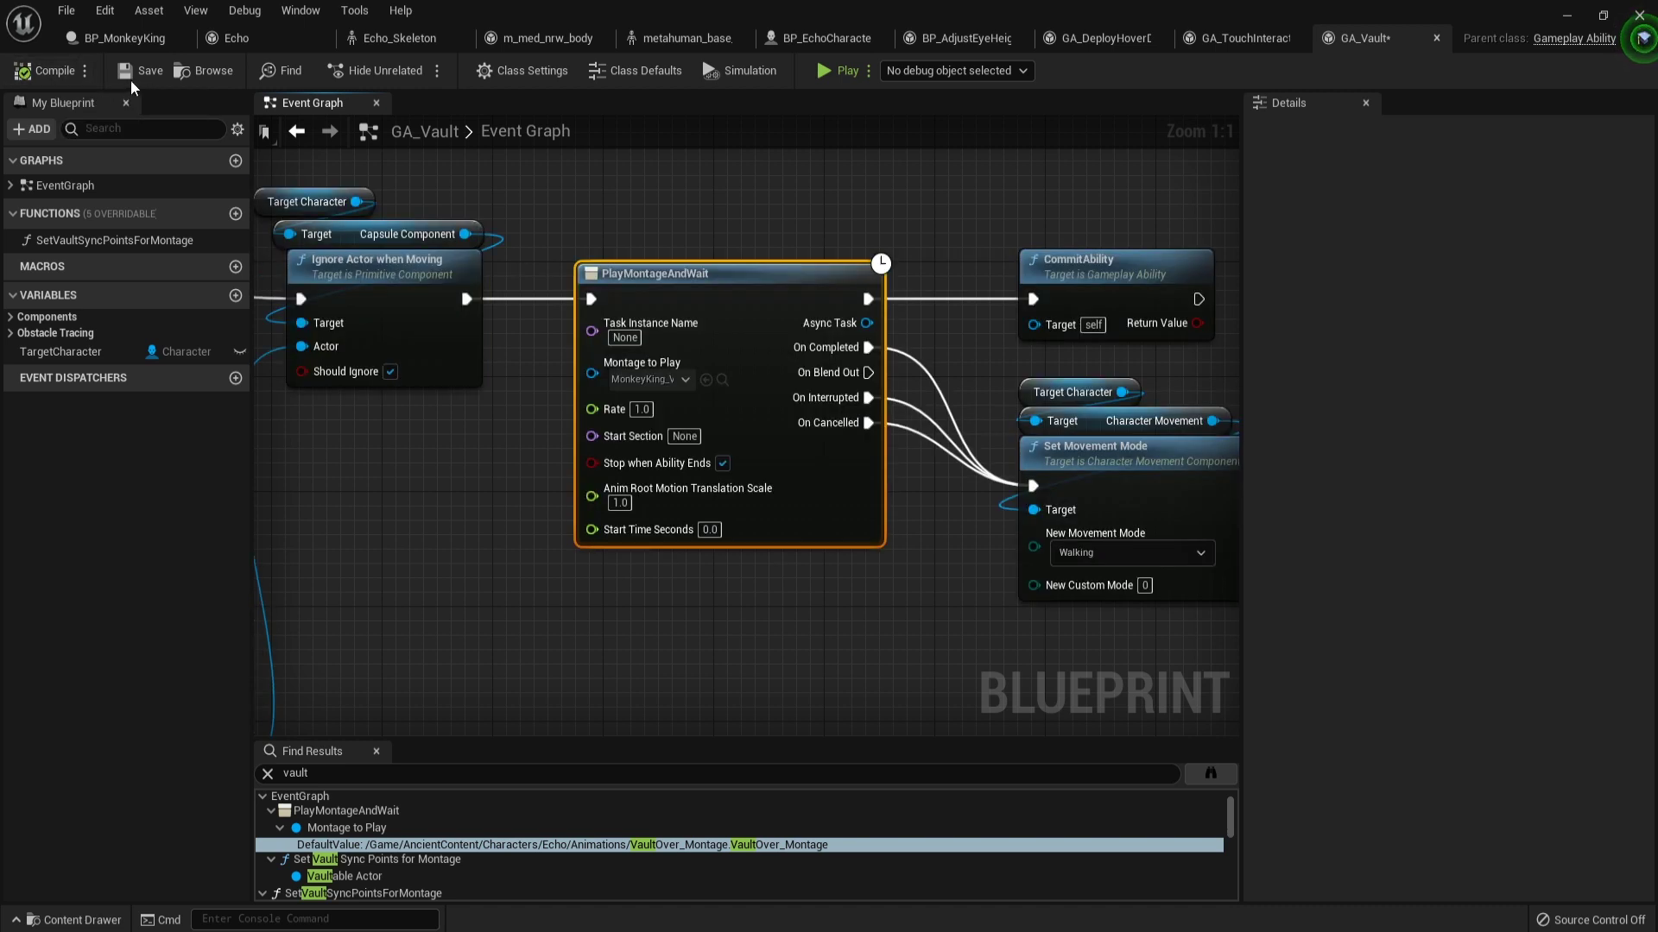
pyautogui.click(134, 76)
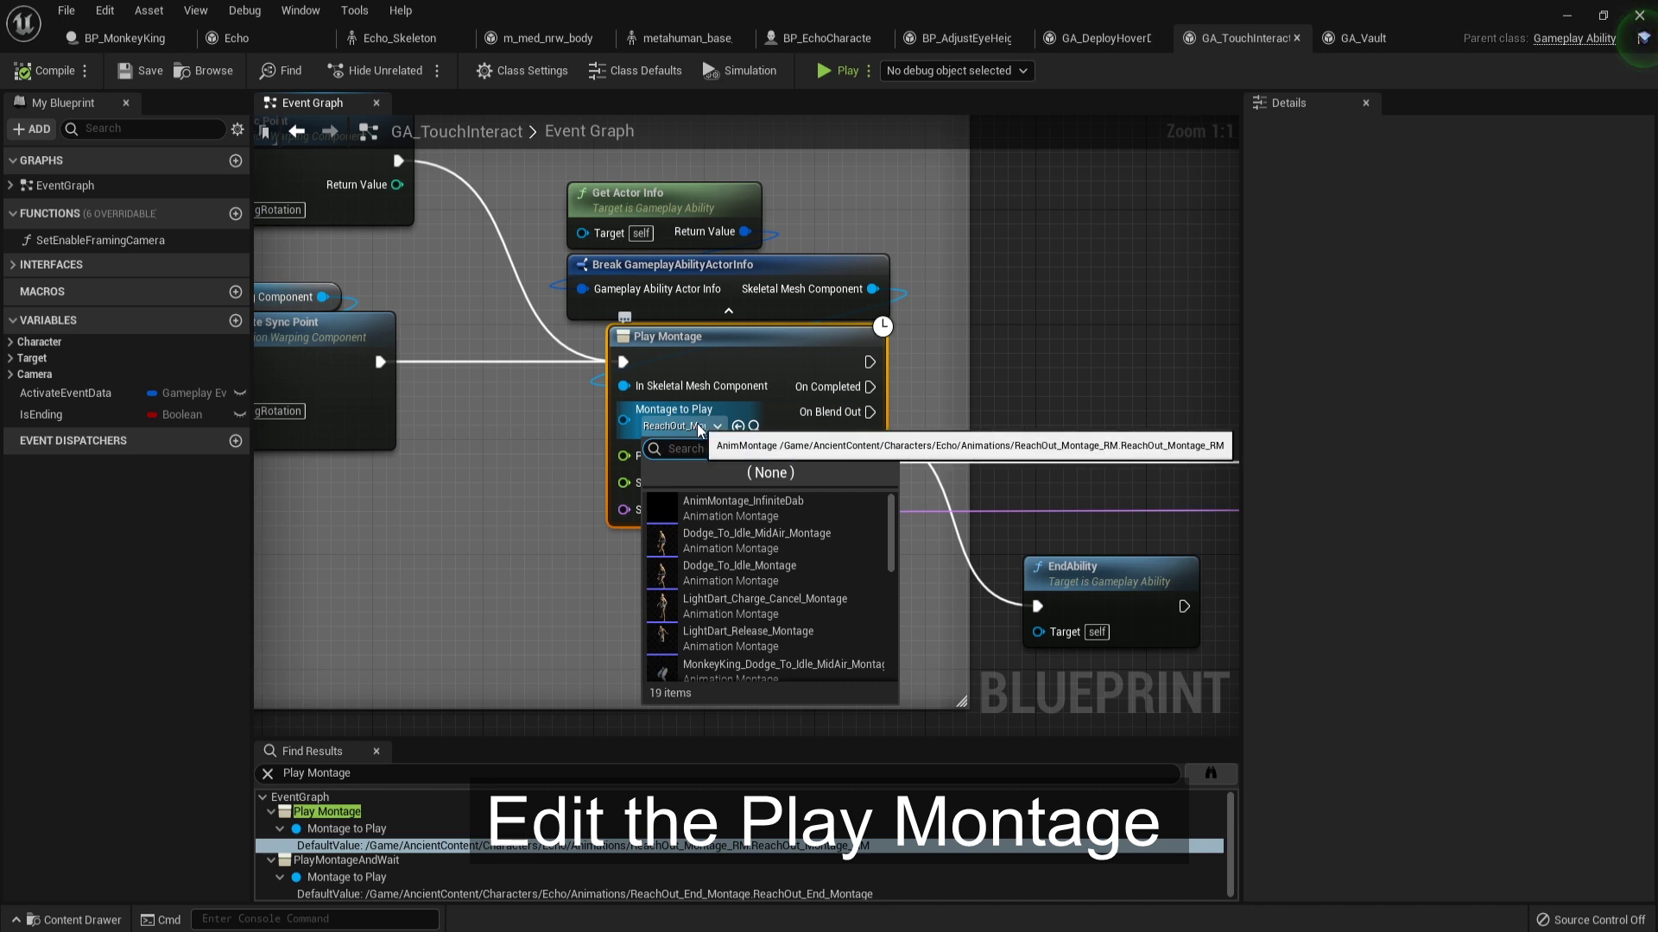
# Use MonkeyKing_ReachOut_Montage_RM for Play Montage and MonkeyKing_ReachOut_End_Montage for PlayMontageAndWait, then save.
pyautogui.write('MonkeyKing')
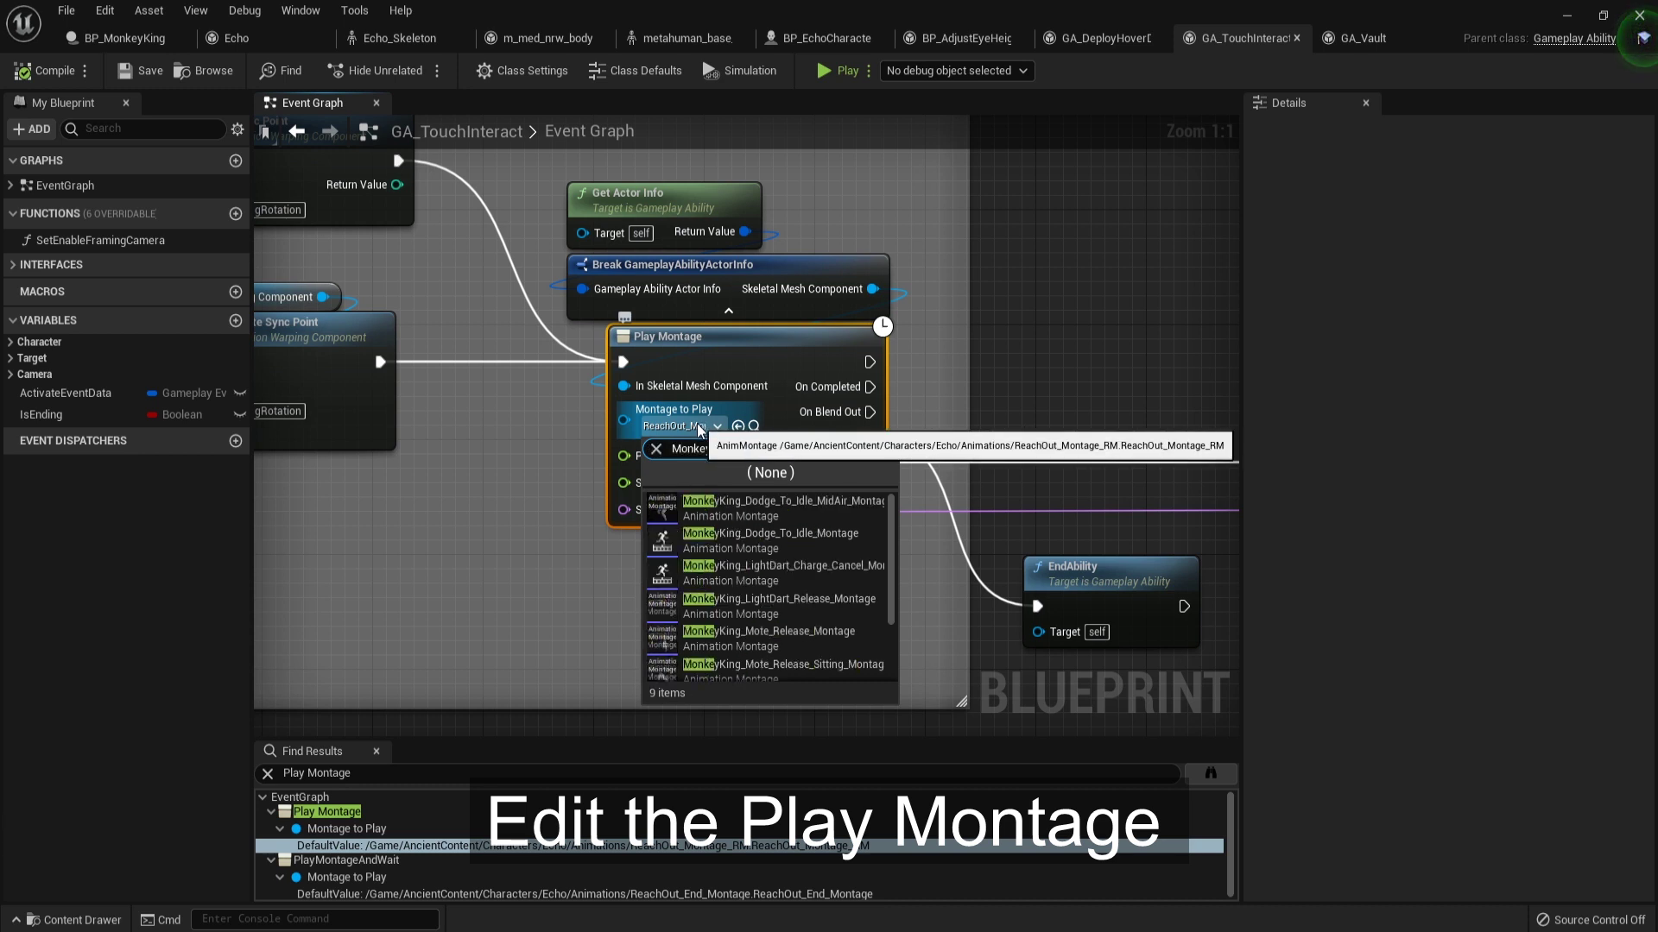
pyautogui.write('_')
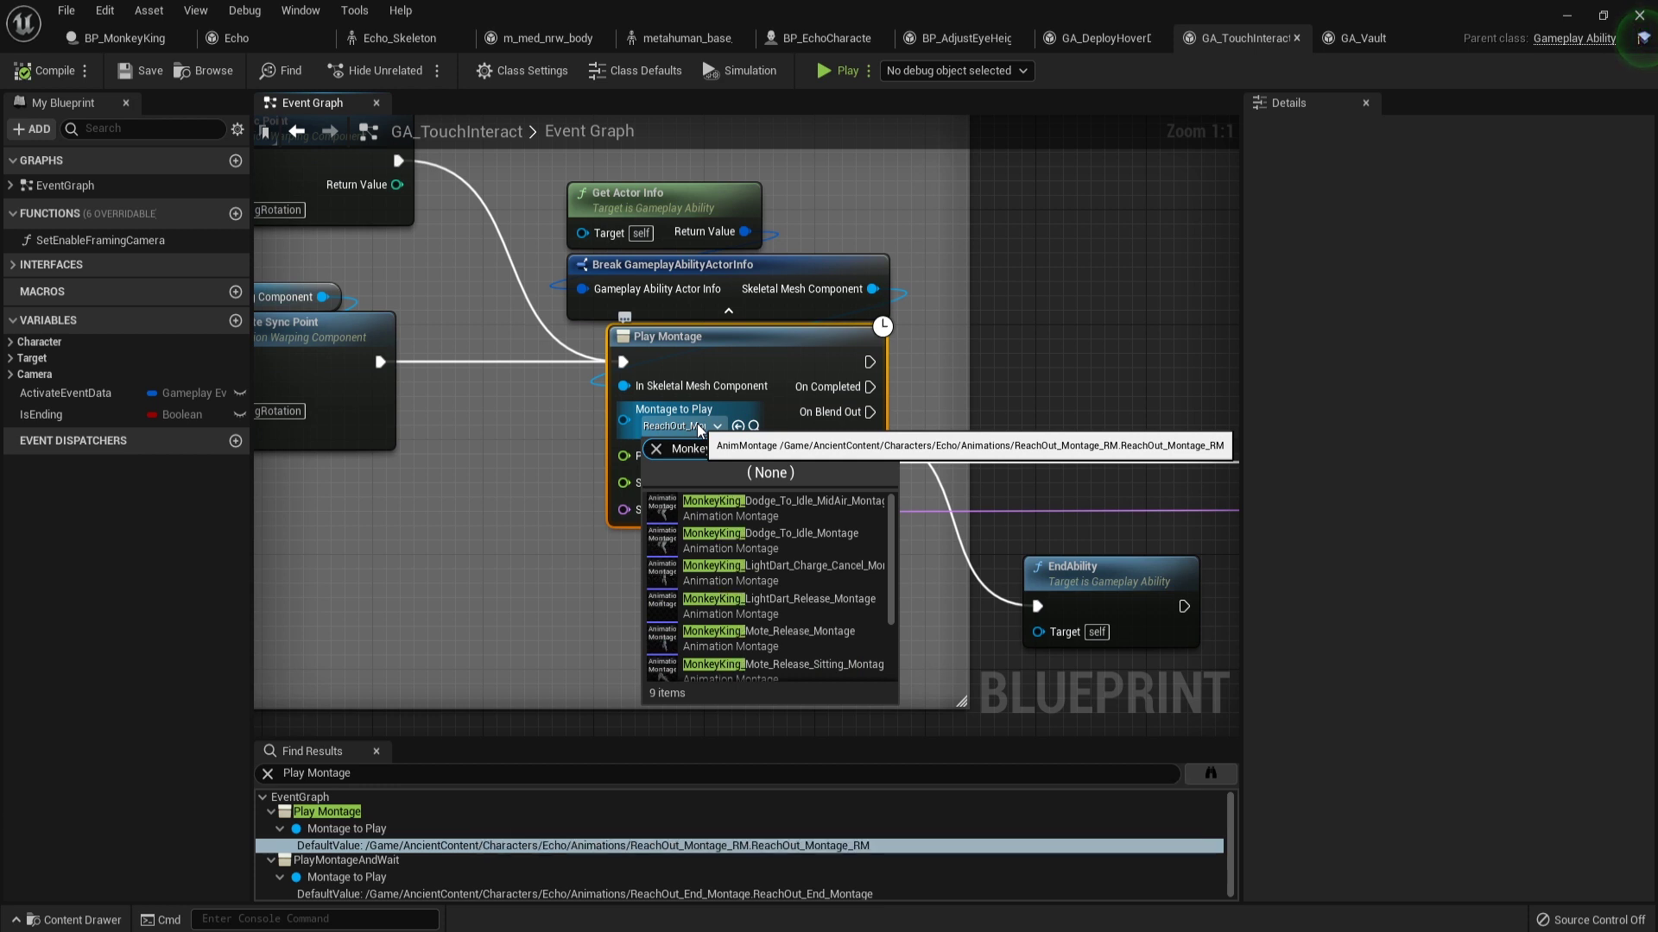
pyautogui.write('Re')
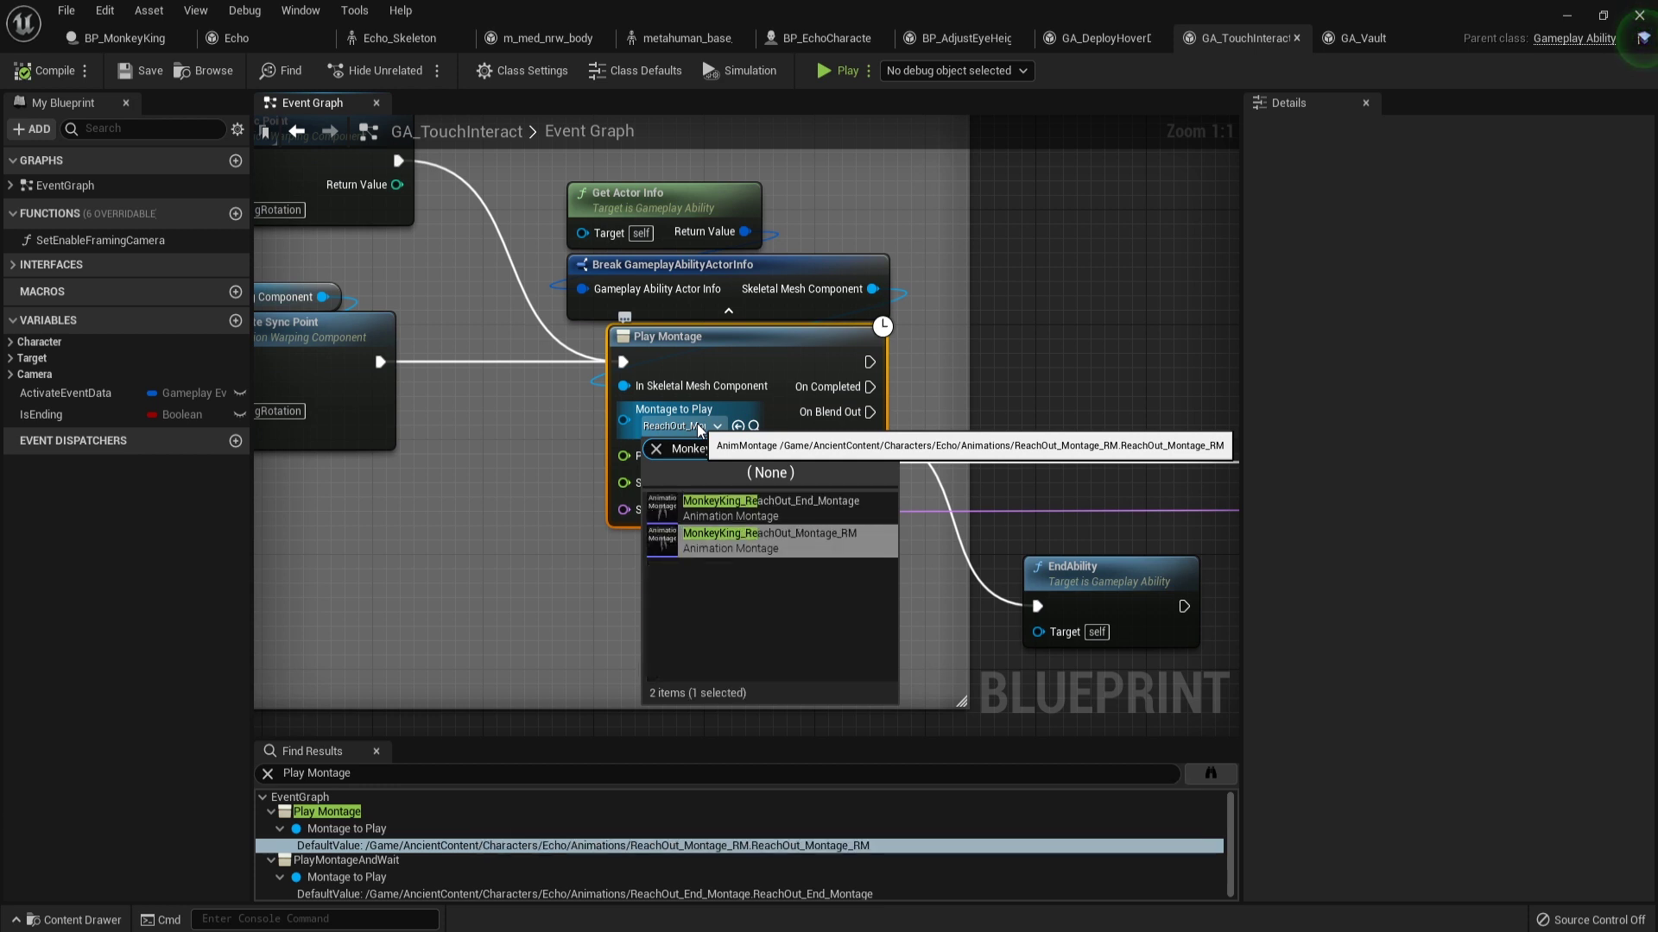
pyautogui.click(769, 539)
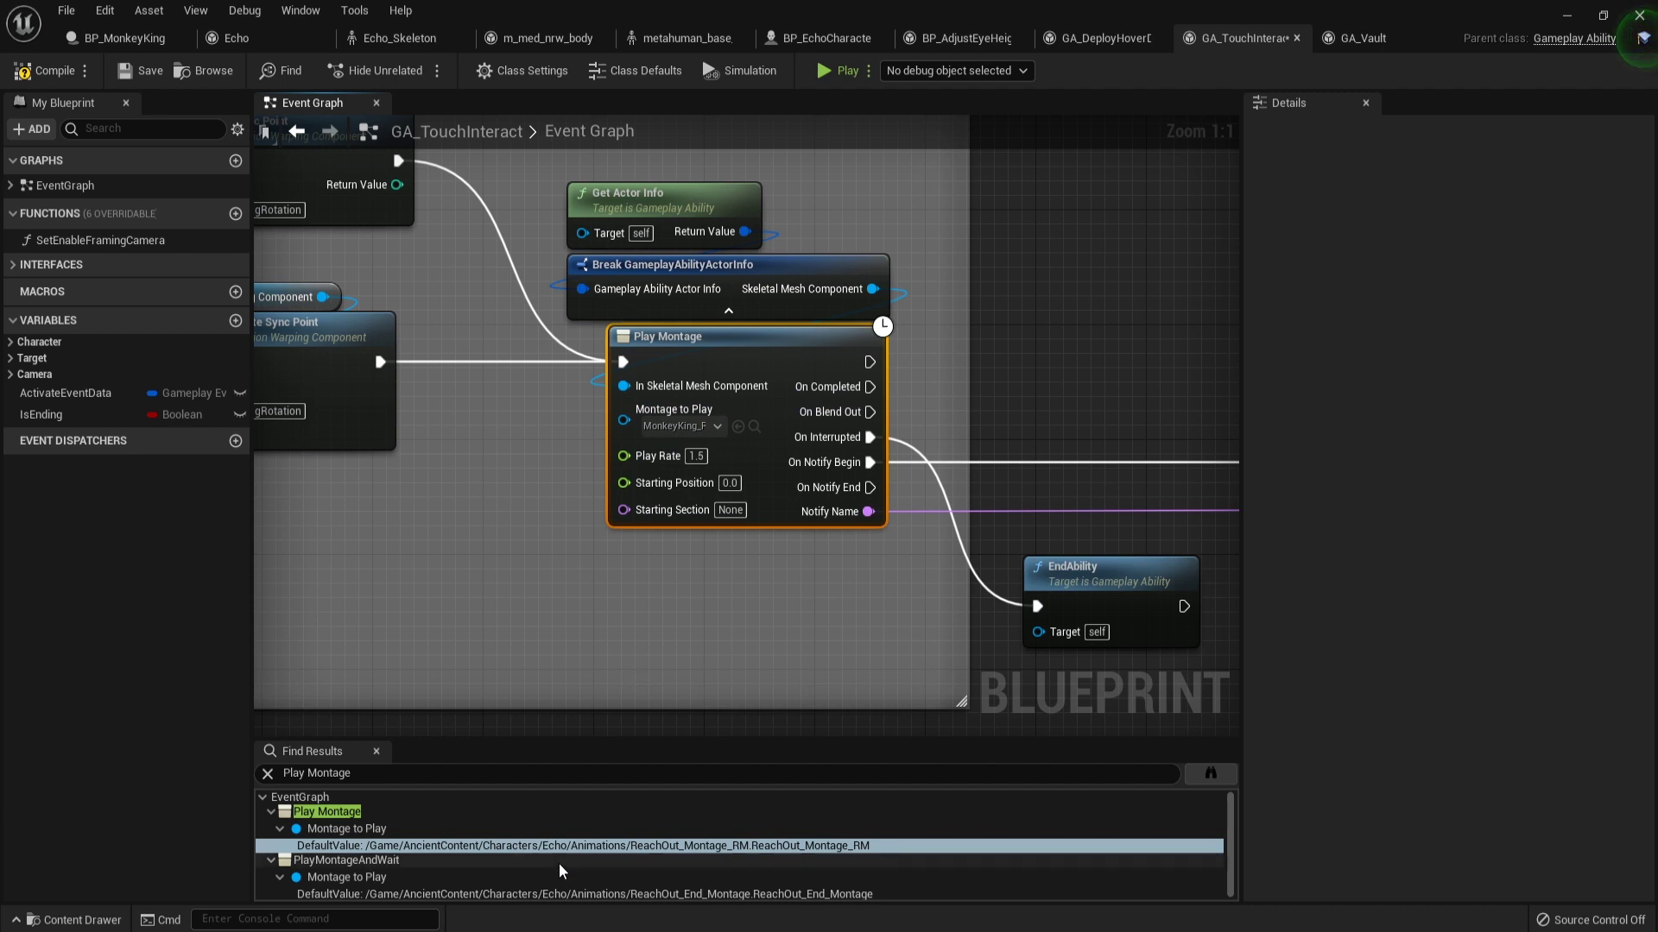
pyautogui.click(541, 894)
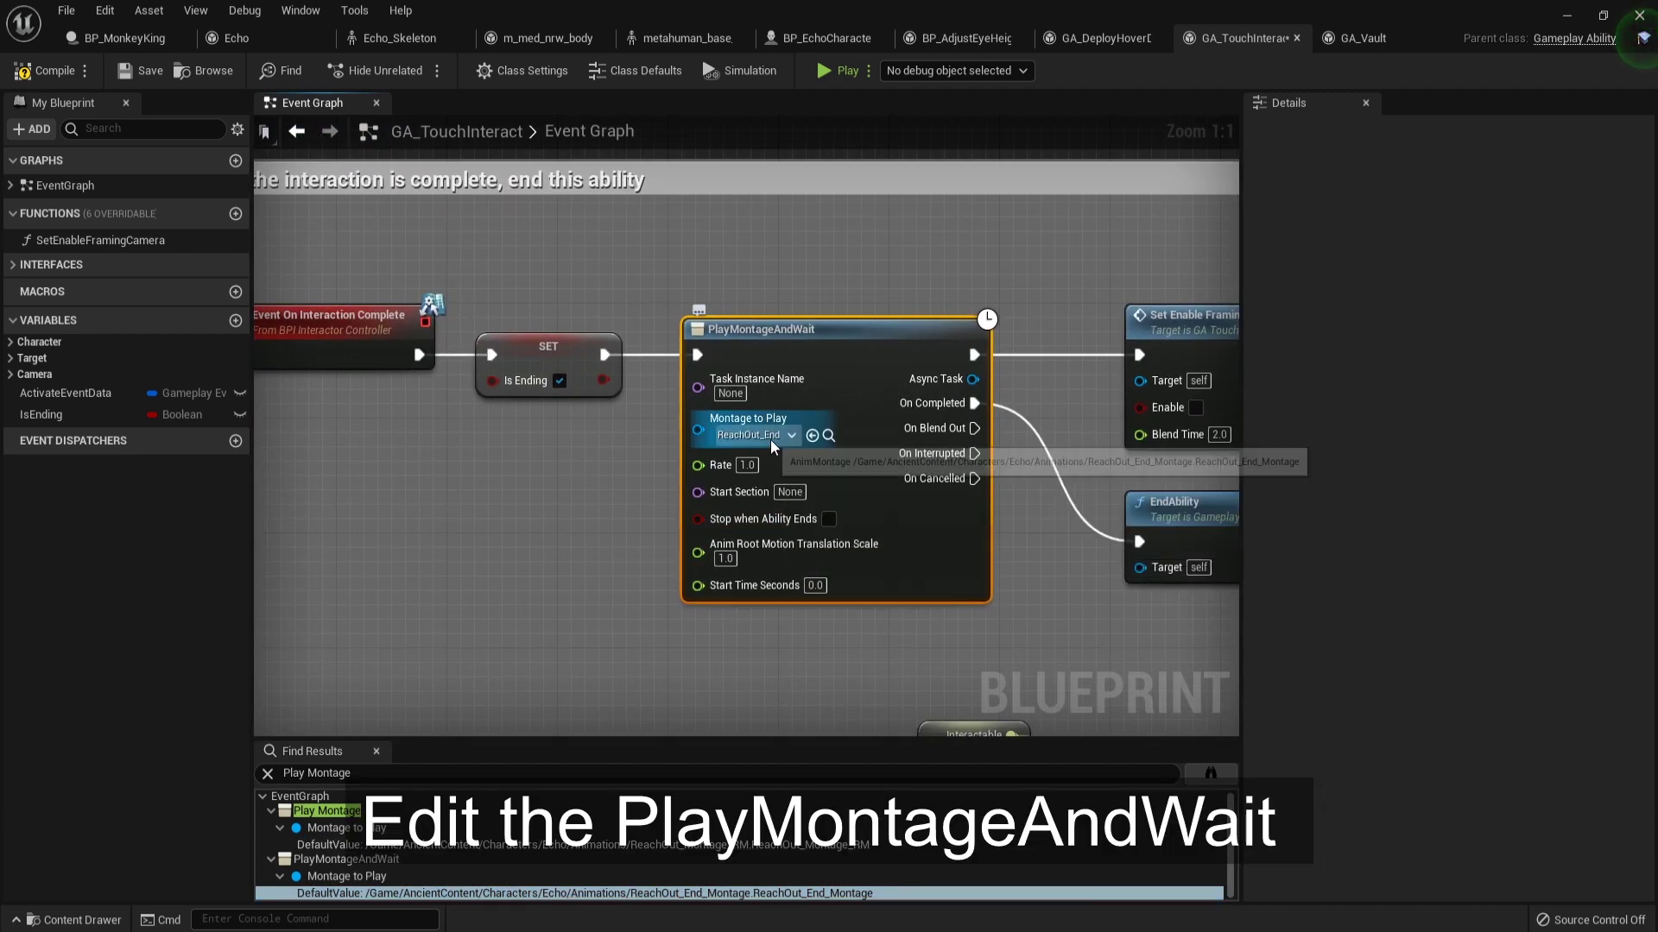
pyautogui.click(770, 438)
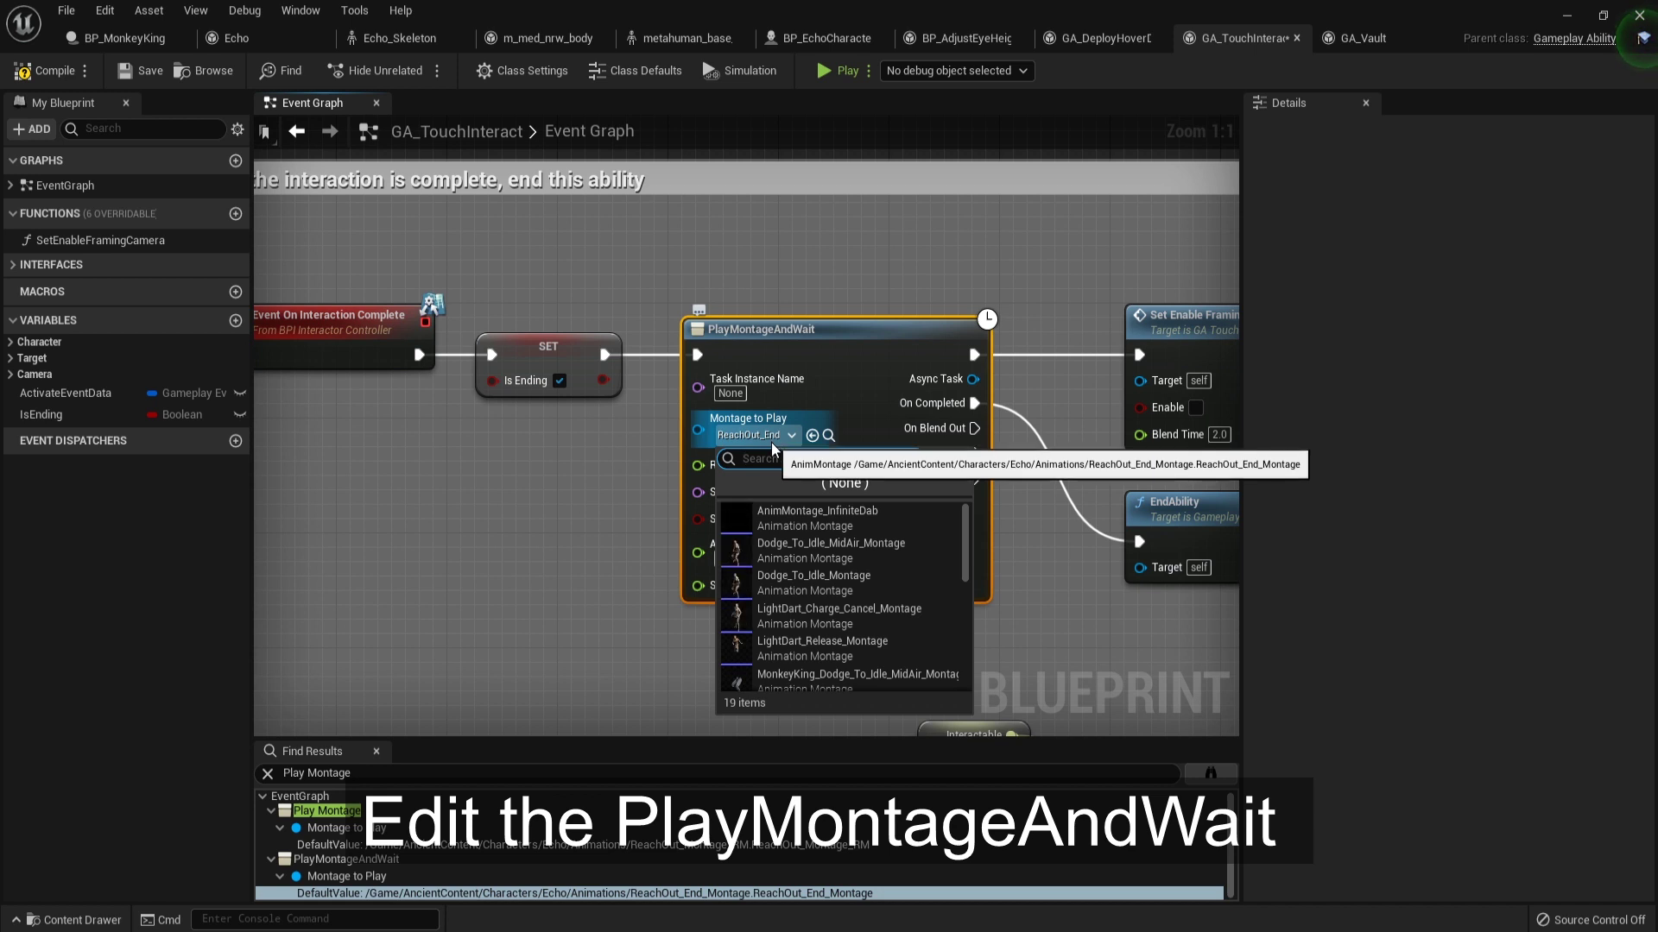
pyautogui.write('Mo')
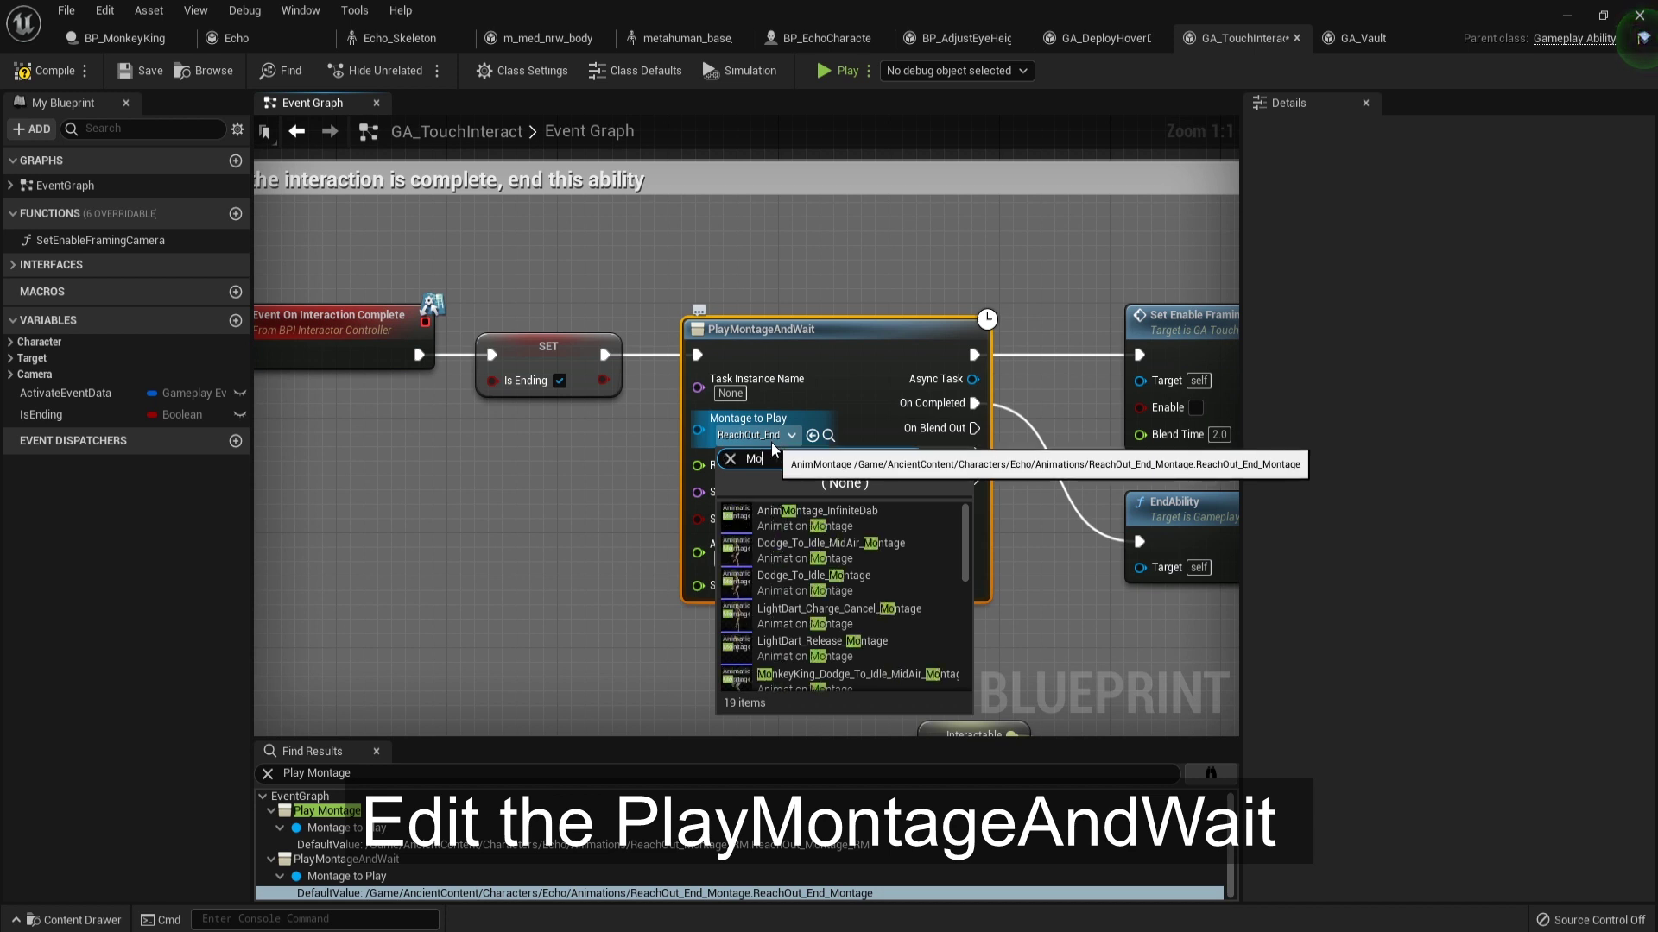
pyautogui.write('n')
pyautogui.press('BackSpace')
pyautogui.press('BackSpace')
pyautogui.press('BackSpace')
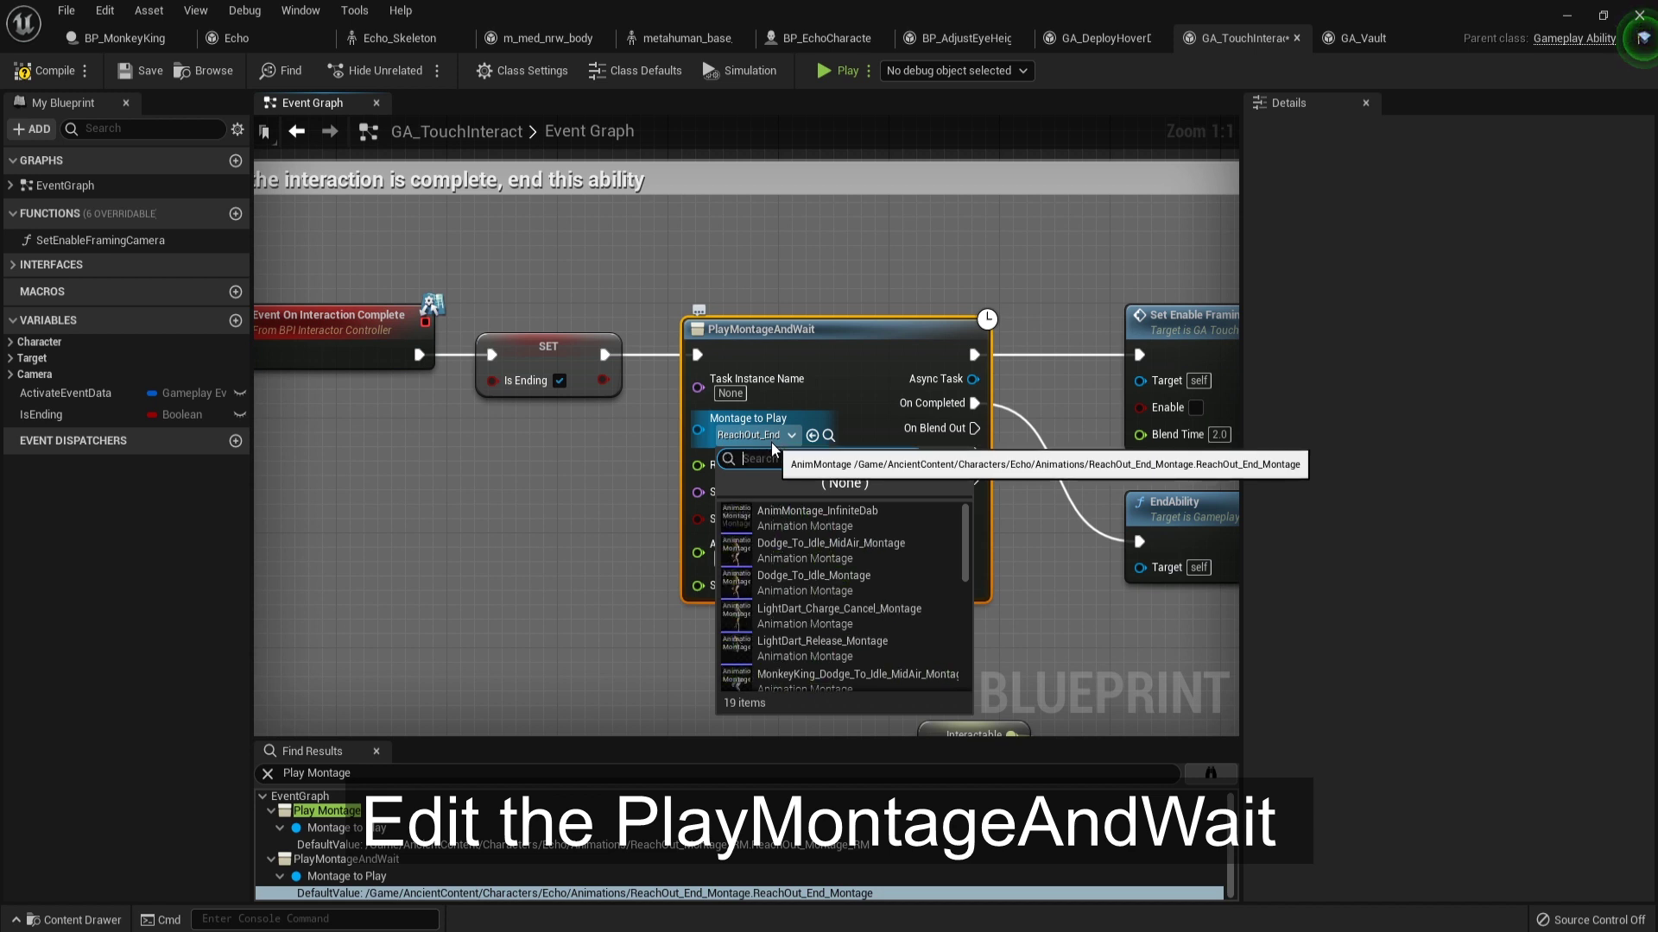
pyautogui.write('Mon')
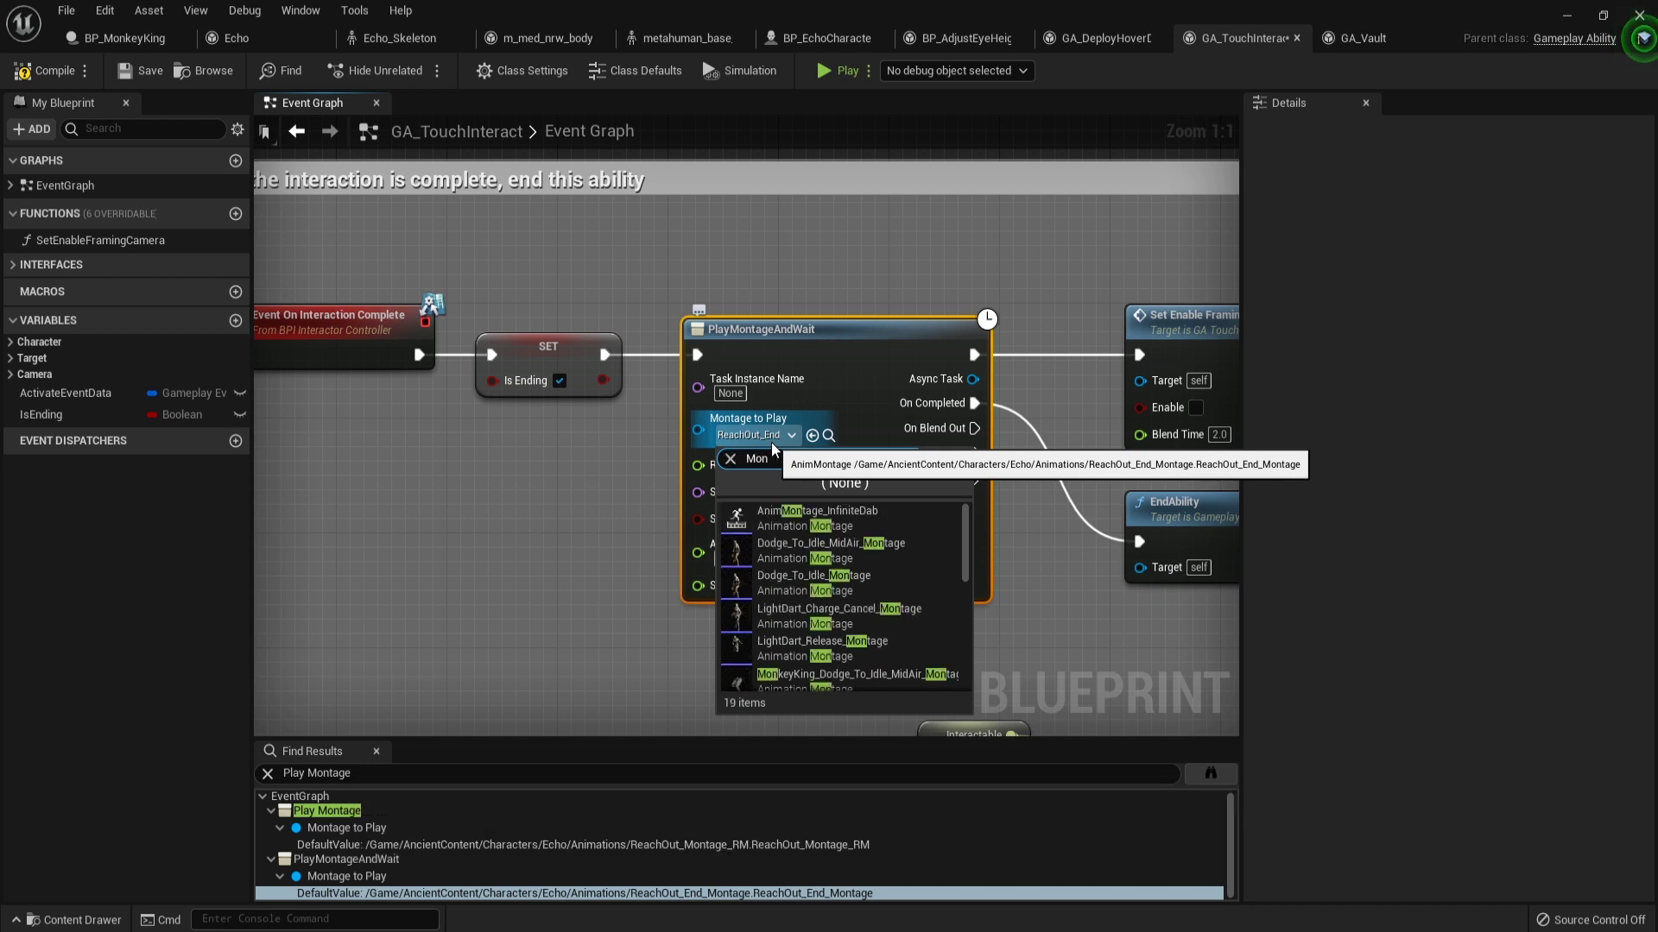
pyautogui.write('keyKing_')
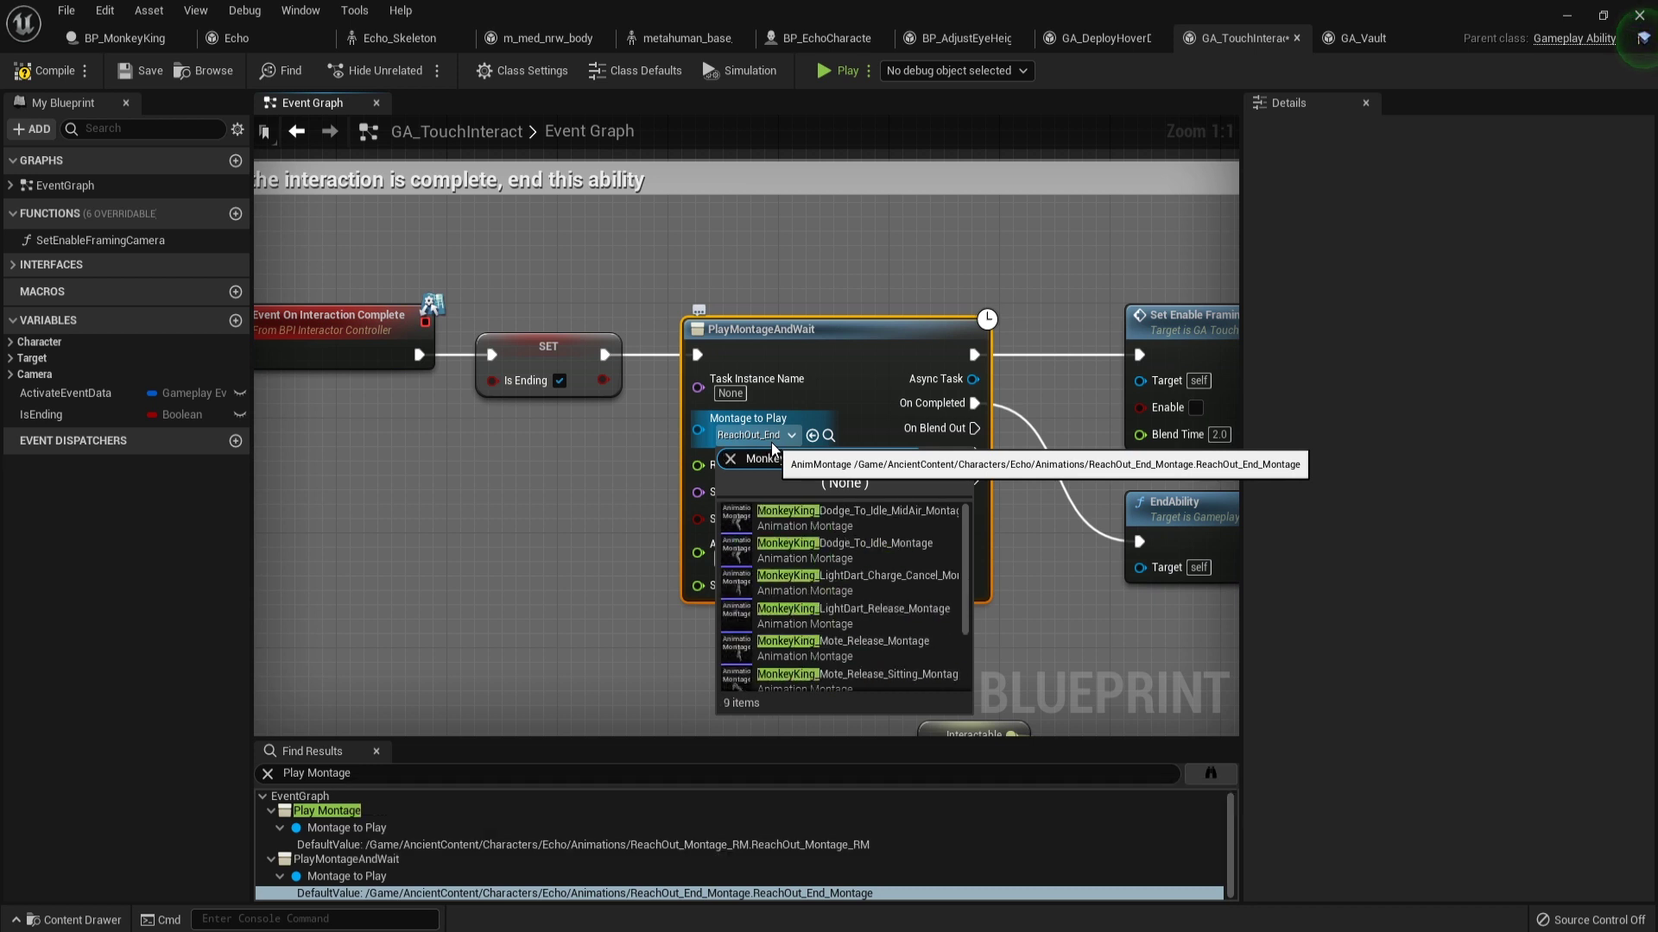
pyautogui.write('ReachOut')
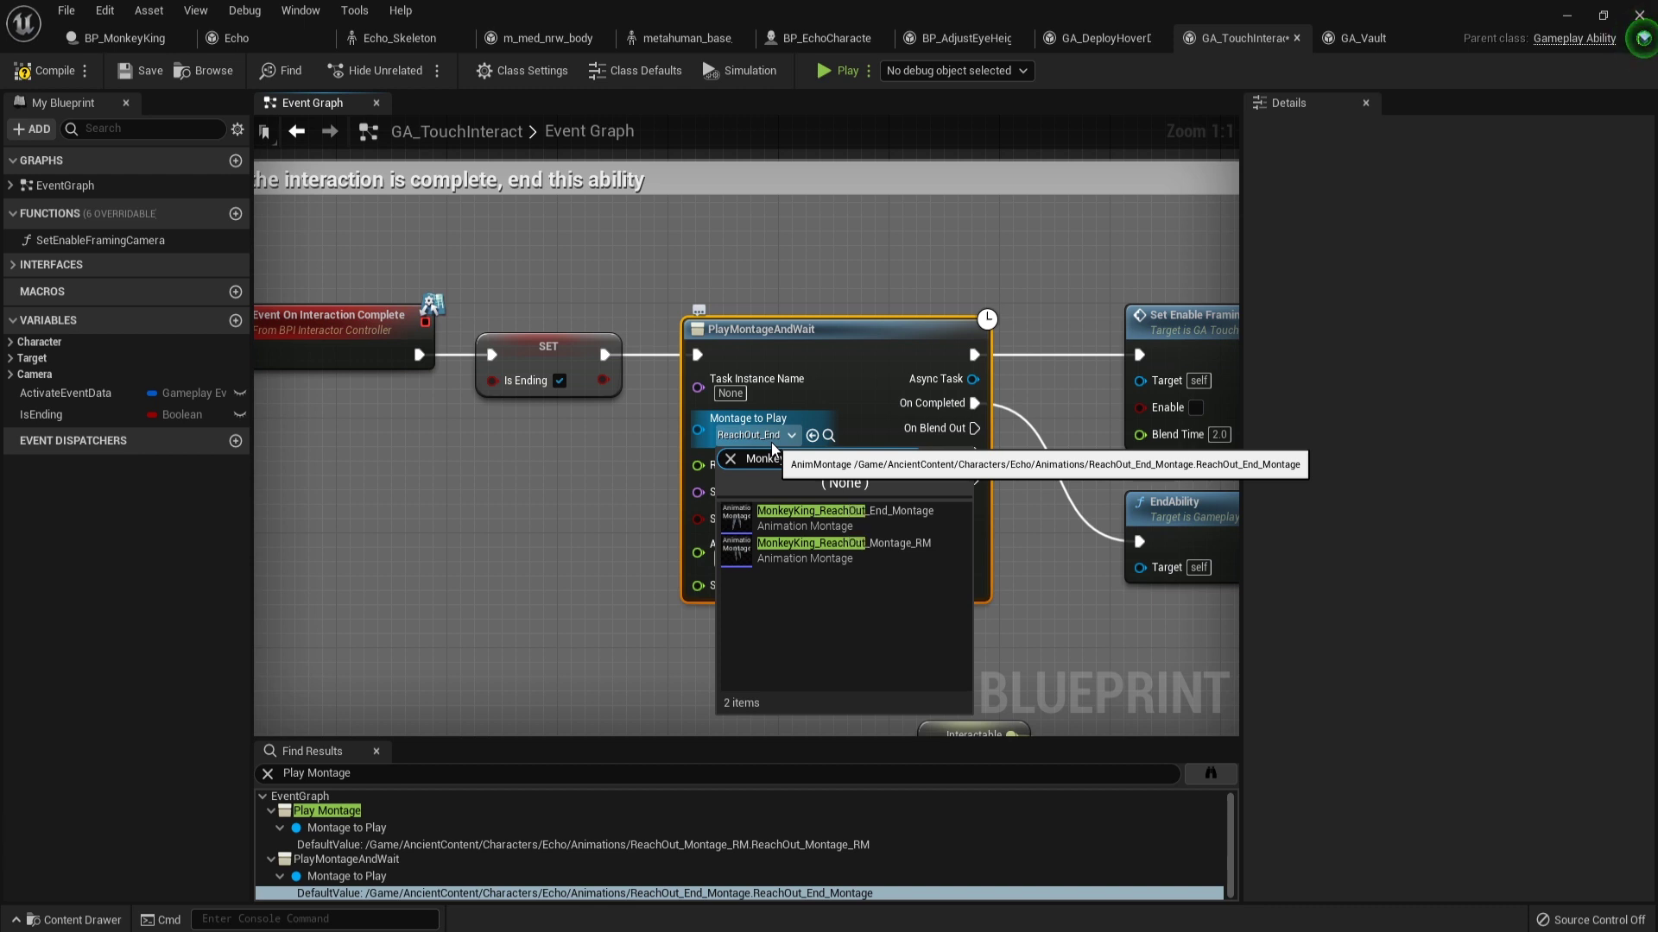
pyautogui.press('Down')
pyautogui.press('Return')
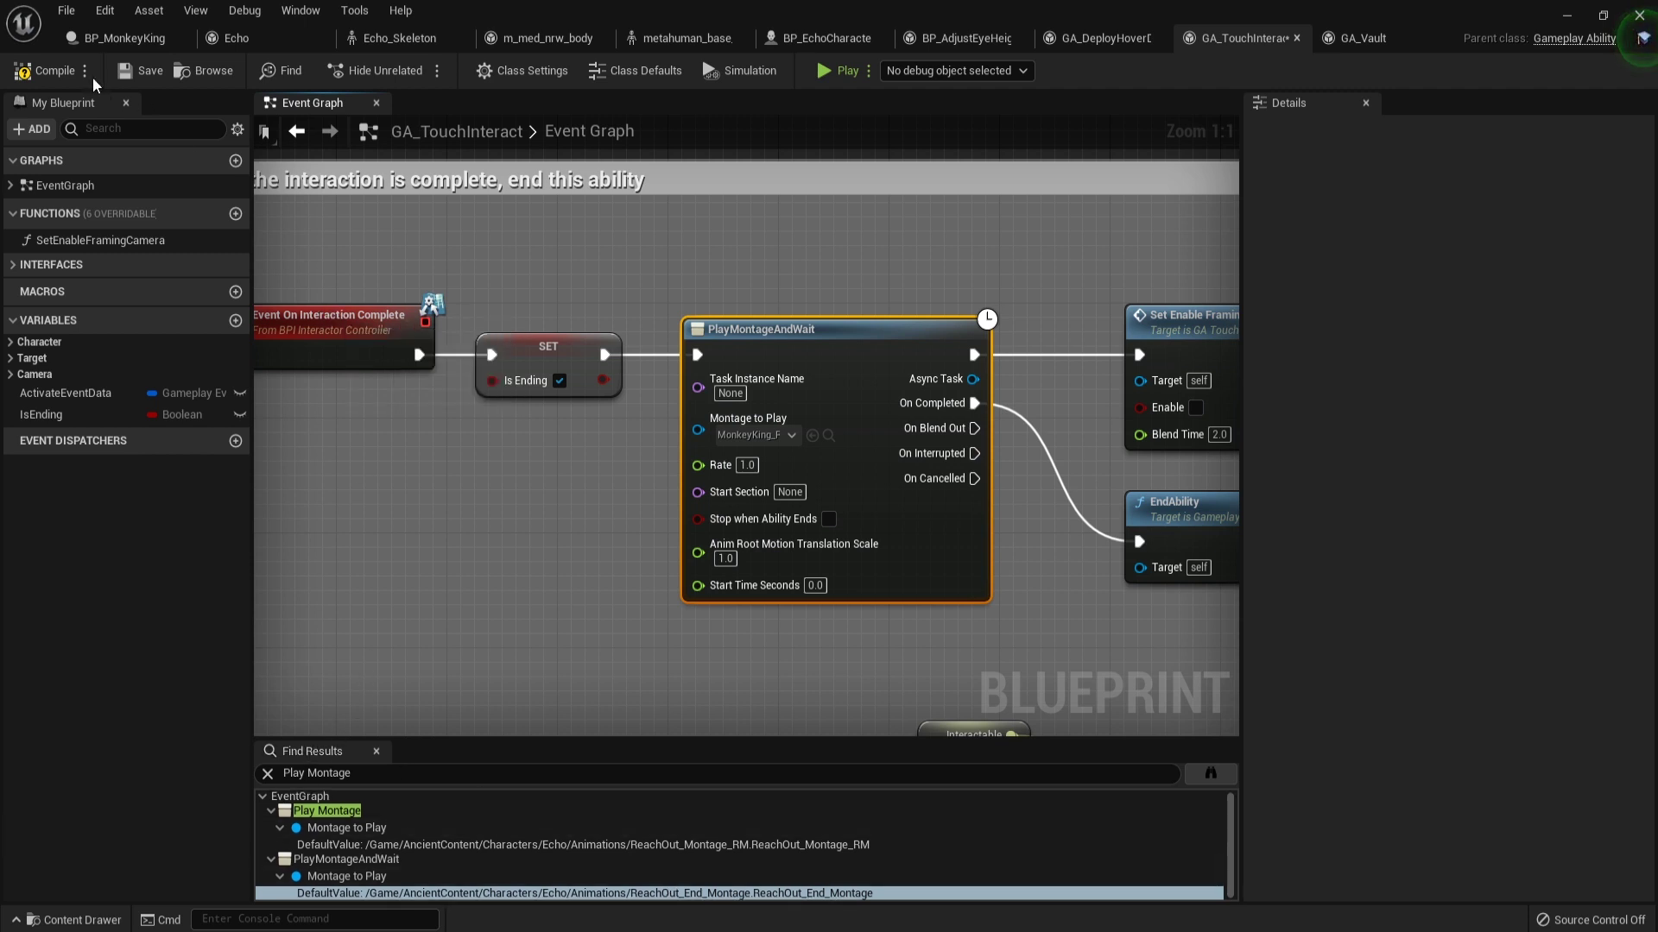
pyautogui.click(138, 60)
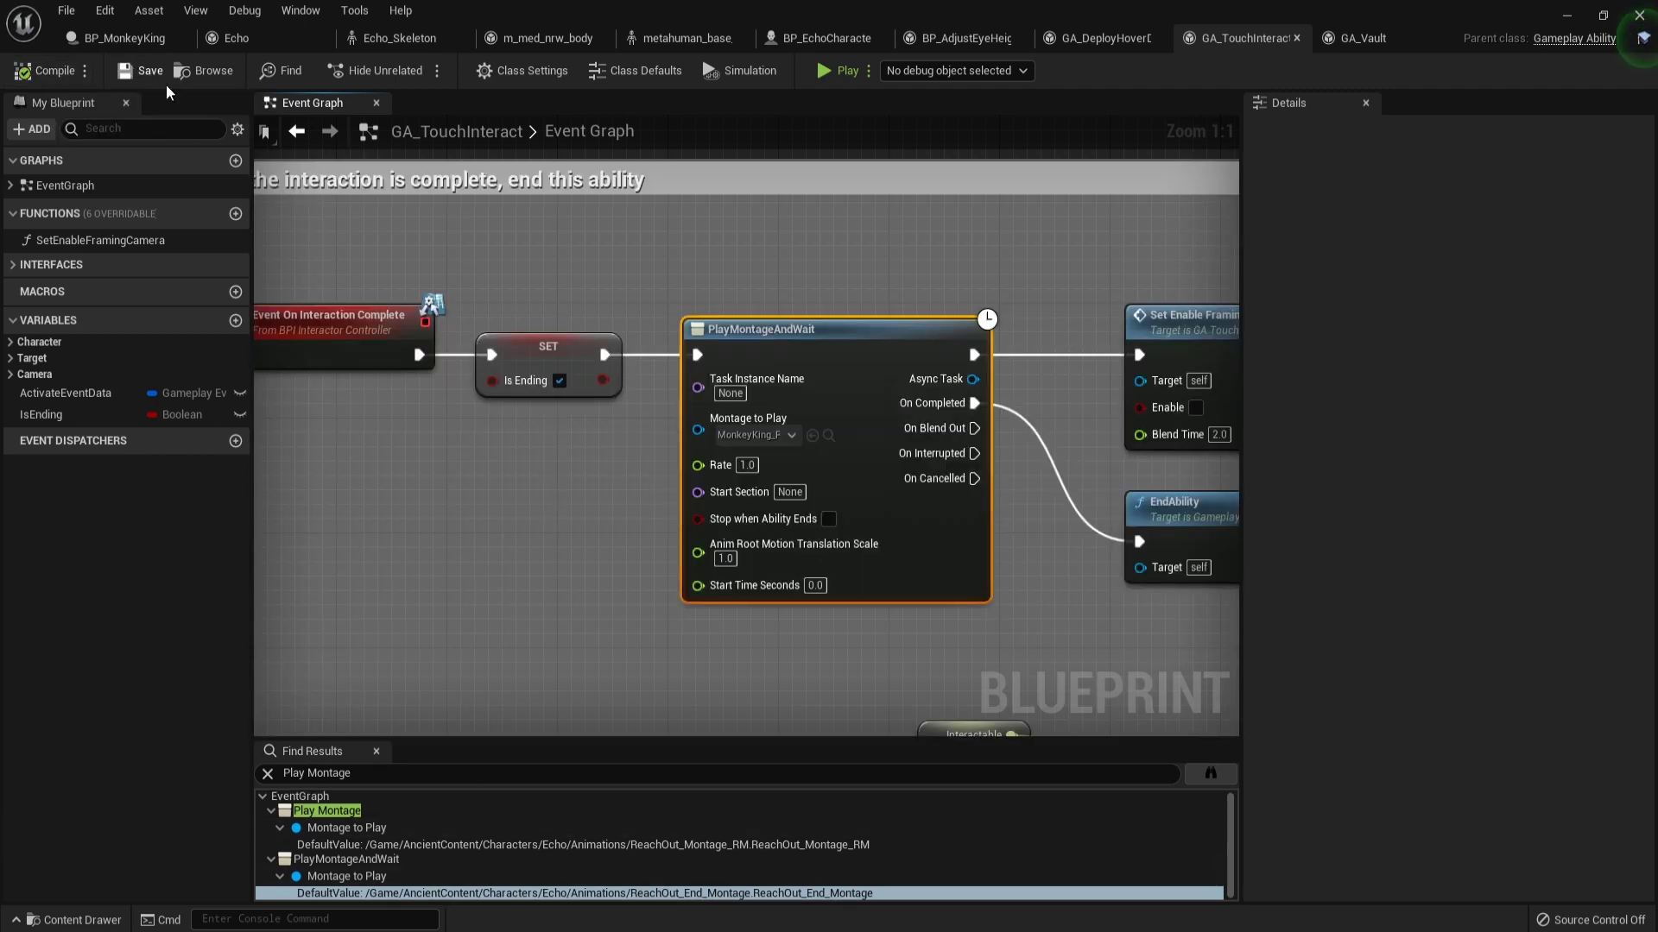
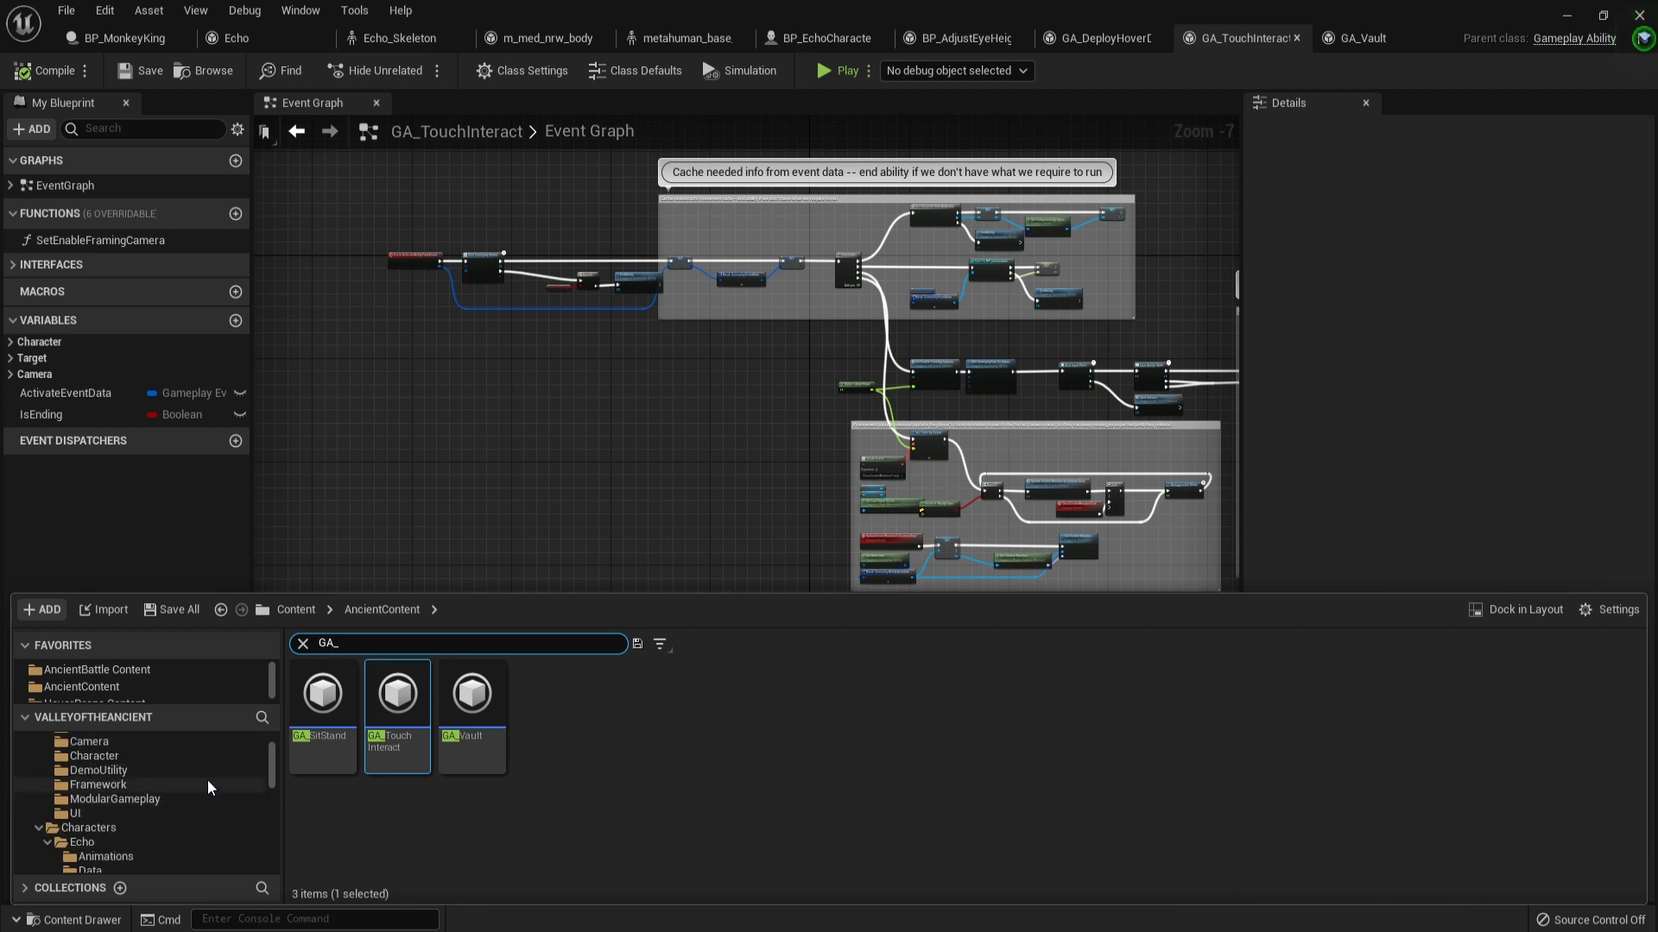
# Collapse AncientContent and MetaHumans, then open GA_Dodge from AncientBattle Content.
pyautogui.click(29, 757)
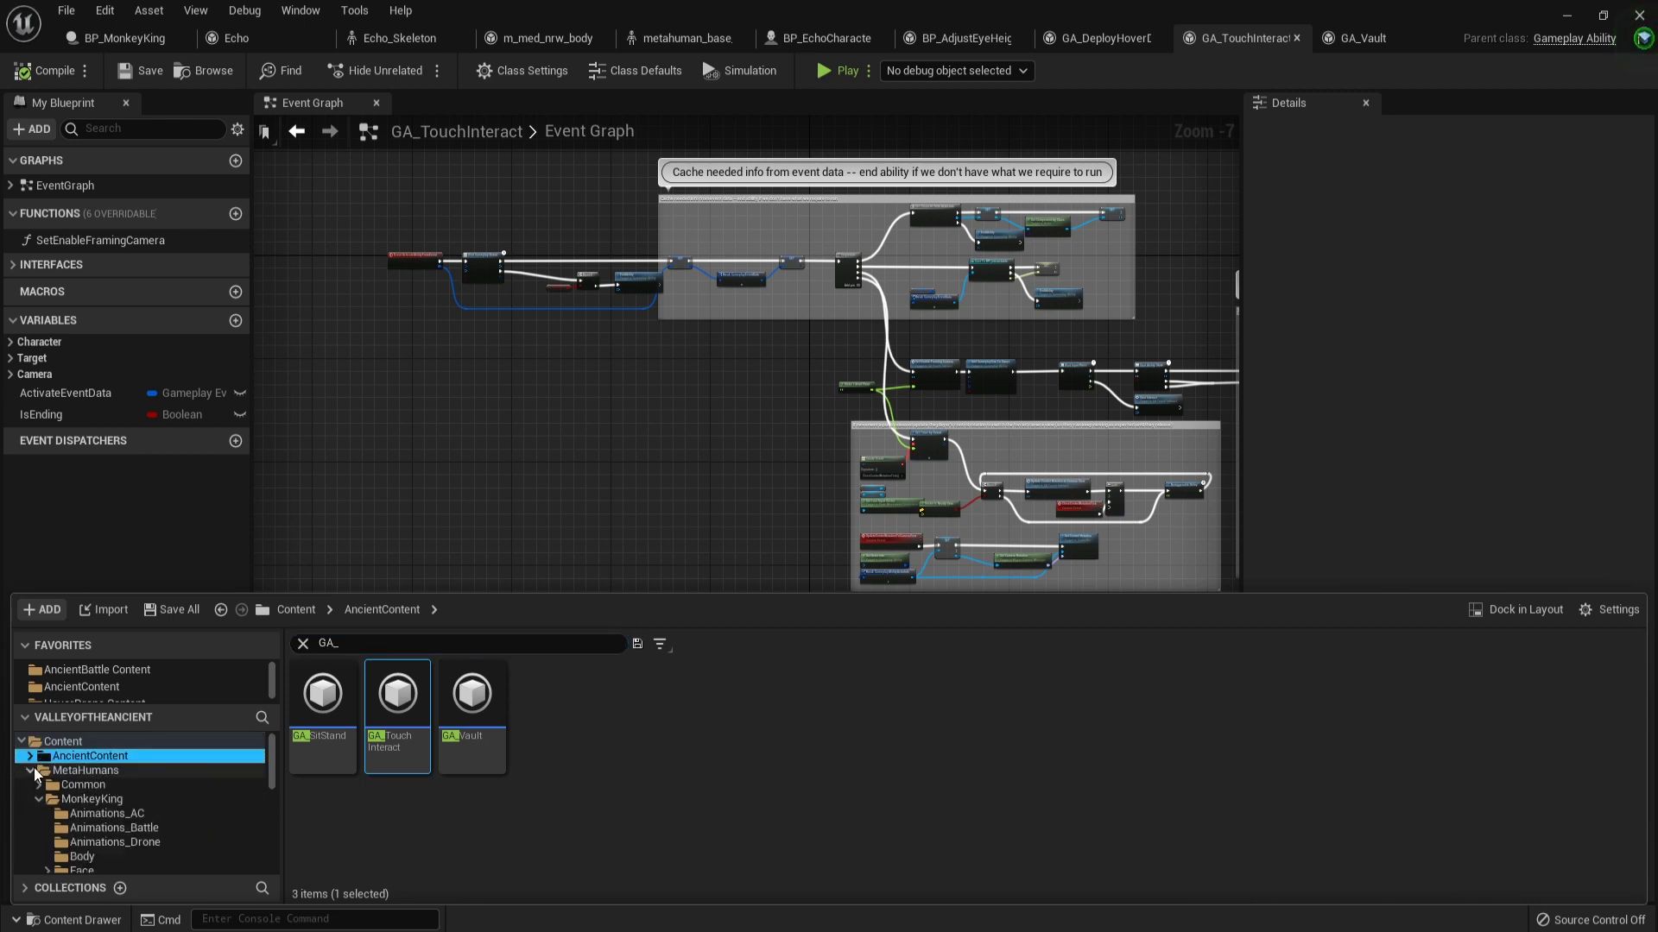
pyautogui.click(31, 772)
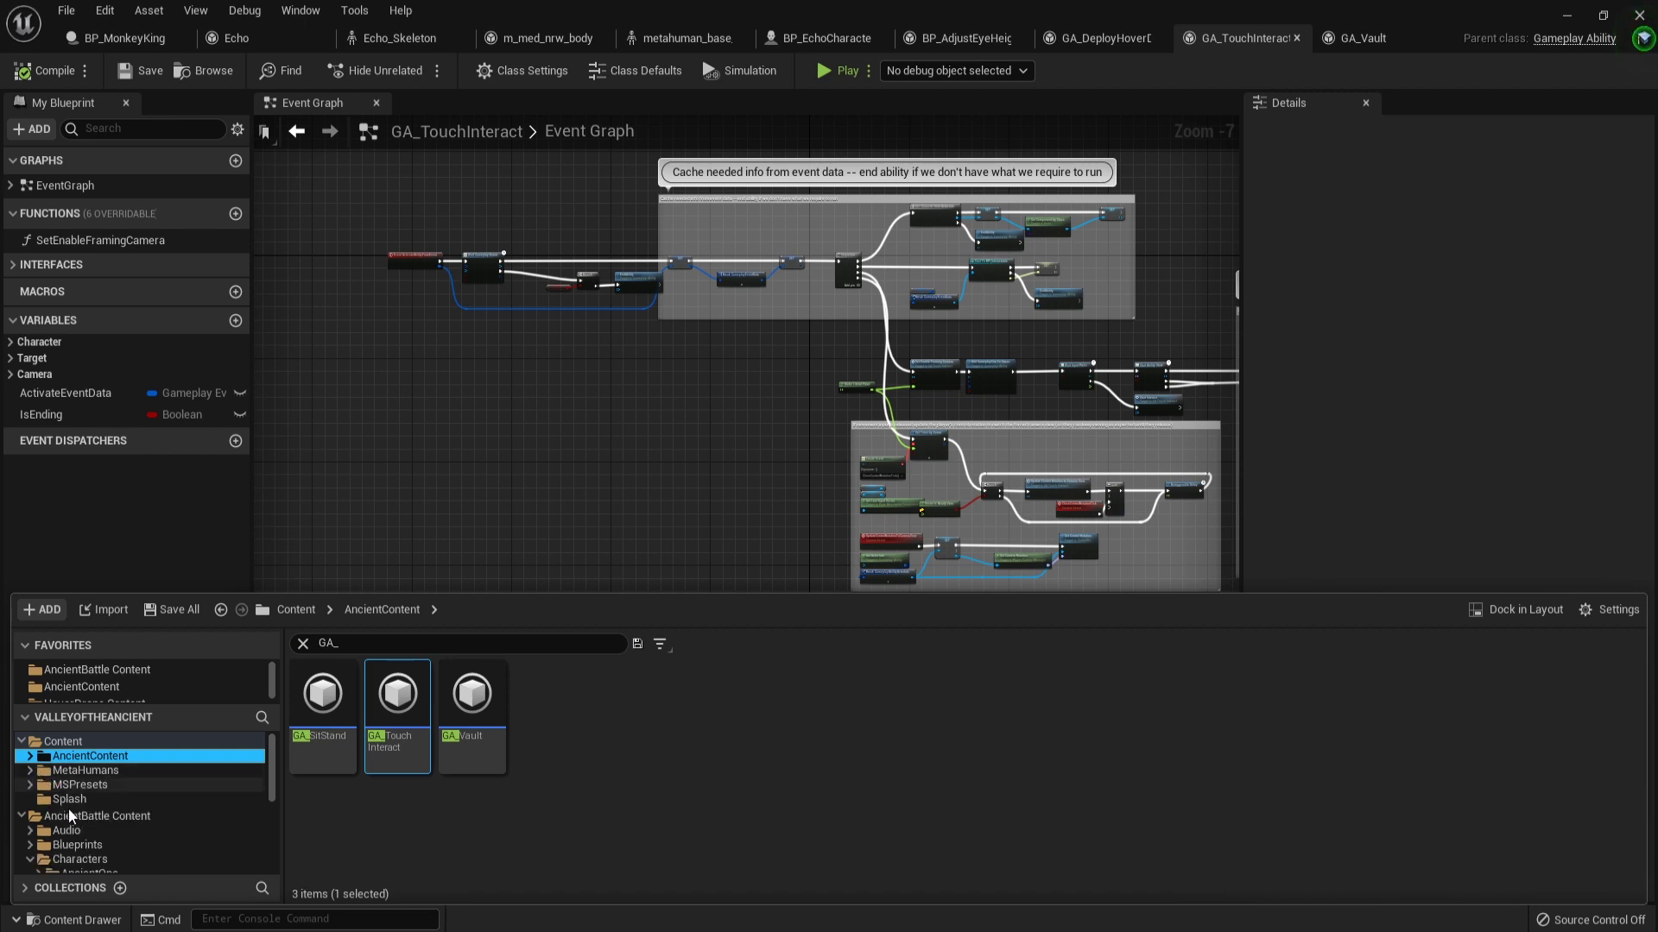
pyautogui.click(254, 815)
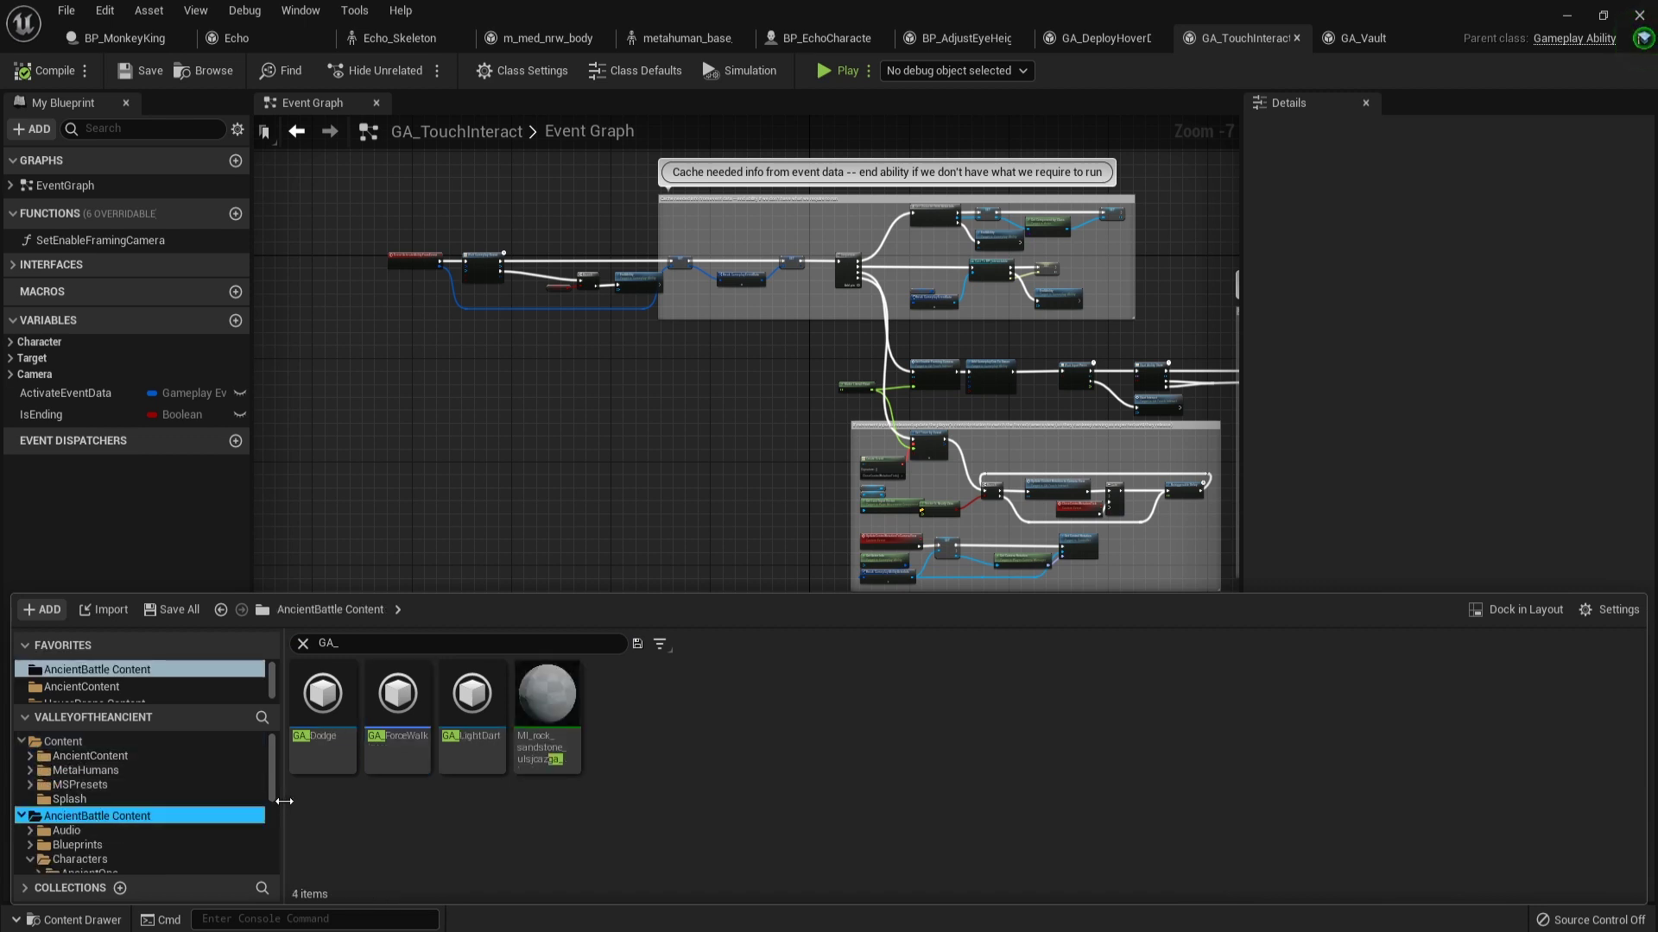
pyautogui.doubleClick(317, 715)
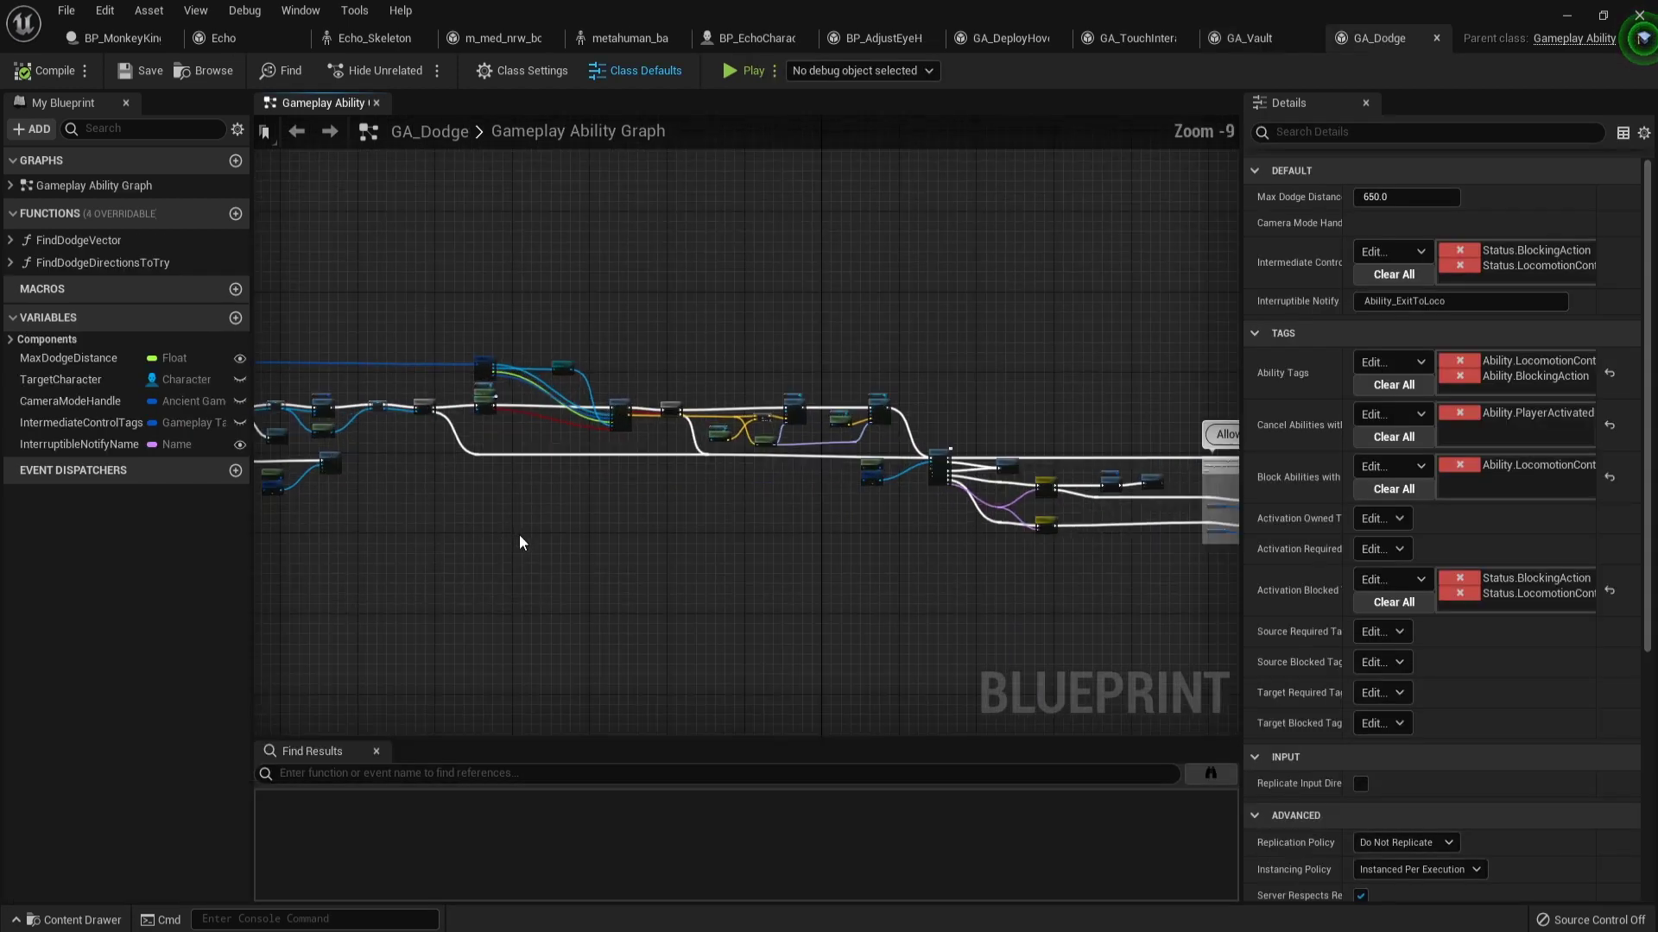
# Set the Play Montage node's Montage to Play to MonkeyKing_Dodge_To_Idle_Montage.
pyautogui.scroll(5, 520, 542)
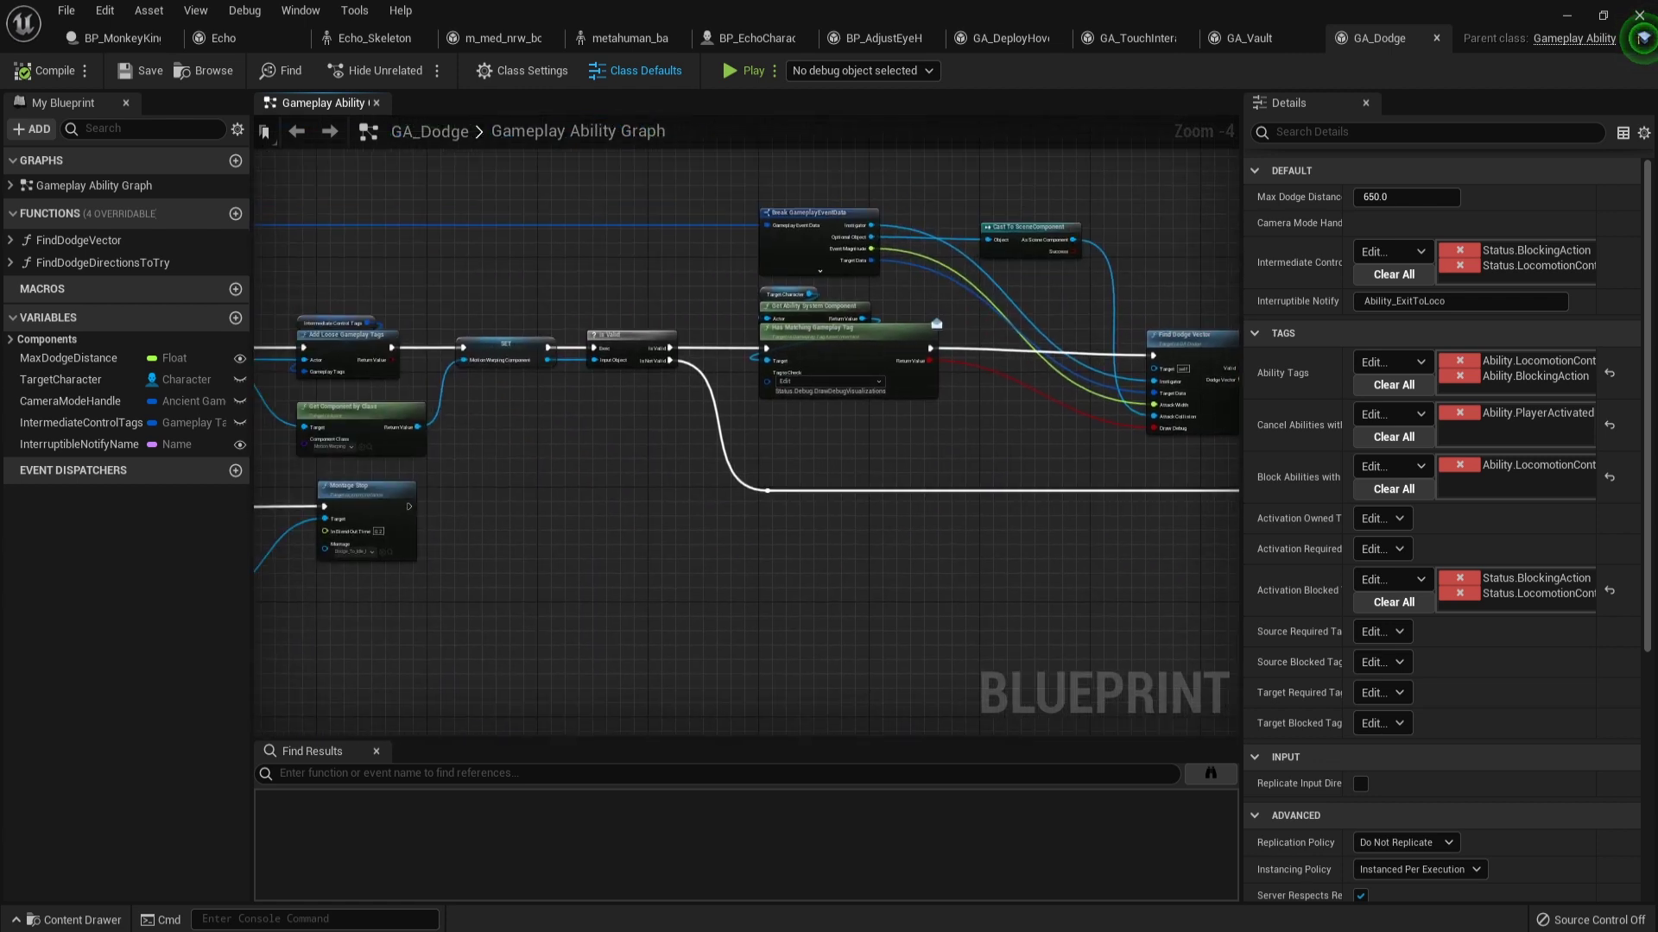
pyautogui.moveTo(518, 583); pyautogui.dragTo(1011, 577, button='right')
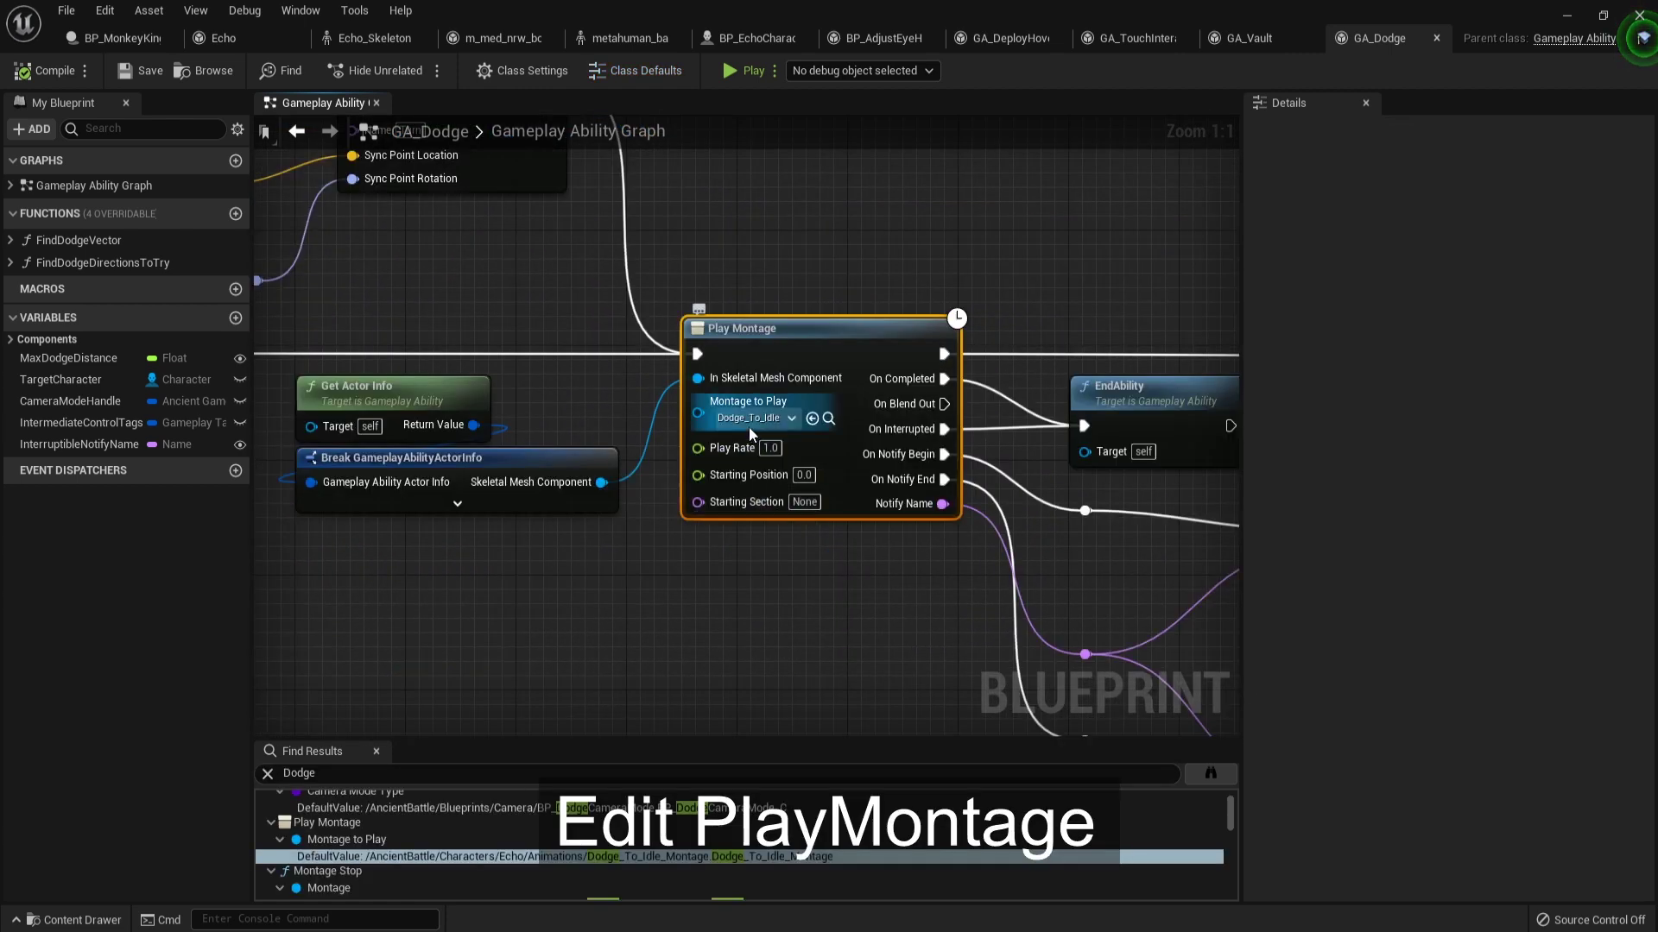
pyautogui.click(744, 421)
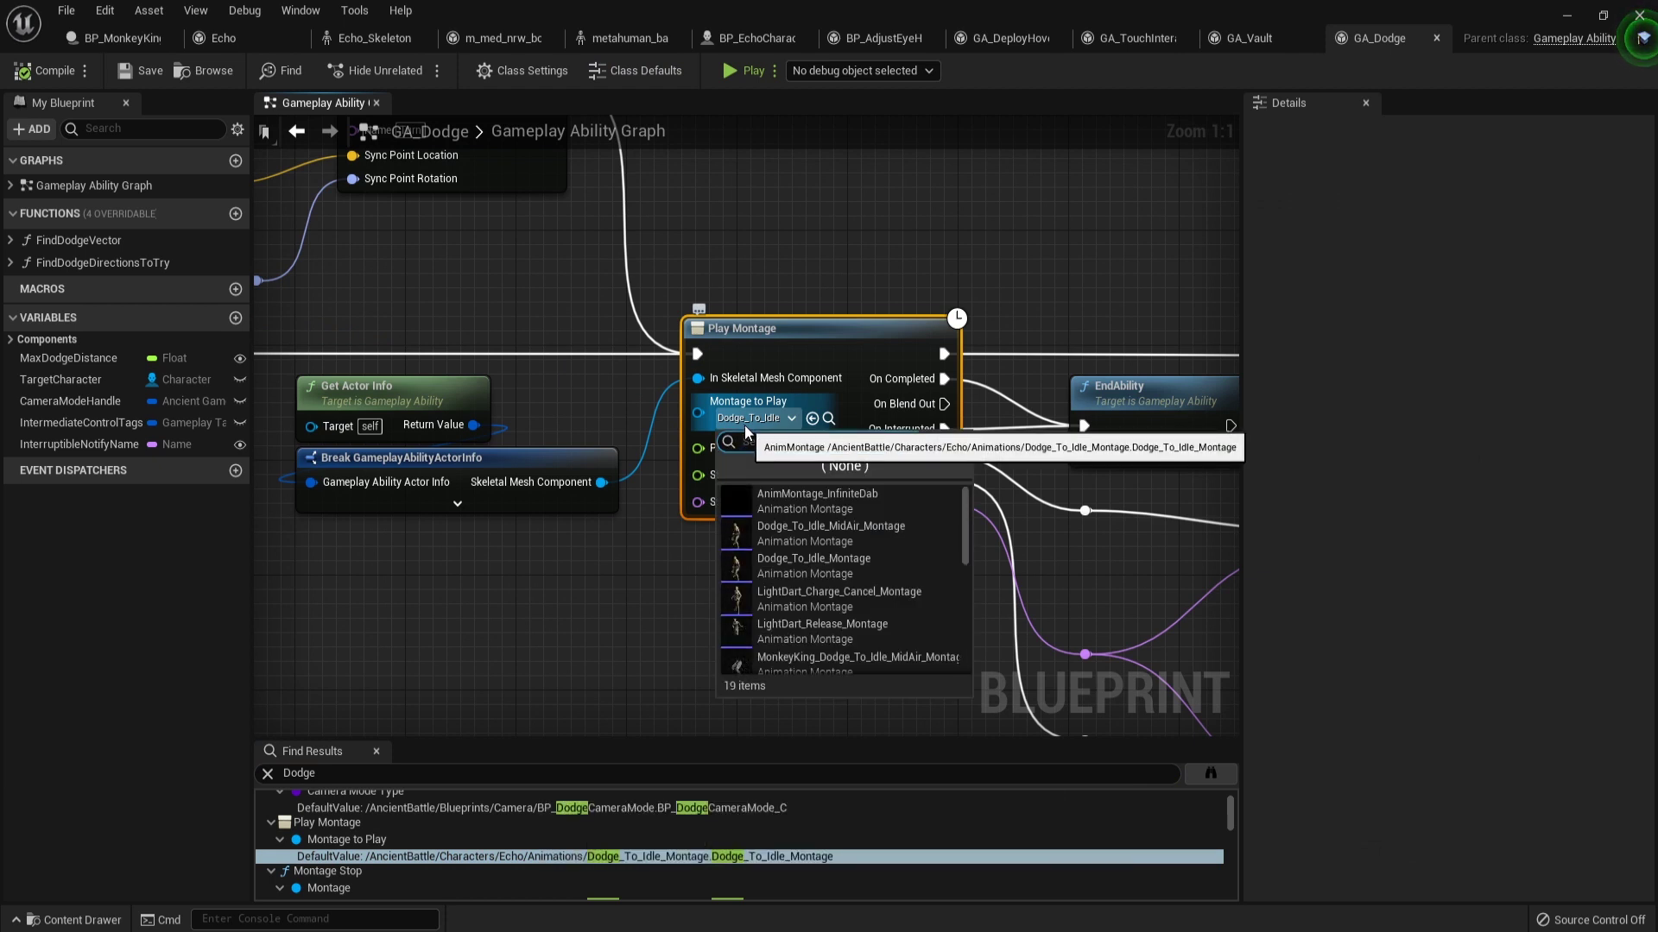
pyautogui.write('MonkeyKing')
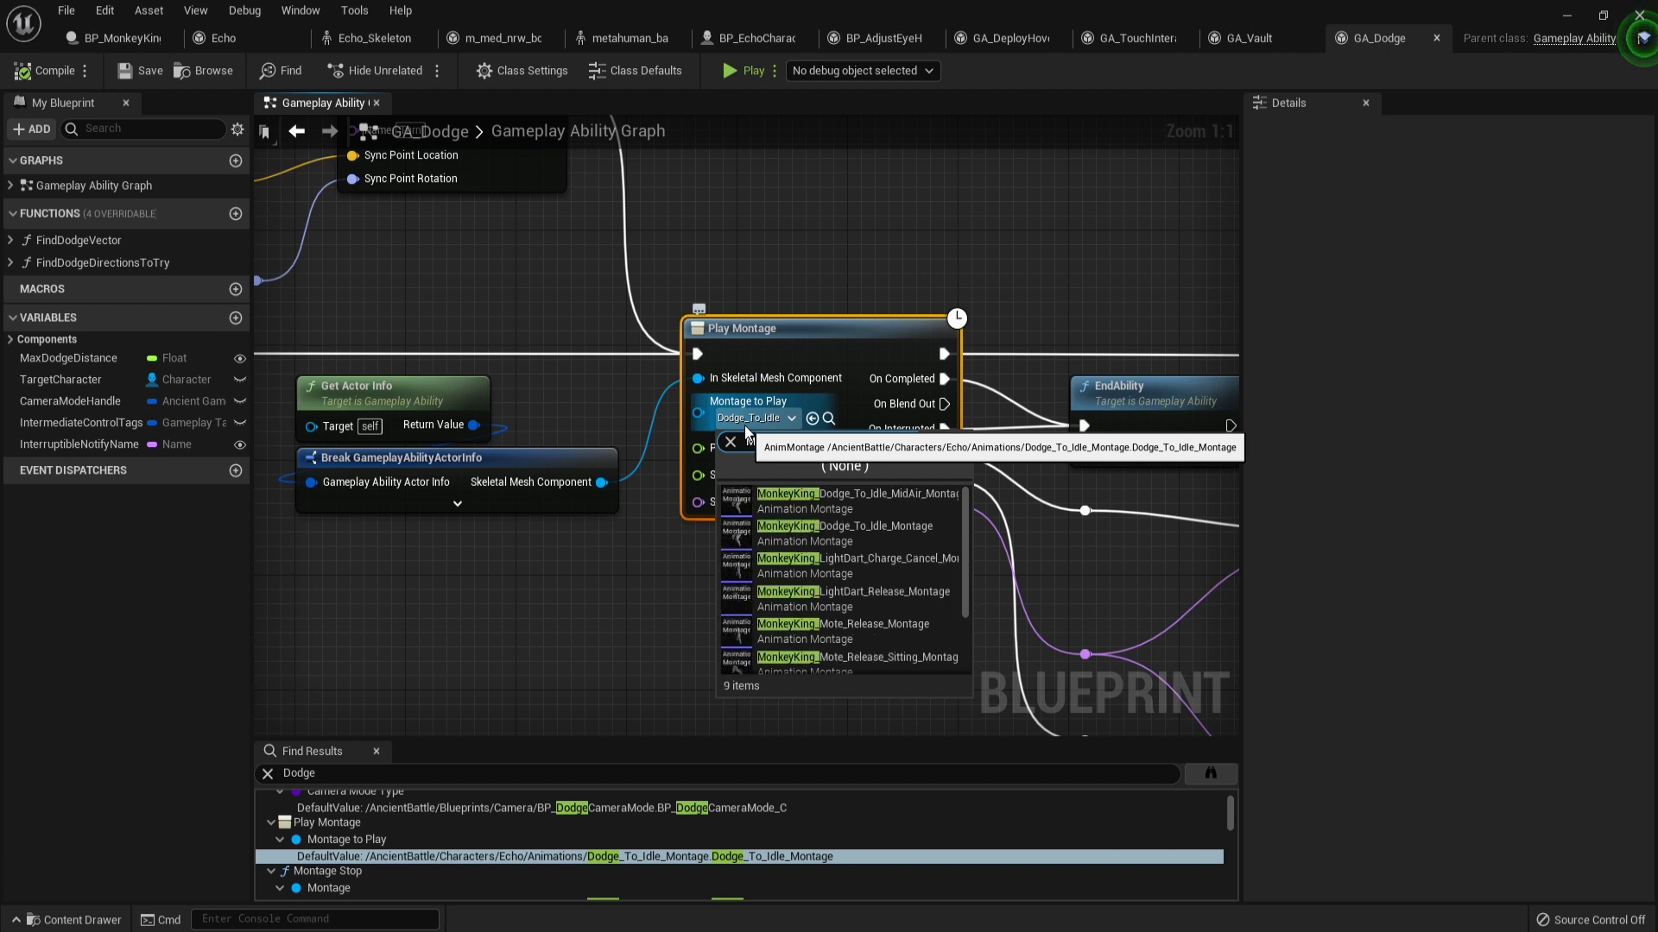
pyautogui.press('Down')
pyautogui.press('Down')
pyautogui.press('Return')
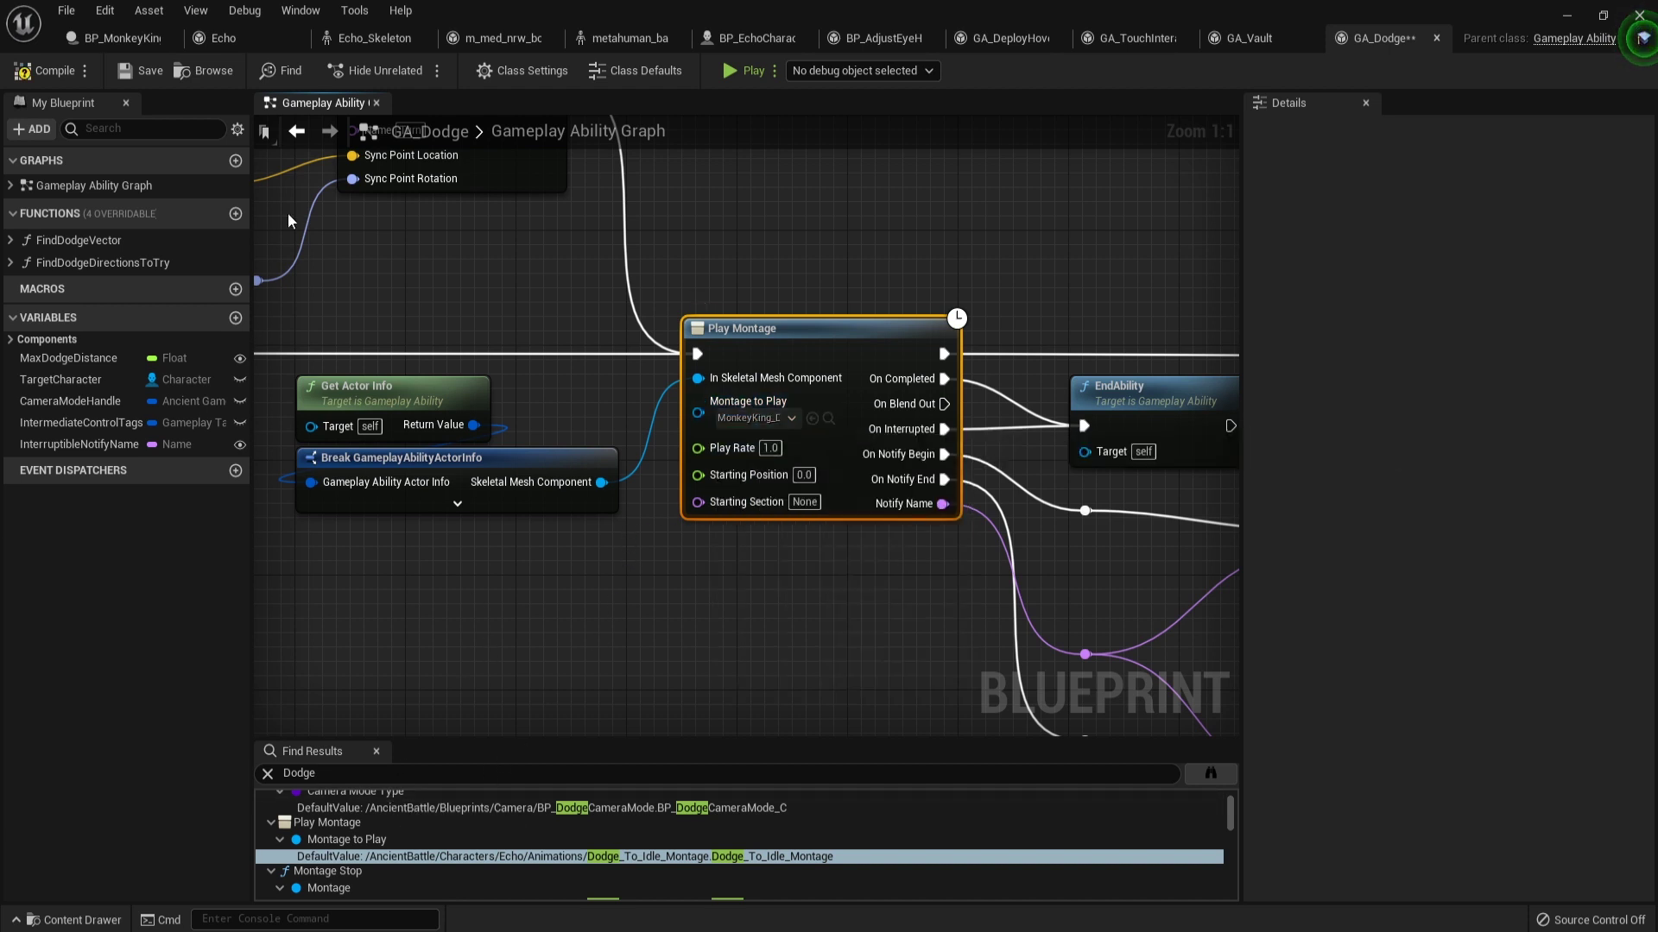
pyautogui.scroll(-3, 542, 830)
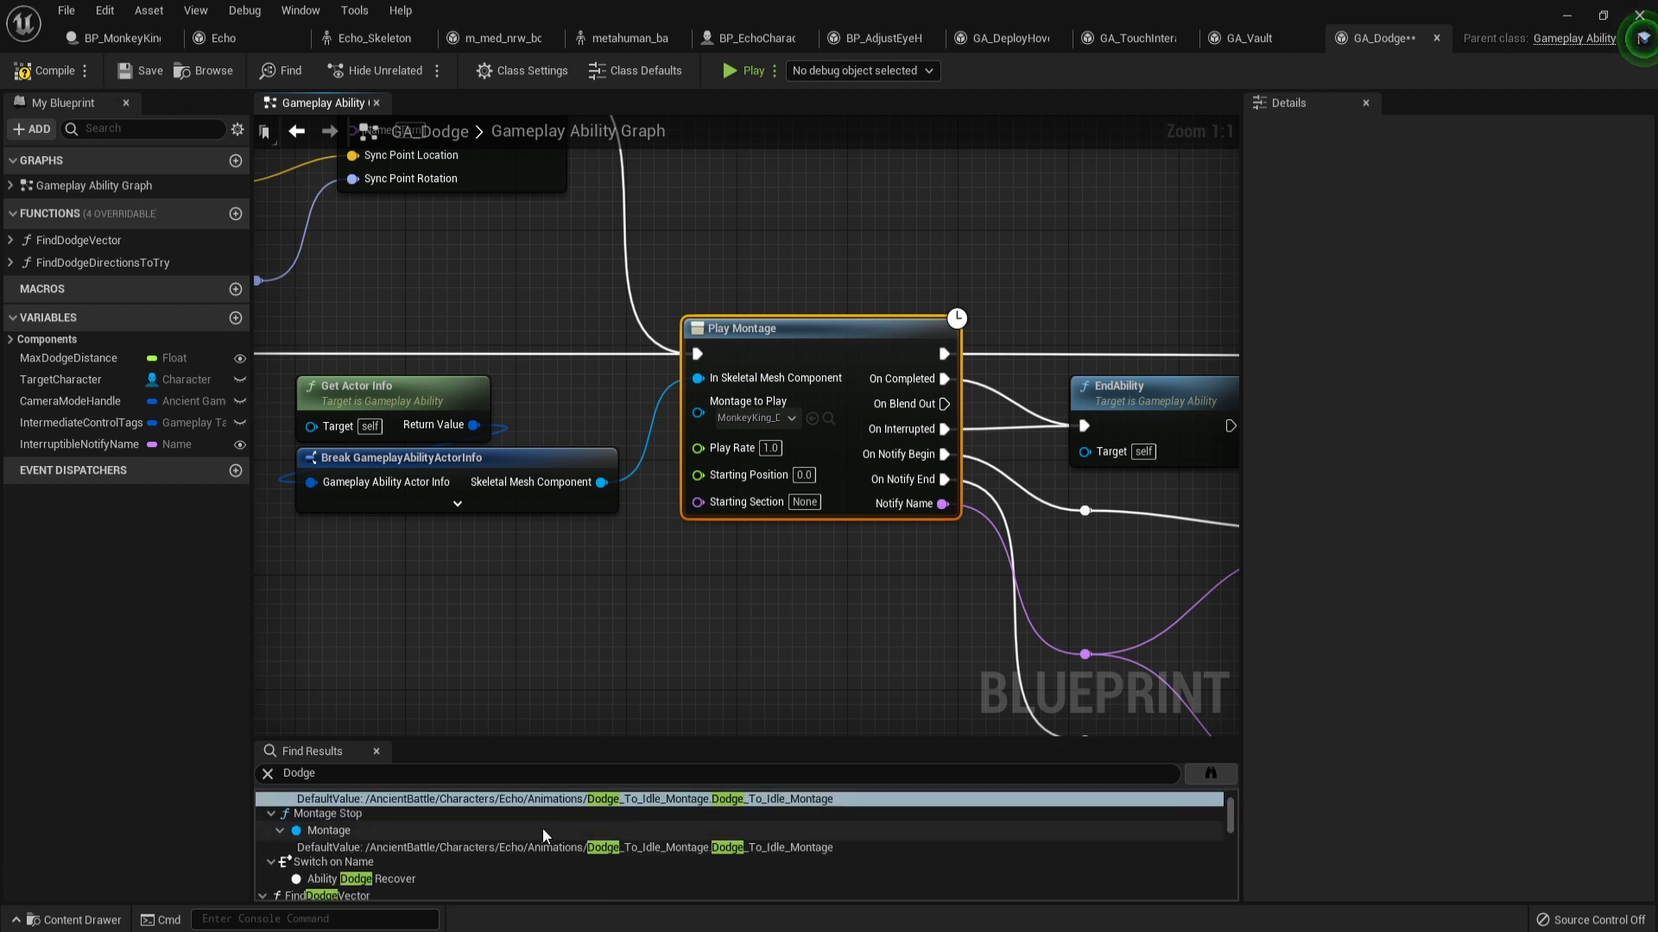
# Set the Montage Stop node's Montage pin to MonkeyKing_Dodge_To_Idle_Montage.
pyautogui.click(551, 819)
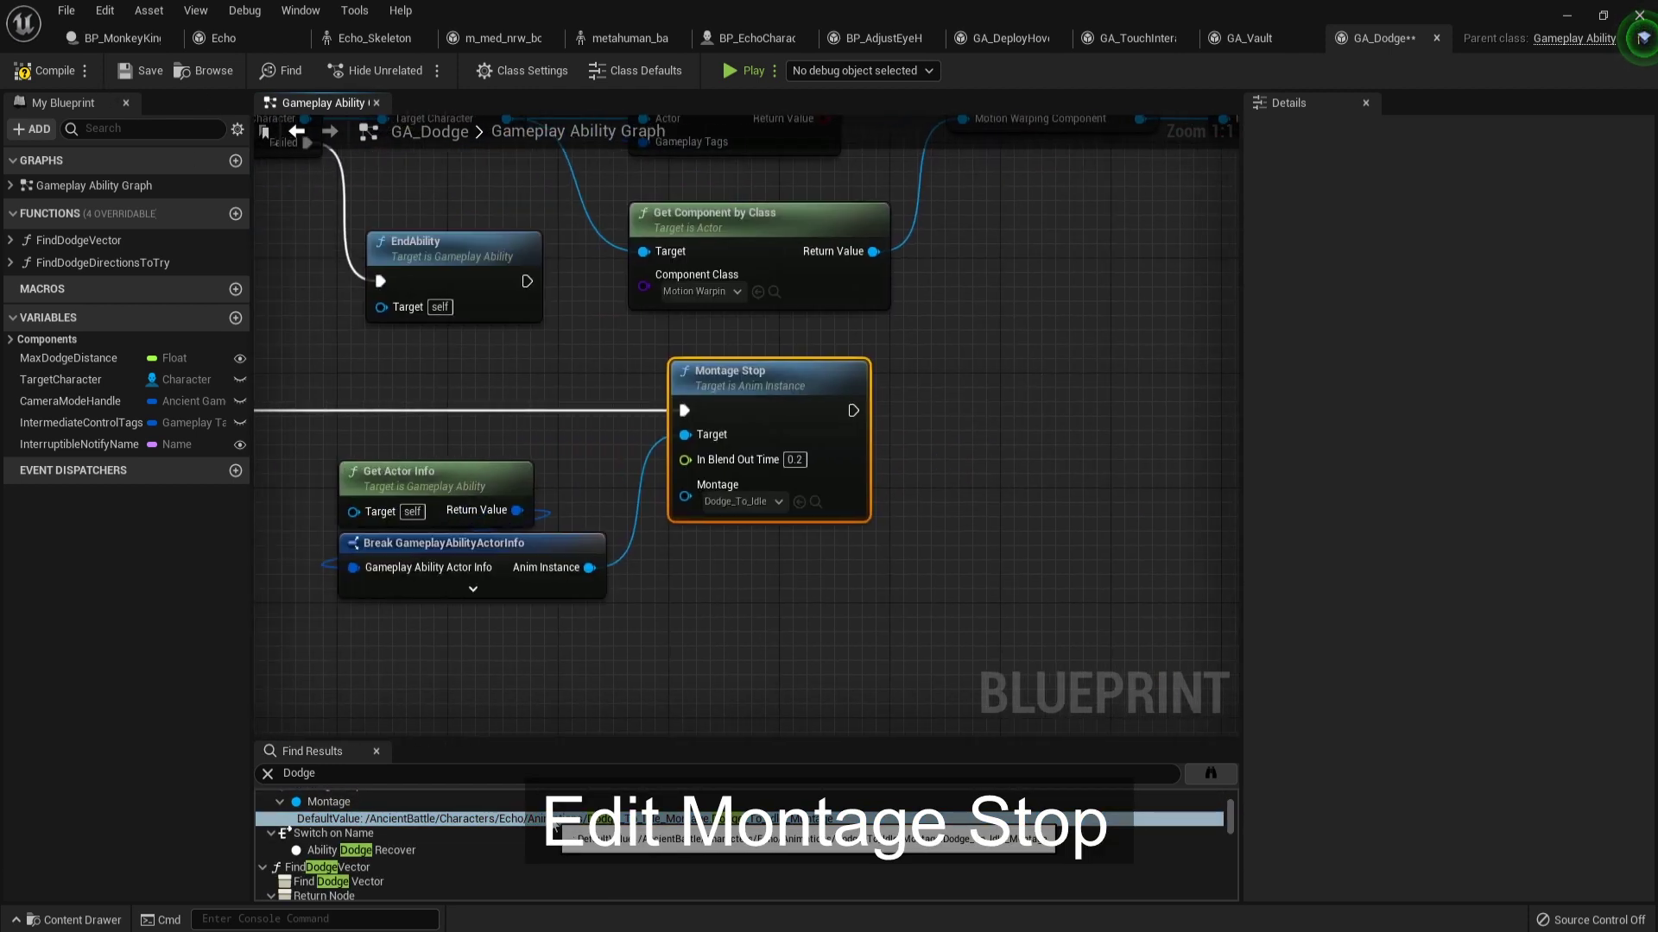
pyautogui.click(765, 504)
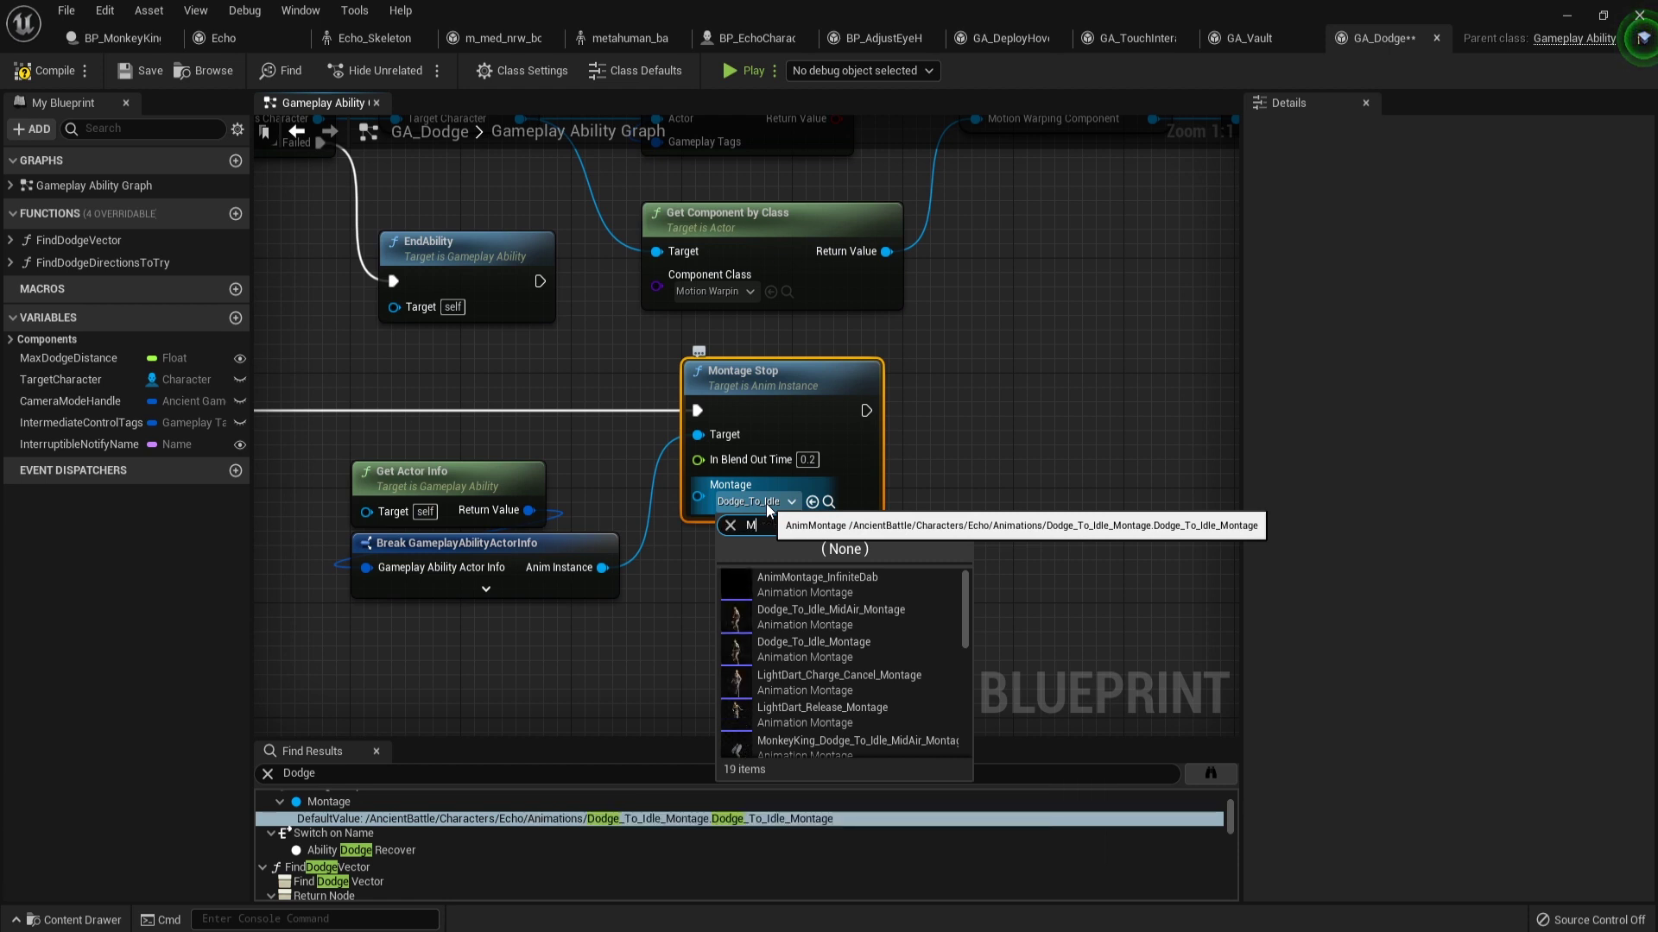
pyautogui.write('MonkeyKing_')
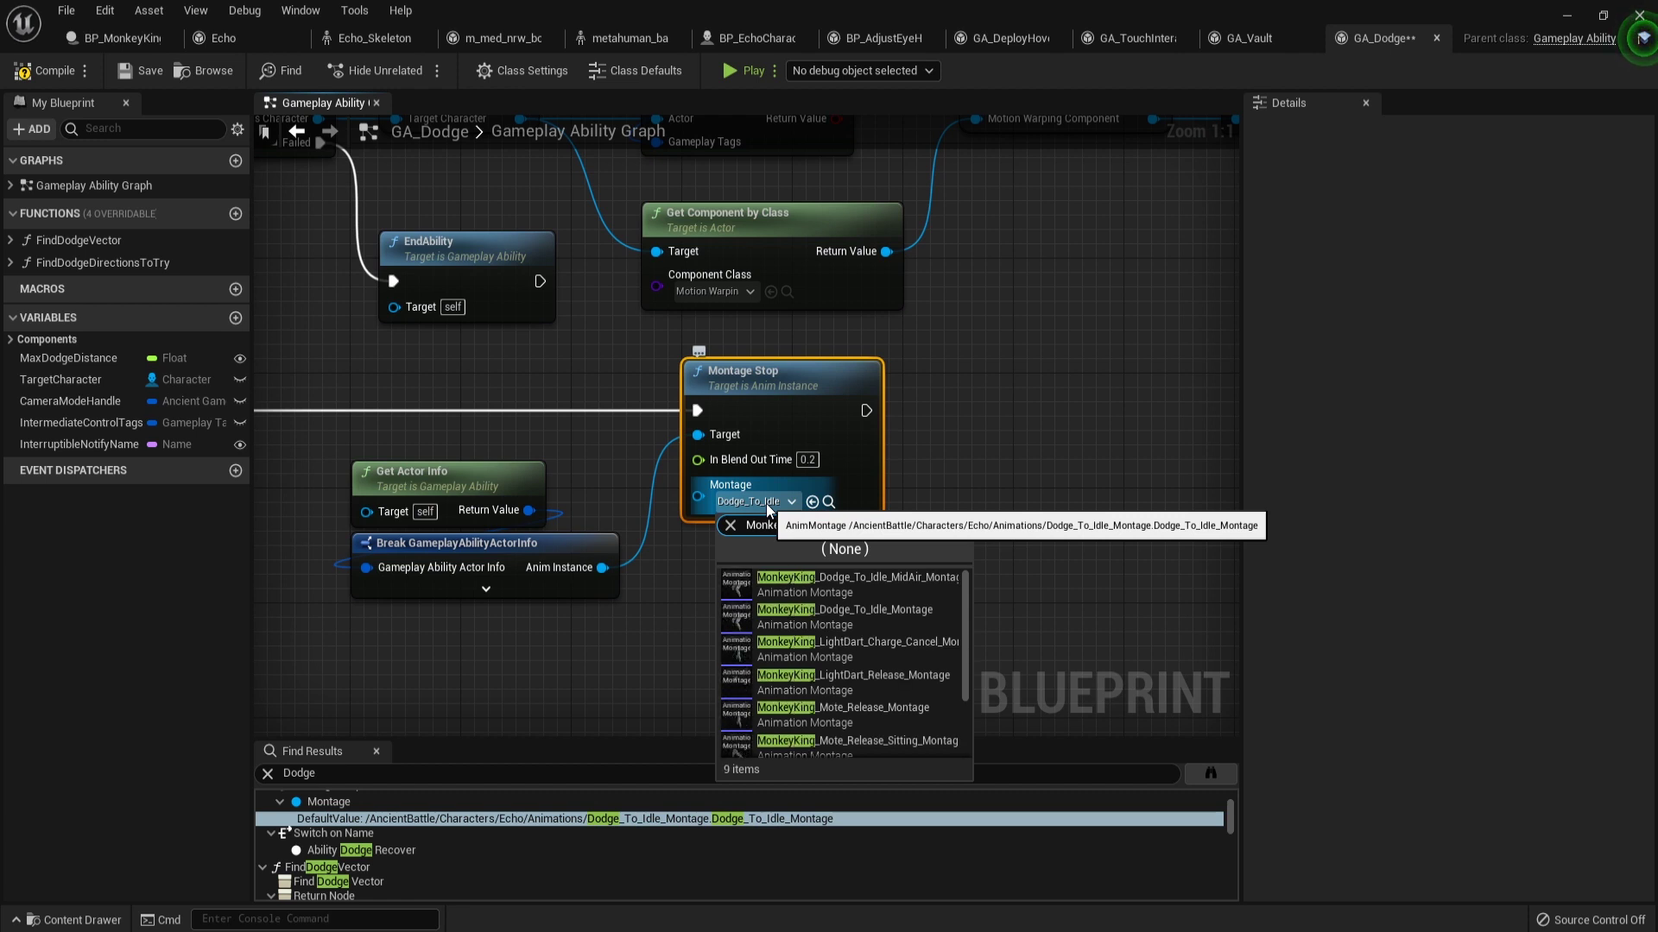
pyautogui.write('Do')
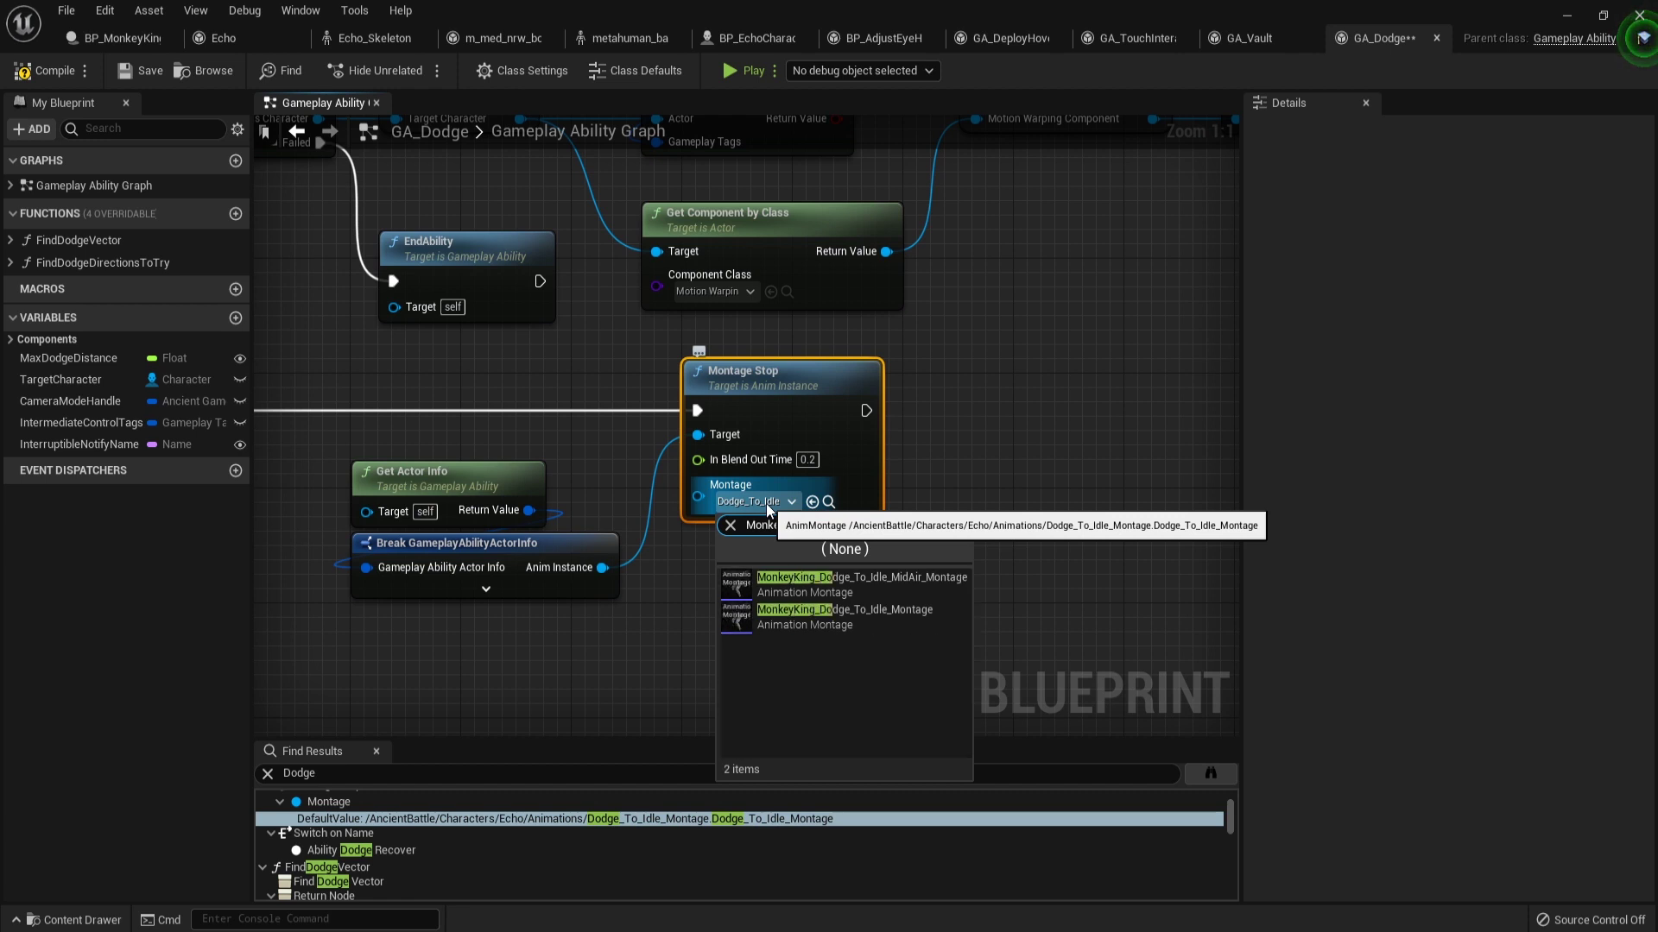
pyautogui.press('Down')
pyautogui.press('Down')
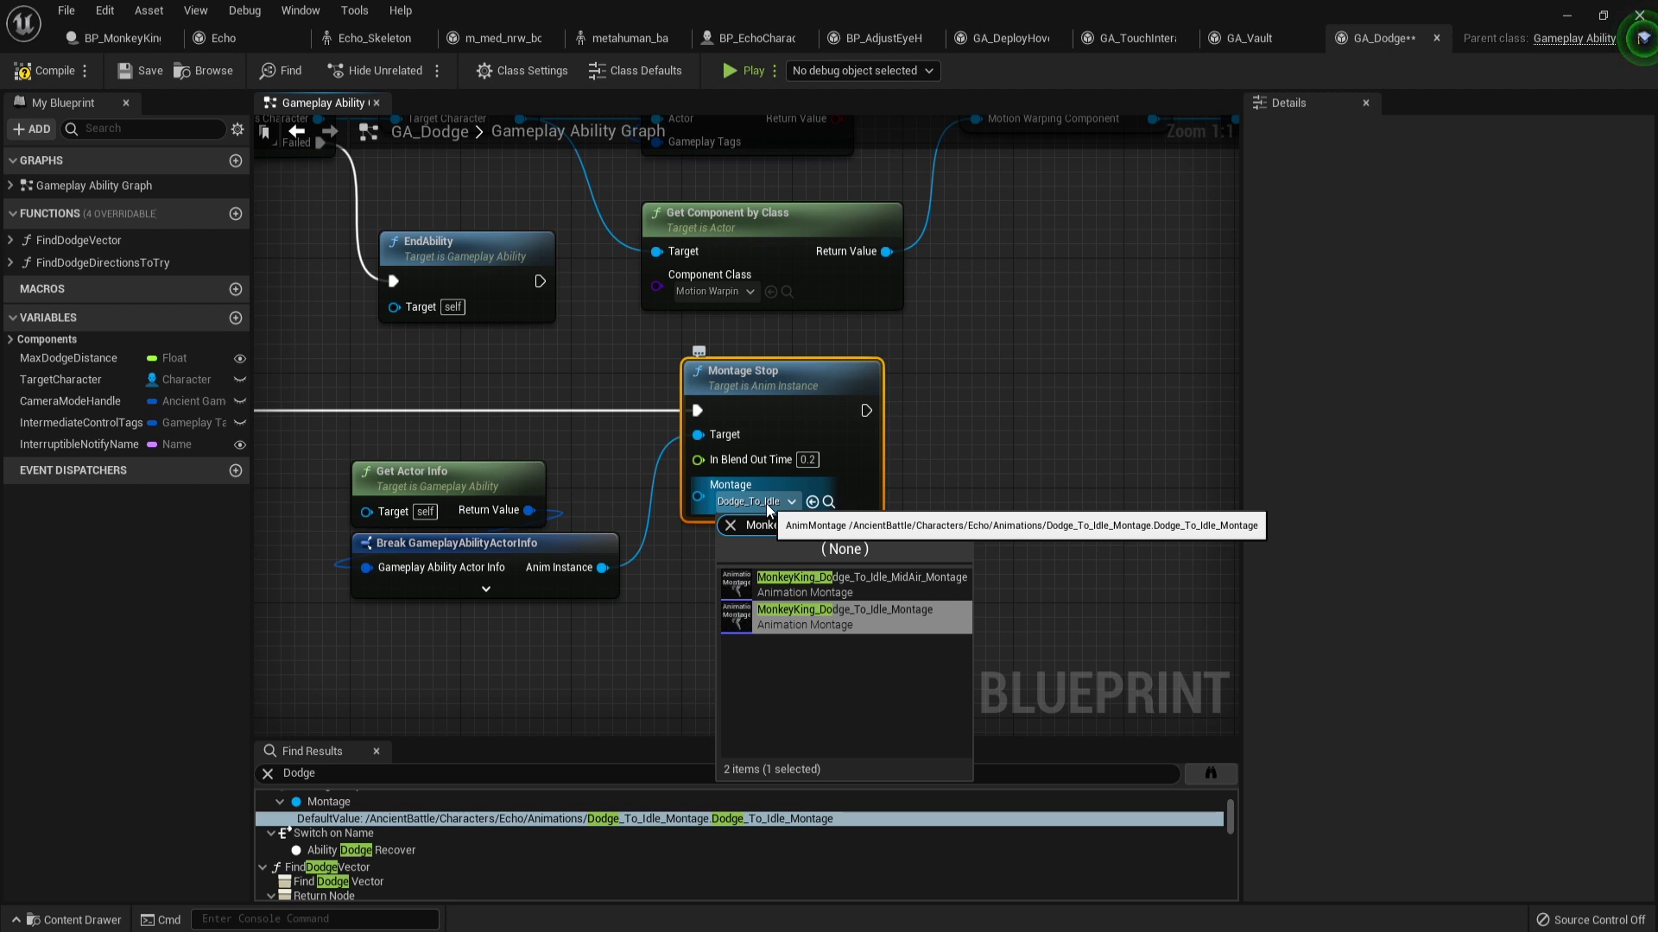
pyautogui.press('Return')
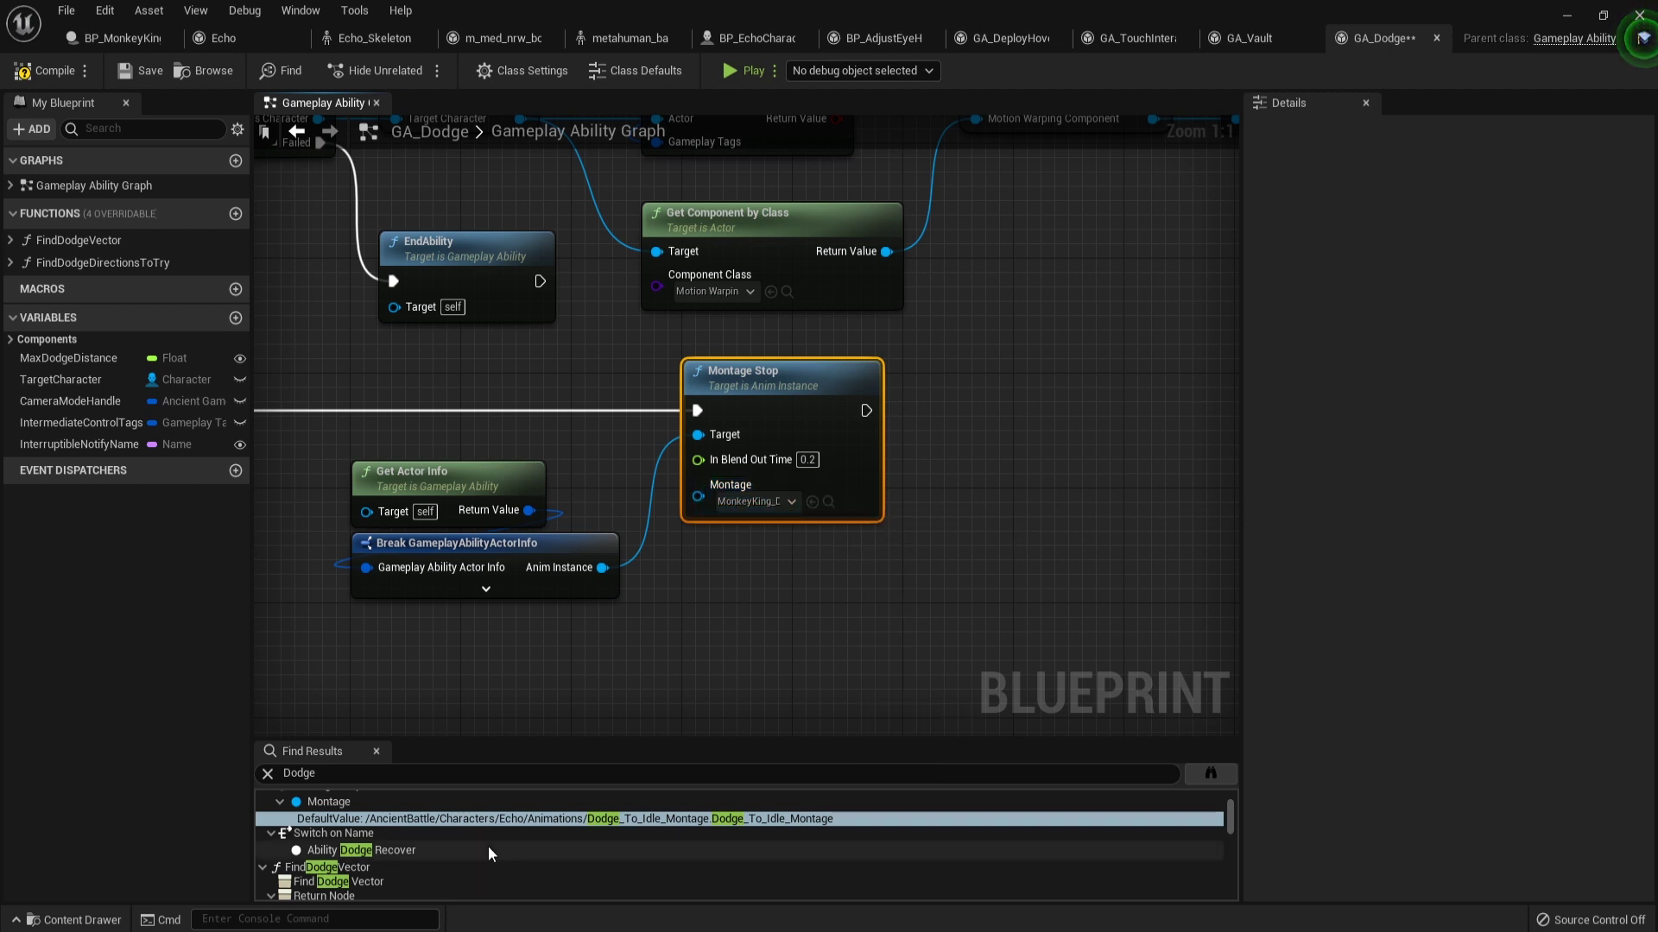
# Clear the Dodge reference search, then compile and save GA_Dodge.
pyautogui.scroll(-5, 489, 846)
pyautogui.scroll(-5, 489, 846)
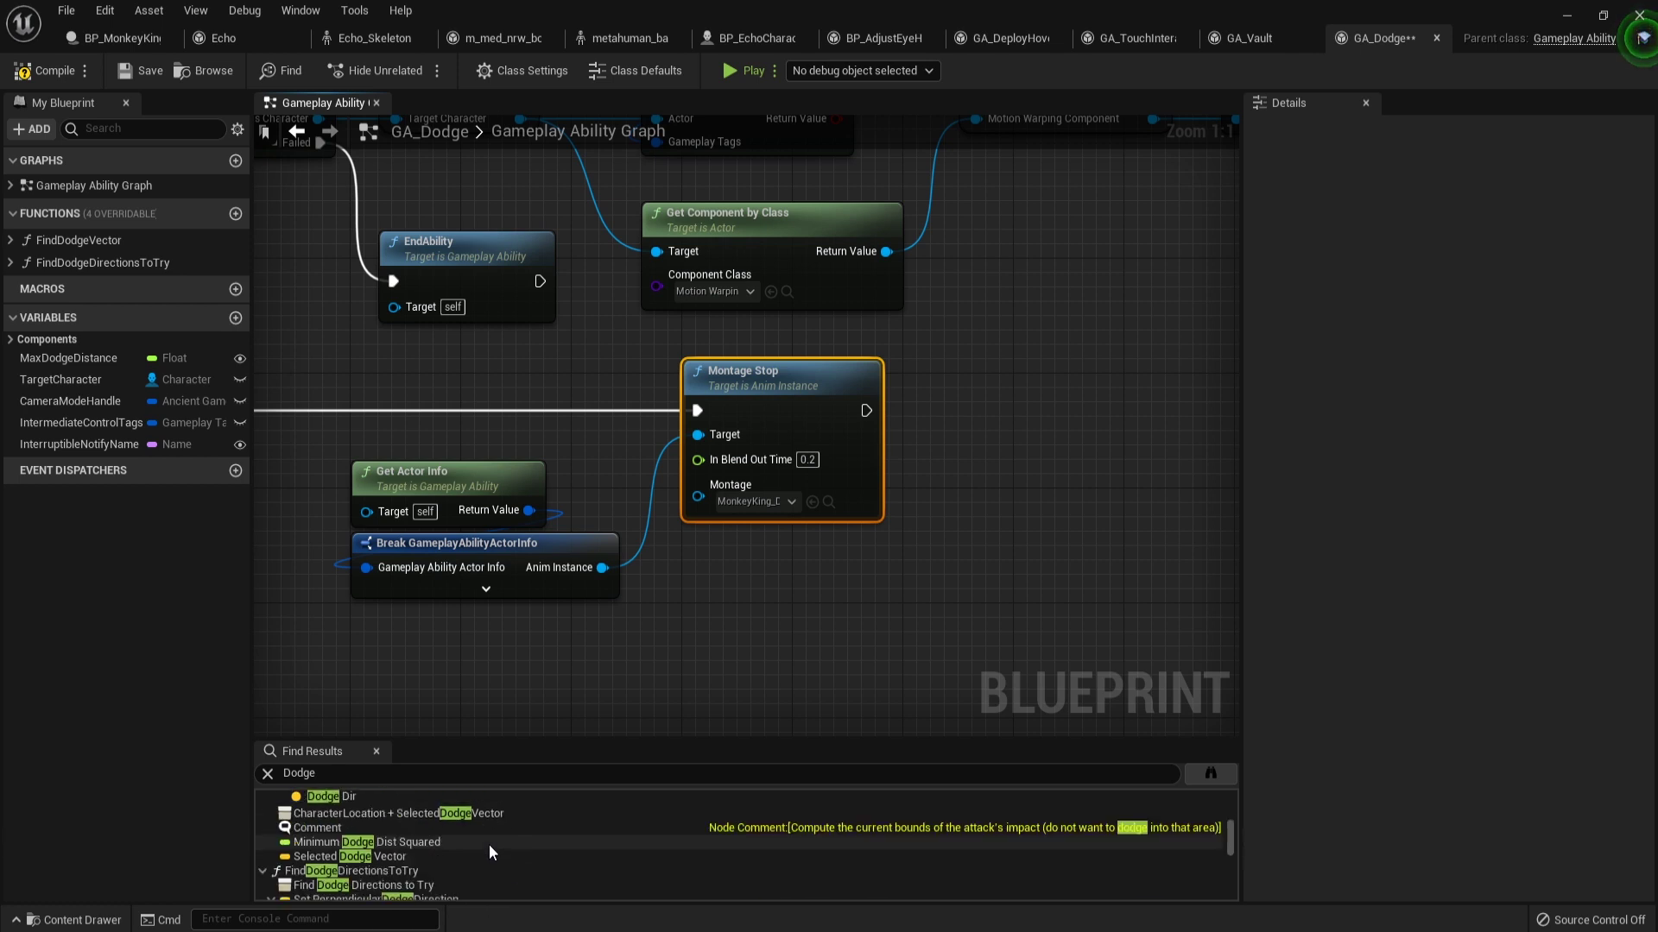
pyautogui.scroll(-5, 492, 849)
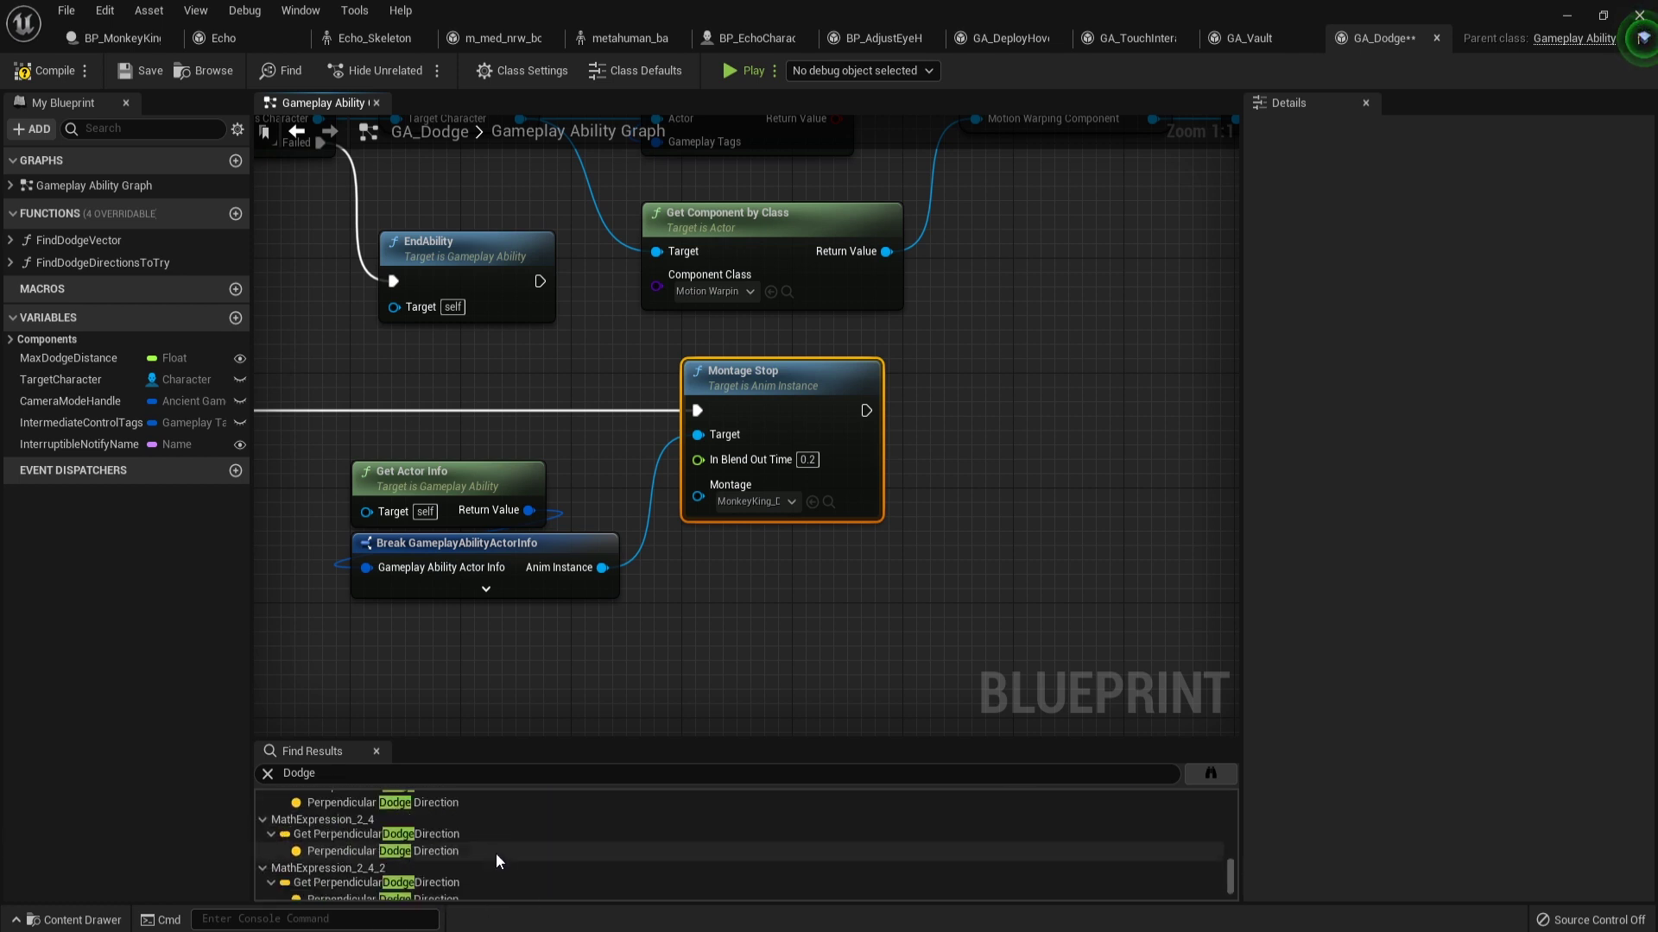
pyautogui.scroll(-5, 499, 853)
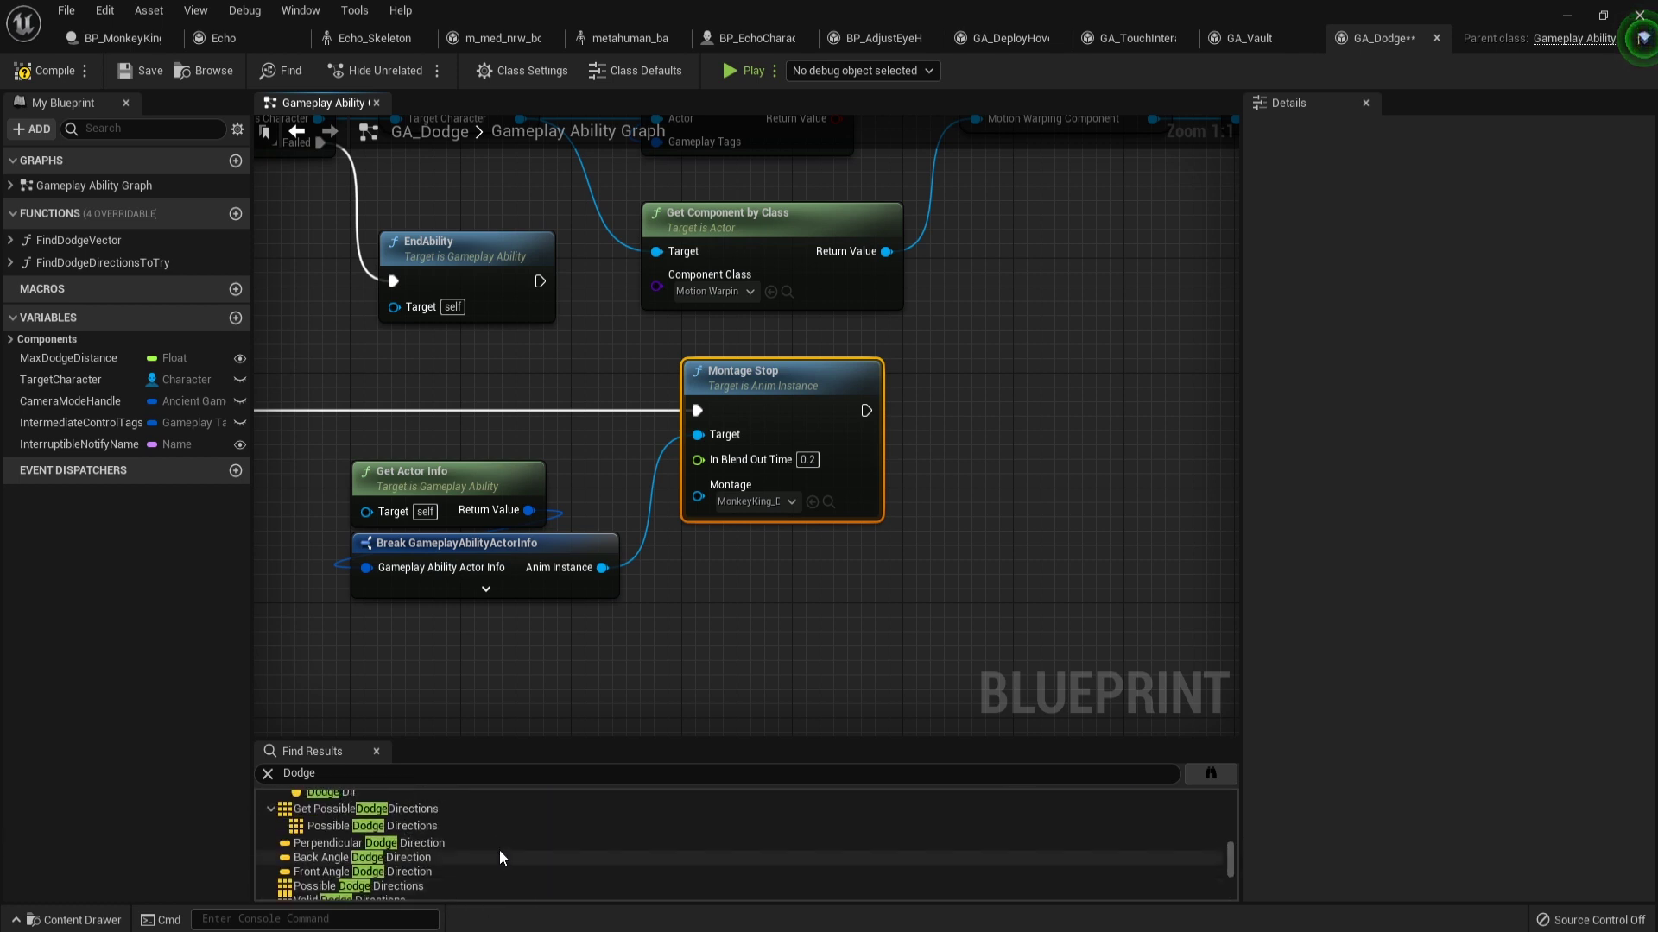
pyautogui.scroll(5, 494, 847)
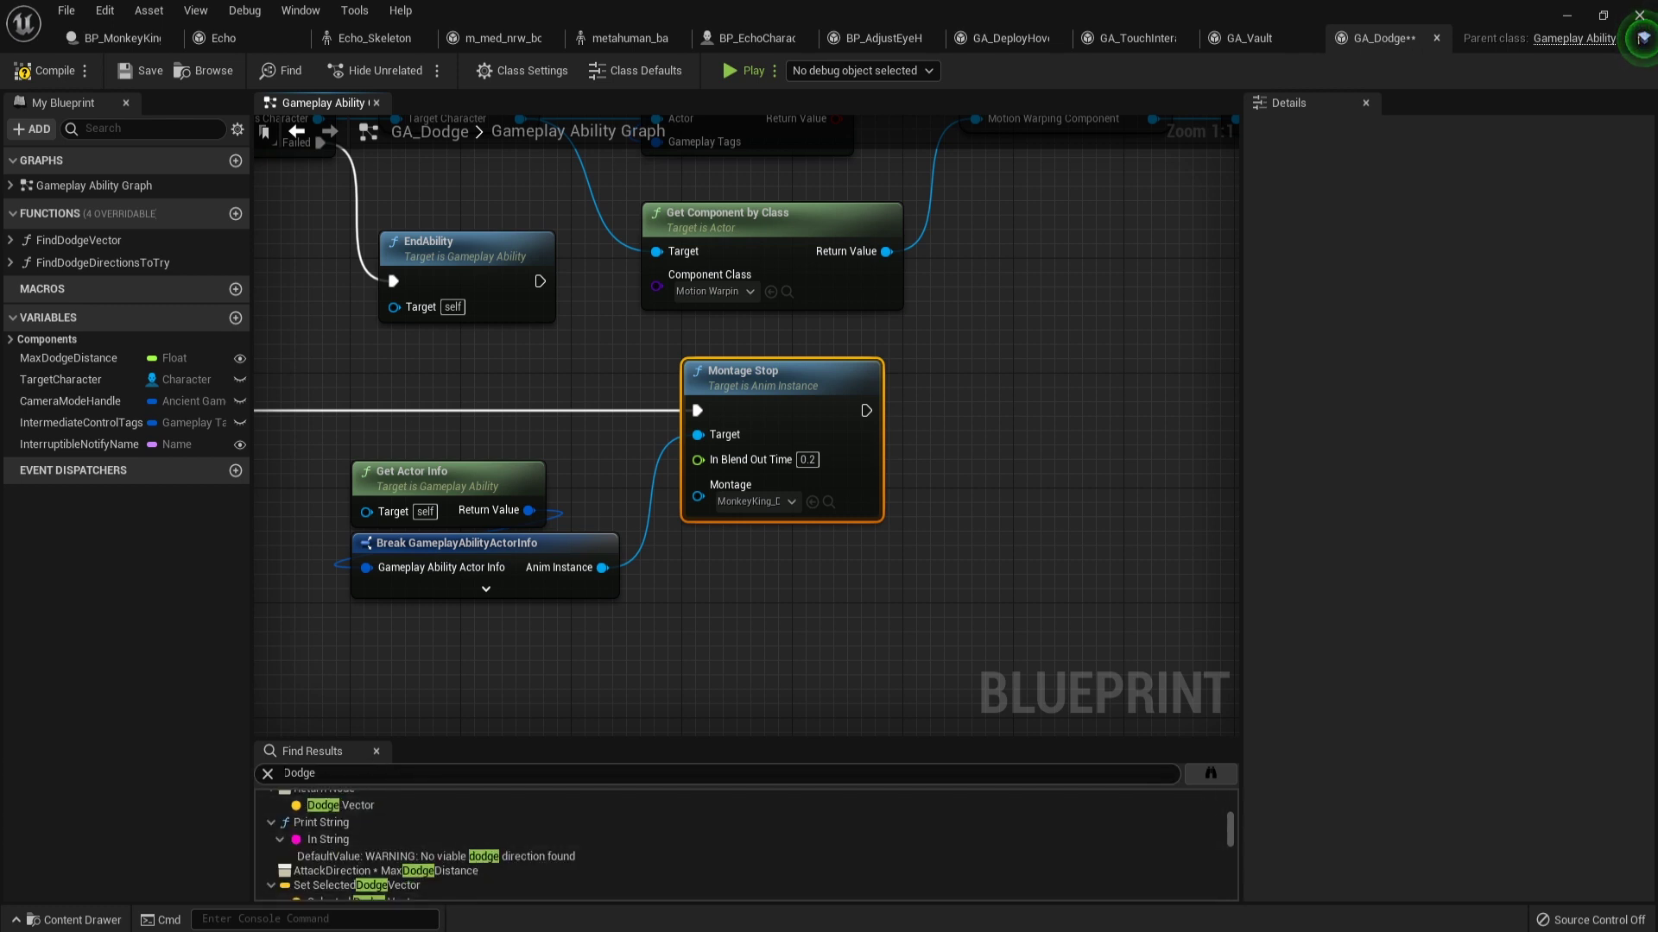
pyautogui.click(267, 774)
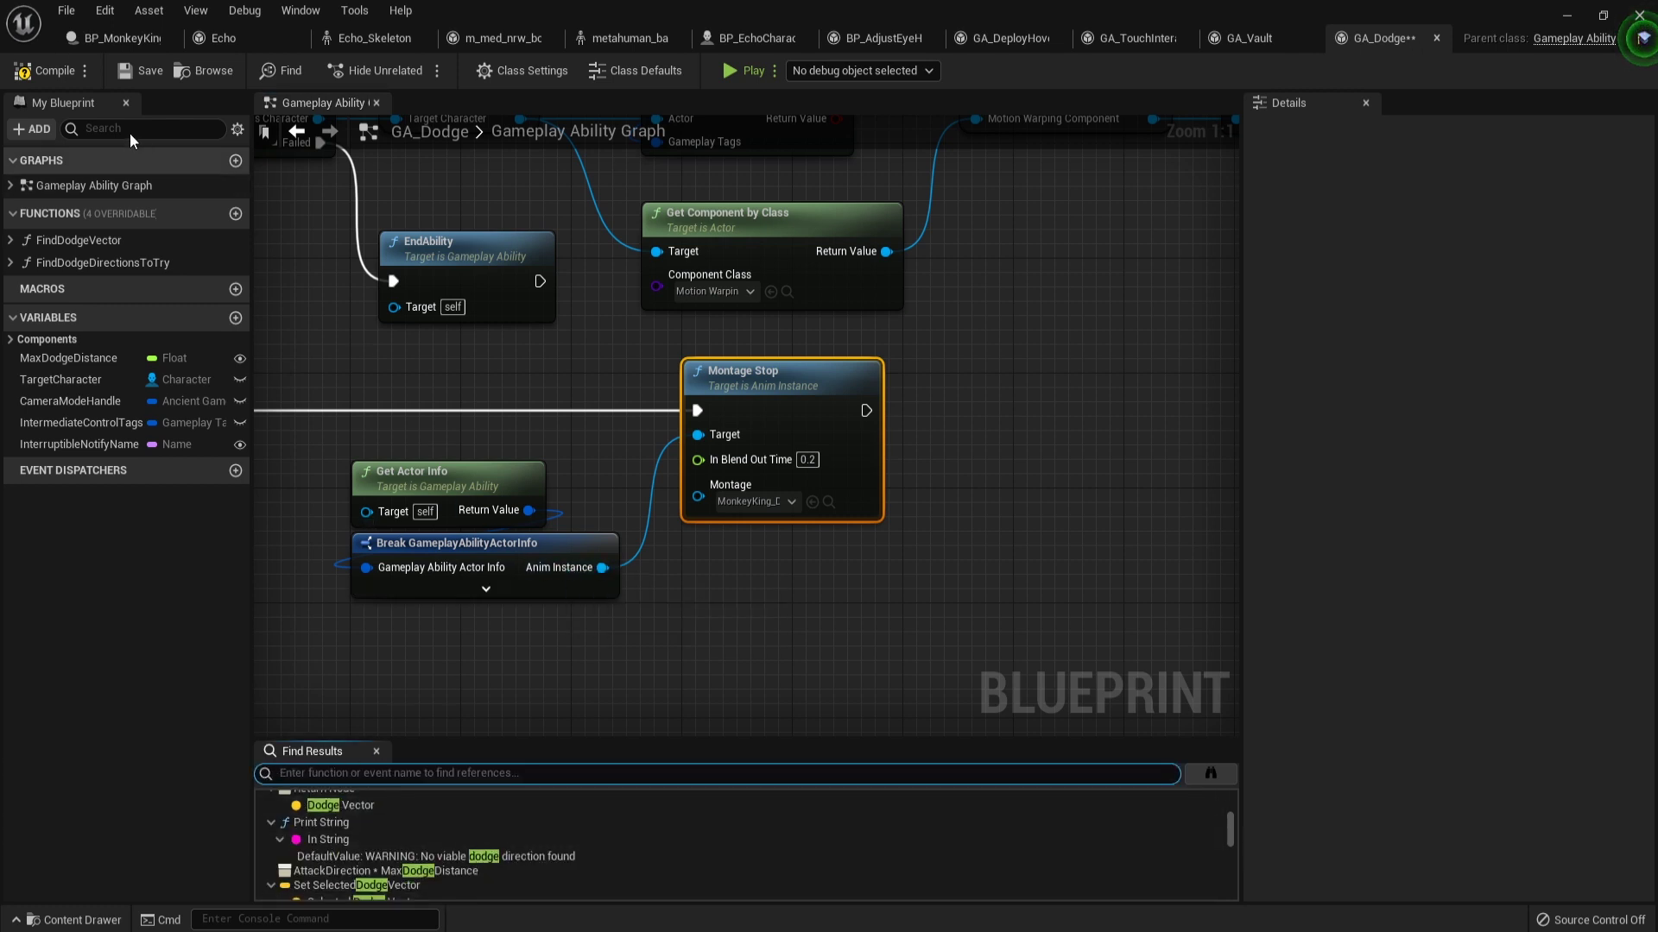
pyautogui.click(42, 69)
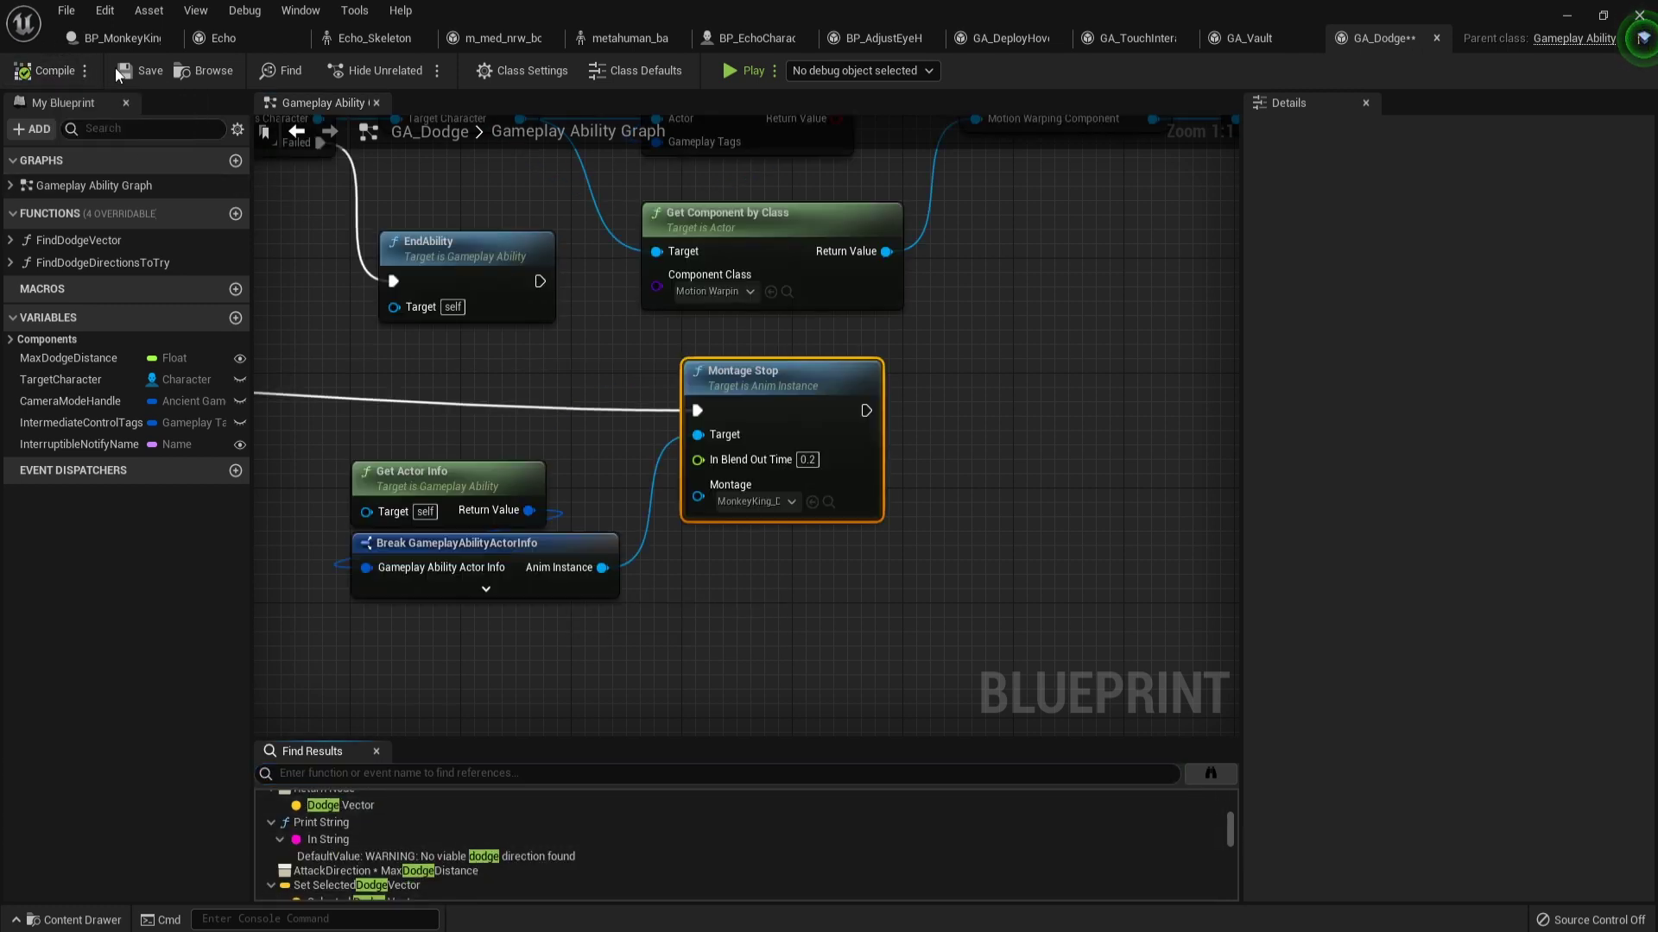
pyautogui.click(140, 72)
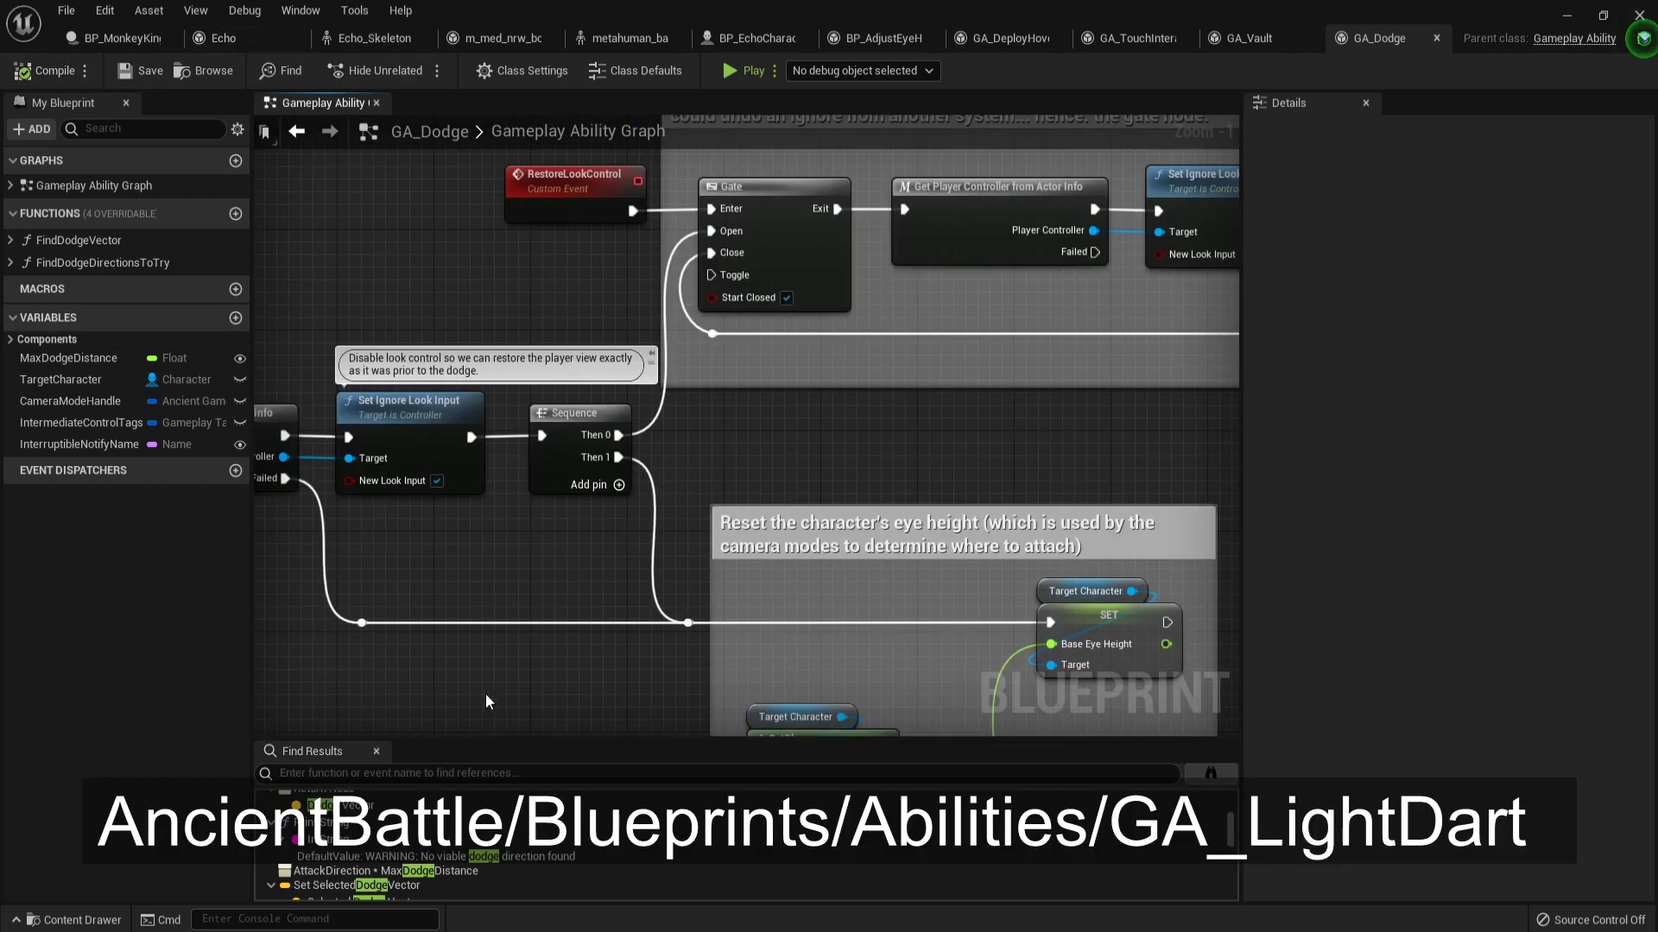
# Close the reference search and open the GA_LightDart ability blueprint.
pyautogui.click(376, 750)
pyautogui.hotkey('ctrl', 'space')
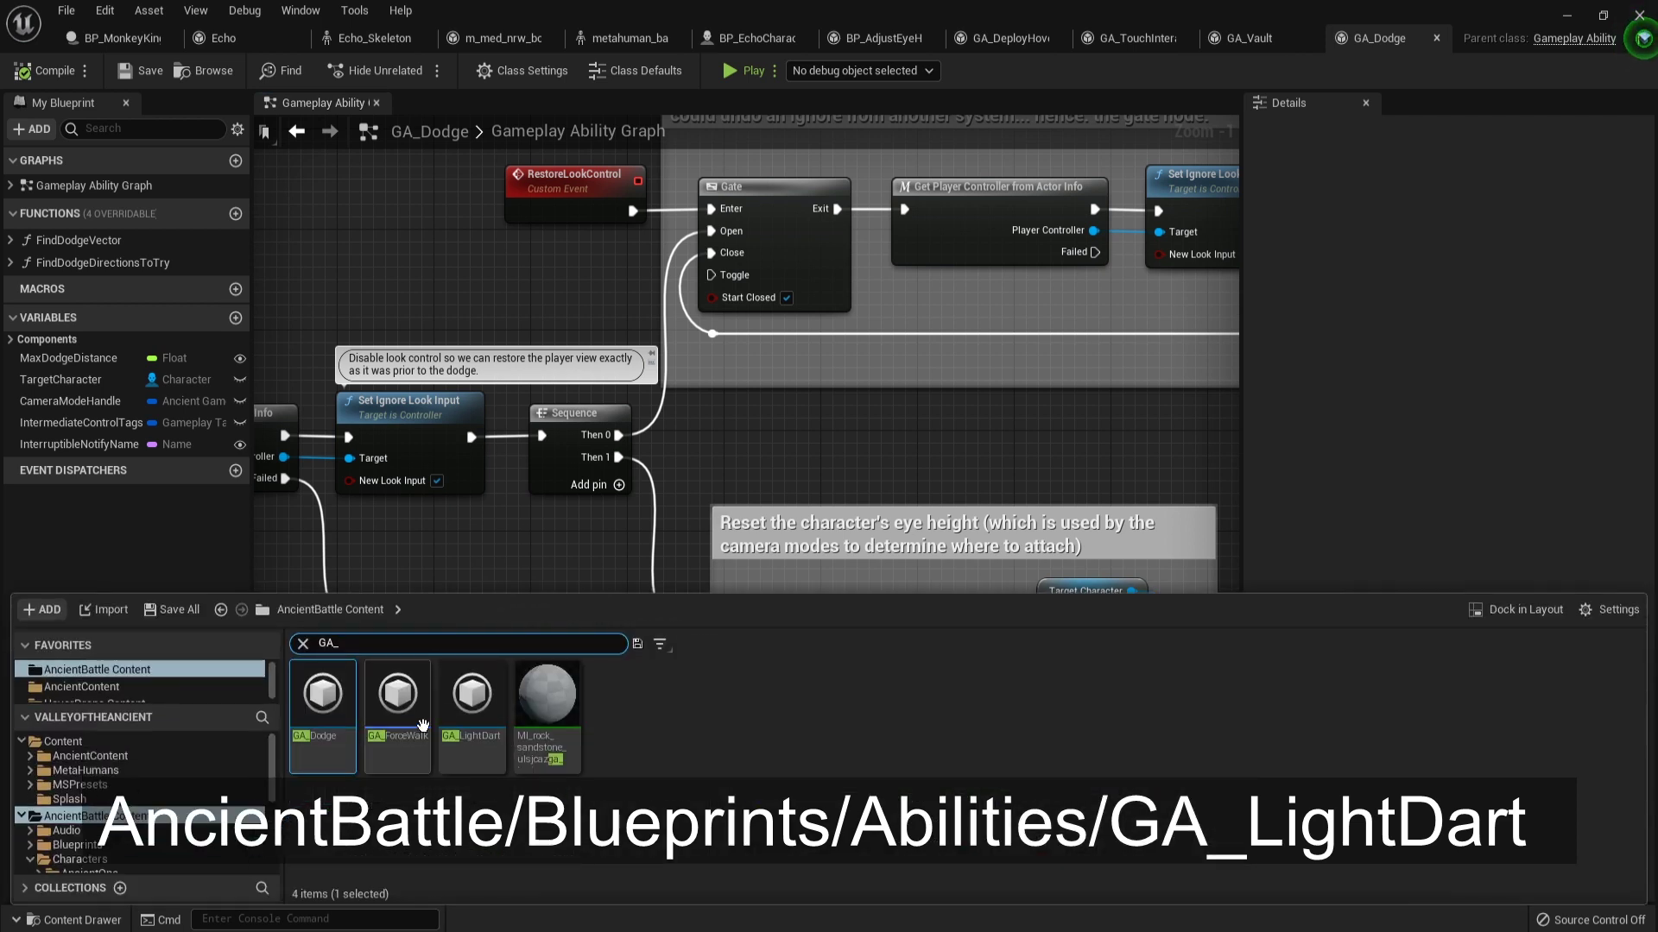
pyautogui.click(472, 699)
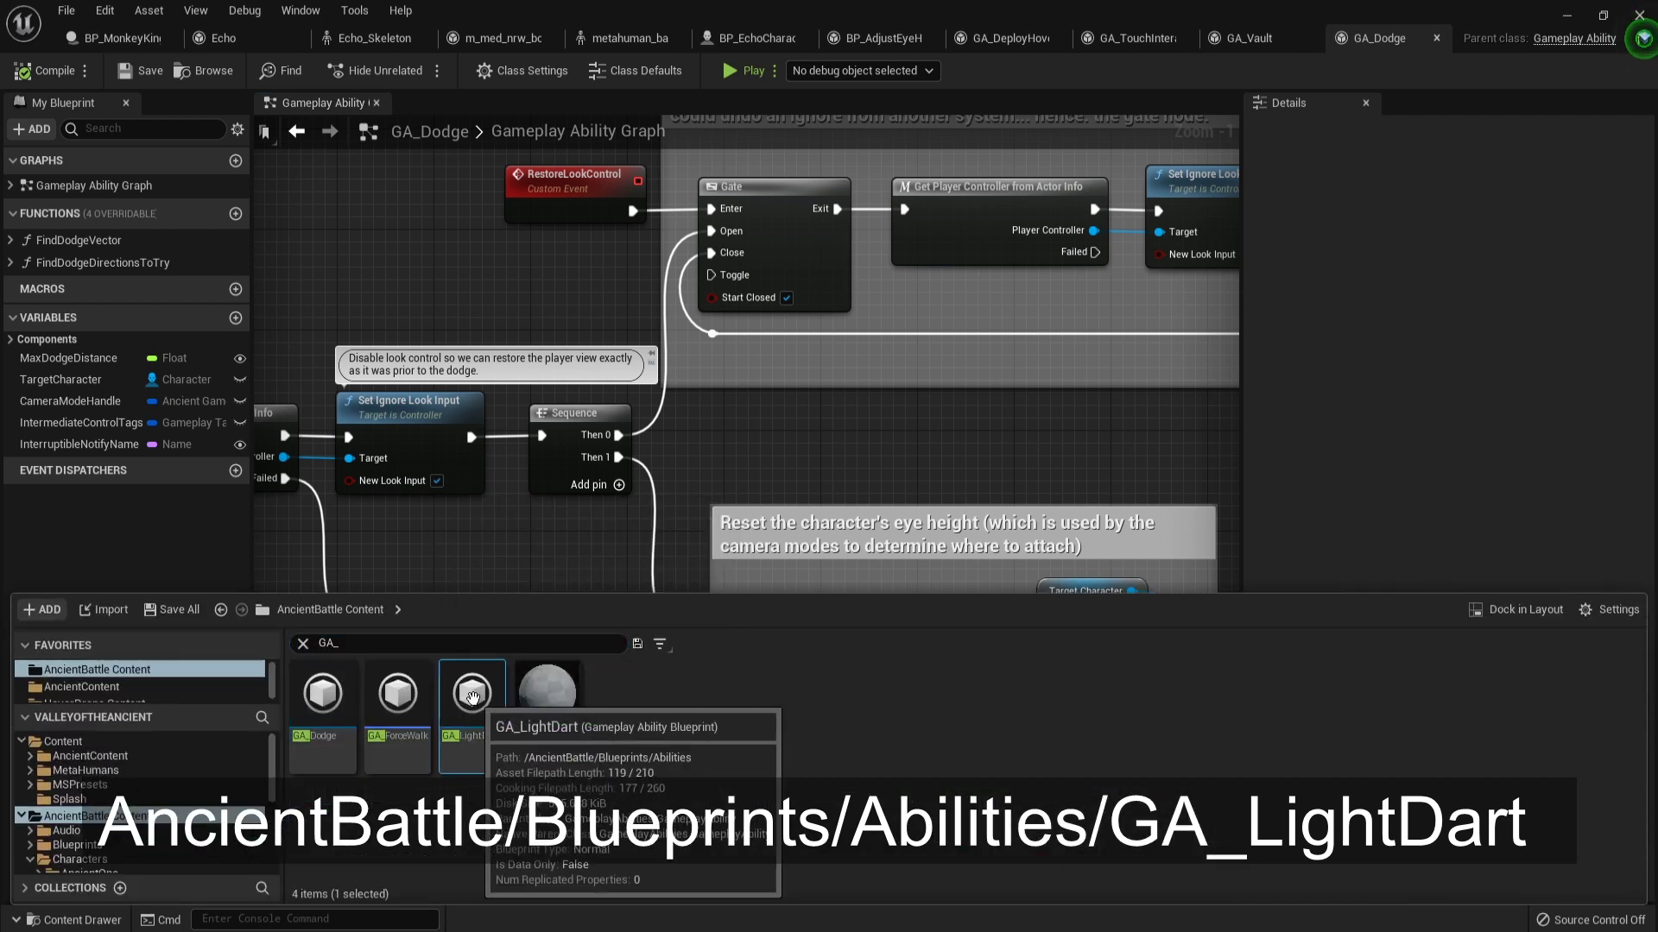
pyautogui.doubleClick(472, 699)
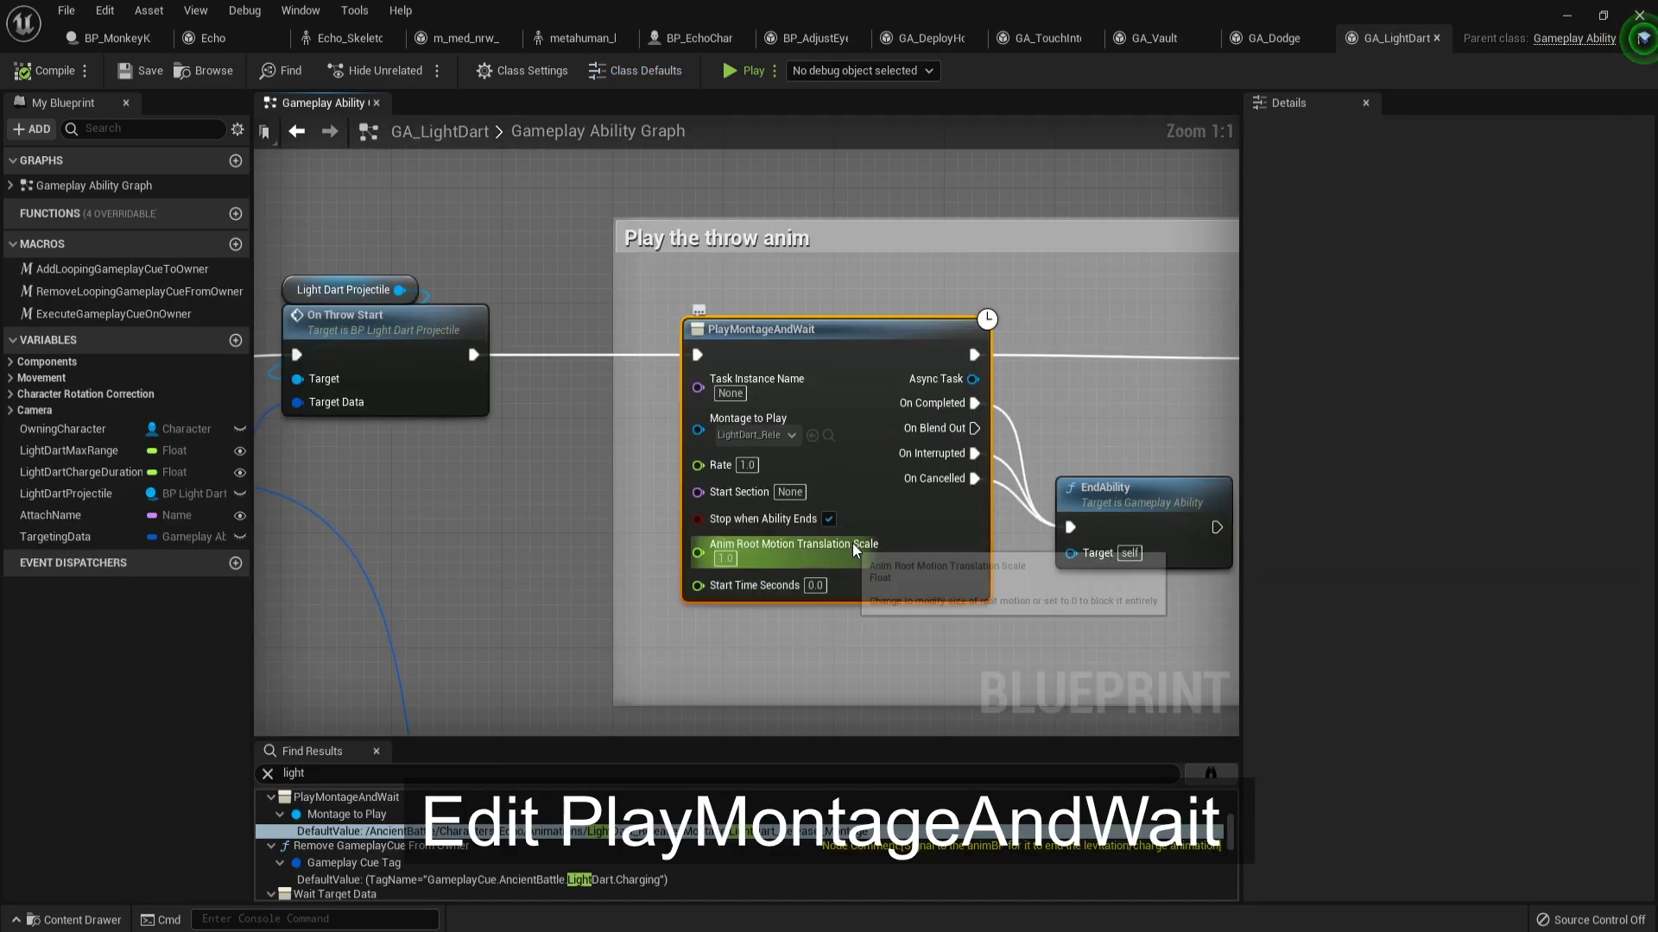
# Set the throw PlayMontageAndWait to MonkeyKing_LightDart_Release_Montage.
pyautogui.click(771, 439)
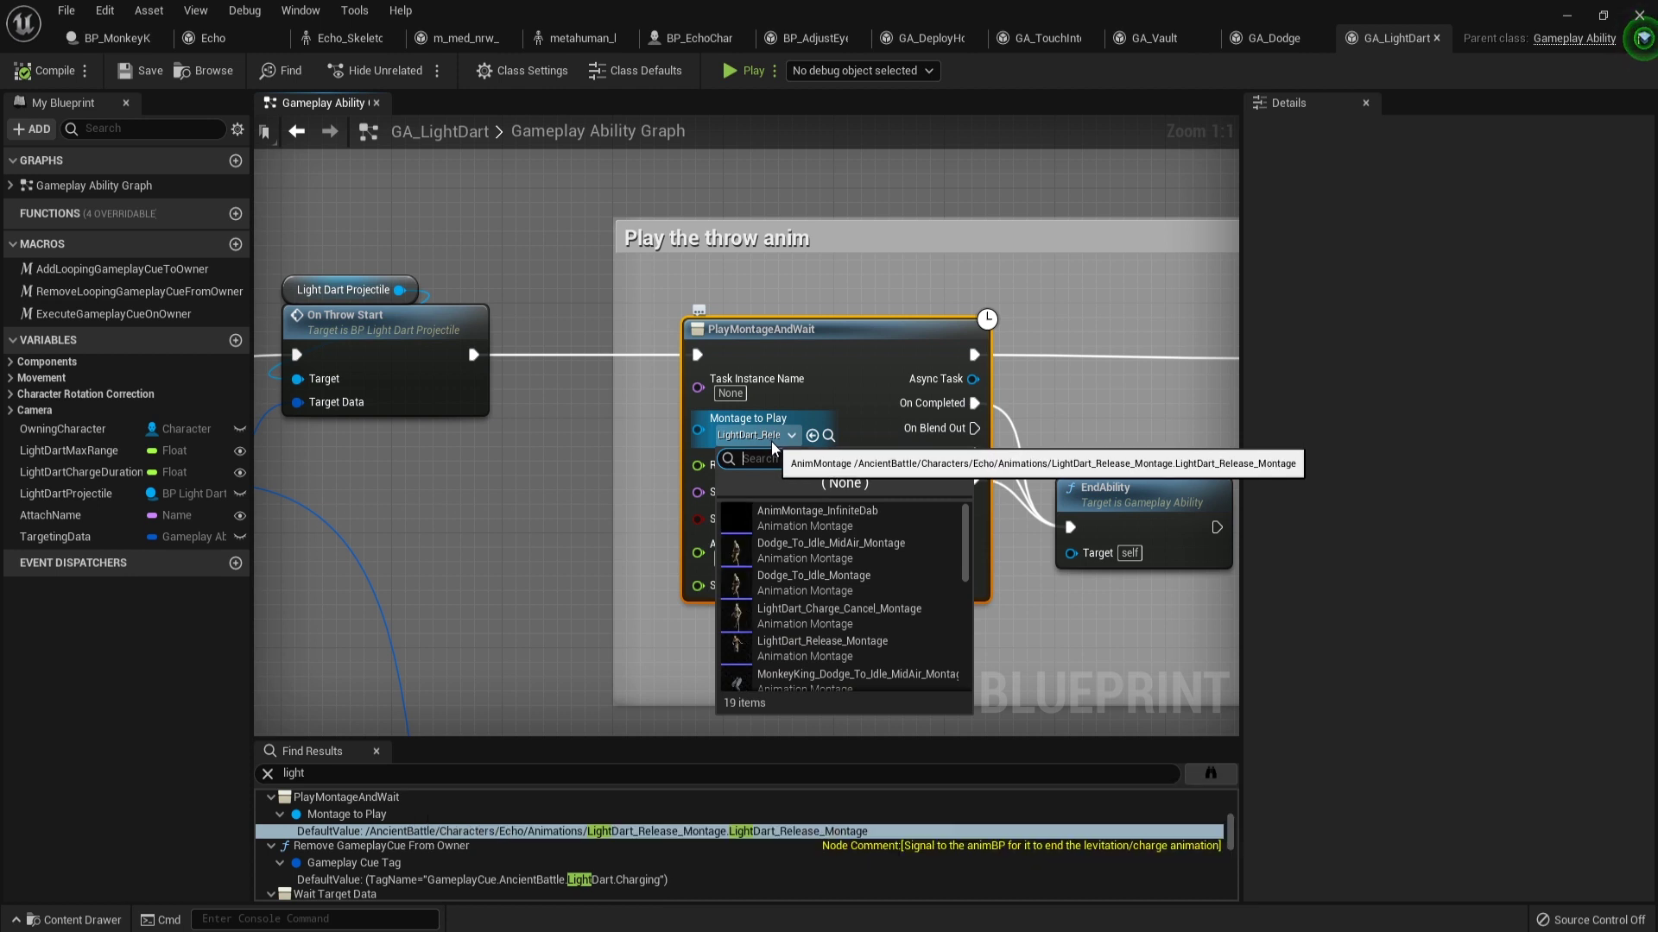
pyautogui.write('Monkey')
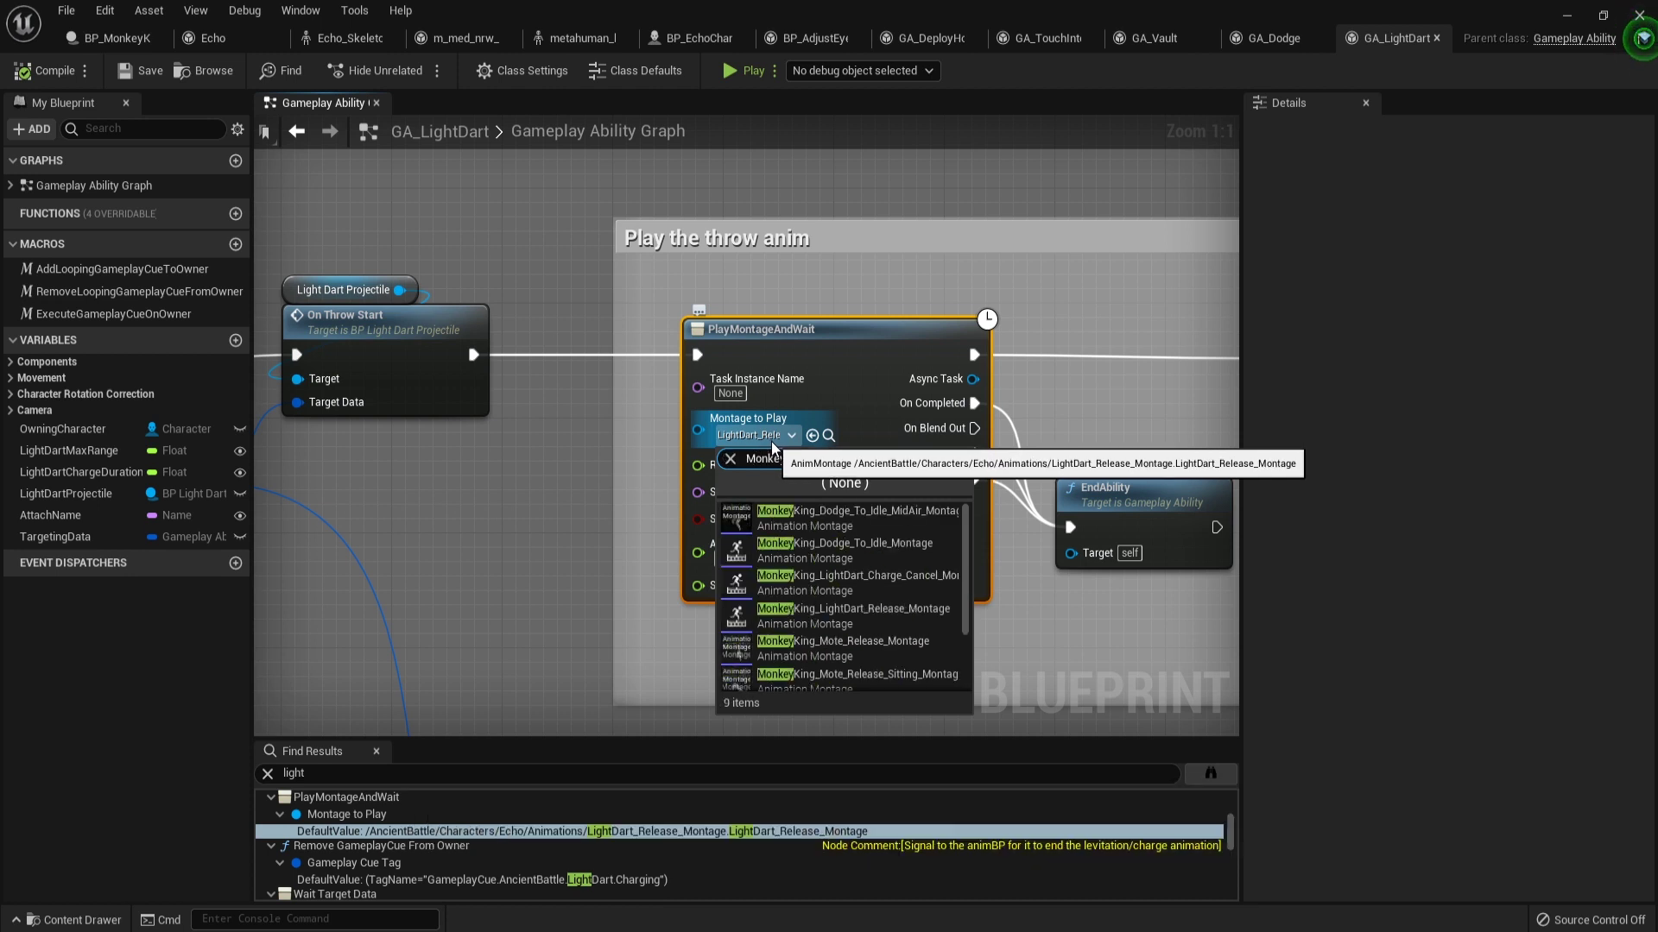
pyautogui.write('King_')
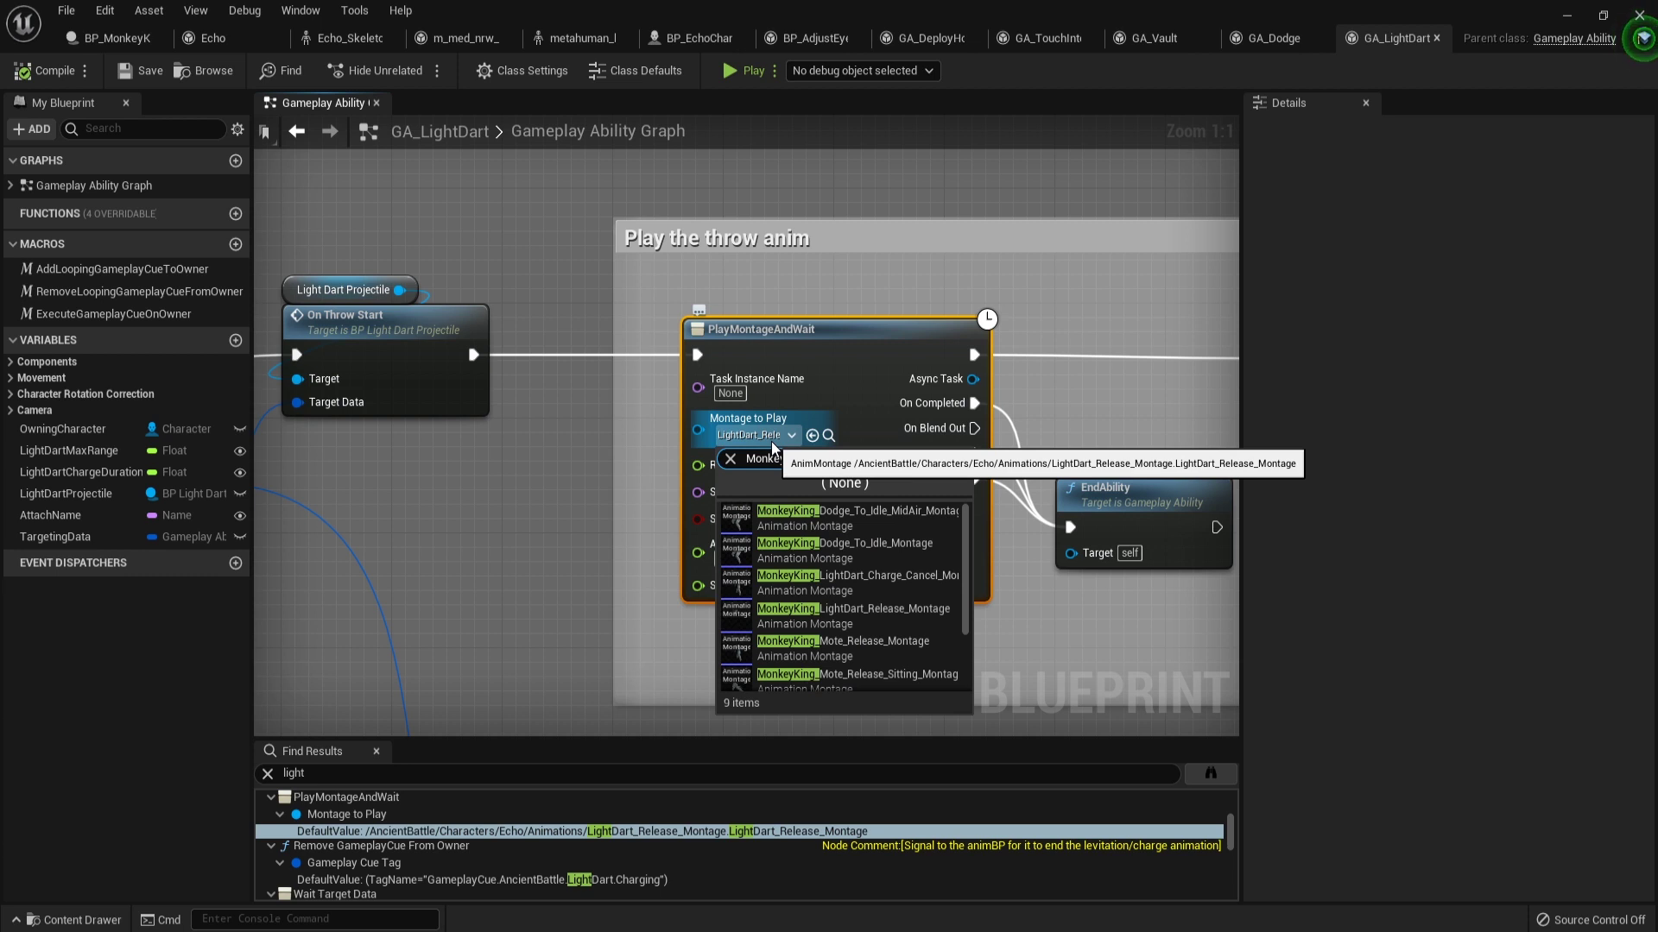
pyautogui.write('LightDart')
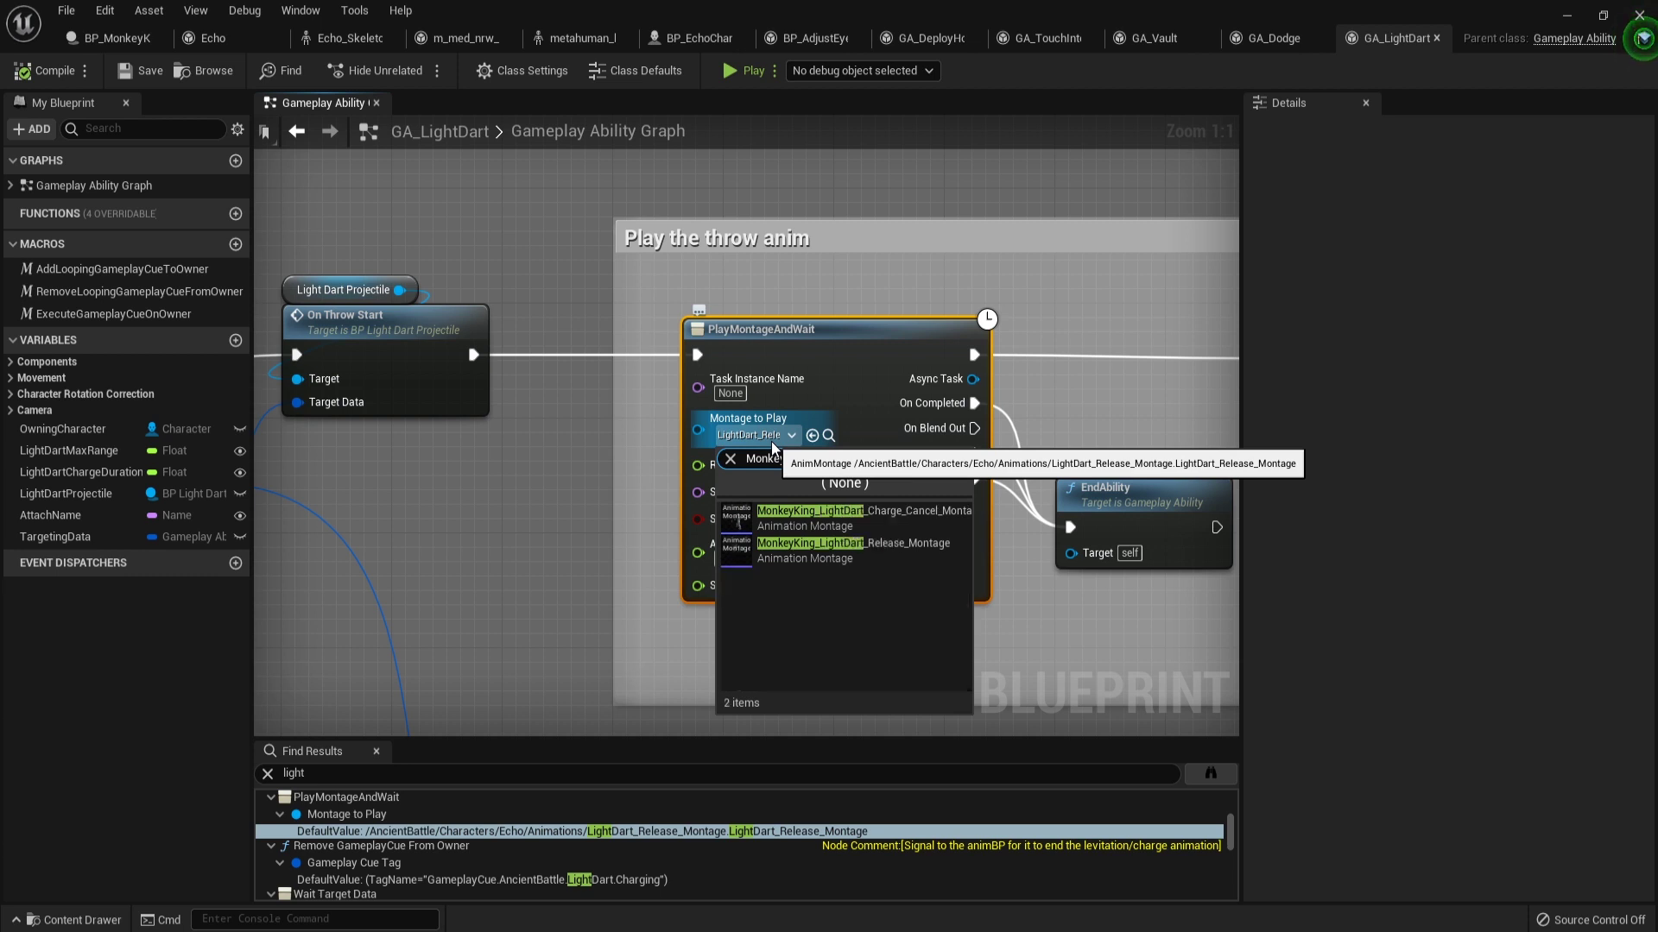
pyautogui.press('Down')
pyautogui.press('Down')
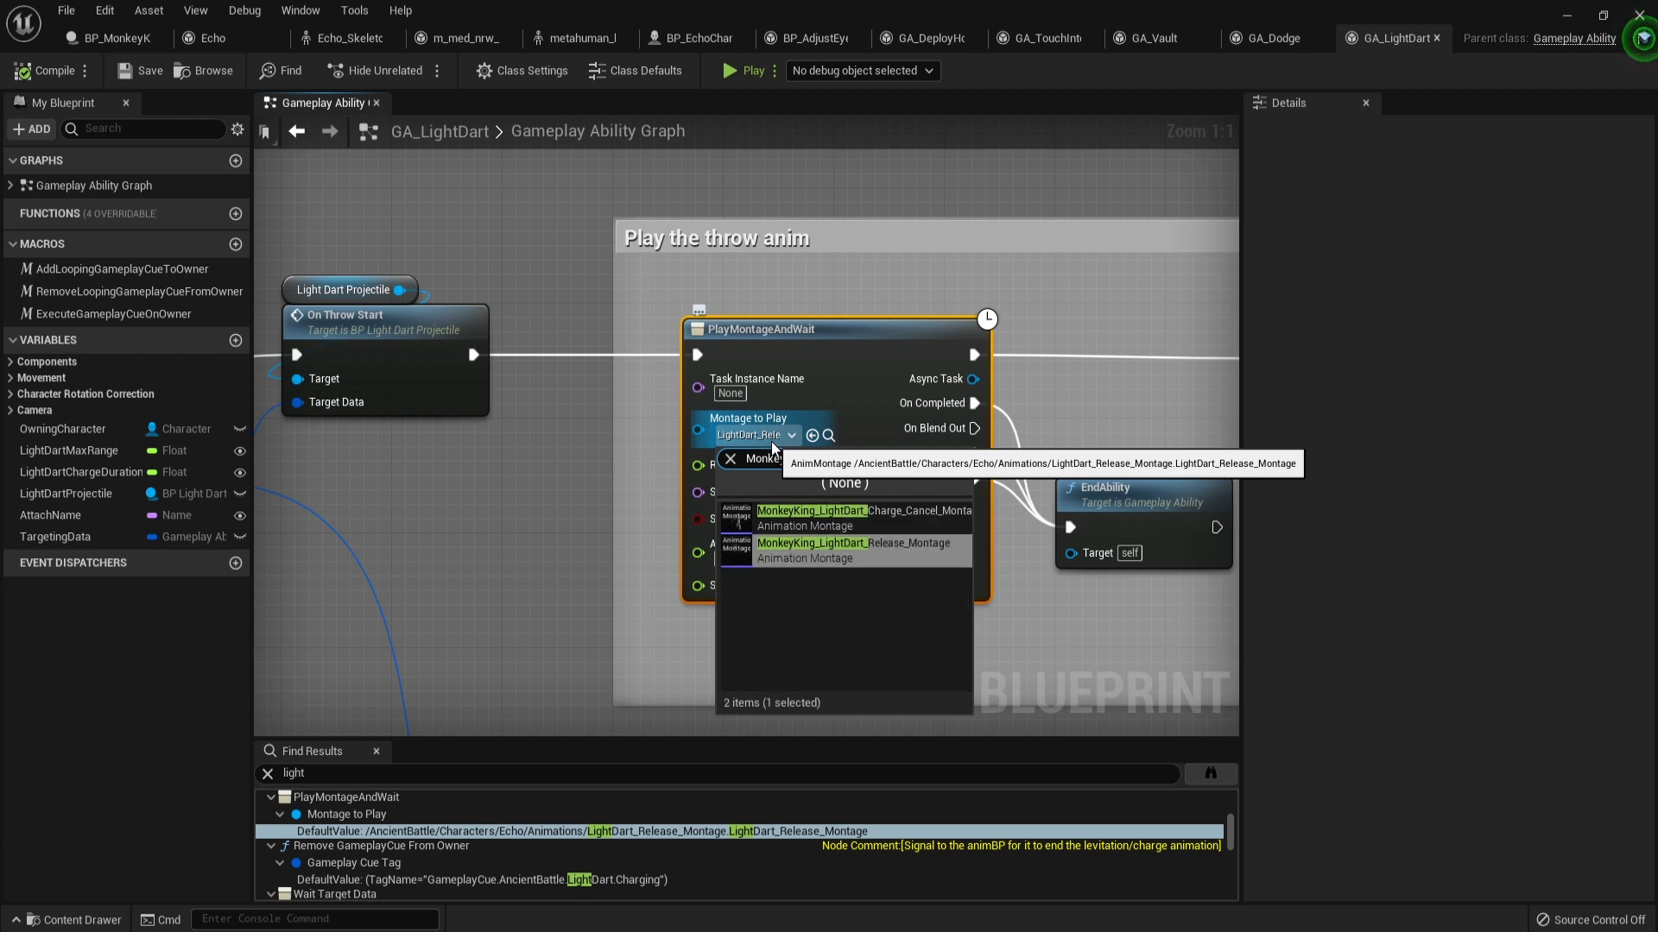
pyautogui.press('Return')
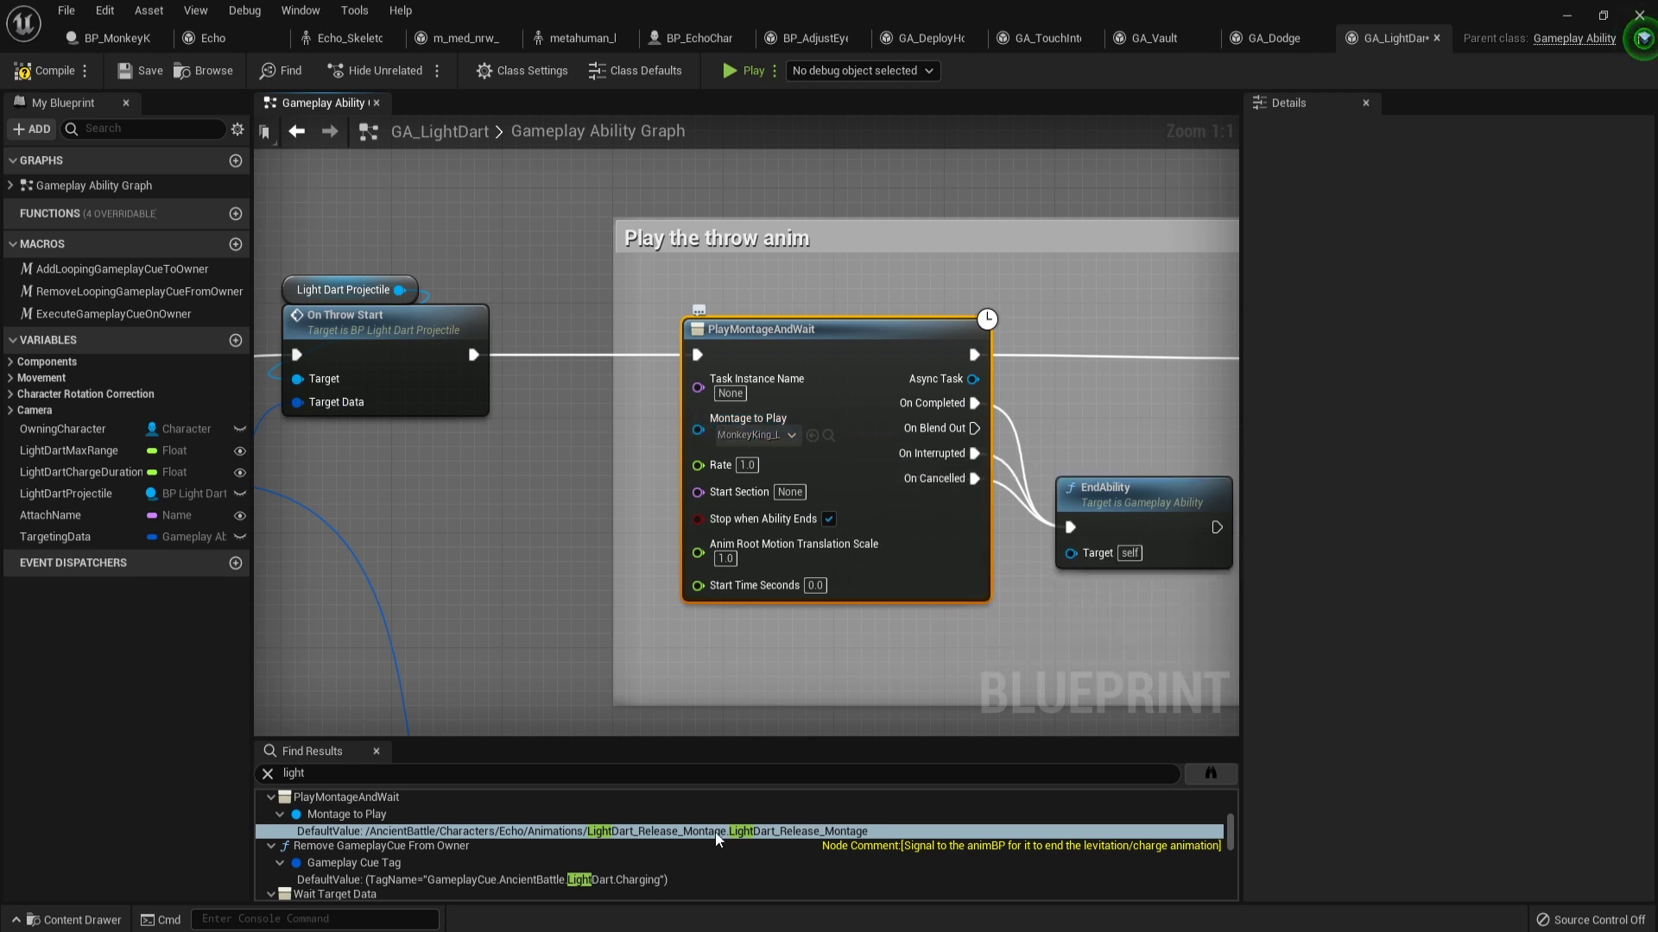
pyautogui.scroll(-1, 704, 842)
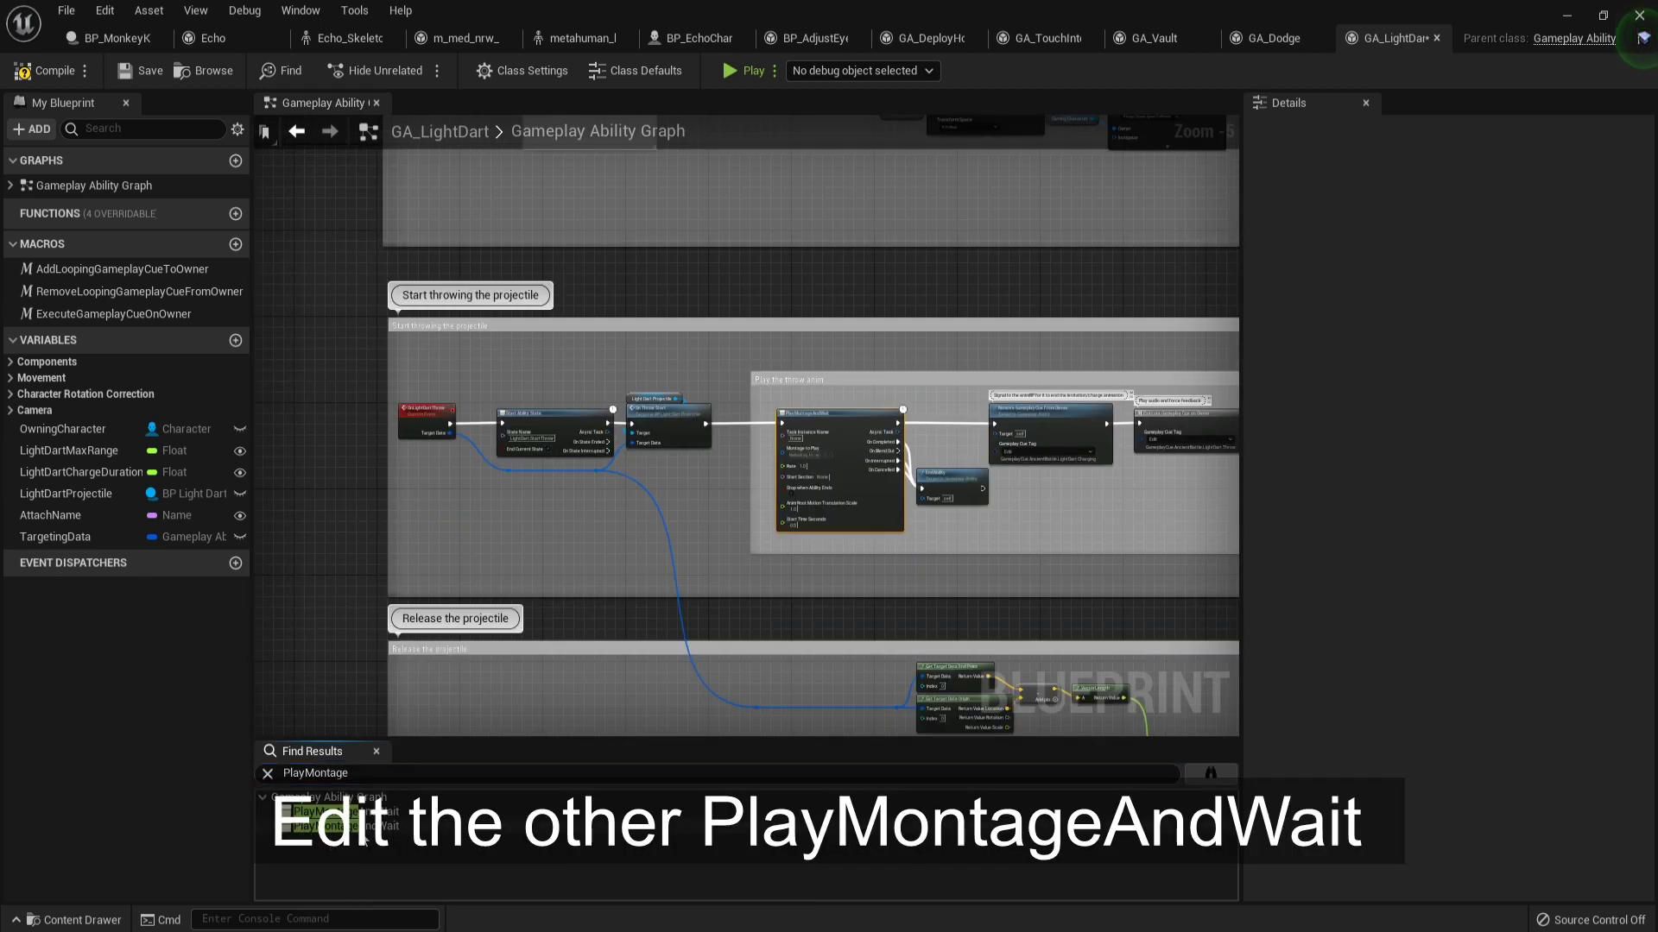
# Set the second PlayMontageAndWait to MonkeyKing_LightDart_Charge_Cancel_Montage.
pyautogui.click(359, 828)
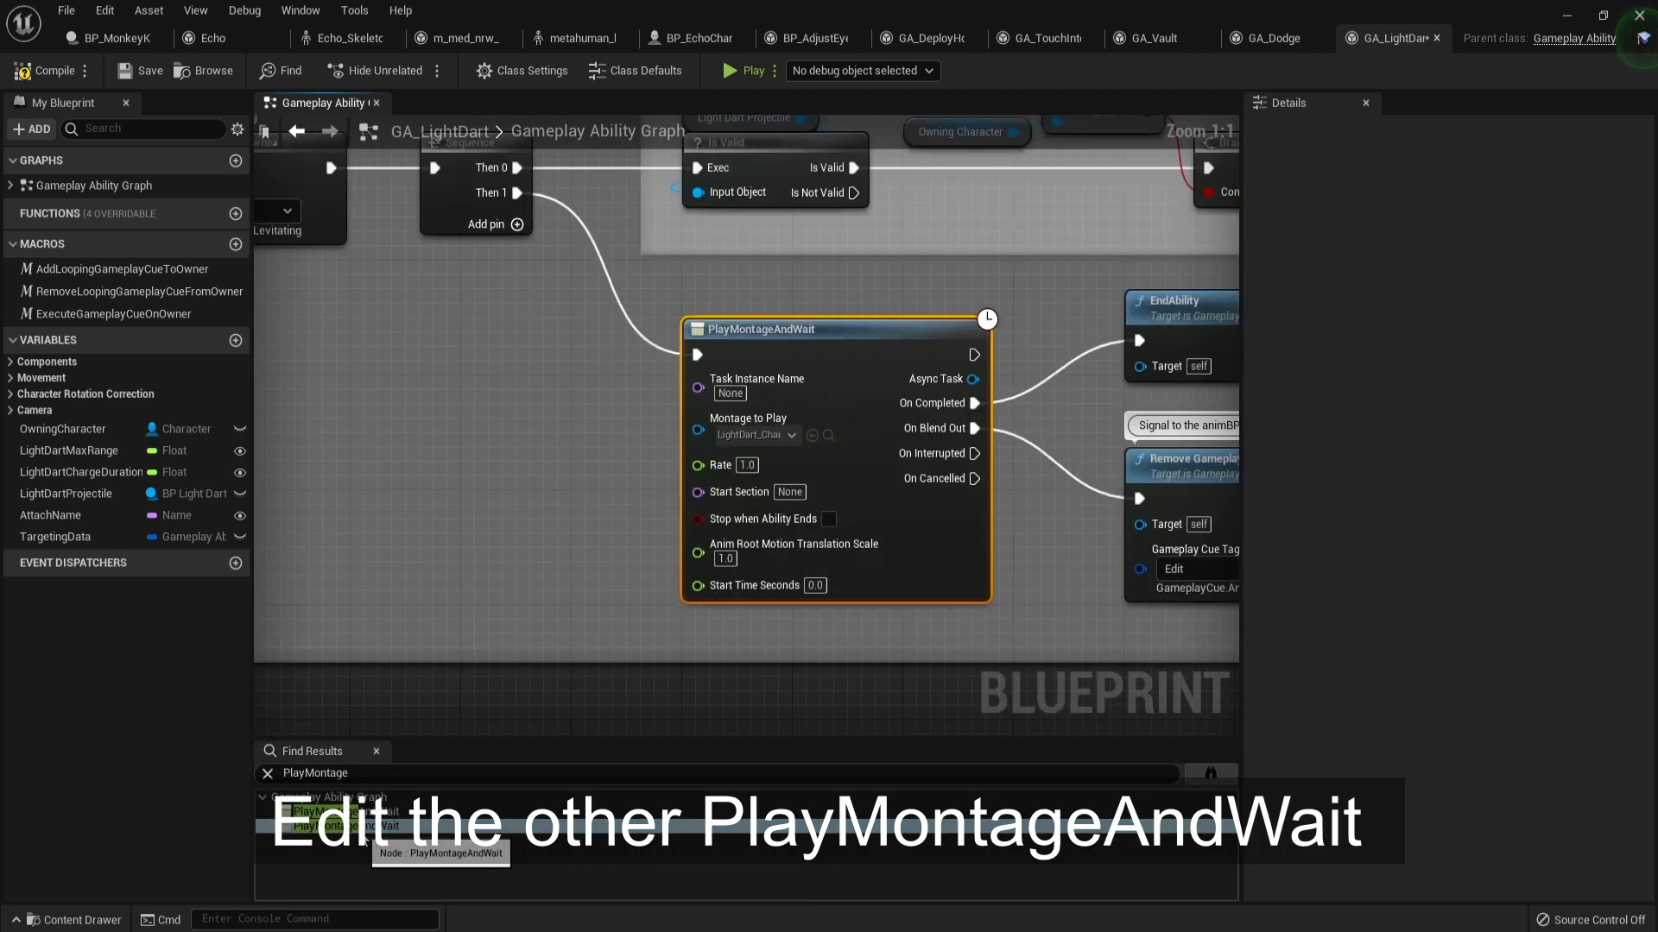
pyautogui.click(770, 437)
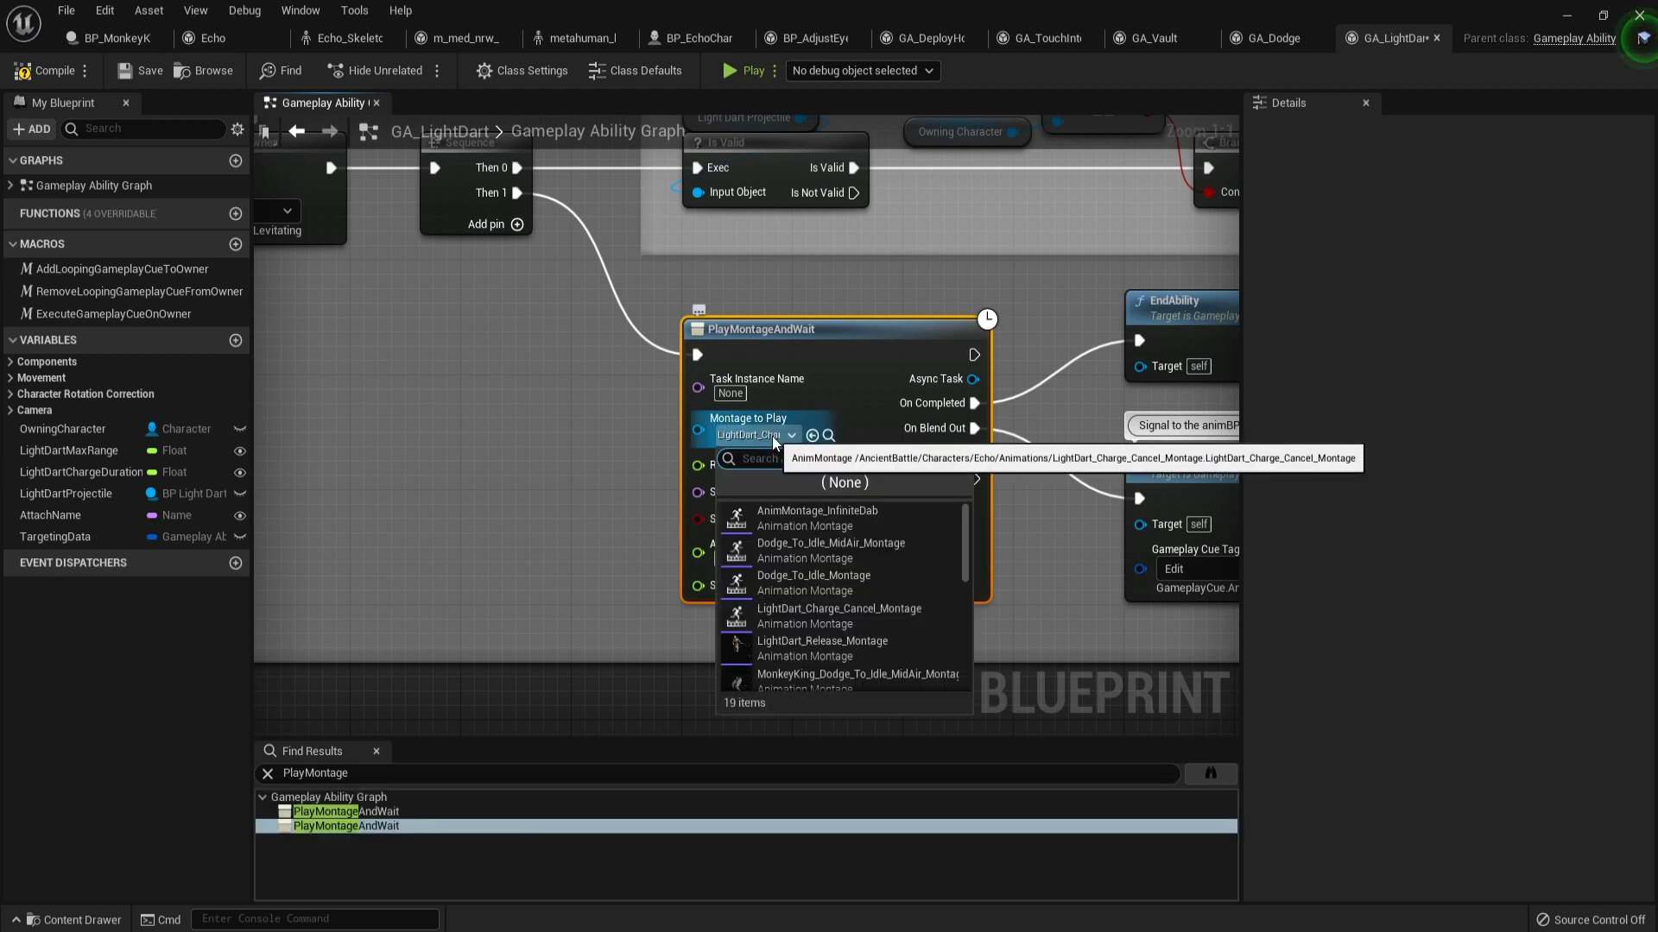
pyautogui.write('MonkeyKing')
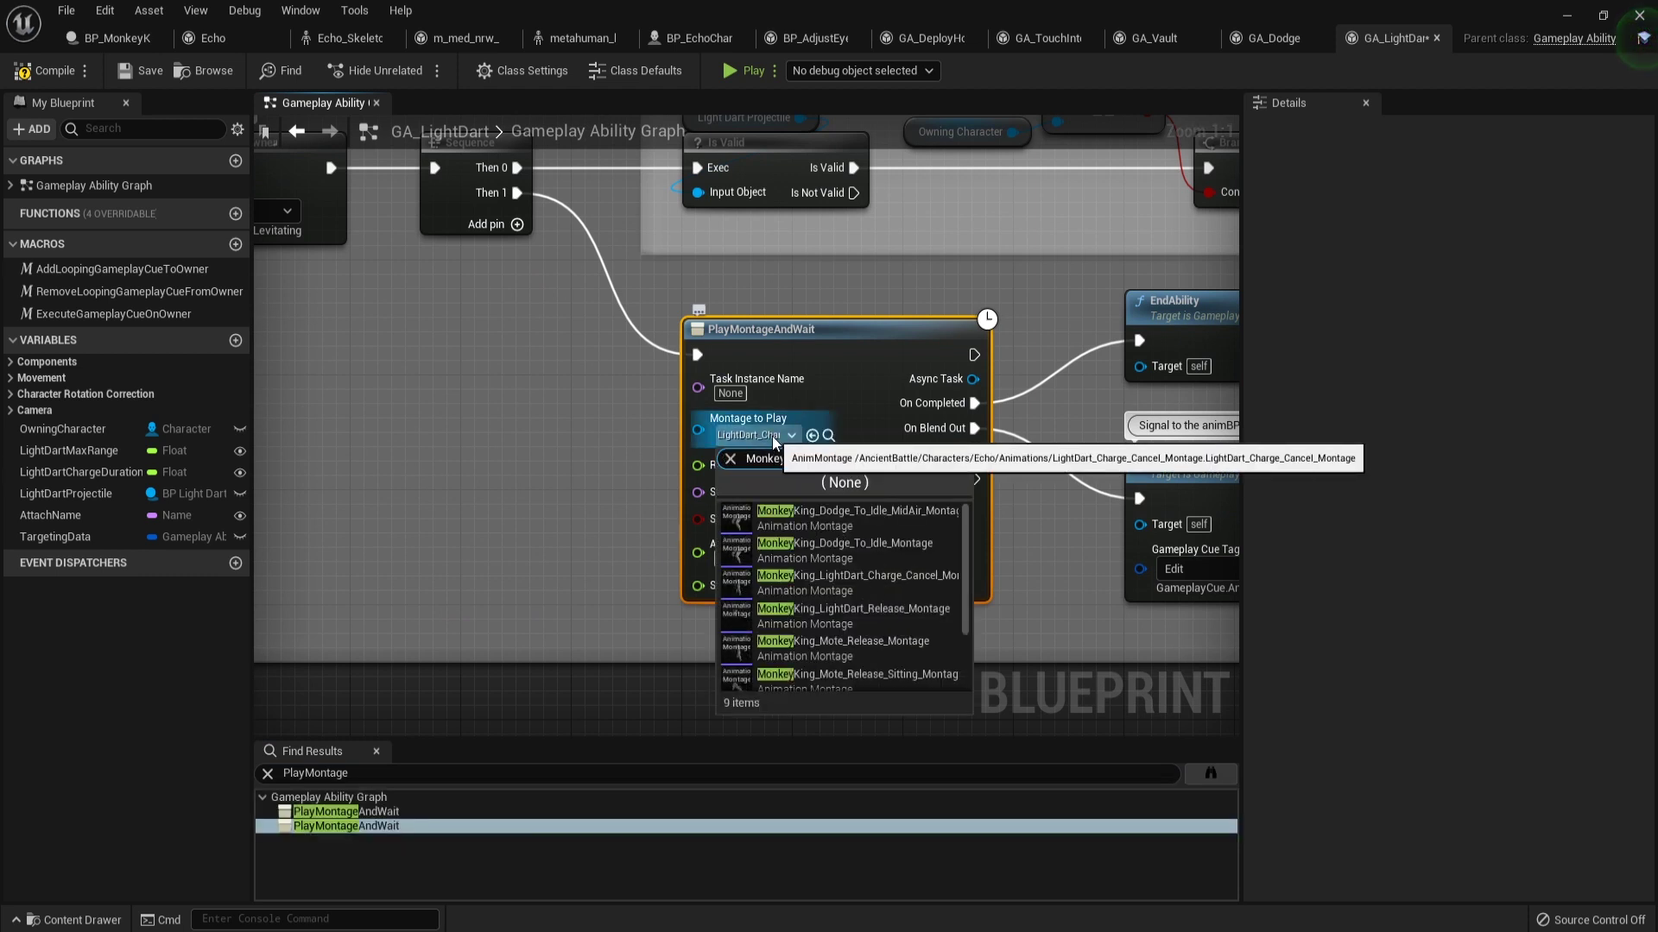
pyautogui.write('_')
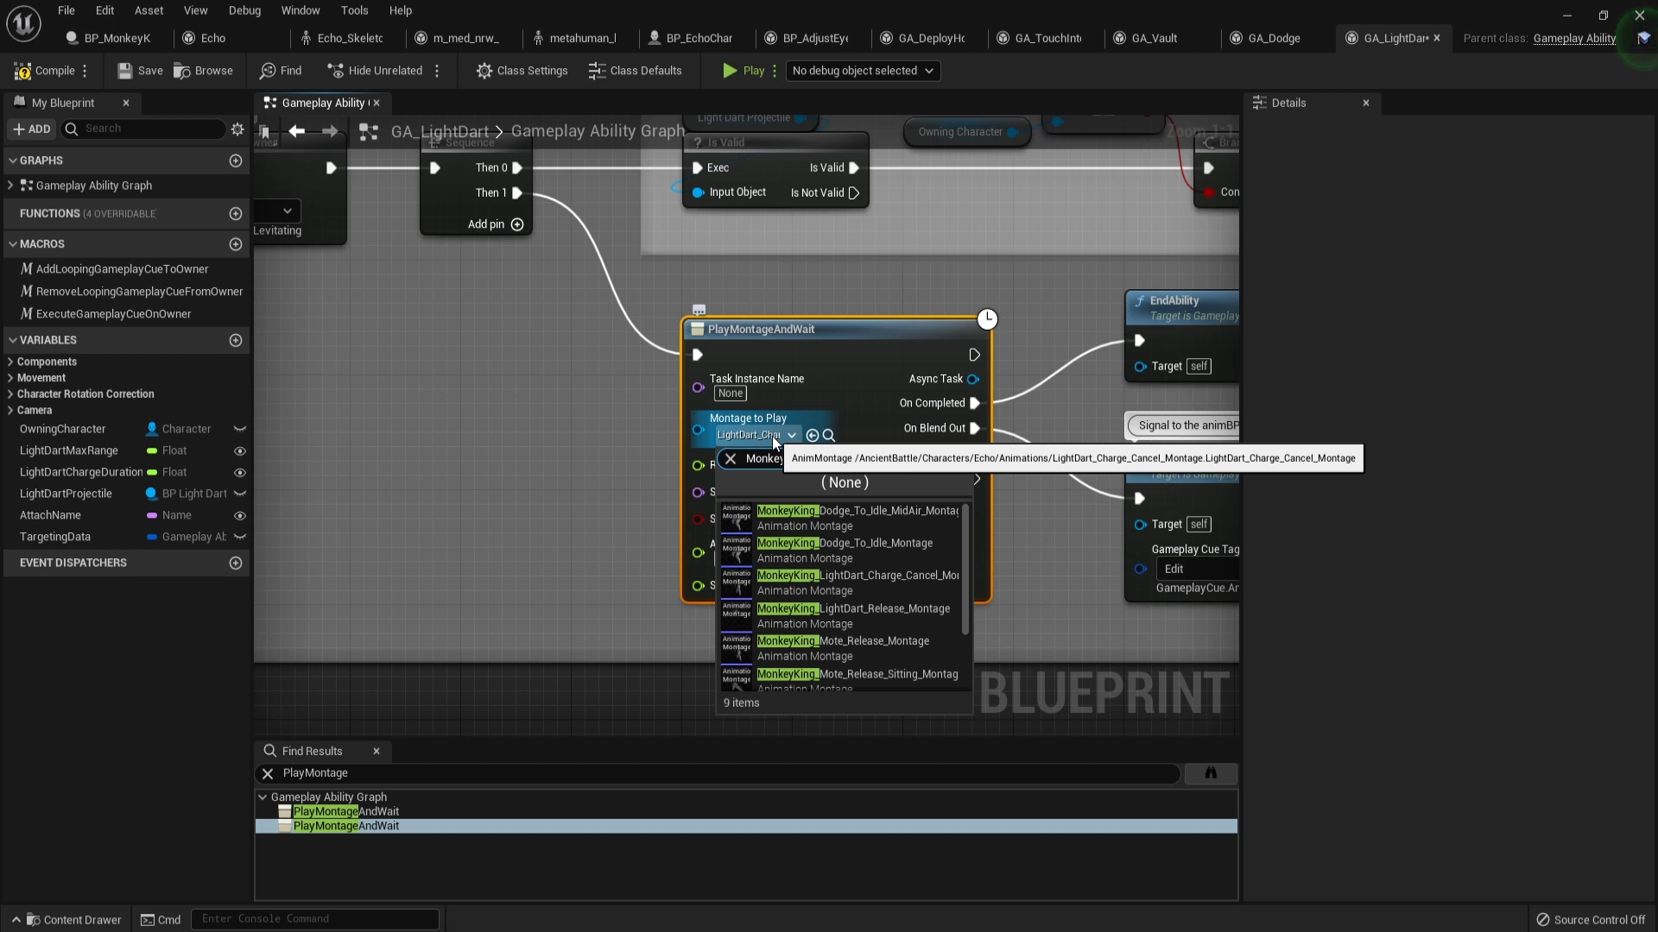
pyautogui.write('Light')
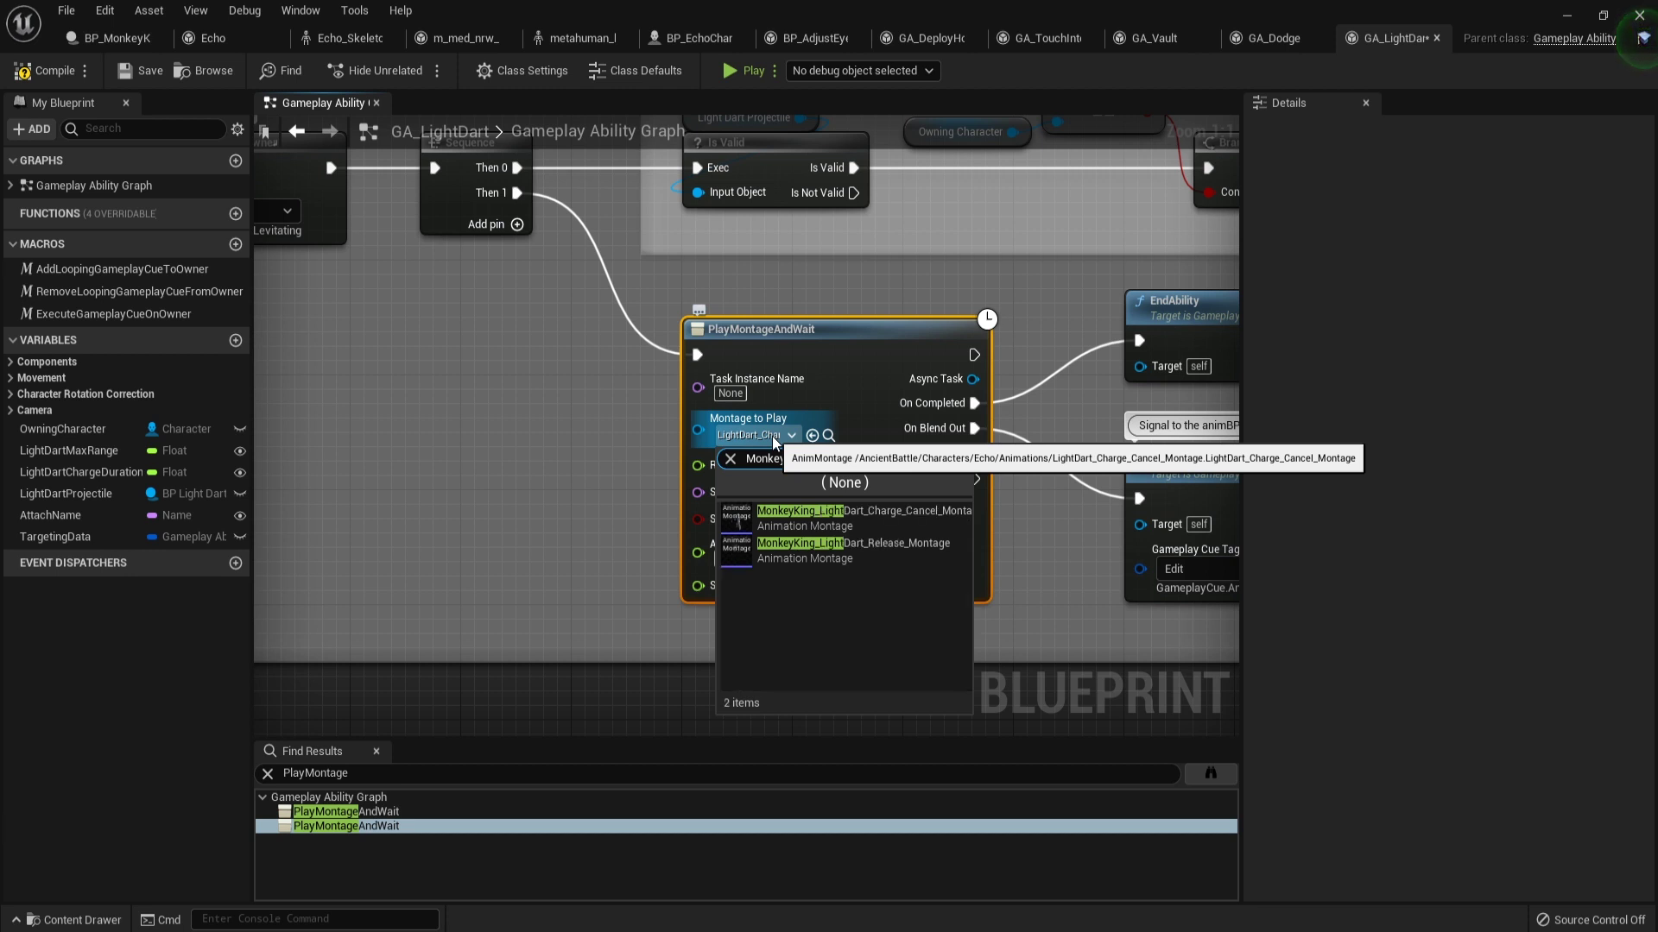
pyautogui.press('Down')
pyautogui.press('Return')
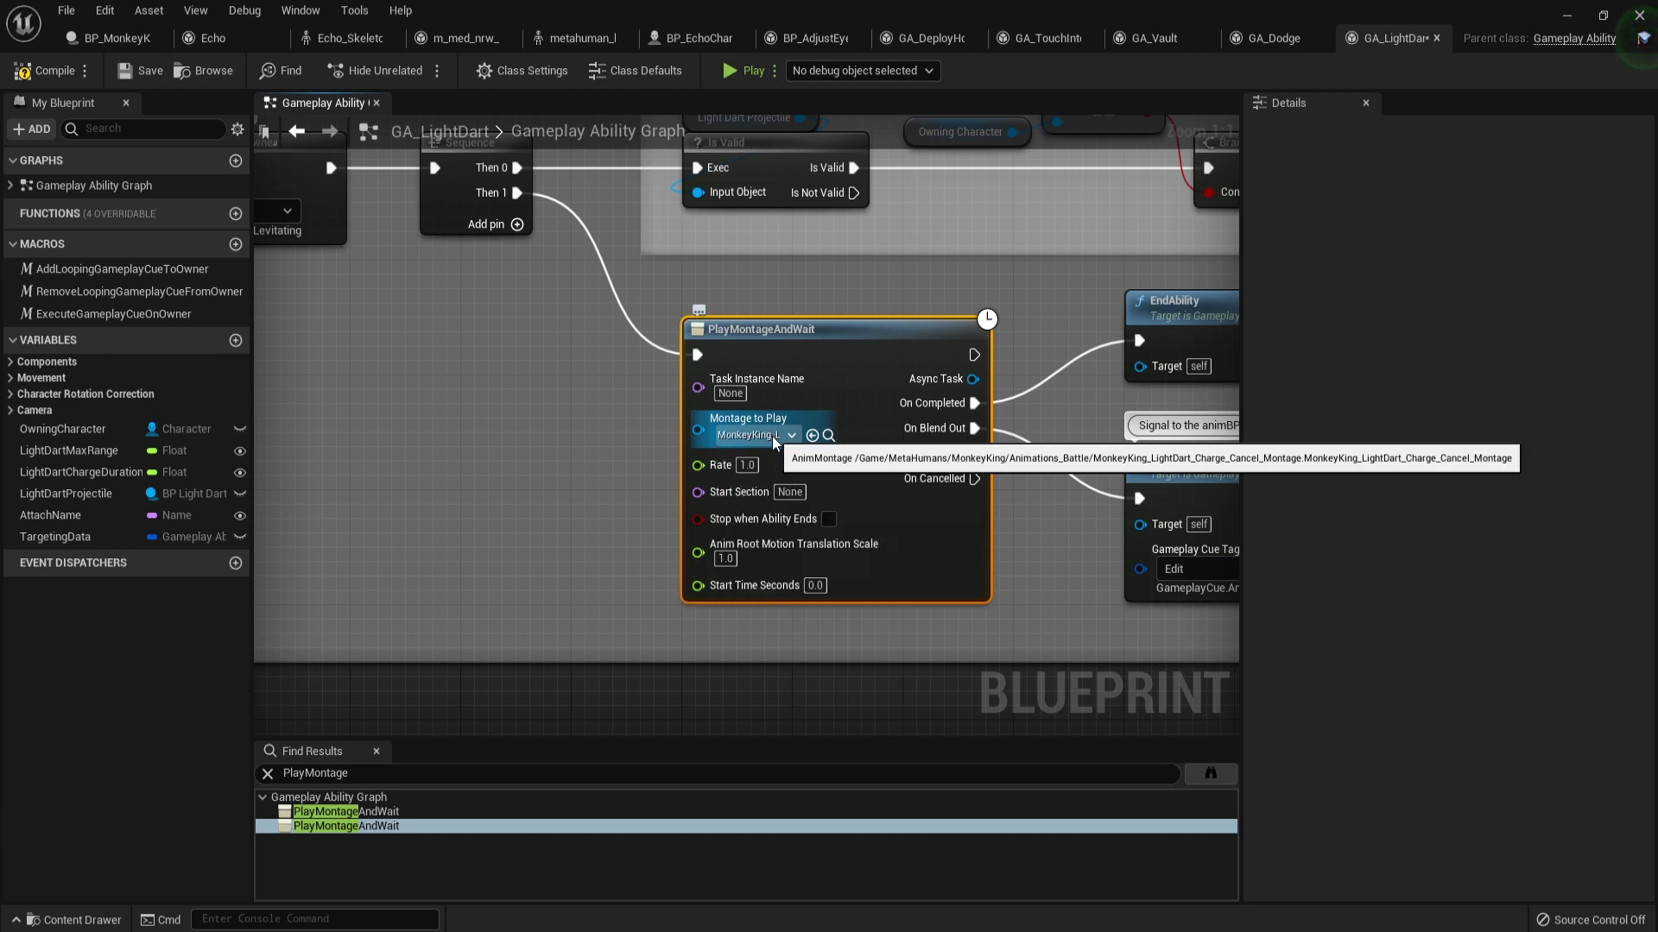
# Compile and save the GA_LightDart blueprint.
pyautogui.click(50, 69)
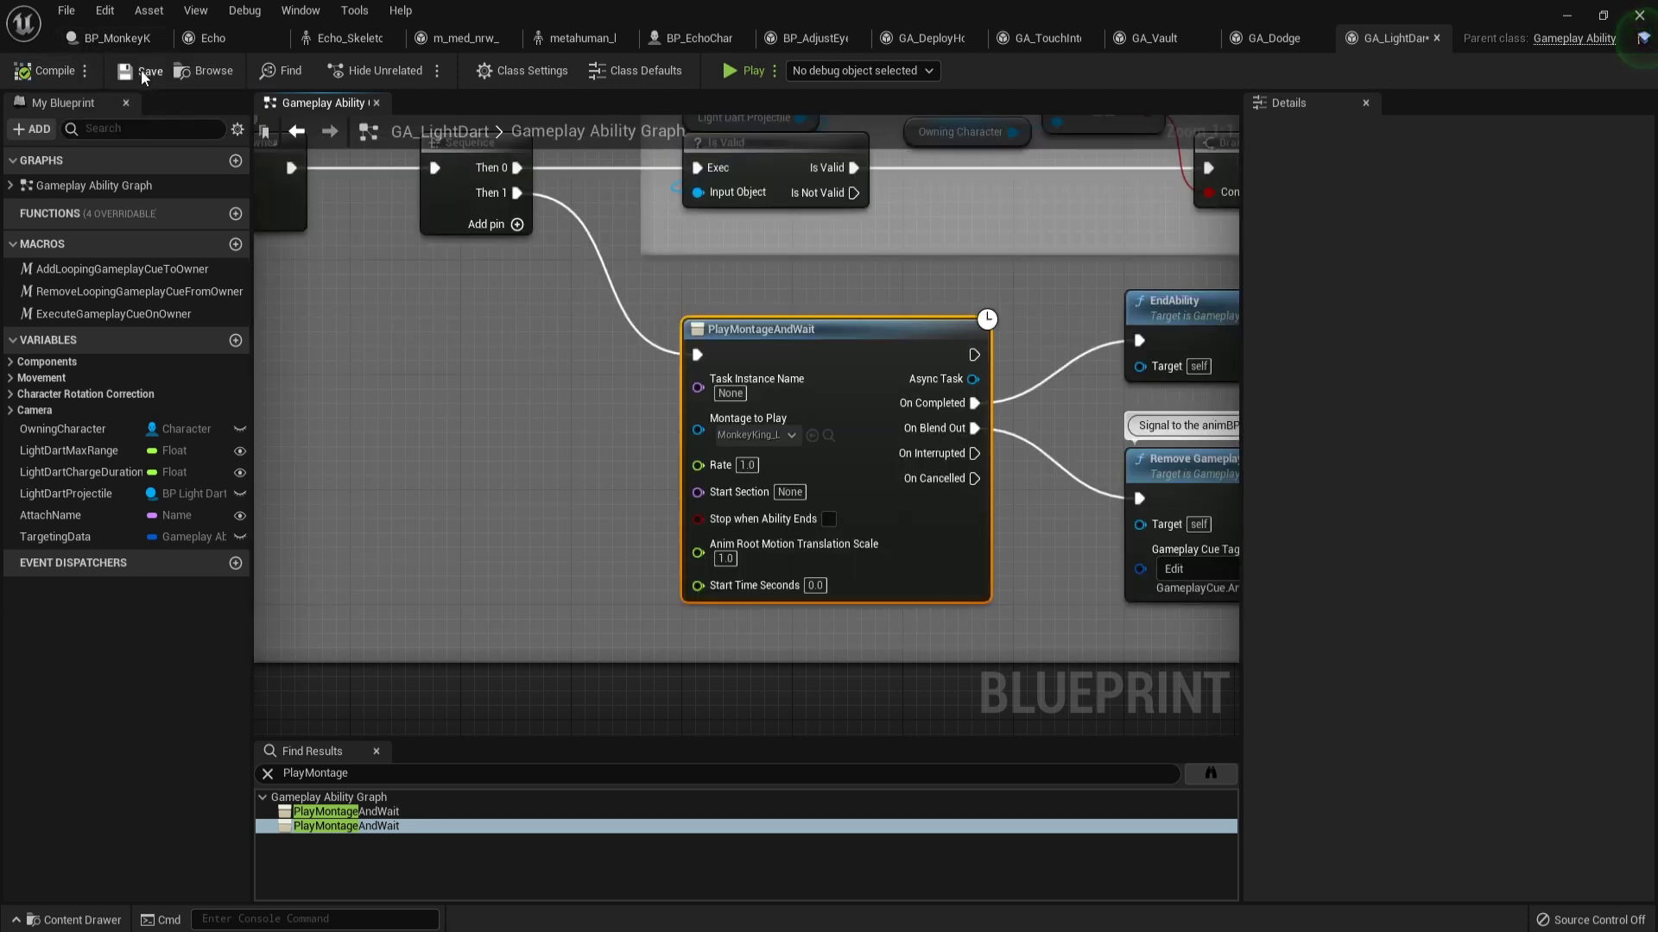
pyautogui.click(141, 69)
pyautogui.scroll(-5, 571, 464)
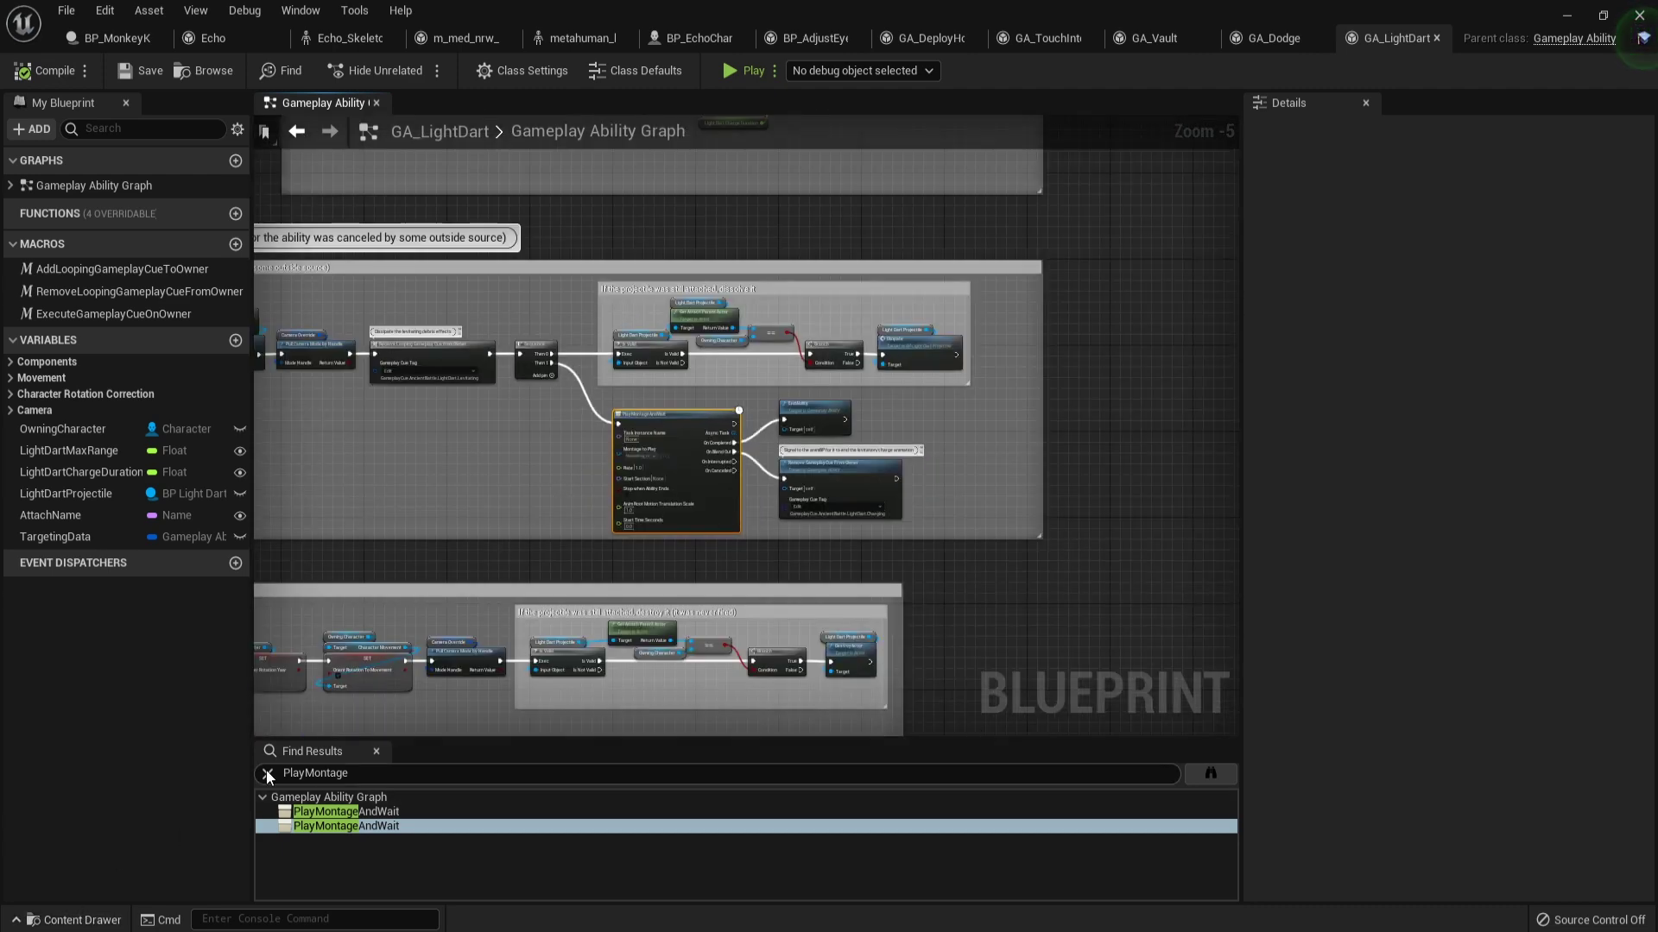
# Close the GA_LightDart editor and save the changed character actor with Save All.
pyautogui.click(1639, 15)
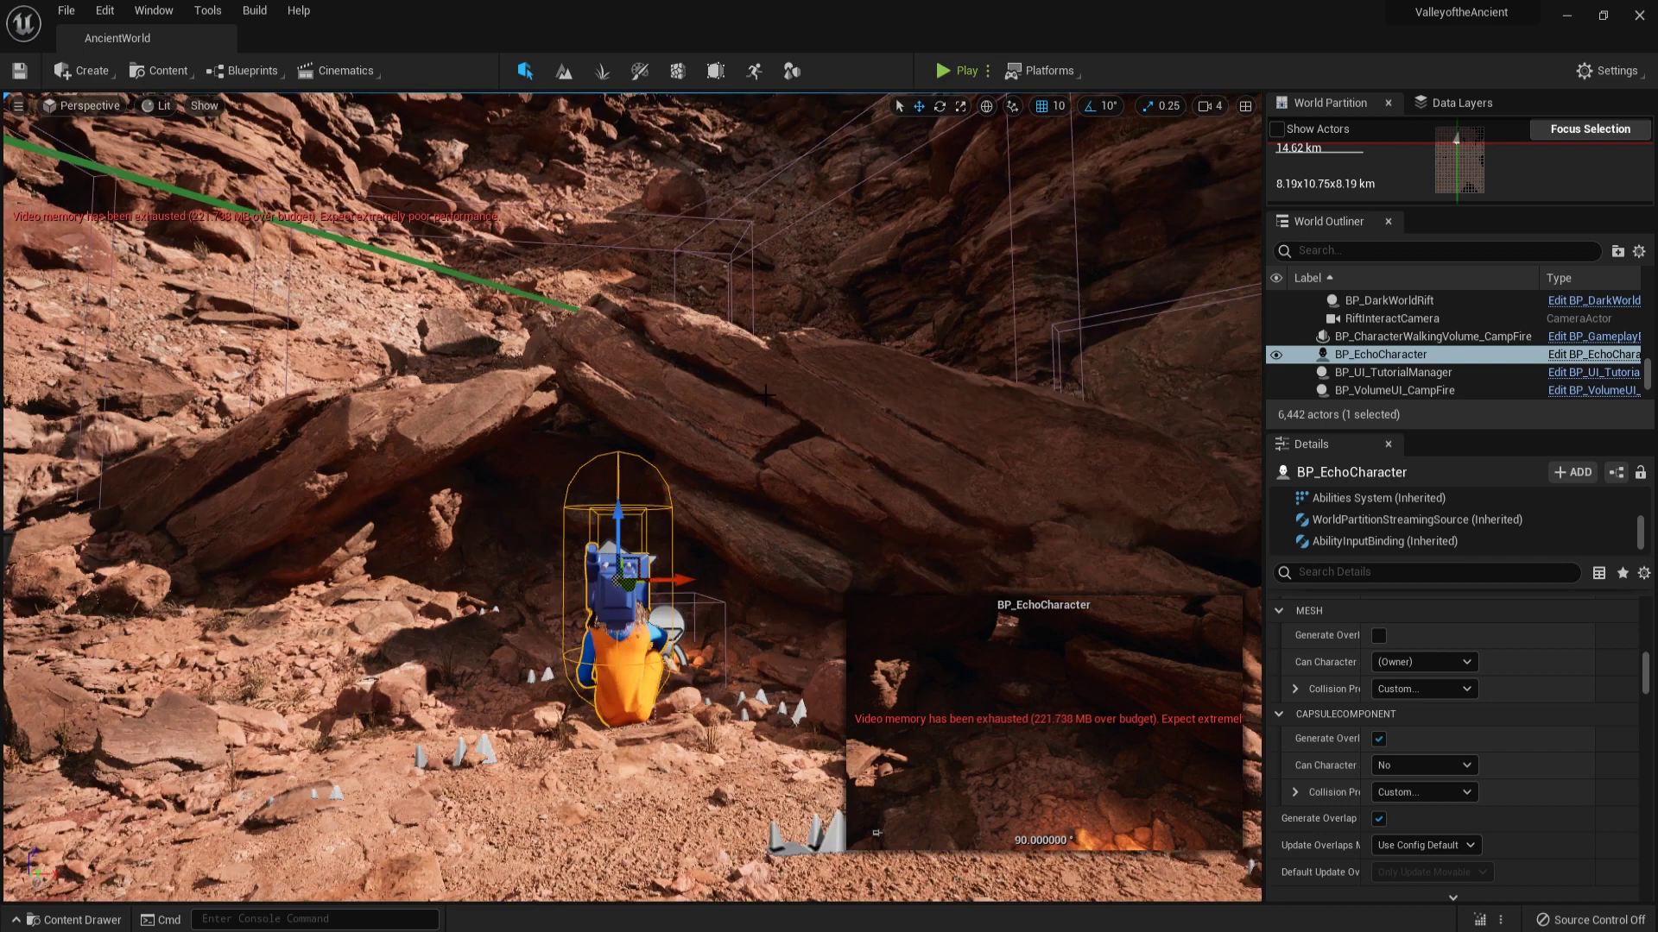
pyautogui.moveTo(764, 396); pyautogui.dragTo(736, 273, button='right')
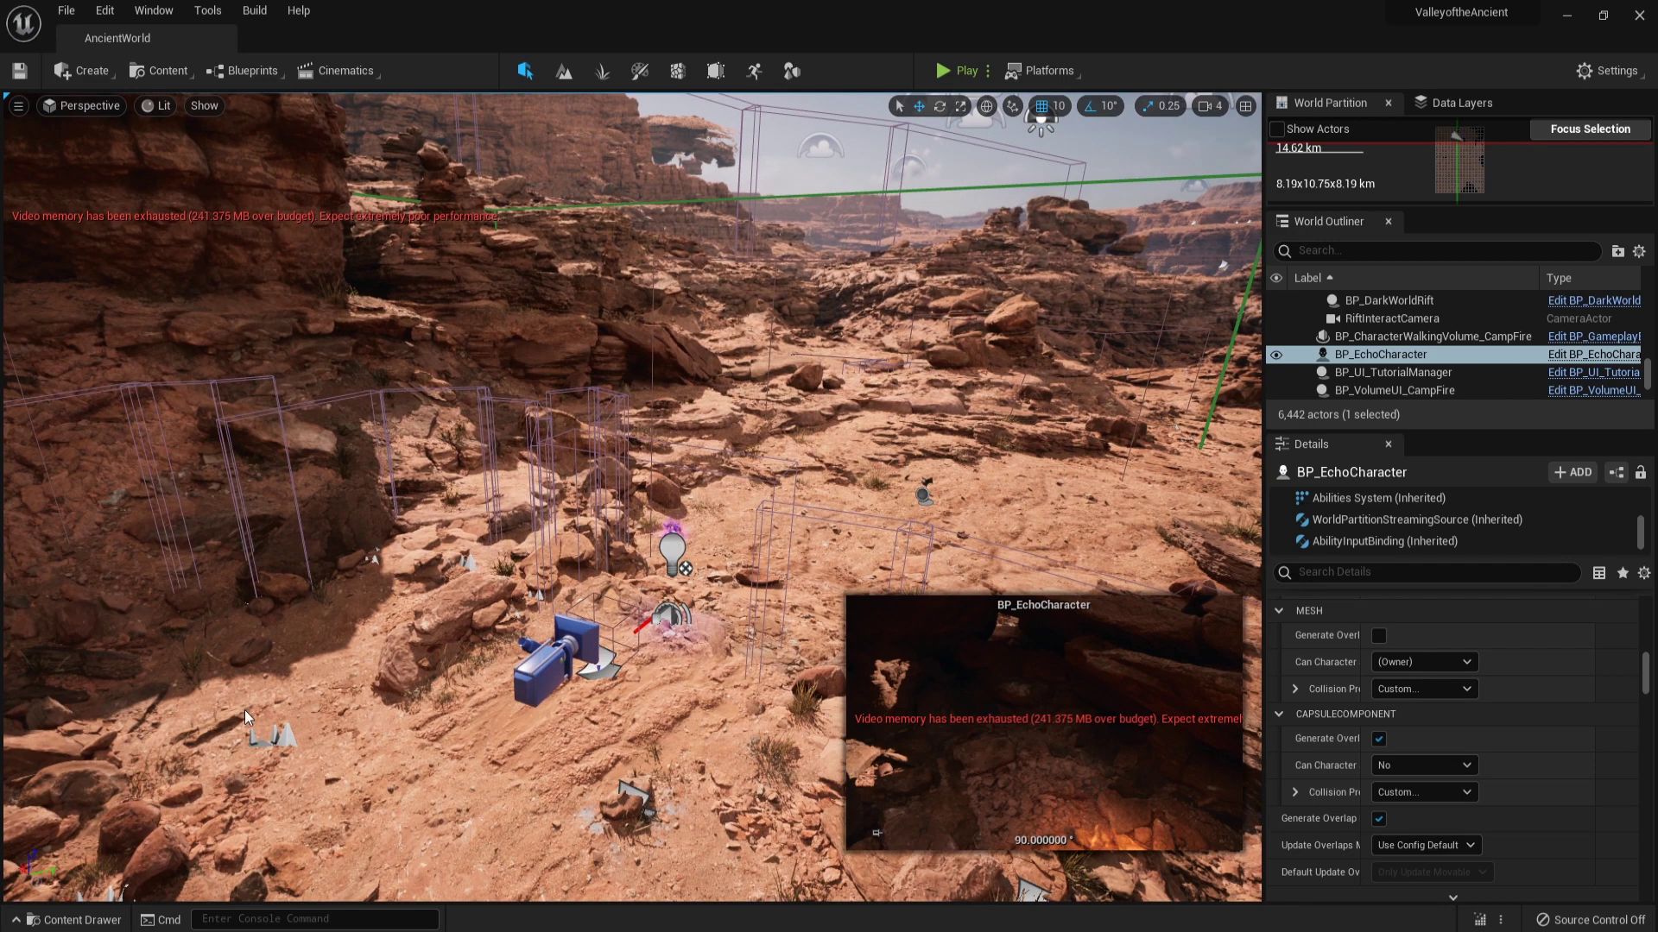
pyautogui.hotkey('ctrl', 'space')
pyautogui.click(168, 608)
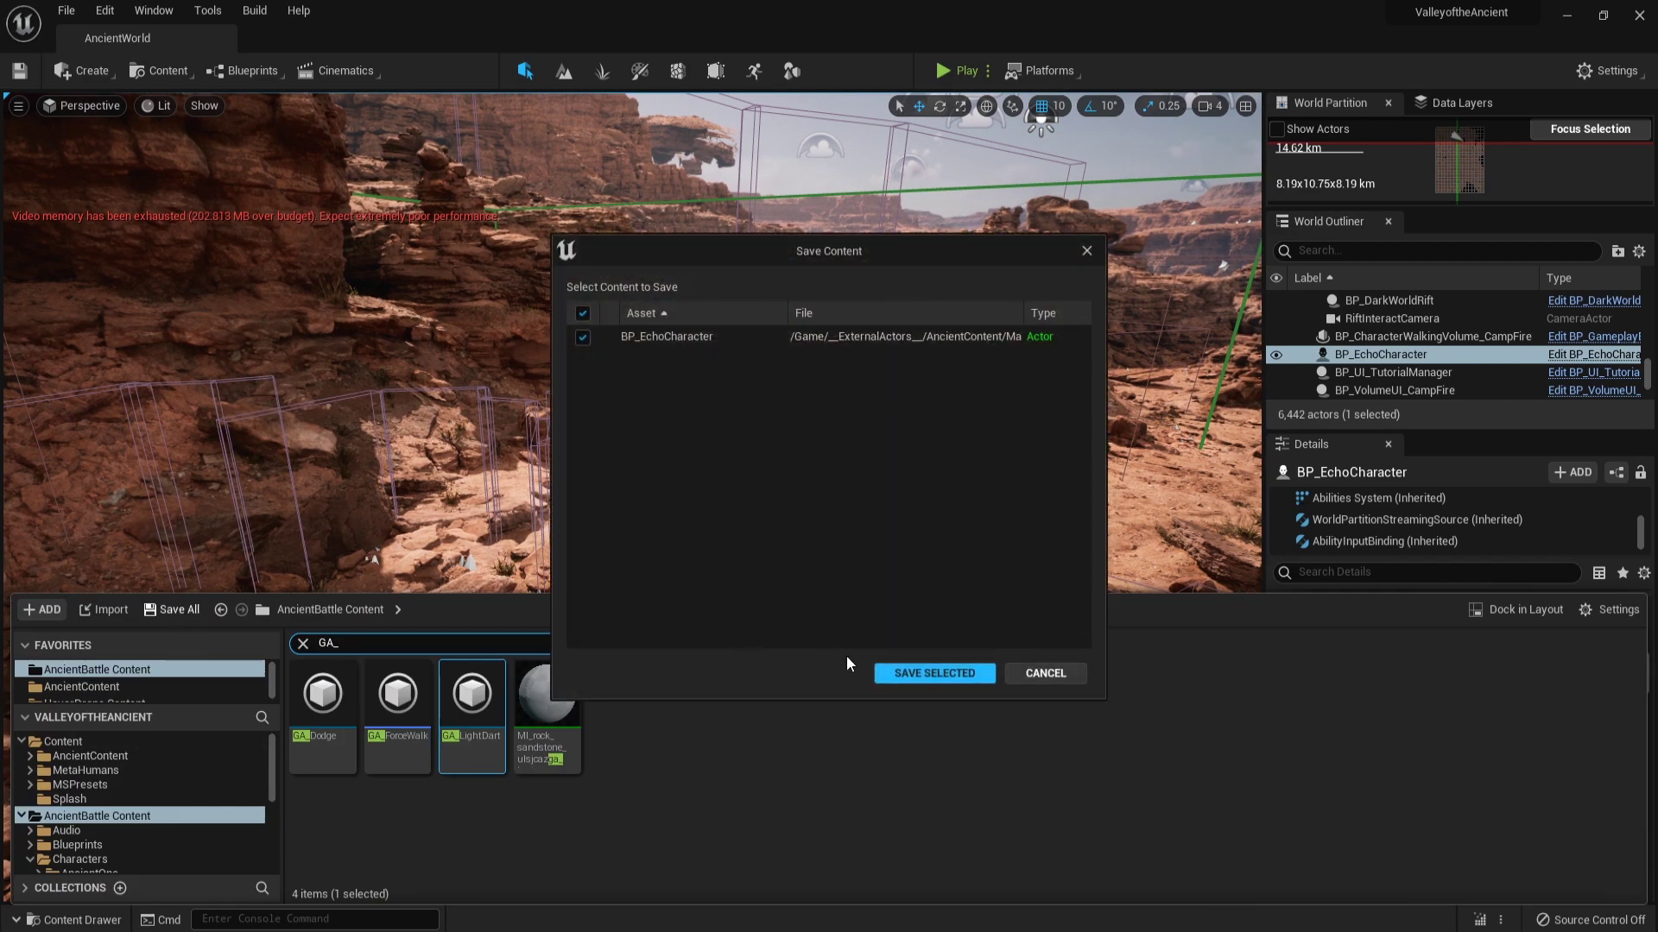
pyautogui.click(908, 678)
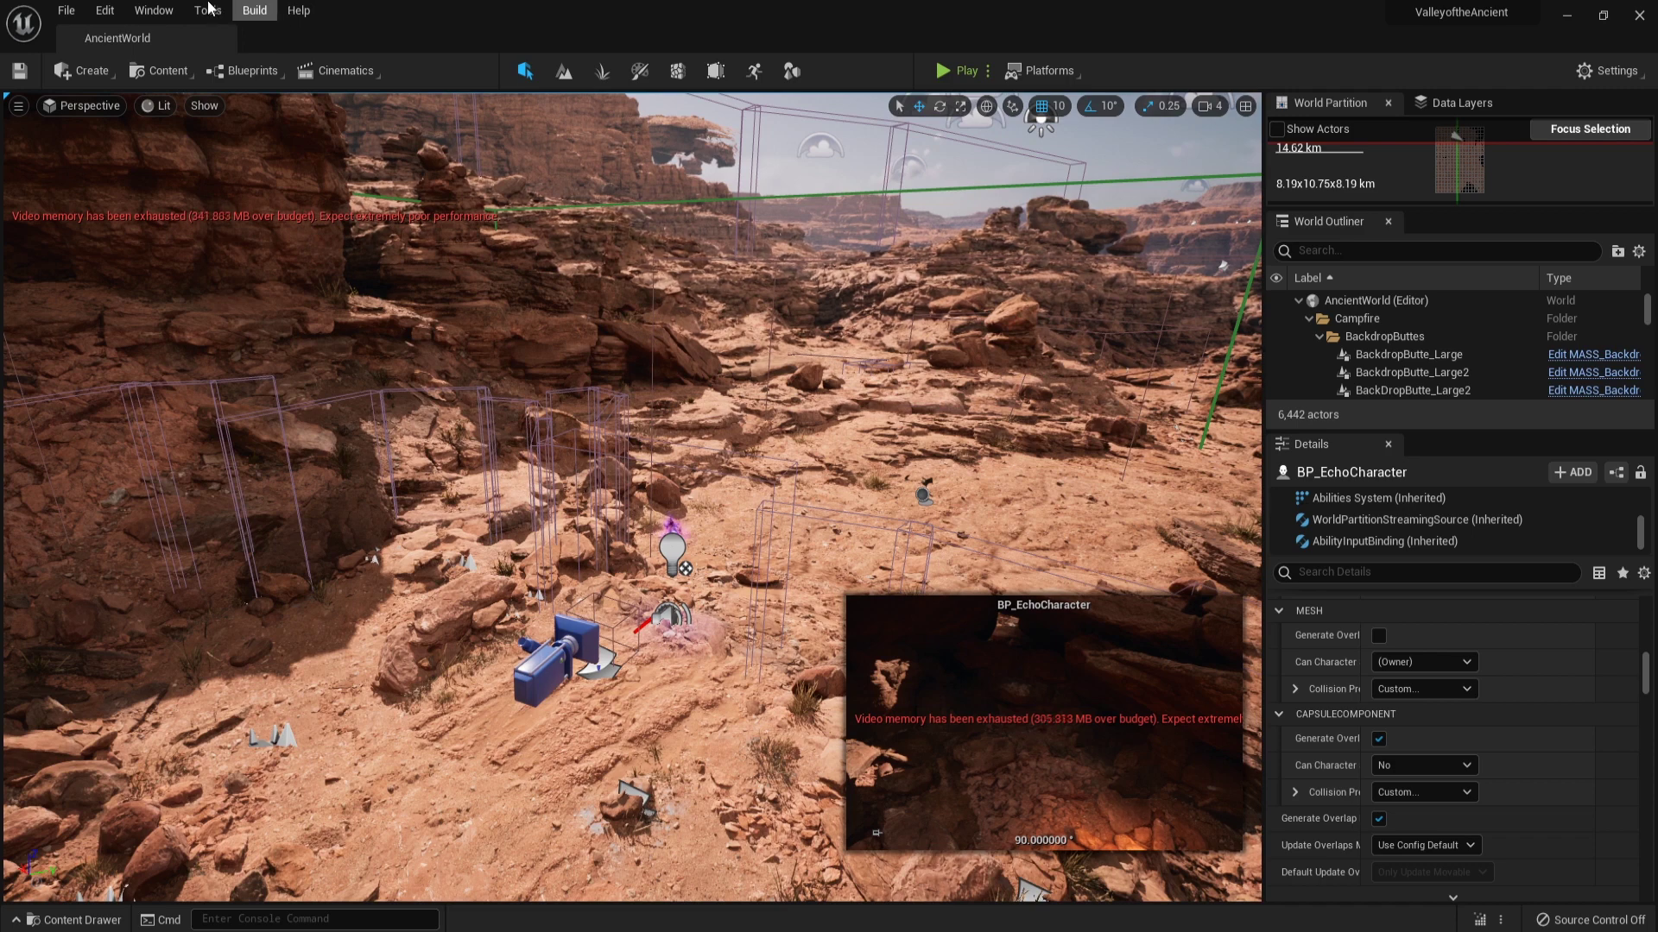
# Start Play-In-Editor, leave the flying view, and walk the character out of the cave into the desert.
pyautogui.click(948, 70)
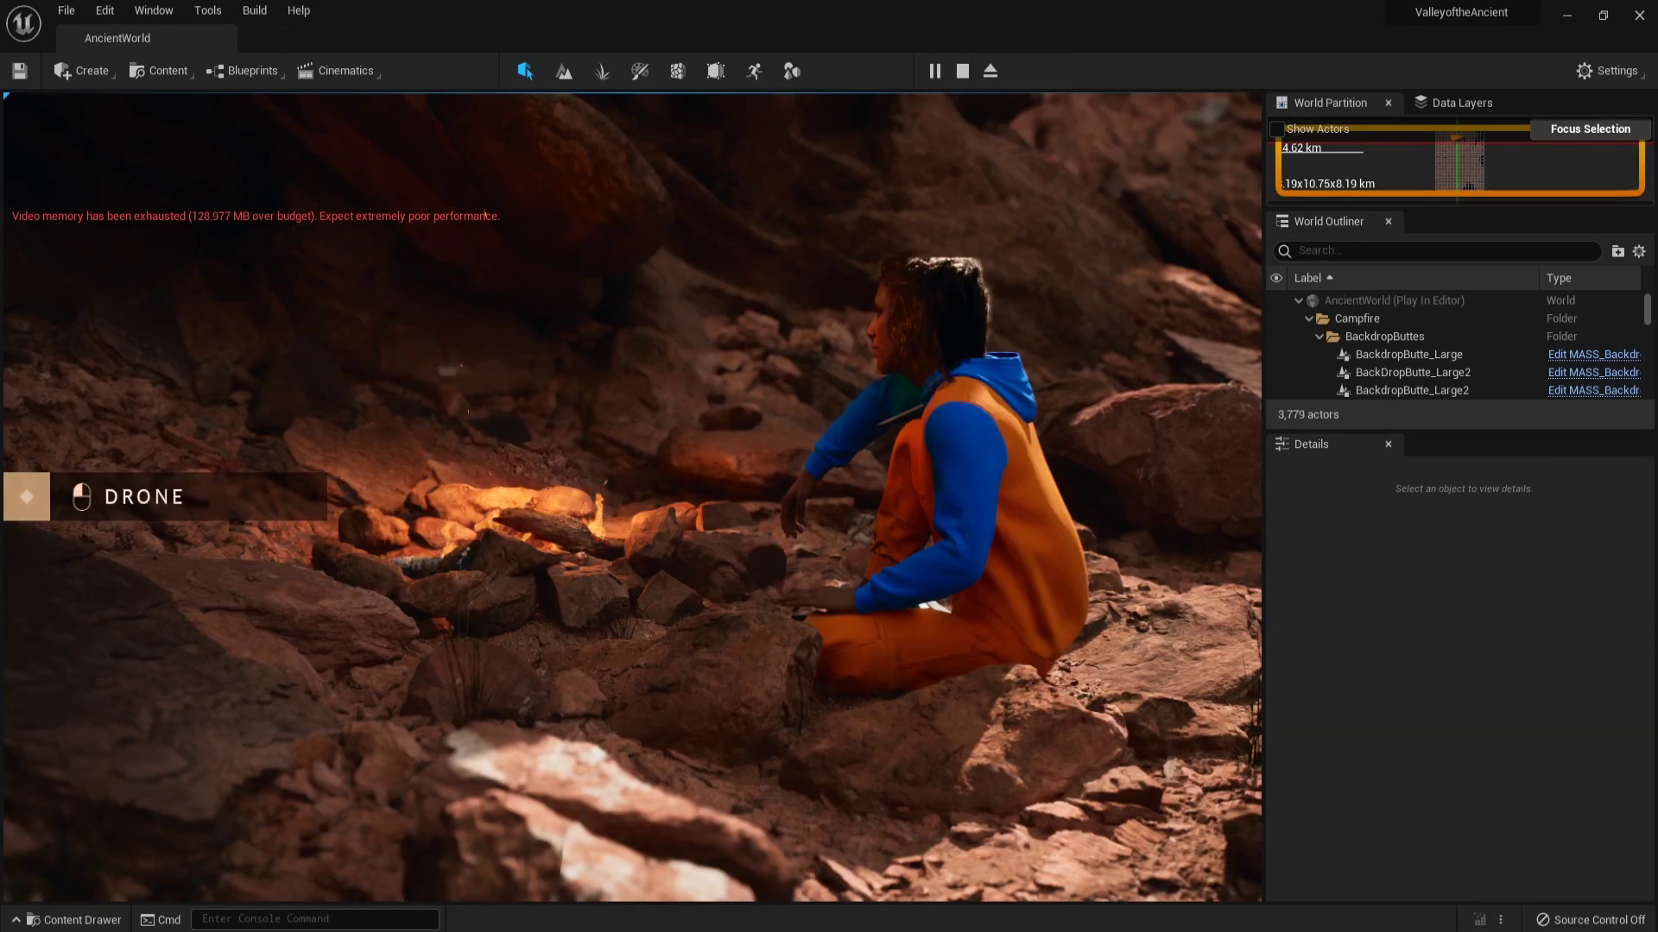
pyautogui.click(646, 414)
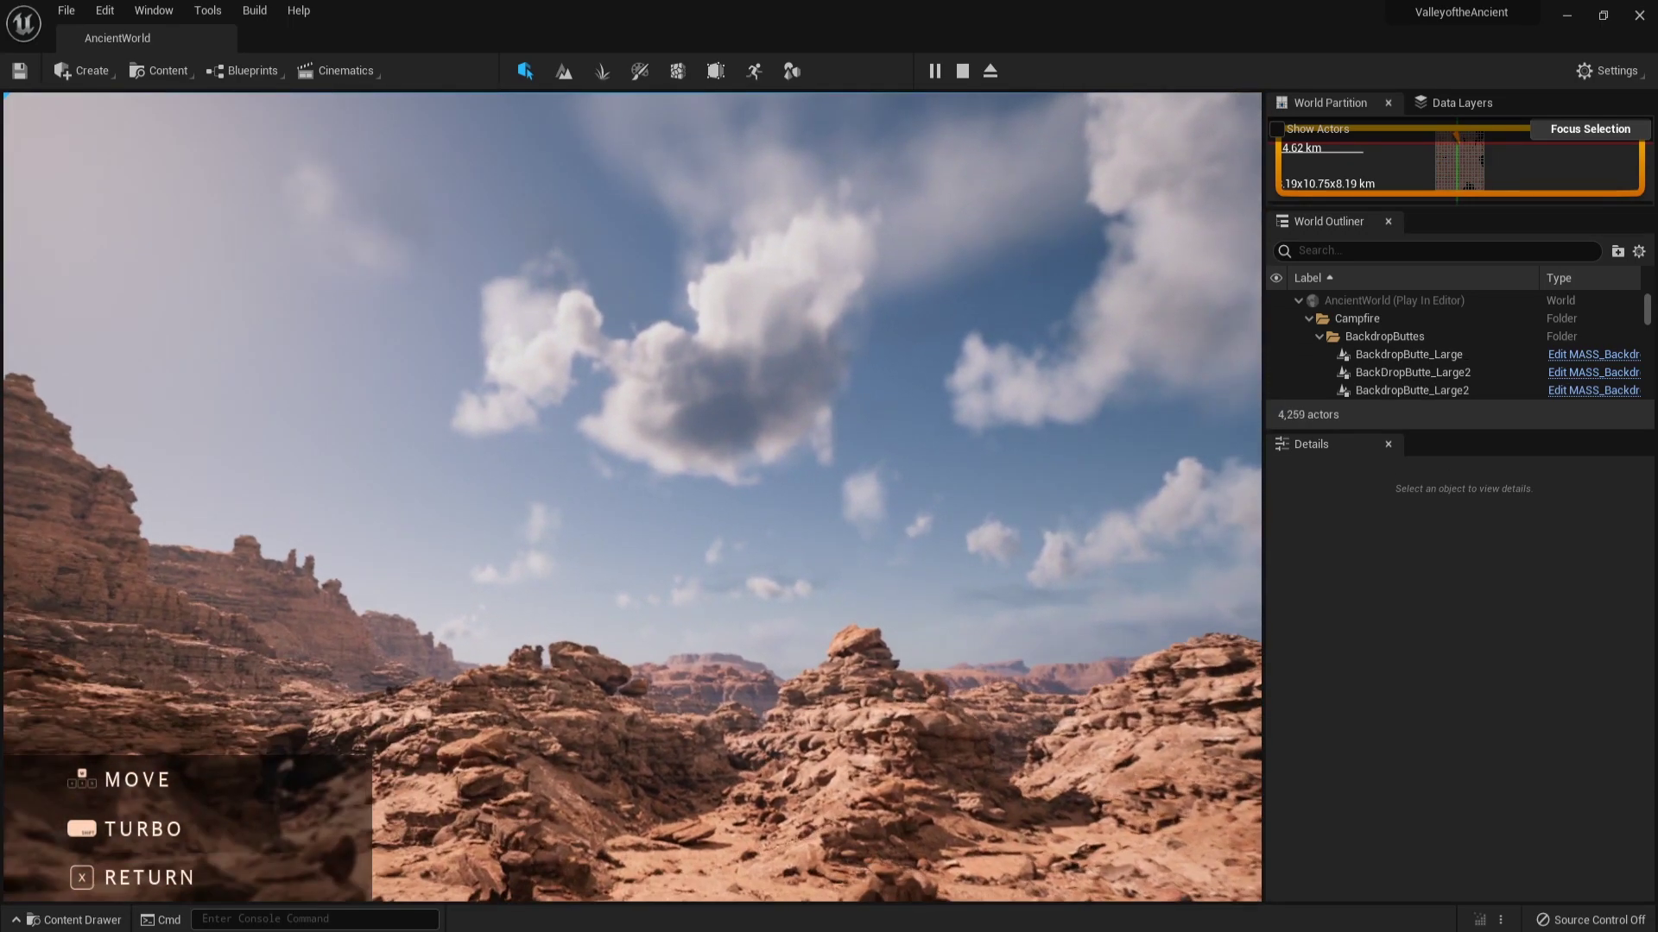
pyautogui.press('x')
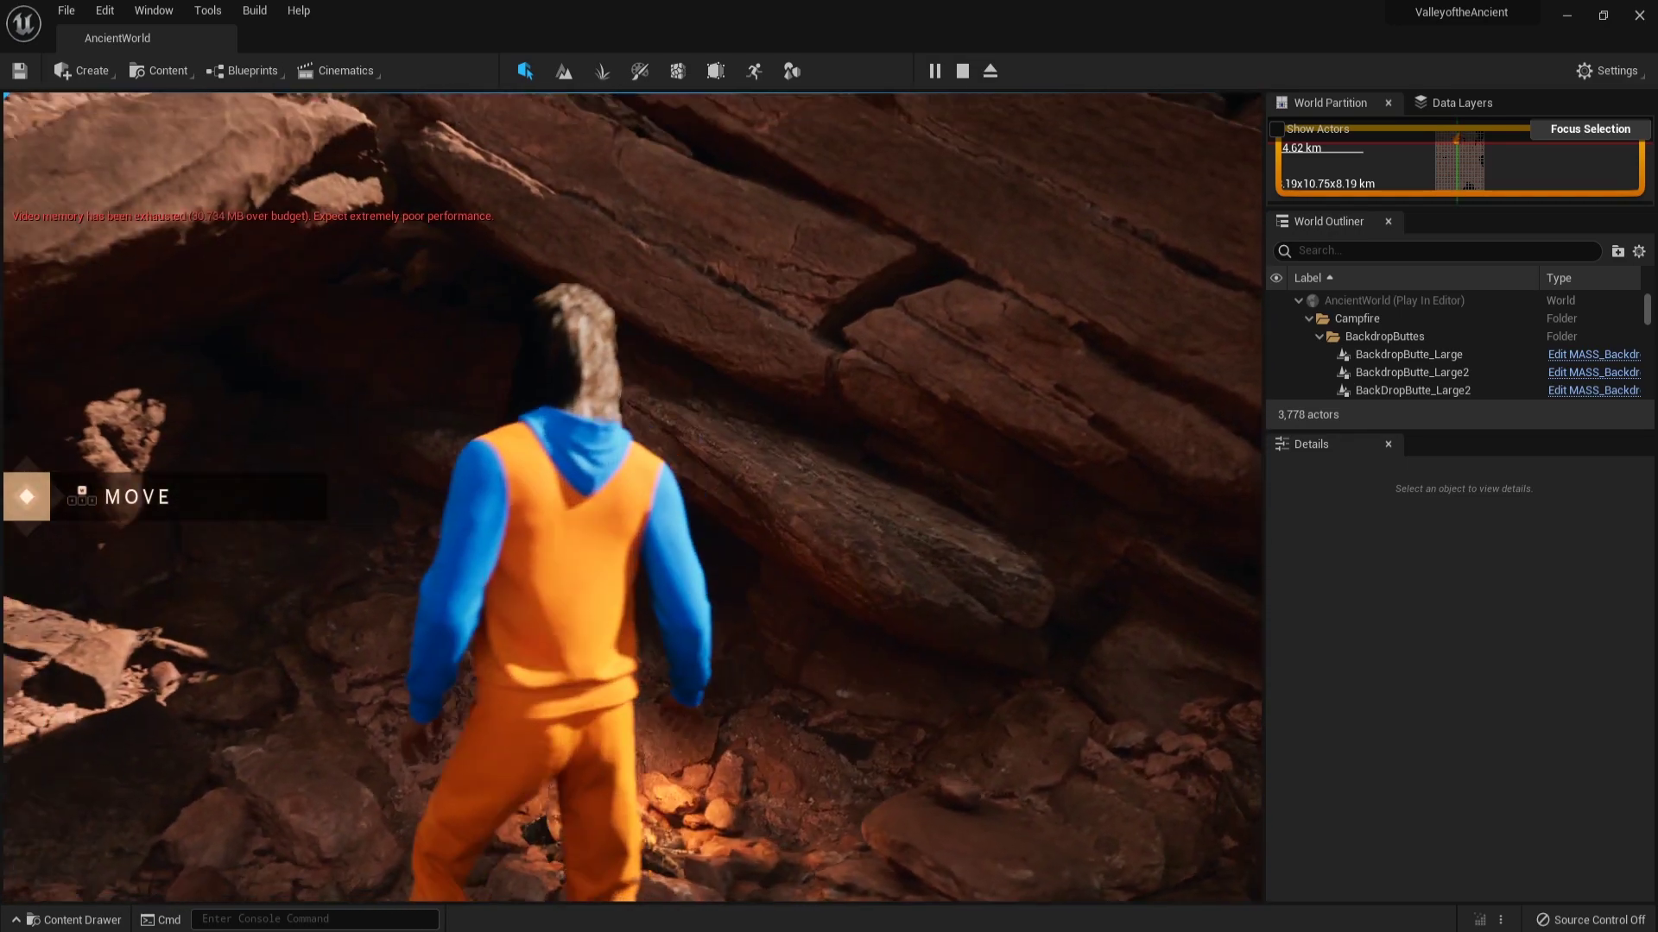
pyautogui.press('a')
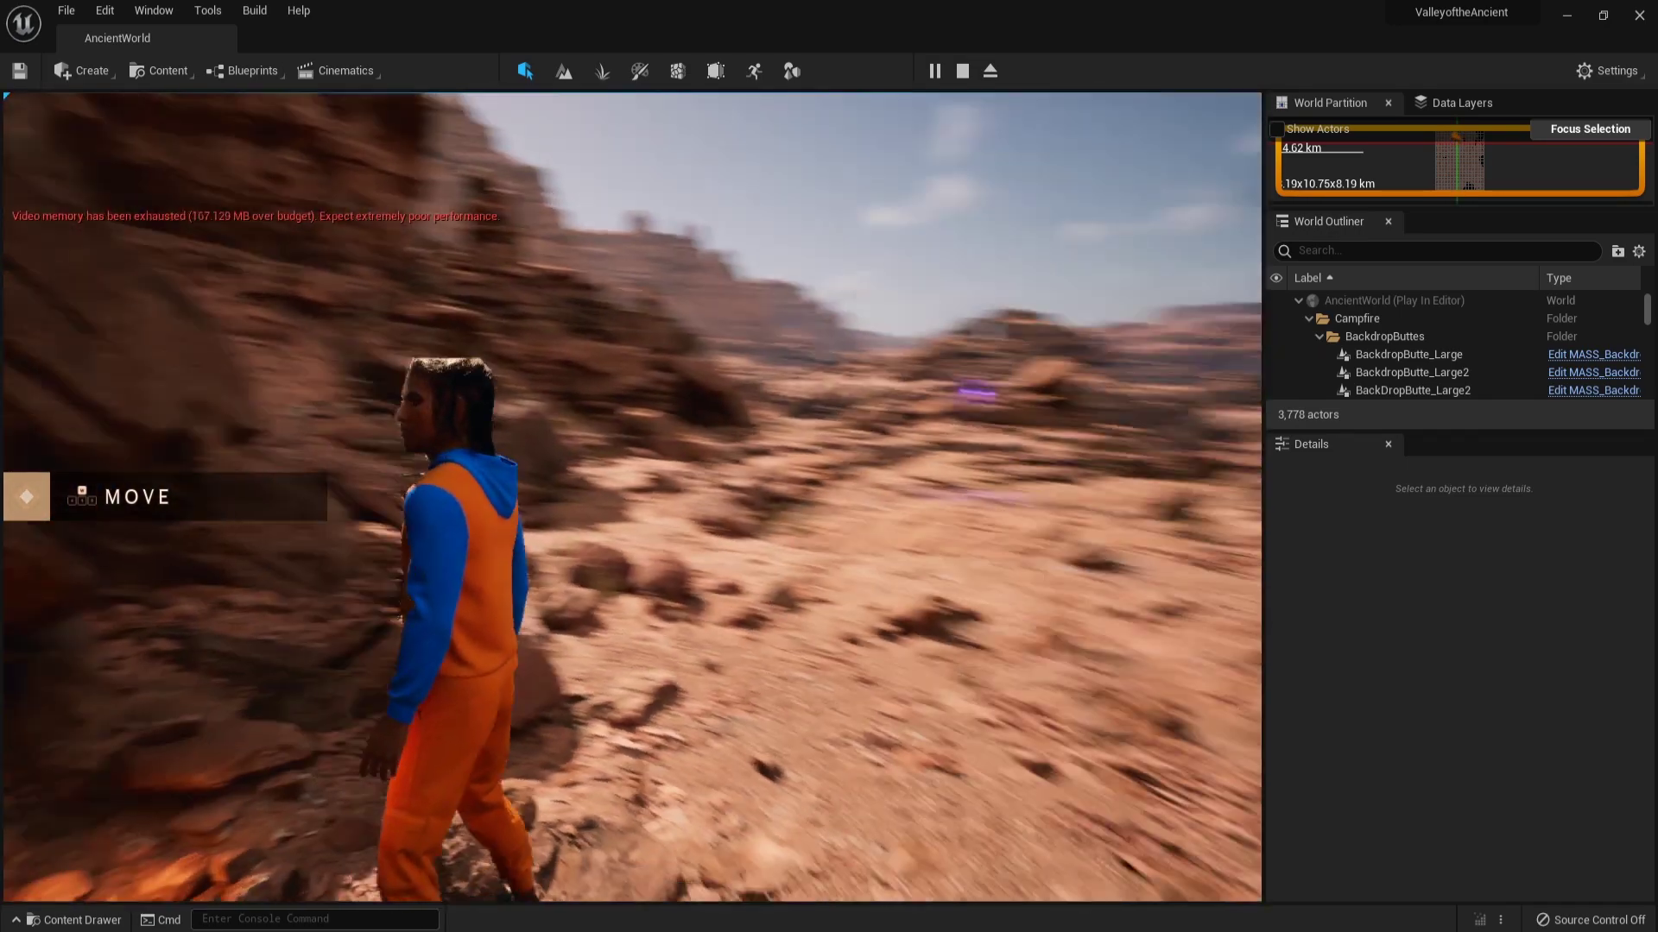
pyautogui.press('w')
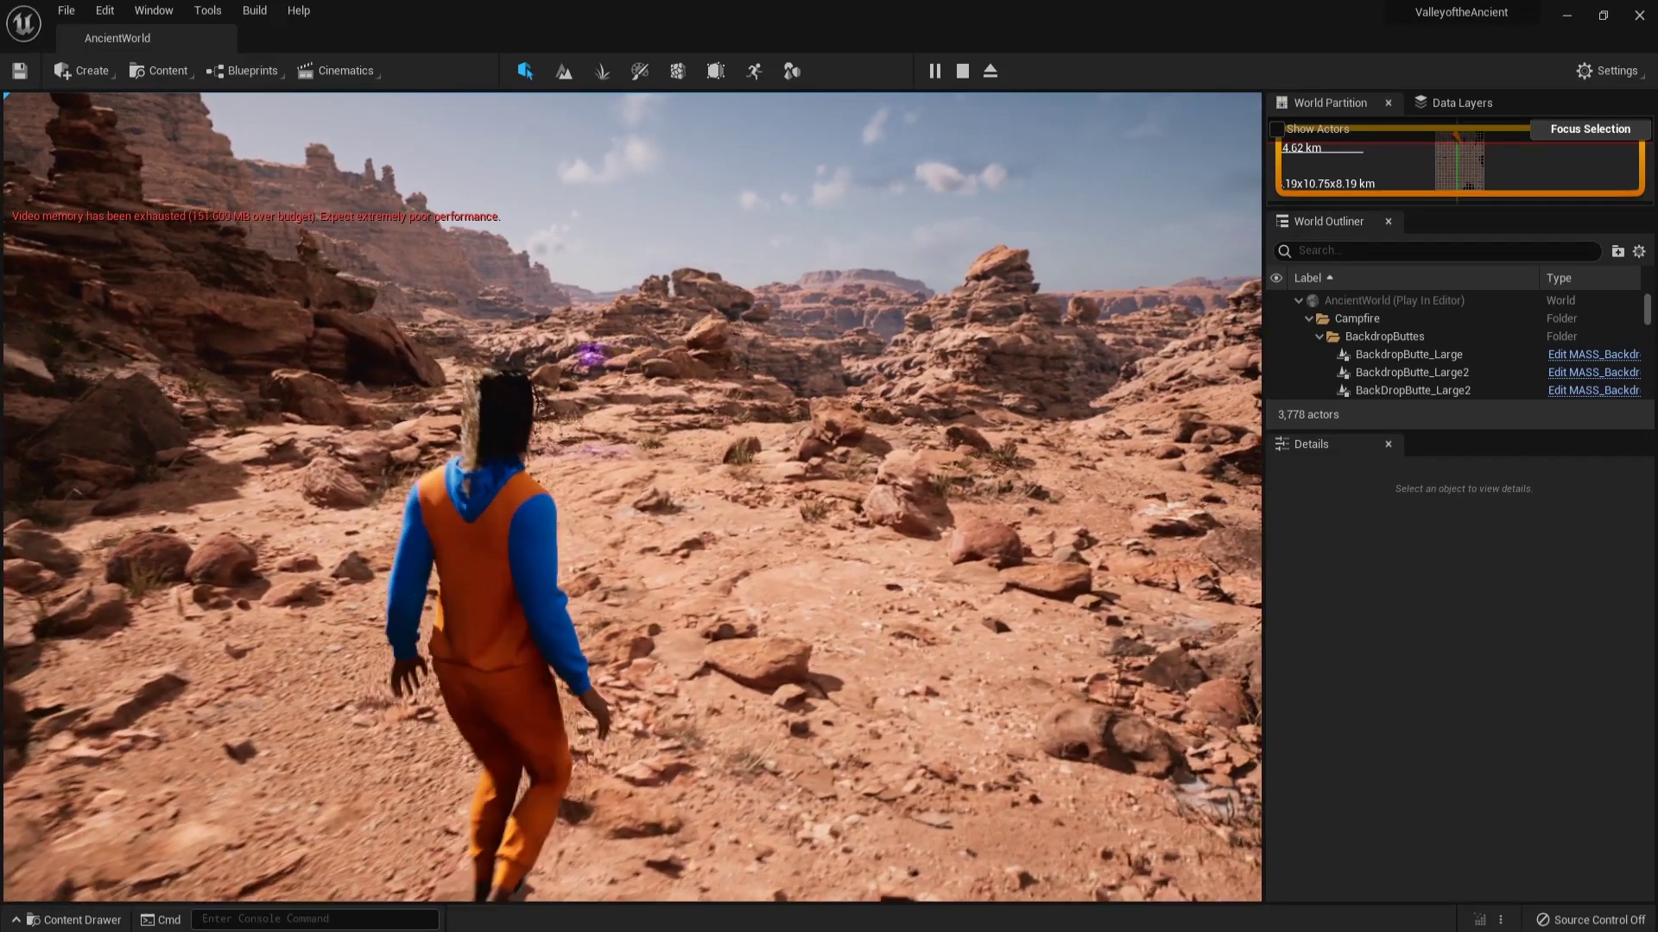
pyautogui.press('w')
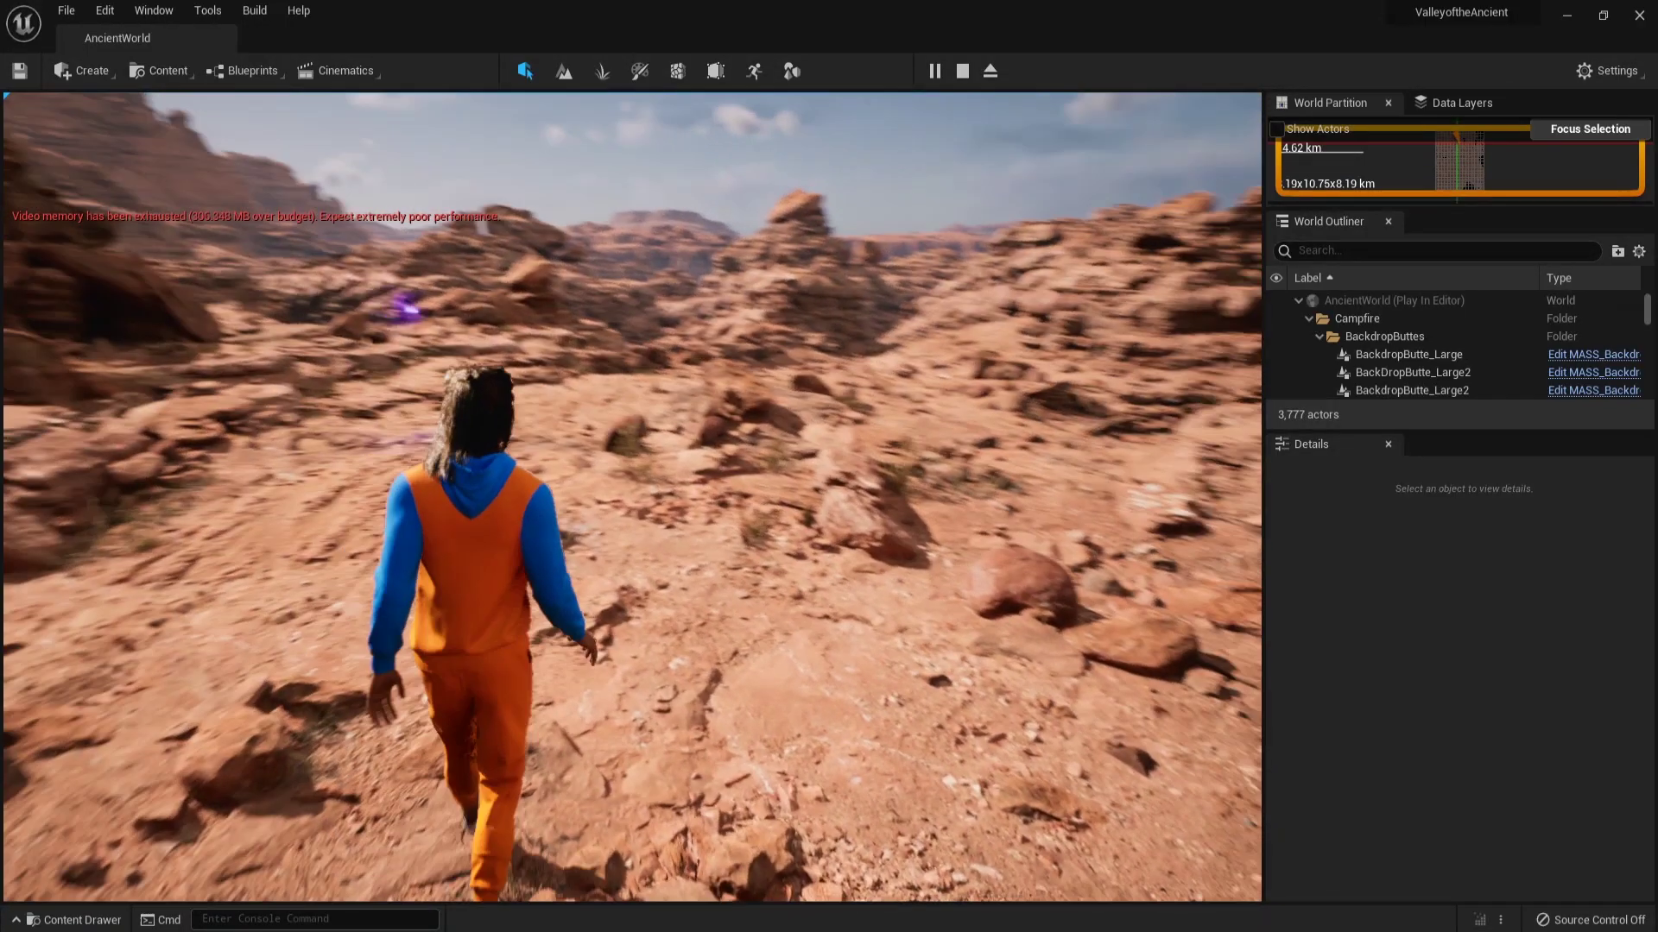
pyautogui.press('w')
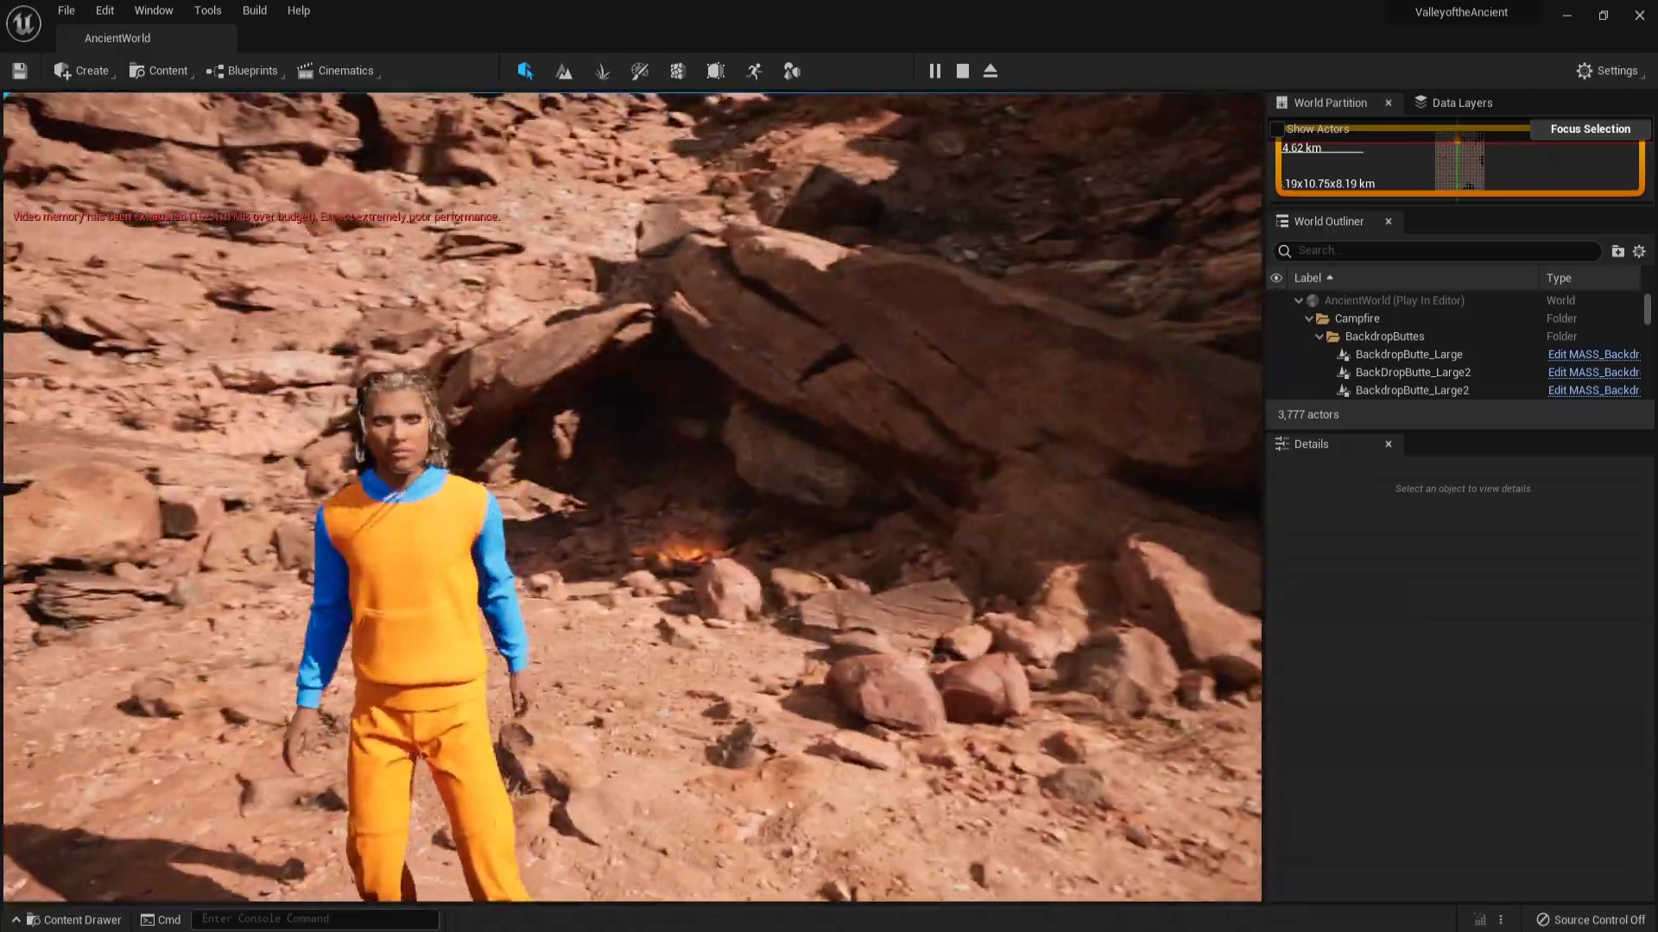
pyautogui.press('w')
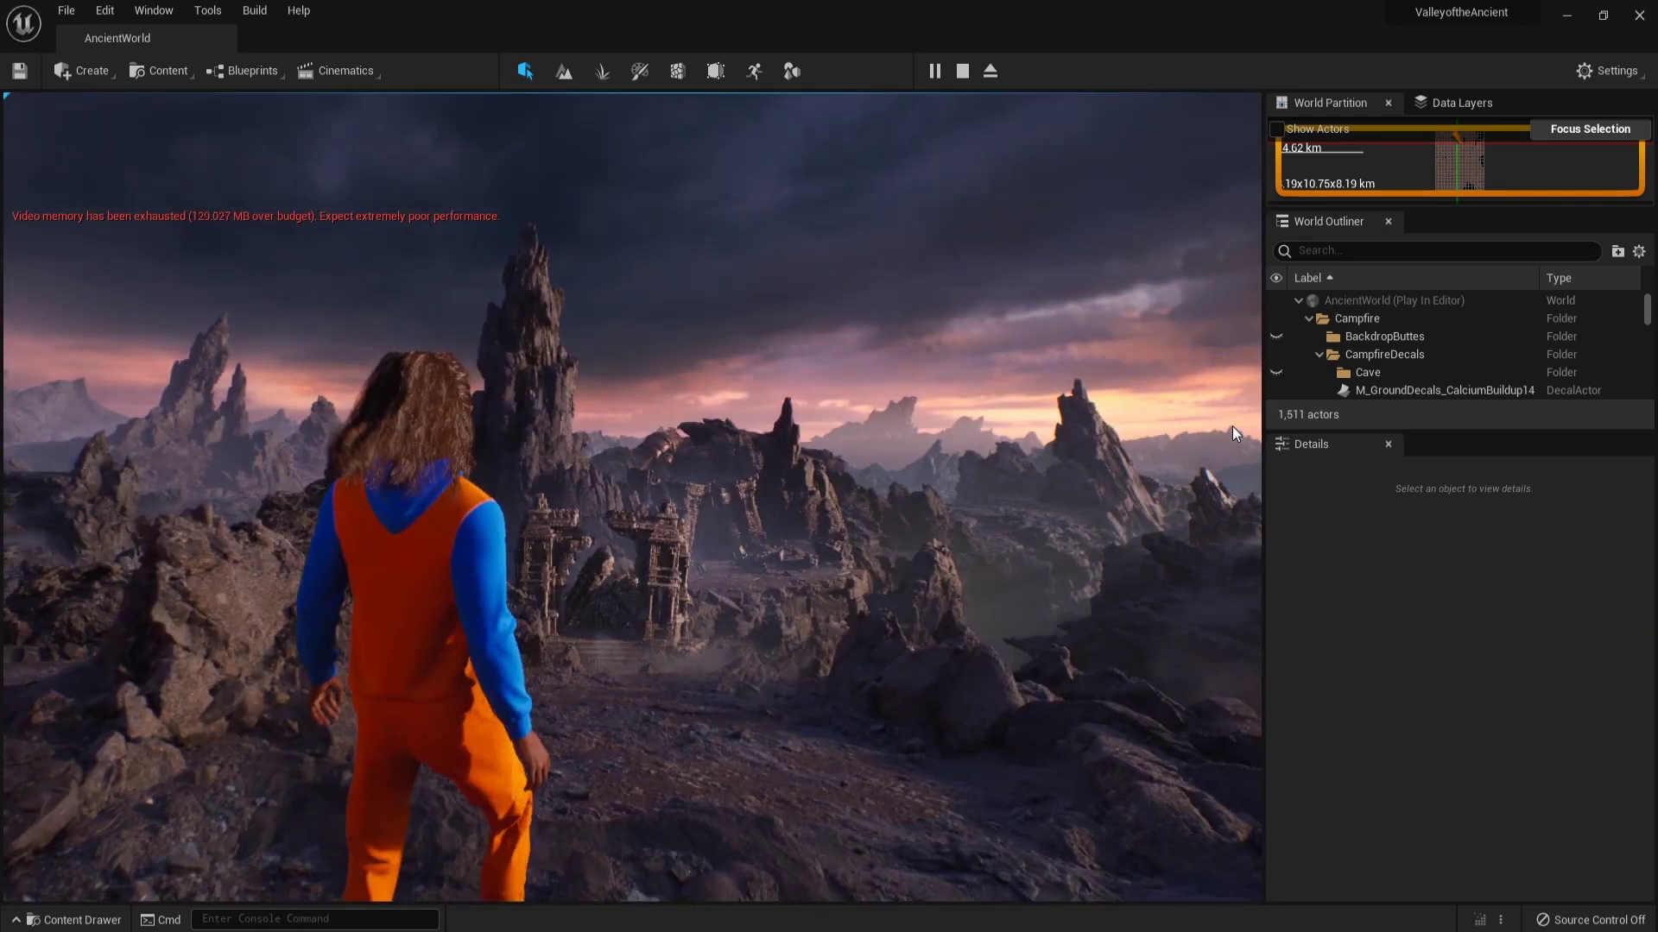
# Run the character through the valley to the temple stairs and fire a light dart.
pyautogui.press('d')
pyautogui.click(1231, 426)
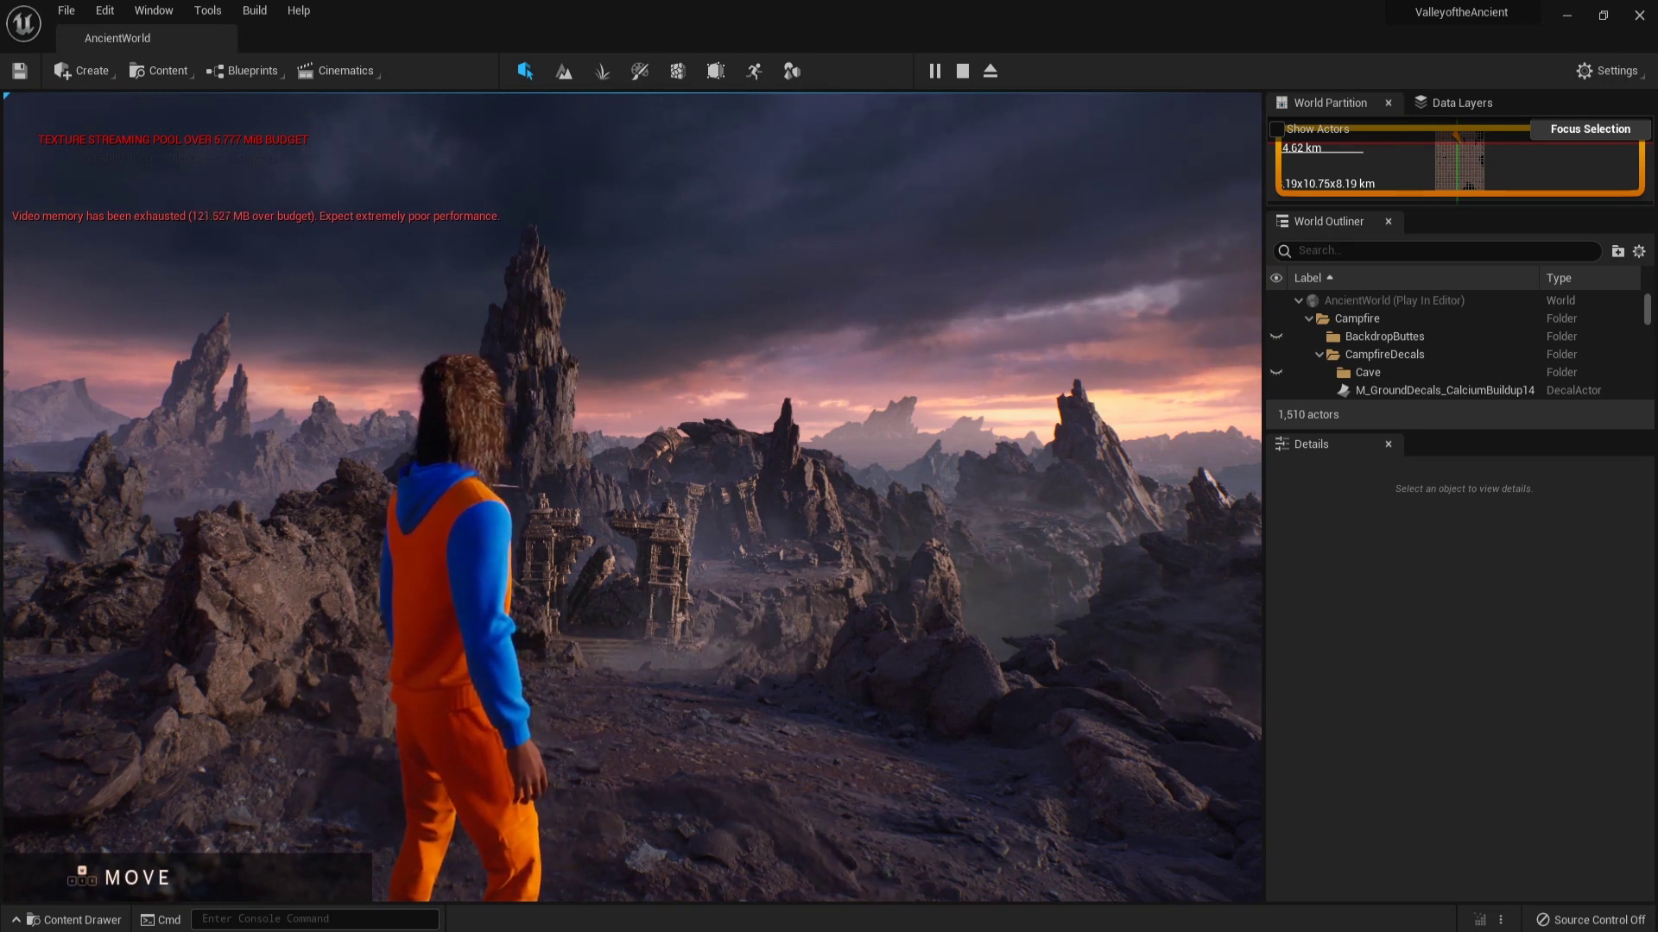
pyautogui.click(842, 526)
pyautogui.press('w')
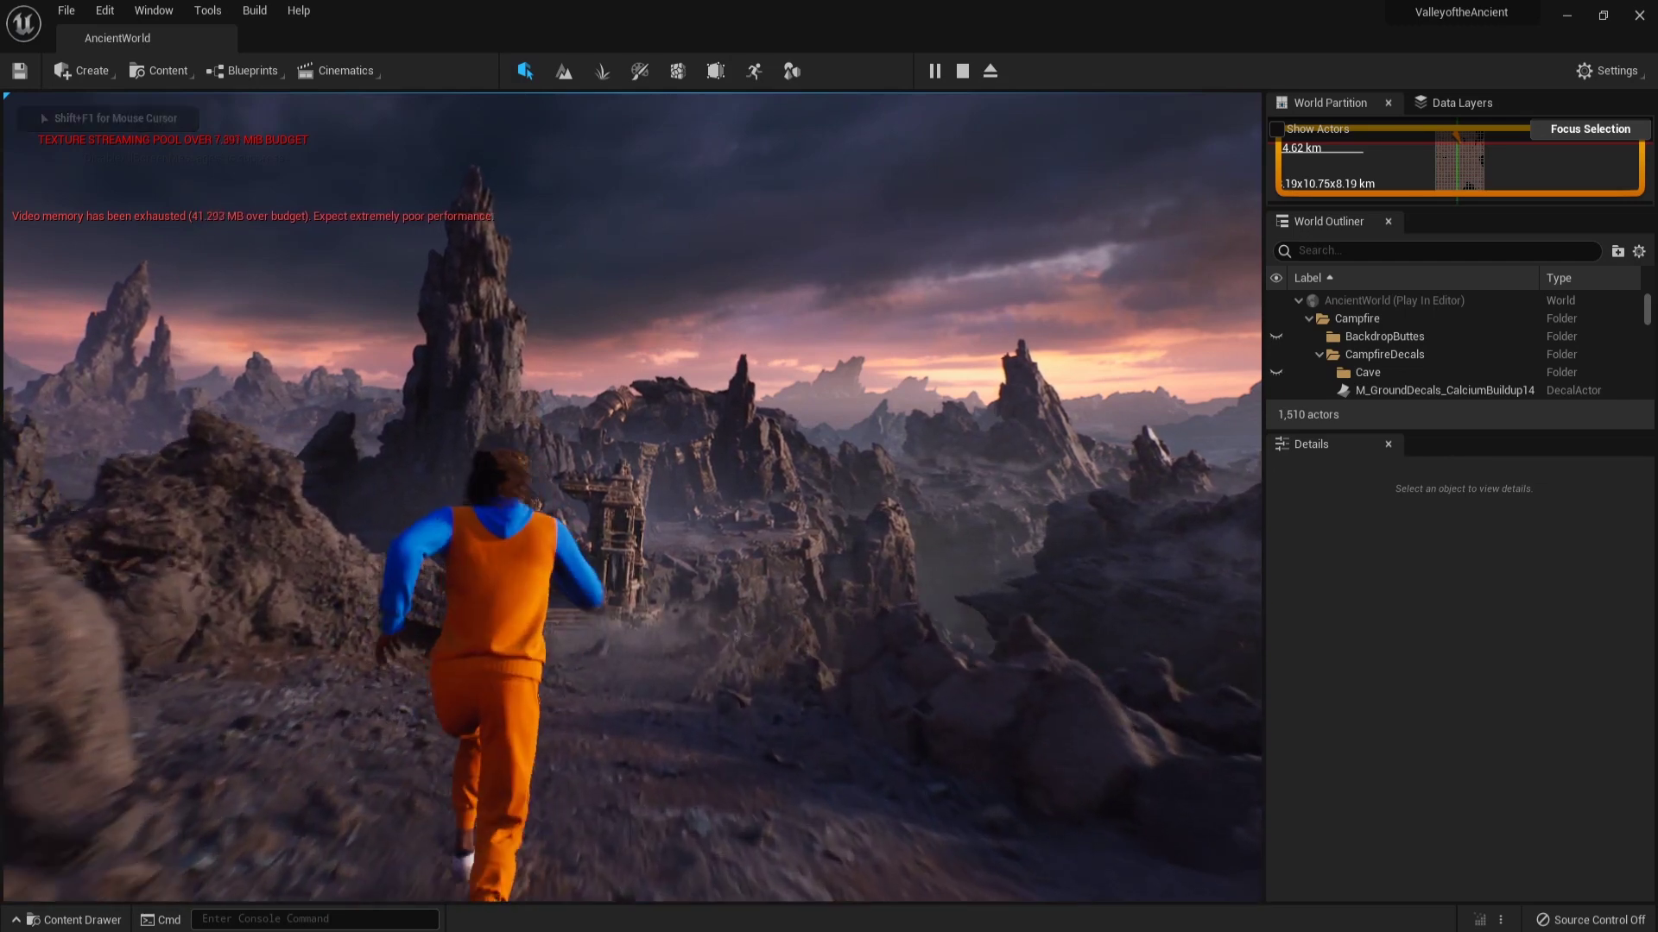
pyautogui.press('w')
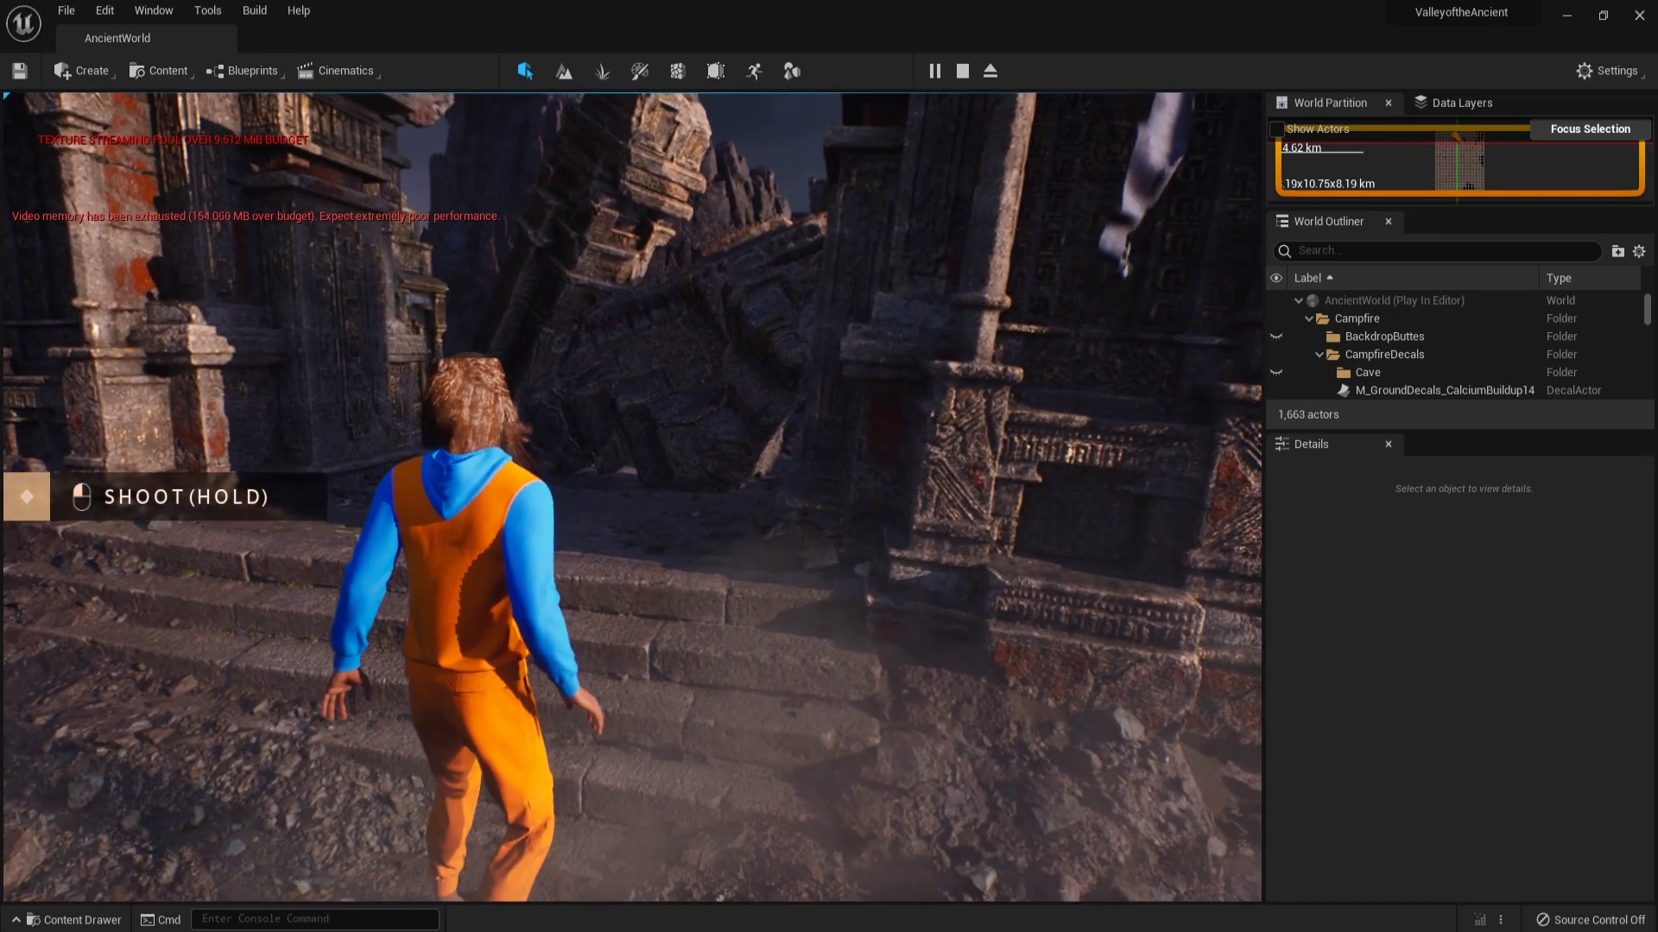
pyautogui.press('w')
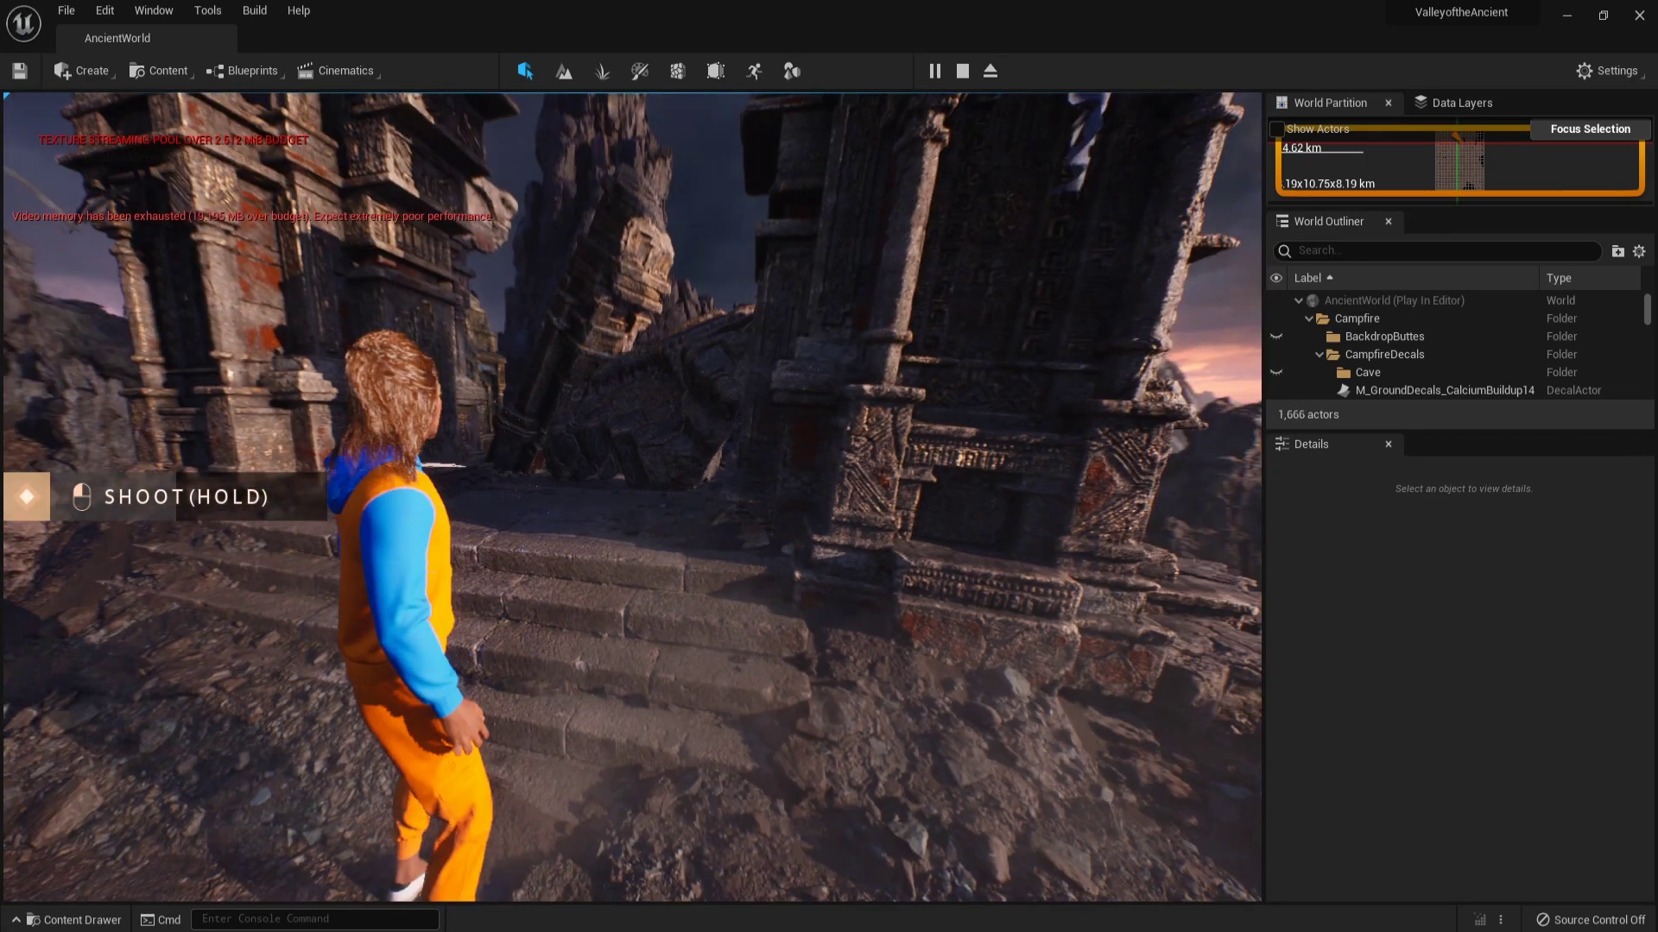
pyautogui.press('s')
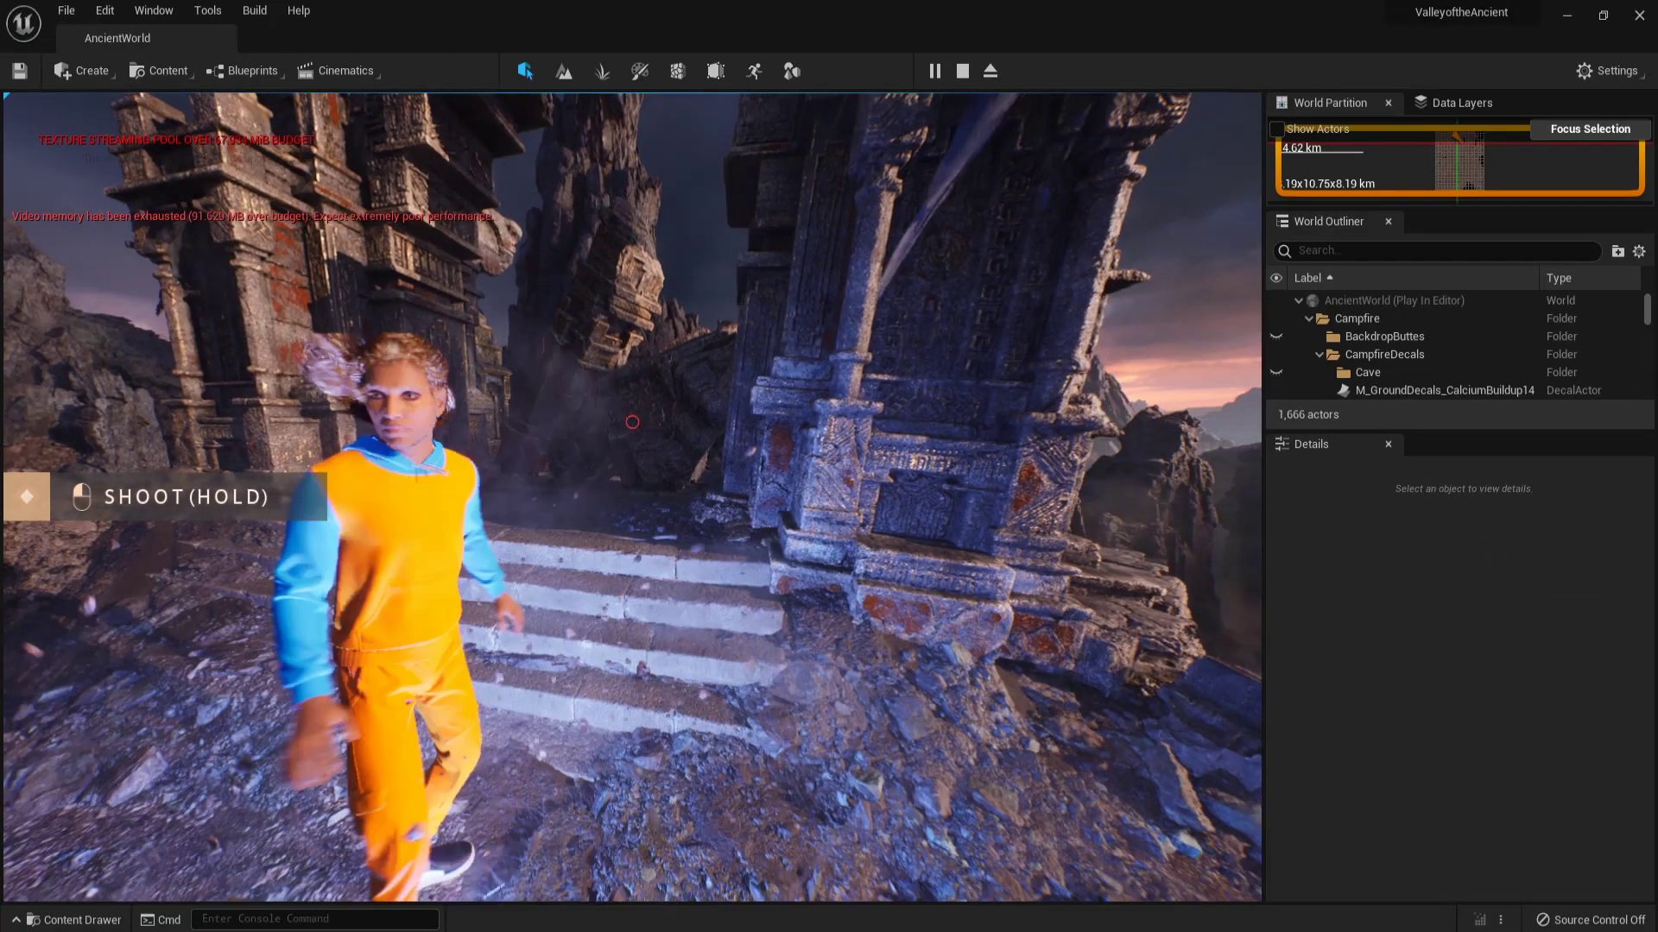
pyautogui.press('d')
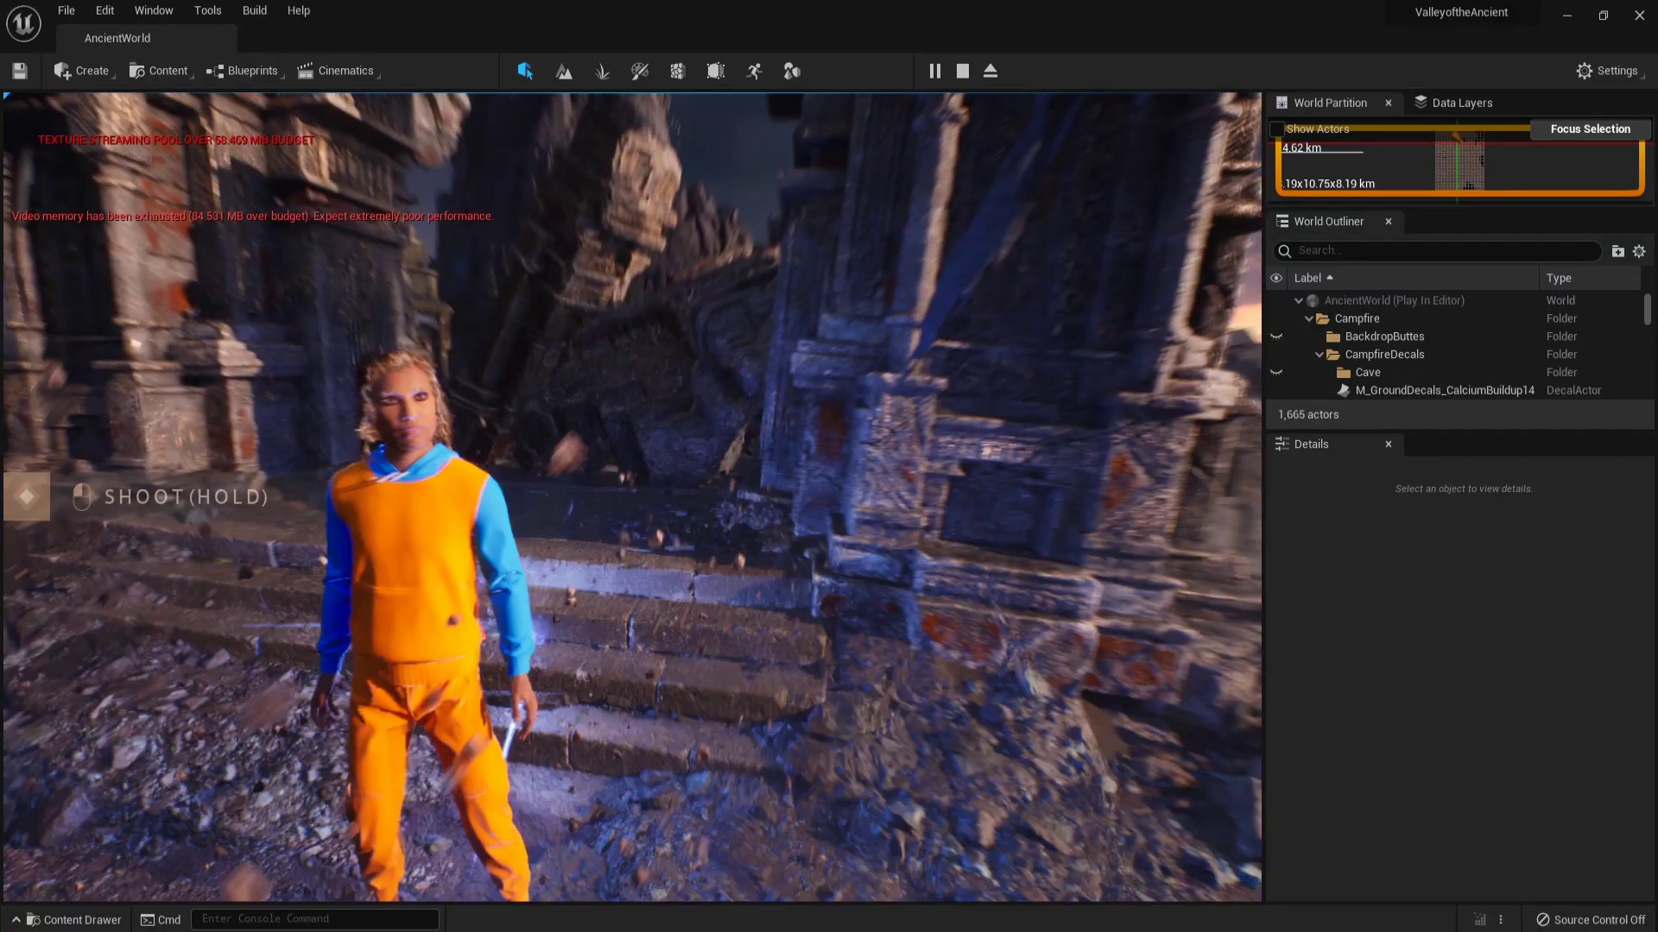
pyautogui.click(632, 422)
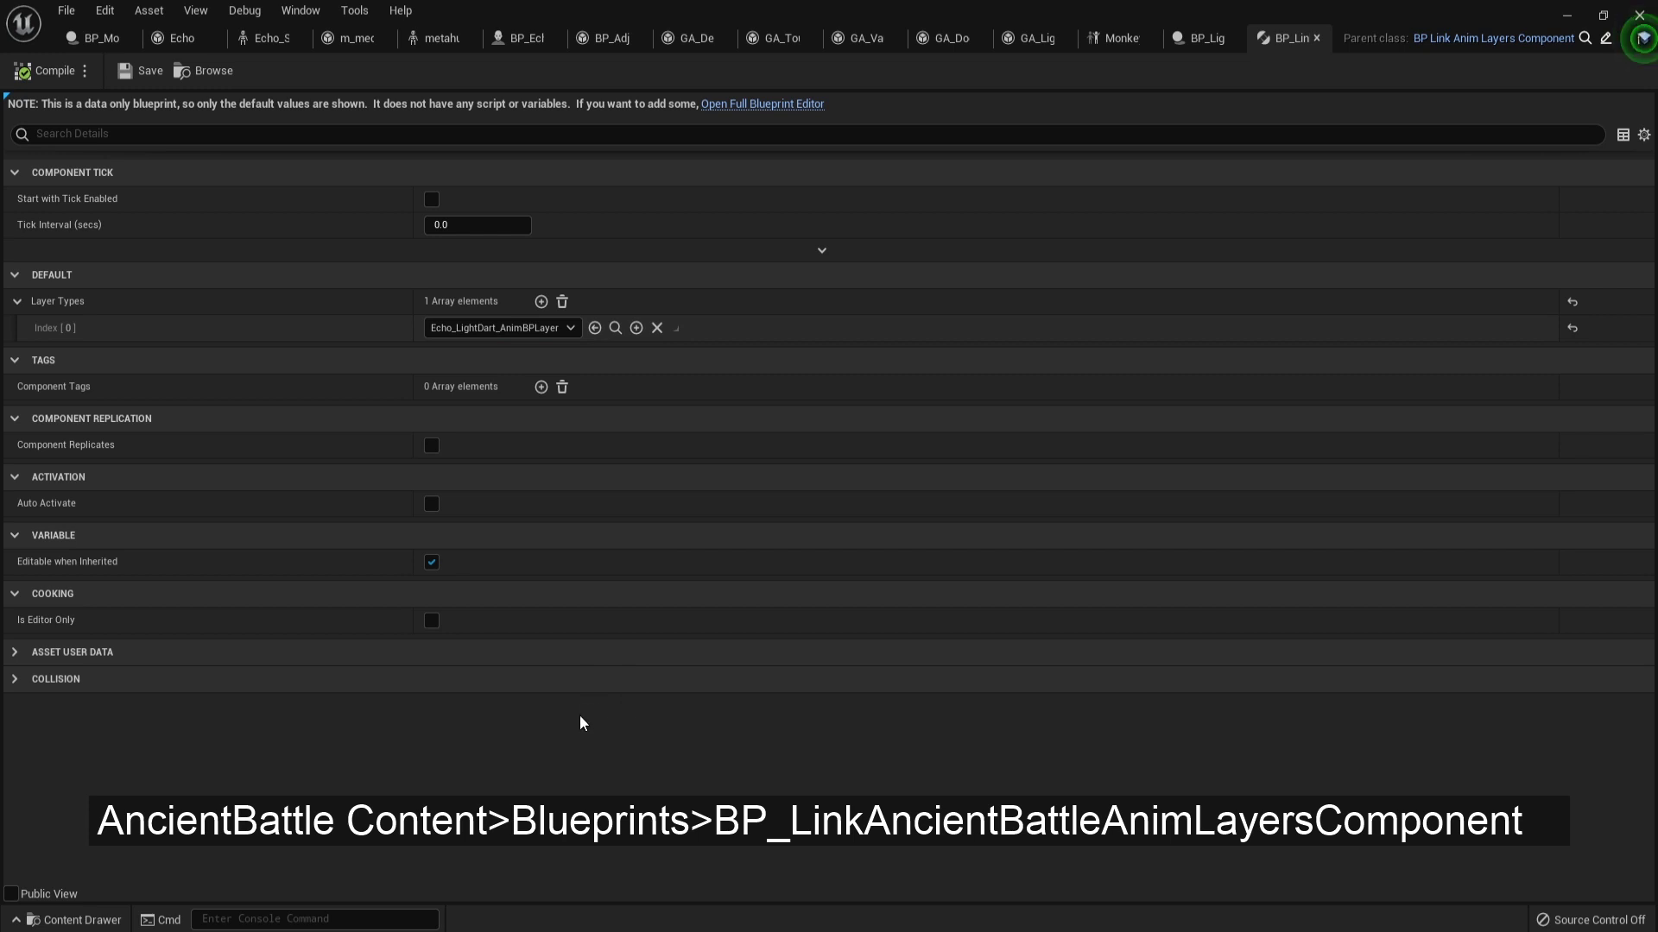
# Set Layer Types Index 0 to MonkeyKing_Echo_LightDart_AnimBPLayer, then compile and save.
pyautogui.click(491, 332)
pyautogui.write('Monke')
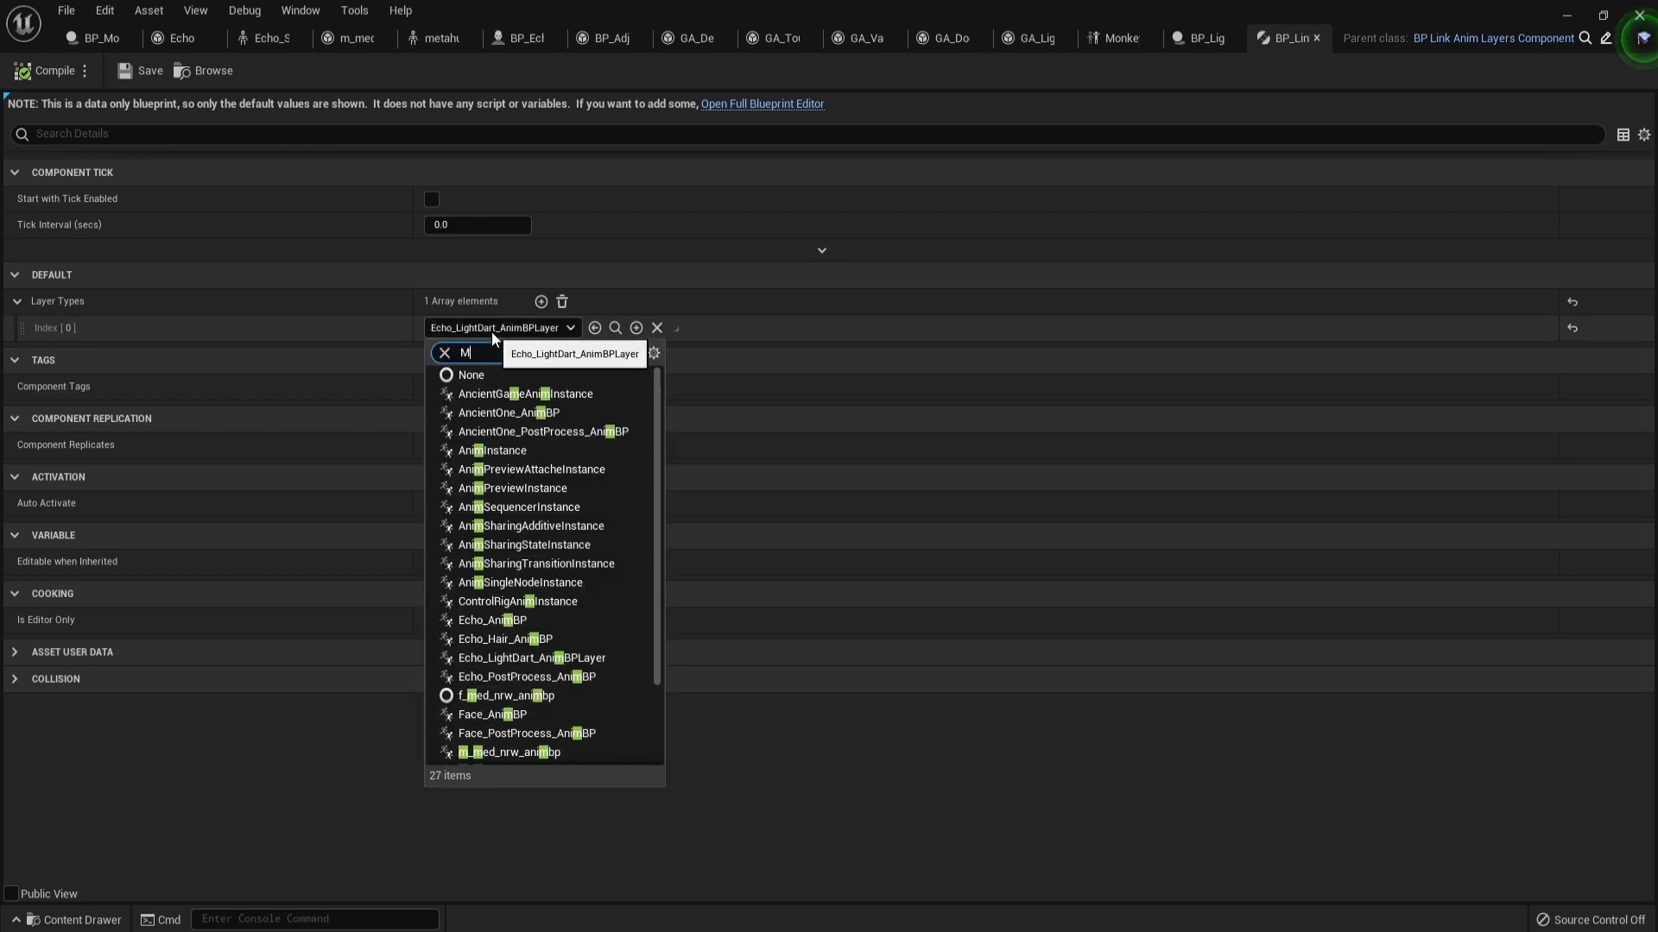
pyautogui.press('Down')
pyautogui.press('Down')
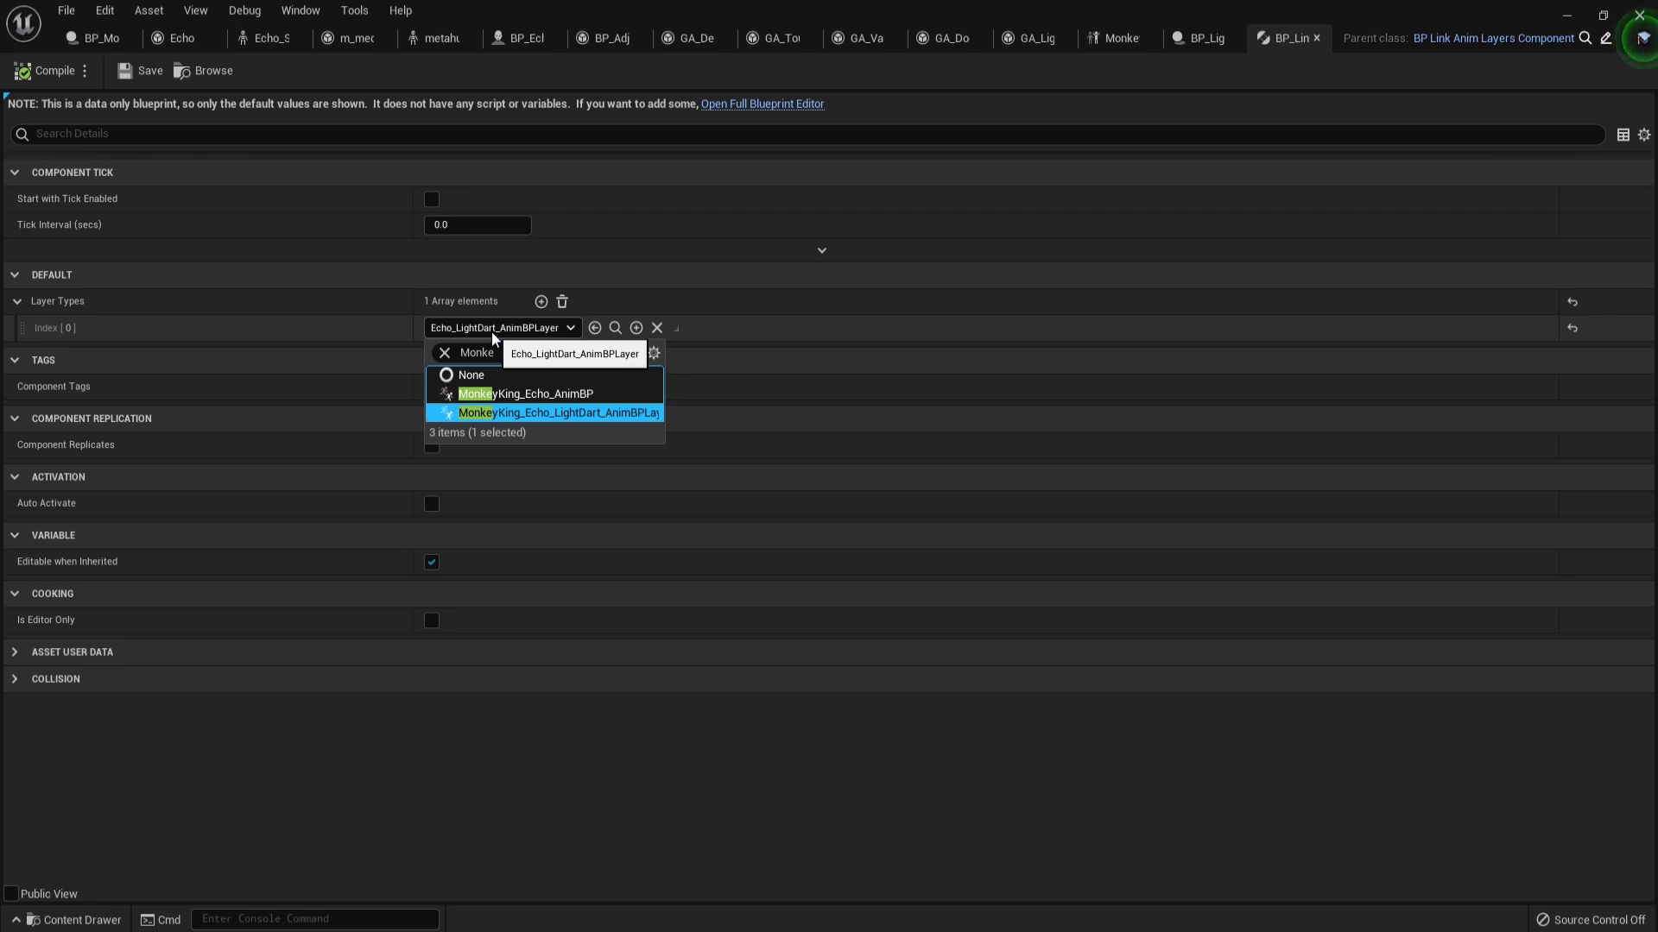
pyautogui.press('Return')
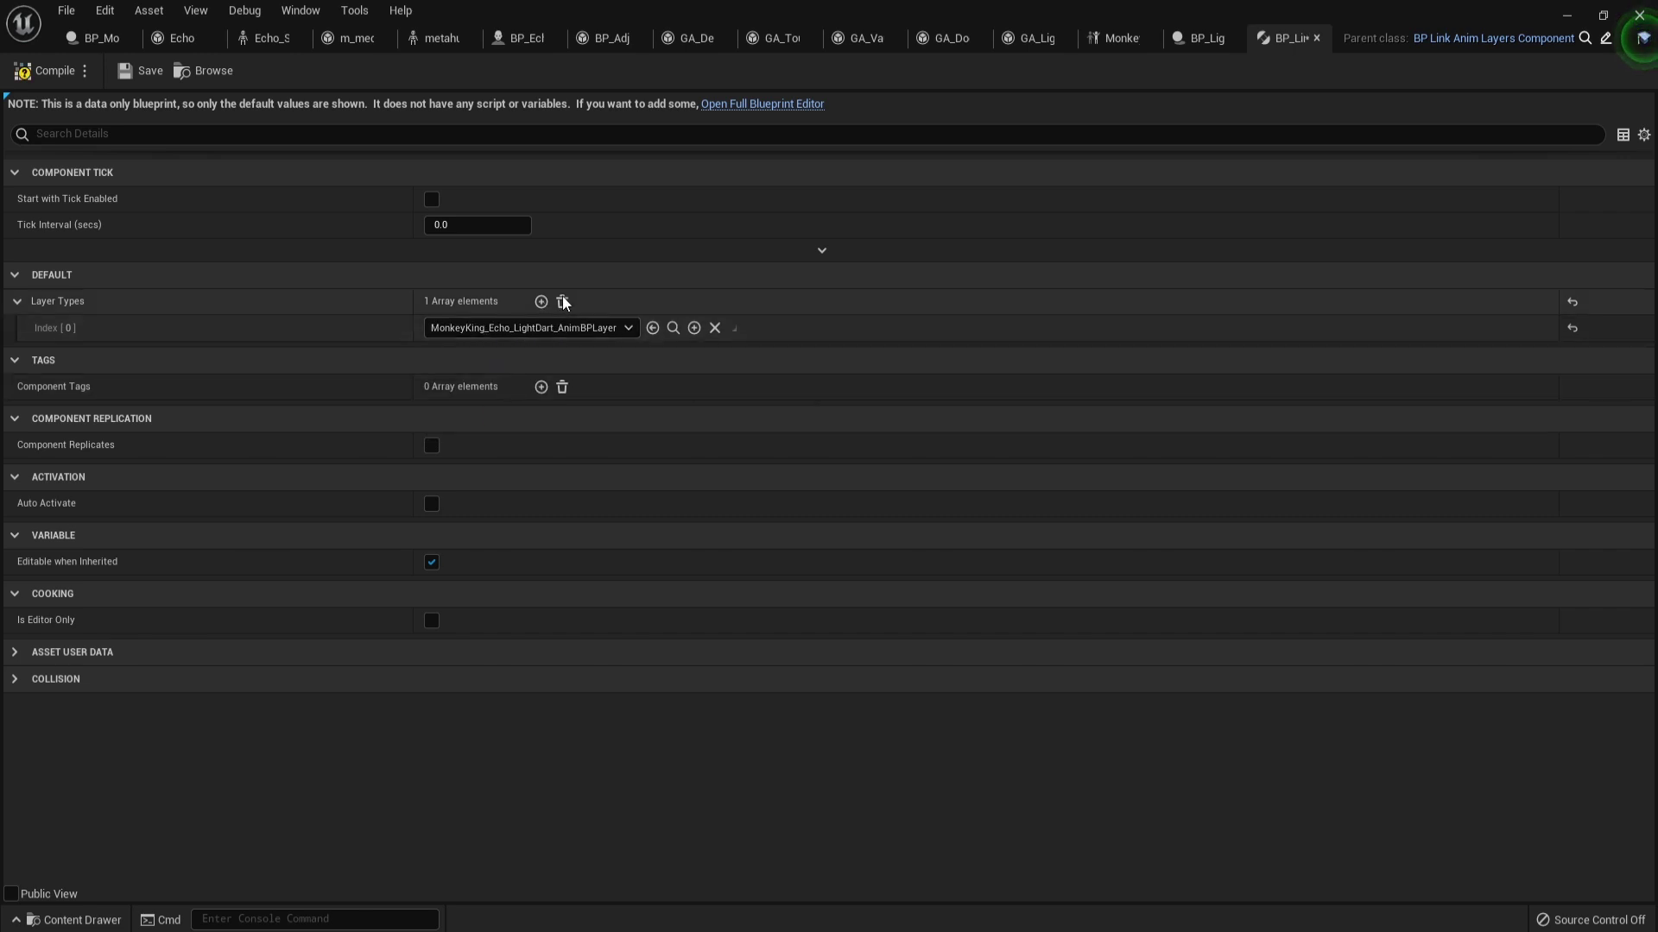
pyautogui.click(37, 76)
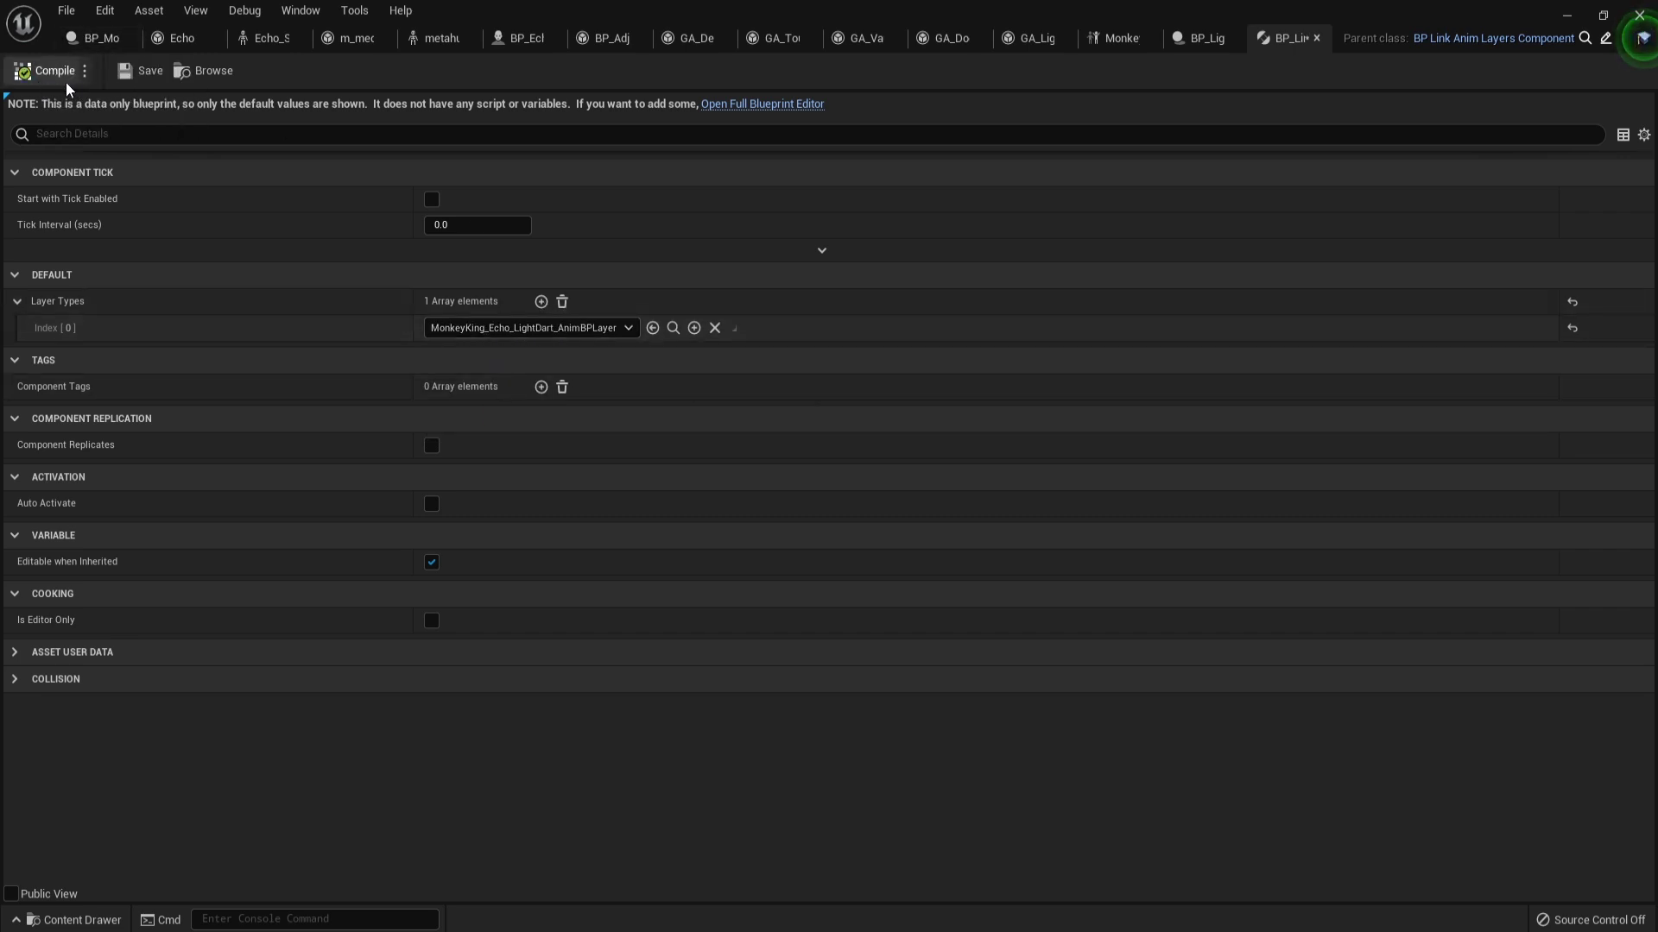
pyautogui.click(127, 76)
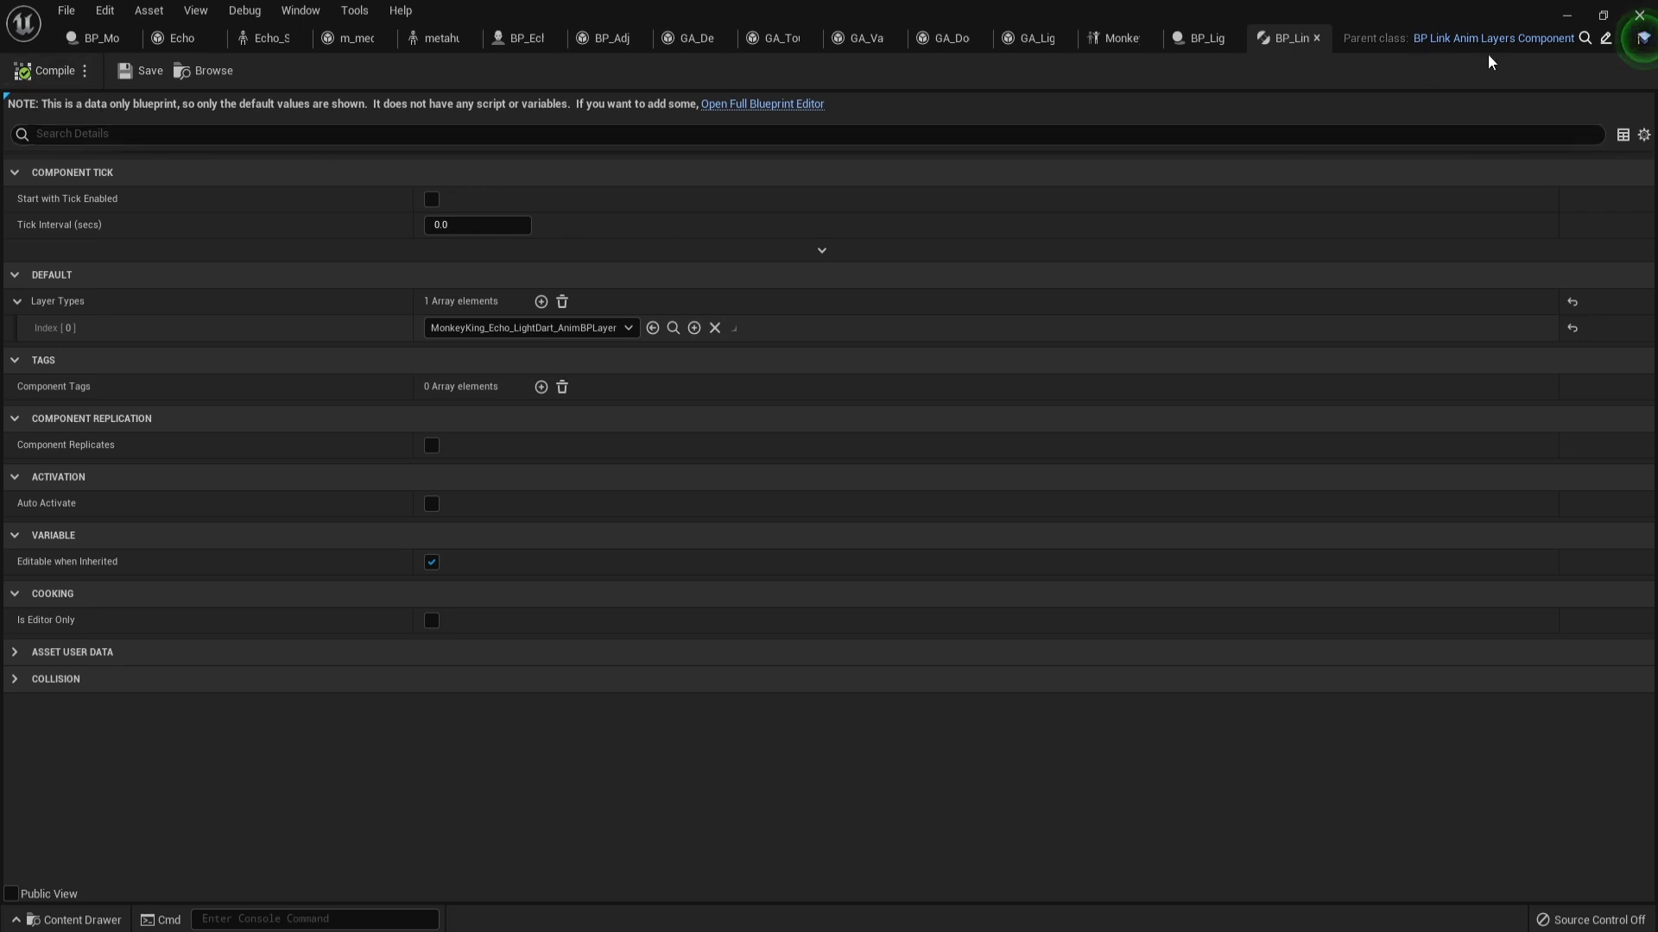
# Return to the level editor, start a new play session with Alt+P, and run forward.
pyautogui.click(1566, 16)
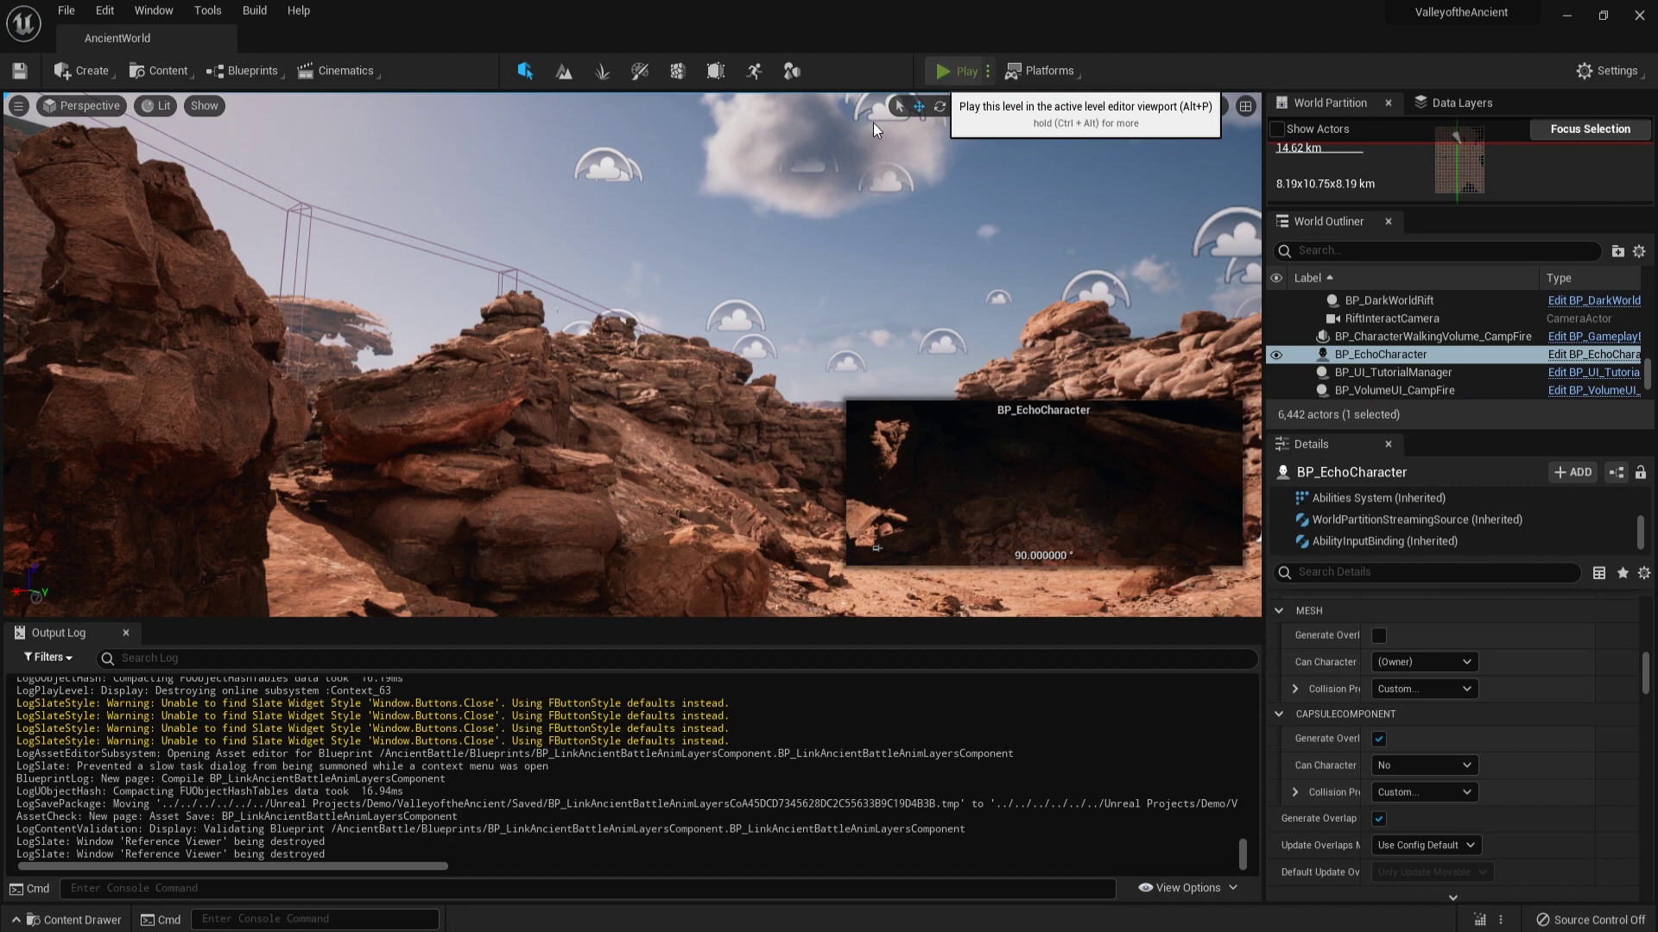
pyautogui.hotkey('alt', 'p')
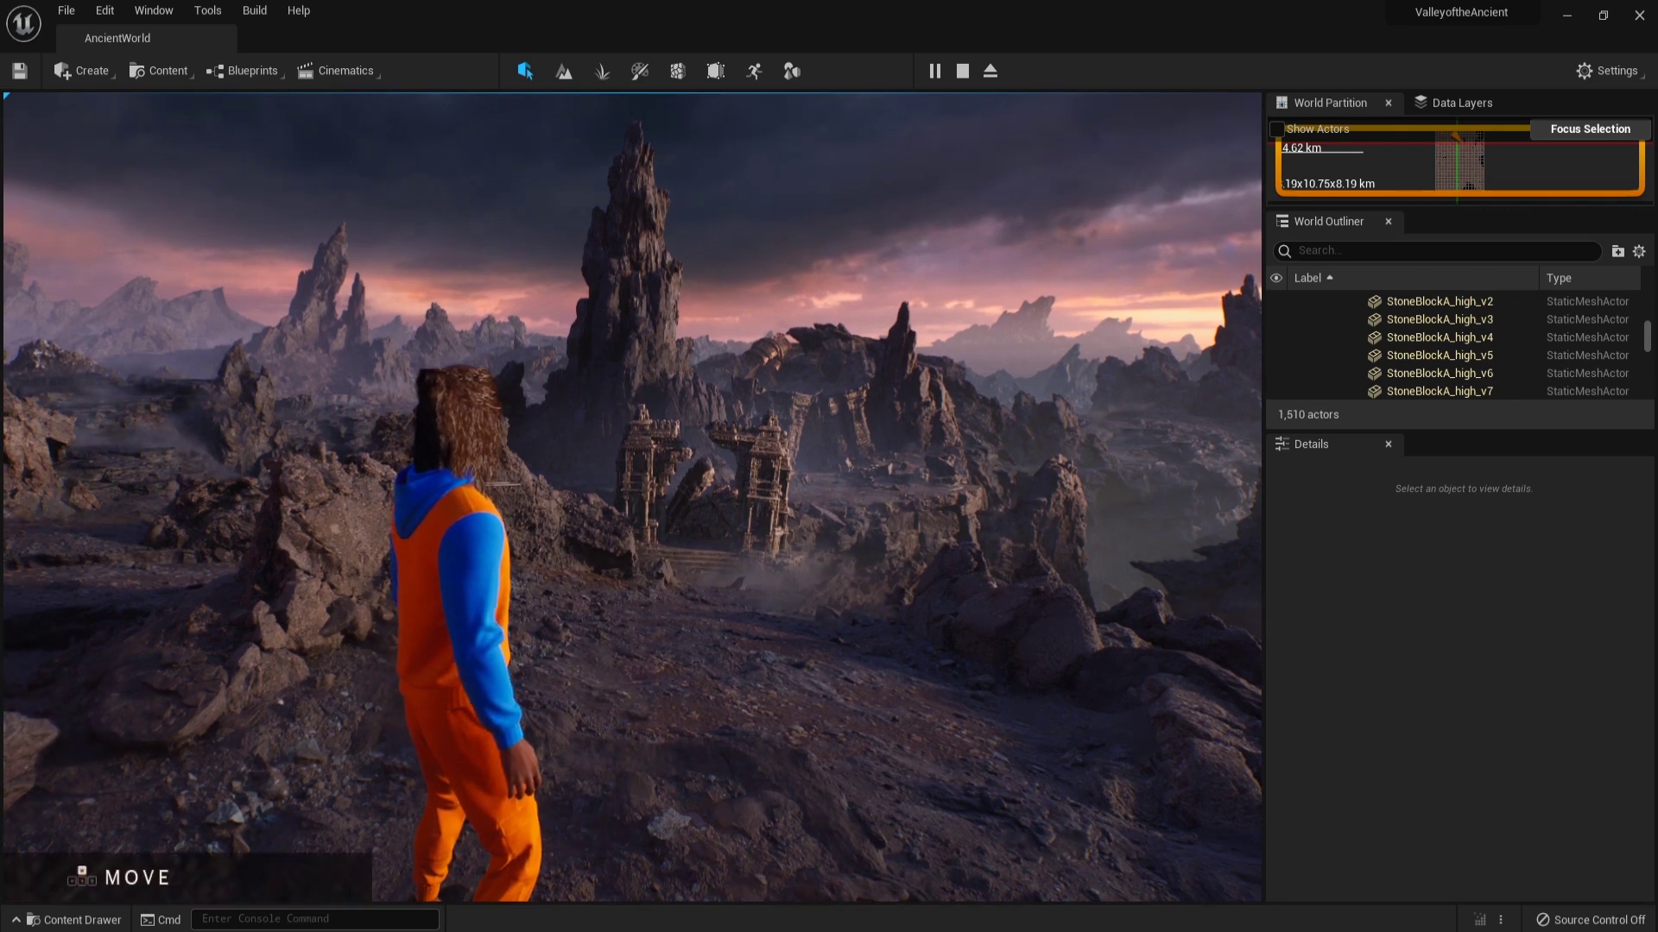
pyautogui.press('w')
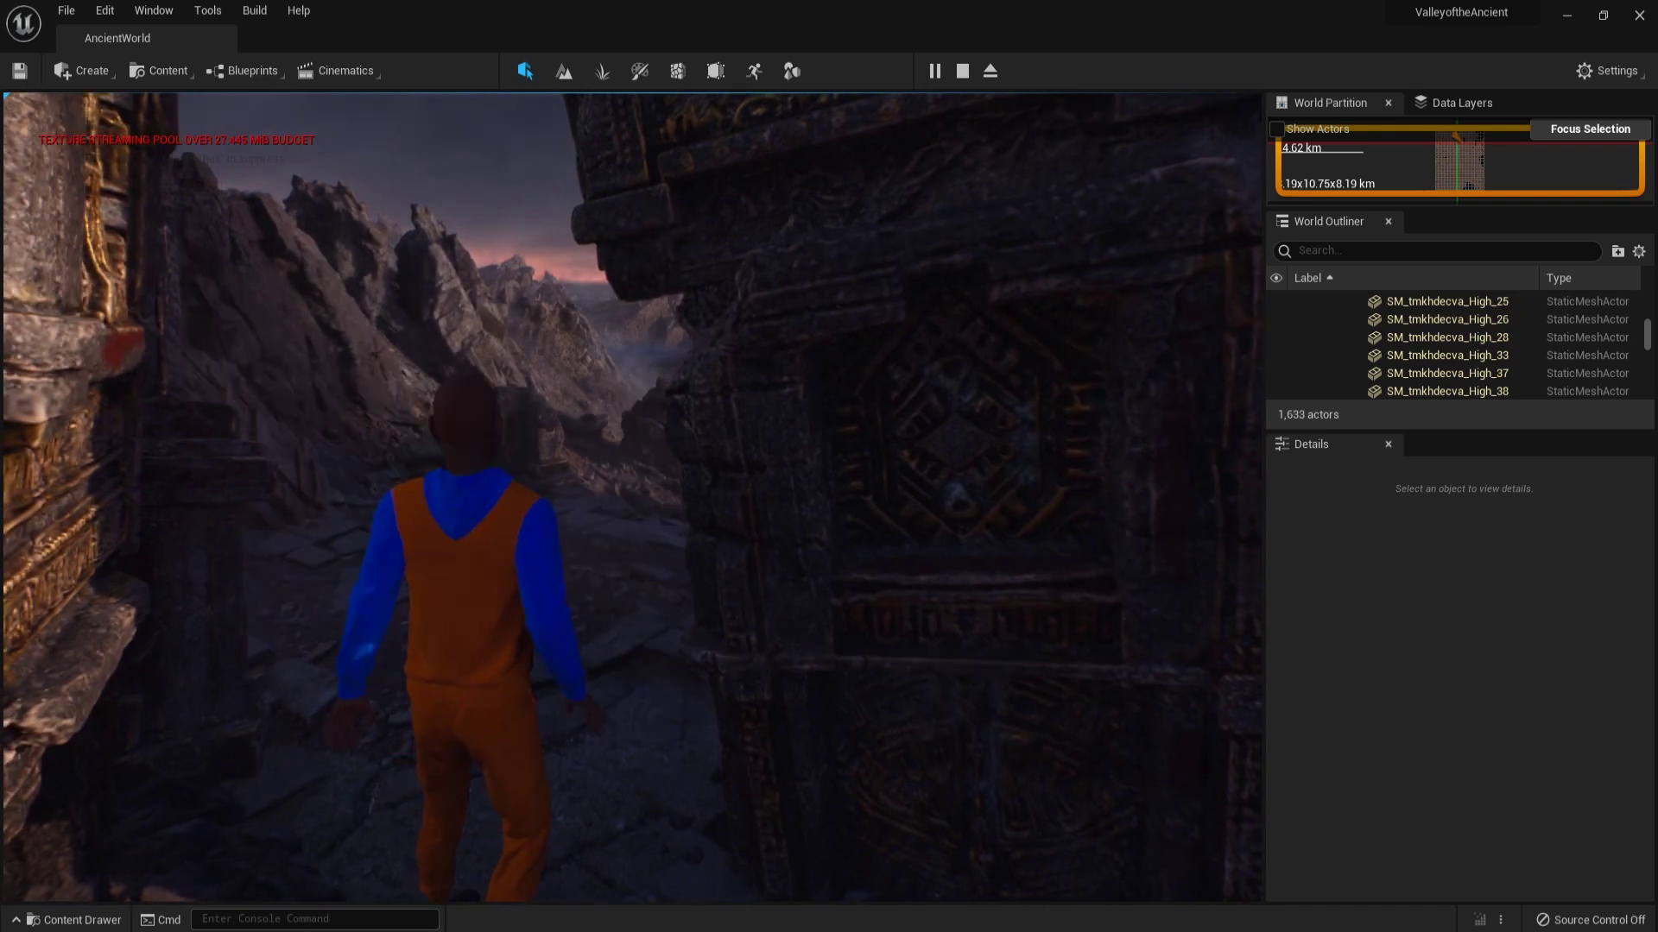
# Run the character from the stone passage to the toppled carved pillar ruins.
pyautogui.press('w')
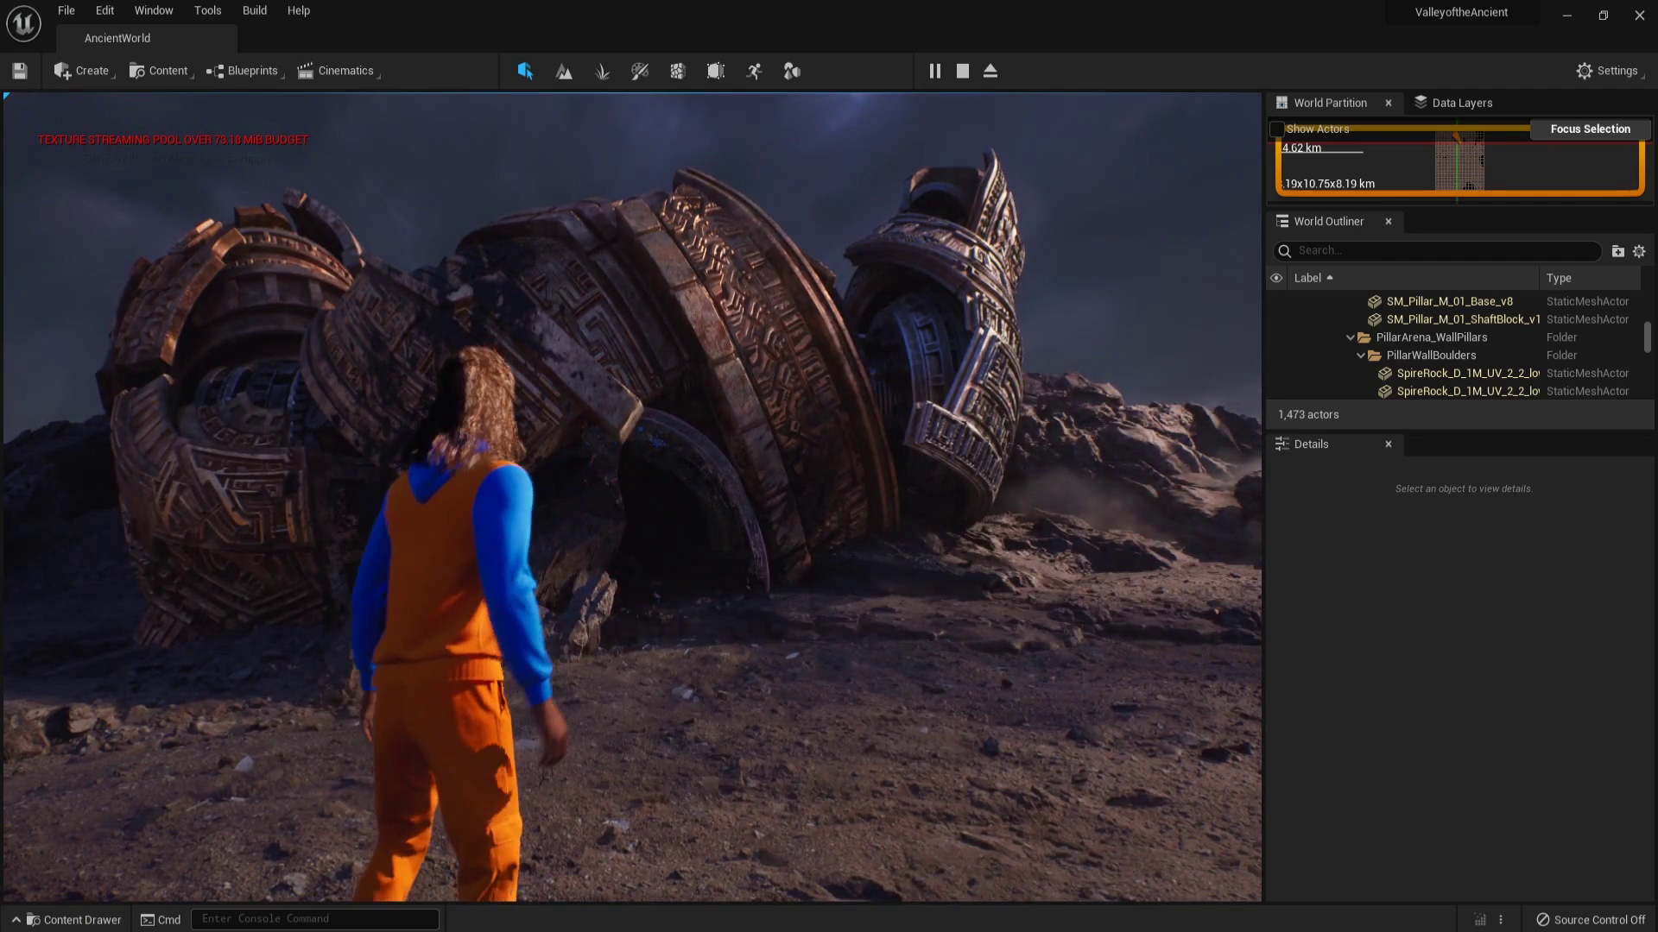
pyautogui.press('w')
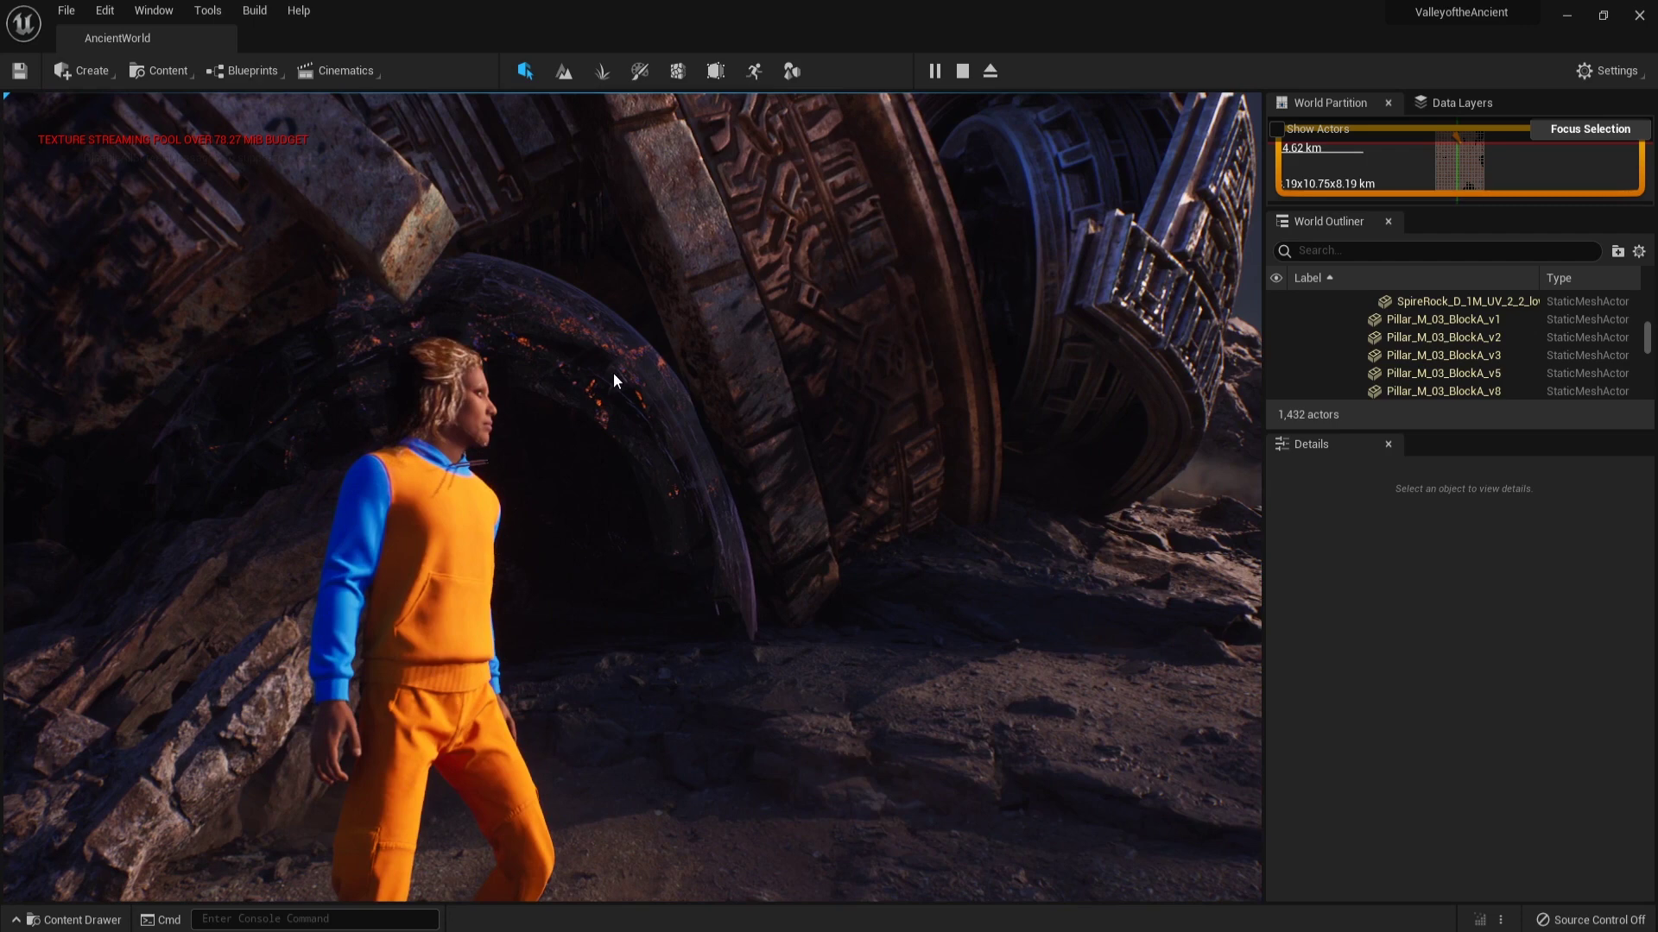
# Stop Play-In-Editor and select the cloud mask generator in the AncientWorld level.
pyautogui.press('Escape')
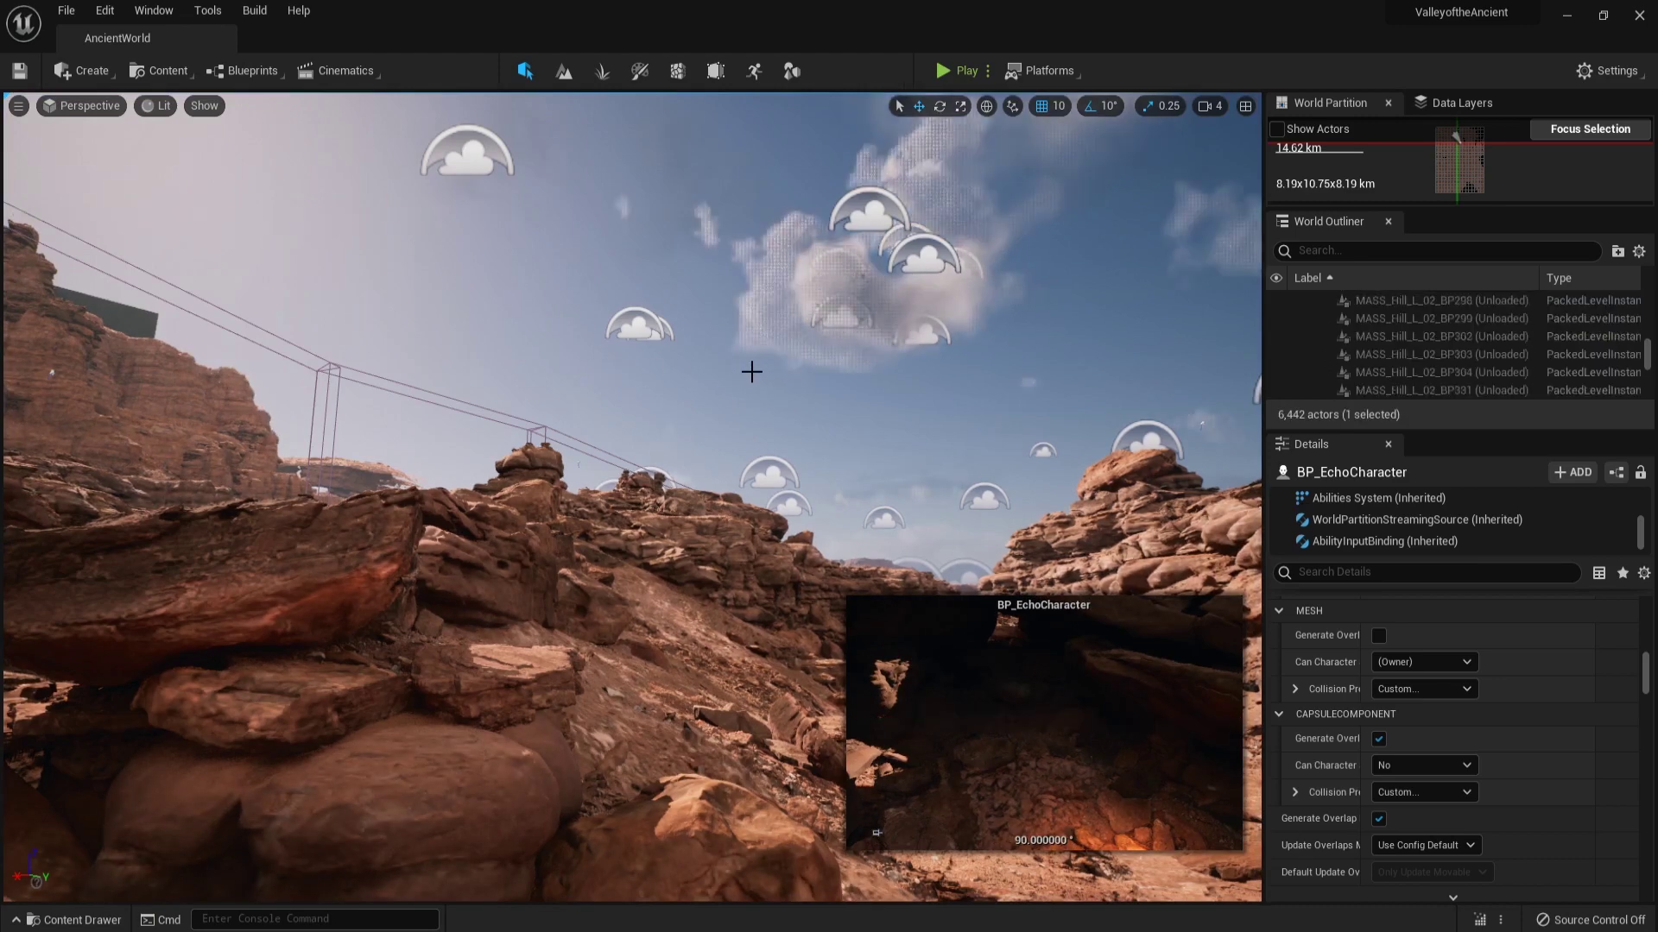
pyautogui.click(751, 371)
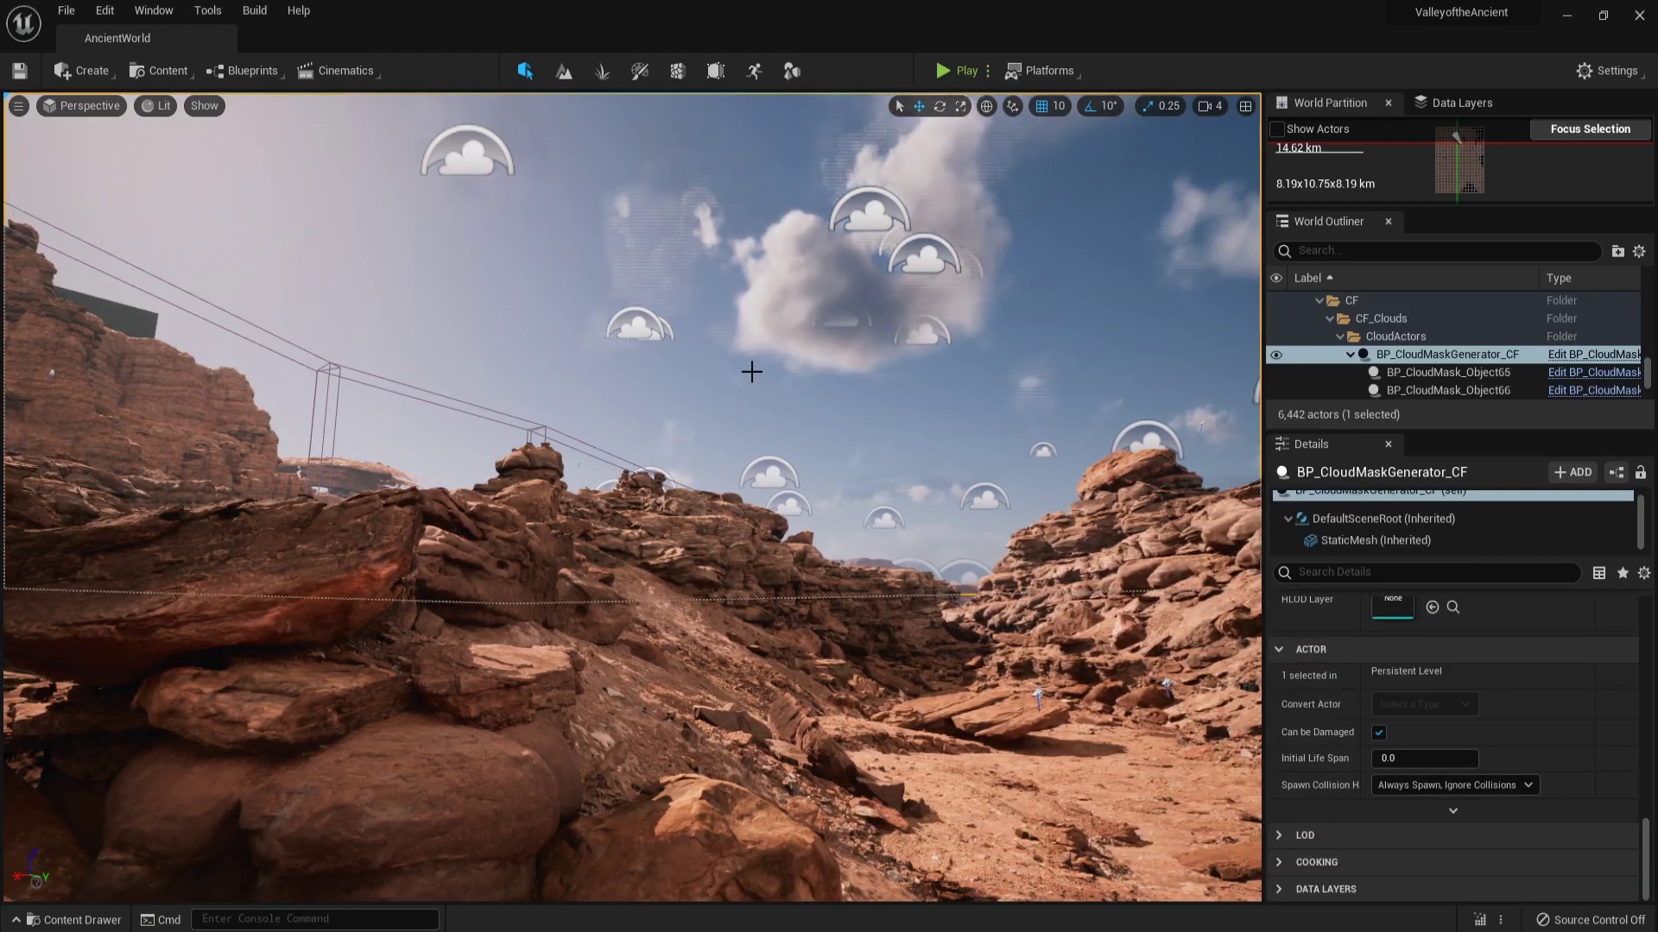